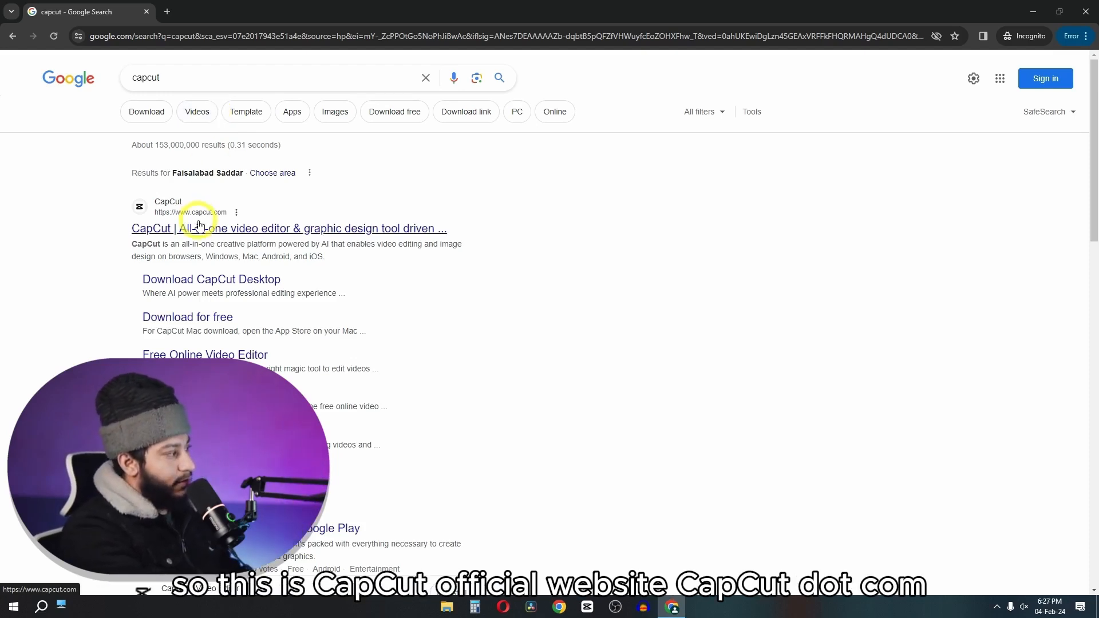
From capcut.com, download the 2.2 MB CapCut installer using Download for Win/Mac.
{"action": "left_click", "coordinate": [199, 226]}
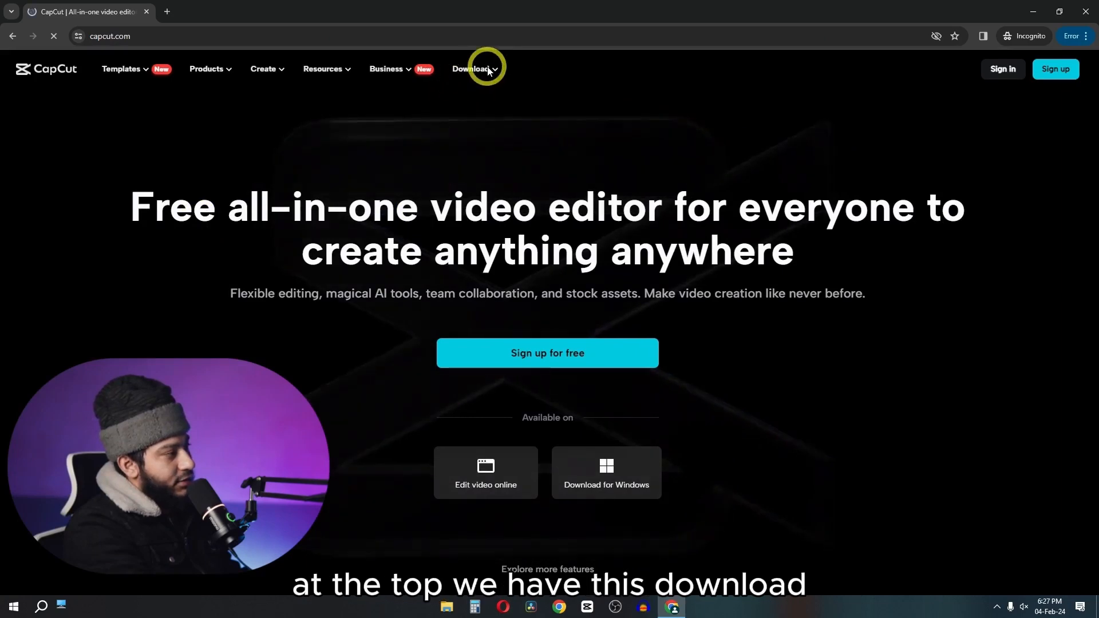
{"action": "mouse_move", "coordinate": [482, 73]}
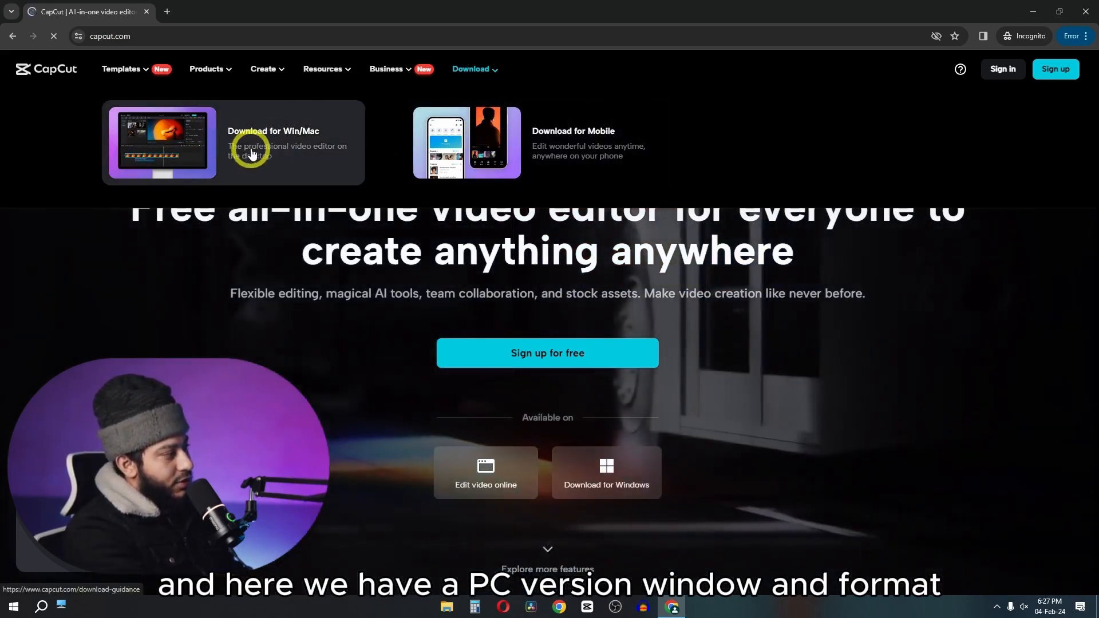
{"action": "left_click", "coordinate": [209, 139]}
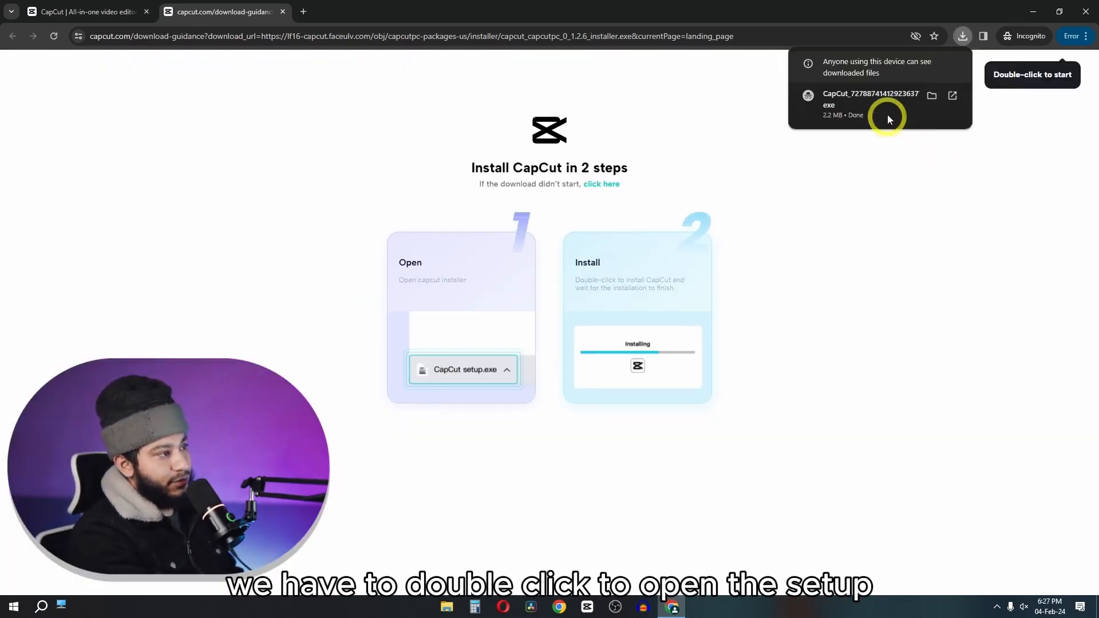
Run the downloaded CapCut installer from Chrome's downloads so CapCut installs and launches.
{"action": "left_click", "coordinate": [842, 102]}
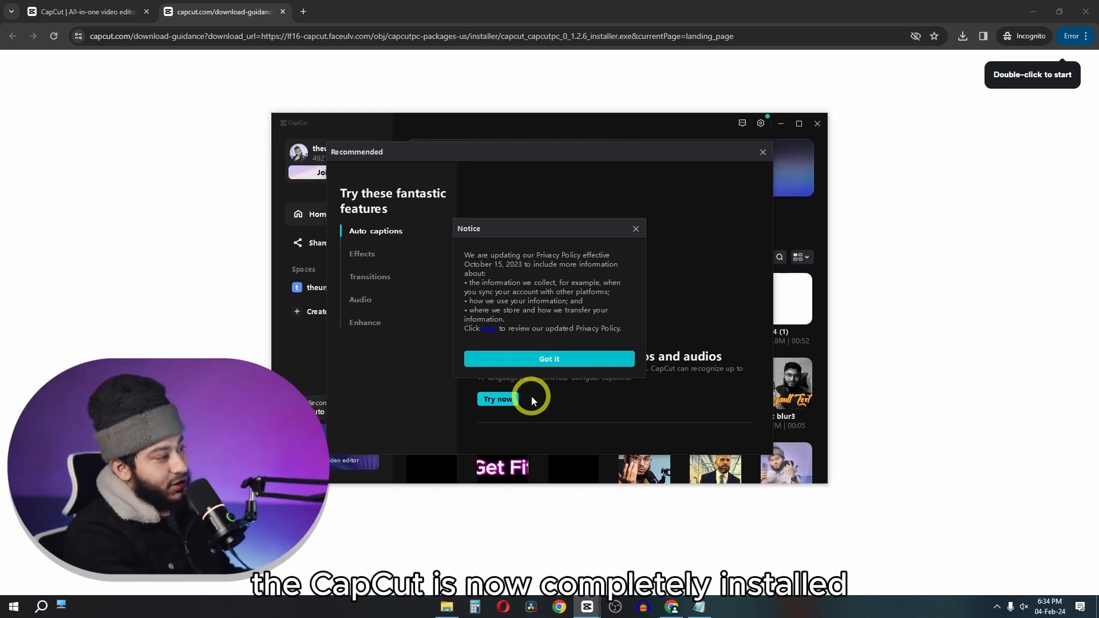
Dismiss the privacy notice and Recommended panel, then start installing the 3.3.0 update from Settings > Version.
{"action": "left_click", "coordinate": [558, 358]}
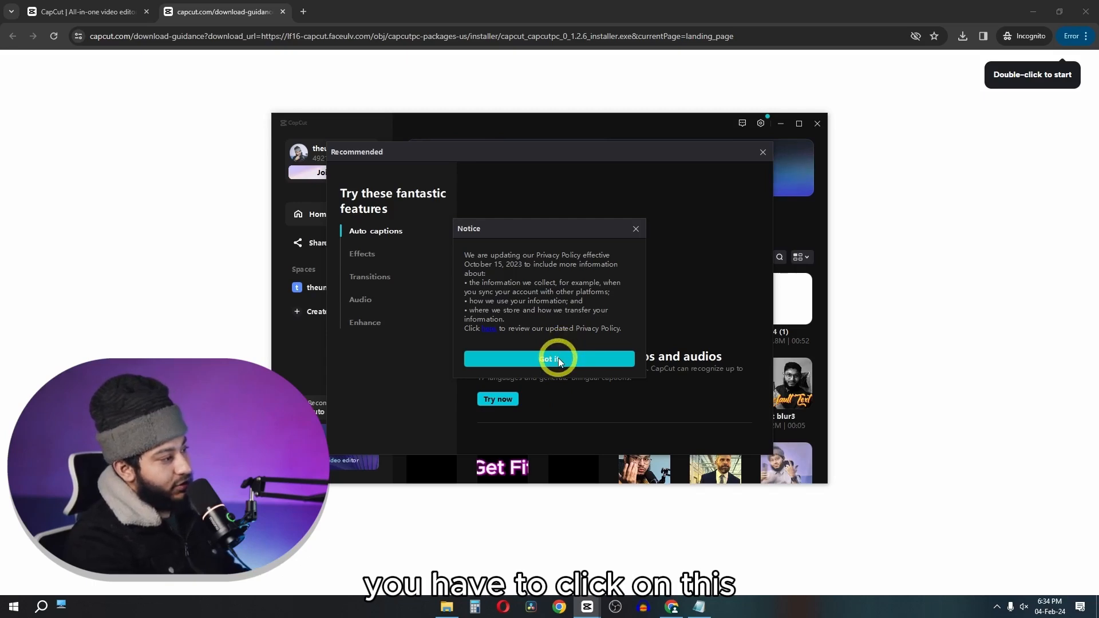
{"action": "left_click", "coordinate": [763, 153]}
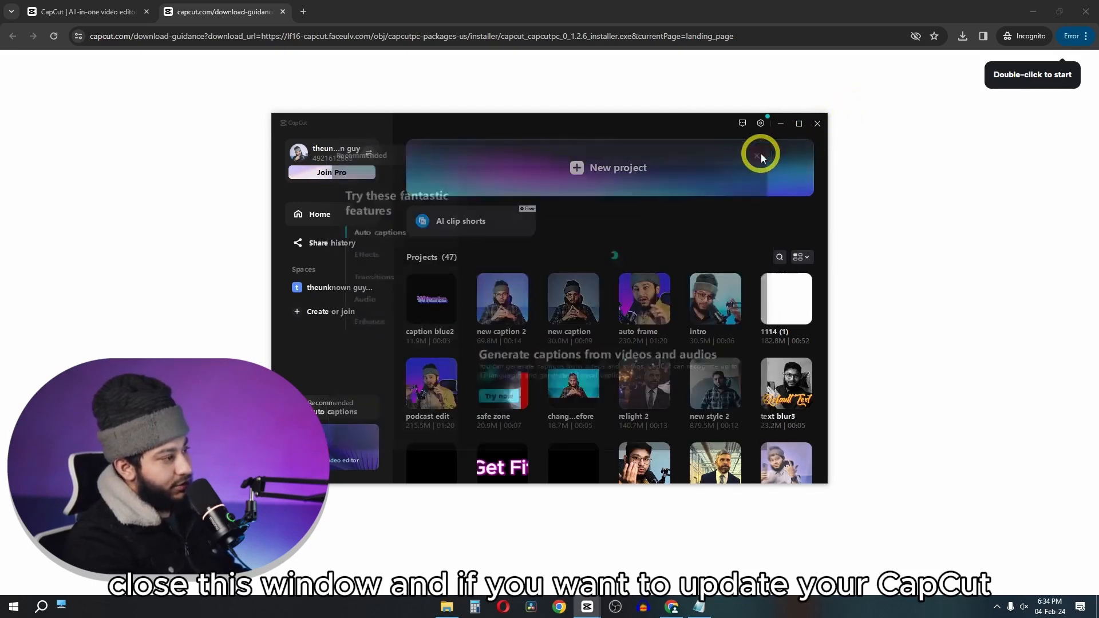
{"action": "left_click", "coordinate": [756, 124]}
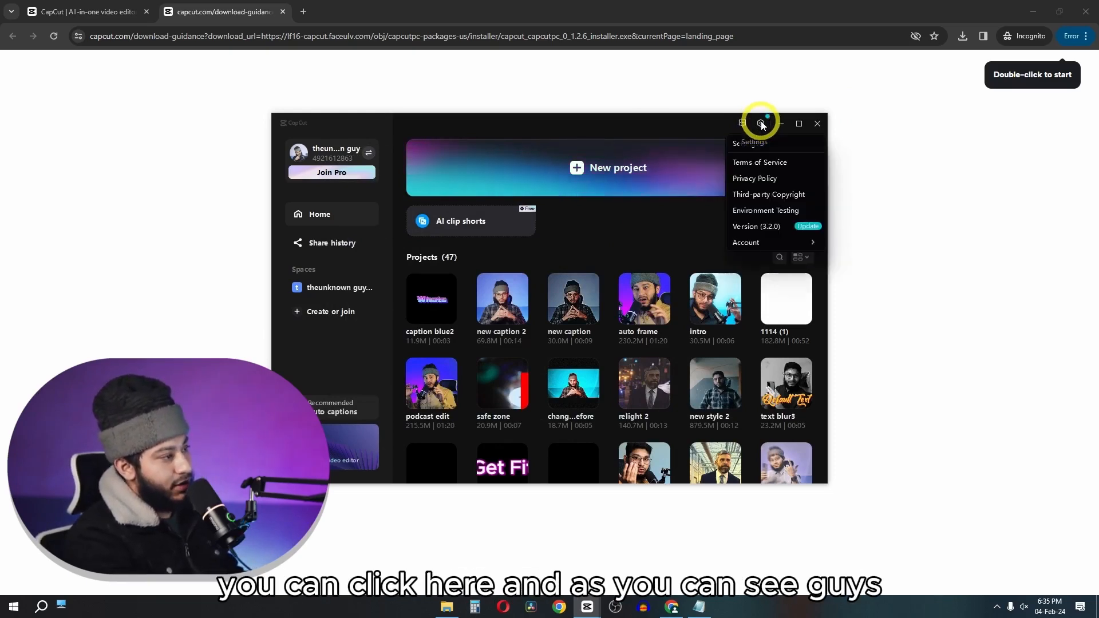
{"action": "left_click", "coordinate": [754, 228]}
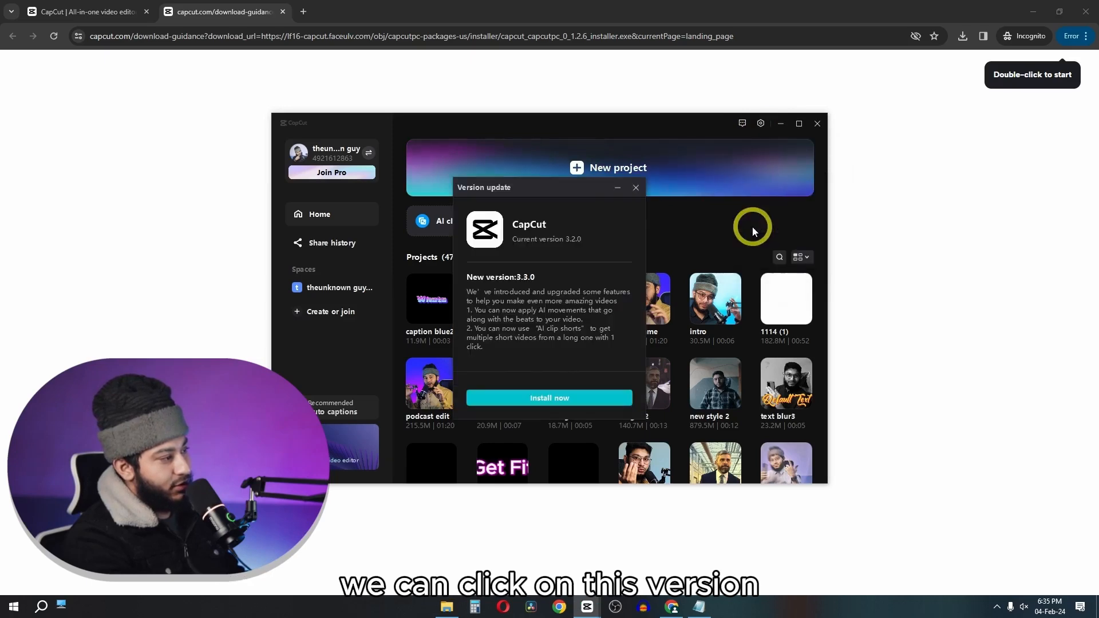
{"action": "left_click", "coordinate": [523, 399]}
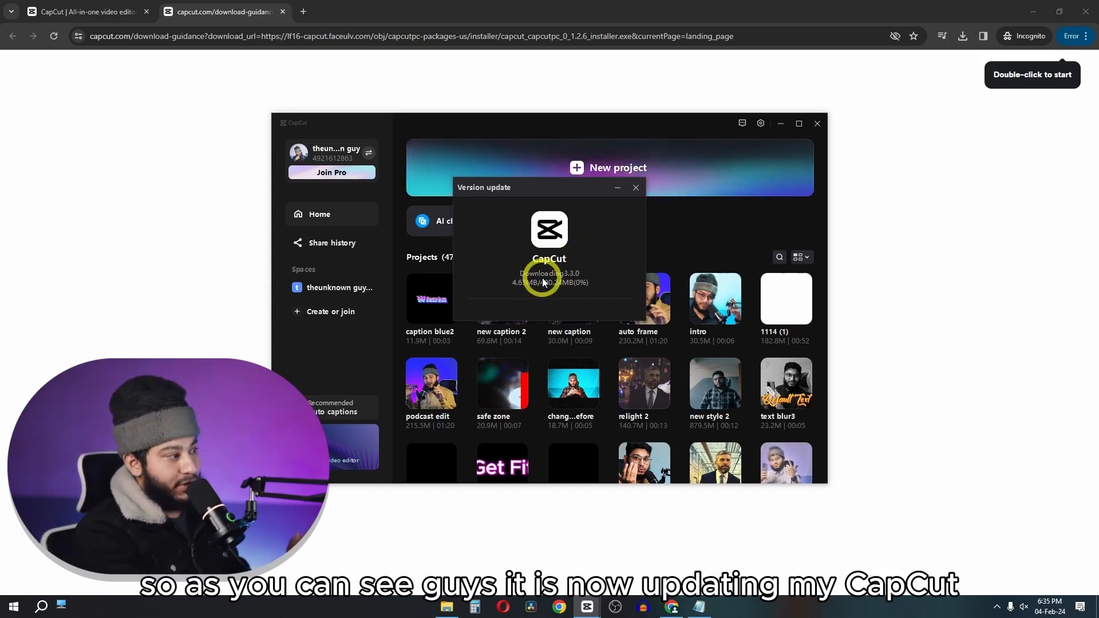
Leave the 3.3.0 update running with Maybe later and close CapCut.
{"action": "left_click", "coordinate": [638, 188]}
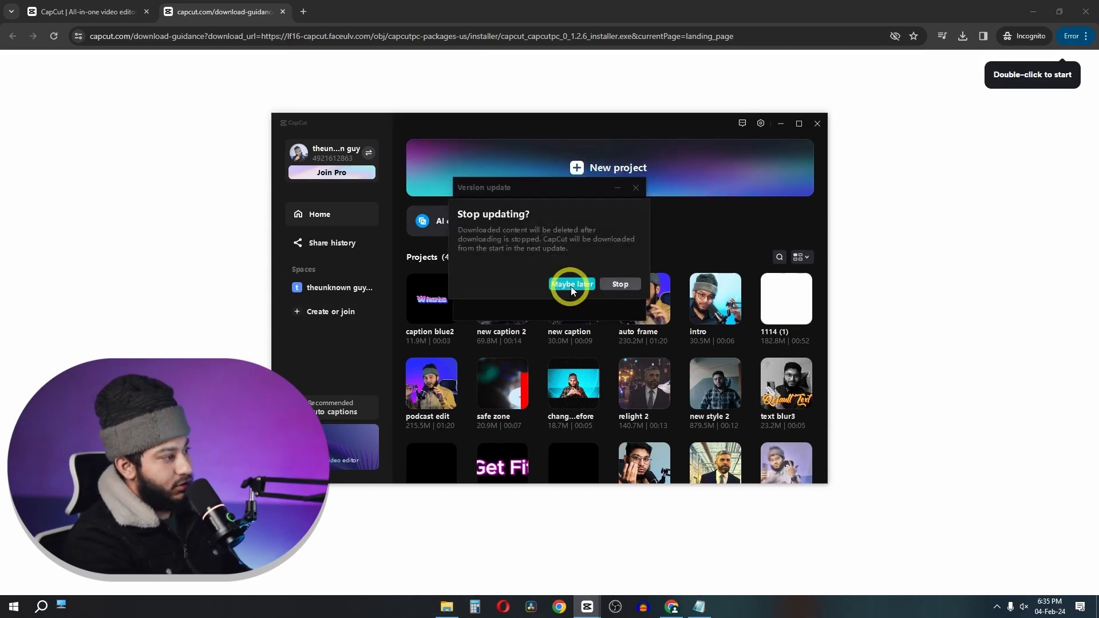
{"action": "left_click", "coordinate": [572, 285]}
{"action": "left_click", "coordinate": [817, 124]}
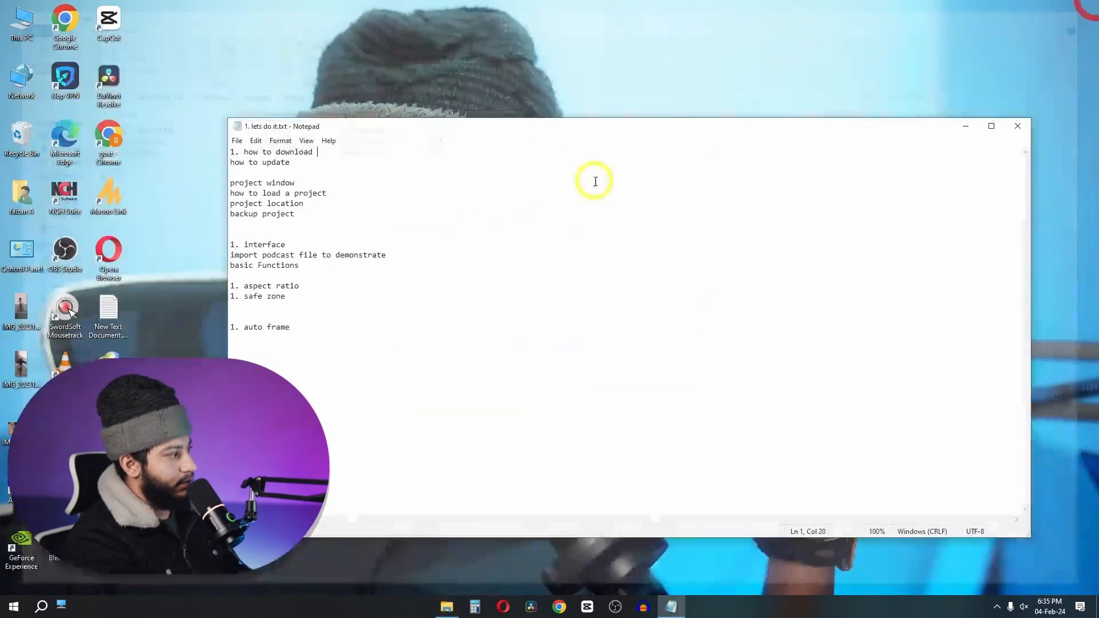
Minimise Notepad, refresh the desktop, and relaunch CapCut from the taskbar to run its environment test.
{"action": "left_click", "coordinate": [965, 126]}
{"action": "right_click", "coordinate": [652, 148]}
{"action": "left_click", "coordinate": [689, 181]}
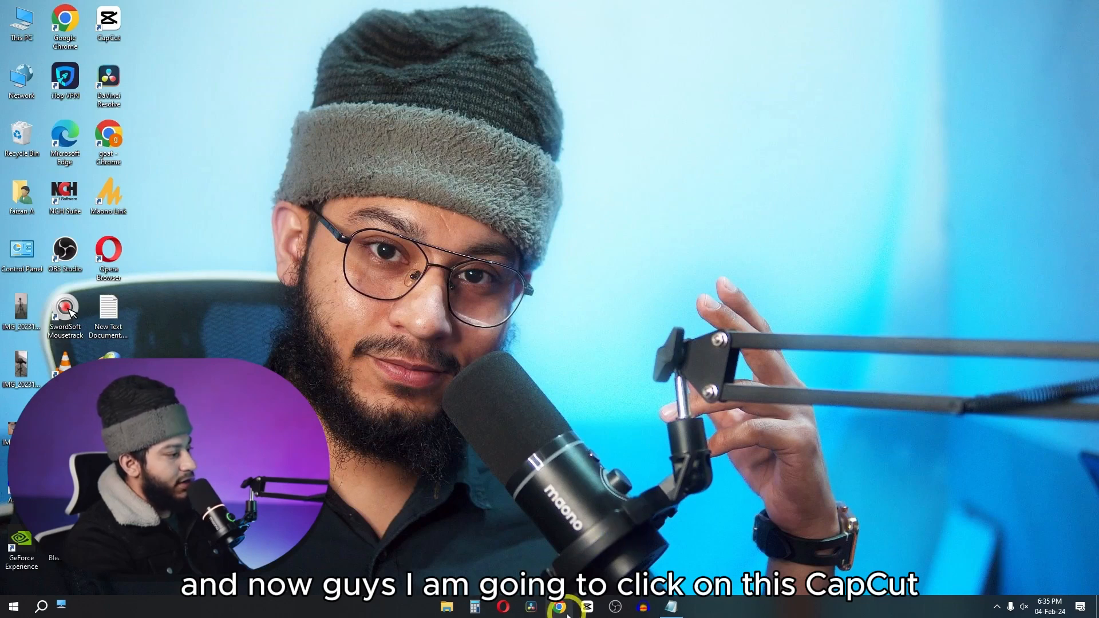
{"action": "left_click", "coordinate": [588, 608]}
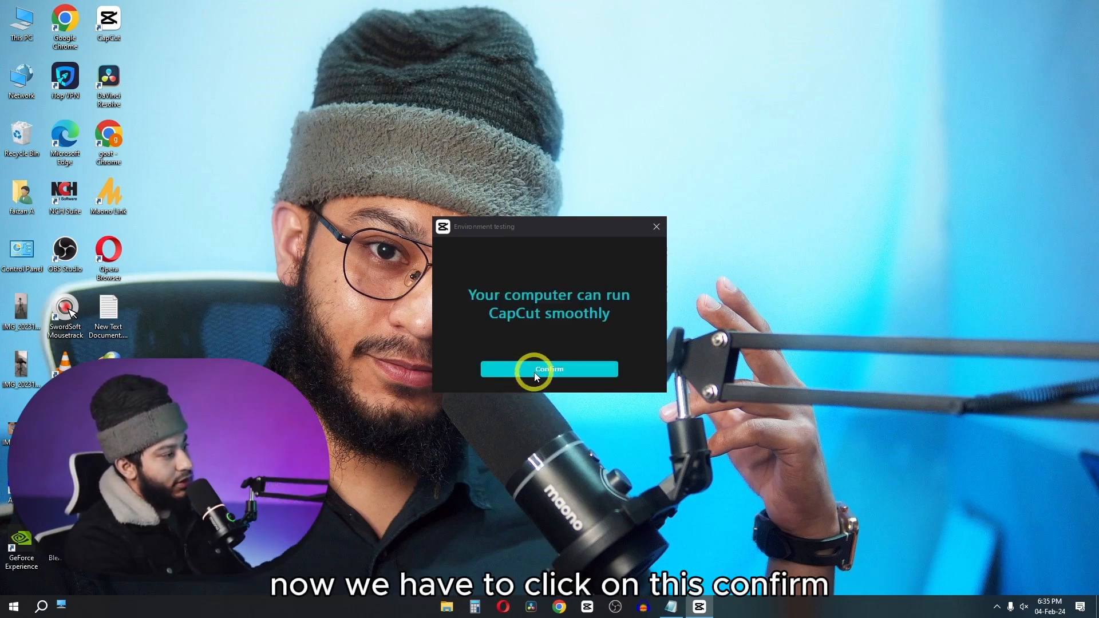
Accept the environment test, then check for updates and download version 3.4.0.
{"action": "left_click", "coordinate": [536, 371]}
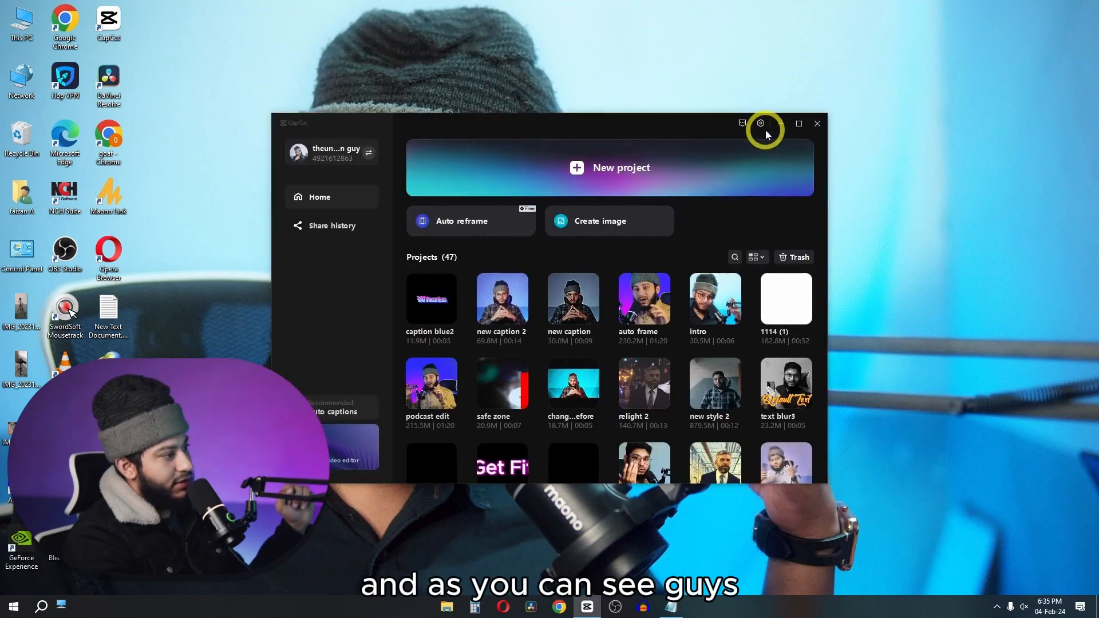
{"action": "left_click", "coordinate": [764, 132]}
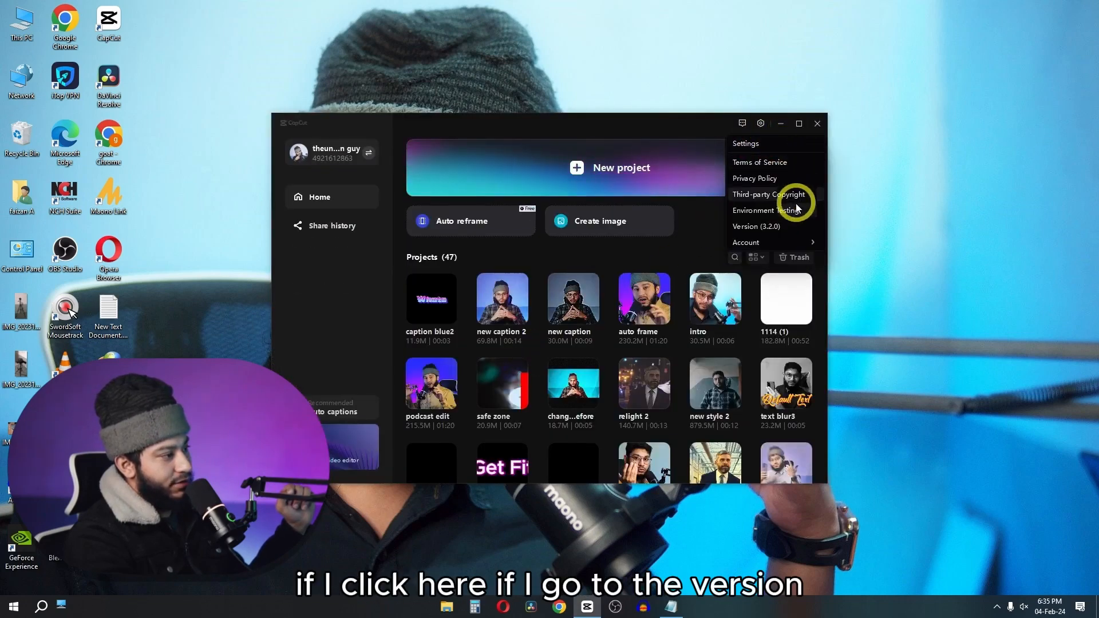
{"action": "left_click", "coordinate": [753, 232]}
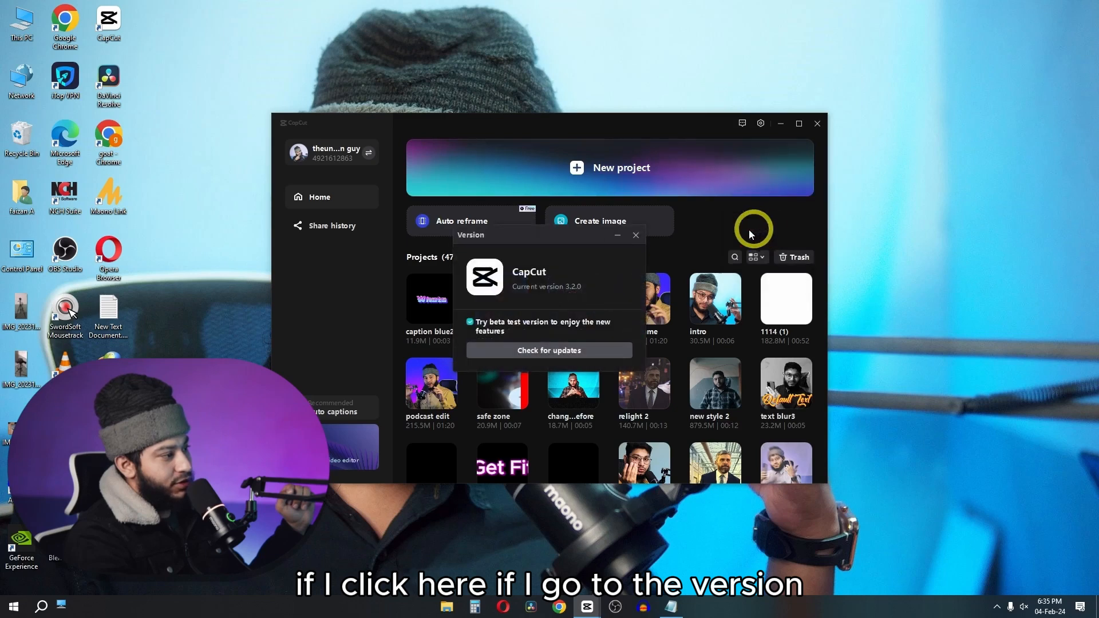
{"action": "left_click", "coordinate": [556, 351]}
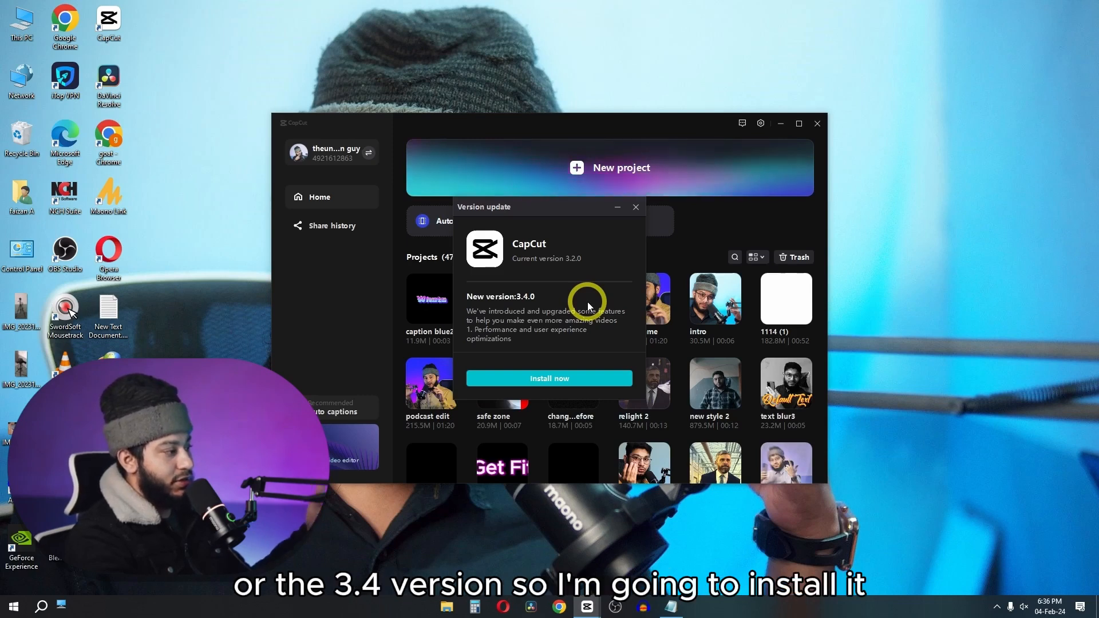
{"action": "left_click", "coordinate": [537, 382]}
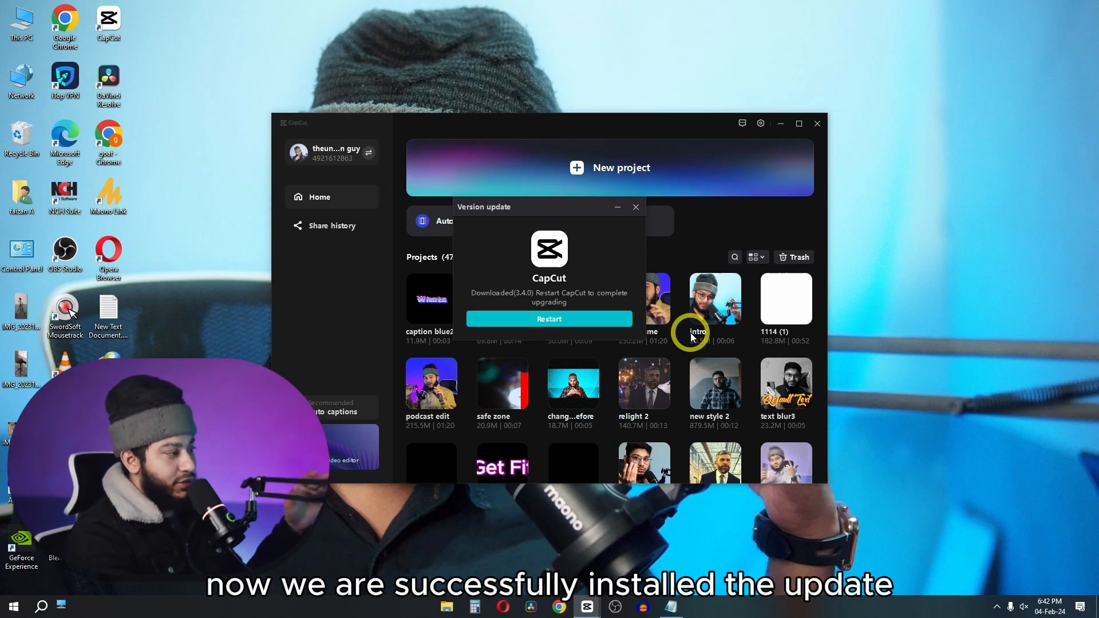
Restart CapCut to finish the 3.4.0 upgrade, confirm the environment test, and agree to the terms.
{"action": "left_click", "coordinate": [564, 318]}
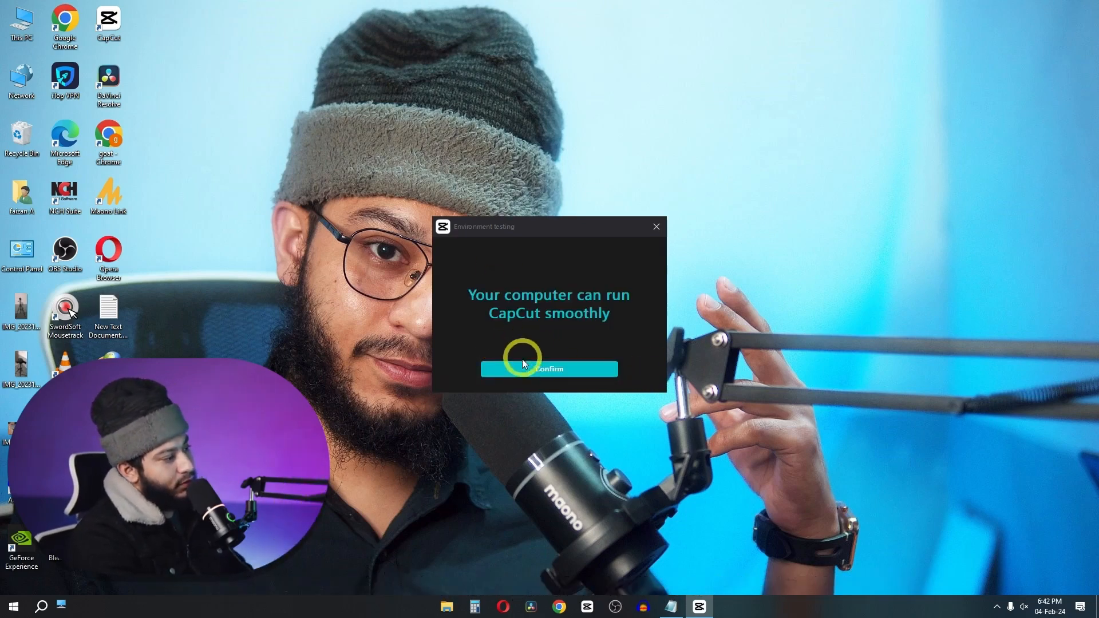
{"action": "left_click", "coordinate": [519, 373]}
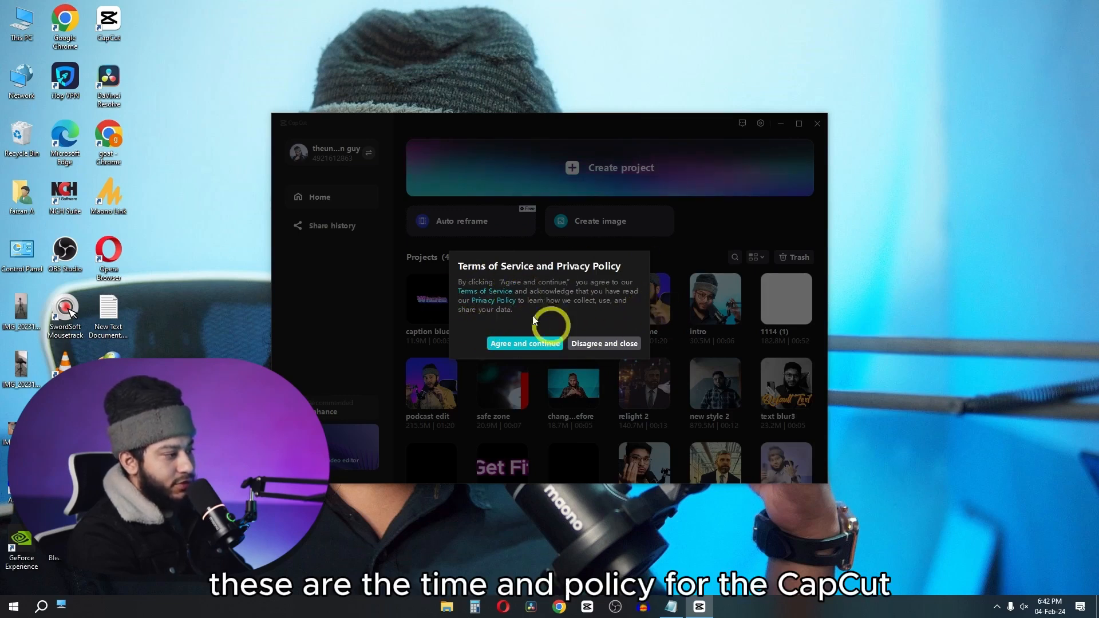
{"action": "left_click", "coordinate": [525, 344]}
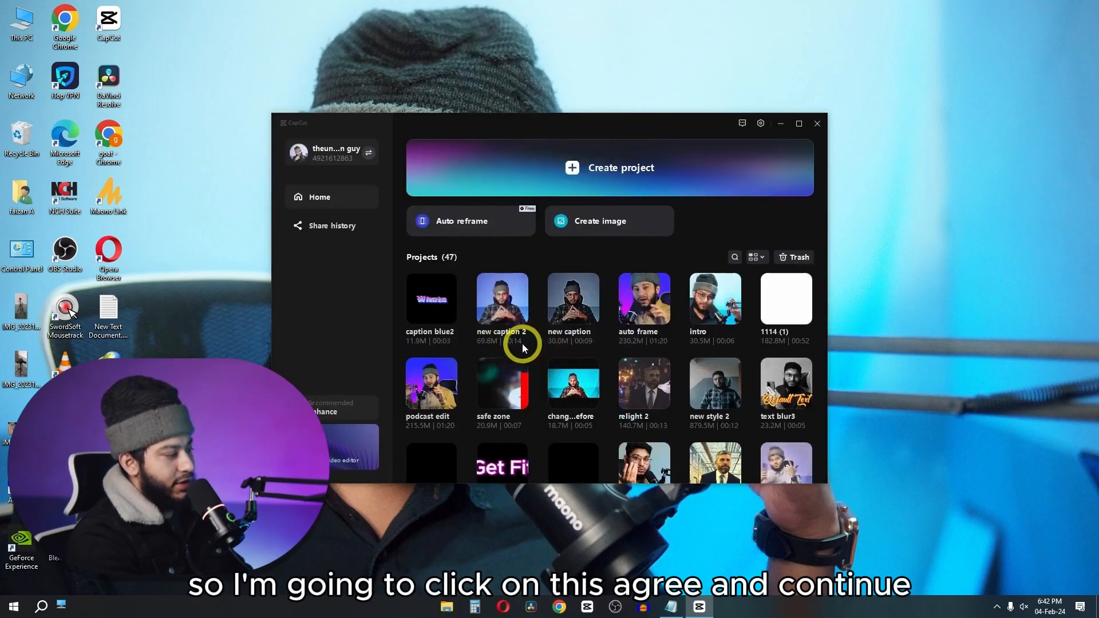
Confirm 3.4.0 is the latest version under Settings > Version, then create a new project.
{"action": "left_click", "coordinate": [762, 123]}
{"action": "left_click", "coordinate": [765, 219]}
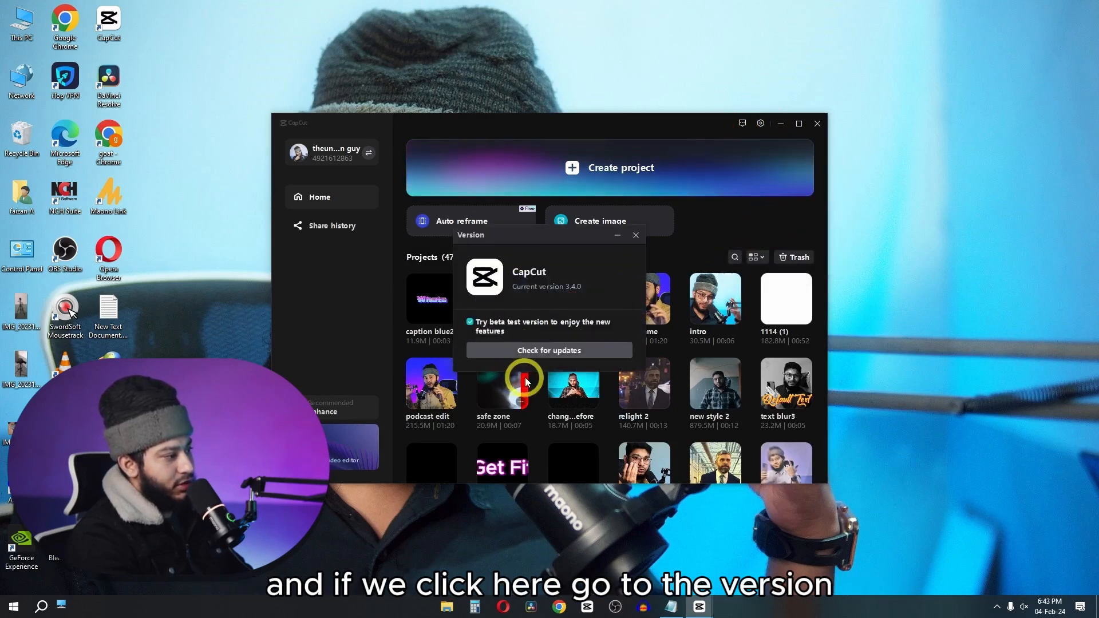
{"action": "left_click", "coordinate": [540, 351]}
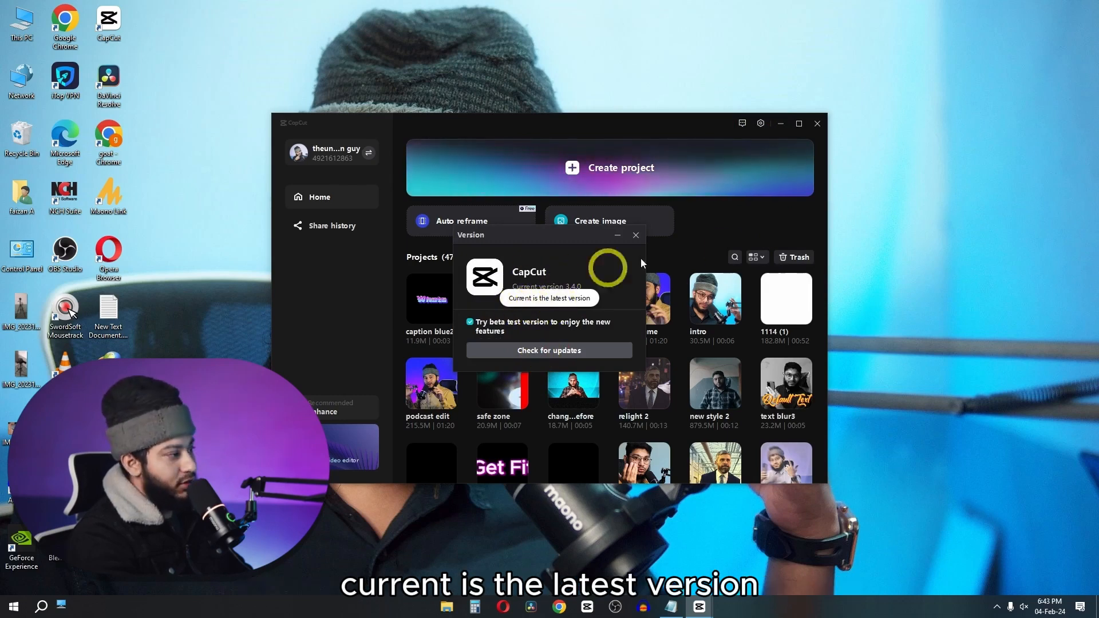
{"action": "left_click", "coordinate": [640, 238]}
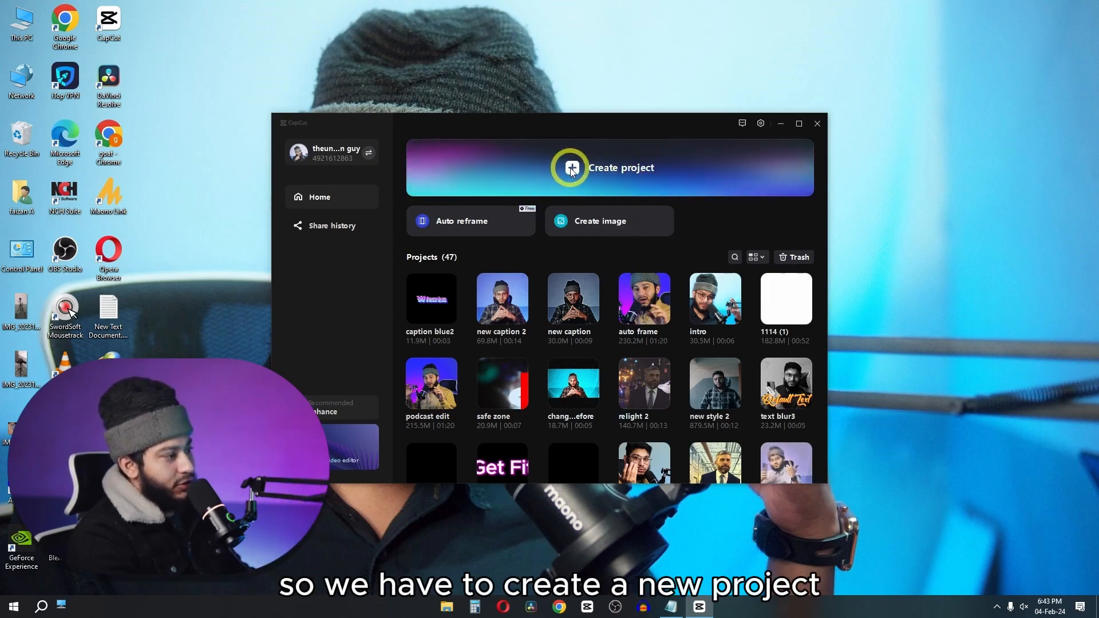
{"action": "left_click", "coordinate": [617, 172]}
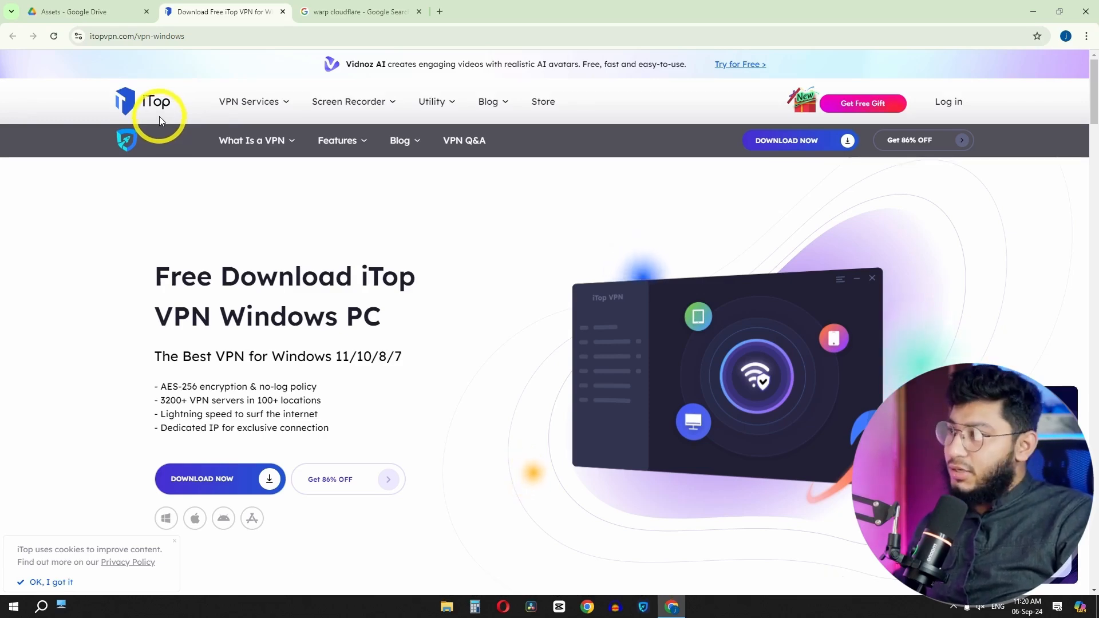
Open iTop VPN's VPN for Windows page, then switch to the 'warp cloudflare' search results tab.
{"action": "mouse_move", "coordinate": [236, 111]}
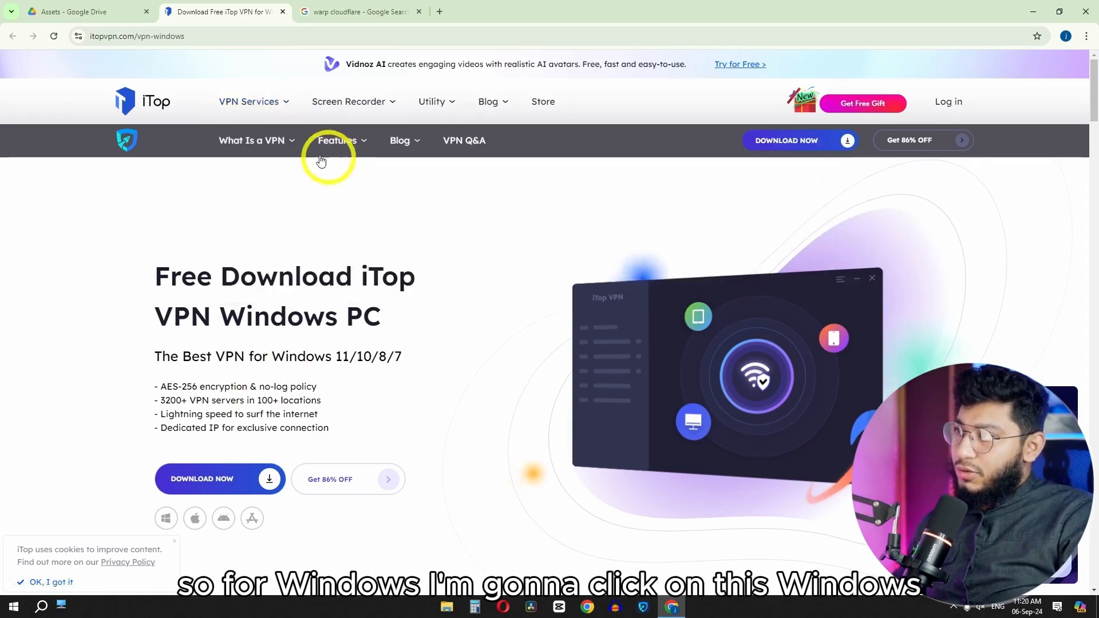
{"action": "left_click", "coordinate": [256, 157]}
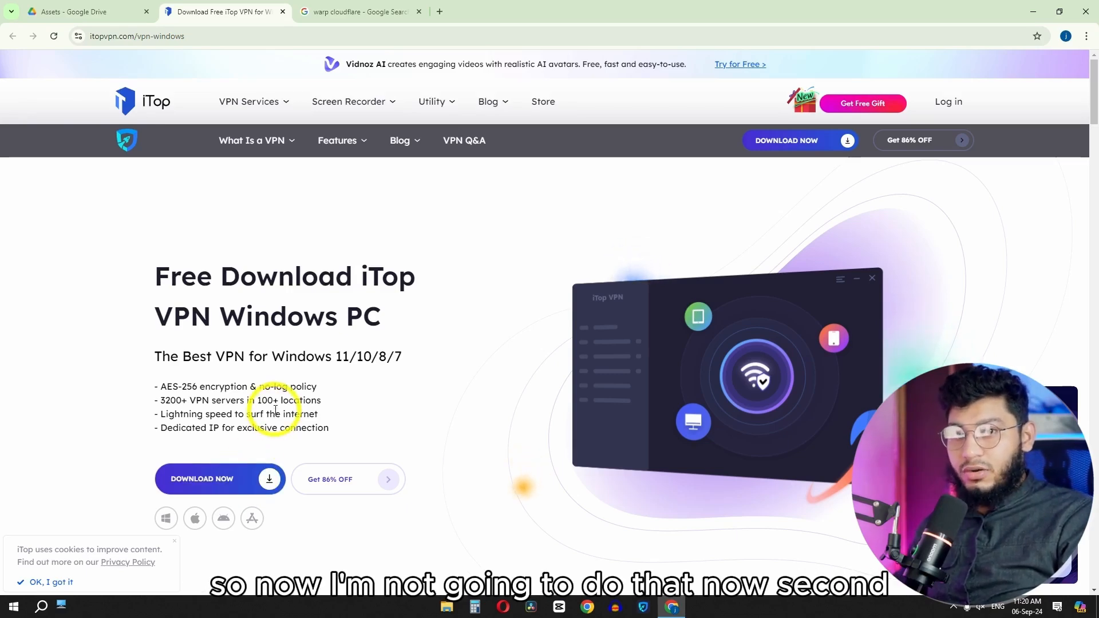
{"action": "left_click", "coordinate": [372, 12]}
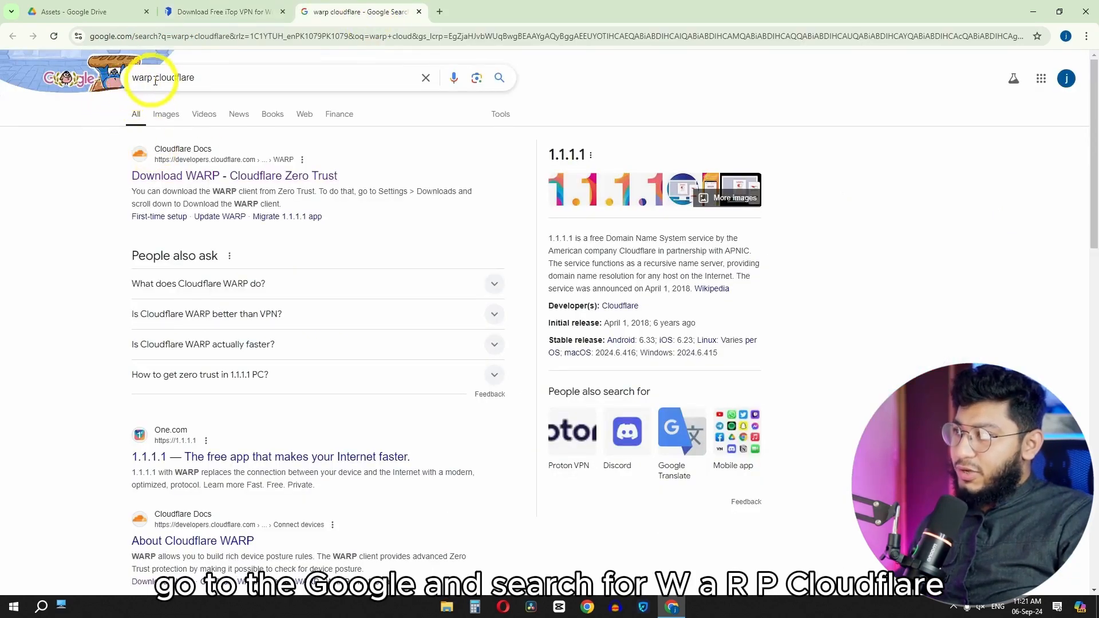
Open Cloudflare's Download WARP page and start the Windows Release Builds download.
{"action": "left_click", "coordinate": [229, 167]}
{"action": "scroll", "coordinate": [418, 225], "scroll_direction": "down", "scroll_amount": 2}
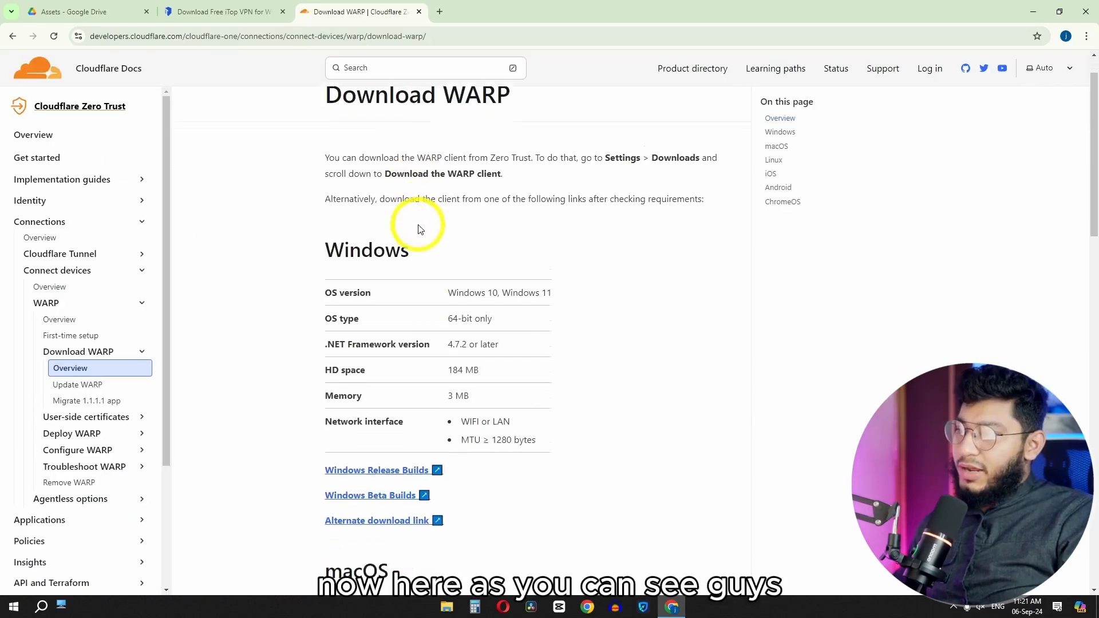
{"action": "left_click", "coordinate": [373, 457]}
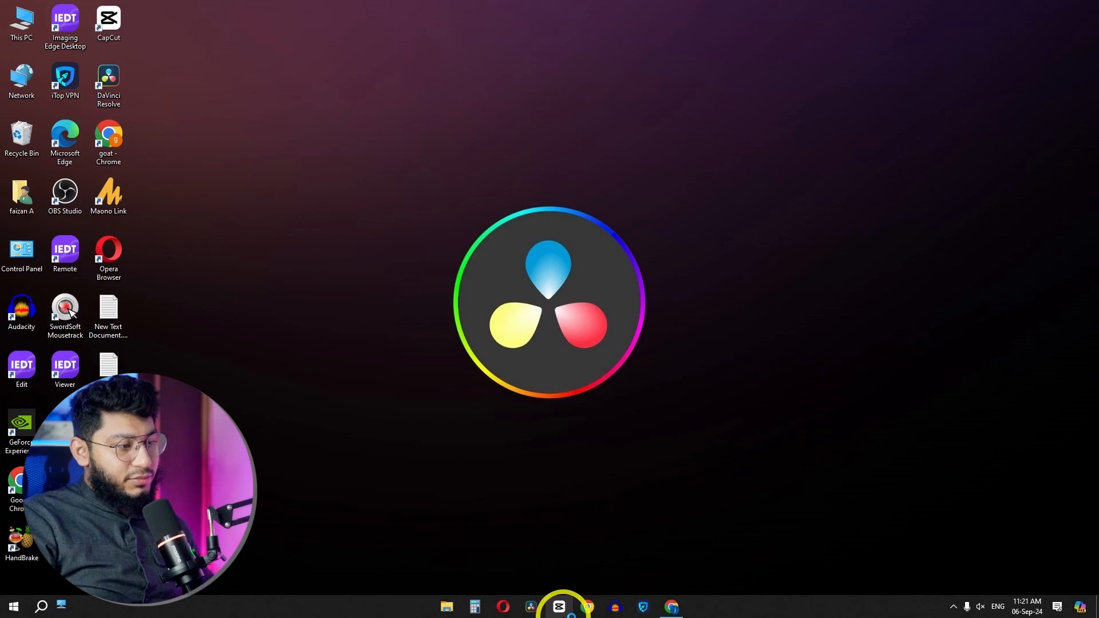
Launch CapCut, create new project 0906, then close the editor and the home window.
{"action": "left_click", "coordinate": [559, 608]}
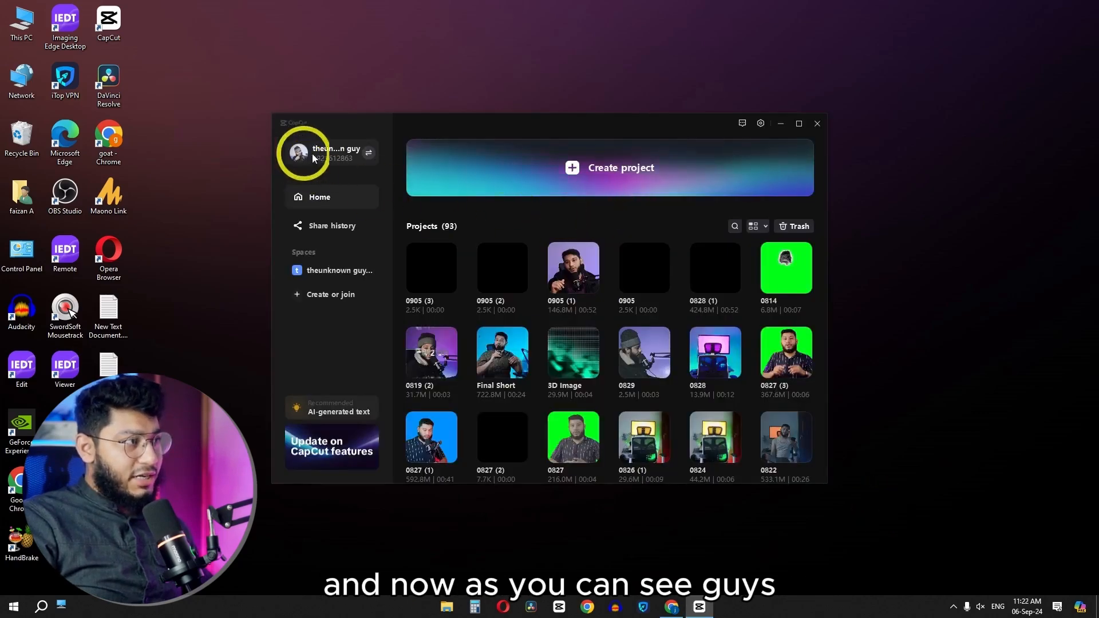
{"action": "left_click", "coordinate": [684, 175]}
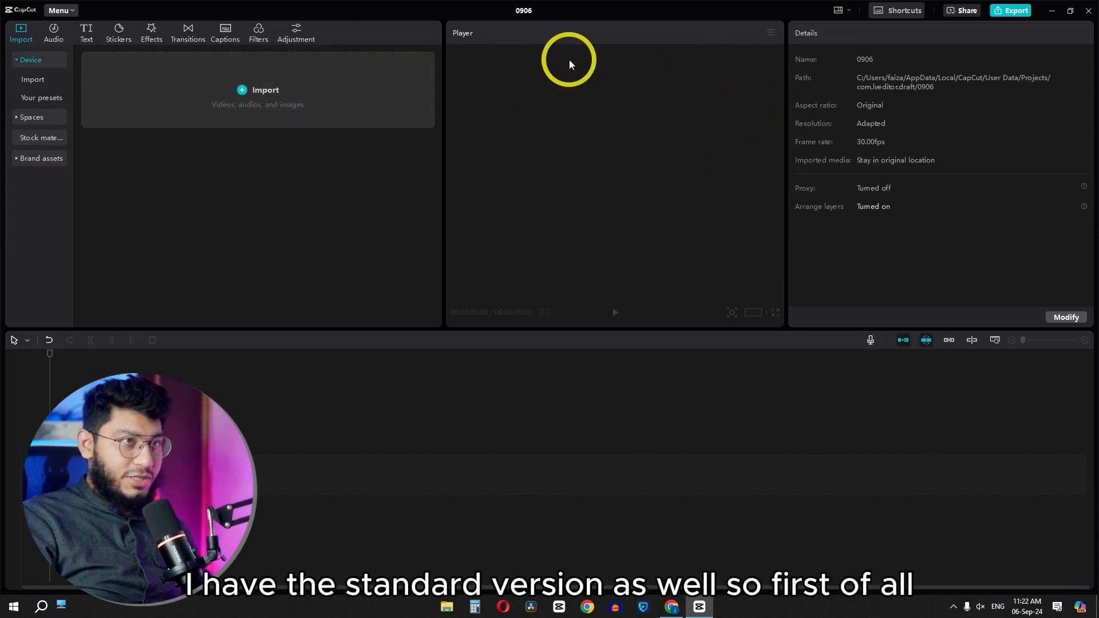
{"action": "left_click", "coordinate": [1090, 14]}
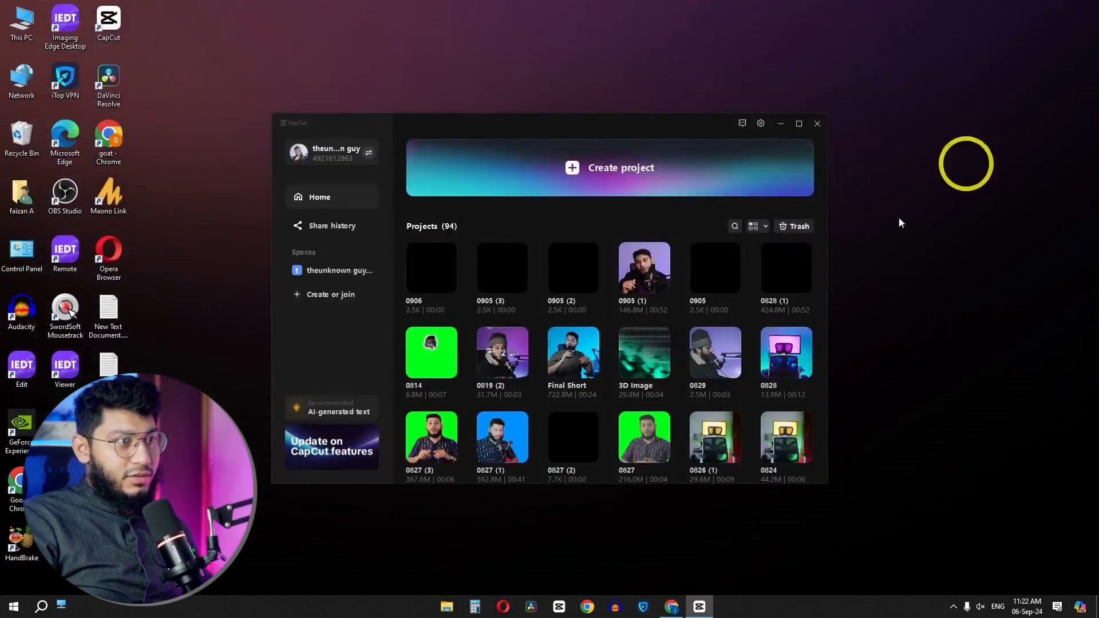
{"action": "left_click", "coordinate": [816, 125]}
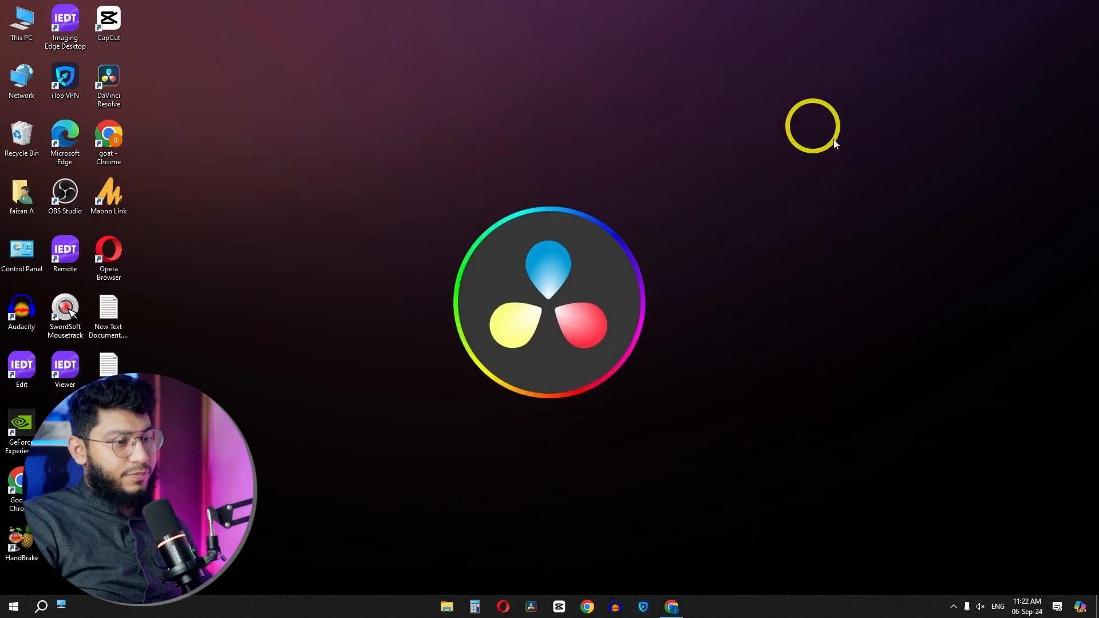
Connect iTop VPN through the free United Kingdom server, then close its main window.
{"action": "double_click", "coordinate": [64, 80]}
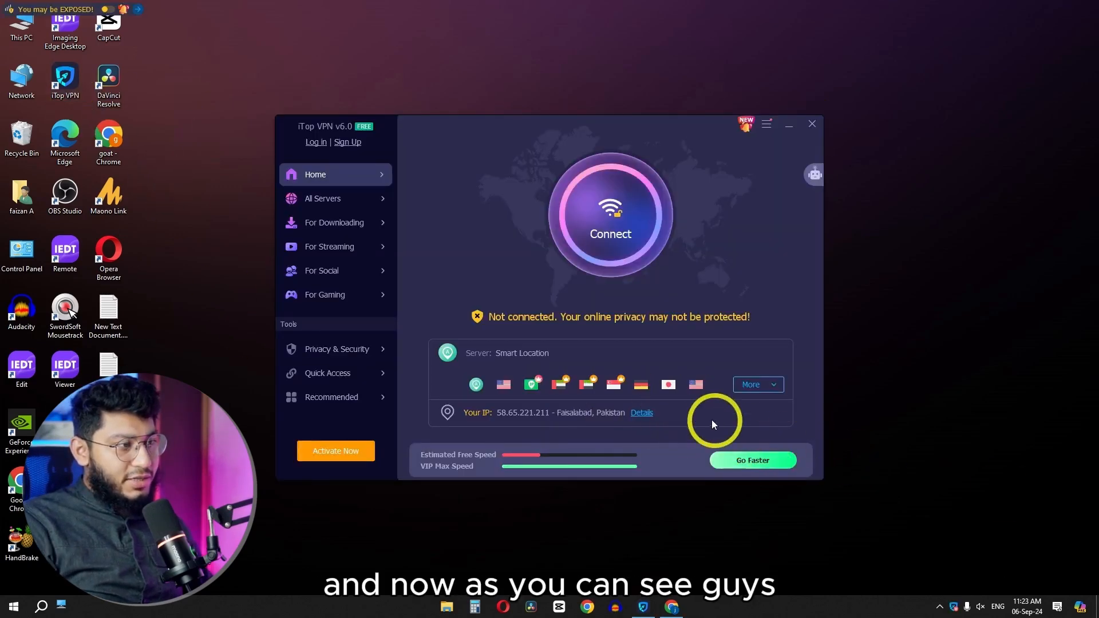
{"action": "left_click", "coordinate": [614, 231]}
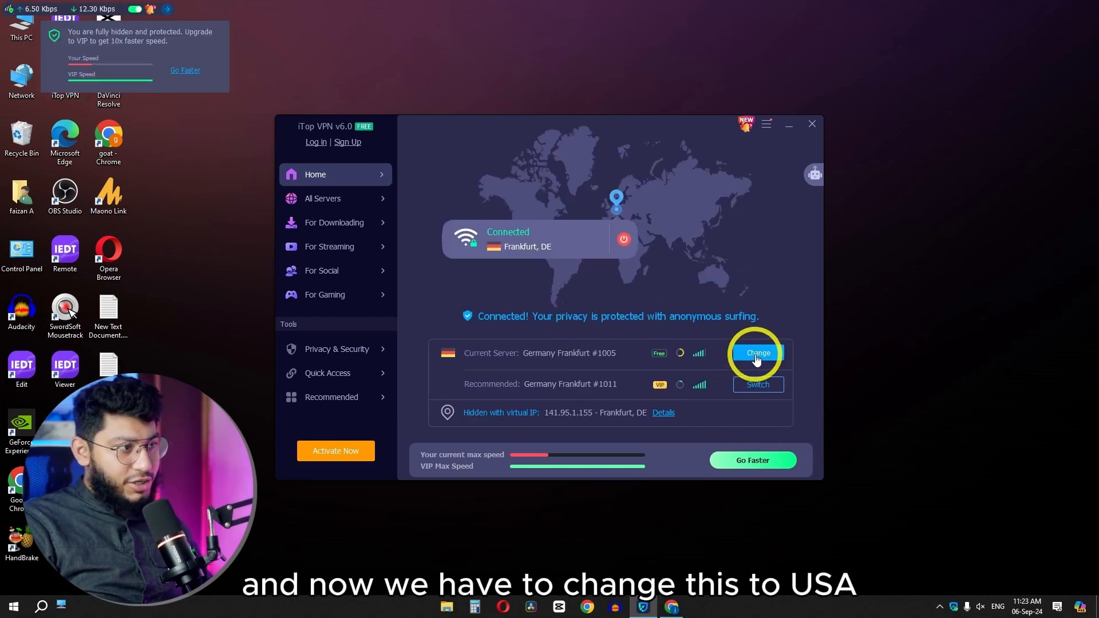
{"action": "left_click", "coordinate": [756, 352]}
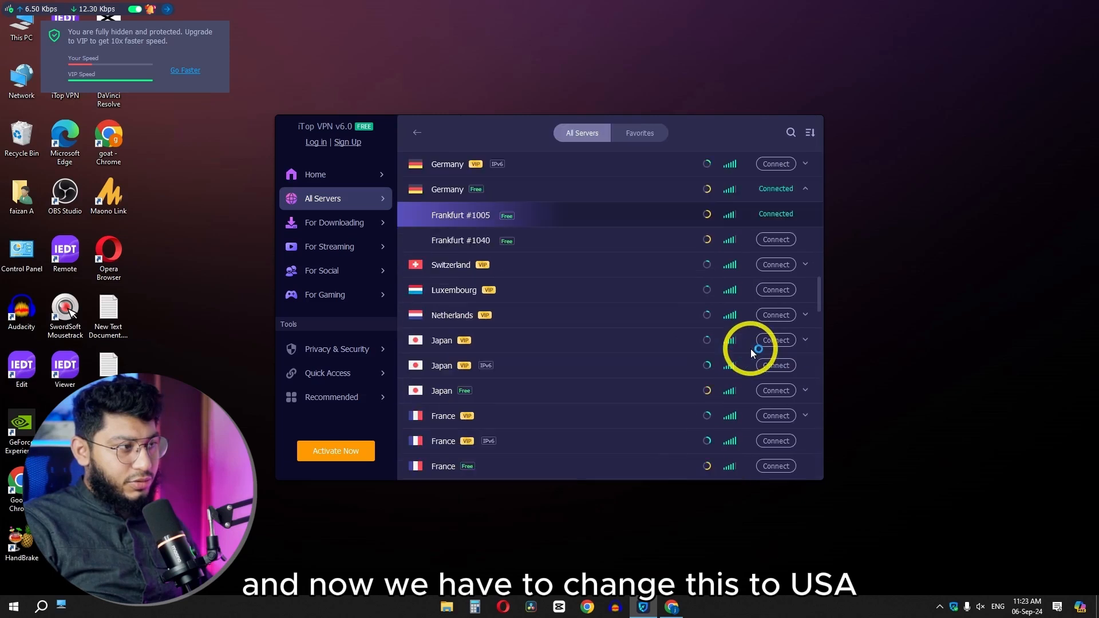
{"action": "scroll", "coordinate": [596, 347], "scroll_direction": "down", "scroll_amount": 5}
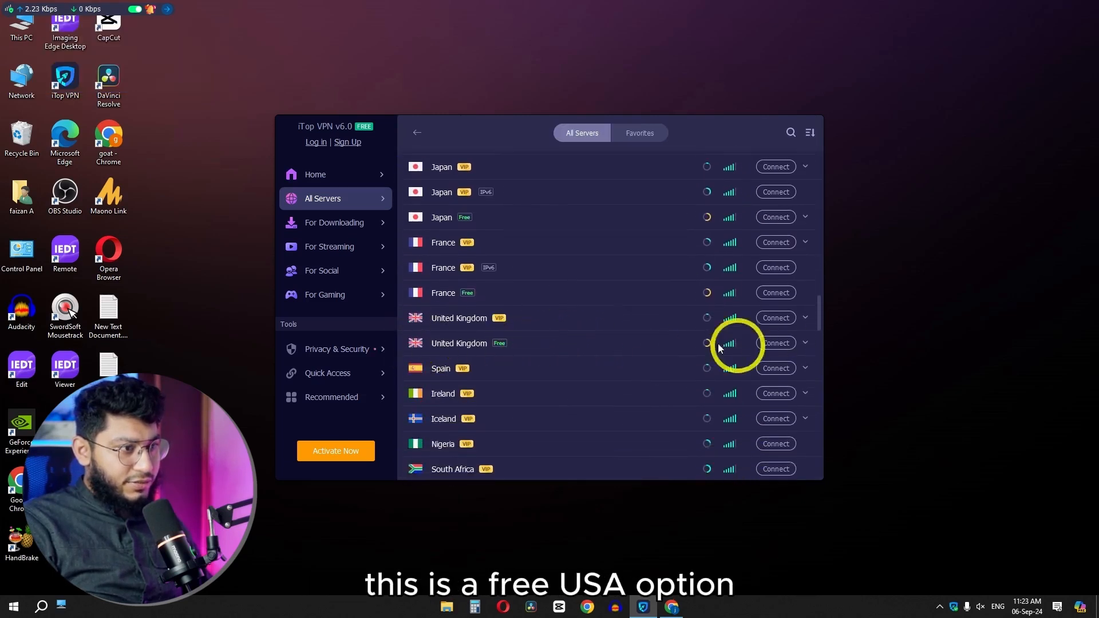
{"action": "left_click", "coordinate": [767, 345]}
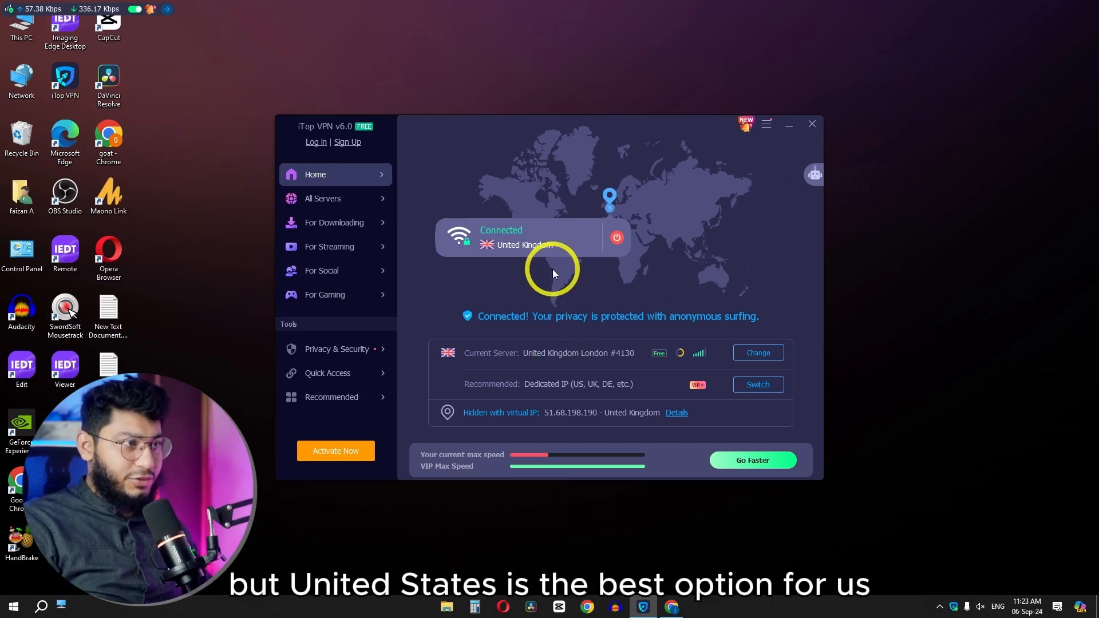
{"action": "left_click", "coordinate": [811, 127]}
{"action": "right_click", "coordinate": [112, 13]}
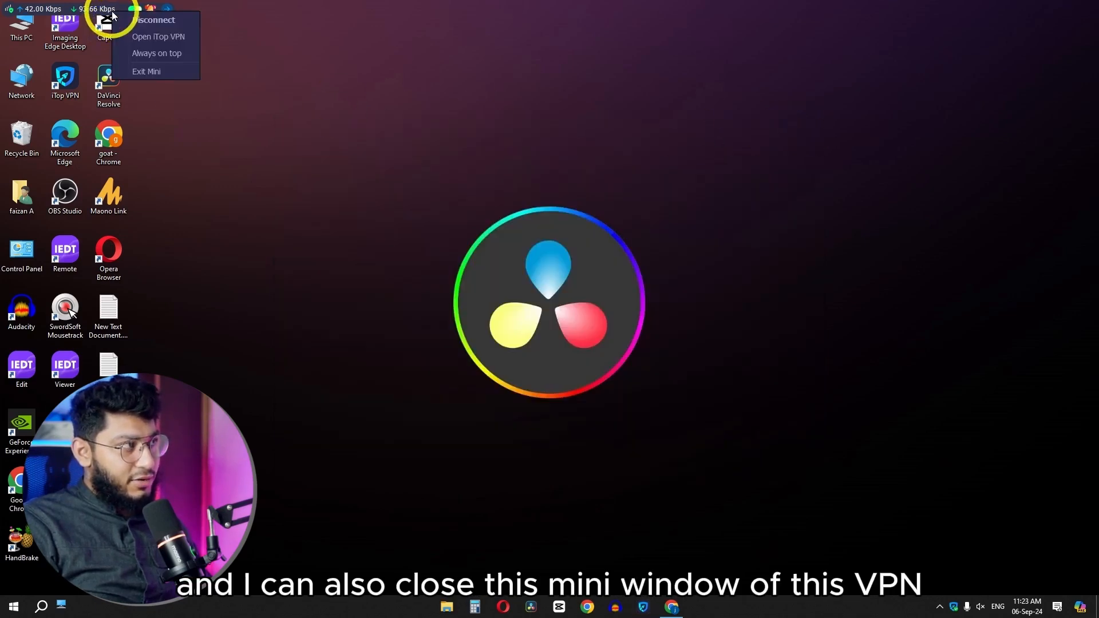
Close the VPN speed window, launch CapCut and start a new project, dismissing the Pro promotion.
{"action": "left_click", "coordinate": [153, 72]}
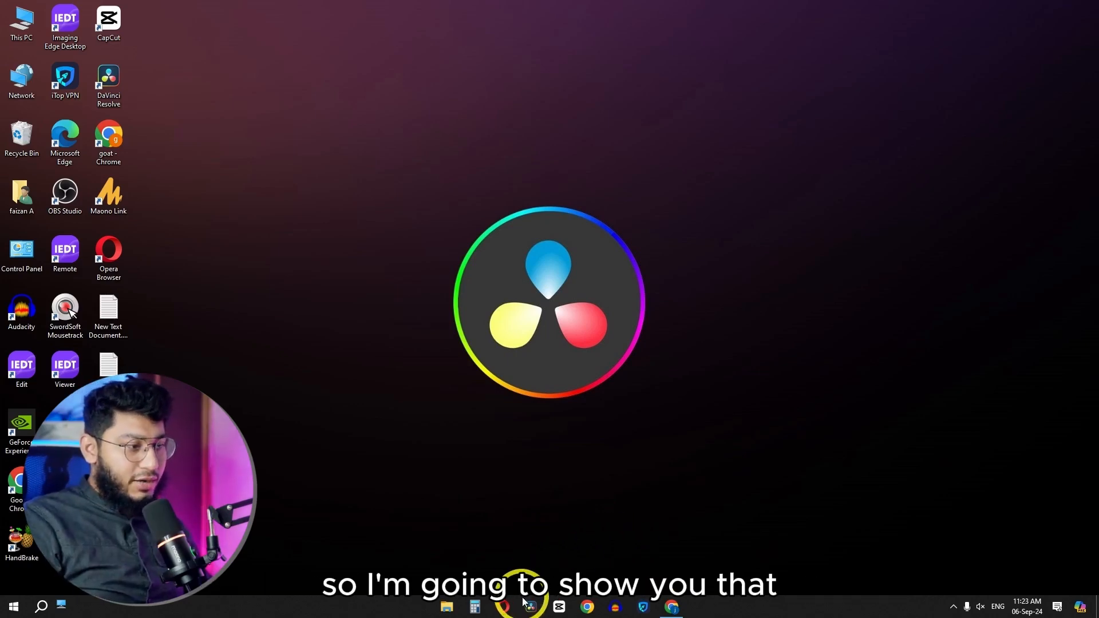
{"action": "left_click", "coordinate": [555, 607]}
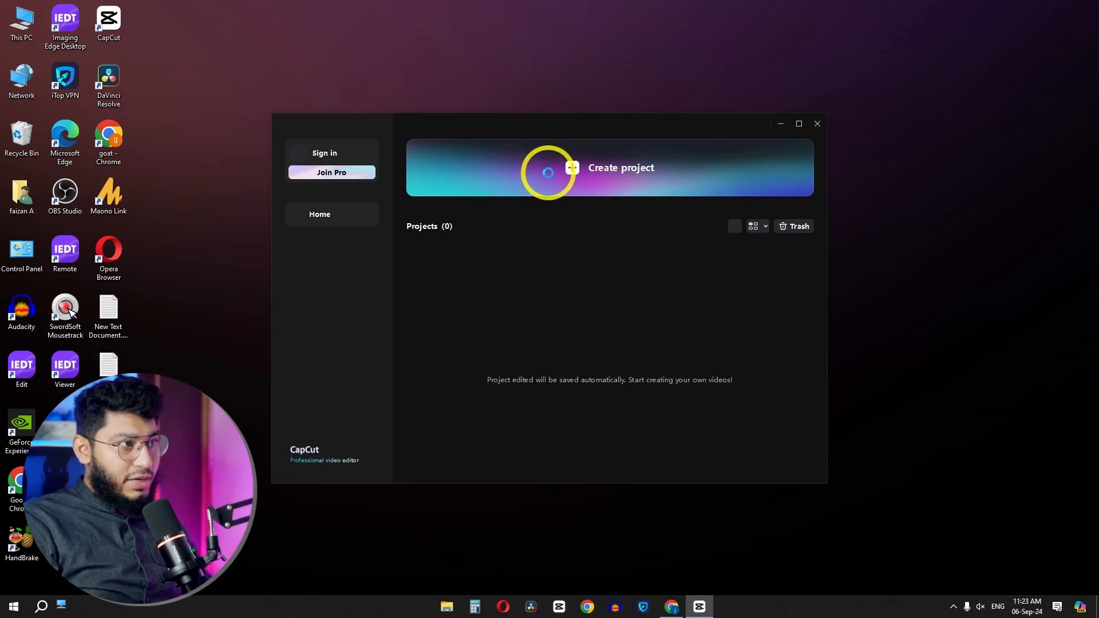
{"action": "left_click", "coordinate": [549, 173]}
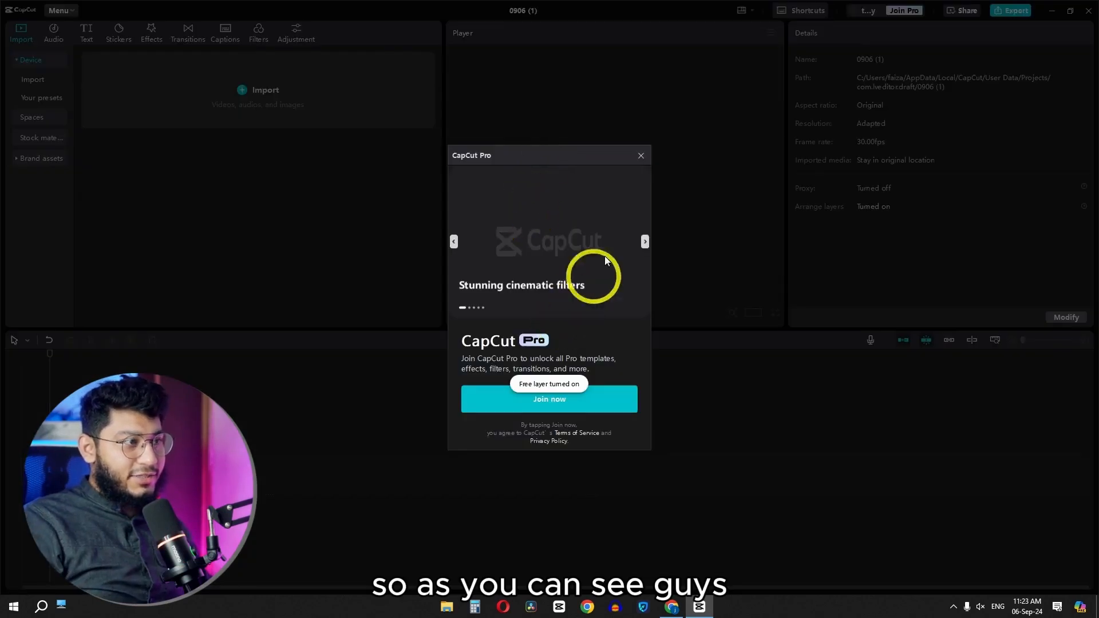
{"action": "left_click", "coordinate": [641, 156]}
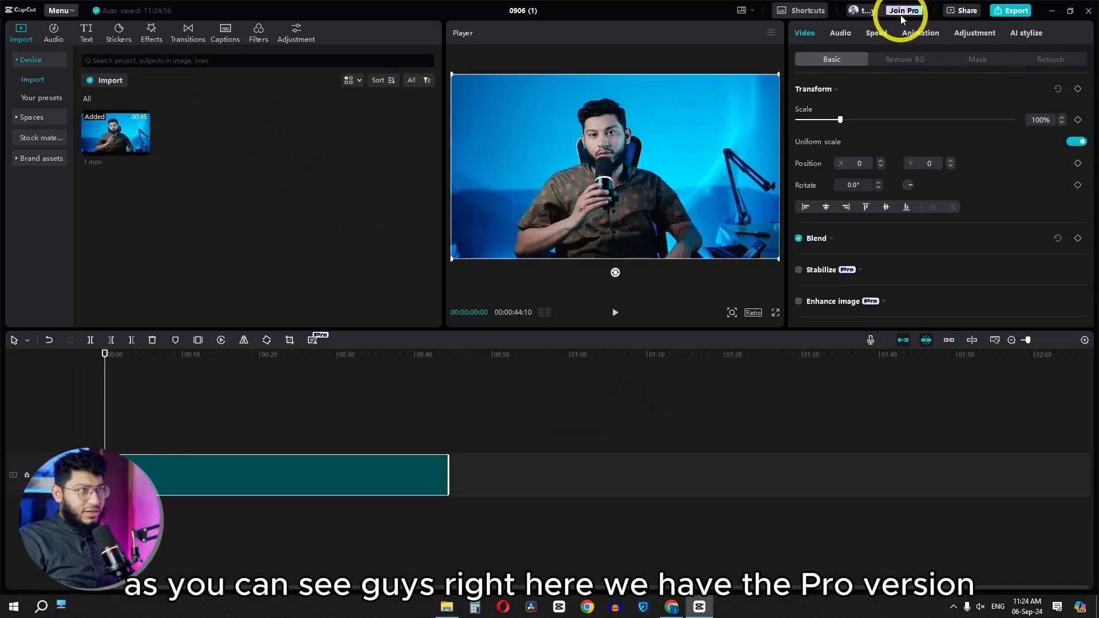
Browse the clip's AI stylize, animation and adjustment options, then bring up the video Effects library.
{"action": "left_click", "coordinate": [1030, 33]}
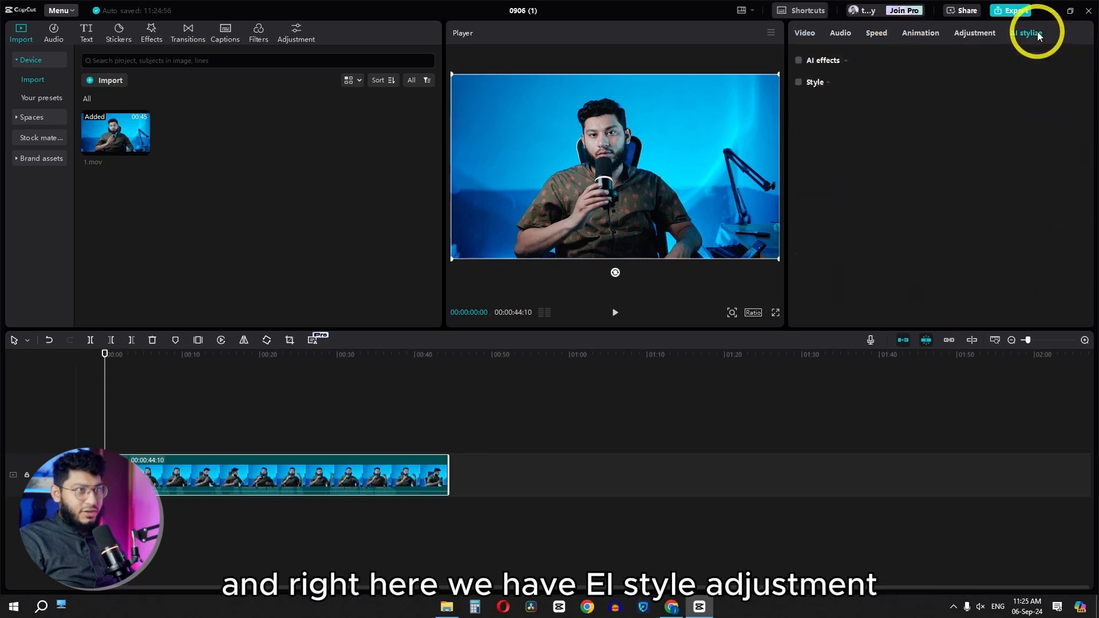
{"action": "left_click", "coordinate": [972, 34]}
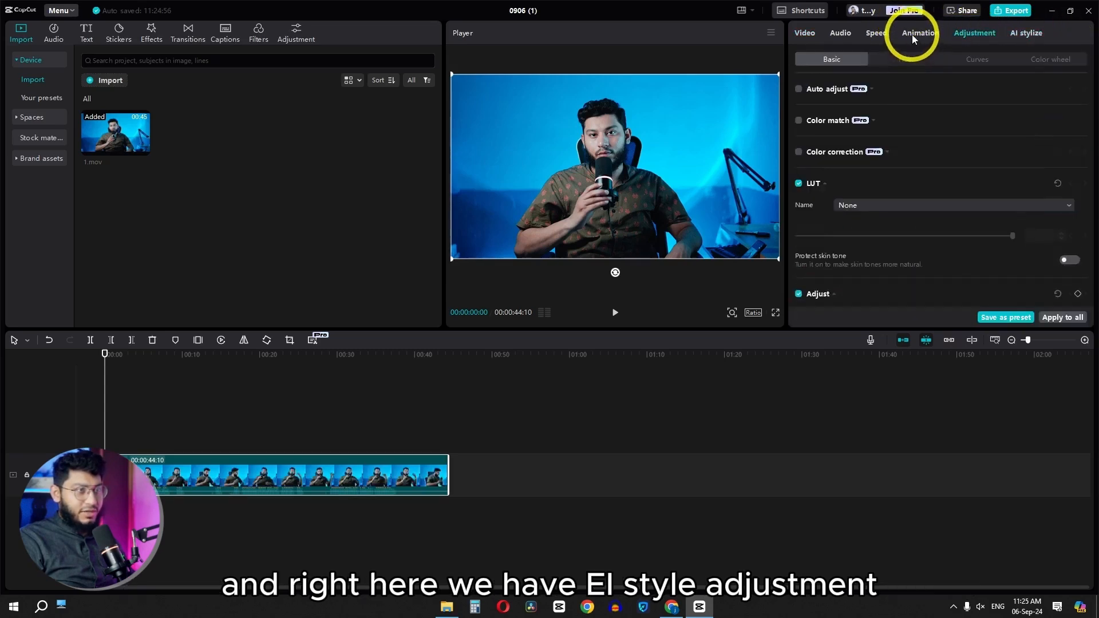
{"action": "left_click", "coordinate": [912, 35]}
{"action": "left_click", "coordinate": [973, 34]}
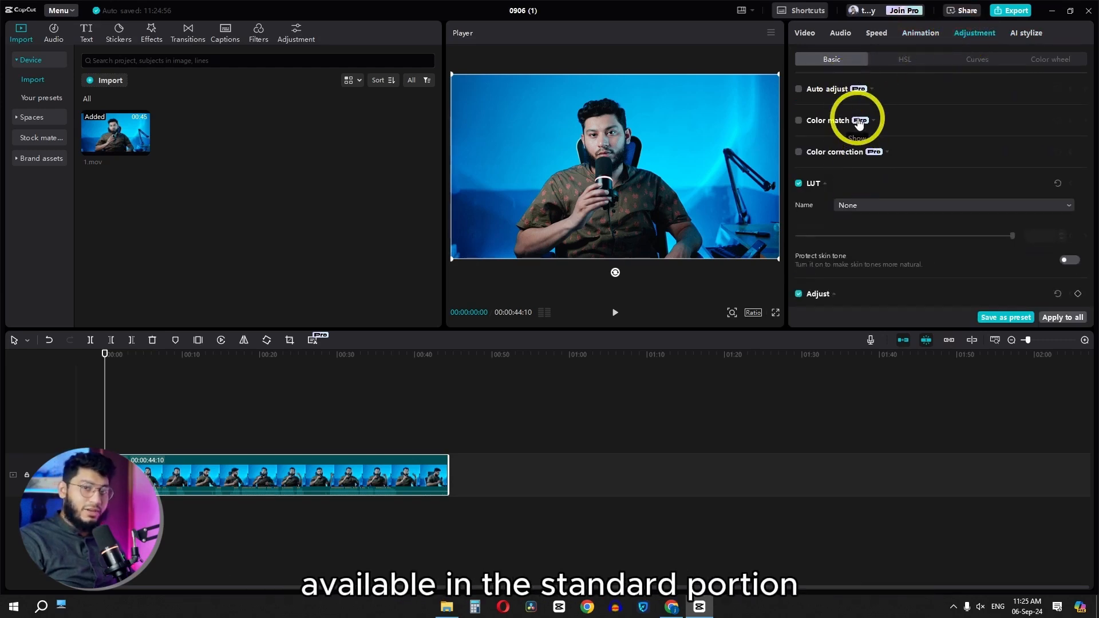
{"action": "left_click", "coordinate": [152, 33]}
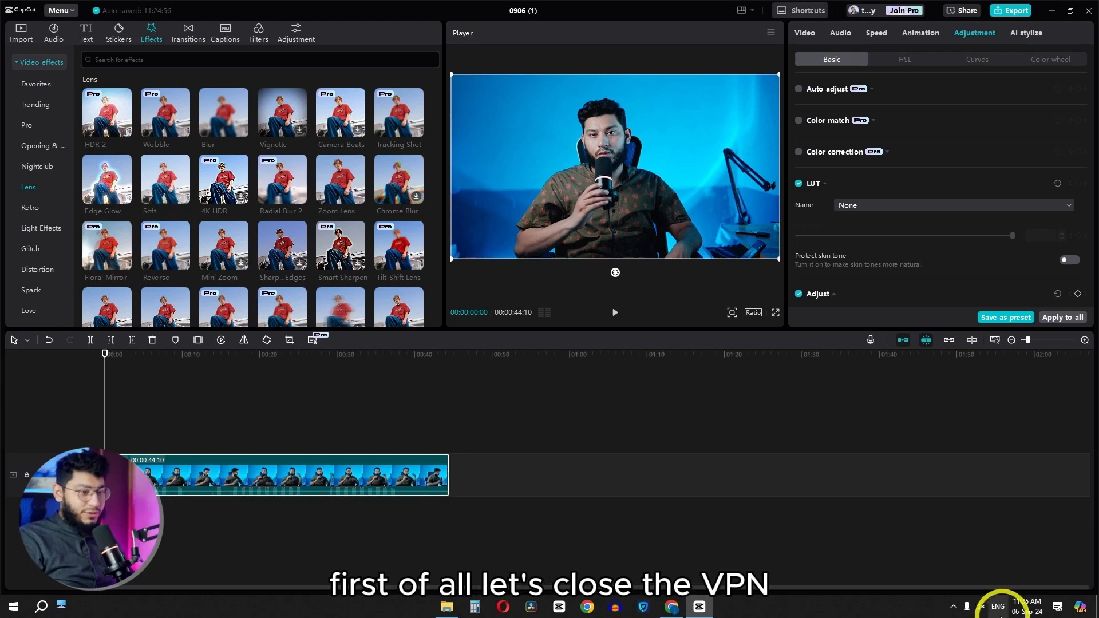
Disconnect iTop VPN from the tray and close its window.
{"action": "left_click", "coordinate": [953, 607]}
{"action": "left_click", "coordinate": [977, 557]}
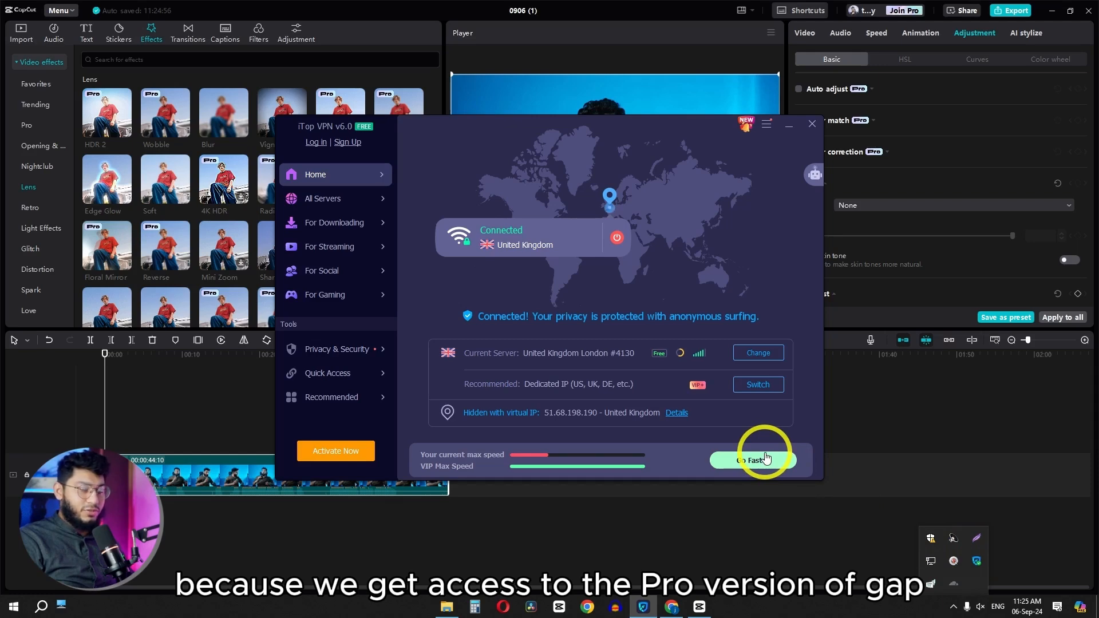
{"action": "left_click", "coordinate": [616, 237]}
{"action": "left_click", "coordinate": [813, 123]}
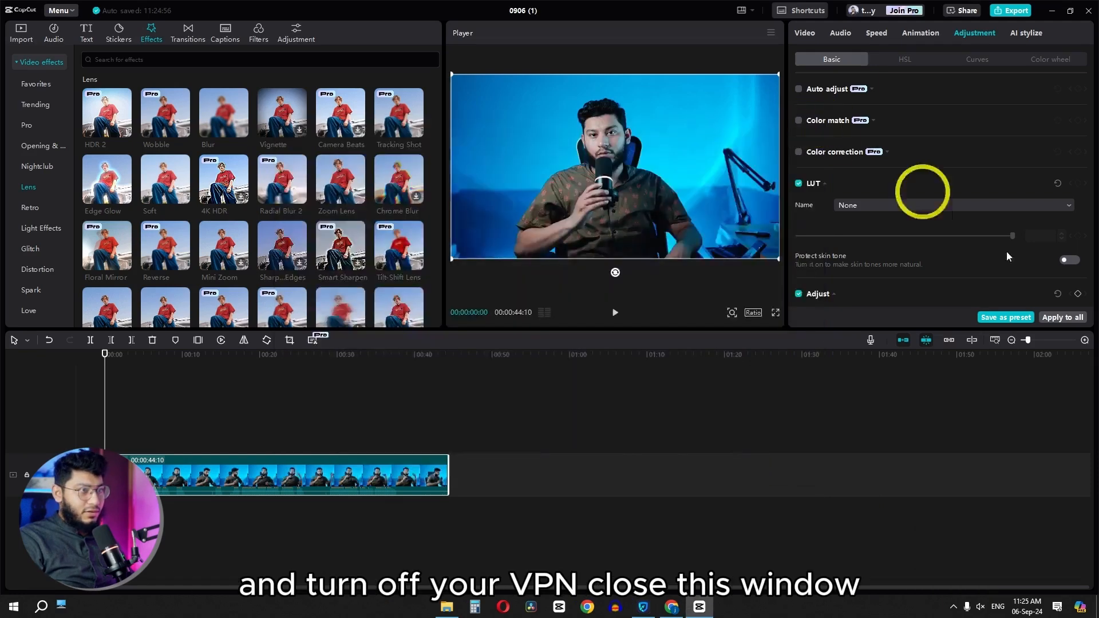
Turn on Auto adjust for the CapCut clip, then deselect it.
{"action": "left_click", "coordinate": [953, 607]}
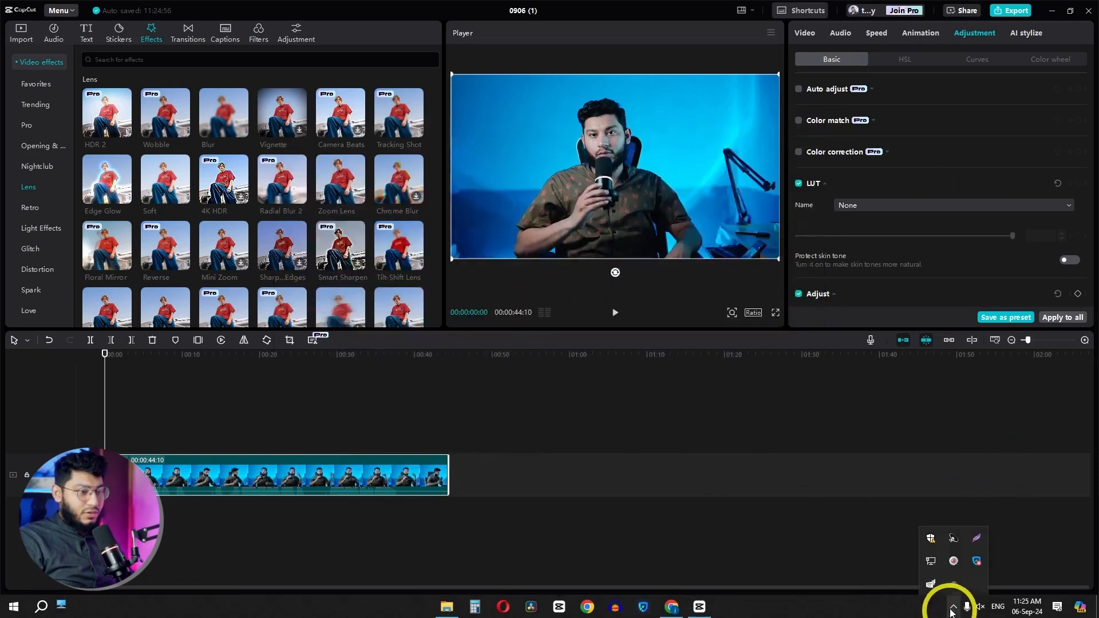
{"action": "left_click", "coordinate": [955, 581]}
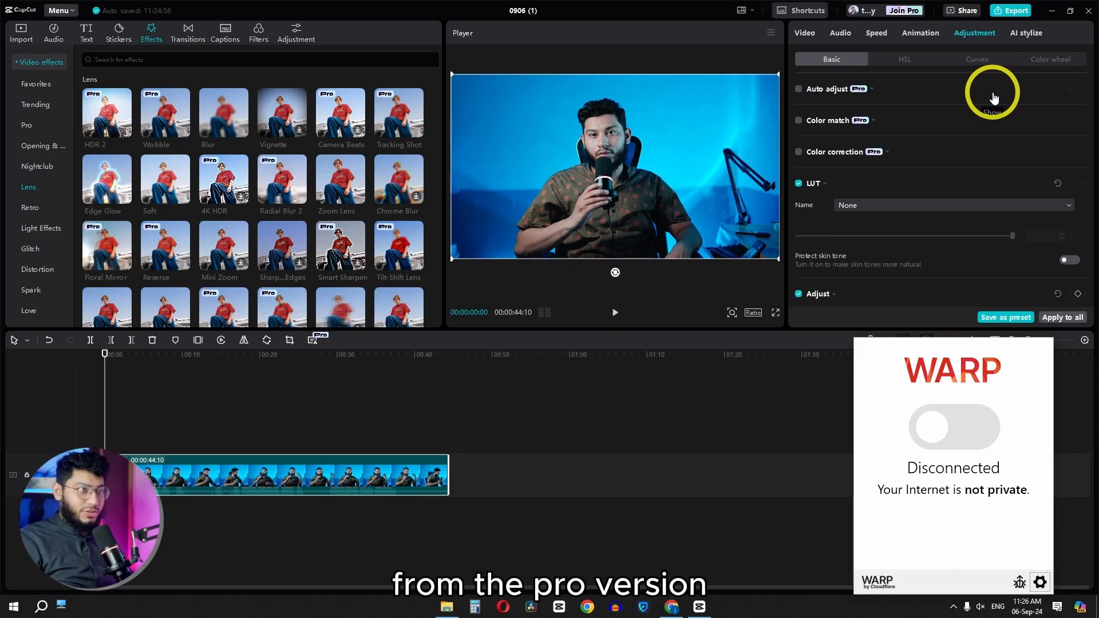
{"action": "left_click", "coordinate": [799, 90]}
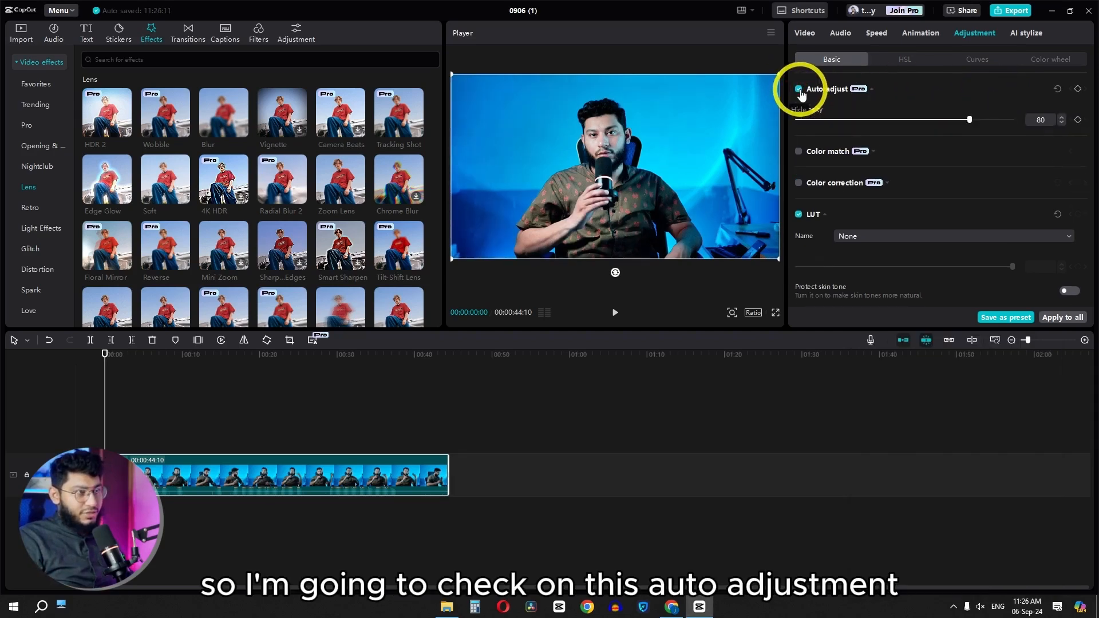
{"action": "left_click", "coordinate": [867, 520]}
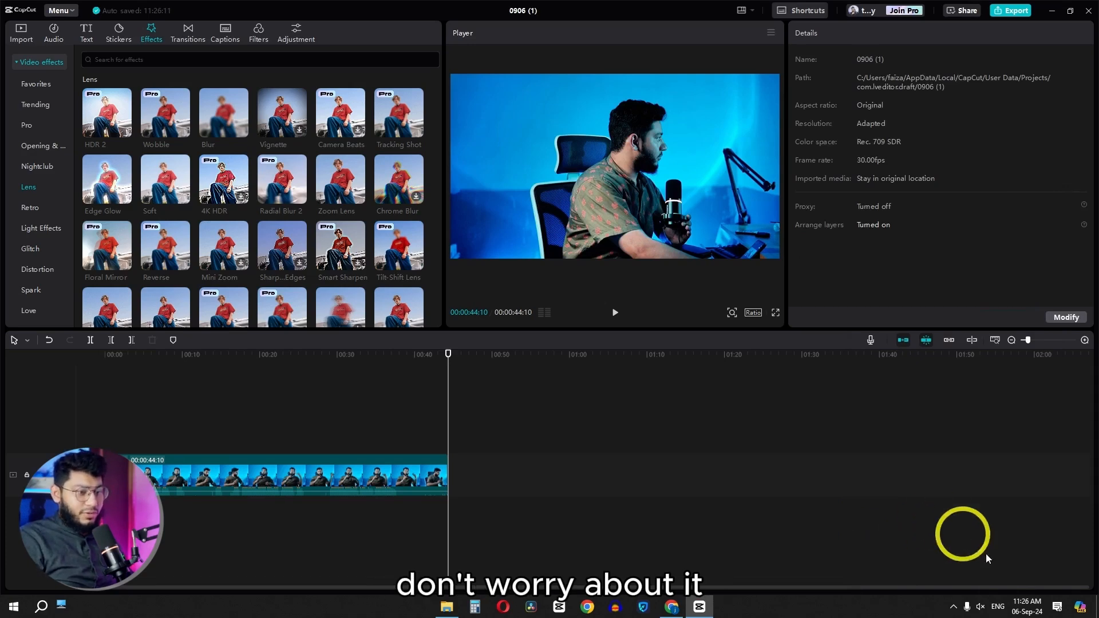
Switch Cloudflare WARP on from its tray panel so it reports Connected.
{"action": "left_click", "coordinate": [953, 606]}
{"action": "left_click", "coordinate": [952, 578]}
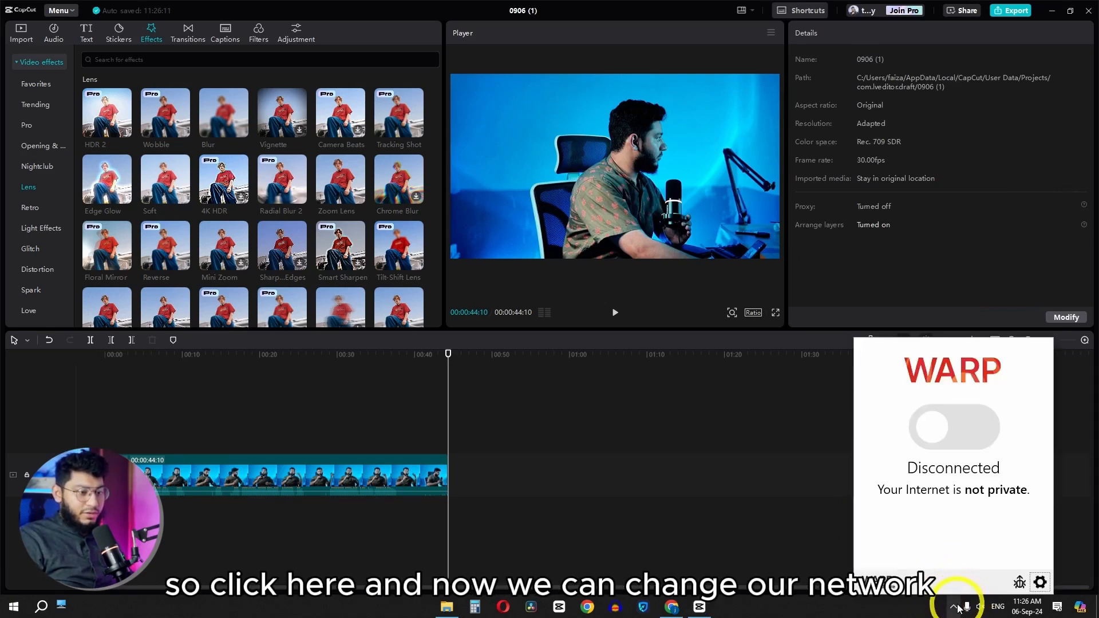
{"action": "left_click", "coordinate": [963, 448]}
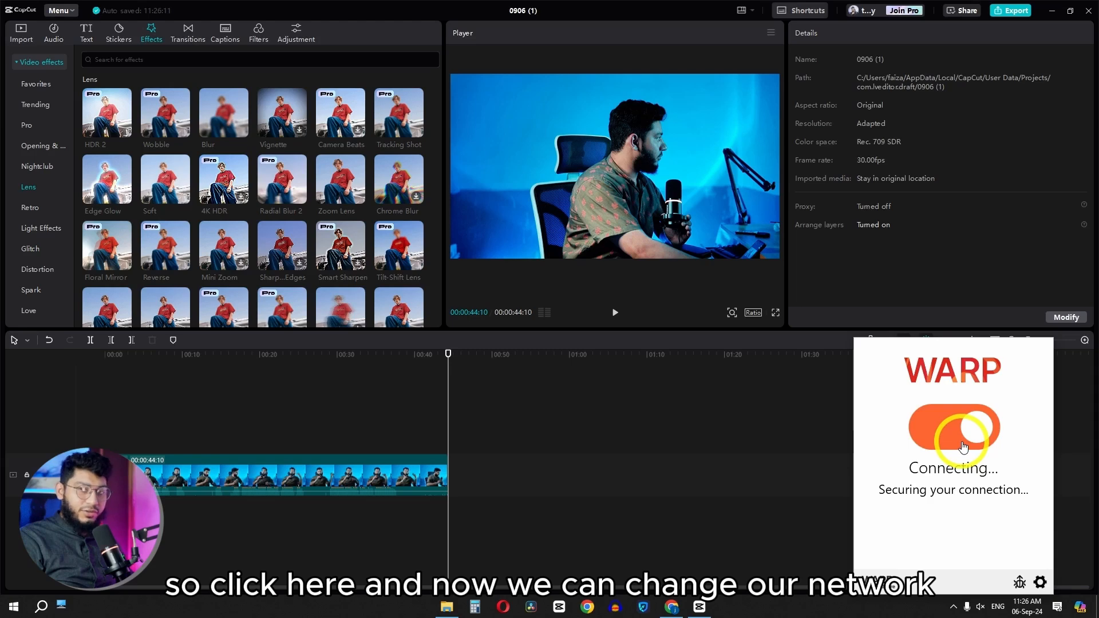
{"action": "left_click", "coordinate": [954, 608]}
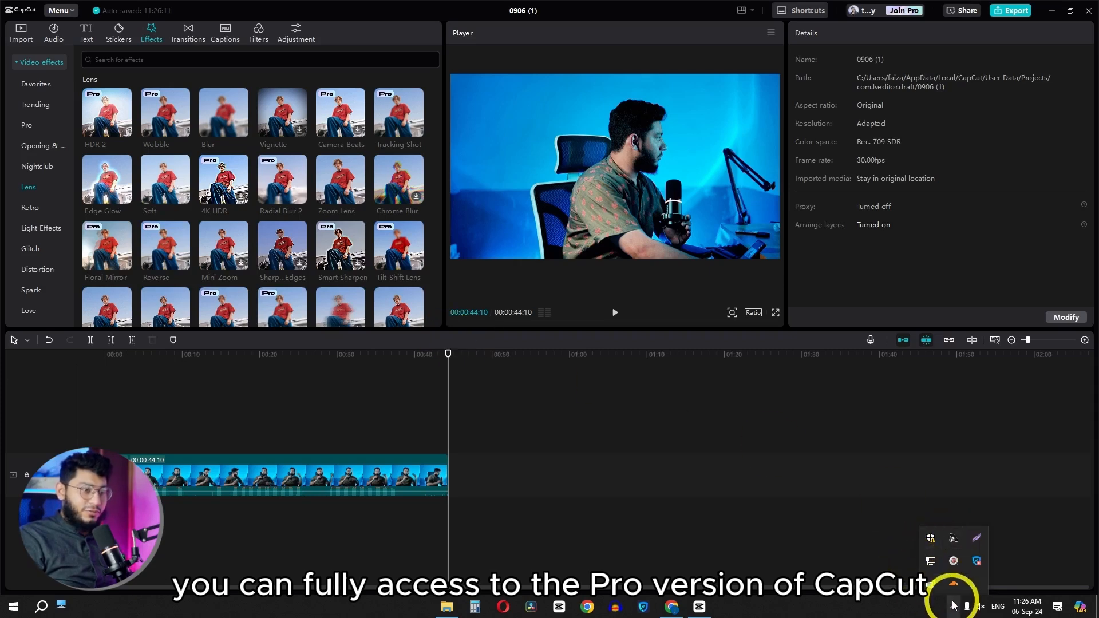
Preview Tilt-Shift and Smart Sharpen, then add Tracking Shot, Camera Beats and HDR 2 effect tracks.
{"action": "left_click", "coordinate": [399, 244]}
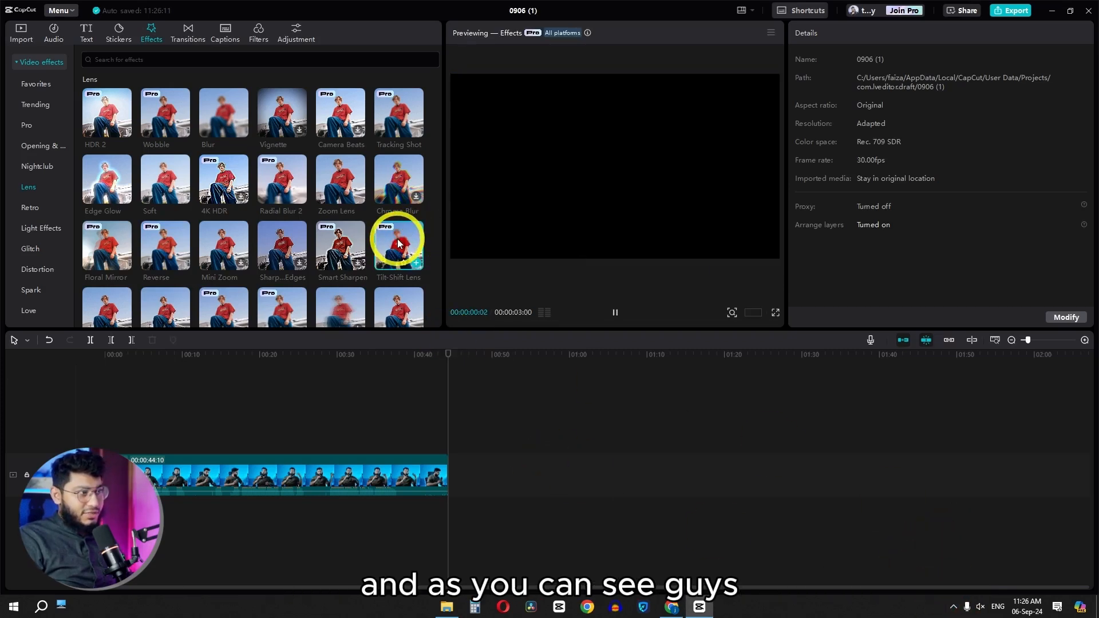
{"action": "left_click_drag", "start_coordinate": [272, 357], "coordinate": [42, 343]}
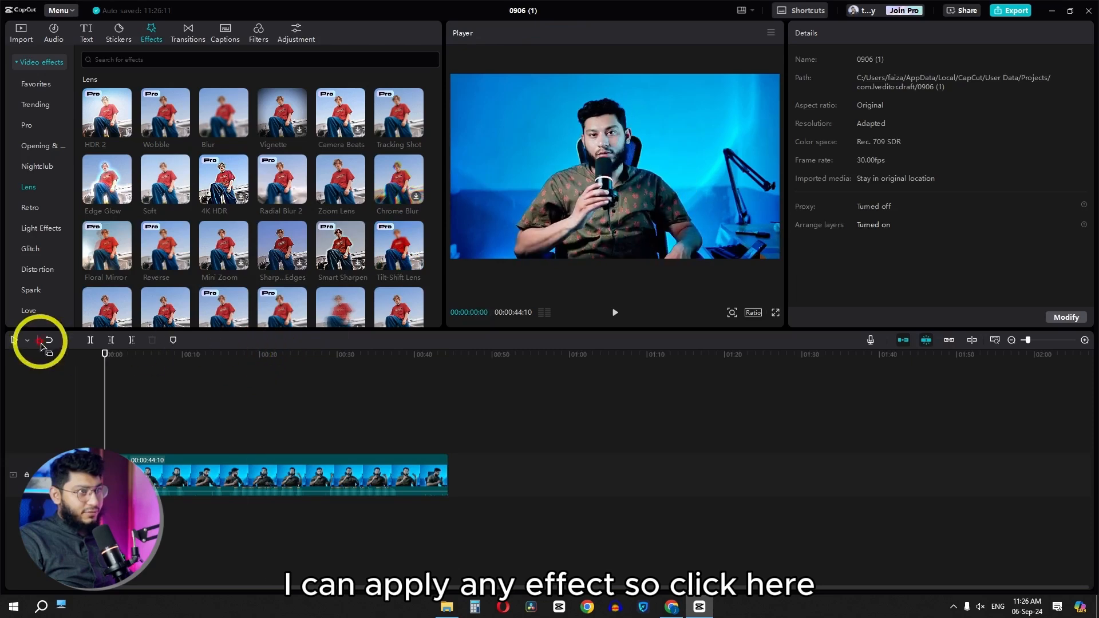
{"action": "left_click", "coordinate": [343, 244]}
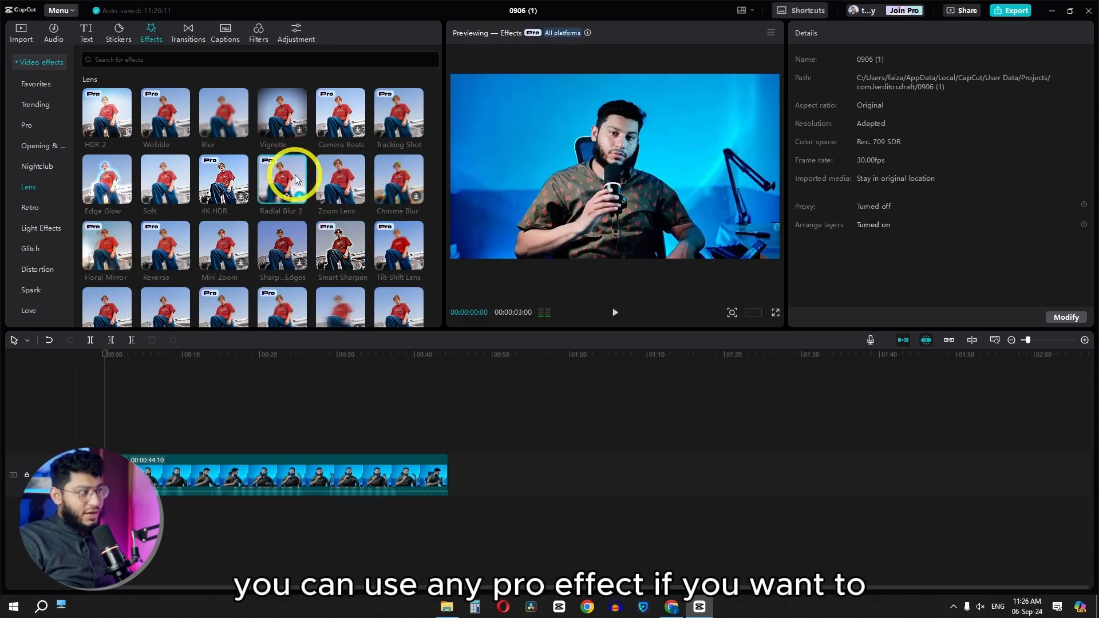
{"action": "left_click", "coordinate": [415, 130]}
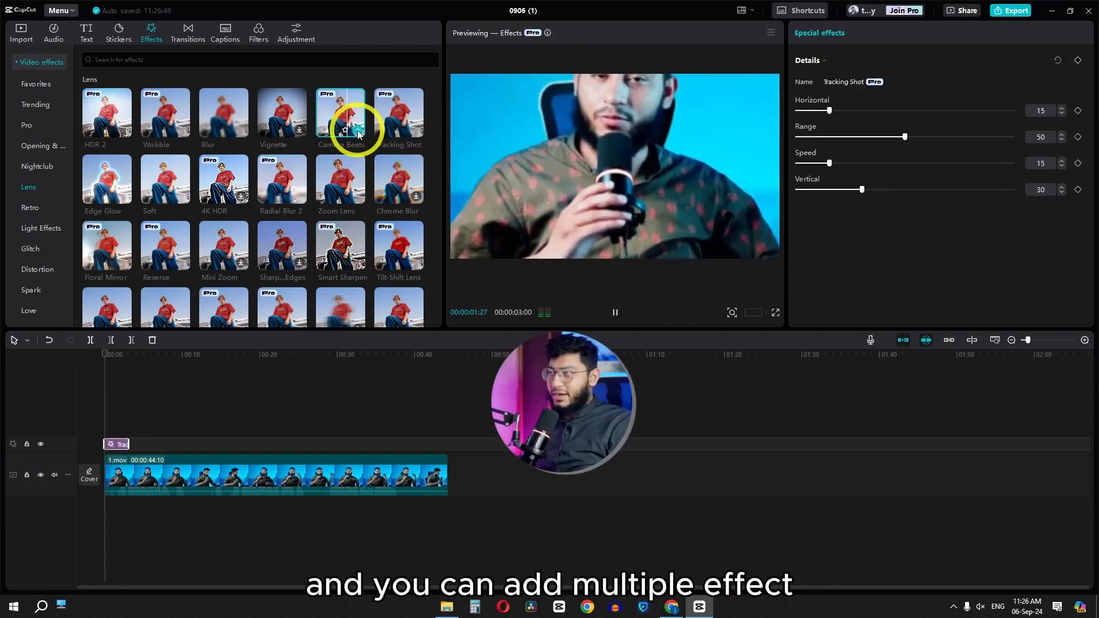
{"action": "left_click", "coordinate": [356, 127]}
{"action": "left_click", "coordinate": [122, 133]}
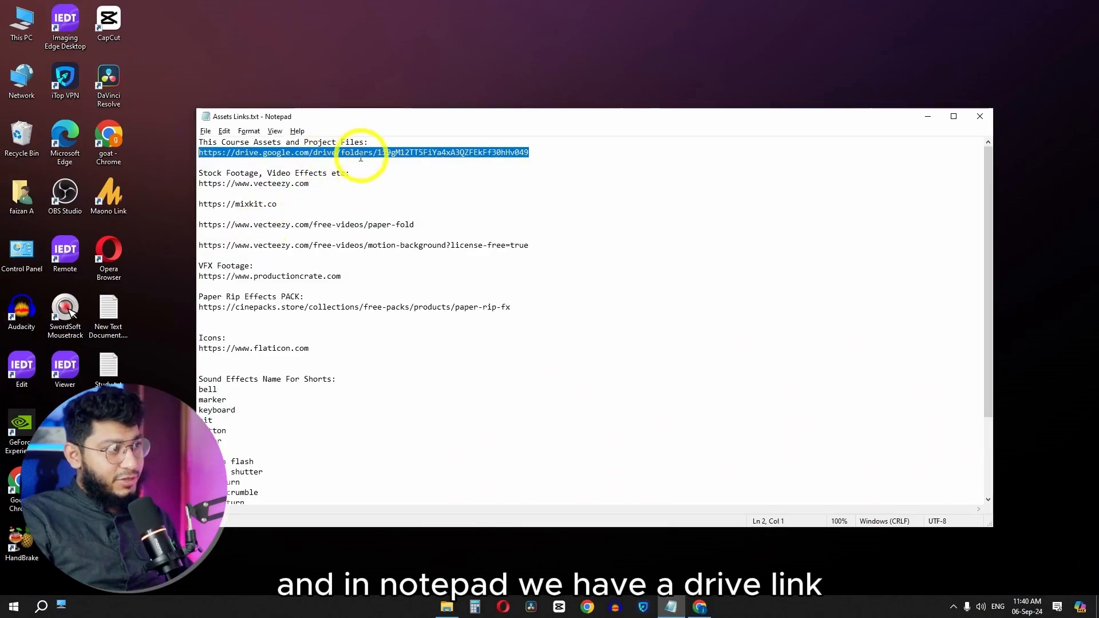
Copy the Assets drive link from Notepad for use in the browser.
{"action": "right_click", "coordinate": [396, 155]}
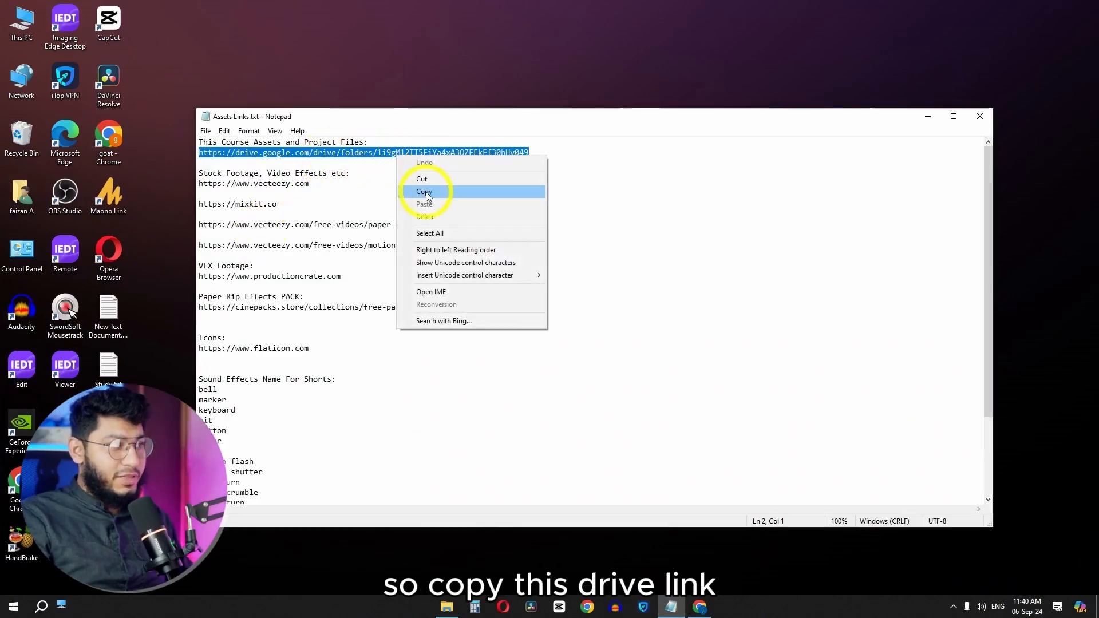
{"action": "left_click", "coordinate": [426, 195]}
{"action": "left_click", "coordinate": [700, 607]}
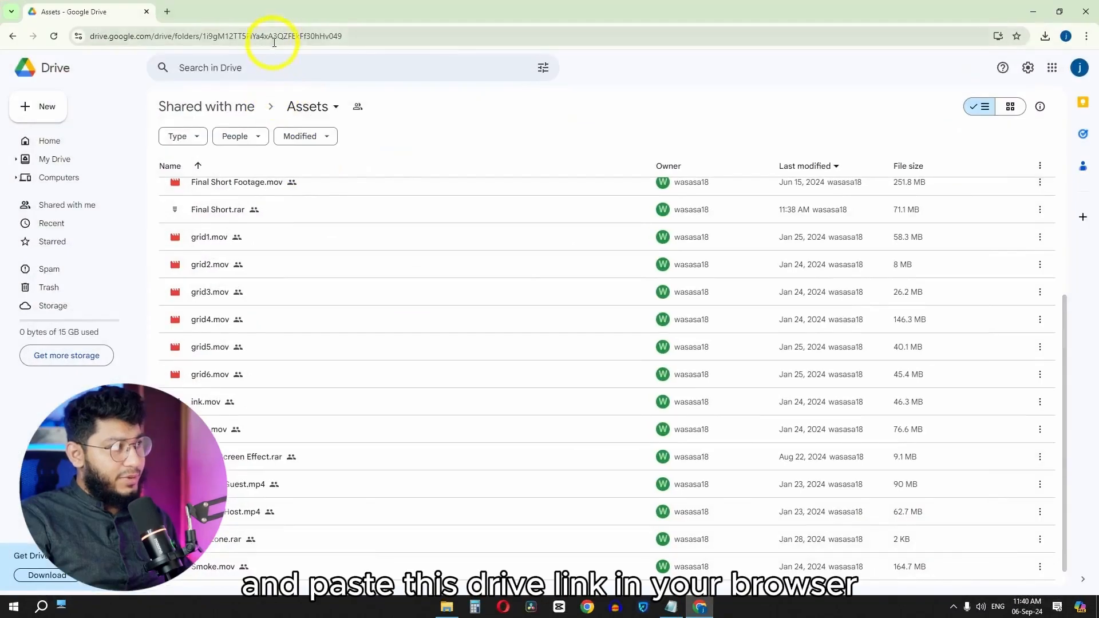
Load the pasted drive link in Chrome and download Mobile Screen Effect.rar from the Assets folder.
{"action": "right_click", "coordinate": [275, 42]}
{"action": "left_click", "coordinate": [320, 146]}
{"action": "key", "text": "Return"}
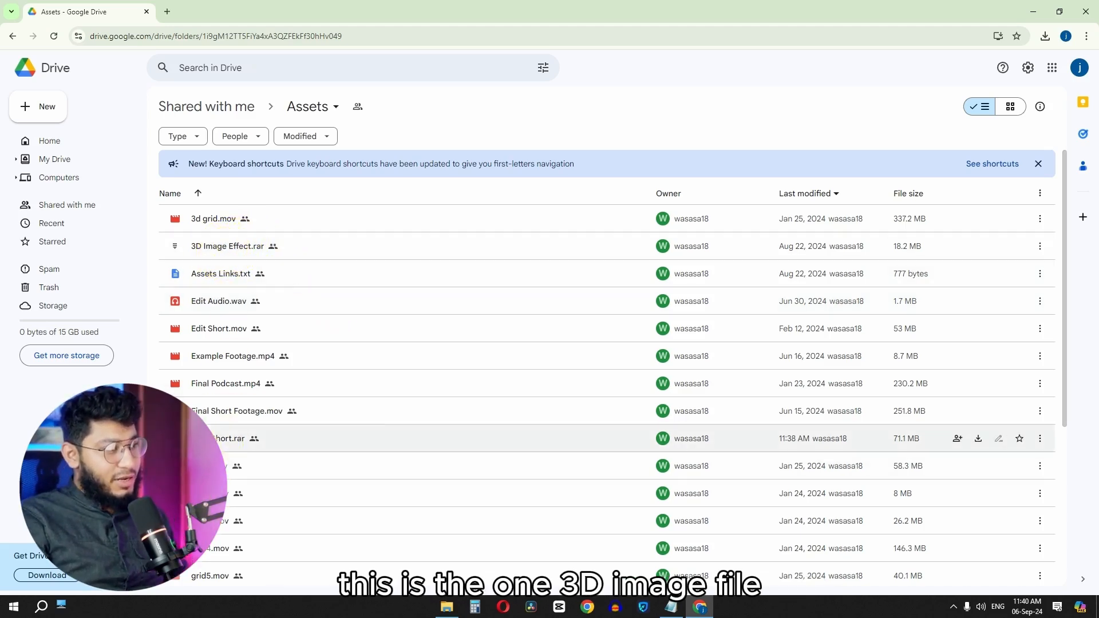
{"action": "scroll", "coordinate": [292, 498], "scroll_direction": "down", "scroll_amount": 5}
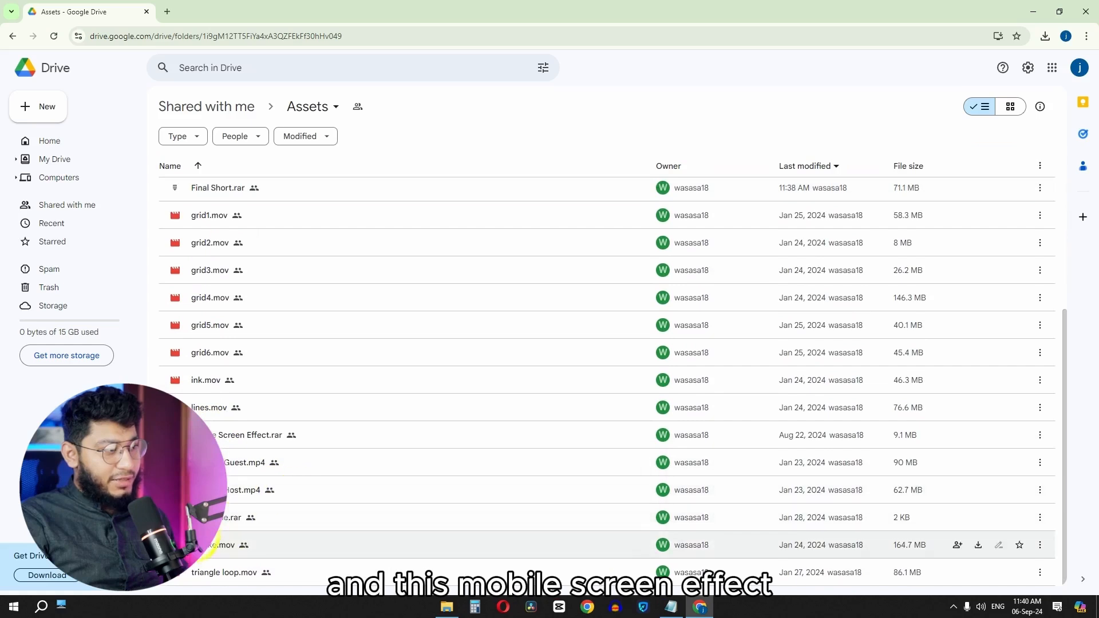
{"action": "left_click", "coordinate": [225, 442]}
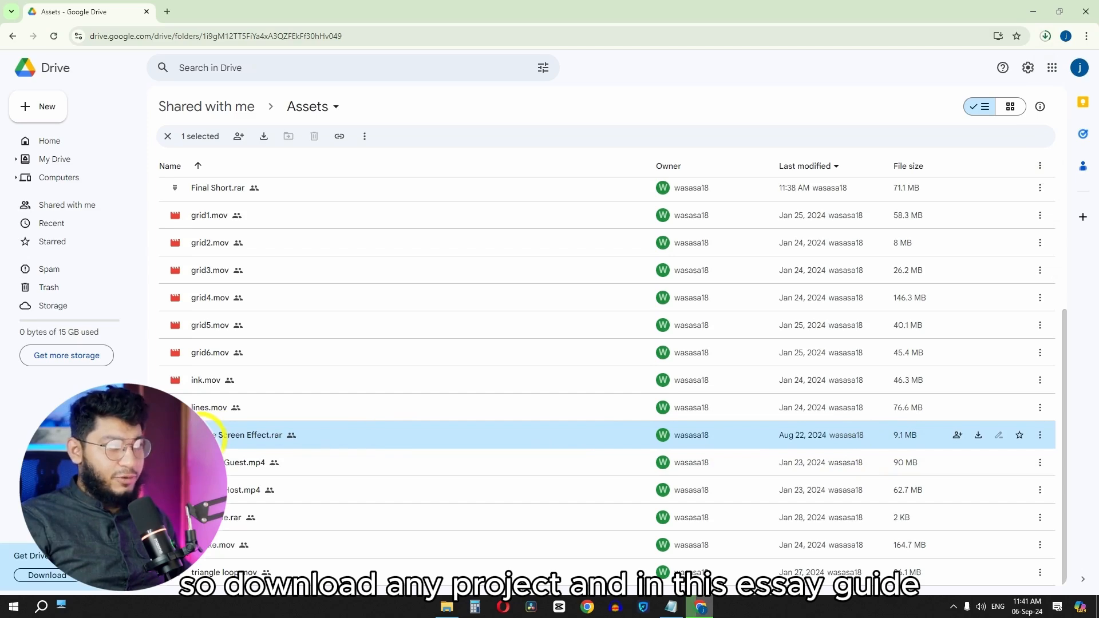
{"action": "scroll", "coordinate": [221, 434], "scroll_direction": "up", "scroll_amount": 4}
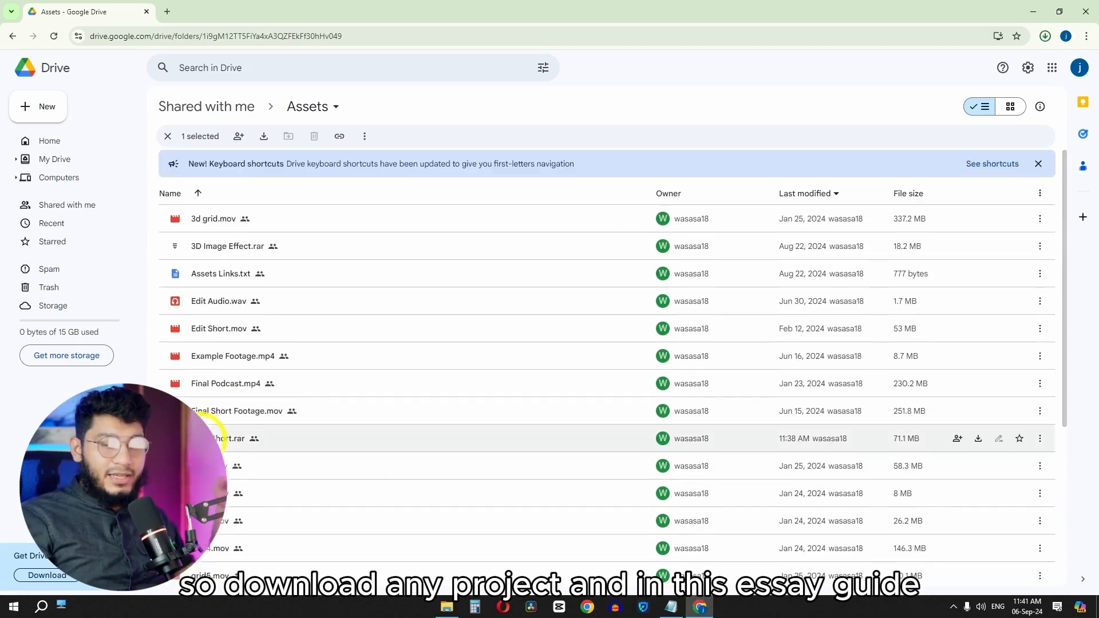
{"action": "scroll", "coordinate": [236, 312], "scroll_direction": "down", "scroll_amount": 3}
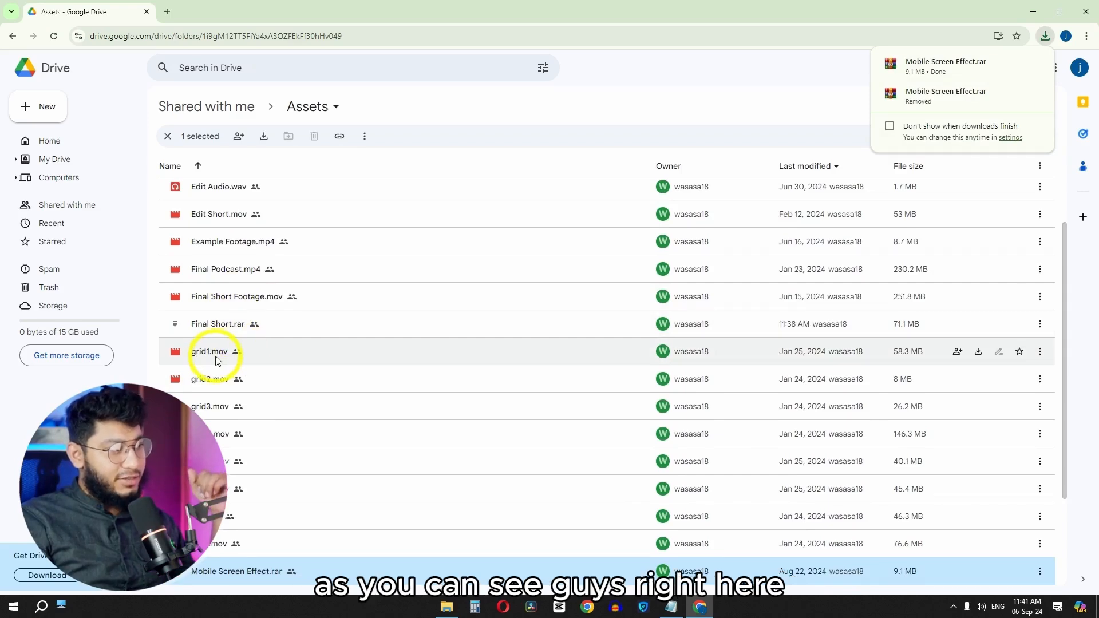
Preview the grid1.mov clip in Google Drive, then close the preview back to Assets.
{"action": "double_click", "coordinate": [217, 360]}
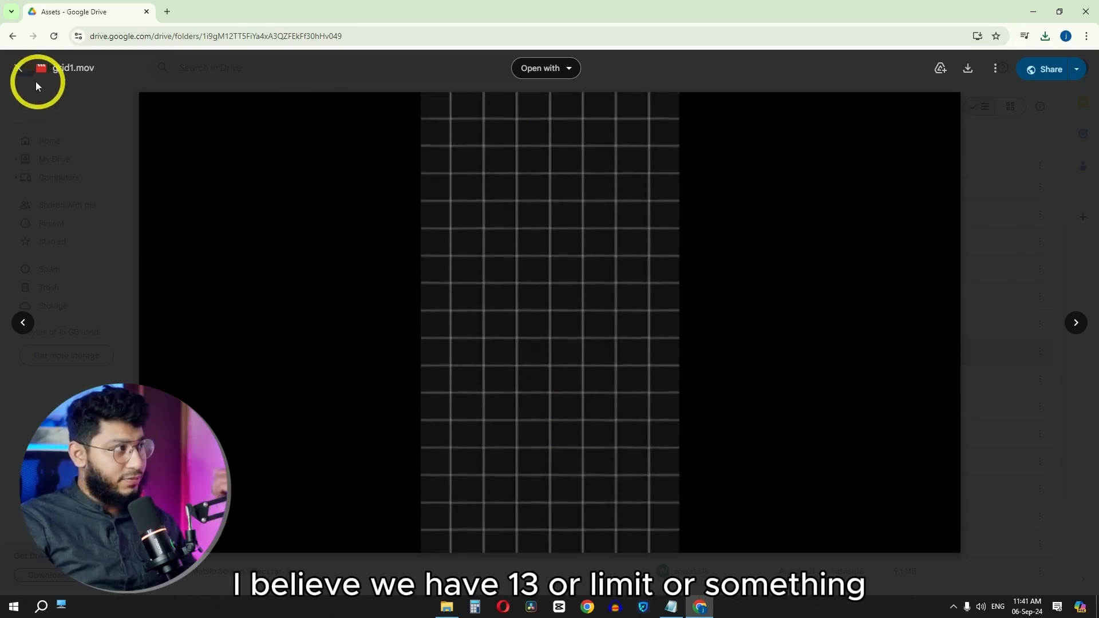
{"action": "left_click", "coordinate": [17, 69]}
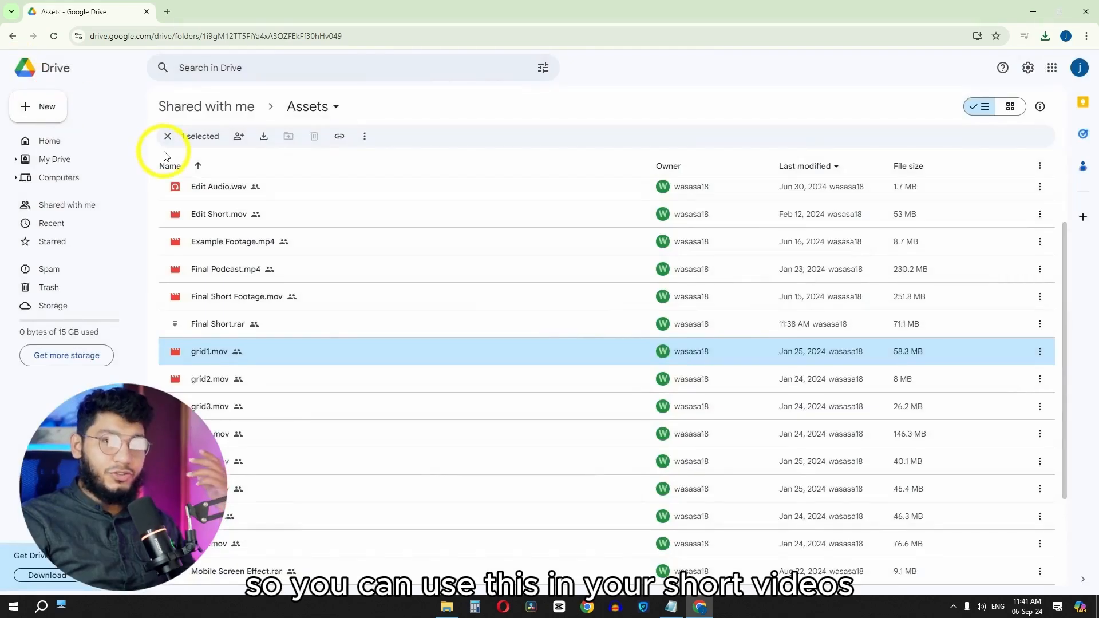
{"action": "scroll", "coordinate": [429, 304], "scroll_direction": "down", "scroll_amount": 3}
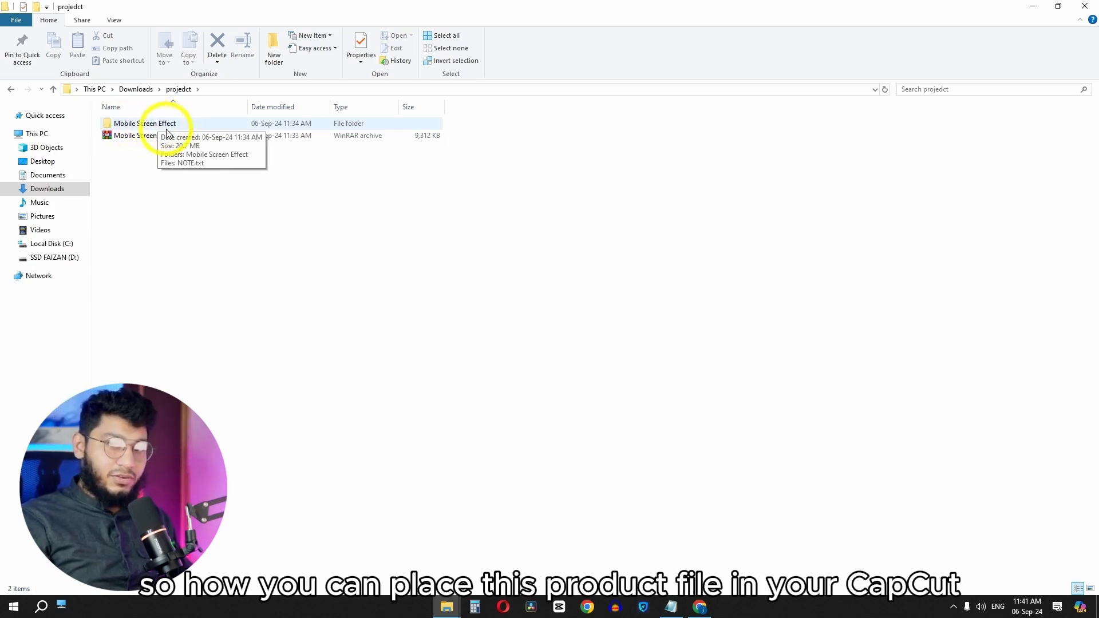
Launch CapCut from the taskbar to reach its home project list.
{"action": "left_click", "coordinate": [565, 610]}
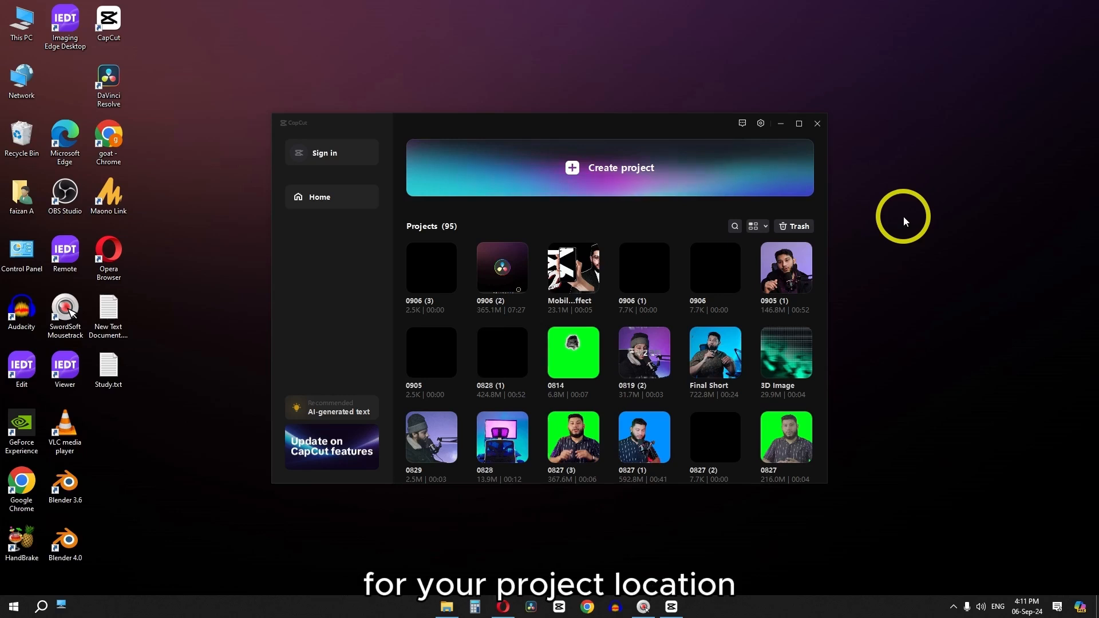
Change CapCut's project save location to the Documents folder and save the setting.
{"action": "left_click", "coordinate": [761, 125]}
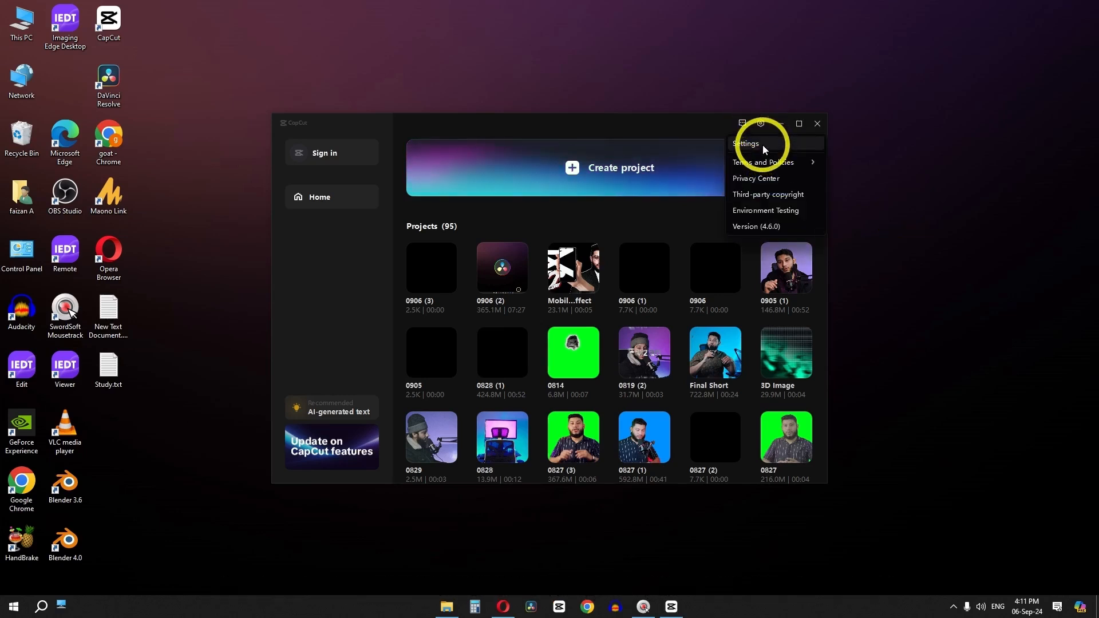
{"action": "left_click", "coordinate": [763, 146]}
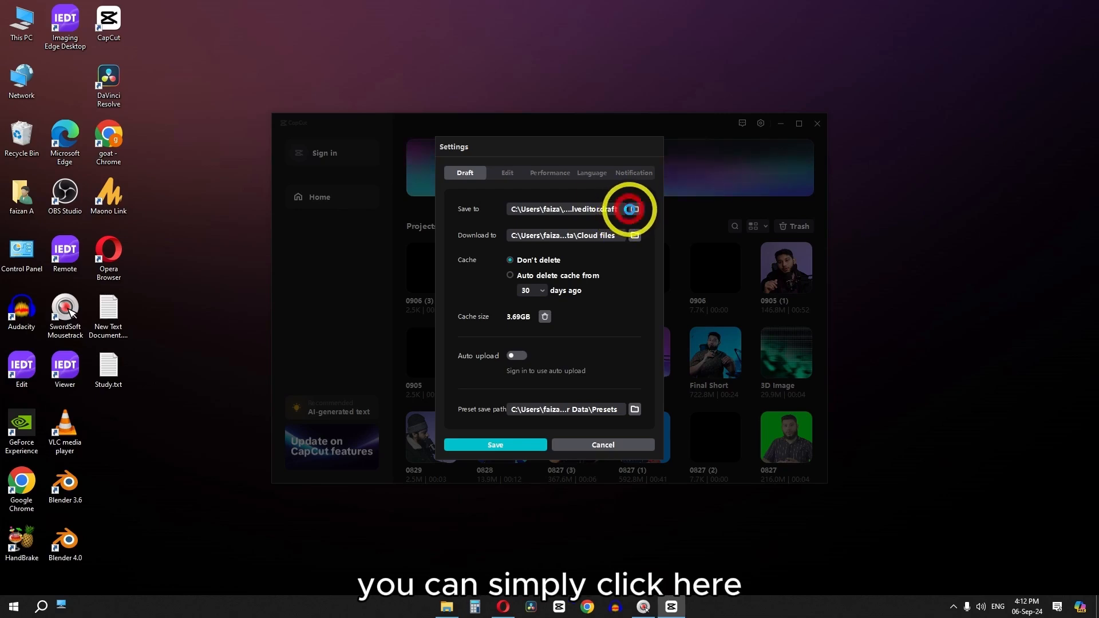
{"action": "left_click", "coordinate": [631, 209]}
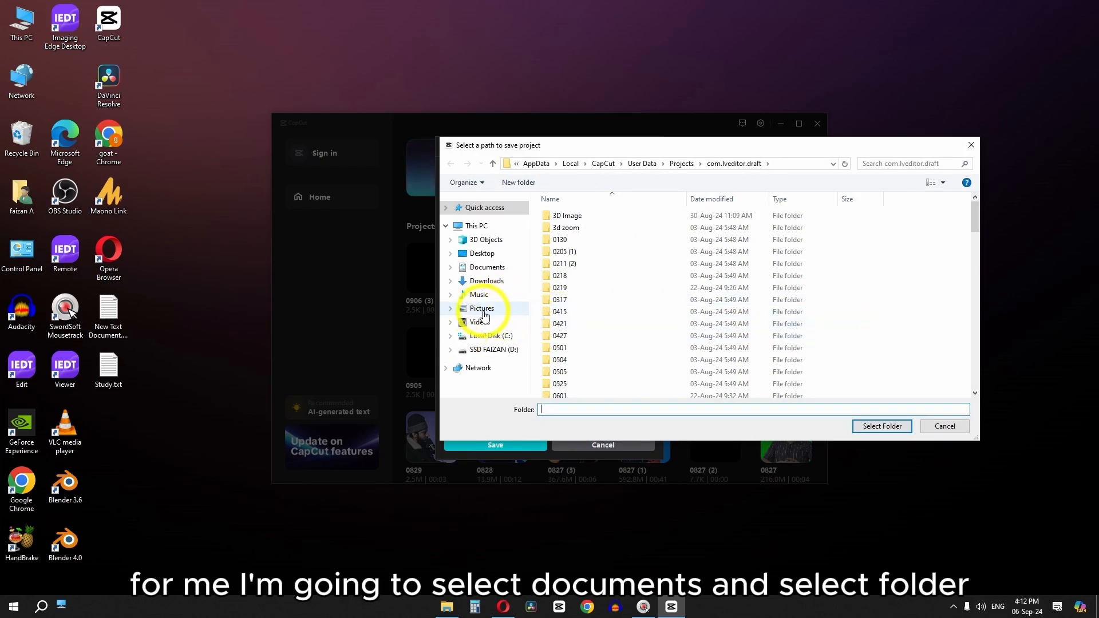
{"action": "left_click", "coordinate": [484, 268]}
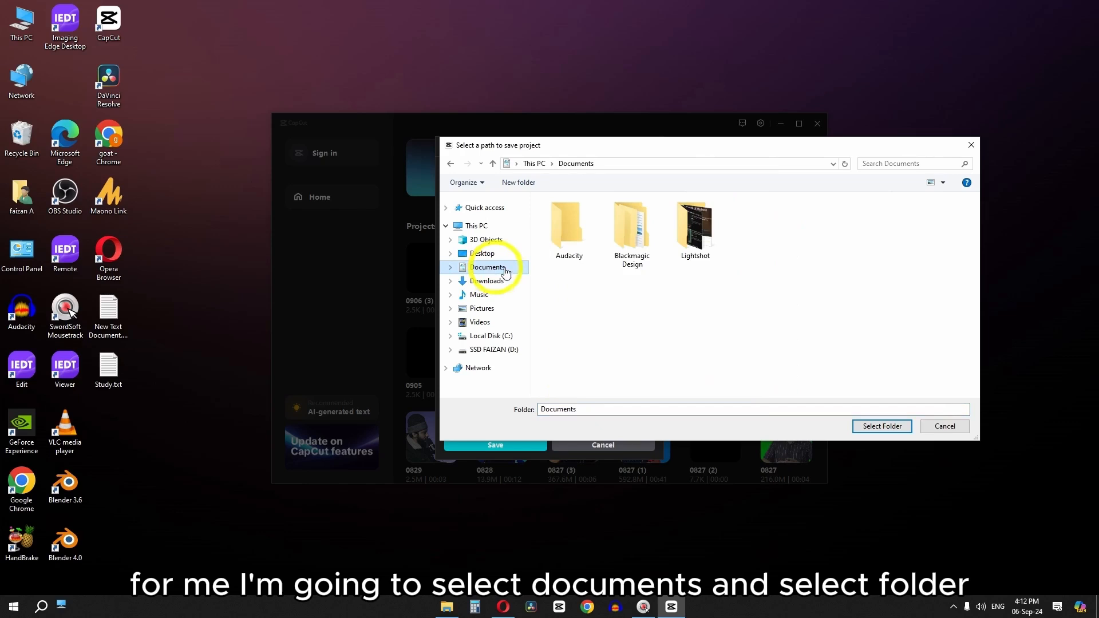
{"action": "left_click", "coordinate": [879, 427]}
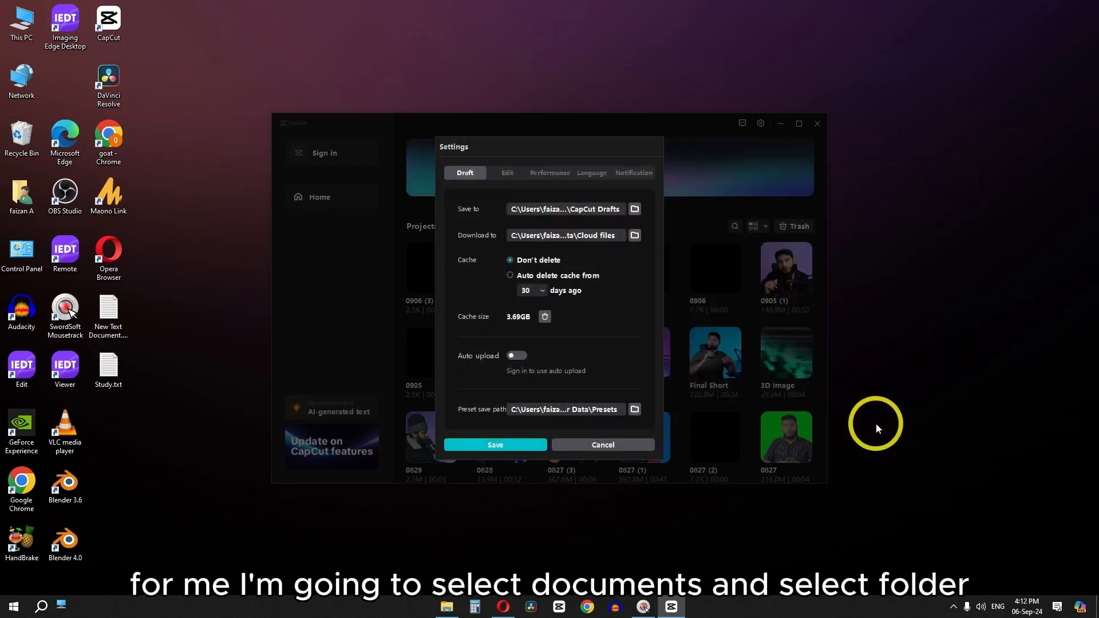
{"action": "left_click", "coordinate": [480, 444]}
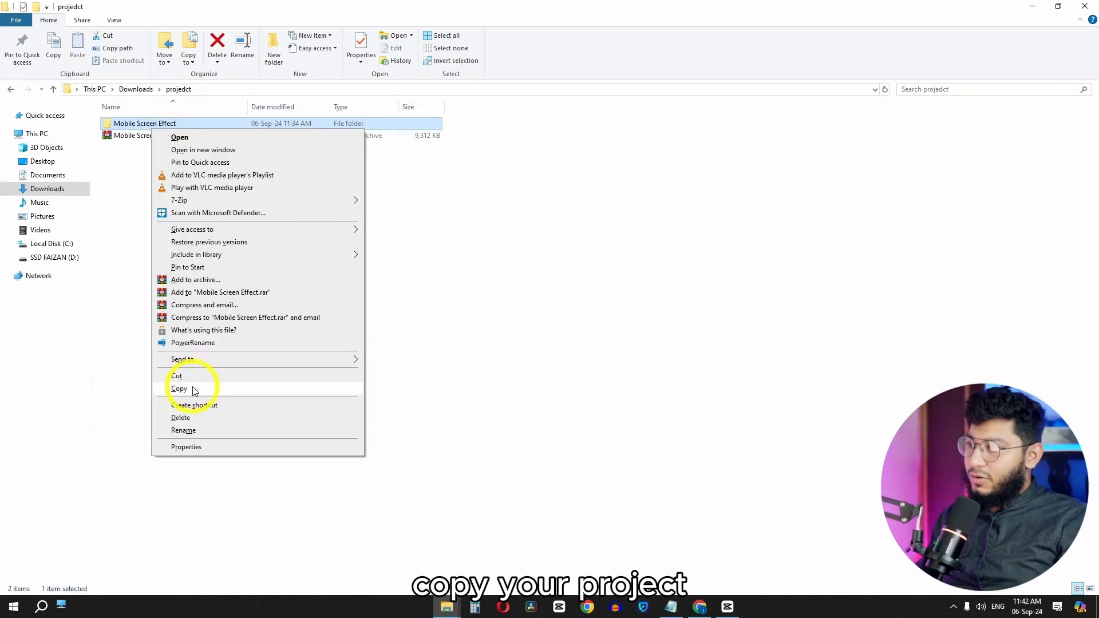
Paste the copied Mobile Screen Effect folder into CapCut's com.lveditor.draft projects folder.
{"action": "left_click", "coordinate": [197, 388]}
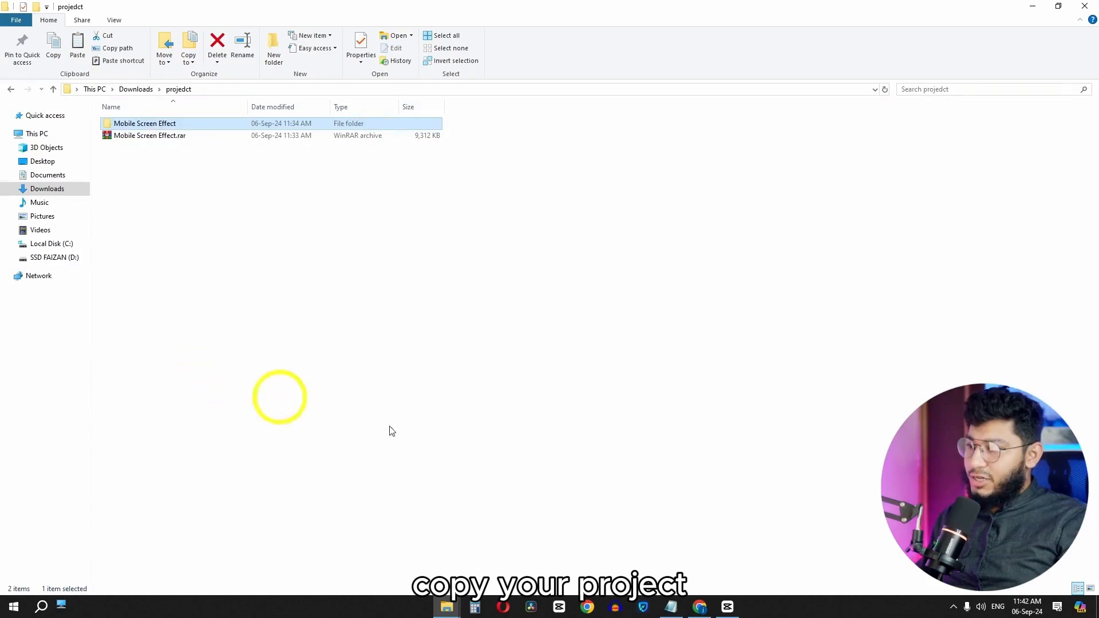
{"action": "mouse_move", "coordinate": [449, 607]}
{"action": "left_click", "coordinate": [380, 550]}
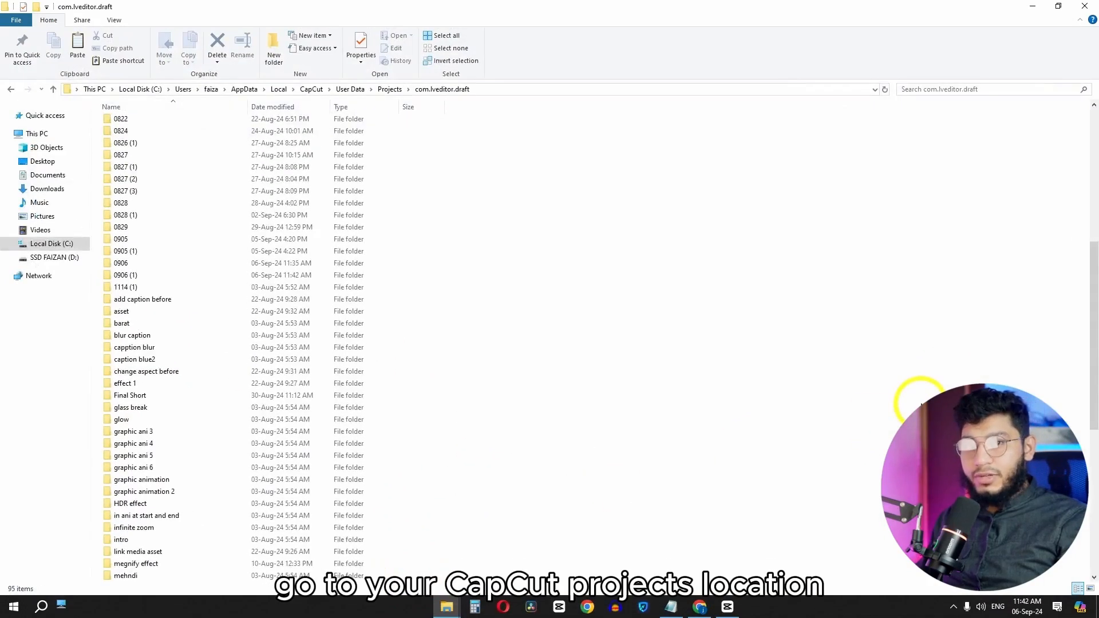
{"action": "right_click", "coordinate": [545, 327]}
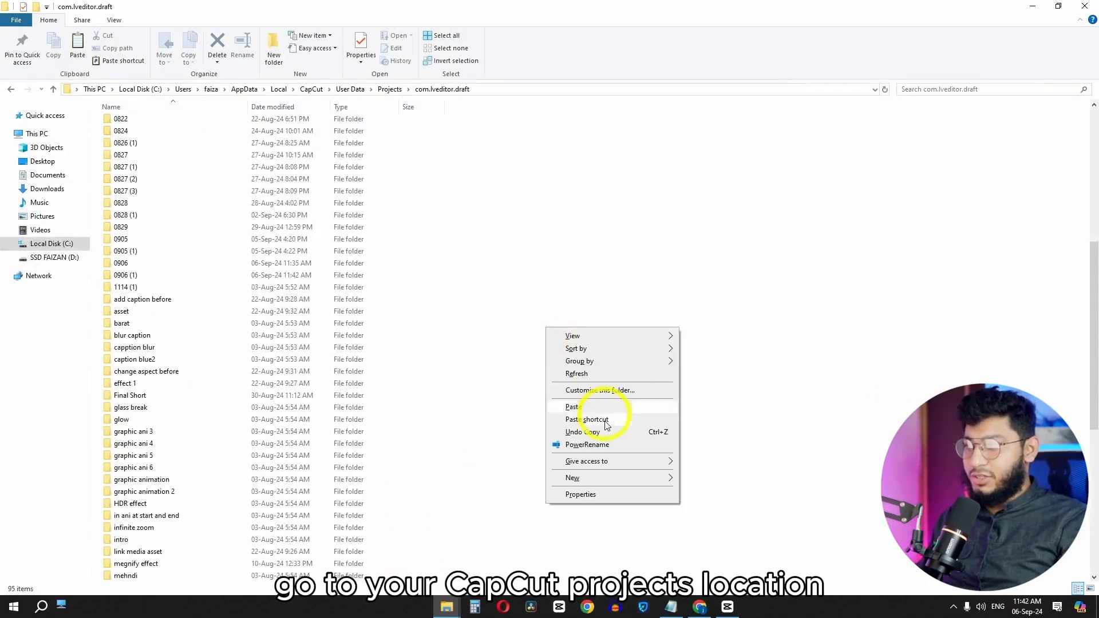
{"action": "left_click", "coordinate": [586, 409]}
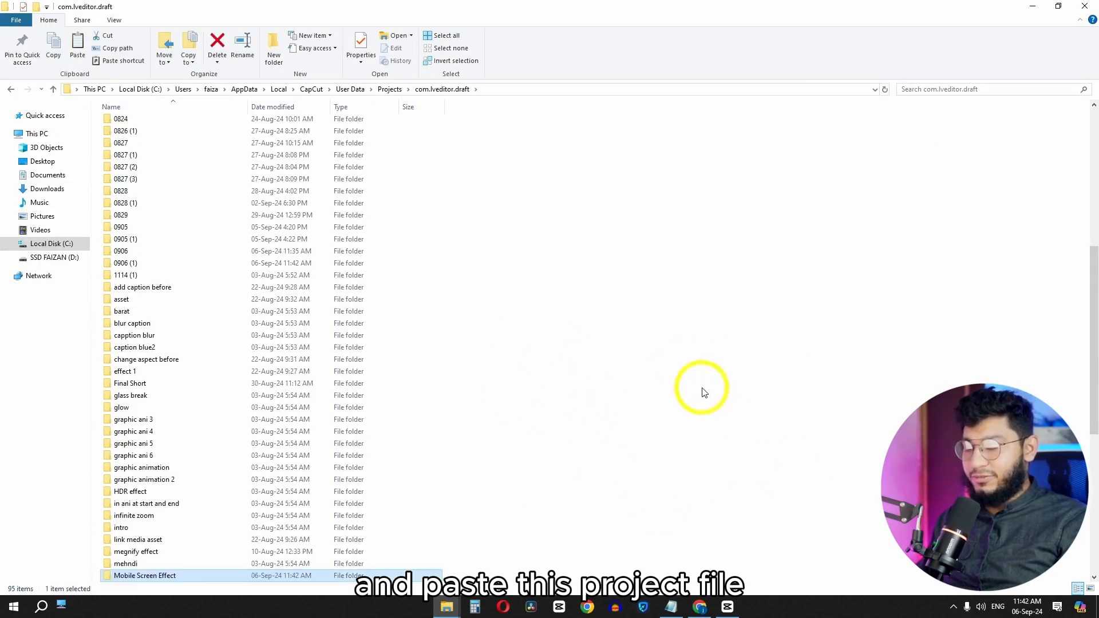
{"action": "left_click", "coordinate": [549, 375]}
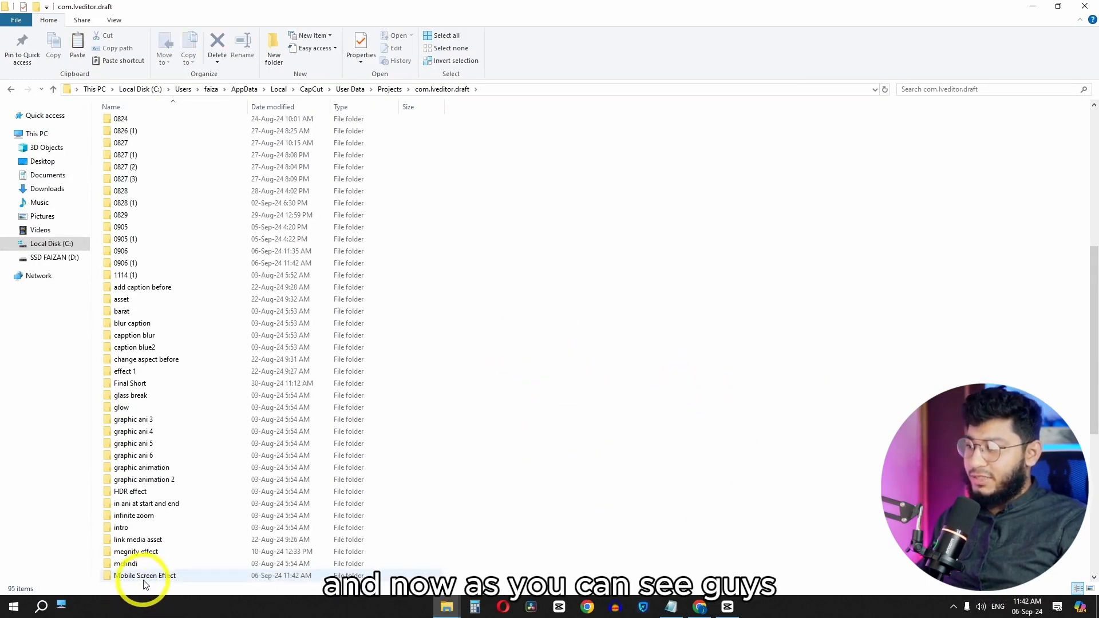
Refresh the com.lveditor.draft folder listing twice.
{"action": "right_click", "coordinate": [554, 326]}
{"action": "left_click", "coordinate": [578, 370]}
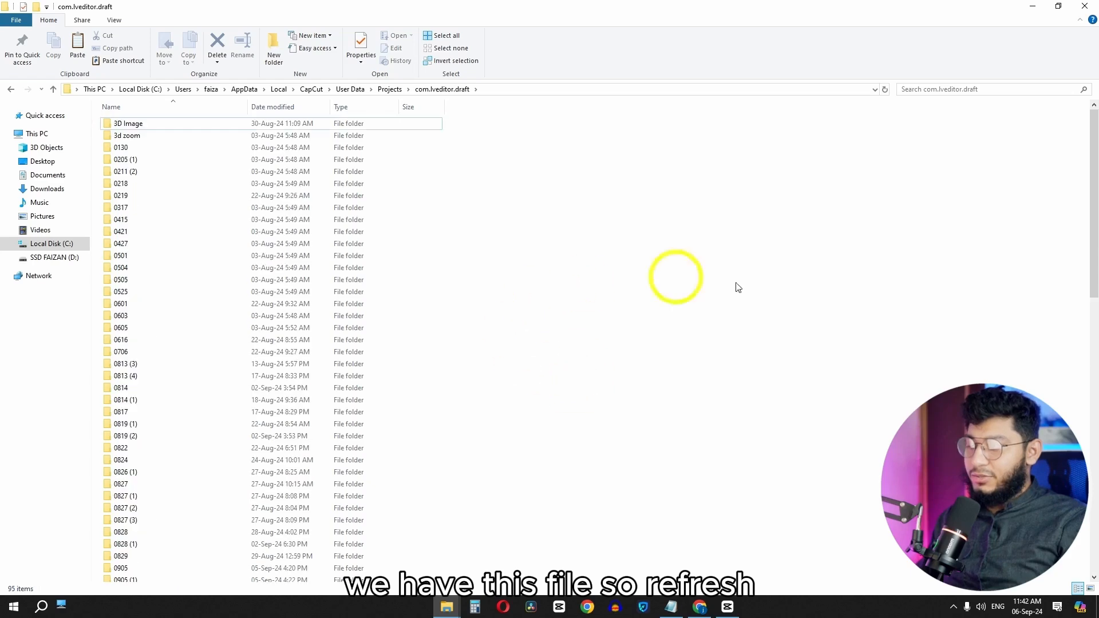
{"action": "right_click", "coordinate": [774, 293]}
{"action": "left_click", "coordinate": [804, 338]}
Close the CapCut editor, search projects for 'mobile' and open Mobile Screen Effect.
{"action": "left_click", "coordinate": [728, 607]}
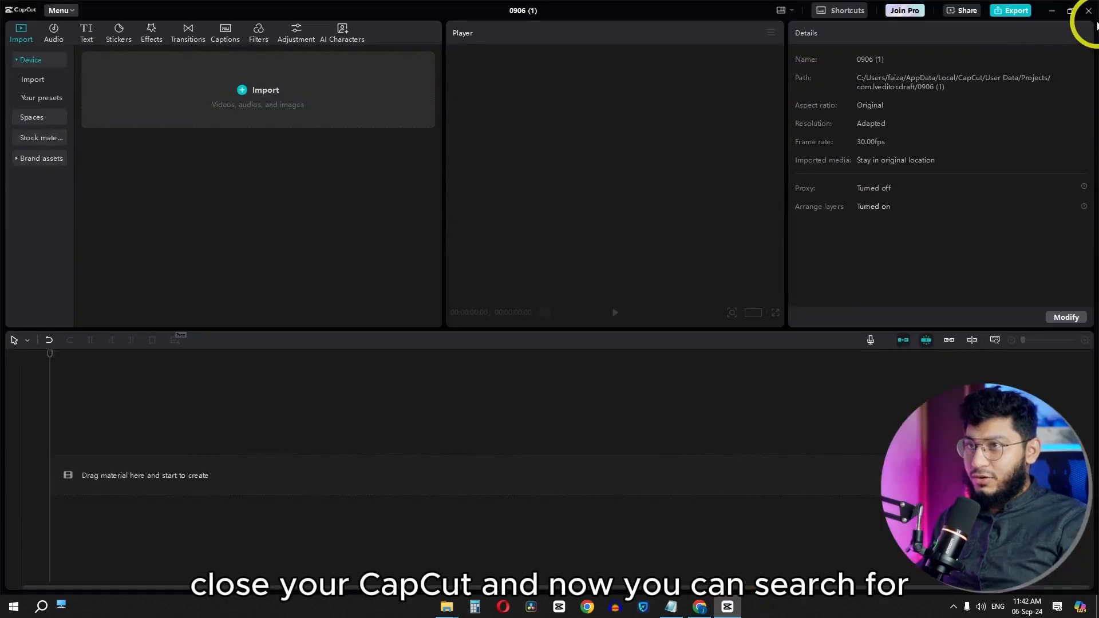
{"action": "left_click", "coordinate": [1089, 10]}
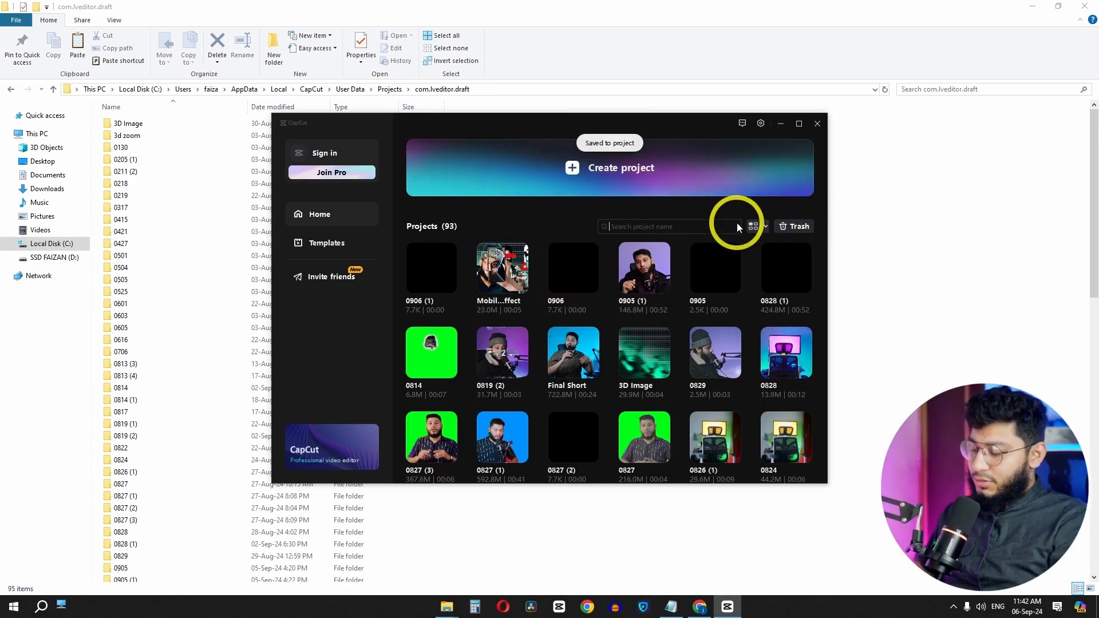
{"action": "type", "text": "mobile"}
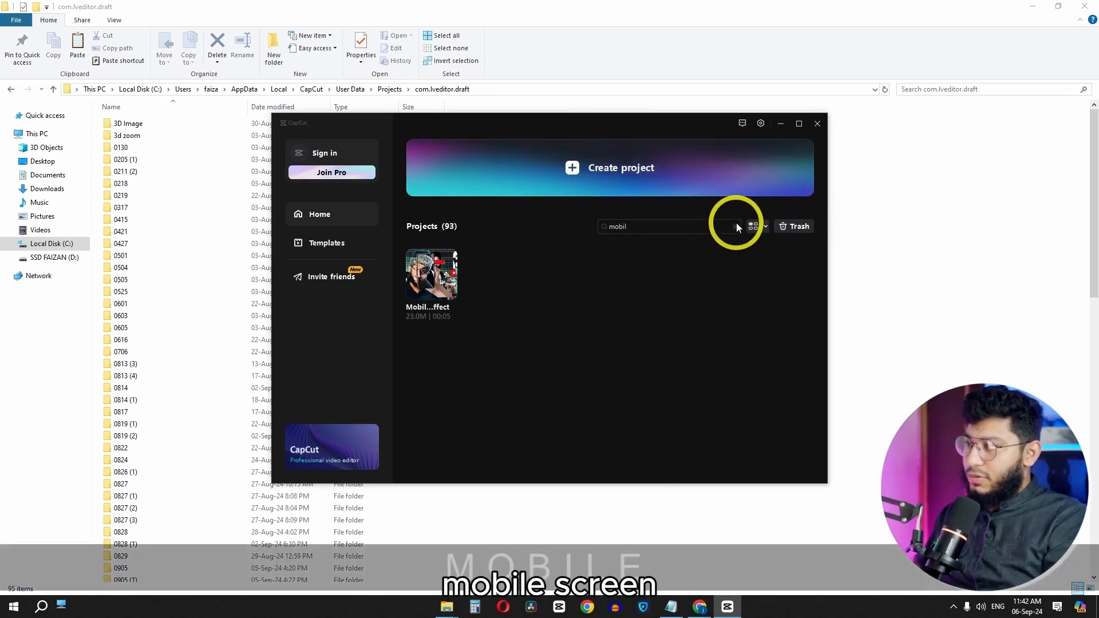
{"action": "left_click", "coordinate": [435, 267]}
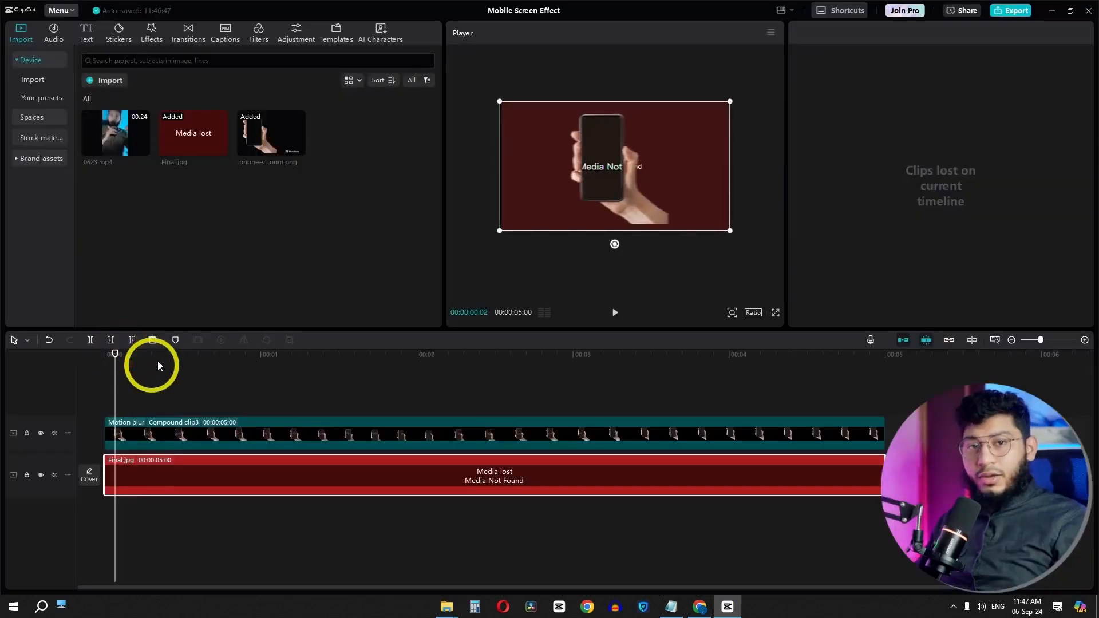
Replace the missing Final.jpg clip with the black capcut 2 (3).jpg image and preview it.
{"action": "right_click", "coordinate": [290, 486]}
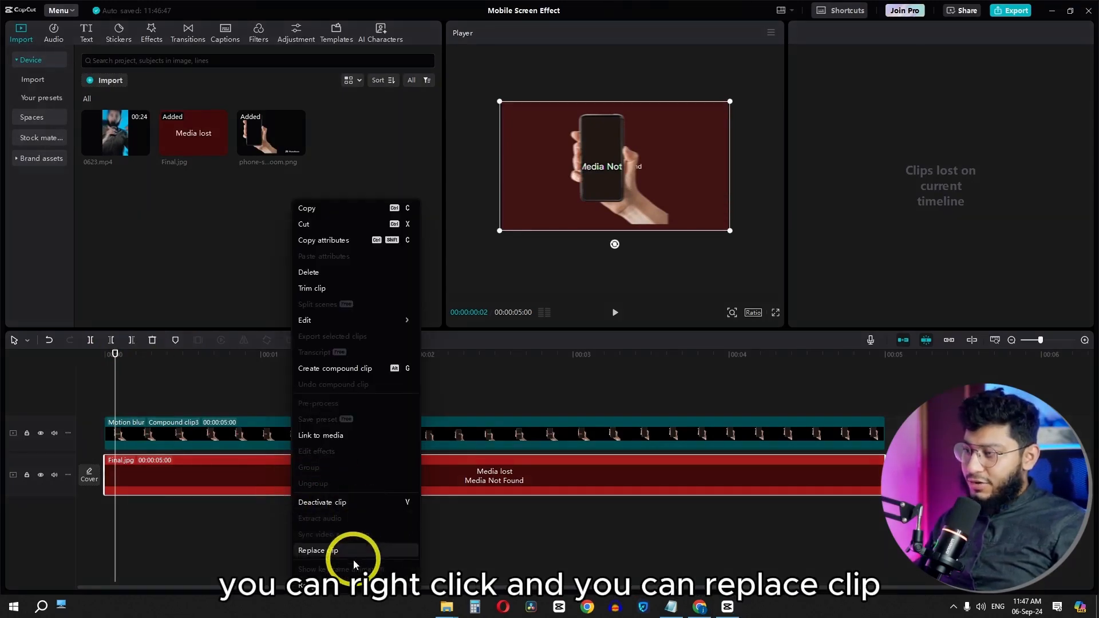
{"action": "double_click", "coordinate": [192, 221]}
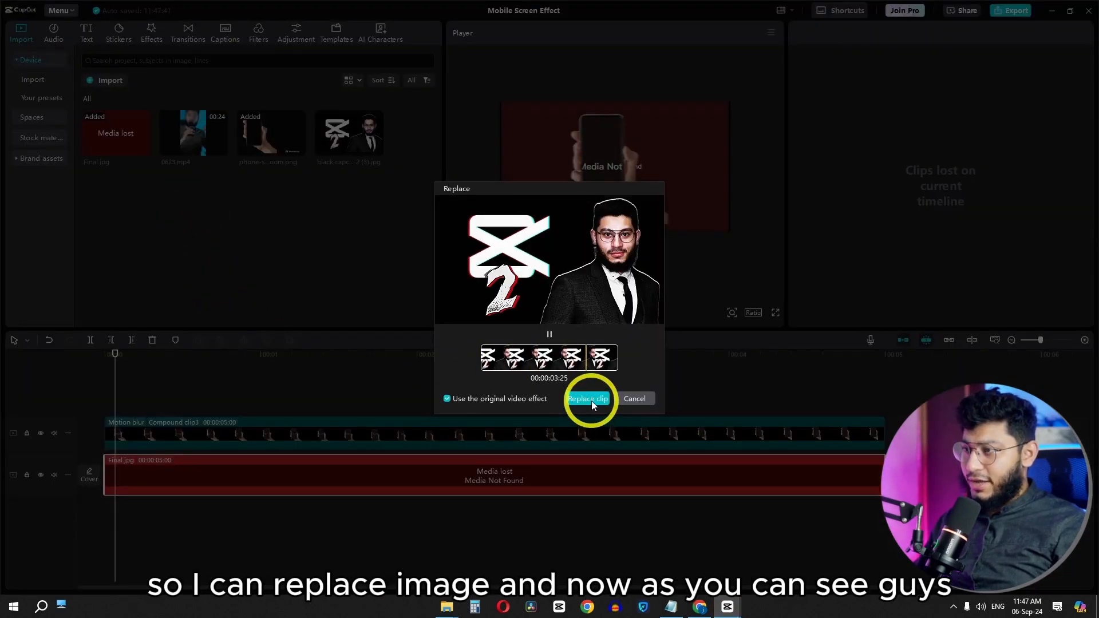
{"action": "left_click", "coordinate": [591, 401]}
{"action": "left_click_drag", "start_coordinate": [144, 376], "coordinate": [521, 373]}
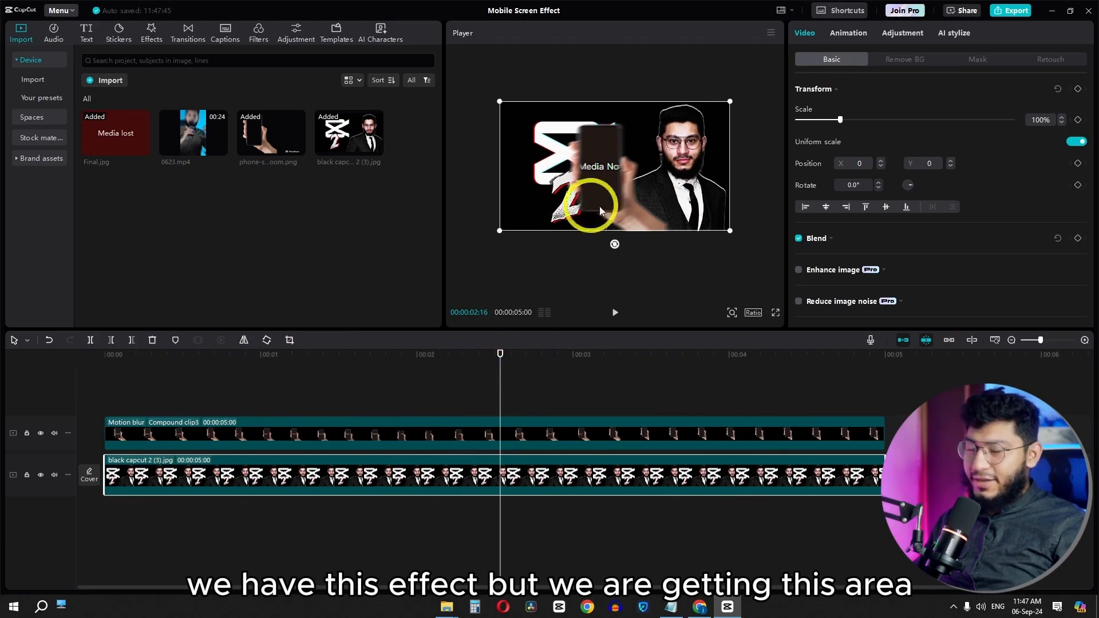
Undo the Motion blur compound clip, then select the second missing Final.jpg clip.
{"action": "right_click", "coordinate": [368, 429]}
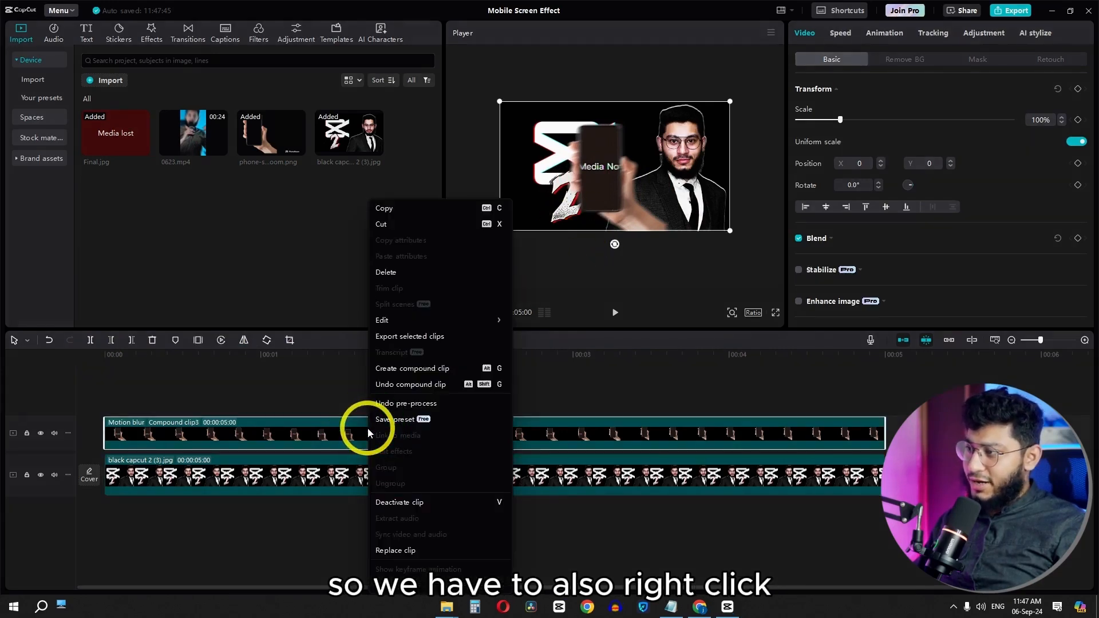
{"action": "left_click", "coordinate": [418, 386]}
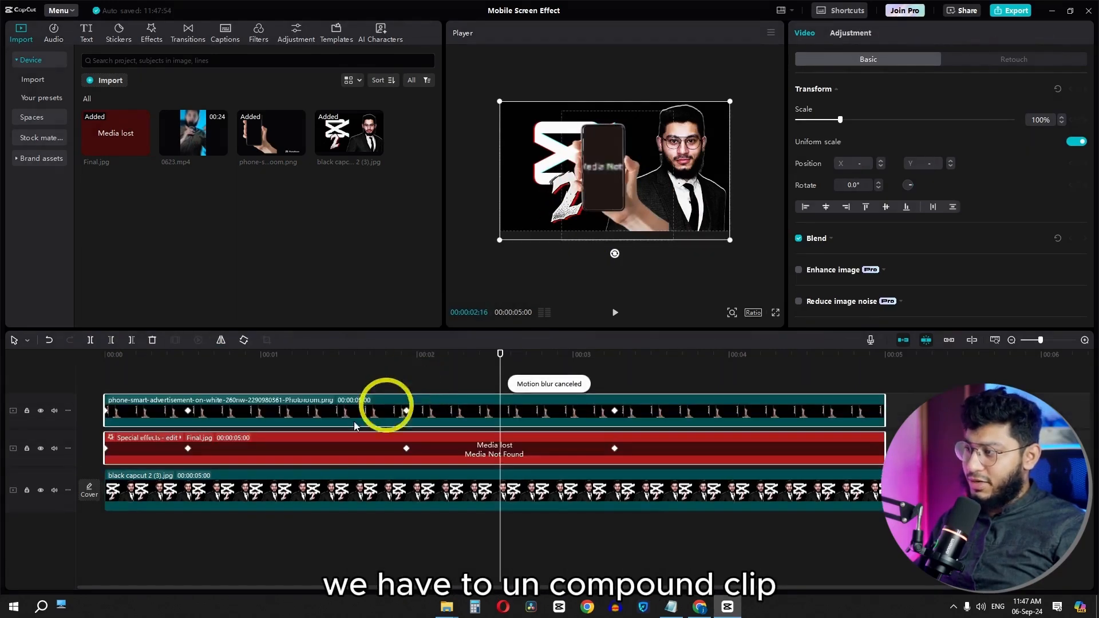
{"action": "left_click", "coordinate": [321, 455]}
{"action": "right_click", "coordinate": [320, 454]}
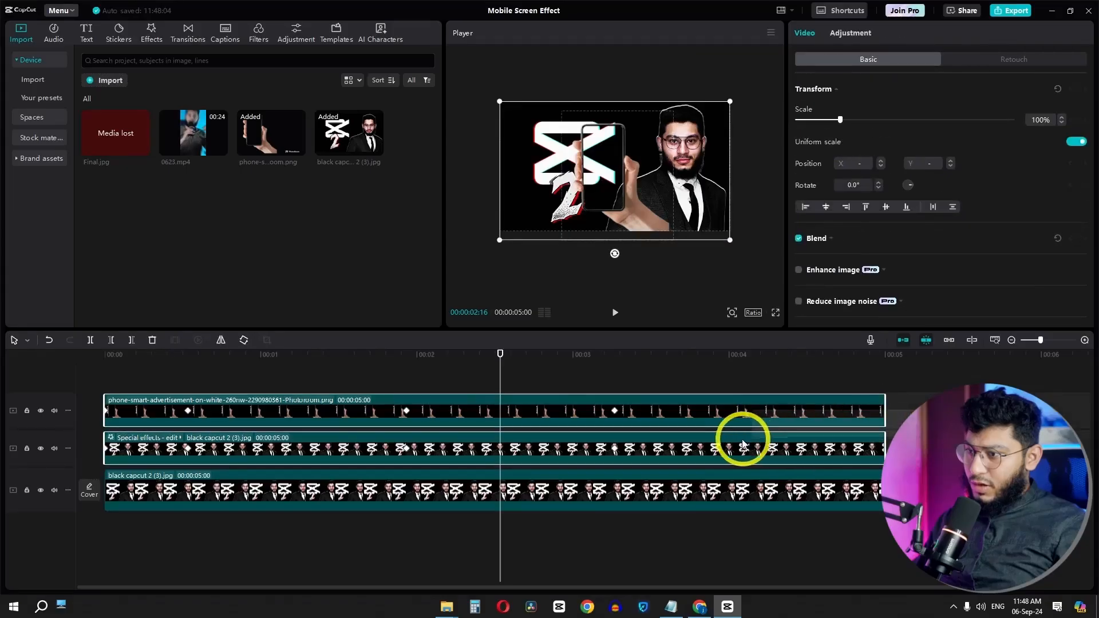
Merge the top two tracks into a compound clip, enable Motion blur, and play it back.
{"action": "right_click", "coordinate": [738, 438]}
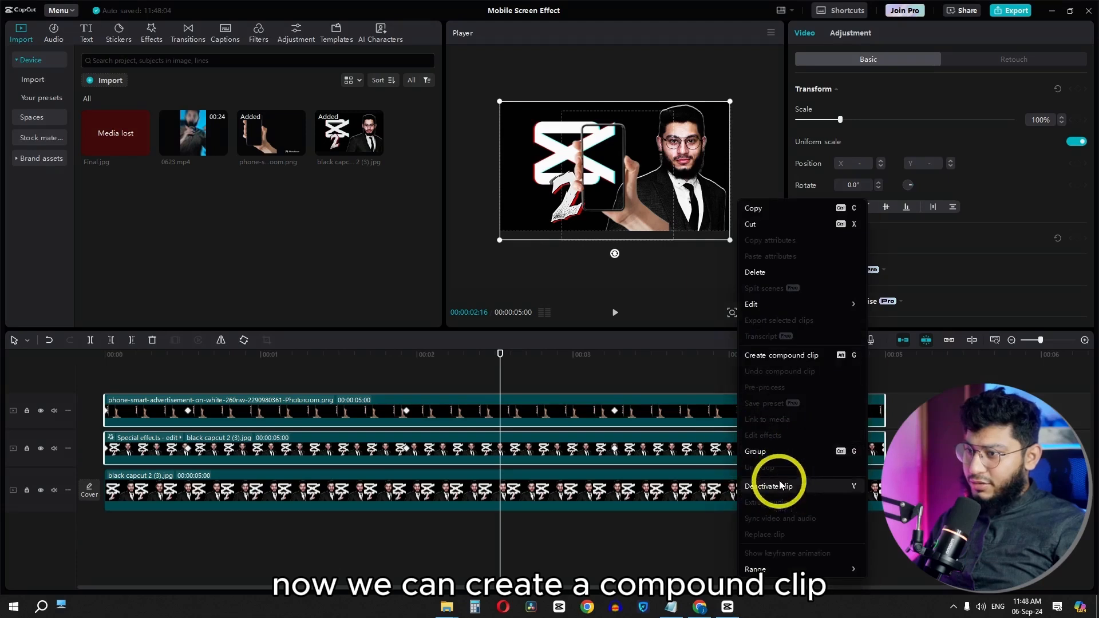
{"action": "left_click", "coordinate": [790, 359]}
{"action": "scroll", "coordinate": [821, 246], "scroll_direction": "down", "scroll_amount": 5}
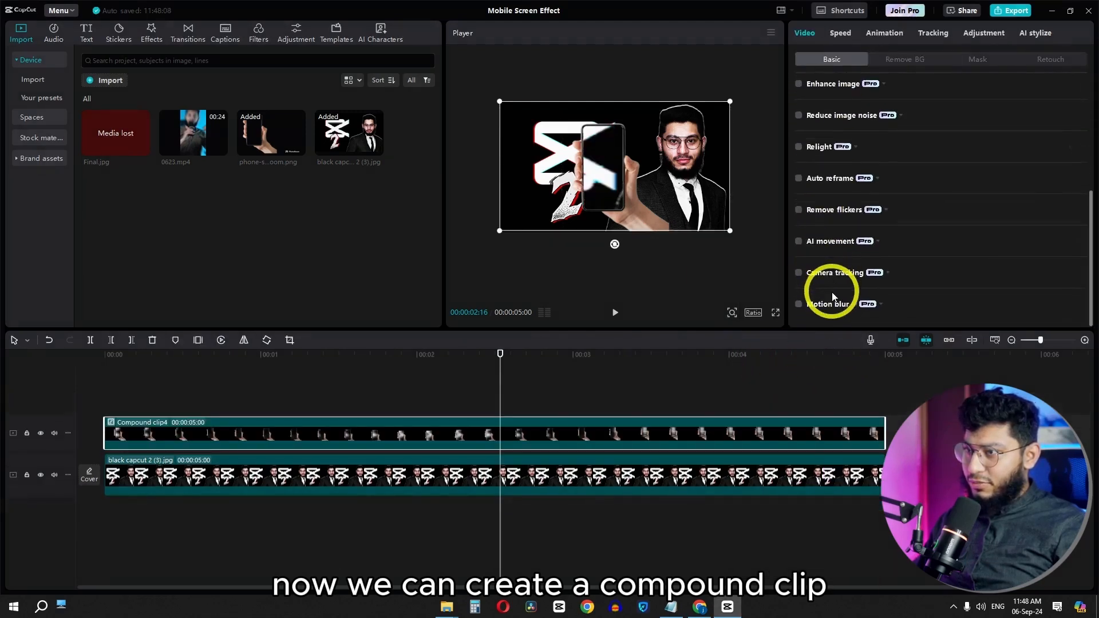
{"action": "left_click", "coordinate": [801, 311]}
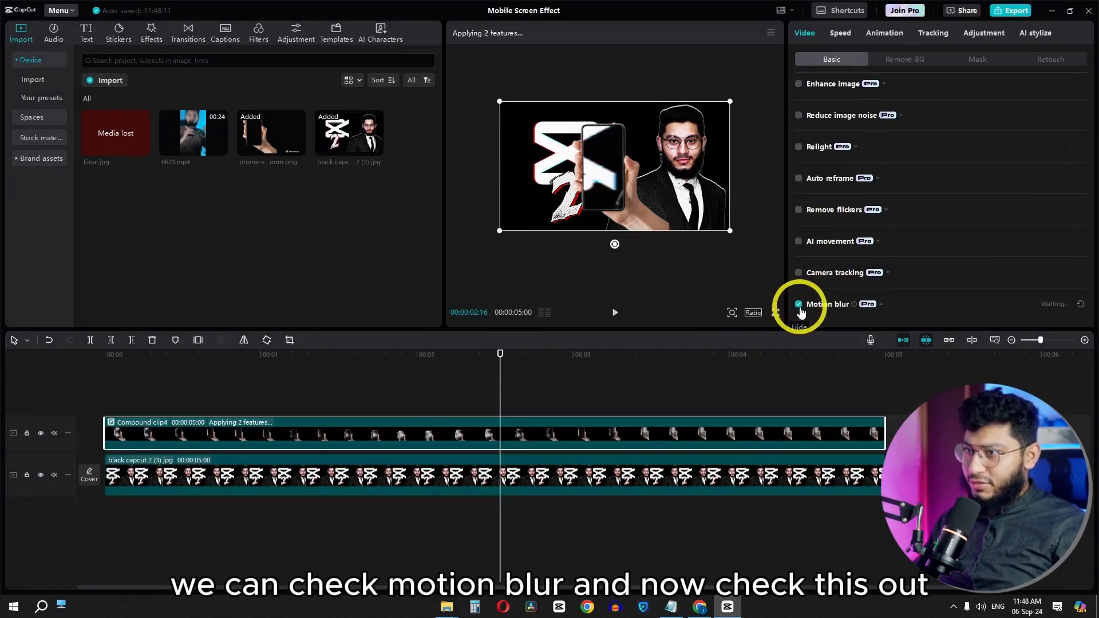
{"action": "key", "text": "space"}
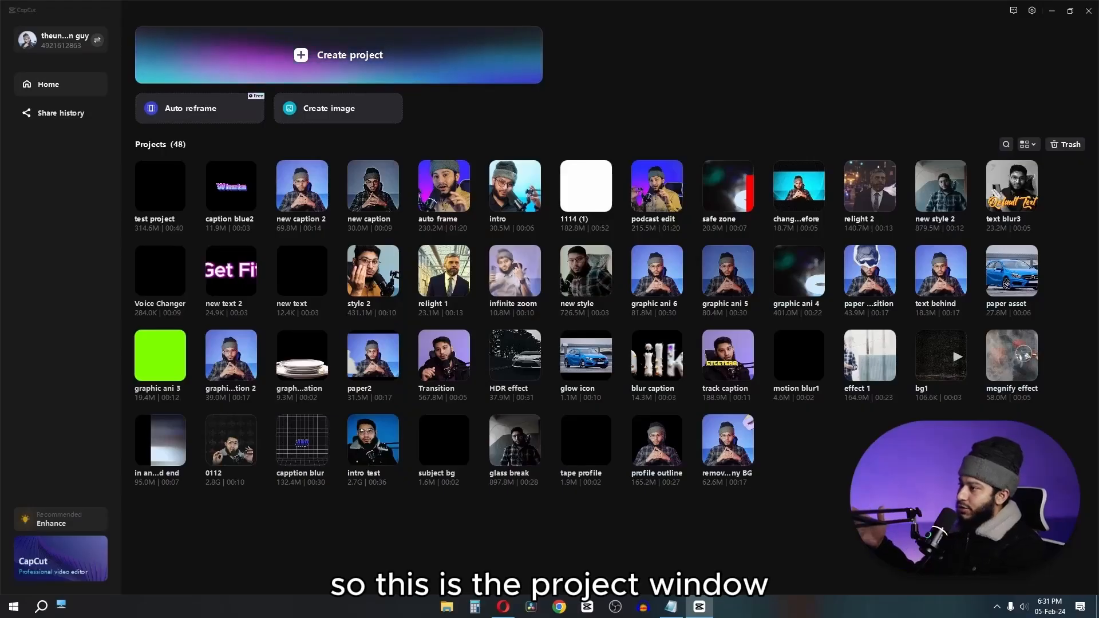
Create a new empty project, then close the editor to return to the project list.
{"action": "left_click", "coordinate": [1070, 10]}
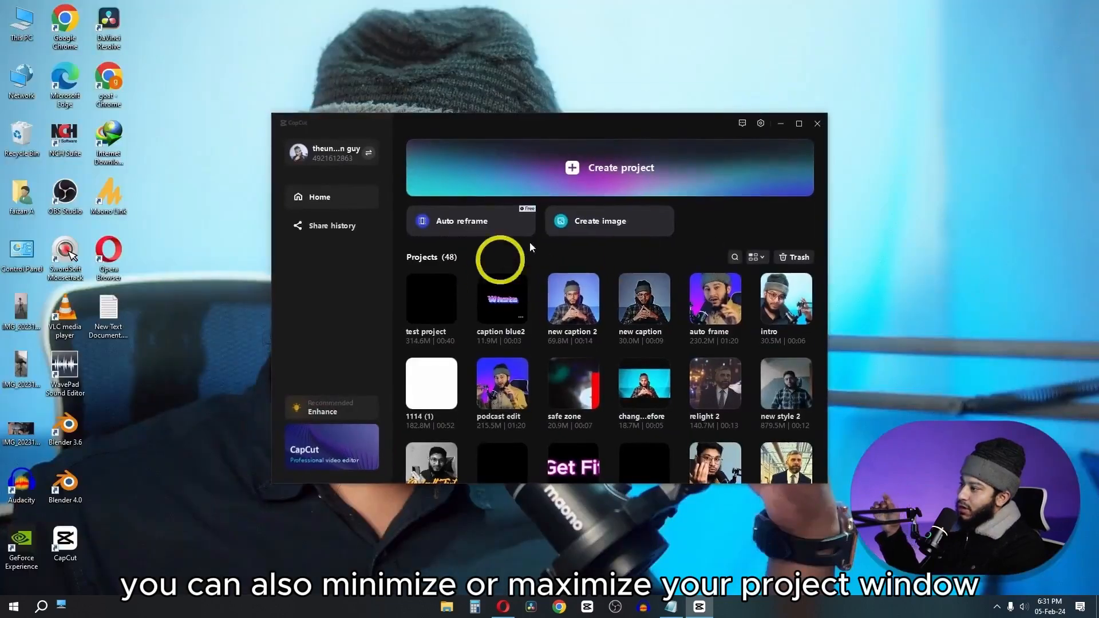
{"action": "left_click", "coordinate": [798, 124]}
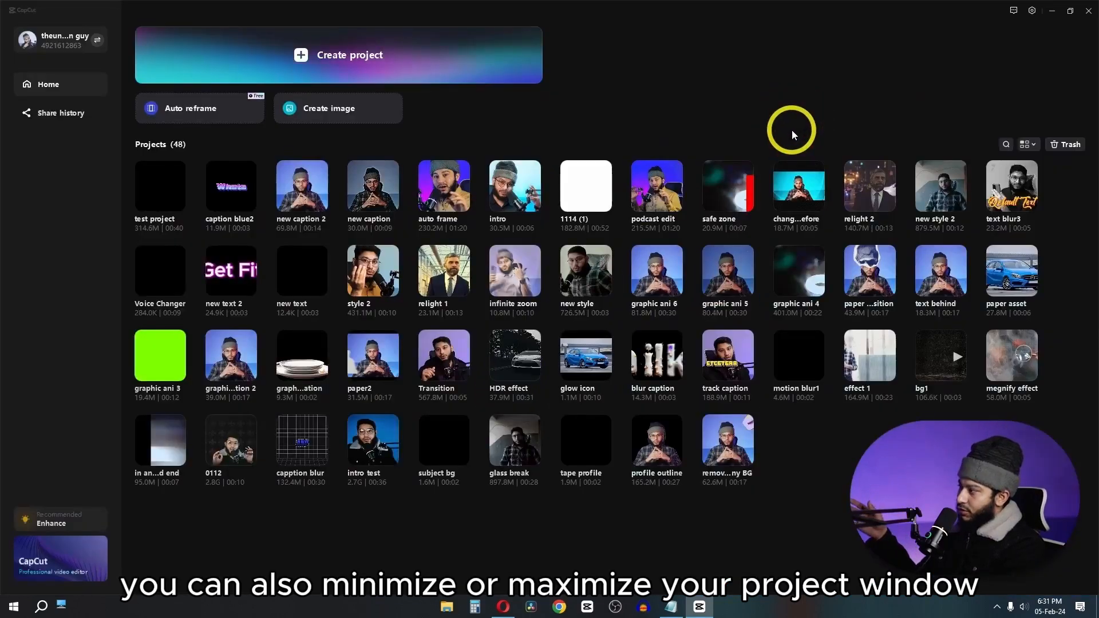
{"action": "left_click", "coordinate": [311, 67]}
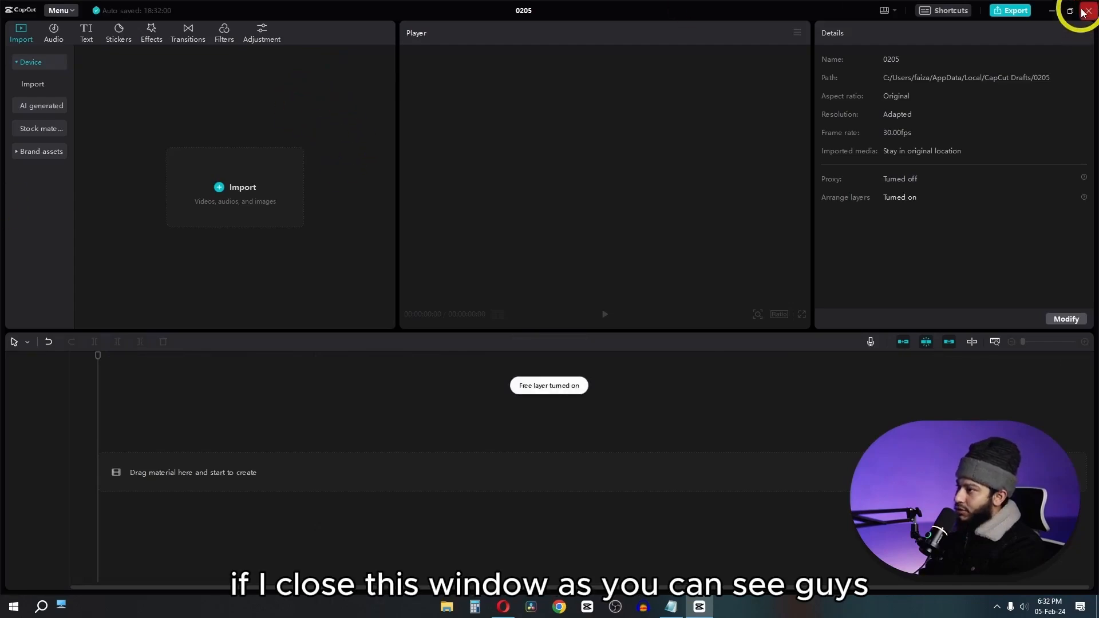
{"action": "left_click", "coordinate": [1088, 11]}
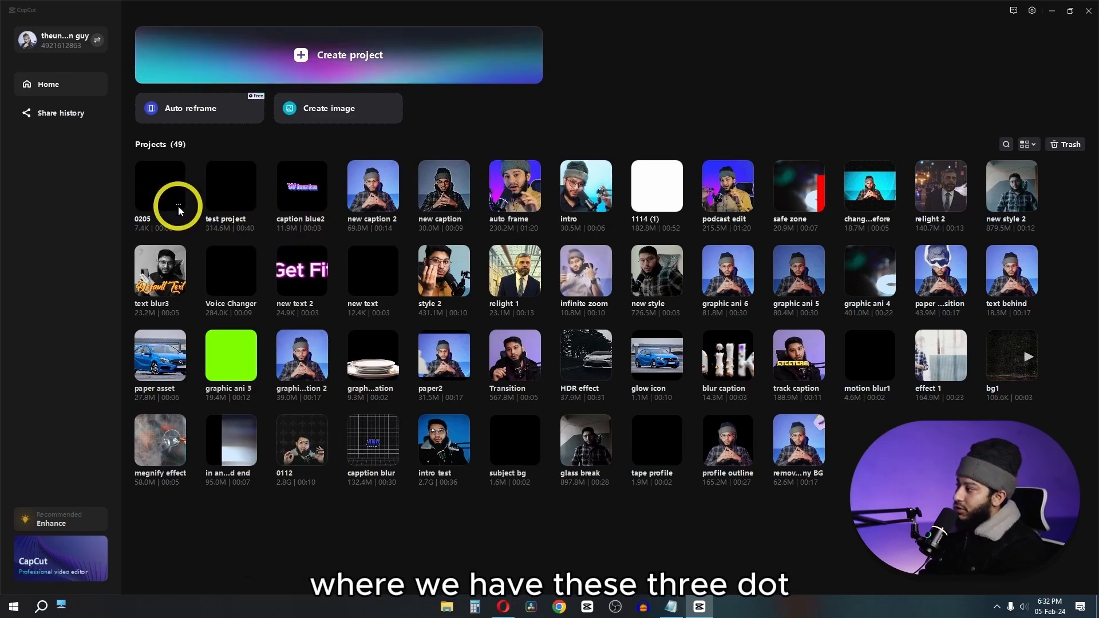
Delete the 0205 project and confirm moving it to the trash.
{"action": "left_click", "coordinate": [179, 205]}
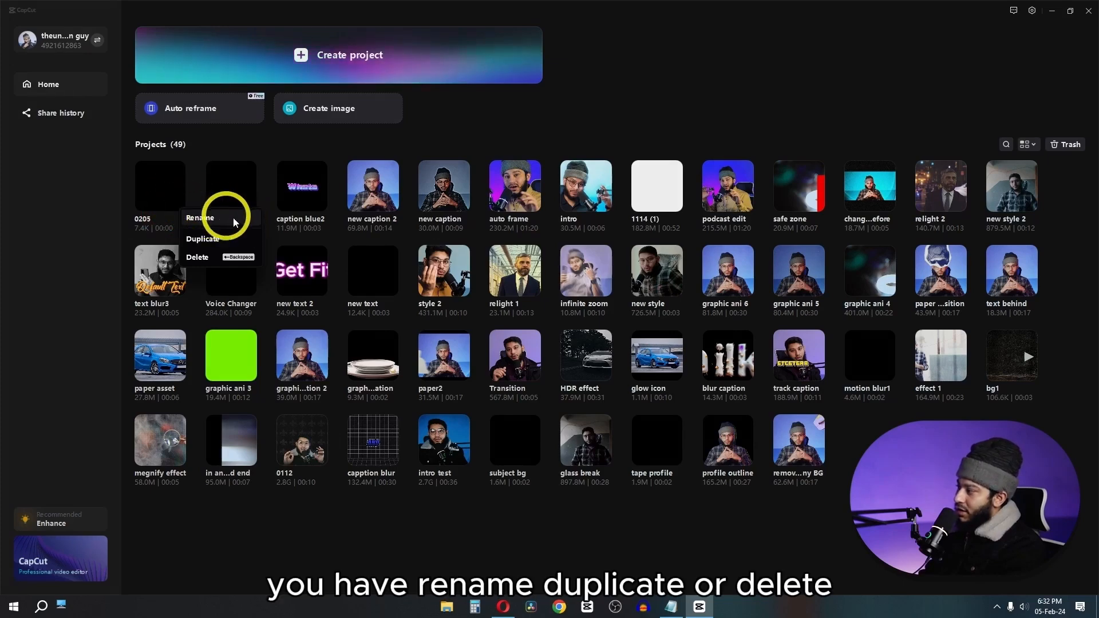
{"action": "right_click", "coordinate": [166, 187]}
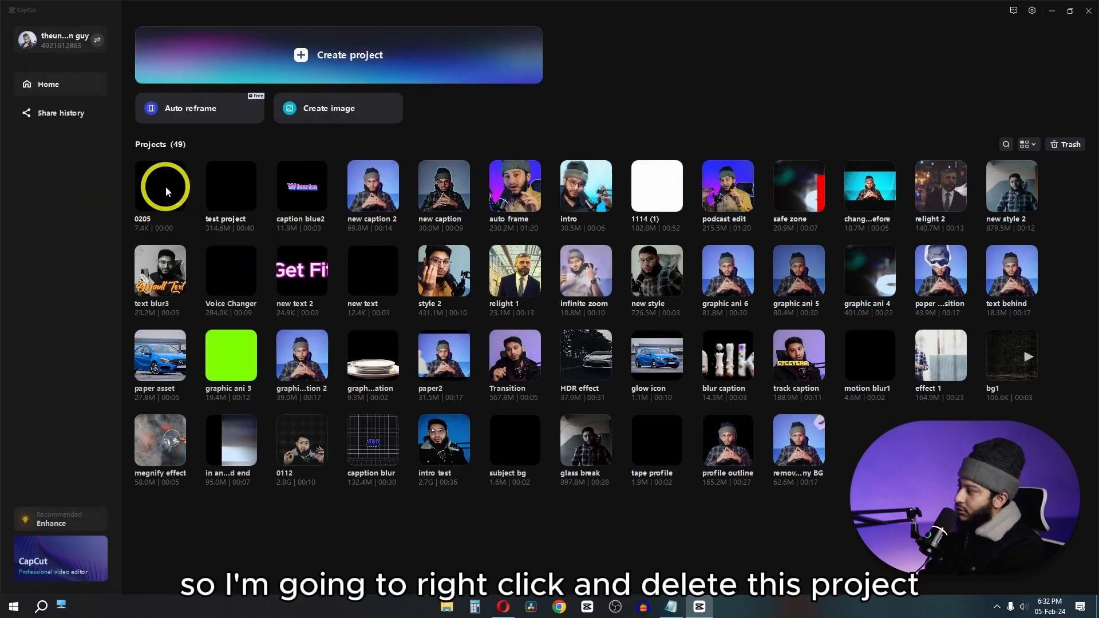
{"action": "left_click", "coordinate": [189, 245]}
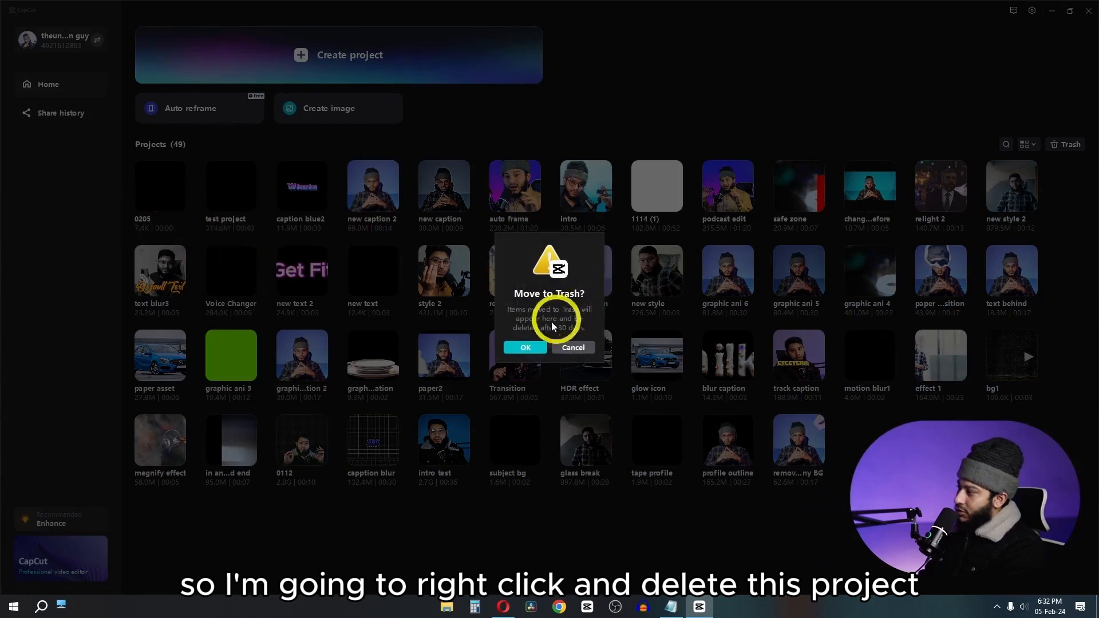
{"action": "left_click", "coordinate": [524, 345]}
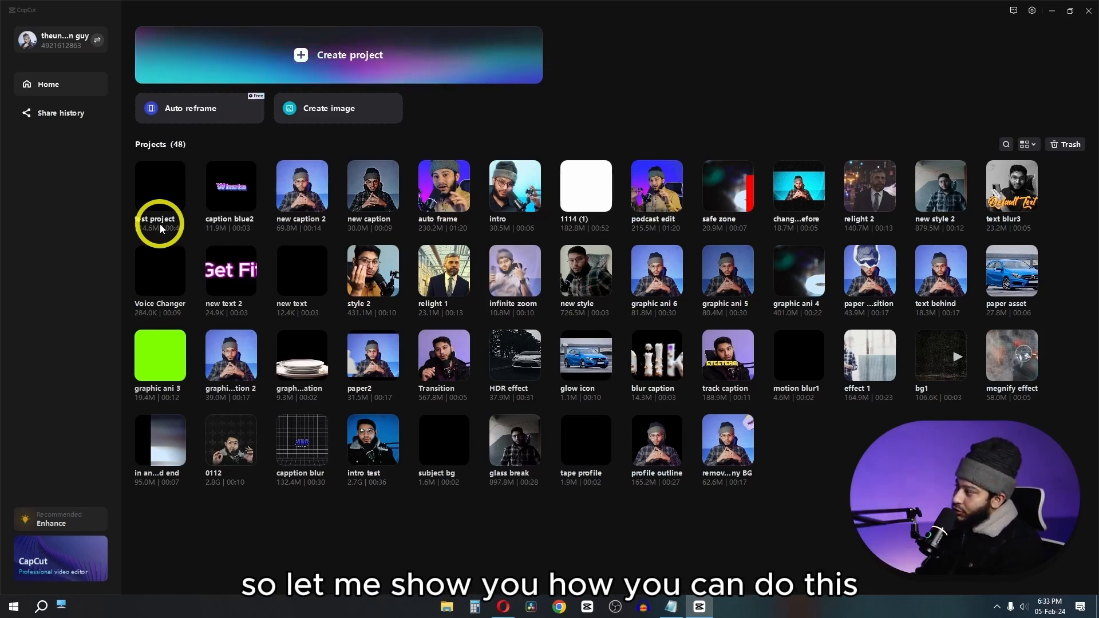
Open test project and check its draft storage path in the details panel.
{"action": "left_click", "coordinate": [155, 194]}
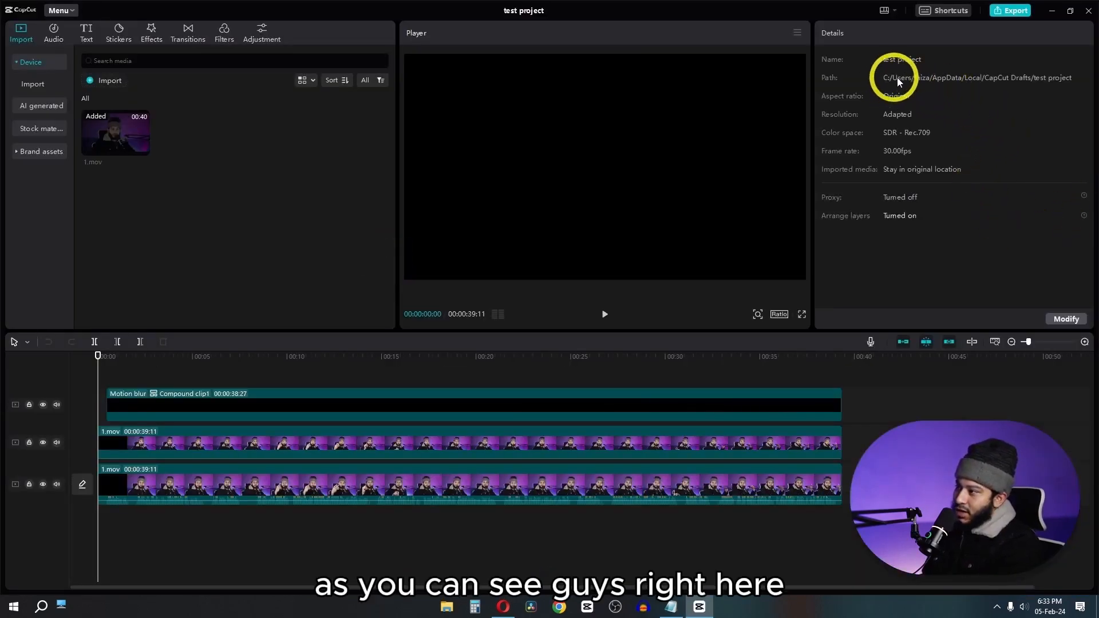
{"action": "left_click", "coordinate": [997, 68]}
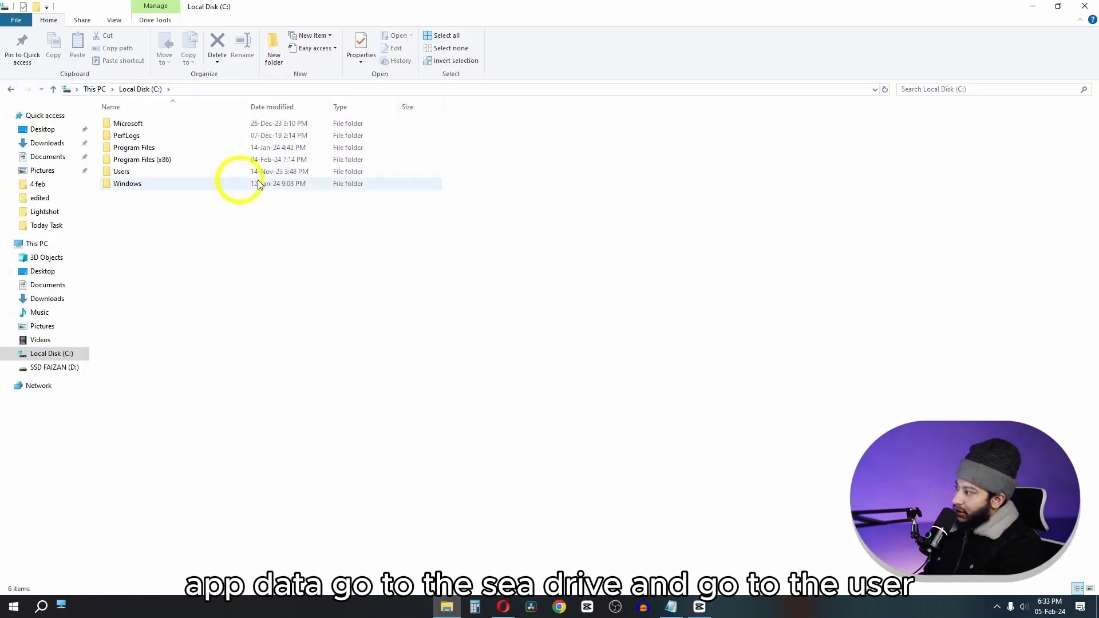
Navigate from C: through Users and the home folder into AppData via the address bar.
{"action": "double_click", "coordinate": [123, 172]}
{"action": "double_click", "coordinate": [120, 124]}
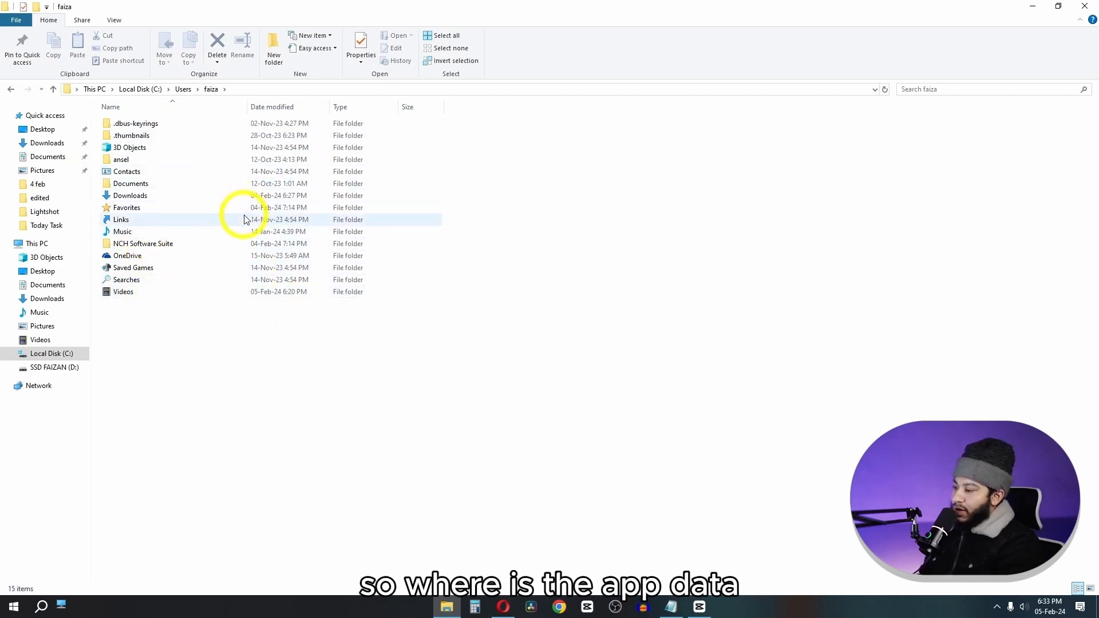
{"action": "left_click", "coordinate": [699, 606]}
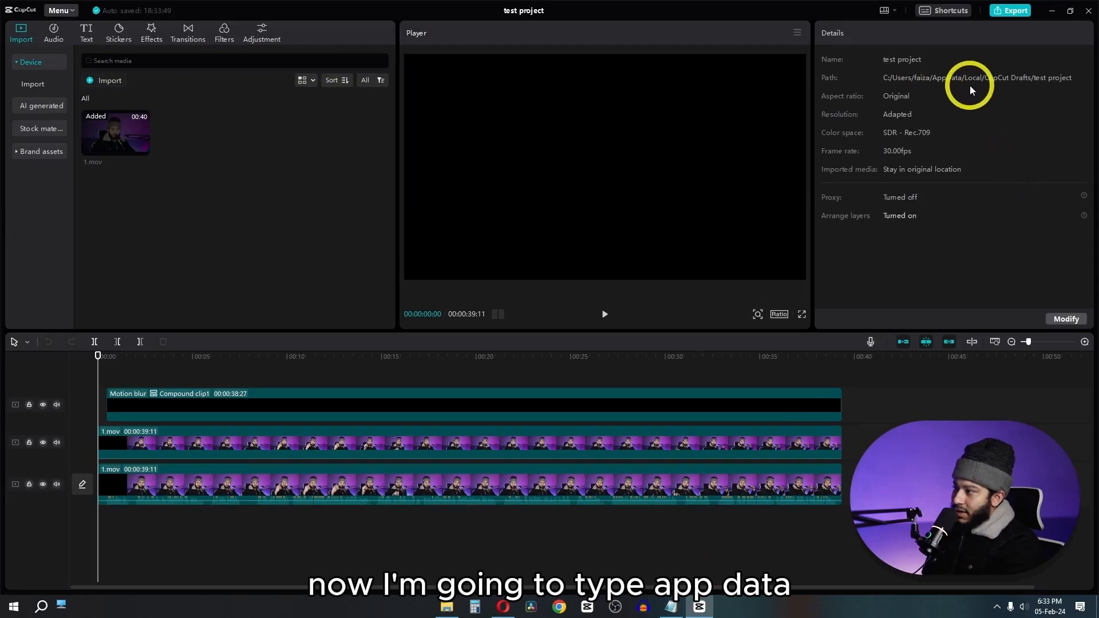
{"action": "left_click", "coordinate": [448, 606]}
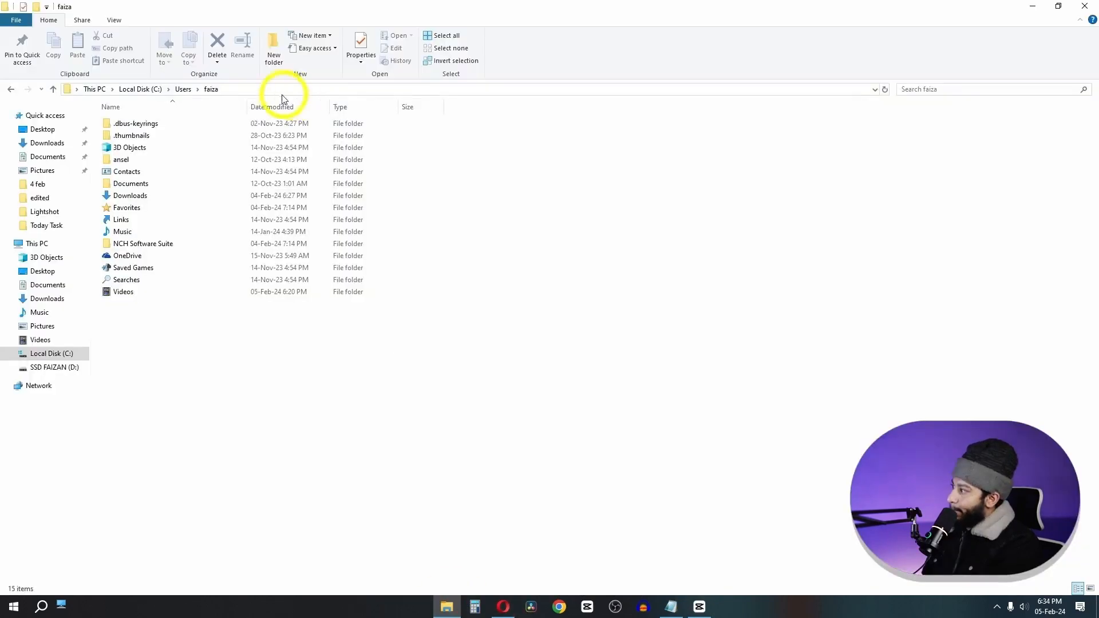
{"action": "left_click", "coordinate": [261, 90]}
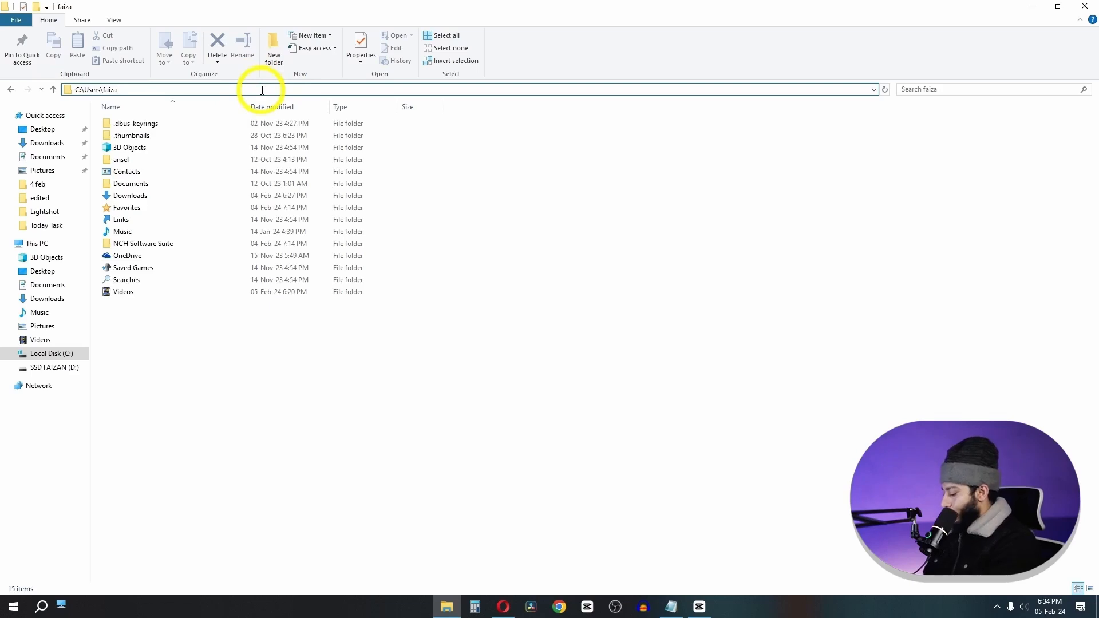
{"action": "type", "text": "/A"}
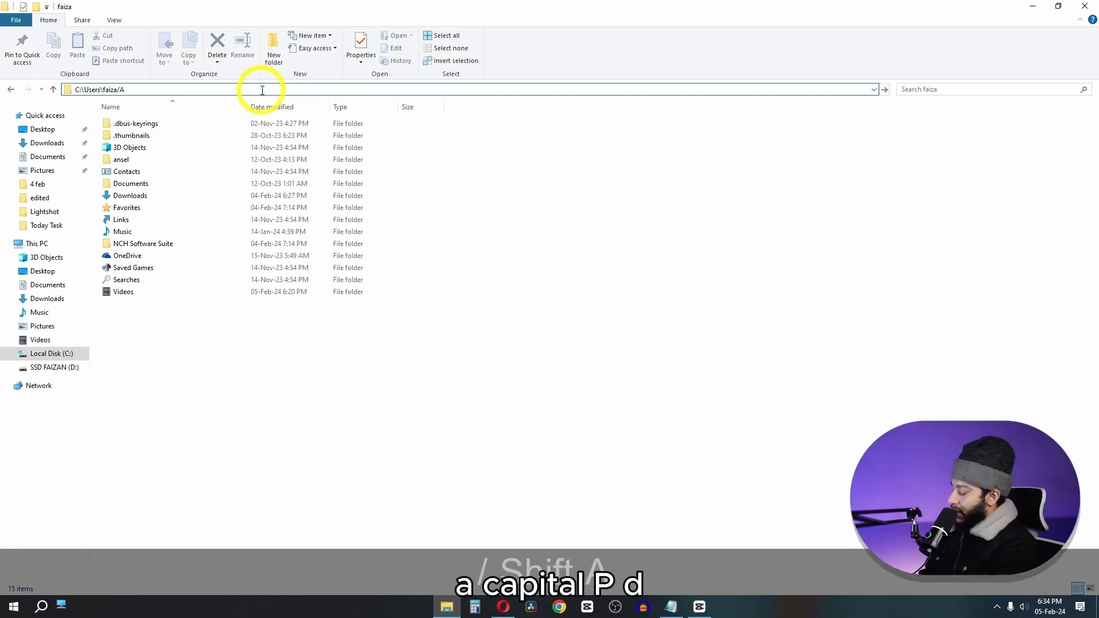
{"action": "type", "text": "ppD"}
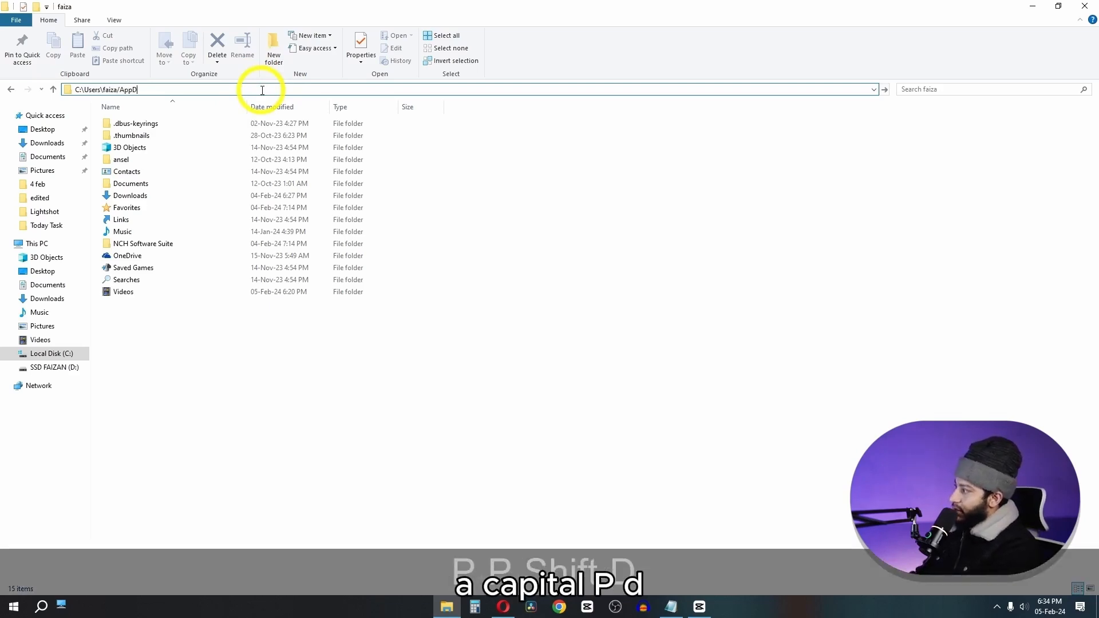
{"action": "type", "text": "ata"}
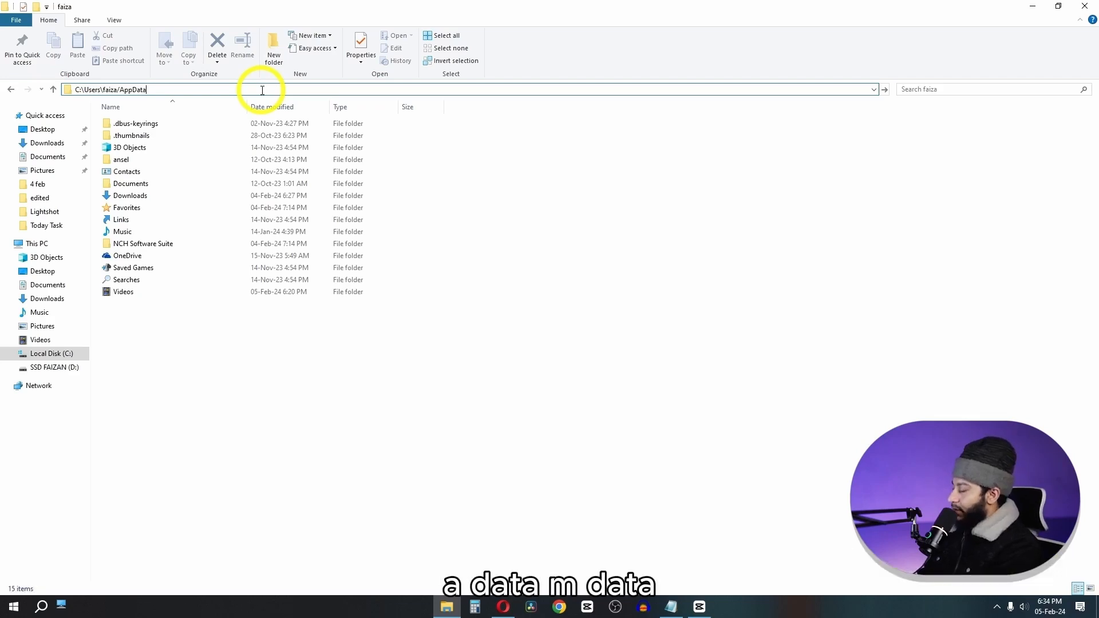
{"action": "key", "text": "Return"}
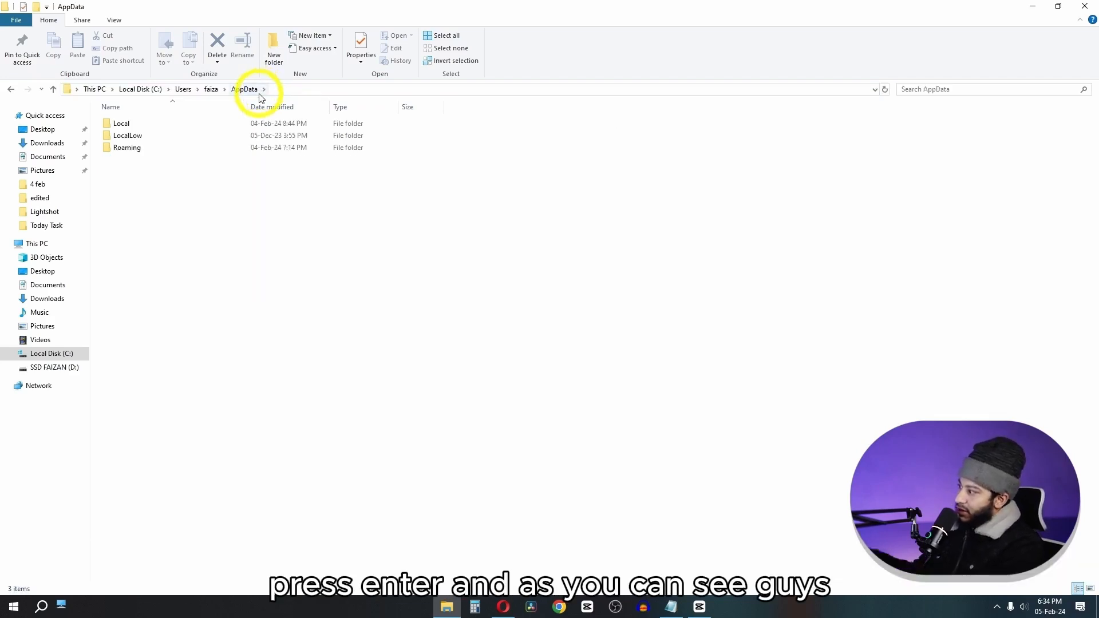
Open Local, then the CapCut Drafts folder to list the saved project folders.
{"action": "left_click", "coordinate": [700, 607]}
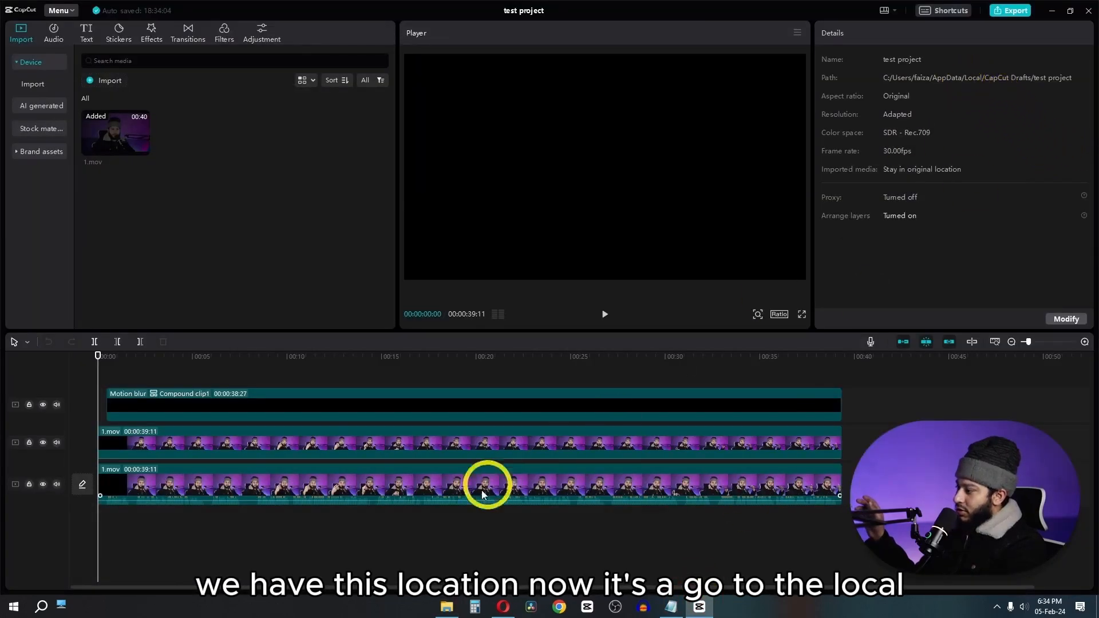
{"action": "left_click", "coordinate": [447, 607]}
{"action": "double_click", "coordinate": [131, 125]}
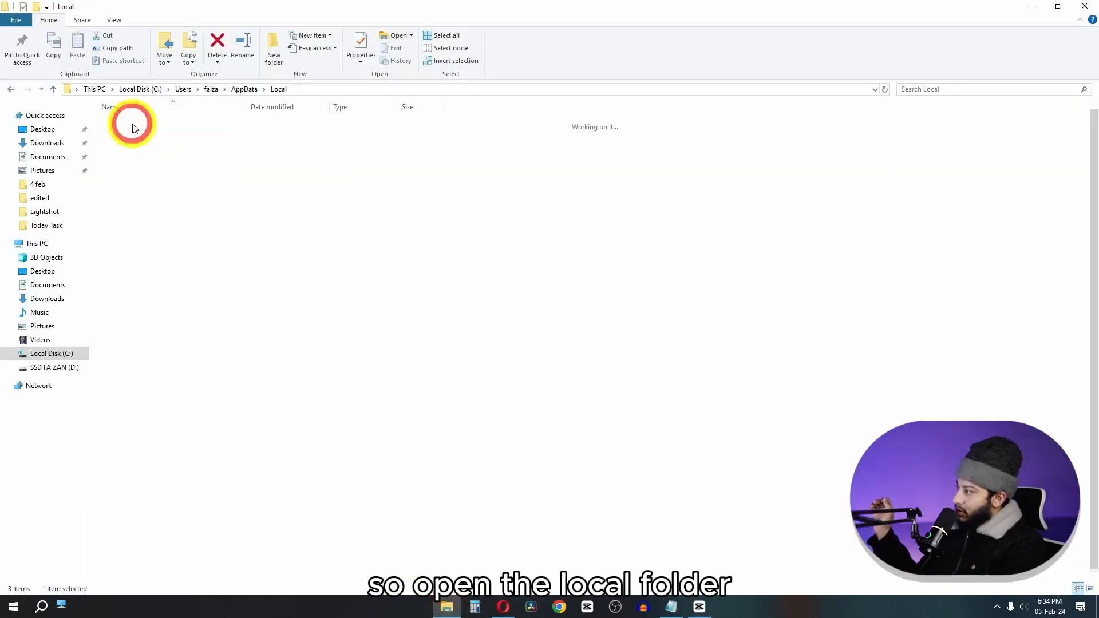
{"action": "left_click", "coordinate": [699, 607]}
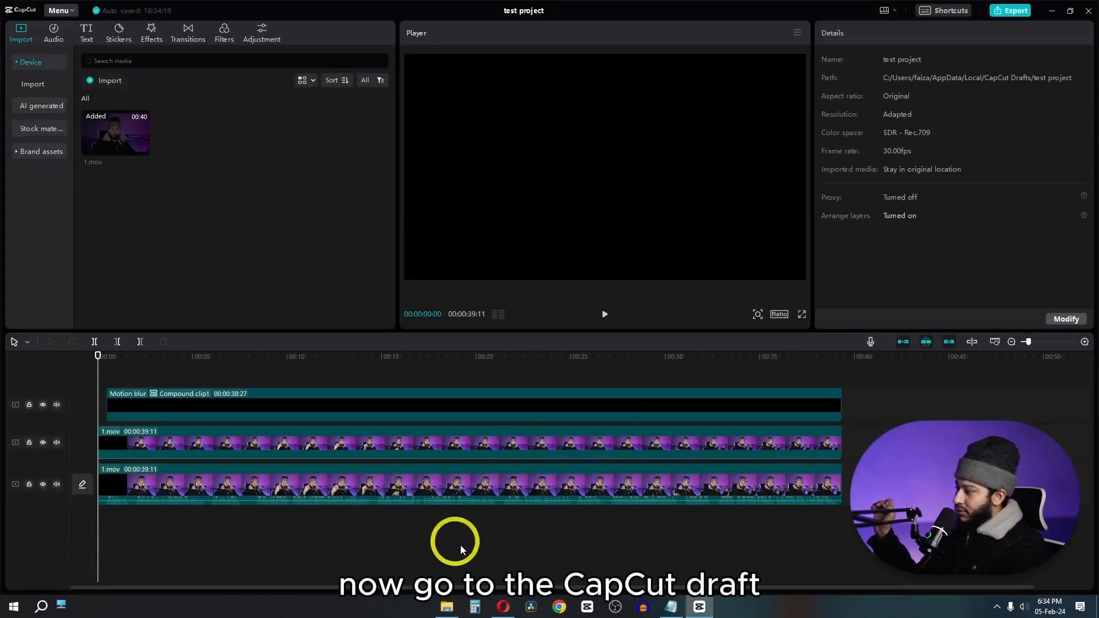
{"action": "left_click", "coordinate": [446, 607]}
{"action": "left_click", "coordinate": [163, 268]}
{"action": "key", "text": "c"}
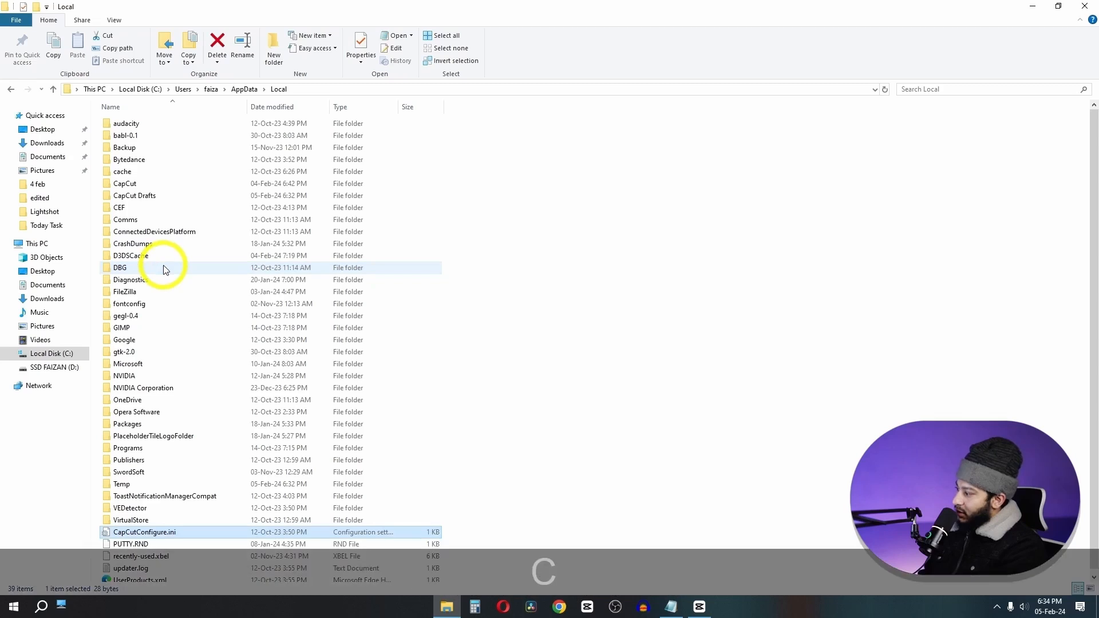
{"action": "key", "text": "c"}
{"action": "key", "text": "c"}
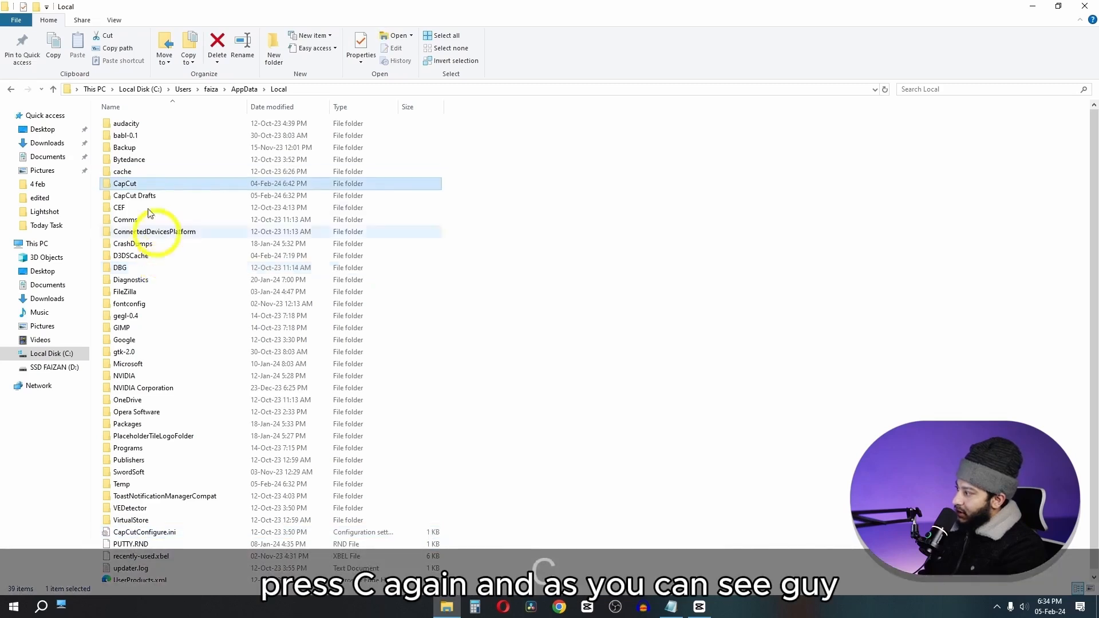
{"action": "left_click", "coordinate": [143, 196]}
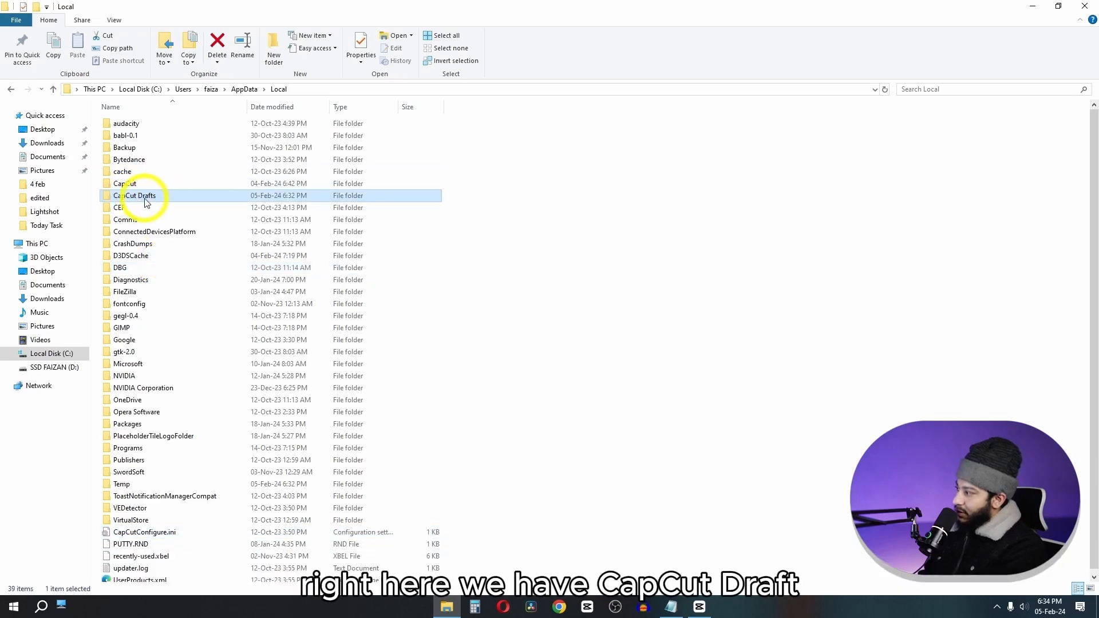
{"action": "double_click", "coordinate": [146, 199]}
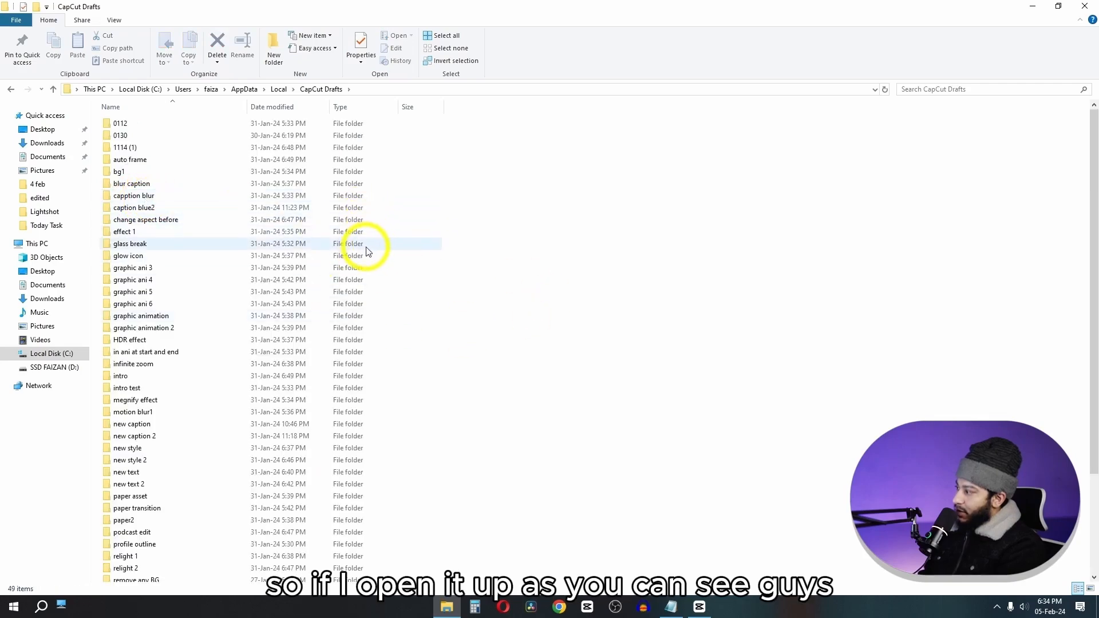
{"action": "scroll", "coordinate": [367, 249], "scroll_direction": "down", "scroll_amount": 4}
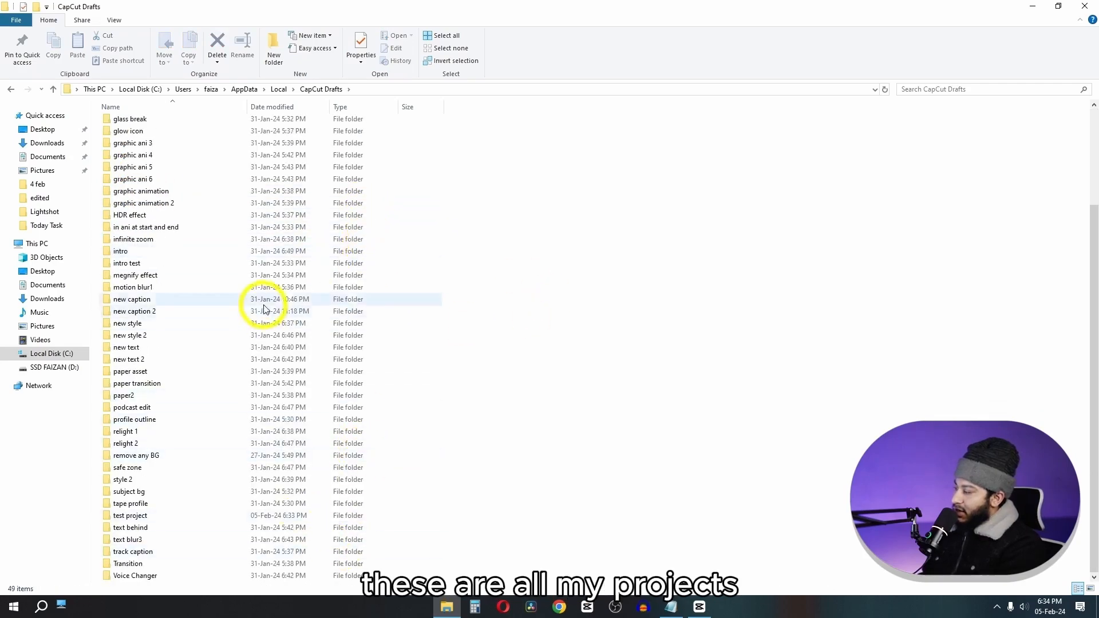
{"action": "scroll", "coordinate": [264, 310], "scroll_direction": "up", "scroll_amount": 10}
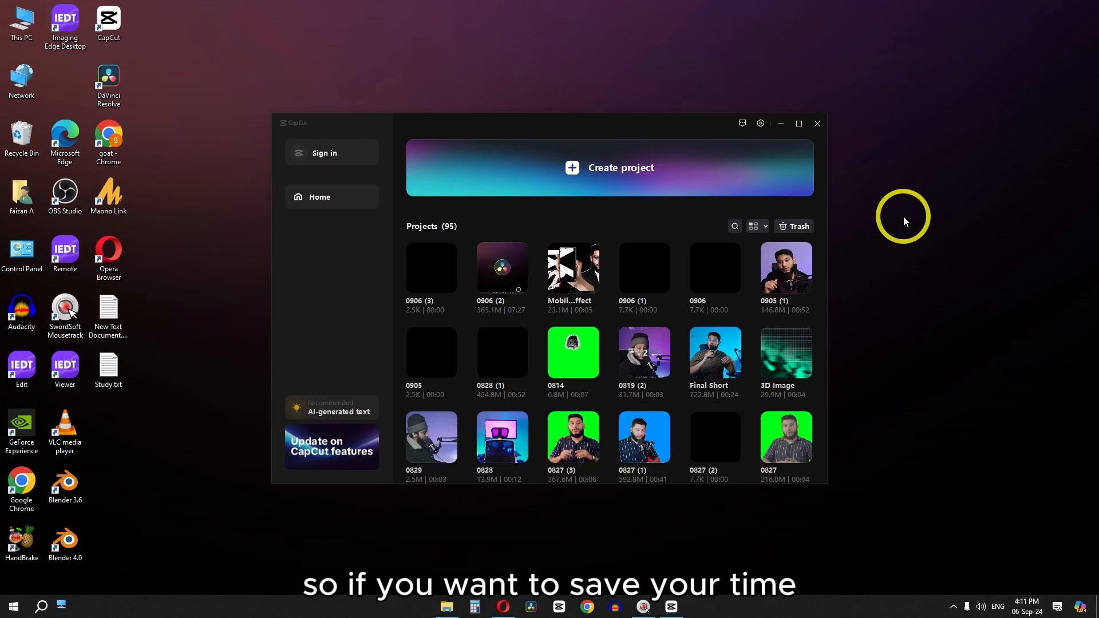
In CapCut Settings, set the drafts save location to Documents and save.
{"action": "left_click", "coordinate": [761, 125]}
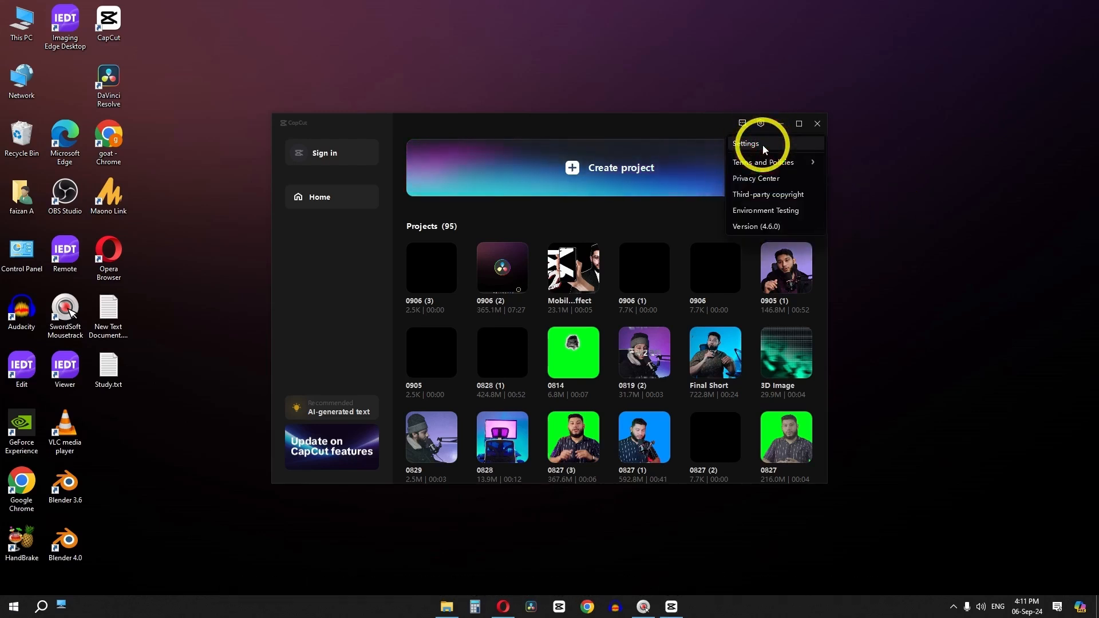
{"action": "left_click", "coordinate": [763, 146]}
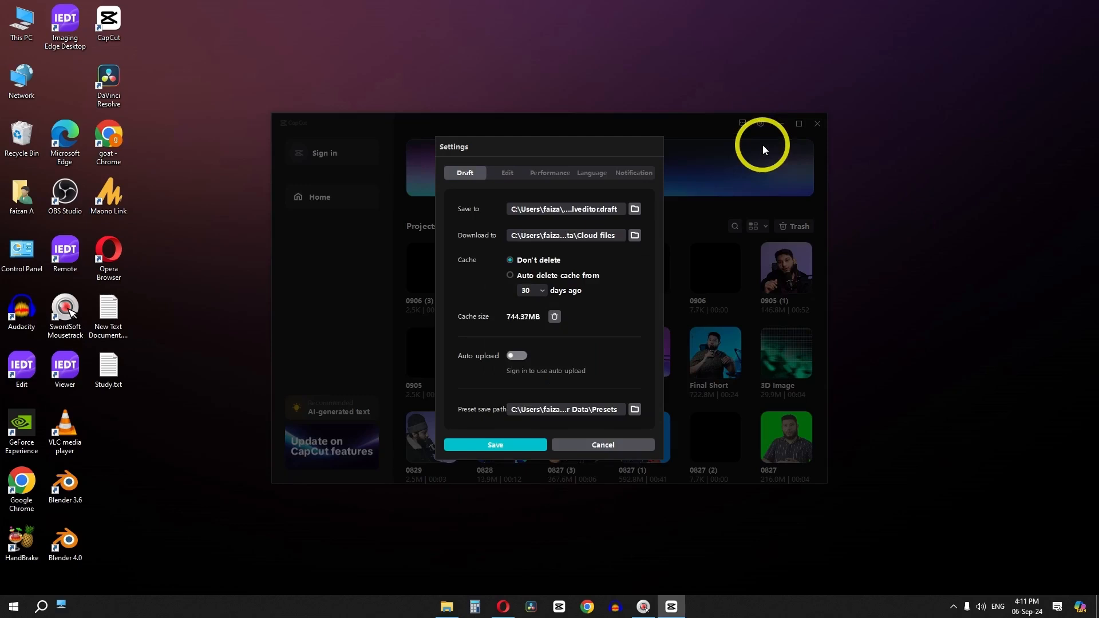
{"action": "left_click", "coordinate": [634, 210]}
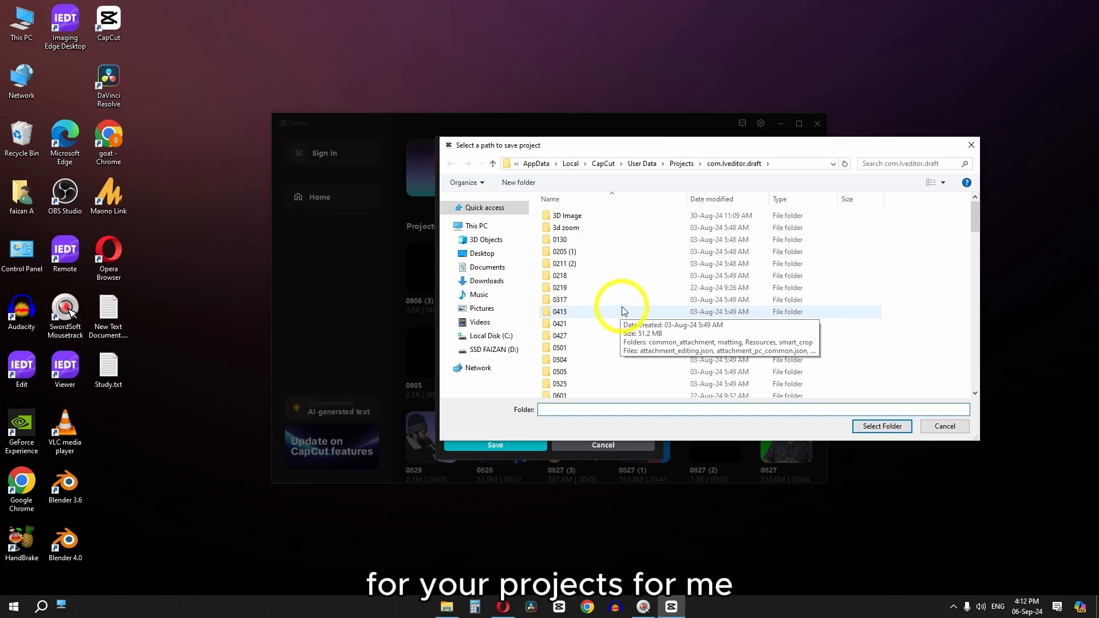
{"action": "left_click", "coordinate": [496, 272]}
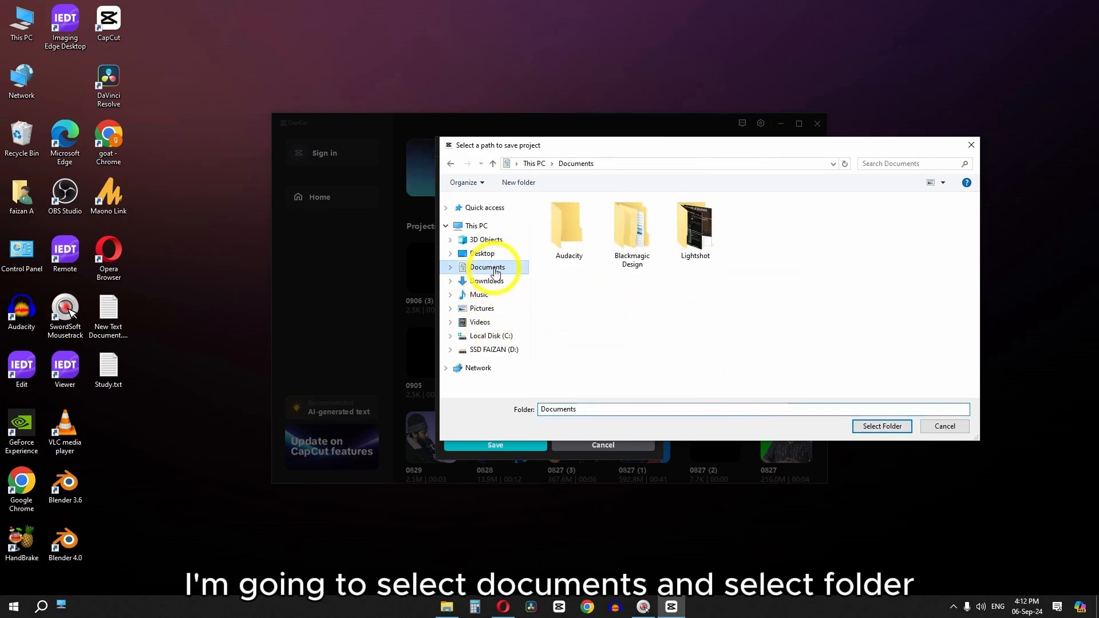
{"action": "left_click", "coordinate": [879, 427]}
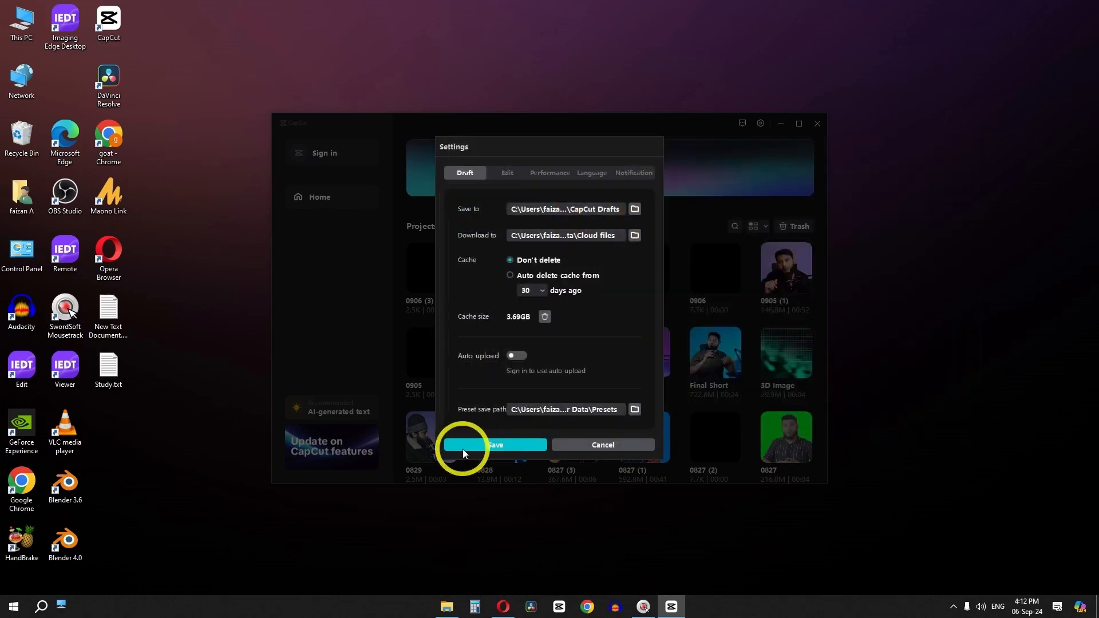
{"action": "left_click", "coordinate": [480, 444]}
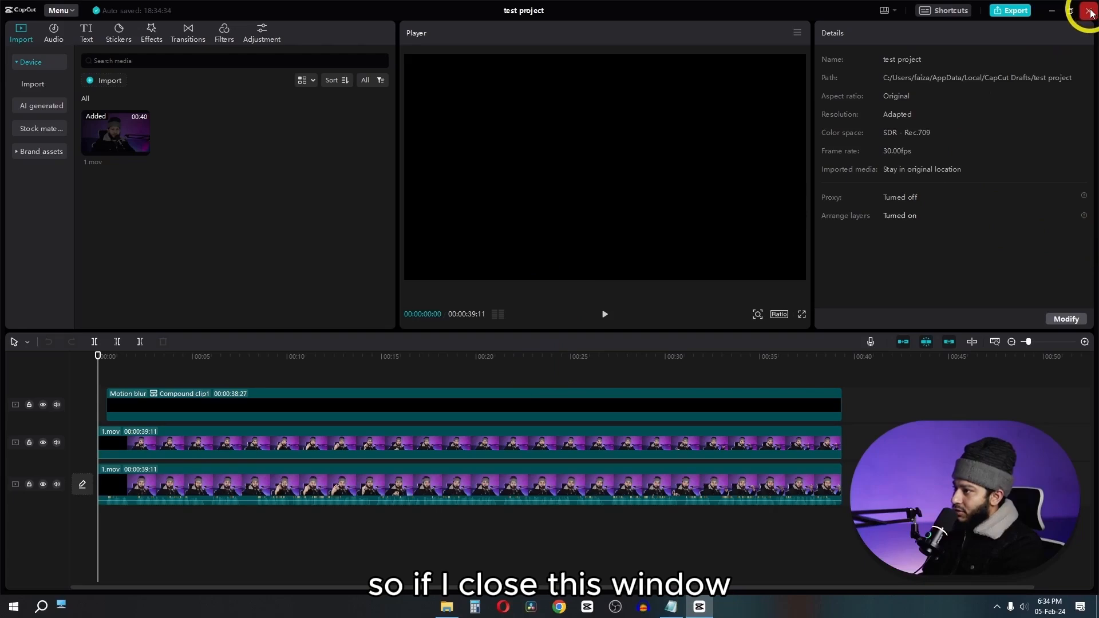
Close test project and copy its folder from CapCut Drafts into D:\test.
{"action": "left_click", "coordinate": [1091, 13]}
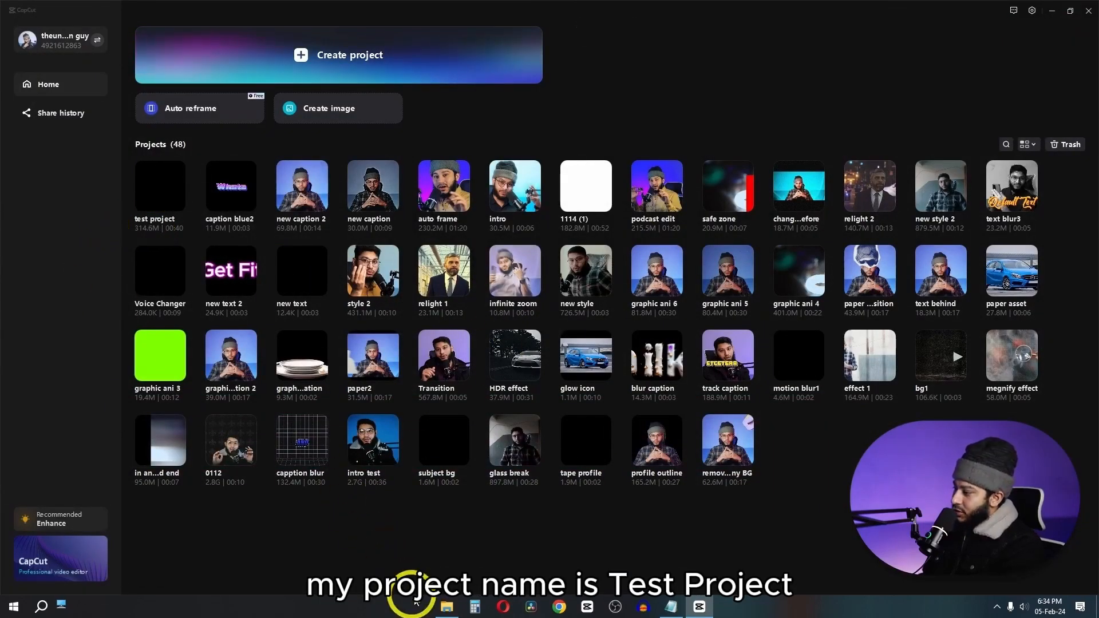
{"action": "left_click", "coordinate": [446, 606]}
{"action": "scroll", "coordinate": [216, 286], "scroll_direction": "down", "scroll_amount": 4}
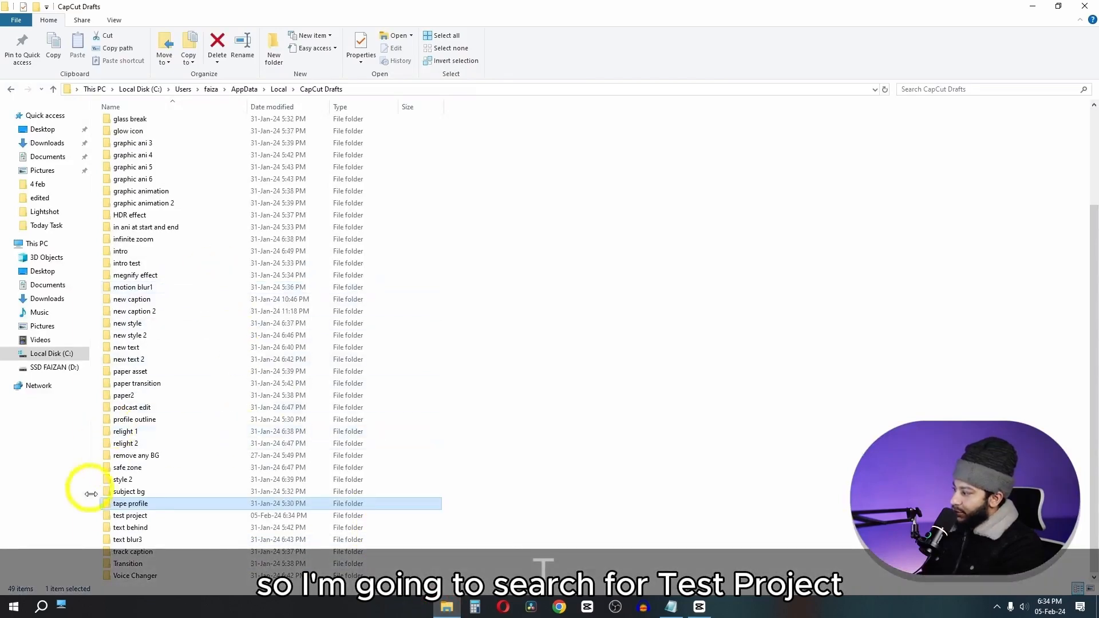
{"action": "left_click", "coordinate": [133, 516]}
{"action": "right_click", "coordinate": [134, 516]}
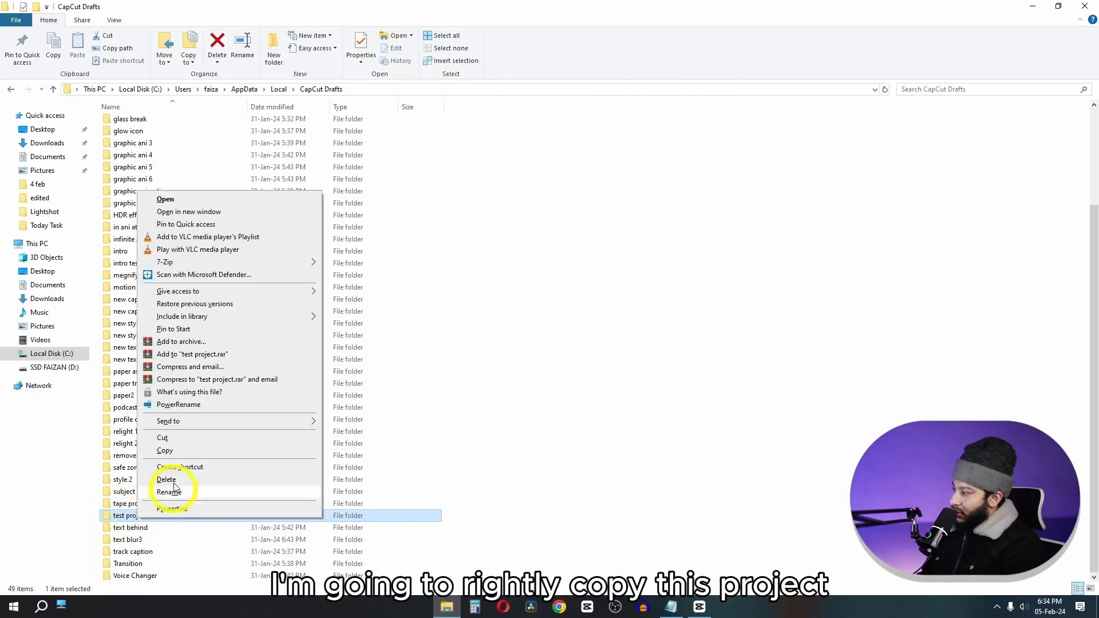
{"action": "left_click", "coordinate": [171, 451]}
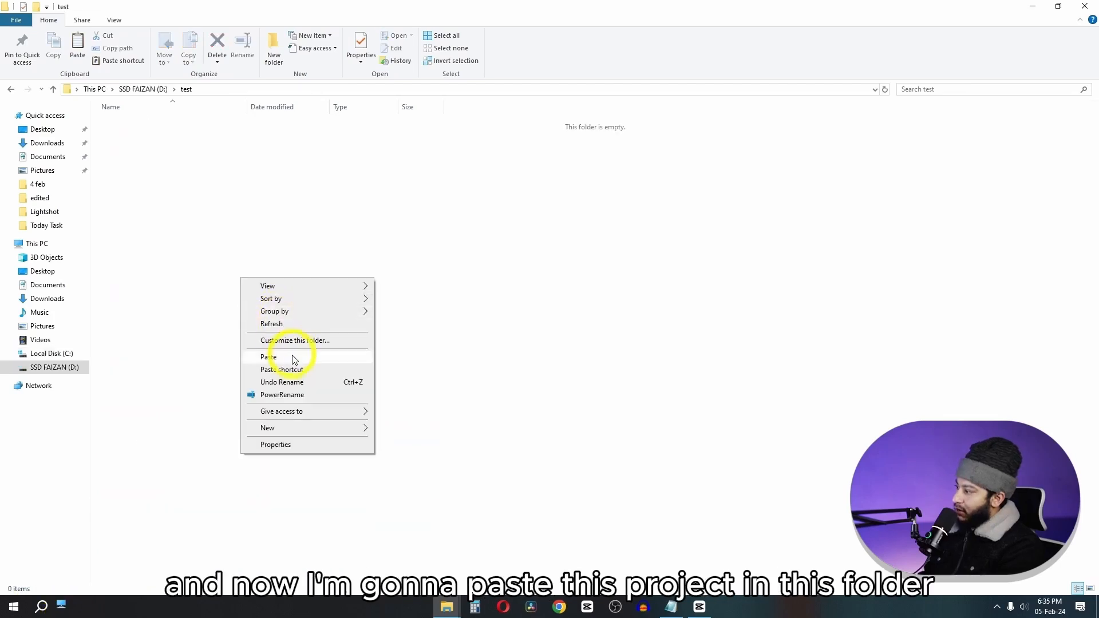
{"action": "left_click", "coordinate": [290, 356]}
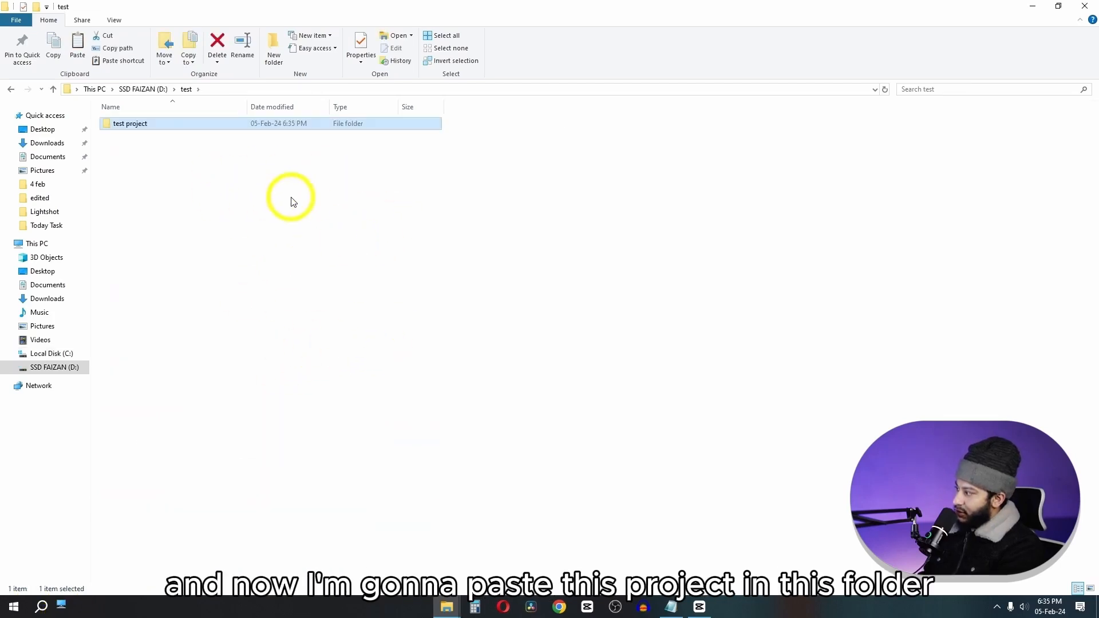
Delete test project from CapCut's home list, confirm, and close CapCut.
{"action": "left_click", "coordinate": [700, 607]}
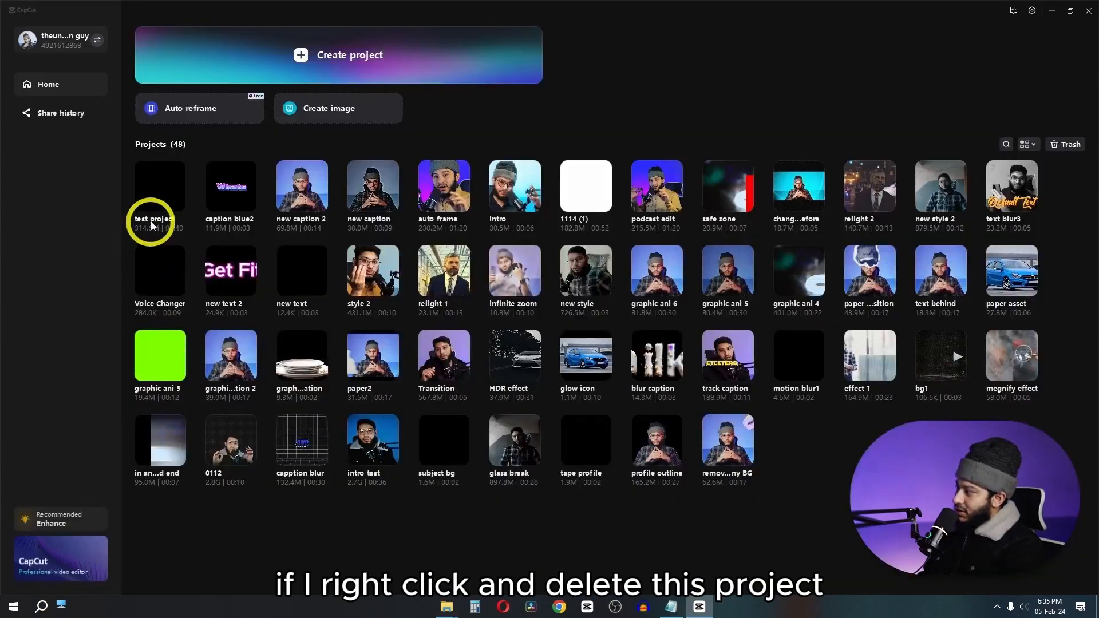
{"action": "right_click", "coordinate": [153, 198]}
{"action": "left_click", "coordinate": [183, 245]}
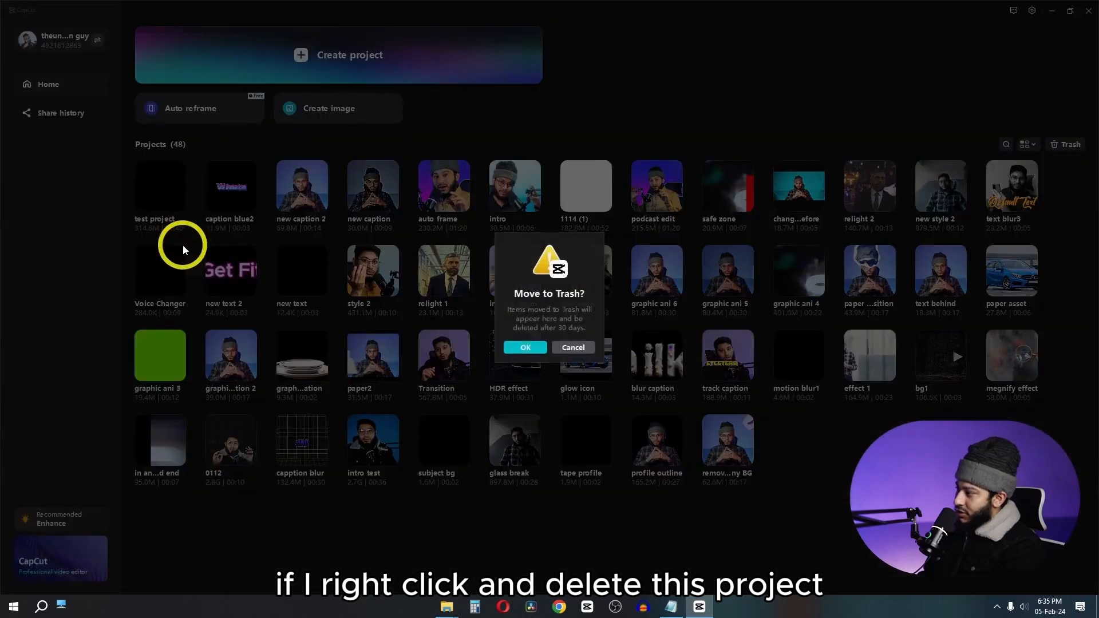
{"action": "left_click", "coordinate": [519, 348]}
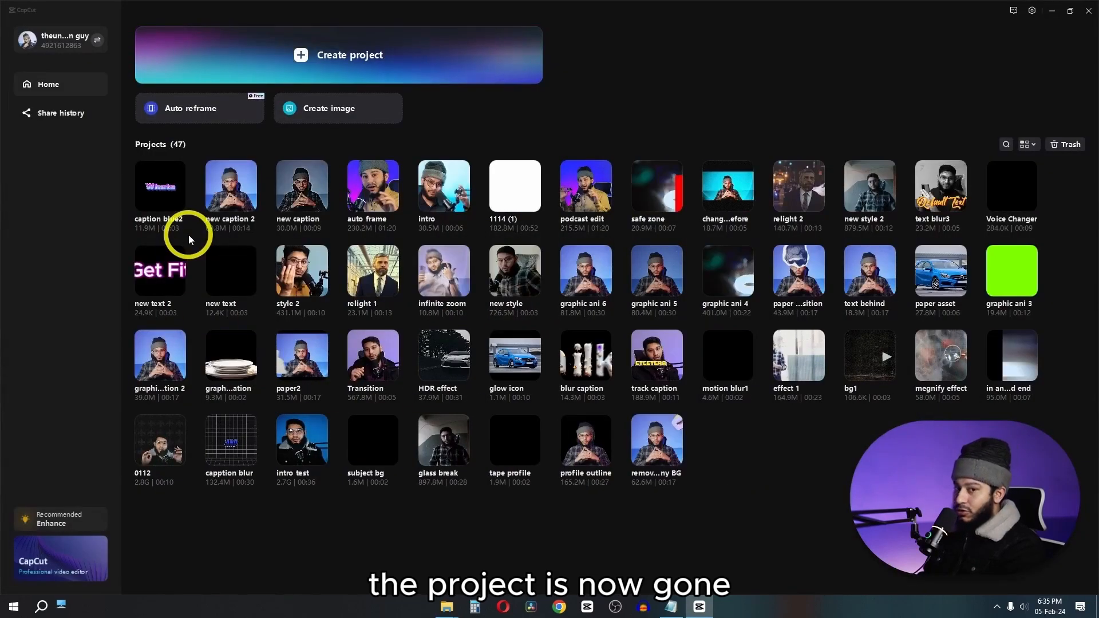
{"action": "left_click", "coordinate": [1088, 17]}
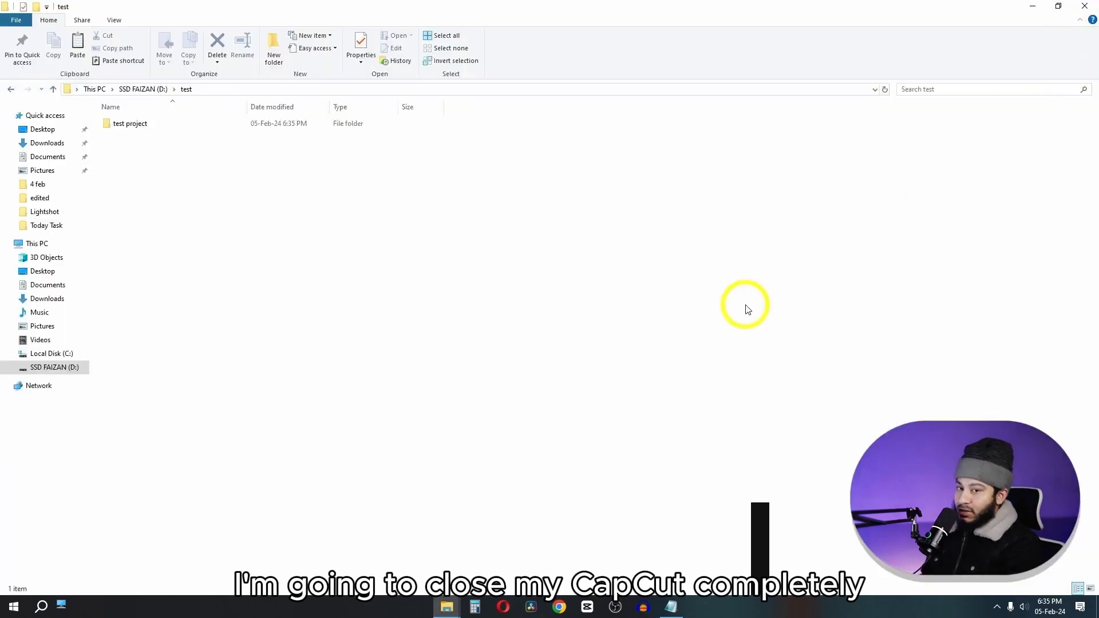
Reopen CapCut and search the projects for 'test'.
{"action": "left_click", "coordinate": [596, 607]}
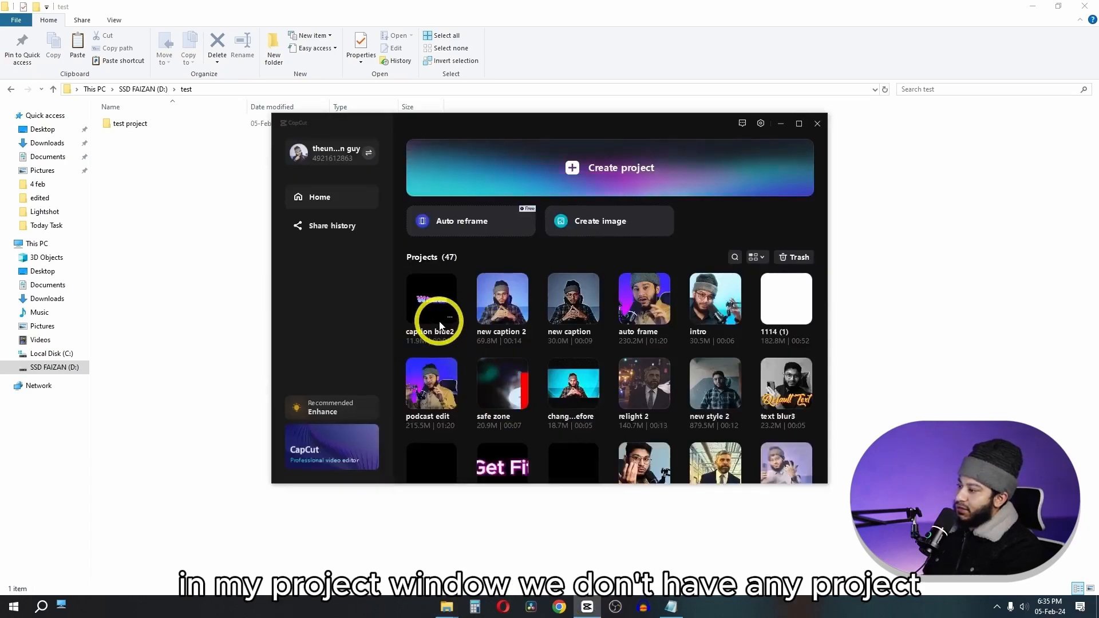
{"action": "scroll", "coordinate": [439, 322], "scroll_direction": "down", "scroll_amount": 5}
{"action": "scroll", "coordinate": [439, 320], "scroll_direction": "up", "scroll_amount": 5}
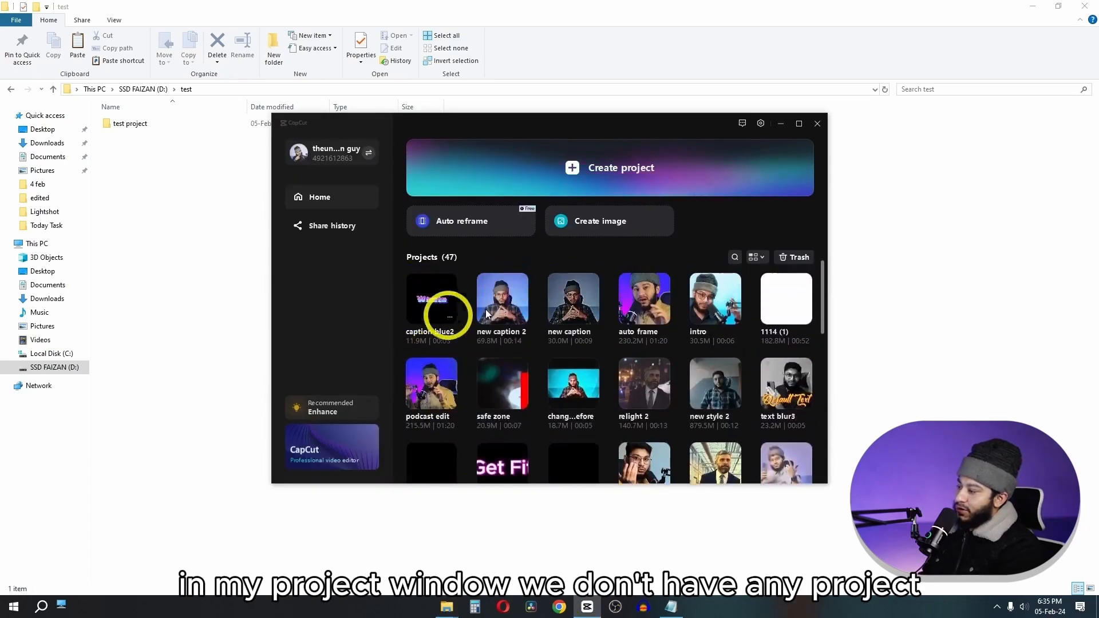
{"action": "left_click", "coordinate": [734, 257]}
{"action": "type", "text": "test"}
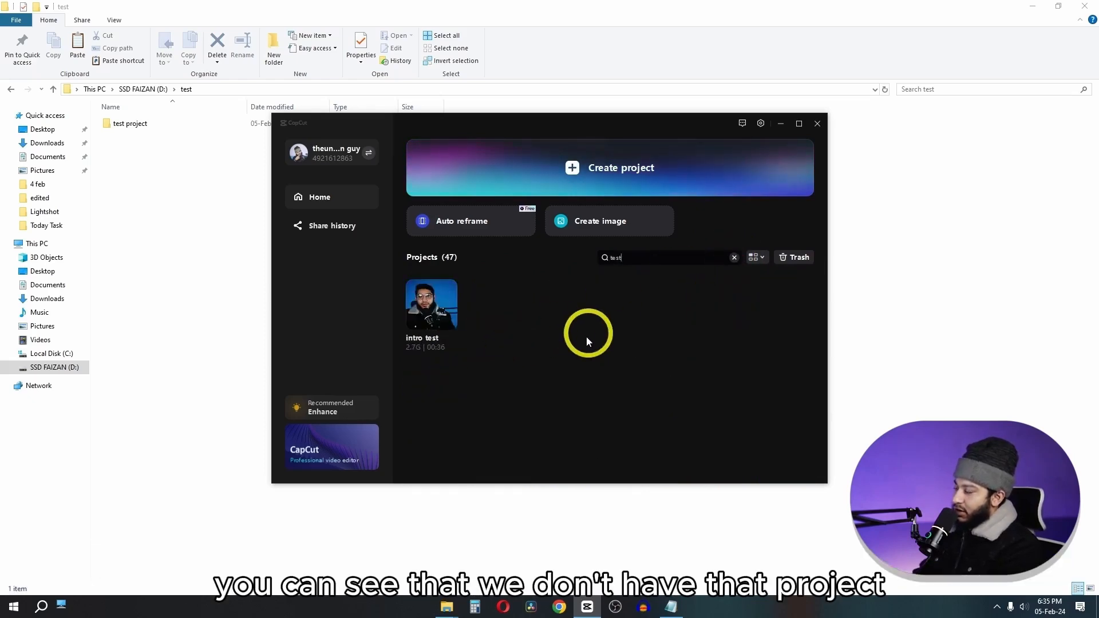
Clear the search, switch the projects to List view, then back to Grid.
{"action": "left_click", "coordinate": [734, 259]}
{"action": "left_click", "coordinate": [755, 257]}
{"action": "left_click", "coordinate": [756, 291]}
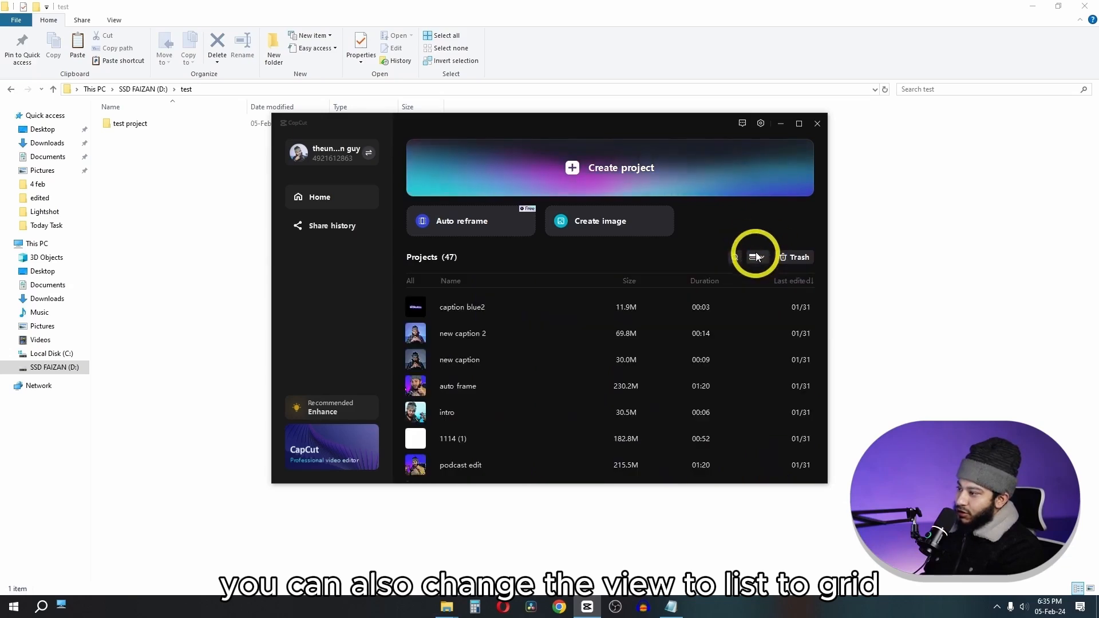
{"action": "left_click", "coordinate": [755, 257]}
{"action": "left_click", "coordinate": [762, 274]}
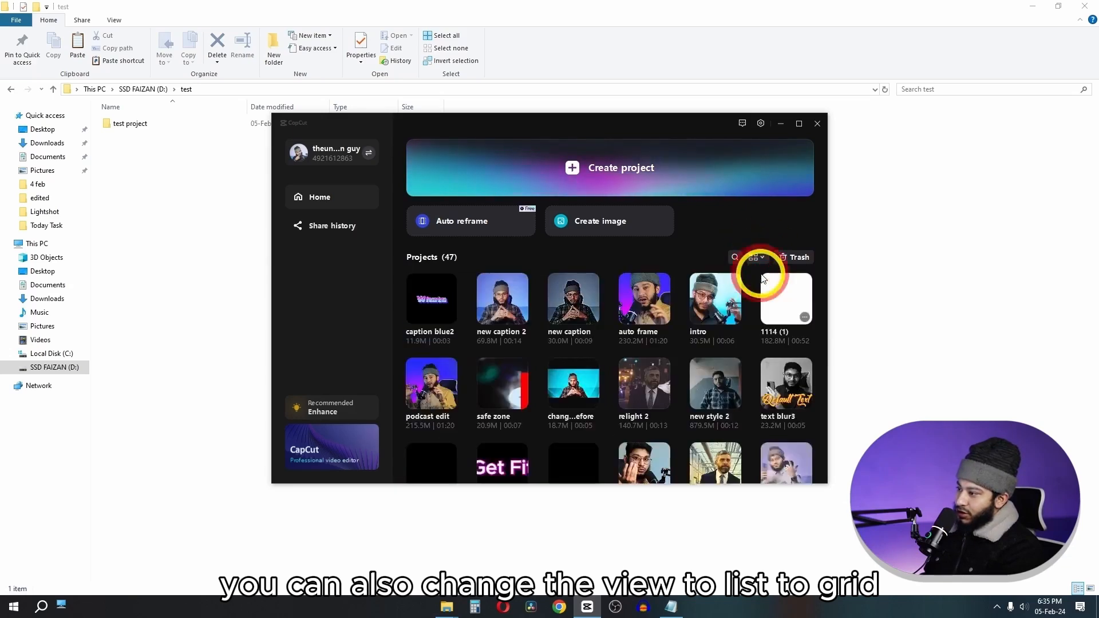
Browse the recently moved projects in the Trash, then close it.
{"action": "left_click", "coordinate": [787, 258]}
{"action": "scroll", "coordinate": [592, 311], "scroll_direction": "down", "scroll_amount": 10}
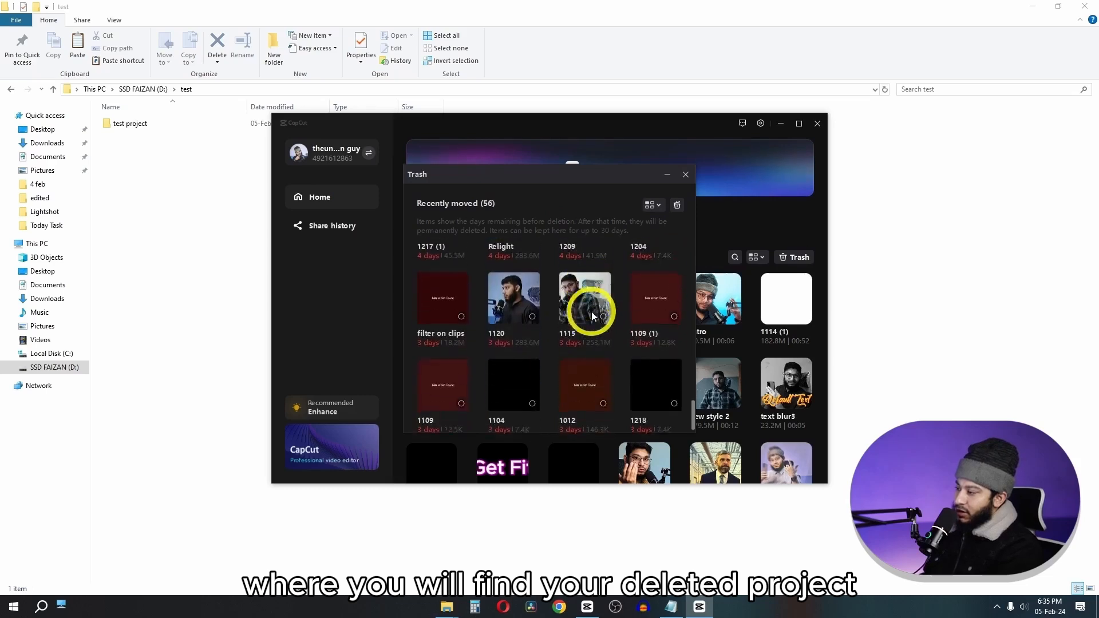
{"action": "scroll", "coordinate": [592, 312], "scroll_direction": "up", "scroll_amount": 10}
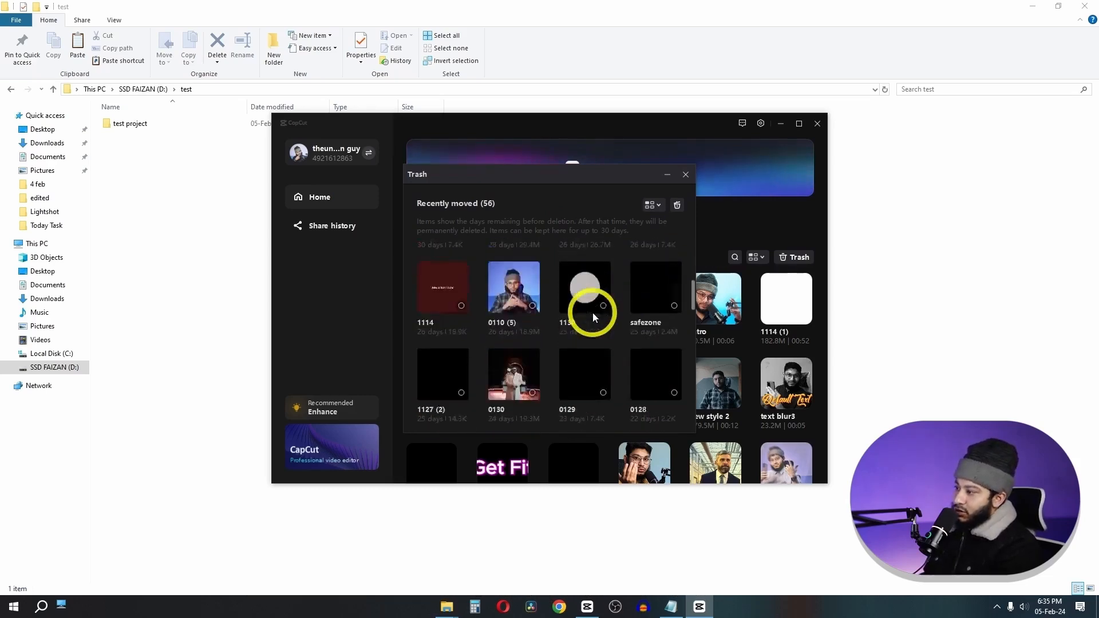
{"action": "scroll", "coordinate": [593, 313], "scroll_direction": "up", "scroll_amount": 3}
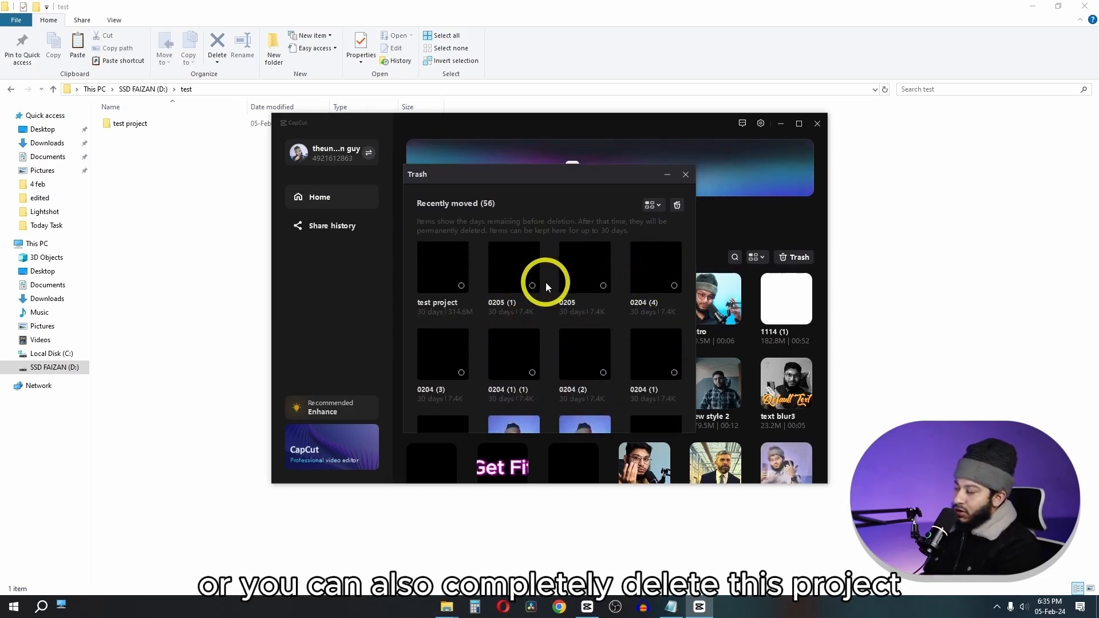
{"action": "left_click", "coordinate": [686, 174]}
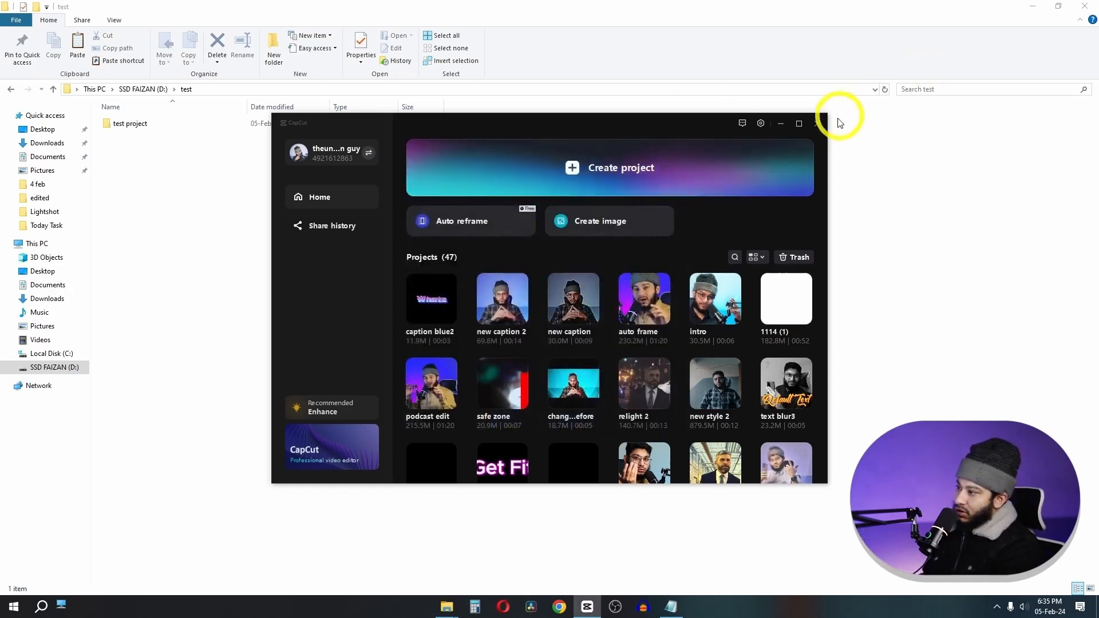
Quit CapCut and copy the test project folder in File Explorer.
{"action": "left_click", "coordinate": [817, 123]}
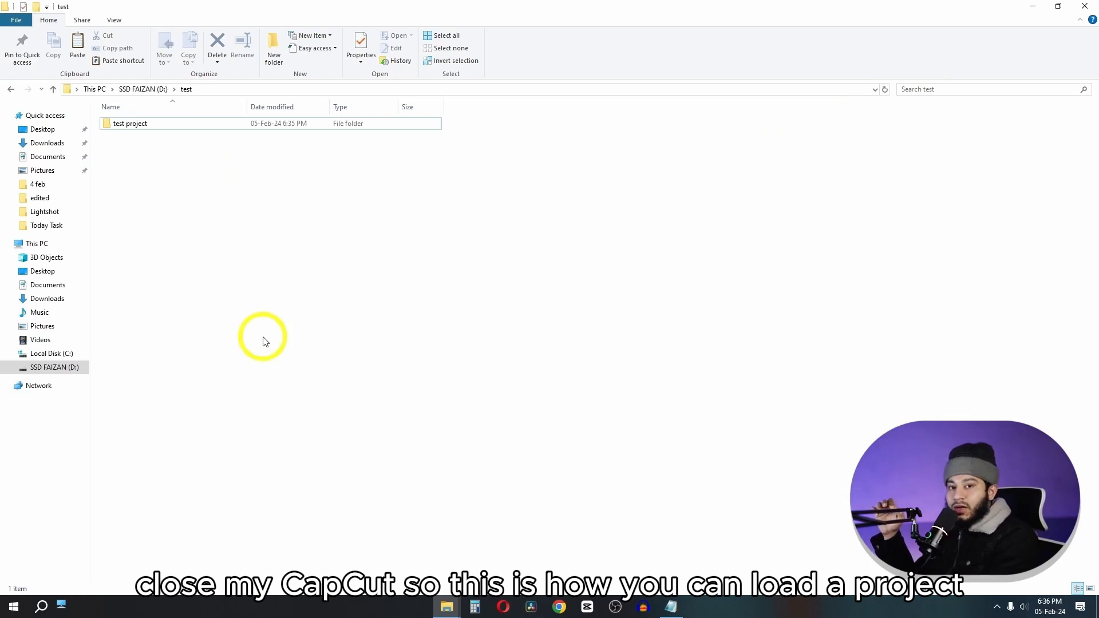
{"action": "left_click", "coordinate": [116, 118]}
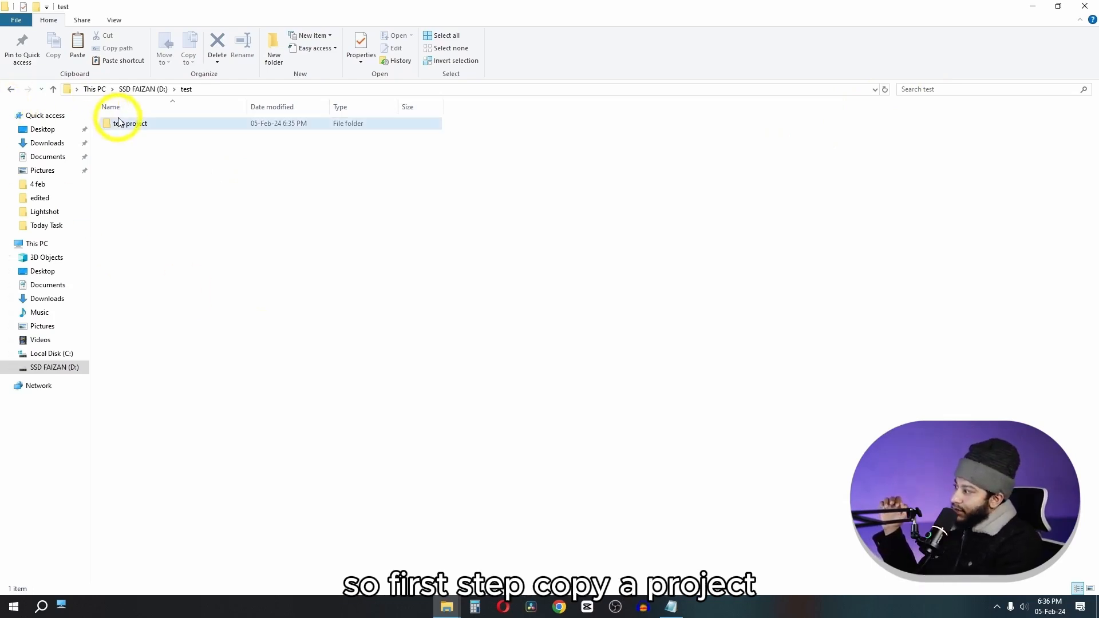
{"action": "right_click", "coordinate": [117, 118]}
{"action": "left_click", "coordinate": [146, 377]}
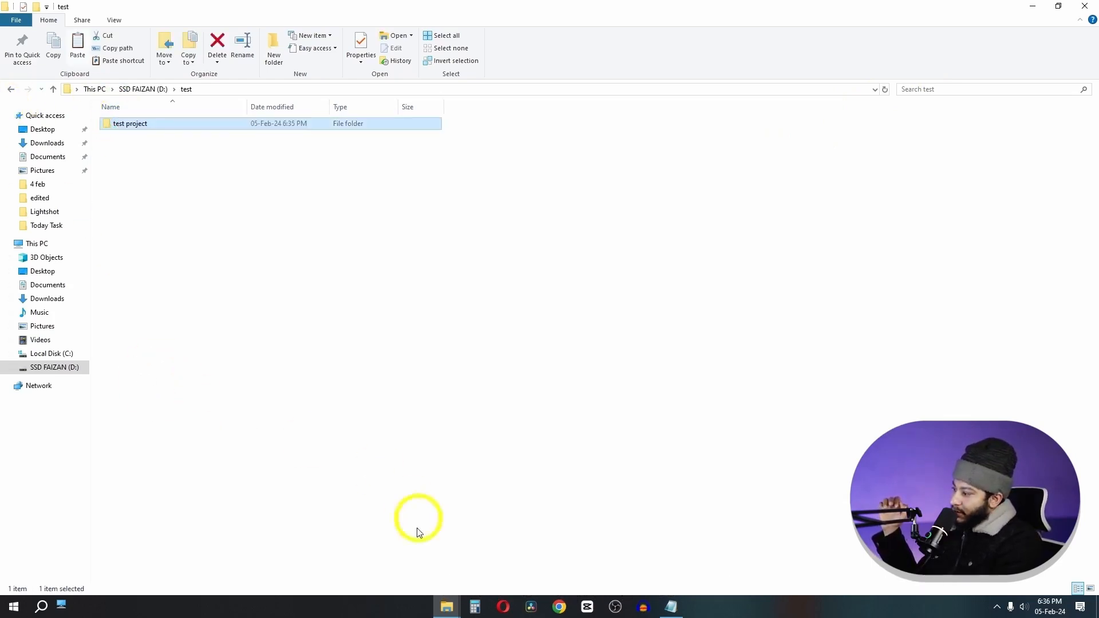
Paste test project into the CapCut Drafts folder and relaunch CapCut.
{"action": "mouse_move", "coordinate": [444, 604]}
{"action": "left_click", "coordinate": [397, 585]}
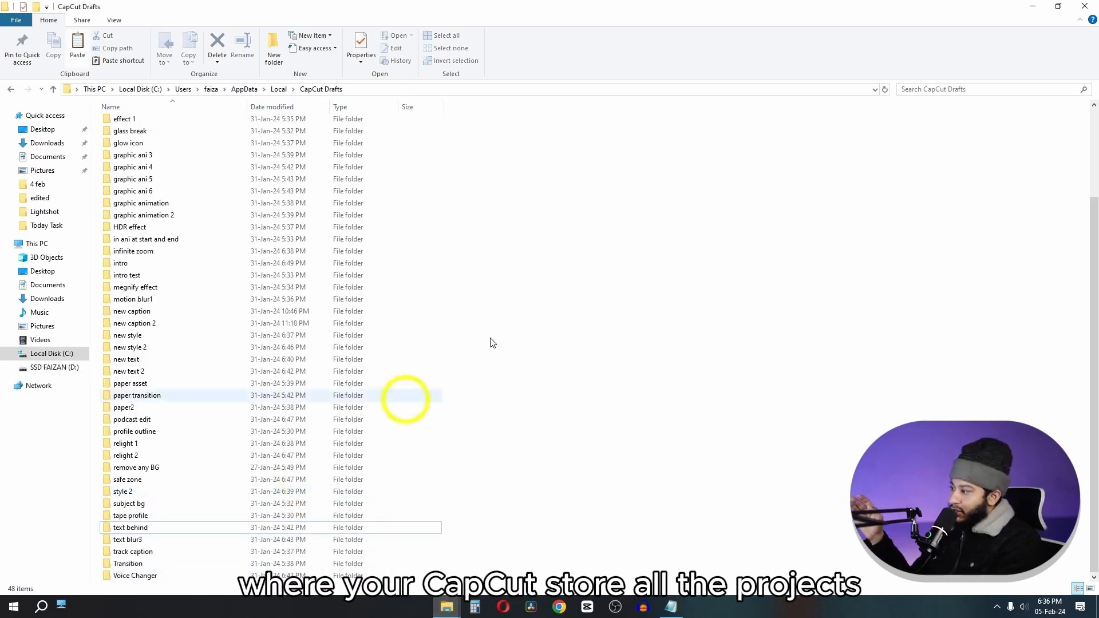
{"action": "right_click", "coordinate": [559, 271]}
{"action": "left_click", "coordinate": [586, 349]}
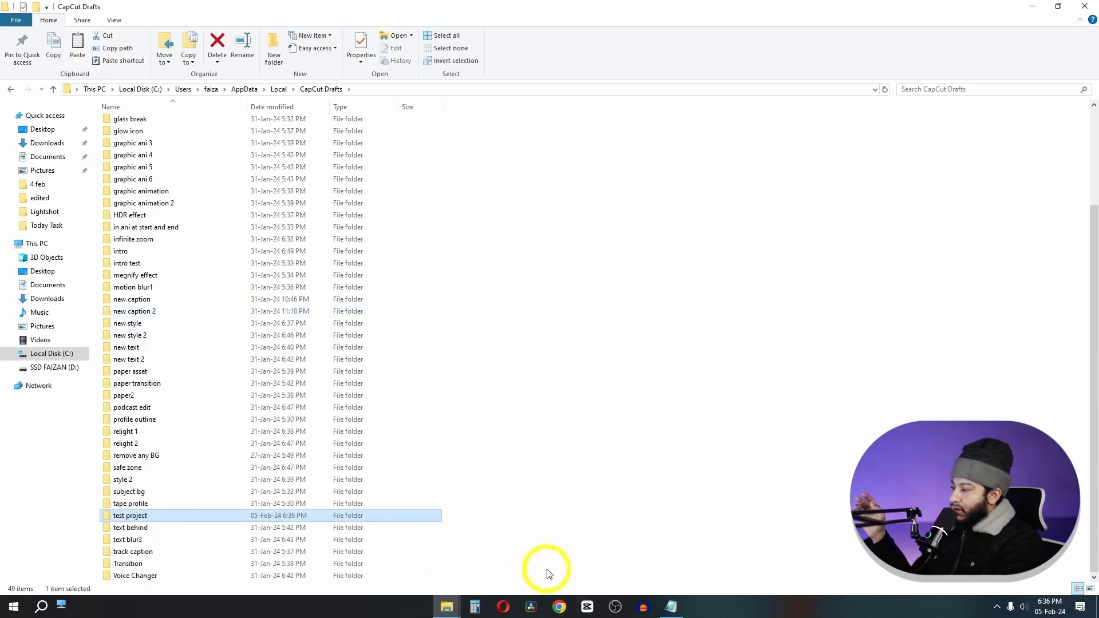
{"action": "left_click", "coordinate": [585, 609]}
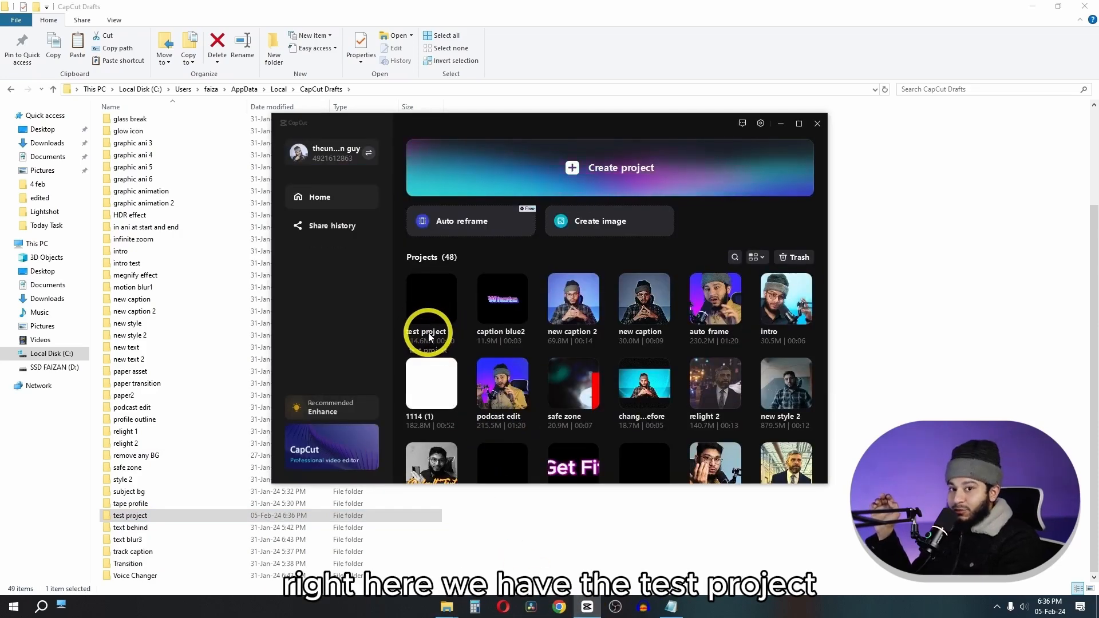
Open the test project from the CapCut home screen in the editor.
{"action": "left_click", "coordinate": [429, 331]}
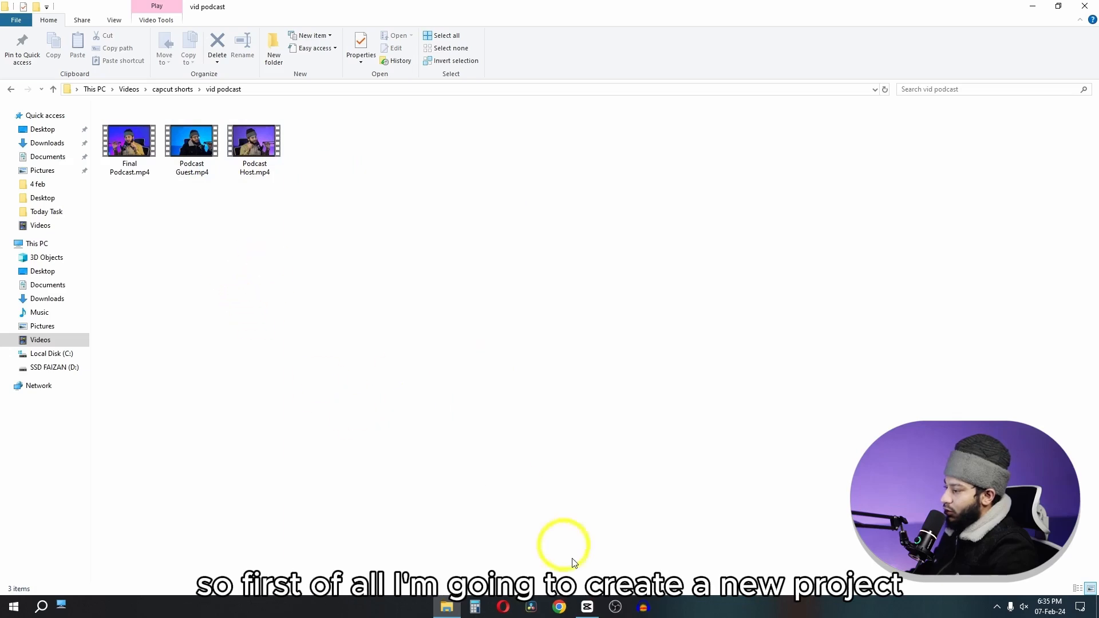
Create a new project and bring in Podcast Guest.mp4 and Podcast Host.mp4 from the vid podcast folder.
{"action": "left_click", "coordinate": [589, 607]}
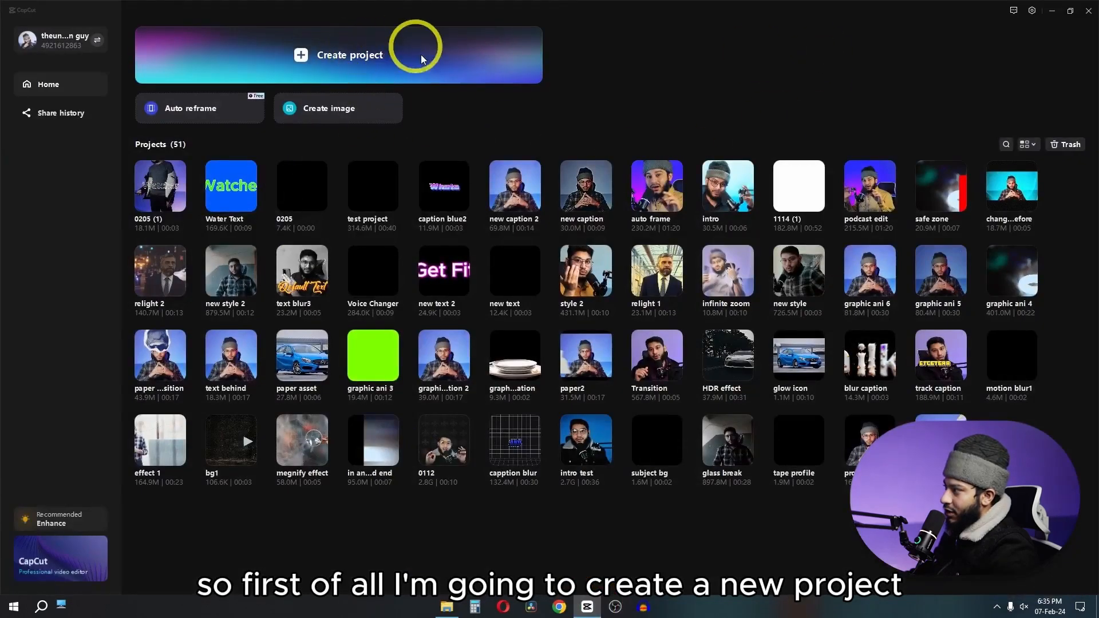
{"action": "left_click", "coordinate": [329, 63]}
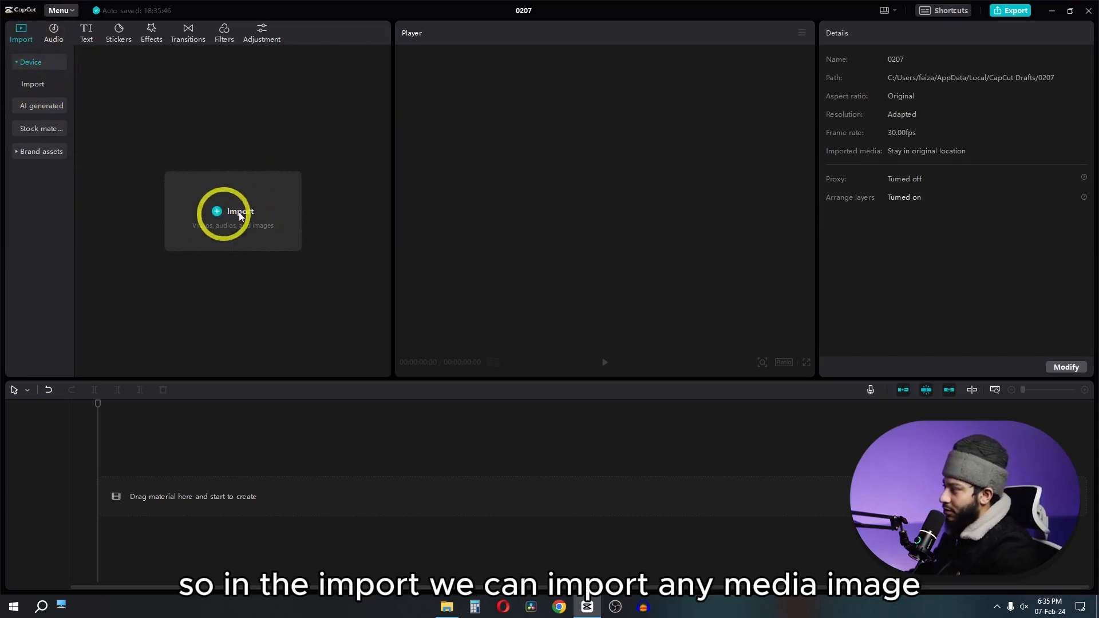
{"action": "left_click", "coordinate": [446, 608]}
{"action": "left_click_drag", "start_coordinate": [304, 246], "coordinate": [184, 200]}
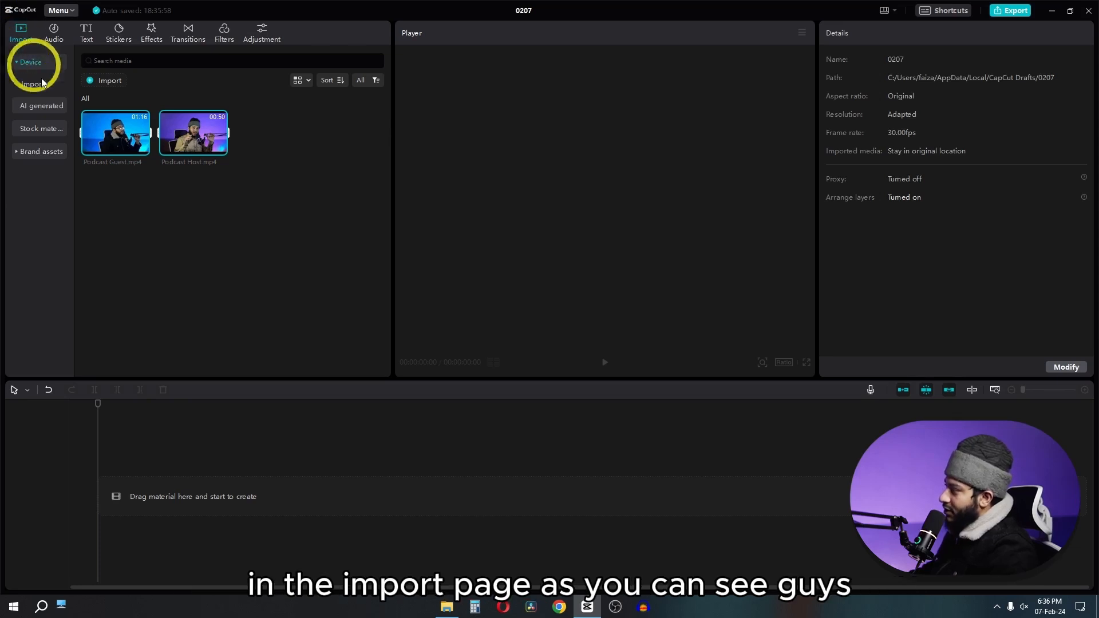
Open the AI generated media page and shuffle through a few random prompts.
{"action": "left_click", "coordinate": [17, 64]}
{"action": "left_click", "coordinate": [17, 64]}
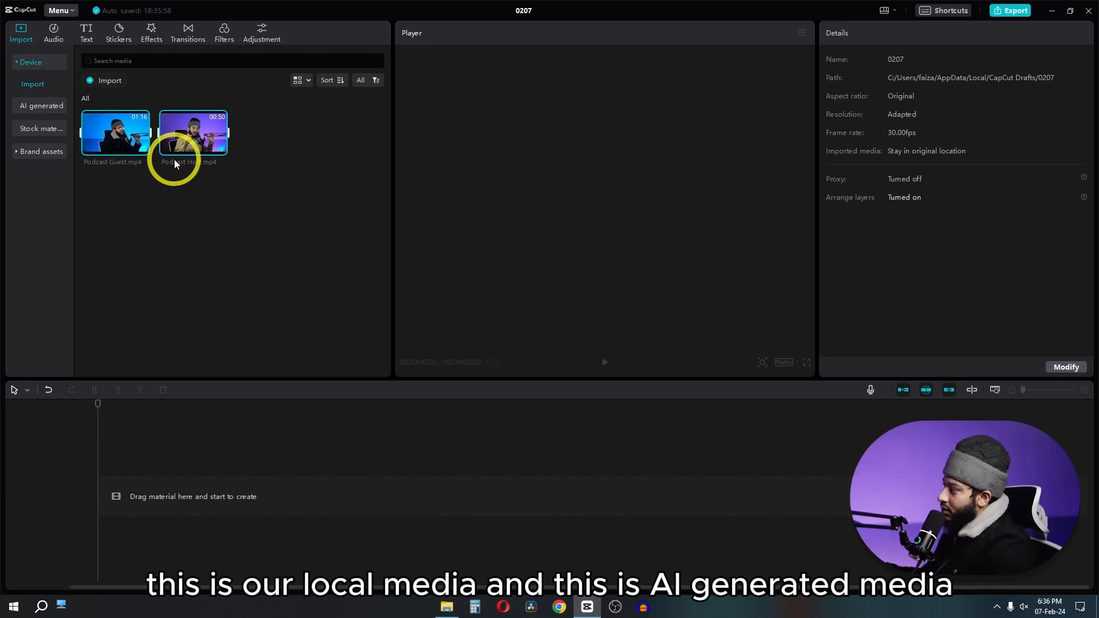
{"action": "left_click", "coordinate": [20, 107]}
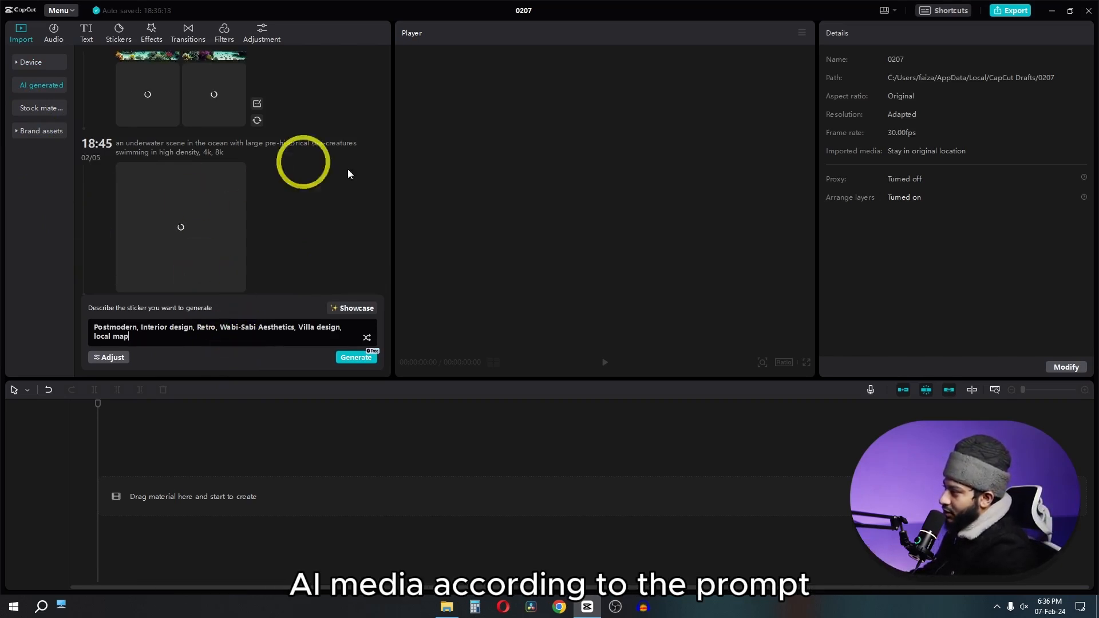
{"action": "left_click", "coordinate": [367, 337]}
{"action": "left_click", "coordinate": [367, 338]}
{"action": "left_click", "coordinate": [367, 338]}
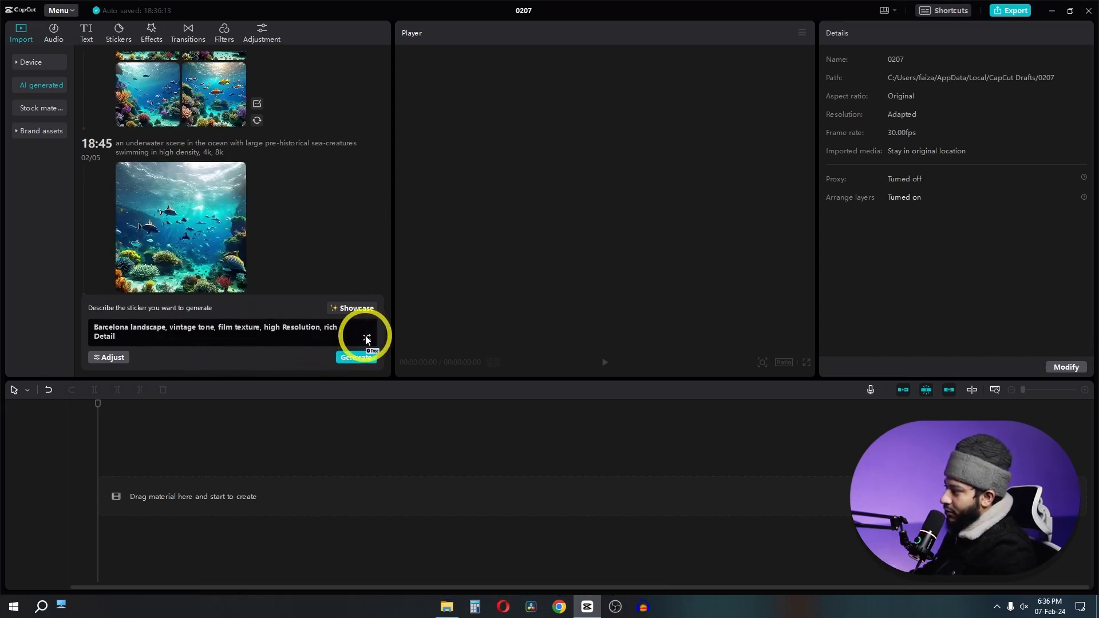
Use the Showcase prompt 'Barcelona landscape, vintage tone, film texture, high Resolution, rich Detail'.
{"action": "left_click", "coordinate": [354, 309]}
{"action": "mouse_move", "coordinate": [455, 314]}
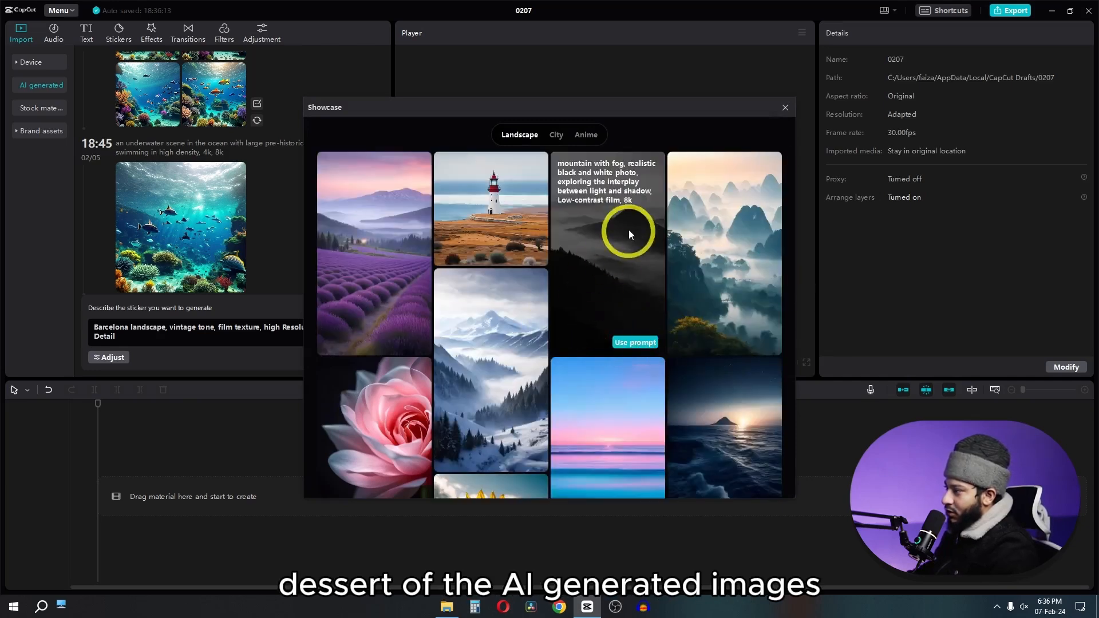
{"action": "scroll", "coordinate": [629, 295], "scroll_direction": "down", "scroll_amount": 5}
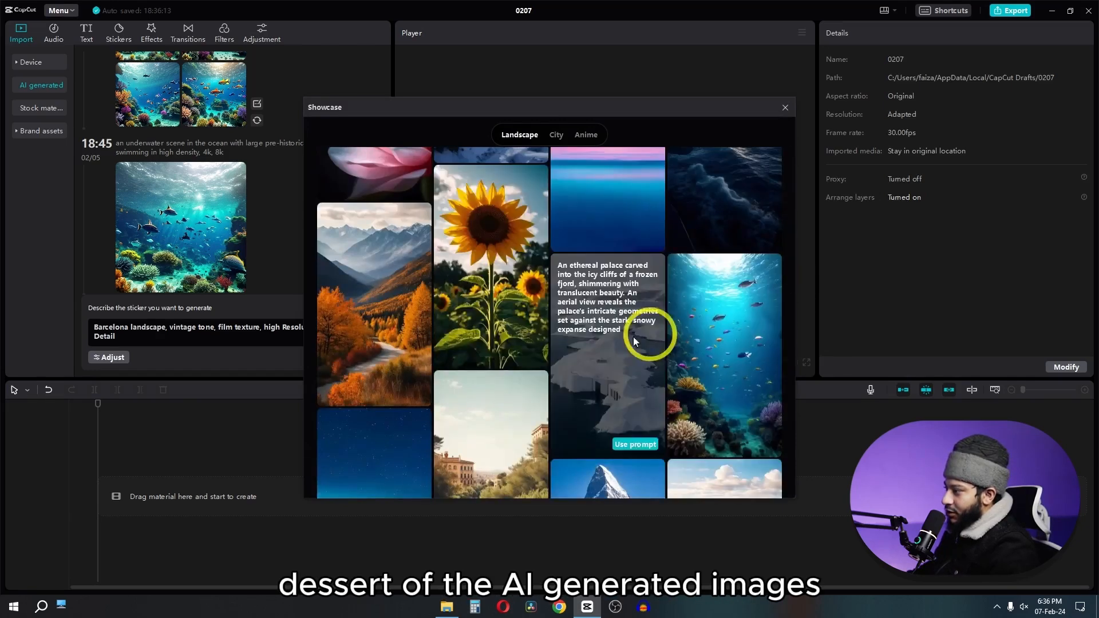
{"action": "scroll", "coordinate": [613, 355], "scroll_direction": "down", "scroll_amount": 4}
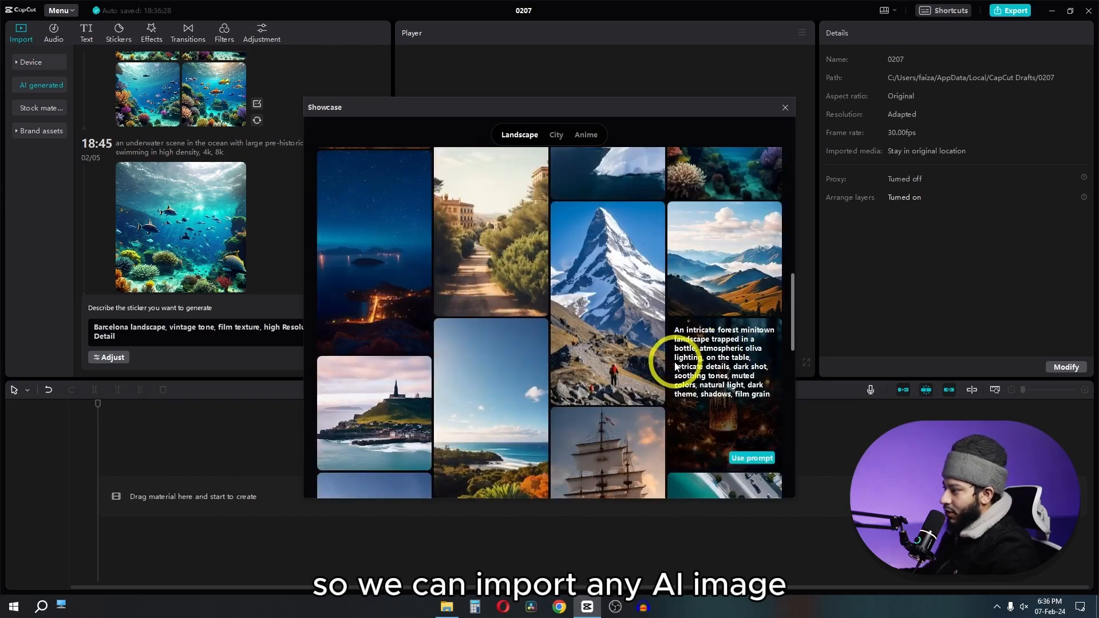
{"action": "scroll", "coordinate": [629, 367], "scroll_direction": "down", "scroll_amount": 2}
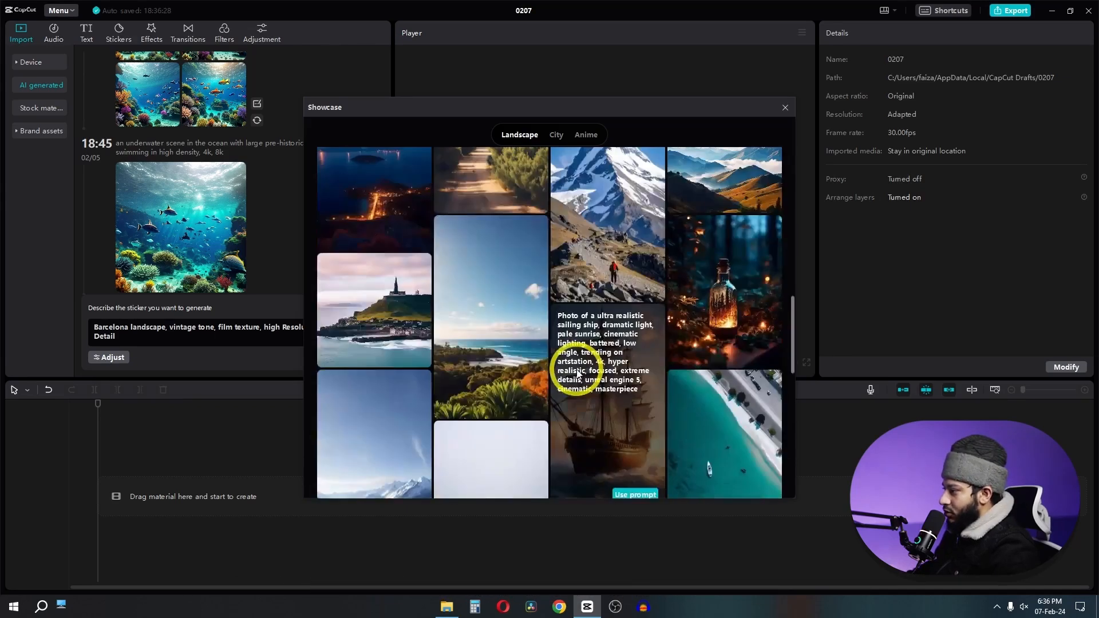
{"action": "scroll", "coordinate": [577, 361], "scroll_direction": "up", "scroll_amount": 2}
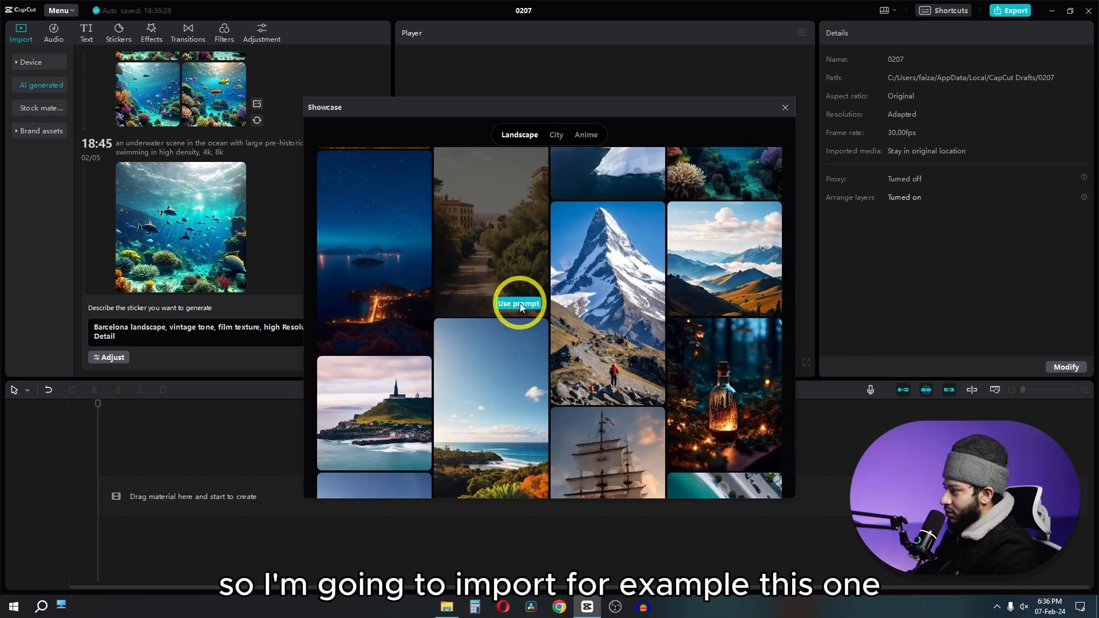
{"action": "left_click", "coordinate": [519, 303]}
Generate the Barcelona images, upscale the first one, and add it to the timeline.
{"action": "left_click", "coordinate": [355, 358]}
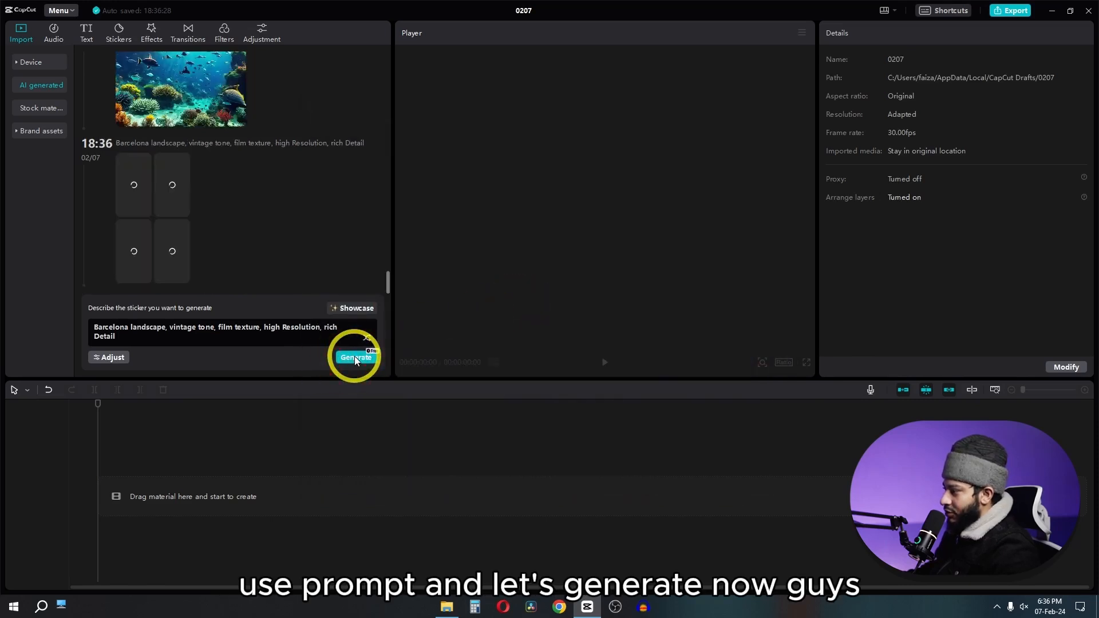
{"action": "mouse_move", "coordinate": [134, 206]}
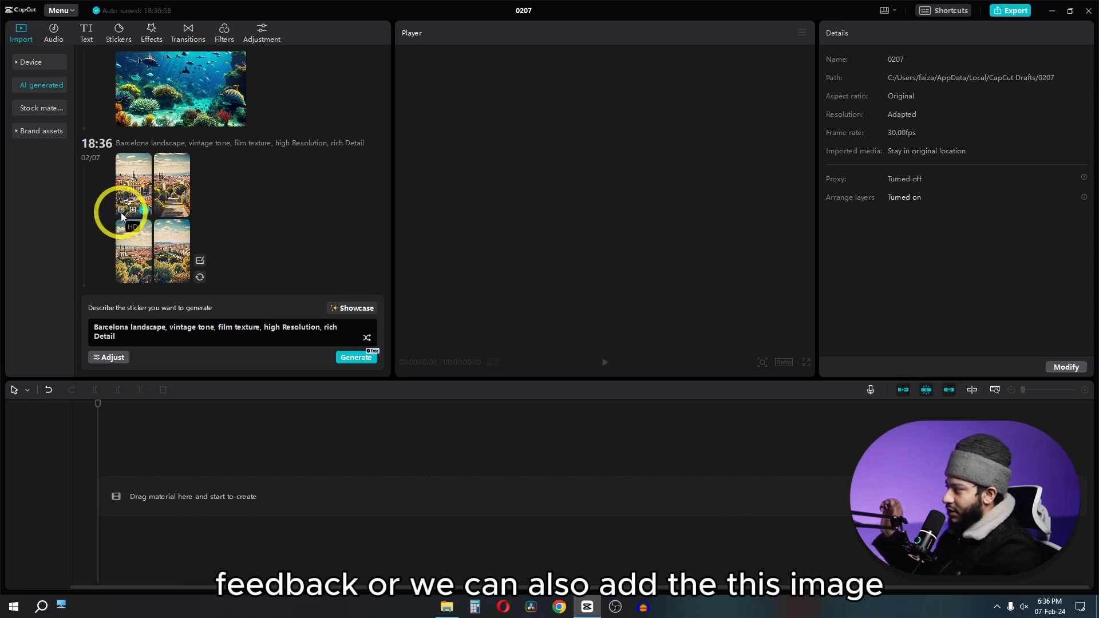
{"action": "left_click", "coordinate": [122, 210]}
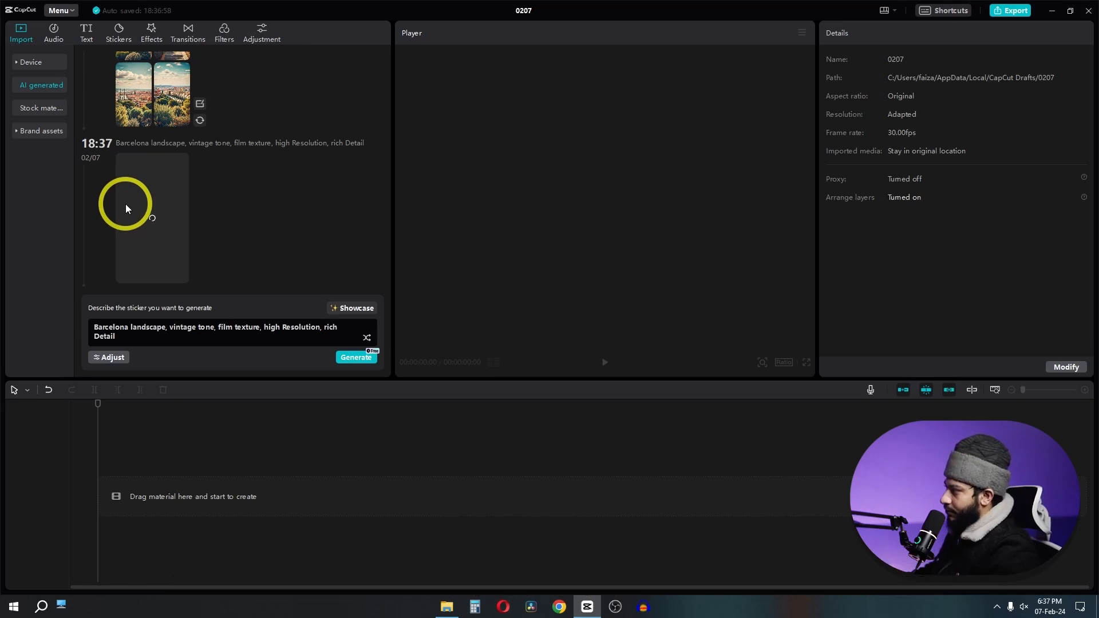
{"action": "scroll", "coordinate": [147, 159], "scroll_direction": "up", "scroll_amount": 1}
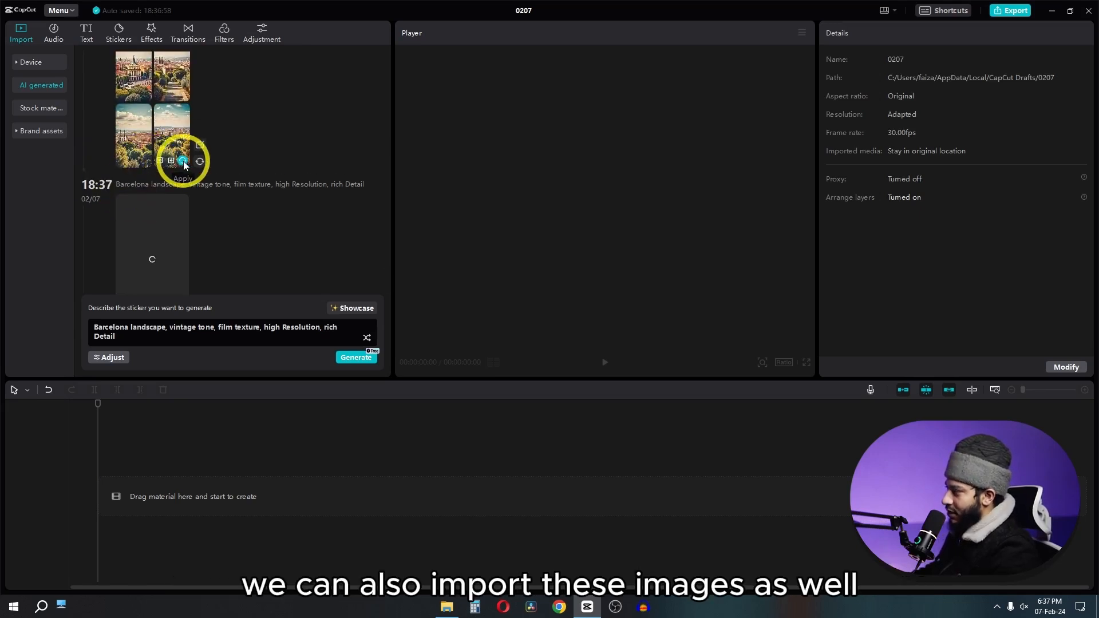
{"action": "left_click", "coordinate": [184, 162]}
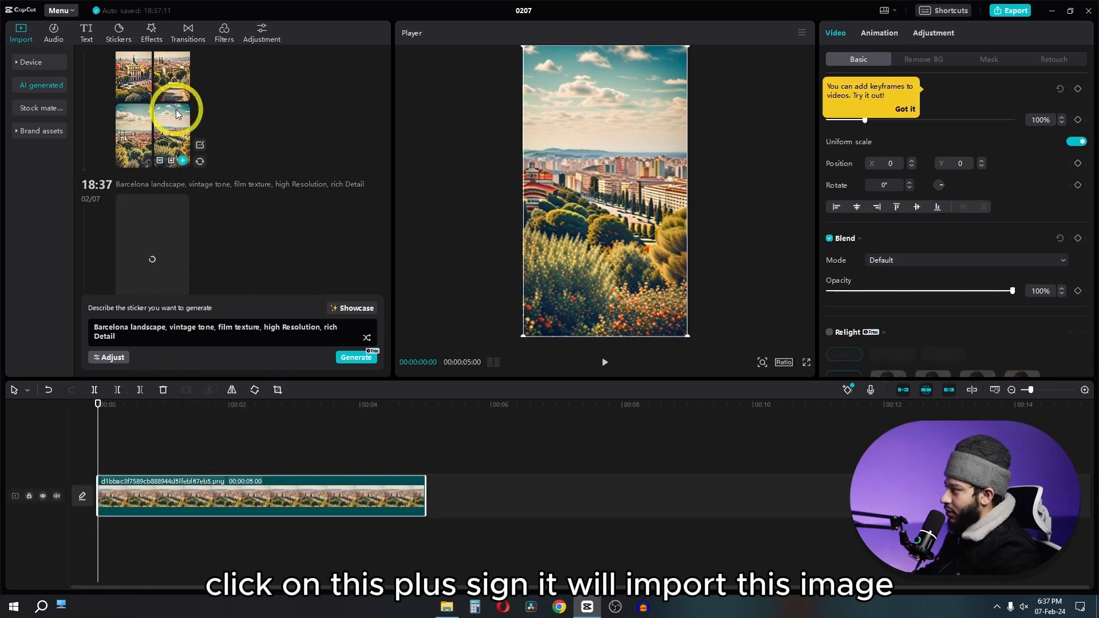
Add a second AI Barcelona image, making a 10-second image sequence.
{"action": "mouse_move", "coordinate": [147, 98]}
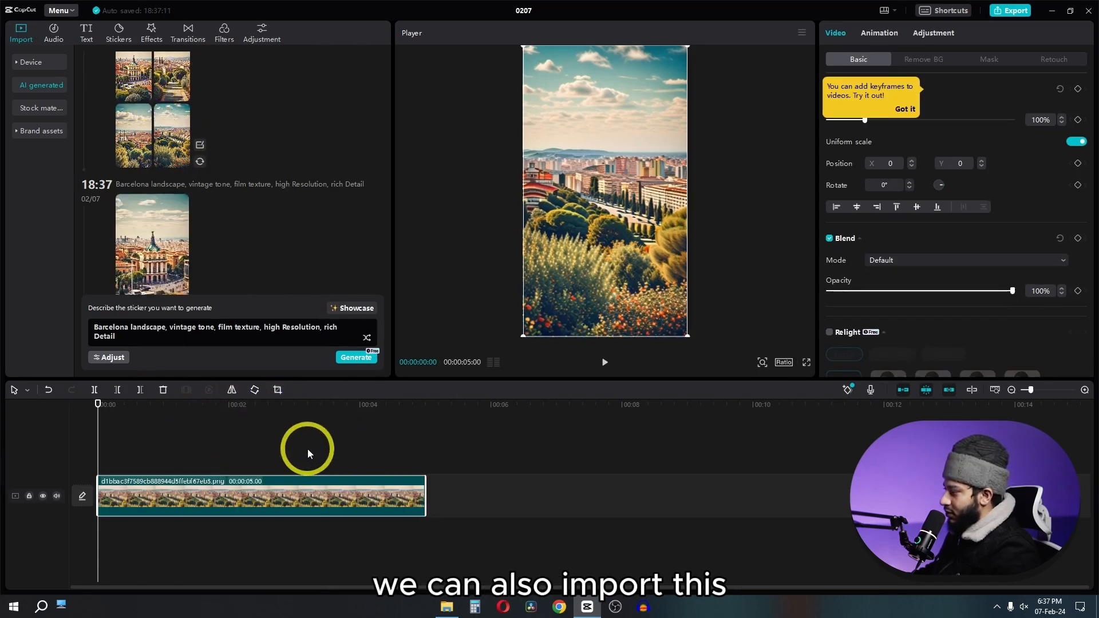
{"action": "scroll", "coordinate": [171, 263], "scroll_direction": "down", "scroll_amount": 1}
{"action": "left_click", "coordinate": [182, 277]}
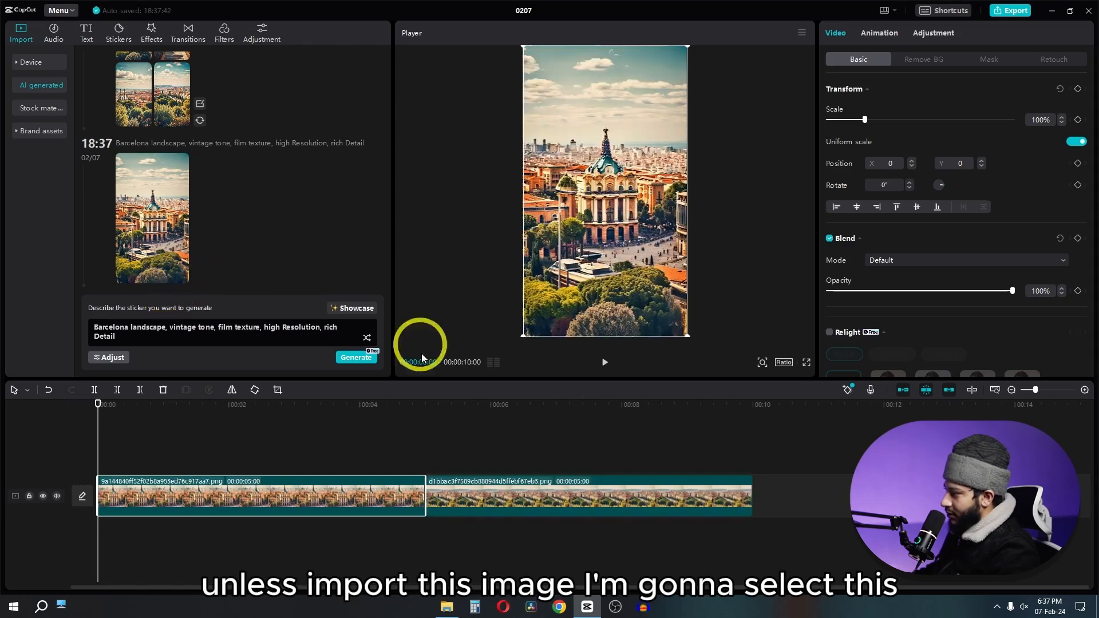
Delete the second Barcelona image clip, undo, then delete it again with Backspace.
{"action": "left_click", "coordinate": [462, 490]}
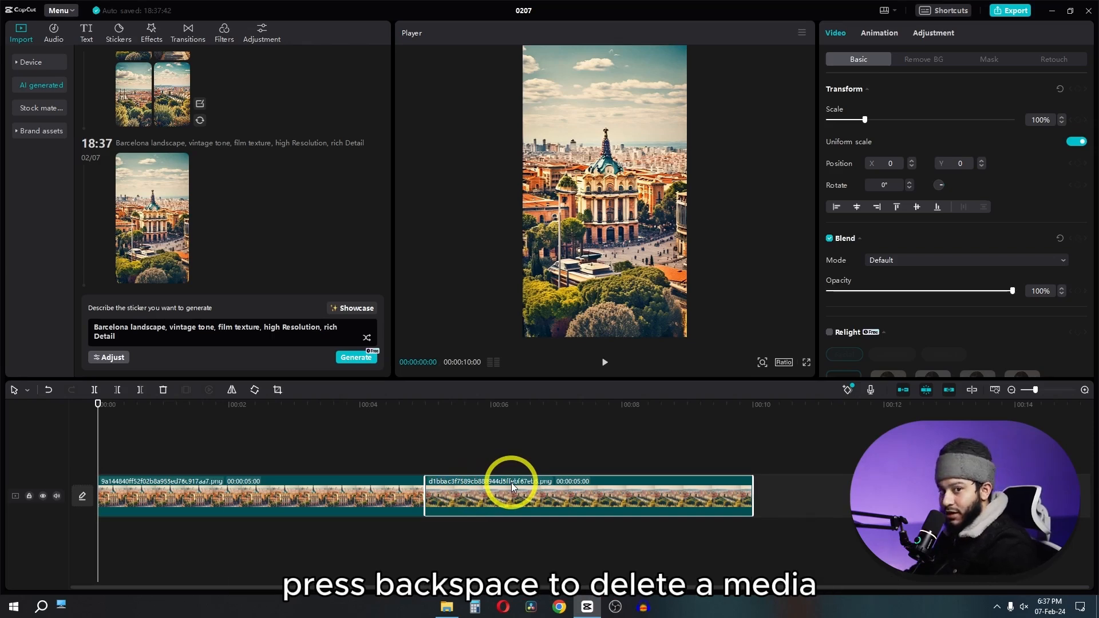
{"action": "left_click", "coordinate": [163, 390]}
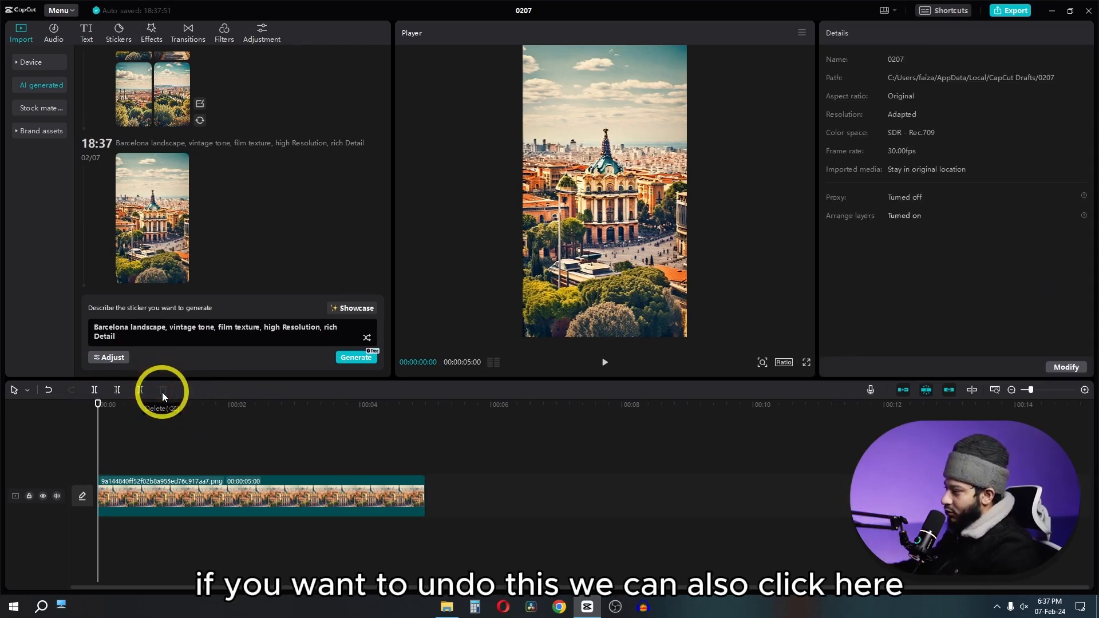
{"action": "left_click", "coordinate": [49, 390]}
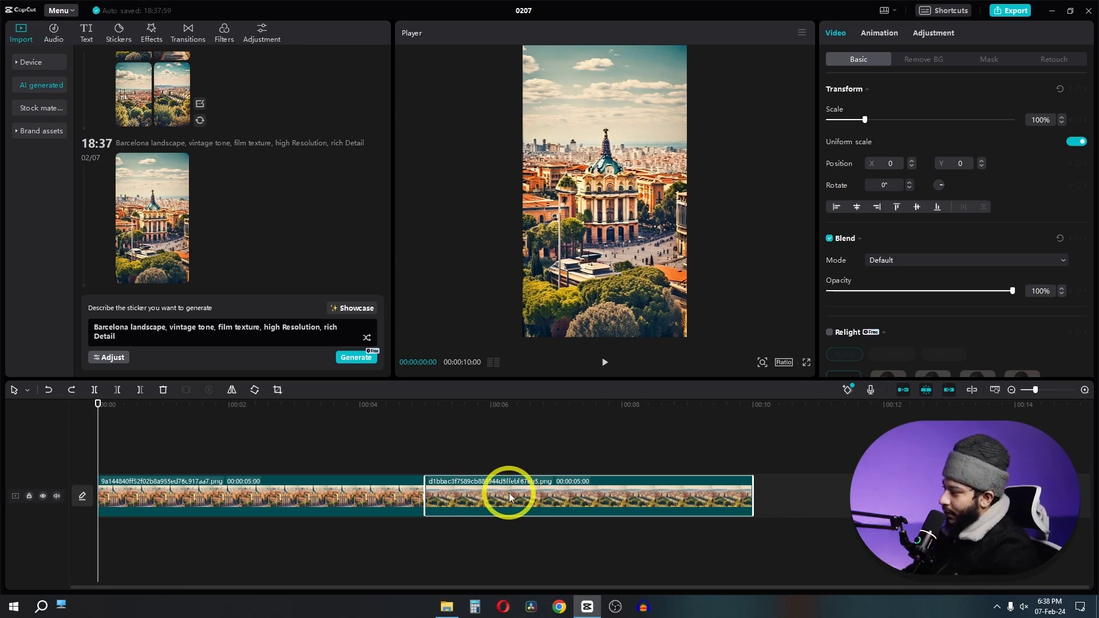
{"action": "key", "text": "BackSpace"}
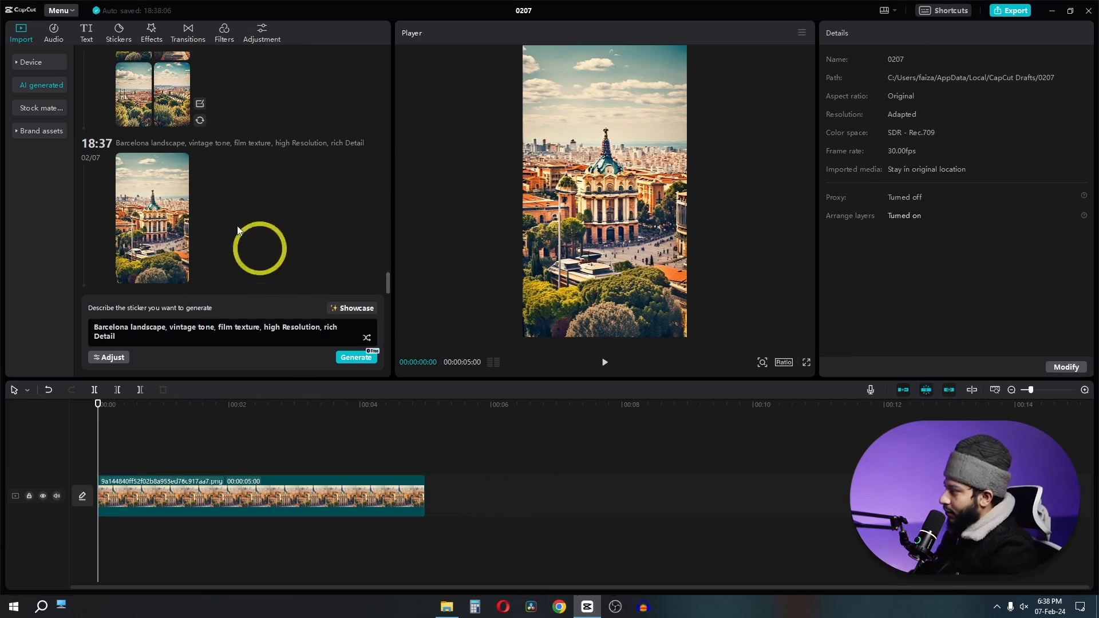
{"action": "scroll", "coordinate": [149, 126], "scroll_direction": "up", "scroll_amount": 1}
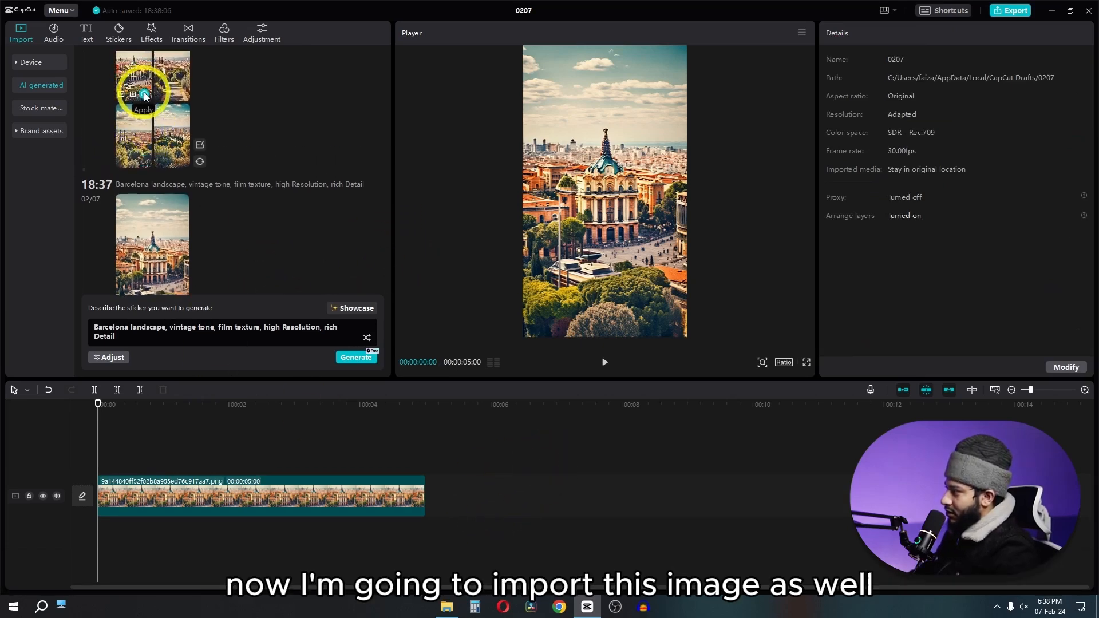
Add another AI Barcelona image and scrub the playhead to compare it with the first.
{"action": "left_click", "coordinate": [144, 93]}
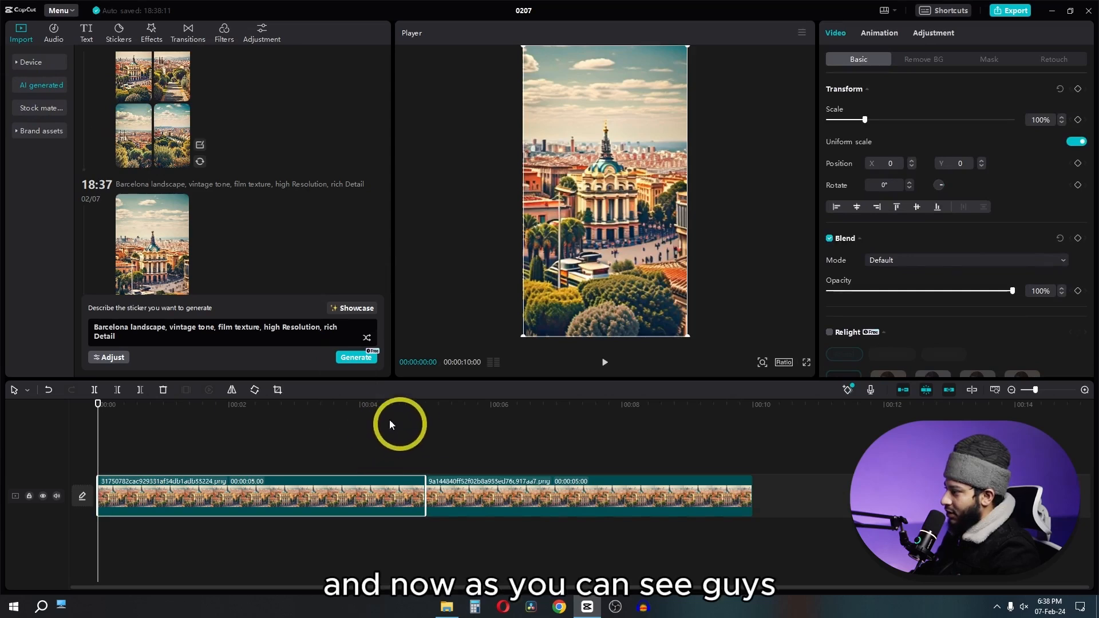
{"action": "left_click_drag", "start_coordinate": [345, 404], "coordinate": [506, 410]}
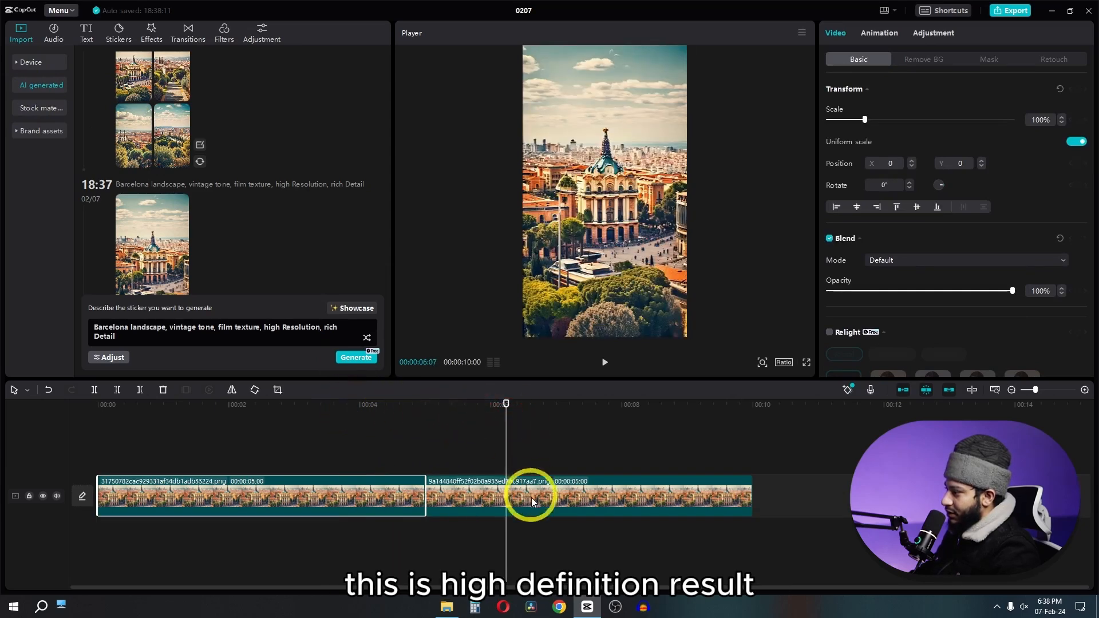
{"action": "left_click", "coordinate": [531, 497]}
{"action": "left_click_drag", "start_coordinate": [359, 404], "coordinate": [480, 404]}
{"action": "left_click_drag", "start_coordinate": [386, 424], "coordinate": [524, 441]}
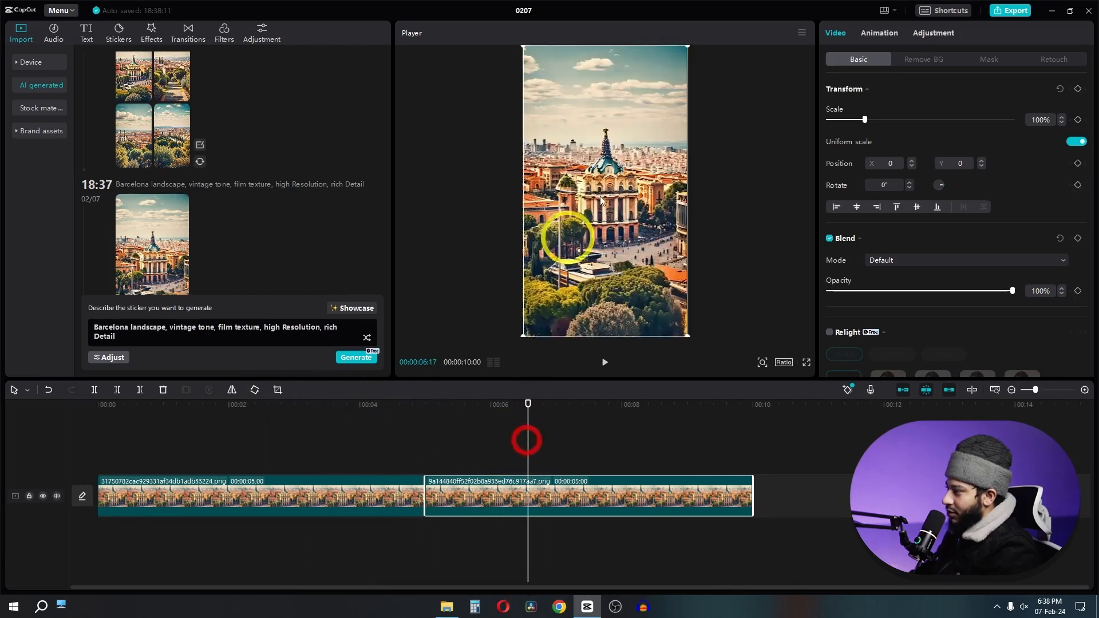
{"action": "scroll", "coordinate": [633, 168], "scroll_direction": "up", "scroll_amount": 3, "text": "ctrl"}
{"action": "left_click_drag", "start_coordinate": [527, 404], "coordinate": [450, 404]}
{"action": "left_click", "coordinate": [559, 407]}
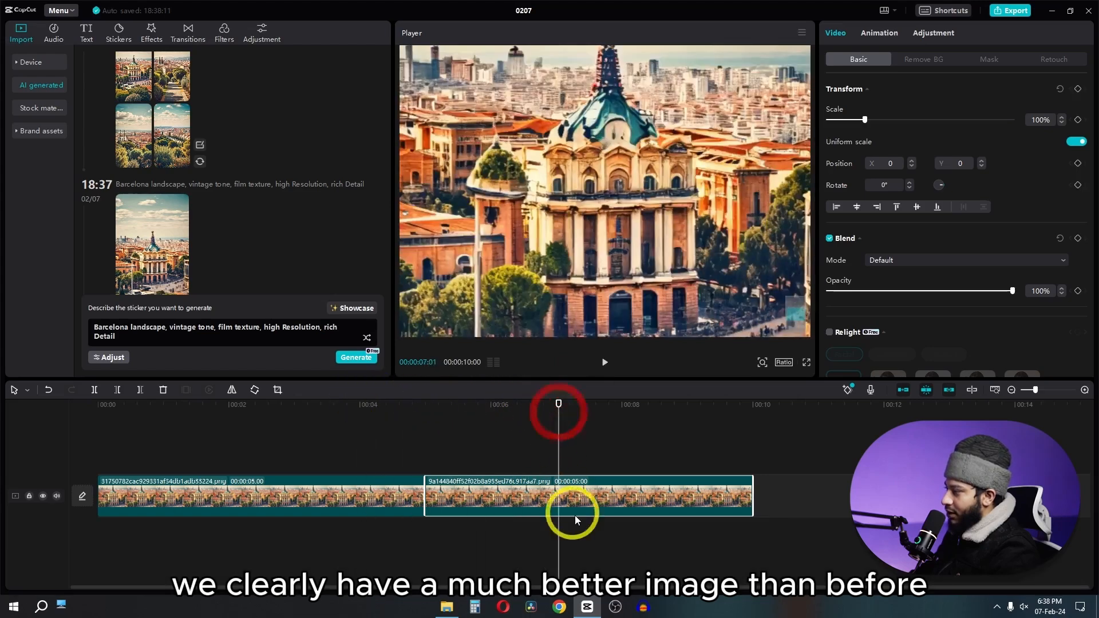
{"action": "left_click", "coordinate": [405, 410]}
Marquee-select both image clips and delete them, leaving the timeline empty.
{"action": "left_click", "coordinate": [381, 409]}
{"action": "left_click", "coordinate": [447, 411]}
{"action": "left_click_drag", "start_coordinate": [644, 466], "coordinate": [302, 500]}
{"action": "key", "text": "BackSpace"}
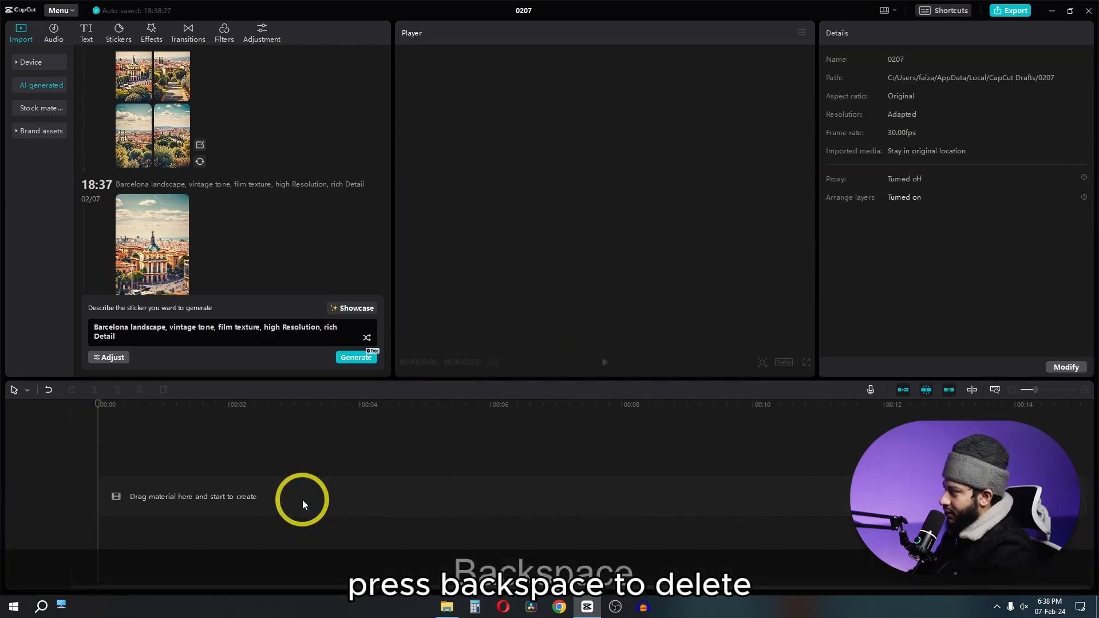
Browse the Stock materials library, then view its Brand assets images and videos.
{"action": "left_click", "coordinate": [39, 112]}
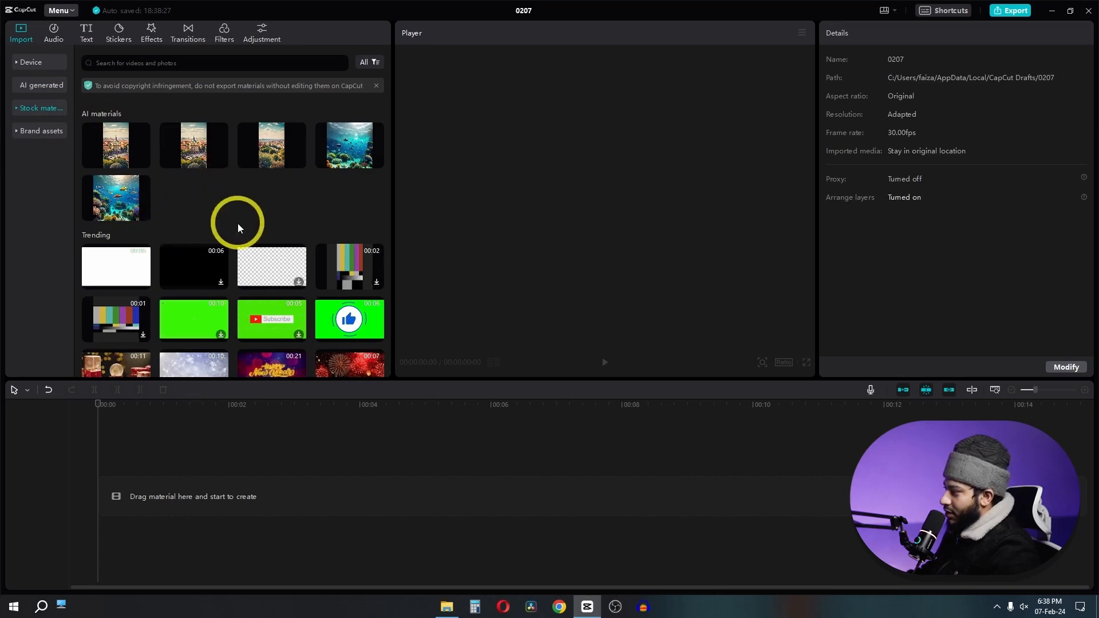
{"action": "scroll", "coordinate": [238, 225], "scroll_direction": "down", "scroll_amount": 3}
{"action": "scroll", "coordinate": [239, 224], "scroll_direction": "up", "scroll_amount": 3}
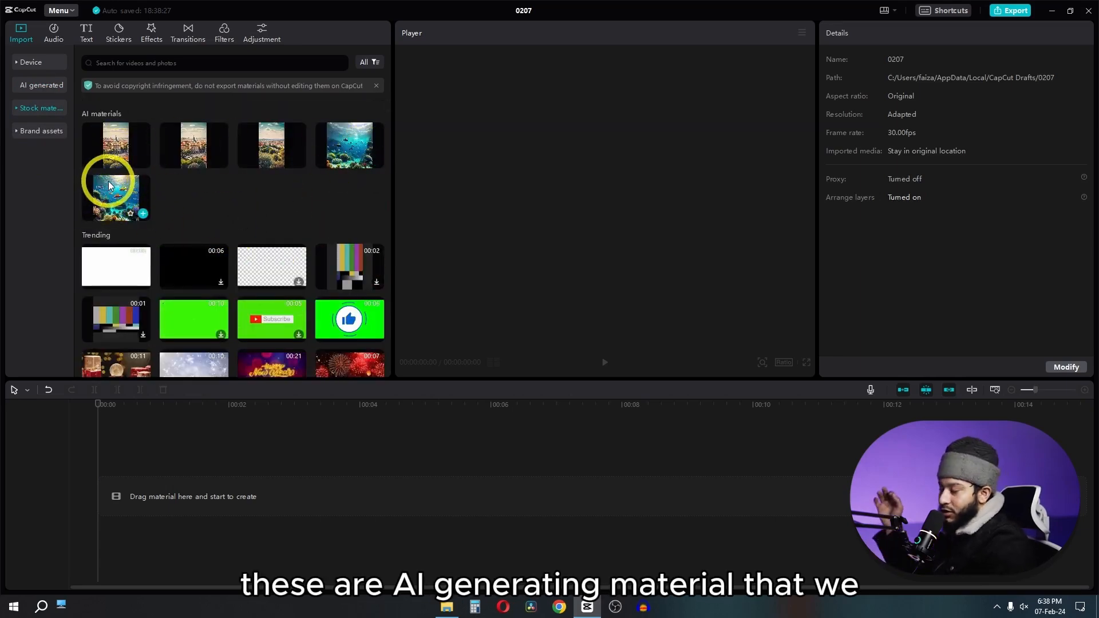
{"action": "scroll", "coordinate": [189, 275], "scroll_direction": "down", "scroll_amount": 3}
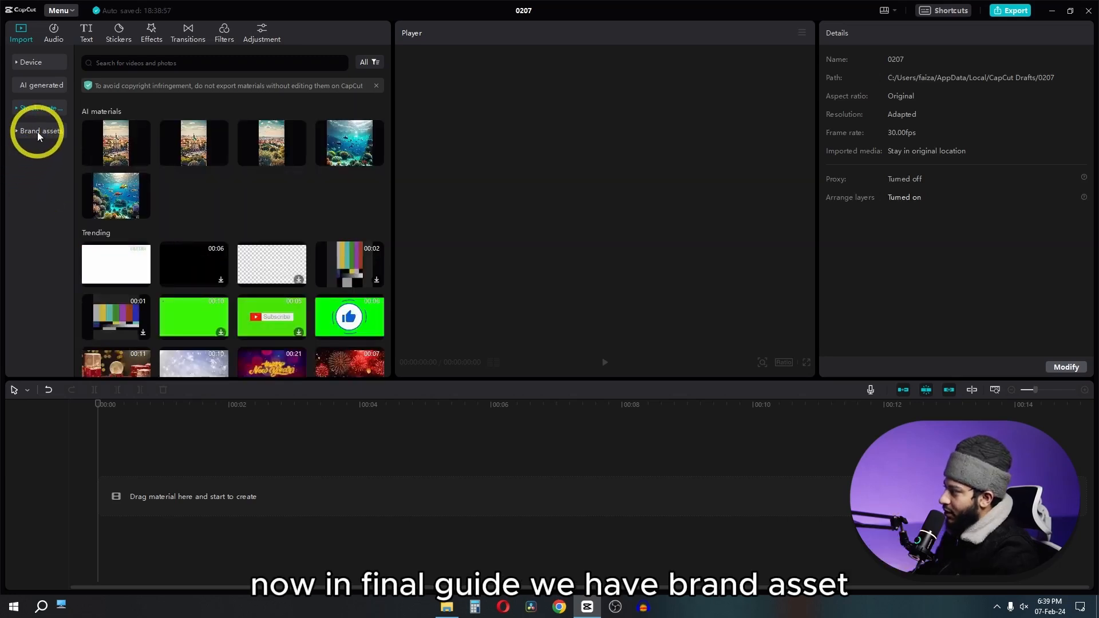
{"action": "left_click", "coordinate": [37, 132]}
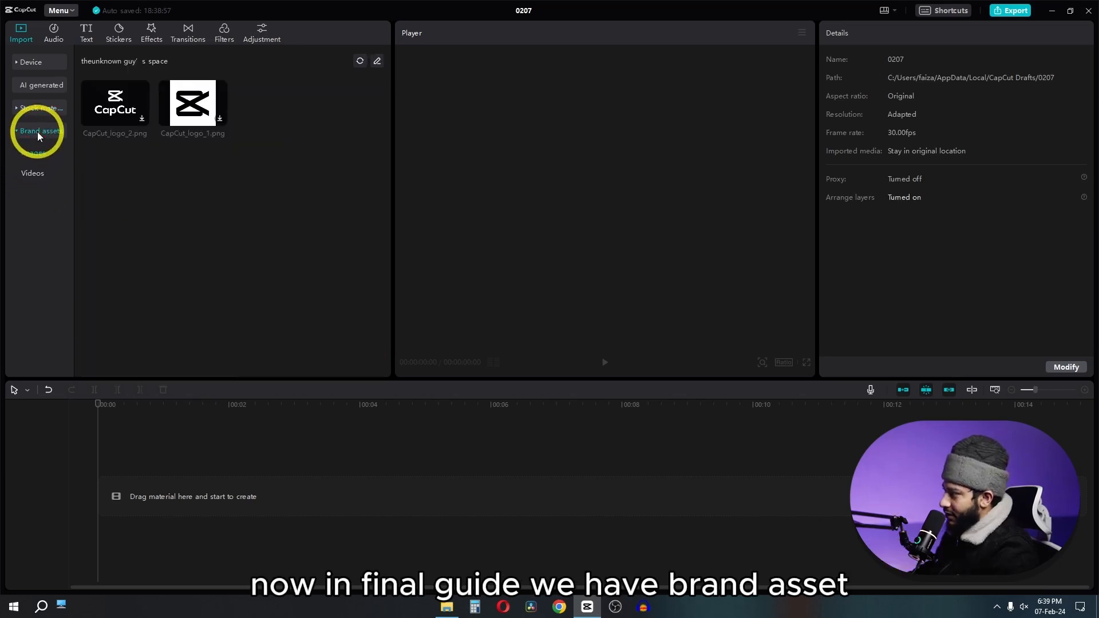
{"action": "left_click", "coordinate": [30, 174]}
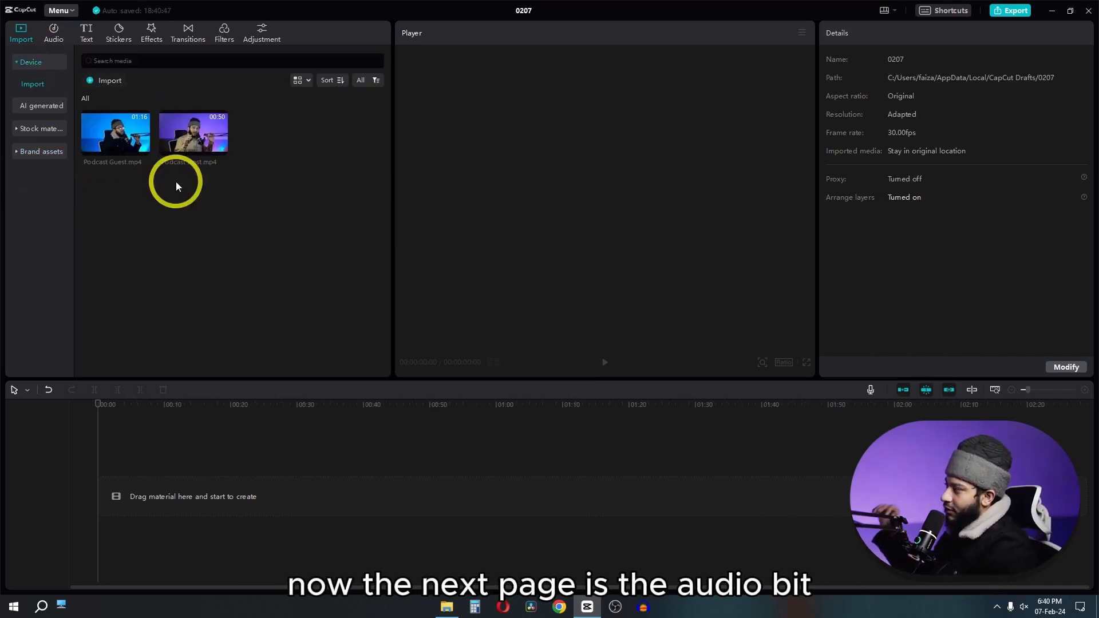
Search the sound effects for 'woosh', preview Deep woosh and add it to the timeline.
{"action": "left_click", "coordinate": [60, 33]}
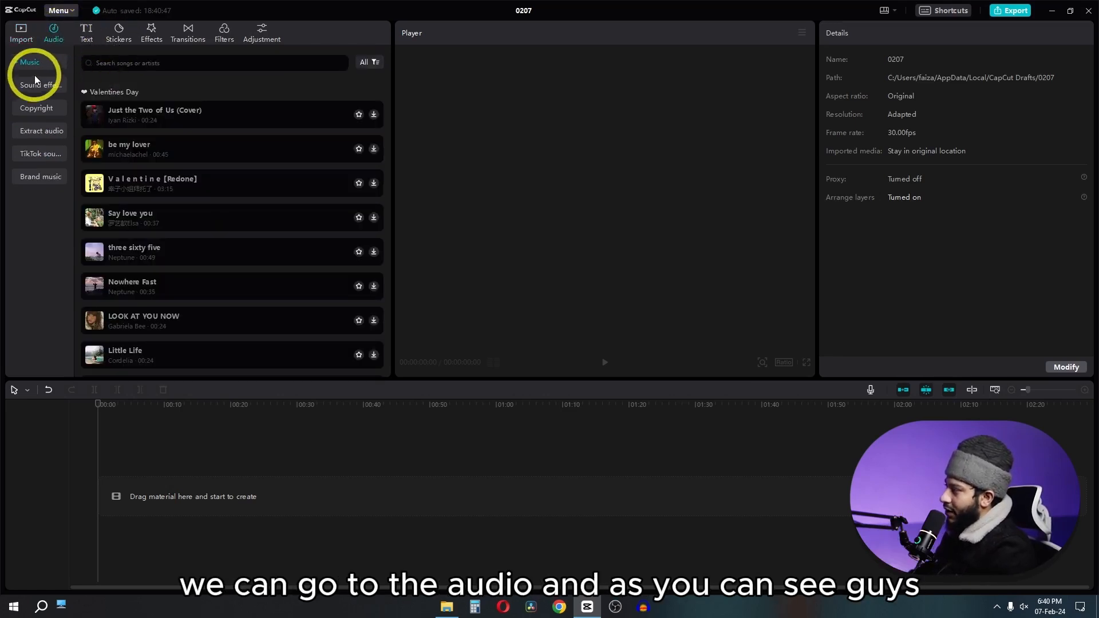
{"action": "left_click", "coordinate": [18, 68]}
{"action": "left_click", "coordinate": [16, 69]}
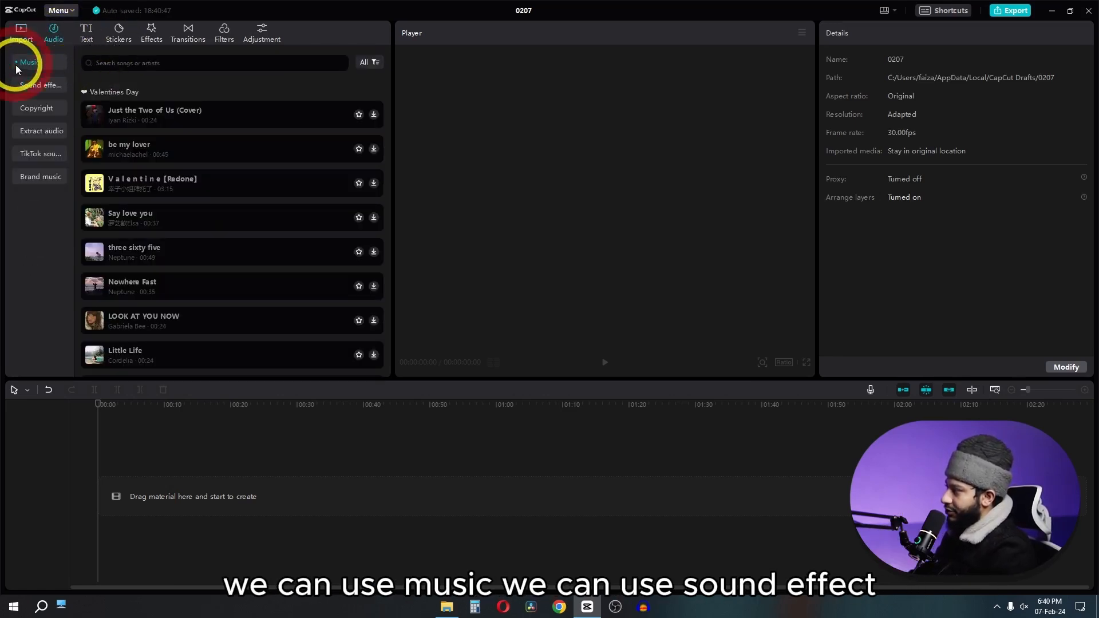
{"action": "left_click", "coordinate": [35, 86]}
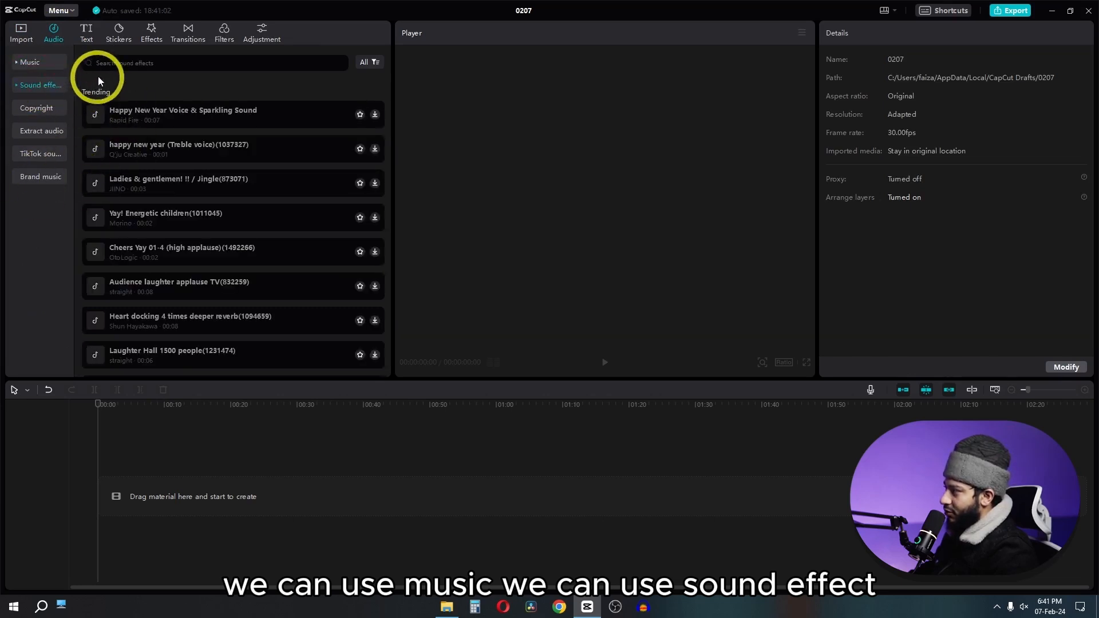
{"action": "left_click", "coordinate": [111, 67]}
{"action": "type", "text": "woosh"}
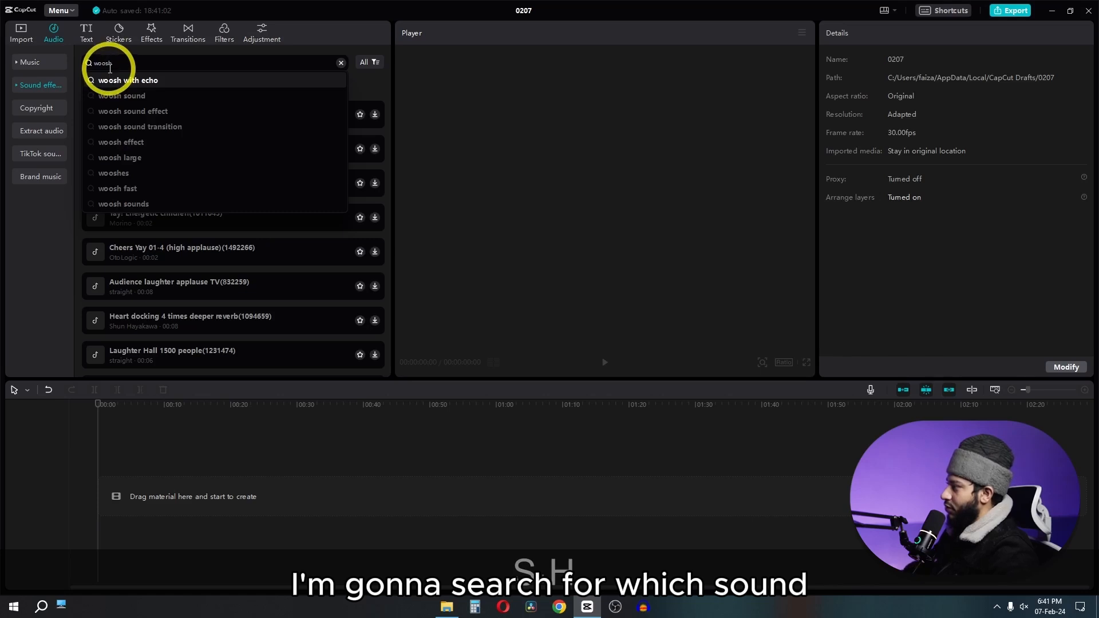
{"action": "key", "text": "Return"}
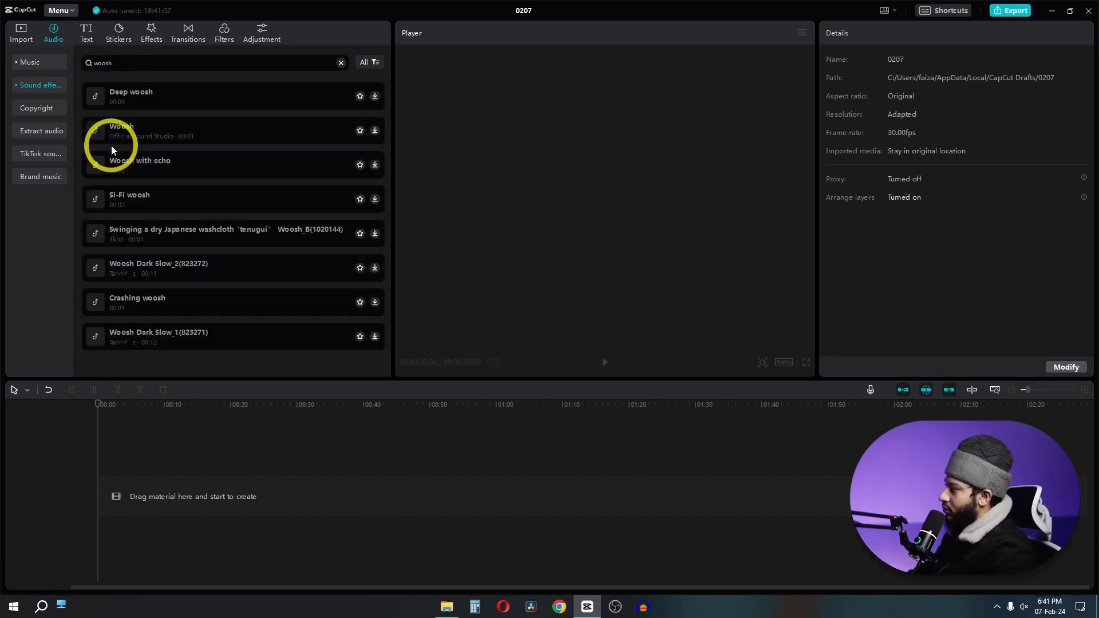
{"action": "left_click", "coordinate": [119, 102]}
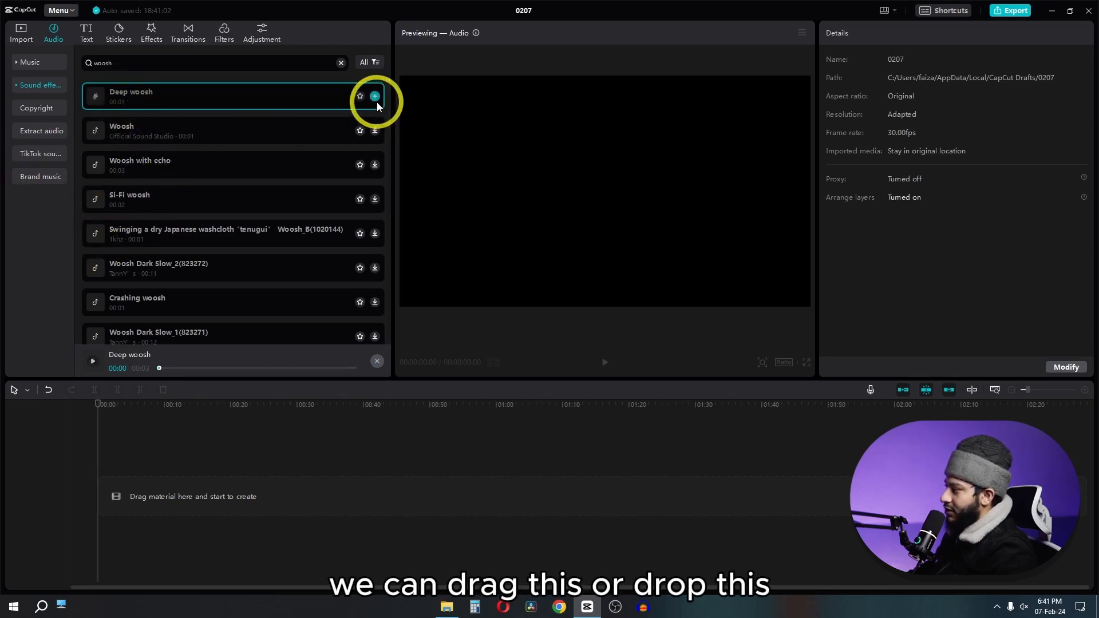
{"action": "mouse_move", "coordinate": [376, 102]}
{"action": "left_mouse_down"}
{"action": "mouse_move", "coordinate": [299, 98]}
{"action": "mouse_move", "coordinate": [292, 435]}
{"action": "mouse_move", "coordinate": [252, 138]}
{"action": "mouse_move", "coordinate": [363, 117]}
{"action": "left_mouse_up"}
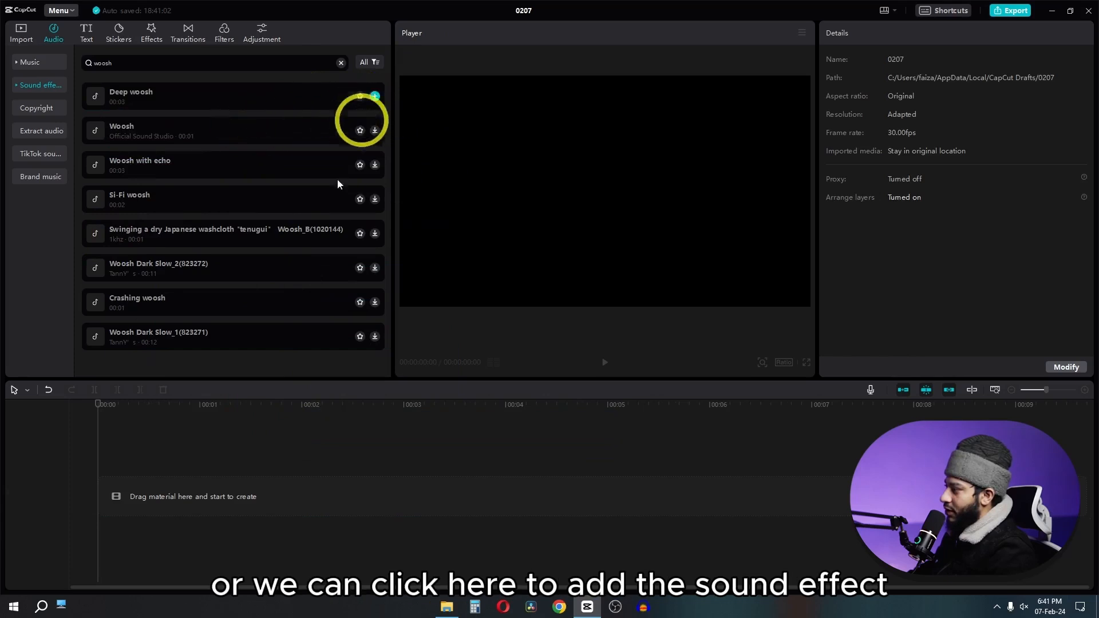
{"action": "left_click", "coordinate": [375, 96]}
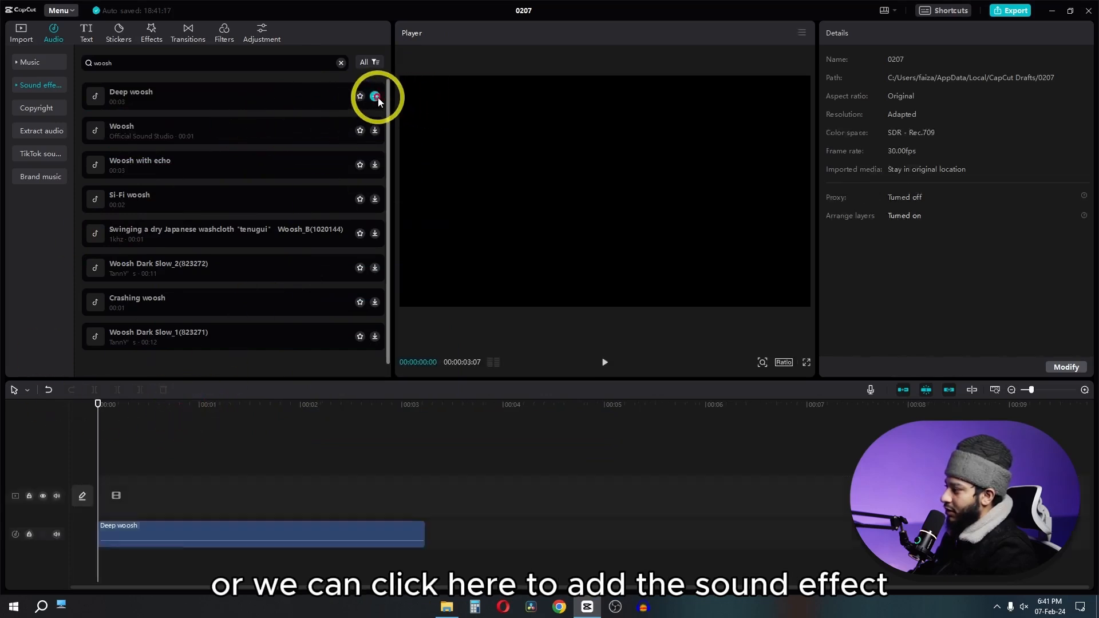
Place Podcast Host.mp4 at the timeline start and move the playhead to about 00:04:18.
{"action": "left_click", "coordinate": [21, 33]}
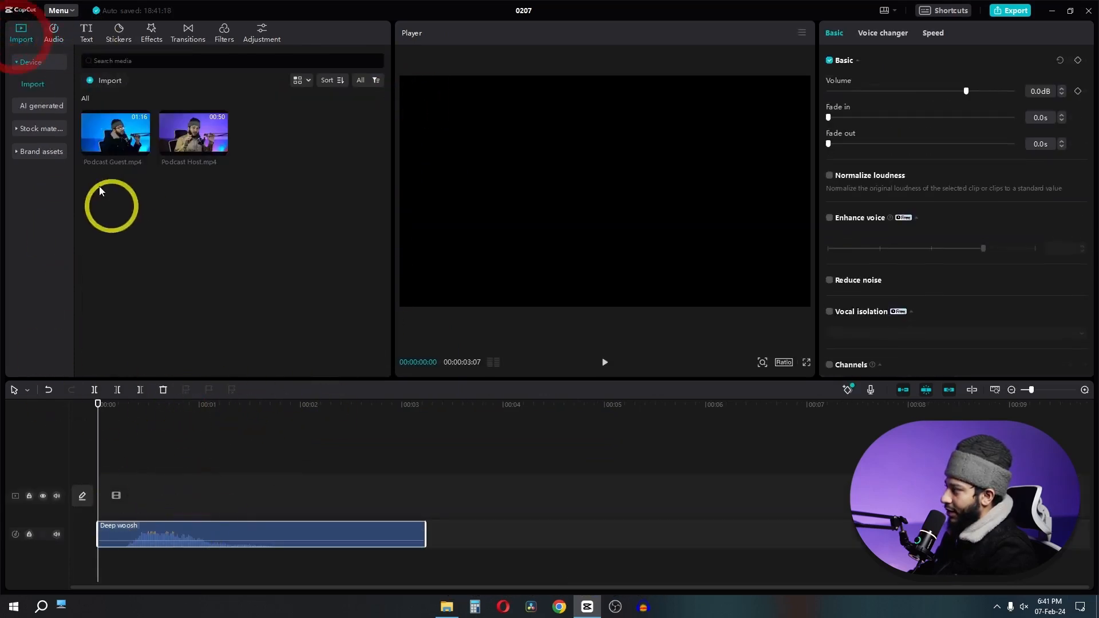
{"action": "left_click_drag", "start_coordinate": [195, 139], "coordinate": [98, 505]}
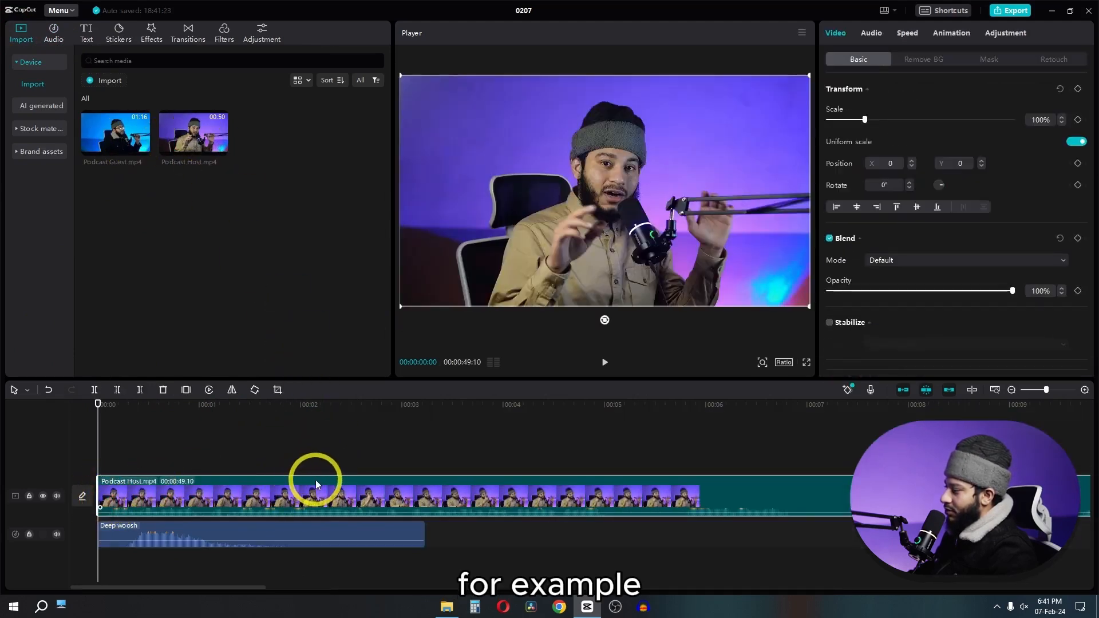
{"action": "left_click", "coordinate": [174, 528]}
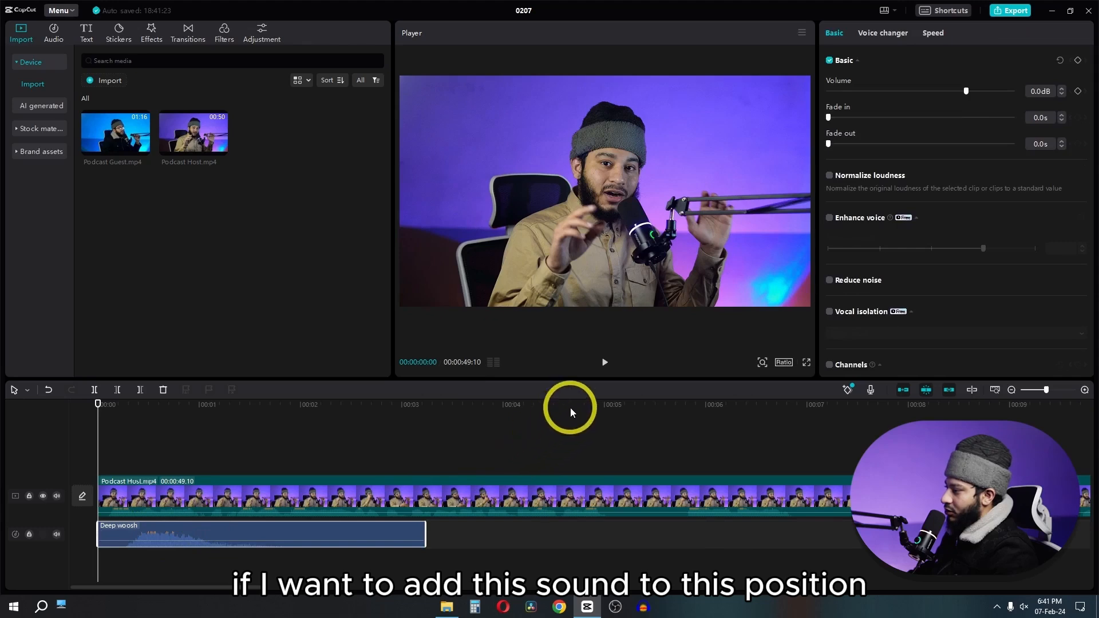
{"action": "left_click_drag", "start_coordinate": [570, 408], "coordinate": [602, 408]}
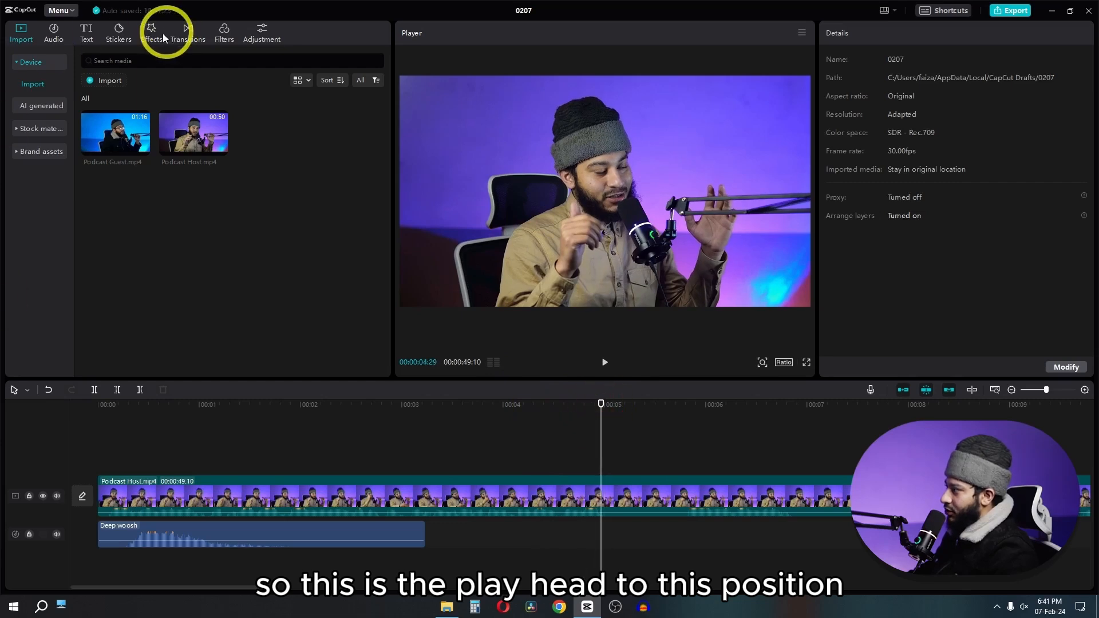
Add another Deep woosh at the playhead, then delete both Deep woosh clips.
{"action": "left_click", "coordinate": [54, 33]}
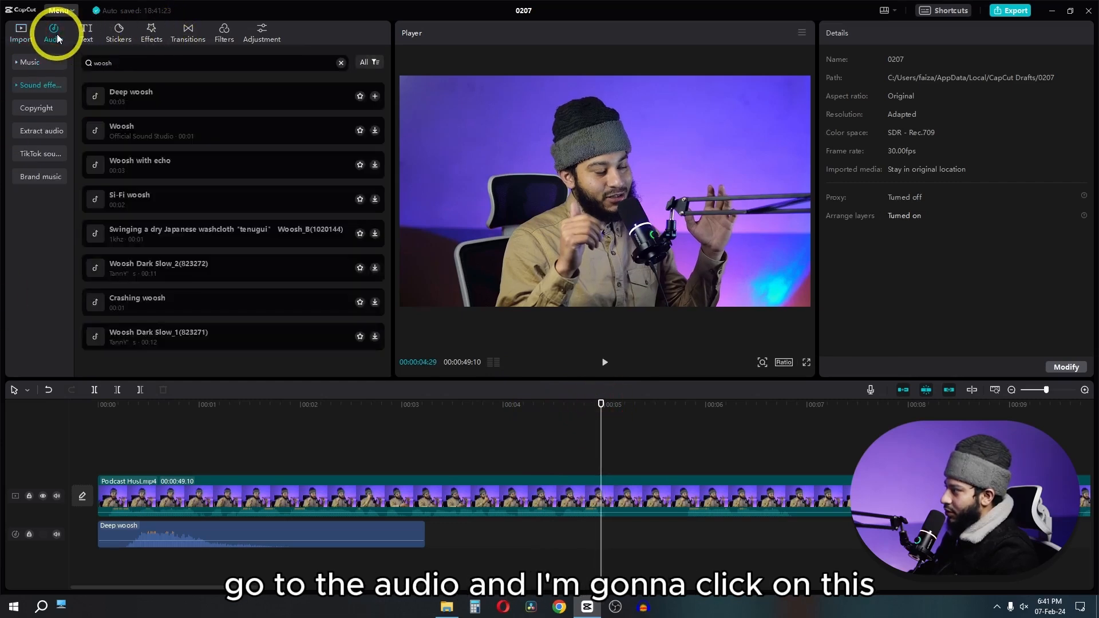
{"action": "left_click", "coordinate": [375, 96]}
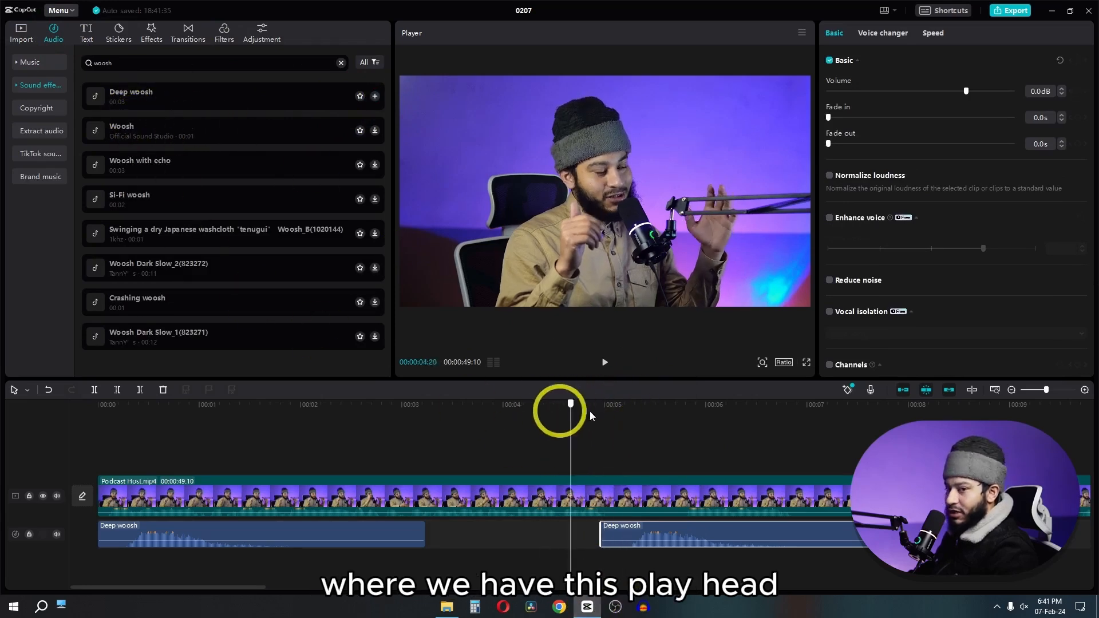
{"action": "left_click_drag", "start_coordinate": [599, 422], "coordinate": [590, 452]}
{"action": "left_click", "coordinate": [670, 547]}
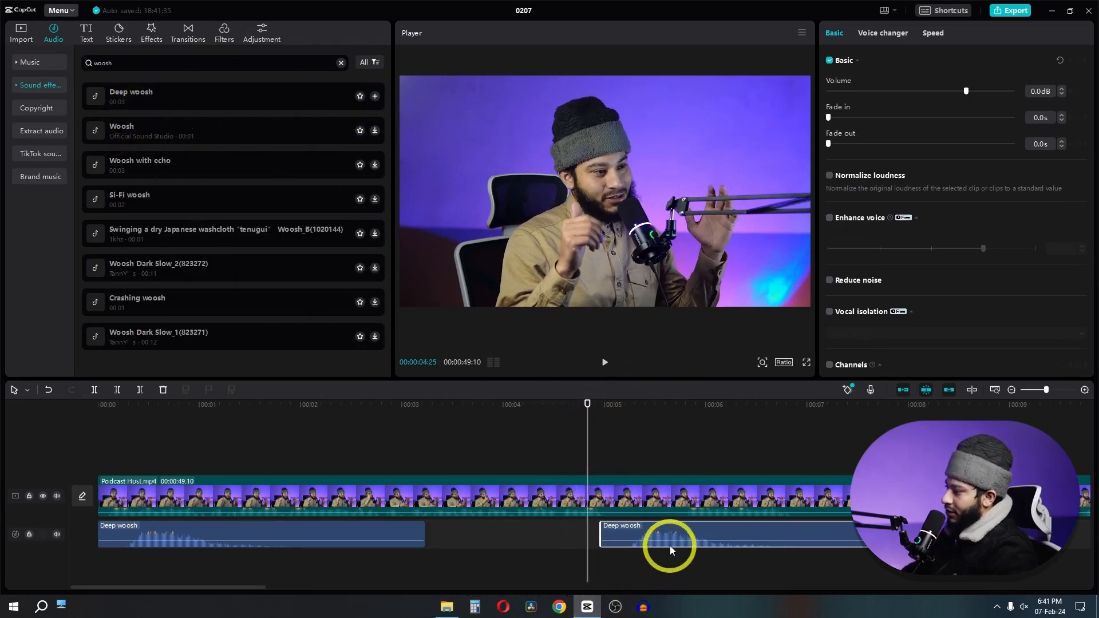
{"action": "key", "text": "BackSpace"}
{"action": "left_click", "coordinate": [355, 524]}
{"action": "key", "text": "BackSpace"}
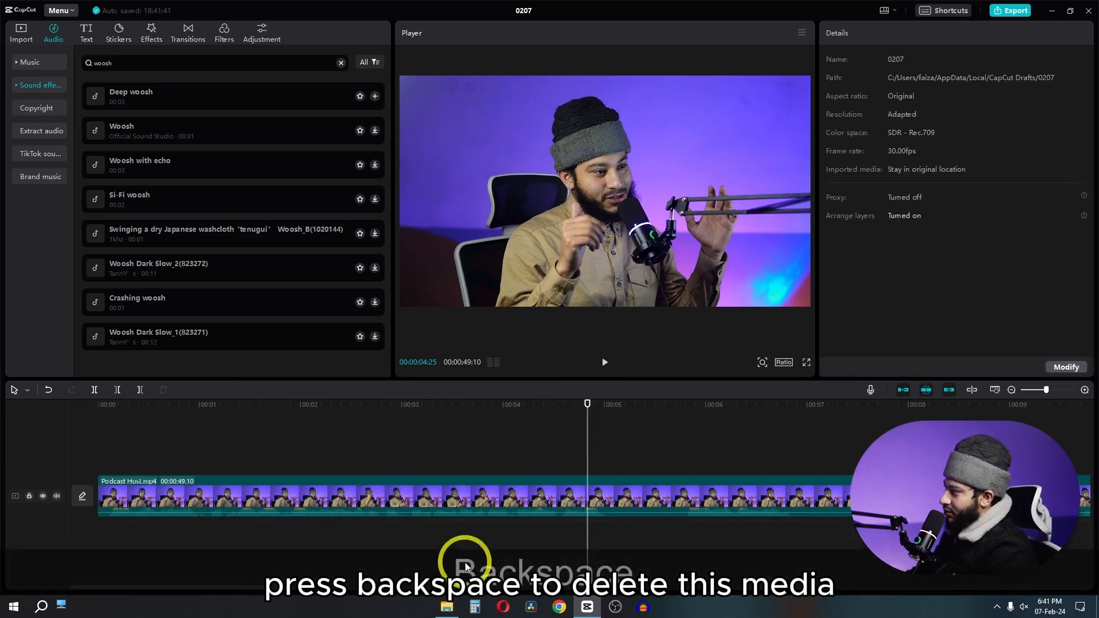
{"action": "left_click", "coordinate": [42, 130]}
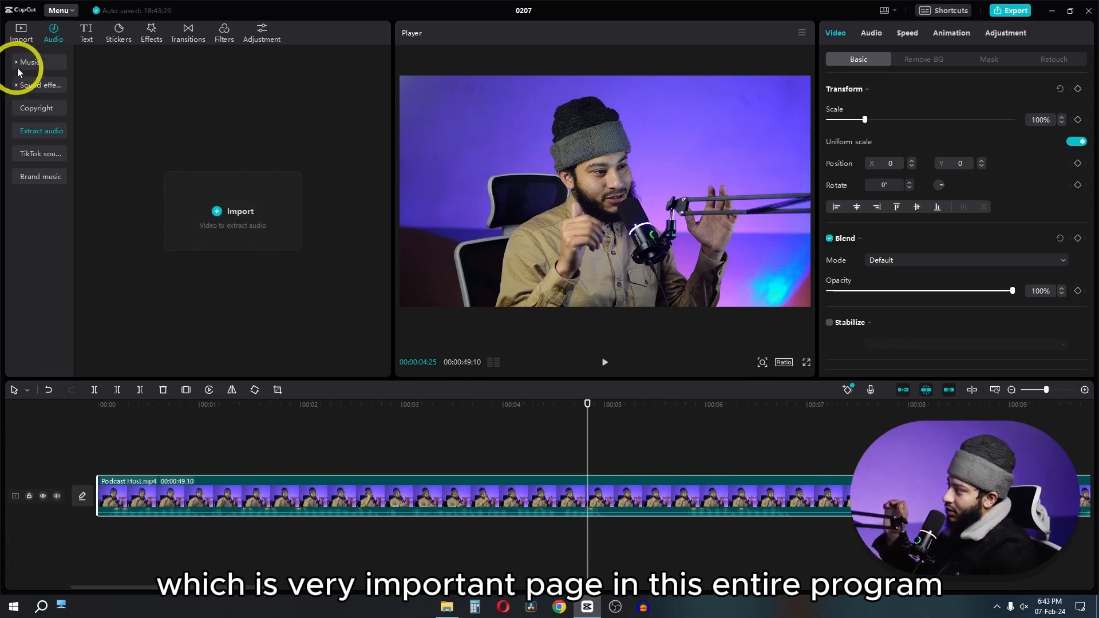
Create English auto captions from the podcast speech, starting with 'hi i'm your host XYZ'.
{"action": "left_click", "coordinate": [88, 41]}
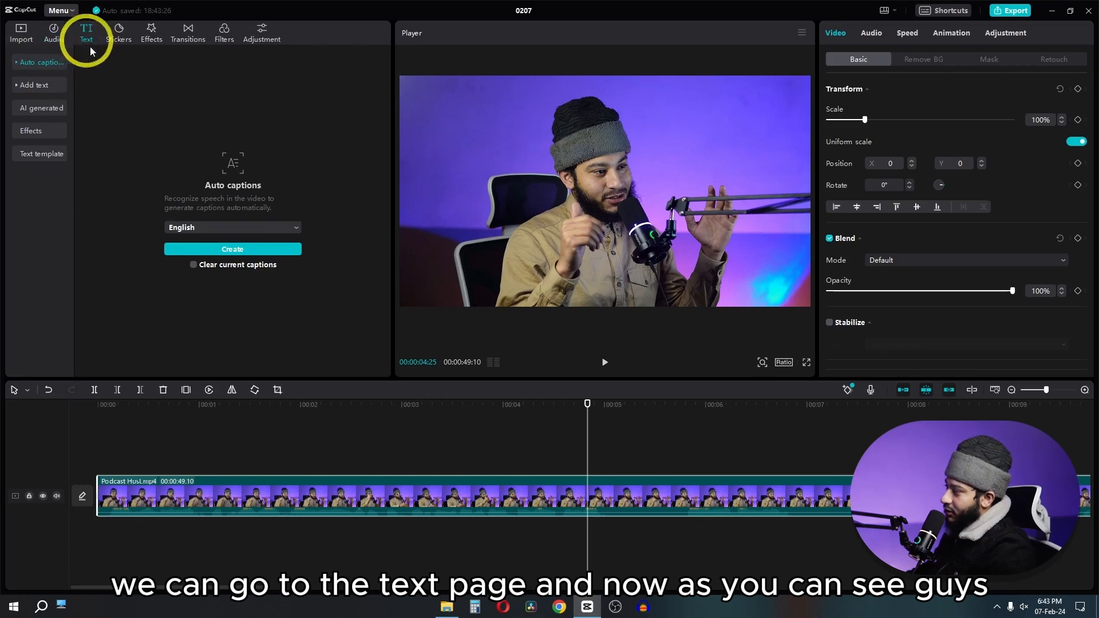
{"action": "left_click", "coordinate": [15, 63]}
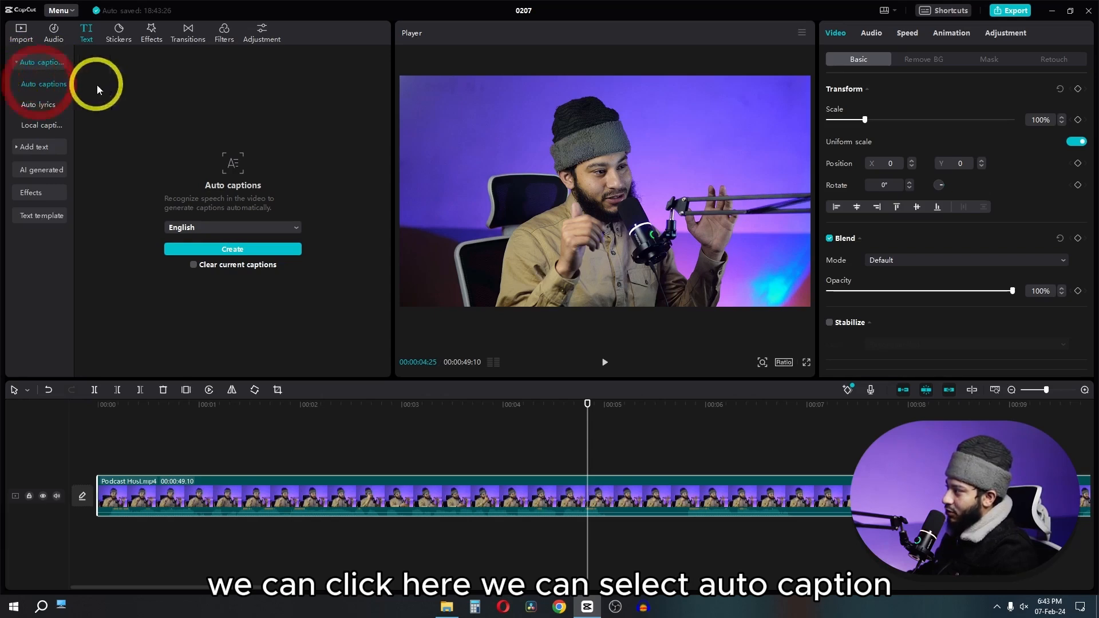
{"action": "left_click", "coordinate": [40, 125]}
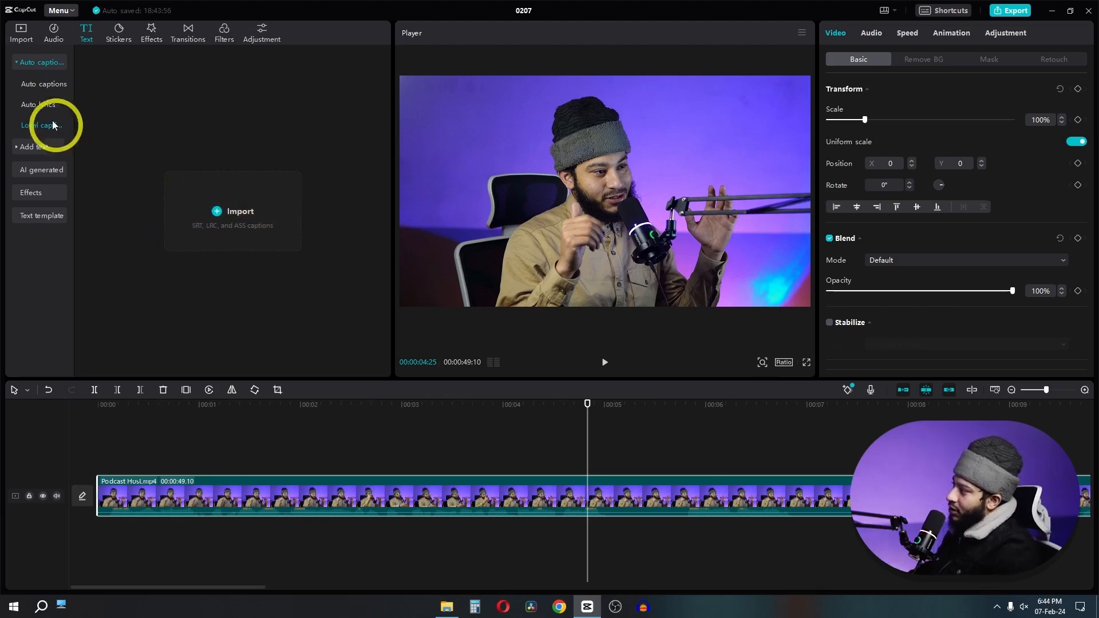
{"action": "left_click", "coordinate": [46, 85]}
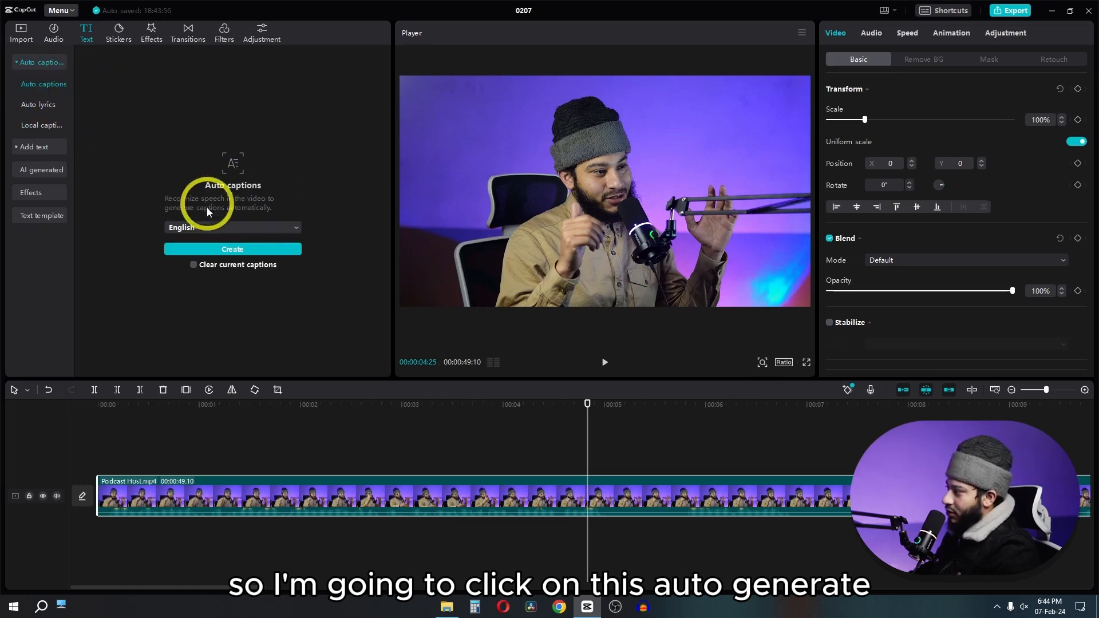
{"action": "left_click", "coordinate": [207, 228]}
{"action": "left_click", "coordinate": [195, 339]}
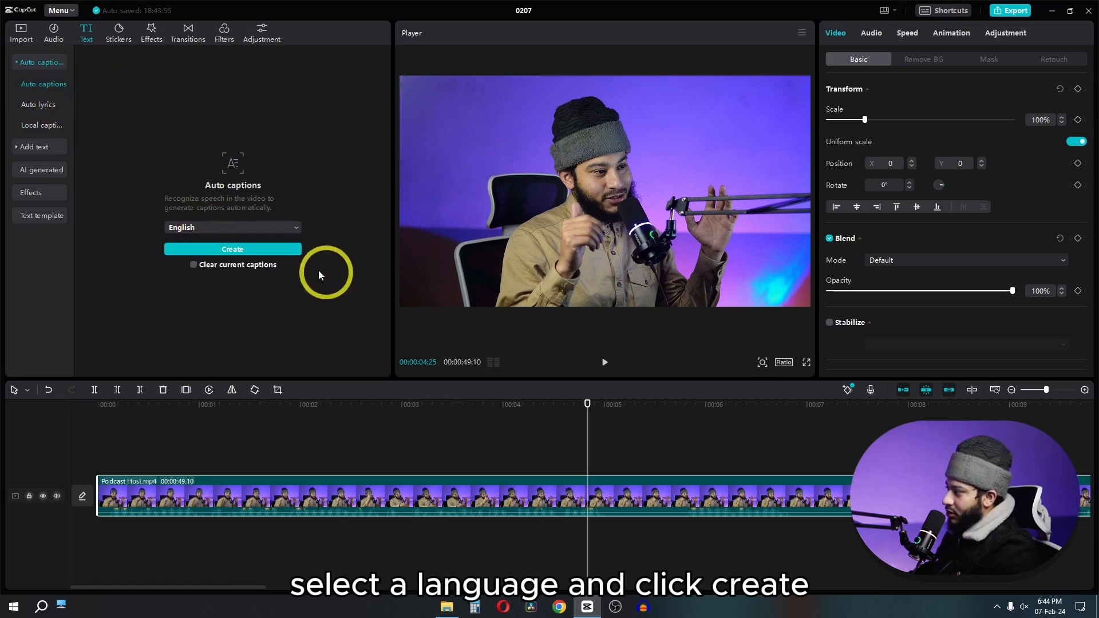
{"action": "left_click", "coordinate": [243, 250]}
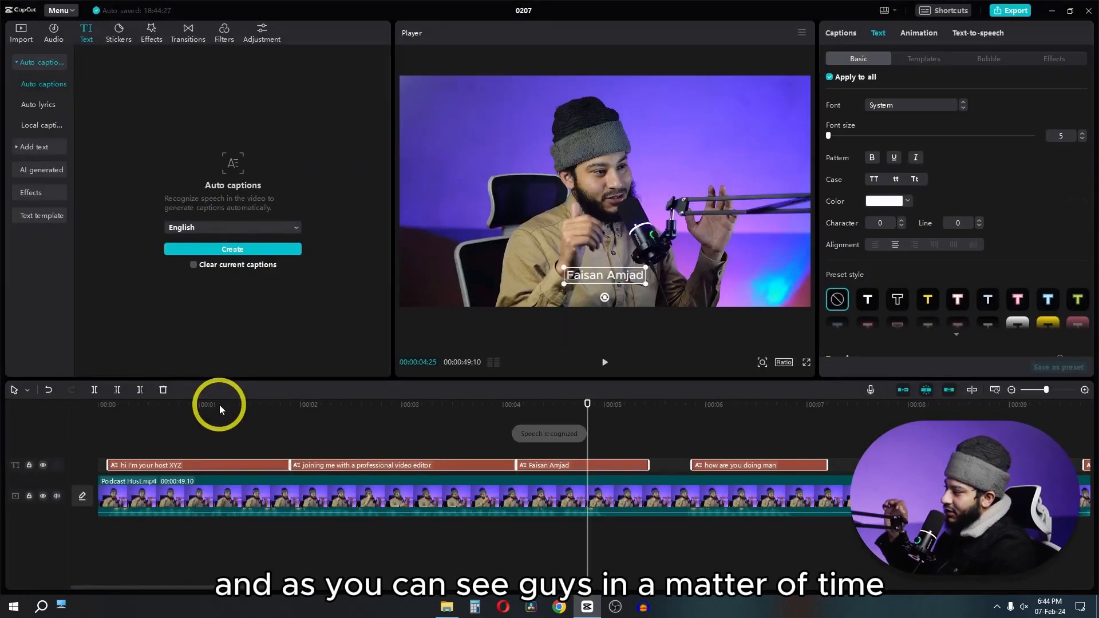
Scrub through the opening captions and bring up the full list of captions.
{"action": "left_click", "coordinate": [152, 405]}
{"action": "left_click_drag", "start_coordinate": [160, 407], "coordinate": [547, 424]}
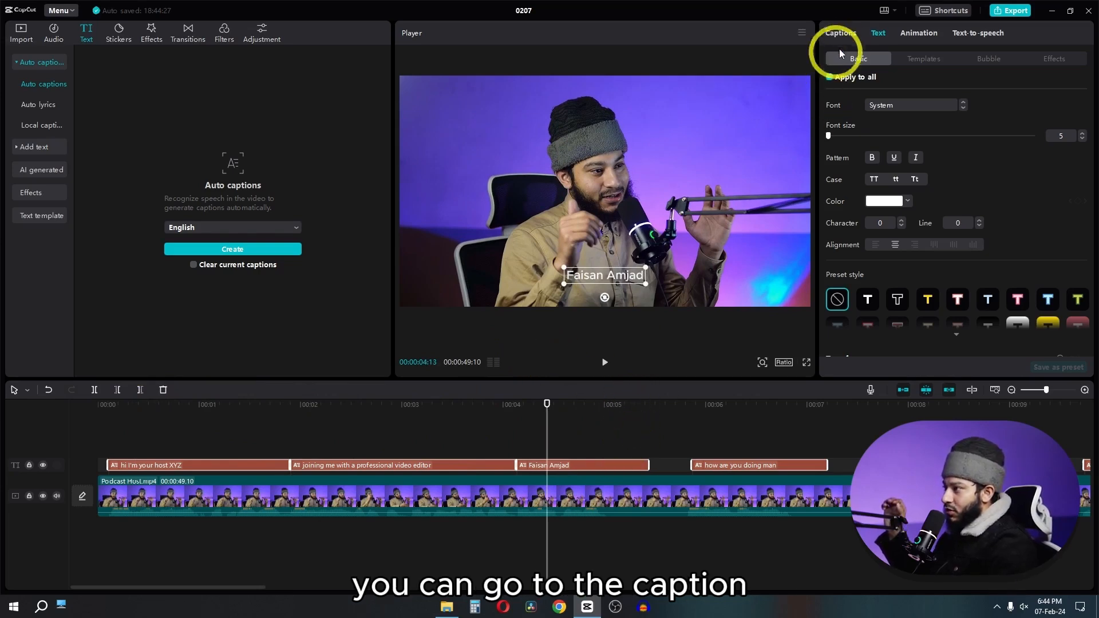
{"action": "left_click", "coordinate": [846, 34]}
Correct the spelling of the guest's first name and surname in caption 3.
{"action": "left_click", "coordinate": [864, 144]}
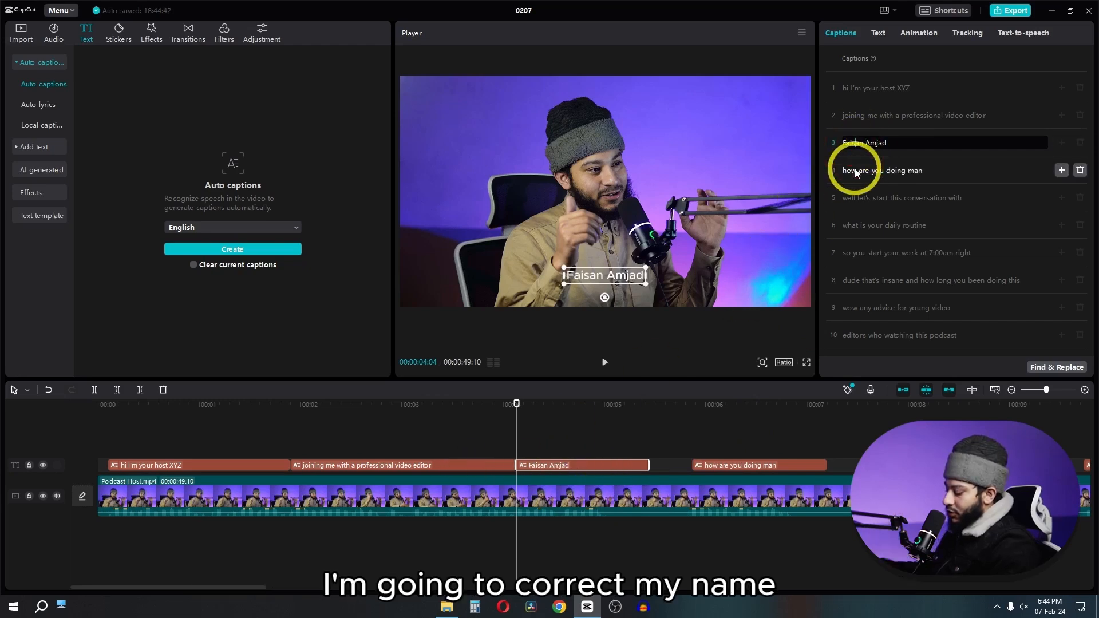
{"action": "key", "text": "BackSpace"}
{"action": "type", "text": "z"}
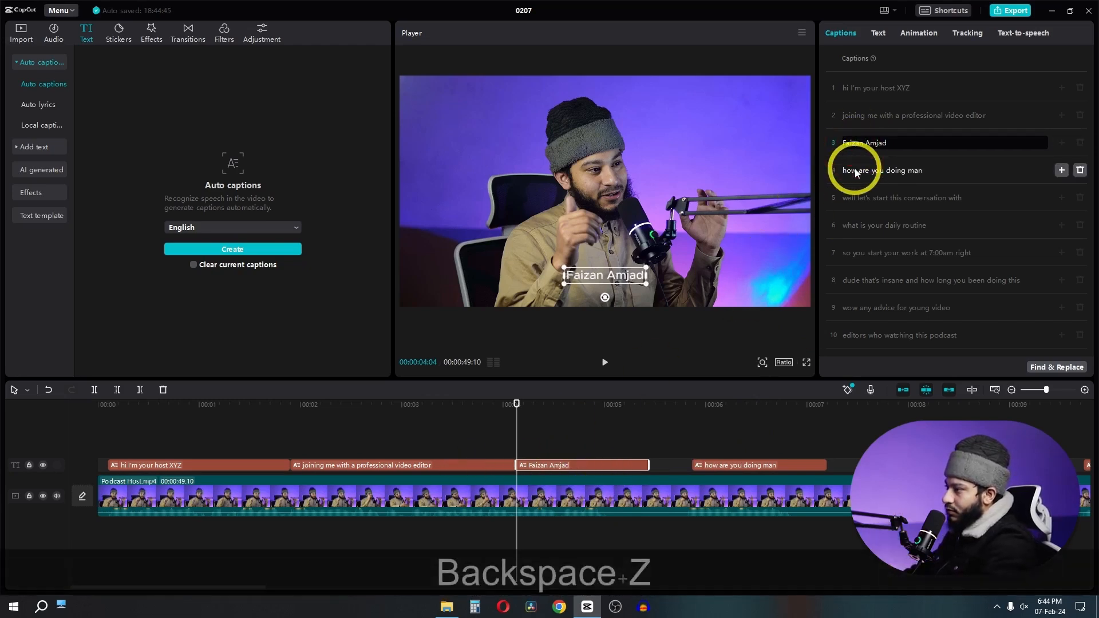
{"action": "key", "text": "Right"}
{"action": "key", "text": "Right"}
{"action": "key", "text": "Right"}
{"action": "key", "text": "Right"}
{"action": "key", "text": "Right"}
{"action": "key", "text": "Right"}
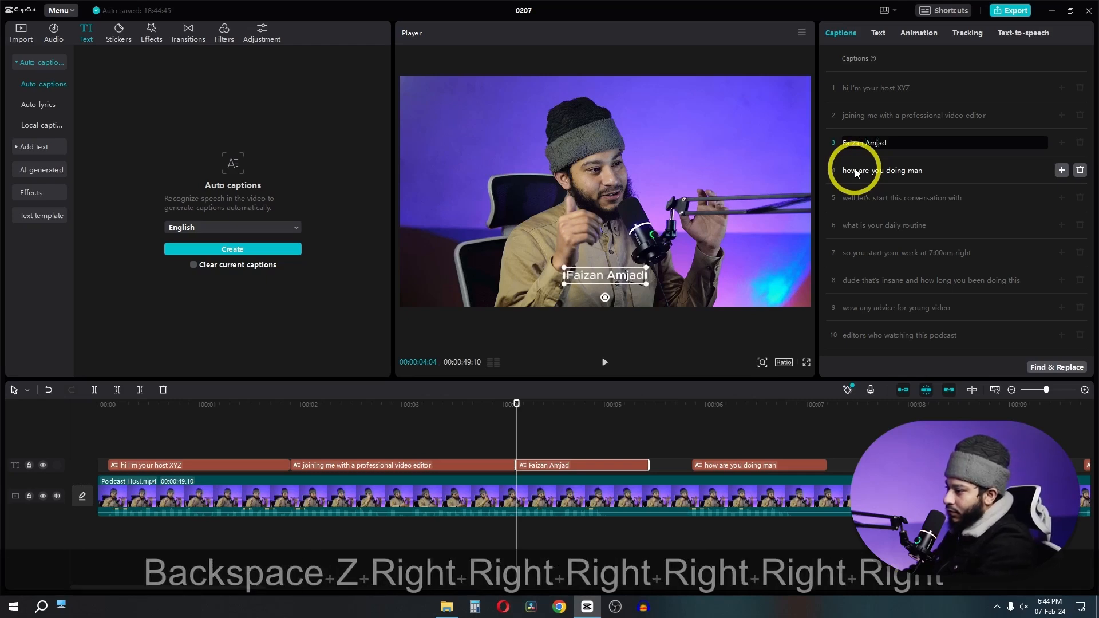
{"action": "key", "text": "Right"}
{"action": "key", "text": "BackSpace"}
{"action": "type", "text": "ed"}
{"action": "key", "text": "BackSpace"}
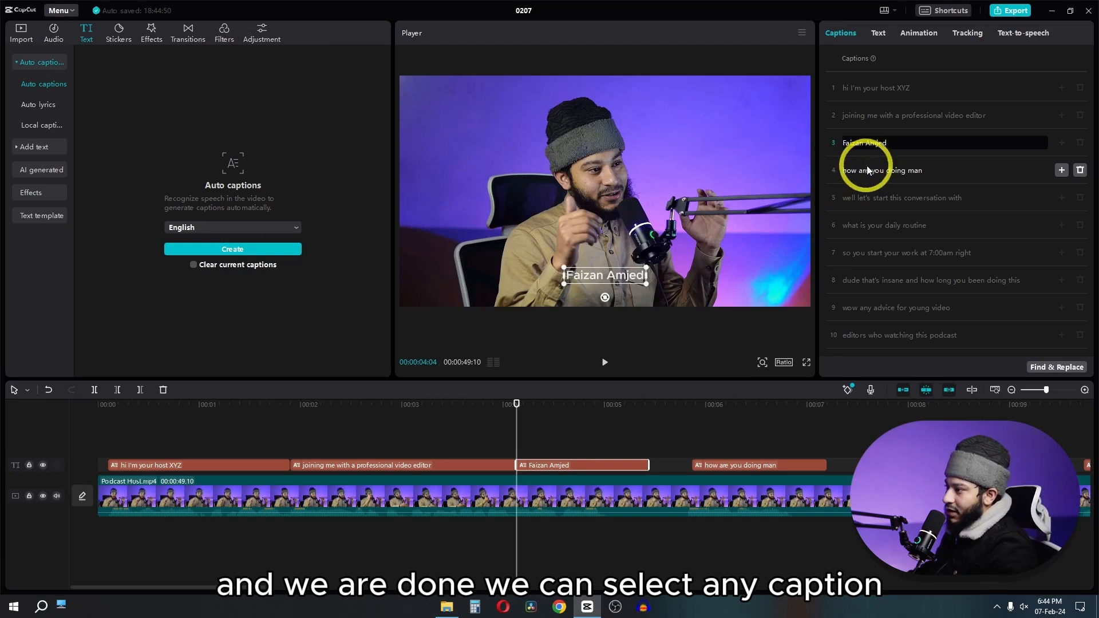
Insert a test caption after the fourth caption, then delete the added Default text caption.
{"action": "left_click", "coordinate": [870, 172]}
{"action": "left_click", "coordinate": [1063, 172]}
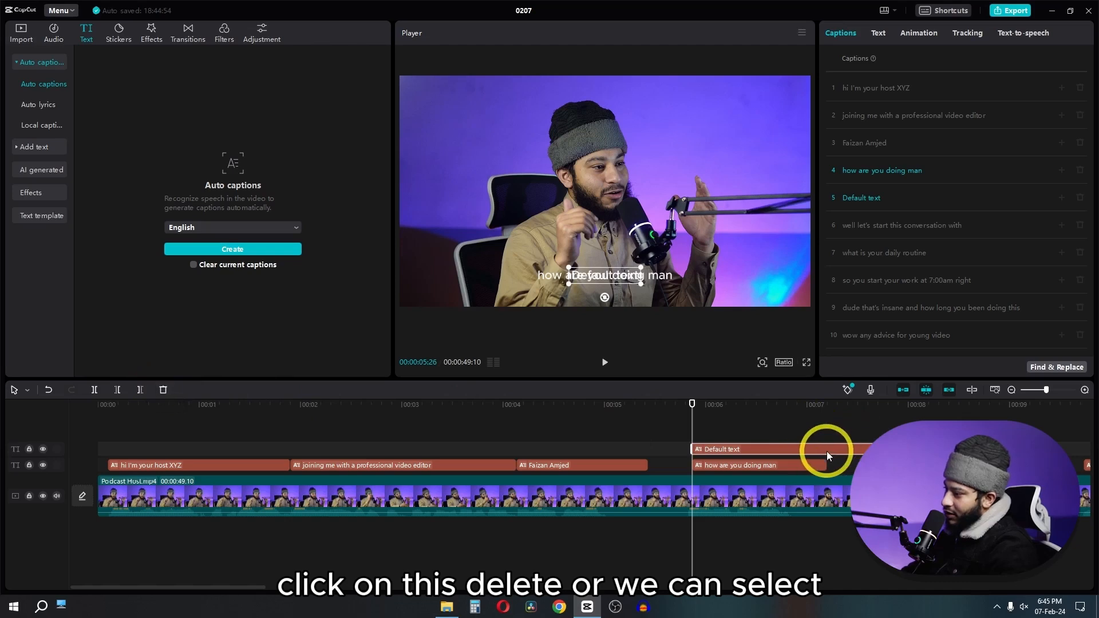
{"action": "key", "text": "BackSpace"}
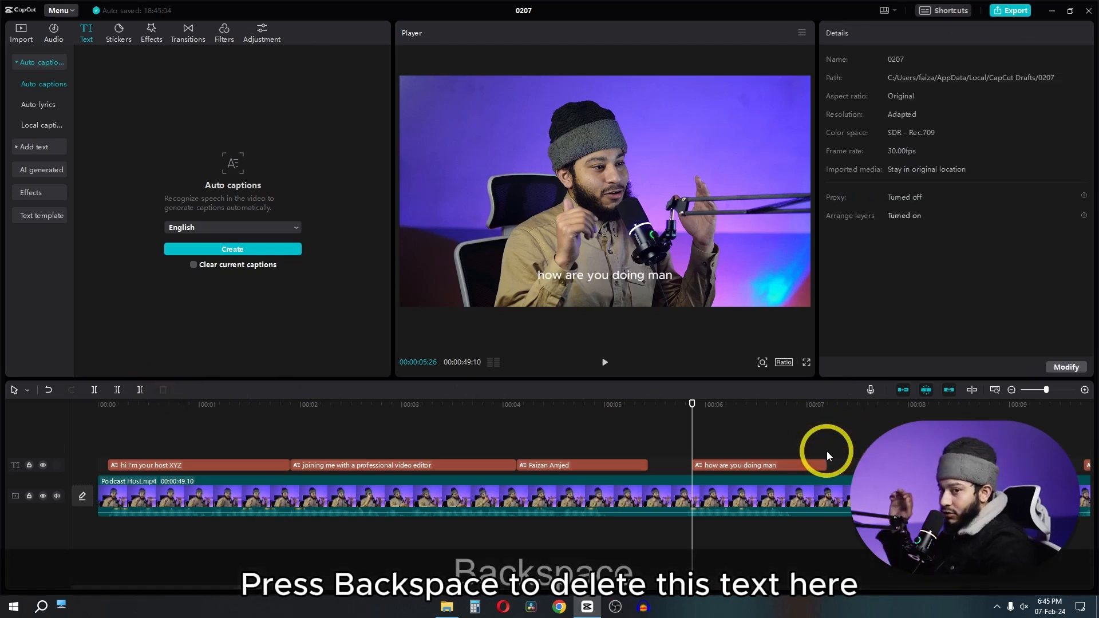
Collapse the auto captions group and add a Default text layer at the playhead.
{"action": "left_click", "coordinate": [40, 62]}
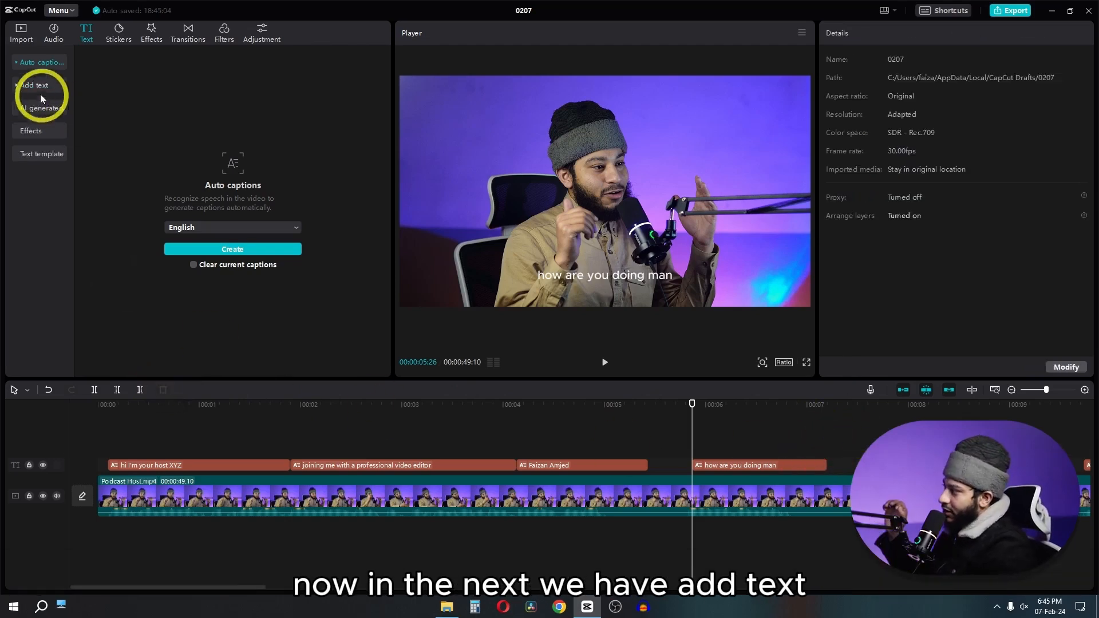
{"action": "left_click", "coordinate": [18, 85]}
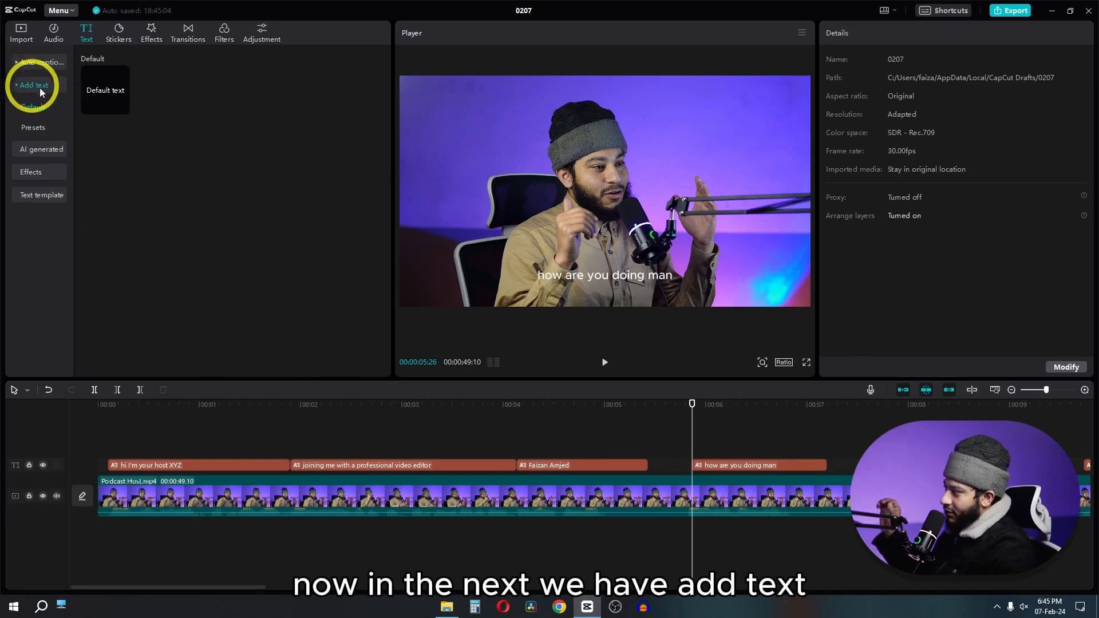
{"action": "mouse_move", "coordinate": [114, 103]}
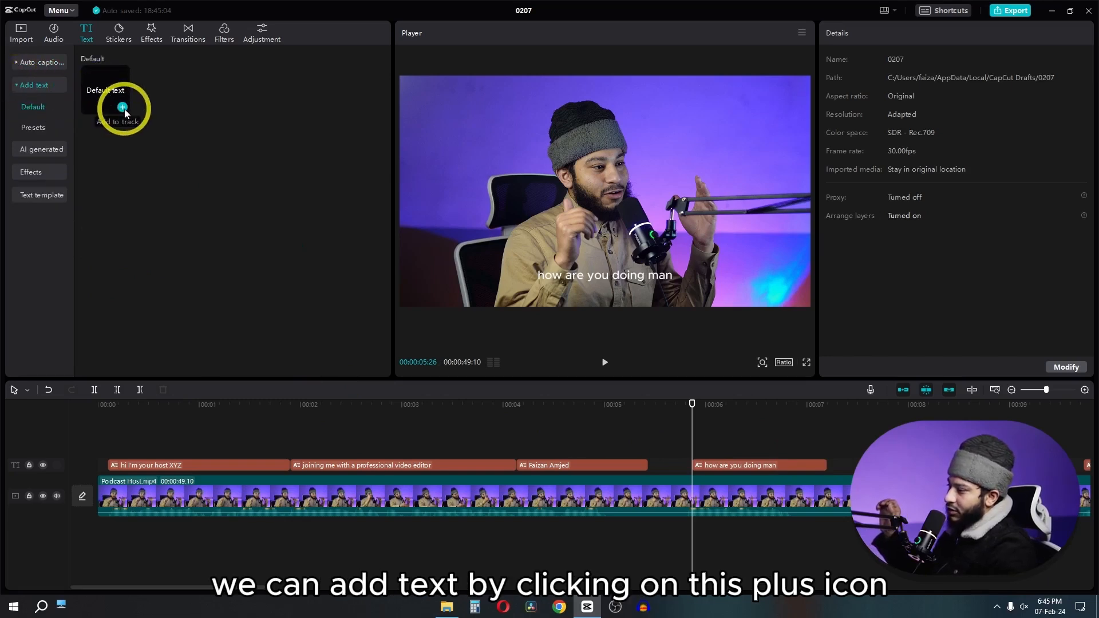
{"action": "left_click", "coordinate": [122, 108]}
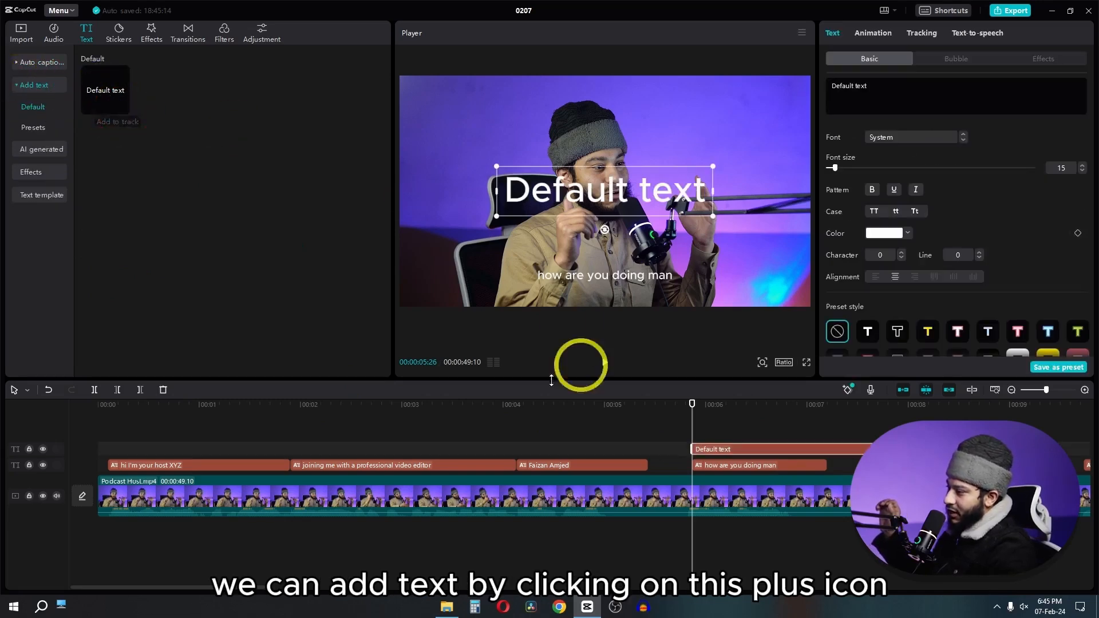
Move the playhead to about 2:28, add a second Default text, then delete that duplicate.
{"action": "left_click", "coordinate": [703, 405]}
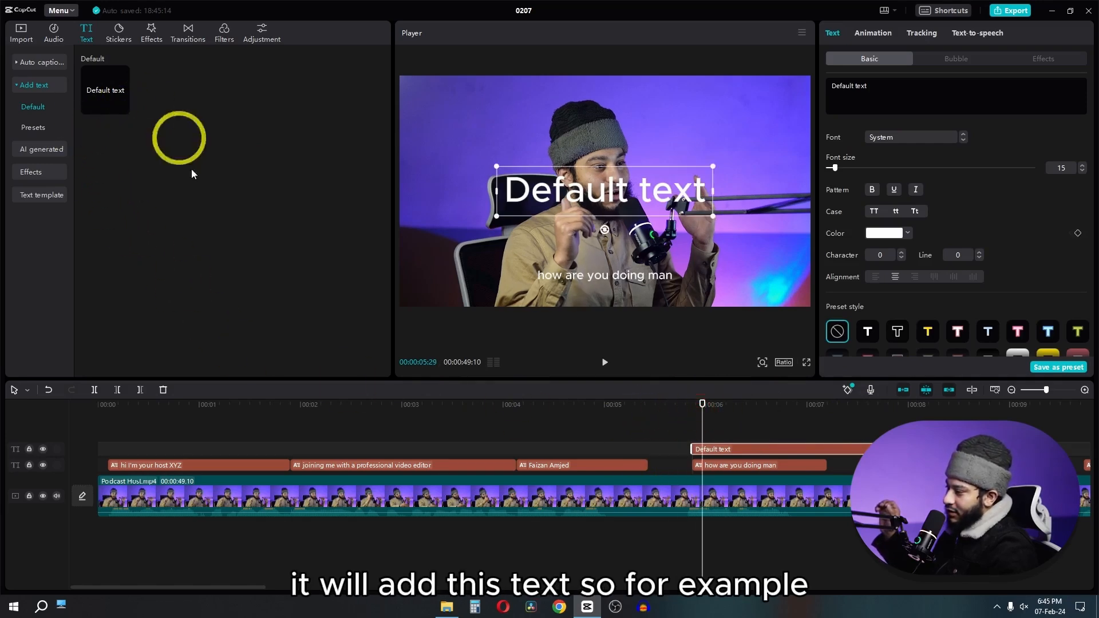
{"action": "left_click", "coordinate": [692, 405]}
{"action": "left_click_drag", "start_coordinate": [692, 404], "coordinate": [395, 415]}
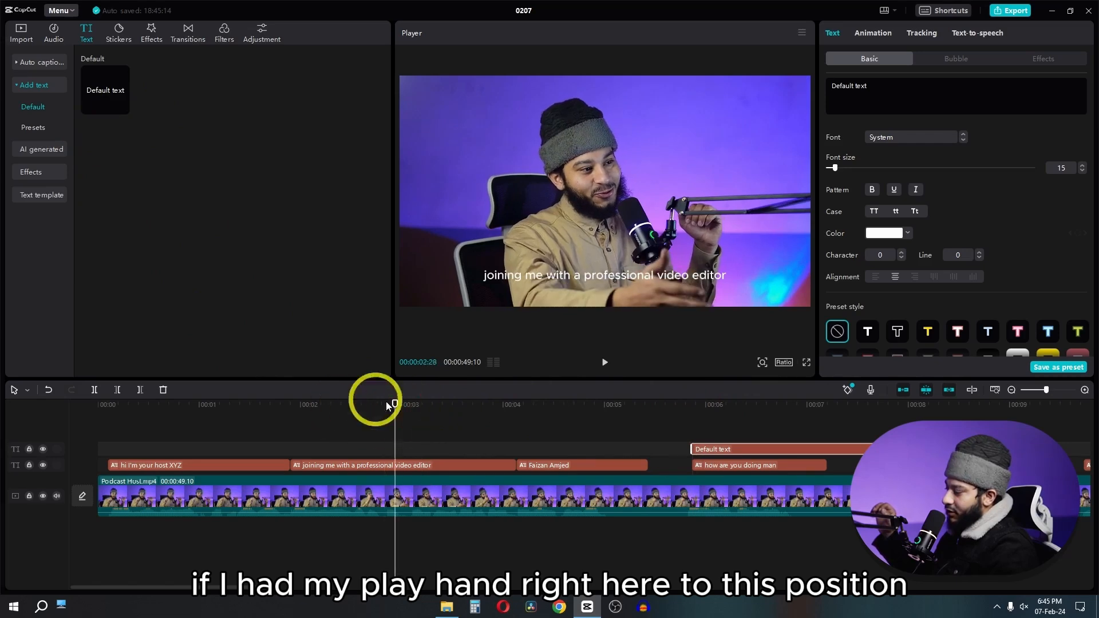
{"action": "left_click", "coordinate": [122, 107]}
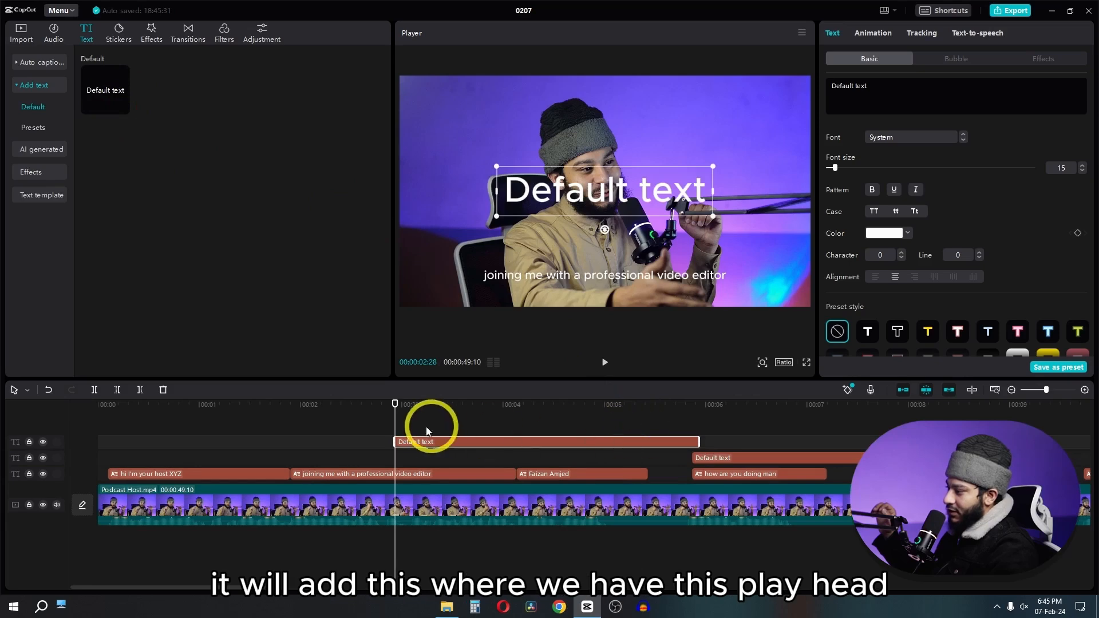
{"action": "left_click_drag", "start_coordinate": [393, 404], "coordinate": [387, 410]}
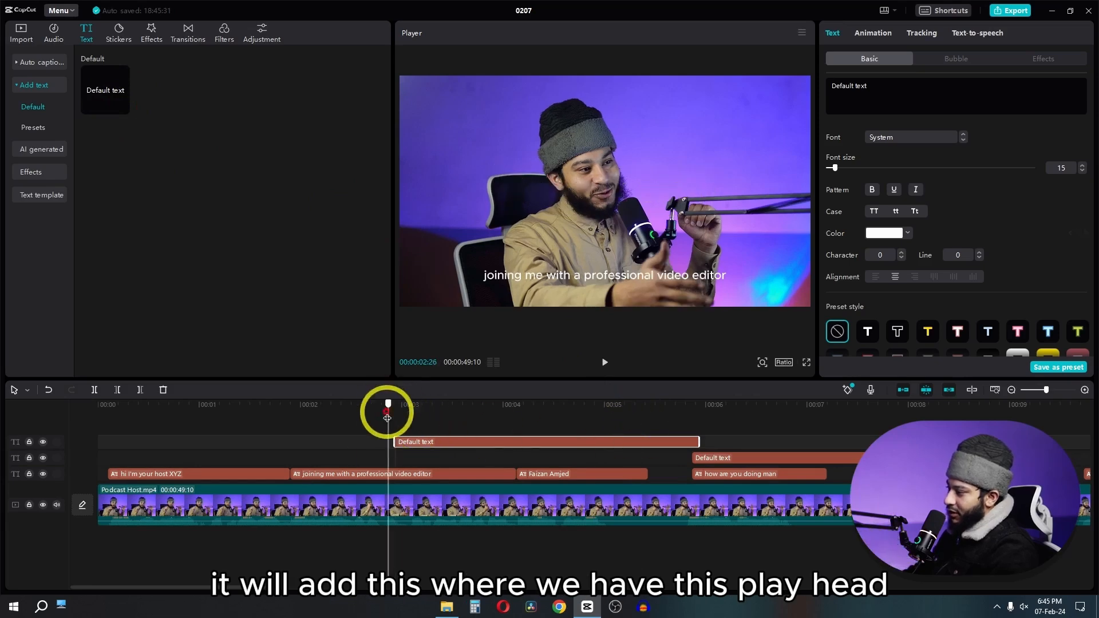
{"action": "left_click", "coordinate": [526, 445]}
{"action": "key", "text": "BackSpace"}
Select the remaining Default text clip on its own track above the captions.
{"action": "left_click", "coordinate": [743, 445]}
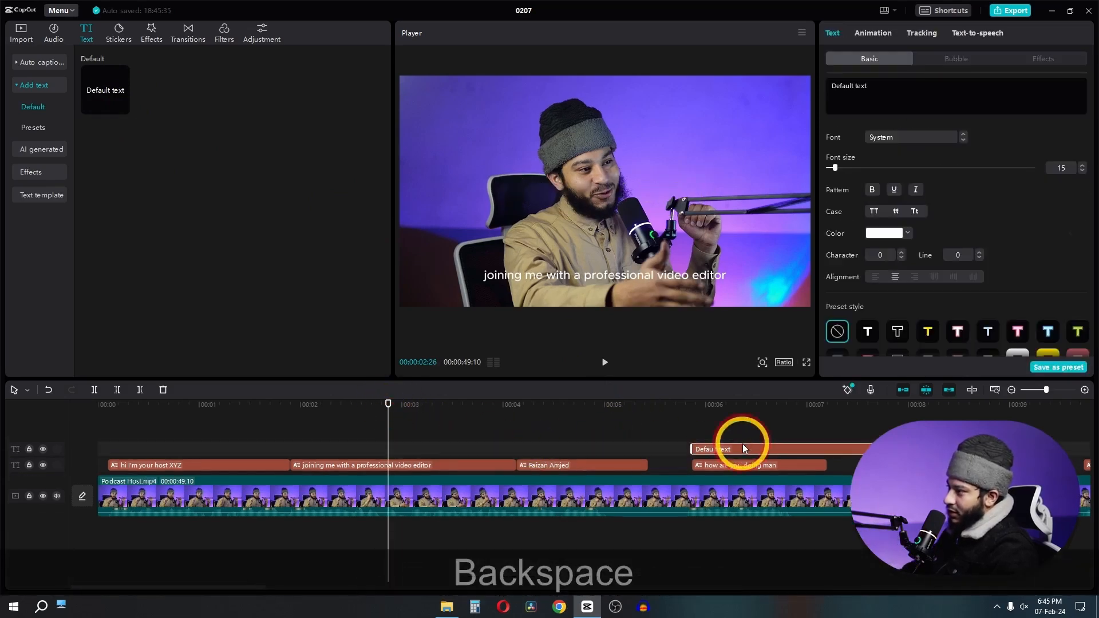
{"action": "scroll", "coordinate": [960, 204], "scroll_direction": "down", "scroll_amount": 5}
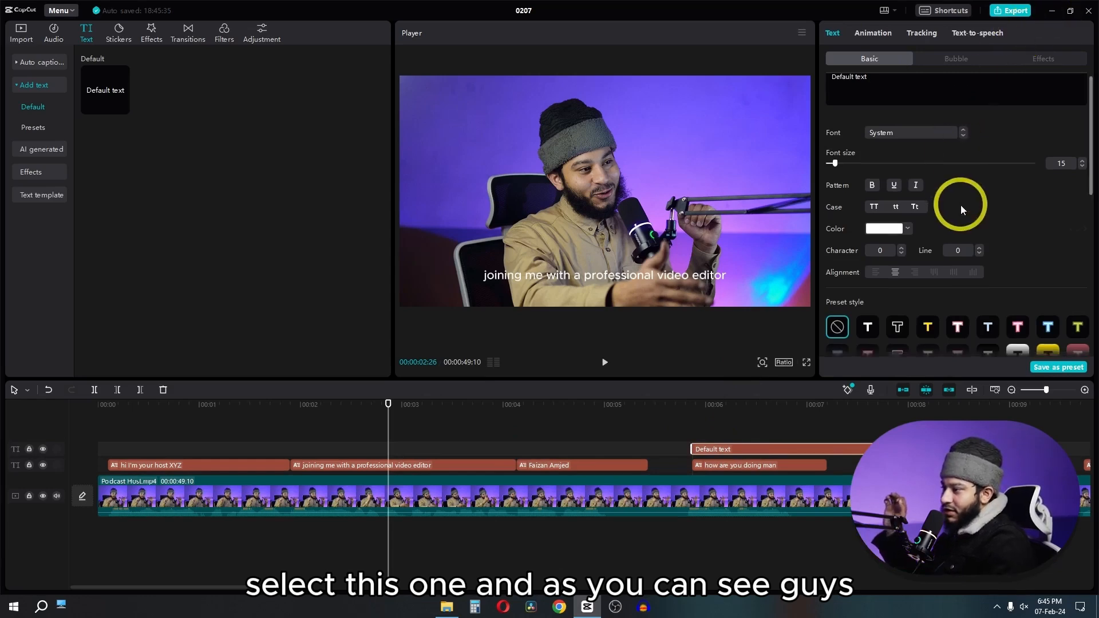
{"action": "scroll", "coordinate": [961, 205], "scroll_direction": "up", "scroll_amount": 6}
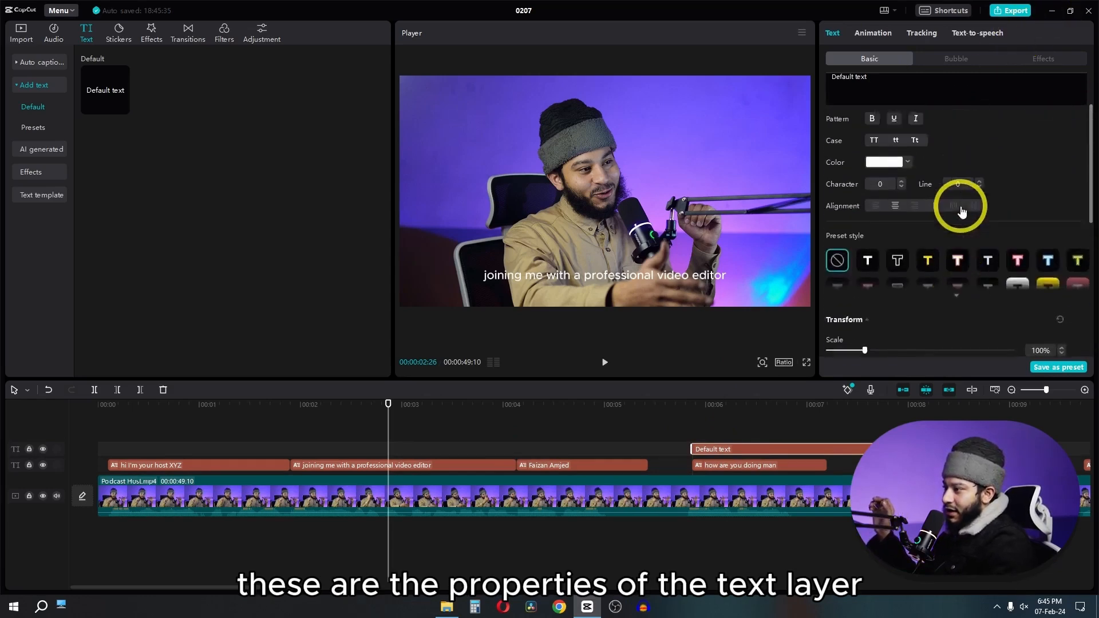
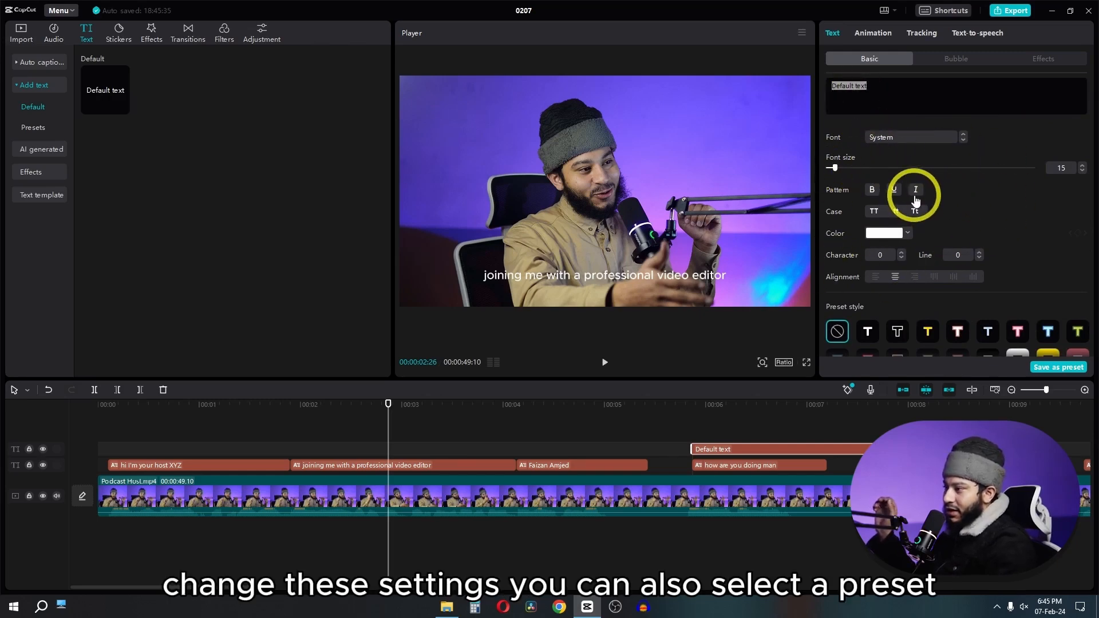
Select the Default text clip, raise its font size to 28, and apply the orange preset style.
{"action": "scroll", "coordinate": [908, 195], "scroll_direction": "down", "scroll_amount": 5}
{"action": "scroll", "coordinate": [908, 195], "scroll_direction": "up", "scroll_amount": 2}
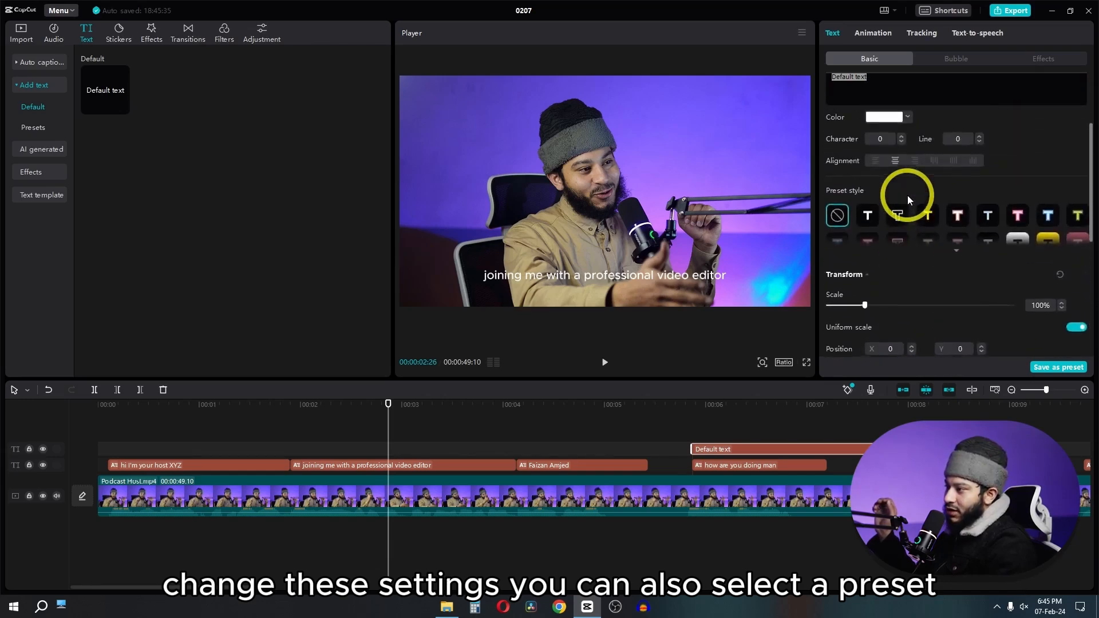
{"action": "scroll", "coordinate": [908, 195], "scroll_direction": "down", "scroll_amount": 5}
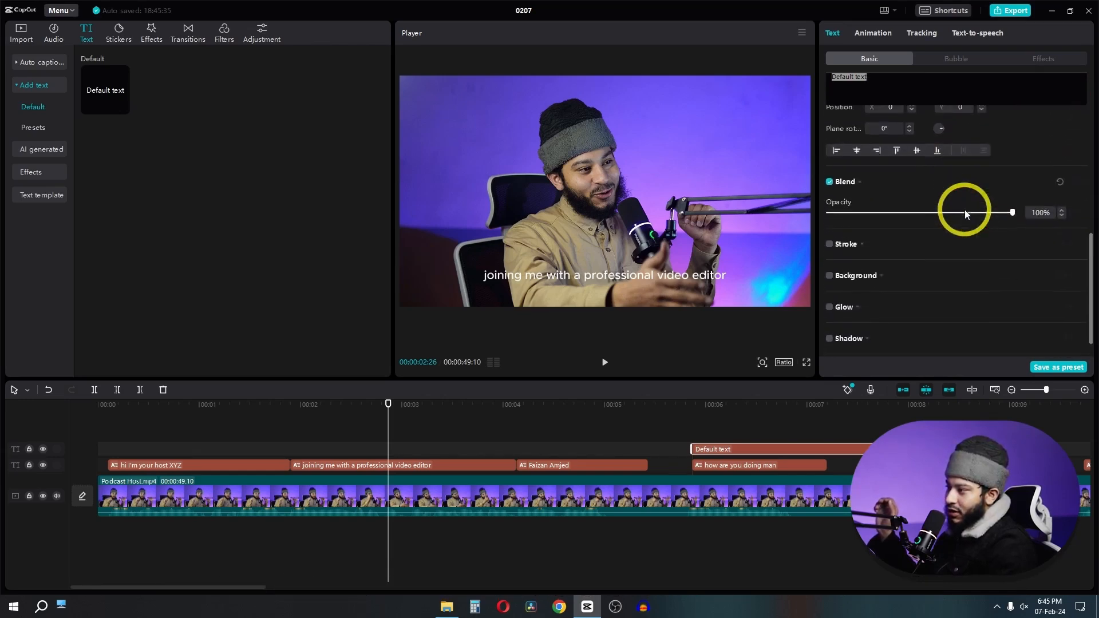
{"action": "scroll", "coordinate": [964, 210], "scroll_direction": "down", "scroll_amount": 1}
{"action": "left_click", "coordinate": [830, 216]}
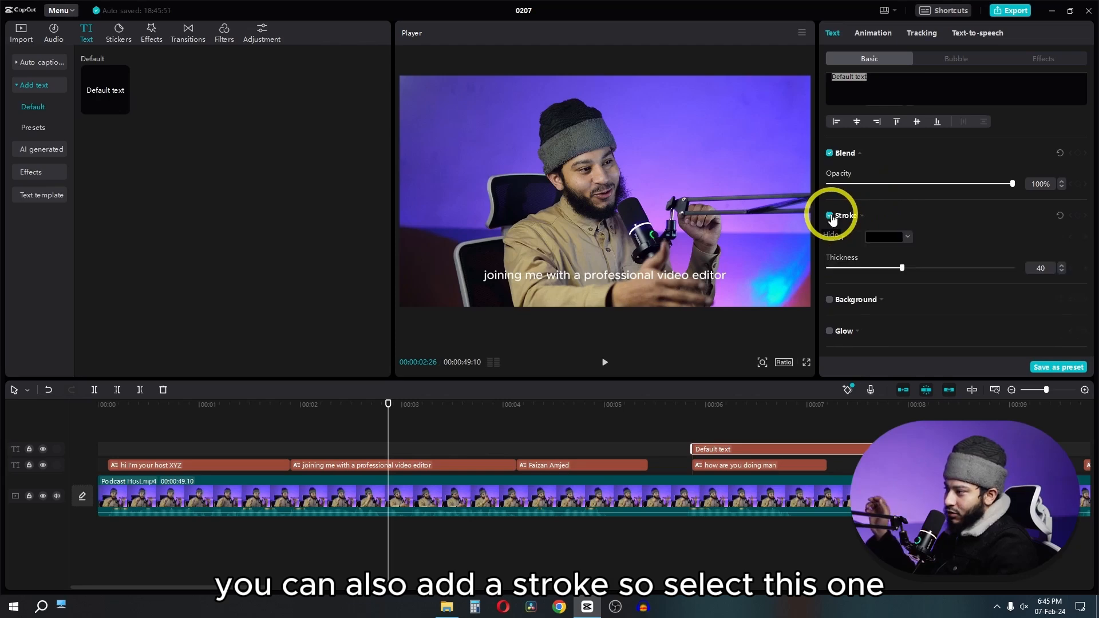
{"action": "left_click", "coordinate": [739, 414]}
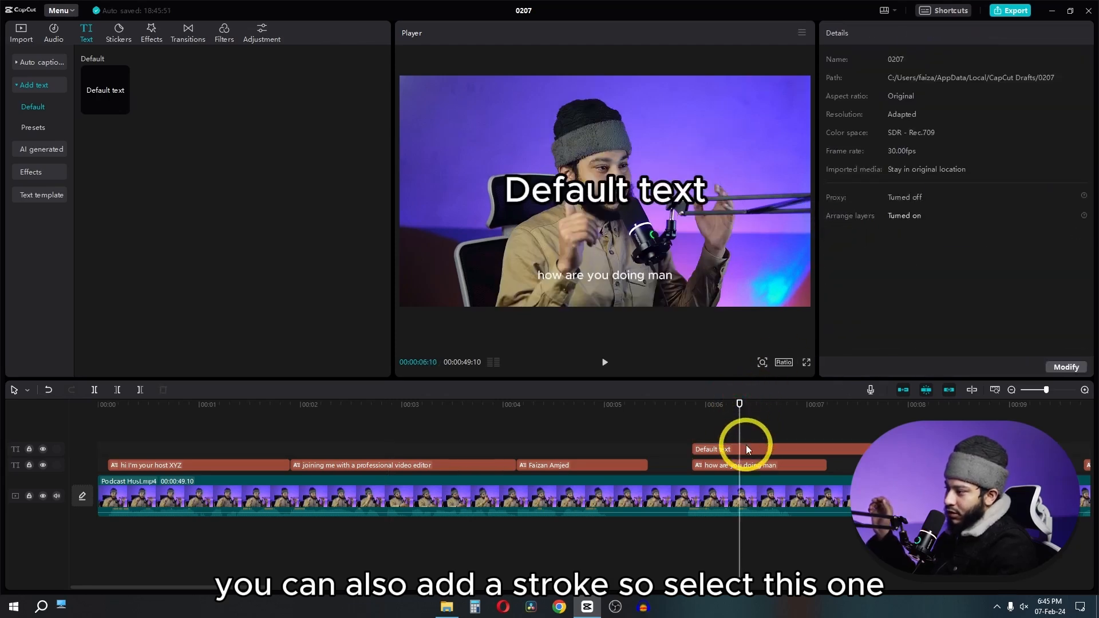
{"action": "left_click", "coordinate": [747, 449]}
{"action": "left_click_drag", "start_coordinate": [847, 167], "coordinate": [846, 170]}
{"action": "scroll", "coordinate": [898, 215], "scroll_direction": "down", "scroll_amount": 8}
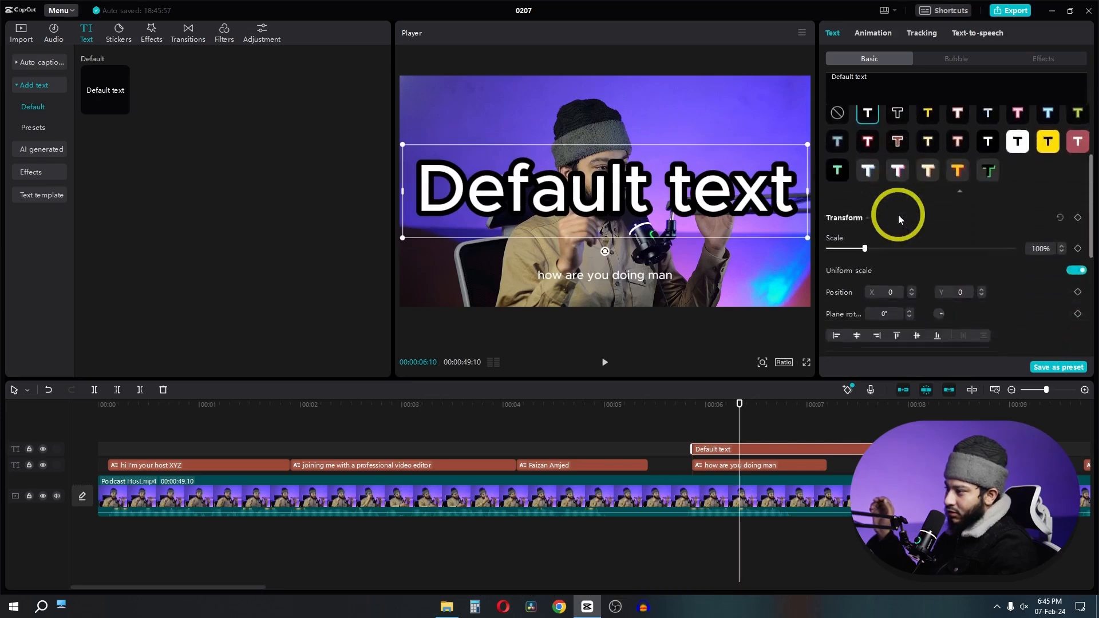
{"action": "scroll", "coordinate": [922, 216], "scroll_direction": "up", "scroll_amount": 3}
{"action": "scroll", "coordinate": [923, 216], "scroll_direction": "down", "scroll_amount": 1}
{"action": "left_click", "coordinate": [959, 154]}
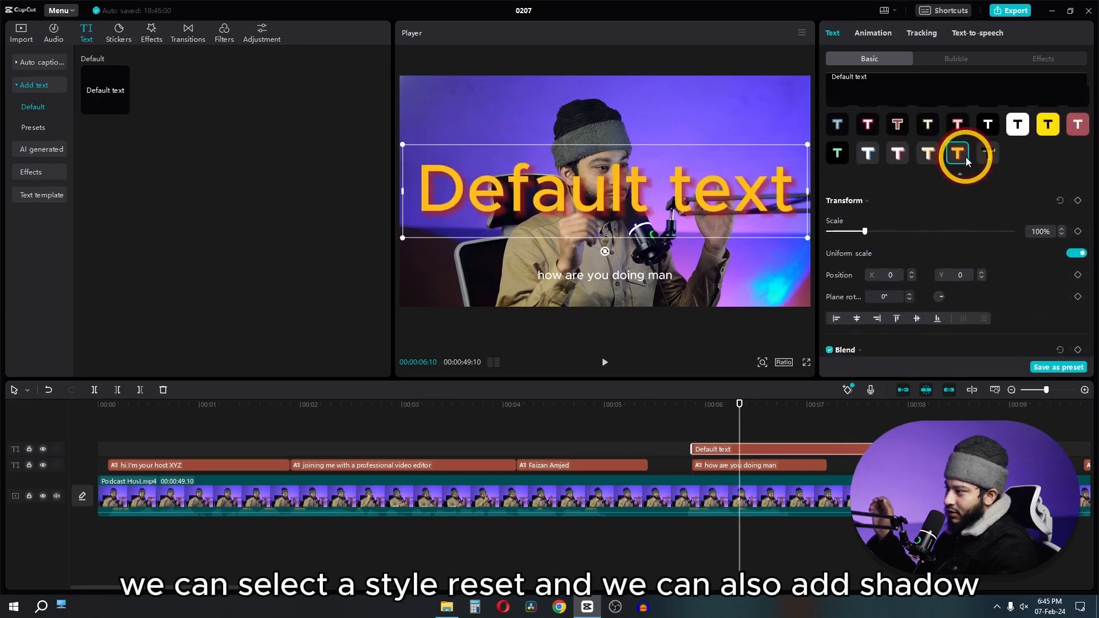
Try a shadow, a glow and a black background box on the text, removing each again.
{"action": "scroll", "coordinate": [912, 219], "scroll_direction": "down", "scroll_amount": 6}
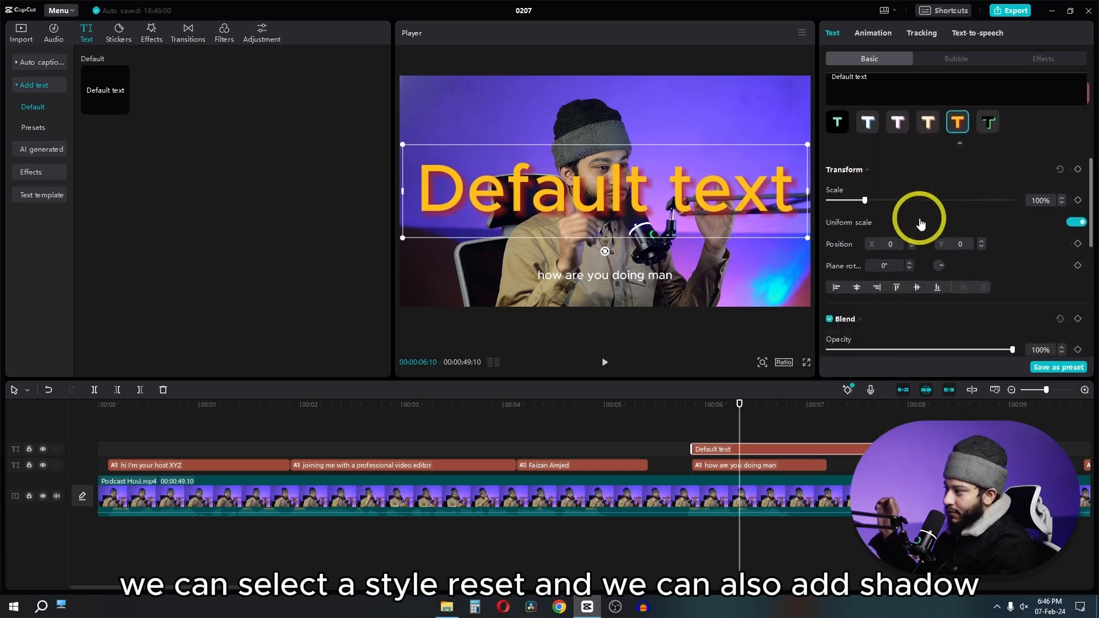
{"action": "scroll", "coordinate": [904, 246], "scroll_direction": "down", "scroll_amount": 4}
{"action": "scroll", "coordinate": [862, 229], "scroll_direction": "up", "scroll_amount": 1}
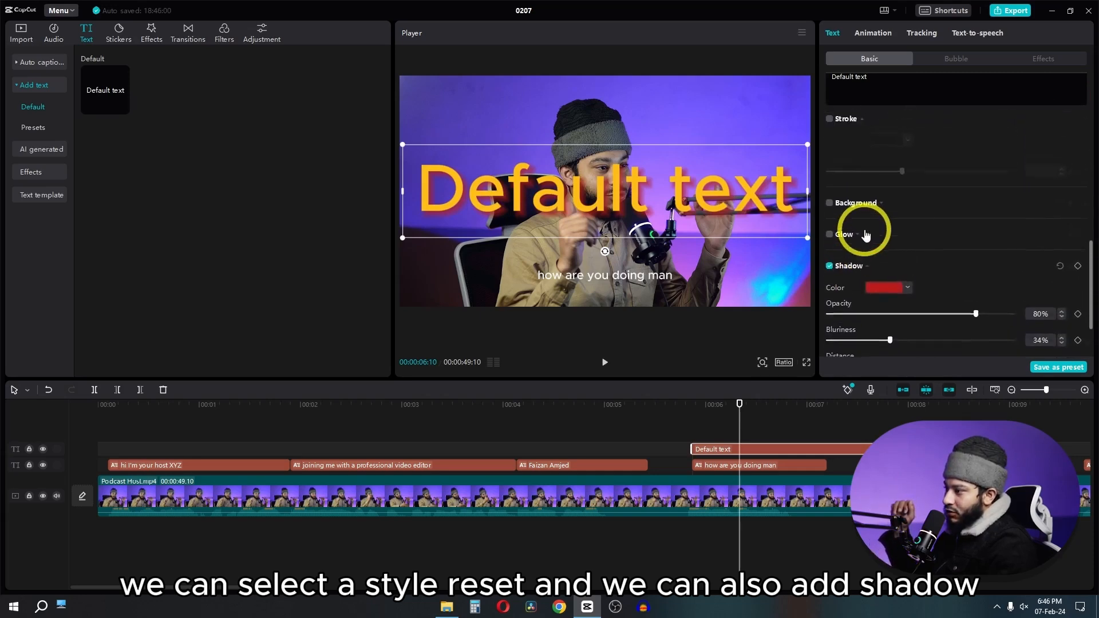
{"action": "scroll", "coordinate": [841, 229], "scroll_direction": "down", "scroll_amount": 1}
{"action": "left_click", "coordinate": [829, 225]}
{"action": "left_click", "coordinate": [828, 227]}
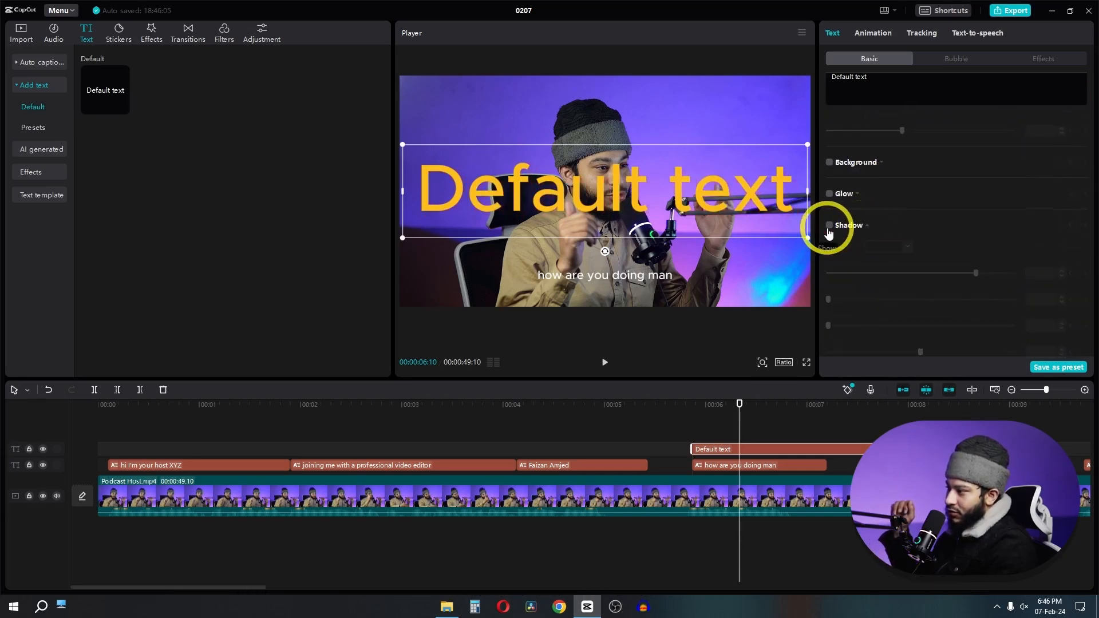
{"action": "left_click", "coordinate": [829, 227]}
{"action": "left_click", "coordinate": [829, 226]}
{"action": "left_click", "coordinate": [829, 194]}
{"action": "left_click", "coordinate": [829, 195]}
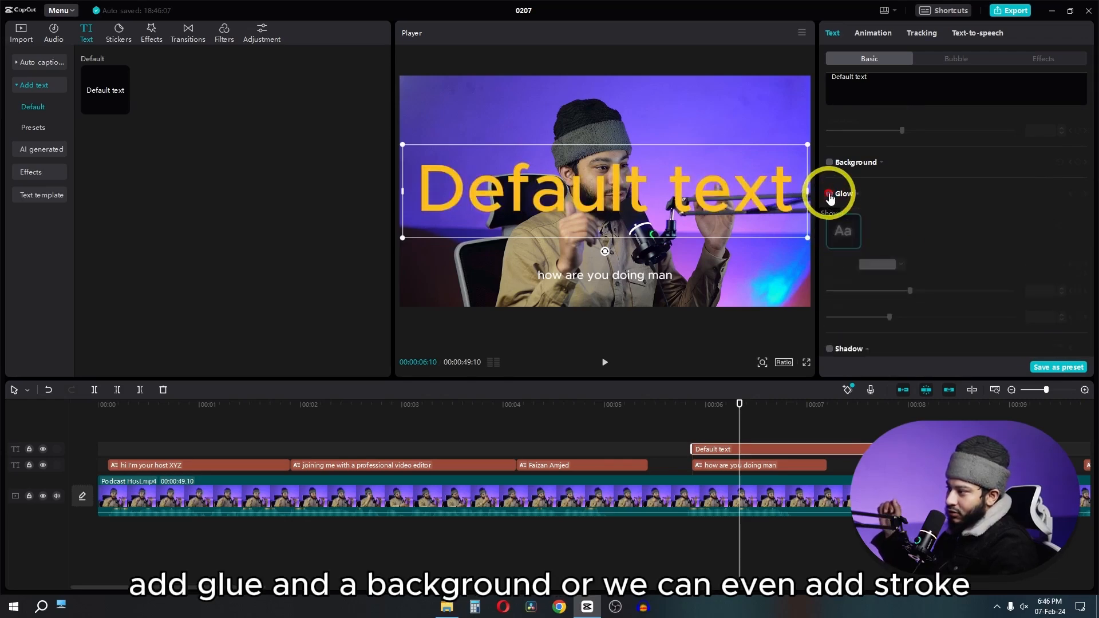
{"action": "left_click", "coordinate": [830, 163]}
{"action": "left_click", "coordinate": [830, 163]}
Toggle a black outline on and off, curve the text, and bring up the Bubble styles.
{"action": "scroll", "coordinate": [844, 208], "scroll_direction": "up", "scroll_amount": 3}
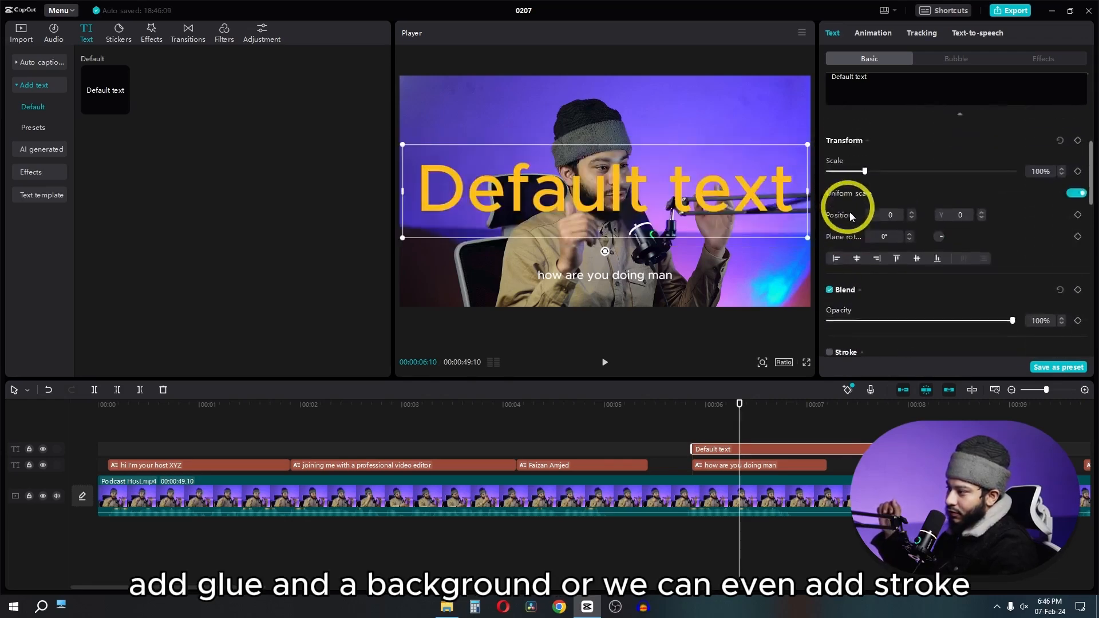
{"action": "scroll", "coordinate": [853, 215], "scroll_direction": "down", "scroll_amount": 3}
{"action": "scroll", "coordinate": [847, 207], "scroll_direction": "up", "scroll_amount": 2}
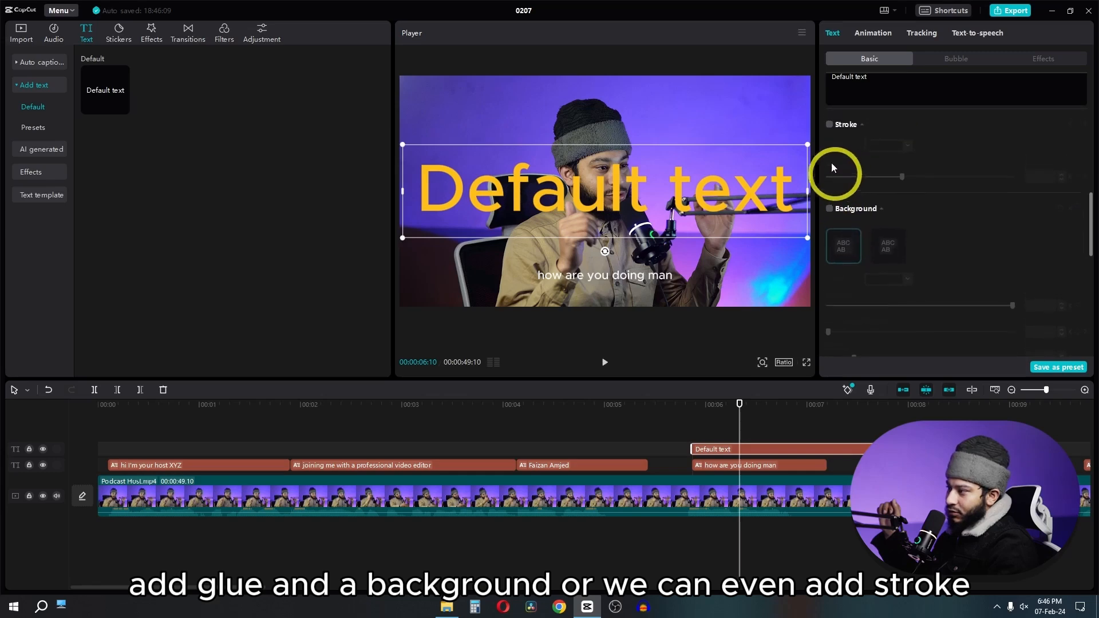
{"action": "left_click", "coordinate": [829, 125]}
{"action": "left_click", "coordinate": [829, 125]}
{"action": "scroll", "coordinate": [872, 161], "scroll_direction": "down", "scroll_amount": 4}
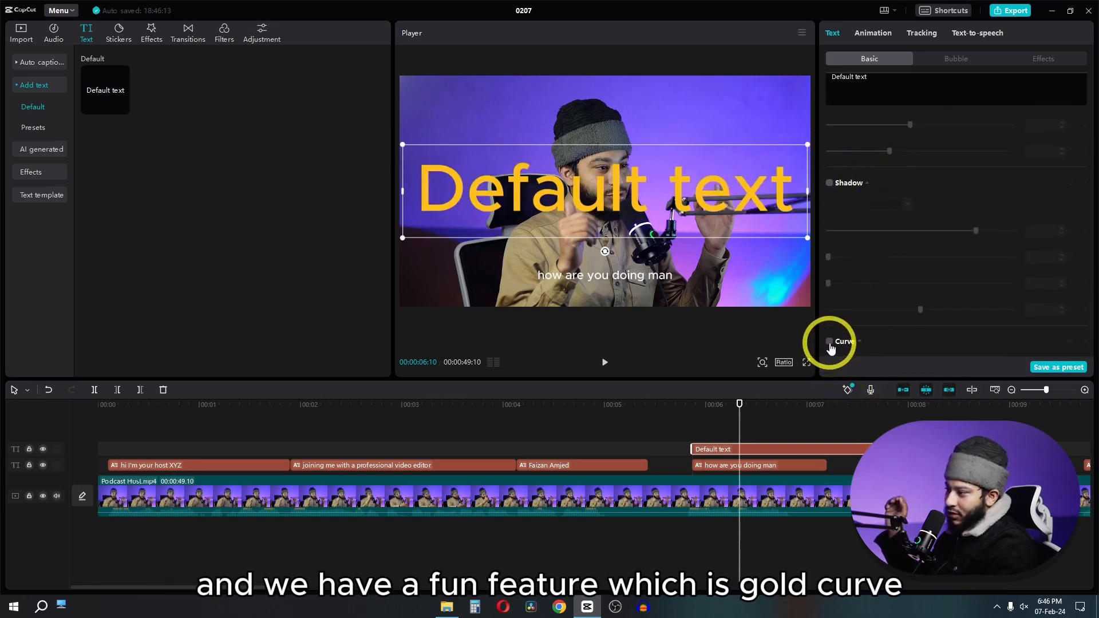
{"action": "left_click", "coordinate": [831, 343]}
{"action": "left_click_drag", "start_coordinate": [946, 335], "coordinate": [925, 346]}
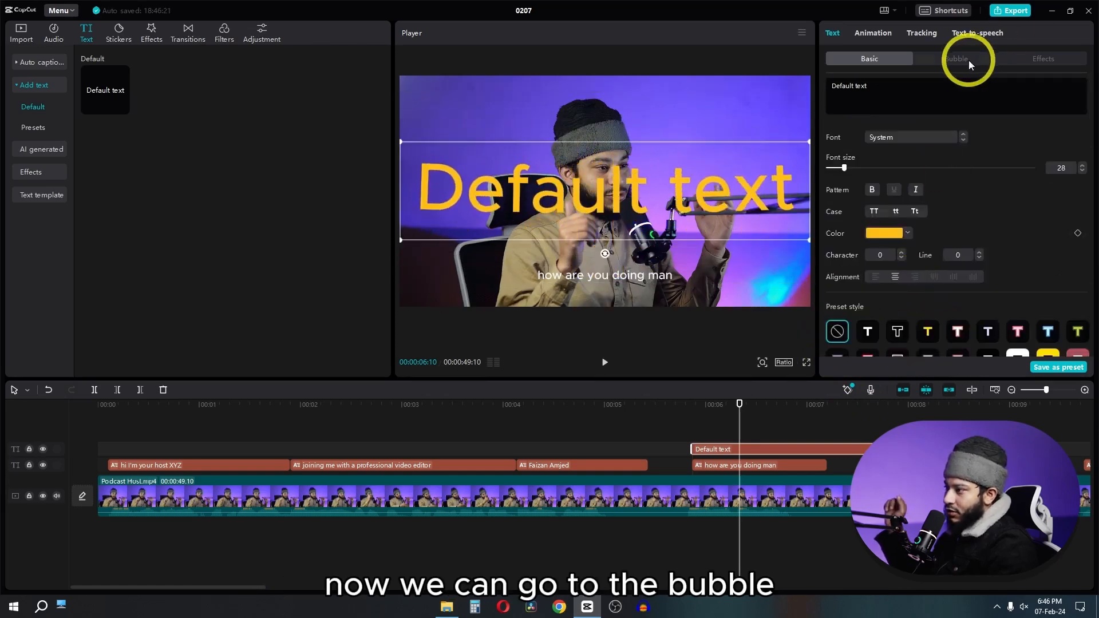
{"action": "left_click", "coordinate": [969, 60]}
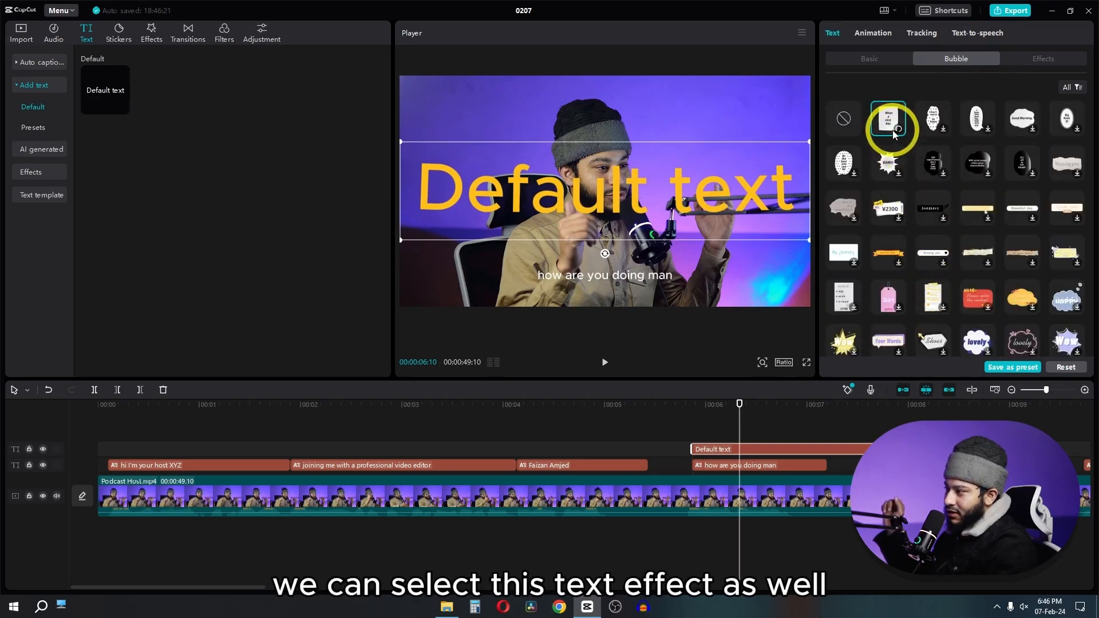
Try several text effects and settle on the grey metallic effect.
{"action": "left_click", "coordinate": [1053, 58]}
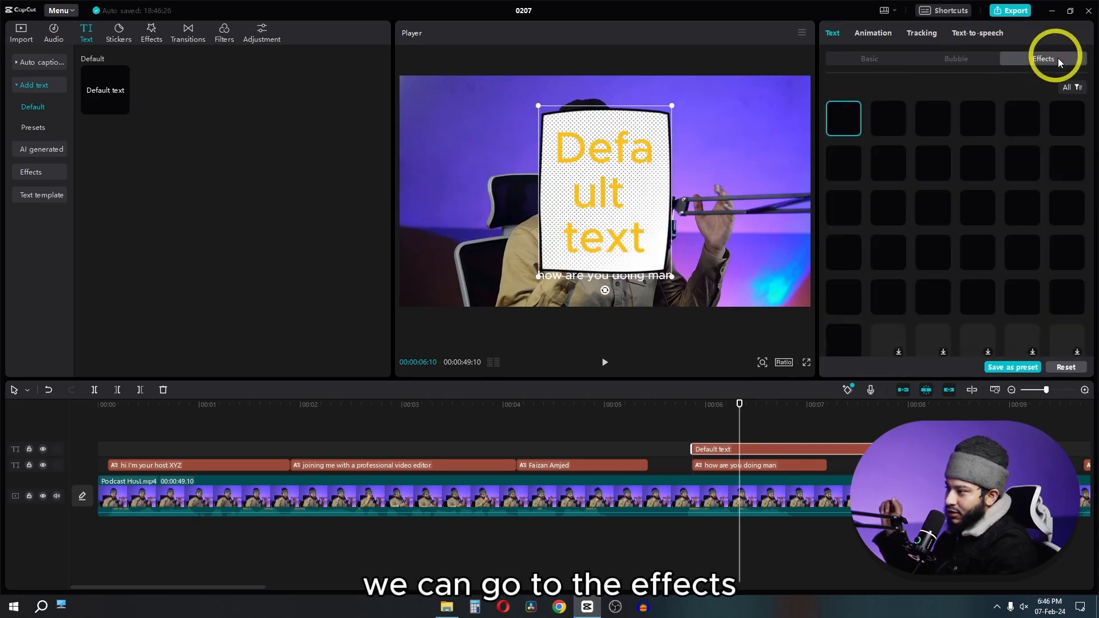
{"action": "left_click", "coordinate": [933, 296]}
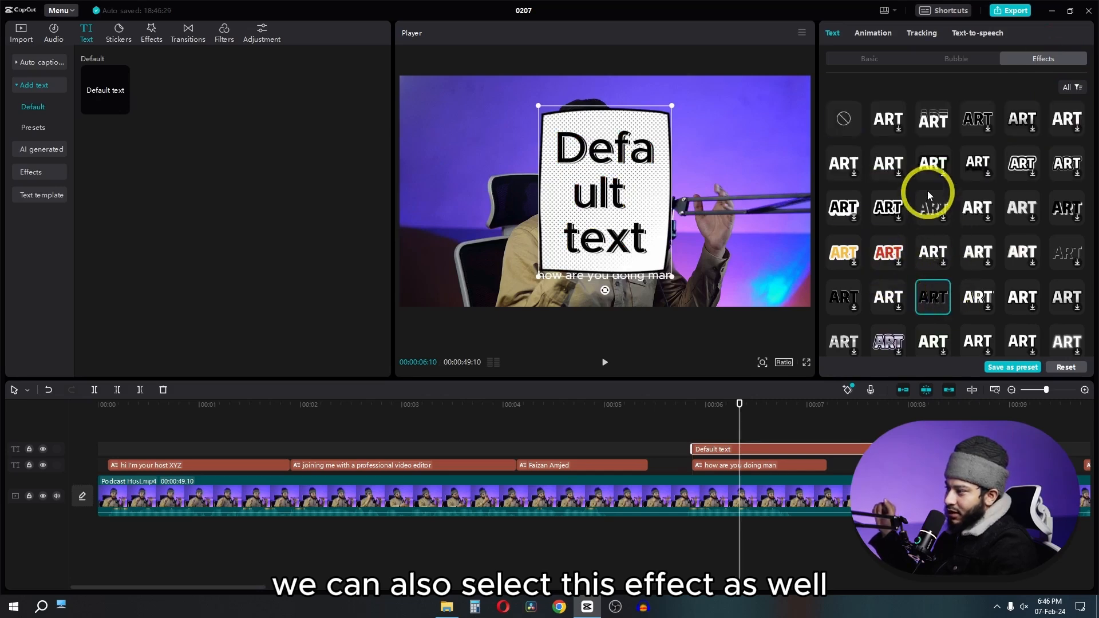
{"action": "scroll", "coordinate": [933, 183], "scroll_direction": "down", "scroll_amount": 2}
{"action": "left_click", "coordinate": [889, 239]}
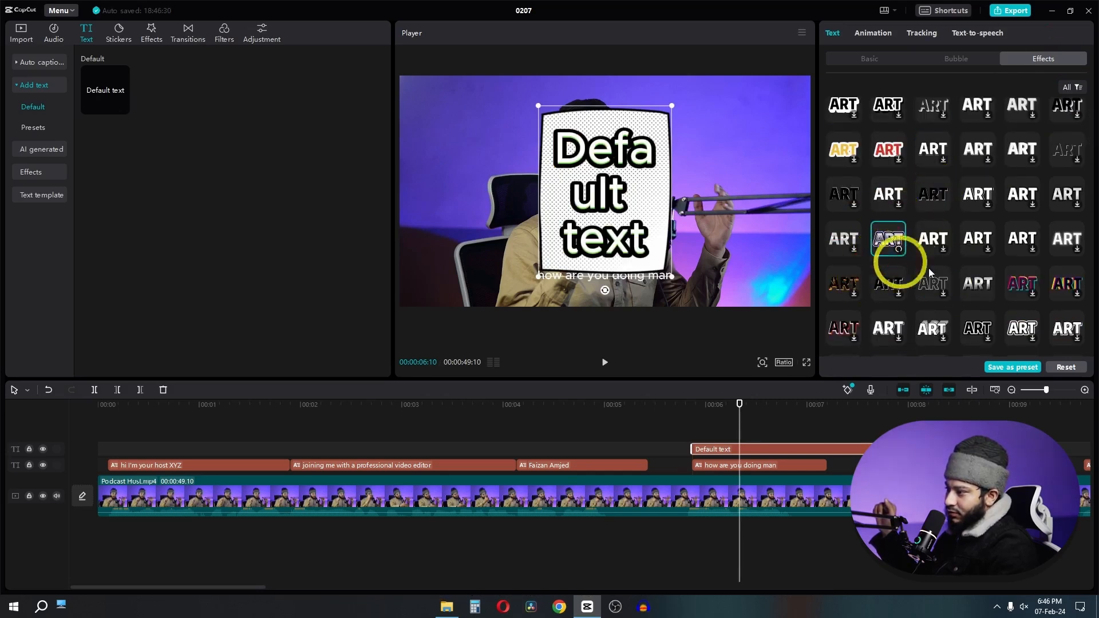
{"action": "left_click", "coordinate": [978, 284]}
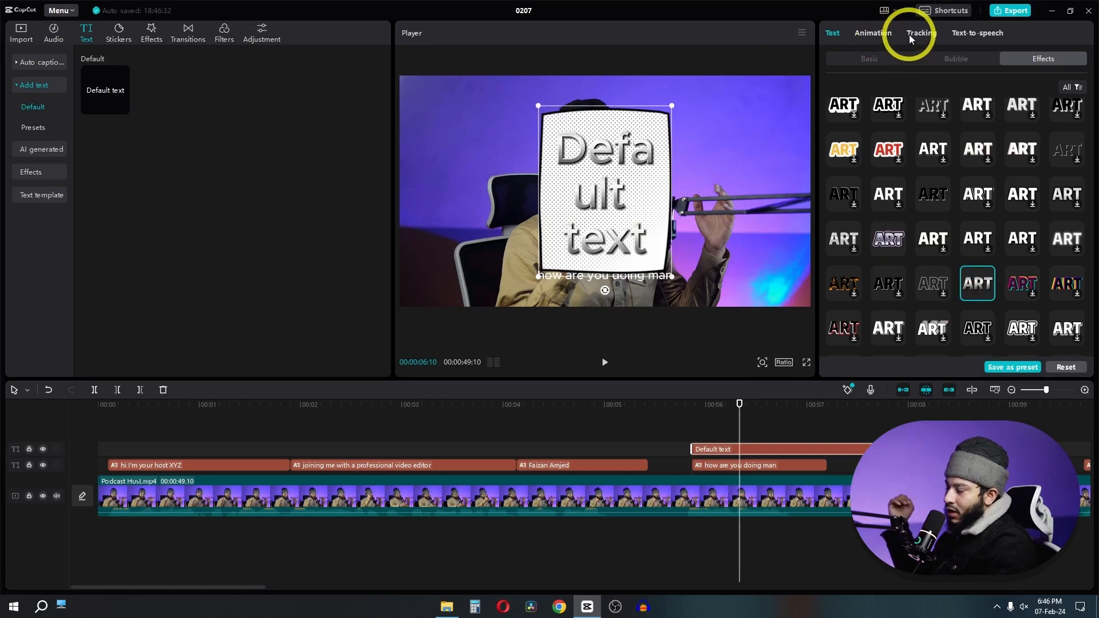
Browse the Animation, Tracking and Text-to-speech options for the text.
{"action": "left_click", "coordinate": [875, 35]}
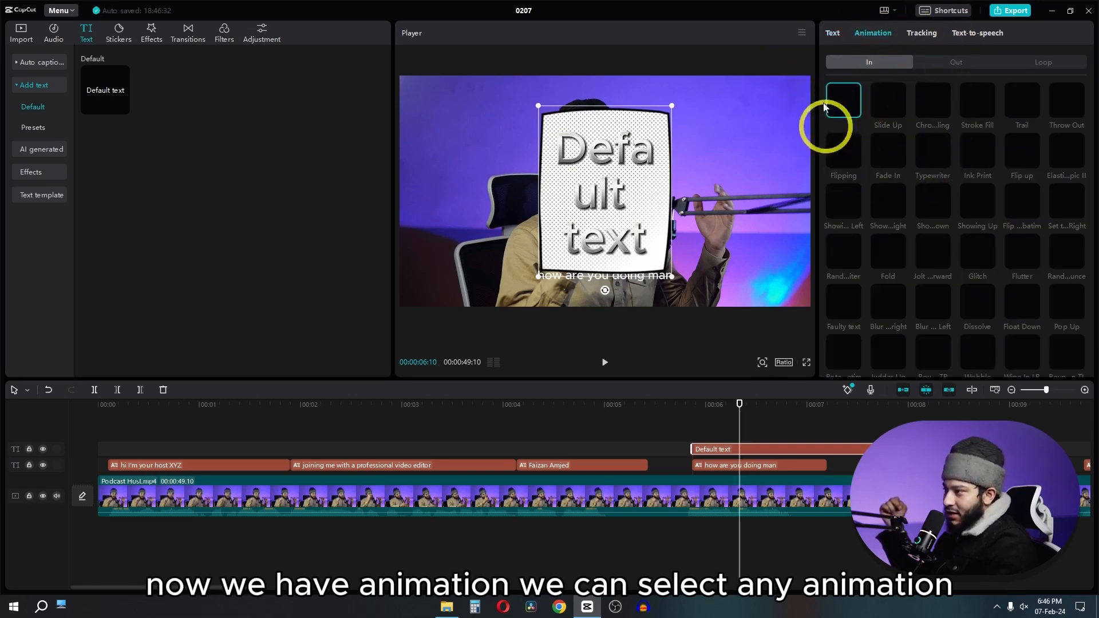
{"action": "left_click", "coordinate": [921, 34]}
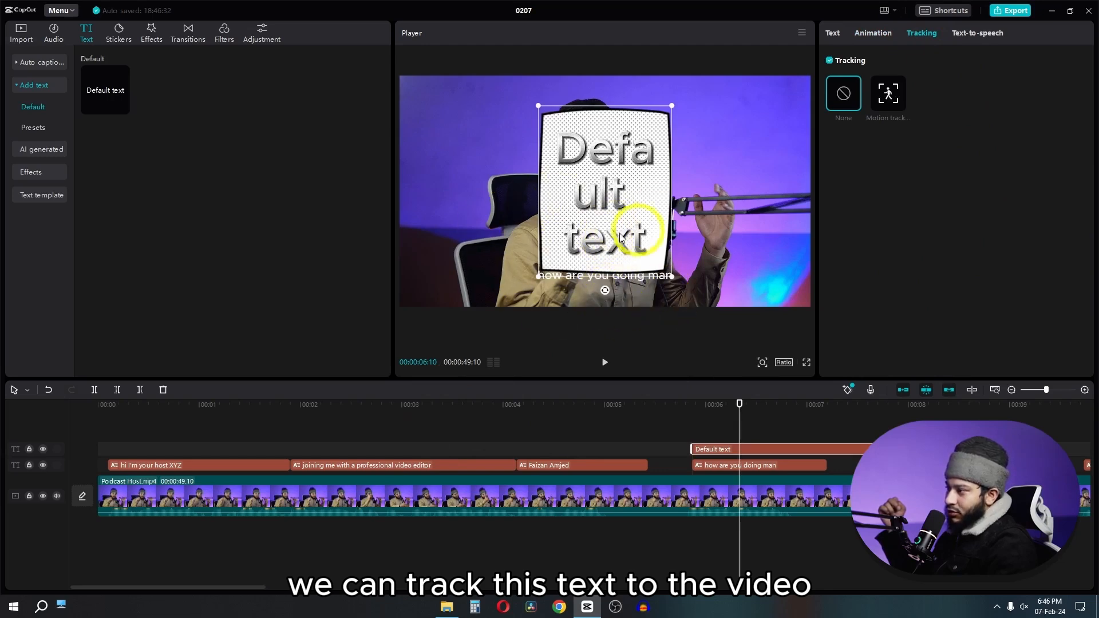
{"action": "left_click", "coordinate": [975, 38]}
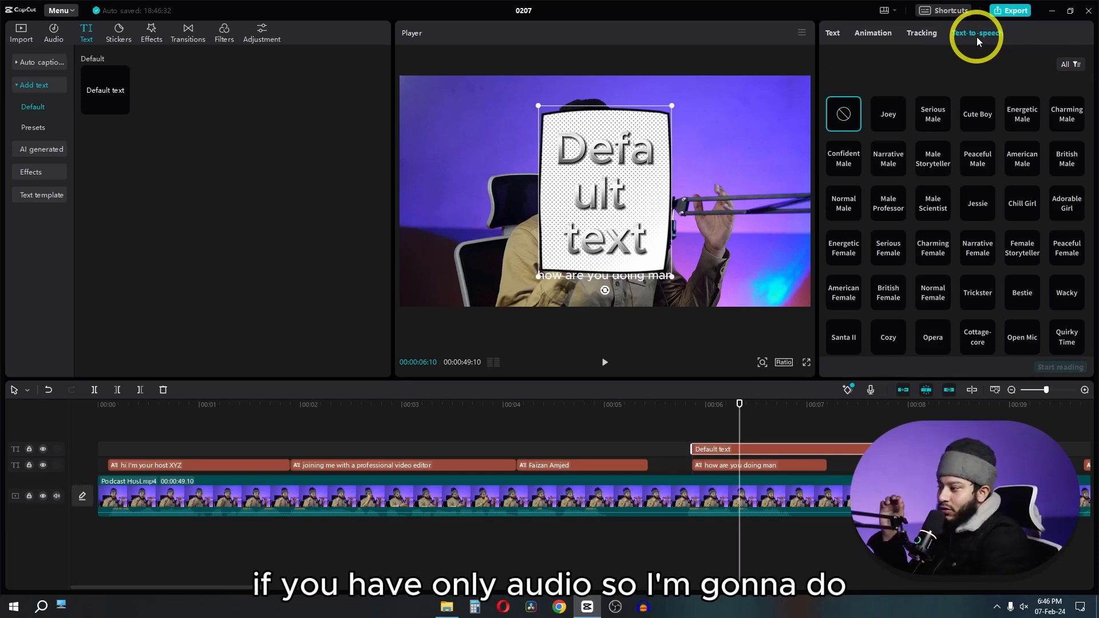
Clear the whole timeline and add Podcast Host.mp4 back onto it.
{"action": "left_click", "coordinate": [355, 558]}
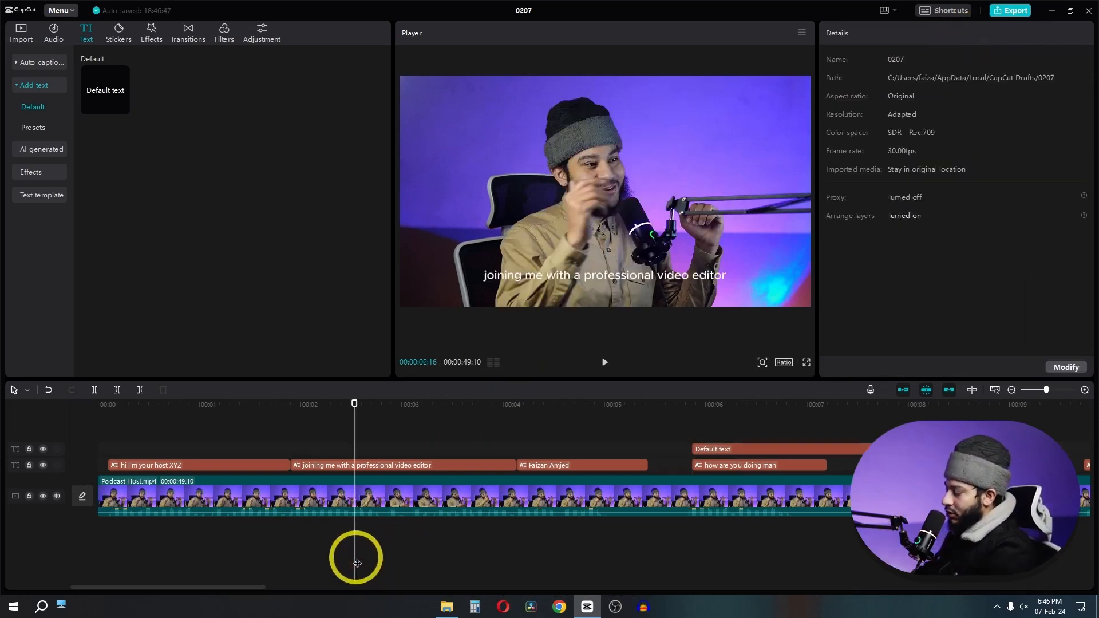
{"action": "key", "text": "ctrl+a"}
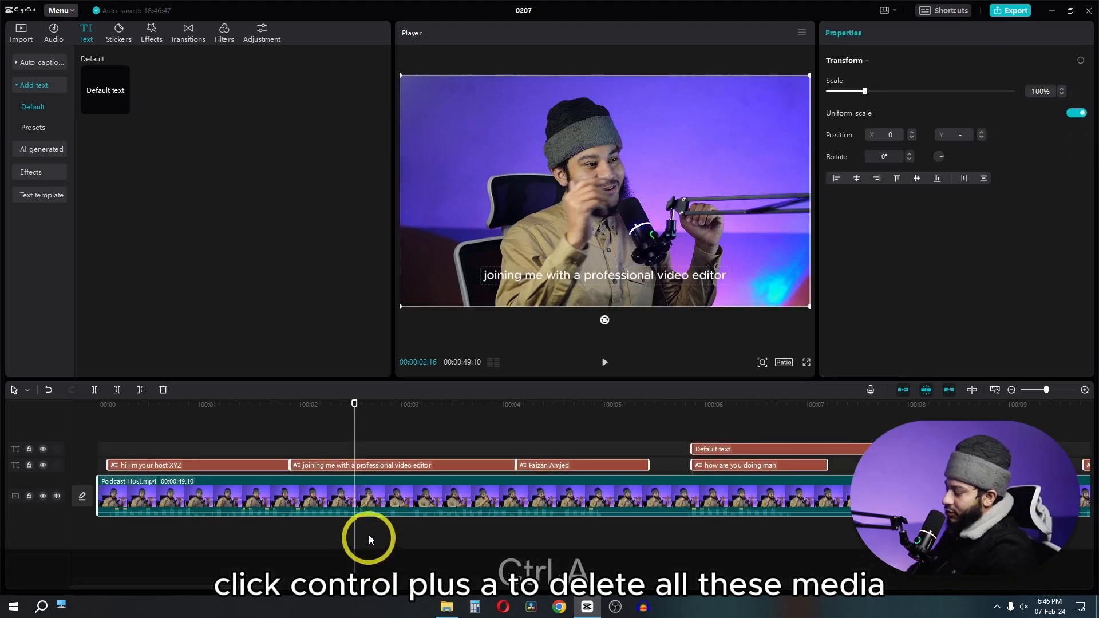
{"action": "key", "text": "BackSpace"}
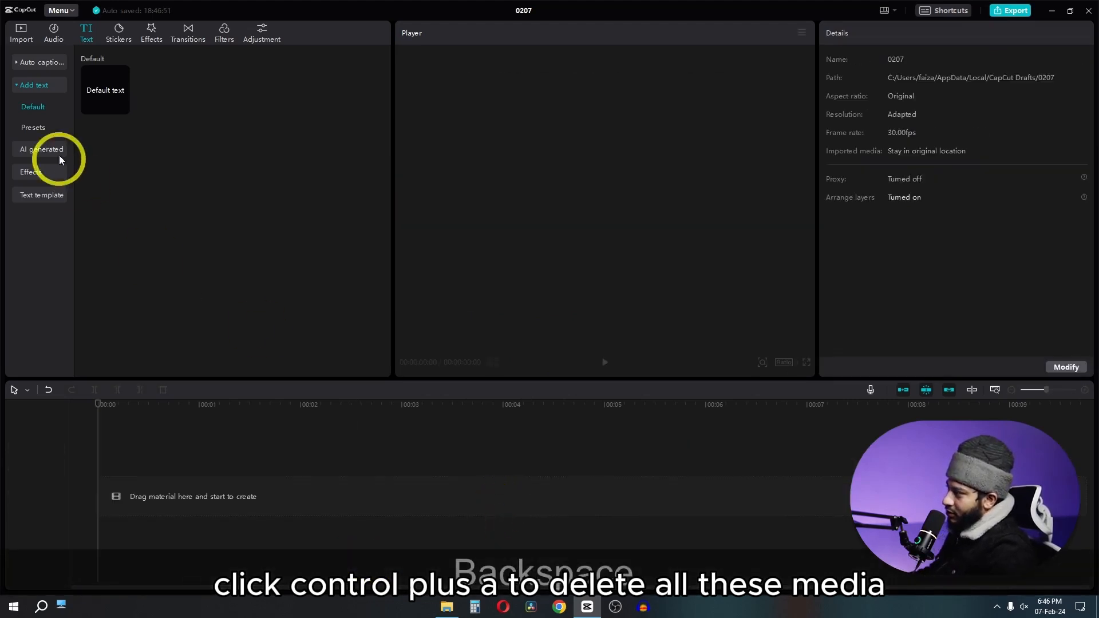
{"action": "left_click", "coordinate": [19, 32]}
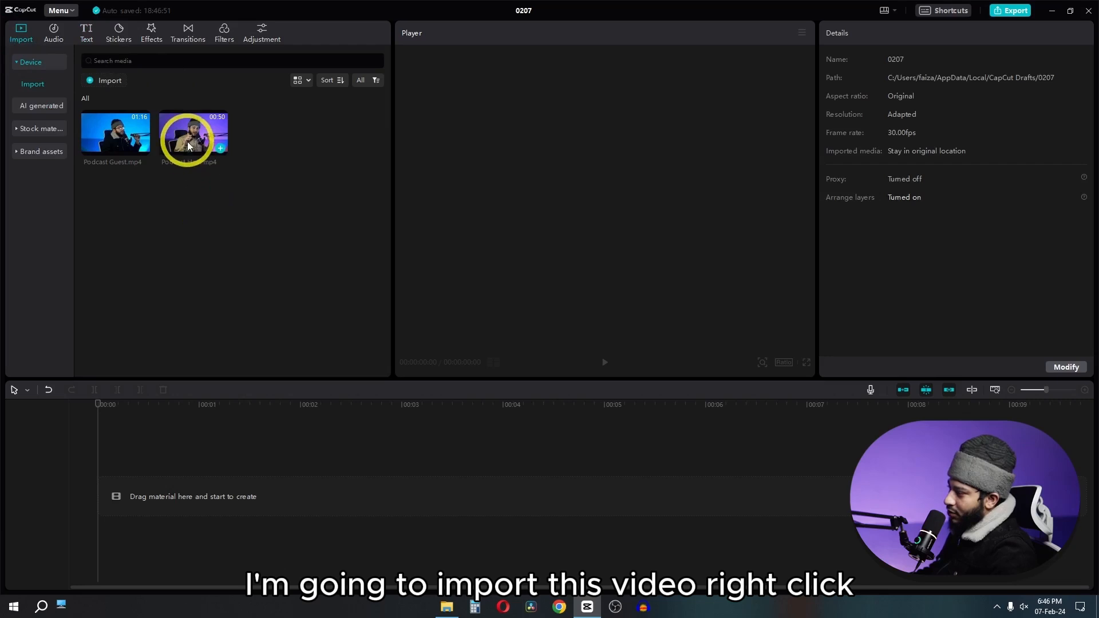
{"action": "left_click_drag", "start_coordinate": [188, 146], "coordinate": [222, 482]}
{"action": "right_click", "coordinate": [231, 487]}
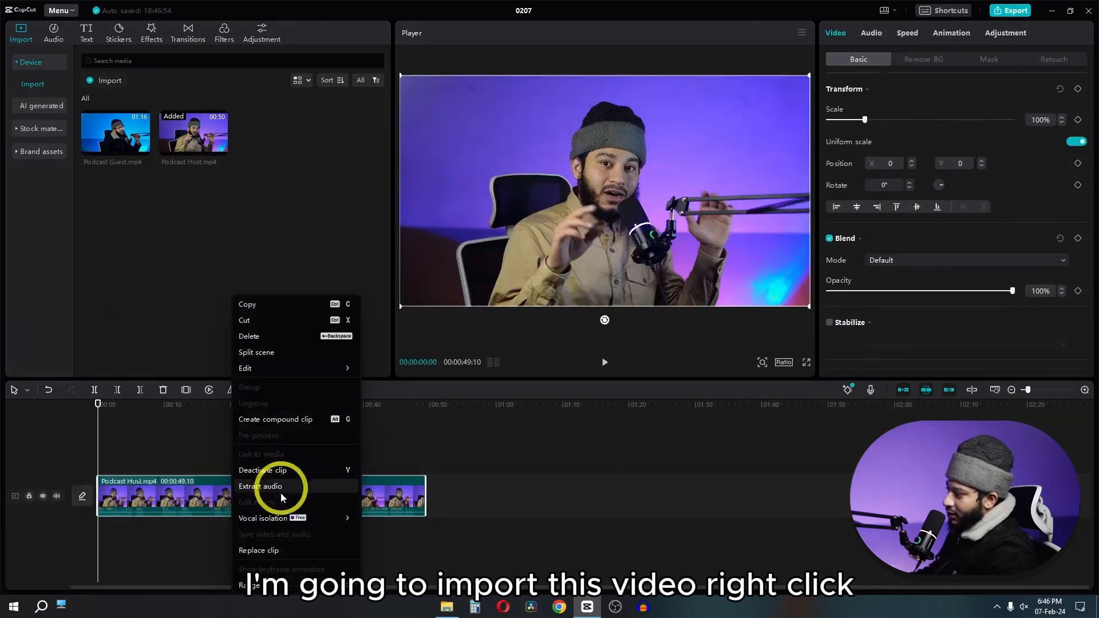
{"action": "left_click", "coordinate": [143, 480]}
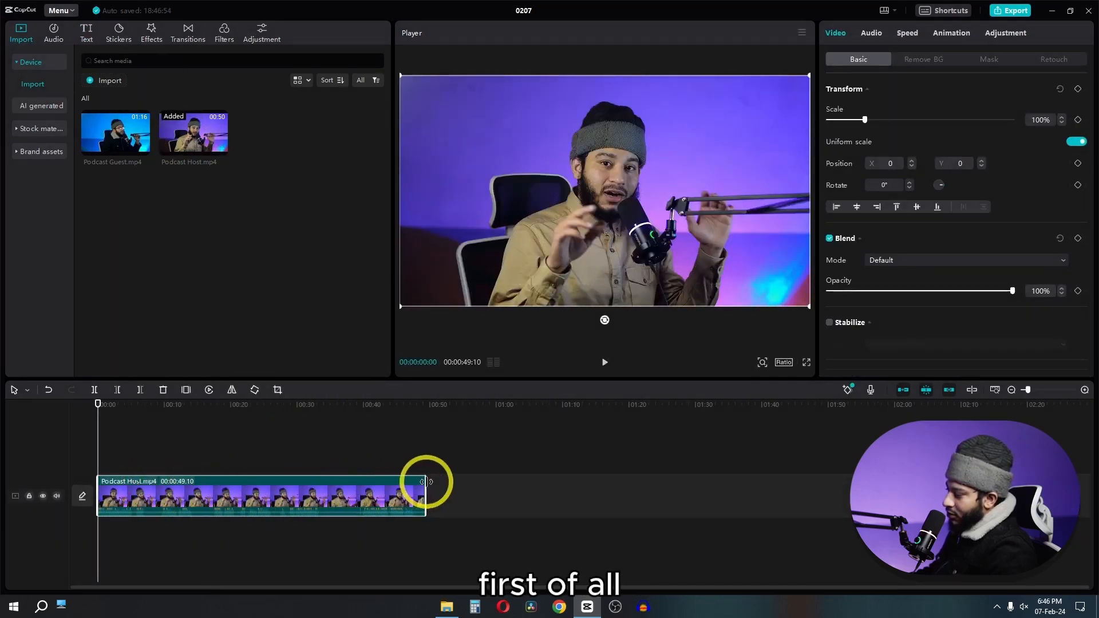
Try trimming the host clip's ends, then set the playhead to about 00:15:26.
{"action": "left_click_drag", "start_coordinate": [426, 481], "coordinate": [496, 478]}
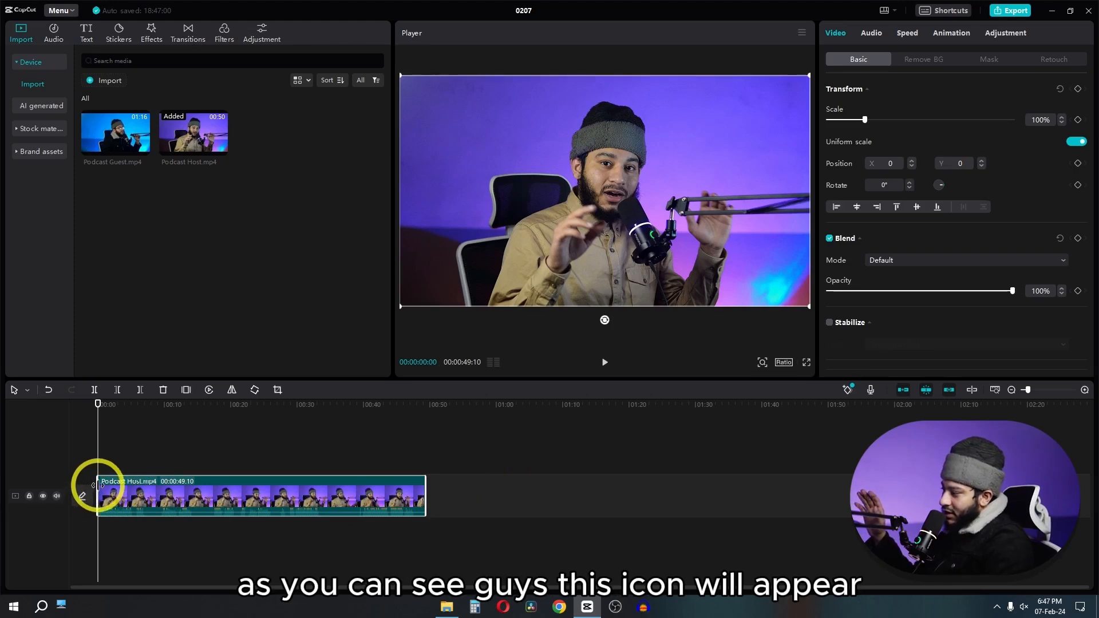
{"action": "left_click_drag", "start_coordinate": [98, 486], "coordinate": [235, 491]}
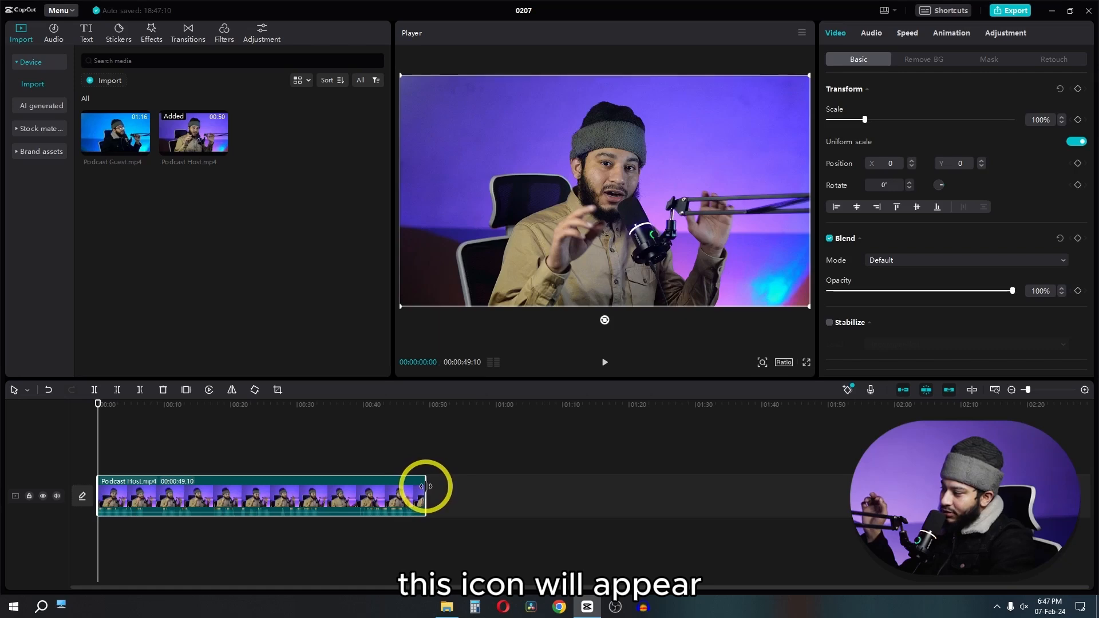
{"action": "left_click_drag", "start_coordinate": [426, 487], "coordinate": [479, 508]}
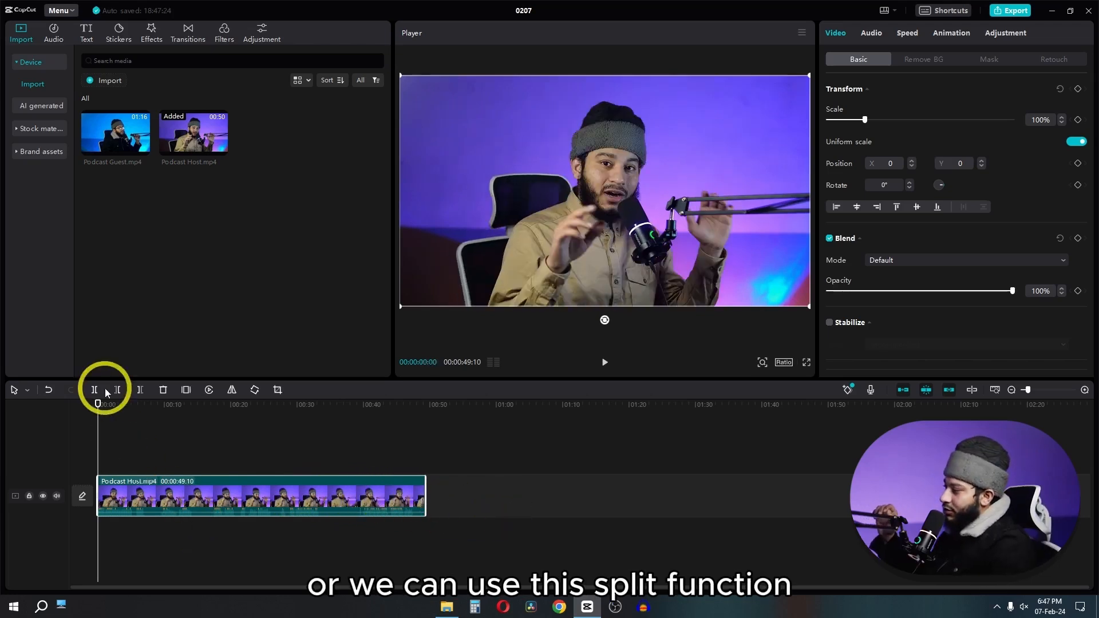
{"action": "left_click_drag", "start_coordinate": [182, 410], "coordinate": [215, 411]}
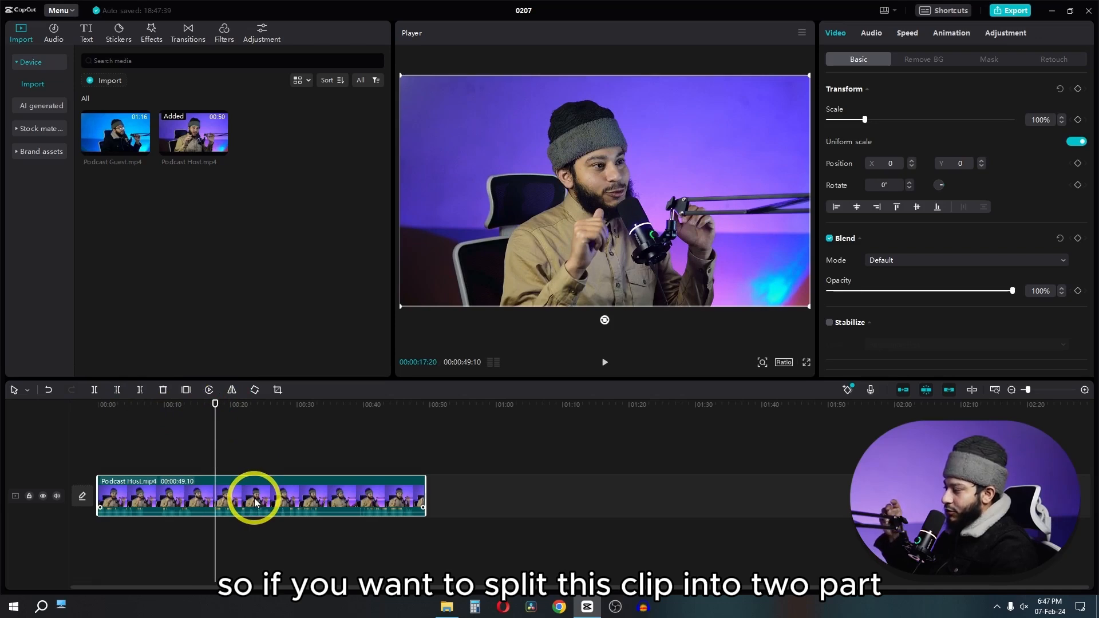
{"action": "left_click_drag", "start_coordinate": [215, 437], "coordinate": [203, 440]}
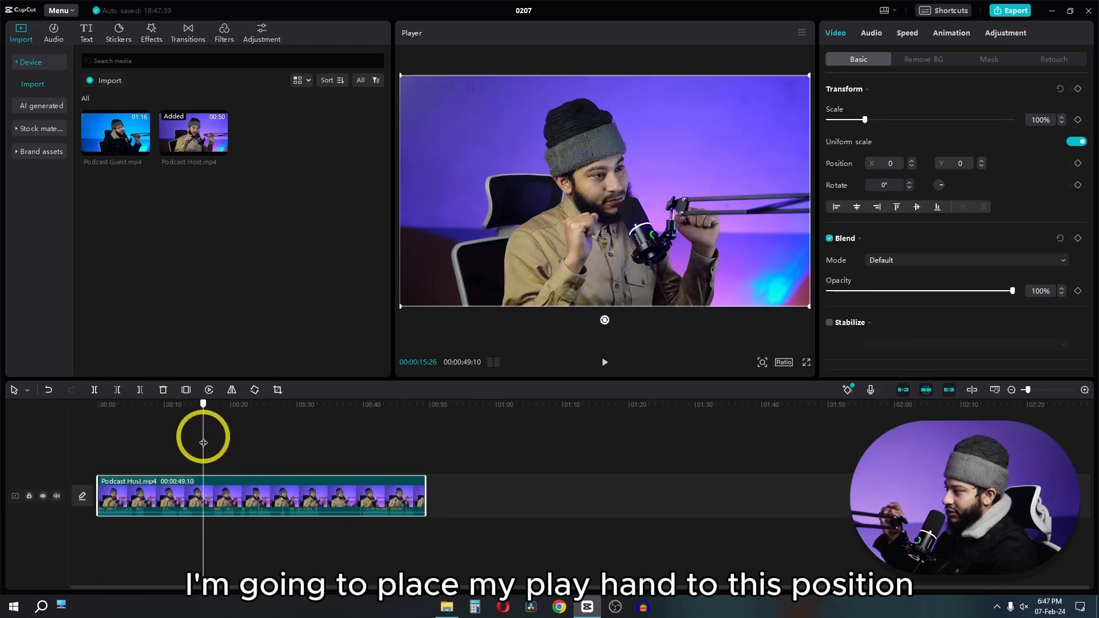
Undo a trial split, delete the footage before the playhead, then everything after 00:21:11.
{"action": "left_click", "coordinate": [95, 390]}
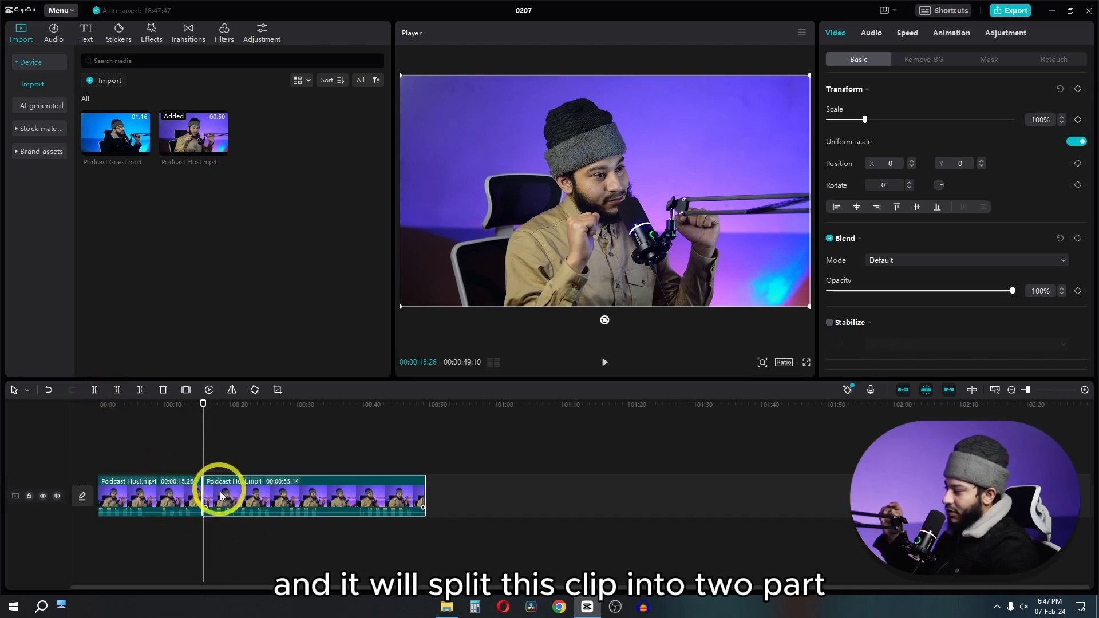
{"action": "left_click_drag", "start_coordinate": [202, 441], "coordinate": [215, 476]}
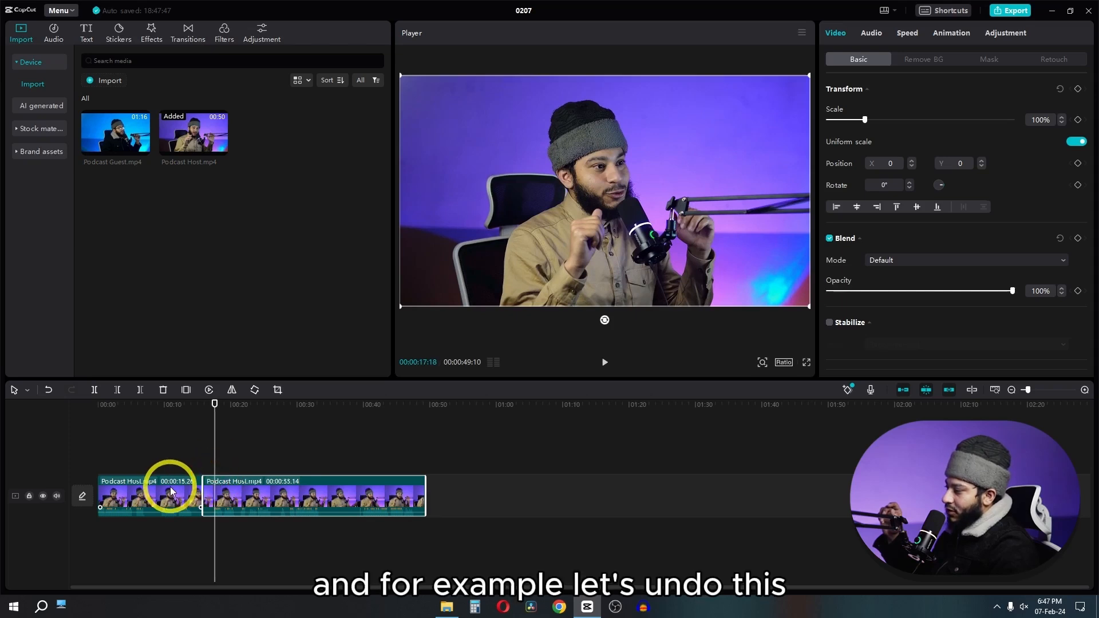
{"action": "left_click", "coordinate": [48, 390]}
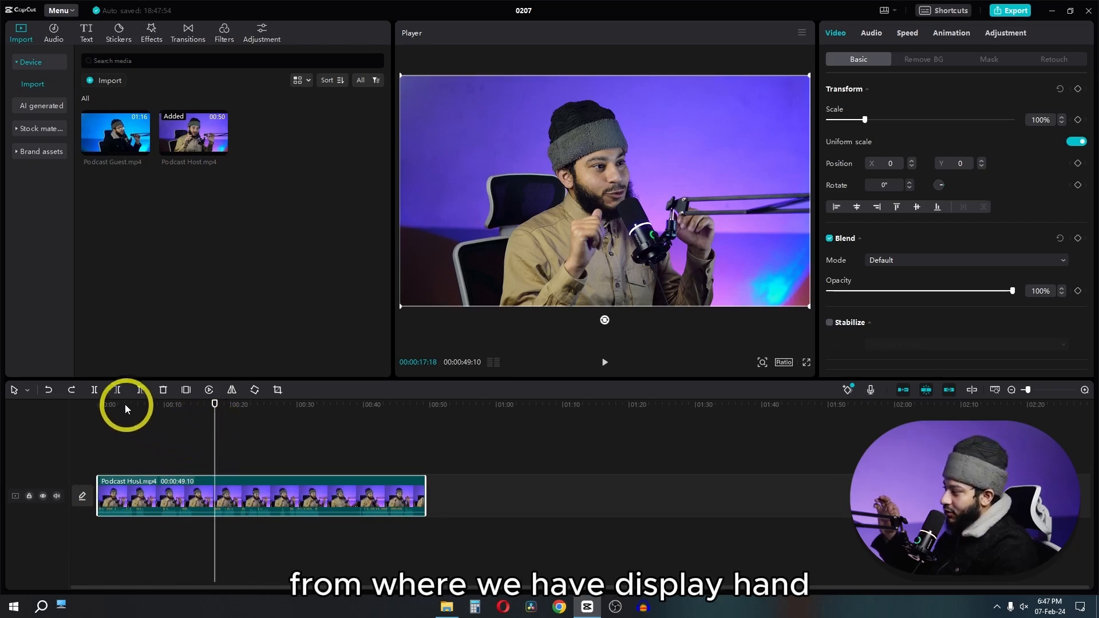
{"action": "left_click", "coordinate": [115, 393]}
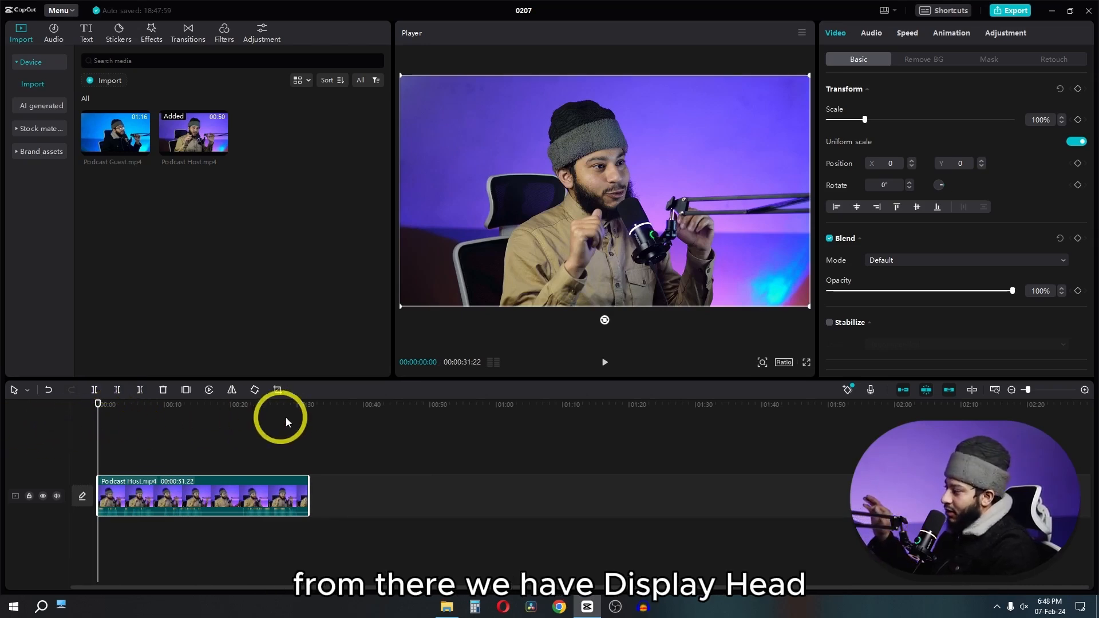
{"action": "left_click_drag", "start_coordinate": [212, 405], "coordinate": [239, 405]}
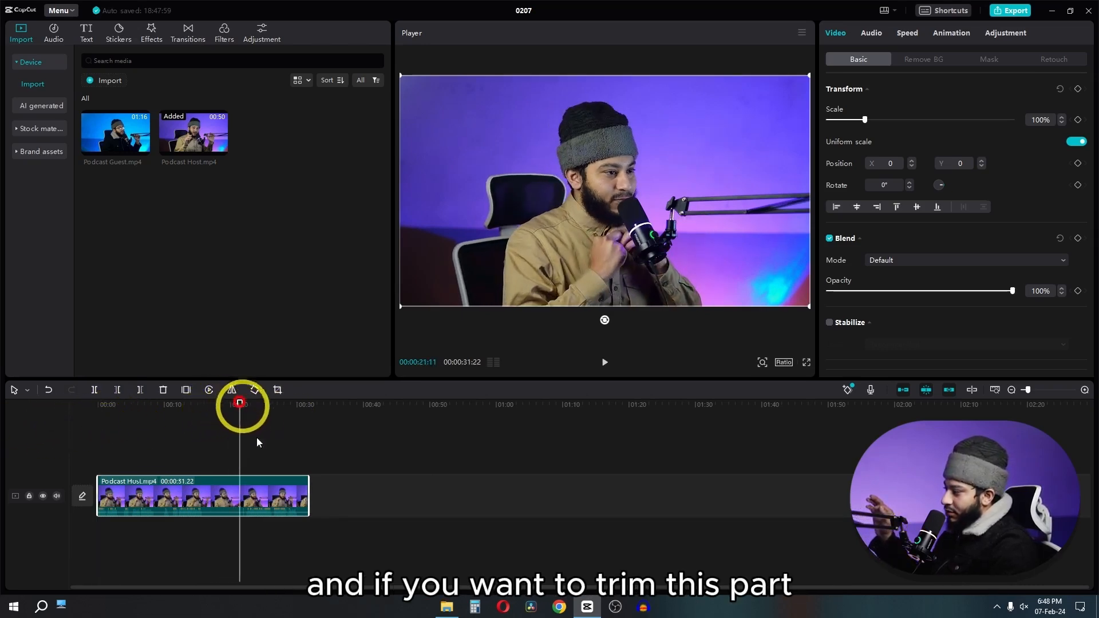
{"action": "left_click", "coordinate": [264, 508]}
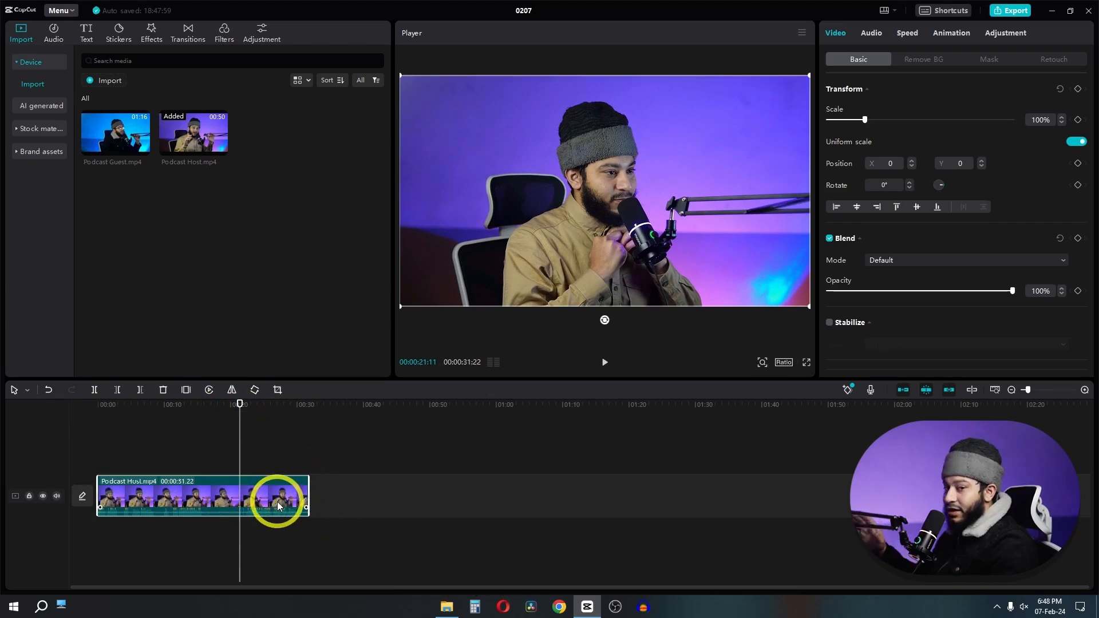
{"action": "left_click", "coordinate": [138, 392]}
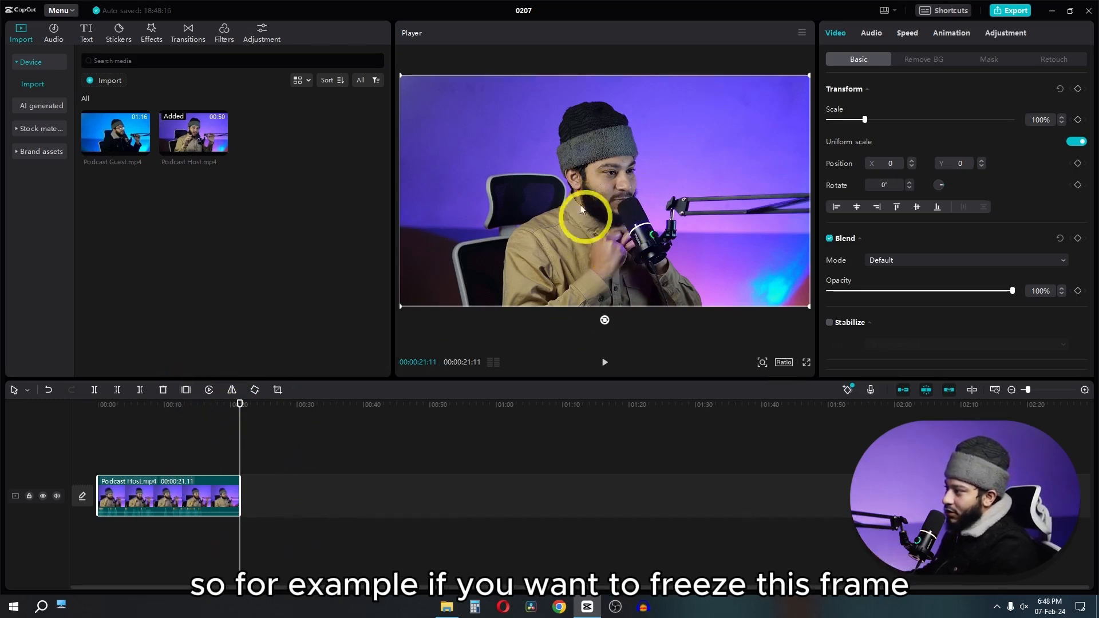
Add and stretch a freeze frame, then delete it and reselect the Podcast Host clip.
{"action": "left_click", "coordinate": [189, 391]}
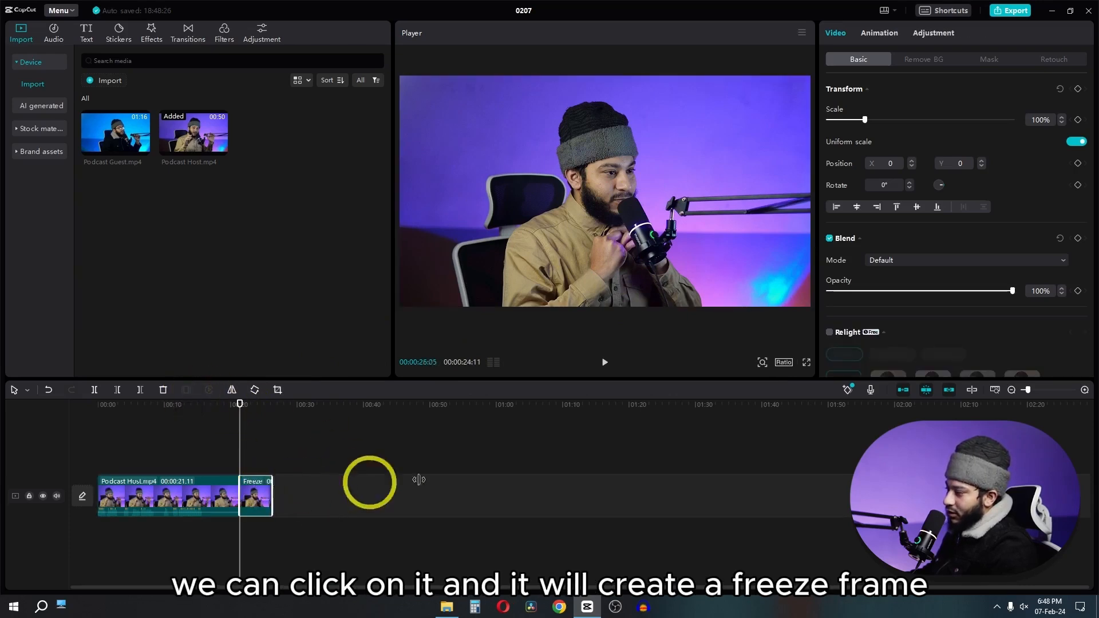
{"action": "left_click_drag", "start_coordinate": [419, 480], "coordinate": [98, 527]}
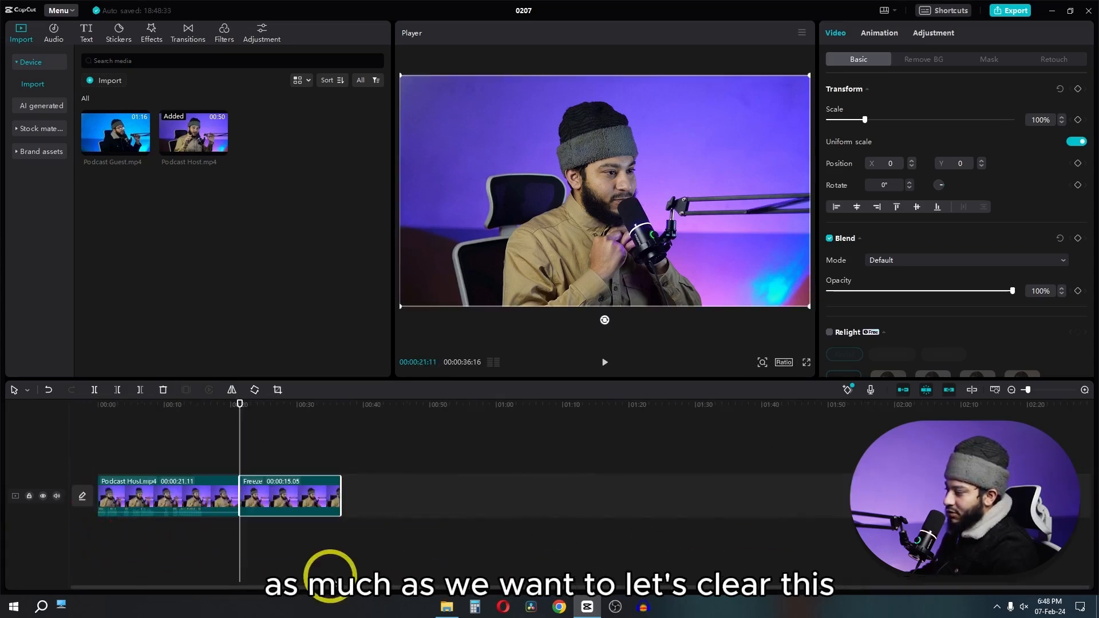
{"action": "left_click", "coordinate": [162, 390]}
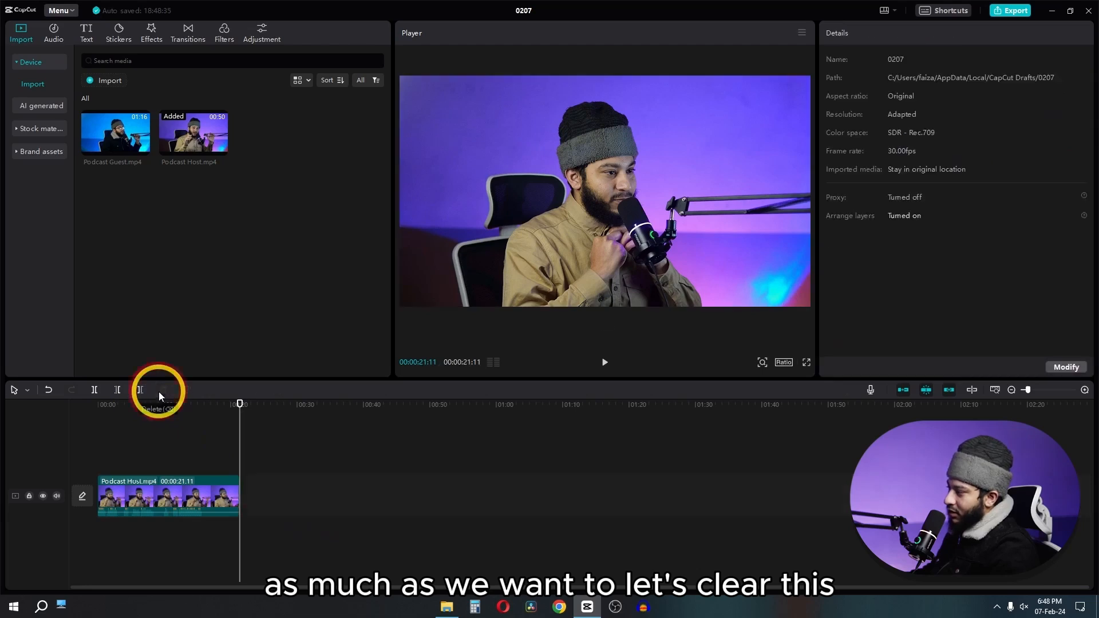
{"action": "left_click", "coordinate": [200, 465]}
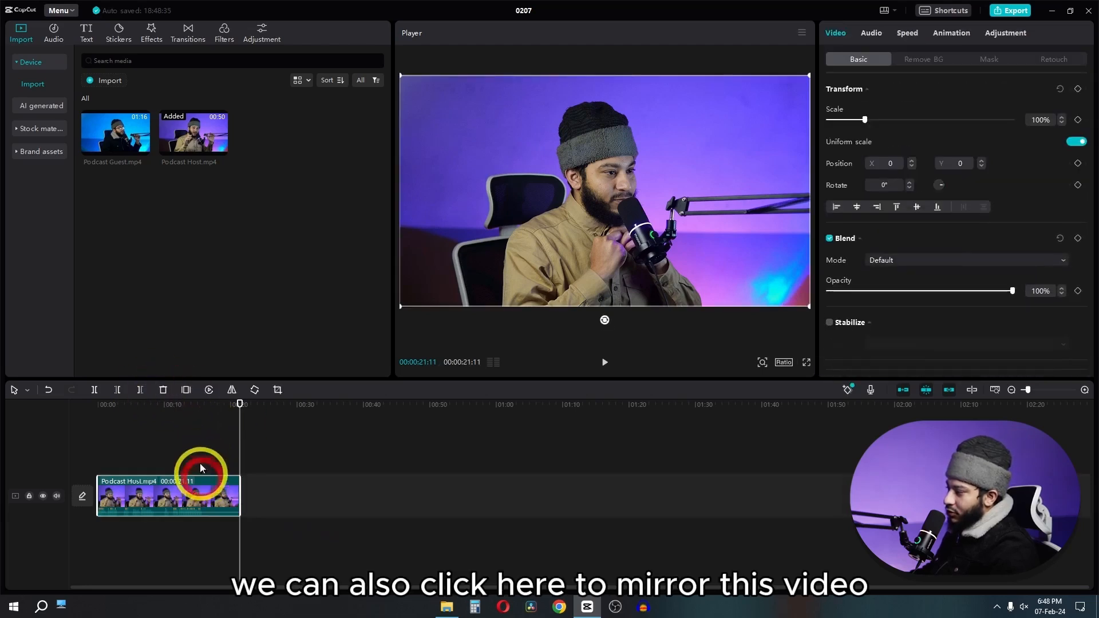
Mirror and unmirror the video, cancel a reverse, and rotate it round to 360°.
{"action": "left_click", "coordinate": [229, 391]}
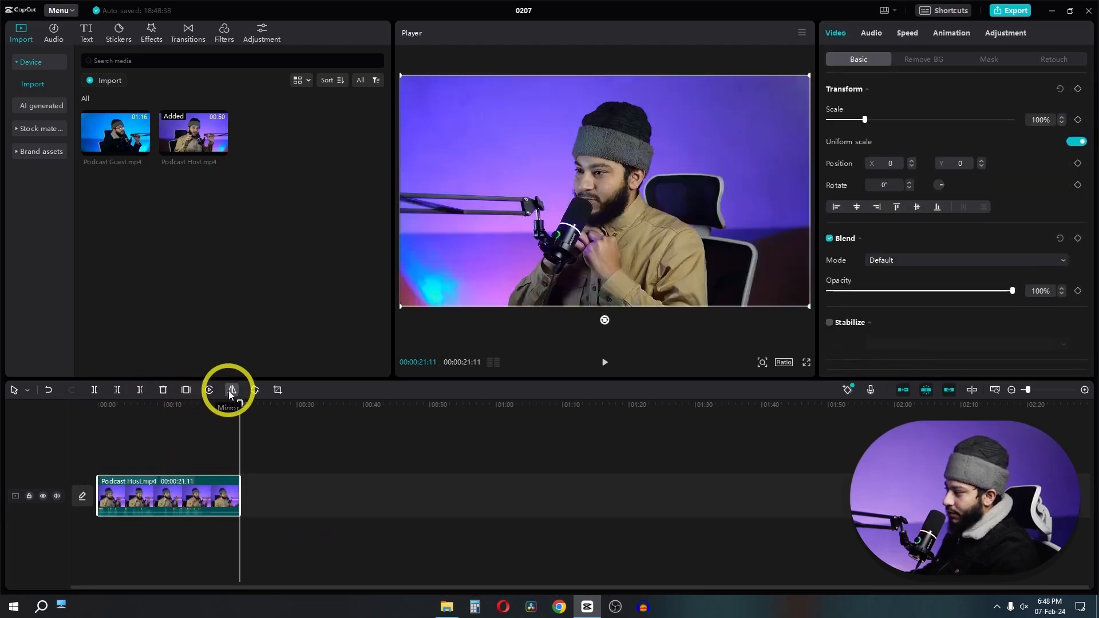
{"action": "left_click", "coordinate": [228, 391]}
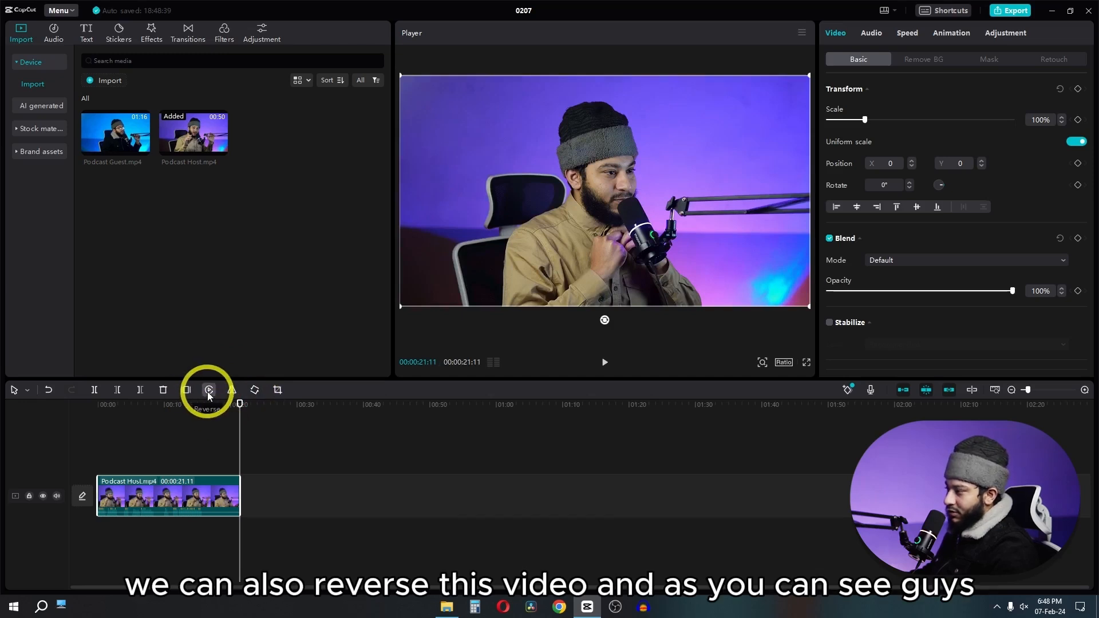
{"action": "left_click", "coordinate": [209, 392]}
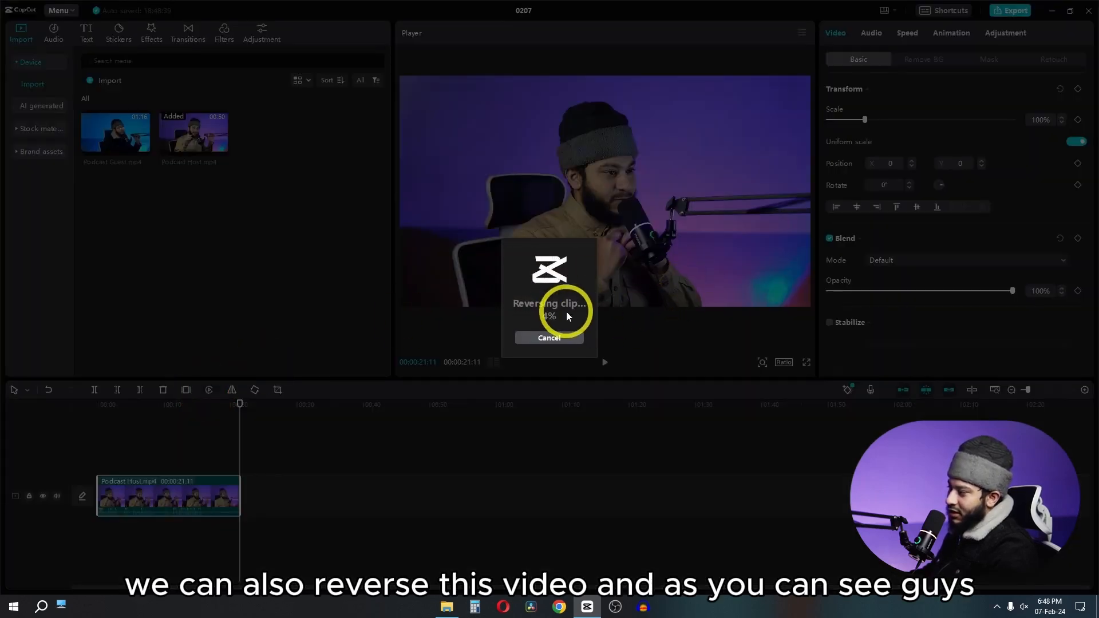
{"action": "left_click", "coordinate": [536, 342]}
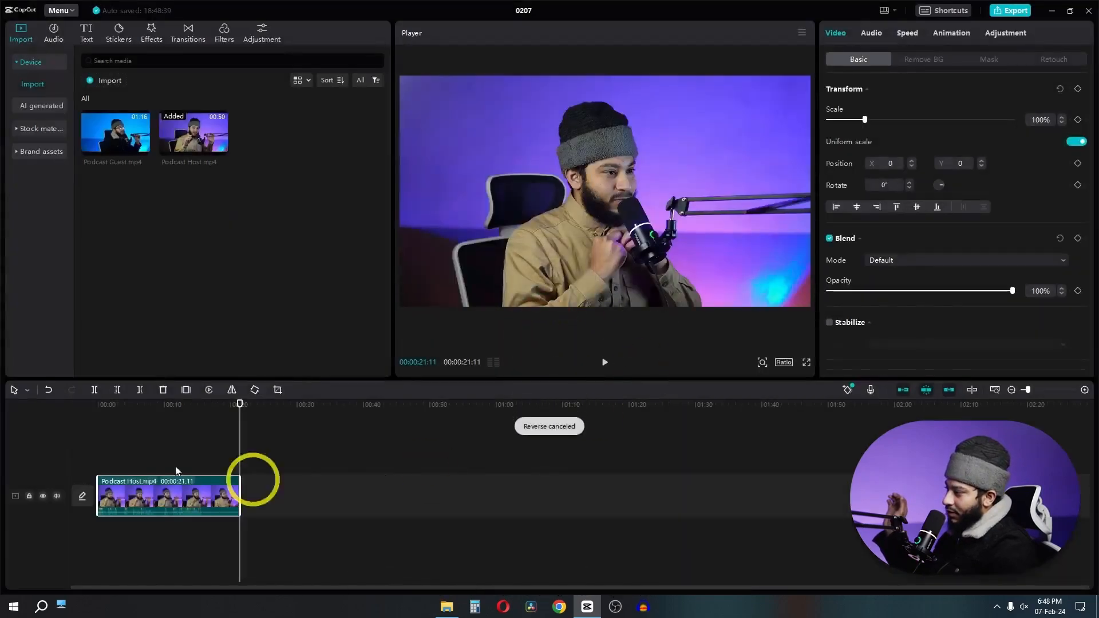
{"action": "left_click", "coordinate": [256, 390]}
{"action": "left_click", "coordinate": [256, 390]}
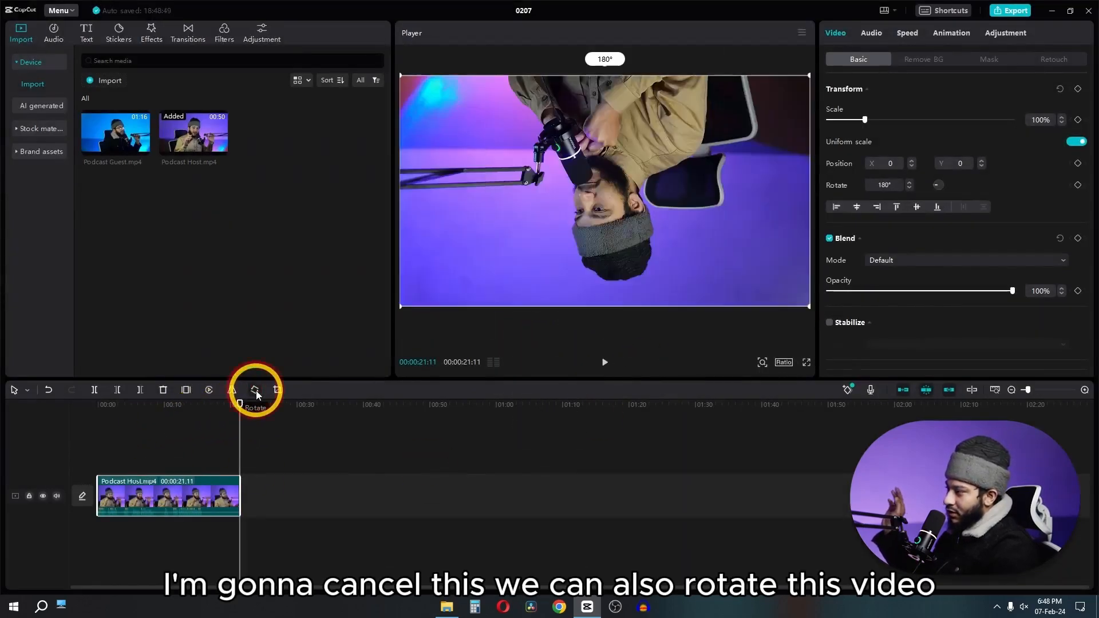
{"action": "left_click", "coordinate": [255, 391]}
{"action": "left_click", "coordinate": [256, 390]}
Crop the frame around the host and confirm, then undo the crop.
{"action": "left_click", "coordinate": [278, 390]}
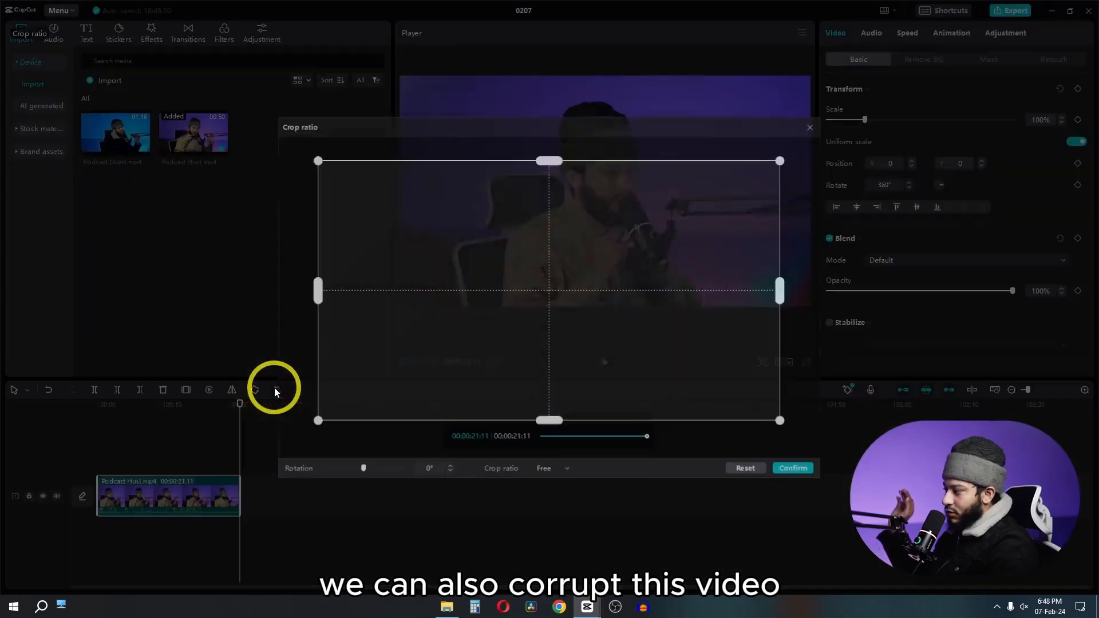
{"action": "left_click_drag", "start_coordinate": [316, 424], "coordinate": [425, 364]}
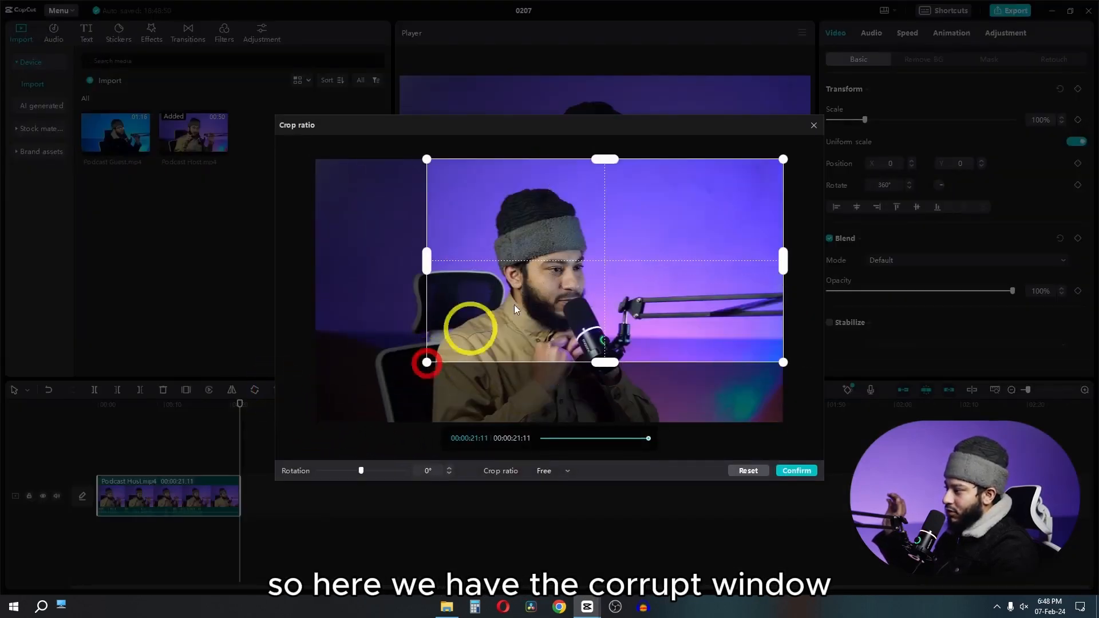
{"action": "left_click_drag", "start_coordinate": [548, 287], "coordinate": [485, 309]}
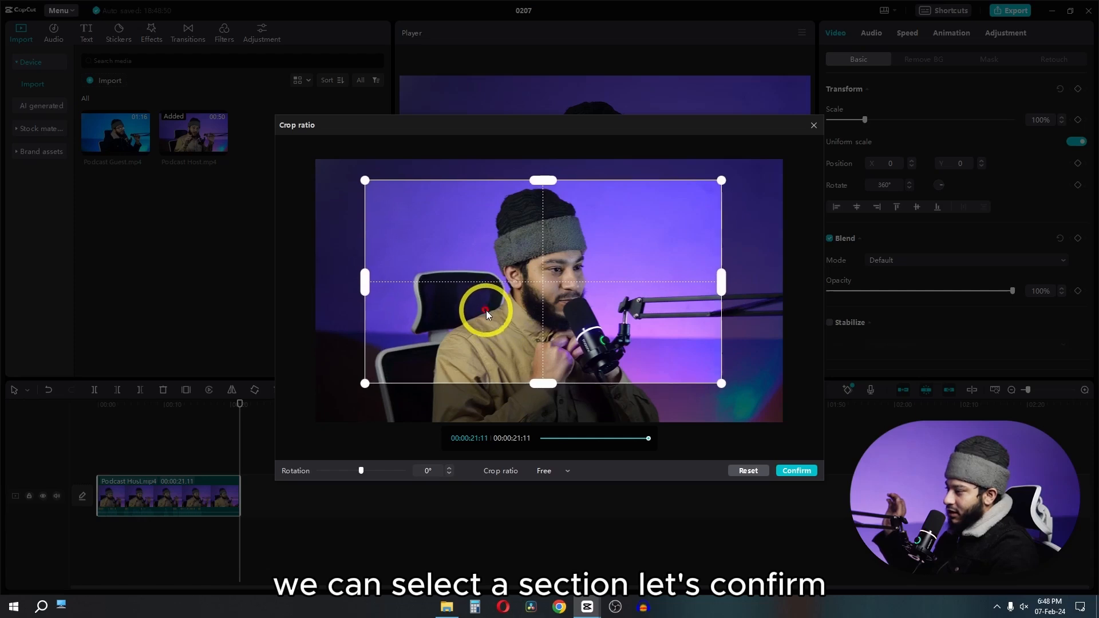
{"action": "left_click", "coordinate": [792, 475]}
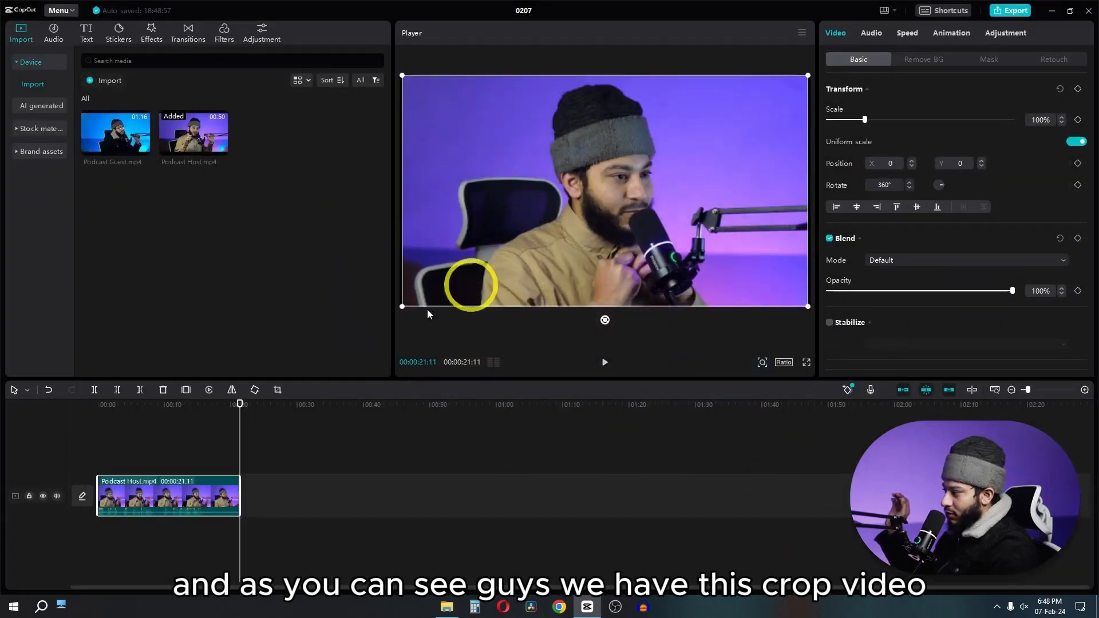
{"action": "left_click", "coordinate": [49, 391]}
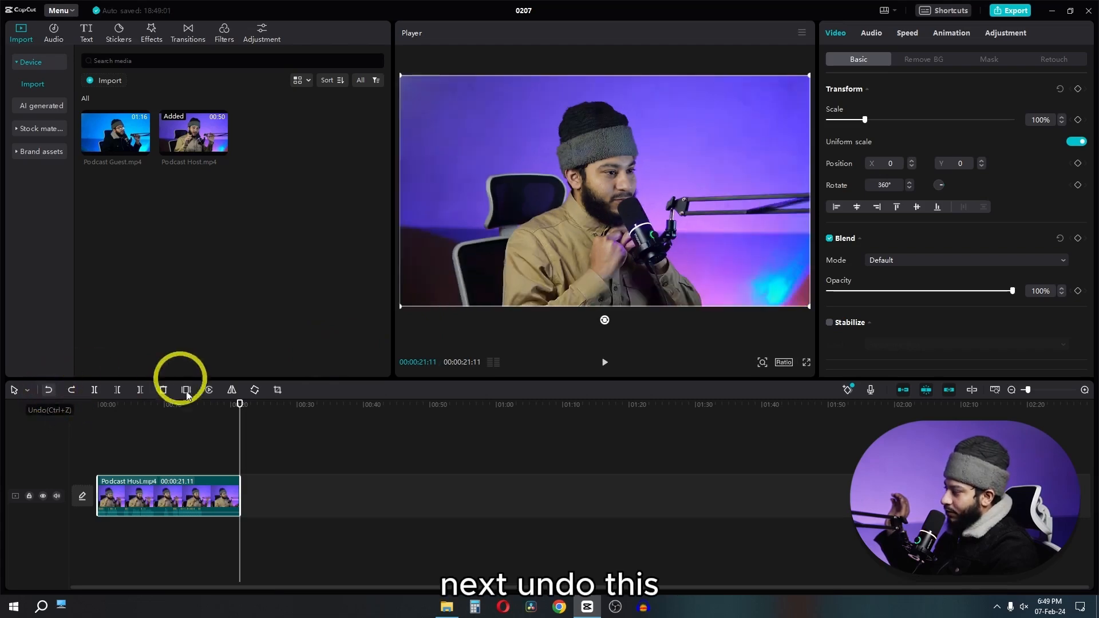
Switch the timeline to Split mode and cut the clip at two points.
{"action": "left_click", "coordinate": [27, 392]}
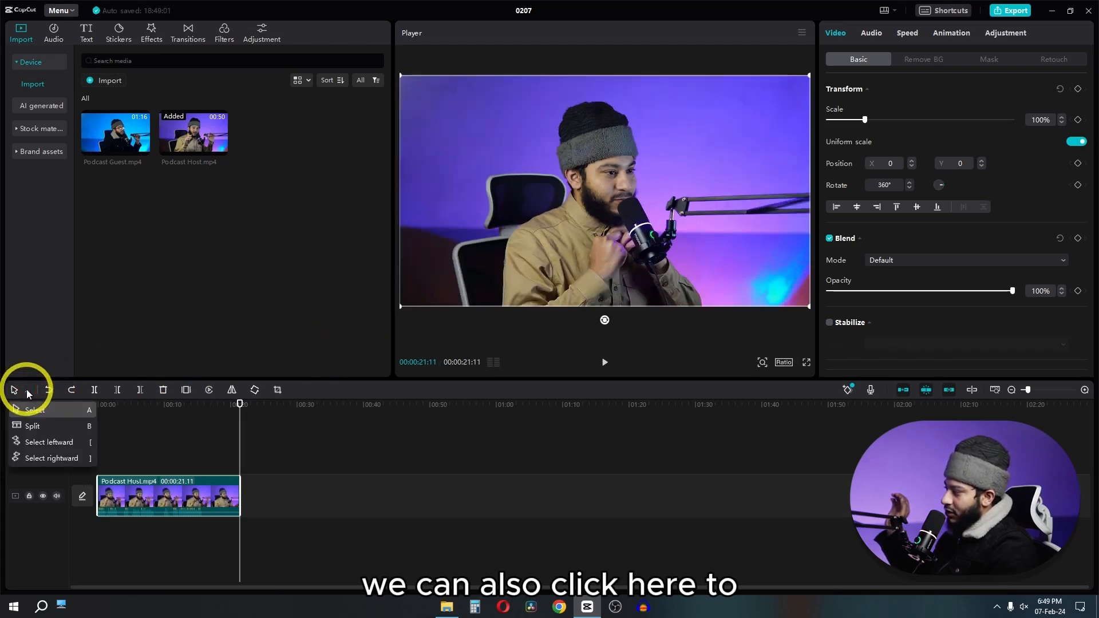
{"action": "left_click", "coordinate": [34, 426]}
{"action": "left_click_drag", "start_coordinate": [240, 433], "coordinate": [138, 425]}
{"action": "left_click", "coordinate": [148, 493]}
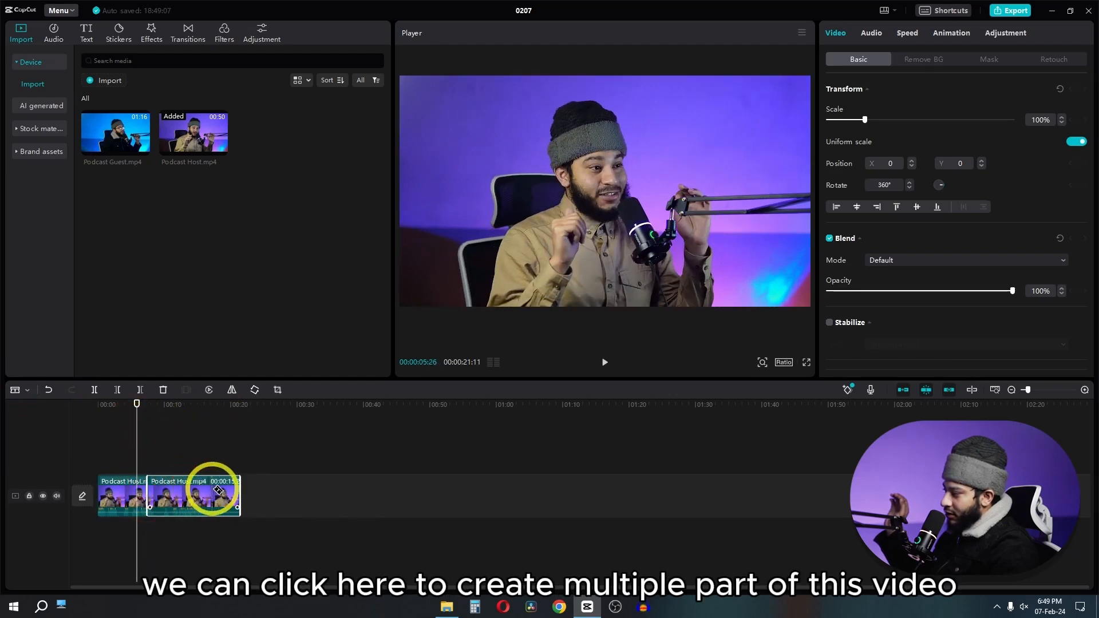
{"action": "left_click", "coordinate": [212, 490]}
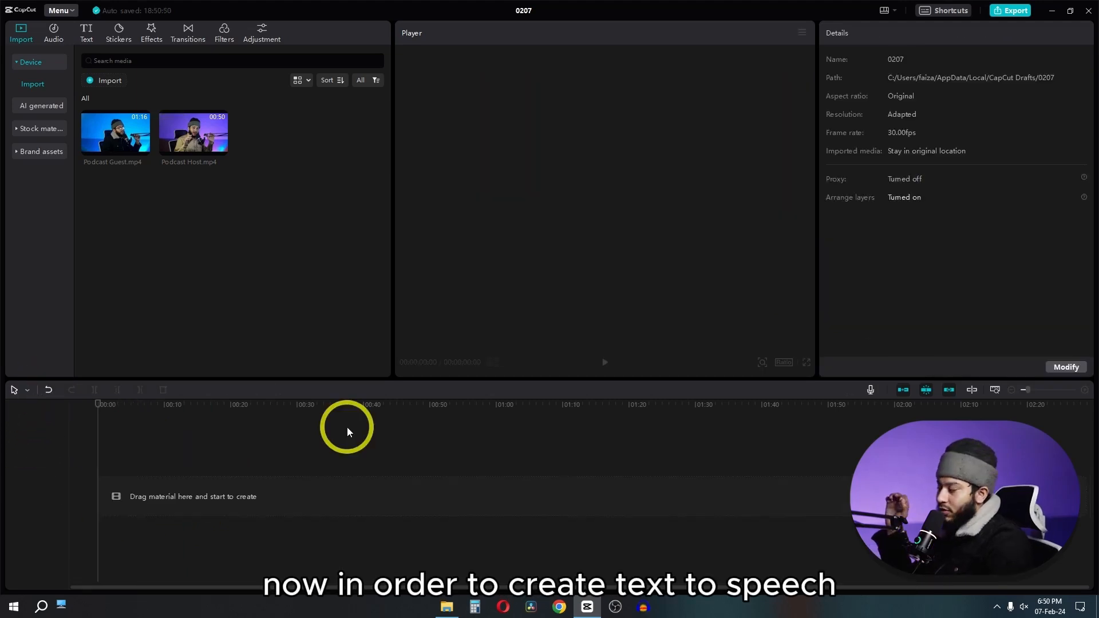
Add a default text clip and change its text to 'Hey Guys'.
{"action": "left_click", "coordinate": [87, 34]}
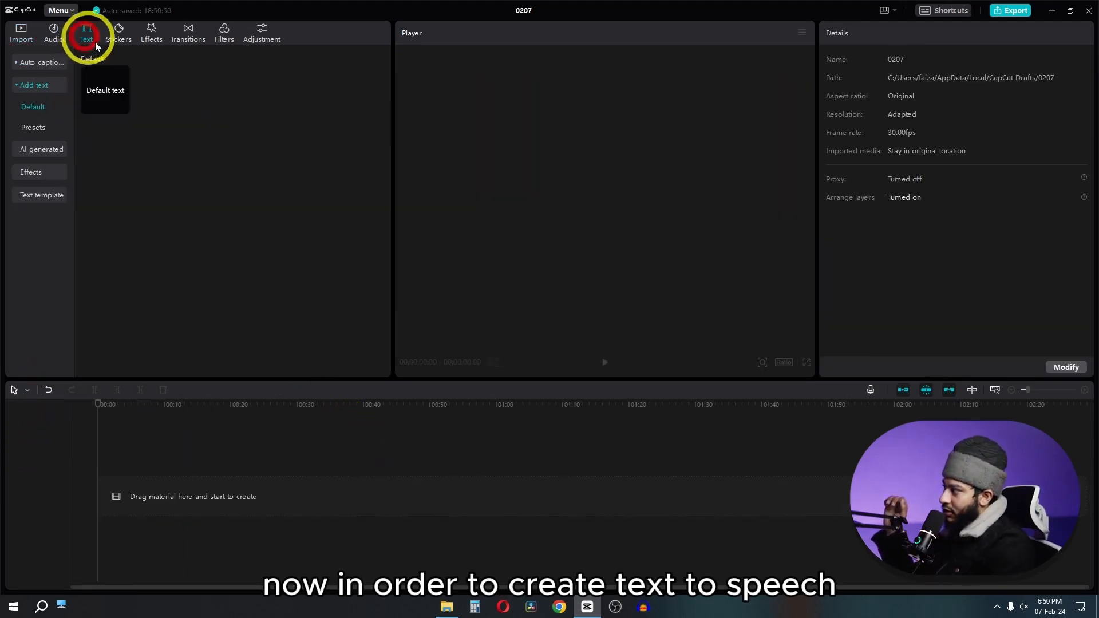
{"action": "left_click", "coordinate": [123, 108]}
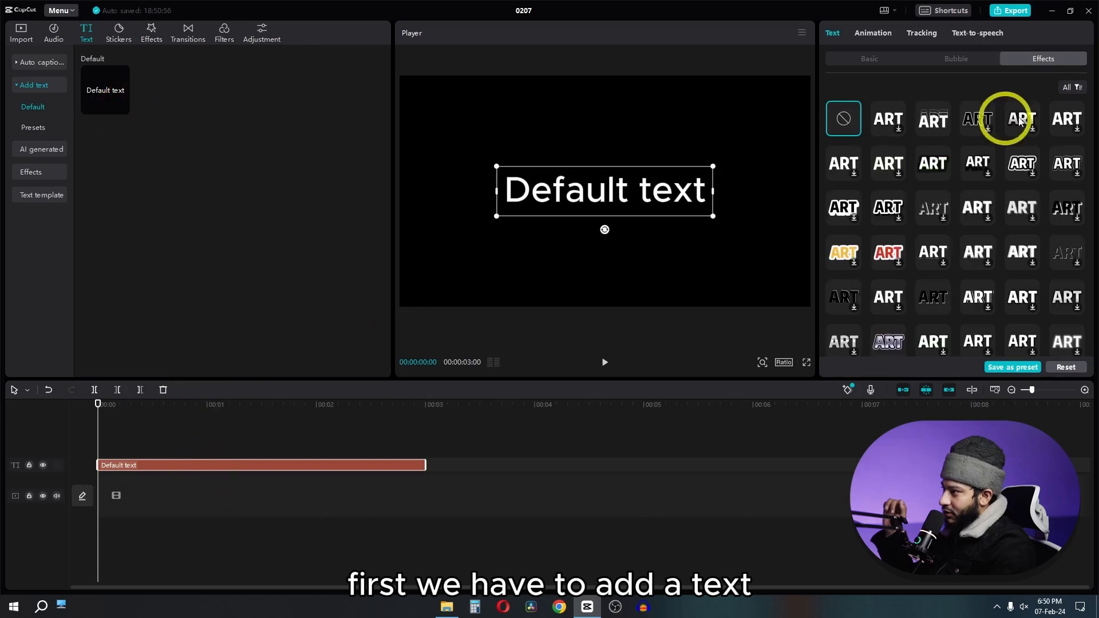
{"action": "left_click", "coordinate": [873, 58]}
{"action": "triple_click", "coordinate": [903, 99]}
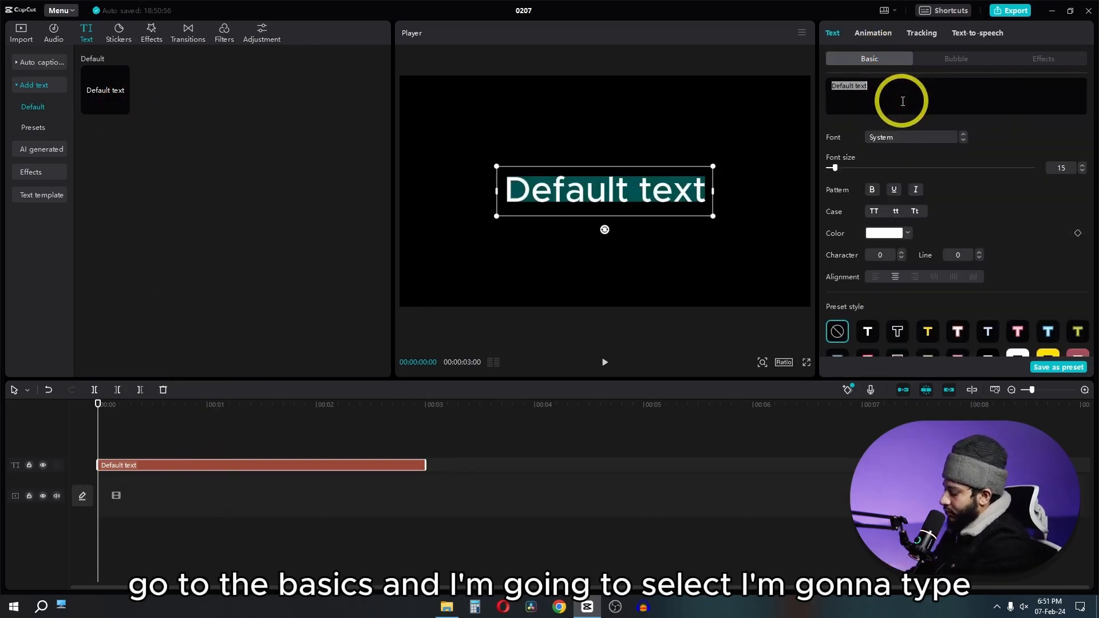
{"action": "type", "text": "Hy"}
{"action": "key", "text": "BackSpace"}
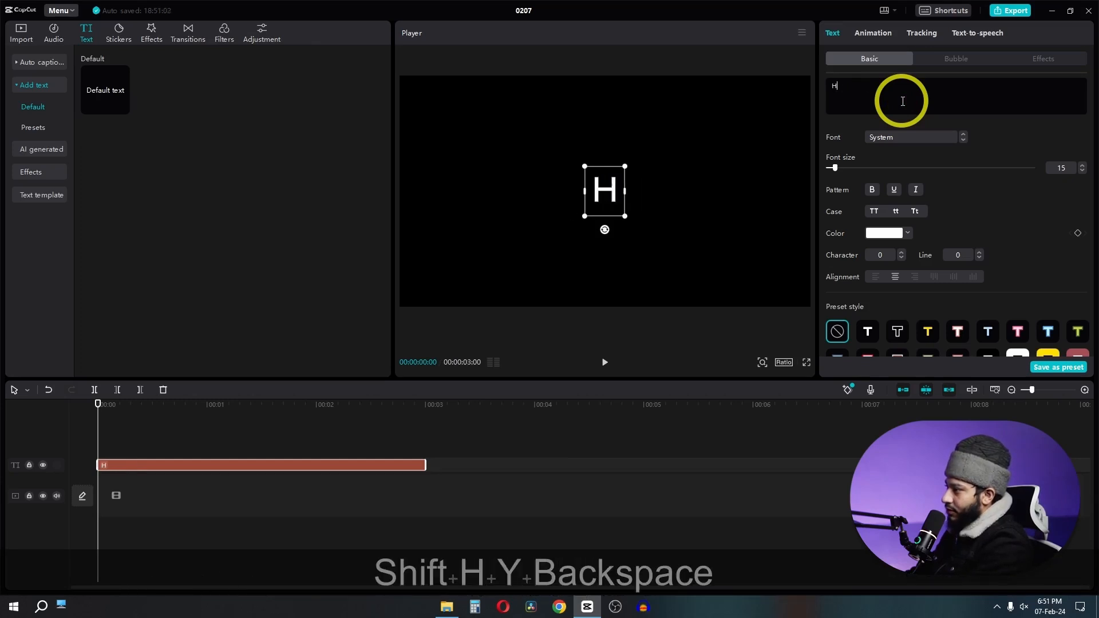
{"action": "type", "text": "ey Guyd"}
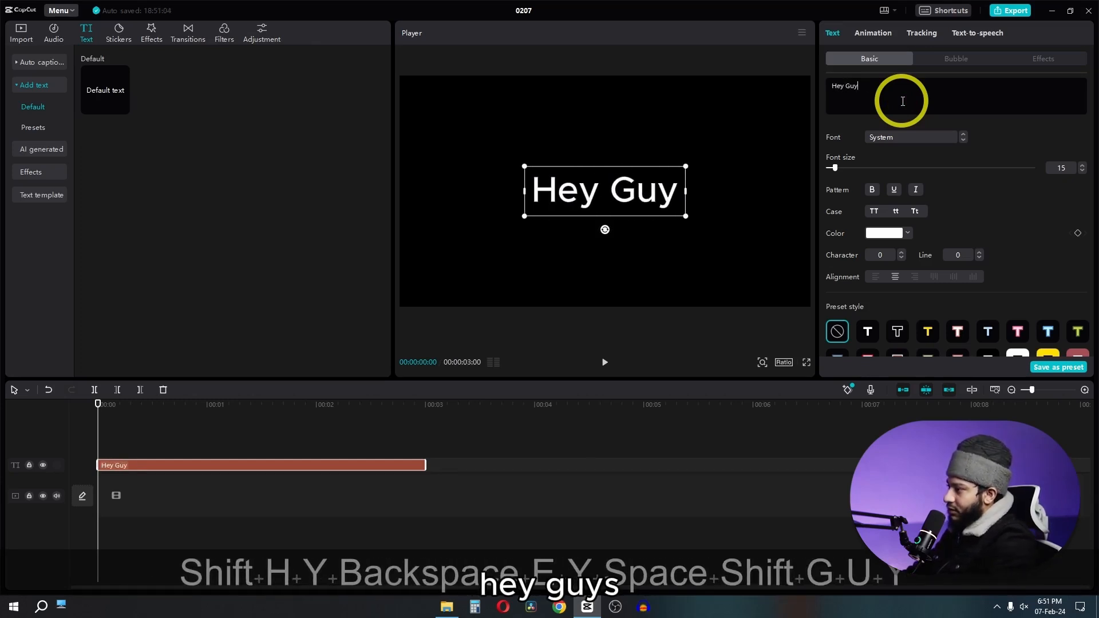
{"action": "key", "text": "BackSpace"}
{"action": "type", "text": "s"}
Shorten the clip, duplicate it into 'My name is' and the speaker's name, and select all three.
{"action": "left_click_drag", "start_coordinate": [426, 464], "coordinate": [238, 467]}
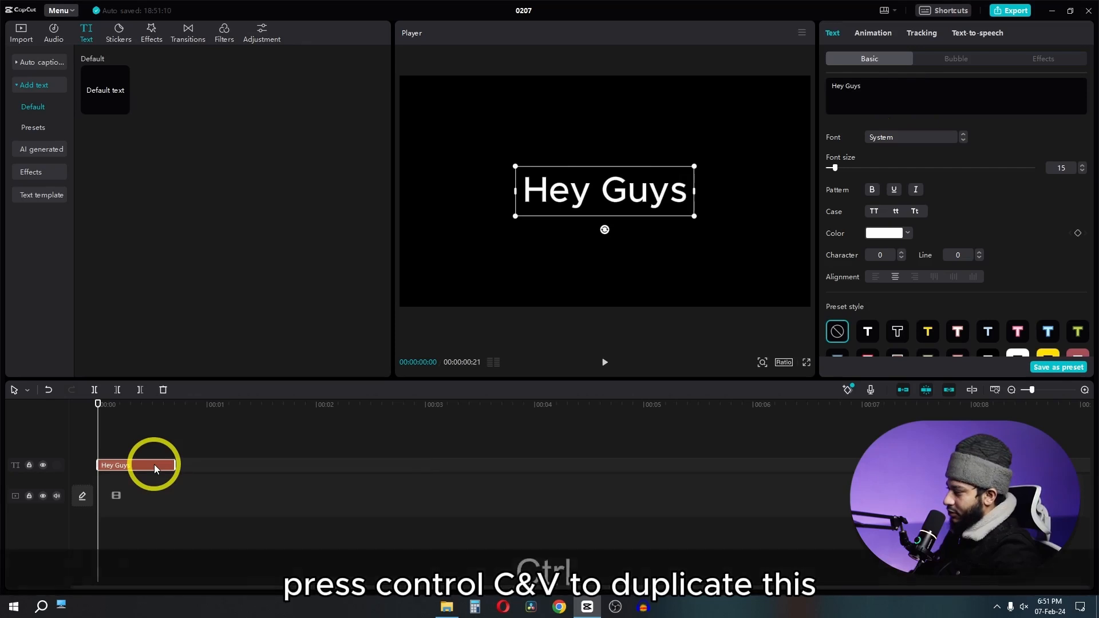
{"action": "key", "text": "ctrl+c"}
{"action": "key", "text": "ctrl+v"}
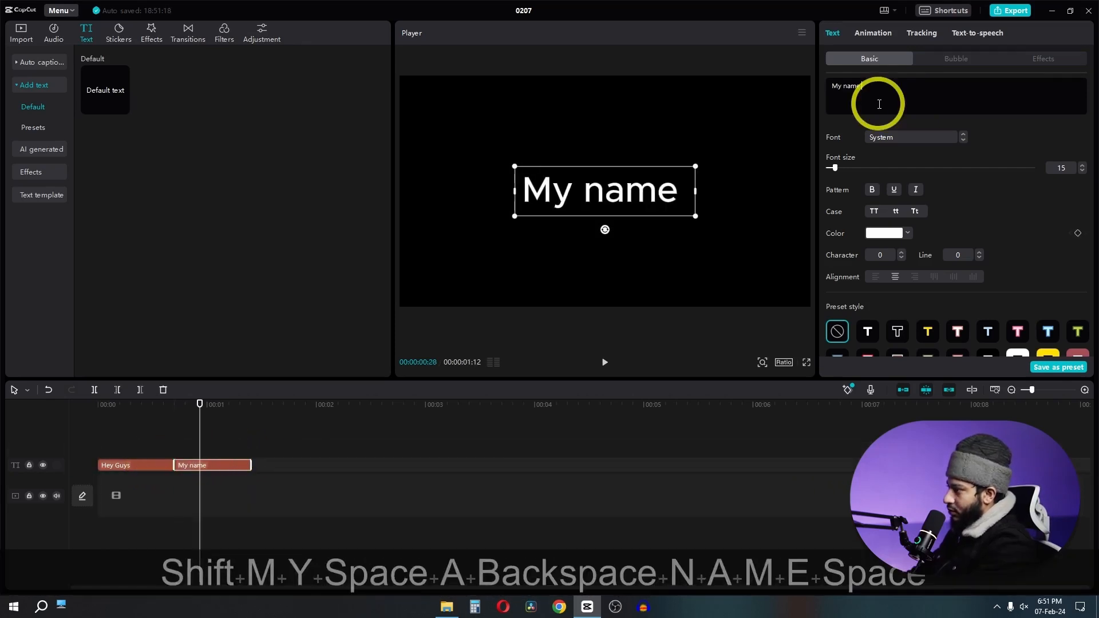
{"action": "type", "text": "is"}
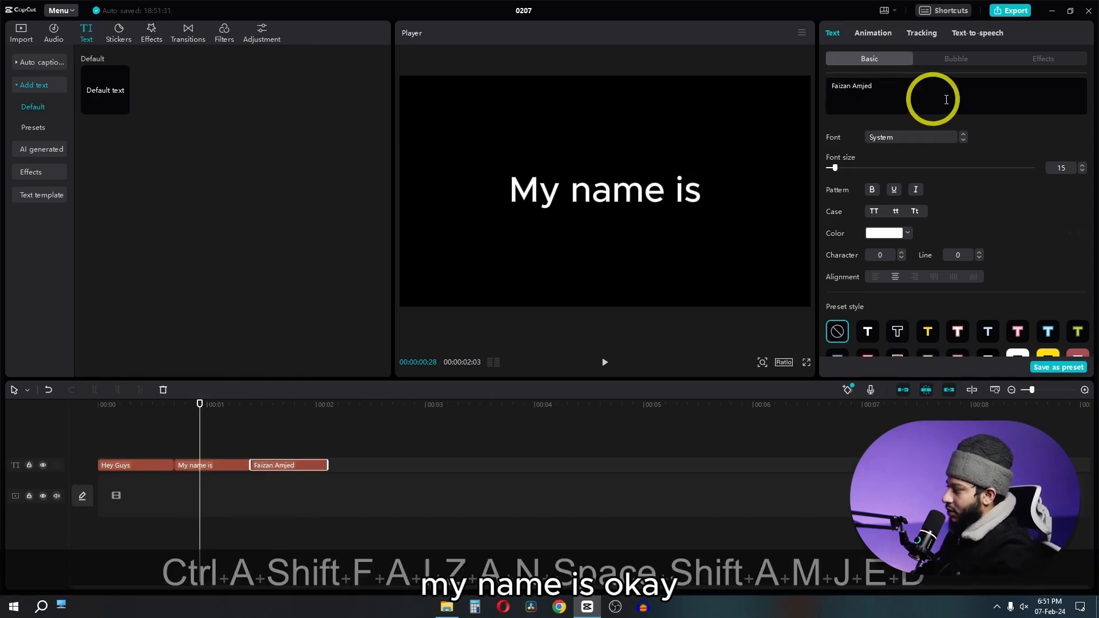
{"action": "left_click_drag", "start_coordinate": [369, 450], "coordinate": [98, 459]}
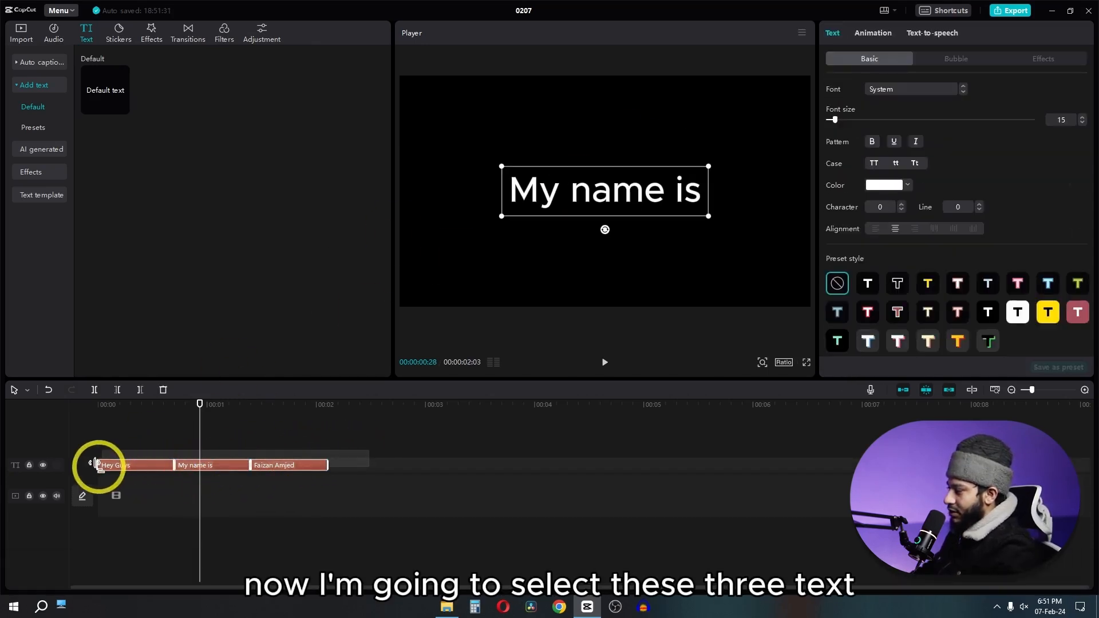
Read all three text clips aloud with the Energetic Male text-to-speech voice.
{"action": "left_click", "coordinate": [950, 34]}
{"action": "scroll", "coordinate": [974, 202], "scroll_direction": "down", "scroll_amount": 3}
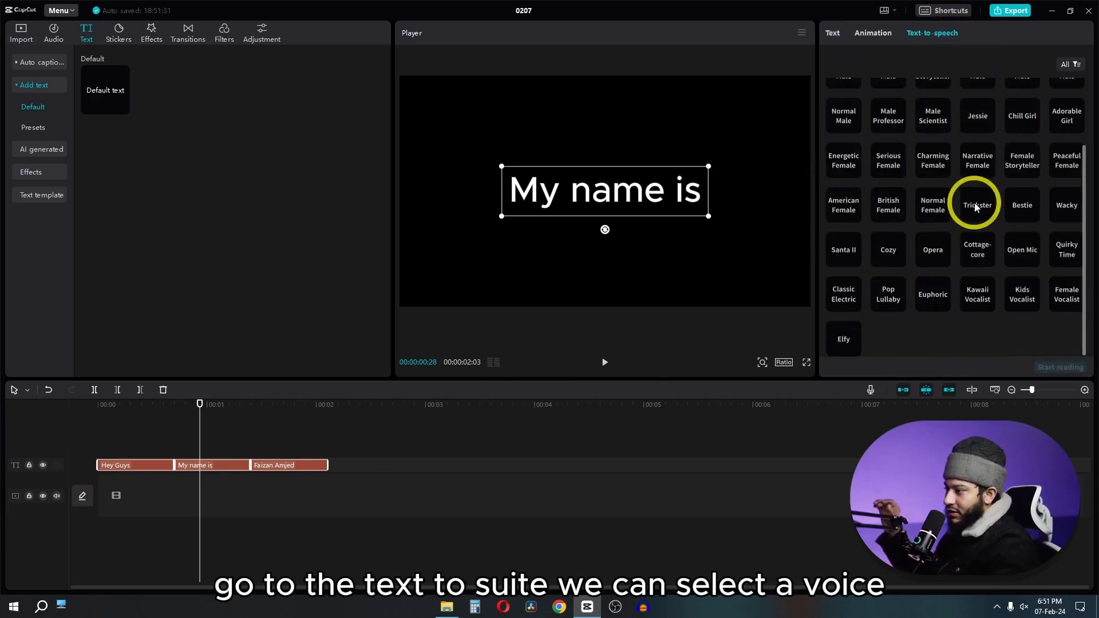
{"action": "scroll", "coordinate": [1032, 212], "scroll_direction": "up", "scroll_amount": 3}
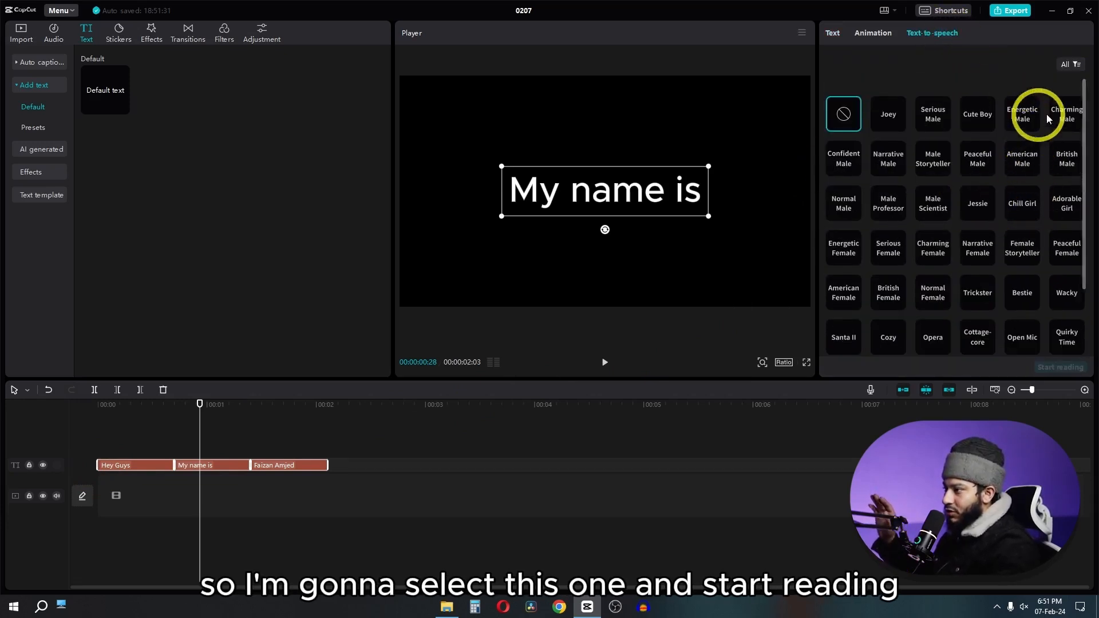
{"action": "left_click", "coordinate": [1022, 114]}
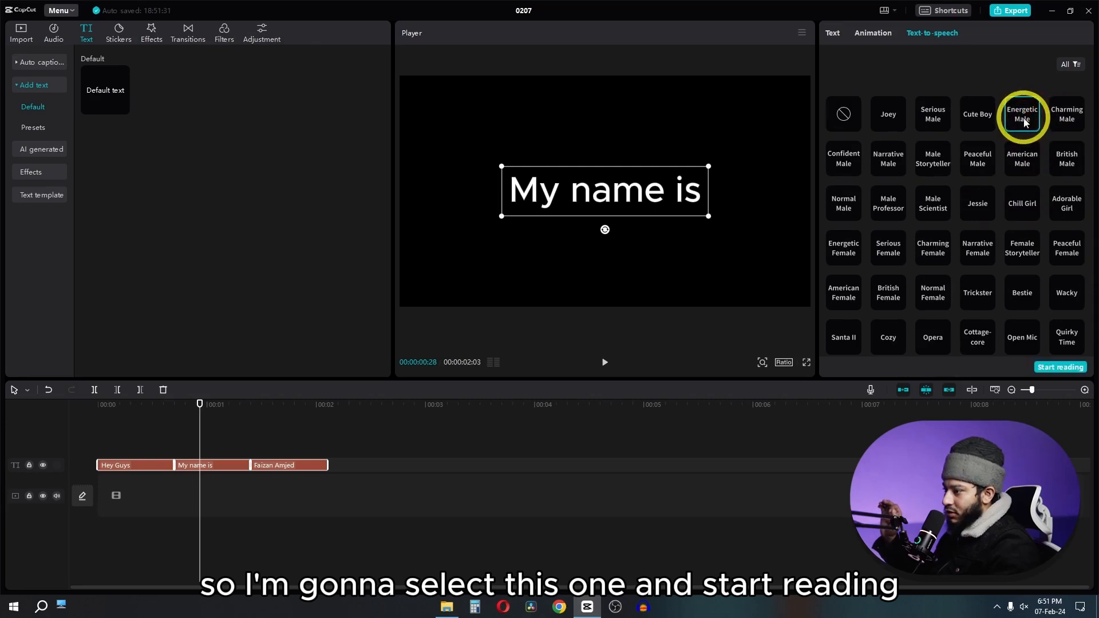
{"action": "left_click", "coordinate": [1067, 373]}
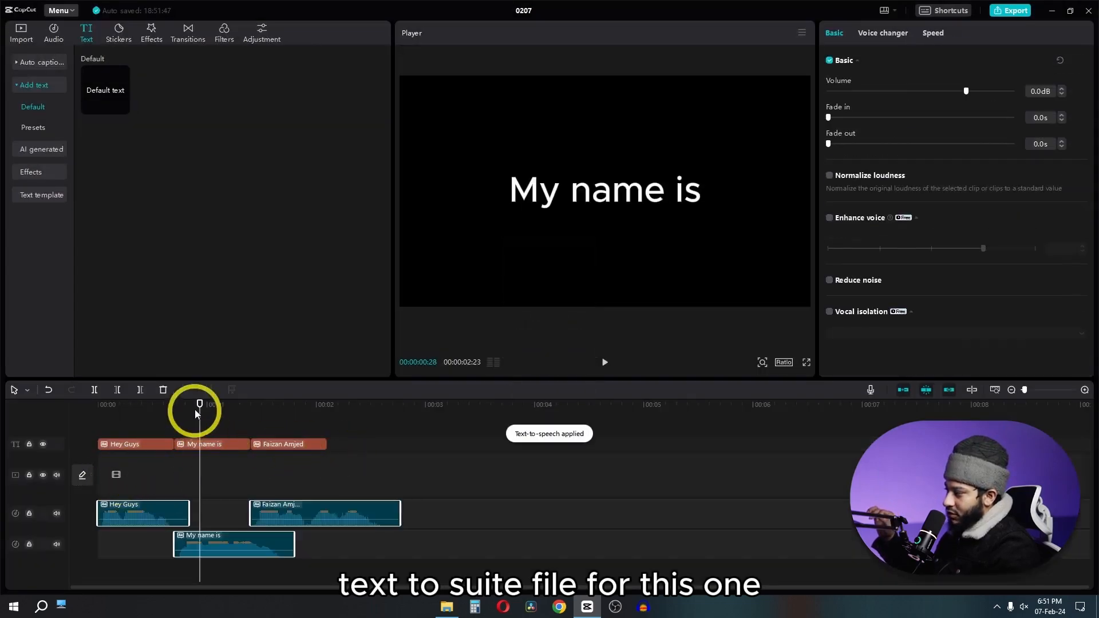
Play back the new voiceovers from the start.
{"action": "left_click_drag", "start_coordinate": [198, 407], "coordinate": [1, 441]}
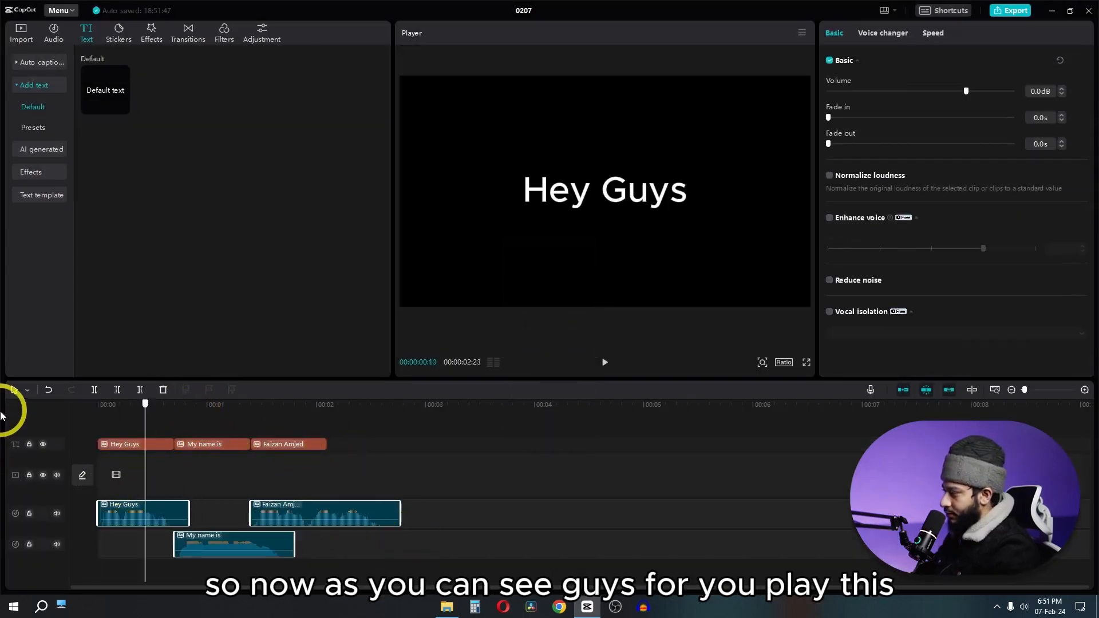
{"action": "key", "text": "space"}
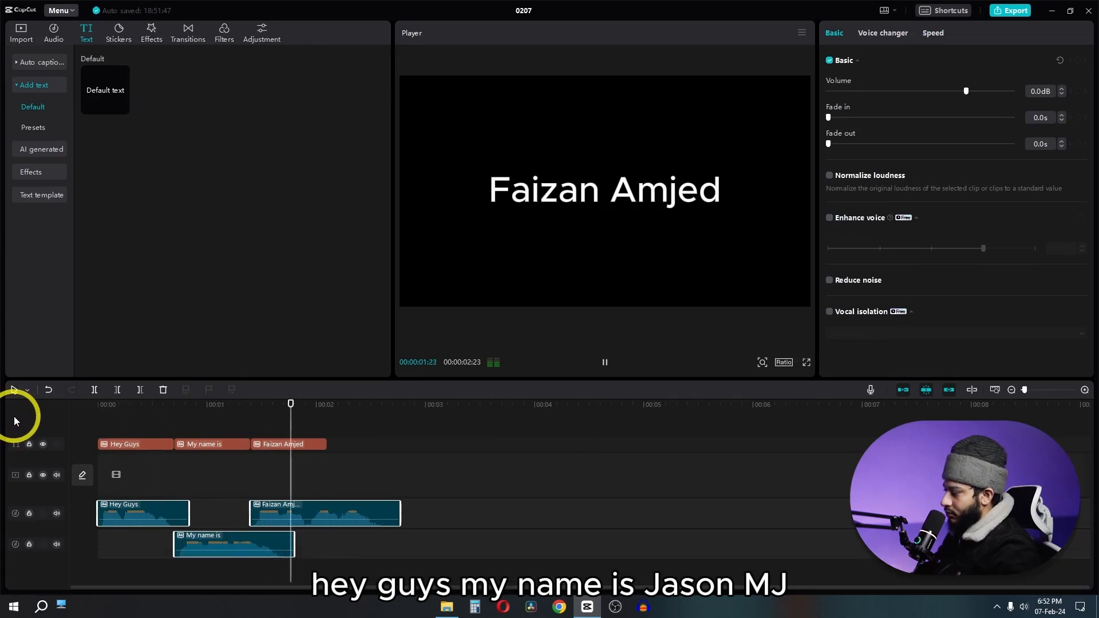
{"action": "key", "text": "space"}
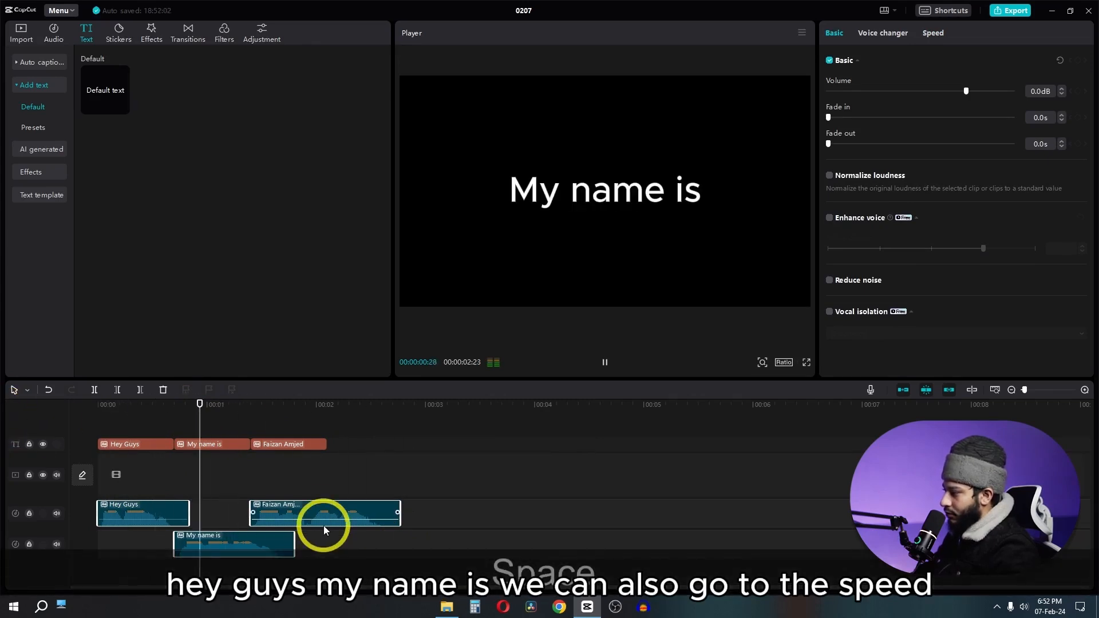
{"action": "key", "text": "space"}
Speed the 'My name is' voiceover up to 1.57x and preview it with Keep pitch toggled.
{"action": "left_click", "coordinate": [278, 538]}
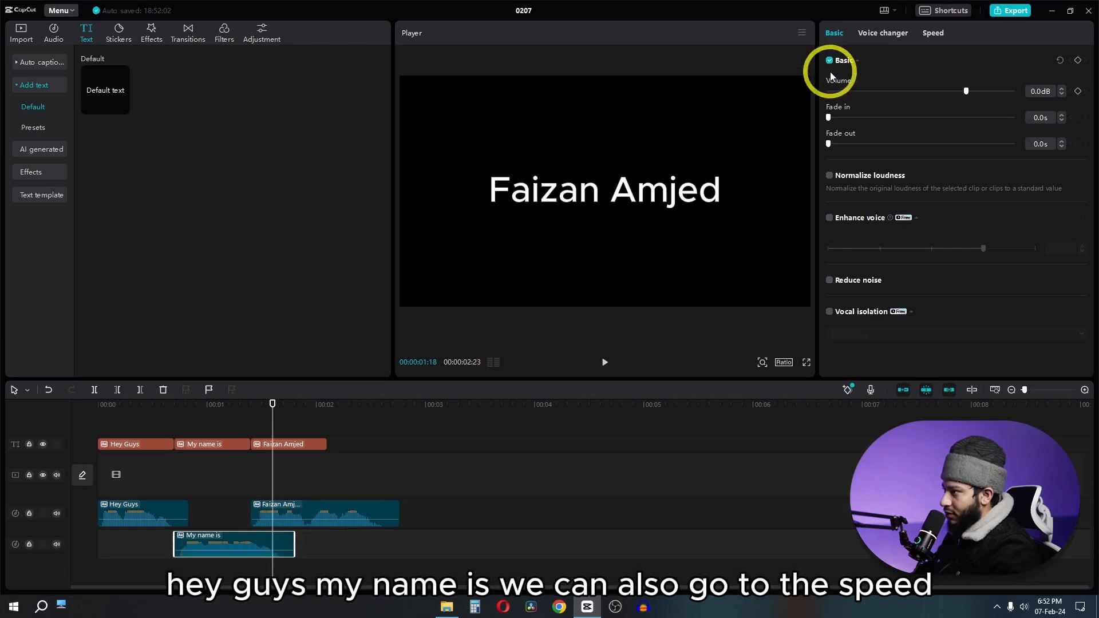
{"action": "left_click", "coordinate": [932, 34]}
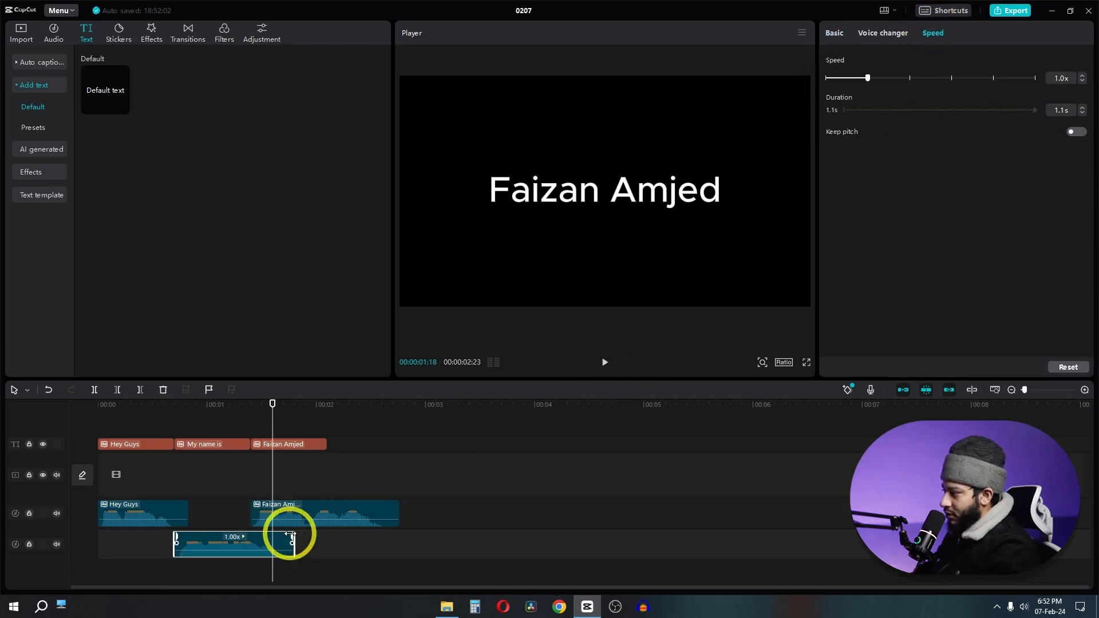
{"action": "left_click_drag", "start_coordinate": [293, 535], "coordinate": [249, 533]}
{"action": "left_click", "coordinate": [1074, 131]}
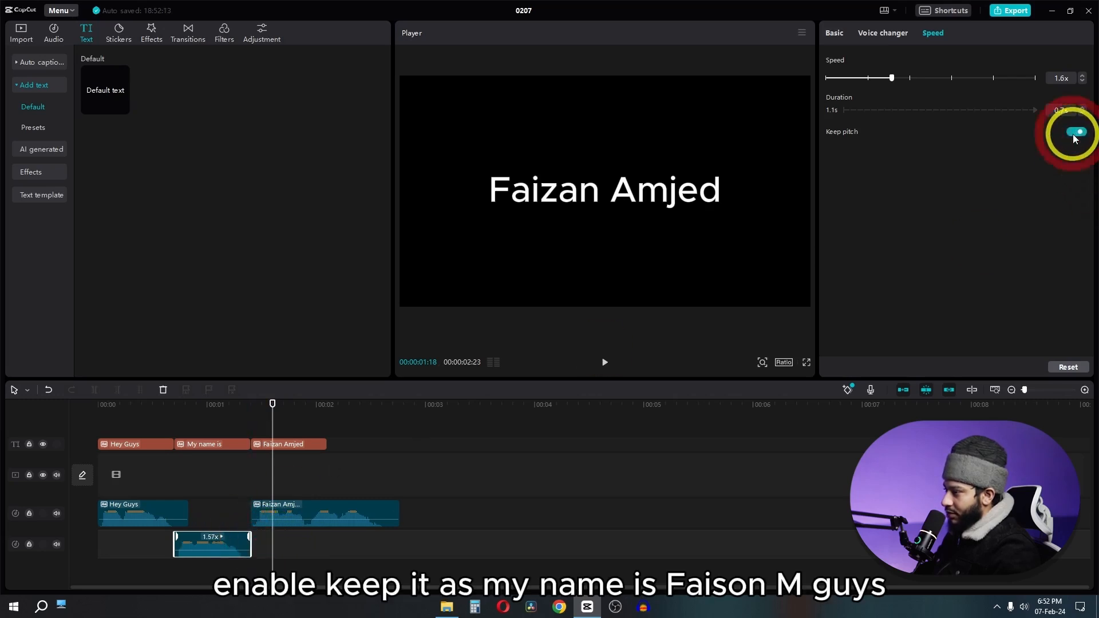
{"action": "left_click", "coordinate": [141, 406]}
{"action": "key", "text": "space"}
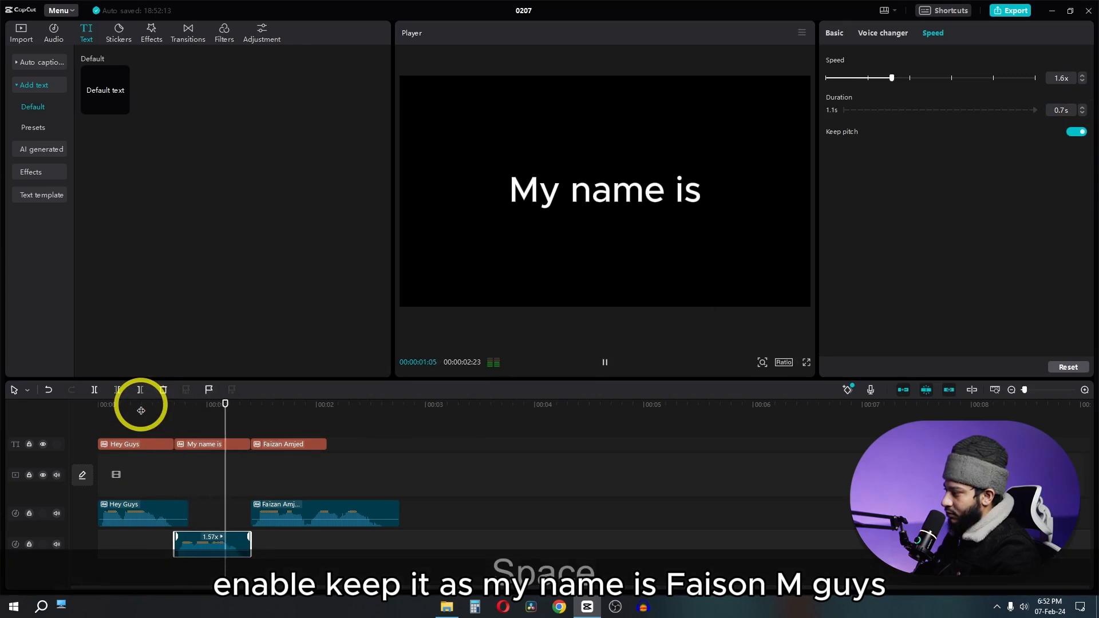
{"action": "left_click", "coordinate": [142, 410]}
{"action": "key", "text": "space"}
{"action": "key", "text": "space"}
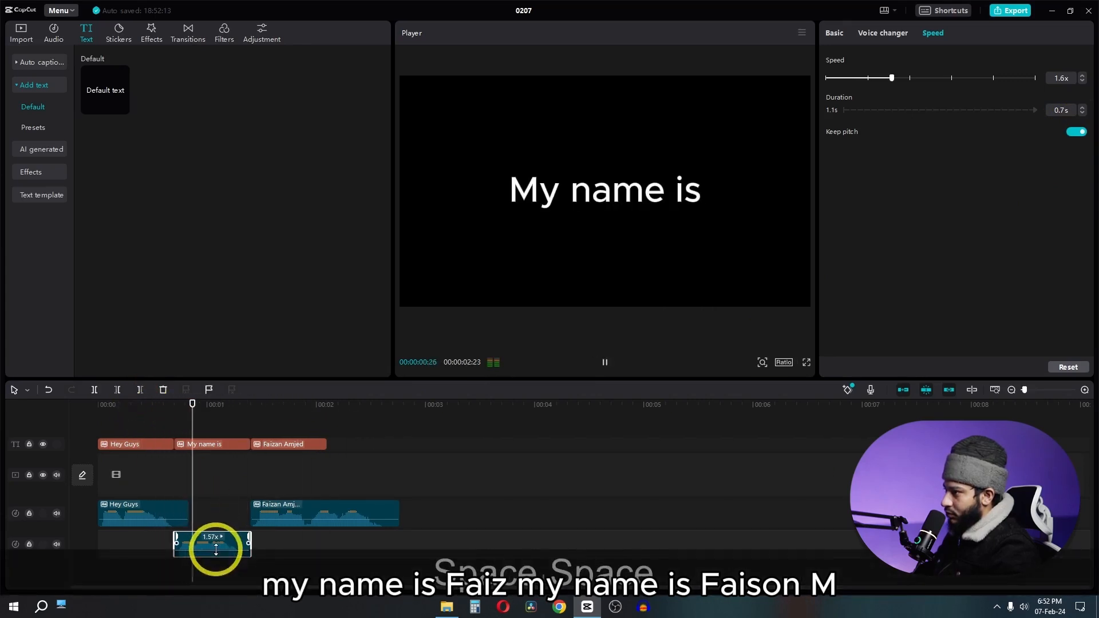
{"action": "left_click", "coordinate": [1077, 131]}
{"action": "left_click", "coordinate": [153, 406]}
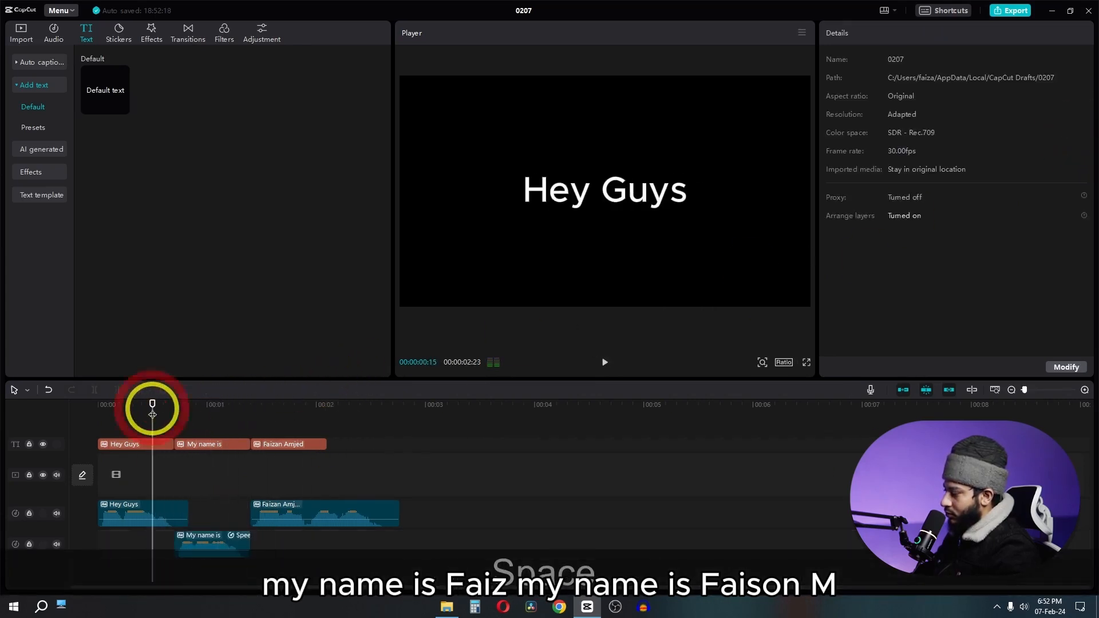
{"action": "key", "text": "space"}
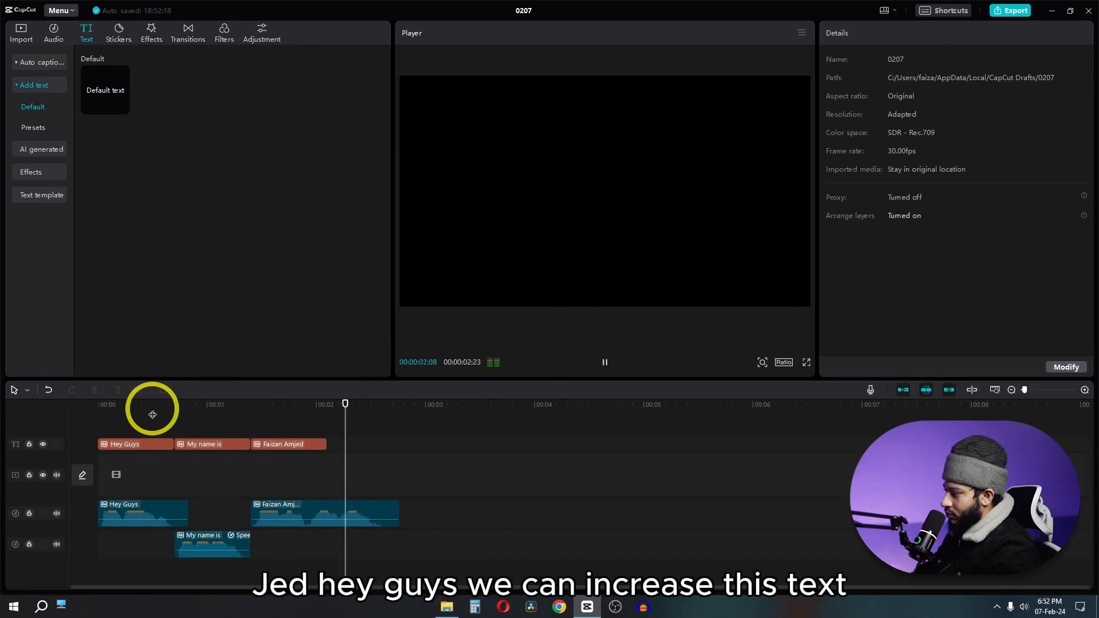
{"action": "key", "text": "space"}
Lengthen the name caption to about 00:02.7 and preview the result.
{"action": "left_click_drag", "start_coordinate": [325, 444], "coordinate": [396, 446]}
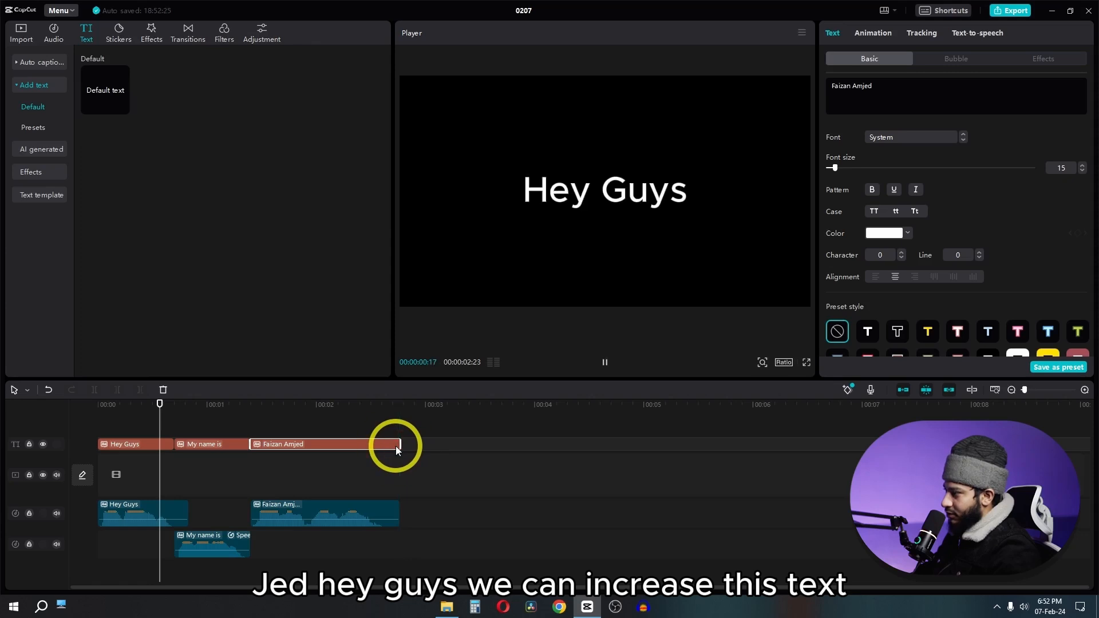
{"action": "key", "text": "space"}
{"action": "key", "text": "space"}
{"action": "left_click", "coordinate": [210, 420]}
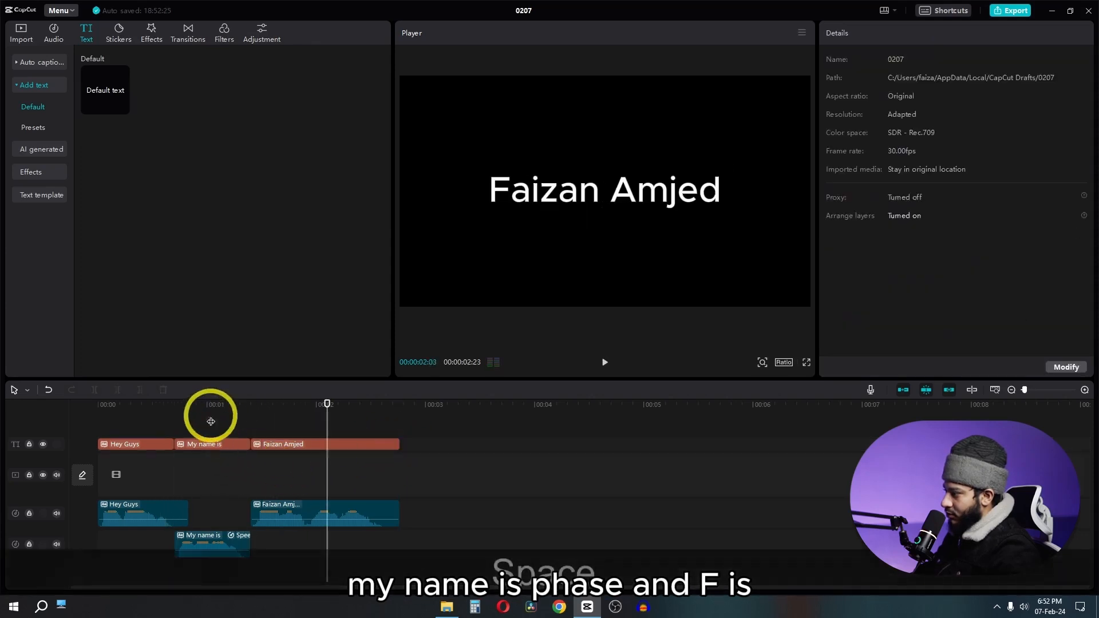
{"action": "key", "text": "space"}
{"action": "key", "text": "space"}
Turn Keep pitch off for the 'My name is' voiceover and replay the whole sequence.
{"action": "left_click", "coordinate": [209, 542]}
{"action": "left_click", "coordinate": [1074, 132]}
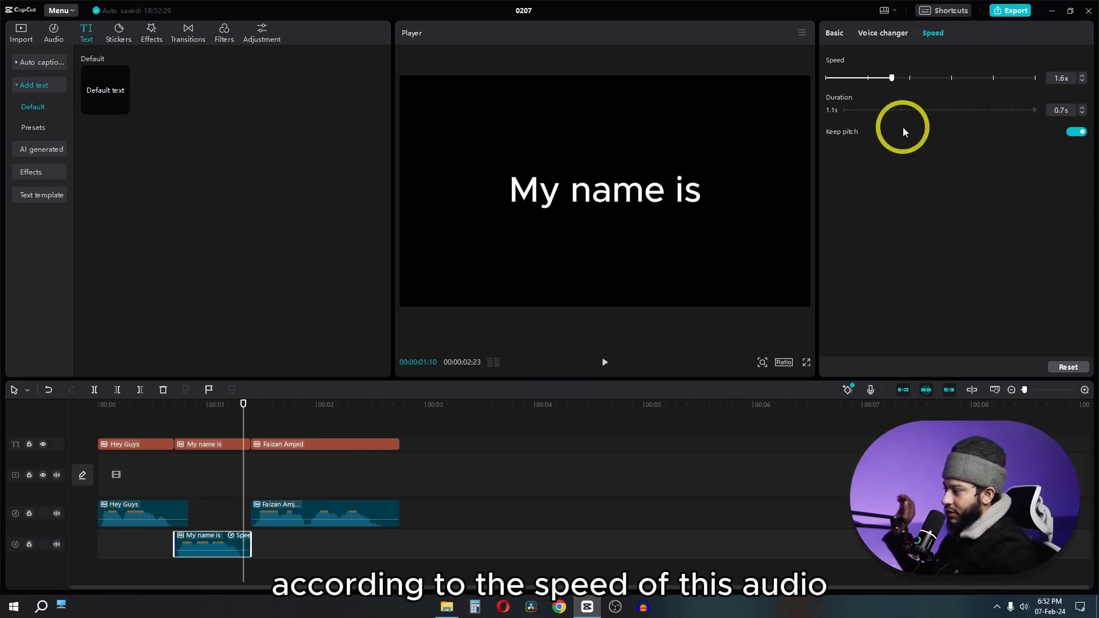
{"action": "left_click", "coordinate": [1076, 133]}
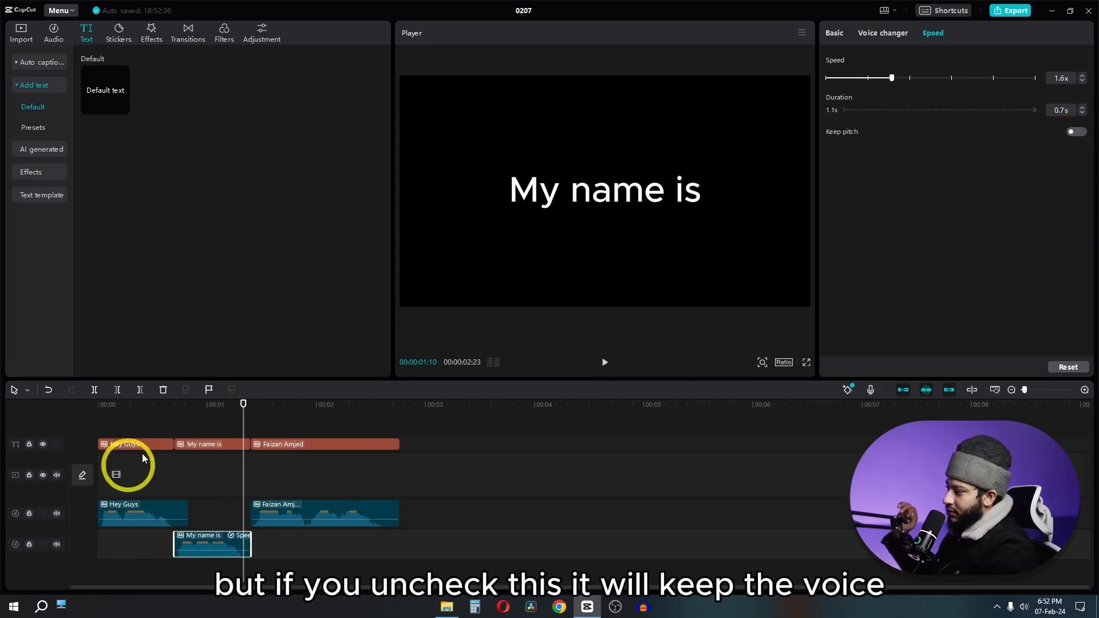
{"action": "left_click", "coordinate": [171, 421]}
{"action": "left_click", "coordinate": [156, 418]}
{"action": "key", "text": "space"}
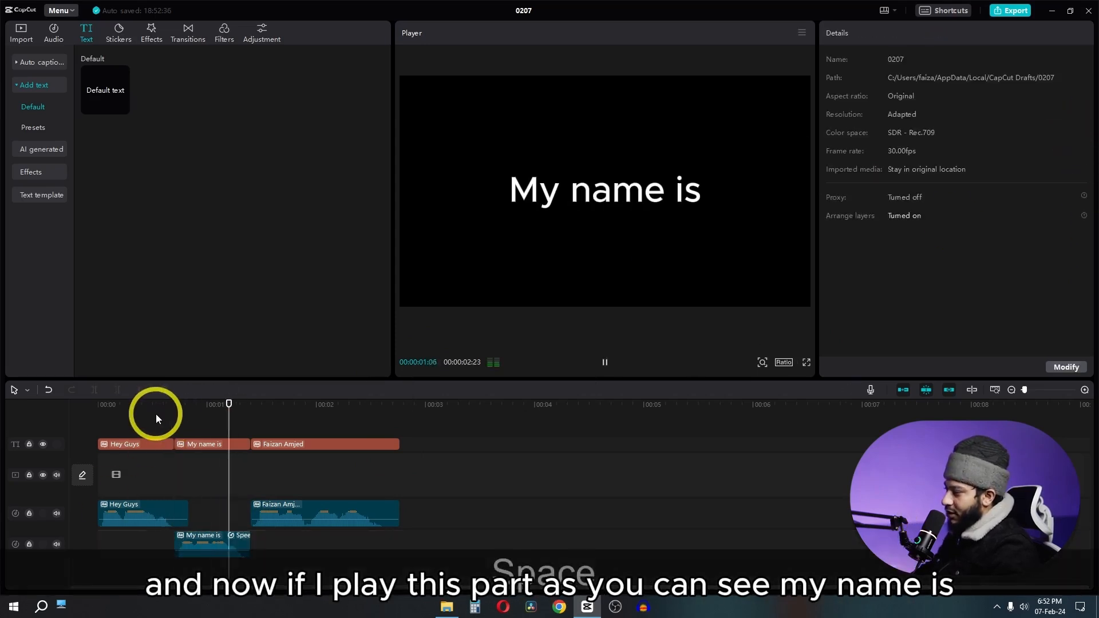
{"action": "key", "text": "space"}
{"action": "left_click", "coordinate": [169, 414]}
{"action": "key", "text": "space"}
{"action": "key", "text": "space"}
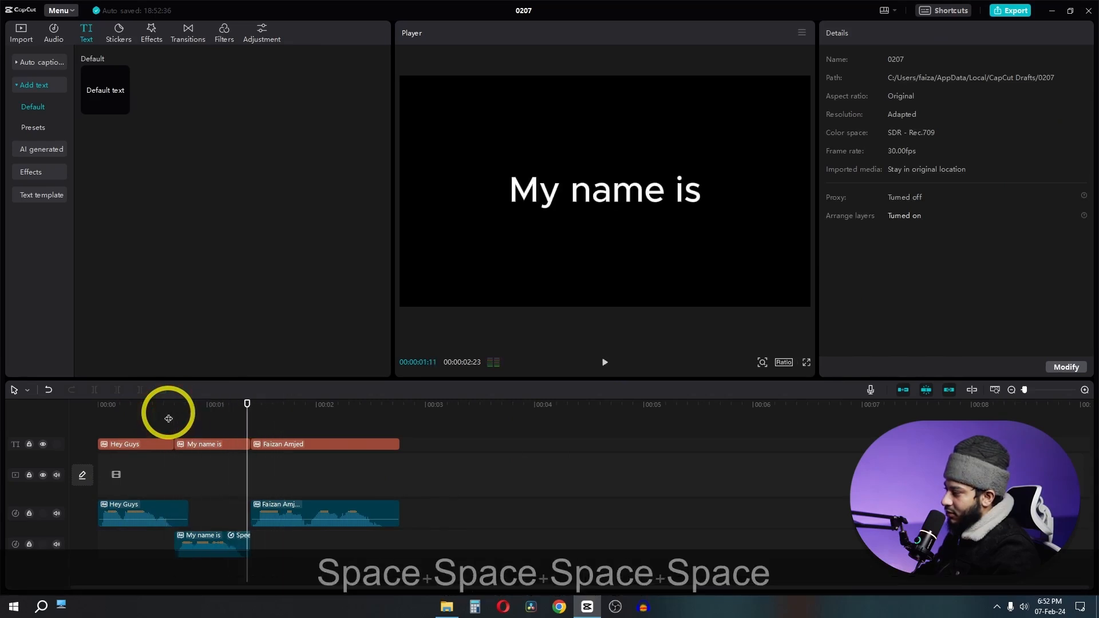
{"action": "left_click", "coordinate": [100, 407]}
{"action": "key", "text": "space"}
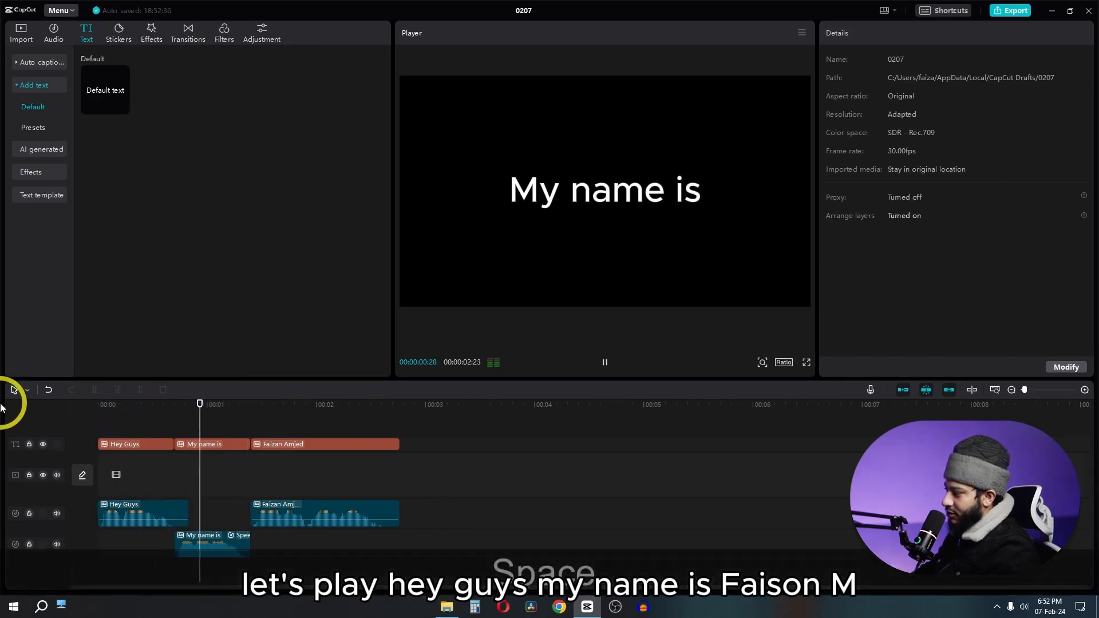
{"action": "key", "text": "space"}
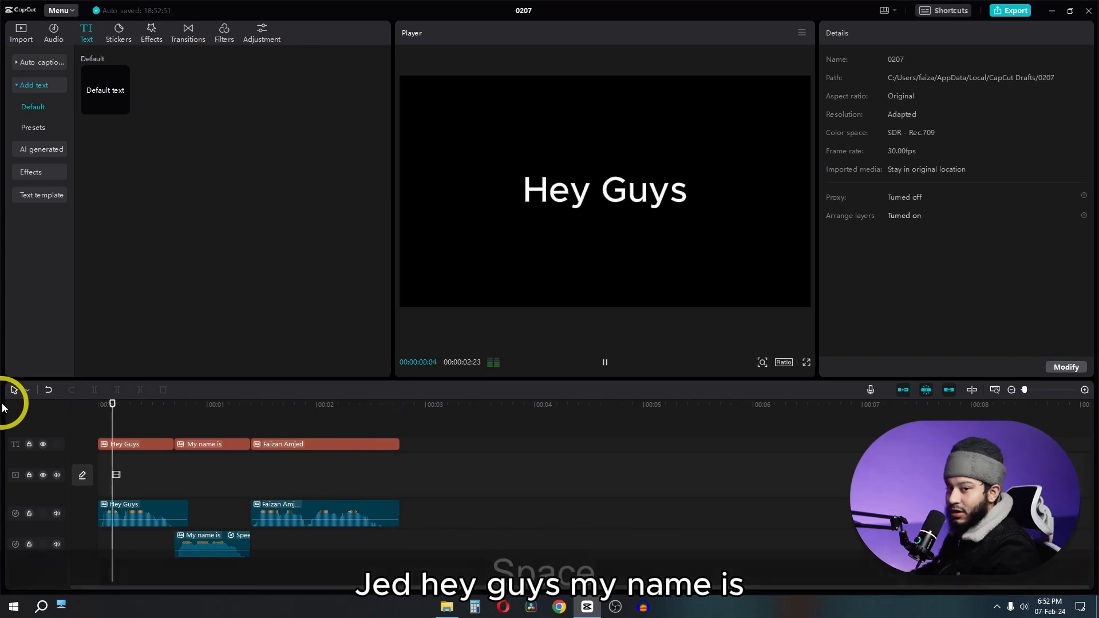
{"action": "key", "text": "space"}
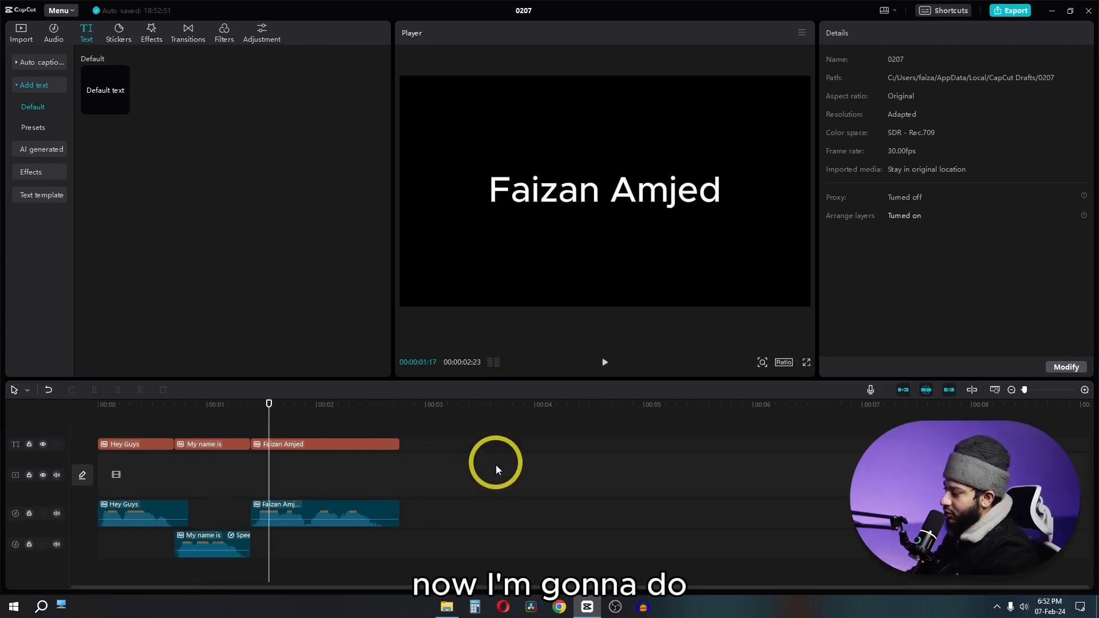
Clear all clips from the timeline and enter the creator's name in the AI text generator.
{"action": "key", "text": "ctrl+a"}
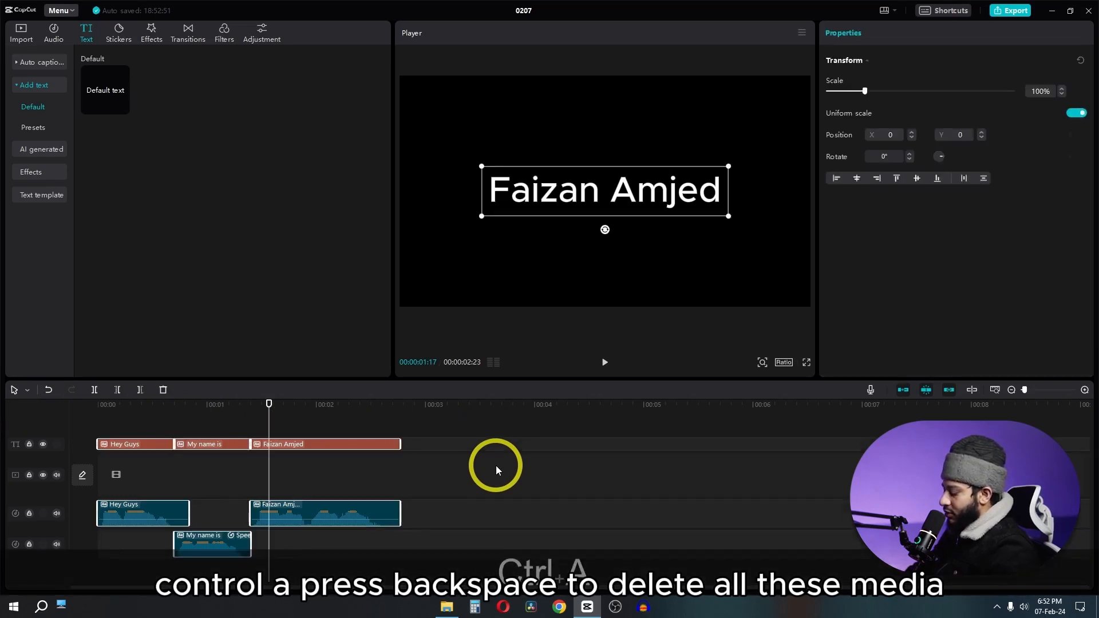
{"action": "key", "text": "BackSpace"}
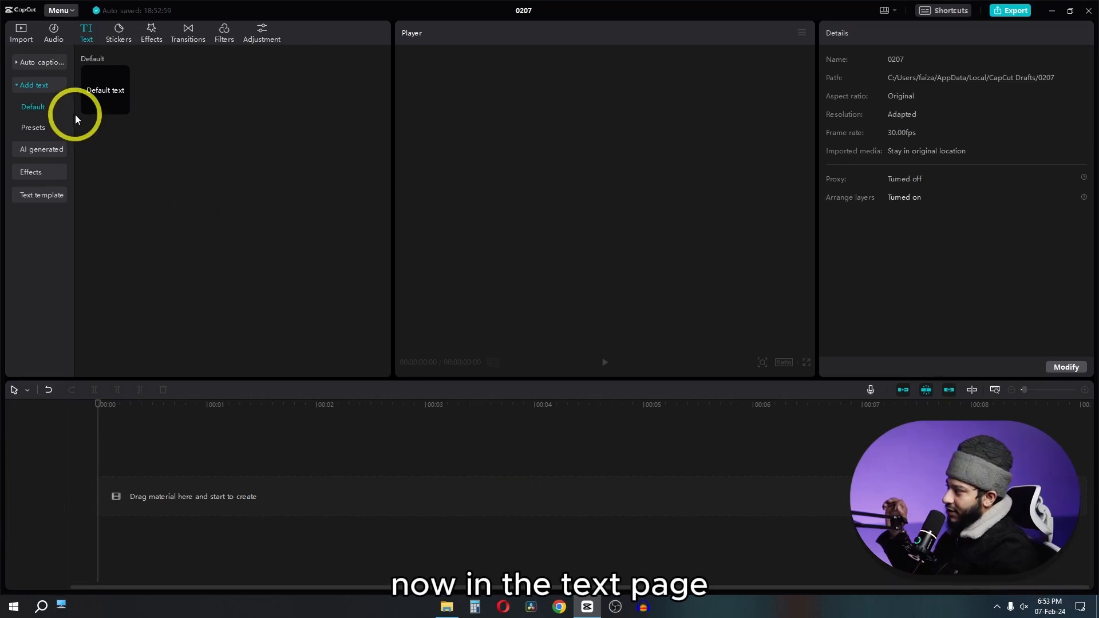
{"action": "left_click", "coordinate": [41, 151]}
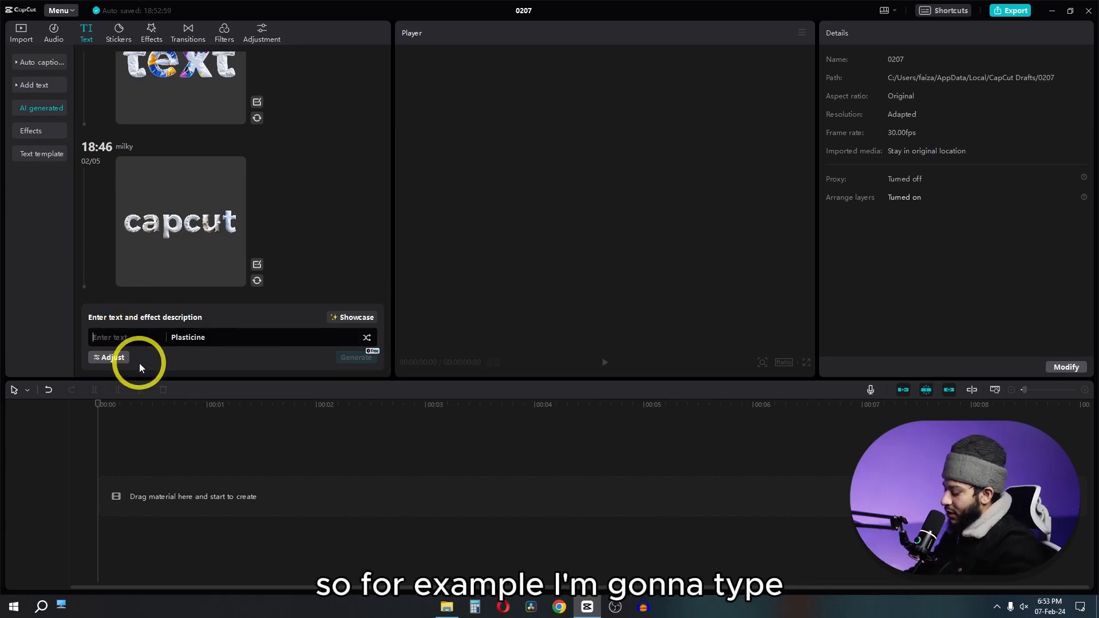
{"action": "type", "text": "Faizan"}
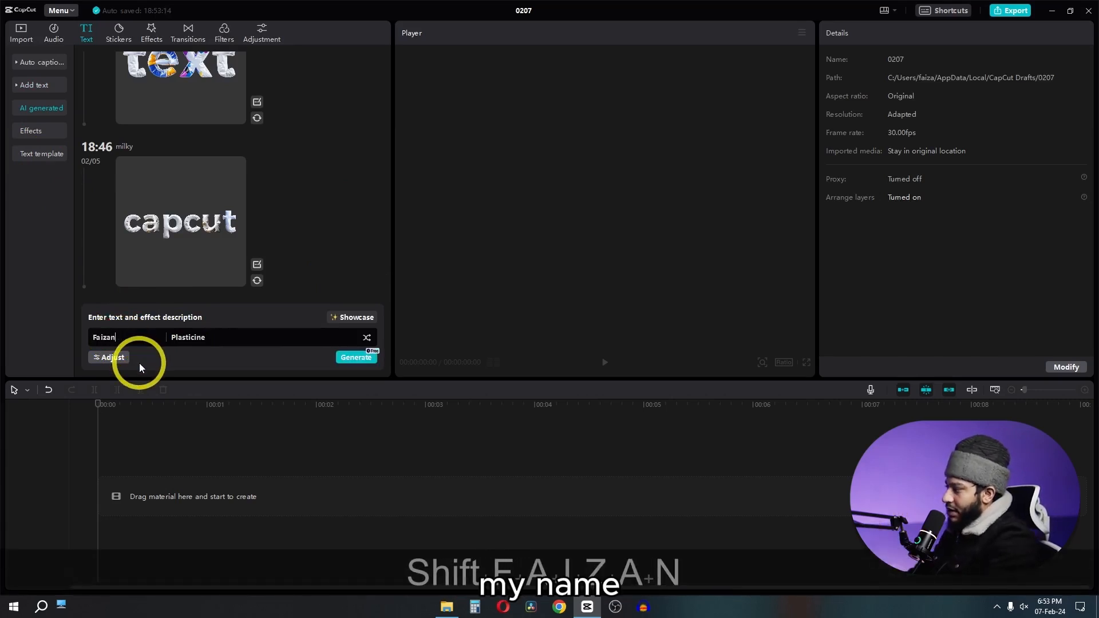
Generate chocolate-chip-cookie AI text after retrying the failed result, add it, and scale it to 179%.
{"action": "left_click", "coordinate": [367, 338]}
{"action": "left_click", "coordinate": [367, 339]}
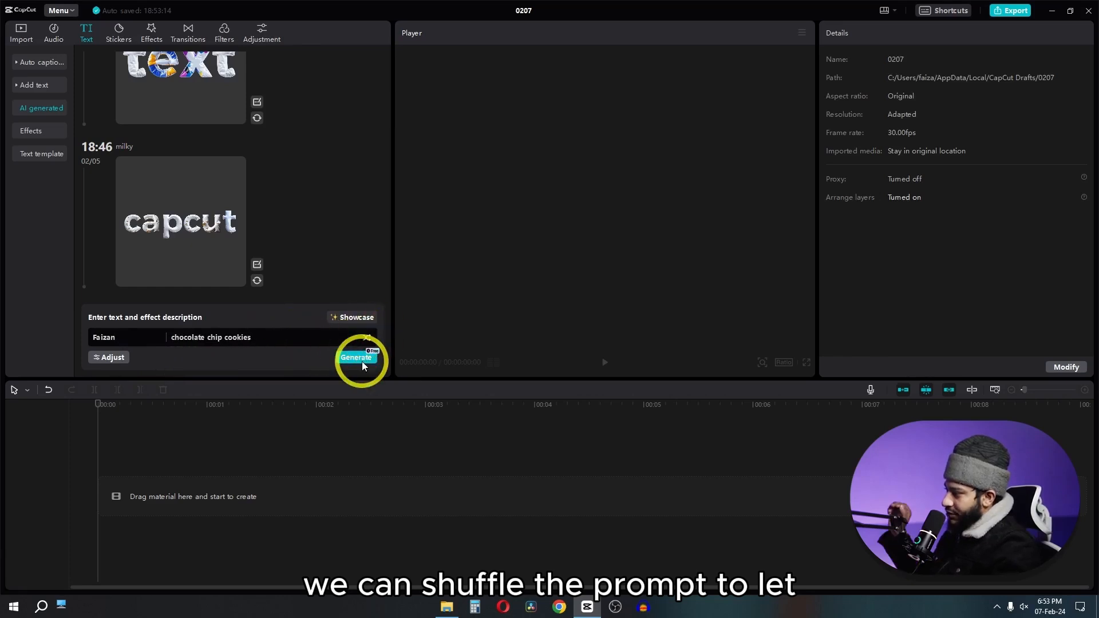
{"action": "left_click", "coordinate": [359, 358]}
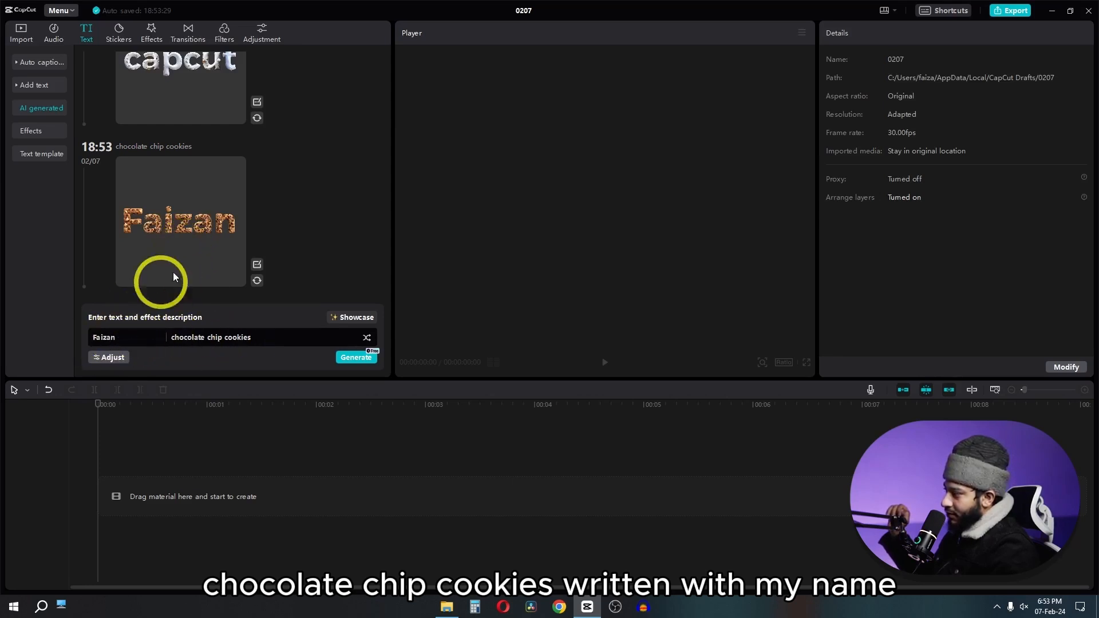
{"action": "left_click", "coordinate": [184, 258]}
{"action": "left_click", "coordinate": [257, 280]}
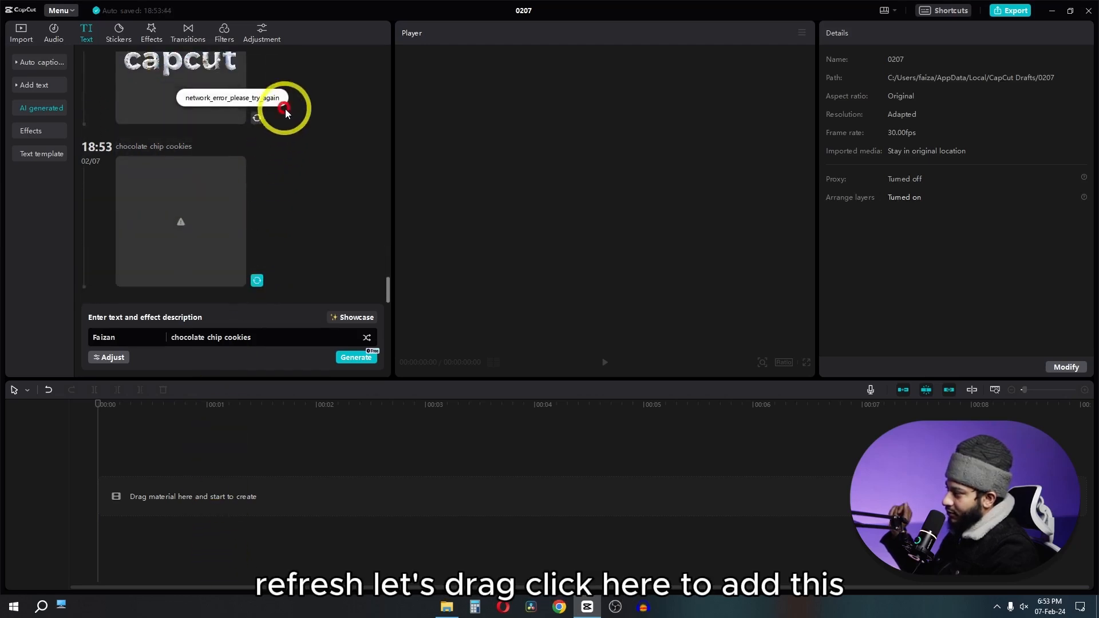
{"action": "left_click", "coordinate": [238, 280]}
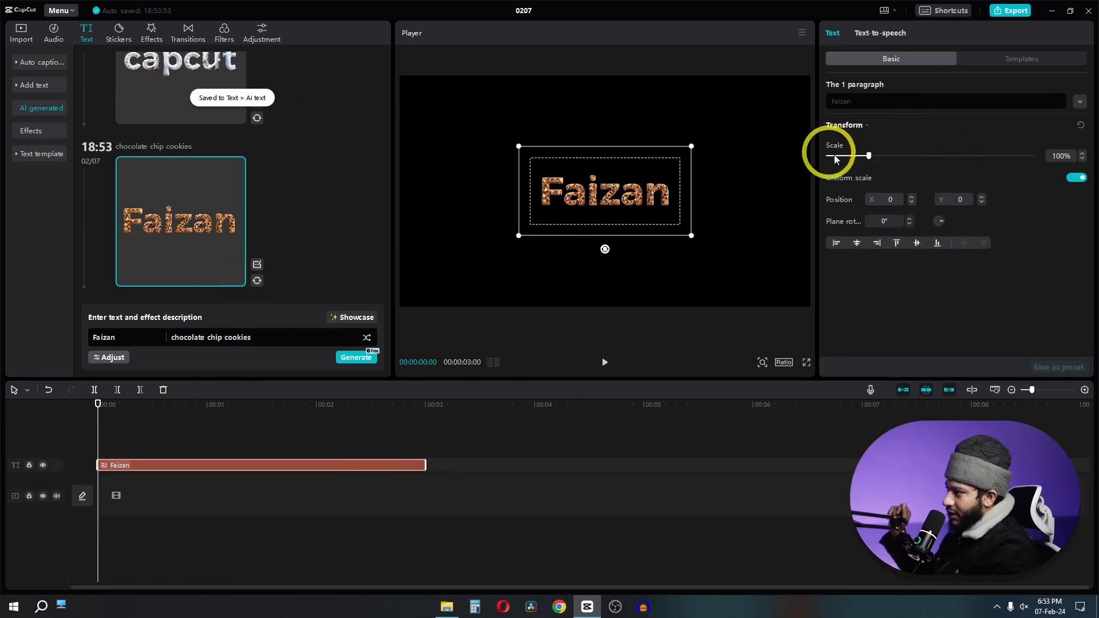
{"action": "left_click_drag", "start_coordinate": [870, 155], "coordinate": [902, 157]}
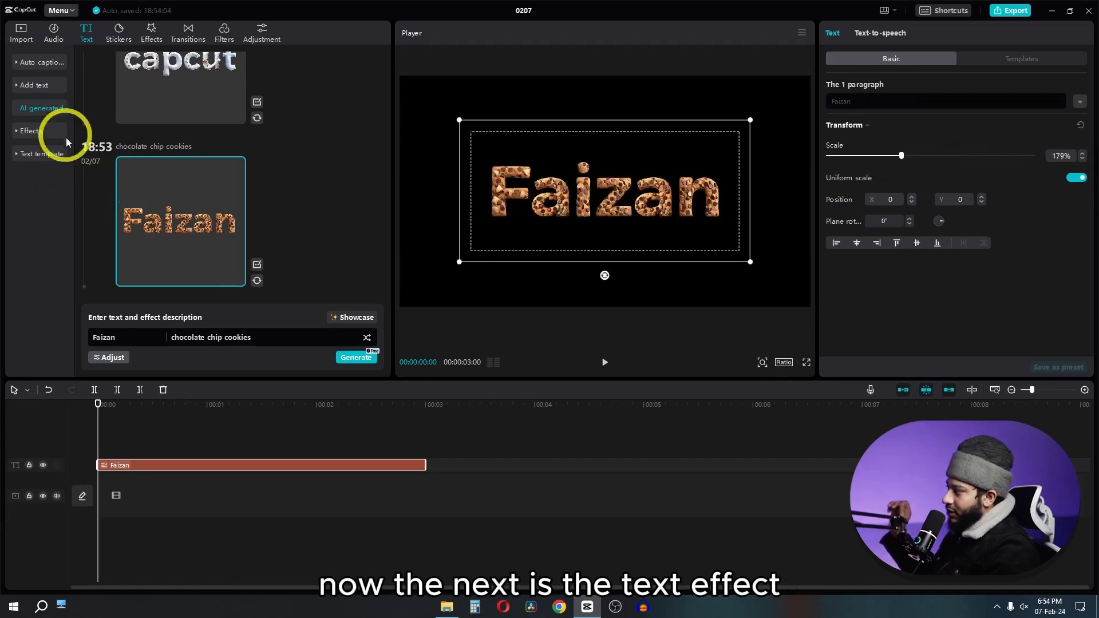
Add a Default text clip and apply the purple-white text effect to it.
{"action": "left_click", "coordinate": [36, 135]}
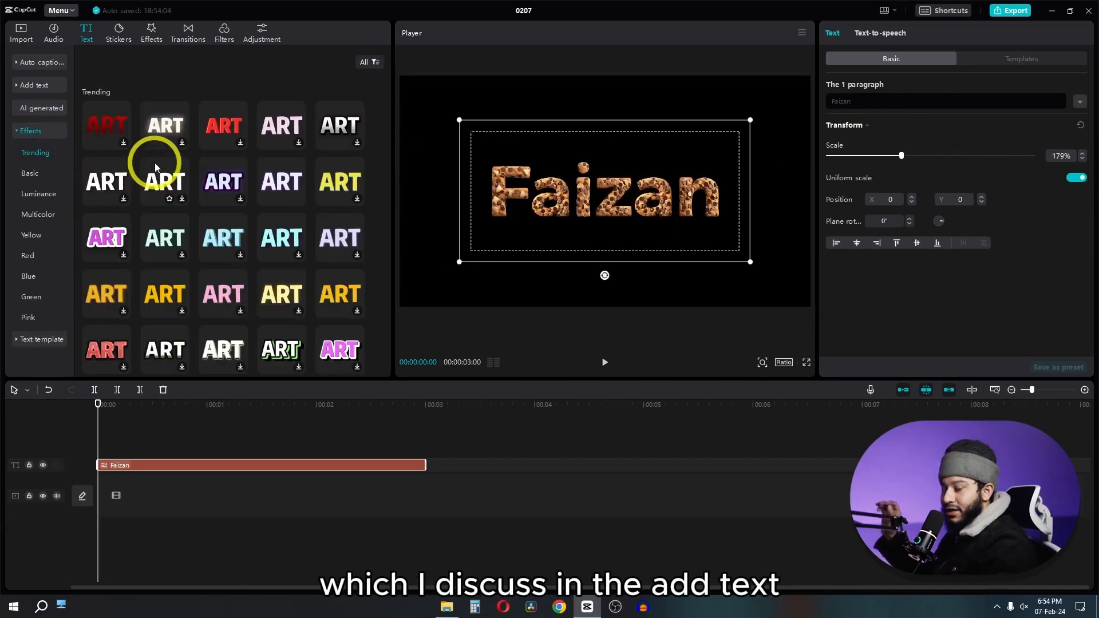
{"action": "left_click", "coordinate": [26, 84]}
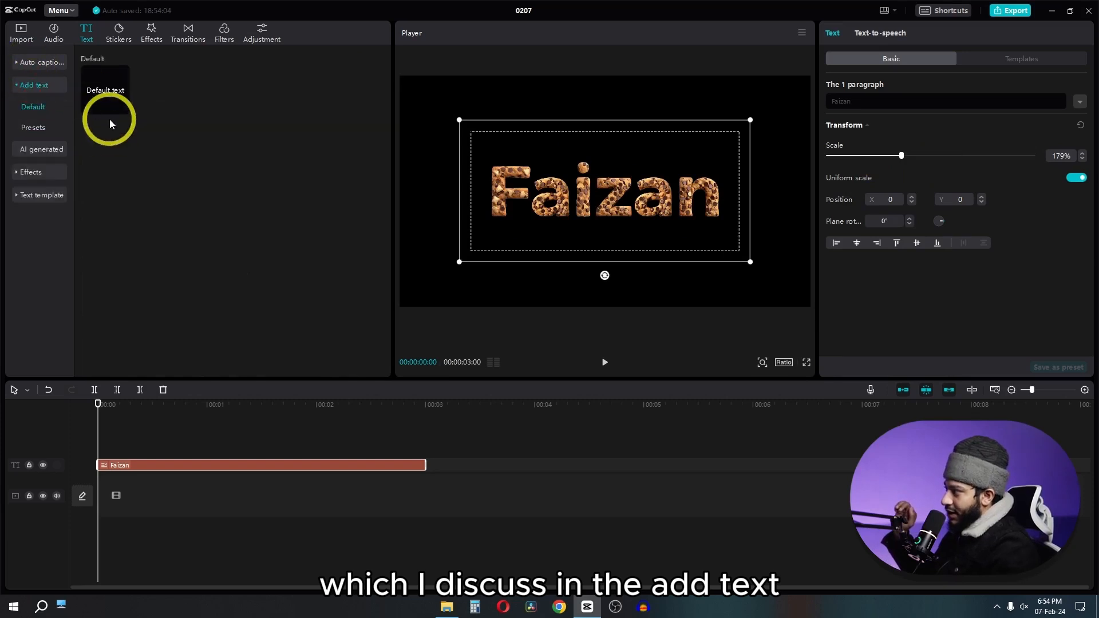
{"action": "left_click", "coordinate": [123, 109]}
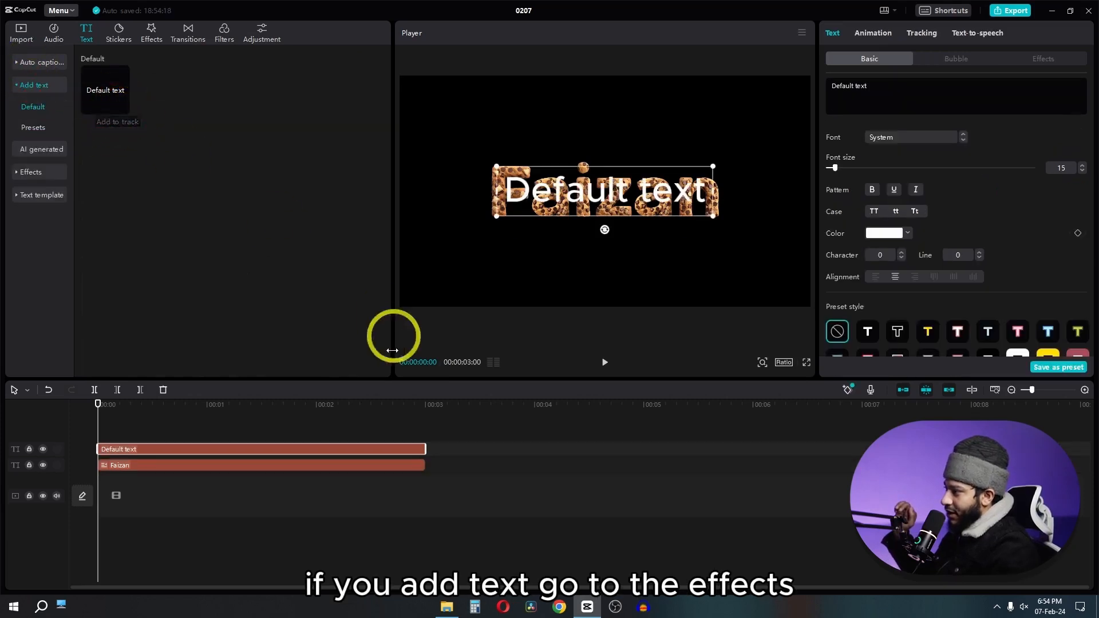
{"action": "left_click", "coordinate": [1035, 59]}
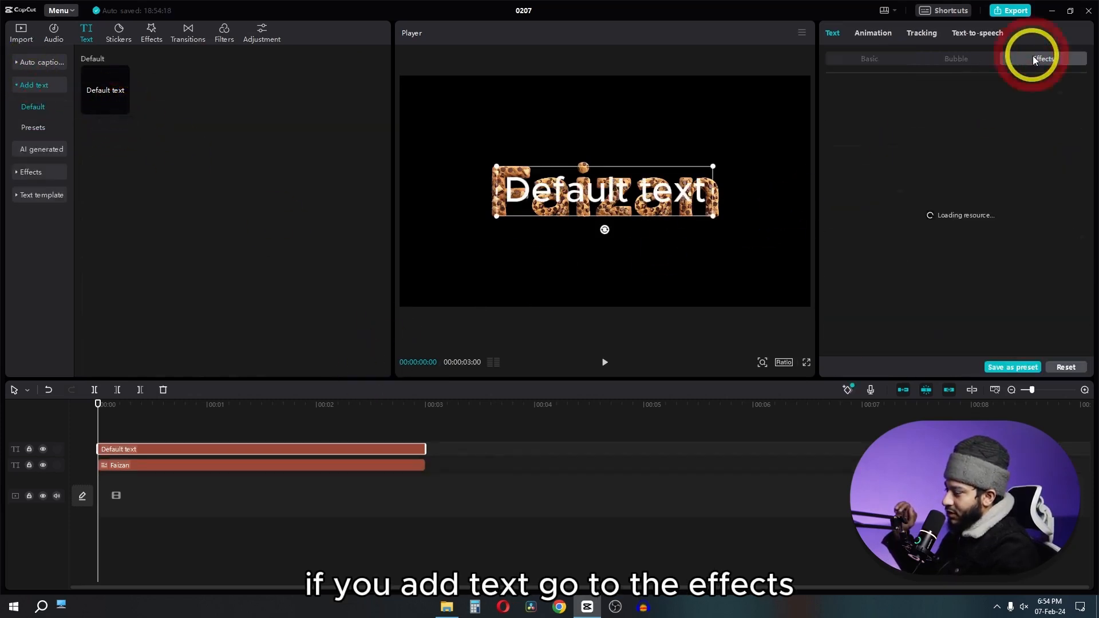
{"action": "left_click", "coordinate": [30, 172]}
{"action": "scroll", "coordinate": [242, 169], "scroll_direction": "down", "scroll_amount": 5}
{"action": "scroll", "coordinate": [950, 180], "scroll_direction": "down", "scroll_amount": 5}
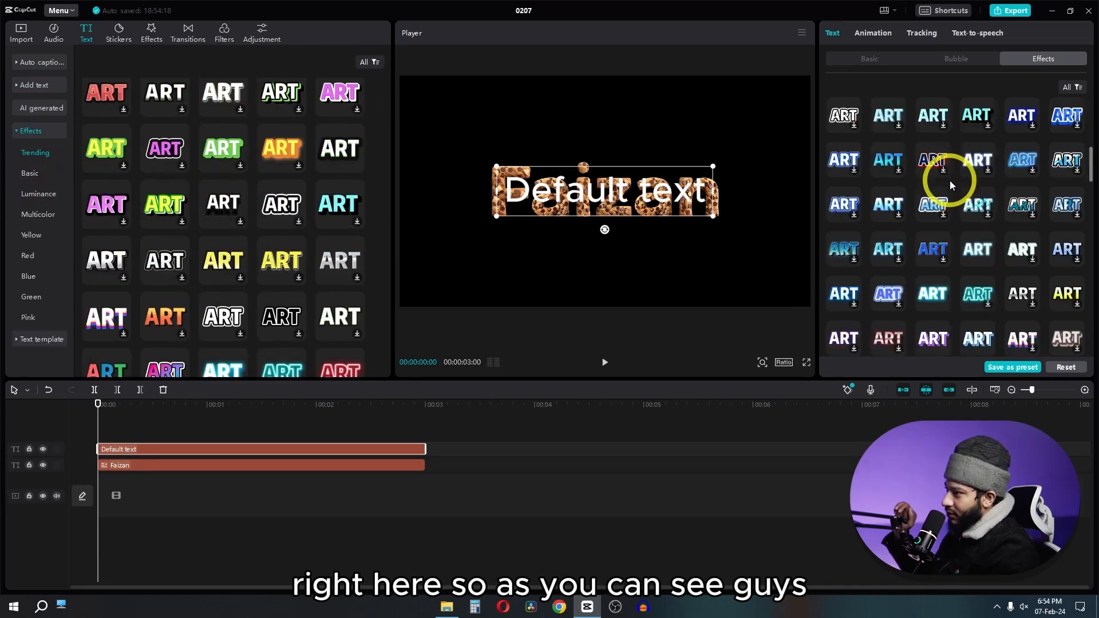
{"action": "scroll", "coordinate": [950, 181], "scroll_direction": "down", "scroll_amount": 2}
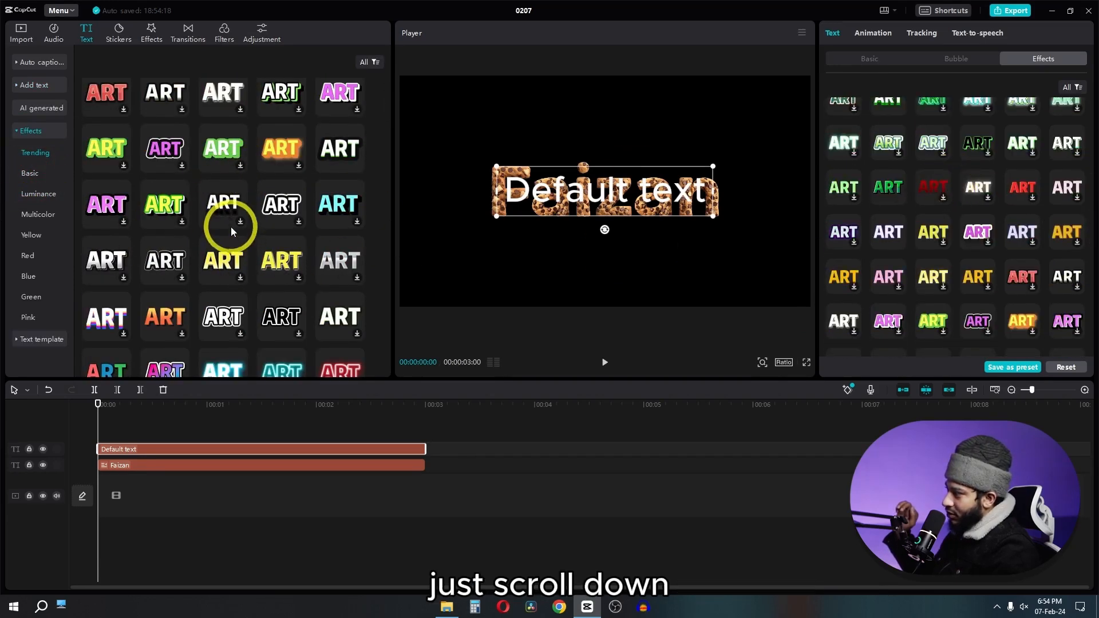
{"action": "scroll", "coordinate": [231, 227], "scroll_direction": "up", "scroll_amount": 2}
{"action": "scroll", "coordinate": [232, 227], "scroll_direction": "up", "scroll_amount": 2}
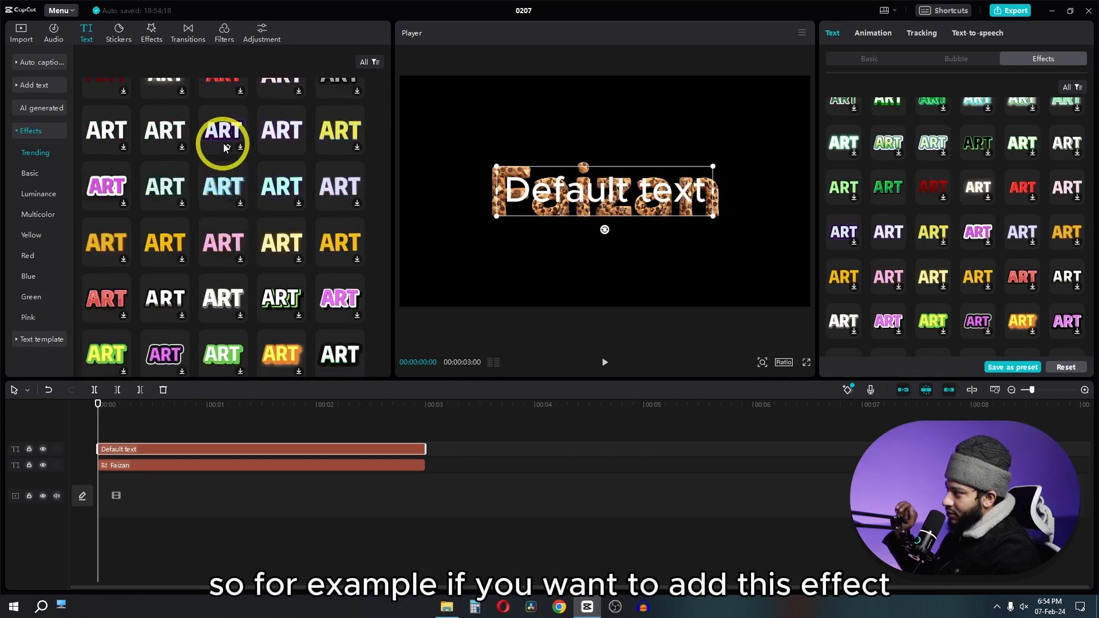
{"action": "scroll", "coordinate": [975, 160], "scroll_direction": "down", "scroll_amount": 1}
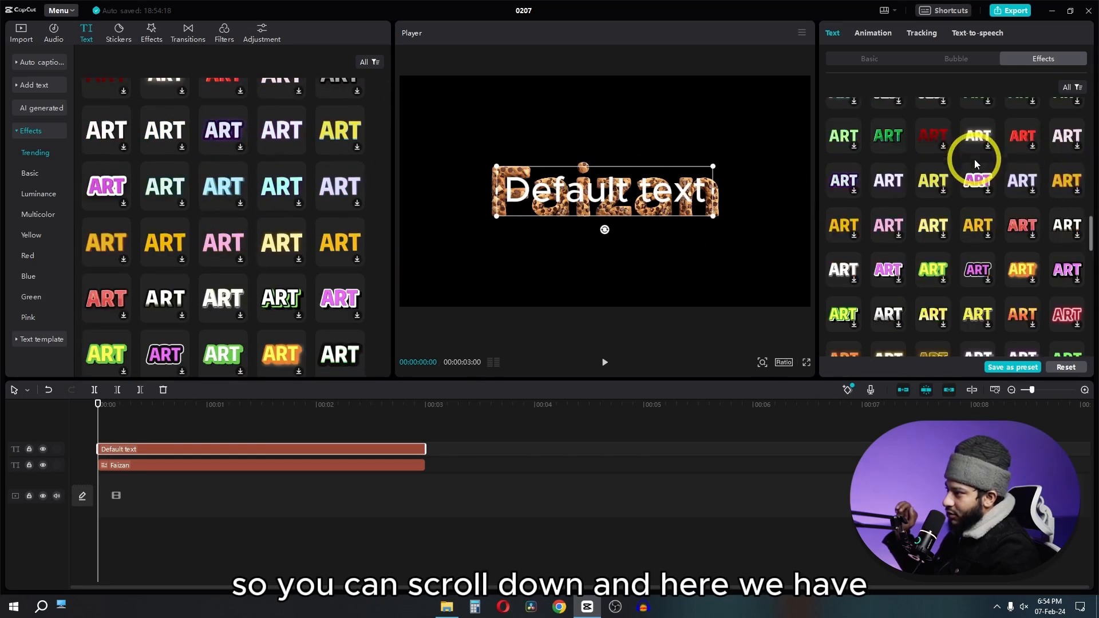
{"action": "left_click", "coordinate": [849, 187]}
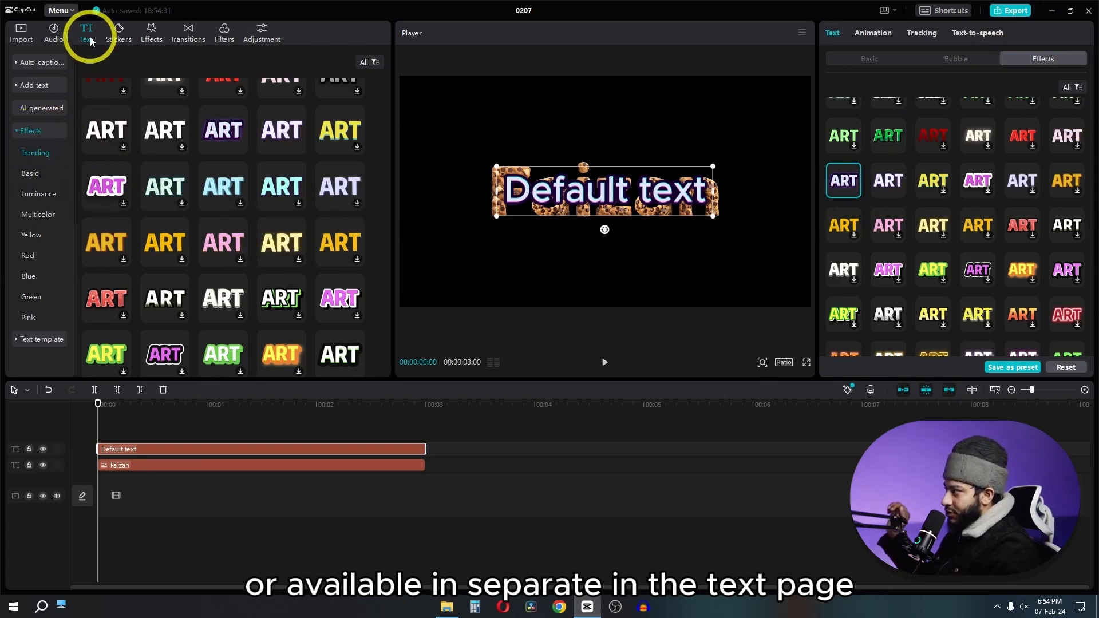
Marquee-select both text clips on the timeline and delete them.
{"action": "left_click", "coordinate": [16, 130]}
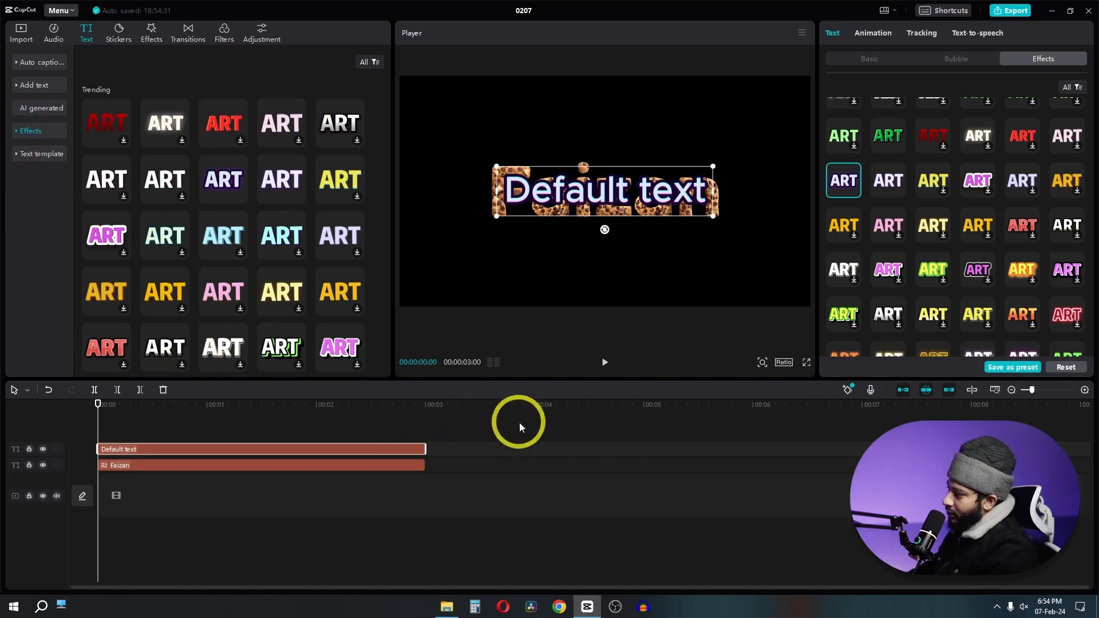
{"action": "left_click_drag", "start_coordinate": [519, 426], "coordinate": [106, 538]}
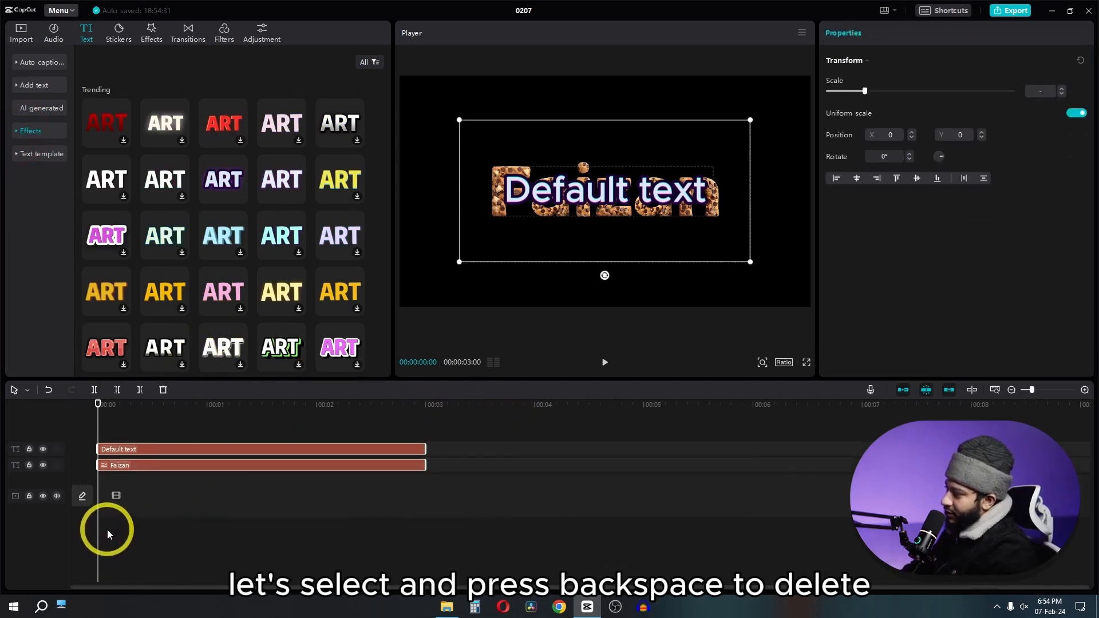
{"action": "key", "text": "BackSpace"}
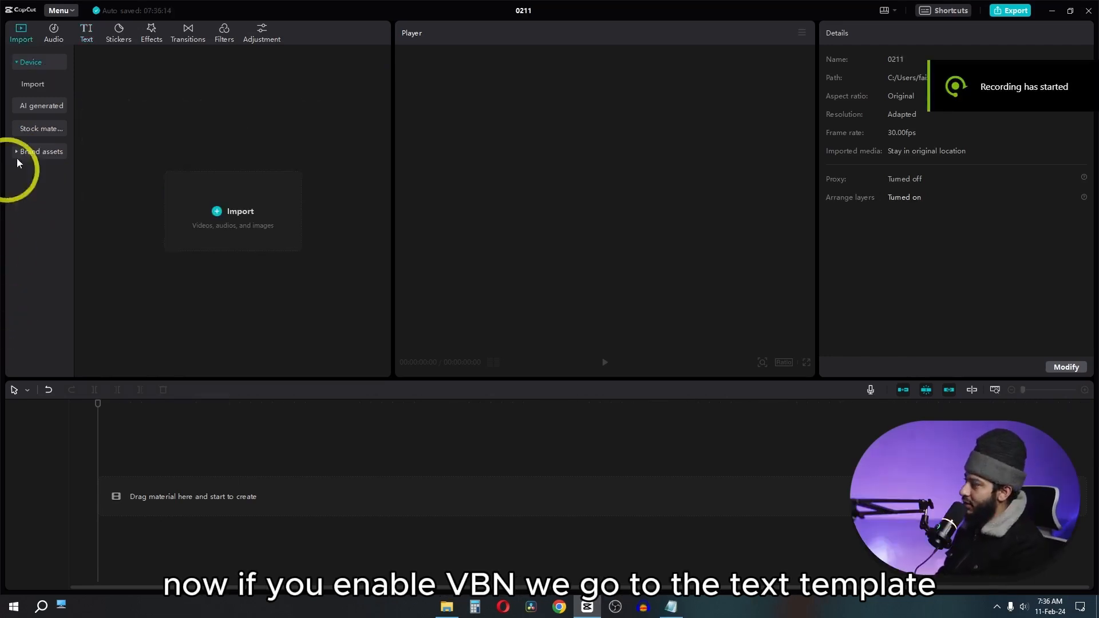
Add the "I can't believe this actually happened" template from Text template > Title to the timeline.
{"action": "left_click", "coordinate": [91, 36]}
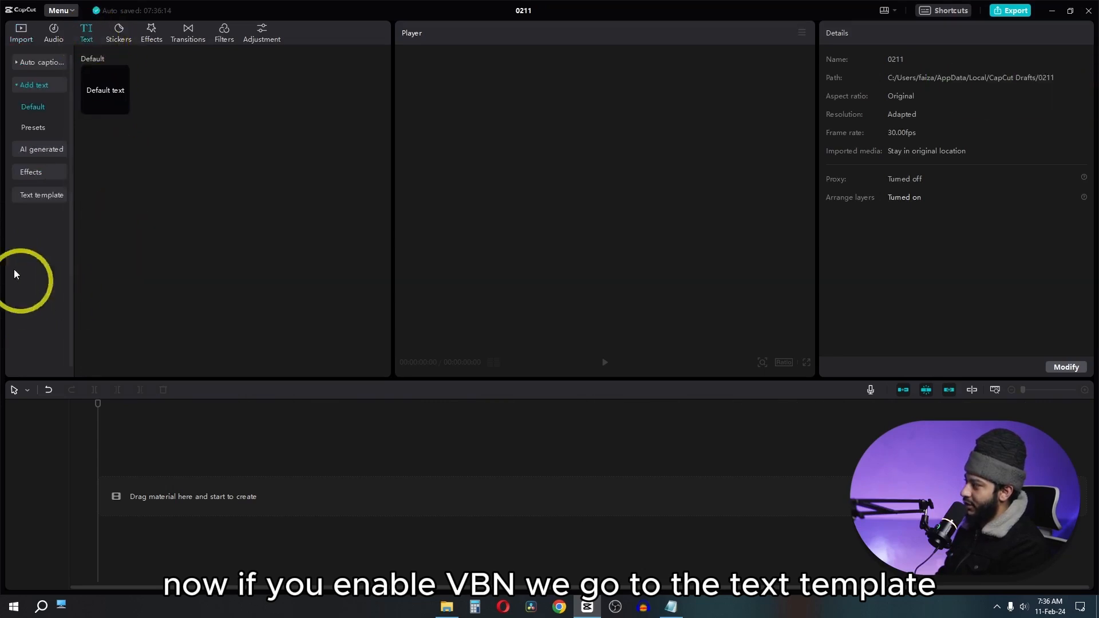
{"action": "left_click", "coordinate": [36, 196]}
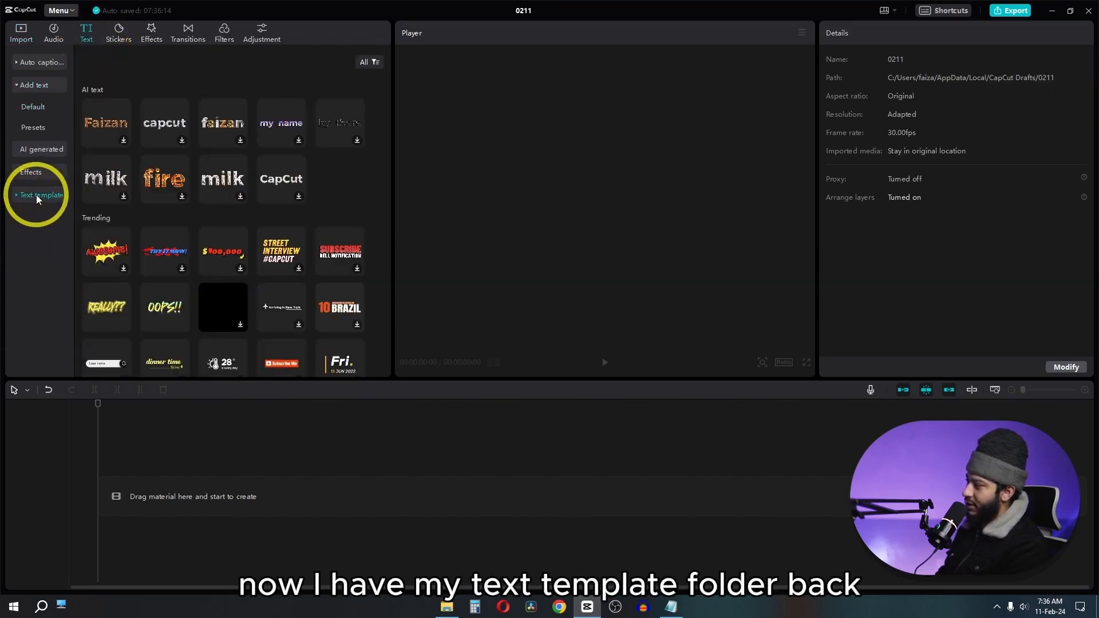
{"action": "left_click", "coordinate": [20, 195]}
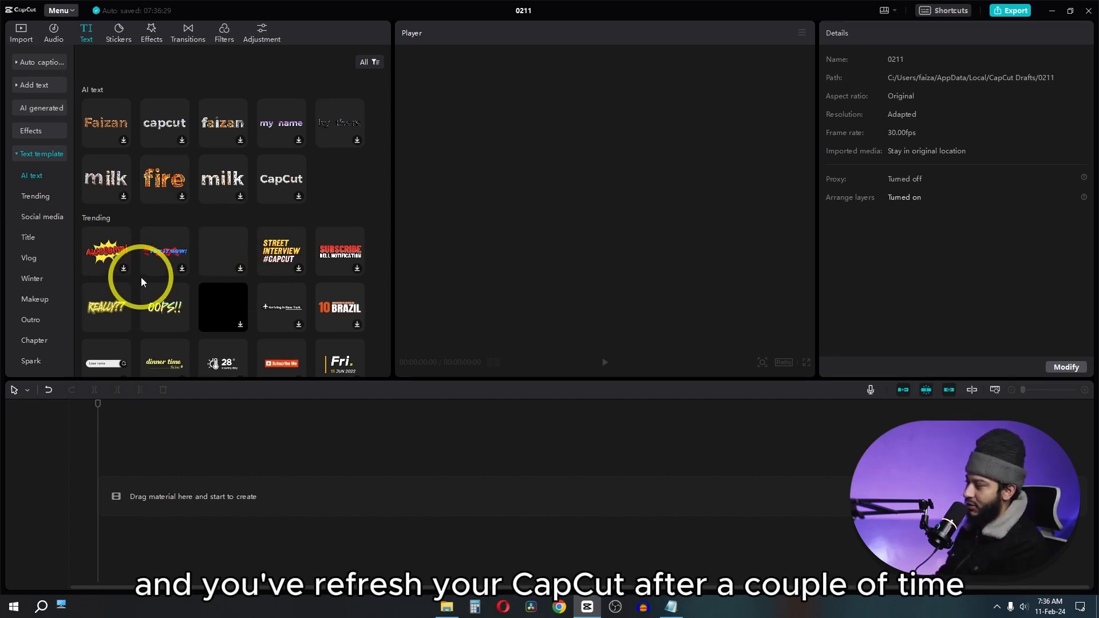
{"action": "left_click", "coordinate": [40, 200]}
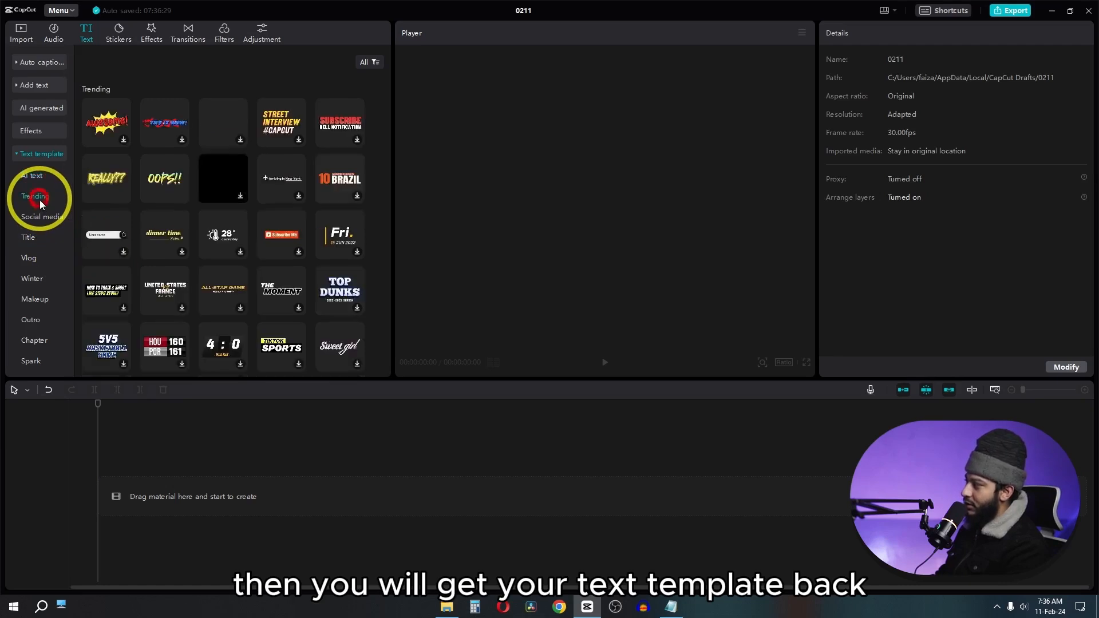
{"action": "left_click", "coordinate": [40, 218]}
{"action": "left_click", "coordinate": [29, 238]}
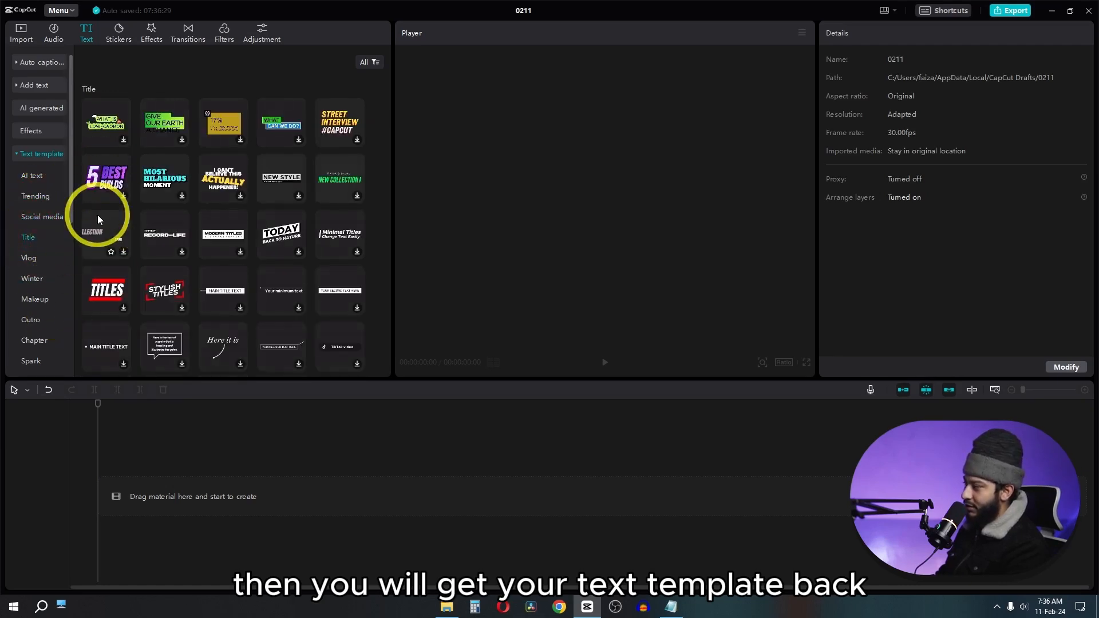
{"action": "left_click", "coordinate": [240, 196]}
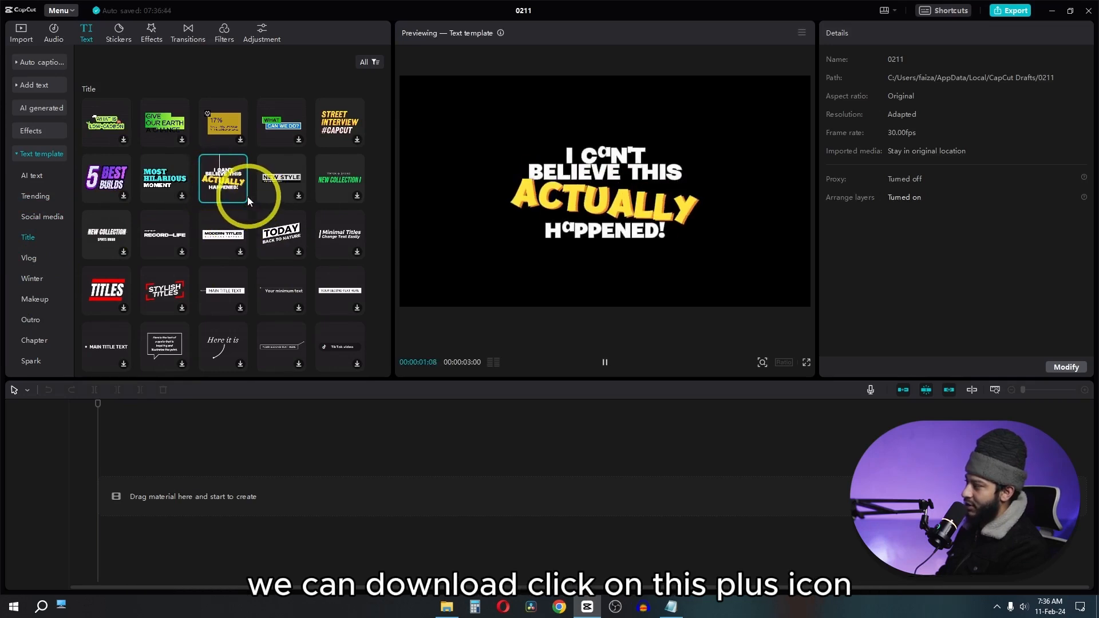
{"action": "left_click", "coordinate": [239, 196]}
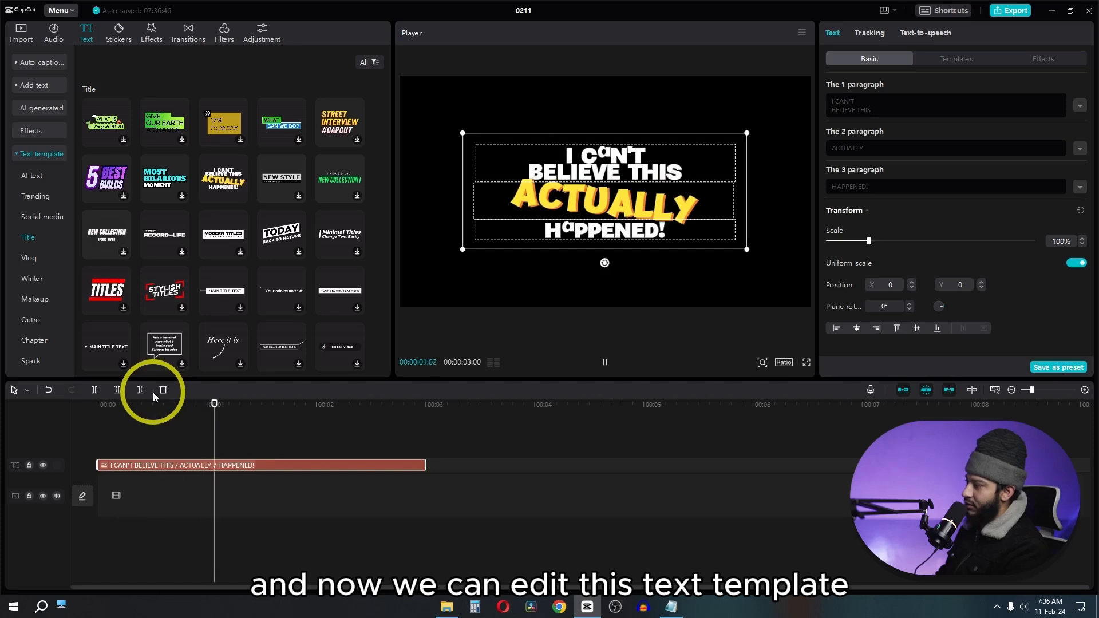
{"action": "key", "text": "space"}
{"action": "left_click", "coordinate": [553, 281]}
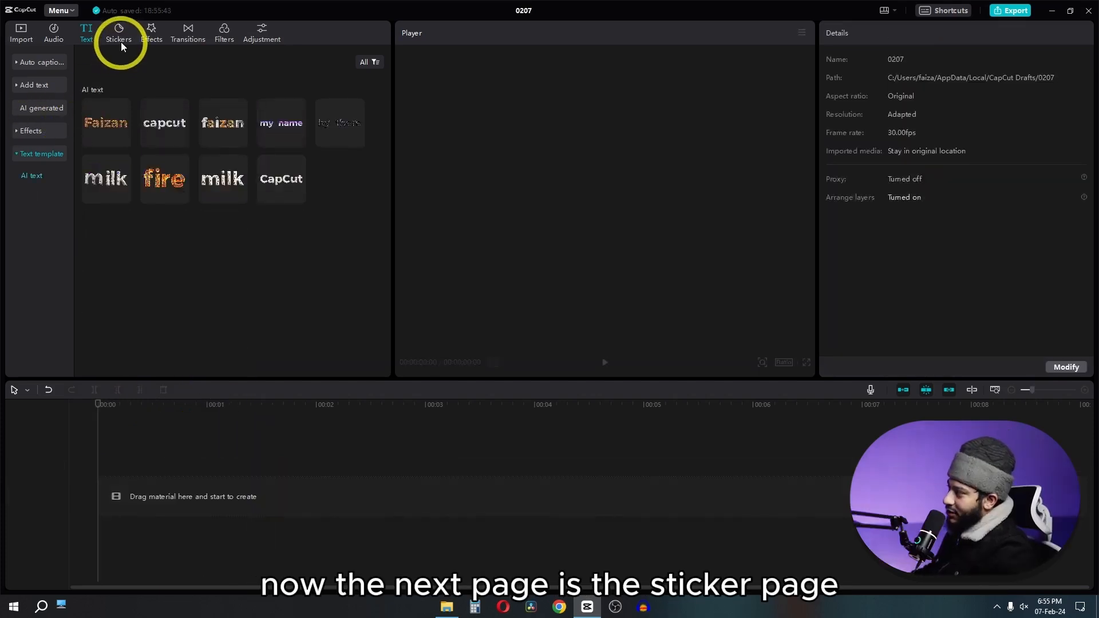
Generate AI stickers from the shuffled "Cute red toy car" prompt.
{"action": "left_click", "coordinate": [122, 43]}
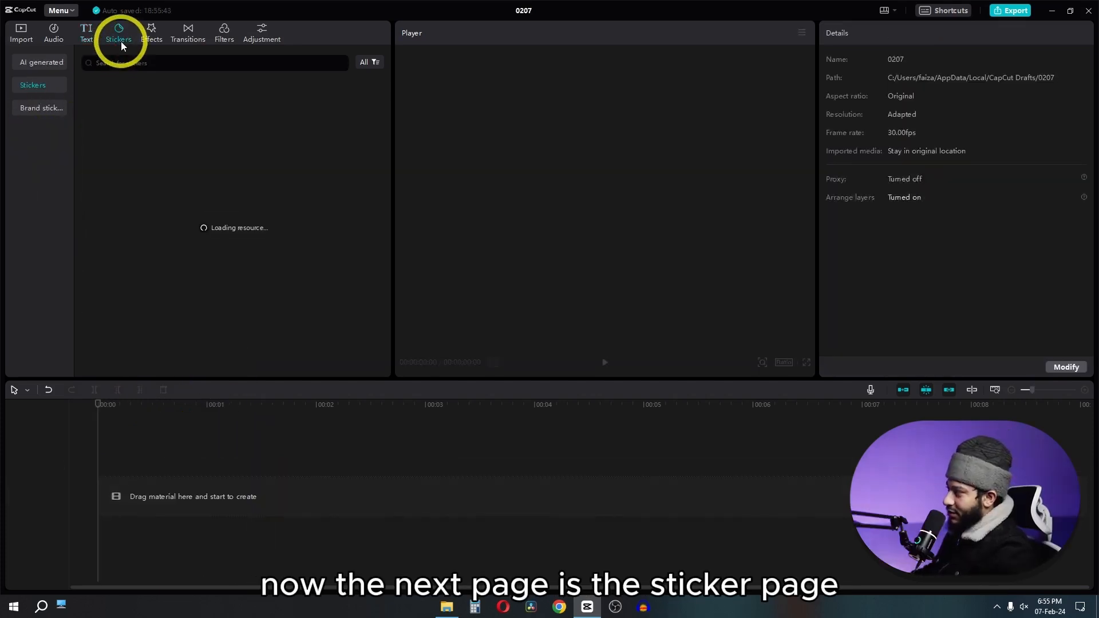
{"action": "scroll", "coordinate": [277, 202], "scroll_direction": "down", "scroll_amount": 5}
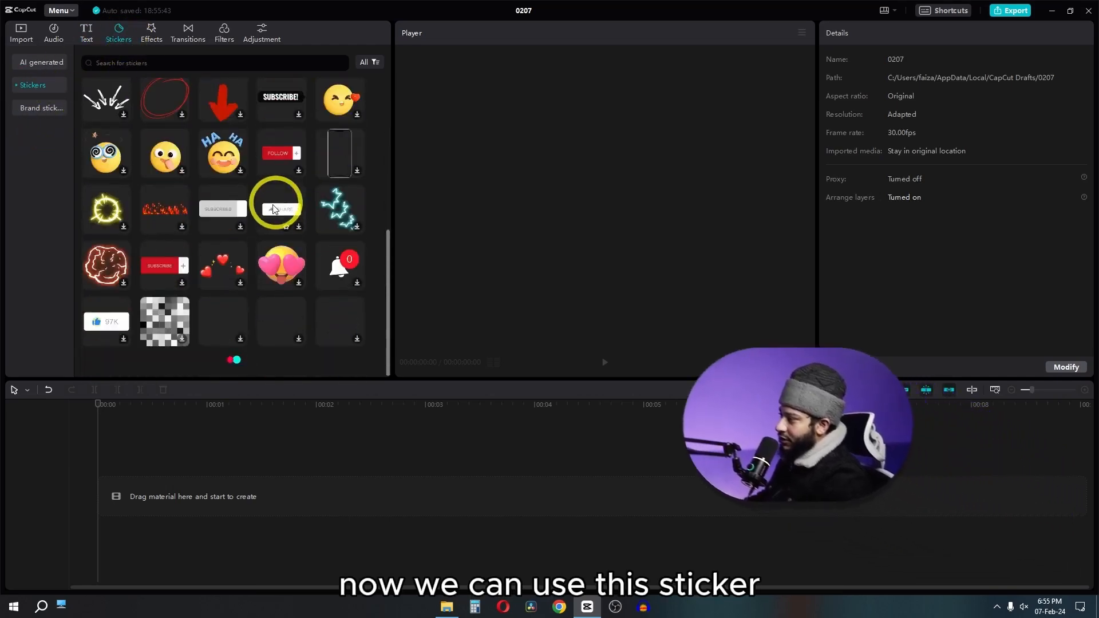
{"action": "scroll", "coordinate": [125, 193], "scroll_direction": "up", "scroll_amount": 3}
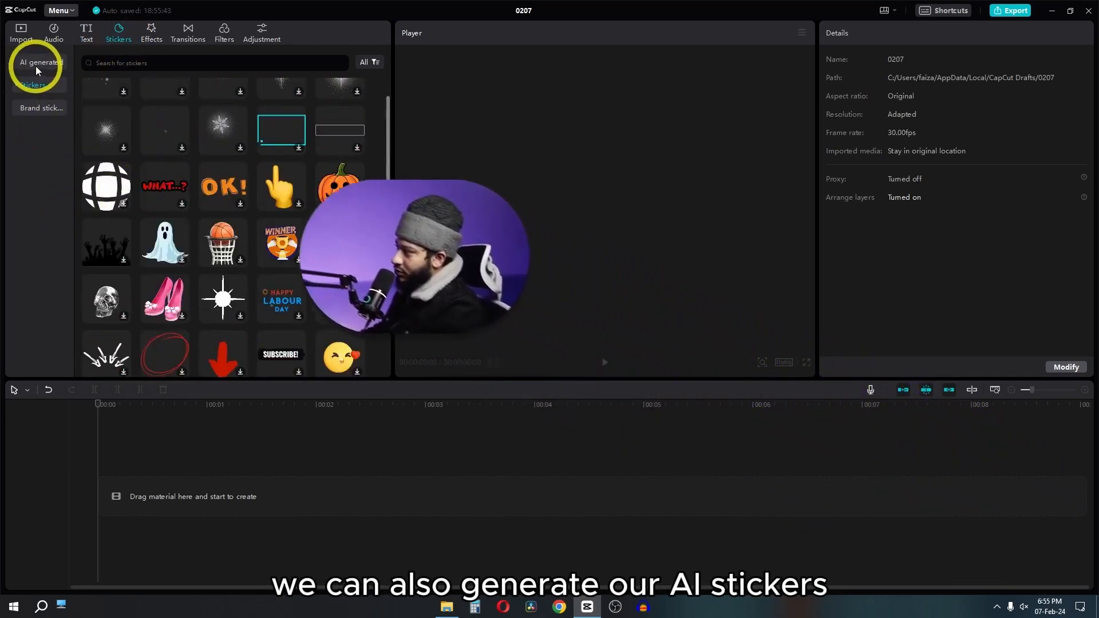
{"action": "left_click", "coordinate": [40, 63]}
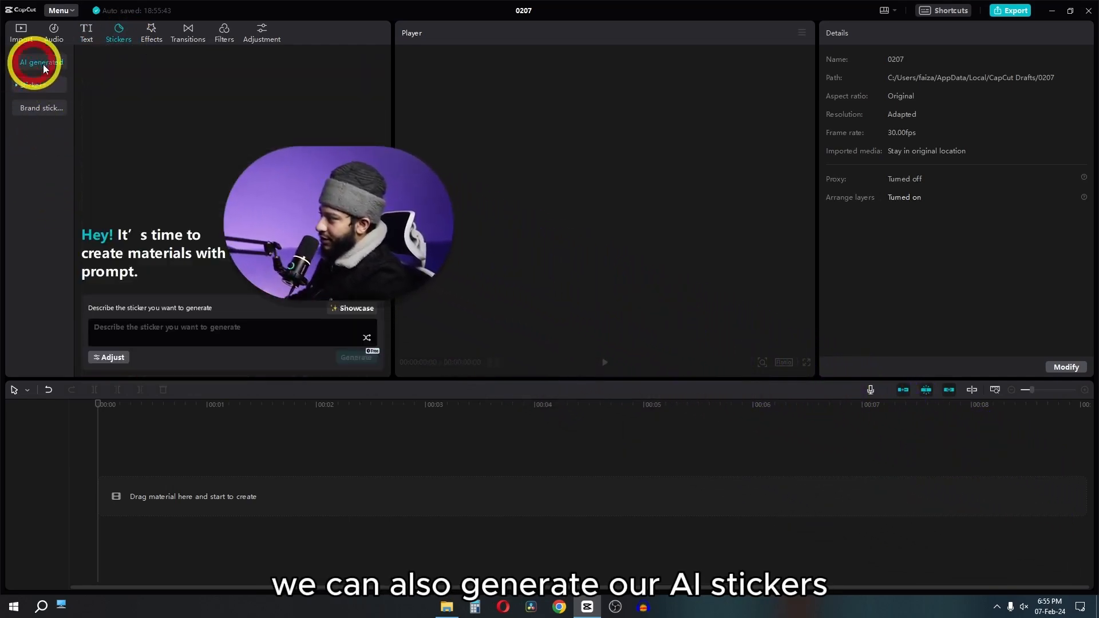
{"action": "left_click", "coordinate": [367, 343]}
{"action": "left_click", "coordinate": [589, 361]}
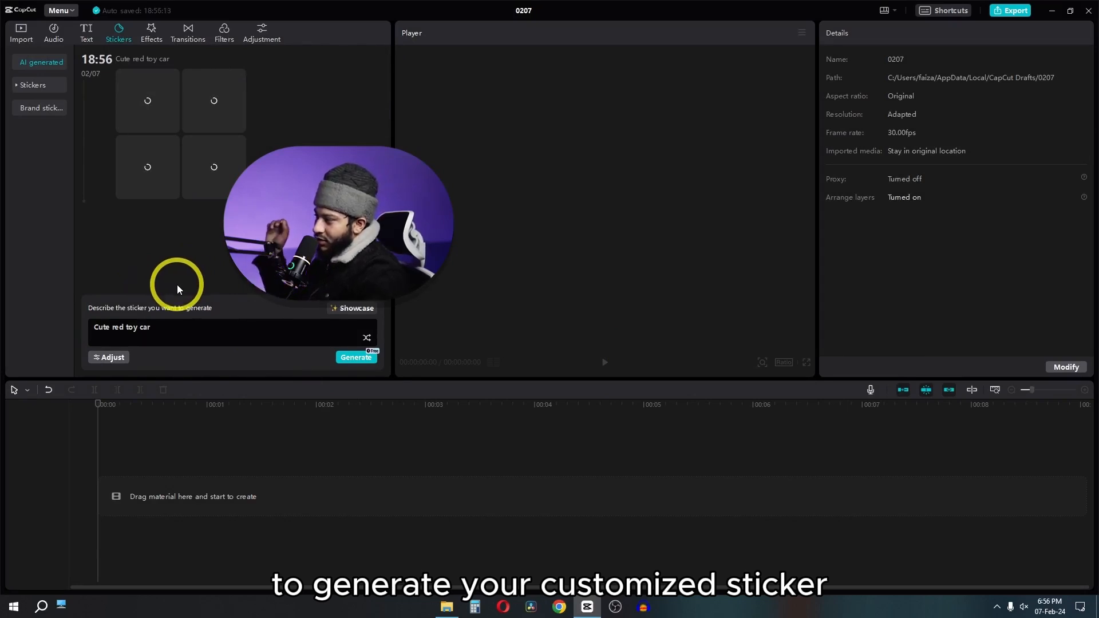
Close the sticker showcase and save the fourth red toy car sticker to AI stickers.
{"action": "left_click", "coordinate": [351, 308]}
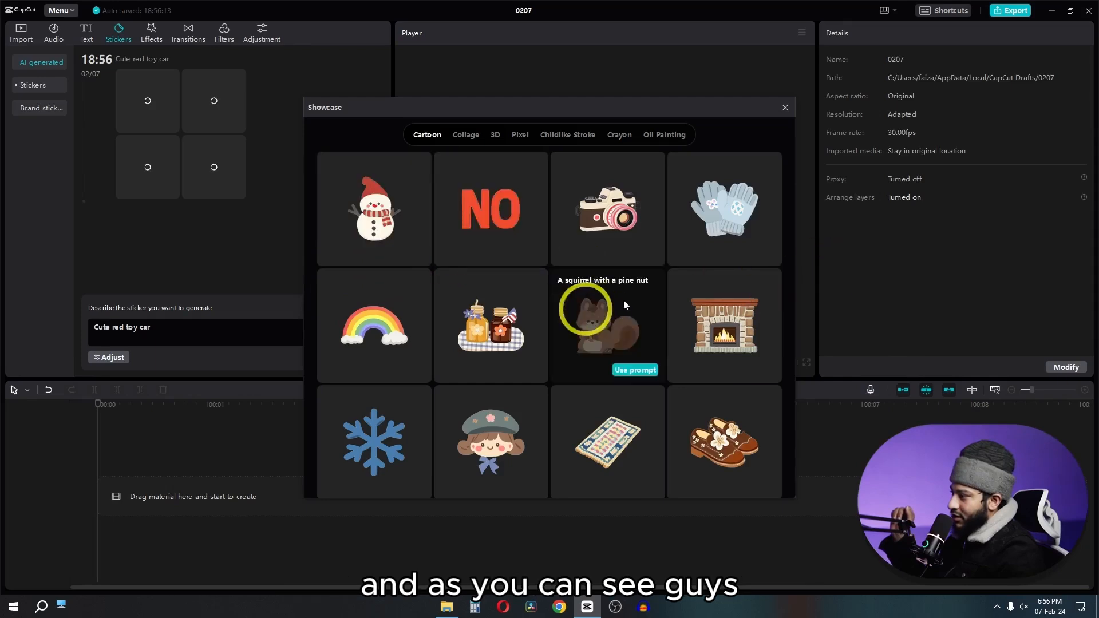
{"action": "scroll", "coordinate": [555, 336], "scroll_direction": "down", "scroll_amount": 4}
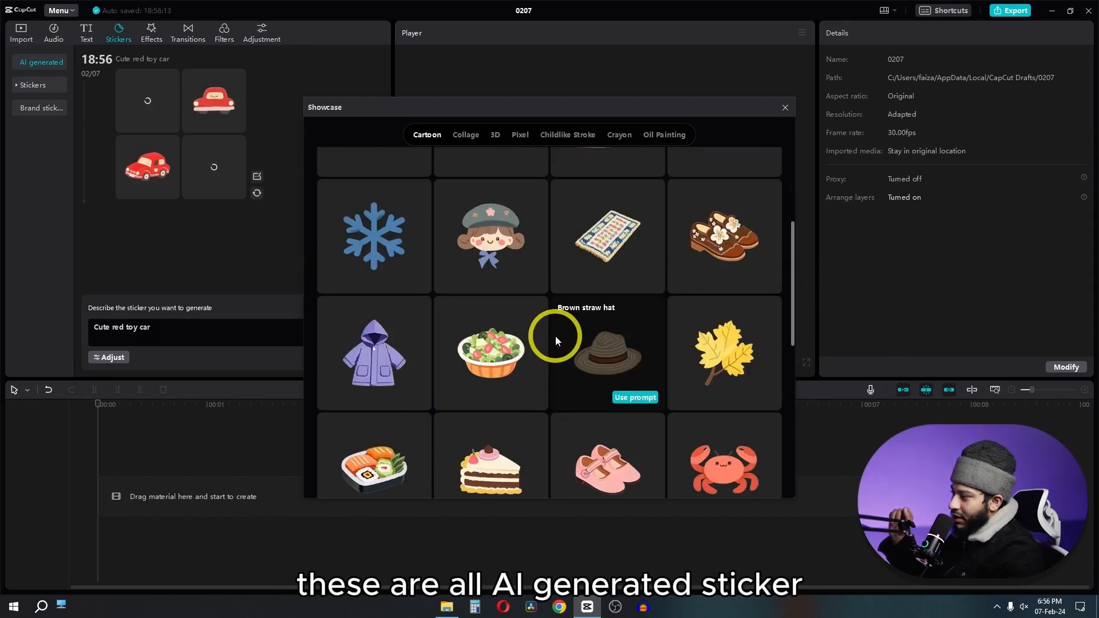
{"action": "left_click", "coordinate": [785, 108]}
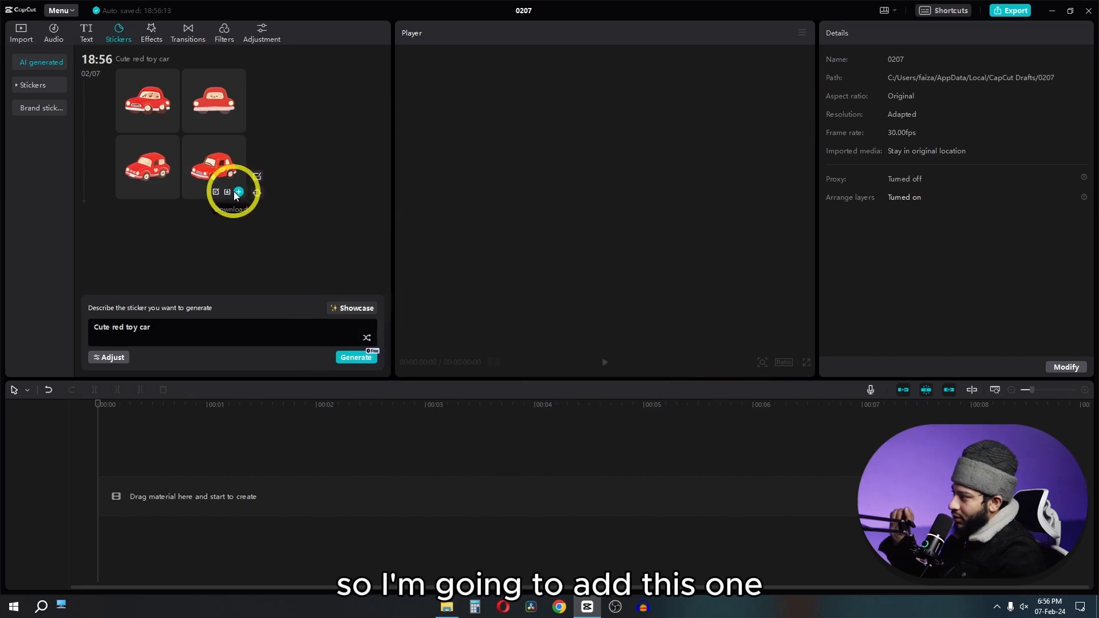
{"action": "left_click", "coordinate": [238, 193]}
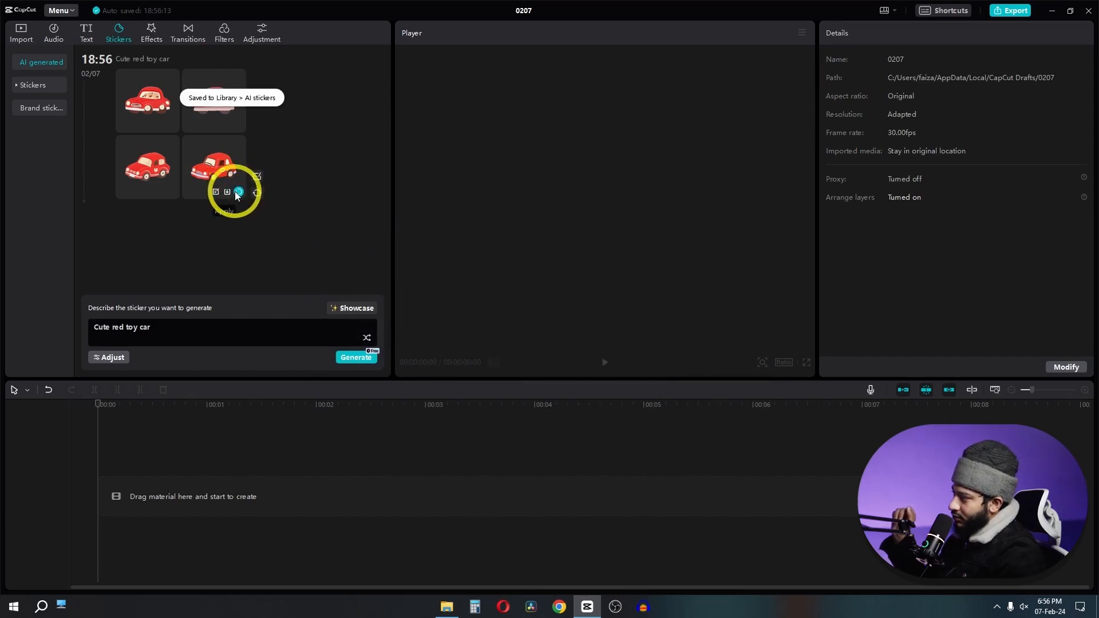
Resize the car sticker to 71% and try Spring, Wiper, Scroll Up and Scroll left animations.
{"action": "mouse_move", "coordinate": [868, 91]}
{"action": "left_mouse_down"}
{"action": "mouse_move", "coordinate": [971, 87]}
{"action": "mouse_move", "coordinate": [766, 113]}
{"action": "mouse_move", "coordinate": [896, 91]}
{"action": "mouse_move", "coordinate": [844, 98]}
{"action": "mouse_move", "coordinate": [872, 92]}
{"action": "left_mouse_up"}
{"action": "left_click", "coordinate": [874, 36]}
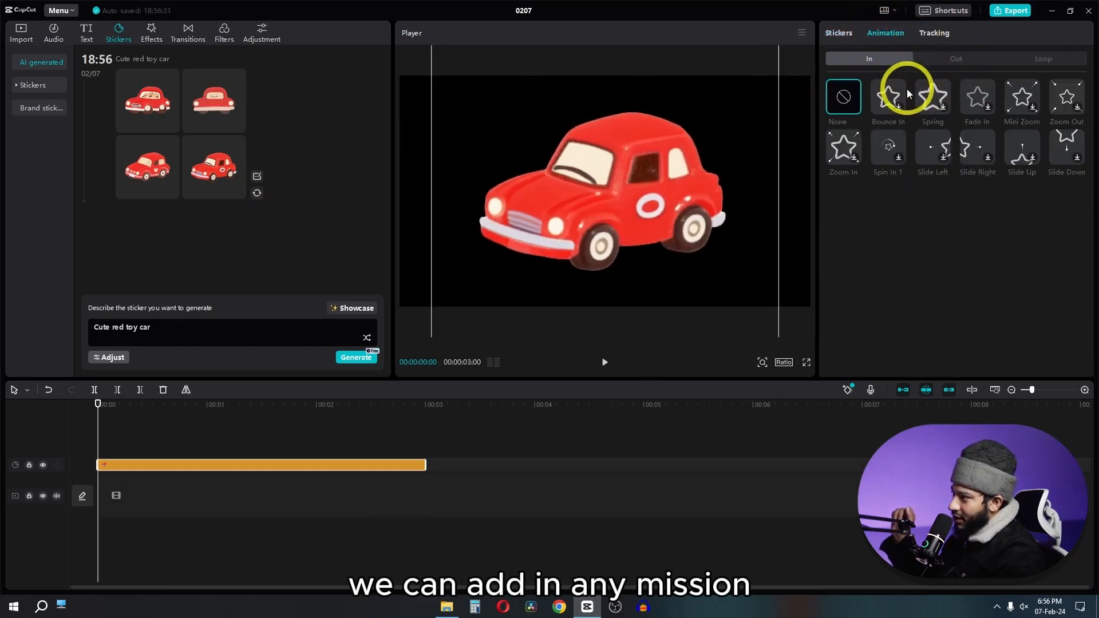
{"action": "left_click", "coordinate": [931, 97]}
{"action": "left_click", "coordinate": [1041, 58]}
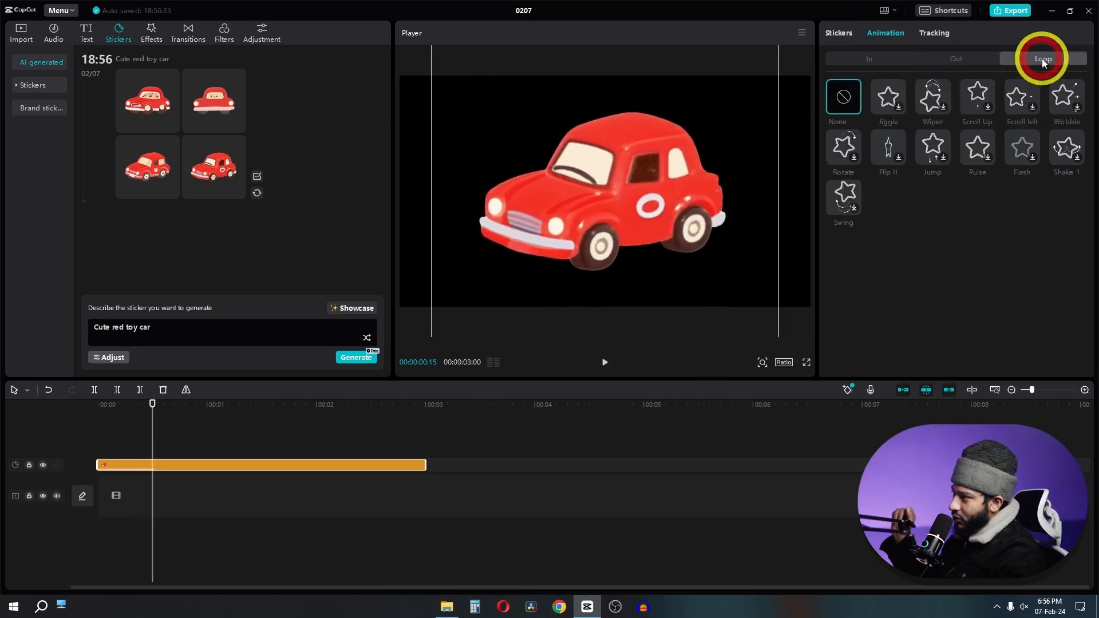
{"action": "left_click", "coordinate": [922, 98]}
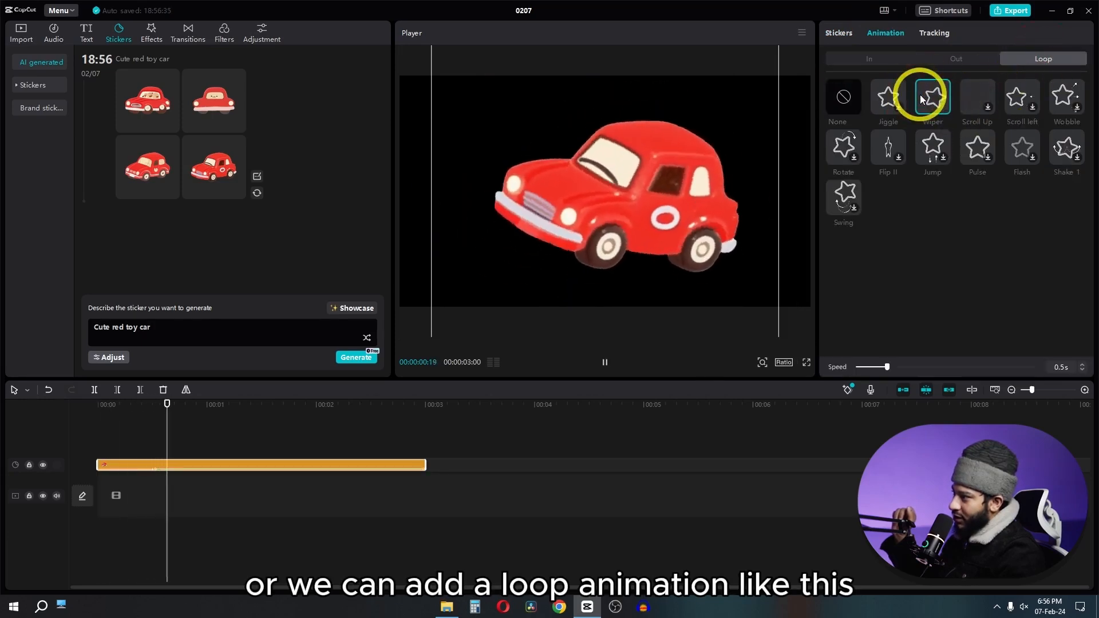
{"action": "left_click", "coordinate": [980, 96]}
{"action": "left_click", "coordinate": [1025, 99]}
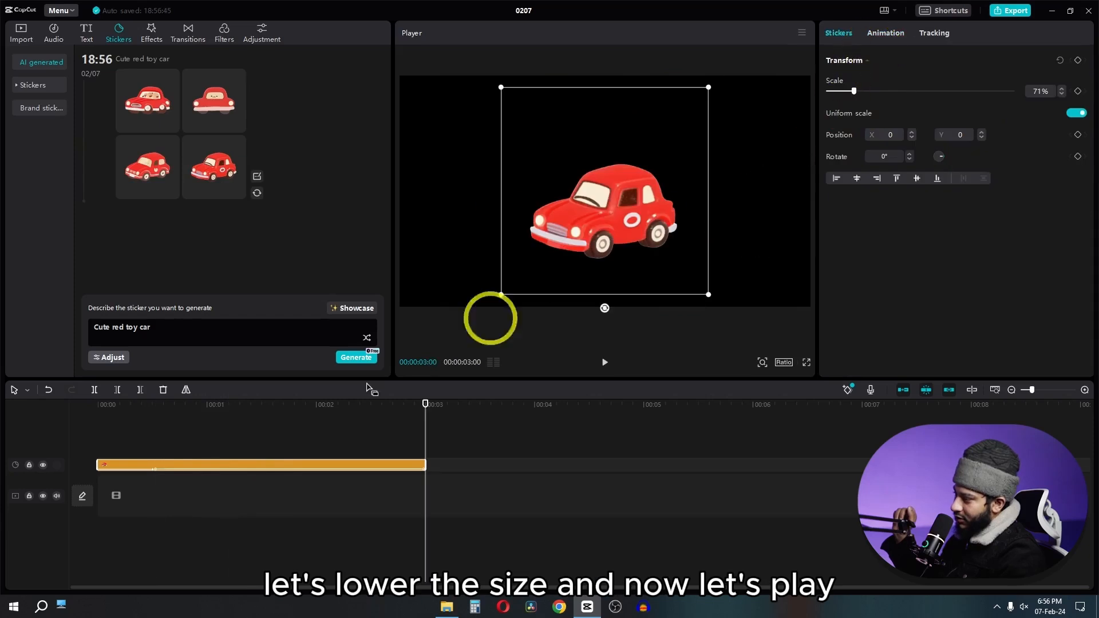
Play the animated sticker from the start, then delete the sticker clip.
{"action": "left_click_drag", "start_coordinate": [249, 411], "coordinate": [1, 451]}
{"action": "key", "text": "space"}
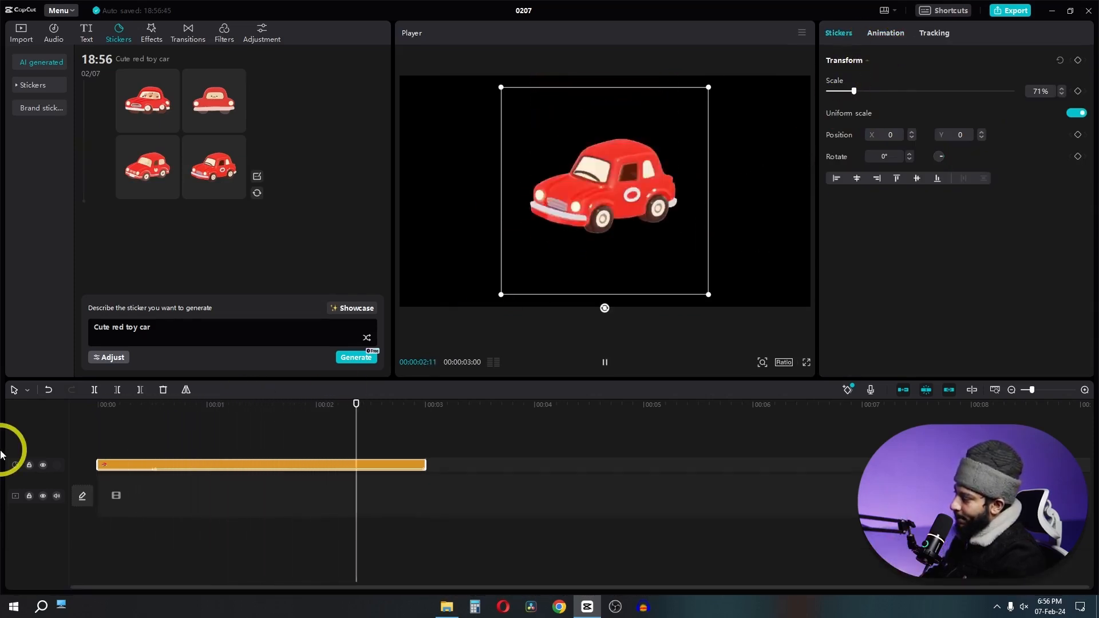
{"action": "key", "text": "space"}
{"action": "left_click_drag", "start_coordinate": [485, 435], "coordinate": [222, 490]}
{"action": "key", "text": "BackSpace"}
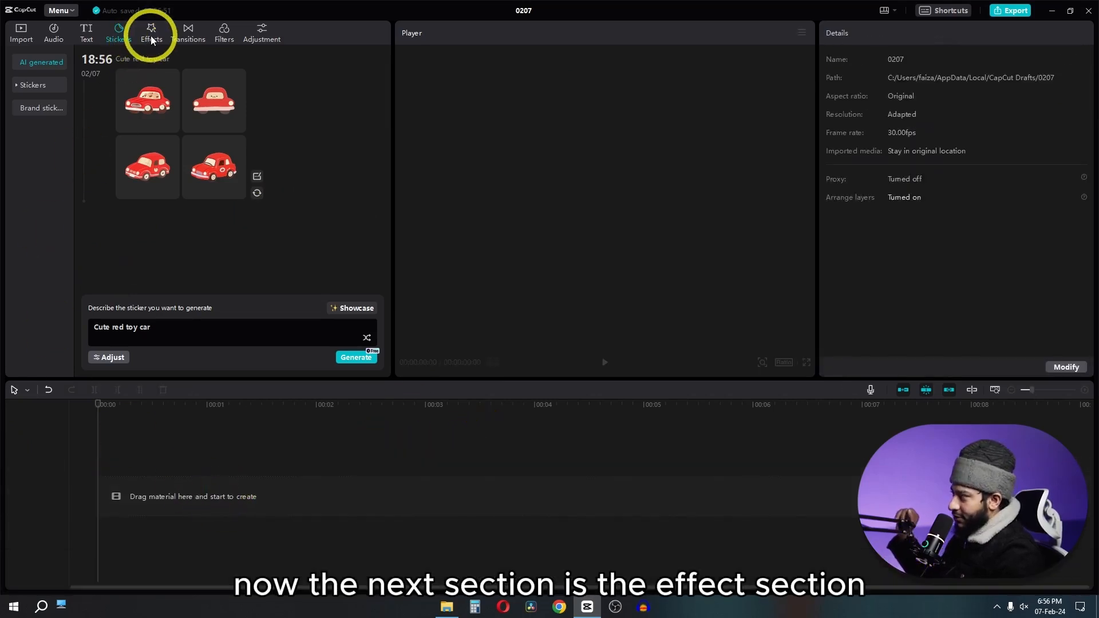
Put Podcast Host on the timeline and try, then remove, the Mini Zoom lens effect.
{"action": "left_click", "coordinate": [21, 33]}
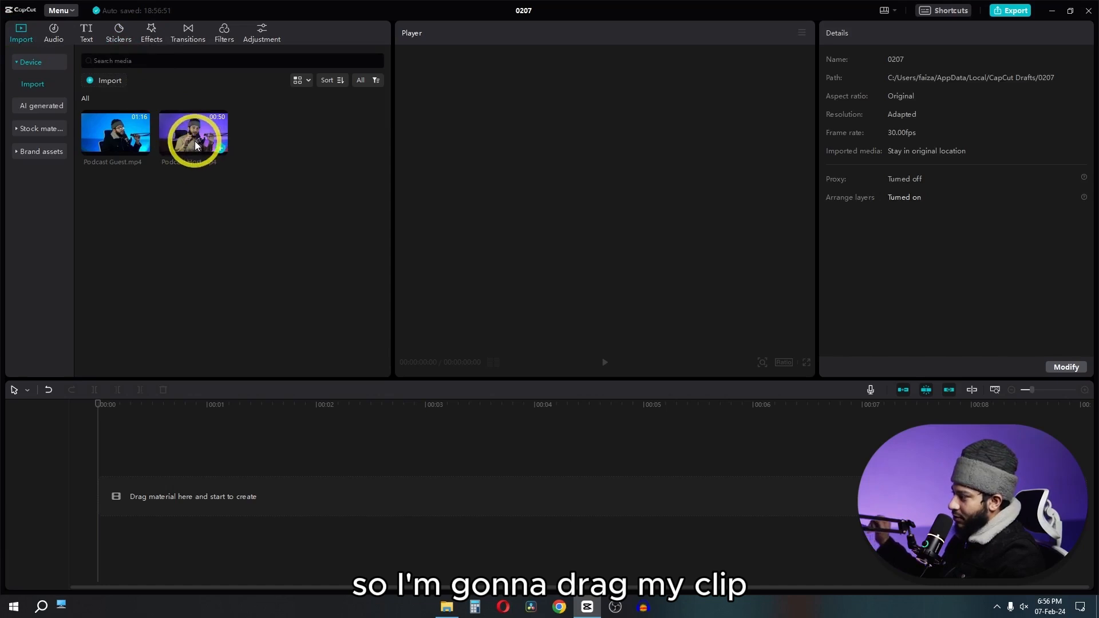
{"action": "left_click_drag", "start_coordinate": [196, 144], "coordinate": [162, 508]}
{"action": "left_click", "coordinate": [151, 33]}
{"action": "left_click", "coordinate": [29, 147]}
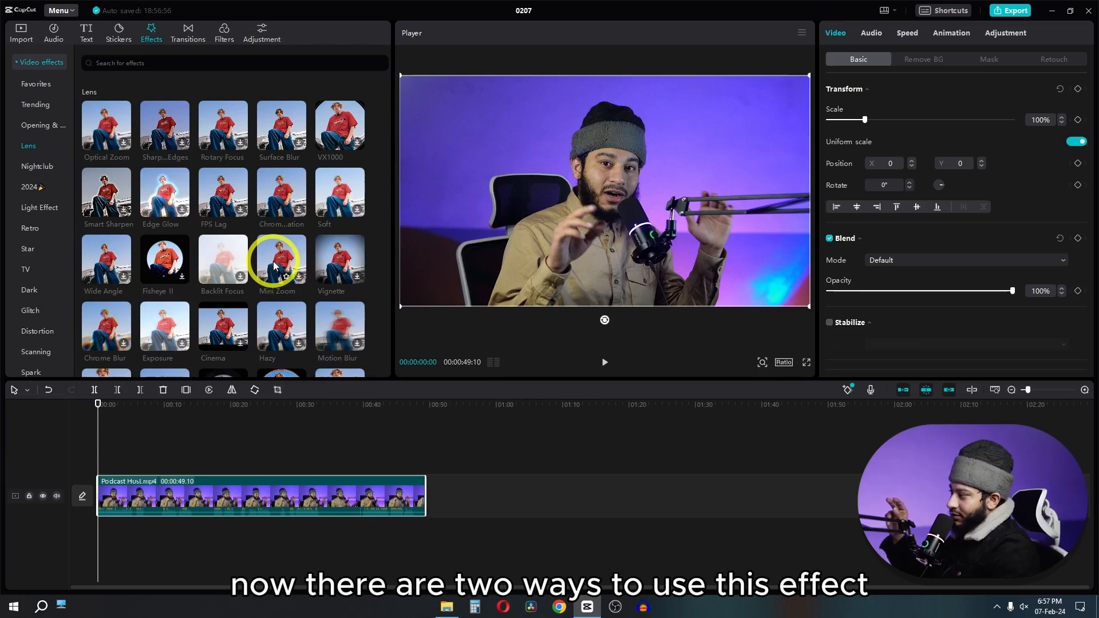
{"action": "left_click_drag", "start_coordinate": [282, 255], "coordinate": [425, 466]}
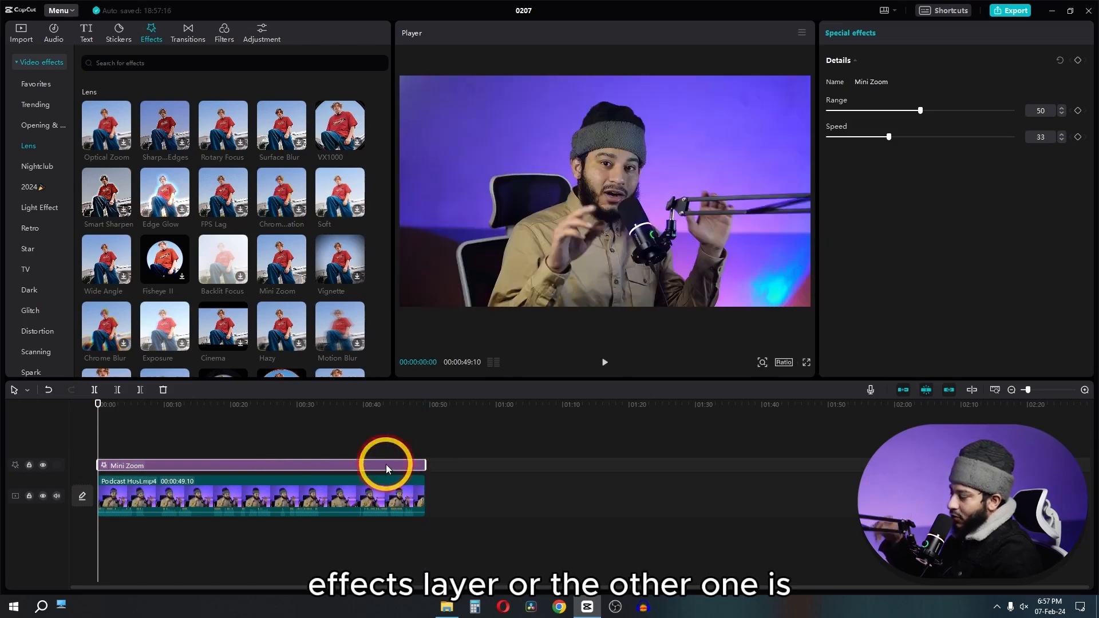
{"action": "key", "text": "Delete"}
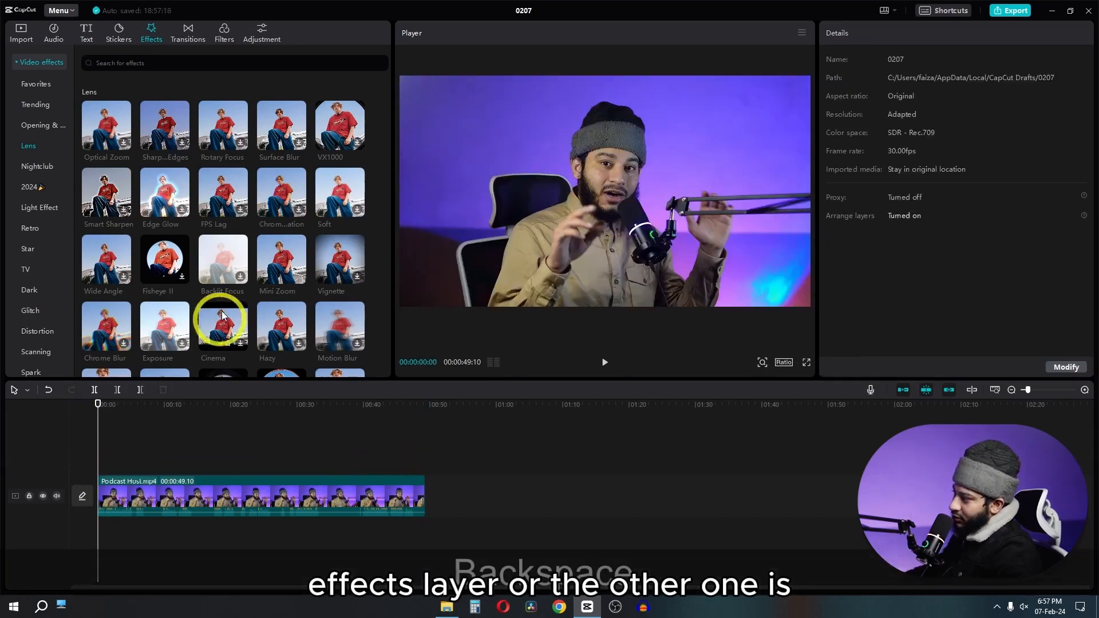
Try FPS Lag on the host at speeds 100 and 32, remove it, and add Podcast Guest above.
{"action": "left_click_drag", "start_coordinate": [223, 452], "coordinate": [221, 494]}
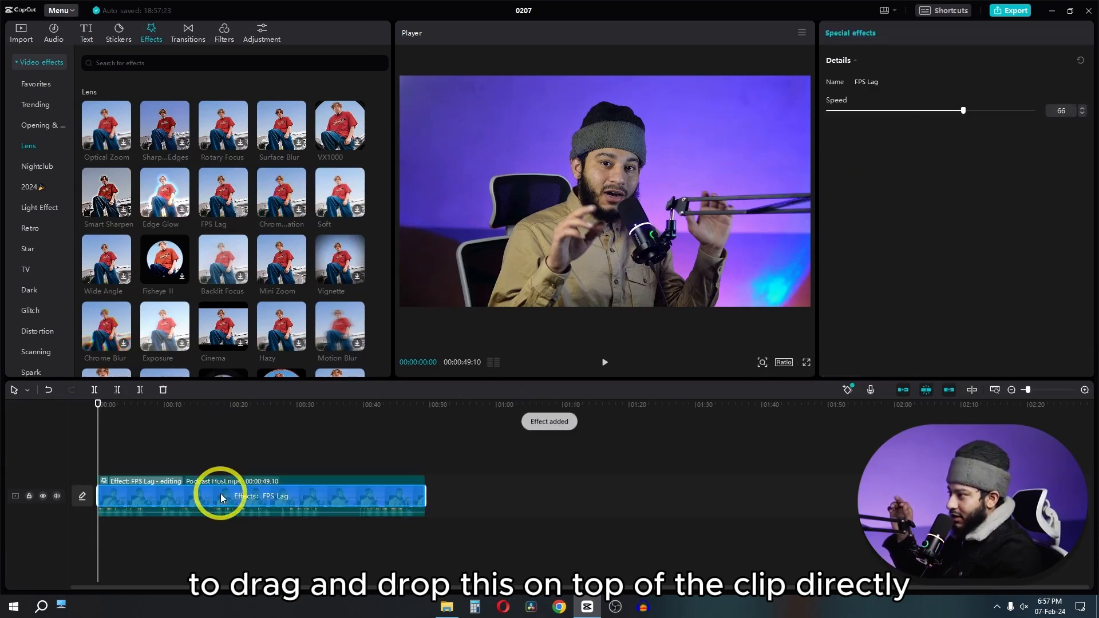
{"action": "left_click_drag", "start_coordinate": [961, 112], "coordinate": [1000, 110]}
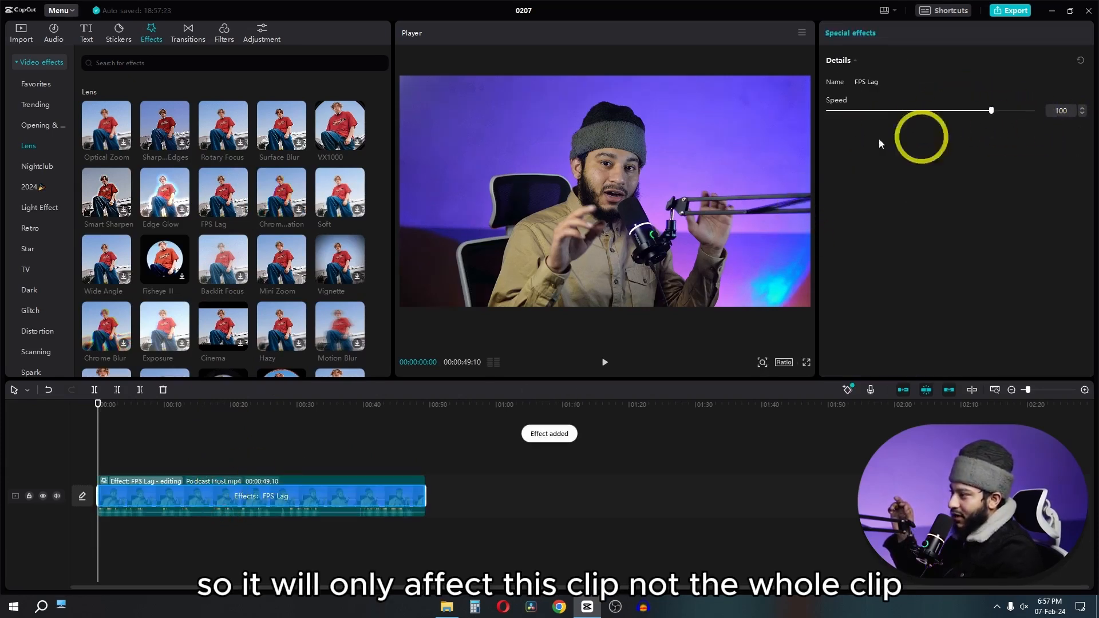
{"action": "left_click", "coordinate": [894, 111]}
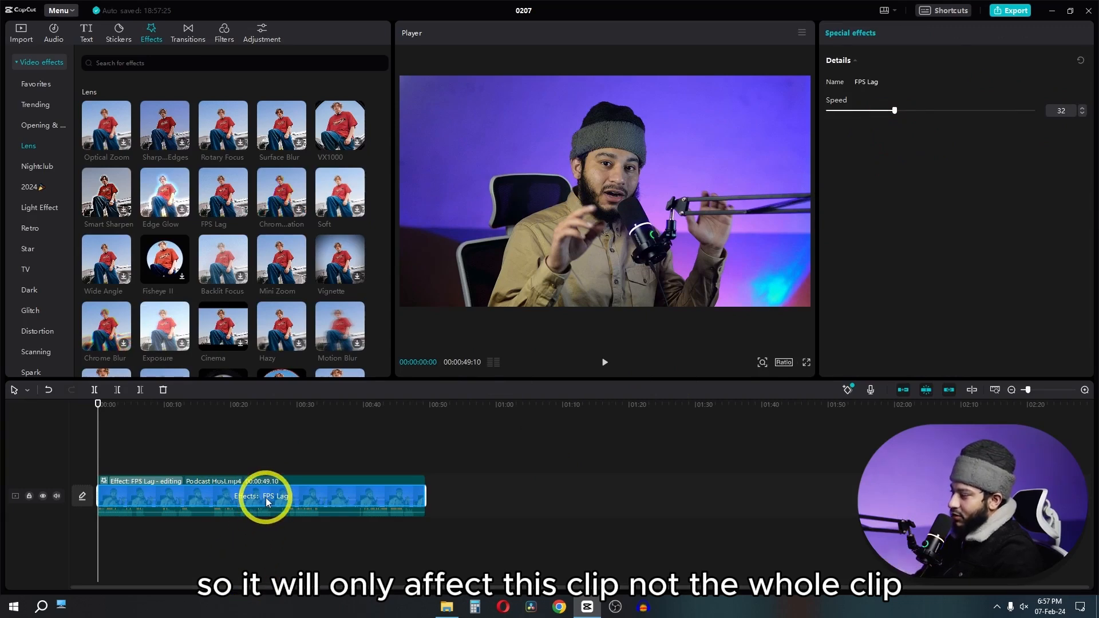
{"action": "key", "text": "Delete"}
{"action": "left_click", "coordinate": [24, 36]}
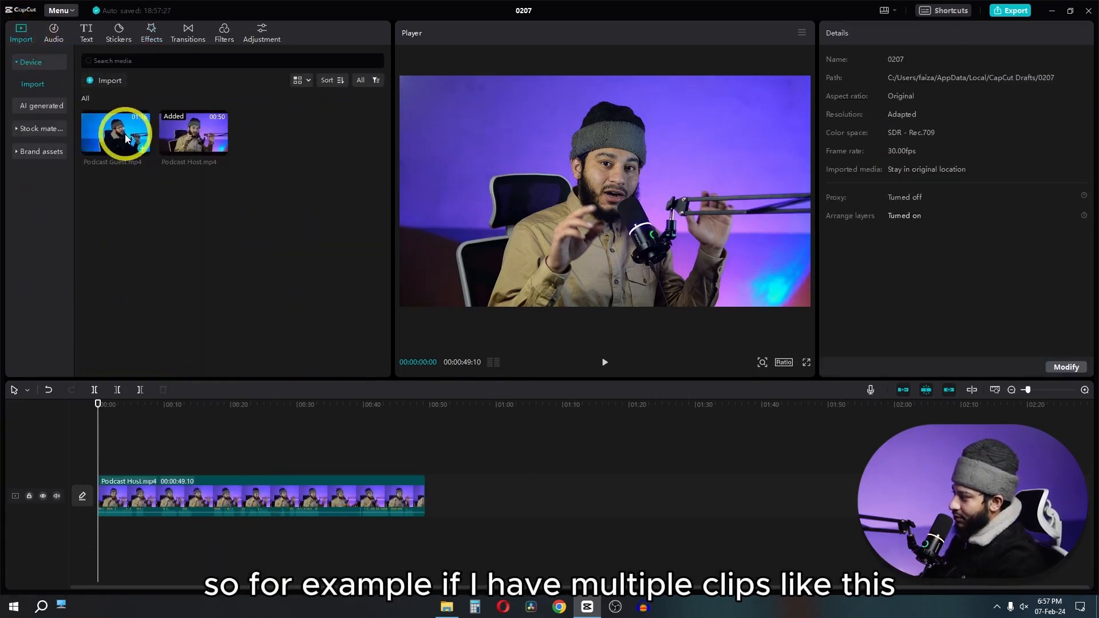
{"action": "left_click_drag", "start_coordinate": [125, 138], "coordinate": [110, 468]}
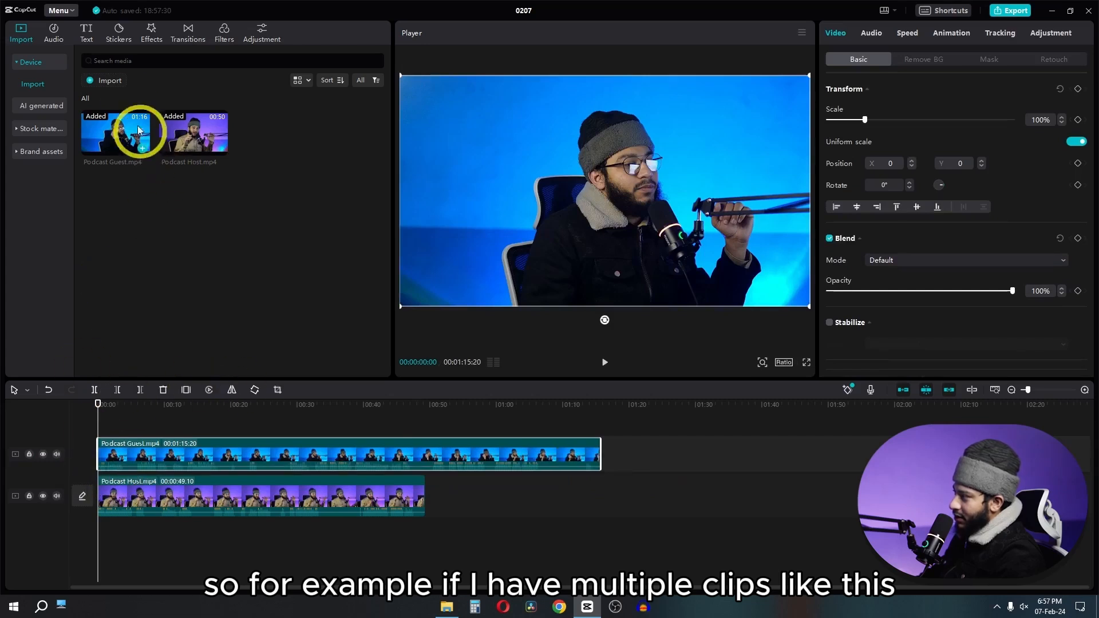
Scale guest and host to 65%, guest on the left, host mirrored on the right at X 756.
{"action": "left_click_drag", "start_coordinate": [864, 120], "coordinate": [852, 119]}
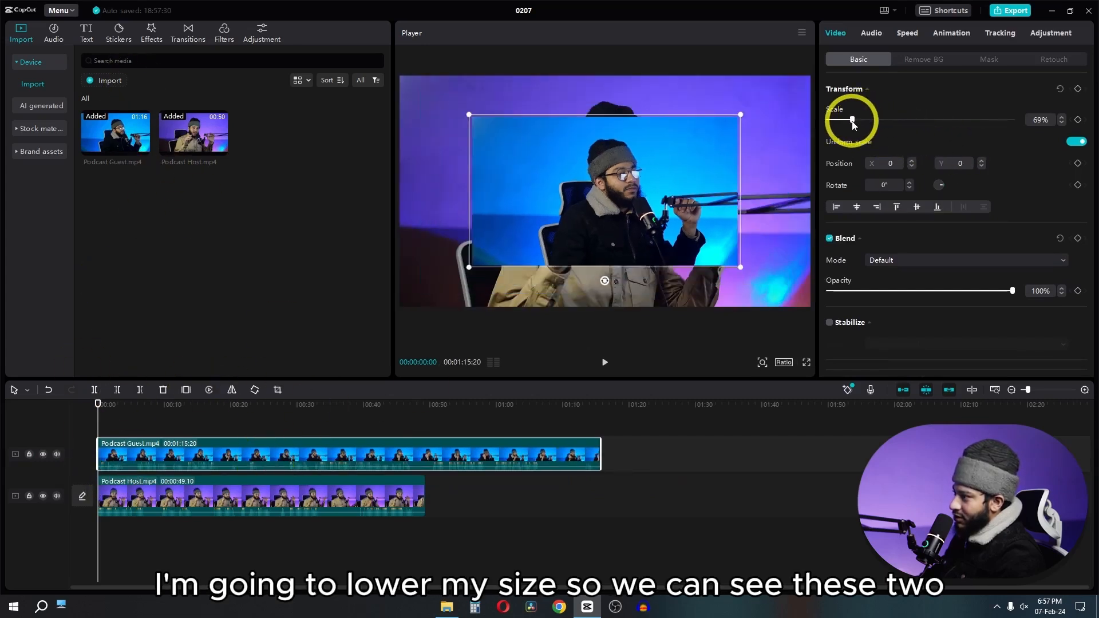
{"action": "left_click_drag", "start_coordinate": [664, 174], "coordinate": [517, 173]}
{"action": "left_click", "coordinate": [226, 493]}
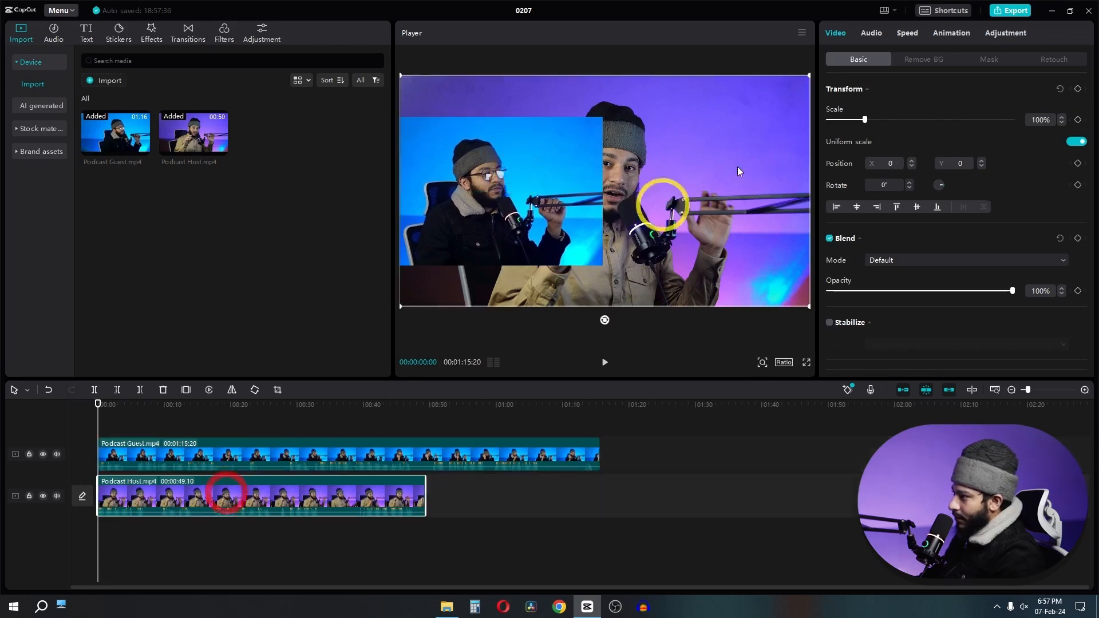
{"action": "mouse_move", "coordinate": [866, 121]}
{"action": "left_mouse_down"}
{"action": "mouse_move", "coordinate": [843, 128]}
{"action": "mouse_move", "coordinate": [852, 126]}
{"action": "left_mouse_up"}
{"action": "left_click_drag", "start_coordinate": [528, 209], "coordinate": [606, 211]}
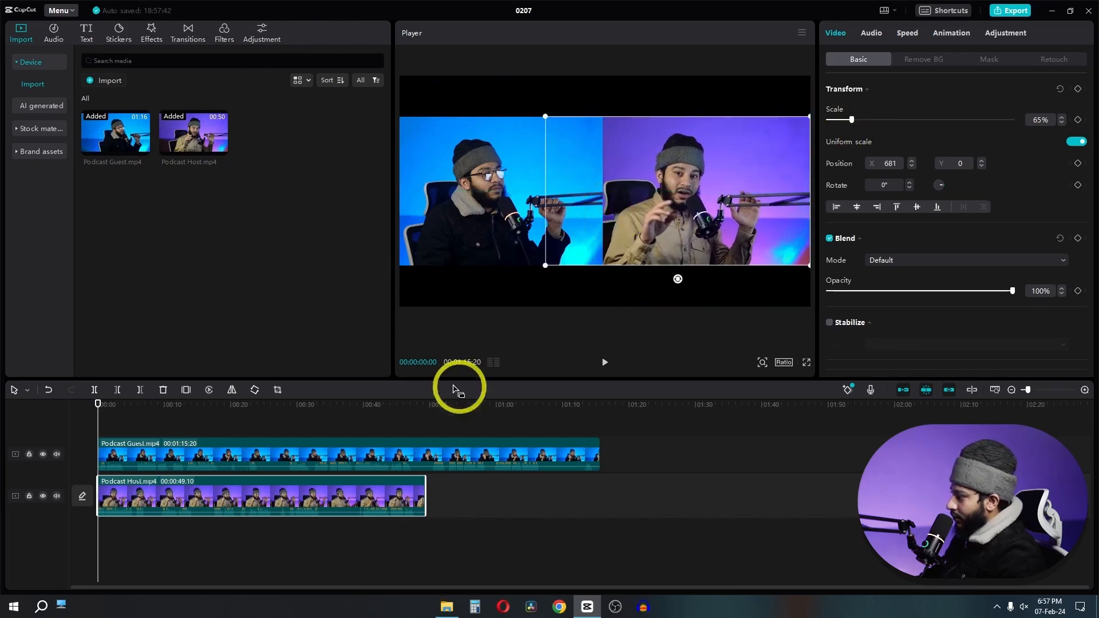
{"action": "left_click", "coordinate": [233, 390]}
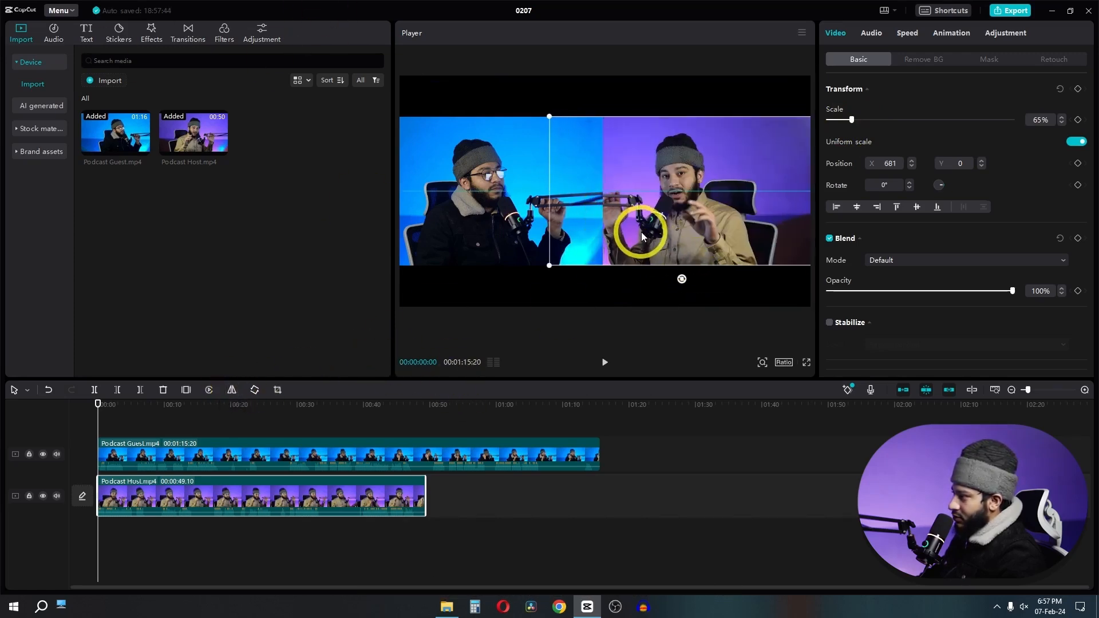
{"action": "left_click_drag", "start_coordinate": [641, 232], "coordinate": [649, 233]}
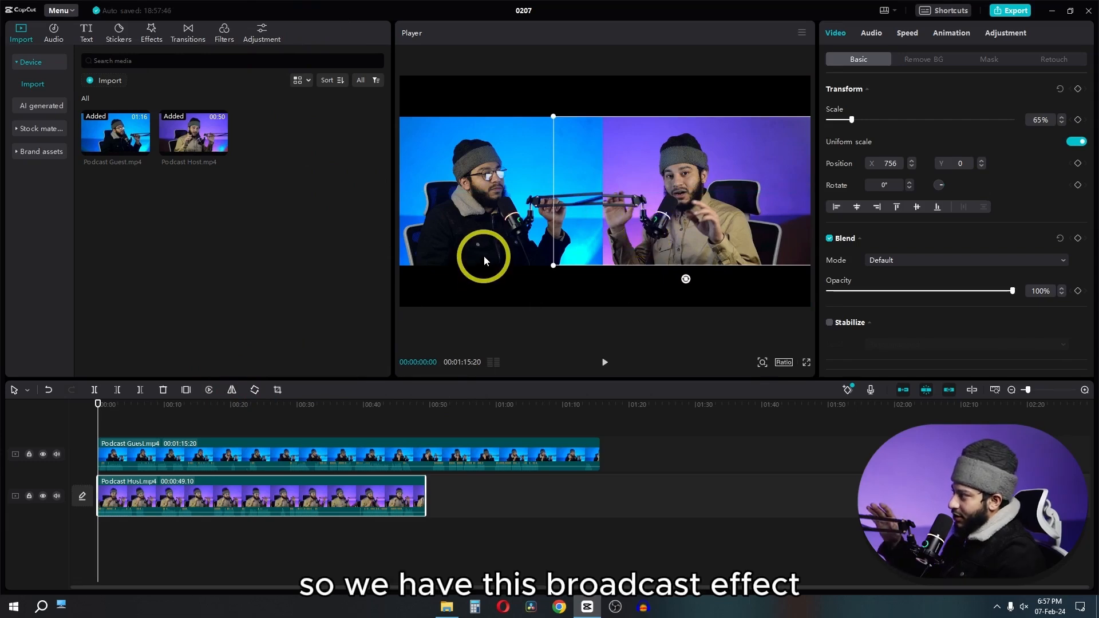
{"action": "left_click", "coordinate": [153, 42]}
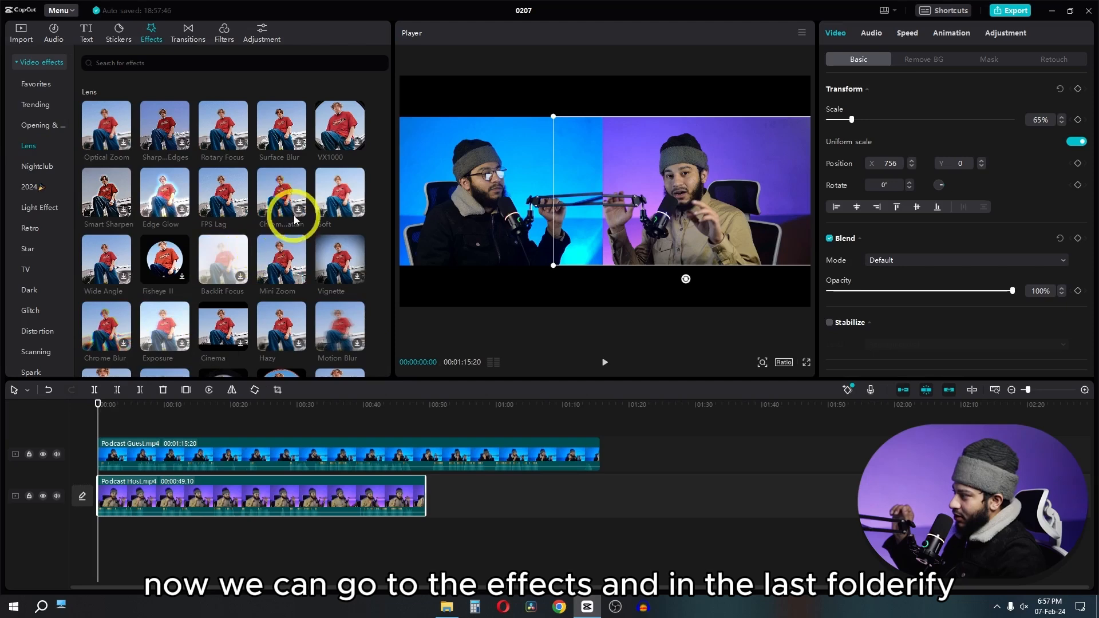
{"action": "scroll", "coordinate": [253, 321], "scroll_direction": "down", "scroll_amount": 1}
{"action": "scroll", "coordinate": [253, 321], "scroll_direction": "down", "scroll_amount": 1}
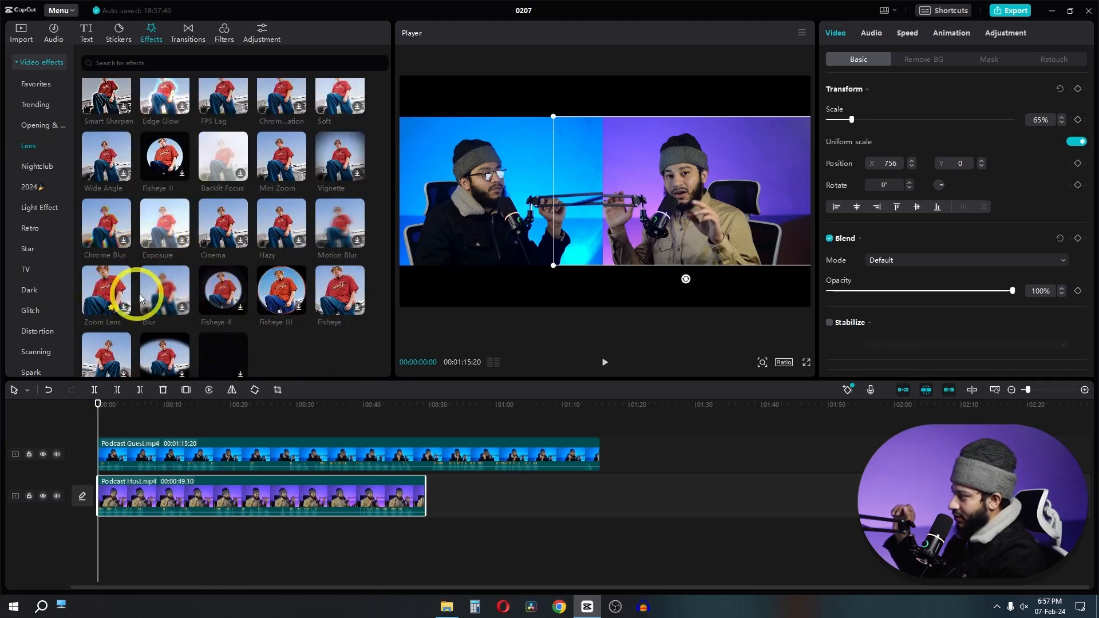
{"action": "scroll", "coordinate": [179, 344], "scroll_direction": "down", "scroll_amount": 1}
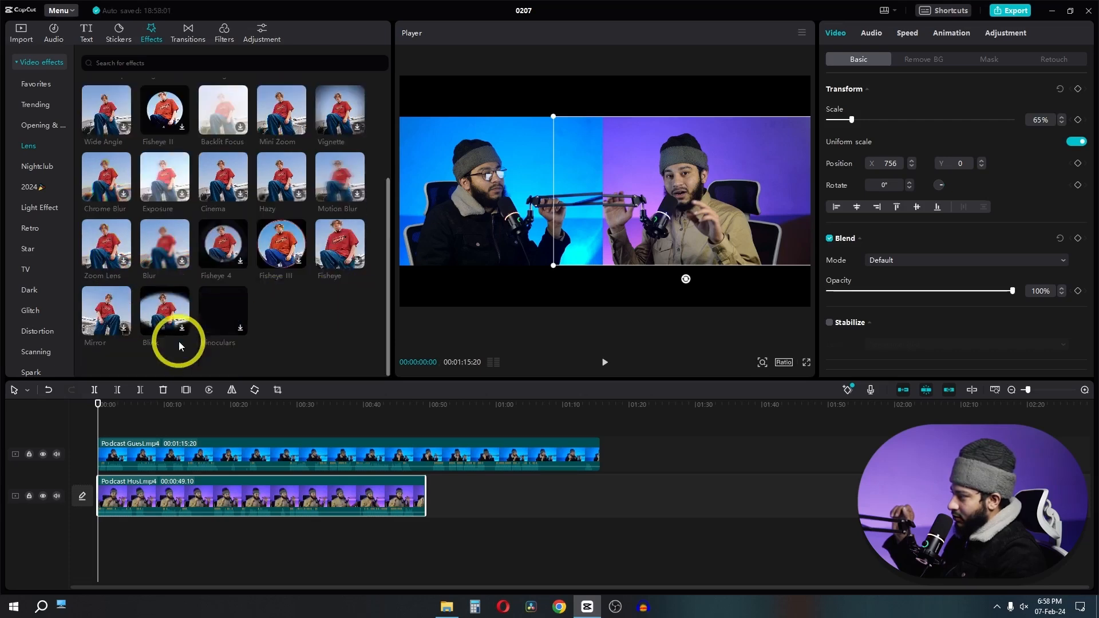
{"action": "left_click_drag", "start_coordinate": [333, 260], "coordinate": [544, 435]}
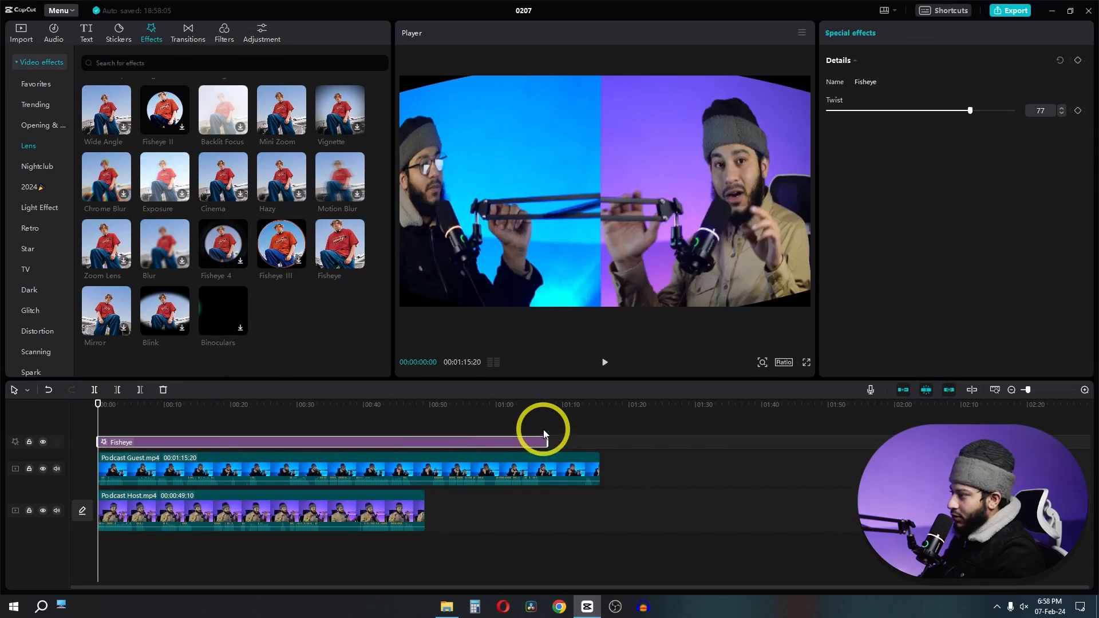
{"action": "key", "text": "space"}
{"action": "key", "text": "space"}
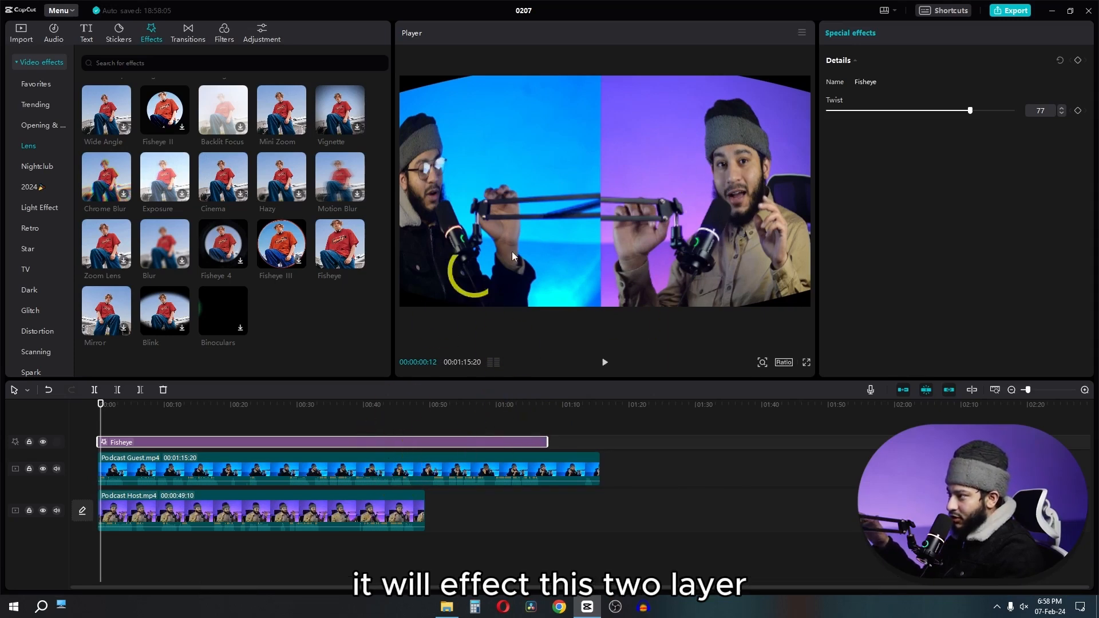
{"action": "left_click_drag", "start_coordinate": [968, 111], "coordinate": [872, 145]}
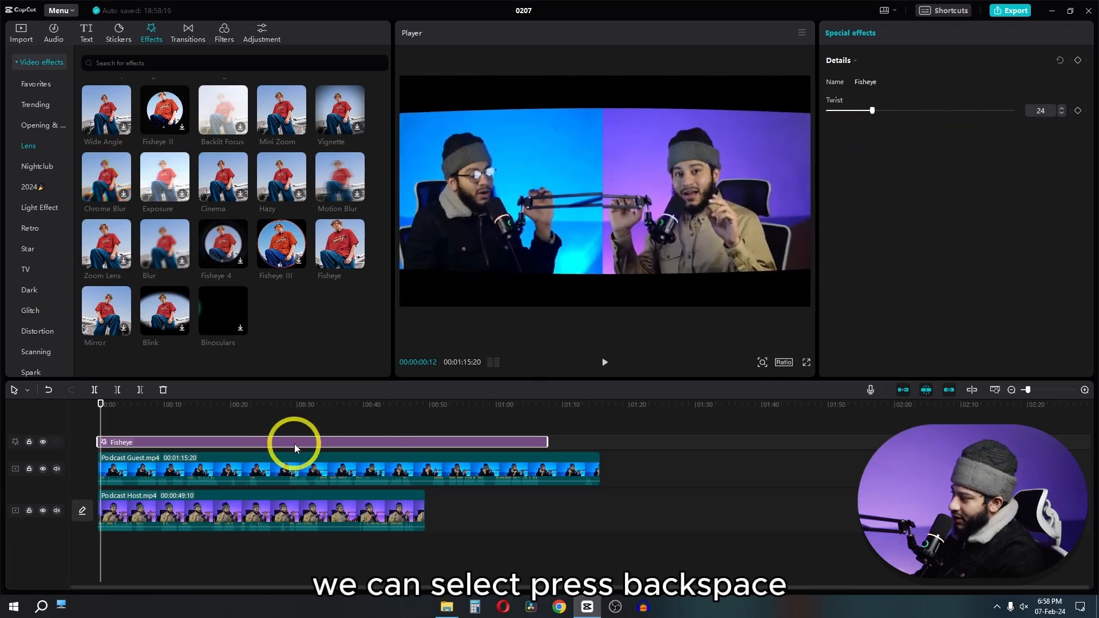
{"action": "key", "text": "BackSpace"}
{"action": "mouse_move", "coordinate": [343, 258]}
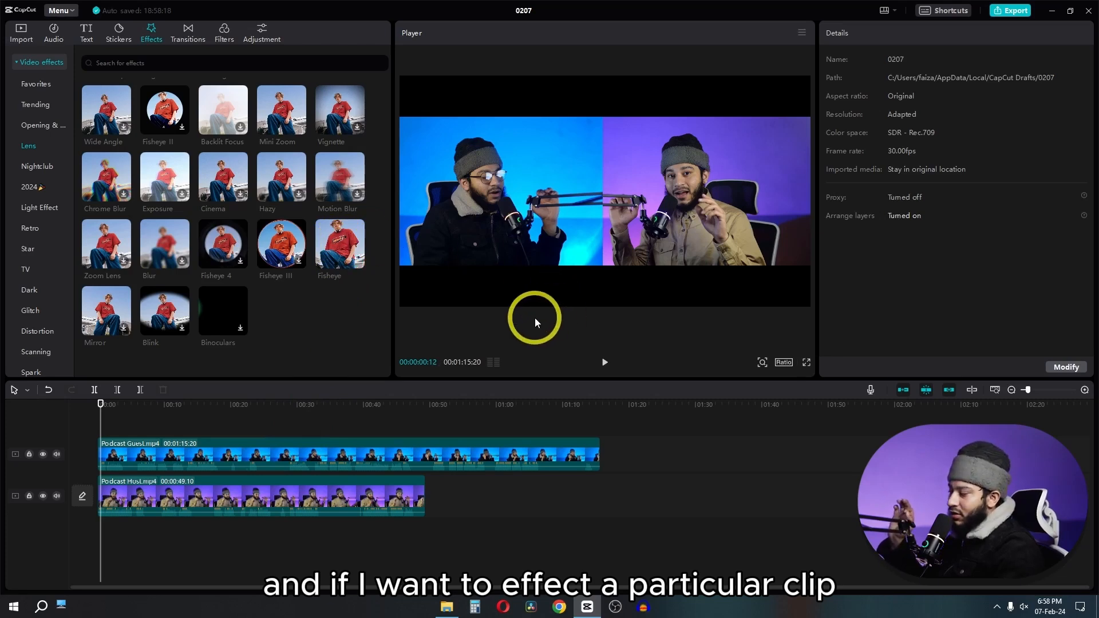
Apply Fisheye to the Podcast Guest clip and lower its Twist to about 9.
{"action": "left_click_drag", "start_coordinate": [334, 248], "coordinate": [332, 456]}
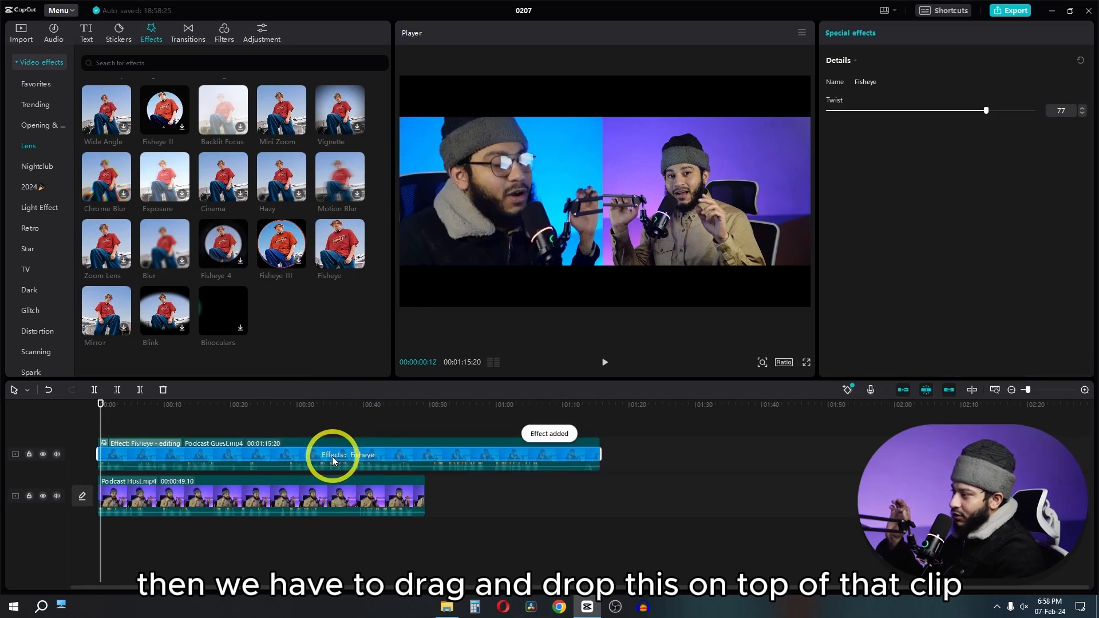
{"action": "left_click_drag", "start_coordinate": [992, 104], "coordinate": [874, 117]}
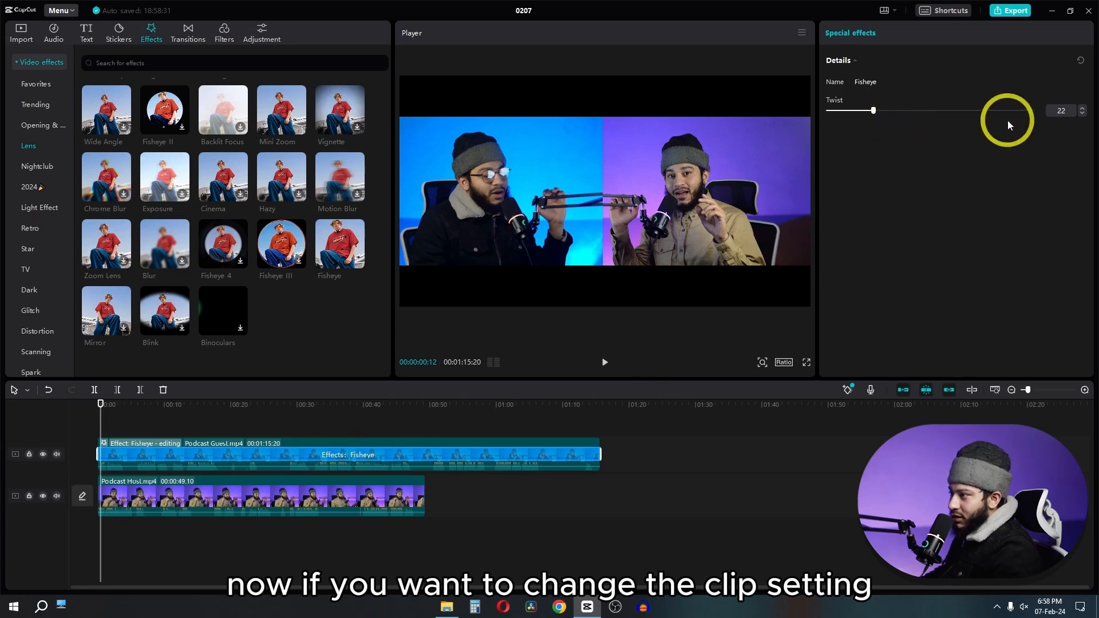
{"action": "mouse_move", "coordinate": [874, 110]}
{"action": "left_mouse_down"}
{"action": "mouse_move", "coordinate": [847, 115]}
{"action": "mouse_move", "coordinate": [864, 111]}
{"action": "mouse_move", "coordinate": [866, 126]}
{"action": "mouse_move", "coordinate": [933, 122]}
{"action": "mouse_move", "coordinate": [885, 123]}
{"action": "left_mouse_up"}
Raise the guest clip's Fisheye Twist from 28 to 34, then delete the effect.
{"action": "left_click", "coordinate": [498, 486]}
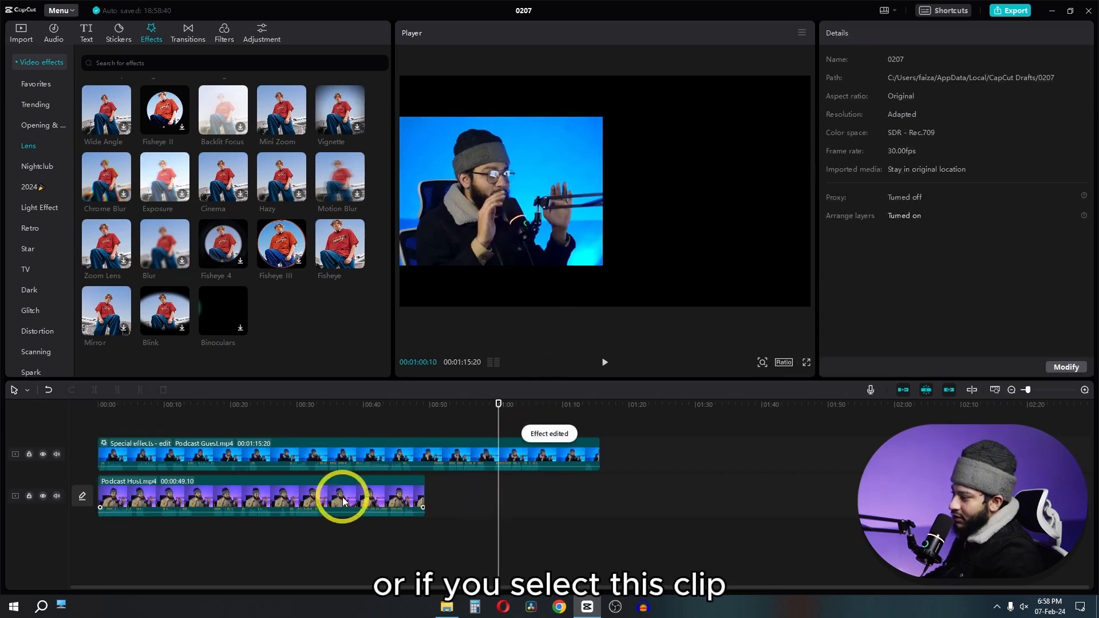
{"action": "left_click", "coordinate": [338, 501]}
{"action": "left_click", "coordinate": [289, 467]}
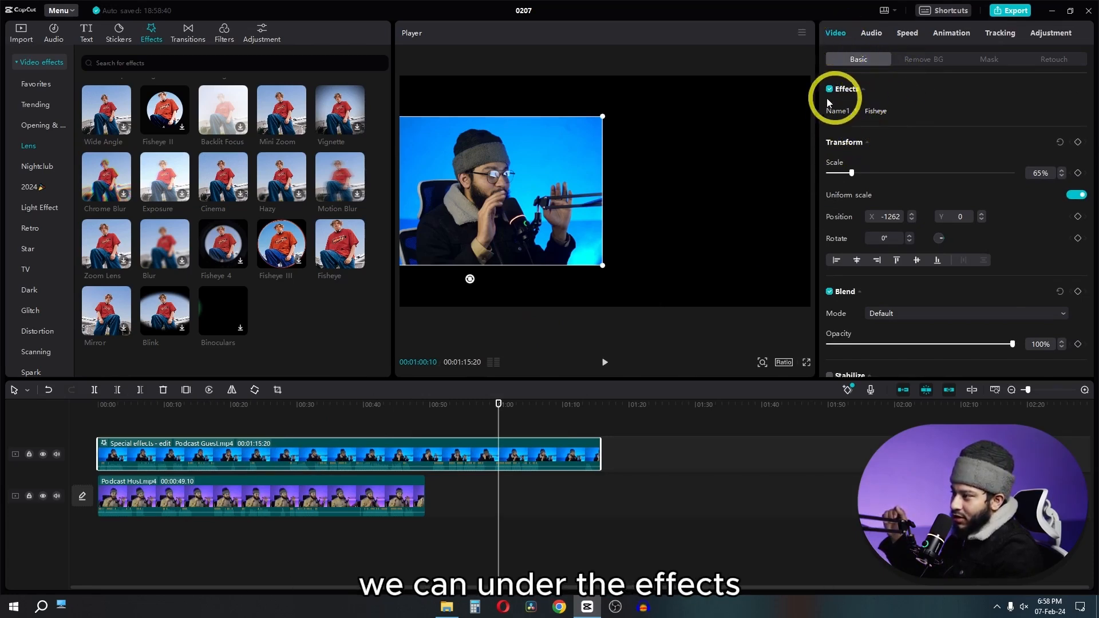
{"action": "left_click", "coordinate": [899, 109]}
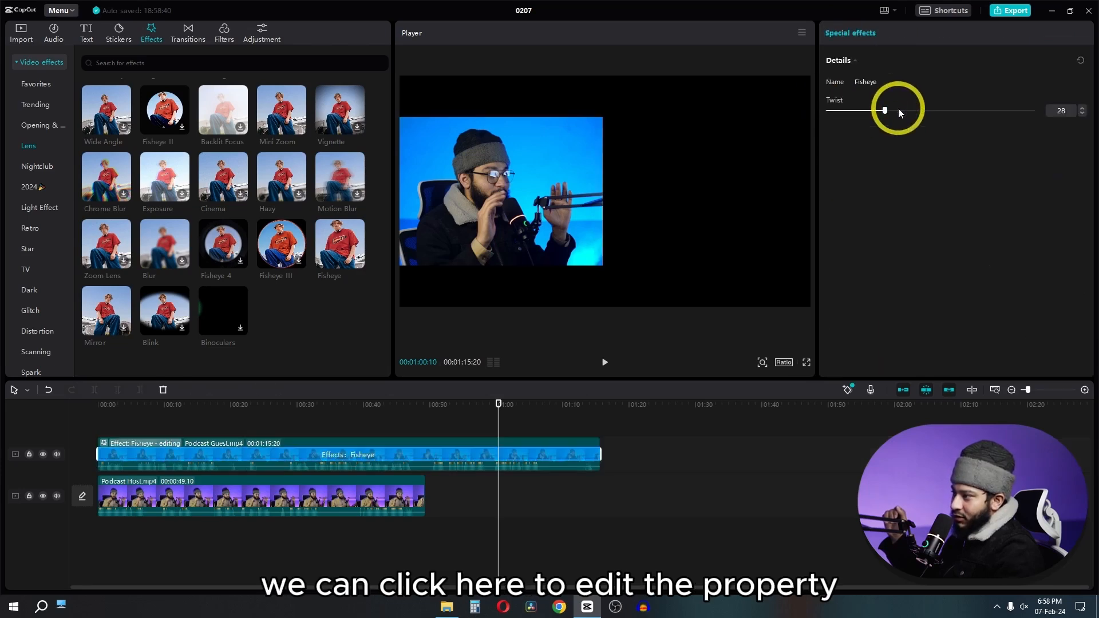
{"action": "left_click_drag", "start_coordinate": [887, 111], "coordinate": [897, 111]}
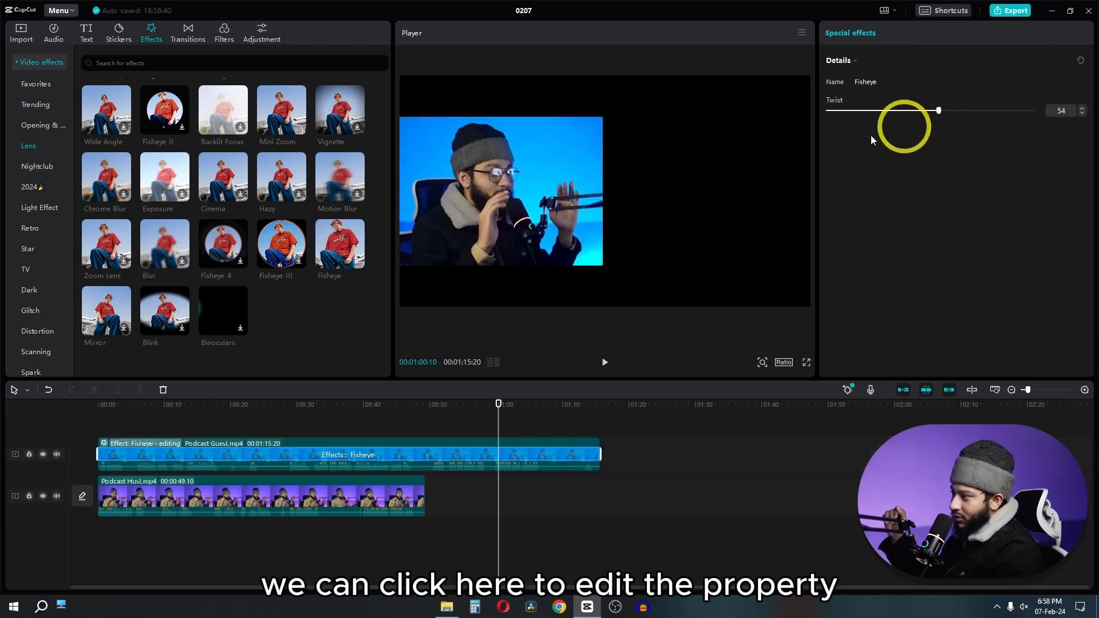
{"action": "left_click", "coordinate": [348, 445]}
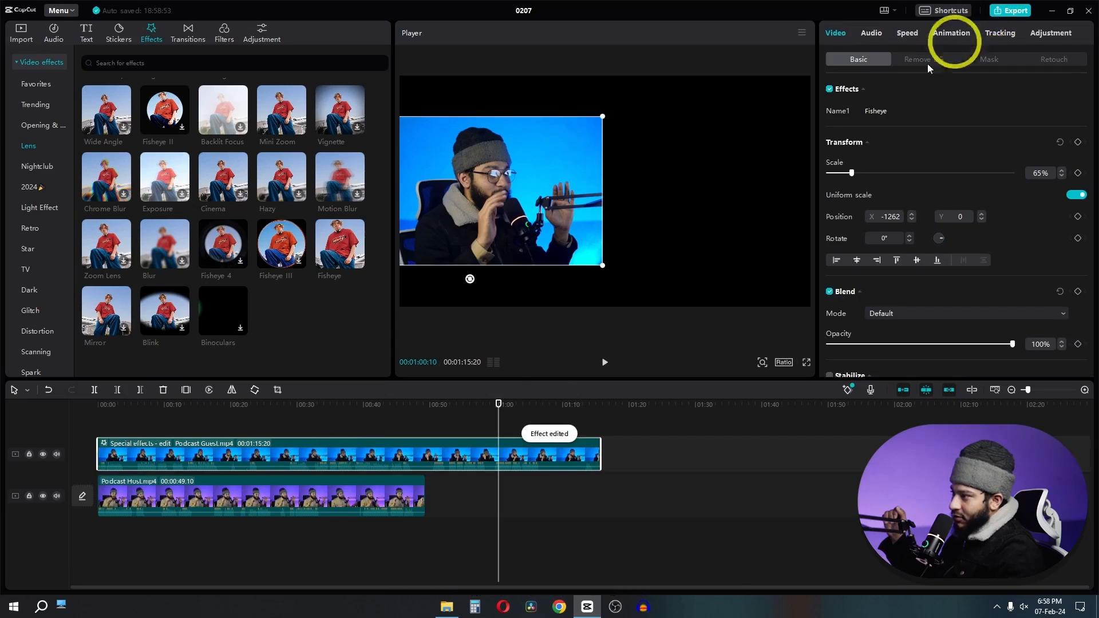
{"action": "left_click", "coordinate": [914, 109]}
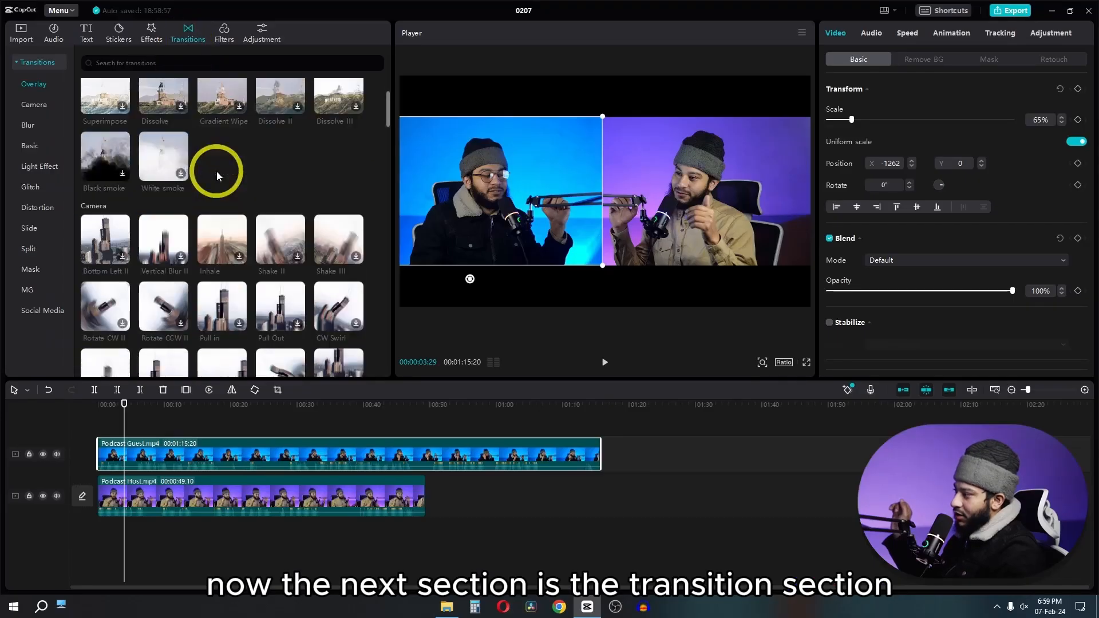
Move Podcast Guest onto the main track directly after Podcast Host.
{"action": "scroll", "coordinate": [217, 175], "scroll_direction": "down", "scroll_amount": 3}
{"action": "scroll", "coordinate": [219, 175], "scroll_direction": "down", "scroll_amount": 2}
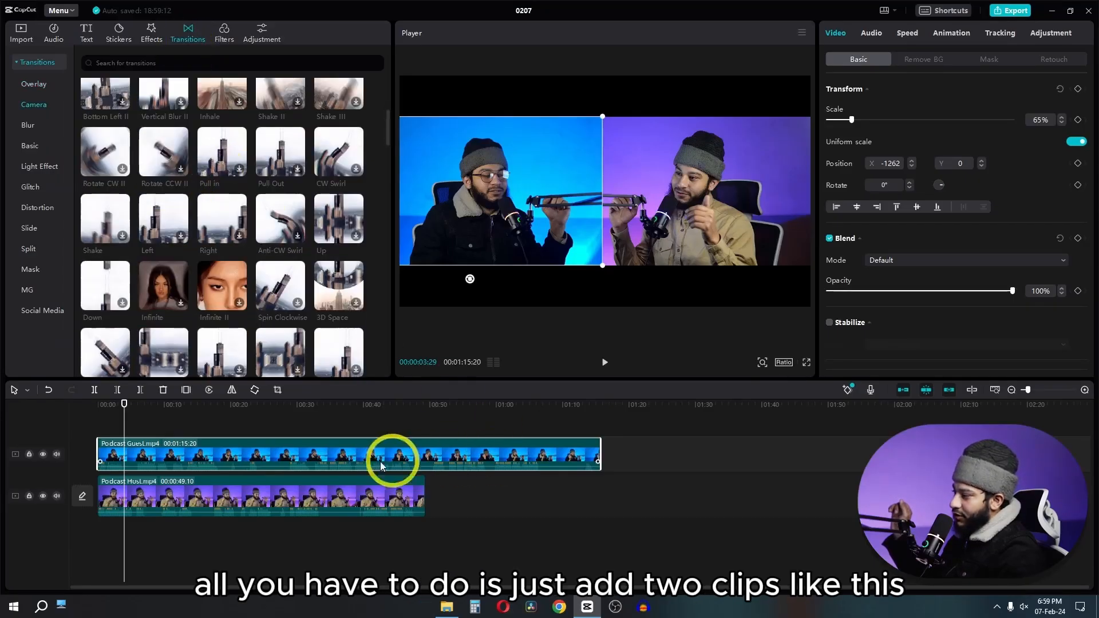
{"action": "left_click_drag", "start_coordinate": [293, 459], "coordinate": [595, 498]}
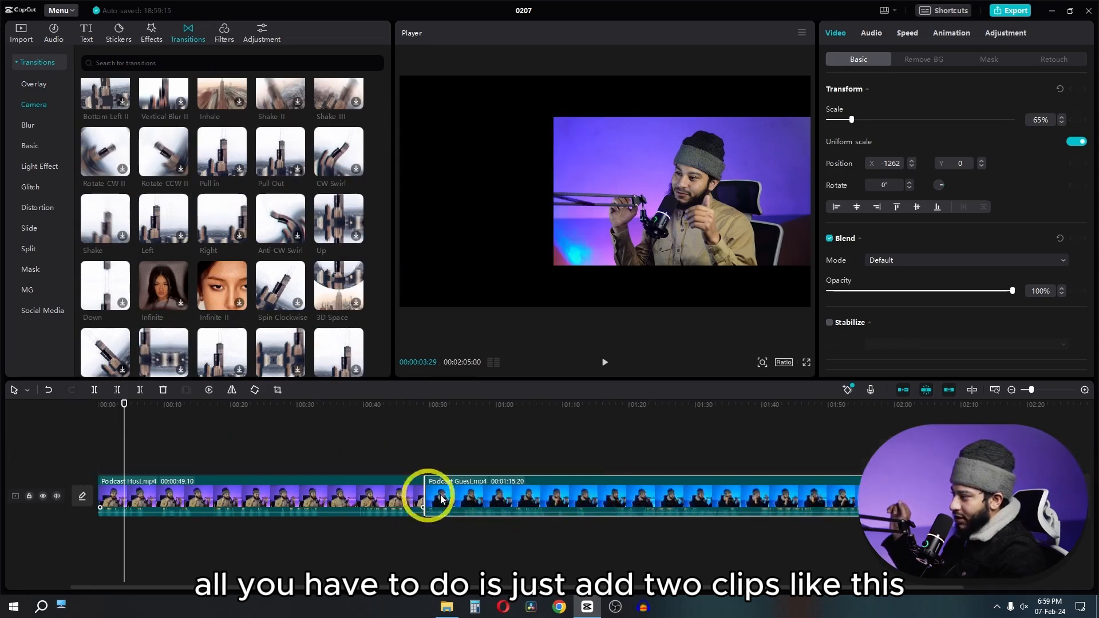
Add Rotate CCW II at the clip junction, preview it, change its duration, then delete it.
{"action": "left_click_drag", "start_coordinate": [164, 148], "coordinate": [422, 501]}
{"action": "left_click", "coordinate": [412, 418]}
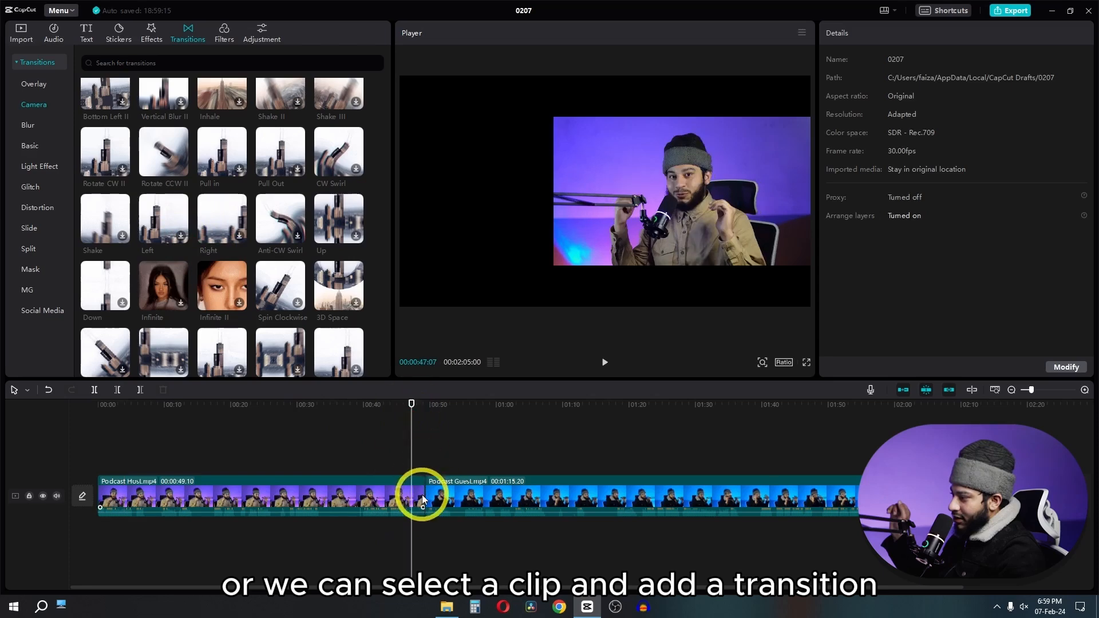
{"action": "left_click", "coordinate": [423, 500]}
{"action": "left_click", "coordinate": [166, 157]}
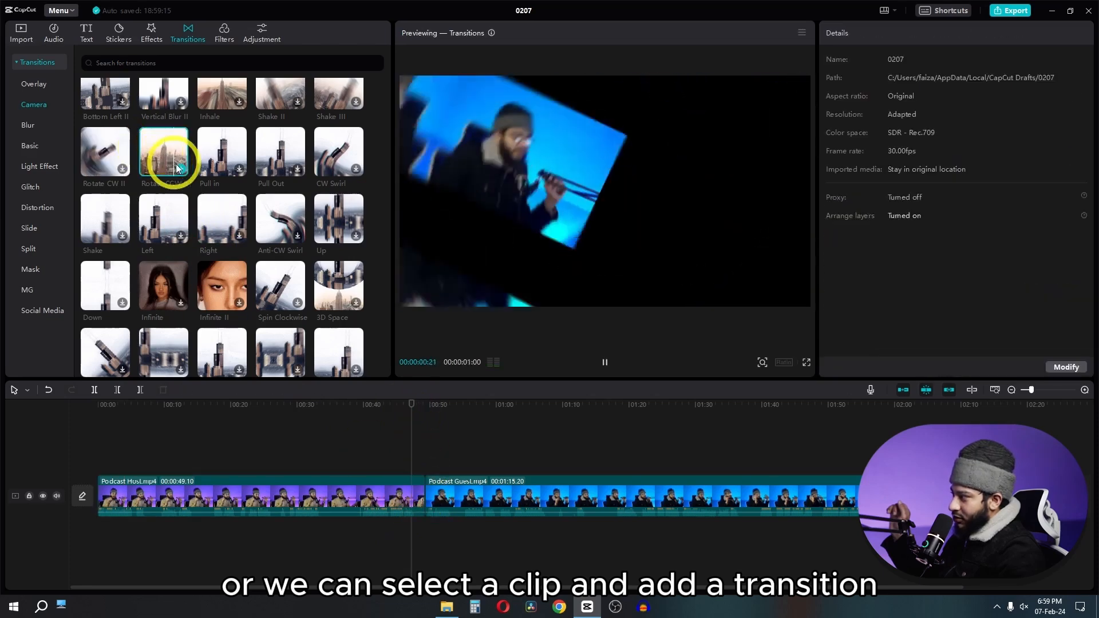
{"action": "left_click", "coordinate": [177, 167]}
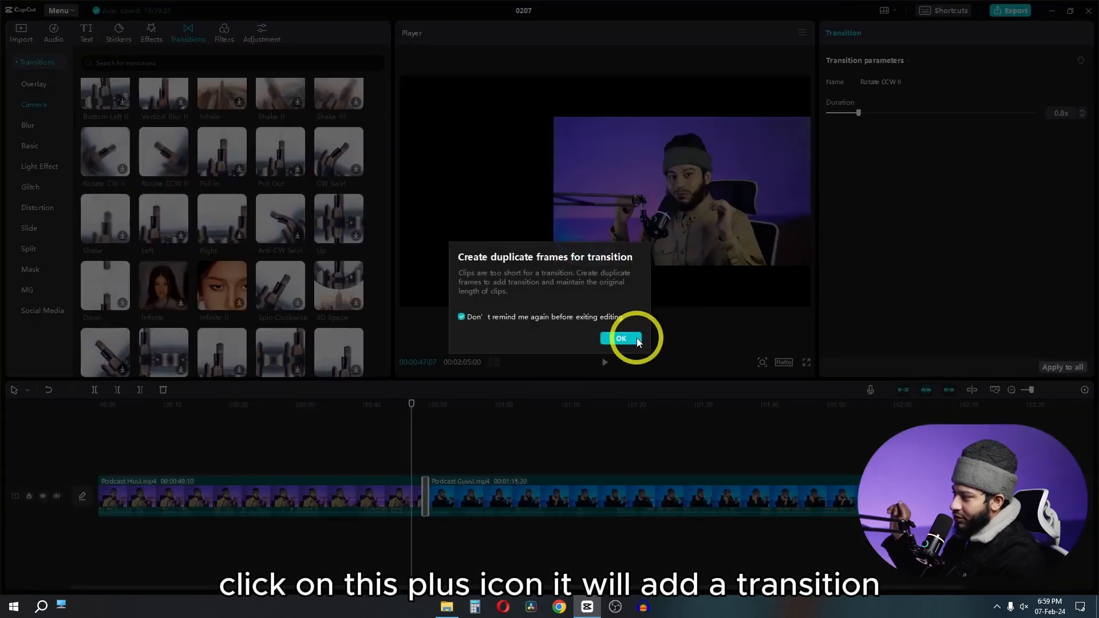
{"action": "left_click", "coordinate": [621, 338]}
{"action": "key", "text": "space"}
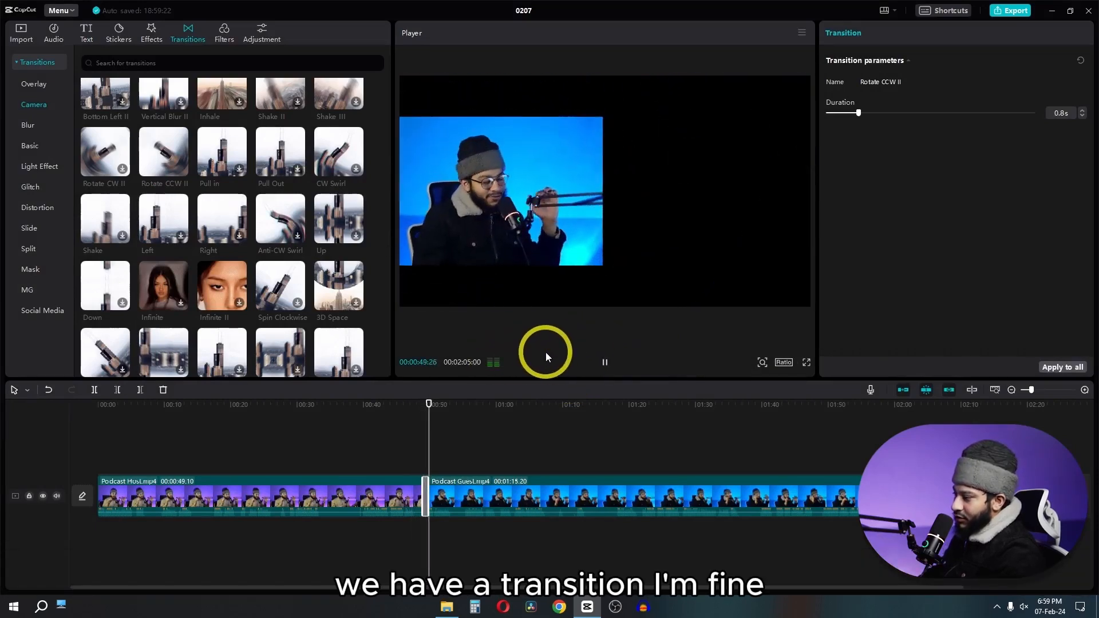
{"action": "key", "text": "space"}
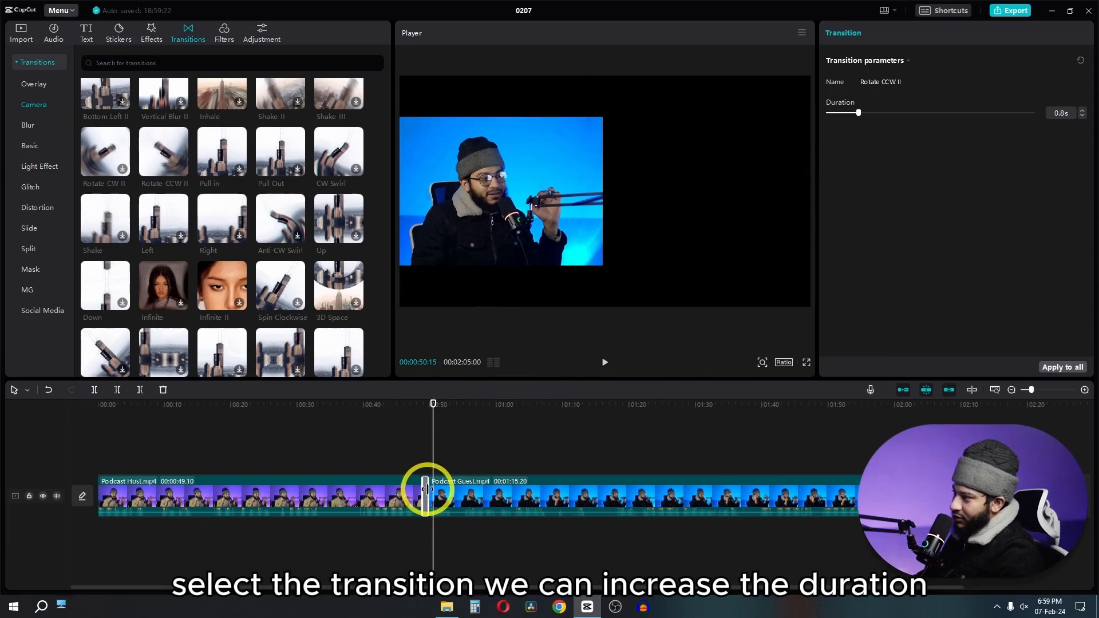
{"action": "left_click", "coordinate": [857, 113]}
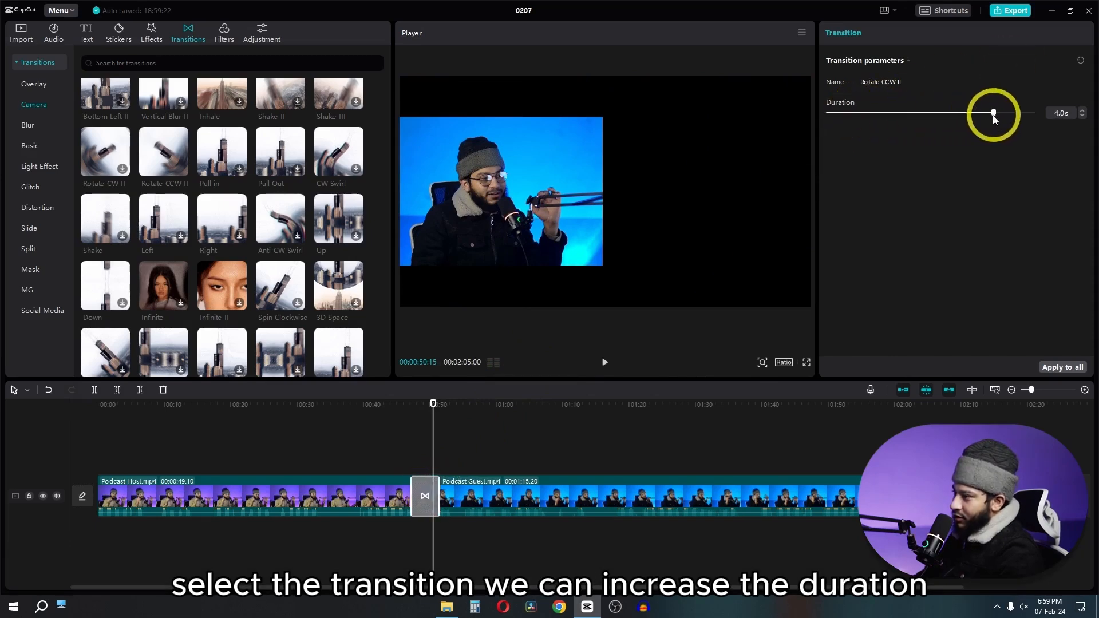
{"action": "left_click_drag", "start_coordinate": [994, 119], "coordinate": [904, 118]}
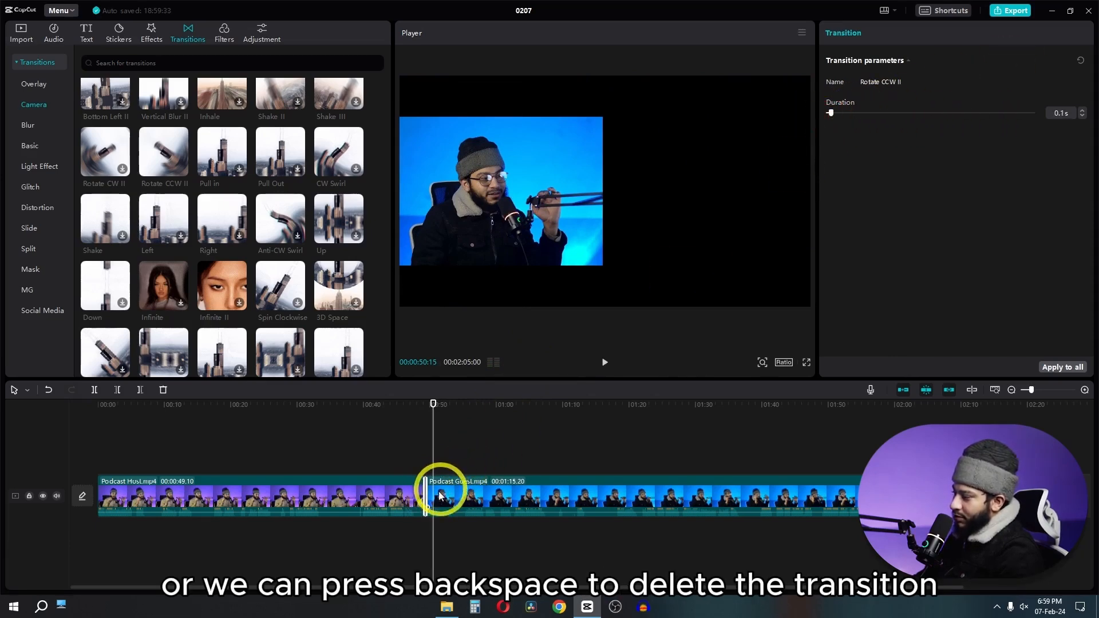
{"action": "key", "text": "BackSpace"}
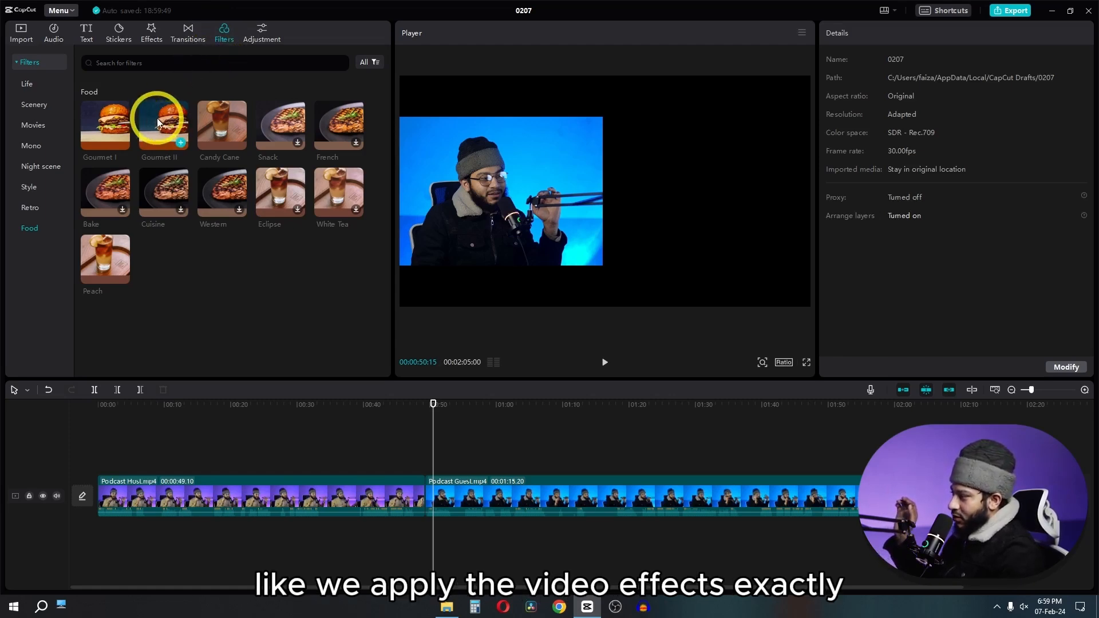
Add Gourmet II as a filter layer, extend it to about 1:50, then delete it.
{"action": "left_click_drag", "start_coordinate": [161, 120], "coordinate": [719, 459]}
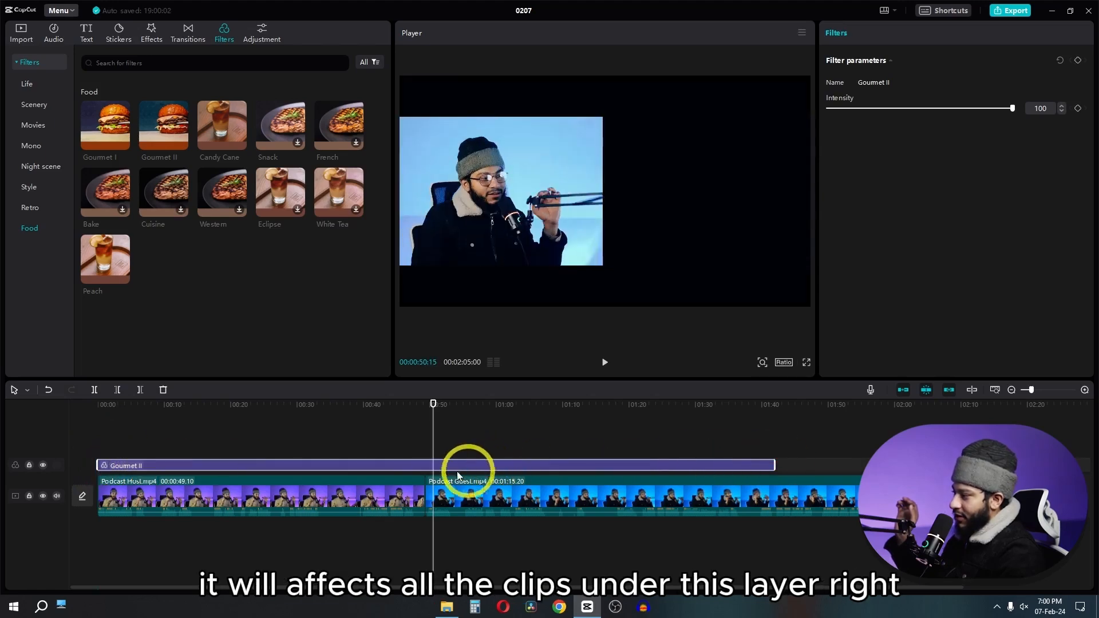
{"action": "left_click_drag", "start_coordinate": [461, 488], "coordinate": [281, 449]}
{"action": "left_click", "coordinate": [307, 419]}
{"action": "left_click", "coordinate": [246, 442]}
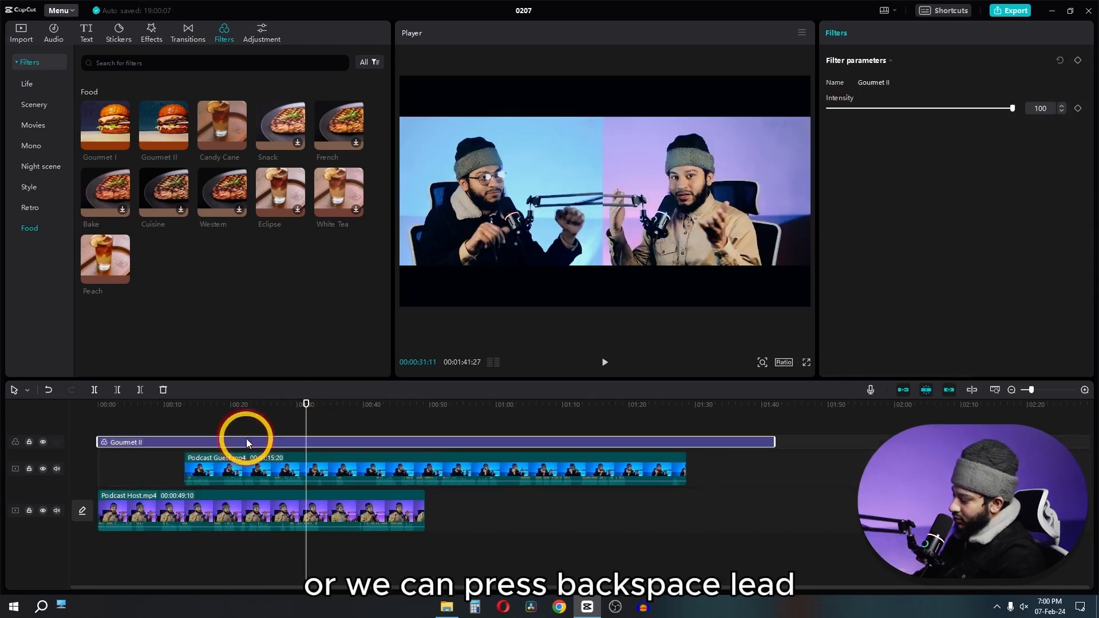
{"action": "key", "text": "BackSpace"}
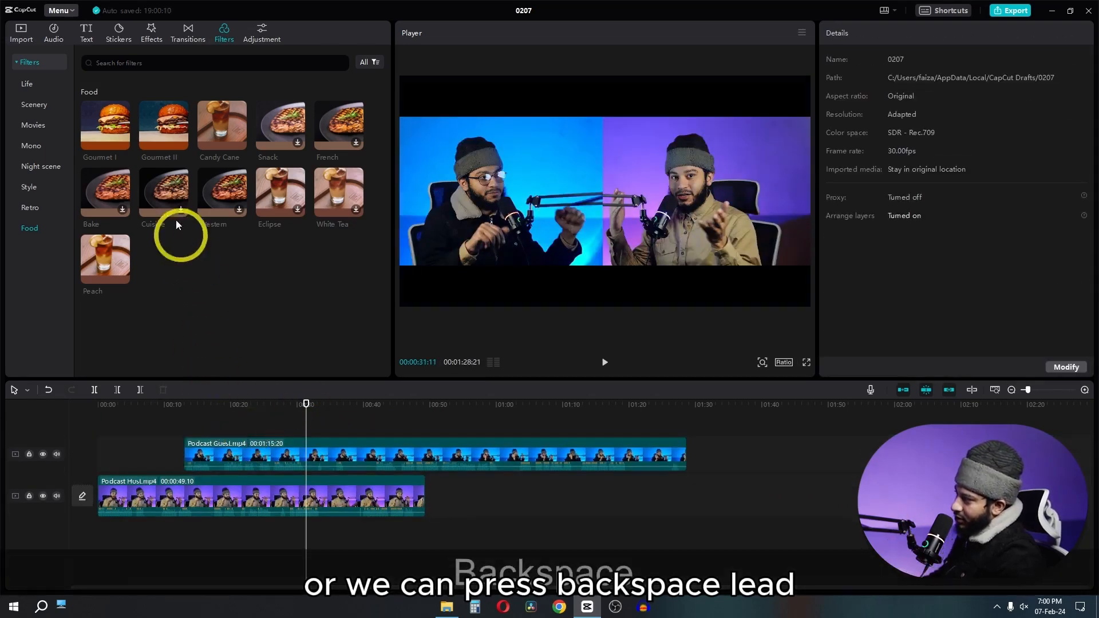
Apply Gourmet II to the guest clip, set intensity 66 then 73, then remove it.
{"action": "left_click_drag", "start_coordinate": [157, 125], "coordinate": [247, 457]}
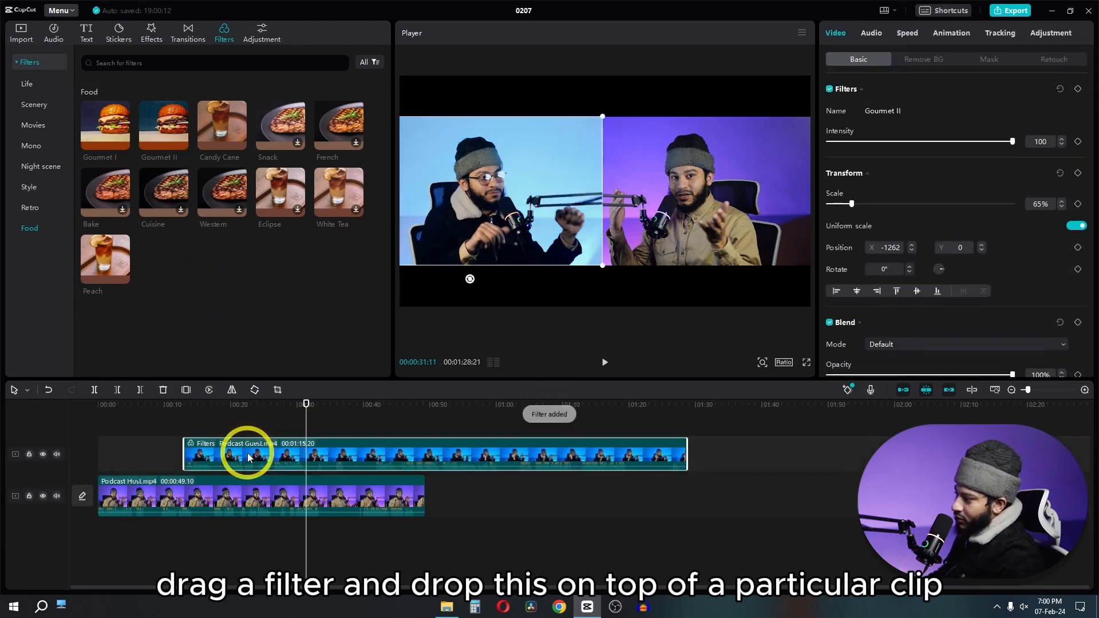
{"action": "mouse_move", "coordinate": [914, 112]}
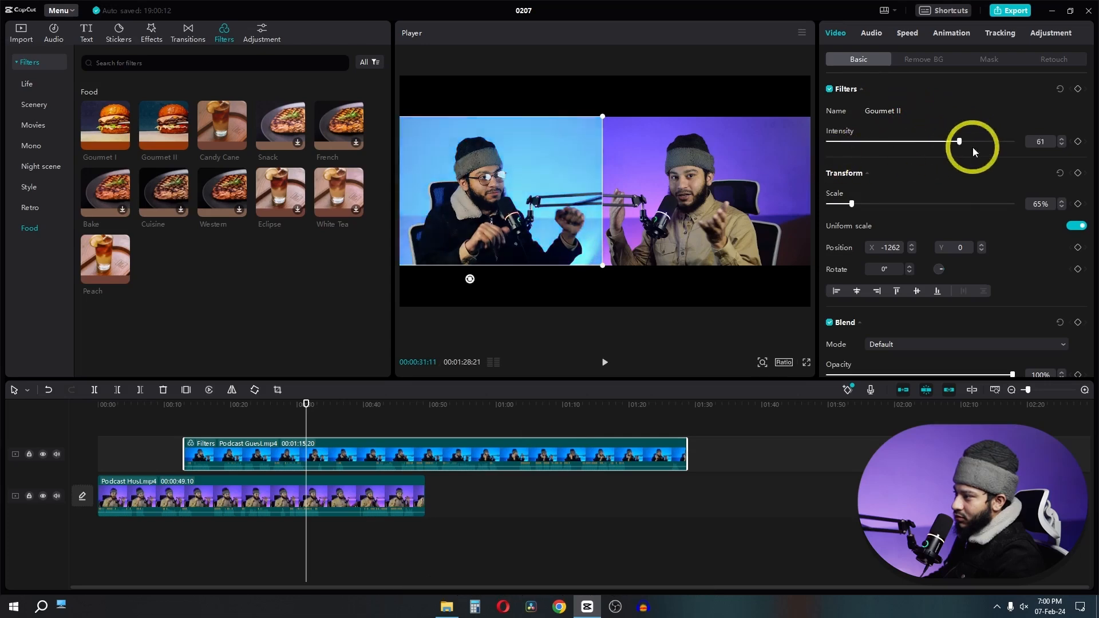
{"action": "left_click", "coordinate": [935, 141]}
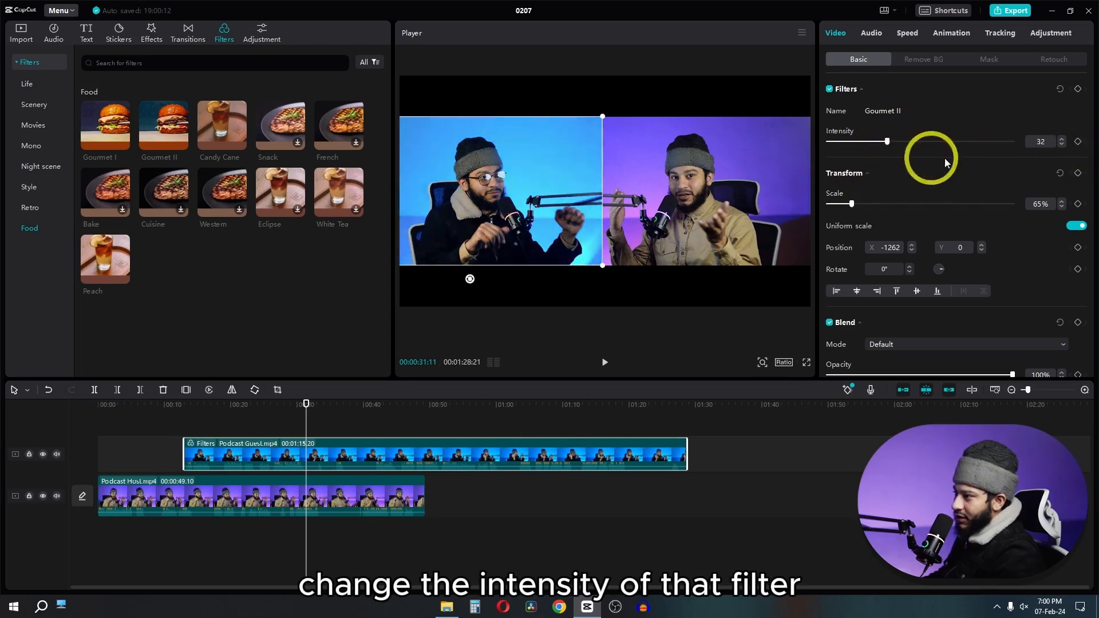
{"action": "left_click", "coordinate": [962, 142]}
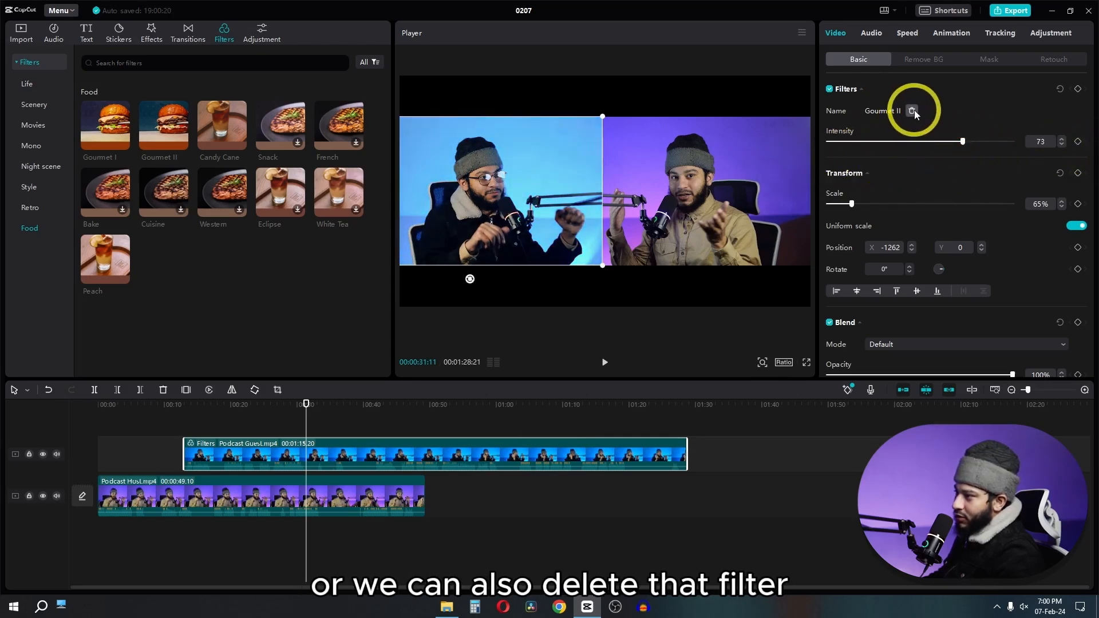
{"action": "left_click", "coordinate": [915, 110]}
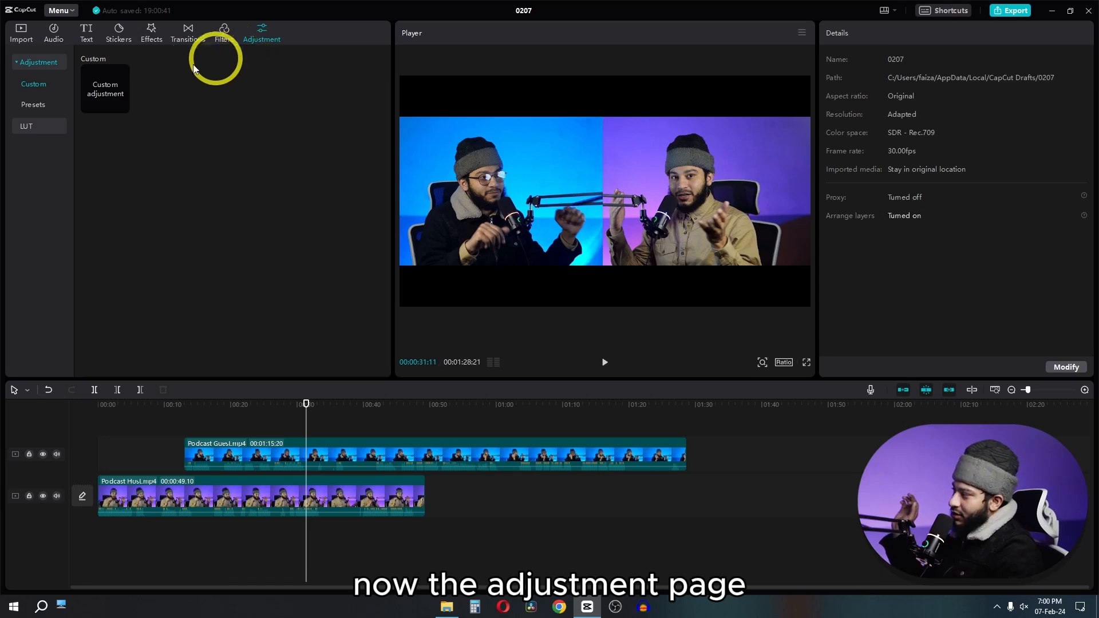
Add a custom adjustment layer, extend it to start earlier, and delete the short extra adjustment clip.
{"action": "left_click", "coordinate": [121, 106]}
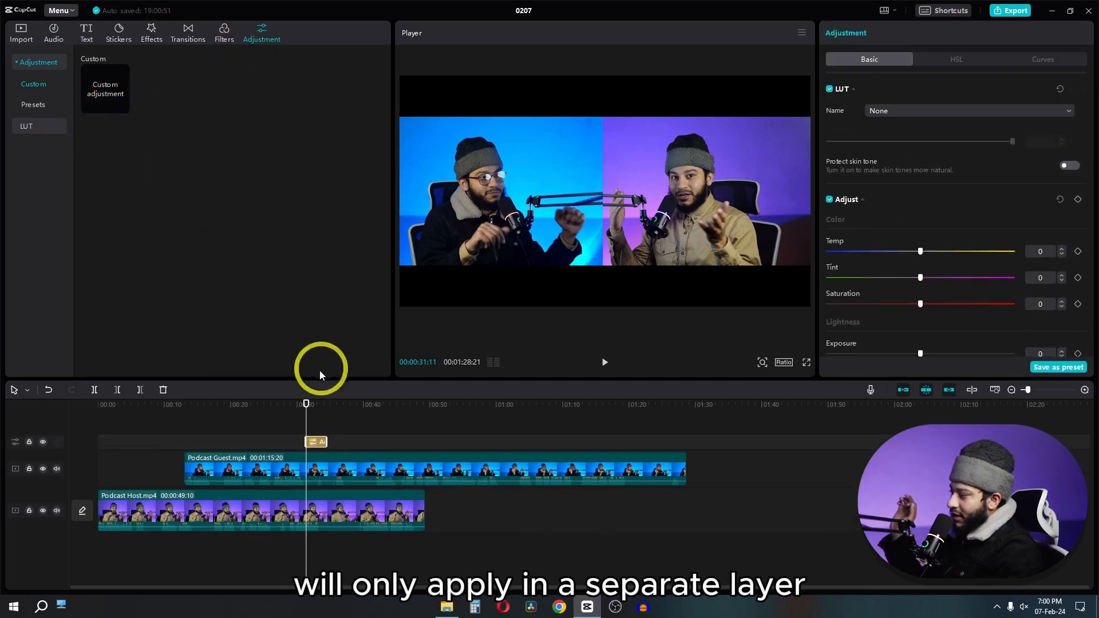
{"action": "left_click_drag", "start_coordinate": [302, 441], "coordinate": [73, 429]}
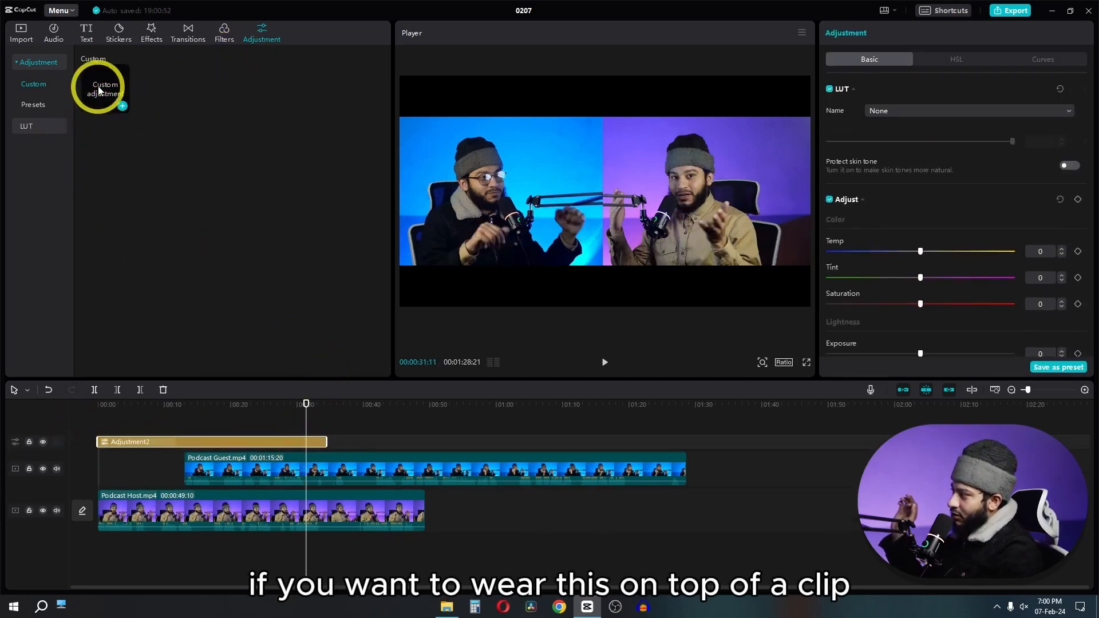
{"action": "left_click_drag", "start_coordinate": [96, 88], "coordinate": [333, 468]}
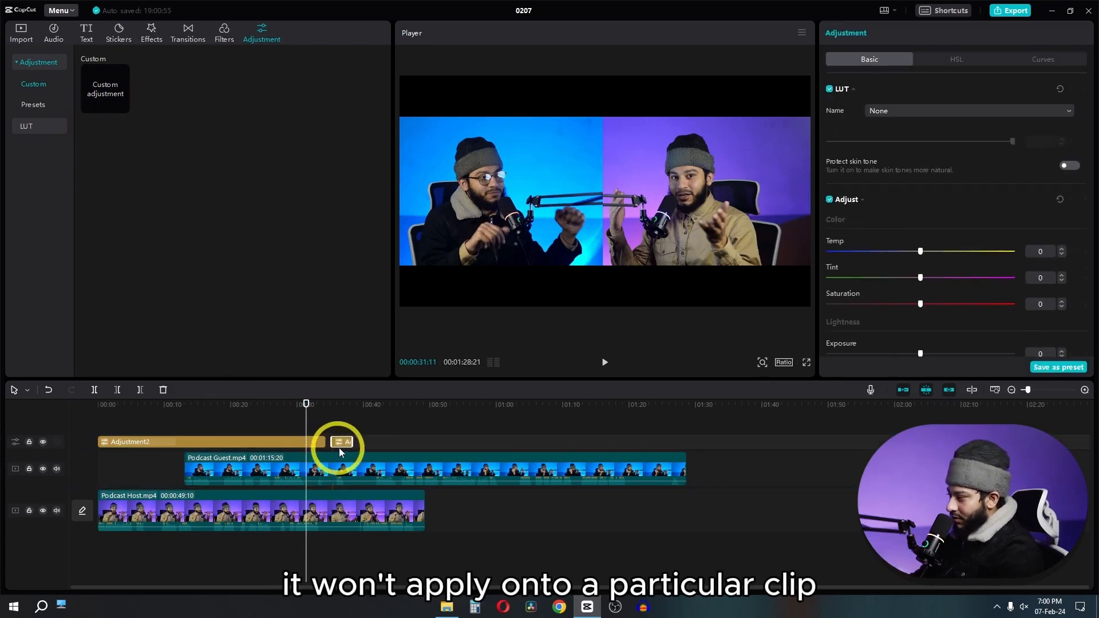
{"action": "key", "text": "BackSpace"}
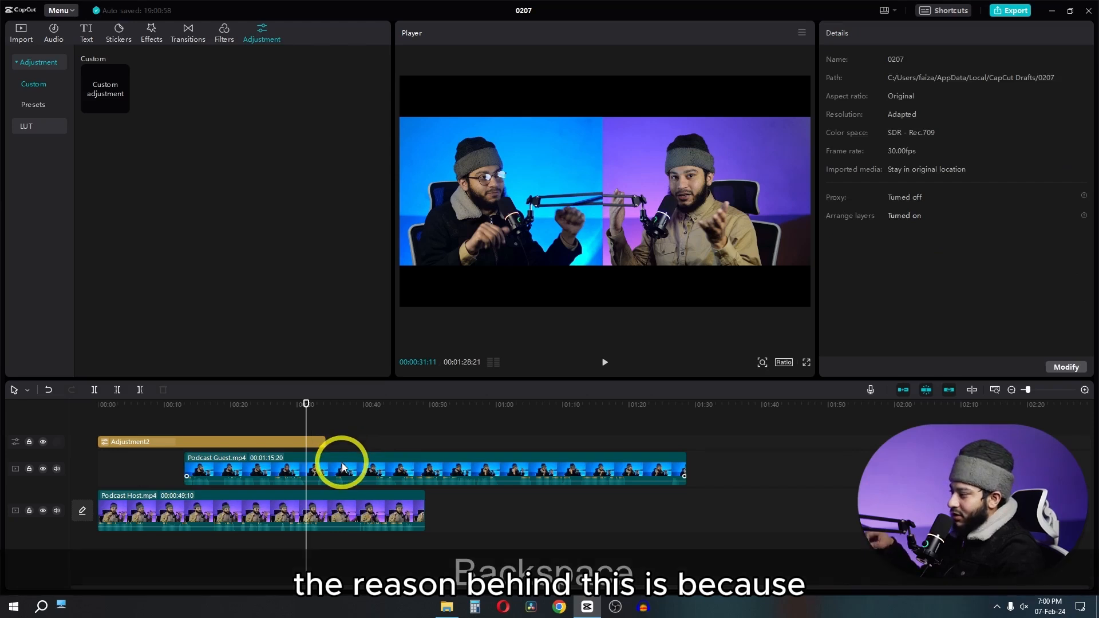
Change the colour adjustment settings of the Podcast Guest clip.
{"action": "left_click", "coordinate": [343, 467]}
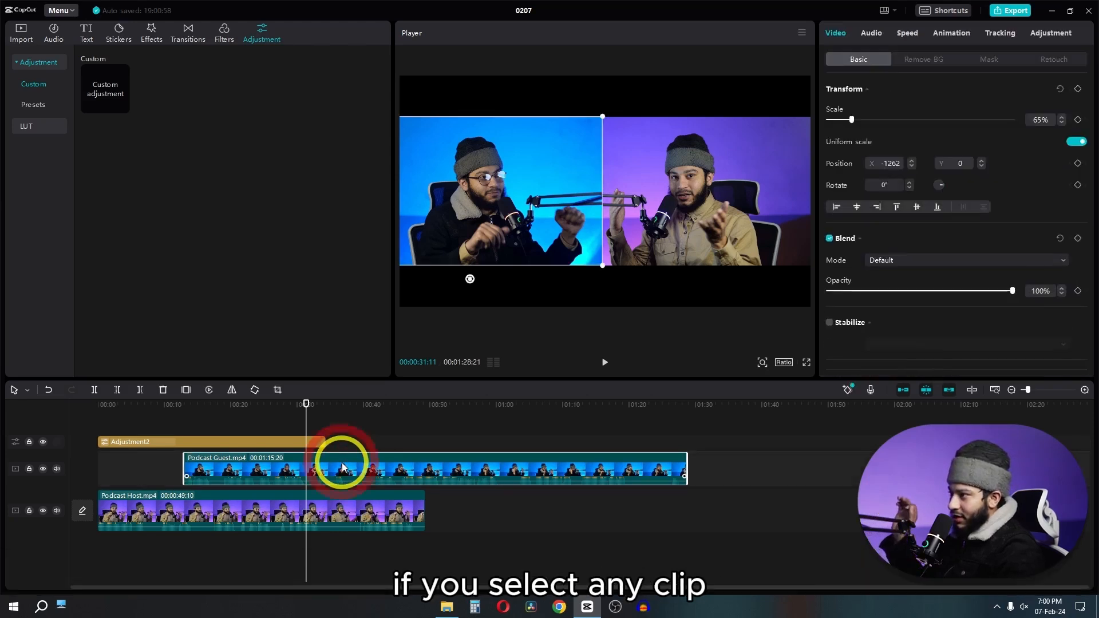
{"action": "left_click", "coordinate": [1049, 37]}
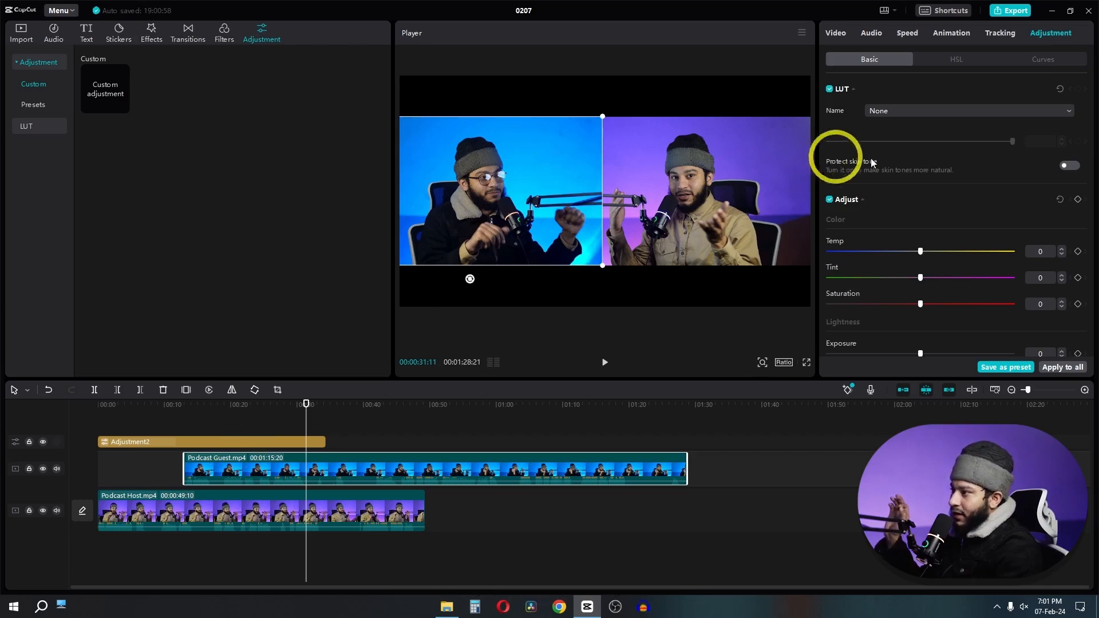
{"action": "scroll", "coordinate": [926, 156], "scroll_direction": "down", "scroll_amount": 3}
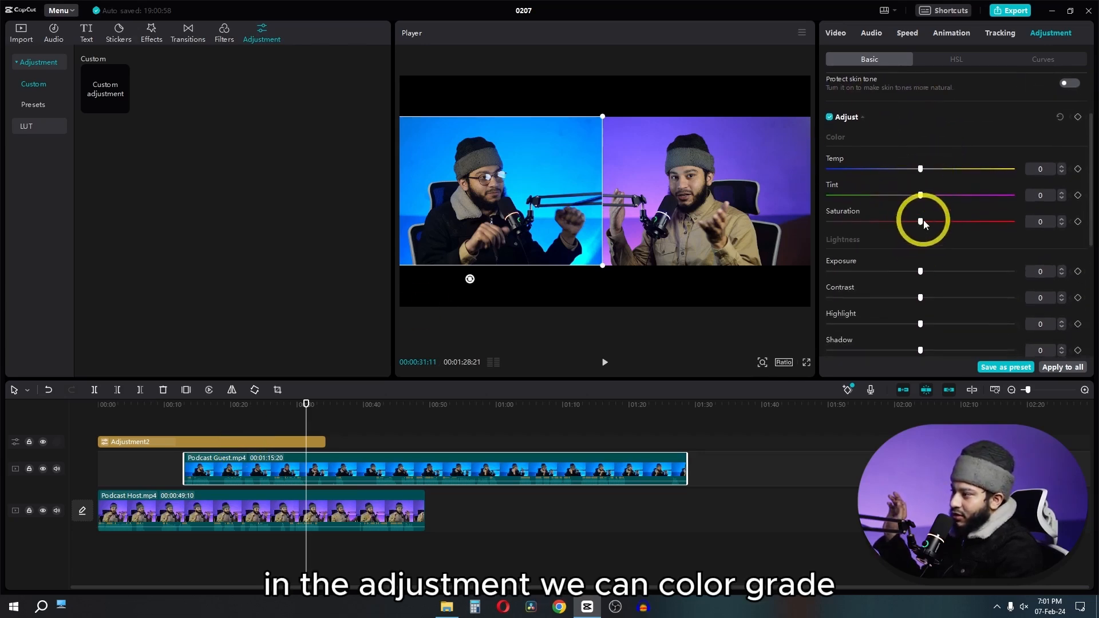
{"action": "left_click", "coordinate": [918, 225]}
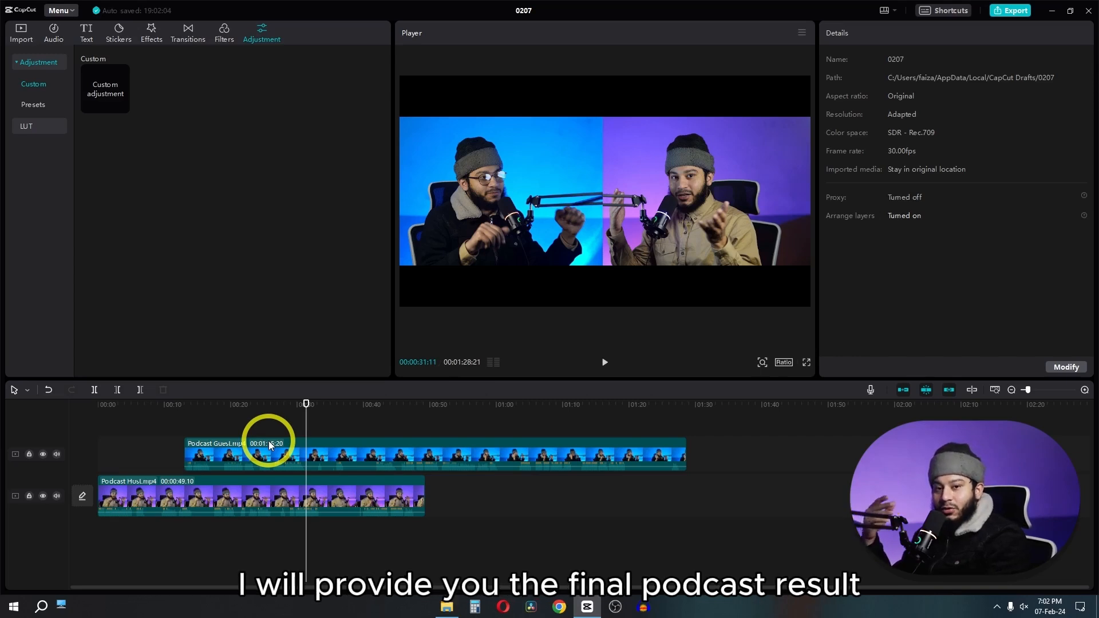
Play Final Podcast.mp4 from the podcast folder, then pause it and close the player.
{"action": "left_click", "coordinate": [447, 608]}
{"action": "double_click", "coordinate": [128, 129]}
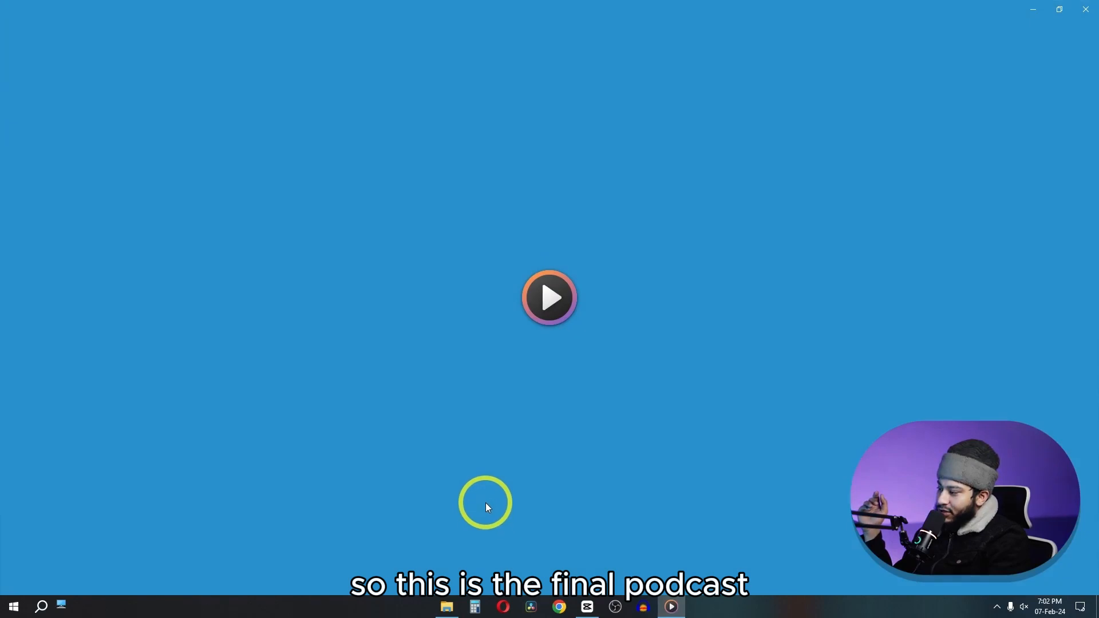
{"action": "key", "text": "space"}
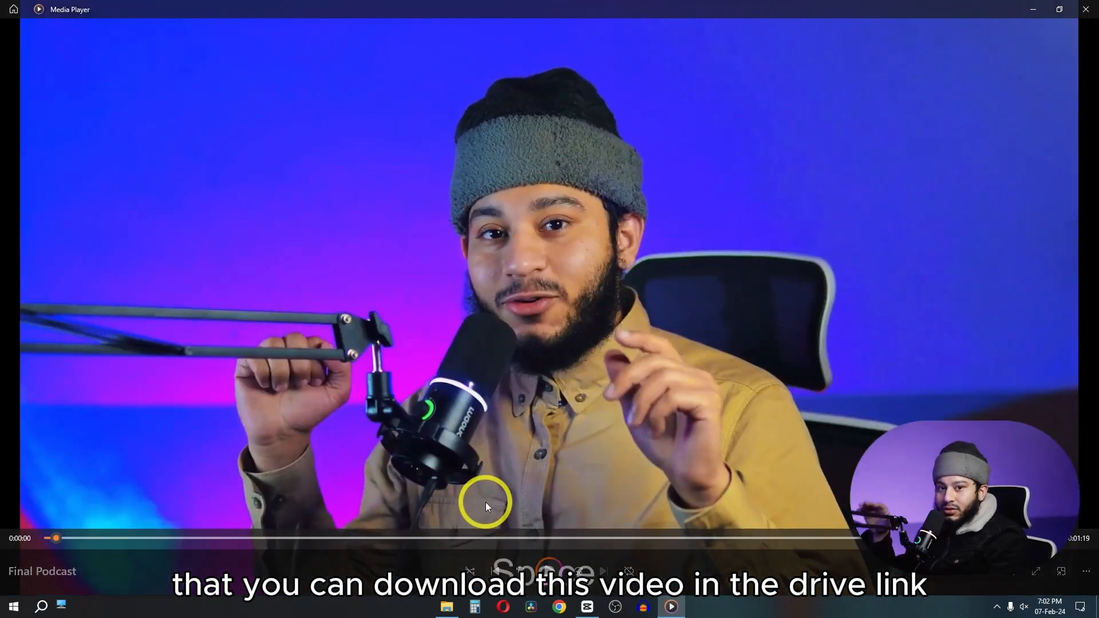
{"action": "left_click", "coordinate": [1086, 9]}
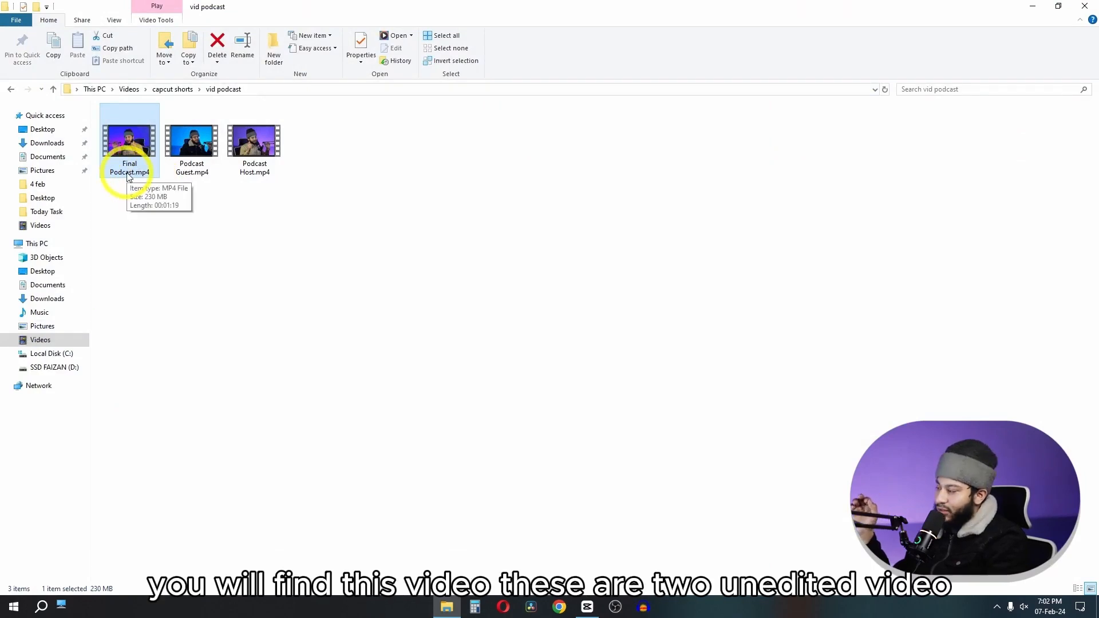
Marquee-select Podcast Guest.mp4 and Podcast Host.mp4 in the vid podcast folder.
{"action": "left_click_drag", "start_coordinate": [301, 203], "coordinate": [195, 177]}
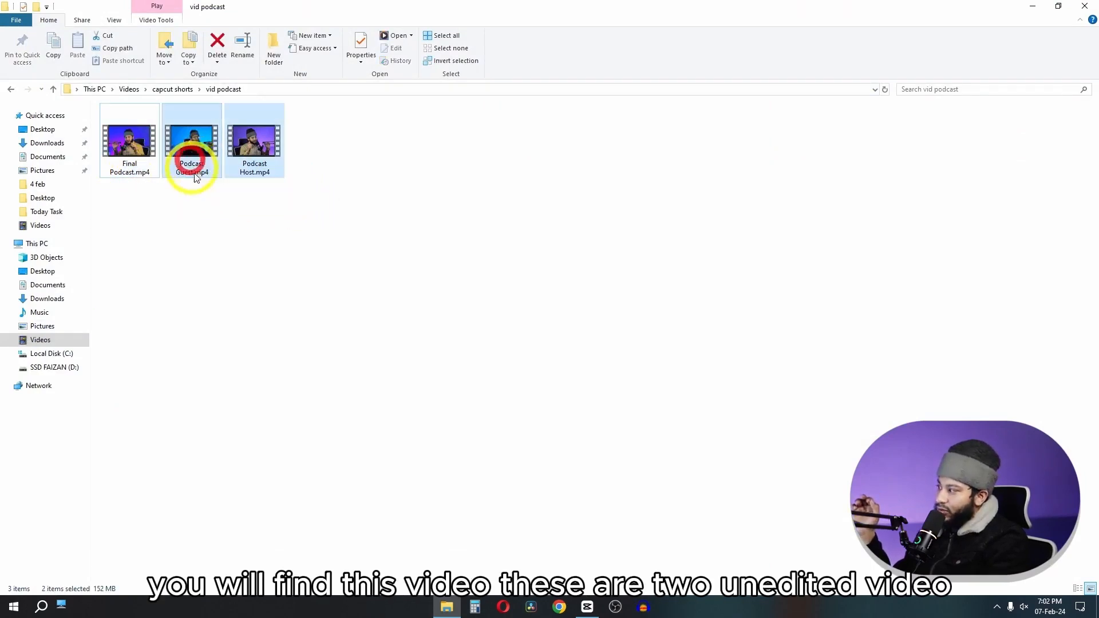
{"action": "left_click", "coordinate": [220, 208]}
{"action": "left_click_drag", "start_coordinate": [257, 204], "coordinate": [119, 175]}
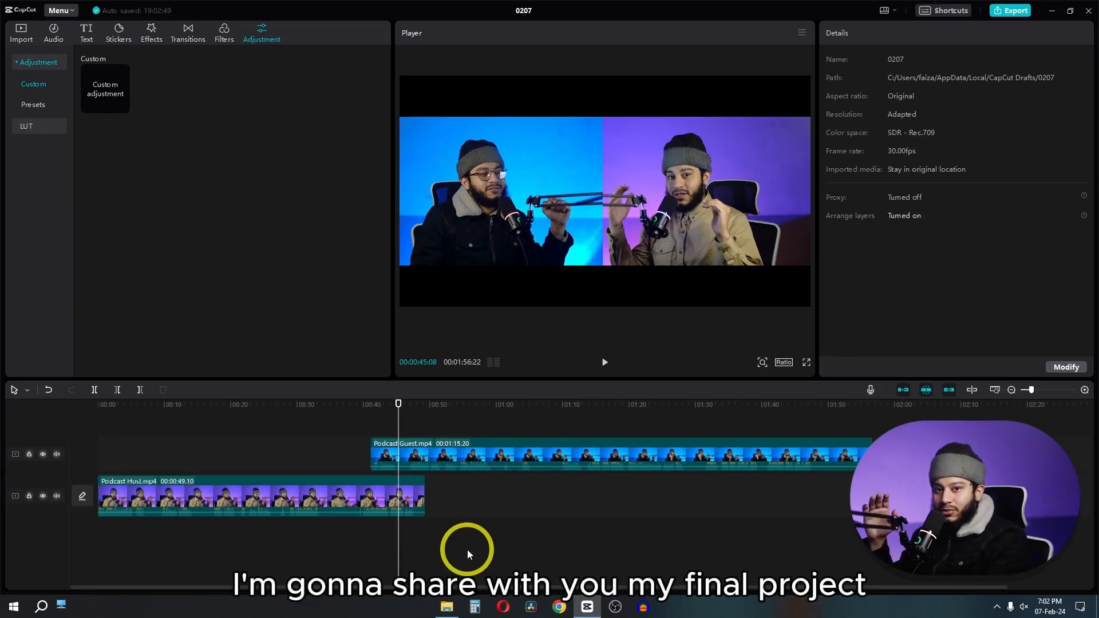
{"action": "left_click", "coordinate": [1084, 17]}
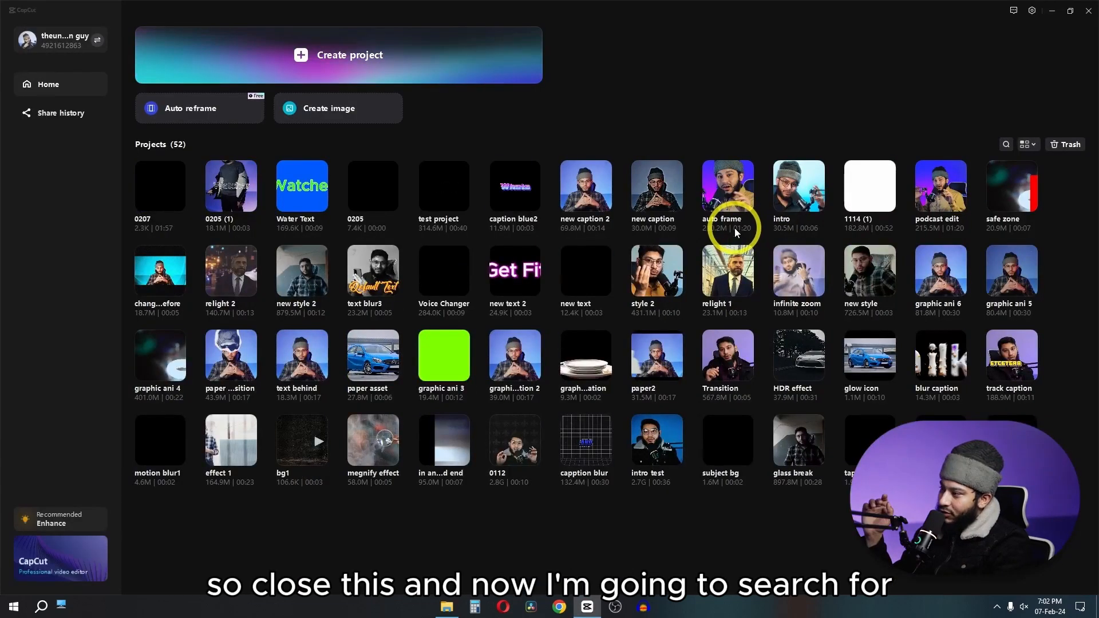
{"action": "left_click", "coordinate": [937, 201]}
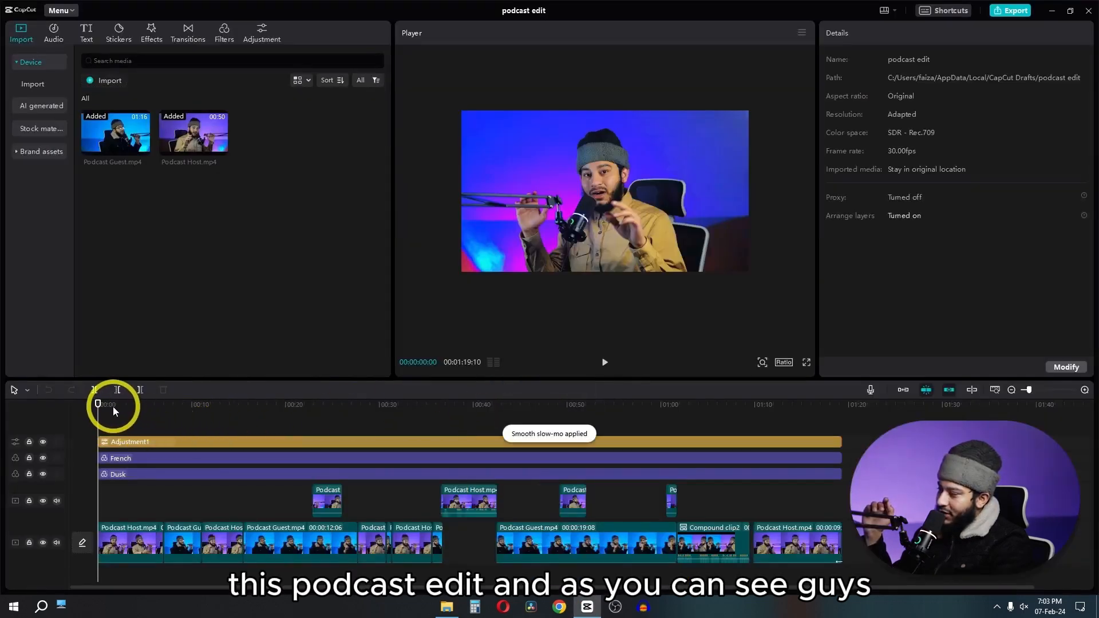
{"action": "mouse_move", "coordinate": [112, 407]}
{"action": "left_mouse_down"}
{"action": "mouse_move", "coordinate": [240, 404]}
{"action": "mouse_move", "coordinate": [98, 407]}
{"action": "left_mouse_up"}
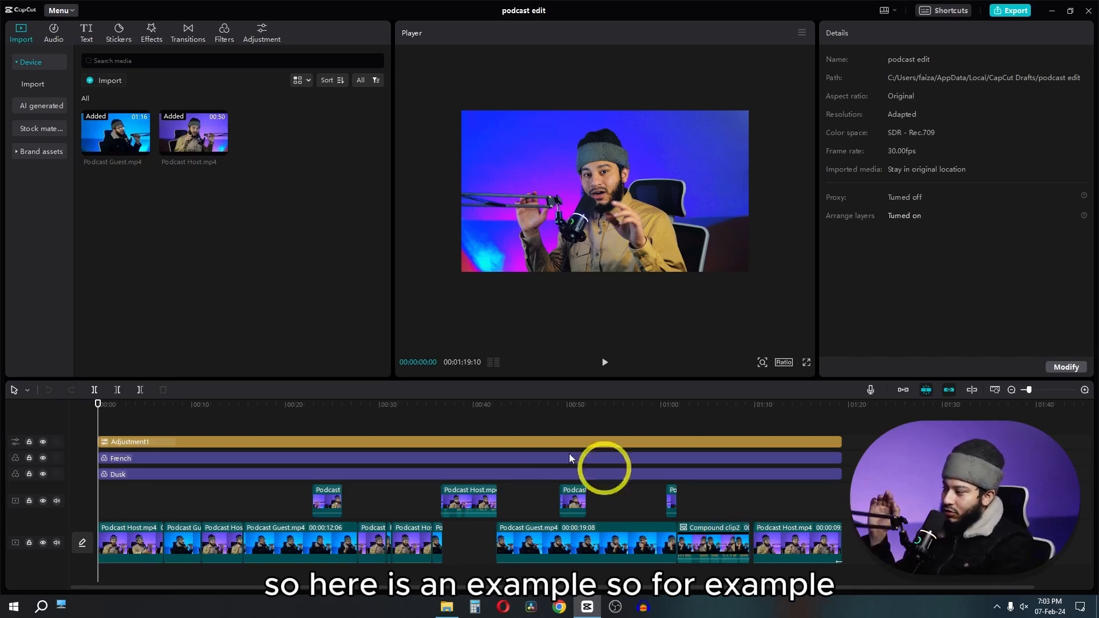
{"action": "left_click", "coordinate": [1080, 7]}
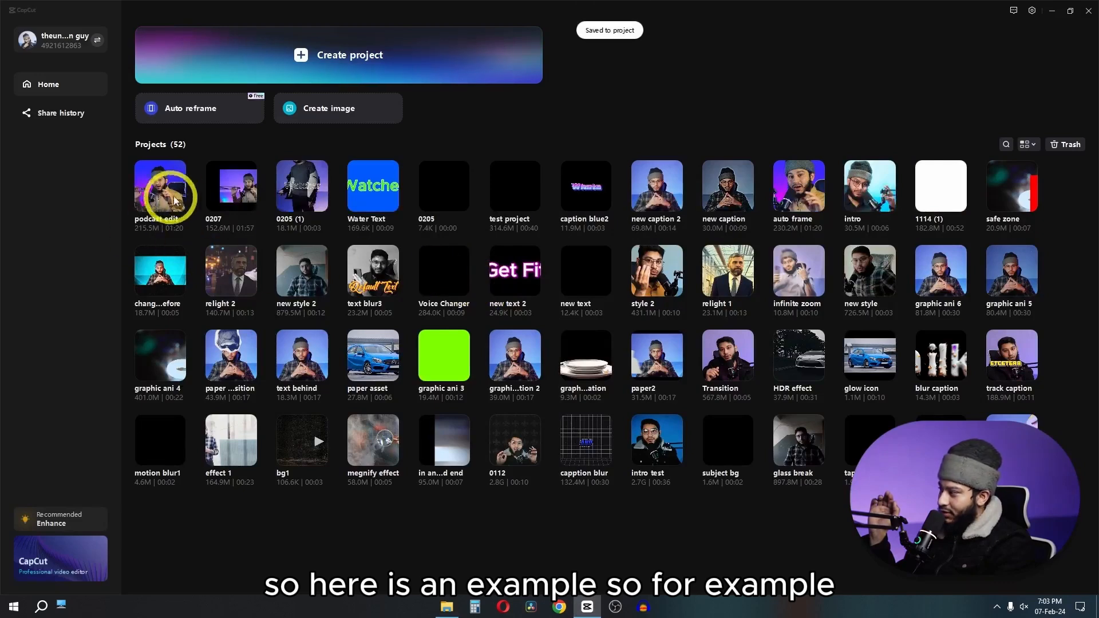
{"action": "left_click", "coordinate": [214, 187]}
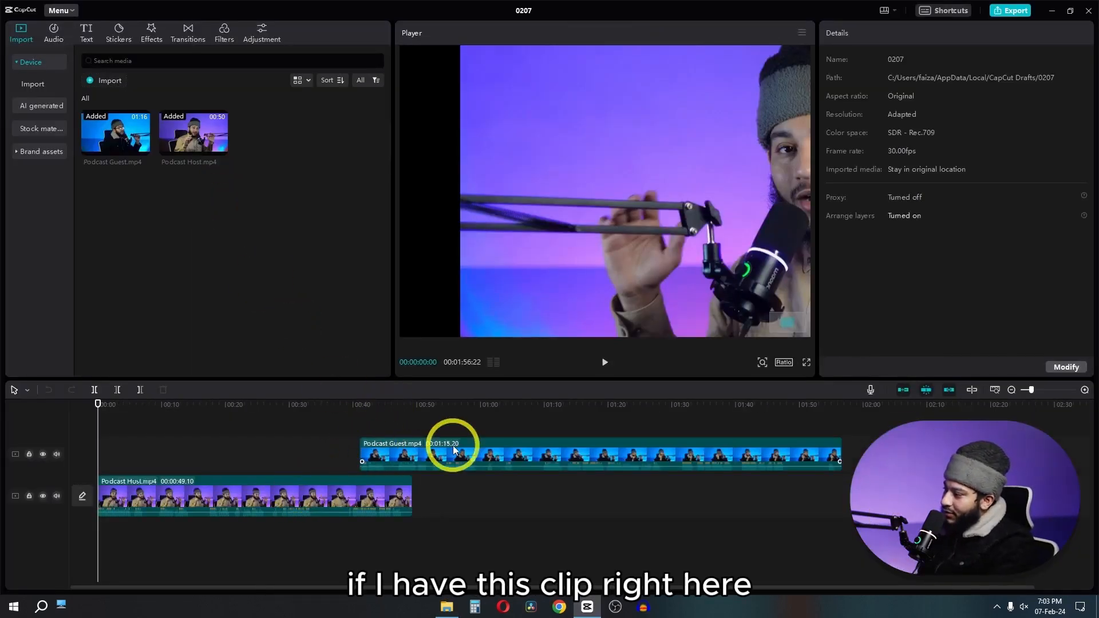
Select the Podcast Host clip and reset its Transform size and position.
{"action": "left_click", "coordinate": [263, 490]}
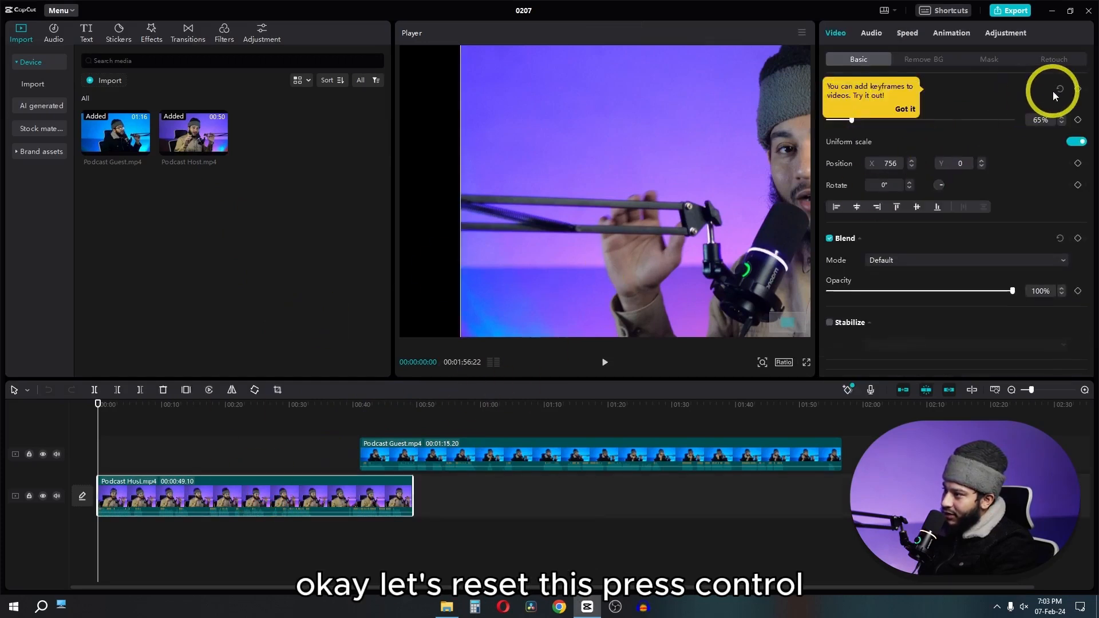
{"action": "left_click", "coordinate": [1061, 90]}
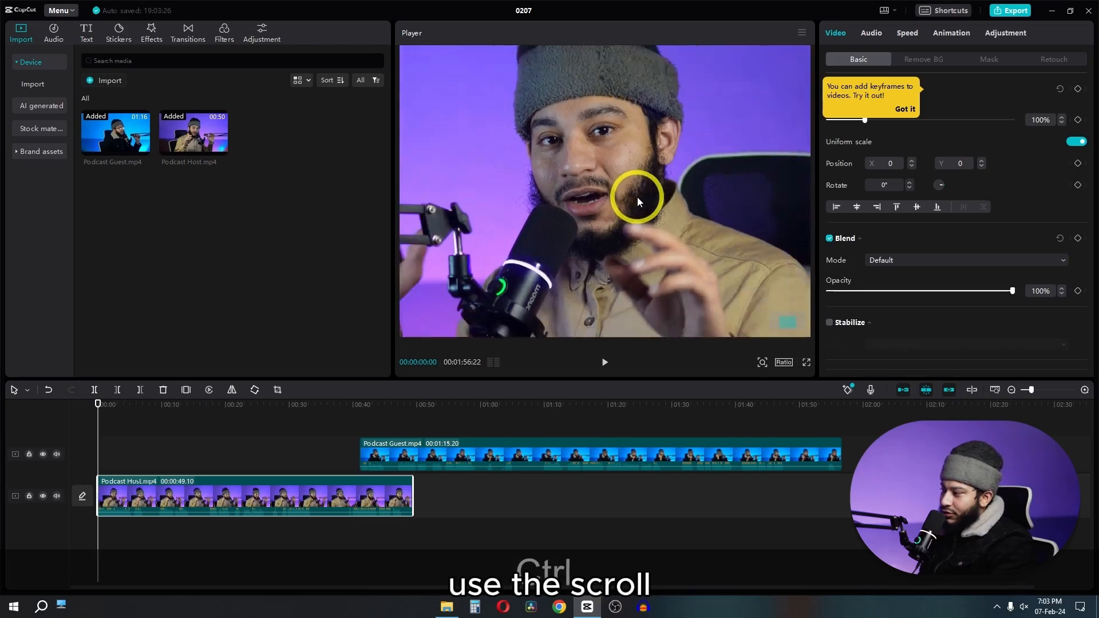
{"action": "scroll", "coordinate": [637, 197], "scroll_direction": "down", "scroll_amount": 3, "text": "ctrl"}
{"action": "scroll", "coordinate": [637, 197], "scroll_direction": "up", "scroll_amount": 3, "text": "ctrl"}
{"action": "scroll", "coordinate": [637, 197], "scroll_direction": "down", "scroll_amount": 3, "text": "ctrl"}
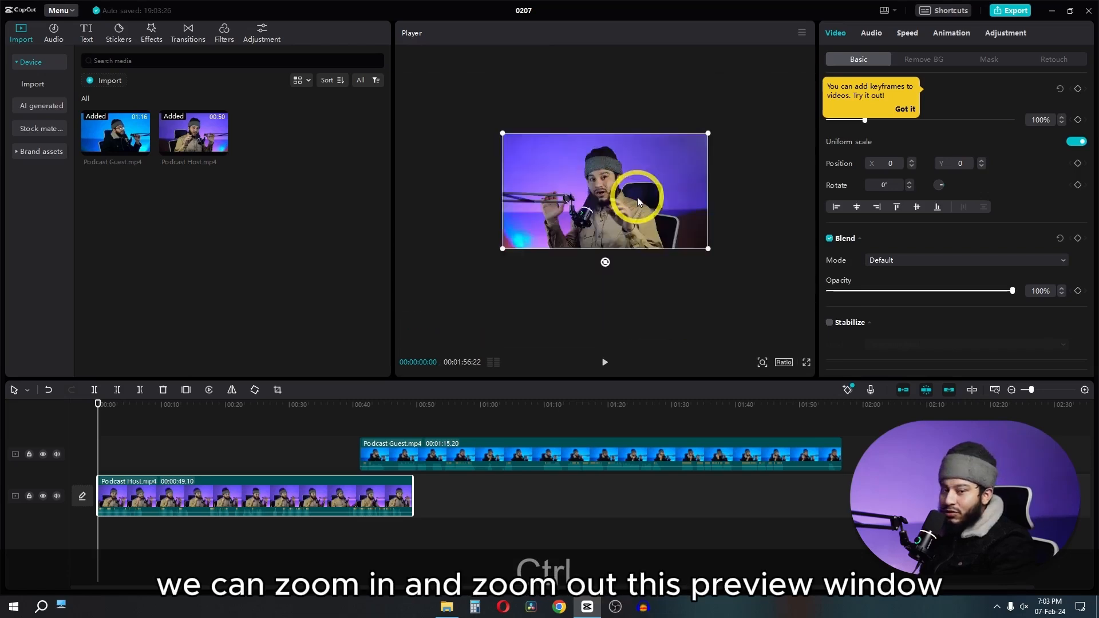
{"action": "scroll", "coordinate": [638, 196], "scroll_direction": "up", "scroll_amount": 3, "text": "ctrl"}
{"action": "scroll", "coordinate": [637, 197], "scroll_direction": "down", "scroll_amount": 3, "text": "ctrl"}
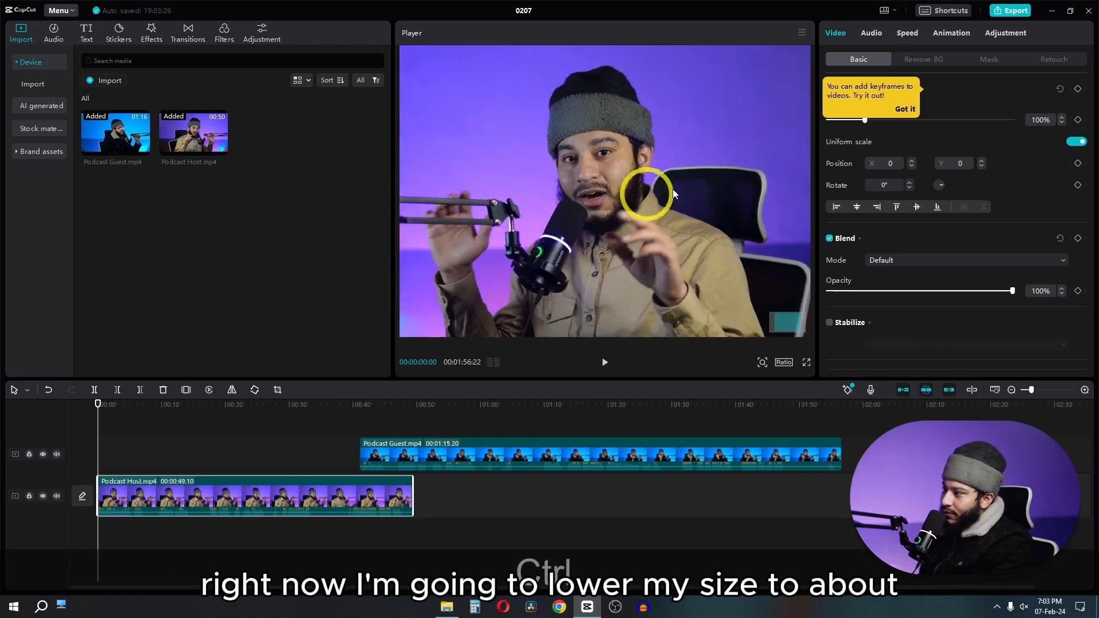
{"action": "left_click", "coordinate": [907, 105]}
Scale the host video to 50% and move it to the right side of the frame.
{"action": "left_click_drag", "start_coordinate": [865, 120], "coordinate": [846, 124]}
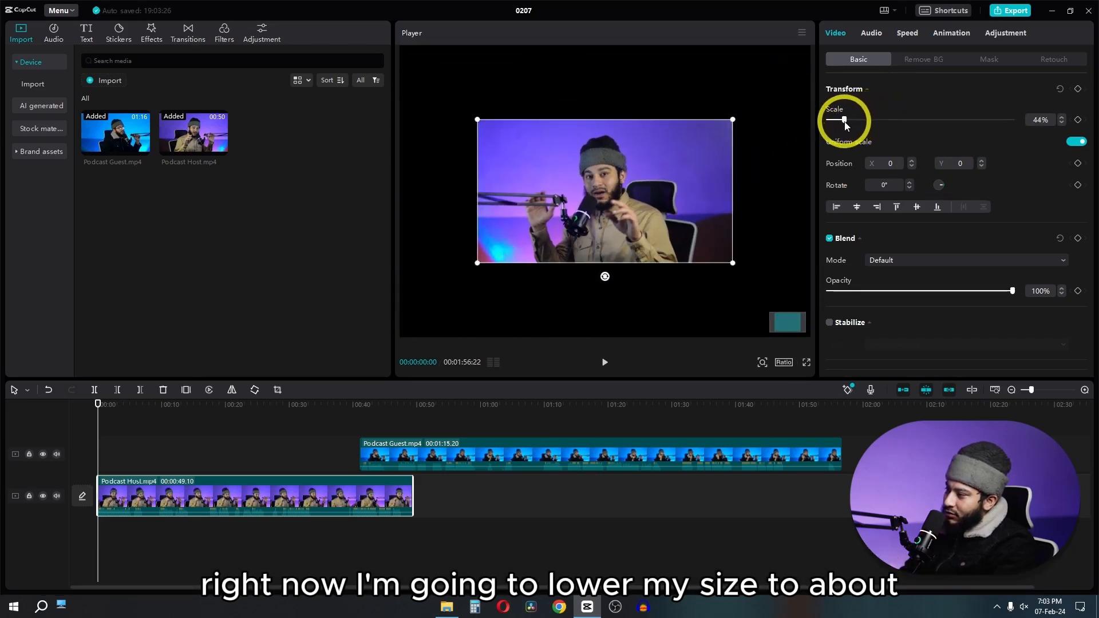
{"action": "left_click", "coordinate": [1037, 118]}
{"action": "type", "text": "50"}
{"action": "key", "text": "Return"}
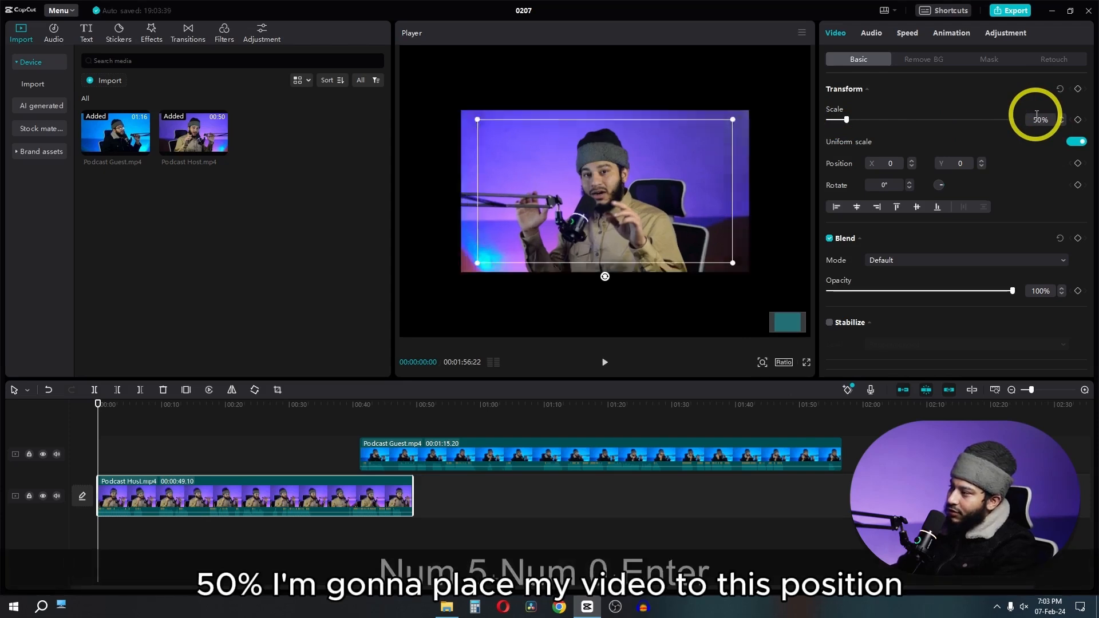
{"action": "scroll", "coordinate": [633, 185], "scroll_direction": "down", "scroll_amount": 3}
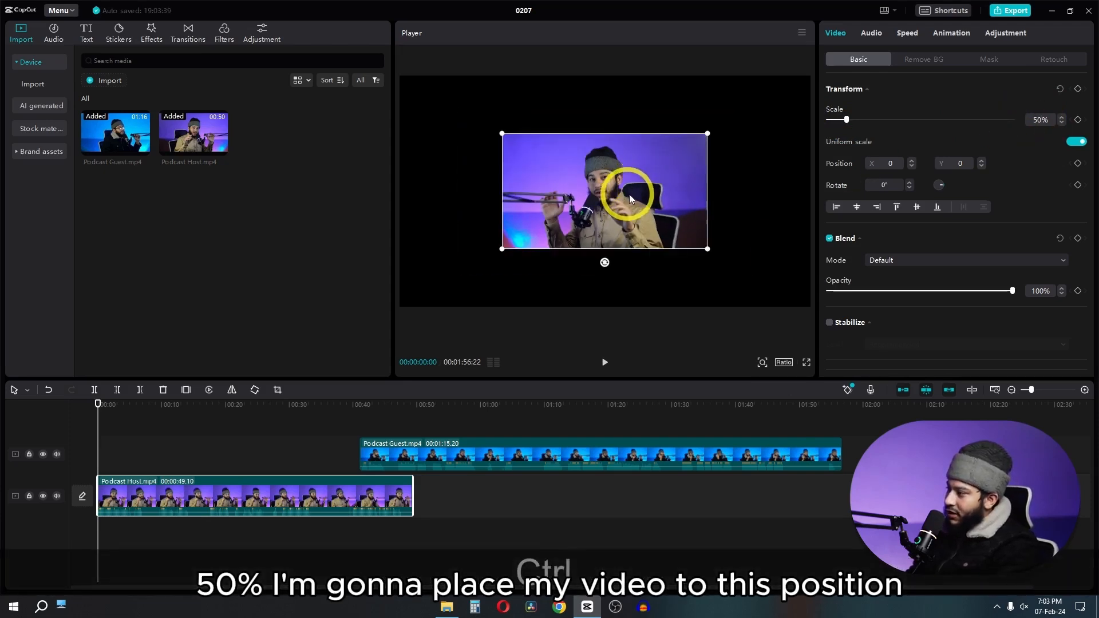
{"action": "left_click_drag", "start_coordinate": [628, 198], "coordinate": [748, 194]}
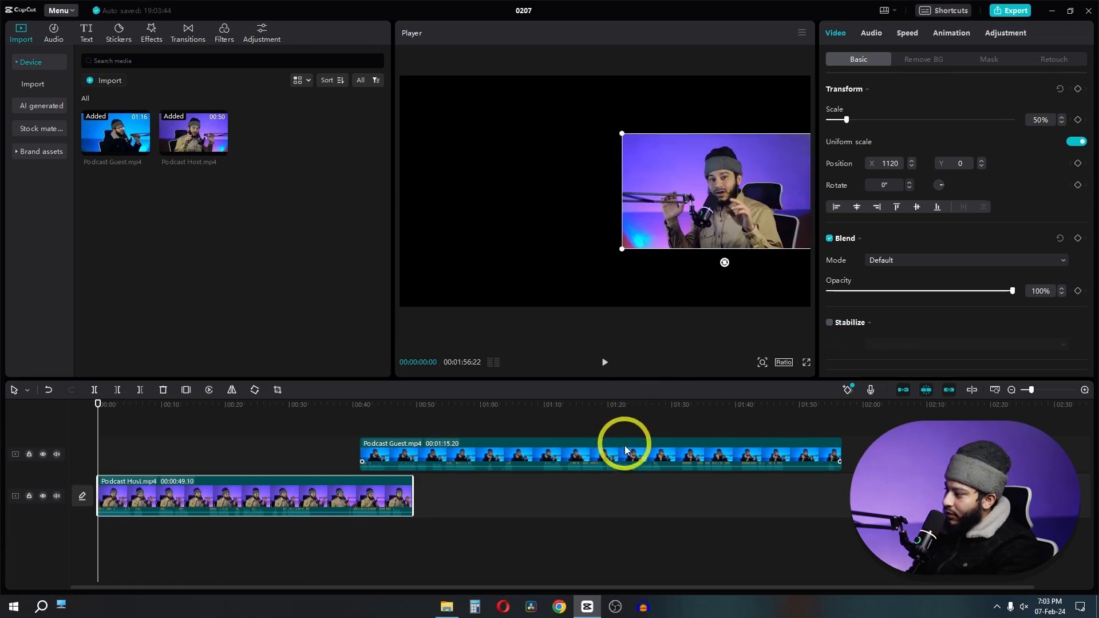
Put the host video at the right edge and the guest video at 50% on the left.
{"action": "left_click_drag", "start_coordinate": [624, 446], "coordinate": [264, 452]}
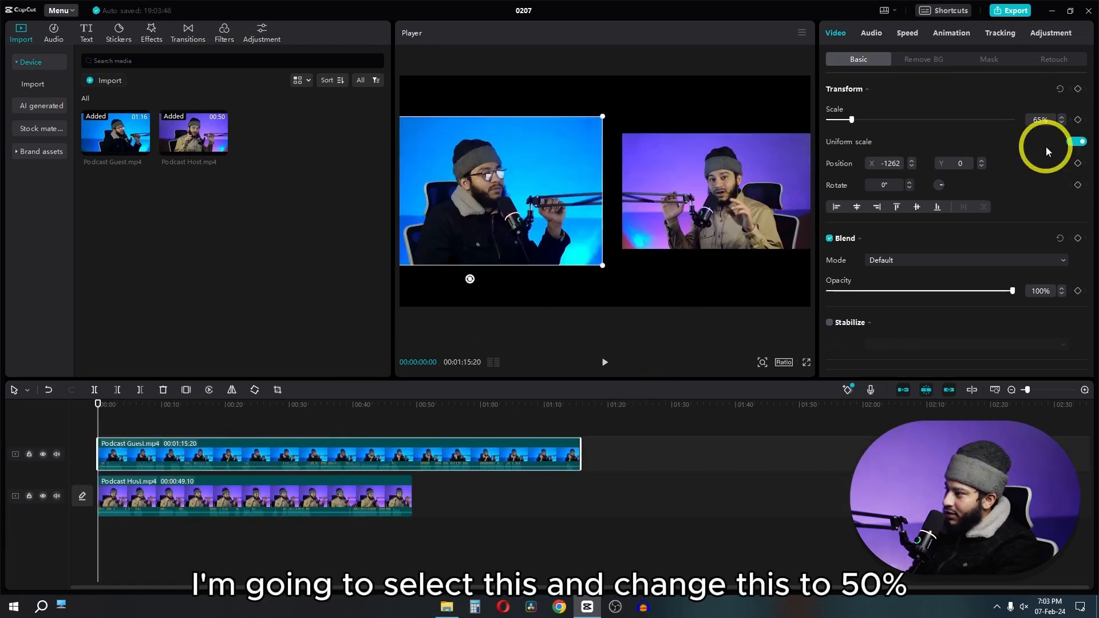
{"action": "type", "text": "50"}
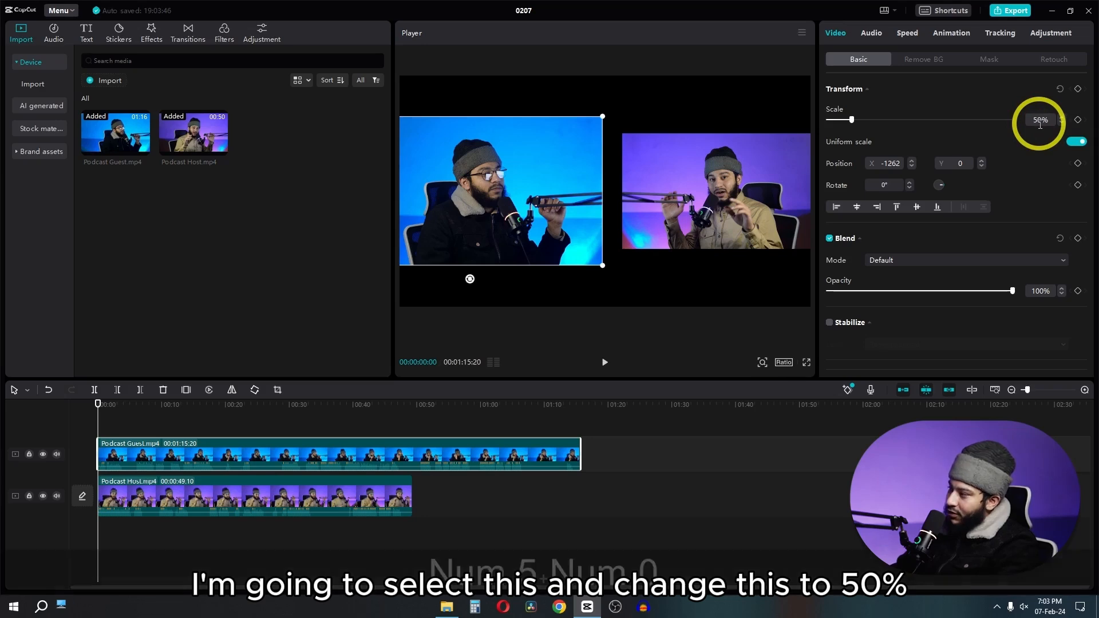
{"action": "key", "text": "End"}
{"action": "key", "text": "Return"}
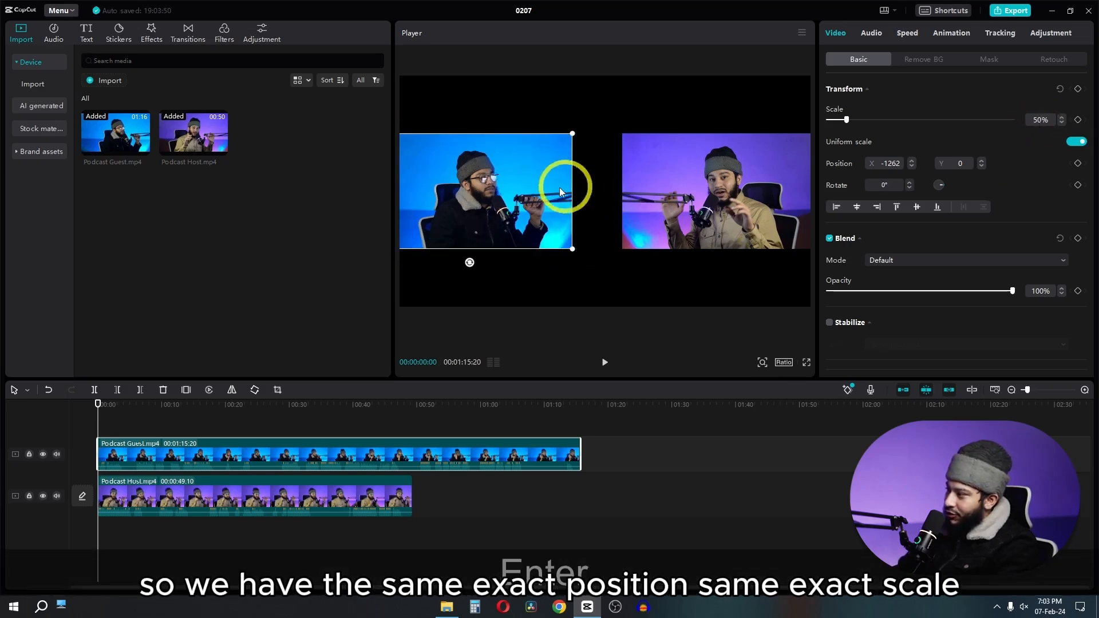
{"action": "mouse_move", "coordinate": [560, 191]}
{"action": "left_mouse_down"}
{"action": "mouse_move", "coordinate": [603, 189]}
{"action": "mouse_move", "coordinate": [547, 195]}
{"action": "left_mouse_up"}
Scale guest and host videos to 75% side by side, and trim the guest clip to 00:49:10.
{"action": "left_click_drag", "start_coordinate": [848, 123], "coordinate": [856, 123]}
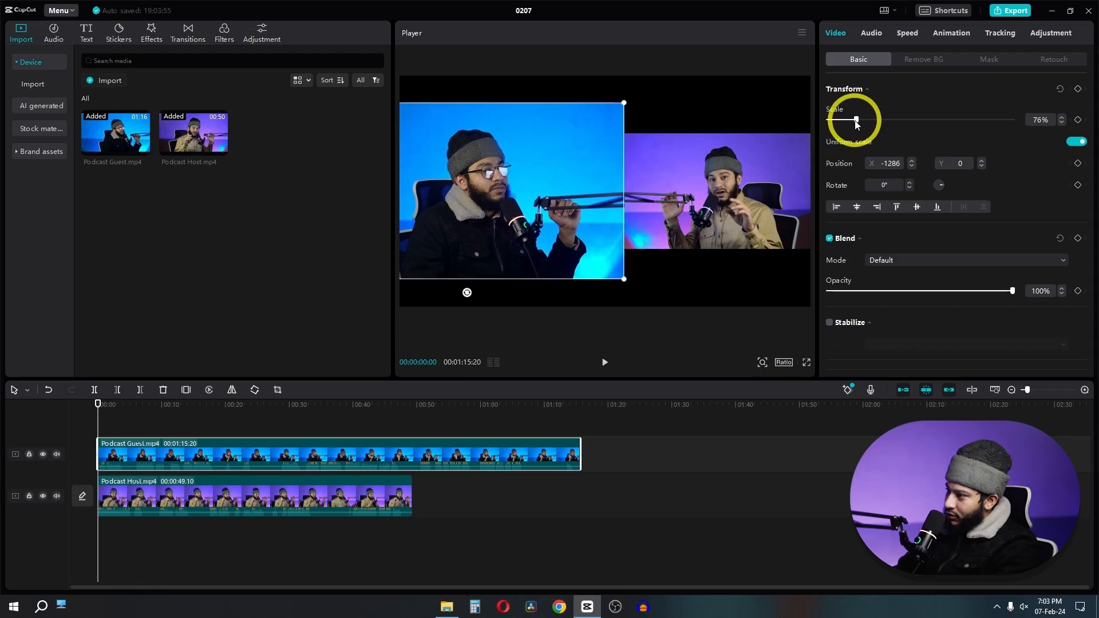
{"action": "left_click", "coordinate": [1032, 117]}
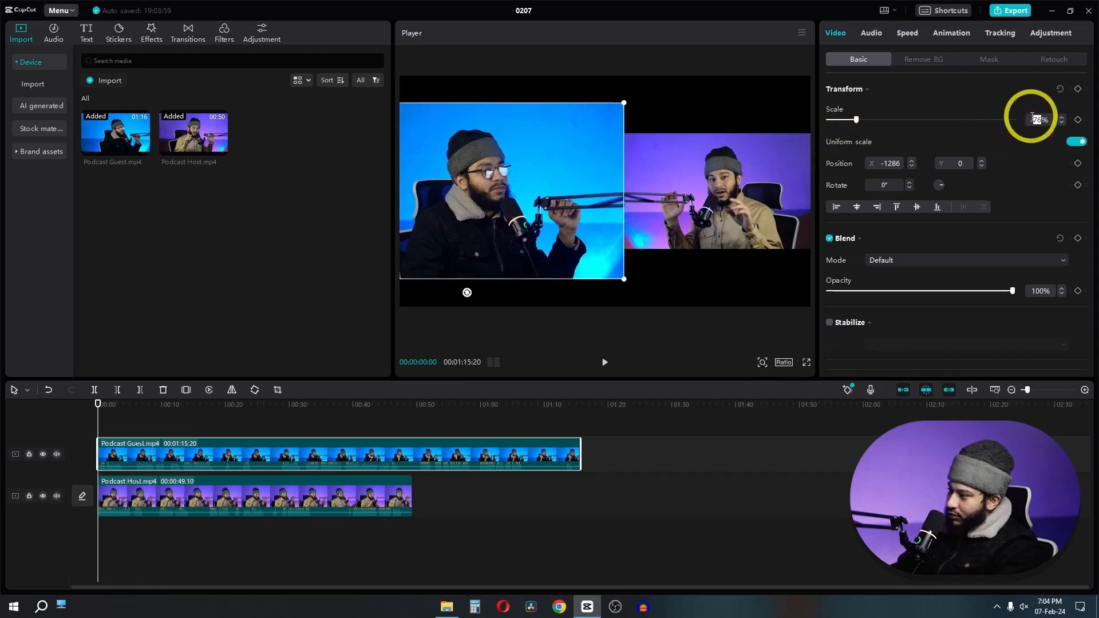
{"action": "type", "text": "75"}
{"action": "left_click", "coordinate": [727, 187]}
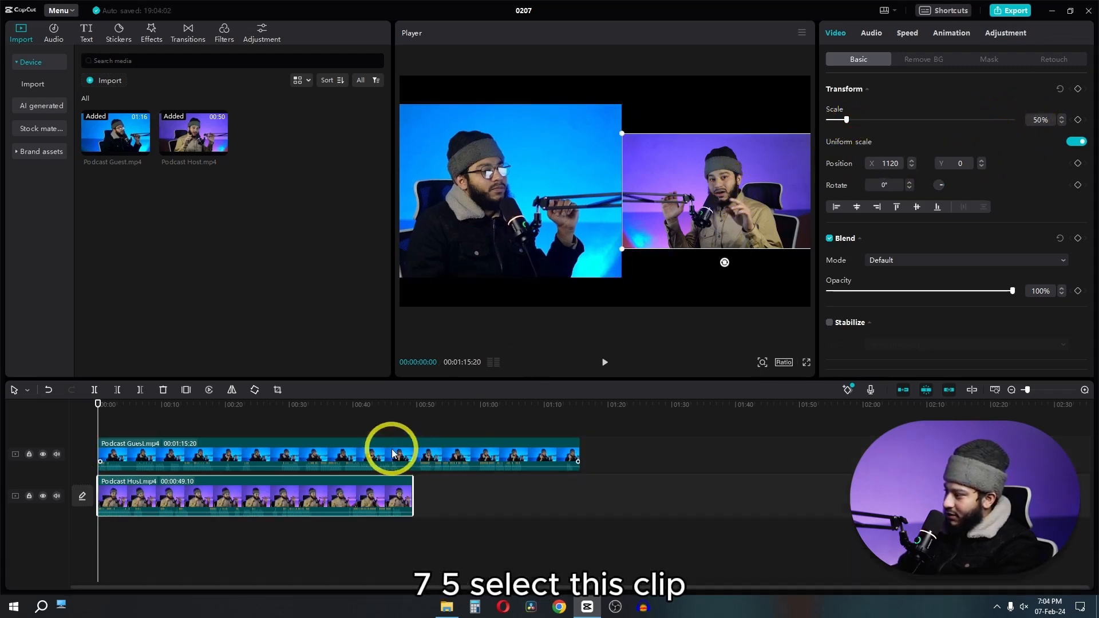
{"action": "left_click", "coordinate": [1041, 119]}
{"action": "type", "text": "75"}
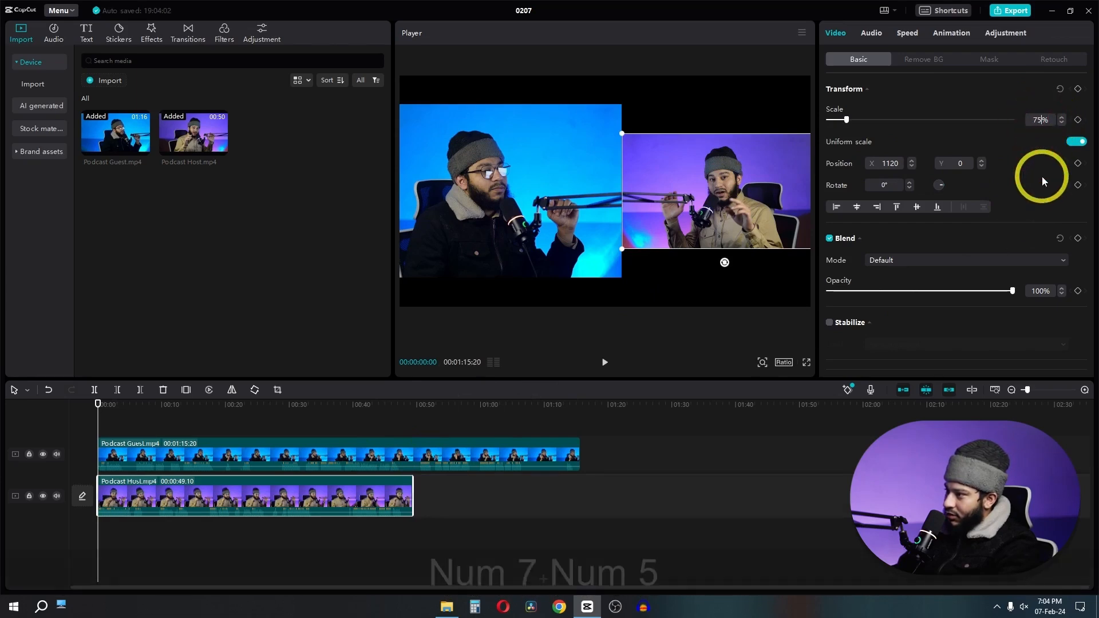
{"action": "left_click", "coordinate": [1041, 176]}
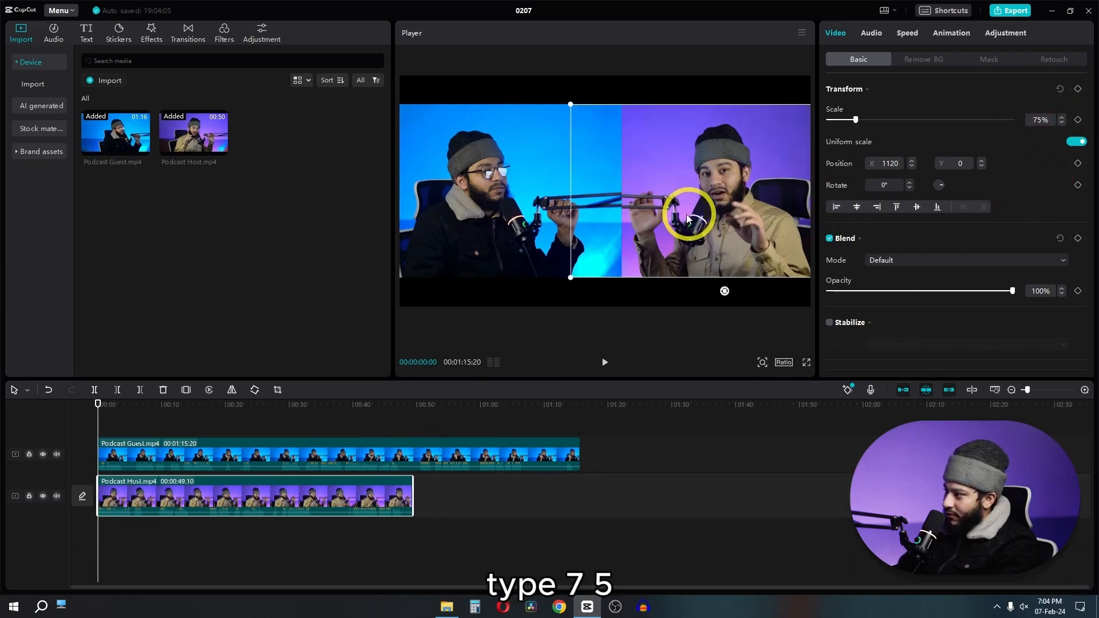
{"action": "mouse_move", "coordinate": [713, 216]}
{"action": "left_mouse_down"}
{"action": "mouse_move", "coordinate": [690, 217]}
{"action": "mouse_move", "coordinate": [710, 215]}
{"action": "left_mouse_up"}
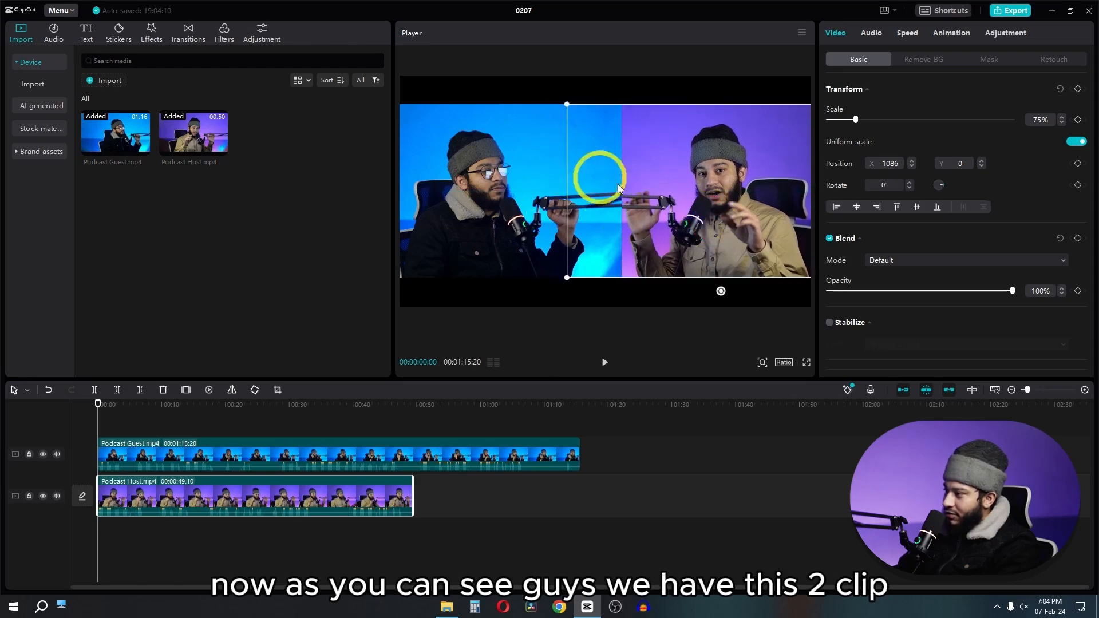
{"action": "left_click_drag", "start_coordinate": [577, 450], "coordinate": [412, 452]}
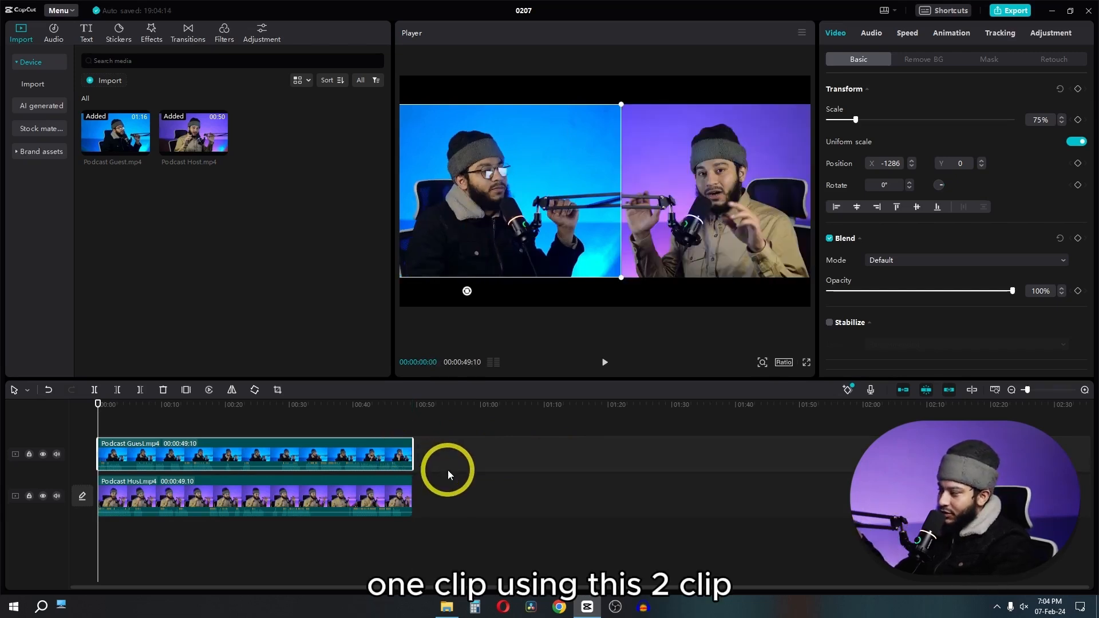
Combine both podcast clips into a compound clip, resize it, then undo the compound clip.
{"action": "left_click", "coordinate": [321, 500], "text": "ctrl"}
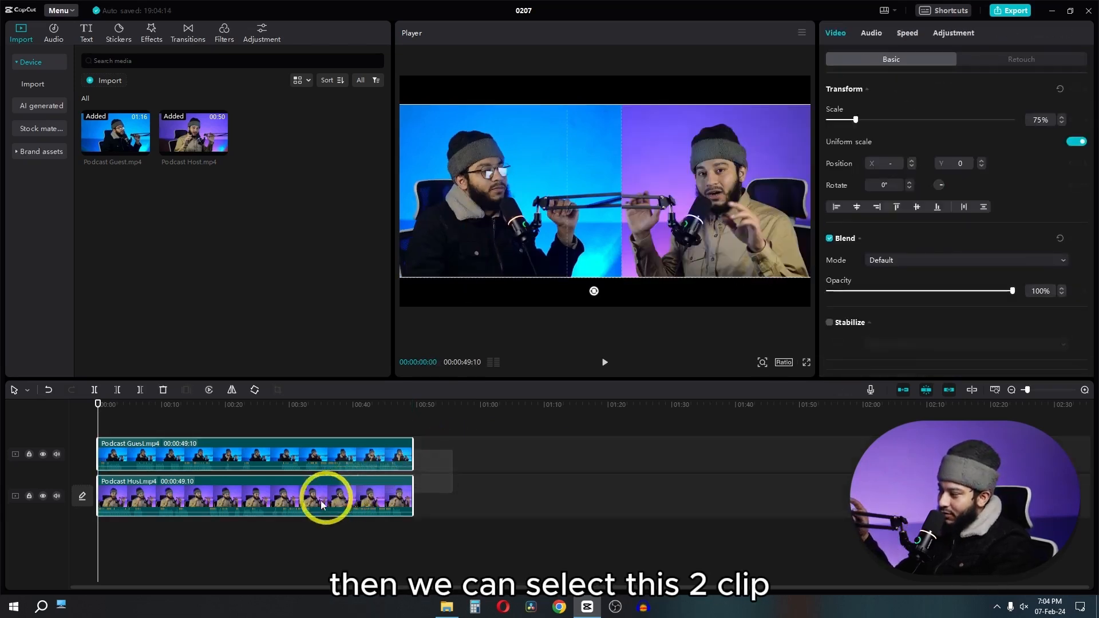
{"action": "right_click", "coordinate": [215, 504]}
{"action": "left_click", "coordinate": [270, 421]}
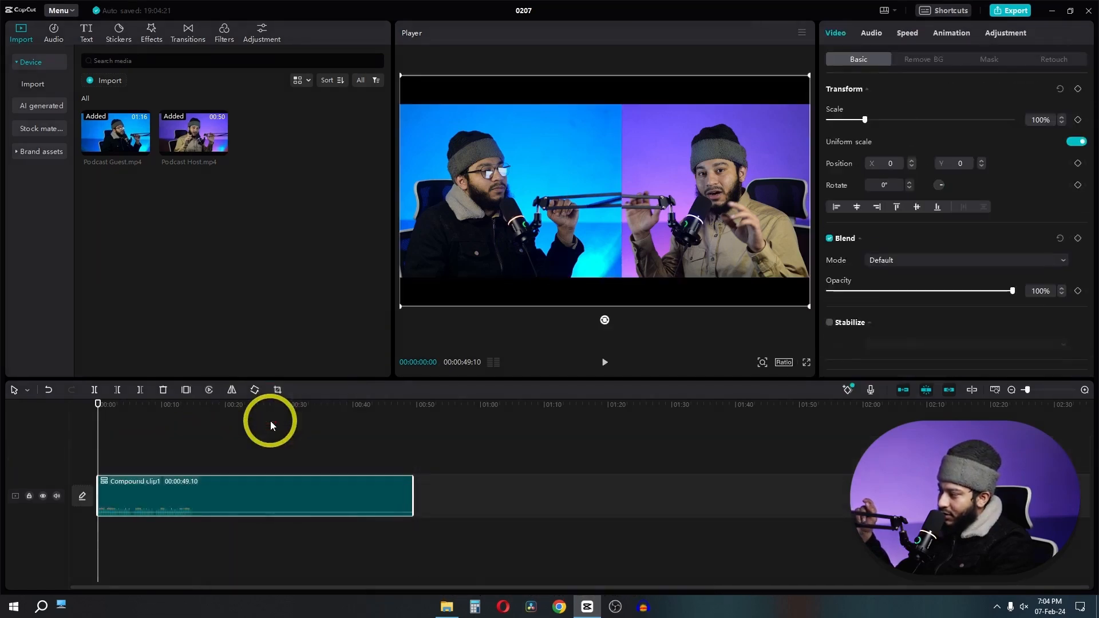
{"action": "key", "text": "ctrl+z"}
{"action": "mouse_move", "coordinate": [864, 118]}
{"action": "left_mouse_down"}
{"action": "mouse_move", "coordinate": [882, 124]}
{"action": "mouse_move", "coordinate": [847, 137]}
{"action": "mouse_move", "coordinate": [898, 133]}
{"action": "mouse_move", "coordinate": [875, 133]}
{"action": "mouse_move", "coordinate": [872, 115]}
{"action": "mouse_move", "coordinate": [880, 121]}
{"action": "left_mouse_up"}
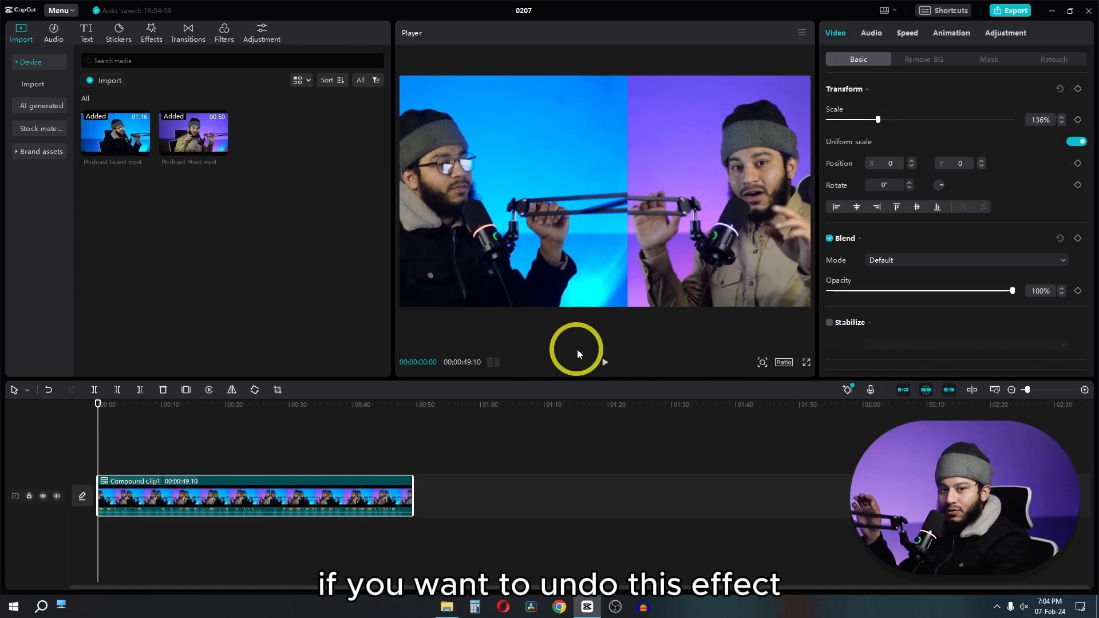
{"action": "right_click", "coordinate": [249, 498]}
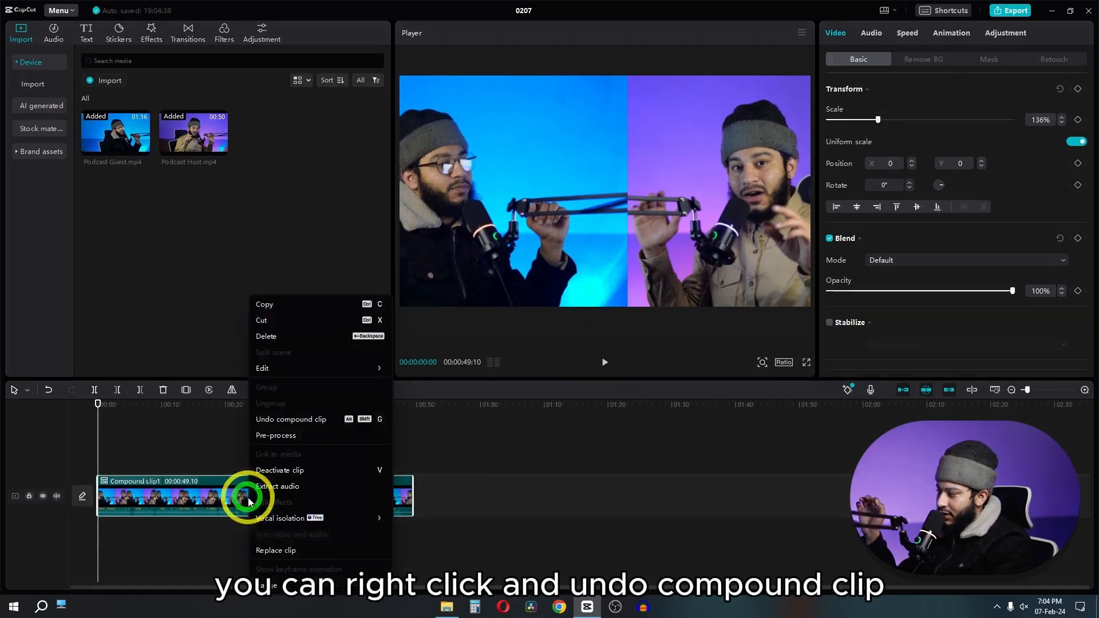
{"action": "left_click", "coordinate": [295, 424]}
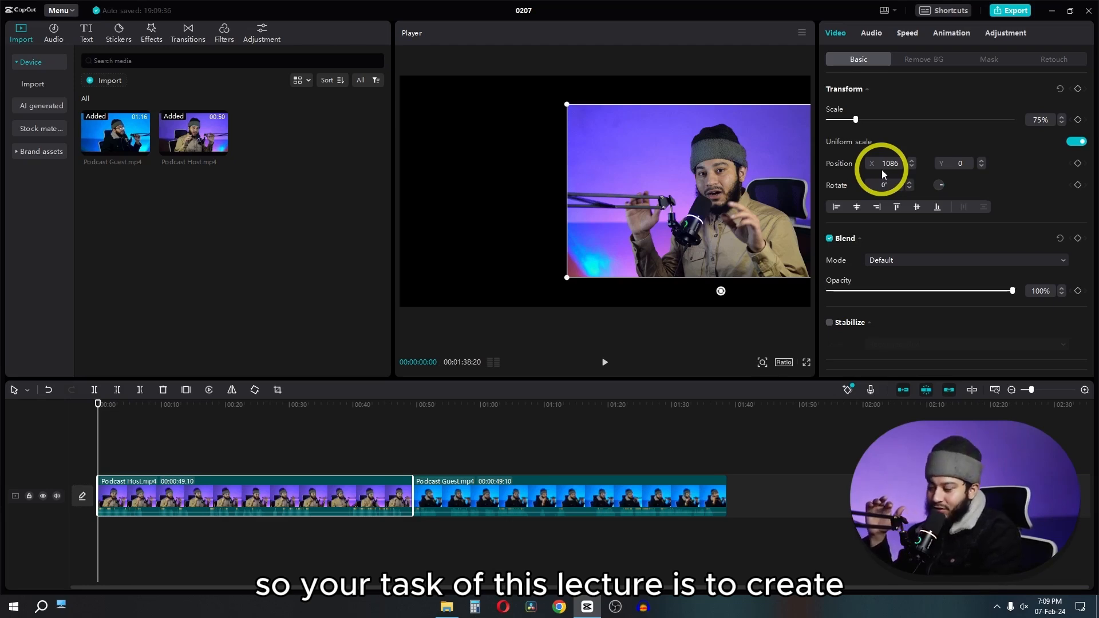
Move the playhead to about 00:38 and check the vid podcast folder before returning to CapCut.
{"action": "left_click", "coordinate": [382, 412]}
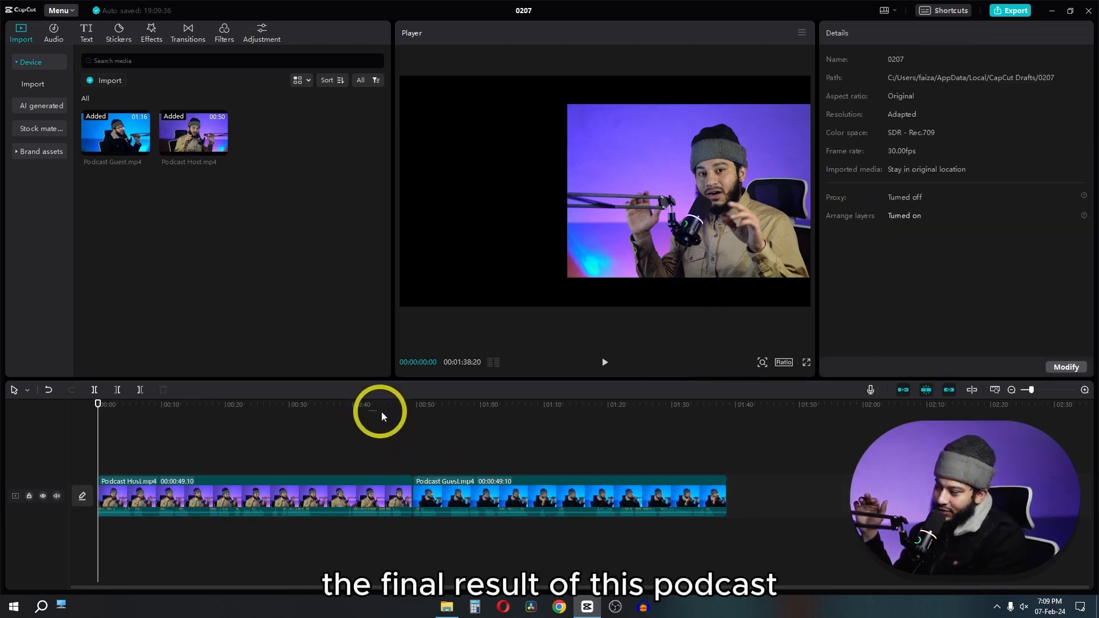
{"action": "left_click_drag", "start_coordinate": [515, 406], "coordinate": [342, 412]}
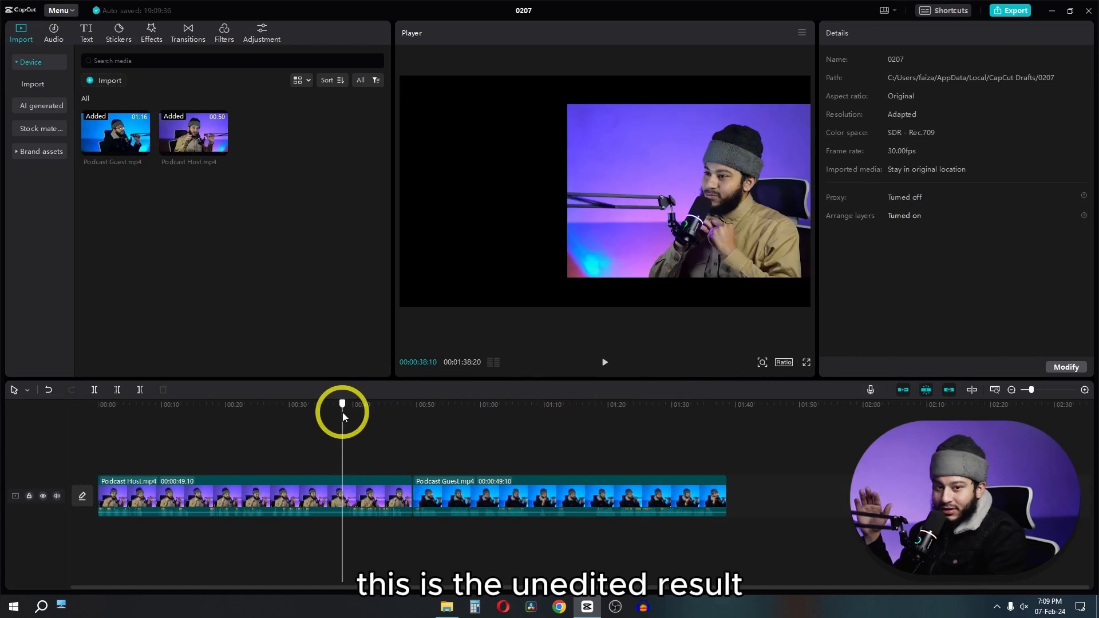
{"action": "left_click", "coordinate": [447, 605]}
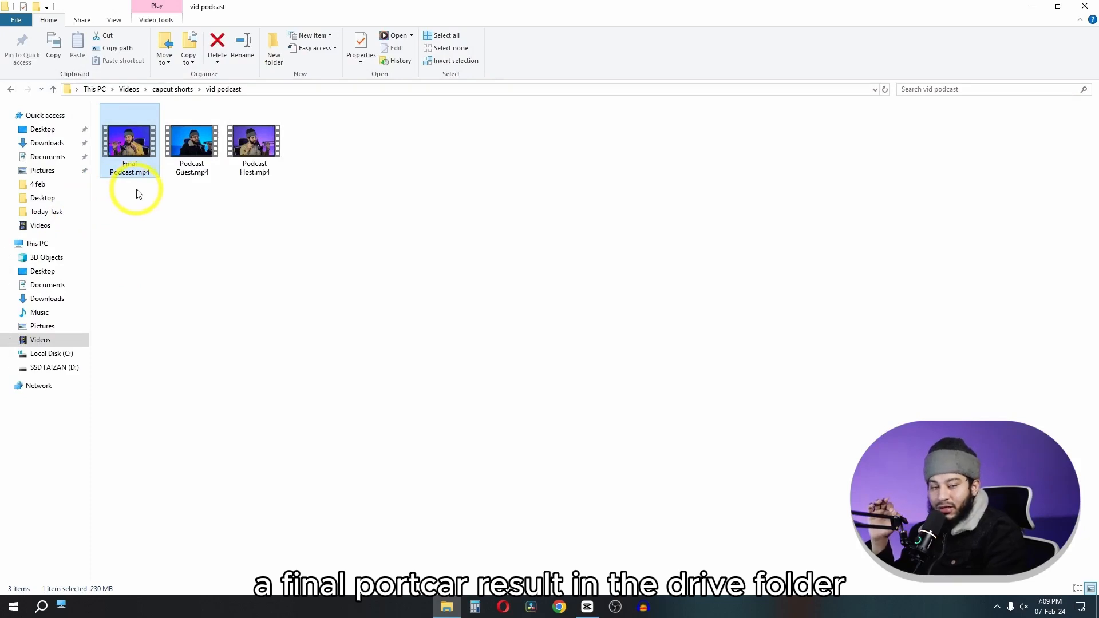
{"action": "left_click", "coordinate": [586, 606]}
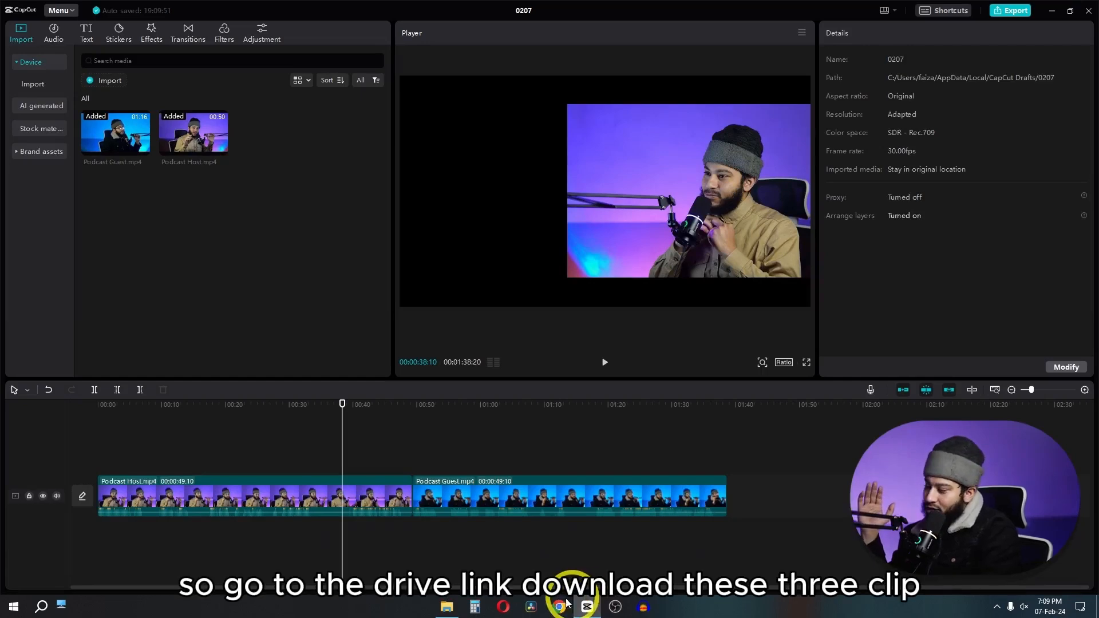
{"action": "left_click", "coordinate": [447, 607]}
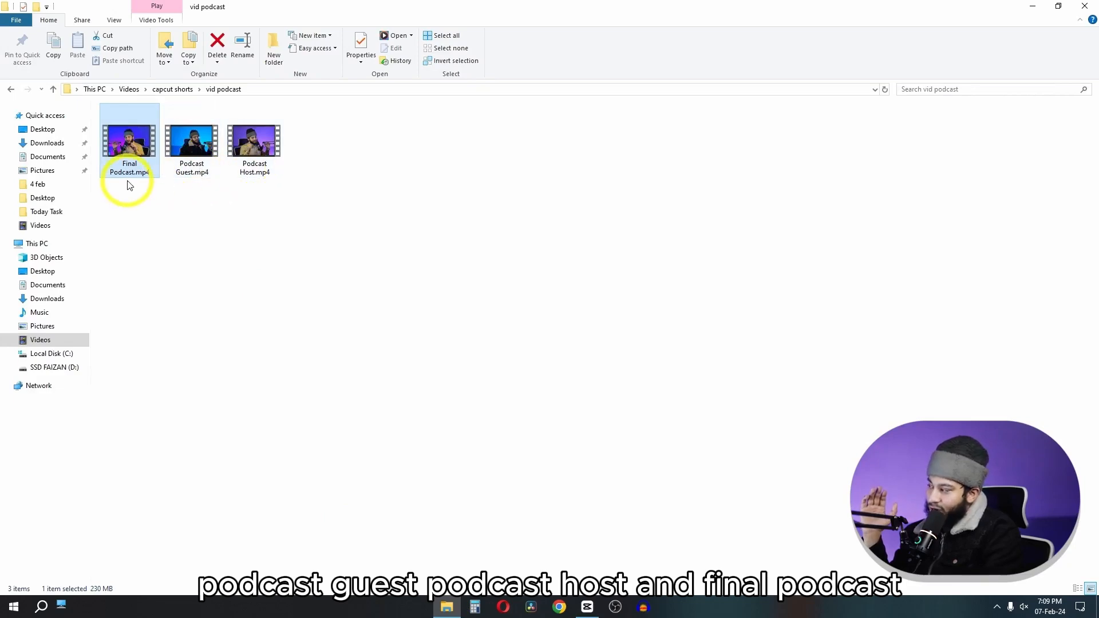
{"action": "left_click", "coordinate": [588, 607]}
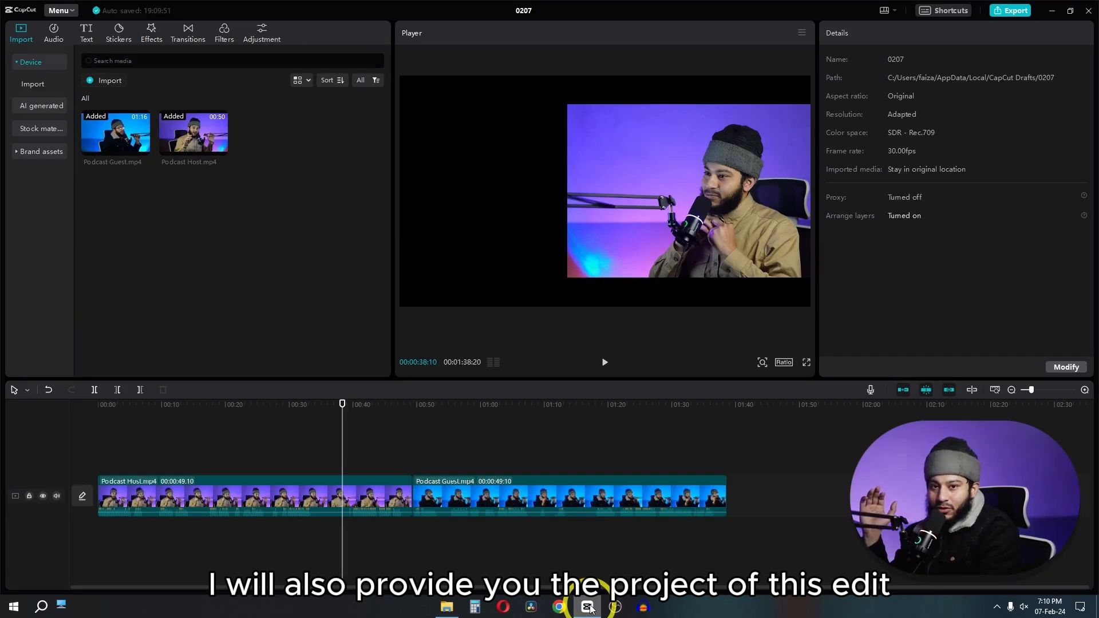
Close project 0207, open the podcast edit project, and desaturate Adjustment1 to greyscale.
{"action": "left_click", "coordinate": [1088, 10]}
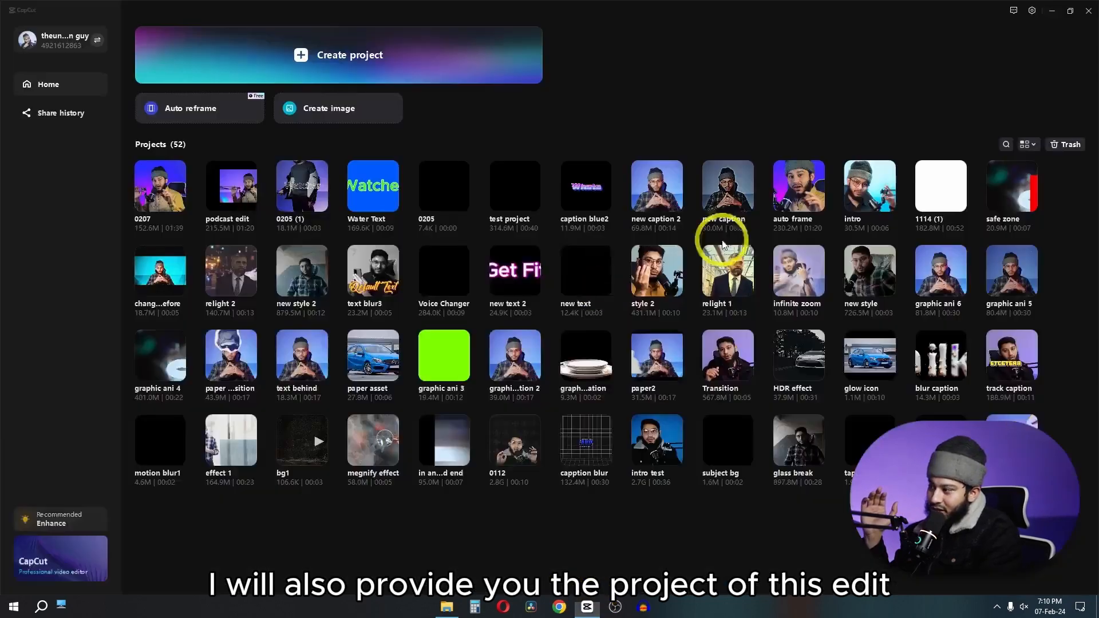
{"action": "left_click", "coordinate": [216, 200]}
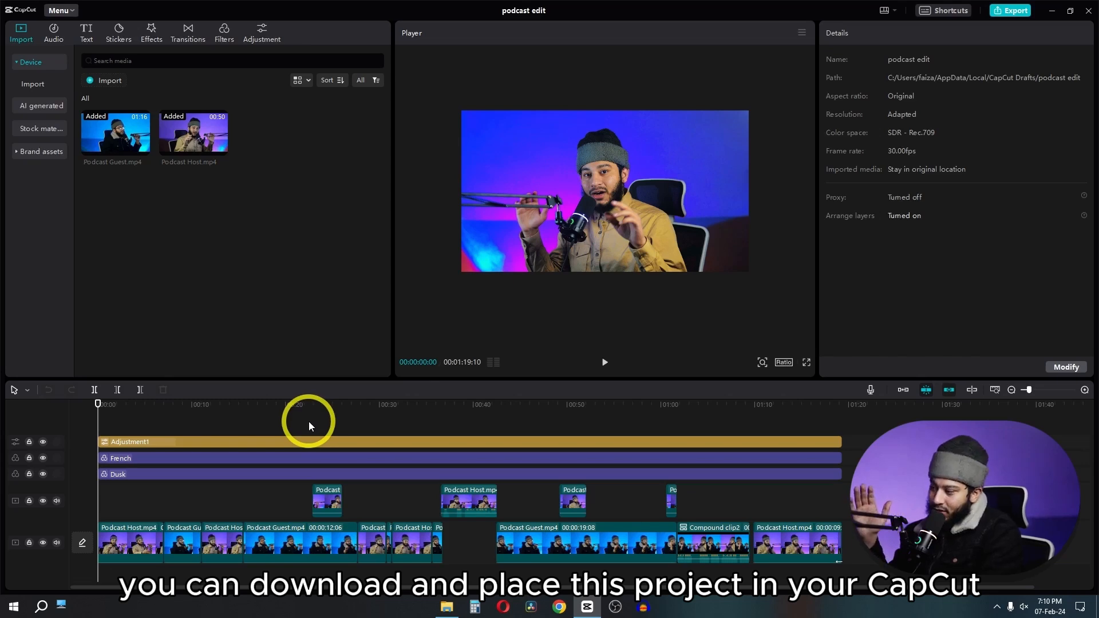
{"action": "left_click_drag", "start_coordinate": [665, 406], "coordinate": [119, 422]}
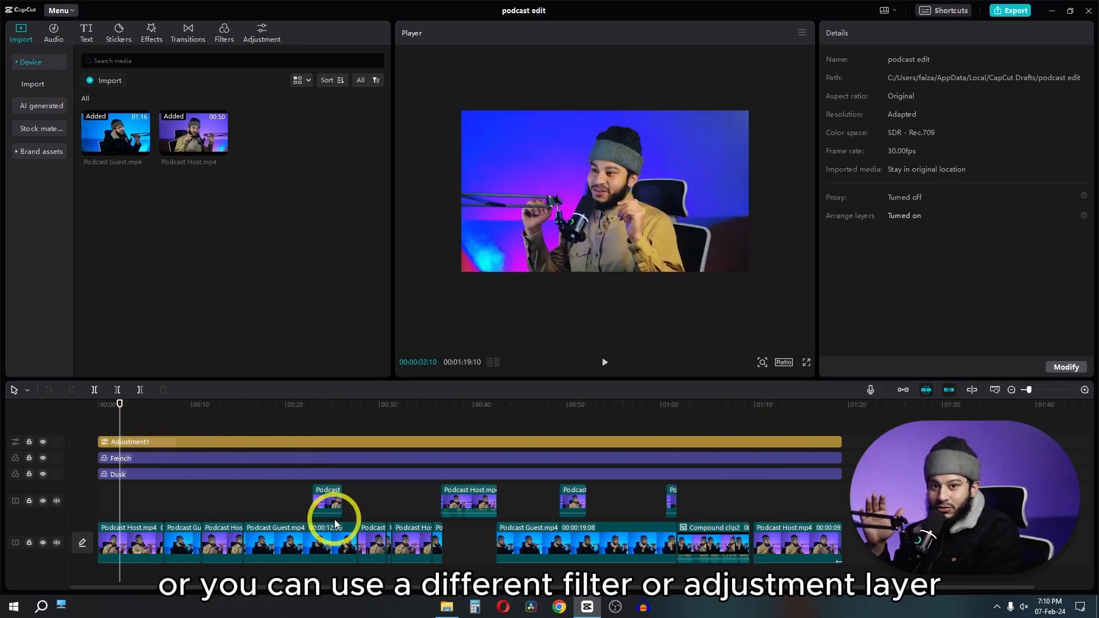
{"action": "left_click", "coordinate": [410, 446]}
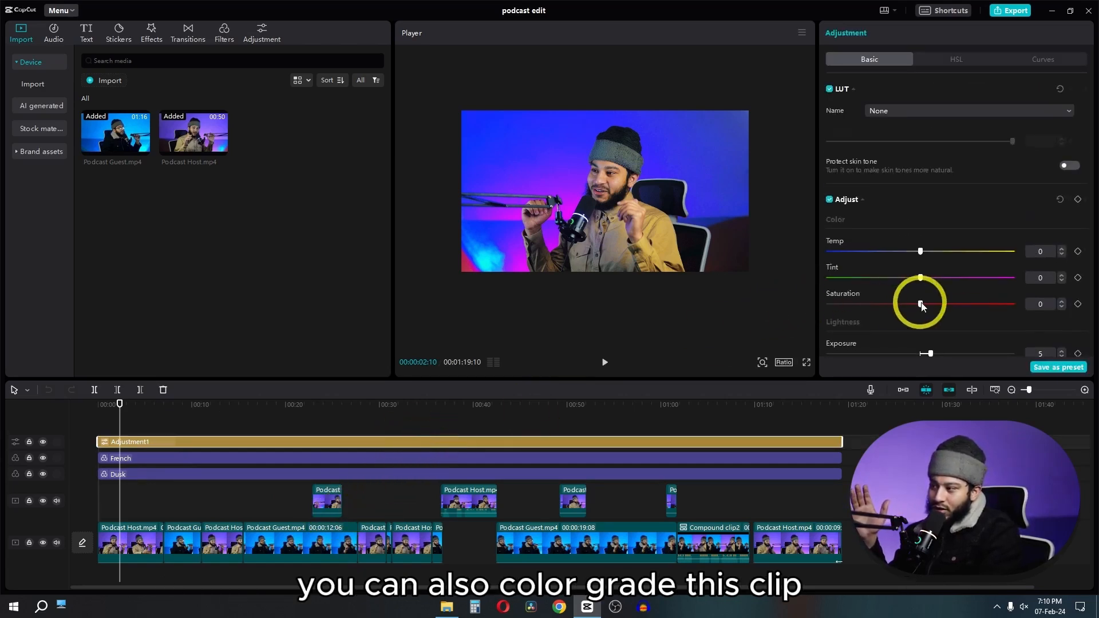
{"action": "mouse_move", "coordinate": [920, 304]}
{"action": "left_mouse_down"}
{"action": "mouse_move", "coordinate": [829, 304]}
{"action": "mouse_move", "coordinate": [934, 318]}
{"action": "left_mouse_up"}
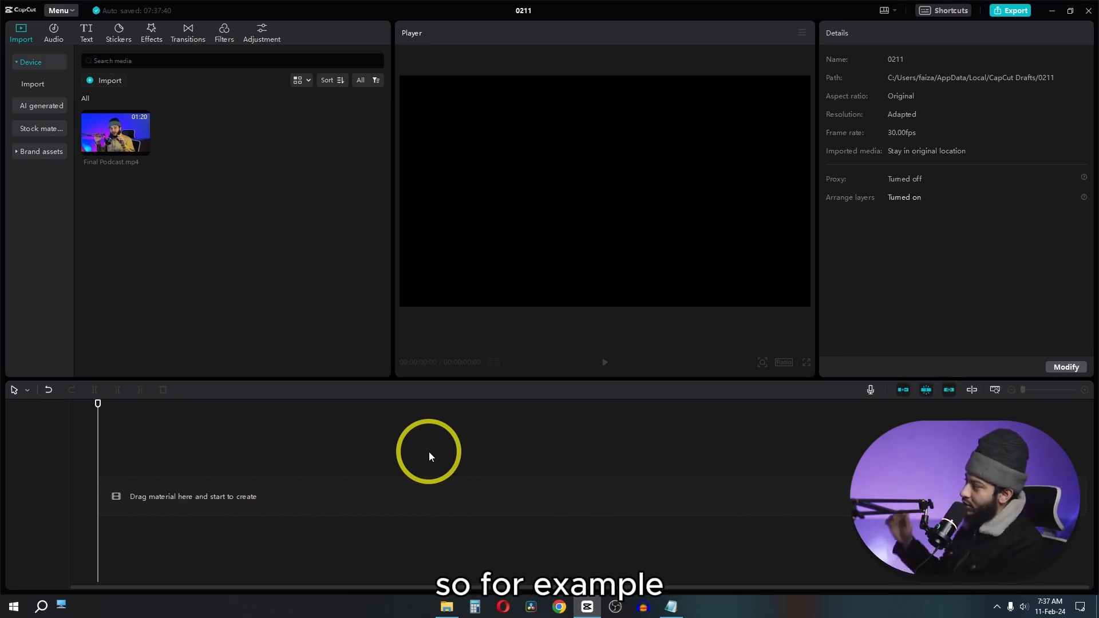
Place Final Podcast.mp4 on the timeline and add the Subscribe stock clip at about 00:21.
{"action": "left_click_drag", "start_coordinate": [159, 352], "coordinate": [172, 490]}
{"action": "left_click", "coordinate": [188, 406]}
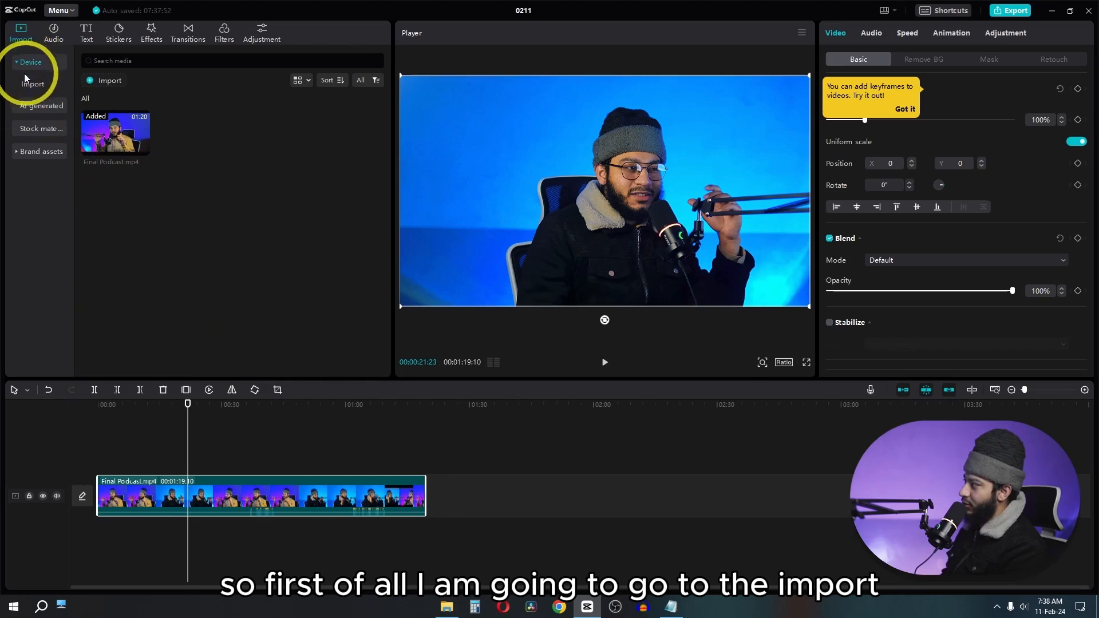
{"action": "left_click", "coordinate": [32, 129]}
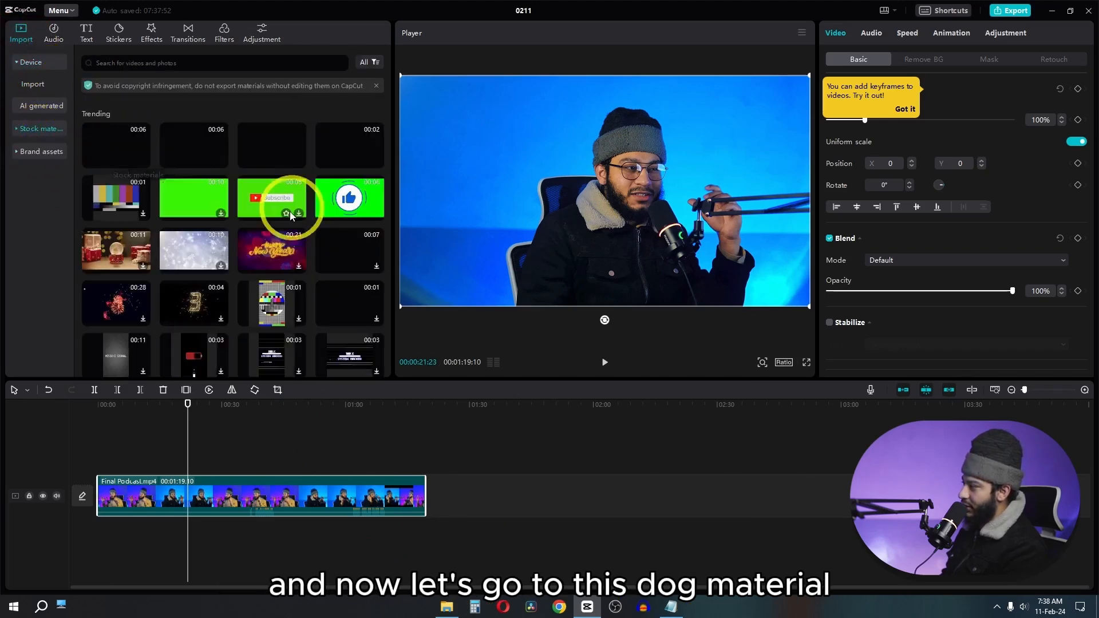
{"action": "left_click", "coordinate": [325, 217]}
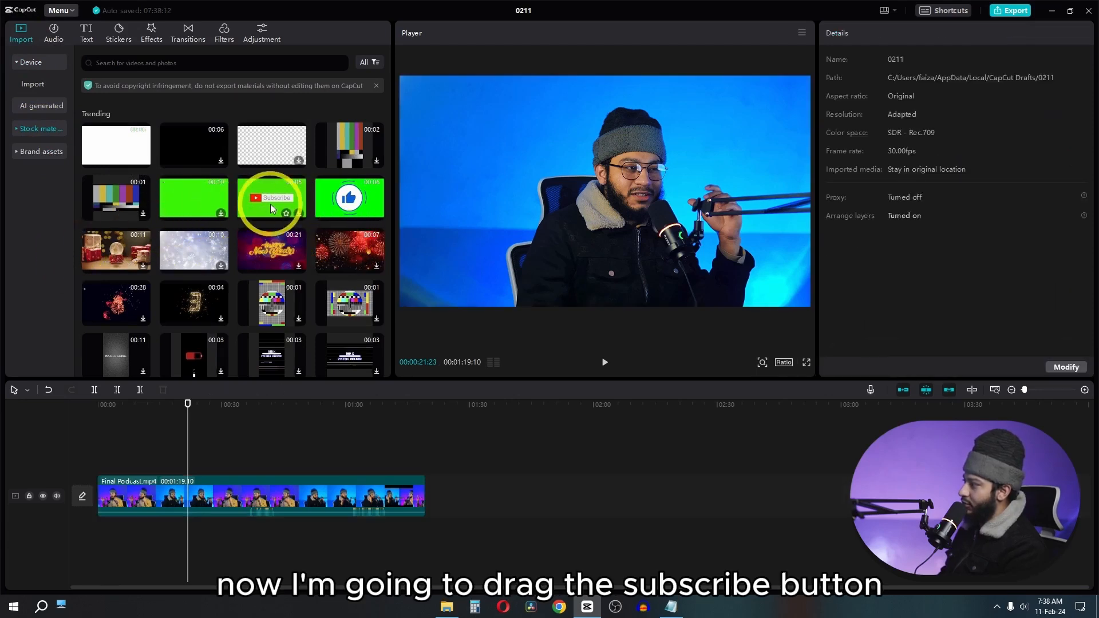
{"action": "left_click_drag", "start_coordinate": [269, 196], "coordinate": [189, 458]}
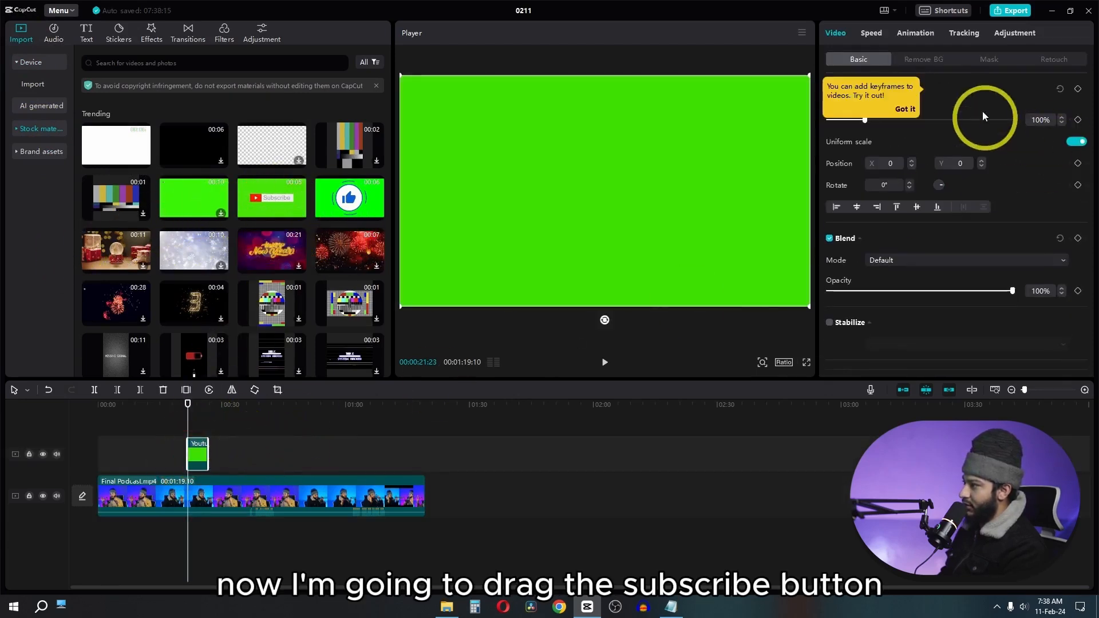
Chroma-key the Subscribe clip's green background with intensity 37.
{"action": "left_click", "coordinate": [924, 59]}
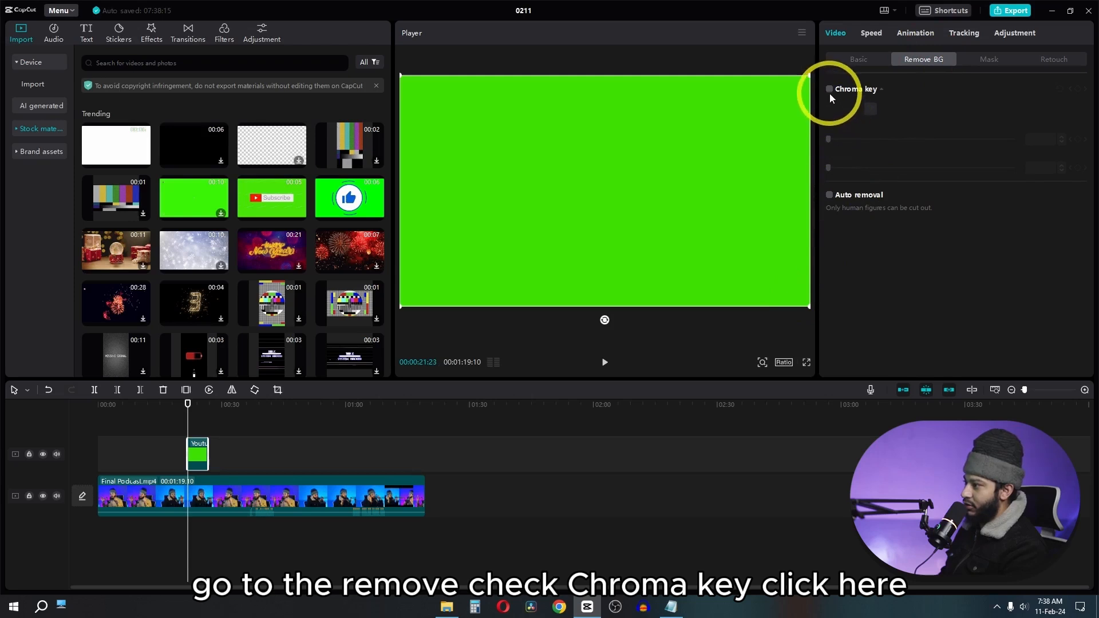
{"action": "left_click", "coordinate": [870, 109]}
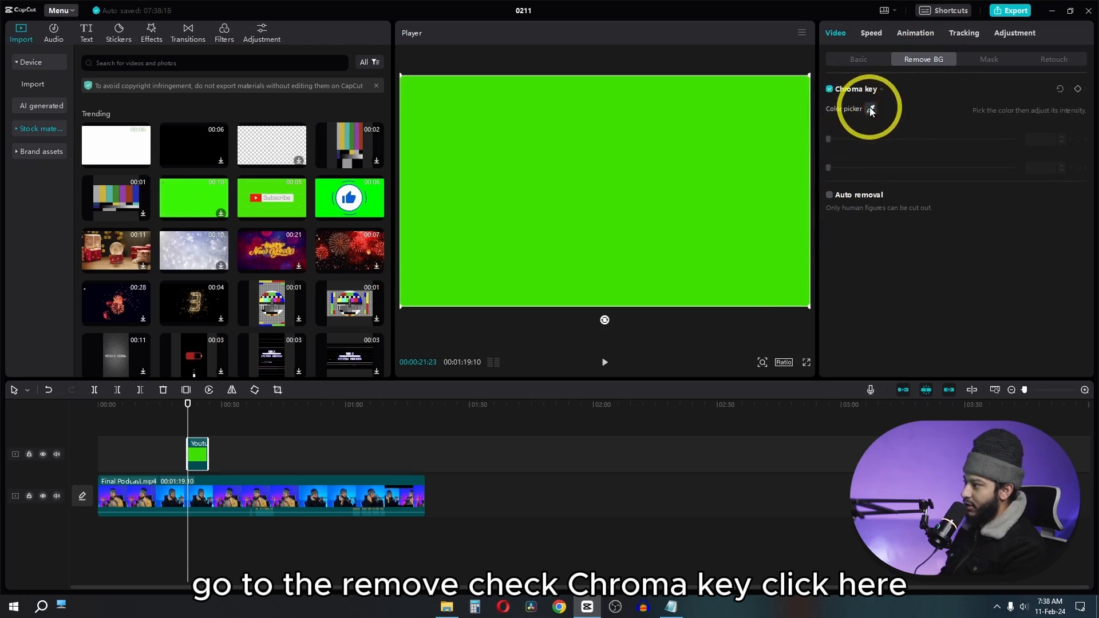
{"action": "left_click", "coordinate": [726, 156]}
{"action": "left_click_drag", "start_coordinate": [829, 139], "coordinate": [897, 139]}
{"action": "left_click_drag", "start_coordinate": [188, 407], "coordinate": [201, 407]}
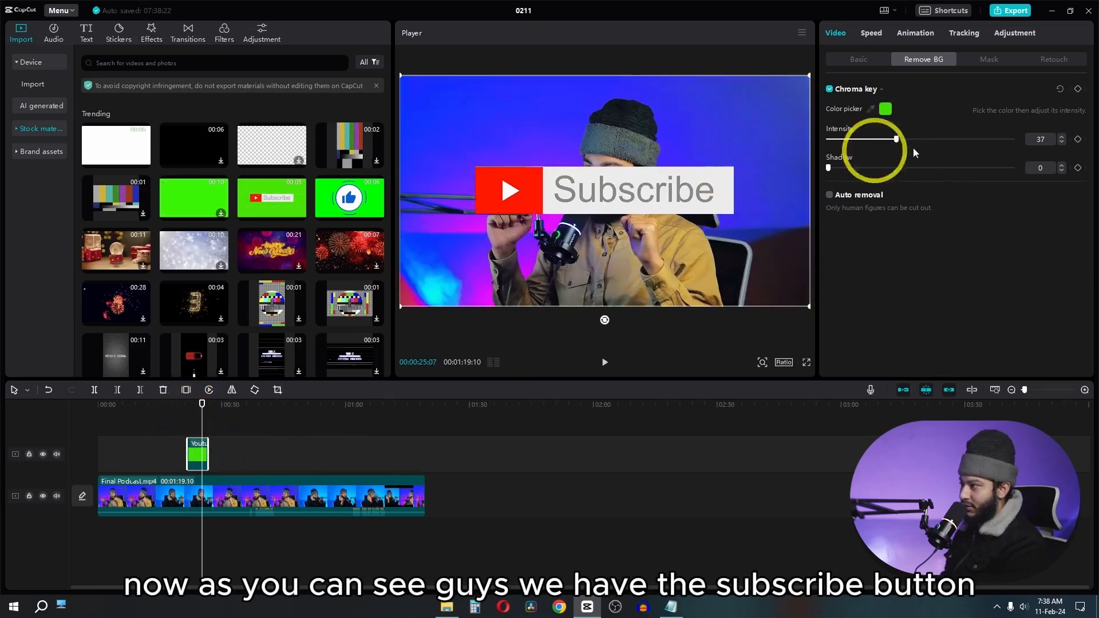
{"action": "left_click", "coordinate": [844, 56]}
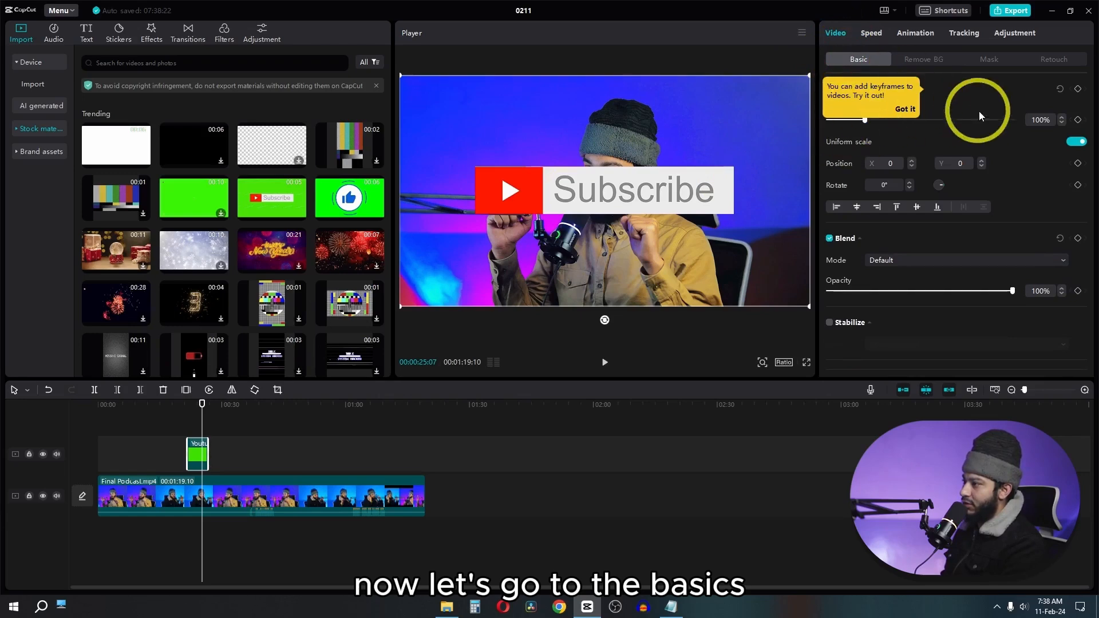
Keyframe the Subscribe banner from centre at 00:21:23 down to Y -805, then preview it.
{"action": "left_click", "coordinate": [906, 108]}
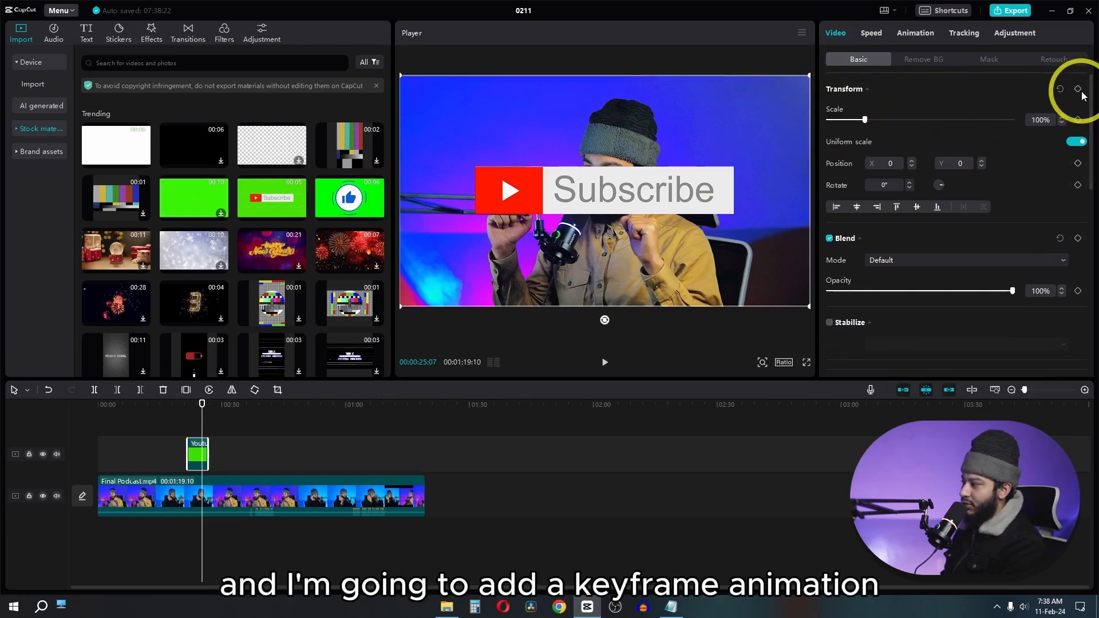
{"action": "left_click_drag", "start_coordinate": [201, 403], "coordinate": [191, 401]}
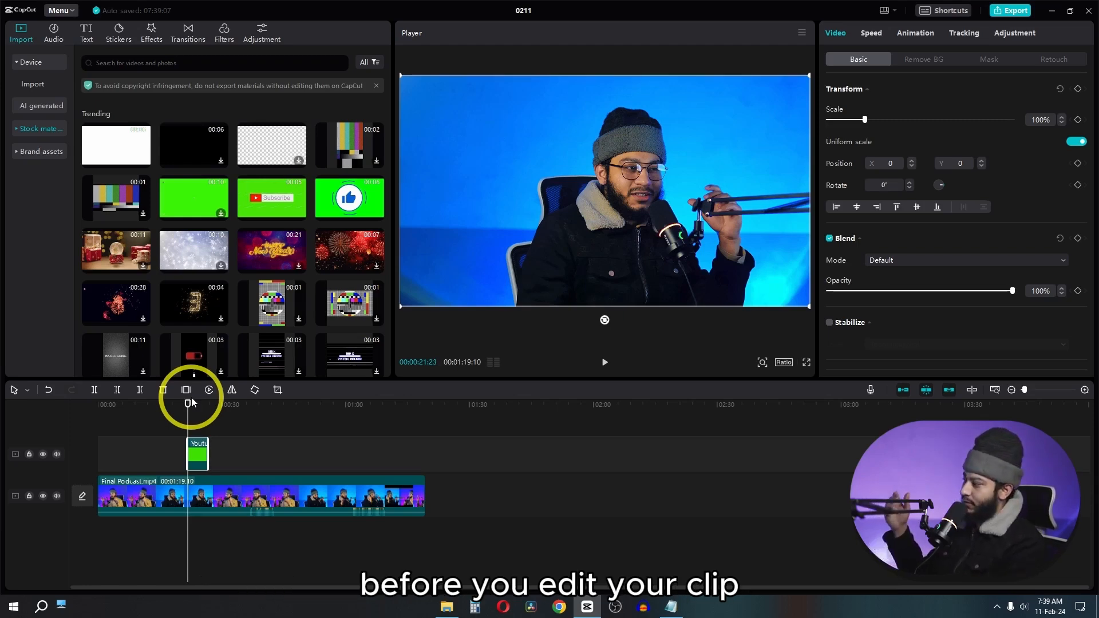
{"action": "left_click", "coordinate": [1077, 89]}
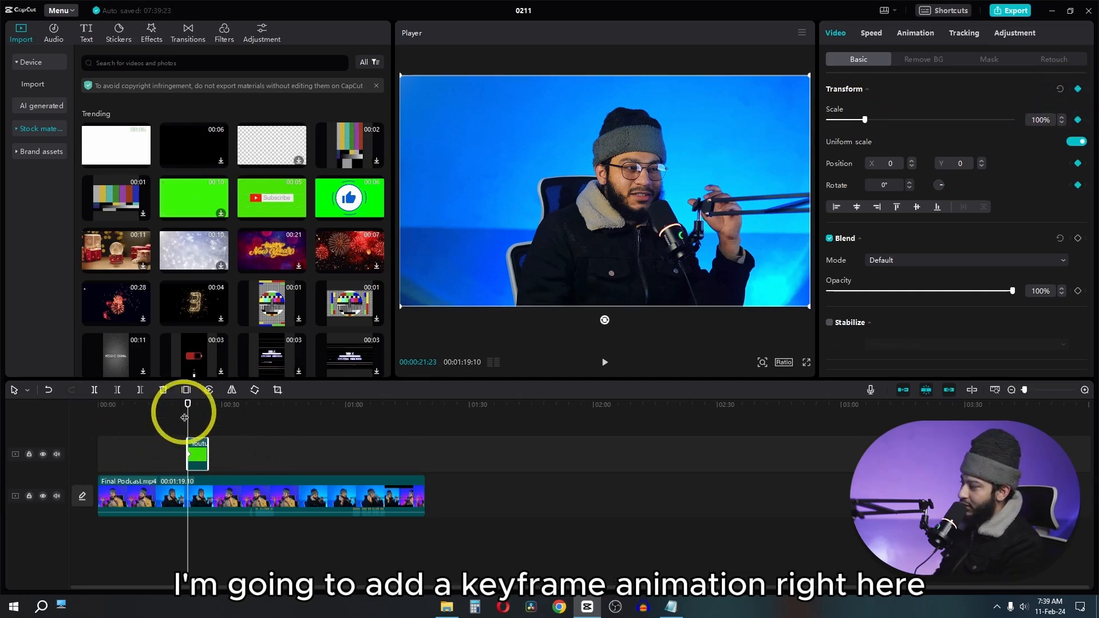
{"action": "left_click_drag", "start_coordinate": [185, 417], "coordinate": [201, 408]}
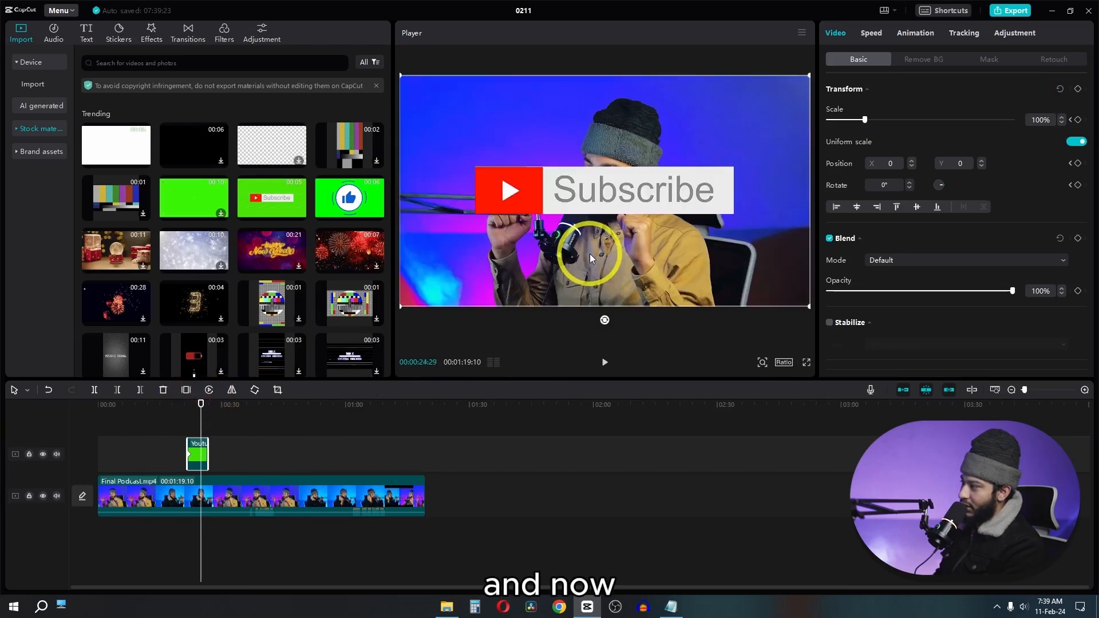
{"action": "left_click_drag", "start_coordinate": [592, 251], "coordinate": [596, 339]}
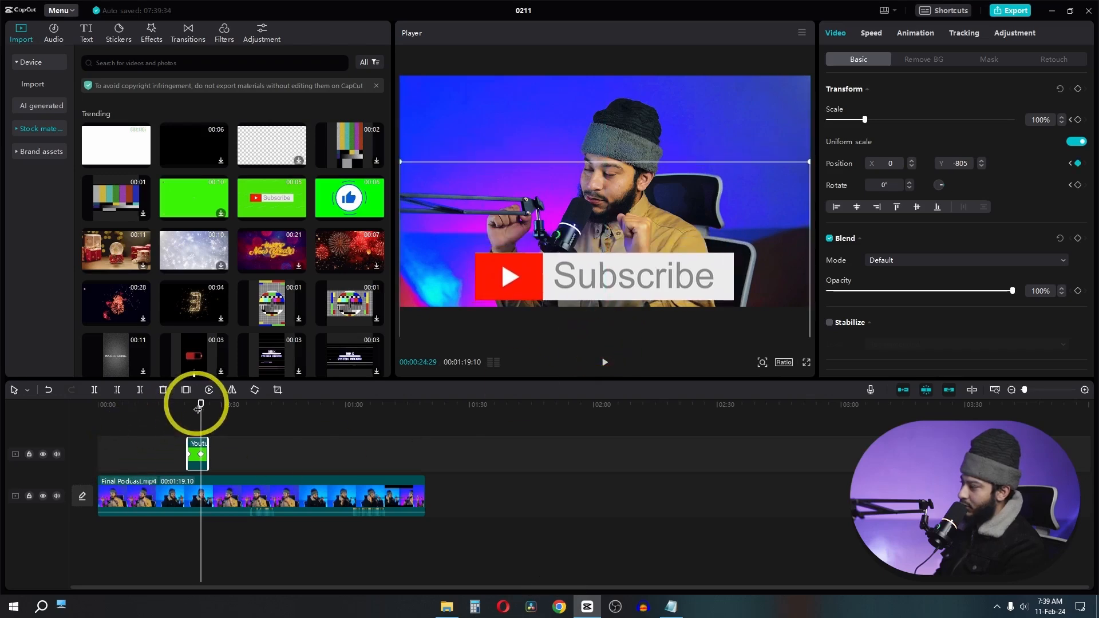
{"action": "left_click_drag", "start_coordinate": [198, 409], "coordinate": [187, 409]}
{"action": "key", "text": "space"}
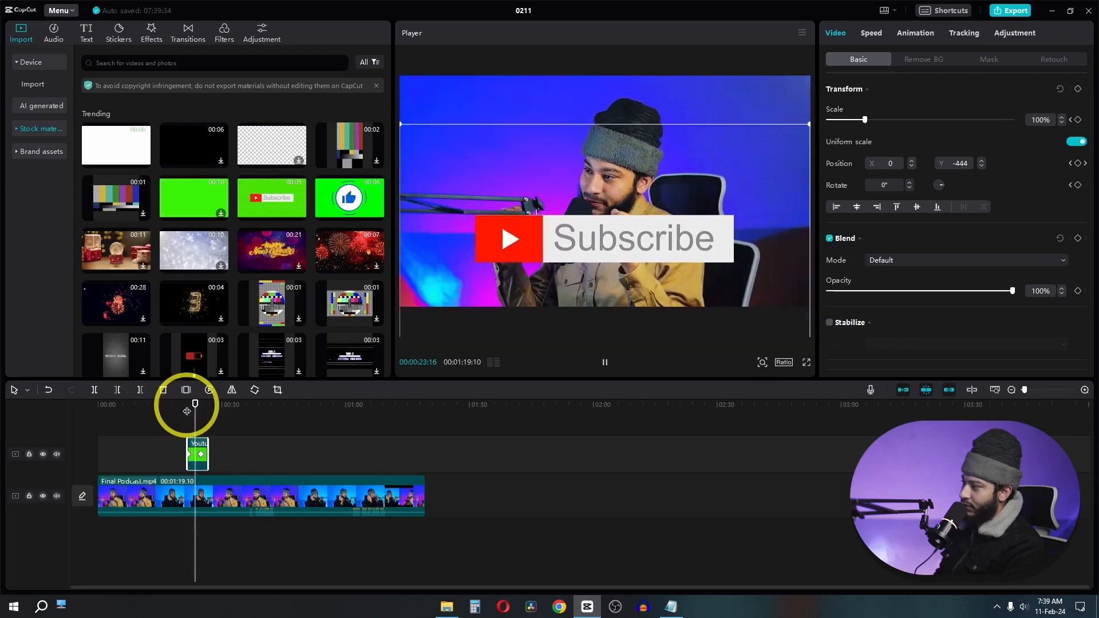
{"action": "key", "text": "space"}
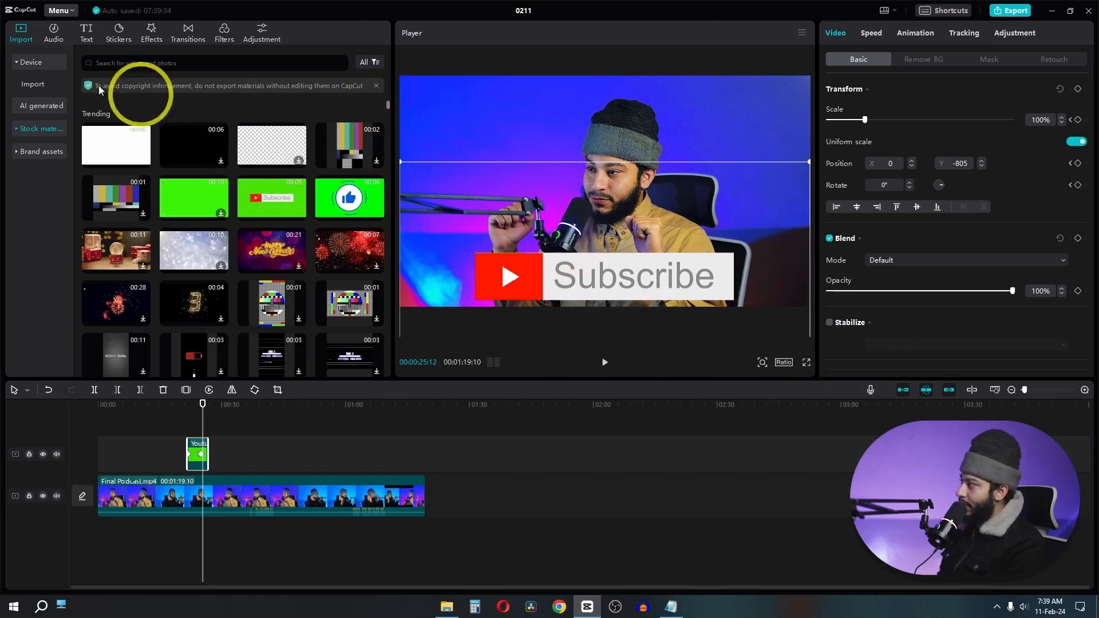
Detach and minimize the media panel, then widen and heighten the player preview.
{"action": "left_click", "coordinate": [891, 12]}
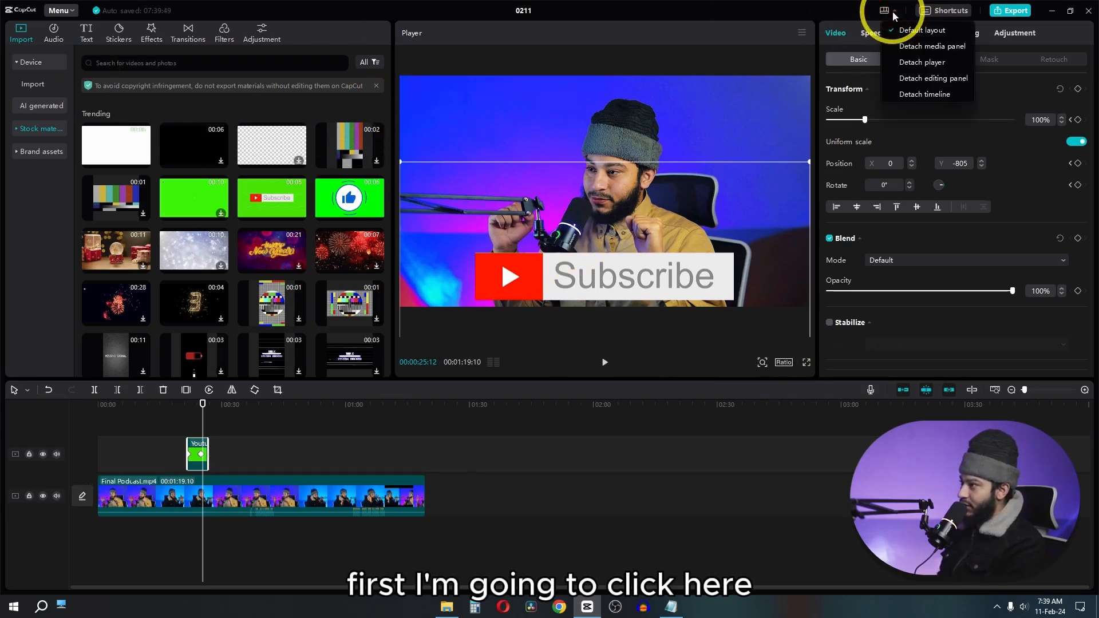
{"action": "left_click", "coordinate": [933, 47]}
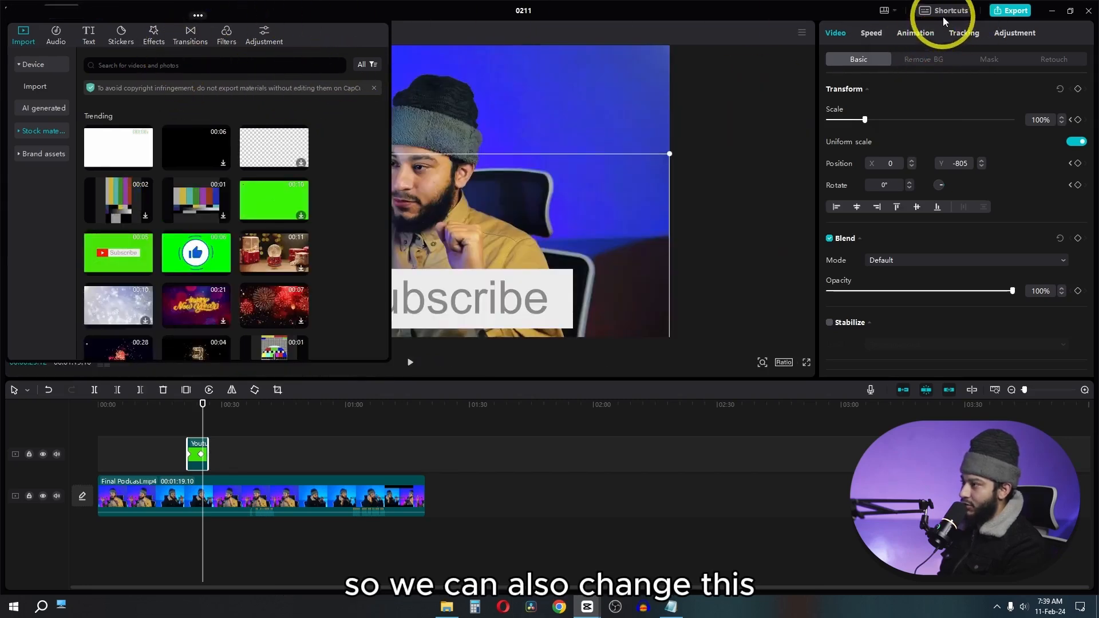
{"action": "mouse_move", "coordinate": [193, 22]}
{"action": "left_click", "coordinate": [255, 17]}
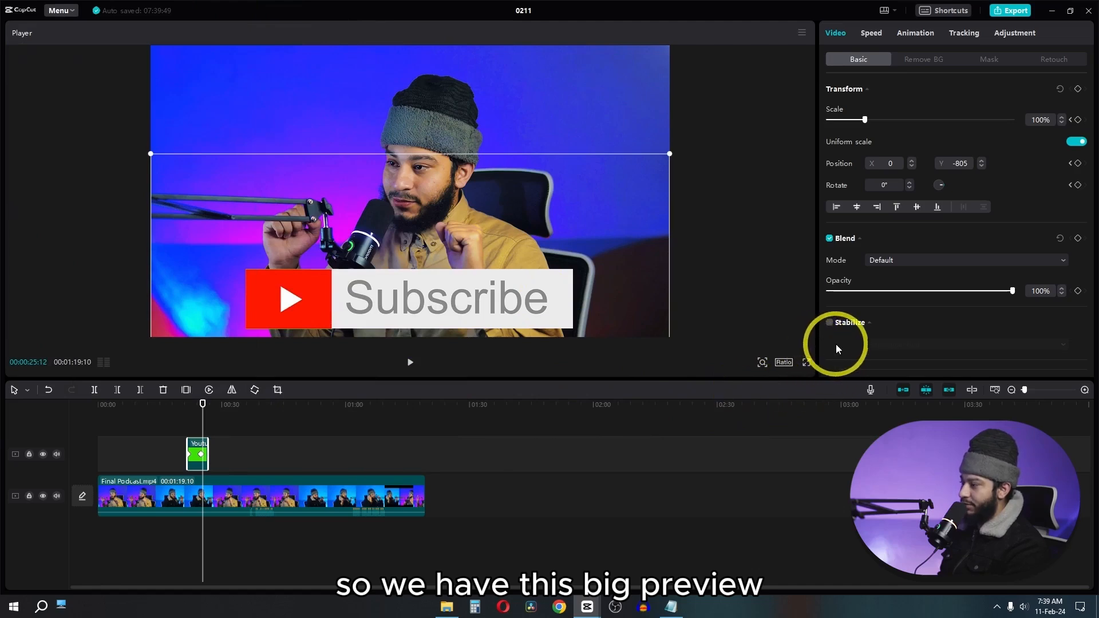
{"action": "left_click_drag", "start_coordinate": [824, 338], "coordinate": [841, 338]}
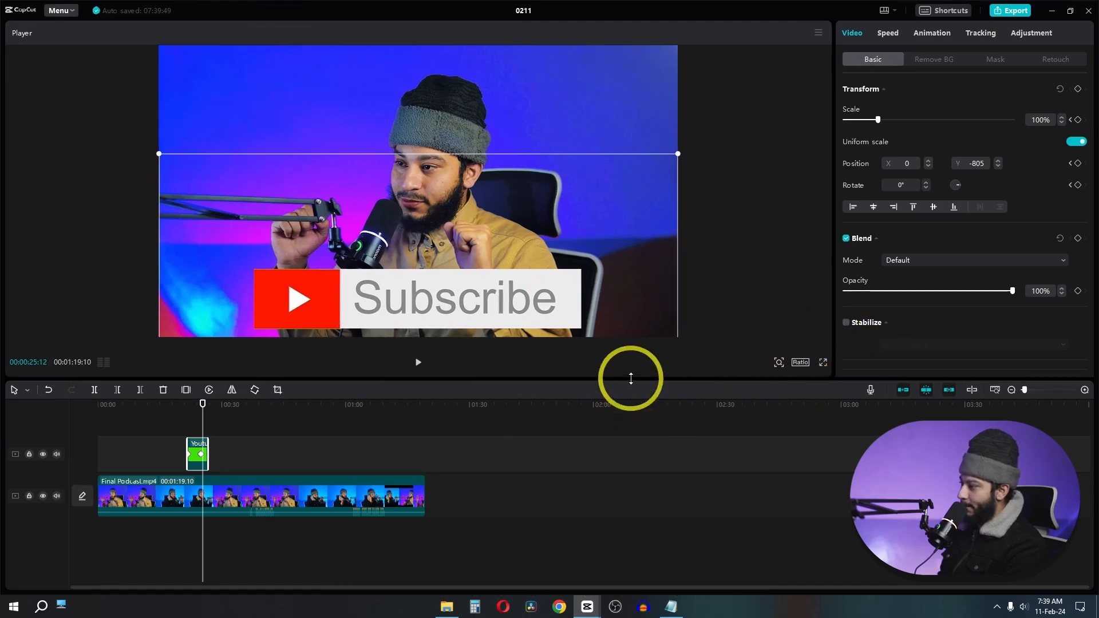
{"action": "left_click_drag", "start_coordinate": [628, 379], "coordinate": [629, 418]}
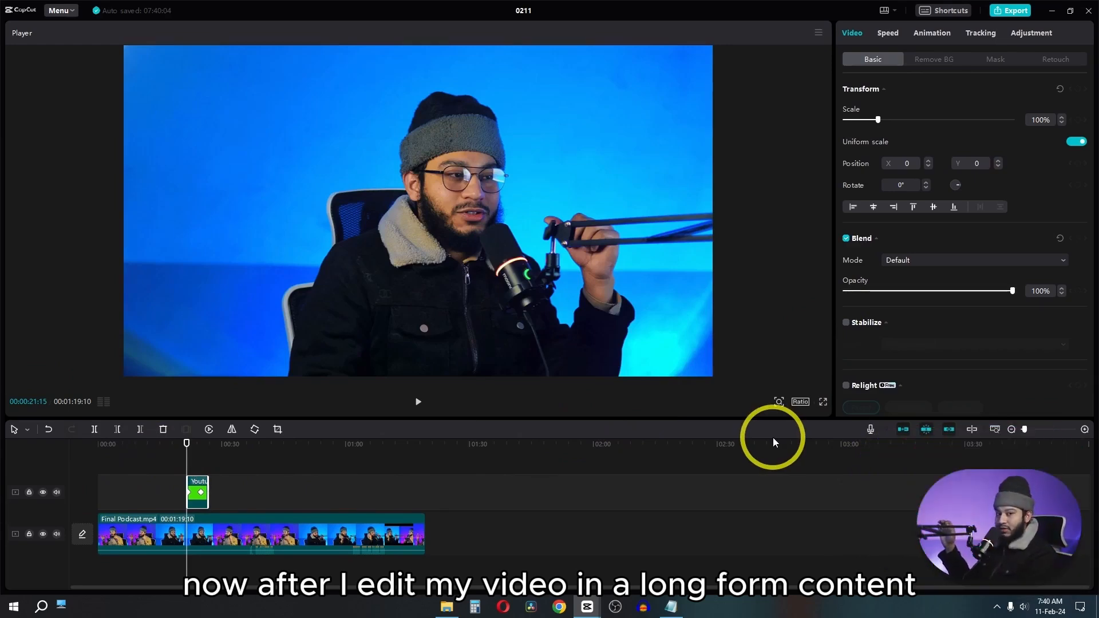
Switch the project ratio to 9:16, play it back to check, and keep 9:16.
{"action": "left_click", "coordinate": [800, 402]}
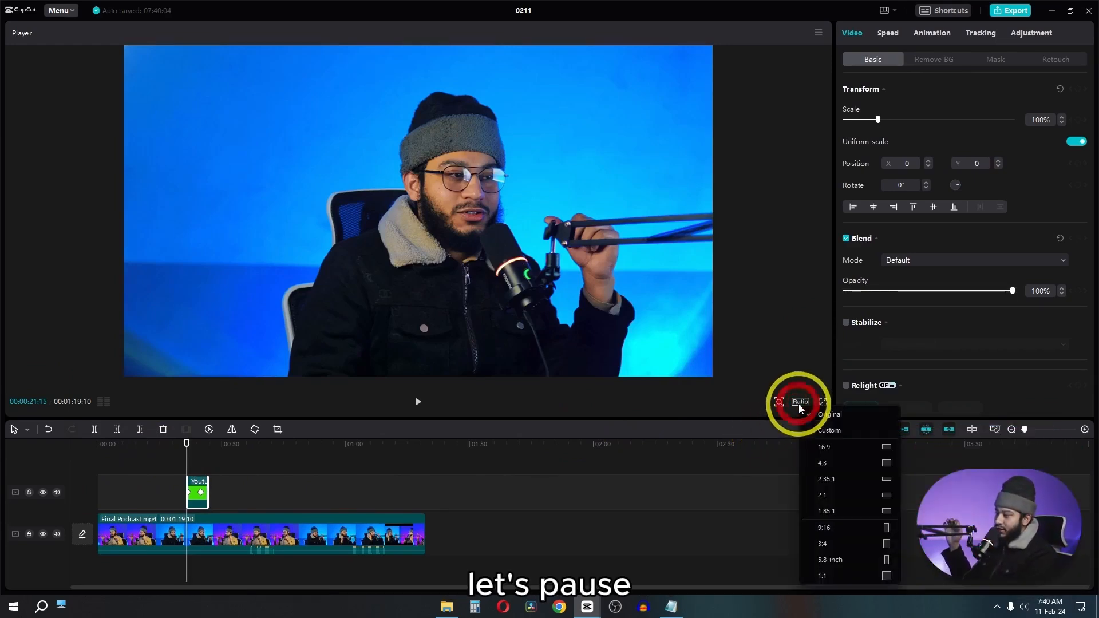
{"action": "left_click", "coordinate": [828, 529]}
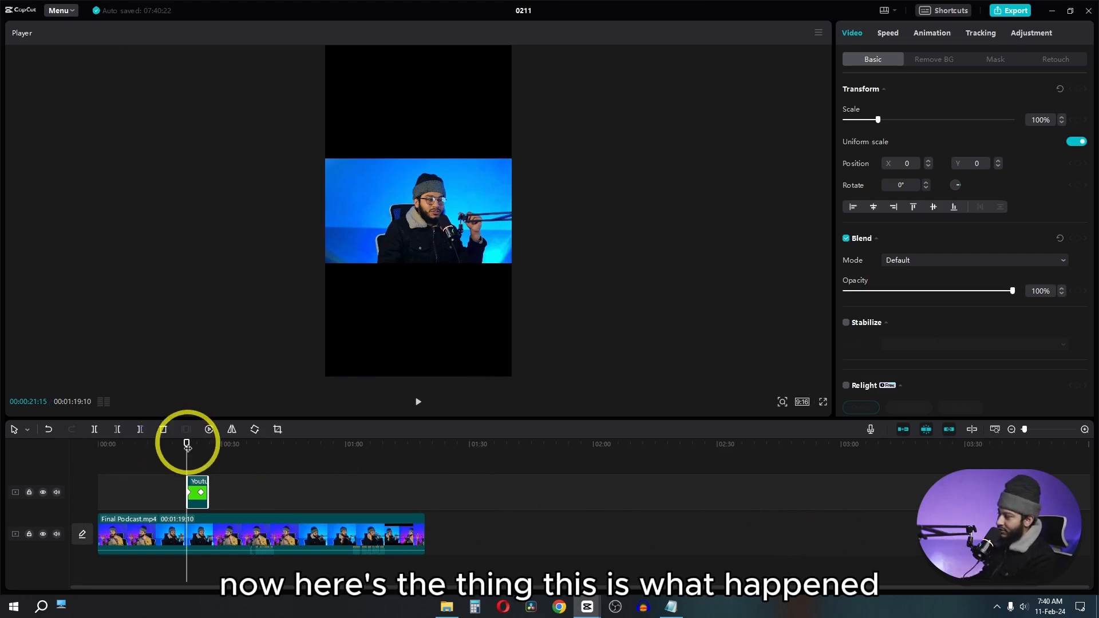
{"action": "key", "text": "space"}
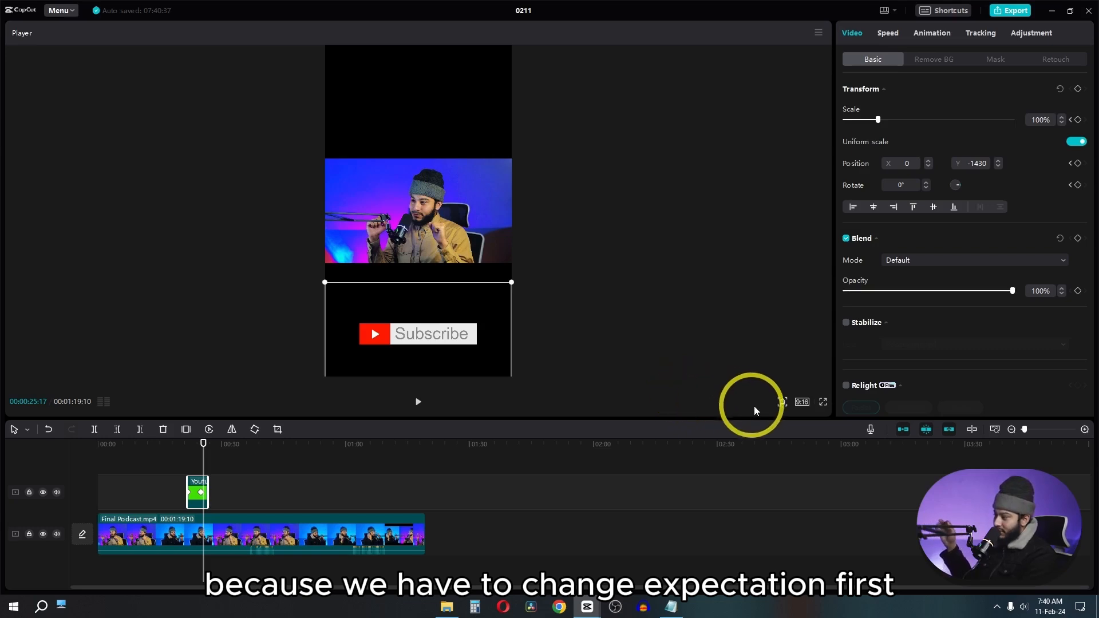
{"action": "left_click", "coordinate": [802, 402]}
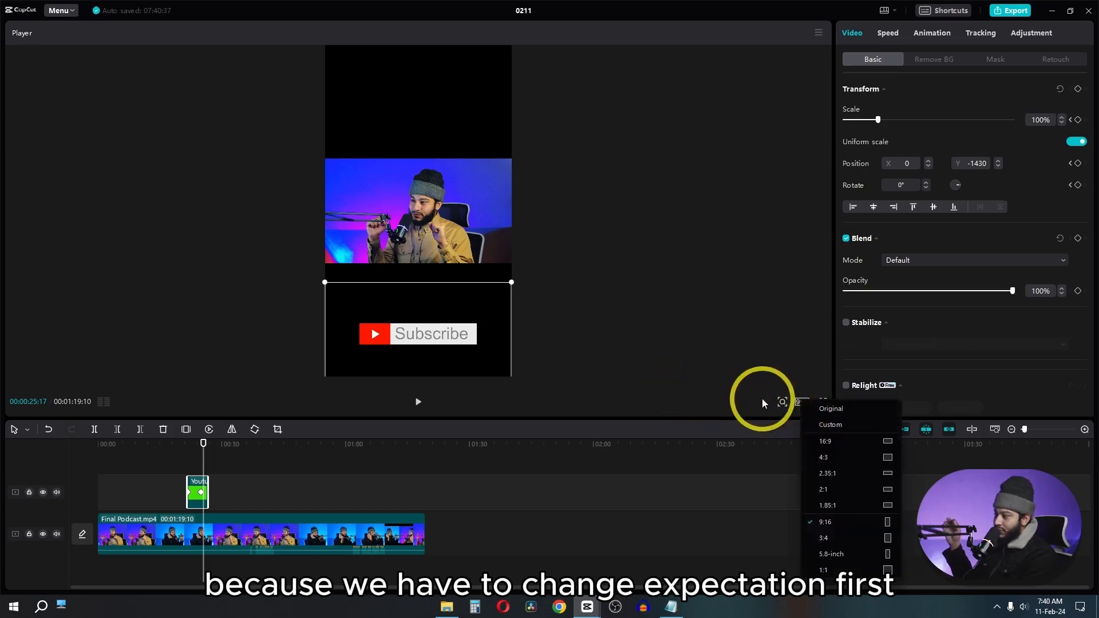
{"action": "left_click", "coordinate": [830, 522]}
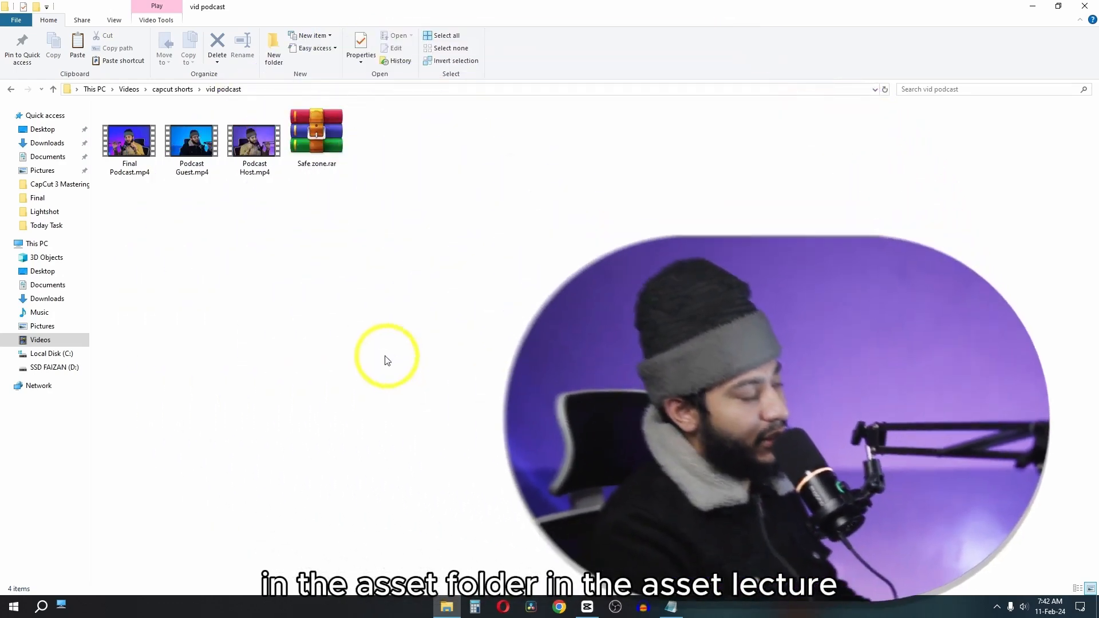
Extract Safe zone.rar to a 'Safe zone' folder and open the inner Safe zone folder.
{"action": "right_click", "coordinate": [316, 157]}
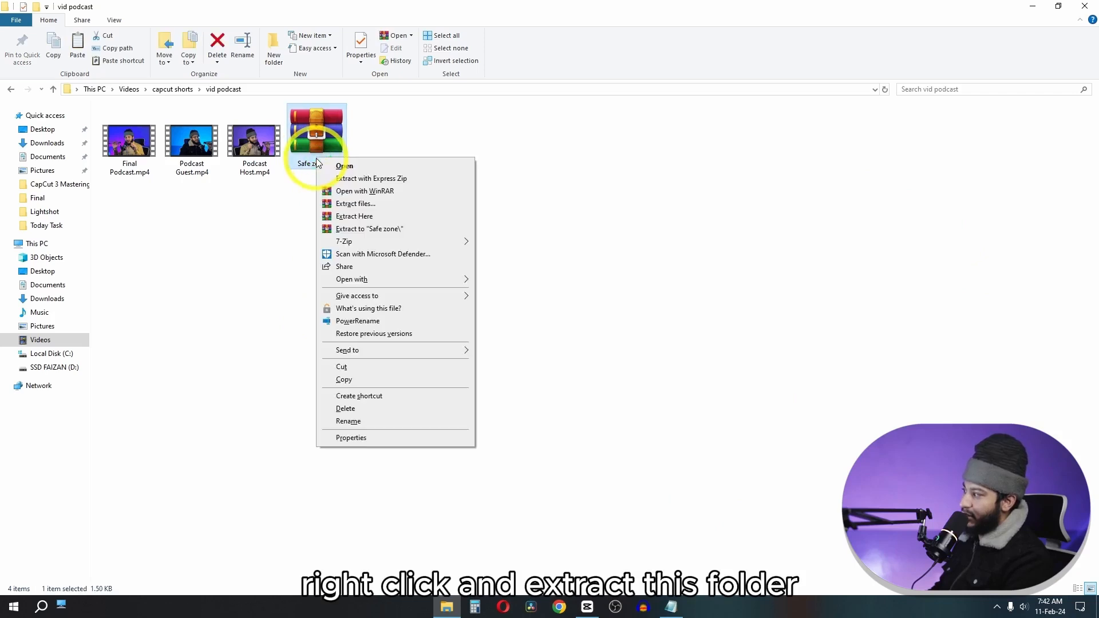
{"action": "left_click", "coordinate": [376, 230]}
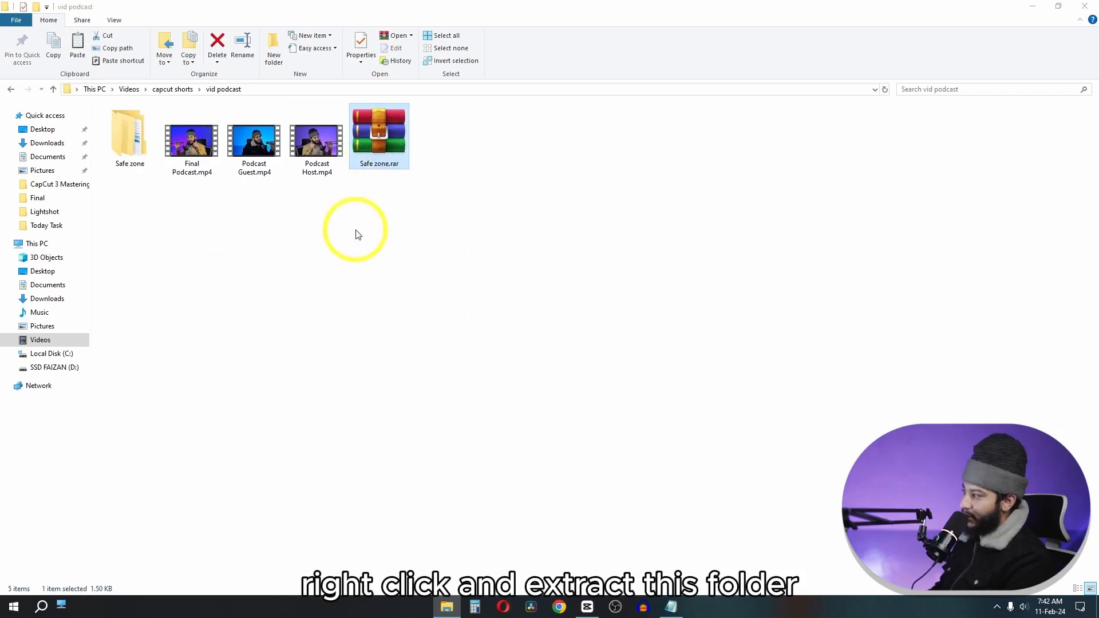
{"action": "double_click", "coordinate": [112, 146]}
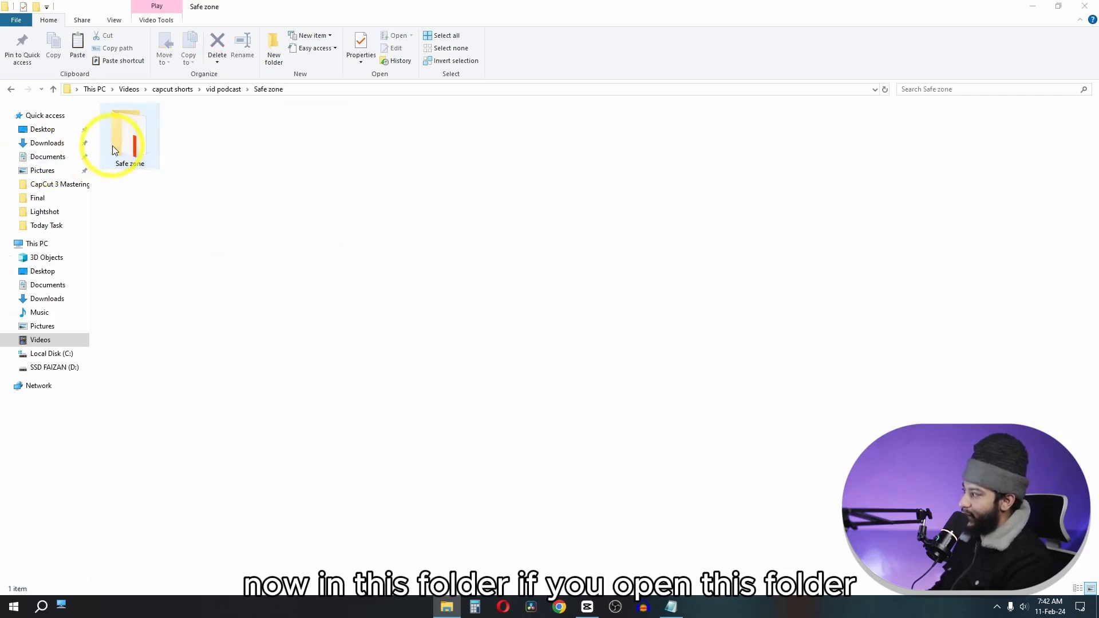
{"action": "double_click", "coordinate": [113, 145]}
Select Safe Zone (3).png among the five Safe Zone PNGs.
{"action": "left_click_drag", "start_coordinate": [387, 216], "coordinate": [114, 147]}
{"action": "left_click", "coordinate": [385, 233]}
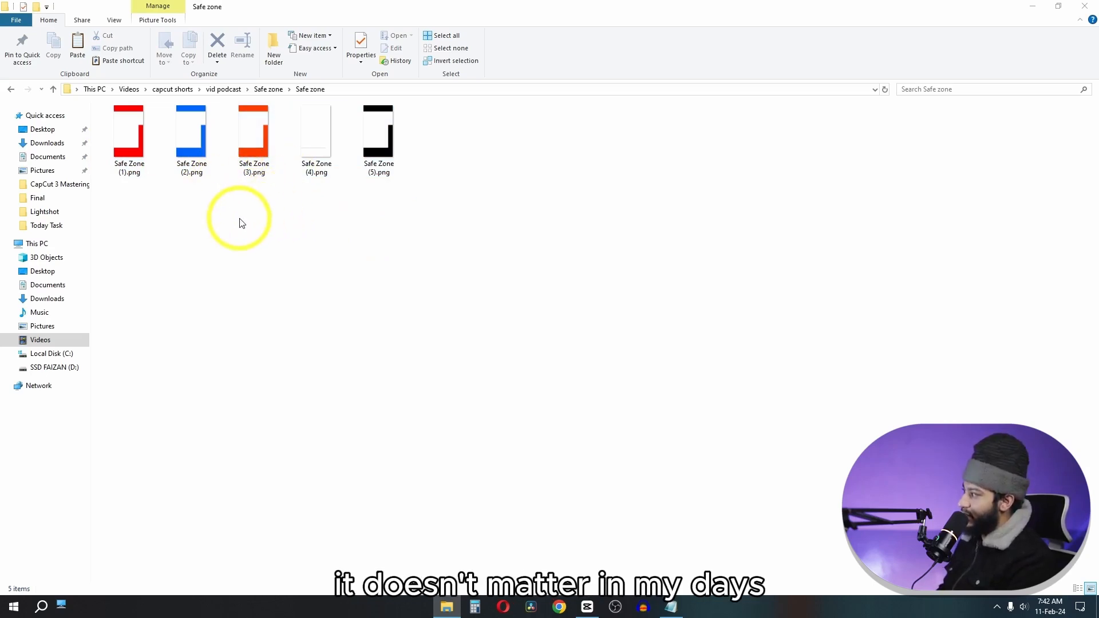
{"action": "left_click", "coordinate": [129, 150]}
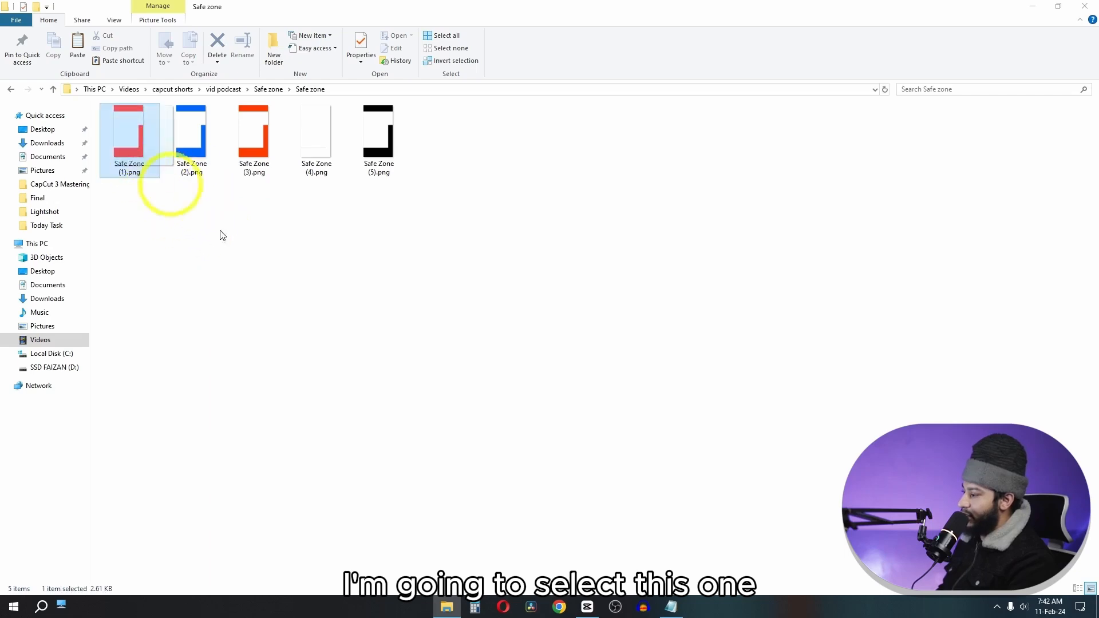
{"action": "left_click", "coordinate": [255, 162]}
Import Safe Zone (3).png into CapCut and place it on a track above the podcast video.
{"action": "left_click", "coordinate": [594, 611]}
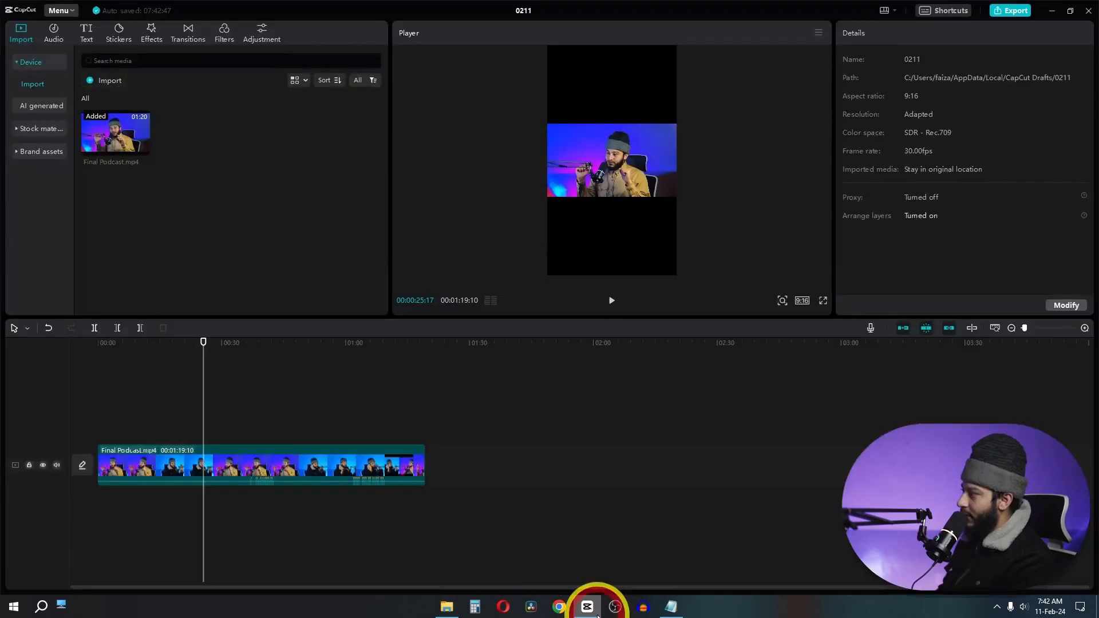
{"action": "left_click", "coordinate": [594, 611]}
{"action": "left_click_drag", "start_coordinate": [251, 159], "coordinate": [181, 246]}
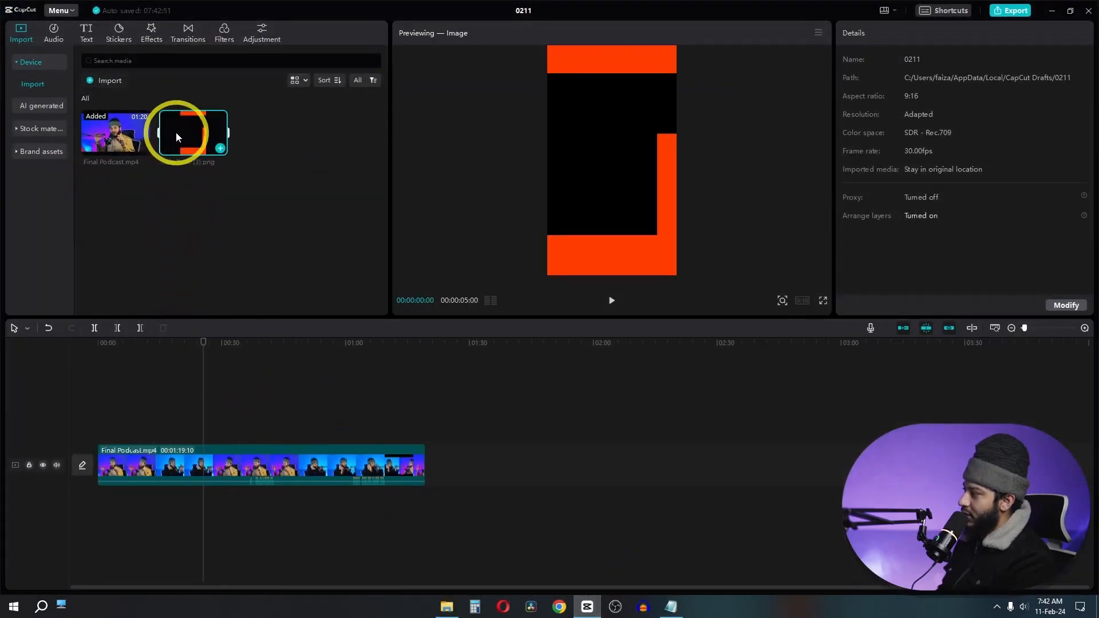
{"action": "left_click_drag", "start_coordinate": [176, 132], "coordinate": [192, 400]}
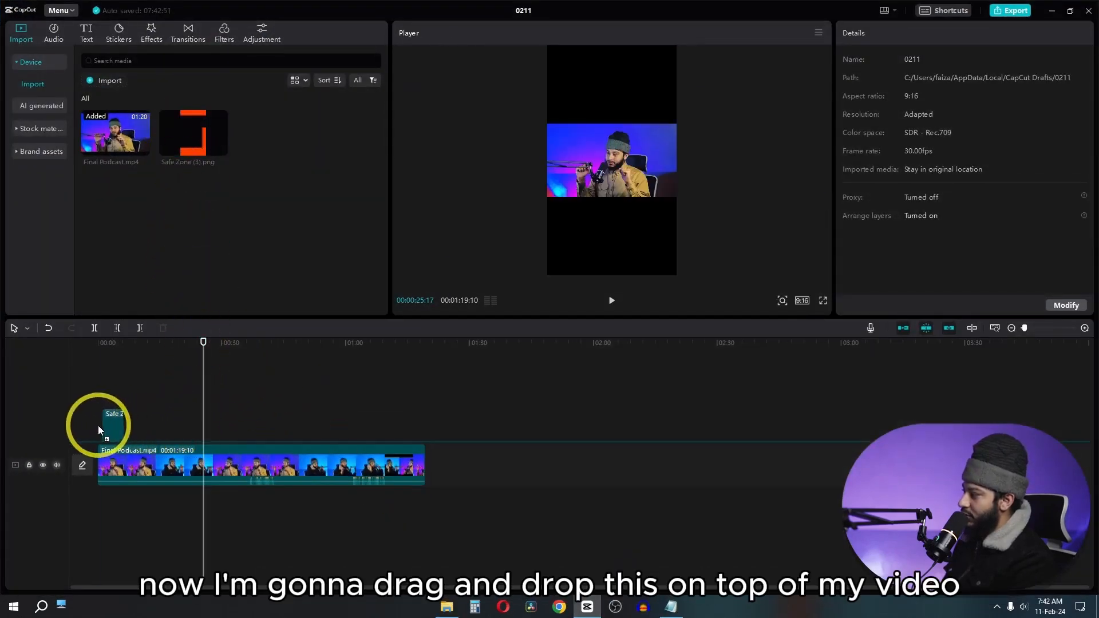
{"action": "left_click_drag", "start_coordinate": [98, 426], "coordinate": [426, 447]}
Confirm the 9:16 ratio and scale the Final Podcast clip to 315%.
{"action": "left_click", "coordinate": [802, 300]}
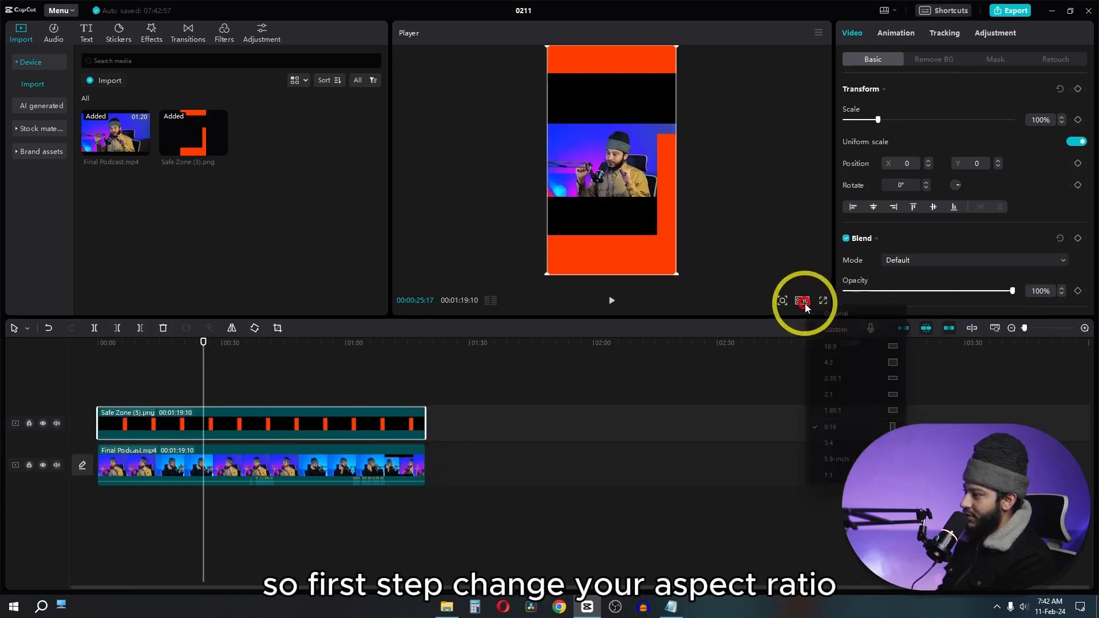
{"action": "left_click", "coordinate": [825, 428]}
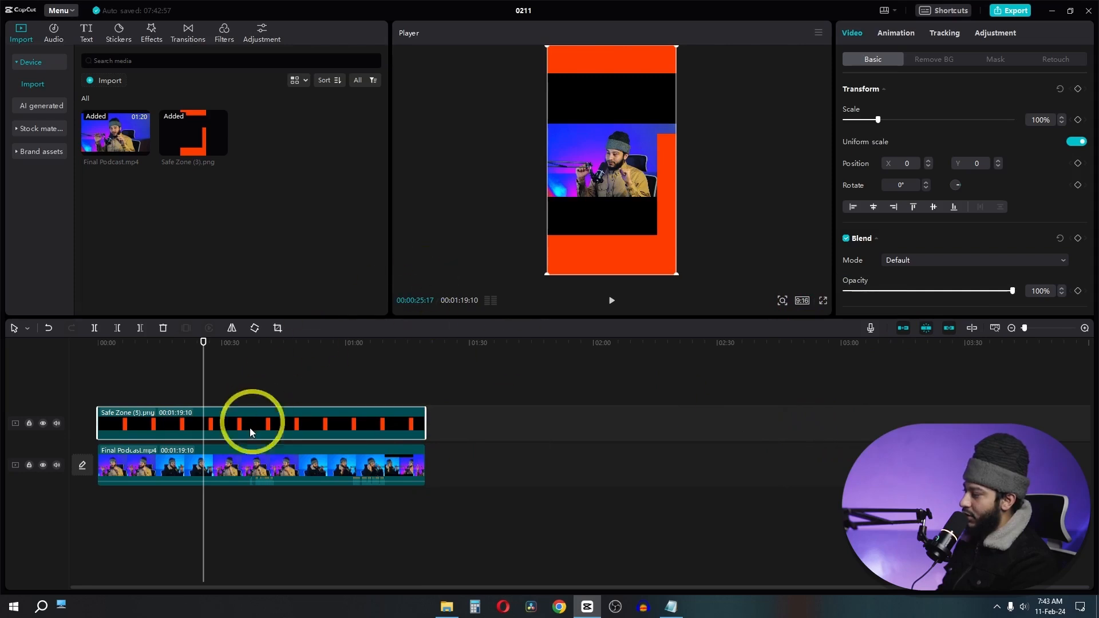
{"action": "left_click", "coordinate": [232, 464]}
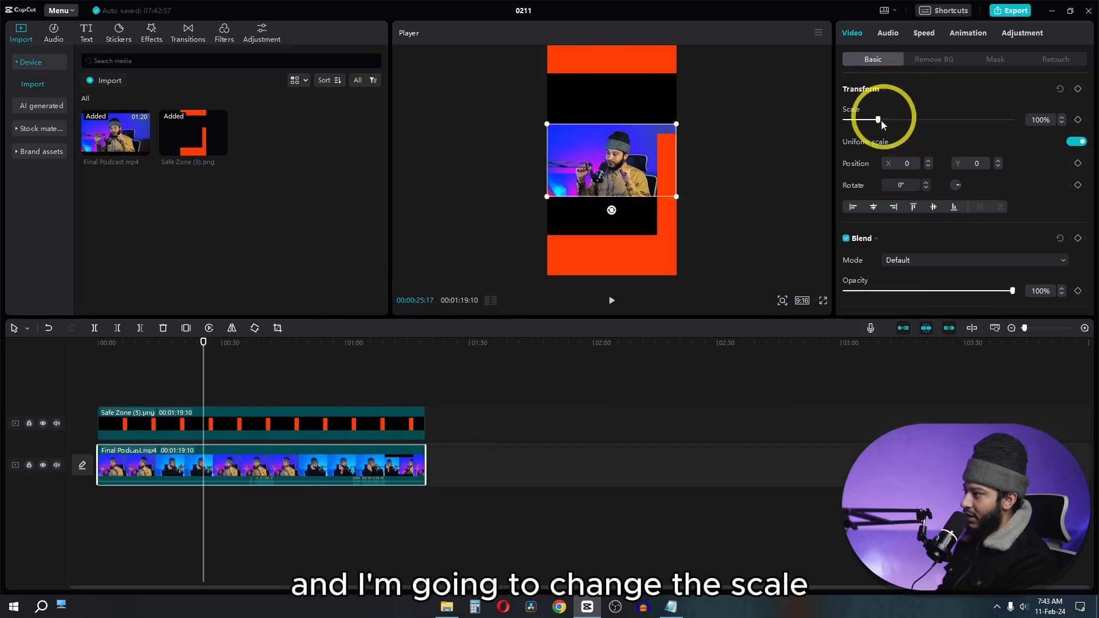
{"action": "left_click_drag", "start_coordinate": [879, 124], "coordinate": [949, 123]}
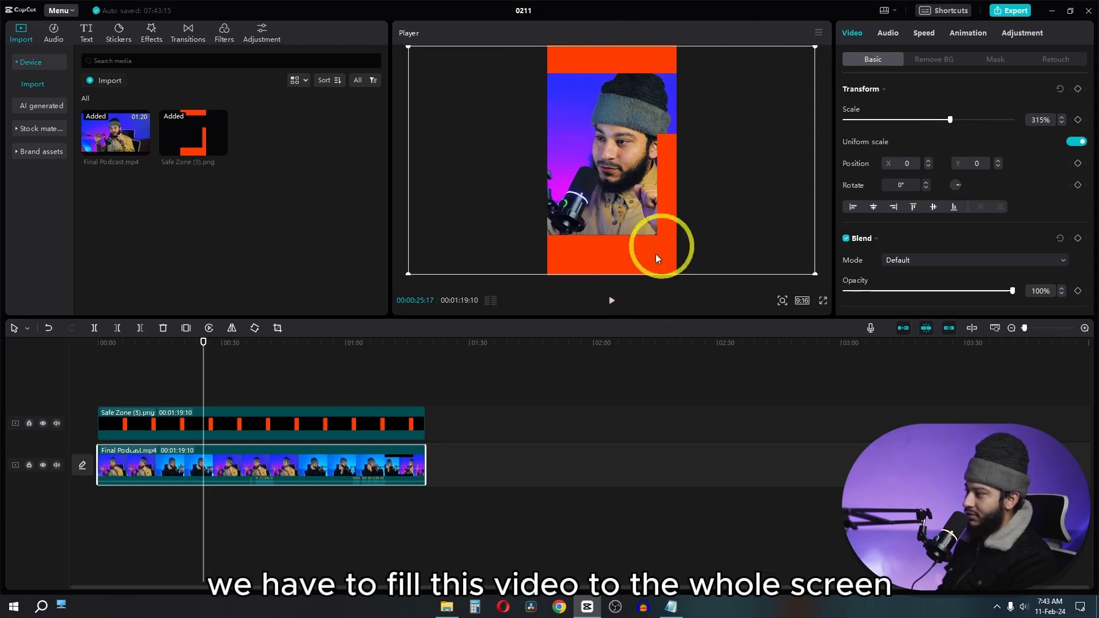
Toggle the Safe Zone track's visibility on and off to compare, leaving it visible.
{"action": "left_click", "coordinate": [42, 424]}
{"action": "left_click", "coordinate": [43, 423]}
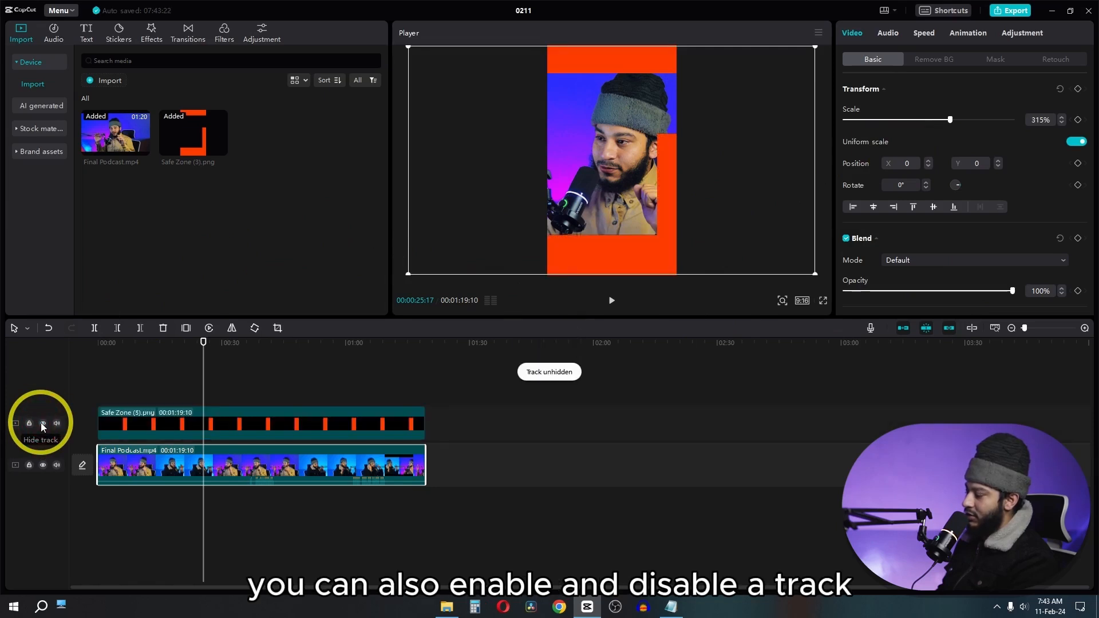
{"action": "left_click", "coordinate": [43, 424]}
{"action": "left_click", "coordinate": [43, 424]}
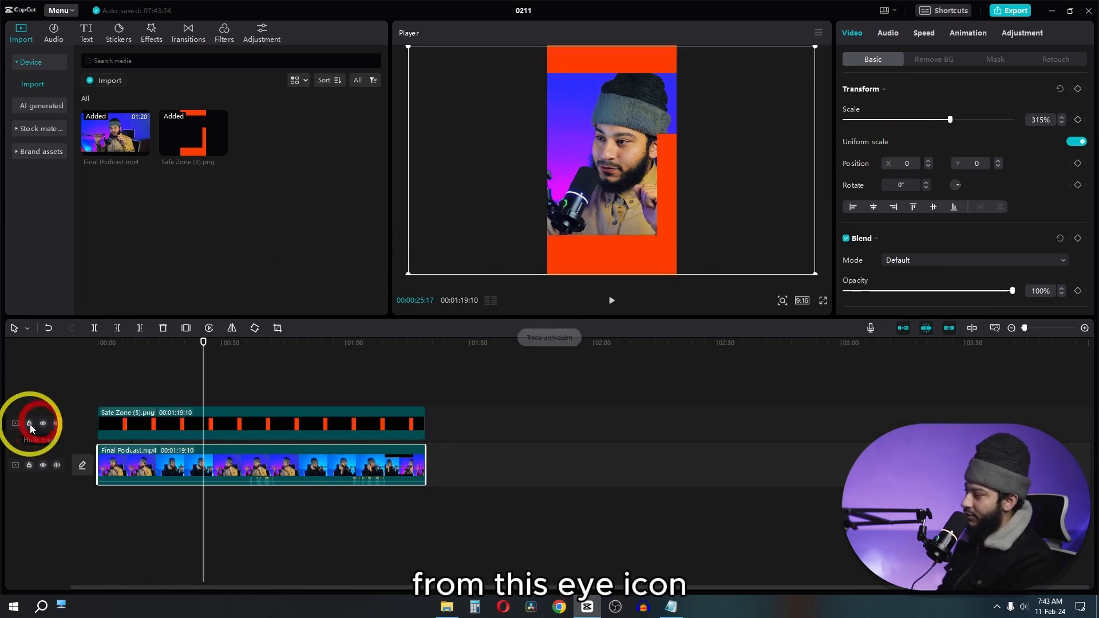
{"action": "left_click", "coordinate": [41, 424]}
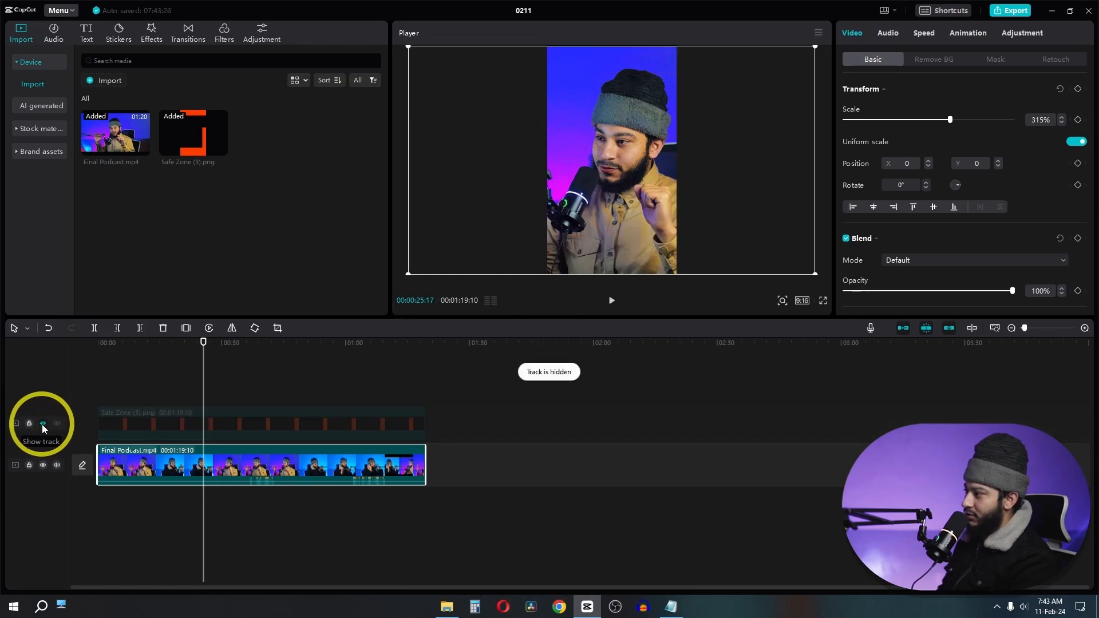
{"action": "left_click", "coordinate": [43, 424]}
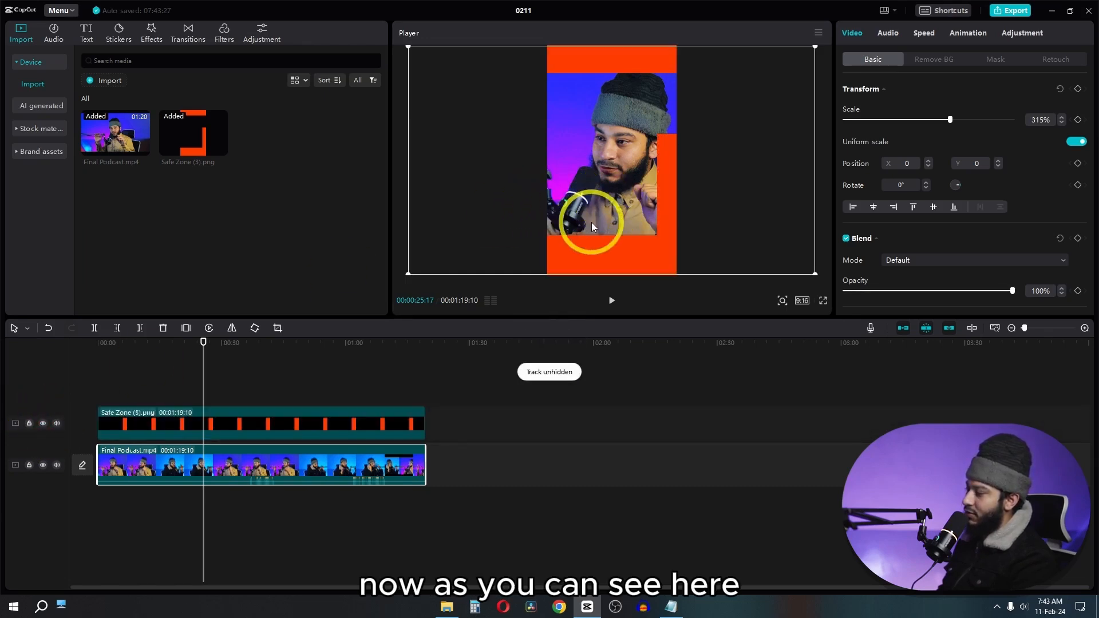
{"action": "scroll", "coordinate": [592, 222], "scroll_direction": "down", "scroll_amount": 2}
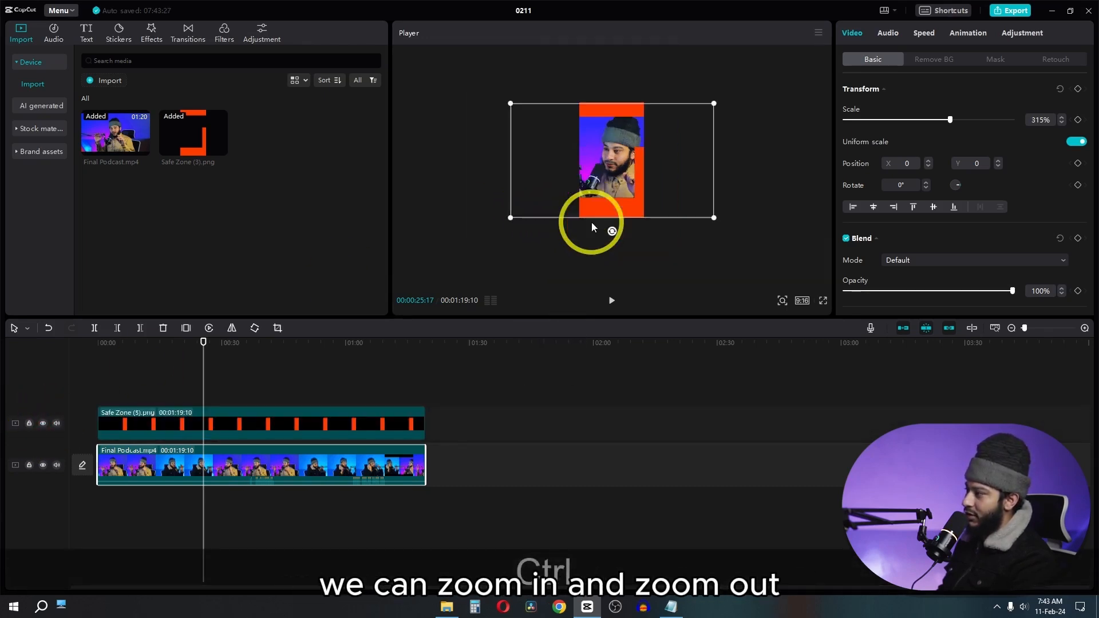
{"action": "scroll", "coordinate": [592, 222], "scroll_direction": "up", "scroll_amount": 3}
{"action": "scroll", "coordinate": [591, 222], "scroll_direction": "down", "scroll_amount": 1}
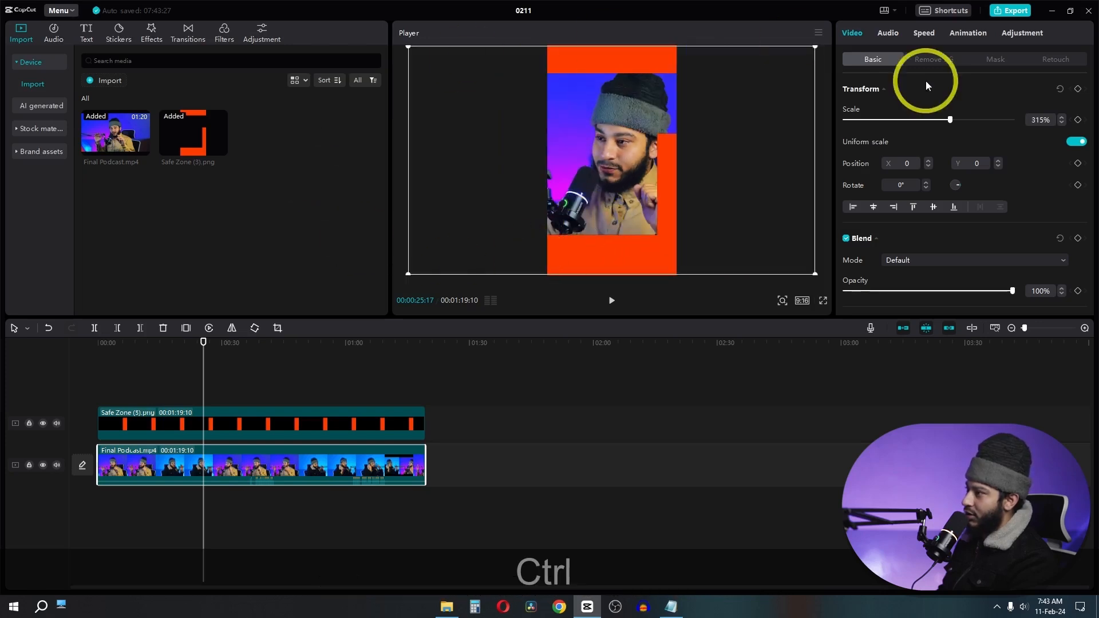
Detach the media panel into a floating window and minimize it.
{"action": "left_click", "coordinate": [886, 10]}
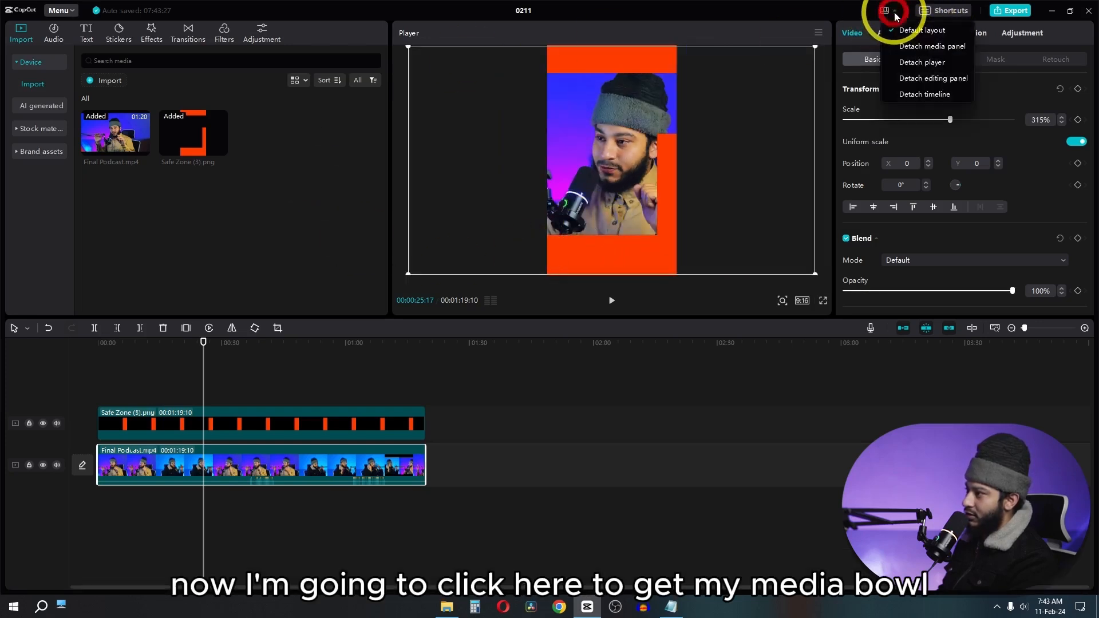
{"action": "left_click", "coordinate": [924, 47]}
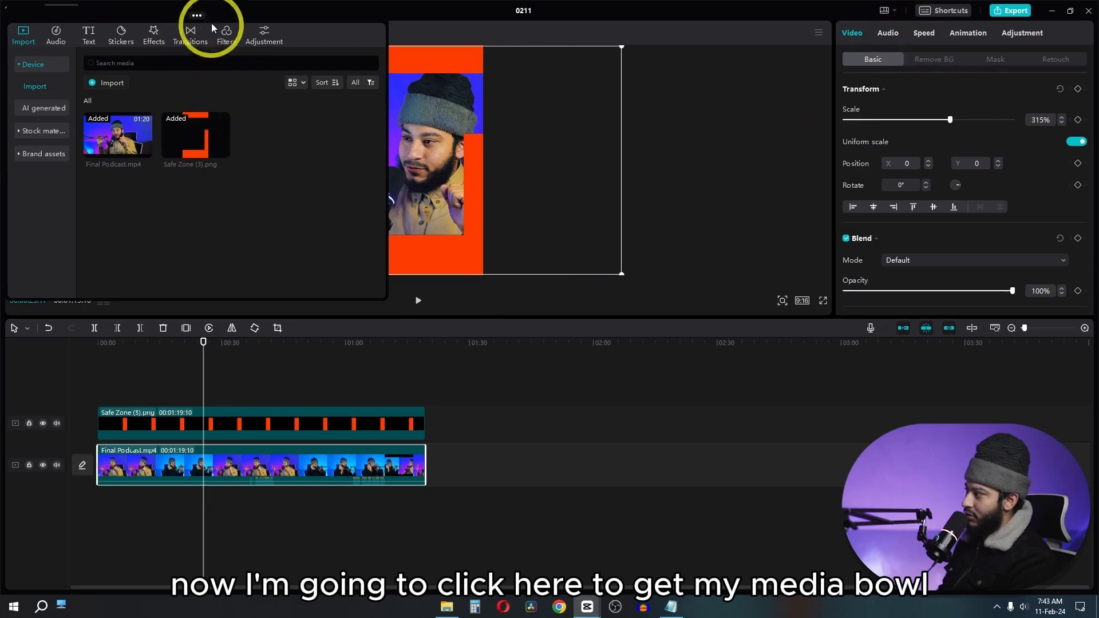
{"action": "mouse_move", "coordinate": [203, 22]}
{"action": "left_click", "coordinate": [253, 16]}
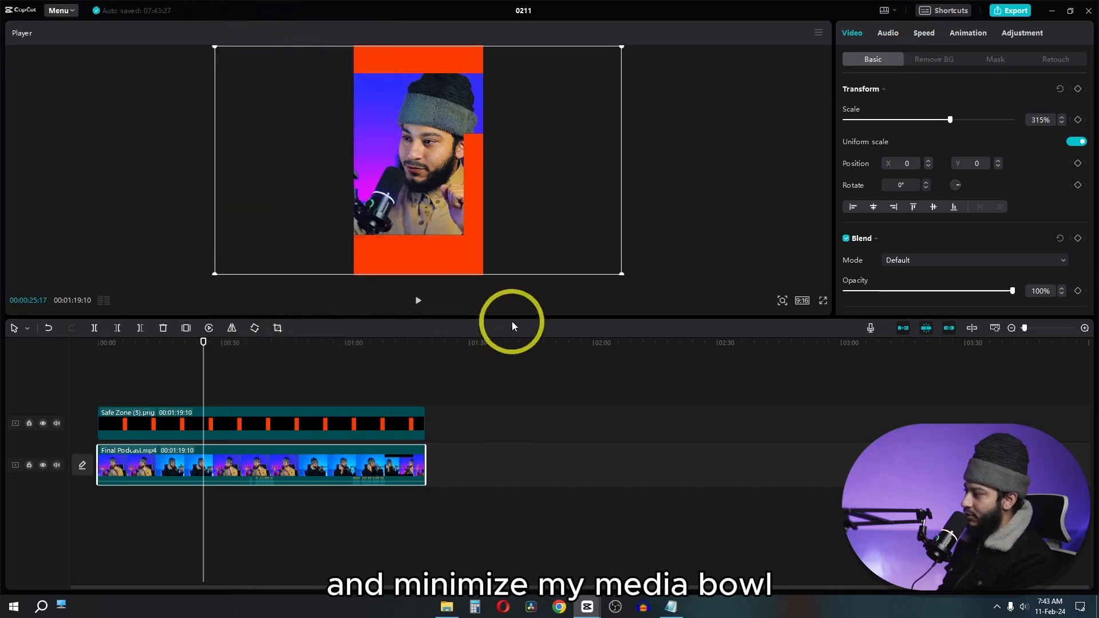
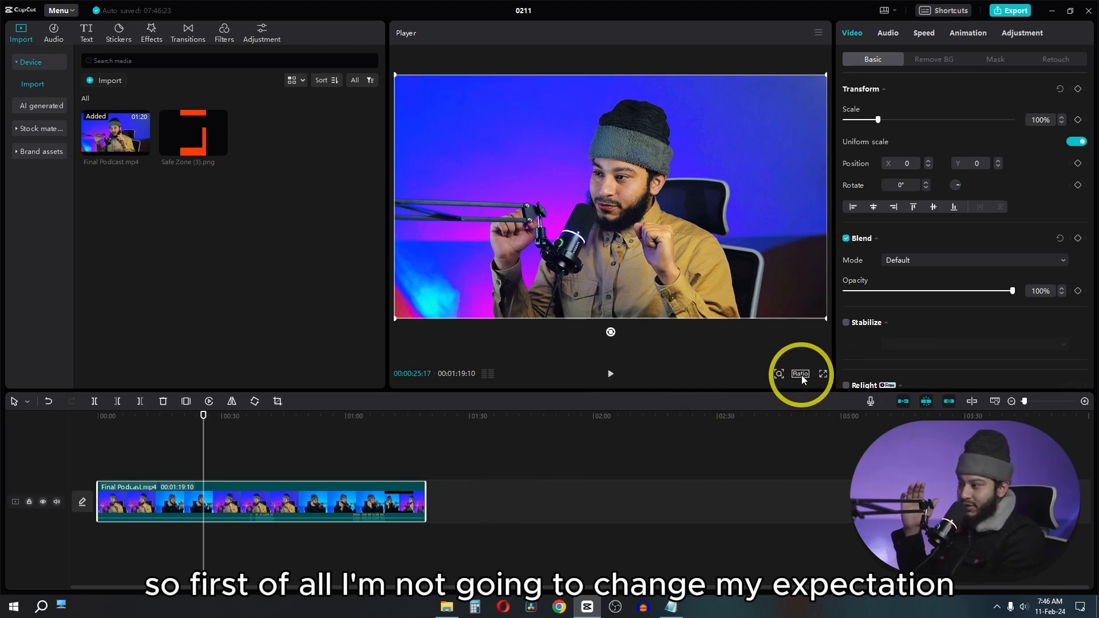
Close project 0211 to the home window and reopen it from its thumbnail.
{"action": "scroll", "coordinate": [885, 246], "scroll_direction": "down", "scroll_amount": 5}
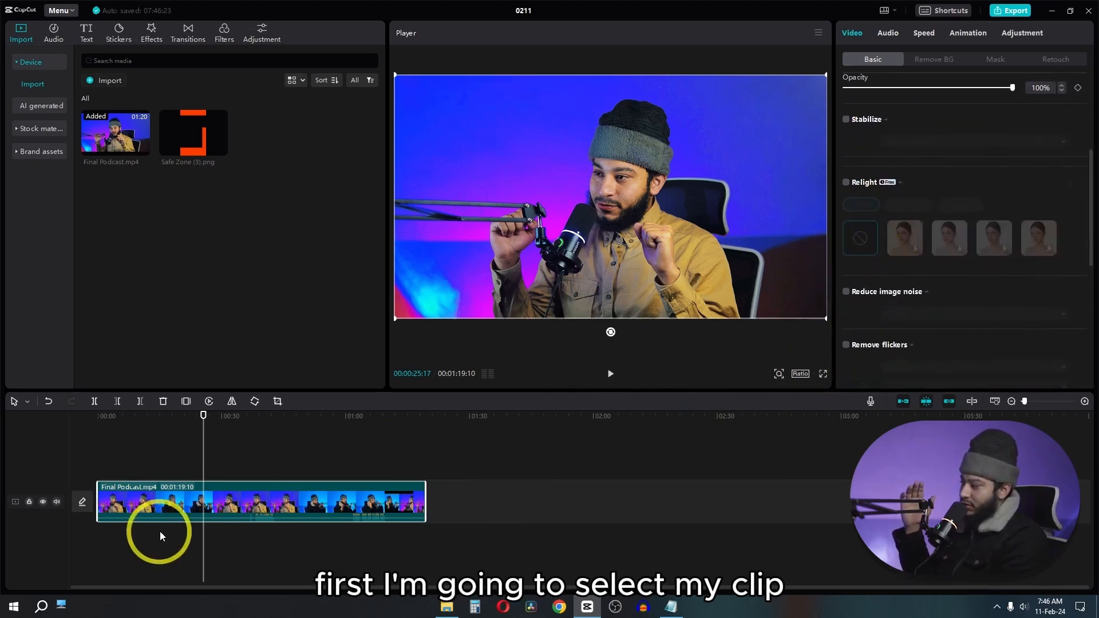
{"action": "scroll", "coordinate": [912, 193], "scroll_direction": "down", "scroll_amount": 1}
{"action": "scroll", "coordinate": [912, 192], "scroll_direction": "down", "scroll_amount": 5}
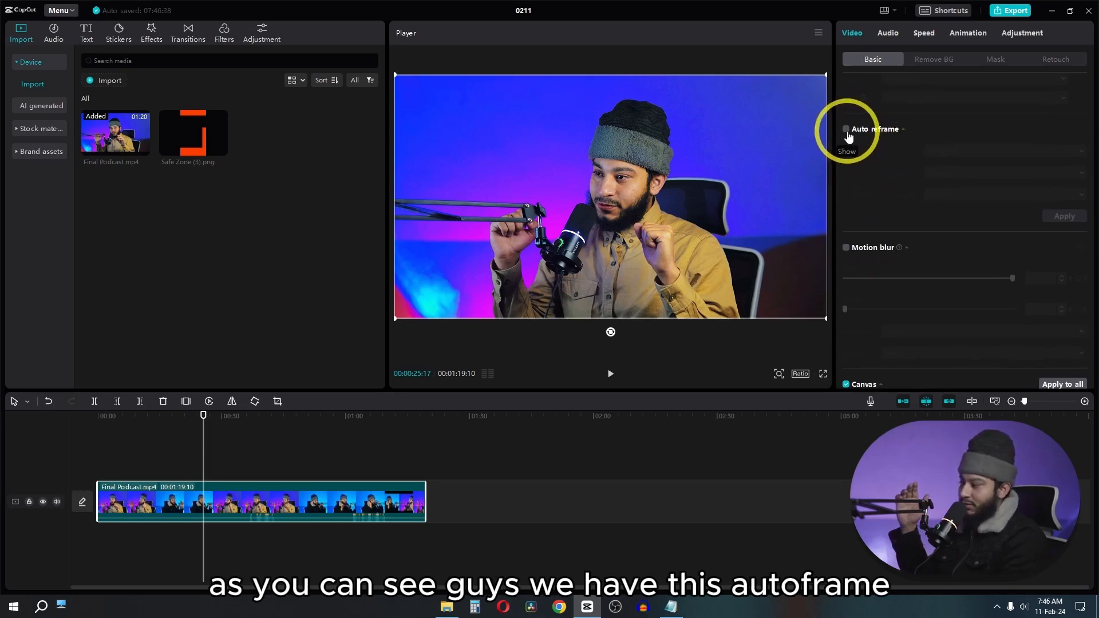
{"action": "left_click", "coordinate": [1088, 13]}
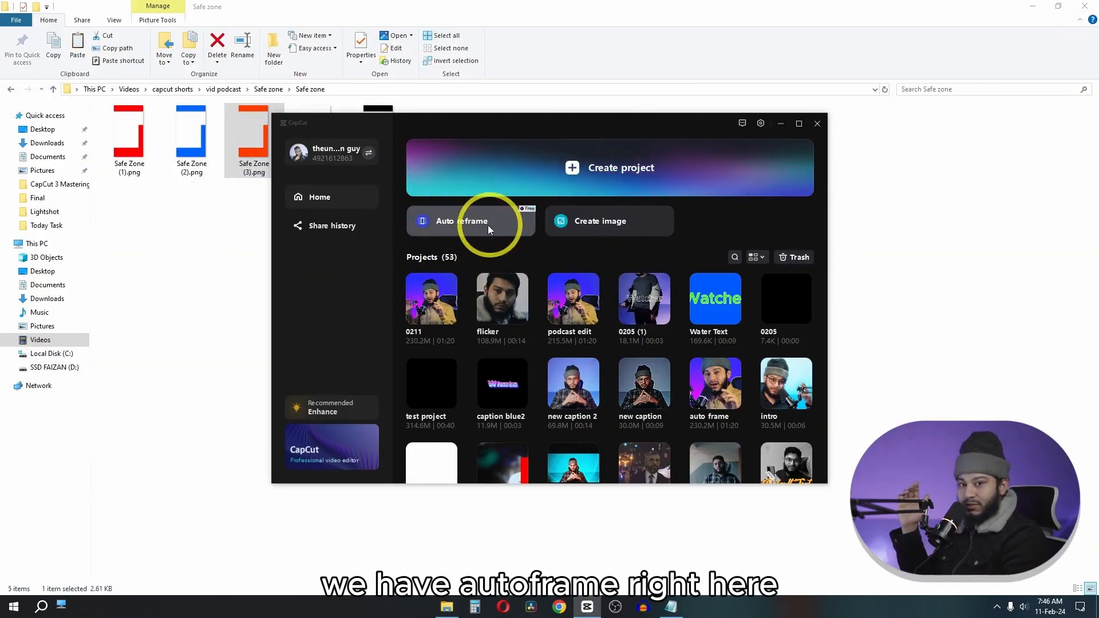
{"action": "left_click", "coordinate": [426, 295]}
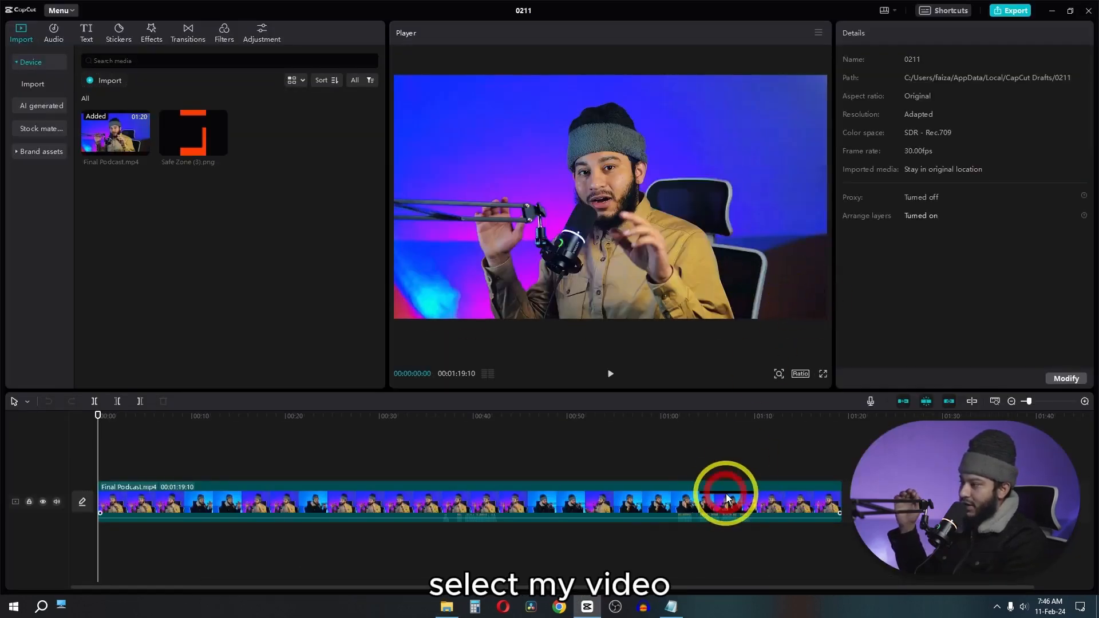
Turn on Auto reframe for the podcast clip: 9:16, Default stabilization, Slow camera speed, applied.
{"action": "left_click", "coordinate": [728, 496]}
{"action": "scroll", "coordinate": [912, 252], "scroll_direction": "down", "scroll_amount": 3}
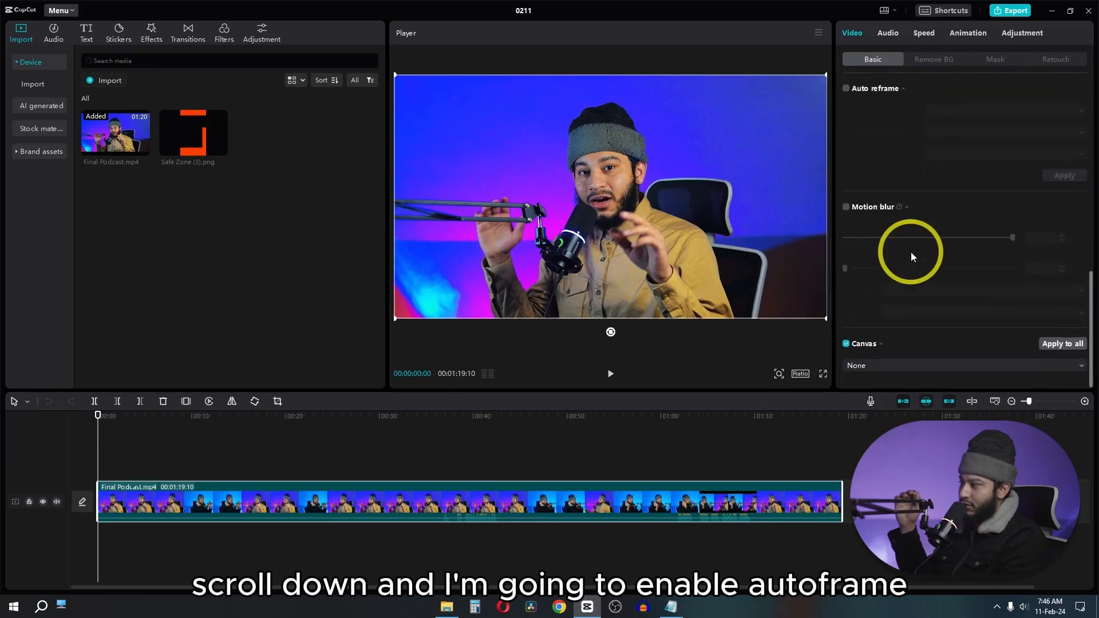
{"action": "left_click", "coordinate": [845, 89]}
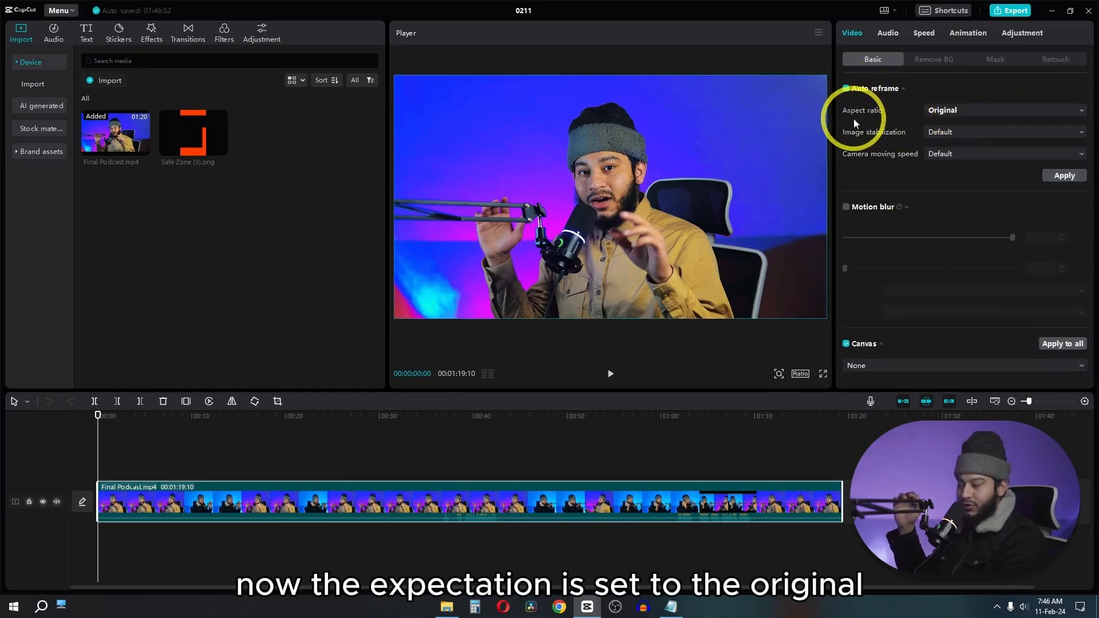
{"action": "left_click", "coordinate": [951, 111]}
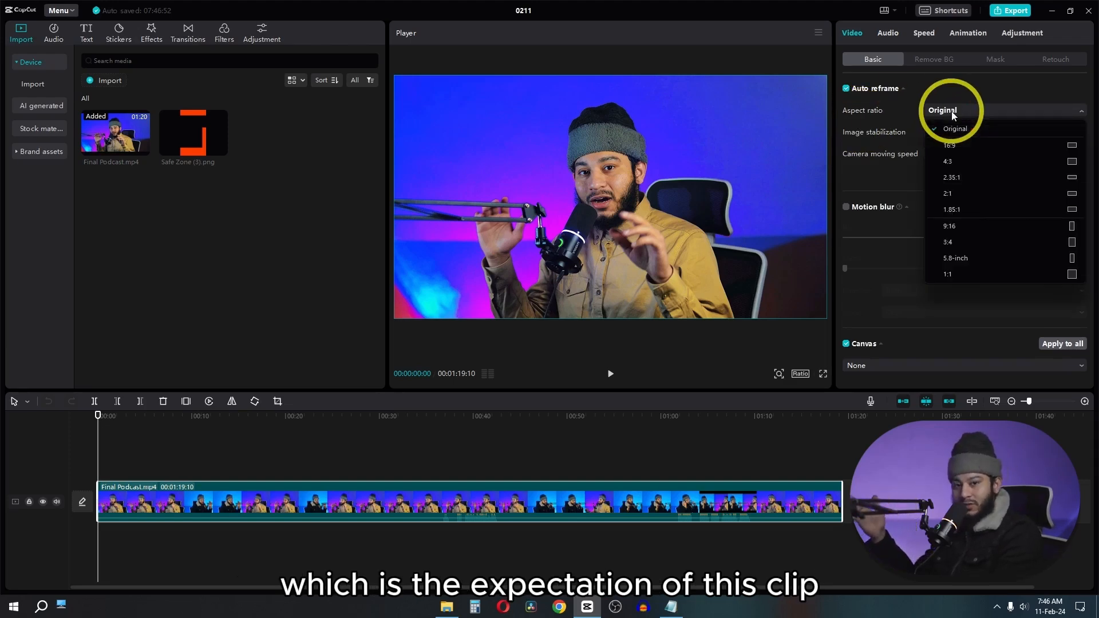
{"action": "left_click", "coordinate": [952, 228]}
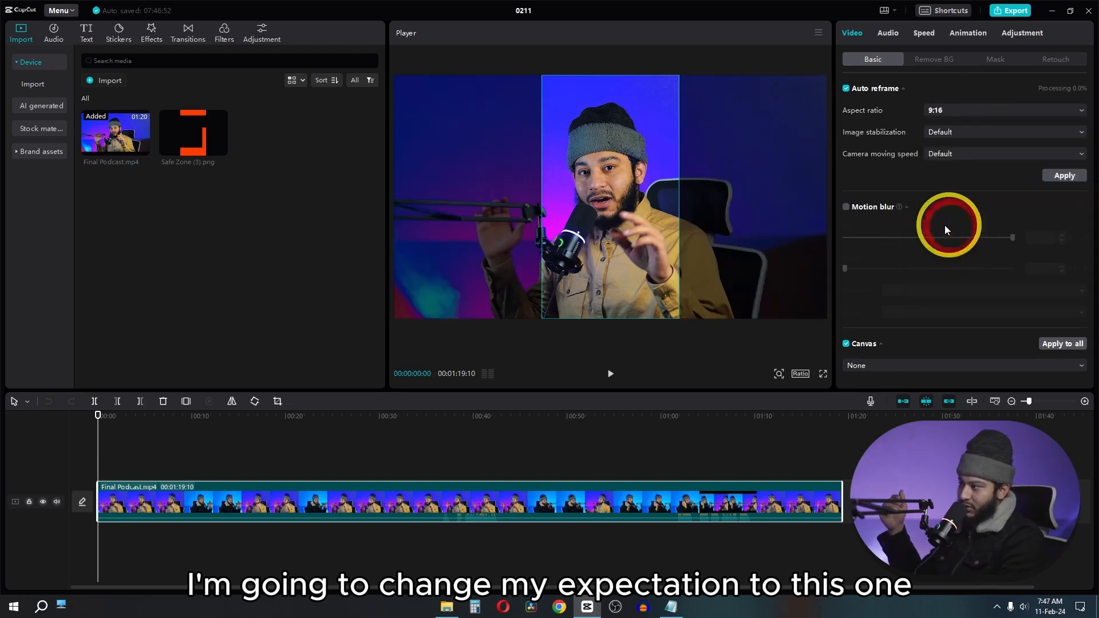
{"action": "left_click", "coordinate": [957, 133]}
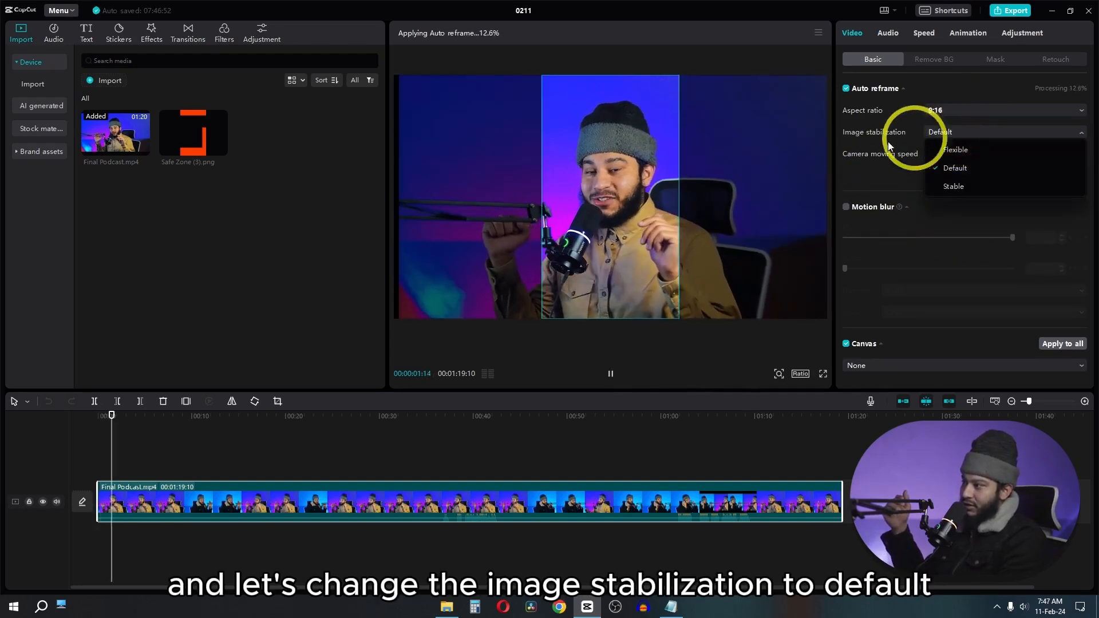
{"action": "left_click", "coordinate": [956, 172]}
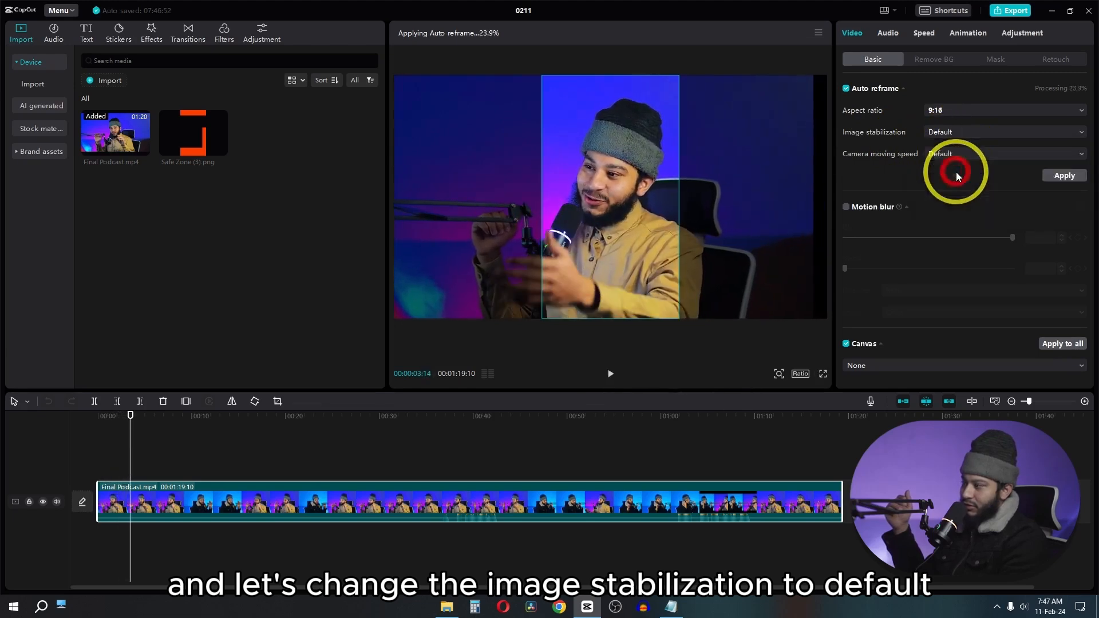
{"action": "left_click", "coordinate": [946, 156]}
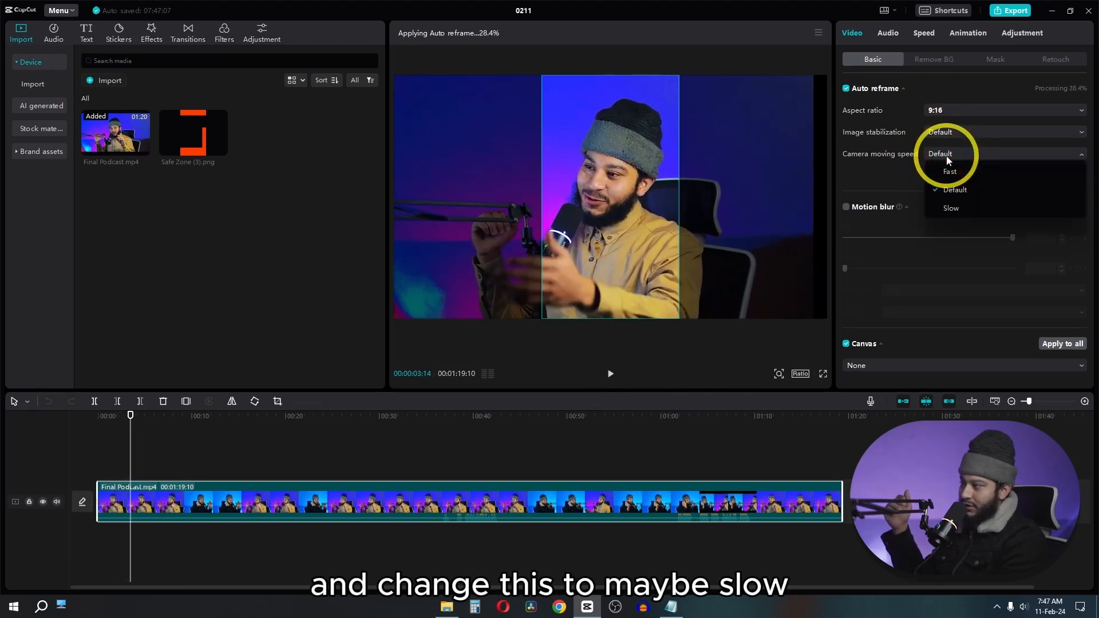
{"action": "left_click", "coordinate": [966, 207]}
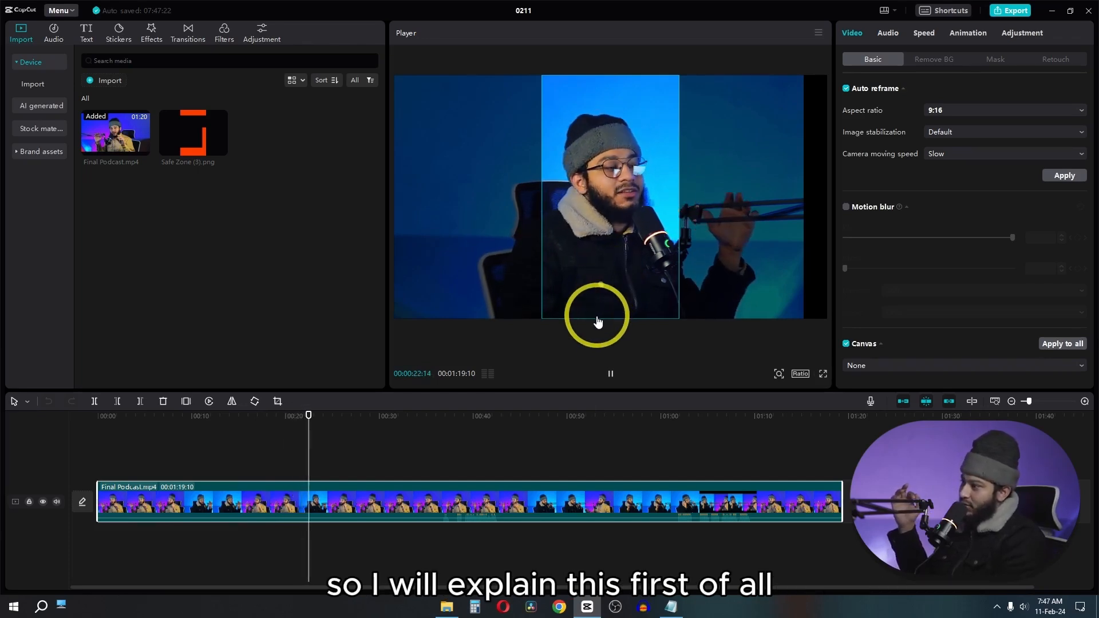
{"action": "left_click", "coordinate": [1067, 175]}
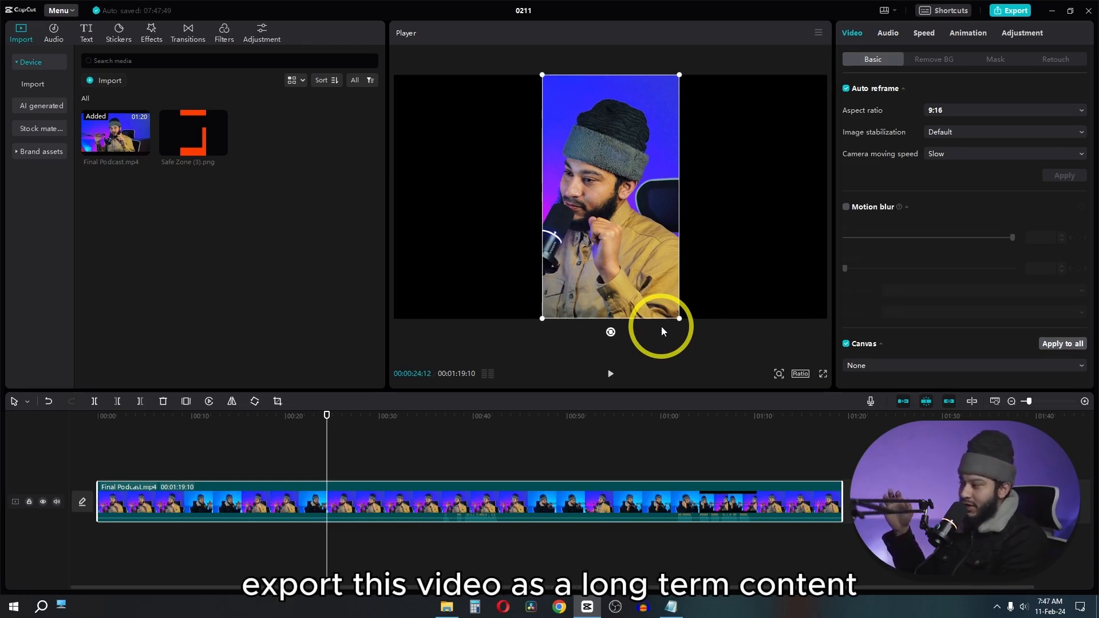
Set the project canvas ratio to 9:16.
{"action": "left_click", "coordinate": [799, 374]}
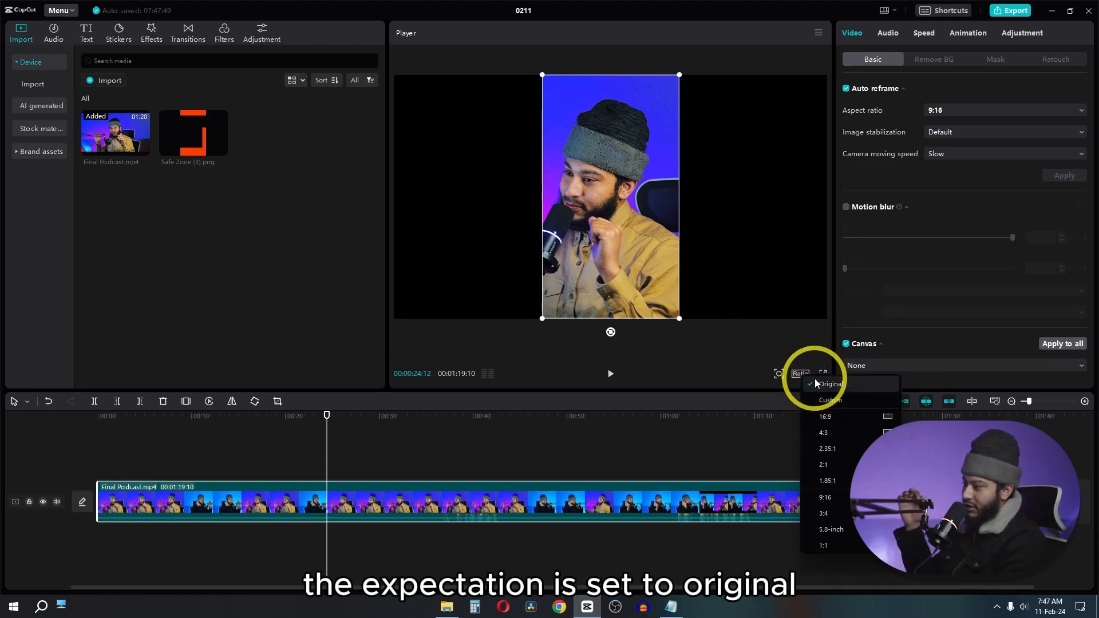
{"action": "left_click", "coordinate": [827, 497]}
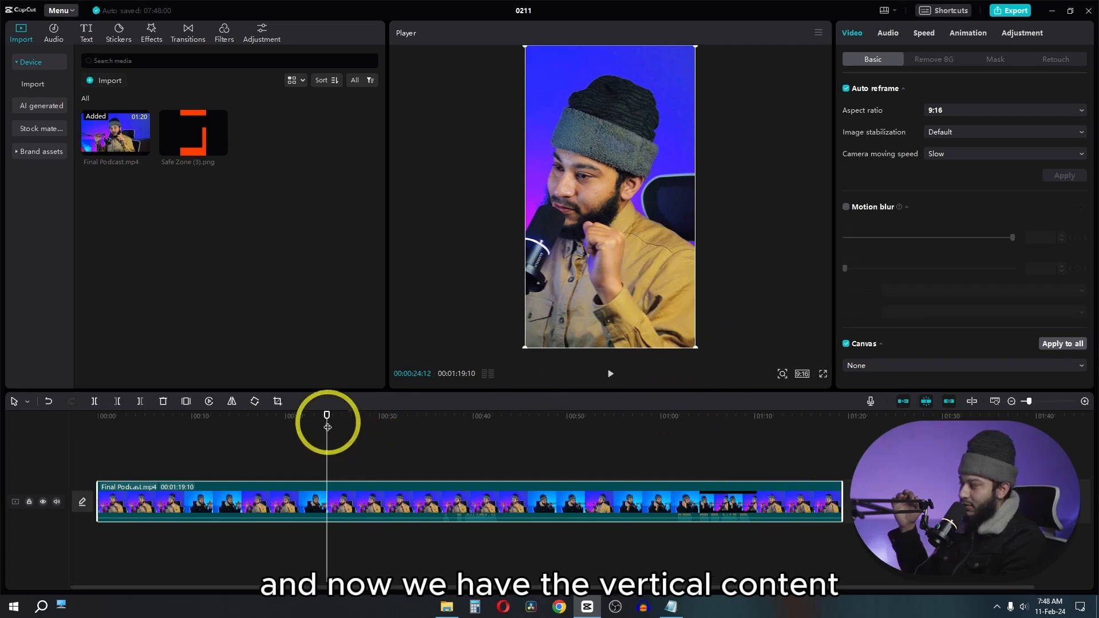
{"action": "left_click_drag", "start_coordinate": [326, 422], "coordinate": [705, 431]}
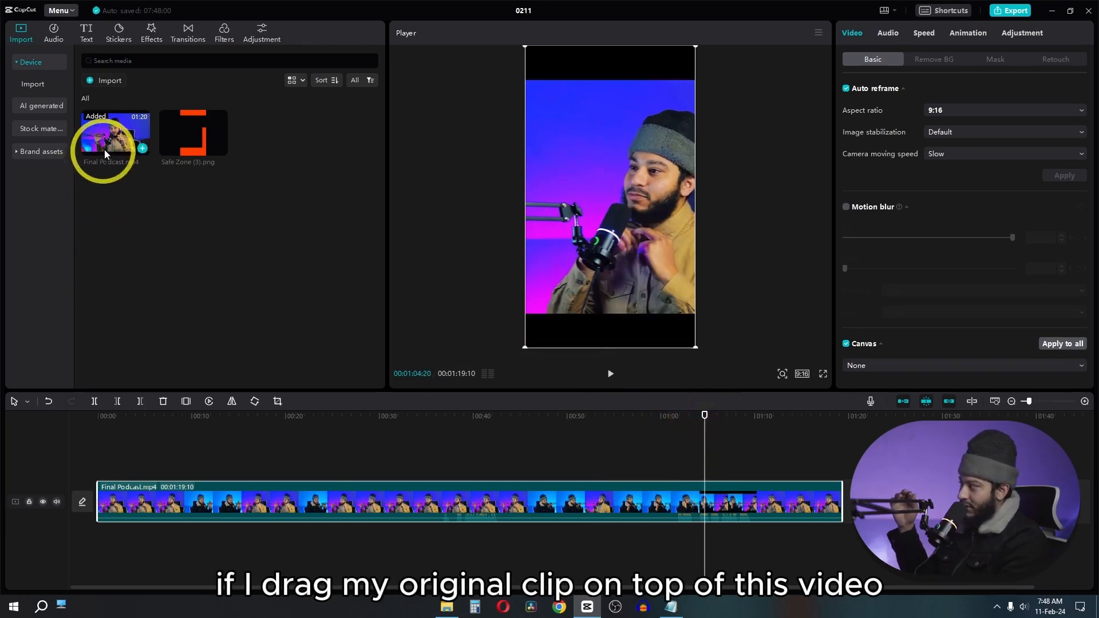
Add a second Final Podcast.mp4 above the track and hide the auto-reframed track.
{"action": "left_click_drag", "start_coordinate": [104, 147], "coordinate": [88, 469]}
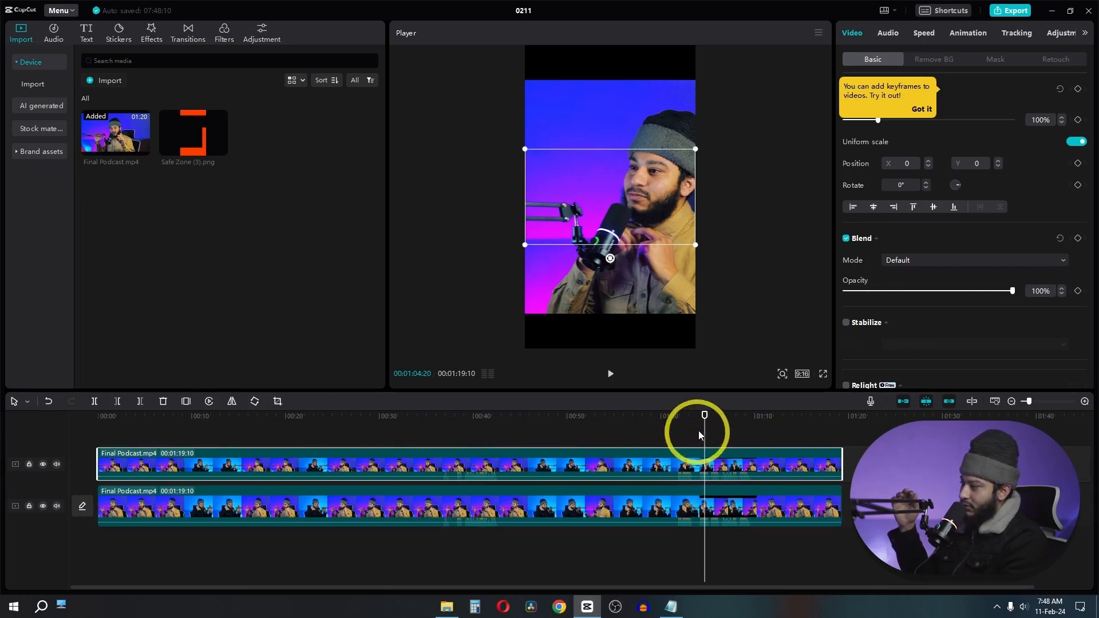
{"action": "mouse_move", "coordinate": [699, 431]}
{"action": "left_mouse_down"}
{"action": "mouse_move", "coordinate": [670, 423]}
{"action": "mouse_move", "coordinate": [706, 419]}
{"action": "left_mouse_up"}
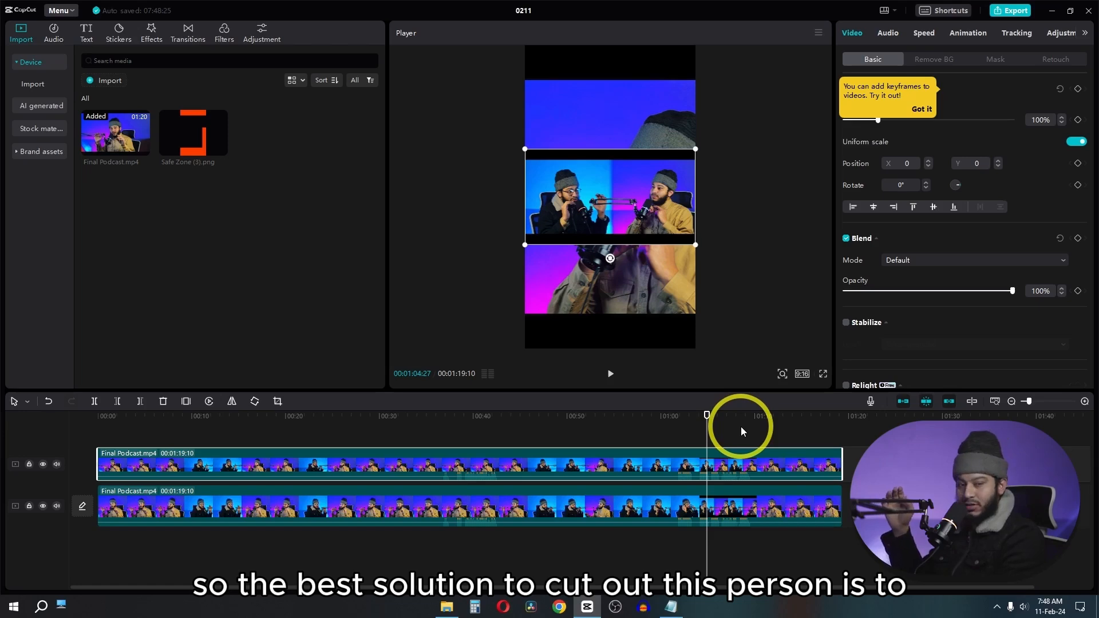
{"action": "left_click_drag", "start_coordinate": [706, 424], "coordinate": [675, 428]}
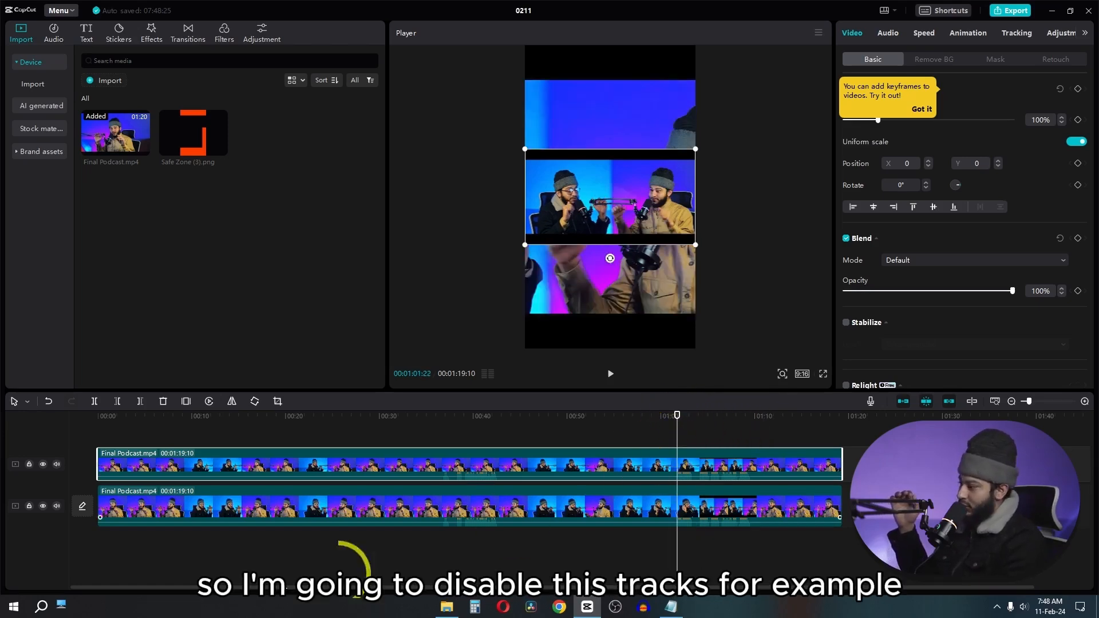
{"action": "left_click", "coordinate": [43, 506]}
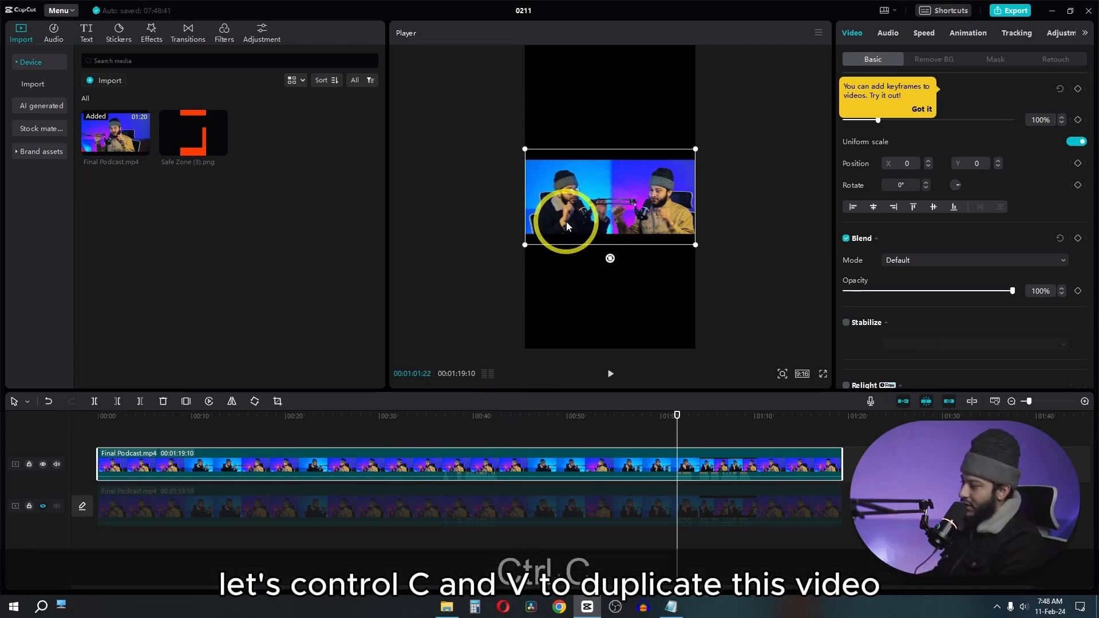
Paste a copy of the wide clip at the timeline start and crop it to the right-hand speaker.
{"action": "key", "text": "ctrl+v"}
{"action": "left_click_drag", "start_coordinate": [699, 466], "coordinate": [6, 470]}
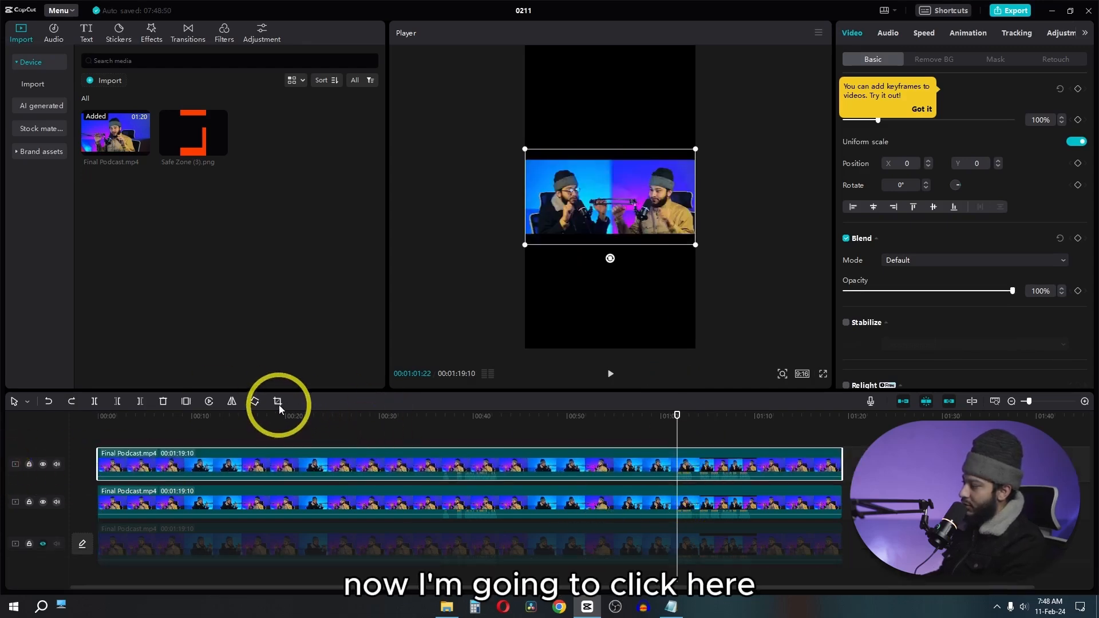
{"action": "left_click", "coordinate": [278, 402]}
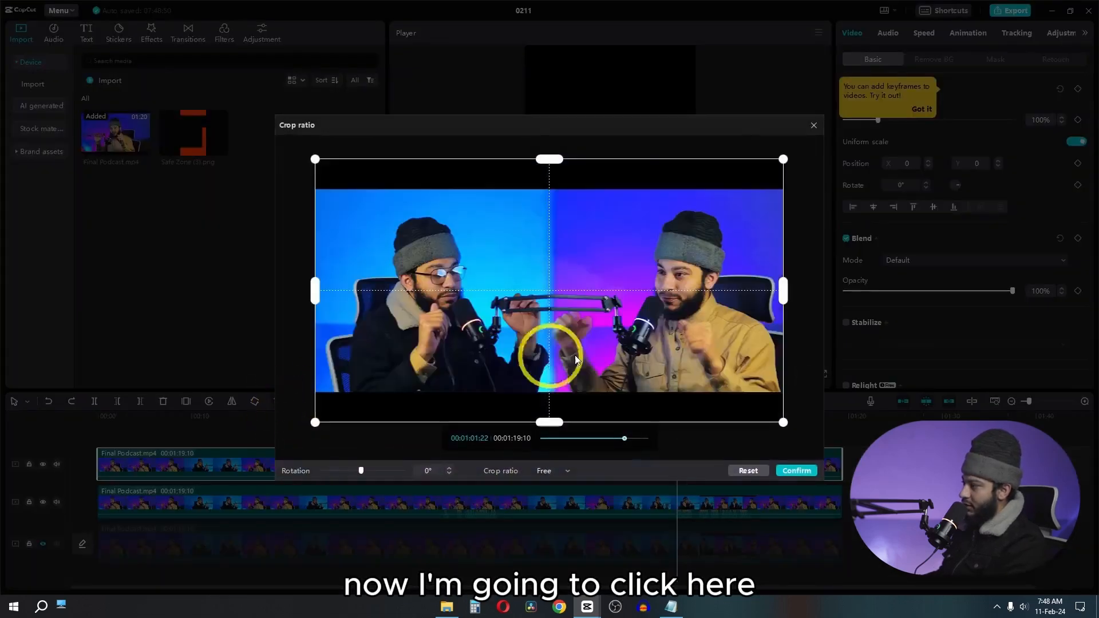
{"action": "left_click_drag", "start_coordinate": [324, 298], "coordinate": [559, 304]}
{"action": "left_click", "coordinate": [786, 469]}
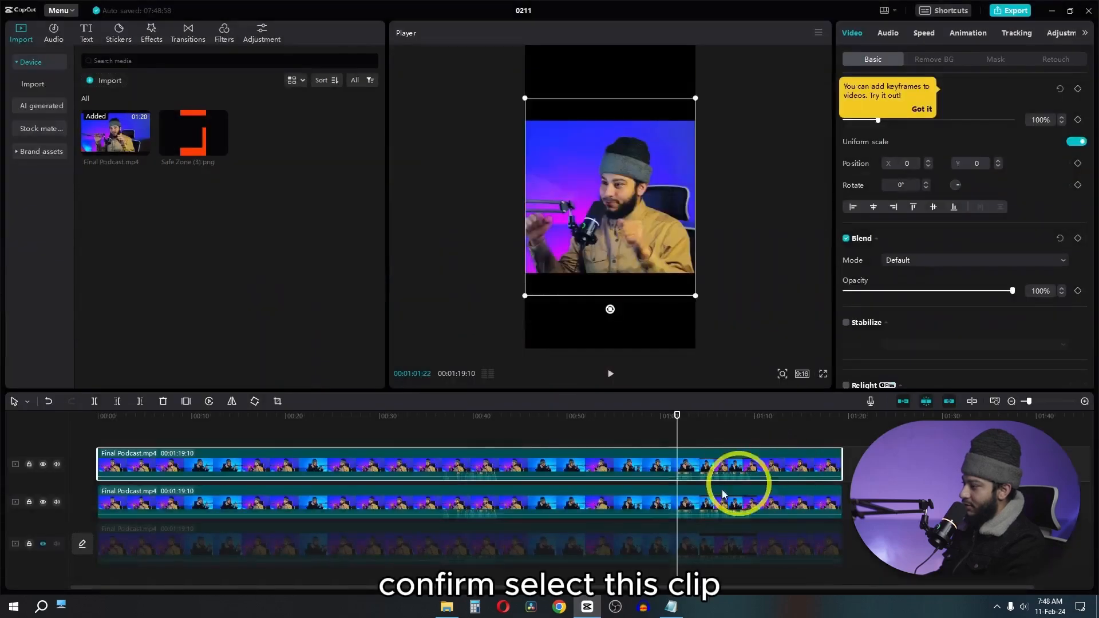
Hide the top track and crop the second-track clip to the left-hand speaker.
{"action": "left_click", "coordinate": [702, 493]}
{"action": "left_click", "coordinate": [43, 464]}
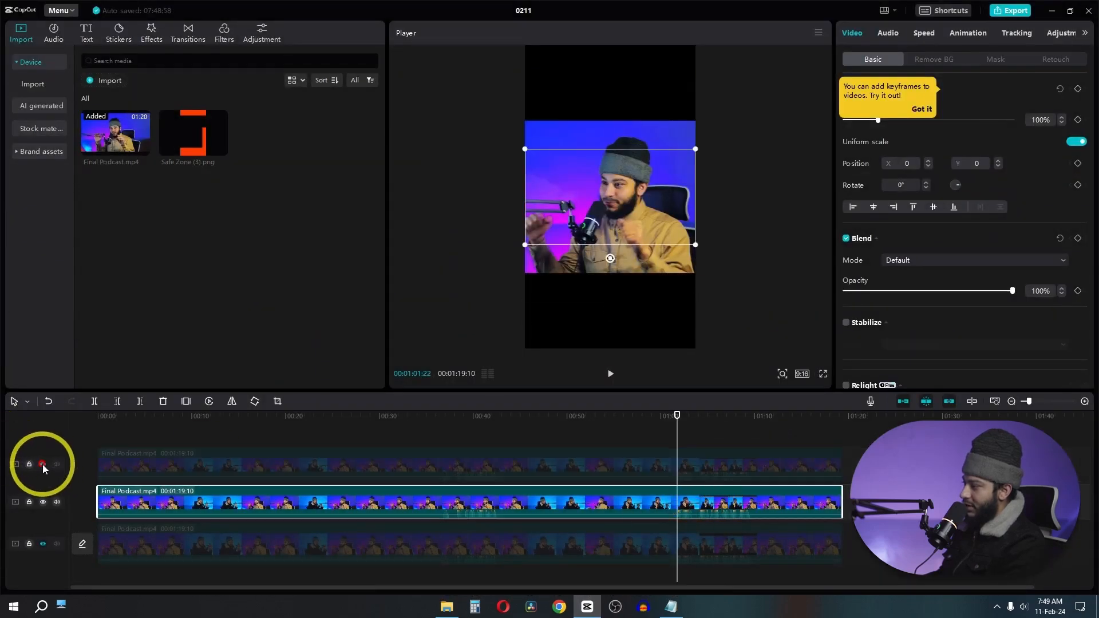
{"action": "left_click", "coordinate": [279, 402]}
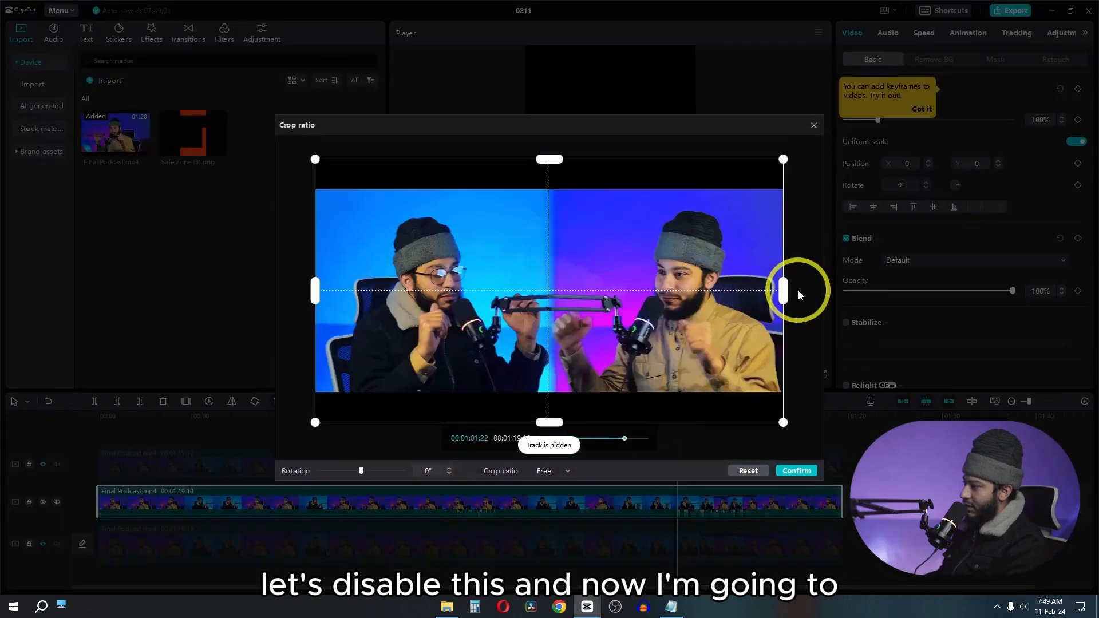
{"action": "left_click_drag", "start_coordinate": [781, 295], "coordinate": [580, 316]}
{"action": "left_click", "coordinate": [796, 470]}
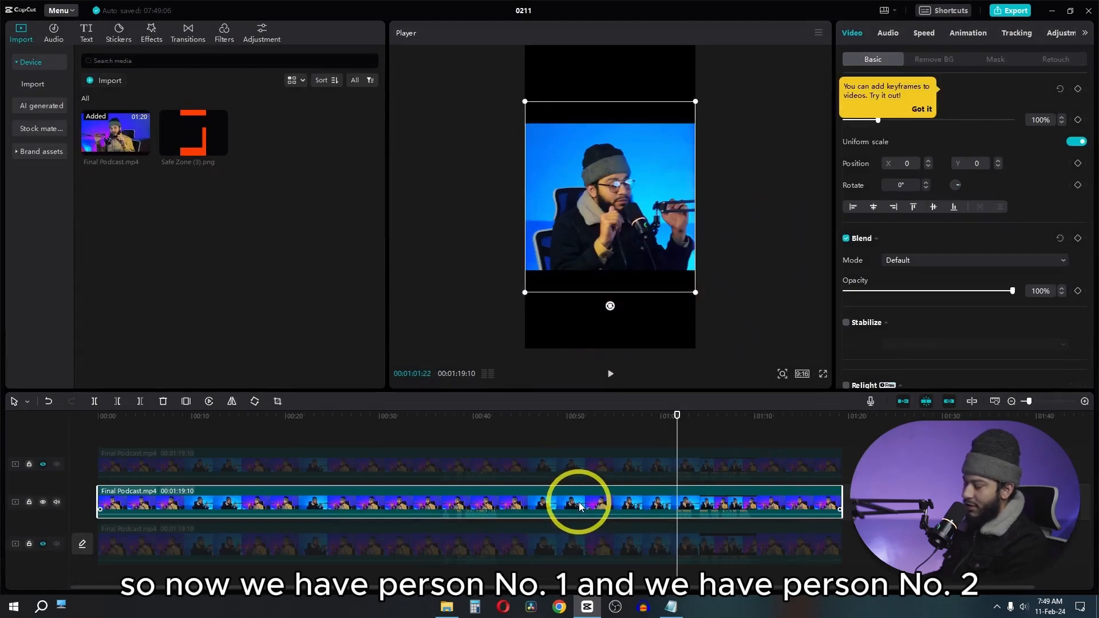
Scale the left speaker's clip to 209% and copy that scale value.
{"action": "left_click", "coordinate": [42, 465]}
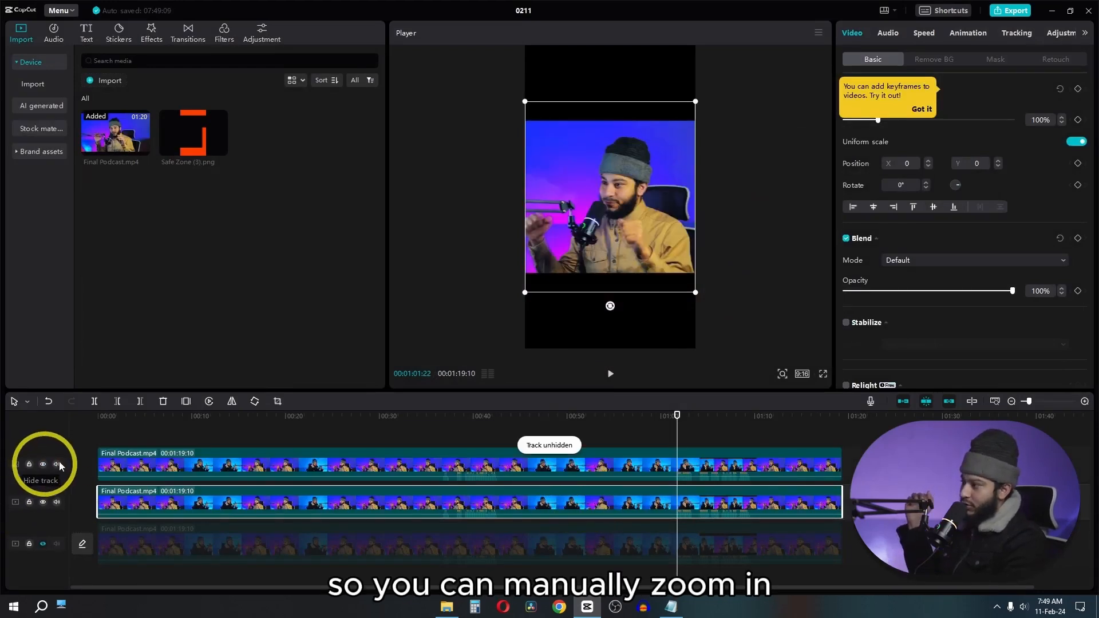
{"action": "left_click_drag", "start_coordinate": [883, 119], "coordinate": [931, 121]}
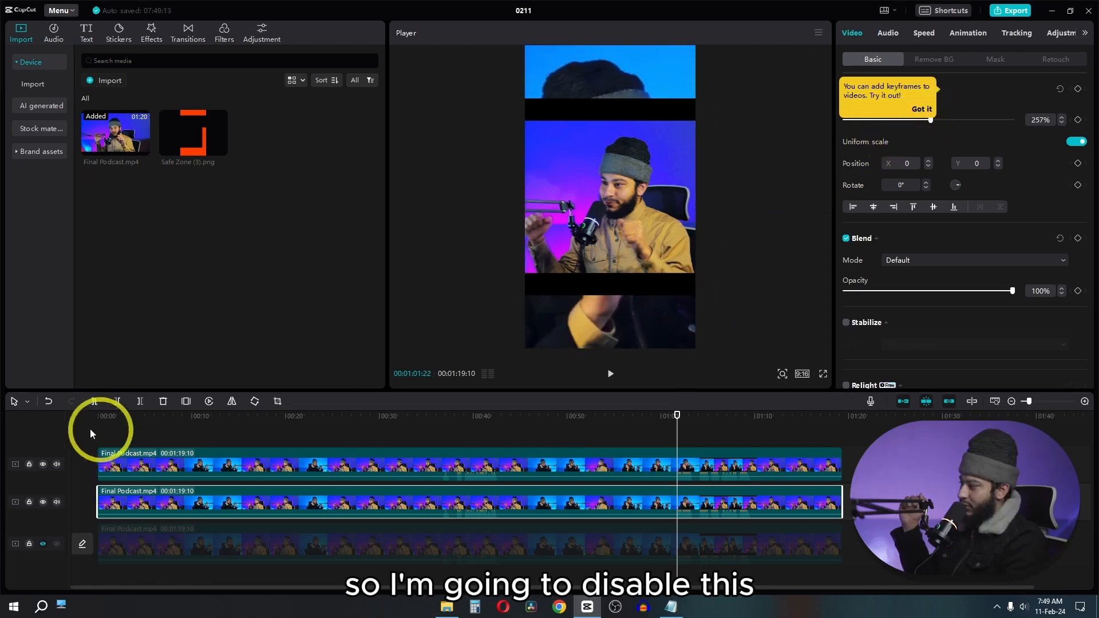
{"action": "left_click", "coordinate": [44, 465]}
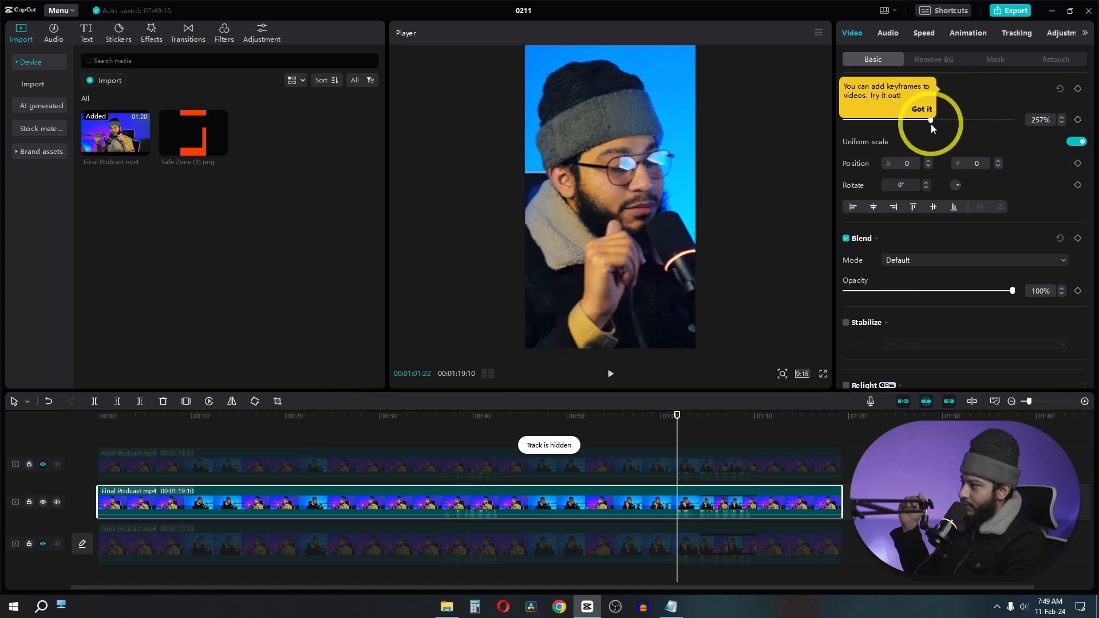
{"action": "left_click_drag", "start_coordinate": [931, 124], "coordinate": [914, 128]}
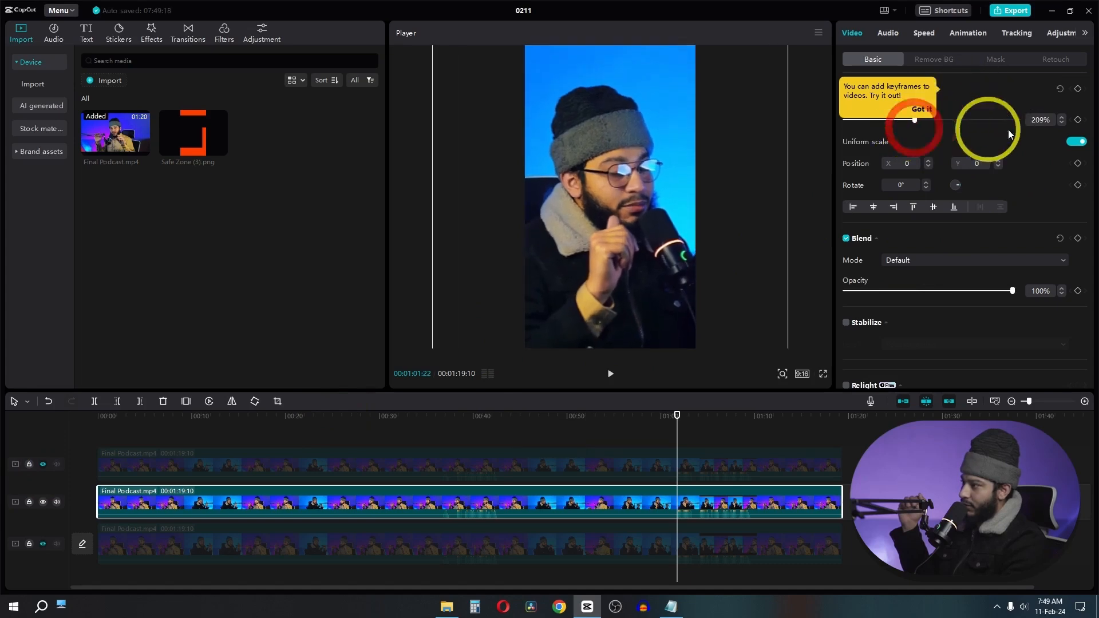
{"action": "double_click", "coordinate": [1033, 121]}
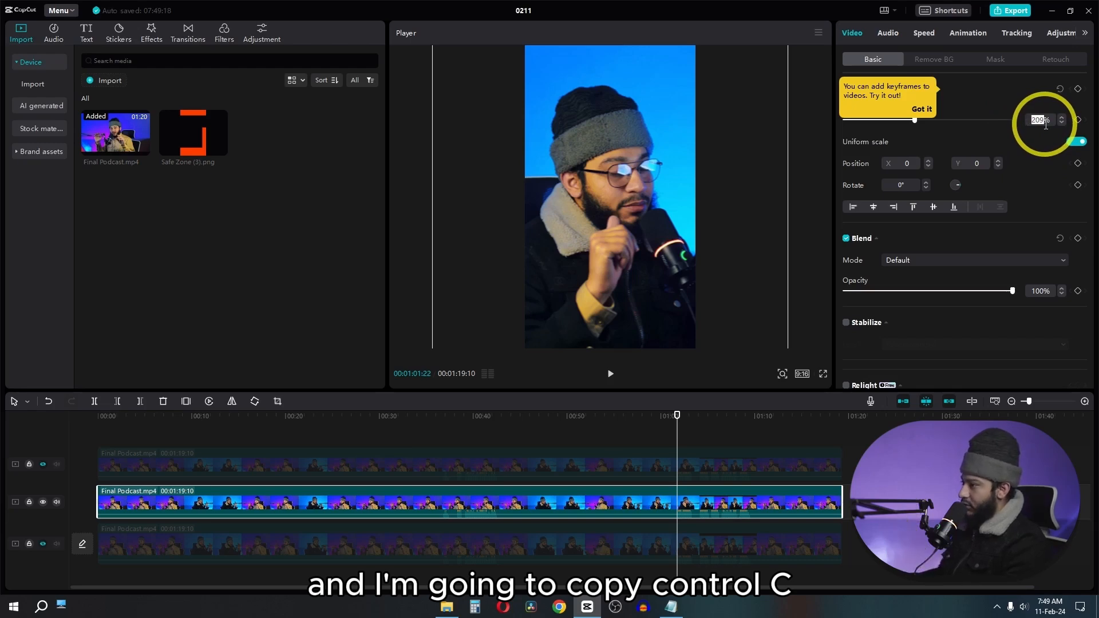
{"action": "key", "text": "ctrl+c"}
Paste the 209% scale onto the top-track clip and make the top track visible.
{"action": "left_click", "coordinate": [137, 468]}
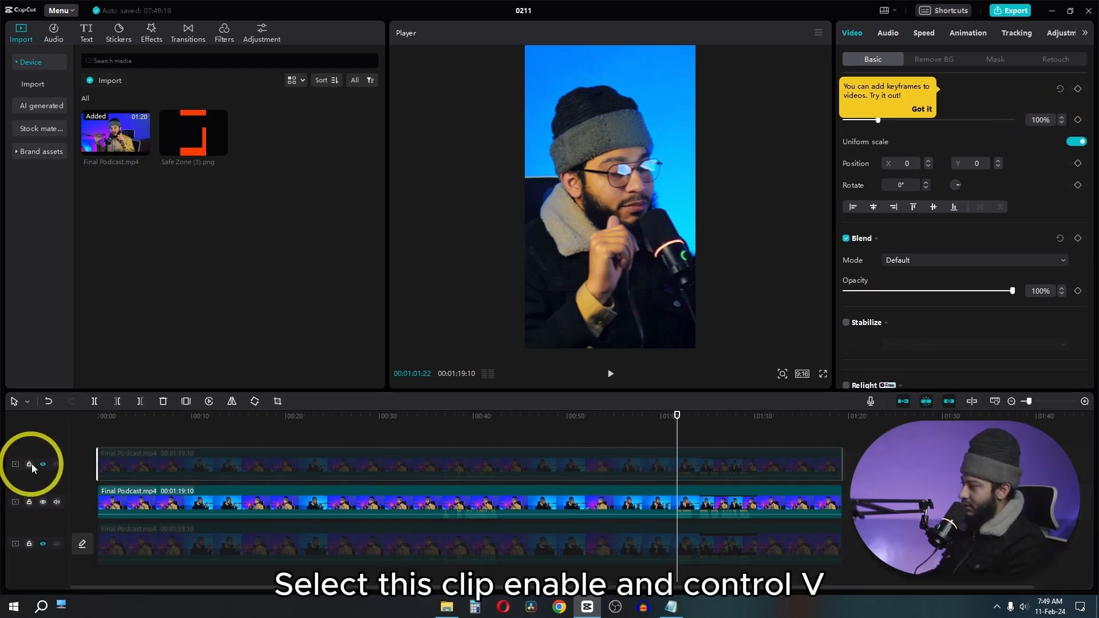
{"action": "left_click", "coordinate": [43, 464]}
{"action": "double_click", "coordinate": [1038, 120]}
{"action": "key", "text": "ctrl+v"}
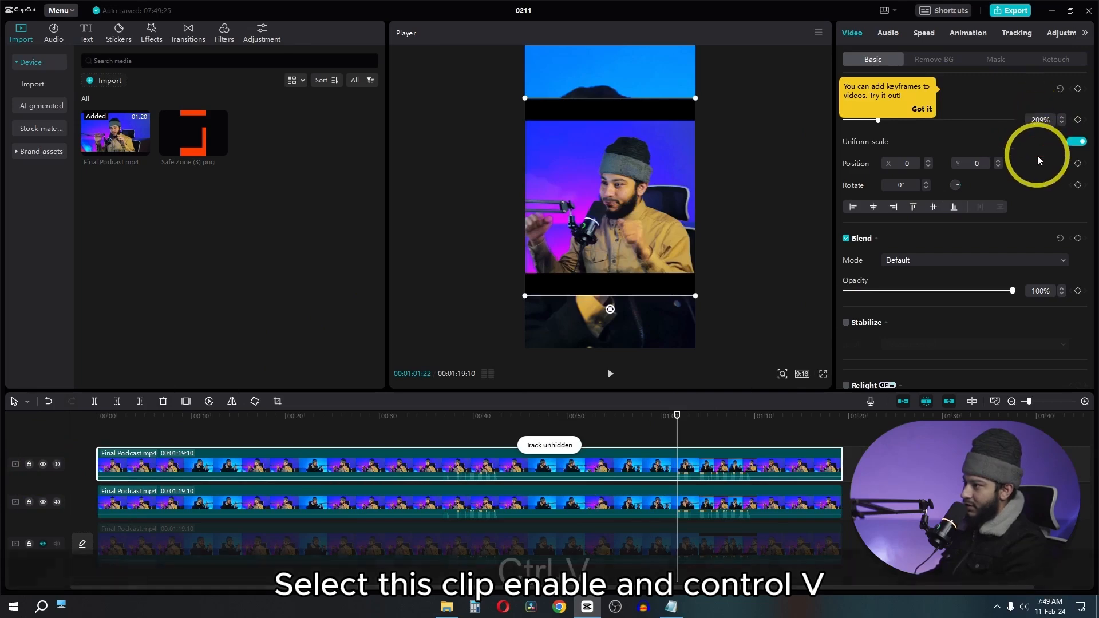
{"action": "left_click", "coordinate": [1036, 158]}
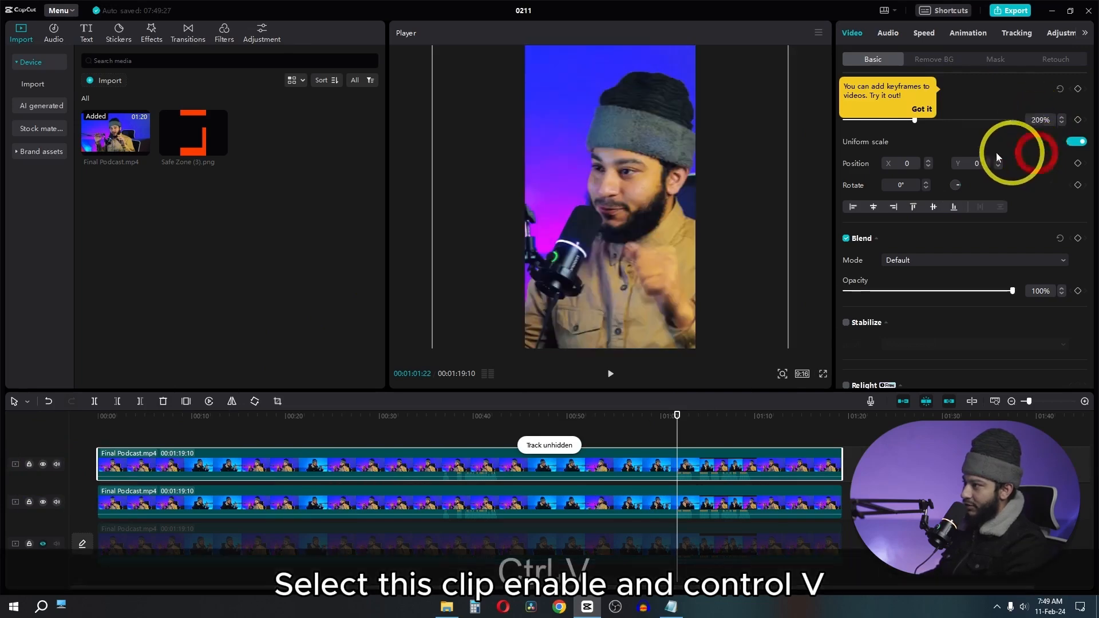
{"action": "left_click", "coordinate": [43, 464]}
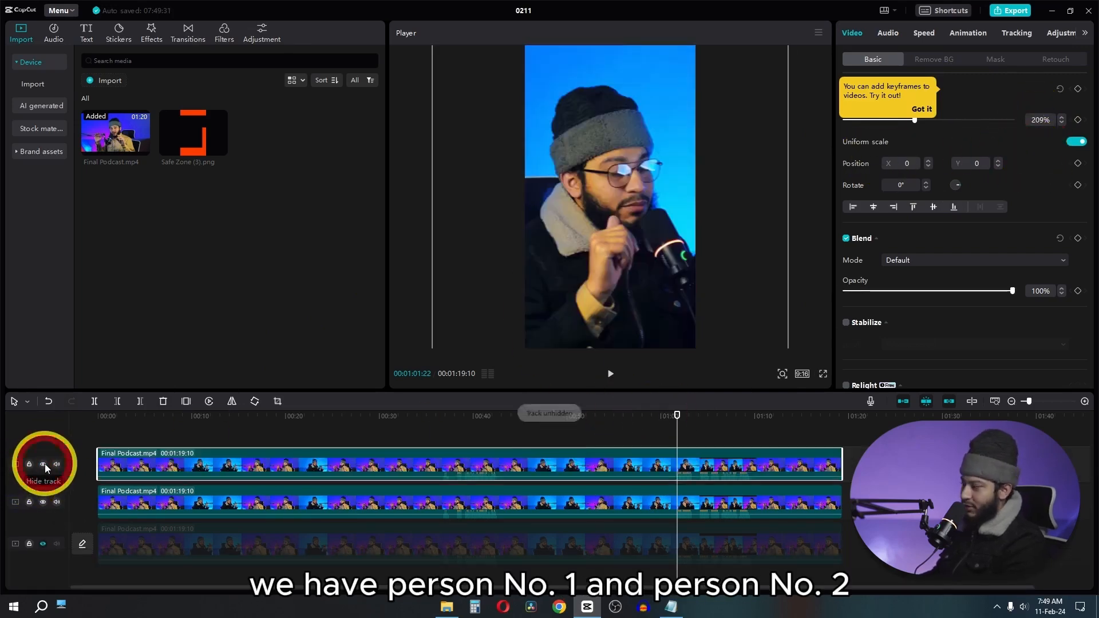
Split the top clip at the speaker change near 01:01:24, then preview the lower track to 01:05:13.
{"action": "mouse_move", "coordinate": [677, 426]}
{"action": "left_mouse_down"}
{"action": "mouse_move", "coordinate": [687, 424]}
{"action": "mouse_move", "coordinate": [677, 425]}
{"action": "left_mouse_up"}
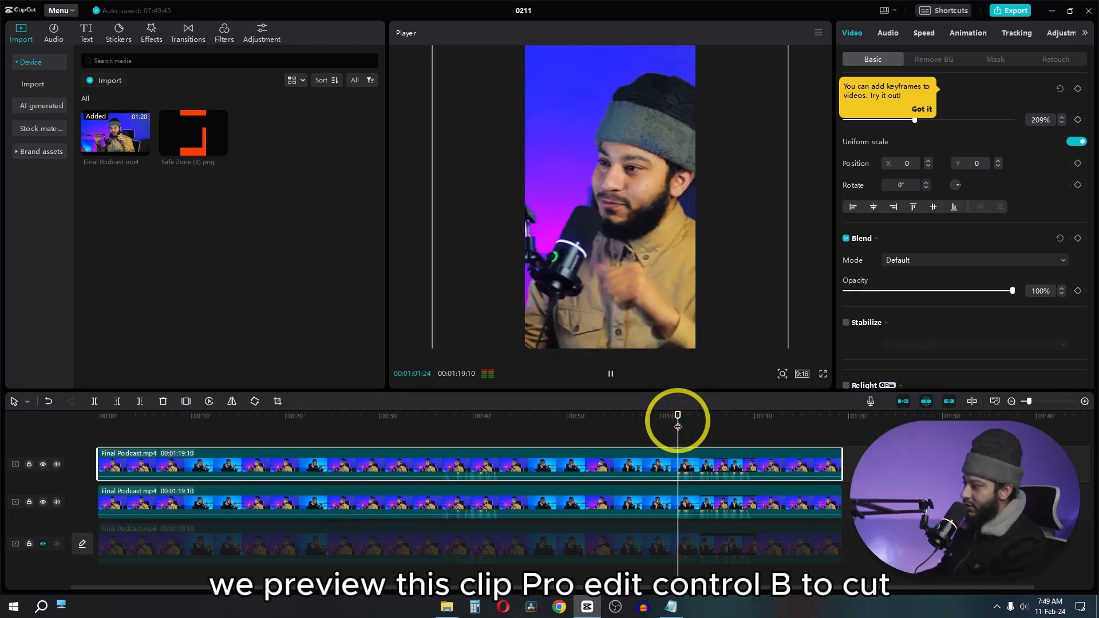
{"action": "key", "text": "space"}
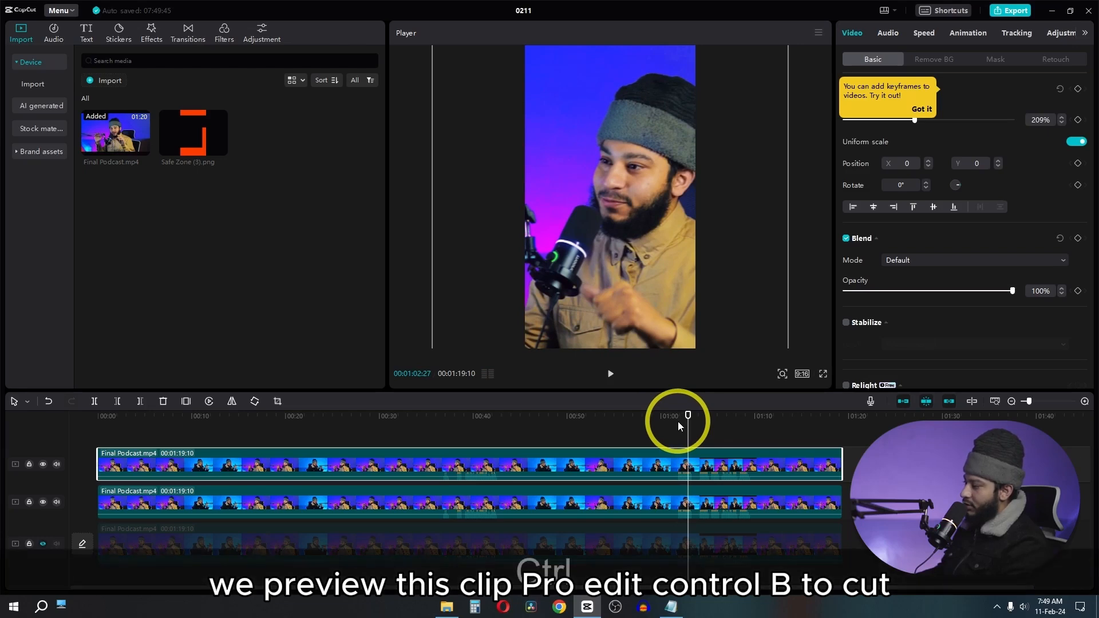
{"action": "key", "text": "ctrl+b"}
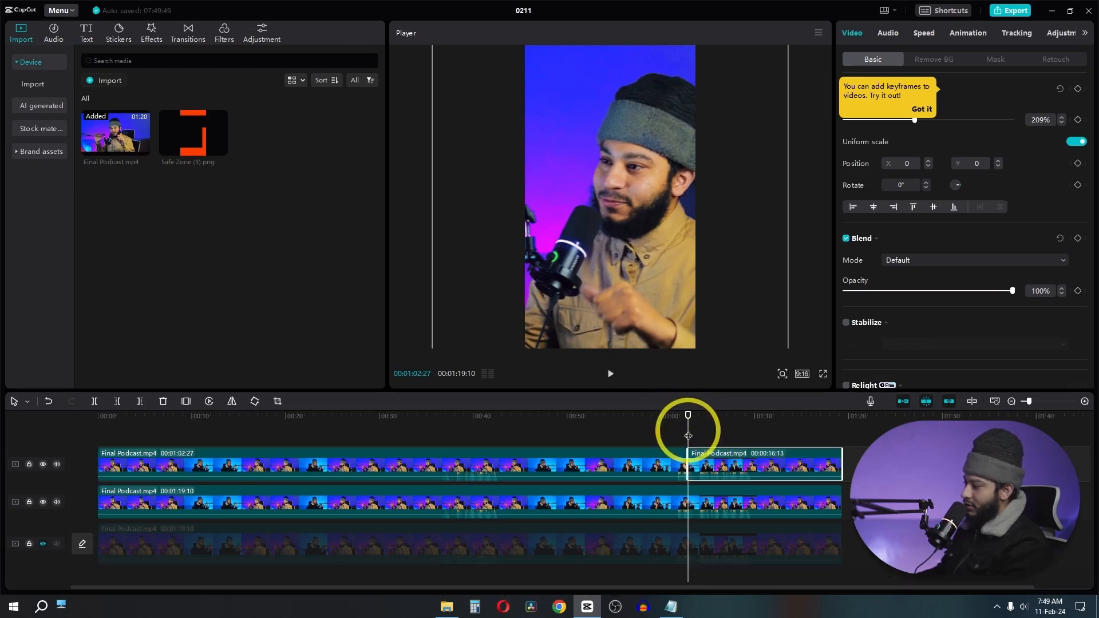
{"action": "left_click_drag", "start_coordinate": [688, 435], "coordinate": [686, 431]}
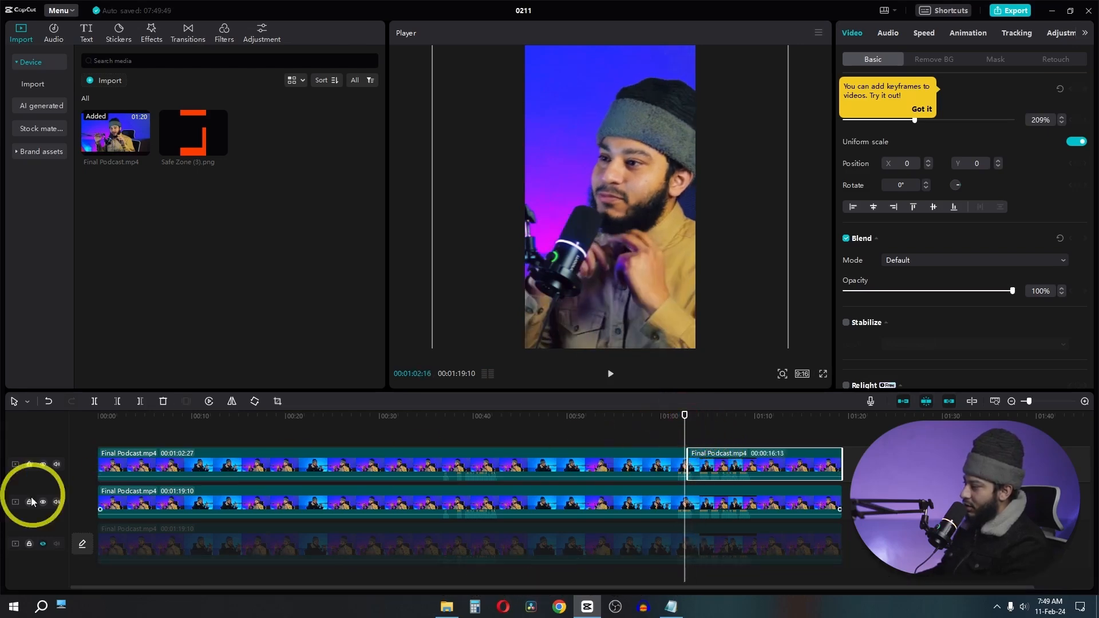
{"action": "left_click", "coordinate": [43, 464]}
{"action": "key", "text": "space"}
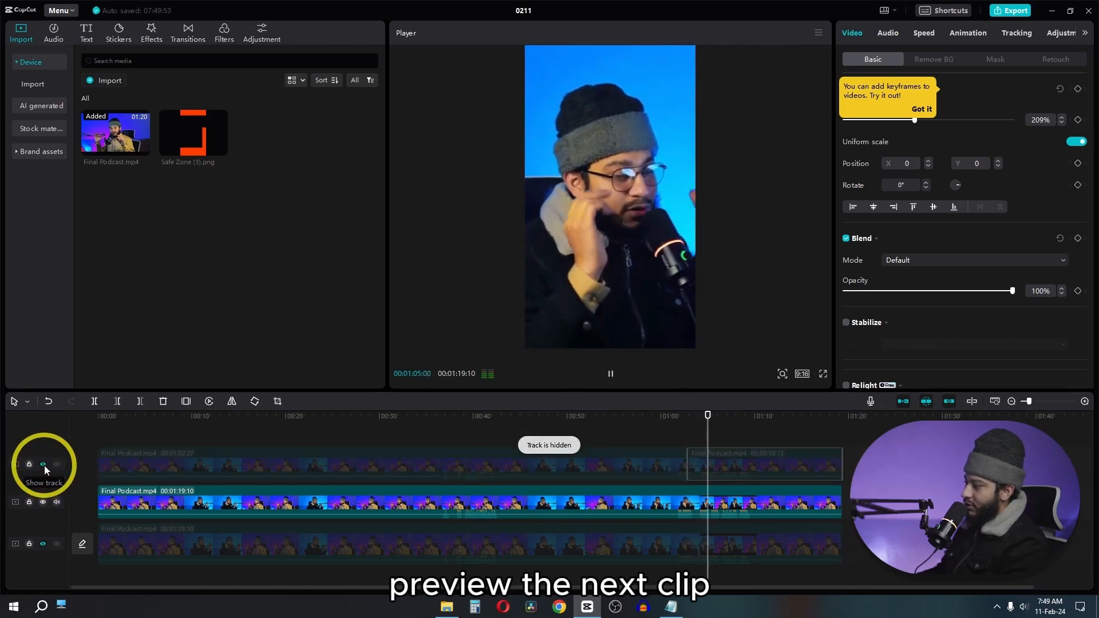
{"action": "key", "text": "space"}
Split the top clip at 01:05:13, delete the short piece, and split again at 01:07:02.
{"action": "left_click", "coordinate": [712, 510]}
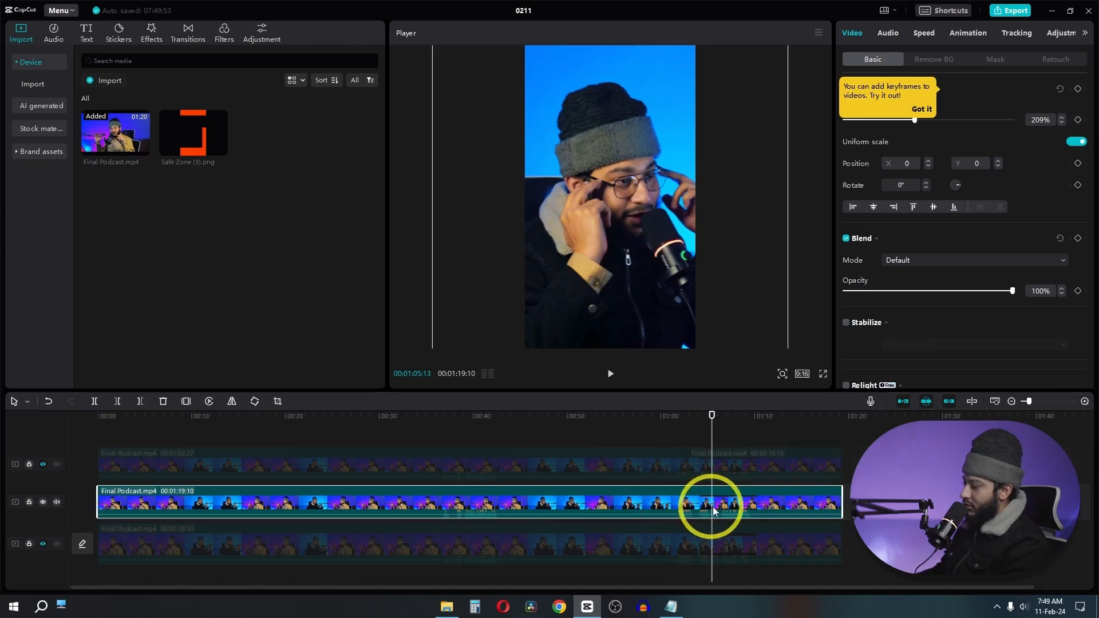
{"action": "left_click", "coordinate": [727, 465]}
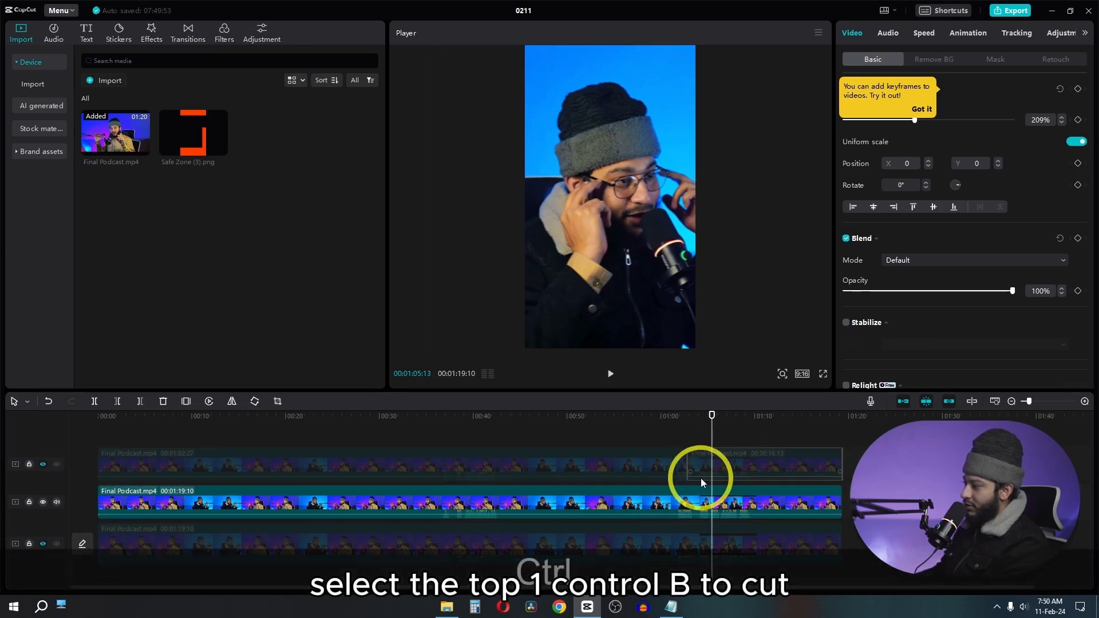
{"action": "key", "text": "ctrl+b"}
{"action": "left_click", "coordinate": [698, 460]}
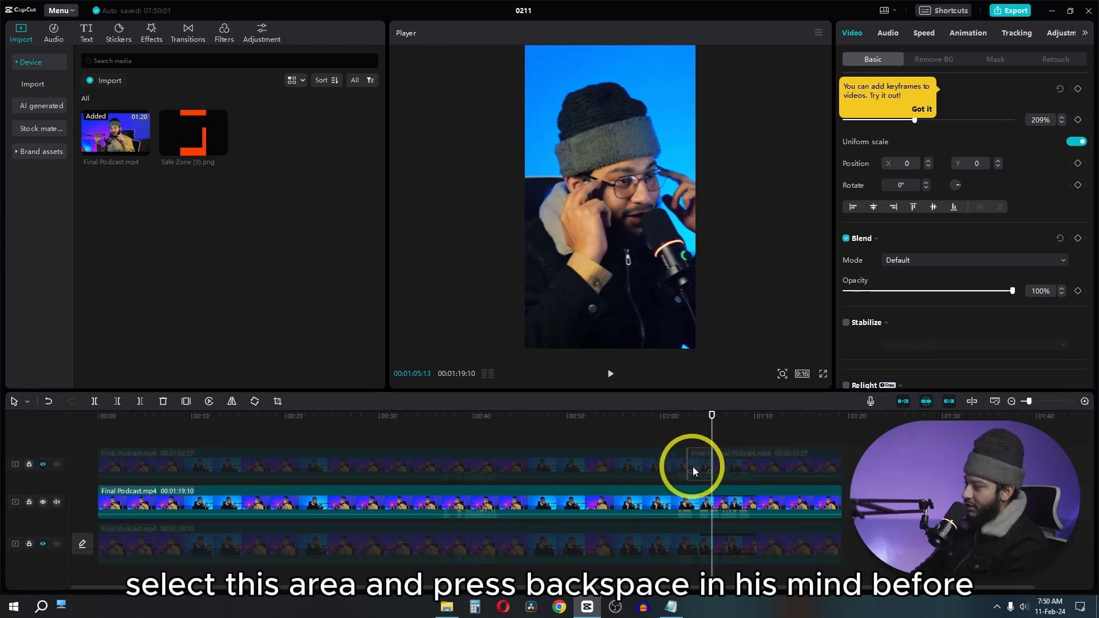
{"action": "key", "text": "BackSpace"}
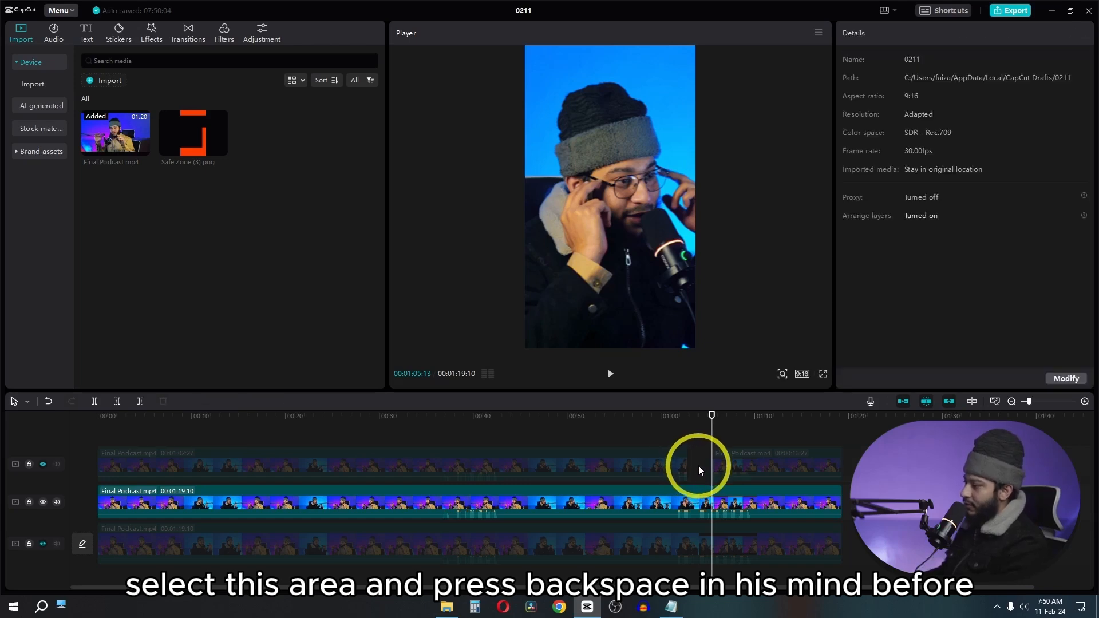
{"action": "key", "text": "space"}
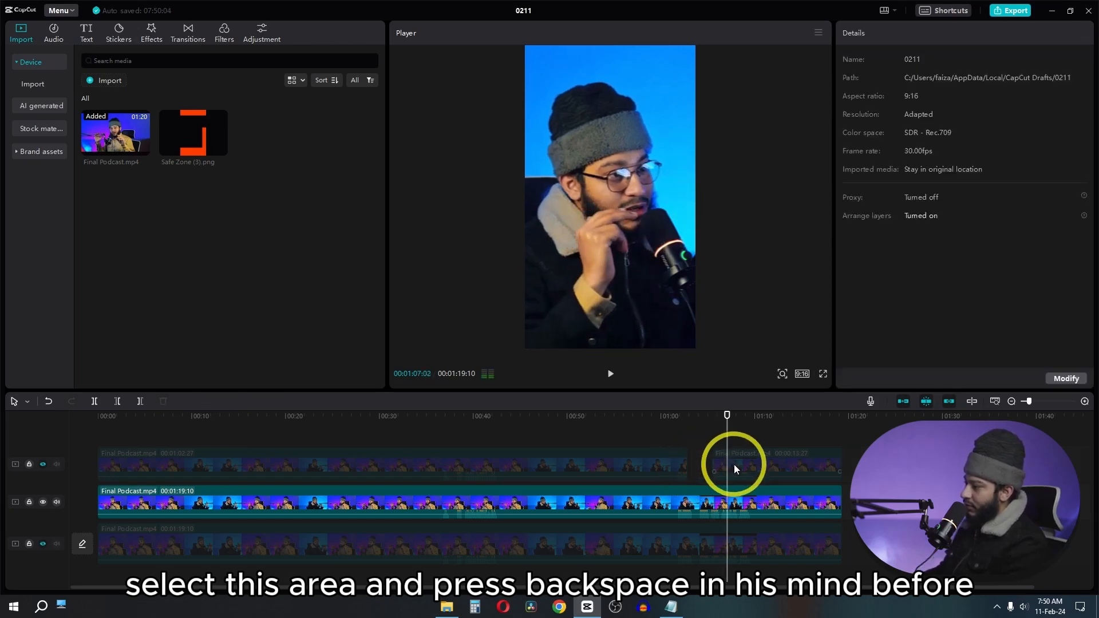
{"action": "left_click", "coordinate": [734, 464]}
{"action": "key", "text": "ctrl+b"}
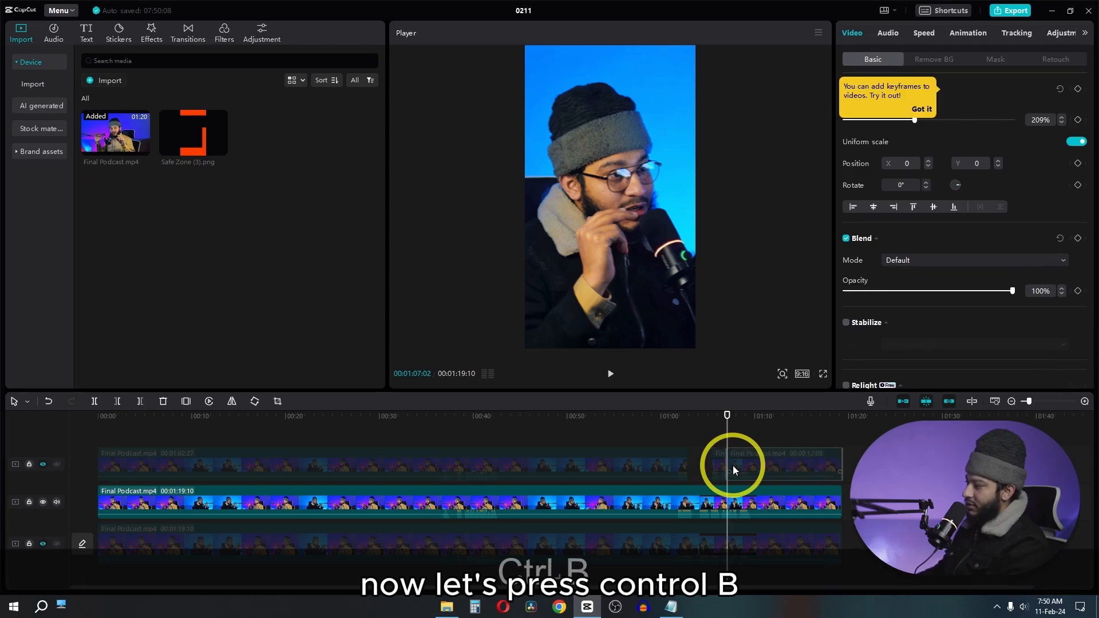
Split at 01:09:09, delete the small top piece, unhide the top track and review the edit.
{"action": "key", "text": "space"}
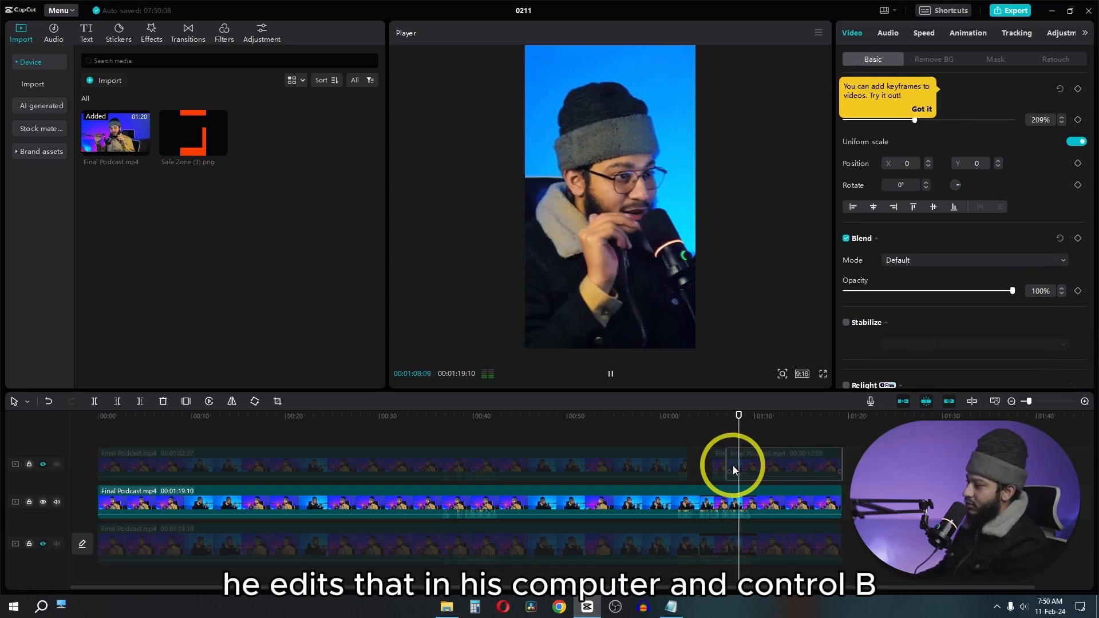
{"action": "key", "text": "space"}
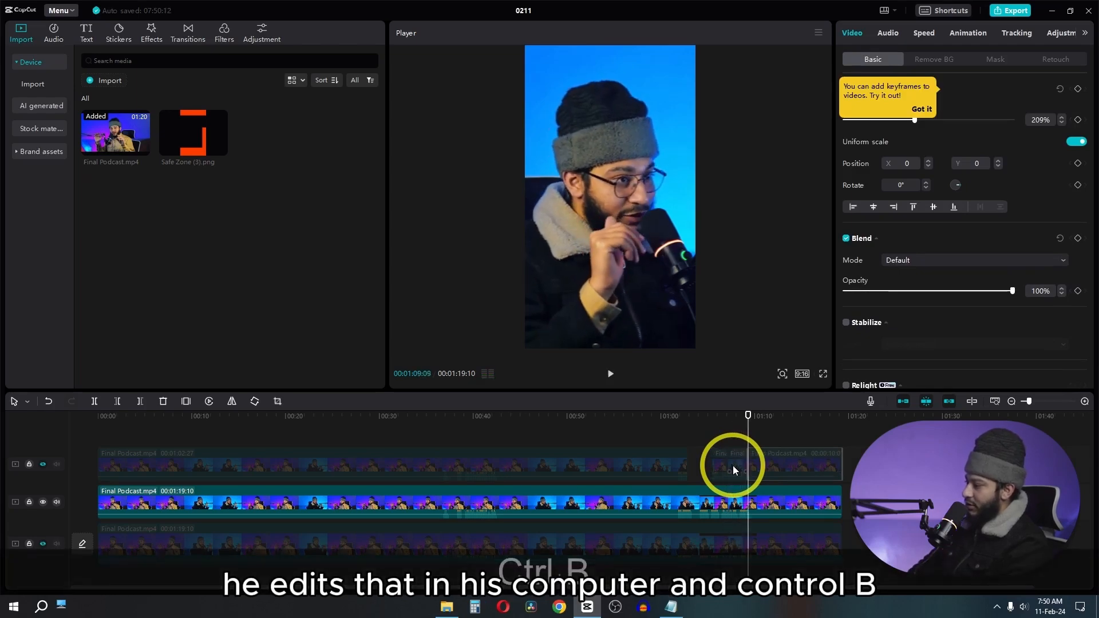
{"action": "key", "text": "ctrl+b"}
{"action": "key", "text": "Delete"}
{"action": "left_click", "coordinate": [678, 432]}
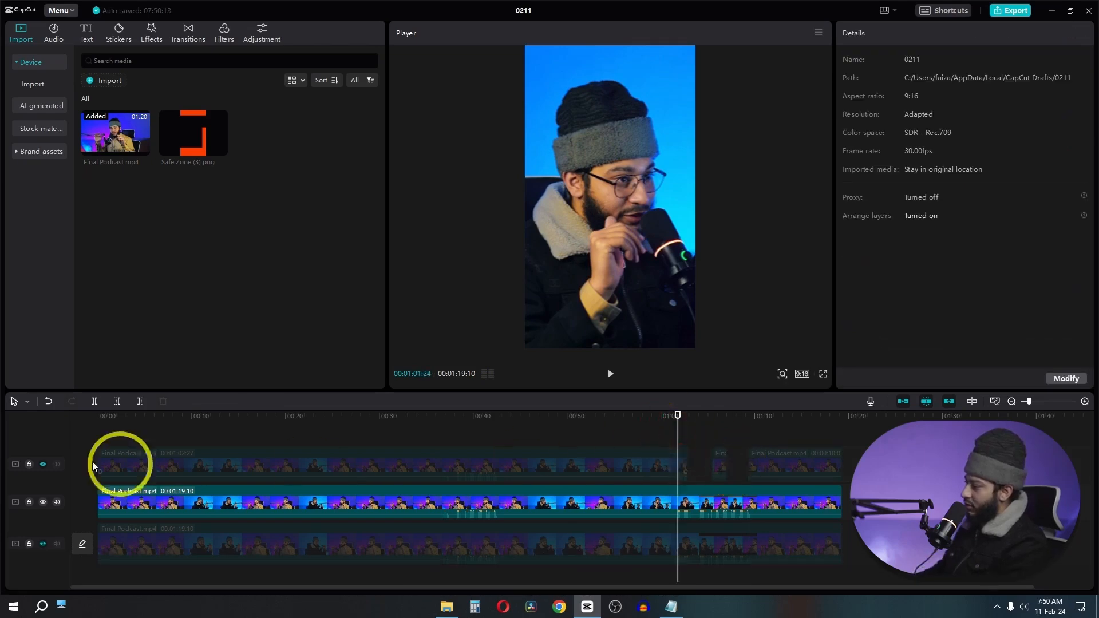
{"action": "left_click", "coordinate": [44, 465]}
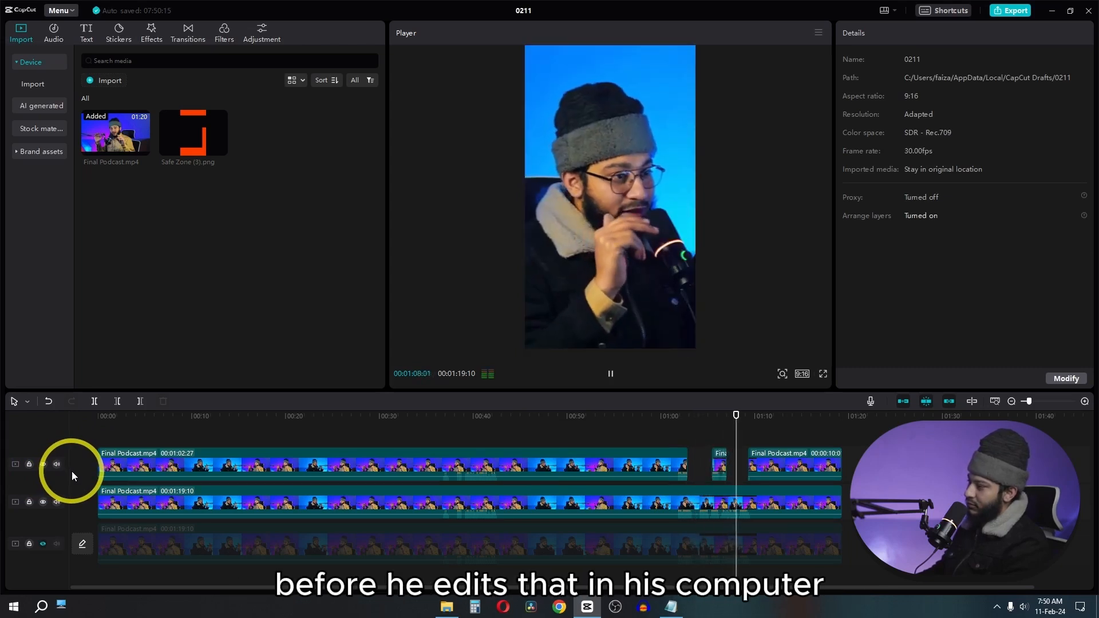
{"action": "key", "text": "space"}
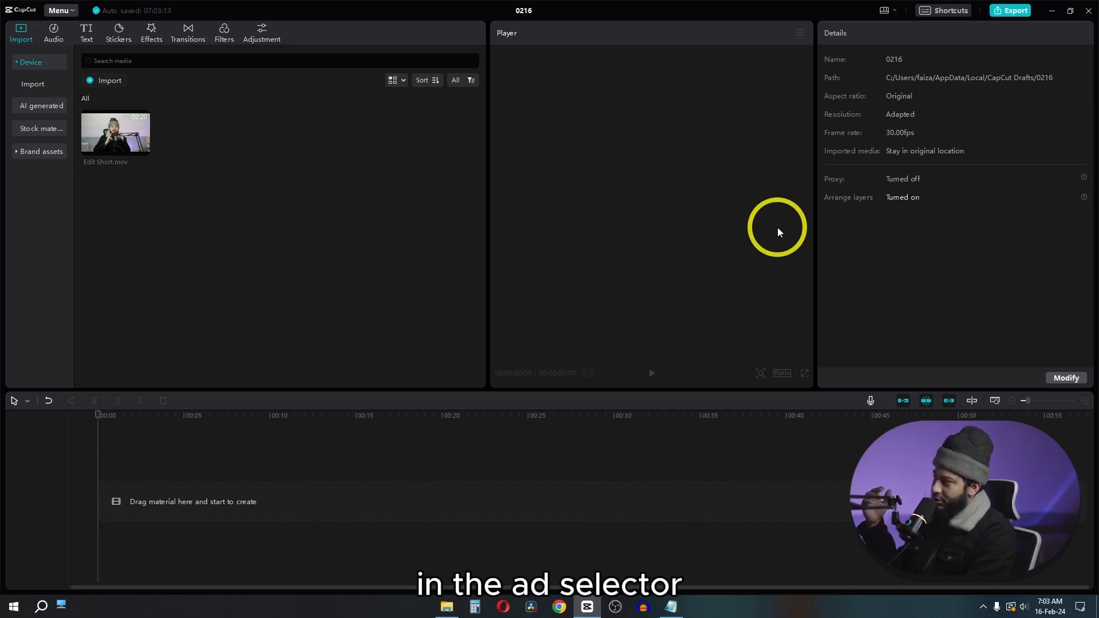
Place Edit Short.mov from the media panel onto the main timeline track.
{"action": "left_click_drag", "start_coordinate": [103, 136], "coordinate": [189, 492]}
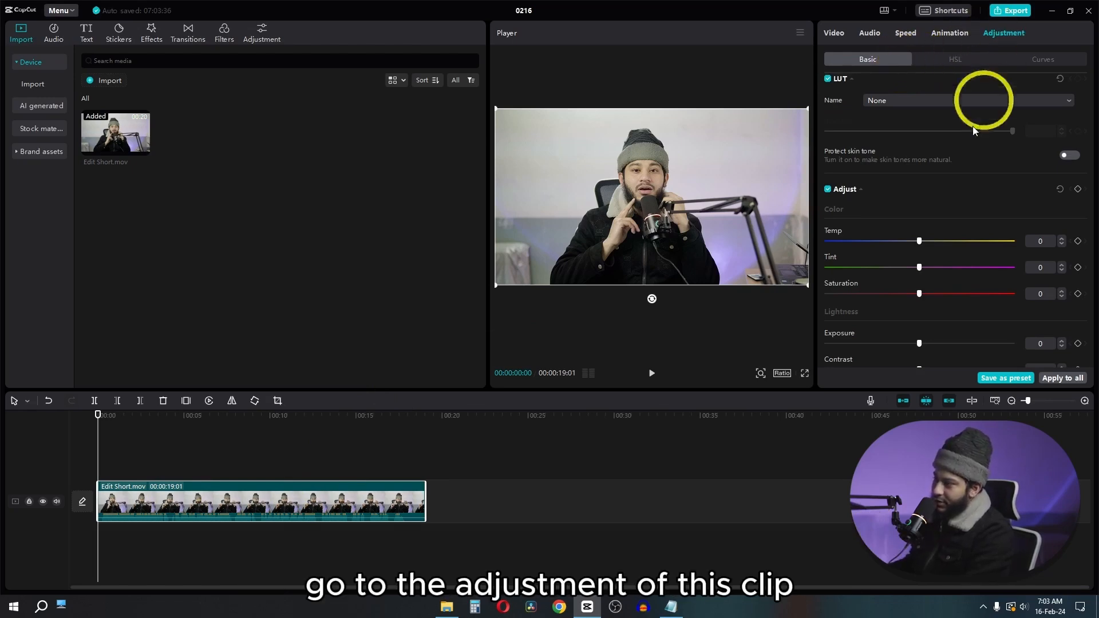
In Adjustment > Basic, set Exposure -9, Contrast 6 and Shadow -8.
{"action": "scroll", "coordinate": [957, 257], "scroll_direction": "down", "scroll_amount": 1}
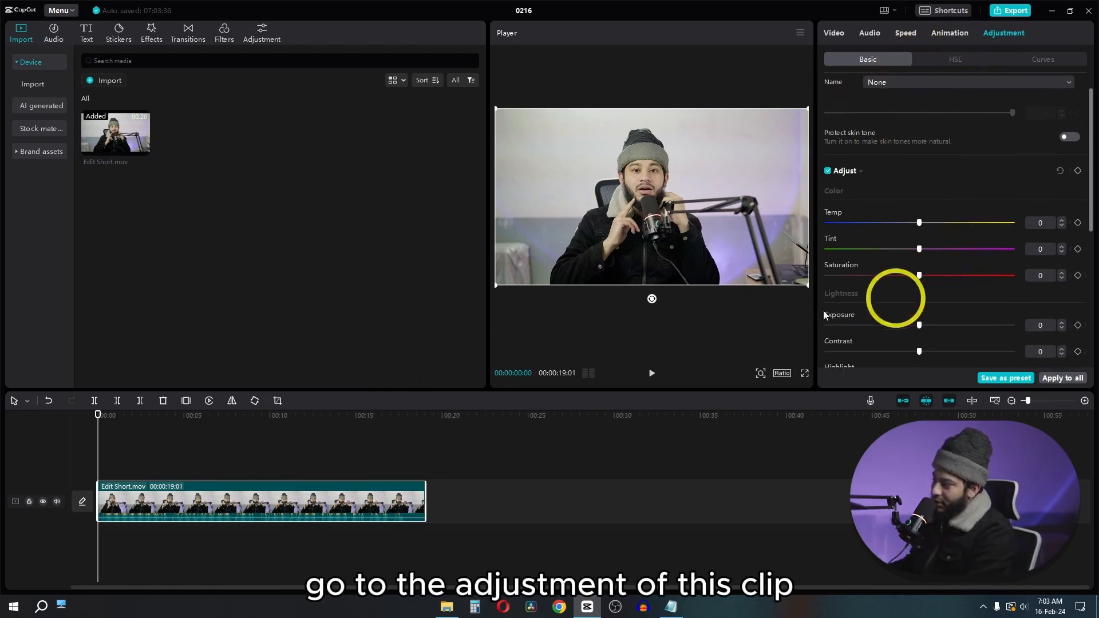
{"action": "left_click", "coordinate": [275, 36]}
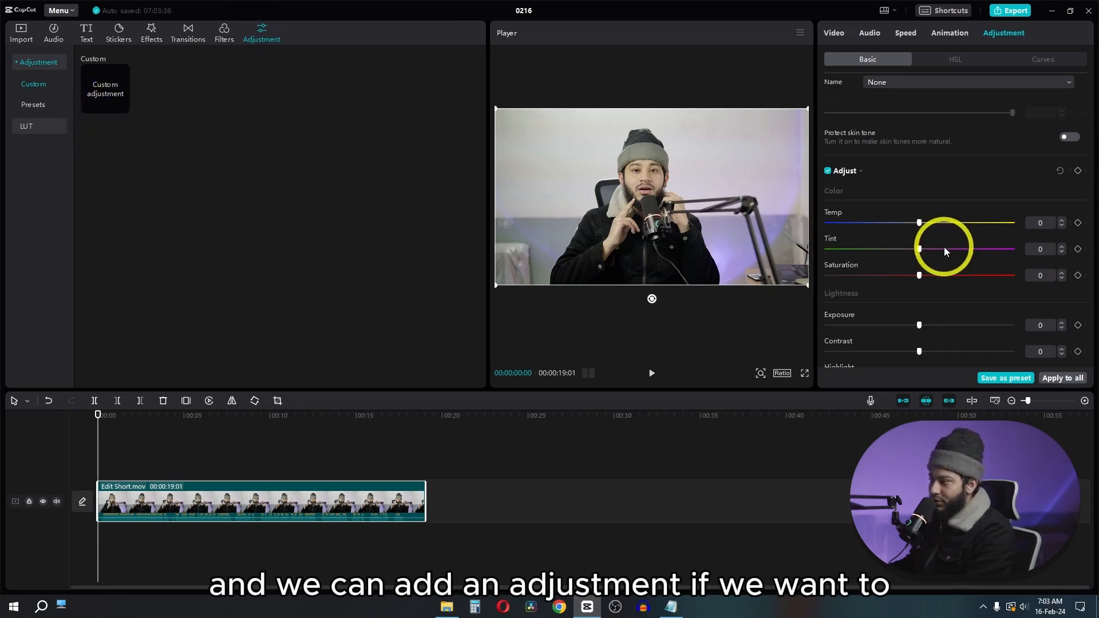
{"action": "scroll", "coordinate": [944, 247], "scroll_direction": "down", "scroll_amount": 3}
{"action": "mouse_move", "coordinate": [919, 225]}
{"action": "left_mouse_down"}
{"action": "mouse_move", "coordinate": [933, 227]}
{"action": "mouse_move", "coordinate": [902, 198]}
{"action": "mouse_move", "coordinate": [904, 234]}
{"action": "left_mouse_up"}
{"action": "scroll", "coordinate": [915, 211], "scroll_direction": "down", "scroll_amount": 1}
{"action": "scroll", "coordinate": [915, 211], "scroll_direction": "down", "scroll_amount": 2}
{"action": "scroll", "coordinate": [924, 237], "scroll_direction": "down", "scroll_amount": 3}
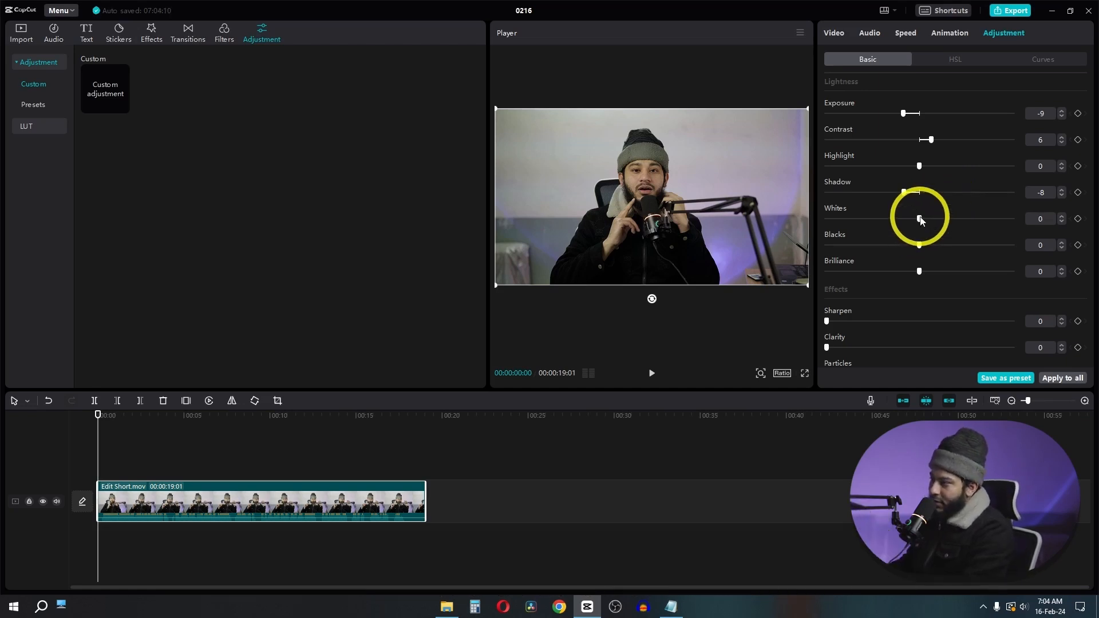
Raise Brilliance to 16, Fade to 6, Clarity to 25 and Particles to 11.
{"action": "left_click_drag", "start_coordinate": [918, 273], "coordinate": [949, 275]}
{"action": "scroll", "coordinate": [944, 273], "scroll_direction": "down", "scroll_amount": 1}
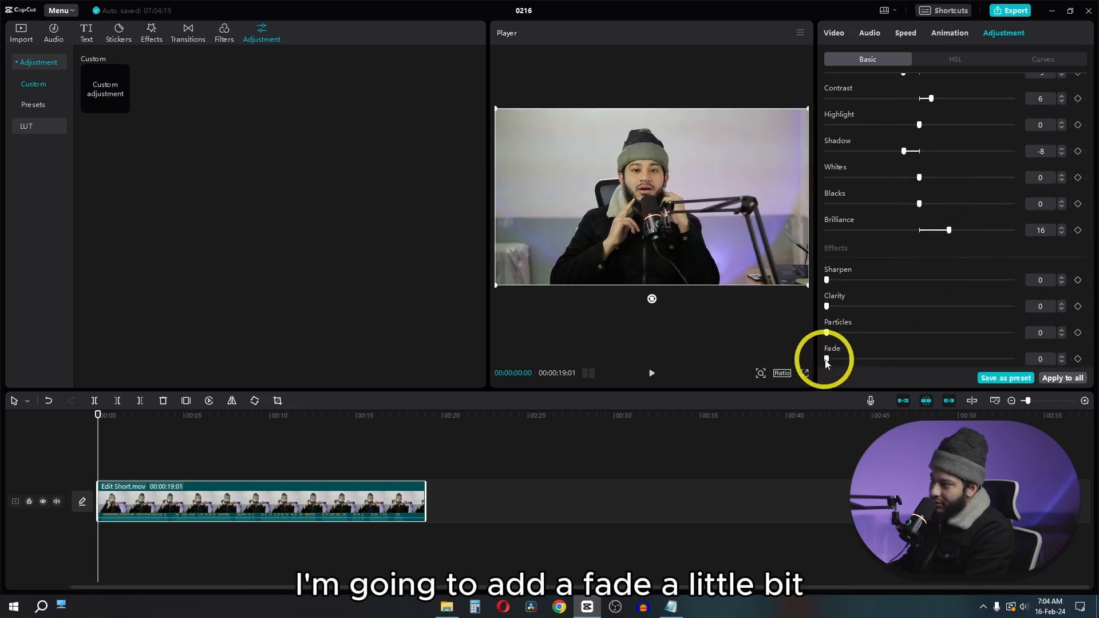
{"action": "left_click_drag", "start_coordinate": [831, 363], "coordinate": [841, 363]}
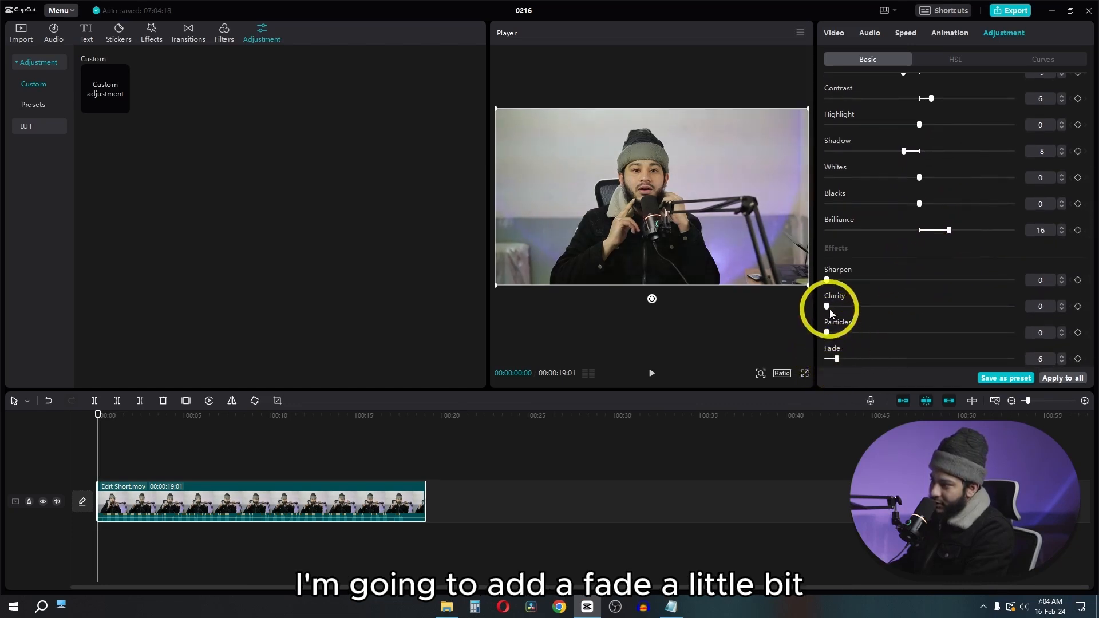
{"action": "left_click_drag", "start_coordinate": [830, 310], "coordinate": [847, 333]}
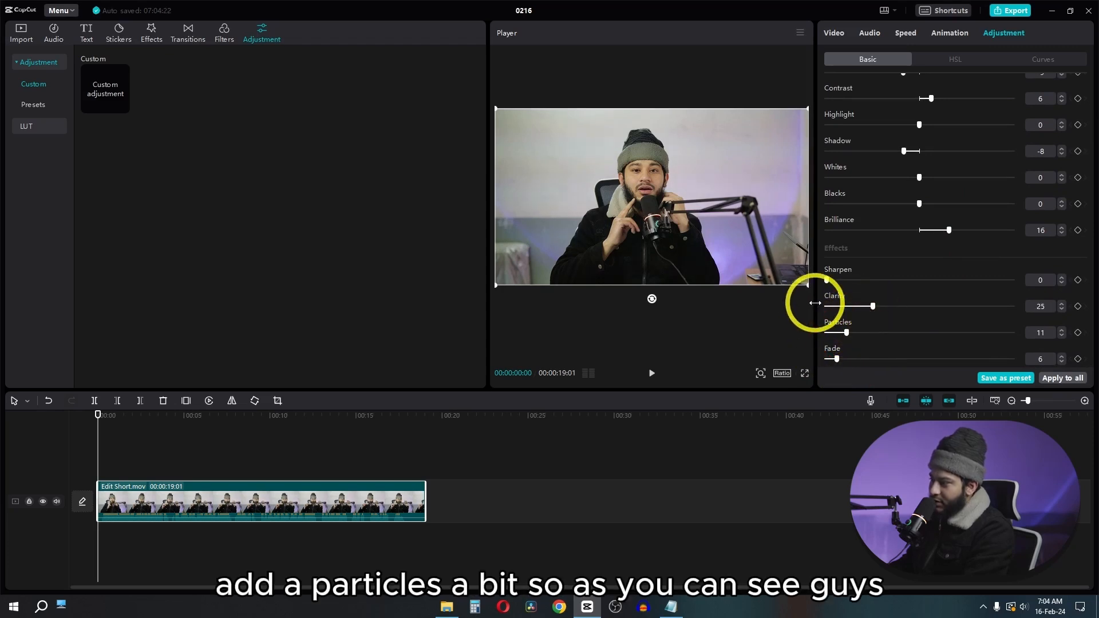
{"action": "scroll", "coordinate": [898, 283], "scroll_direction": "down", "scroll_amount": 1}
{"action": "scroll", "coordinate": [899, 283], "scroll_direction": "up", "scroll_amount": 6}
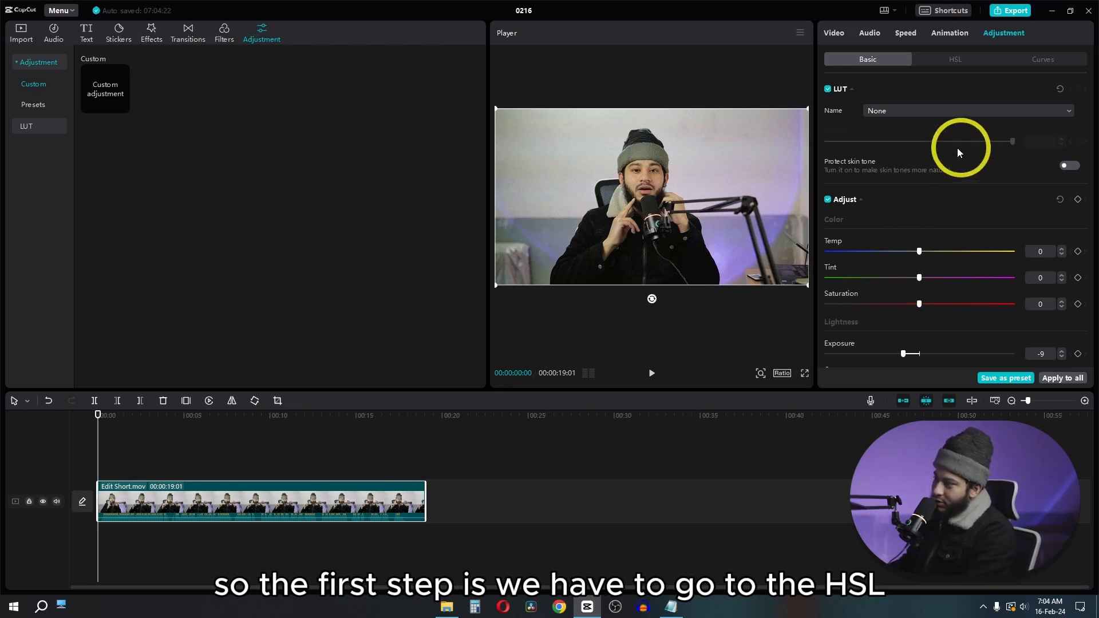
Switch to HSL controls and float then hide the media panel to uncover the player.
{"action": "left_click", "coordinate": [956, 62]}
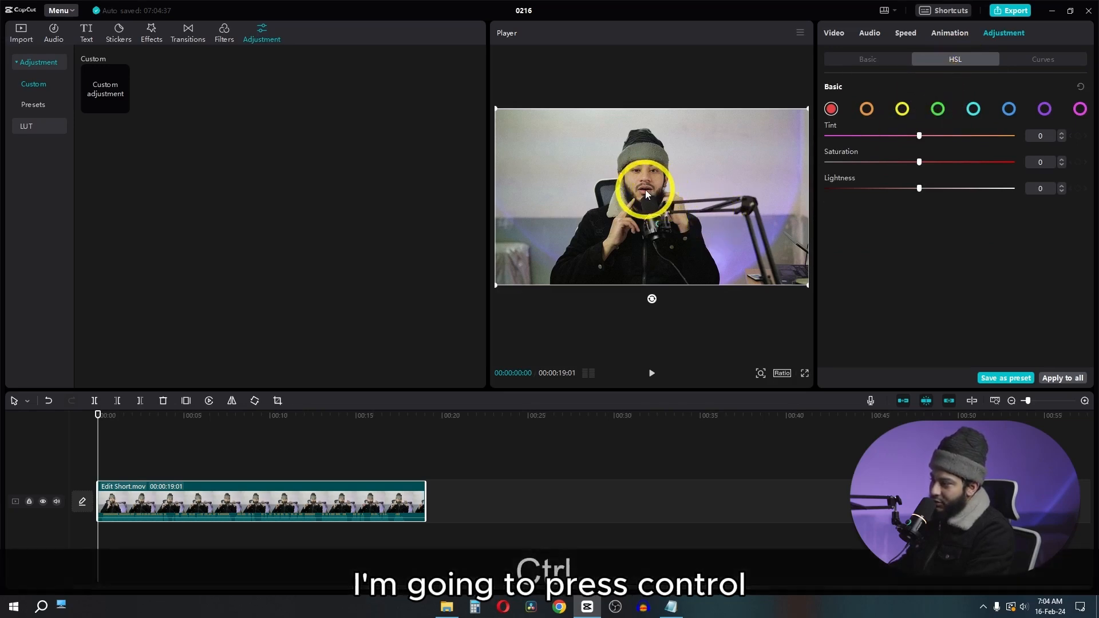
{"action": "scroll", "coordinate": [645, 190], "scroll_direction": "up", "scroll_amount": 5, "text": "ctrl"}
{"action": "scroll", "coordinate": [646, 195], "scroll_direction": "up", "scroll_amount": 2, "text": "ctrl"}
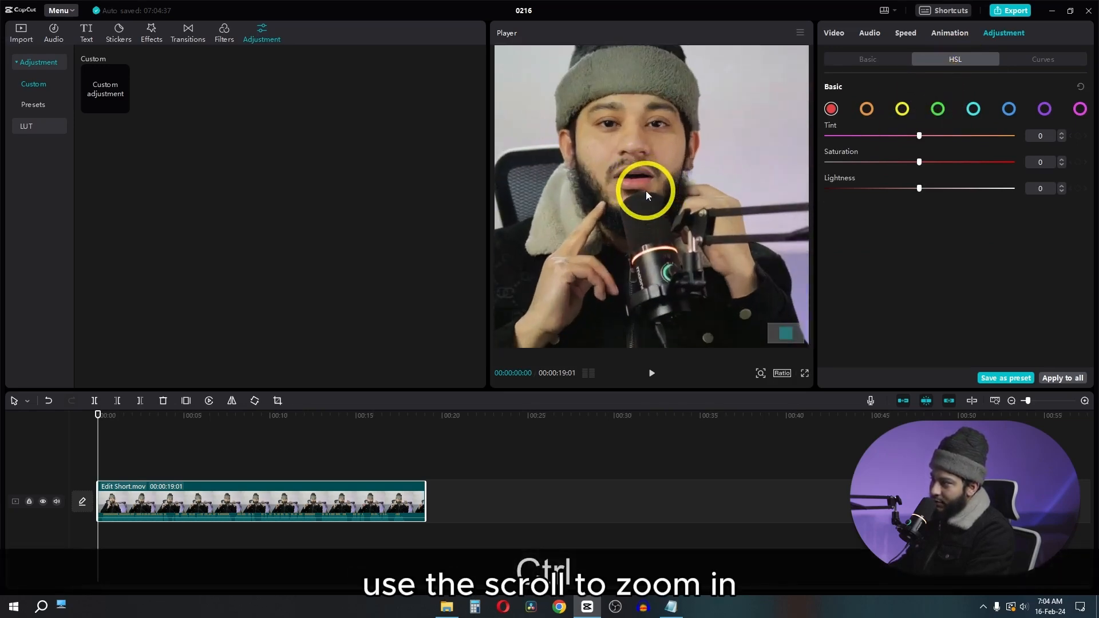
{"action": "left_click", "coordinate": [895, 12]}
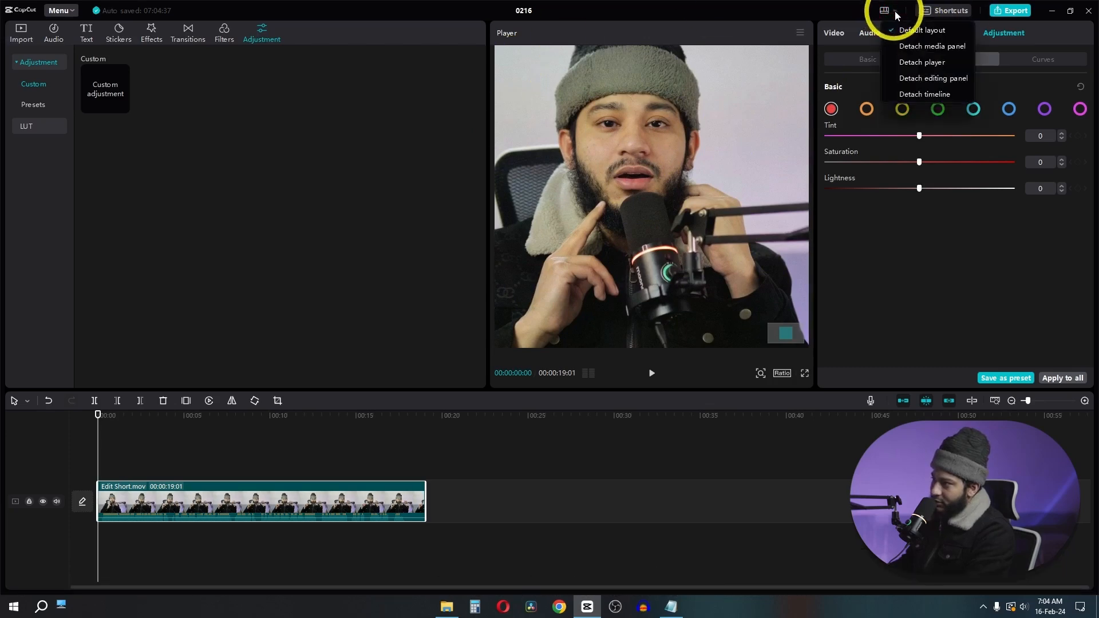
{"action": "left_click", "coordinate": [928, 47]}
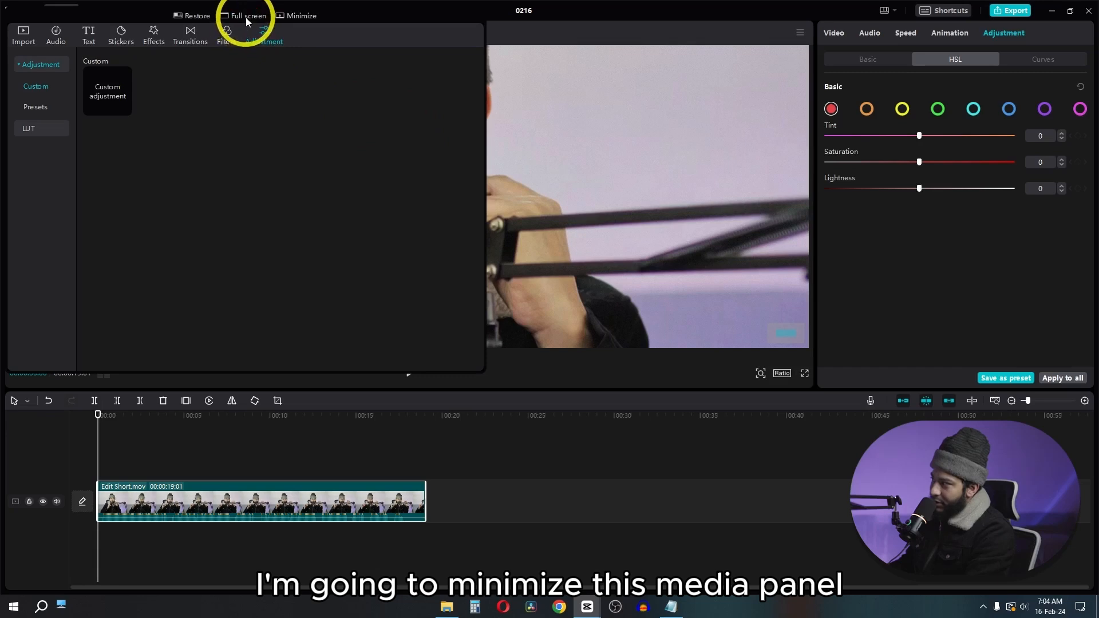
{"action": "left_click", "coordinate": [301, 16]}
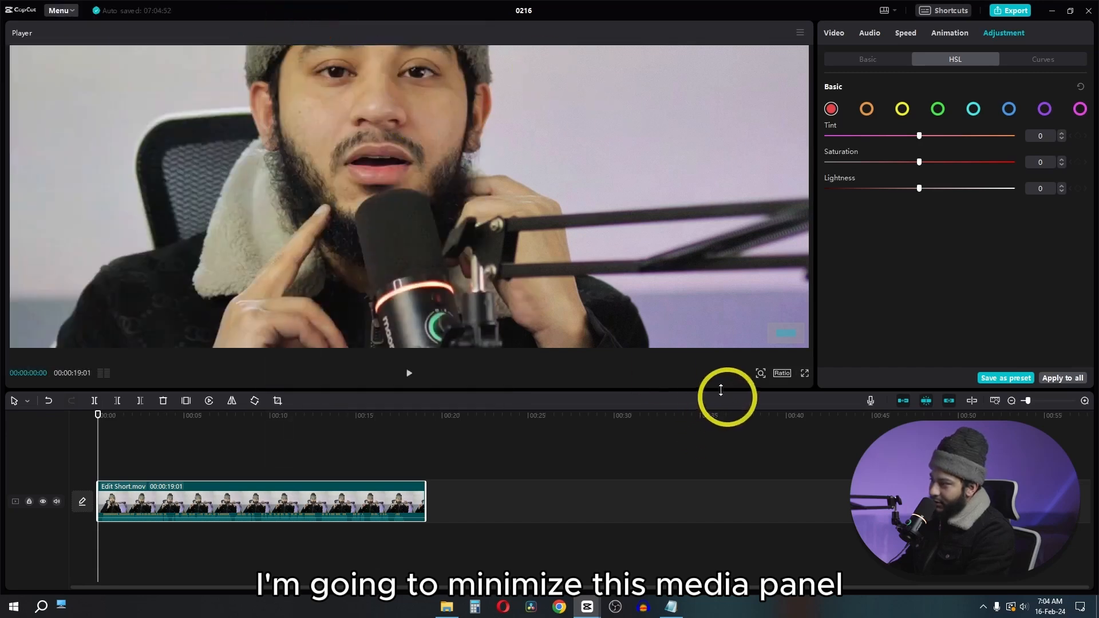
{"action": "left_click_drag", "start_coordinate": [421, 177], "coordinate": [611, 229]}
Set the orange hue's Tint to -42 in HSL.
{"action": "left_click", "coordinate": [867, 113]}
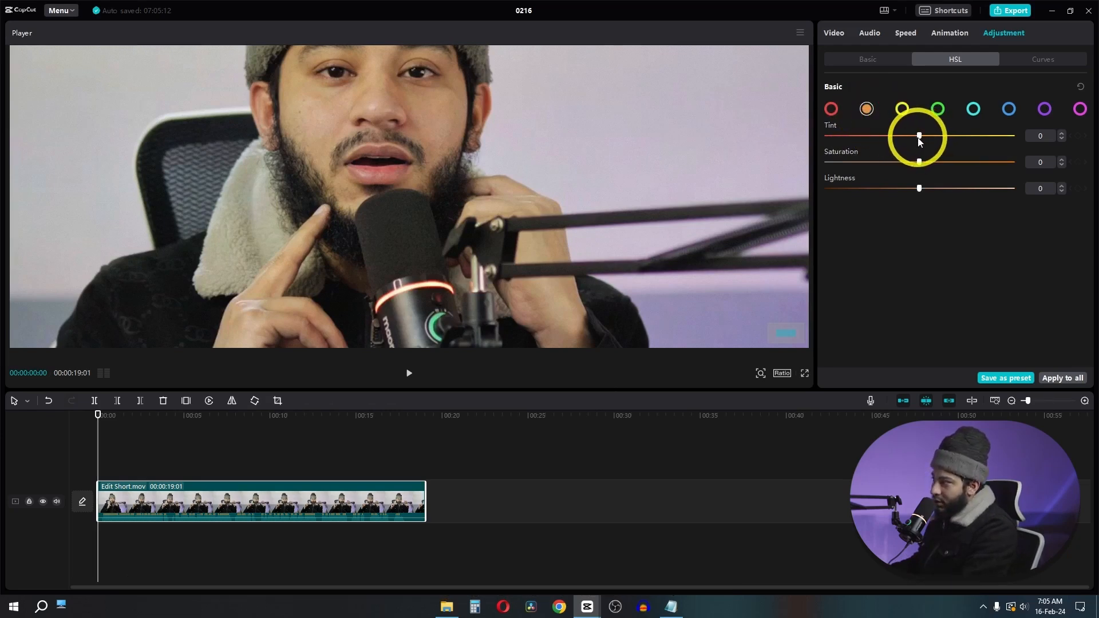
{"action": "left_click_drag", "start_coordinate": [918, 138], "coordinate": [877, 145]}
{"action": "scroll", "coordinate": [528, 187], "scroll_direction": "down", "scroll_amount": 3, "text": "ctrl"}
{"action": "scroll", "coordinate": [527, 188], "scroll_direction": "up", "scroll_amount": 3, "text": "ctrl"}
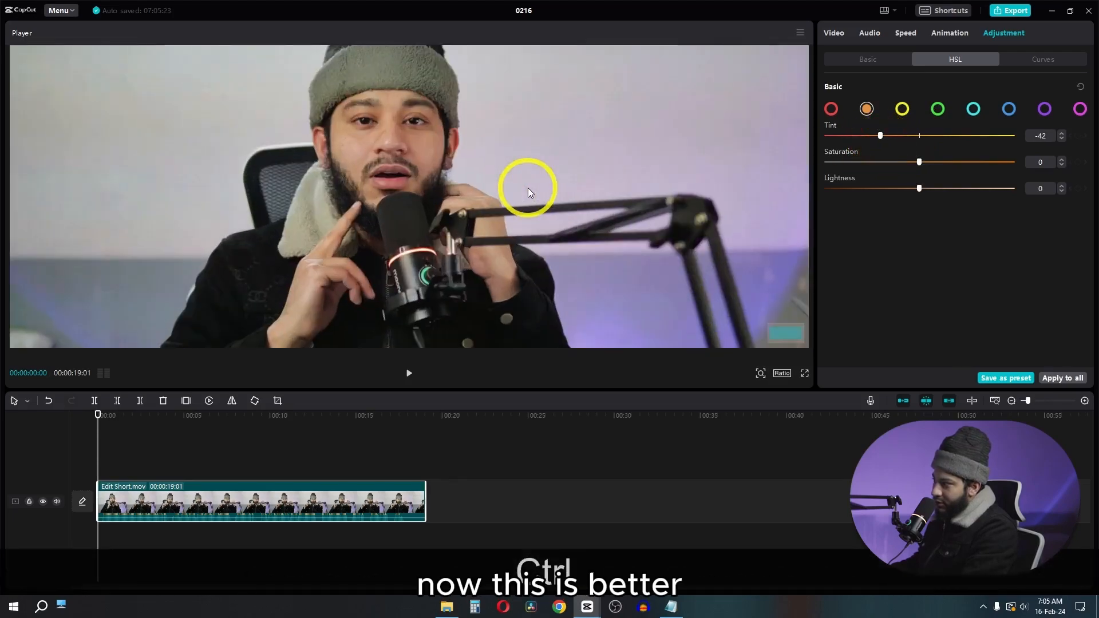
{"action": "left_click", "coordinate": [871, 57]}
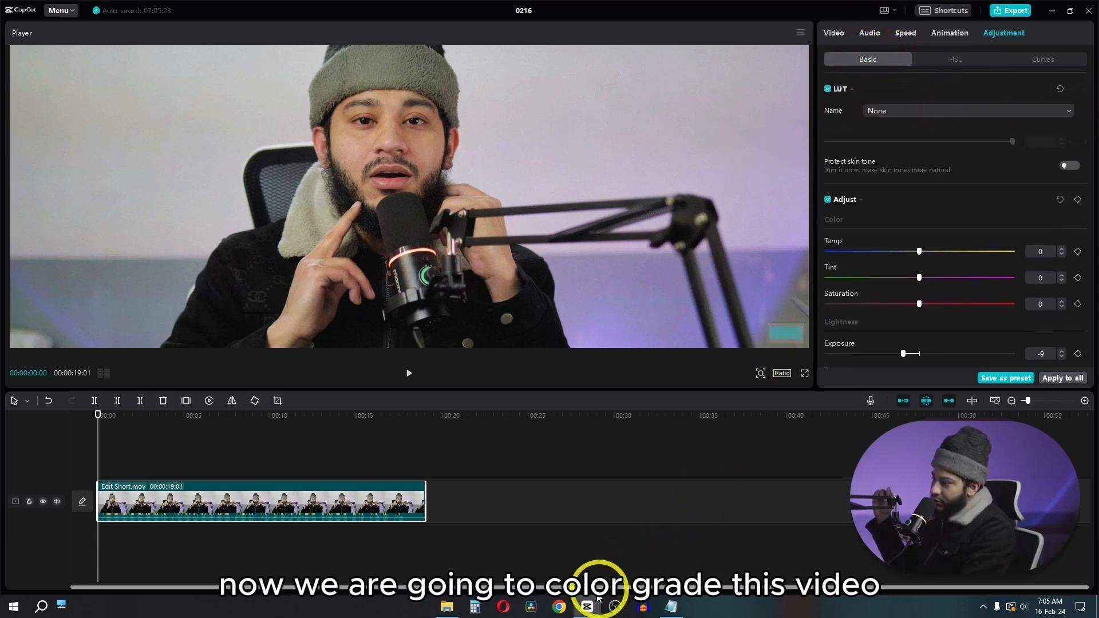
Add the Nighty Night filter and stretch it over the full length of Edit Short.mov.
{"action": "mouse_move", "coordinate": [591, 611]}
{"action": "left_click", "coordinate": [637, 559]}
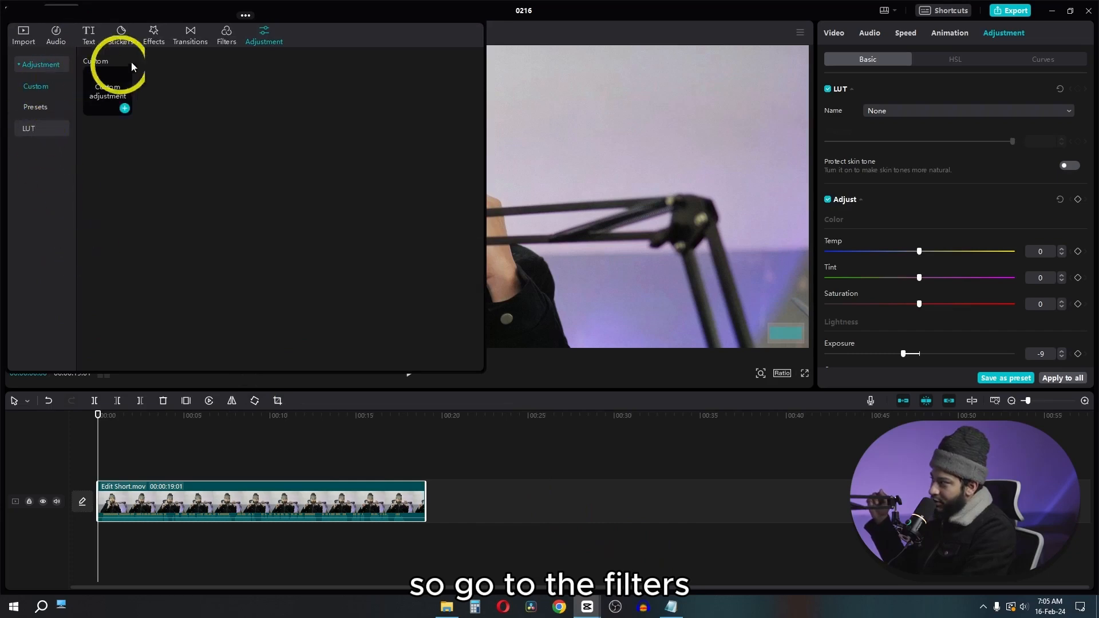
{"action": "left_click", "coordinate": [226, 40]}
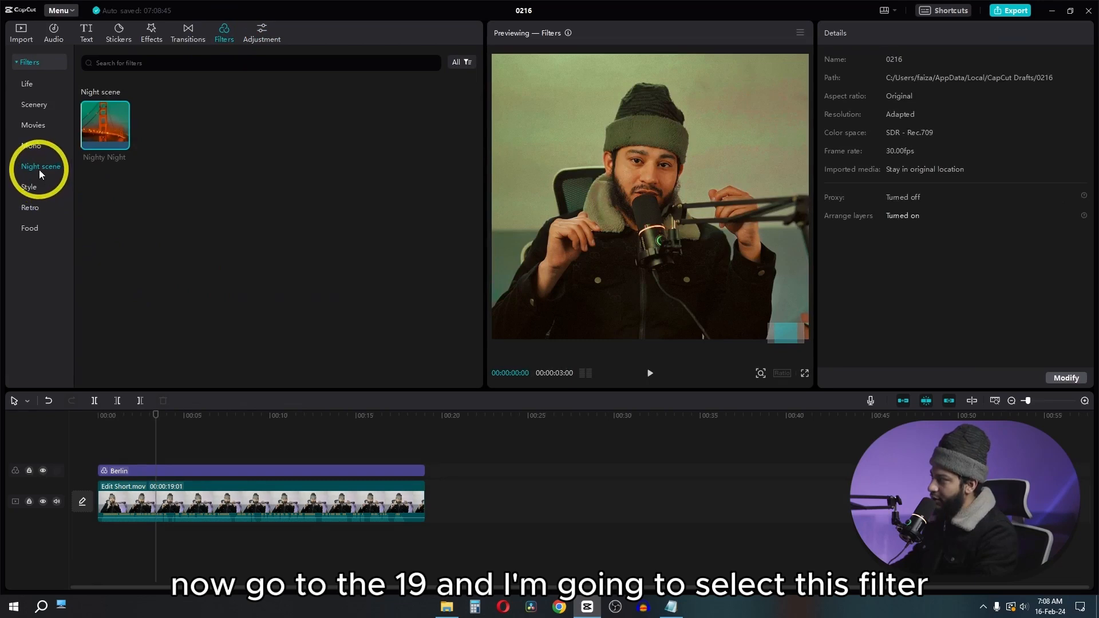
{"action": "left_click", "coordinate": [122, 143]}
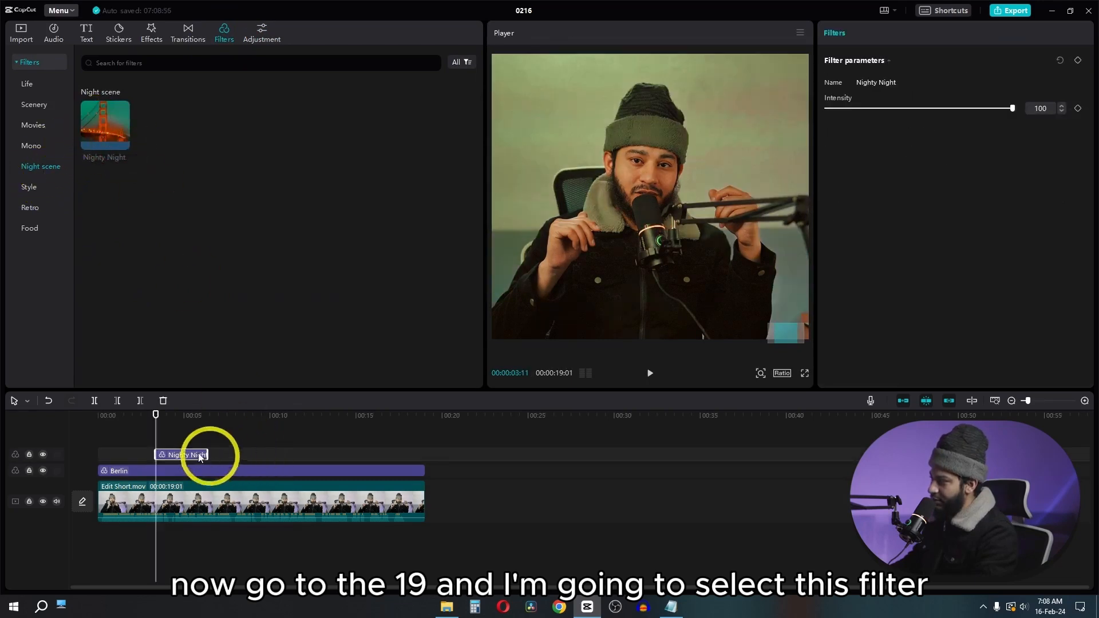
{"action": "left_click_drag", "start_coordinate": [158, 453], "coordinate": [60, 468]}
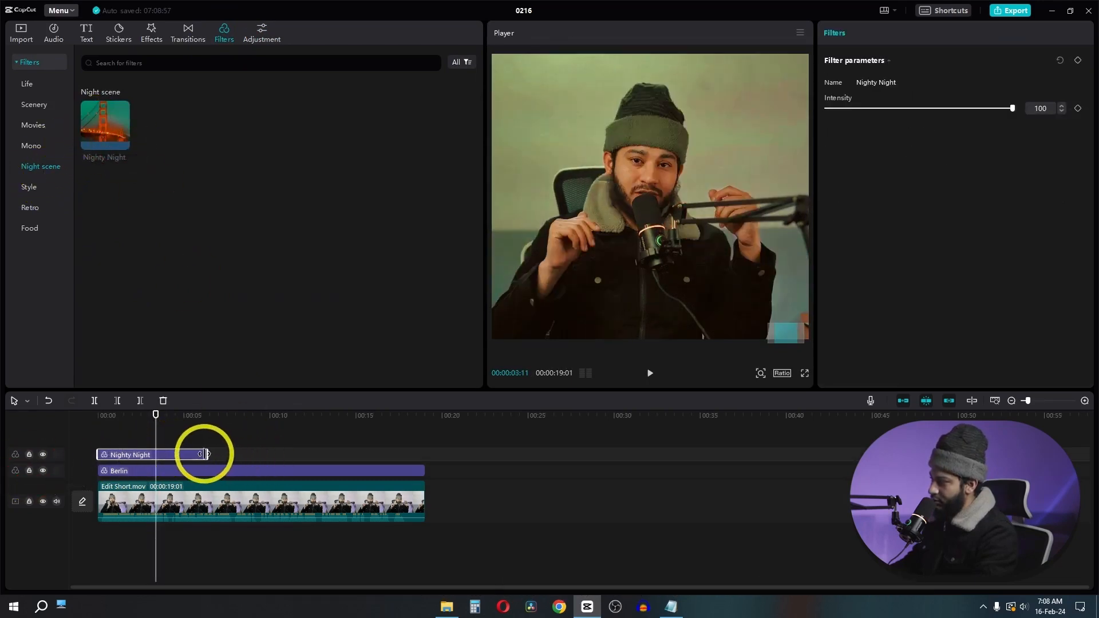
{"action": "left_click_drag", "start_coordinate": [207, 454], "coordinate": [425, 455]}
{"action": "key", "text": "space"}
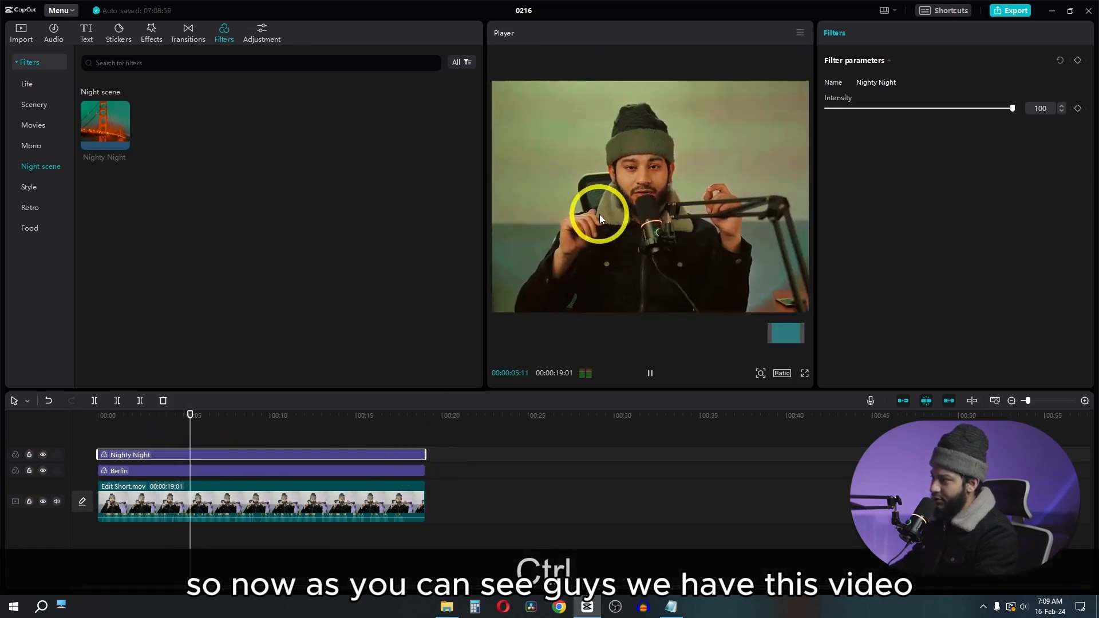
{"action": "key", "text": "space"}
{"action": "left_click", "coordinate": [362, 486]}
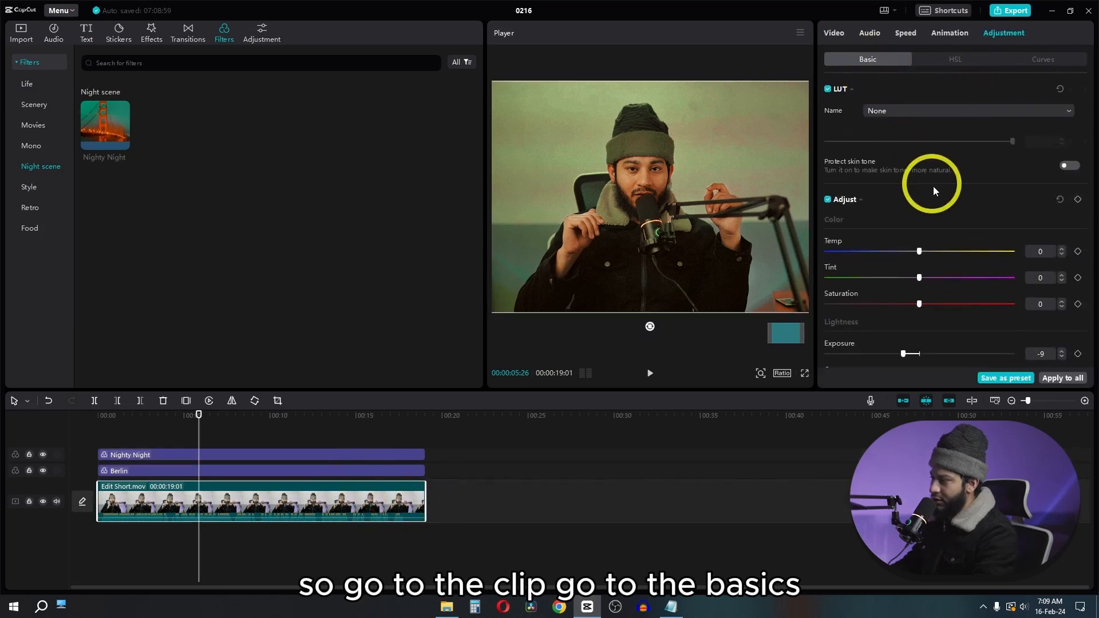
Adjust exposure, highlights and shadows, settling exposure at -8.
{"action": "scroll", "coordinate": [932, 186], "scroll_direction": "down", "scroll_amount": 5}
{"action": "left_click_drag", "start_coordinate": [908, 174], "coordinate": [926, 224]}
{"action": "left_click_drag", "start_coordinate": [905, 250], "coordinate": [930, 253]}
{"action": "left_click_drag", "start_coordinate": [905, 182], "coordinate": [903, 176]}
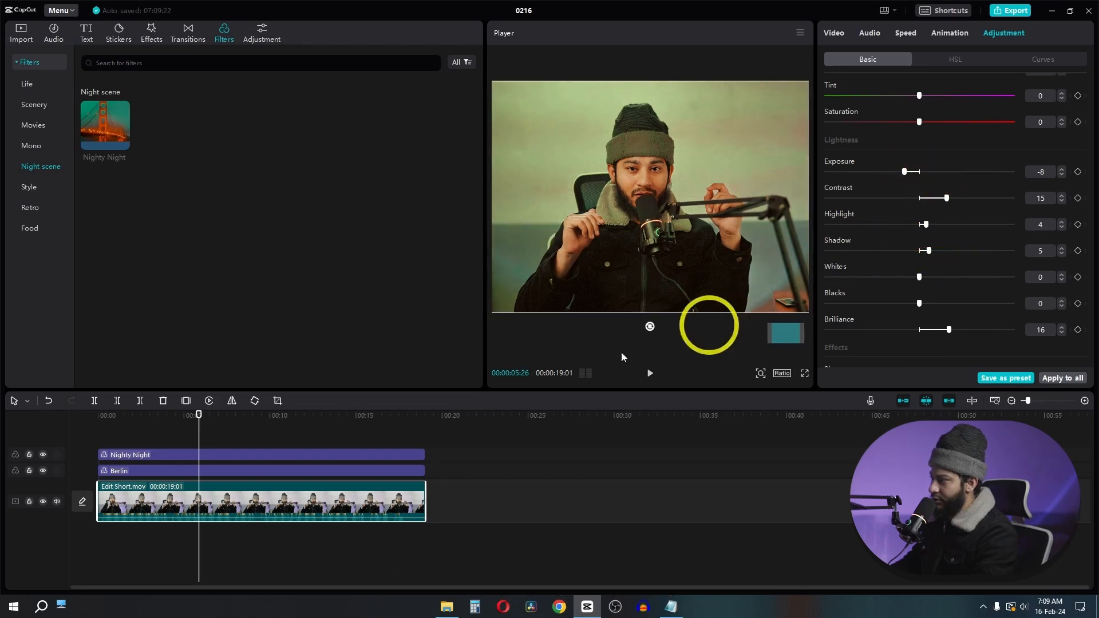
Toggle the colour adjustments off and on to compare before and after.
{"action": "scroll", "coordinate": [845, 175], "scroll_direction": "up", "scroll_amount": 4}
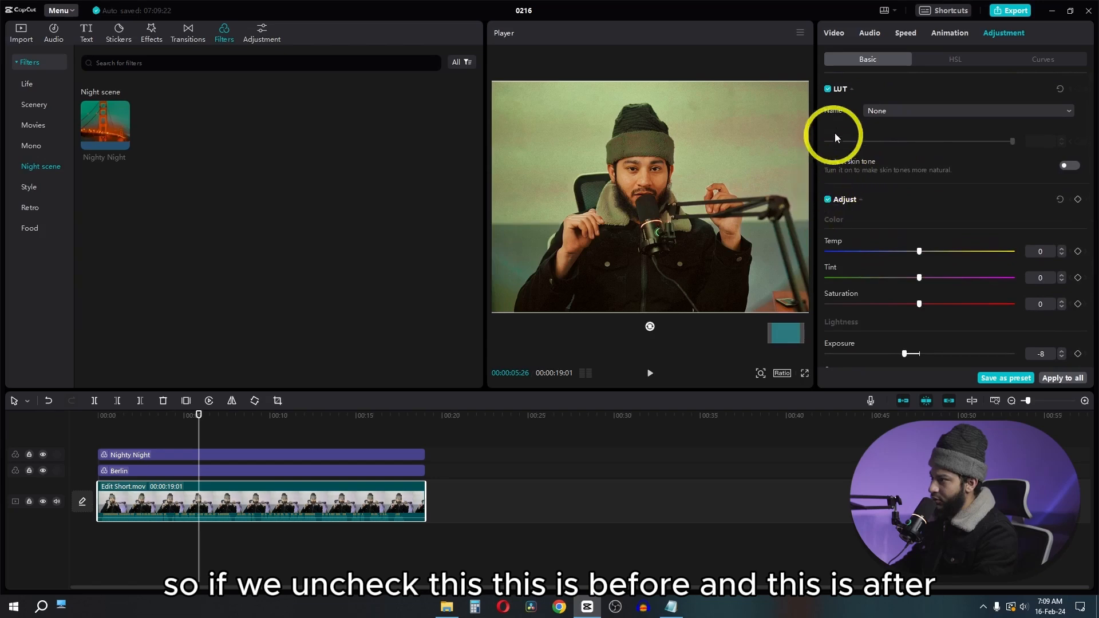
{"action": "left_click", "coordinate": [828, 200]}
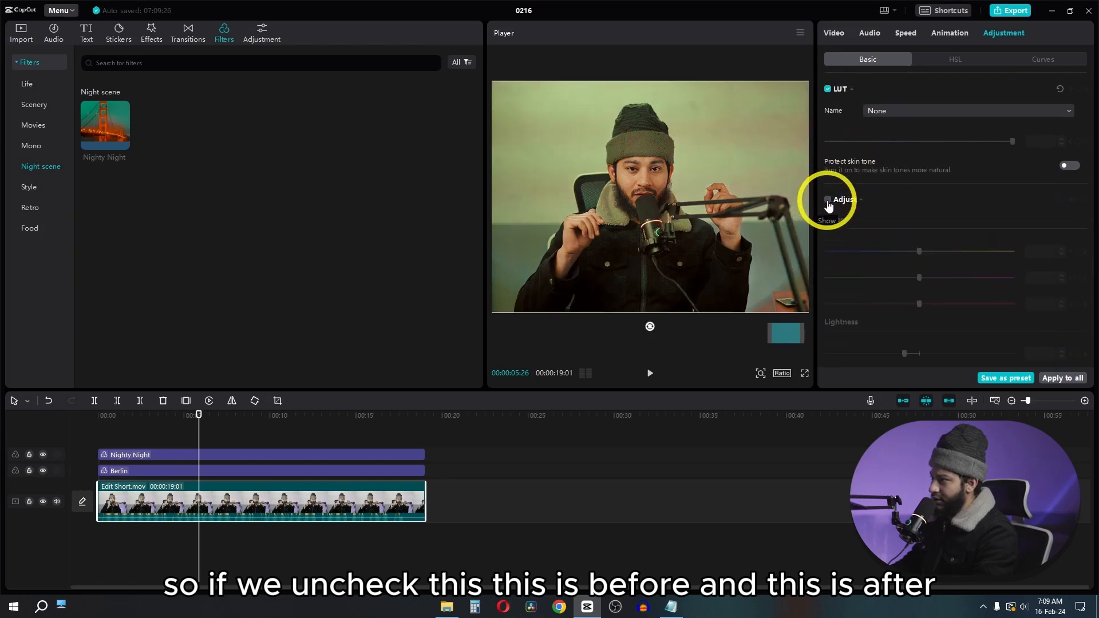
{"action": "left_click", "coordinate": [828, 201]}
{"action": "left_click", "coordinate": [828, 201]}
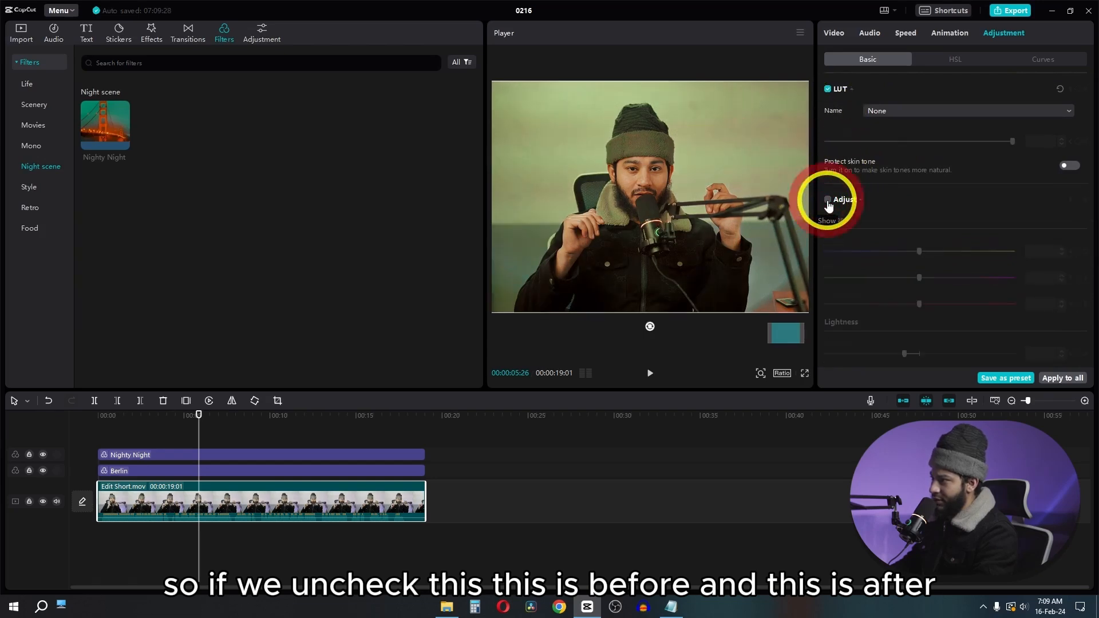
{"action": "left_click", "coordinate": [828, 201]}
{"action": "left_click", "coordinate": [828, 200]}
{"action": "left_click", "coordinate": [828, 200]}
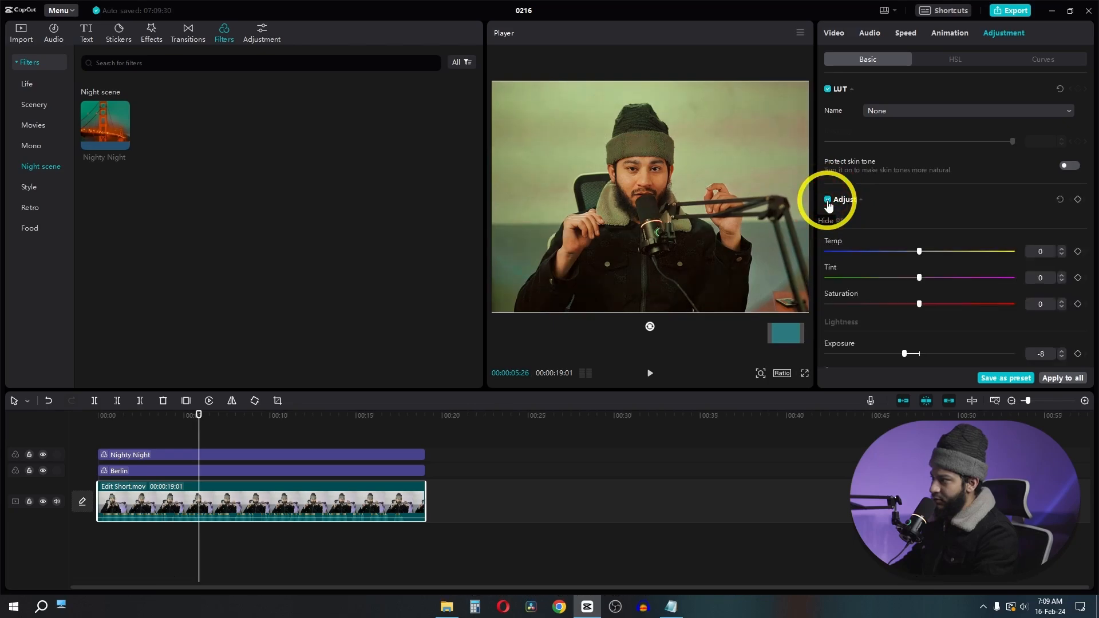
Lower fade to 3 and raise brilliance to 20.
{"action": "scroll", "coordinate": [873, 225], "scroll_direction": "down", "scroll_amount": 6}
{"action": "scroll", "coordinate": [873, 225], "scroll_direction": "down", "scroll_amount": 1}
{"action": "left_click_drag", "start_coordinate": [833, 338], "coordinate": [832, 335]}
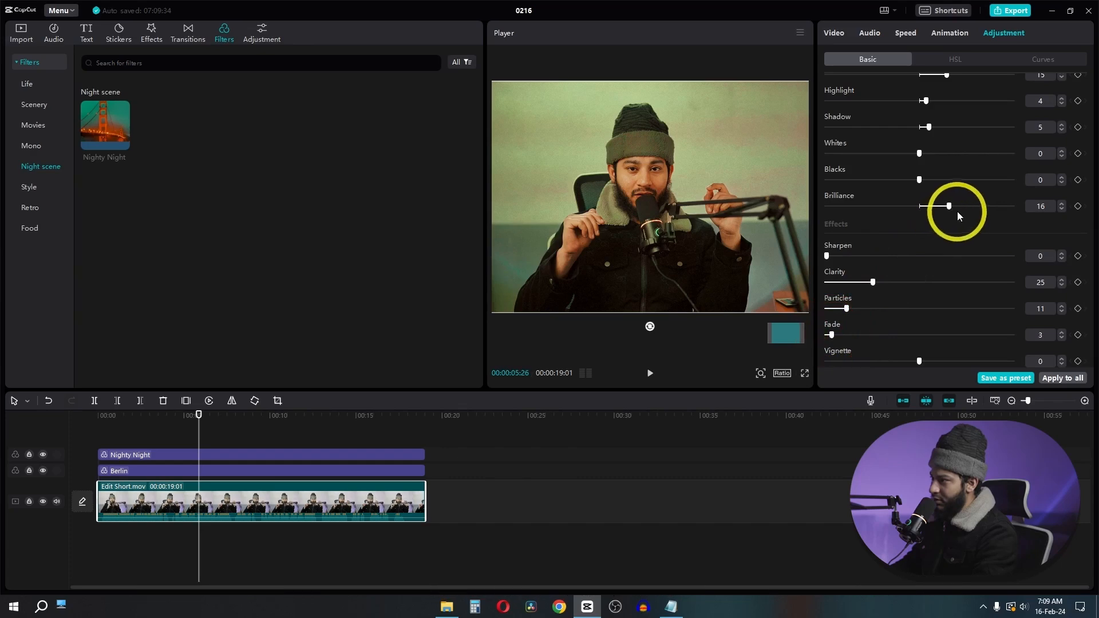
{"action": "mouse_move", "coordinate": [949, 207]}
{"action": "left_mouse_down"}
{"action": "mouse_move", "coordinate": [928, 214]}
{"action": "mouse_move", "coordinate": [956, 208]}
{"action": "mouse_move", "coordinate": [905, 181]}
{"action": "mouse_move", "coordinate": [931, 183]}
{"action": "mouse_move", "coordinate": [919, 184]}
{"action": "left_mouse_up"}
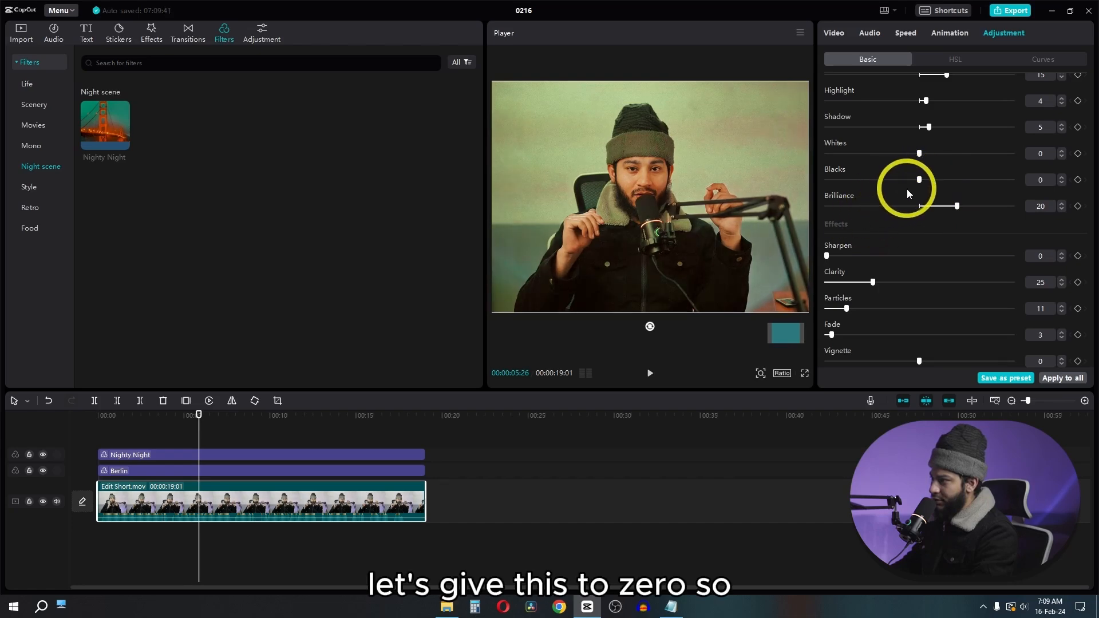
{"action": "scroll", "coordinate": [907, 189], "scroll_direction": "up", "scroll_amount": 5}
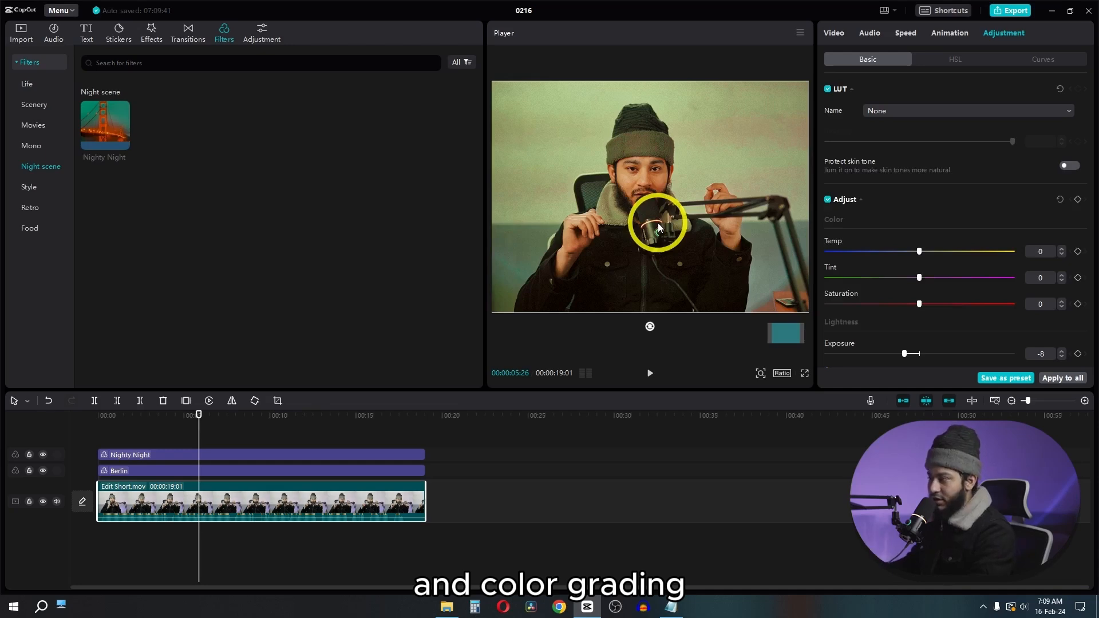
Detach and minimize the media library, then briefly play the clip to check for flicker.
{"action": "left_click", "coordinate": [896, 15]}
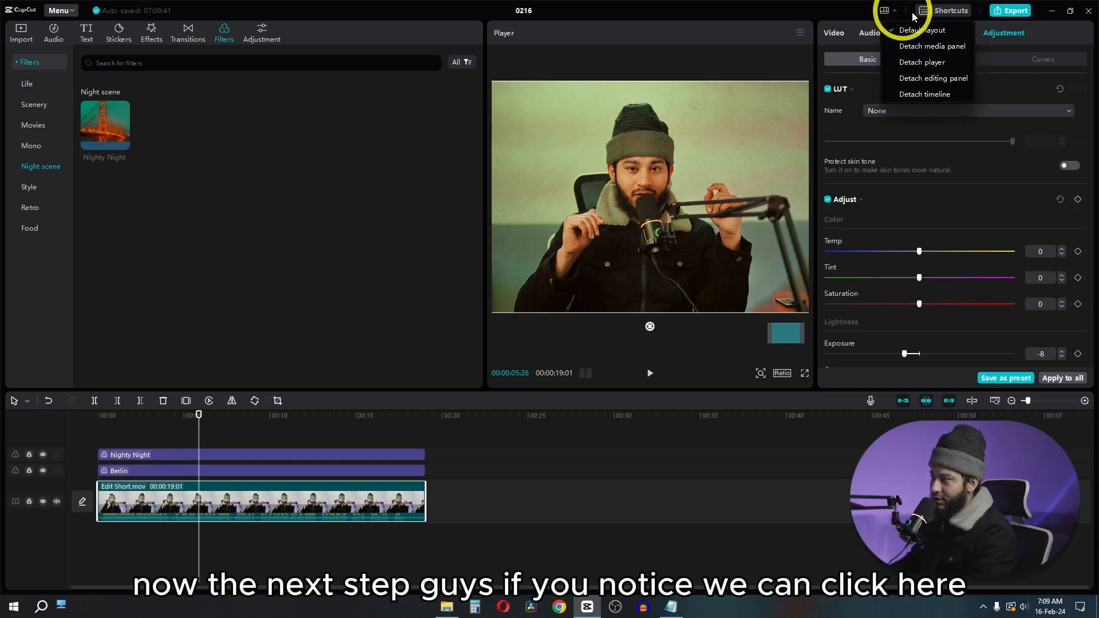
{"action": "left_click", "coordinate": [917, 46]}
{"action": "left_click", "coordinate": [245, 15]}
{"action": "left_click", "coordinate": [300, 8]}
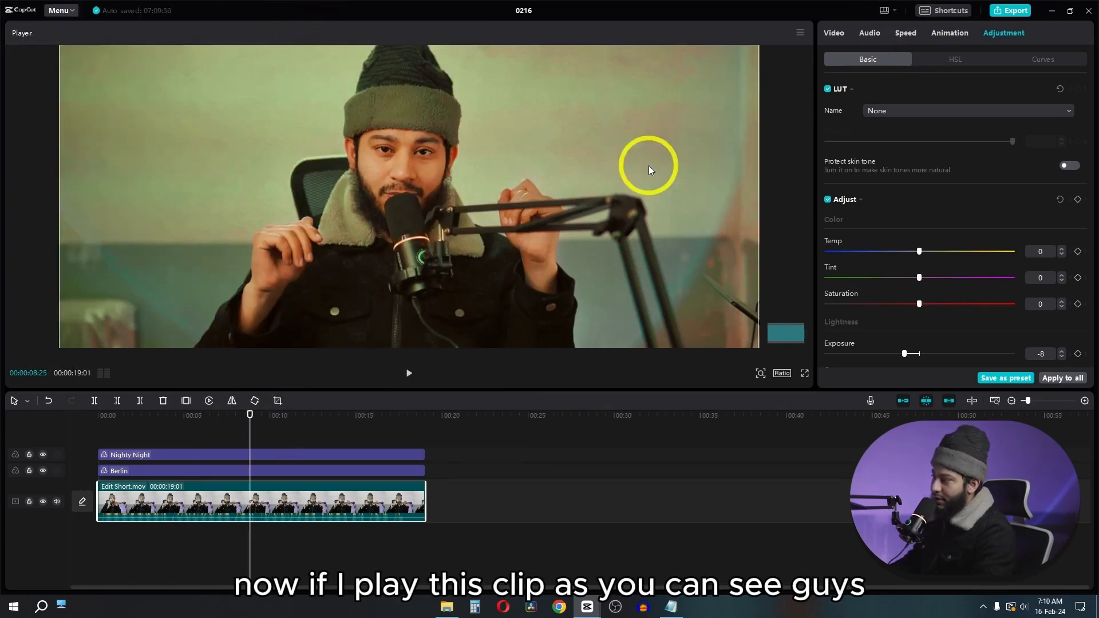
{"action": "key", "text": "space"}
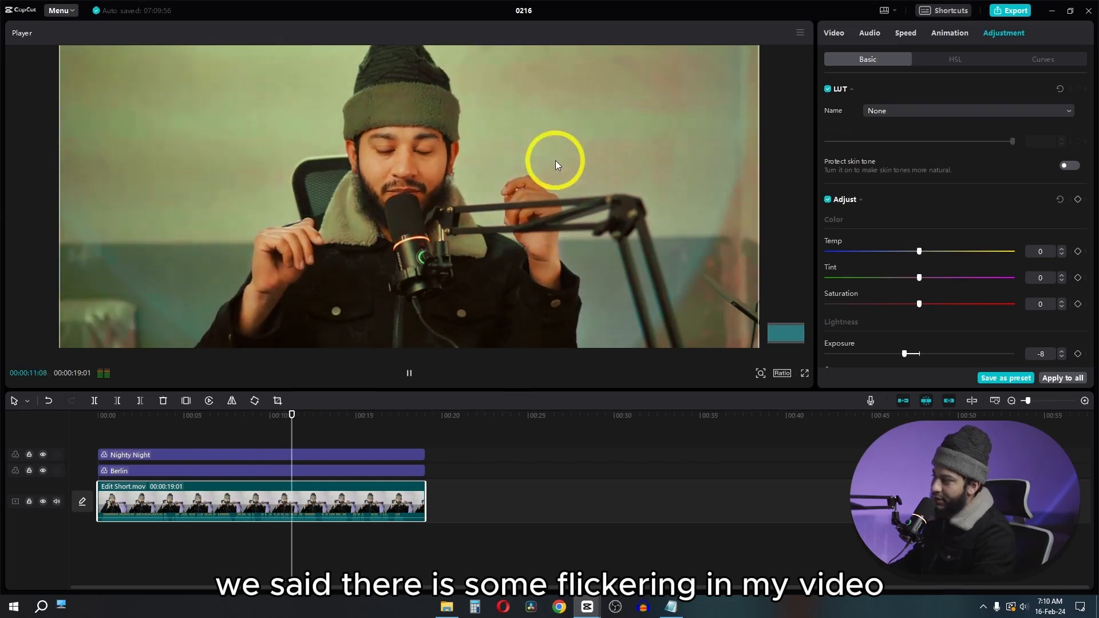
{"action": "key", "text": "space"}
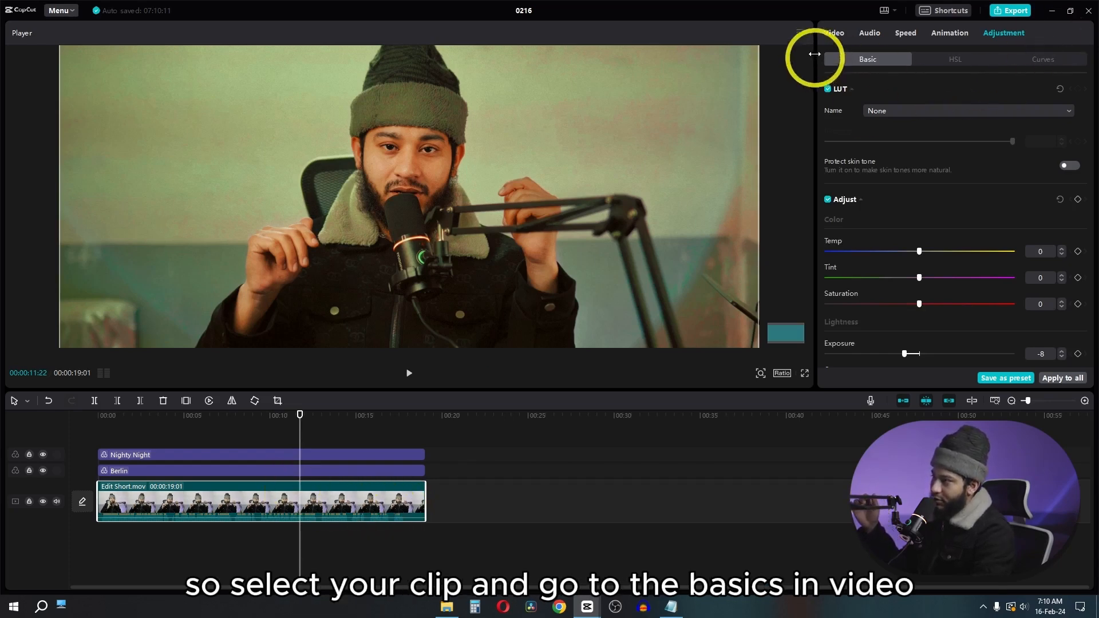
Enable Remove flickers in the Video basic settings with Flashlight mode at Recommended level.
{"action": "left_click", "coordinate": [833, 33]}
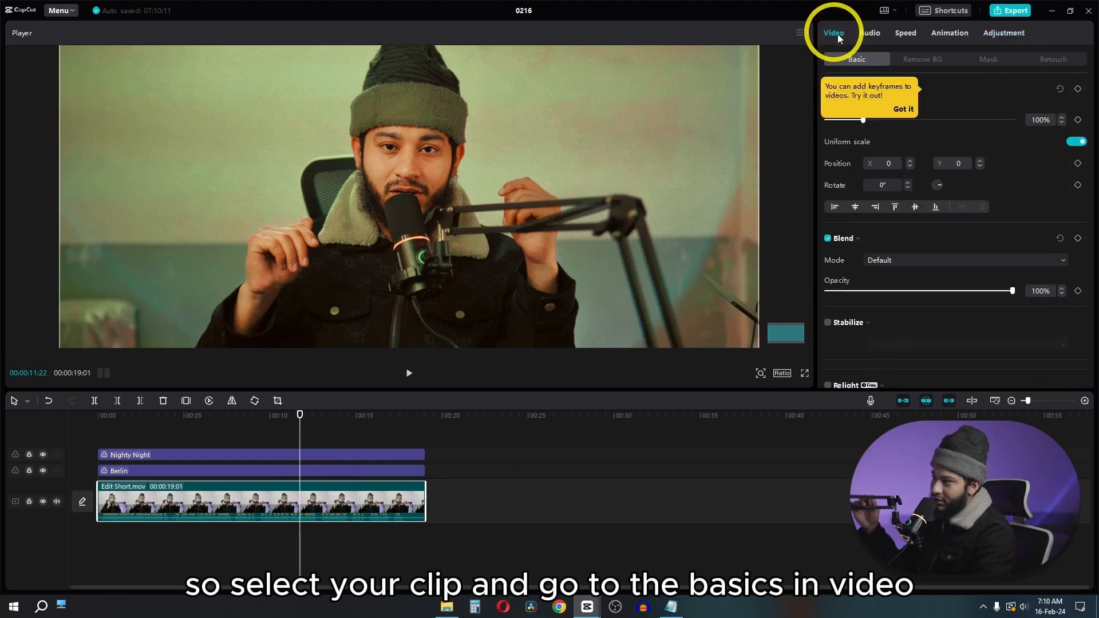
{"action": "scroll", "coordinate": [933, 159], "scroll_direction": "down", "scroll_amount": 10}
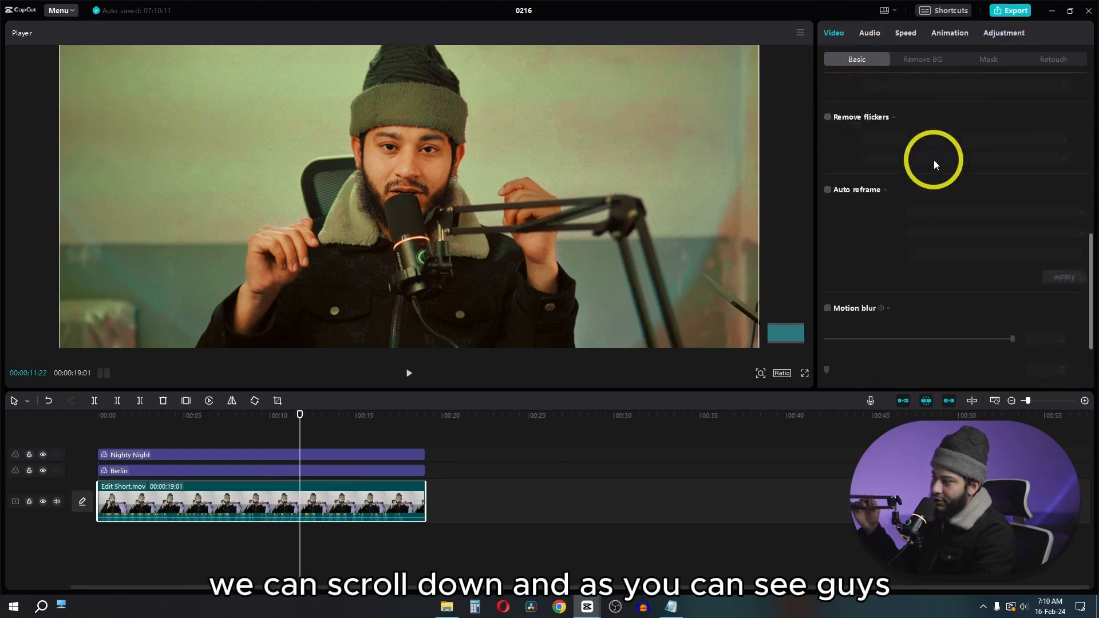
{"action": "scroll", "coordinate": [915, 146], "scroll_direction": "up", "scroll_amount": 5}
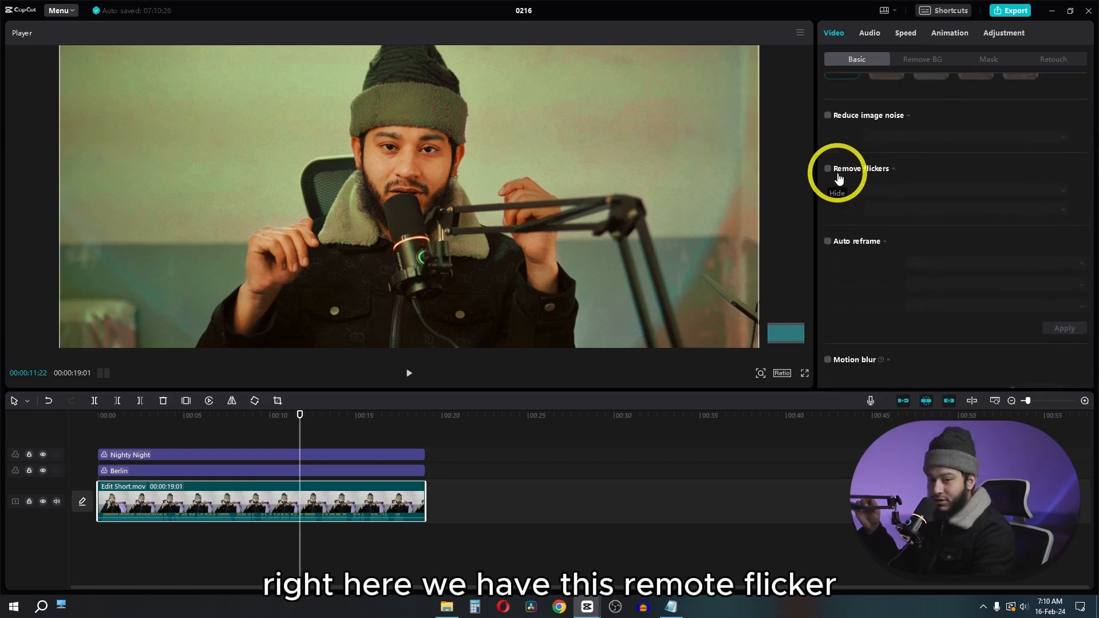
{"action": "left_click", "coordinate": [828, 169]}
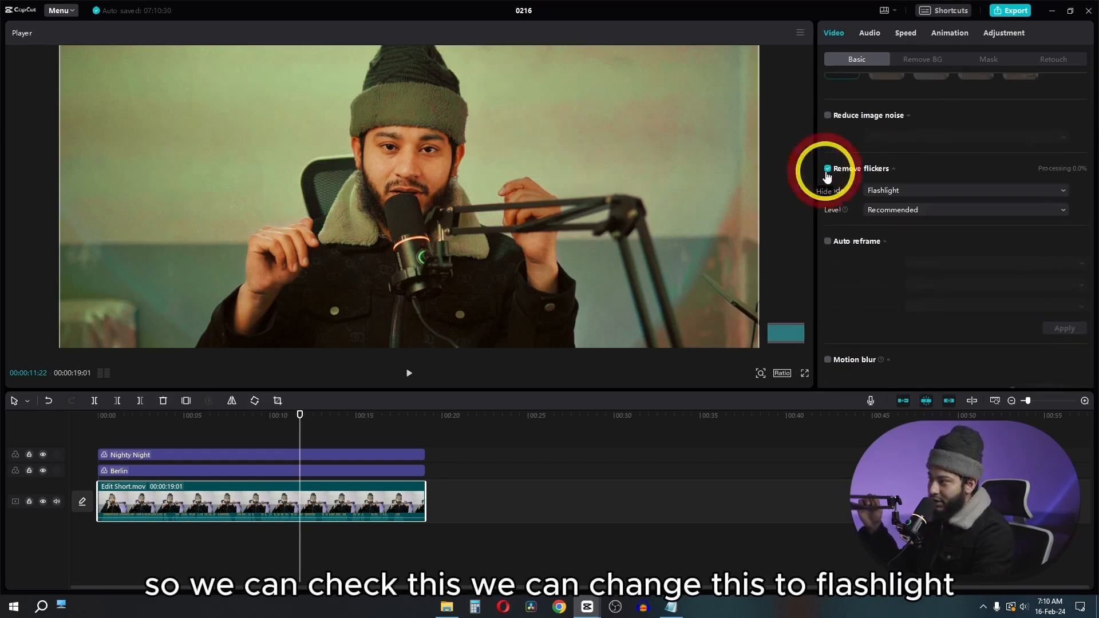
{"action": "left_click", "coordinate": [920, 190]}
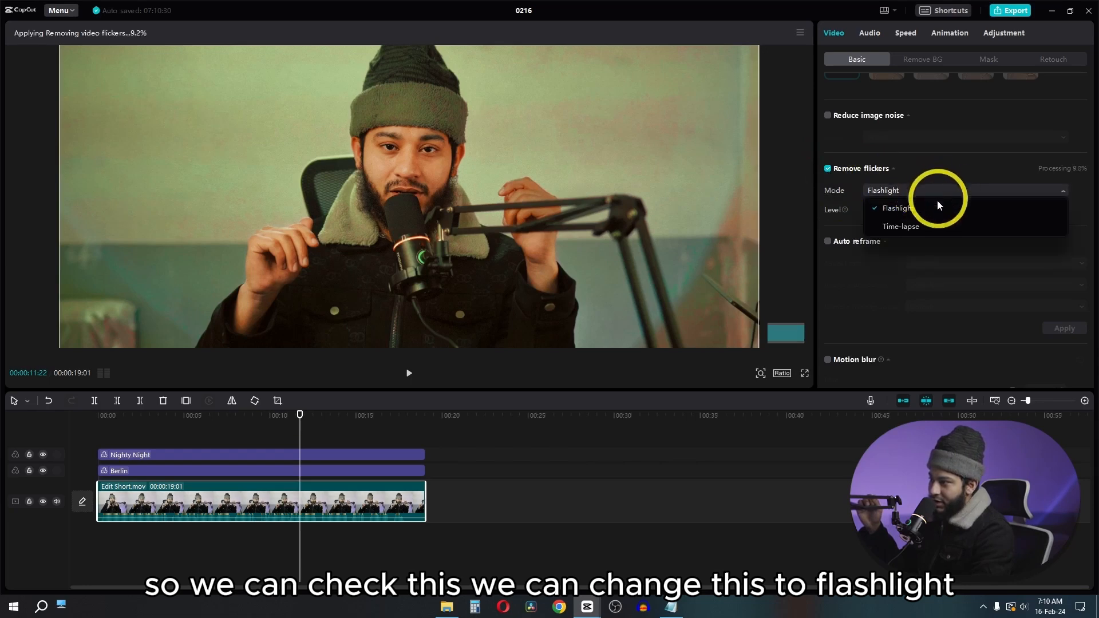
{"action": "left_click", "coordinate": [897, 210]}
{"action": "left_click", "coordinate": [898, 190]}
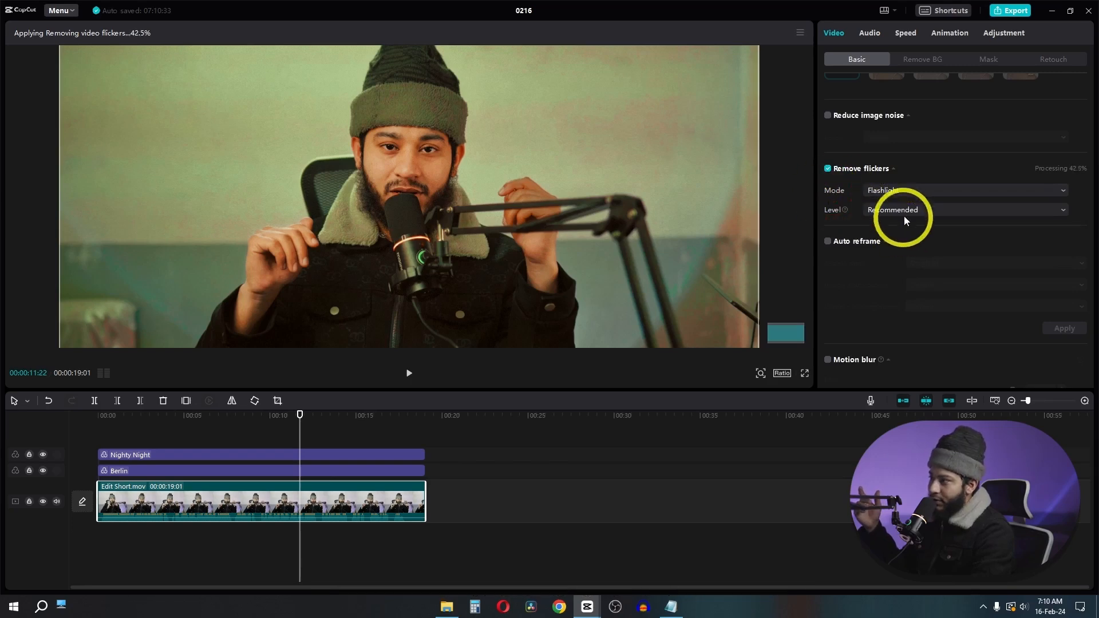
{"action": "left_click", "coordinate": [906, 212]}
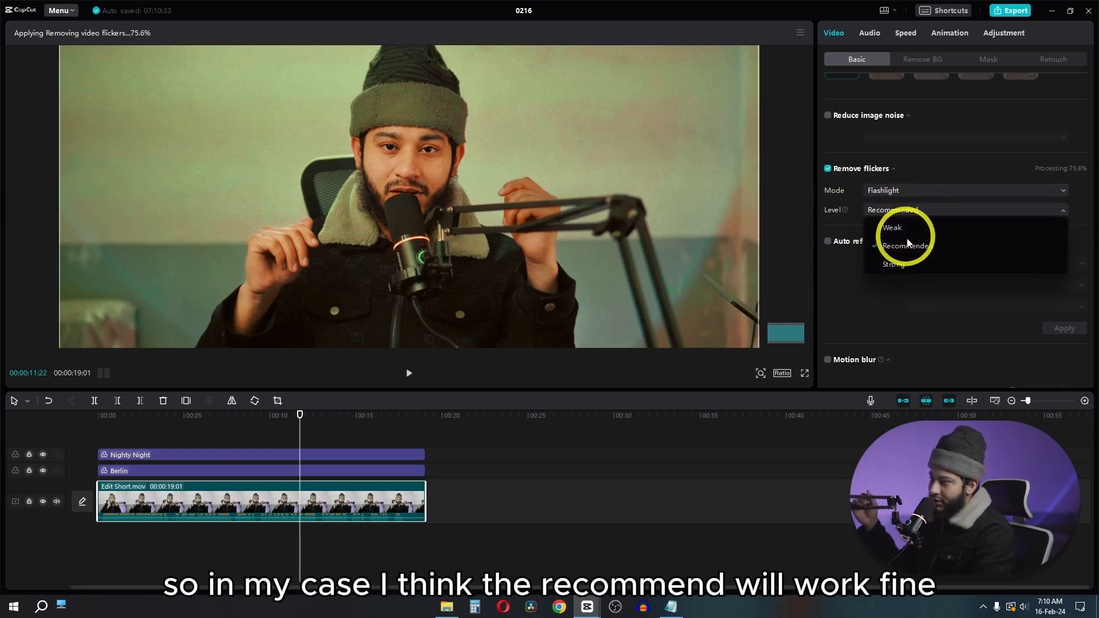
{"action": "left_click", "coordinate": [851, 214]}
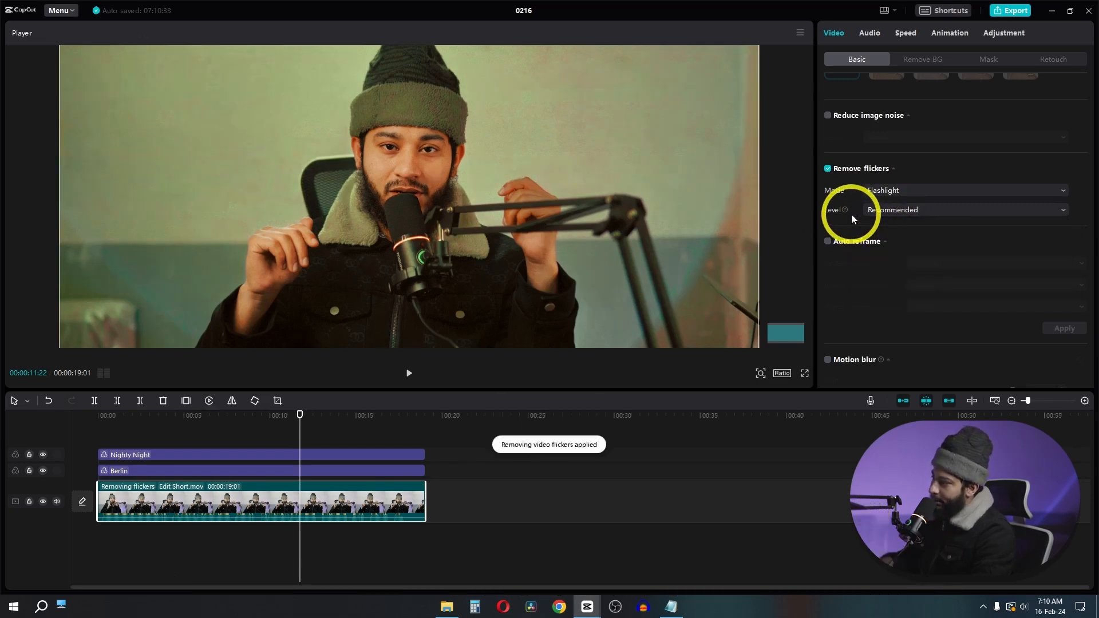
Raise flicker removal strength to Strong and replay the clip from the start.
{"action": "key", "text": "space"}
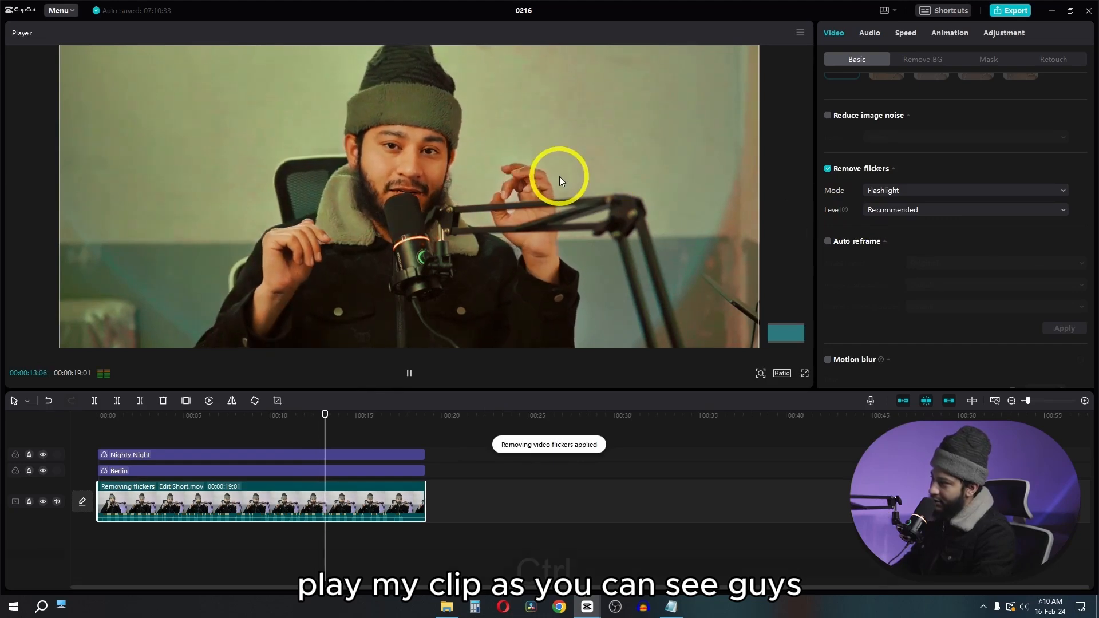
{"action": "scroll", "coordinate": [560, 177], "scroll_direction": "down", "scroll_amount": 3}
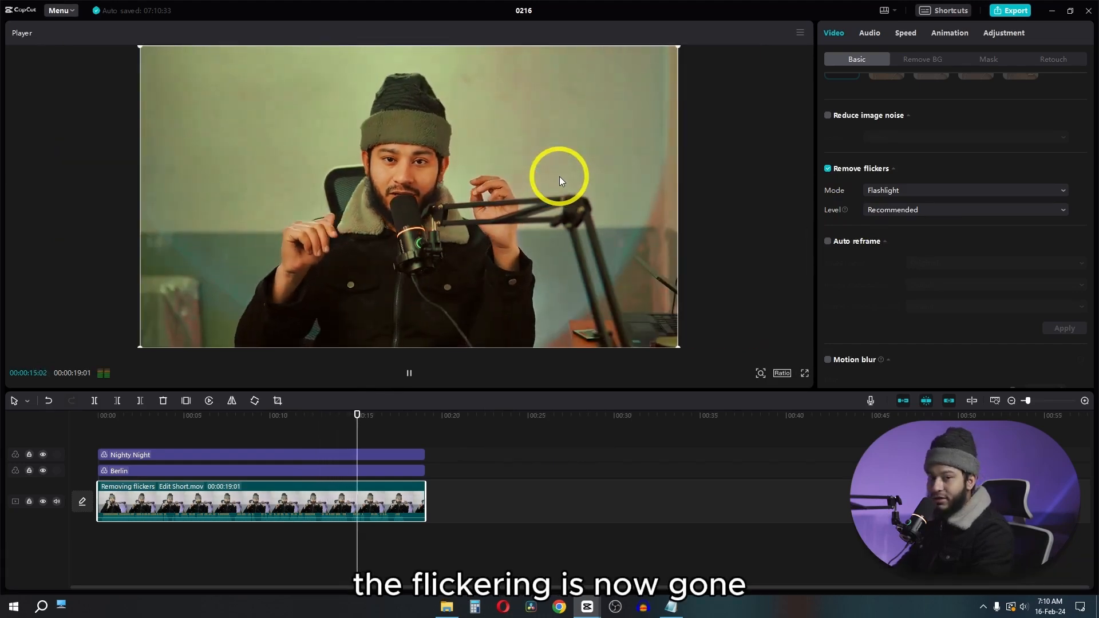
{"action": "left_click", "coordinate": [884, 212]}
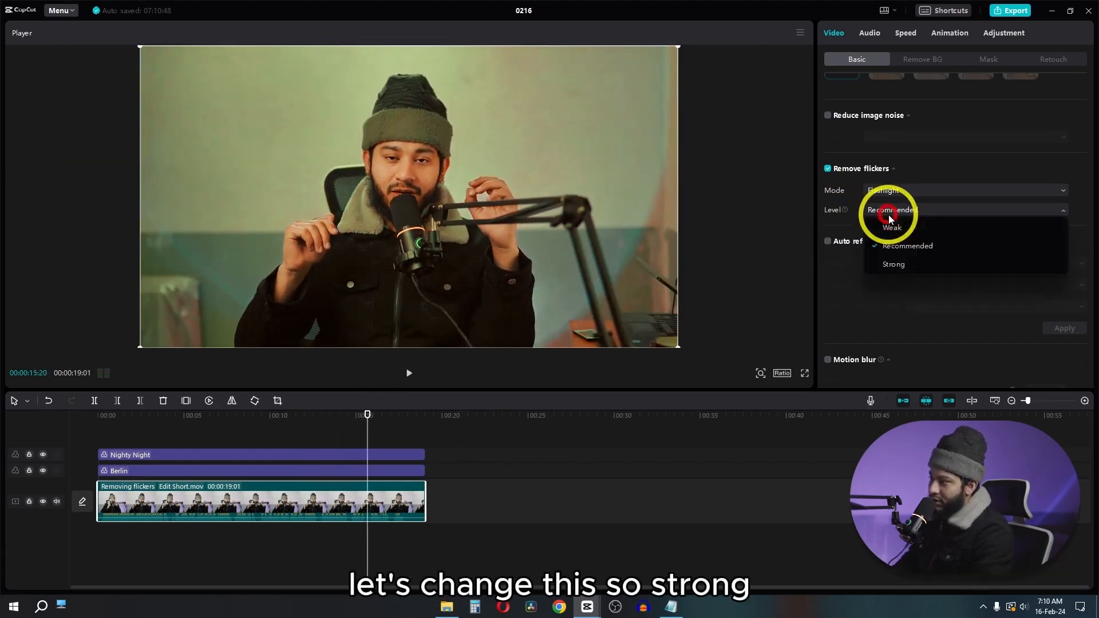
{"action": "left_click", "coordinate": [916, 262]}
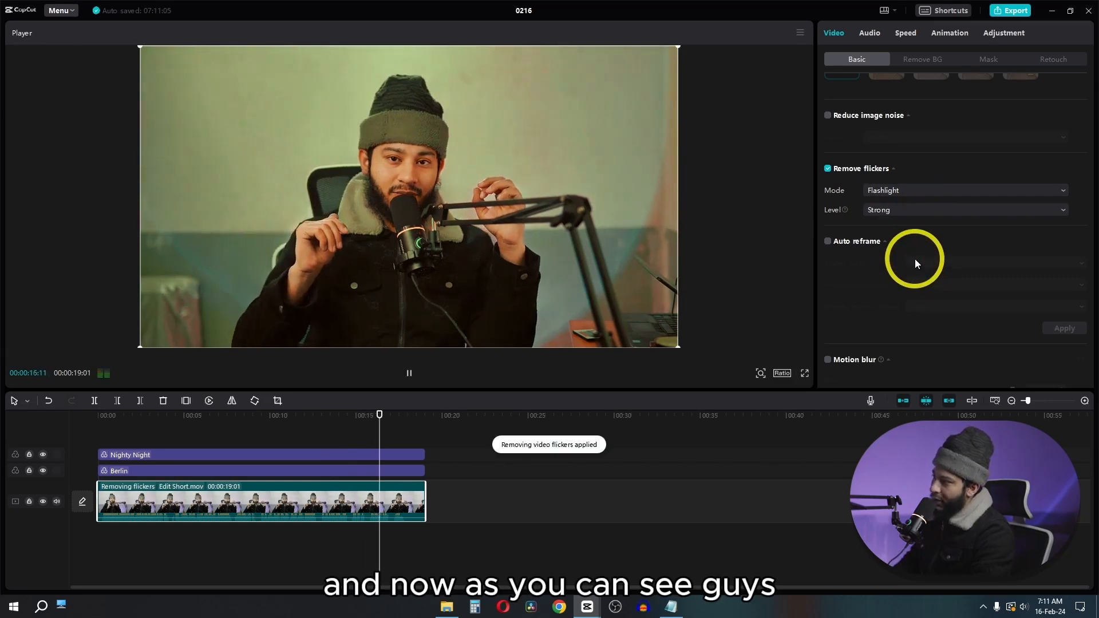
{"action": "left_click", "coordinate": [60, 421]}
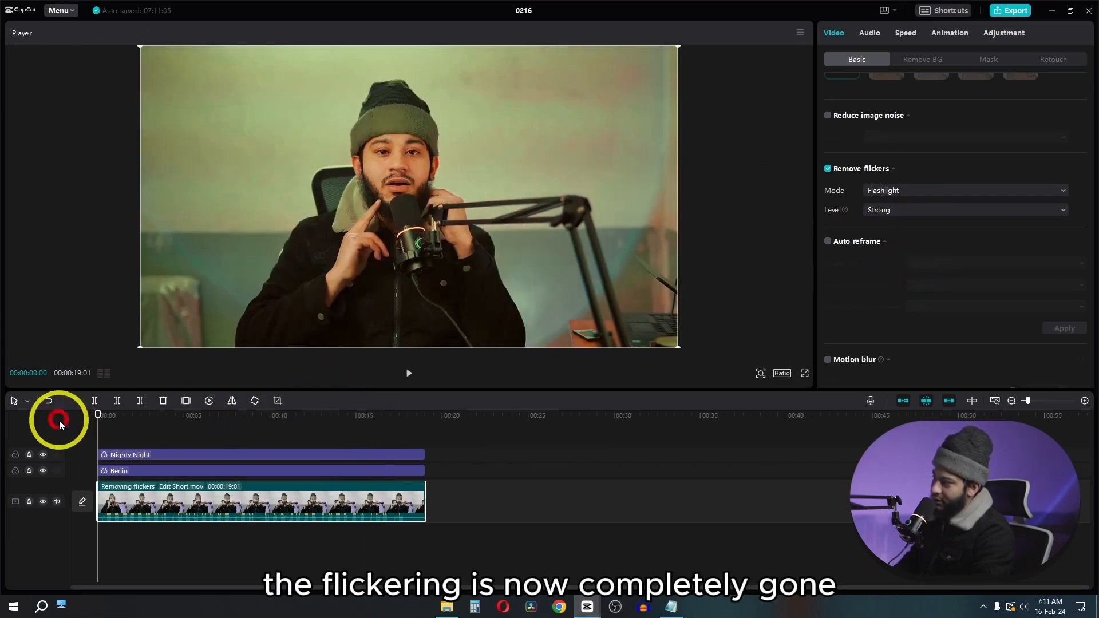
{"action": "key", "text": "space"}
{"action": "key", "text": "space"}
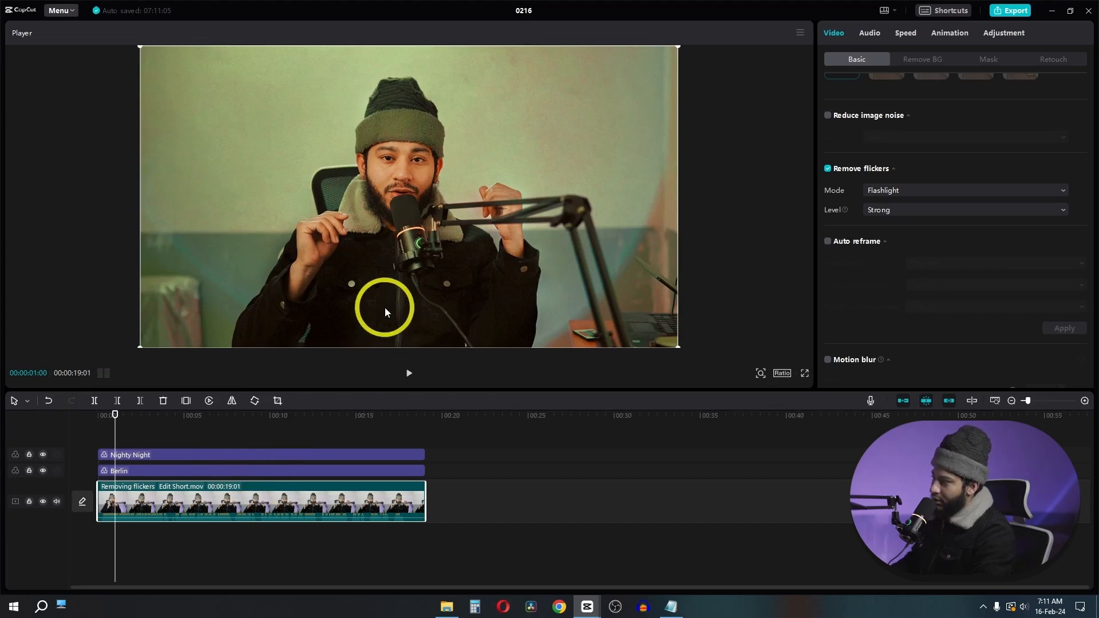
{"action": "scroll", "coordinate": [452, 277], "scroll_direction": "up", "scroll_amount": 3, "text": "ctrl"}
{"action": "key", "text": "space"}
{"action": "key", "text": "space"}
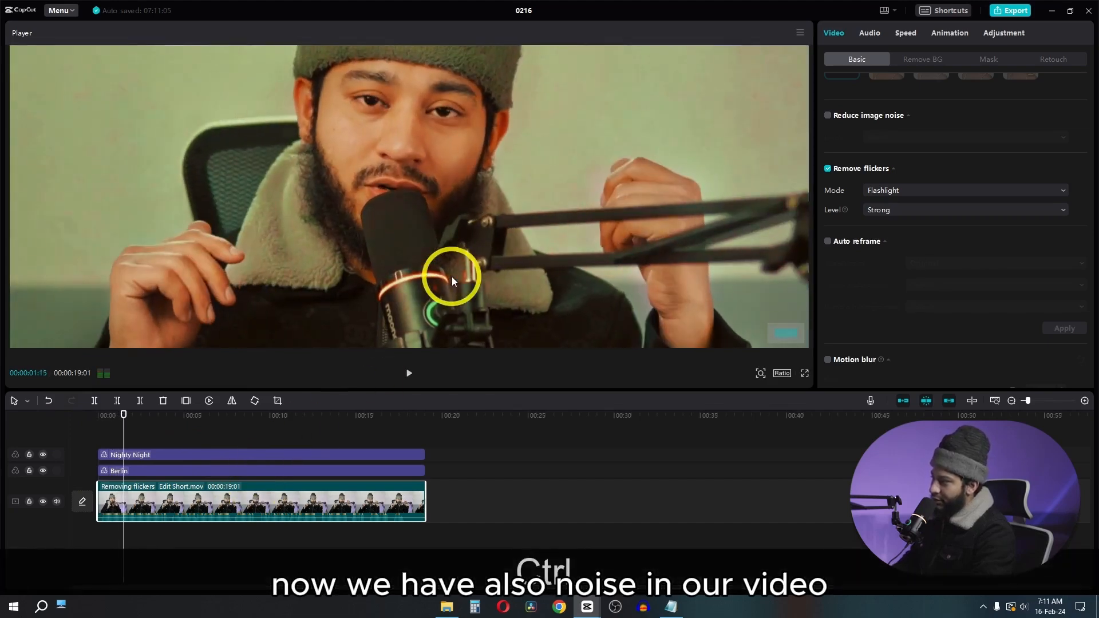
Turn on Reduce image noise and toggle it to compare the denoised frame.
{"action": "left_click", "coordinate": [895, 168]}
{"action": "scroll", "coordinate": [893, 172], "scroll_direction": "up", "scroll_amount": 2}
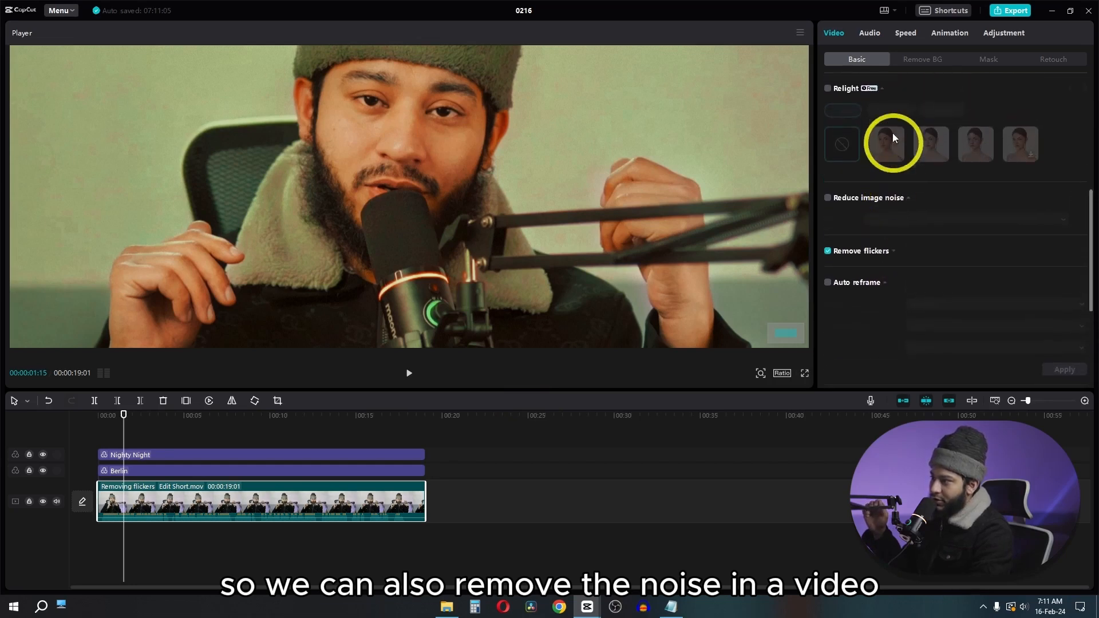
{"action": "left_click", "coordinate": [882, 89]}
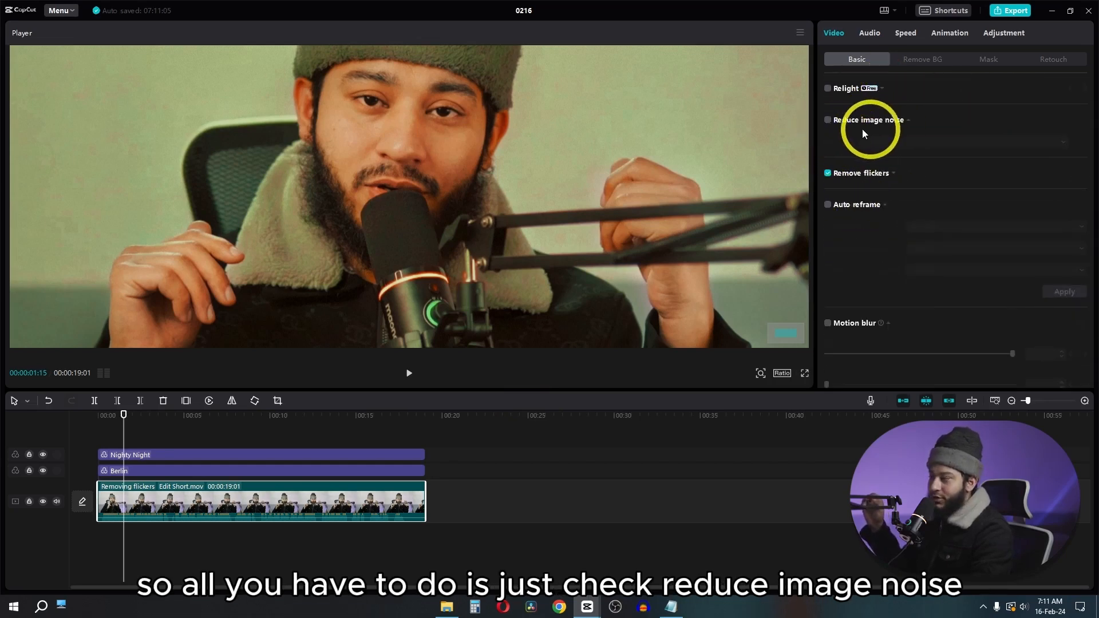
{"action": "left_click", "coordinate": [828, 120]}
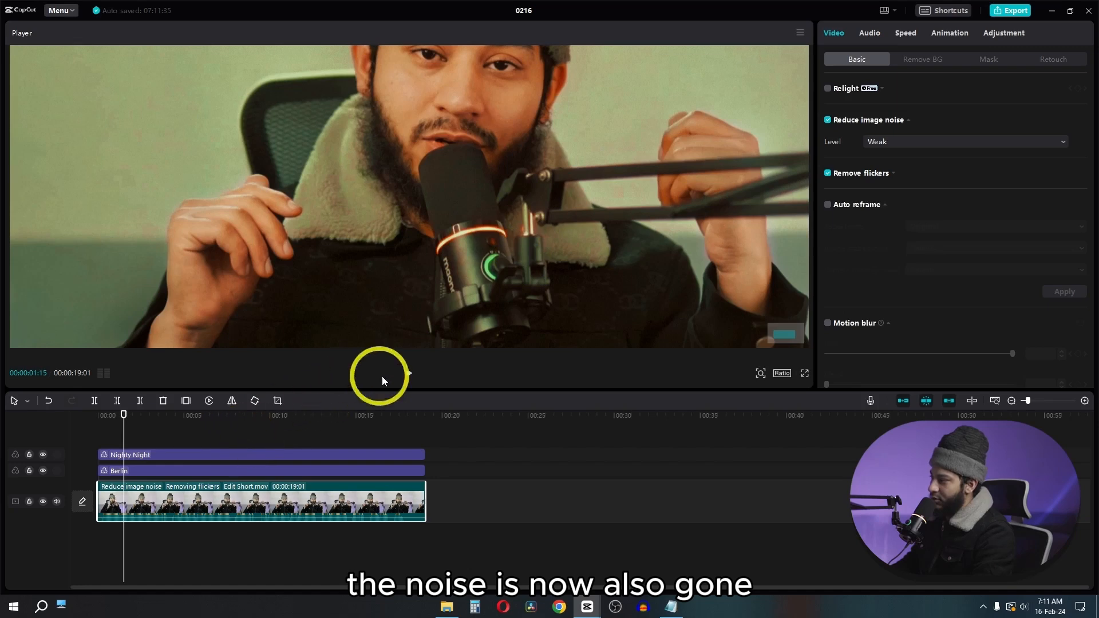
{"action": "left_click", "coordinate": [410, 375]}
{"action": "left_click", "coordinate": [410, 376]}
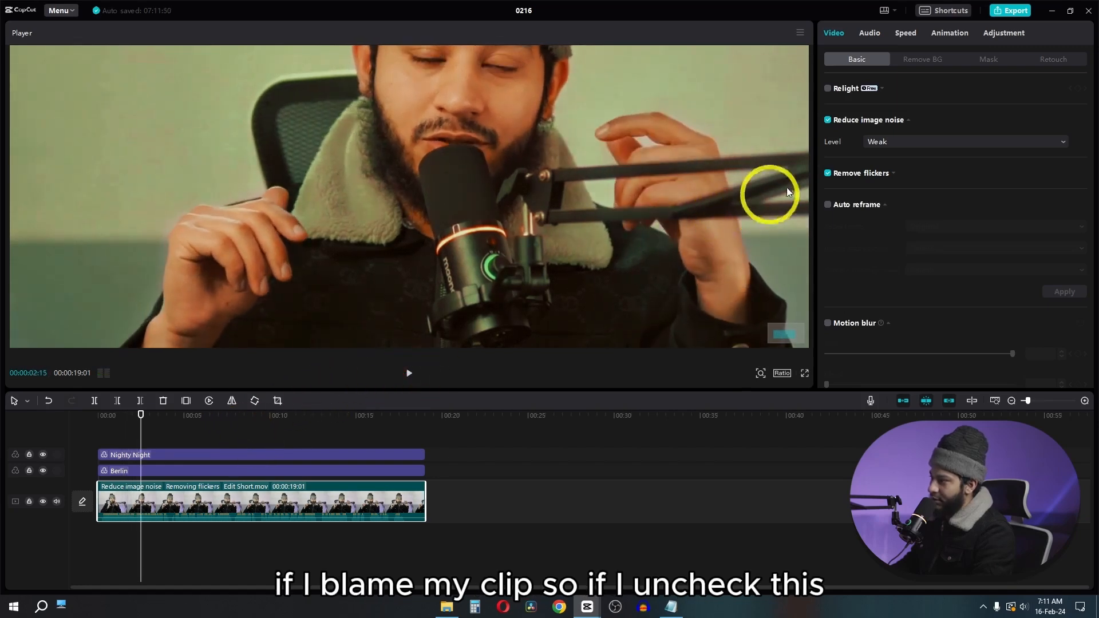
{"action": "left_click", "coordinate": [827, 121]}
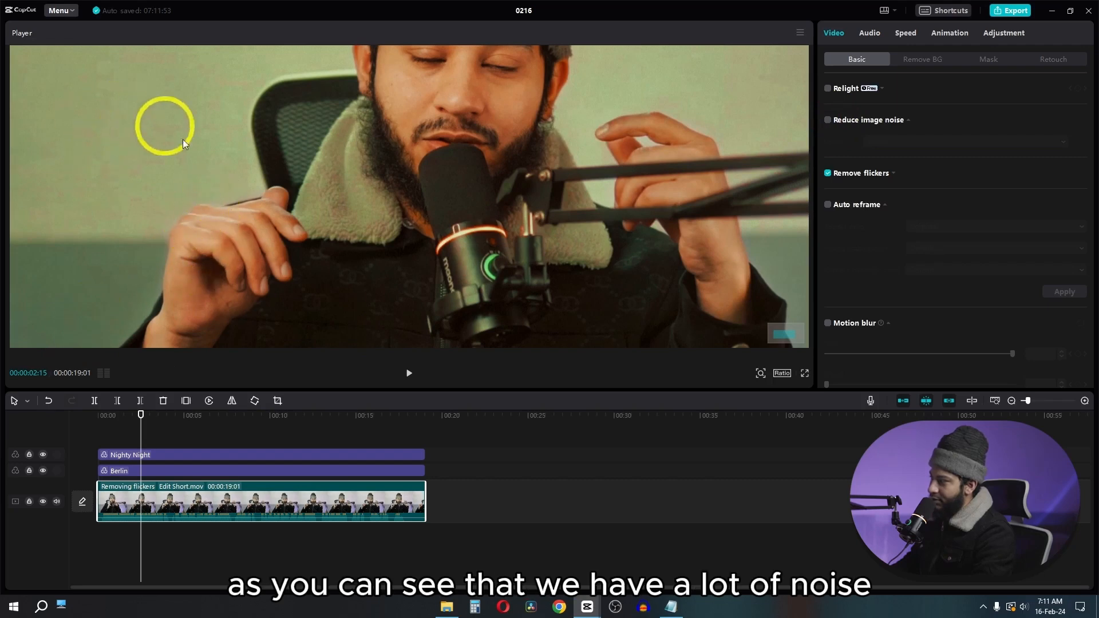
{"action": "left_click", "coordinate": [827, 120]}
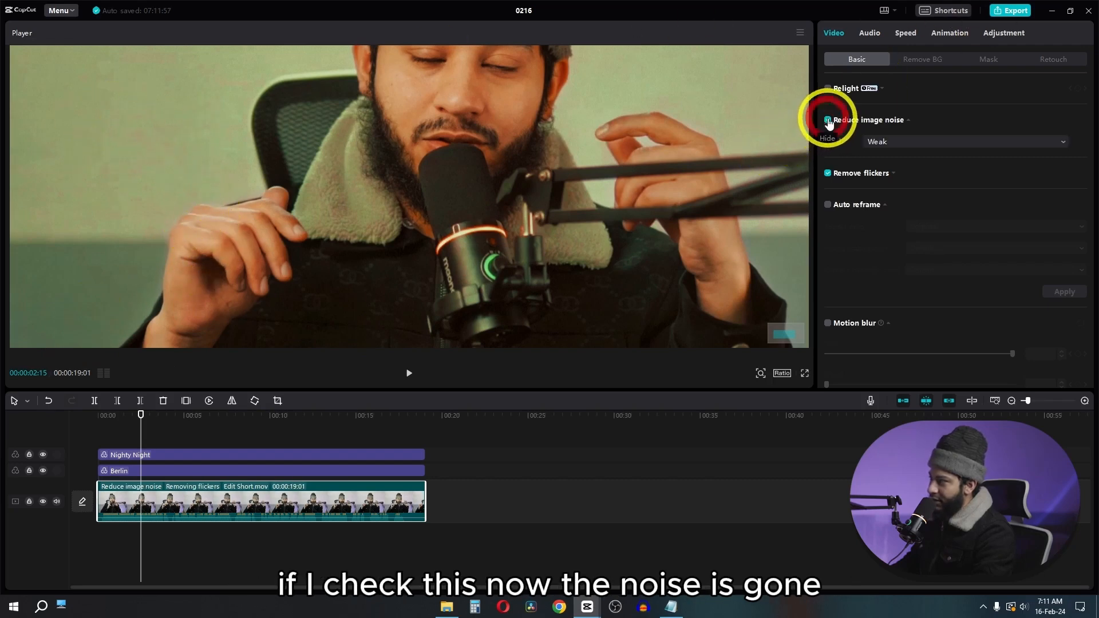
Set noise reduction to Strong and play the clip to compare against the original.
{"action": "left_click", "coordinate": [907, 140]}
{"action": "left_click", "coordinate": [891, 176]}
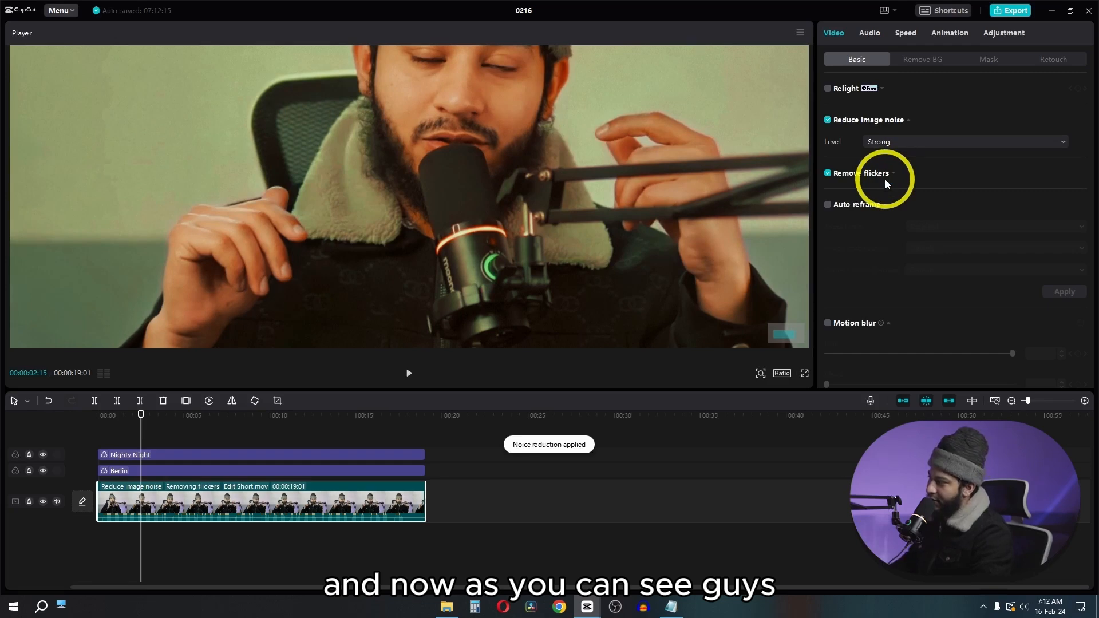
{"action": "key", "text": "space"}
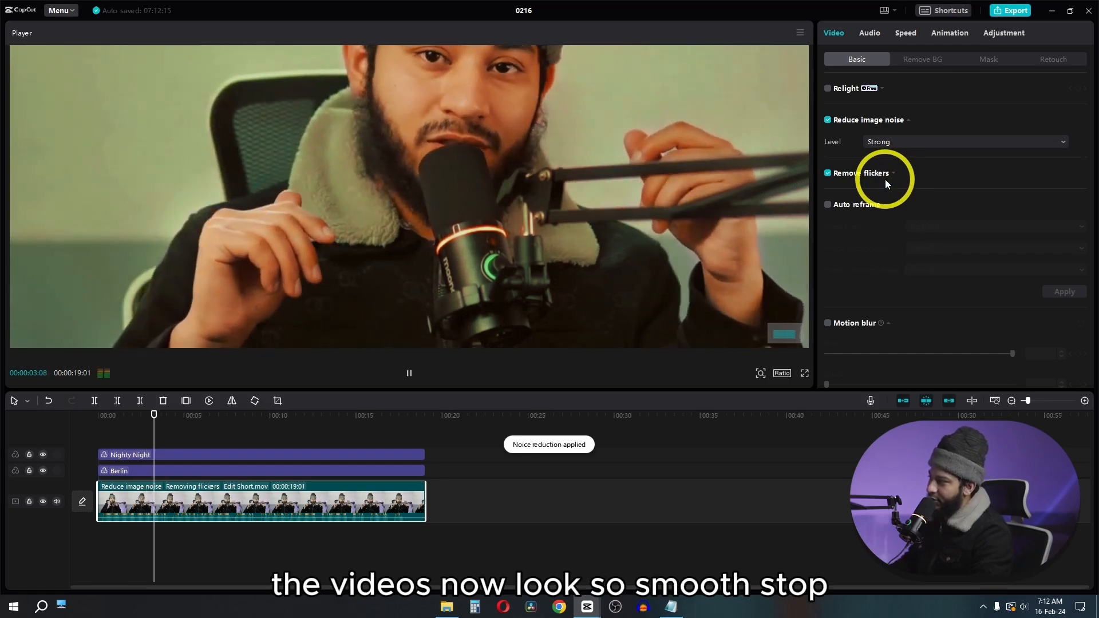
{"action": "key", "text": "space"}
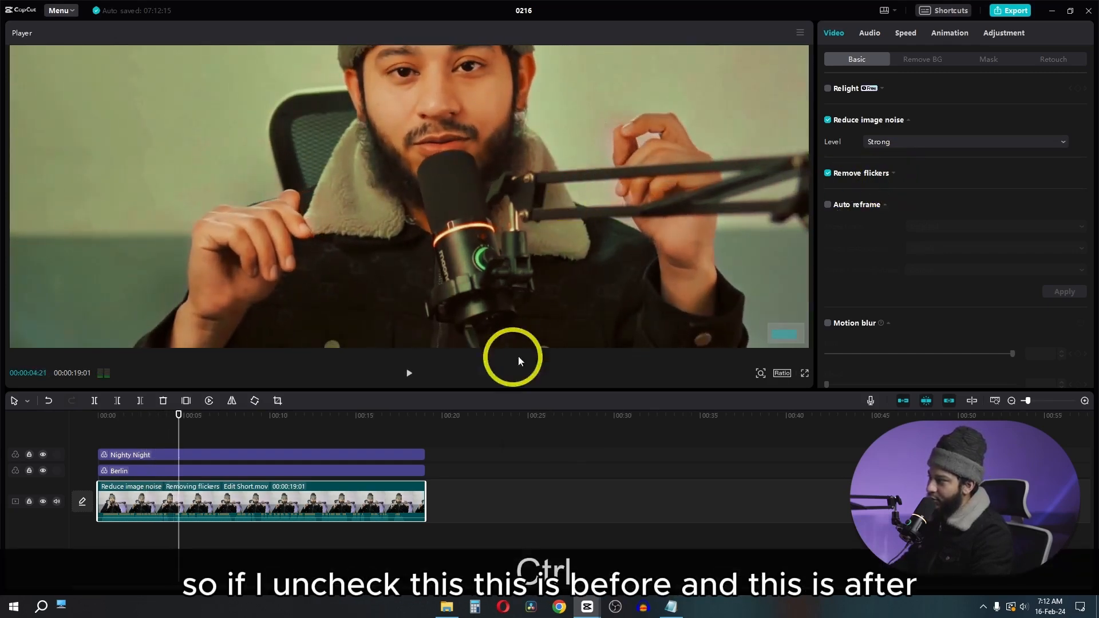
{"action": "left_click", "coordinate": [828, 120]}
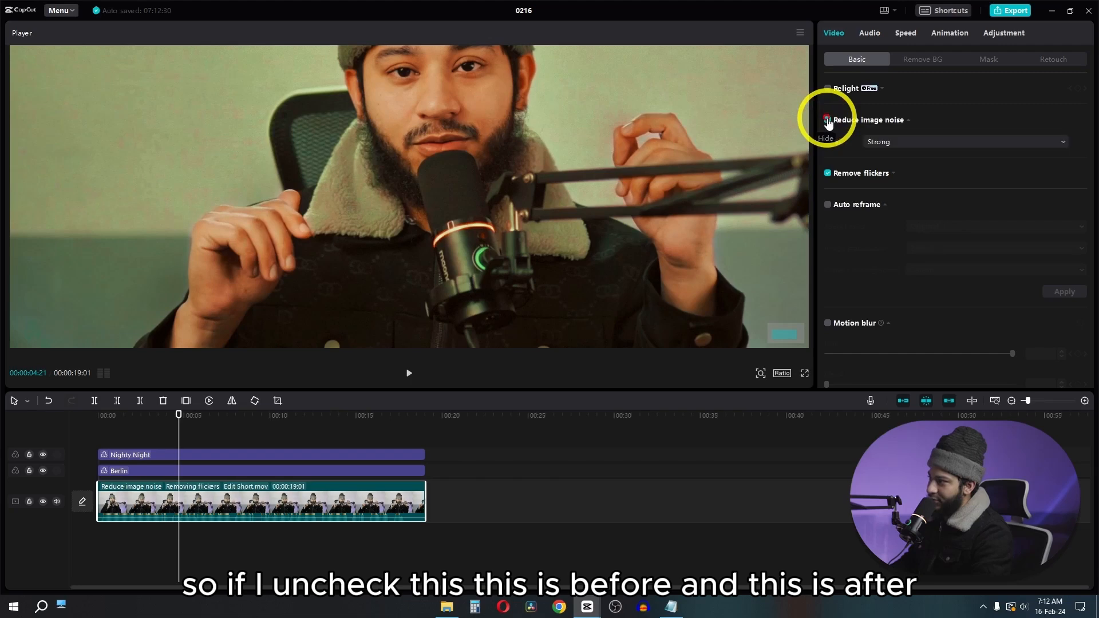
{"action": "key", "text": "space"}
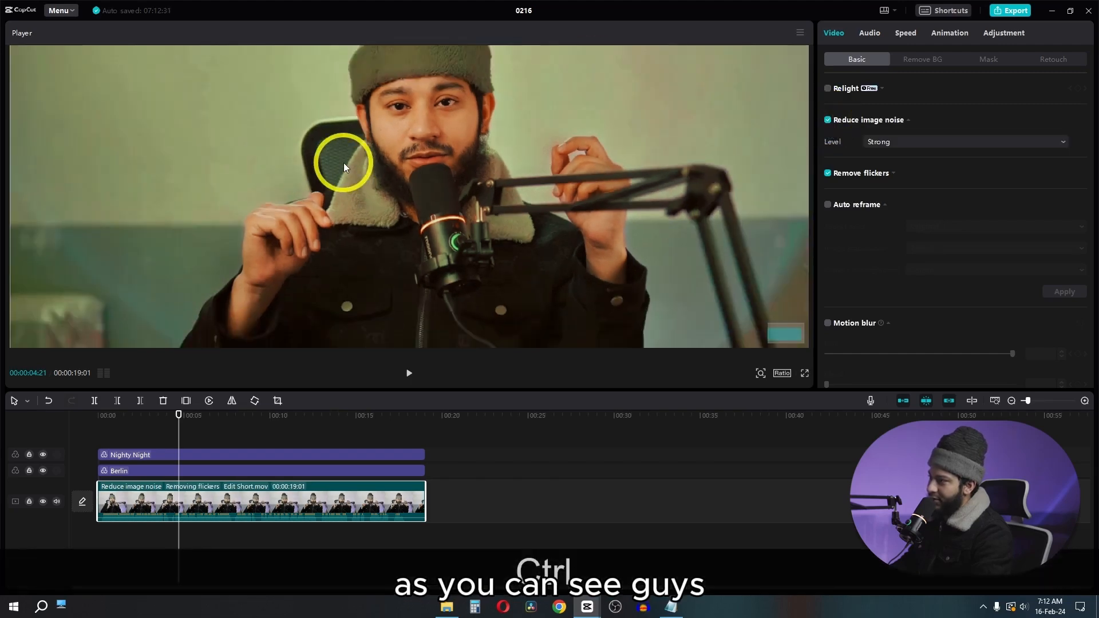
{"action": "key", "text": "space"}
{"action": "key", "text": "space"}
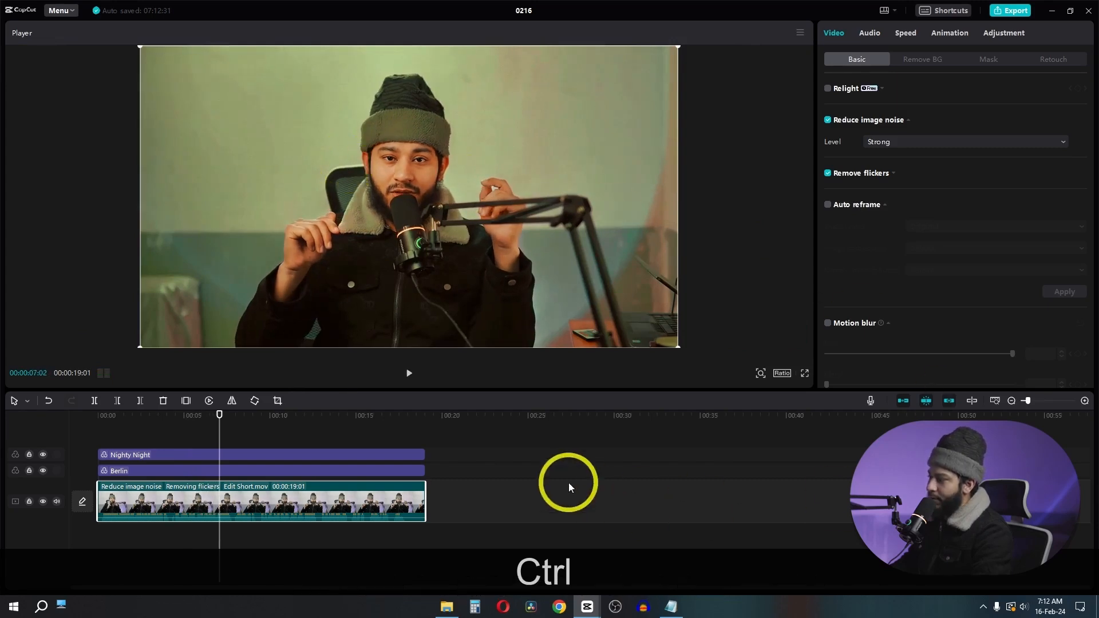
Check detail on the zoomed beard and mic, set Sharpen to 10, then preview playback.
{"action": "left_click", "coordinate": [1003, 33]}
{"action": "scroll", "coordinate": [934, 167], "scroll_direction": "down", "scroll_amount": 5}
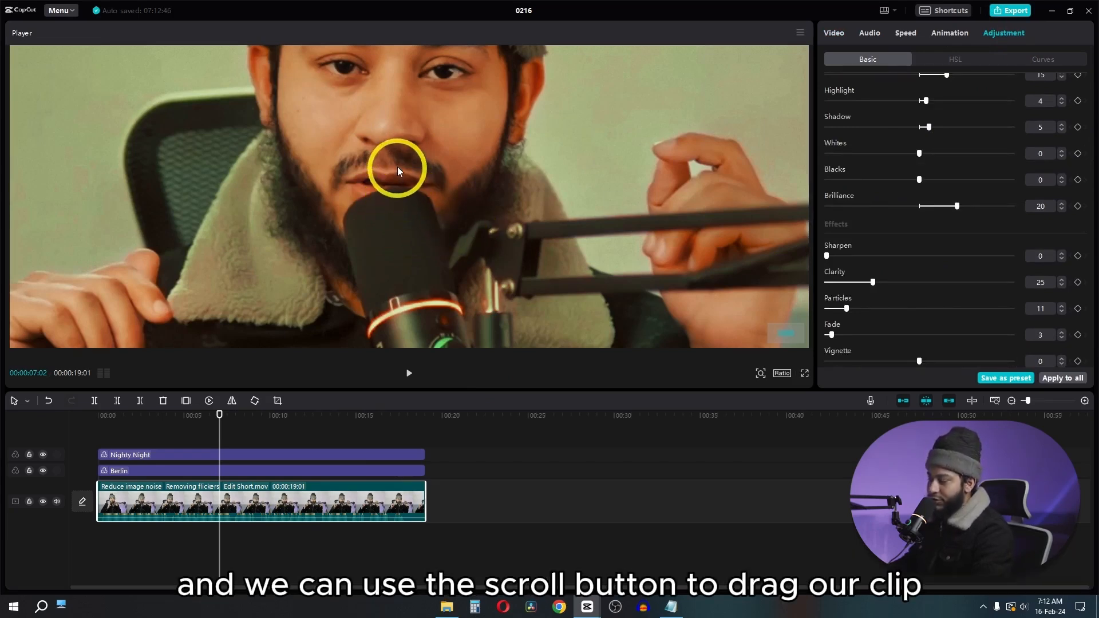
{"action": "left_click_drag", "start_coordinate": [399, 155], "coordinate": [435, 189]}
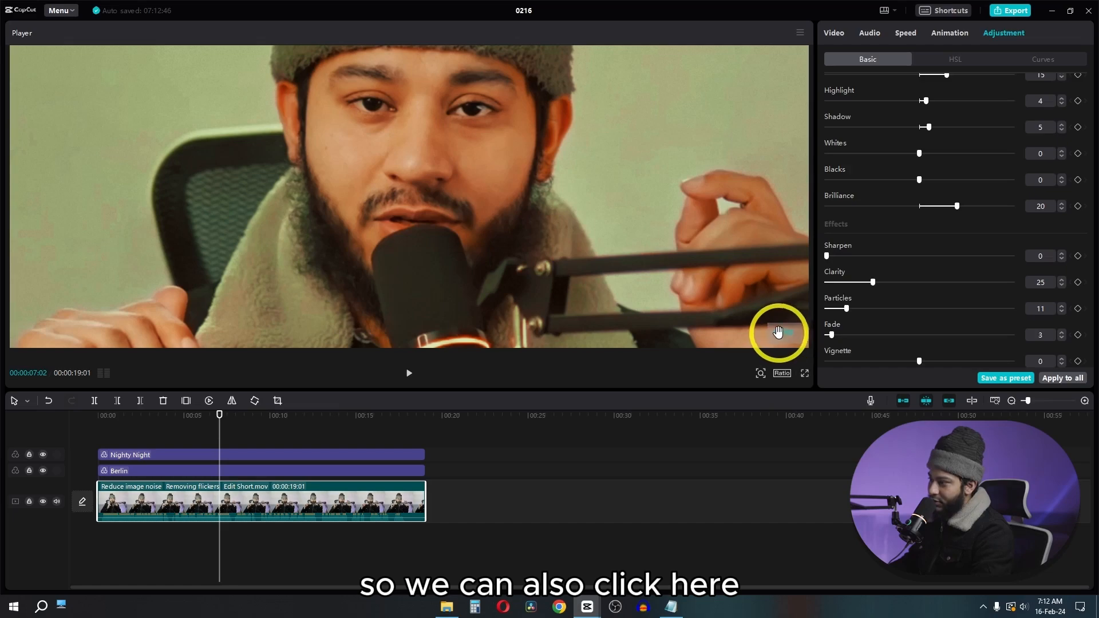
{"action": "mouse_move", "coordinate": [773, 333]}
{"action": "left_mouse_down"}
{"action": "mouse_move", "coordinate": [768, 324]}
{"action": "mouse_move", "coordinate": [785, 339]}
{"action": "mouse_move", "coordinate": [776, 327]}
{"action": "left_mouse_up"}
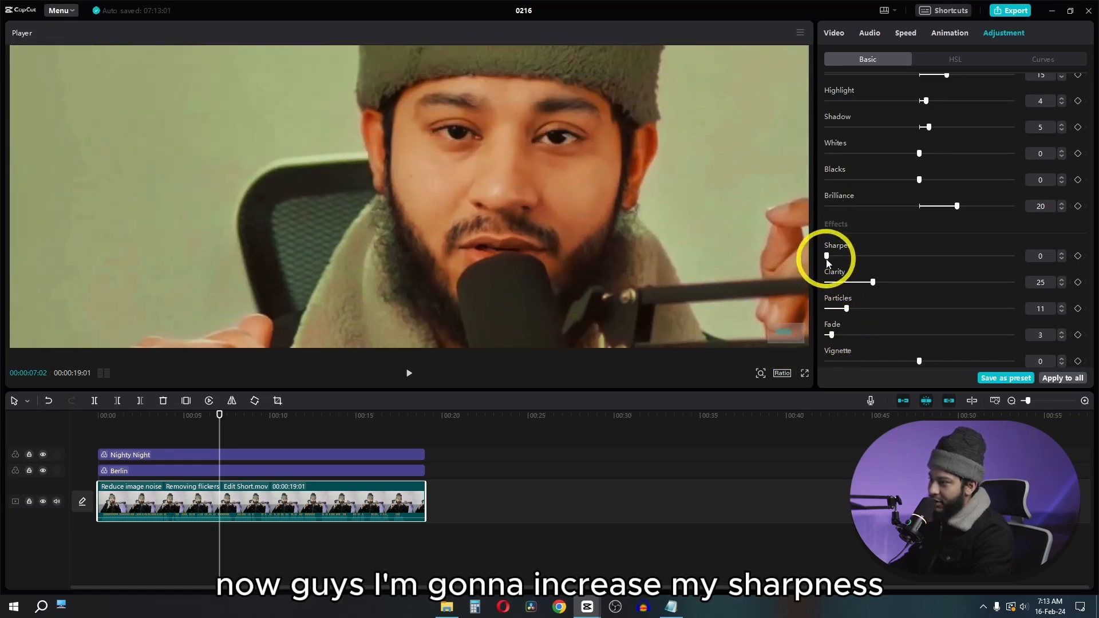
{"action": "left_click_drag", "start_coordinate": [827, 262], "coordinate": [873, 277]}
{"action": "scroll", "coordinate": [541, 219], "scroll_direction": "down", "scroll_amount": 3}
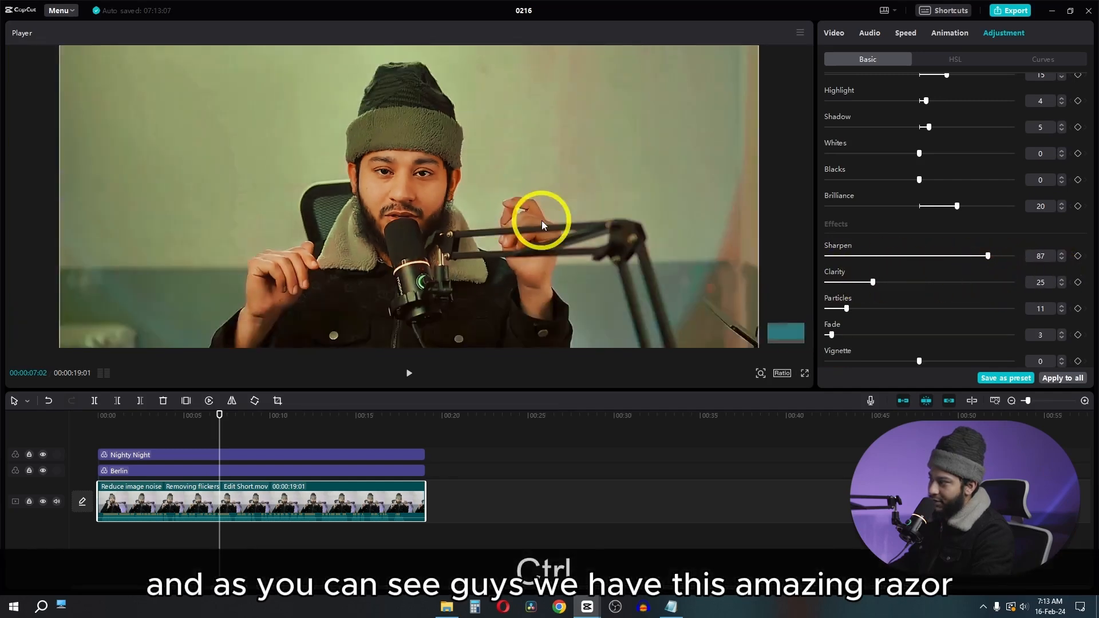
{"action": "left_click_drag", "start_coordinate": [933, 258], "coordinate": [767, 258]}
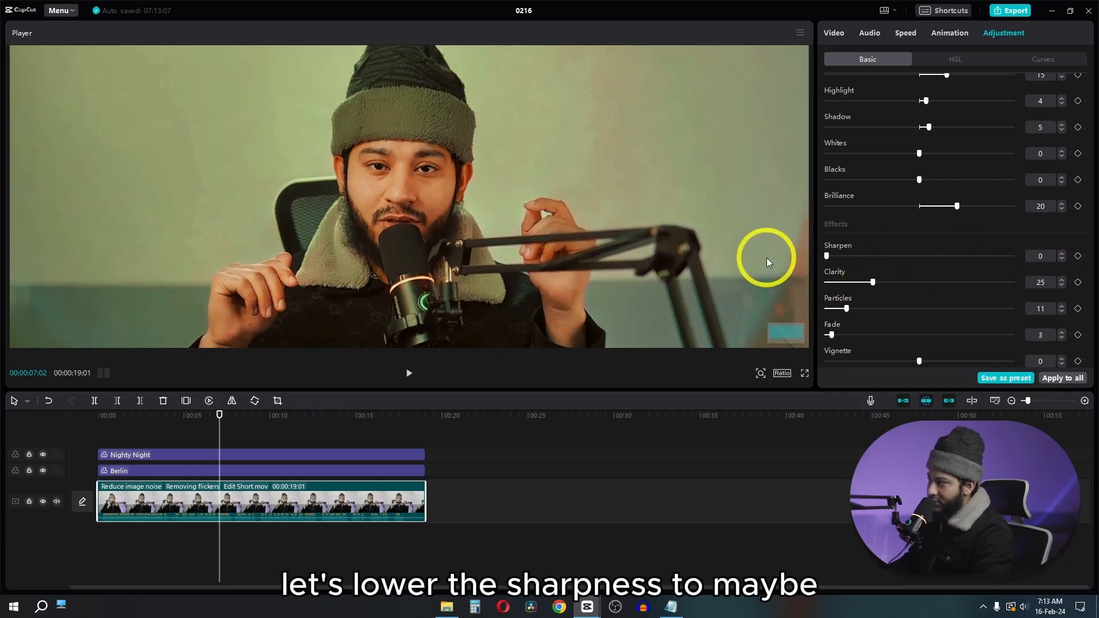
{"action": "left_click_drag", "start_coordinate": [844, 260], "coordinate": [847, 260]}
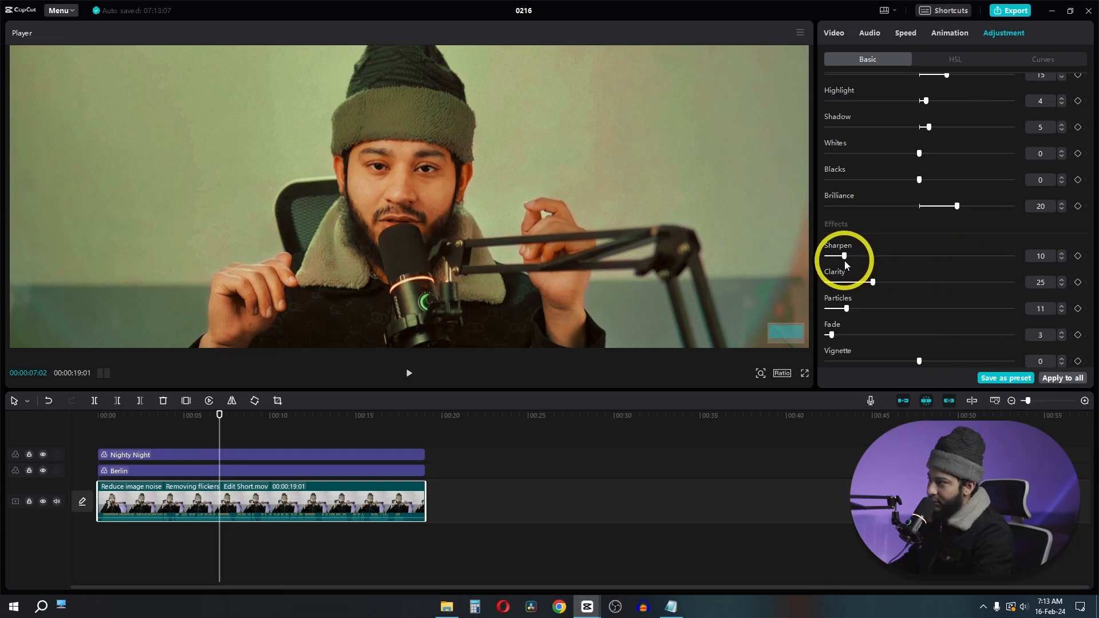
{"action": "key", "text": "space"}
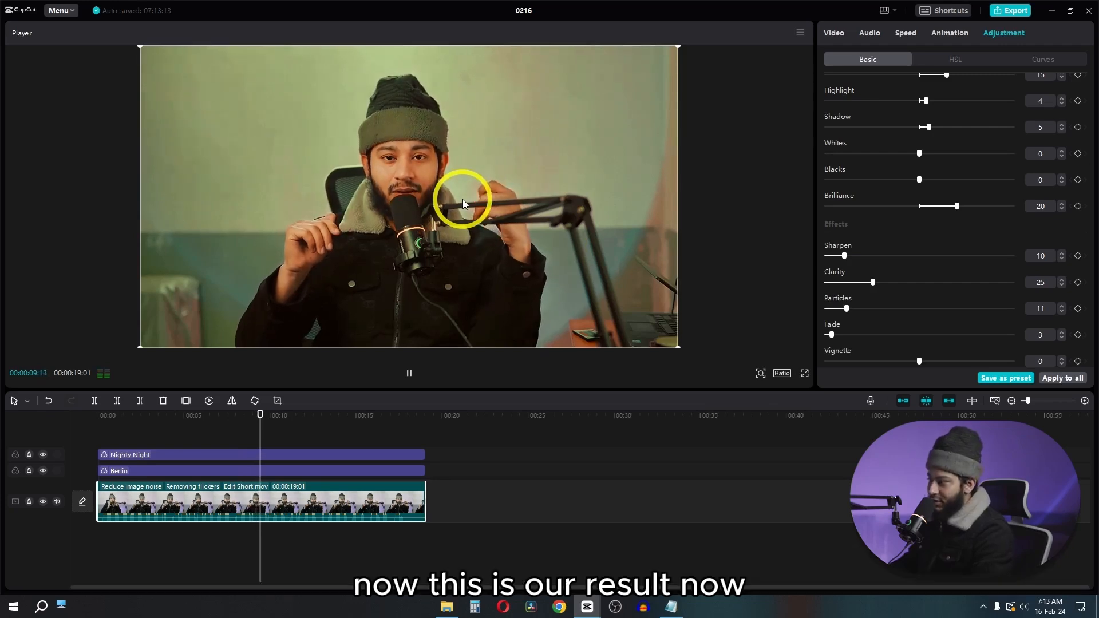
{"action": "key", "text": "space"}
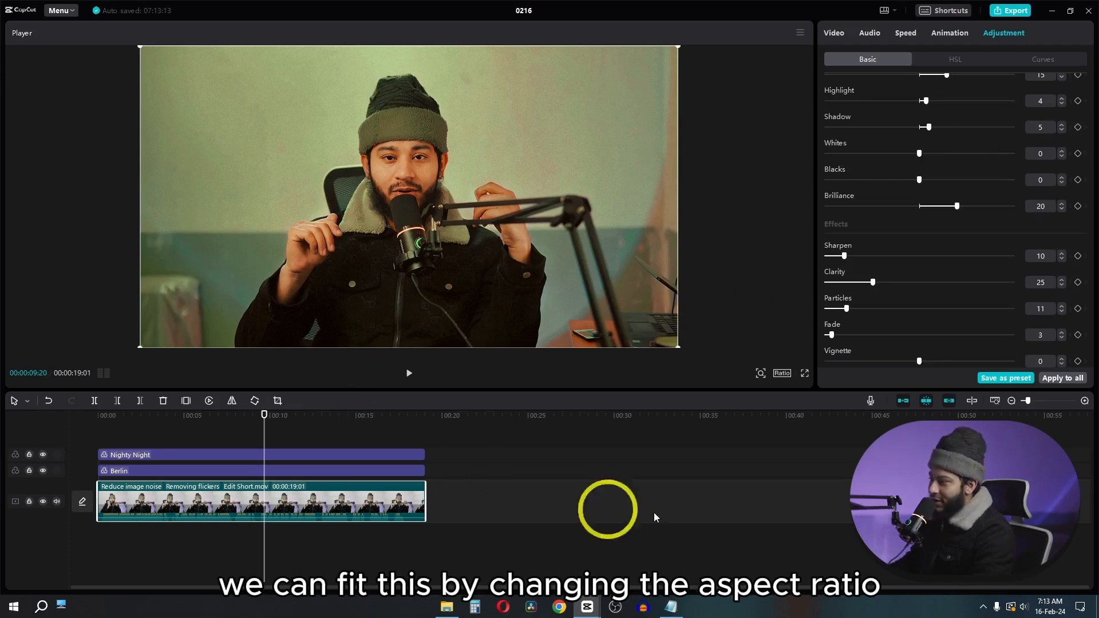
Make the canvas 9:16 and apply auto reframe to the clip at 9:16.
{"action": "left_click", "coordinate": [782, 373]}
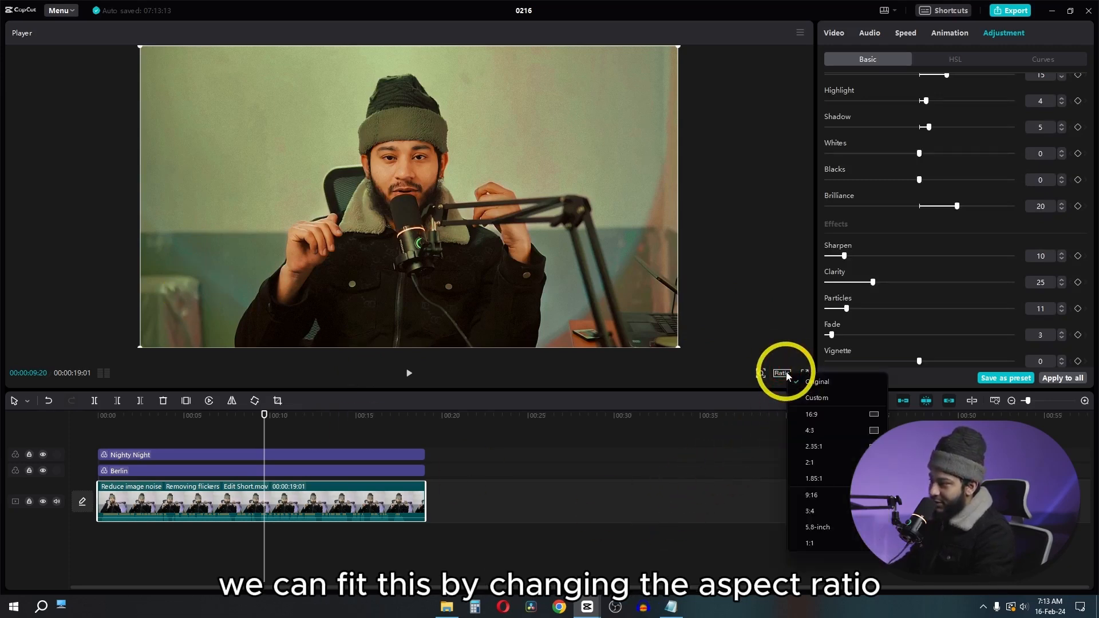
{"action": "left_click", "coordinate": [821, 493]}
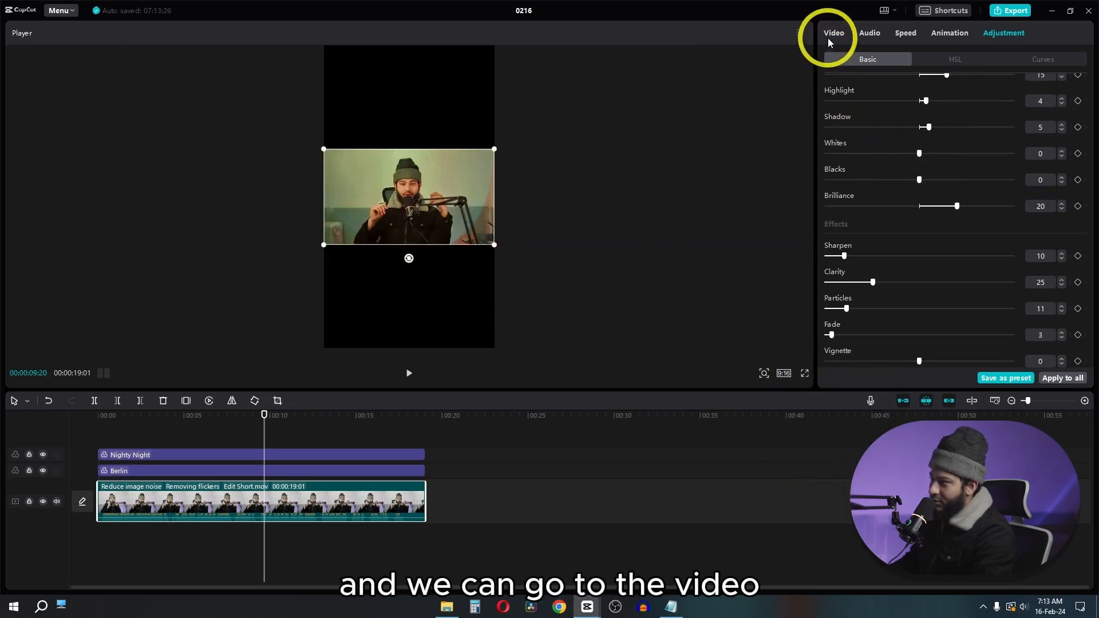
{"action": "left_click", "coordinate": [833, 34]}
{"action": "scroll", "coordinate": [919, 153], "scroll_direction": "down", "scroll_amount": 5}
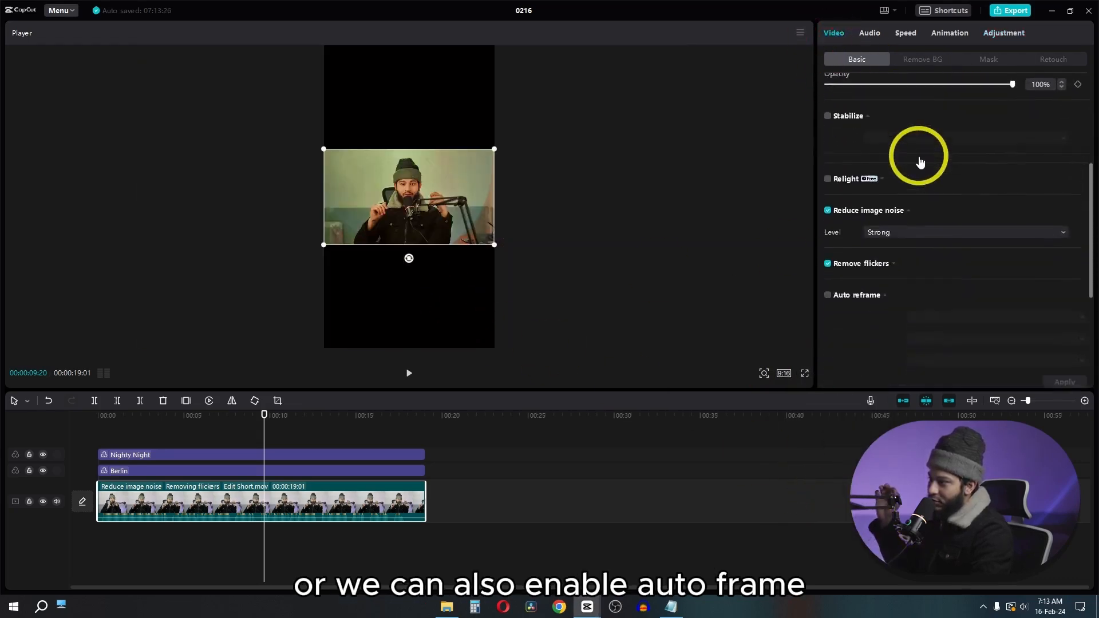
{"action": "left_click", "coordinate": [830, 220]}
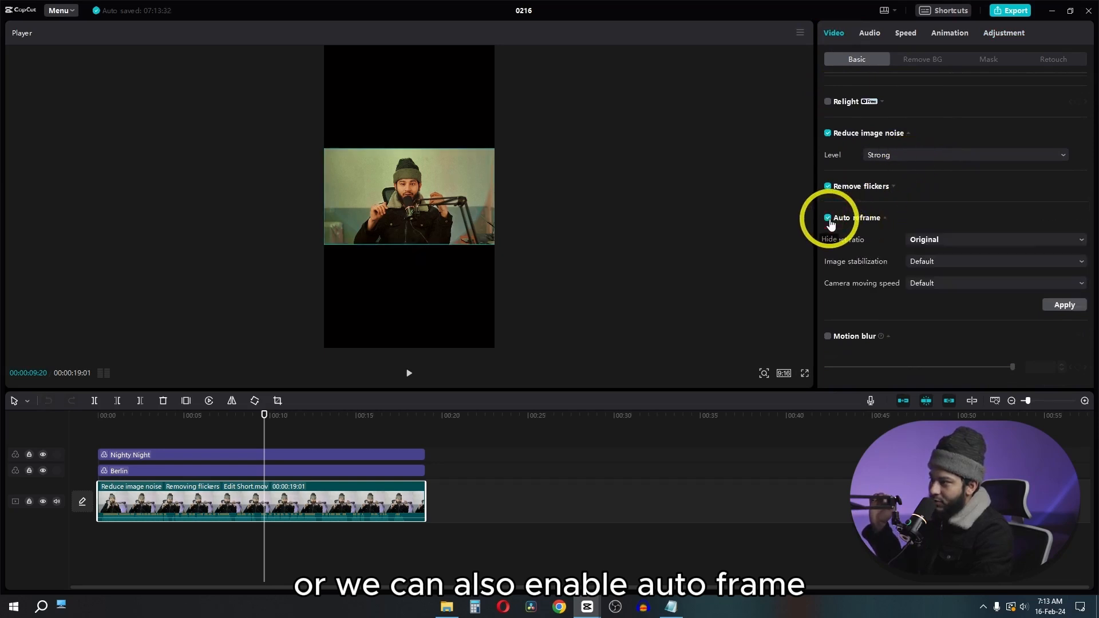
{"action": "left_click", "coordinate": [925, 239]}
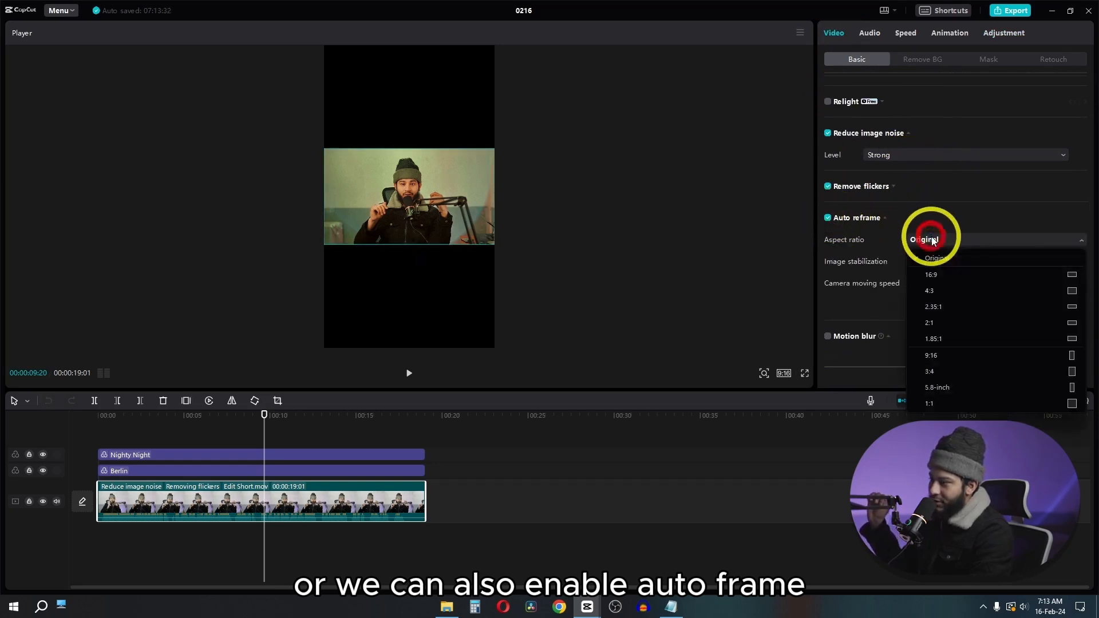
{"action": "left_click", "coordinate": [935, 356]}
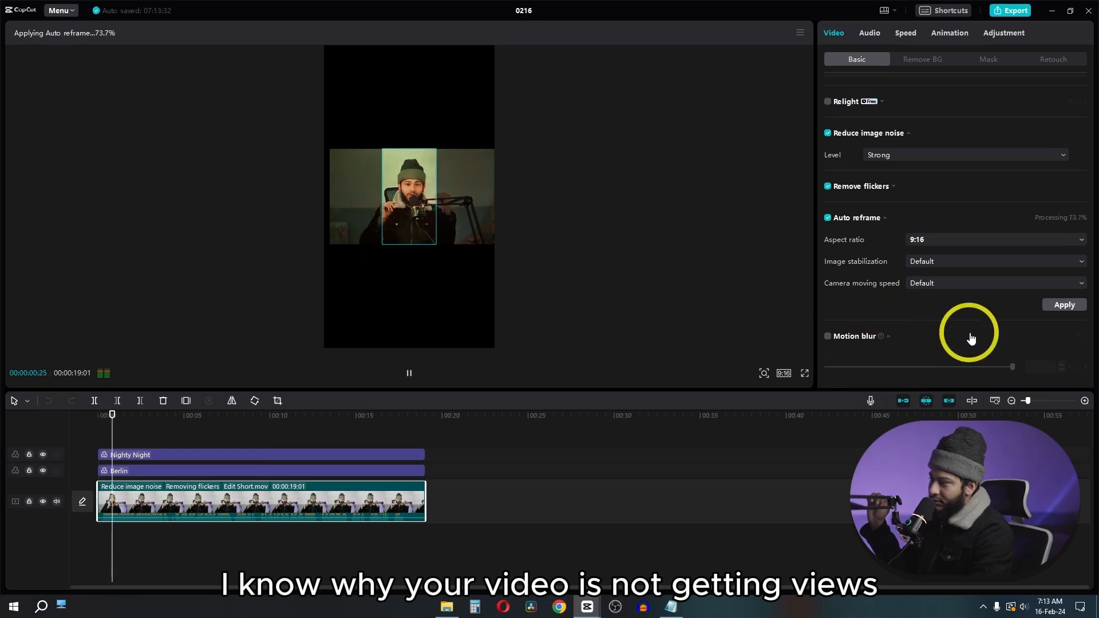
{"action": "left_click", "coordinate": [1065, 305]}
Set image stabilization to Default and camera moving speed to Slow, then play the result.
{"action": "left_click", "coordinate": [943, 262]}
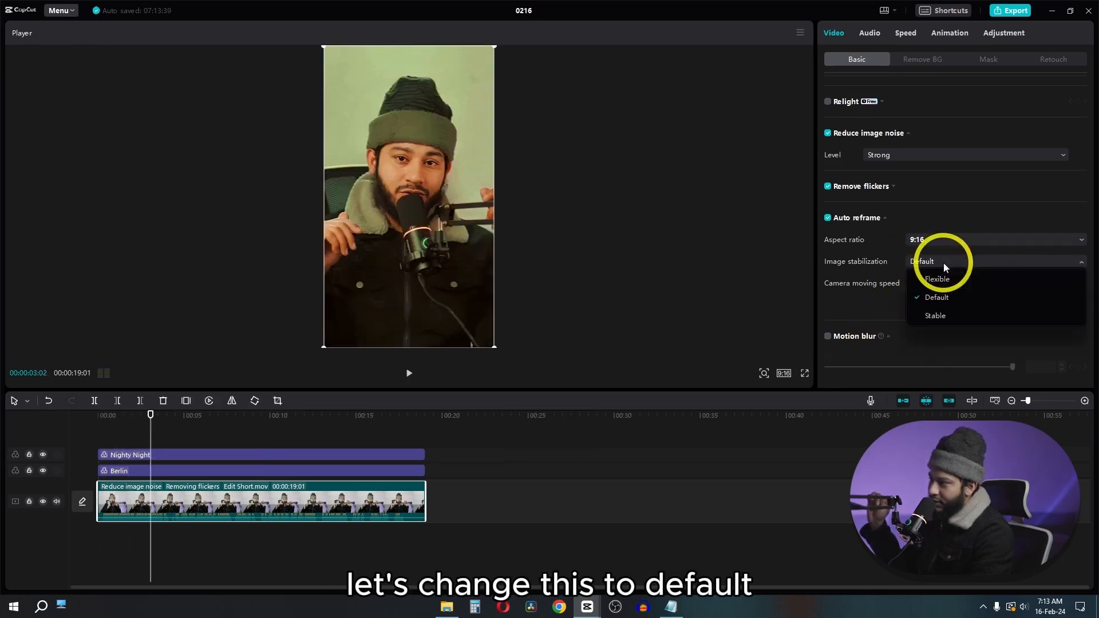
{"action": "left_click", "coordinate": [936, 297]}
{"action": "left_click", "coordinate": [919, 281]}
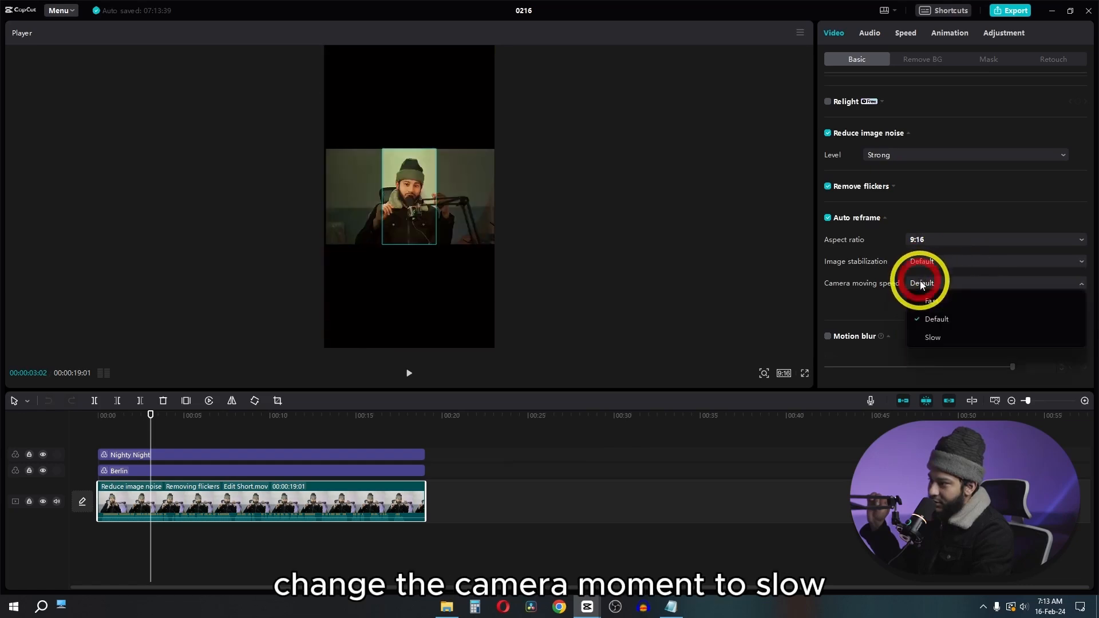
{"action": "left_click", "coordinate": [933, 337]}
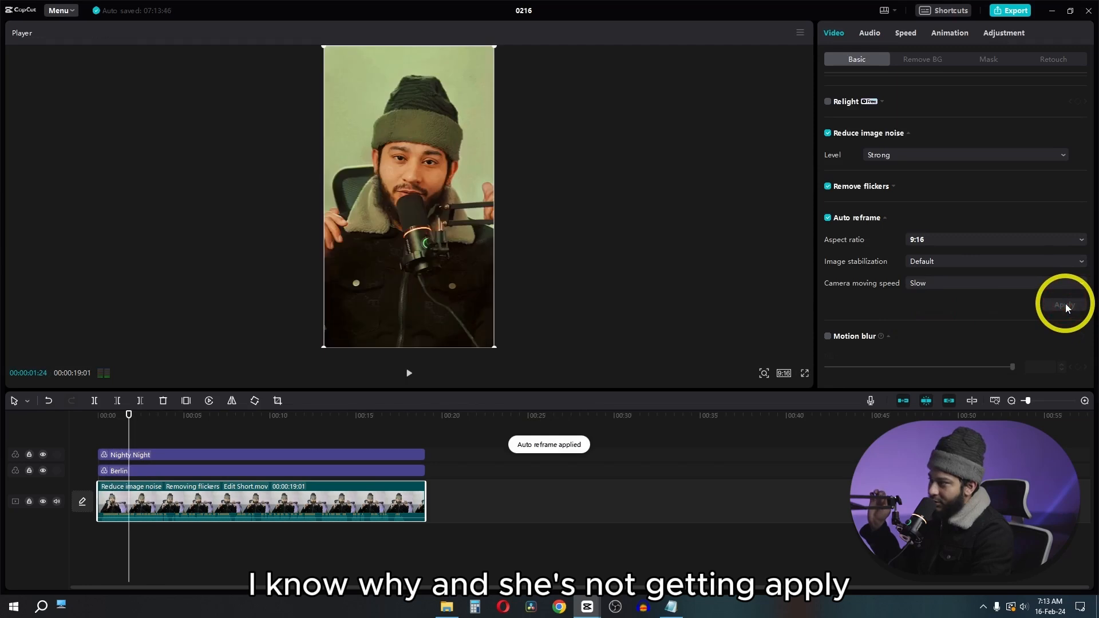
{"action": "key", "text": "space"}
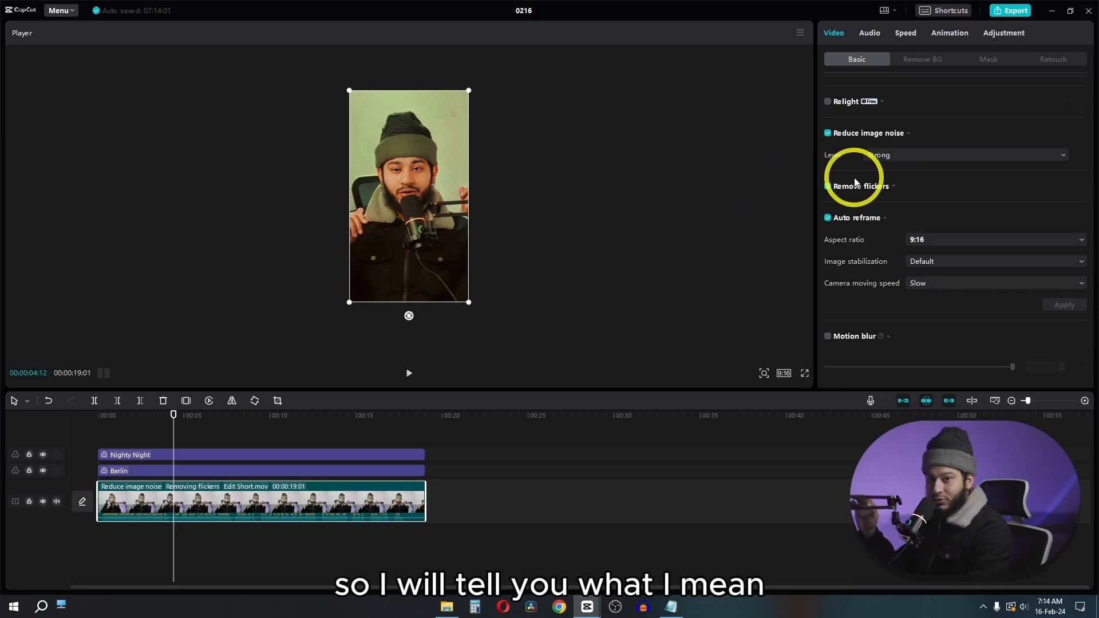
Return the canvas ratio to Original and uncheck Auto reframe on Edit Short.mov.
{"action": "scroll", "coordinate": [855, 182], "scroll_direction": "up", "scroll_amount": 5}
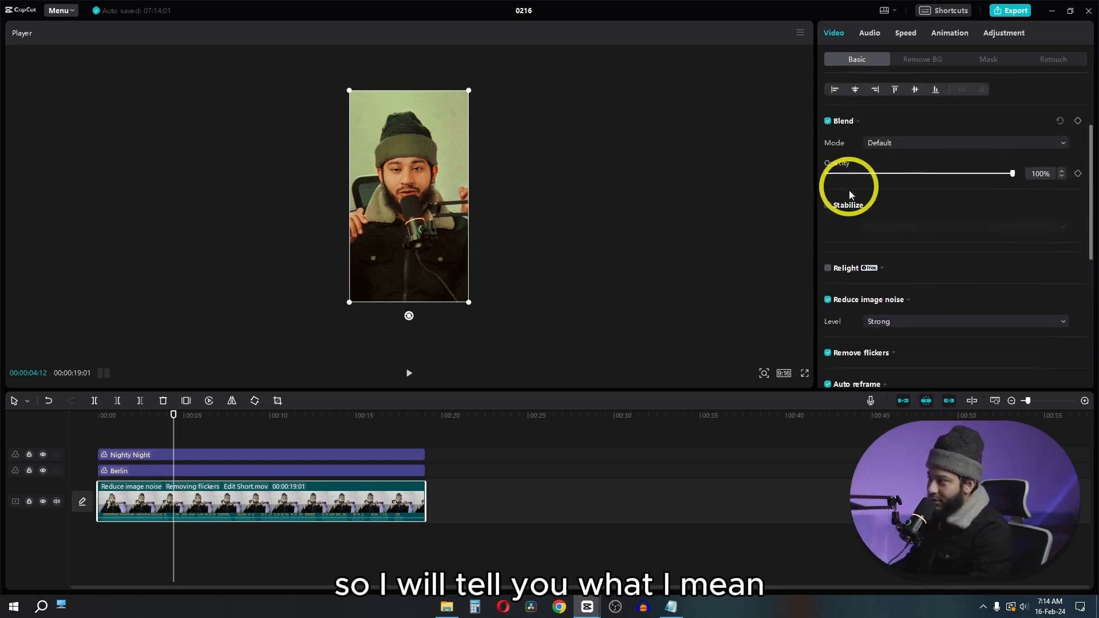
{"action": "scroll", "coordinate": [855, 242], "scroll_direction": "down", "scroll_amount": 1}
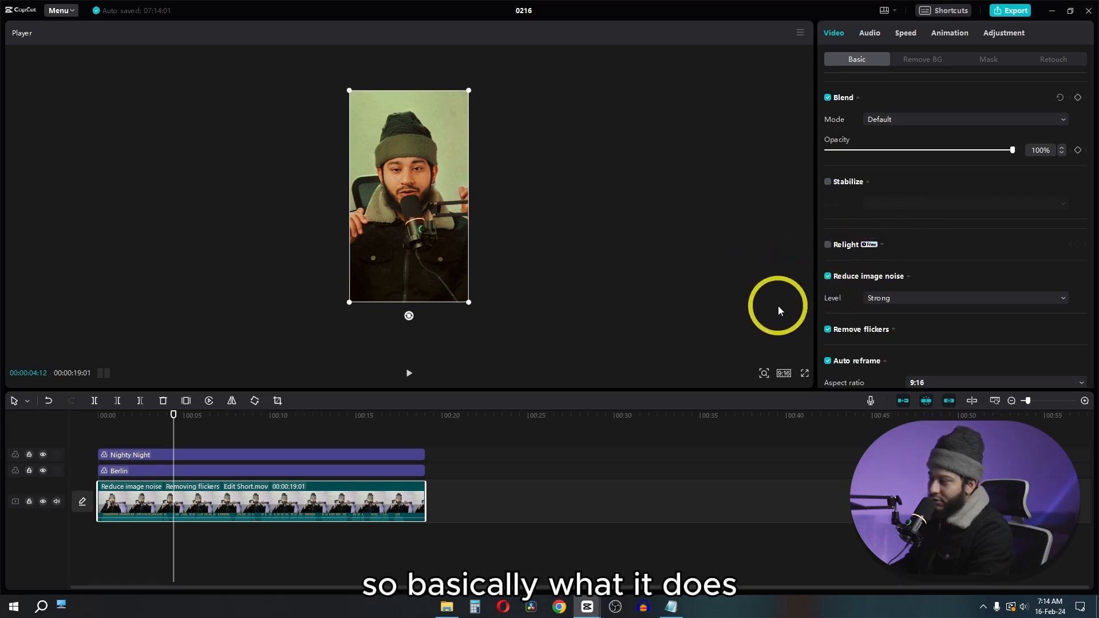
{"action": "left_click", "coordinate": [784, 374]}
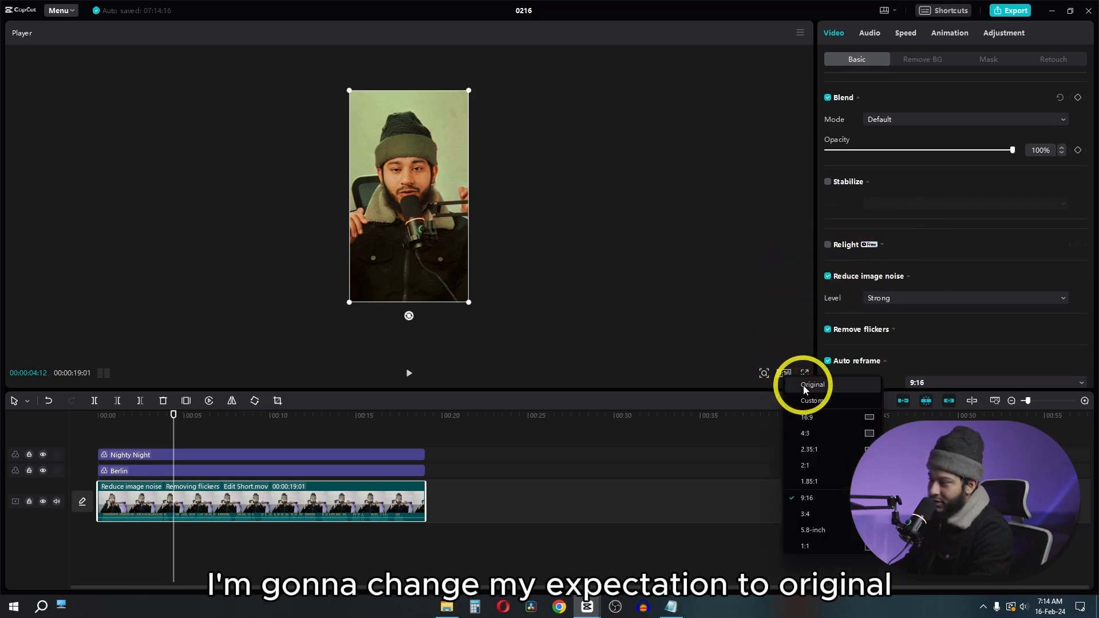
{"action": "left_click", "coordinate": [802, 386]}
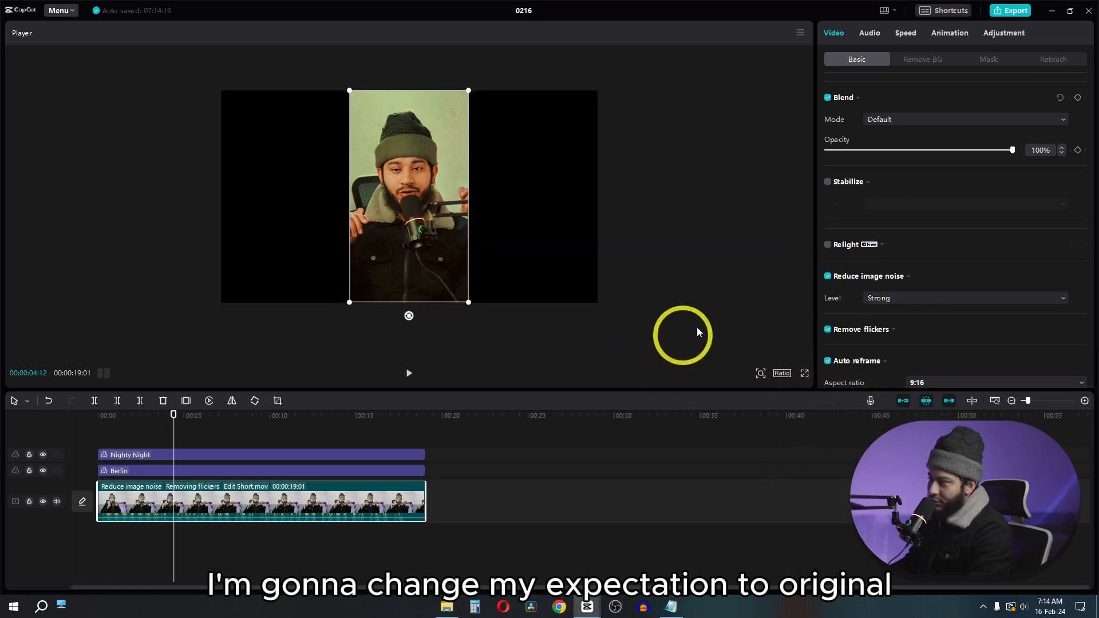
{"action": "scroll", "coordinate": [885, 235], "scroll_direction": "down", "scroll_amount": 5}
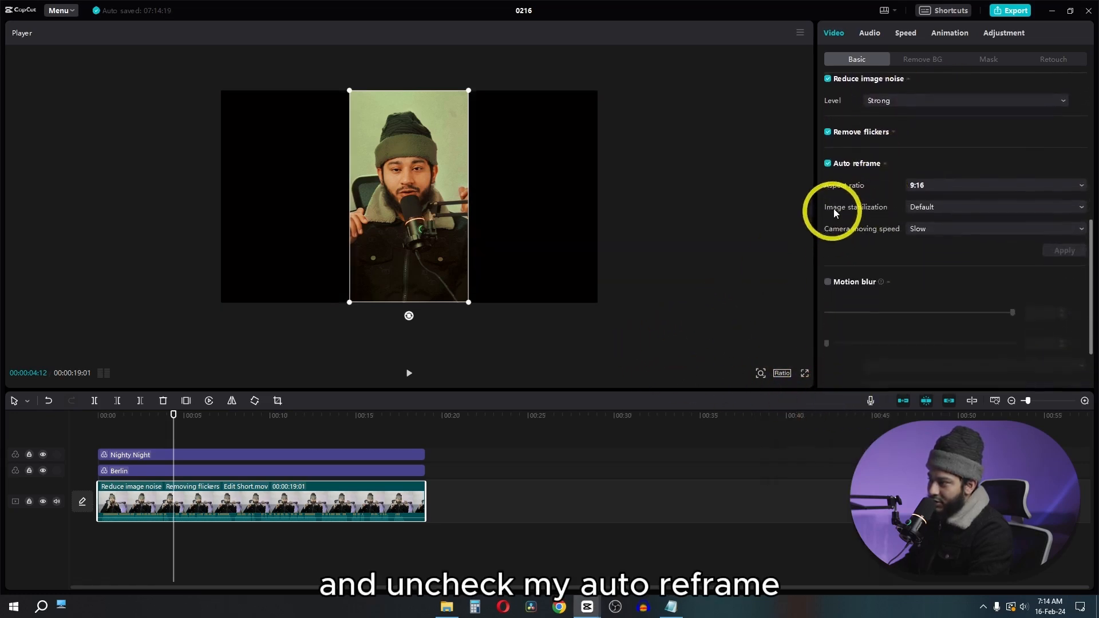
{"action": "left_click", "coordinate": [828, 160]}
{"action": "scroll", "coordinate": [853, 207], "scroll_direction": "up", "scroll_amount": 5}
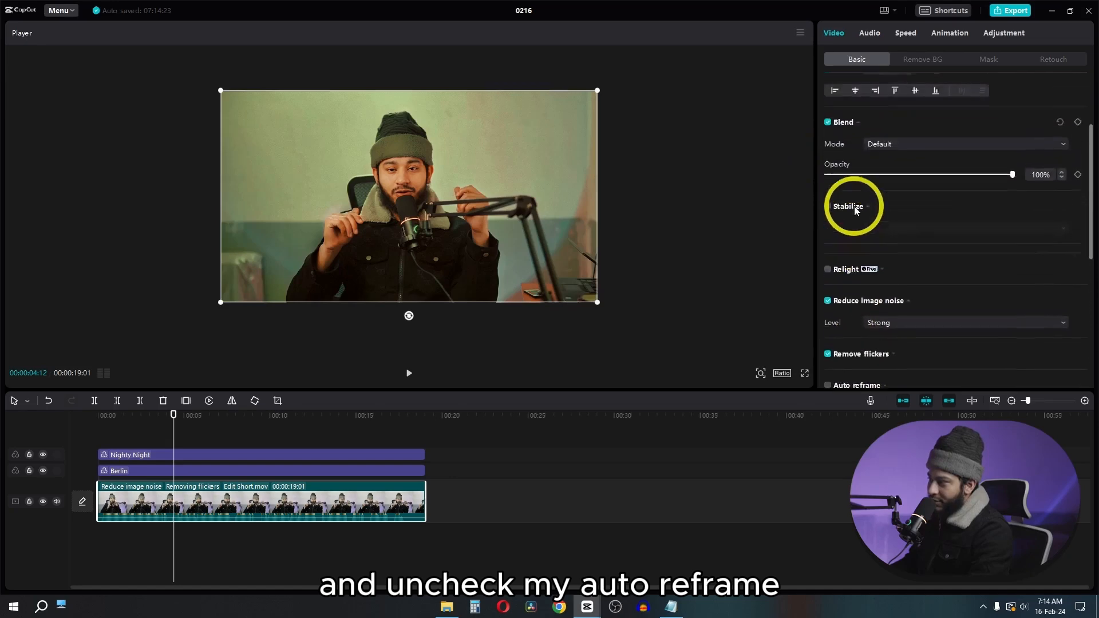
{"action": "scroll", "coordinate": [841, 263], "scroll_direction": "down", "scroll_amount": 1}
Enable Relight with the Warm light preset and reposition the light source in the preview.
{"action": "left_click", "coordinate": [828, 280]}
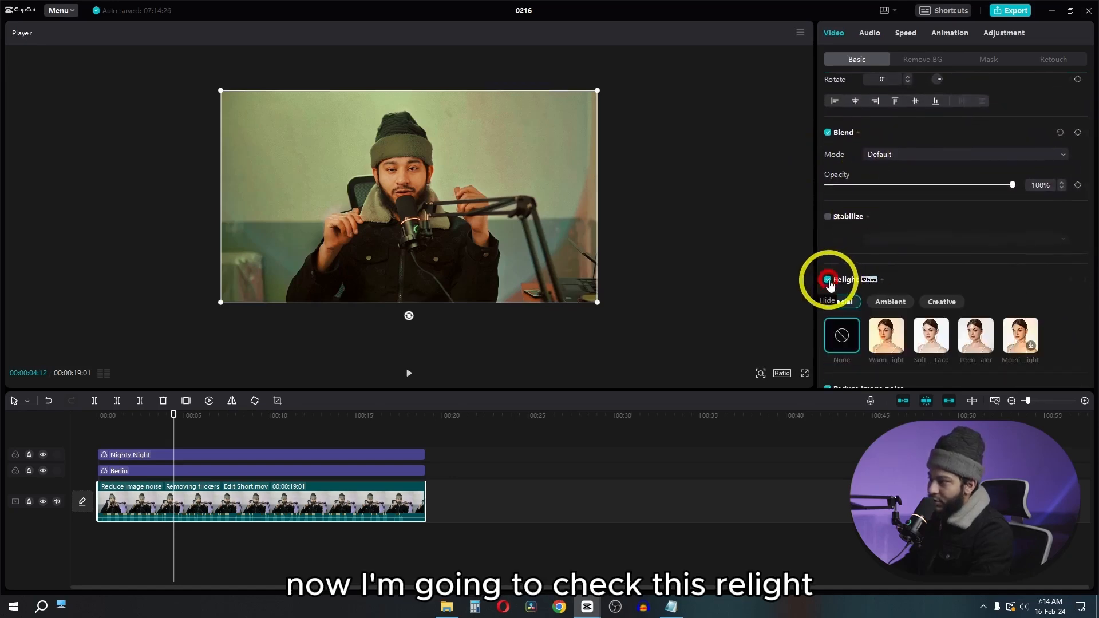
{"action": "scroll", "coordinate": [831, 285], "scroll_direction": "down", "scroll_amount": 1}
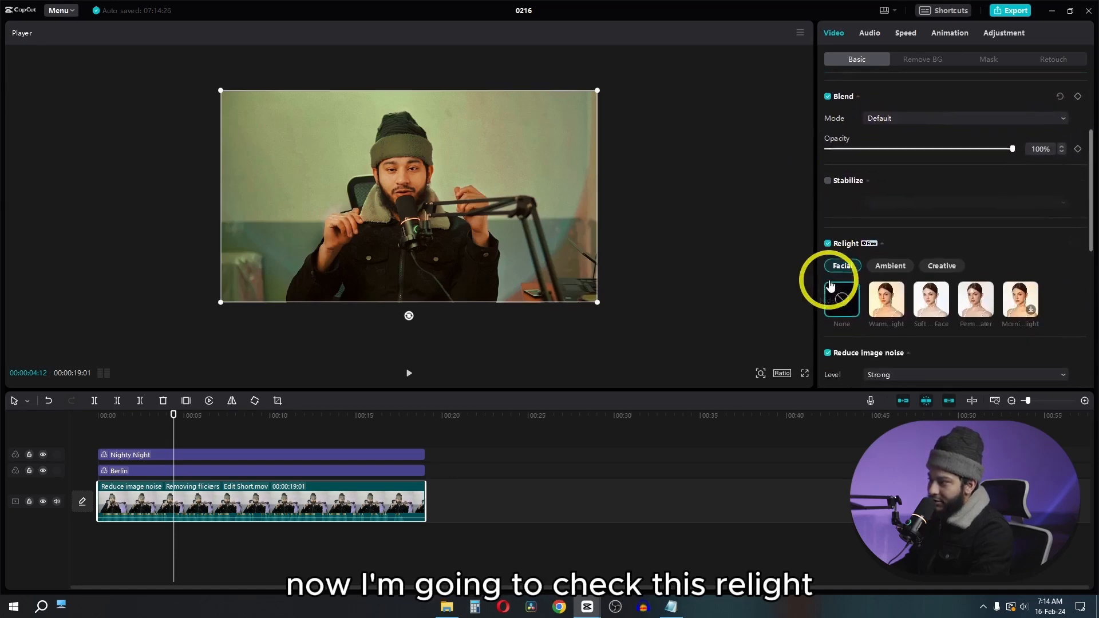
{"action": "left_click", "coordinate": [886, 306]}
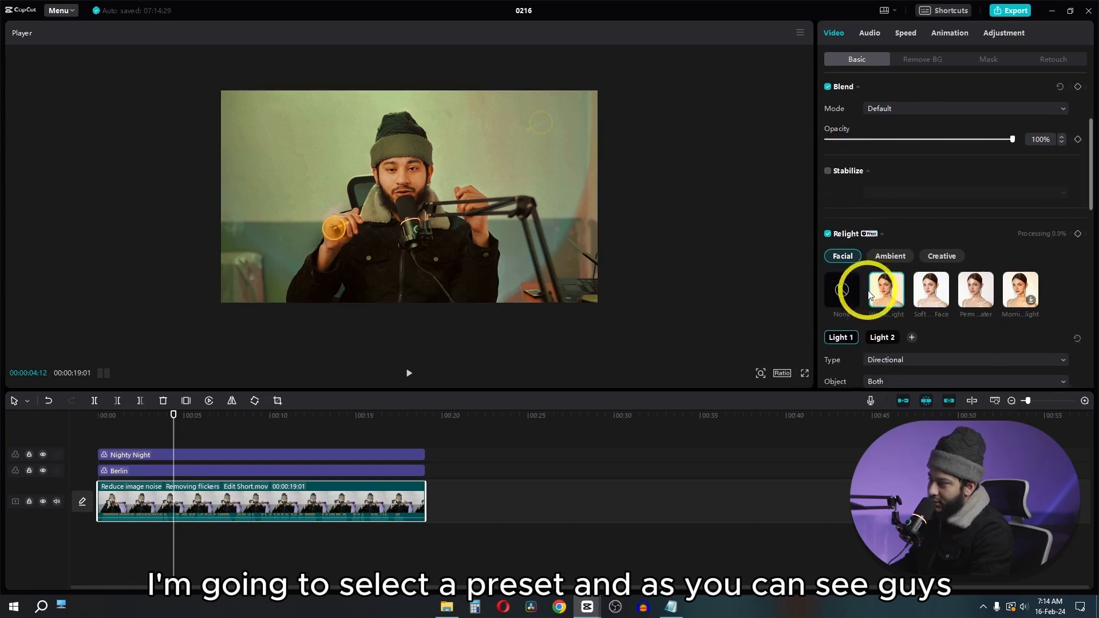
{"action": "scroll", "coordinate": [870, 289], "scroll_direction": "down", "scroll_amount": 5}
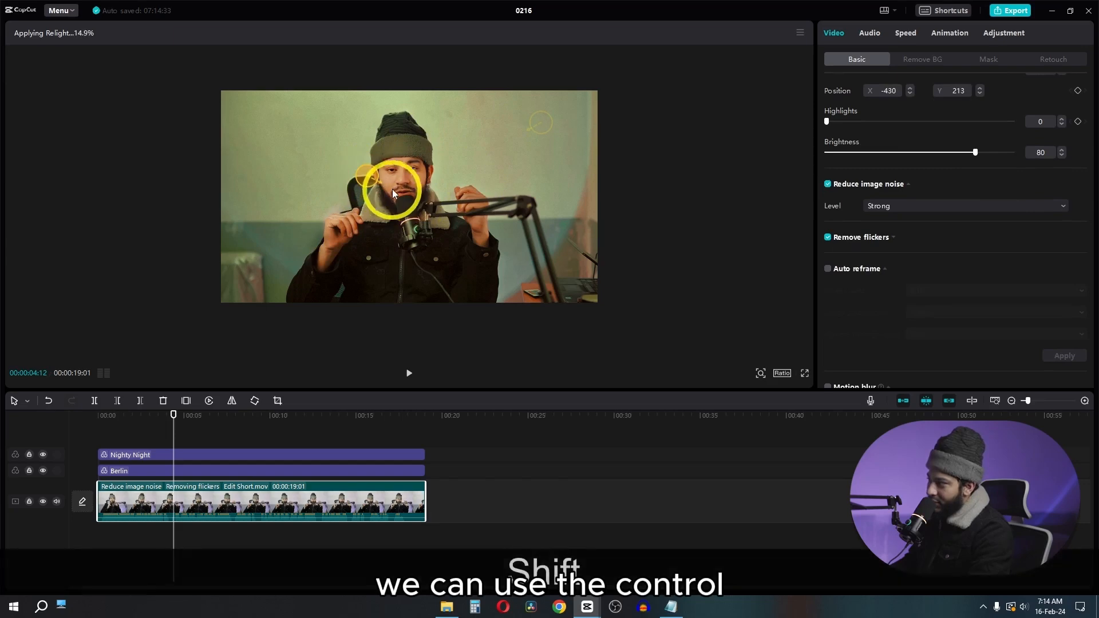
{"action": "scroll", "coordinate": [393, 185], "scroll_direction": "up", "scroll_amount": 2}
{"action": "scroll", "coordinate": [394, 186], "scroll_direction": "up", "scroll_amount": 4}
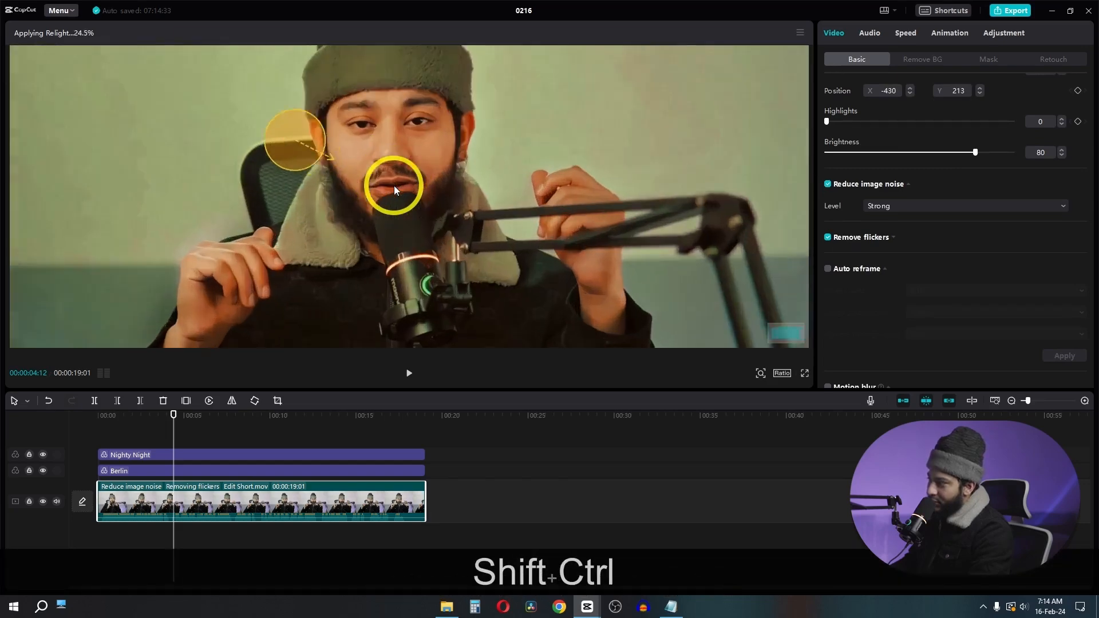
{"action": "scroll", "coordinate": [394, 186], "scroll_direction": "down", "scroll_amount": 6}
{"action": "scroll", "coordinate": [394, 186], "scroll_direction": "up", "scroll_amount": 2}
{"action": "scroll", "coordinate": [394, 186], "scroll_direction": "up", "scroll_amount": 2}
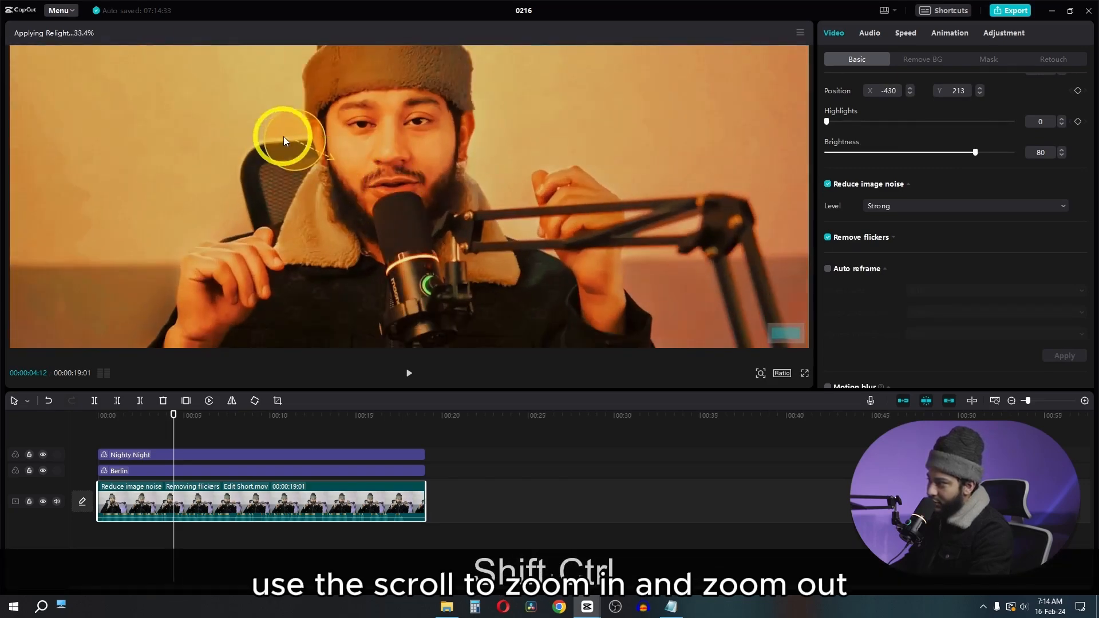
{"action": "left_click_drag", "start_coordinate": [578, 87], "coordinate": [466, 135]}
{"action": "scroll", "coordinate": [469, 166], "scroll_direction": "down", "scroll_amount": 1}
{"action": "scroll", "coordinate": [970, 215], "scroll_direction": "up", "scroll_amount": 5}
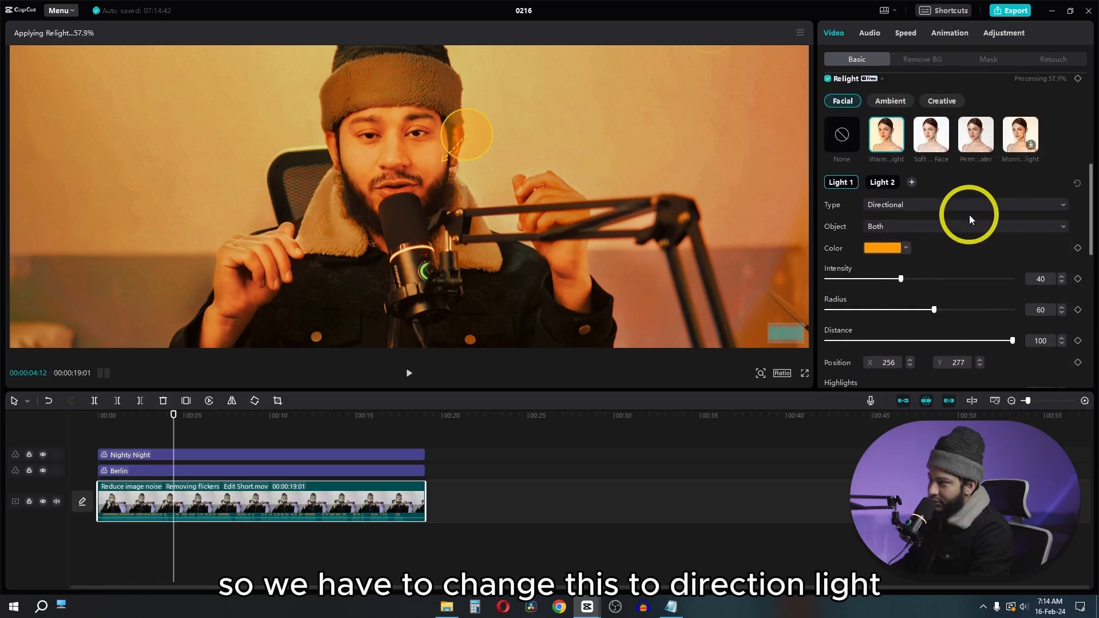
Make it a Directional light on the person only, with radius 38 and distance -36.
{"action": "left_click", "coordinate": [887, 205]}
{"action": "left_click", "coordinate": [907, 240]}
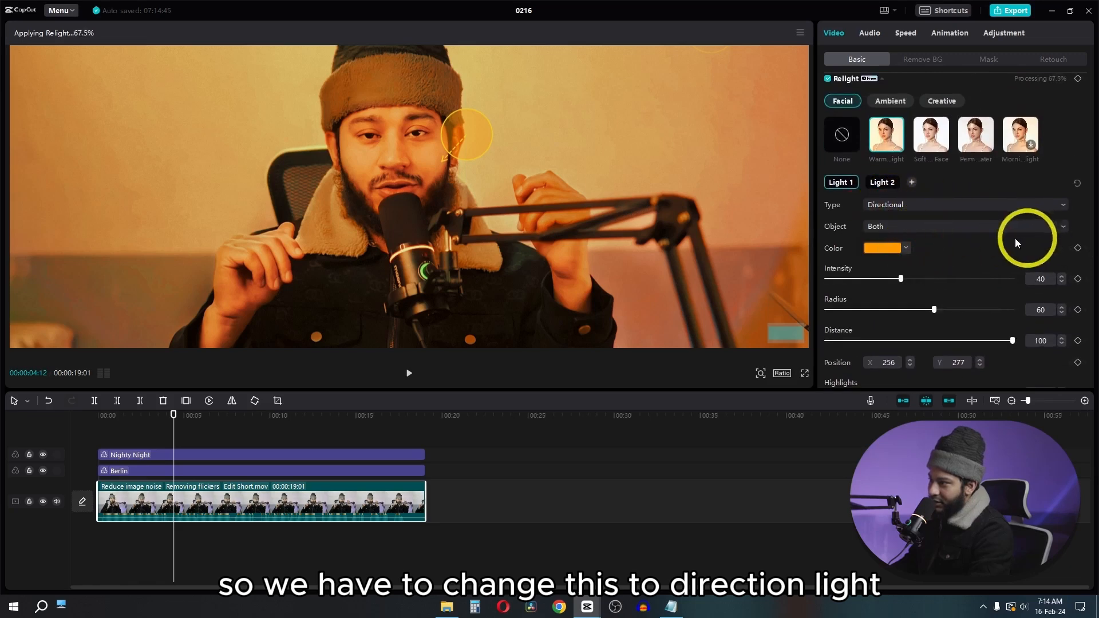
{"action": "left_click", "coordinate": [898, 227]}
{"action": "left_click", "coordinate": [903, 245]}
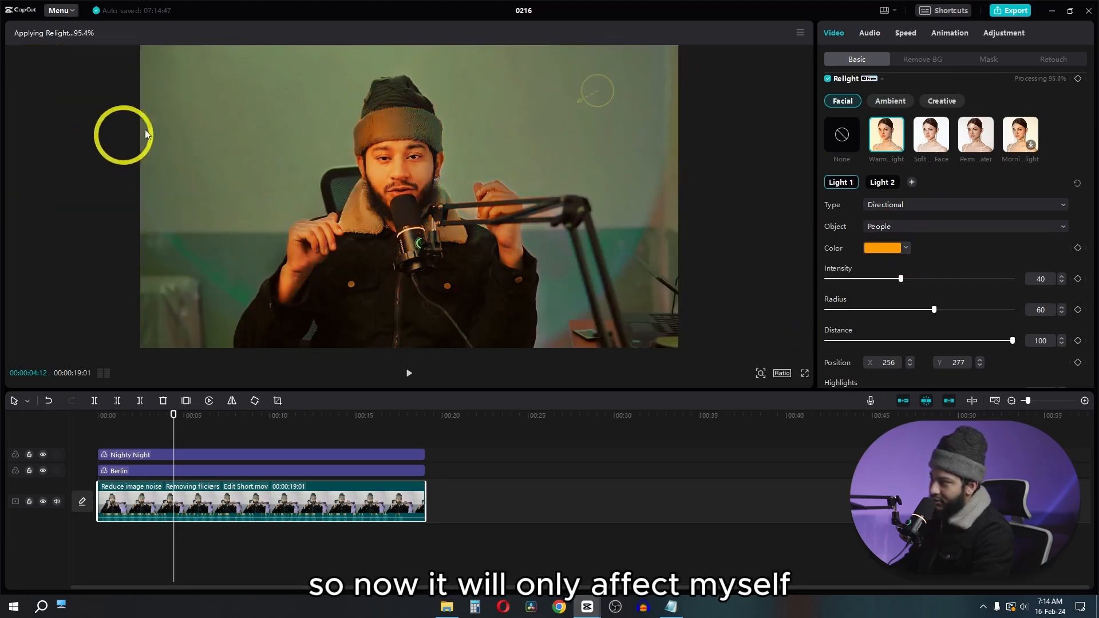
{"action": "left_click_drag", "start_coordinate": [902, 279], "coordinate": [858, 279]}
{"action": "left_click_drag", "start_coordinate": [933, 310], "coordinate": [913, 310]}
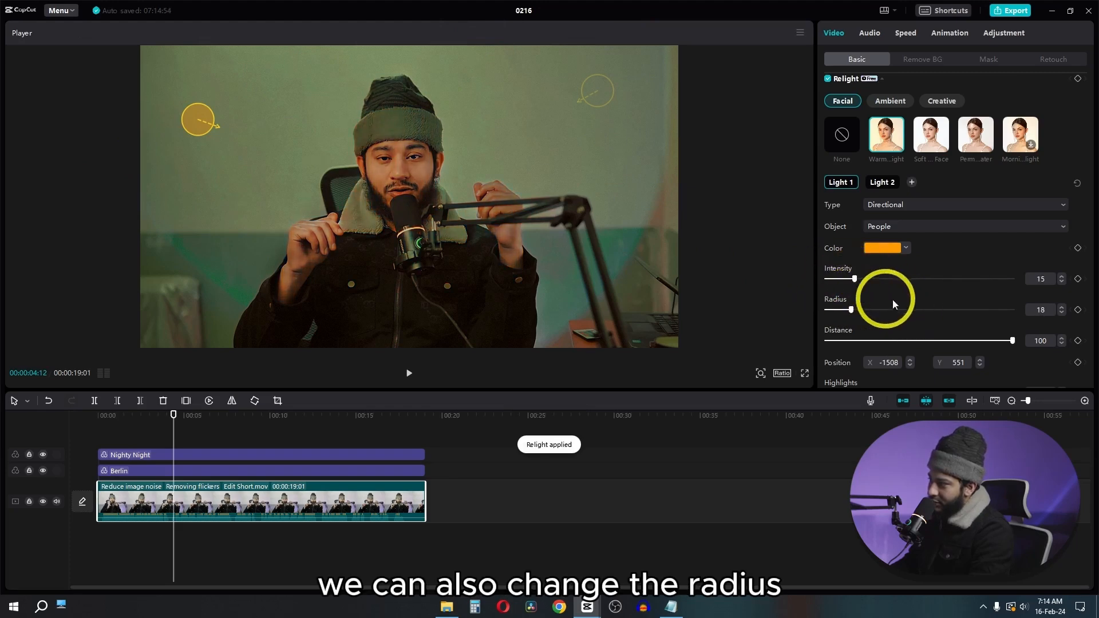
{"action": "left_click", "coordinate": [892, 309]}
{"action": "left_click_drag", "start_coordinate": [1012, 341], "coordinate": [955, 342]}
{"action": "left_click_drag", "start_coordinate": [885, 280], "coordinate": [1095, 285]}
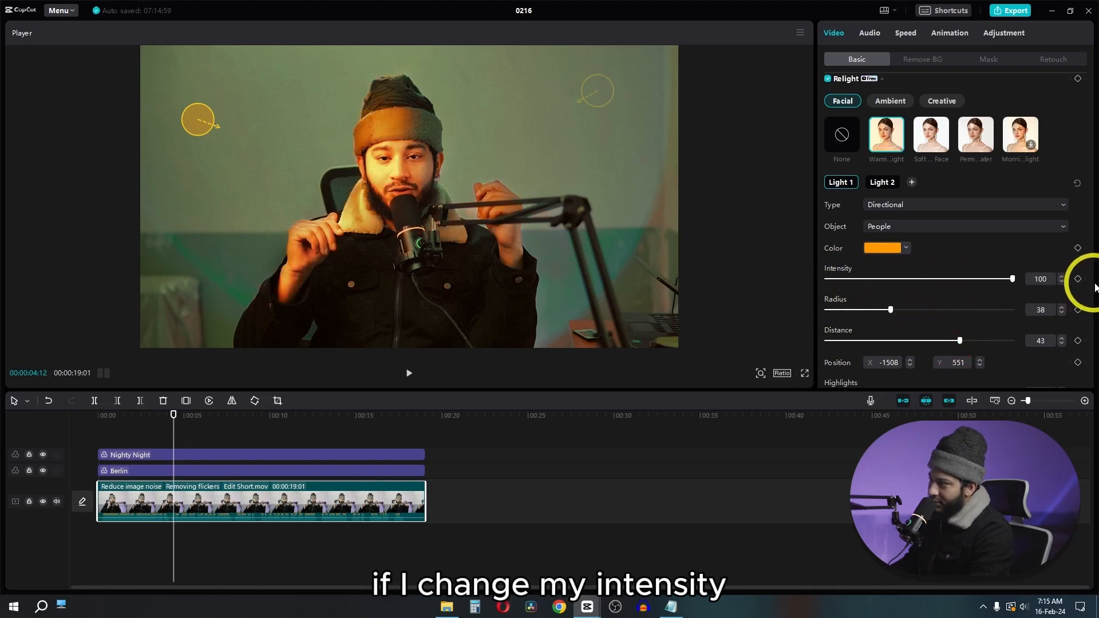
{"action": "left_click_drag", "start_coordinate": [965, 335], "coordinate": [869, 340]}
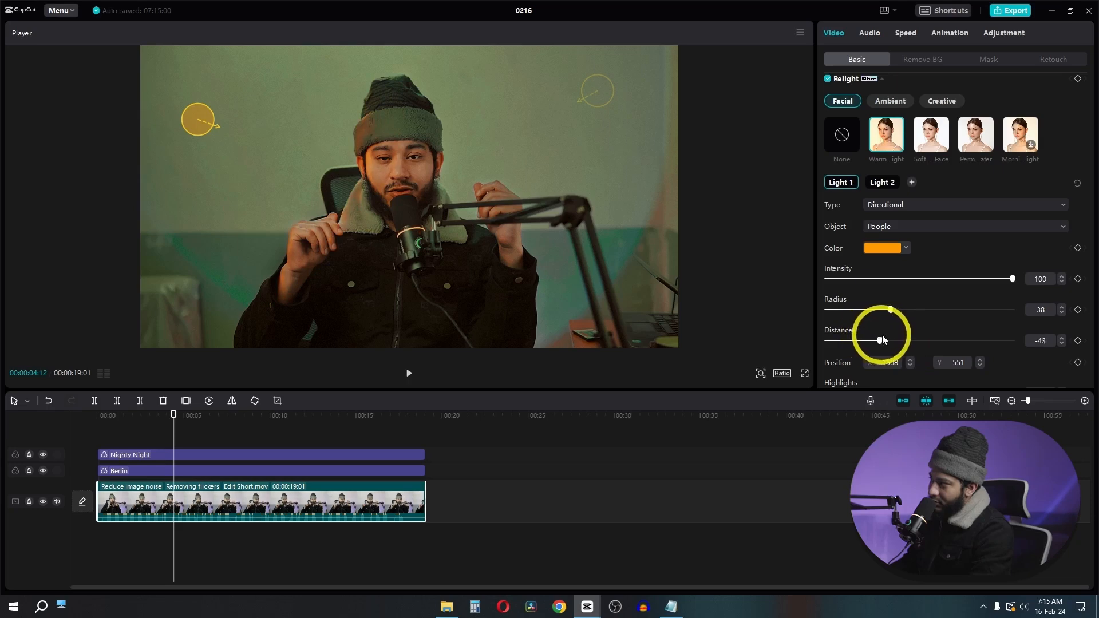
{"action": "left_click_drag", "start_coordinate": [868, 339], "coordinate": [883, 339]}
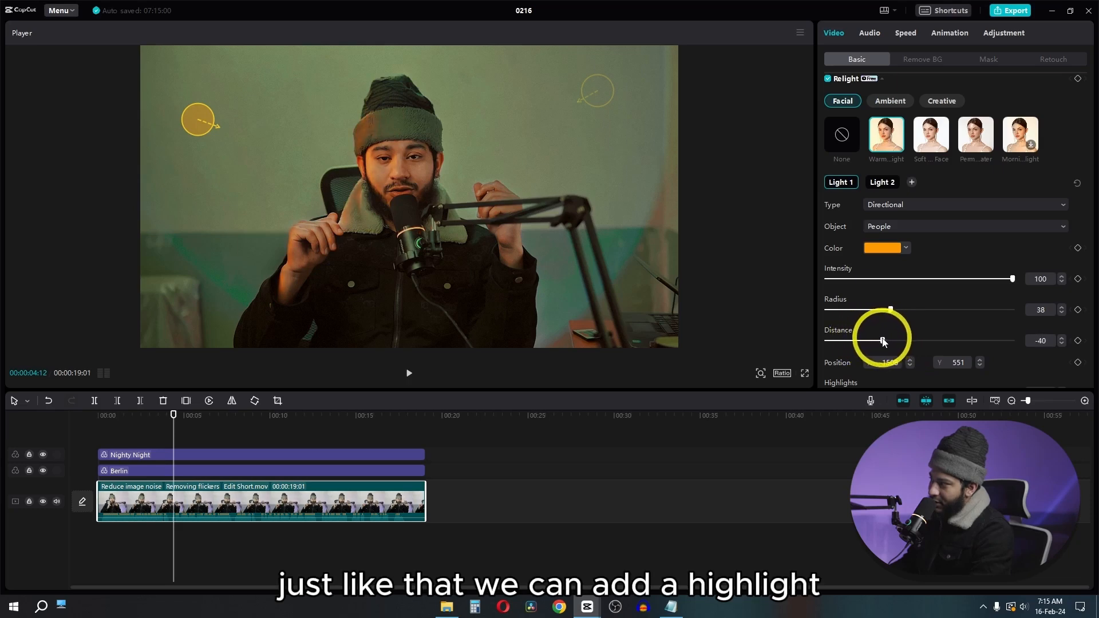
Colour the light cyan 00E8FF and lower its intensity to 68.
{"action": "left_click", "coordinate": [884, 248]}
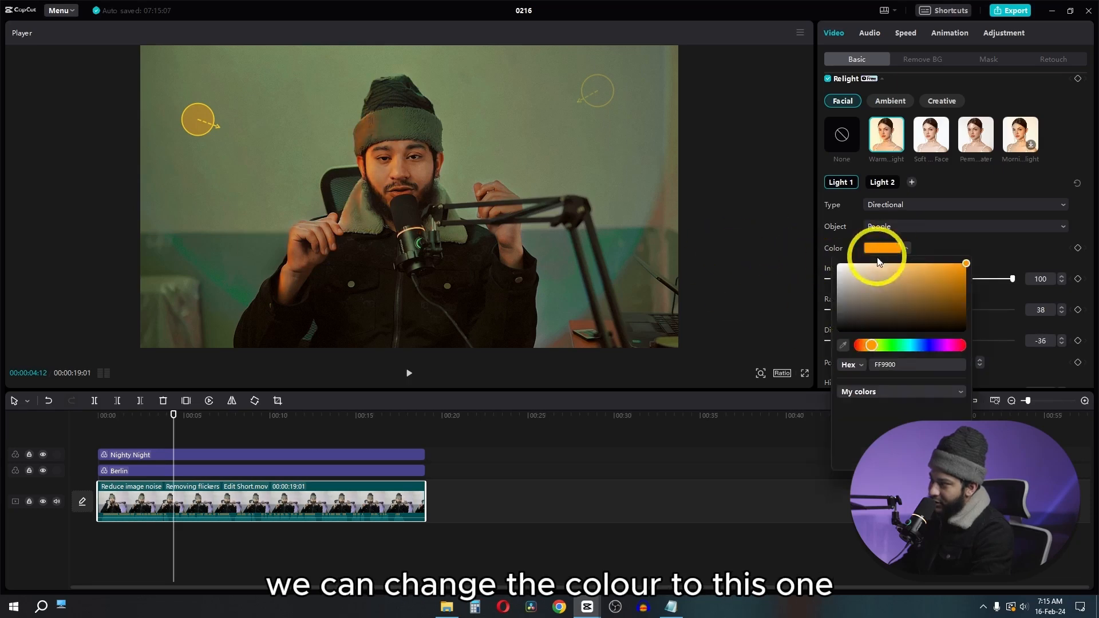
{"action": "left_click", "coordinate": [897, 292]}
{"action": "left_click_drag", "start_coordinate": [873, 283], "coordinate": [769, 229]}
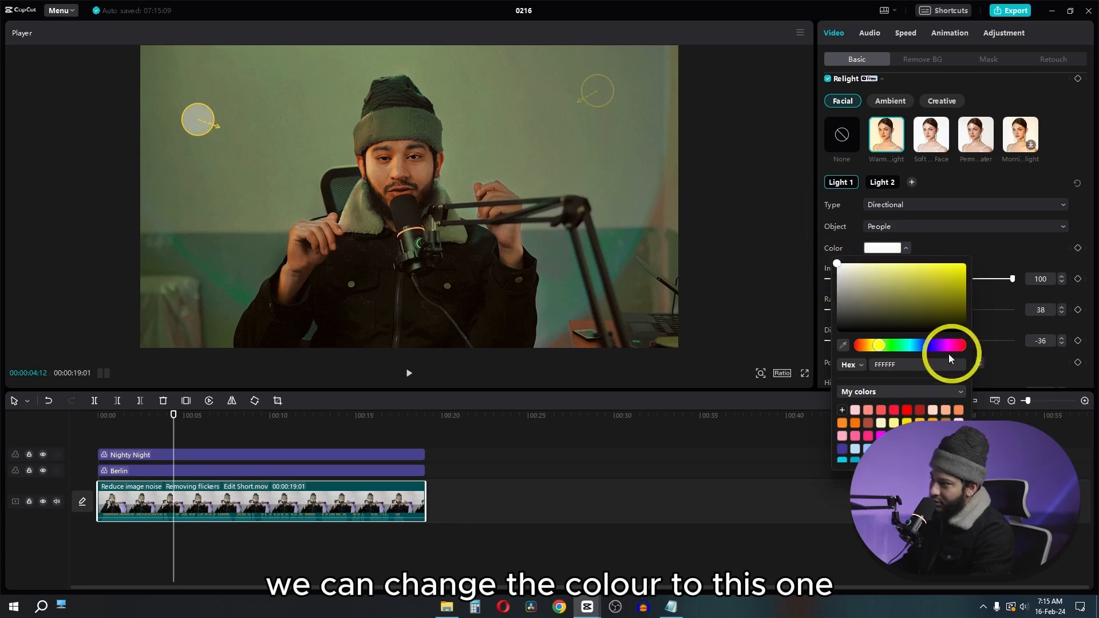
{"action": "left_click_drag", "start_coordinate": [887, 315], "coordinate": [1080, 189]}
{"action": "left_click", "coordinate": [893, 345]}
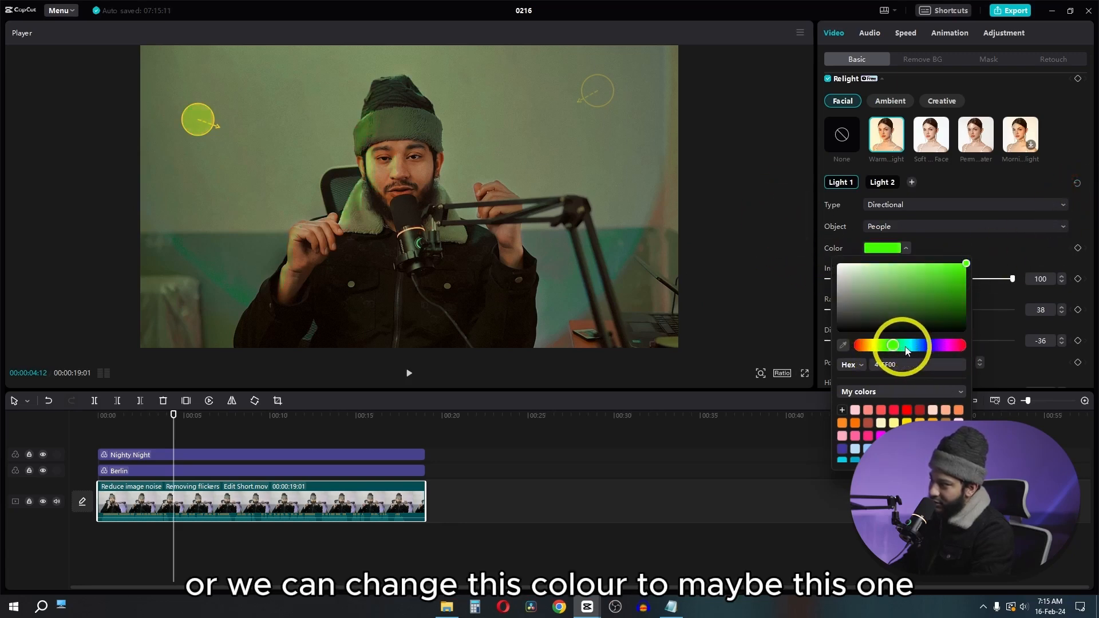
{"action": "mouse_move", "coordinate": [907, 351]}
{"action": "left_mouse_down"}
{"action": "mouse_move", "coordinate": [931, 350]}
{"action": "mouse_move", "coordinate": [907, 351]}
{"action": "mouse_move", "coordinate": [930, 351]}
{"action": "mouse_move", "coordinate": [919, 351]}
{"action": "left_mouse_up"}
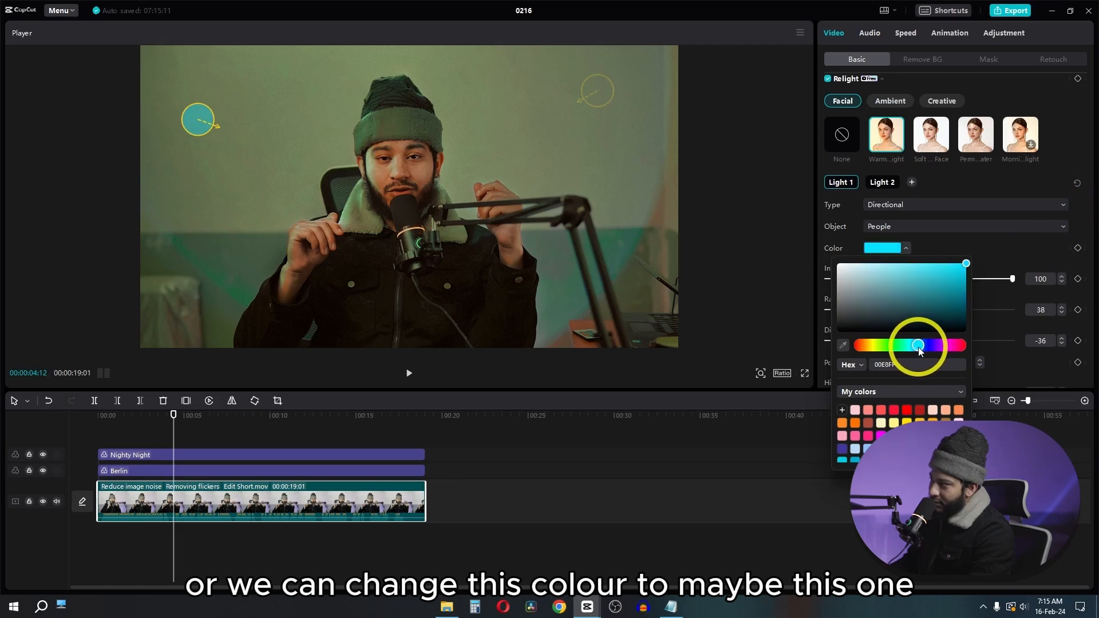
{"action": "left_click", "coordinate": [1019, 252]}
{"action": "left_click_drag", "start_coordinate": [1013, 278], "coordinate": [953, 278]}
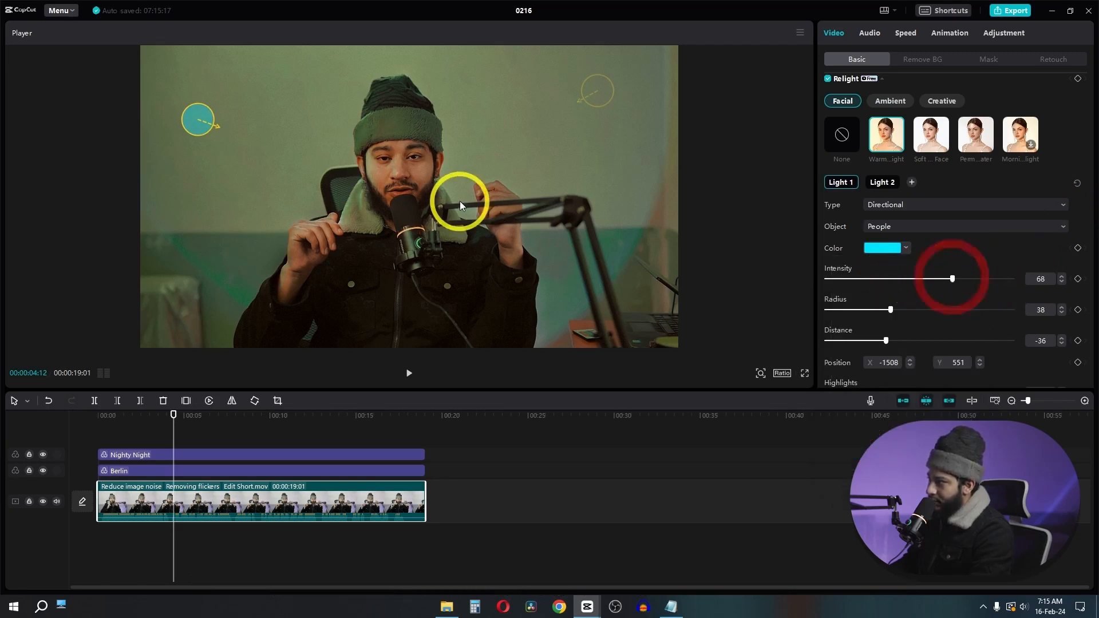
Preview the relit clip briefly, then switch to the Light 2 settings.
{"action": "left_click", "coordinate": [408, 374]}
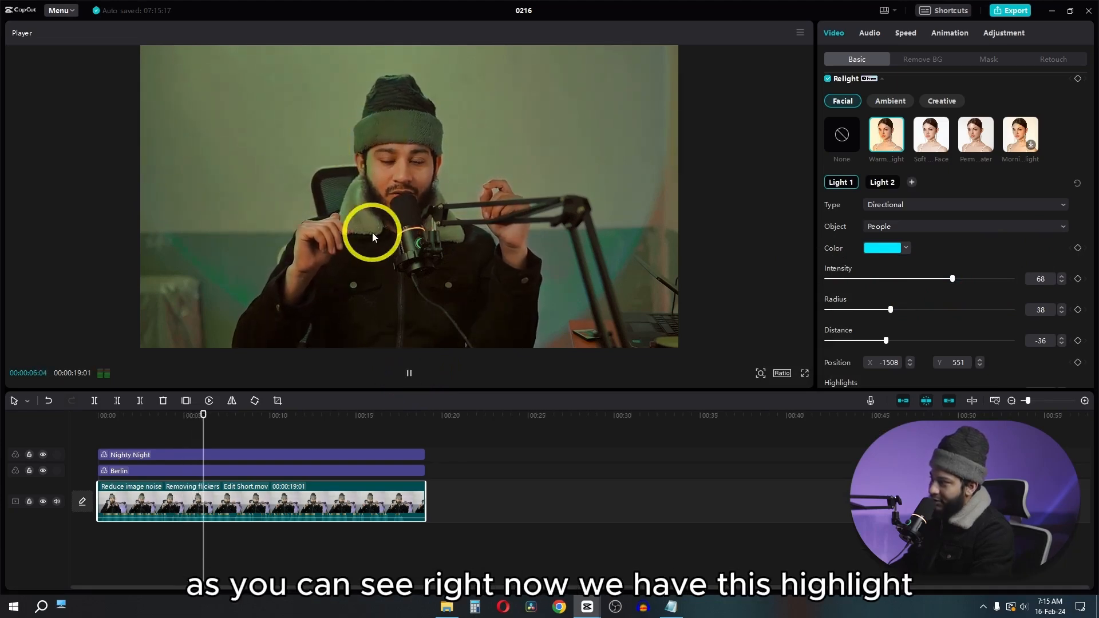
{"action": "left_click", "coordinate": [409, 390]}
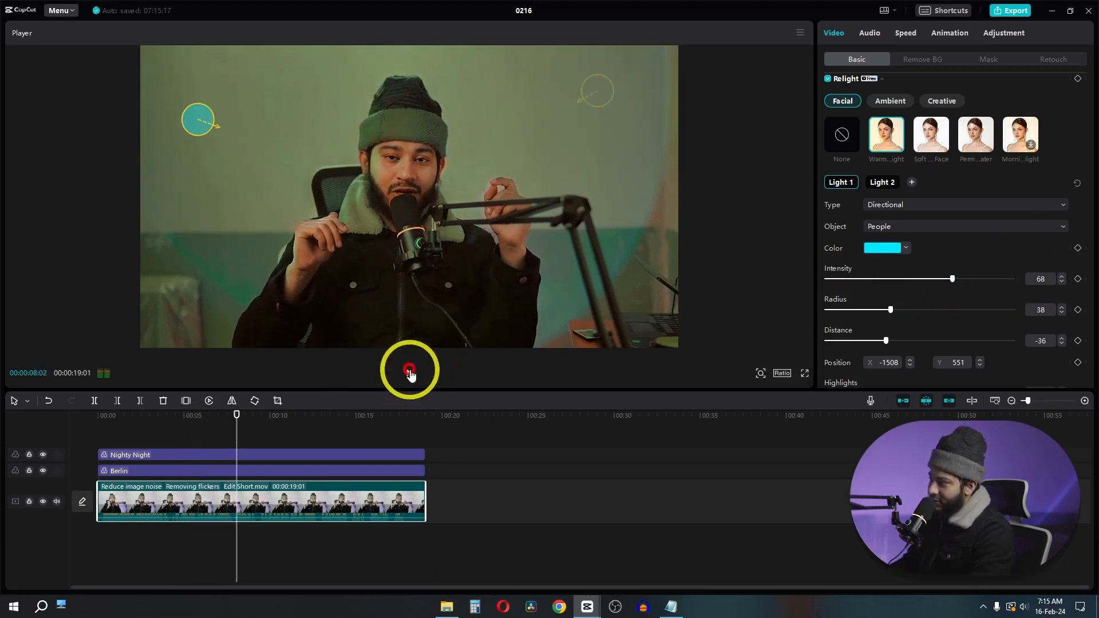
{"action": "left_click", "coordinate": [882, 183]}
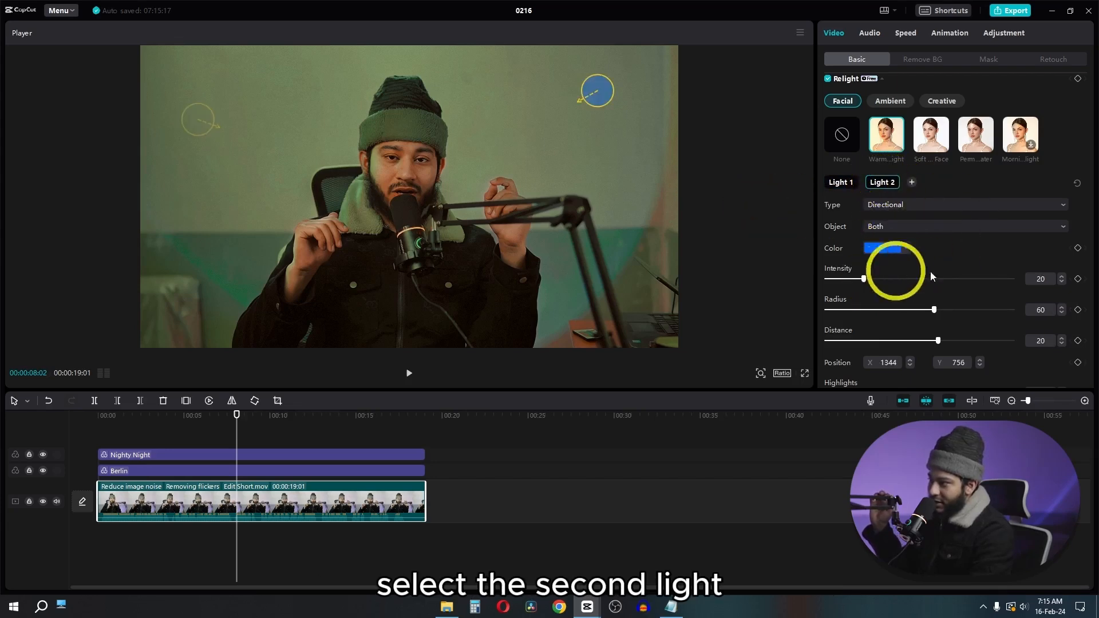
Replace the second light with a new one that lights only the background.
{"action": "left_click", "coordinate": [899, 175]}
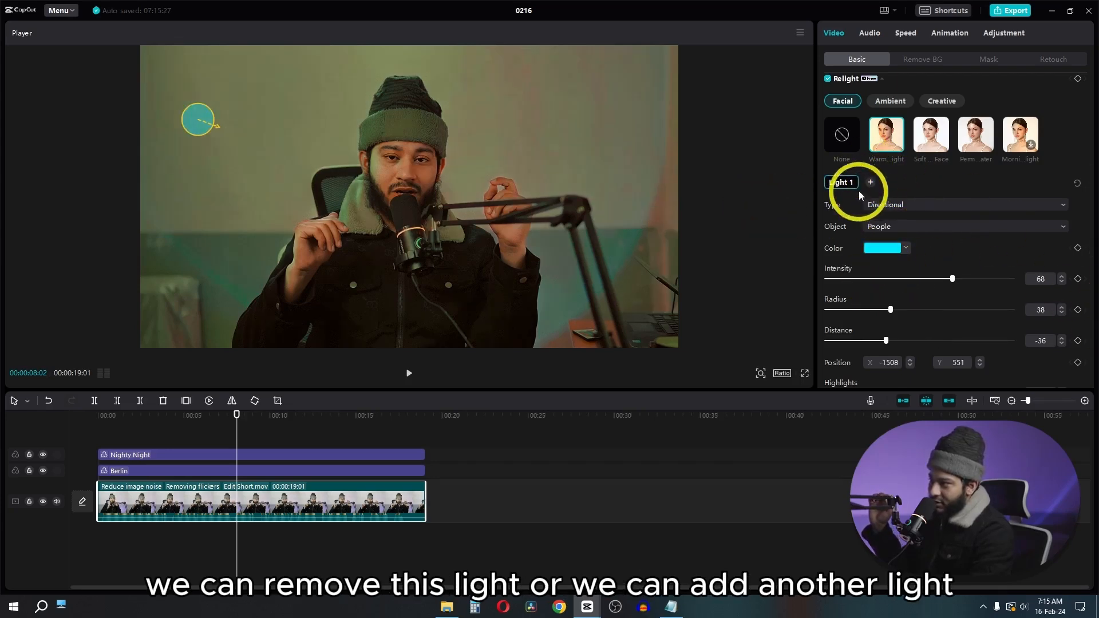
{"action": "left_click", "coordinate": [871, 183]}
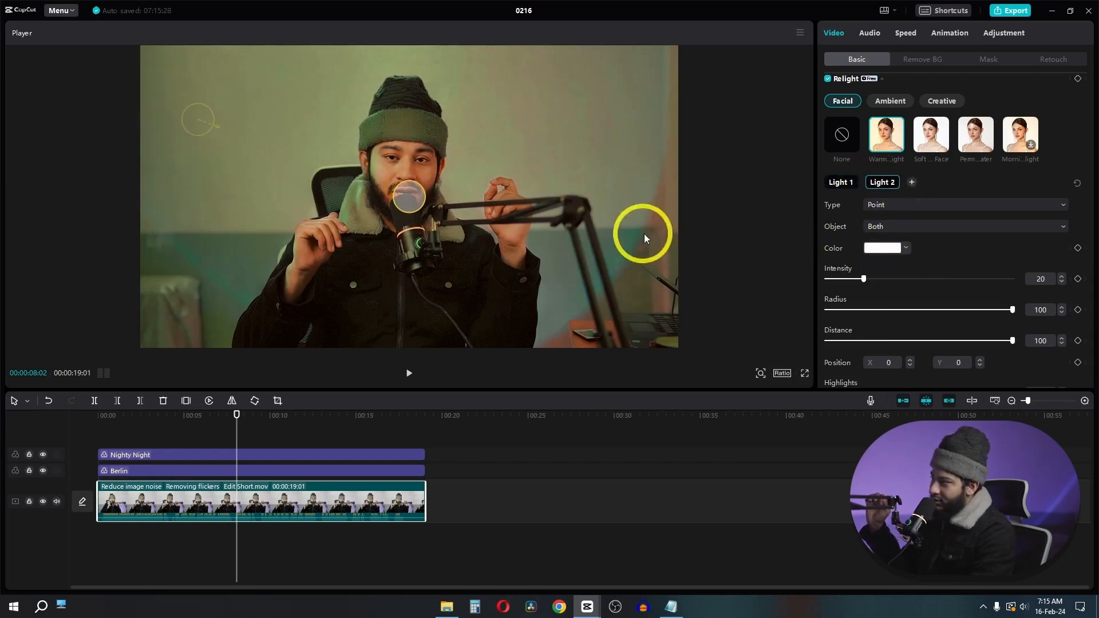
{"action": "left_click", "coordinate": [897, 225]}
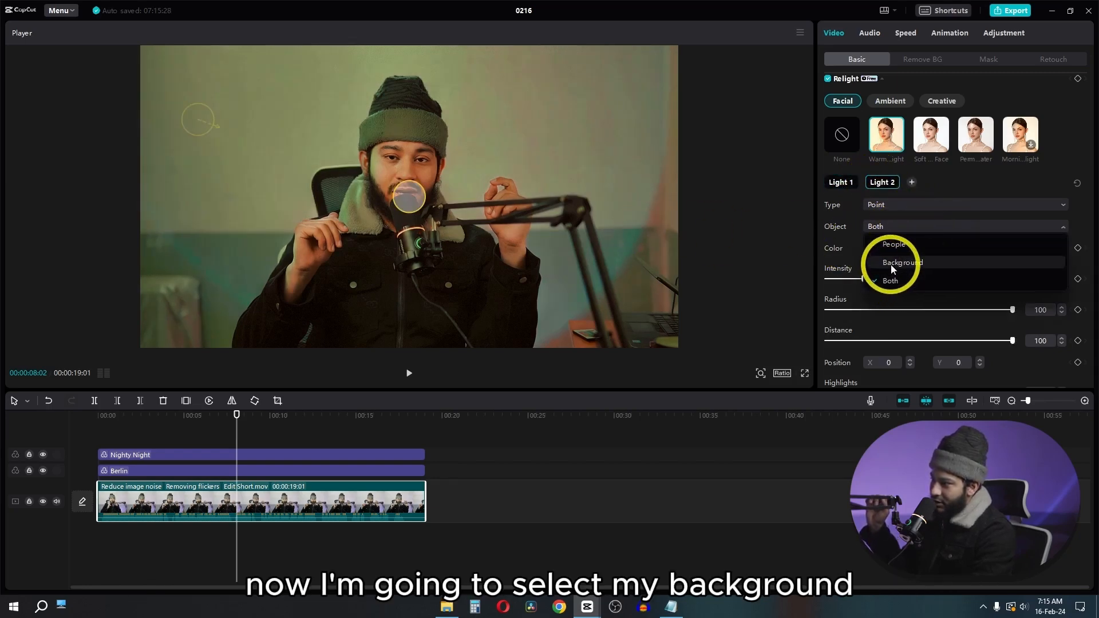
{"action": "left_click", "coordinate": [893, 263]}
{"action": "left_click", "coordinate": [896, 227]}
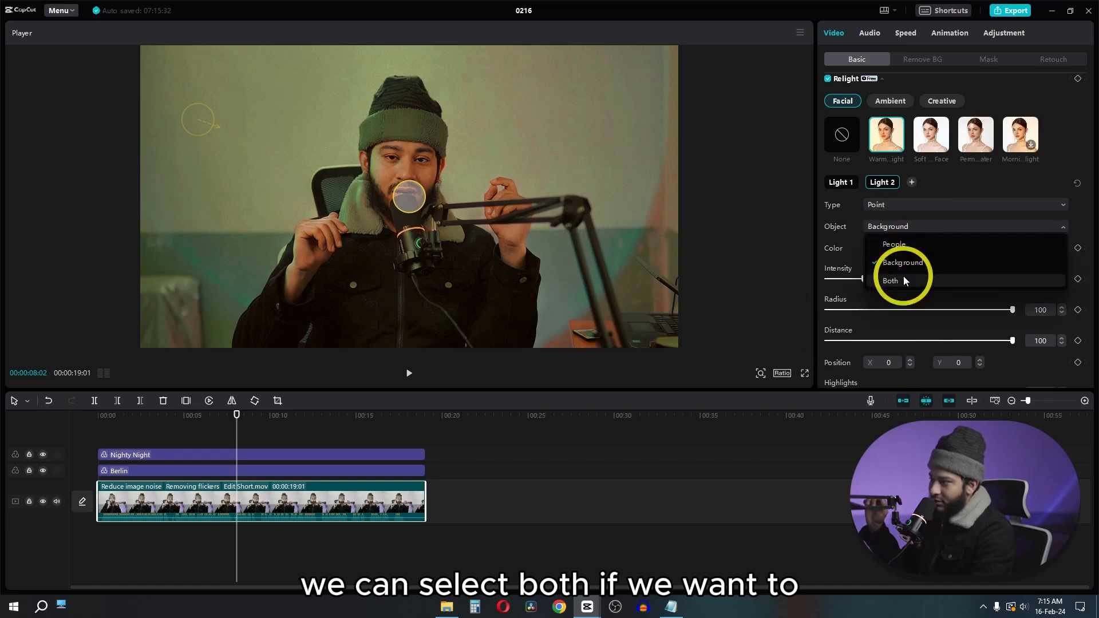
{"action": "left_click", "coordinate": [896, 262]}
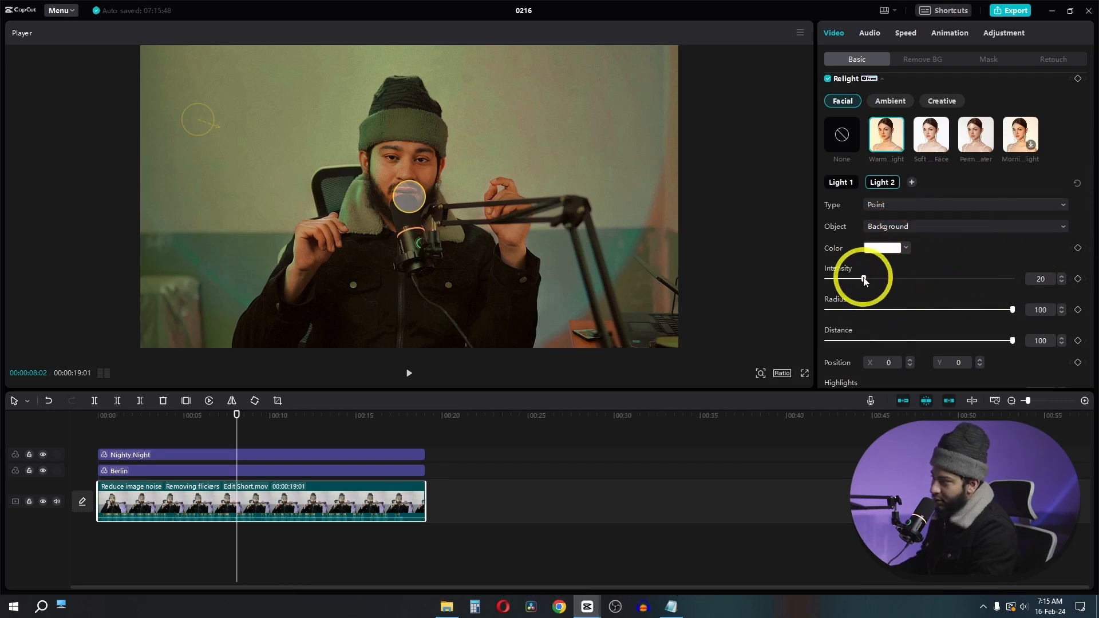
Tint the background light blue, then reduce its intensity and set radius to 58.
{"action": "left_click_drag", "start_coordinate": [864, 279], "coordinate": [1074, 281]}
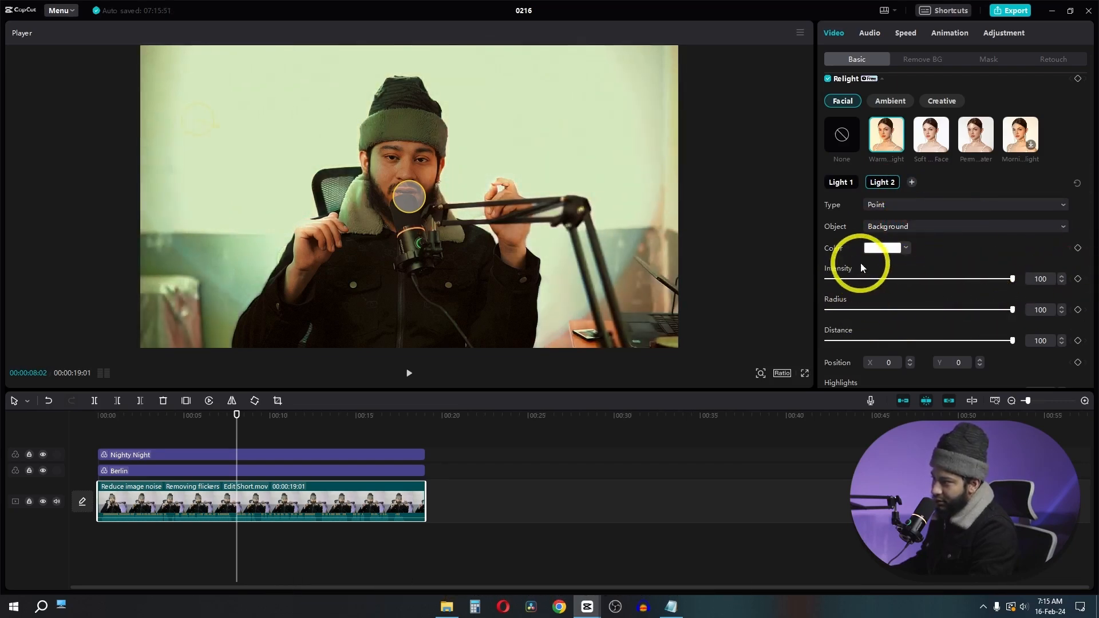
{"action": "left_click", "coordinate": [878, 251]}
{"action": "left_click_drag", "start_coordinate": [902, 280], "coordinate": [1050, 232]}
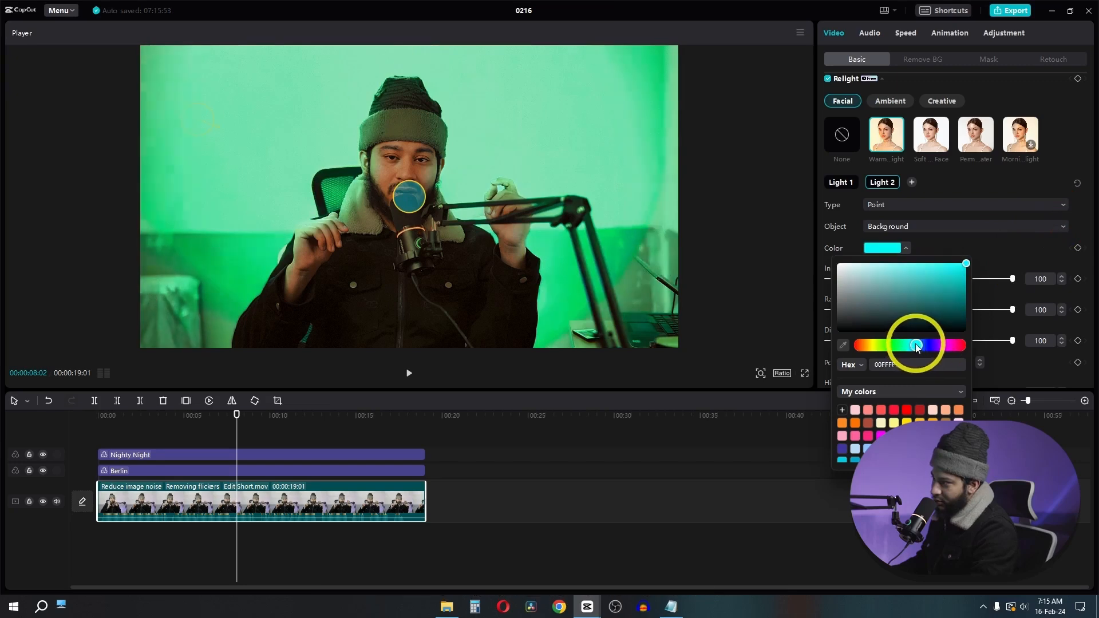
{"action": "left_click_drag", "start_coordinate": [915, 345], "coordinate": [937, 347]}
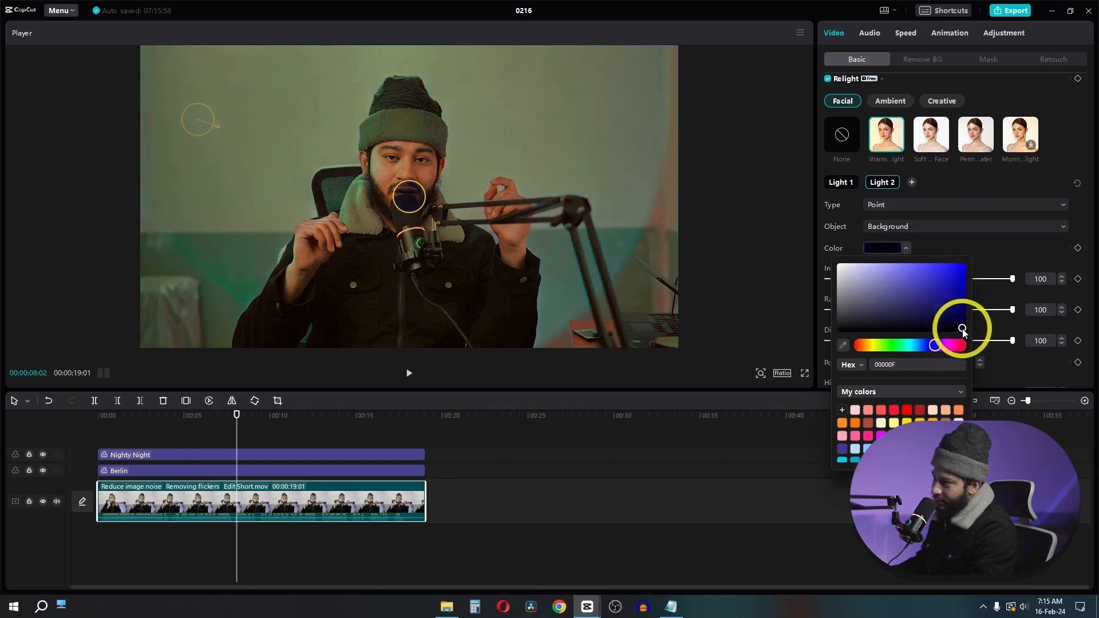
{"action": "left_click", "coordinate": [963, 235]}
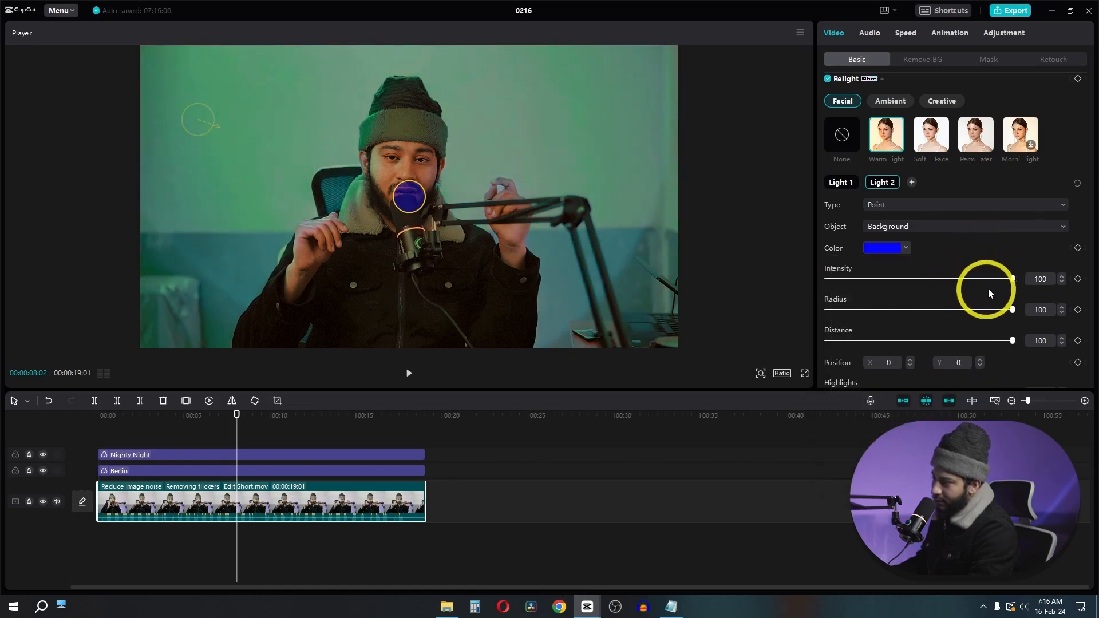
{"action": "left_click_drag", "start_coordinate": [988, 279], "coordinate": [928, 282]}
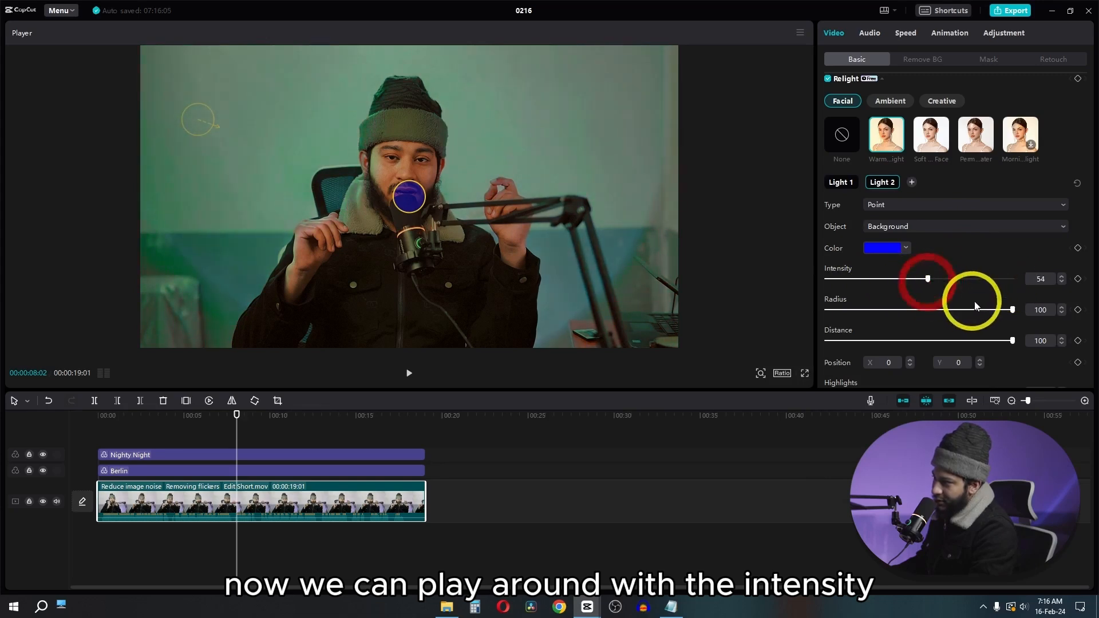
{"action": "left_click_drag", "start_coordinate": [1013, 310], "coordinate": [884, 314]}
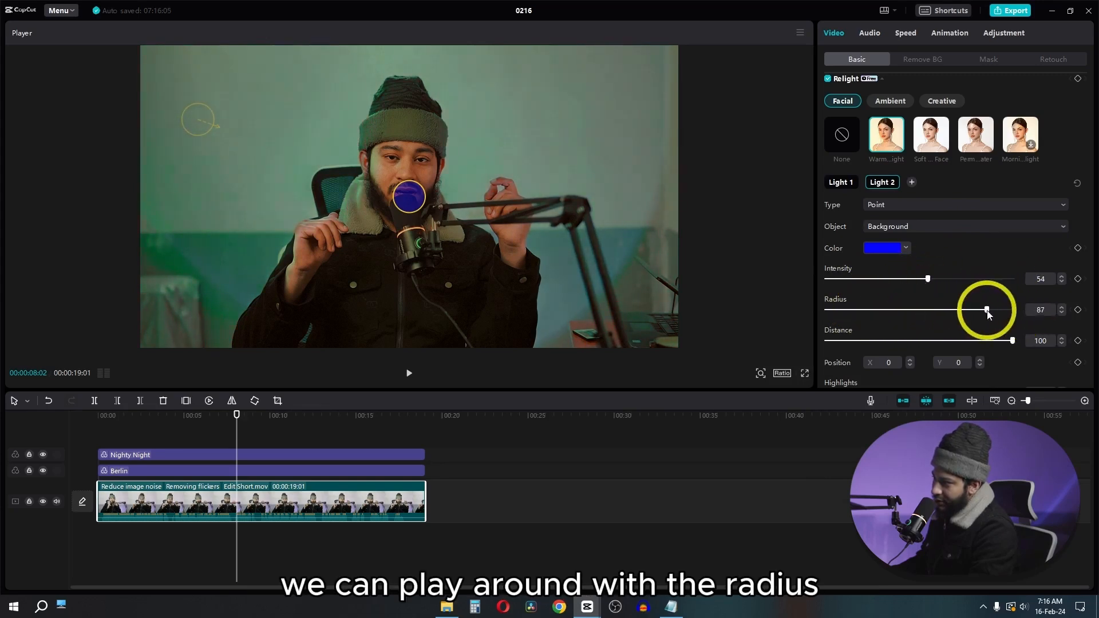
{"action": "left_click_drag", "start_coordinate": [989, 315], "coordinate": [935, 320]}
{"action": "left_click_drag", "start_coordinate": [1013, 341], "coordinate": [990, 325]}
Set distance 80, recolour the light warm yellow and lower its intensity to 46.
{"action": "left_click", "coordinate": [881, 252]}
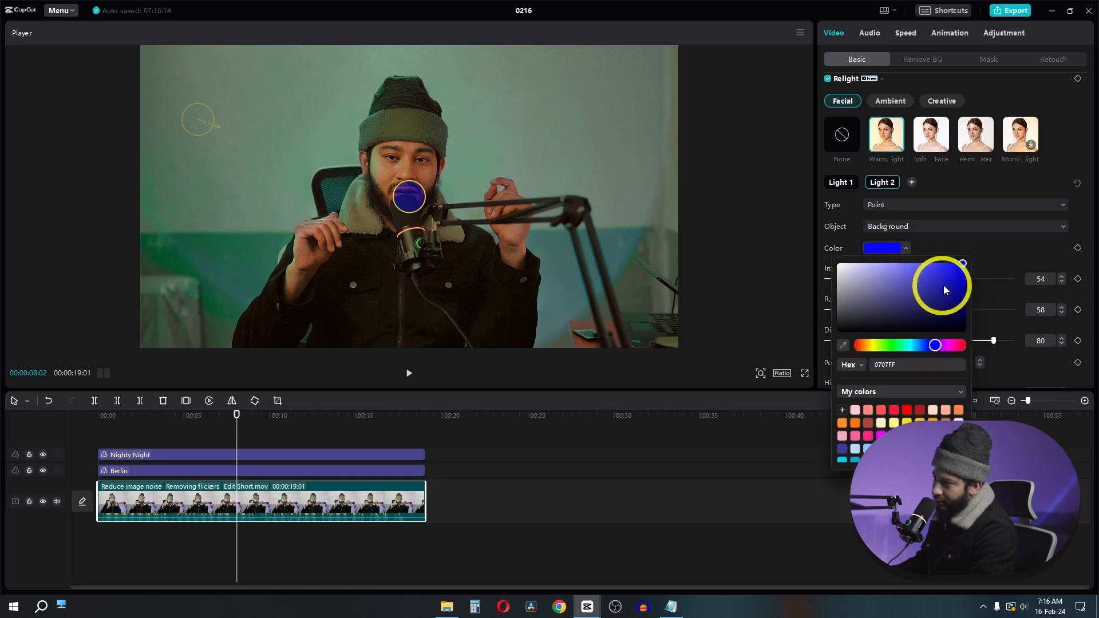
{"action": "left_click", "coordinate": [903, 345]}
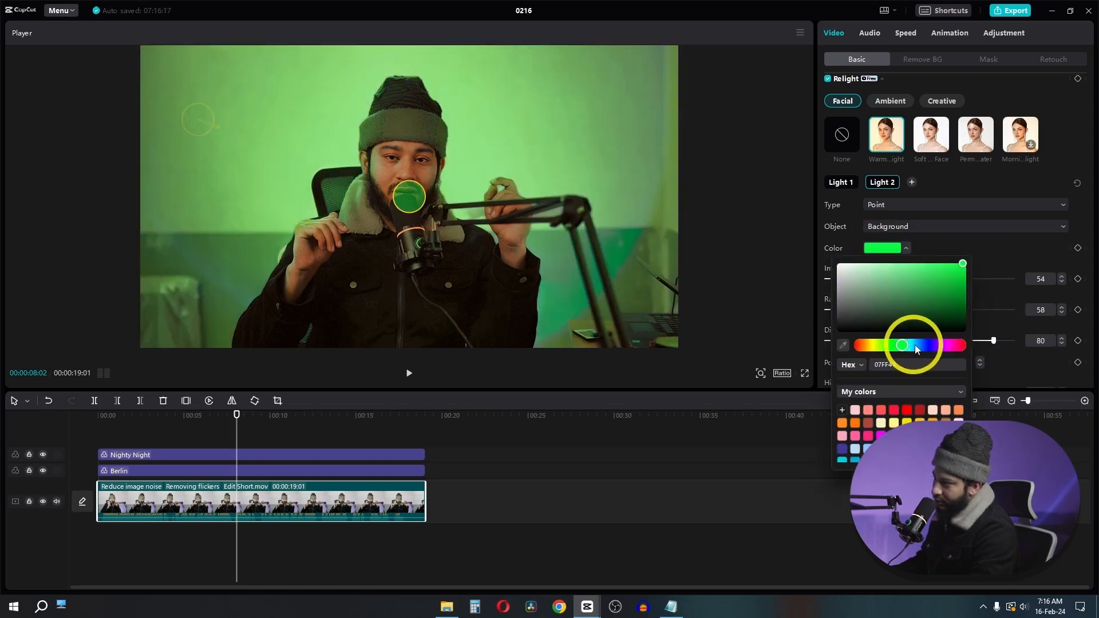
{"action": "left_click", "coordinate": [908, 346]}
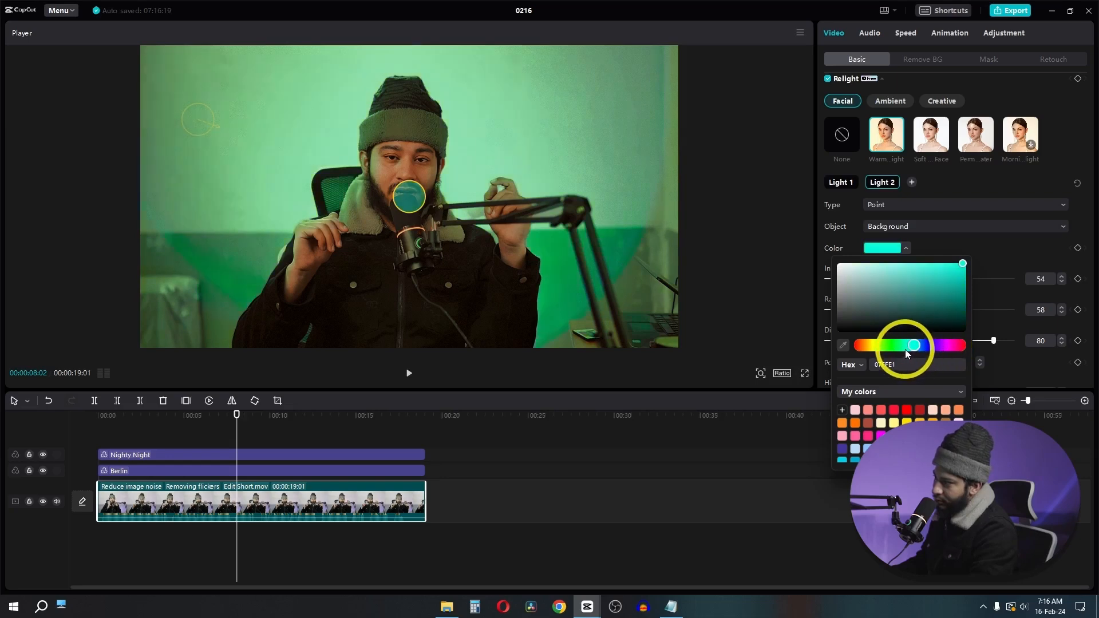
{"action": "left_click_drag", "start_coordinate": [906, 345], "coordinate": [880, 356]}
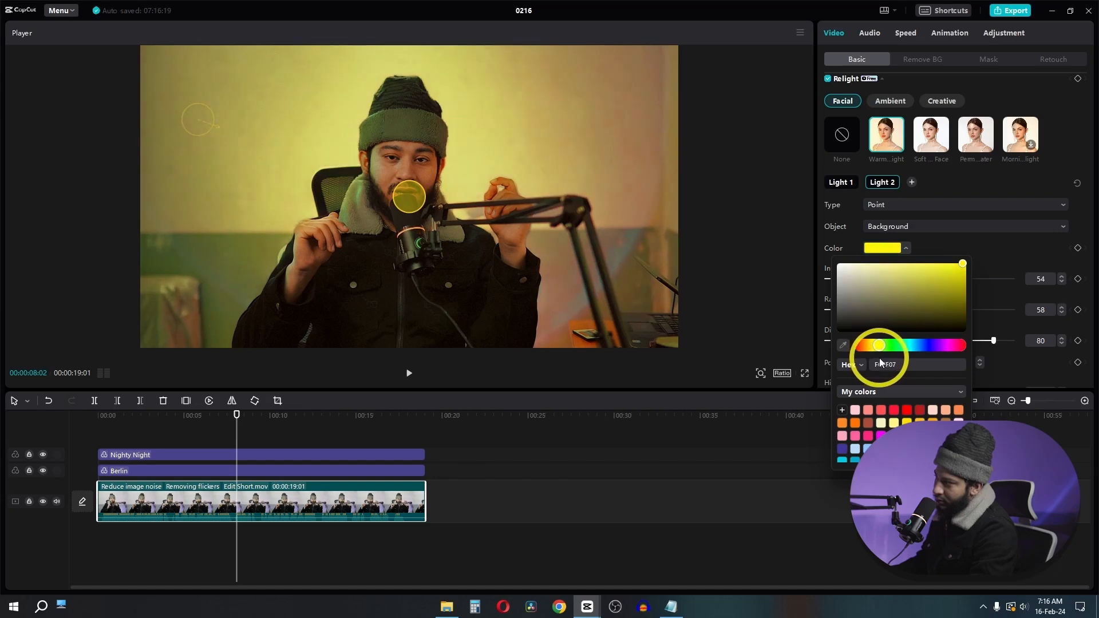
{"action": "left_click", "coordinate": [1001, 247]}
{"action": "left_click_drag", "start_coordinate": [927, 279], "coordinate": [950, 282]}
Make Light 1 white with intensity 78, radius 36 and distance -55.
{"action": "left_click", "coordinate": [836, 184]}
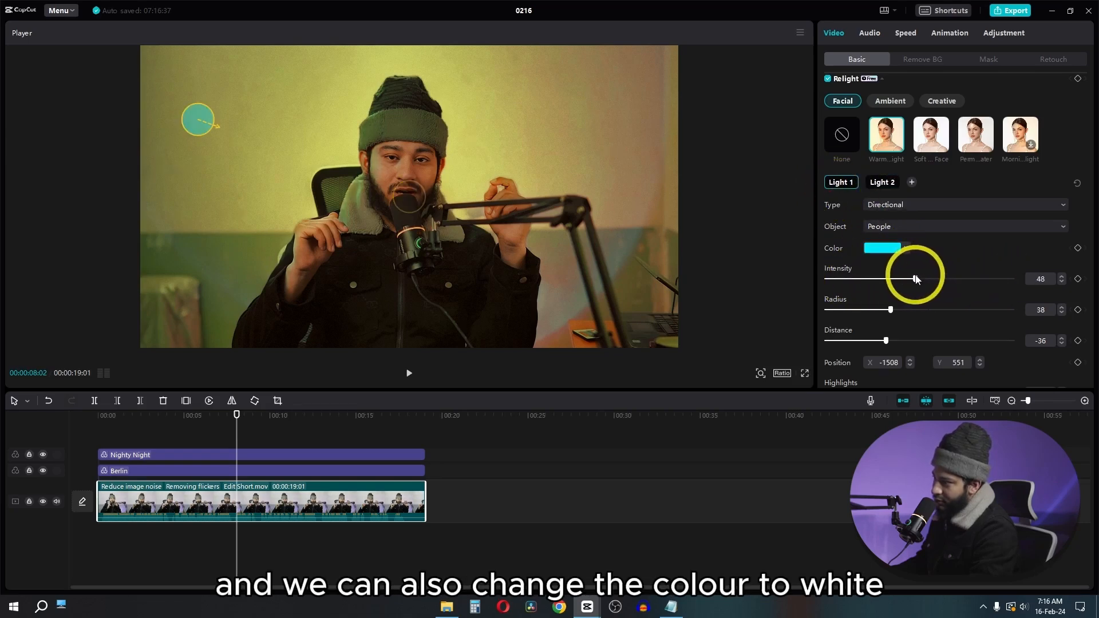
{"action": "left_click", "coordinate": [882, 248]}
{"action": "left_click_drag", "start_coordinate": [864, 280], "coordinate": [797, 242]}
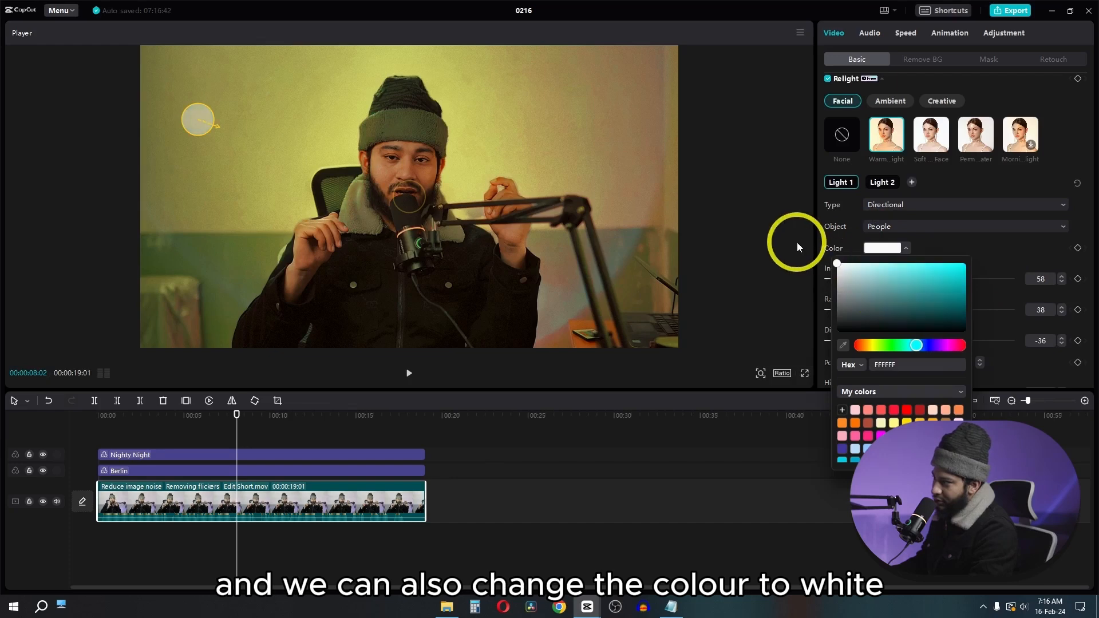
{"action": "left_click", "coordinate": [1025, 243]}
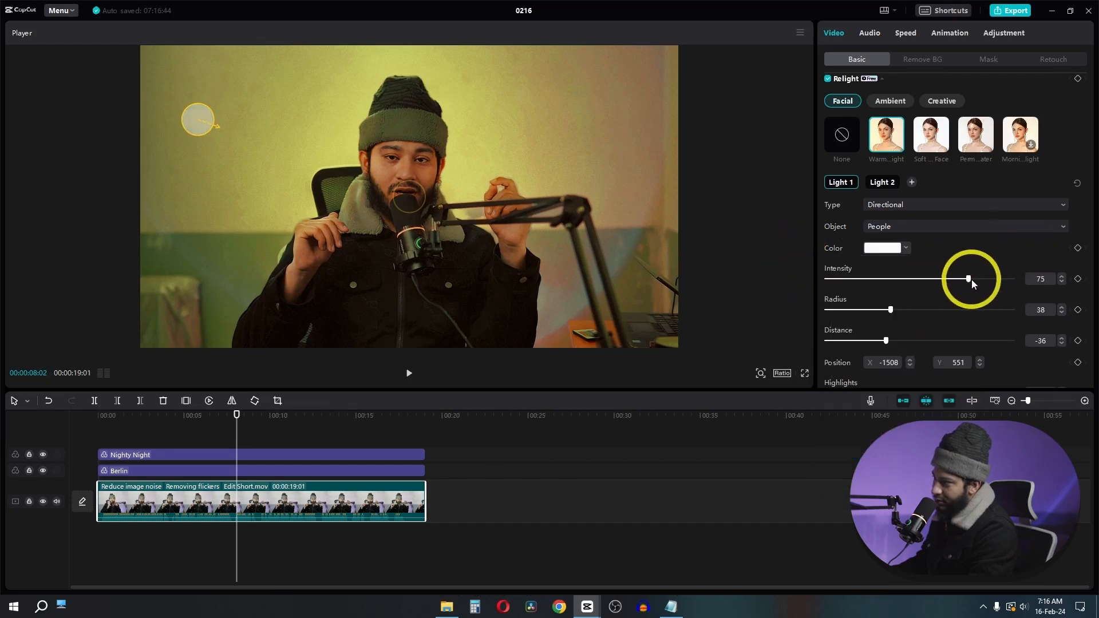
{"action": "scroll", "coordinate": [829, 308], "scroll_direction": "down", "scroll_amount": 1}
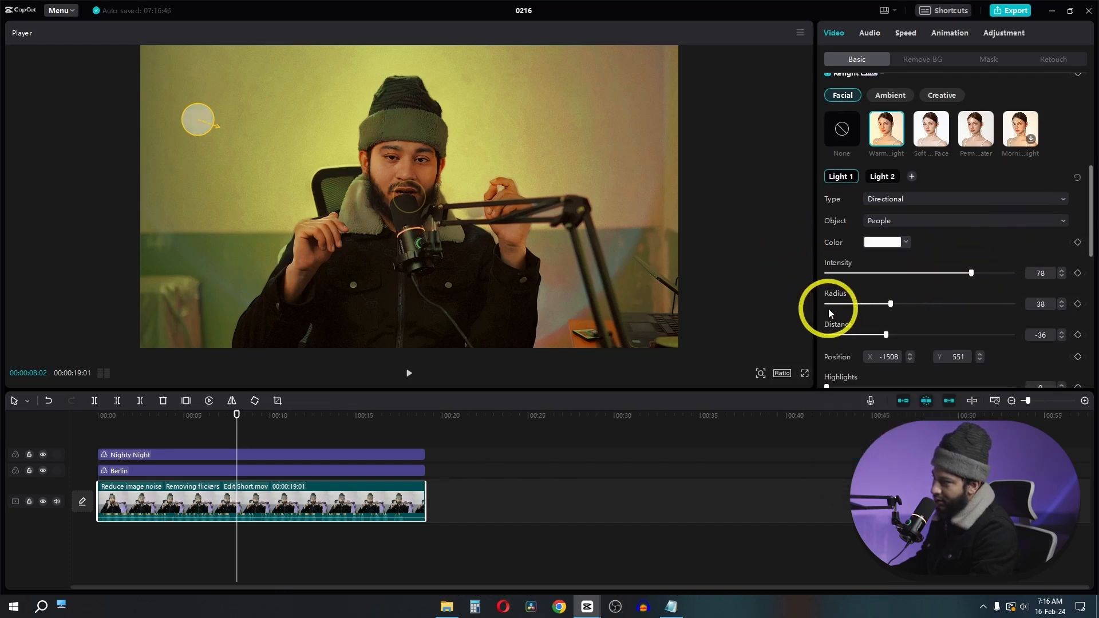
{"action": "left_click_drag", "start_coordinate": [889, 304], "coordinate": [824, 305]}
{"action": "left_click_drag", "start_coordinate": [907, 303], "coordinate": [869, 338]}
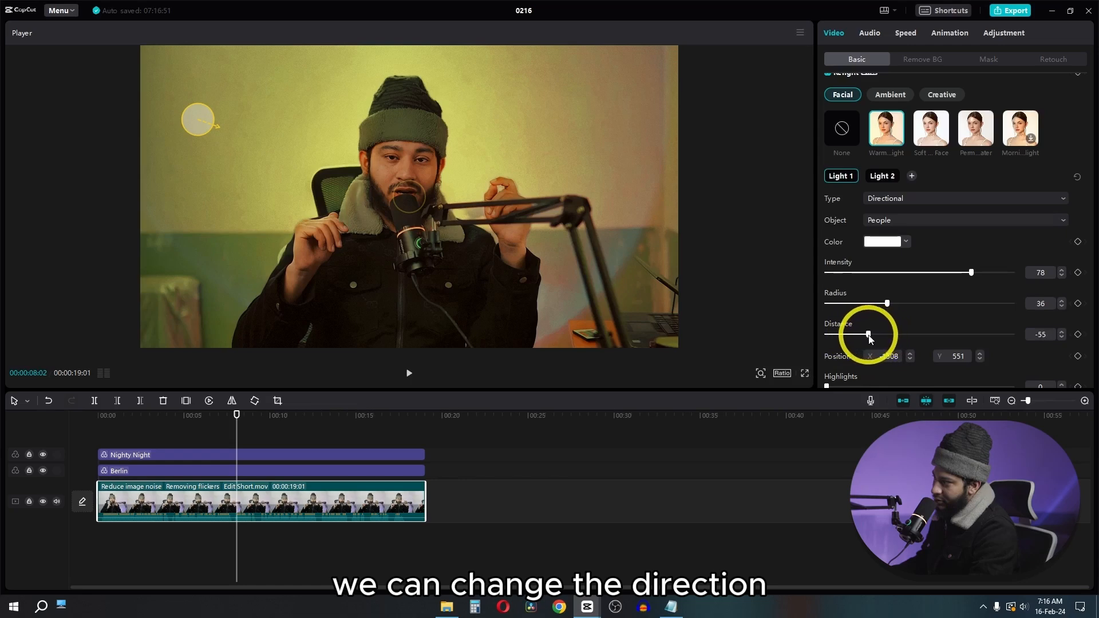
Add Light 3 at the upper right as a directional light aimed only at People.
{"action": "left_click", "coordinate": [912, 176]}
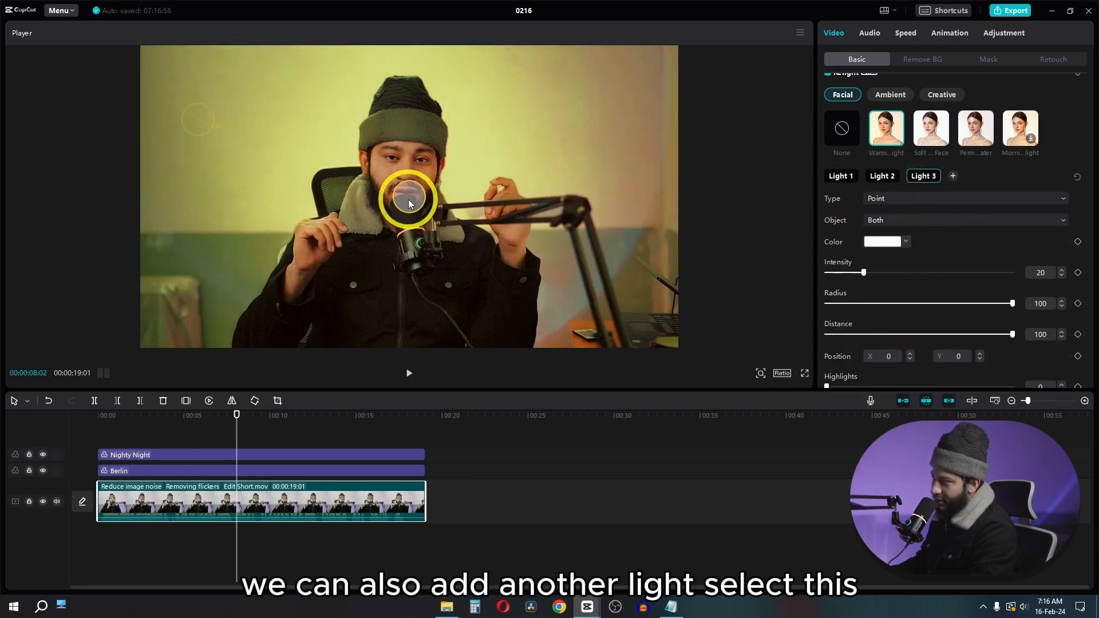
{"action": "left_click_drag", "start_coordinate": [408, 202], "coordinate": [489, 171]}
{"action": "left_click_drag", "start_coordinate": [490, 121], "coordinate": [531, 129]}
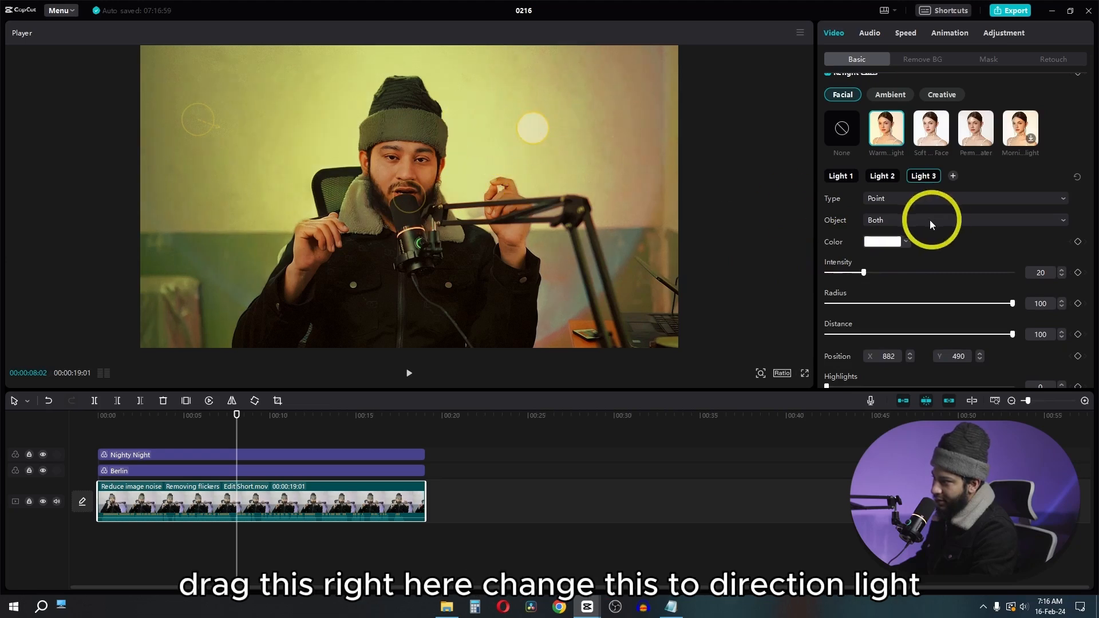
{"action": "left_click", "coordinate": [906, 196]}
{"action": "left_click", "coordinate": [891, 235]}
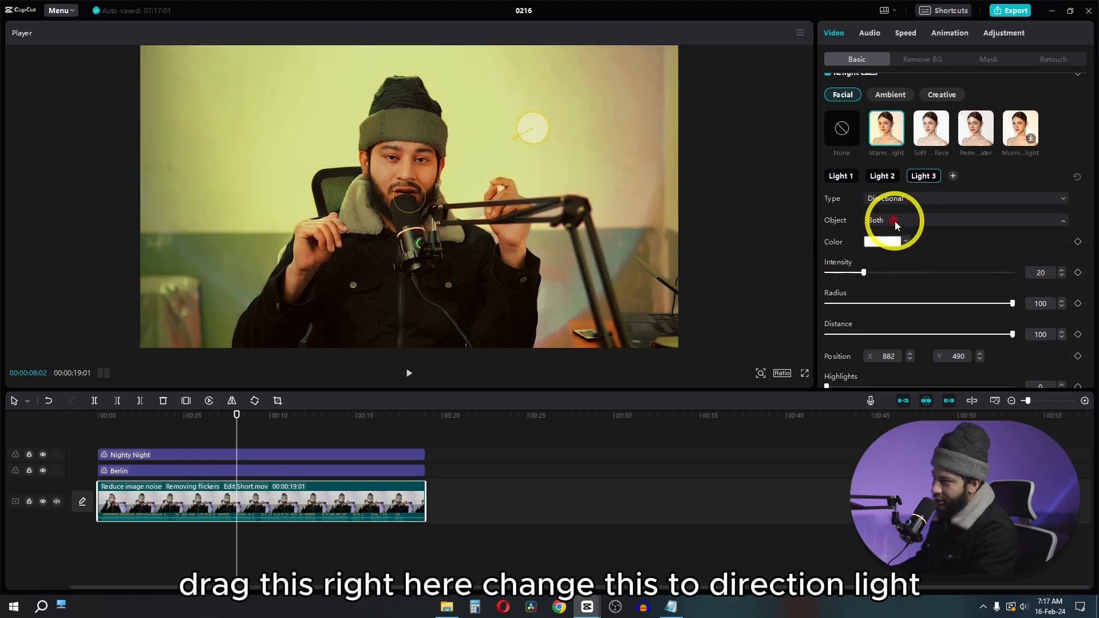
{"action": "left_click", "coordinate": [895, 221]}
{"action": "left_click", "coordinate": [917, 245]}
Nudge Light 3 slightly up-left and set its intensity to 62 and radius to 30.
{"action": "left_click_drag", "start_coordinate": [534, 127], "coordinate": [495, 108]}
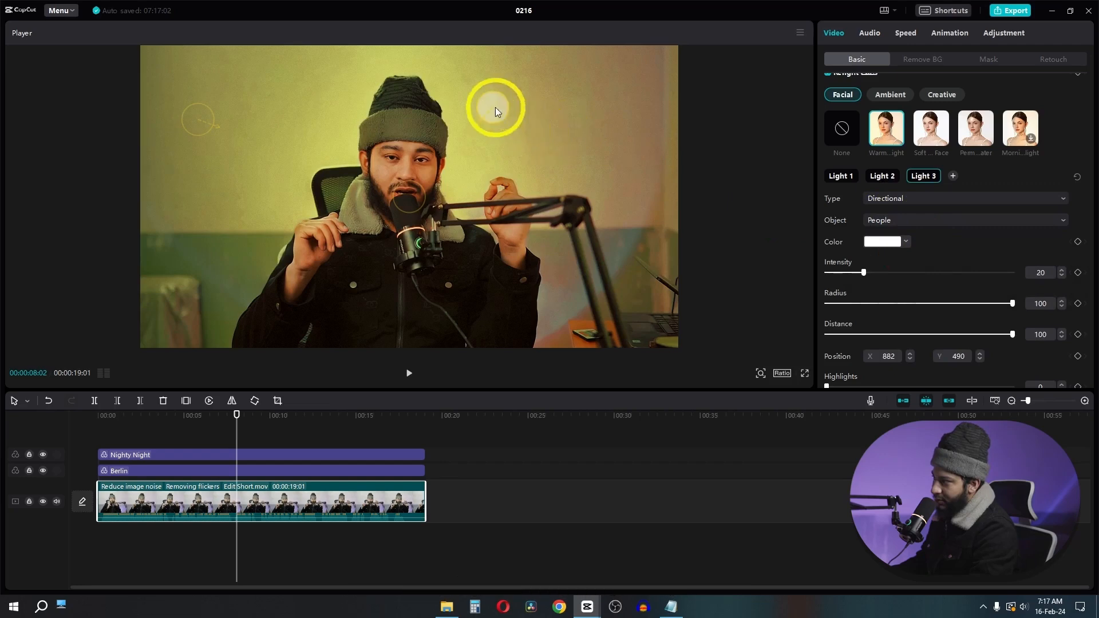
{"action": "left_click_drag", "start_coordinate": [865, 273], "coordinate": [942, 272]}
{"action": "left_click_drag", "start_coordinate": [998, 302], "coordinate": [870, 306]}
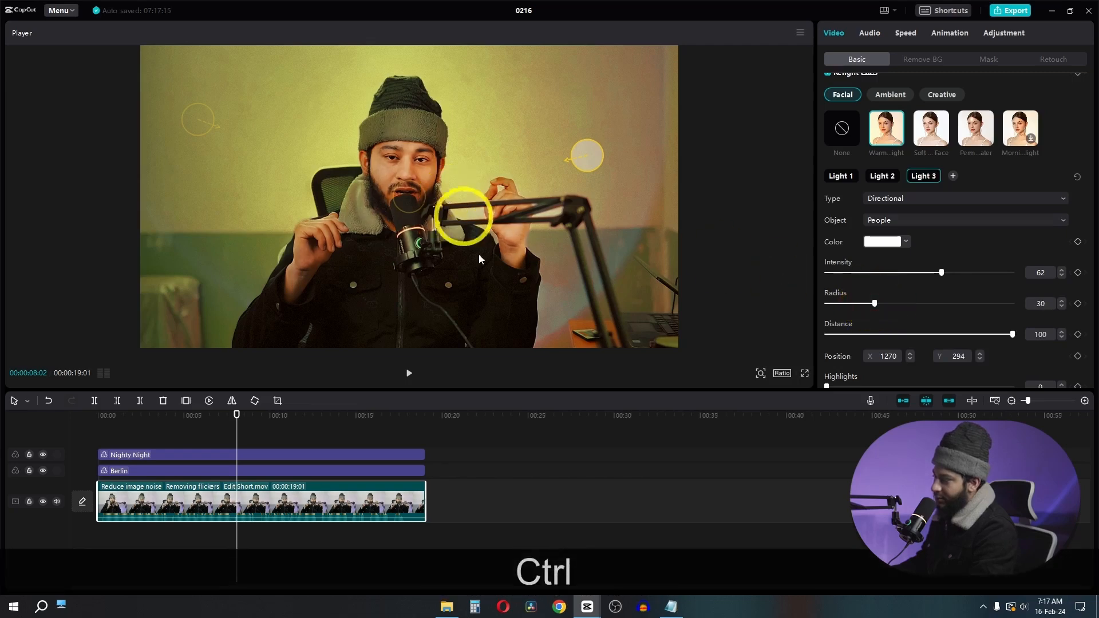
{"action": "left_click", "coordinate": [409, 375]}
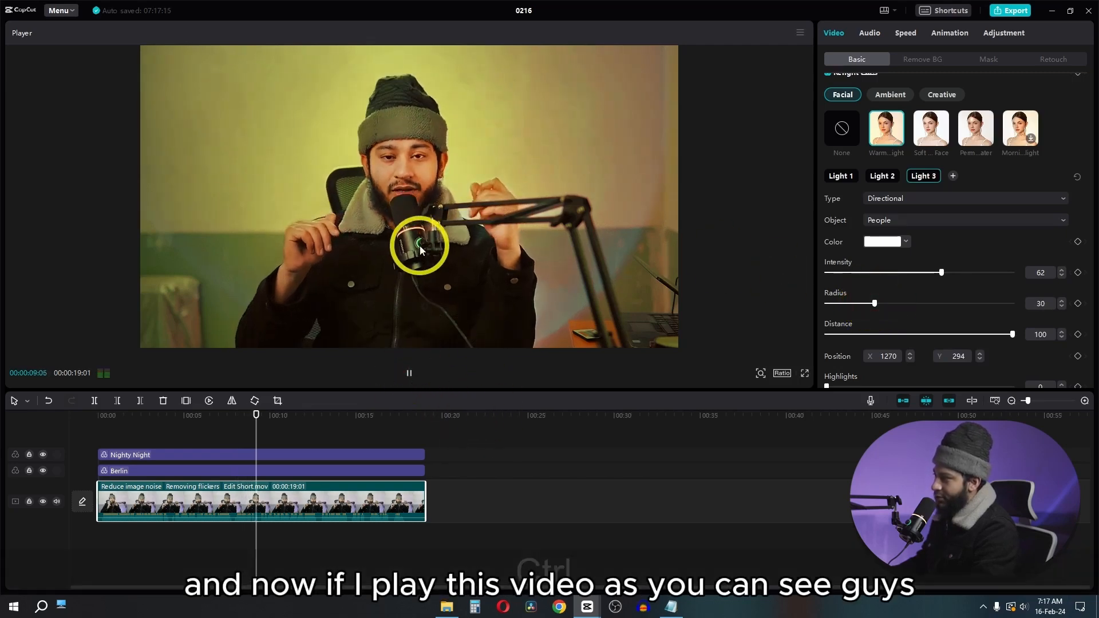
{"action": "scroll", "coordinate": [421, 245], "scroll_direction": "down", "scroll_amount": 3}
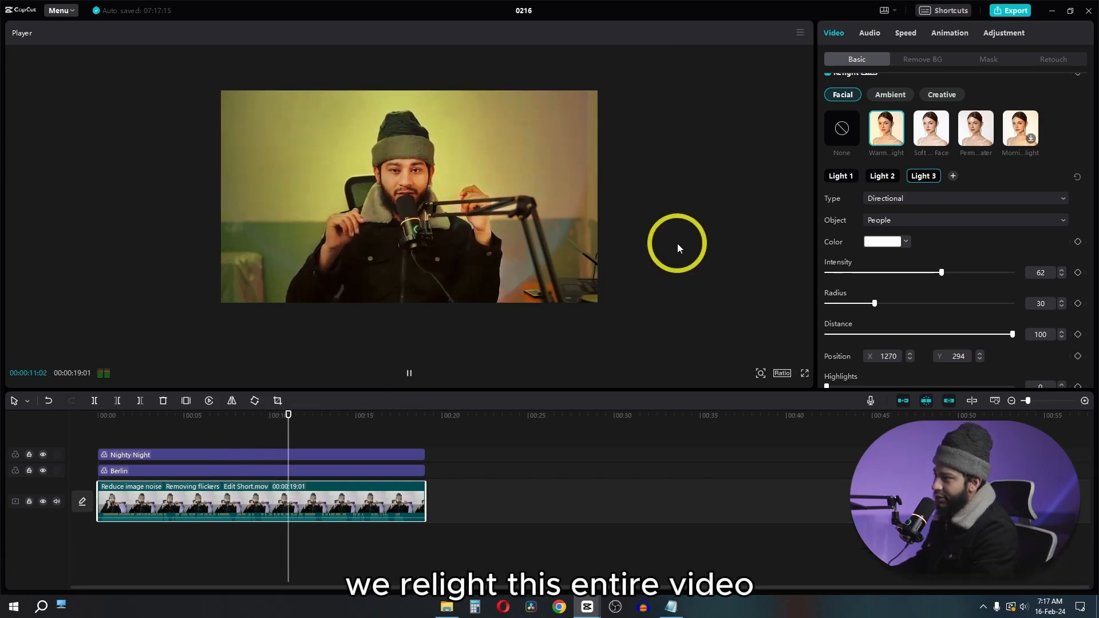
{"action": "key", "text": "space"}
{"action": "scroll", "coordinate": [943, 240], "scroll_direction": "up", "scroll_amount": 4}
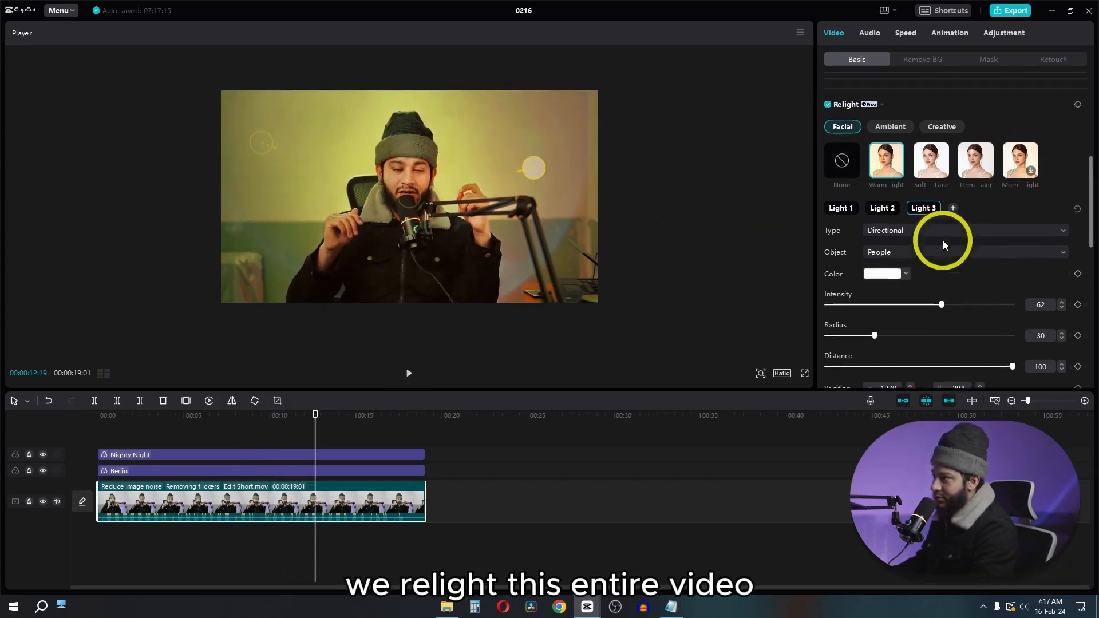
{"action": "left_click", "coordinate": [828, 212]}
{"action": "left_click", "coordinate": [828, 212]}
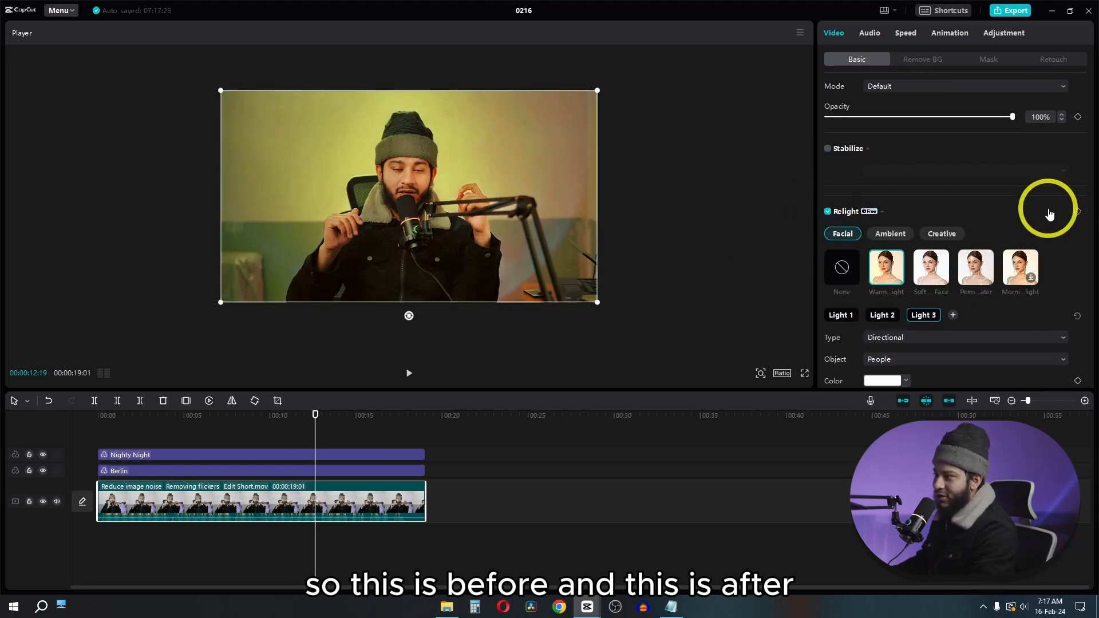
Try the Neon Bicolor, Dark Green, Mysterious Purple, Yellow bicolor and Teal Backlight ambient presets.
{"action": "left_click", "coordinate": [899, 239]}
{"action": "left_click", "coordinate": [884, 272]}
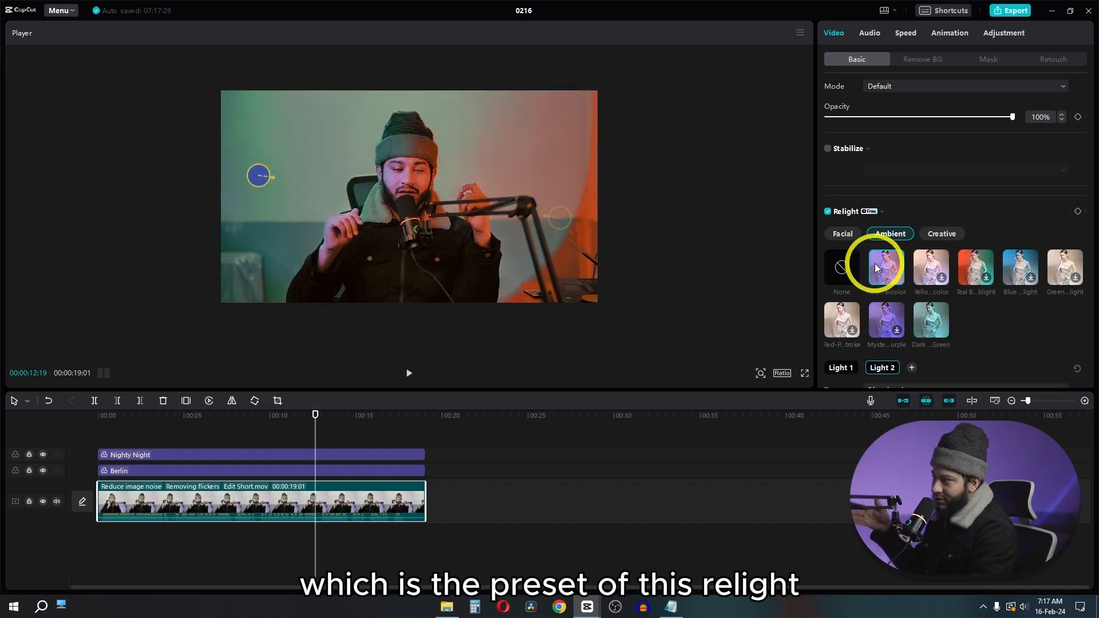
{"action": "left_click", "coordinate": [931, 318]}
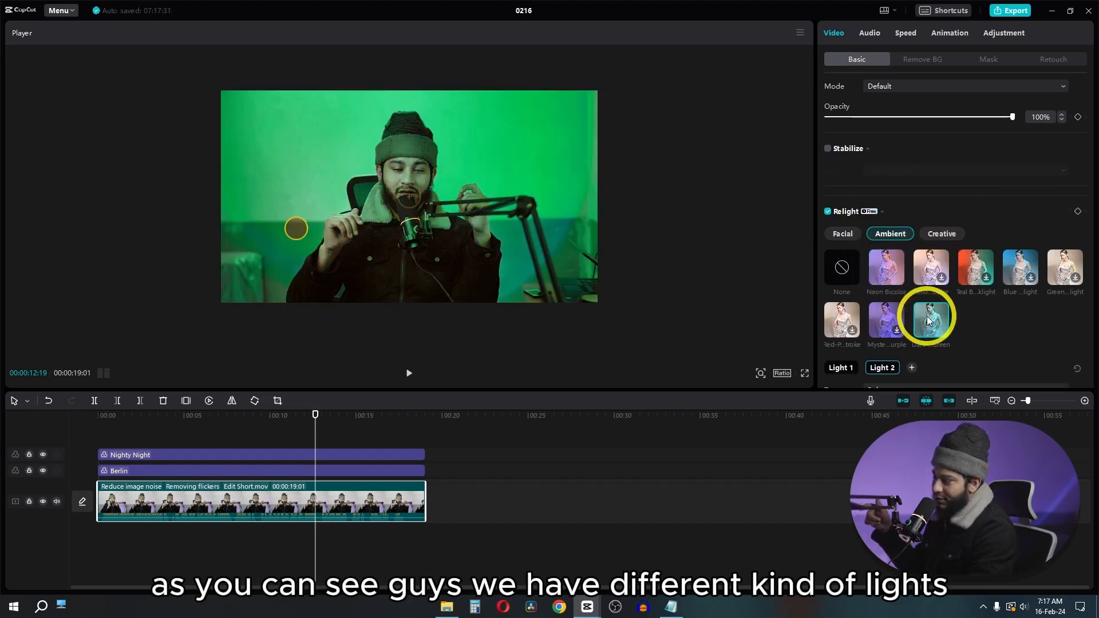
{"action": "left_click", "coordinate": [895, 324]}
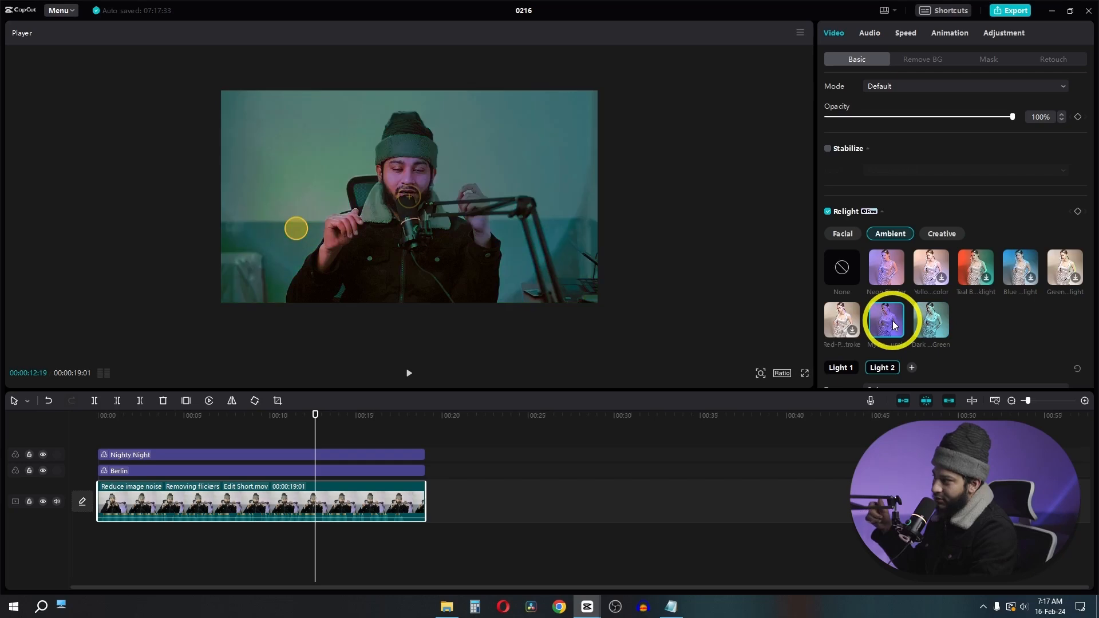
{"action": "left_click", "coordinate": [937, 270]}
{"action": "left_click", "coordinate": [974, 268]}
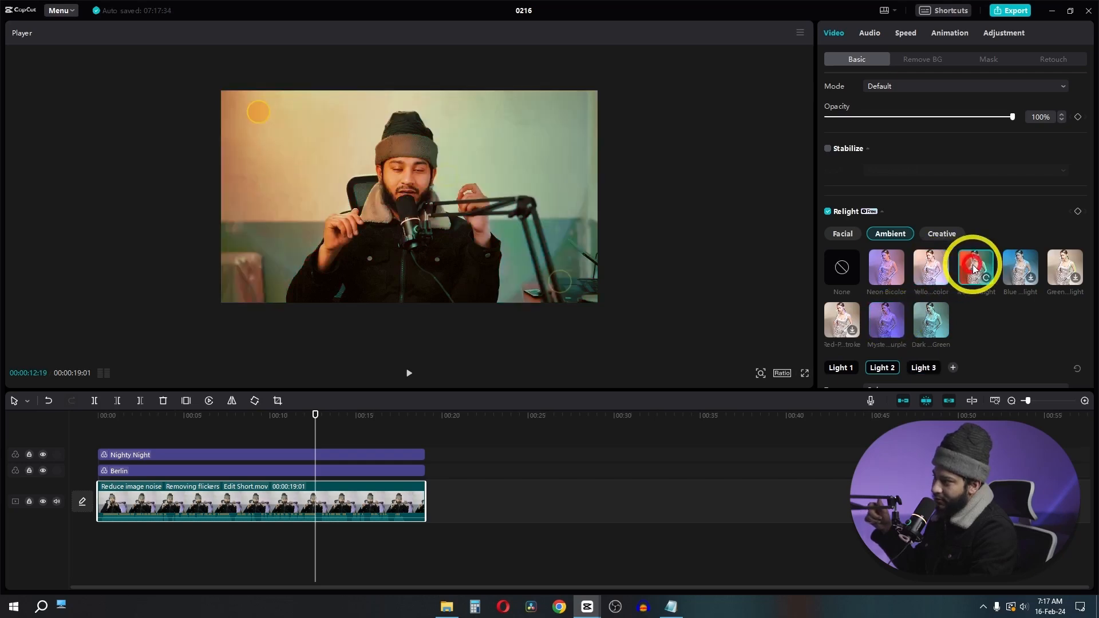
Apply and preview the Rainbow Spot creative light effect, then show the Facial presets.
{"action": "left_click", "coordinate": [941, 233]}
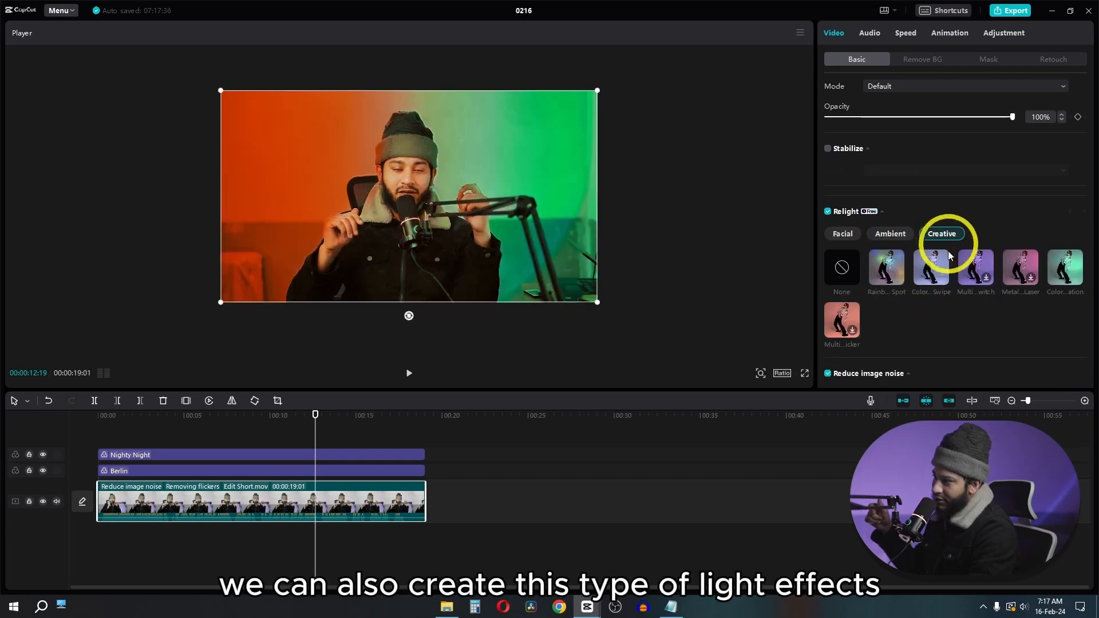
{"action": "left_click", "coordinate": [888, 264]}
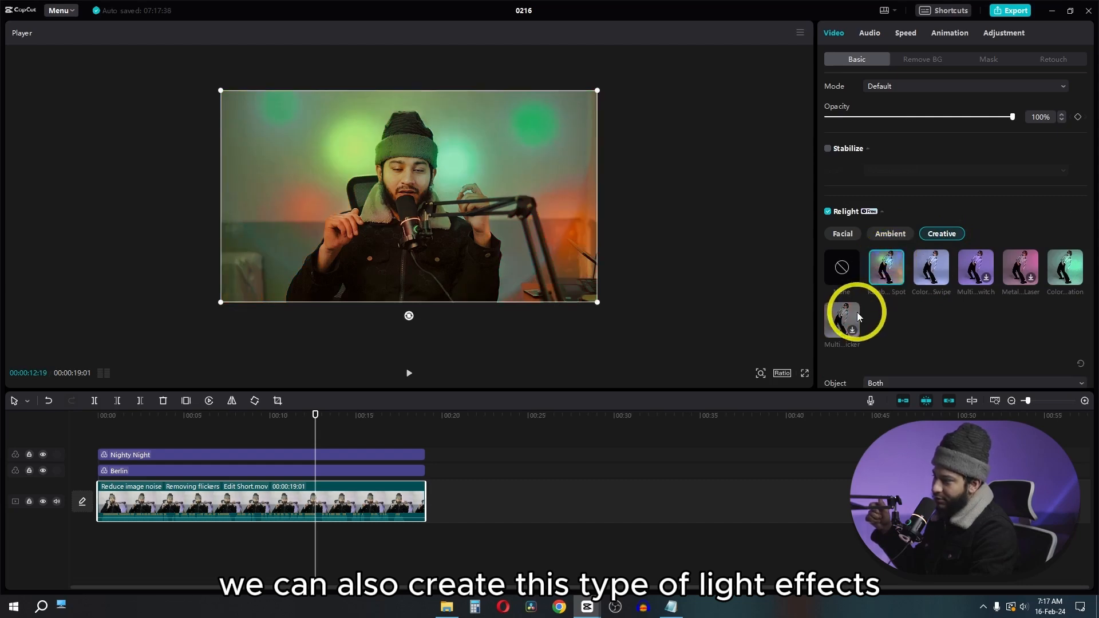
{"action": "key", "text": "space"}
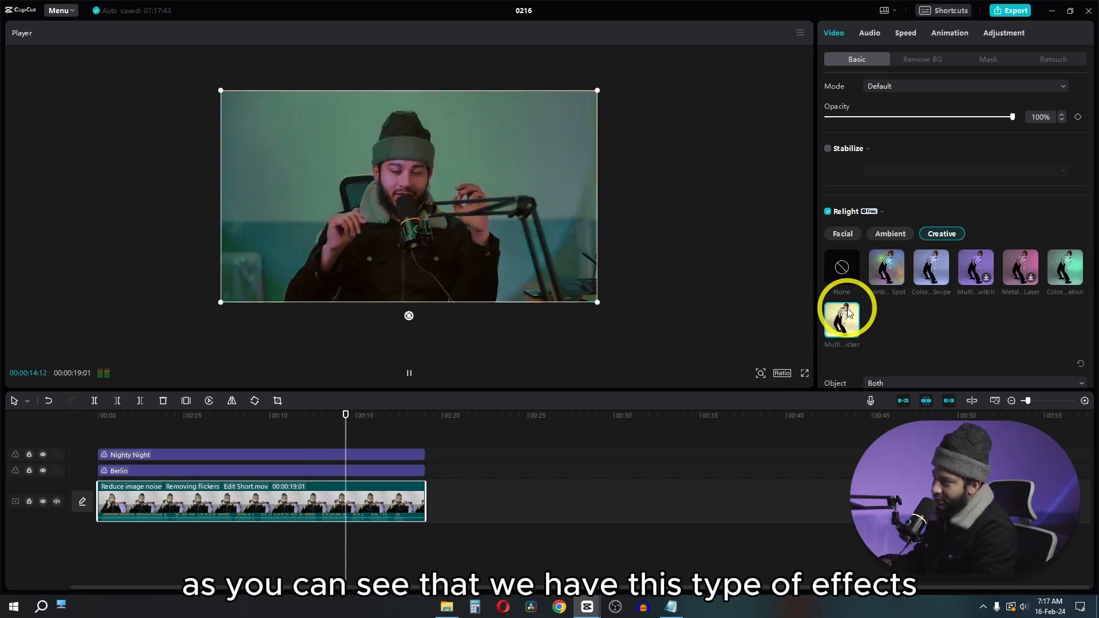
{"action": "left_click", "coordinate": [843, 235]}
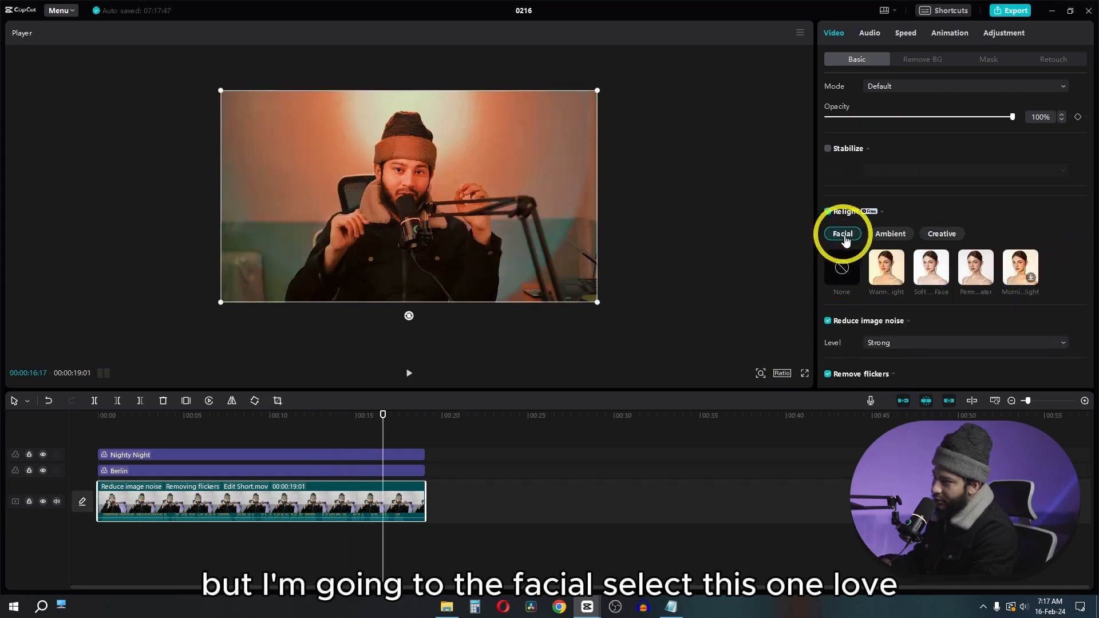
Apply the Warm light facial preset and replay the clip from the start.
{"action": "scroll", "coordinate": [878, 287], "scroll_direction": "down", "scroll_amount": 6}
{"action": "scroll", "coordinate": [883, 290], "scroll_direction": "up", "scroll_amount": 4}
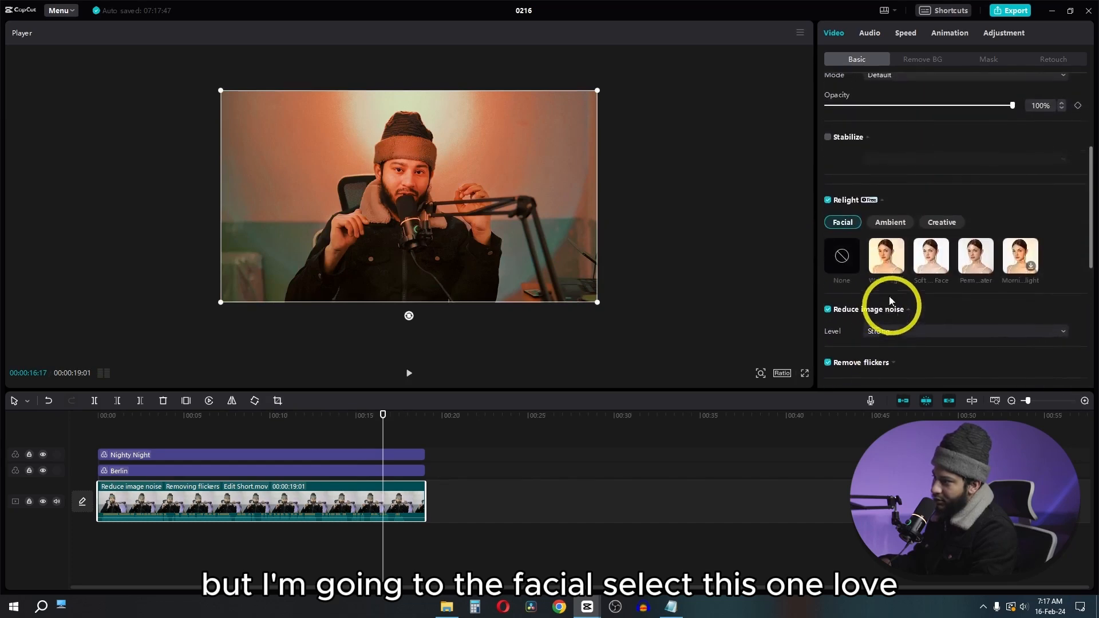
{"action": "left_click", "coordinate": [884, 269]}
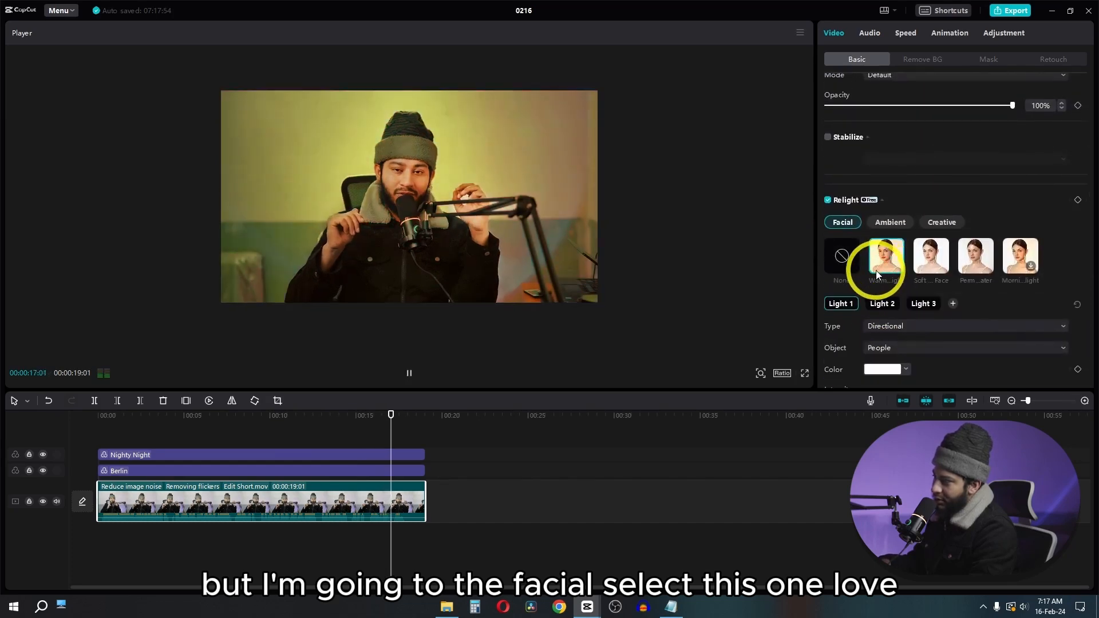
{"action": "left_click", "coordinate": [381, 415]}
{"action": "left_click_drag", "start_coordinate": [354, 421], "coordinate": [15, 426]}
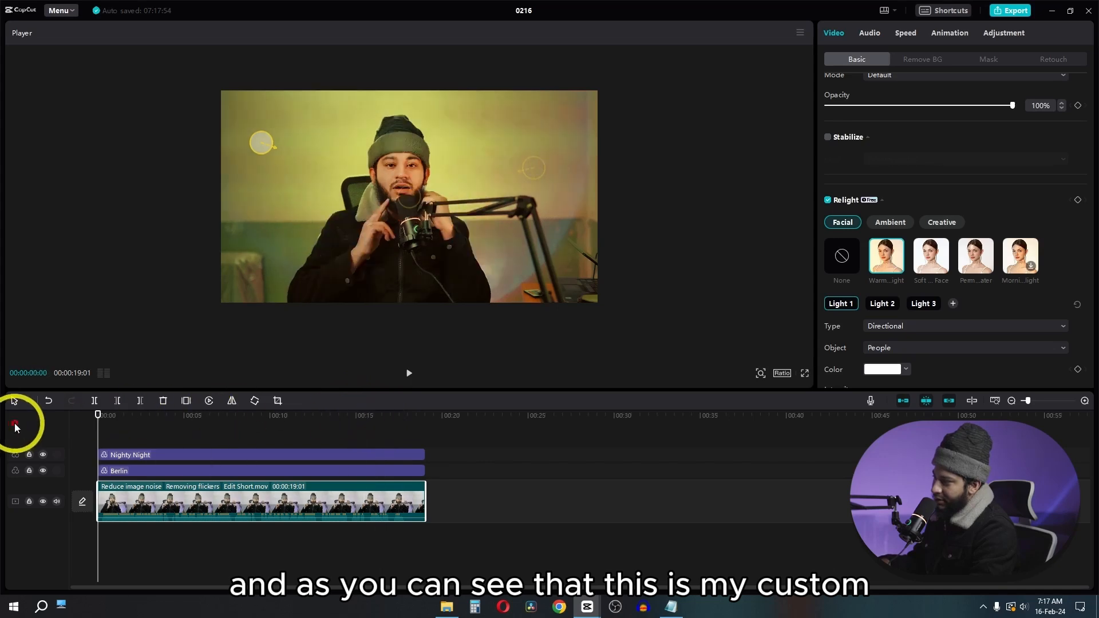
{"action": "key", "text": "space"}
{"action": "key", "text": "space"}
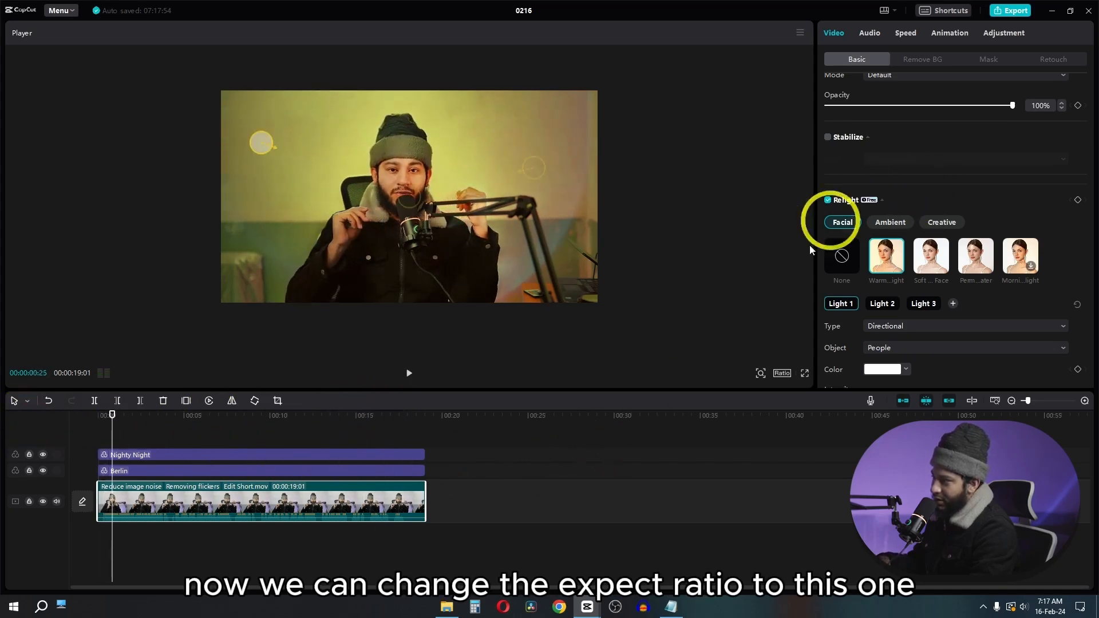
Set the canvas ratio to 9:16, apply Auto reframe, and preview the reframed clip.
{"action": "left_click", "coordinate": [783, 374]}
{"action": "left_click", "coordinate": [810, 504]}
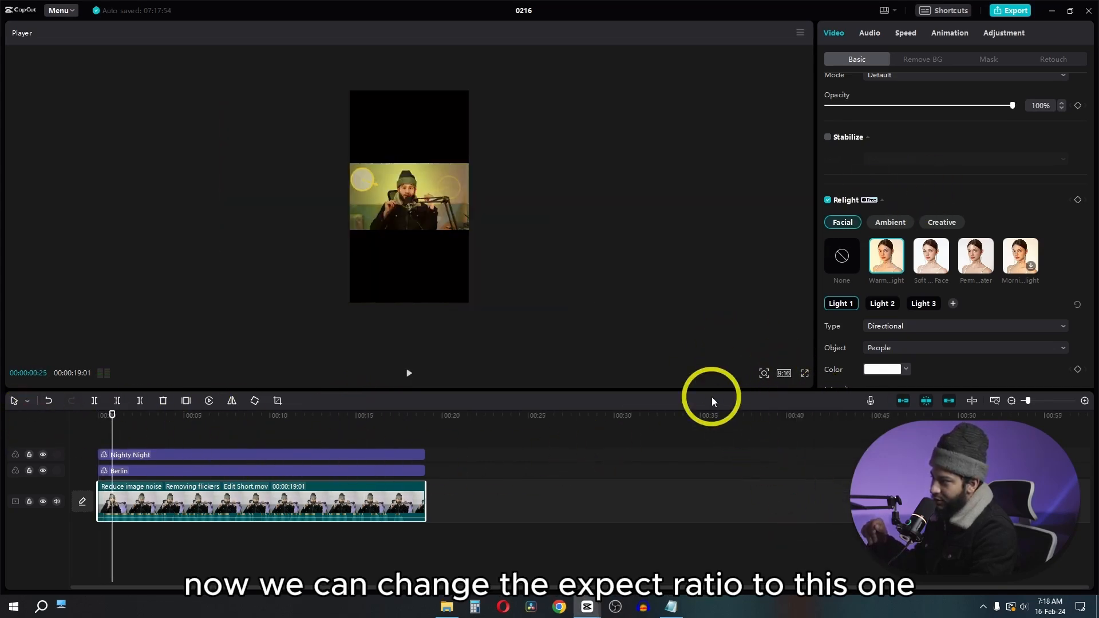
{"action": "left_click", "coordinate": [880, 198]}
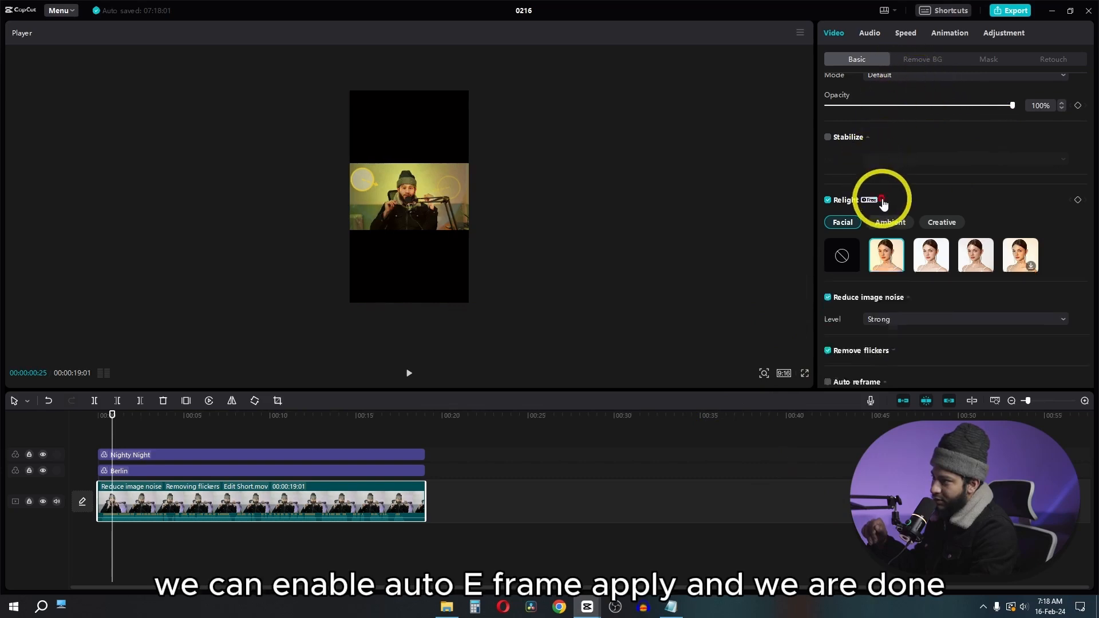
{"action": "scroll", "coordinate": [902, 230], "scroll_direction": "down", "scroll_amount": 2}
{"action": "left_click", "coordinate": [828, 275]}
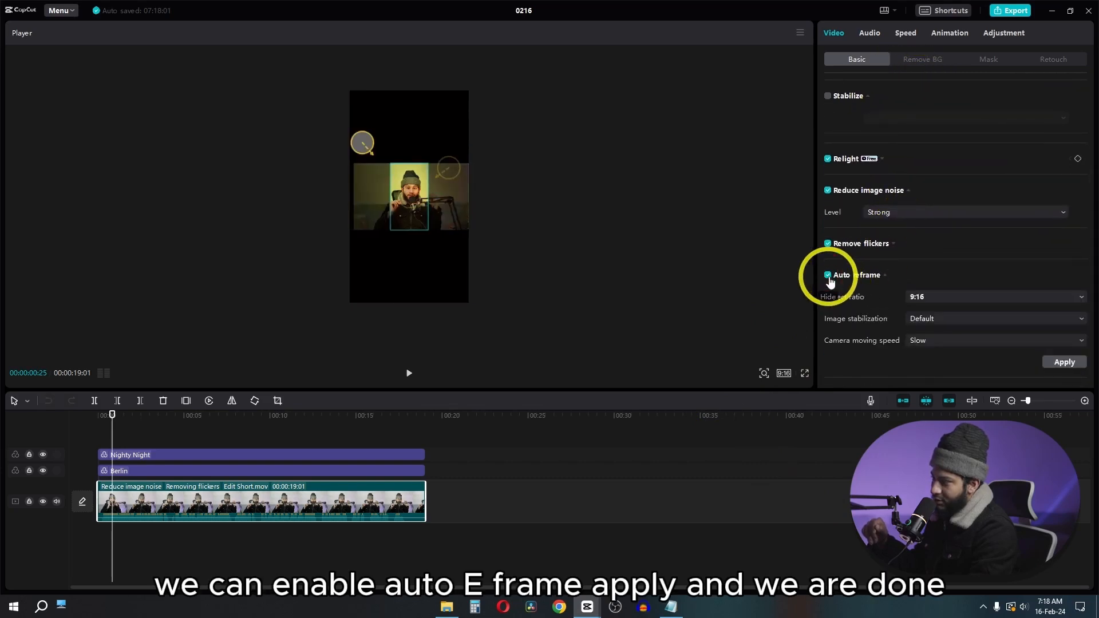
{"action": "left_click", "coordinate": [1063, 366]}
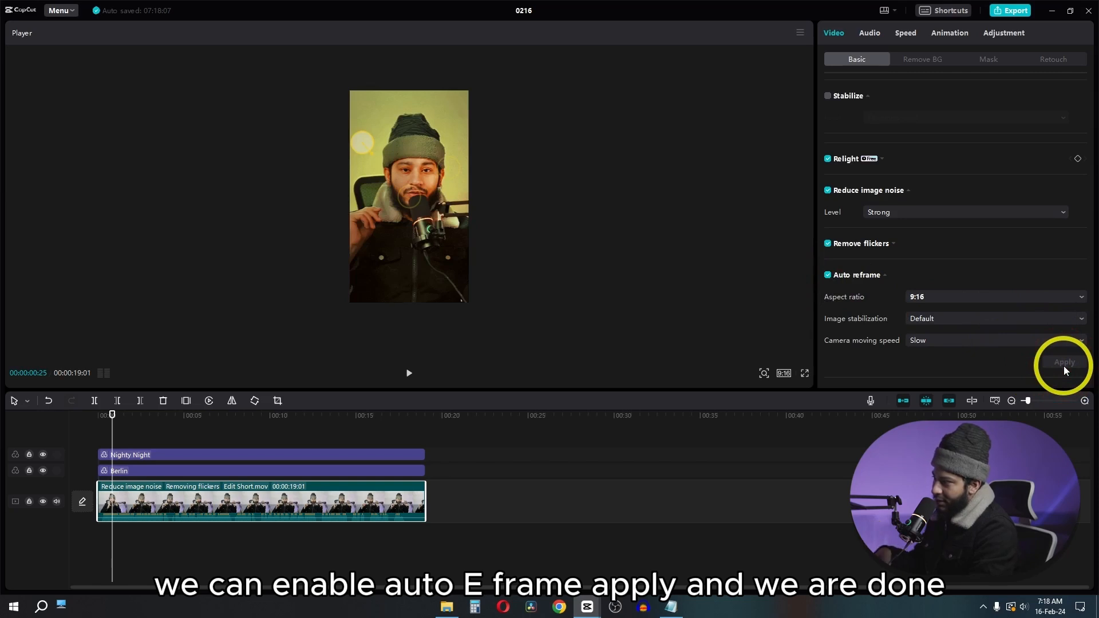
{"action": "key", "text": "space"}
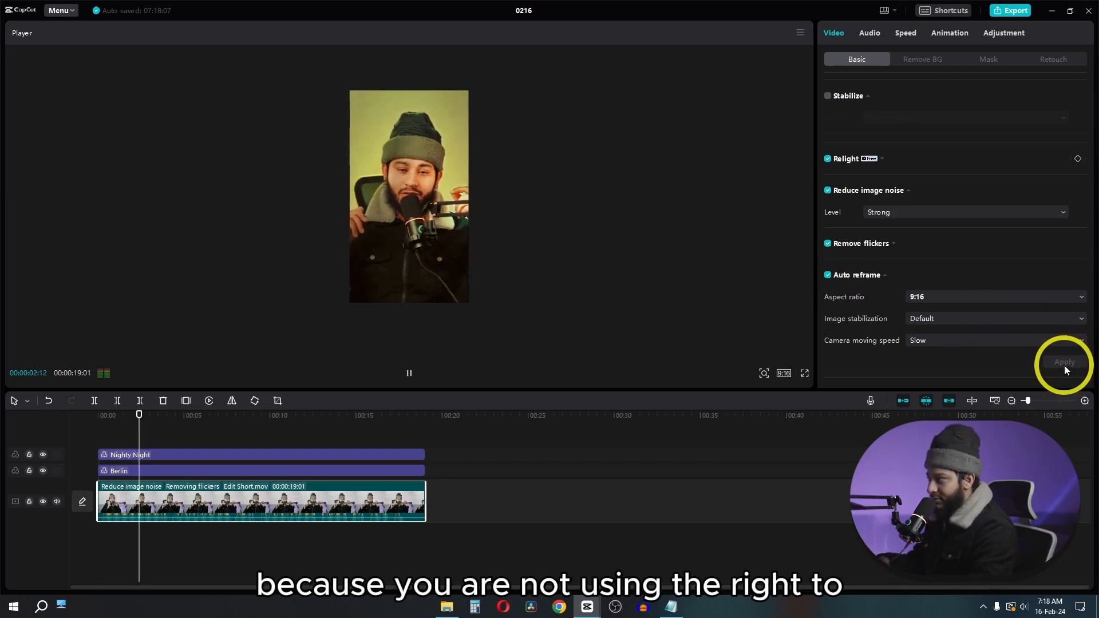
{"action": "key", "text": "space"}
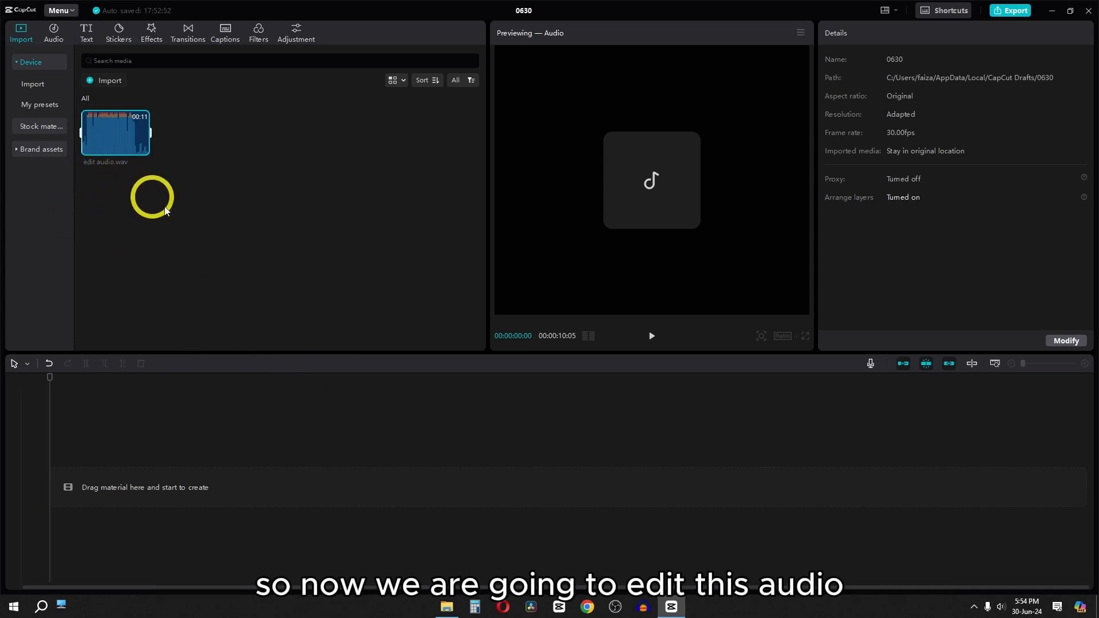
Drag edit audio.wav onto the timeline, play it from the start, and select the clip.
{"action": "mouse_move", "coordinate": [113, 140]}
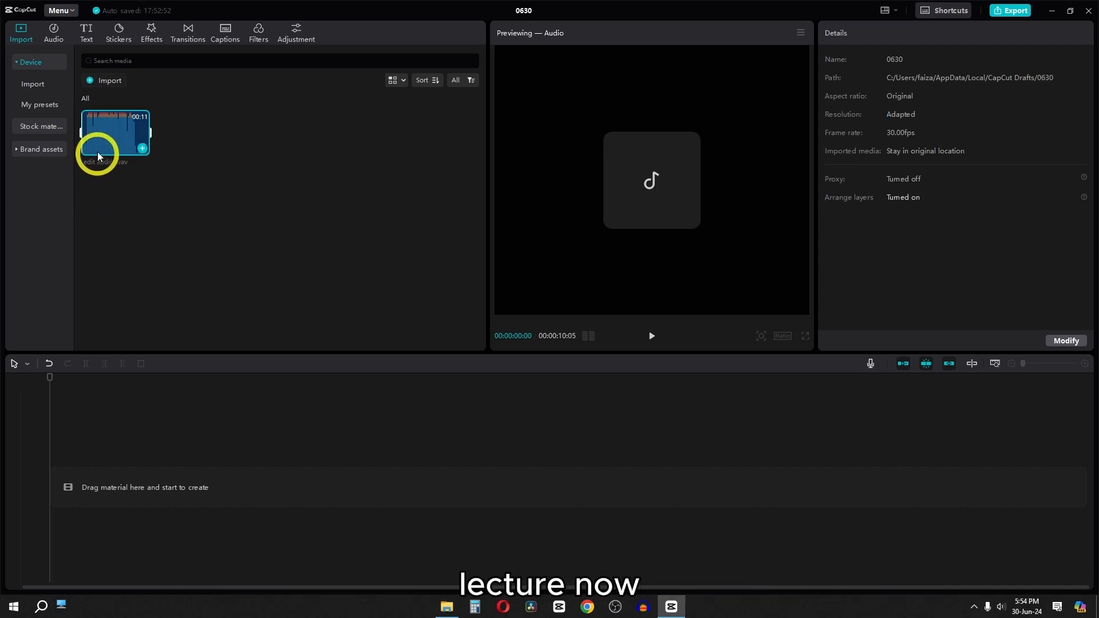
{"action": "left_click_drag", "start_coordinate": [98, 147], "coordinate": [91, 484]}
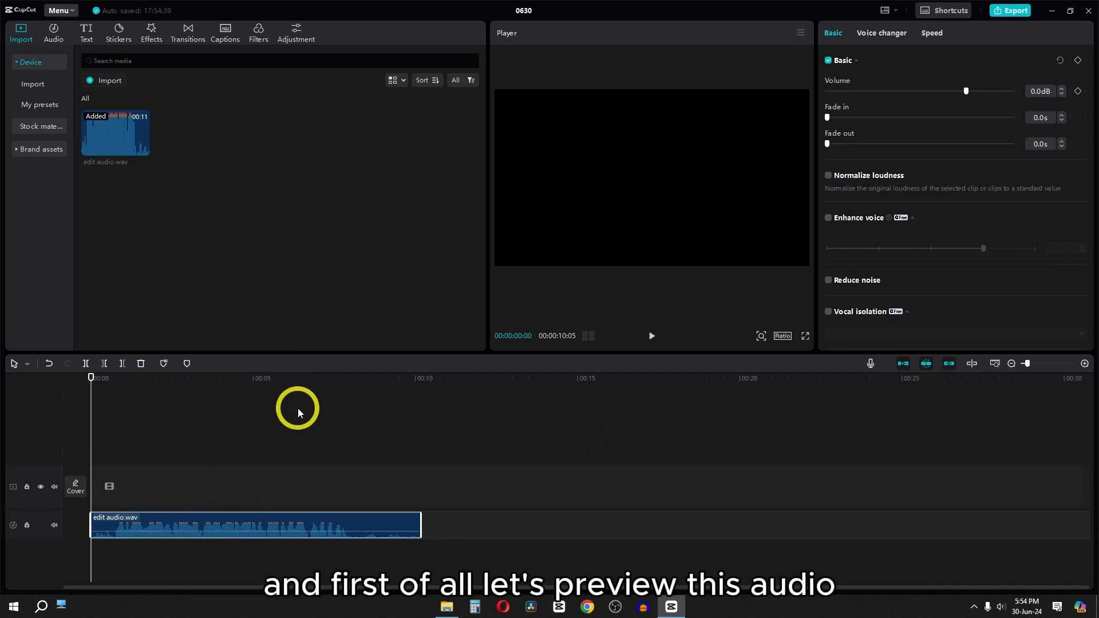
{"action": "key", "text": "space"}
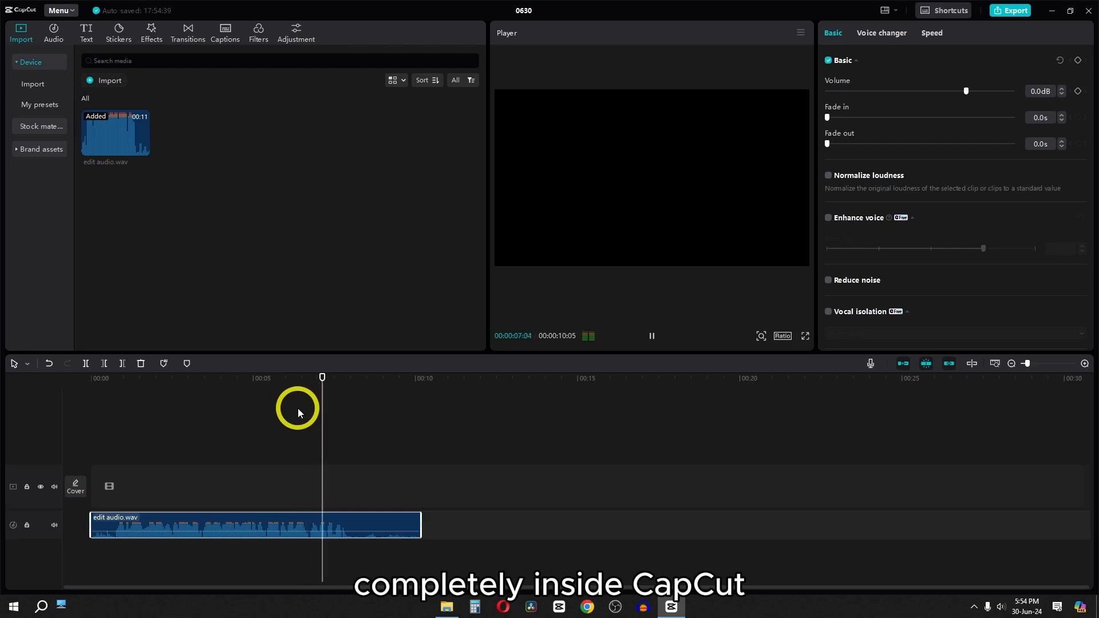
{"action": "key", "text": "space"}
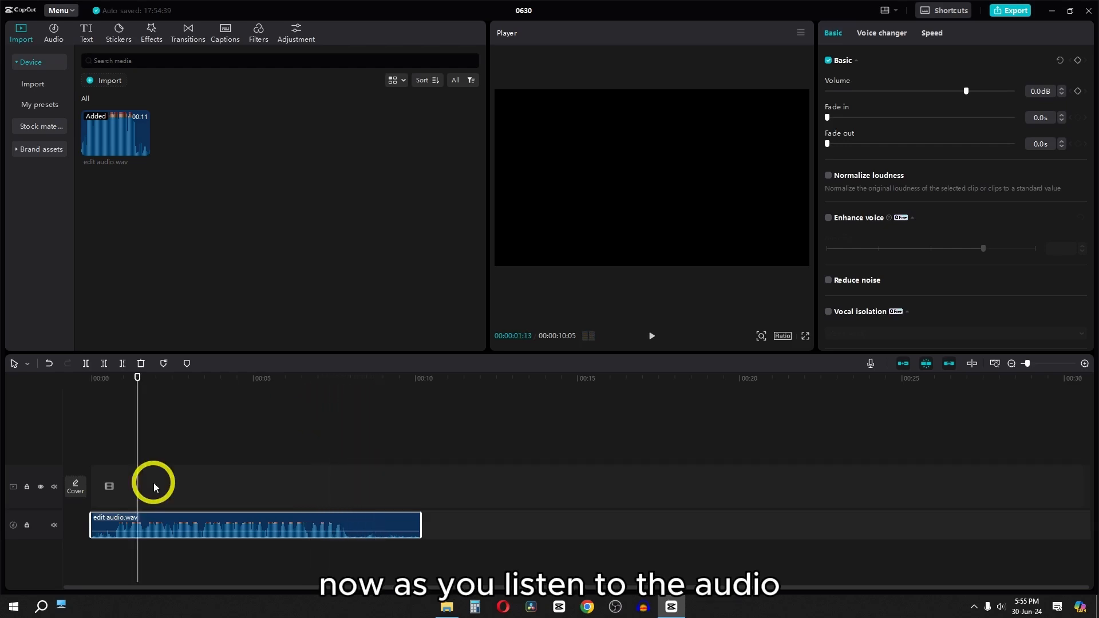
{"action": "left_click", "coordinate": [75, 412]}
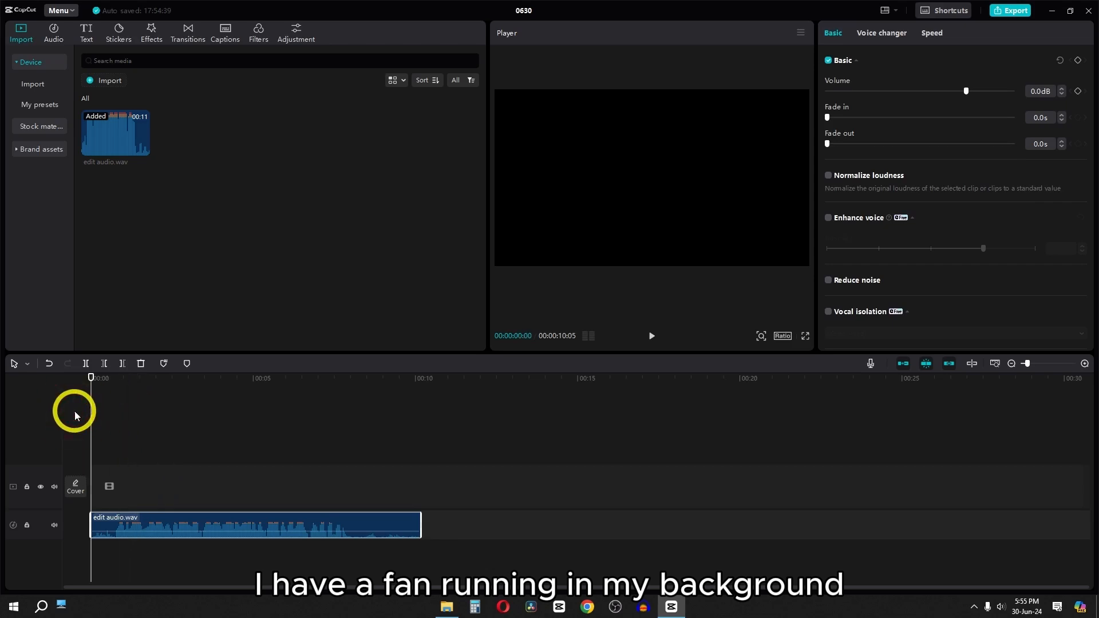
{"action": "key", "text": "space"}
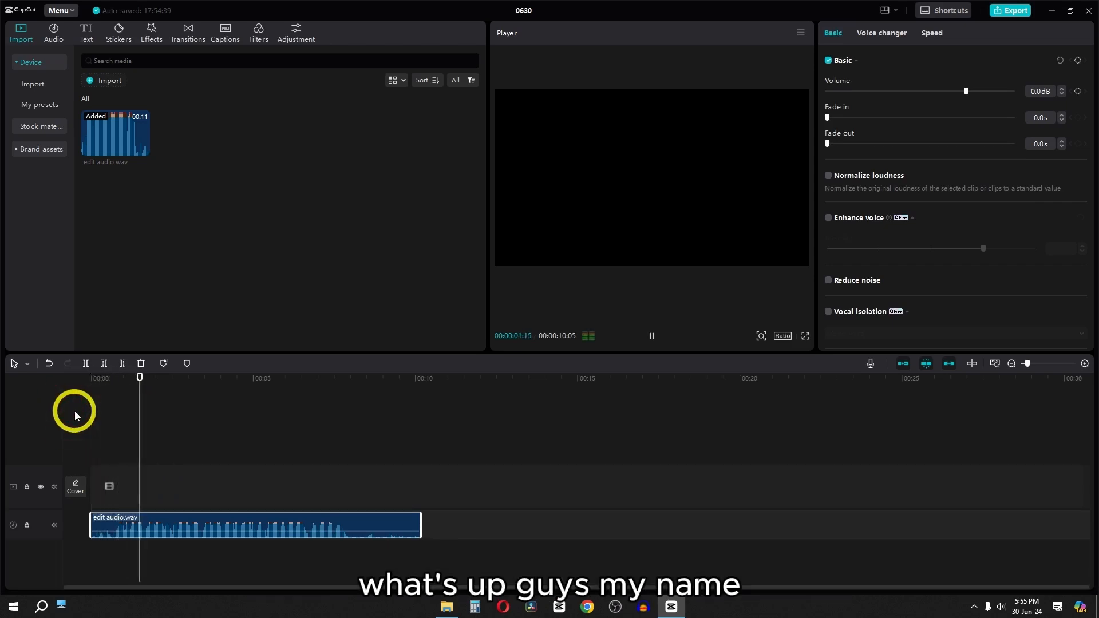
{"action": "key", "text": "space"}
{"action": "left_click", "coordinate": [342, 528]}
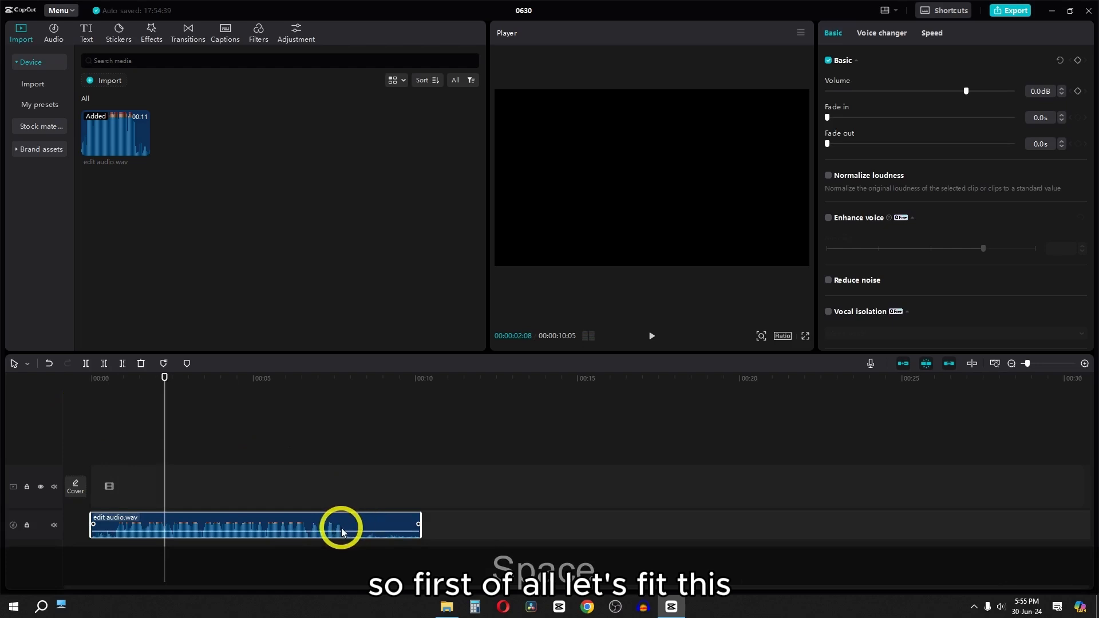
Enable Reduce noise on the audio clip and play it from the start.
{"action": "left_click", "coordinate": [234, 526]}
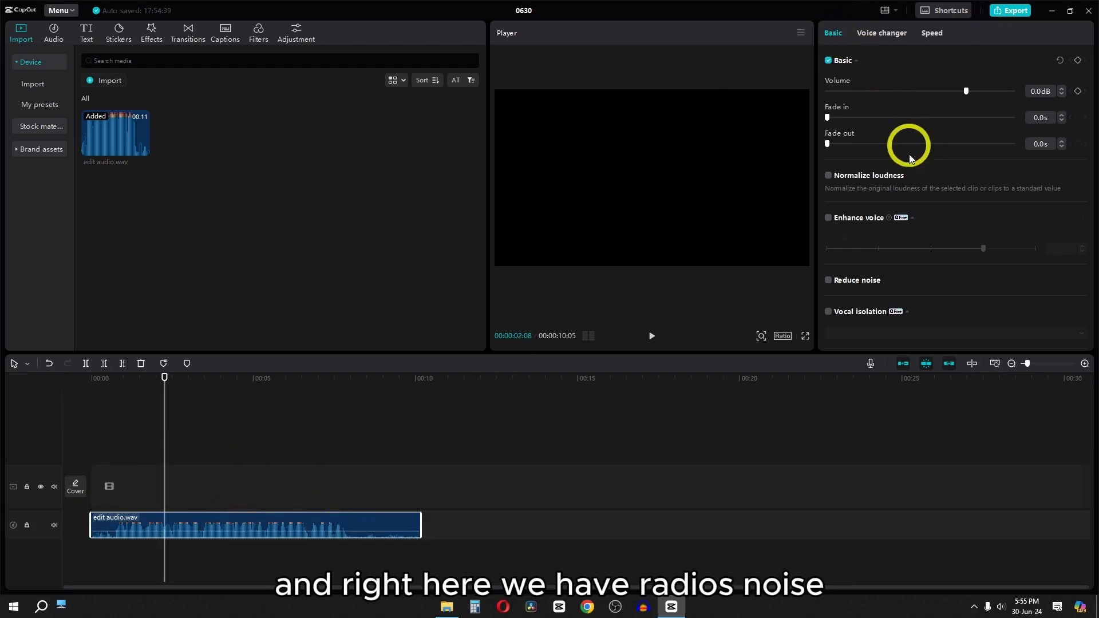
{"action": "left_click", "coordinate": [830, 280]}
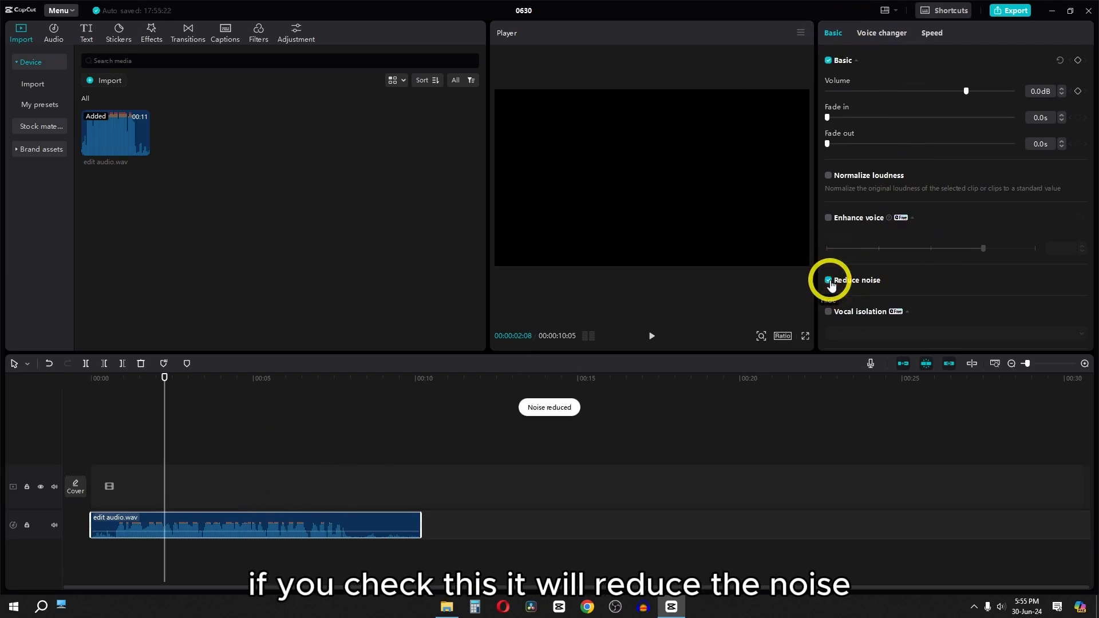
{"action": "left_click", "coordinate": [90, 395]}
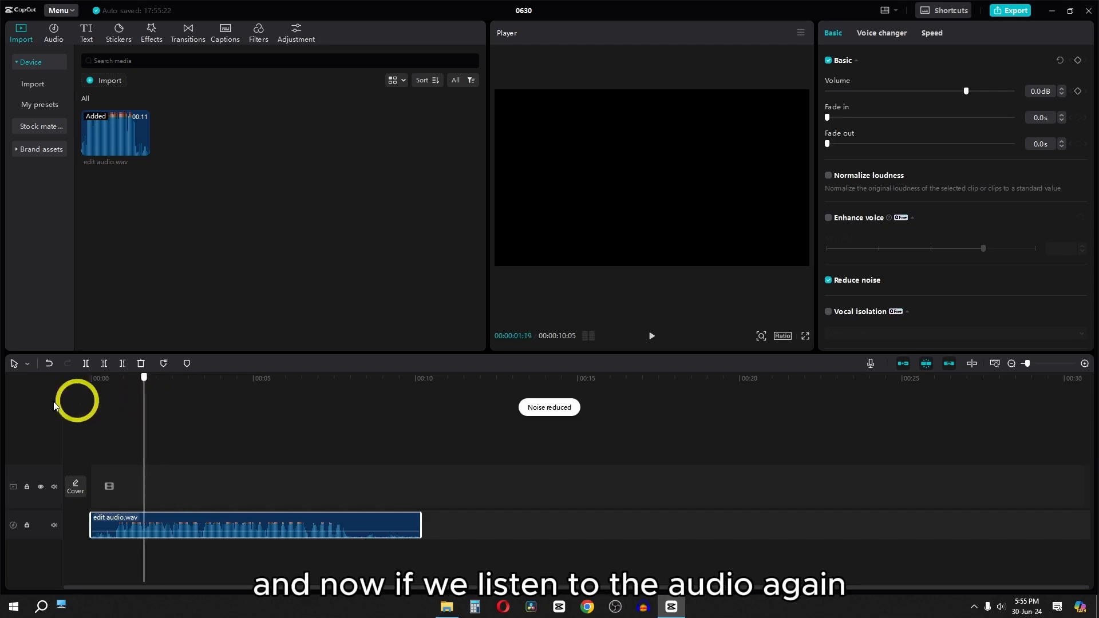
{"action": "key", "text": "space"}
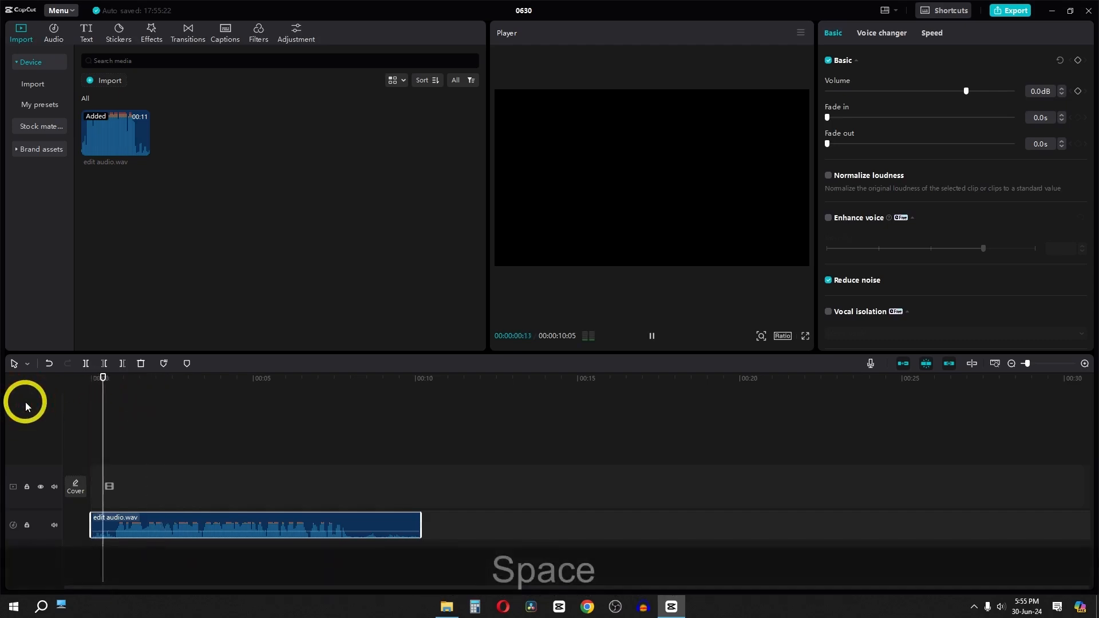
{"action": "key", "text": "space"}
{"action": "left_click_drag", "start_coordinate": [139, 380], "coordinate": [32, 393]}
{"action": "key", "text": "space"}
{"action": "key", "text": "space"}
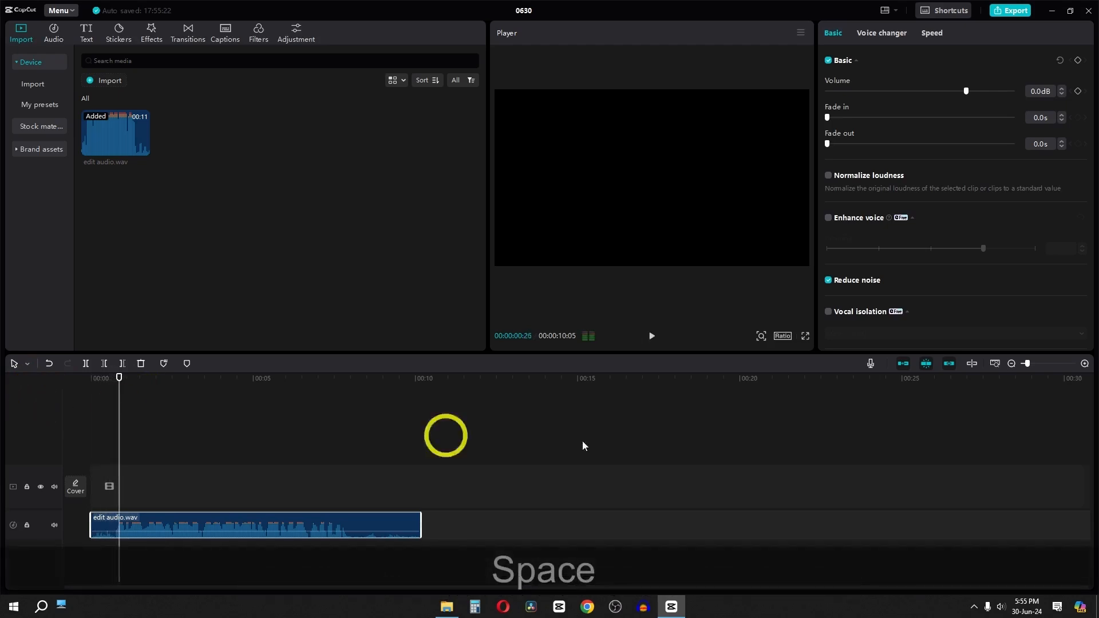
Turn Reduce noise off and play the original noisy audio for comparison.
{"action": "left_click", "coordinate": [828, 283]}
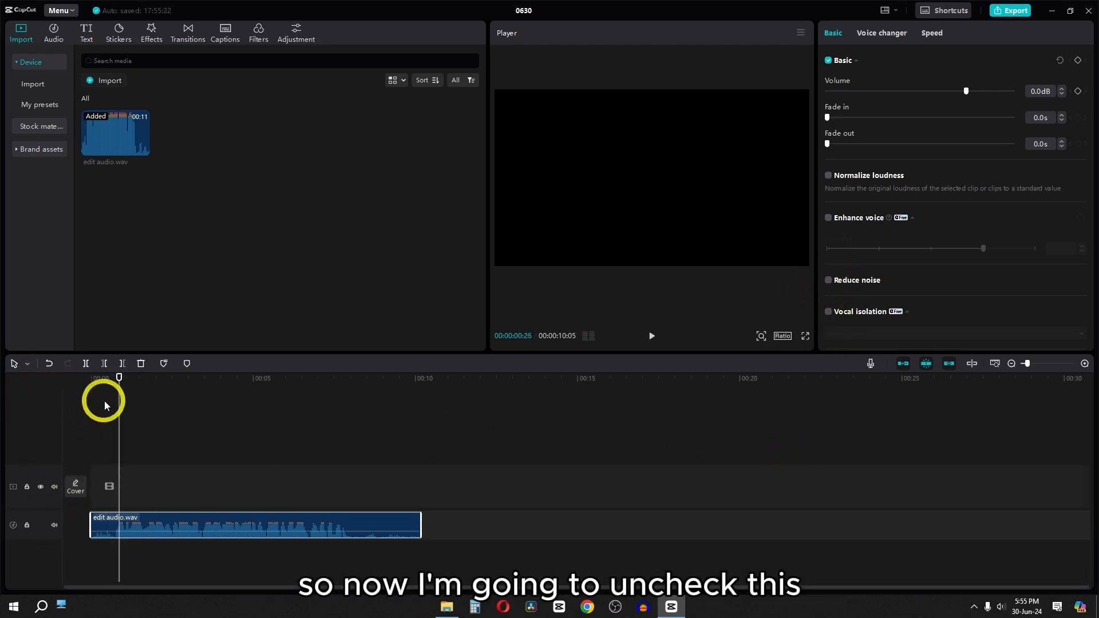
{"action": "left_click_drag", "start_coordinate": [118, 392], "coordinate": [50, 407]}
{"action": "key", "text": "space"}
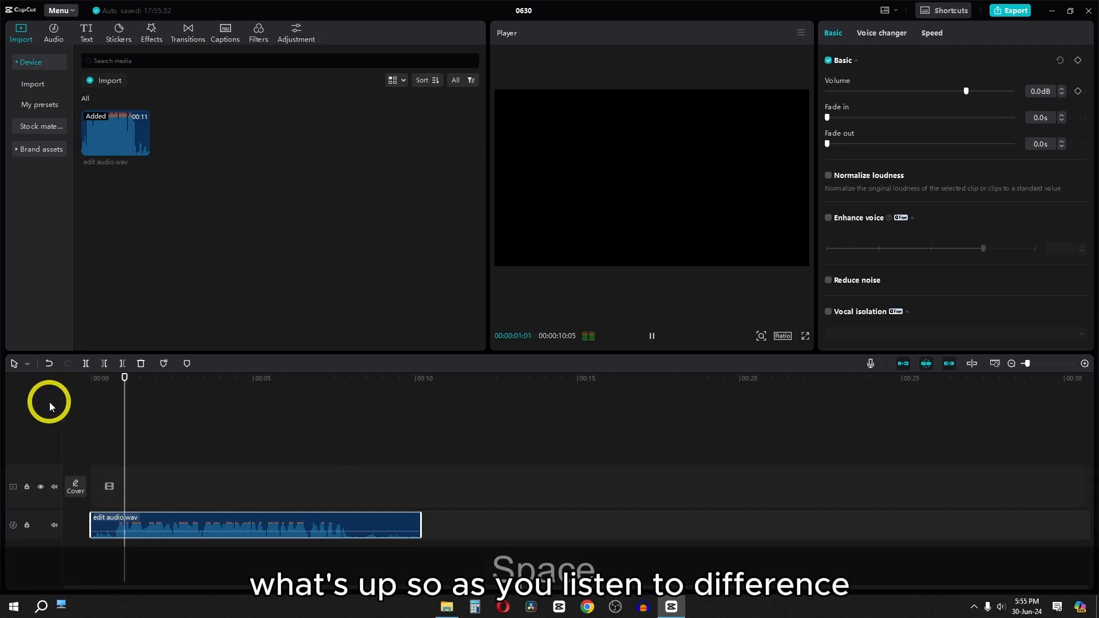
{"action": "key", "text": "space"}
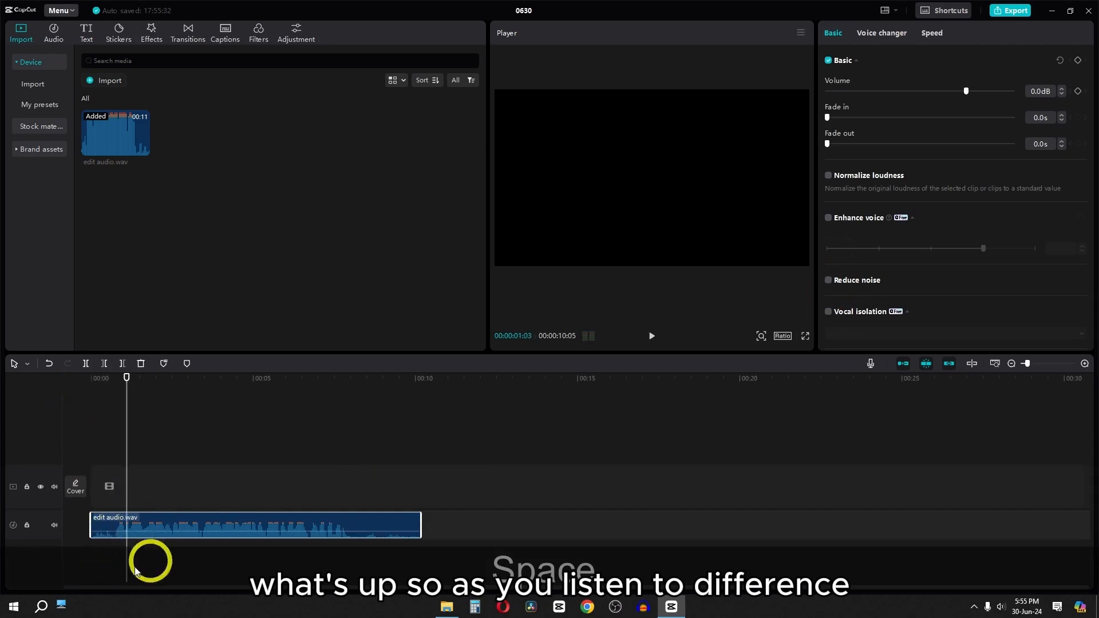
Re-enable Reduce noise, listen to the cleaned audio, and deselect the clip.
{"action": "left_click", "coordinate": [829, 281]}
{"action": "left_click_drag", "start_coordinate": [127, 379], "coordinate": [5, 397]}
{"action": "key", "text": "space"}
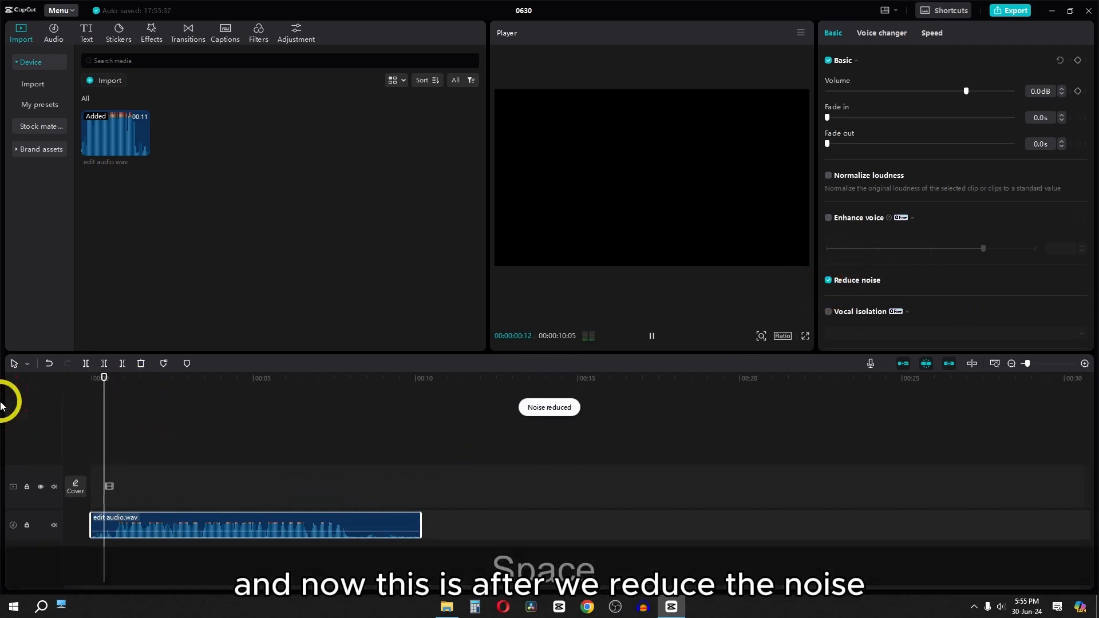
{"action": "key", "text": "space"}
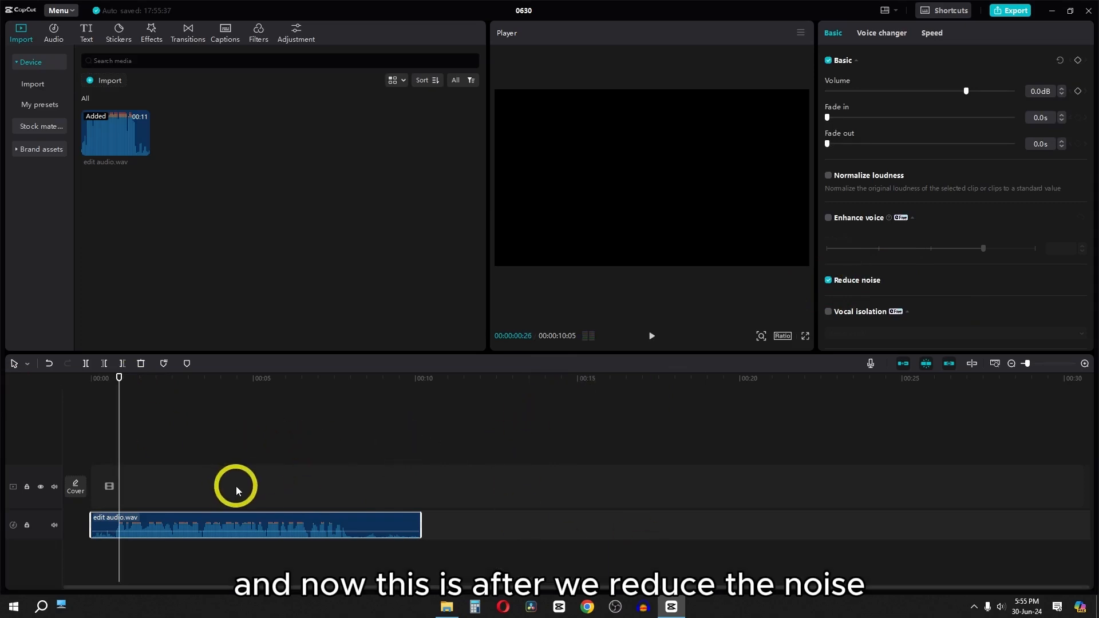
{"action": "key", "text": "space"}
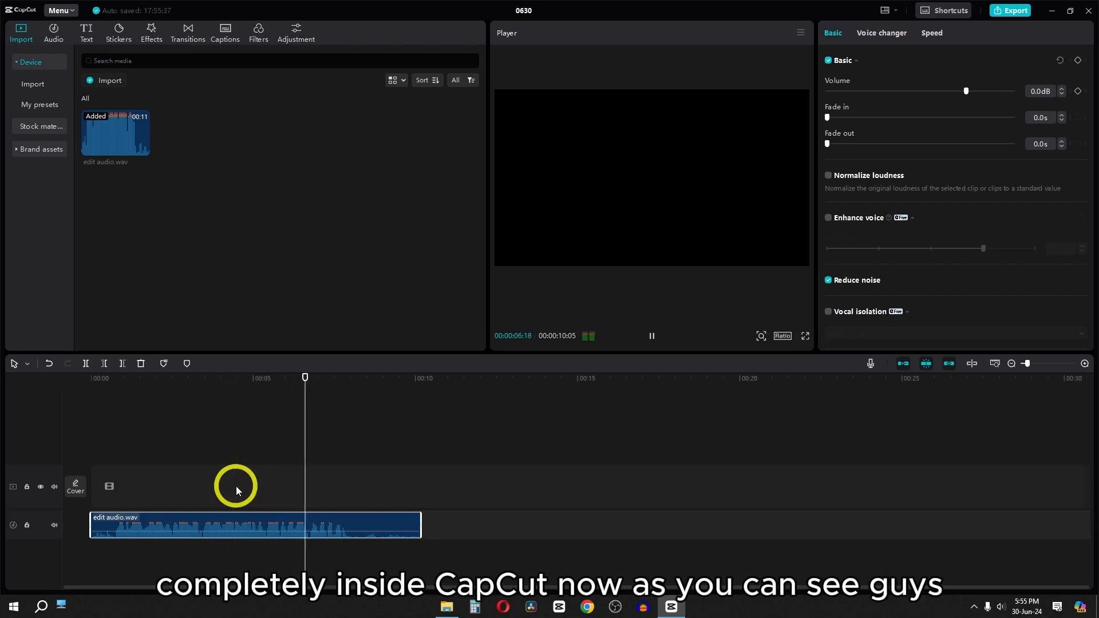
{"action": "key", "text": "space"}
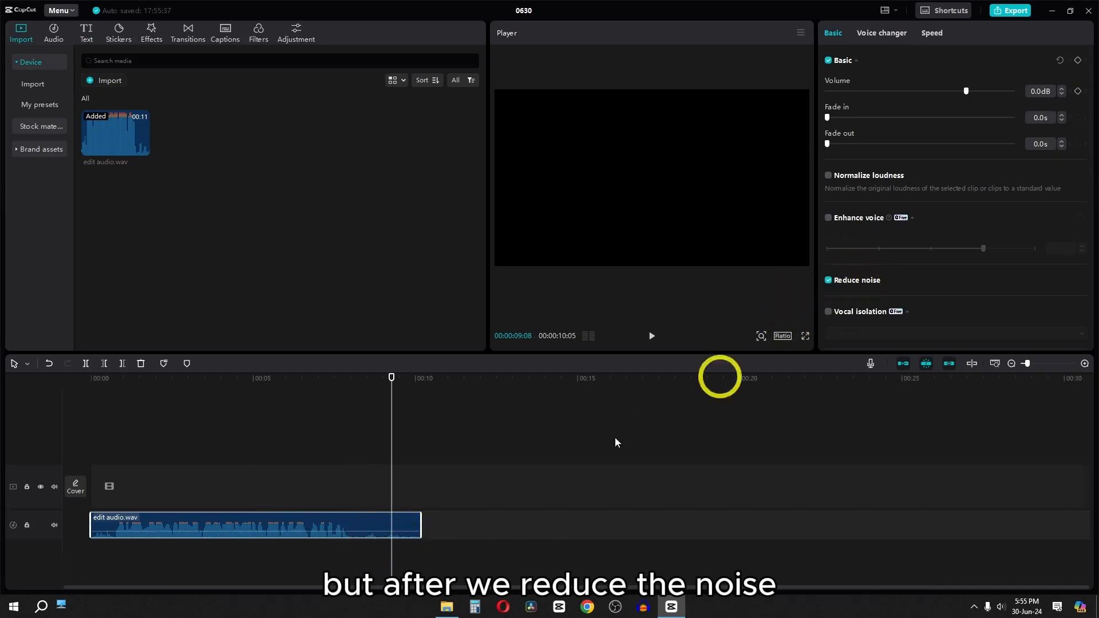
{"action": "left_click", "coordinate": [335, 391]}
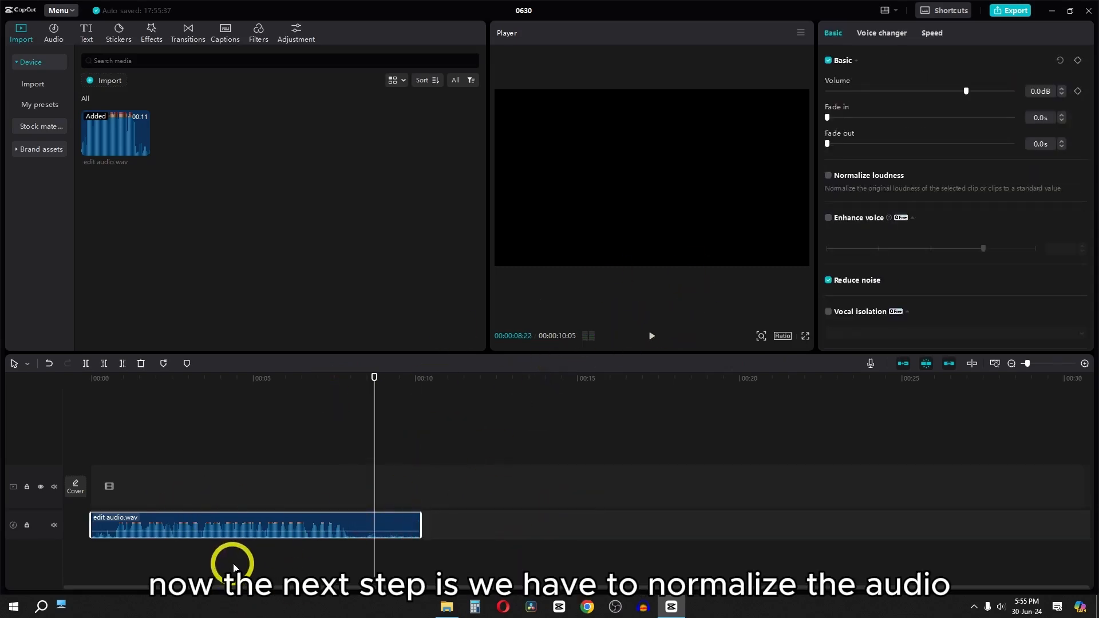
Leave Normalize loudness off, set the volume to -5.9dB, and play from the start.
{"action": "left_click", "coordinate": [829, 176]}
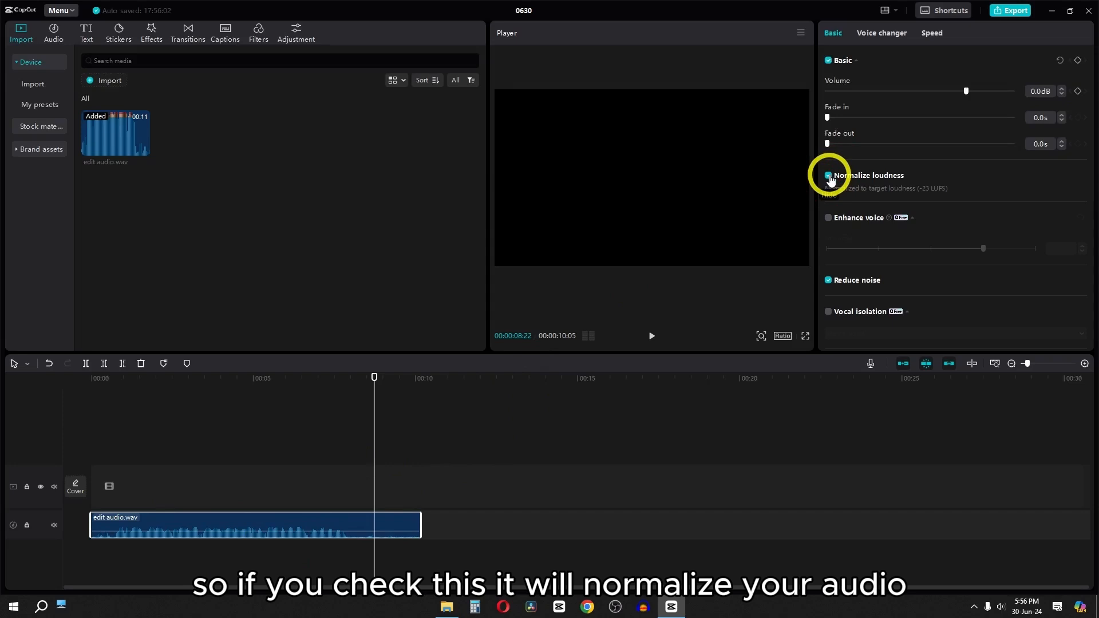
{"action": "left_click", "coordinate": [829, 175]}
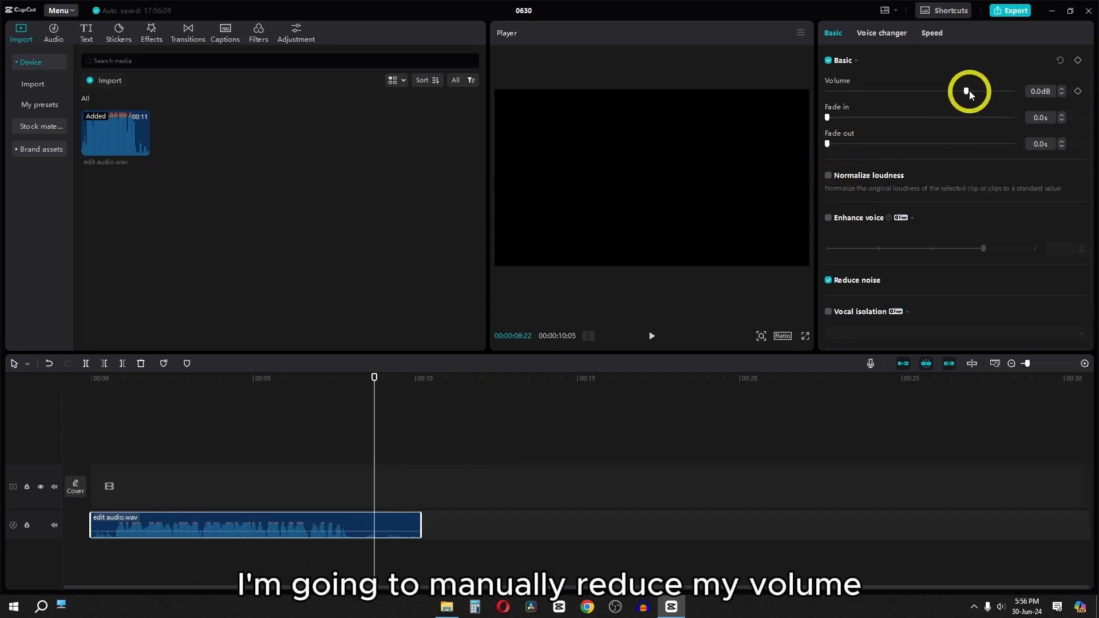
{"action": "left_click_drag", "start_coordinate": [966, 93], "coordinate": [958, 93]}
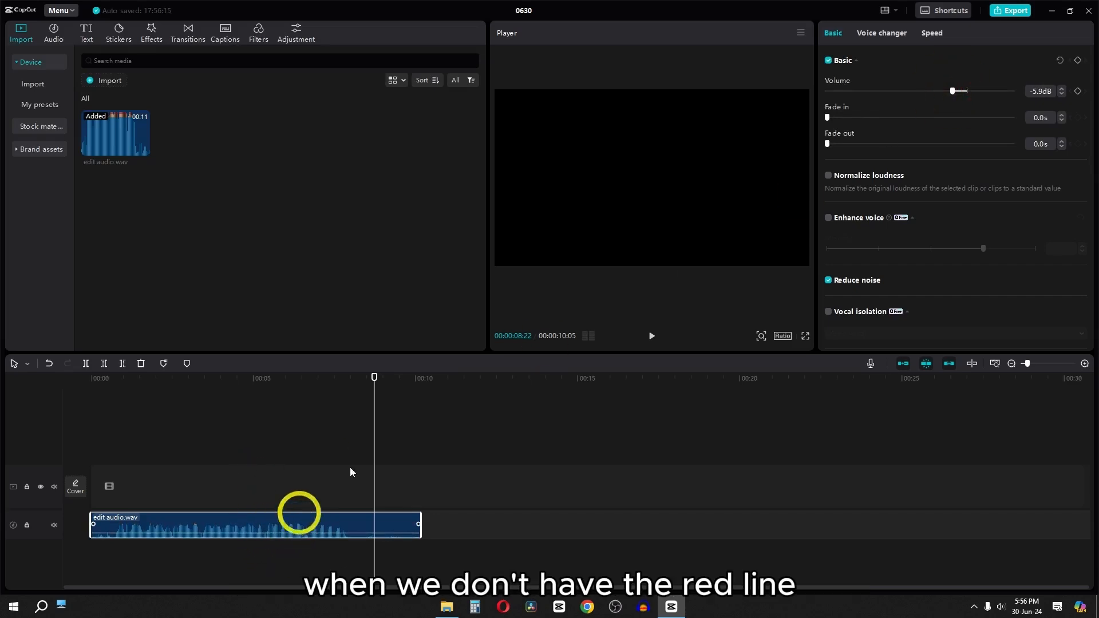
{"action": "left_click_drag", "start_coordinate": [952, 91], "coordinate": [966, 90]}
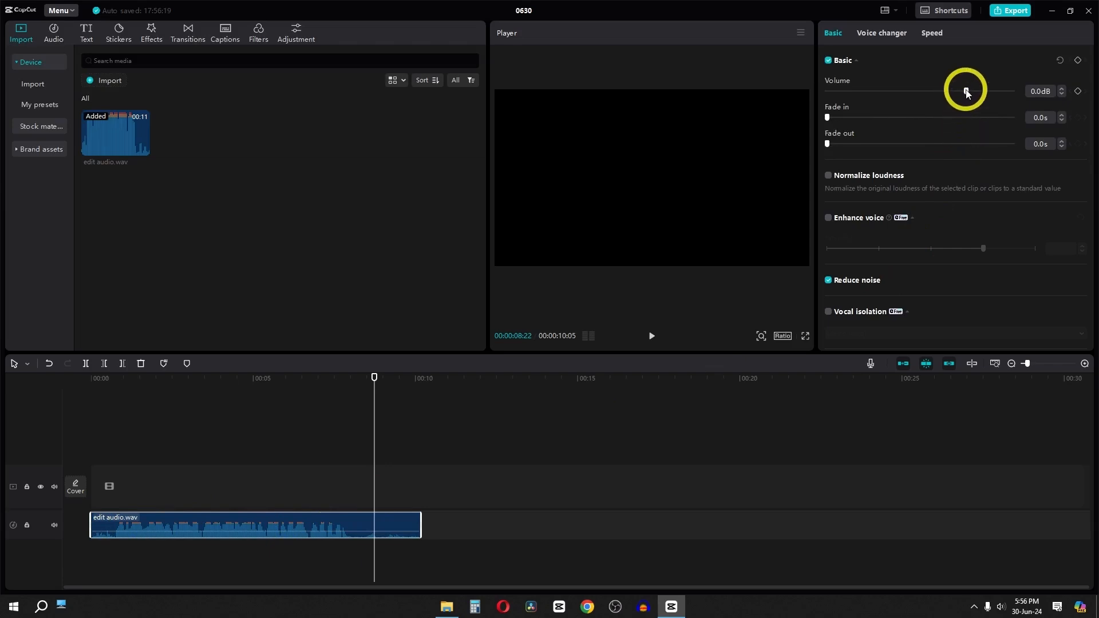
{"action": "left_click_drag", "start_coordinate": [962, 92], "coordinate": [952, 92]}
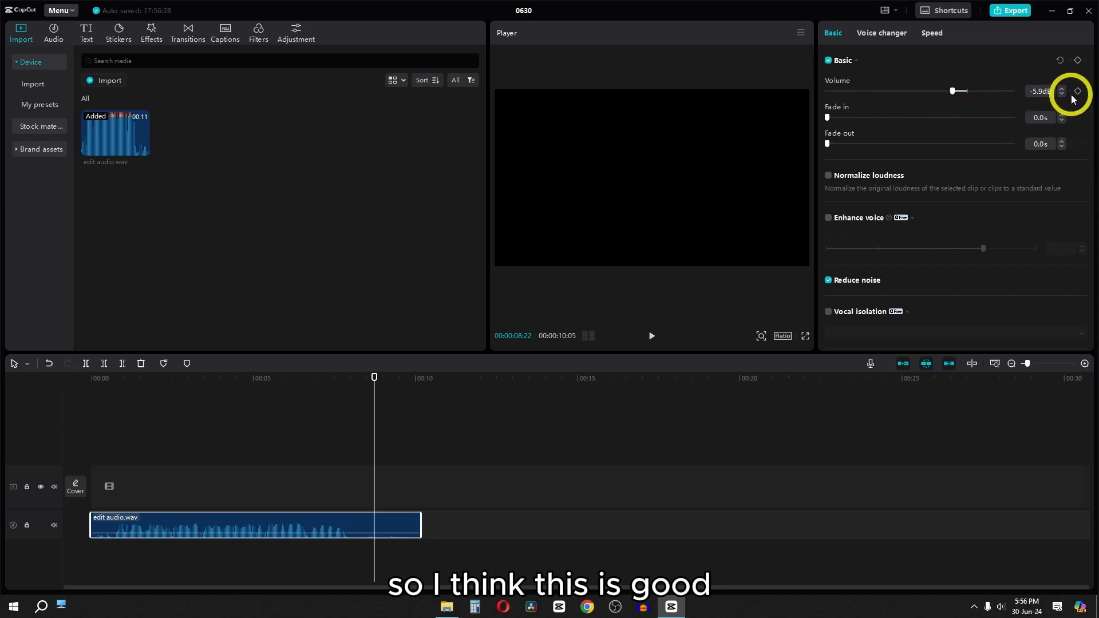
{"action": "left_click_drag", "start_coordinate": [371, 378], "coordinate": [7, 449]}
{"action": "key", "text": "space"}
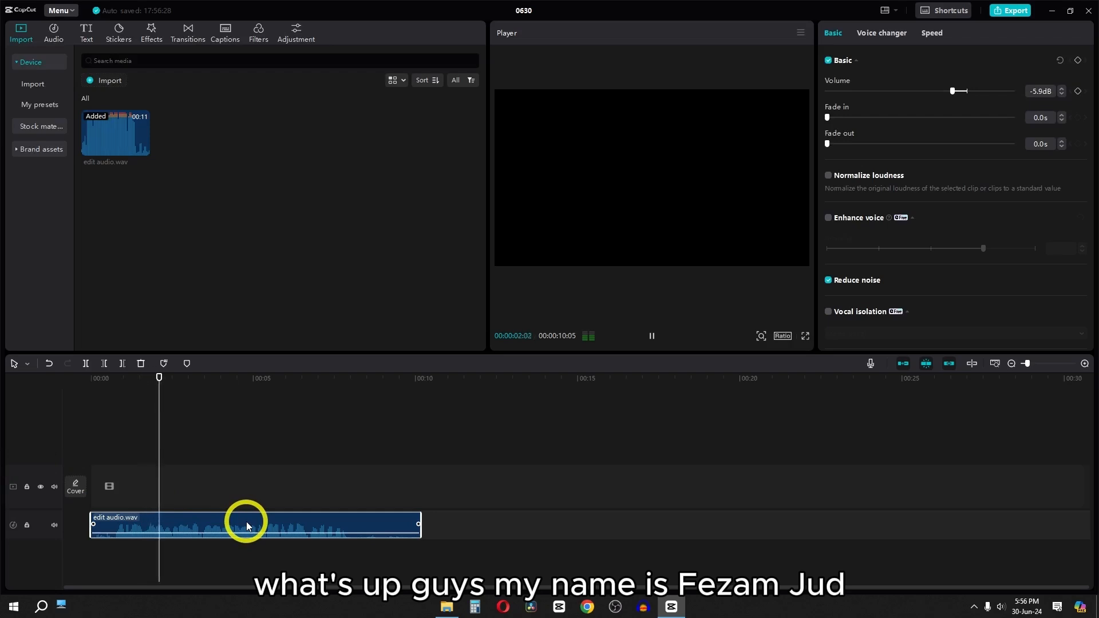
Delete the audio after 00:00:08:12 and before a point near the start, leaving 00:00:07:21.
{"action": "key", "text": "space"}
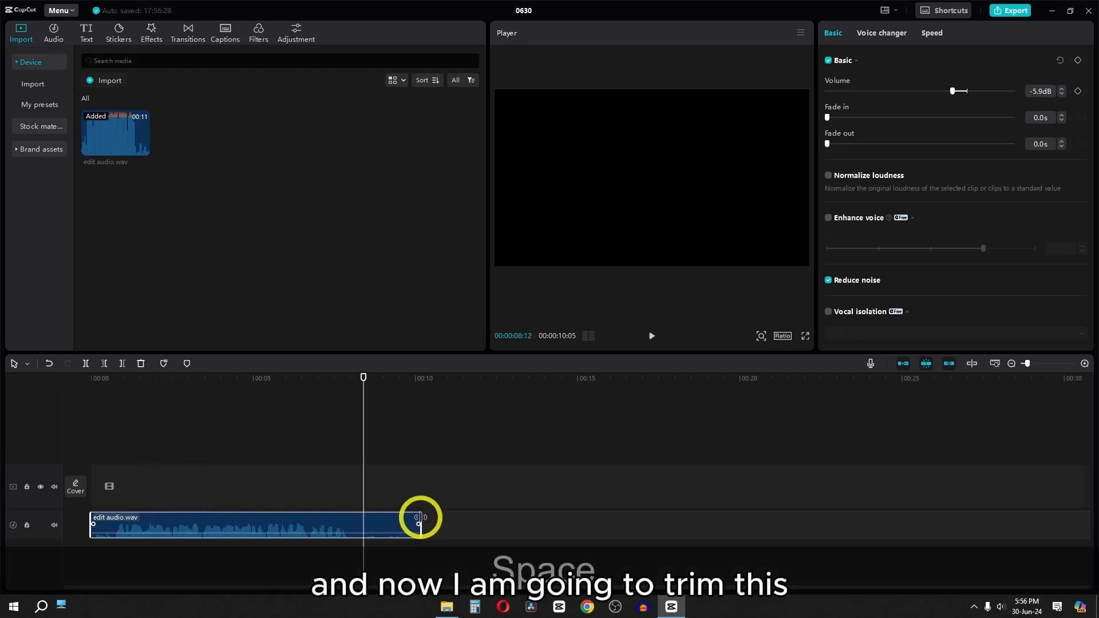
{"action": "left_click_drag", "start_coordinate": [420, 518], "coordinate": [503, 521]}
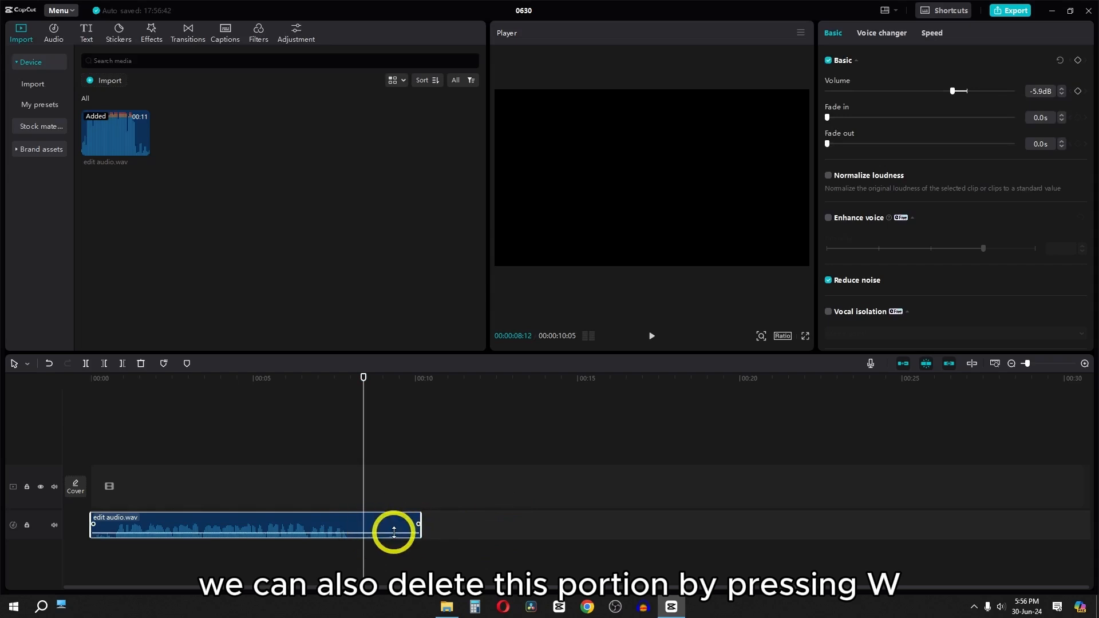
{"action": "left_click", "coordinate": [121, 367]}
{"action": "left_click_drag", "start_coordinate": [111, 382], "coordinate": [114, 384]}
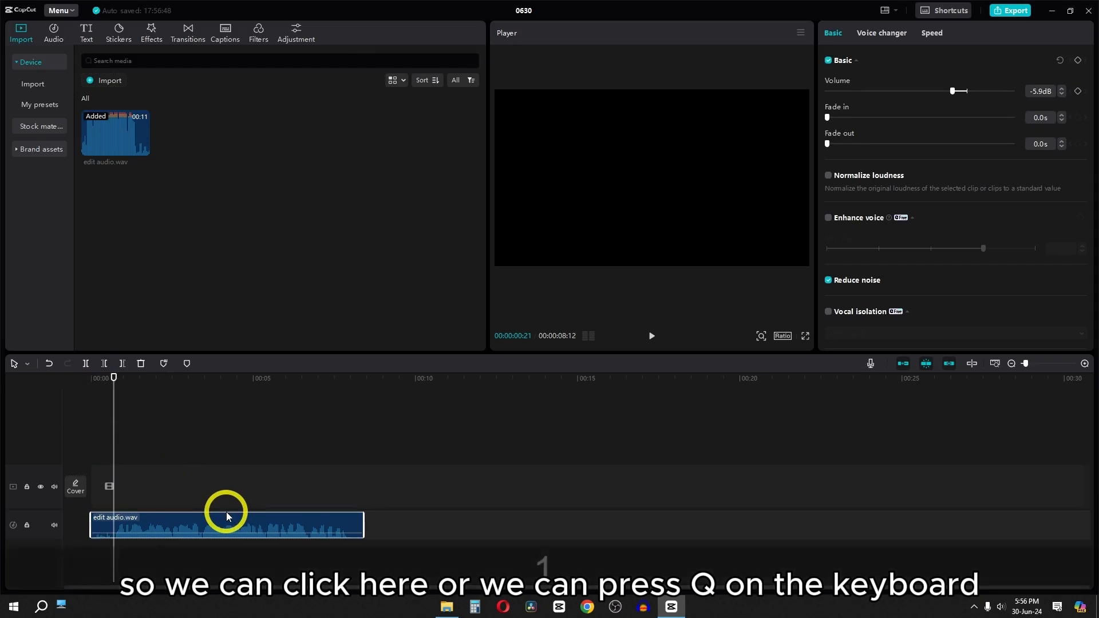
{"action": "key", "text": "q"}
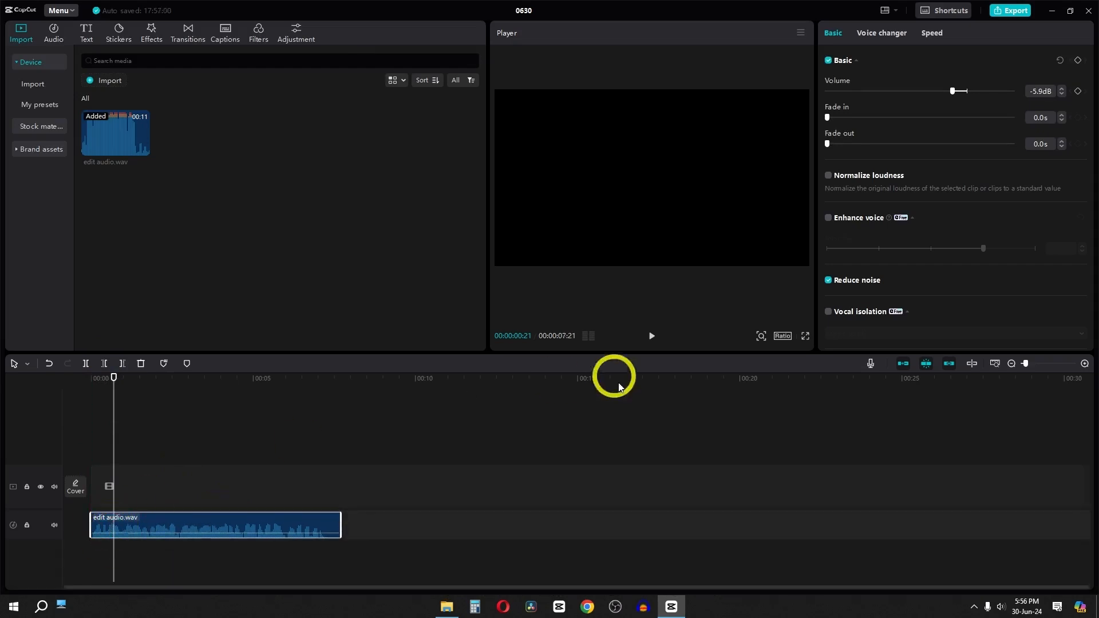
Enable Enhance voice, comparing the clip with and without it during playback.
{"action": "left_click", "coordinate": [828, 218]}
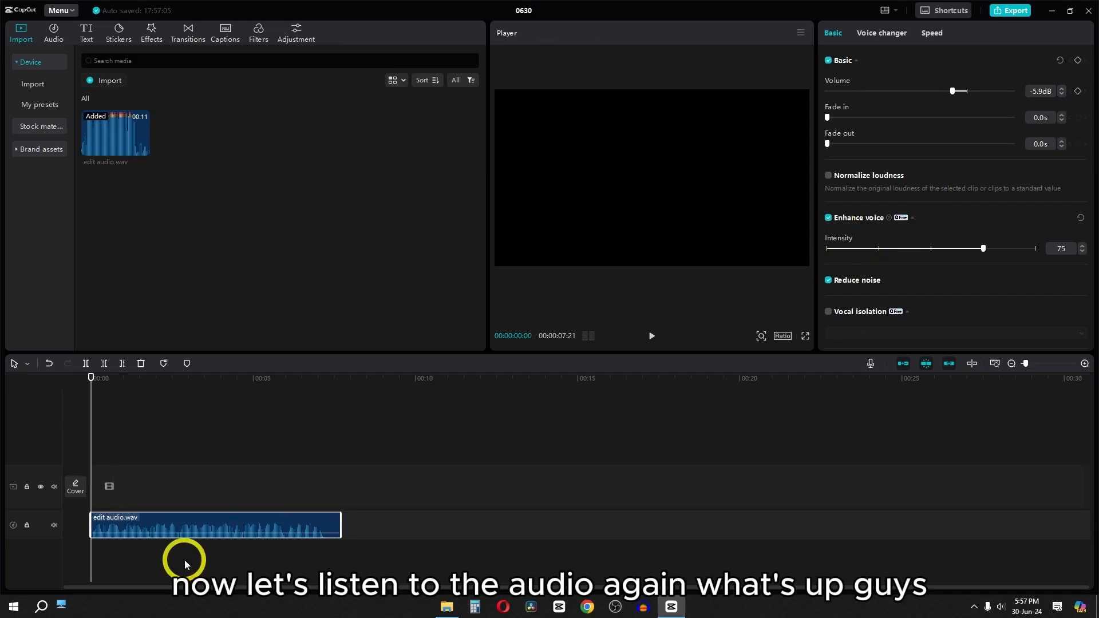
{"action": "key", "text": "space"}
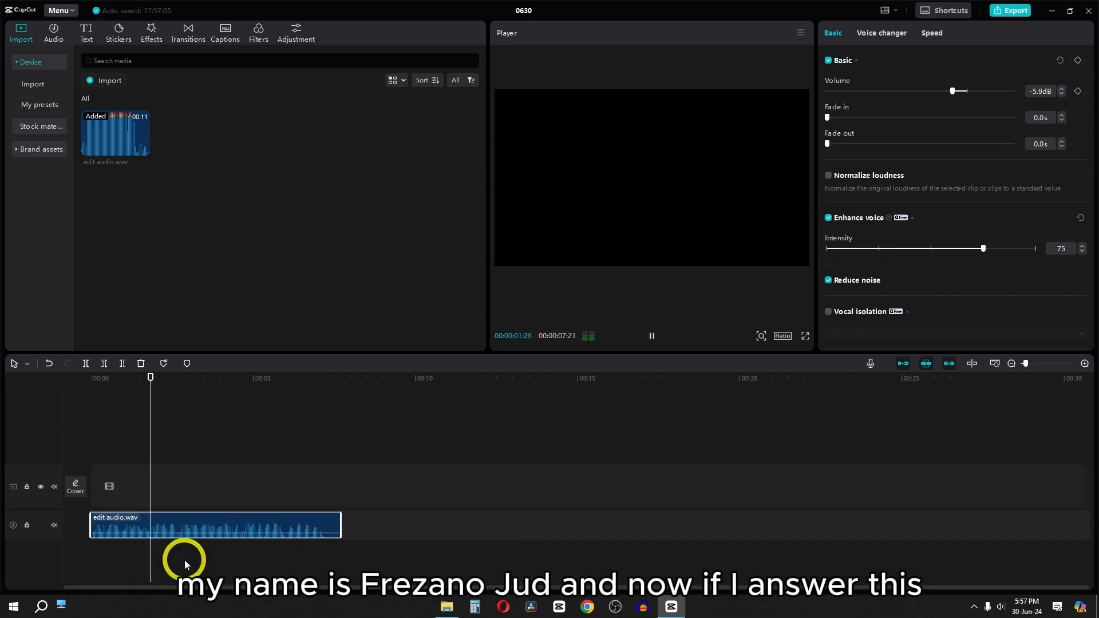
{"action": "key", "text": "space"}
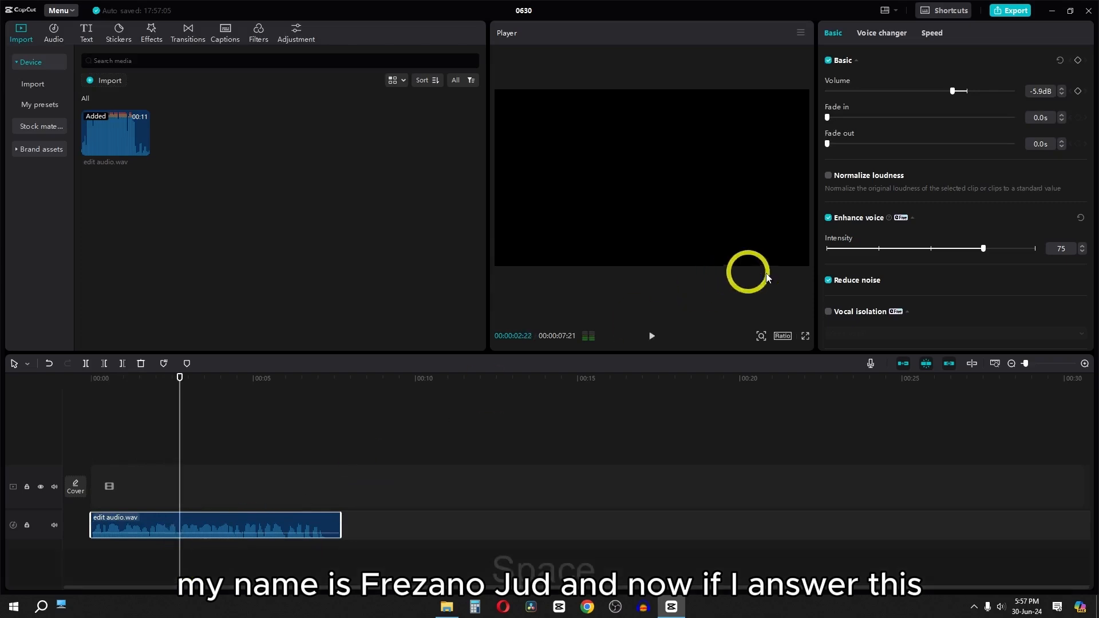
{"action": "left_click", "coordinate": [829, 218]}
{"action": "key", "text": "space"}
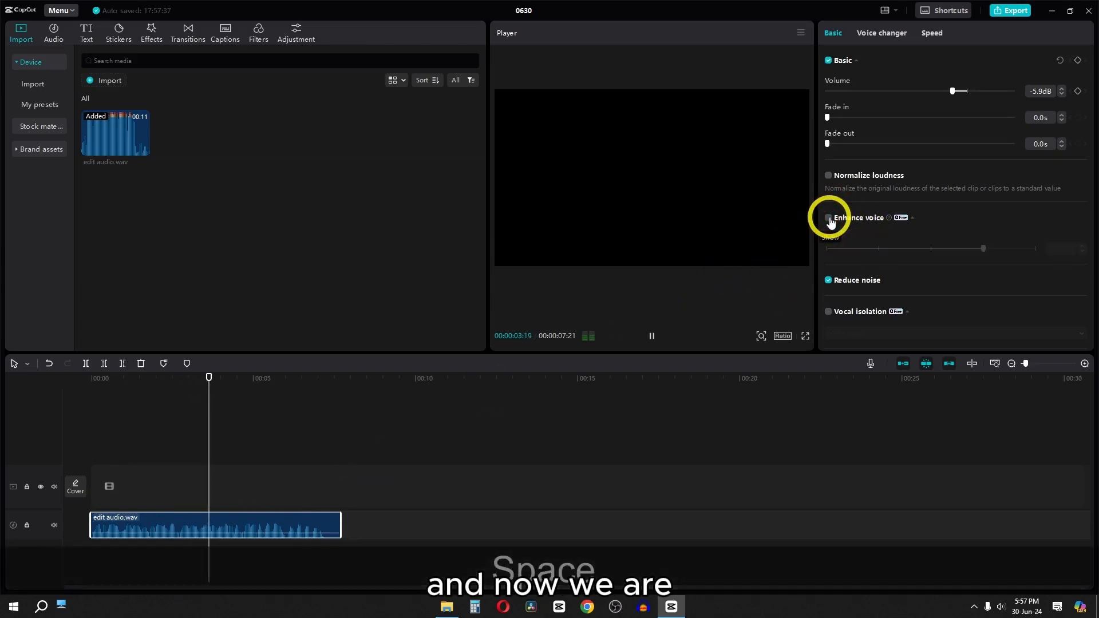
{"action": "left_click", "coordinate": [828, 218]}
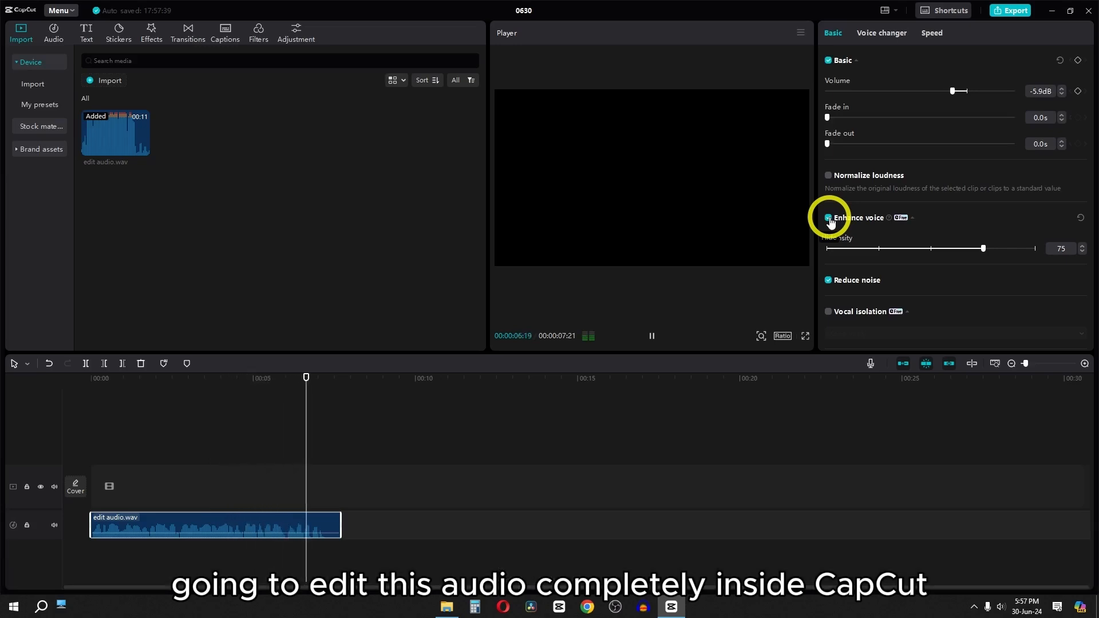
{"action": "key", "text": "space"}
Set the Enhance voice intensity to 50 and replay the clip from the start.
{"action": "left_click", "coordinate": [929, 250]}
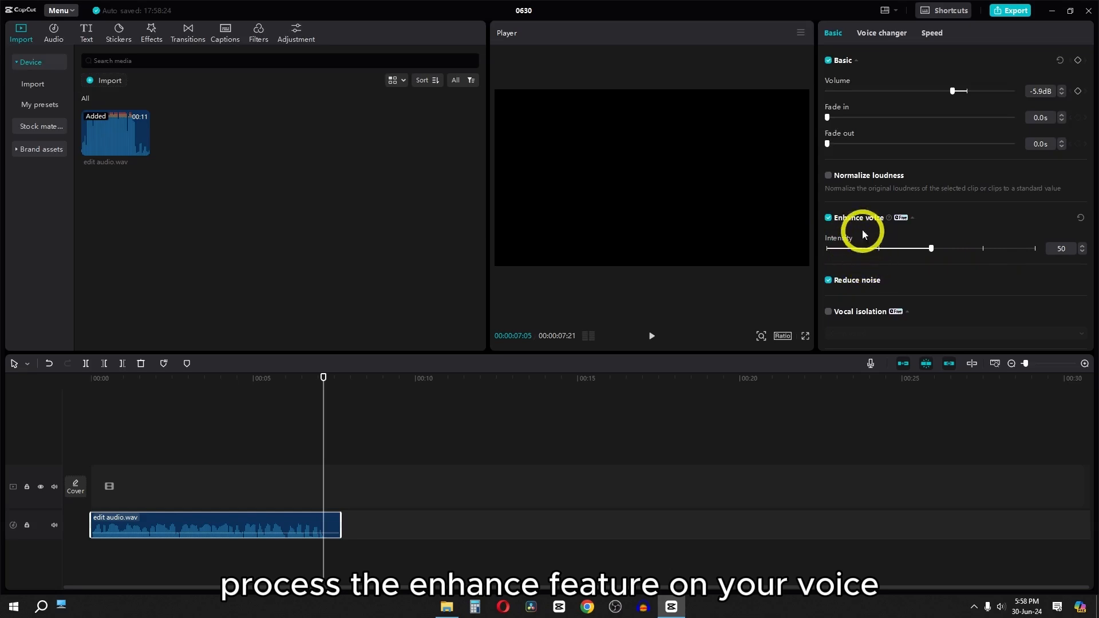
{"action": "left_click_drag", "start_coordinate": [324, 395], "coordinate": [1, 417]}
{"action": "key", "text": "space"}
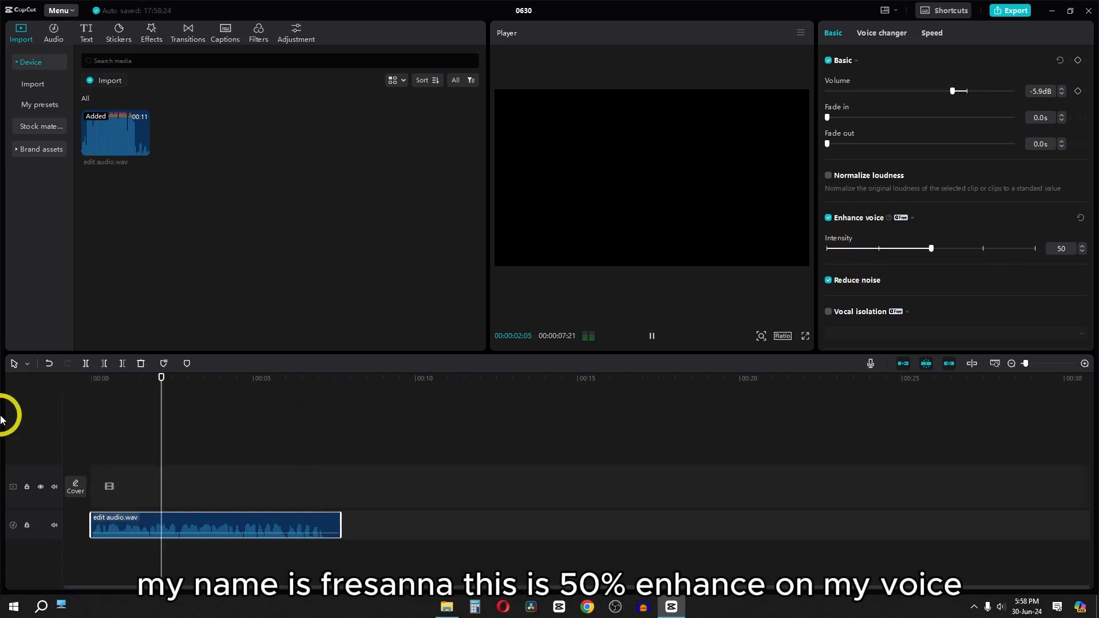
{"action": "key", "text": "space"}
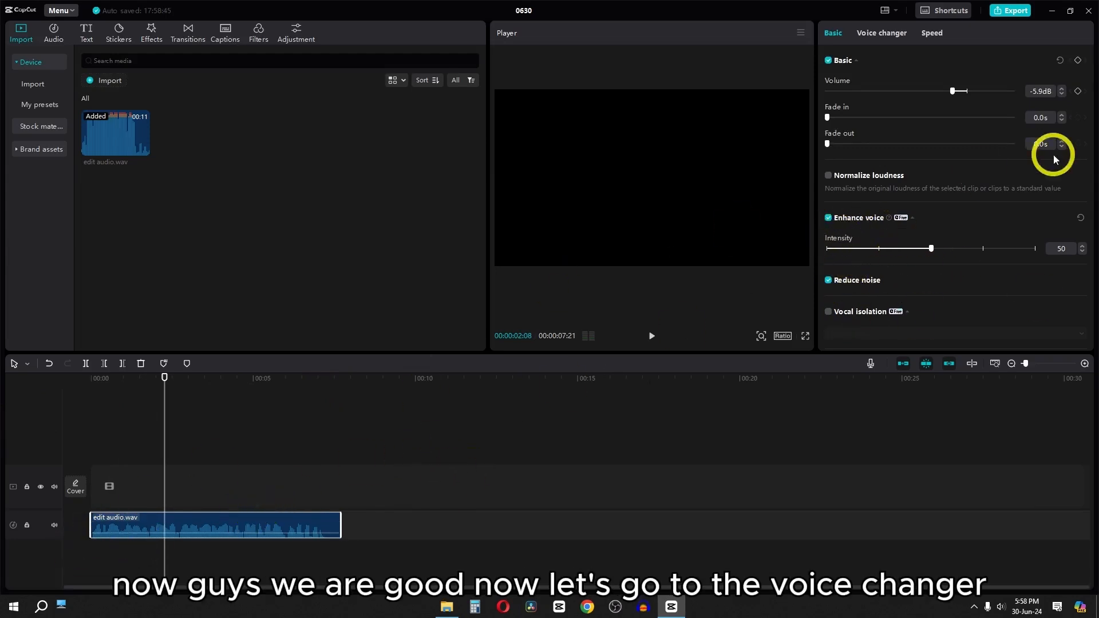
Try the Energetic, Electronic, Sweetie, Low, Echo and Vinyl voice filters, settling on Distorted.
{"action": "left_click", "coordinate": [876, 36]}
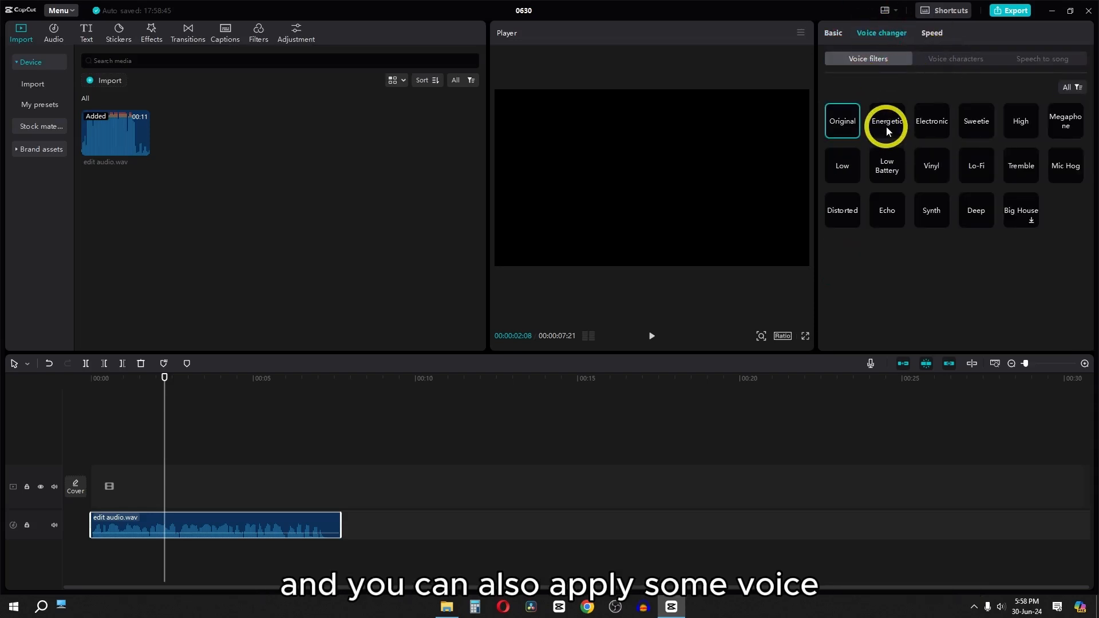
{"action": "left_click", "coordinate": [886, 126]}
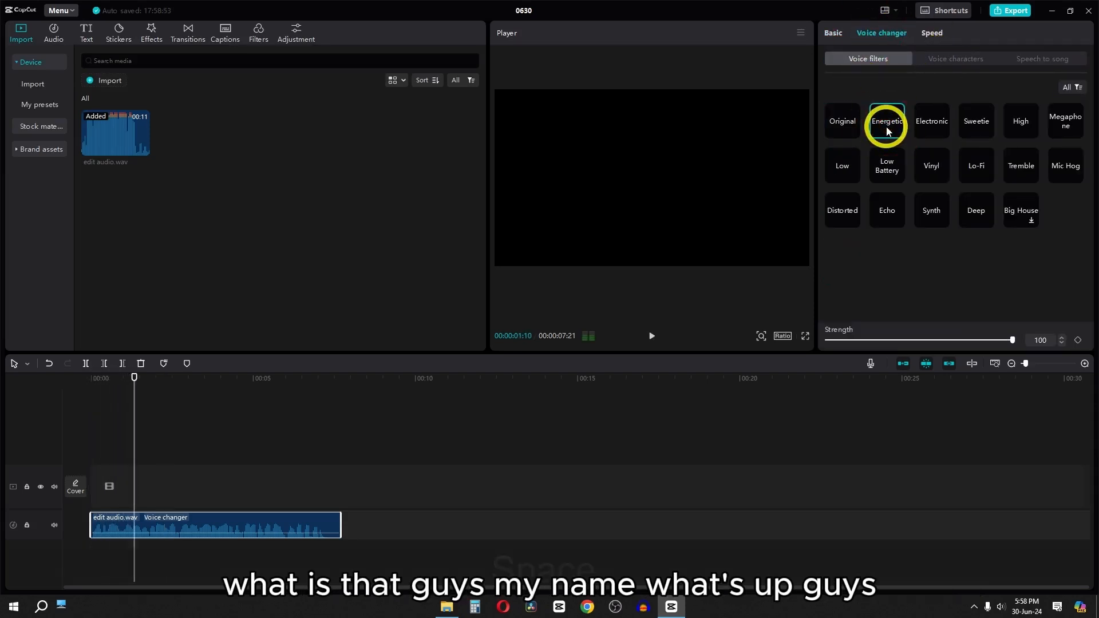
{"action": "key", "text": "space"}
{"action": "left_click", "coordinate": [935, 123]}
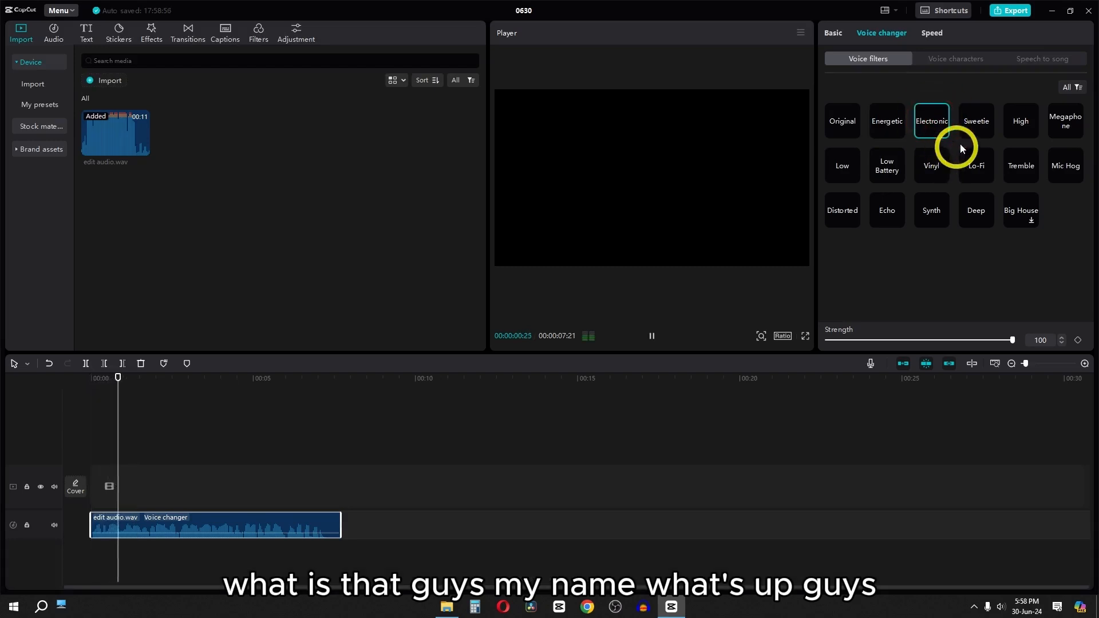
{"action": "left_click", "coordinate": [979, 126]}
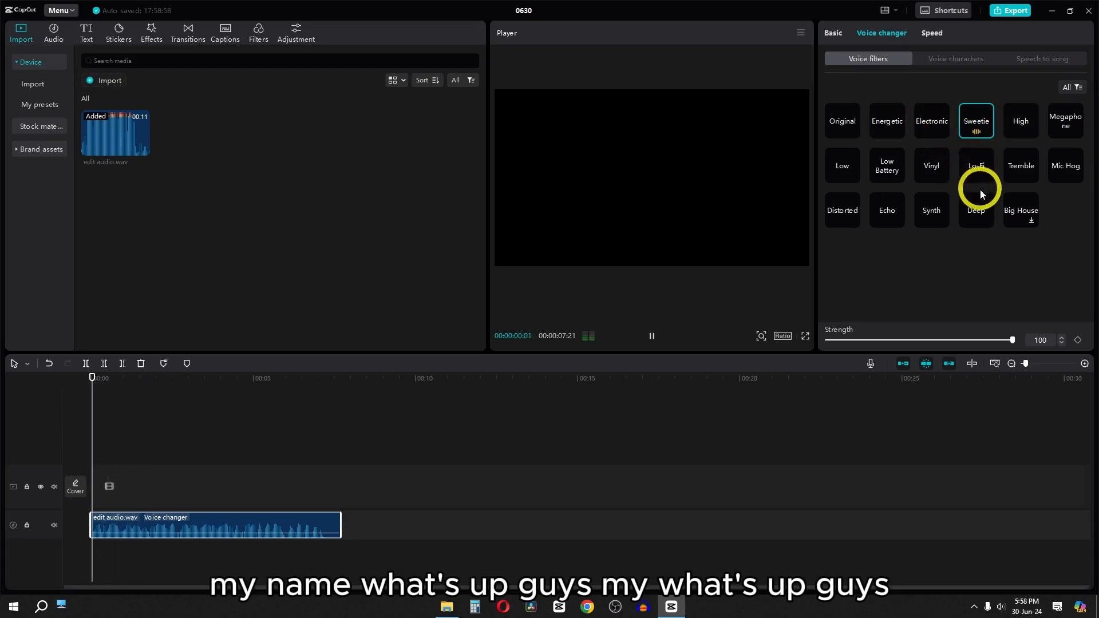
{"action": "left_click", "coordinate": [853, 172]}
{"action": "left_click", "coordinate": [887, 215]}
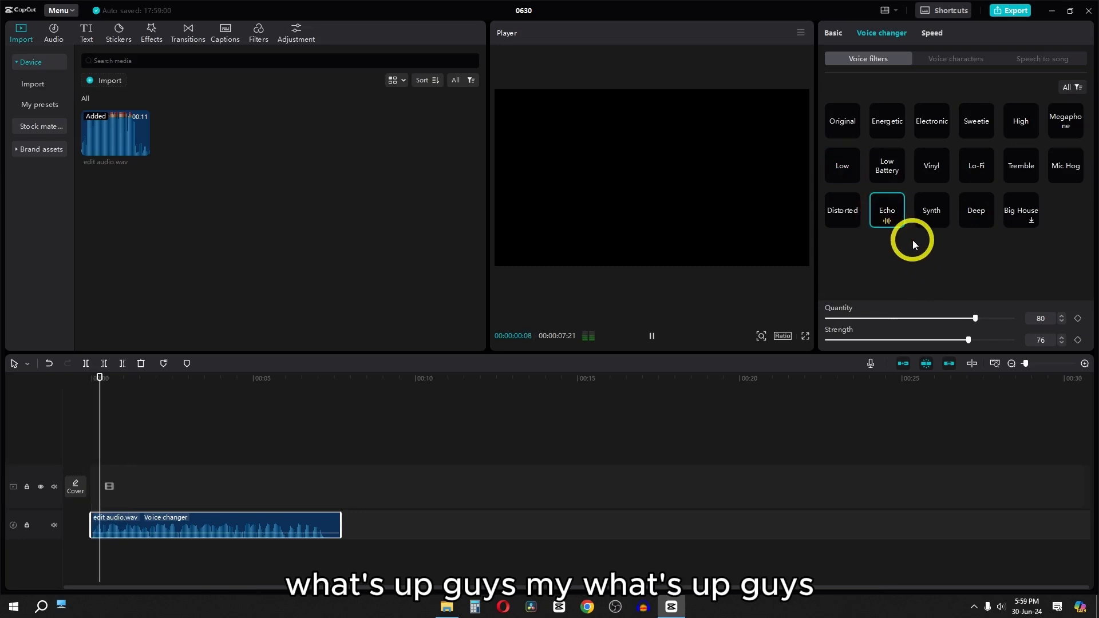
{"action": "left_click", "coordinate": [932, 166]}
{"action": "left_click", "coordinate": [842, 205]}
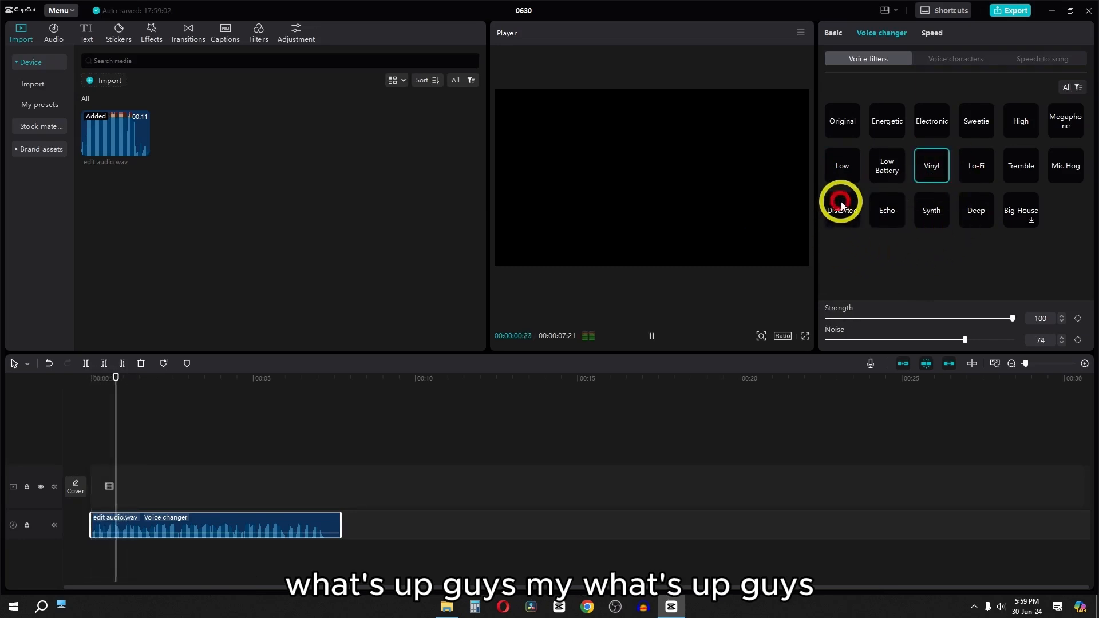
{"action": "key", "text": "space"}
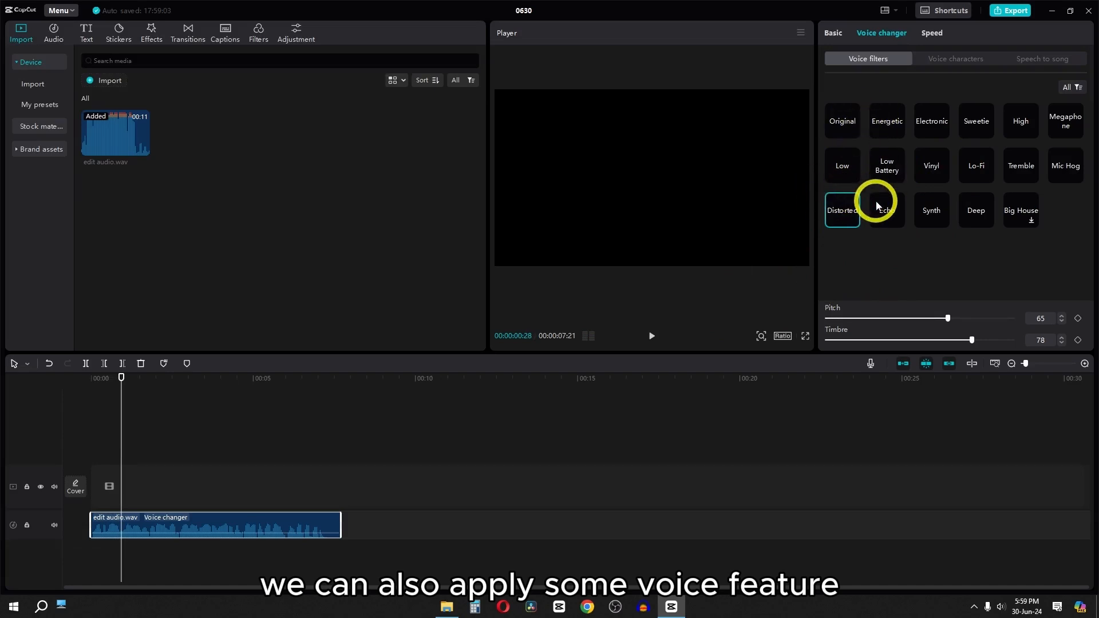
Try the Elfy voice character and replay the recording from the start to hear it.
{"action": "left_click", "coordinate": [943, 63]}
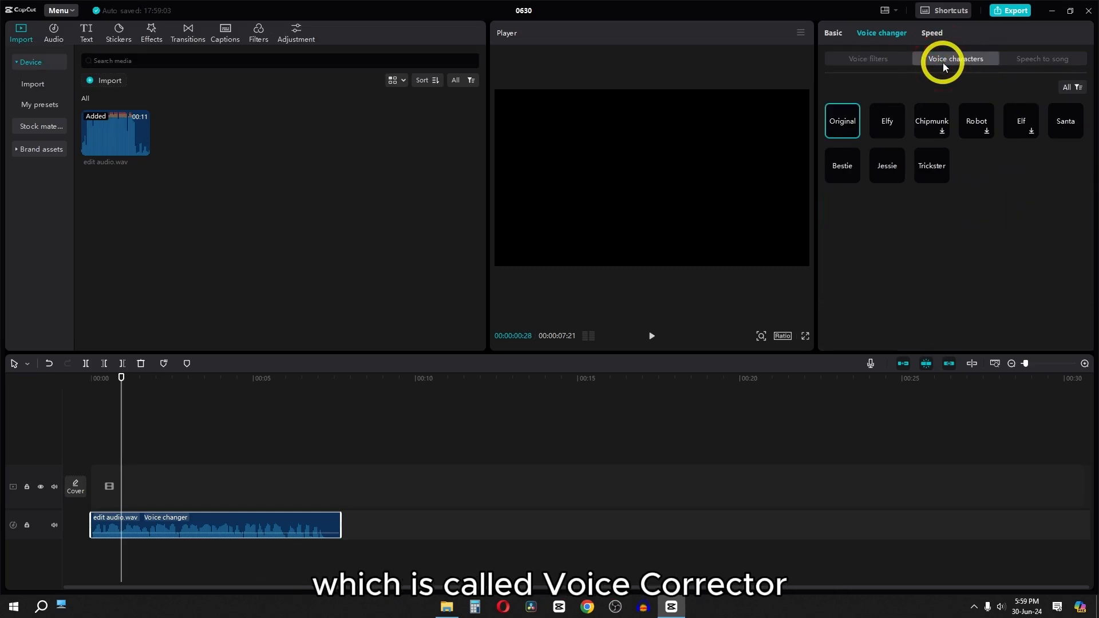
{"action": "left_click", "coordinate": [887, 128]}
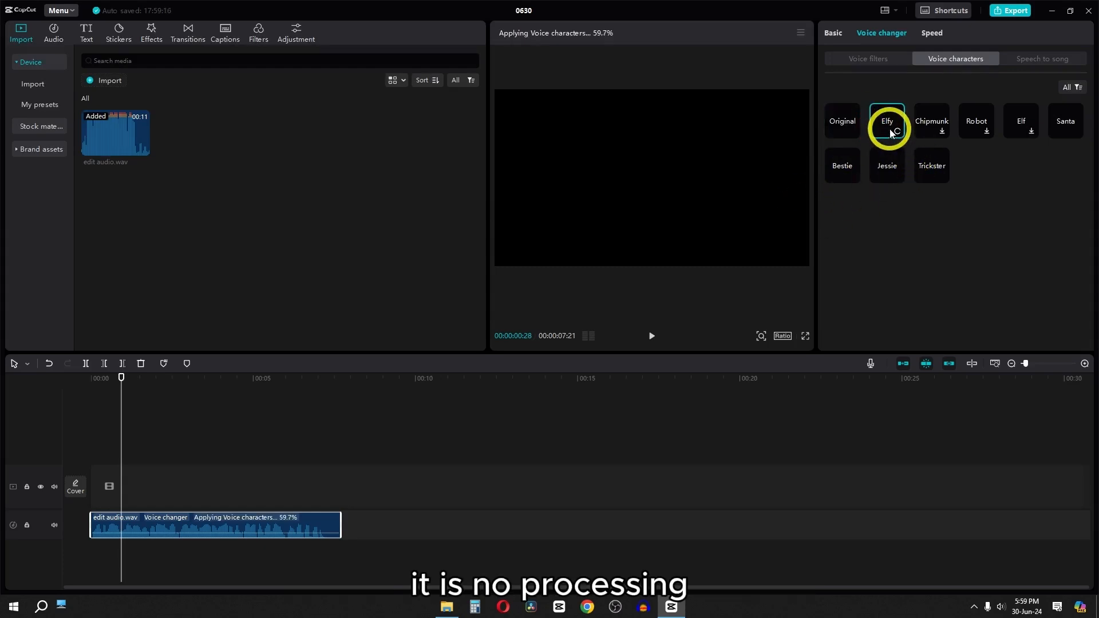
{"action": "key", "text": "space"}
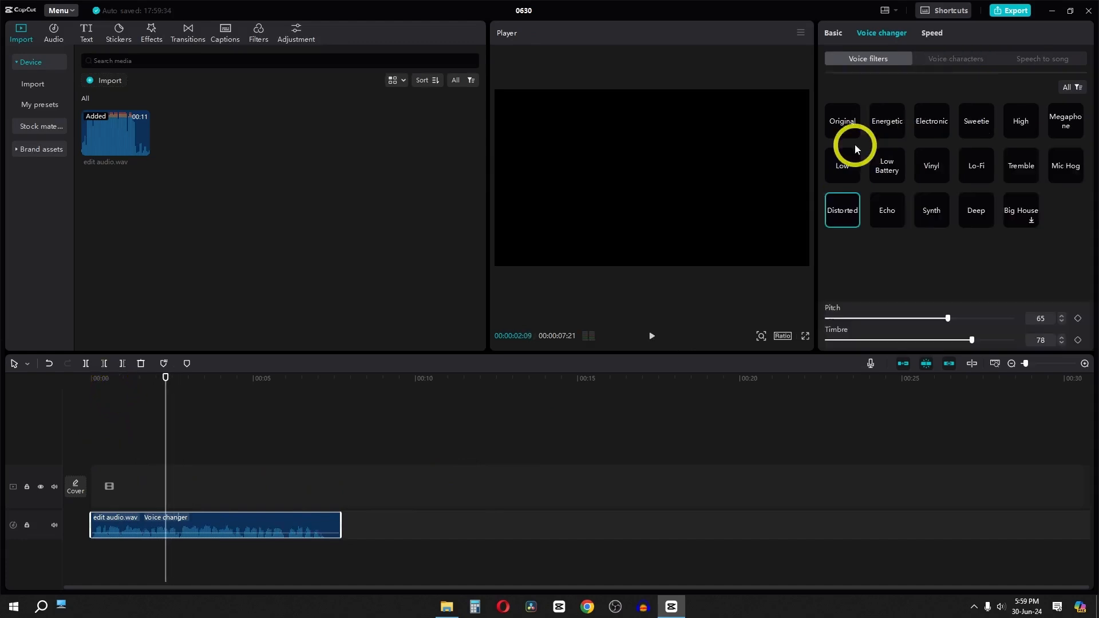
{"action": "left_click", "coordinate": [850, 127]}
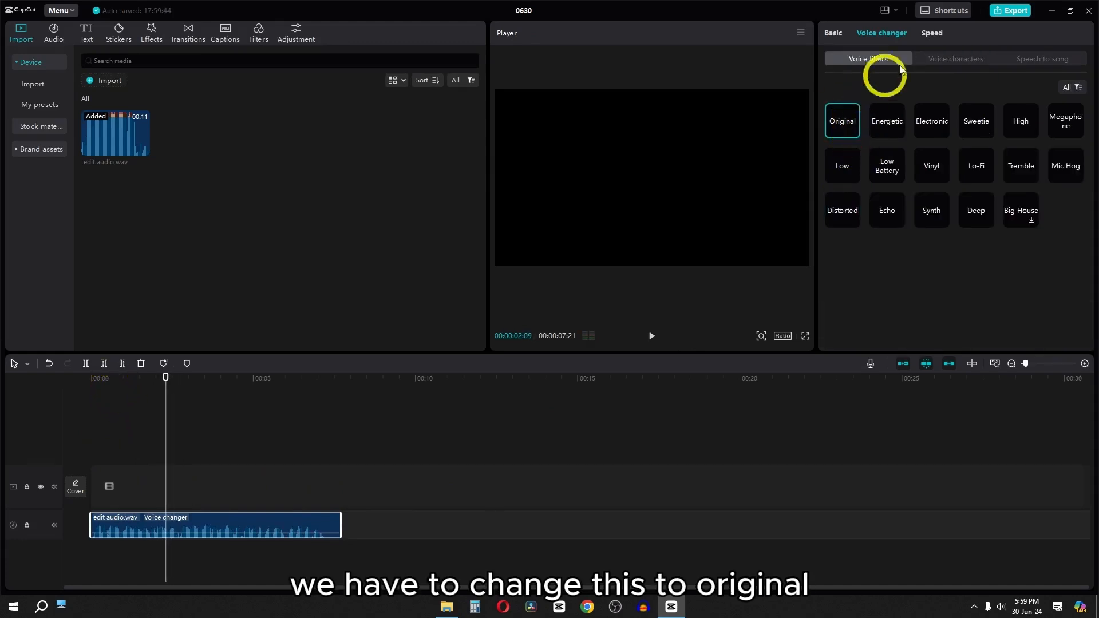
{"action": "left_click", "coordinate": [951, 60]}
{"action": "left_click", "coordinate": [886, 169]}
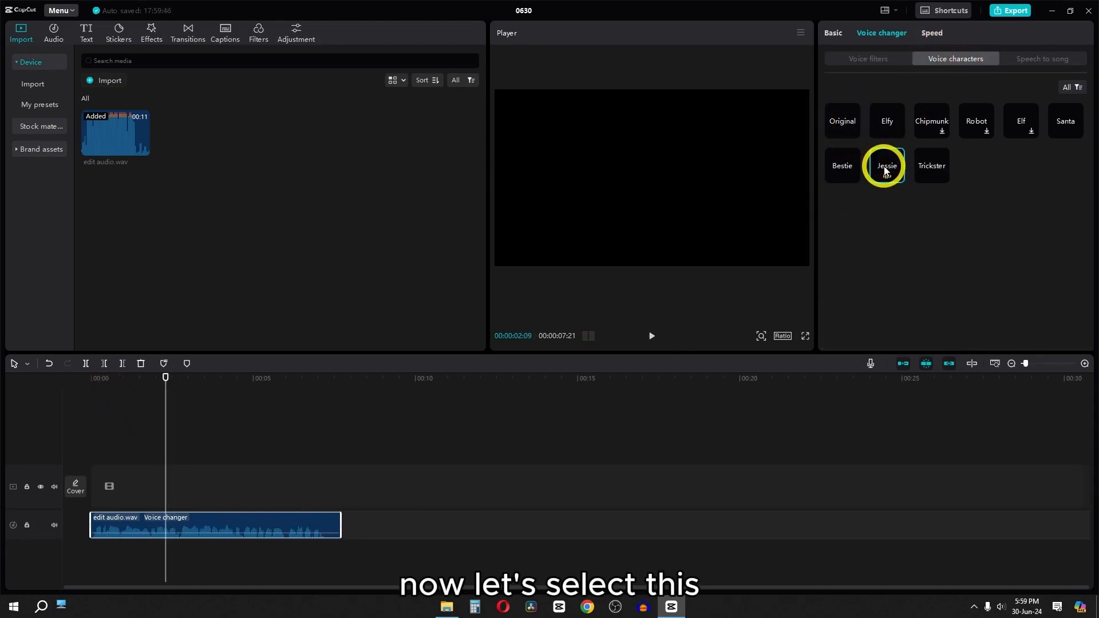
{"action": "left_click", "coordinate": [888, 118]}
{"action": "key", "text": "space"}
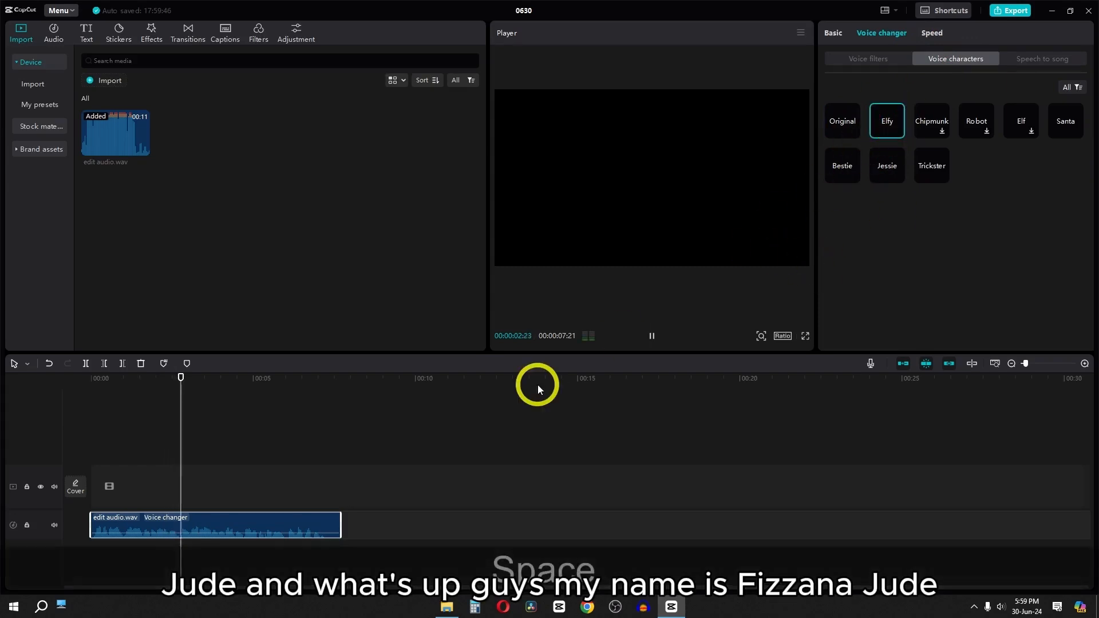
{"action": "left_click_drag", "start_coordinate": [115, 382], "coordinate": [2, 407]}
{"action": "key", "text": "space"}
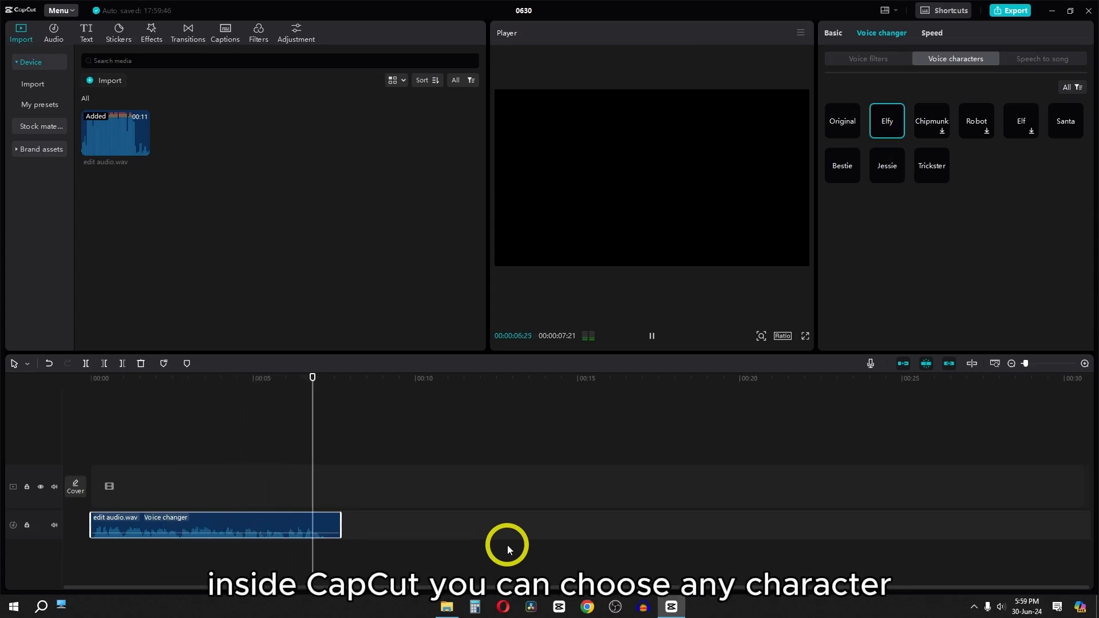
{"action": "key", "text": "space"}
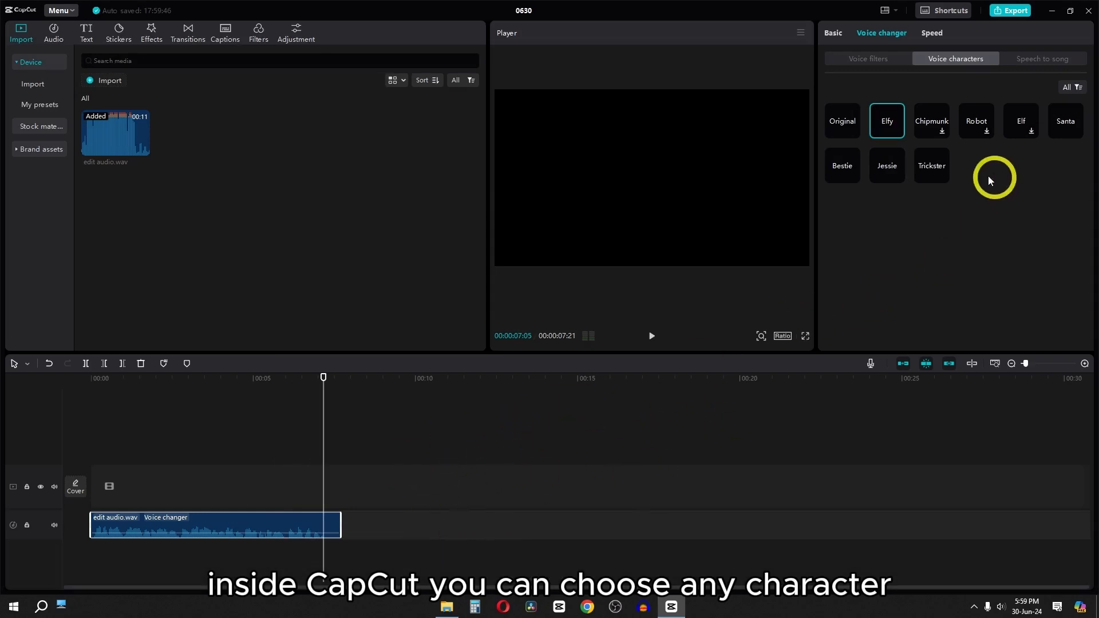
Apply the Trickster voice character and play it back, browsing Speech to song, filters, and Speed.
{"action": "left_click", "coordinate": [936, 170]}
{"action": "left_click", "coordinate": [87, 381]}
{"action": "key", "text": "space"}
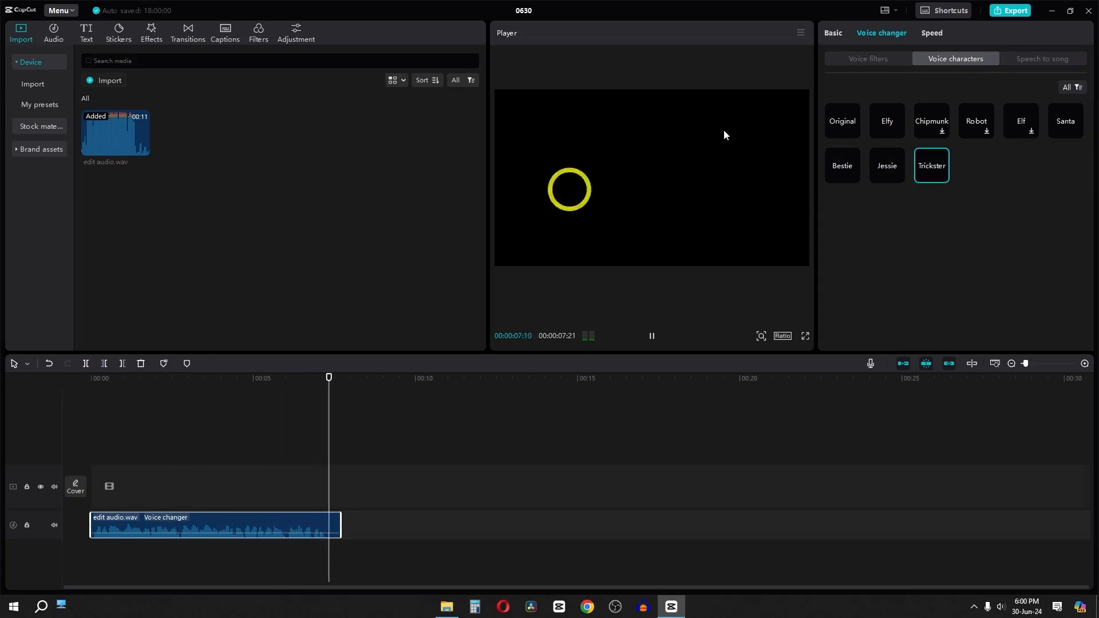
{"action": "left_click", "coordinate": [1044, 60]}
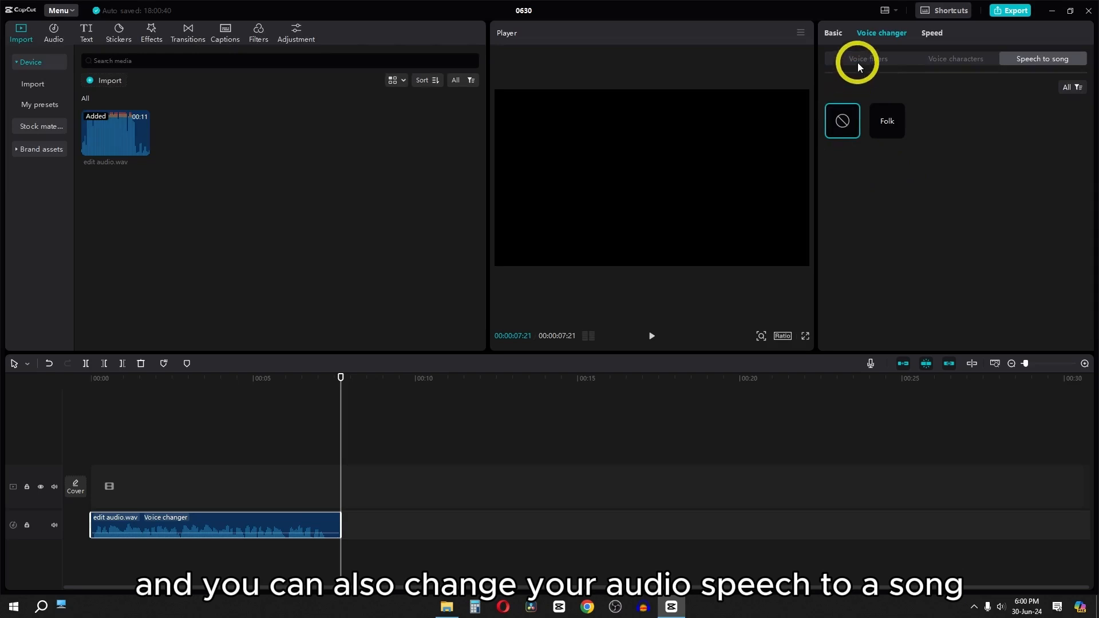
{"action": "left_click", "coordinate": [949, 60]}
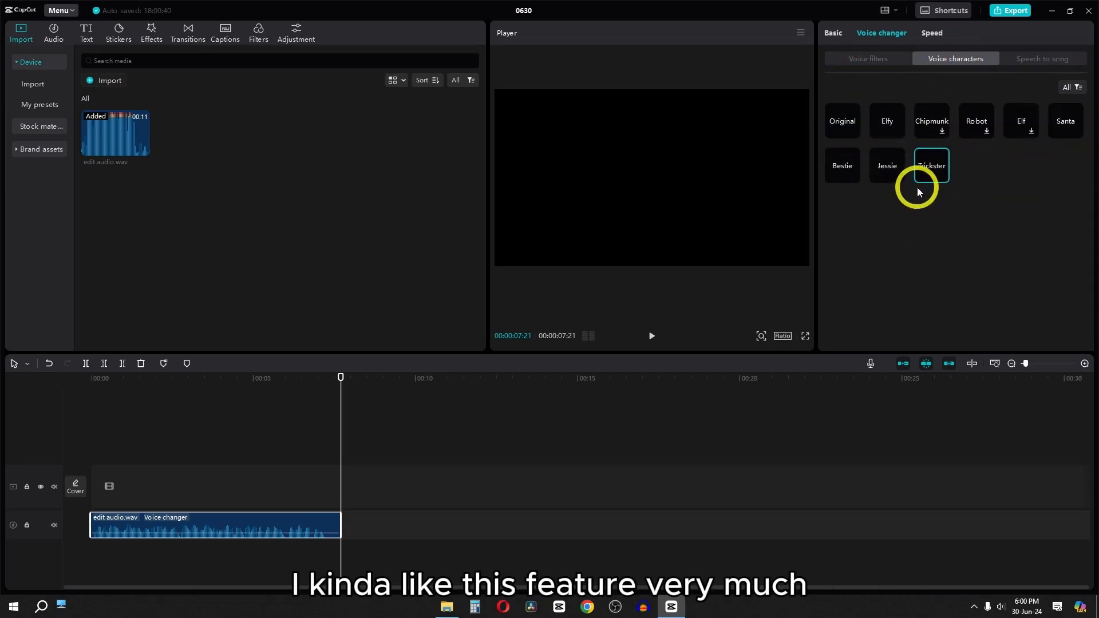
{"action": "left_click", "coordinate": [853, 63]}
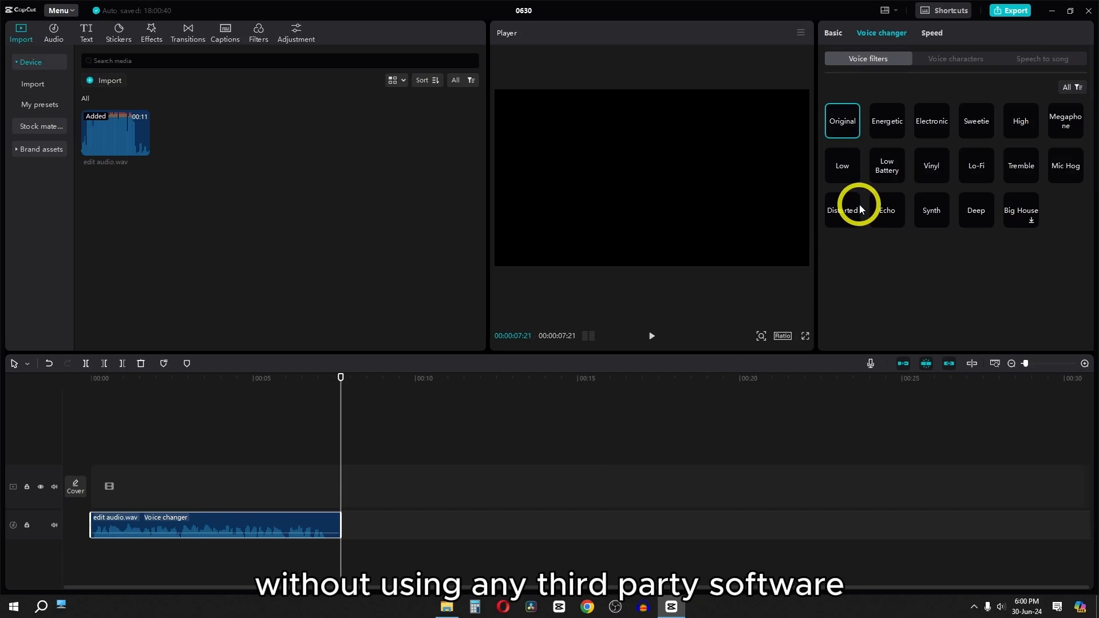
{"action": "left_click", "coordinate": [933, 33]}
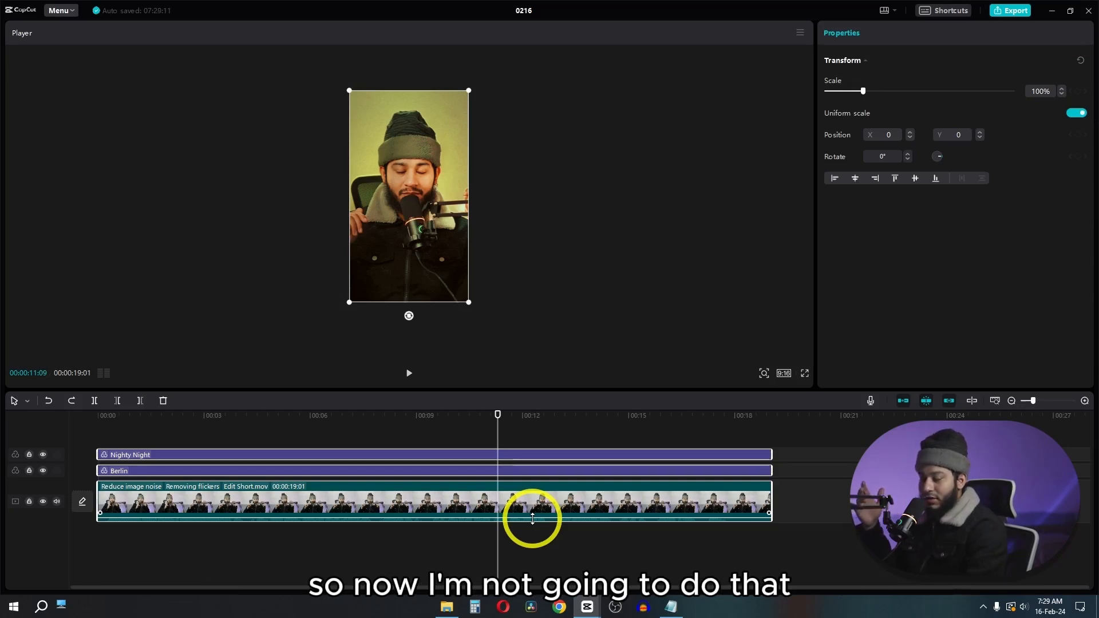
Select Edit Short.mov, Nighty Night and Berlin with Ctrl+A and merge them into Compound clip1.
{"action": "left_click", "coordinate": [538, 540]}
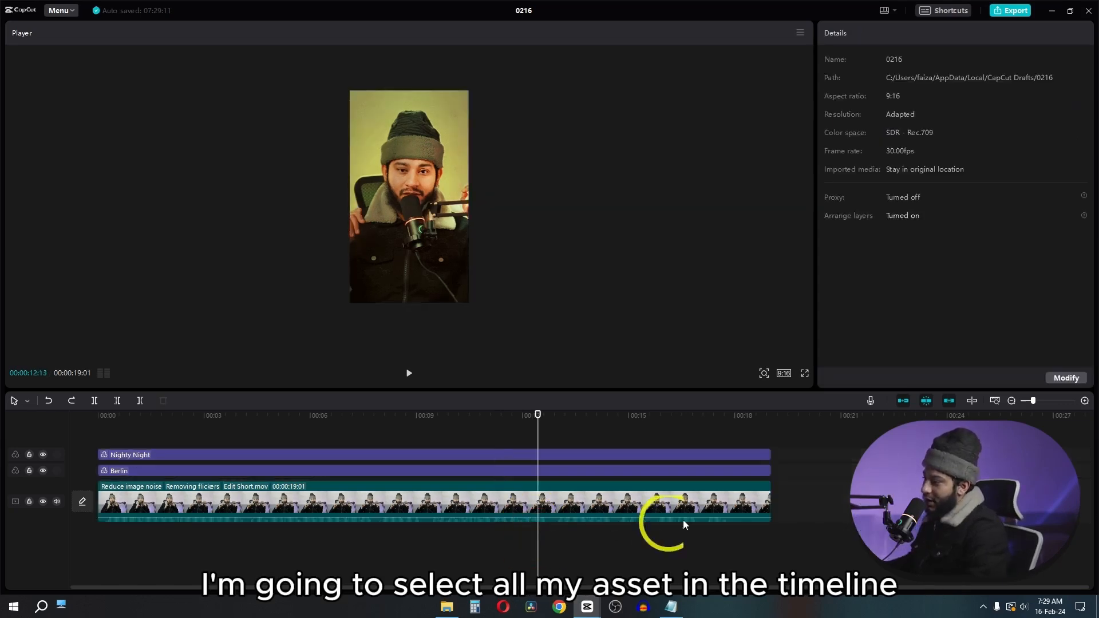
{"action": "left_click_drag", "start_coordinate": [847, 454], "coordinate": [381, 515]}
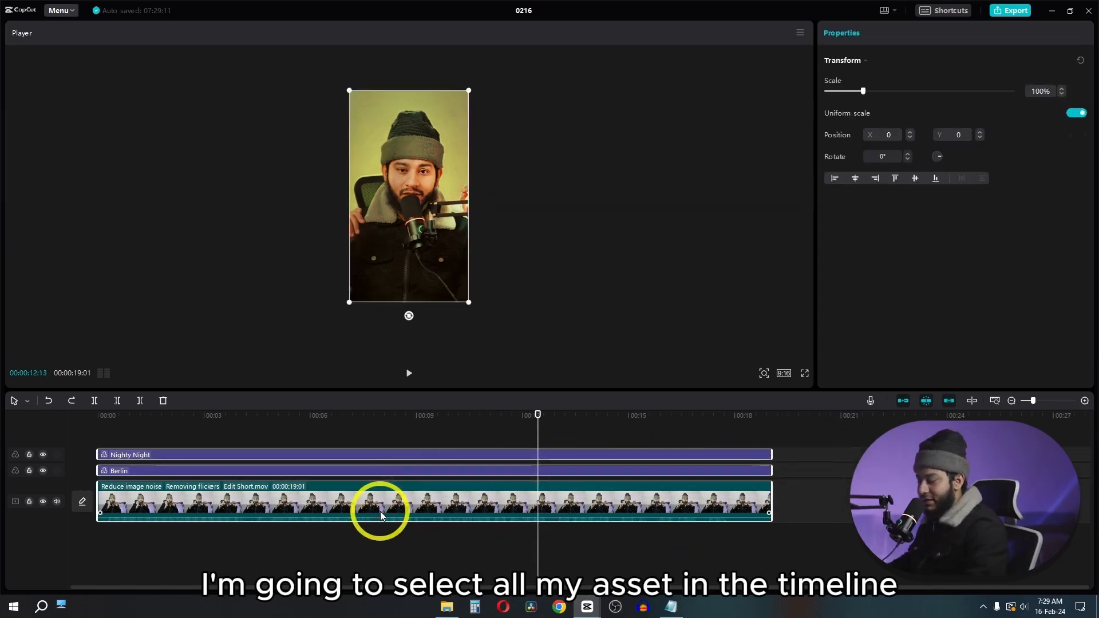
{"action": "left_click", "coordinate": [426, 541]}
{"action": "key", "text": "ctrl+a"}
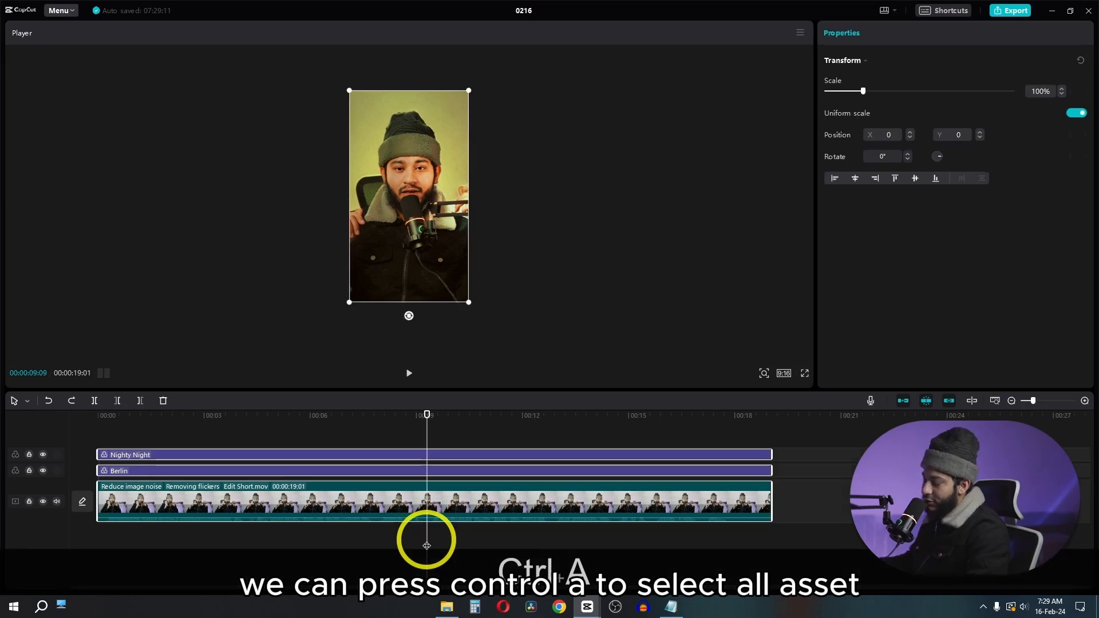
{"action": "right_click", "coordinate": [445, 506]}
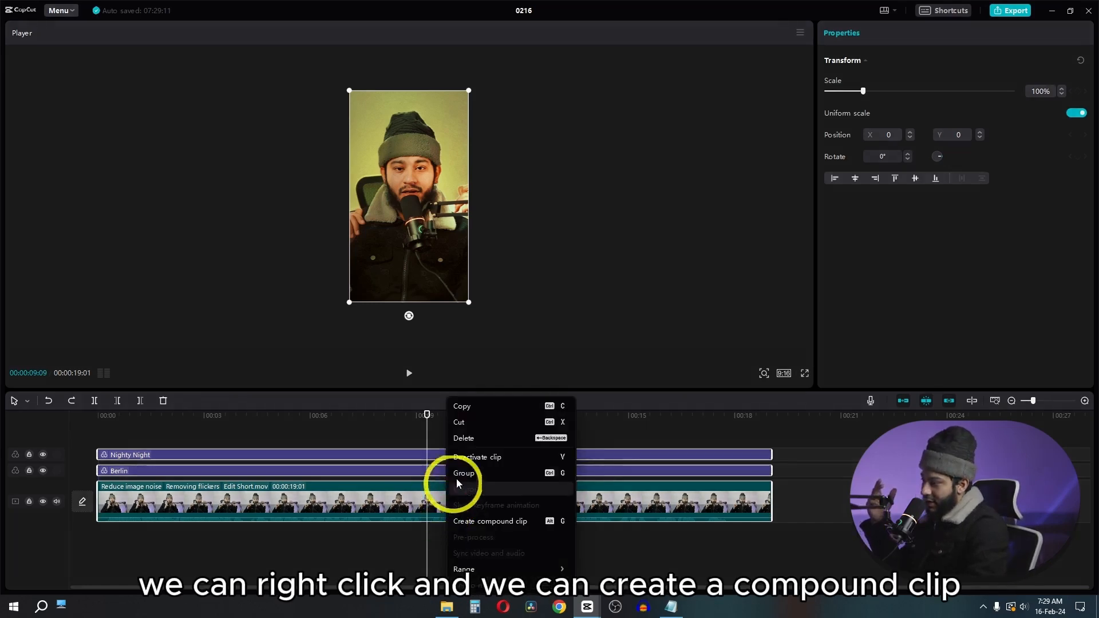
{"action": "left_click", "coordinate": [498, 523]}
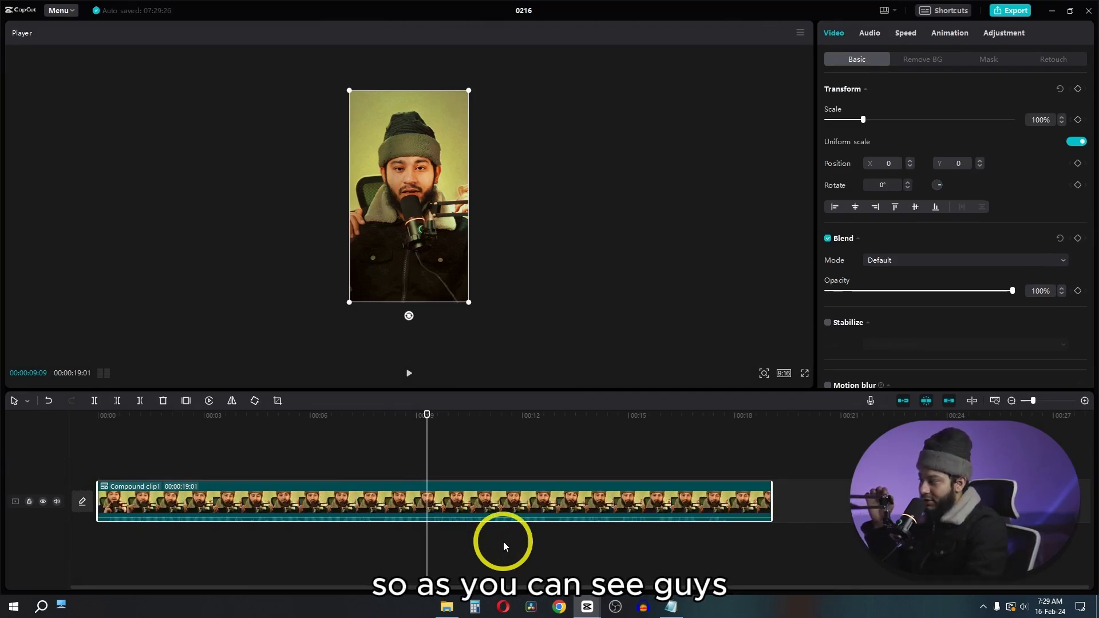
Select Compound clip1 and scroll through its Video > Basic properties.
{"action": "left_click", "coordinate": [514, 505]}
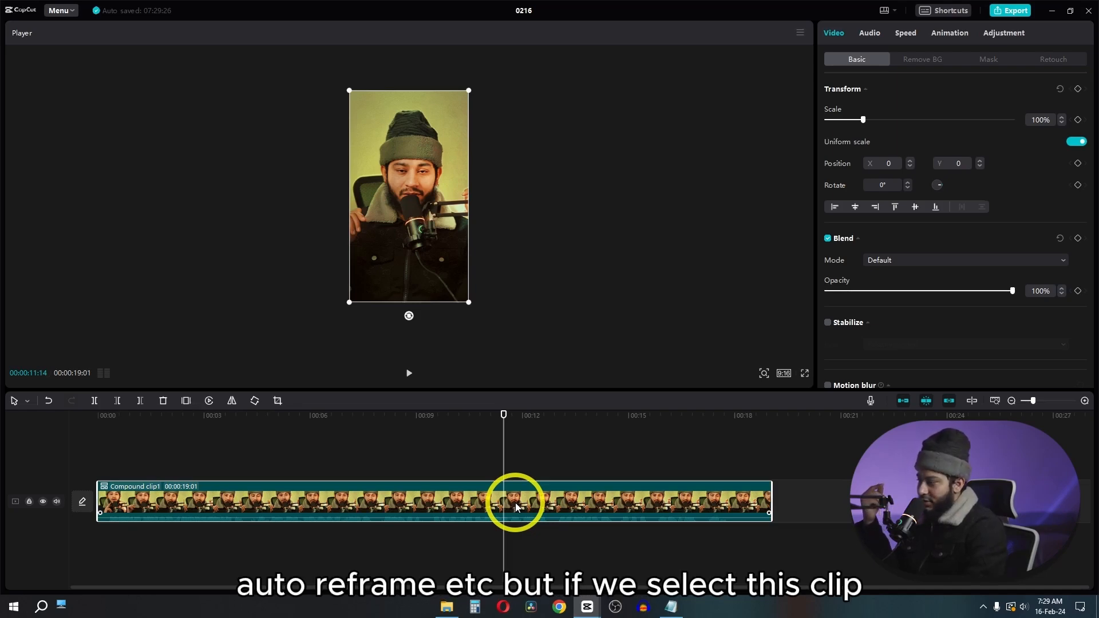
{"action": "left_click", "coordinate": [595, 530]}
{"action": "left_click", "coordinate": [589, 511]}
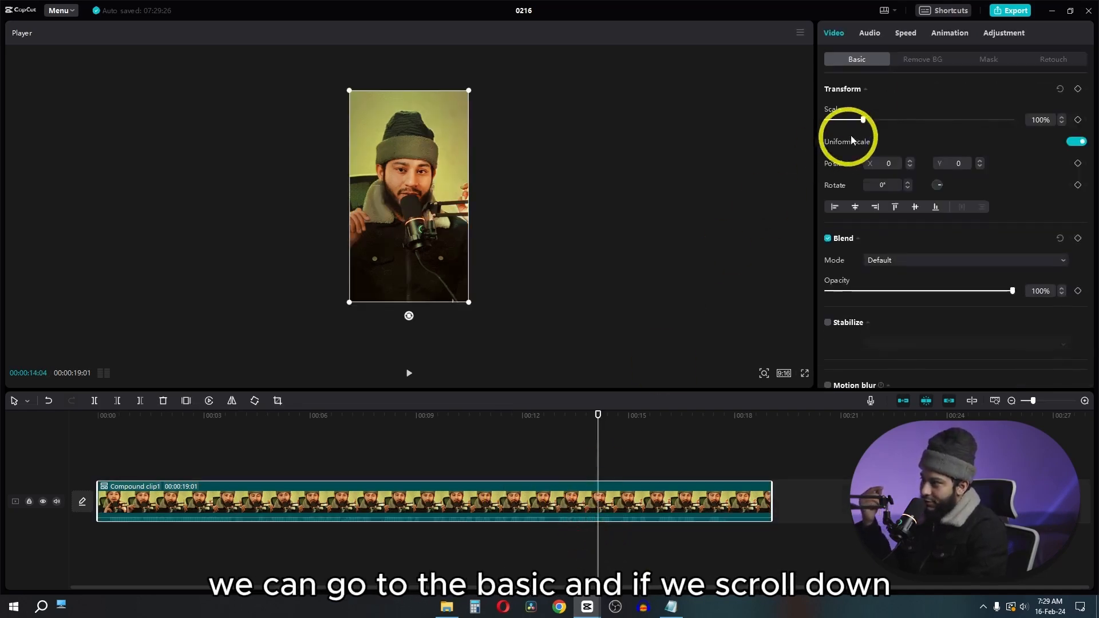
{"action": "scroll", "coordinate": [843, 141], "scroll_direction": "down", "scroll_amount": 4}
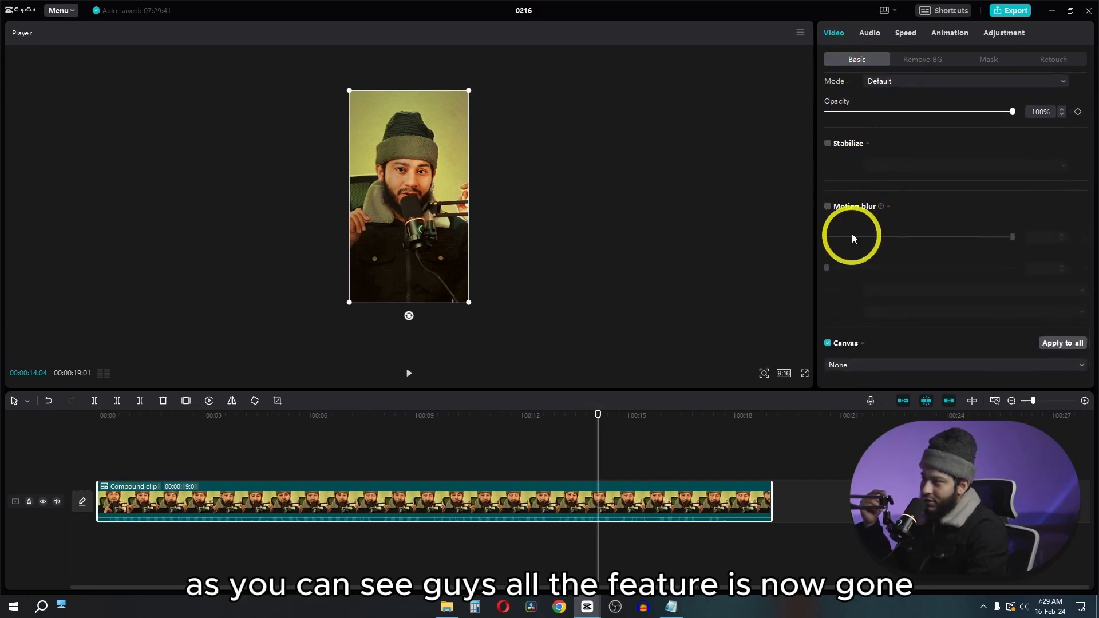
{"action": "scroll", "coordinate": [852, 233], "scroll_direction": "up", "scroll_amount": 4}
{"action": "scroll", "coordinate": [852, 235], "scroll_direction": "down", "scroll_amount": 3}
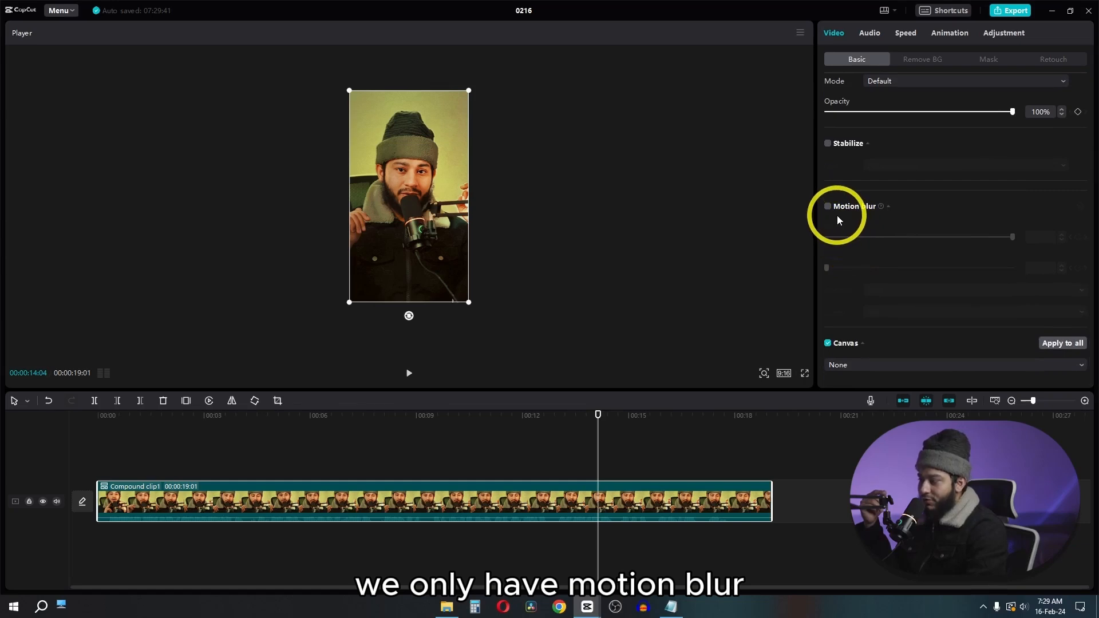
{"action": "left_click", "coordinate": [356, 558]}
{"action": "left_click", "coordinate": [373, 508]}
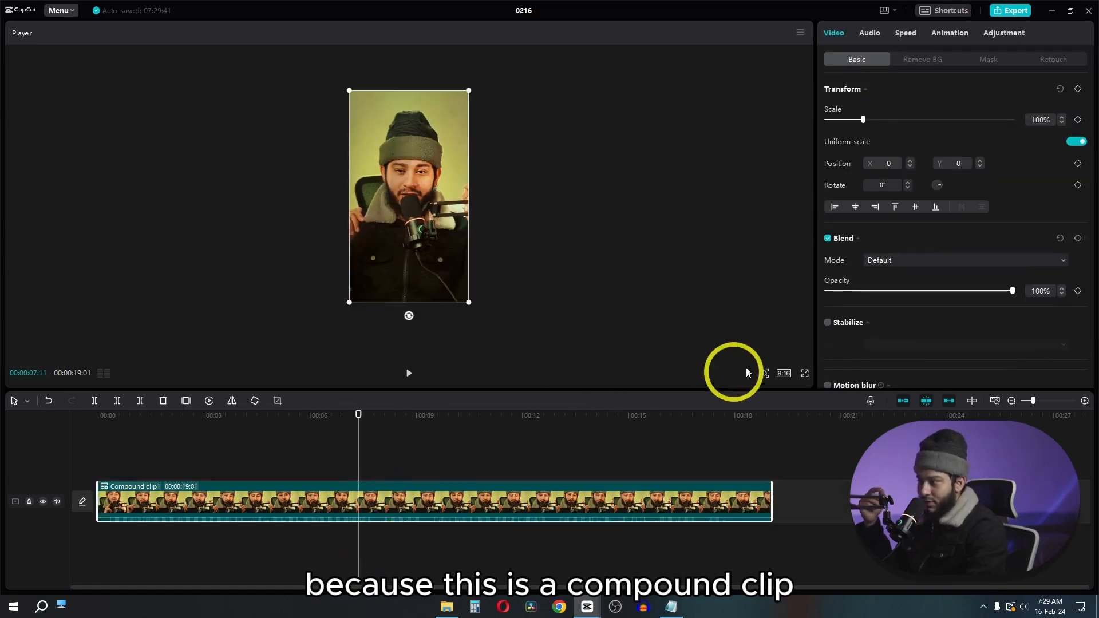
{"action": "scroll", "coordinate": [856, 266], "scroll_direction": "down", "scroll_amount": 3}
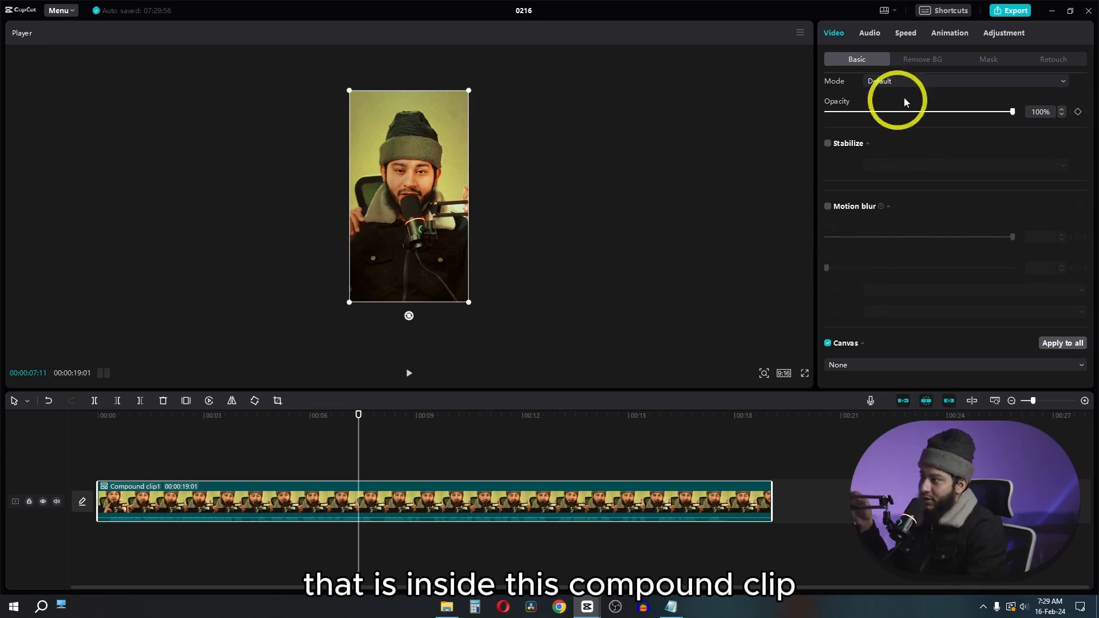
Show the compound clip's Adjustment sliders, all reading 0.
{"action": "left_click", "coordinate": [1014, 33]}
{"action": "scroll", "coordinate": [886, 217], "scroll_direction": "down", "scroll_amount": 5}
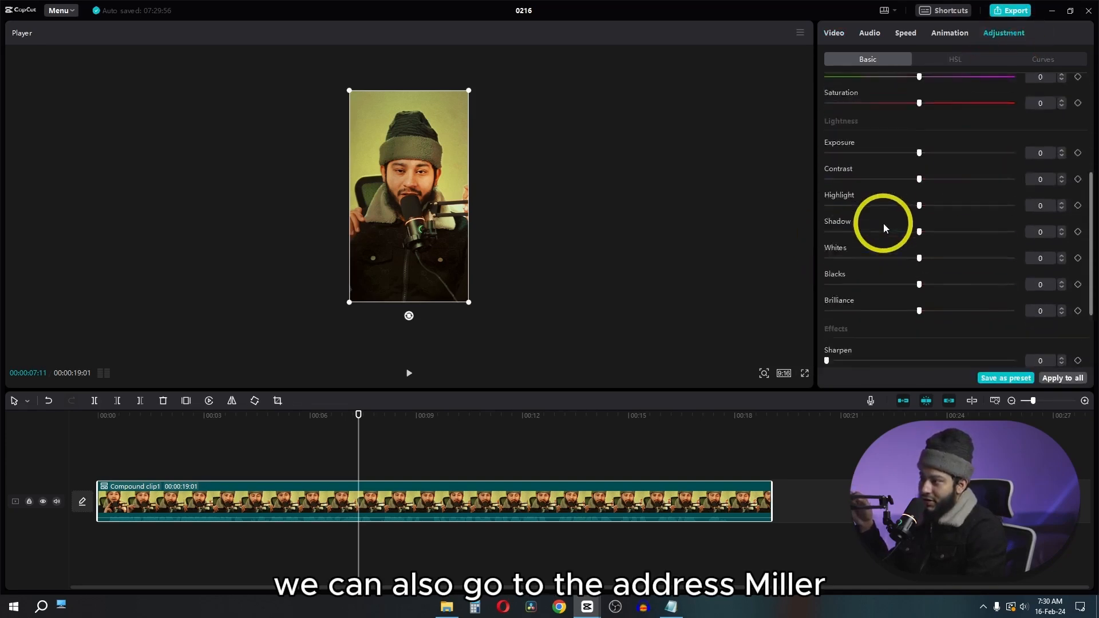
{"action": "scroll", "coordinate": [884, 223], "scroll_direction": "down", "scroll_amount": 2}
{"action": "scroll", "coordinate": [887, 224], "scroll_direction": "up", "scroll_amount": 5}
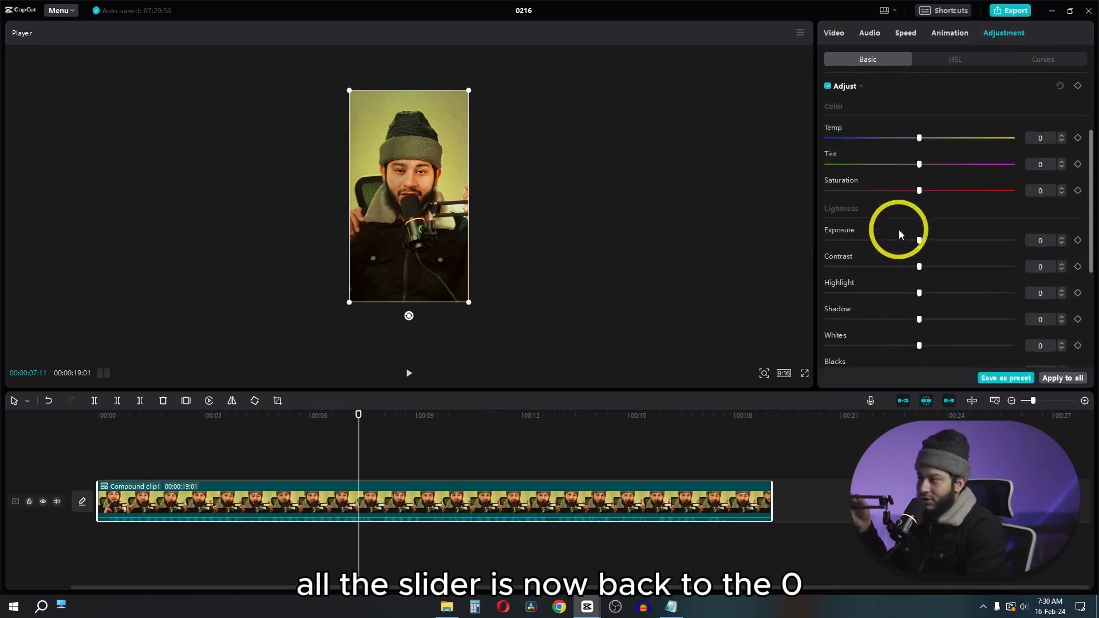
{"action": "scroll", "coordinate": [898, 229], "scroll_direction": "up", "scroll_amount": 2}
{"action": "scroll", "coordinate": [922, 256], "scroll_direction": "down", "scroll_amount": 5}
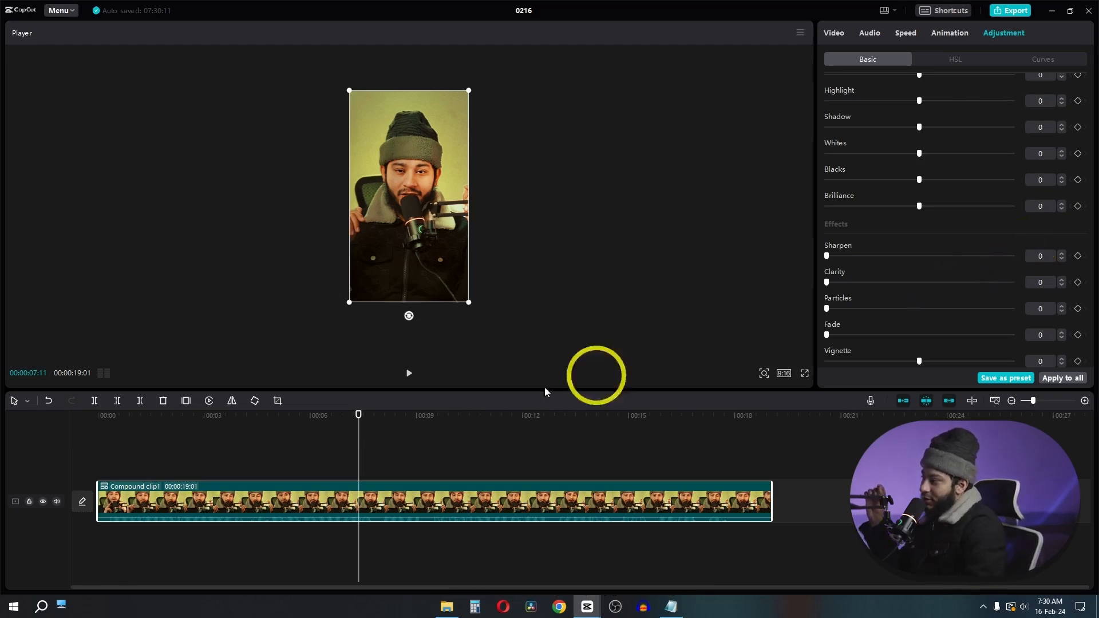
Return the playhead to the start and show the compound clip's Remove BG options.
{"action": "left_click_drag", "start_coordinate": [358, 413], "coordinate": [33, 455]}
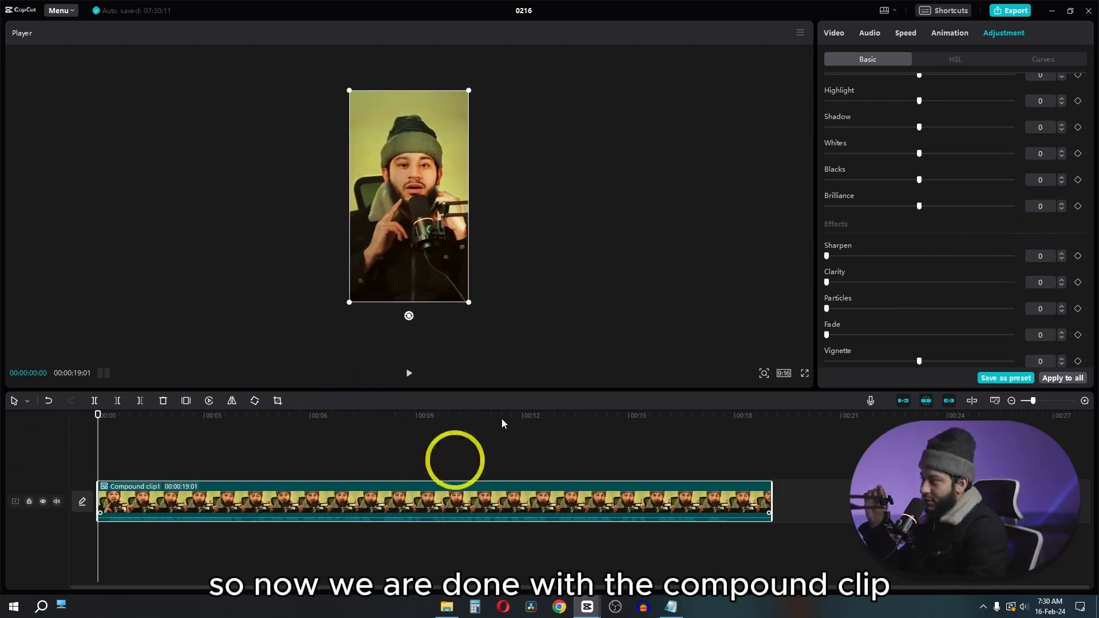
{"action": "left_click", "coordinate": [834, 38]}
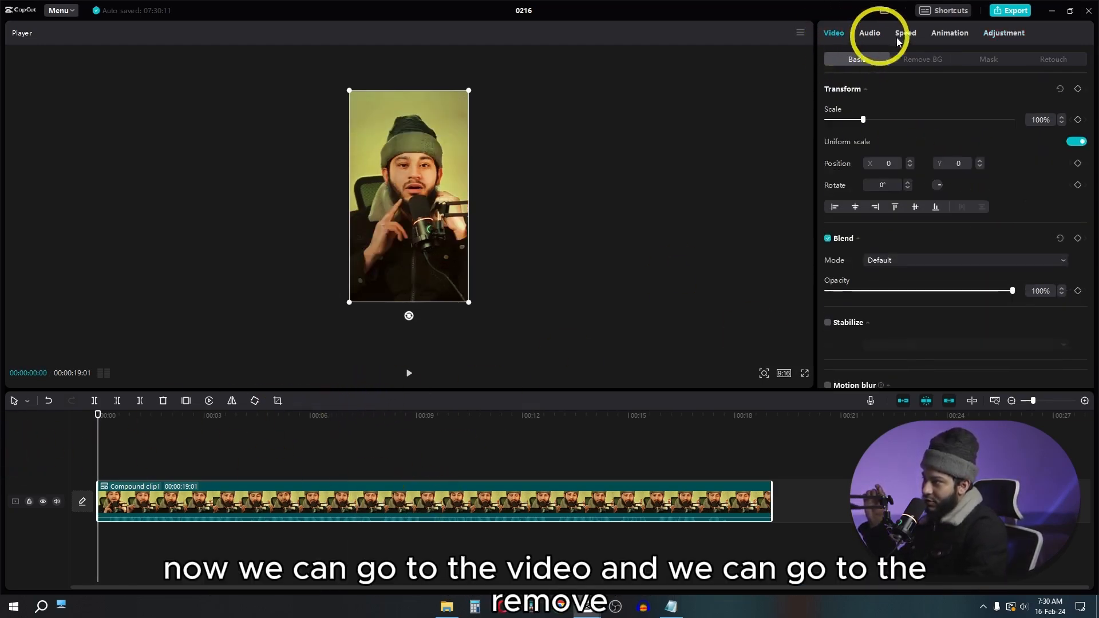
{"action": "left_click", "coordinate": [921, 61]}
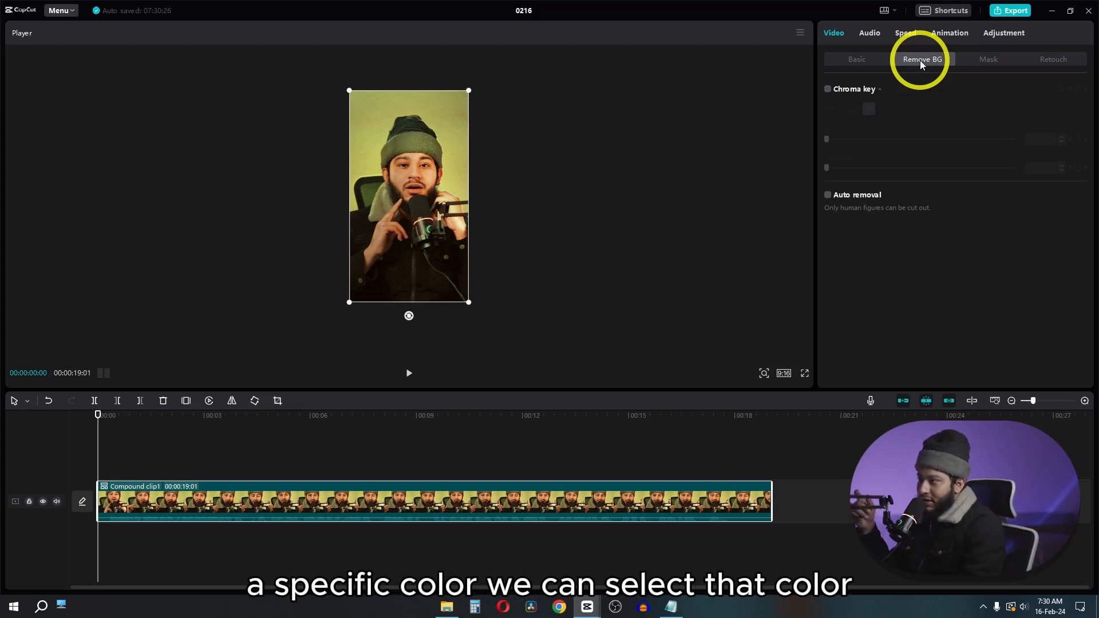
Test chroma keying the background wall colour, then turn it off and enable Auto removal.
{"action": "left_click", "coordinate": [829, 89]}
{"action": "left_click", "coordinate": [870, 109]}
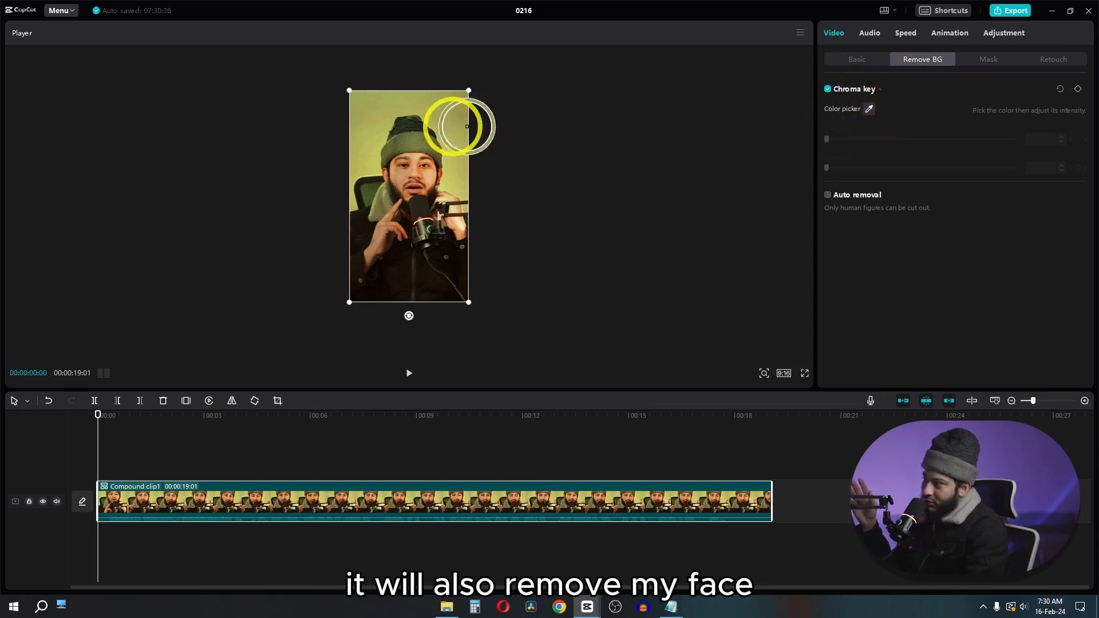
{"action": "left_click", "coordinate": [445, 120]}
{"action": "left_click_drag", "start_coordinate": [833, 142], "coordinate": [867, 148]}
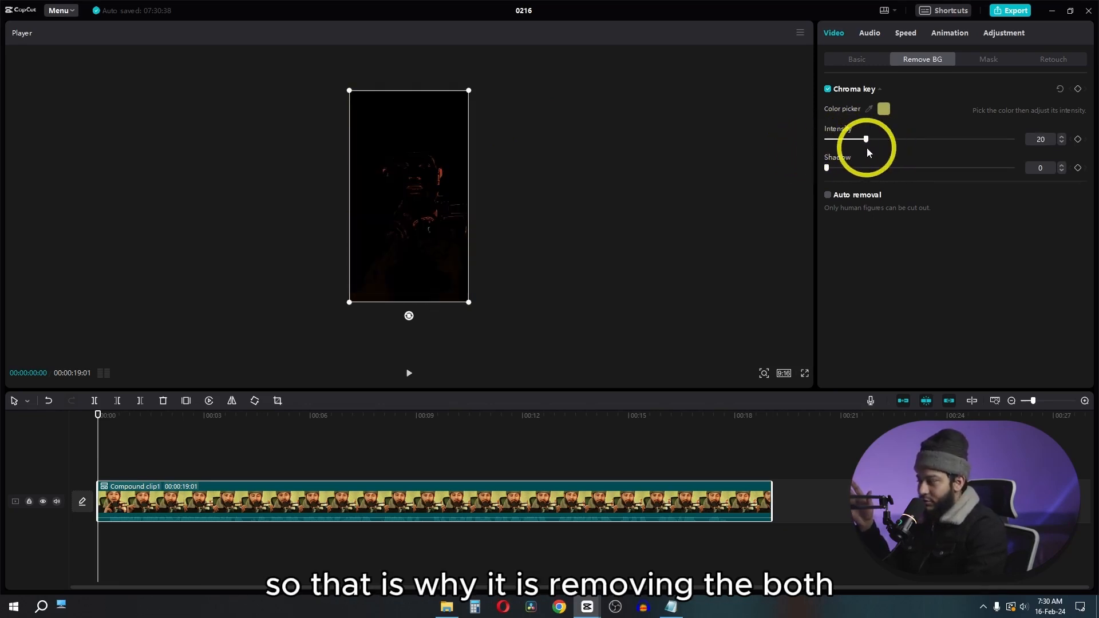
{"action": "left_click", "coordinate": [829, 90]}
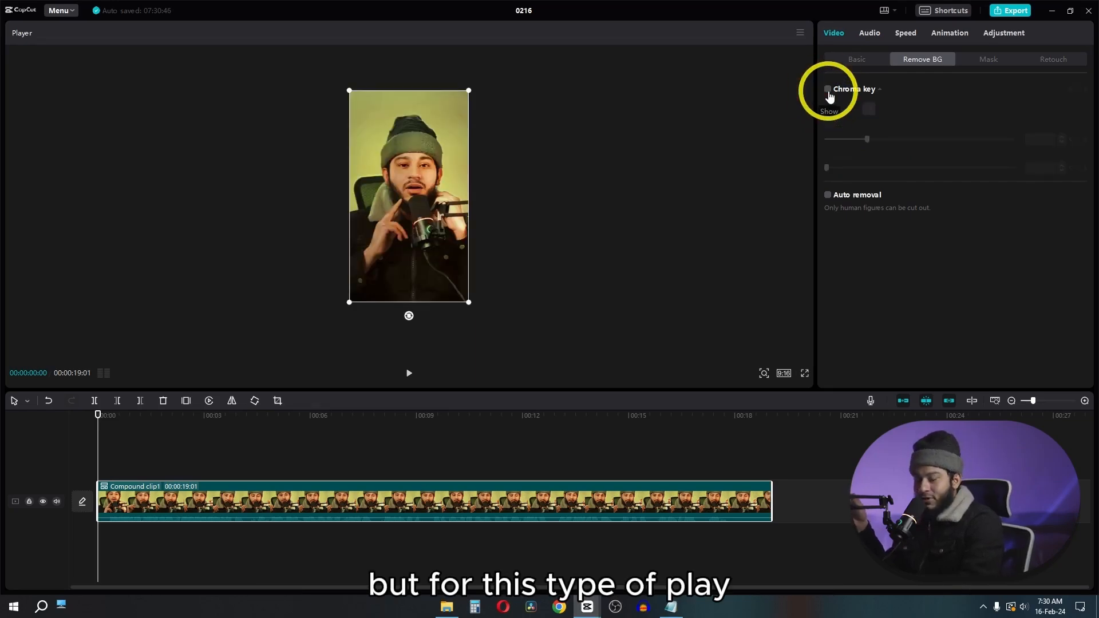
{"action": "left_click", "coordinate": [828, 196]}
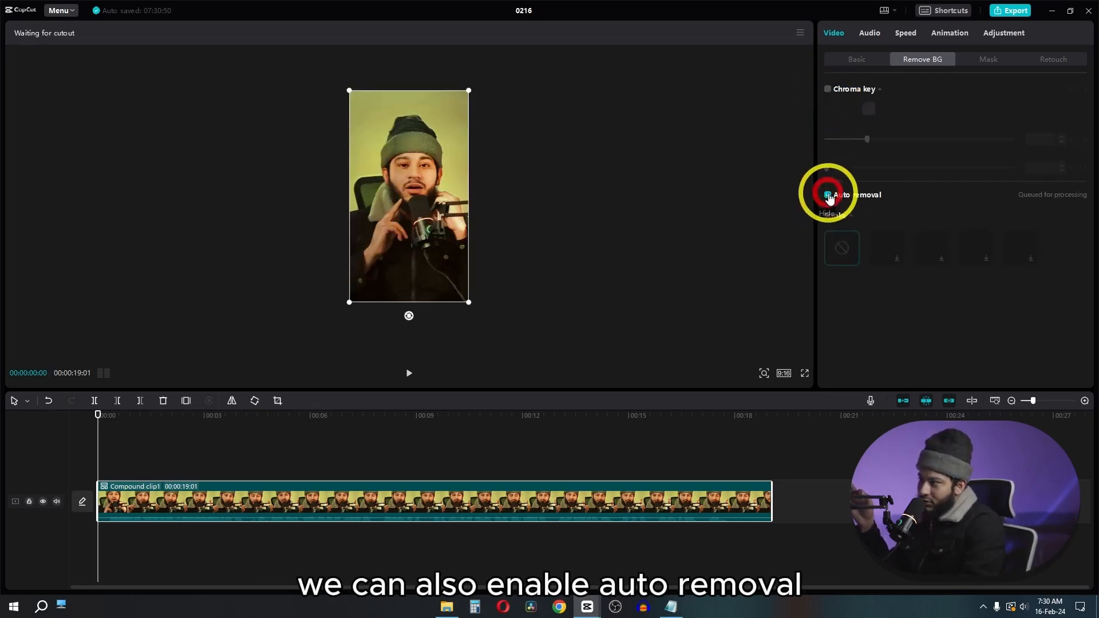
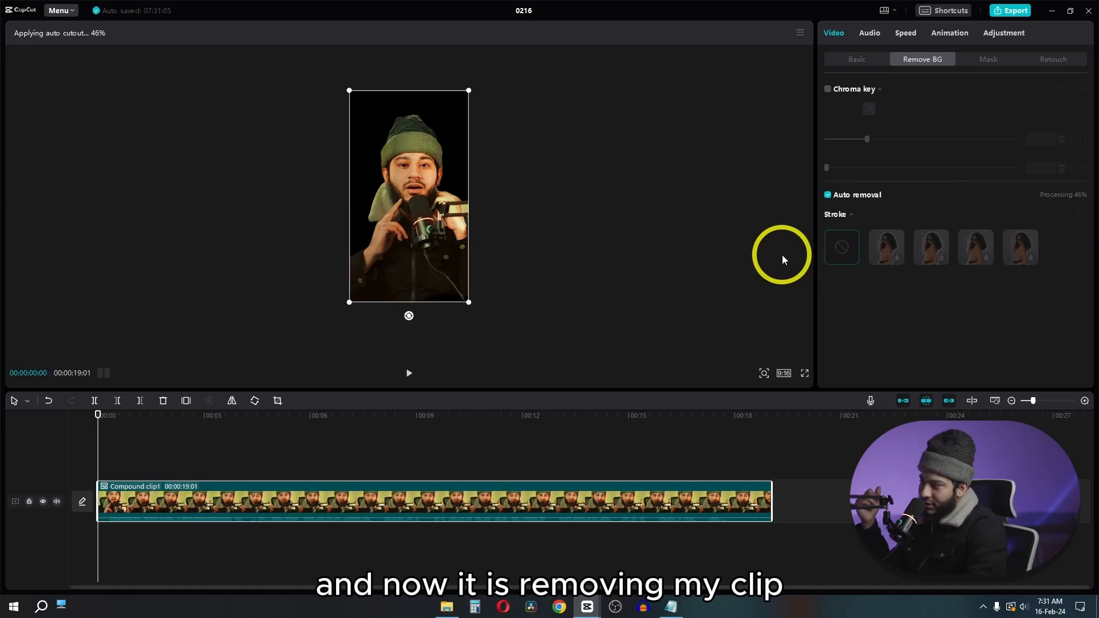
Preview the cutout, then try the Straight and Solid stroke presets at thickness 34.
{"action": "left_click", "coordinate": [410, 373]}
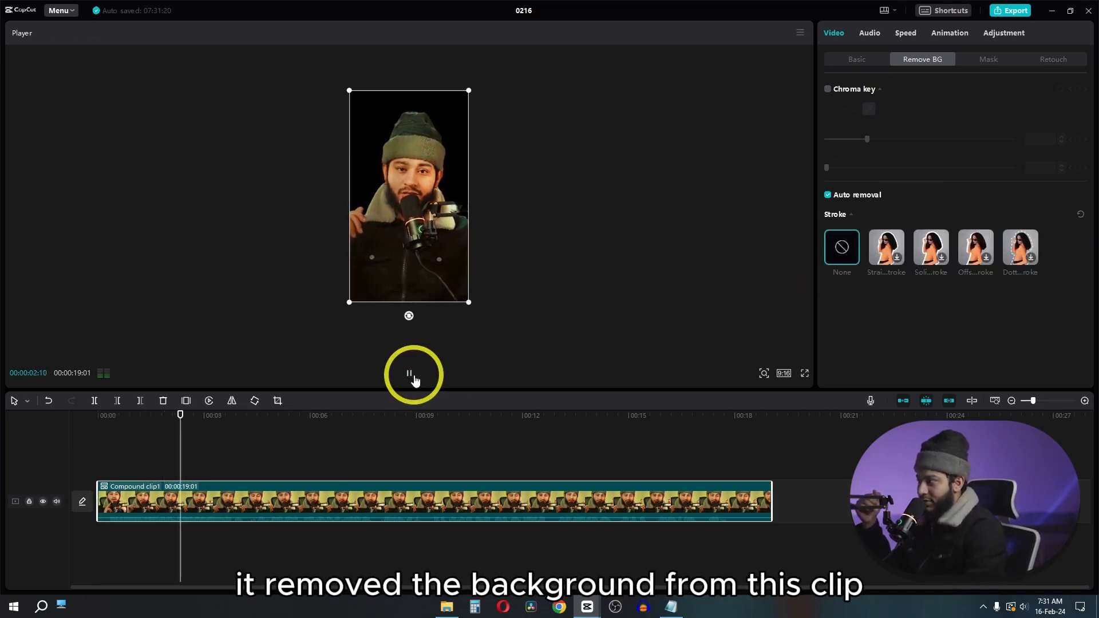
{"action": "left_click", "coordinate": [410, 373]}
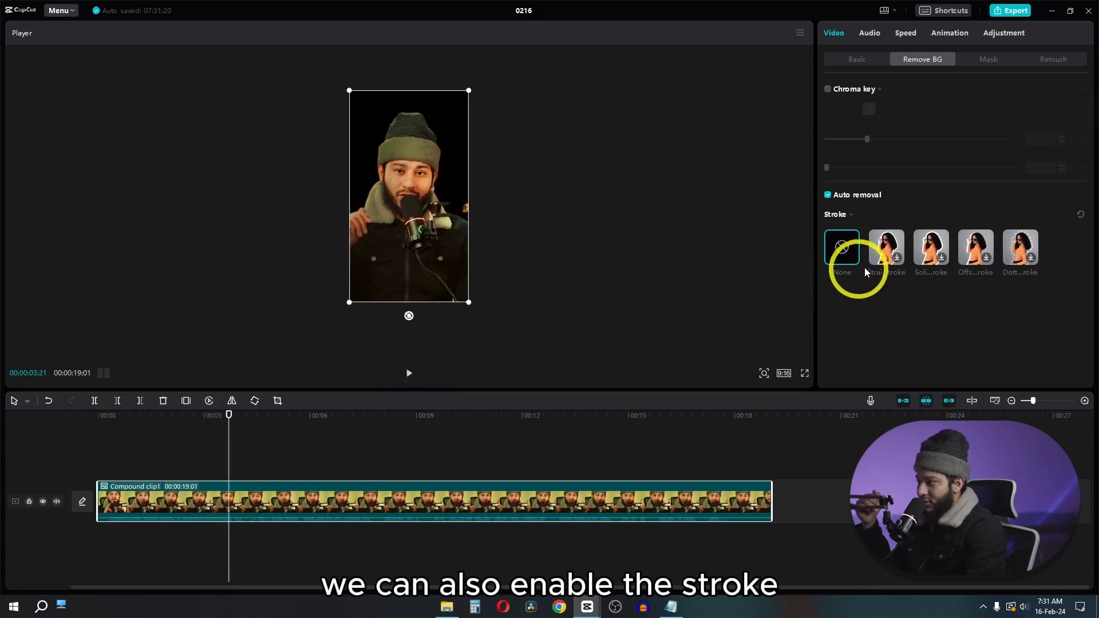
{"action": "left_click", "coordinate": [884, 252]}
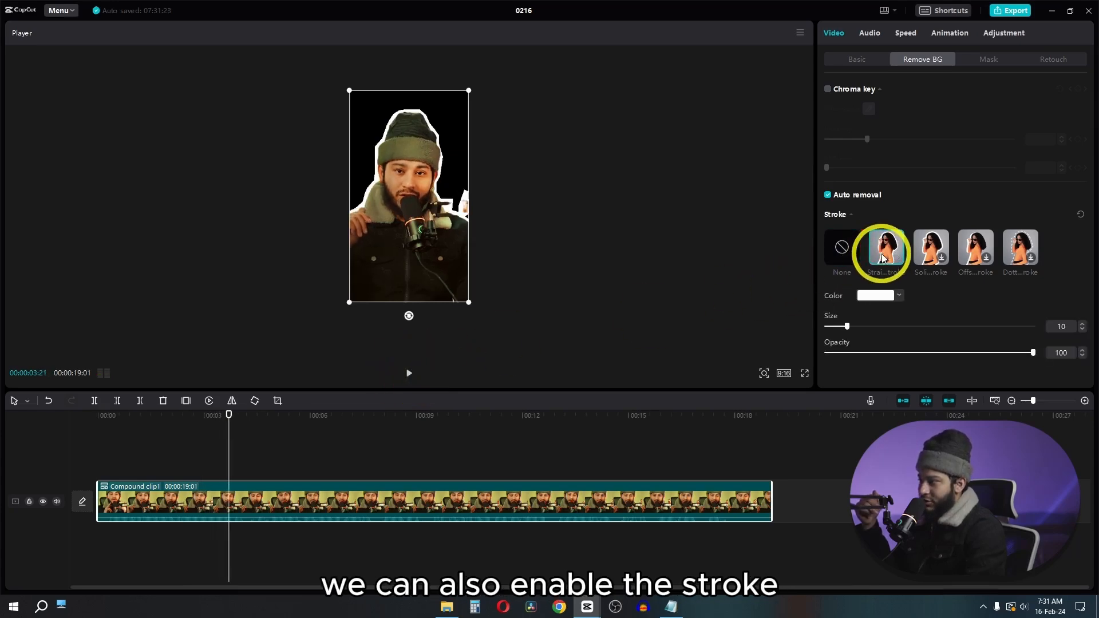
{"action": "left_click", "coordinate": [932, 246]}
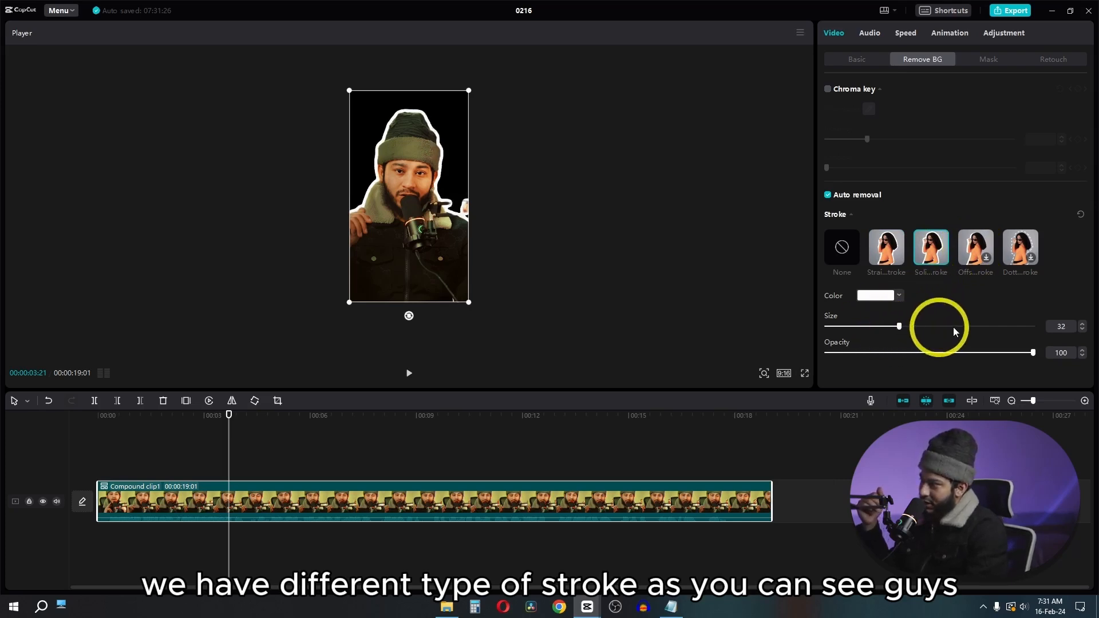
{"action": "mouse_move", "coordinate": [898, 326]}
{"action": "left_mouse_down"}
{"action": "mouse_move", "coordinate": [851, 327]}
{"action": "mouse_move", "coordinate": [897, 326]}
{"action": "left_mouse_up"}
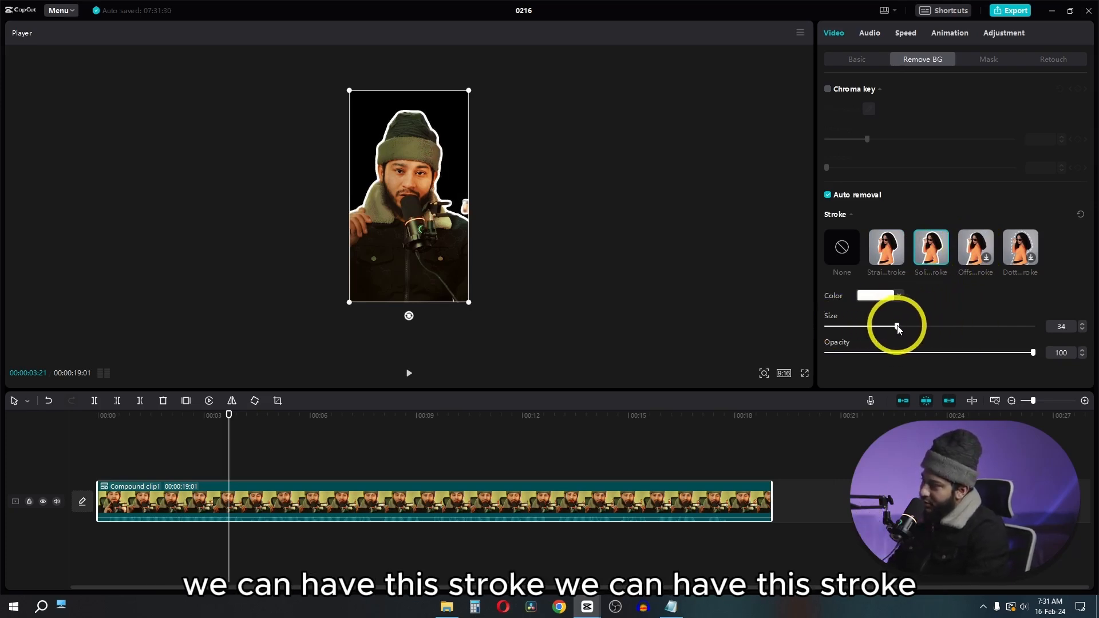
Try the Offset and Dotted strokes, then set Stroke to None and return to the start.
{"action": "left_click", "coordinate": [976, 251]}
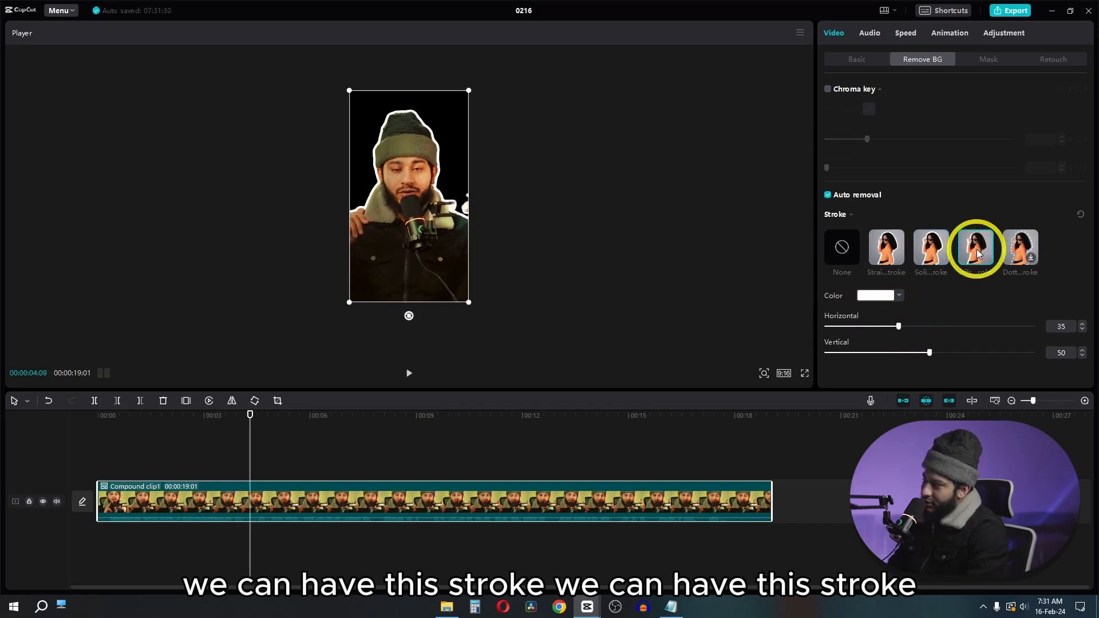
{"action": "mouse_move", "coordinate": [898, 326]}
{"action": "left_mouse_down"}
{"action": "mouse_move", "coordinate": [911, 327]}
{"action": "mouse_move", "coordinate": [877, 326]}
{"action": "mouse_move", "coordinate": [959, 327]}
{"action": "mouse_move", "coordinate": [889, 329]}
{"action": "left_mouse_up"}
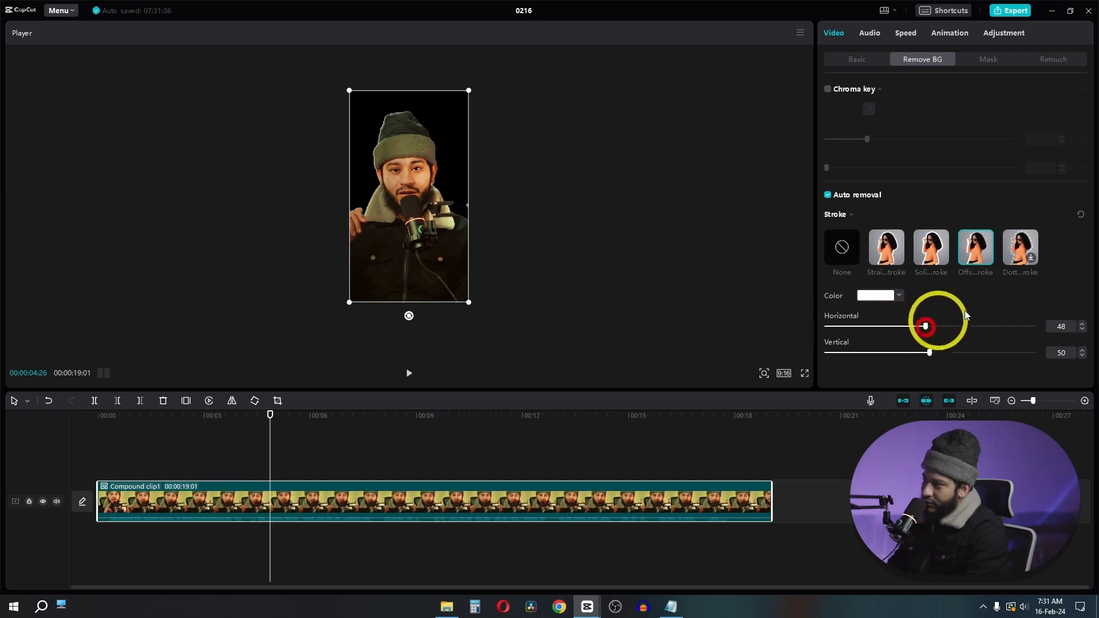
{"action": "left_click", "coordinate": [1022, 249]}
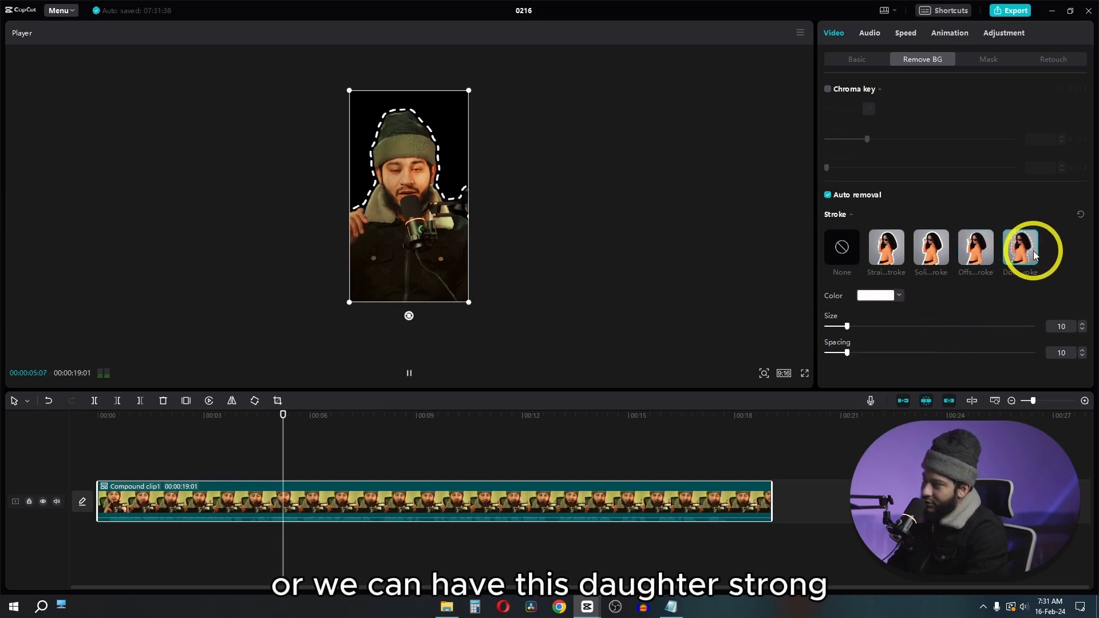
{"action": "key", "text": "space"}
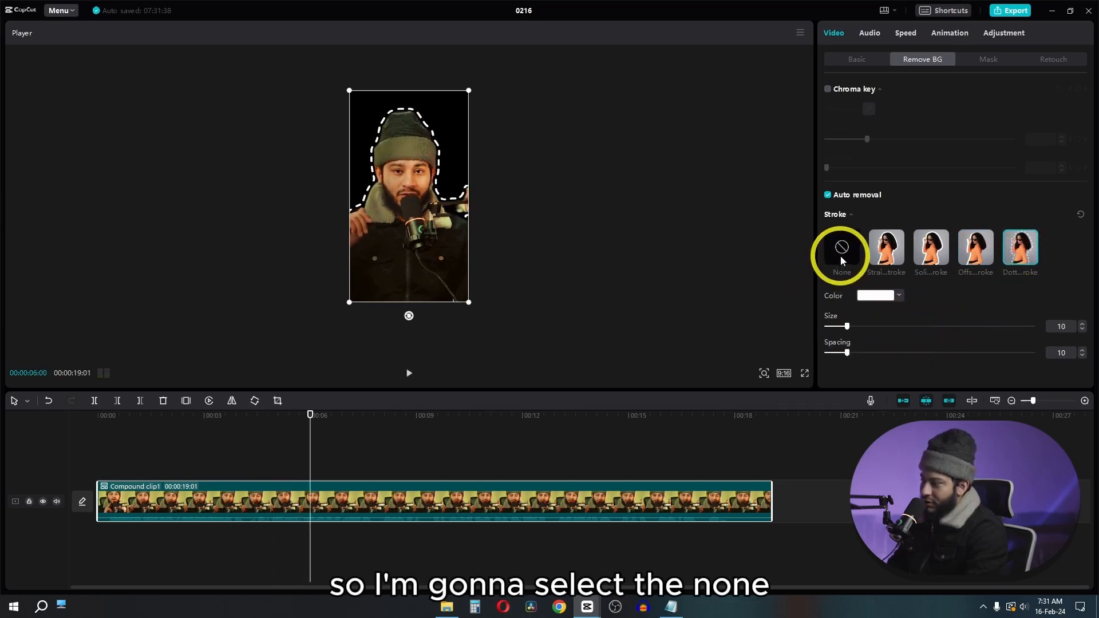
{"action": "left_click", "coordinate": [841, 256]}
{"action": "key", "text": "Home"}
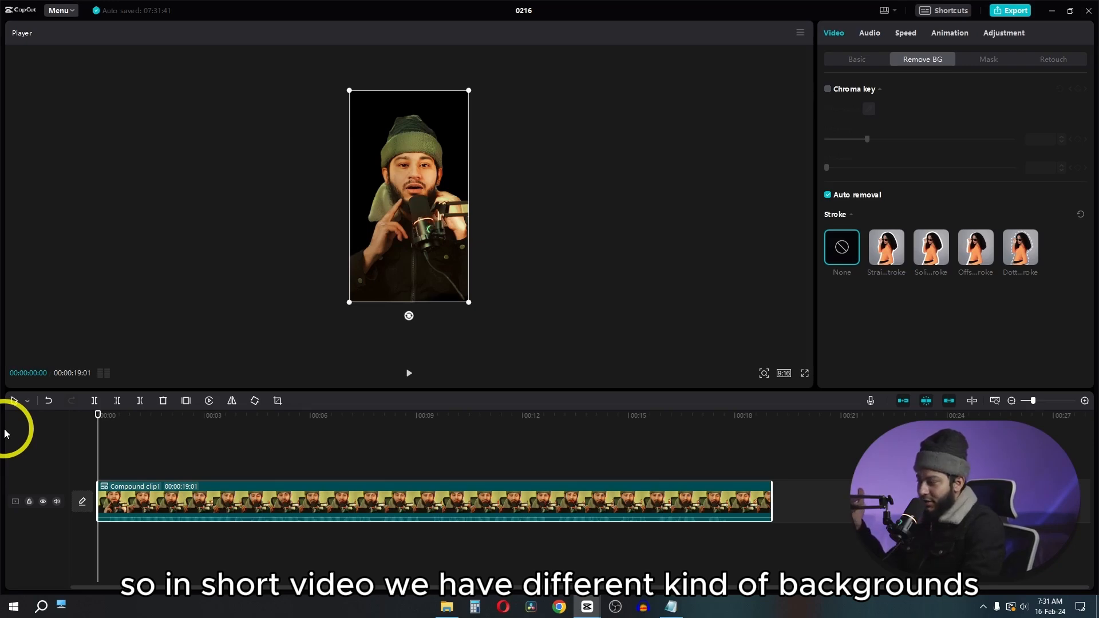
Open the shorts BG folder and drag grid3.mov over to the CapCut window.
{"action": "left_click", "coordinate": [445, 608]}
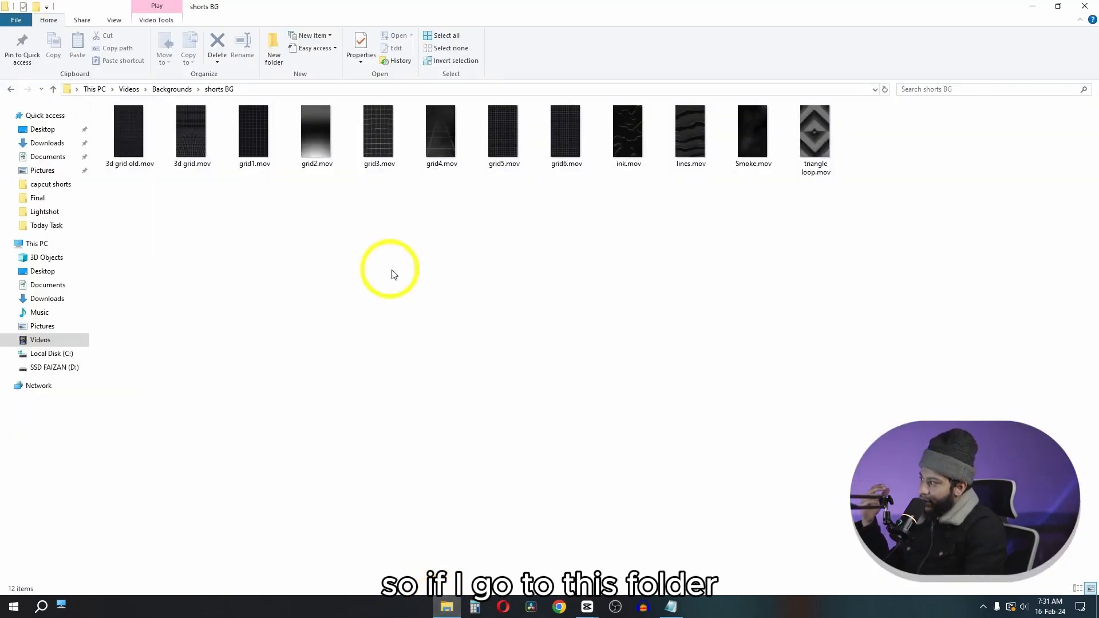
{"action": "left_click_drag", "start_coordinate": [864, 221], "coordinate": [118, 152]}
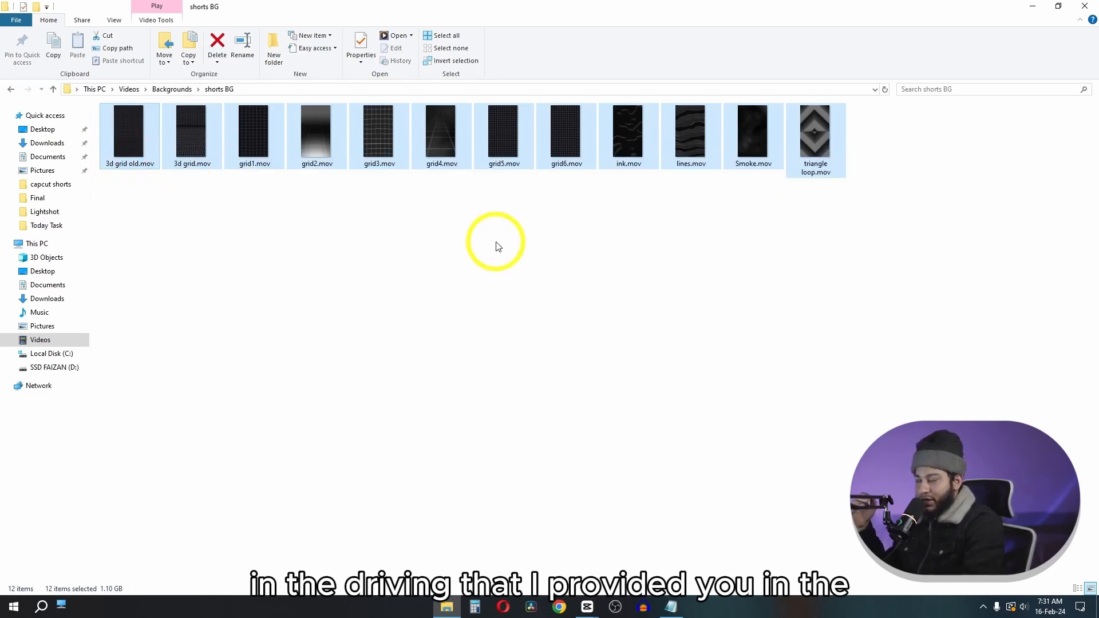
{"action": "left_click", "coordinate": [496, 246]}
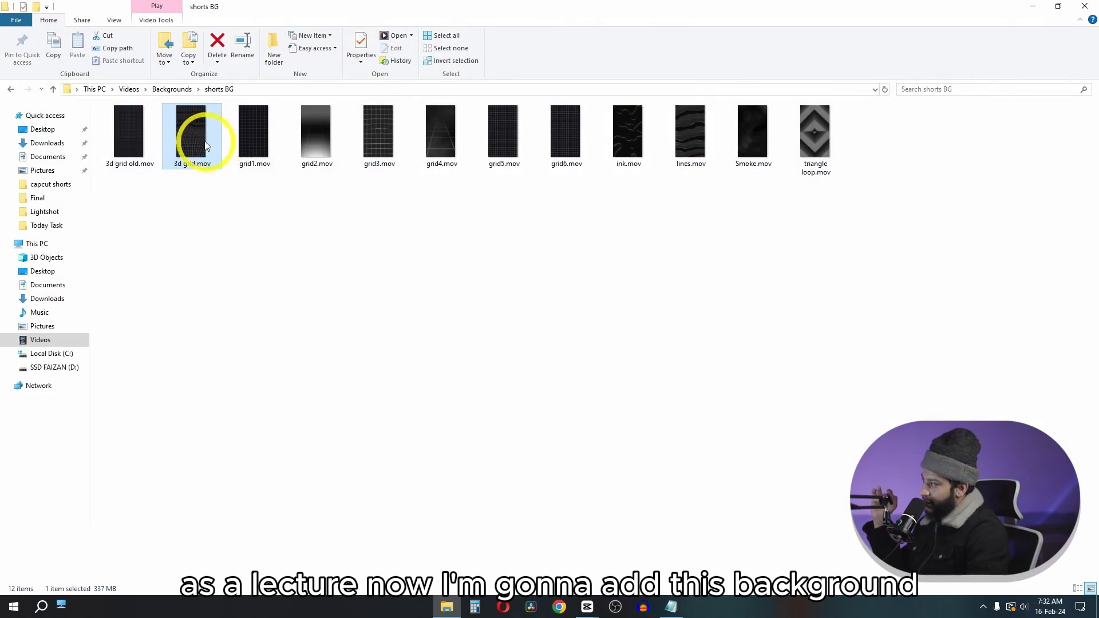
{"action": "left_click_drag", "start_coordinate": [382, 136], "coordinate": [140, 178]}
{"action": "left_click_drag", "start_coordinate": [218, 16], "coordinate": [195, 42]}
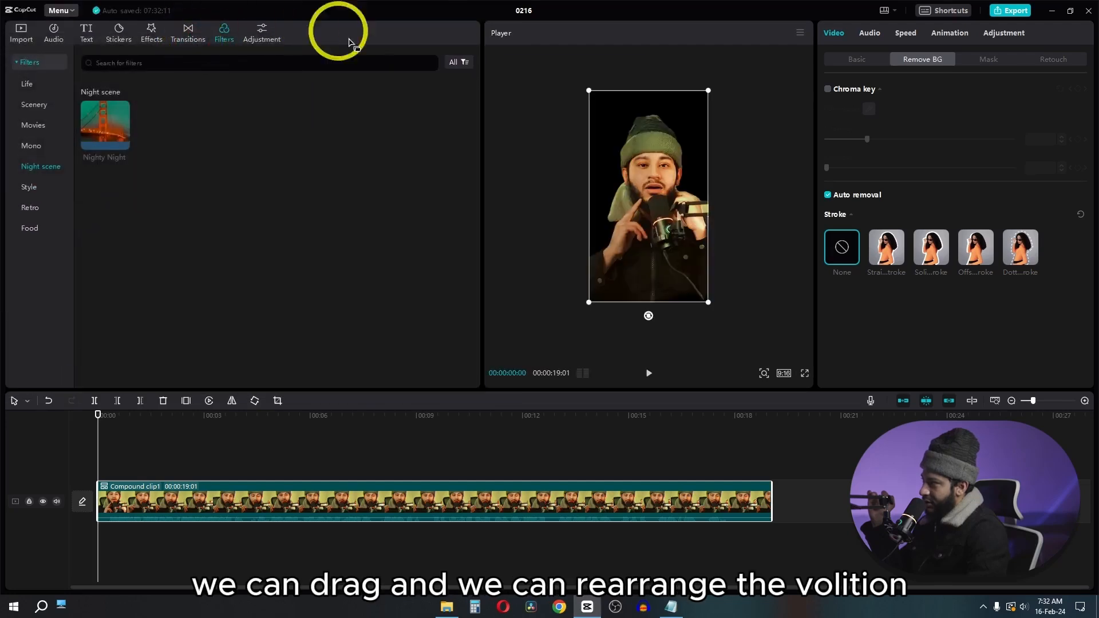
Import grid3.mov into CapCut's media and place it on the timeline after the podcast clip.
{"action": "left_click", "coordinate": [22, 33]}
{"action": "left_click", "coordinate": [447, 607]}
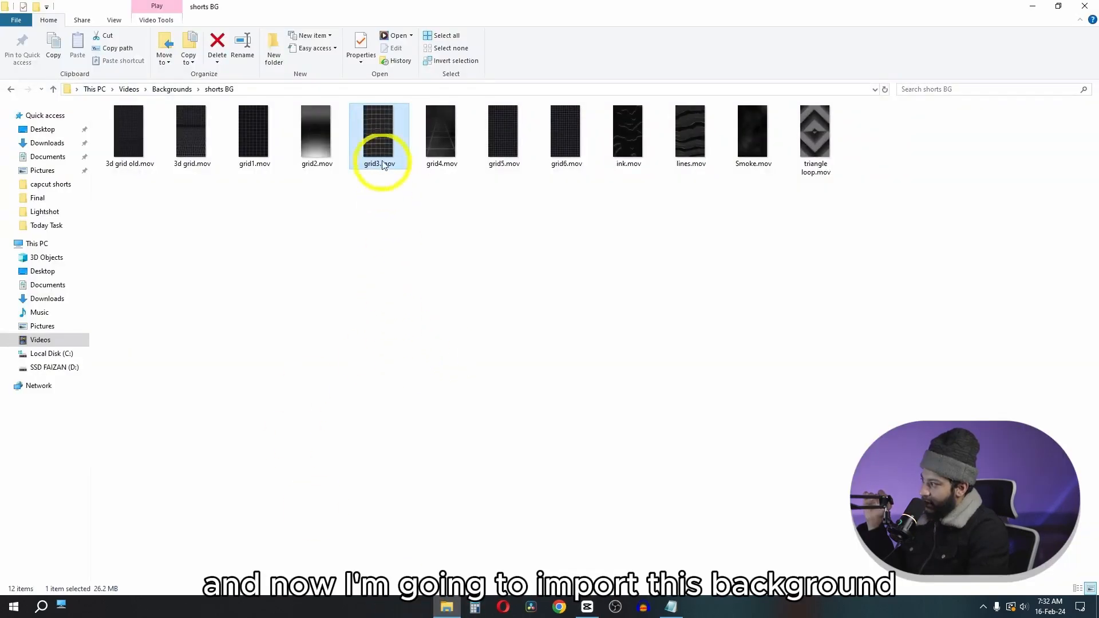
{"action": "left_click_drag", "start_coordinate": [379, 152], "coordinate": [224, 288]}
{"action": "left_click_drag", "start_coordinate": [193, 133], "coordinate": [823, 515]}
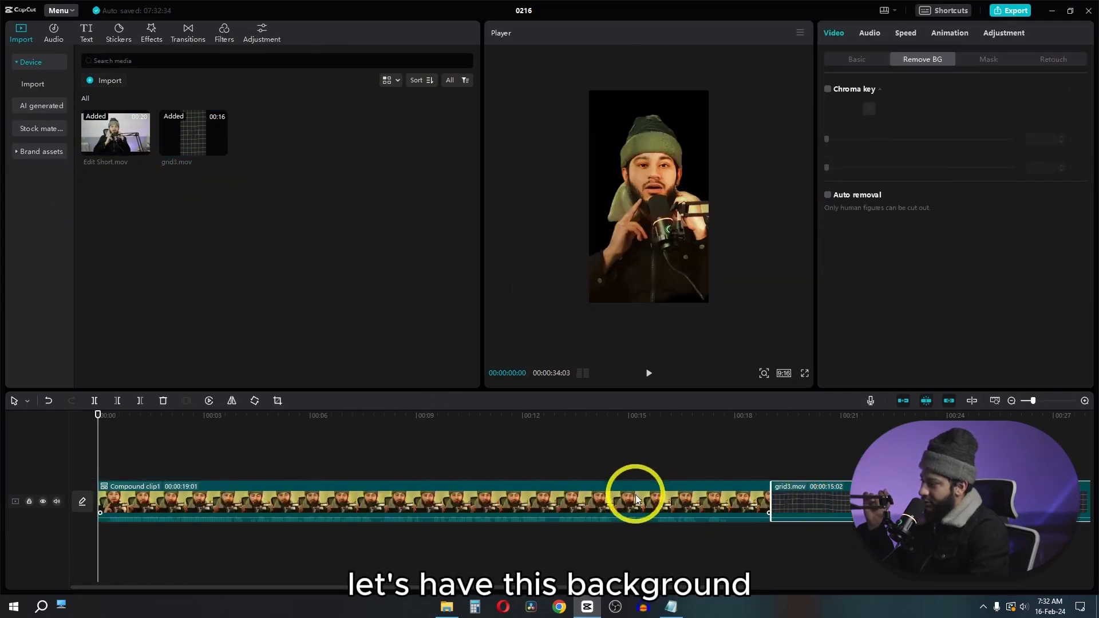
Move the podcast clip to an overlay track above grid3.mov on the main track.
{"action": "left_click_drag", "start_coordinate": [635, 494], "coordinate": [608, 474]}
{"action": "left_click", "coordinate": [551, 500]}
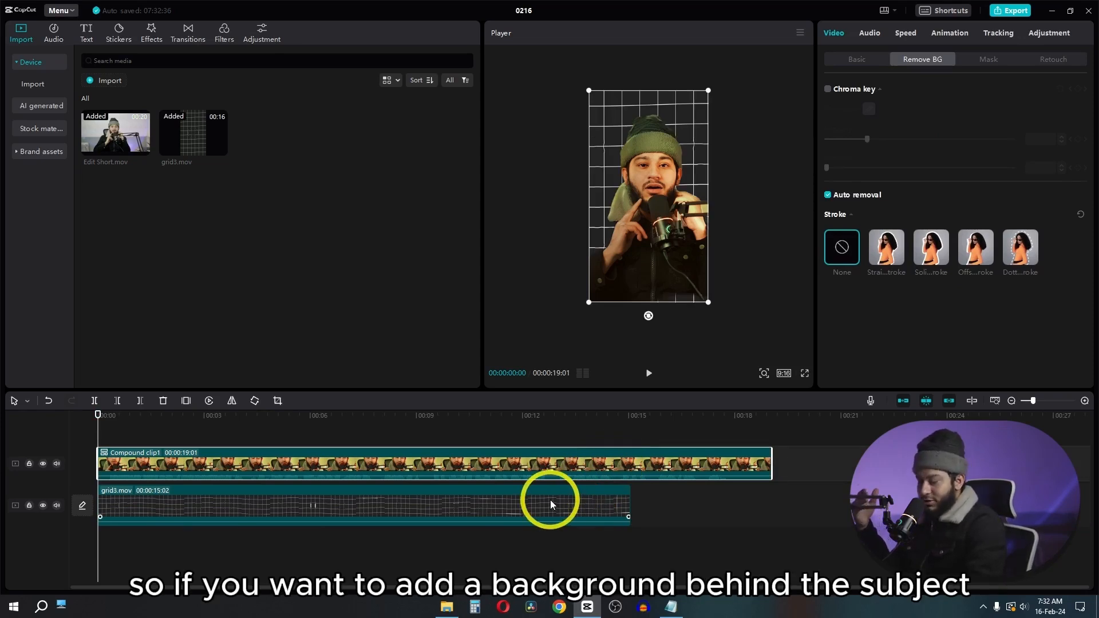
{"action": "left_click", "coordinate": [338, 501]}
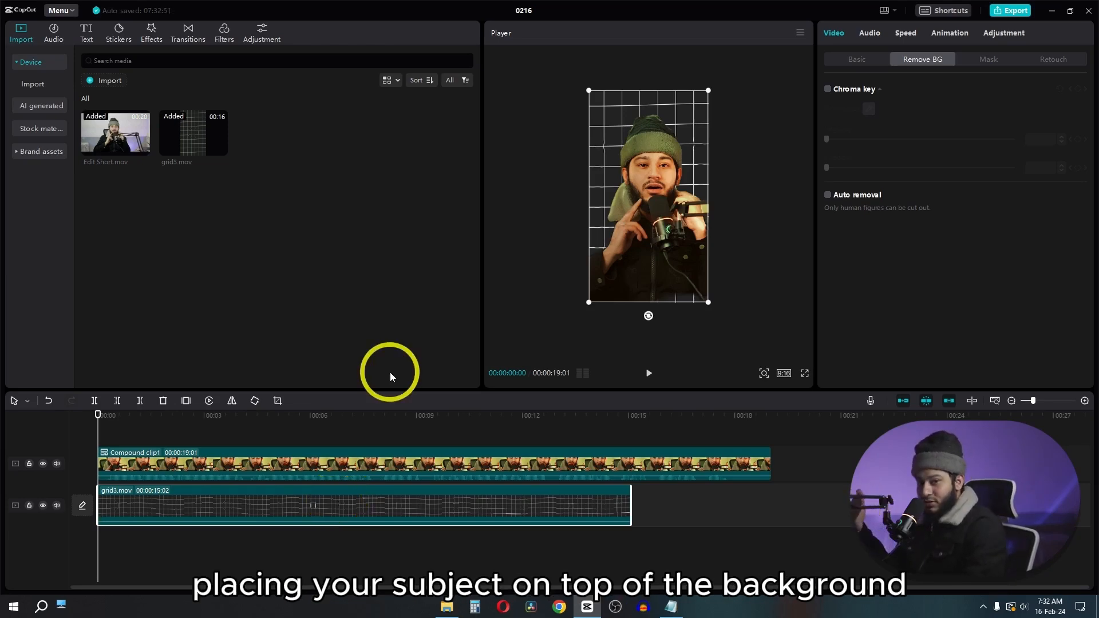
Enable Arrange layers in Settings > Edit, save, and preview the grid behind the presenter.
{"action": "left_click", "coordinate": [61, 10]}
{"action": "left_click", "coordinate": [77, 124]}
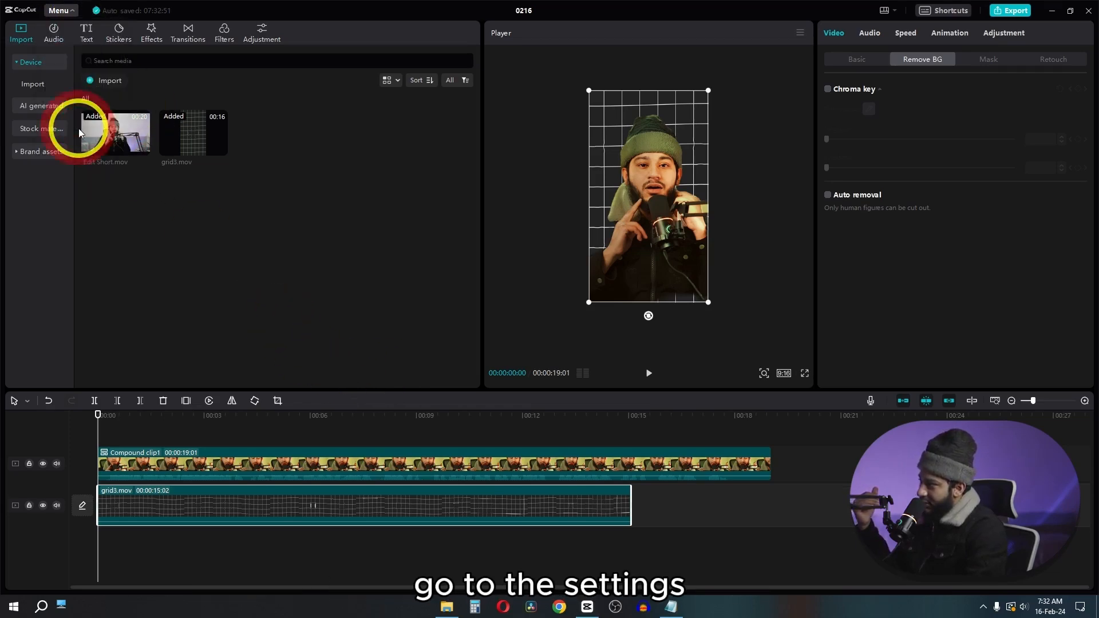
{"action": "left_click", "coordinate": [514, 219]}
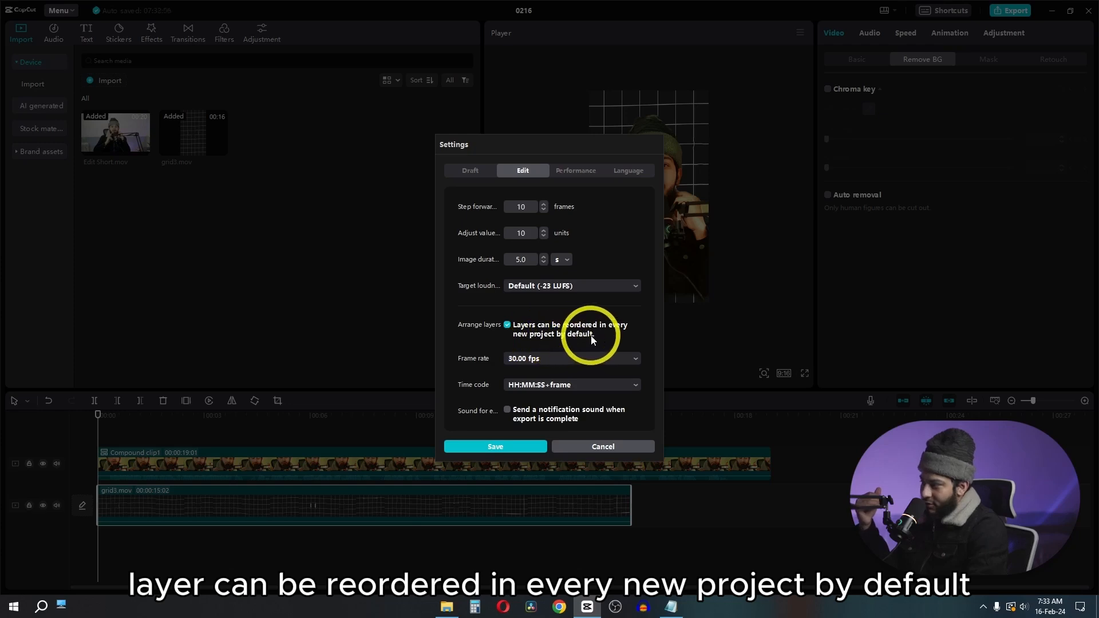
{"action": "left_click", "coordinate": [507, 455]}
{"action": "key", "text": "space"}
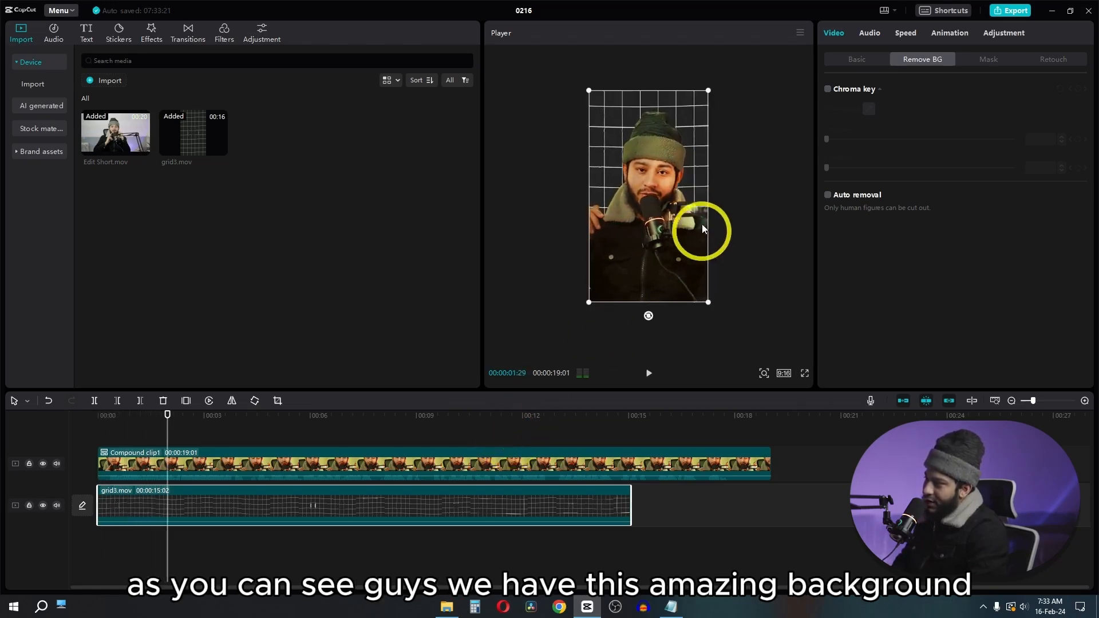
{"action": "key", "text": "space"}
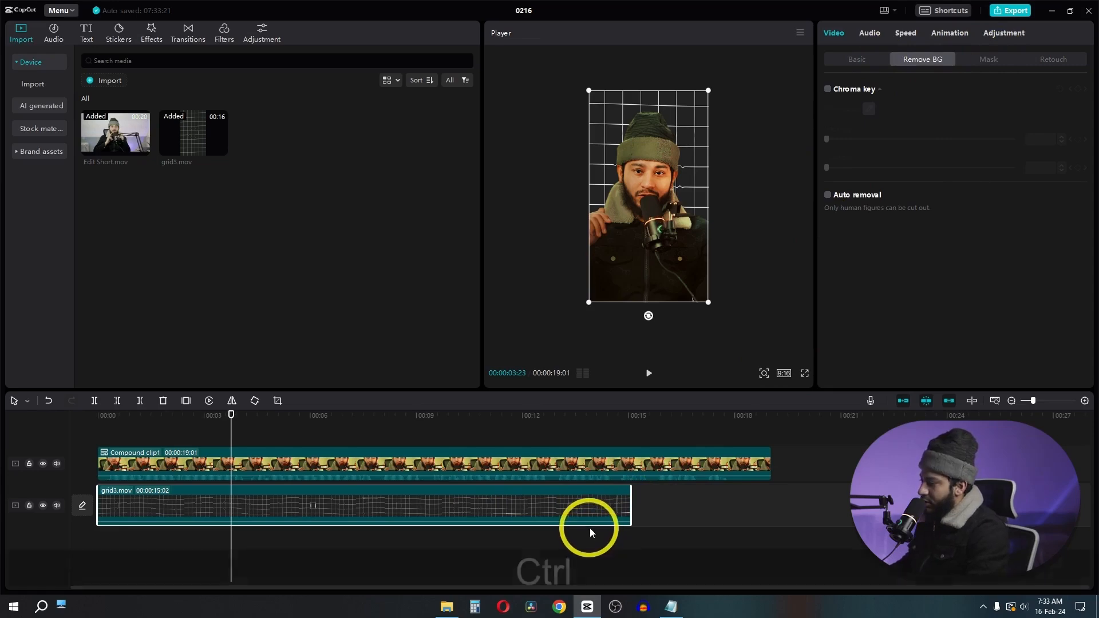
Duplicate grid3.mov with Ctrl+C/Ctrl+V and place the copy right after the original.
{"action": "key", "text": "ctrl+c"}
{"action": "key", "text": "ctrl+v"}
{"action": "left_click_drag", "start_coordinate": [513, 511], "coordinate": [912, 524]}
{"action": "key", "text": "space"}
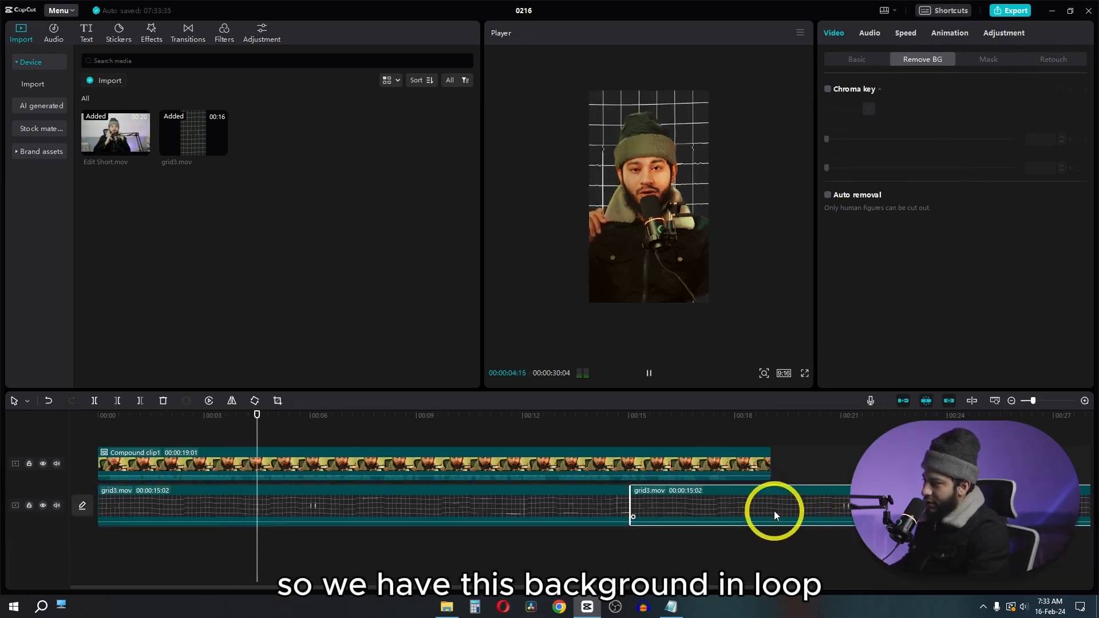
{"action": "key", "text": "space"}
{"action": "left_click", "coordinate": [773, 555]}
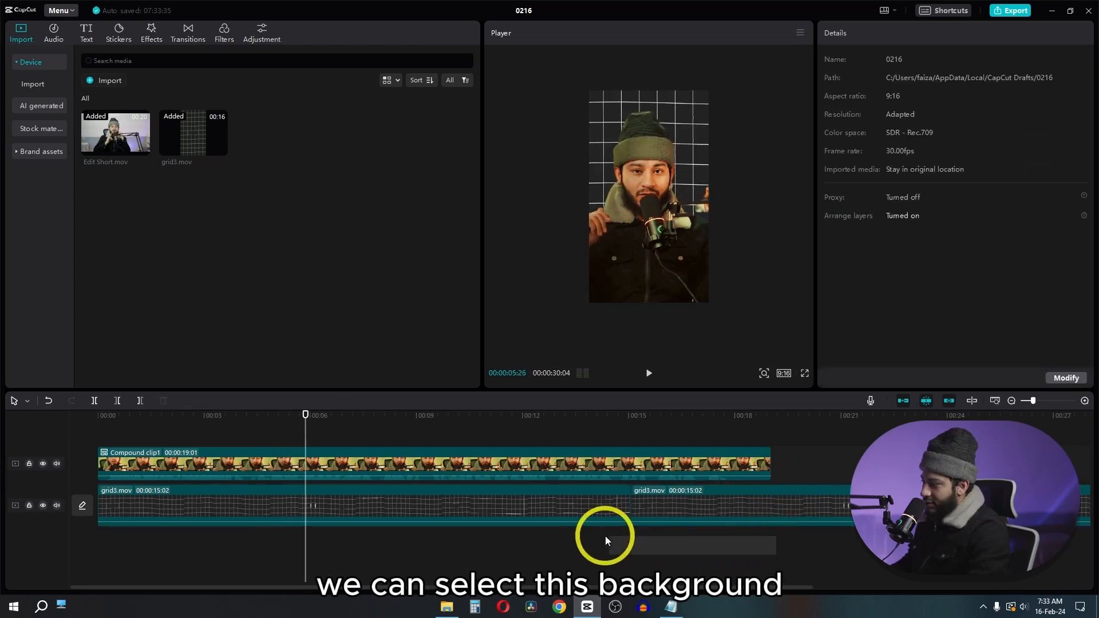
{"action": "left_click", "coordinate": [584, 509]}
Combine the grid clips into a compound clip and trim it at 00:19:01.
{"action": "right_click", "coordinate": [588, 509]}
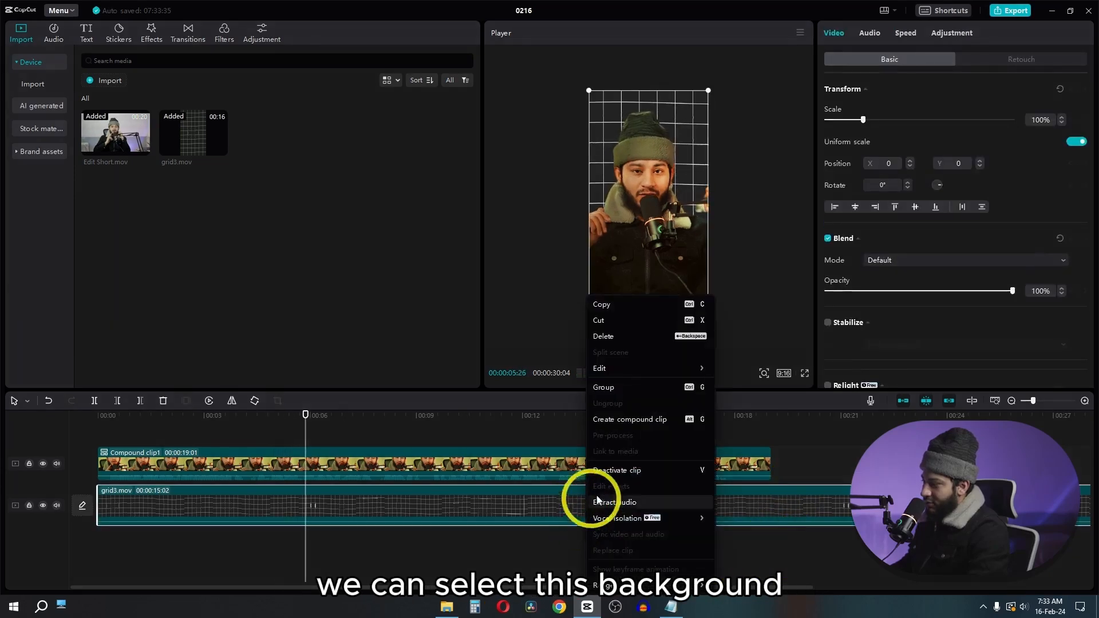
{"action": "left_click", "coordinate": [656, 419]}
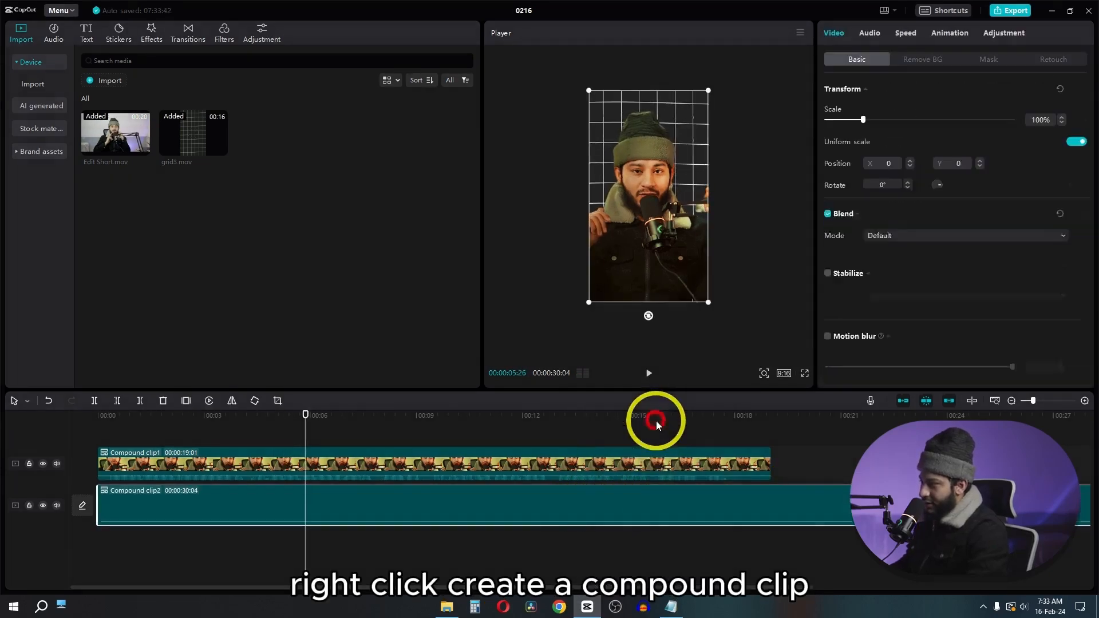
{"action": "left_click", "coordinate": [771, 417]}
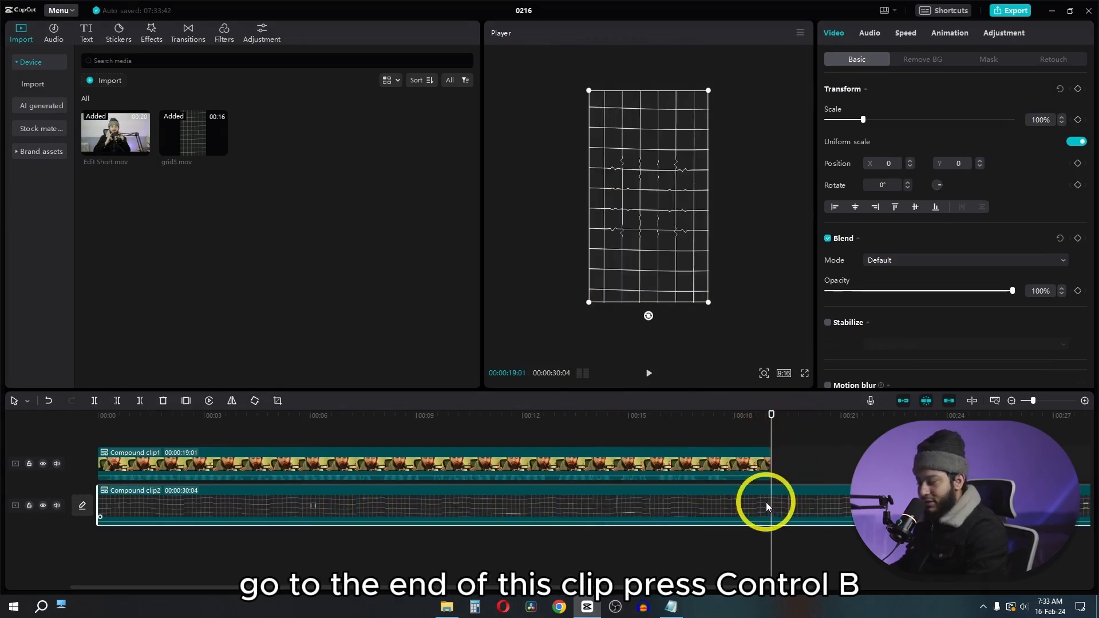
{"action": "key", "text": "ctrl+b"}
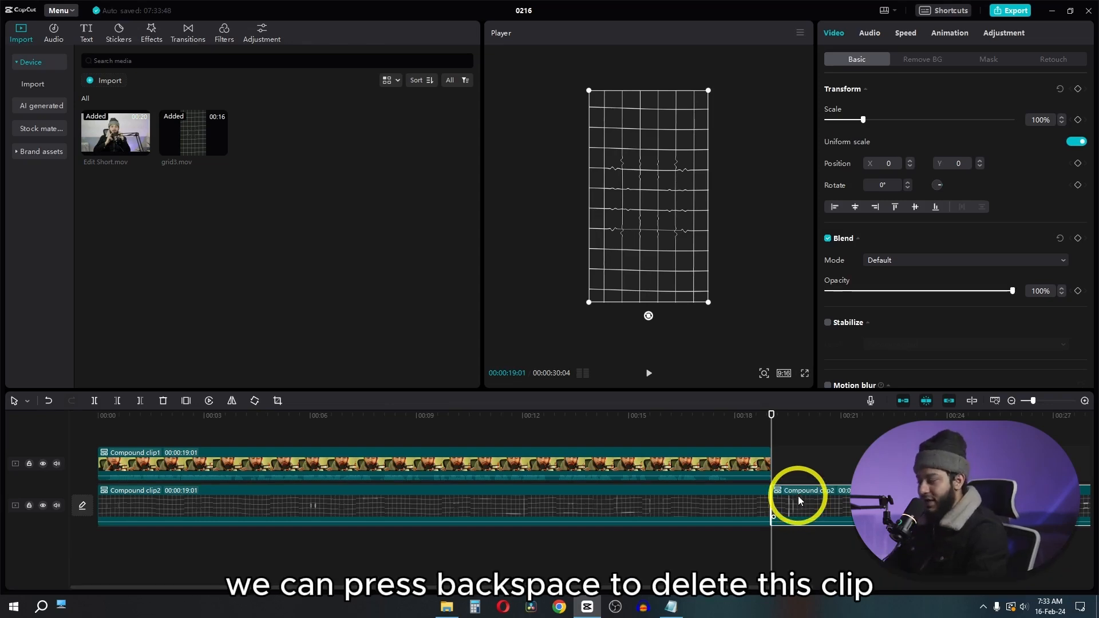
{"action": "key", "text": "BackSpace"}
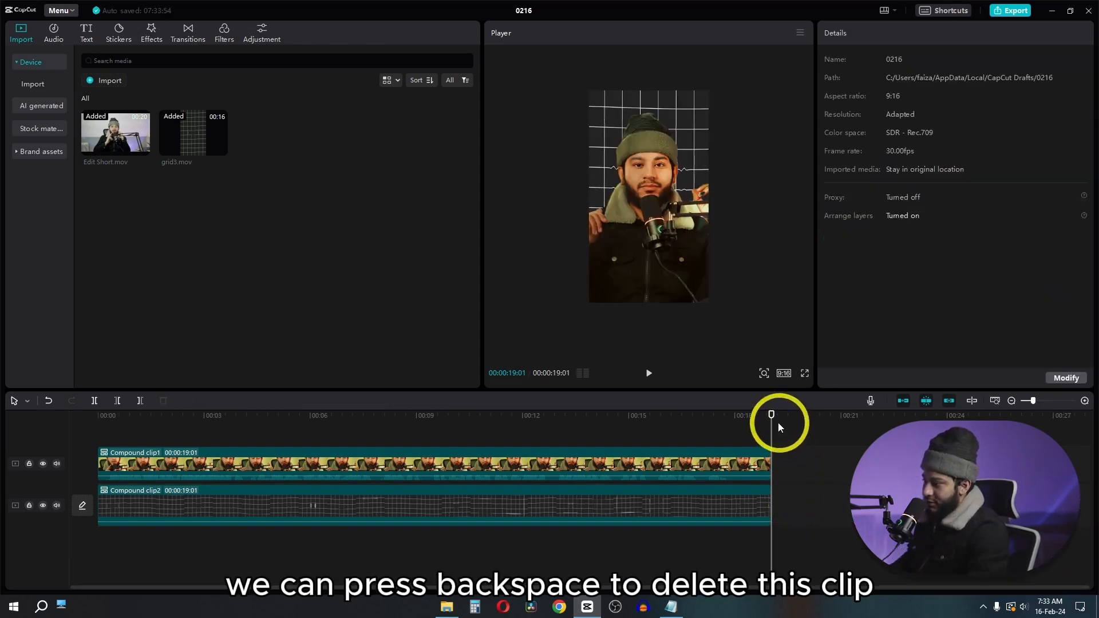
{"action": "left_click_drag", "start_coordinate": [772, 416], "coordinate": [153, 468]}
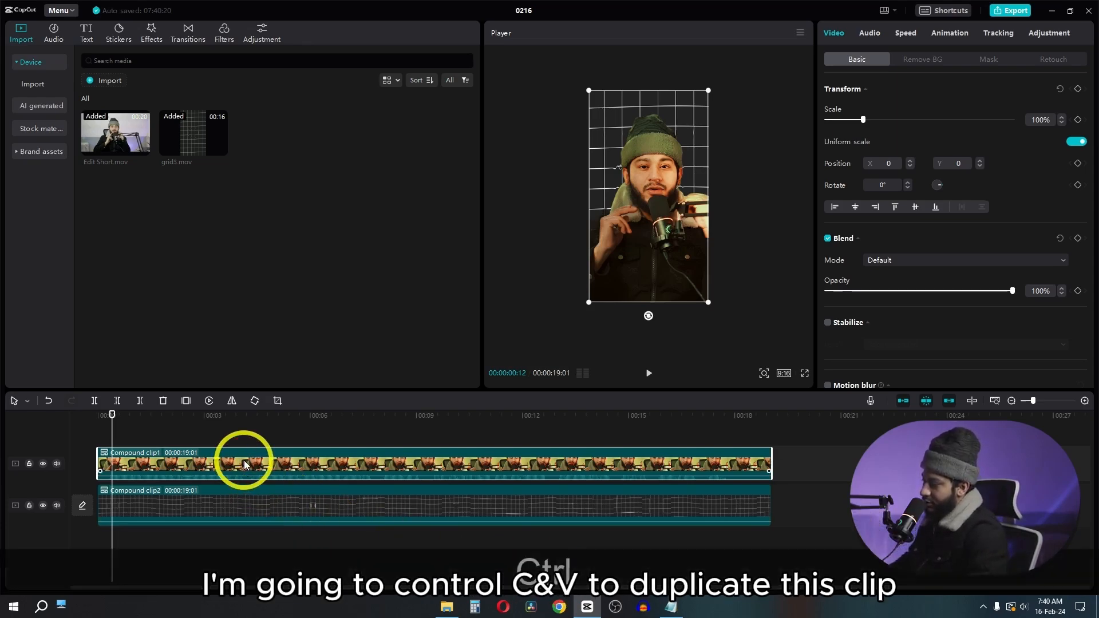
Paste a copy of Compound clip1 aligned with the original's start.
{"action": "key", "text": "ctrl+c"}
{"action": "key", "text": "ctrl+v"}
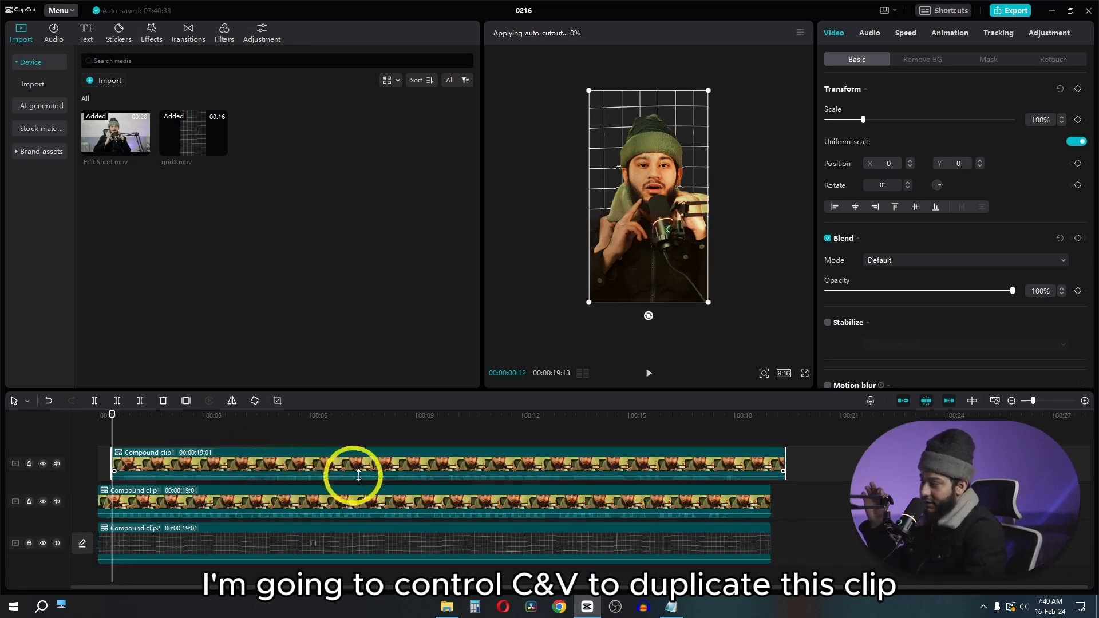
{"action": "left_click_drag", "start_coordinate": [425, 467], "coordinate": [247, 465]}
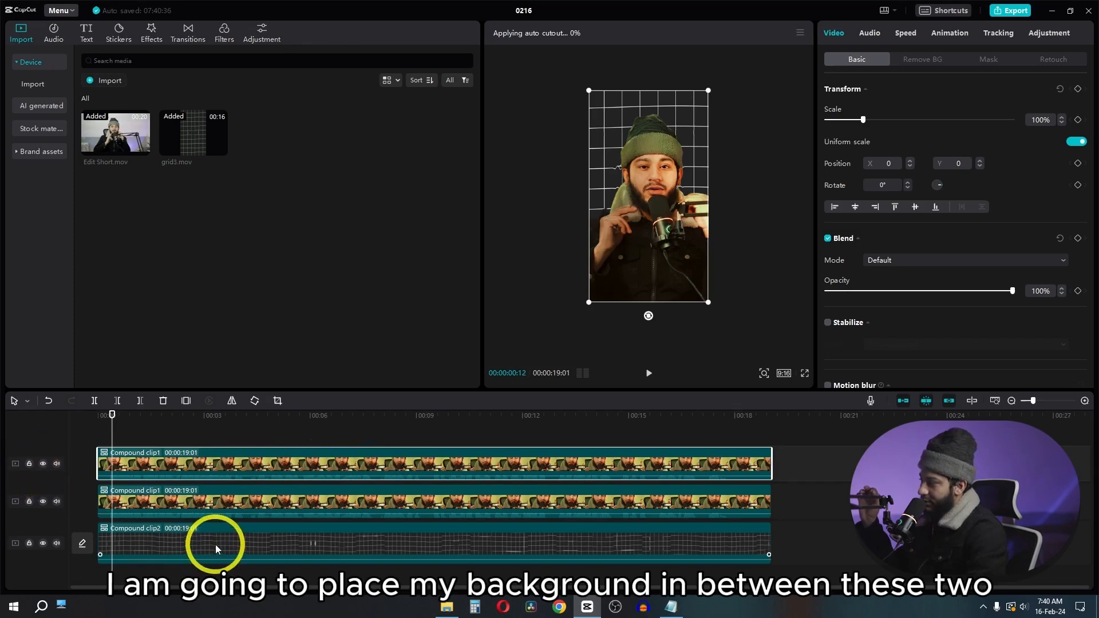
Stack Compound clip2 between the two speaker clips, align all at 0, and hide the top two tracks.
{"action": "left_click_drag", "start_coordinate": [215, 545], "coordinate": [219, 489]}
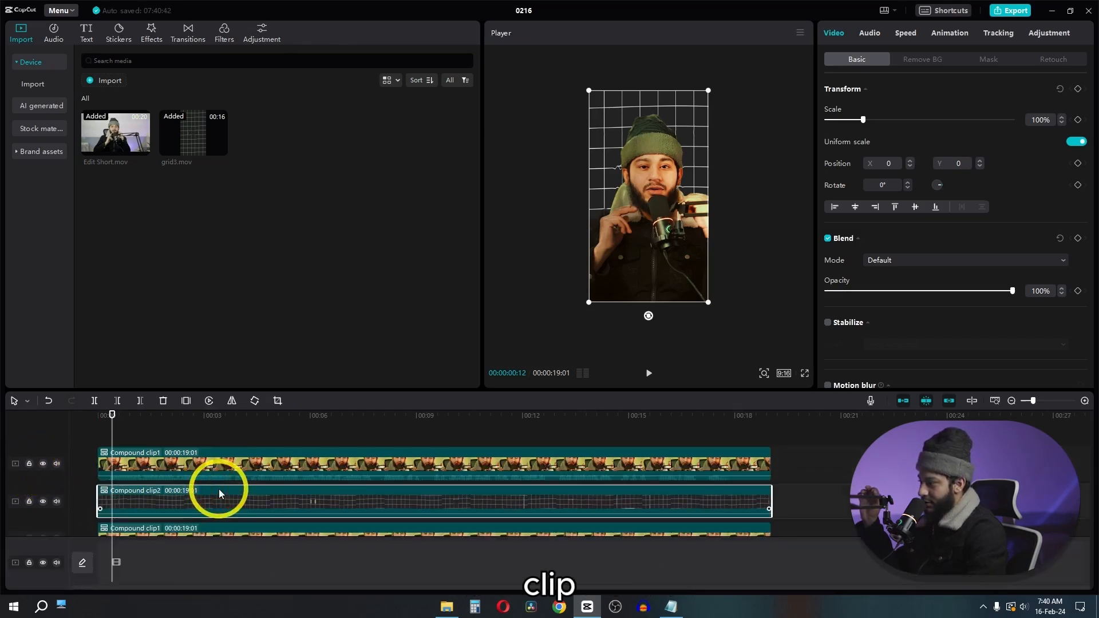
{"action": "left_click", "coordinate": [780, 468]}
{"action": "left_click_drag", "start_coordinate": [766, 468], "coordinate": [231, 577]}
{"action": "left_click_drag", "start_coordinate": [195, 503], "coordinate": [188, 554]}
{"action": "left_click_drag", "start_coordinate": [231, 503], "coordinate": [264, 544]}
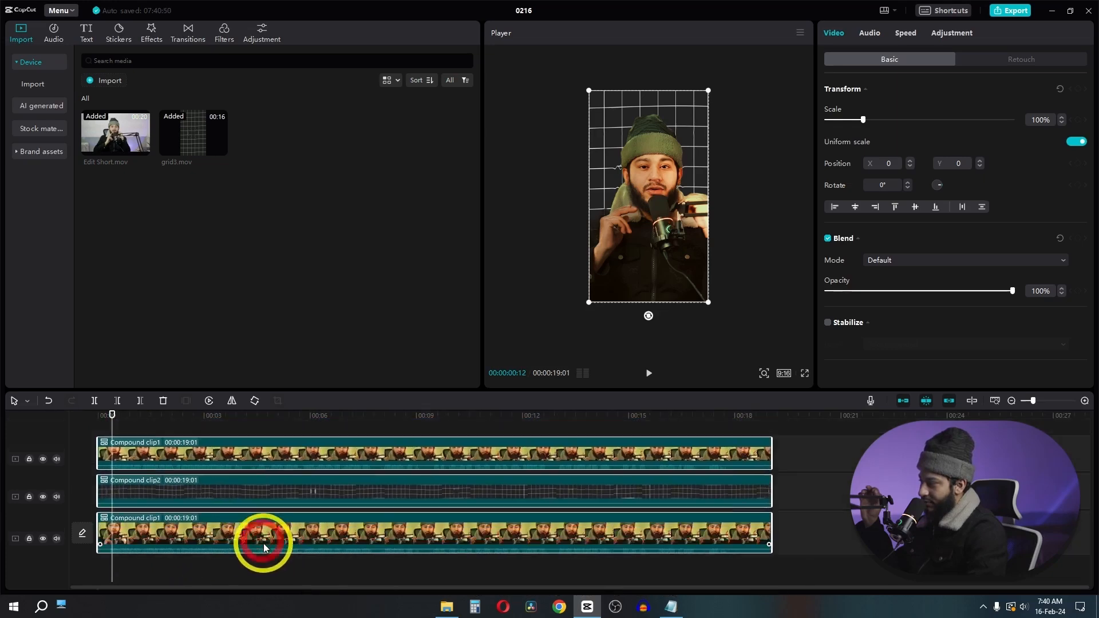
{"action": "left_click", "coordinate": [170, 576]}
{"action": "left_click_drag", "start_coordinate": [172, 420], "coordinate": [57, 439]}
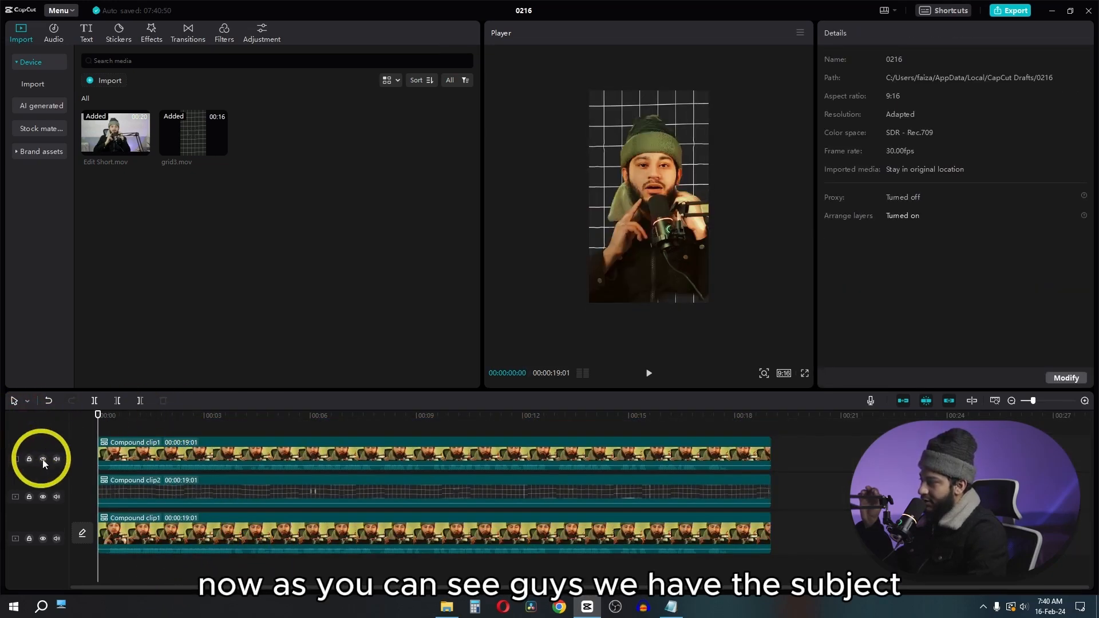
{"action": "left_click", "coordinate": [43, 460]}
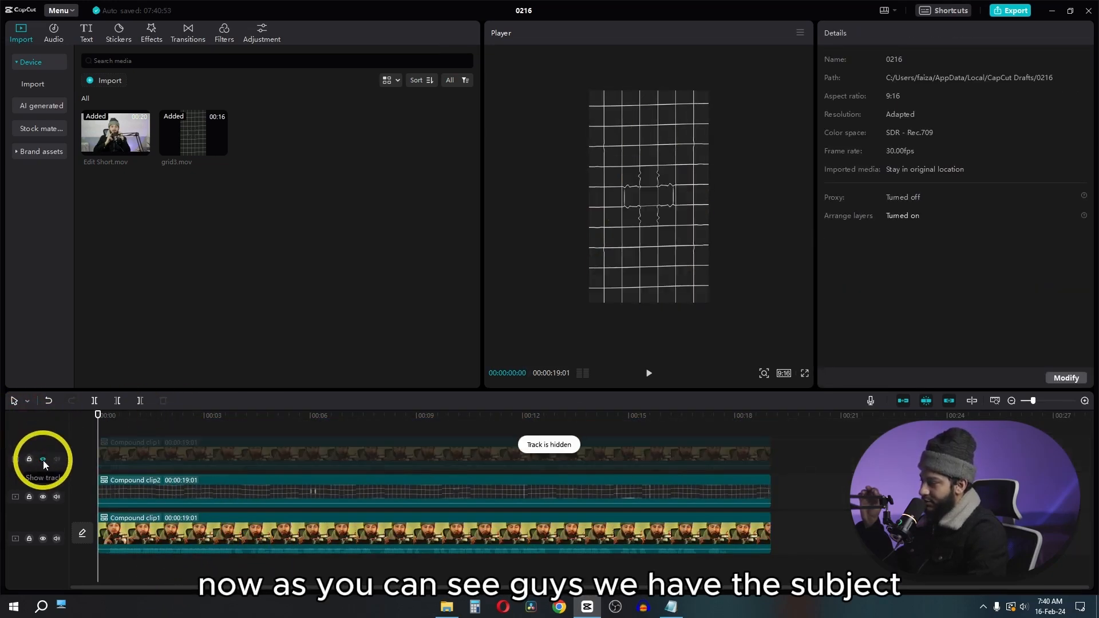
{"action": "left_click", "coordinate": [43, 497]}
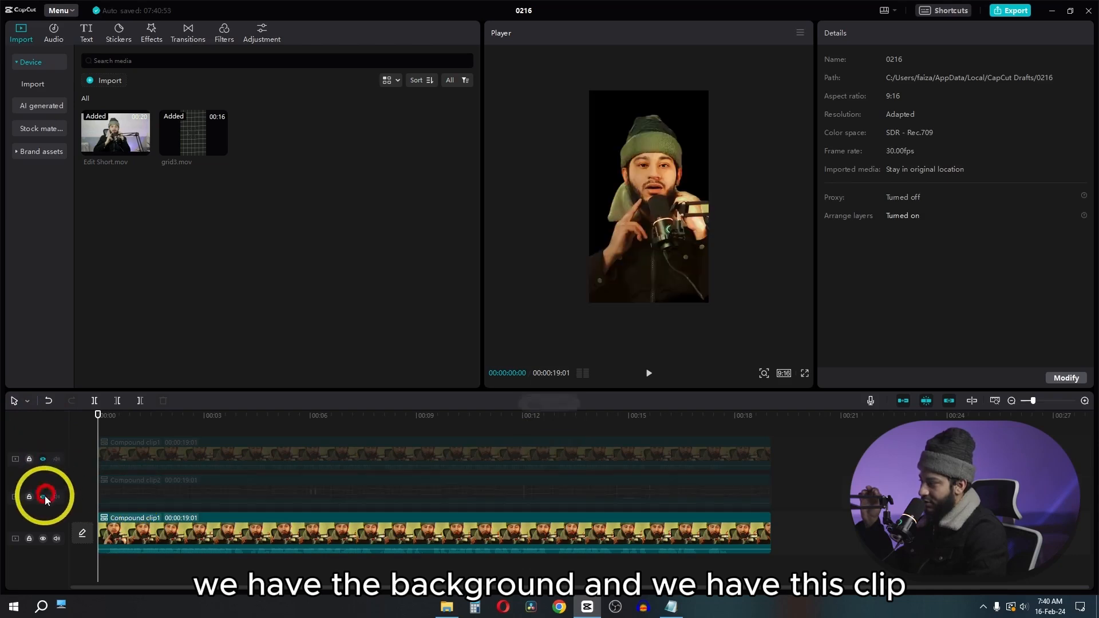
Turn off Auto removal on the bottom Compound clip1 to restore its original background.
{"action": "left_click", "coordinate": [342, 537]}
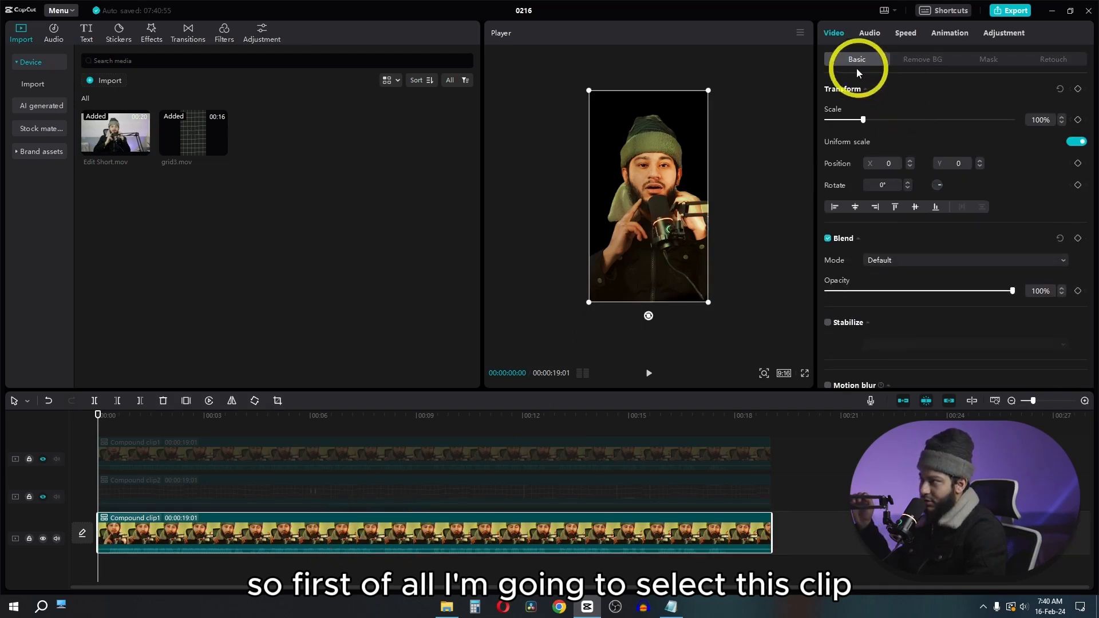
{"action": "left_click", "coordinate": [44, 459]}
{"action": "left_click", "coordinate": [43, 459]}
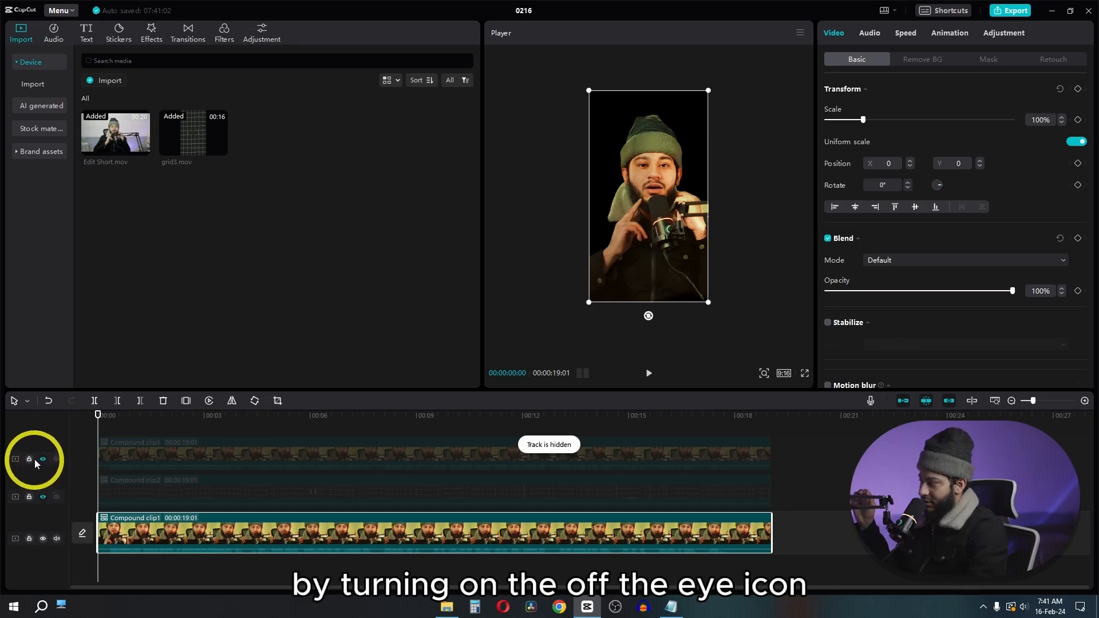
{"action": "left_click", "coordinate": [42, 460]}
{"action": "left_click", "coordinate": [42, 460]}
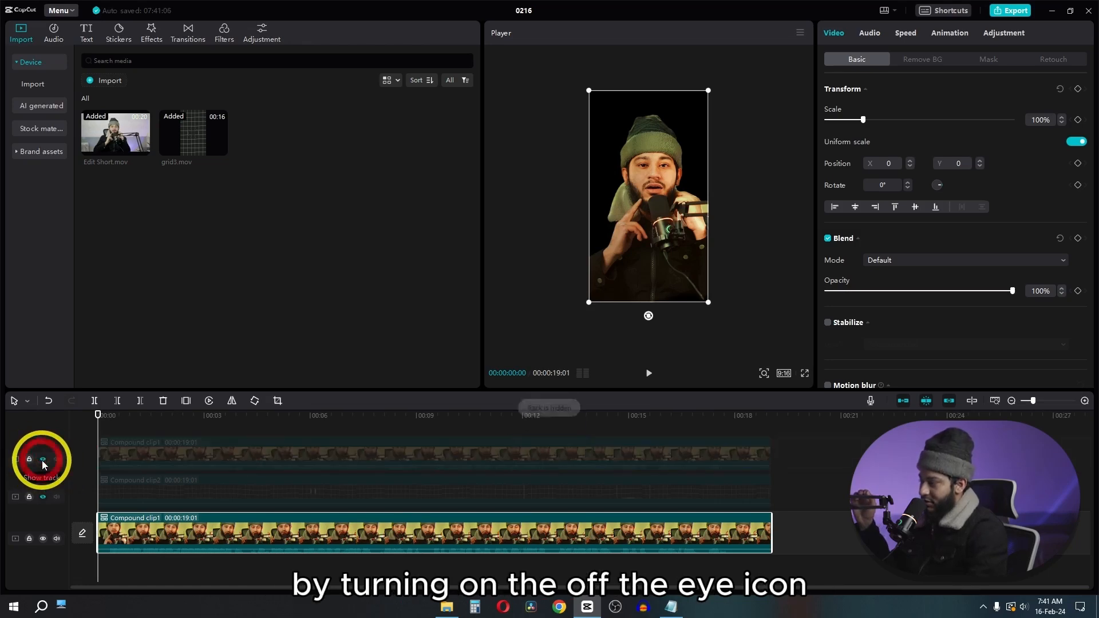
{"action": "left_click", "coordinate": [501, 528]}
{"action": "left_click", "coordinate": [913, 64]}
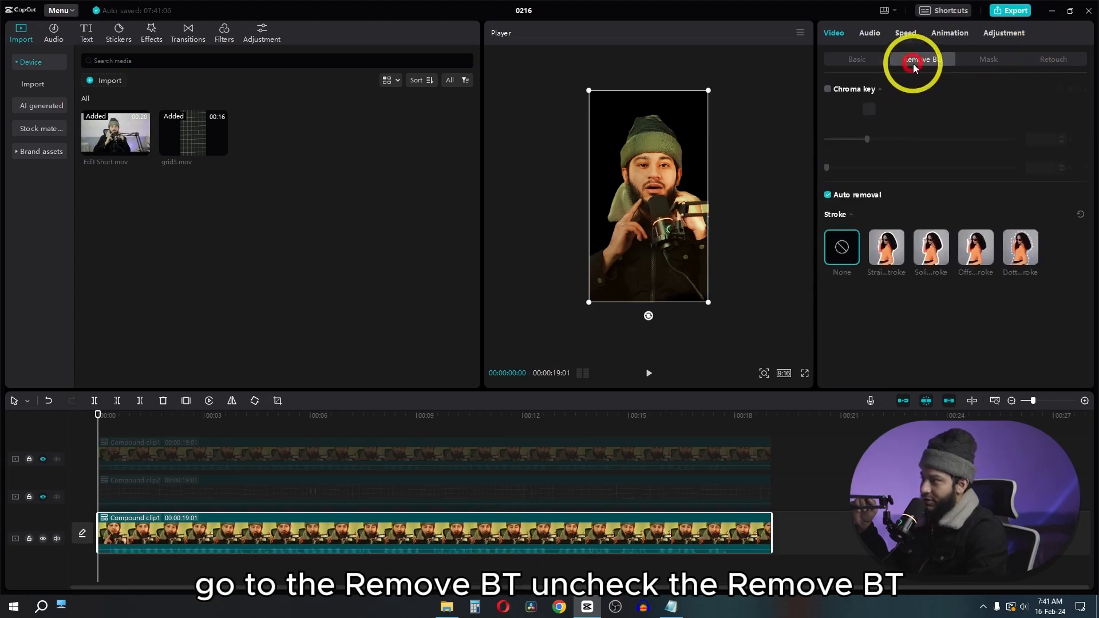
{"action": "left_click", "coordinate": [829, 195]}
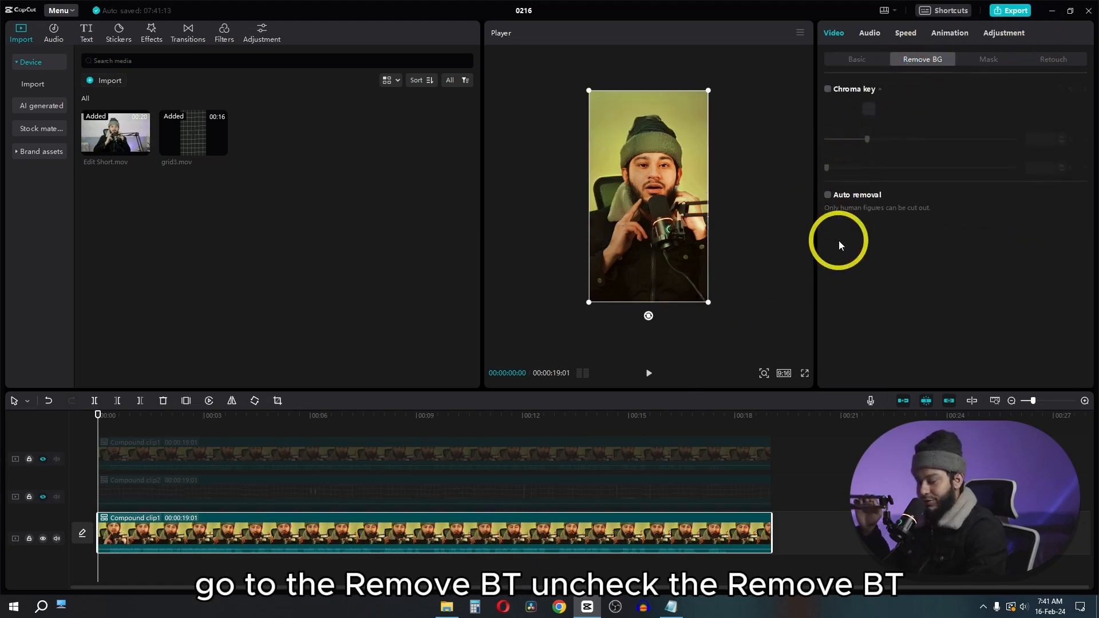
Unhide the grid track and open Compound clip2's Mask options.
{"action": "left_click", "coordinate": [43, 498]}
{"action": "left_click", "coordinate": [214, 493]}
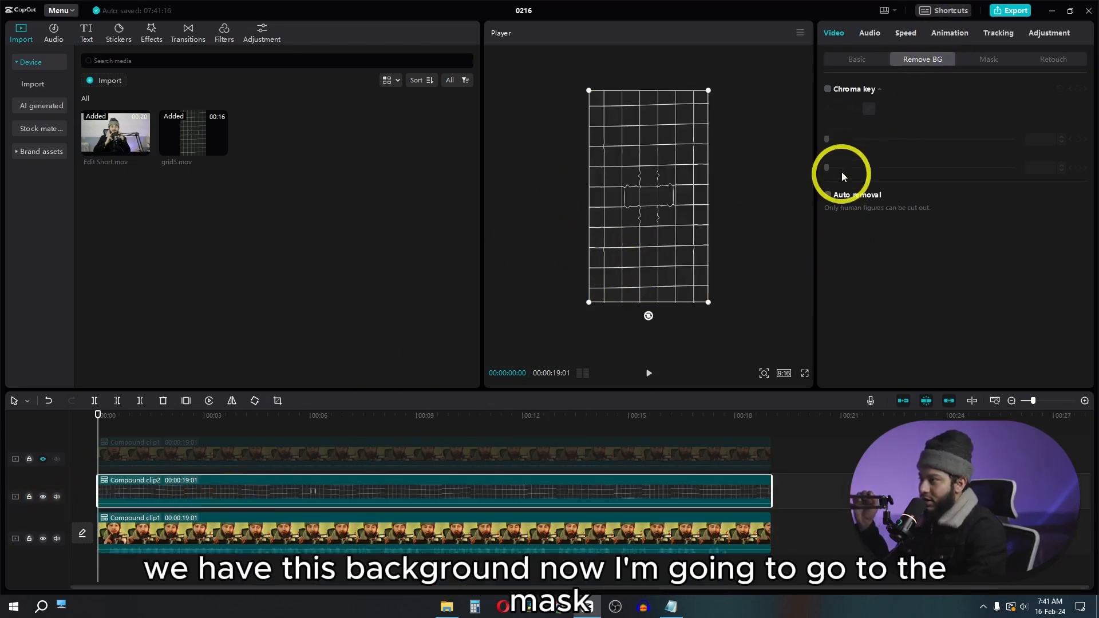
{"action": "left_click", "coordinate": [997, 61]}
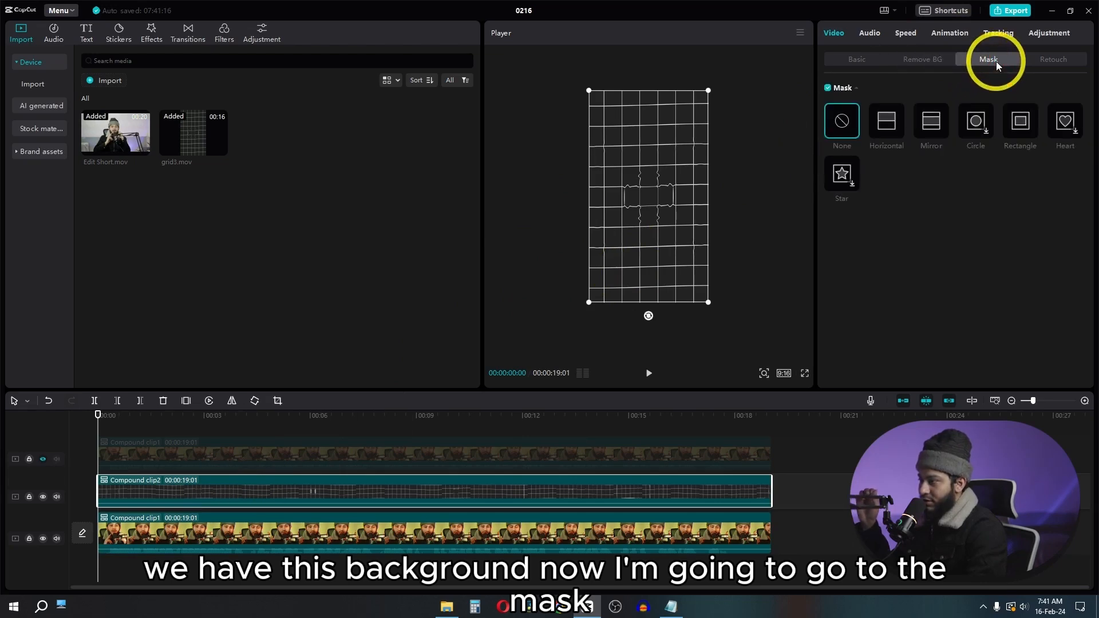
Apply a Horizontal mask to the grid clip, testing Reverse before reapplying it.
{"action": "left_click", "coordinate": [891, 130]}
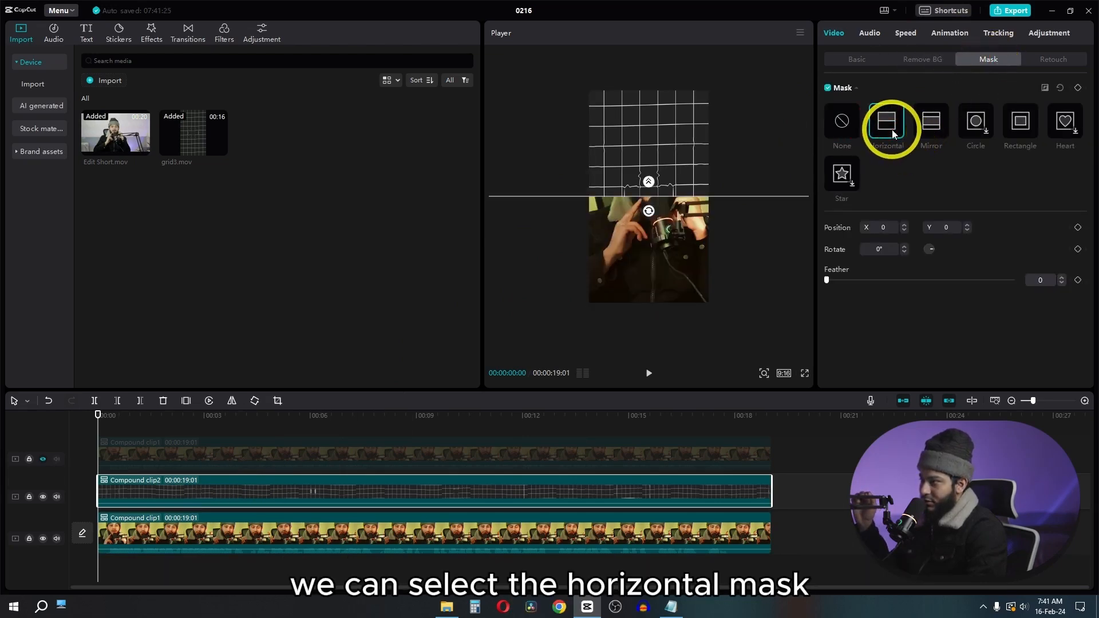
{"action": "left_click", "coordinate": [1046, 91]}
{"action": "left_click", "coordinate": [1046, 90]}
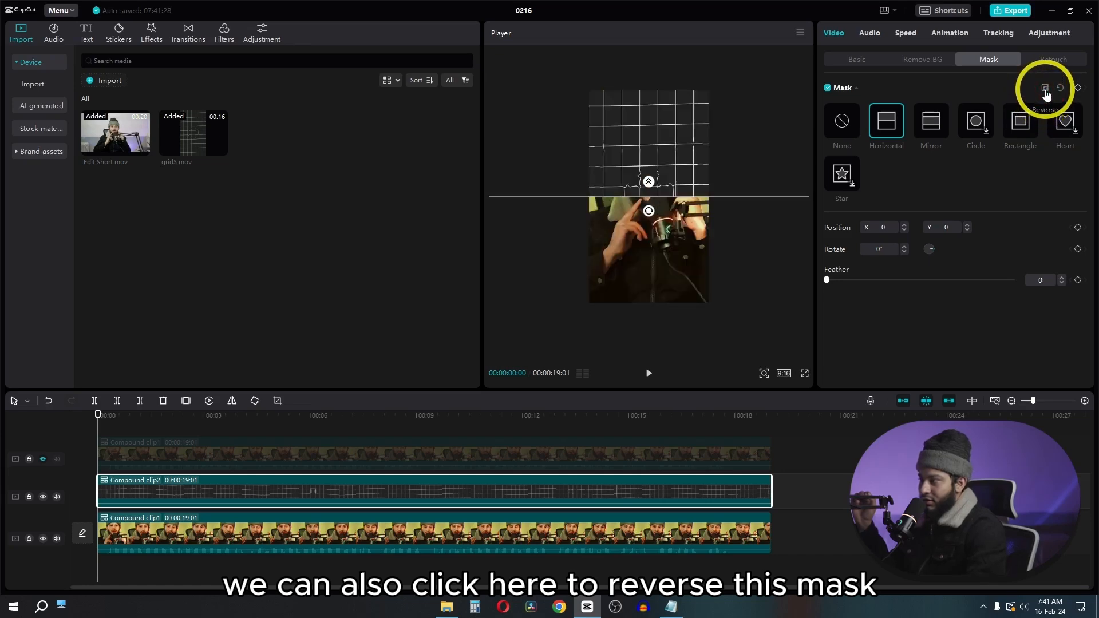
{"action": "left_click", "coordinate": [1045, 91]}
{"action": "left_click", "coordinate": [1045, 90]}
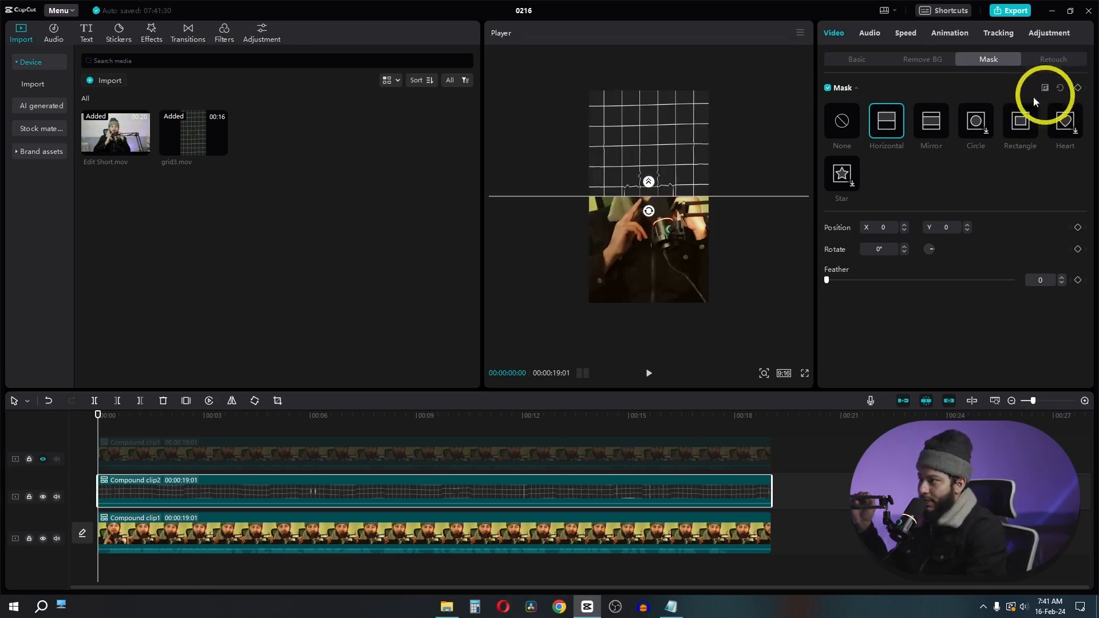
{"action": "left_click", "coordinate": [841, 120]}
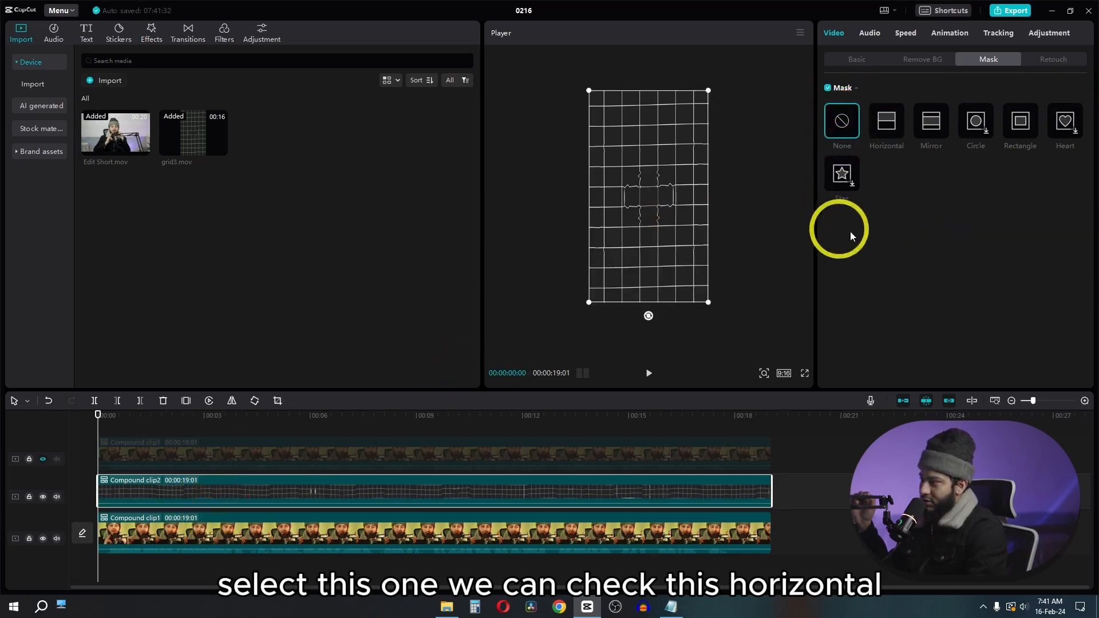
{"action": "left_click", "coordinate": [896, 129]}
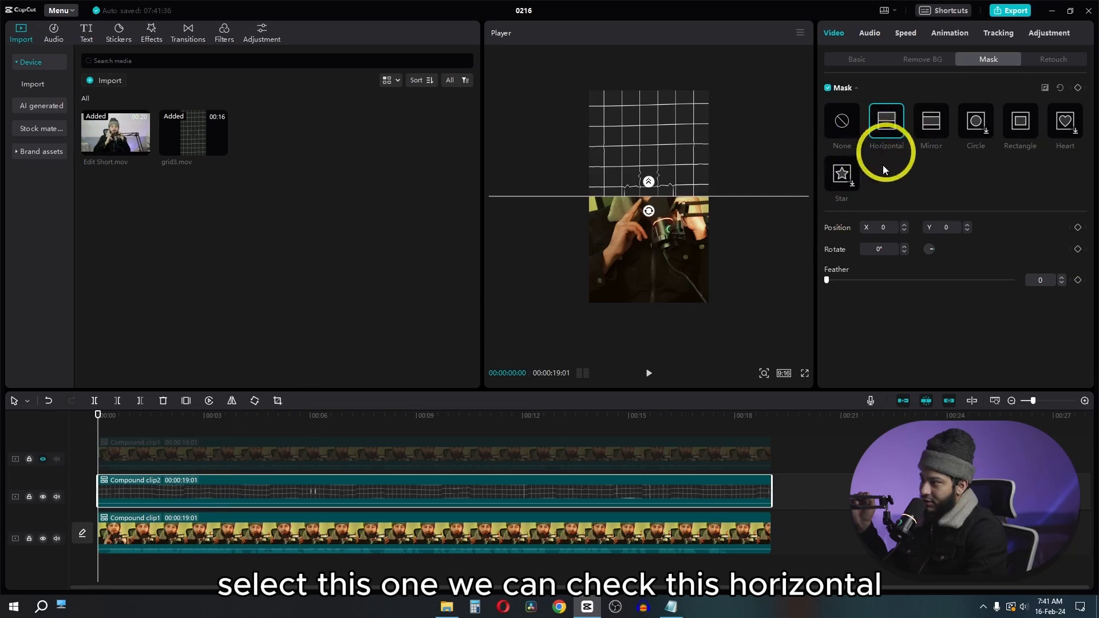
Reverse the mask, push it to Y -960, and keyframe its Position and Feather.
{"action": "left_click_drag", "start_coordinate": [649, 189], "coordinate": [662, 236]}
{"action": "left_click", "coordinate": [1042, 88]}
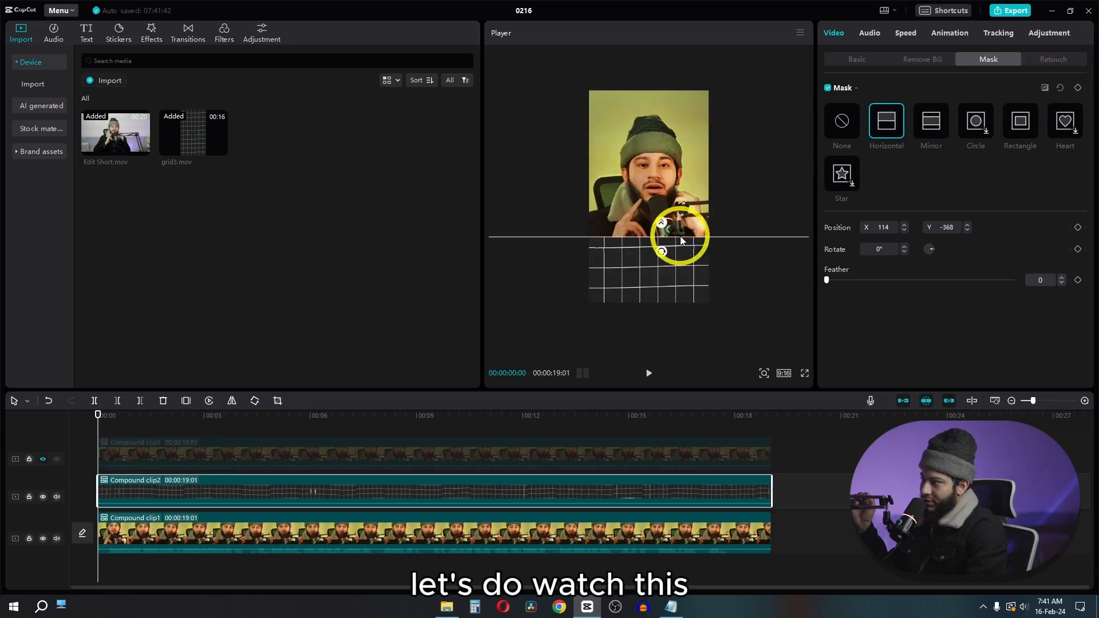
{"action": "left_click_drag", "start_coordinate": [681, 237], "coordinate": [660, 317]}
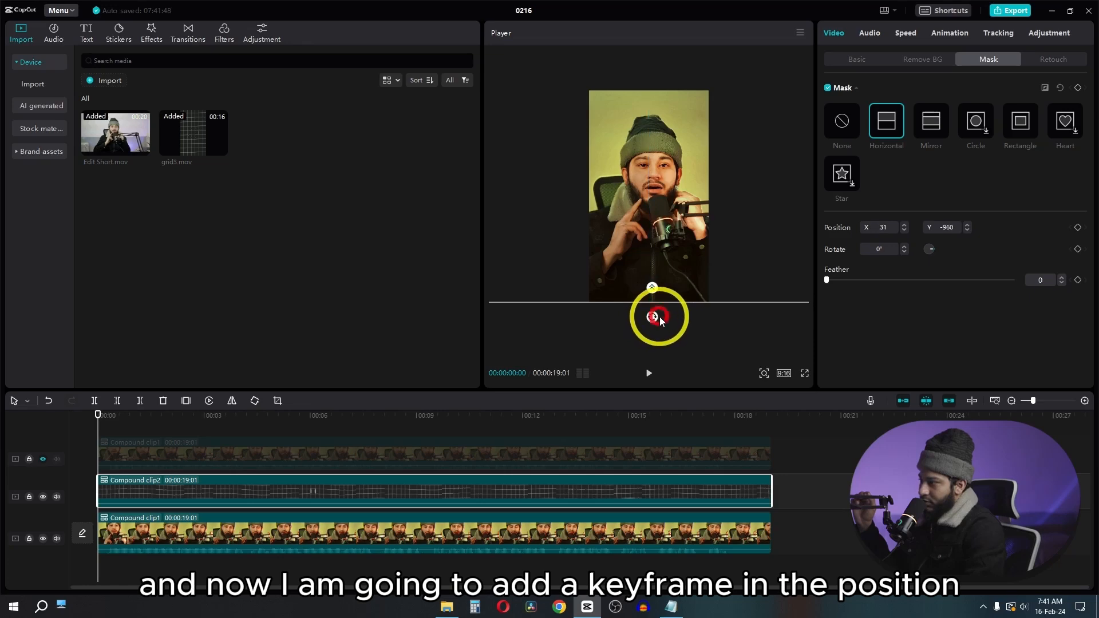
{"action": "left_click", "coordinate": [1078, 227]}
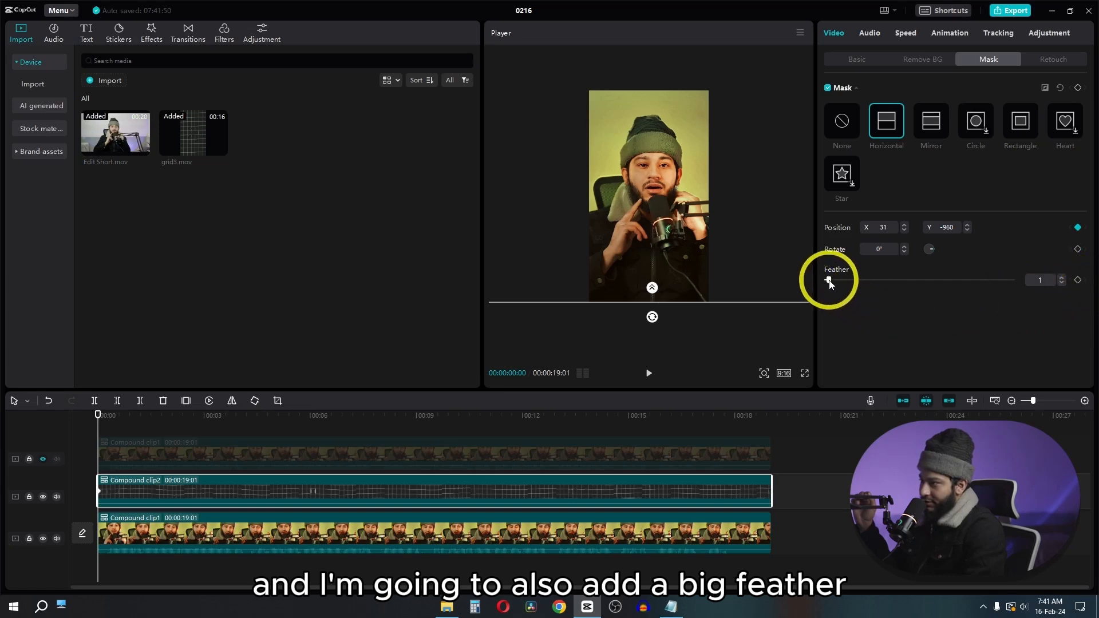
{"action": "left_click_drag", "start_coordinate": [828, 280], "coordinate": [839, 283]}
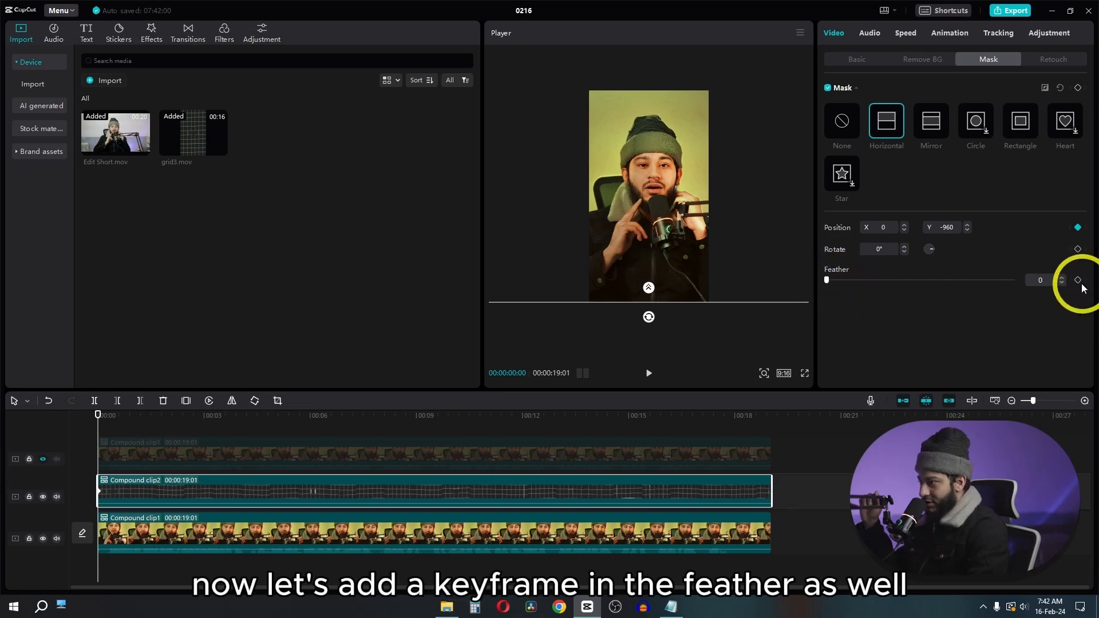
{"action": "left_click", "coordinate": [1078, 280]}
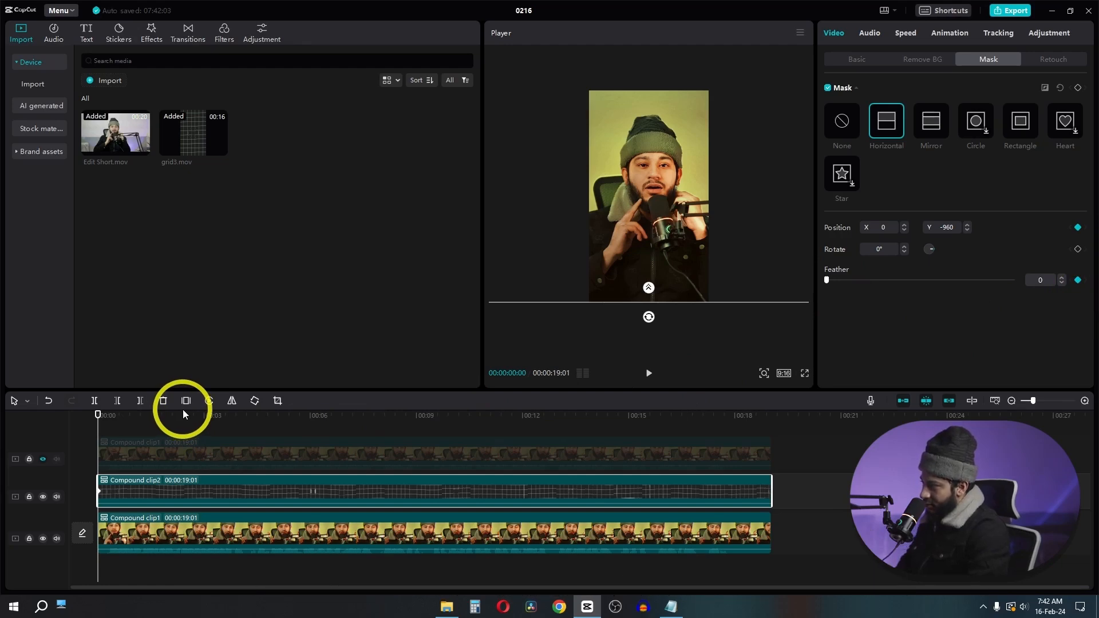
{"action": "key", "text": "space"}
{"action": "key", "text": "space"}
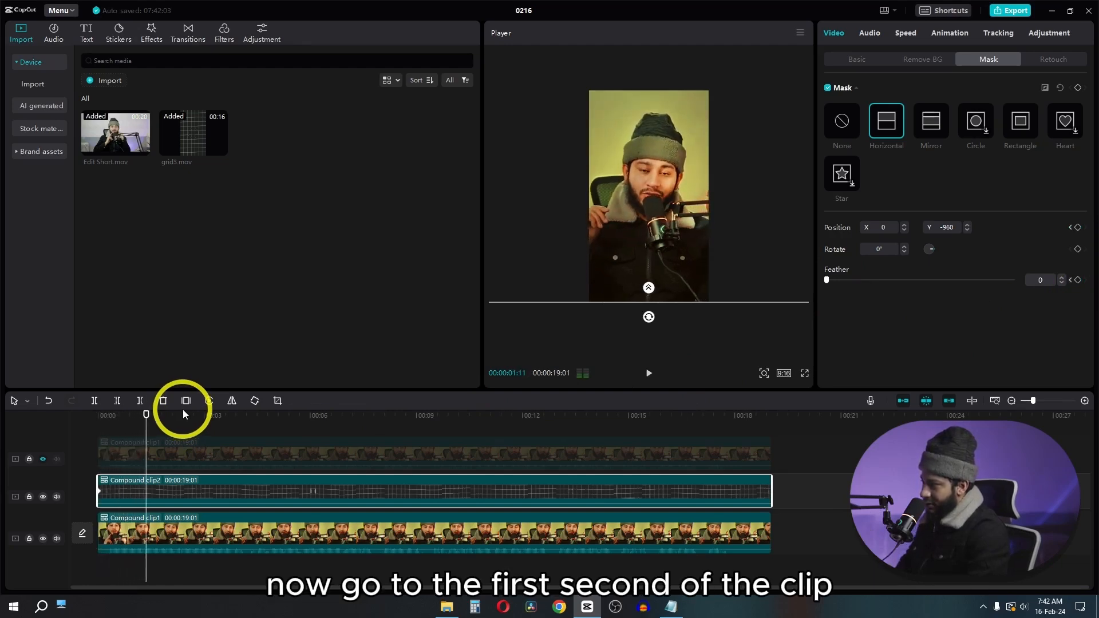
Move the mask line to the top of the frame and preview the upward wipe.
{"action": "left_click_drag", "start_coordinate": [702, 303], "coordinate": [714, 87]}
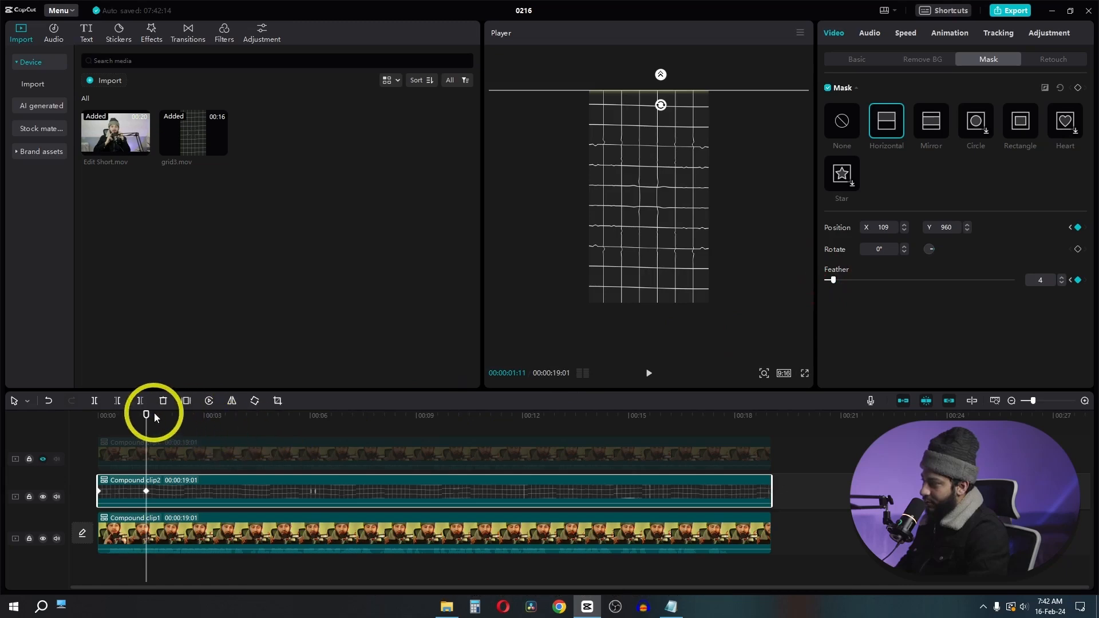
{"action": "left_click_drag", "start_coordinate": [147, 415], "coordinate": [12, 412]}
{"action": "key", "text": "space"}
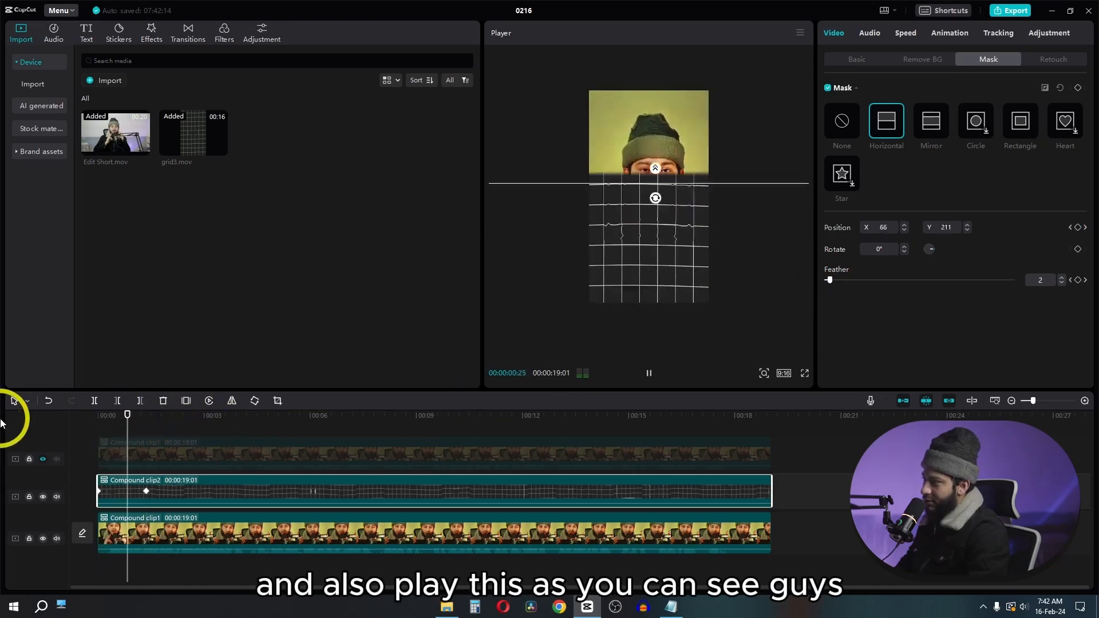
{"action": "key", "text": "space"}
{"action": "left_click_drag", "start_coordinate": [150, 416], "coordinate": [9, 410]}
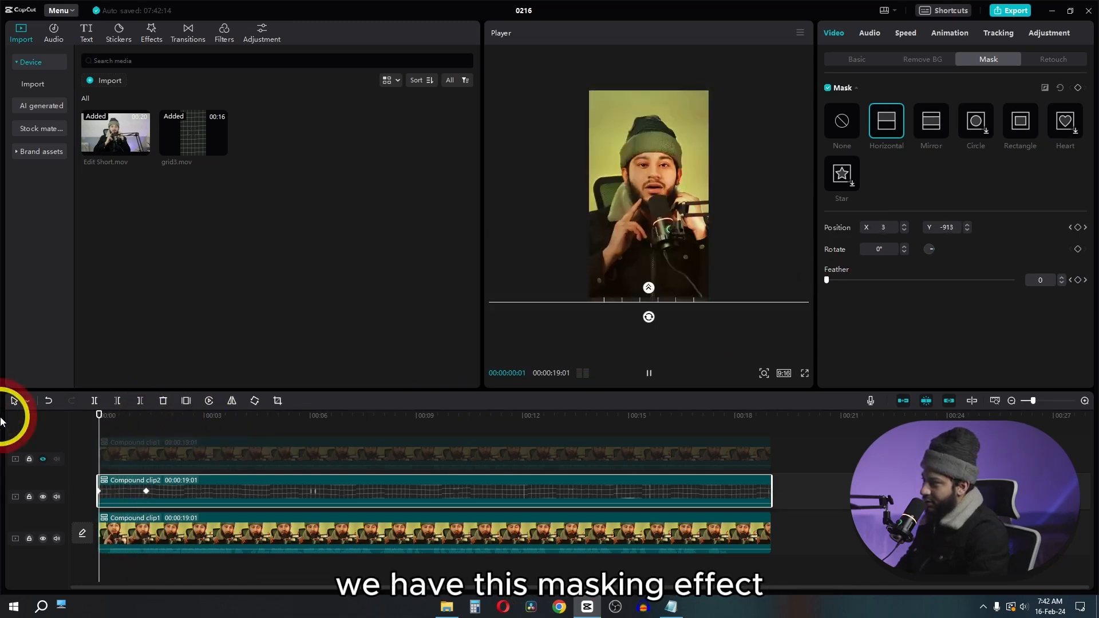
{"action": "key", "text": "space"}
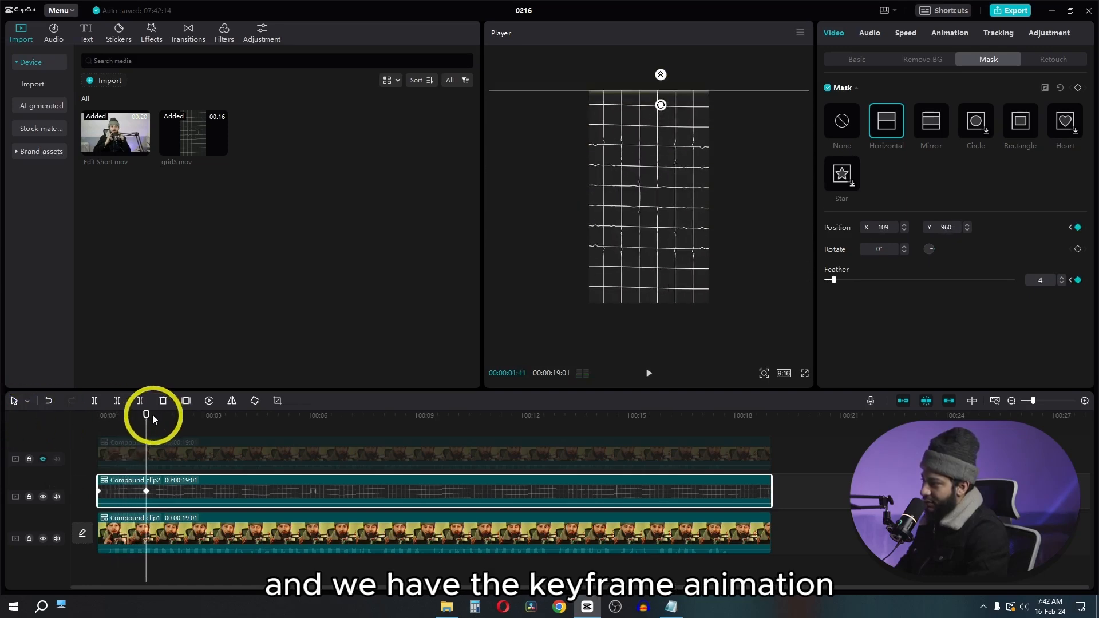
{"action": "left_click_drag", "start_coordinate": [148, 415], "coordinate": [13, 414]}
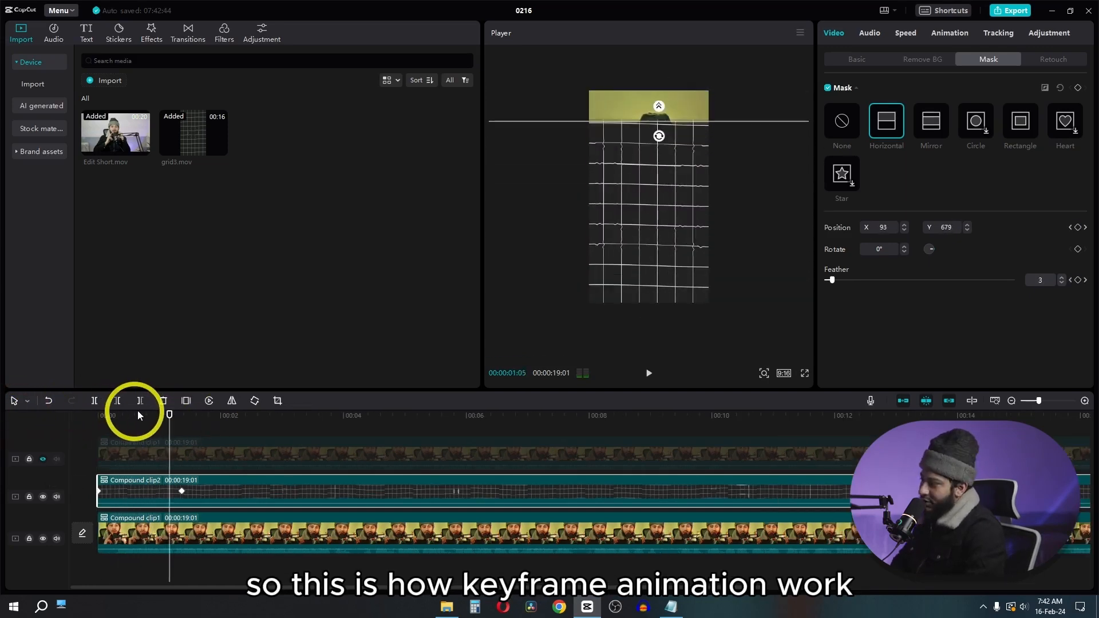
{"action": "left_click_drag", "start_coordinate": [166, 416], "coordinate": [1, 416]}
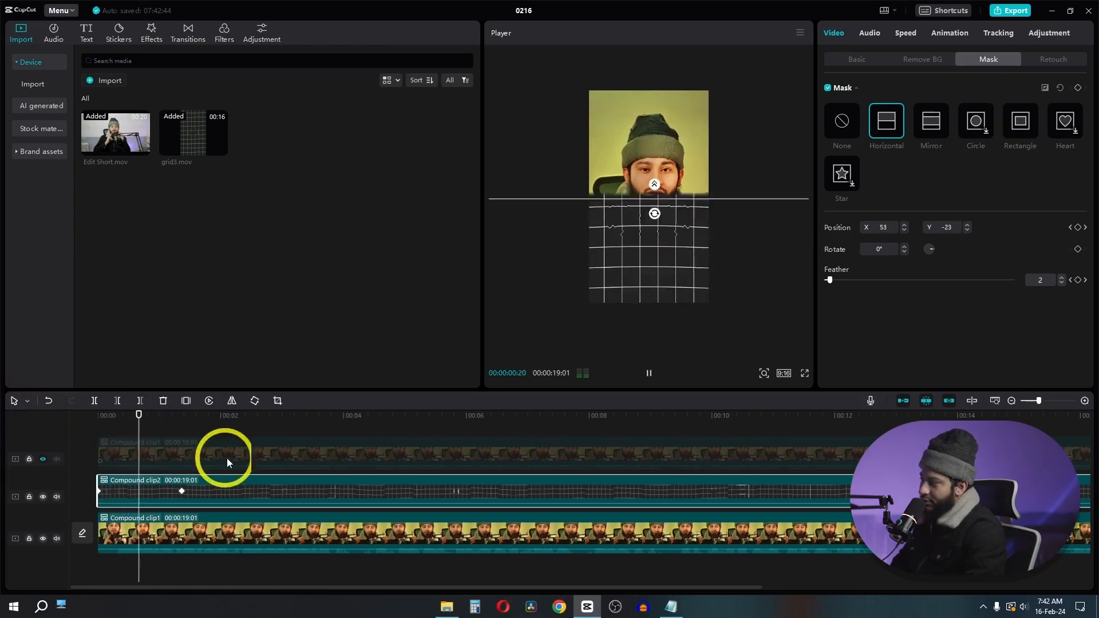
{"action": "key", "text": "space"}
{"action": "left_click_drag", "start_coordinate": [148, 416], "coordinate": [46, 418]}
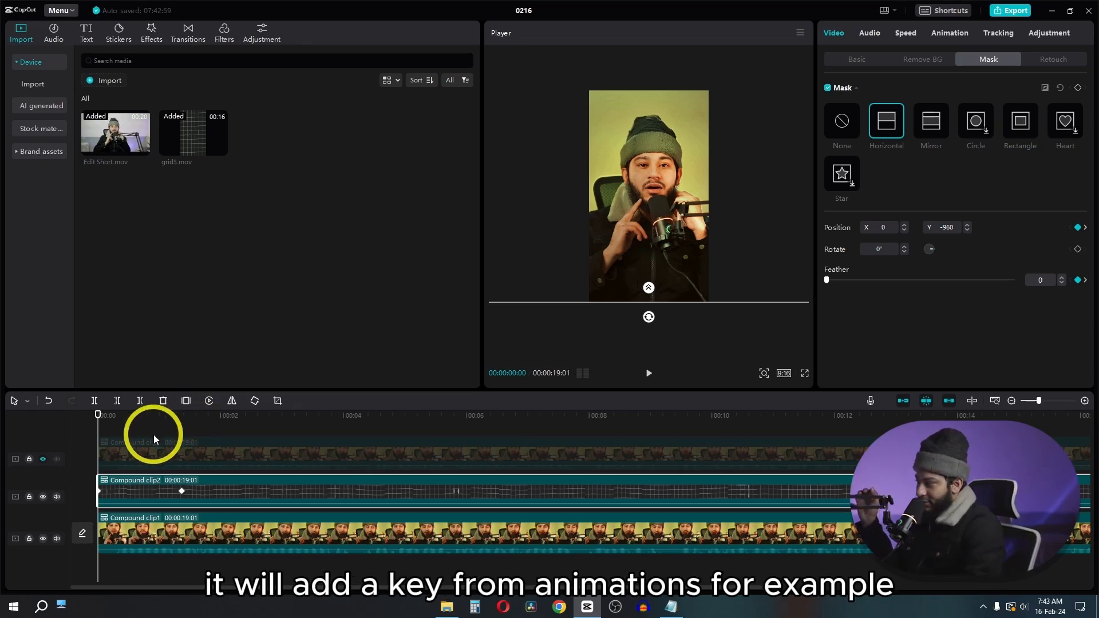
{"action": "left_click_drag", "start_coordinate": [100, 419], "coordinate": [216, 422]}
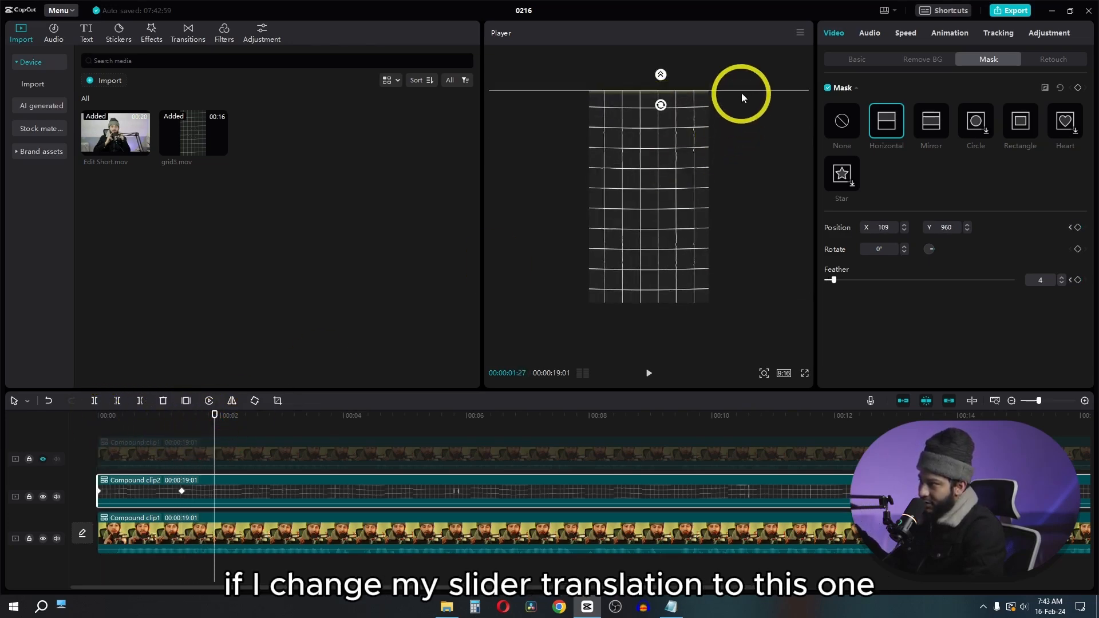
Lower the mask line at a later point, then delete the extra keyframe at 1:27.
{"action": "left_click_drag", "start_coordinate": [741, 91], "coordinate": [735, 304]}
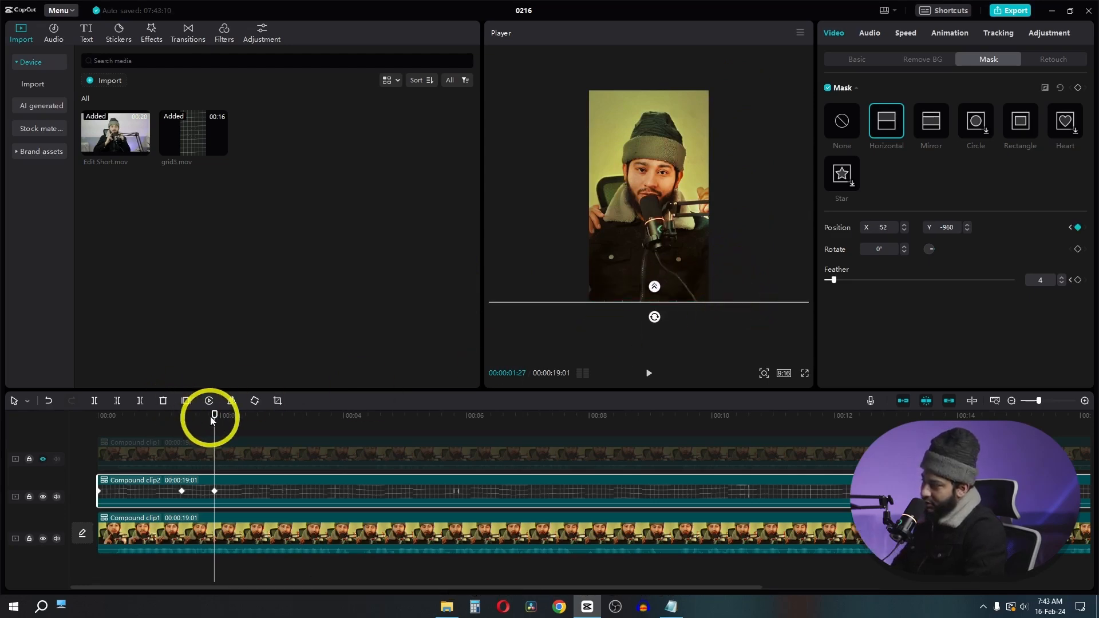
{"action": "left_click_drag", "start_coordinate": [215, 416], "coordinate": [183, 421]}
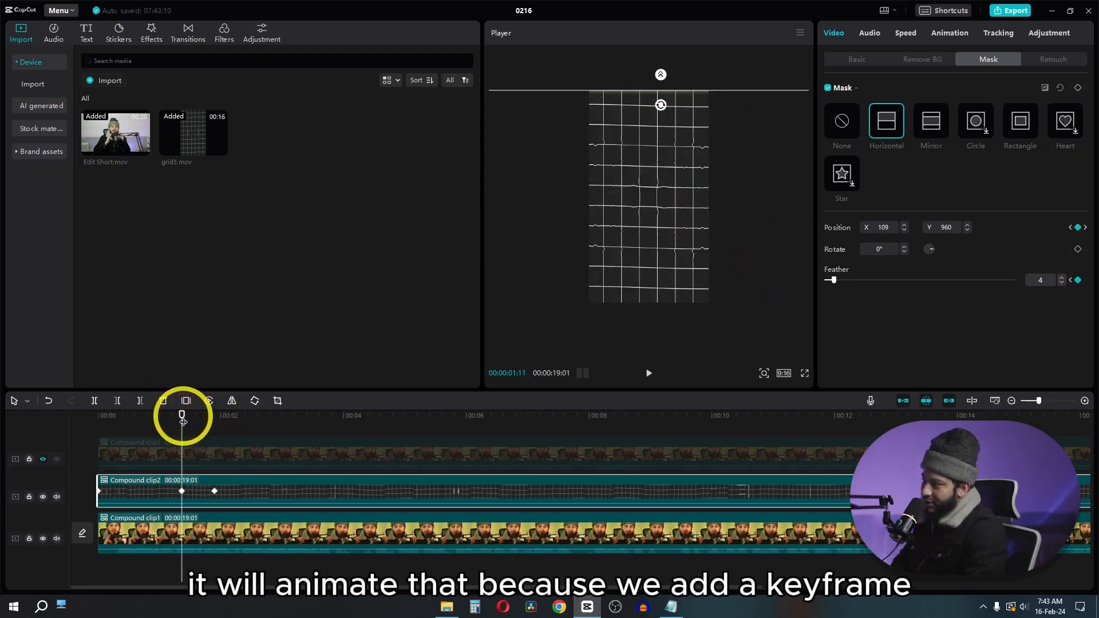
{"action": "key", "text": "space"}
{"action": "key", "text": "space"}
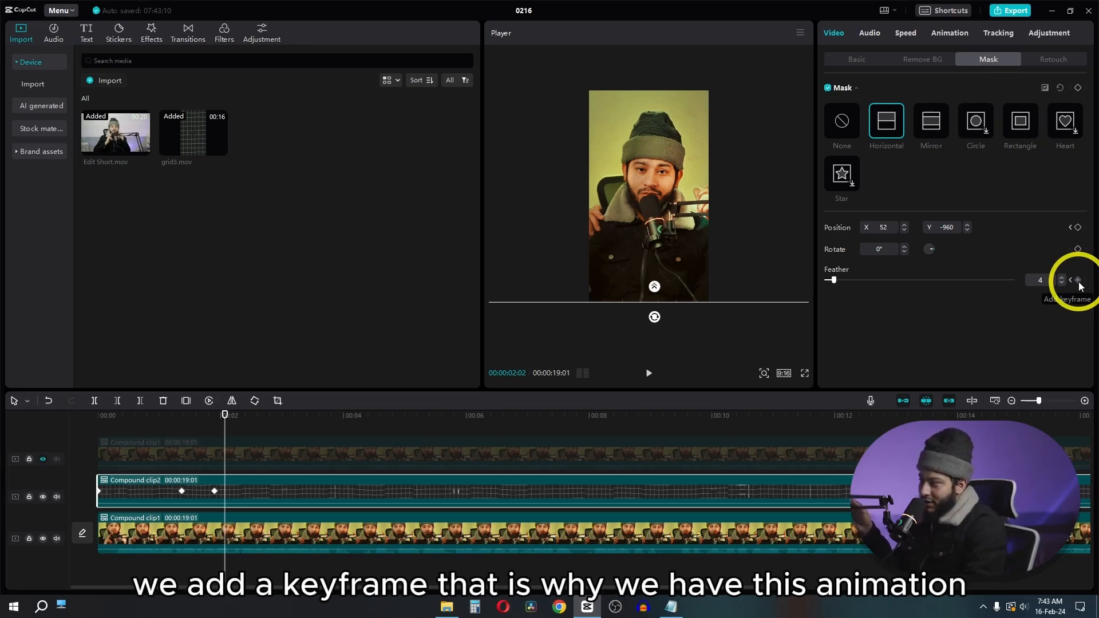
{"action": "left_click", "coordinate": [215, 492]}
{"action": "key", "text": "BackSpace"}
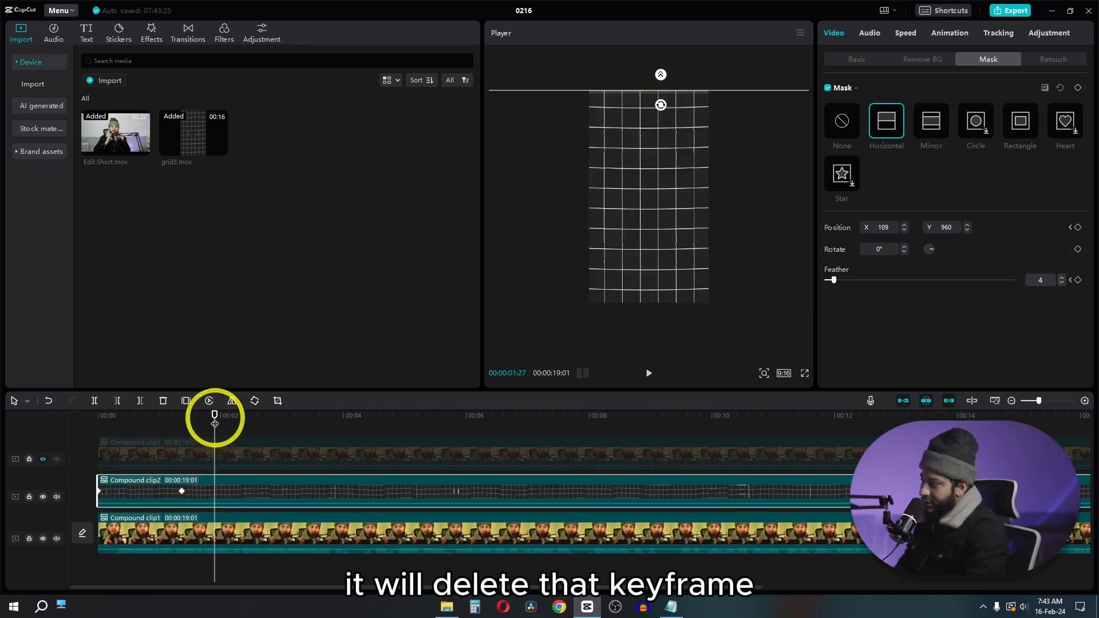
Give the 1:11 keyframe a feather of 10 and replay the wipe from the start.
{"action": "left_click_drag", "start_coordinate": [215, 420], "coordinate": [147, 422]}
{"action": "key", "text": "space"}
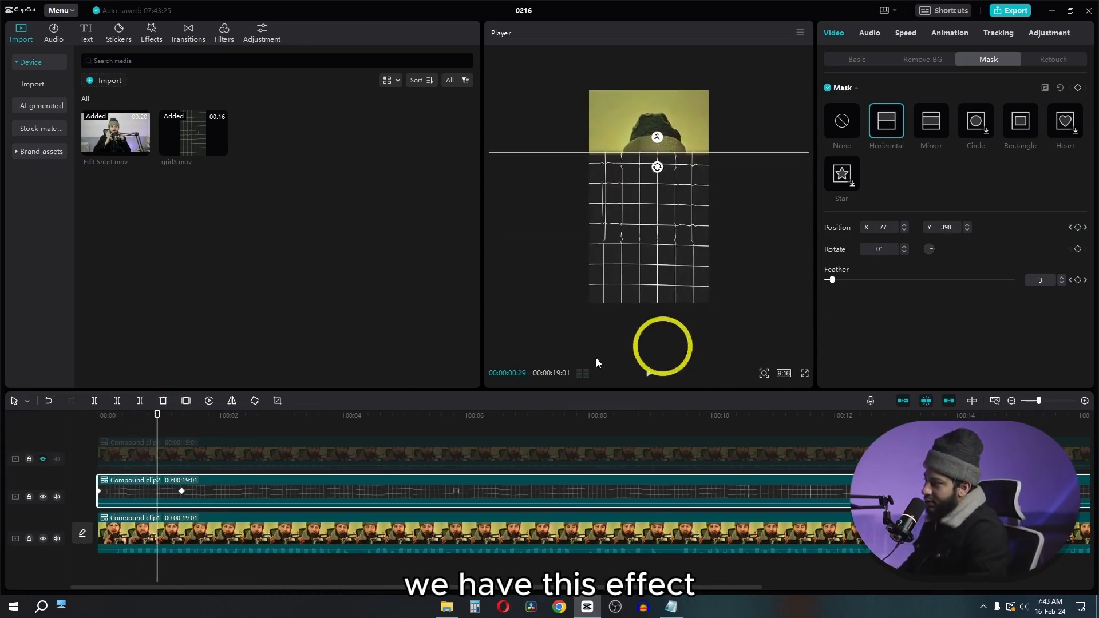
{"action": "key", "text": "space"}
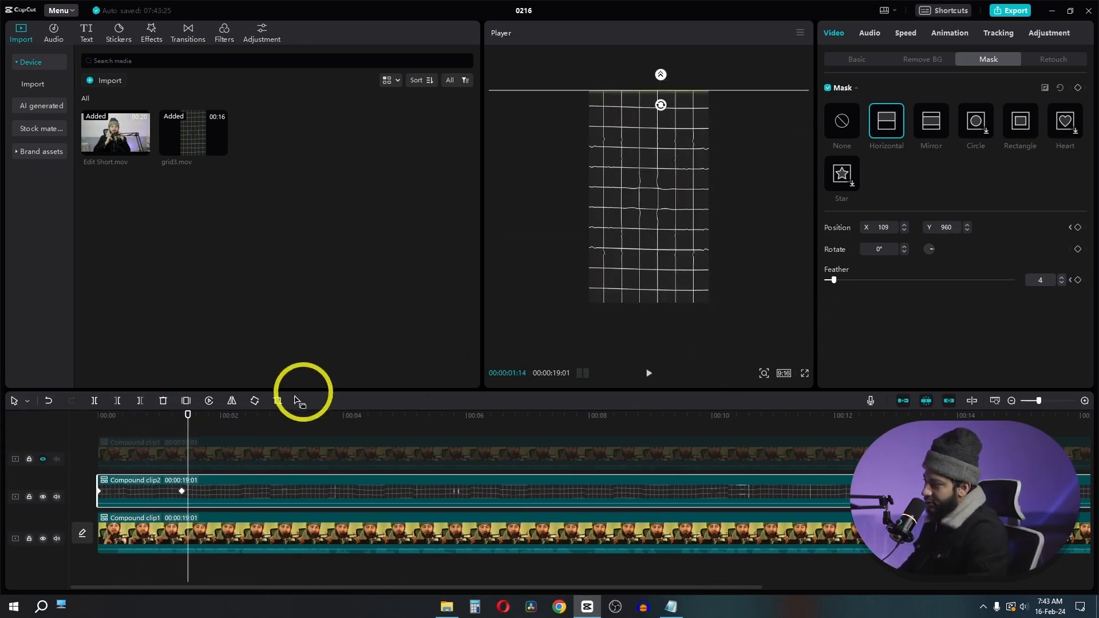
{"action": "left_click", "coordinate": [182, 414]}
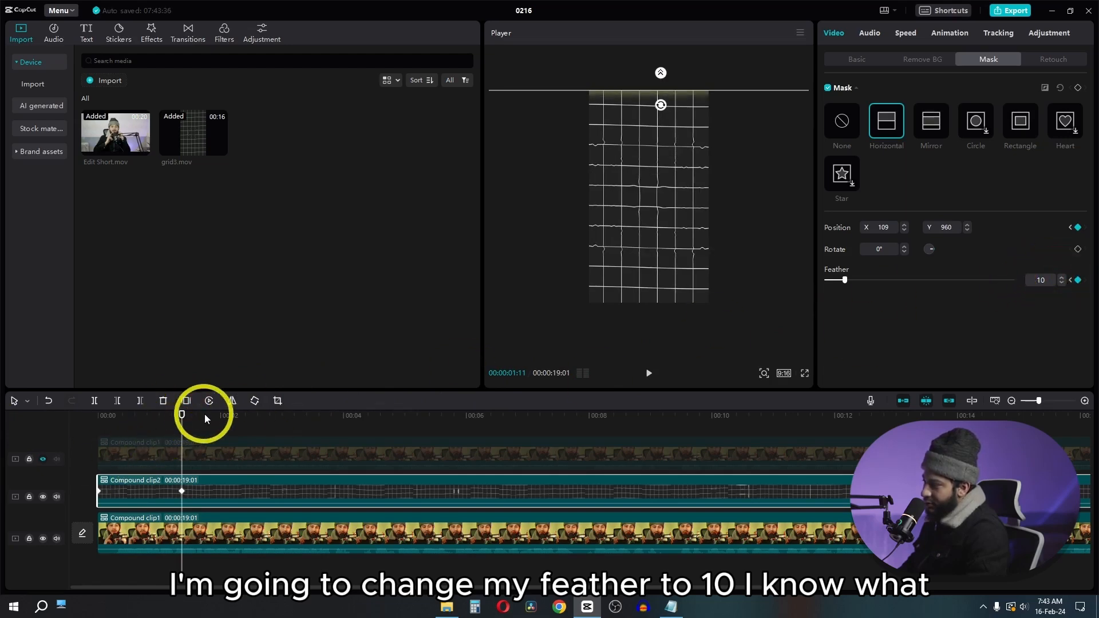
{"action": "left_click_drag", "start_coordinate": [184, 414], "coordinate": [3, 432]}
{"action": "key", "text": "space"}
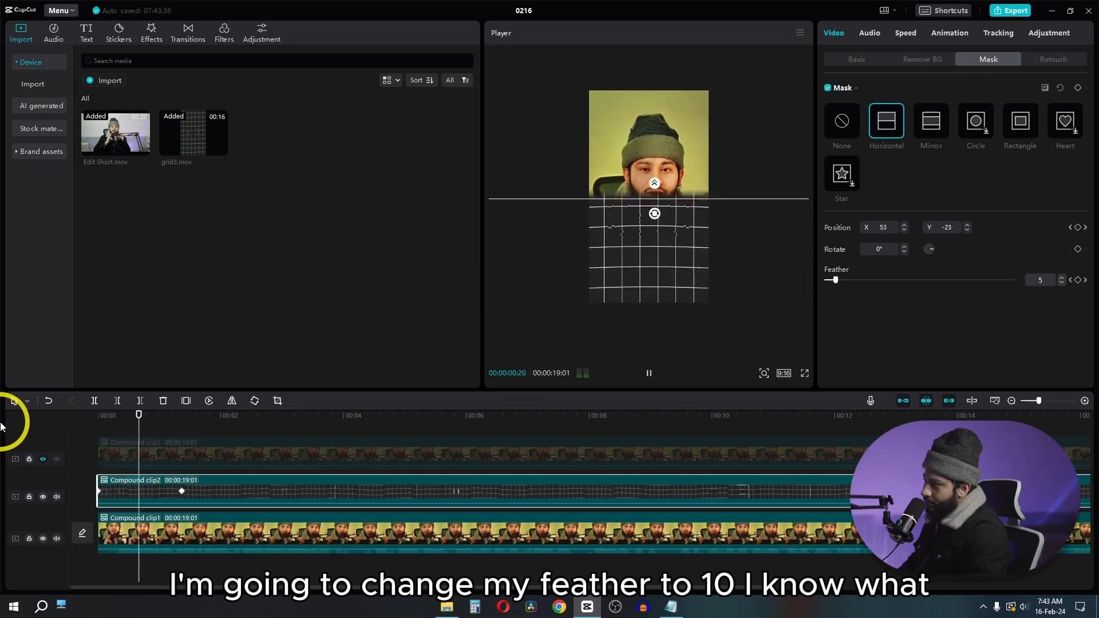
{"action": "key", "text": "space"}
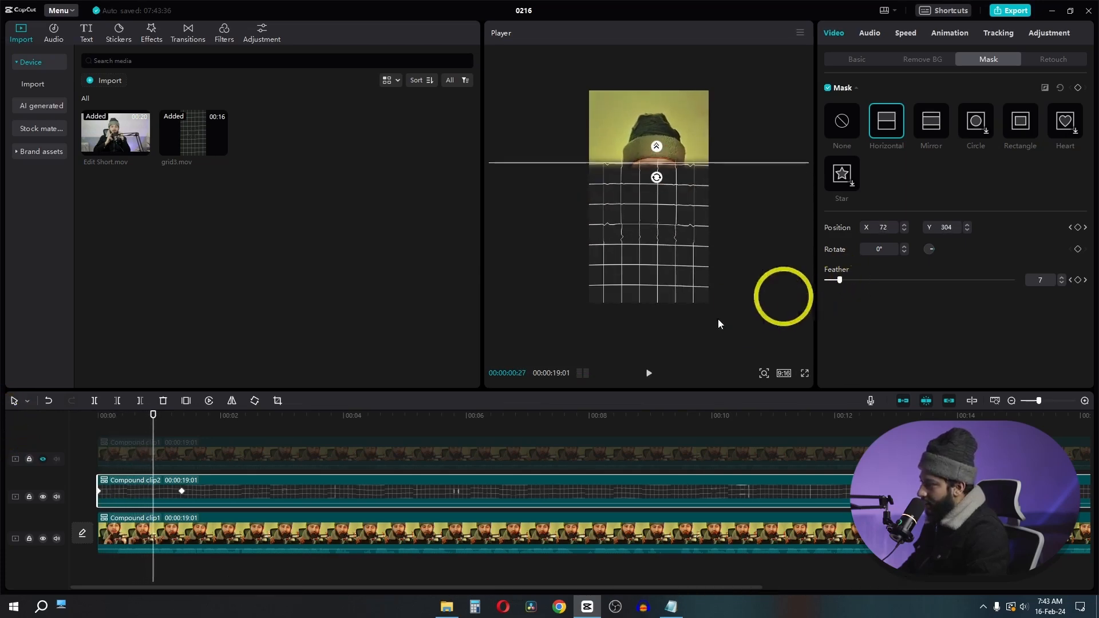
Show Compound clip2's keyframe animation lanes and move the Feather keyframe earlier.
{"action": "right_click", "coordinate": [703, 483]}
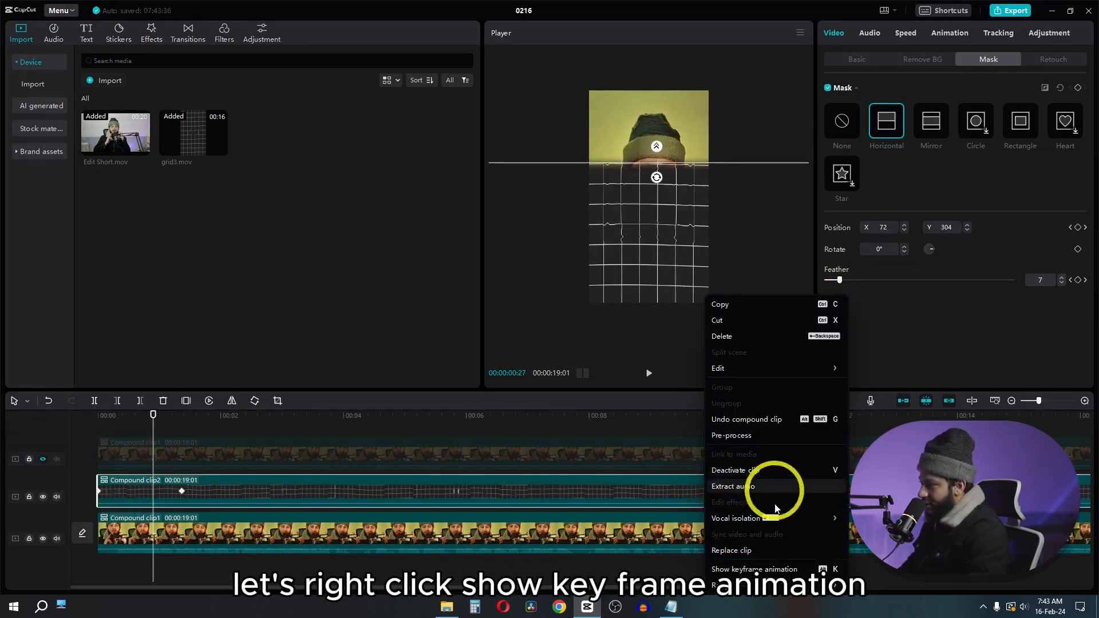
{"action": "left_click", "coordinate": [757, 570]}
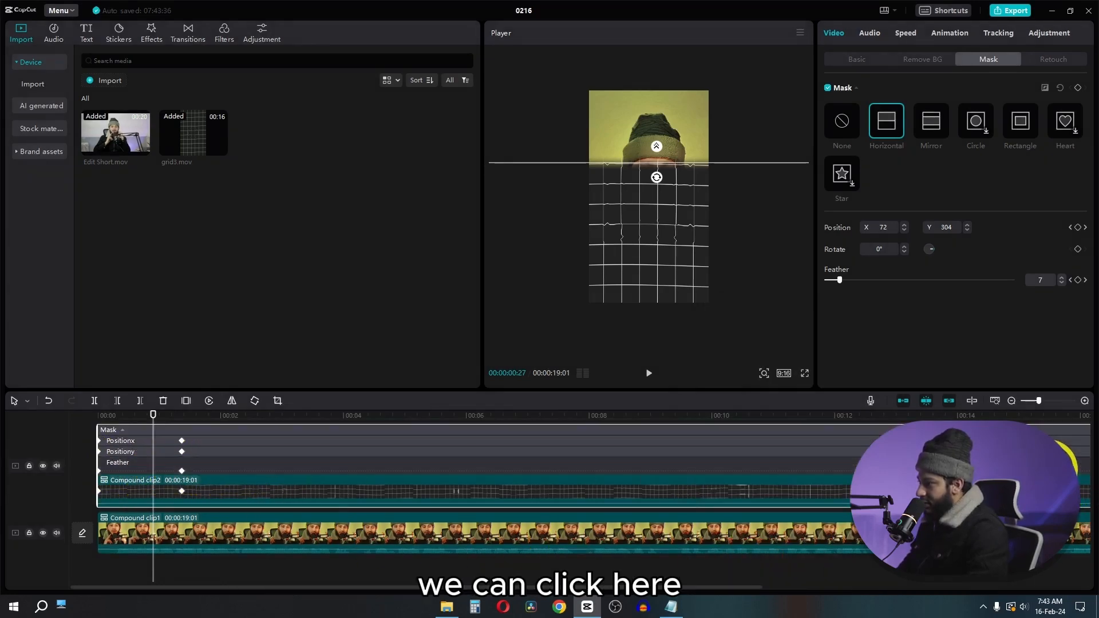
{"action": "left_click_drag", "start_coordinate": [184, 471], "coordinate": [139, 471]}
{"action": "left_click_drag", "start_coordinate": [152, 422], "coordinate": [37, 422]}
{"action": "key", "text": "space"}
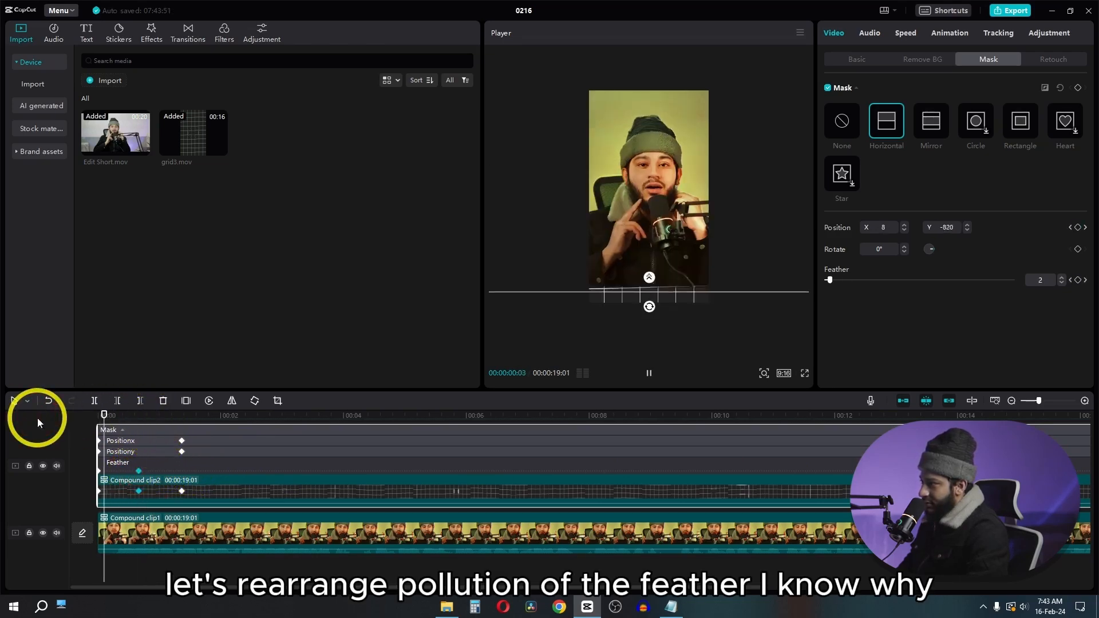
{"action": "key", "text": "space"}
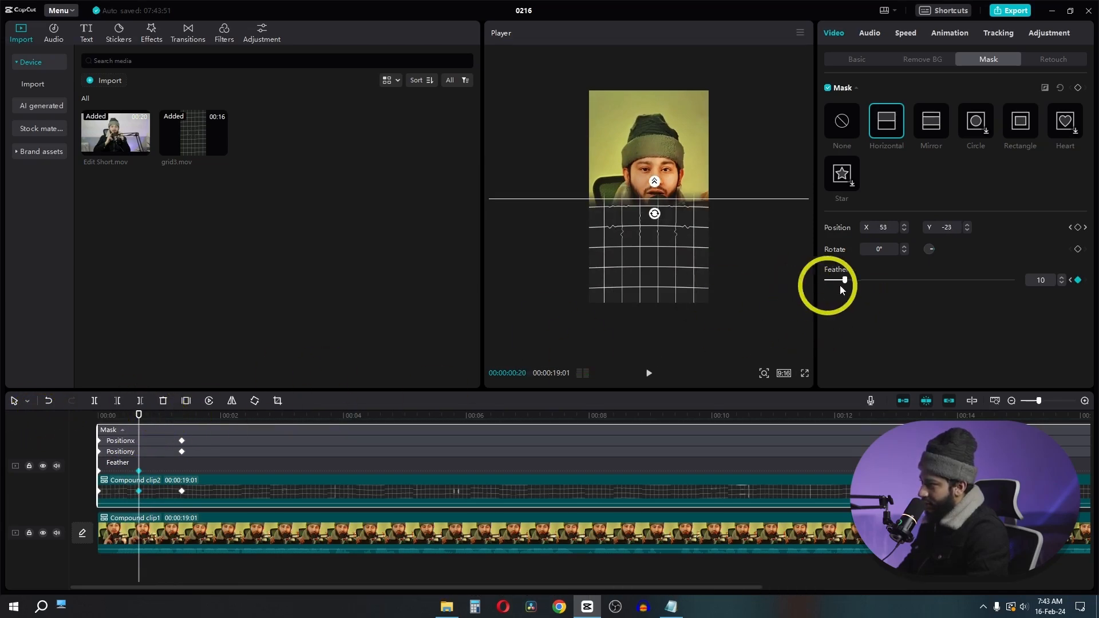
Raise the mask Feather to 60, preview the softer wipe, and zoom out the timeline.
{"action": "left_click_drag", "start_coordinate": [846, 281], "coordinate": [862, 281]}
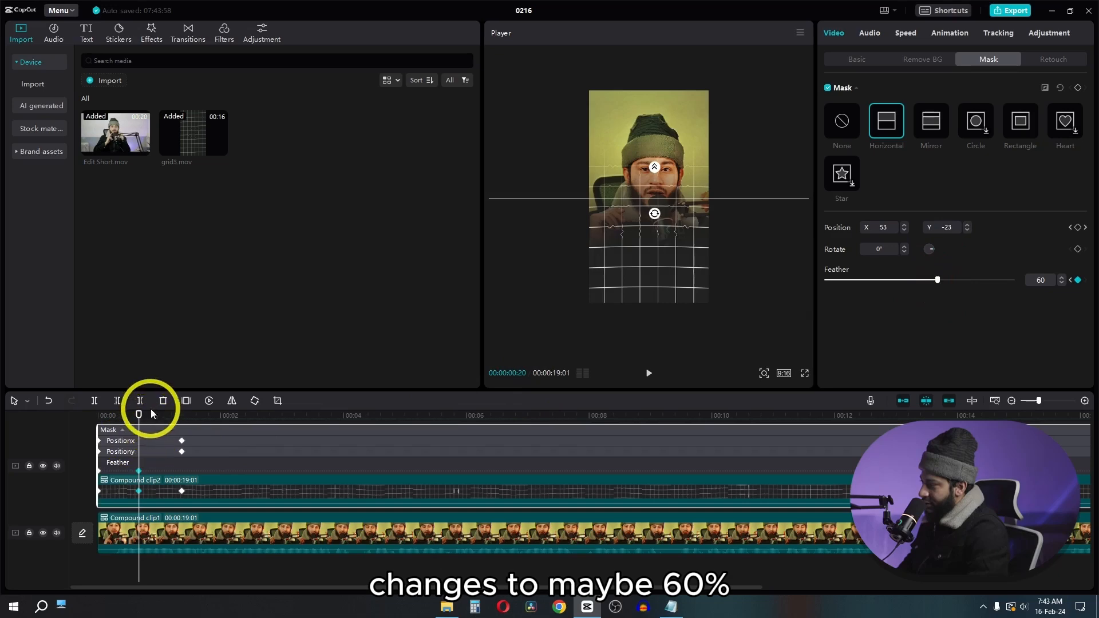
{"action": "left_click_drag", "start_coordinate": [143, 414], "coordinate": [1, 428]}
{"action": "key", "text": "space"}
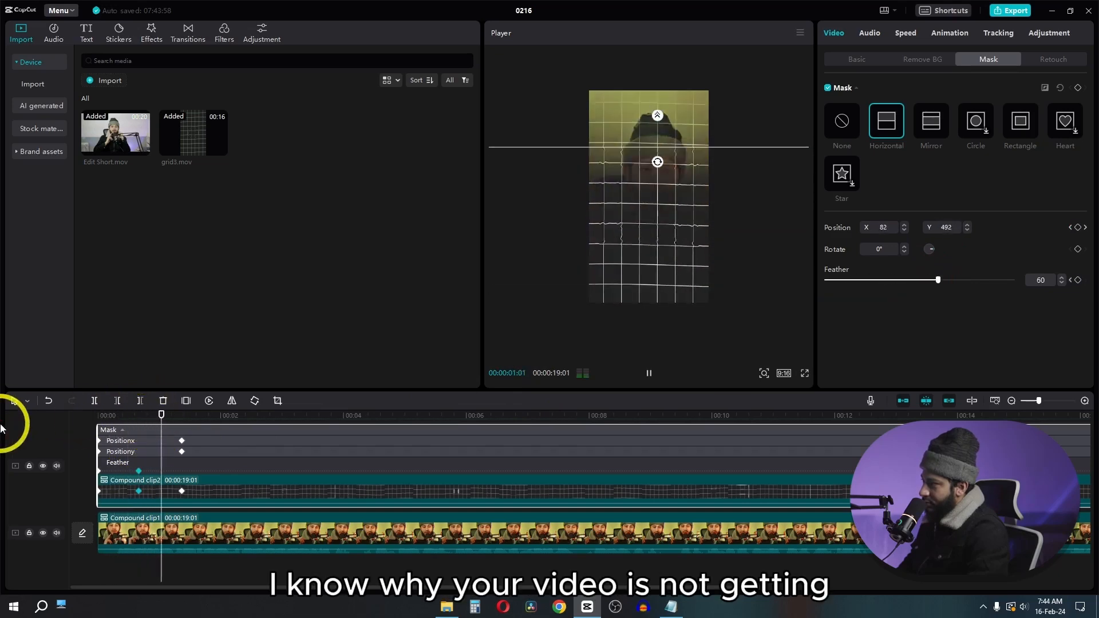
{"action": "key", "text": "space"}
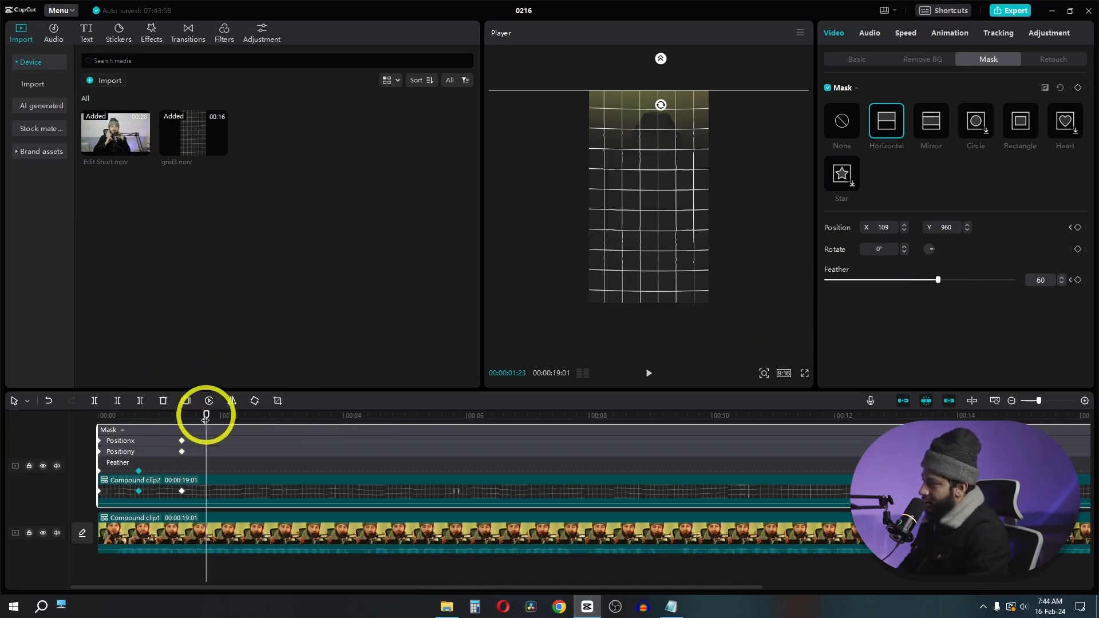
{"action": "left_click_drag", "start_coordinate": [206, 418], "coordinate": [29, 400]}
{"action": "key", "text": "space"}
{"action": "key", "text": "space"}
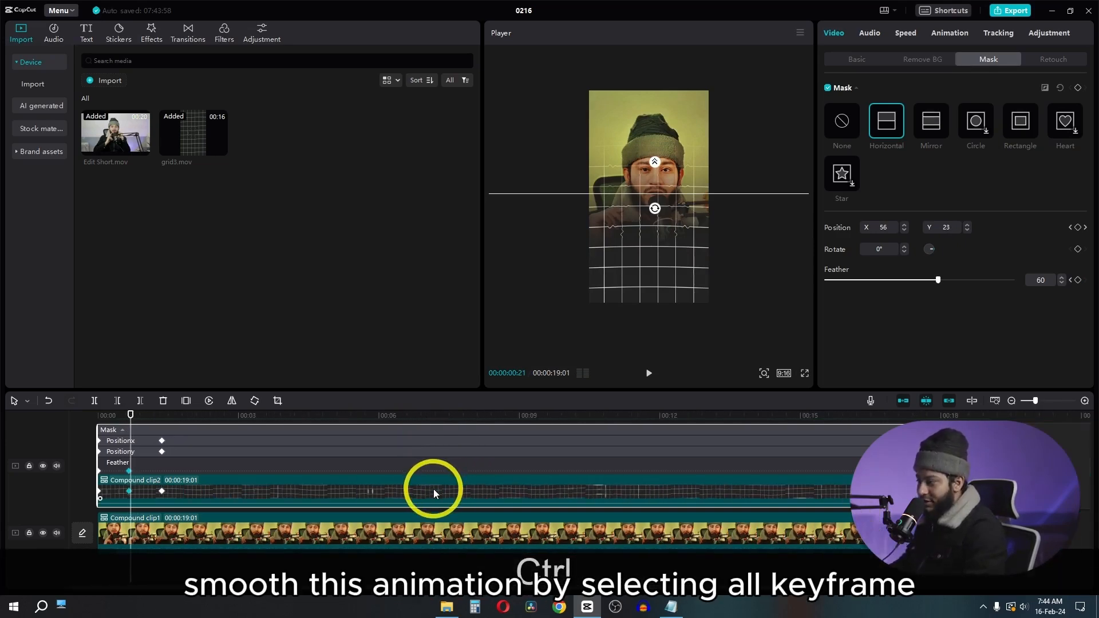
{"action": "scroll", "coordinate": [434, 489], "scroll_direction": "down", "scroll_amount": 2}
{"action": "left_click", "coordinate": [176, 480]}
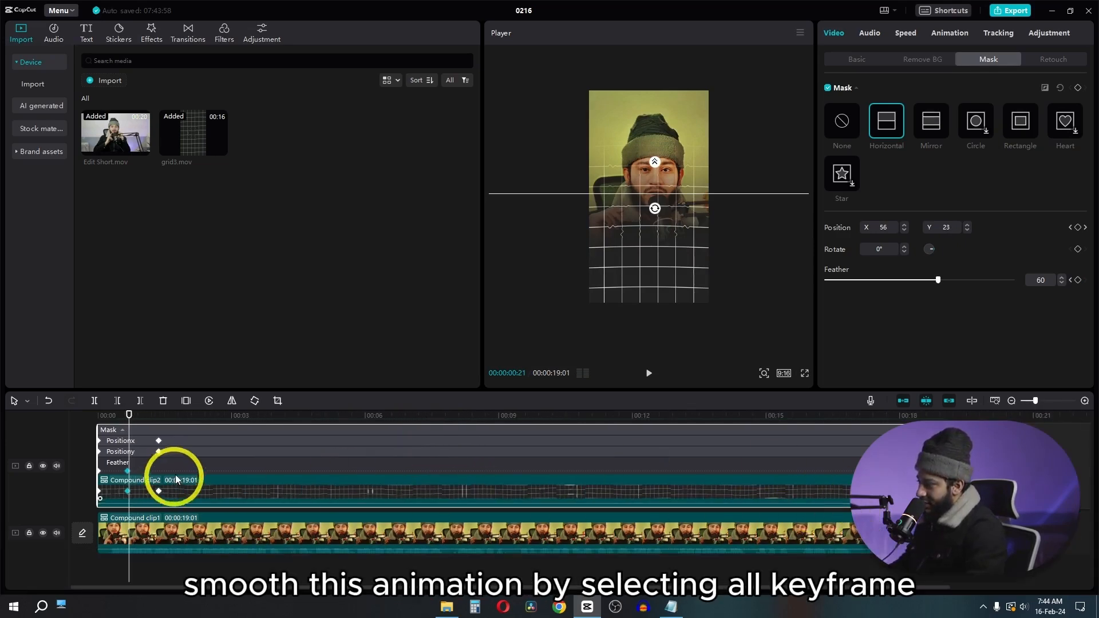
Reopen Compound clip2's keyframe lanes and select the Position Y keyframe.
{"action": "right_click", "coordinate": [441, 488]}
{"action": "left_click", "coordinate": [464, 568]}
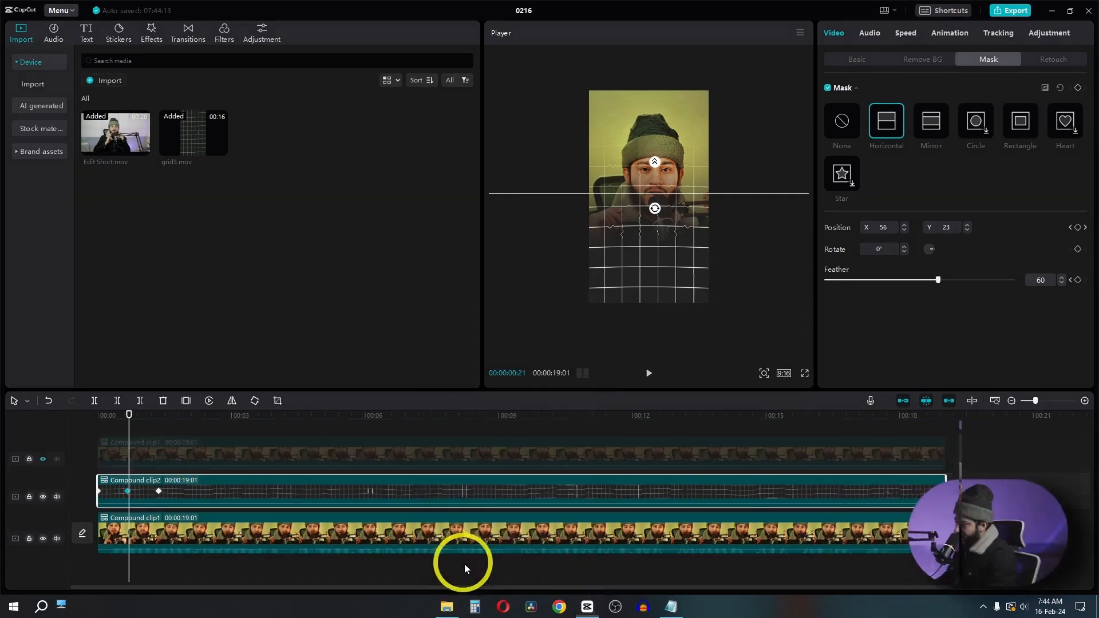
{"action": "right_click", "coordinate": [392, 497]}
{"action": "left_click", "coordinate": [440, 569]}
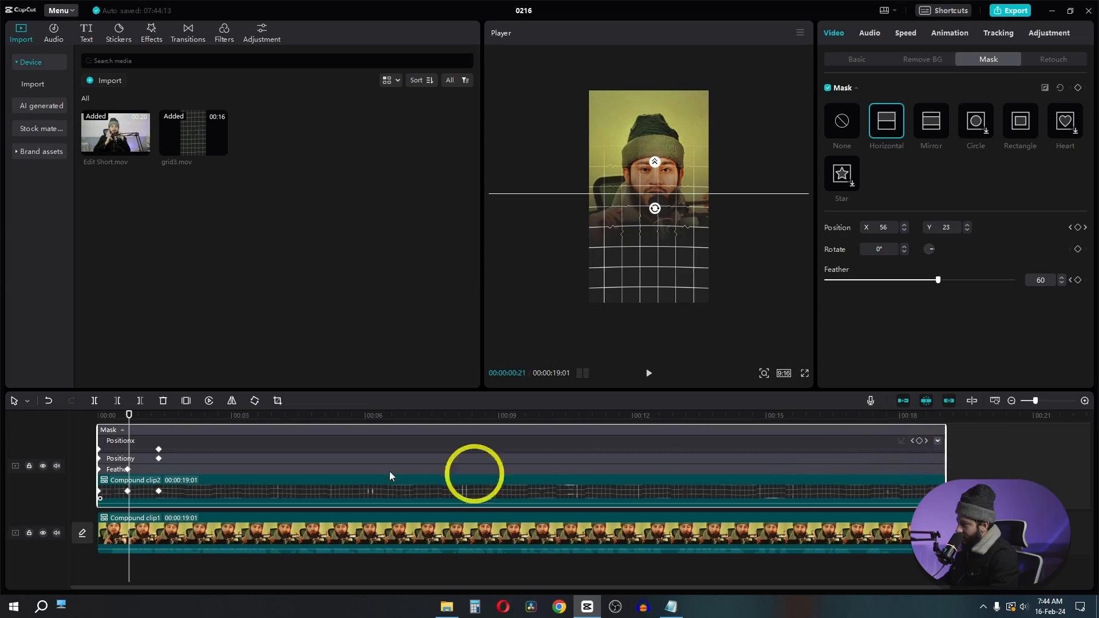
{"action": "left_click", "coordinate": [249, 457]}
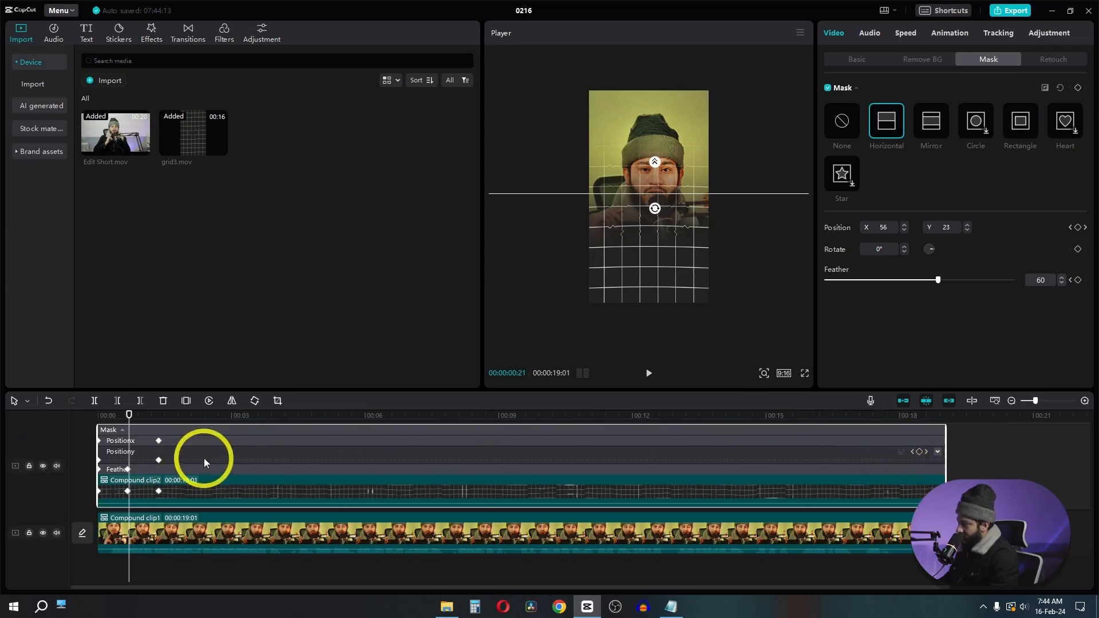
{"action": "left_click", "coordinate": [58, 460]}
{"action": "left_click", "coordinate": [158, 460]}
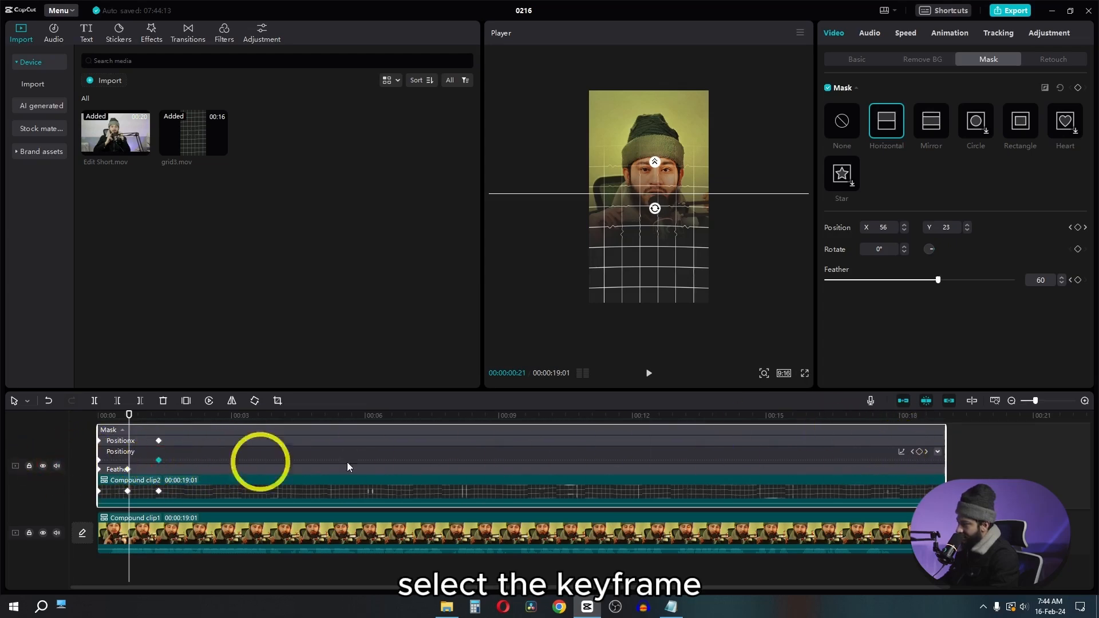
Try Ease In 1–3 and Ease Out 1 curves on Position Y, settling on Ease In 3.
{"action": "left_click", "coordinate": [901, 452]}
{"action": "left_click", "coordinate": [743, 495]}
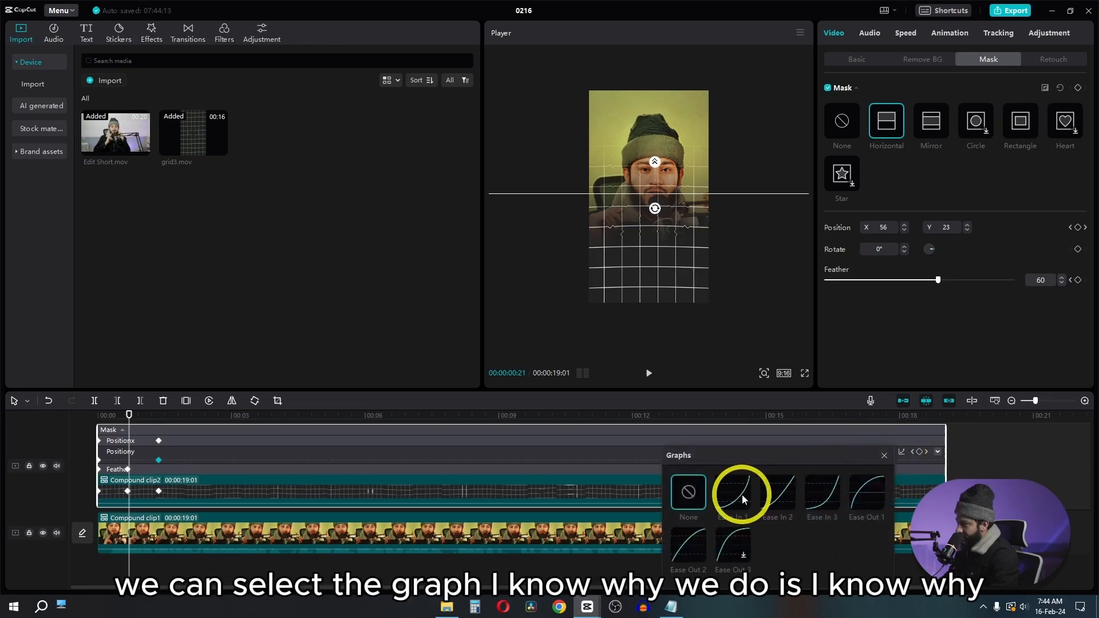
{"action": "left_click", "coordinate": [773, 493]}
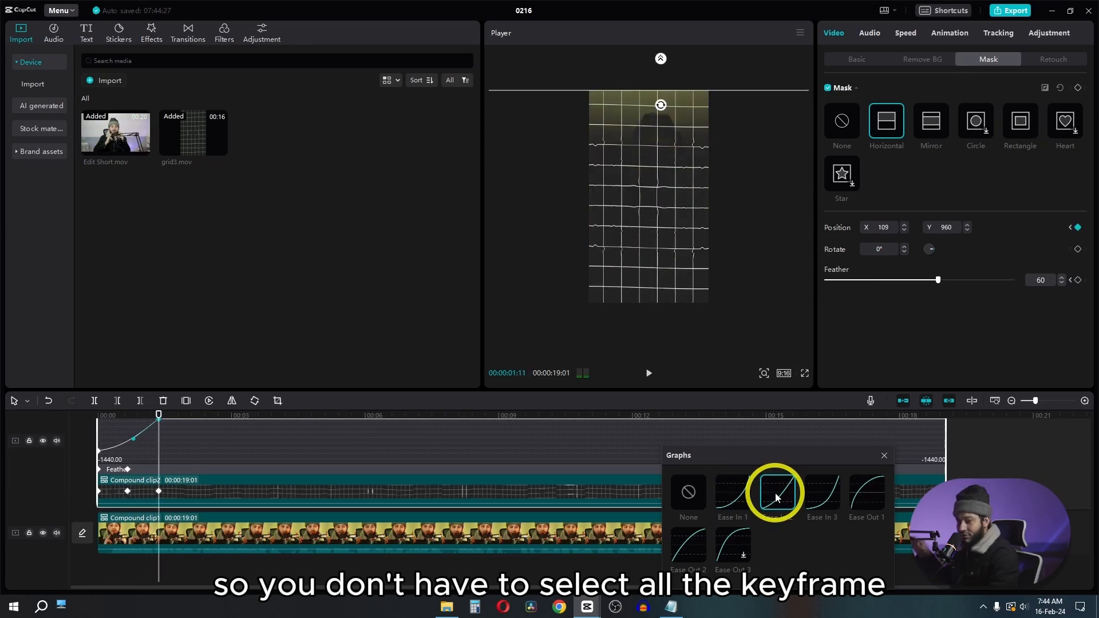
{"action": "left_click", "coordinate": [824, 491]}
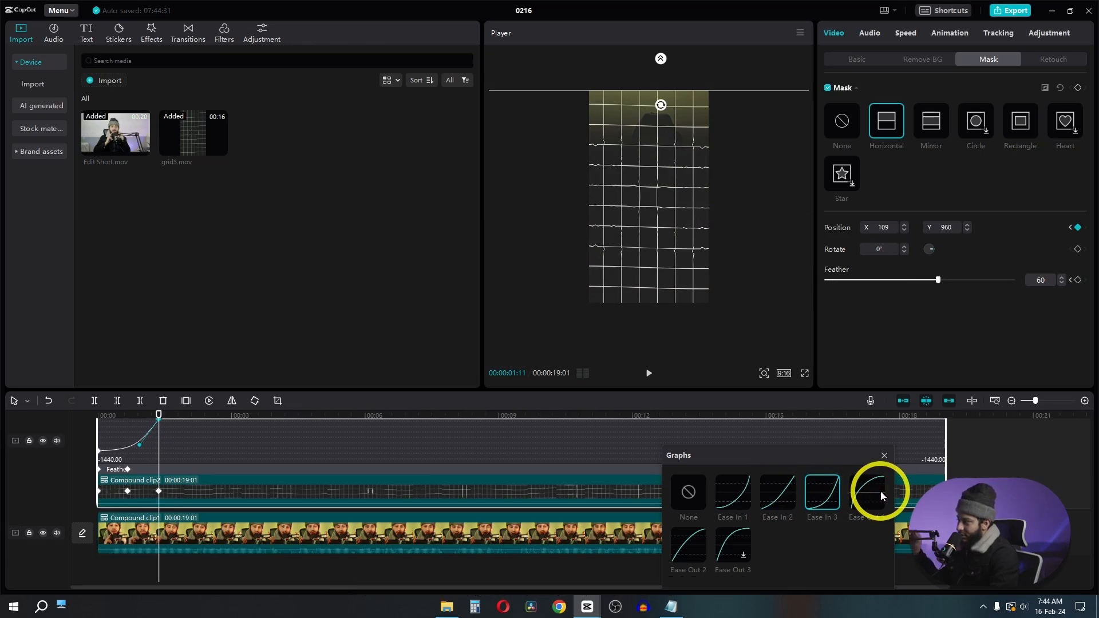
{"action": "left_click", "coordinate": [873, 497]}
{"action": "left_click", "coordinate": [830, 497]}
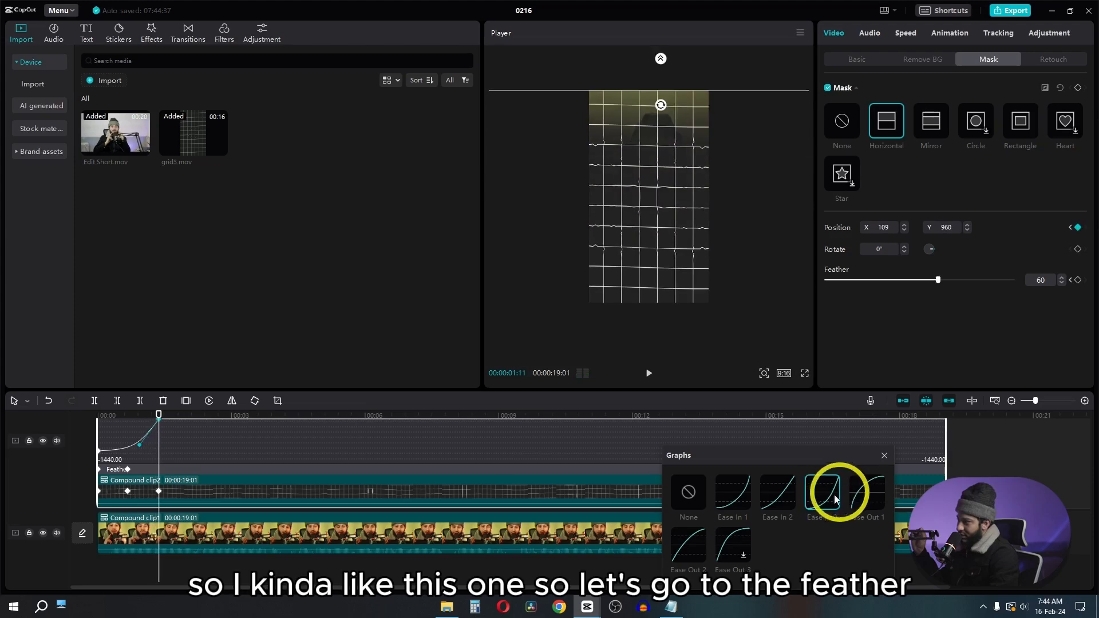
{"action": "left_click", "coordinate": [884, 455]}
{"action": "left_click", "coordinate": [207, 469]}
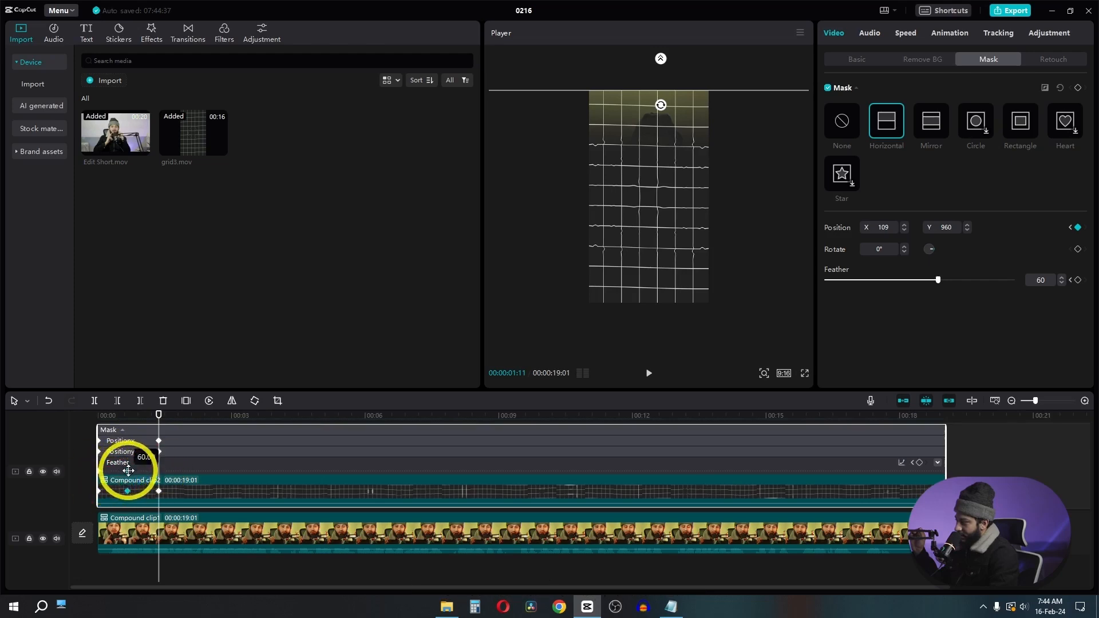
Apply an Ease Out speed curve to the mask keyframes after testing Ease In 1 and 2.
{"action": "left_click", "coordinate": [900, 463]}
{"action": "left_click", "coordinate": [734, 497]}
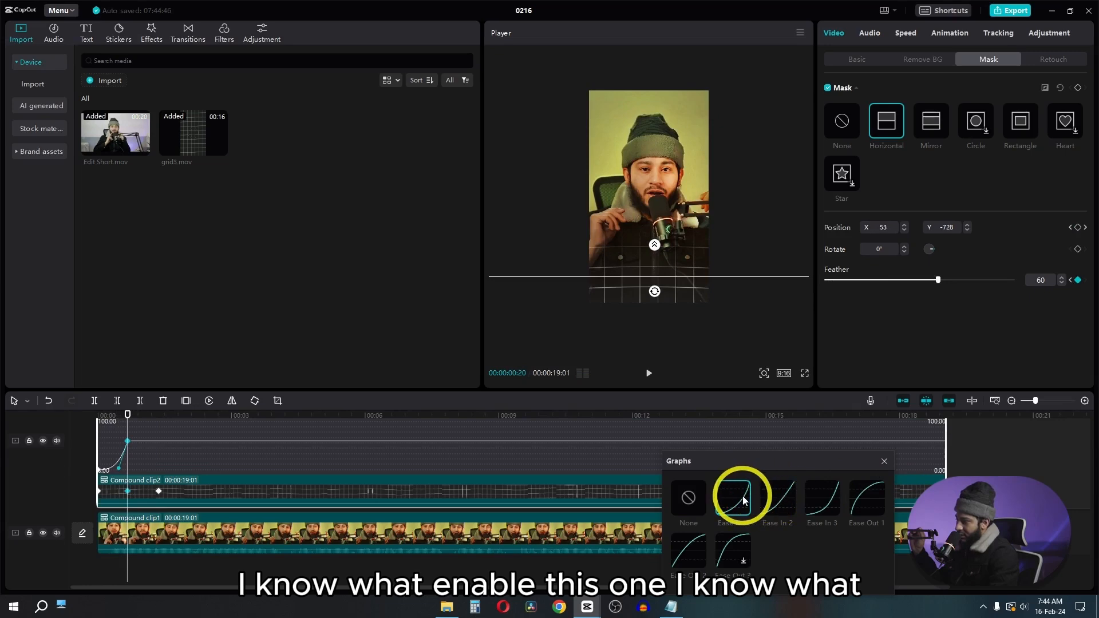
{"action": "left_click", "coordinate": [771, 500]}
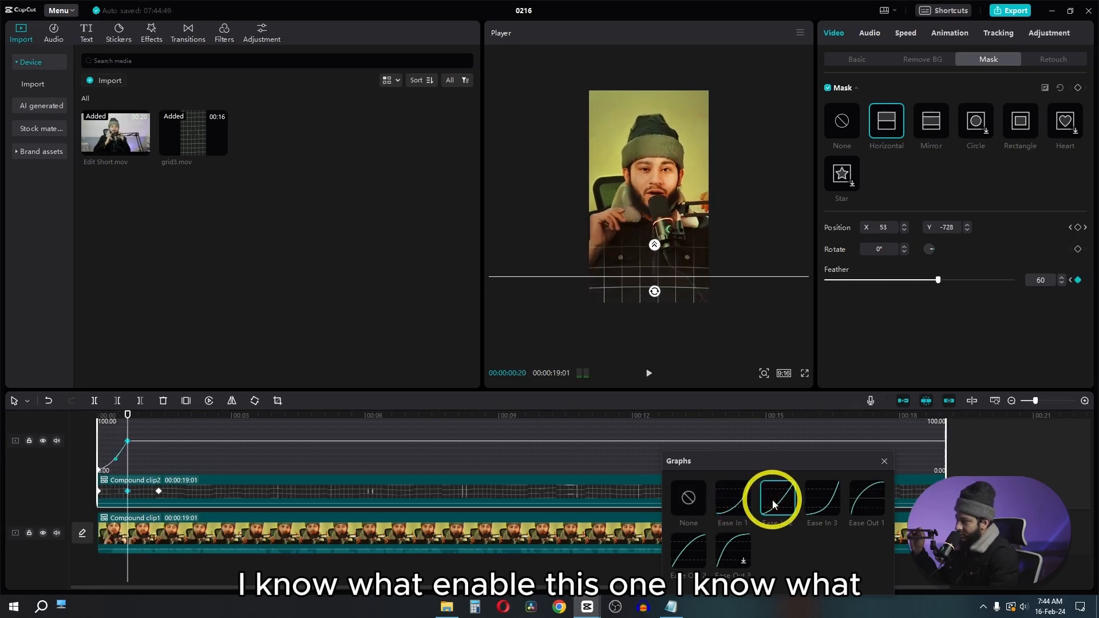
{"action": "left_click", "coordinate": [698, 553]}
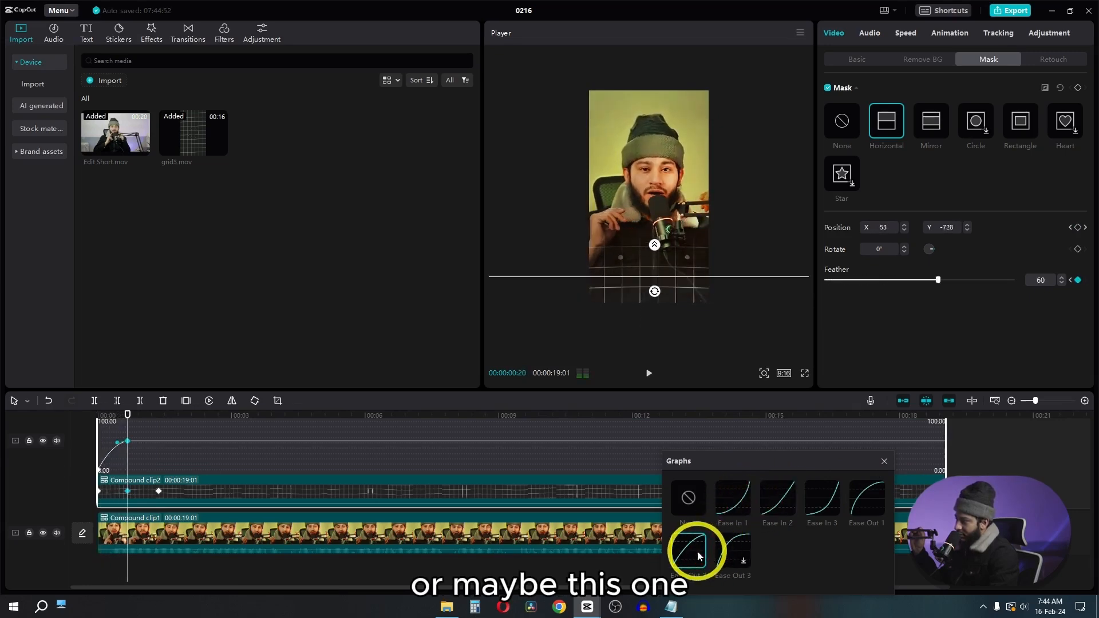
{"action": "left_click", "coordinate": [884, 461]}
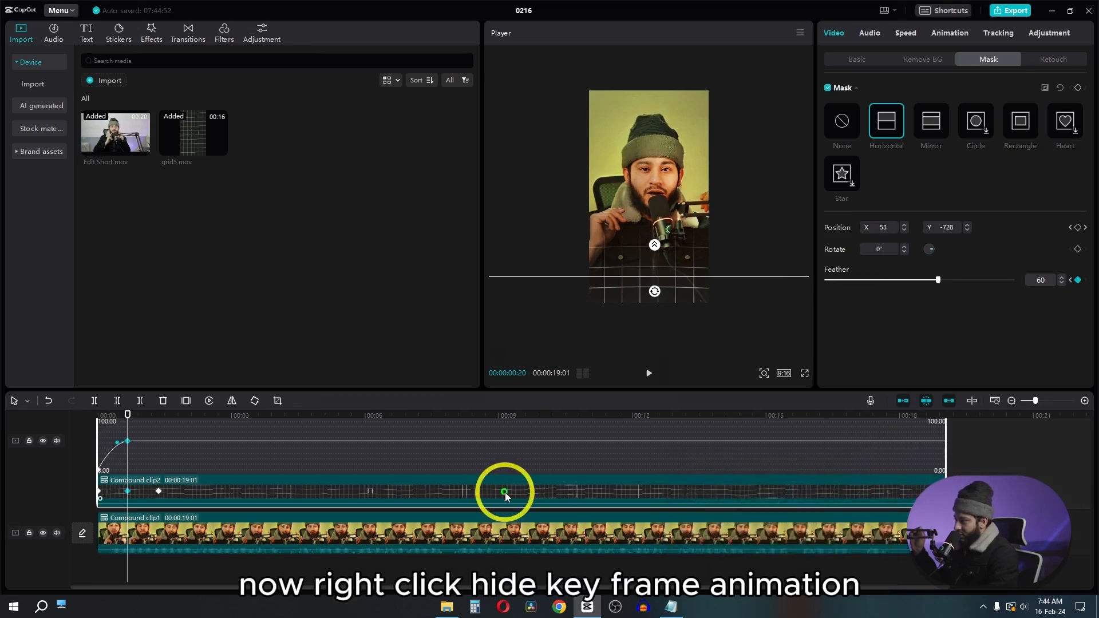
Hide the keyframe animation graph, unhide the top Compound clip1 track, and preview the mask reveal.
{"action": "right_click", "coordinate": [506, 492]}
{"action": "left_click", "coordinate": [561, 569]}
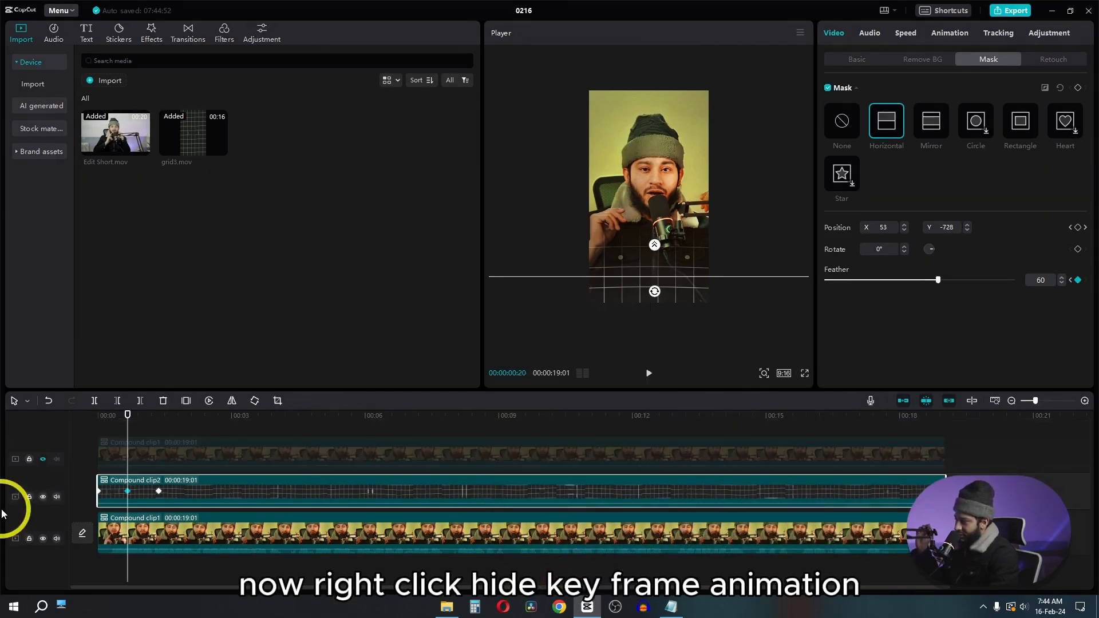
{"action": "left_click", "coordinate": [43, 459]}
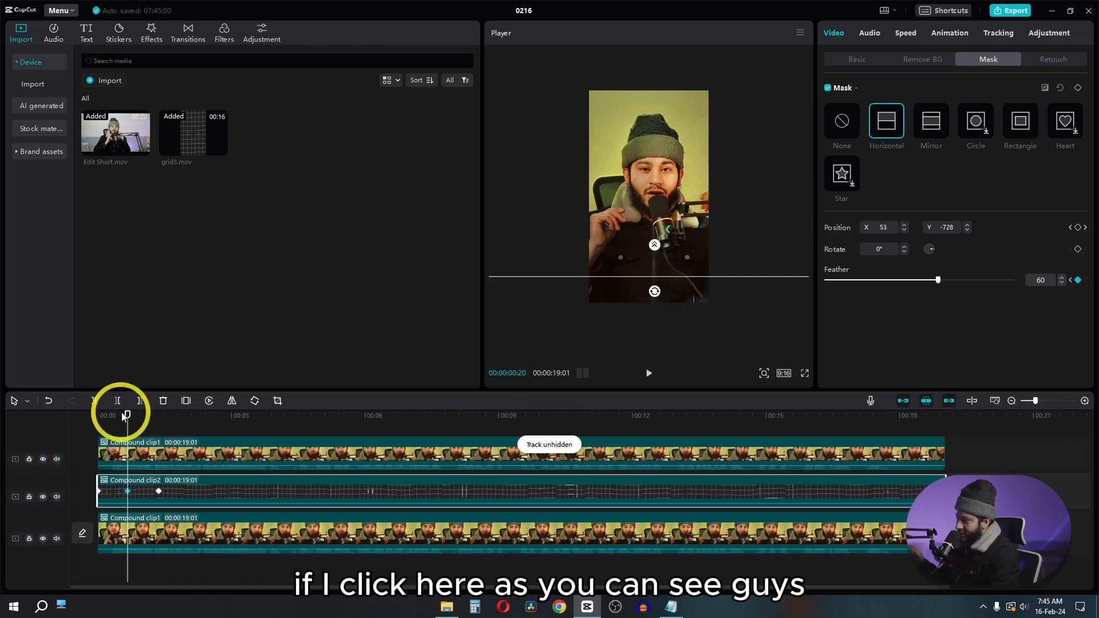
{"action": "key", "text": "space"}
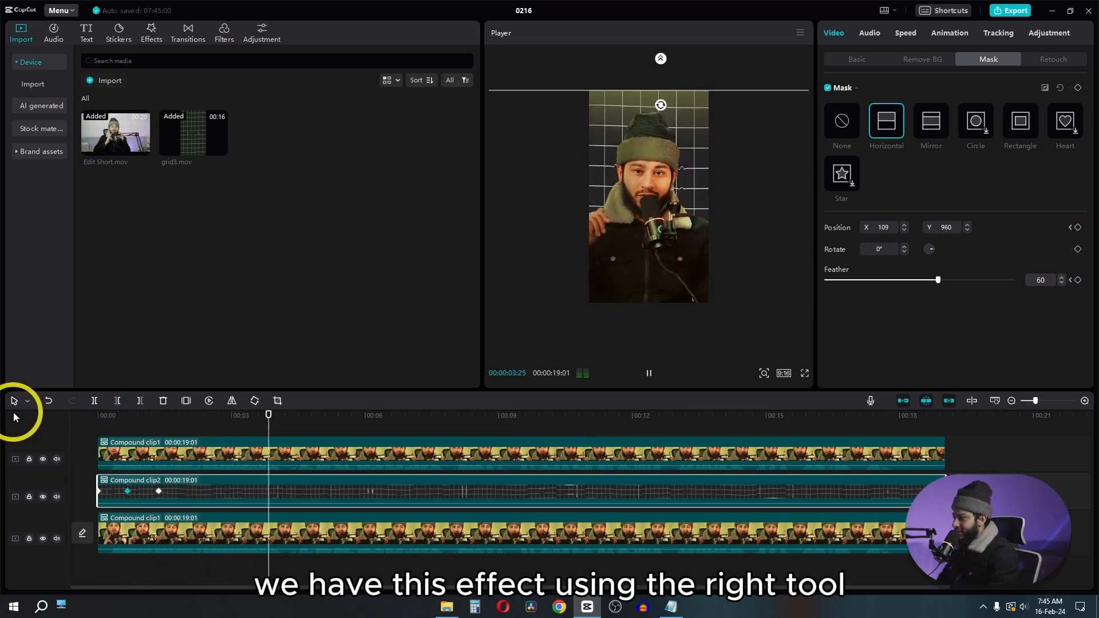
{"action": "key", "text": "space"}
At the 0:20 mask keyframe, raise the mask feather to 90, then replay from the start.
{"action": "left_click", "coordinate": [156, 421]}
{"action": "left_click_drag", "start_coordinate": [156, 423], "coordinate": [128, 420]}
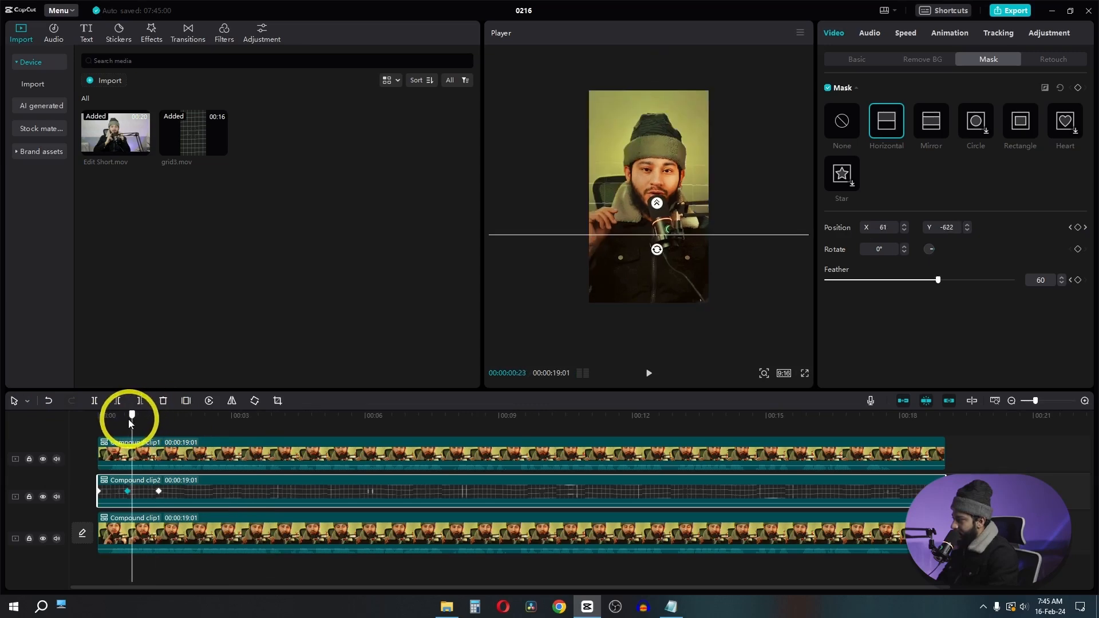
{"action": "left_click_drag", "start_coordinate": [937, 280], "coordinate": [955, 280]}
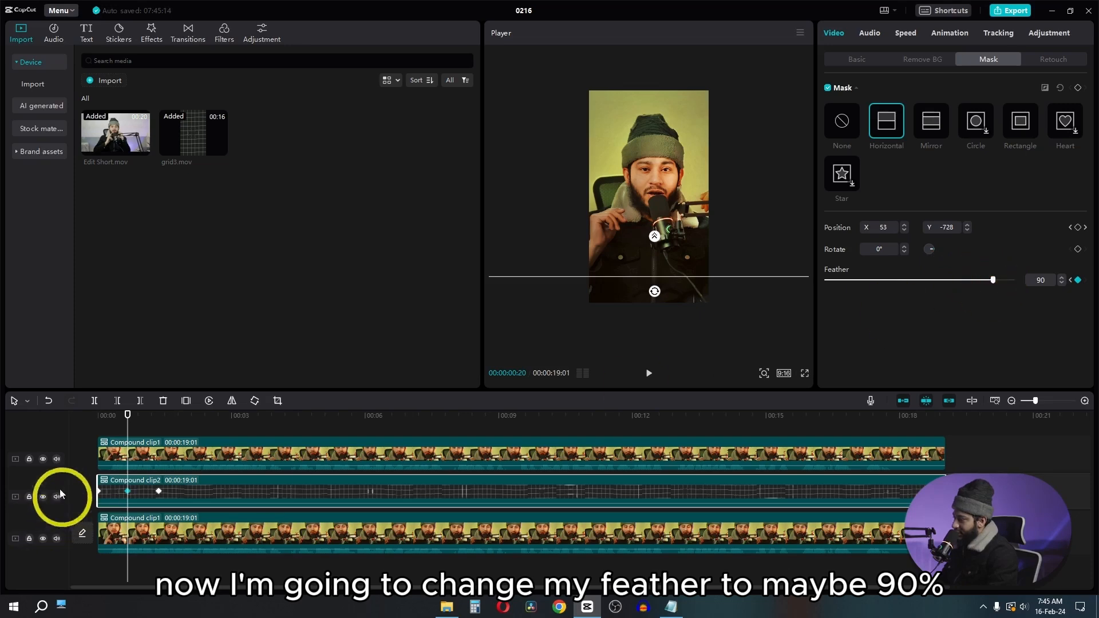
{"action": "key", "text": "space"}
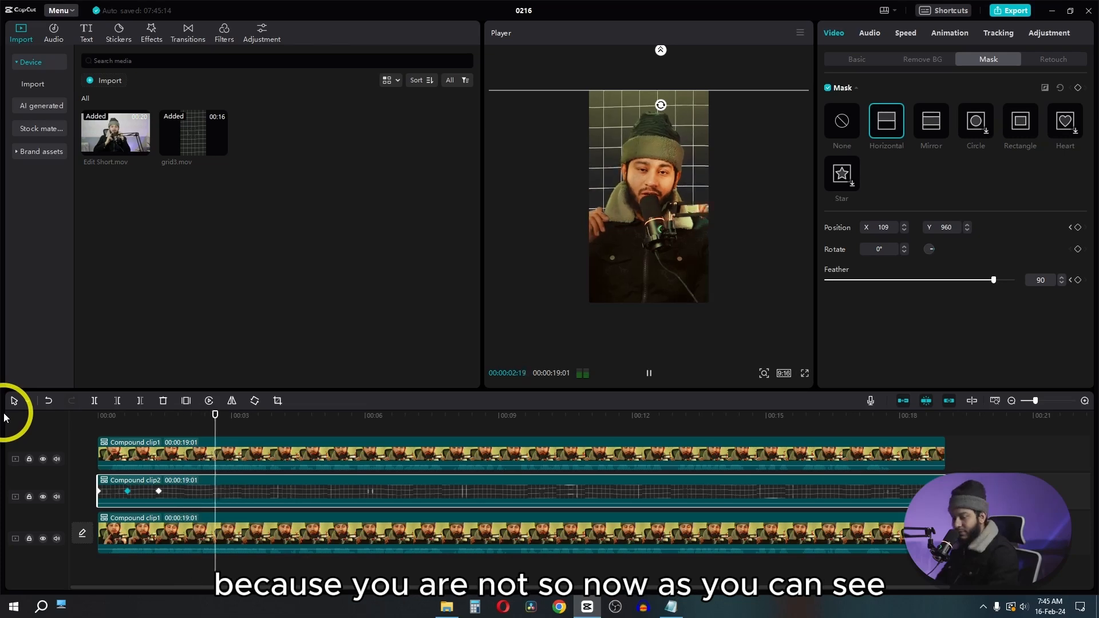
{"action": "key", "text": "space"}
{"action": "left_click_drag", "start_coordinate": [185, 420], "coordinate": [2, 422]}
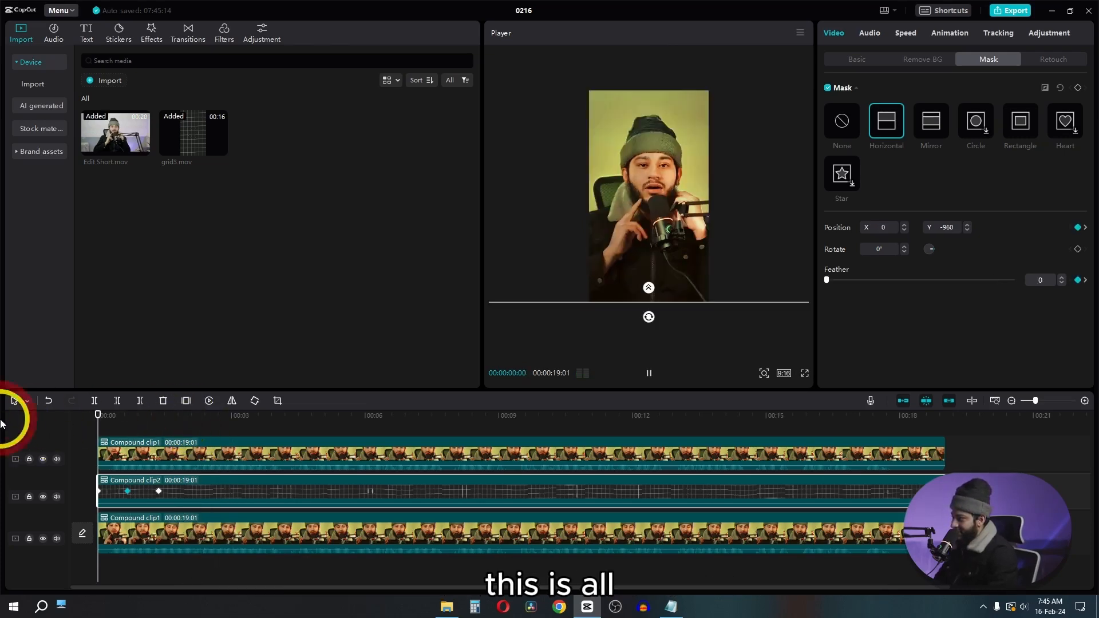
{"action": "key", "text": "space"}
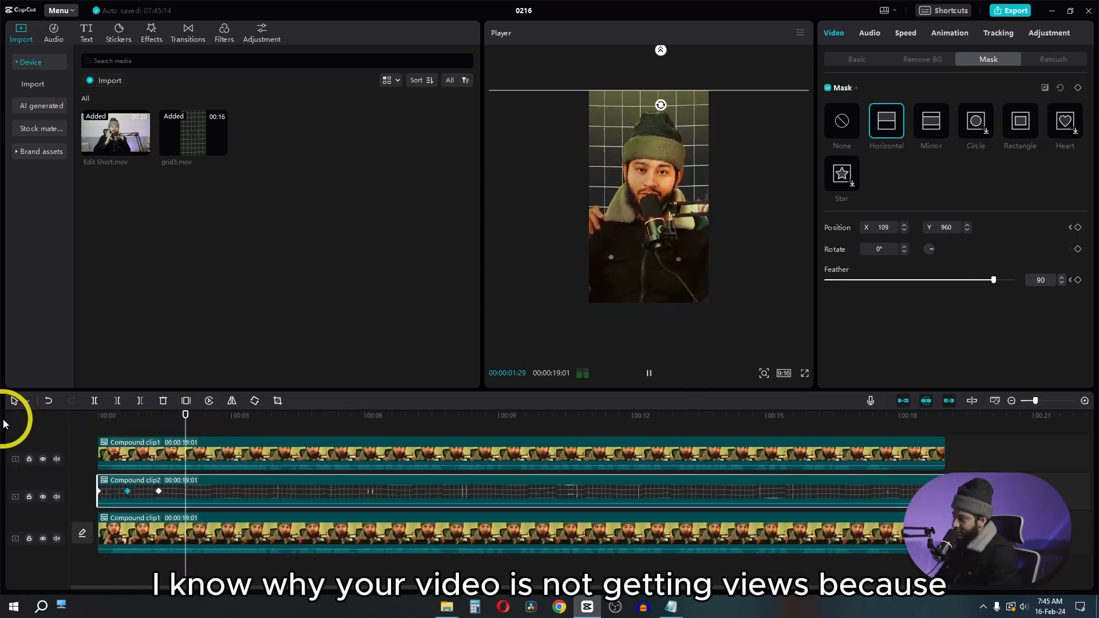
{"action": "key", "text": "space"}
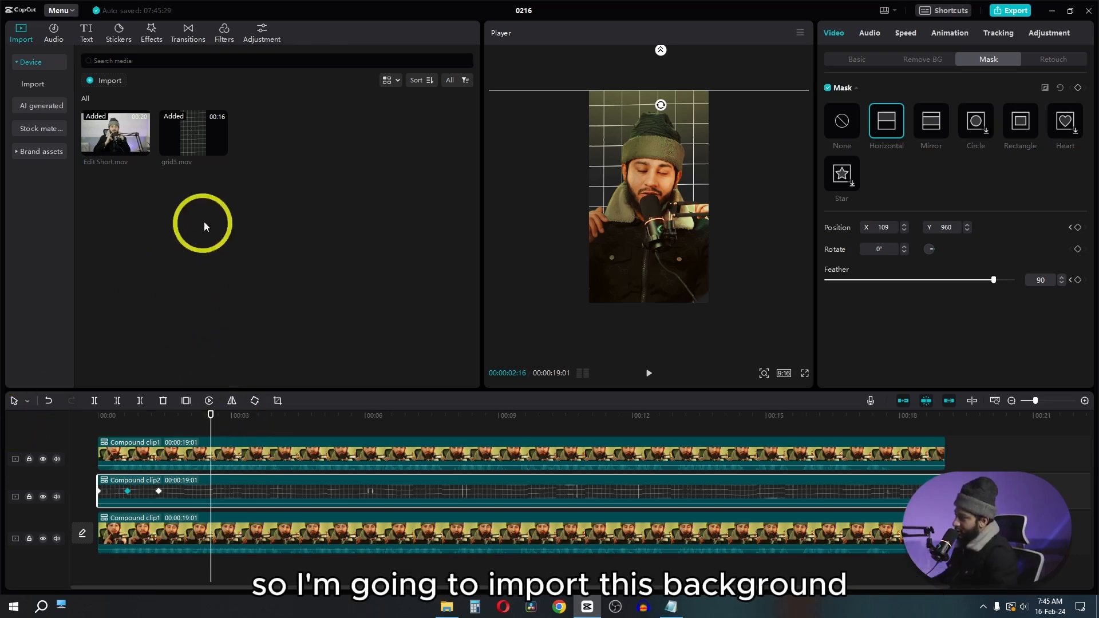
Put grid3.mov on a track above Compound clip2, hide Compound clip2, and start grid3.mov at 00:00.
{"action": "mouse_move", "coordinate": [195, 133]}
{"action": "left_mouse_down"}
{"action": "mouse_move", "coordinate": [214, 414]}
{"action": "mouse_move", "coordinate": [202, 474]}
{"action": "left_mouse_up"}
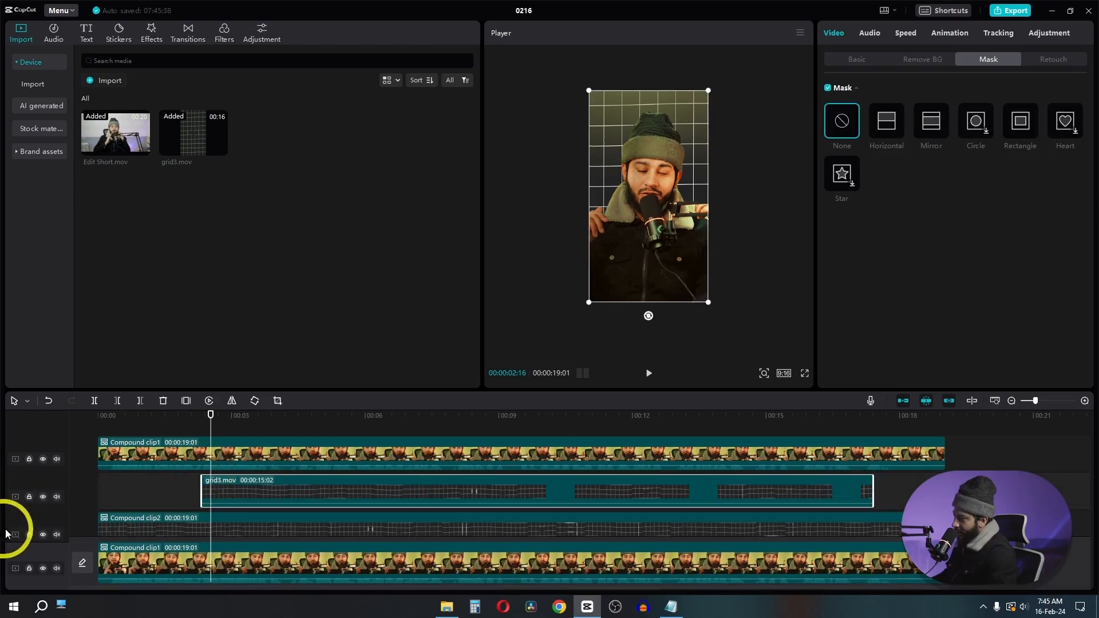
{"action": "left_click", "coordinate": [42, 535]}
{"action": "left_click_drag", "start_coordinate": [358, 484], "coordinate": [191, 488]}
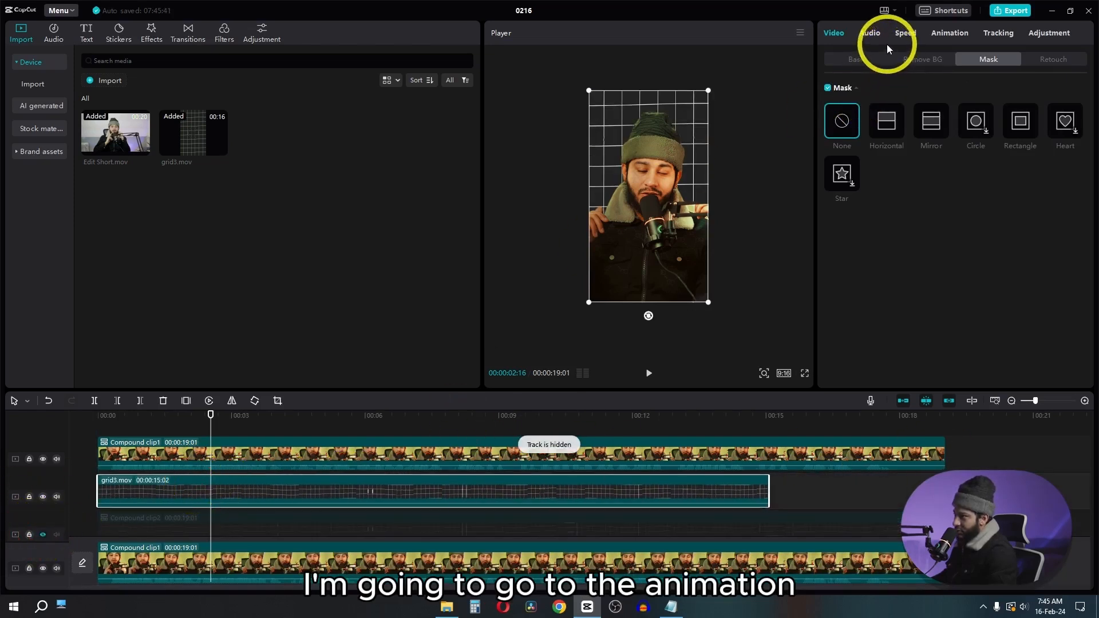
Try the Fade In intro and Fade Out outro on grid3.mov, then remove the outro.
{"action": "left_click", "coordinate": [940, 36]}
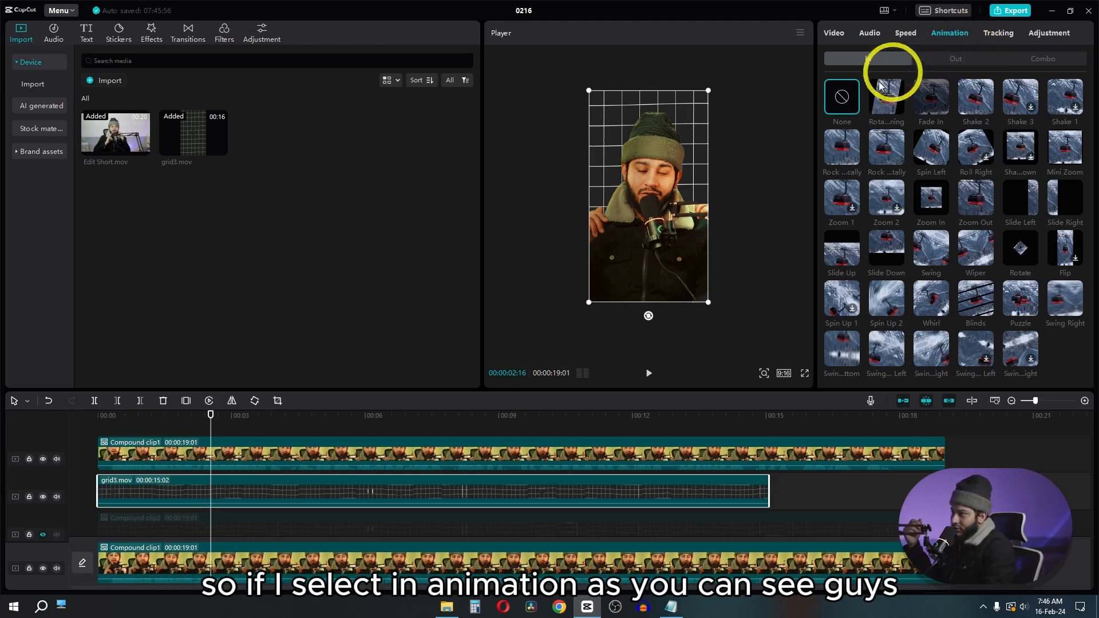
{"action": "left_click", "coordinate": [938, 103]}
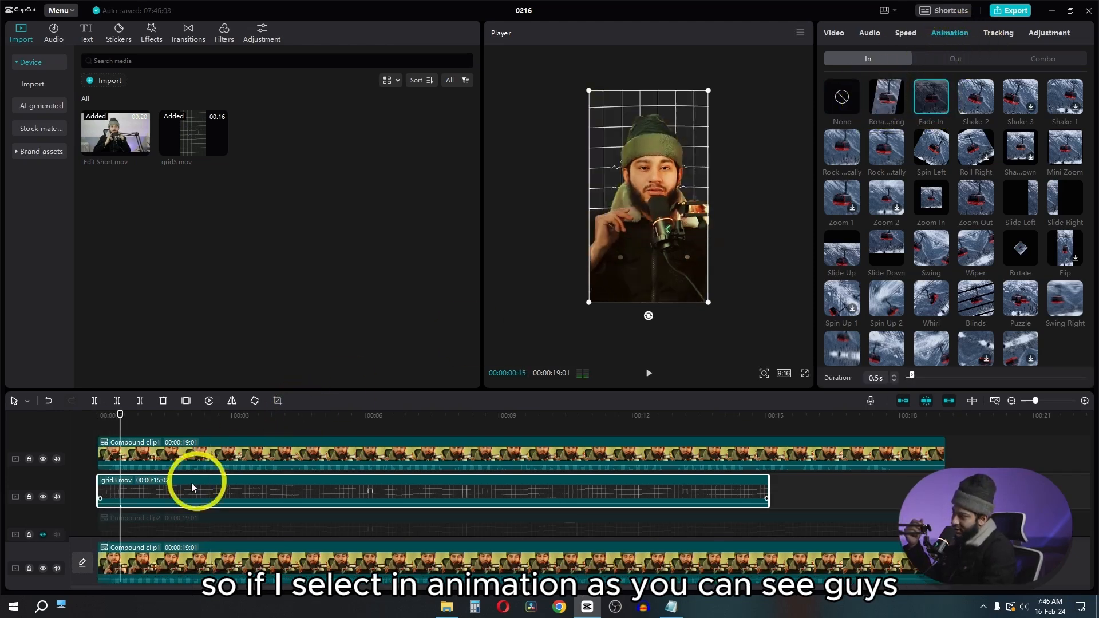
{"action": "scroll", "coordinate": [117, 505], "scroll_direction": "up", "scroll_amount": 2}
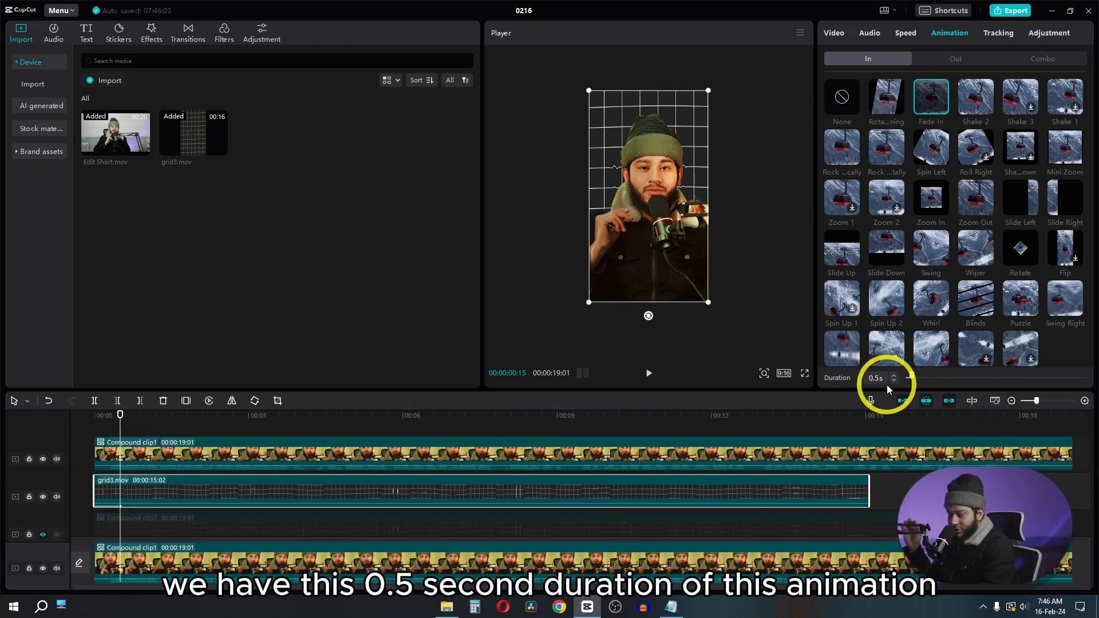
{"action": "left_click", "coordinate": [960, 62]}
{"action": "left_click", "coordinate": [931, 97]}
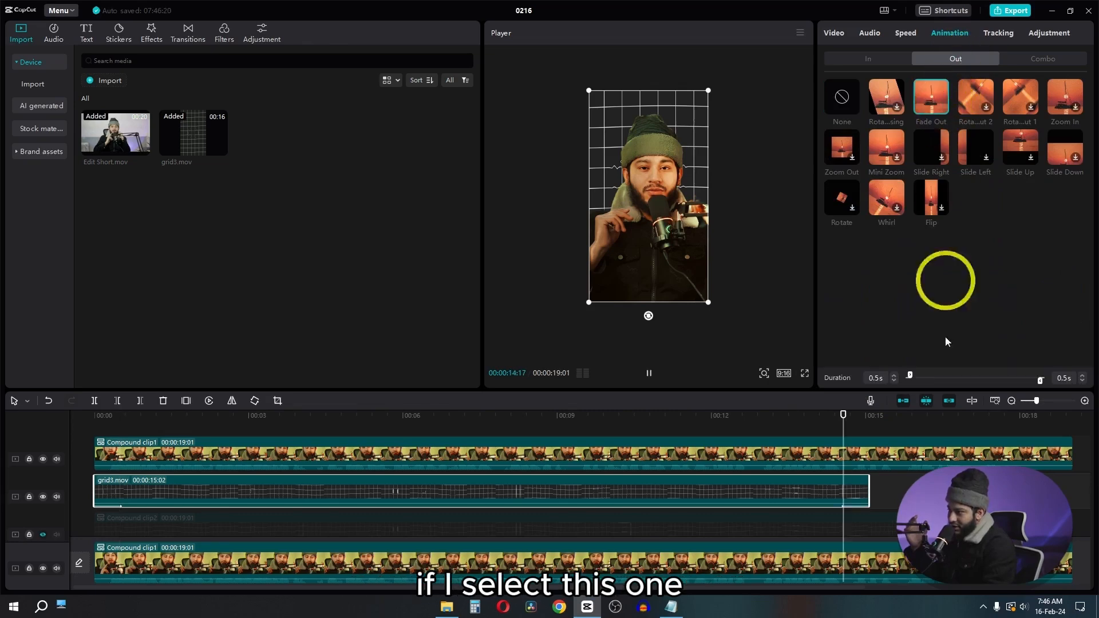
{"action": "mouse_move", "coordinate": [837, 421]}
{"action": "left_mouse_down"}
{"action": "mouse_move", "coordinate": [810, 413]}
{"action": "mouse_move", "coordinate": [842, 415]}
{"action": "left_mouse_up"}
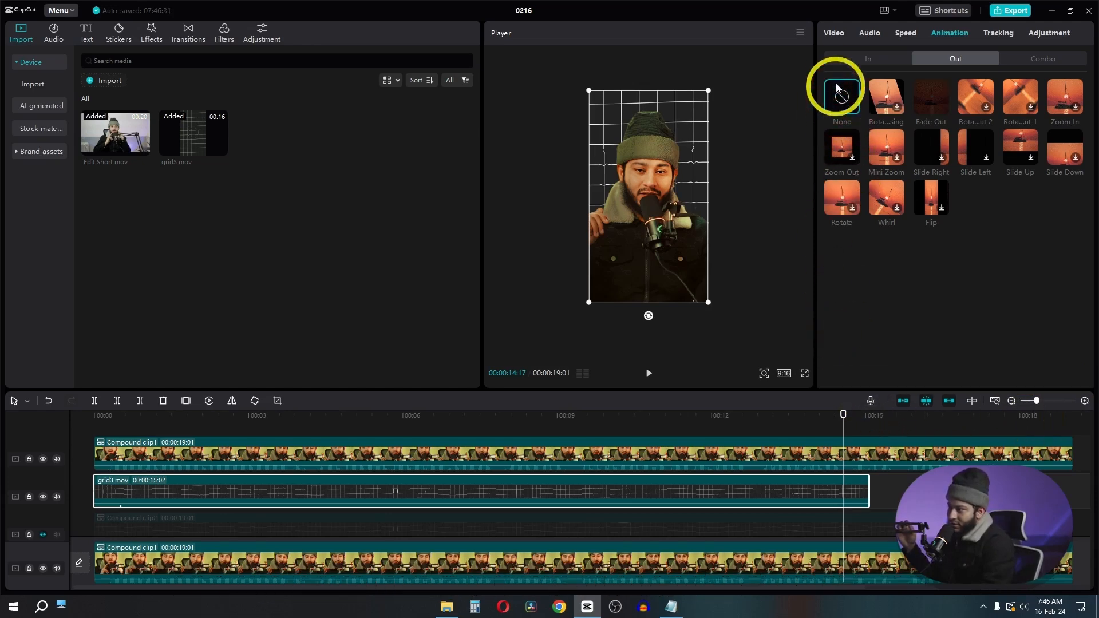
{"action": "left_click", "coordinate": [847, 60]}
Try the Sway Out combo animation, then set Combo back to None.
{"action": "left_click", "coordinate": [946, 58]}
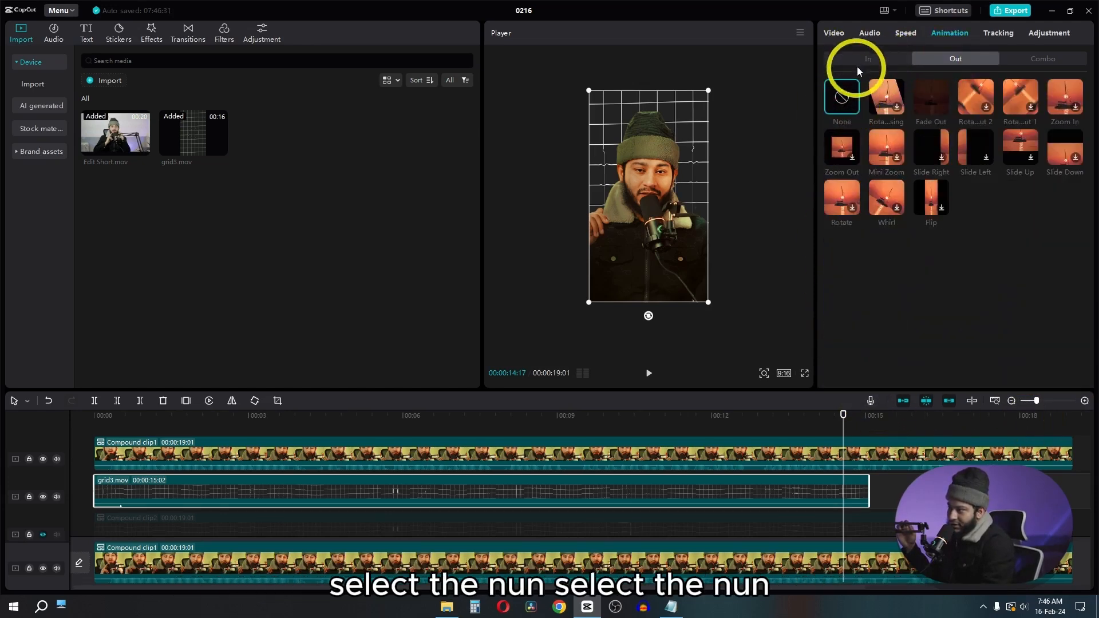
{"action": "left_click", "coordinate": [857, 61]}
{"action": "left_click", "coordinate": [1042, 59]}
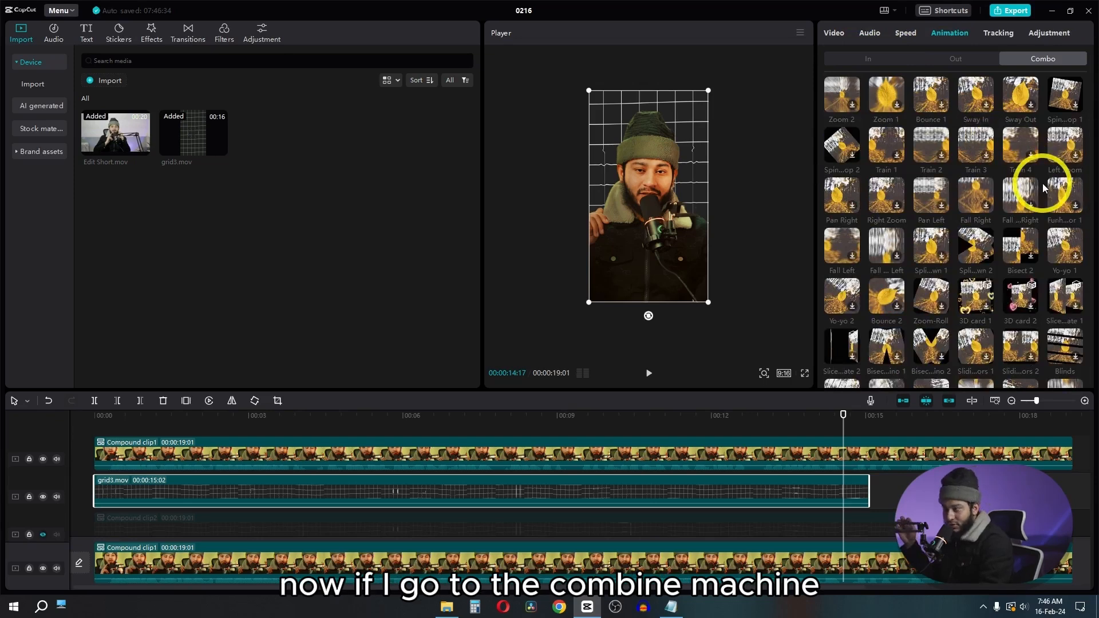
{"action": "left_click", "coordinate": [1014, 102]}
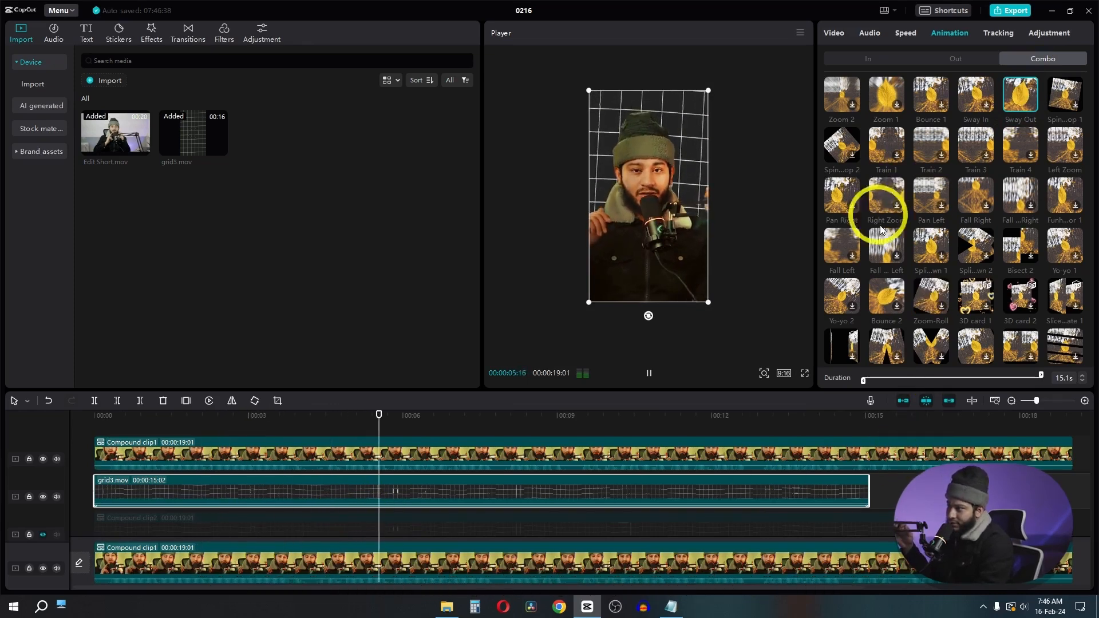
{"action": "scroll", "coordinate": [935, 275], "scroll_direction": "up", "scroll_amount": 2}
{"action": "left_click", "coordinate": [839, 100]}
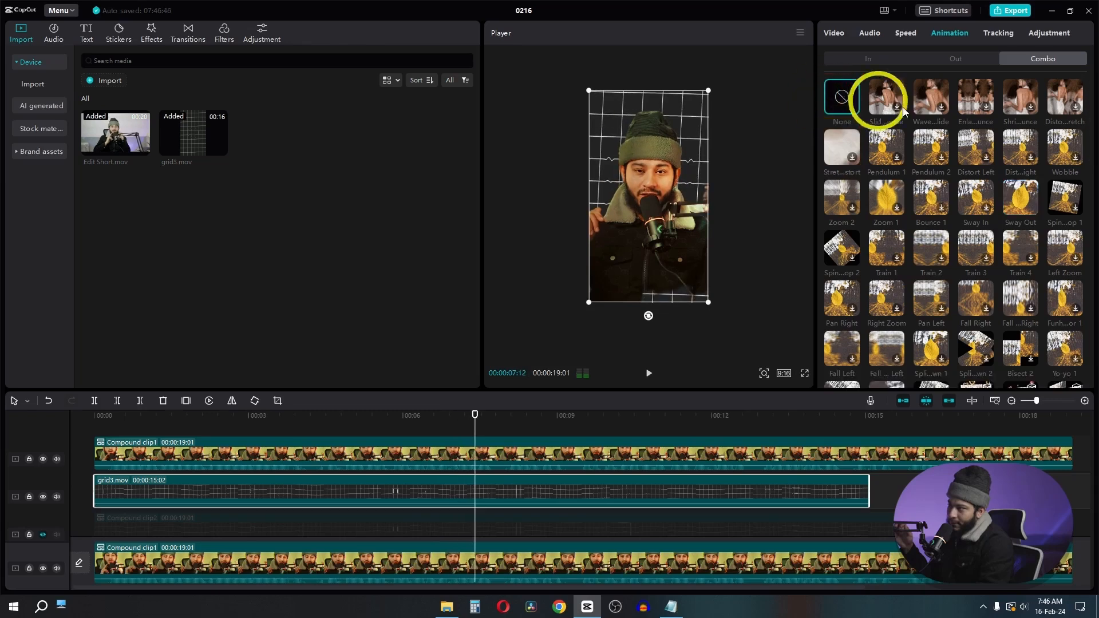
Apply a 0.5s Slide Up intro after previewing Slide Right and Slide Left.
{"action": "left_click", "coordinate": [869, 61]}
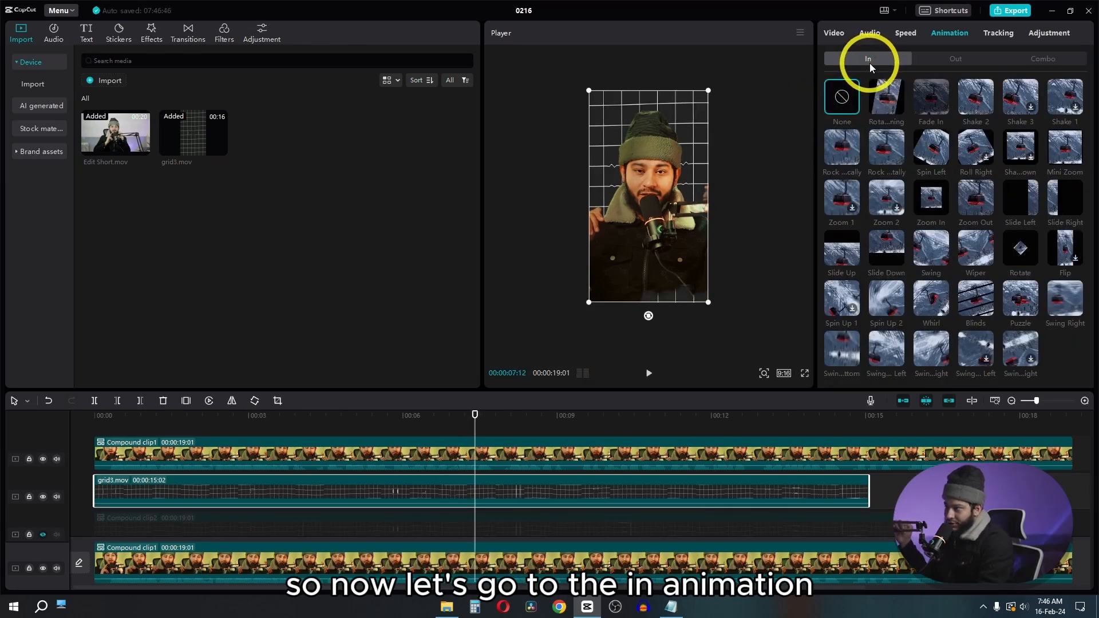
{"action": "left_click", "coordinate": [850, 248]}
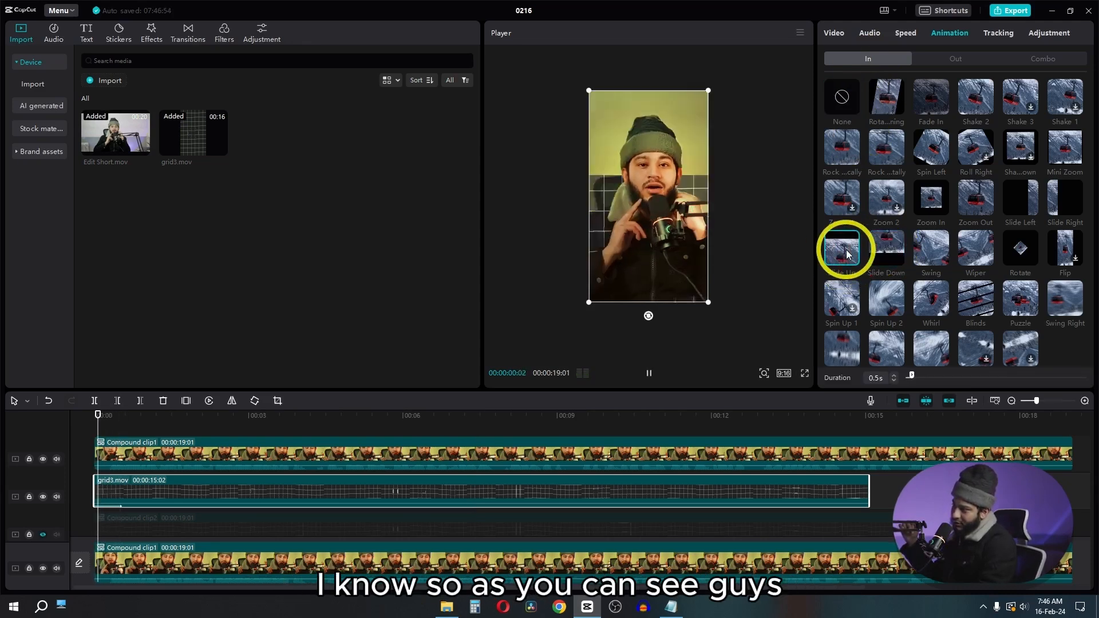
{"action": "left_click", "coordinate": [1062, 206]}
{"action": "left_click", "coordinate": [1025, 208]}
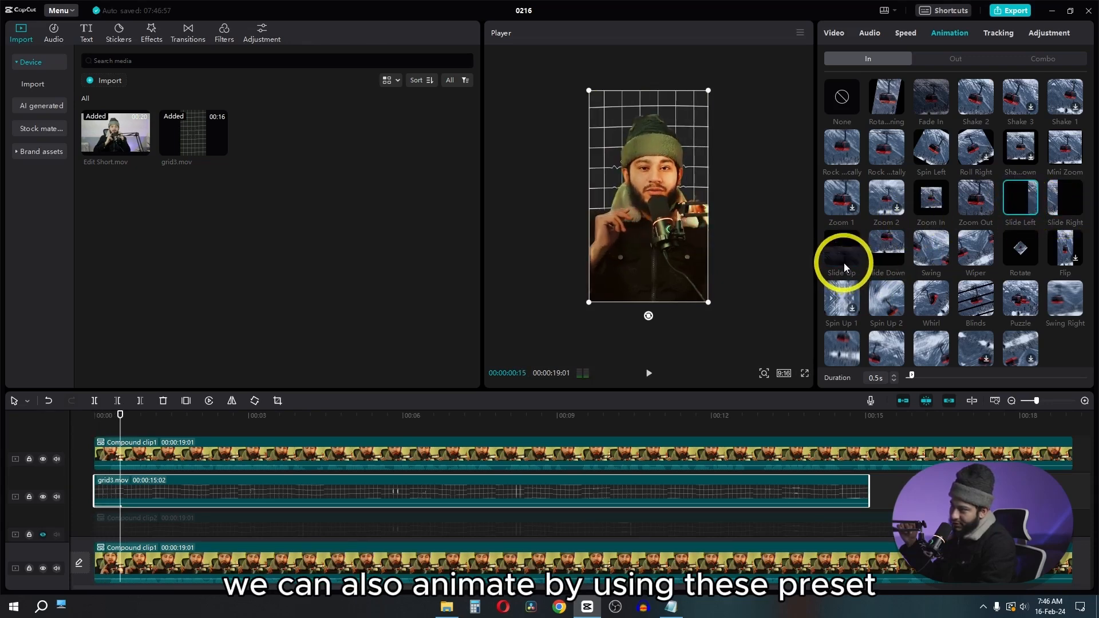
{"action": "left_click", "coordinate": [842, 258]}
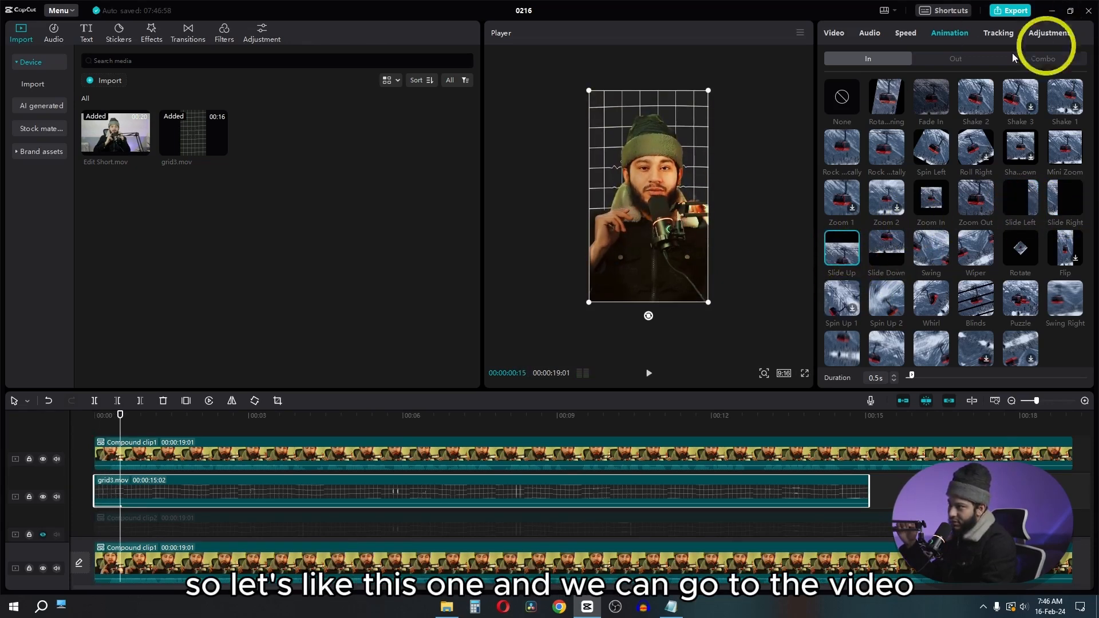
{"action": "left_click", "coordinate": [839, 35]}
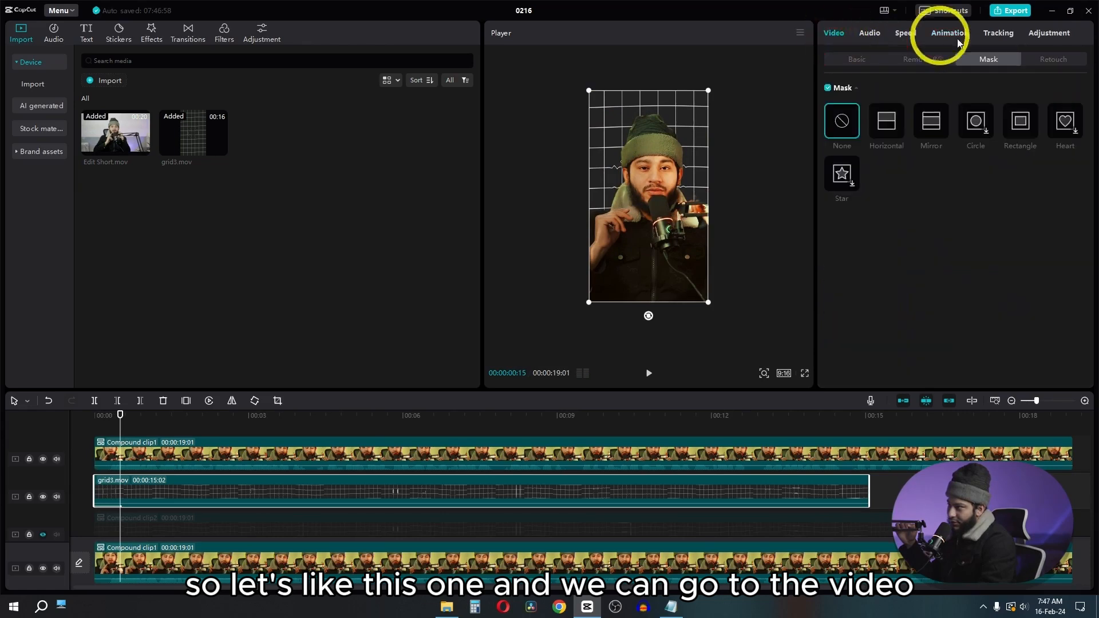
Give grid3.mov a horizontal mask at X 155, Y 197 with feather 100, then preview it.
{"action": "left_click", "coordinate": [886, 122]}
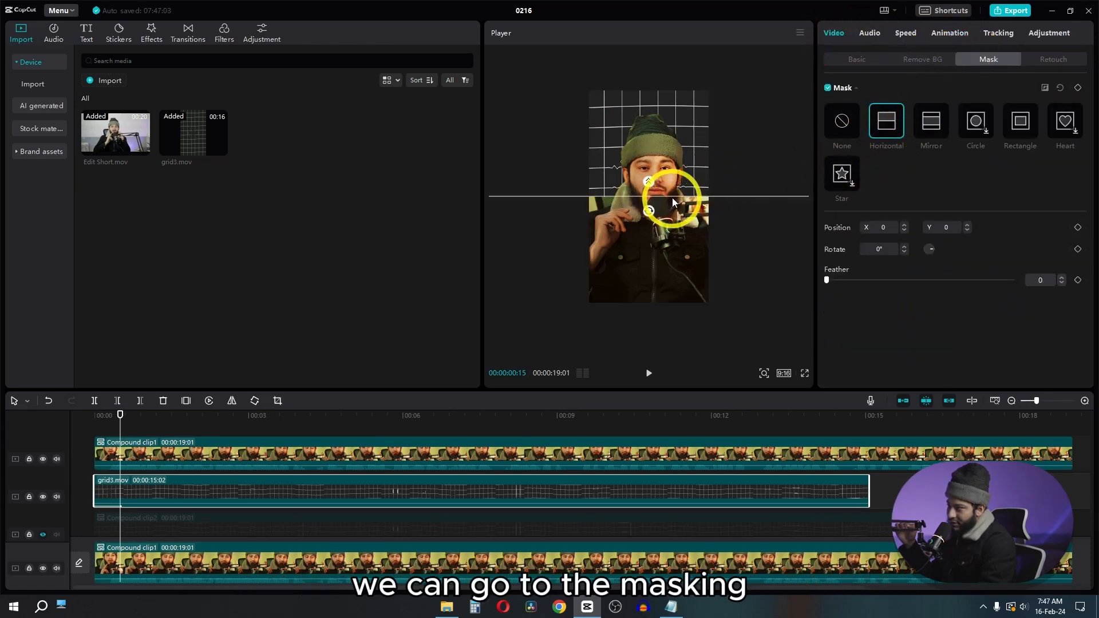
{"action": "left_click_drag", "start_coordinate": [702, 211], "coordinate": [679, 169]}
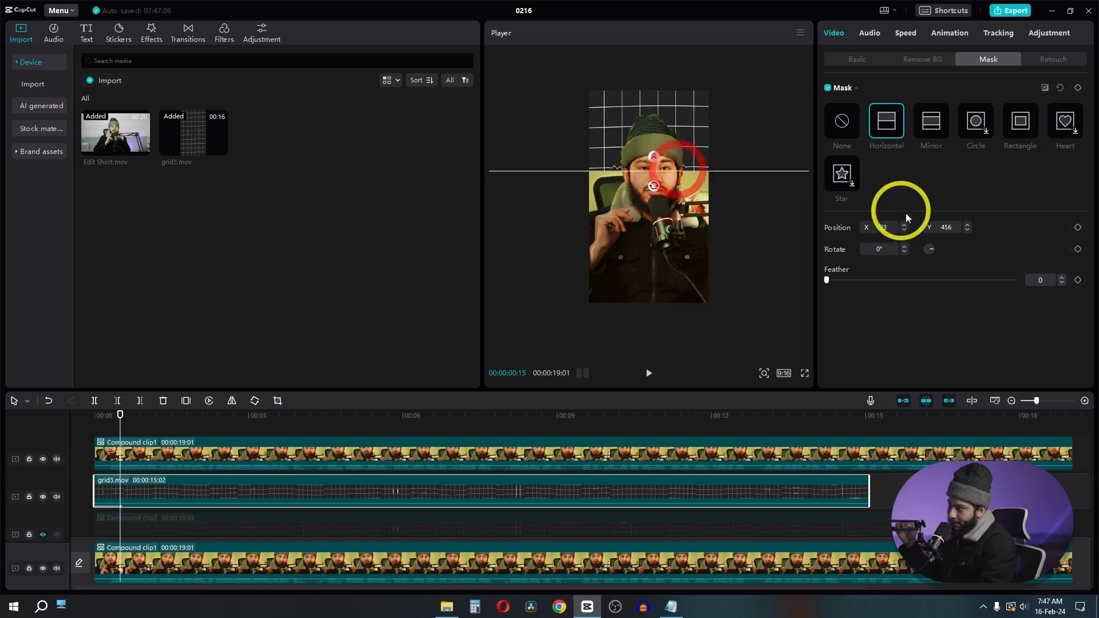
{"action": "left_click_drag", "start_coordinate": [827, 280], "coordinate": [1074, 282]}
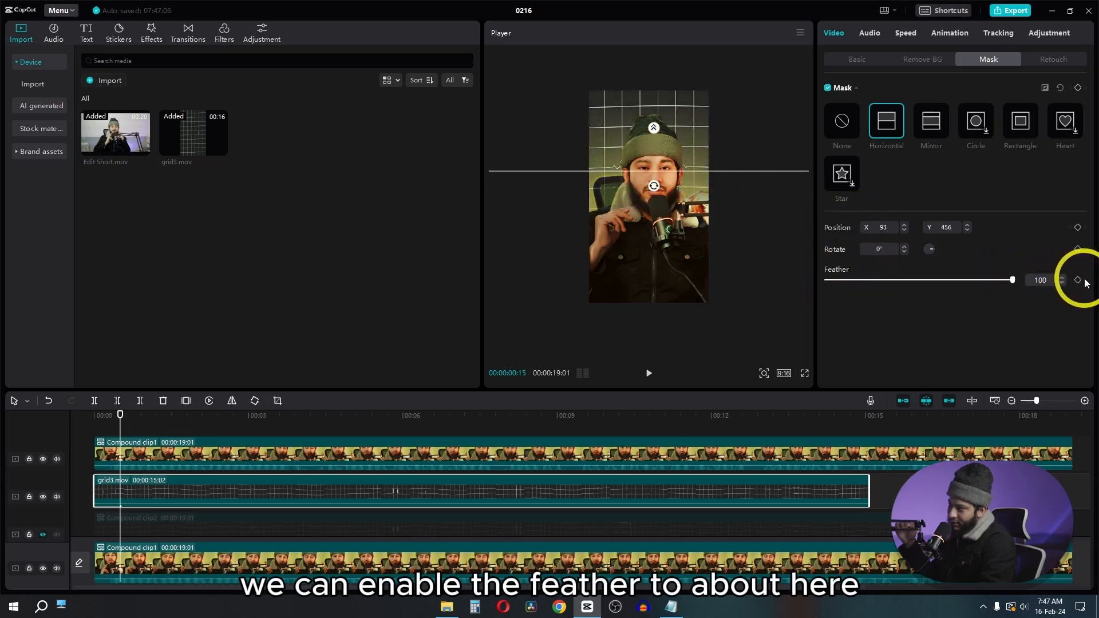
{"action": "mouse_move", "coordinate": [653, 177]}
{"action": "left_mouse_down"}
{"action": "mouse_move", "coordinate": [657, 212]}
{"action": "mouse_move", "coordinate": [658, 186]}
{"action": "left_mouse_up"}
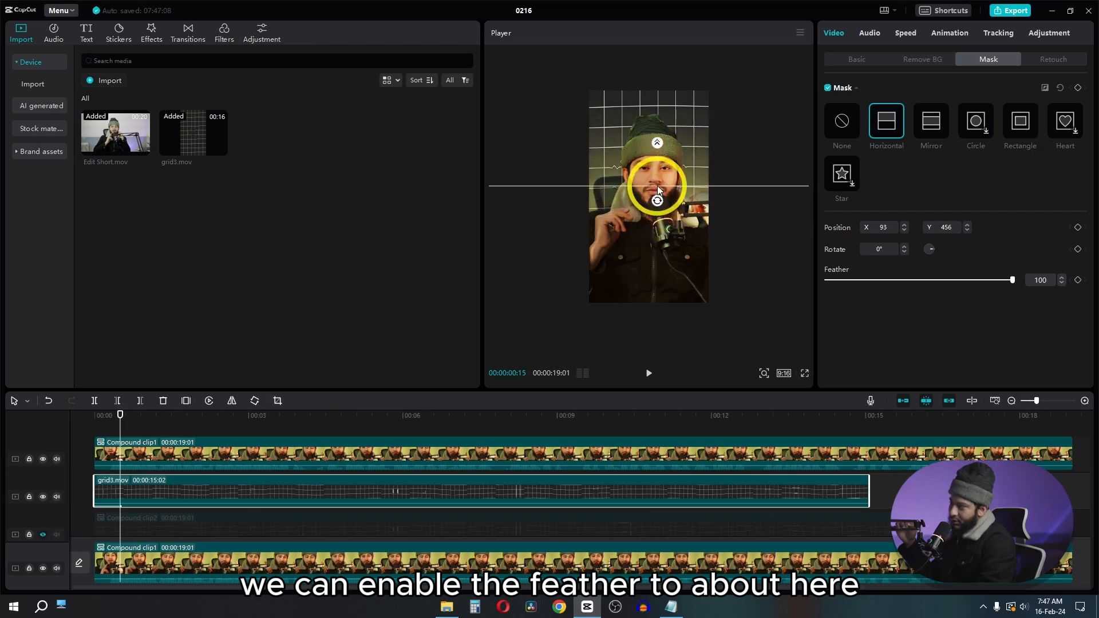
{"action": "left_click_drag", "start_coordinate": [124, 416], "coordinate": [17, 437]}
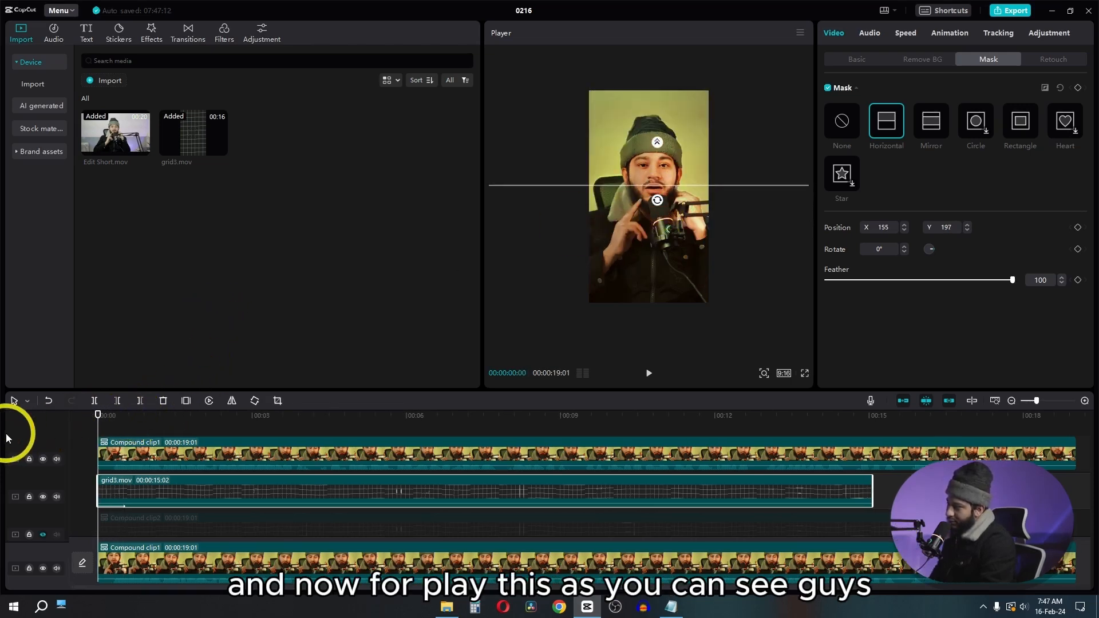
{"action": "key", "text": "space"}
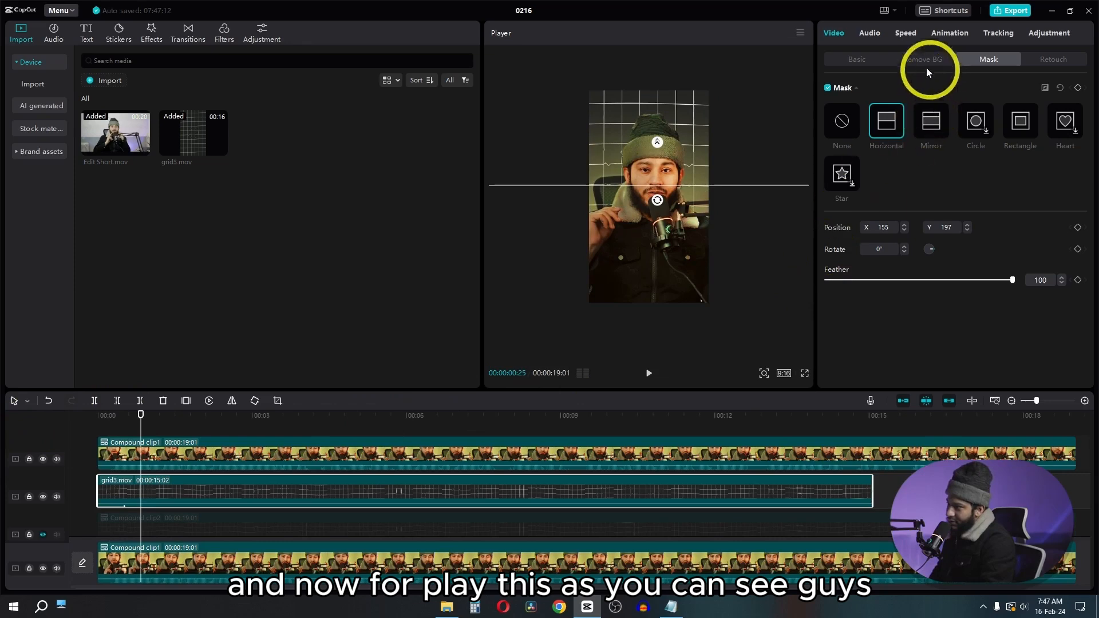
Switch grid3.mov's intro to Slide Down and lengthen it to 0.9 seconds.
{"action": "left_click", "coordinate": [949, 33]}
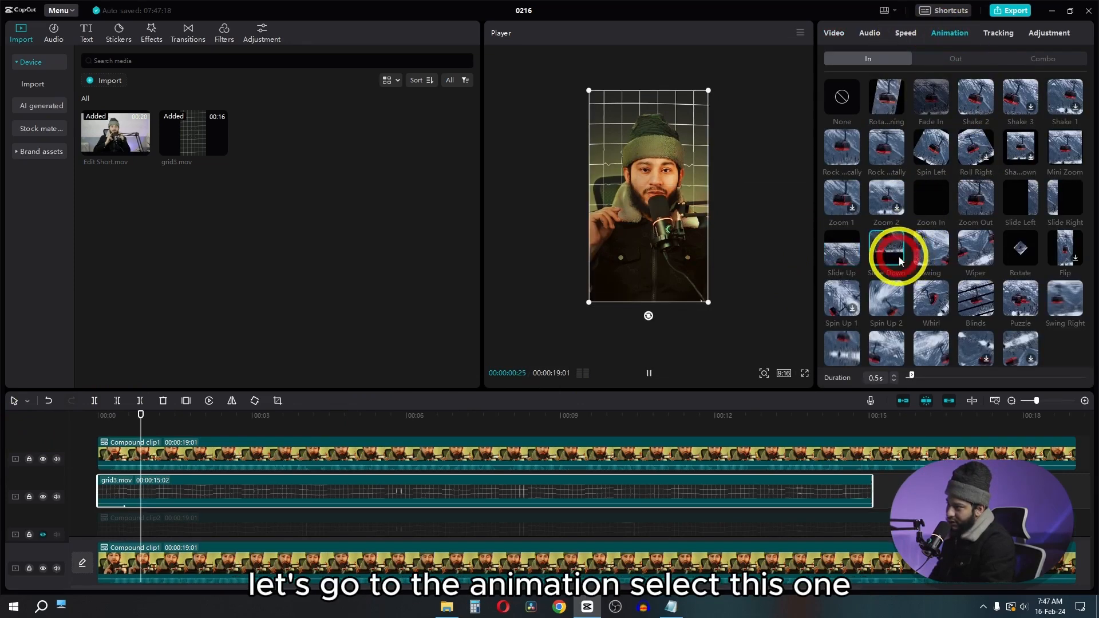
{"action": "left_click", "coordinate": [899, 260]}
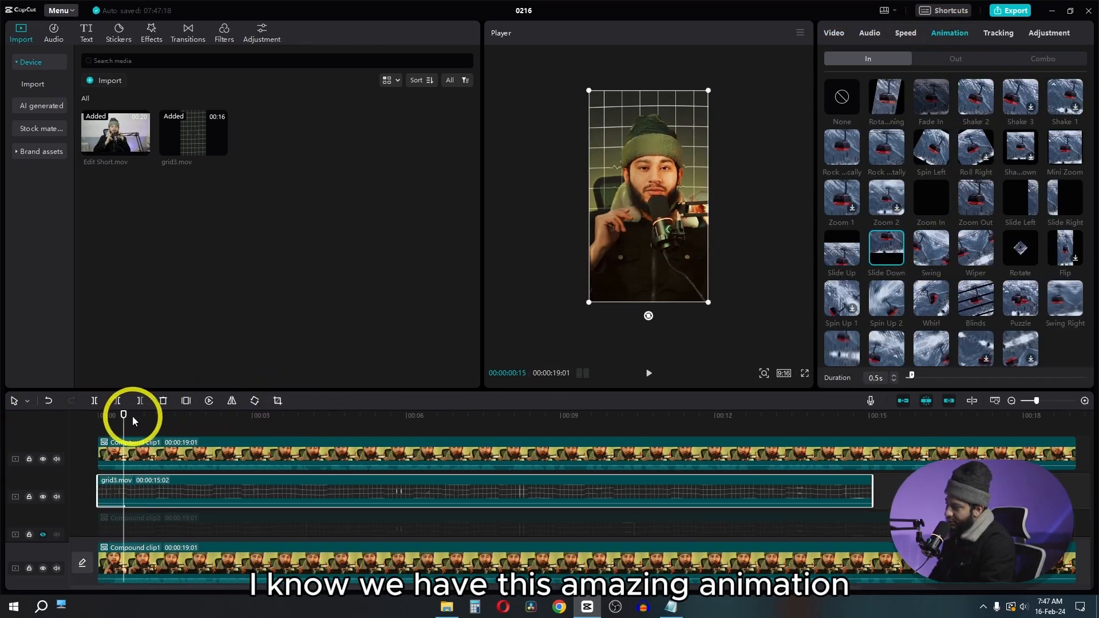
{"action": "left_click_drag", "start_coordinate": [912, 376], "coordinate": [918, 376]}
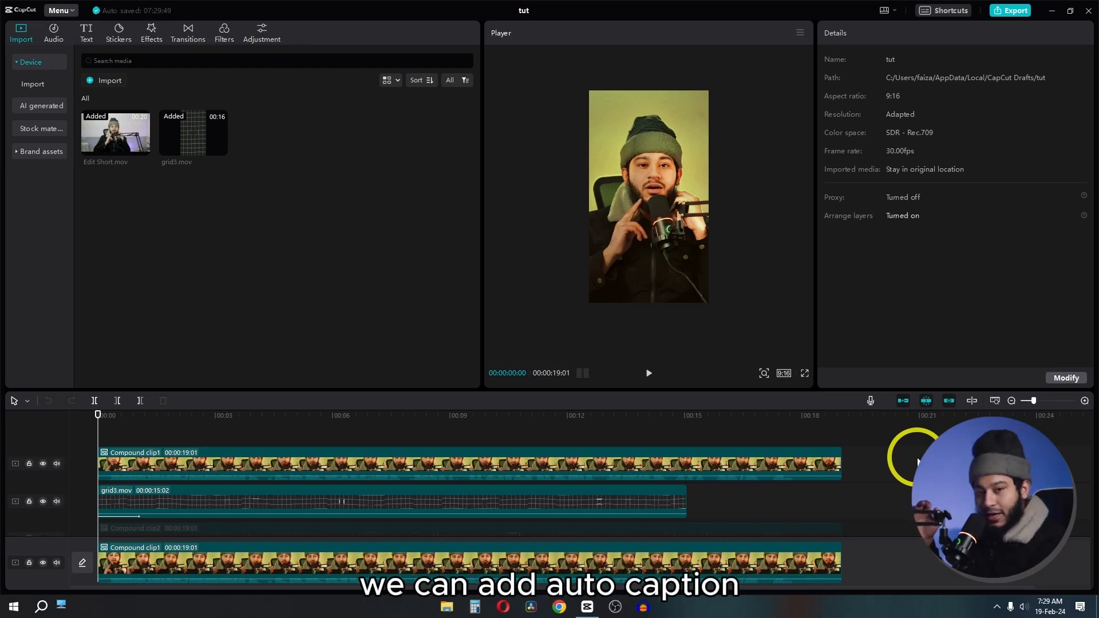
Generate English auto captions for the upper podcast clip.
{"action": "left_click", "coordinate": [508, 463]}
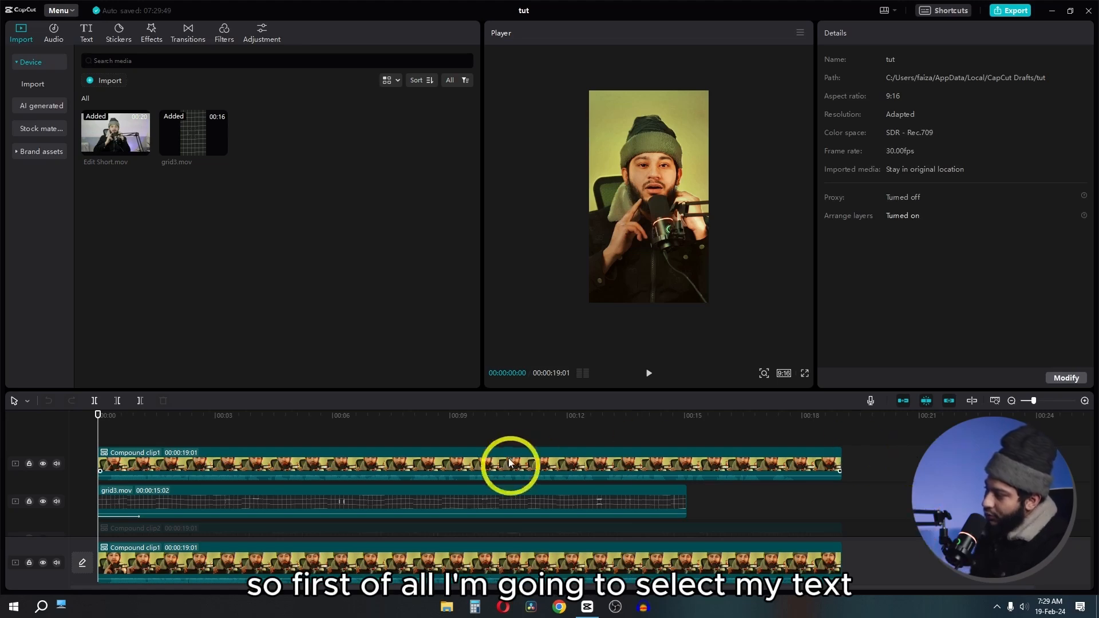
{"action": "left_click", "coordinate": [90, 37]}
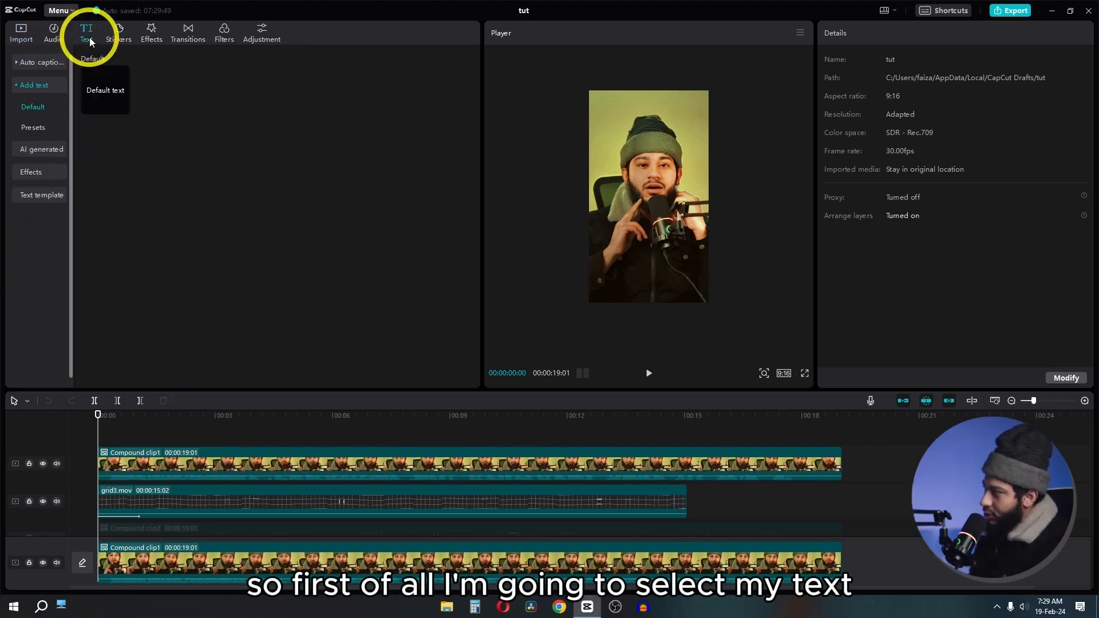
{"action": "left_click", "coordinate": [23, 64]}
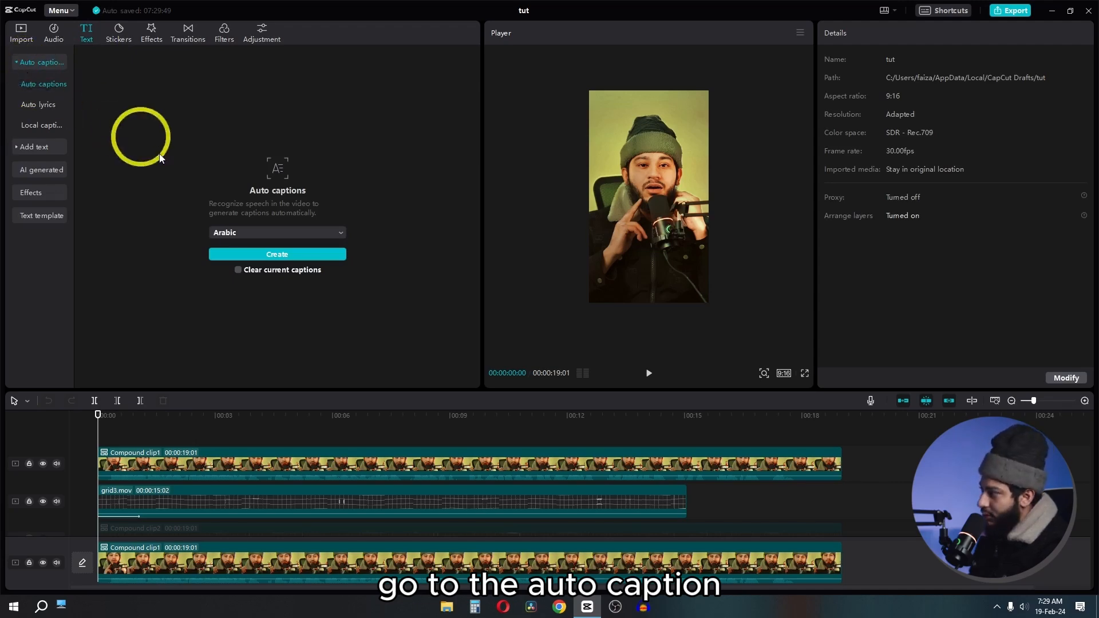
{"action": "left_click", "coordinate": [214, 233]}
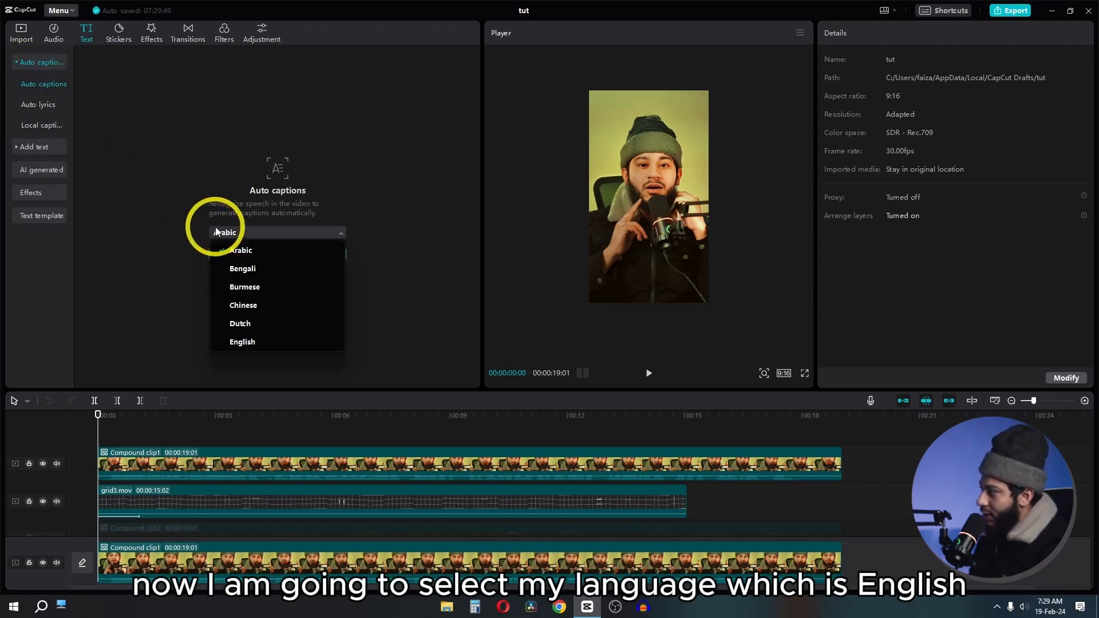
{"action": "left_click", "coordinate": [241, 342]}
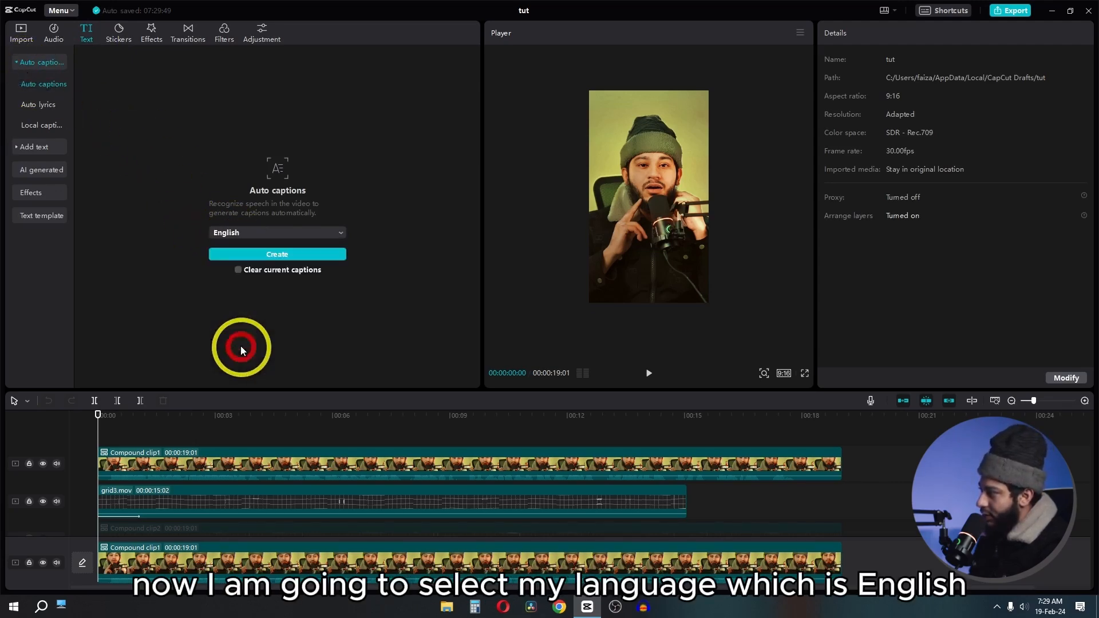
{"action": "left_click", "coordinate": [293, 255]}
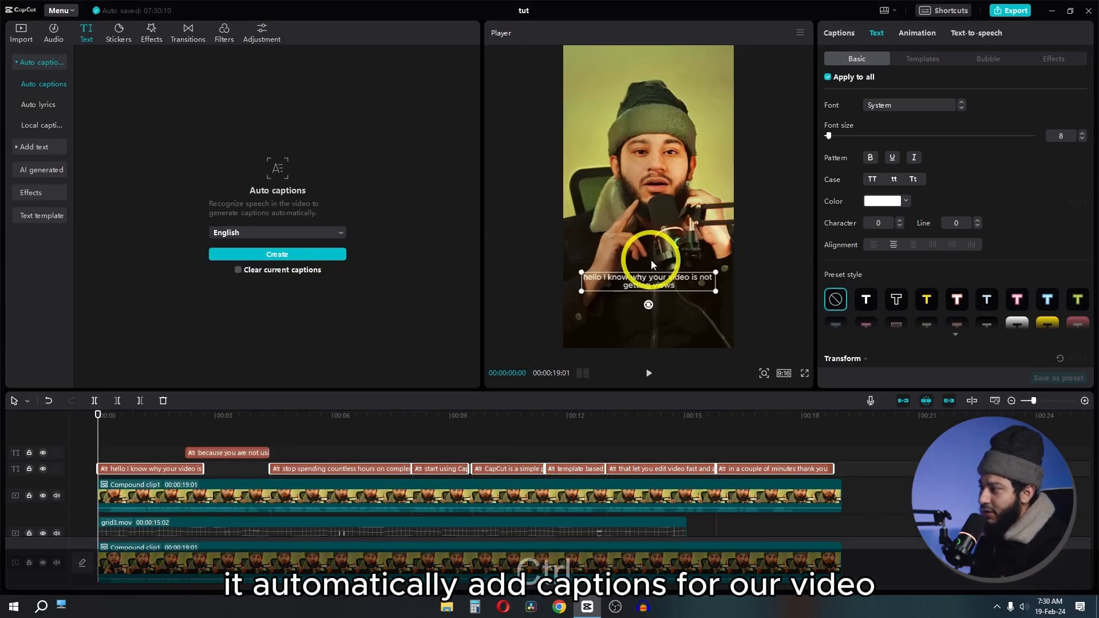
Review the generated captions by replaying from 00:00:02:04, then reselect the podcast clips.
{"action": "key", "text": "space"}
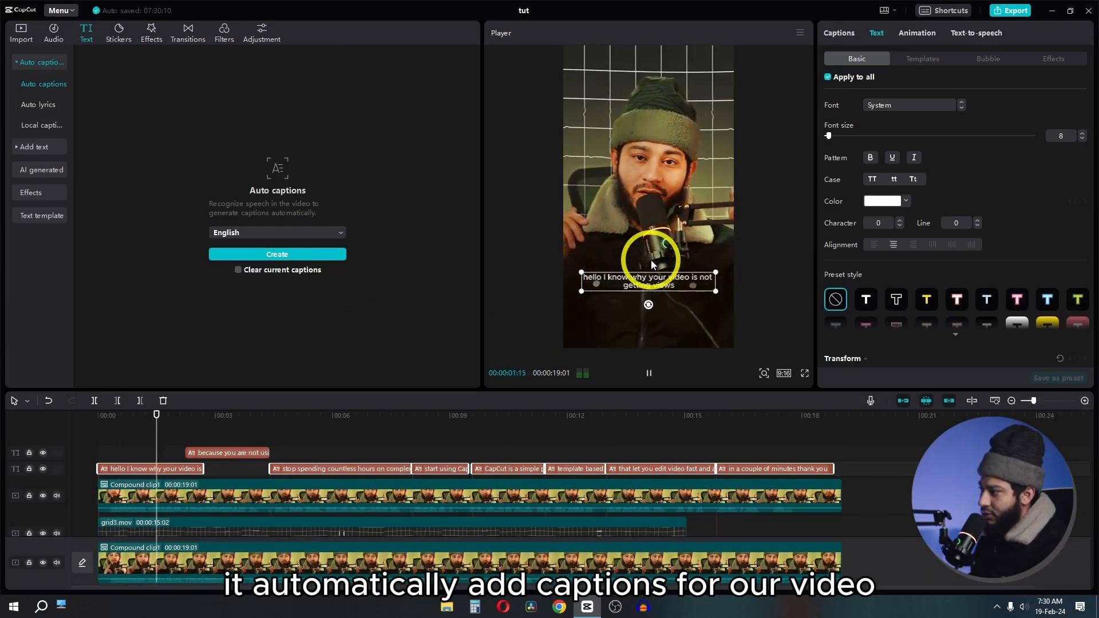
{"action": "key", "text": "space"}
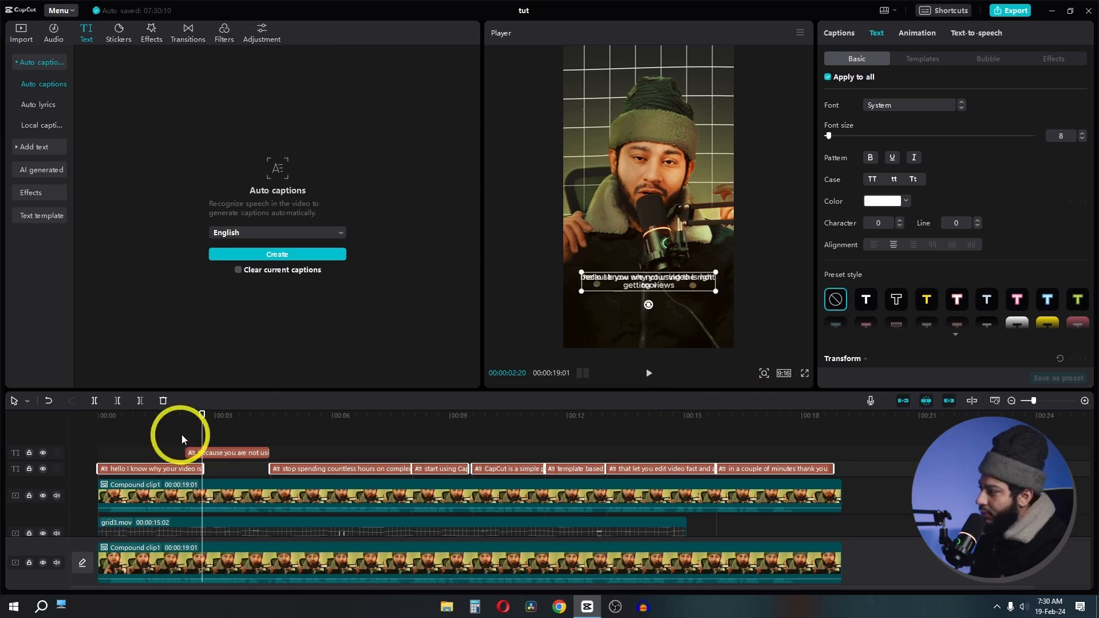
{"action": "left_click_drag", "start_coordinate": [202, 422], "coordinate": [181, 434]}
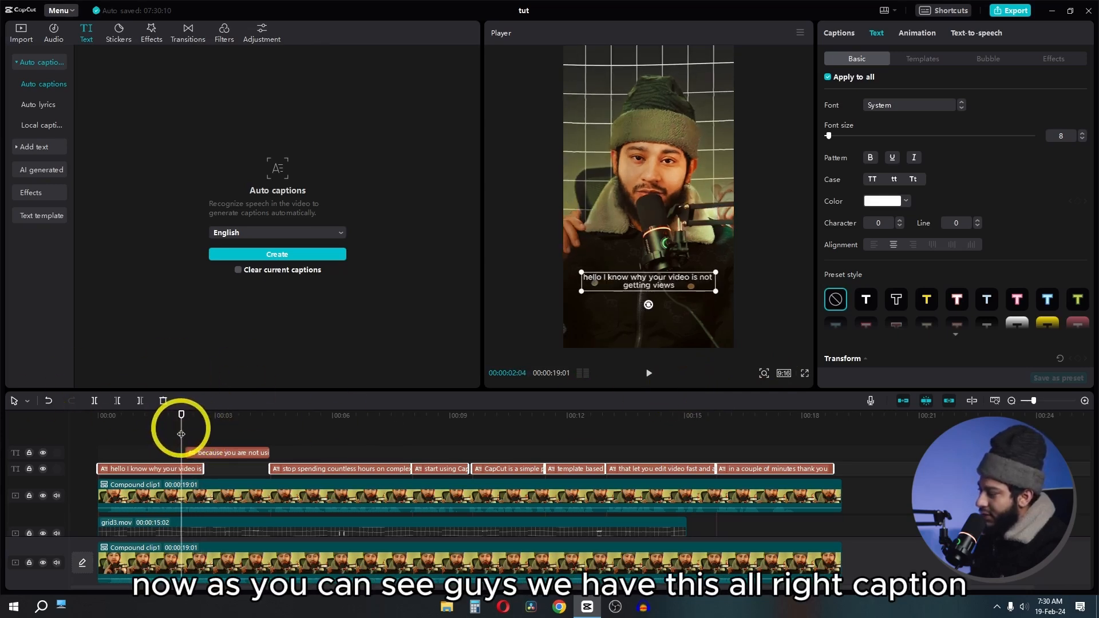
{"action": "key", "text": "space"}
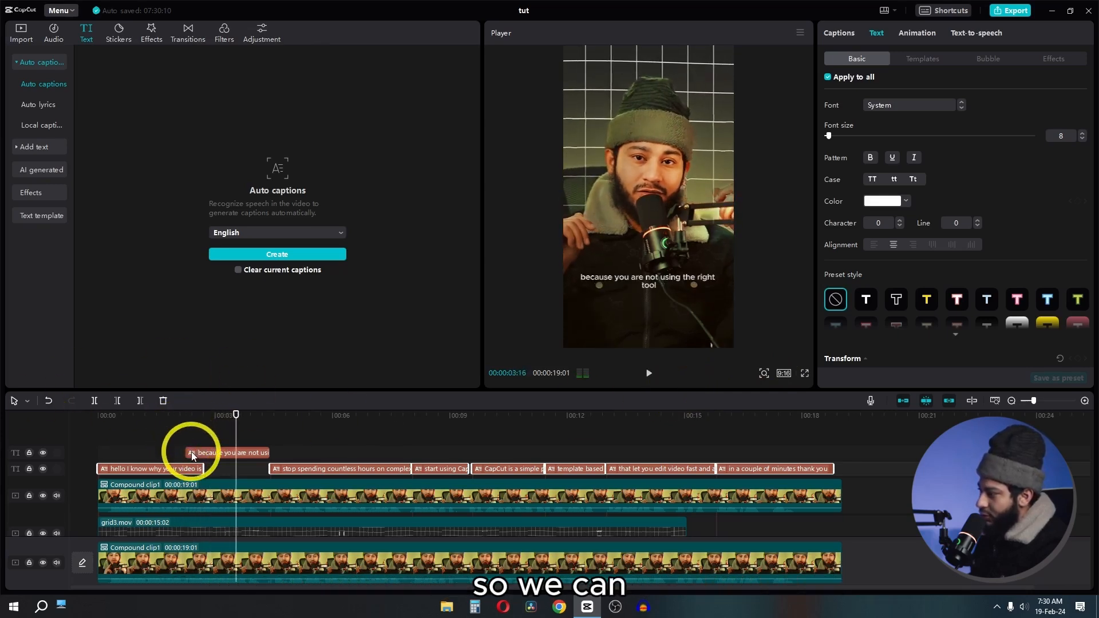
{"action": "left_click", "coordinate": [181, 424]}
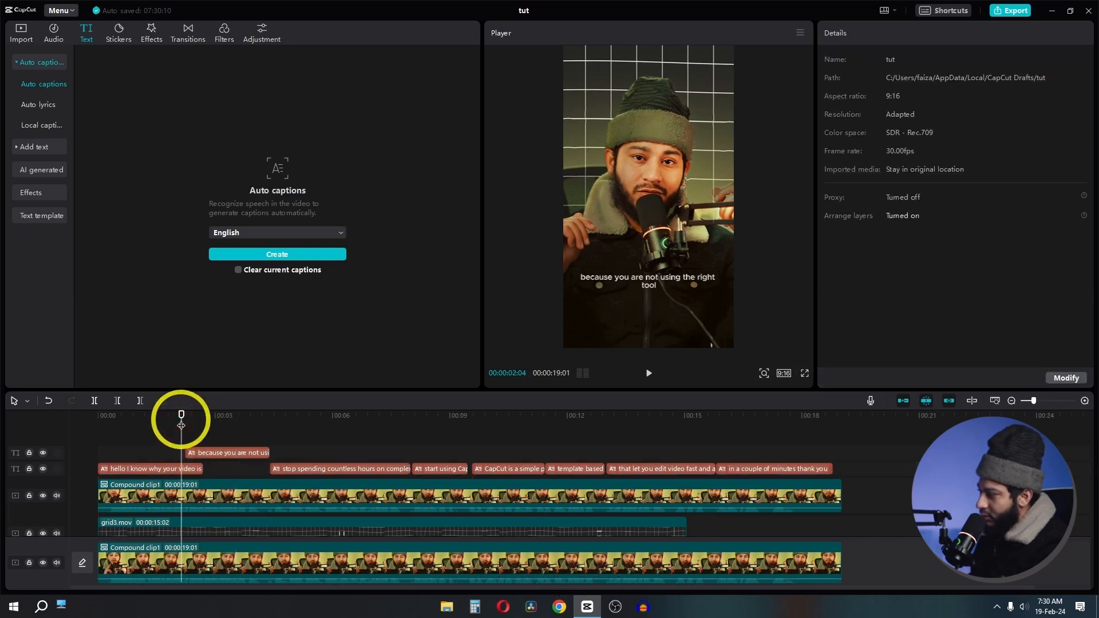
{"action": "key", "text": "space"}
{"action": "left_click", "coordinate": [582, 491]}
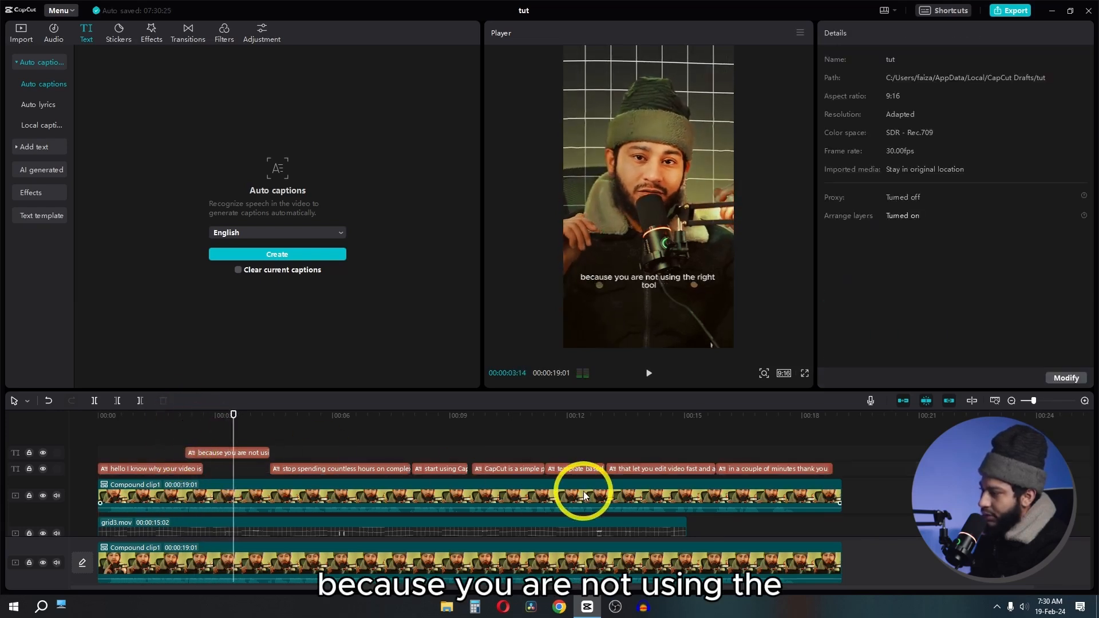
{"action": "left_click", "coordinate": [740, 558]}
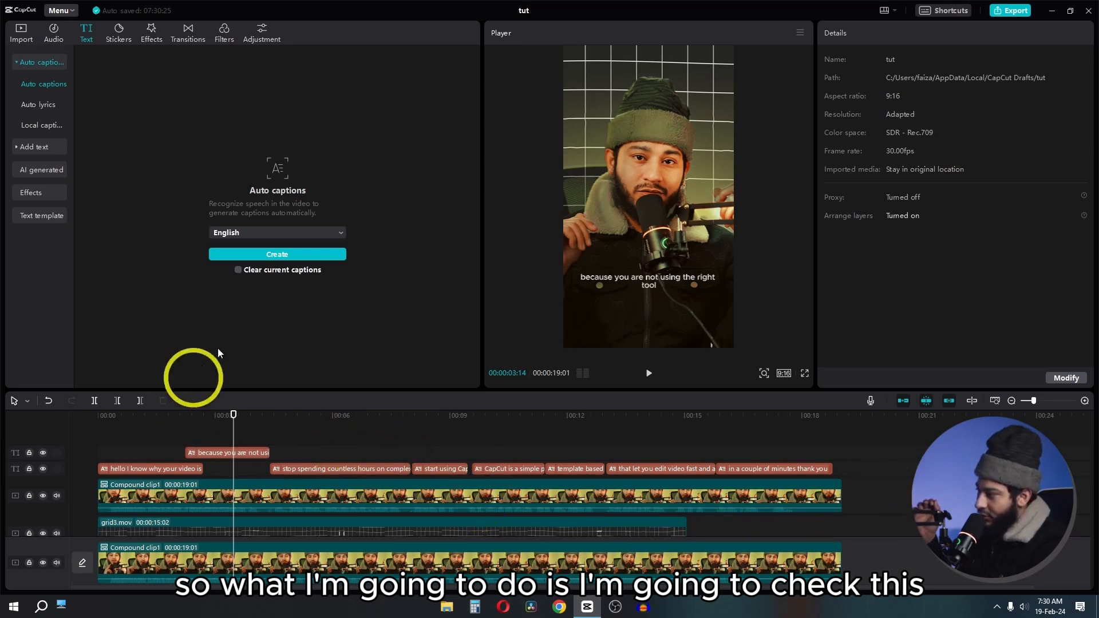
Enable Clear current captions and turn the upper podcast clip's volume down to -∞ dB.
{"action": "left_click", "coordinate": [239, 271]}
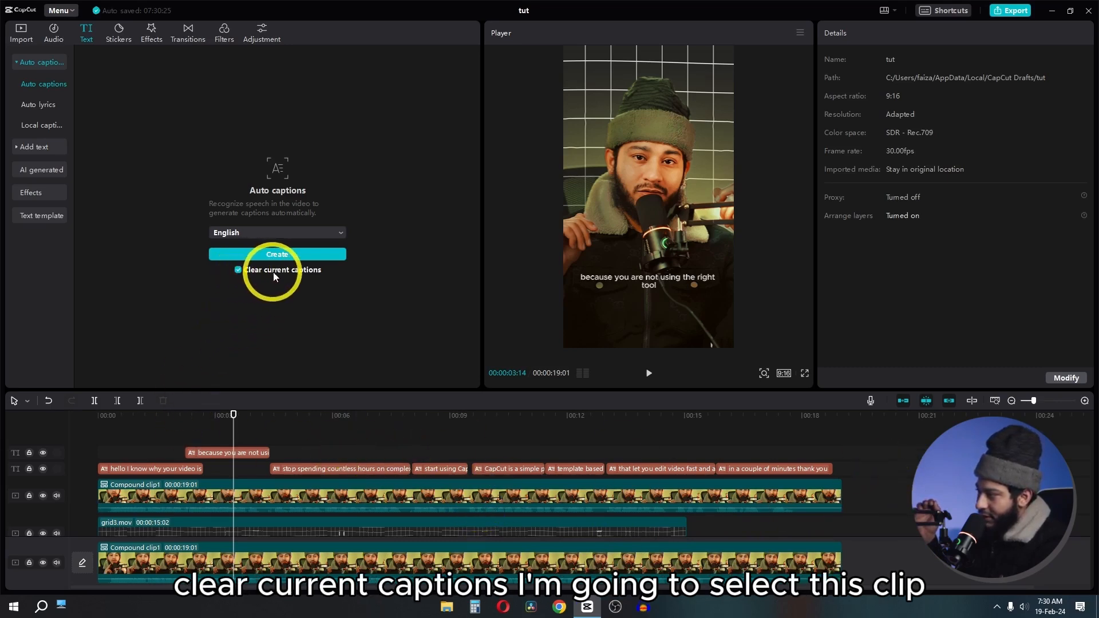
{"action": "left_click", "coordinate": [713, 494]}
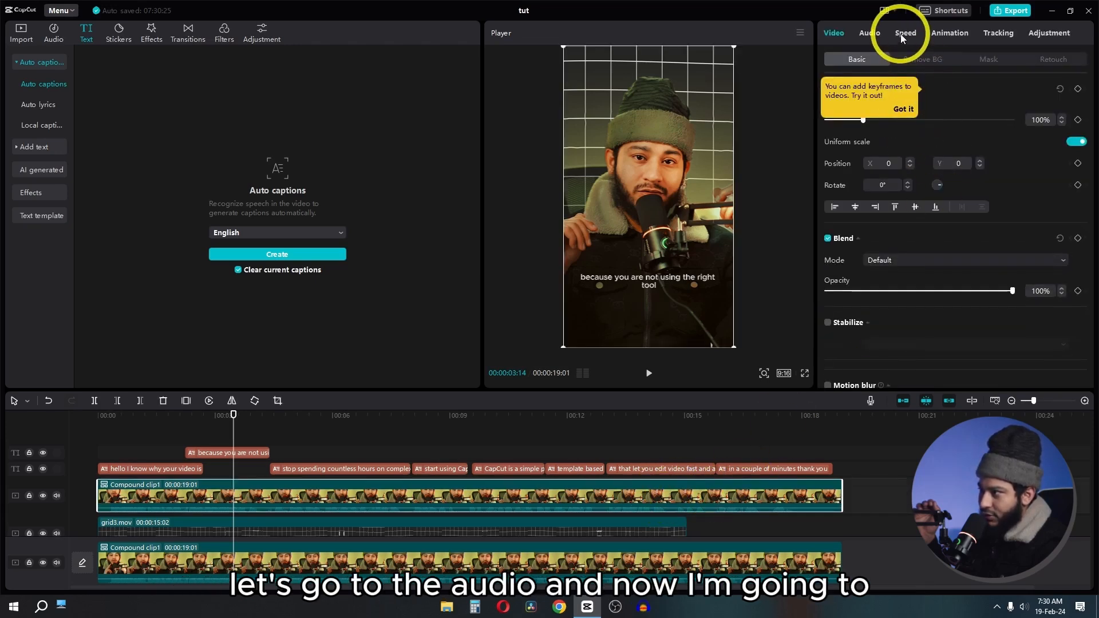
{"action": "left_click", "coordinate": [882, 33]}
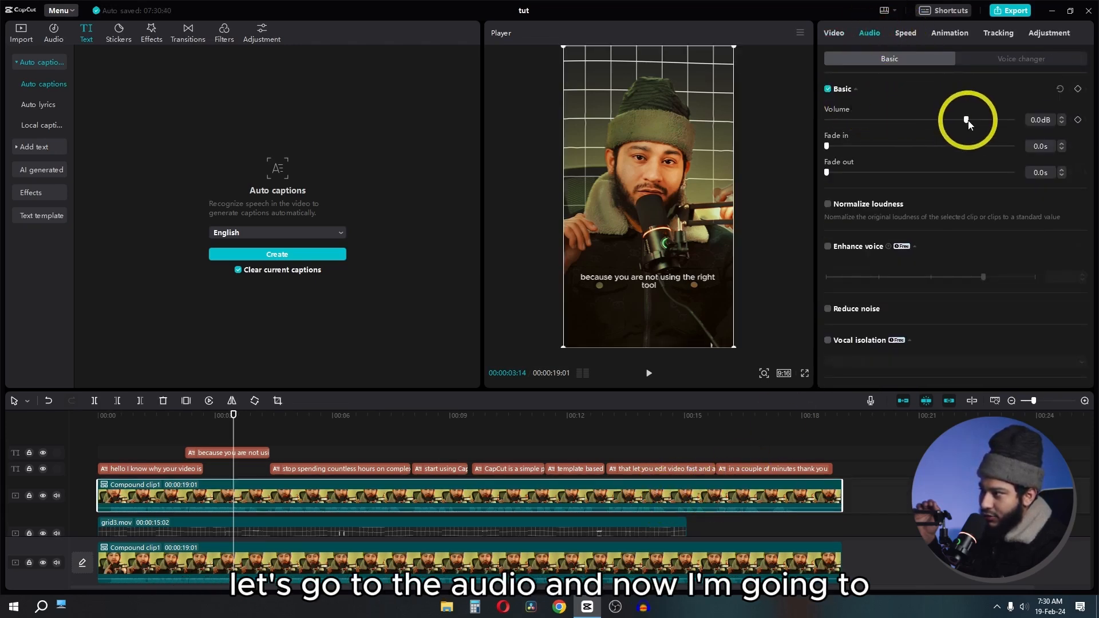
{"action": "left_click_drag", "start_coordinate": [970, 120], "coordinate": [810, 123]}
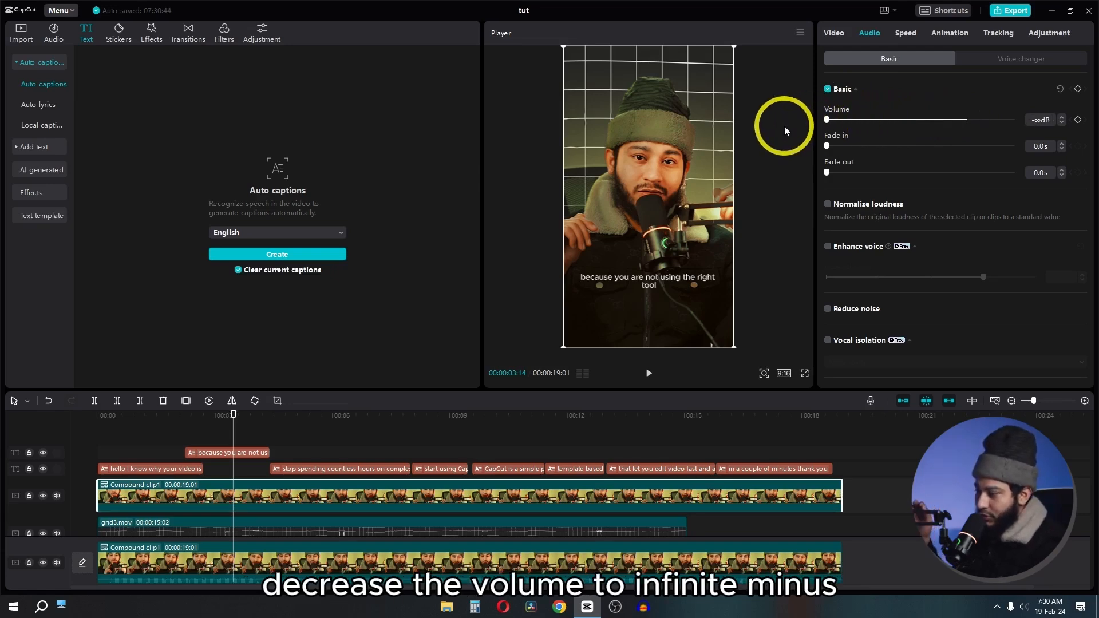
Extract the upper podcast clip's audio and delete the extracted audio clip.
{"action": "right_click", "coordinate": [802, 496]}
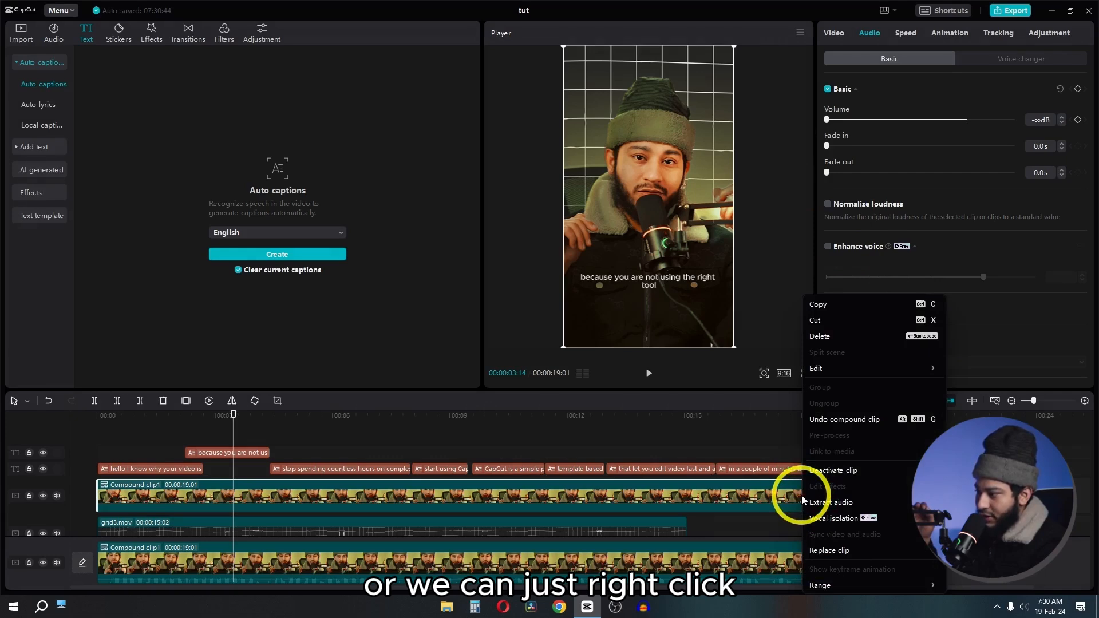
{"action": "left_click", "coordinate": [844, 503]}
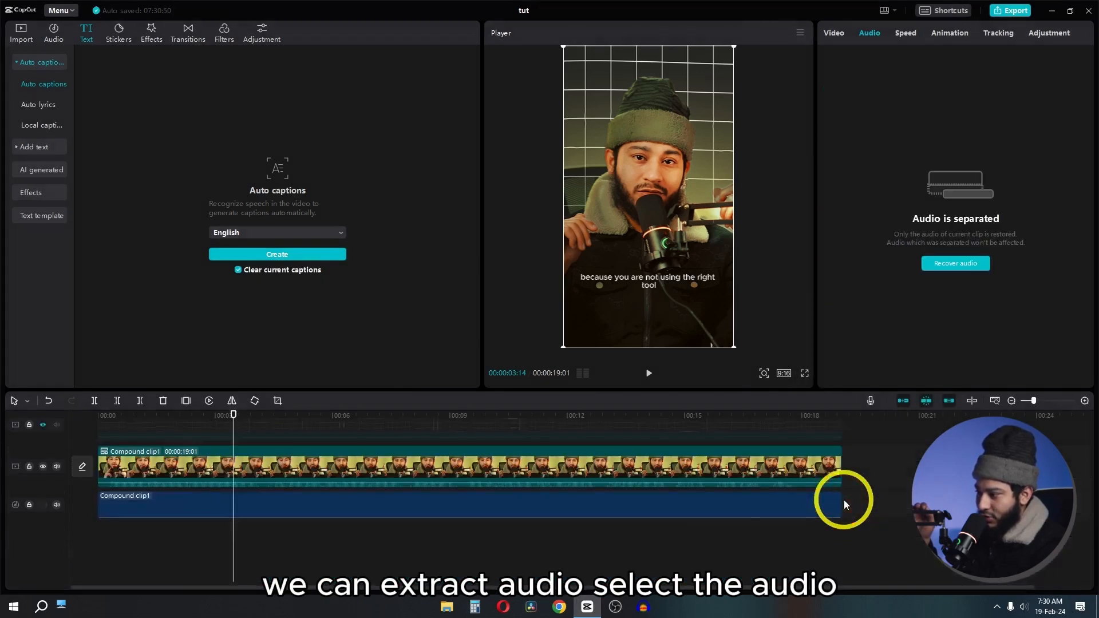
{"action": "left_click", "coordinate": [770, 502]}
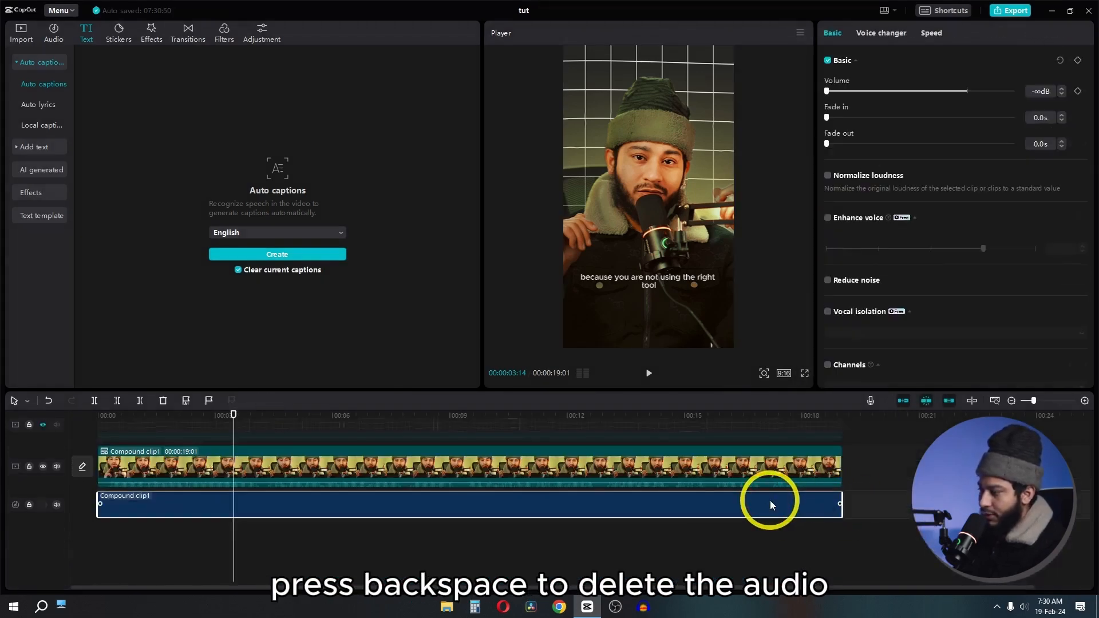
{"action": "key", "text": "BackSpace"}
{"action": "scroll", "coordinate": [727, 505], "scroll_direction": "up", "scroll_amount": 3}
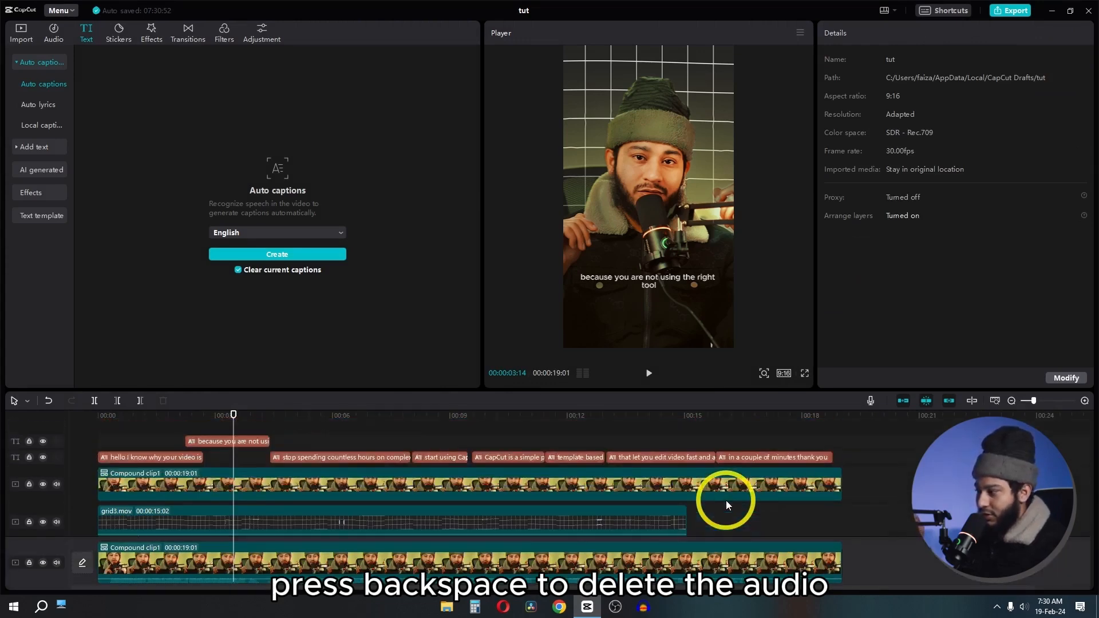
Regenerate the auto captions and return the playhead to the first caption.
{"action": "left_click", "coordinate": [259, 255]}
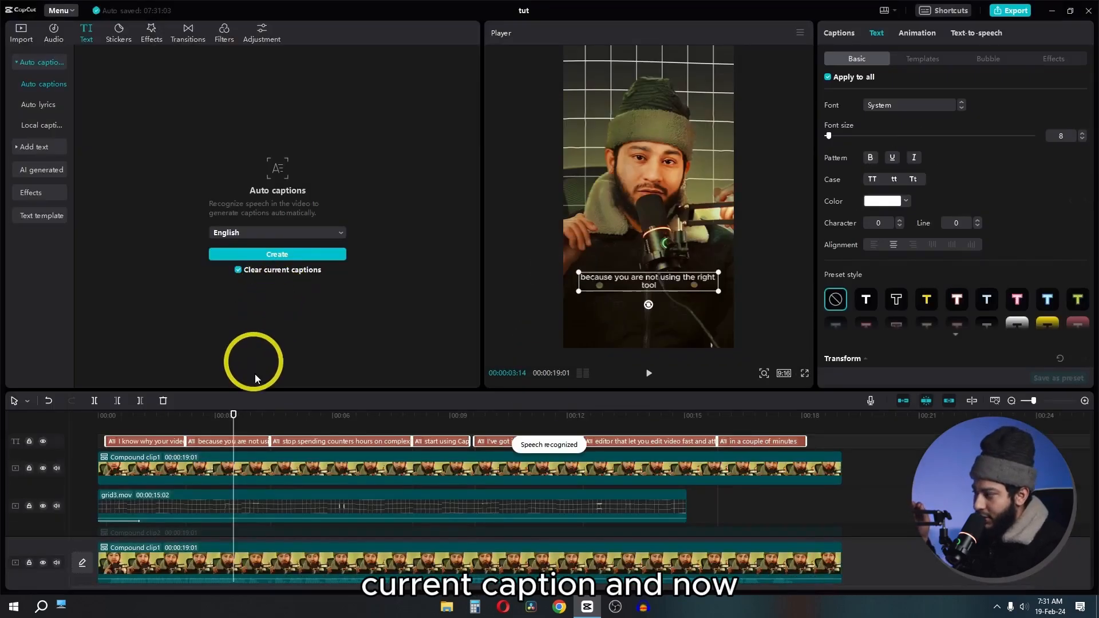
{"action": "left_click_drag", "start_coordinate": [234, 412], "coordinate": [278, 403]}
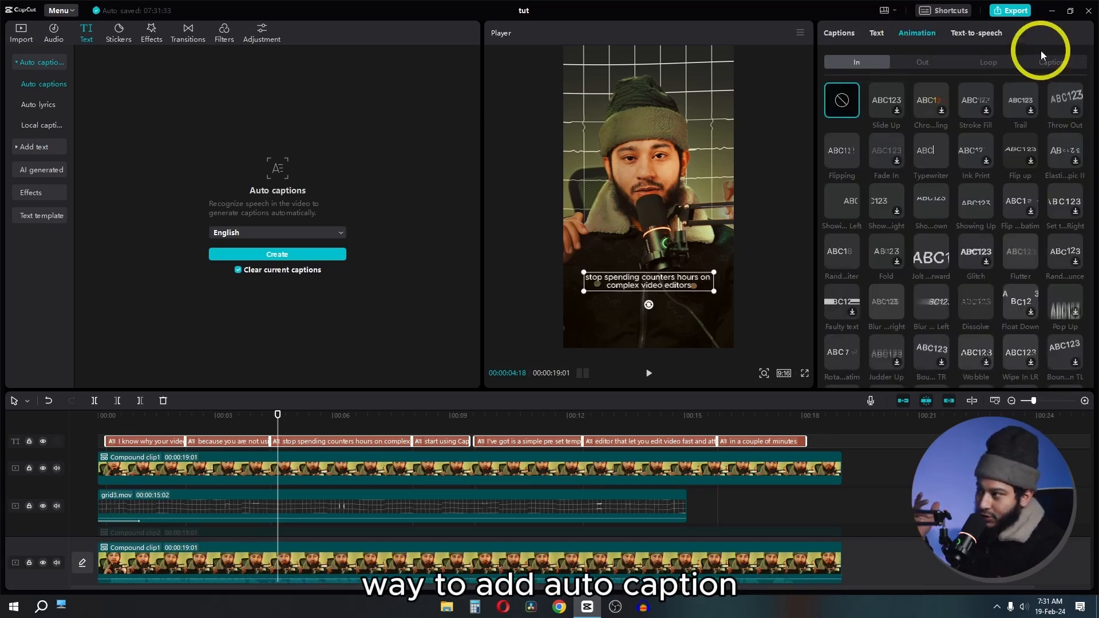
Try Fade II and other caption animations, then apply the stacked multi-line Multi…on II preset and preview.
{"action": "left_click", "coordinate": [1053, 63]}
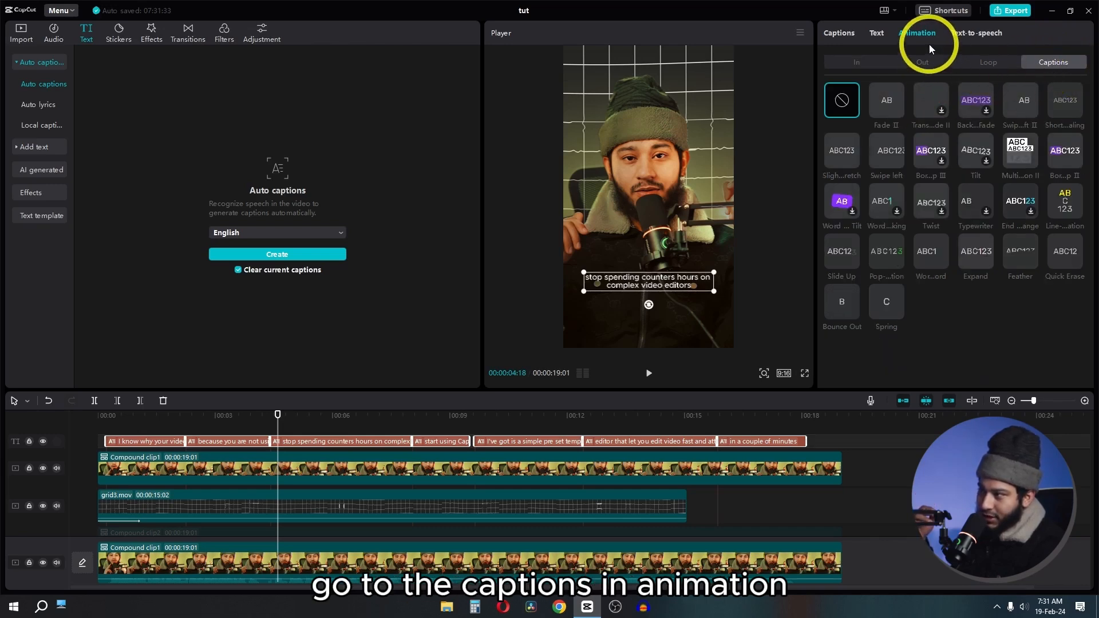
{"action": "left_click", "coordinate": [891, 103]}
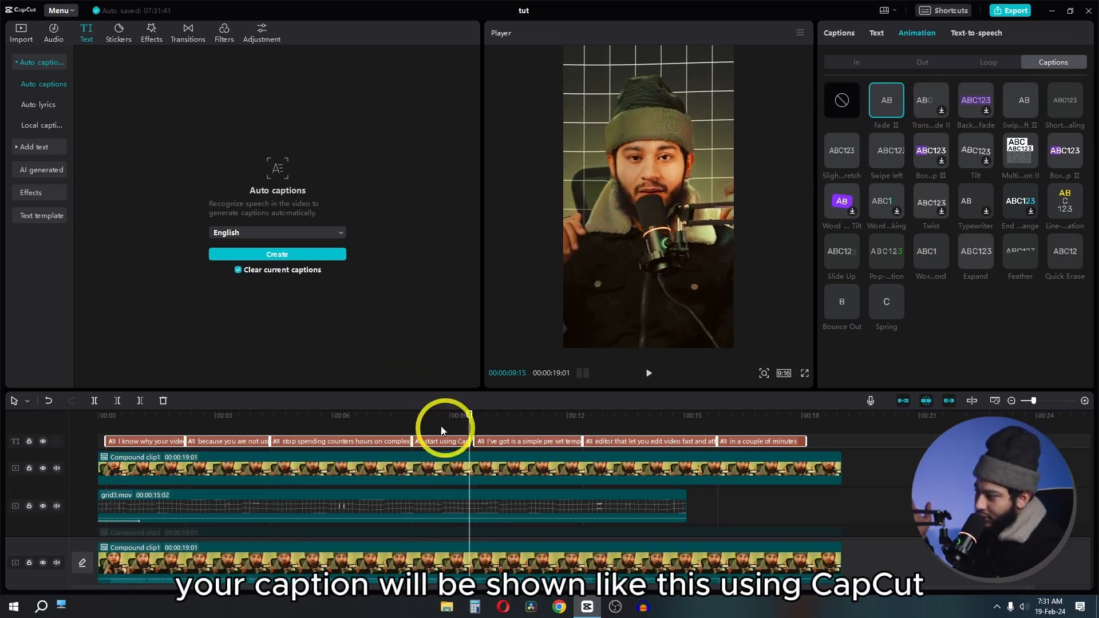
{"action": "left_click", "coordinate": [412, 412]}
{"action": "key", "text": "space"}
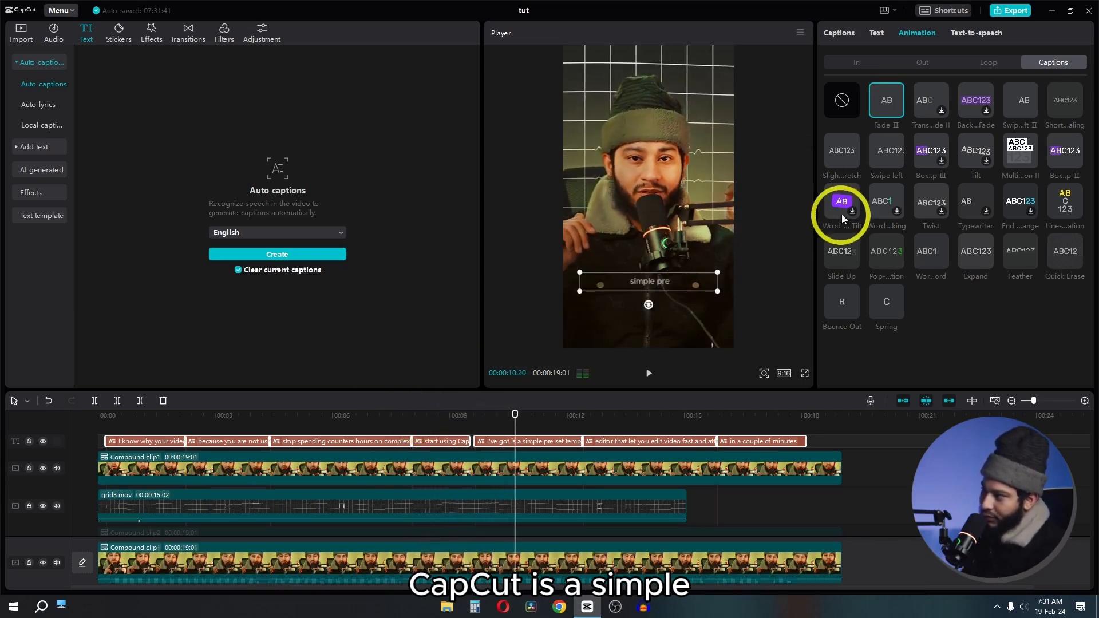
{"action": "left_click", "coordinate": [922, 108]}
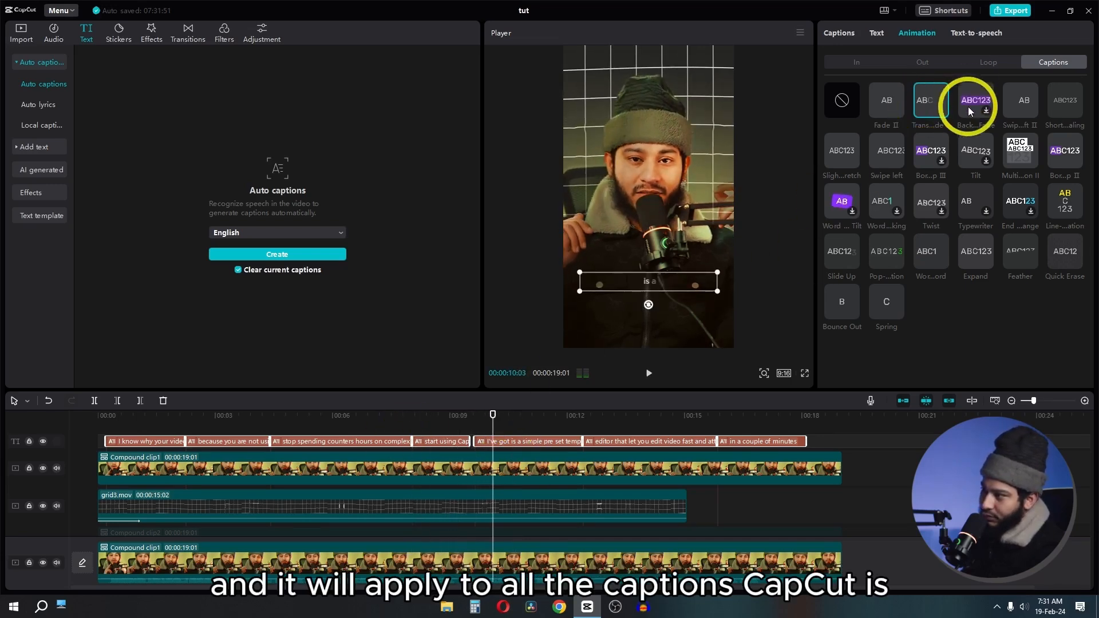
{"action": "left_click", "coordinate": [1056, 104]}
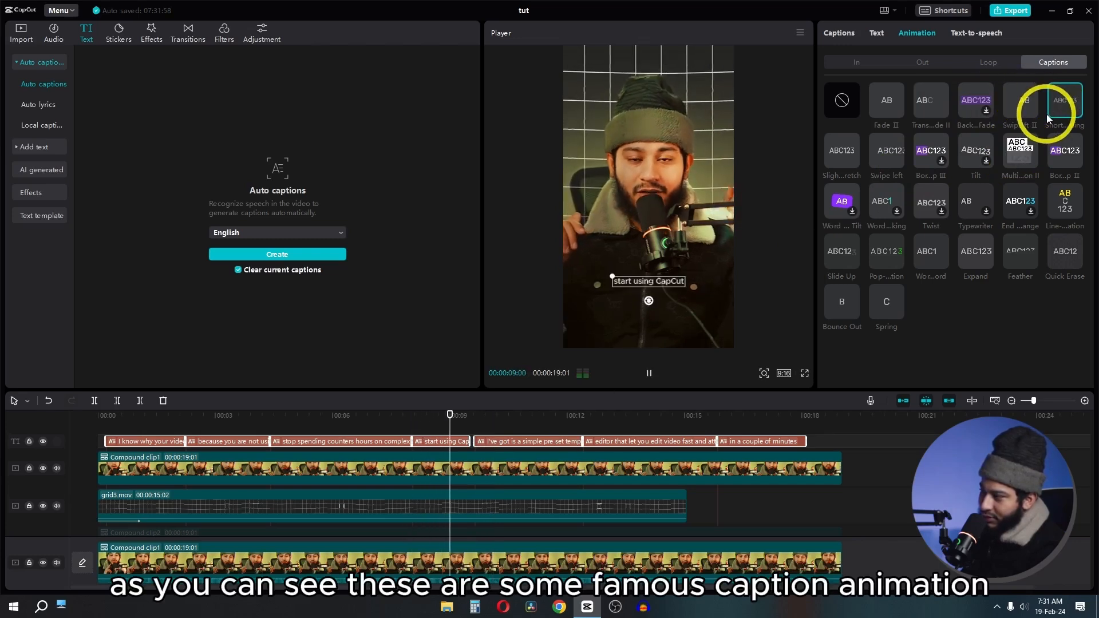
{"action": "key", "text": "space"}
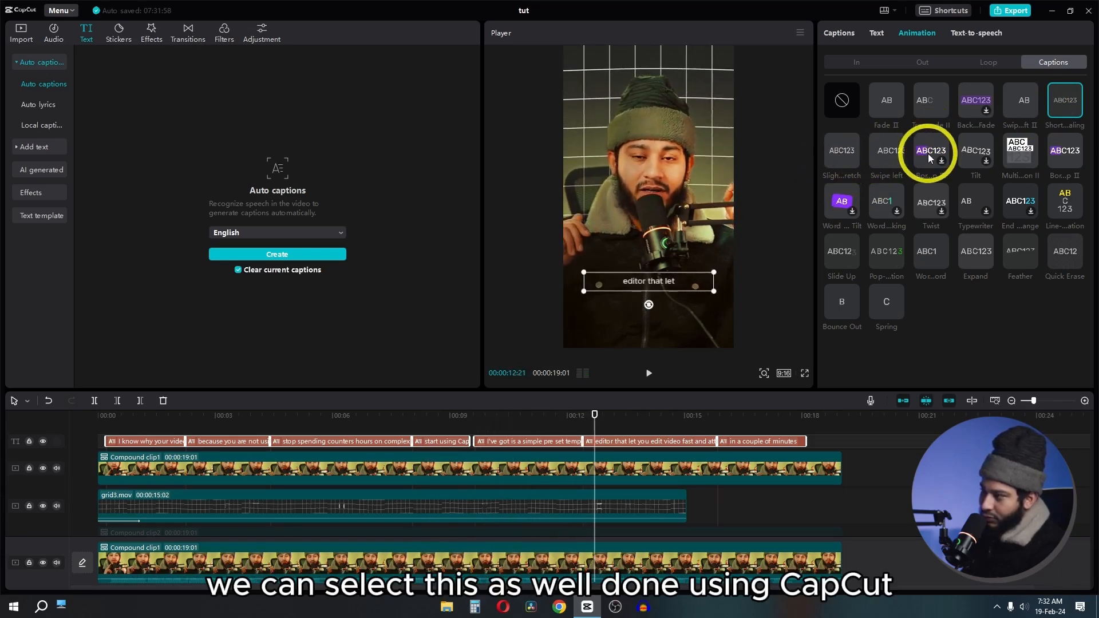
{"action": "left_click", "coordinate": [928, 154]}
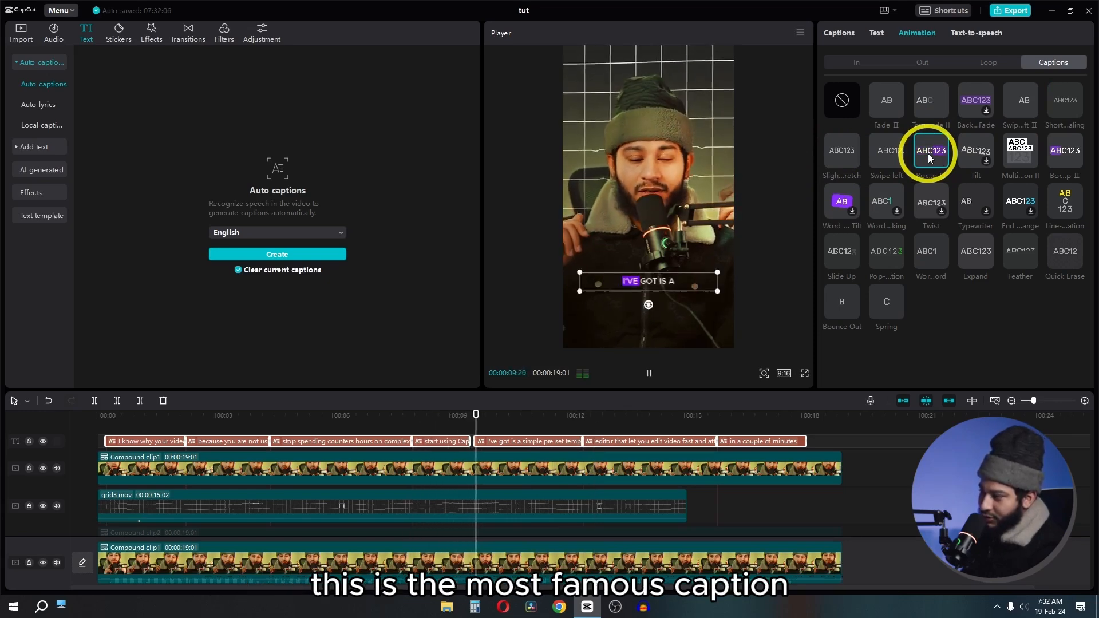
{"action": "left_click", "coordinate": [1019, 146]}
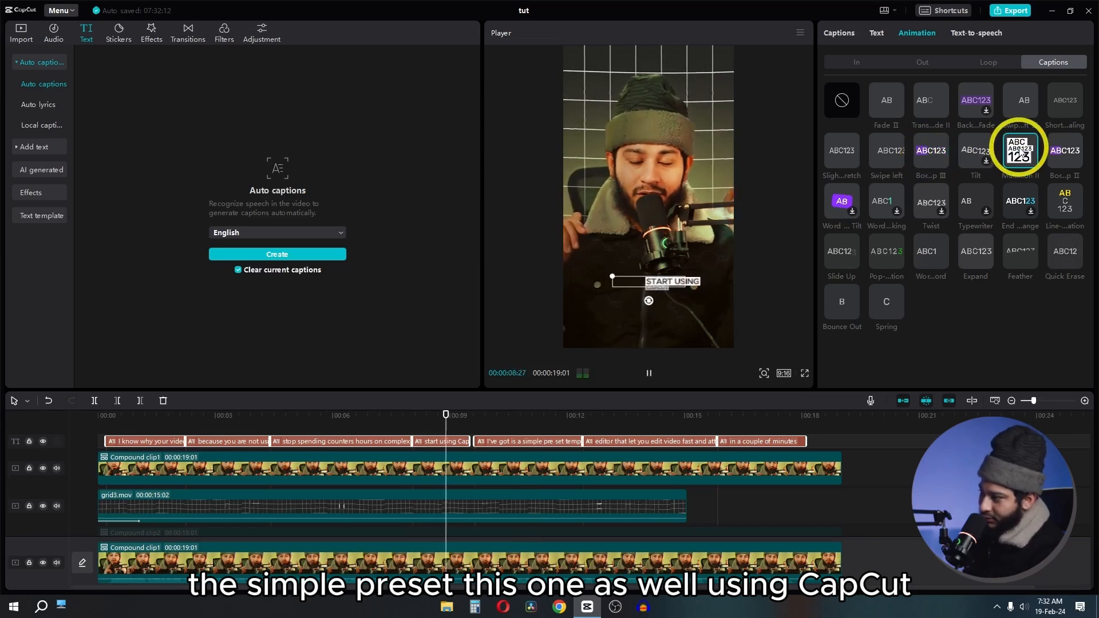
{"action": "key", "text": "space"}
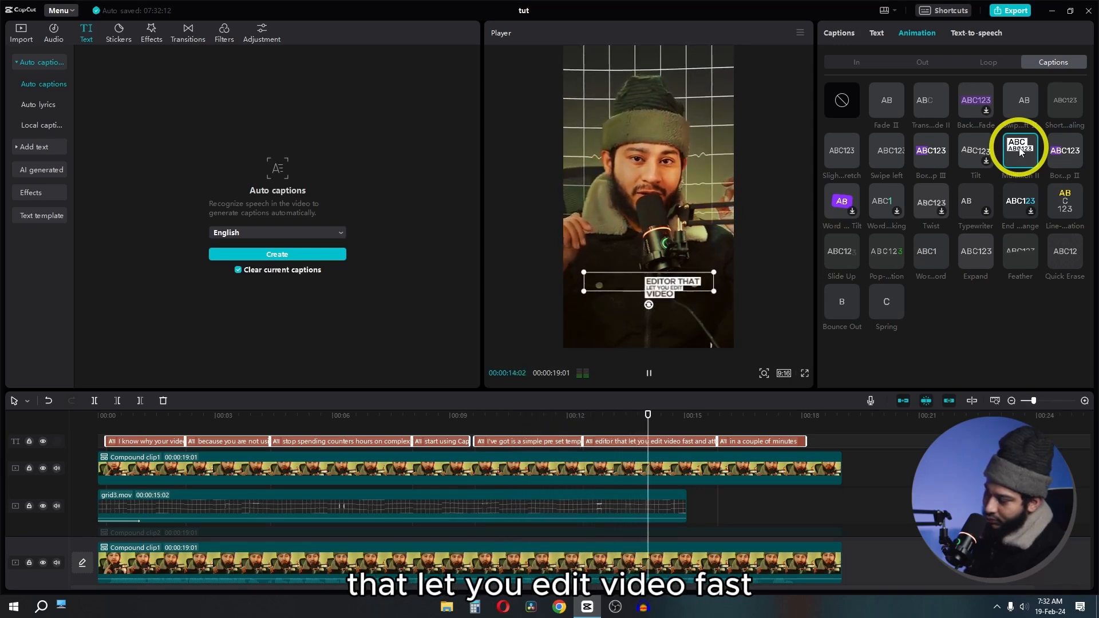
{"action": "key", "text": "space"}
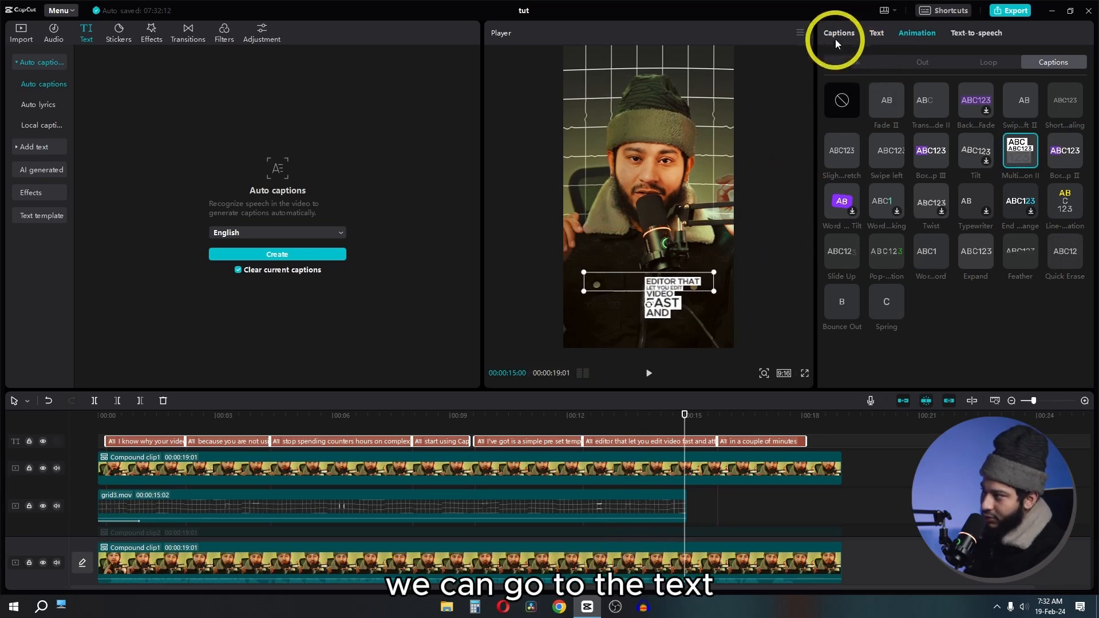
Raise the caption font size from 8 to 16 and move the captions up toward the frame's centre.
{"action": "left_click", "coordinate": [876, 33]}
{"action": "left_click_drag", "start_coordinate": [664, 289], "coordinate": [659, 267]}
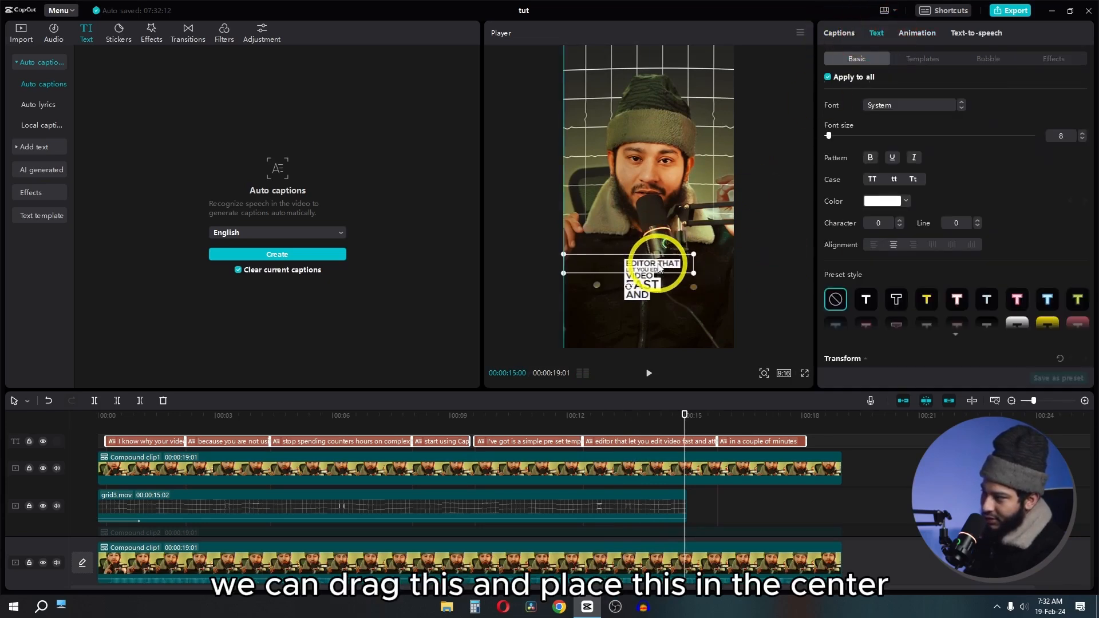
{"action": "left_click", "coordinate": [1082, 133]}
{"action": "left_click", "coordinate": [1082, 133]}
{"action": "left_click", "coordinate": [1082, 134]}
{"action": "left_click", "coordinate": [1082, 134]}
{"action": "left_click", "coordinate": [1082, 134]}
{"action": "left_click", "coordinate": [1082, 134]}
{"action": "left_click", "coordinate": [1082, 134]}
{"action": "left_click", "coordinate": [1082, 134]}
{"action": "left_click_drag", "start_coordinate": [660, 271], "coordinate": [641, 257]}
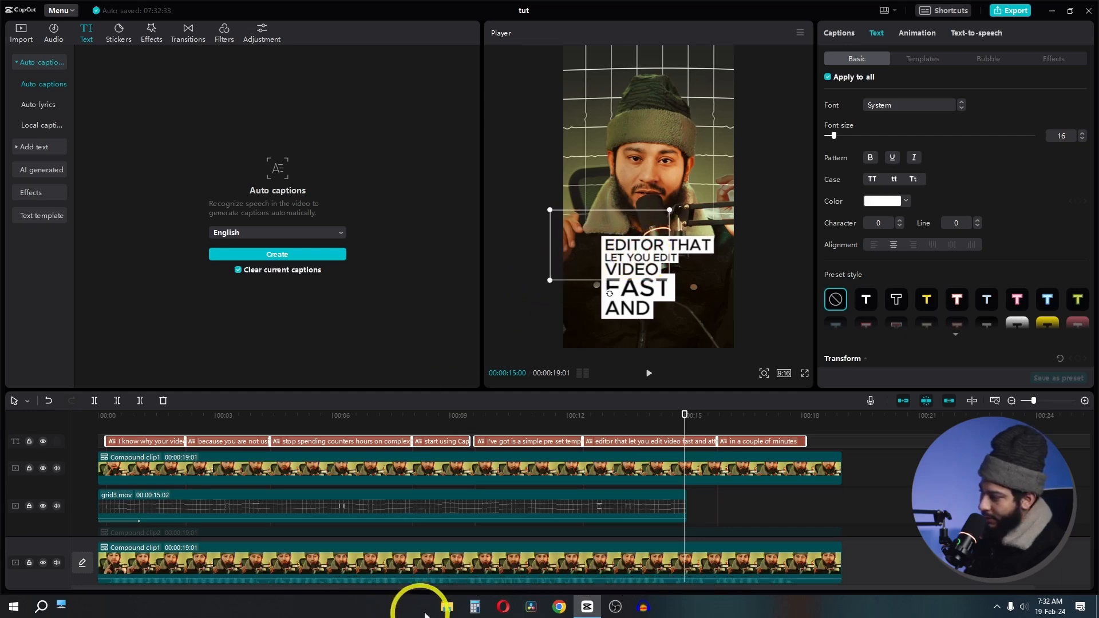
{"action": "left_click", "coordinate": [447, 607]}
Add Safe Zone (3).png to the timeline and stretch it to the full 19:01 length.
{"action": "key", "text": "alt+Tab"}
{"action": "left_click_drag", "start_coordinate": [279, 239], "coordinate": [142, 453]}
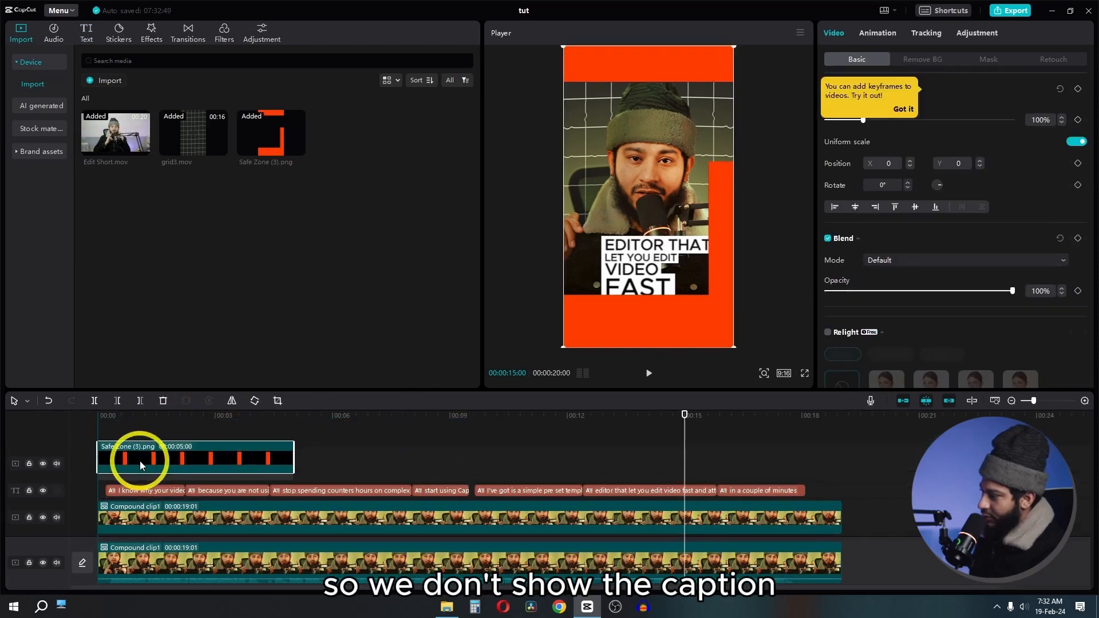
{"action": "left_click_drag", "start_coordinate": [293, 466], "coordinate": [837, 496]}
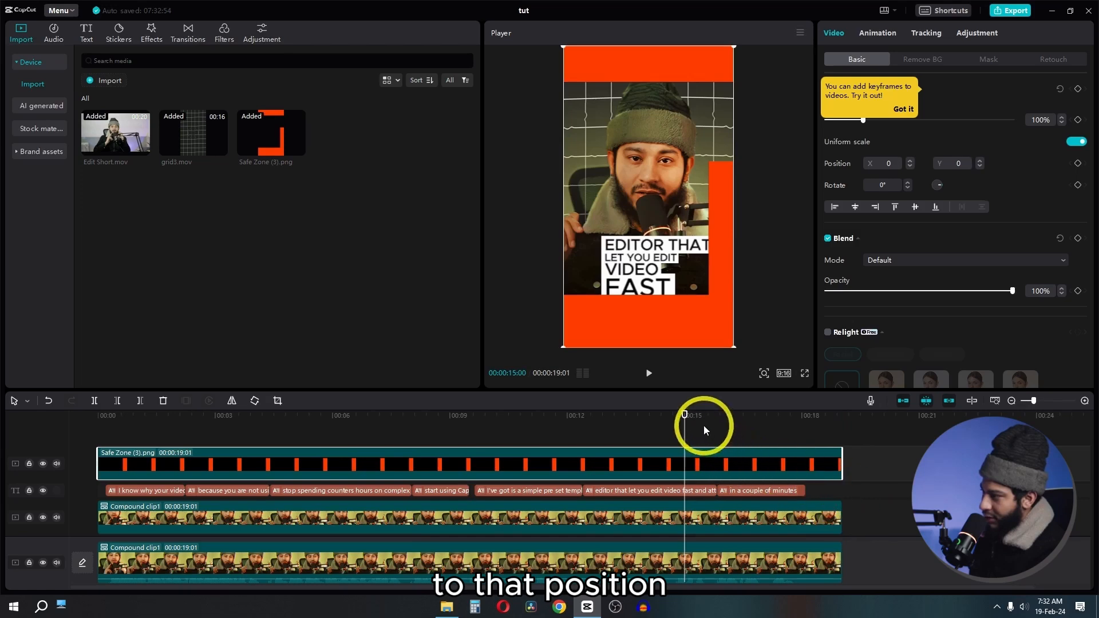
Preview the video with the overlay, then hide the Safe Zone track.
{"action": "left_click_drag", "start_coordinate": [685, 414], "coordinate": [149, 423]}
{"action": "key", "text": "space"}
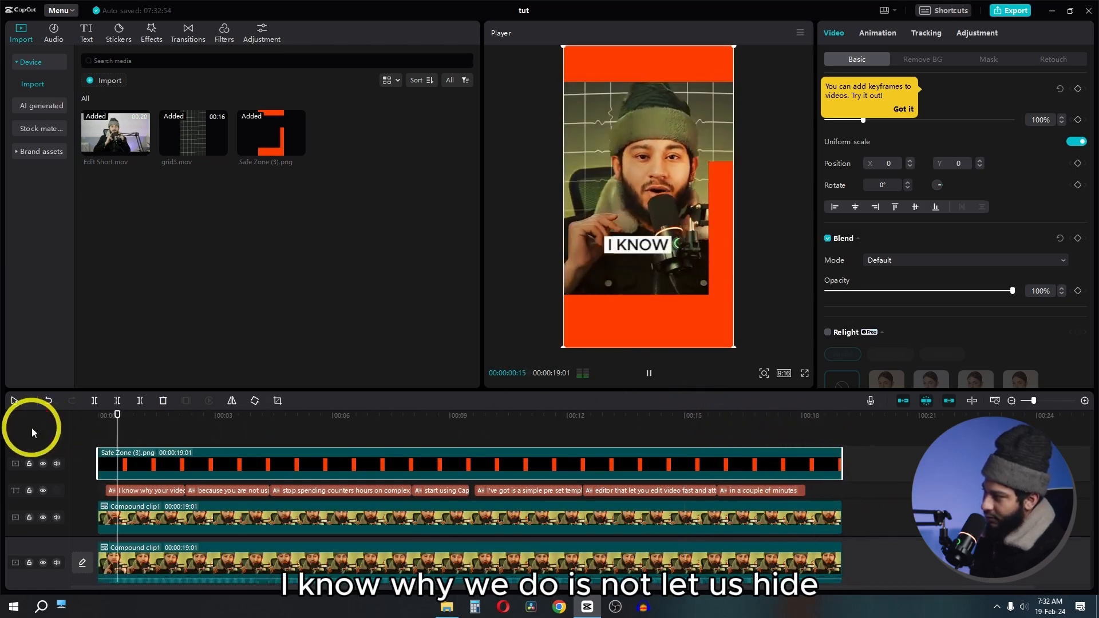
{"action": "key", "text": "space"}
{"action": "left_click", "coordinate": [42, 464]}
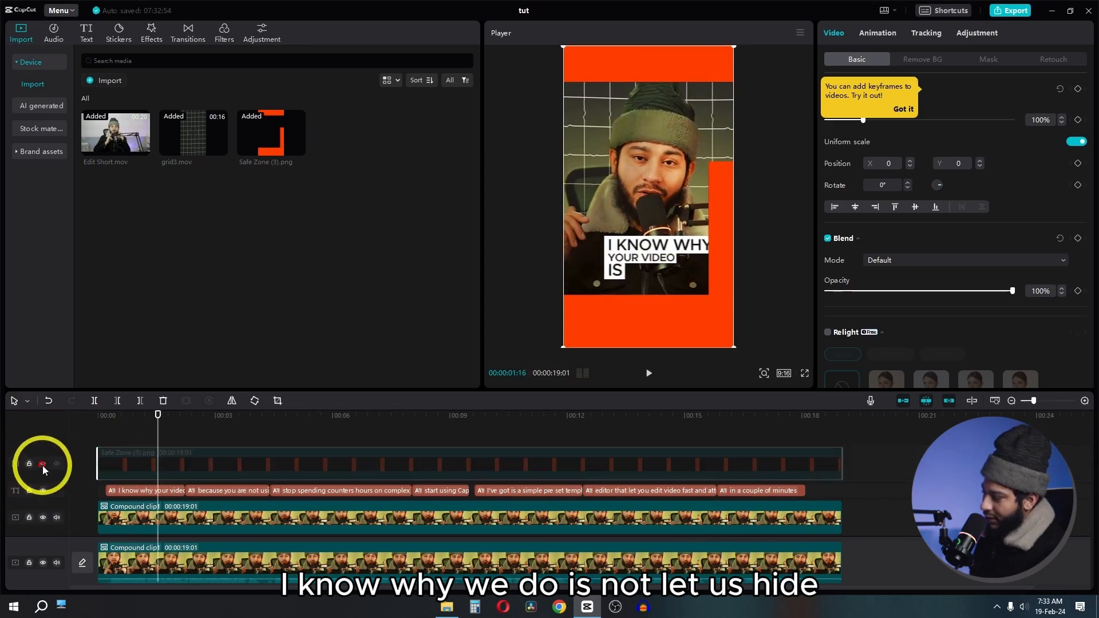
{"action": "left_click", "coordinate": [156, 491]}
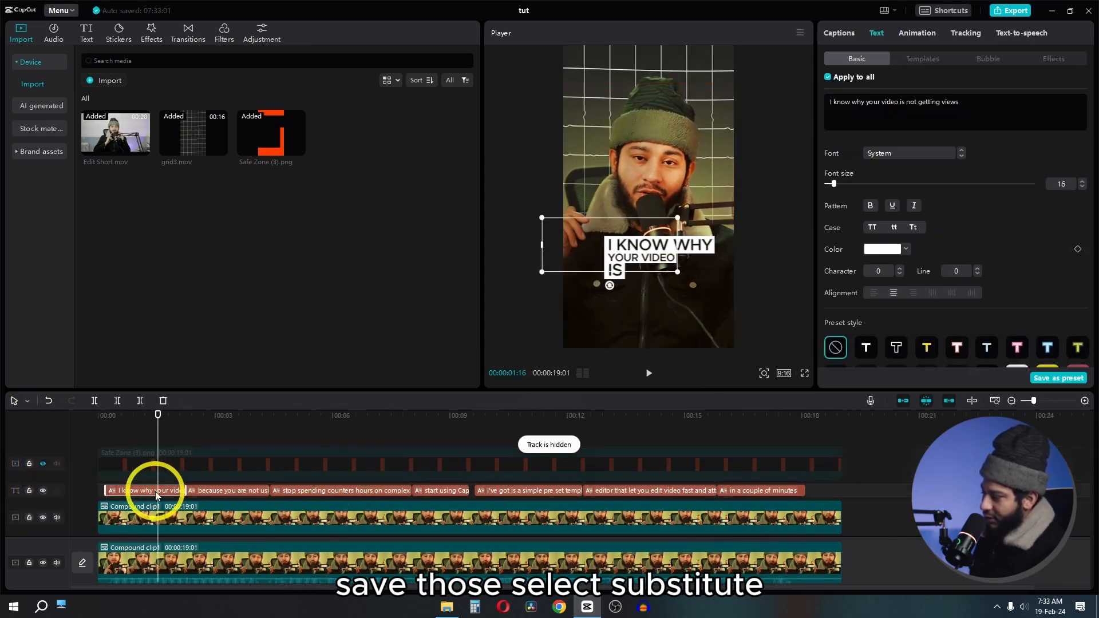
Try the yellow-highlight caption animation and move the caption box inside the safe zone.
{"action": "left_click", "coordinate": [916, 34]}
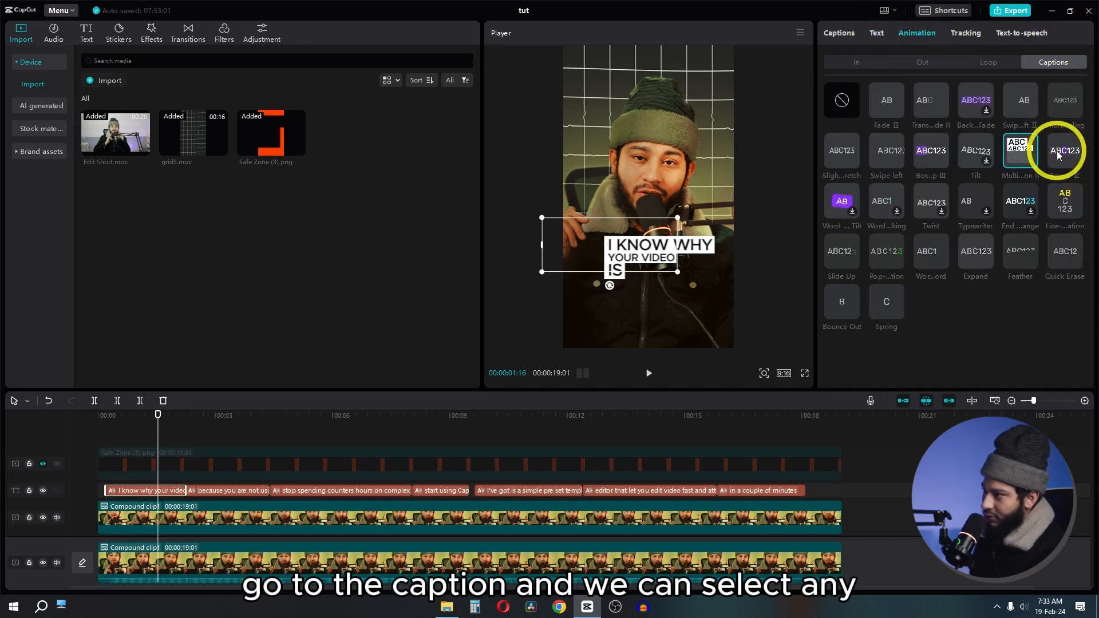
{"action": "left_click", "coordinate": [1072, 206]}
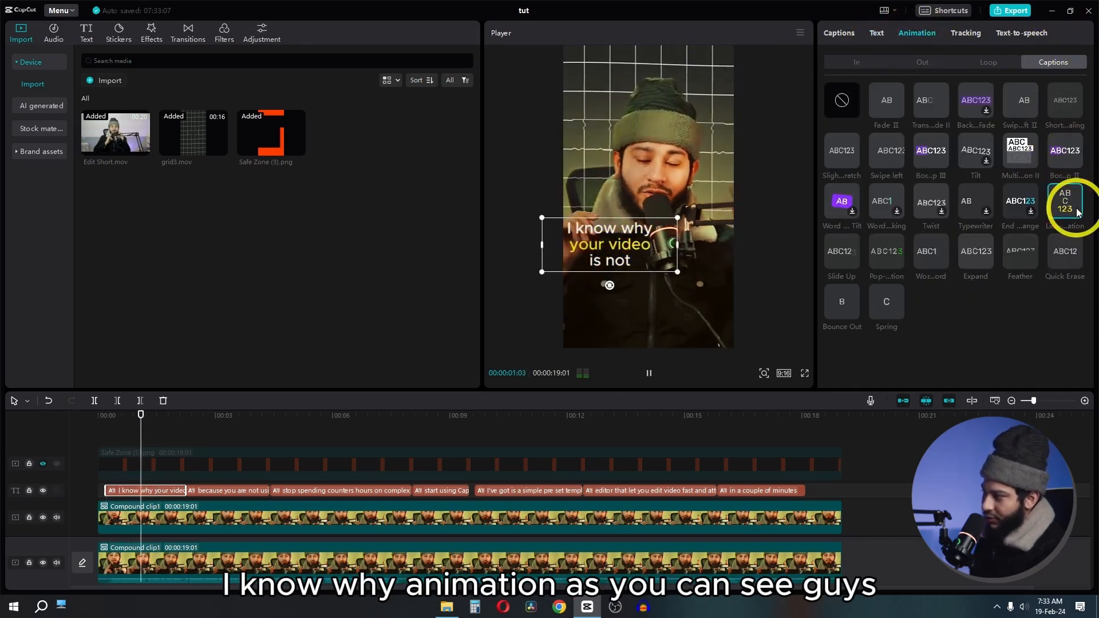
{"action": "key", "text": "space"}
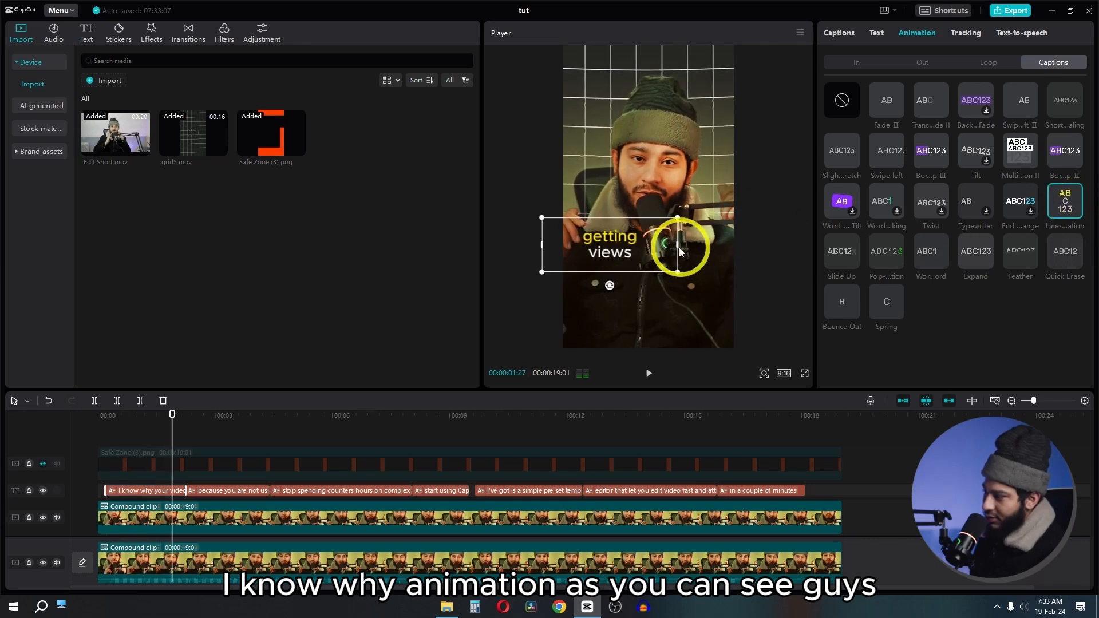
{"action": "left_click", "coordinate": [874, 33]}
{"action": "left_click_drag", "start_coordinate": [601, 241], "coordinate": [641, 266]}
{"action": "left_click", "coordinate": [43, 464]}
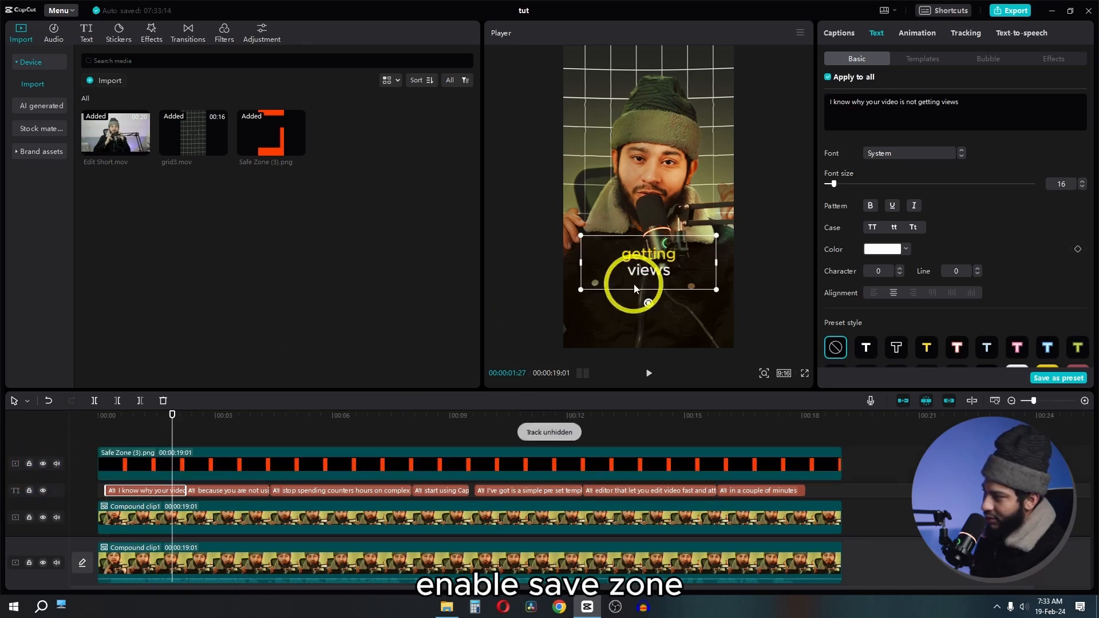
{"action": "mouse_move", "coordinate": [683, 261]}
{"action": "left_mouse_down"}
{"action": "mouse_move", "coordinate": [666, 280]}
{"action": "mouse_move", "coordinate": [682, 277]}
{"action": "left_mouse_up"}
{"action": "left_click", "coordinate": [42, 464]}
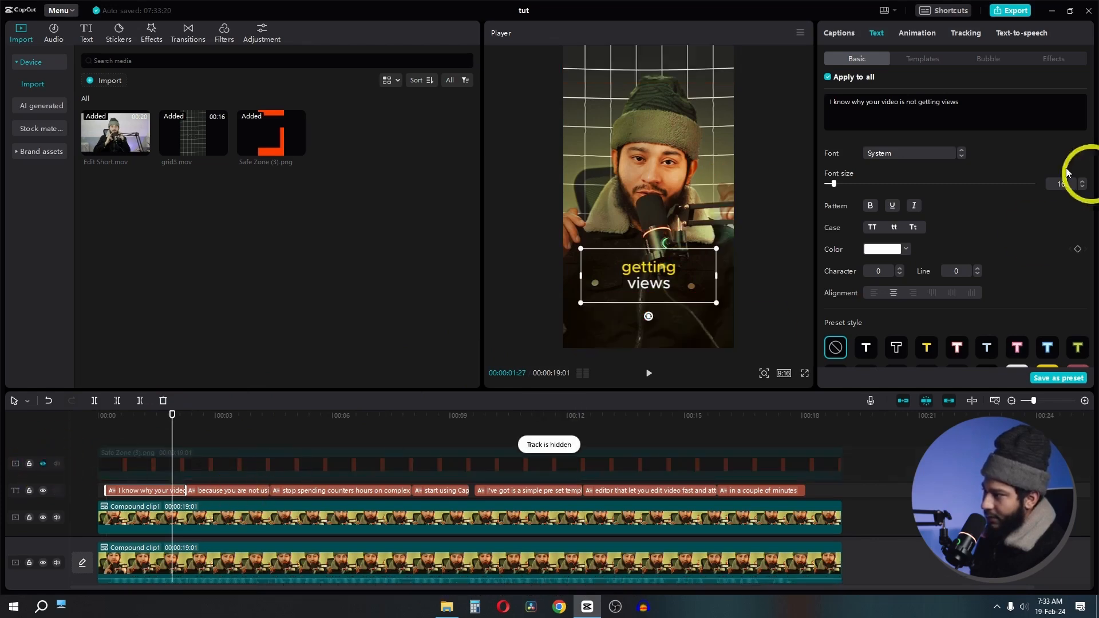
Compare several caption animation presets, choose Expand, and preview it from the start.
{"action": "left_click", "coordinate": [915, 34]}
{"action": "left_click", "coordinate": [1022, 201]}
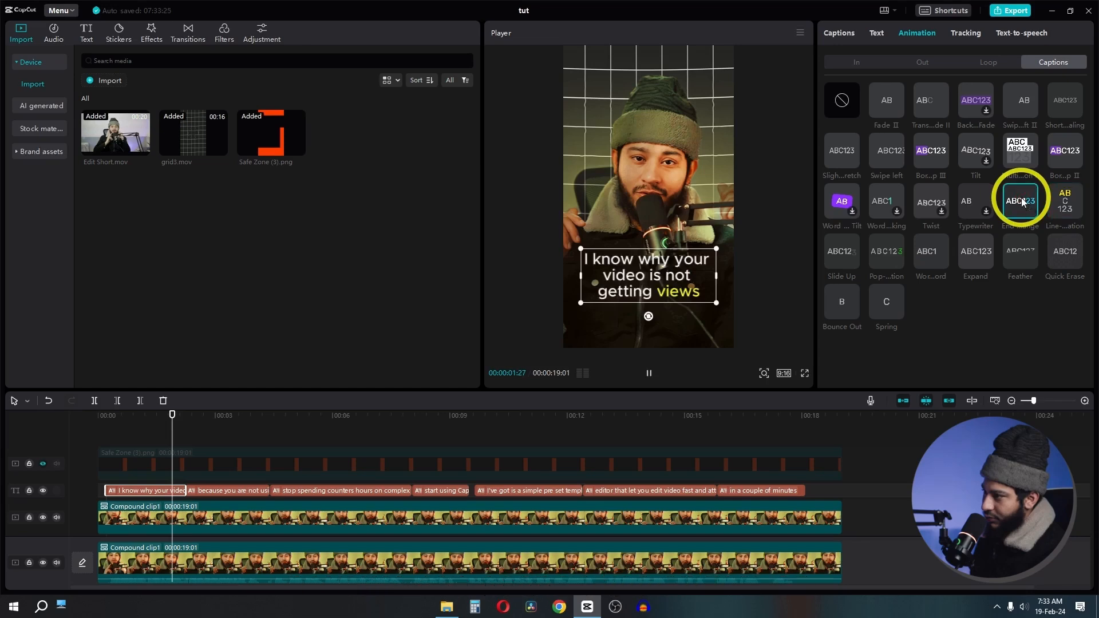
{"action": "left_click", "coordinate": [898, 248]}
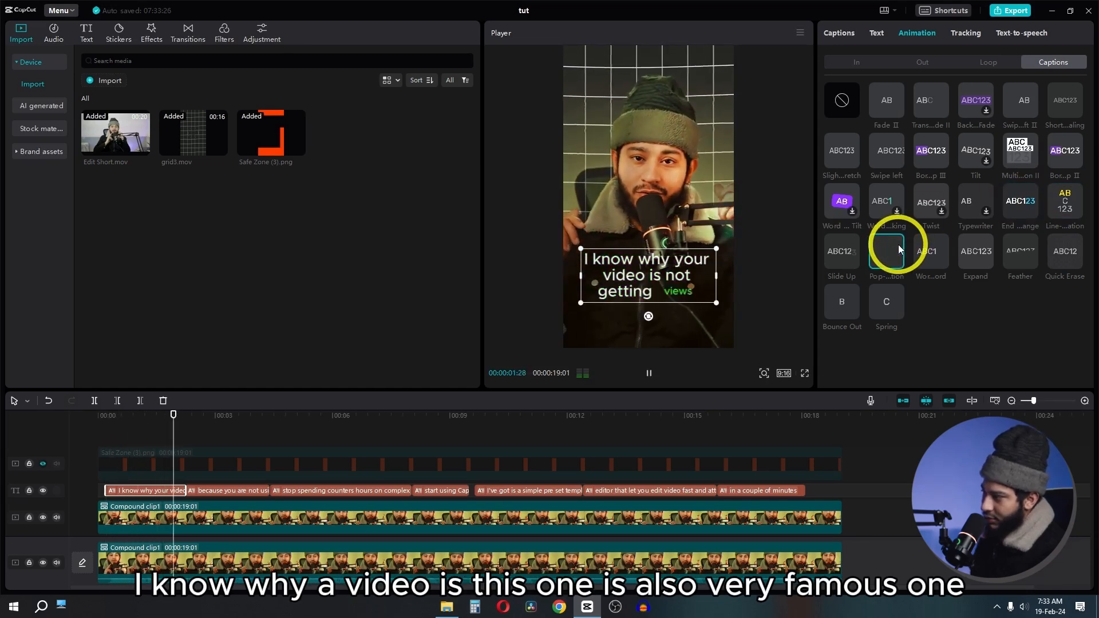
{"action": "left_click", "coordinate": [939, 260]}
{"action": "left_click", "coordinate": [876, 299]}
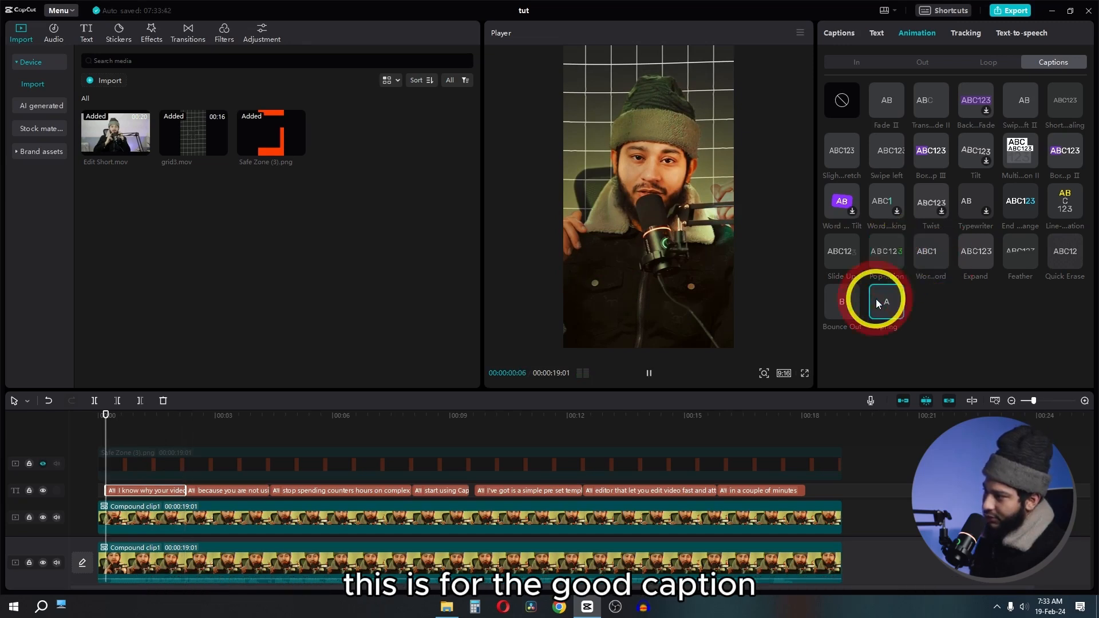
{"action": "left_click", "coordinate": [888, 258]}
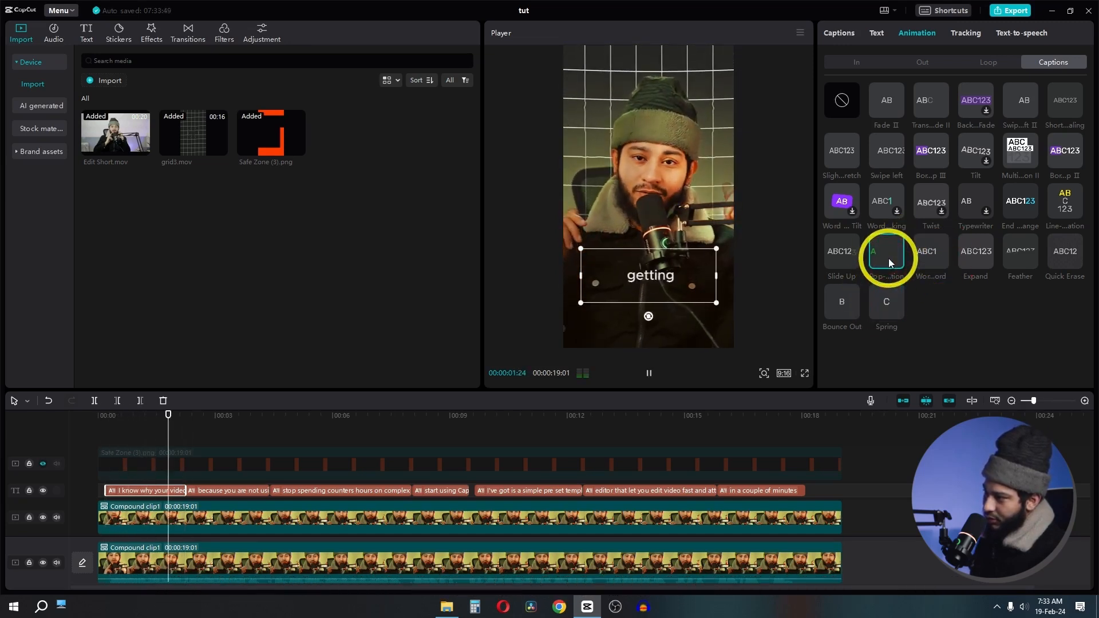
{"action": "left_click", "coordinate": [965, 260]}
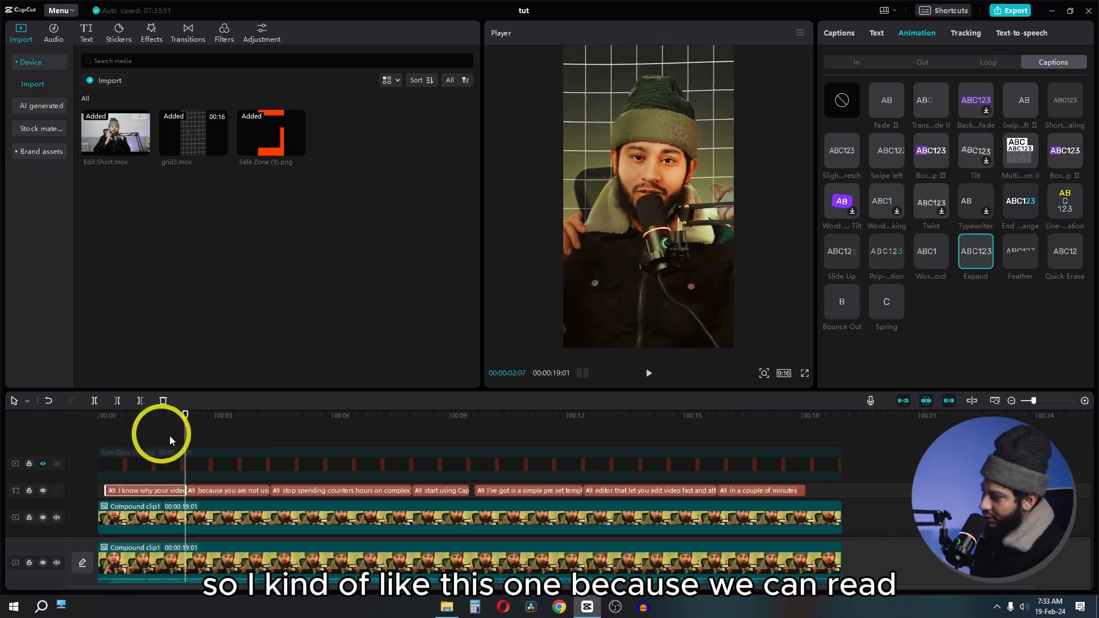
{"action": "left_click_drag", "start_coordinate": [186, 415], "coordinate": [1, 418]}
{"action": "key", "text": "space"}
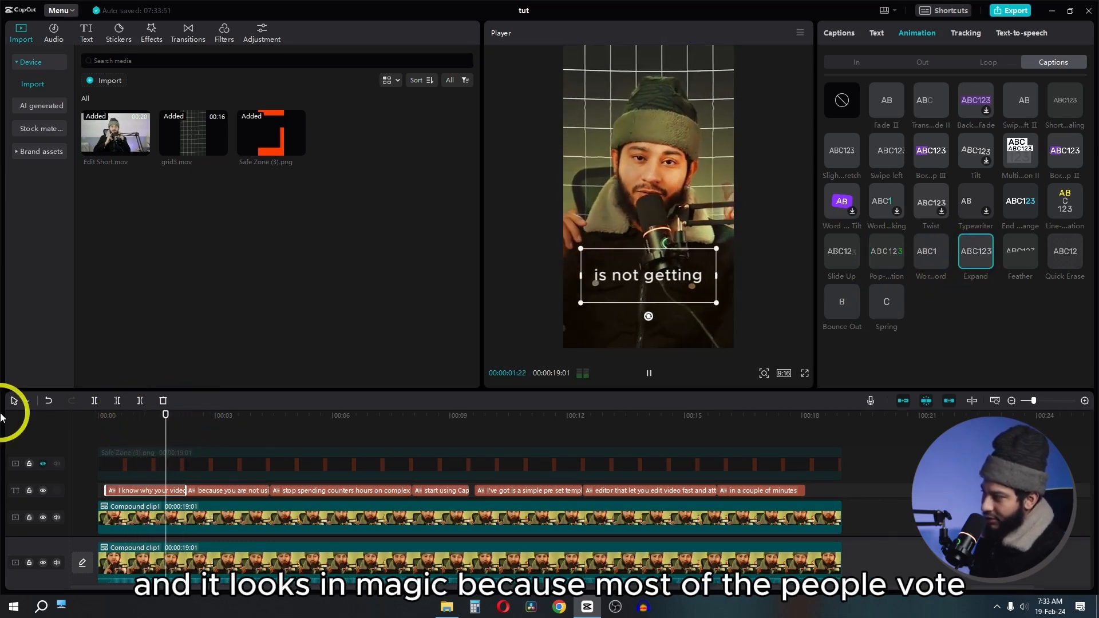
{"action": "key", "text": "space"}
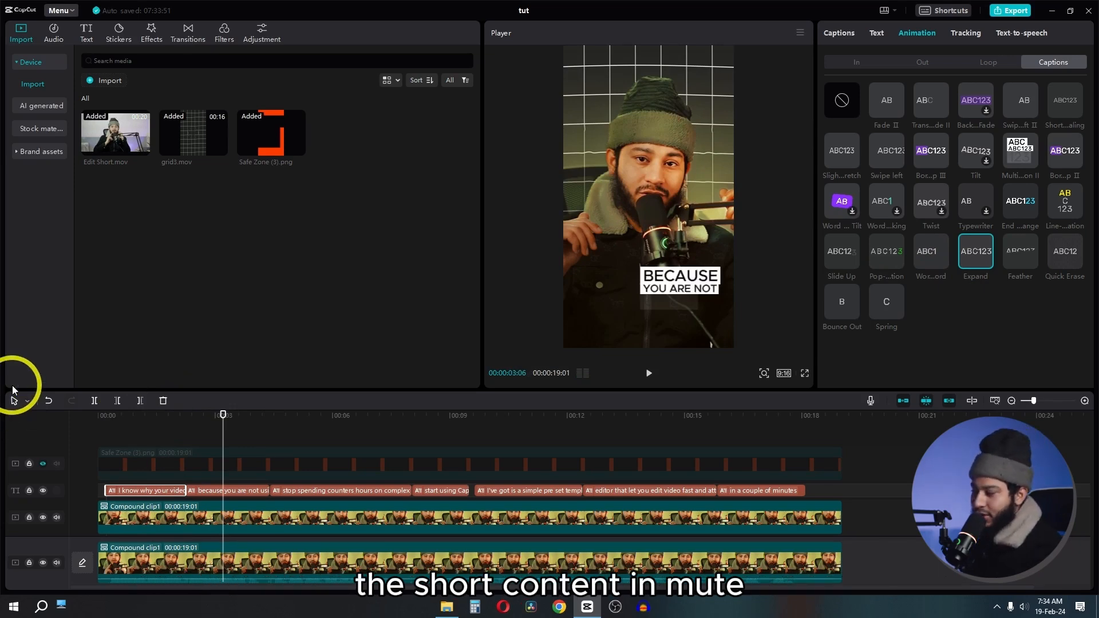
{"action": "key", "text": "space"}
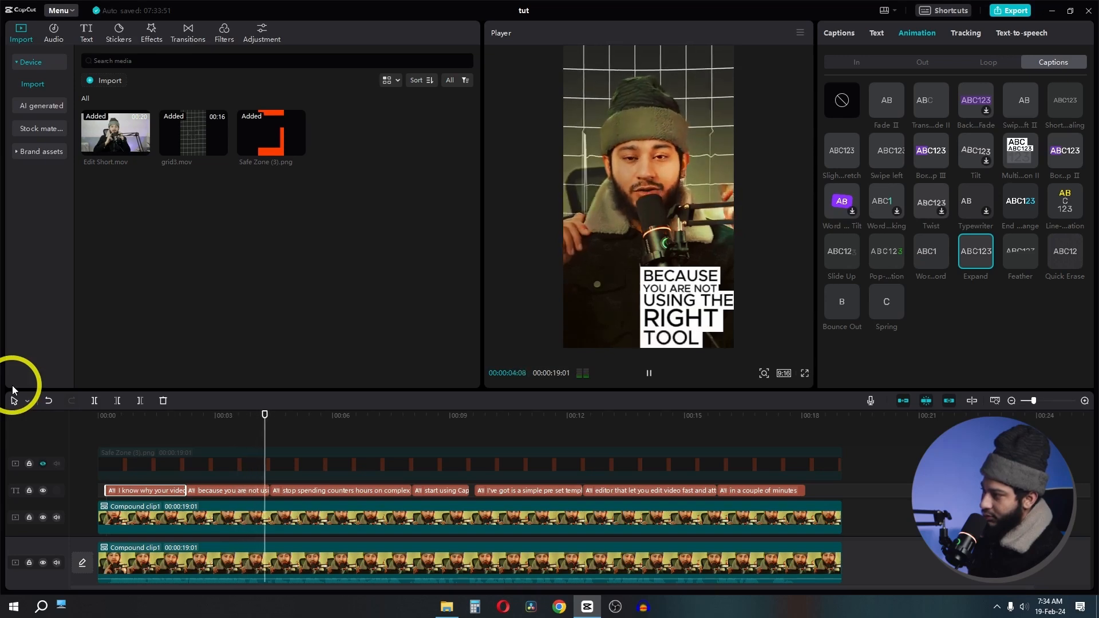
{"action": "key", "text": "space"}
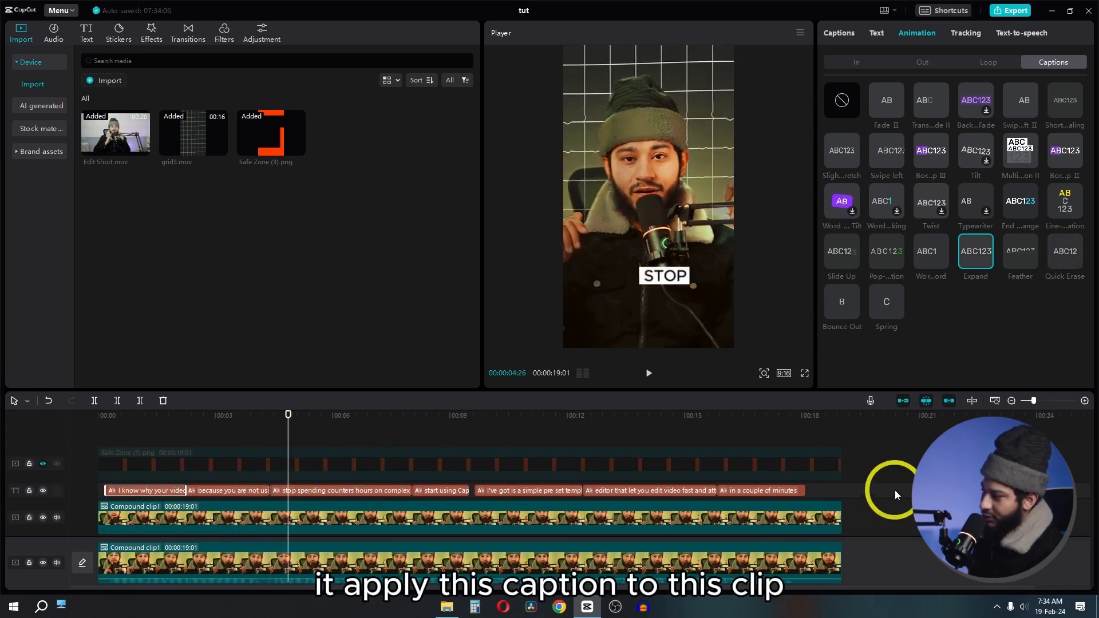
Select all caption clips and apply the Expand animation to them.
{"action": "left_click_drag", "start_coordinate": [888, 488], "coordinate": [143, 493]}
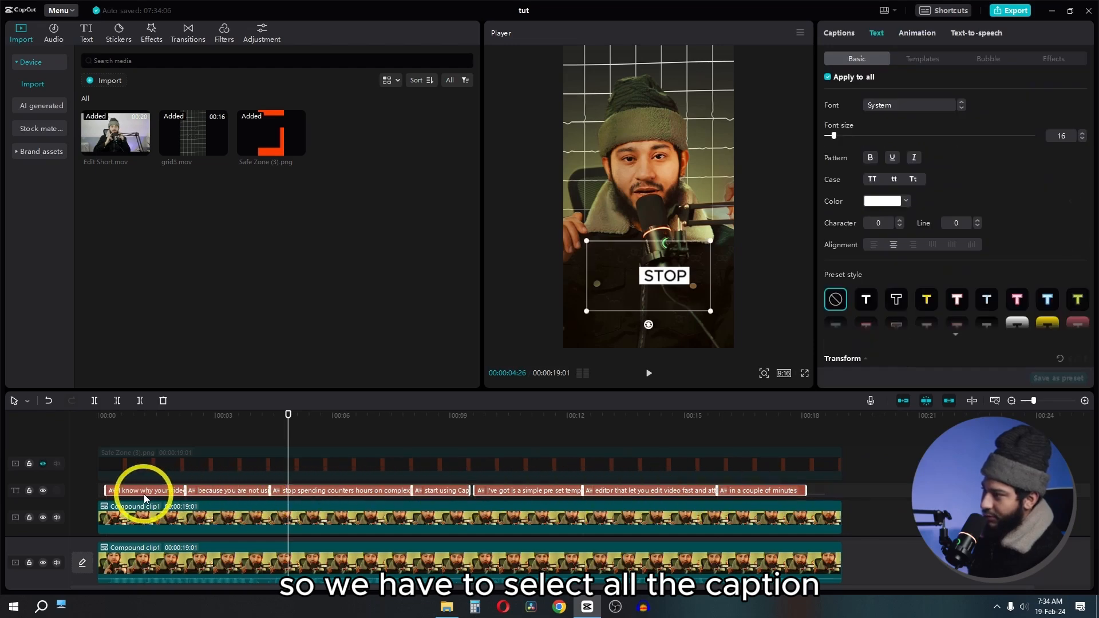
{"action": "left_click", "coordinate": [907, 35]}
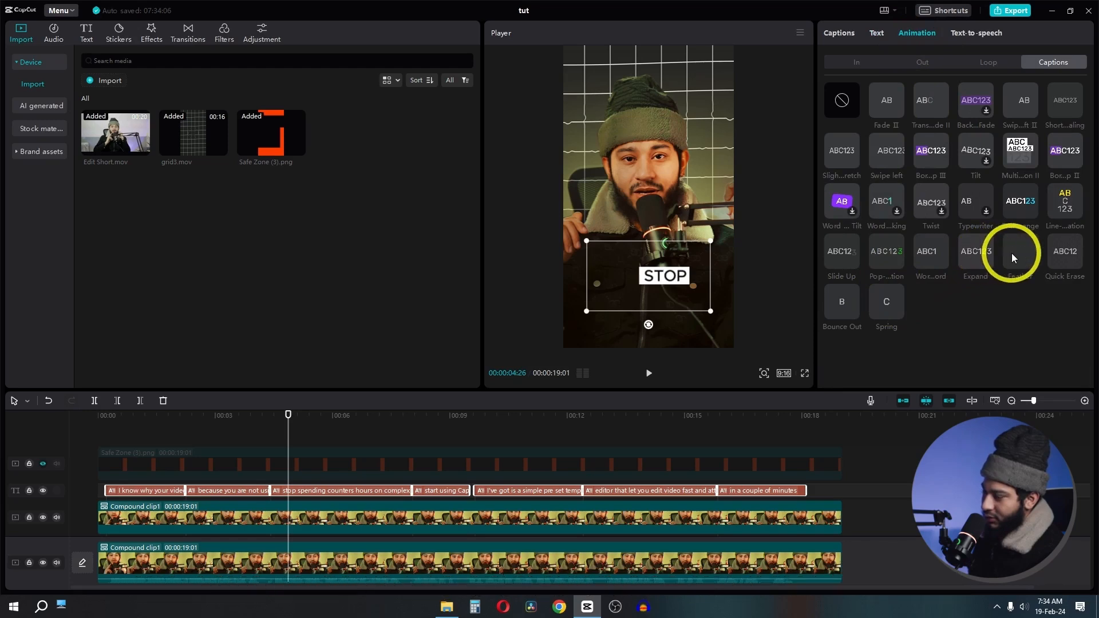
{"action": "left_click", "coordinate": [990, 256]}
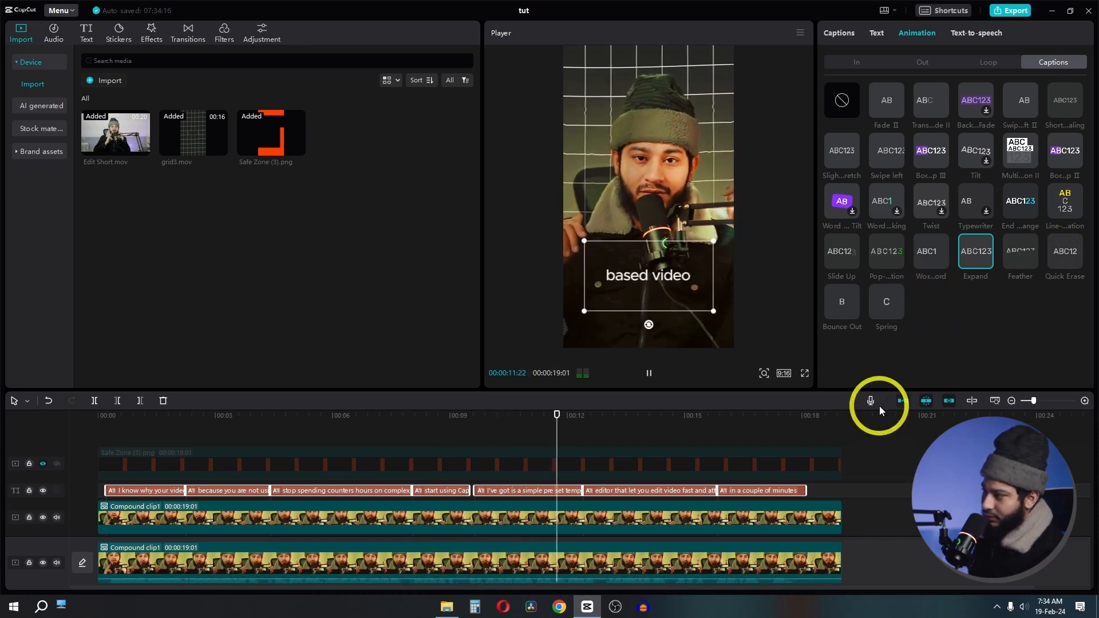
{"action": "key", "text": "space"}
Set all captions to font size 29 with Apply to all on, and preview.
{"action": "left_click_drag", "start_coordinate": [582, 417], "coordinate": [49, 444]}
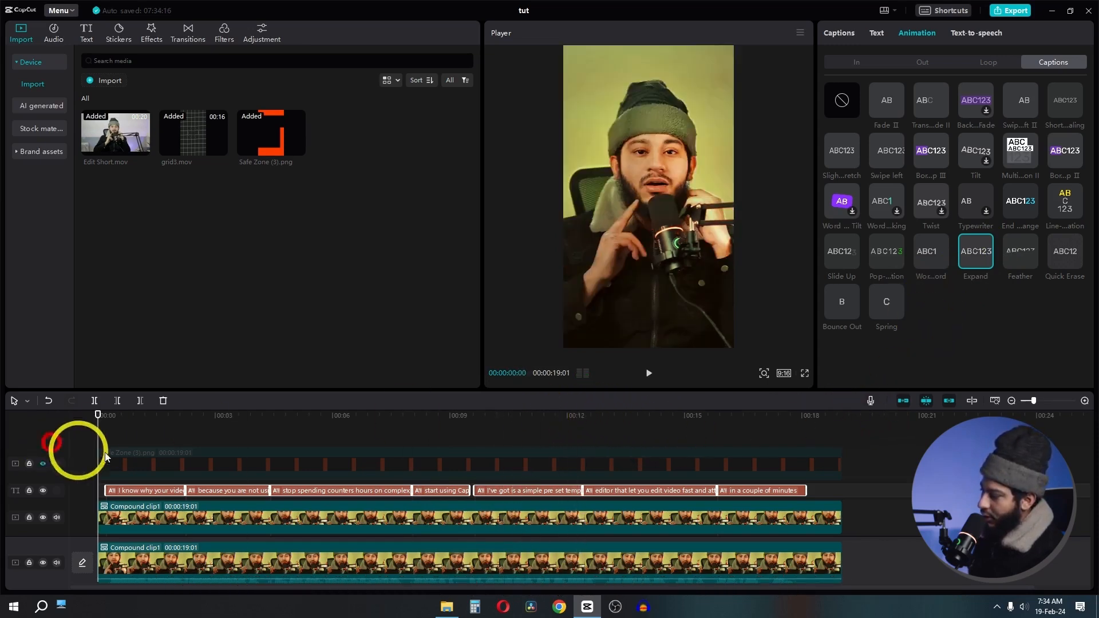
{"action": "left_click", "coordinate": [154, 442]}
{"action": "left_click", "coordinate": [139, 493]}
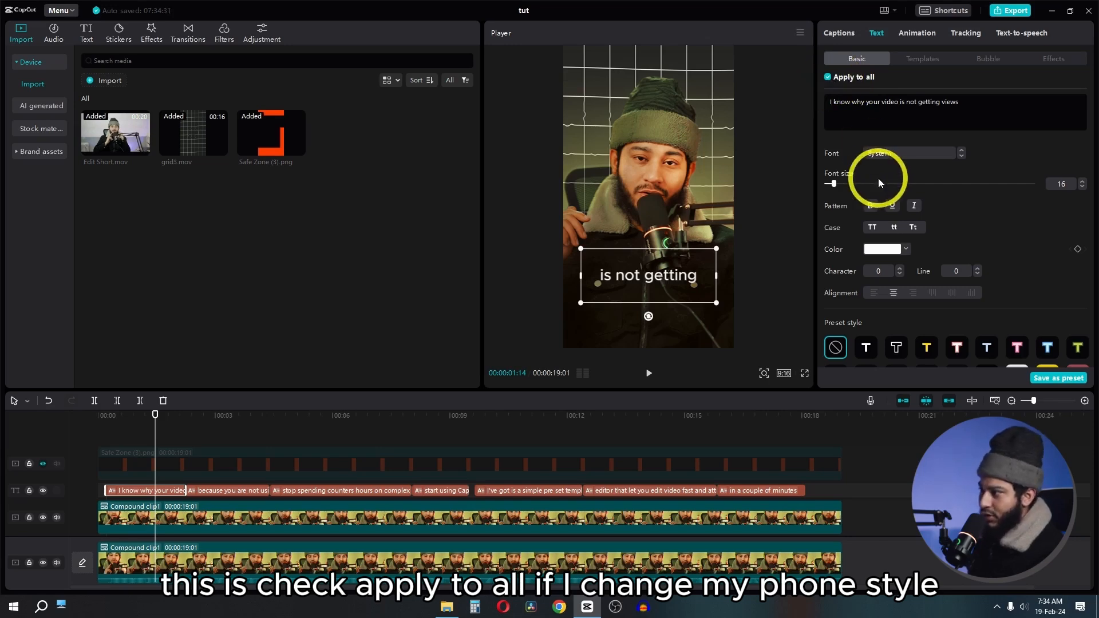
{"action": "left_click_drag", "start_coordinate": [834, 184], "coordinate": [845, 187]}
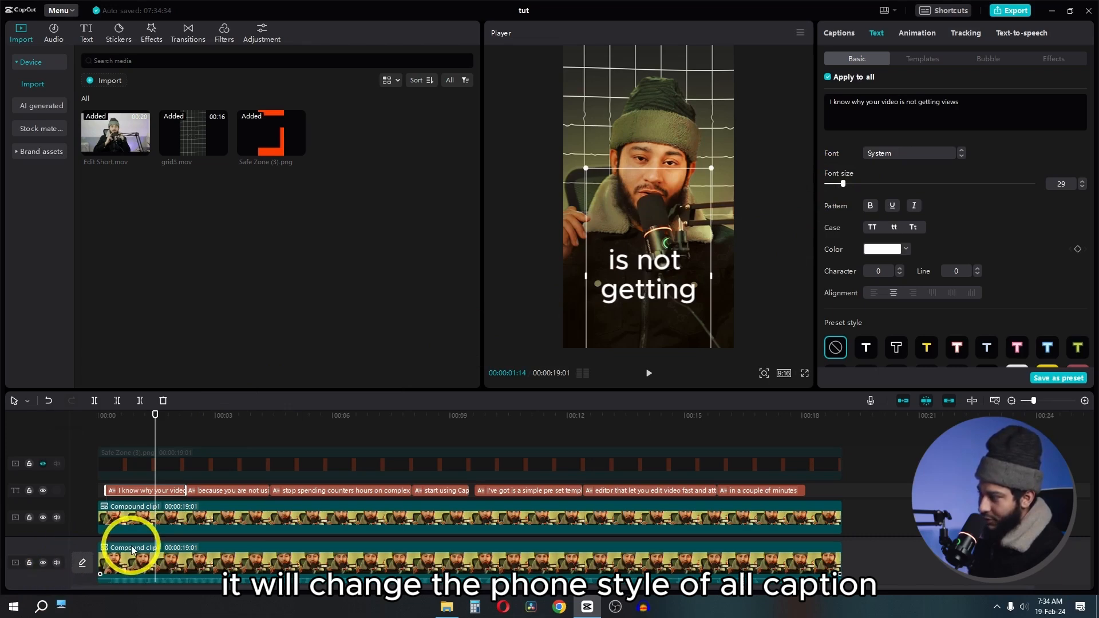
{"action": "key", "text": "space"}
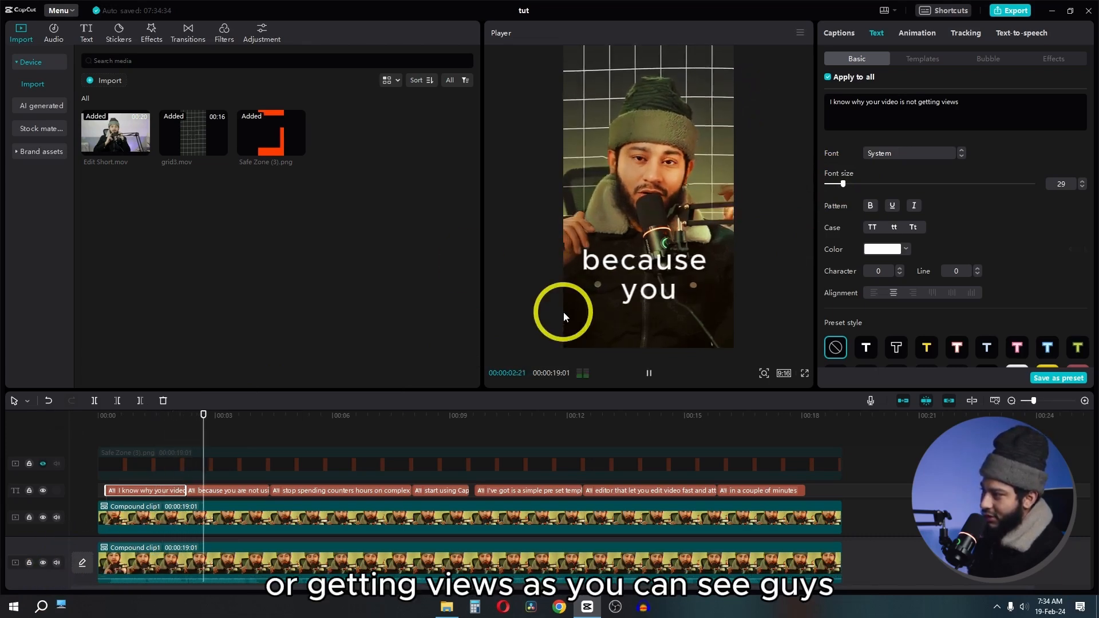
{"action": "key", "text": "space"}
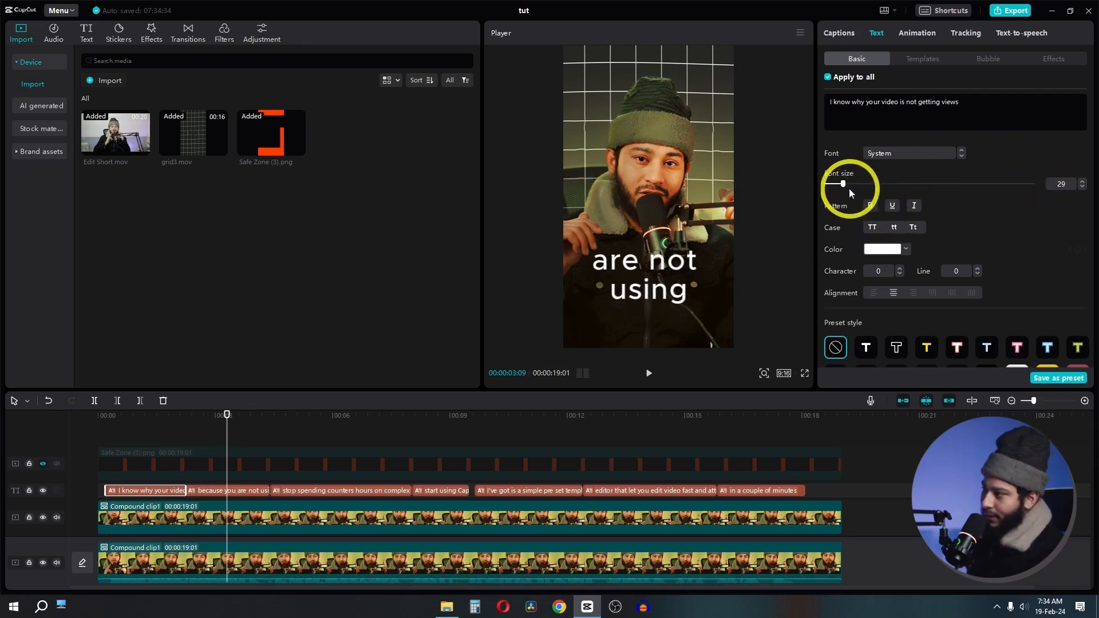
Turn off Apply to all and shrink the 'because you are not using the right tool' caption to 10.
{"action": "left_click", "coordinate": [233, 493]}
{"action": "left_click", "coordinate": [828, 77]}
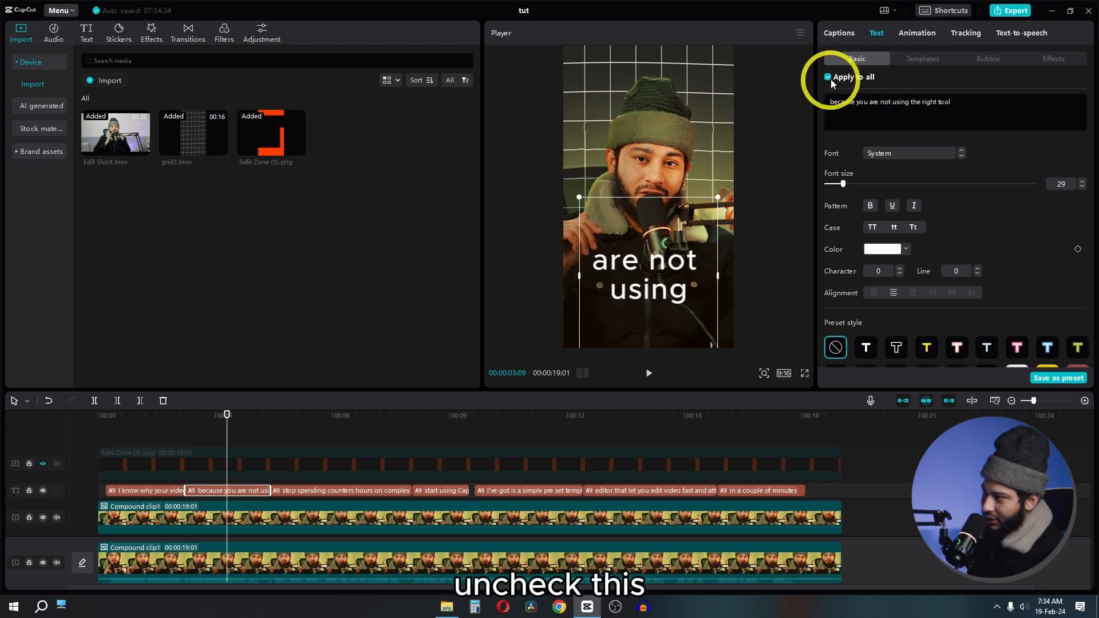
{"action": "left_click_drag", "start_coordinate": [841, 184], "coordinate": [829, 184]}
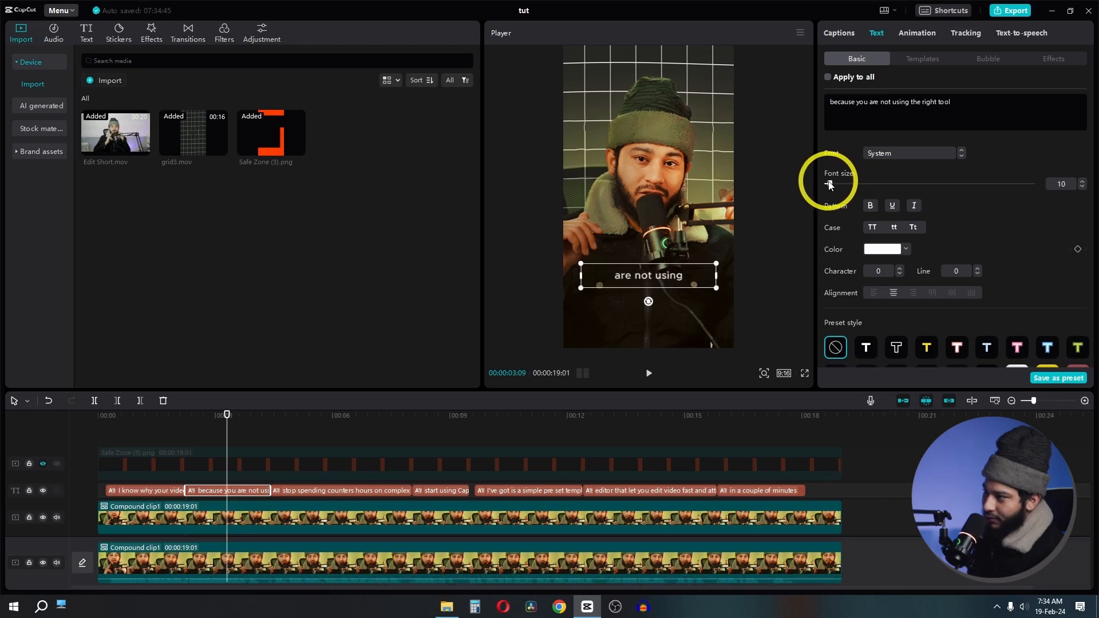
{"action": "left_click_drag", "start_coordinate": [177, 424], "coordinate": [207, 422]}
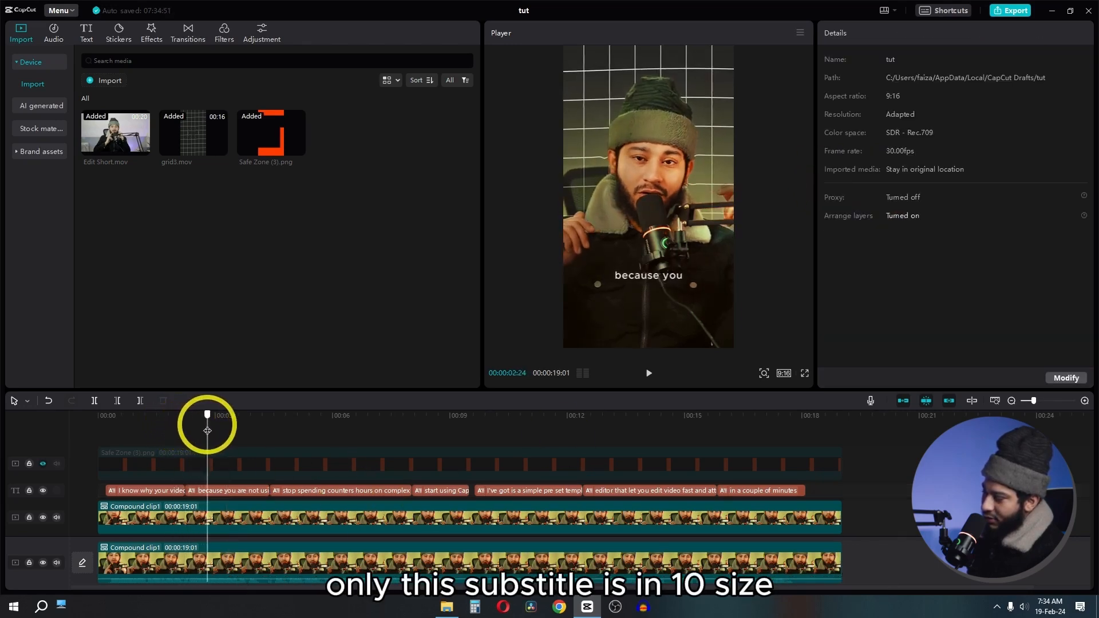
{"action": "left_click", "coordinate": [213, 490]}
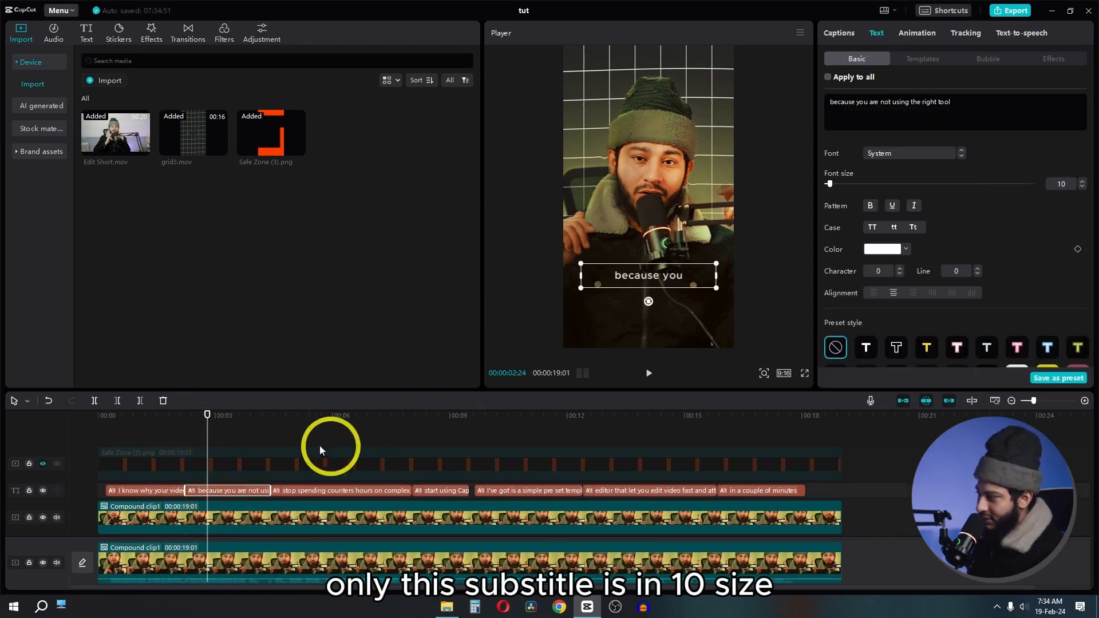
{"action": "left_click_drag", "start_coordinate": [216, 422], "coordinate": [192, 418]}
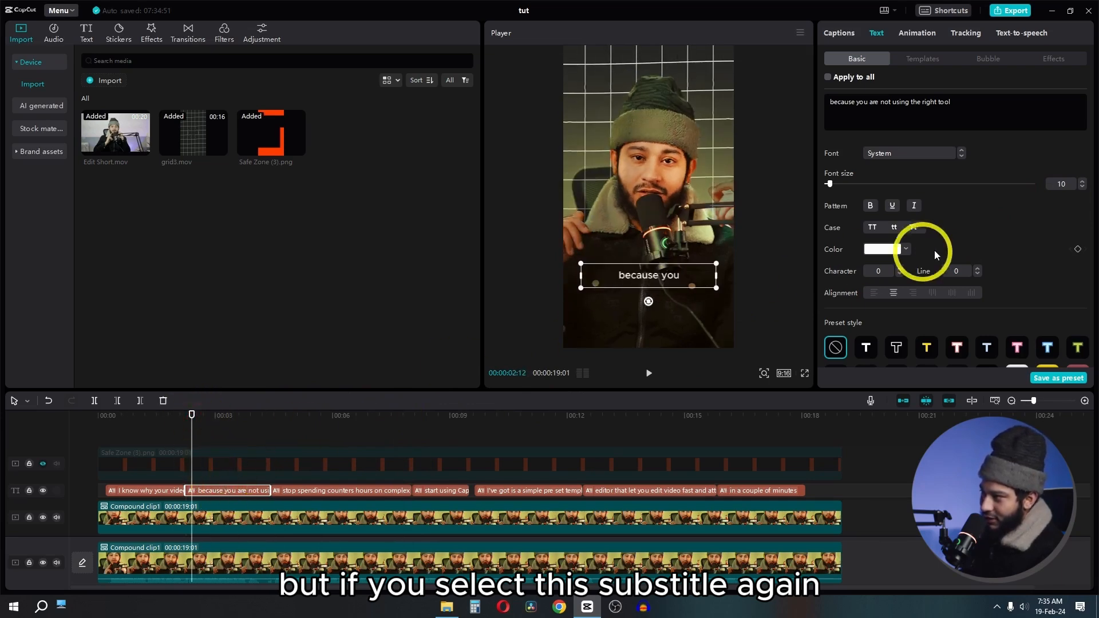
Turn on Apply to all for the size-10 caption style and scrub through to review.
{"action": "left_click", "coordinate": [828, 79]}
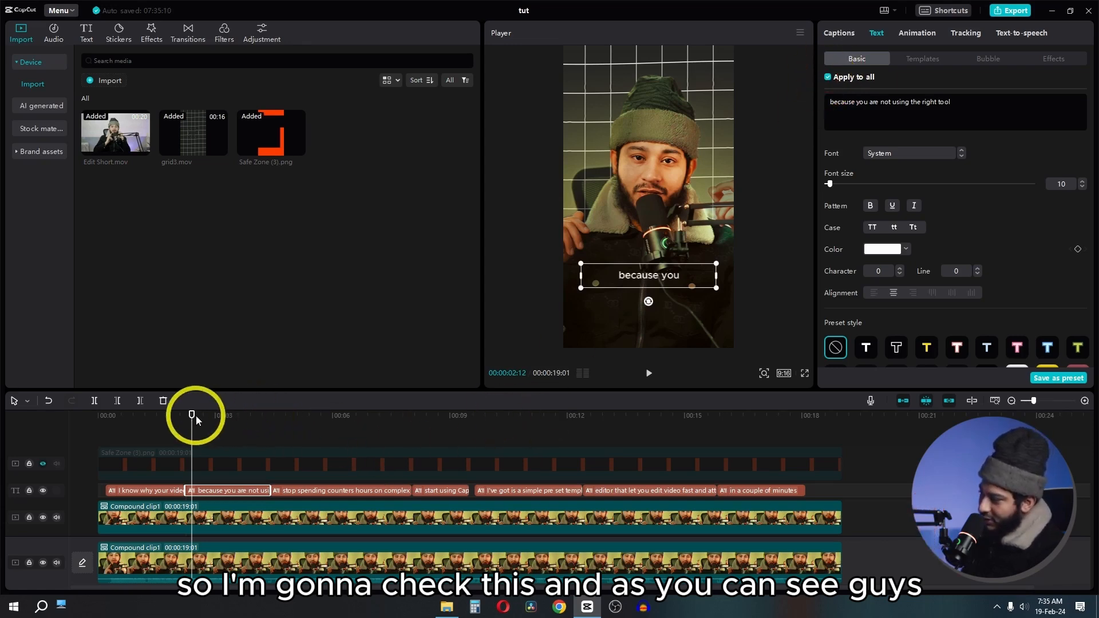
{"action": "left_click_drag", "start_coordinate": [191, 413], "coordinate": [517, 413]}
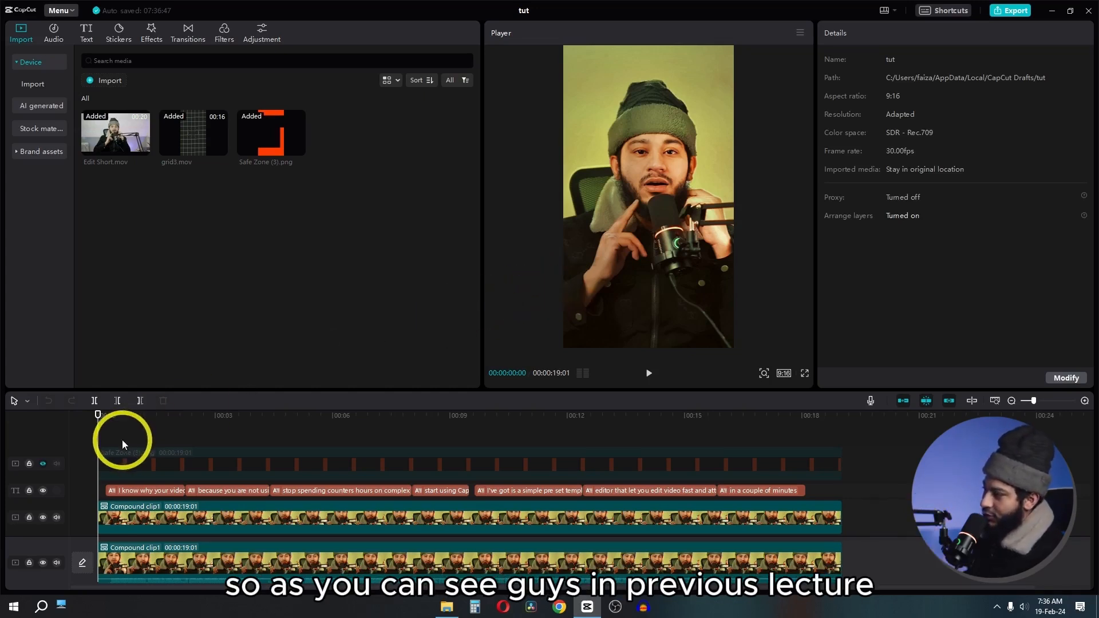
{"action": "left_click_drag", "start_coordinate": [115, 417], "coordinate": [146, 419]}
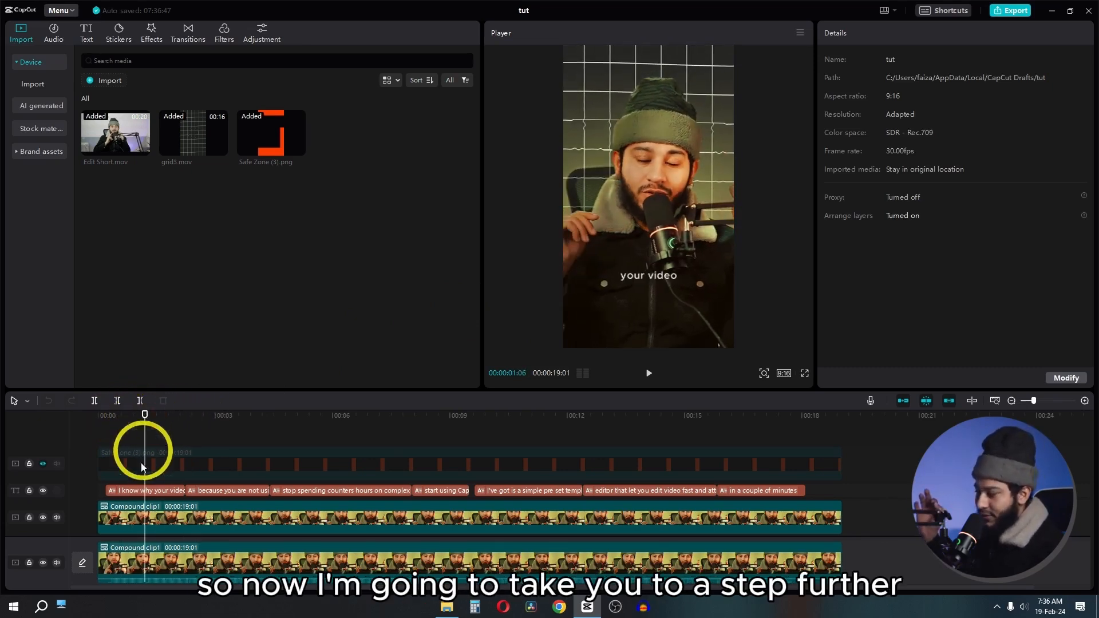
Apply an ART text effect from the Effects library to the captions, then select all caption clips.
{"action": "left_click", "coordinate": [153, 493]}
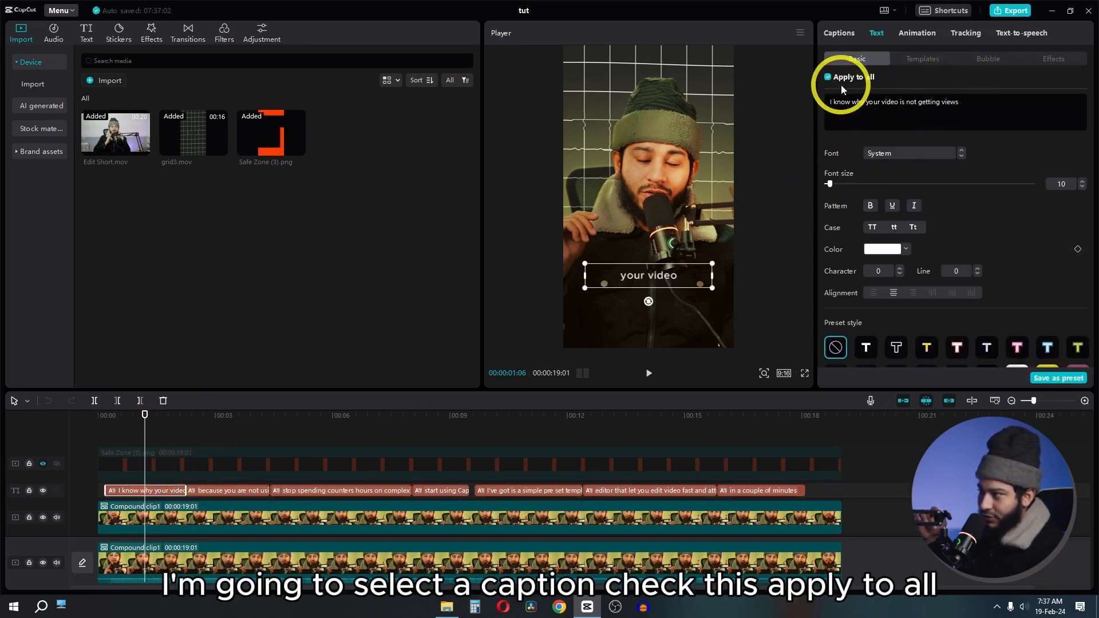
{"action": "left_click", "coordinate": [1055, 58]}
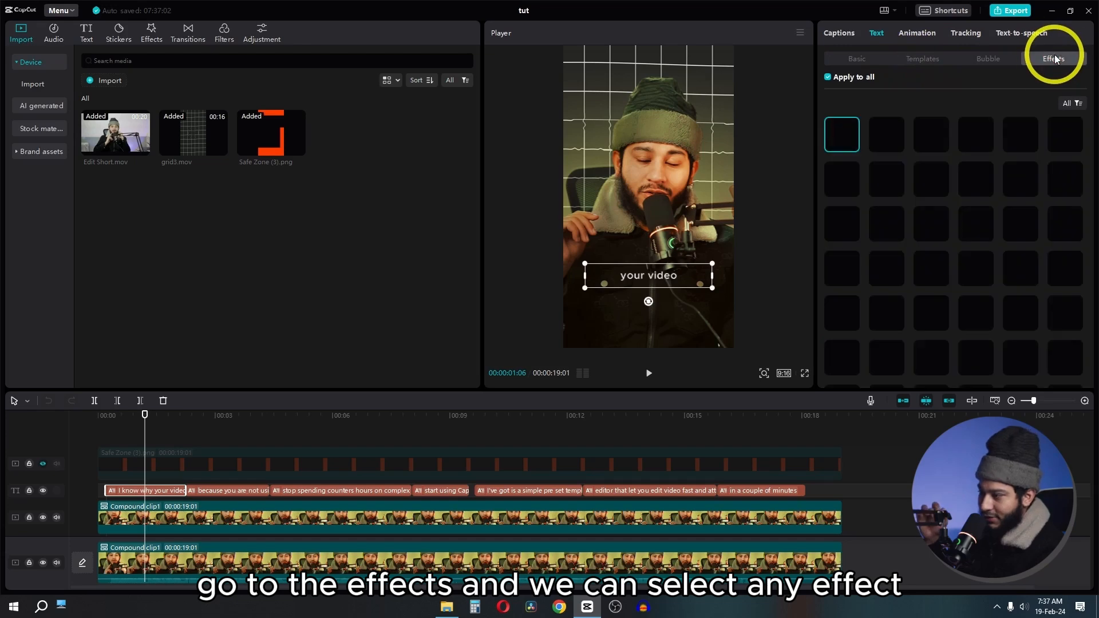
{"action": "scroll", "coordinate": [1025, 205], "scroll_direction": "down", "scroll_amount": 3}
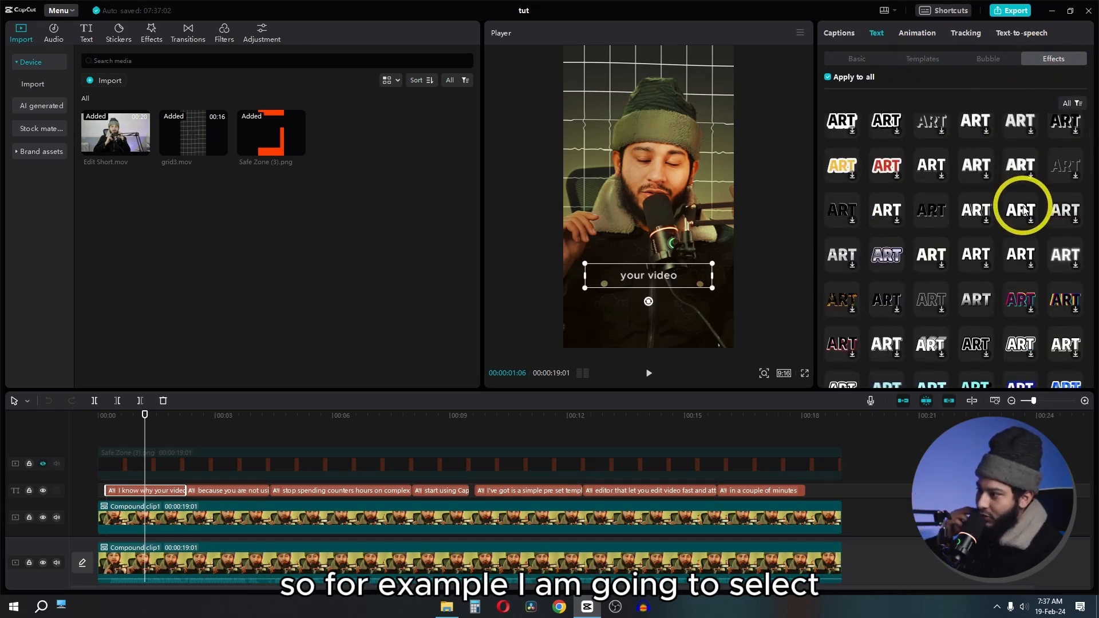
{"action": "scroll", "coordinate": [1023, 210], "scroll_direction": "down", "scroll_amount": 5}
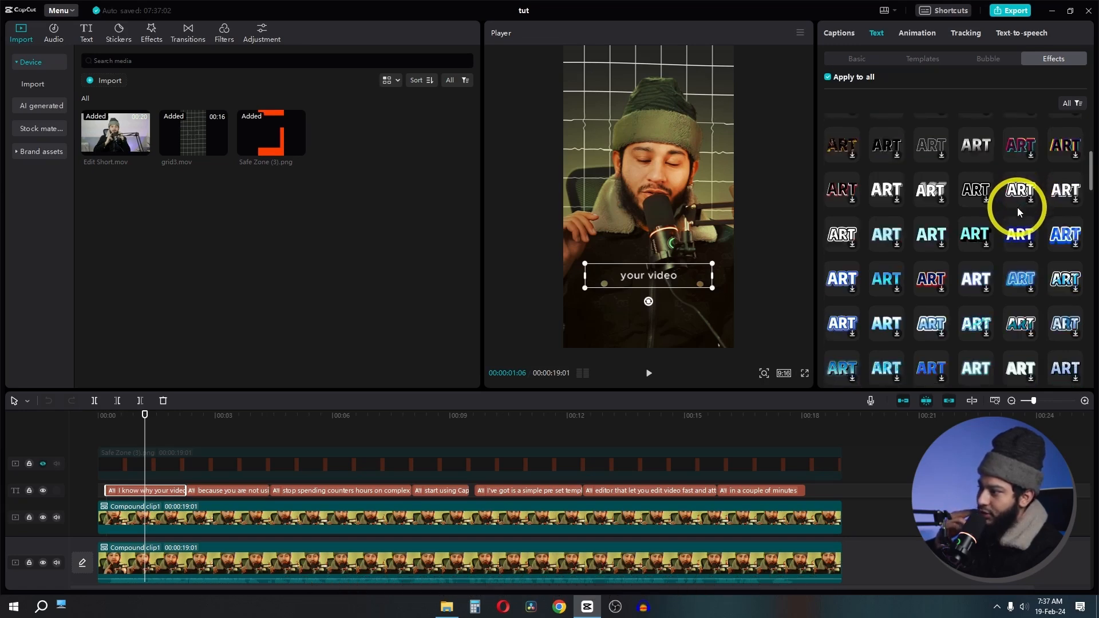
{"action": "scroll", "coordinate": [1017, 210], "scroll_direction": "down", "scroll_amount": 5}
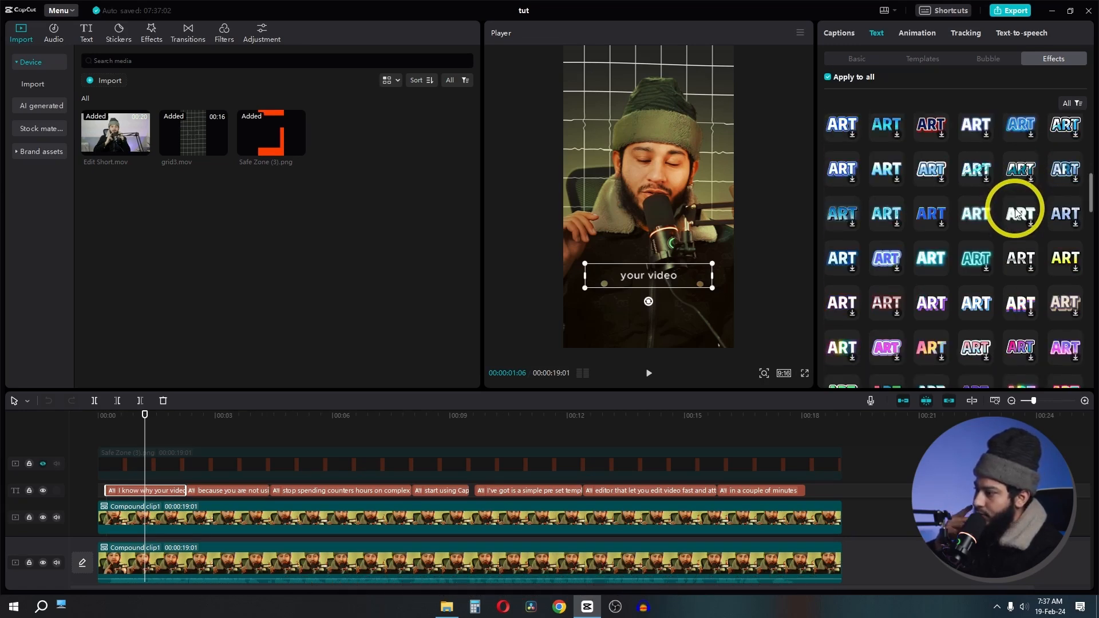
{"action": "scroll", "coordinate": [1014, 210], "scroll_direction": "down", "scroll_amount": 3}
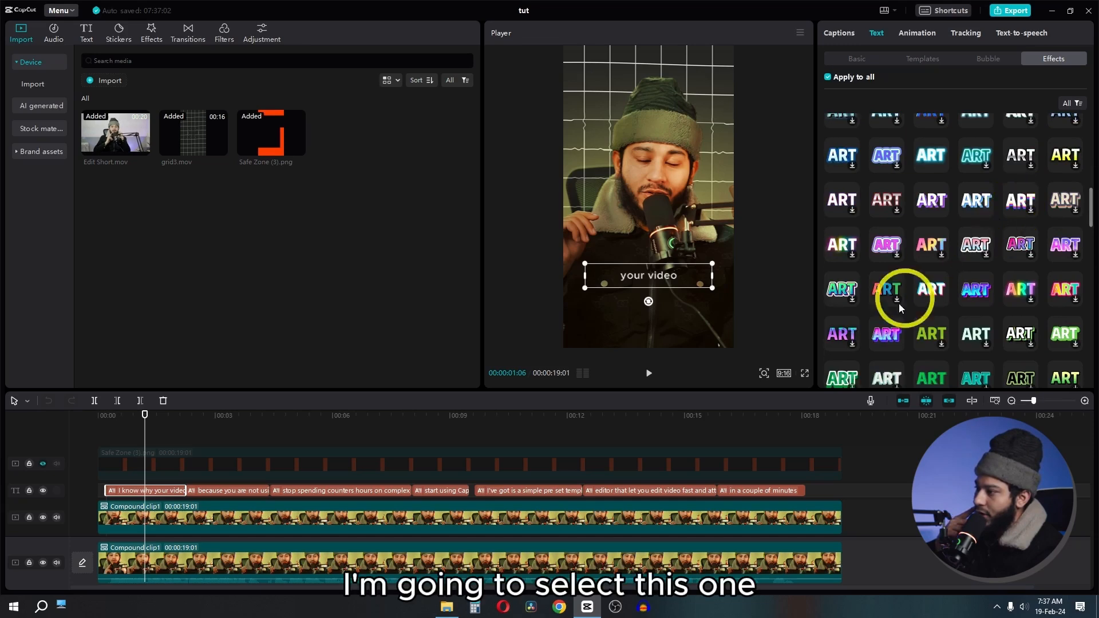
{"action": "left_click", "coordinate": [927, 293]}
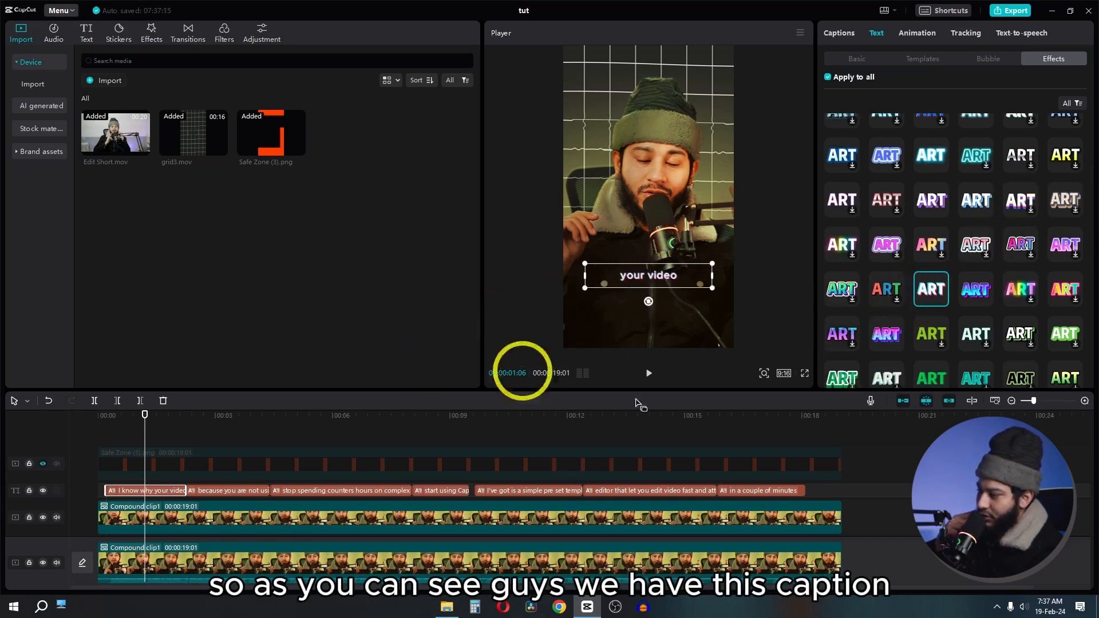
{"action": "left_click", "coordinate": [726, 491]}
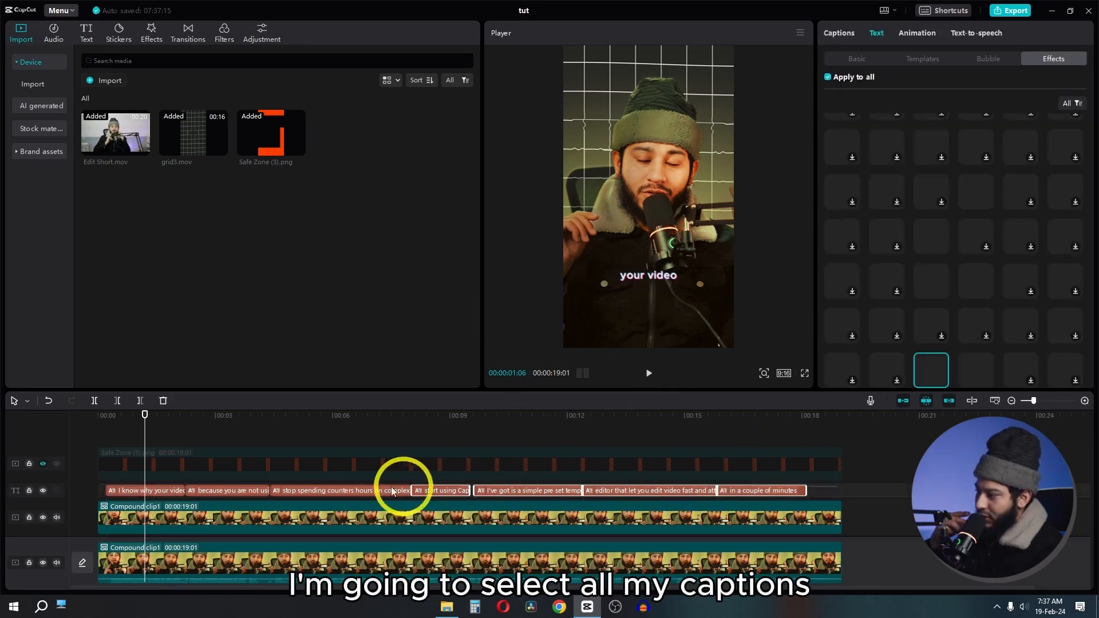
{"action": "left_click", "coordinate": [132, 490], "text": "shift"}
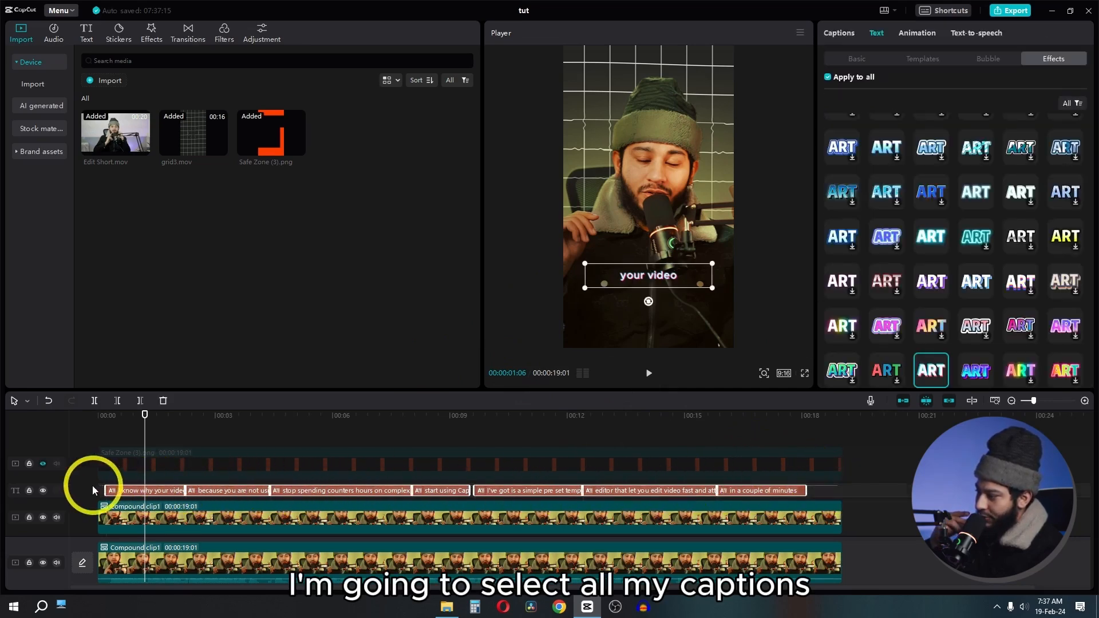
Merge the selected captions into a compound clip (Compound clip3).
{"action": "right_click", "coordinate": [126, 487]}
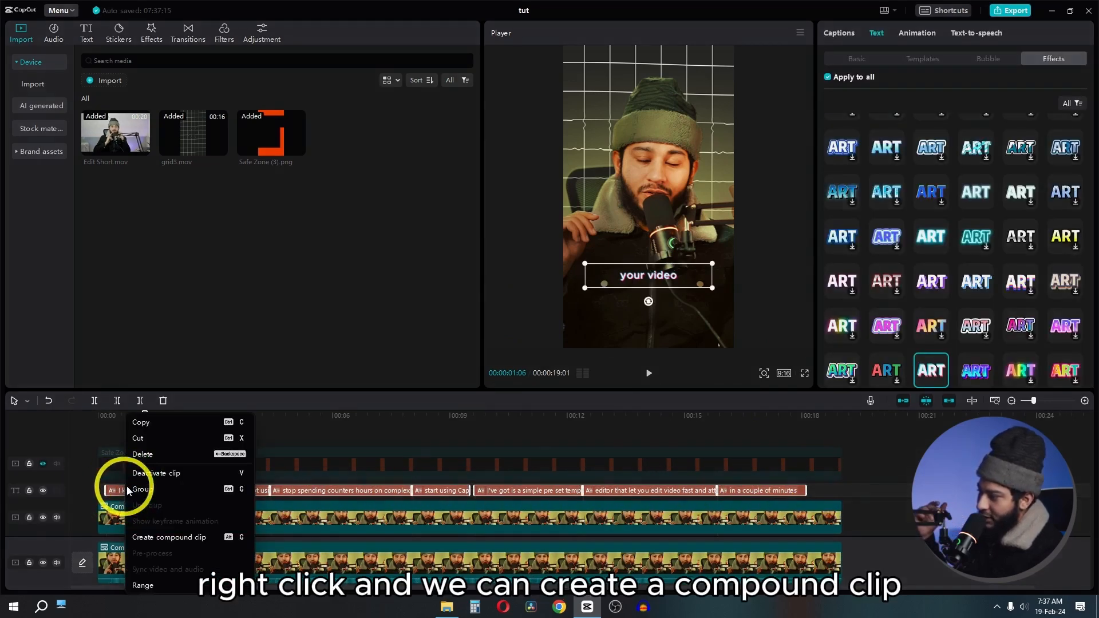
{"action": "left_click", "coordinate": [183, 535]}
{"action": "left_click", "coordinate": [176, 503]}
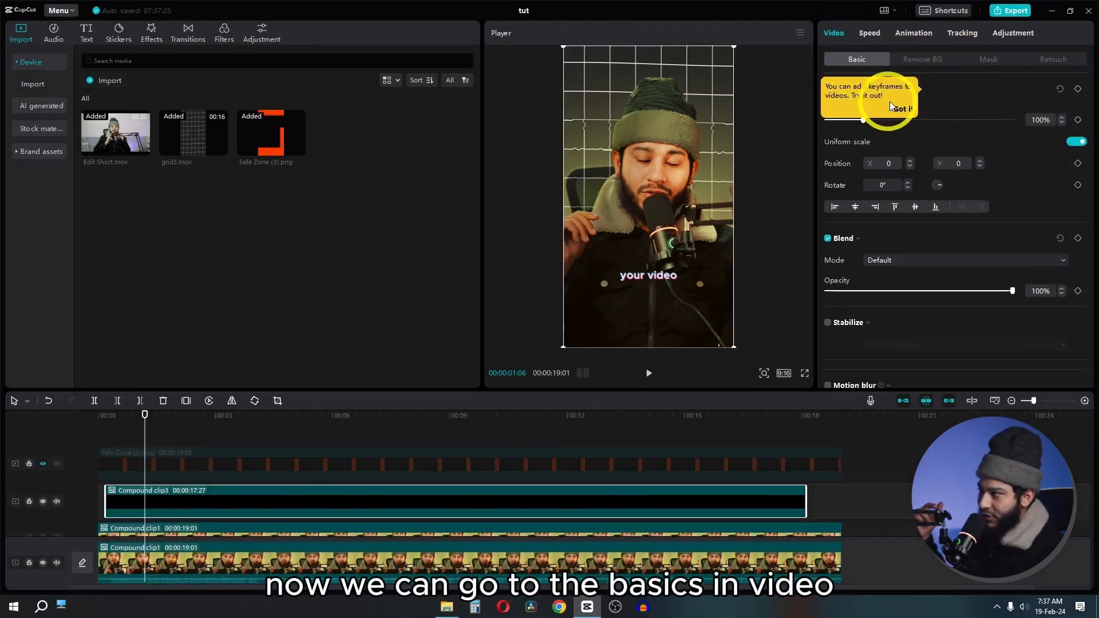
{"action": "left_click", "coordinate": [902, 108]}
Enable Motion blur (Blur 100, Blend 0, Direction Both) and play the preview to check it.
{"action": "scroll", "coordinate": [894, 133], "scroll_direction": "down", "scroll_amount": 3}
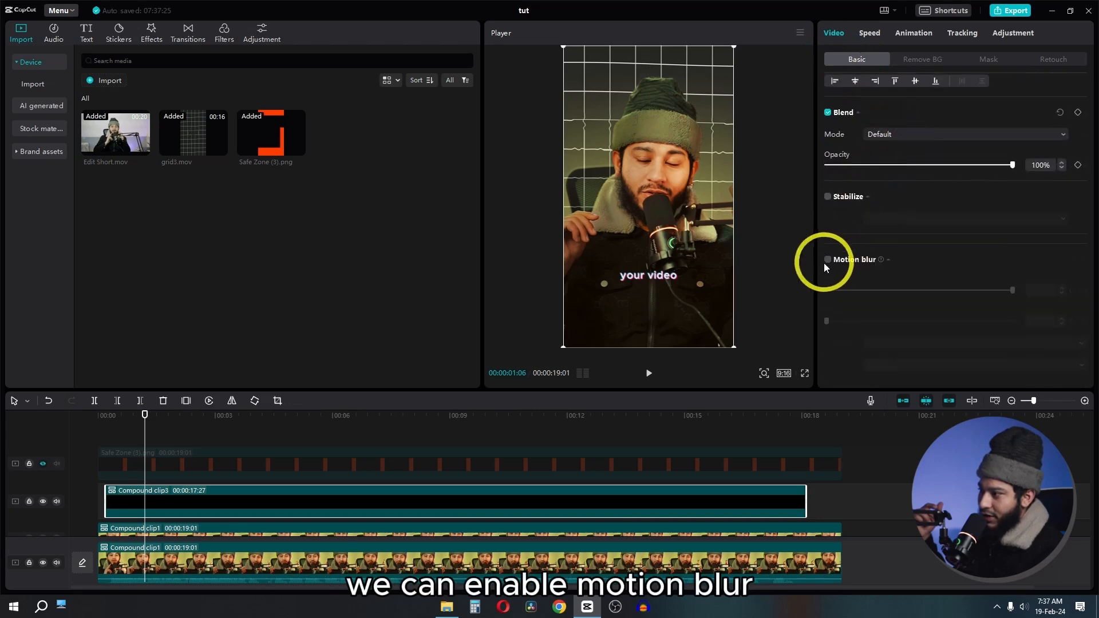
{"action": "left_click", "coordinate": [827, 260]}
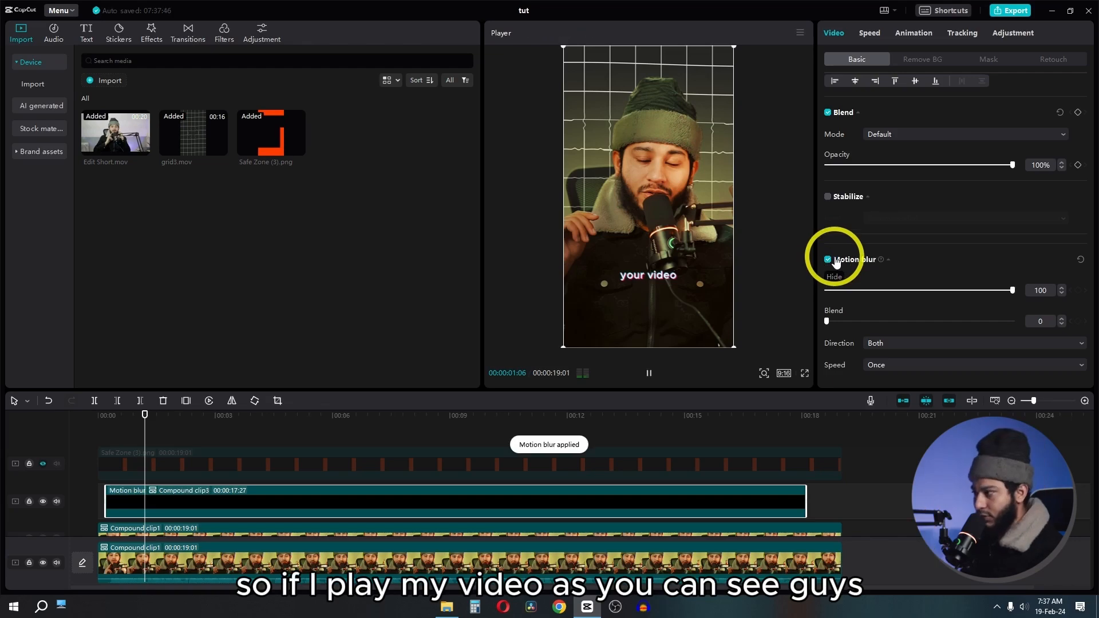
{"action": "key", "text": "space"}
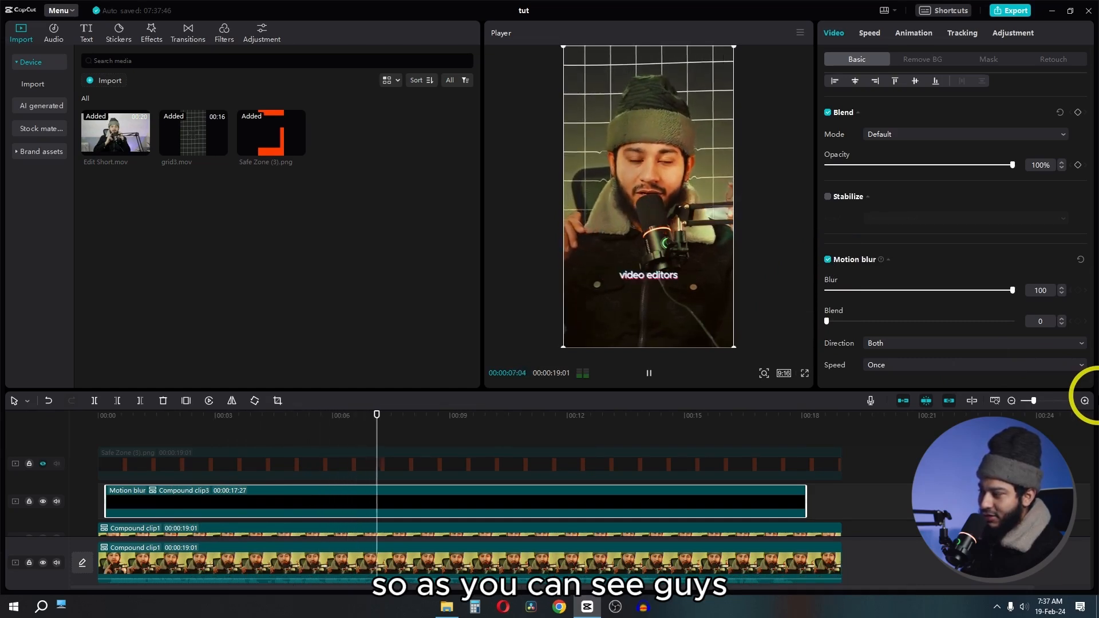
{"action": "key", "text": "space"}
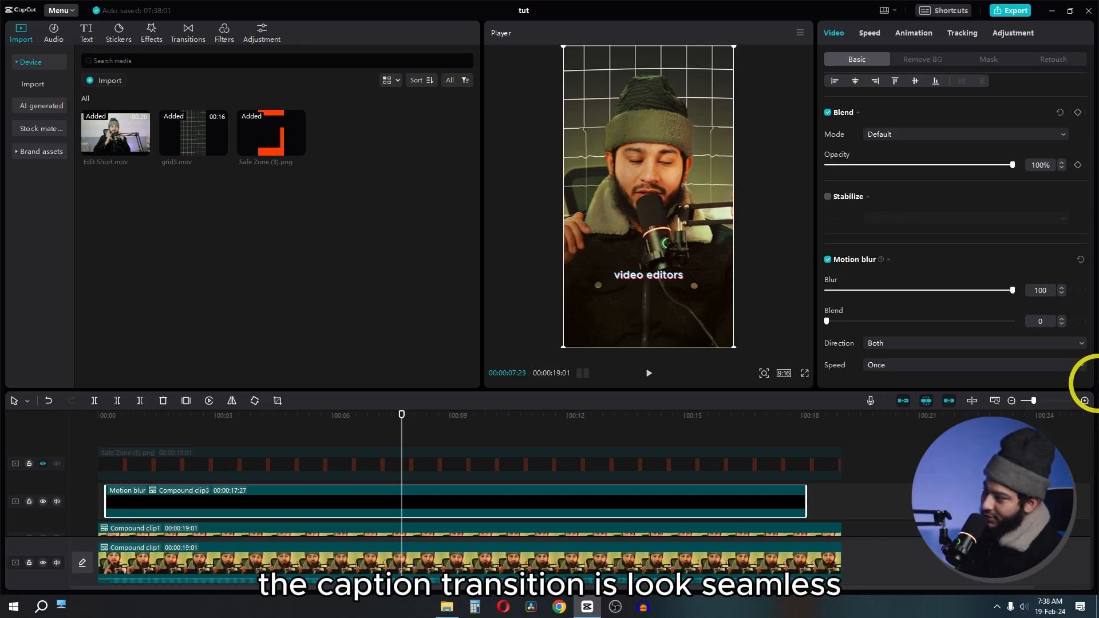
{"action": "key", "text": "space"}
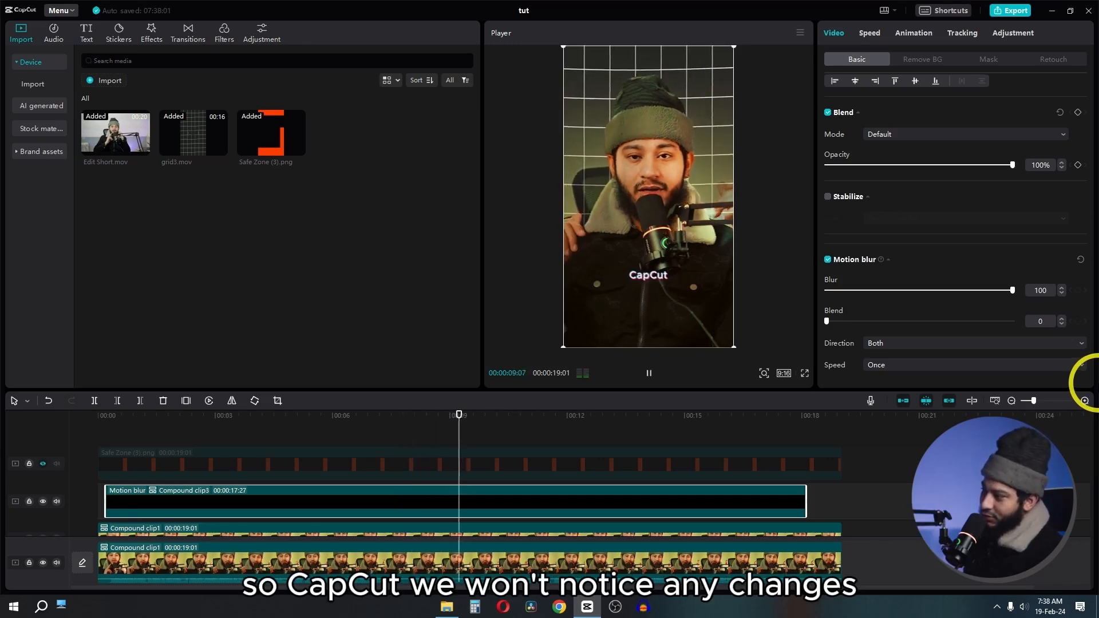
{"action": "key", "text": "space"}
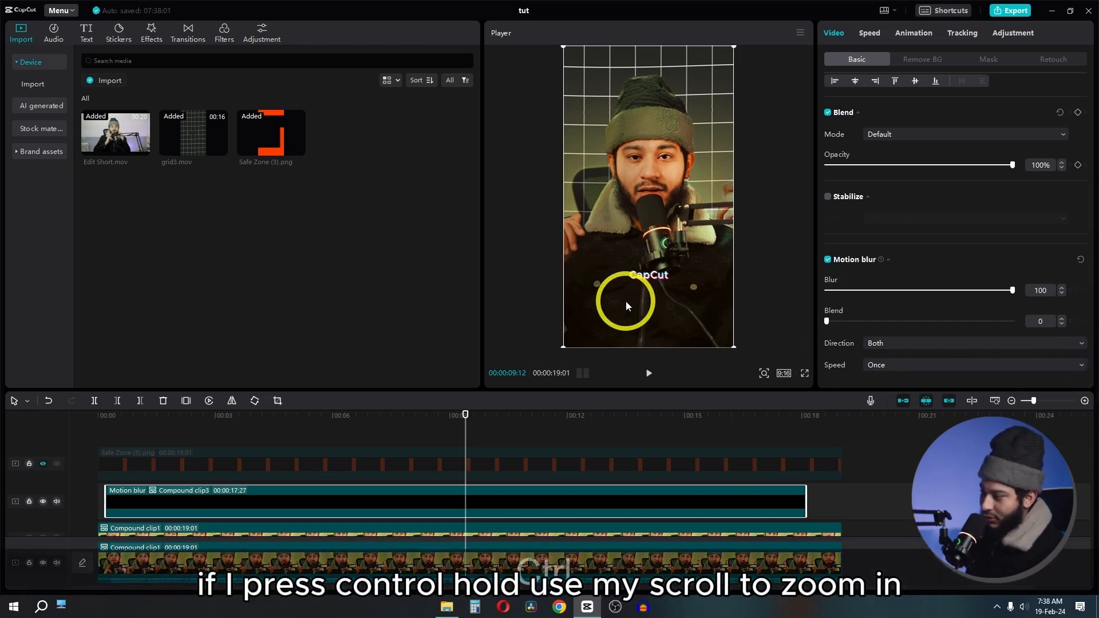
{"action": "scroll", "coordinate": [654, 301], "scroll_direction": "up", "scroll_amount": 3}
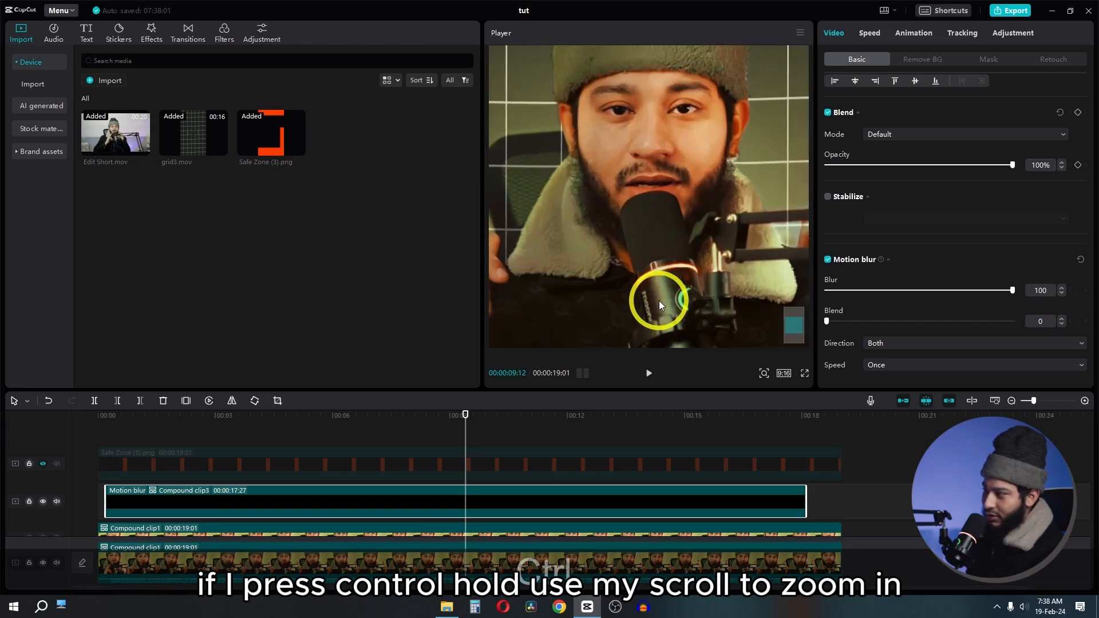
{"action": "left_click_drag", "start_coordinate": [684, 306], "coordinate": [687, 164]}
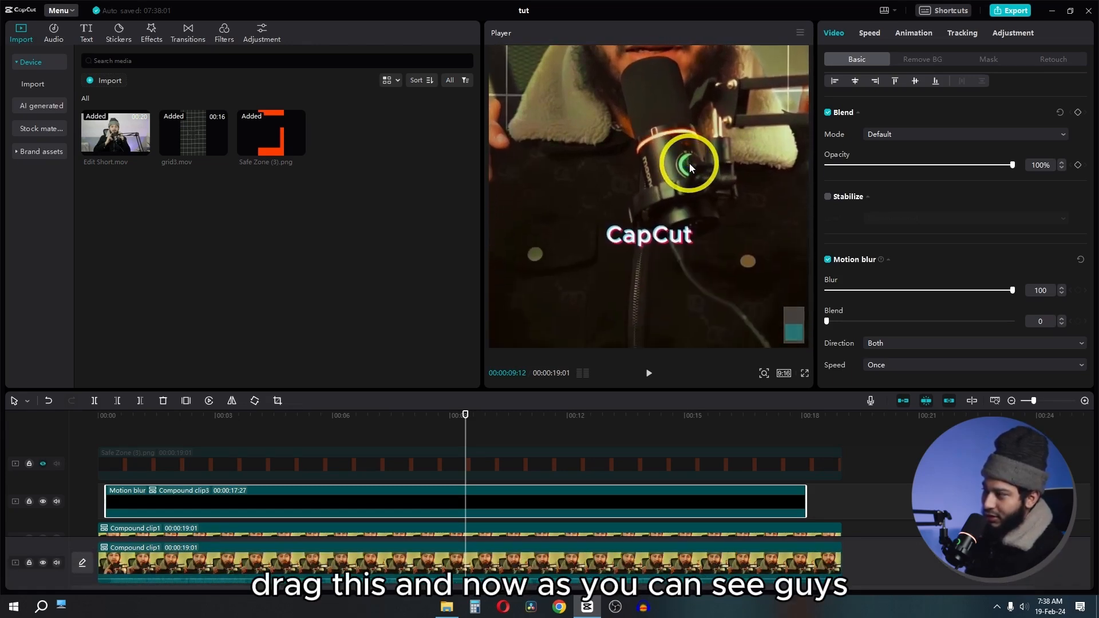
{"action": "left_click", "coordinate": [648, 373]}
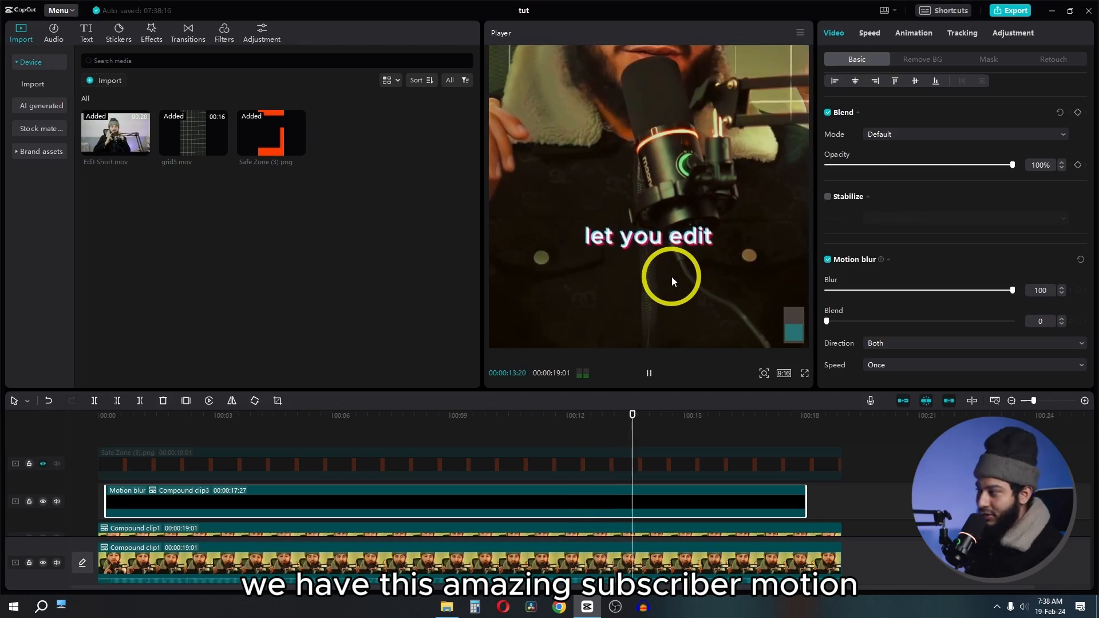
{"action": "key", "text": "space"}
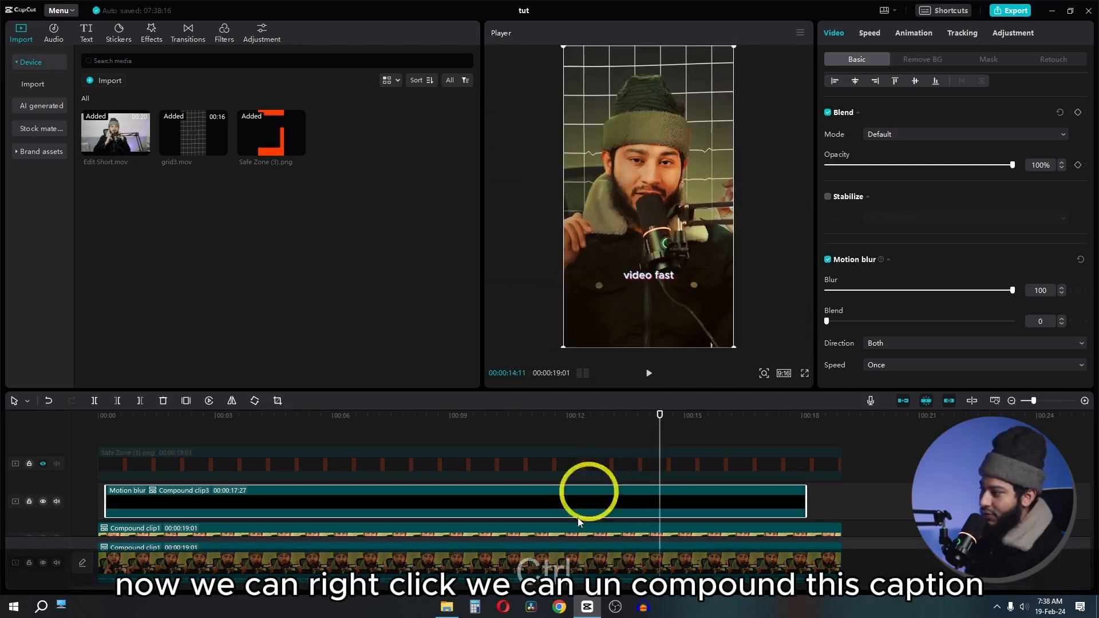
Ungroup the caption compound clip and select one caption clip.
{"action": "right_click", "coordinate": [579, 511]}
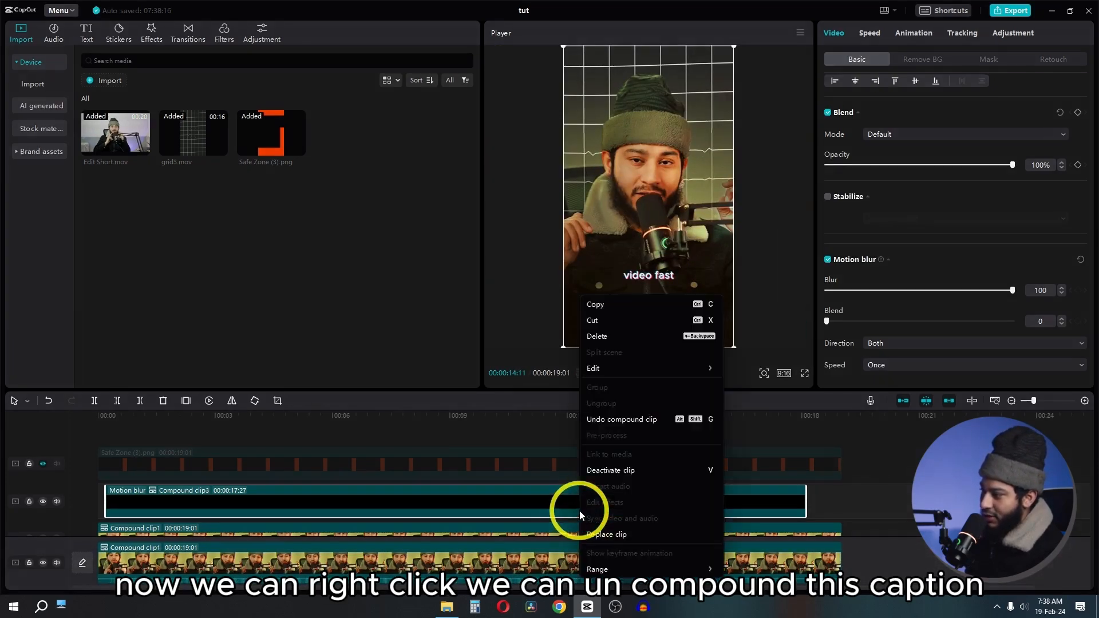
{"action": "left_click", "coordinate": [637, 416]}
{"action": "left_click", "coordinate": [363, 488]}
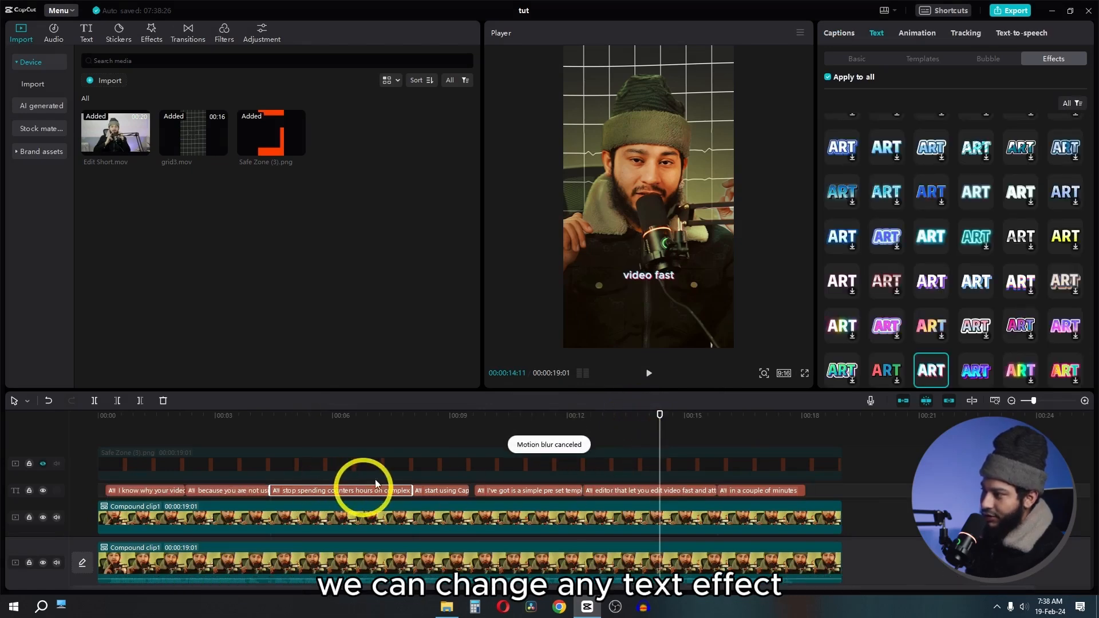
Apply a purple ART text effect to the captions, showing 'hours on complex' in pale purple.
{"action": "scroll", "coordinate": [910, 246], "scroll_direction": "down", "scroll_amount": 1}
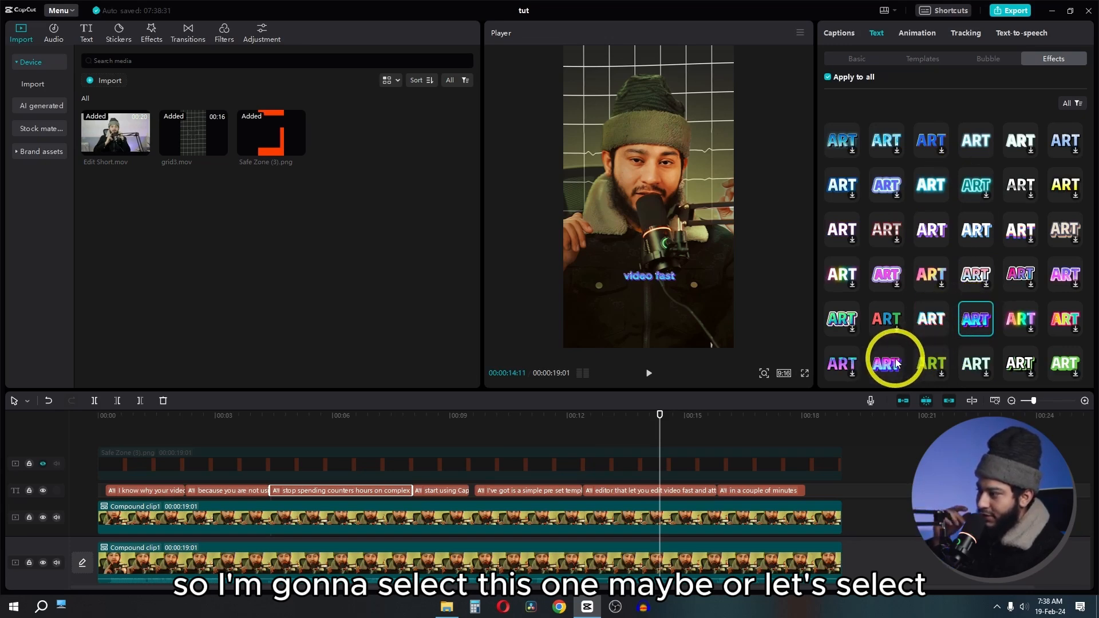
{"action": "scroll", "coordinate": [923, 342], "scroll_direction": "down", "scroll_amount": 10}
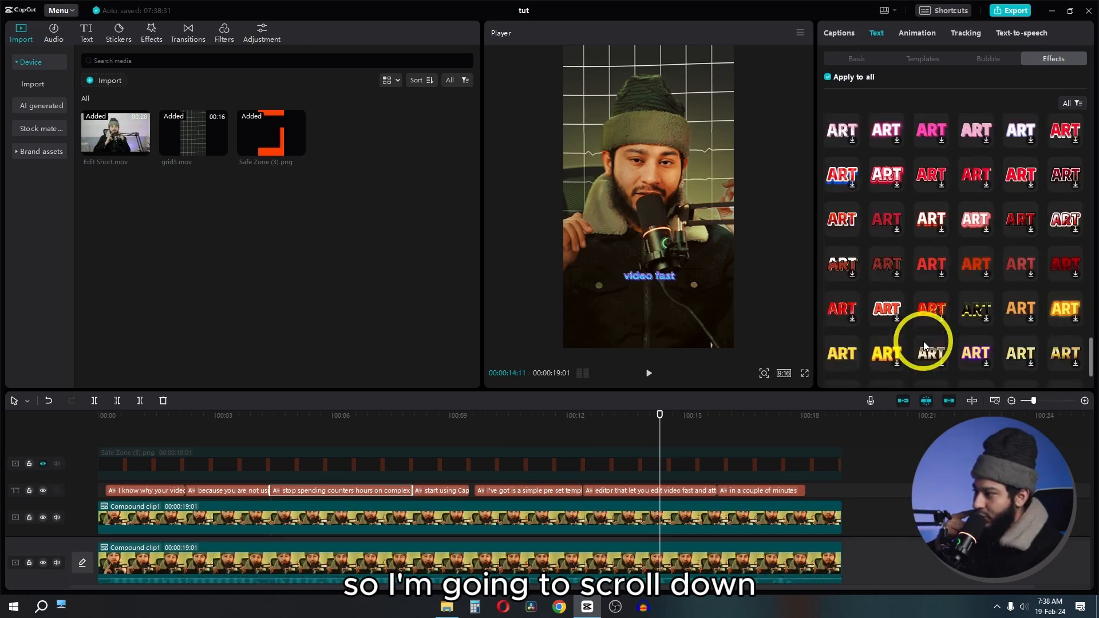
{"action": "scroll", "coordinate": [923, 341], "scroll_direction": "down", "scroll_amount": 10}
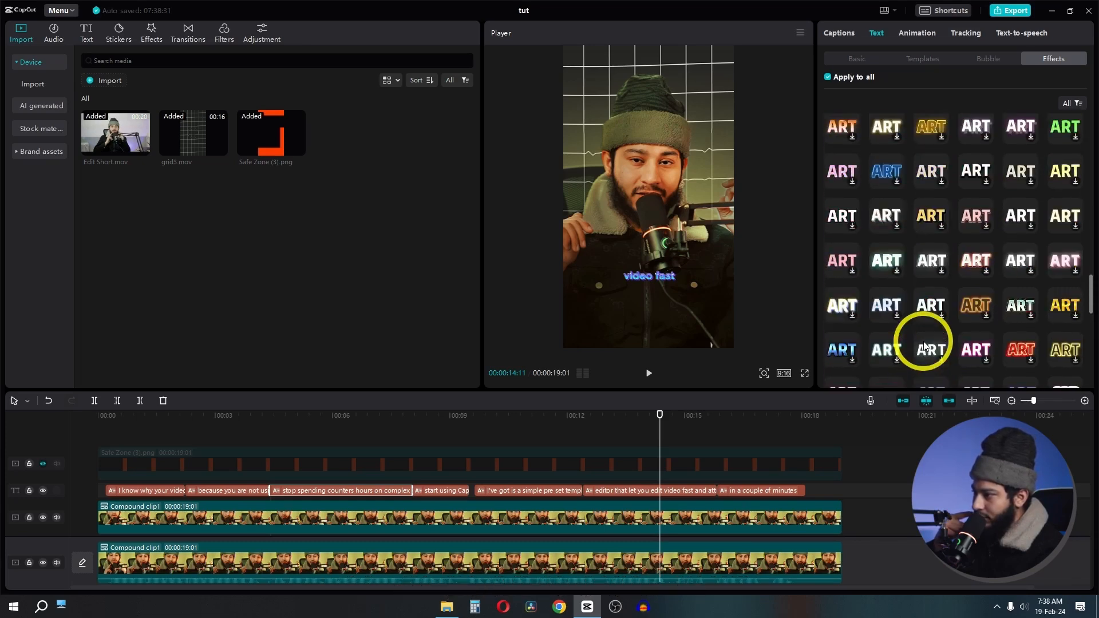
{"action": "scroll", "coordinate": [923, 342], "scroll_direction": "down", "scroll_amount": 5}
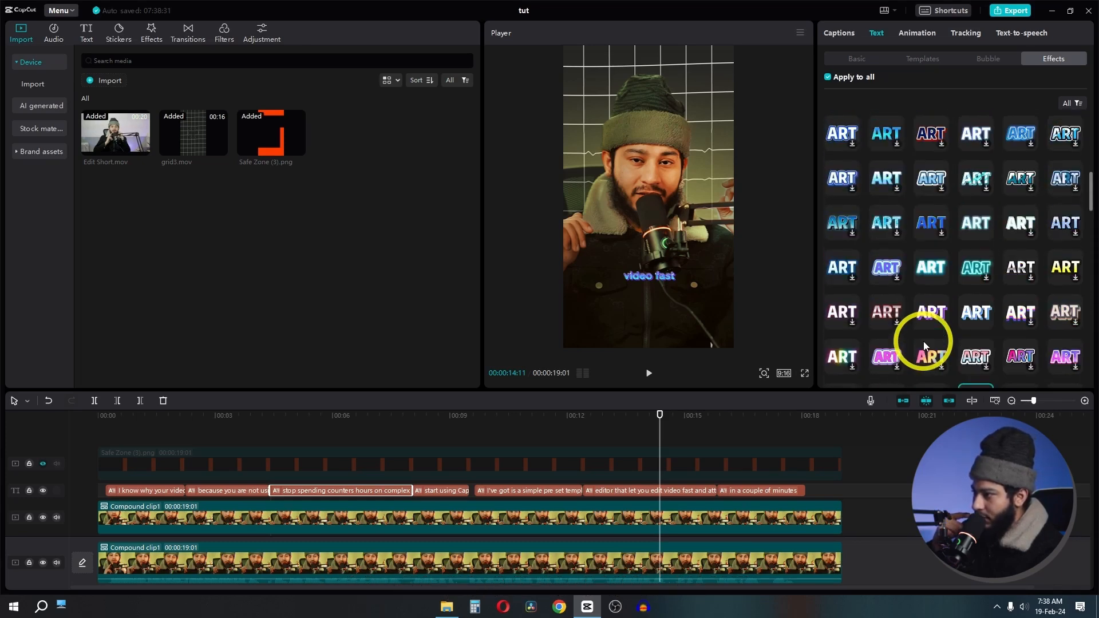
{"action": "left_click", "coordinate": [926, 321]}
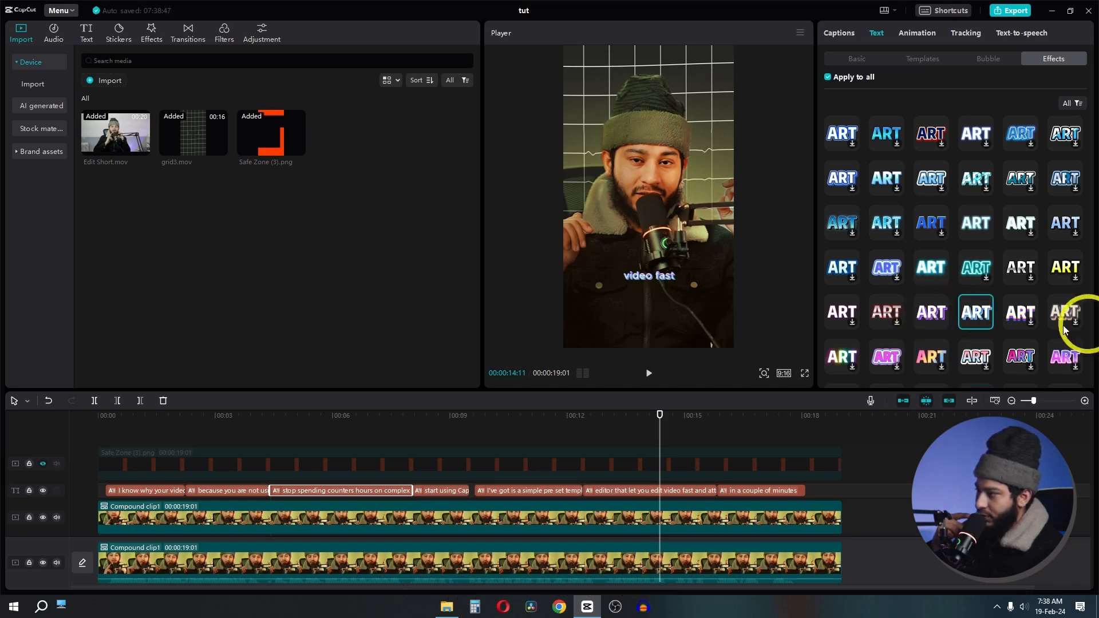
{"action": "left_click", "coordinate": [923, 323]}
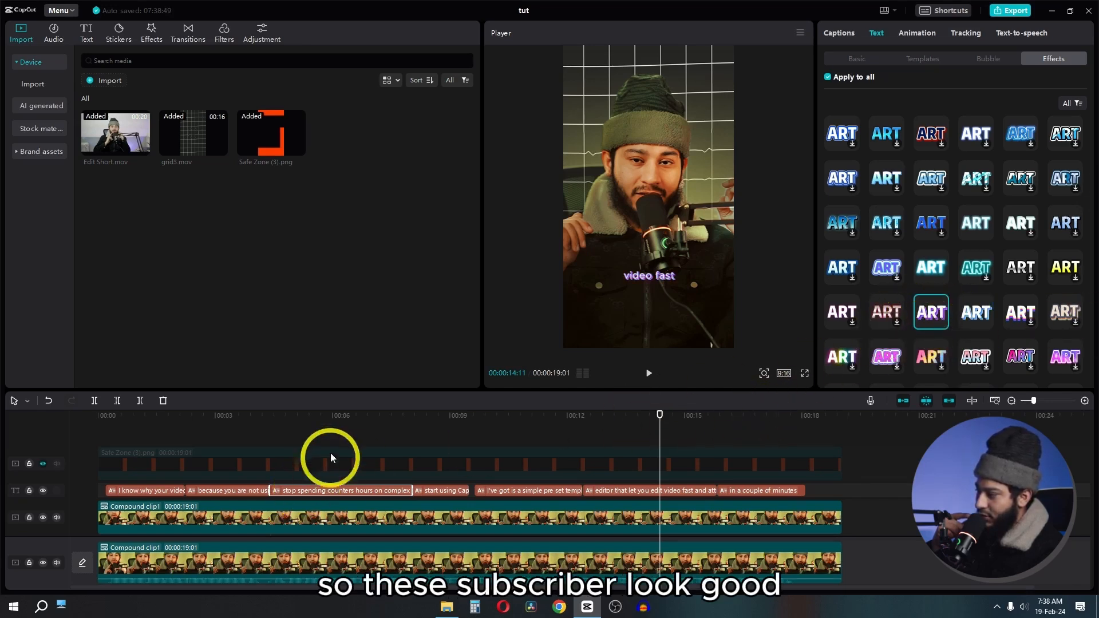
{"action": "left_click", "coordinate": [339, 428]}
{"action": "left_click", "coordinate": [339, 490]}
Enlarge the caption font size to 52 and browse bubble styles and text effects.
{"action": "left_click", "coordinate": [857, 58]}
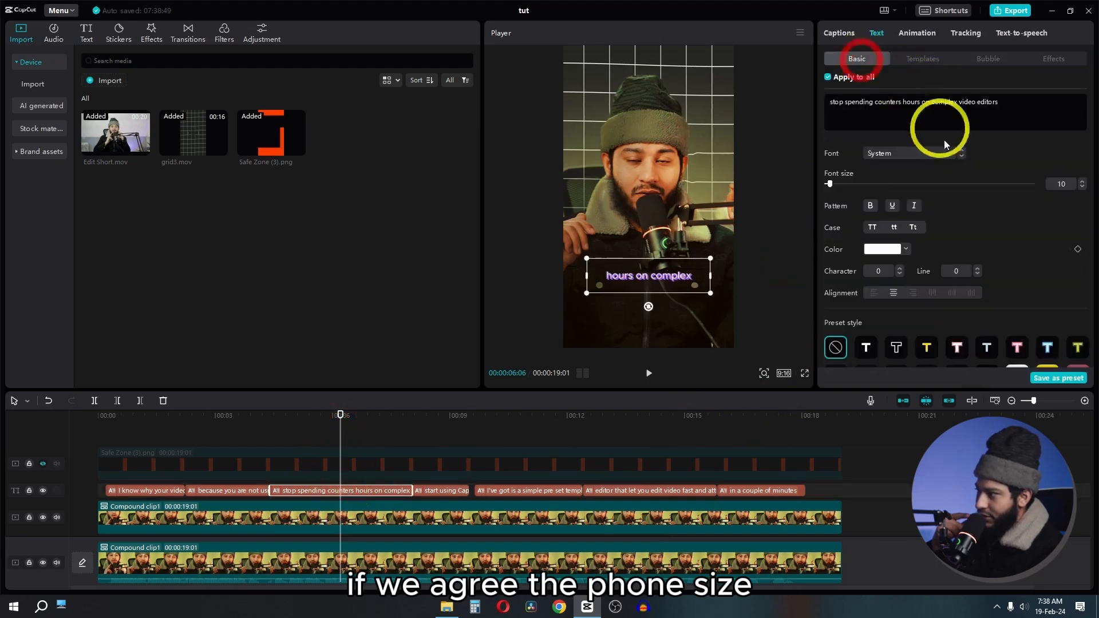
{"action": "left_click_drag", "start_coordinate": [831, 183], "coordinate": [861, 187]}
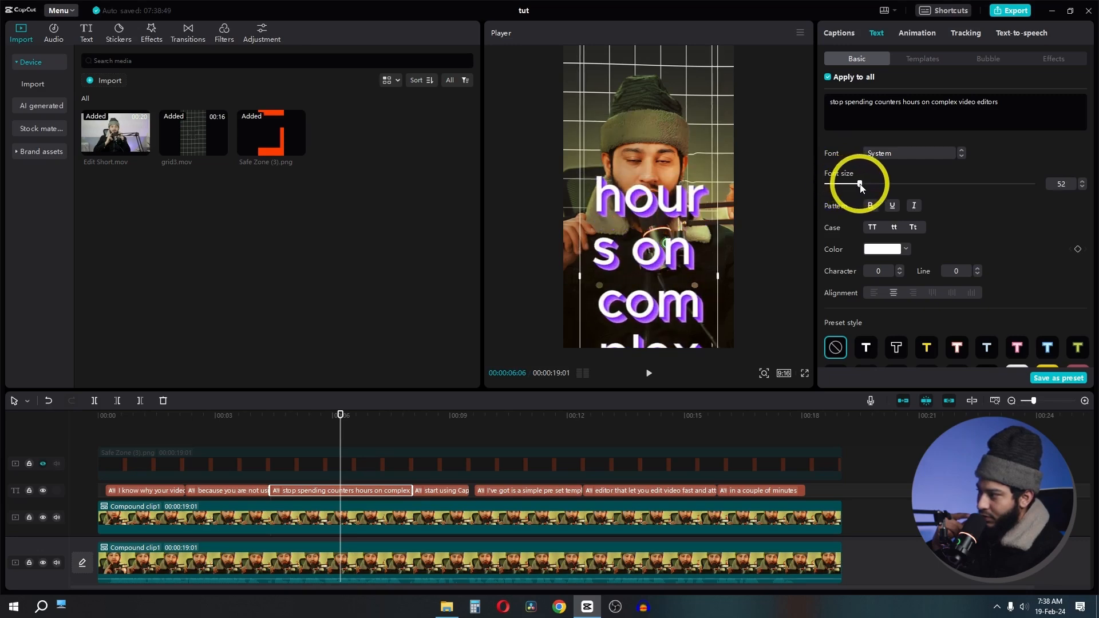
{"action": "left_click", "coordinate": [981, 57]}
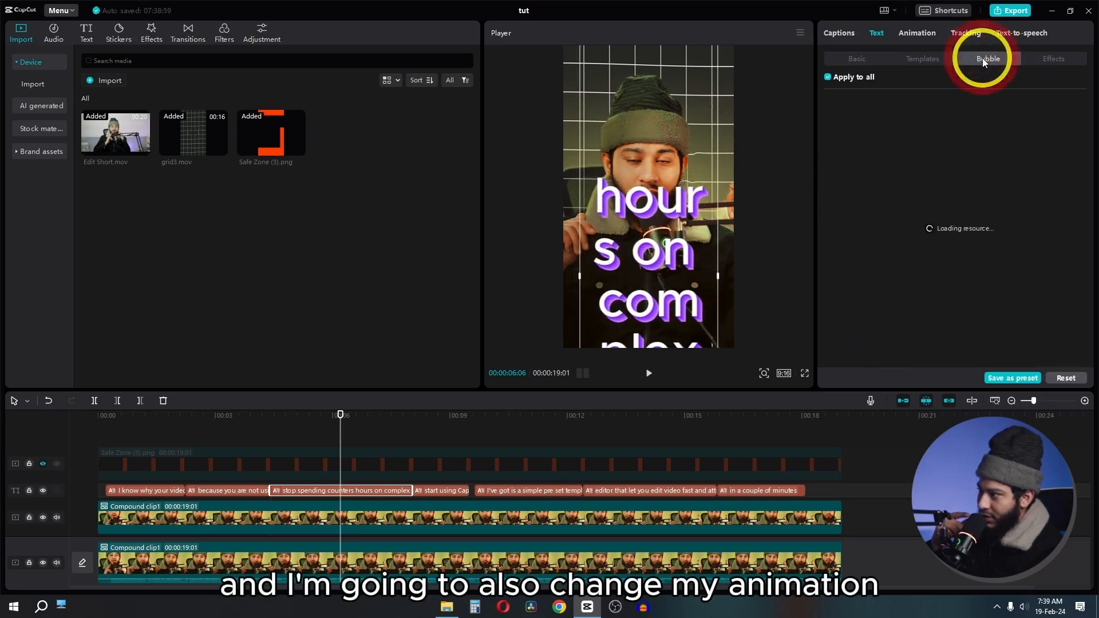
{"action": "left_click", "coordinate": [1054, 57]}
Try Spring, then apply the Bounce Out caption animation.
{"action": "left_click", "coordinate": [917, 33]}
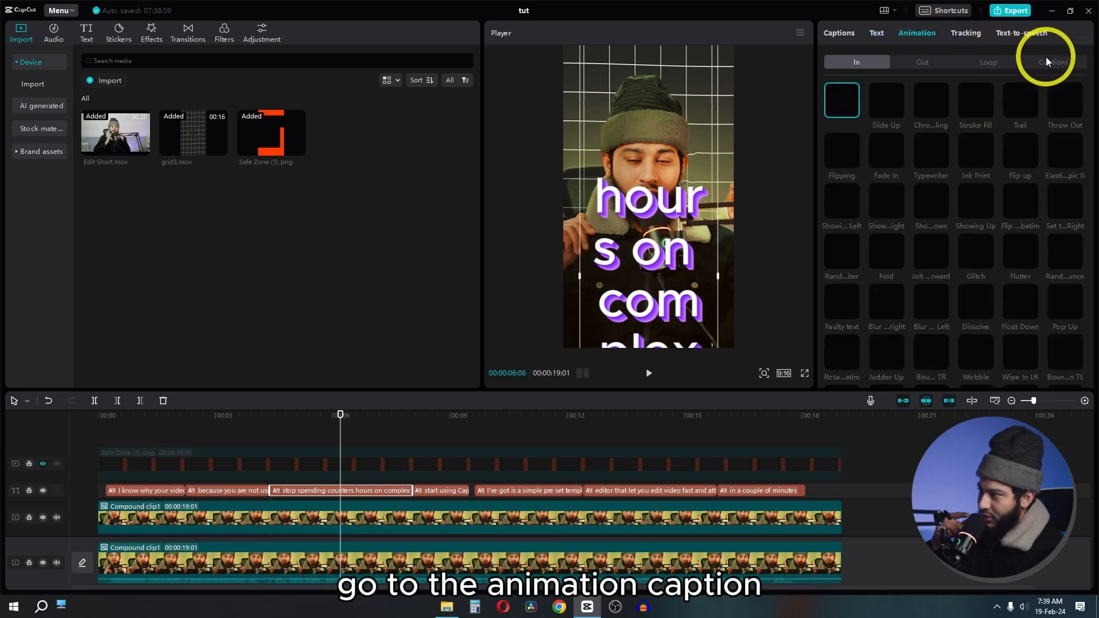
{"action": "left_click", "coordinate": [1047, 59]}
{"action": "left_click", "coordinate": [888, 309]}
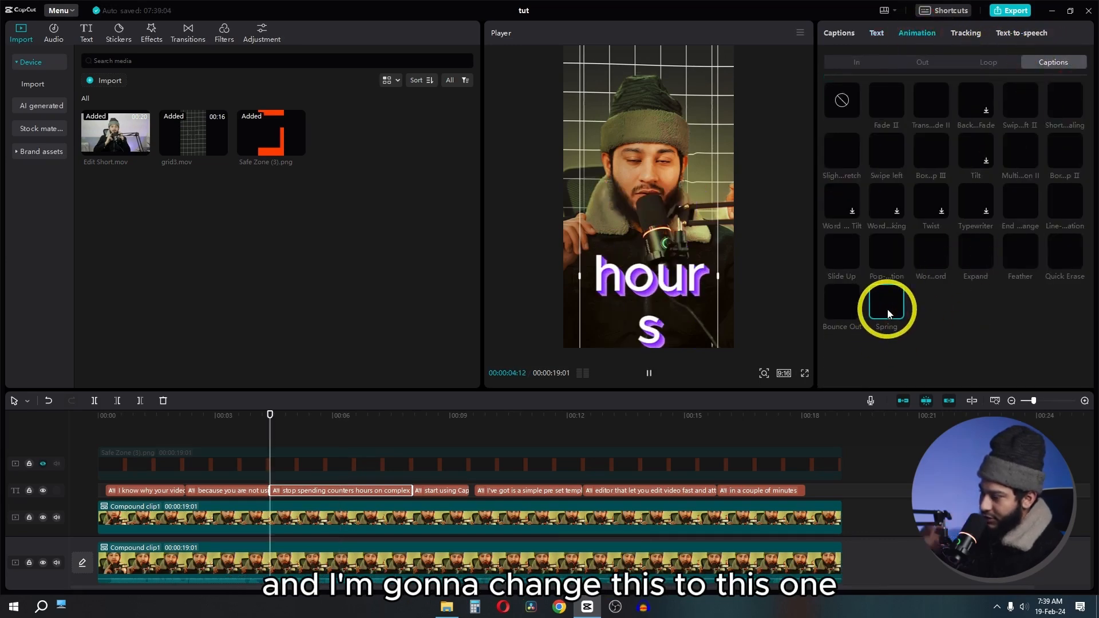
{"action": "left_click", "coordinate": [837, 308]}
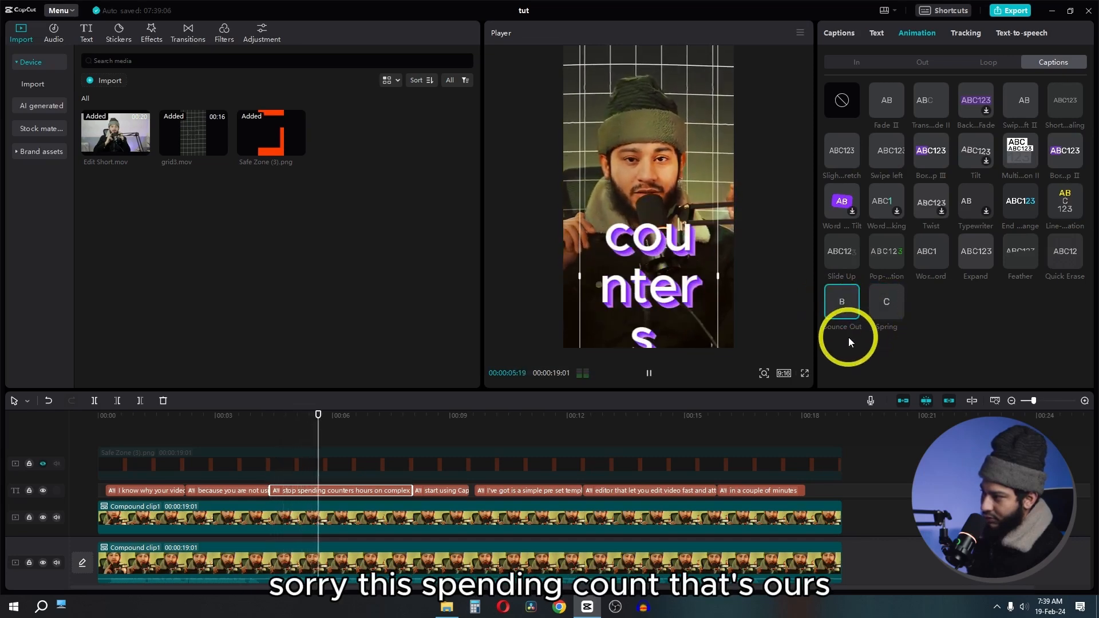
Reduce the caption font size to 31, preview, and select all seven caption clips.
{"action": "left_click", "coordinate": [840, 34]}
{"action": "left_click", "coordinate": [876, 33]}
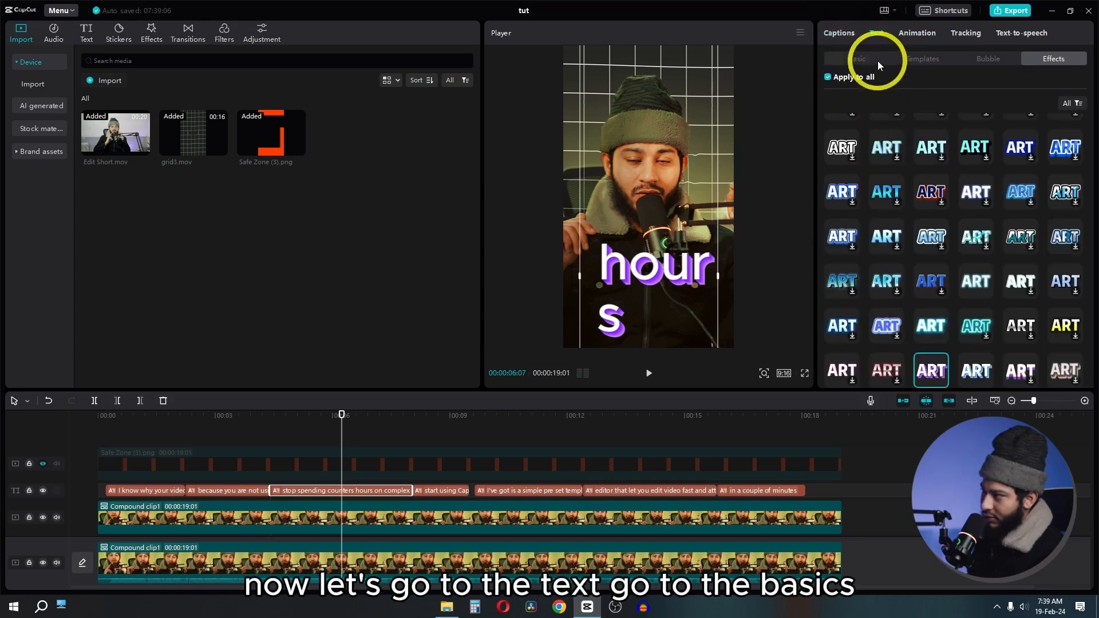
{"action": "left_click", "coordinate": [879, 61]}
{"action": "left_click_drag", "start_coordinate": [860, 185], "coordinate": [847, 184]}
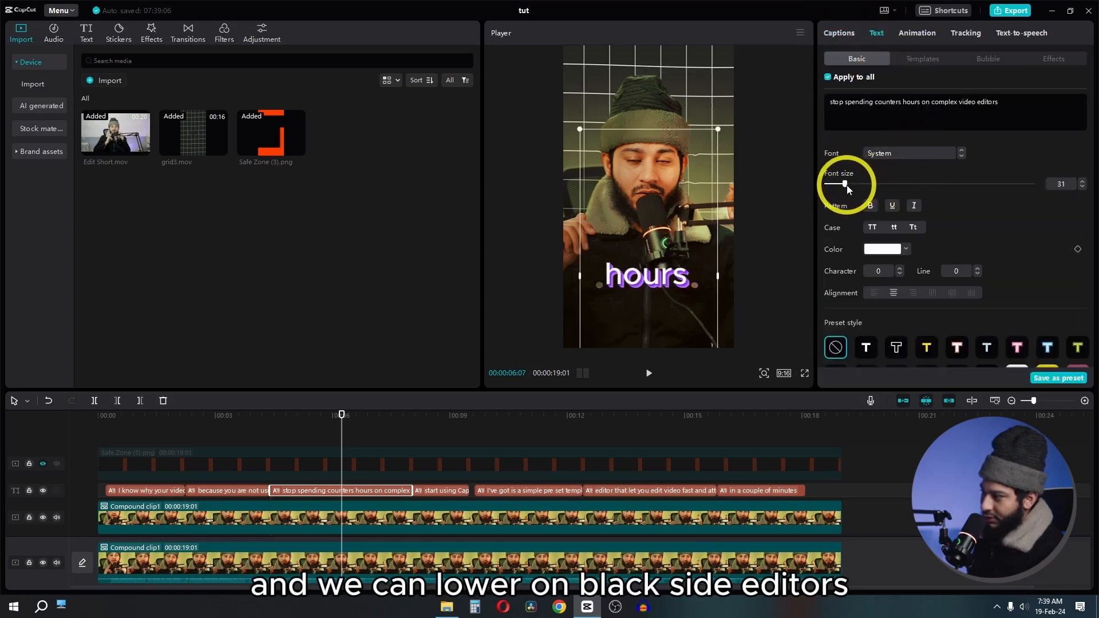
{"action": "key", "text": "space"}
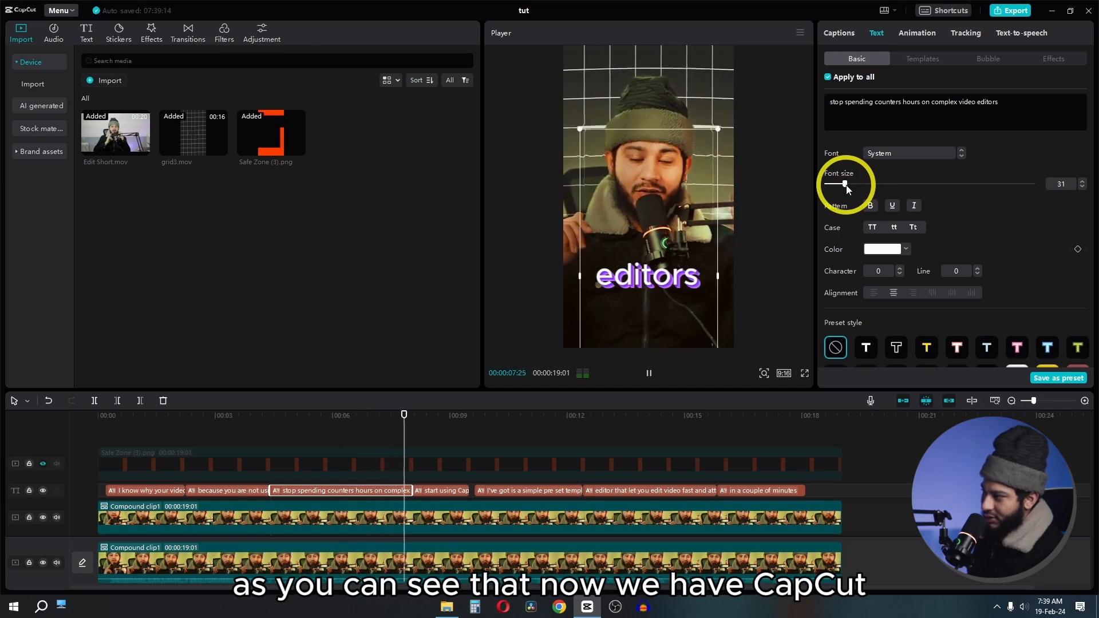
{"action": "key", "text": "space"}
{"action": "key", "text": "space"}
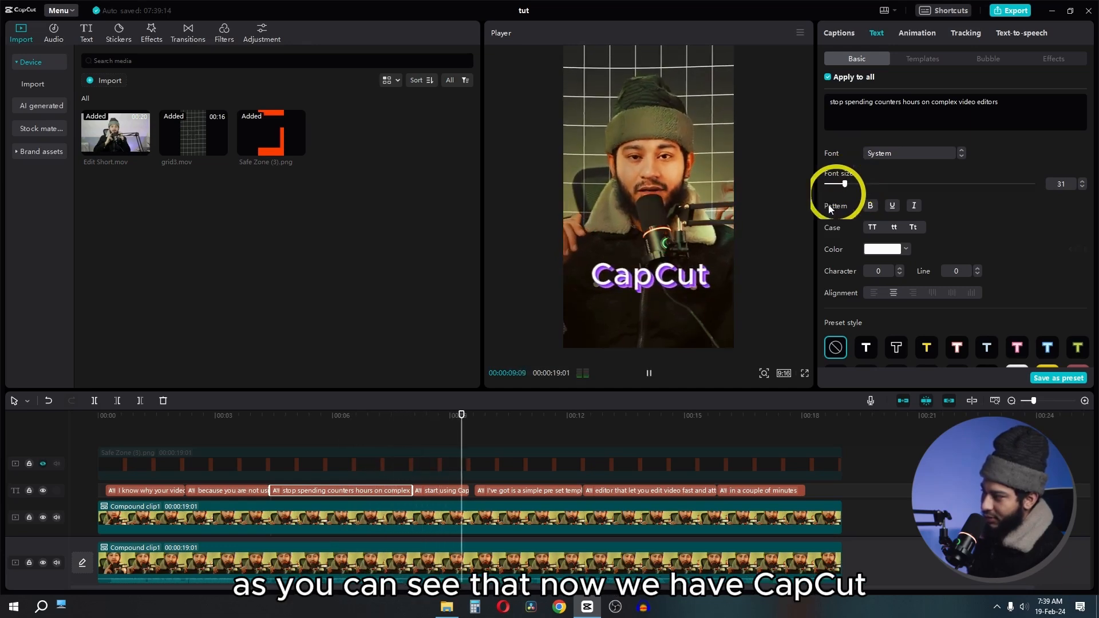
{"action": "key", "text": "space"}
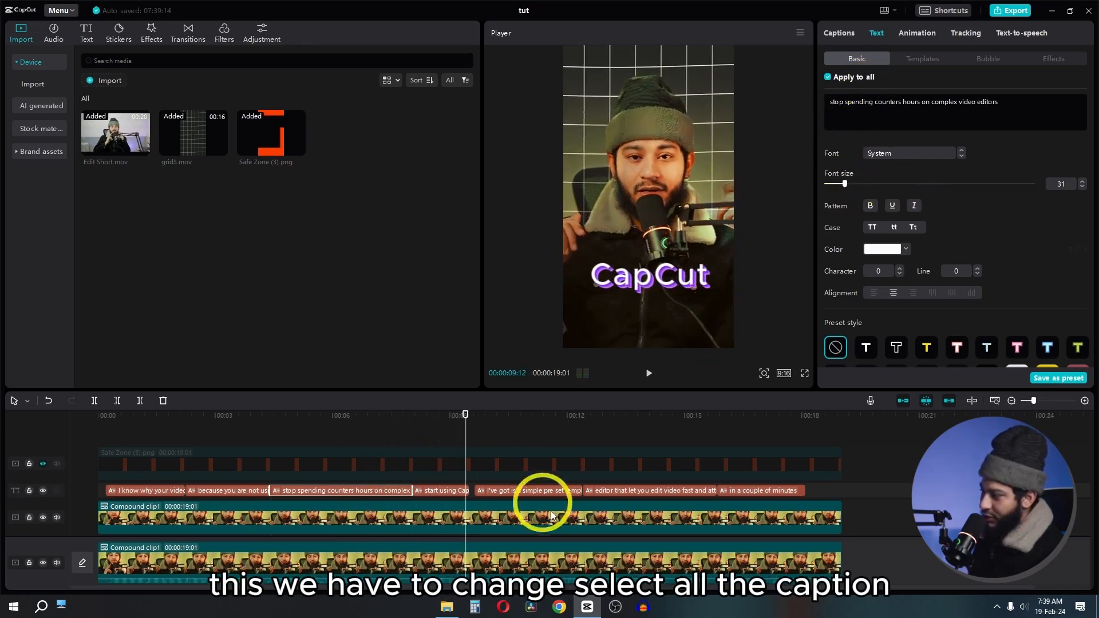
{"action": "left_click_drag", "start_coordinate": [848, 501], "coordinate": [131, 498]}
Apply the Bounce Out animation to all the captions.
{"action": "left_click", "coordinate": [930, 38]}
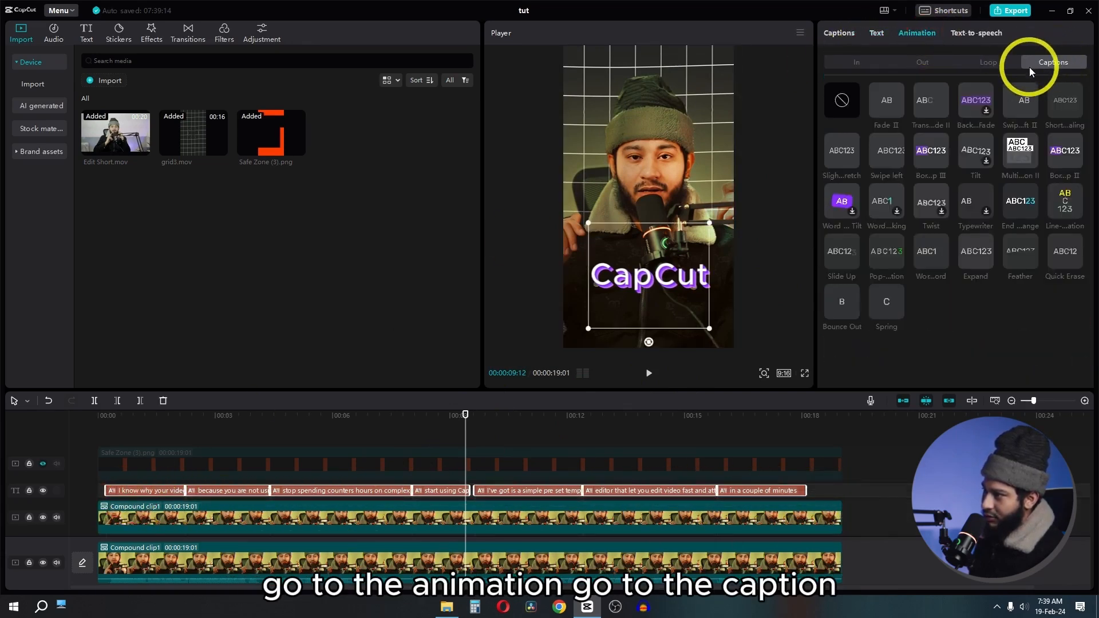
{"action": "left_click", "coordinate": [843, 311]}
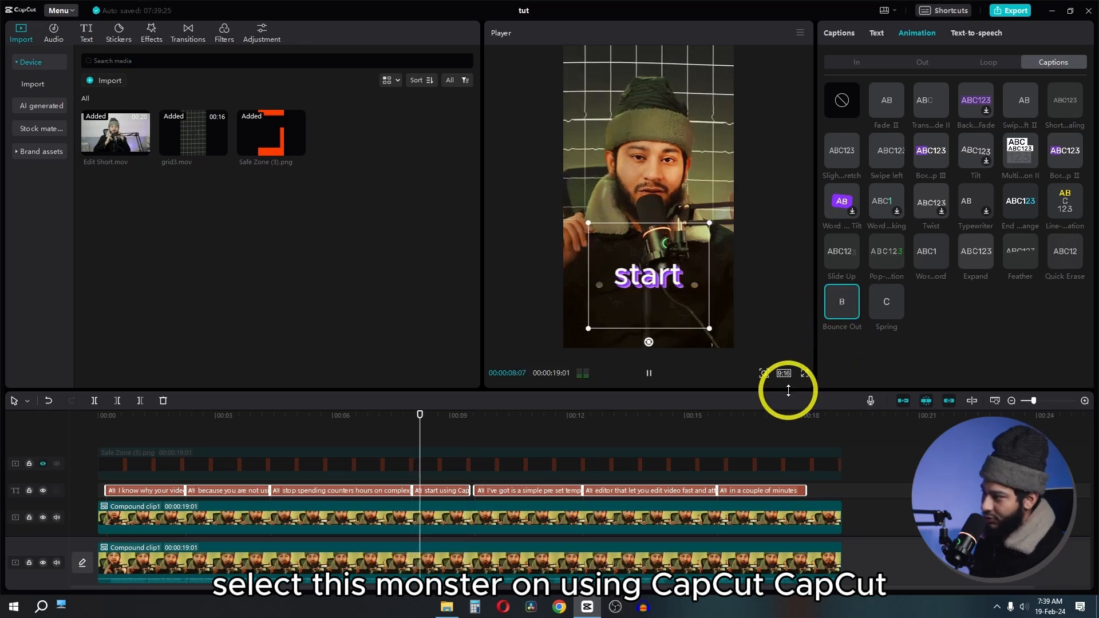
{"action": "key", "text": "space"}
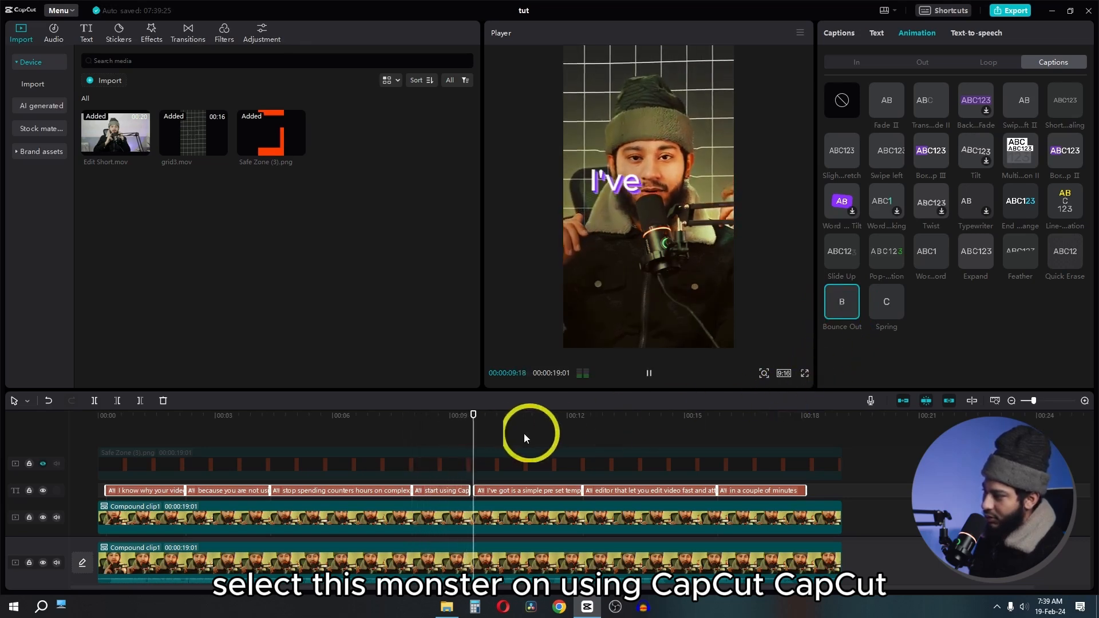
{"action": "left_click", "coordinate": [822, 492]}
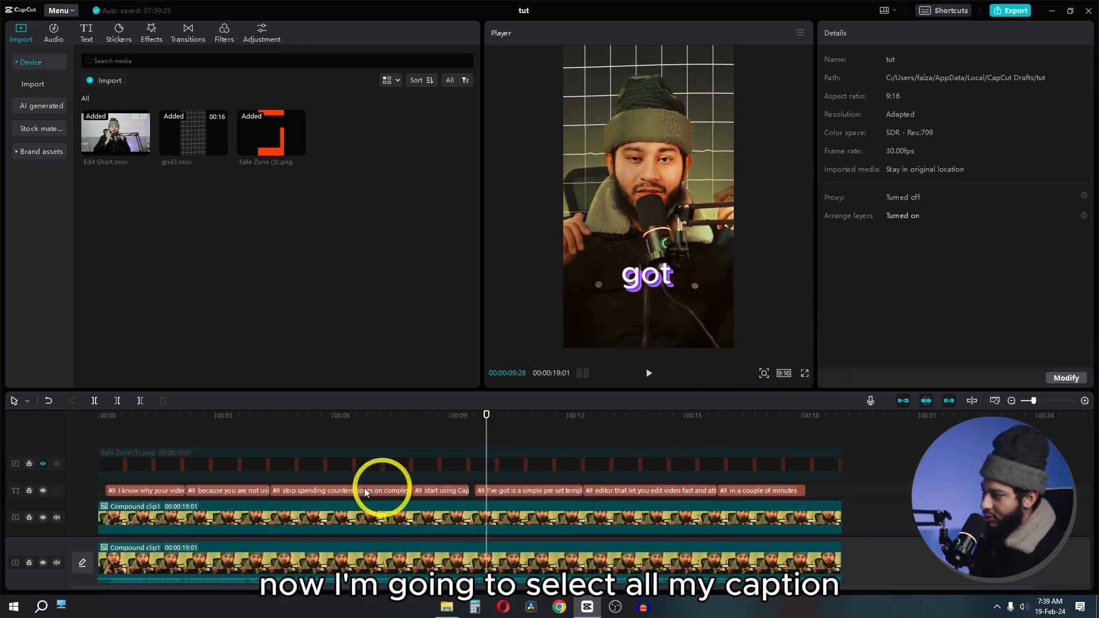
Select all seven captions and merge them into Compound clip4.
{"action": "left_click", "coordinate": [245, 484]}
{"action": "left_click_drag", "start_coordinate": [833, 490], "coordinate": [109, 486]}
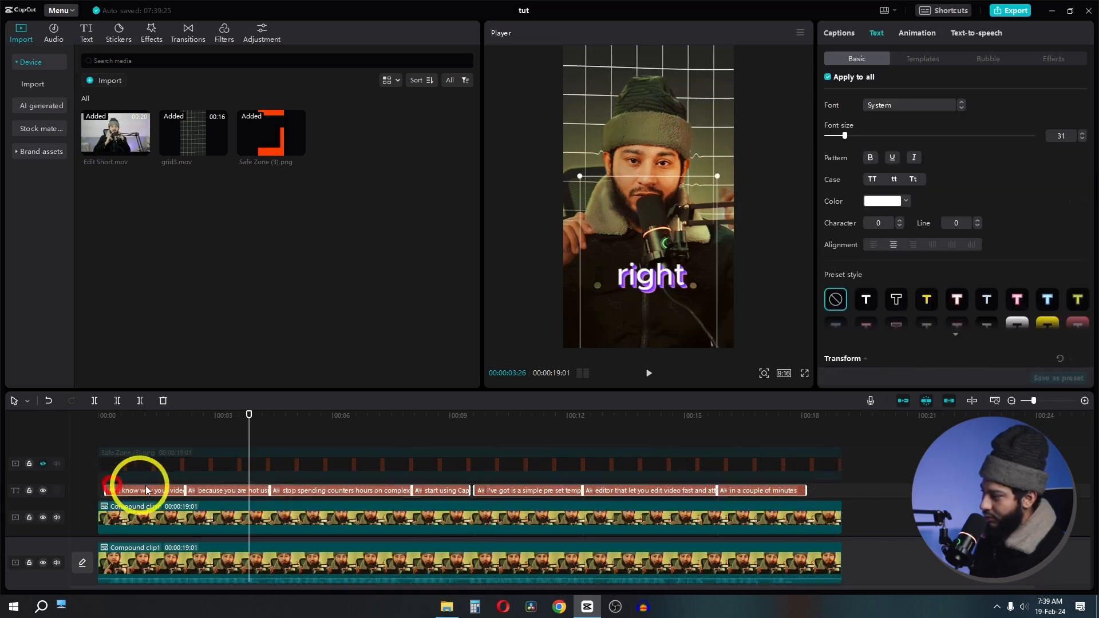
{"action": "right_click", "coordinate": [146, 490]}
{"action": "left_click", "coordinate": [195, 533]}
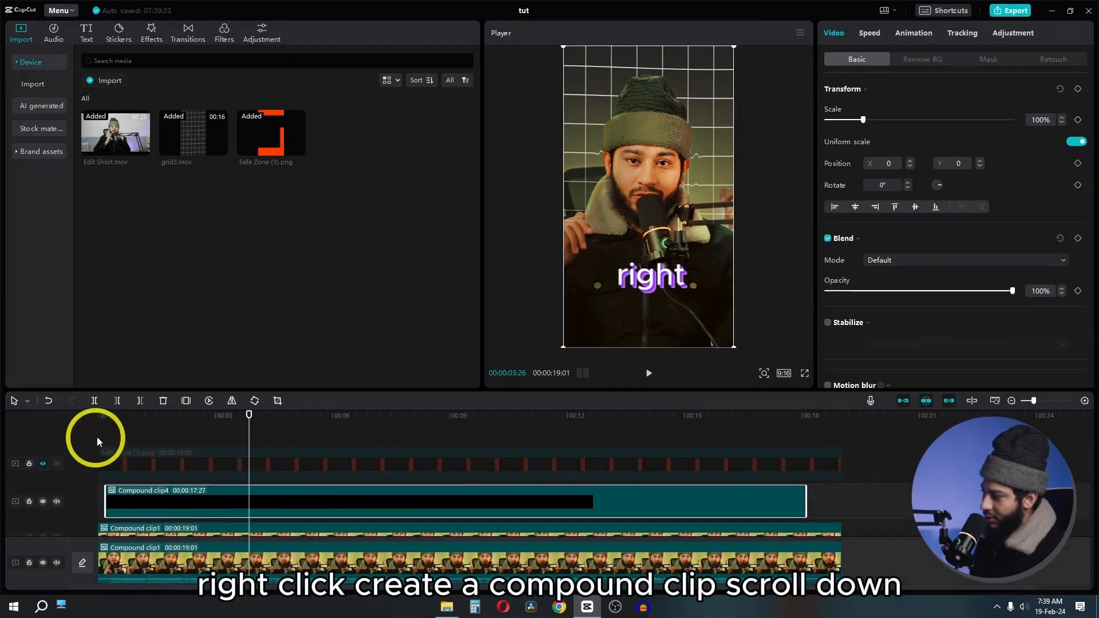
Enable Motion blur (Blur 100, Blend 0, Direction Both) and preview from the start.
{"action": "scroll", "coordinate": [934, 240], "scroll_direction": "down", "scroll_amount": 4}
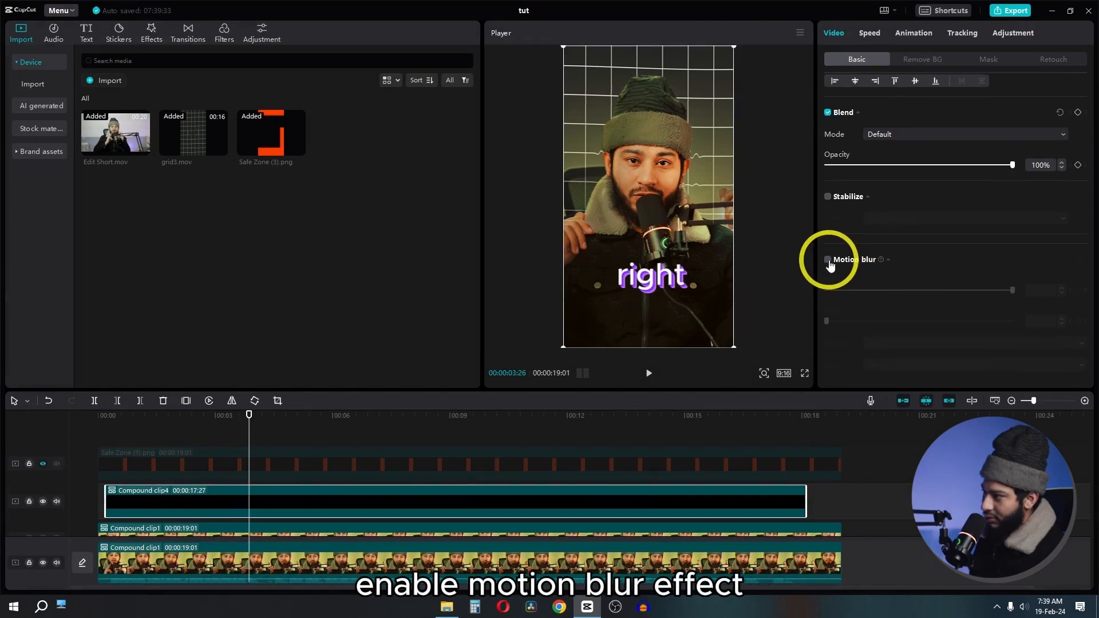
{"action": "left_click", "coordinate": [828, 260]}
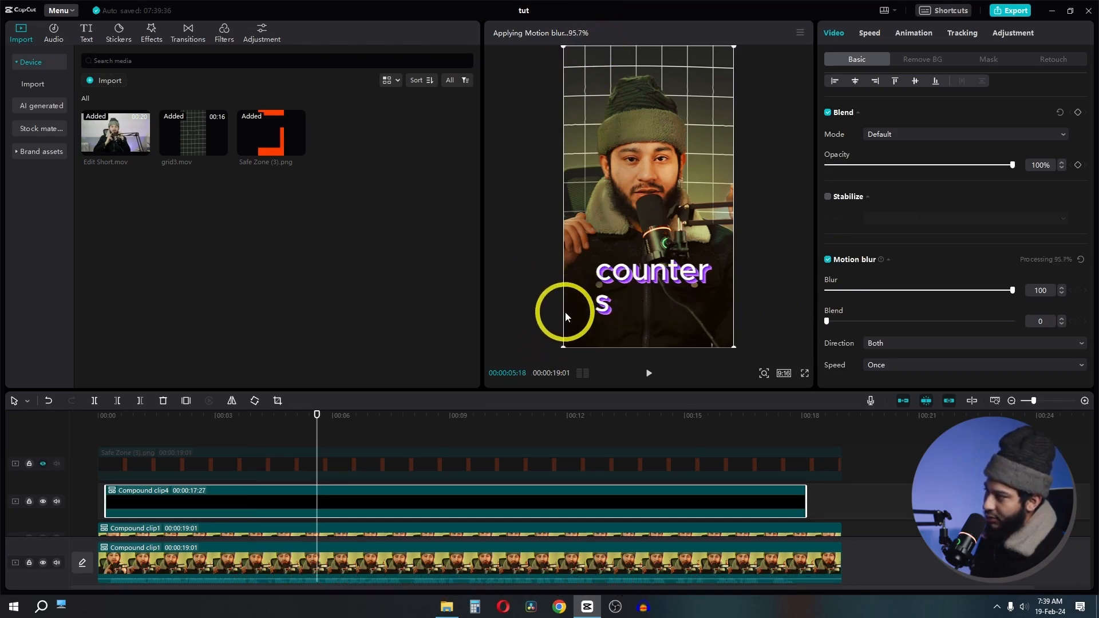
{"action": "left_click", "coordinate": [115, 414]}
{"action": "key", "text": "space"}
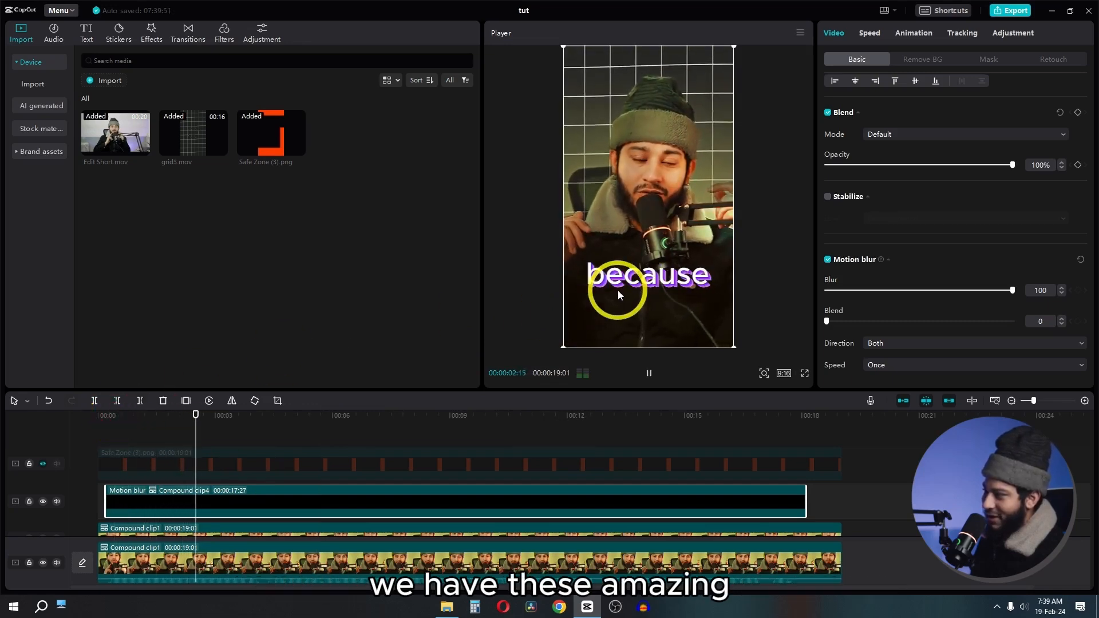
{"action": "key", "text": "space"}
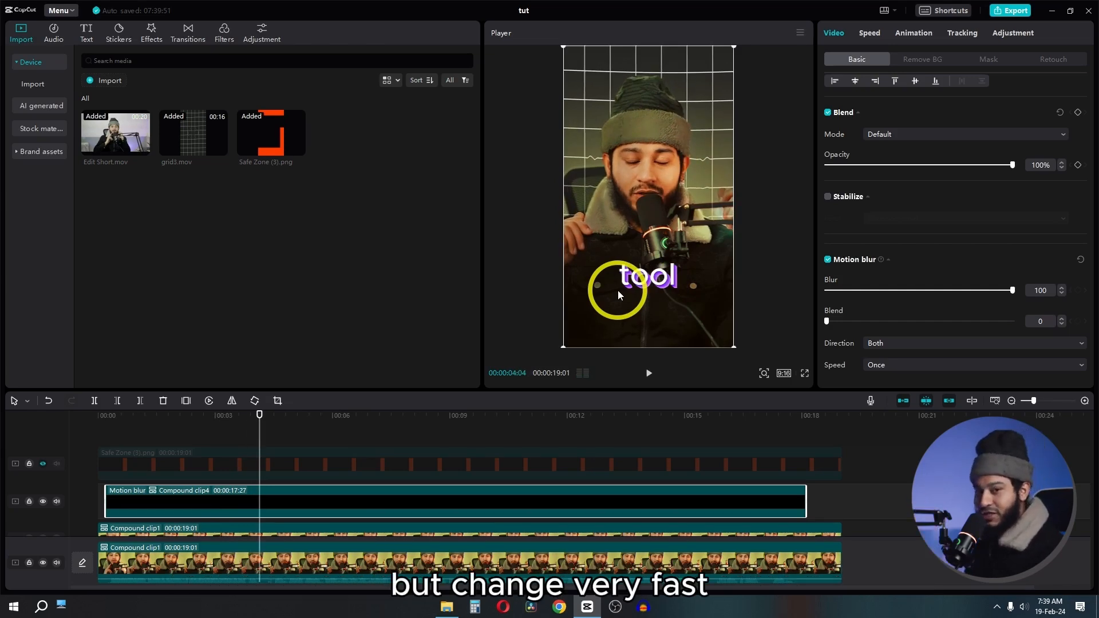
{"action": "key", "text": "space"}
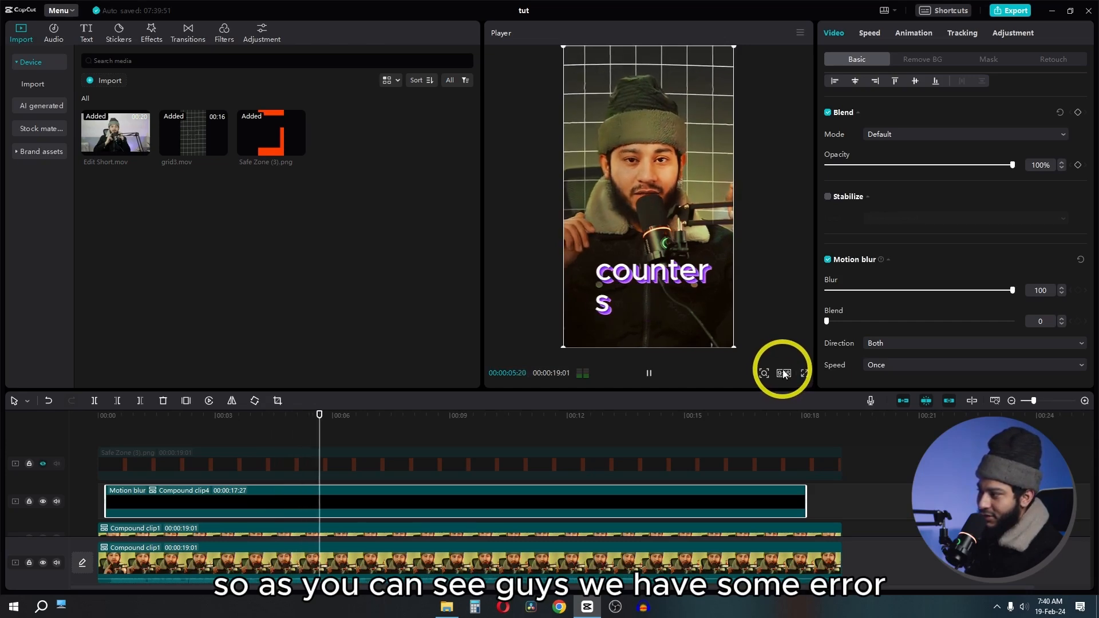
{"action": "key", "text": "space"}
Uncompound the caption clip and lower the caption font size to 25.
{"action": "right_click", "coordinate": [441, 508]}
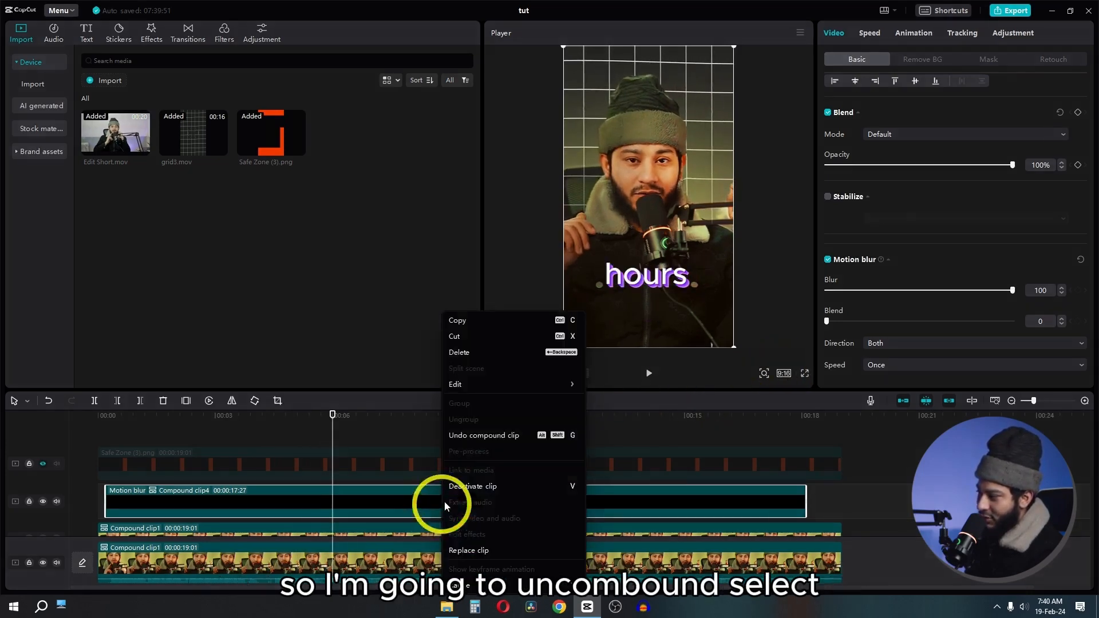
{"action": "left_click", "coordinate": [489, 437]}
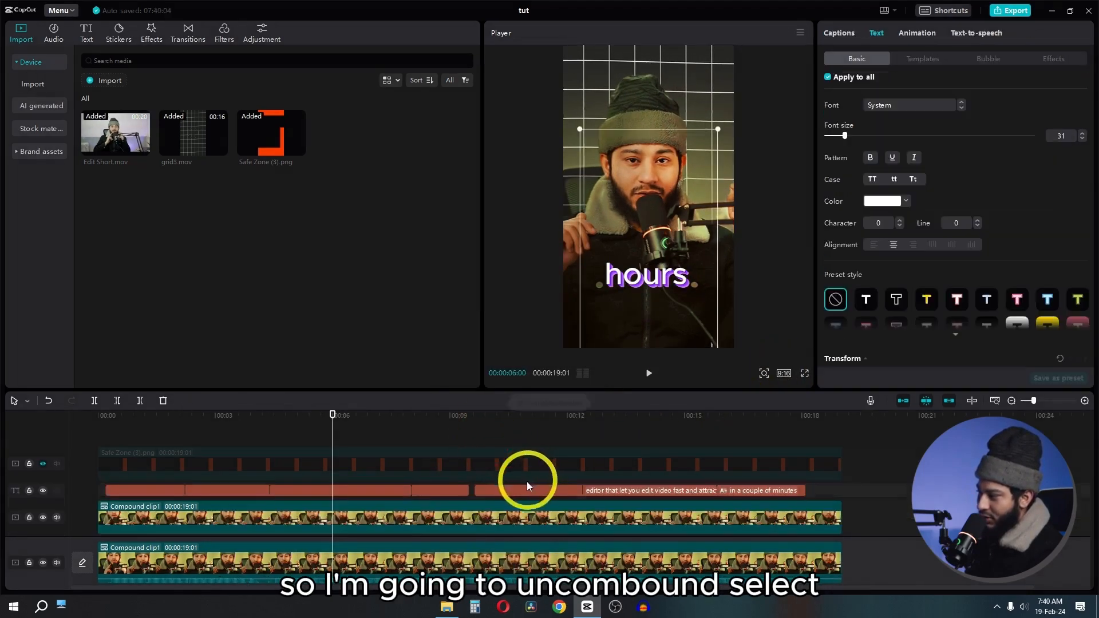
{"action": "left_click", "coordinate": [331, 490]}
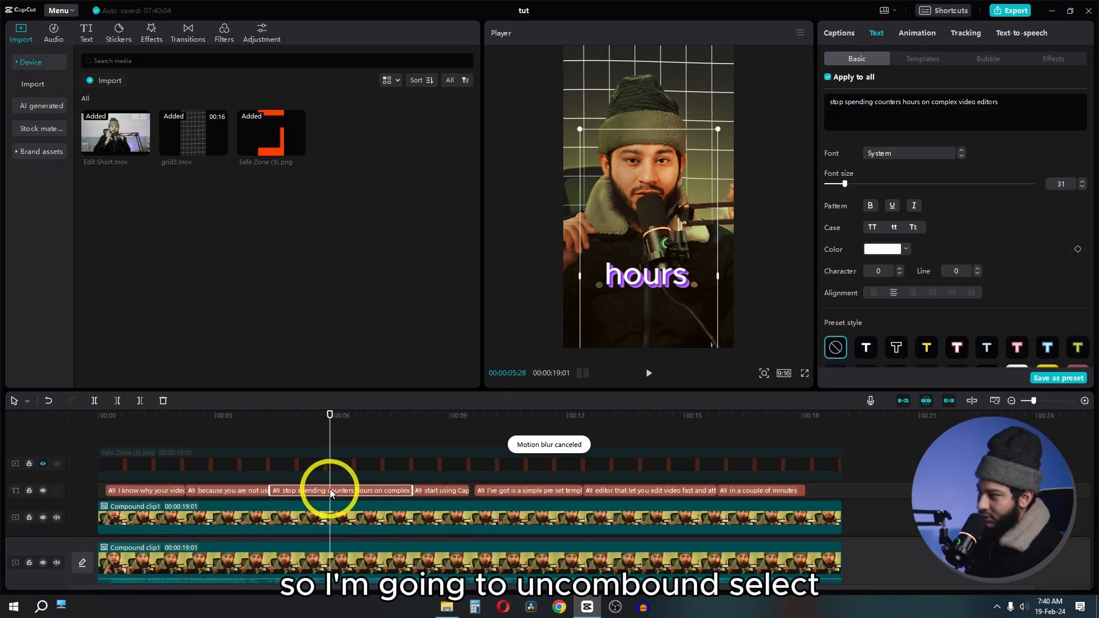
{"action": "left_click", "coordinate": [1081, 188]}
{"action": "left_click", "coordinate": [1080, 188]}
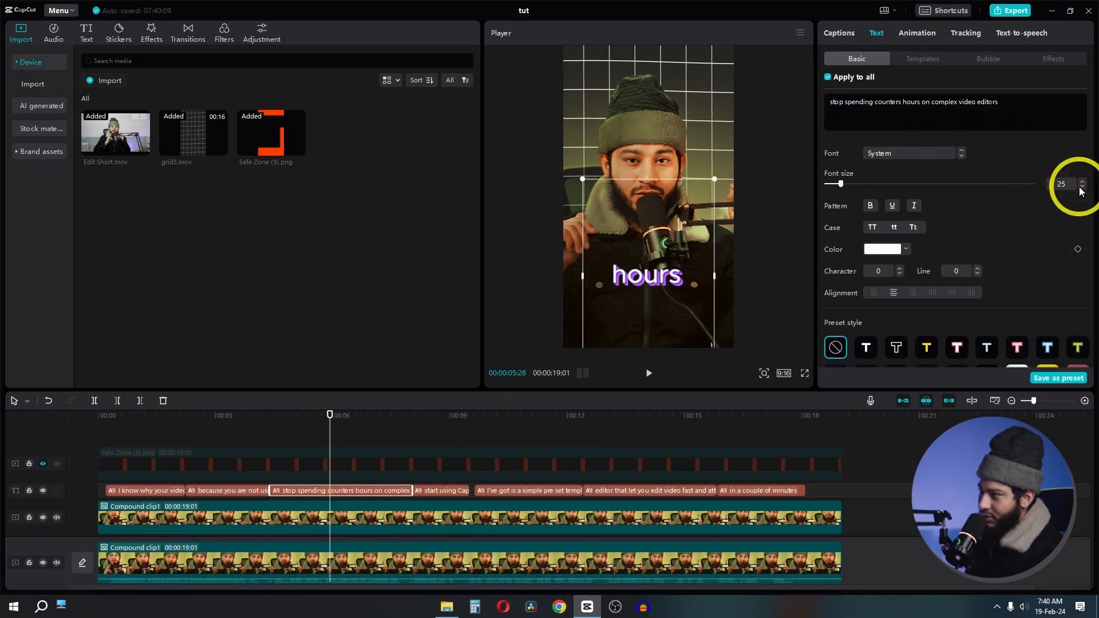
{"action": "left_click", "coordinate": [1080, 188]}
{"action": "left_click", "coordinate": [1080, 188]}
{"action": "left_click_drag", "start_coordinate": [335, 416], "coordinate": [569, 415]}
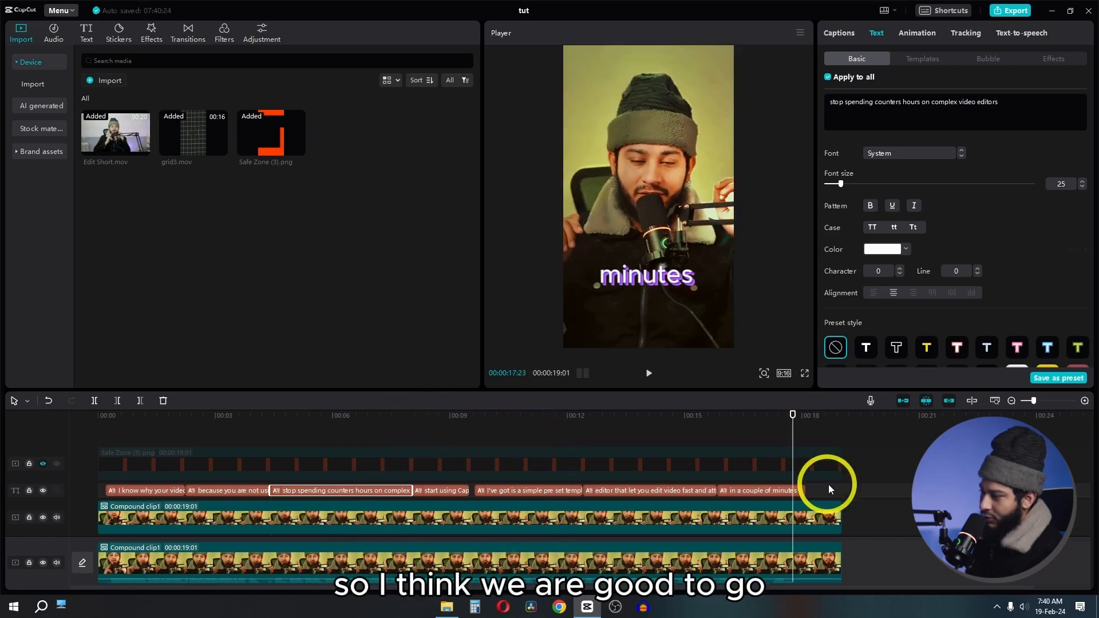
Recombine all captions into Compound clip5 with motion blur at Speed Twice.
{"action": "left_click_drag", "start_coordinate": [834, 485], "coordinate": [146, 491]}
{"action": "right_click", "coordinate": [145, 492]}
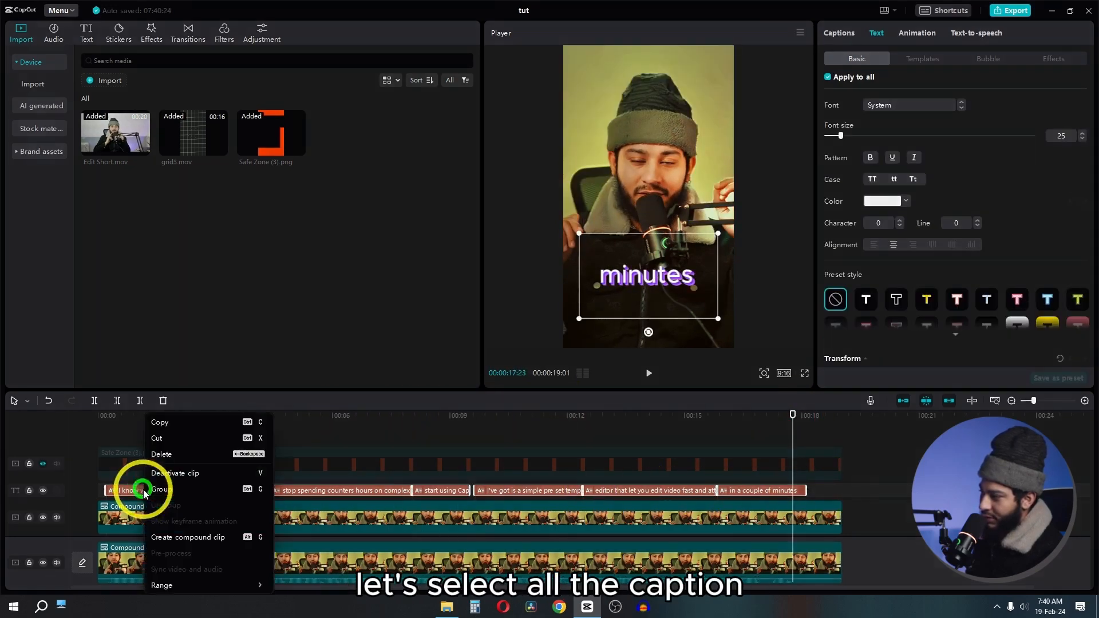
{"action": "left_click", "coordinate": [192, 535]}
{"action": "scroll", "coordinate": [919, 294], "scroll_direction": "down", "scroll_amount": 3}
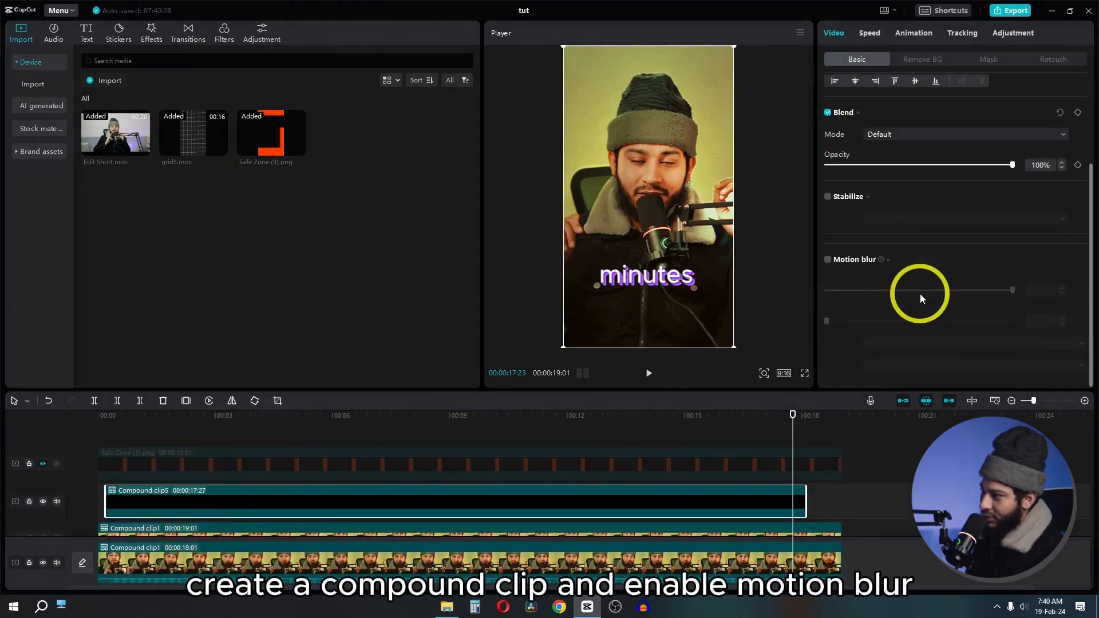
{"action": "left_click", "coordinate": [828, 260]}
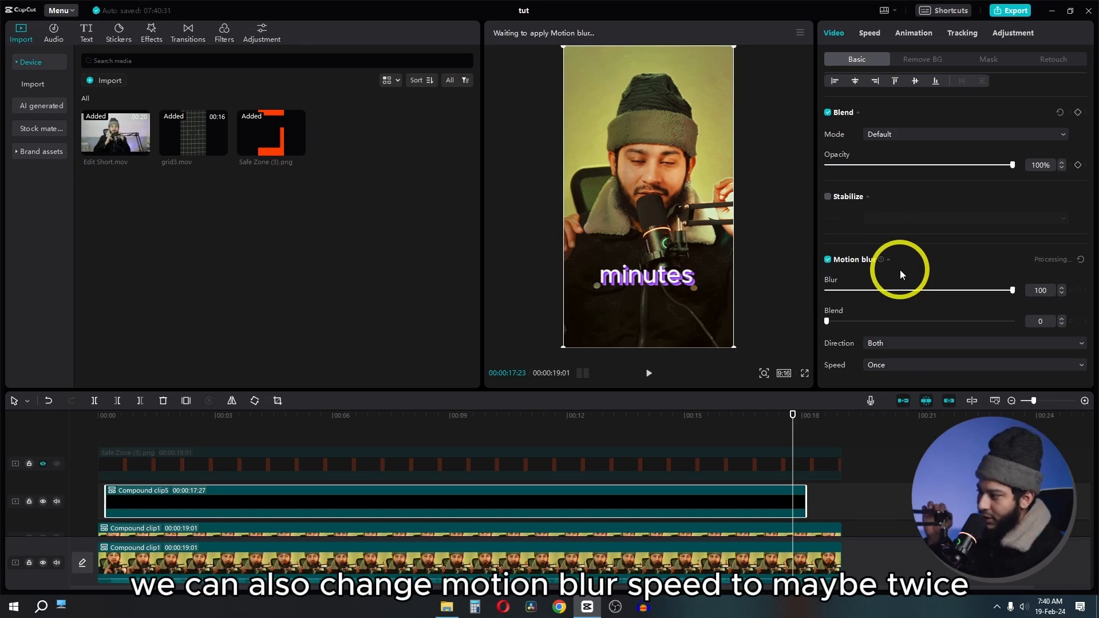
{"action": "left_click", "coordinate": [884, 369]}
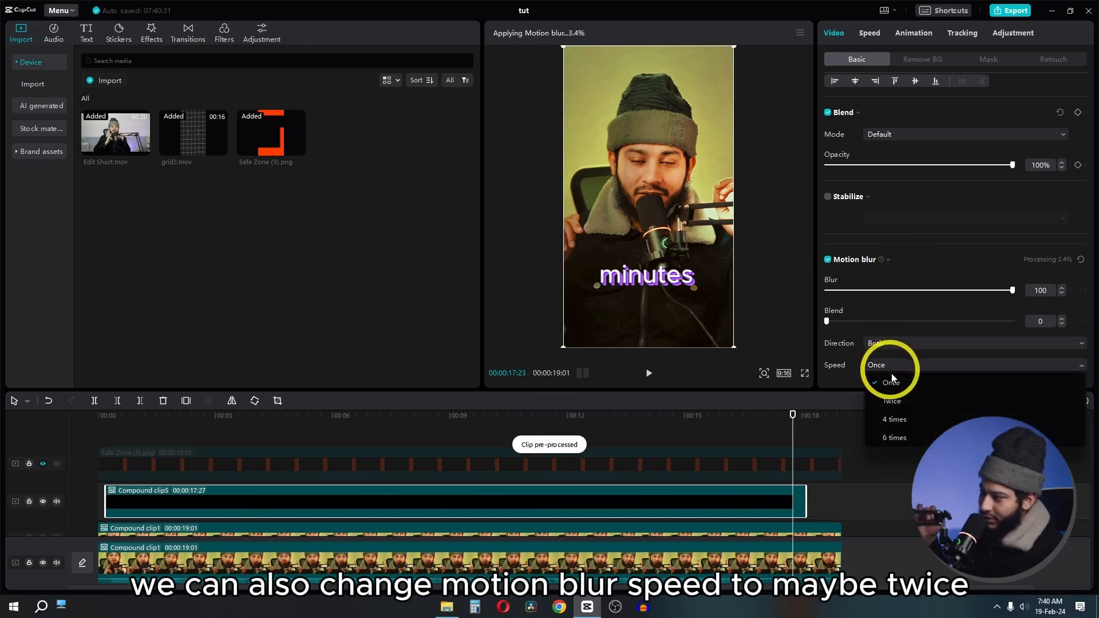
{"action": "left_click", "coordinate": [892, 406]}
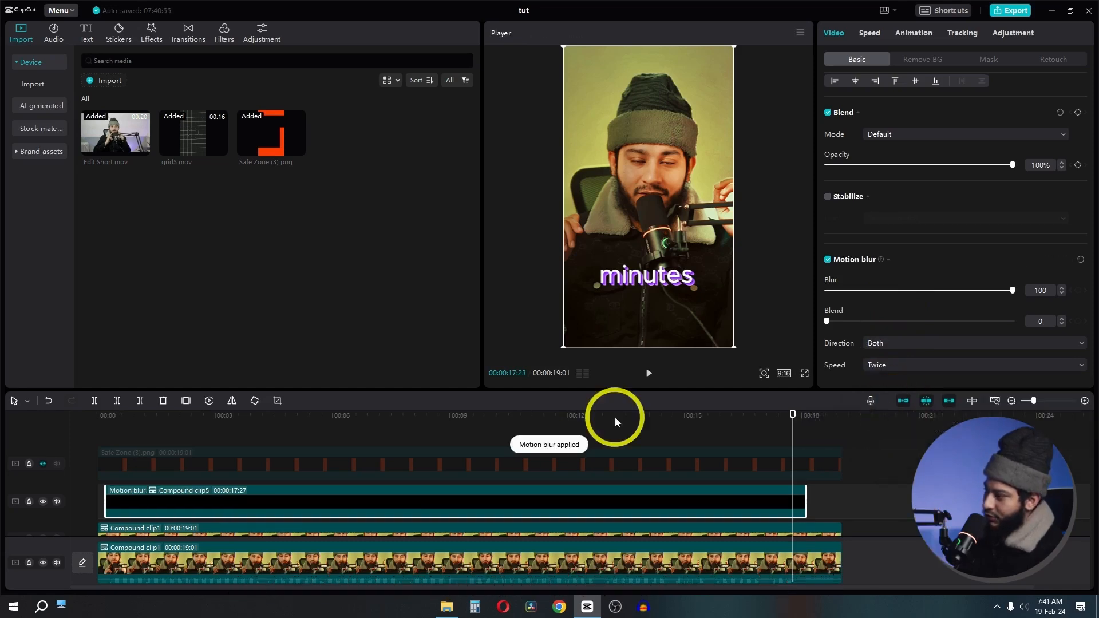
Play back the 'blur caption' project to preview its motion-blurred AI words like 'milk' and 'fire'.
{"action": "left_click", "coordinate": [648, 375]}
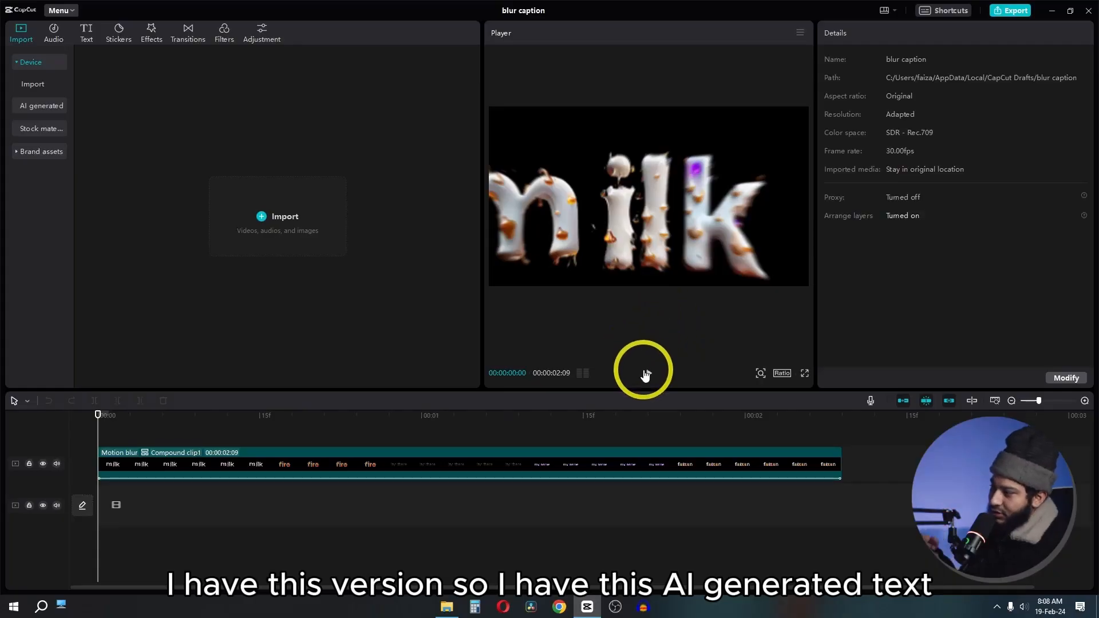
{"action": "left_click", "coordinate": [645, 375]}
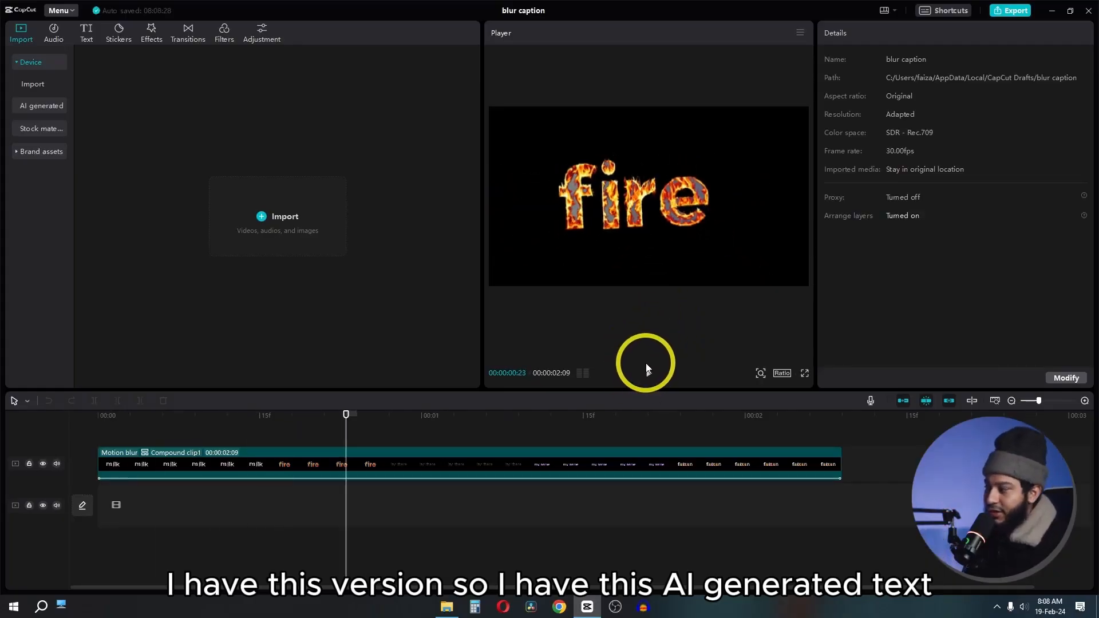
{"action": "left_click", "coordinate": [647, 369]}
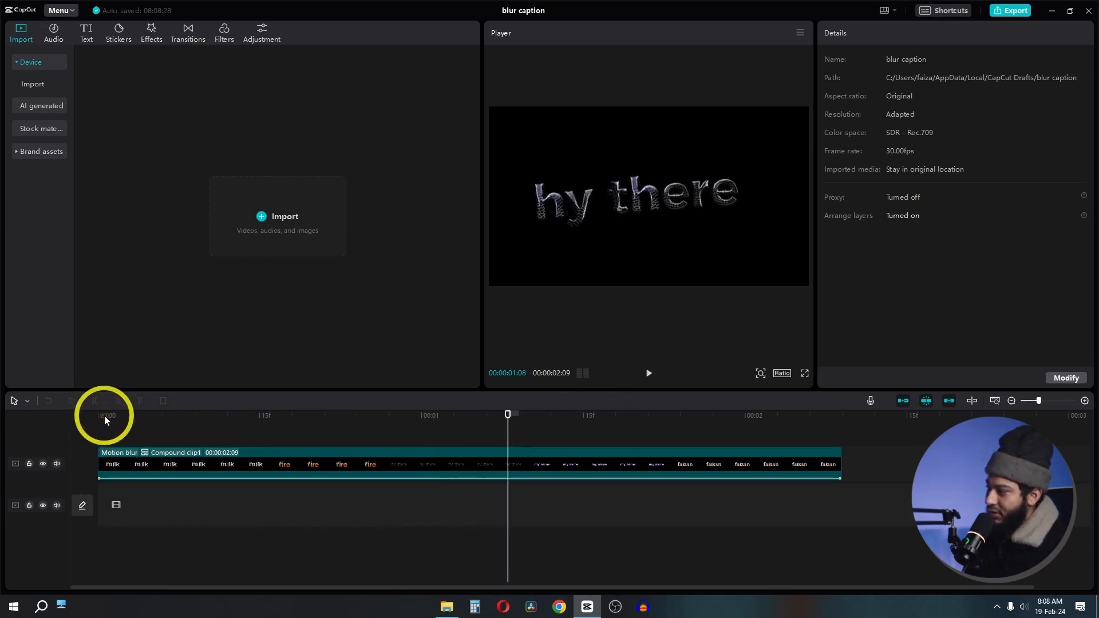
{"action": "left_click_drag", "start_coordinate": [104, 415], "coordinate": [698, 455]}
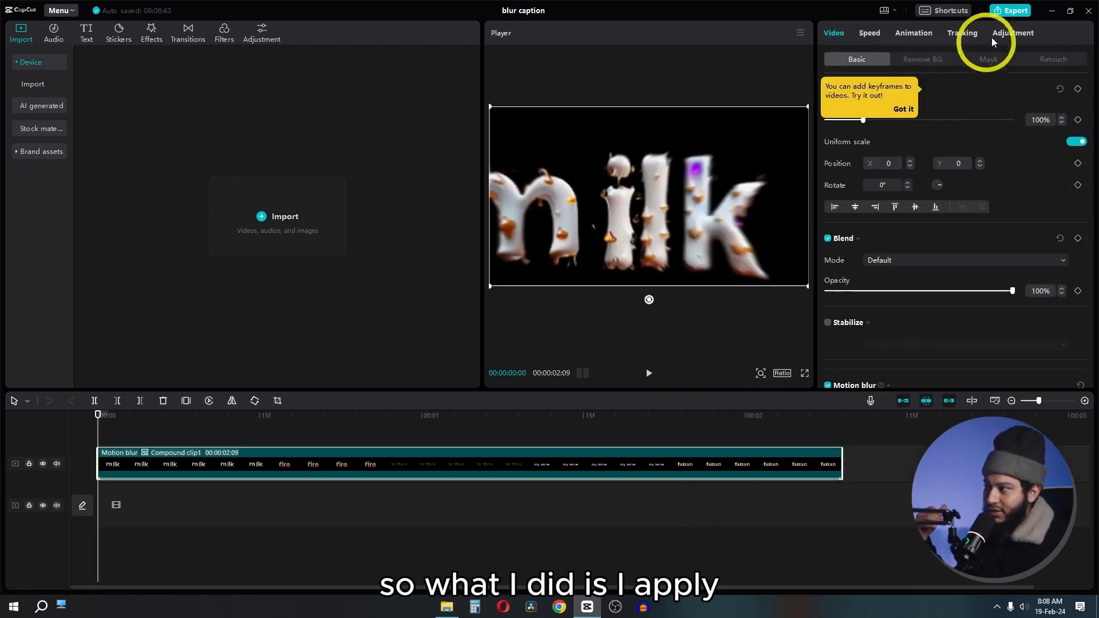
{"action": "left_click", "coordinate": [929, 40]}
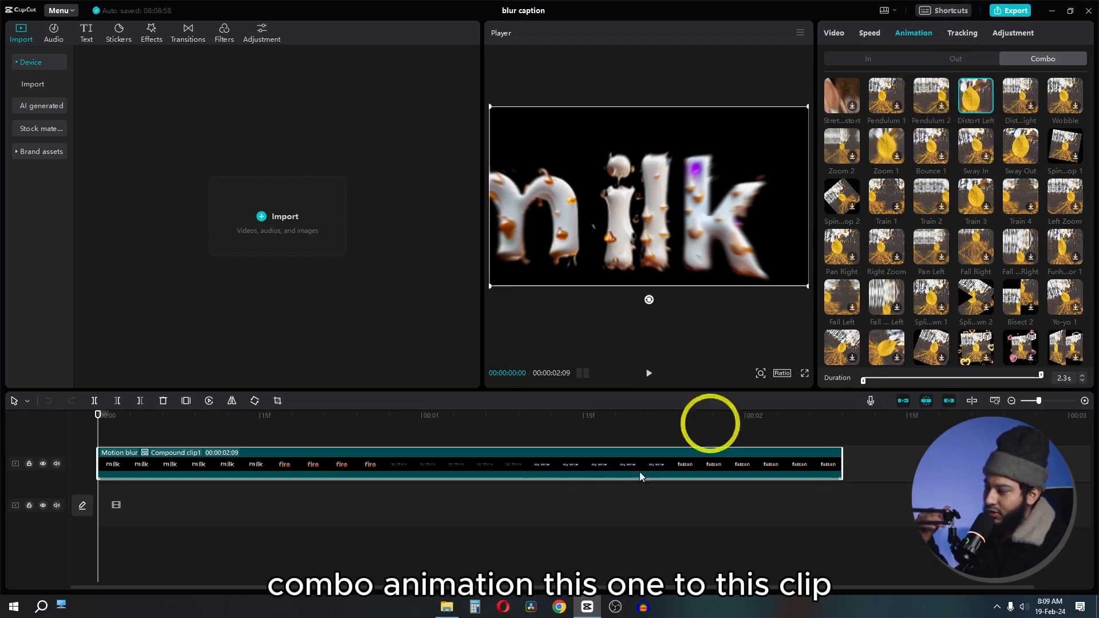
{"action": "left_click", "coordinate": [834, 35]}
{"action": "scroll", "coordinate": [859, 245], "scroll_direction": "down", "scroll_amount": 2}
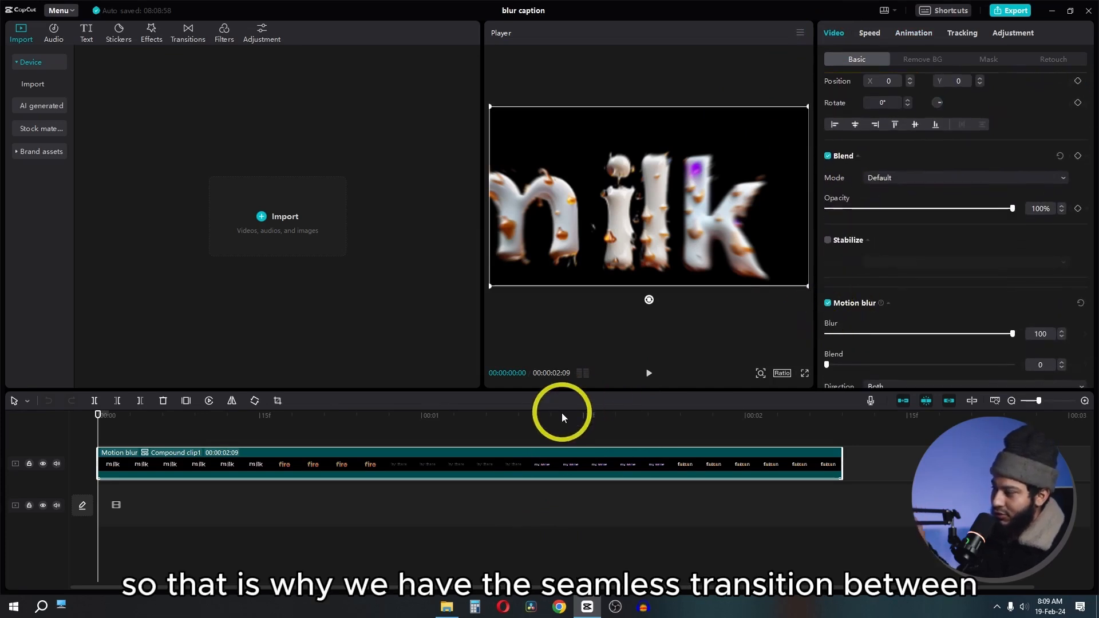
{"action": "key", "text": "space"}
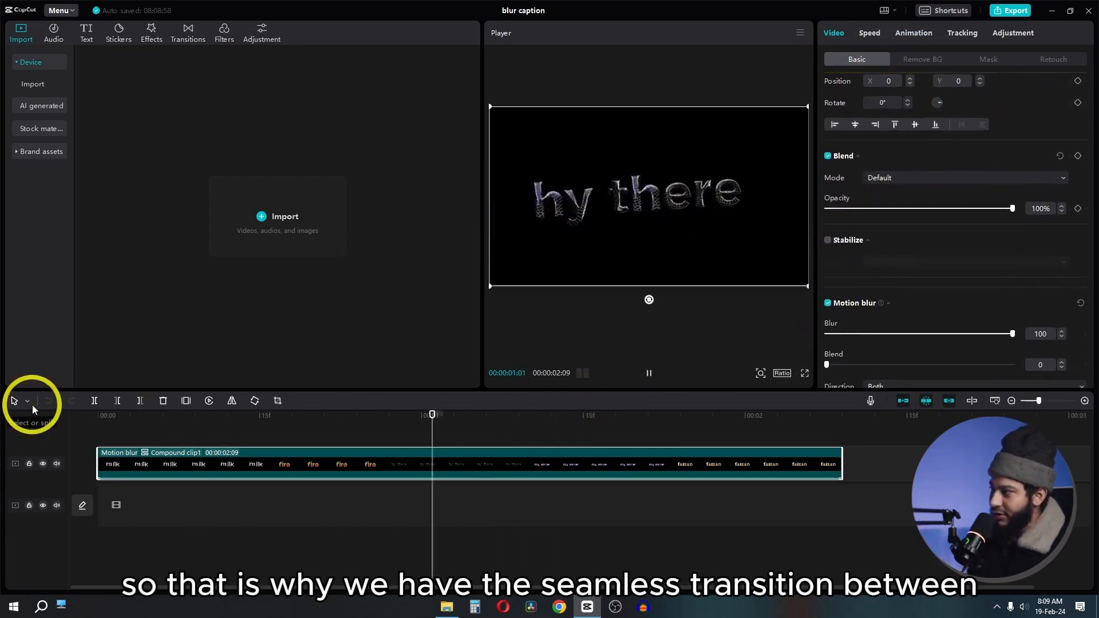
{"action": "key", "text": "space"}
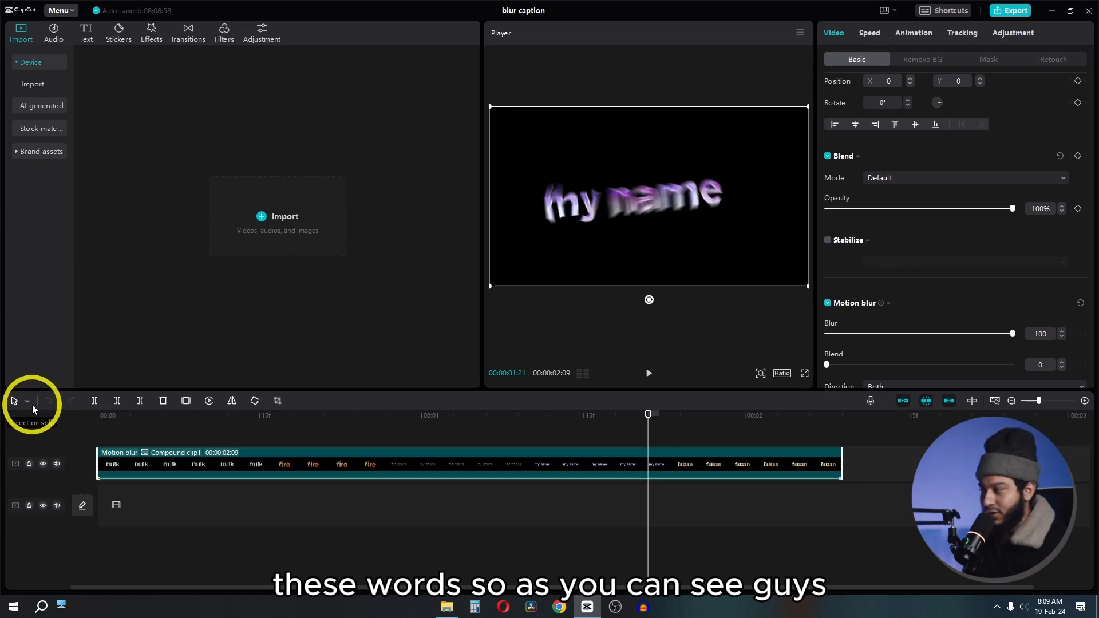
{"action": "key", "text": "space"}
{"action": "left_click", "coordinate": [248, 430]}
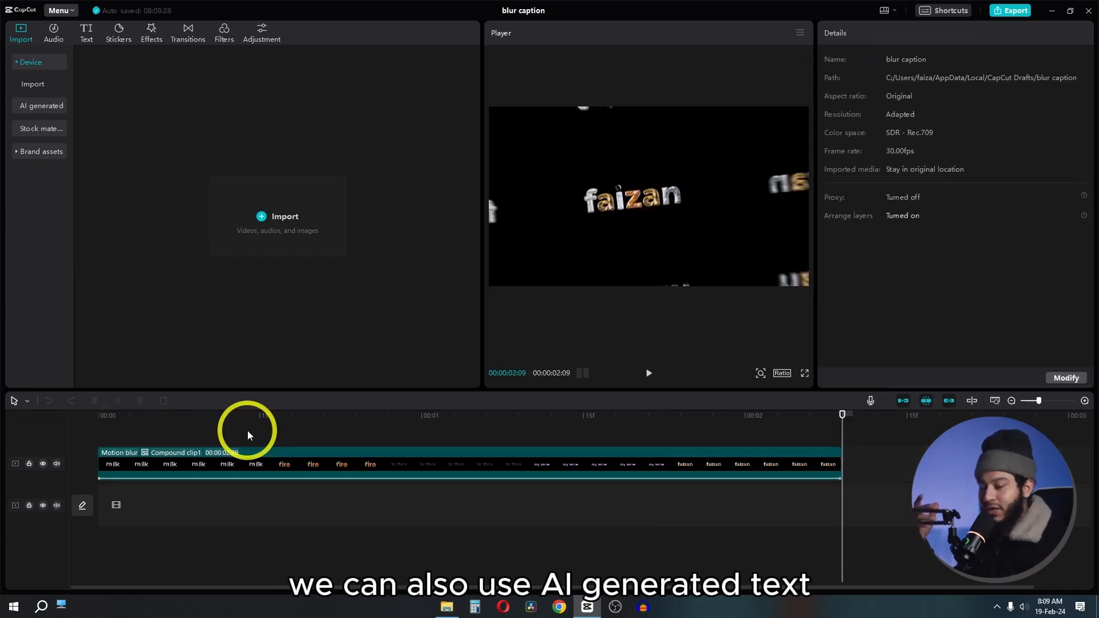
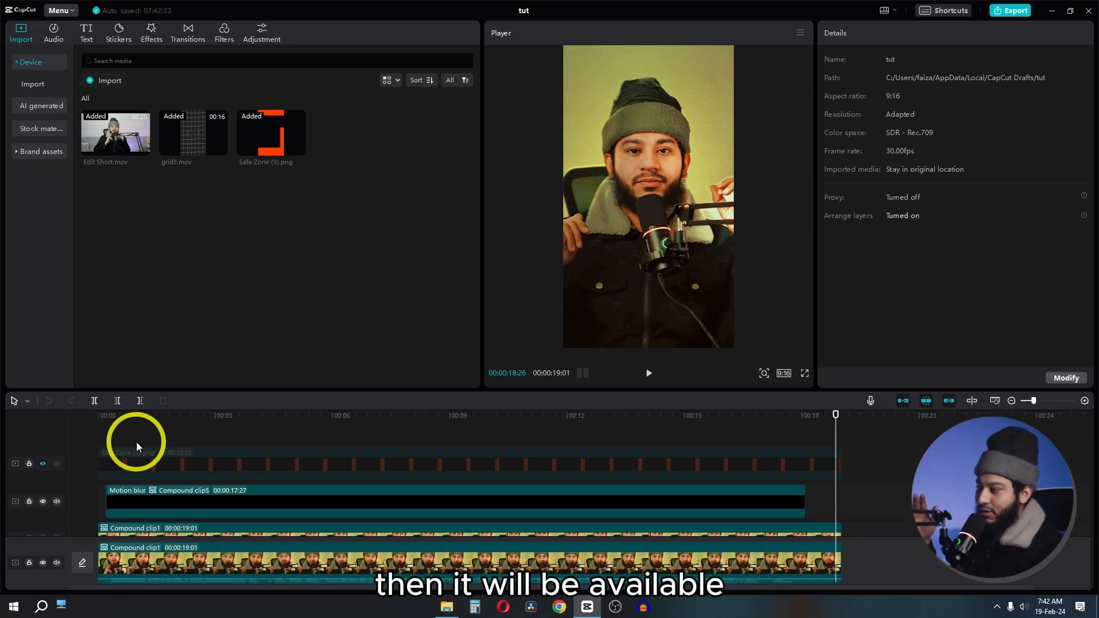
Hide the Motion blur caption, upper Compound clip1 and grid3.mov tracks to test the layers.
{"action": "left_click", "coordinate": [99, 417]}
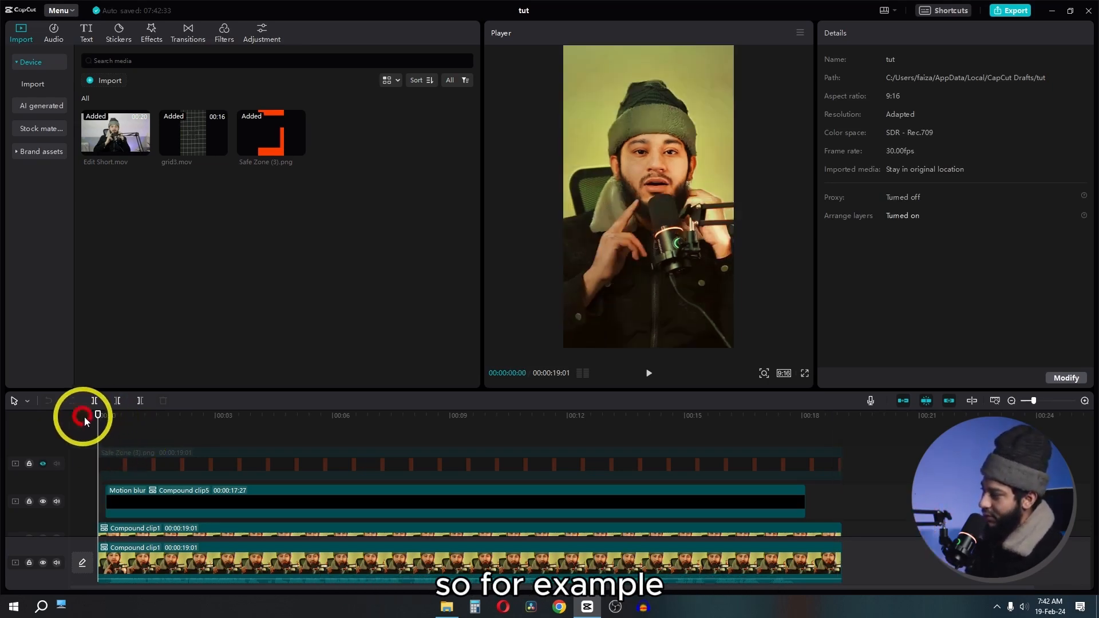
{"action": "scroll", "coordinate": [135, 493], "scroll_direction": "down", "scroll_amount": 1}
{"action": "left_click", "coordinate": [43, 487]}
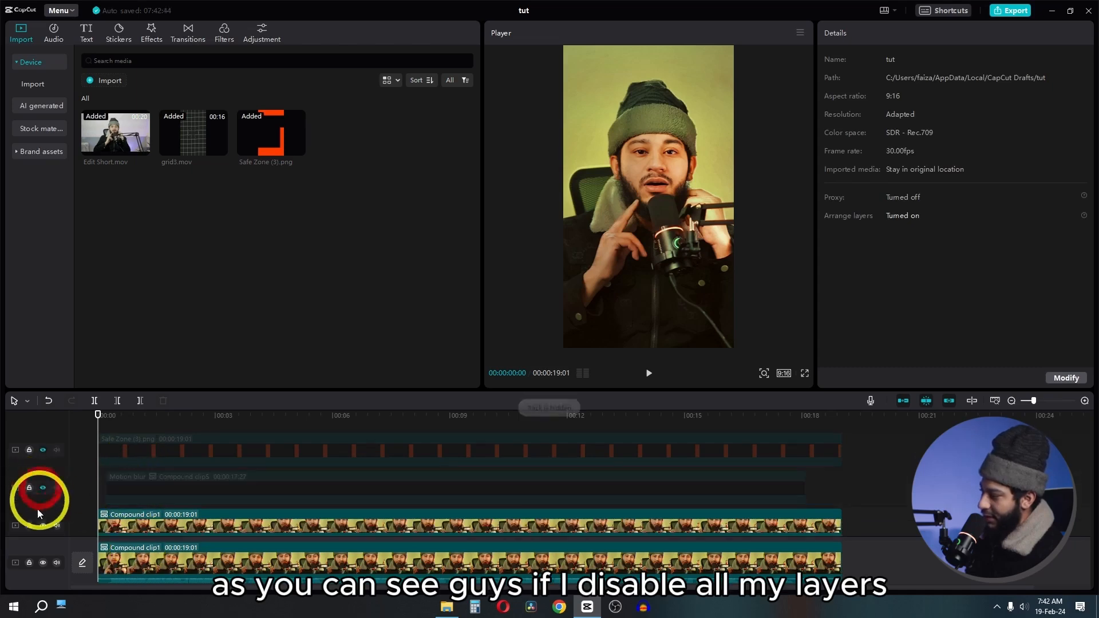
{"action": "left_click", "coordinate": [43, 525]}
{"action": "scroll", "coordinate": [173, 515], "scroll_direction": "down", "scroll_amount": 1}
{"action": "scroll", "coordinate": [173, 549], "scroll_direction": "down", "scroll_amount": 4}
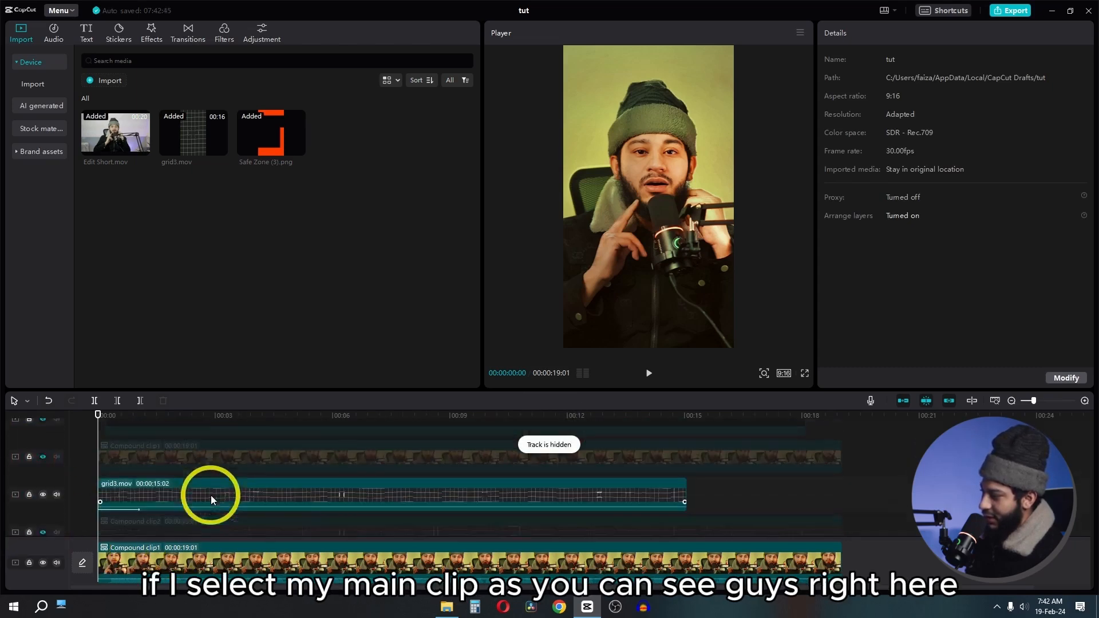
{"action": "left_click", "coordinate": [43, 494]}
{"action": "scroll", "coordinate": [246, 506], "scroll_direction": "down", "scroll_amount": 2}
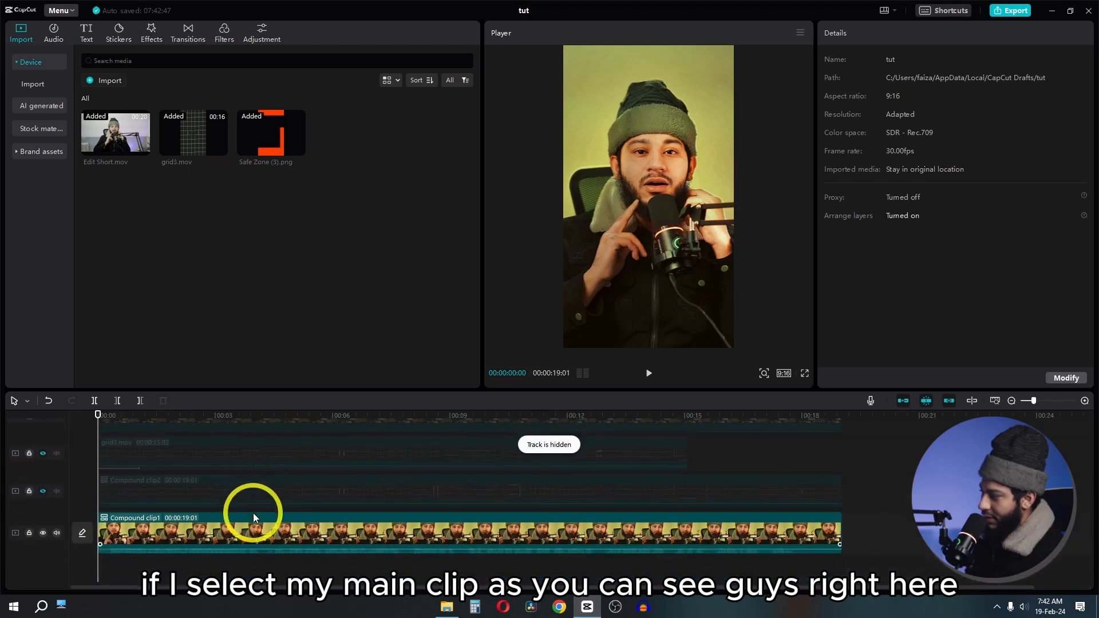
{"action": "left_click", "coordinate": [257, 524]}
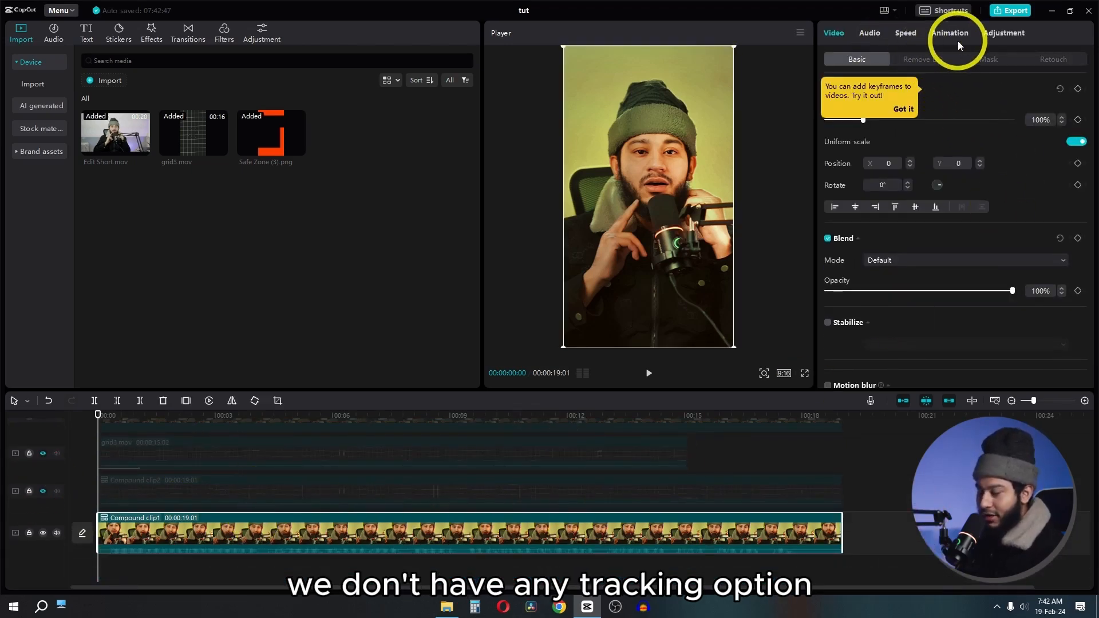
Unhide the grid3.mov and subject Compound clip1 tracks and move the playhead to 00:03:11.
{"action": "scroll", "coordinate": [114, 490], "scroll_direction": "up", "scroll_amount": 1}
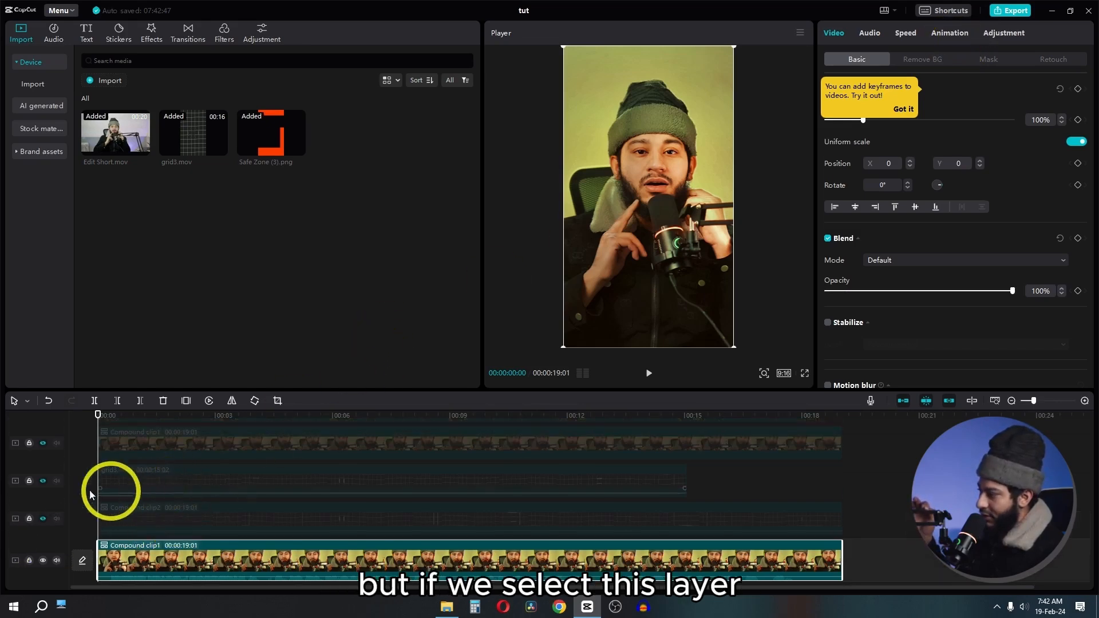
{"action": "left_click", "coordinate": [43, 481]}
{"action": "left_click", "coordinate": [172, 480]}
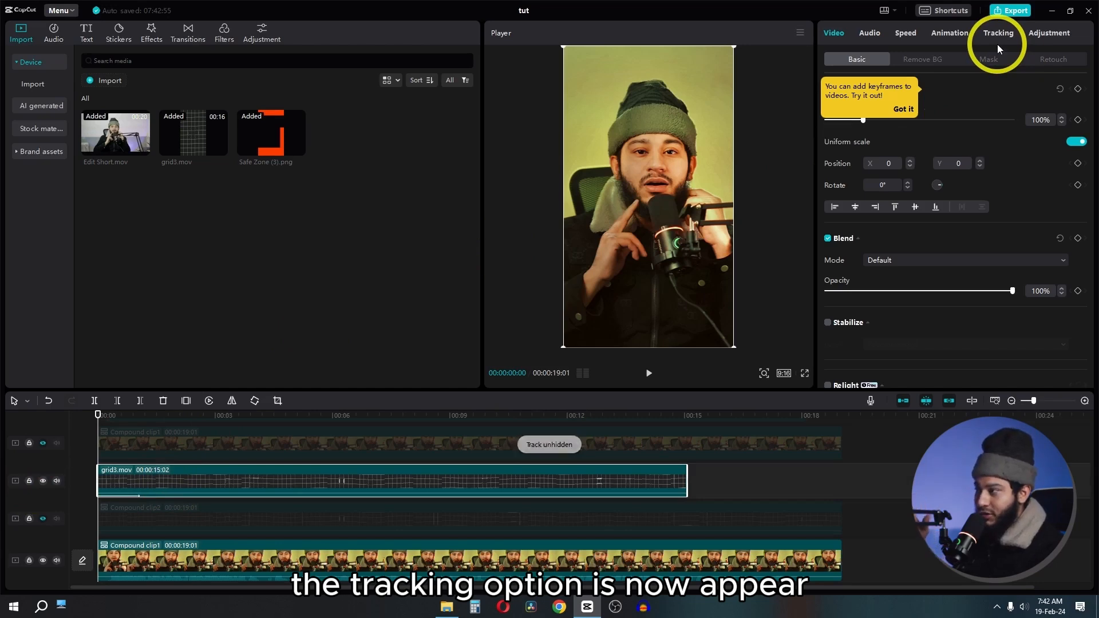
{"action": "scroll", "coordinate": [166, 504], "scroll_direction": "up", "scroll_amount": 1}
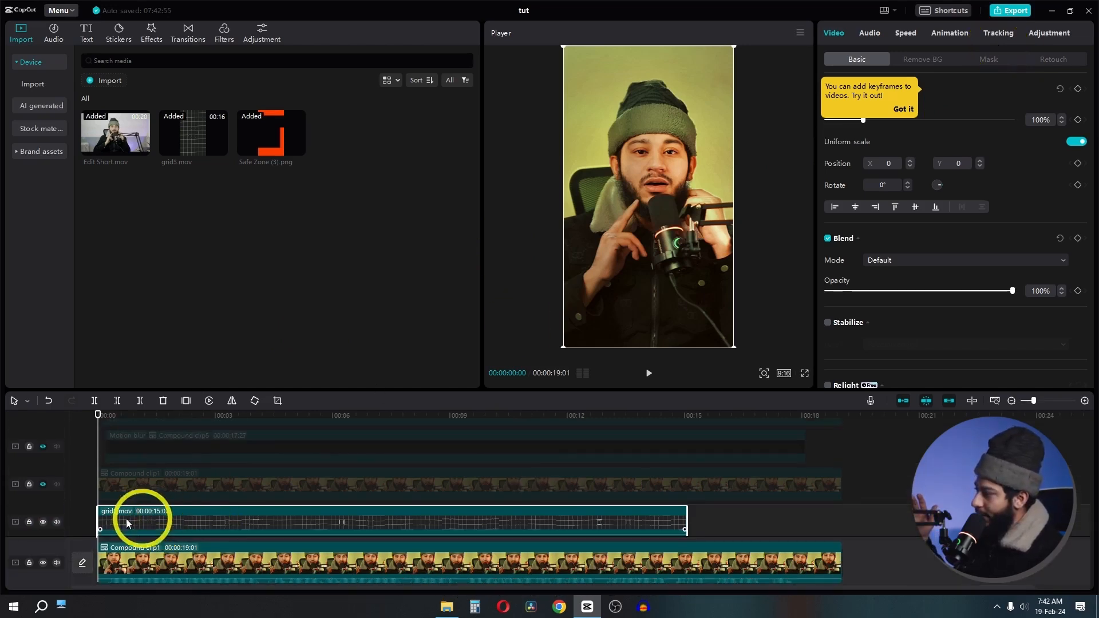
{"action": "left_click", "coordinate": [42, 484]}
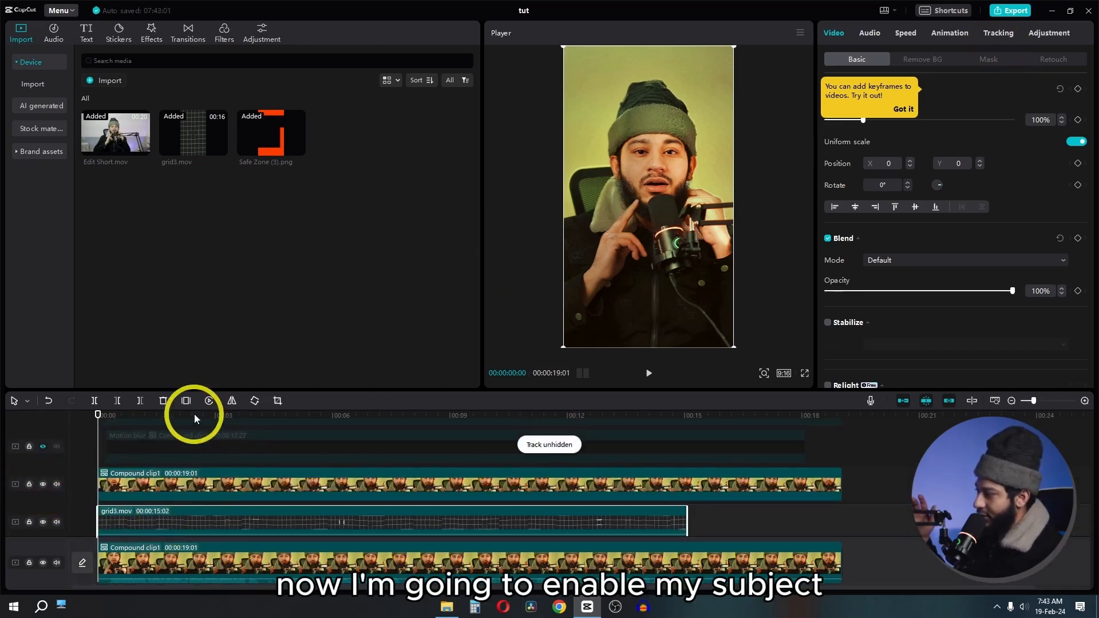
{"action": "left_click", "coordinate": [229, 417]}
Show the caption track, check then hide the safe zone, and select the Motion blur clip.
{"action": "scroll", "coordinate": [160, 484], "scroll_direction": "up", "scroll_amount": 1}
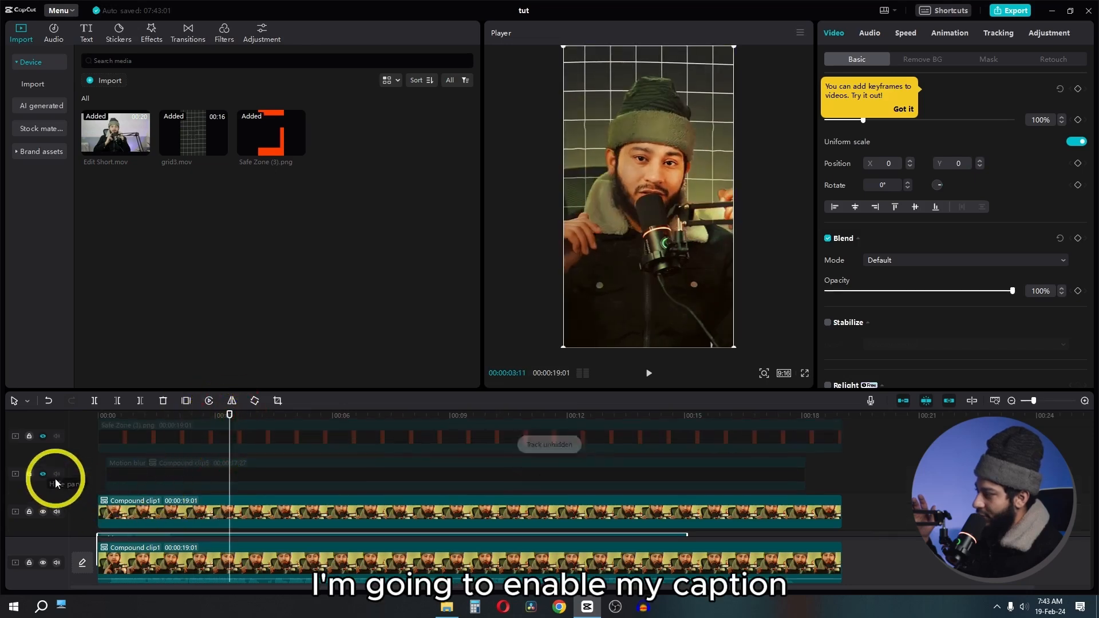
{"action": "left_click", "coordinate": [42, 474]}
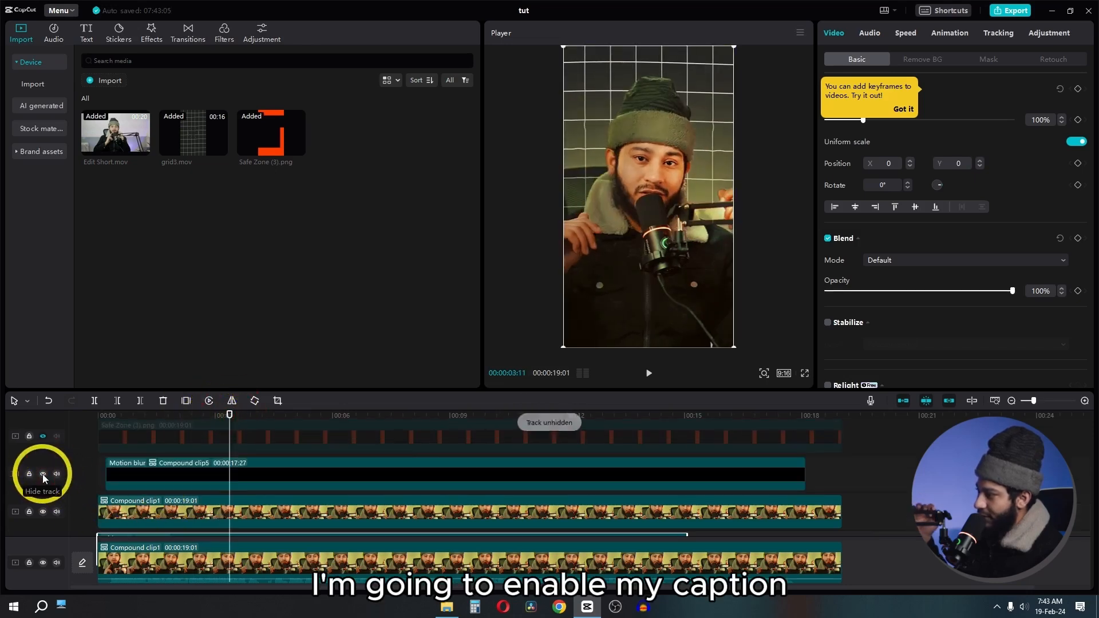
{"action": "left_click", "coordinate": [43, 437]}
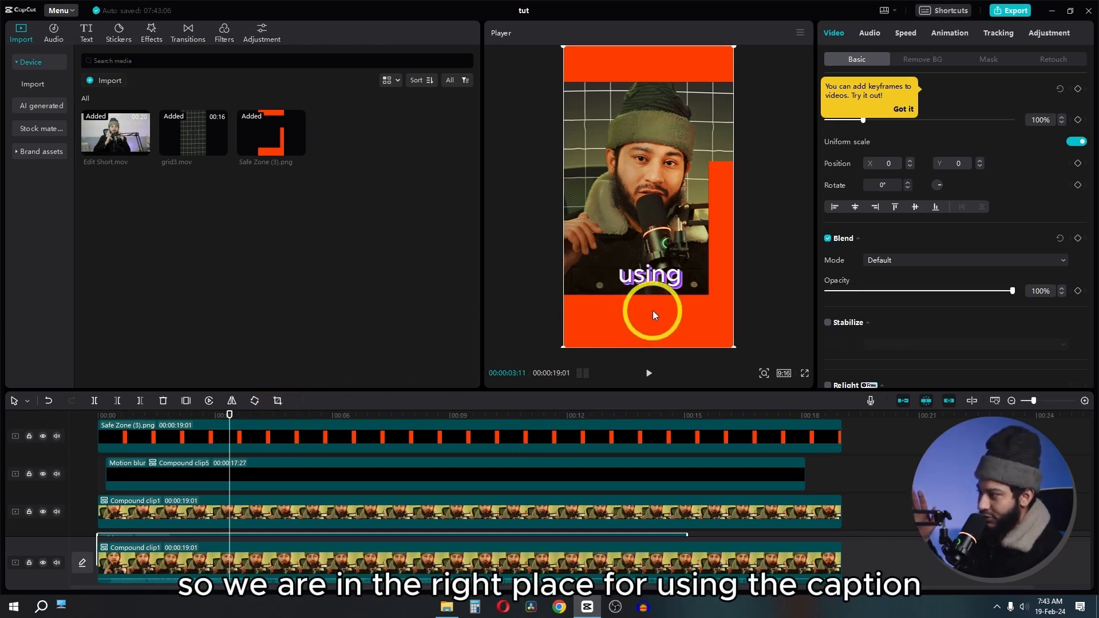
{"action": "left_click", "coordinate": [43, 436]}
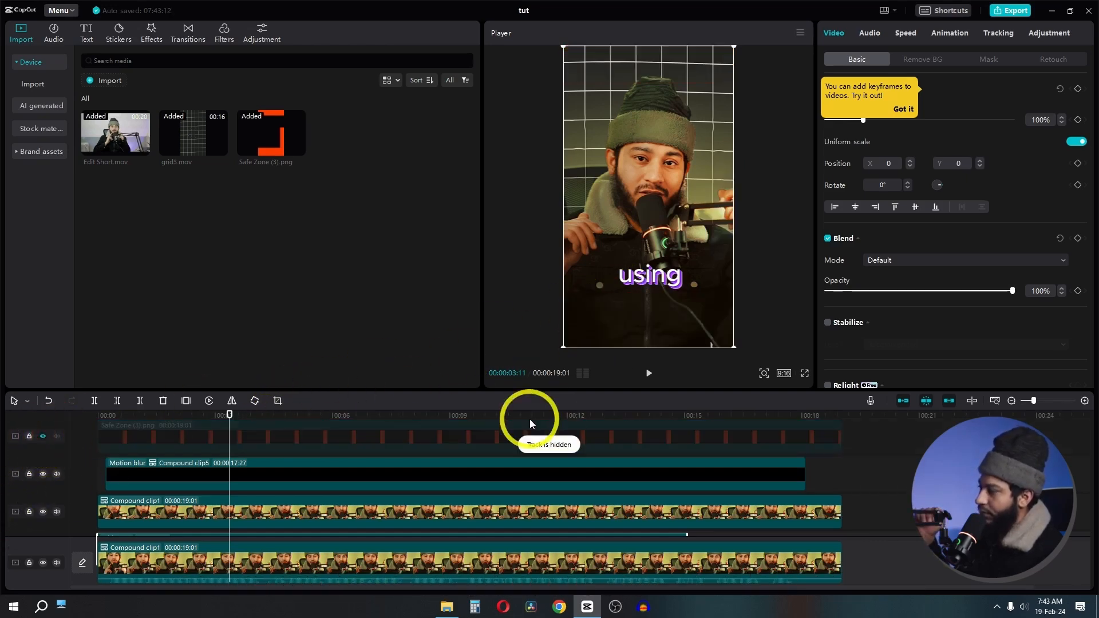
{"action": "left_click", "coordinate": [209, 479]}
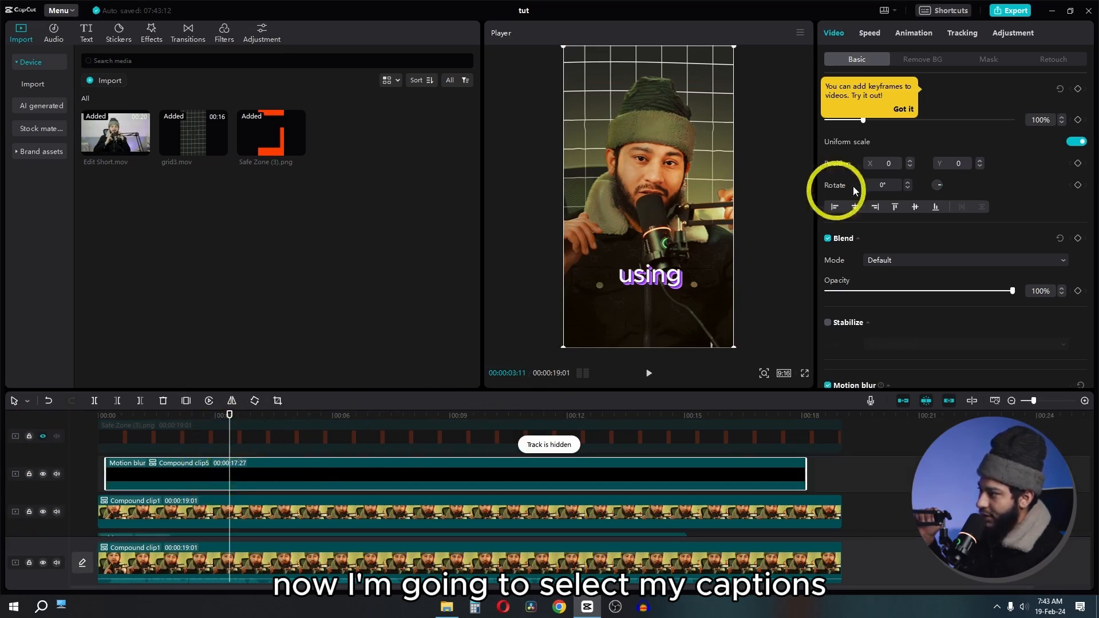
Turn on motion tracking for the caption clip and fit the tracking box around the left eye.
{"action": "left_click", "coordinate": [963, 34]}
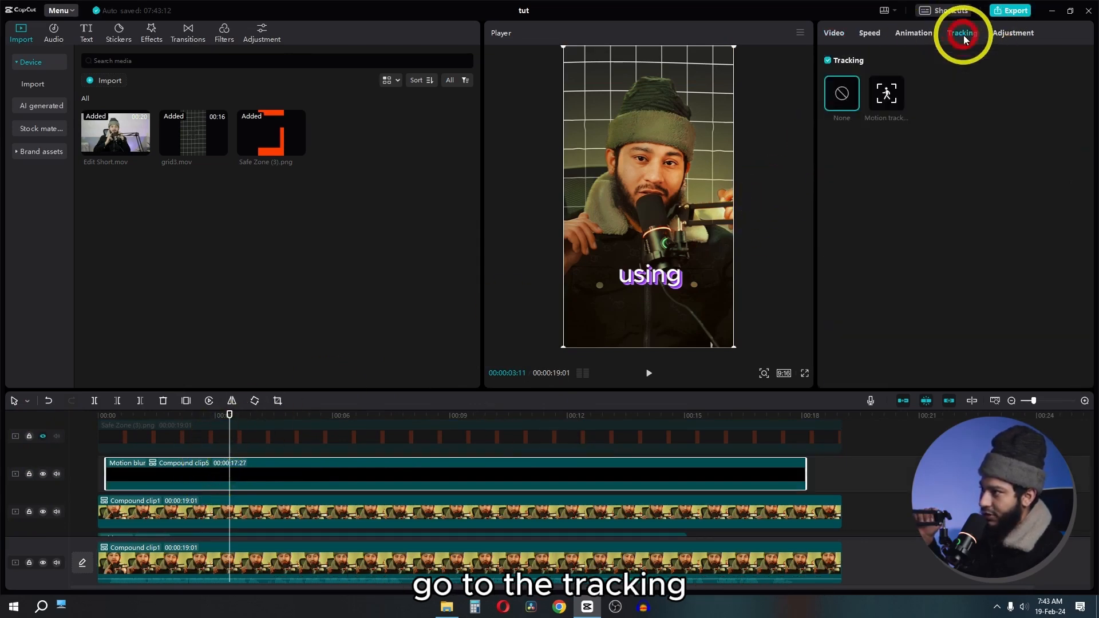
{"action": "left_click", "coordinate": [887, 96]}
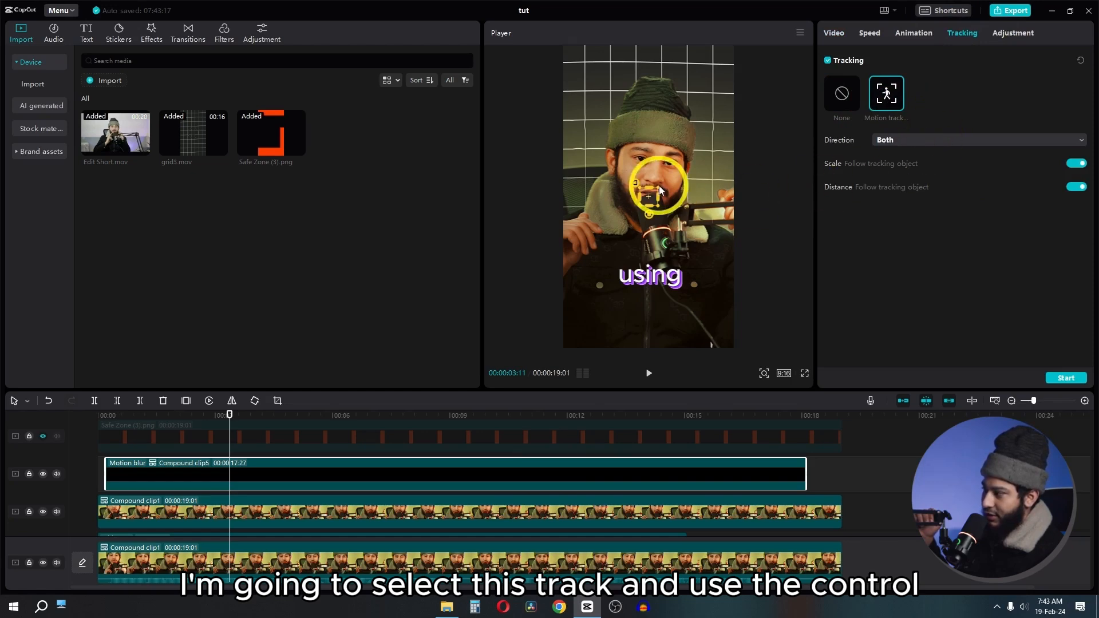
{"action": "key", "text": "ctrl"}
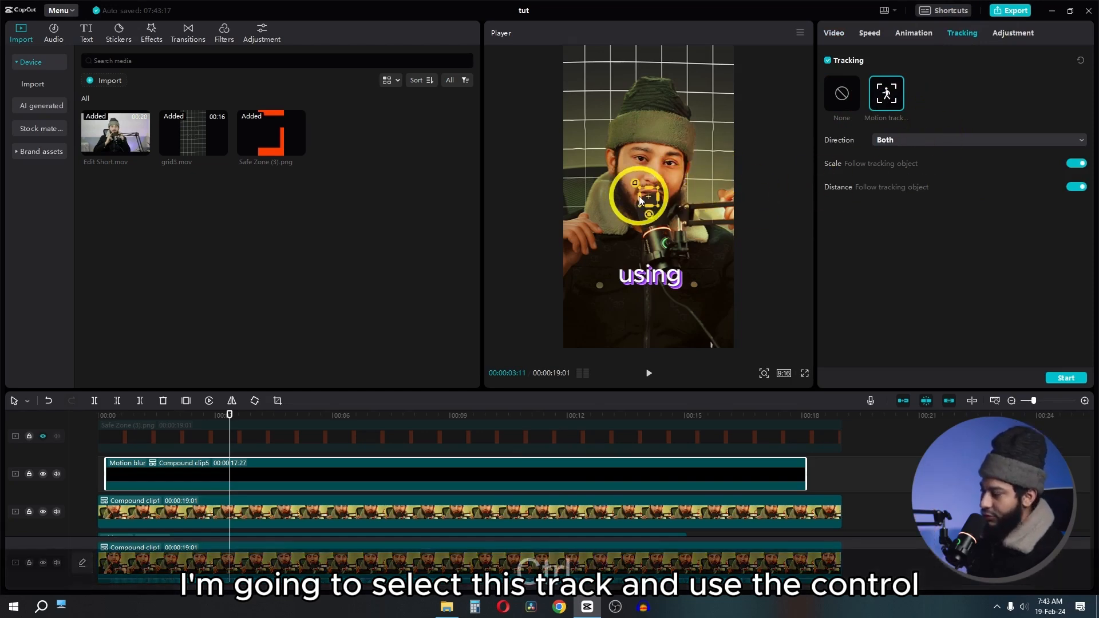
{"action": "scroll", "coordinate": [639, 196], "scroll_direction": "up", "scroll_amount": 5}
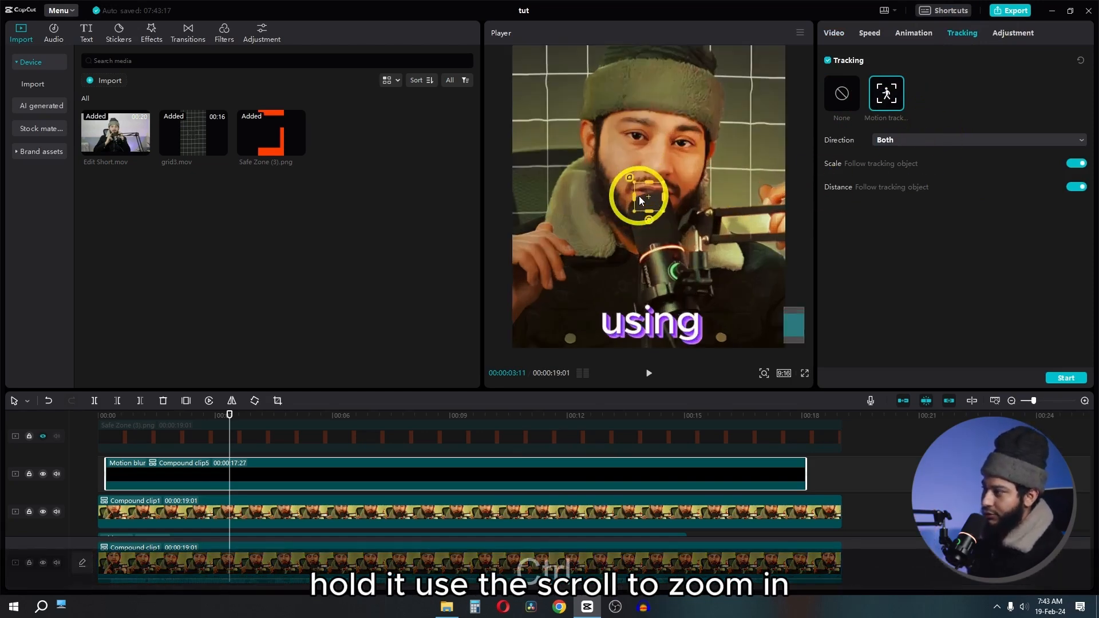
{"action": "scroll", "coordinate": [668, 181], "scroll_direction": "down", "scroll_amount": 2}
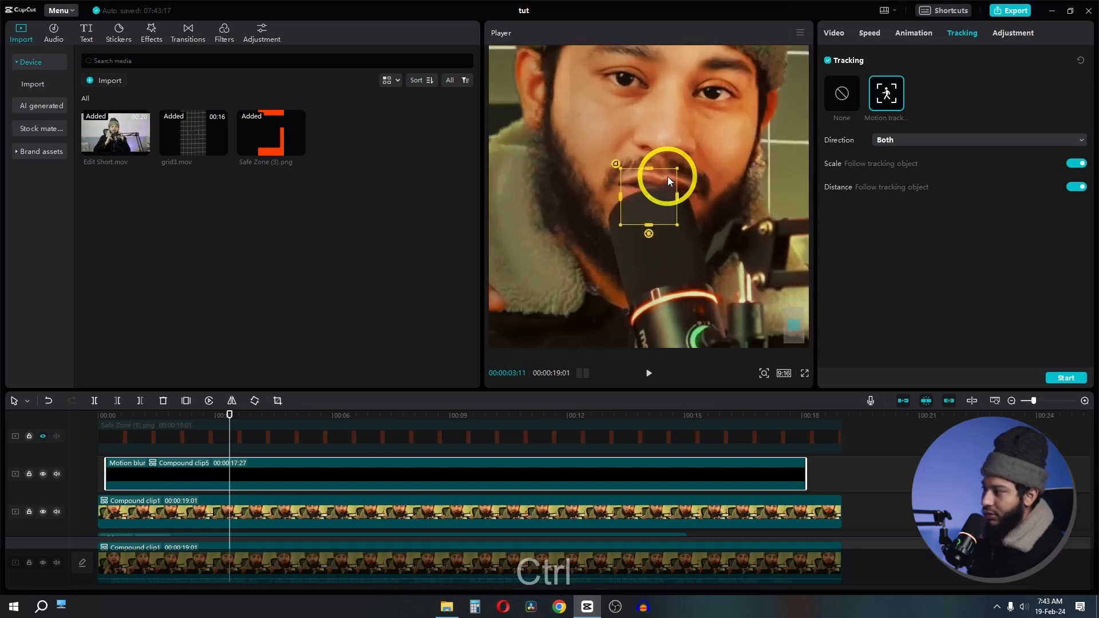
{"action": "left_click_drag", "start_coordinate": [689, 138], "coordinate": [687, 234]}
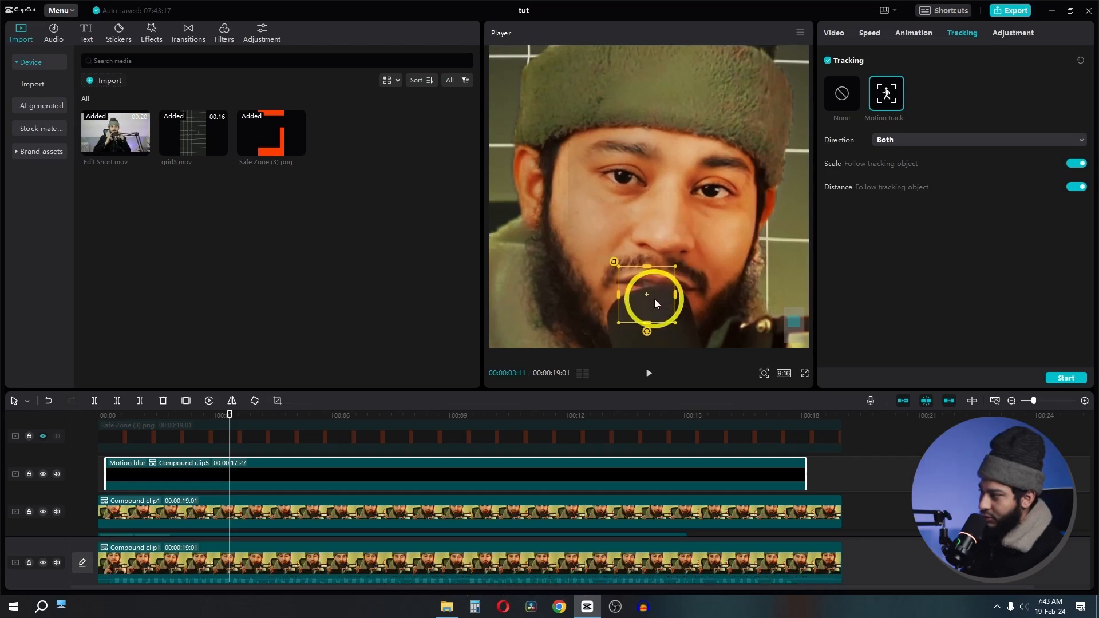
{"action": "left_click_drag", "start_coordinate": [655, 299], "coordinate": [614, 167]}
{"action": "left_click_drag", "start_coordinate": [650, 205], "coordinate": [626, 146]}
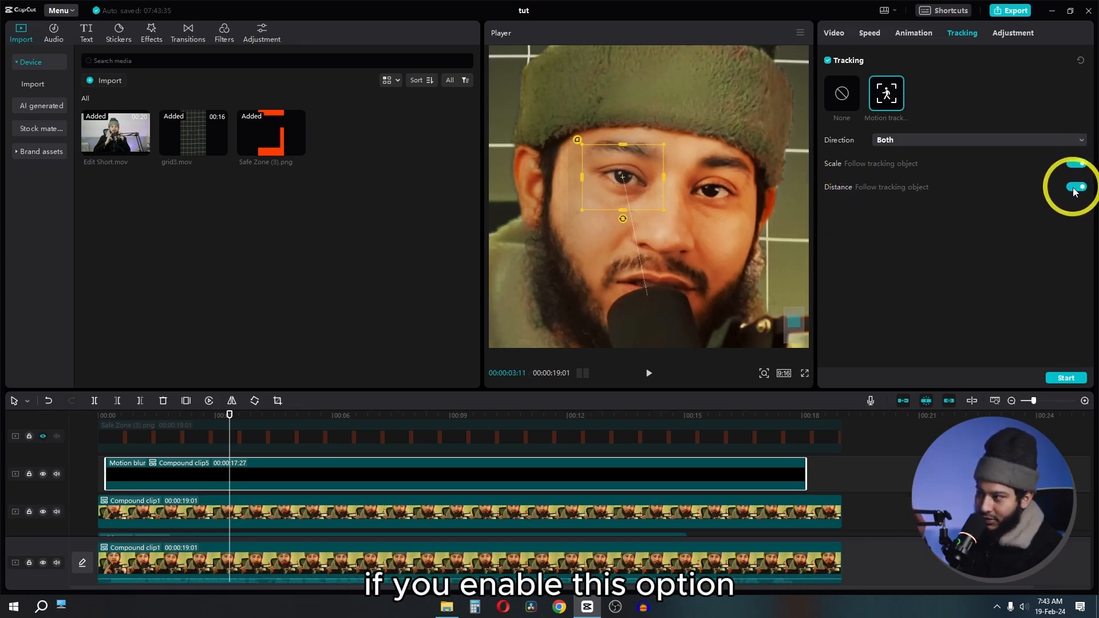
Set the tracking direction to Forward.
{"action": "left_click", "coordinate": [902, 144]}
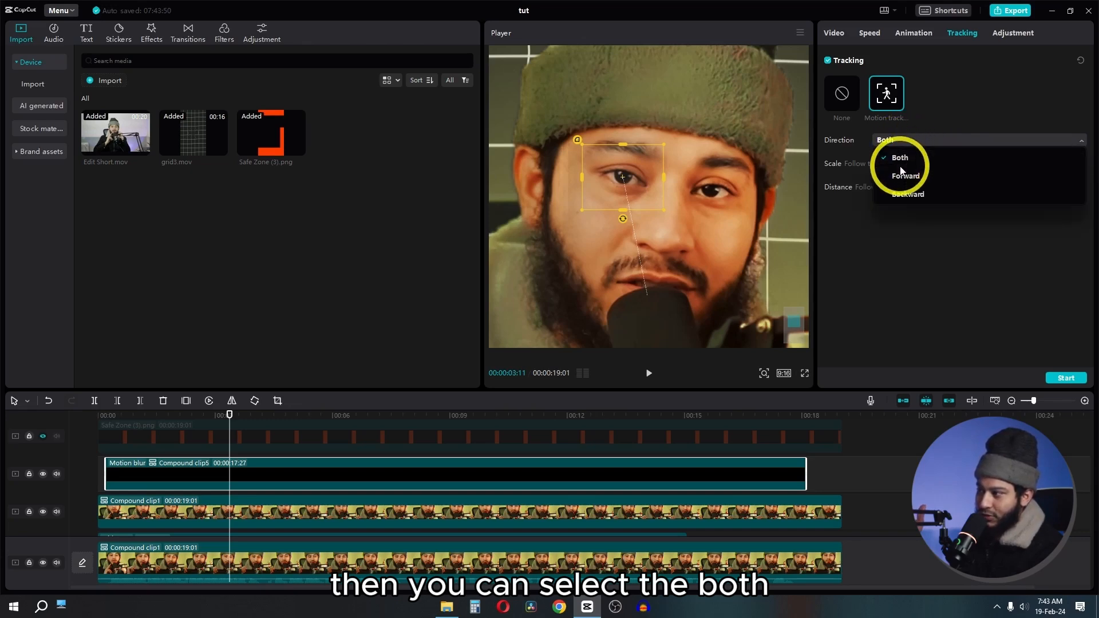
{"action": "left_click", "coordinate": [902, 156]}
{"action": "left_click", "coordinate": [903, 142]}
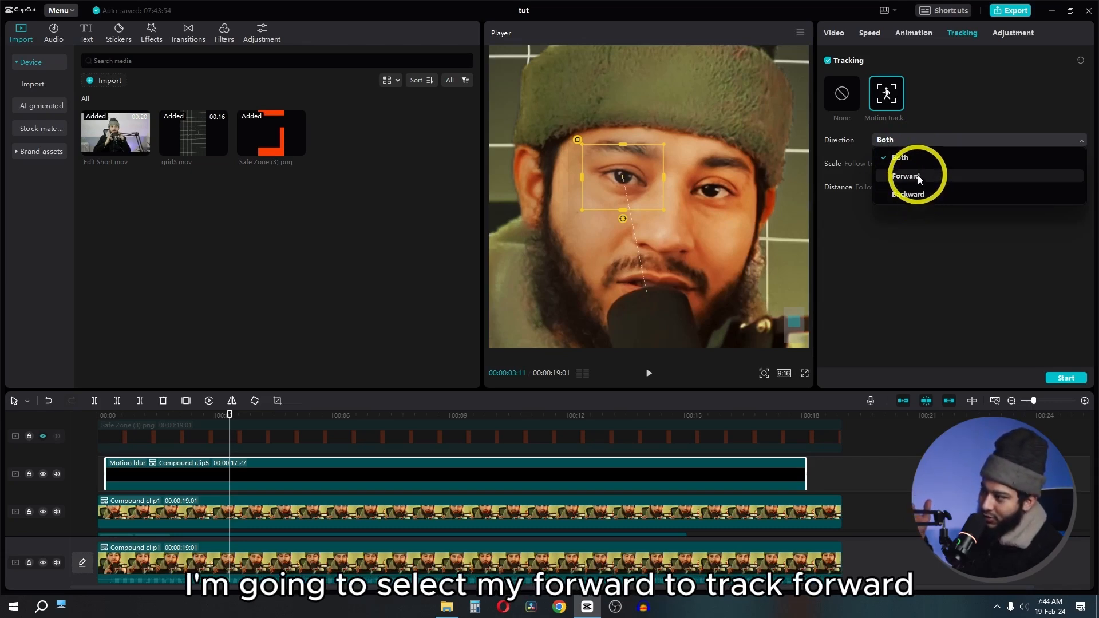
{"action": "left_click", "coordinate": [919, 179]}
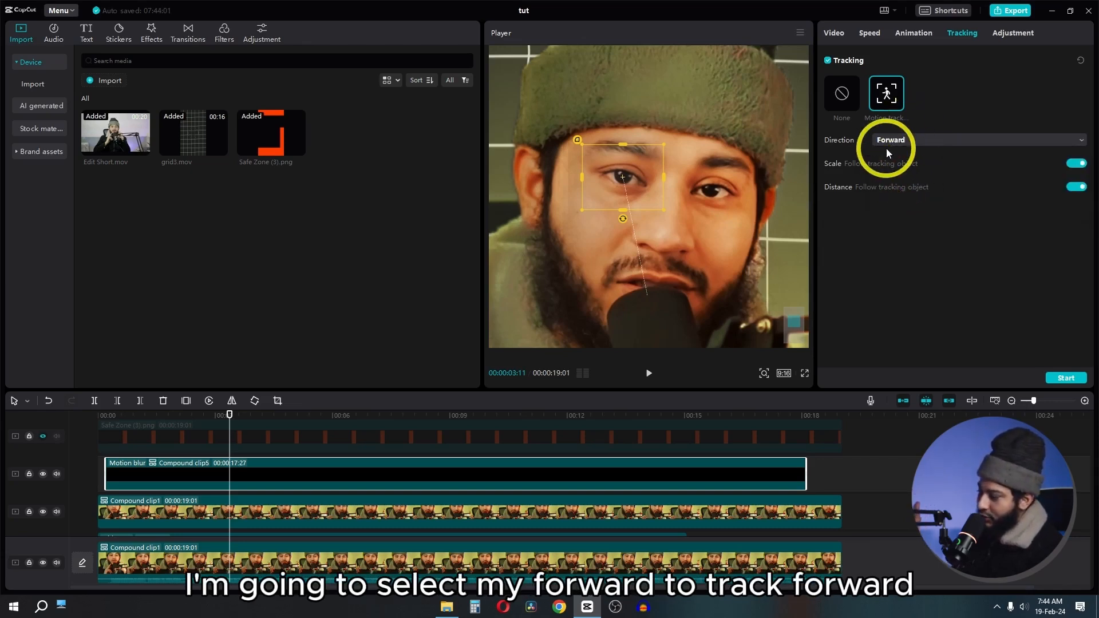
Run motion tracking from the clip's first frame with the tracking box on the eye.
{"action": "left_click", "coordinate": [110, 418]}
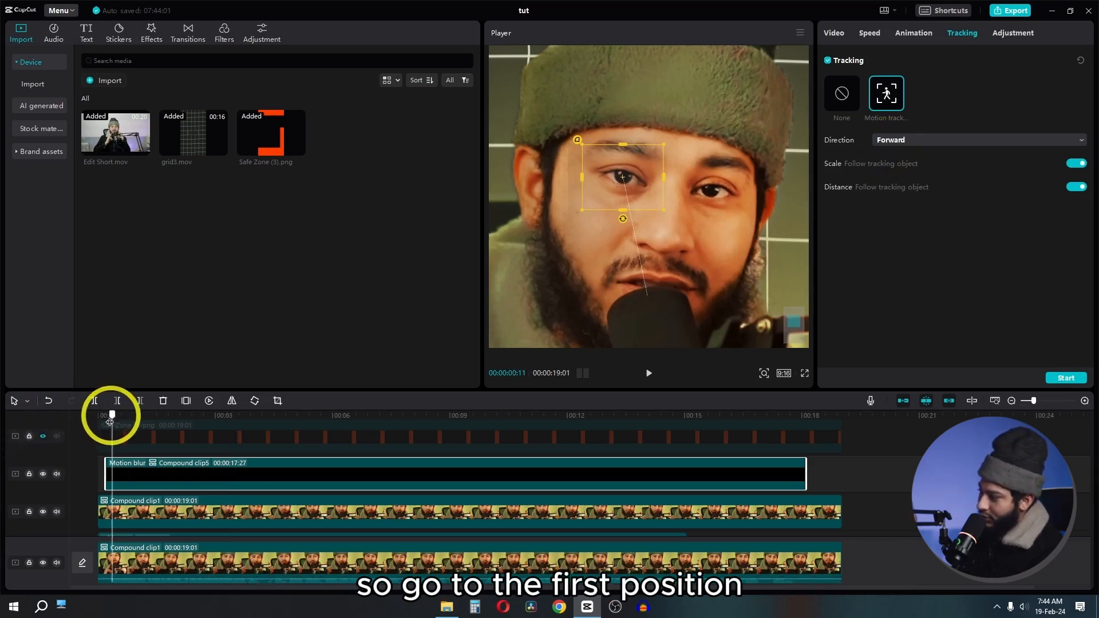
{"action": "left_click_drag", "start_coordinate": [111, 419], "coordinate": [105, 419]}
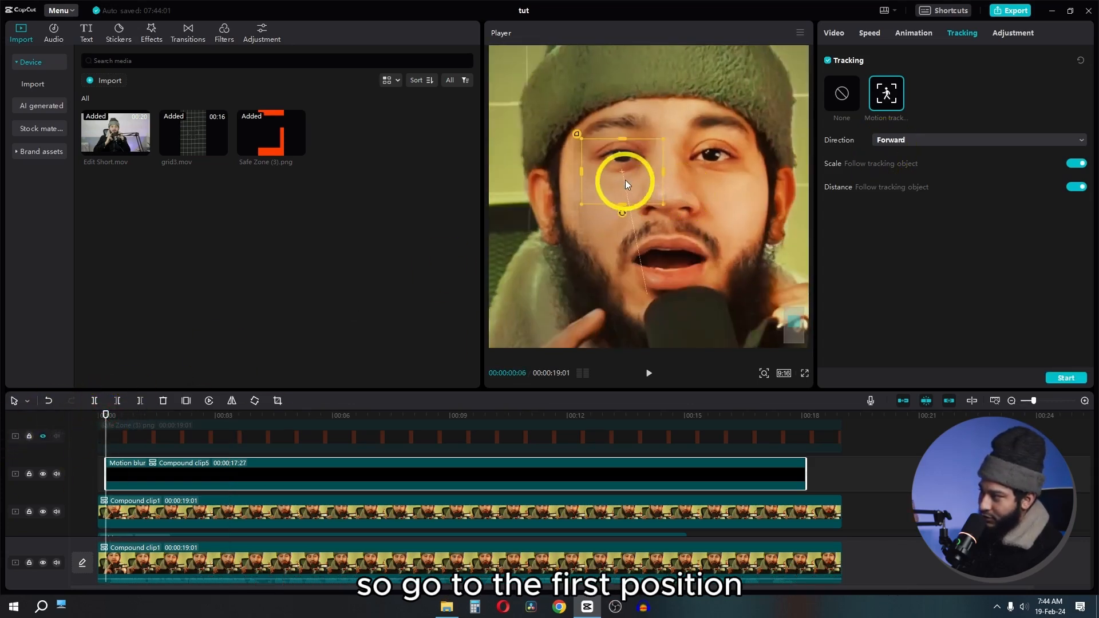
{"action": "left_click_drag", "start_coordinate": [625, 180], "coordinate": [629, 167]}
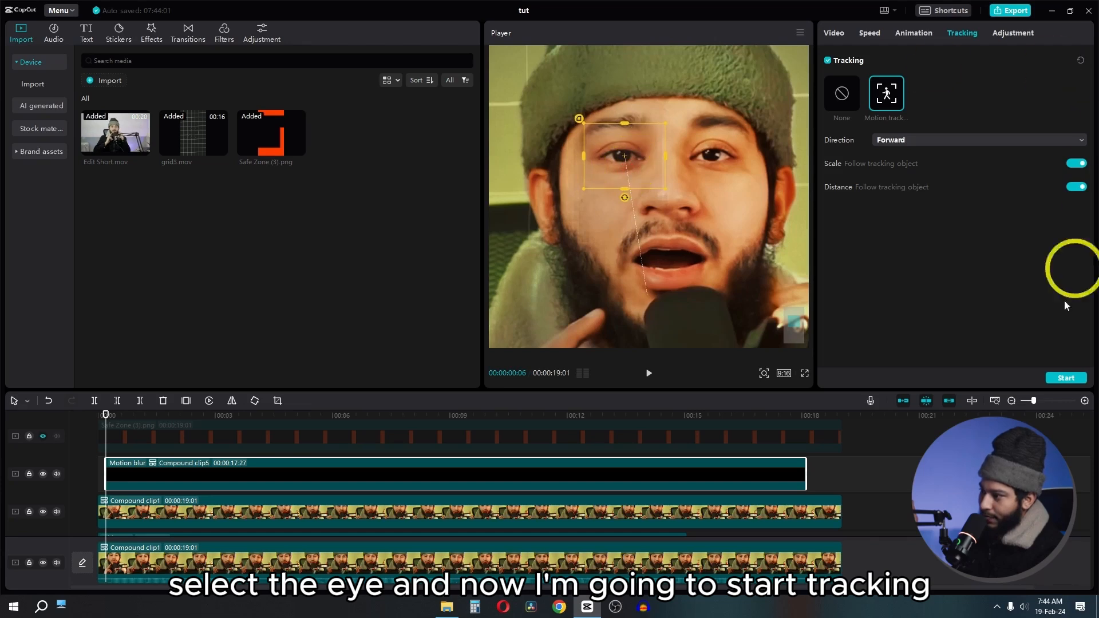
{"action": "left_click", "coordinate": [1055, 379]}
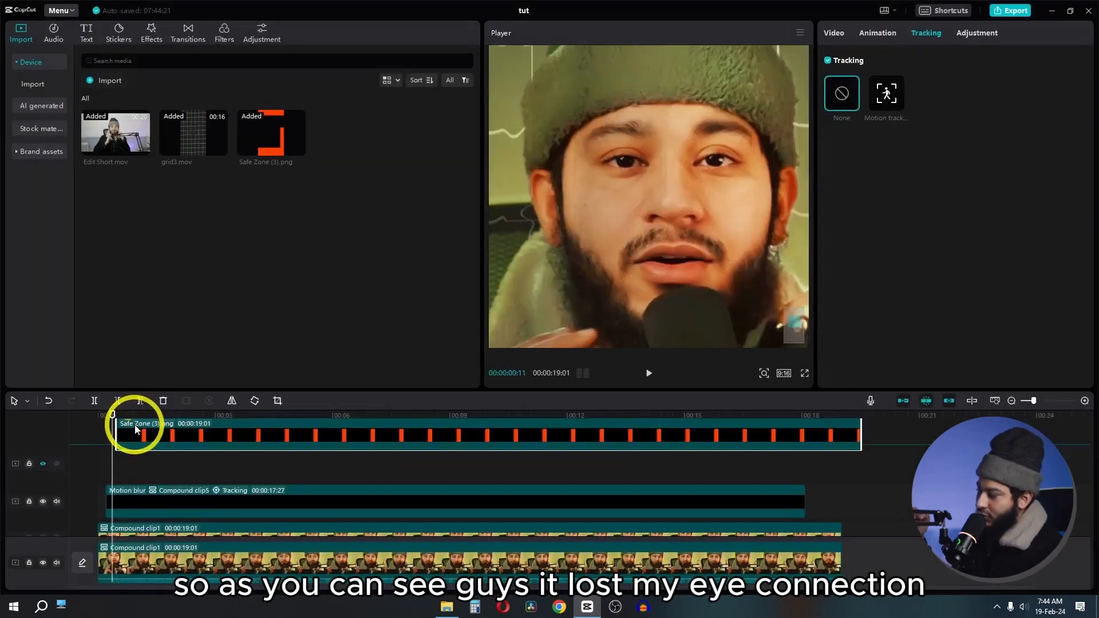
{"action": "left_click", "coordinate": [135, 425]}
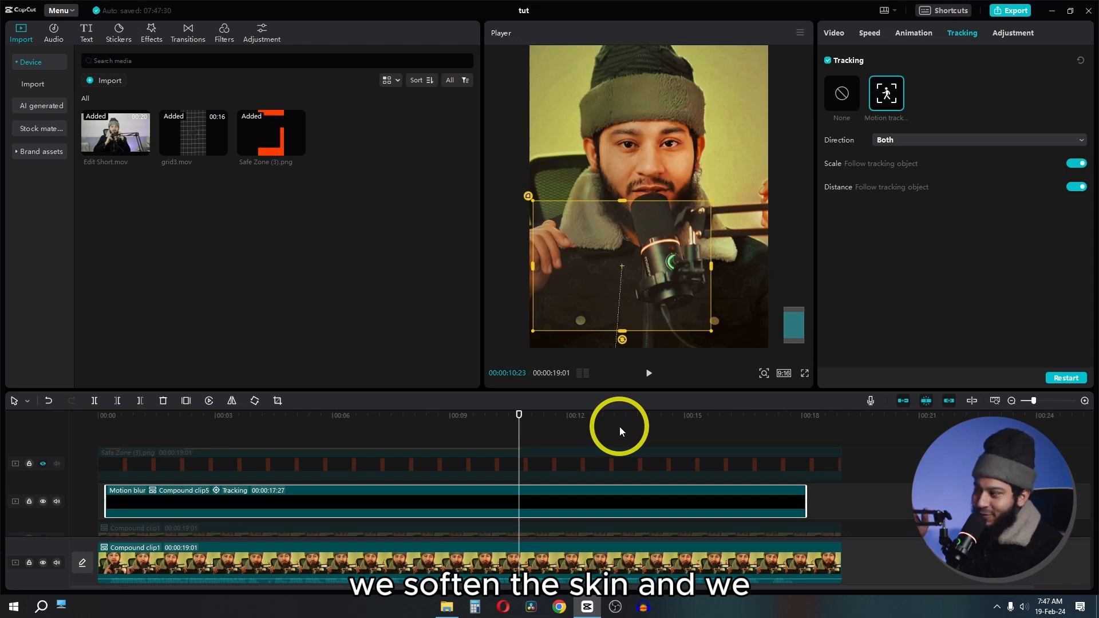
{"action": "left_click", "coordinate": [840, 33]}
{"action": "scroll", "coordinate": [847, 229], "scroll_direction": "down", "scroll_amount": 3}
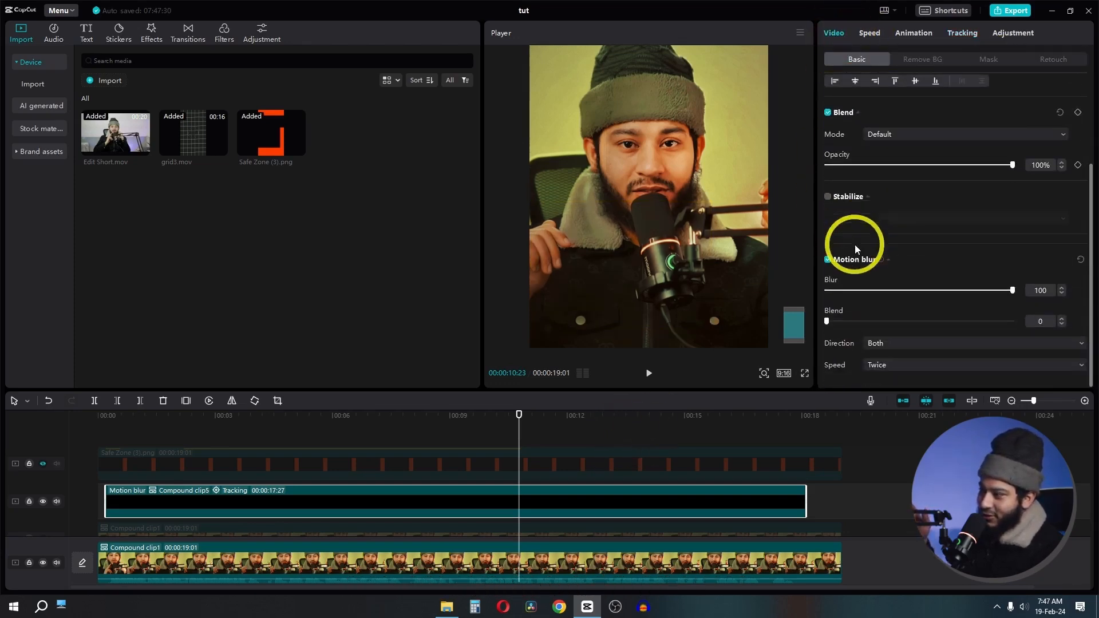
{"action": "left_click", "coordinate": [552, 558]}
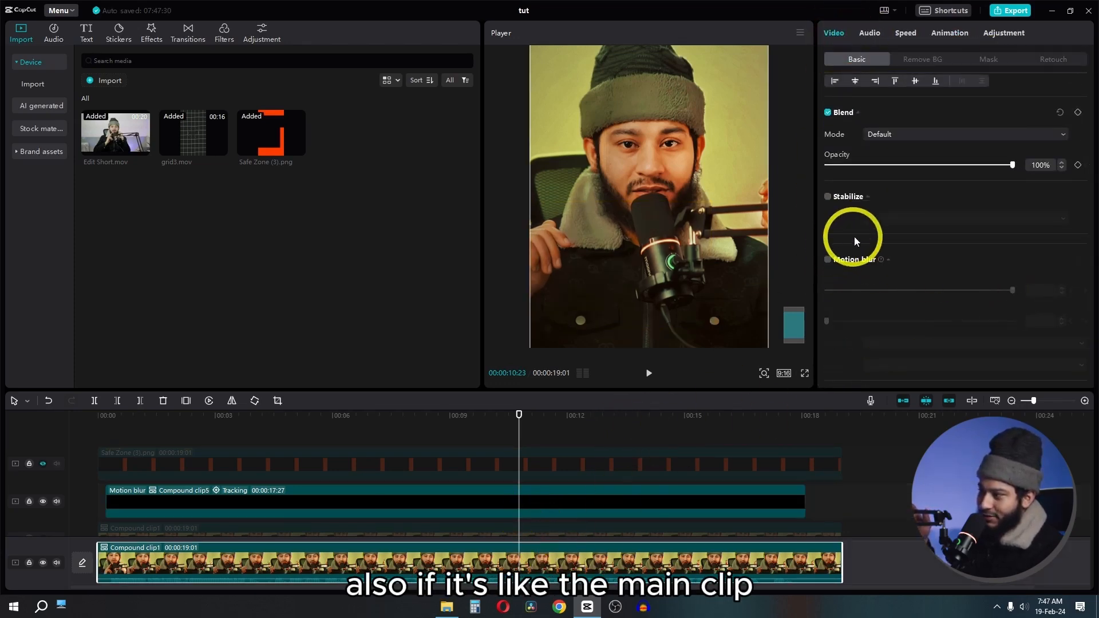
{"action": "scroll", "coordinate": [854, 236], "scroll_direction": "down", "scroll_amount": 2}
{"action": "right_click", "coordinate": [606, 567]}
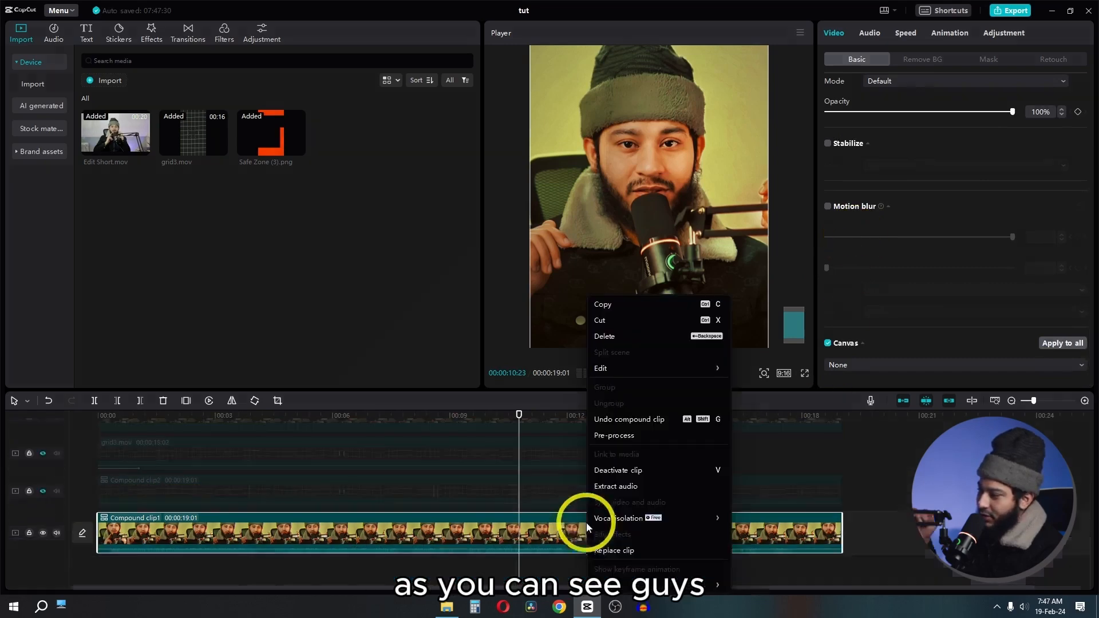
{"action": "left_click", "coordinate": [630, 426]}
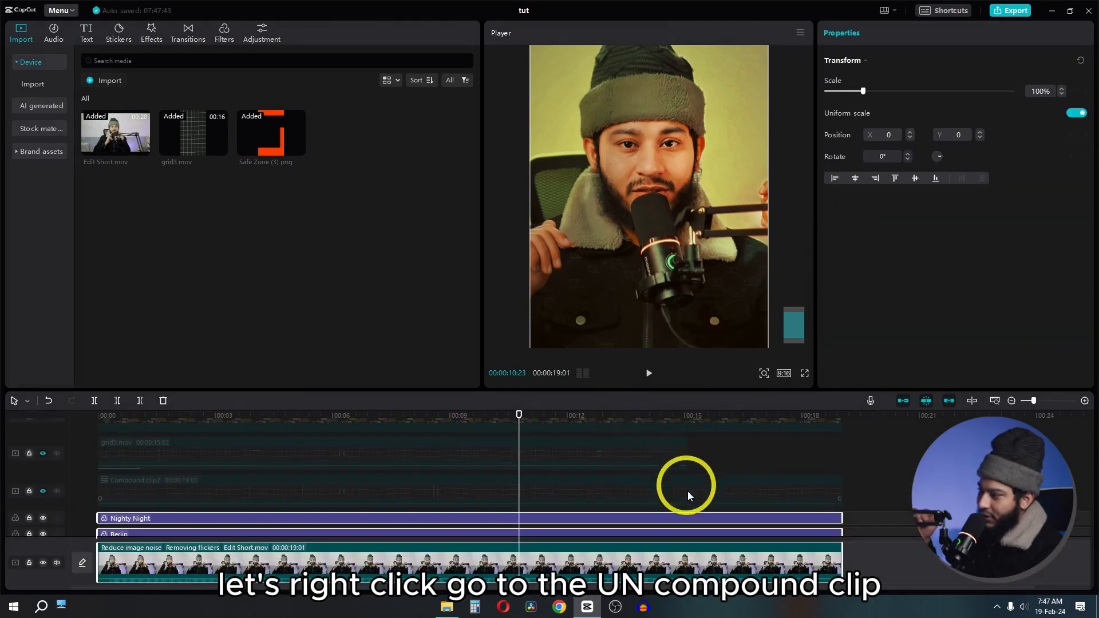
{"action": "left_click", "coordinate": [704, 570]}
{"action": "scroll", "coordinate": [900, 366], "scroll_direction": "down", "scroll_amount": 10}
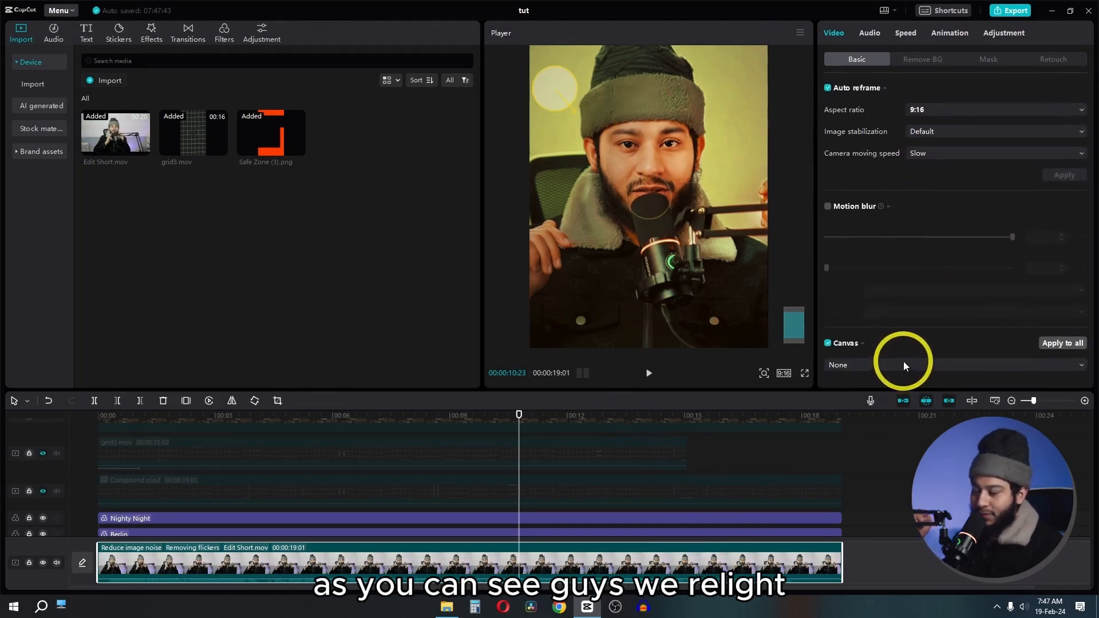
{"action": "scroll", "coordinate": [904, 356], "scroll_direction": "up", "scroll_amount": 5}
{"action": "scroll", "coordinate": [904, 358], "scroll_direction": "up", "scroll_amount": 3}
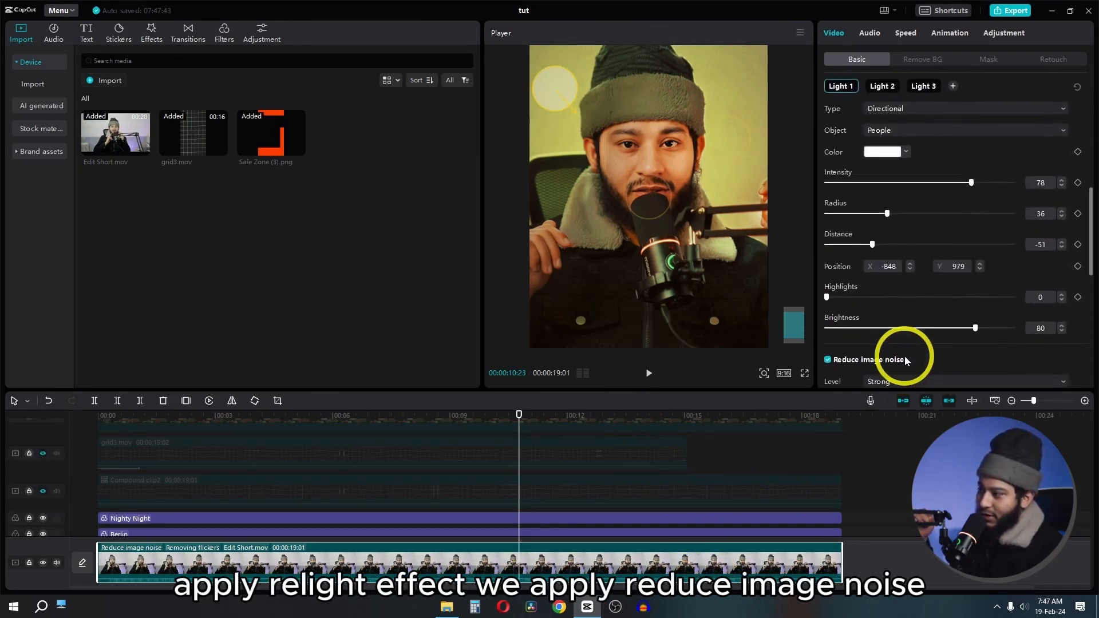
{"action": "scroll", "coordinate": [904, 358], "scroll_direction": "down", "scroll_amount": 2}
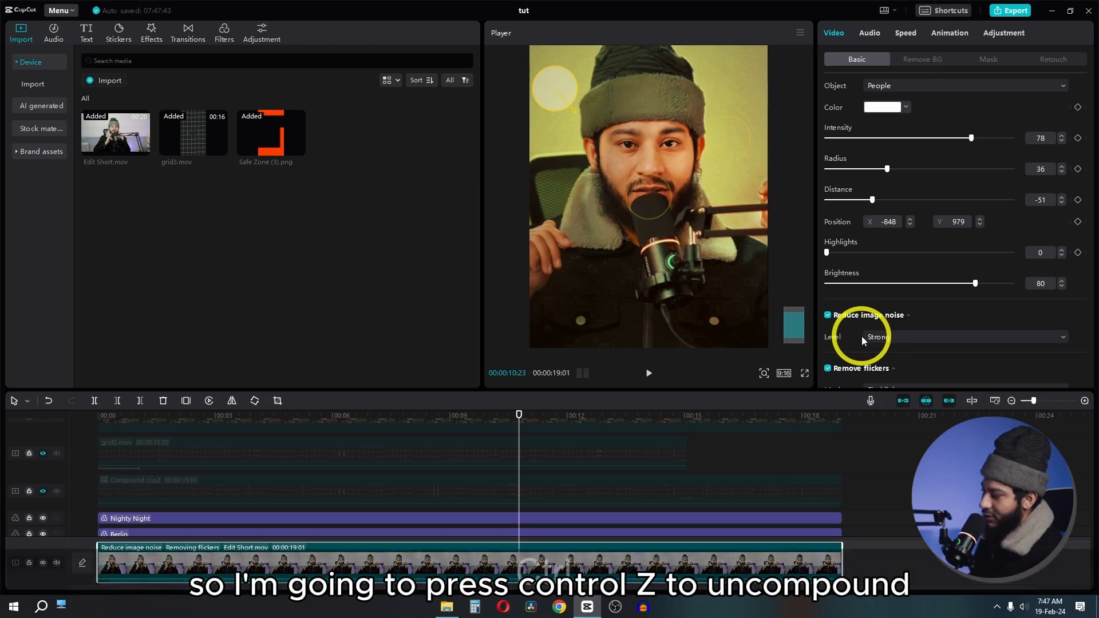
{"action": "key", "text": "ctrl+z"}
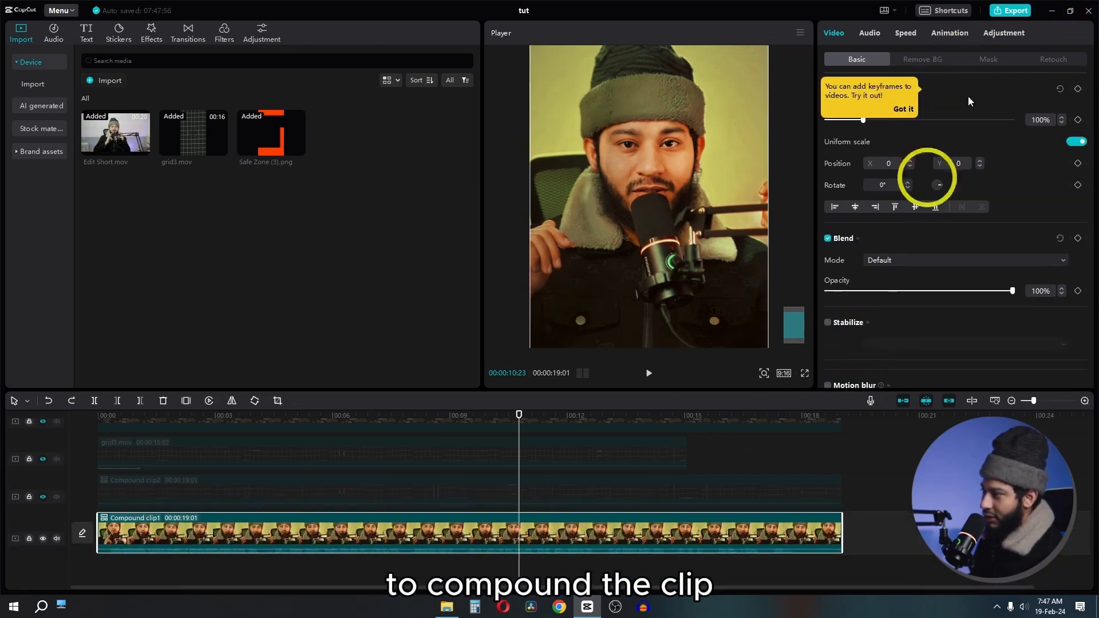
Close the tut project, create project 0219, and select Podcast Host.mp4 and Compound clip1.
{"action": "left_click", "coordinate": [1088, 10]}
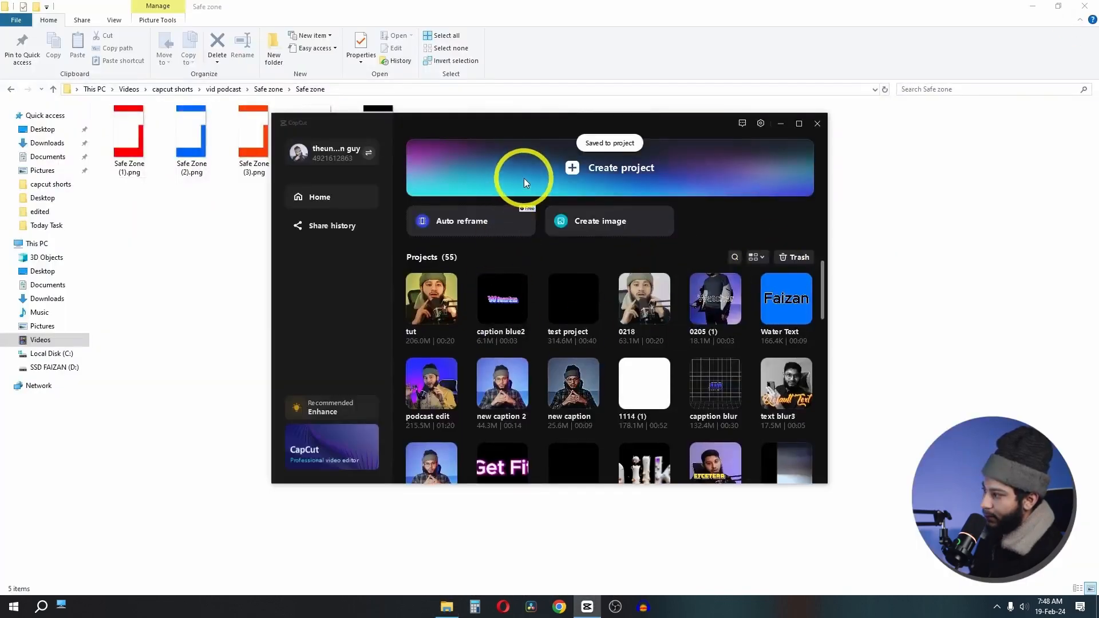
{"action": "left_click", "coordinate": [524, 178]}
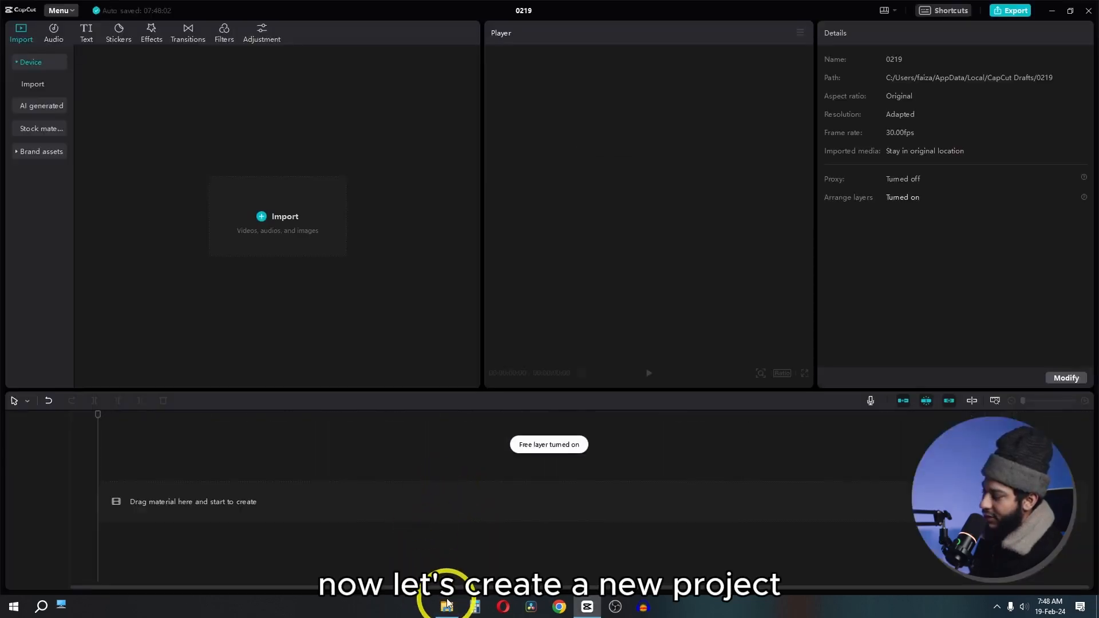
{"action": "left_click", "coordinate": [446, 606]}
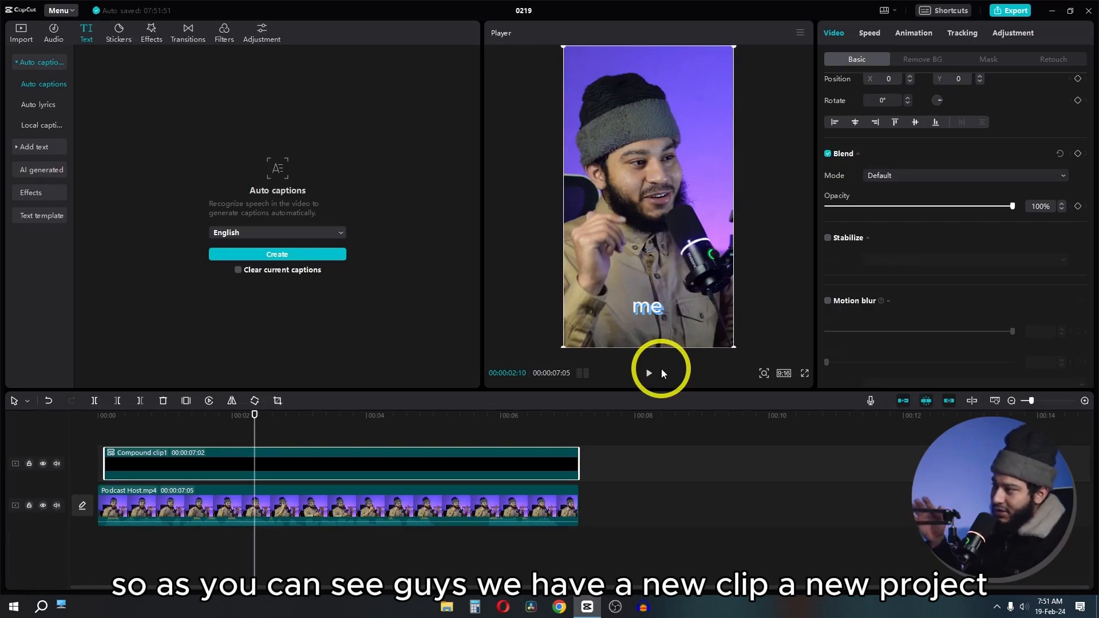
{"action": "left_click", "coordinate": [461, 494]}
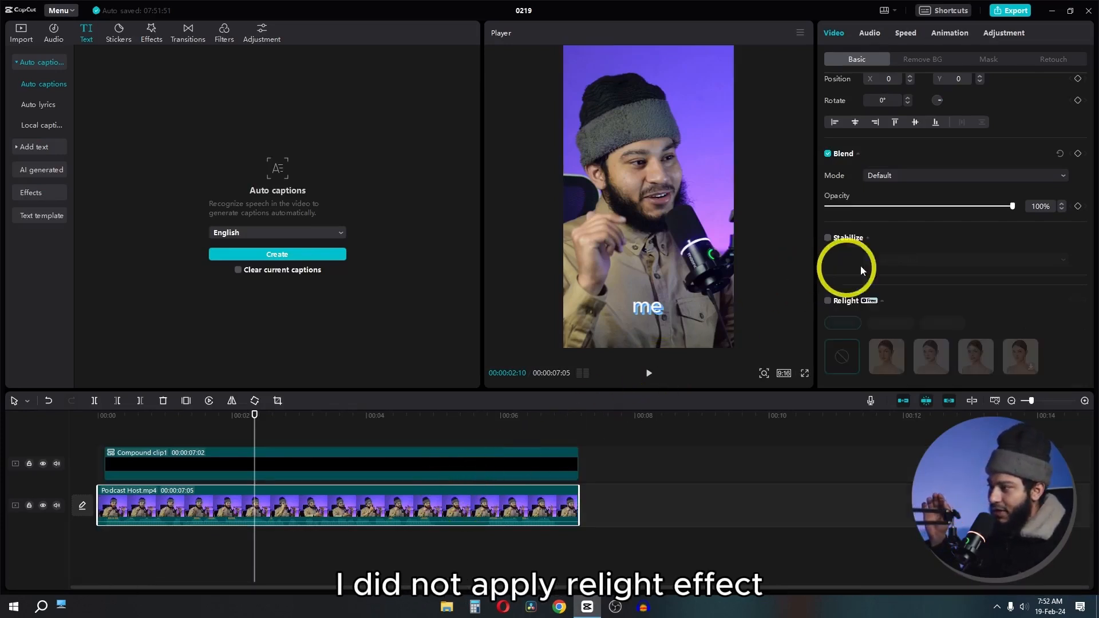
{"action": "scroll", "coordinate": [861, 265], "scroll_direction": "down", "scroll_amount": 5}
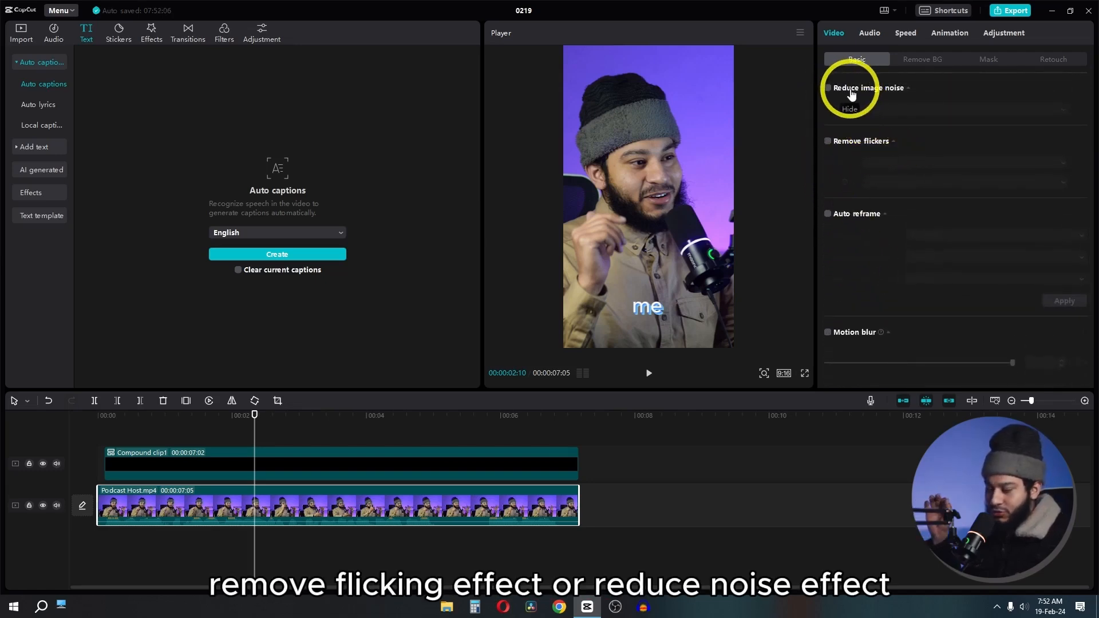
{"action": "left_click", "coordinate": [314, 451]}
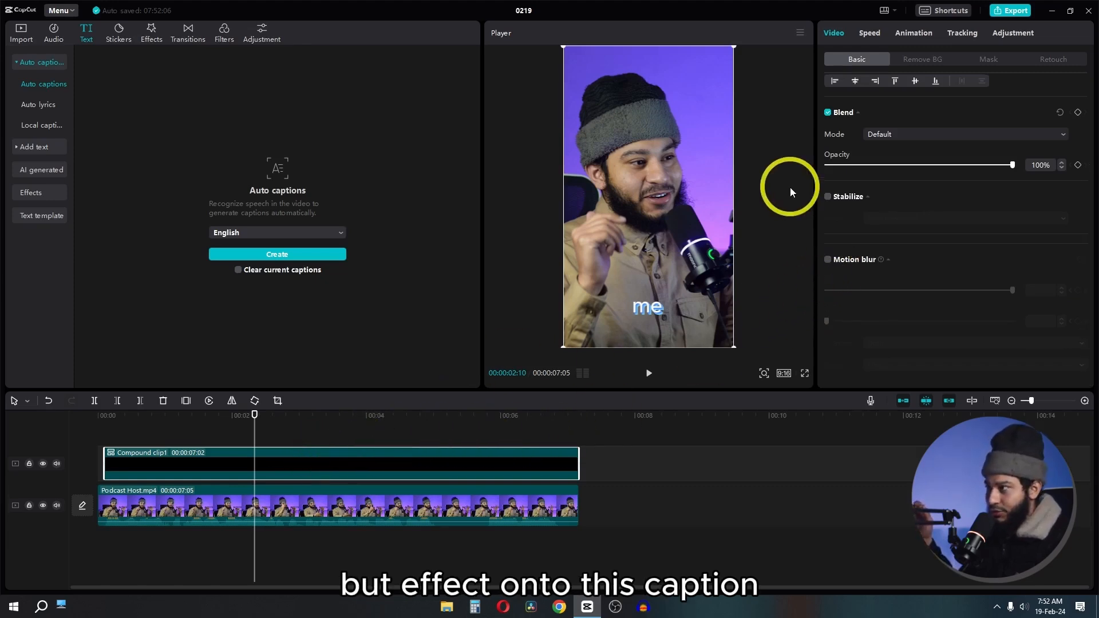
From the clip start, motion-track Compound clip1 with the tracking box moved onto the eye.
{"action": "left_click", "coordinate": [105, 417]}
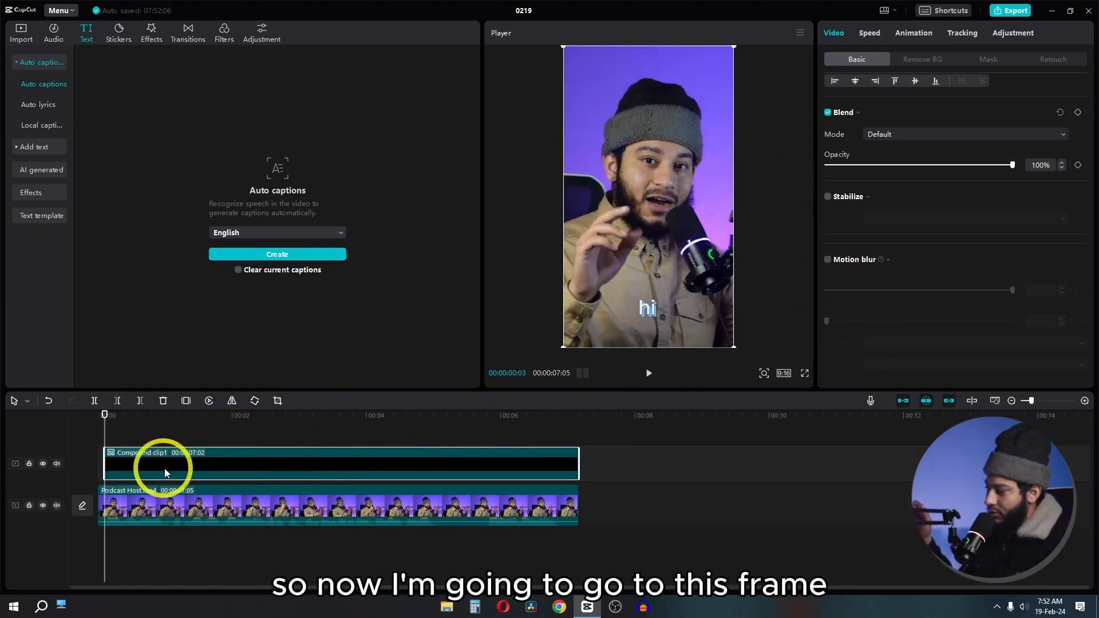
{"action": "left_click", "coordinate": [962, 32]}
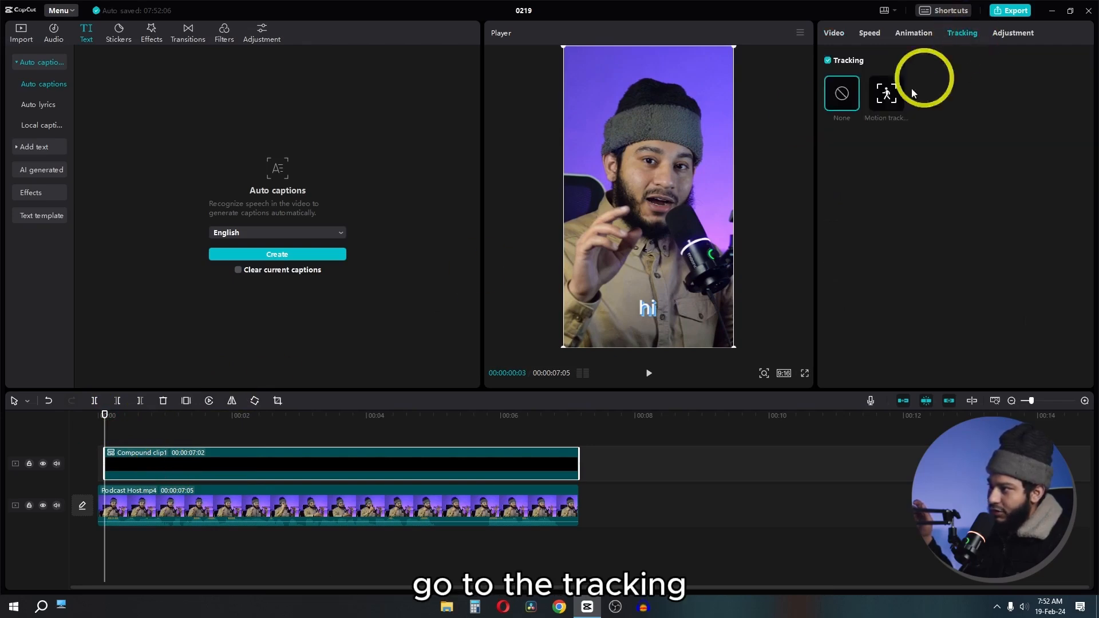
{"action": "left_click", "coordinate": [886, 93]}
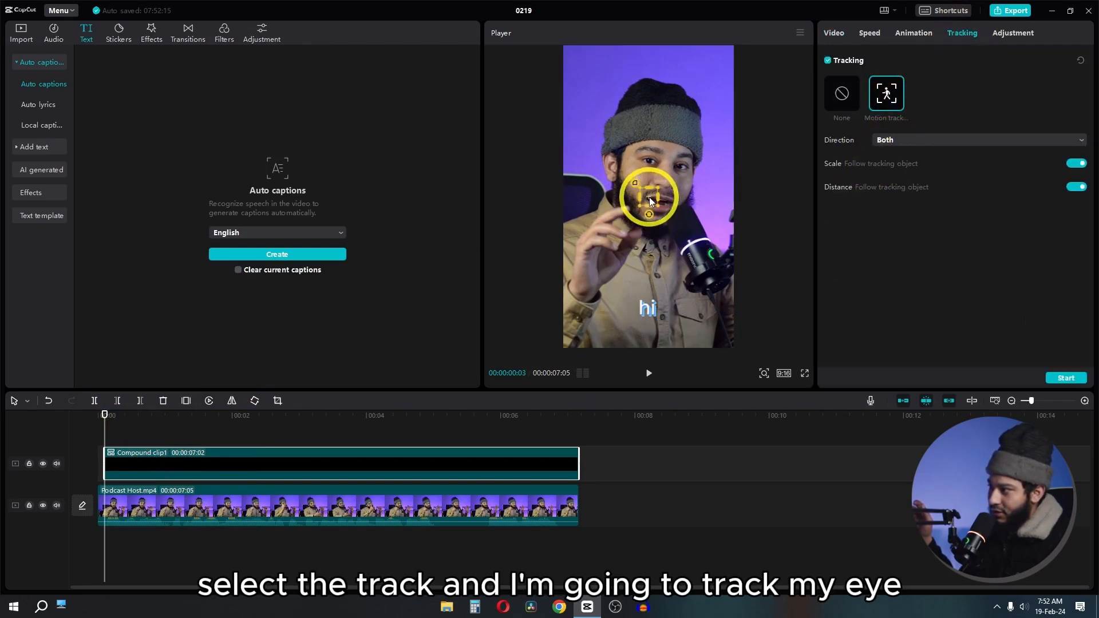
{"action": "left_click_drag", "start_coordinate": [650, 200], "coordinate": [651, 161]}
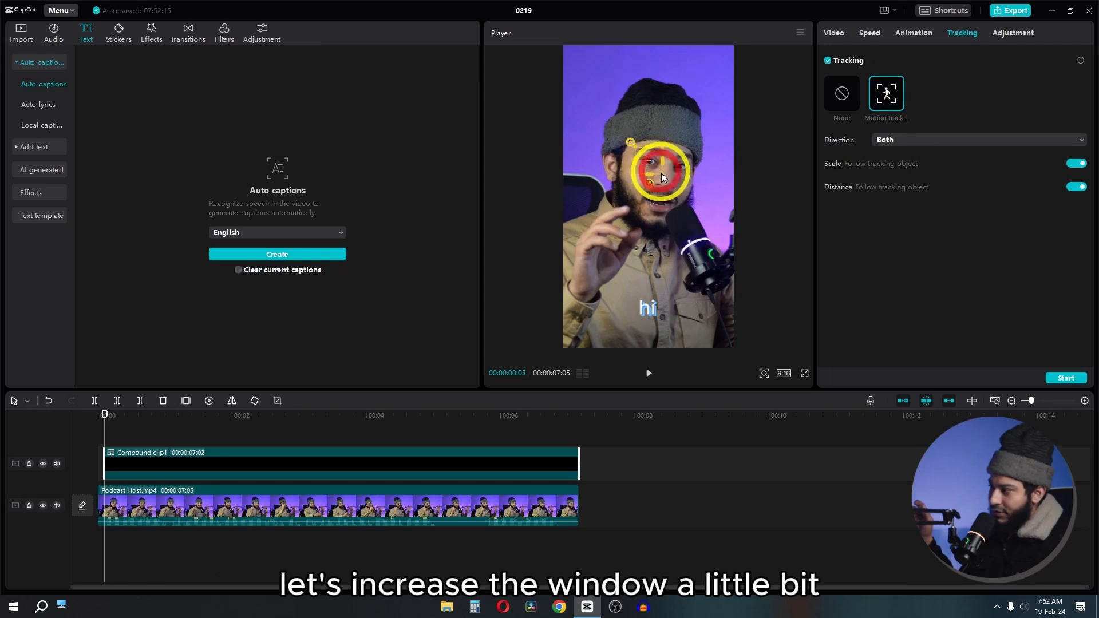
{"action": "left_click", "coordinate": [1066, 378]}
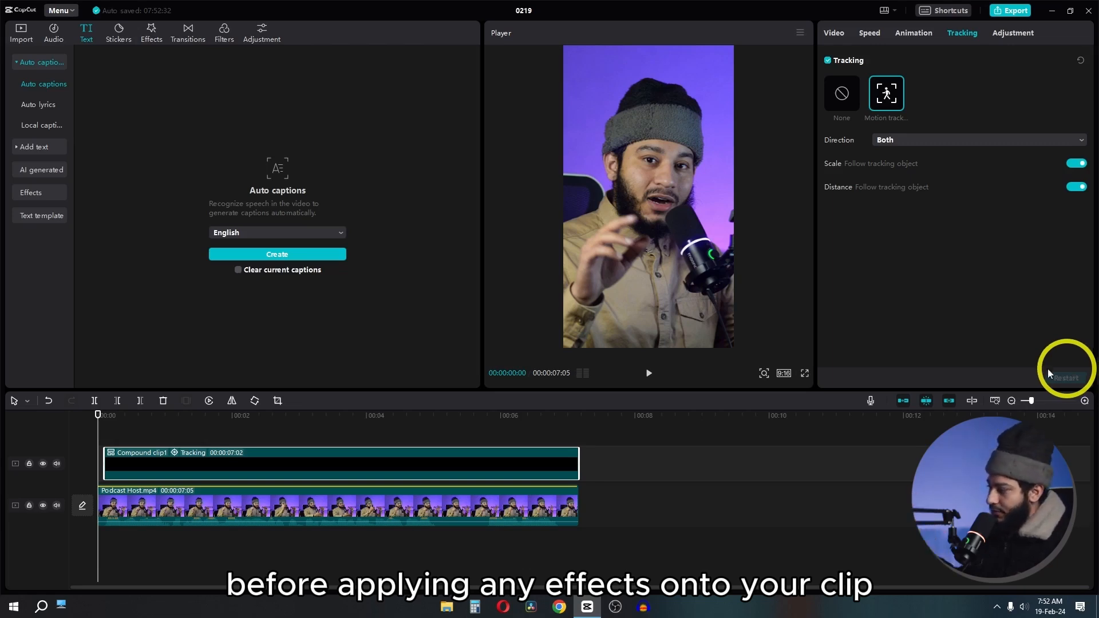
Preview the tracking, drag the caption layer down to position 231, 440, and replay it.
{"action": "key", "text": "space"}
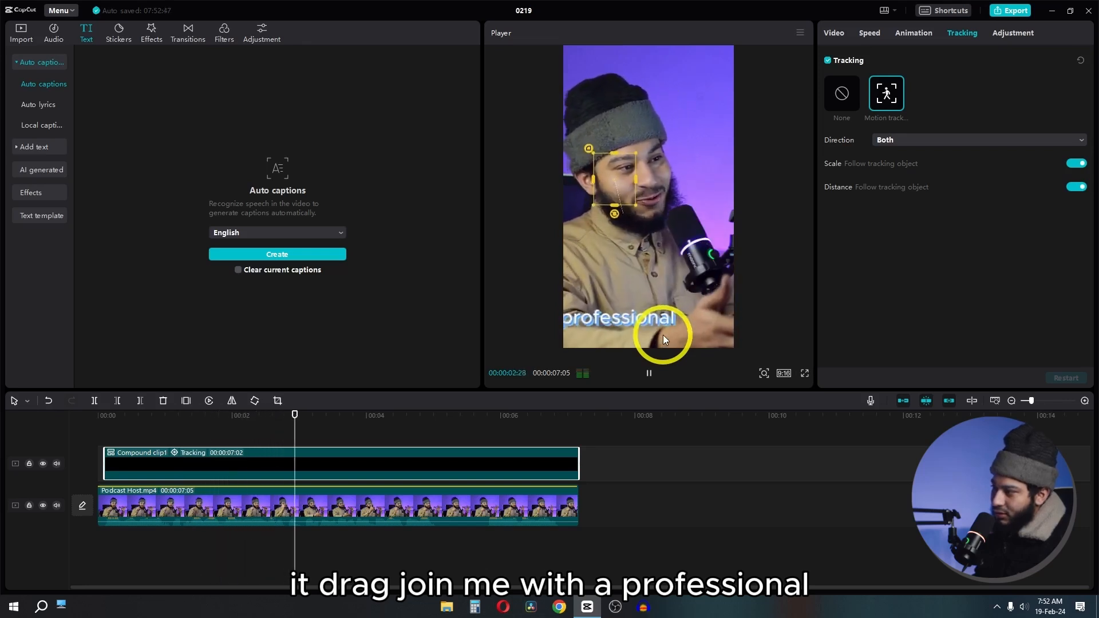
{"action": "key", "text": "space"}
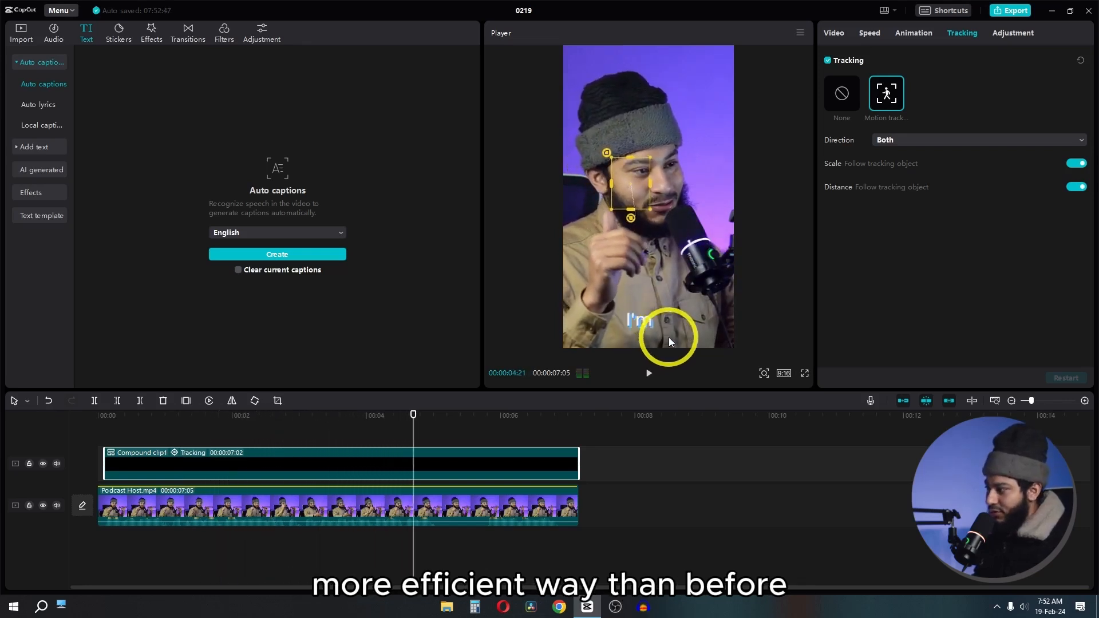
{"action": "left_click", "coordinate": [841, 37]}
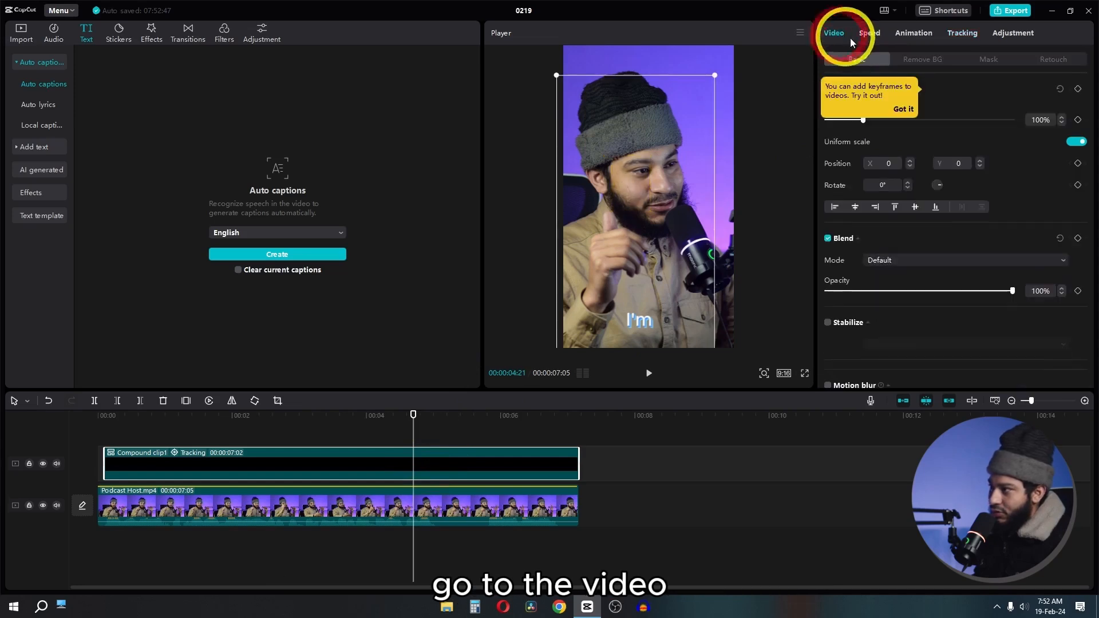
{"action": "left_click_drag", "start_coordinate": [627, 266], "coordinate": [655, 249]}
{"action": "key", "text": "space"}
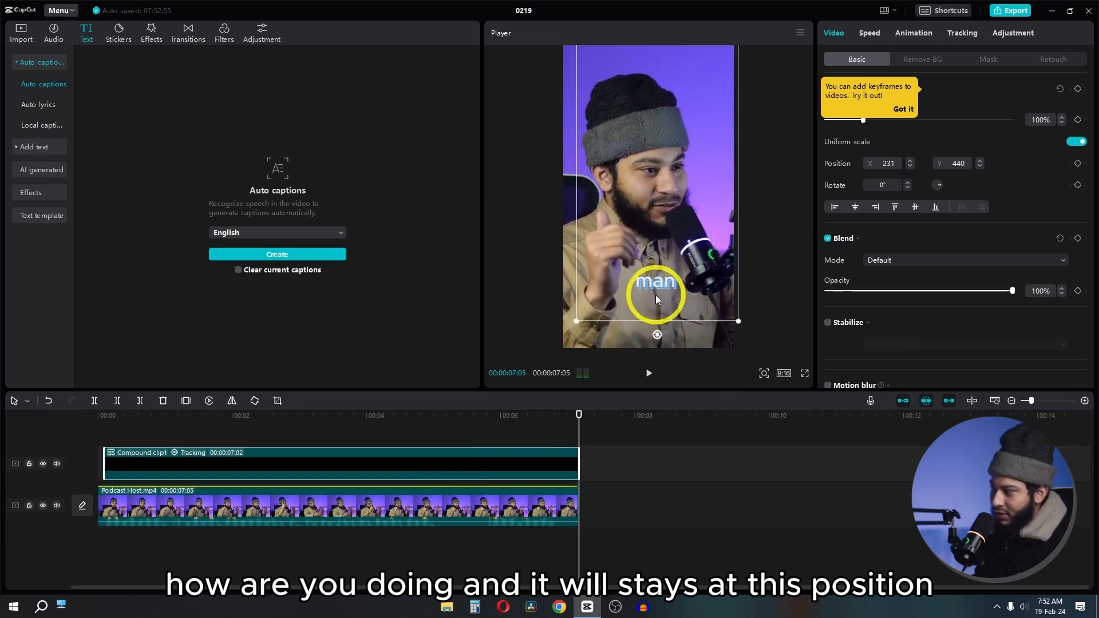
{"action": "key", "text": "space"}
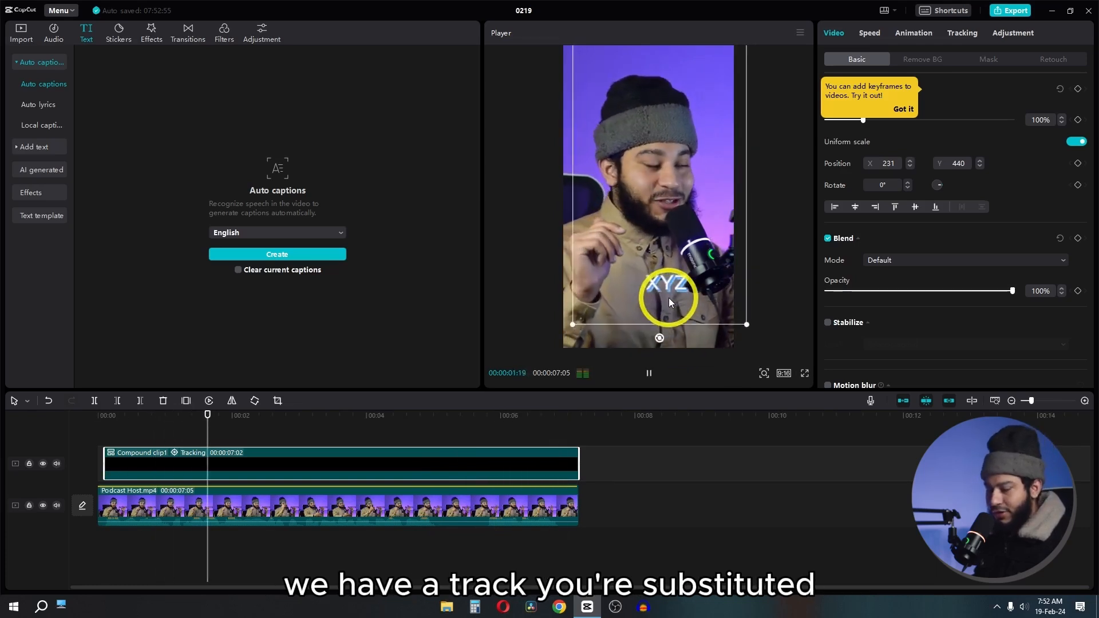
{"action": "key", "text": "space"}
Enable motion blur on the tracked caption clip with Speed Twice and preview the result.
{"action": "scroll", "coordinate": [878, 267], "scroll_direction": "down", "scroll_amount": 2}
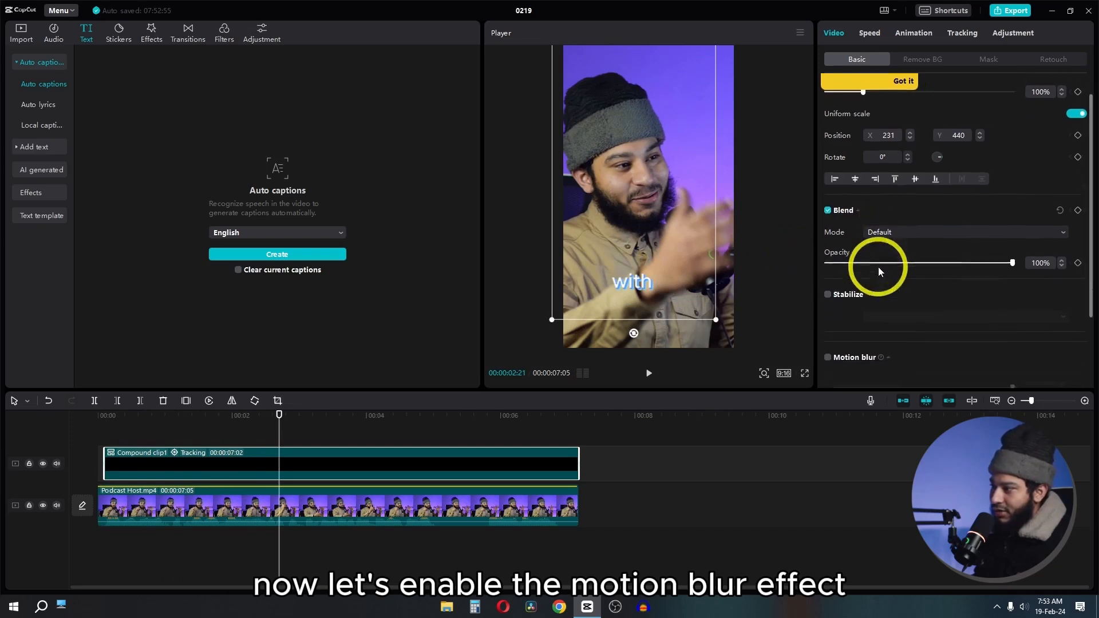
{"action": "left_click", "coordinate": [828, 344]}
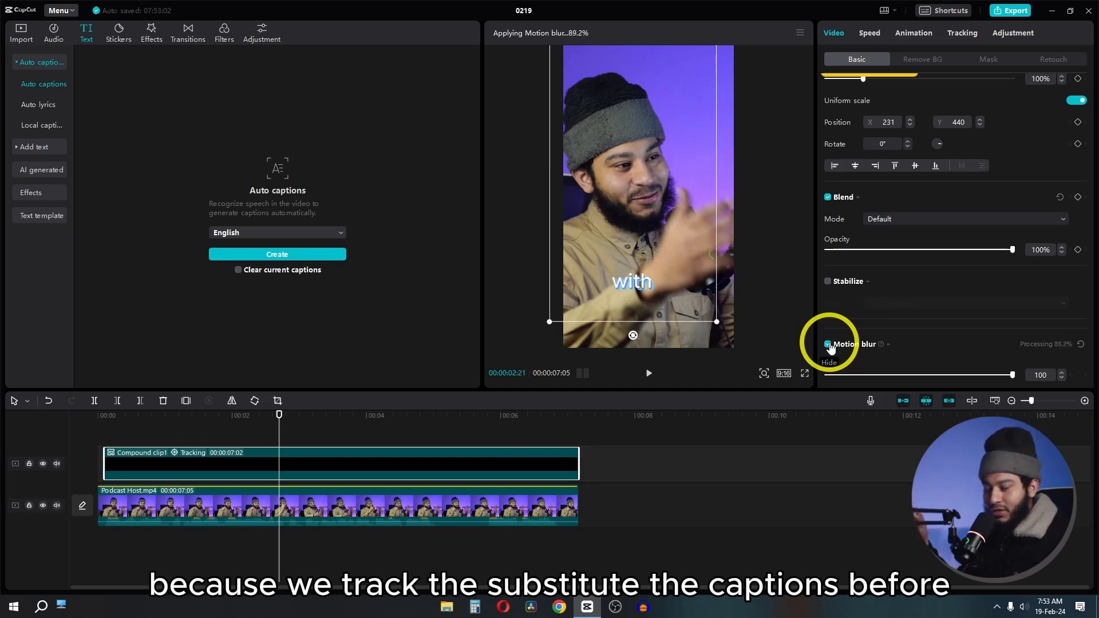
{"action": "scroll", "coordinate": [859, 336], "scroll_direction": "down", "scroll_amount": 1}
{"action": "scroll", "coordinate": [859, 337], "scroll_direction": "down", "scroll_amount": 2}
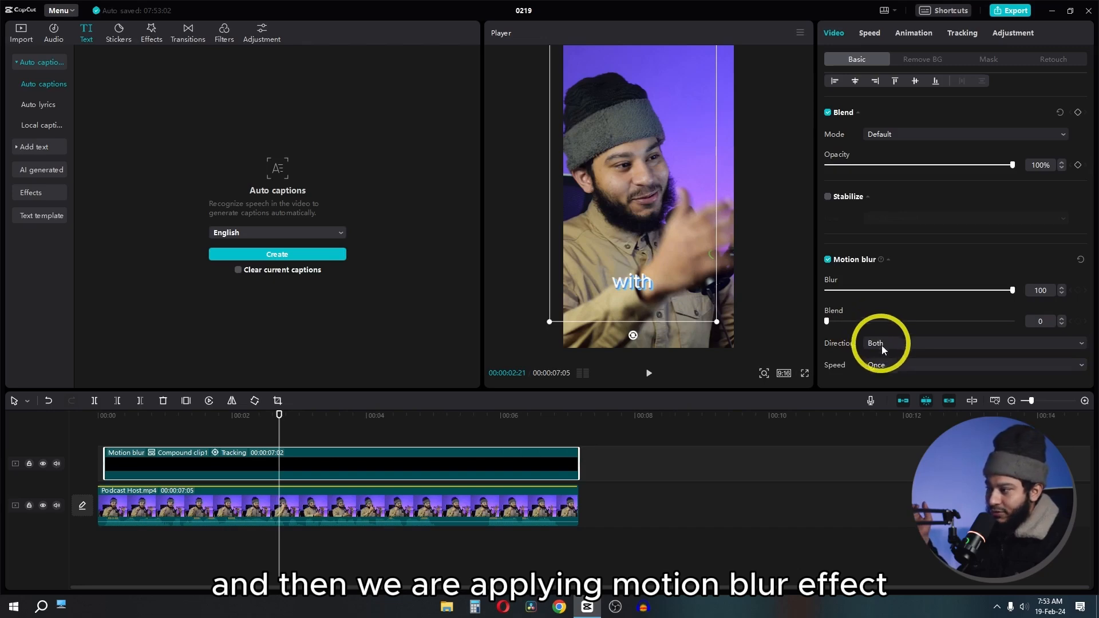
{"action": "left_click", "coordinate": [888, 364]}
{"action": "left_click", "coordinate": [888, 402]}
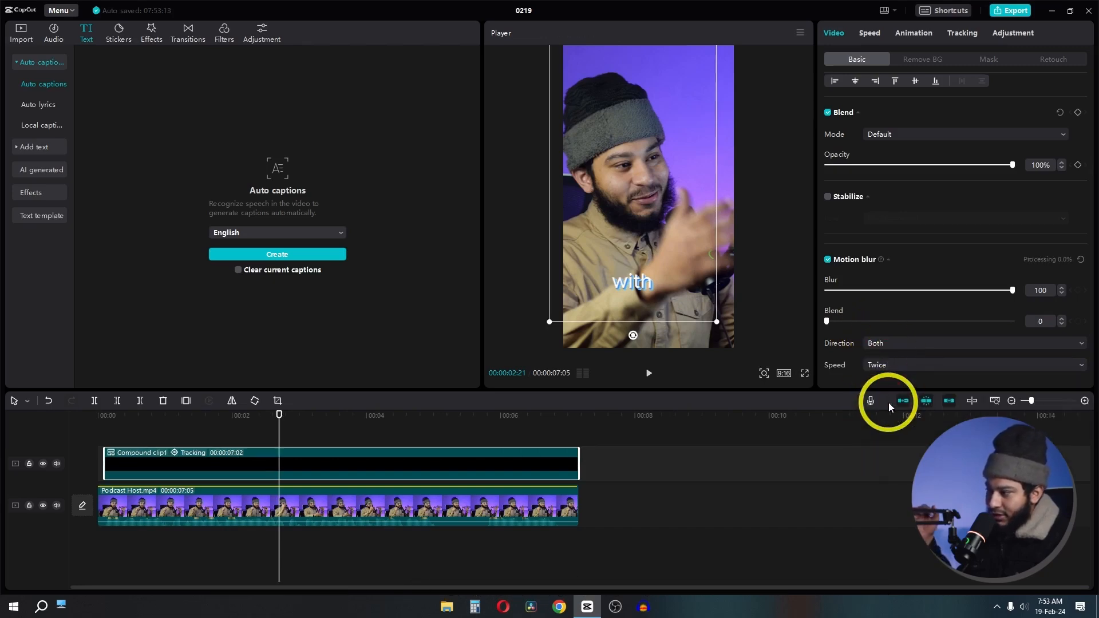
{"action": "key", "text": "space"}
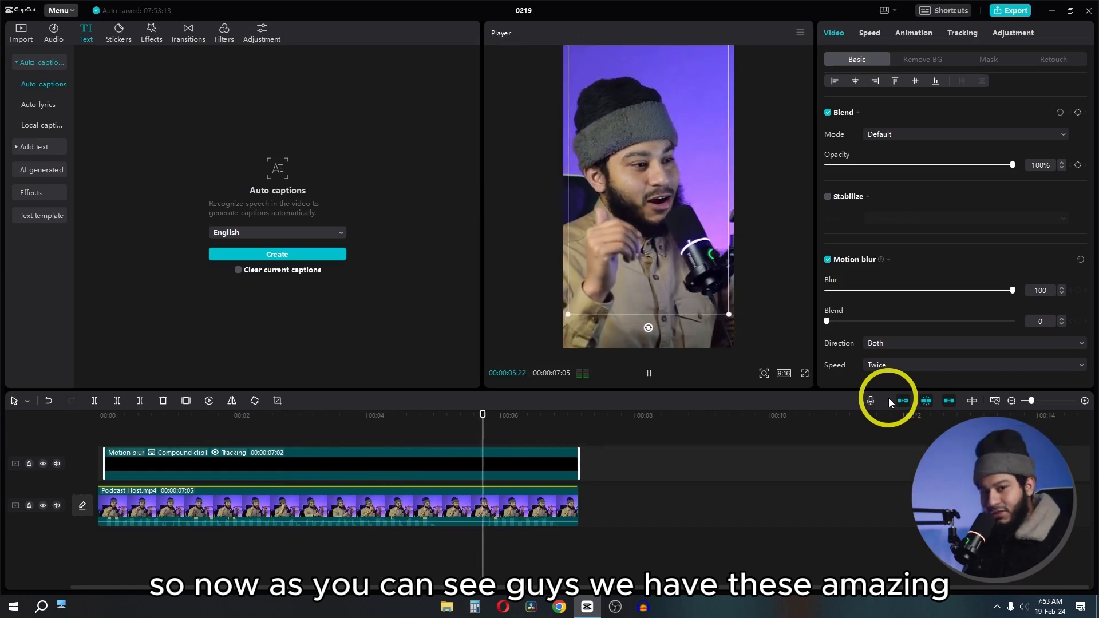
{"action": "key", "text": "space"}
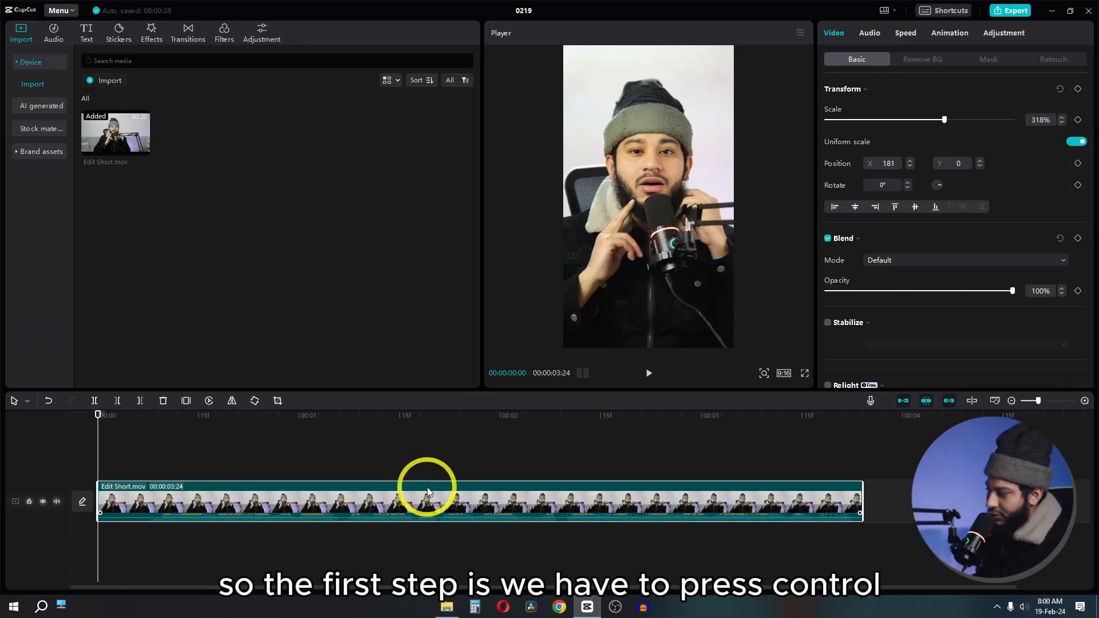
Duplicate the Edit Short.mov clip, extract its audio, and delete the extracted audio track.
{"action": "key", "text": "ctrl+c"}
{"action": "key", "text": "ctrl+v"}
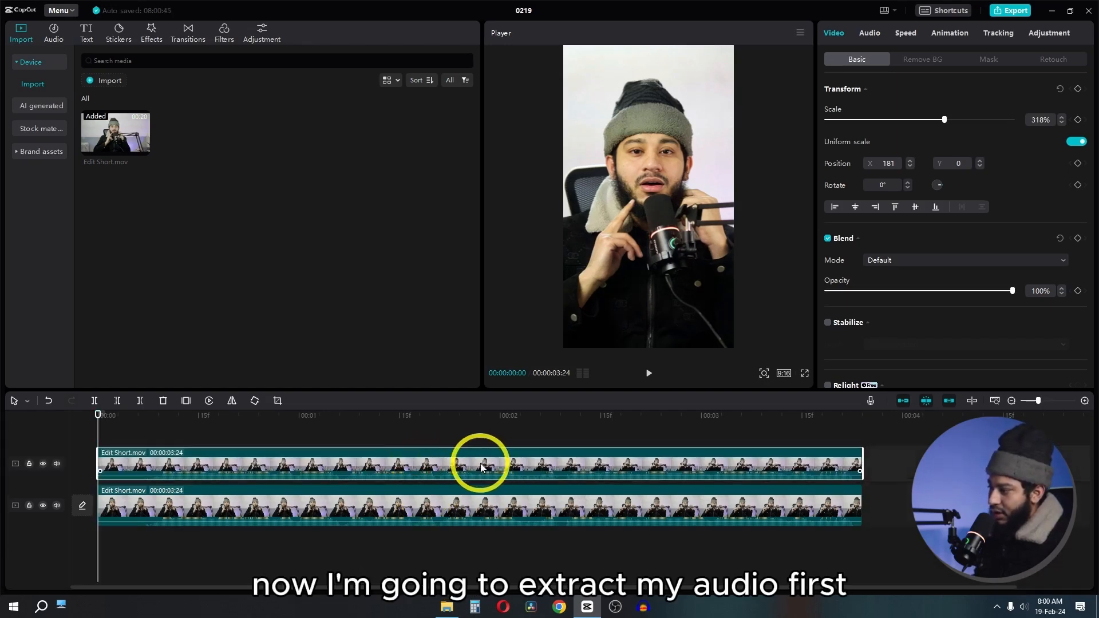
{"action": "right_click", "coordinate": [657, 460]}
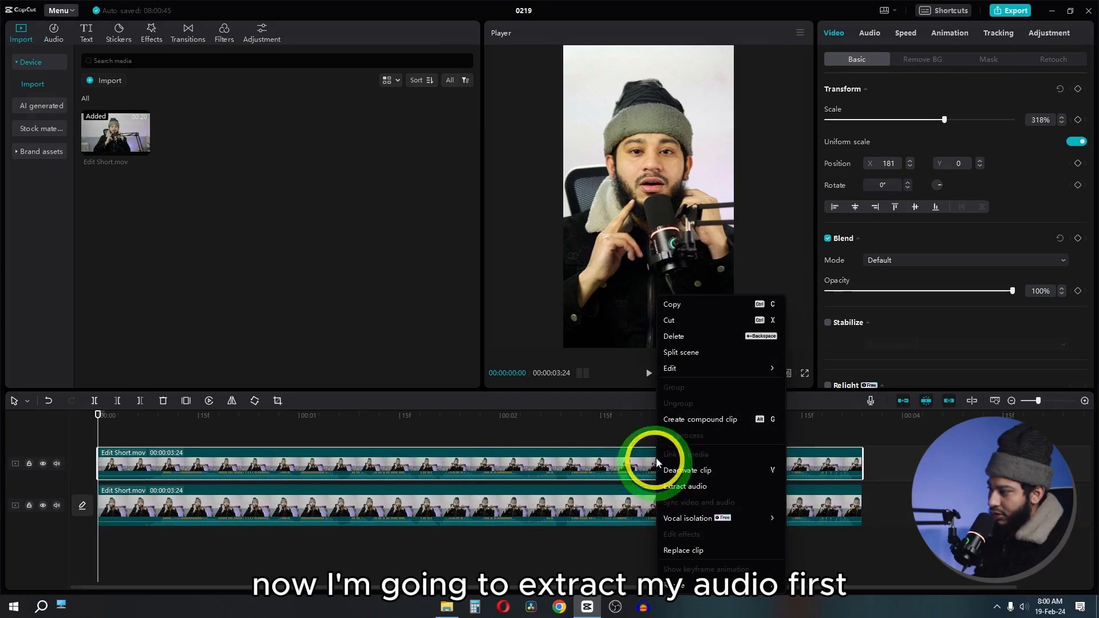
{"action": "left_click", "coordinate": [700, 491]}
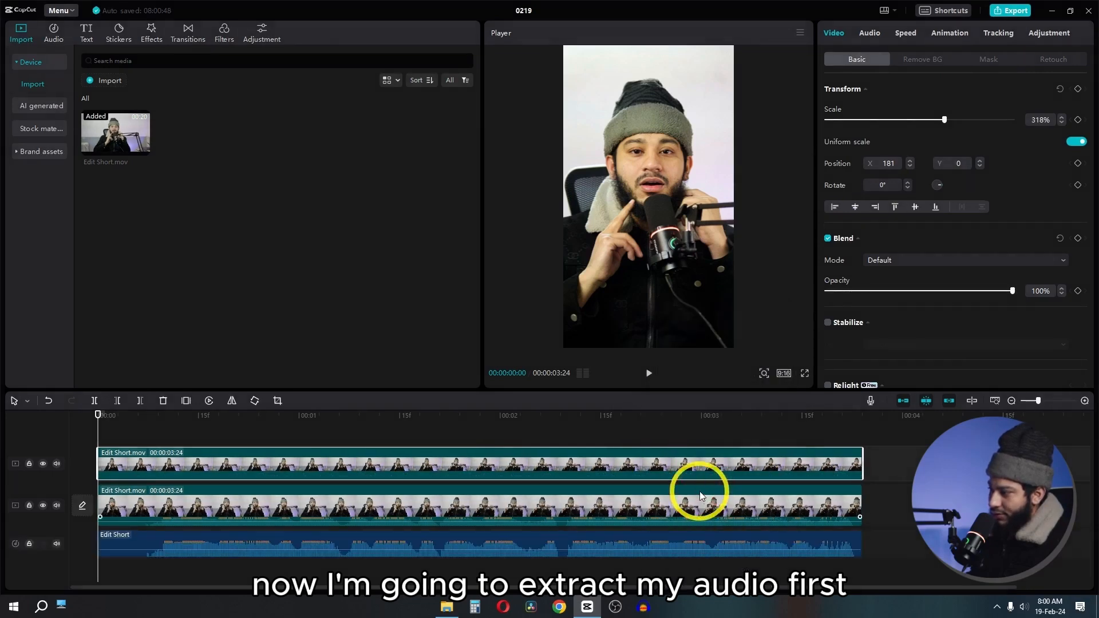
{"action": "left_click", "coordinate": [704, 540]}
{"action": "key", "text": "BackSpace"}
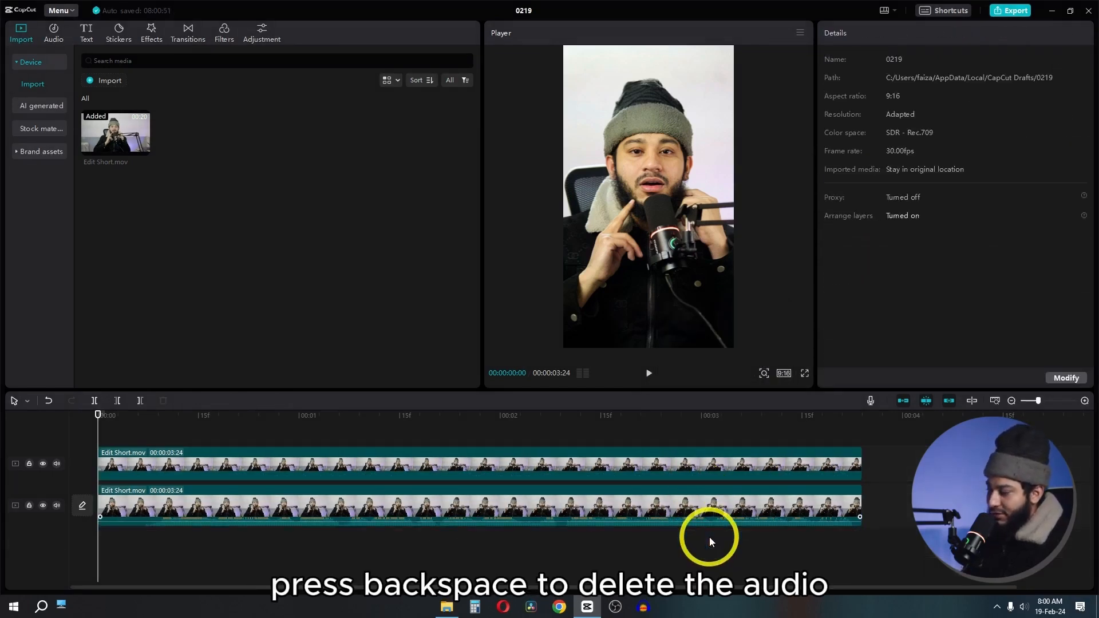
{"action": "left_click", "coordinate": [637, 466]}
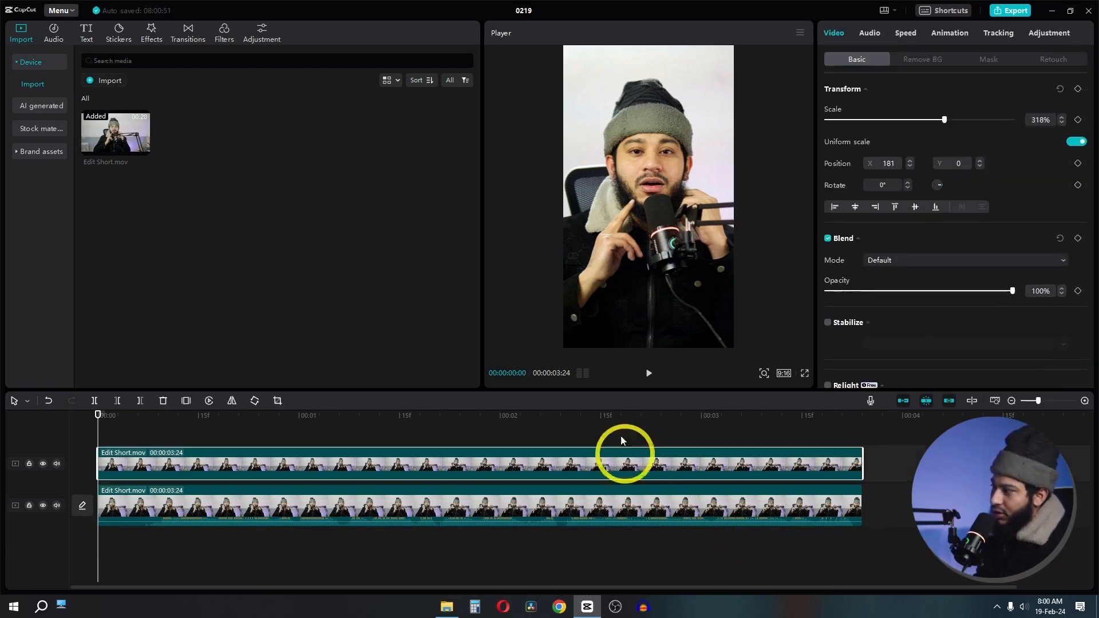
Toggle the lower Edit Short.mov track's visibility to compare, then hide the upper duplicate track.
{"action": "left_click", "coordinate": [922, 61]}
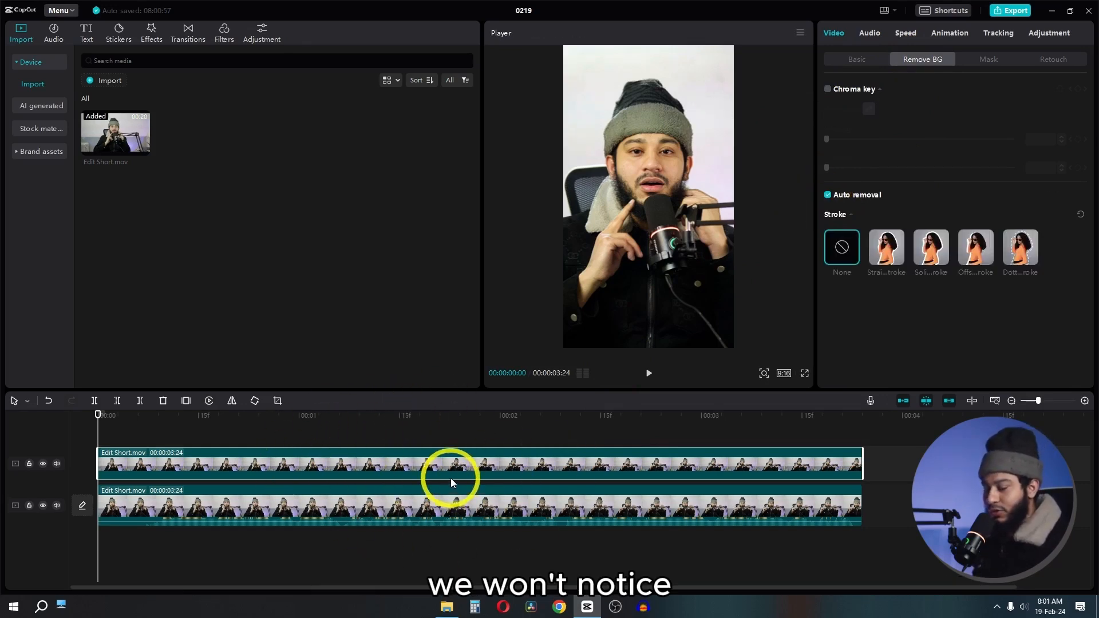
{"action": "left_click", "coordinate": [465, 508]}
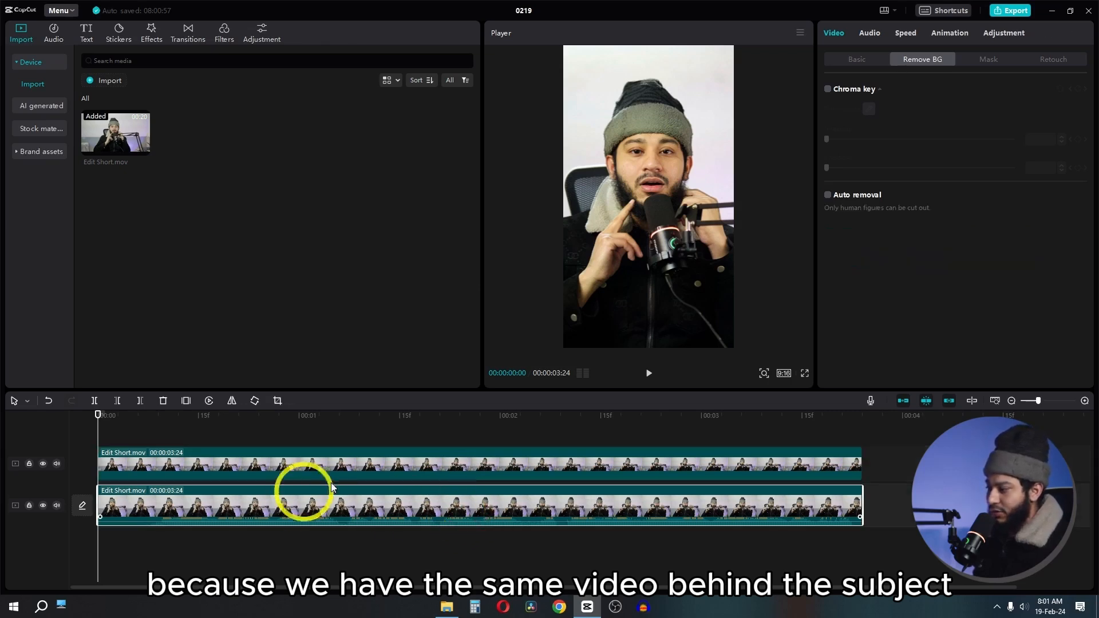
{"action": "left_click", "coordinate": [43, 505]}
{"action": "left_click", "coordinate": [43, 506]}
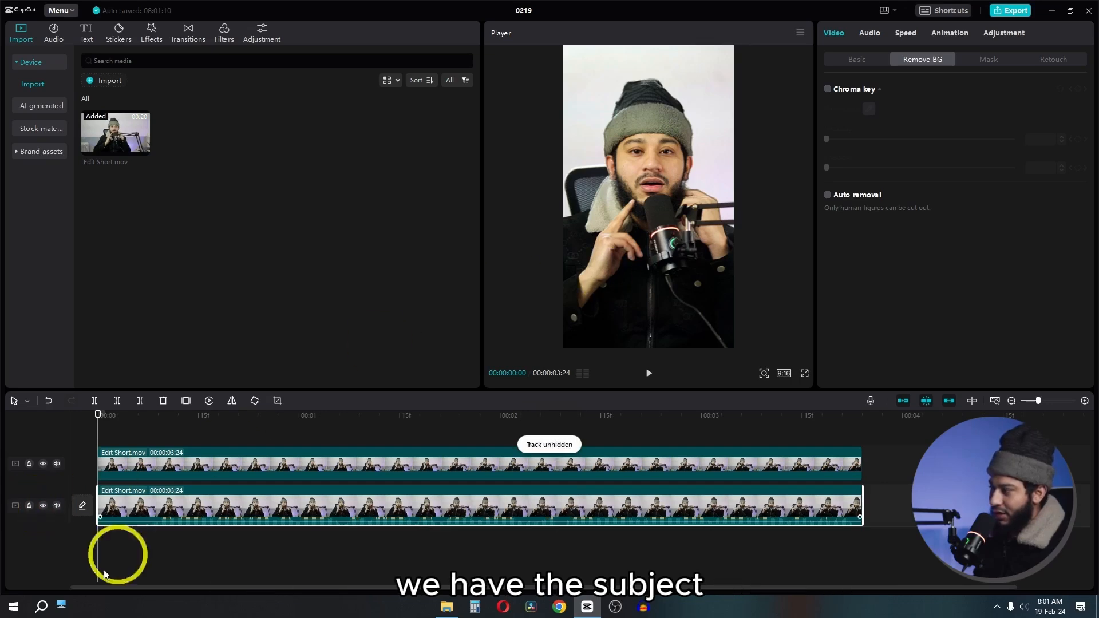
{"action": "left_click", "coordinate": [43, 507]}
{"action": "left_click", "coordinate": [43, 506]}
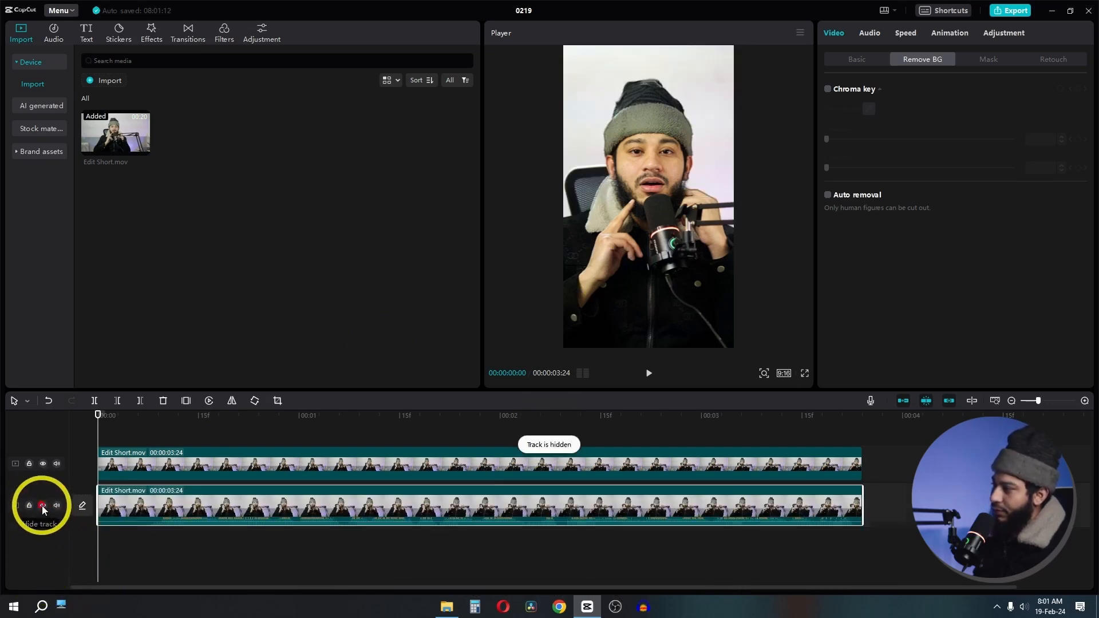
{"action": "left_click", "coordinate": [472, 498]}
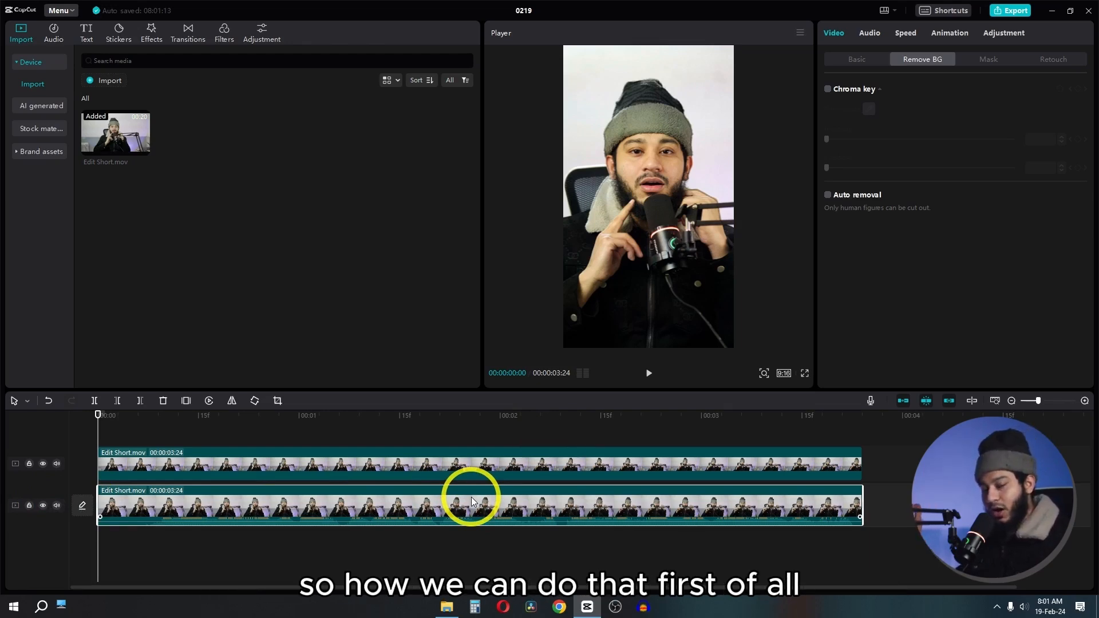
{"action": "left_click", "coordinate": [43, 464]}
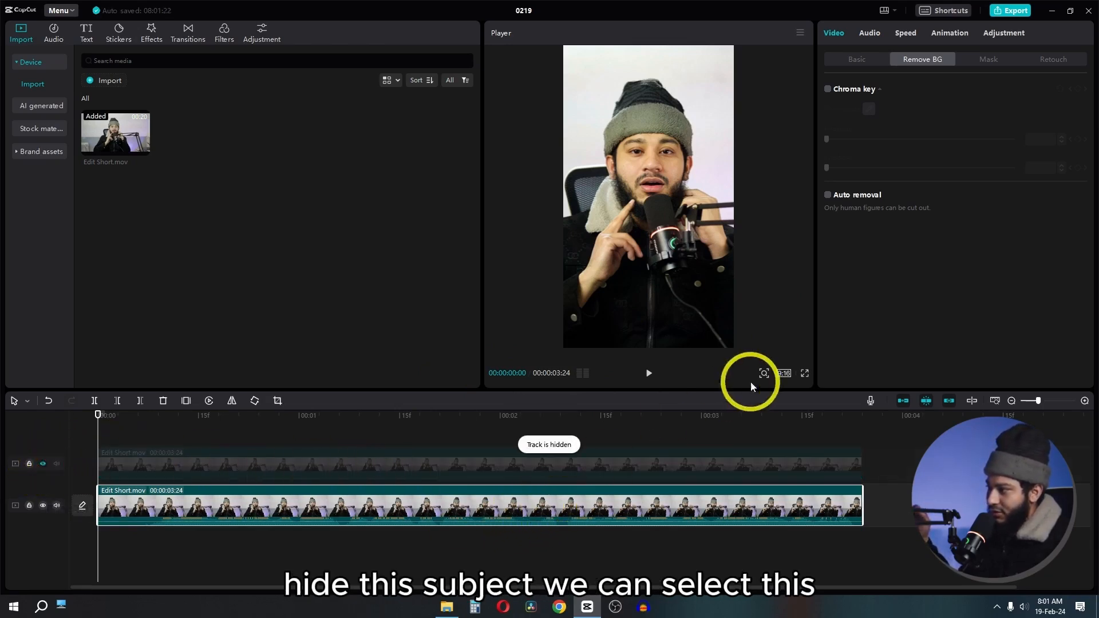
Try a blurred canvas background behind a shrunken video, then reset the clip's transform.
{"action": "left_click", "coordinate": [864, 61]}
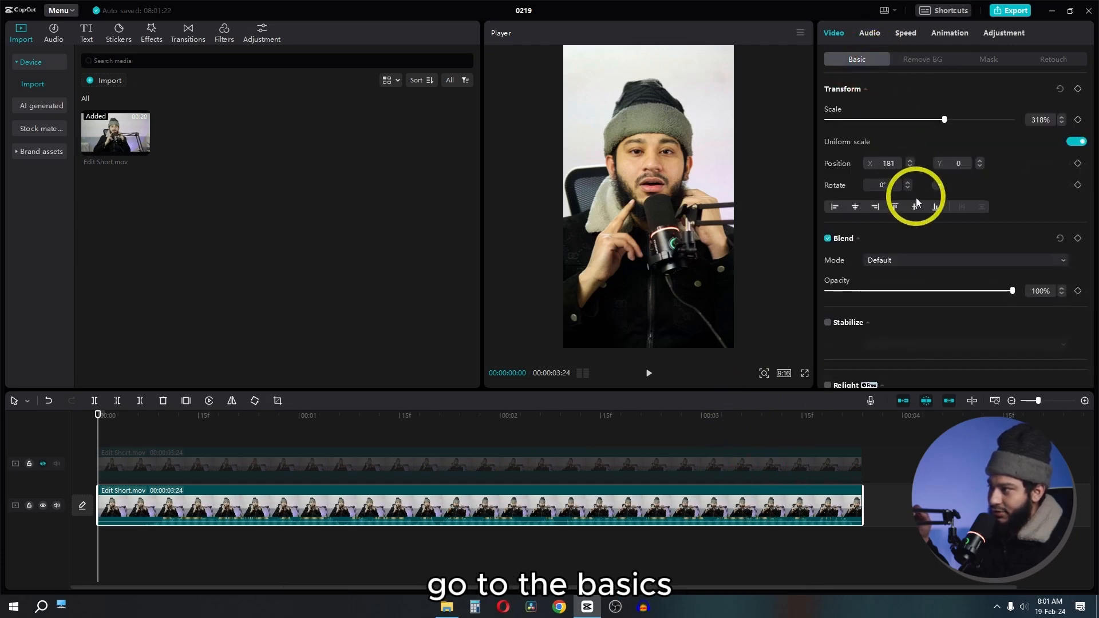
{"action": "scroll", "coordinate": [916, 201], "scroll_direction": "down", "scroll_amount": 10}
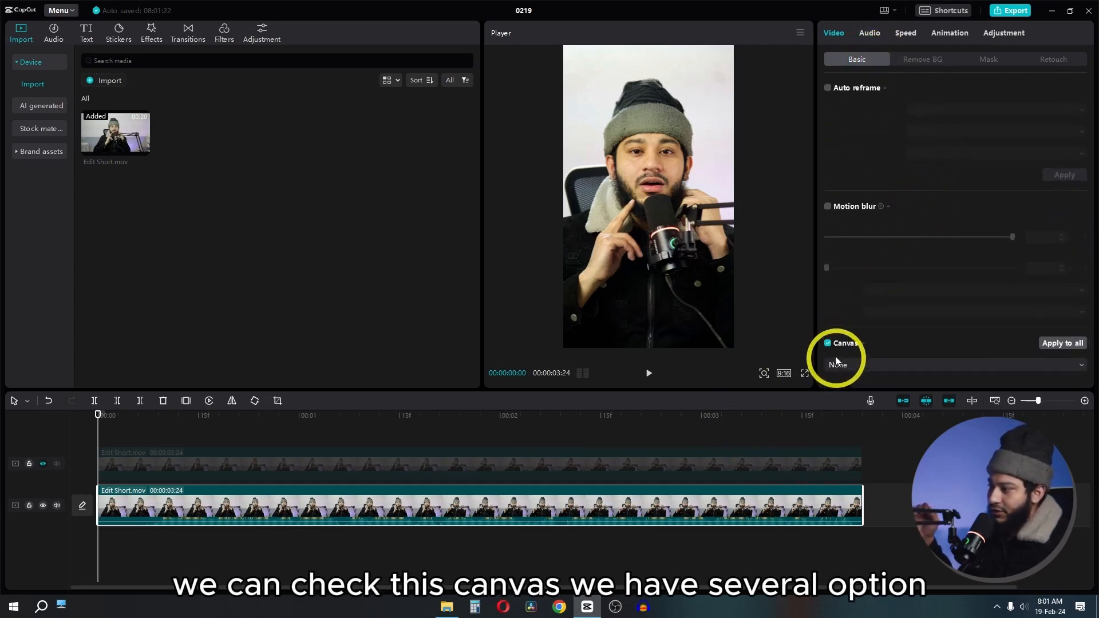
{"action": "left_click", "coordinate": [866, 376]}
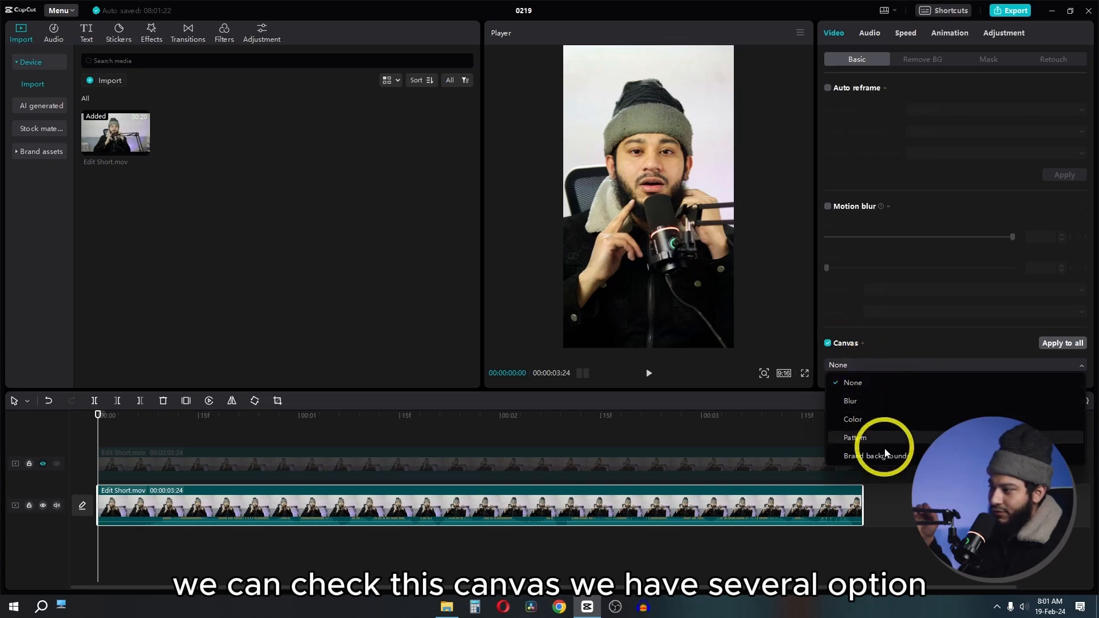
{"action": "left_click", "coordinate": [854, 404]}
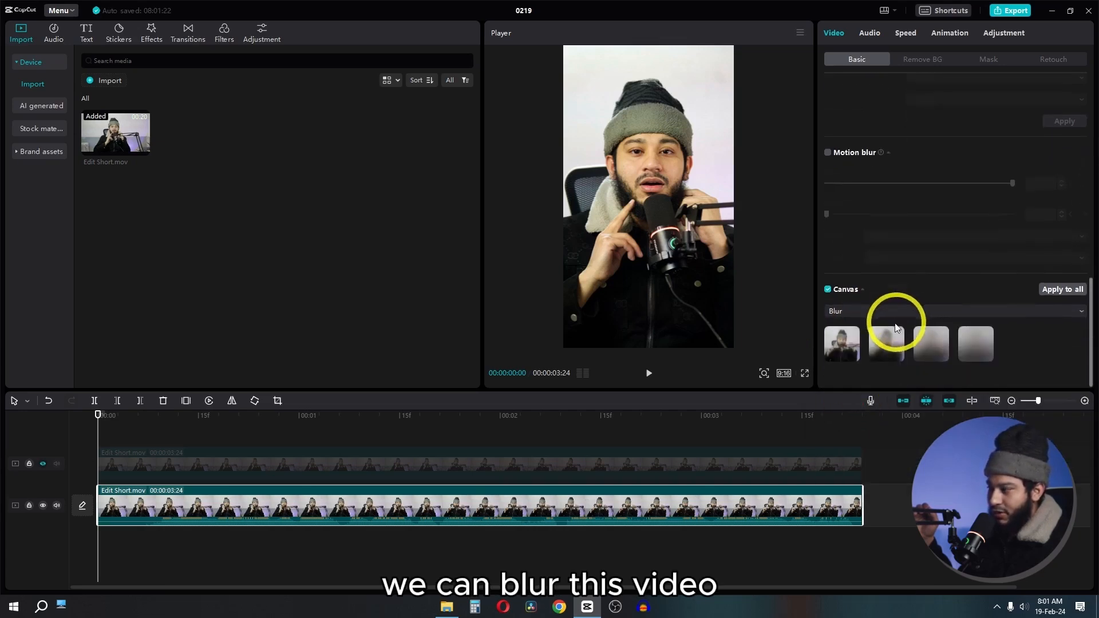
{"action": "left_click", "coordinate": [844, 347]}
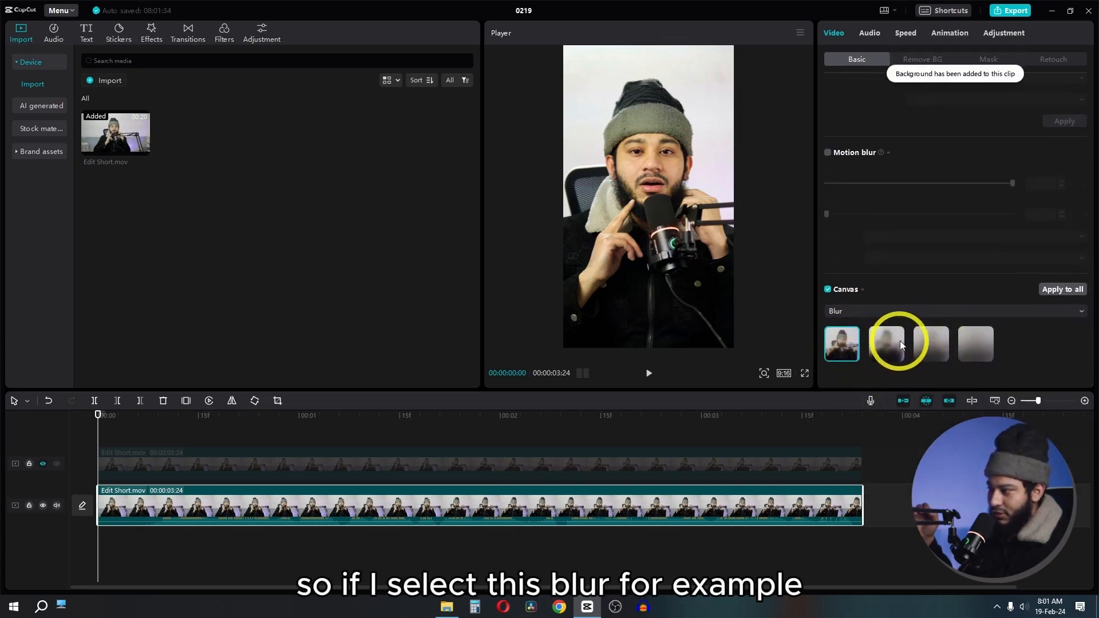
{"action": "scroll", "coordinate": [902, 339], "scroll_direction": "up", "scroll_amount": 10}
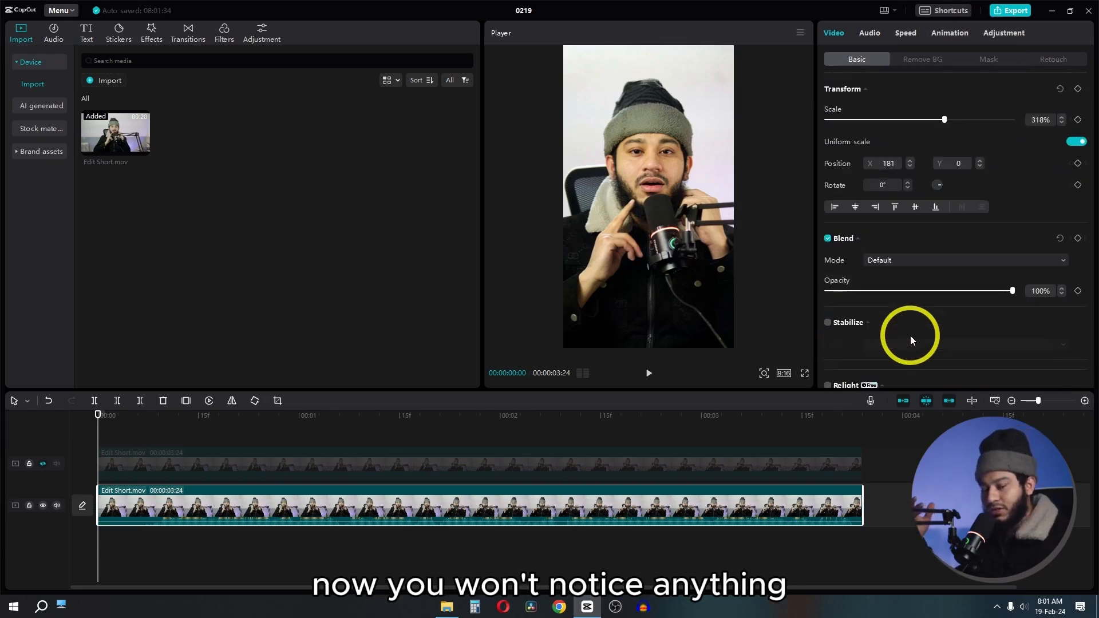
{"action": "left_click_drag", "start_coordinate": [946, 122], "coordinate": [867, 141]}
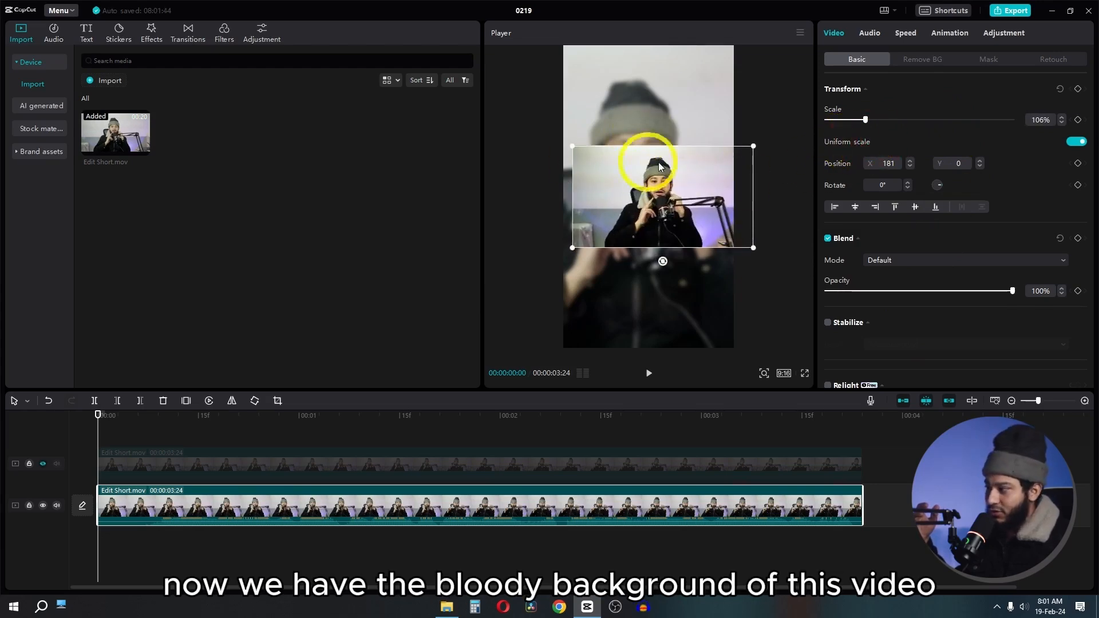
{"action": "left_click", "coordinate": [1061, 89]}
{"action": "scroll", "coordinate": [885, 201], "scroll_direction": "down", "scroll_amount": 5}
{"action": "scroll", "coordinate": [887, 201], "scroll_direction": "up", "scroll_amount": 5}
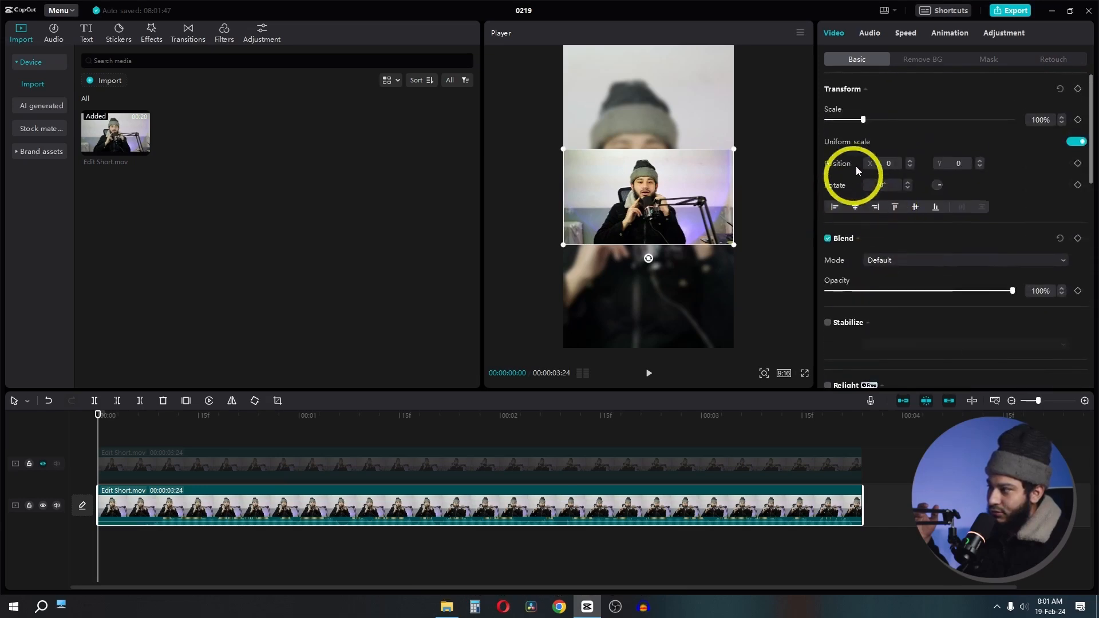
{"action": "left_click_drag", "start_coordinate": [863, 120], "coordinate": [947, 123]}
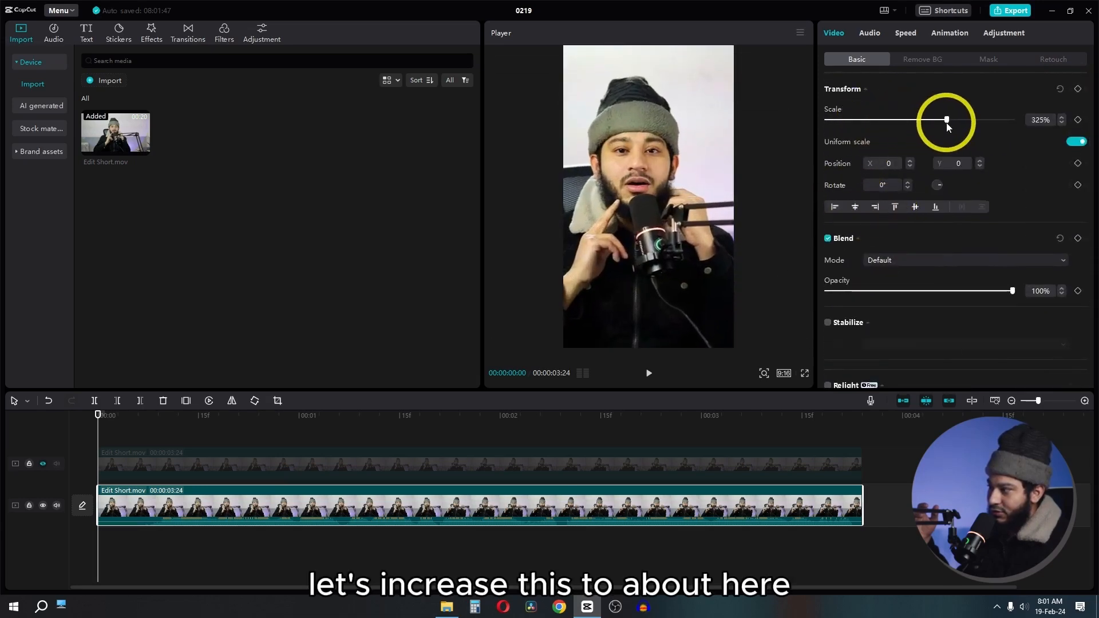
Switch the canvas to a solid pink colour and scale the video down to reveal it.
{"action": "scroll", "coordinate": [920, 183], "scroll_direction": "down", "scroll_amount": 10}
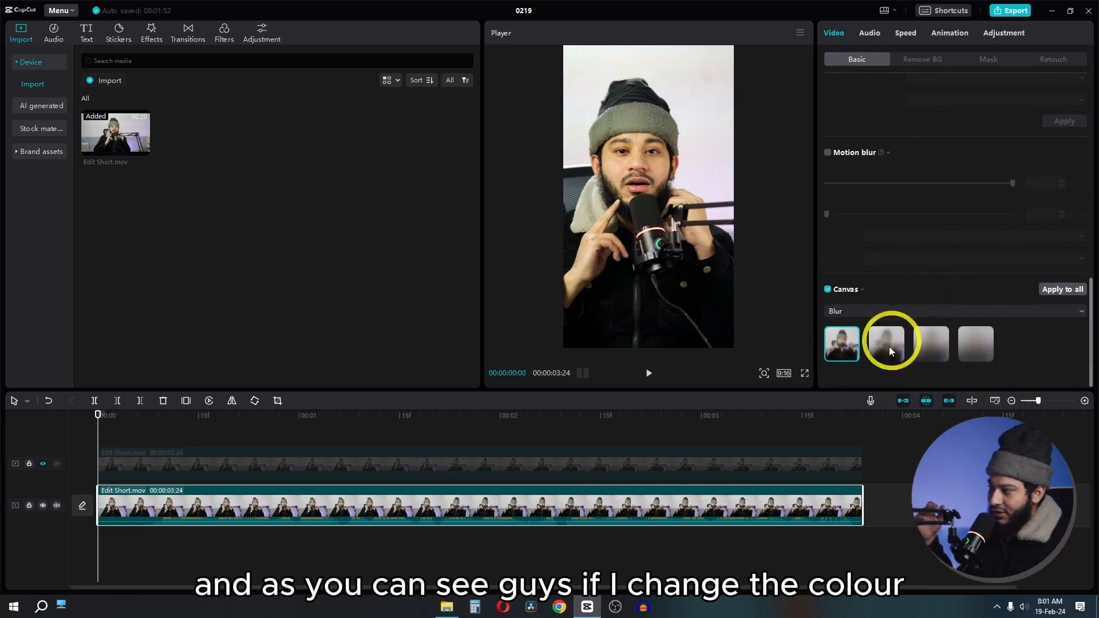
{"action": "left_click", "coordinate": [857, 312]}
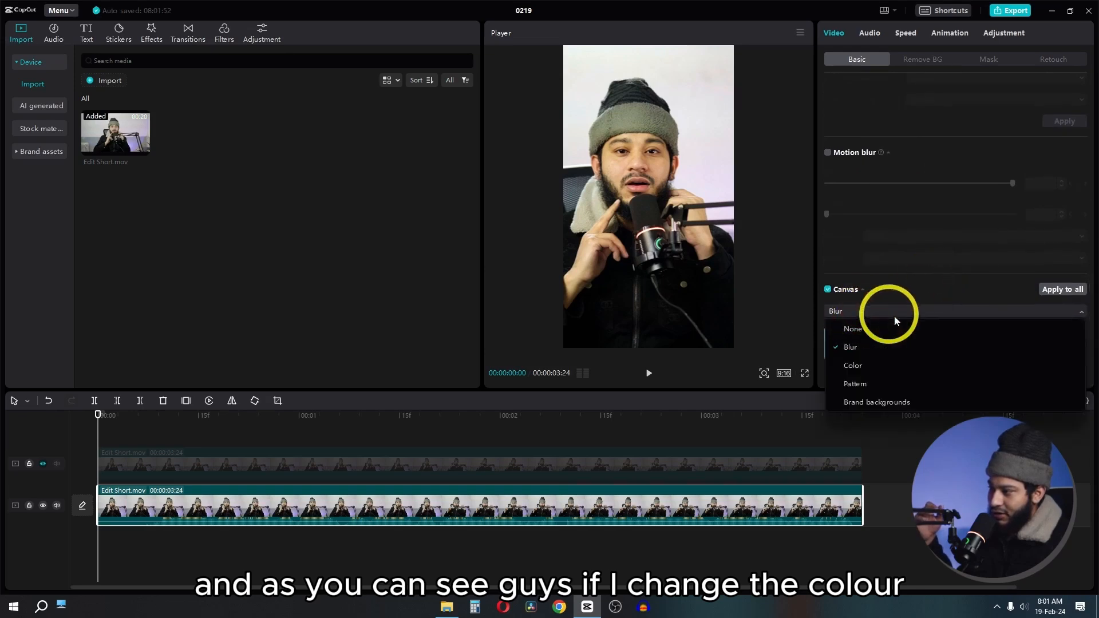
{"action": "left_click", "coordinate": [853, 366]}
{"action": "left_click", "coordinate": [974, 343]}
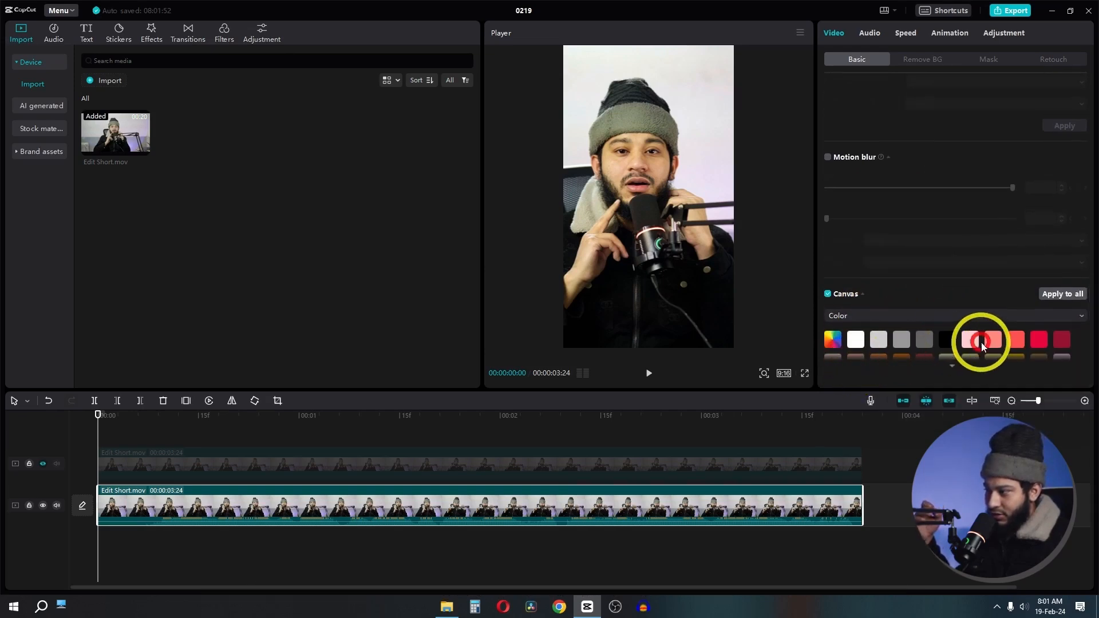
{"action": "scroll", "coordinate": [942, 249], "scroll_direction": "up", "scroll_amount": 10}
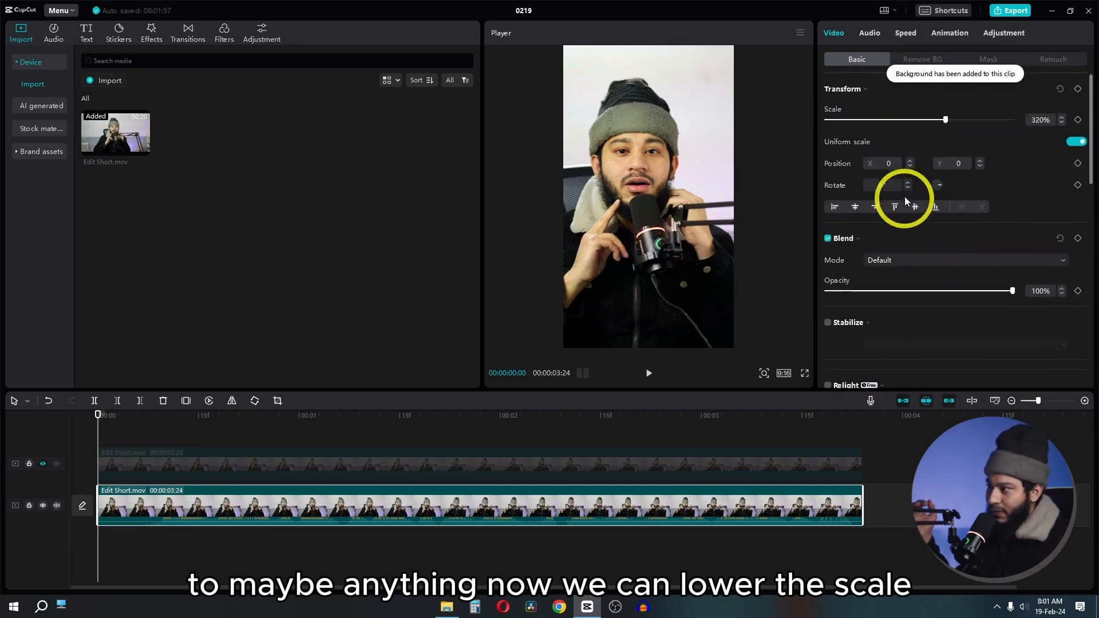
{"action": "left_click_drag", "start_coordinate": [945, 120], "coordinate": [875, 129]}
Change the canvas colour to dark teal, then to custom colour 225F75.
{"action": "scroll", "coordinate": [916, 263], "scroll_direction": "down", "scroll_amount": 10}
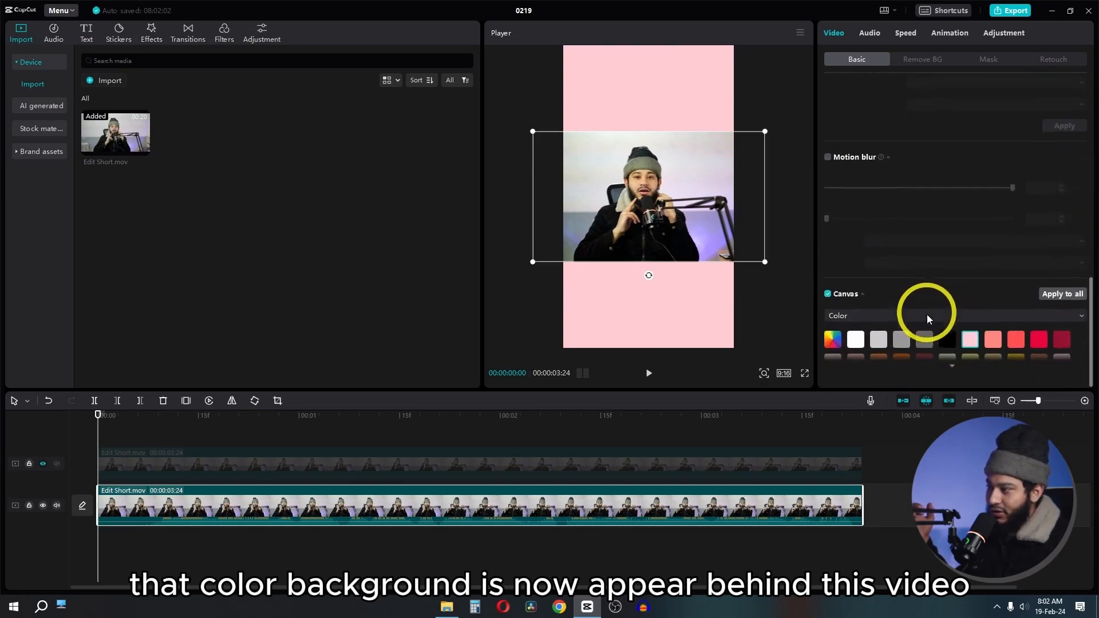
{"action": "left_click", "coordinate": [952, 367]}
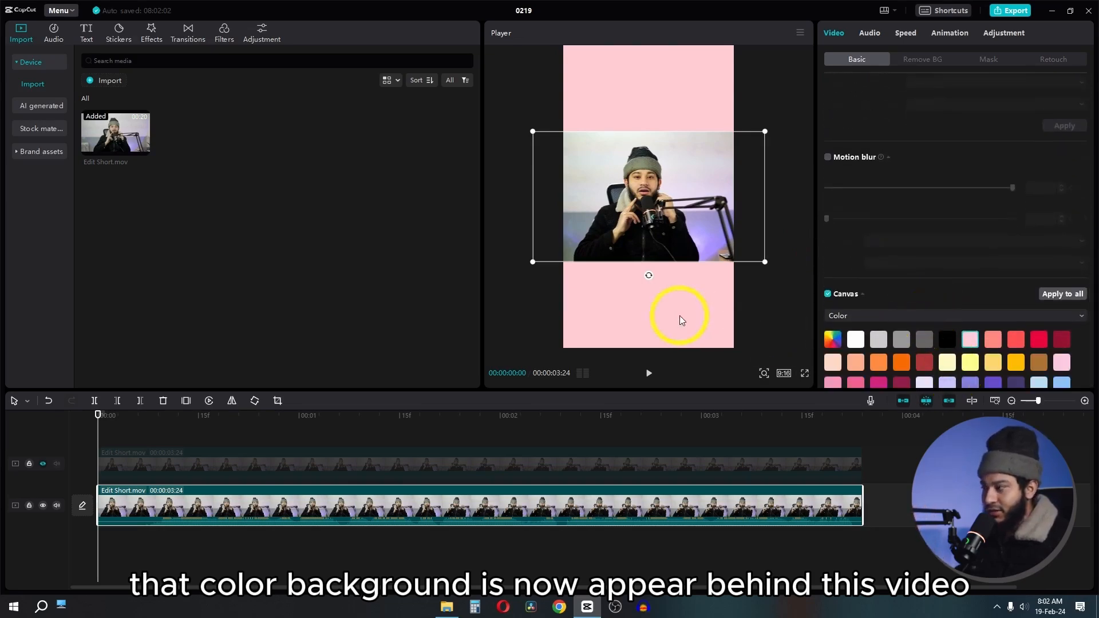
{"action": "scroll", "coordinate": [968, 331], "scroll_direction": "down", "scroll_amount": 1}
{"action": "scroll", "coordinate": [976, 338], "scroll_direction": "down", "scroll_amount": 1}
{"action": "left_click", "coordinate": [970, 365]}
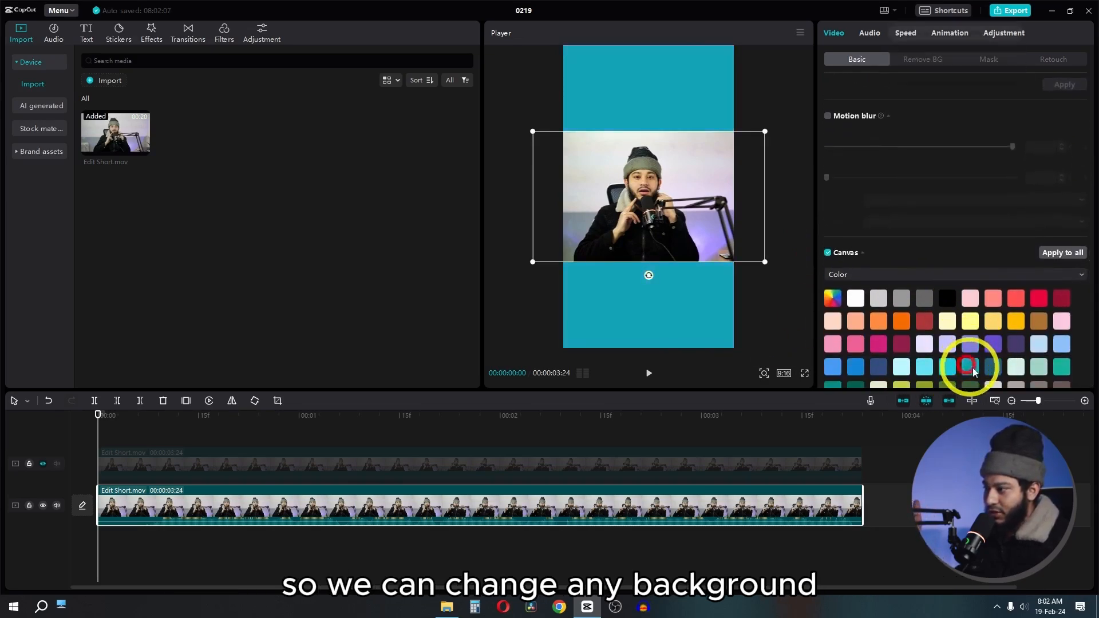
{"action": "left_click", "coordinate": [993, 372]}
{"action": "left_click", "coordinate": [833, 298]}
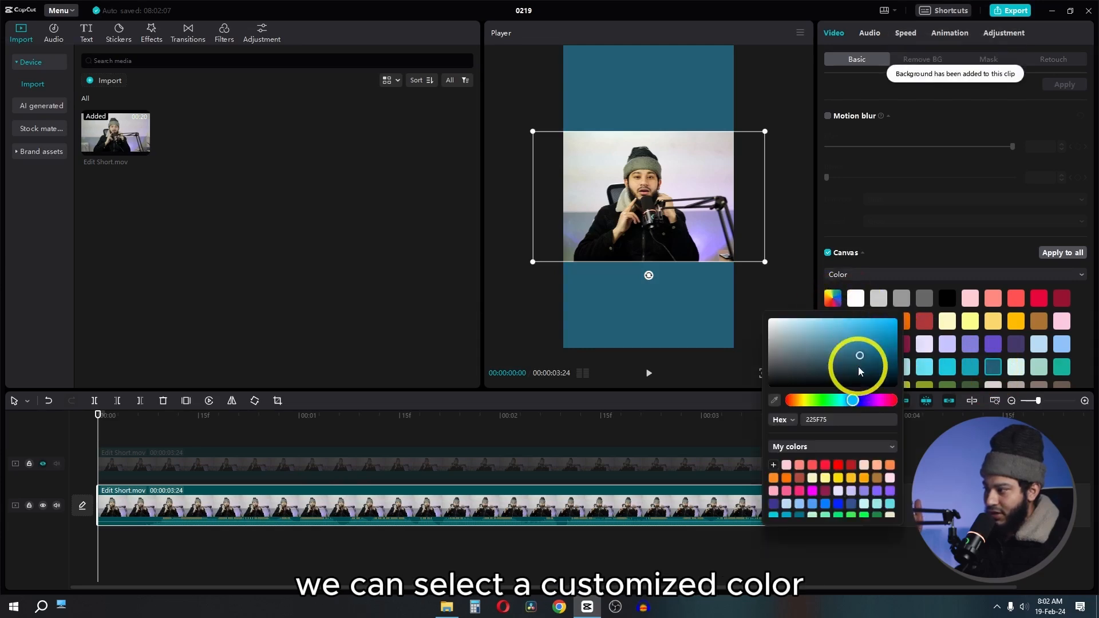
{"action": "left_click", "coordinate": [813, 336]}
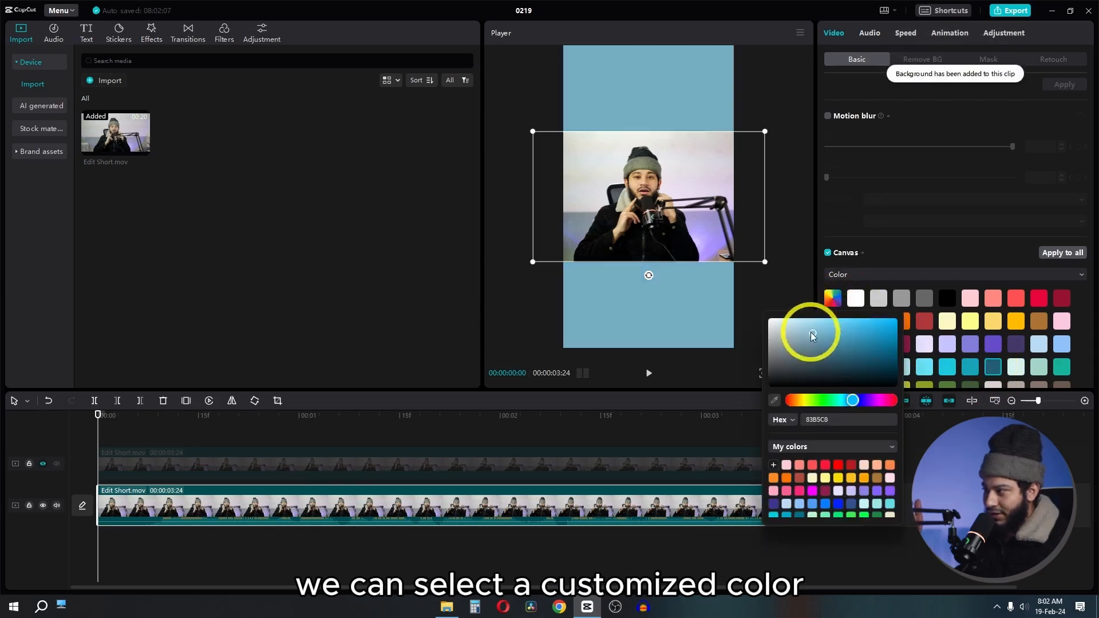
Switch the canvas to Pattern and try several patterns, settling on the black fleur-de-lis.
{"action": "left_click", "coordinate": [871, 275]}
{"action": "left_click", "coordinate": [859, 349]}
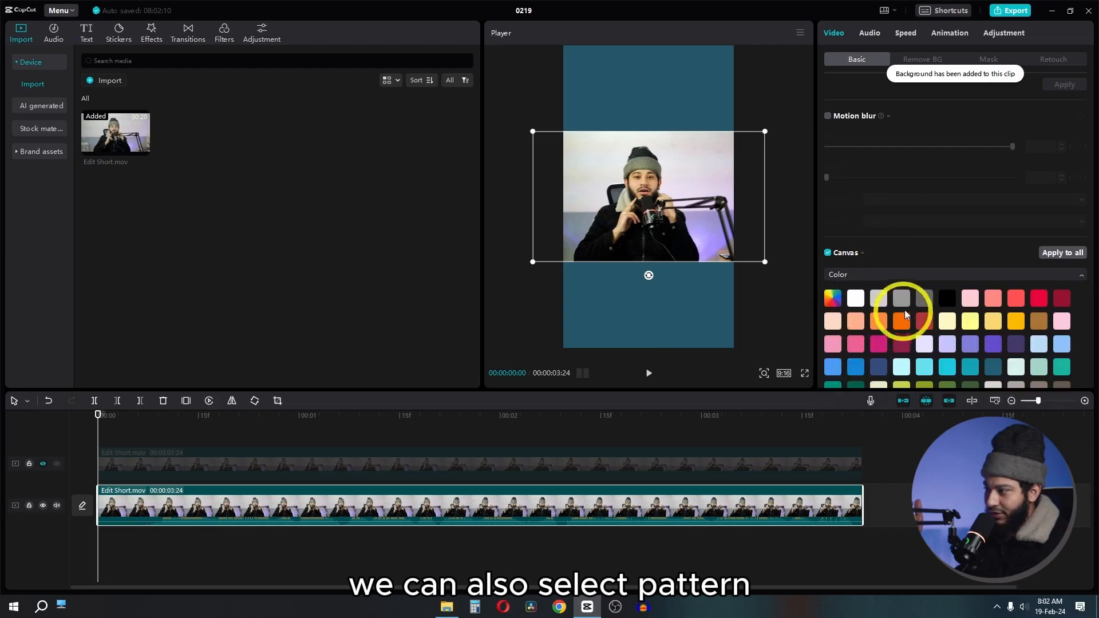
{"action": "left_click", "coordinate": [898, 328]}
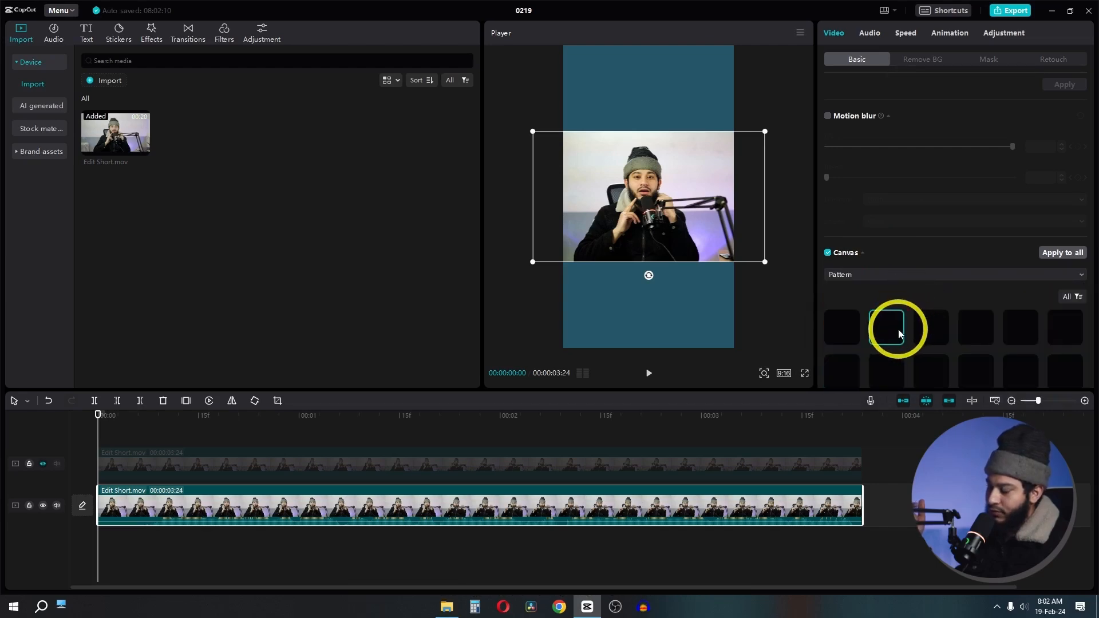
{"action": "scroll", "coordinate": [940, 332], "scroll_direction": "down", "scroll_amount": 3}
{"action": "scroll", "coordinate": [939, 335], "scroll_direction": "down", "scroll_amount": 2}
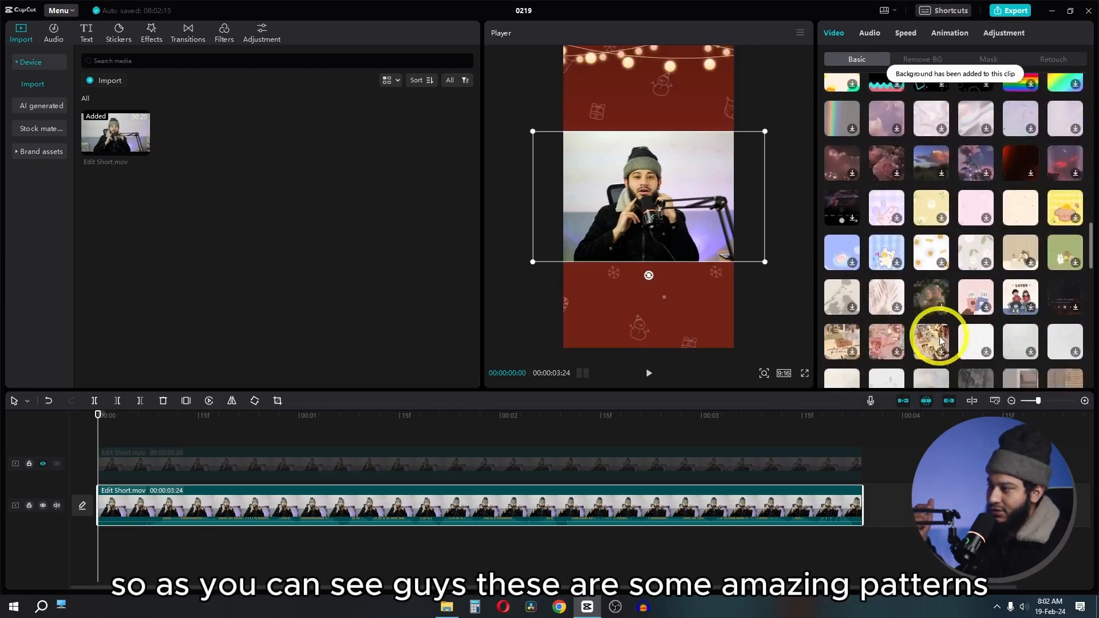
{"action": "scroll", "coordinate": [940, 335], "scroll_direction": "up", "scroll_amount": 5}
{"action": "left_click", "coordinate": [923, 269]}
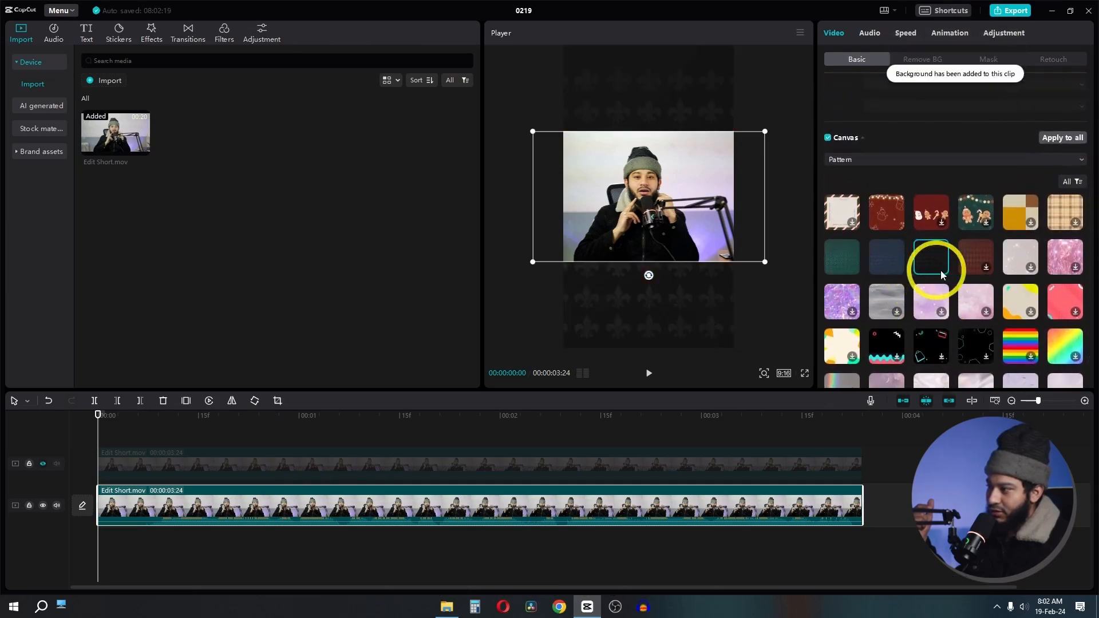
{"action": "left_click", "coordinate": [961, 269]}
{"action": "left_click", "coordinate": [882, 271]}
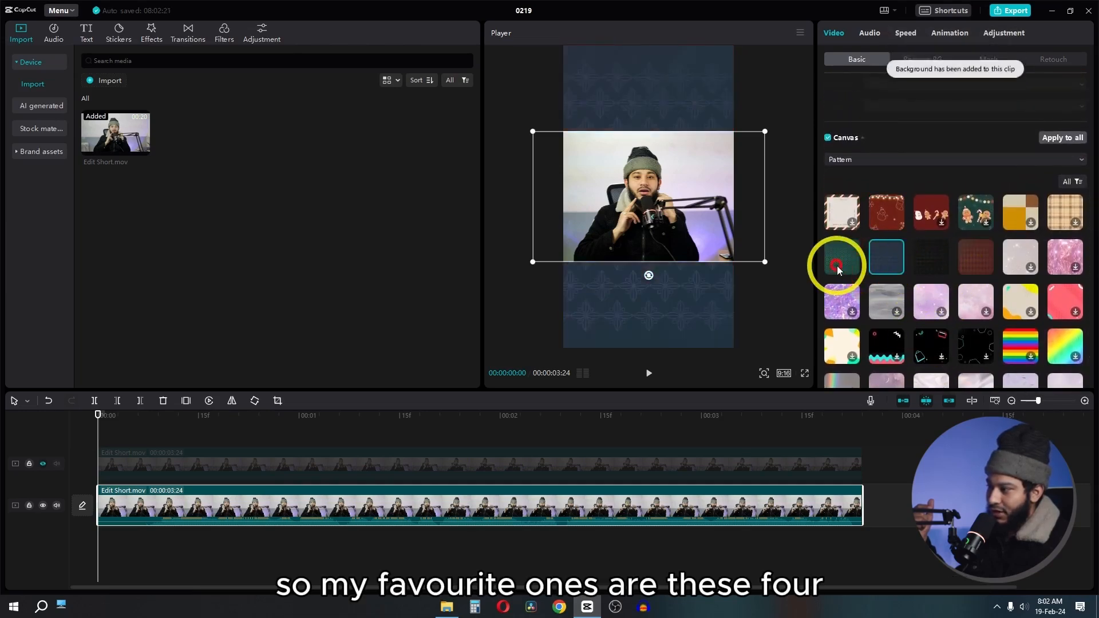
{"action": "left_click", "coordinate": [836, 258]}
{"action": "left_click", "coordinate": [929, 263]}
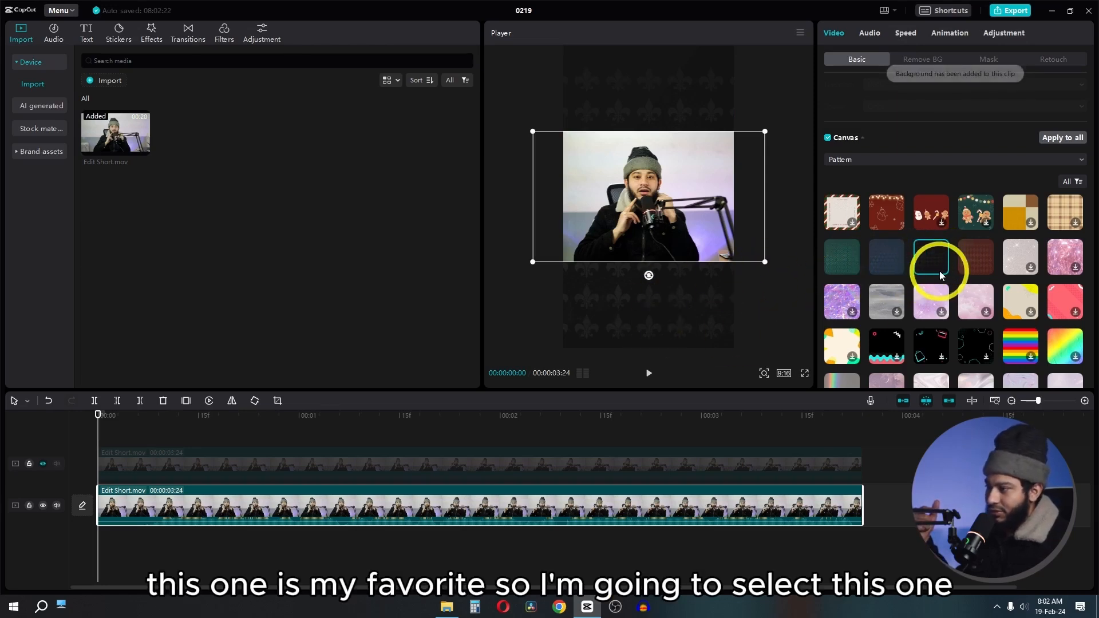
{"action": "scroll", "coordinate": [939, 266], "scroll_direction": "up", "scroll_amount": 10}
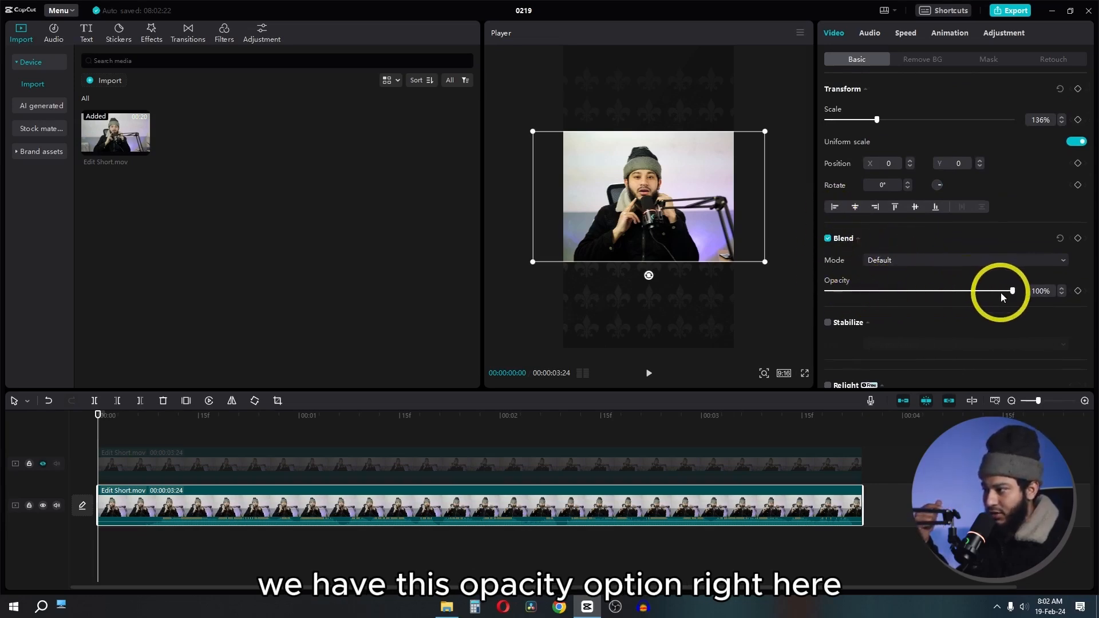
Drop the lower Edit Short.mov clip's opacity to 0% and unhide the top video track.
{"action": "left_click_drag", "start_coordinate": [962, 294], "coordinate": [820, 298]}
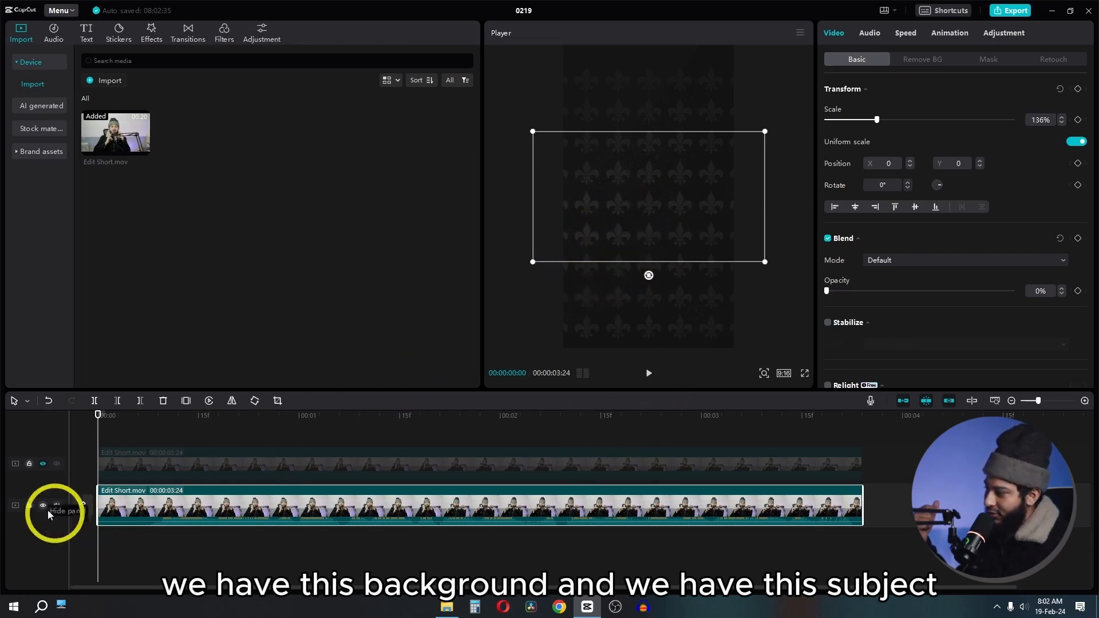
{"action": "left_click", "coordinate": [42, 464]}
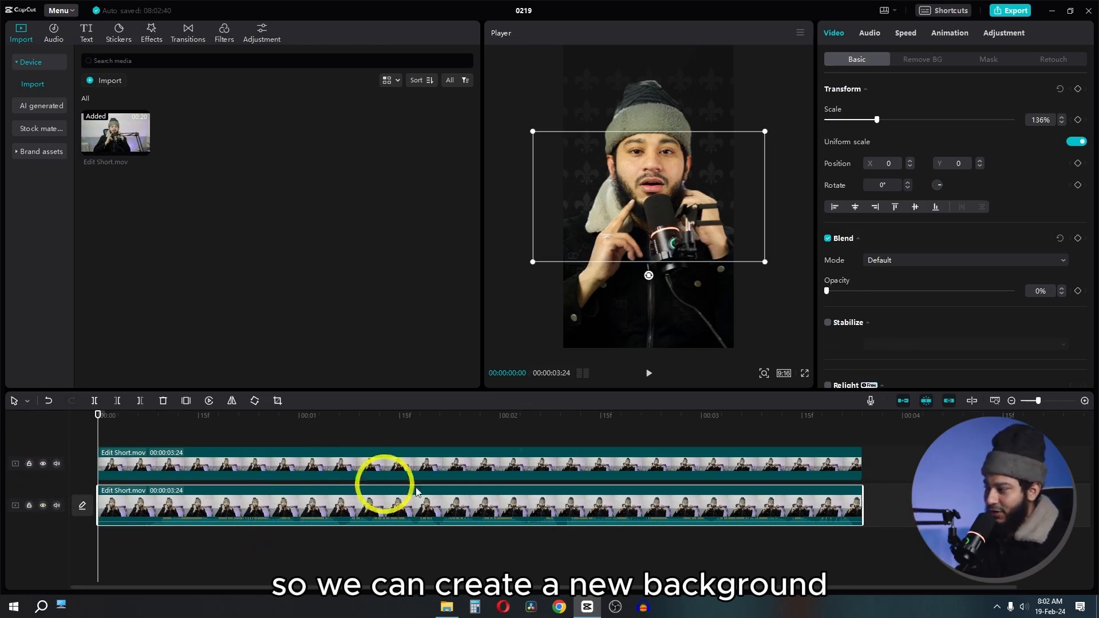
Convert the lower Edit Short.mov clip into Compound clip1 and try moving it to another track.
{"action": "right_click", "coordinate": [528, 500]}
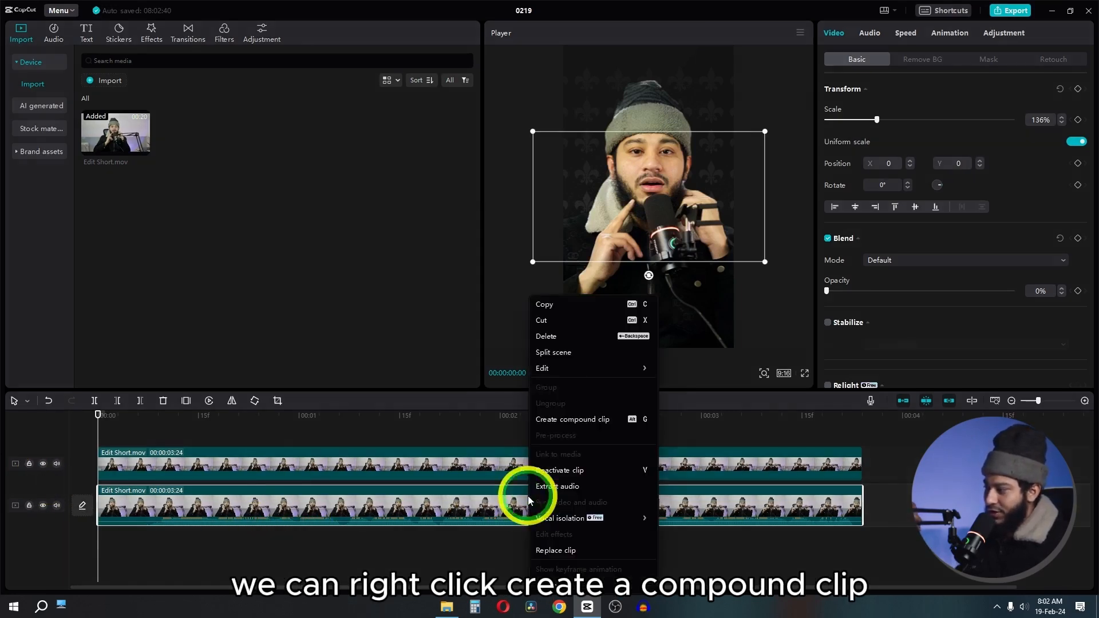
{"action": "left_click", "coordinate": [592, 420]}
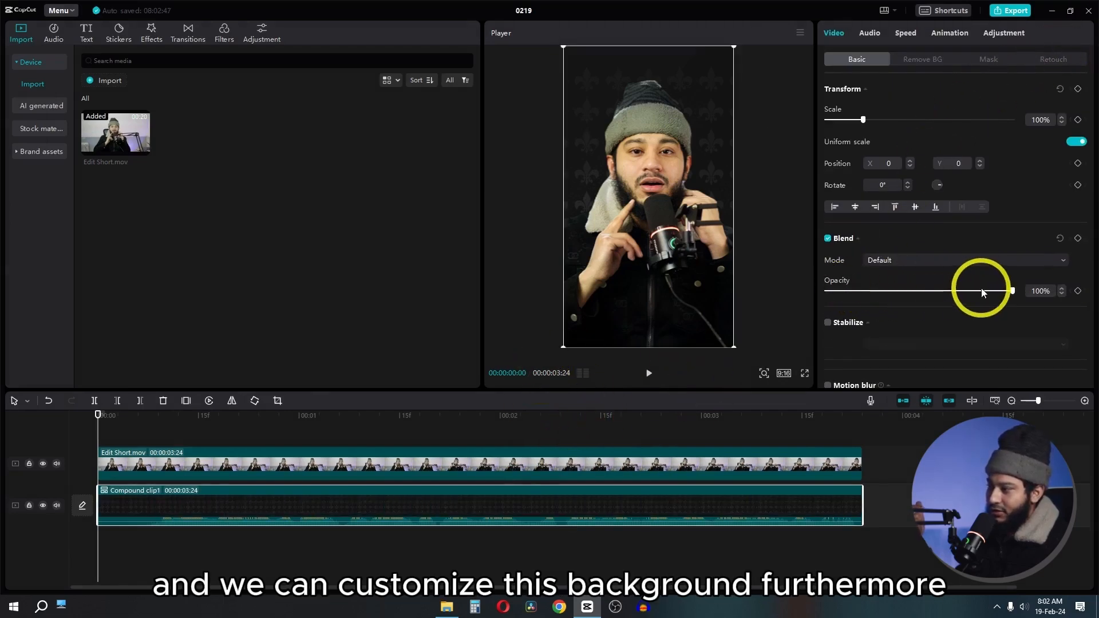
{"action": "scroll", "coordinate": [902, 316], "scroll_direction": "down", "scroll_amount": 5}
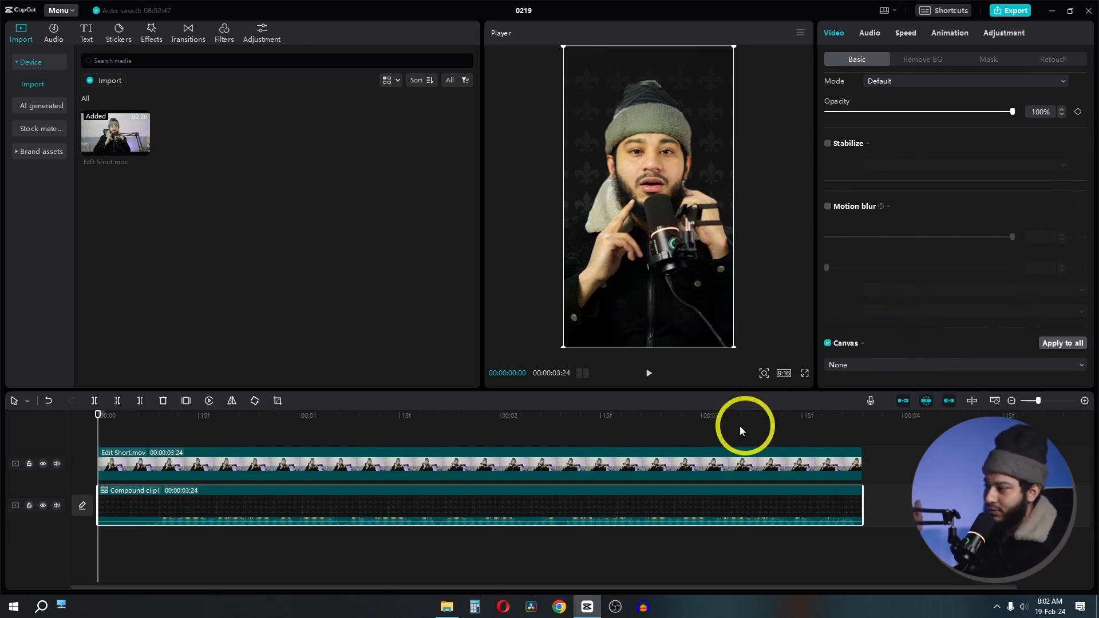
{"action": "mouse_move", "coordinate": [636, 508]}
{"action": "left_mouse_down"}
{"action": "mouse_move", "coordinate": [631, 445]}
{"action": "mouse_move", "coordinate": [631, 519]}
{"action": "left_mouse_up"}
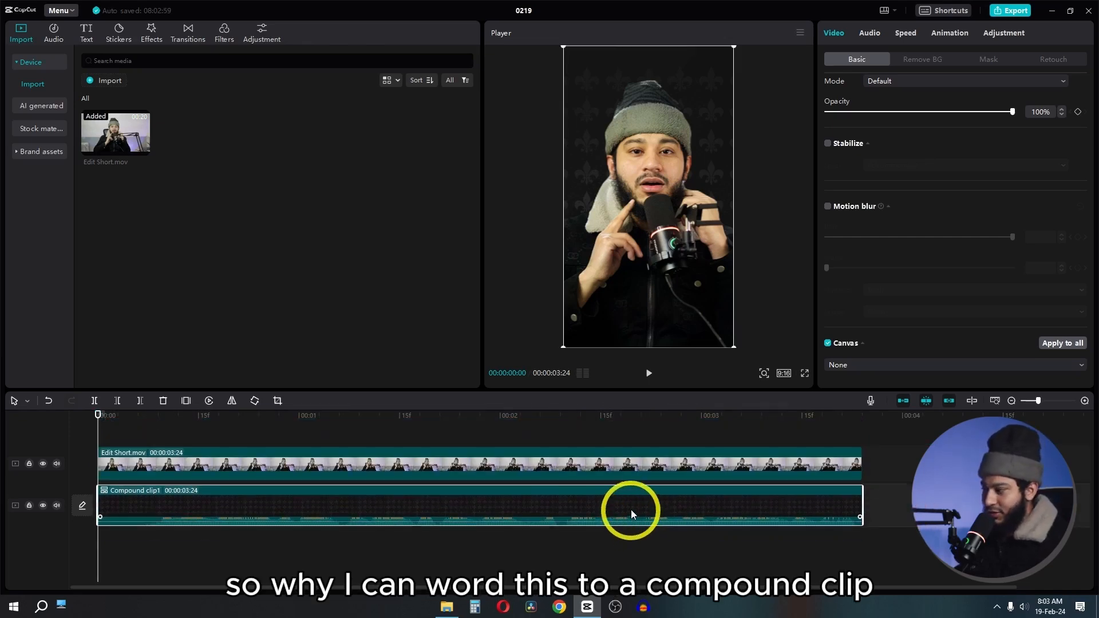
Undo the compound clip to restore the plain Edit Short.mov clip, moving it up a track.
{"action": "right_click", "coordinate": [633, 507]}
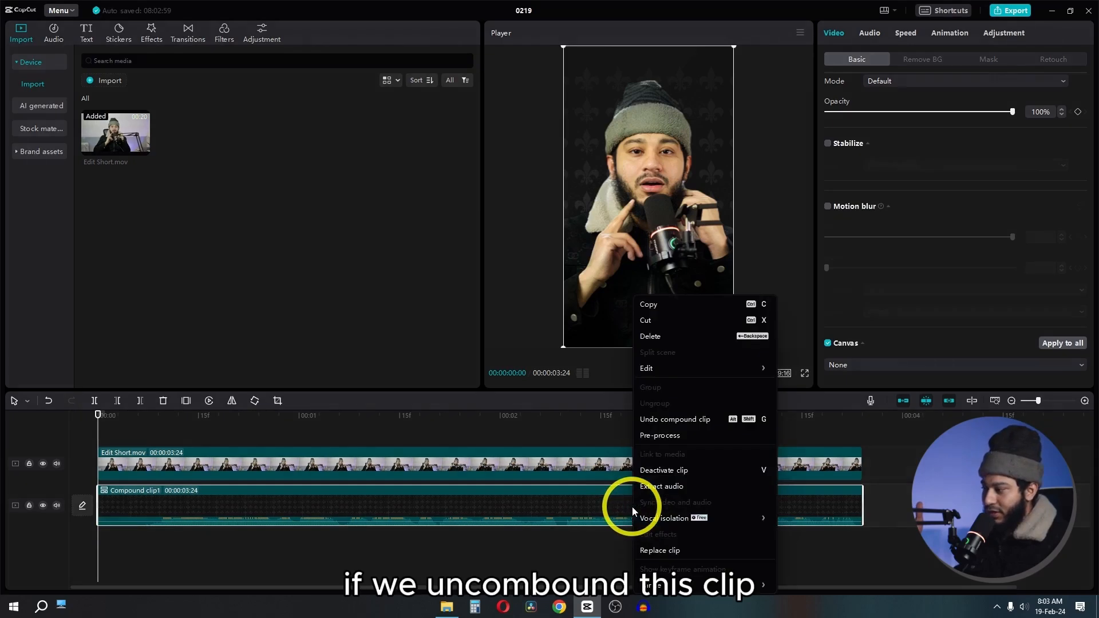
{"action": "left_click", "coordinate": [669, 422]}
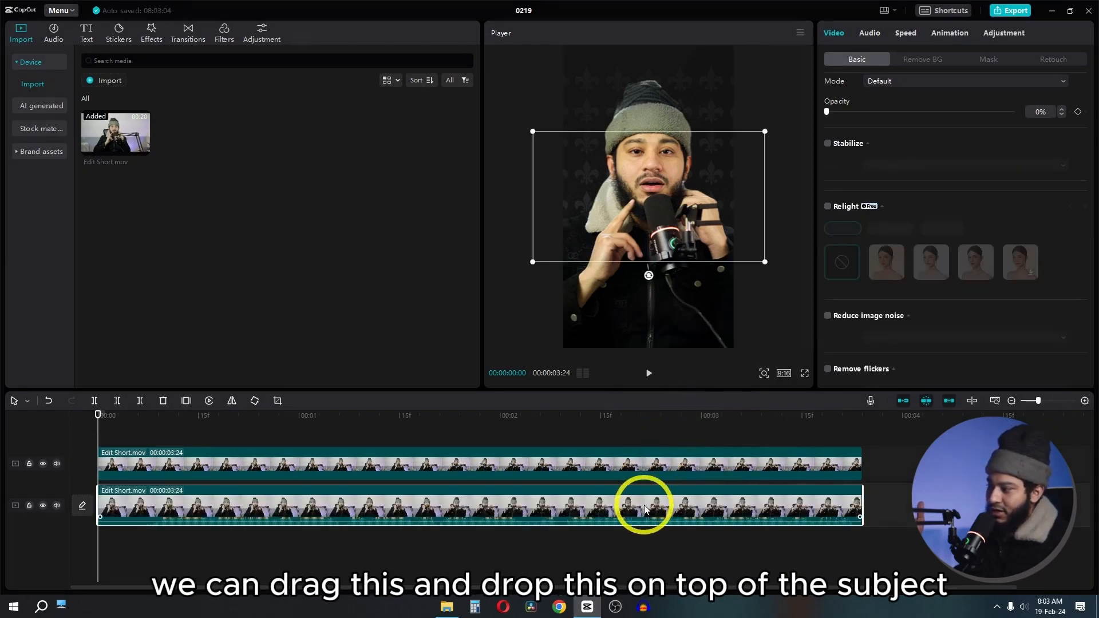
{"action": "left_click_drag", "start_coordinate": [644, 504], "coordinate": [641, 434]}
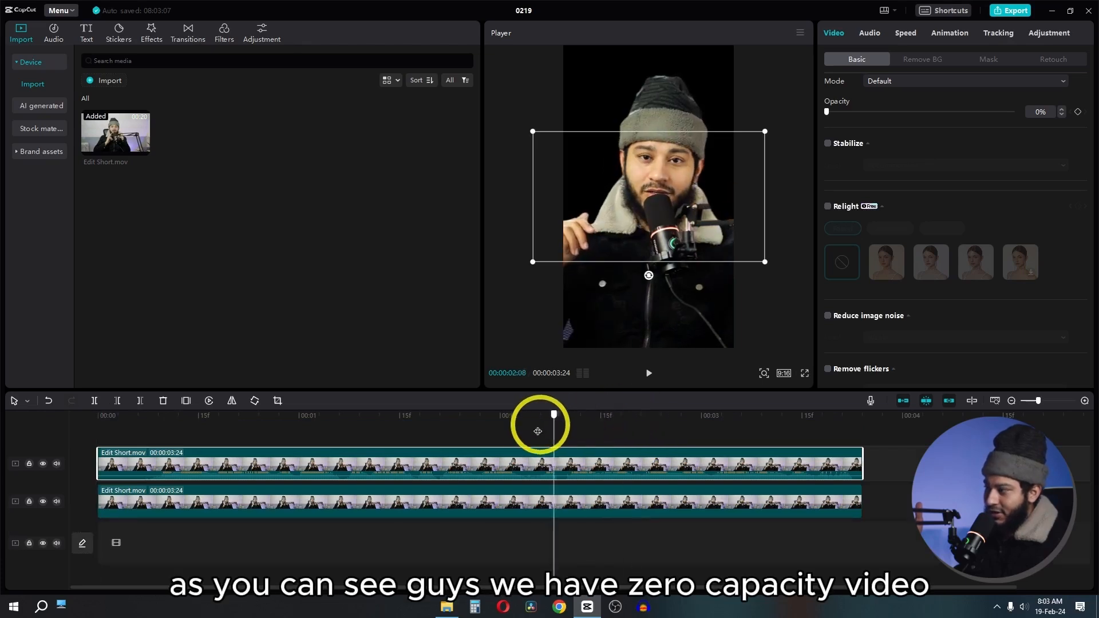
Rearrange the two clips so the transparent clip sits back on the bottom main track.
{"action": "left_click", "coordinate": [496, 424]}
{"action": "left_click", "coordinate": [534, 477]}
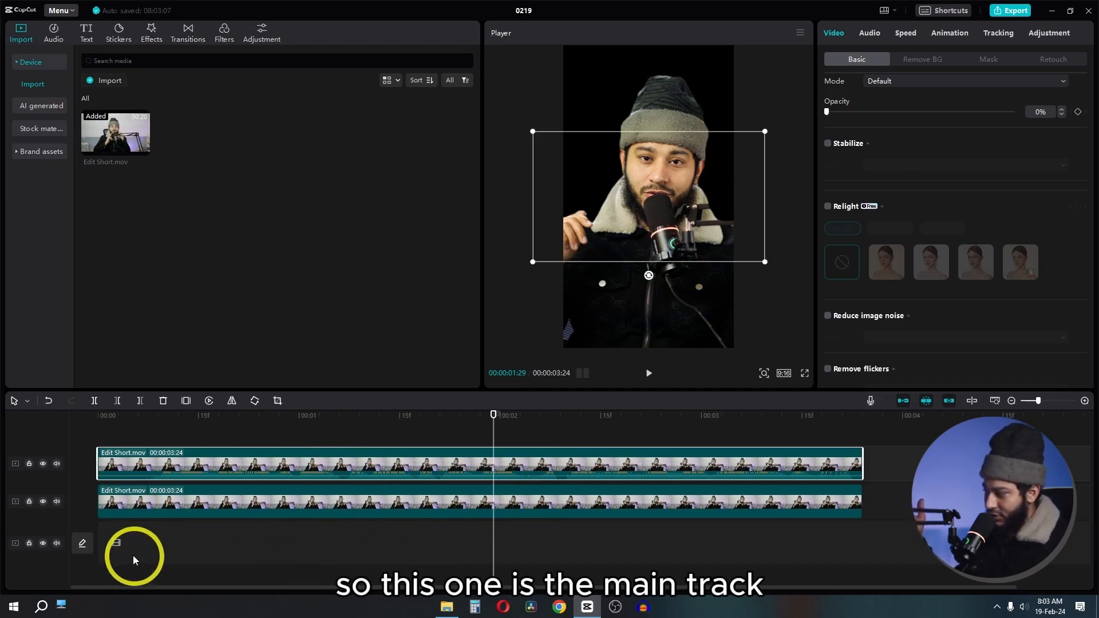
{"action": "left_click_drag", "start_coordinate": [655, 458], "coordinate": [654, 541]}
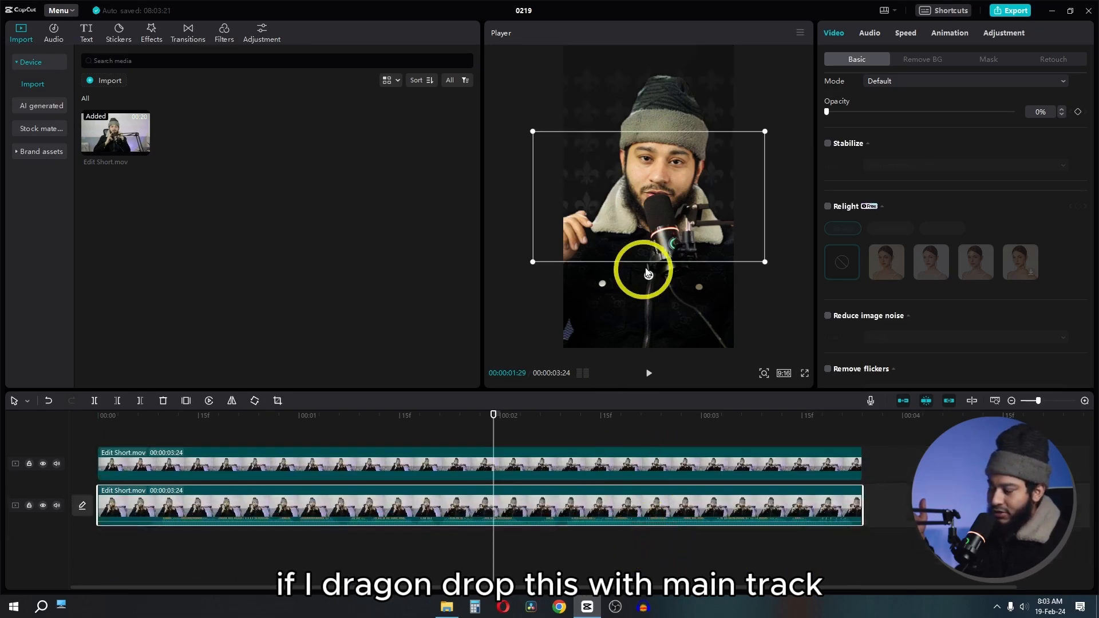
{"action": "left_click_drag", "start_coordinate": [634, 500], "coordinate": [633, 427]}
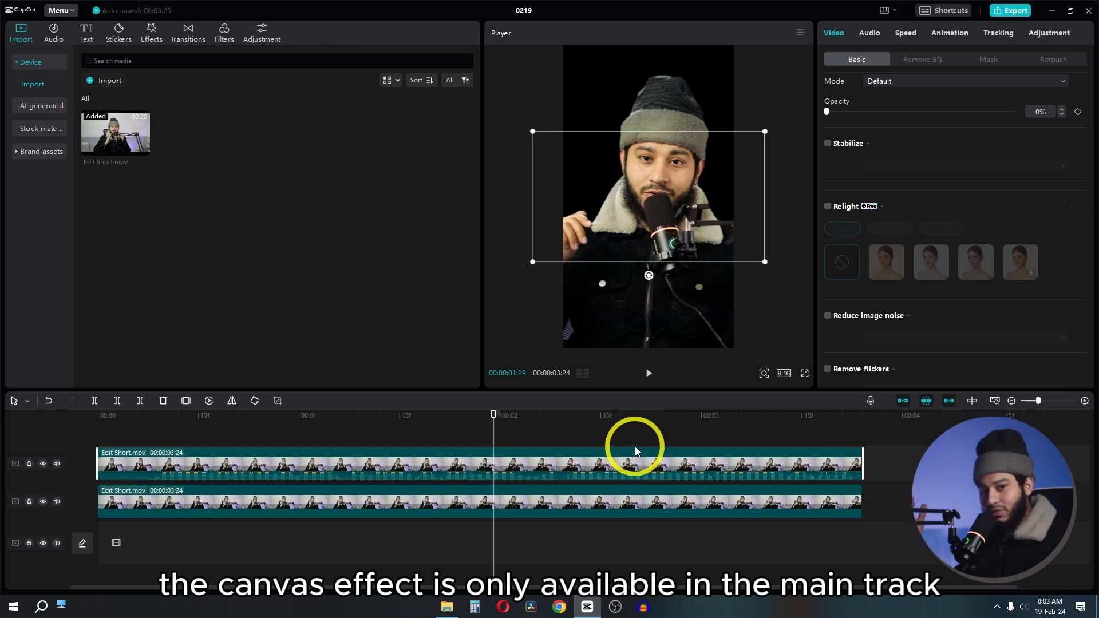
{"action": "left_click_drag", "start_coordinate": [636, 451], "coordinate": [627, 541]}
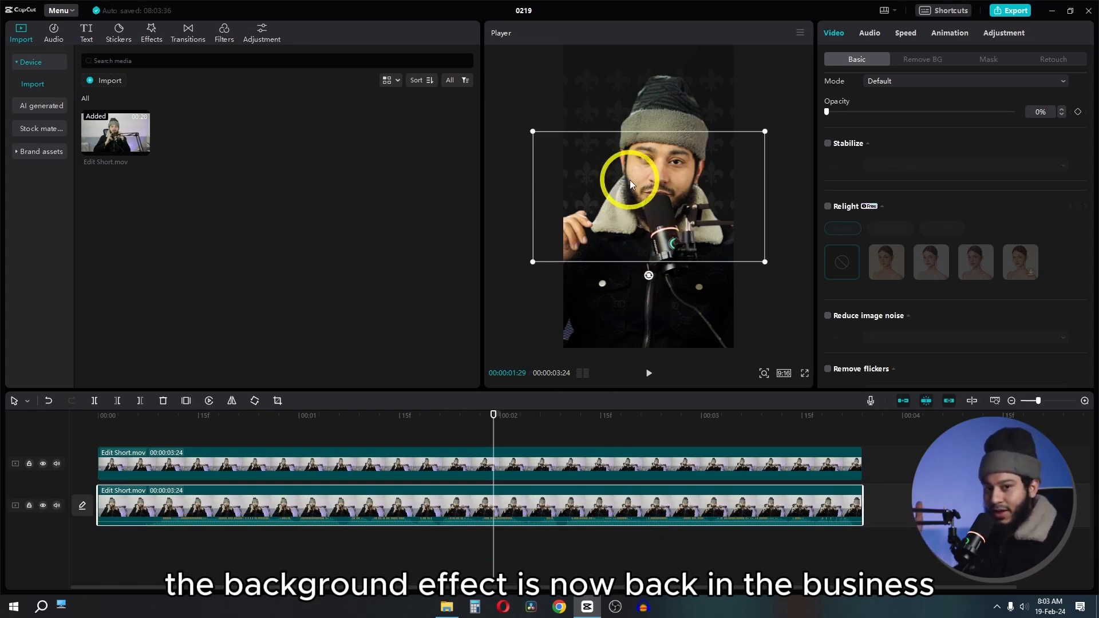
Raise the lower clip's opacity to 100% and reset its size and position.
{"action": "scroll", "coordinate": [883, 201], "scroll_direction": "up", "scroll_amount": 4}
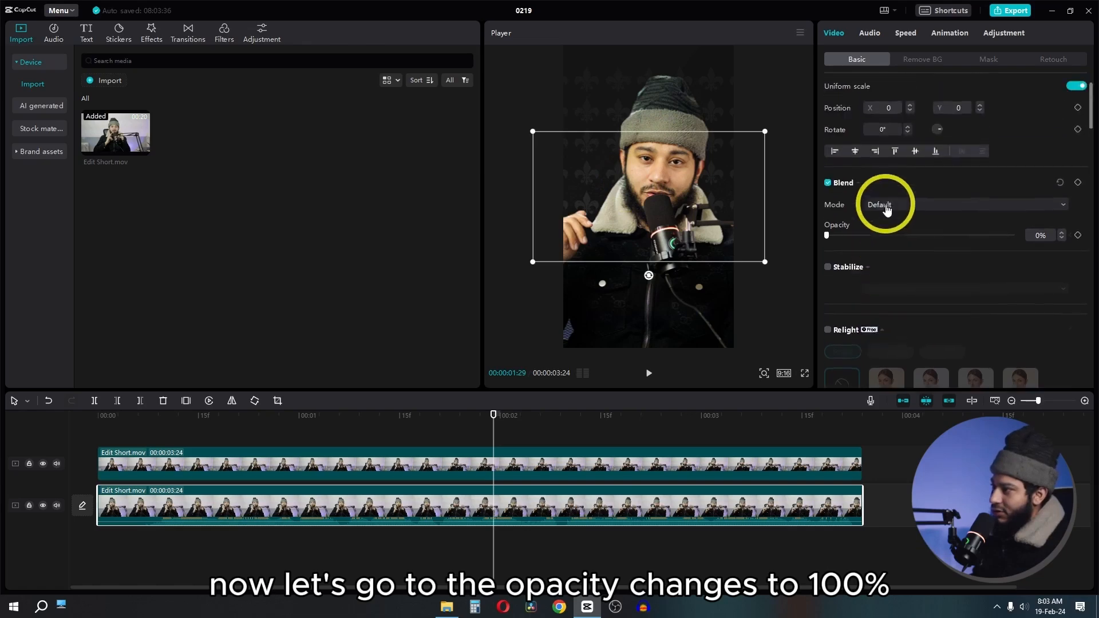
{"action": "left_click_drag", "start_coordinate": [826, 291], "coordinate": [1080, 293]}
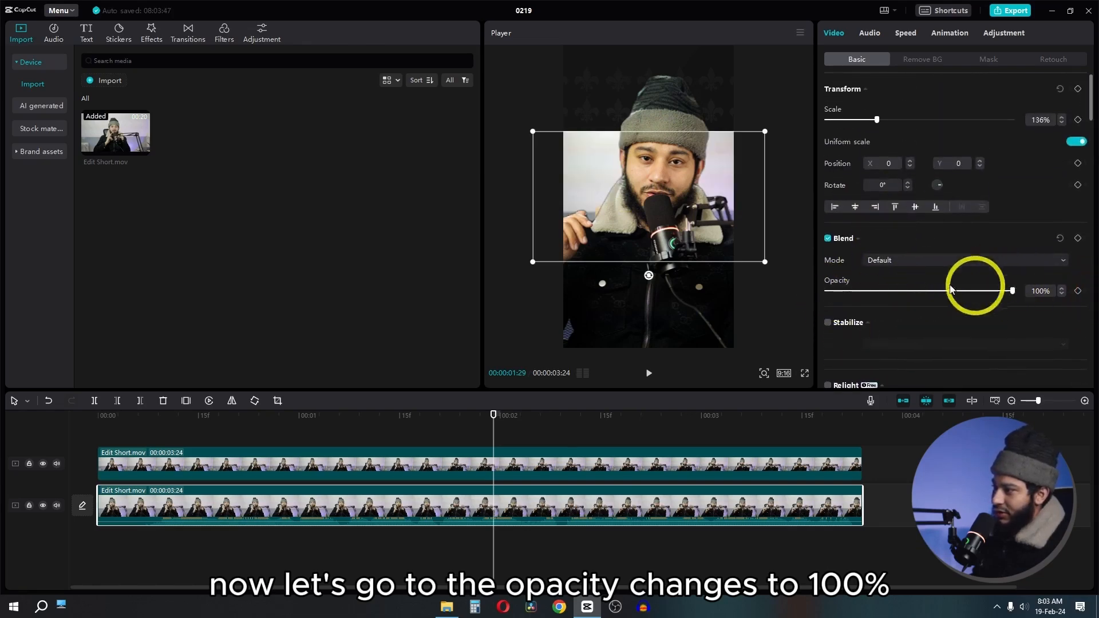
{"action": "left_click_drag", "start_coordinate": [894, 126], "coordinate": [965, 133]}
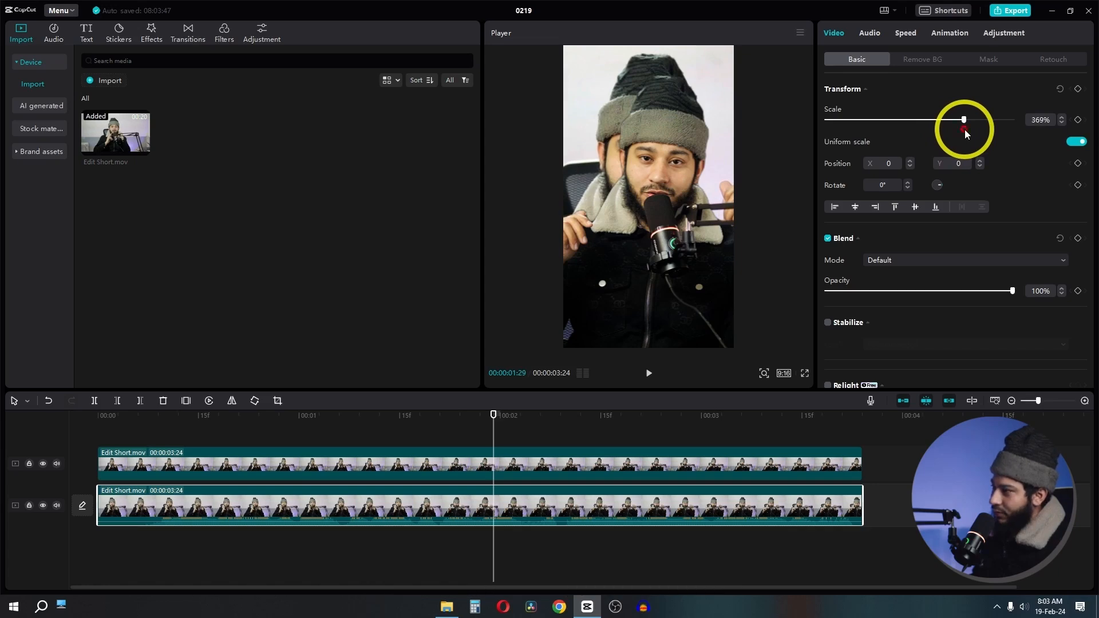
{"action": "left_click", "coordinate": [1060, 89]}
Reset the top clip, scale it to 322%, and paste that 322% scale into the bottom clip.
{"action": "left_click", "coordinate": [613, 461]}
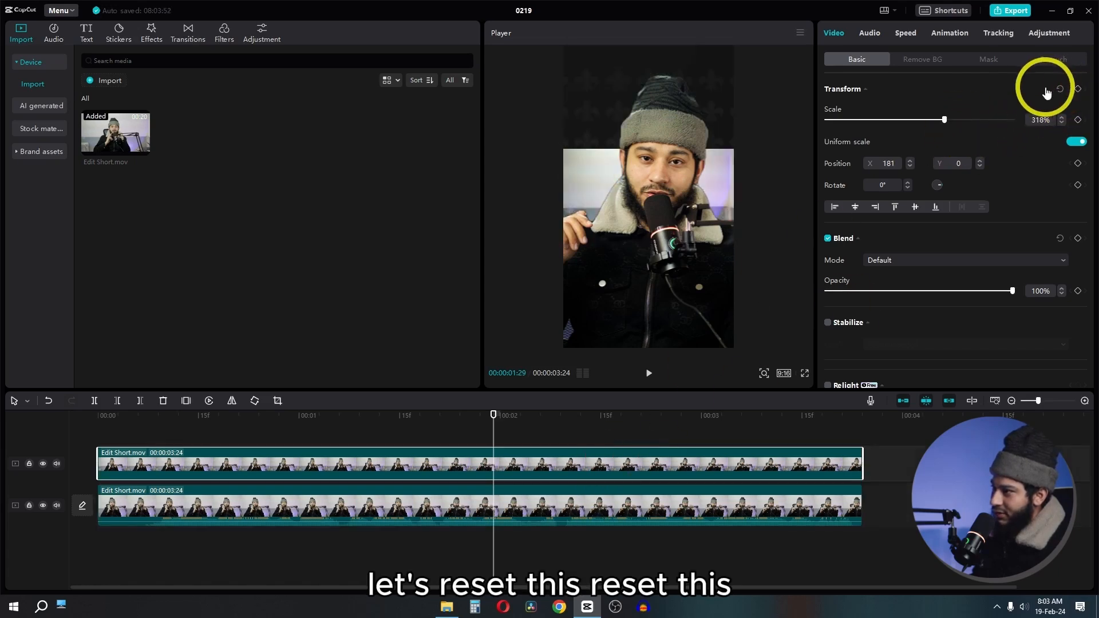
{"action": "left_click", "coordinate": [1060, 89]}
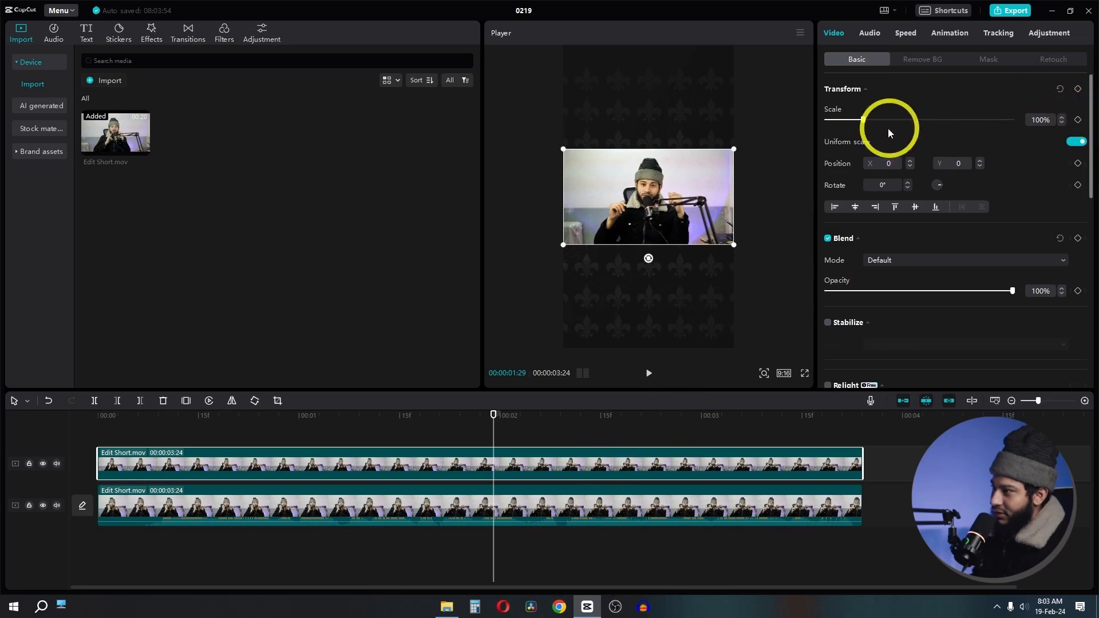
{"action": "left_click_drag", "start_coordinate": [867, 120], "coordinate": [946, 125]}
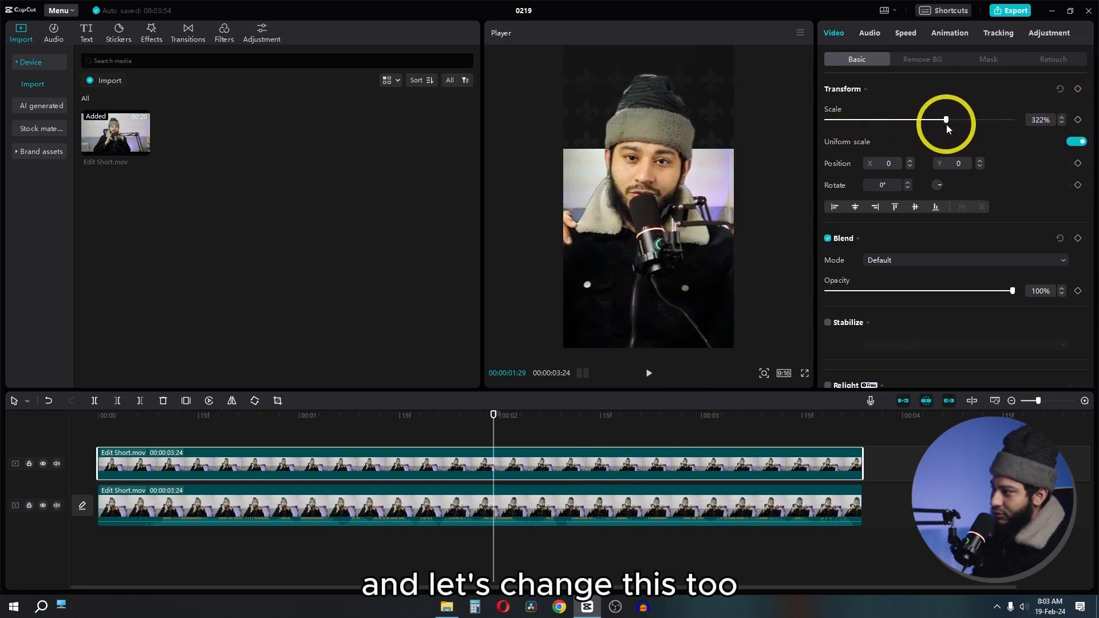
{"action": "left_click", "coordinate": [1042, 122]}
{"action": "key", "text": "ctrl+c"}
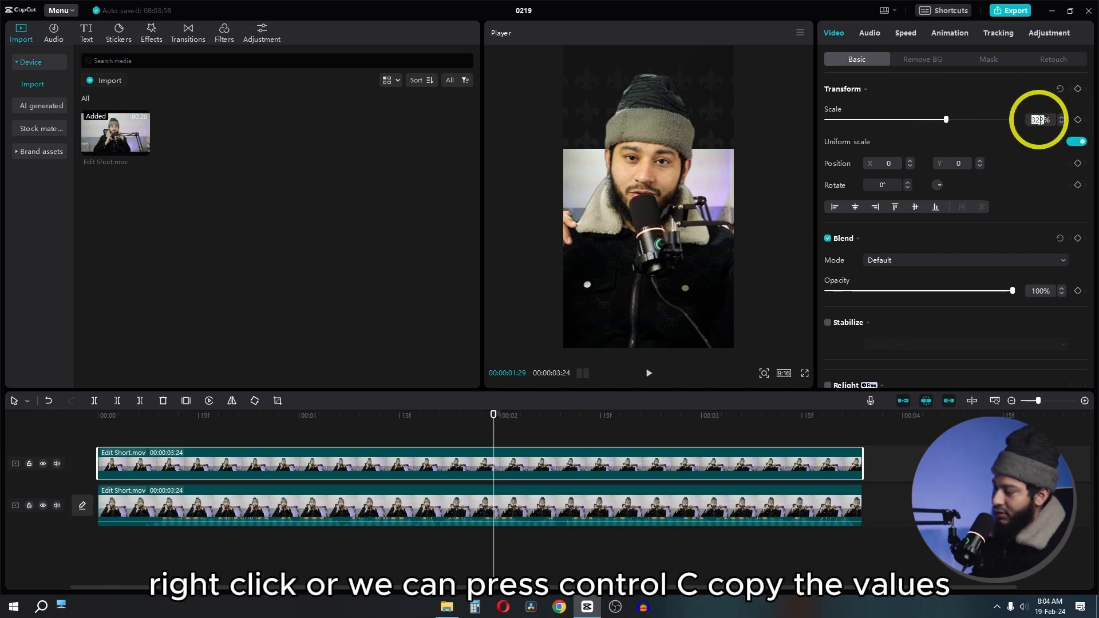
{"action": "left_click", "coordinate": [611, 501]}
{"action": "double_click", "coordinate": [1035, 121]}
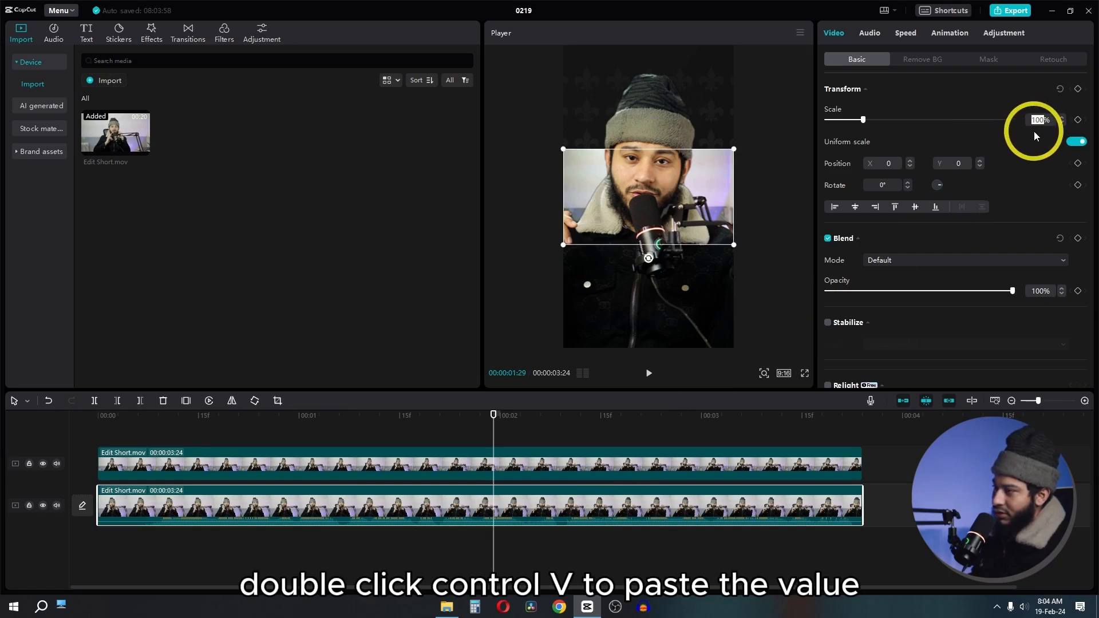
{"action": "key", "text": "ctrl+v"}
{"action": "key", "text": "Return"}
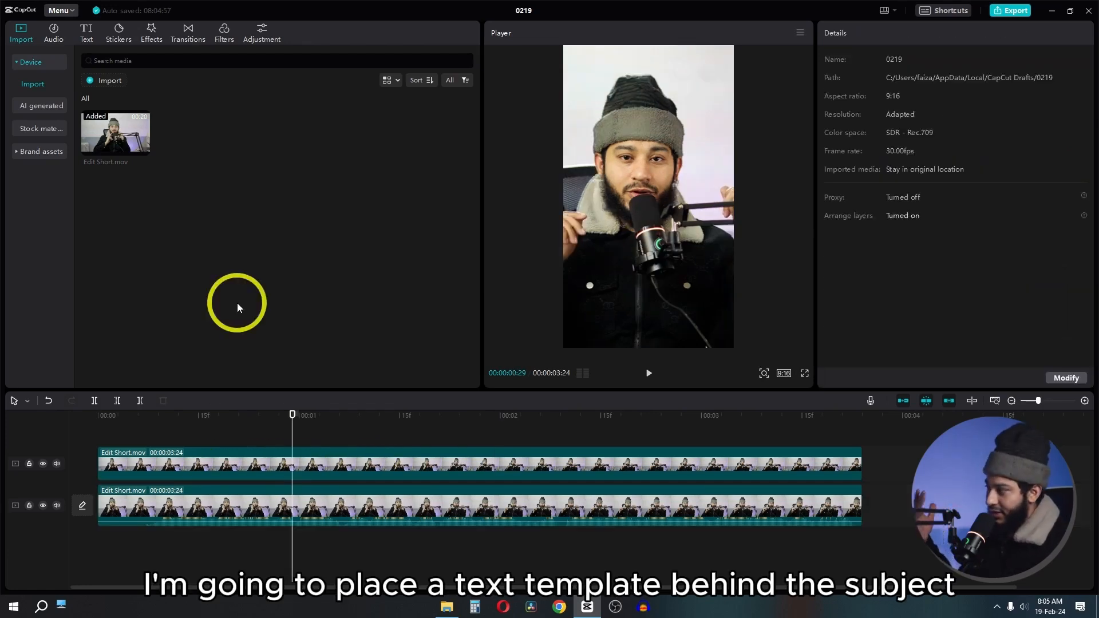
Add the Trending 'Second Round' text template and trim its clip to end near 00:02.
{"action": "left_click", "coordinate": [87, 33]}
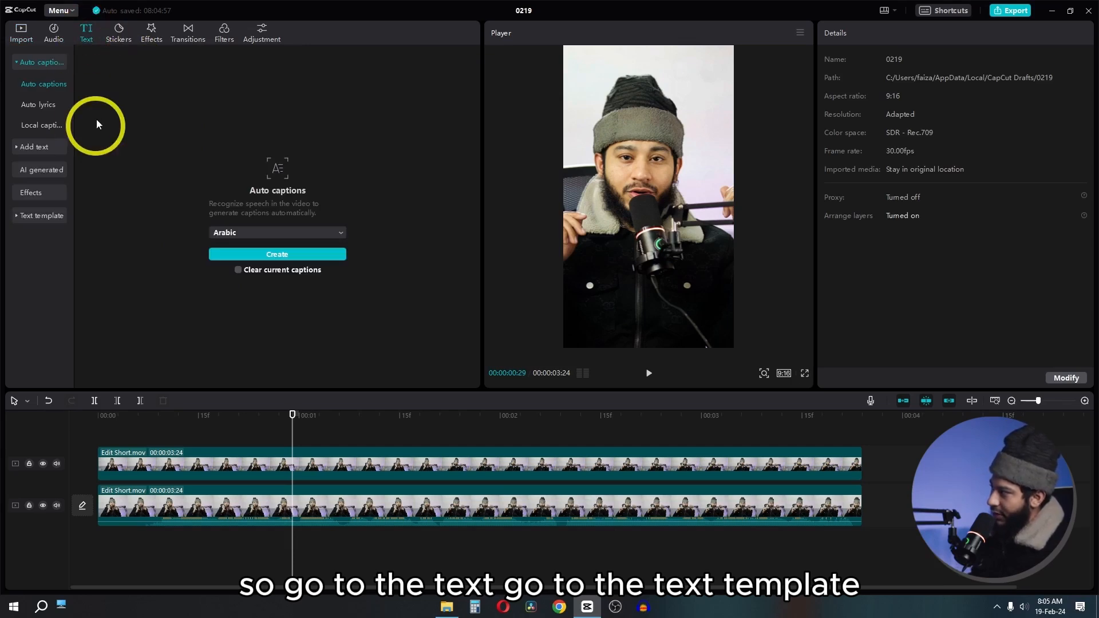
{"action": "left_click", "coordinate": [23, 215]}
{"action": "left_click", "coordinate": [217, 249]}
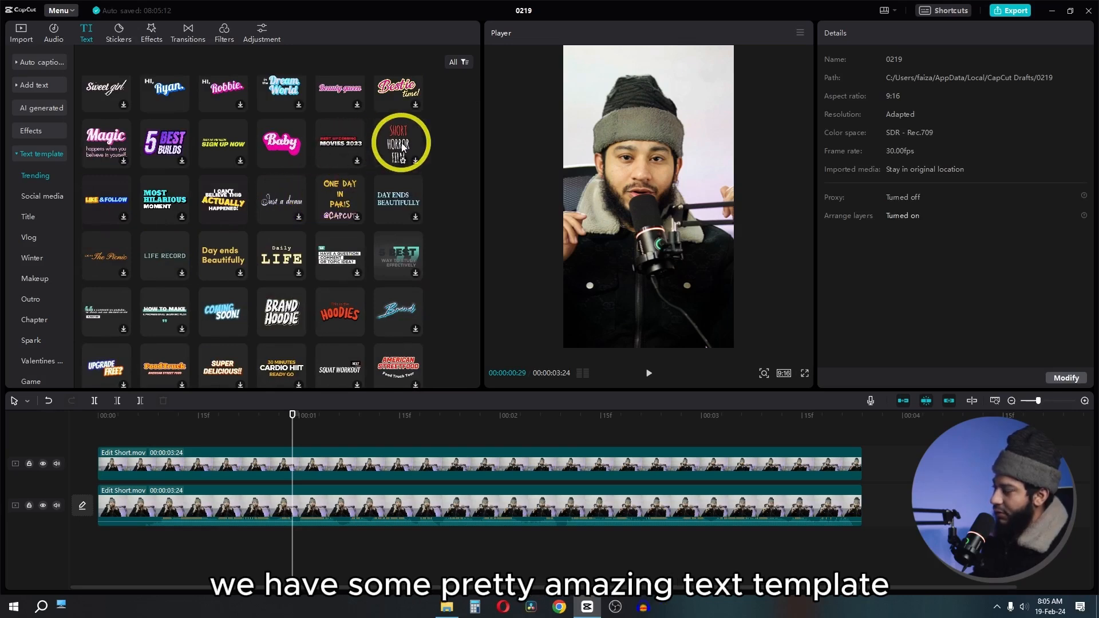
{"action": "scroll", "coordinate": [370, 286], "scroll_direction": "down", "scroll_amount": 3}
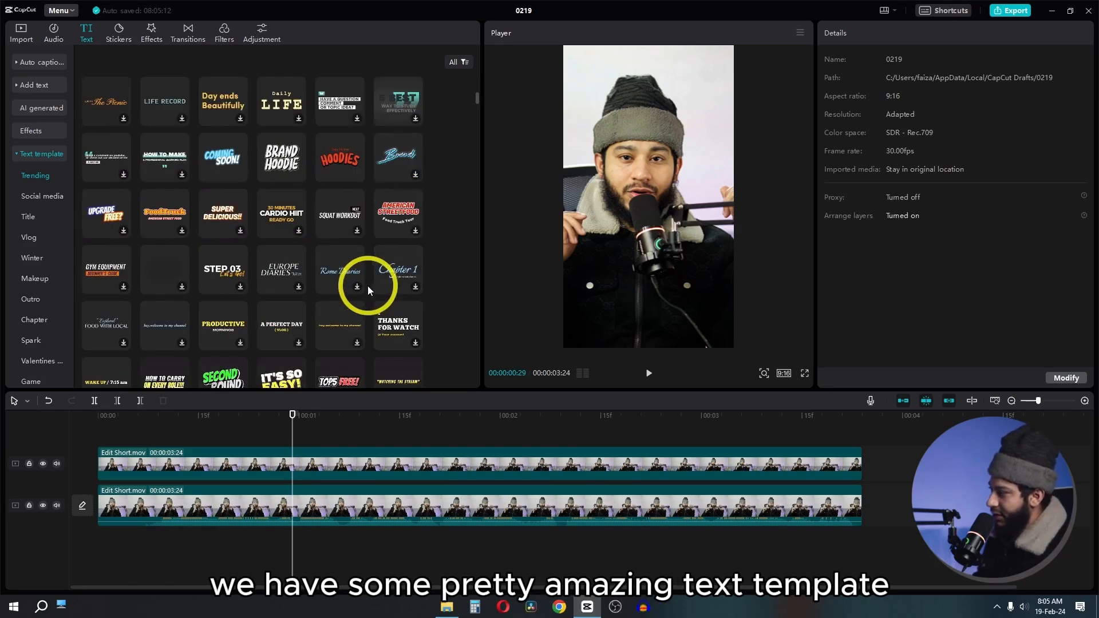
{"action": "scroll", "coordinate": [367, 286], "scroll_direction": "down", "scroll_amount": 2}
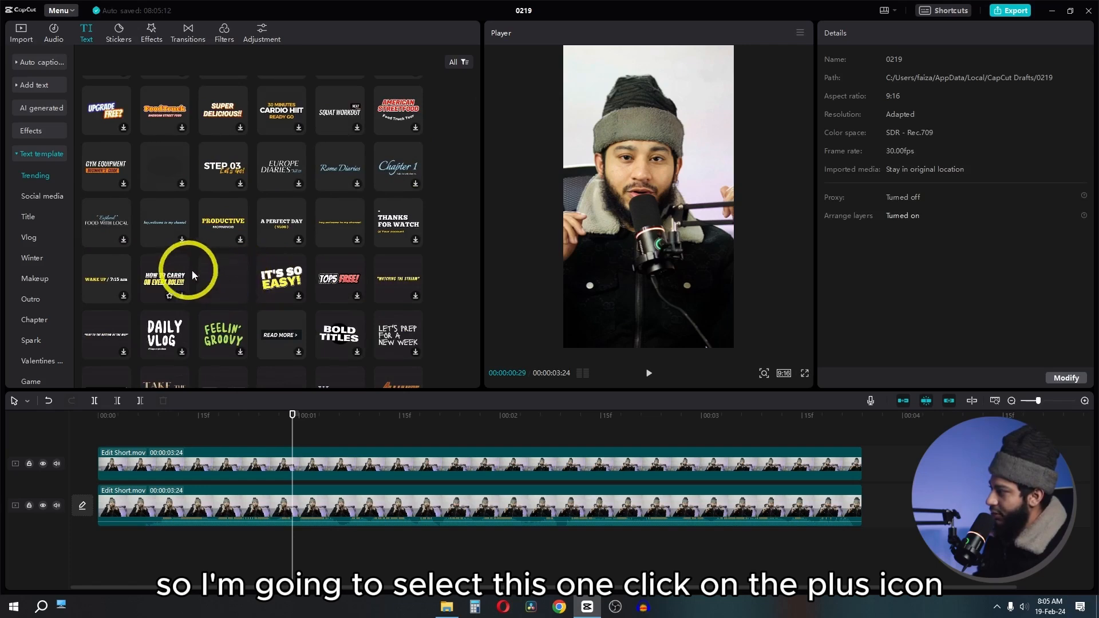
{"action": "left_click", "coordinate": [241, 296]}
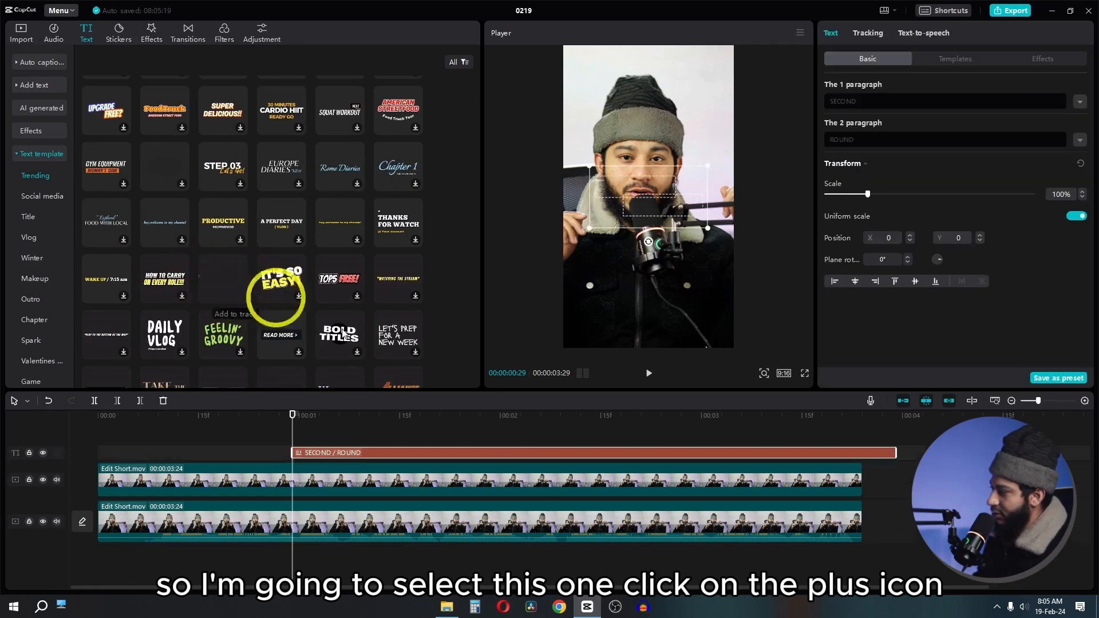
{"action": "left_click_drag", "start_coordinate": [897, 455], "coordinate": [532, 455]}
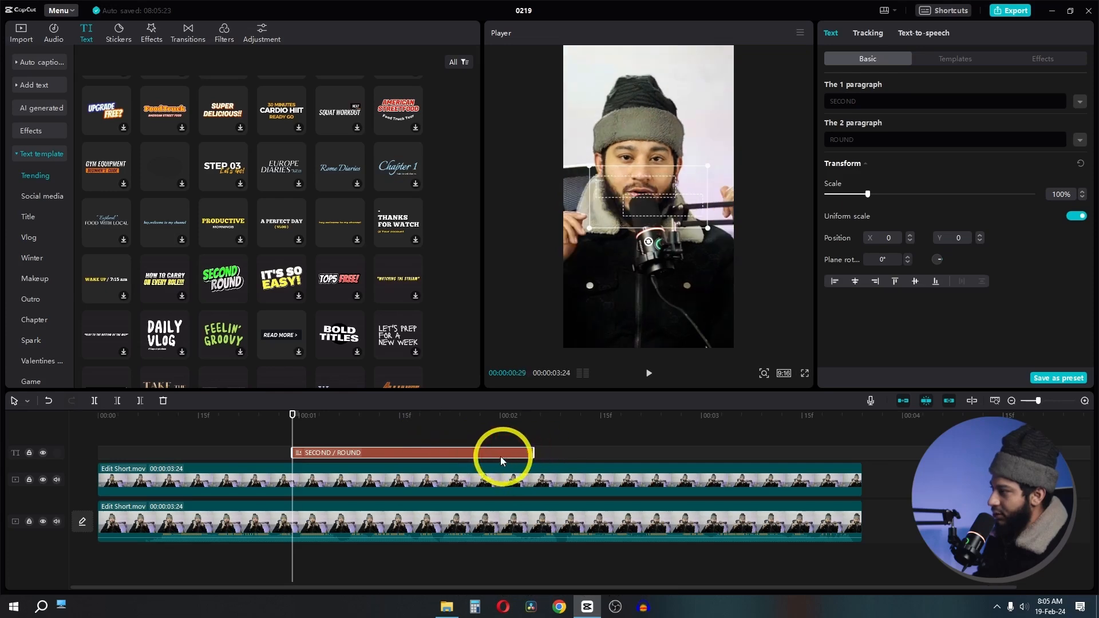
{"action": "key", "text": "space"}
{"action": "key", "text": "space"}
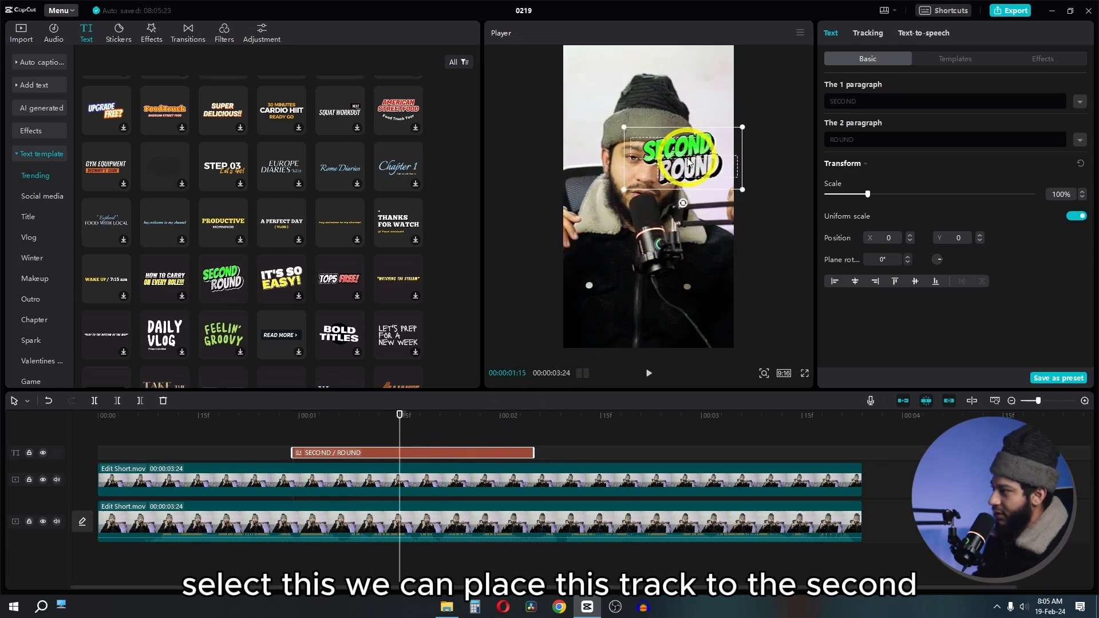
Move the title clip between the two video layers and place SECOND ROUND at the upper left.
{"action": "left_click_drag", "start_coordinate": [410, 462], "coordinate": [404, 507]}
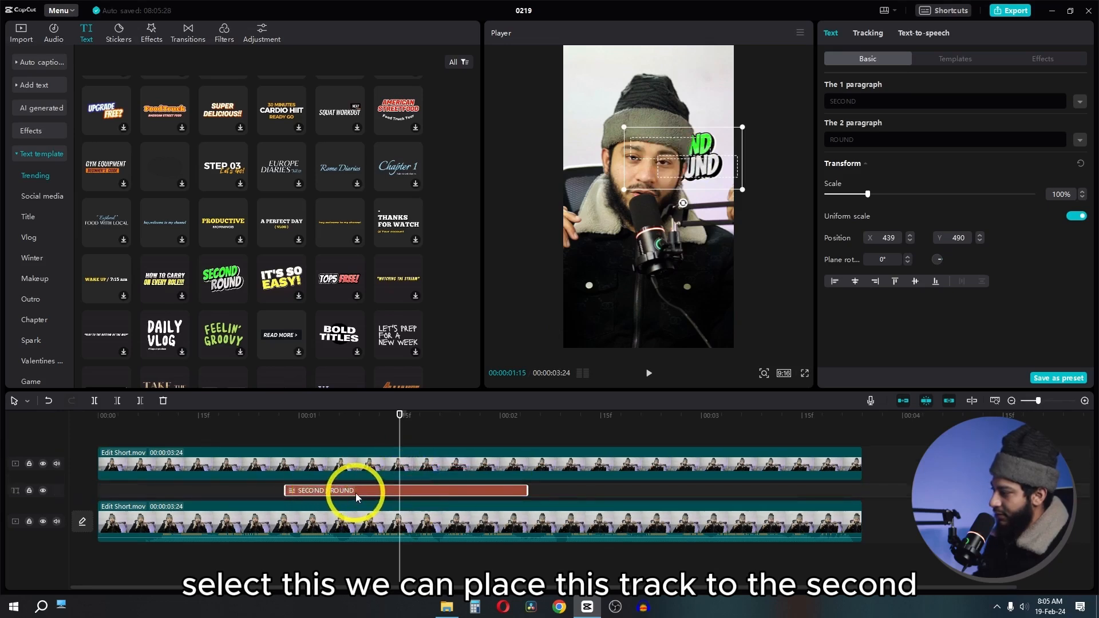
{"action": "left_click_drag", "start_coordinate": [694, 176], "coordinate": [606, 166]}
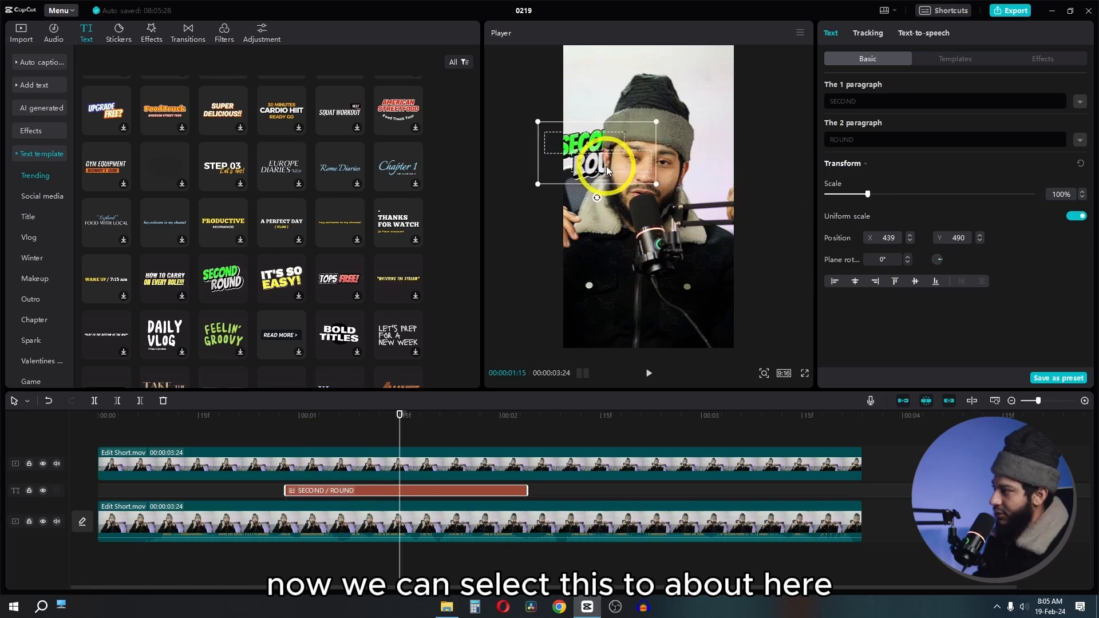
{"action": "left_click", "coordinate": [293, 421]}
{"action": "key", "text": "space"}
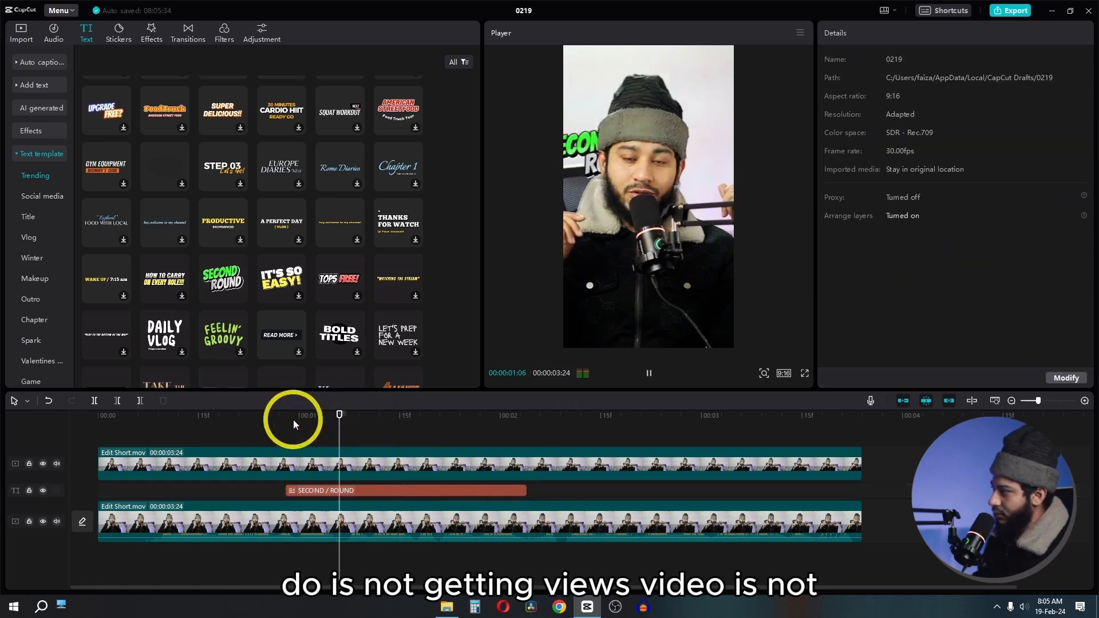
{"action": "left_click", "coordinate": [273, 417]}
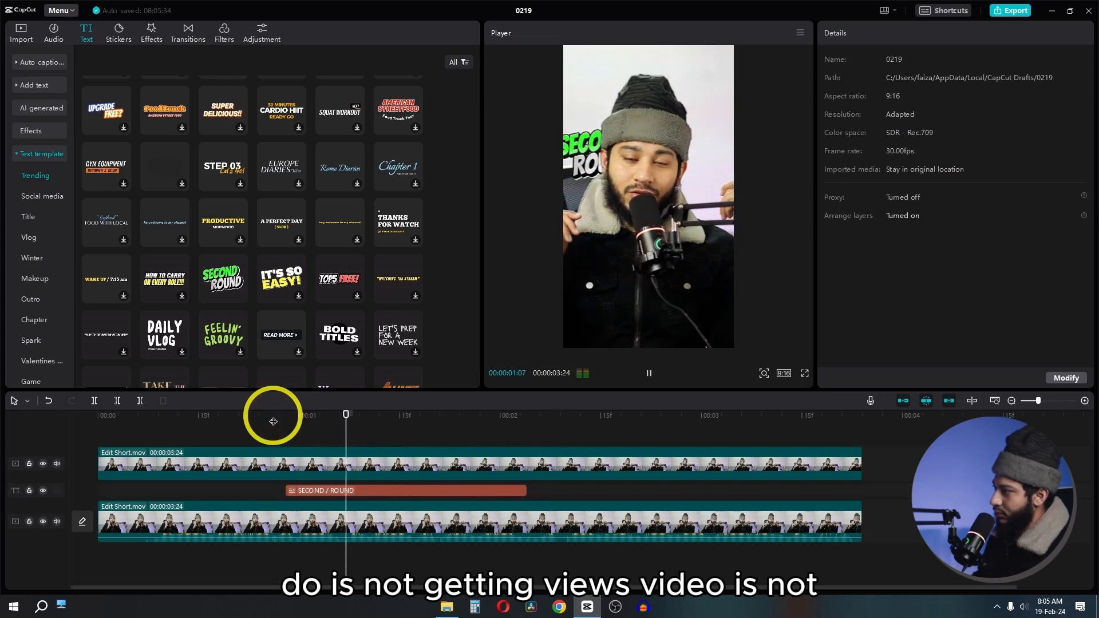
Select both video clips and shift the speaker footage right to reveal the title.
{"action": "left_click", "coordinate": [349, 491]}
{"action": "left_click", "coordinate": [581, 456]}
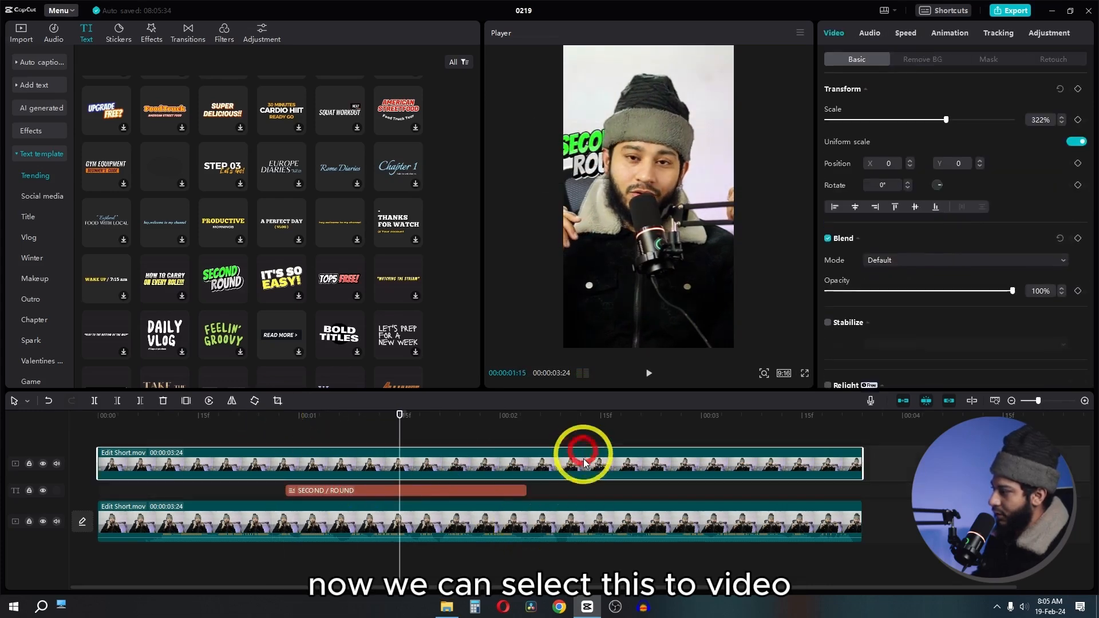
{"action": "left_click", "coordinate": [569, 520], "text": "ctrl"}
{"action": "left_click_drag", "start_coordinate": [593, 230], "coordinate": [621, 235]}
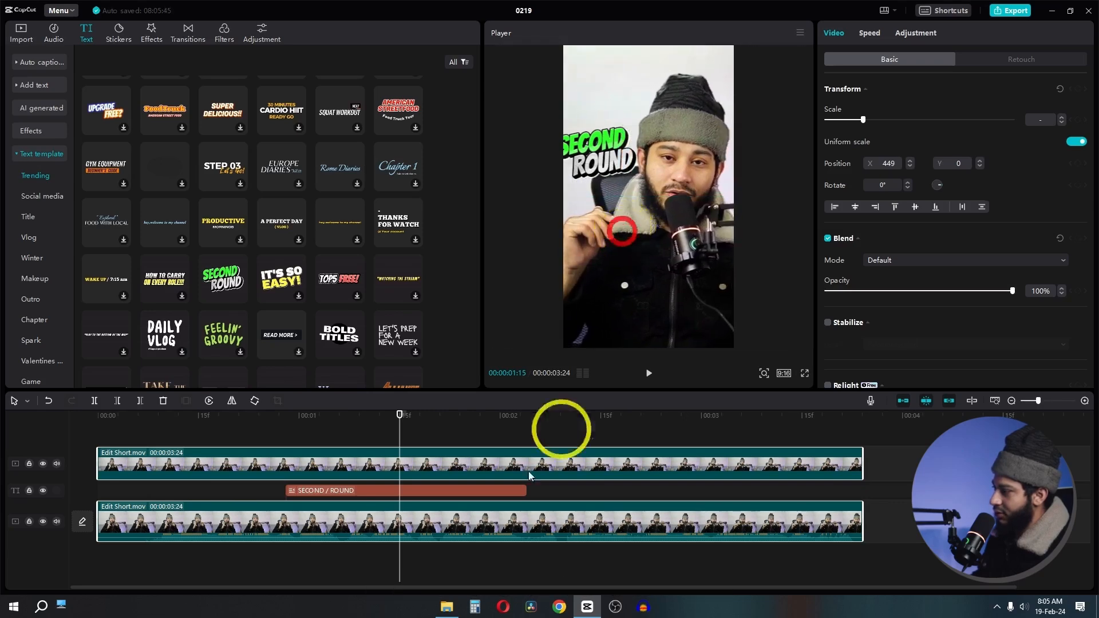
Nudge the title slightly right and down to X -511, Y 410, then preview the placement.
{"action": "left_click", "coordinate": [476, 491]}
{"action": "left_click_drag", "start_coordinate": [584, 189], "coordinate": [626, 225]}
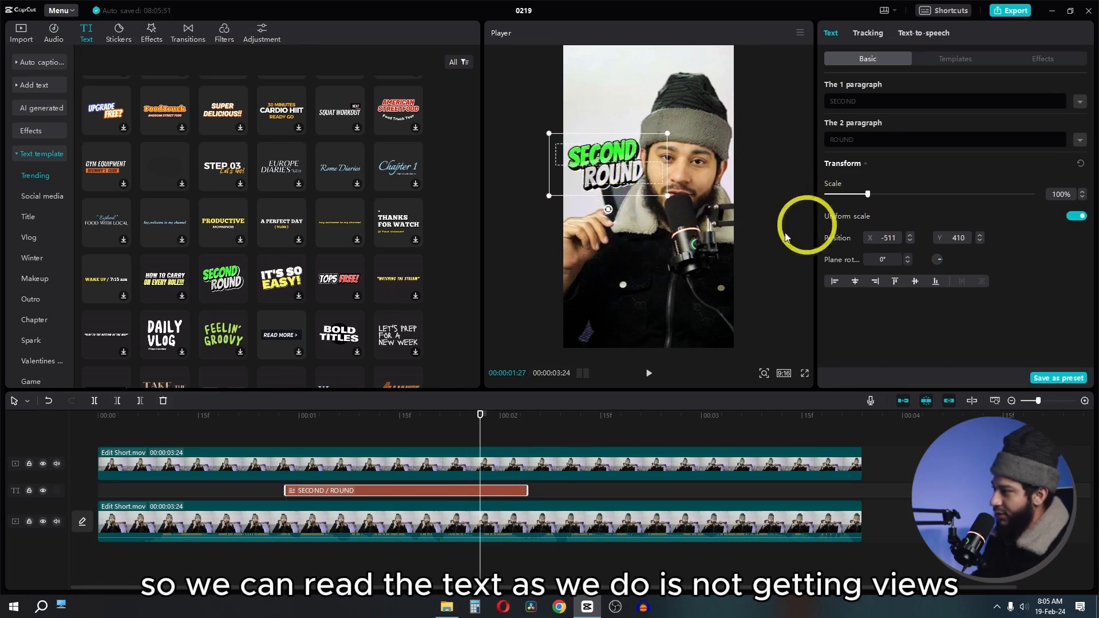
{"action": "key", "text": "space"}
{"action": "left_click", "coordinate": [265, 425]}
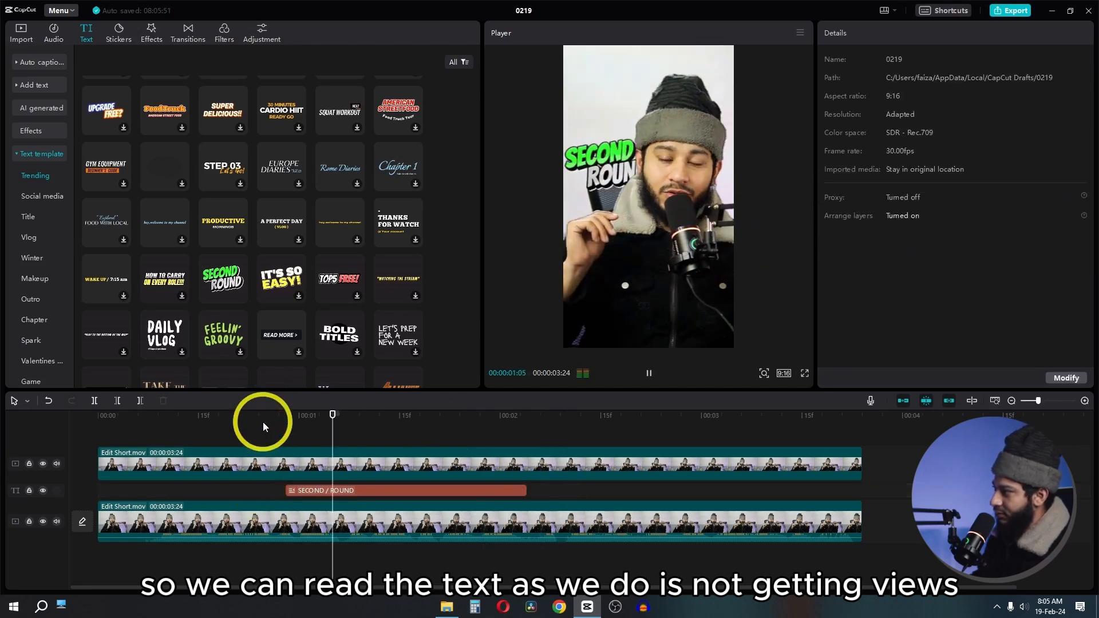
{"action": "left_click", "coordinate": [304, 422]}
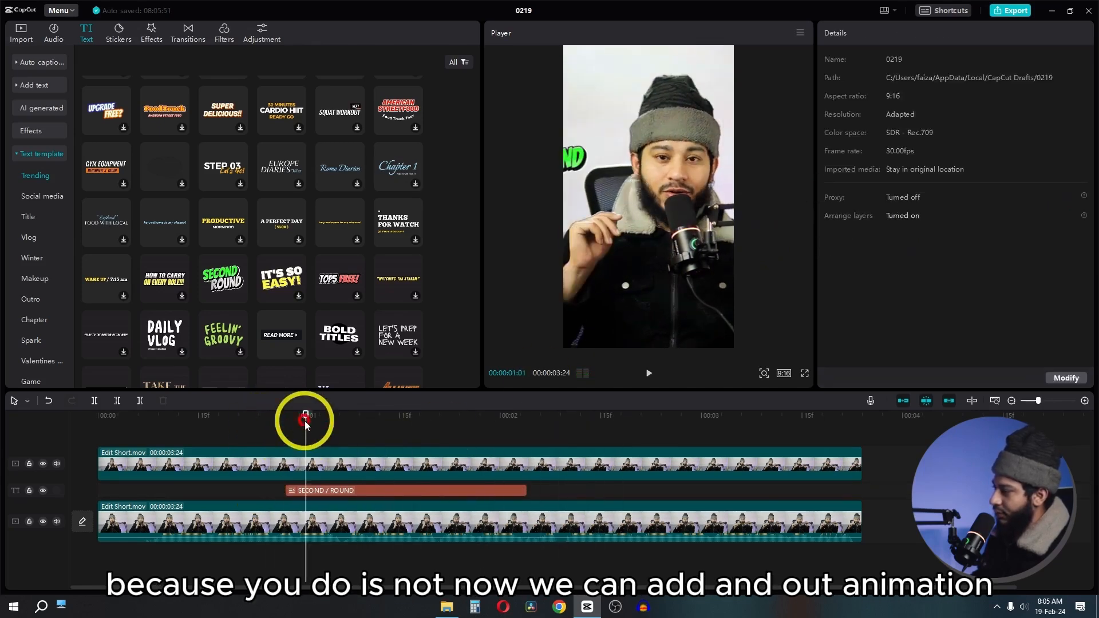
{"action": "left_click", "coordinate": [420, 473]}
{"action": "left_click", "coordinate": [424, 491]}
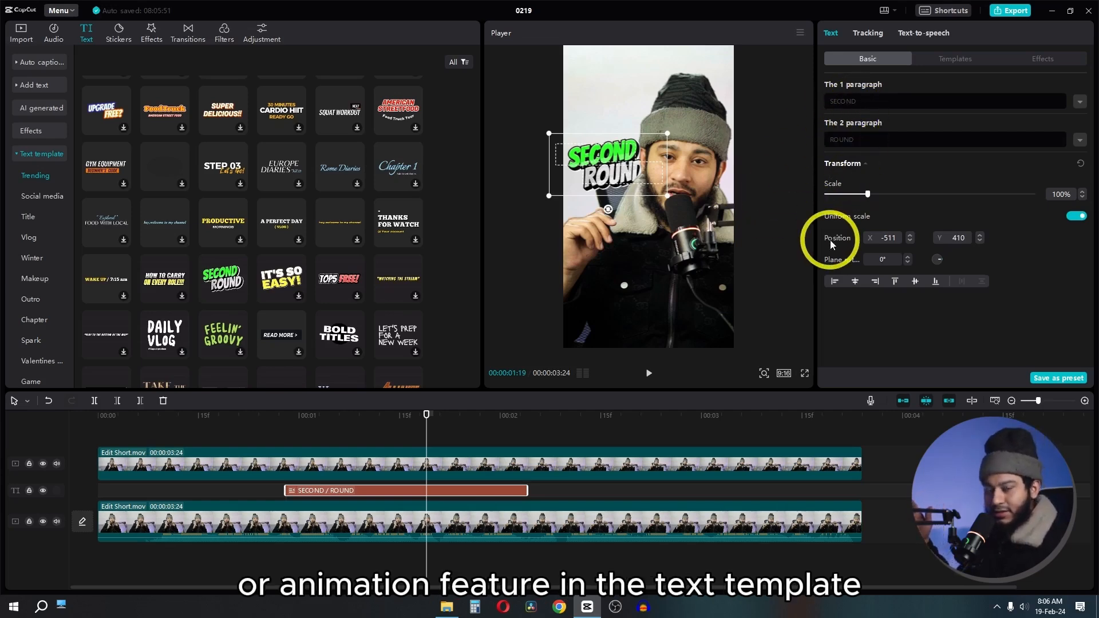
Turn the title into Compound clip2 with a 0.3 s Rotating entrance animation.
{"action": "right_click", "coordinate": [420, 491]}
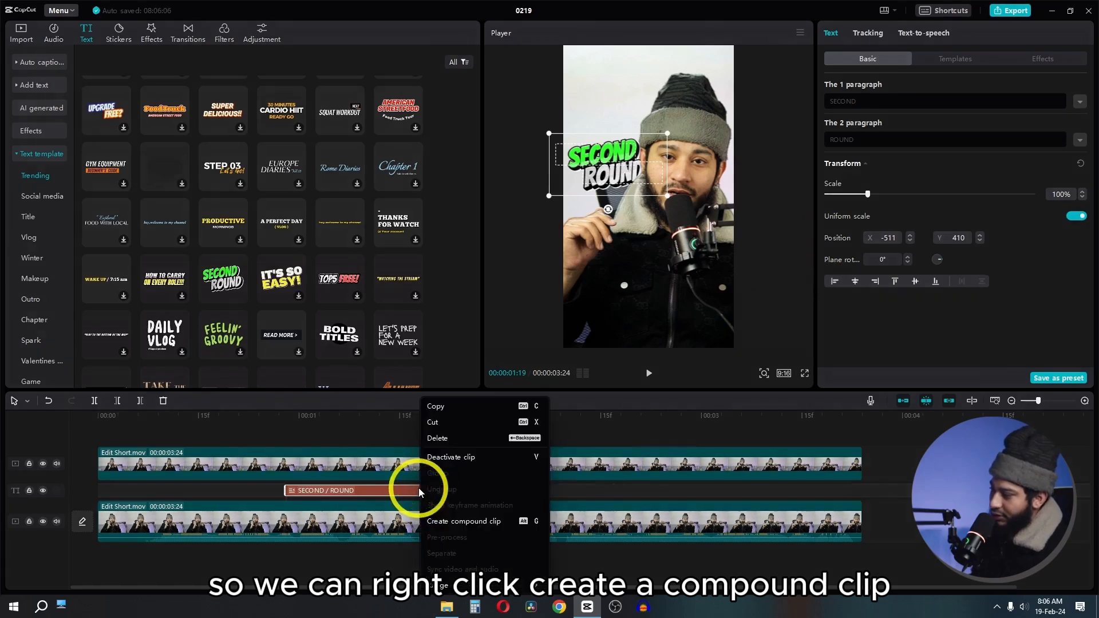
{"action": "left_click", "coordinate": [450, 521]}
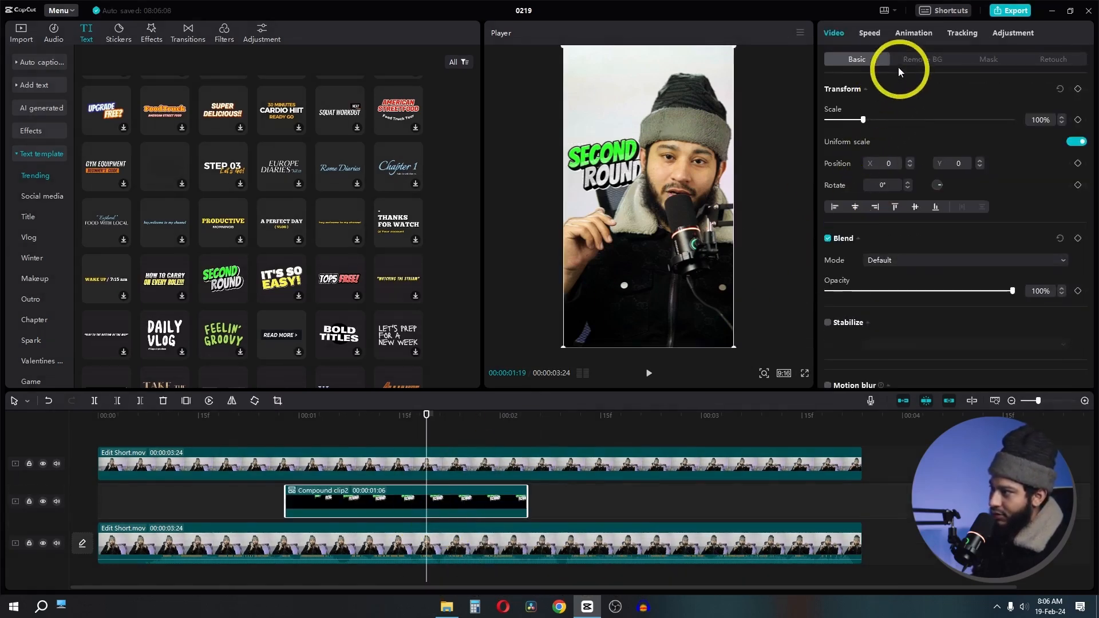
{"action": "left_click", "coordinate": [899, 35]}
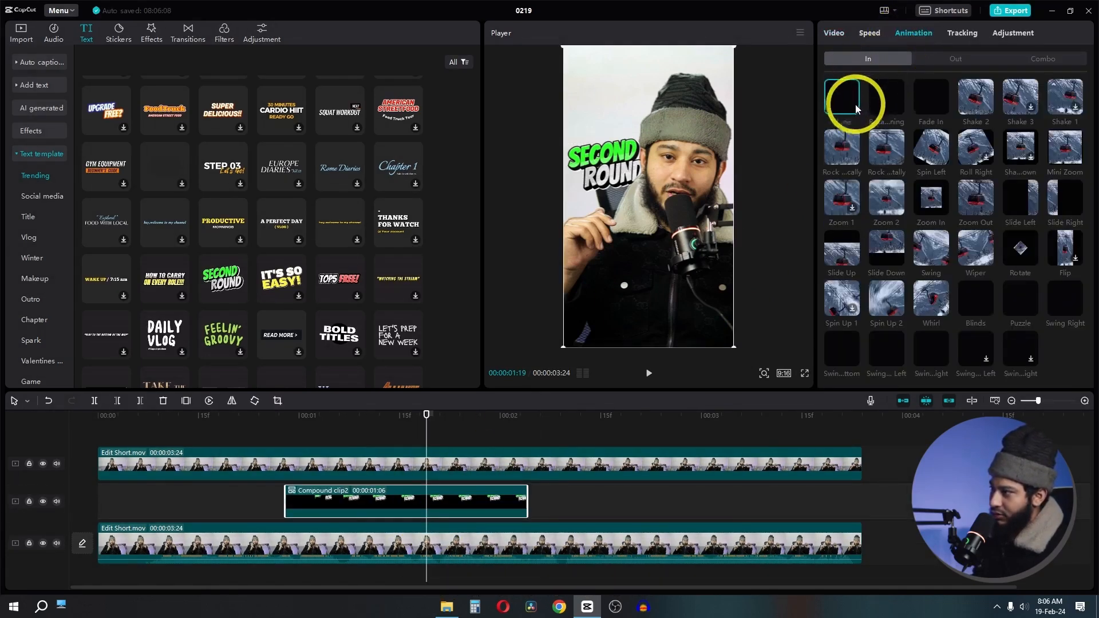
{"action": "left_click", "coordinate": [885, 103]}
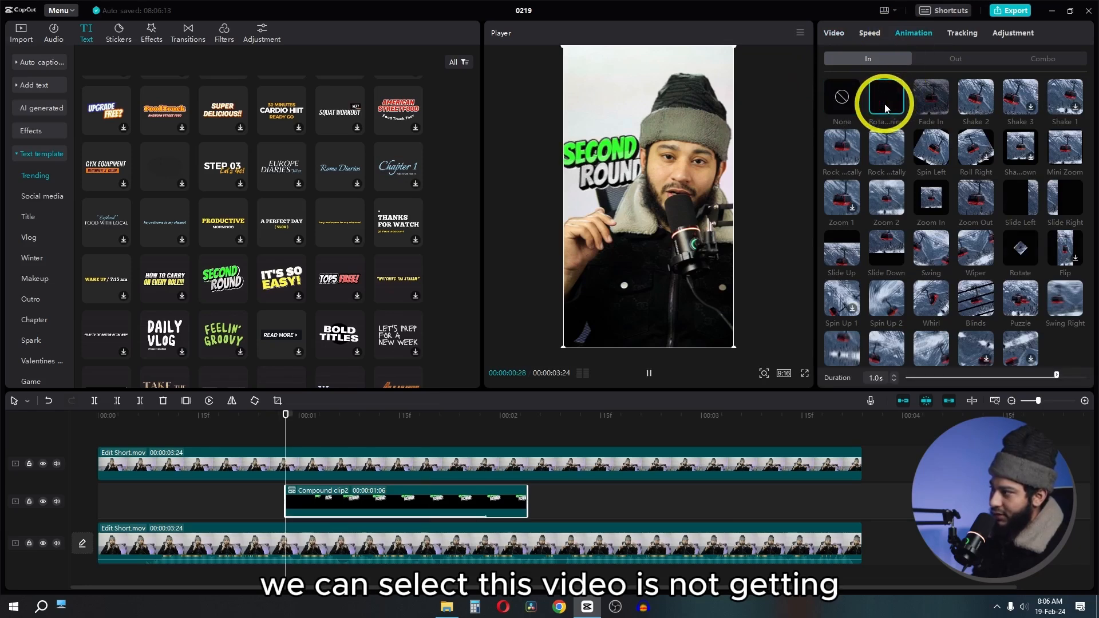
{"action": "left_click", "coordinate": [276, 431]}
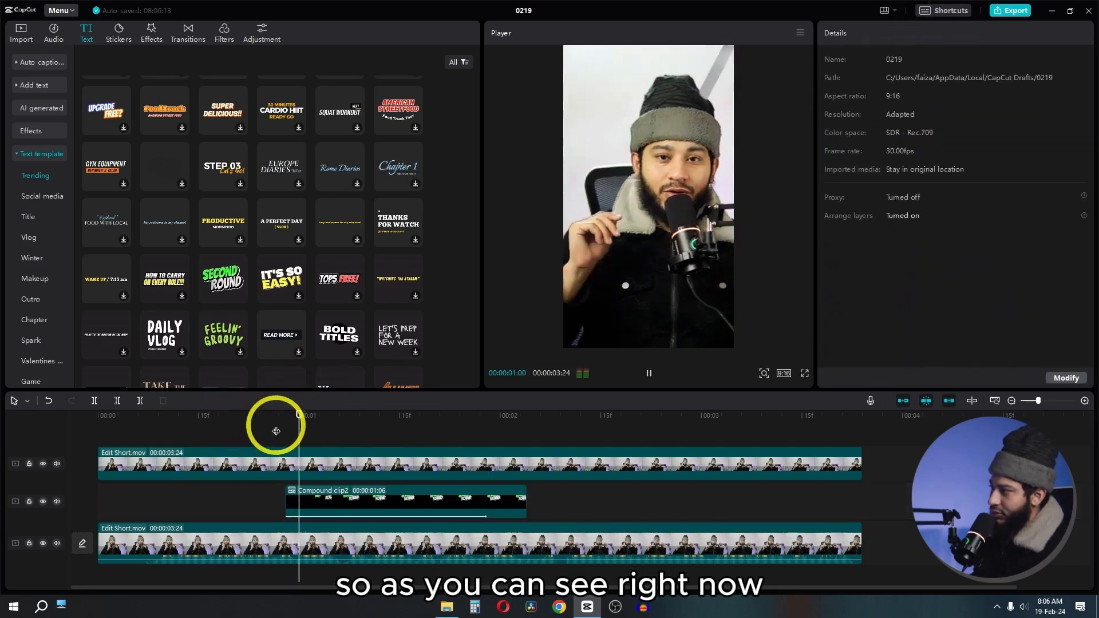
{"action": "key", "text": "space"}
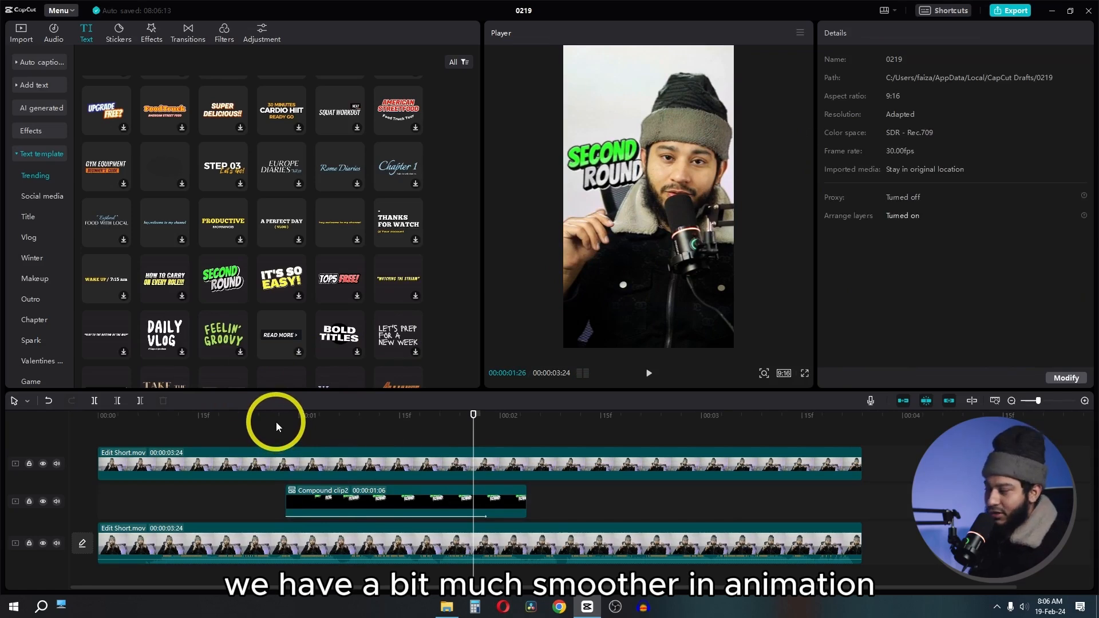
{"action": "left_click", "coordinate": [373, 489]}
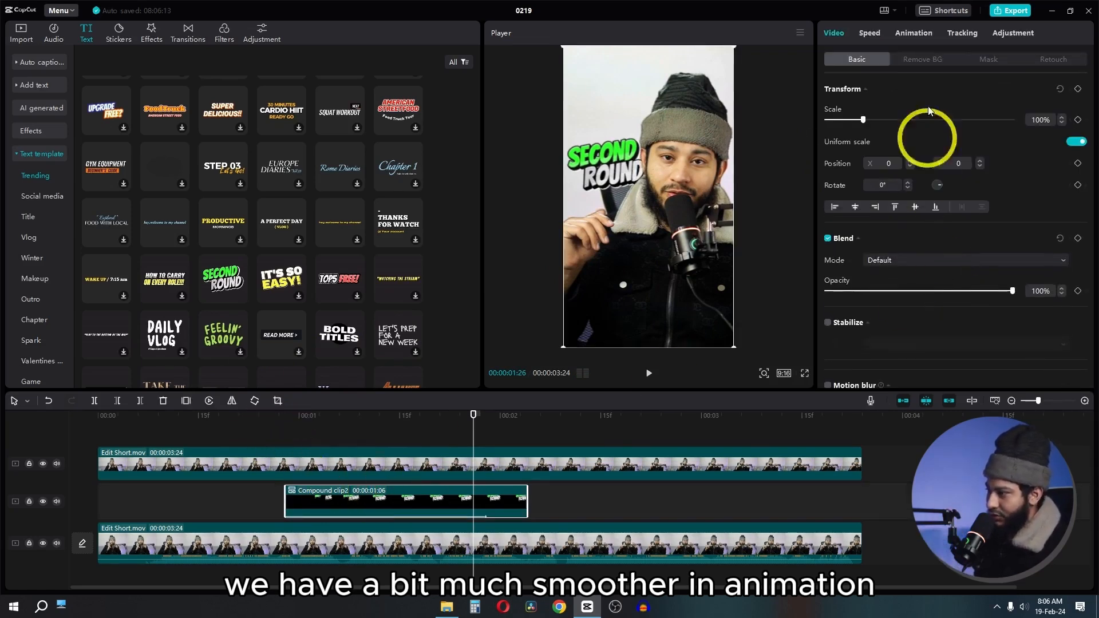
{"action": "left_click", "coordinate": [896, 33]}
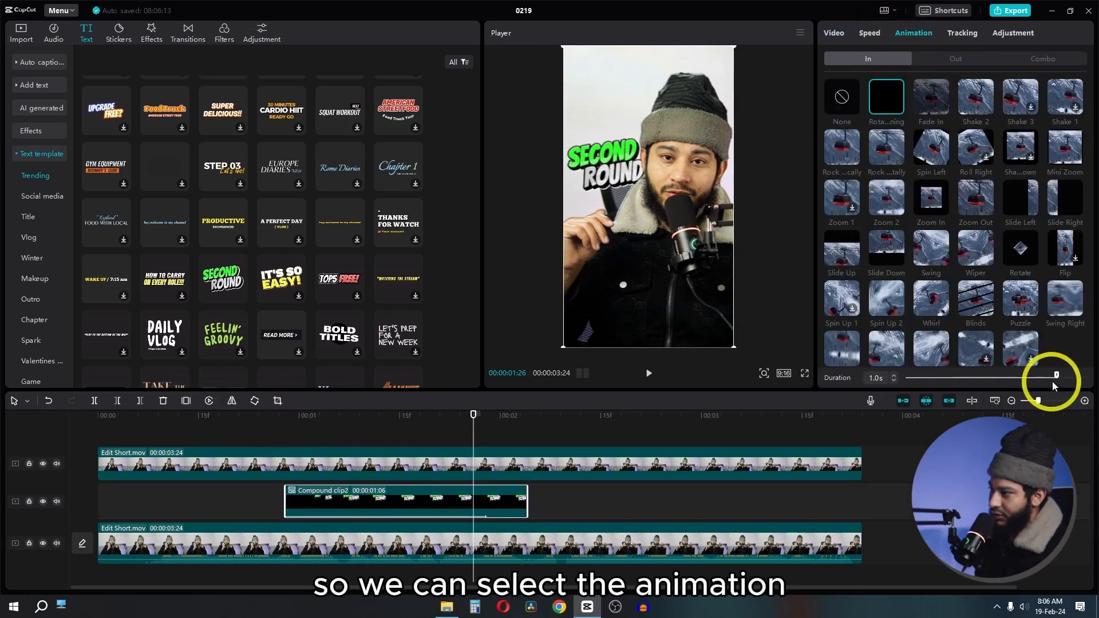
{"action": "left_click_drag", "start_coordinate": [970, 377], "coordinate": [955, 378]}
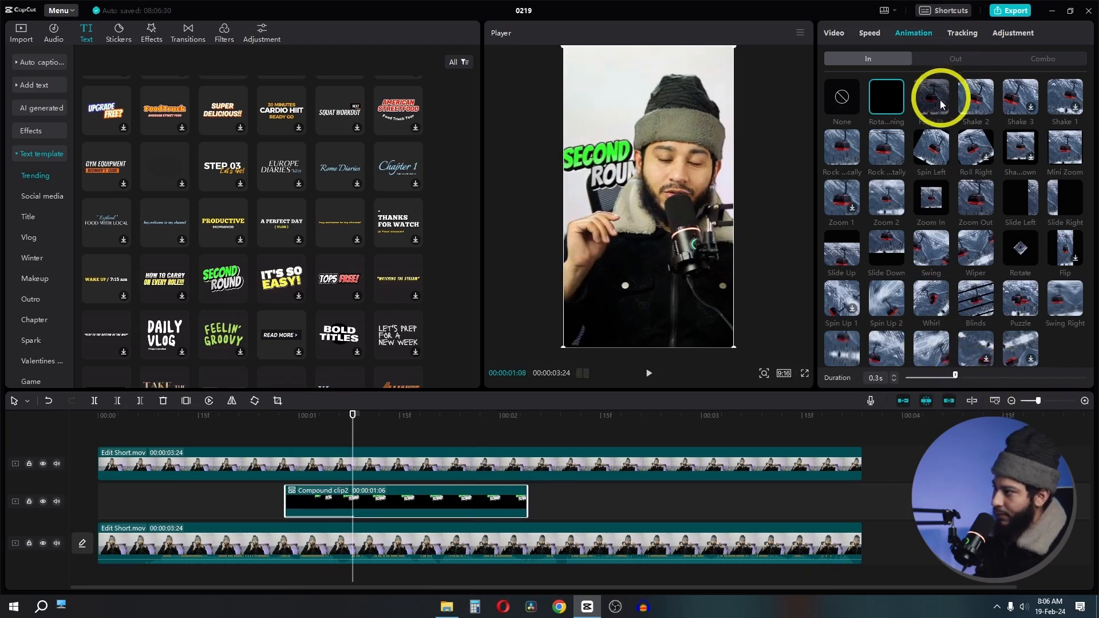
Give the title a Slide Right exit animation and scrub through to preview it.
{"action": "left_click", "coordinate": [943, 64]}
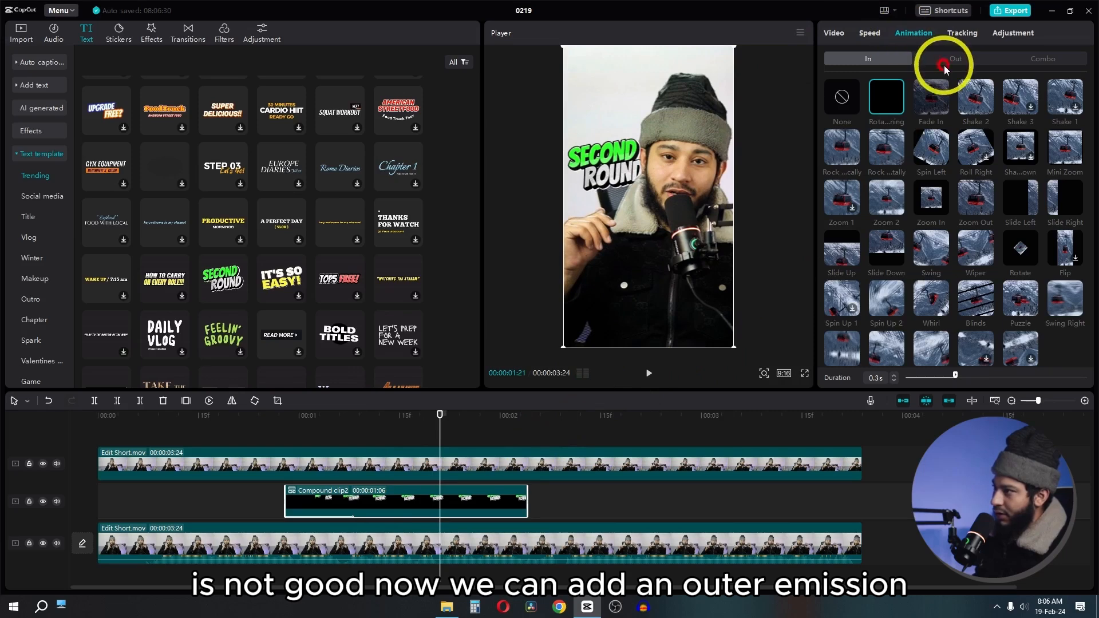
{"action": "left_click", "coordinate": [953, 60]}
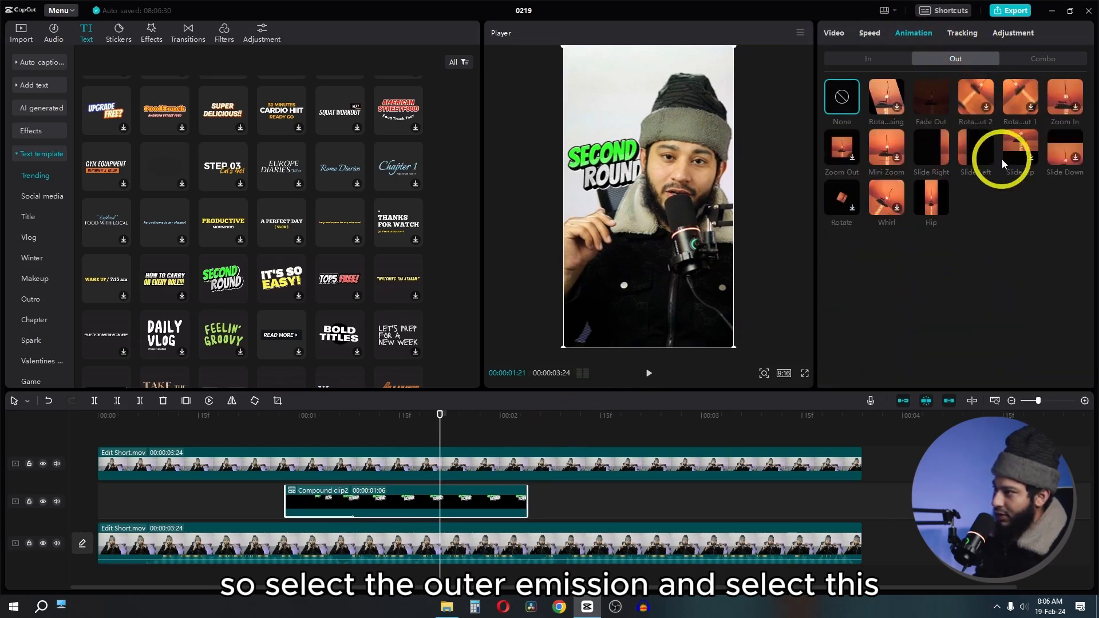
{"action": "left_click", "coordinate": [978, 158]}
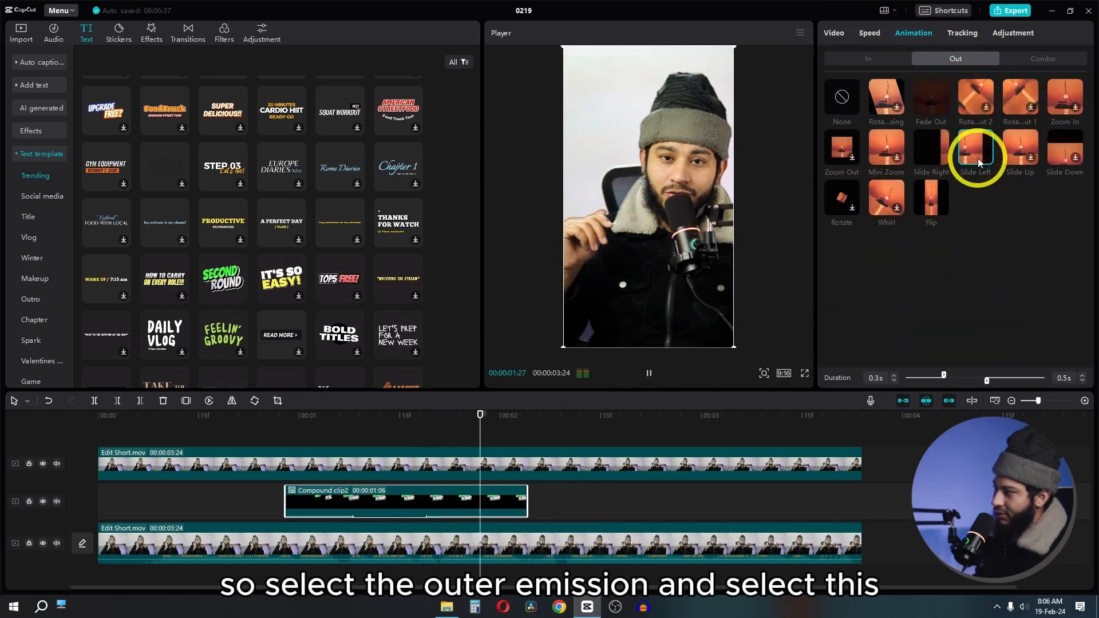
{"action": "left_click", "coordinate": [927, 153]}
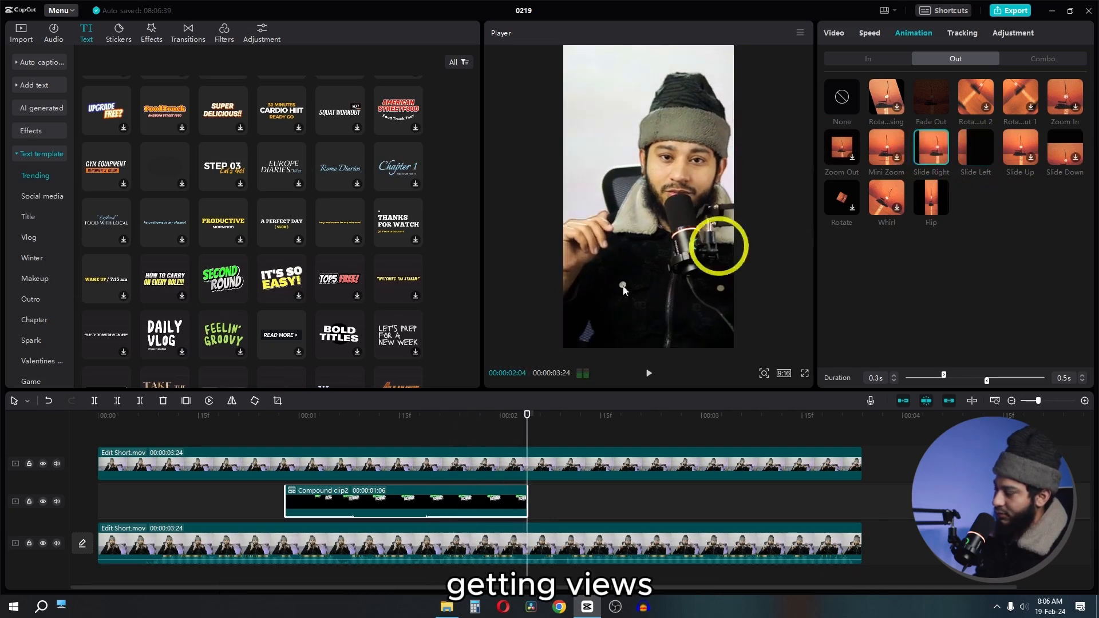
{"action": "left_click", "coordinate": [290, 427]}
{"action": "left_click", "coordinate": [399, 427]}
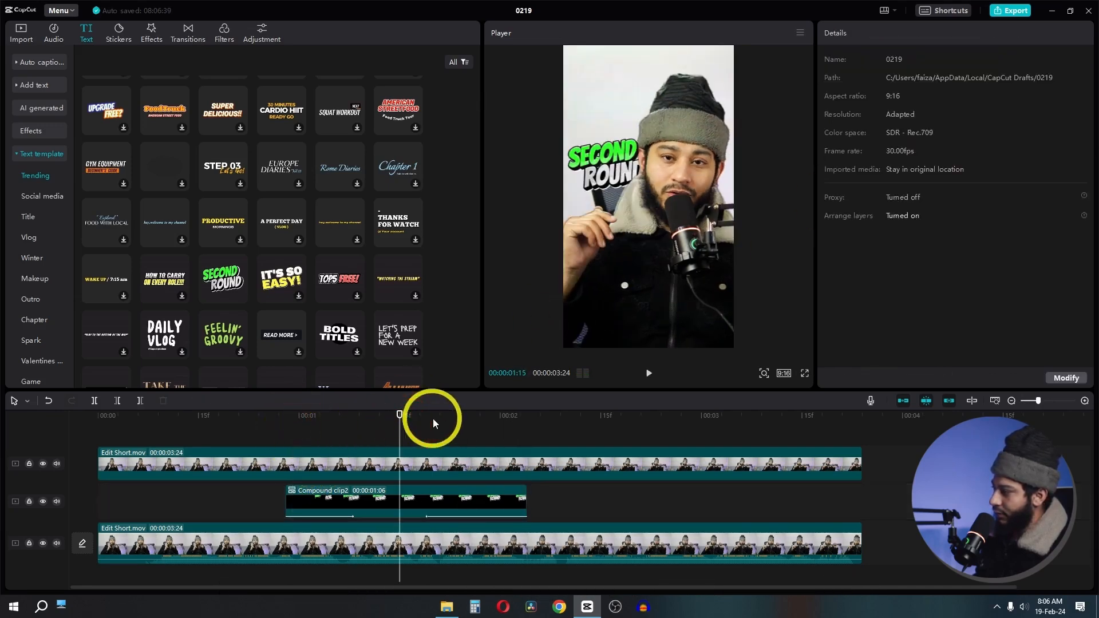
{"action": "mouse_move", "coordinate": [483, 424]}
{"action": "left_mouse_down"}
{"action": "mouse_move", "coordinate": [499, 421]}
{"action": "mouse_move", "coordinate": [487, 422]}
{"action": "left_mouse_up"}
Apply a Horizontal mask to the compound clip, tilted to -72° and shifted slightly right.
{"action": "left_click", "coordinate": [484, 497]}
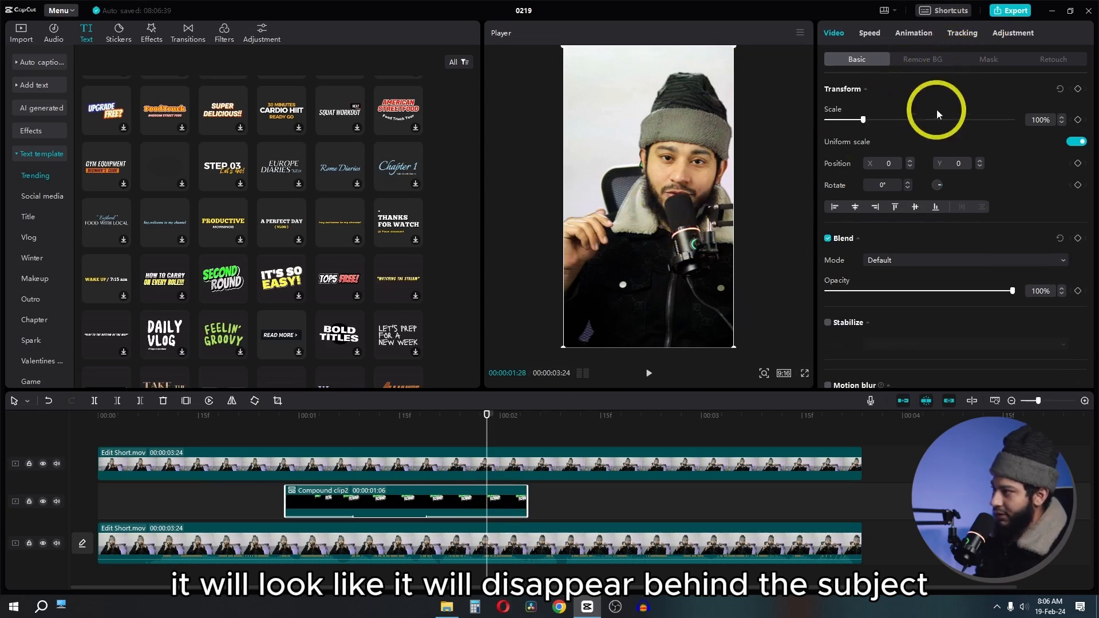
{"action": "left_click", "coordinate": [993, 60]}
{"action": "left_click", "coordinate": [887, 123]}
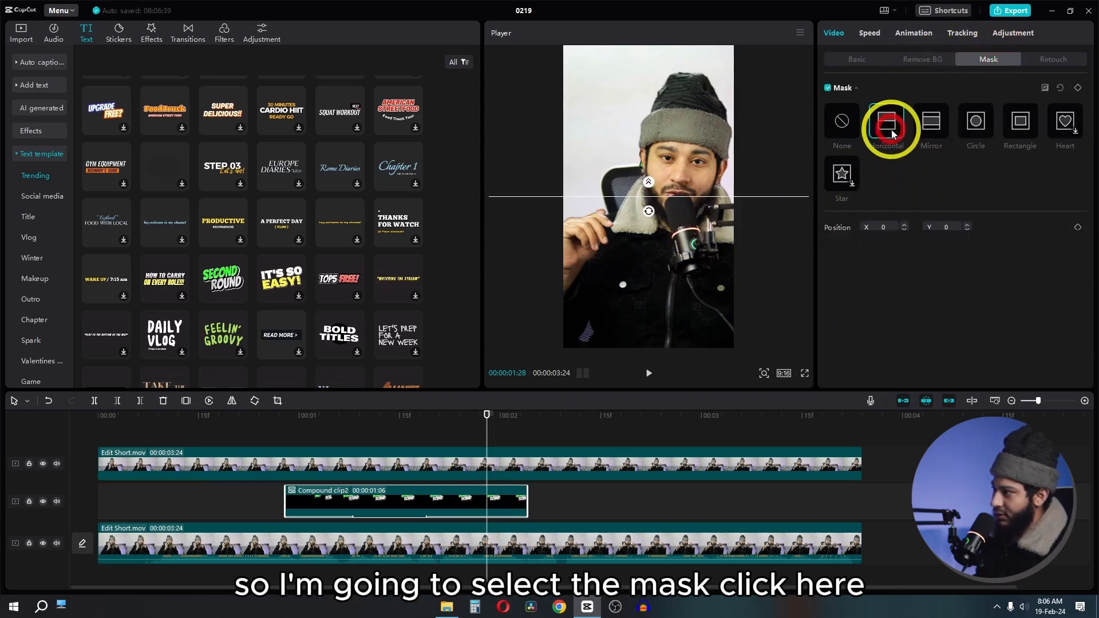
{"action": "left_click_drag", "start_coordinate": [669, 208], "coordinate": [655, 212]}
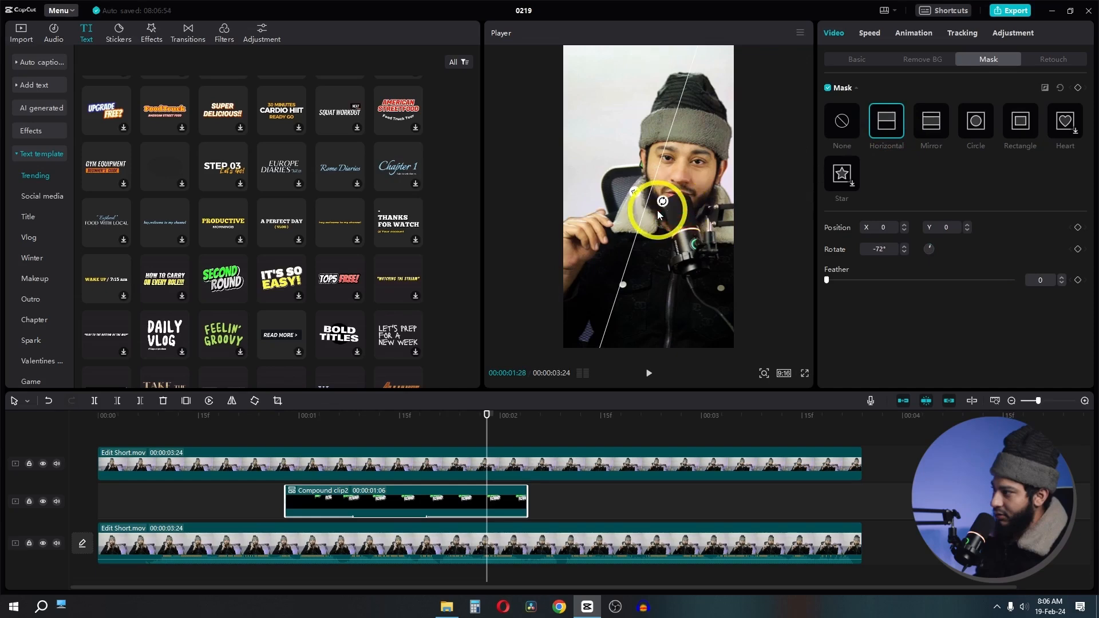
{"action": "left_click_drag", "start_coordinate": [648, 209], "coordinate": [652, 208]}
Preview the masked section, then set the mask back to None.
{"action": "key", "text": "space"}
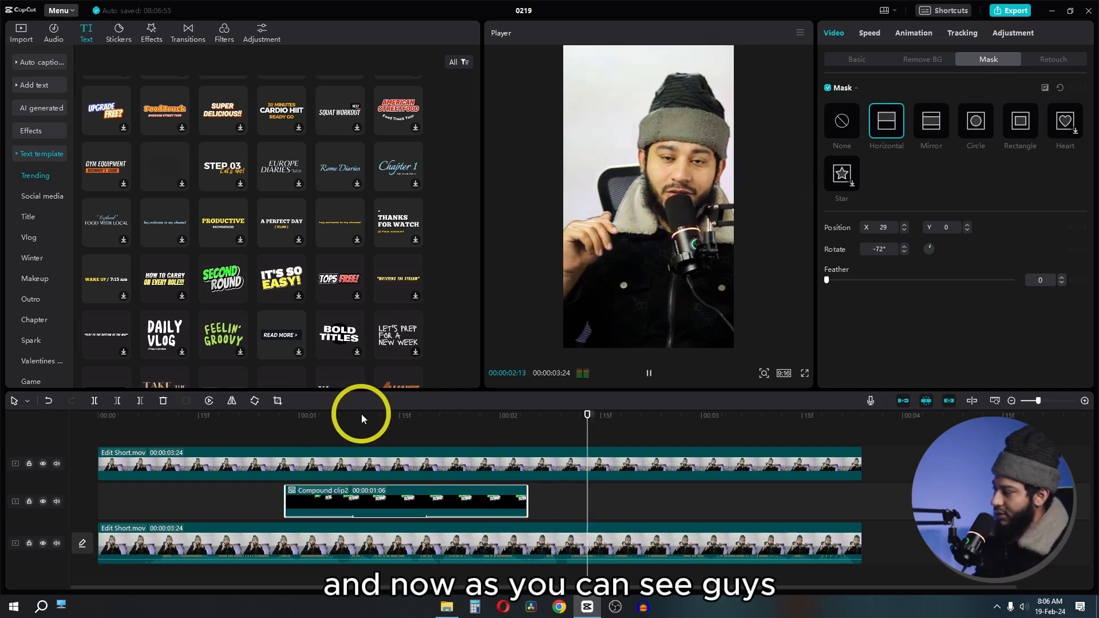
{"action": "left_click", "coordinate": [424, 416]}
{"action": "key", "text": "space"}
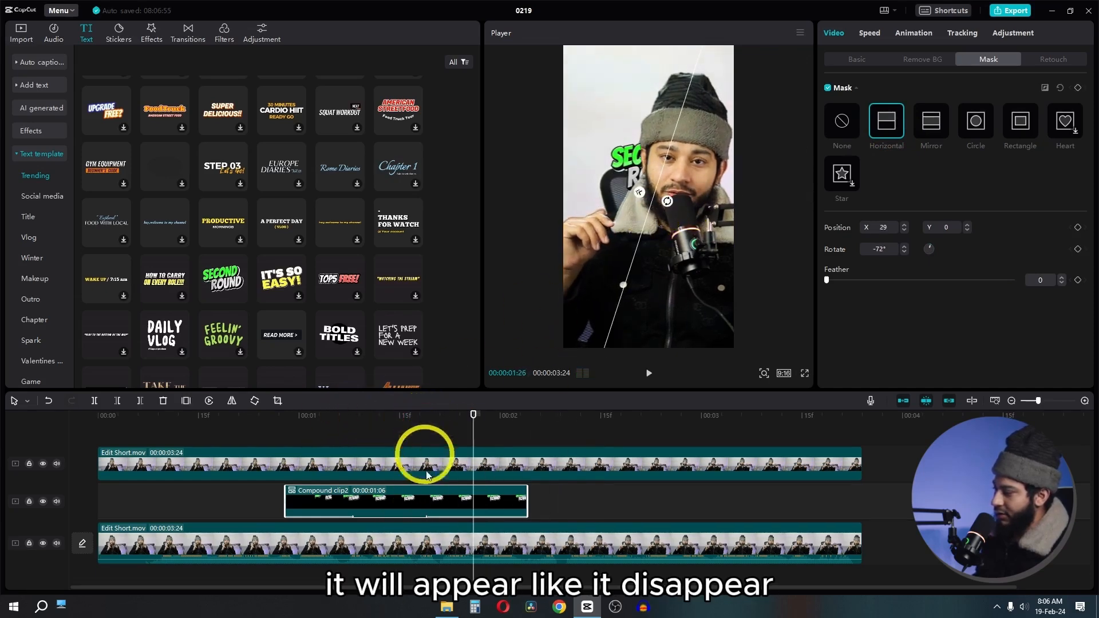
{"action": "mouse_move", "coordinate": [474, 425]}
{"action": "left_mouse_down"}
{"action": "mouse_move", "coordinate": [497, 425]}
{"action": "mouse_move", "coordinate": [479, 431]}
{"action": "left_mouse_up"}
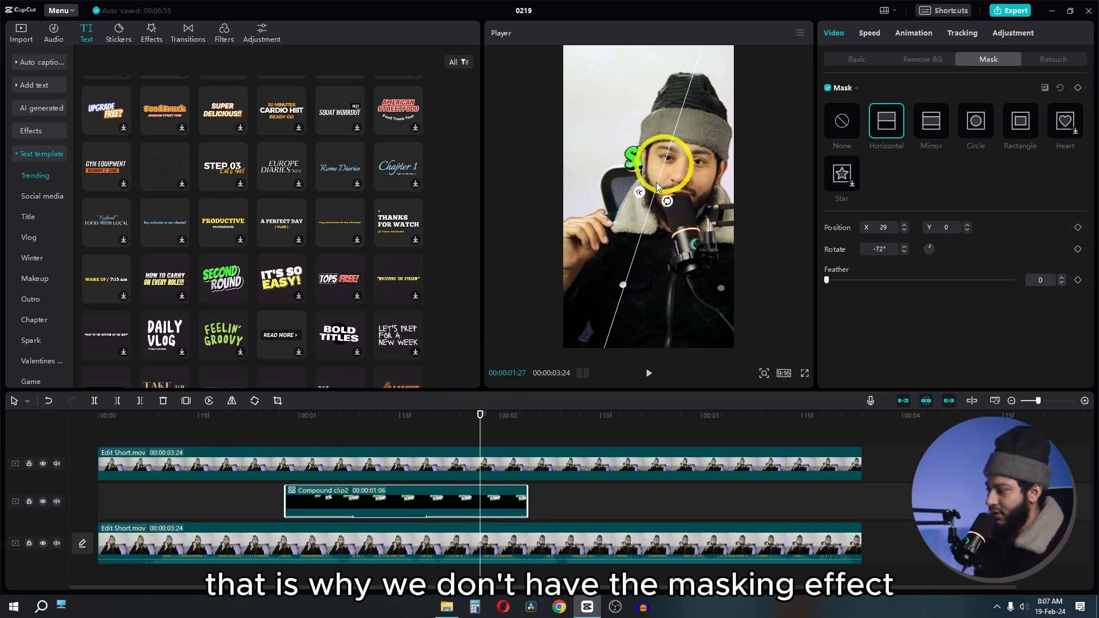
{"action": "left_click", "coordinate": [842, 131]}
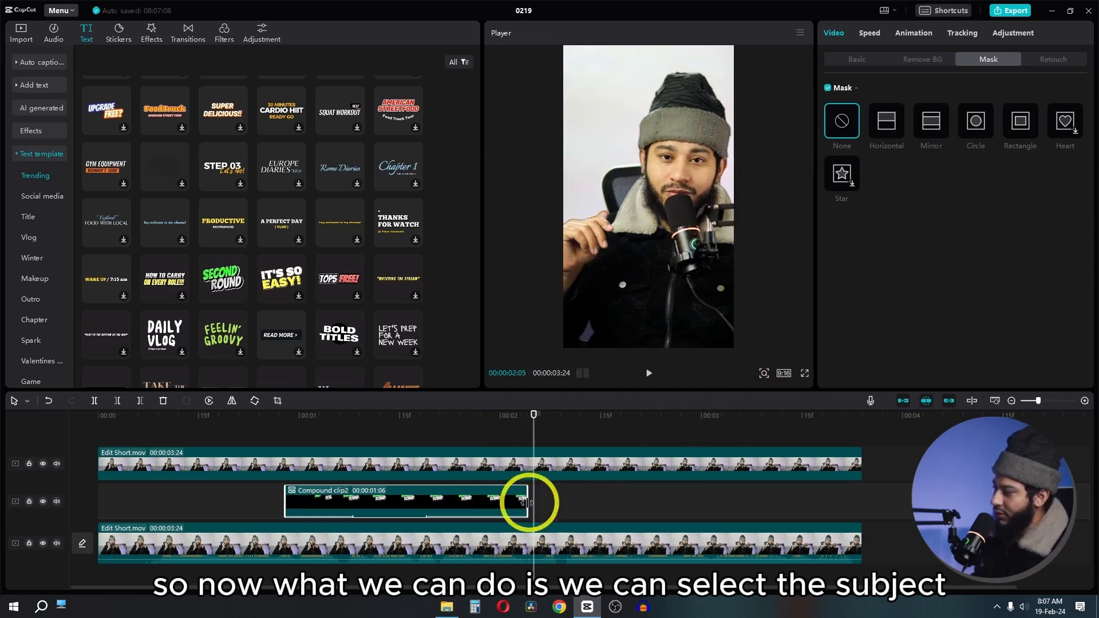
Select both Edit Short.mov clips, shift them right and scale them to 402%.
{"action": "left_click", "coordinate": [560, 466]}
{"action": "left_click", "coordinate": [543, 557], "text": "ctrl"}
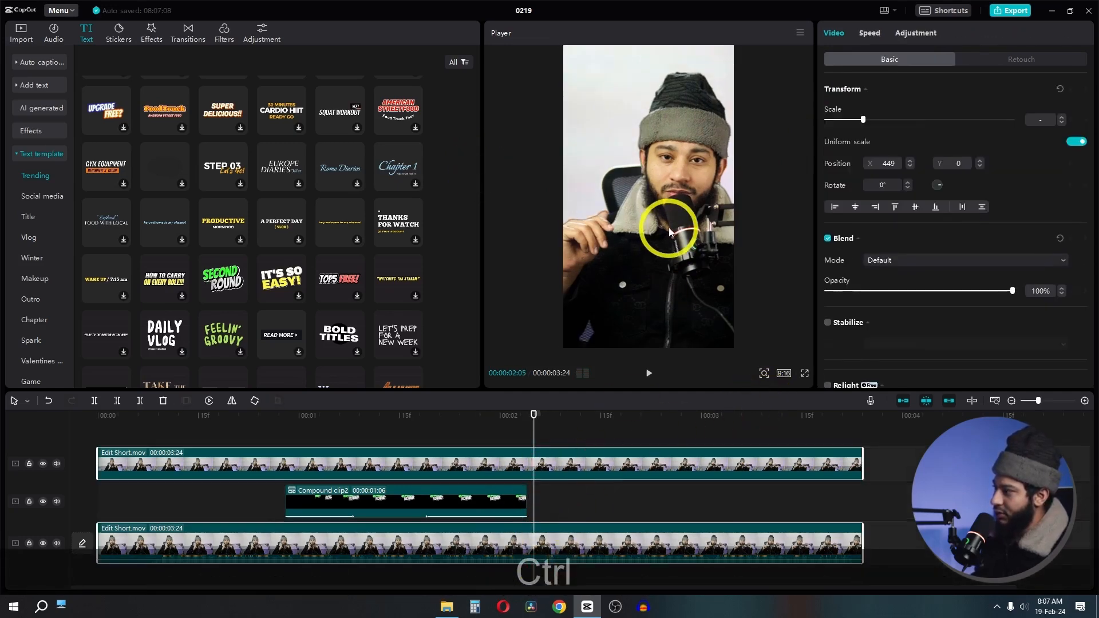
{"action": "mouse_move", "coordinate": [670, 230]}
{"action": "left_mouse_down"}
{"action": "mouse_move", "coordinate": [691, 231]}
{"action": "mouse_move", "coordinate": [673, 227]}
{"action": "left_mouse_up"}
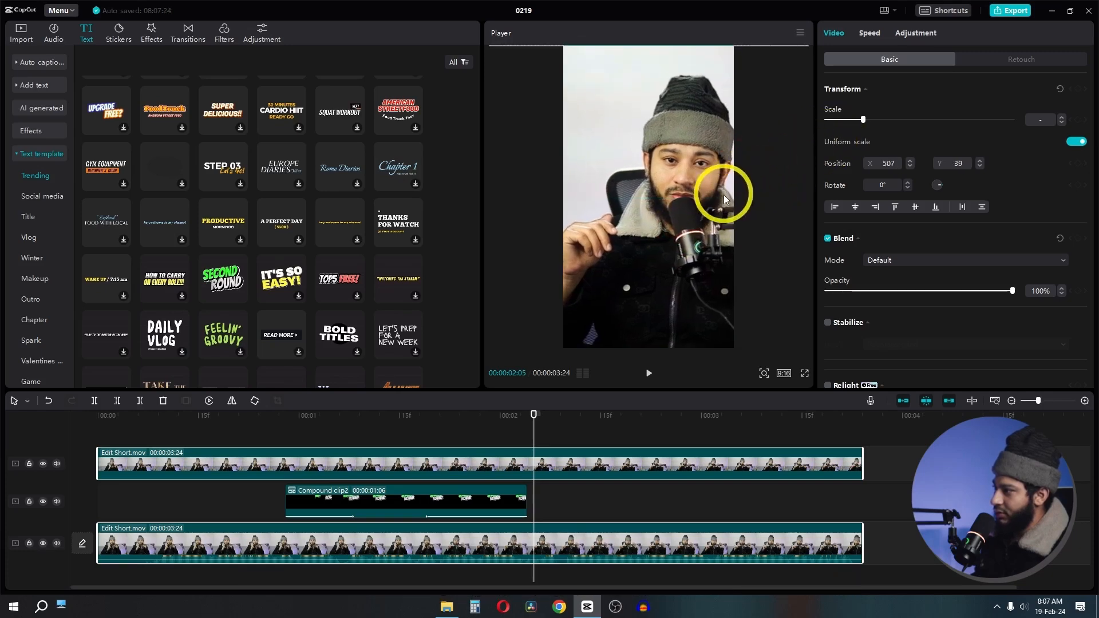
{"action": "left_click_drag", "start_coordinate": [863, 120], "coordinate": [979, 129]}
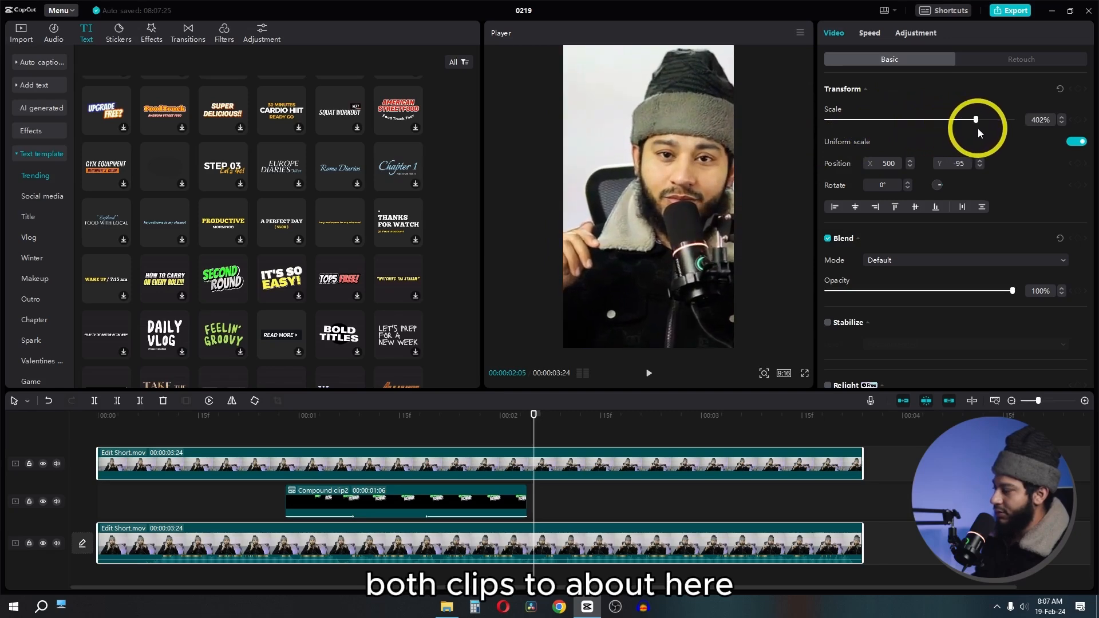
{"action": "left_click_drag", "start_coordinate": [673, 255], "coordinate": [681, 259]}
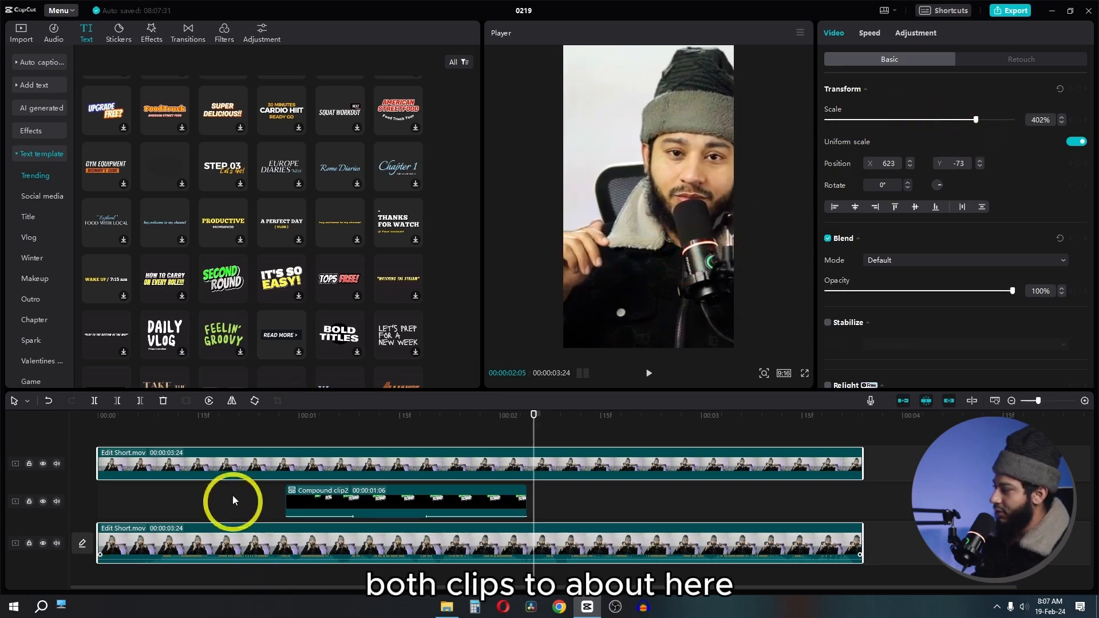
Play back the zoomed-in footage from near the start to review the result.
{"action": "left_click", "coordinate": [270, 435]}
{"action": "key", "text": "space"}
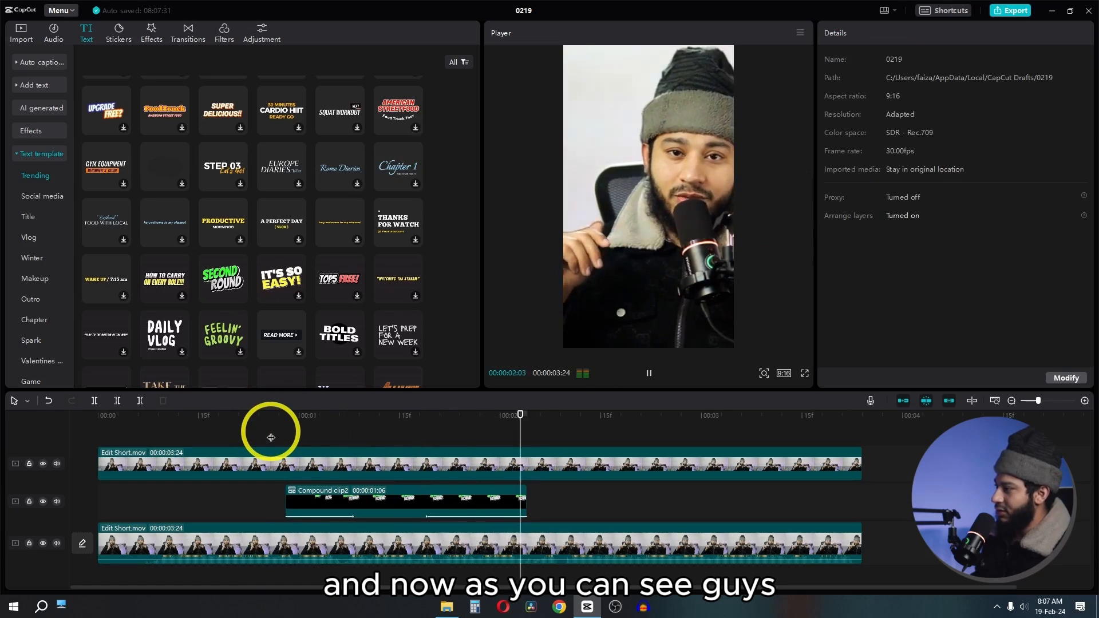
{"action": "left_click", "coordinate": [272, 436]}
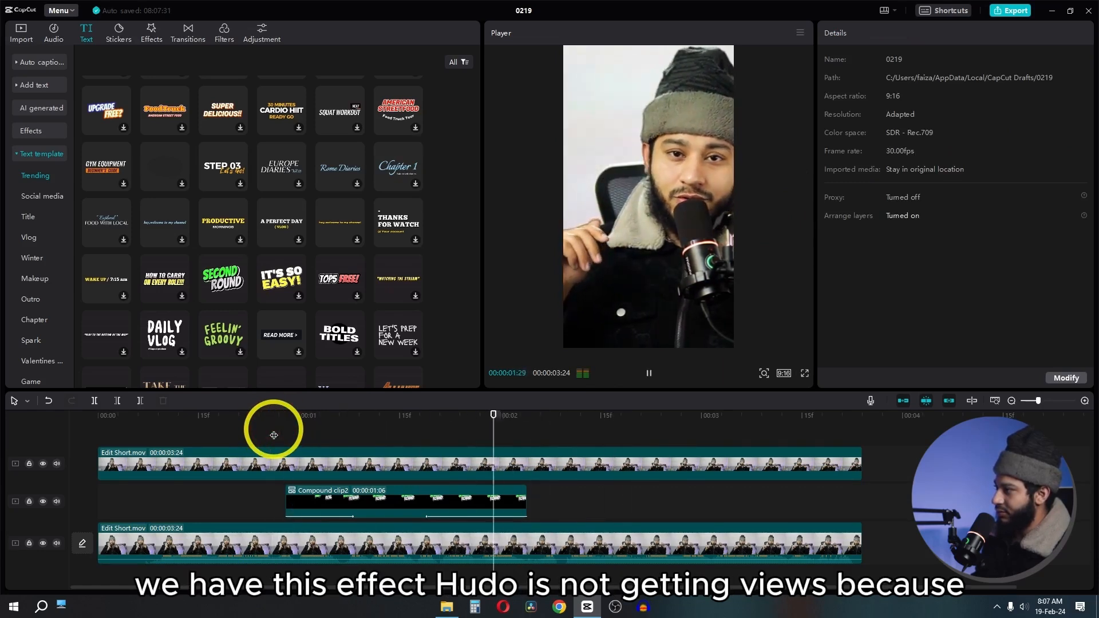
{"action": "left_click", "coordinate": [273, 435]}
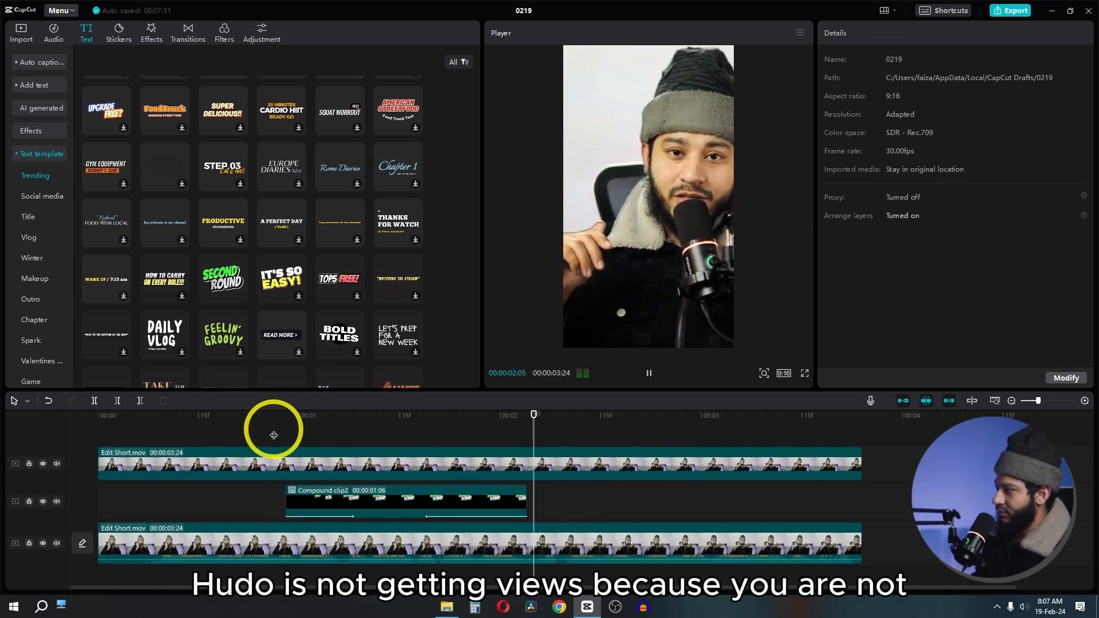
{"action": "key", "text": "space"}
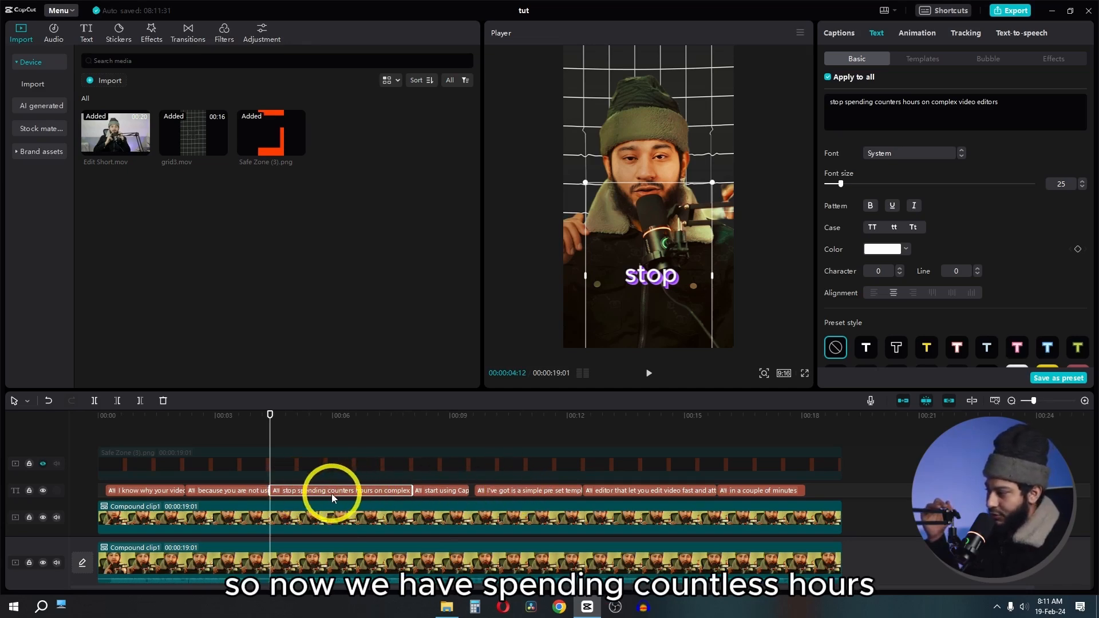
Correct the misspelled caption word 'counters' to 'countless'.
{"action": "key", "text": "space"}
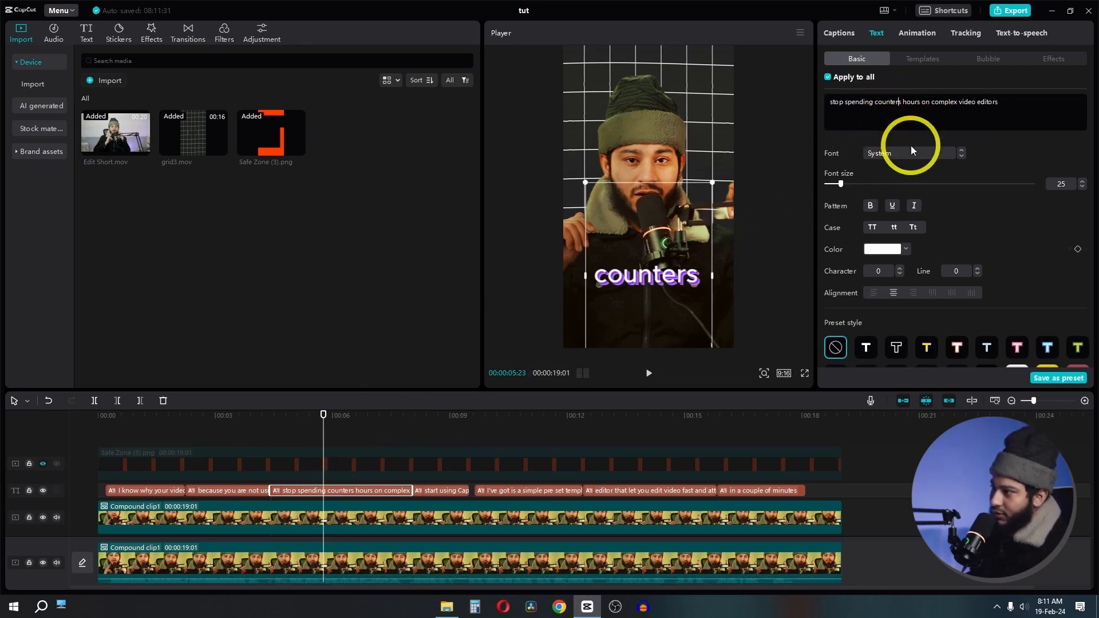
{"action": "key", "text": "BackSpace"}
{"action": "key", "text": "BackSpace"}
{"action": "key", "text": "BackSpace"}
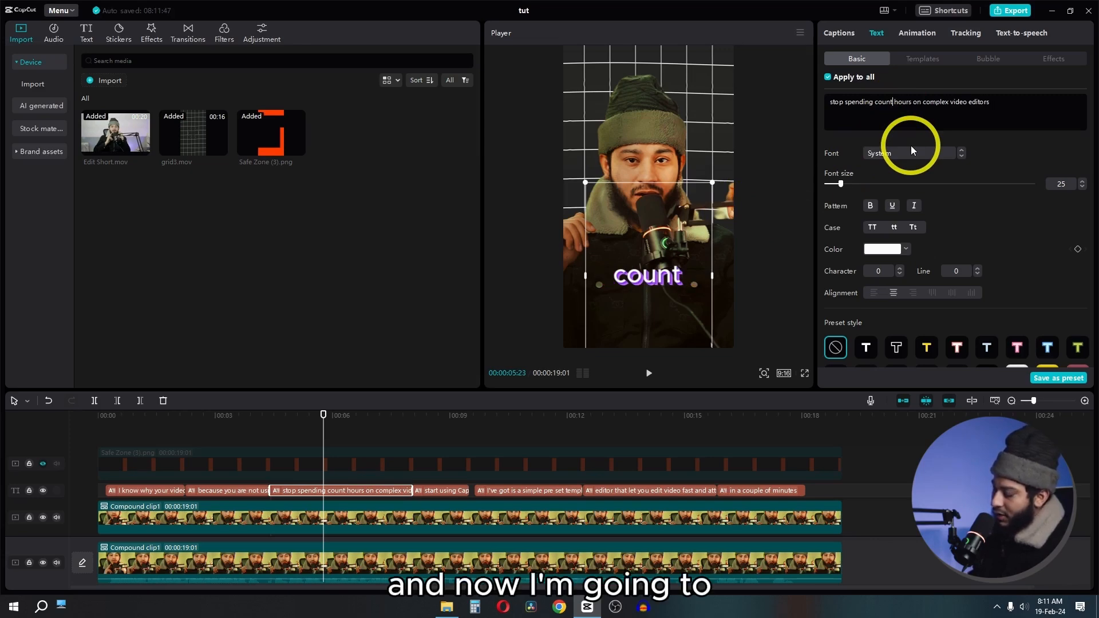
{"action": "type", "text": "less"}
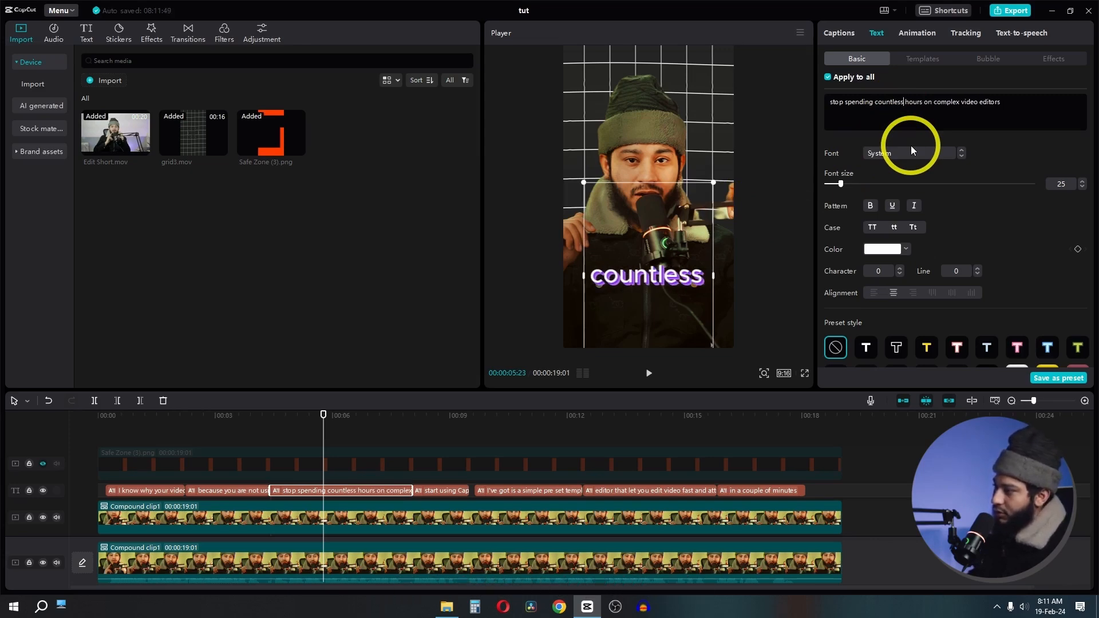
{"action": "left_click_drag", "start_coordinate": [322, 417], "coordinate": [337, 433]}
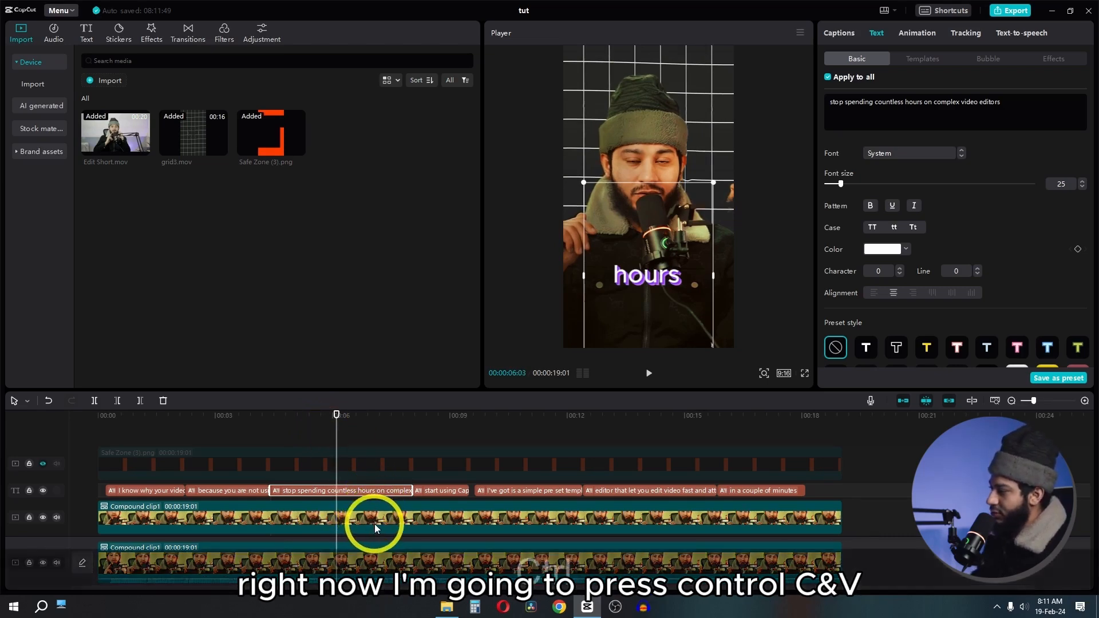
Duplicate the 'stop spending countless hours' caption onto a new track, aligned with the original's start.
{"action": "key", "text": "ctrl+c"}
{"action": "key", "text": "ctrl+v"}
{"action": "left_click_drag", "start_coordinate": [345, 490], "coordinate": [306, 490]}
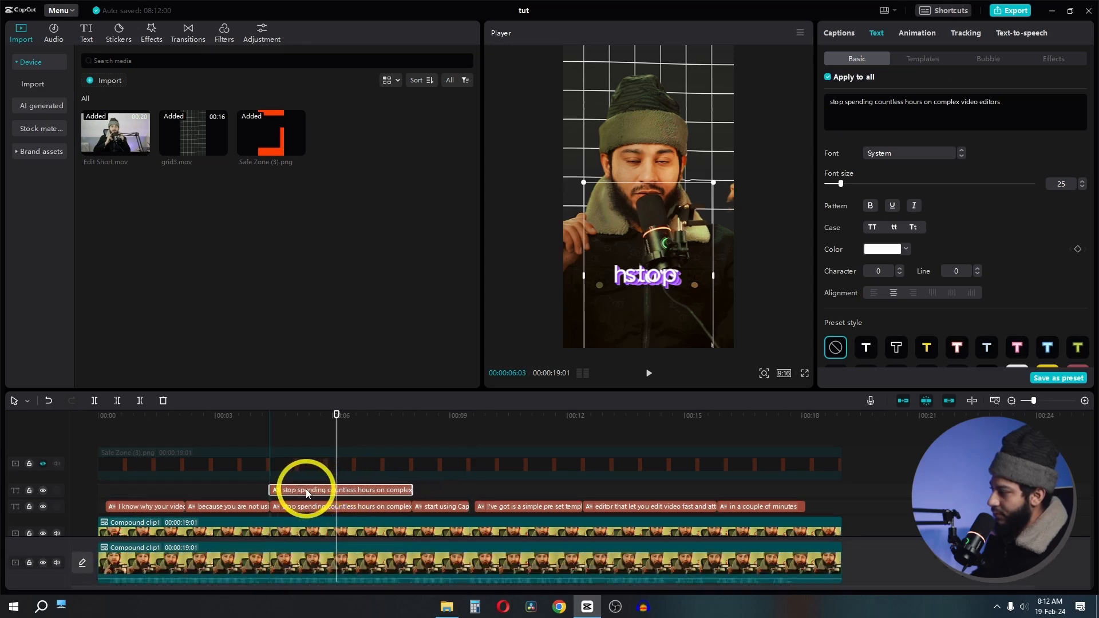
Turn off Apply to all and set the copied caption's animation to None.
{"action": "left_click", "coordinate": [828, 78]}
{"action": "left_click", "coordinate": [919, 35]}
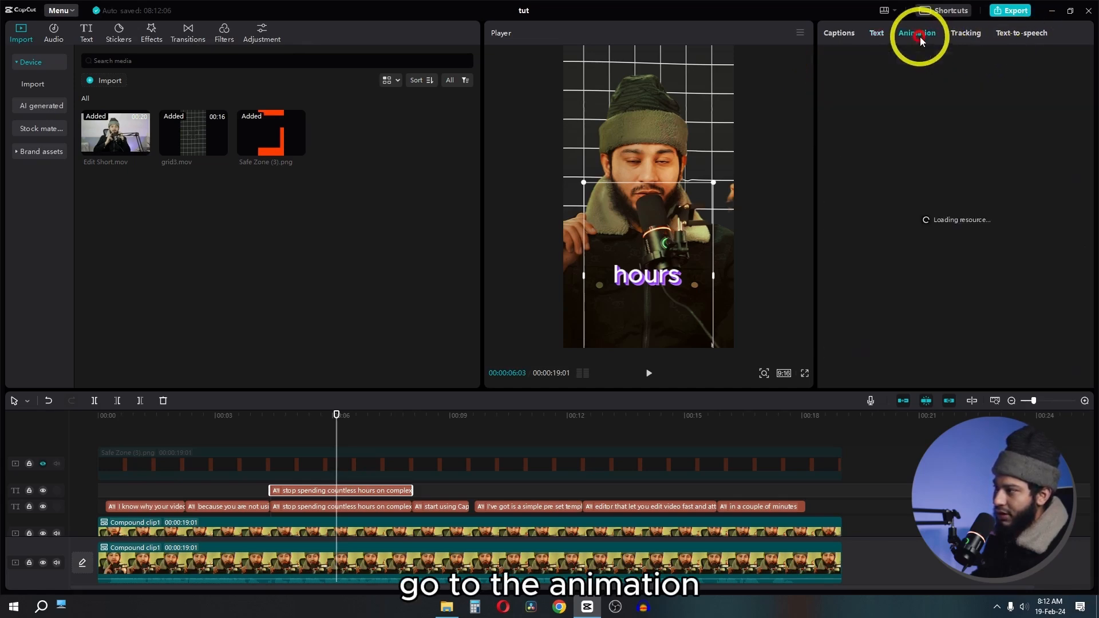
{"action": "left_click", "coordinate": [1054, 62]}
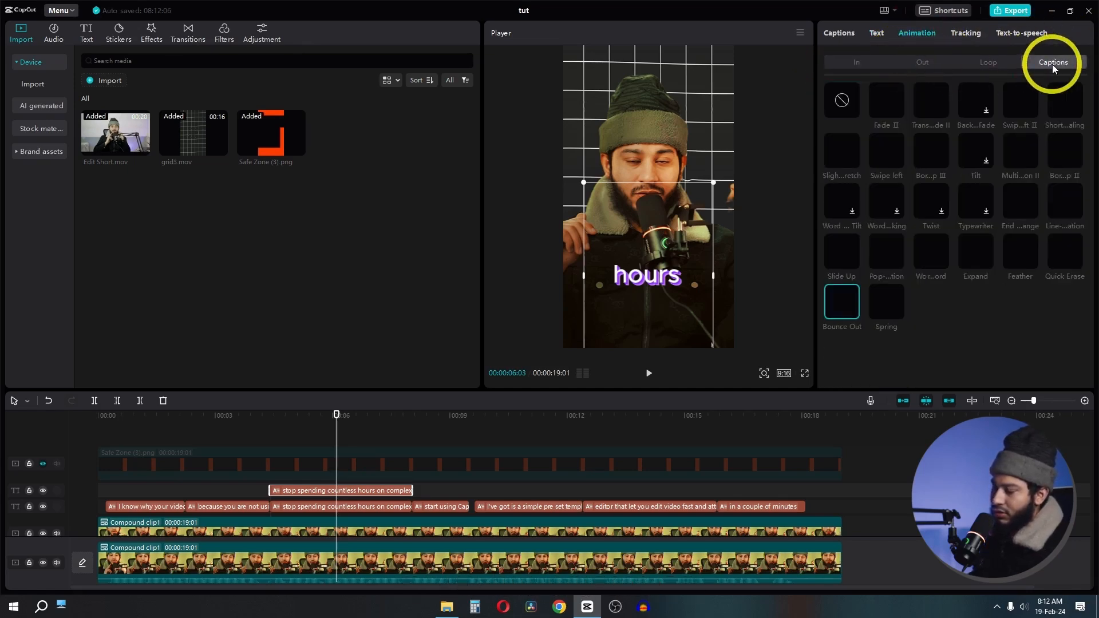
{"action": "left_click", "coordinate": [853, 98]}
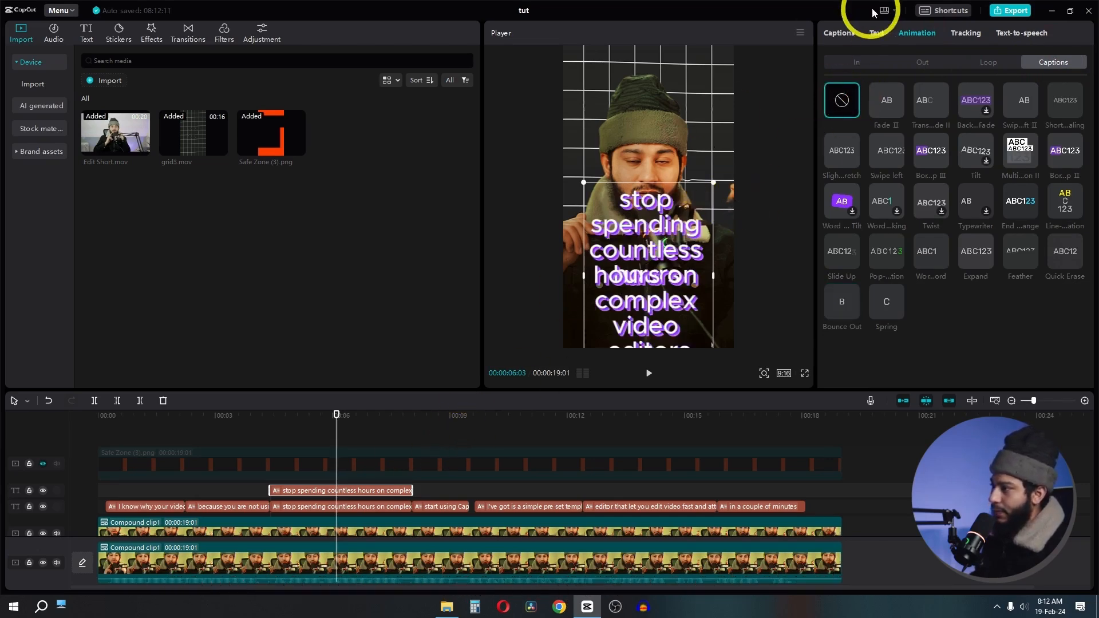
Cut the copied caption's text down to just the word 'stop'.
{"action": "left_click", "coordinate": [838, 34]}
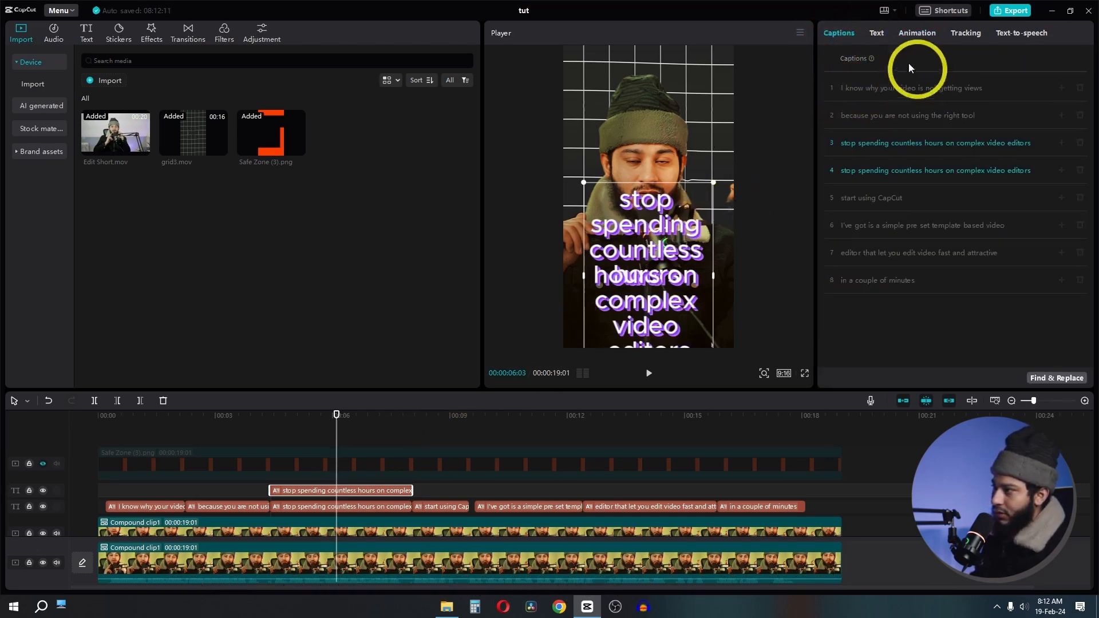
{"action": "left_click", "coordinate": [876, 32]}
{"action": "double_click", "coordinate": [839, 102]}
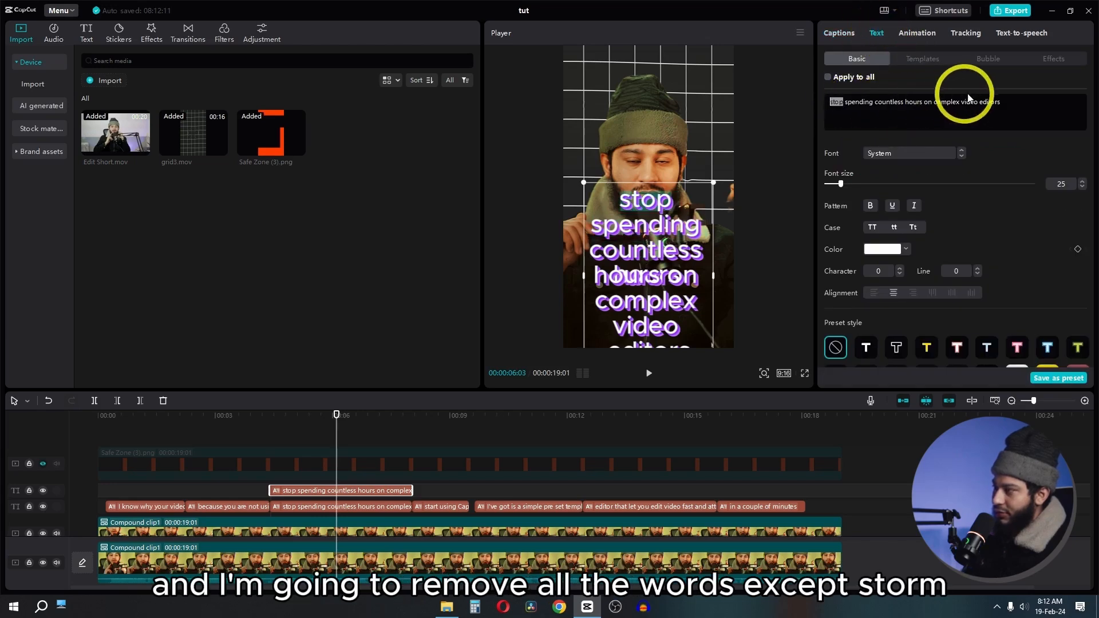
{"action": "left_click_drag", "start_coordinate": [845, 102], "coordinate": [1031, 102]}
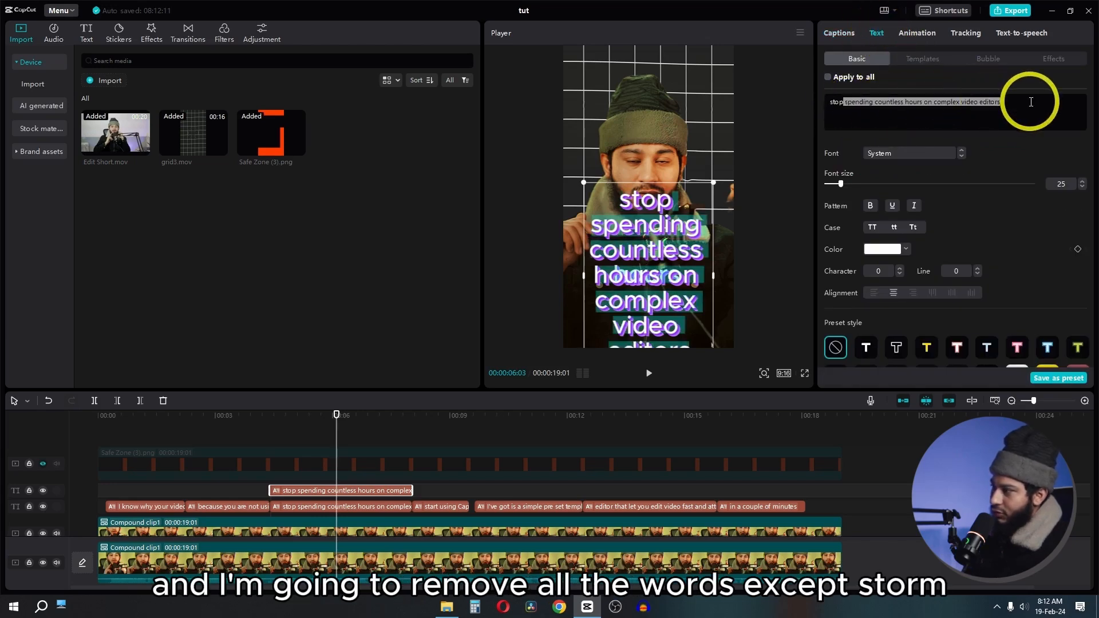
{"action": "key", "text": "BackSpace"}
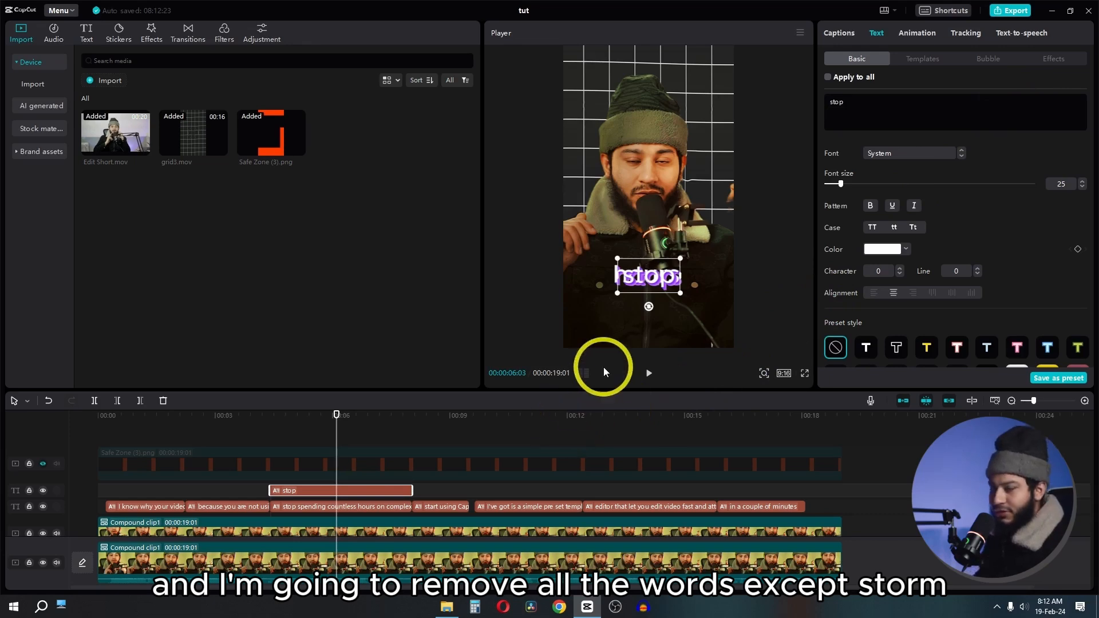
{"action": "left_click", "coordinate": [362, 506]}
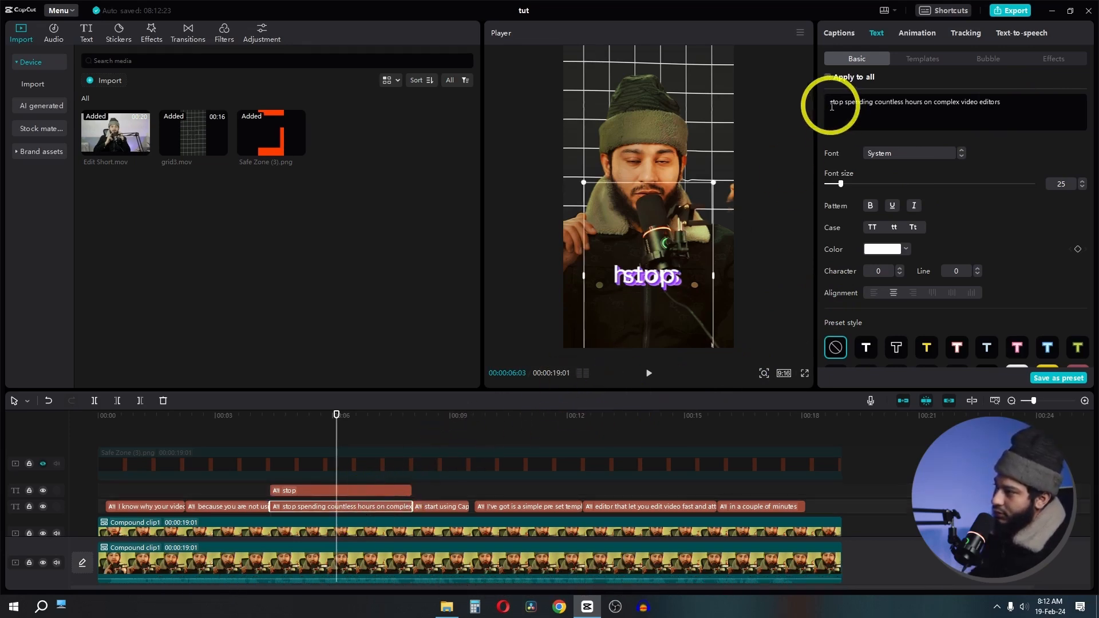
Paste two more copies of the 'stop' clip and align them with the original's start.
{"action": "left_click_drag", "start_coordinate": [846, 102], "coordinate": [873, 101]}
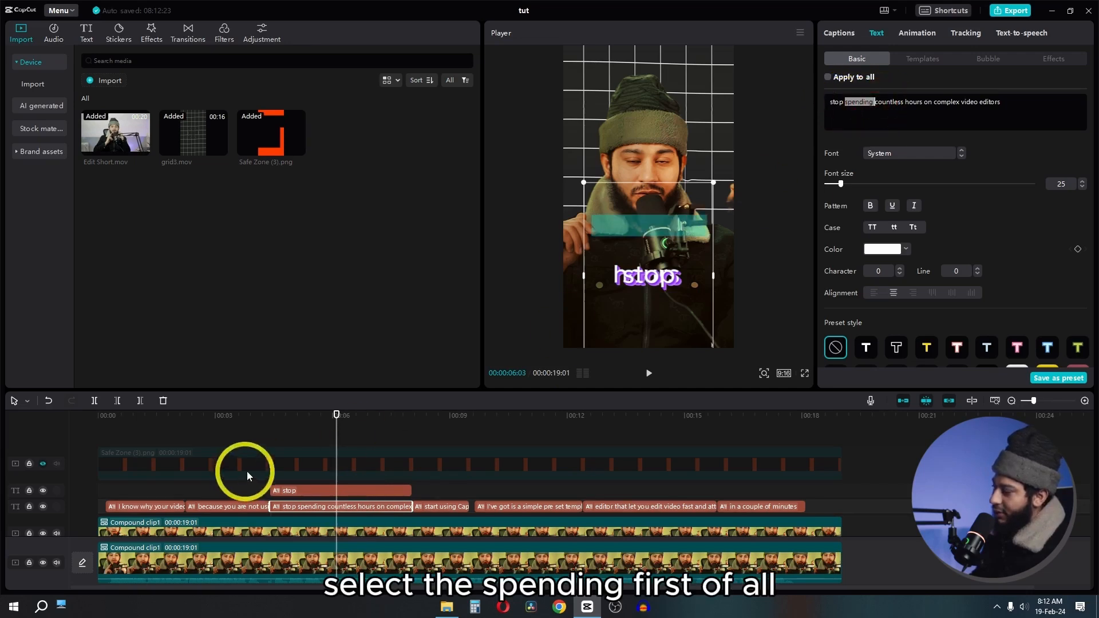
{"action": "left_click", "coordinate": [290, 491]}
{"action": "key", "text": "ctrl+c"}
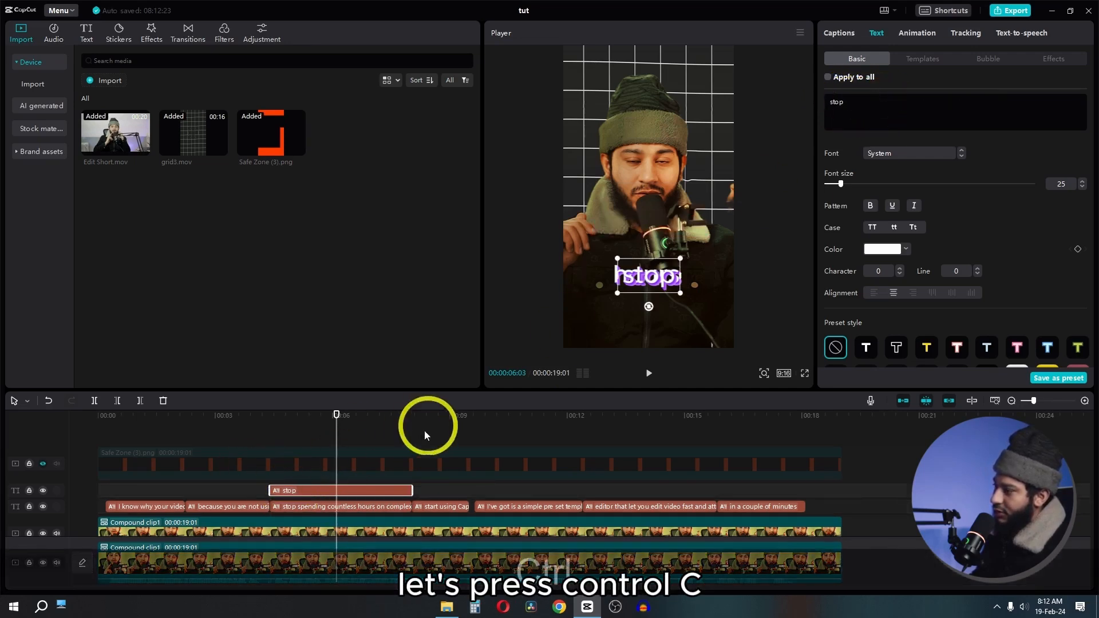
{"action": "left_click", "coordinate": [368, 506]}
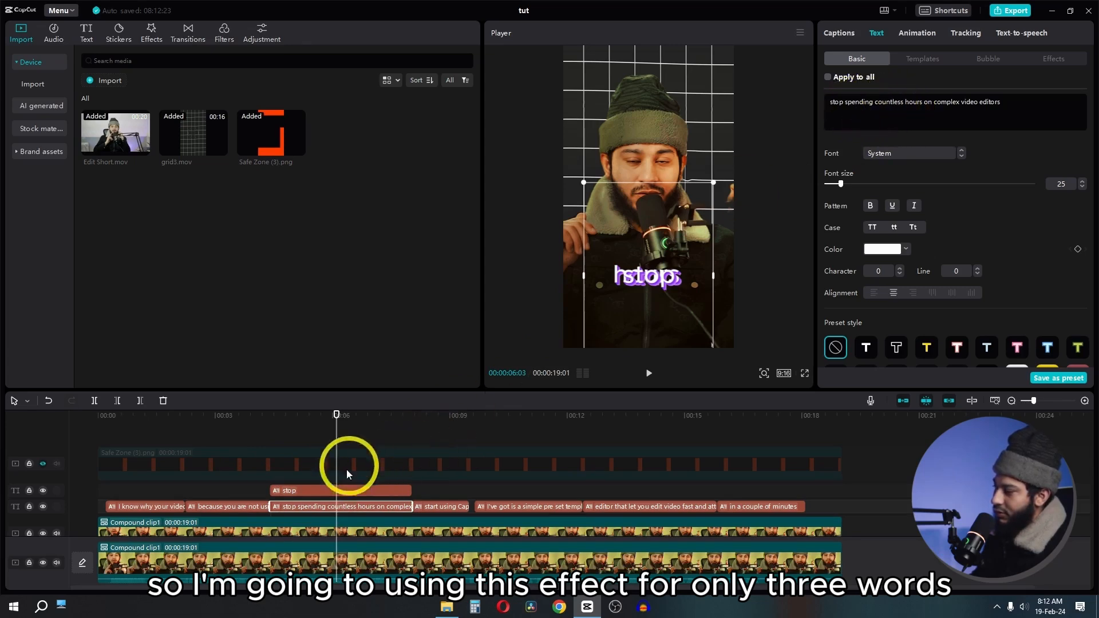
{"action": "left_click", "coordinate": [311, 493]}
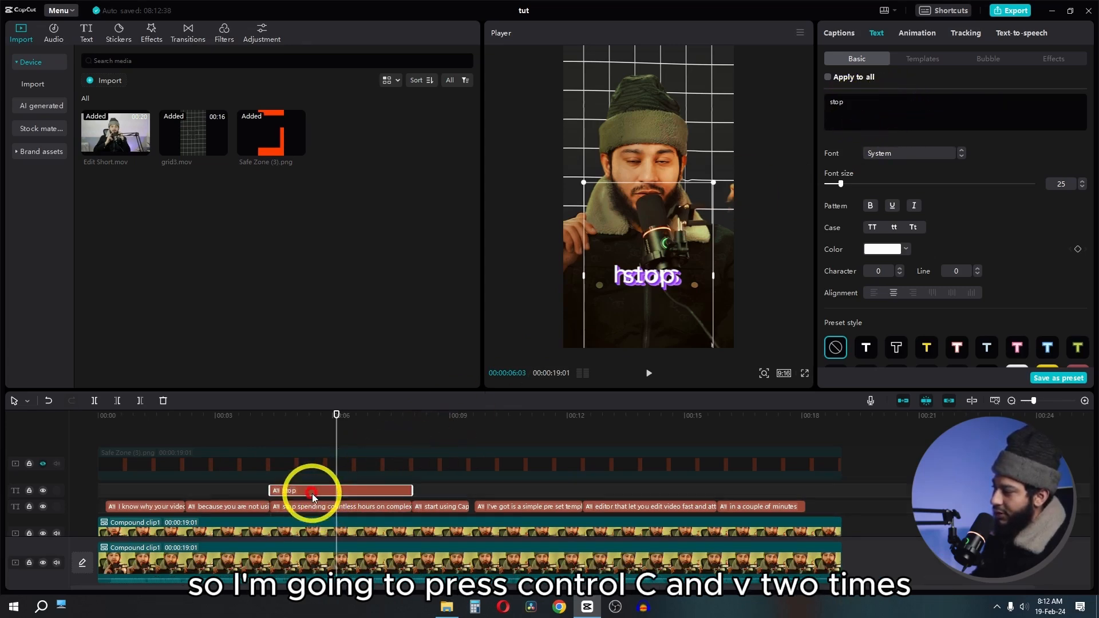
{"action": "key", "text": "ctrl+c"}
{"action": "key", "text": "ctrl+v"}
{"action": "key", "text": "ctrl+v"}
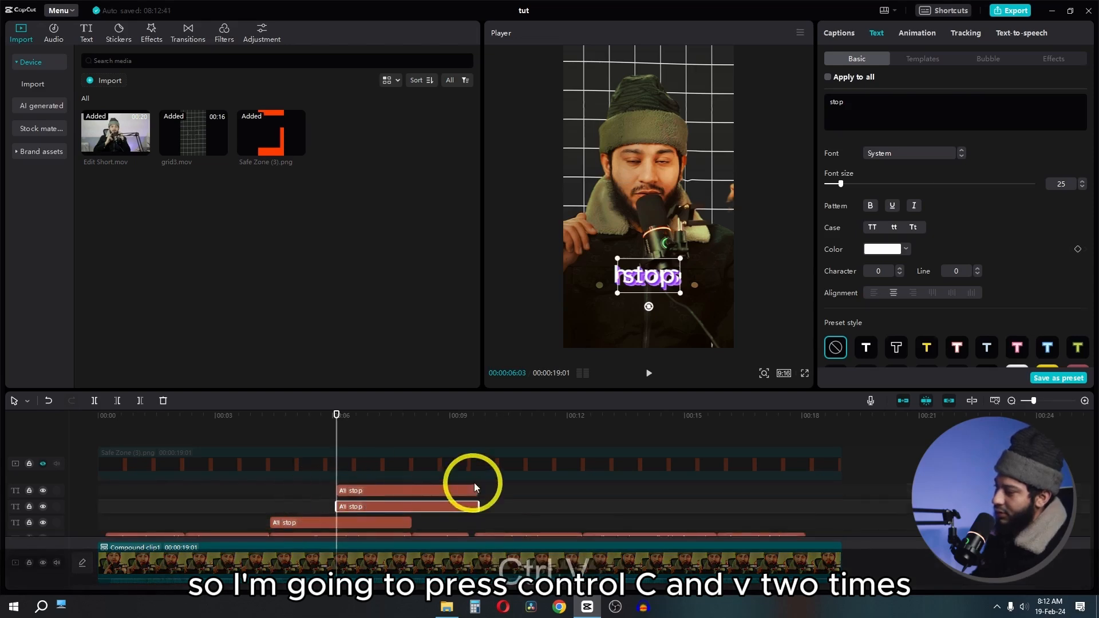
{"action": "left_click", "coordinate": [480, 492]}
{"action": "left_click_drag", "start_coordinate": [480, 492], "coordinate": [449, 501]}
{"action": "left_click_drag", "start_coordinate": [513, 491], "coordinate": [385, 503]}
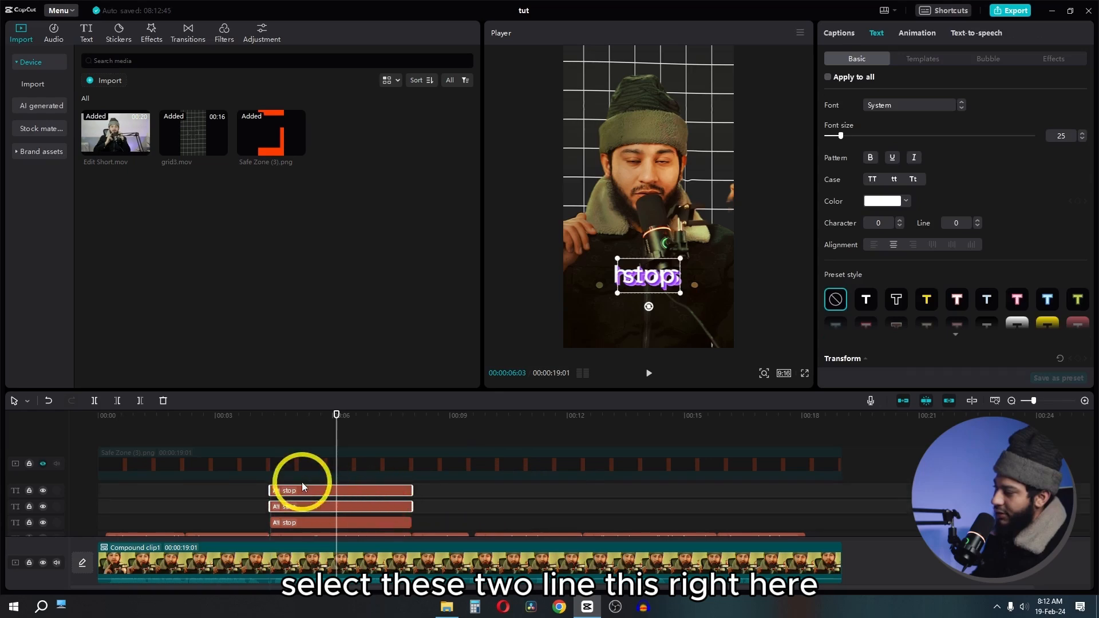
{"action": "left_click", "coordinate": [274, 427]}
Change the middle stop clip's text to 'spending'.
{"action": "left_click", "coordinate": [287, 506]}
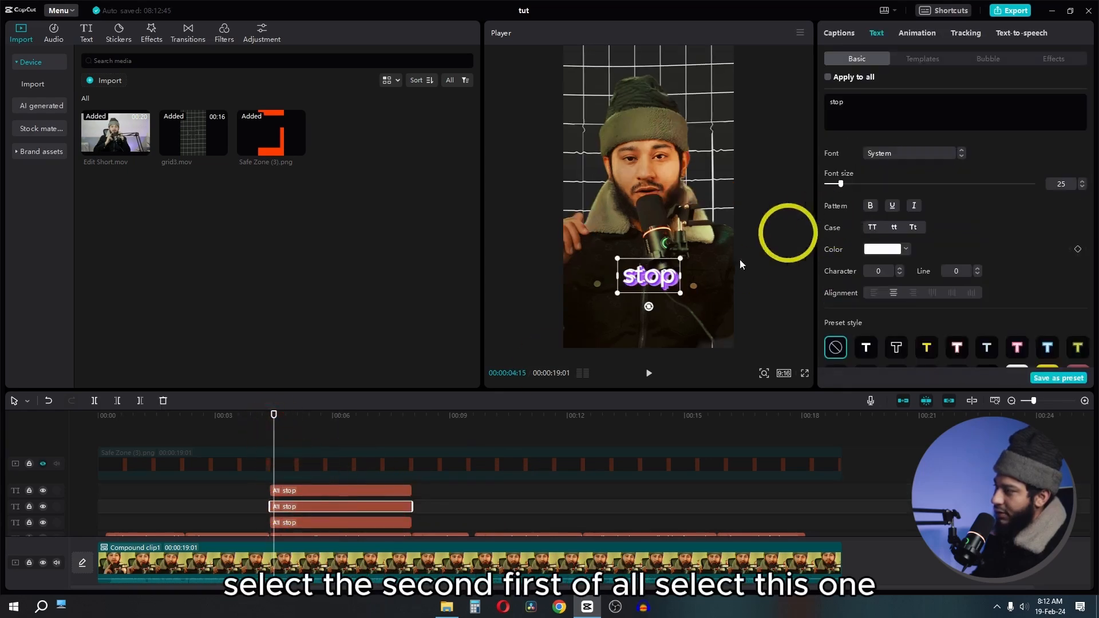
{"action": "scroll", "coordinate": [352, 541], "scroll_direction": "down", "scroll_amount": 1}
{"action": "left_click", "coordinate": [338, 511]}
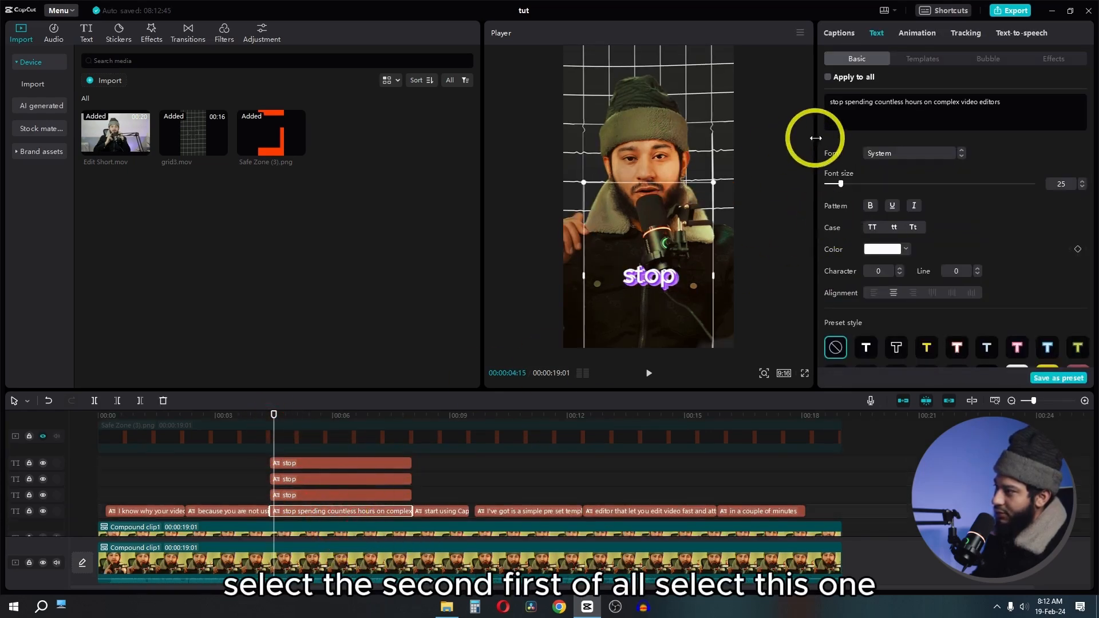
{"action": "left_click", "coordinate": [330, 478]}
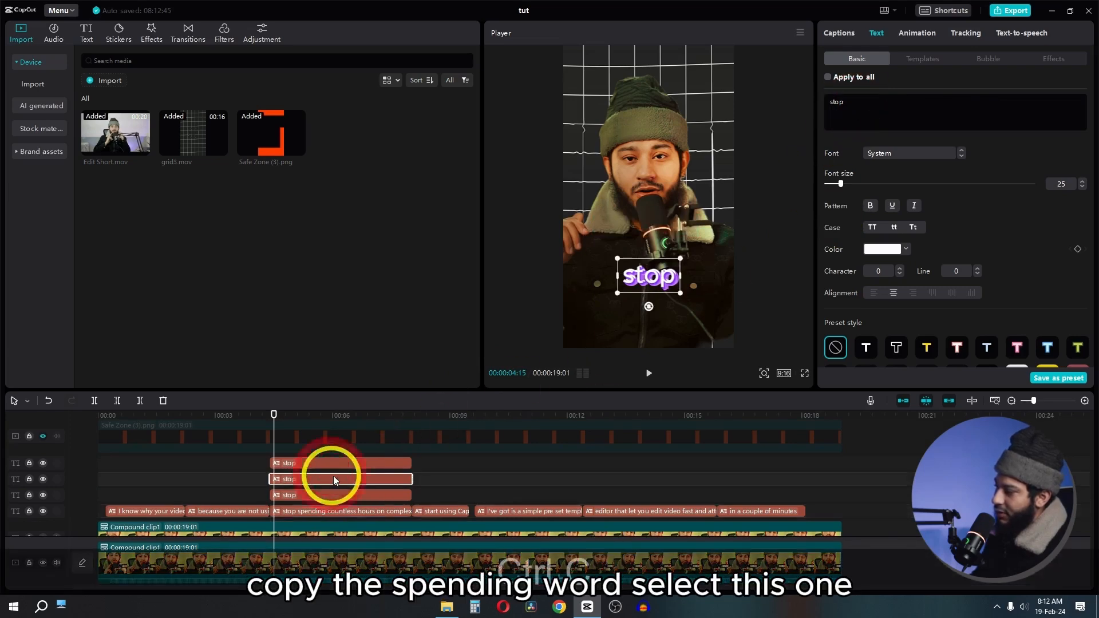
{"action": "key", "text": "ctrl+v"}
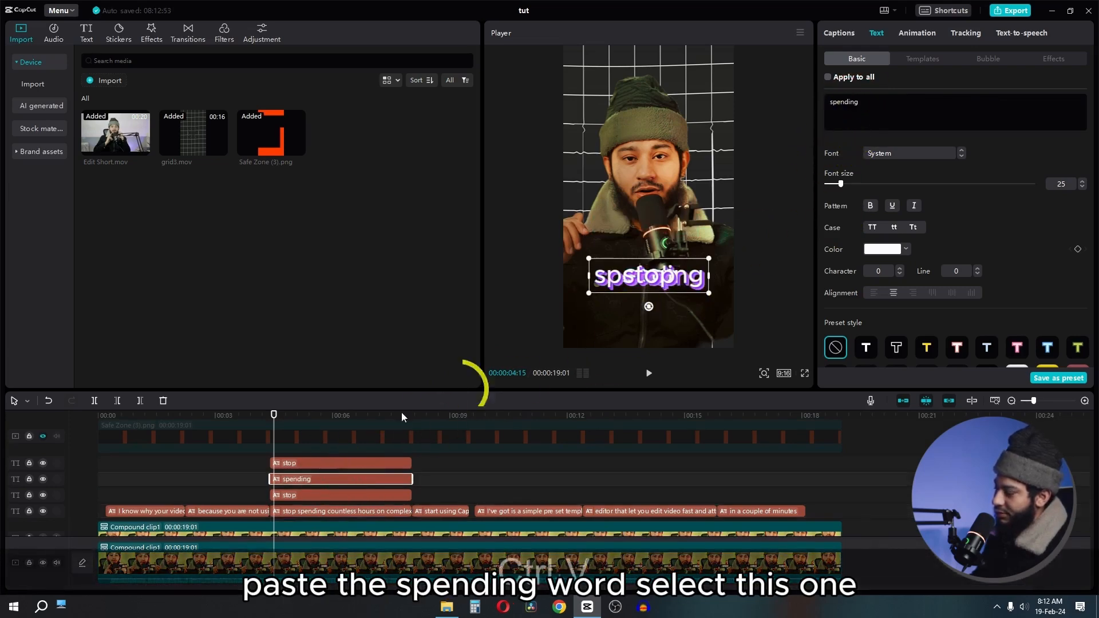
Change the top stop clip's text to 'countless'.
{"action": "left_click", "coordinate": [307, 509]}
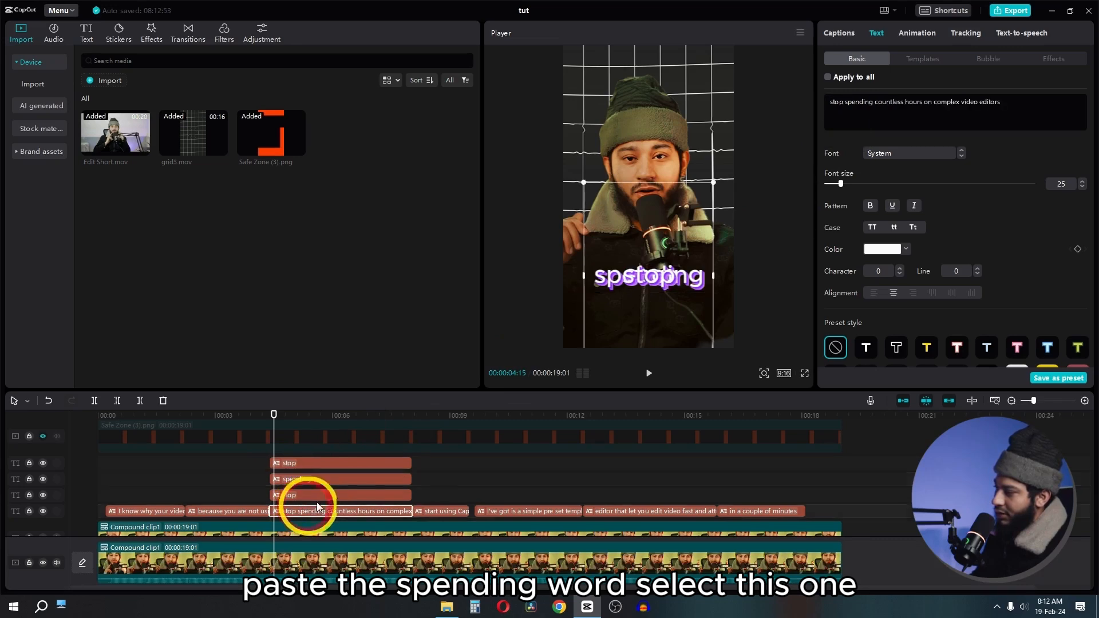
{"action": "double_click", "coordinate": [889, 102]}
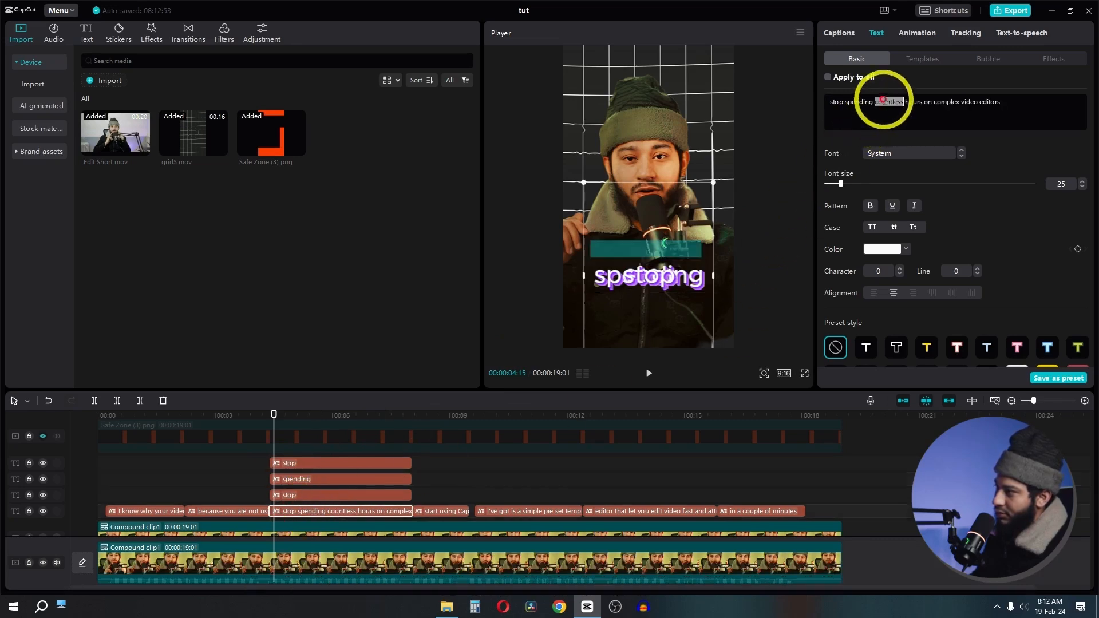
{"action": "left_click", "coordinate": [331, 463]}
{"action": "double_click", "coordinate": [874, 100]}
{"action": "key", "text": "ctrl+v"}
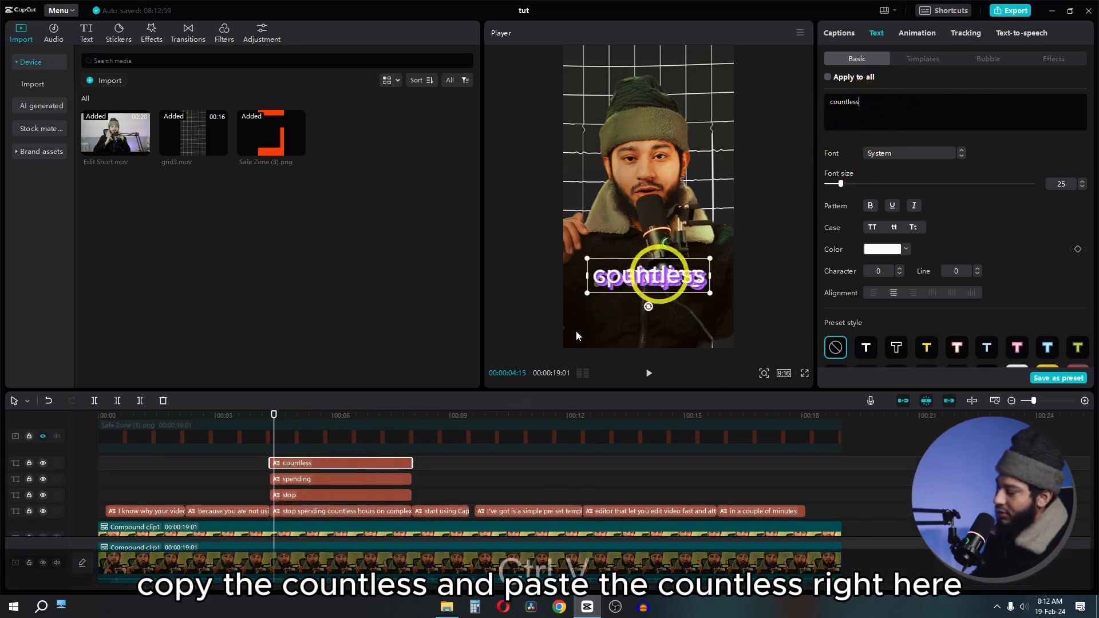
{"action": "left_click", "coordinate": [317, 510]}
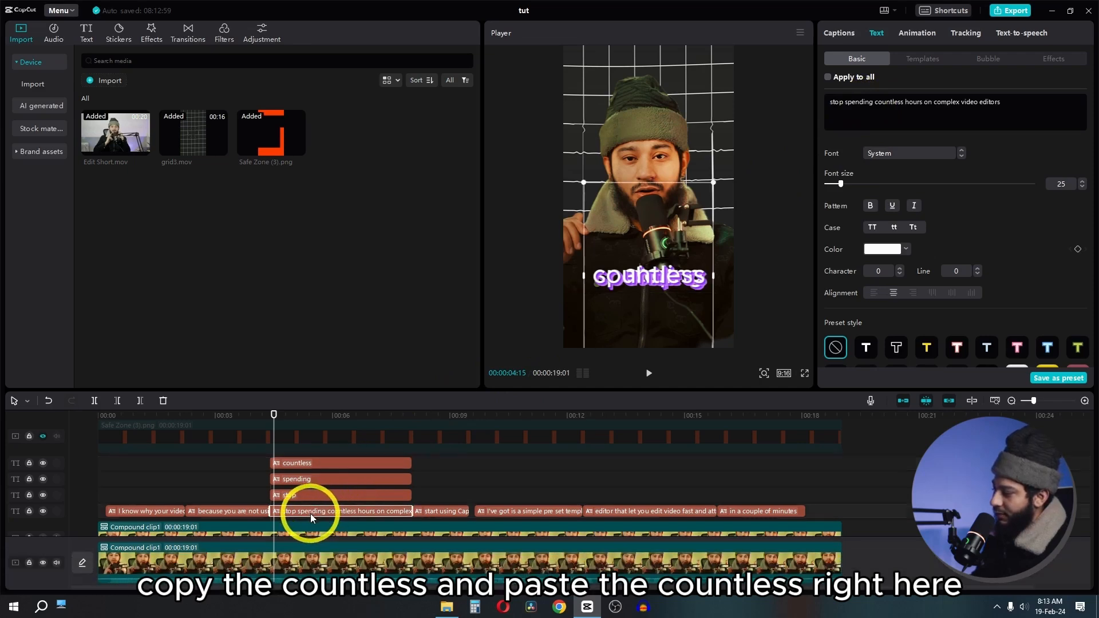
Hide the stop, spending and countless text tracks and find where 'hours' is spoken.
{"action": "left_click", "coordinate": [41, 496]}
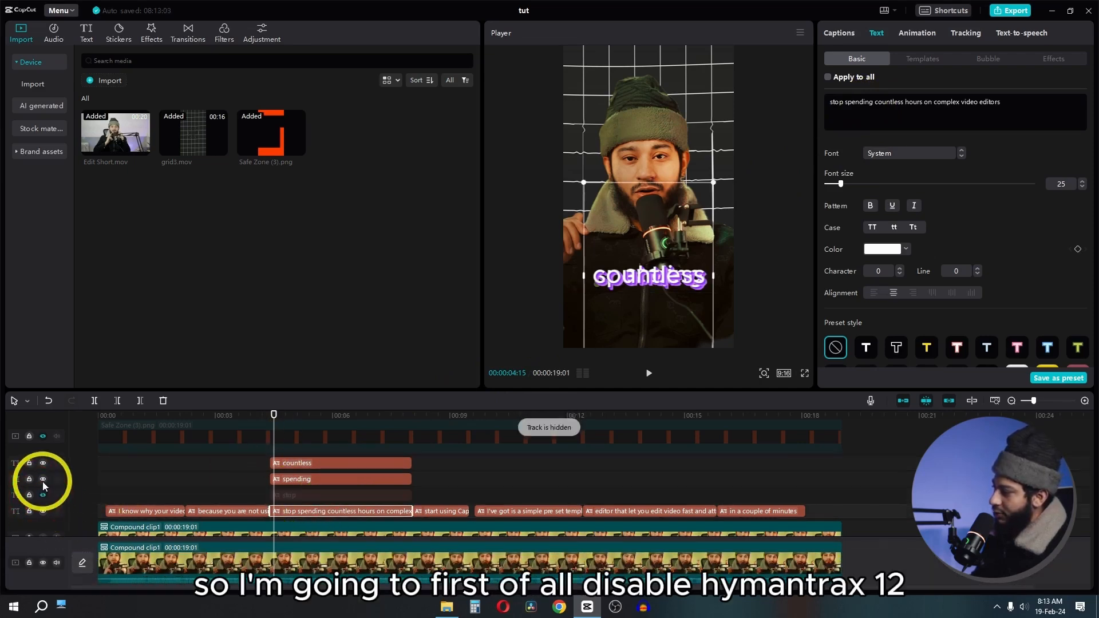
{"action": "left_click", "coordinate": [42, 480]}
{"action": "left_click", "coordinate": [43, 463]}
{"action": "key", "text": "space"}
{"action": "key", "text": "space"}
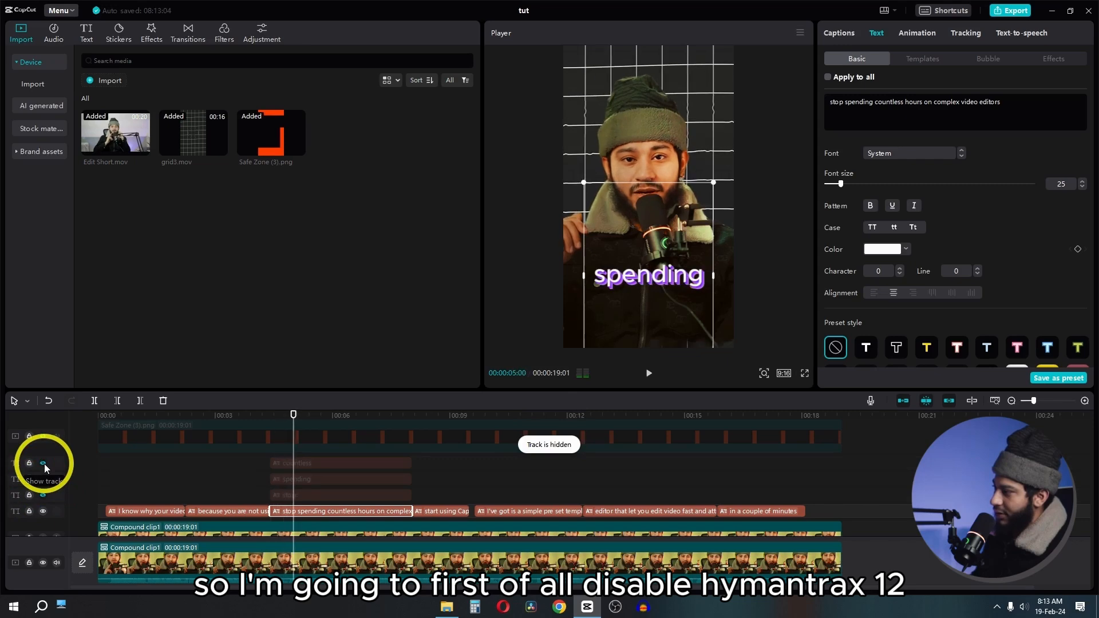
{"action": "key", "text": "space"}
{"action": "key", "text": "space"}
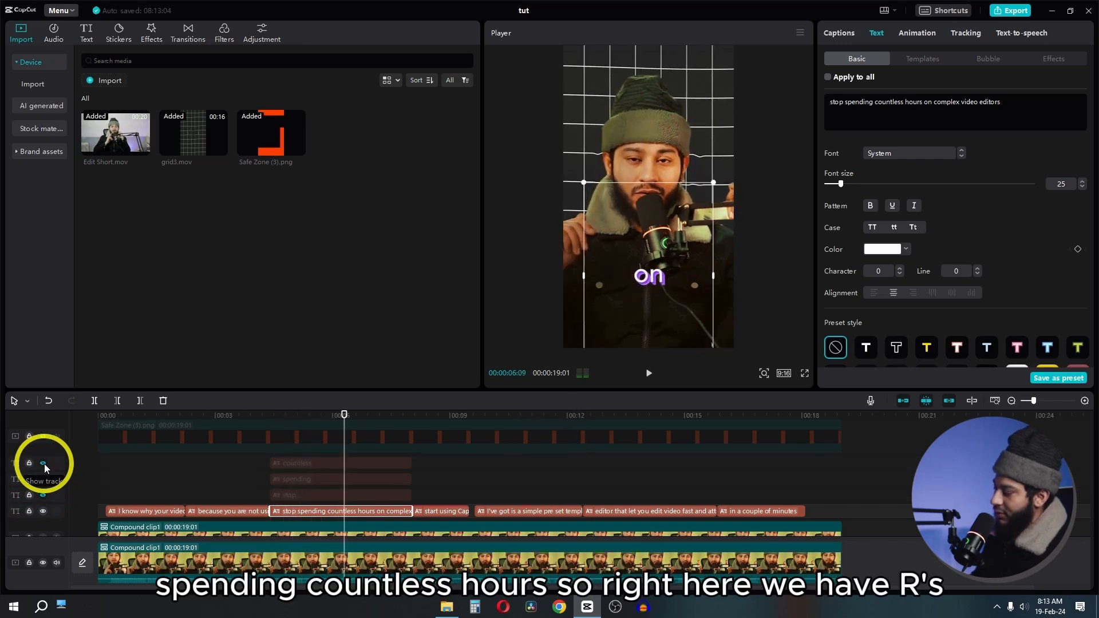
{"action": "left_click_drag", "start_coordinate": [344, 416], "coordinate": [334, 413]}
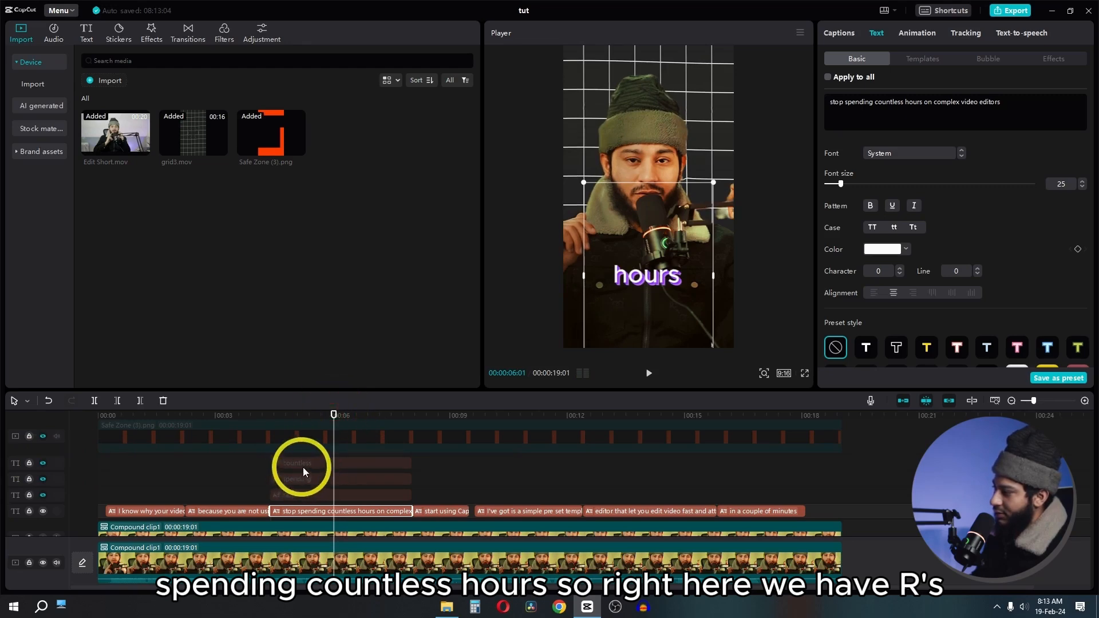
Add a fourth stacked copy of the countless clip reading 'Hours', then close the frozen editor.
{"action": "left_click", "coordinate": [308, 462]}
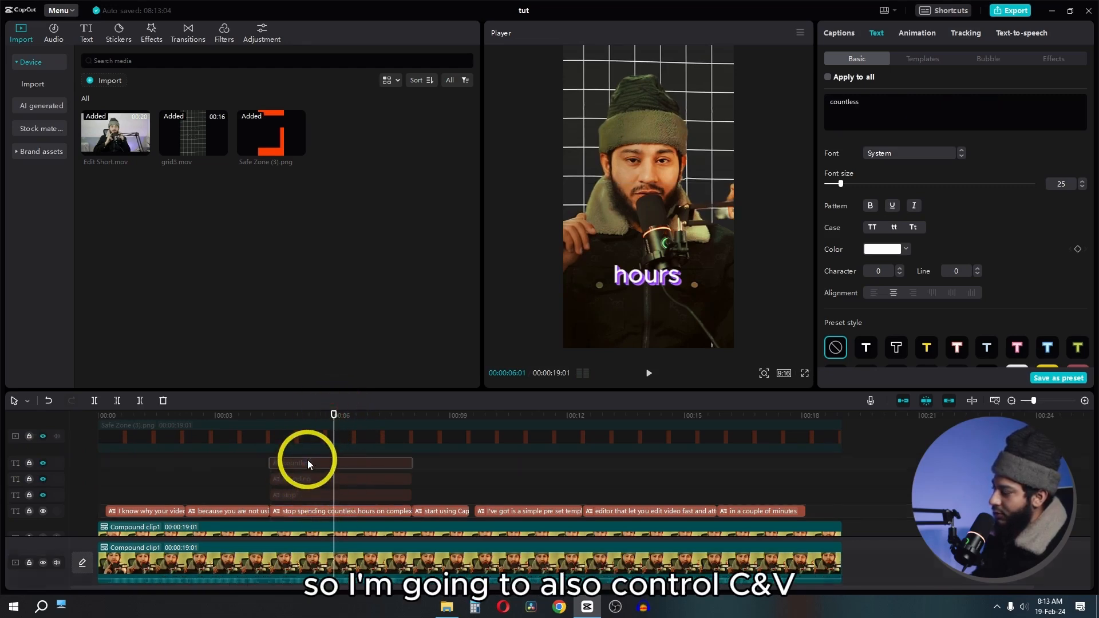
{"action": "key", "text": "ctrl+c"}
{"action": "key", "text": "ctrl+v"}
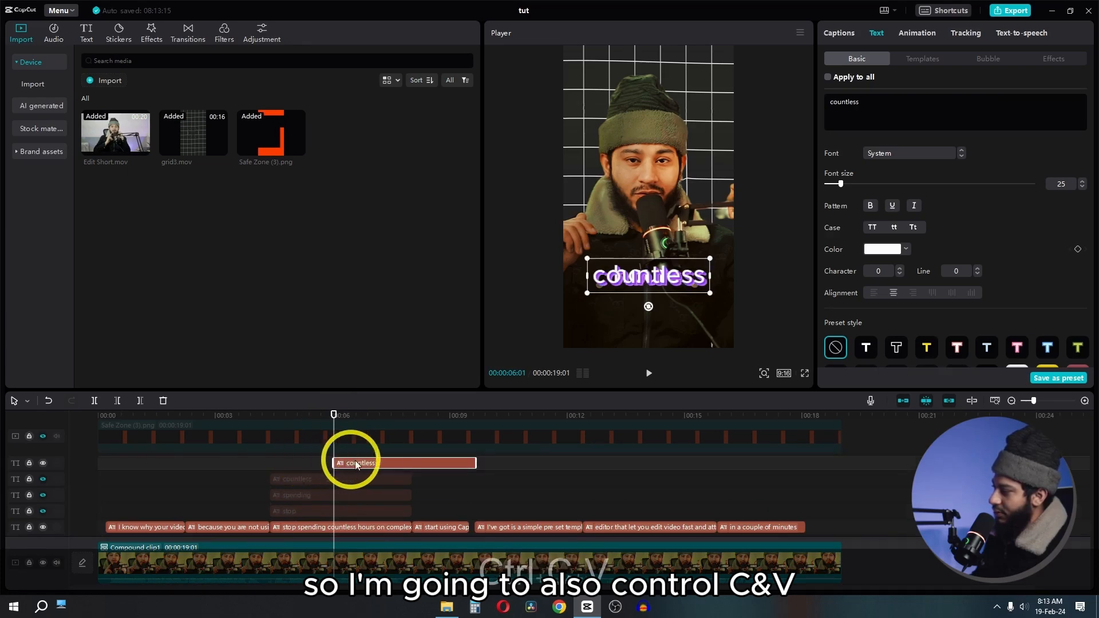
{"action": "left_click_drag", "start_coordinate": [355, 461], "coordinate": [301, 463]}
{"action": "double_click", "coordinate": [859, 116]}
{"action": "type", "text": "Ho"}
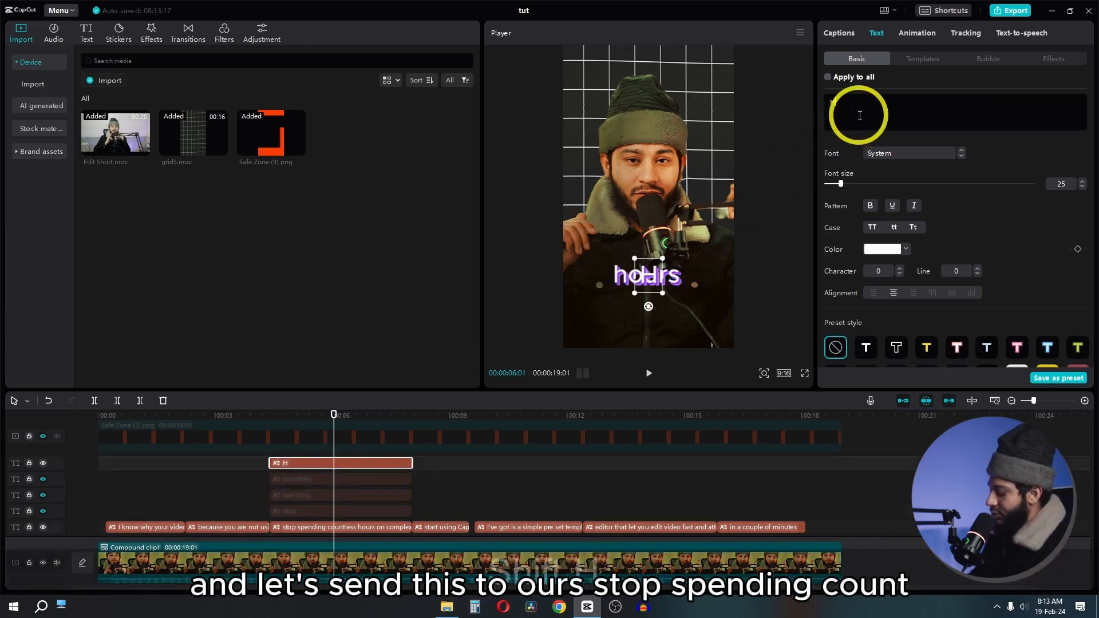
{"action": "type", "text": "urs"}
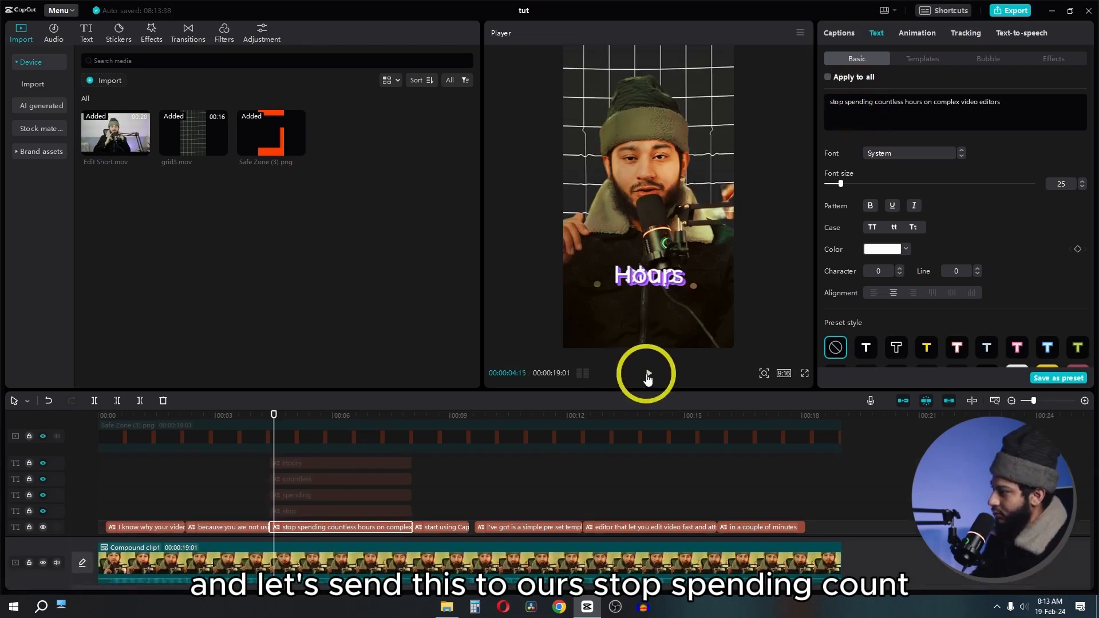
{"action": "left_click", "coordinate": [649, 375]}
{"action": "scroll", "coordinate": [359, 452], "scroll_direction": "down", "scroll_amount": 2}
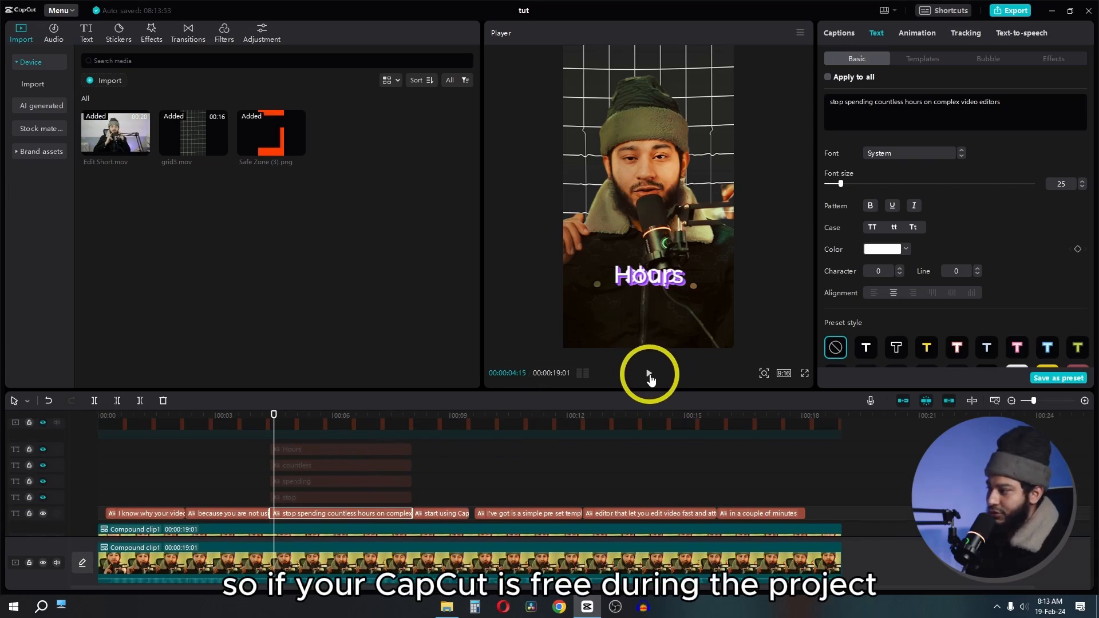
{"action": "left_click", "coordinate": [1088, 11]}
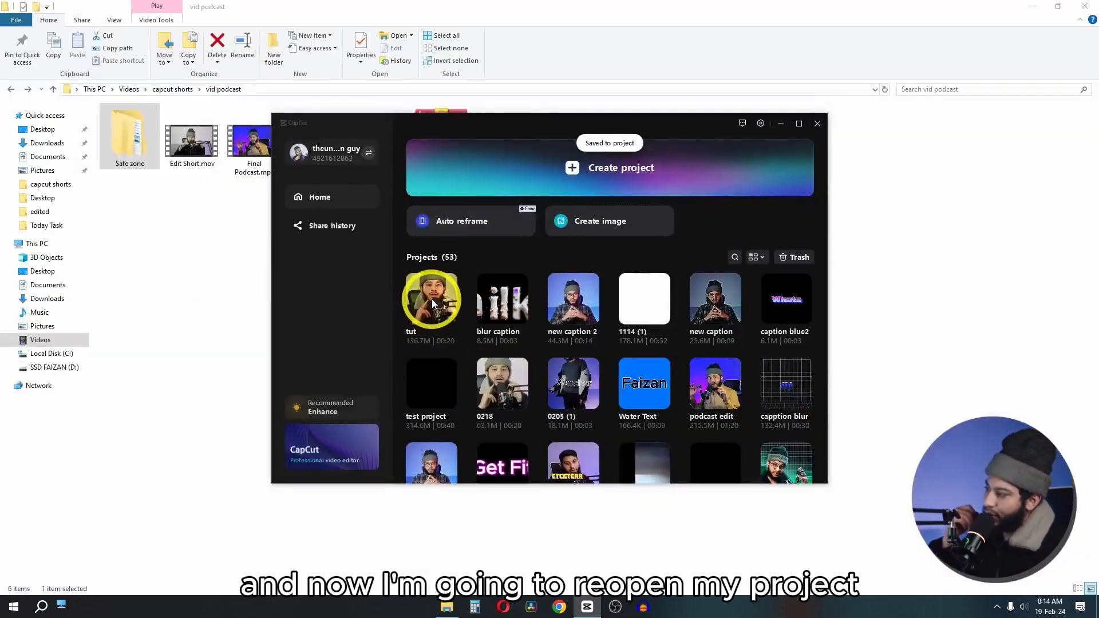
Reopen the tut project and trim the spending clip to start when it is spoken.
{"action": "left_click", "coordinate": [432, 300]}
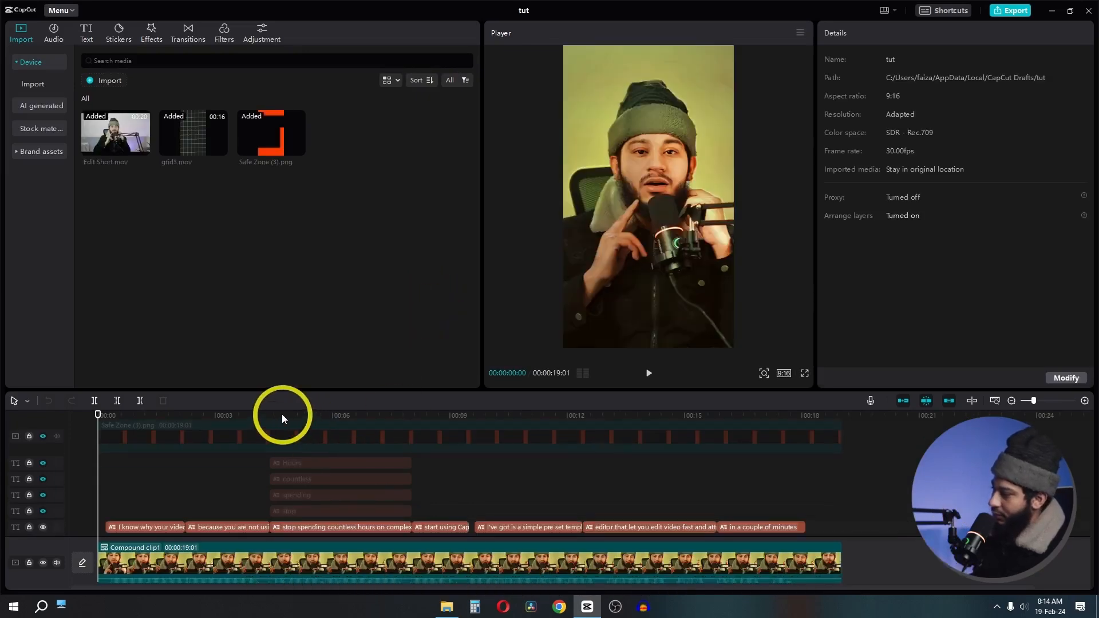
{"action": "left_click_drag", "start_coordinate": [274, 416], "coordinate": [286, 416]}
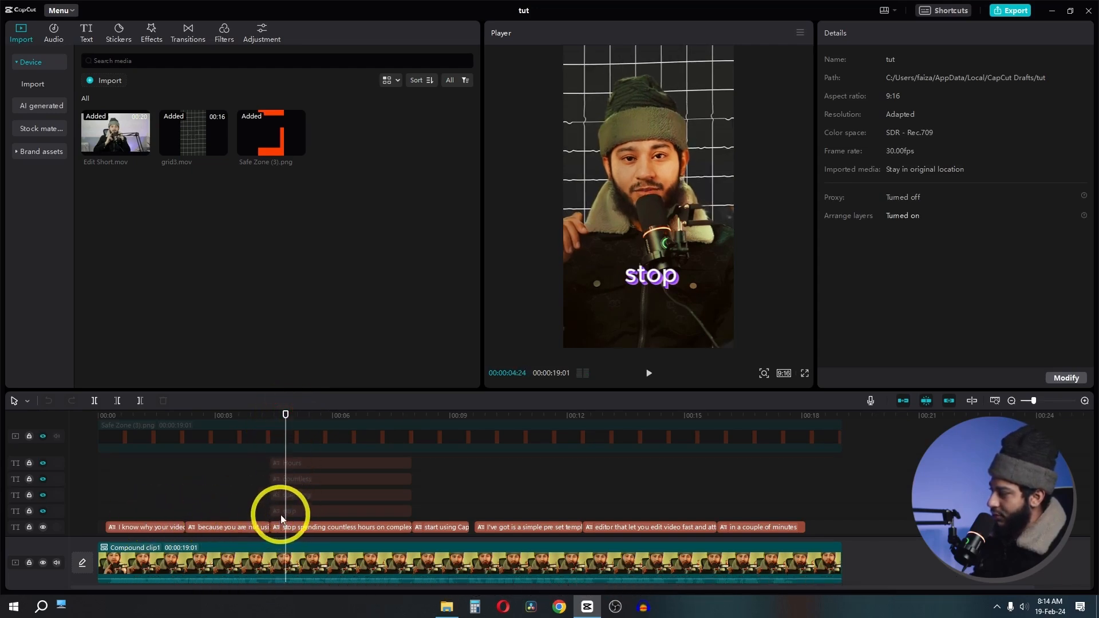
{"action": "left_click", "coordinate": [277, 495]}
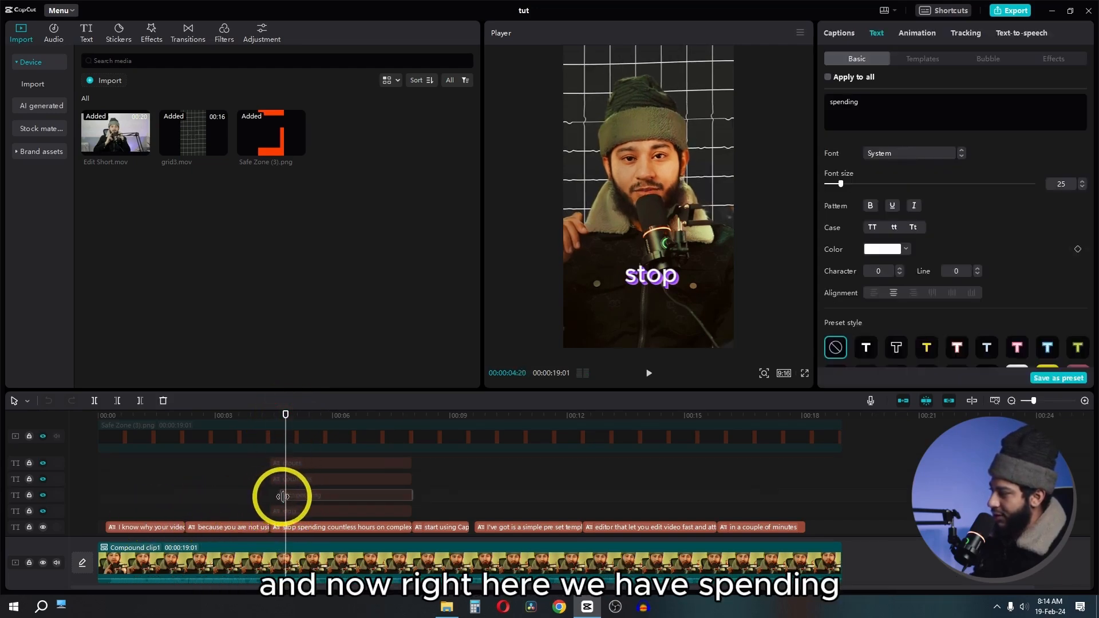
{"action": "left_click_drag", "start_coordinate": [283, 496], "coordinate": [287, 497]}
Trim countless and Hours to their spoken times and trim the long caption to start at 05:19.
{"action": "key", "text": "space"}
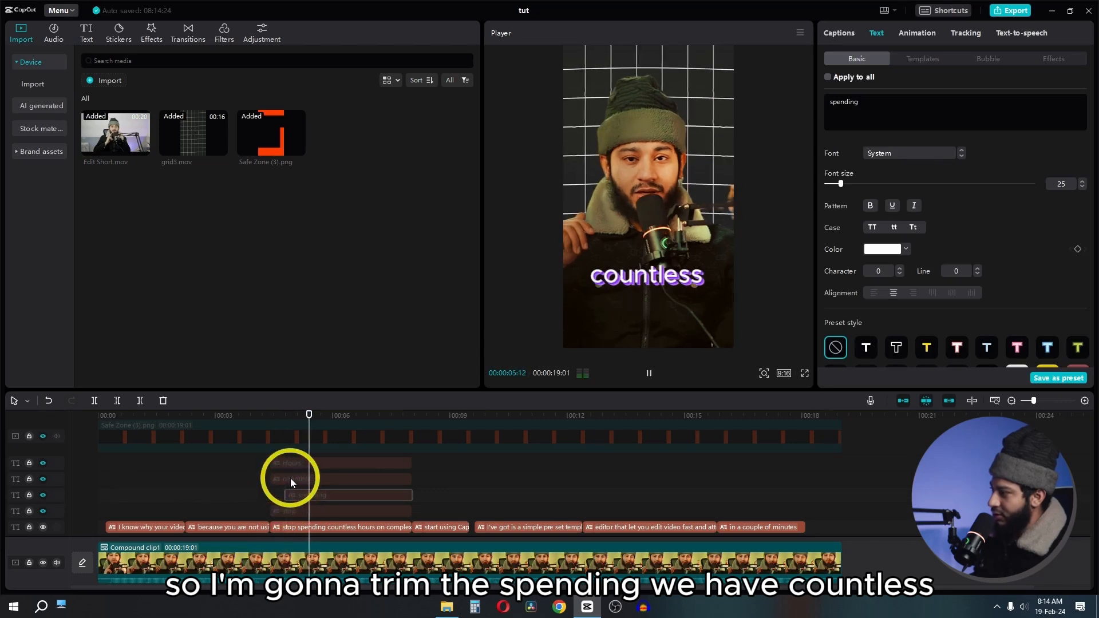
{"action": "key", "text": "space"}
{"action": "left_click_drag", "start_coordinate": [269, 480], "coordinate": [301, 476]}
{"action": "key", "text": "Right"}
{"action": "key", "text": "Right"}
{"action": "key", "text": "Right"}
{"action": "key", "text": "Right"}
{"action": "key", "text": "Right"}
{"action": "key", "text": "Right"}
{"action": "key", "text": "Right"}
{"action": "key", "text": "Right"}
{"action": "key", "text": "Right"}
{"action": "key", "text": "Right"}
{"action": "key", "text": "Right"}
{"action": "key", "text": "Right"}
{"action": "key", "text": "Right"}
{"action": "key", "text": "Right"}
{"action": "key", "text": "Right"}
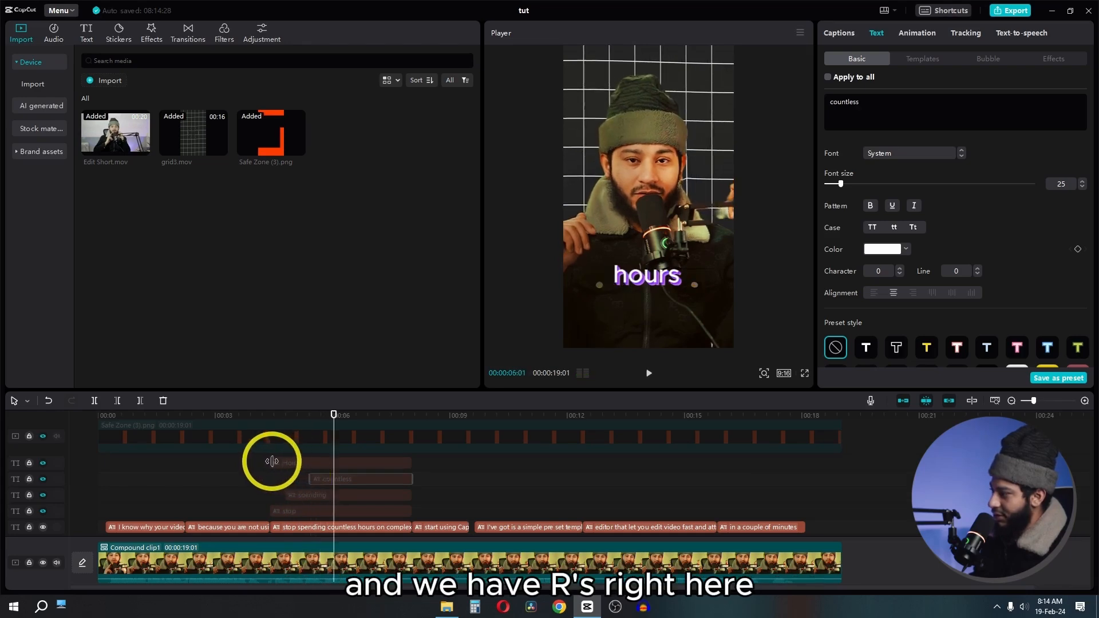
{"action": "left_click_drag", "start_coordinate": [271, 462], "coordinate": [337, 469]}
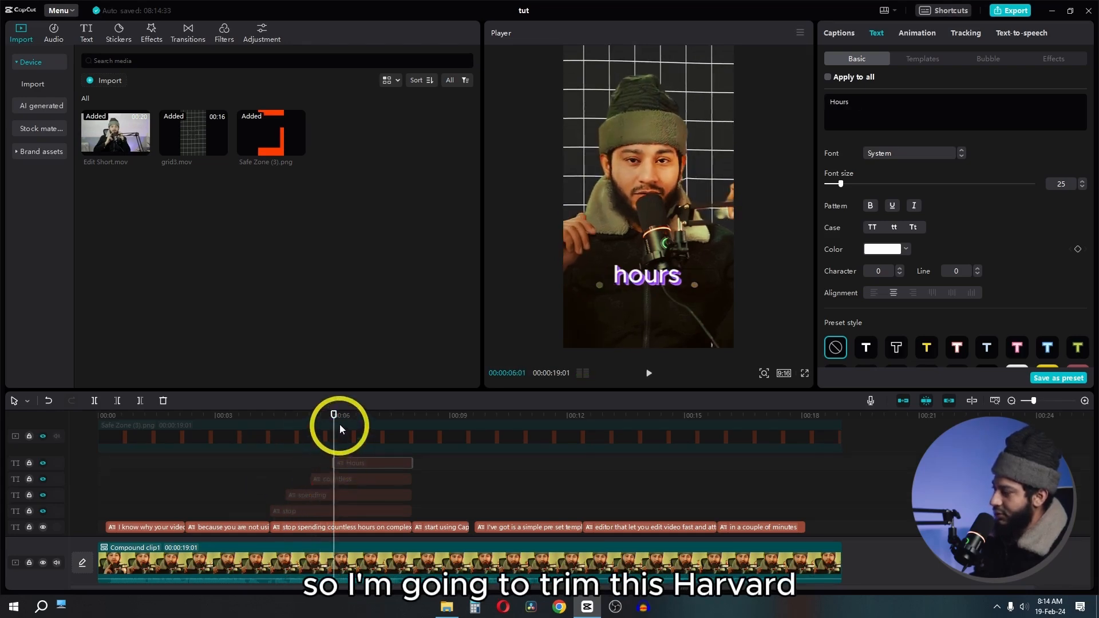
{"action": "left_click_drag", "start_coordinate": [339, 424], "coordinate": [314, 418]}
{"action": "left_click_drag", "start_coordinate": [273, 527], "coordinate": [331, 525]}
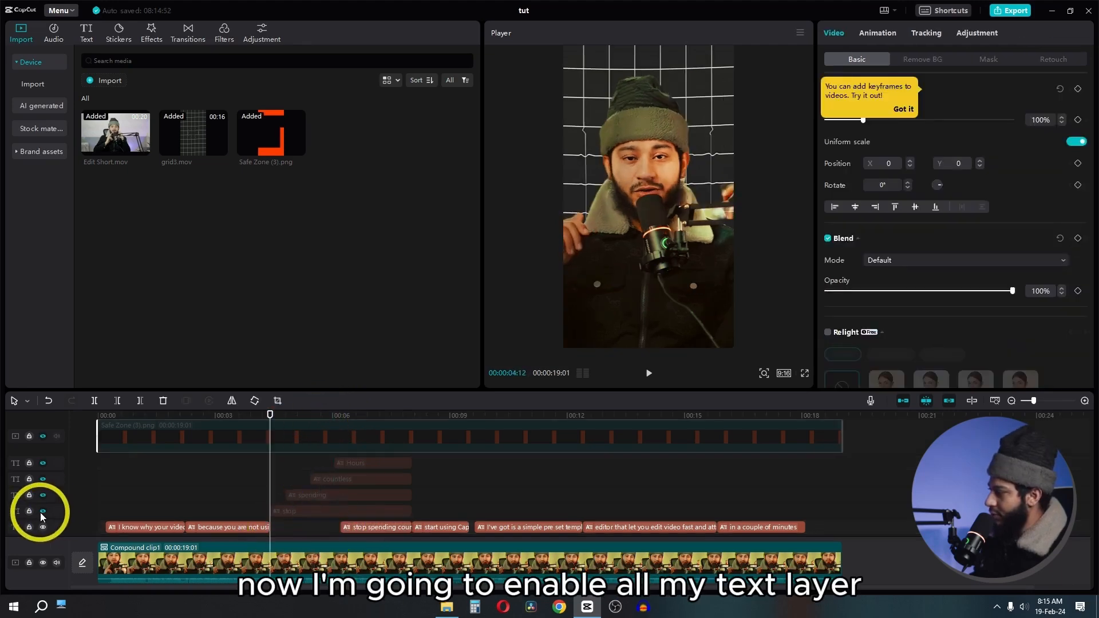
Unhide all four text tracks, preview them, and marquee-select the stacked caption clips.
{"action": "left_click", "coordinate": [42, 511]}
{"action": "left_click", "coordinate": [43, 494]}
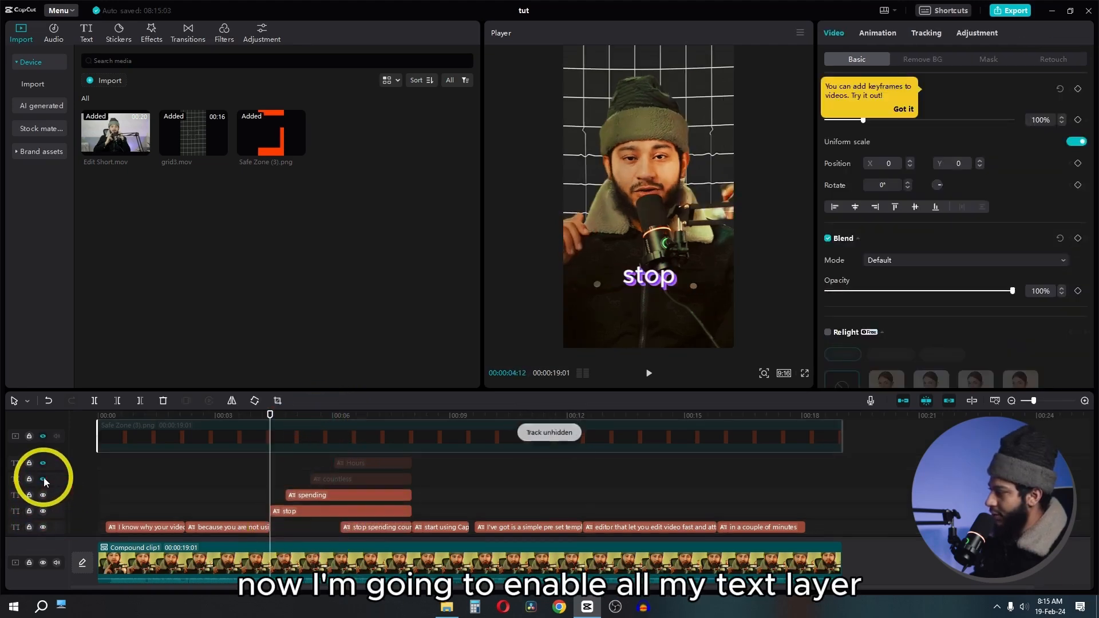
{"action": "left_click", "coordinate": [42, 478]}
{"action": "left_click", "coordinate": [43, 462]}
{"action": "key", "text": "space"}
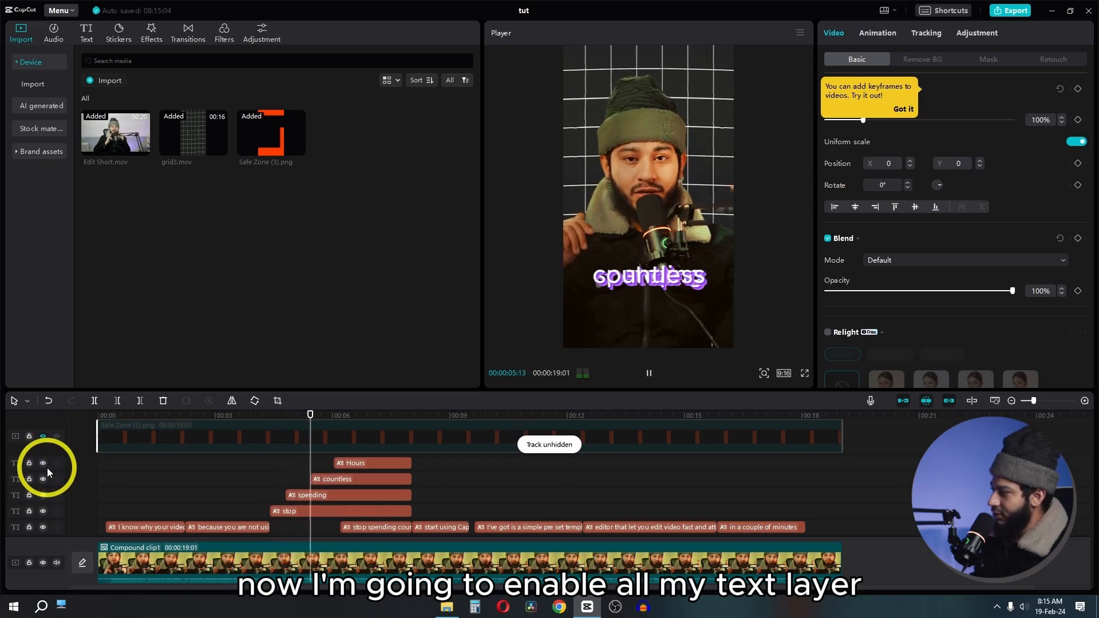
{"action": "key", "text": "space"}
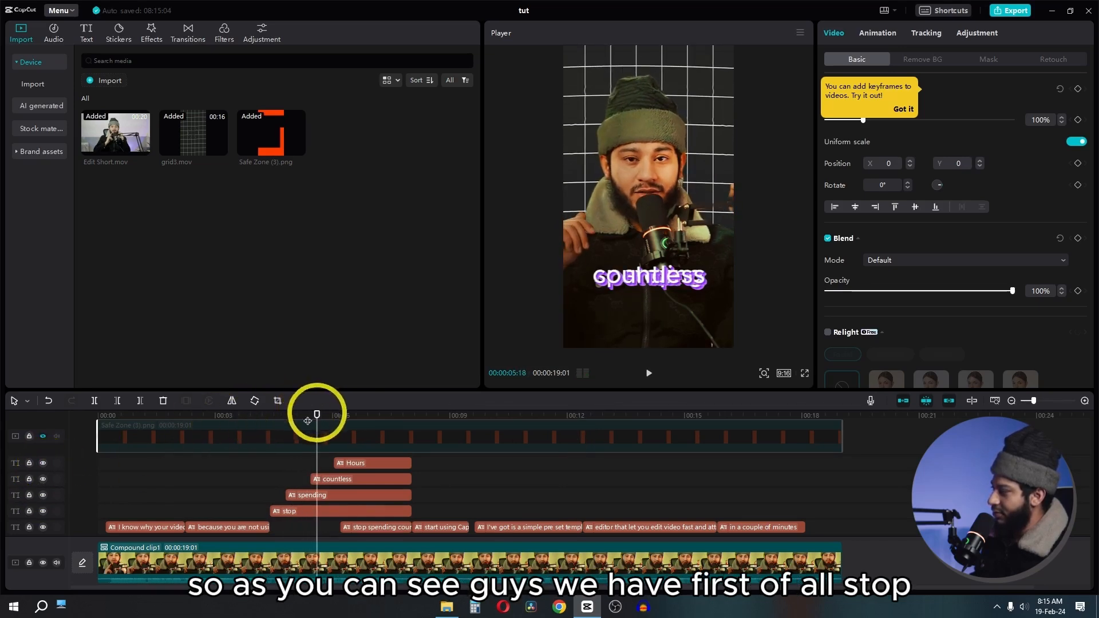
{"action": "left_click_drag", "start_coordinate": [307, 420], "coordinate": [276, 432]}
{"action": "left_click", "coordinate": [302, 512]}
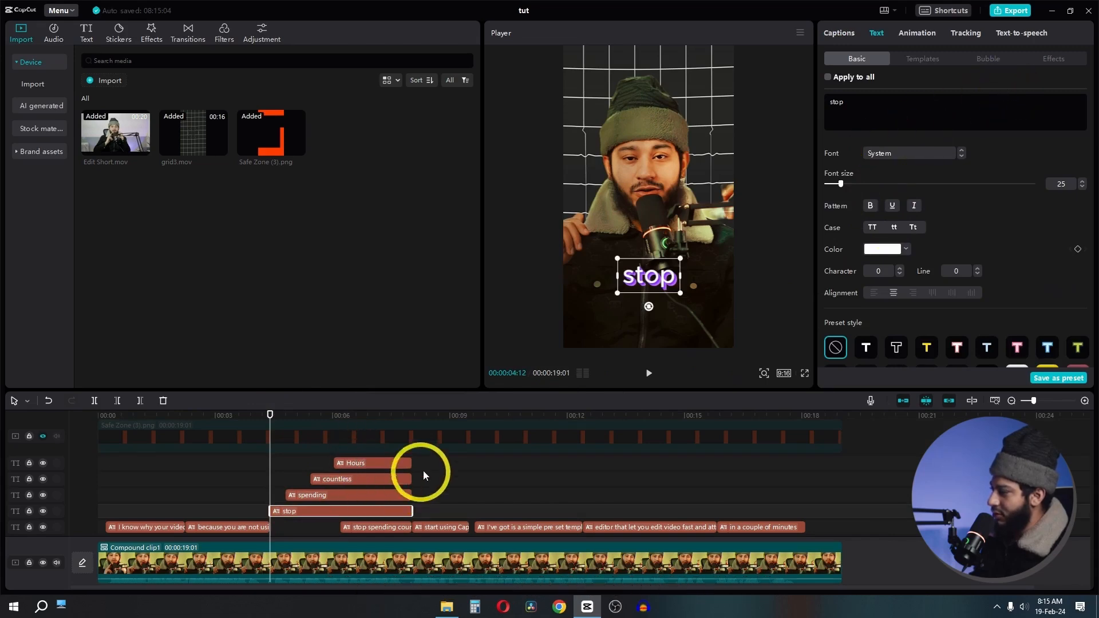
{"action": "left_click_drag", "start_coordinate": [425, 458], "coordinate": [307, 513]}
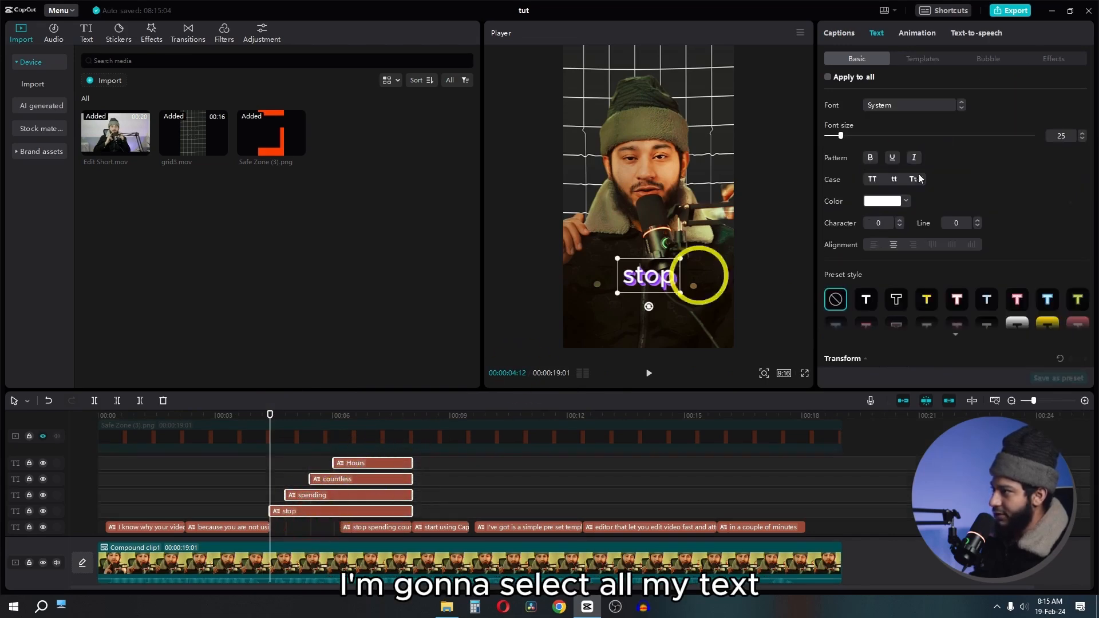
Apply a bold white ART text effect to the stop and spending captions.
{"action": "left_click", "coordinate": [1048, 60]}
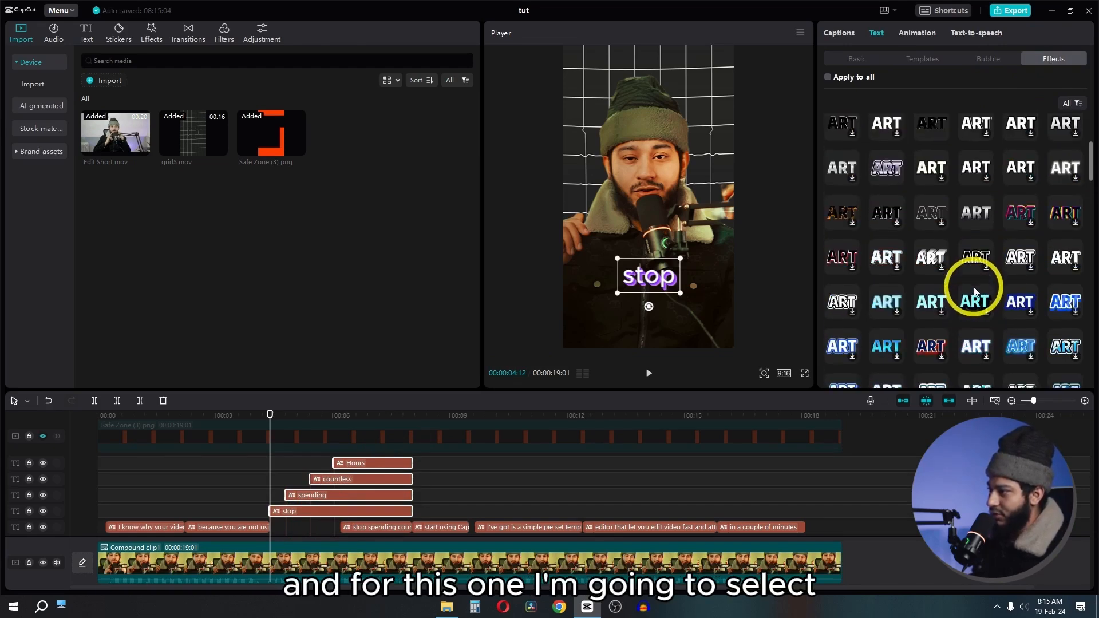
{"action": "scroll", "coordinate": [968, 292], "scroll_direction": "up", "scroll_amount": 1}
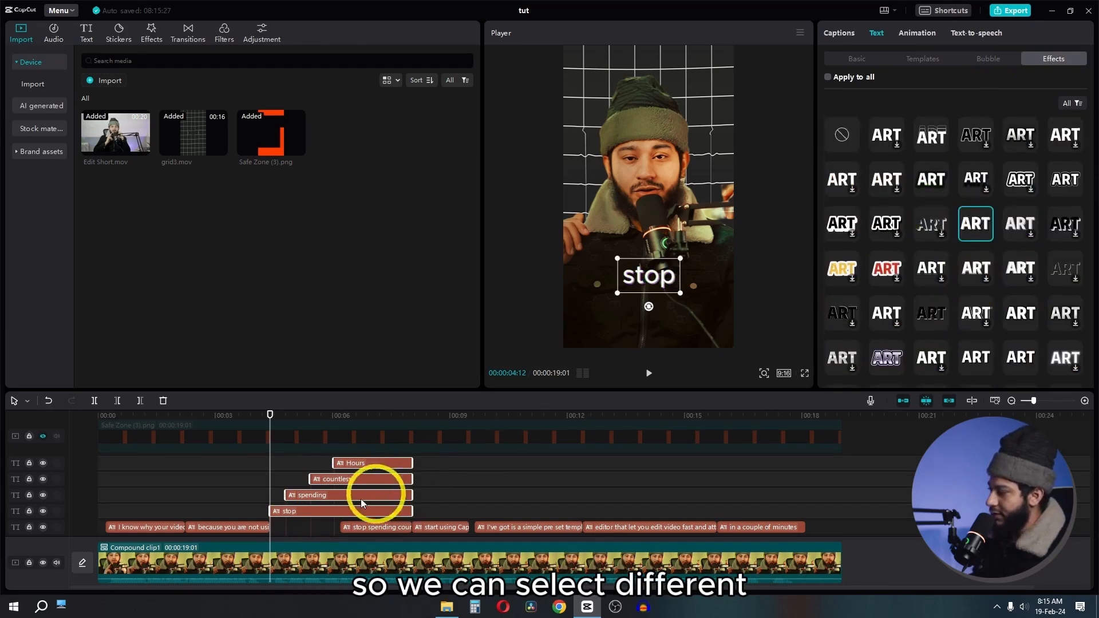
{"action": "left_click", "coordinate": [304, 510]}
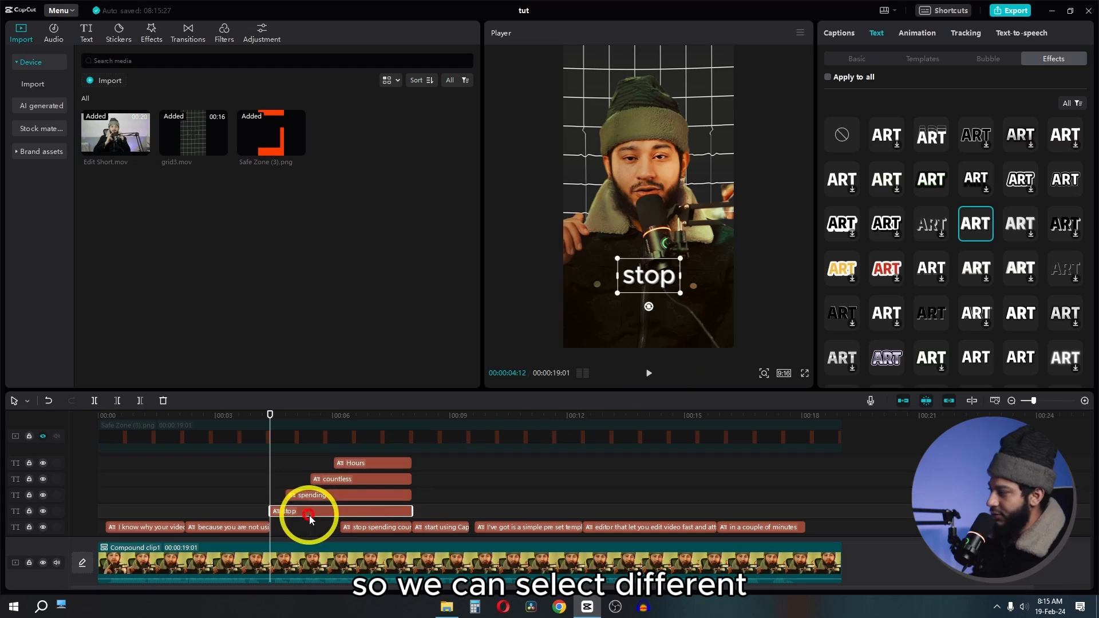
{"action": "left_click", "coordinate": [1020, 135]}
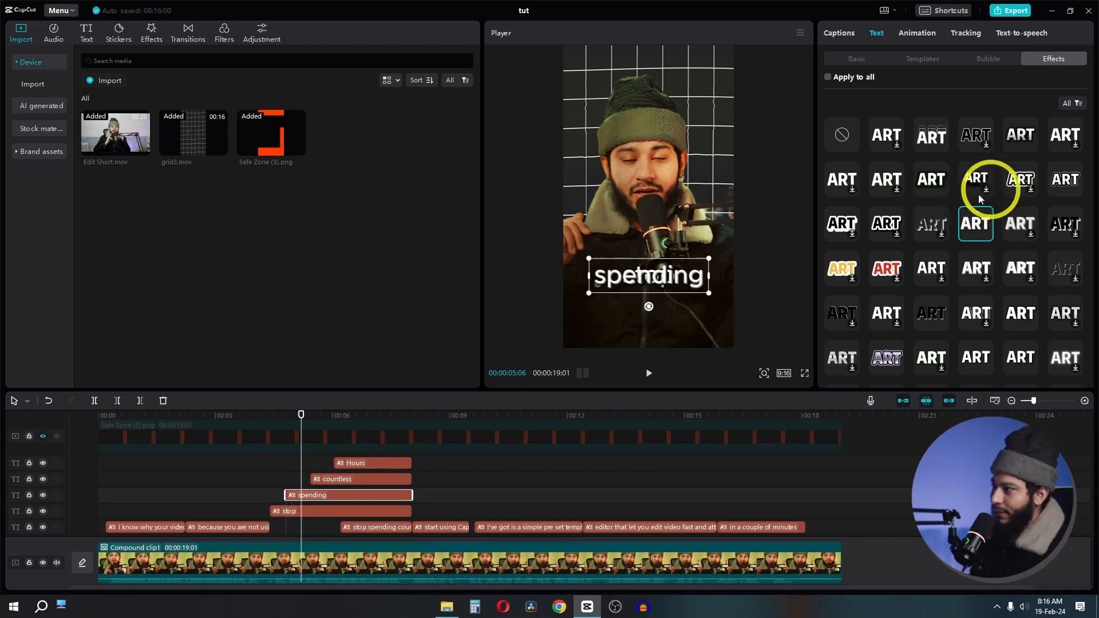
{"action": "left_click", "coordinate": [1011, 136]}
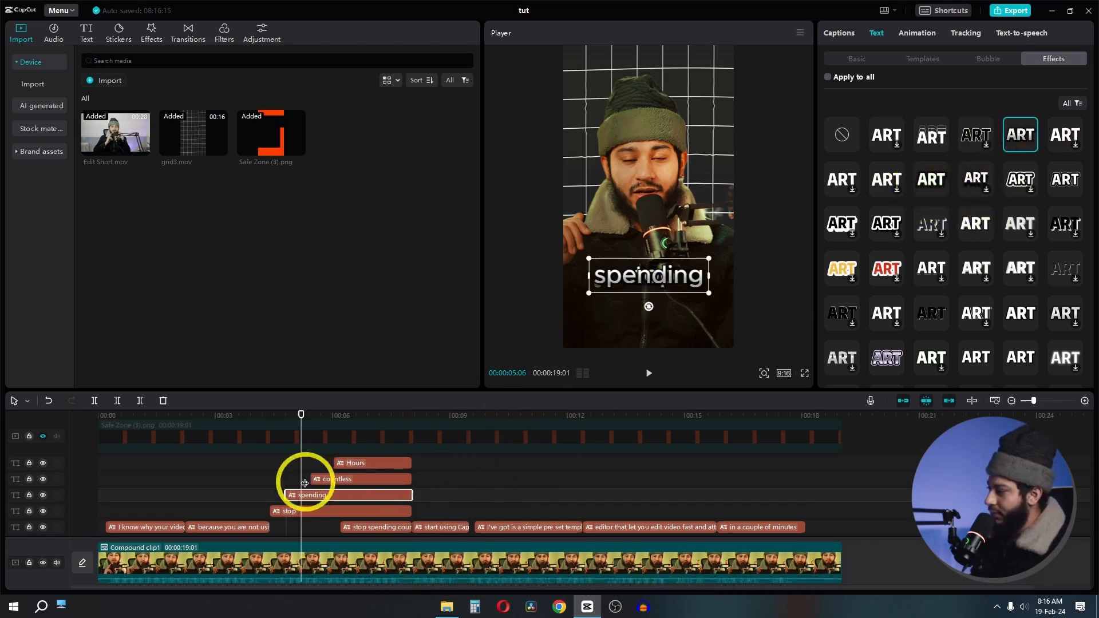
Move stop above spending and enlarge it to font size 55.
{"action": "left_click", "coordinate": [270, 418]}
{"action": "key", "text": "space"}
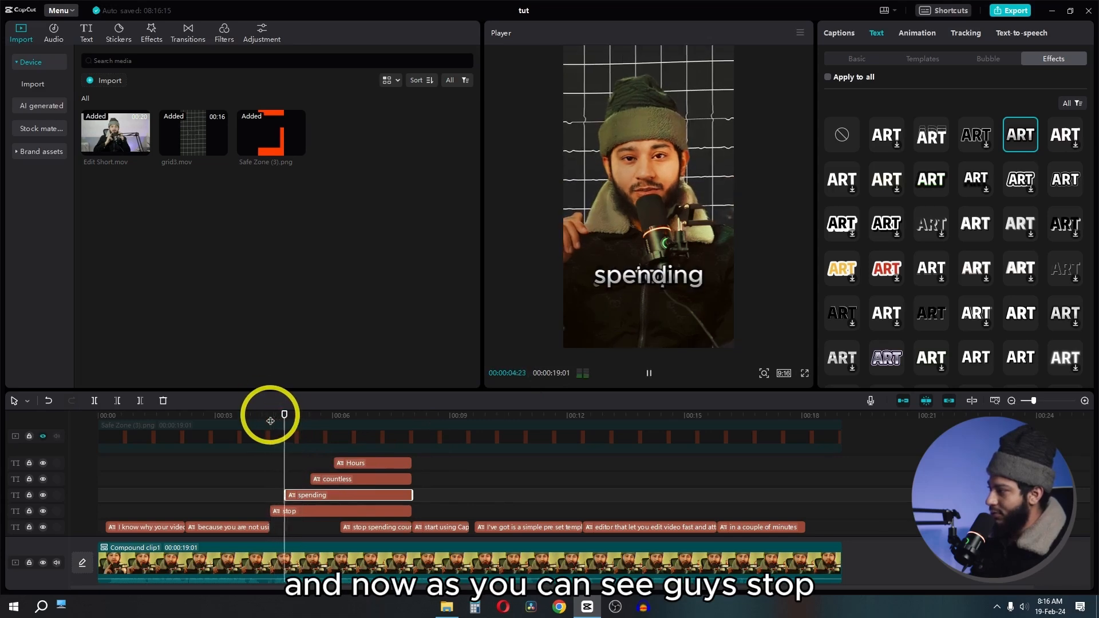
{"action": "left_click", "coordinate": [287, 511]}
{"action": "left_click_drag", "start_coordinate": [647, 272], "coordinate": [645, 239]}
{"action": "left_click", "coordinate": [858, 59]}
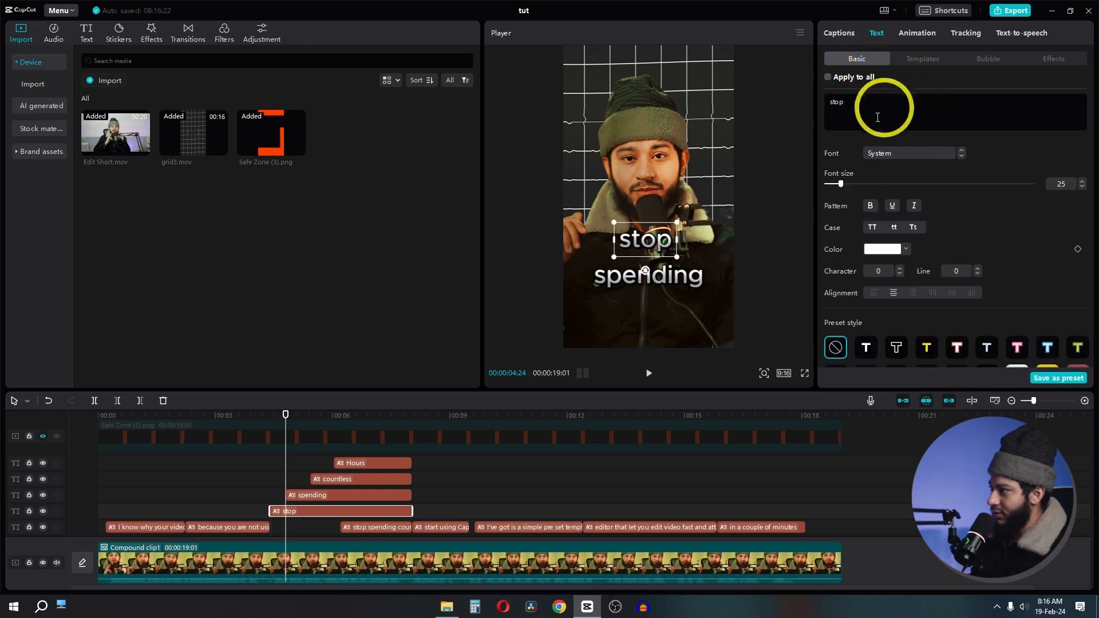
{"action": "left_click_drag", "start_coordinate": [841, 185], "coordinate": [848, 184]}
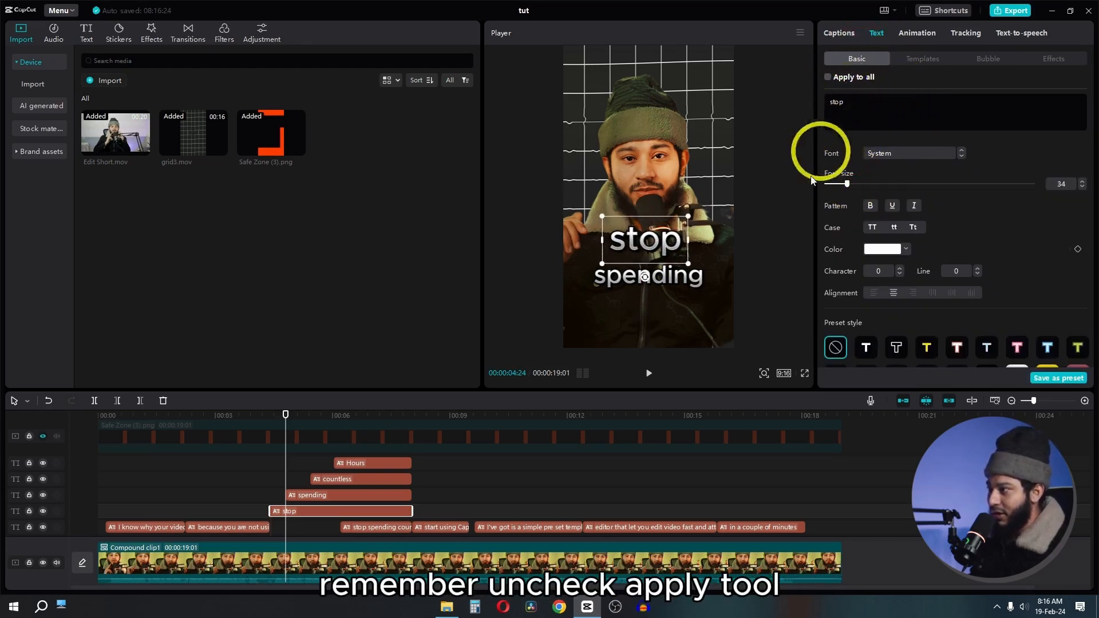
{"action": "left_click_drag", "start_coordinate": [847, 184], "coordinate": [858, 184]}
Enlarge spending to font size 39 and centre it beneath stop.
{"action": "left_click", "coordinate": [334, 487]}
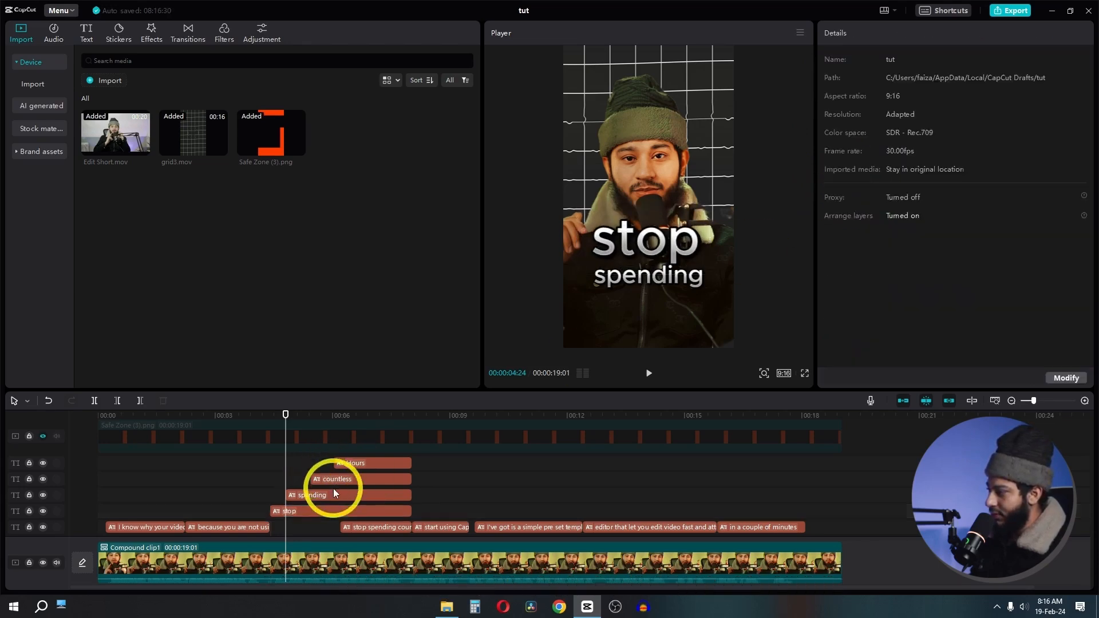
{"action": "left_click", "coordinate": [335, 492]}
{"action": "left_click_drag", "start_coordinate": [656, 270], "coordinate": [655, 251]}
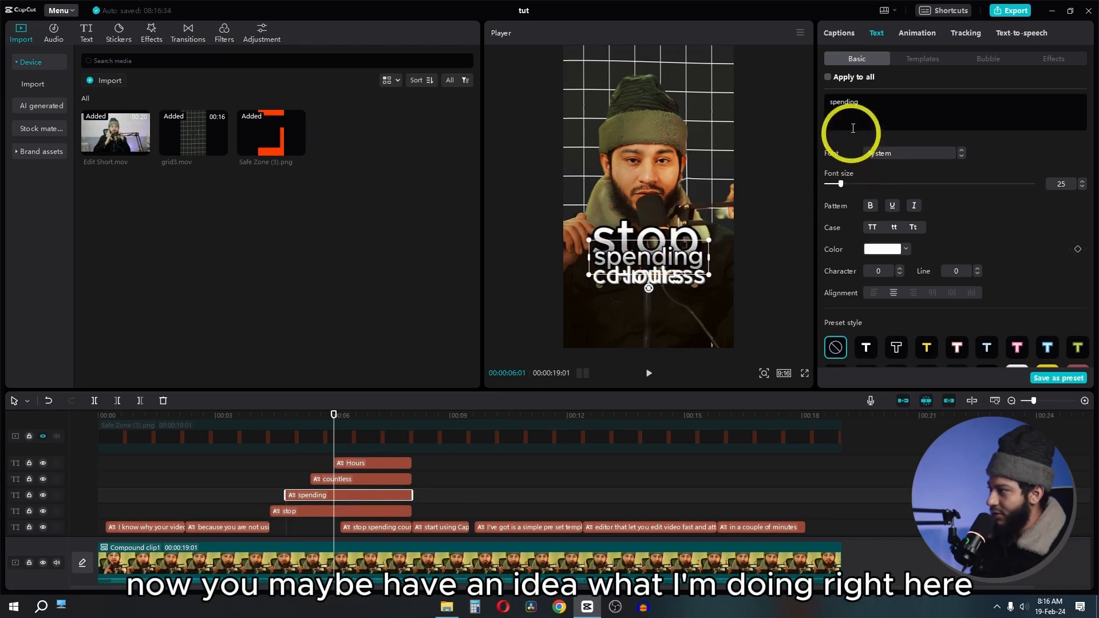
{"action": "mouse_move", "coordinate": [841, 188]}
{"action": "left_mouse_down"}
{"action": "mouse_move", "coordinate": [850, 188]}
{"action": "mouse_move", "coordinate": [842, 188]}
{"action": "left_mouse_up"}
{"action": "left_click_drag", "start_coordinate": [671, 266], "coordinate": [672, 269]}
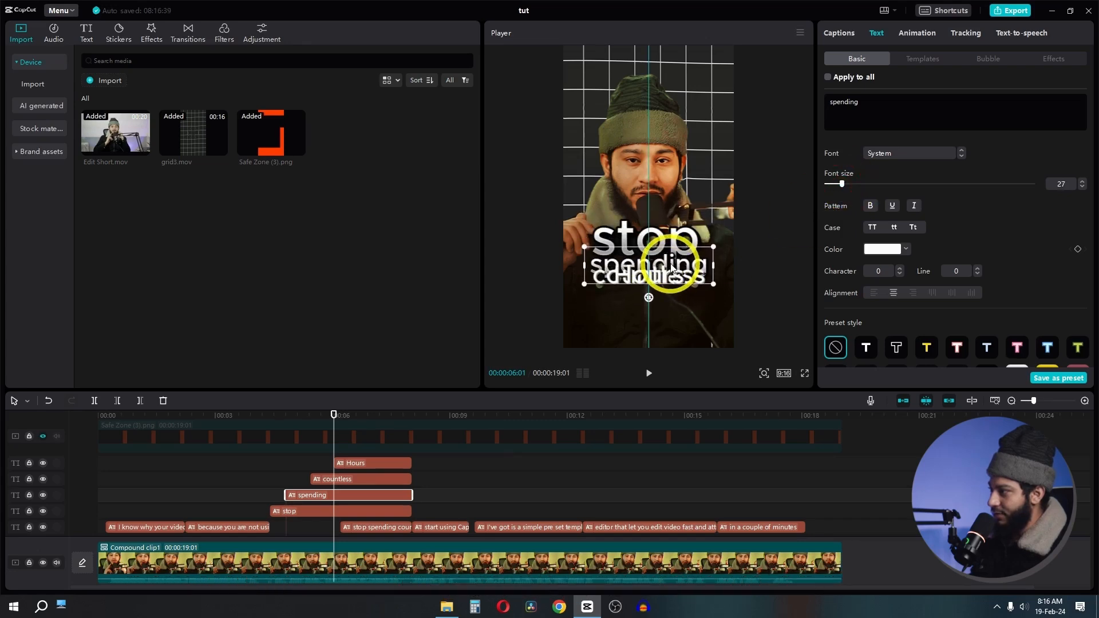
{"action": "left_click", "coordinate": [347, 479]}
Try out several ART text effects on the countless caption.
{"action": "left_click", "coordinate": [1023, 58]}
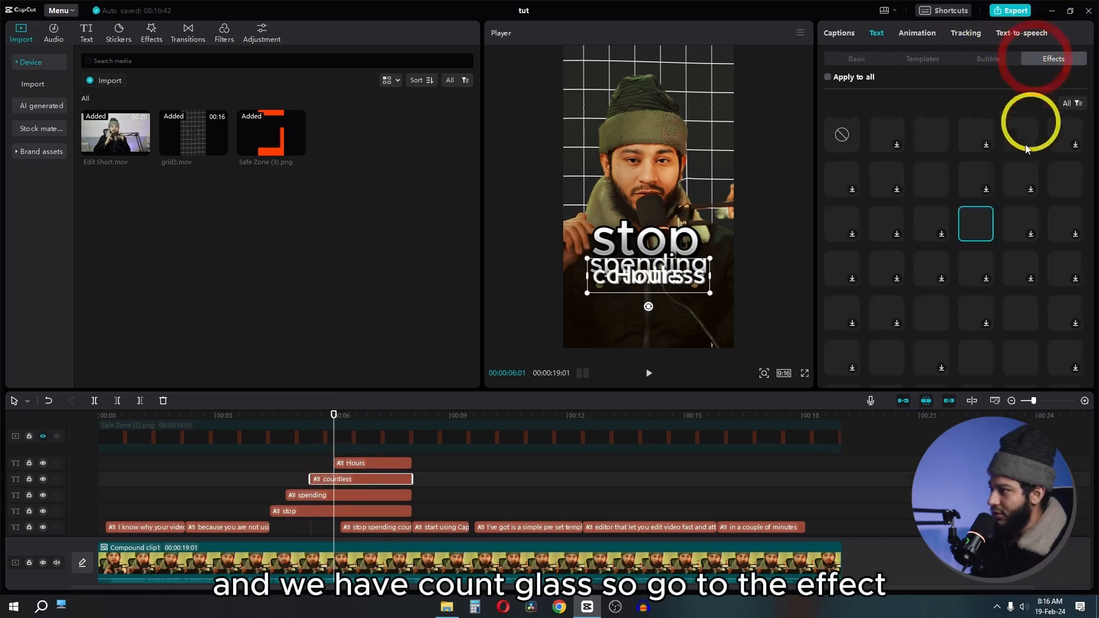
{"action": "left_click", "coordinate": [1019, 224]}
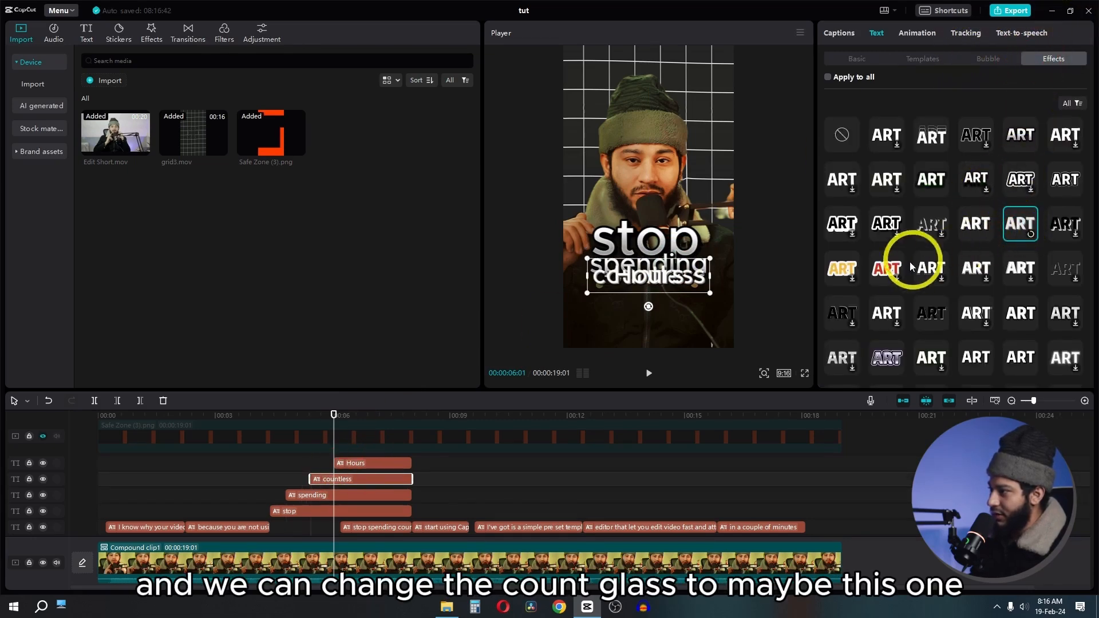
{"action": "left_click", "coordinate": [920, 308]}
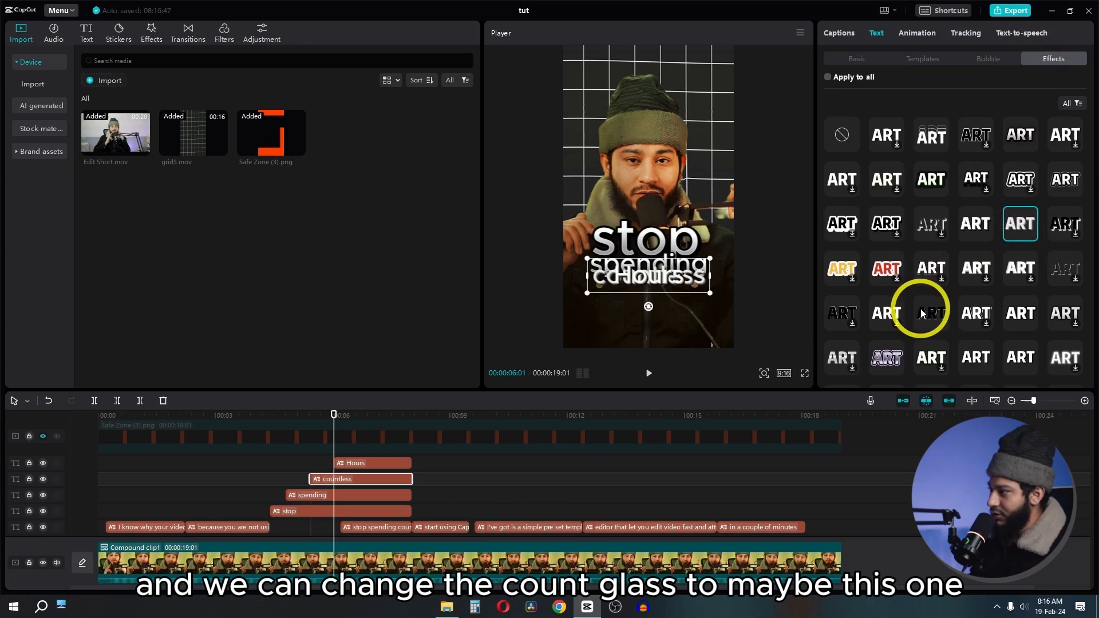
{"action": "left_click", "coordinate": [898, 136]}
{"action": "left_click", "coordinate": [930, 129]}
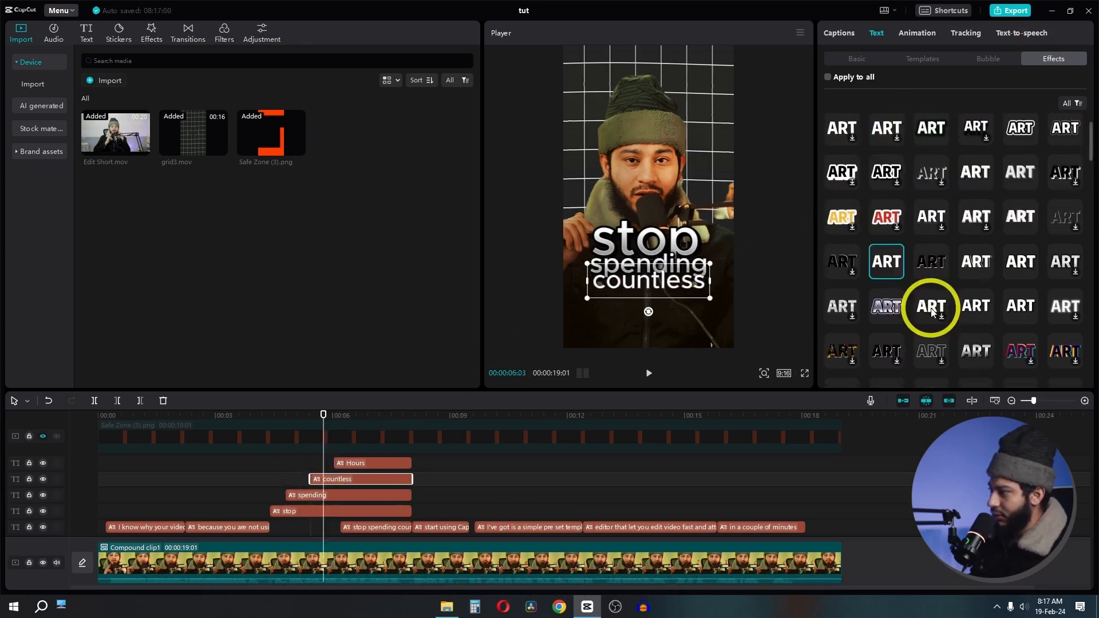
{"action": "left_click", "coordinate": [932, 310]}
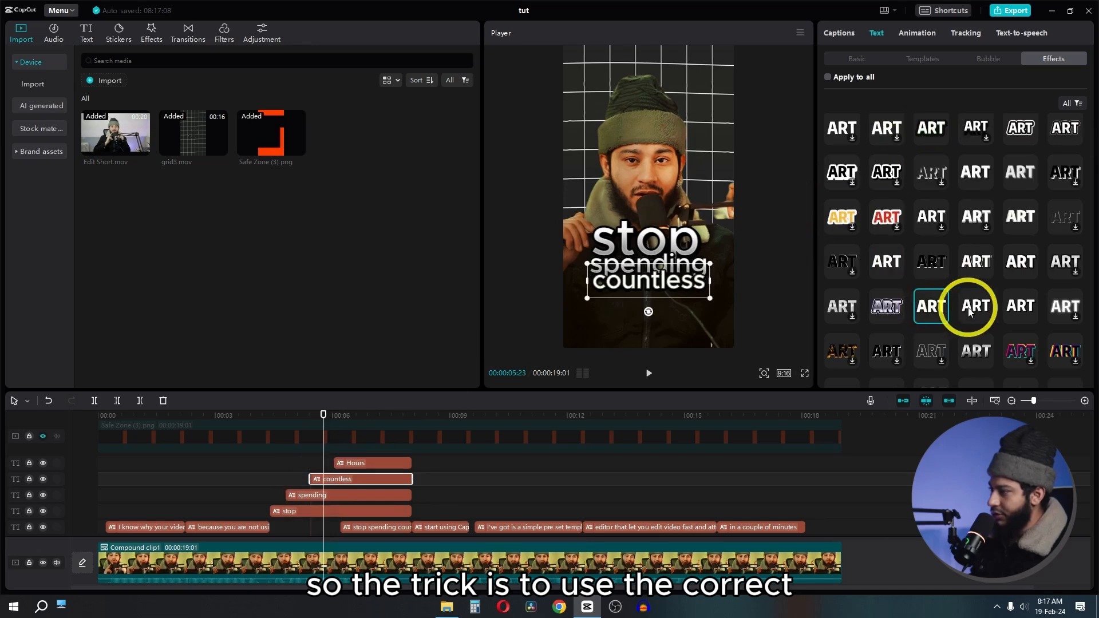
{"action": "left_click", "coordinate": [1025, 308]}
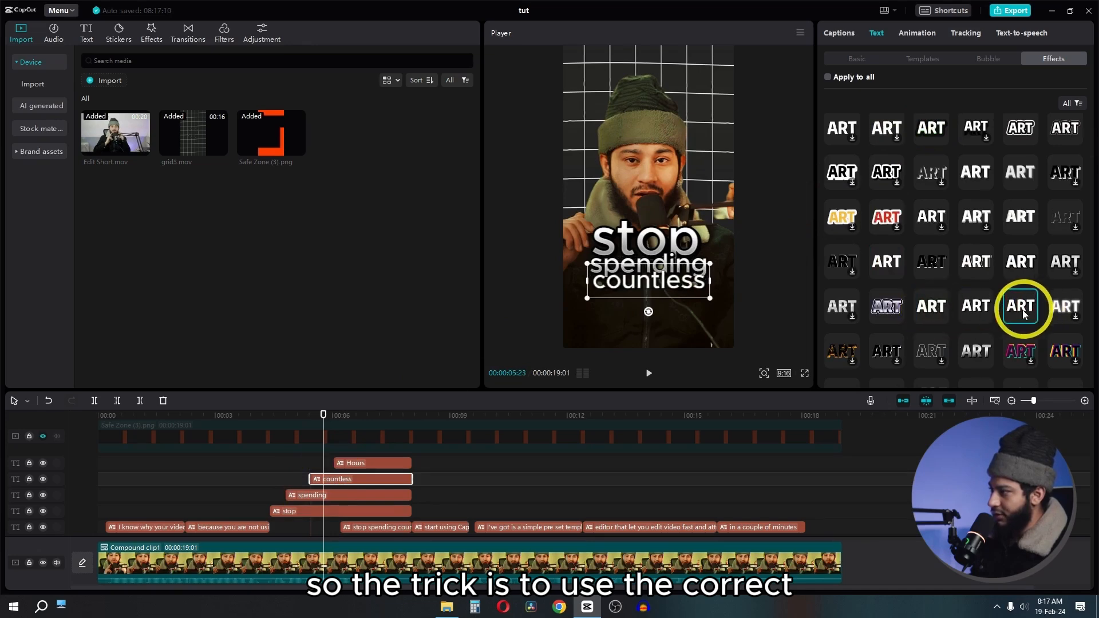
{"action": "left_click", "coordinate": [855, 313]}
Settle on a bold white outlined effect and place countless just beneath spending.
{"action": "scroll", "coordinate": [853, 313], "scroll_direction": "down", "scroll_amount": 1}
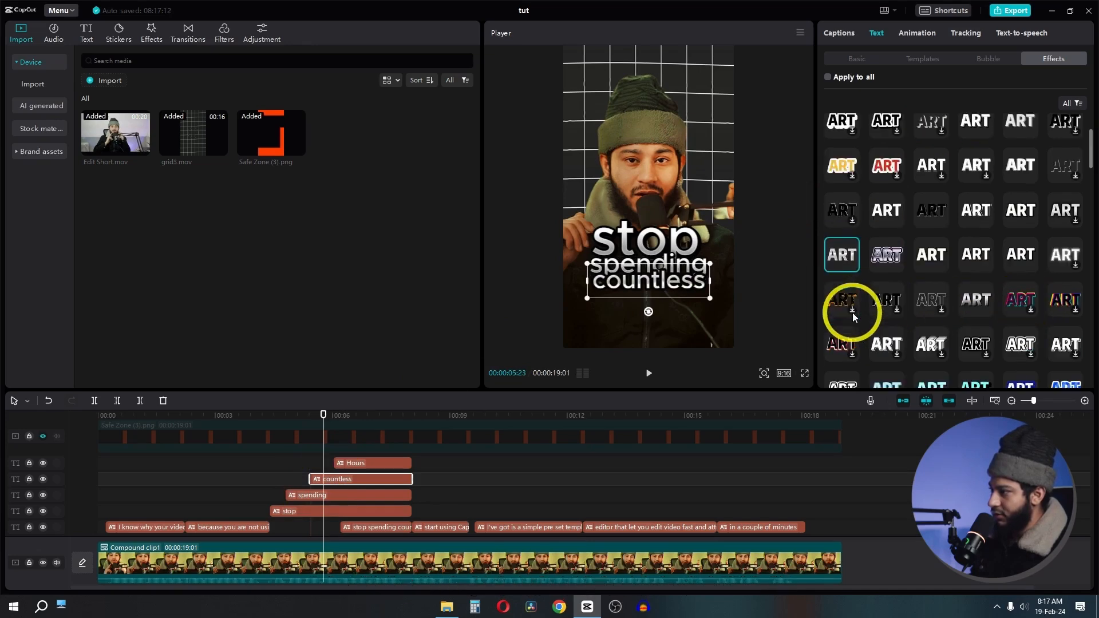
{"action": "left_click", "coordinate": [890, 305]}
{"action": "scroll", "coordinate": [892, 305], "scroll_direction": "down", "scroll_amount": 1}
{"action": "left_click", "coordinate": [924, 291]}
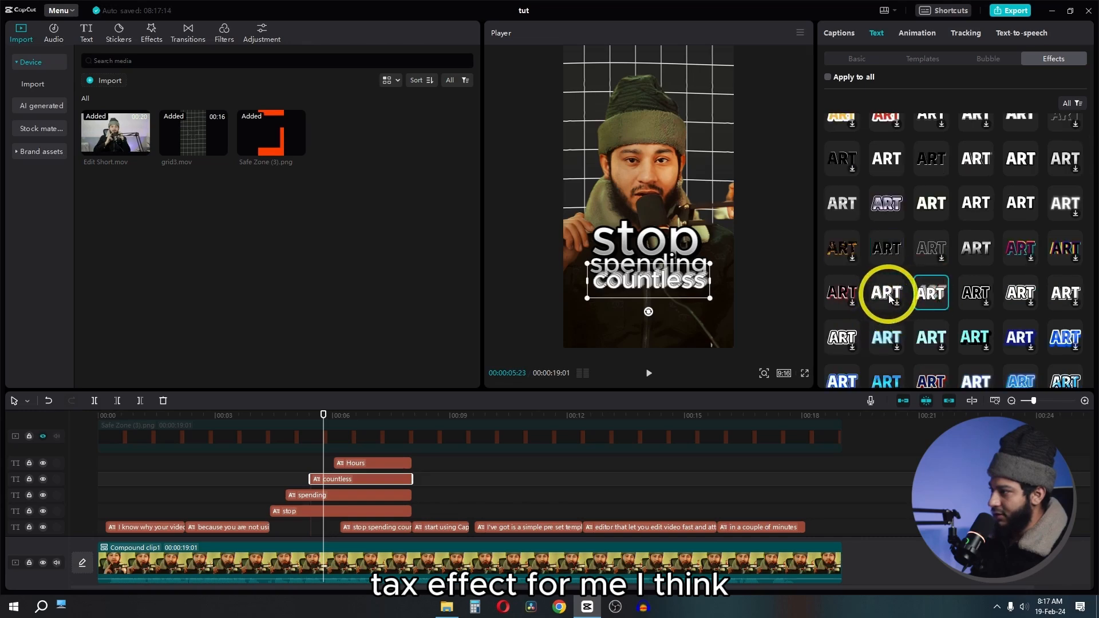
{"action": "left_click", "coordinate": [891, 298]}
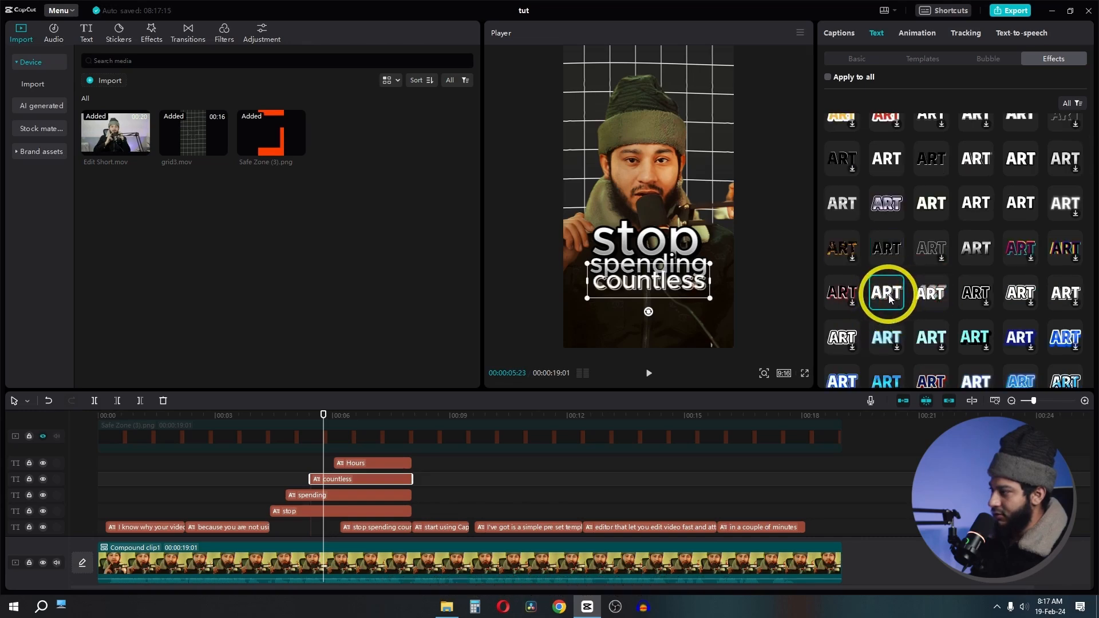
{"action": "left_click", "coordinate": [1007, 298]}
{"action": "left_click", "coordinate": [1055, 293]}
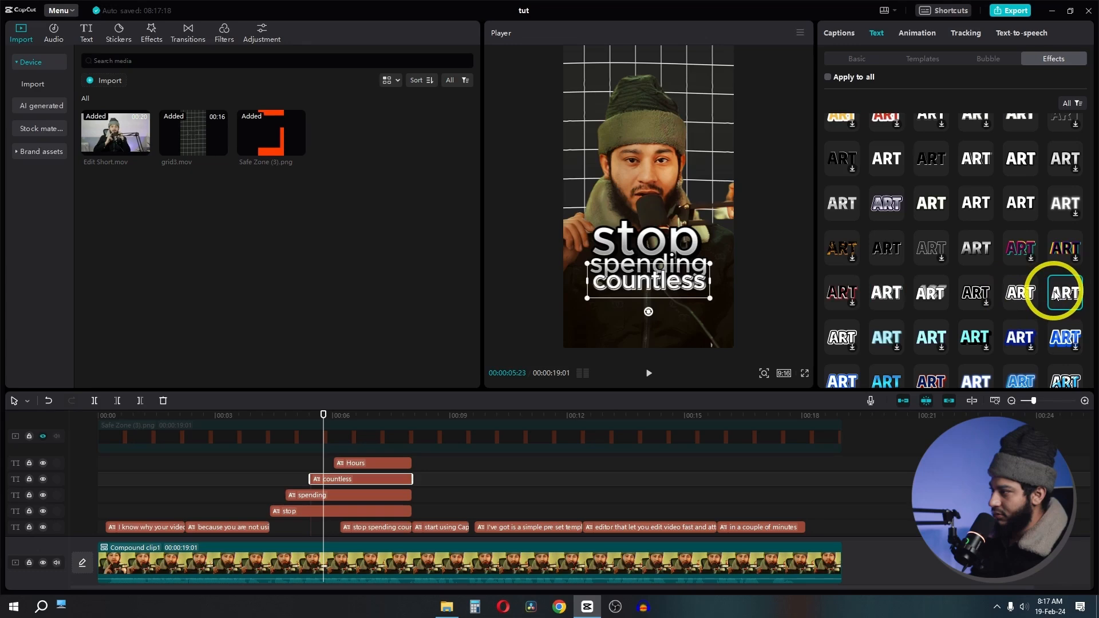
{"action": "left_click", "coordinate": [671, 285]}
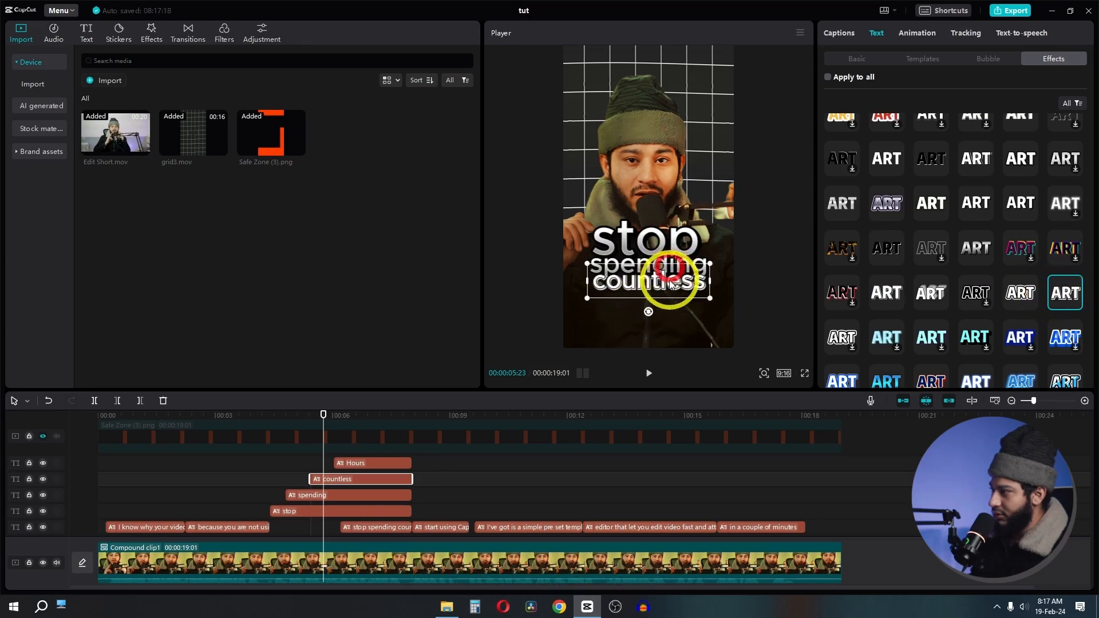
{"action": "left_click_drag", "start_coordinate": [671, 284], "coordinate": [669, 282]}
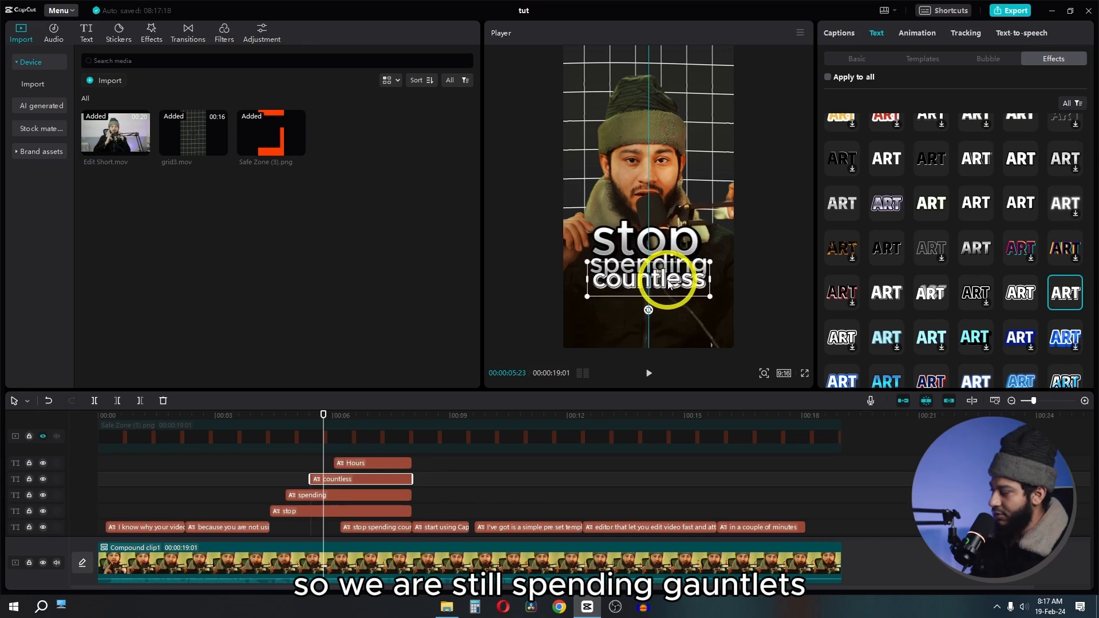
Give the Hours caption a bold white text effect and raise it slightly.
{"action": "left_click", "coordinate": [334, 415]}
{"action": "left_click", "coordinate": [351, 463]}
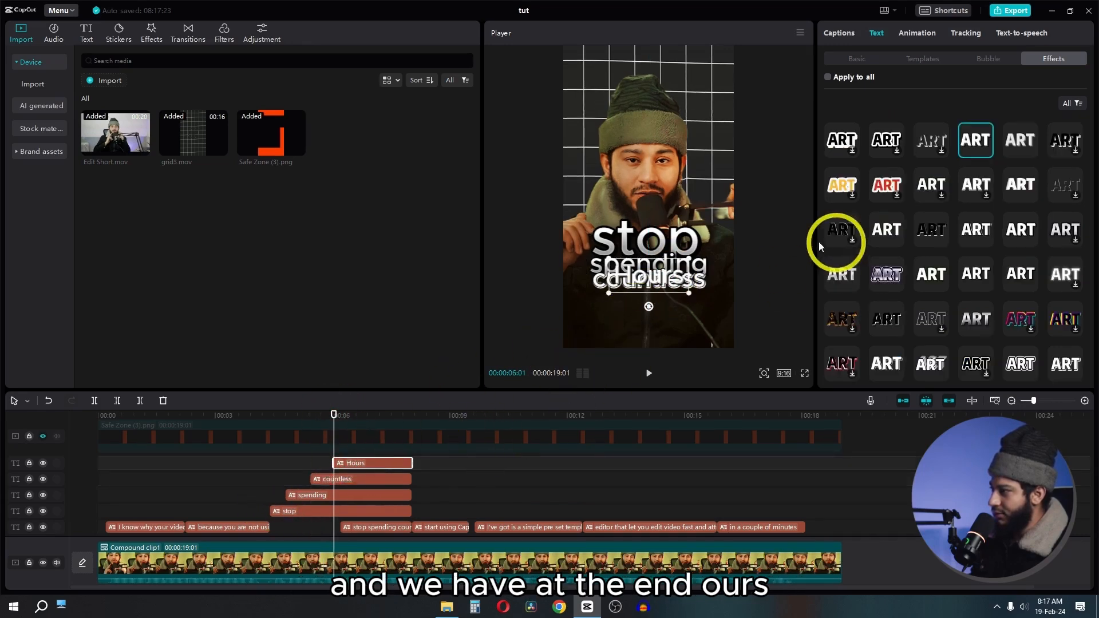
{"action": "left_click", "coordinate": [1020, 281]}
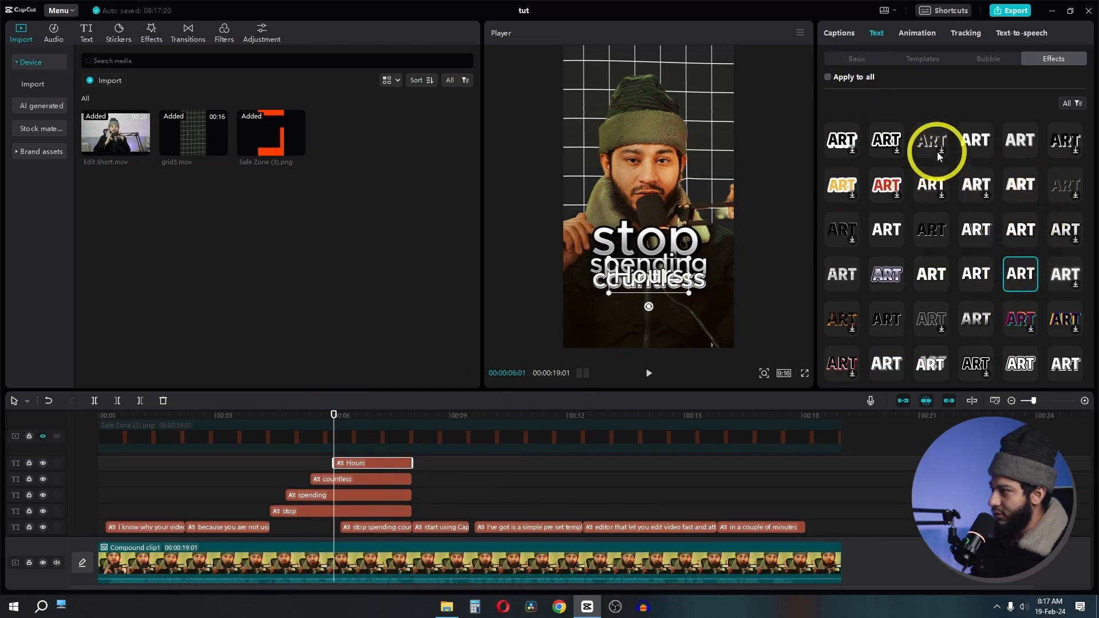
{"action": "scroll", "coordinate": [1012, 197], "scroll_direction": "up", "scroll_amount": 2}
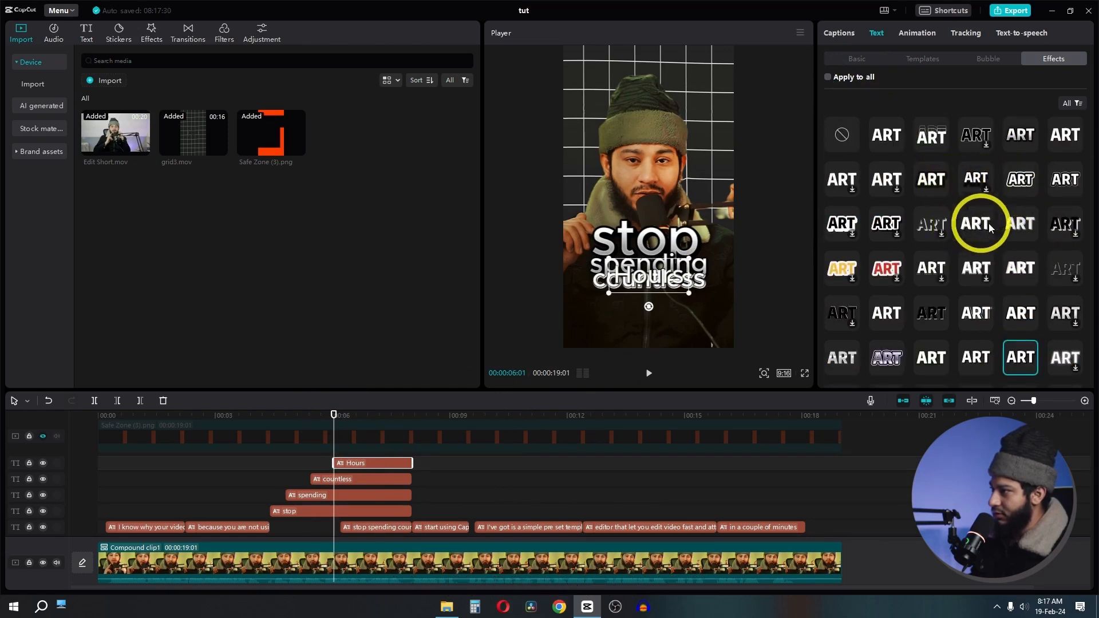
{"action": "left_click", "coordinate": [975, 179]}
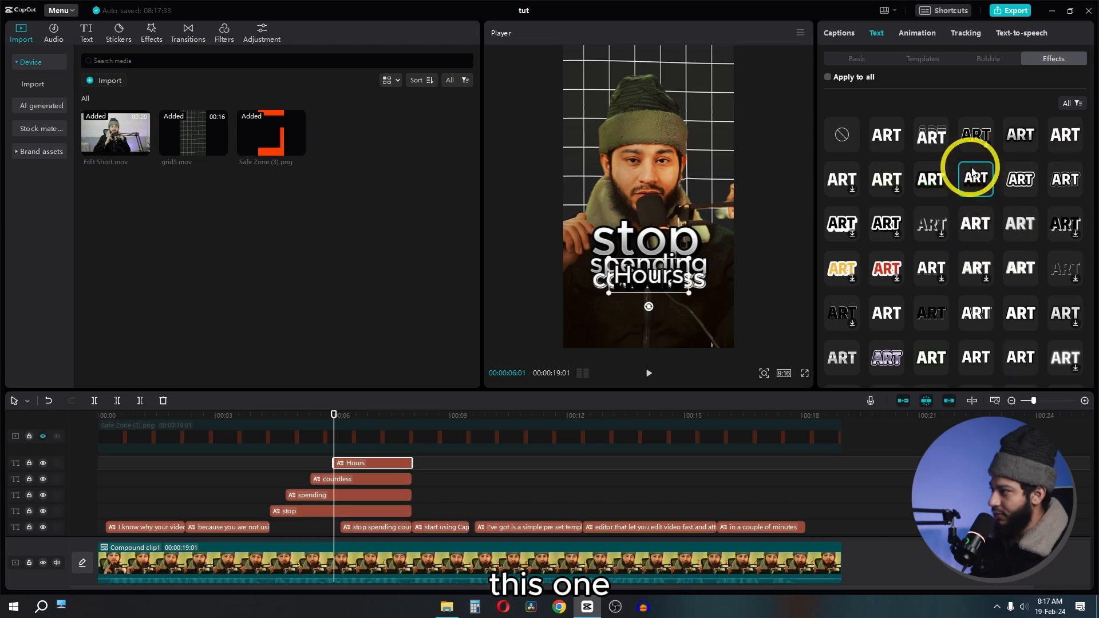
{"action": "left_click", "coordinate": [945, 180]}
{"action": "left_click_drag", "start_coordinate": [675, 269], "coordinate": [670, 254]}
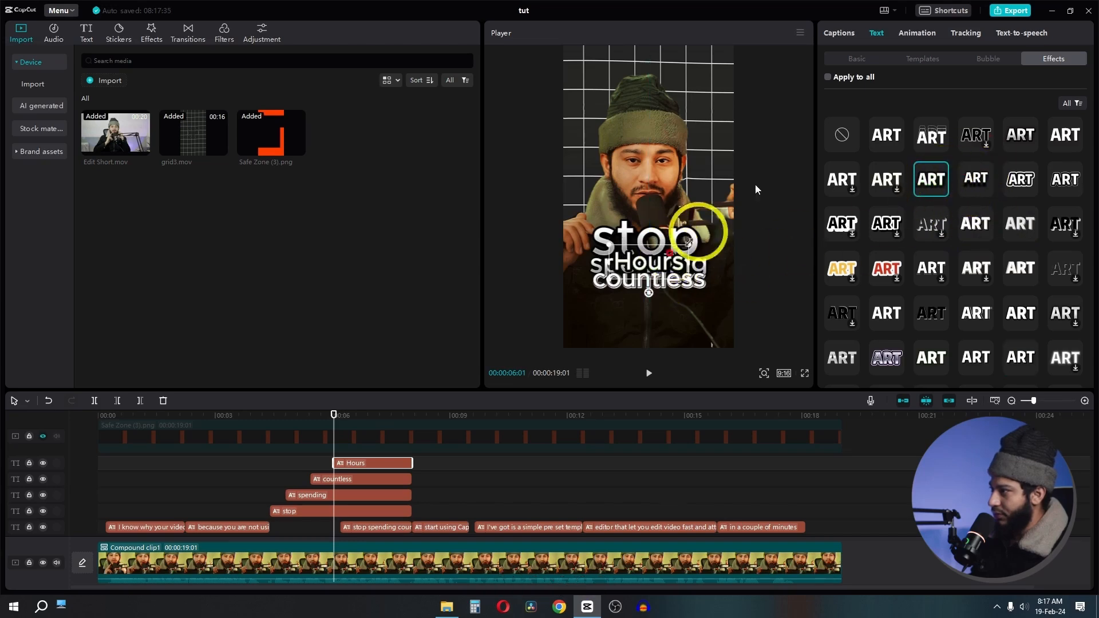
Set the Hours caption's font size to 39.
{"action": "left_click", "coordinate": [865, 56]}
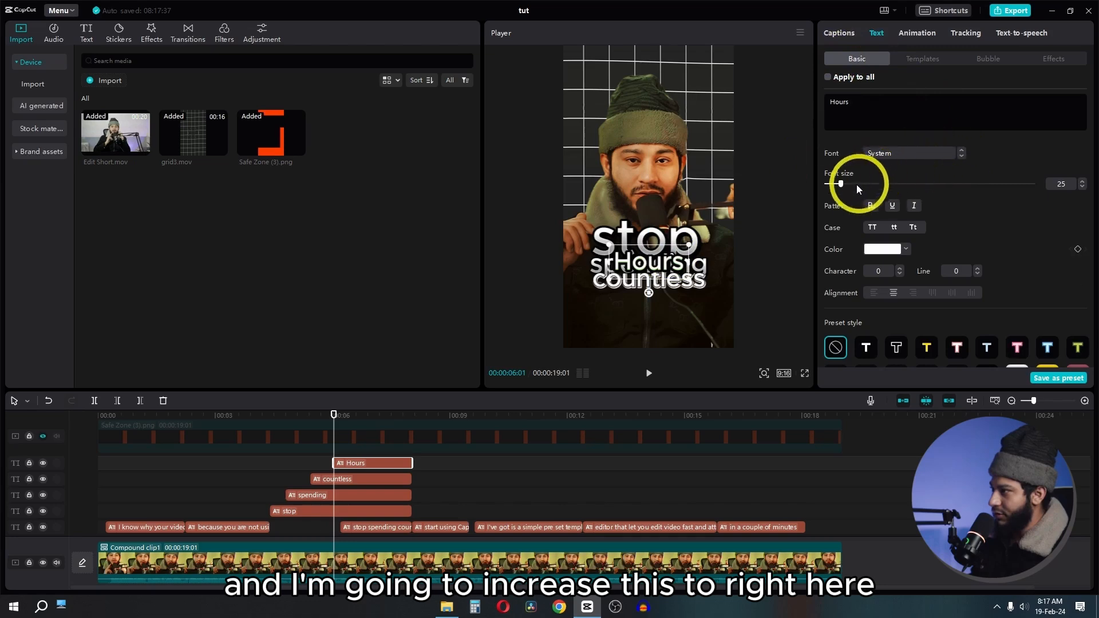
{"action": "left_click", "coordinate": [856, 185]}
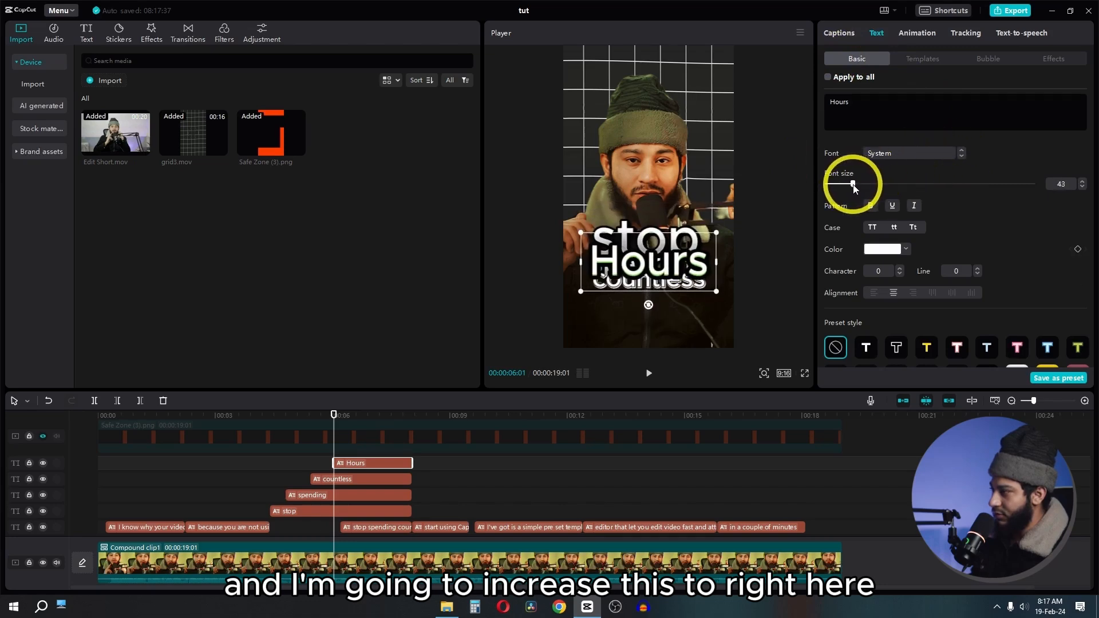
{"action": "left_click_drag", "start_coordinate": [854, 187], "coordinate": [851, 186]}
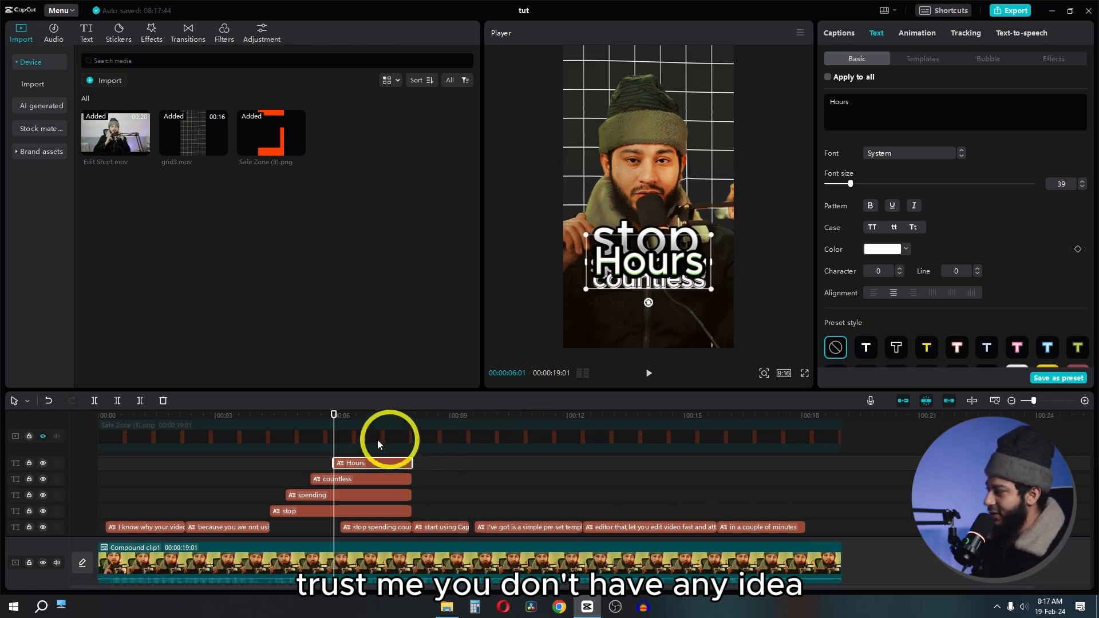
Preview the captions and delete the full-sentence 'stop spending' caption clip.
{"action": "left_click_drag", "start_coordinate": [336, 417], "coordinate": [271, 430]}
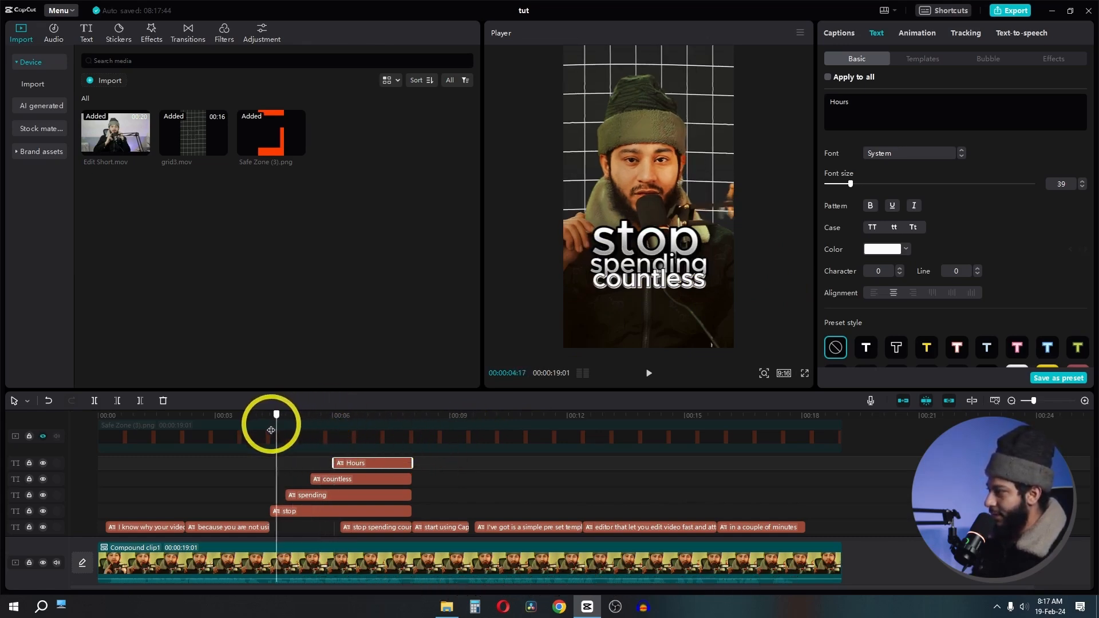
{"action": "key", "text": "space"}
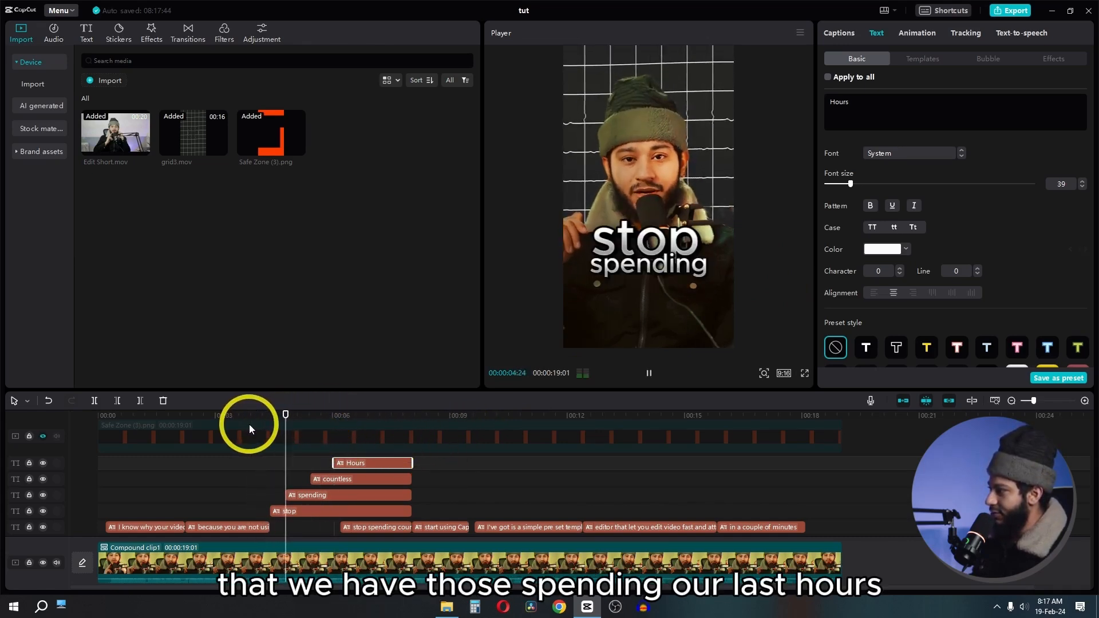
{"action": "key", "text": "space"}
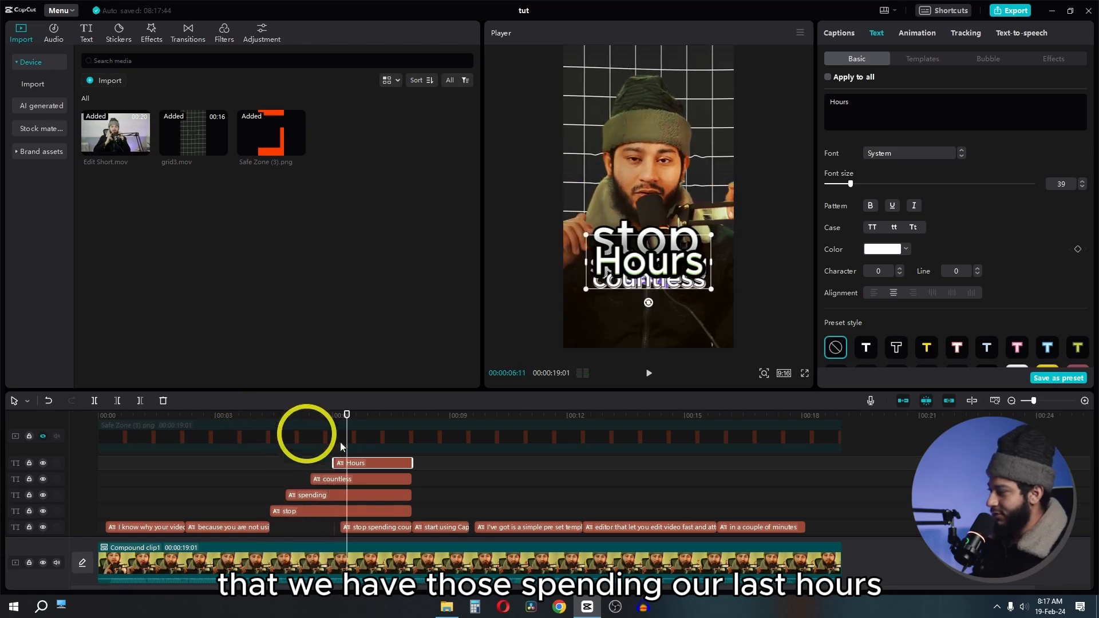
{"action": "left_click", "coordinate": [356, 531]}
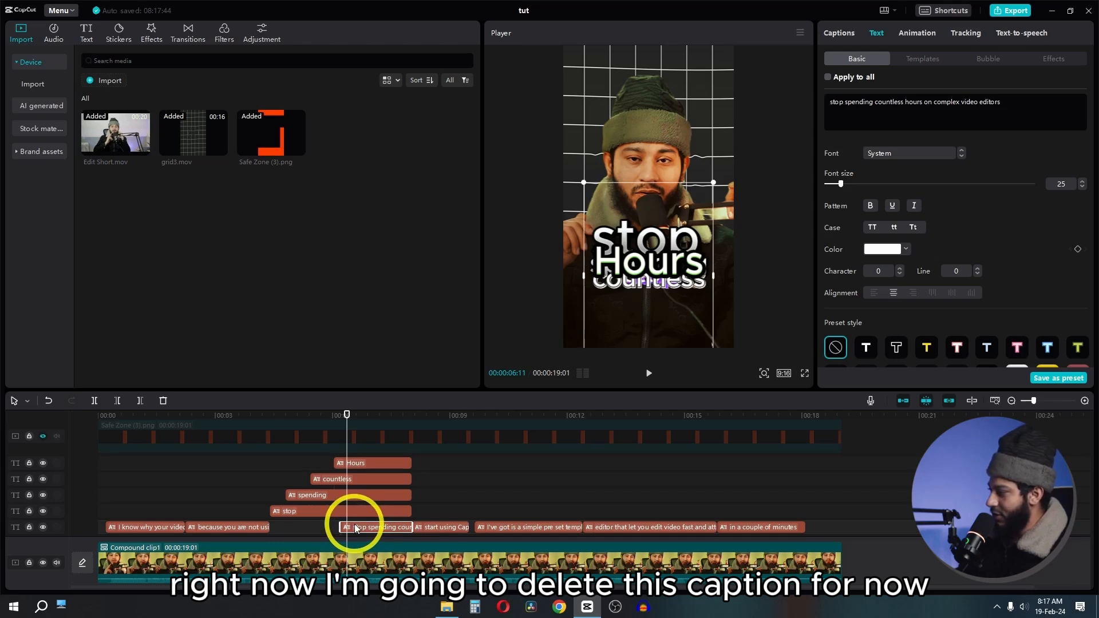
{"action": "key", "text": "Delete"}
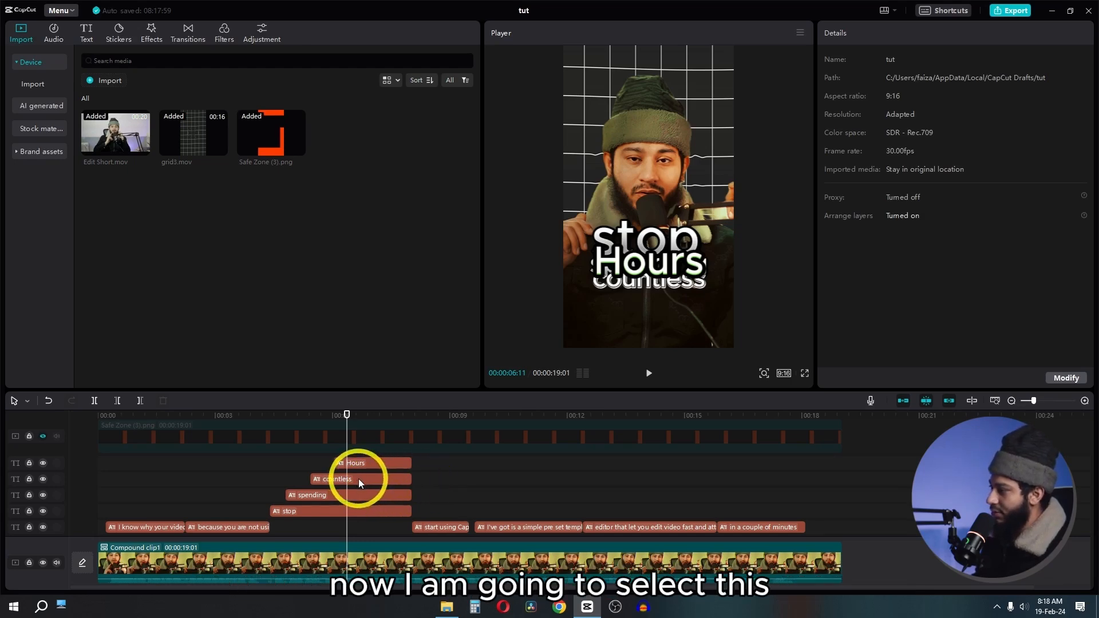
Apply a colourful neon text effect preset to the Hours caption.
{"action": "left_click", "coordinate": [370, 465]}
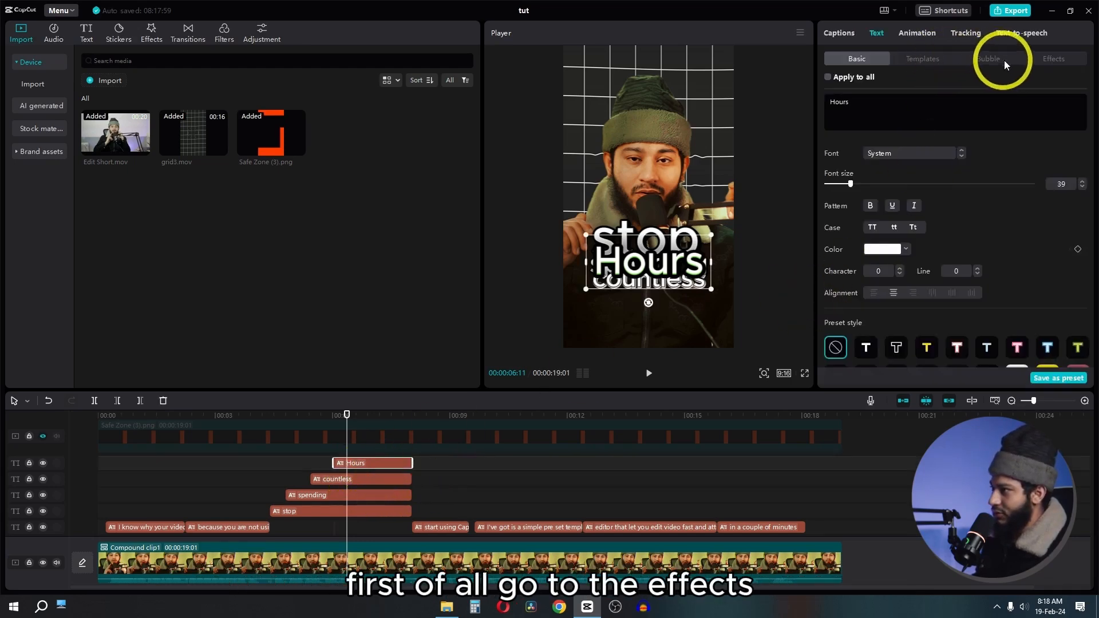
{"action": "left_click", "coordinate": [1064, 63]}
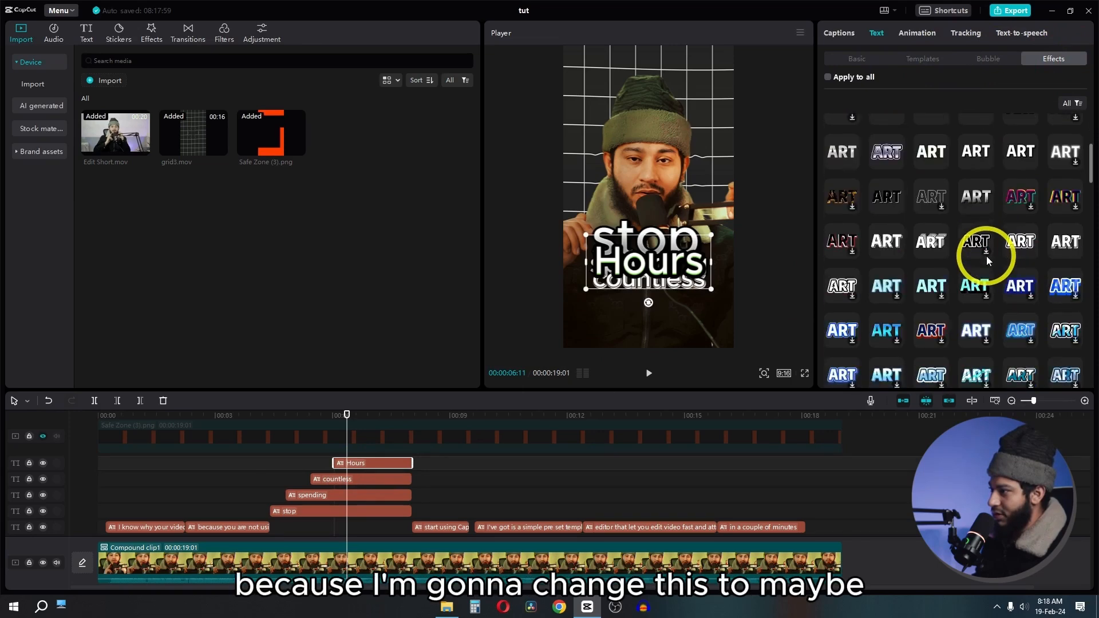
{"action": "scroll", "coordinate": [987, 256], "scroll_direction": "down", "scroll_amount": 3}
{"action": "left_click", "coordinate": [1008, 162]}
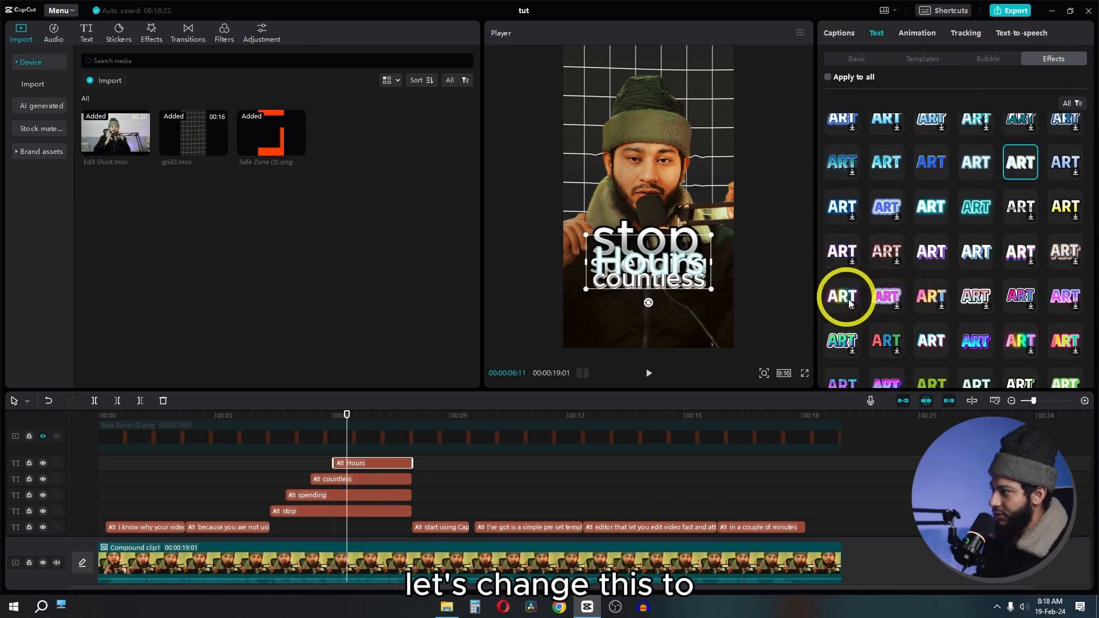
{"action": "left_click", "coordinate": [966, 347]}
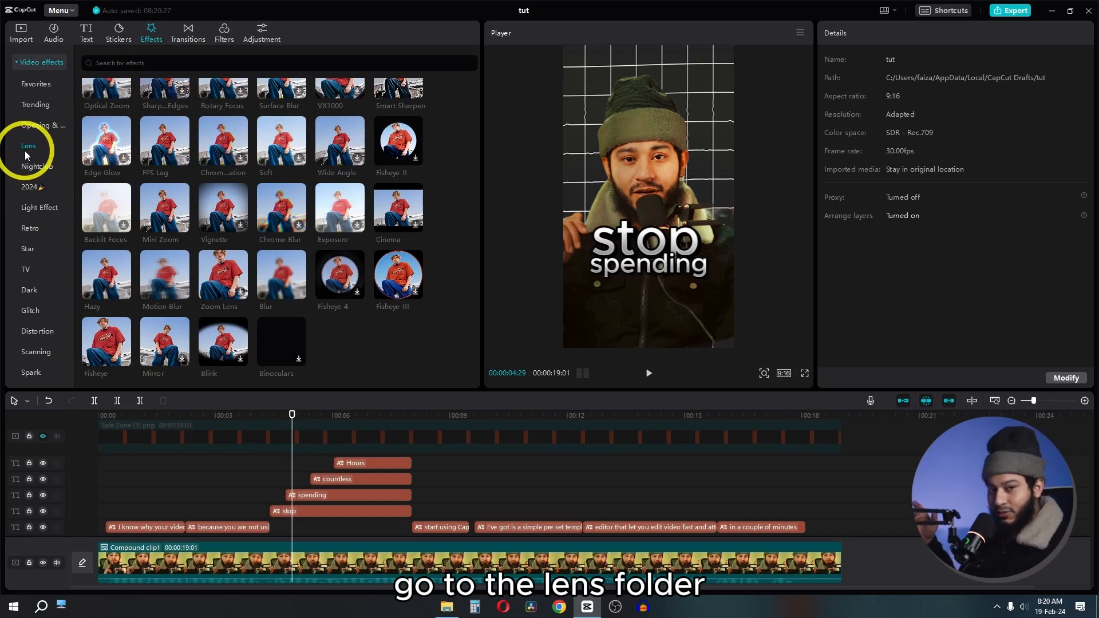
Place the Blur lens effect above the captions and extend it to end with them.
{"action": "left_click_drag", "start_coordinate": [276, 287], "coordinate": [301, 481]}
{"action": "left_click_drag", "start_coordinate": [388, 480], "coordinate": [410, 479]}
{"action": "key", "text": "space"}
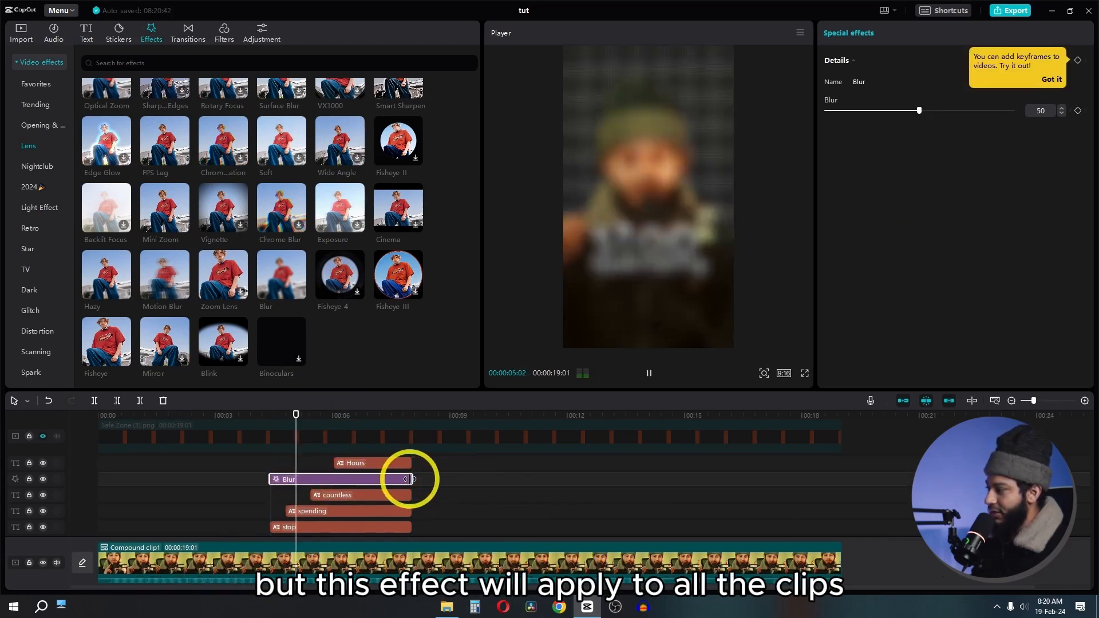
{"action": "key", "text": "space"}
Keyframe the blur strength at 0 from 00:04:12, rising to about 12 at 00:06:02 where Hours appears.
{"action": "left_click", "coordinate": [270, 414]}
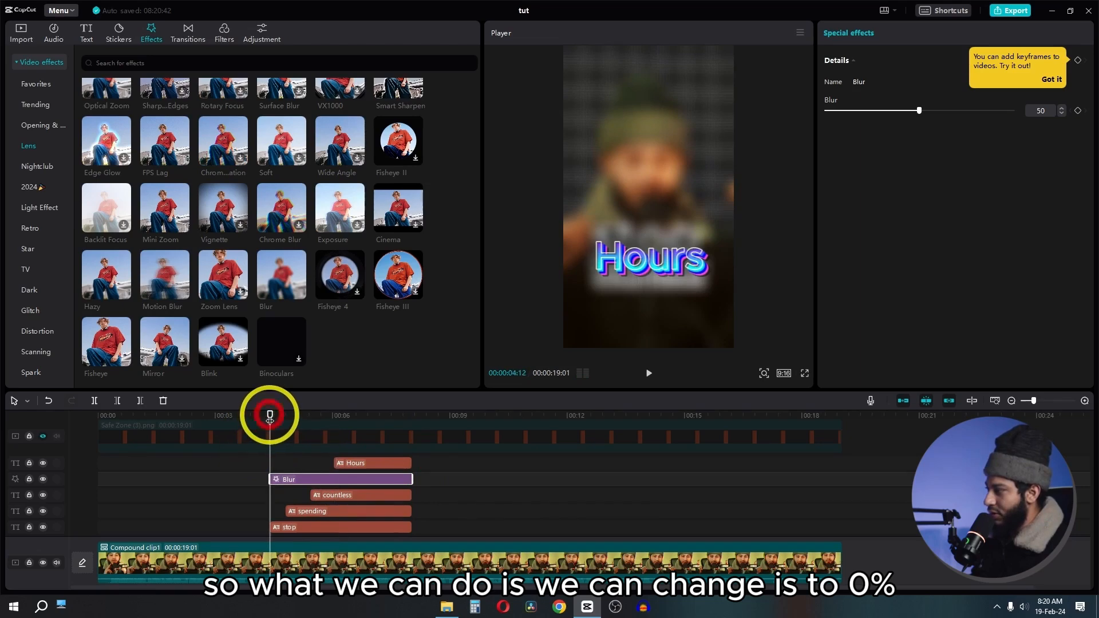
{"action": "left_click_drag", "start_coordinate": [892, 112], "coordinate": [827, 112]}
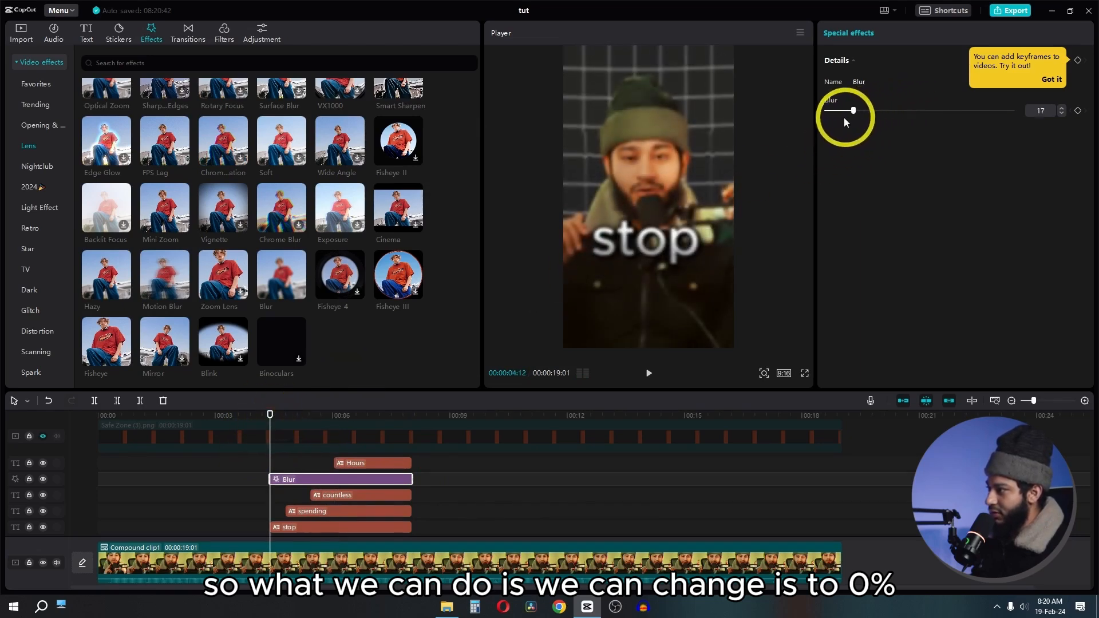
{"action": "key", "text": "space"}
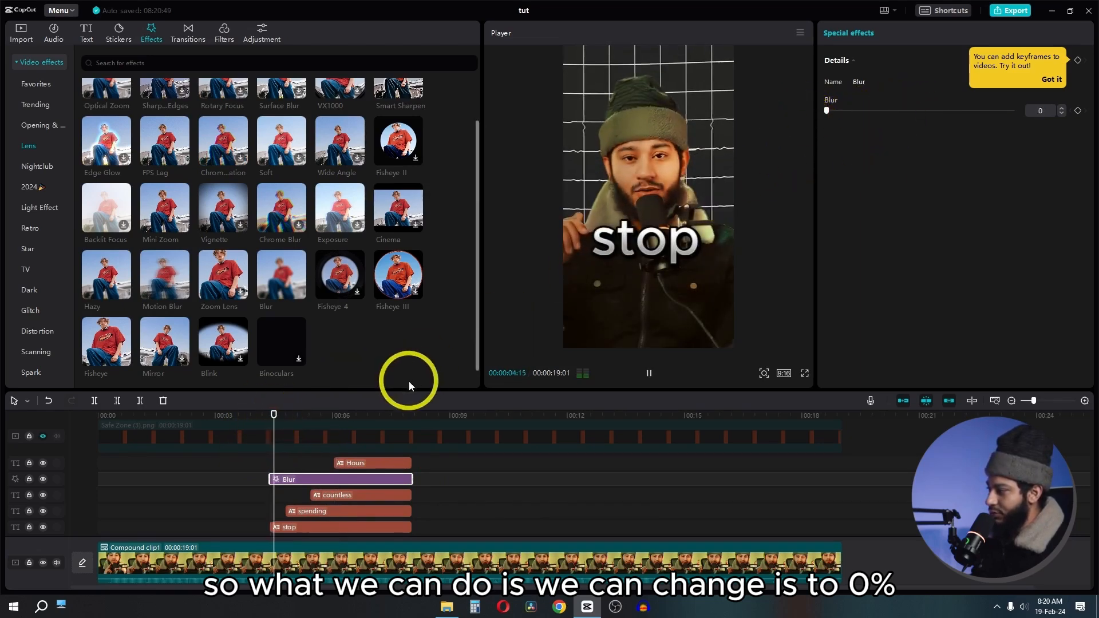
{"action": "key", "text": "space"}
{"action": "left_click_drag", "start_coordinate": [315, 412], "coordinate": [323, 413]}
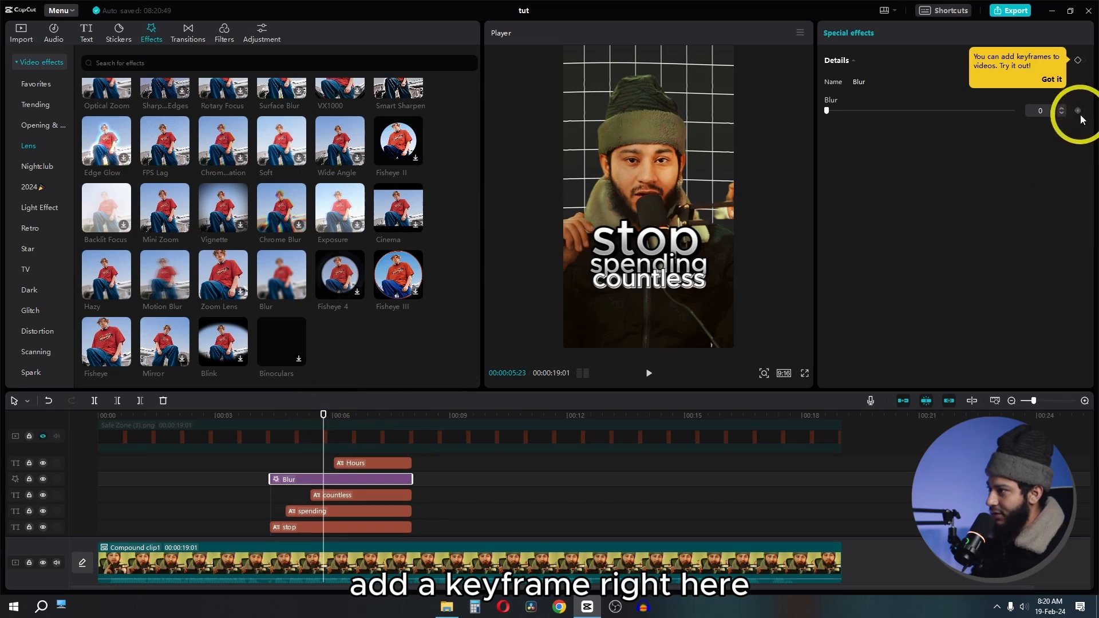
{"action": "key", "text": "Right"}
{"action": "key", "text": "Right"}
{"action": "key", "text": "Right"}
{"action": "key", "text": "Right"}
{"action": "key", "text": "Right"}
{"action": "key", "text": "Right"}
{"action": "key", "text": "Right"}
{"action": "key", "text": "Right"}
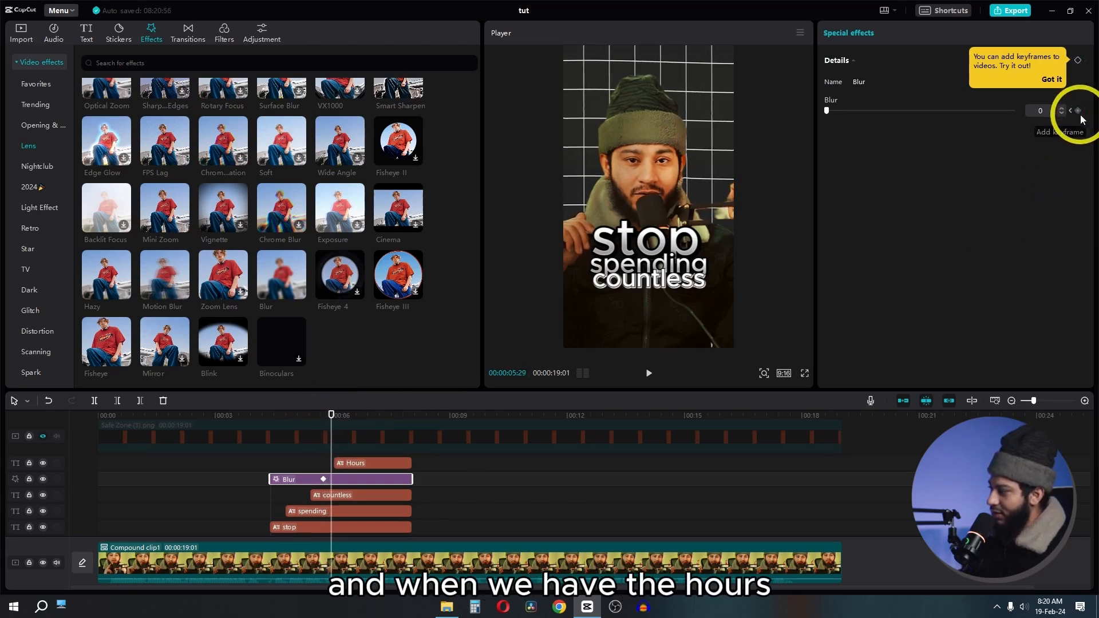
{"action": "key", "text": "Right"}
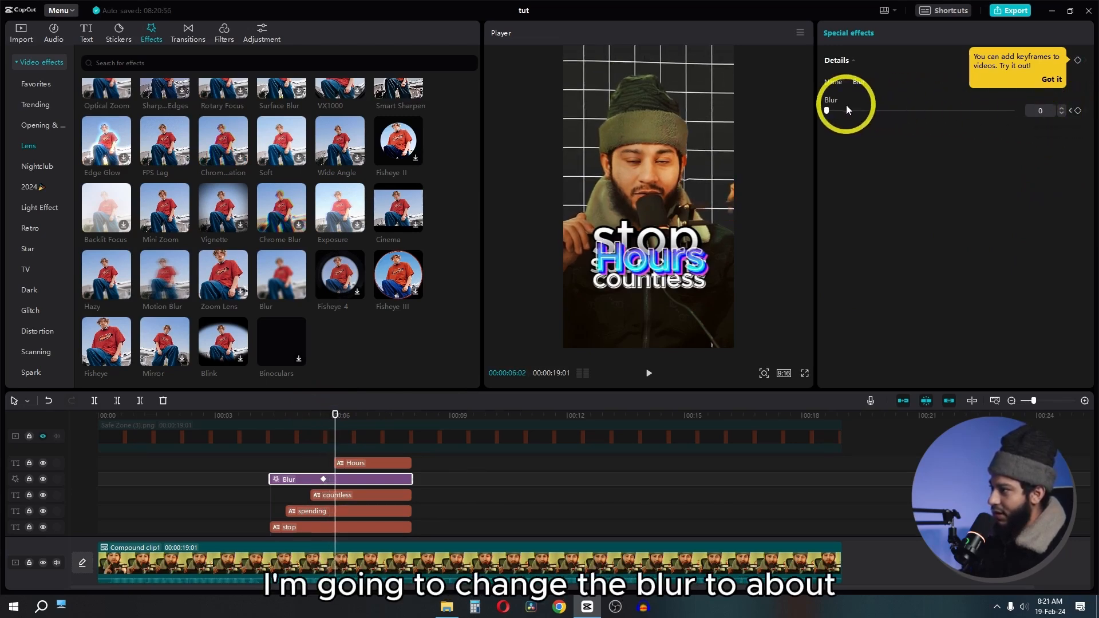
{"action": "left_click_drag", "start_coordinate": [830, 115], "coordinate": [849, 115]}
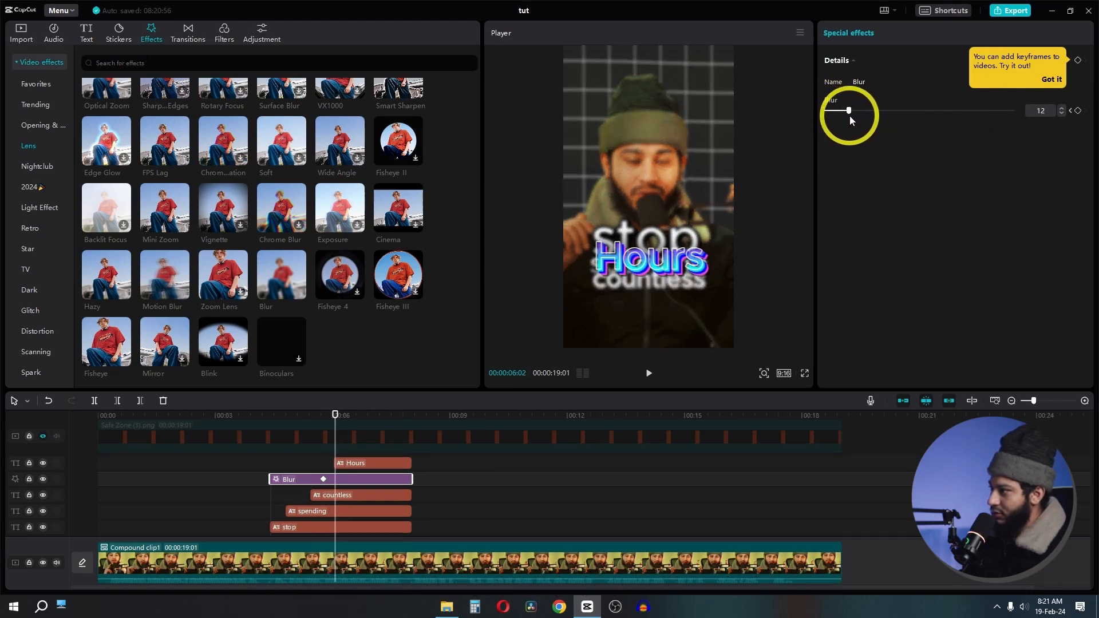
Combine the Blur effect and the stop, spending and countless captions into Compound clip8, leaving Hours separate.
{"action": "left_click", "coordinate": [399, 497]}
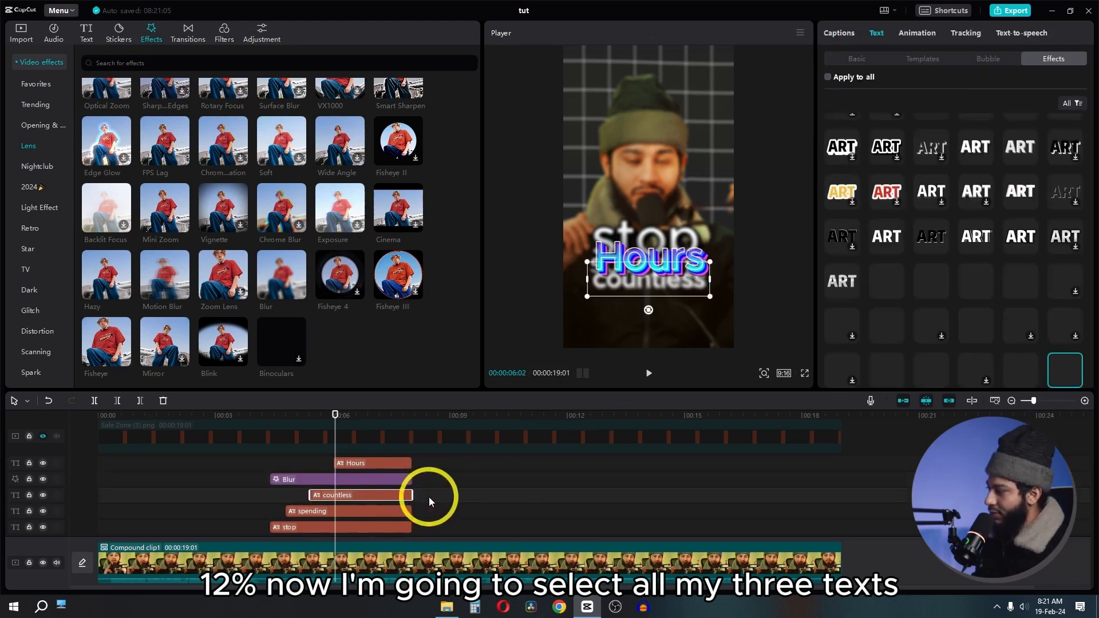
{"action": "left_click_drag", "start_coordinate": [429, 496], "coordinate": [342, 482]}
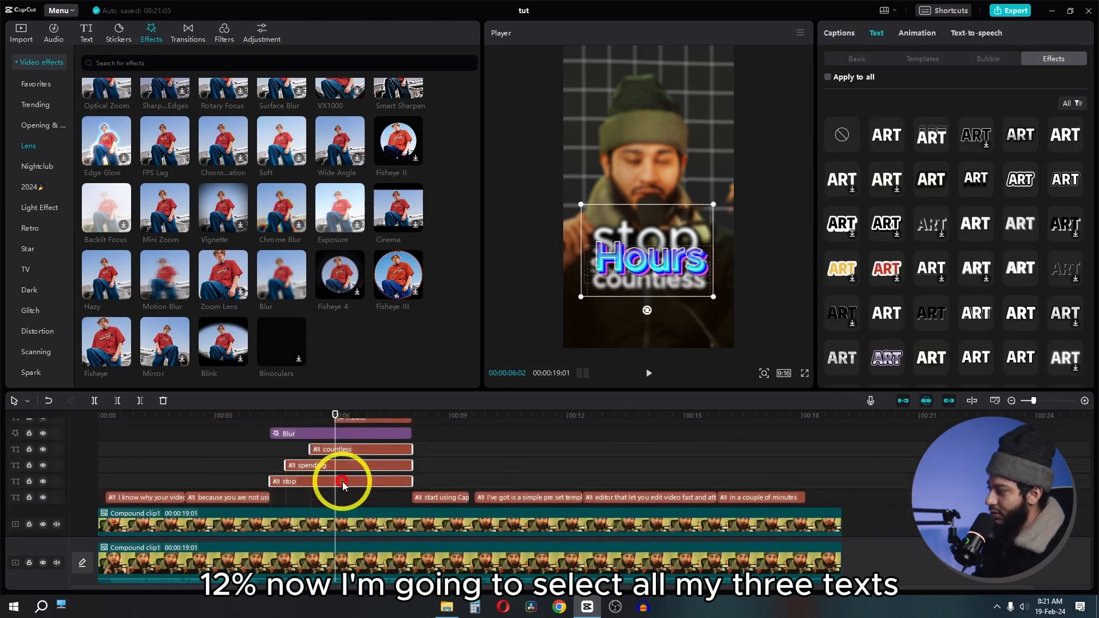
{"action": "right_click", "coordinate": [343, 482]}
{"action": "left_click", "coordinate": [520, 461]}
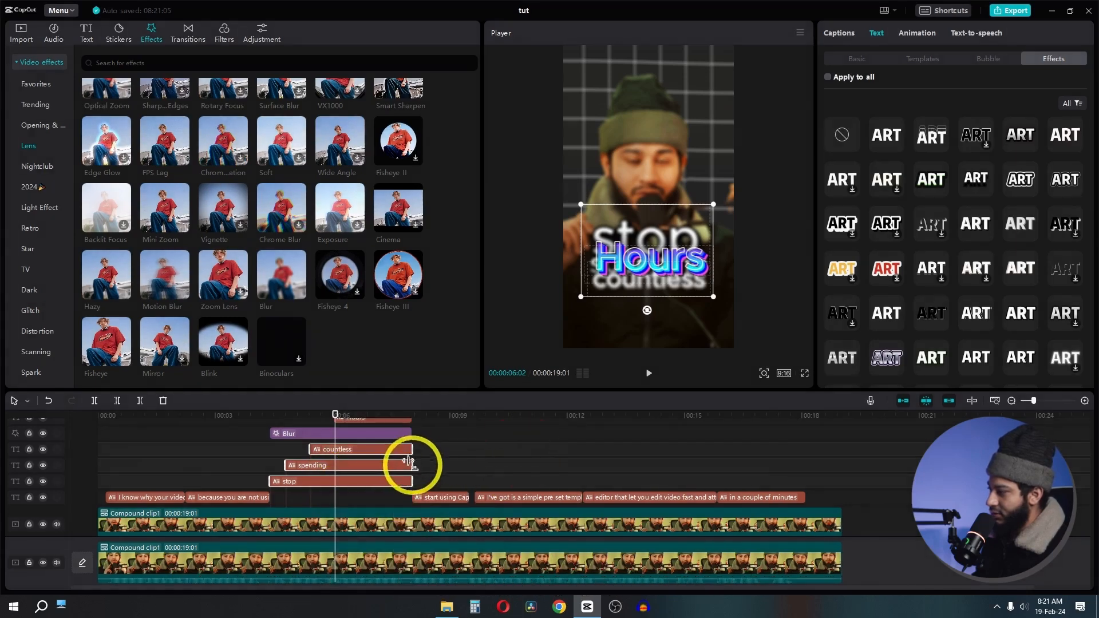
{"action": "scroll", "coordinate": [409, 461], "scroll_direction": "up", "scroll_amount": 1}
{"action": "left_click_drag", "start_coordinate": [431, 445], "coordinate": [324, 497]}
{"action": "right_click", "coordinate": [325, 497]}
{"action": "left_click", "coordinate": [361, 536]}
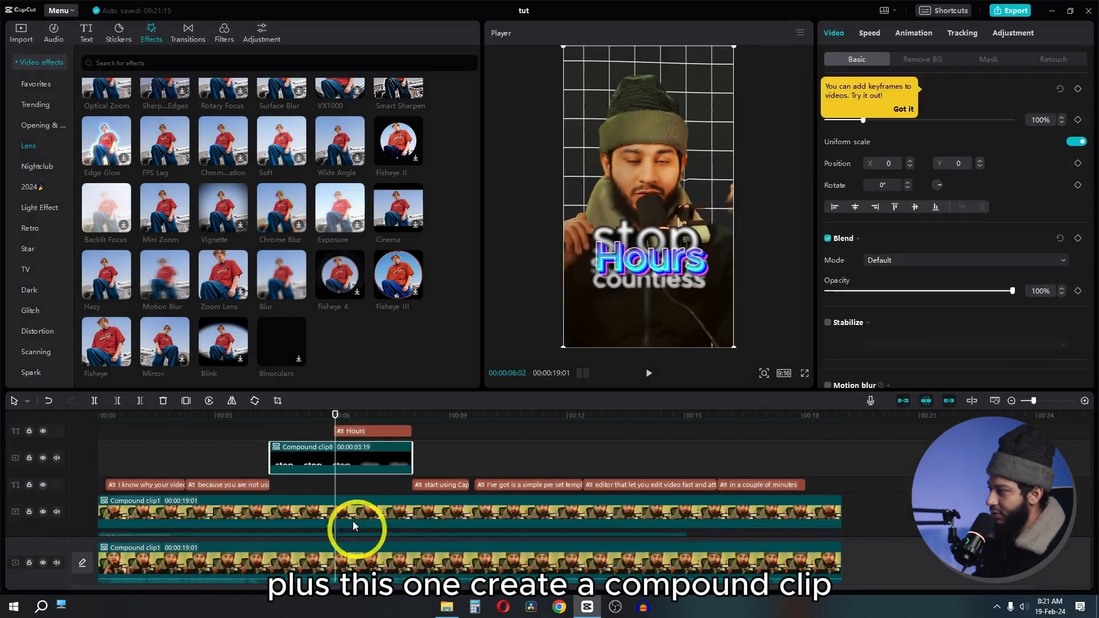
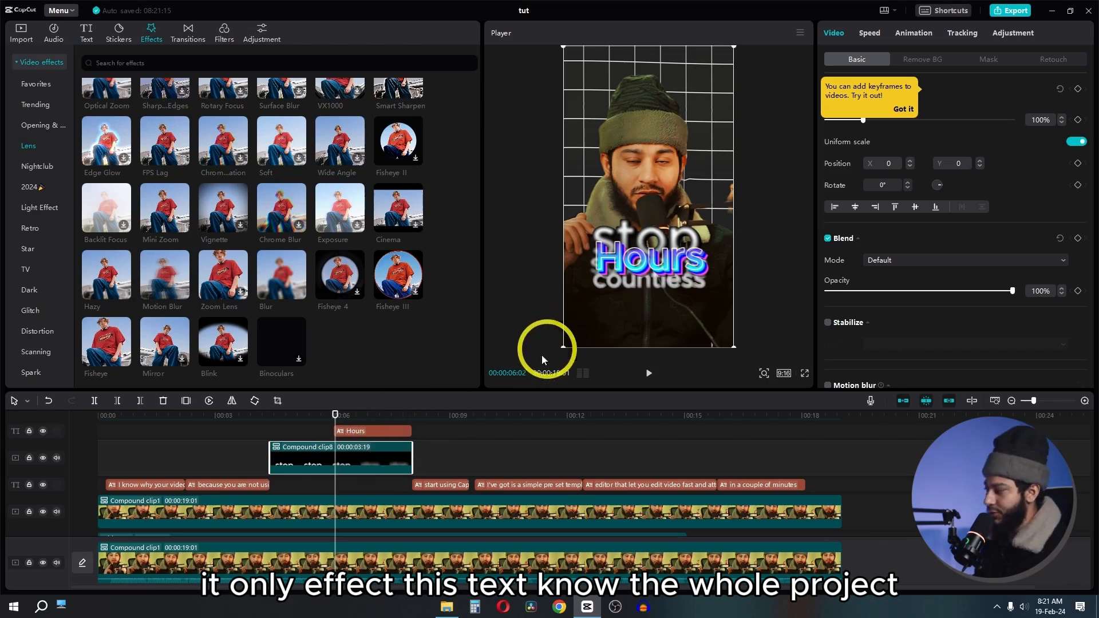
Add a starting scale and position keyframe at full size at 00:05:25.
{"action": "mouse_move", "coordinate": [324, 417]}
{"action": "left_mouse_down"}
{"action": "mouse_move", "coordinate": [308, 422]}
{"action": "mouse_move", "coordinate": [326, 417]}
{"action": "left_mouse_up"}
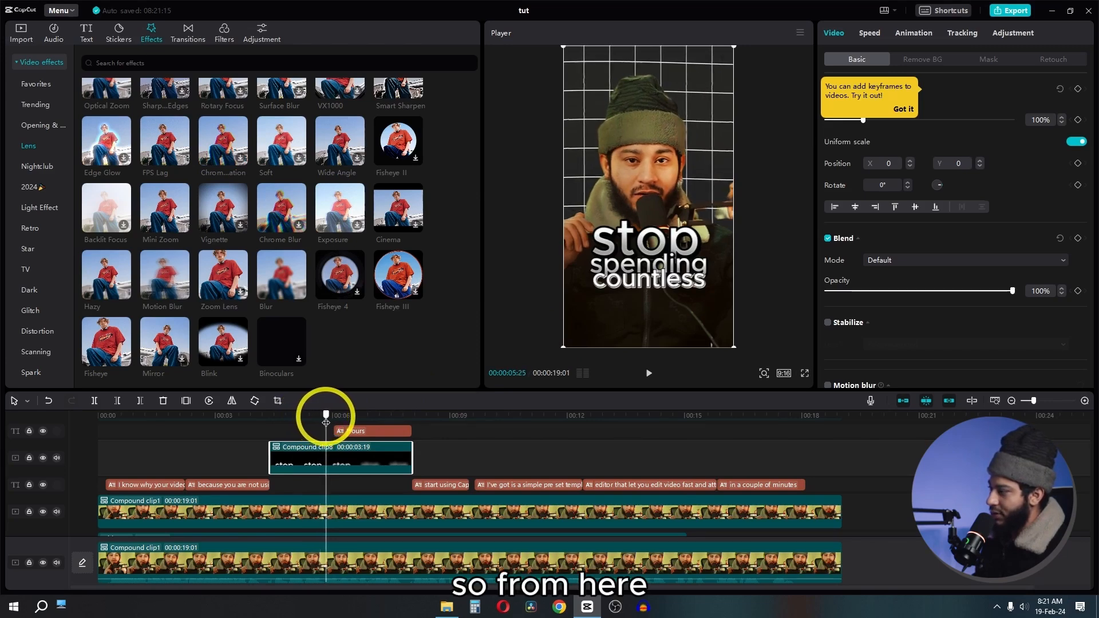
{"action": "left_click", "coordinate": [1078, 89]}
{"action": "left_click", "coordinate": [903, 108]}
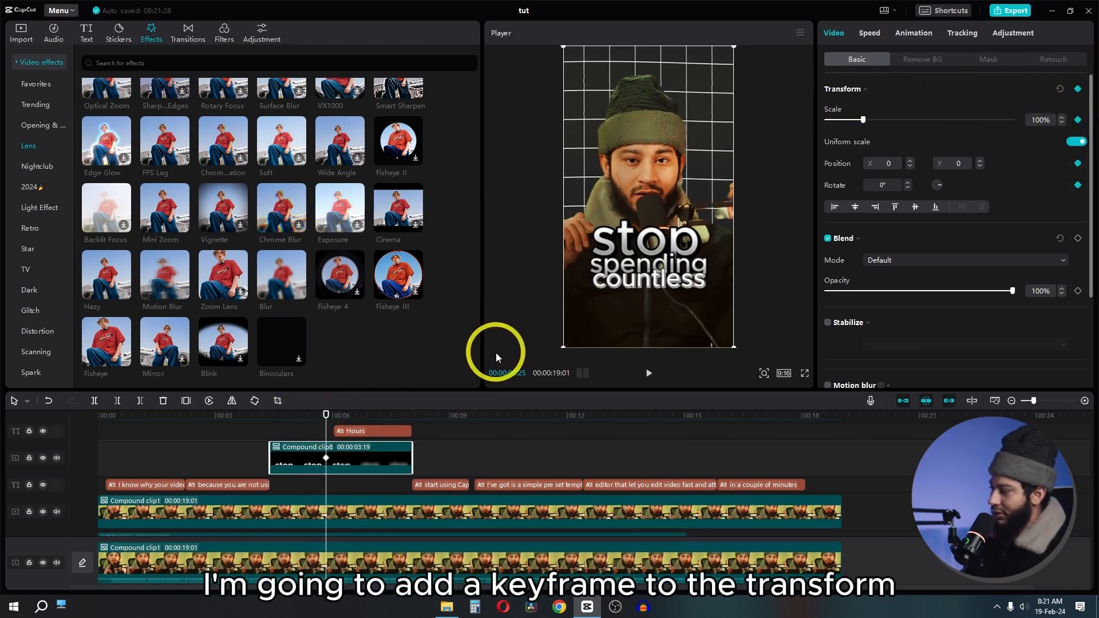
At 00:06:01, where Hours appears, set Scale to 91% and Position Y to -65.
{"action": "key", "text": "Right"}
{"action": "key", "text": "Right"}
{"action": "key", "text": "Right"}
{"action": "key", "text": "Right"}
{"action": "key", "text": "Right"}
{"action": "key", "text": "Right"}
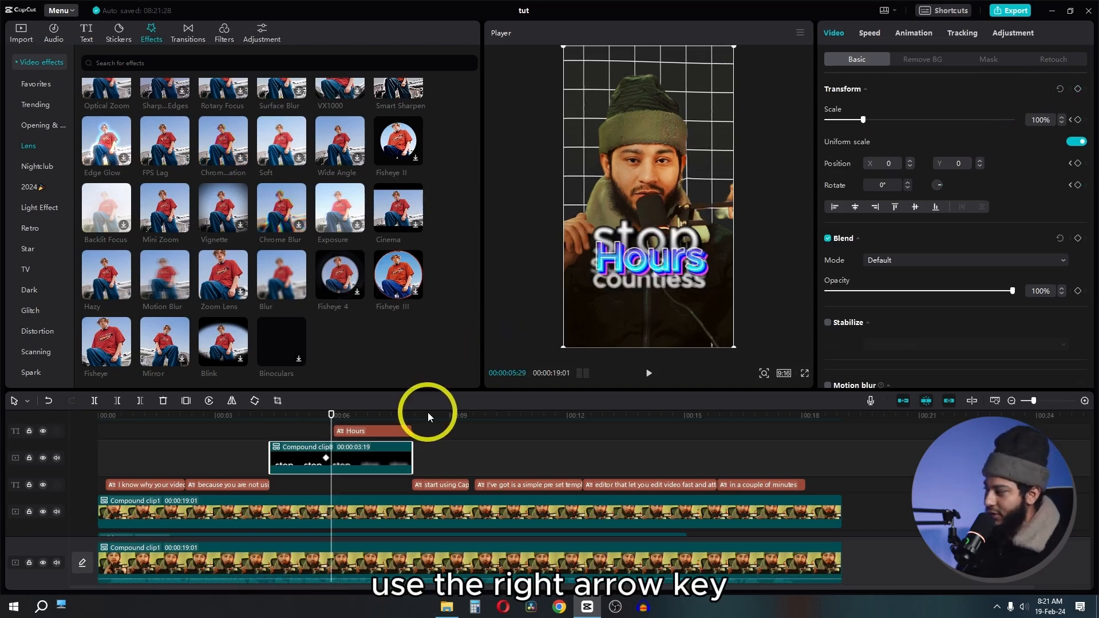
{"action": "key", "text": "Left"}
{"action": "key", "text": "Left"}
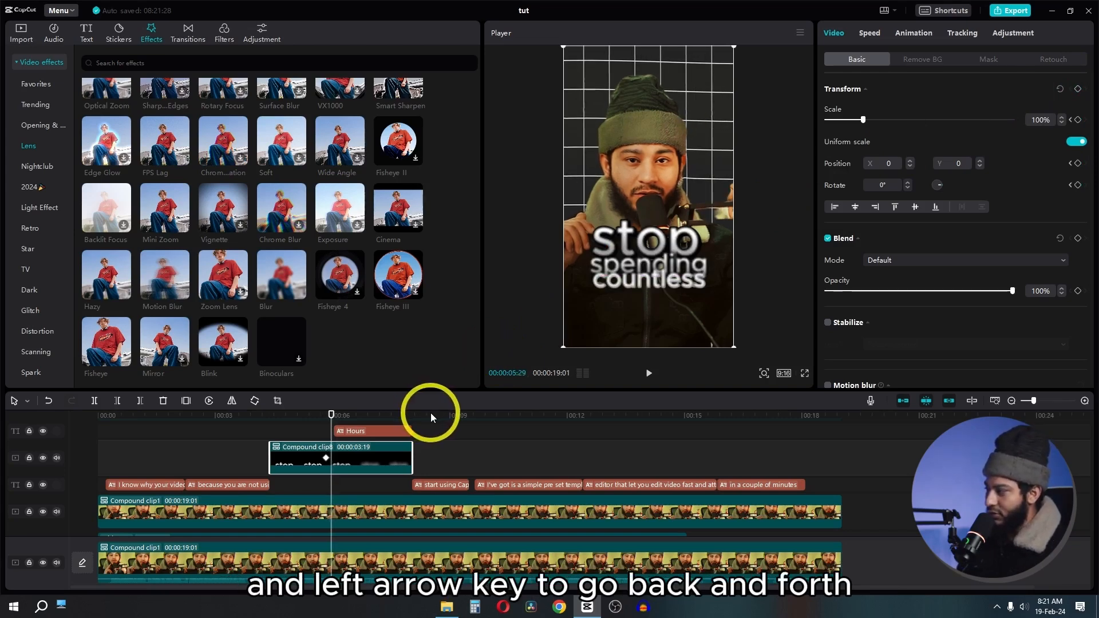
{"action": "key", "text": "Right"}
{"action": "key", "text": "Right"}
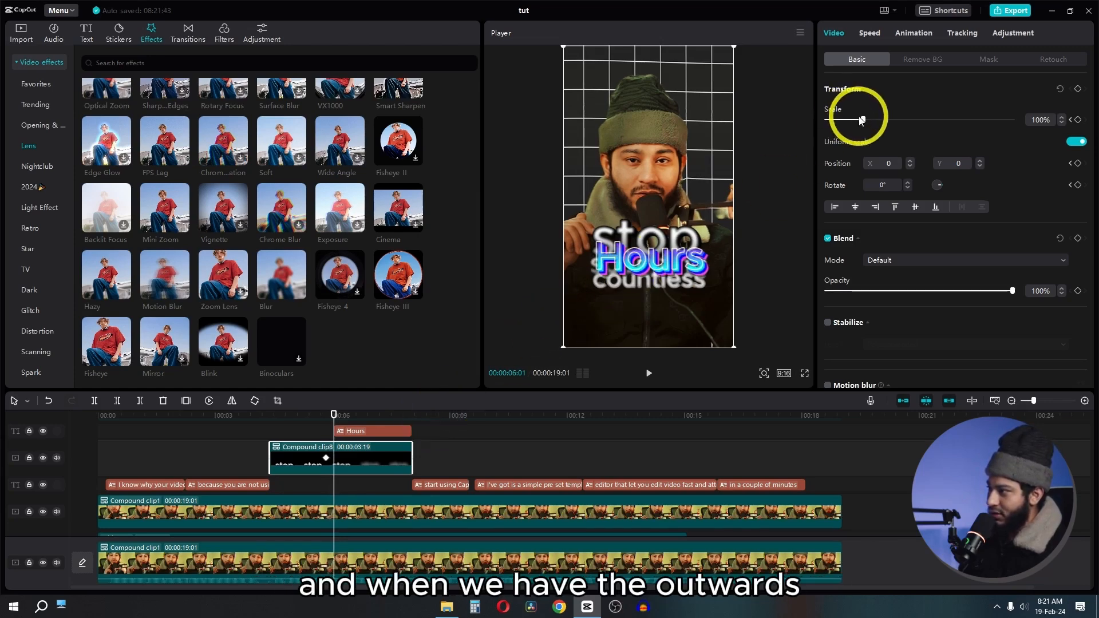
{"action": "left_click_drag", "start_coordinate": [861, 119], "coordinate": [853, 120]}
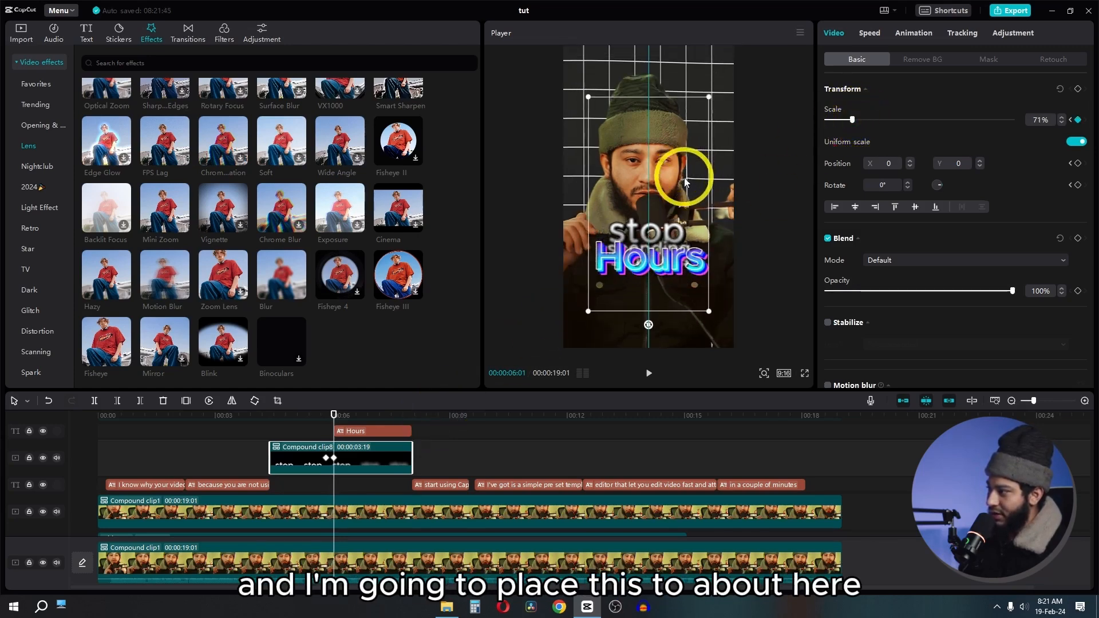
{"action": "left_click_drag", "start_coordinate": [685, 182], "coordinate": [686, 192]}
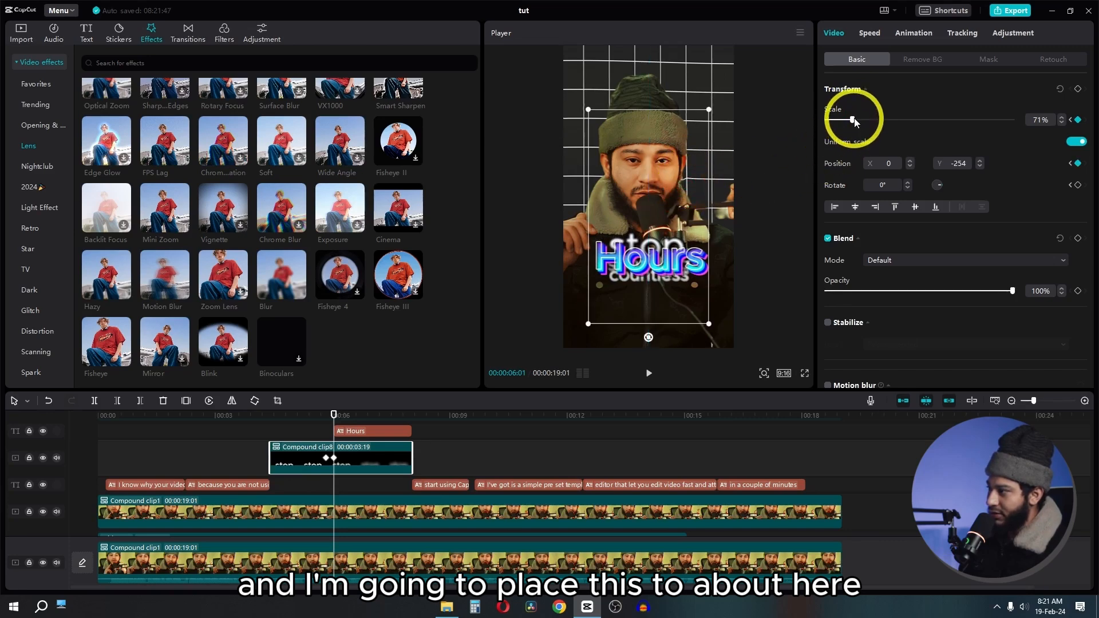
{"action": "left_click_drag", "start_coordinate": [853, 121], "coordinate": [859, 120]}
{"action": "left_click_drag", "start_coordinate": [687, 204], "coordinate": [640, 212]}
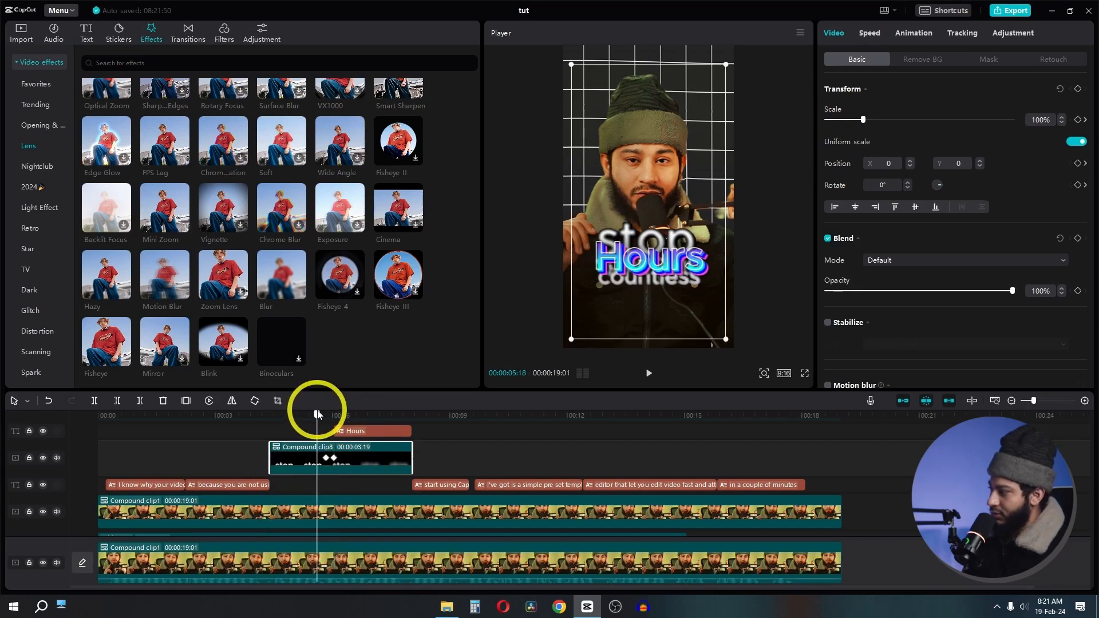
Play back the zoom from just before 00:05:25 to preview it.
{"action": "left_click_drag", "start_coordinate": [318, 414], "coordinate": [271, 419]}
{"action": "key", "text": "space"}
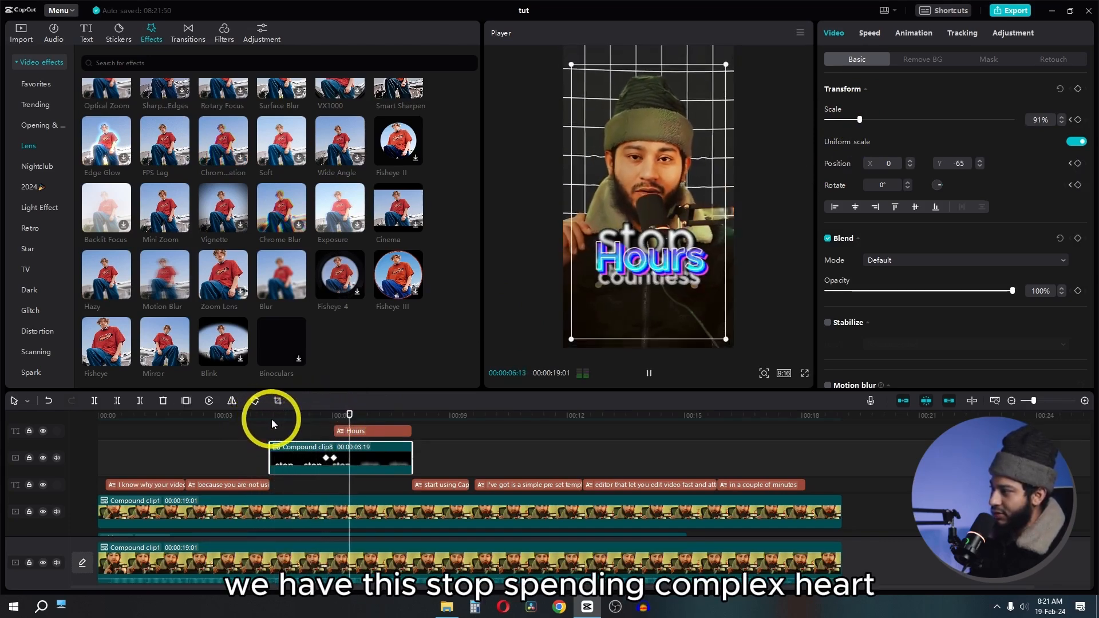
{"action": "key", "text": "space"}
Apply the Ease In 3 curve to the Scale, x and y keyframes.
{"action": "double_click", "coordinate": [386, 445]}
{"action": "scroll", "coordinate": [365, 462], "scroll_direction": "up", "scroll_amount": 1}
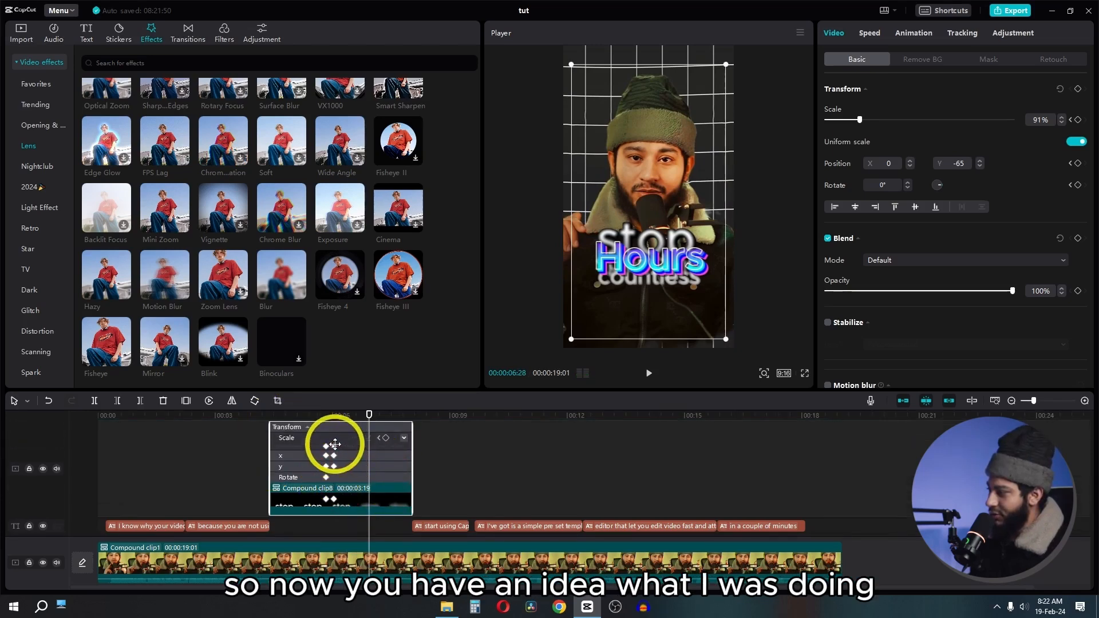
{"action": "left_click", "coordinate": [333, 457], "text": "ctrl"}
{"action": "left_click", "coordinate": [334, 466], "text": "ctrl"}
{"action": "left_click", "coordinate": [368, 438]}
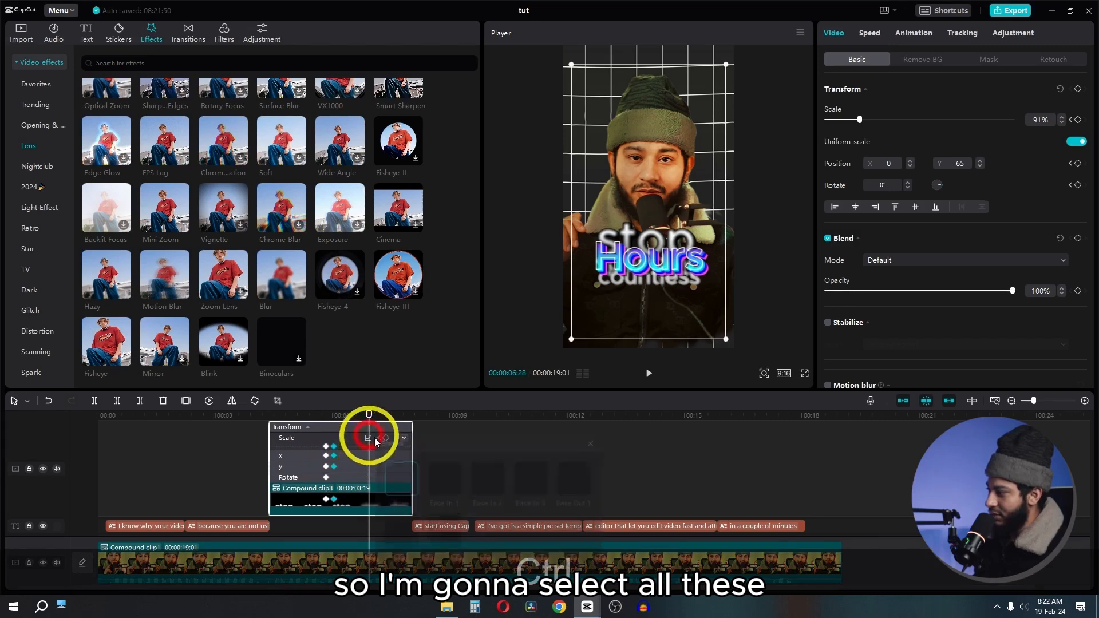
{"action": "left_click", "coordinate": [458, 490]}
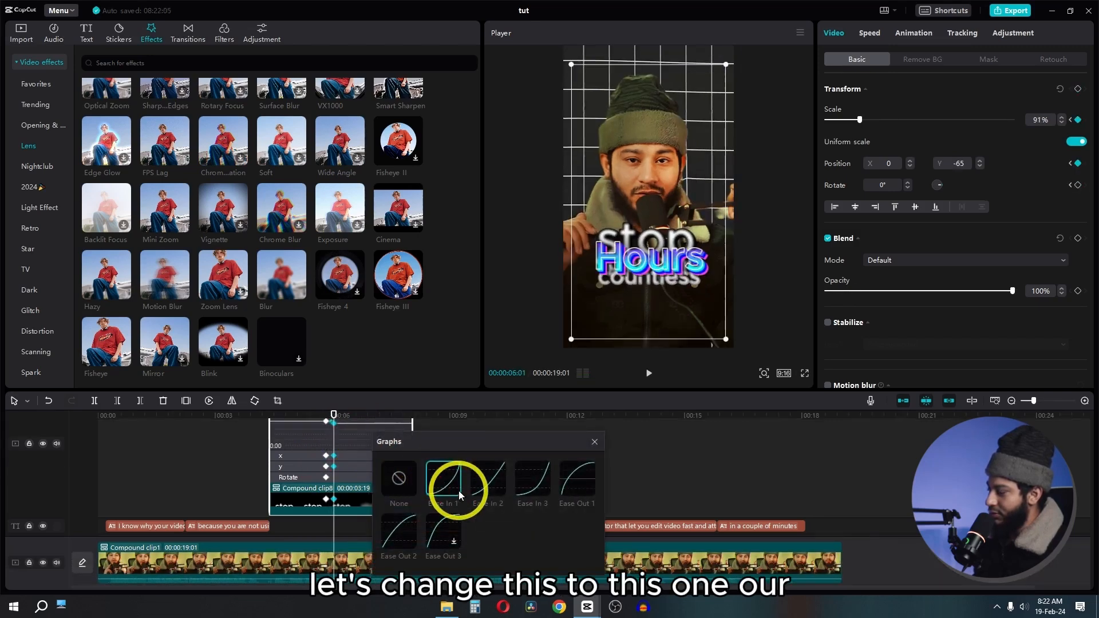
{"action": "left_click", "coordinate": [531, 478]}
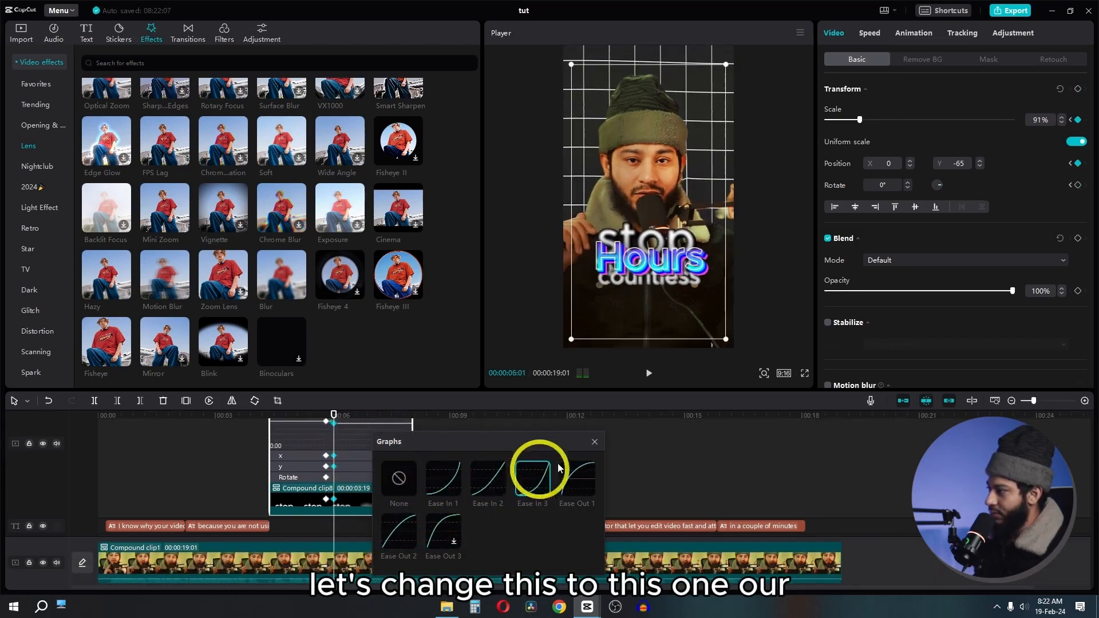
{"action": "left_click", "coordinate": [594, 442]}
Hide the keyframe animation view on the compound clip.
{"action": "scroll", "coordinate": [397, 456], "scroll_direction": "up", "scroll_amount": 3}
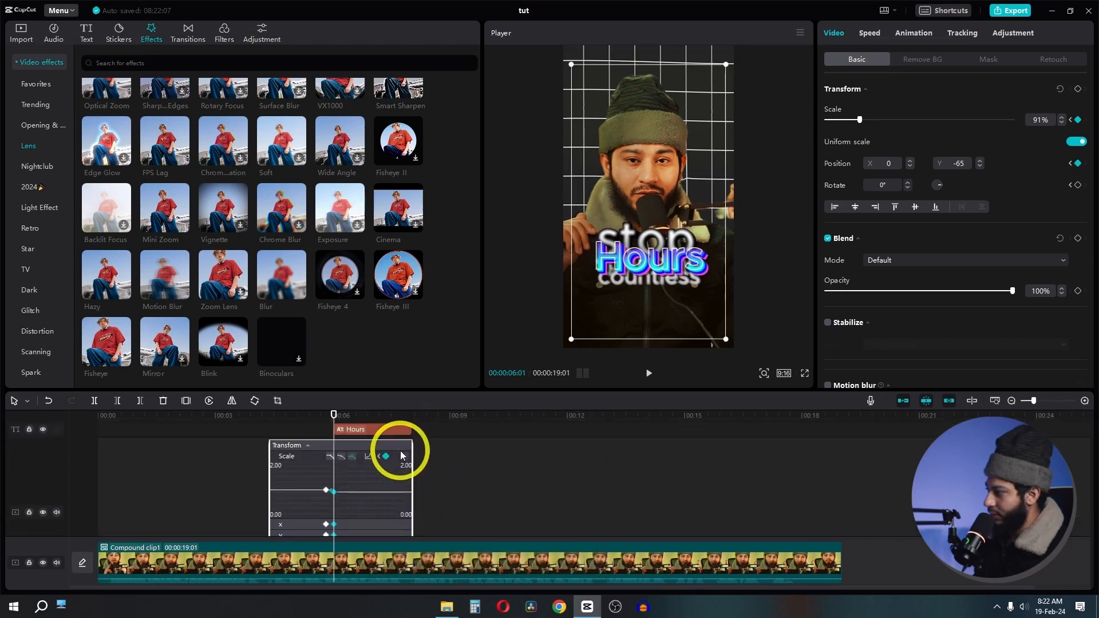
{"action": "right_click", "coordinate": [362, 490]}
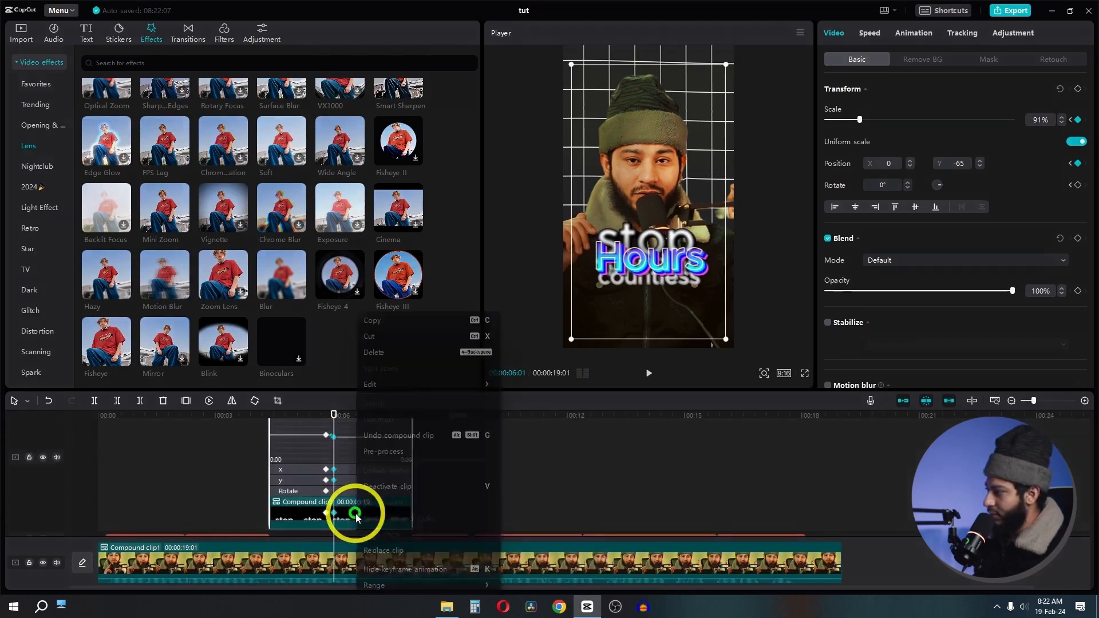
{"action": "left_click", "coordinate": [377, 566]}
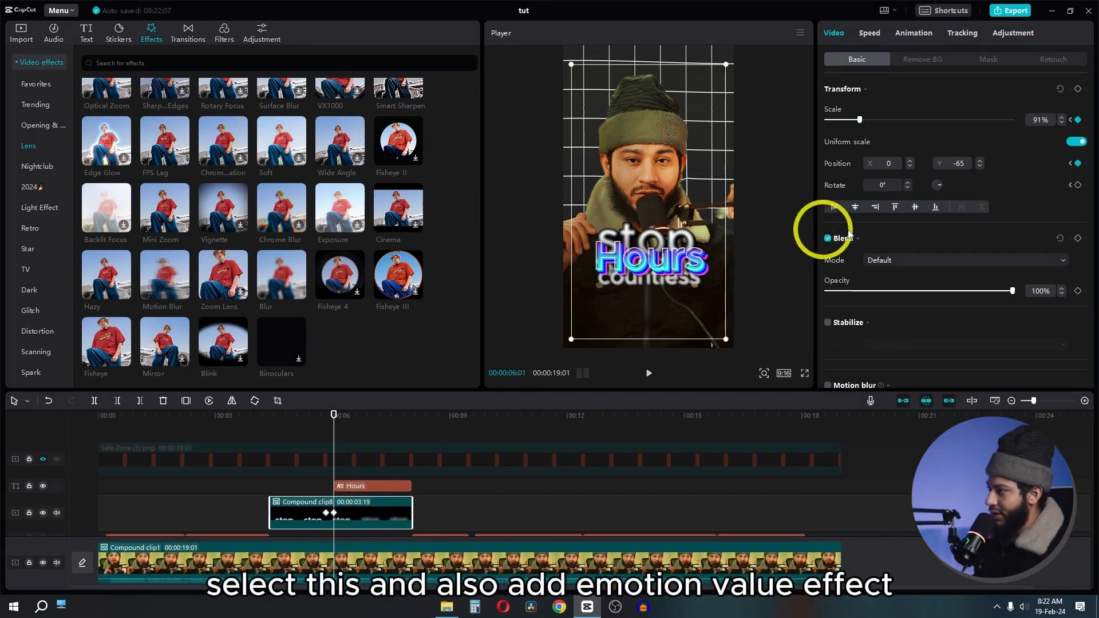
Turn on motion blur for the compound clip and preview from about 00:04.
{"action": "scroll", "coordinate": [859, 241], "scroll_direction": "down", "scroll_amount": 3}
{"action": "left_click", "coordinate": [827, 261]}
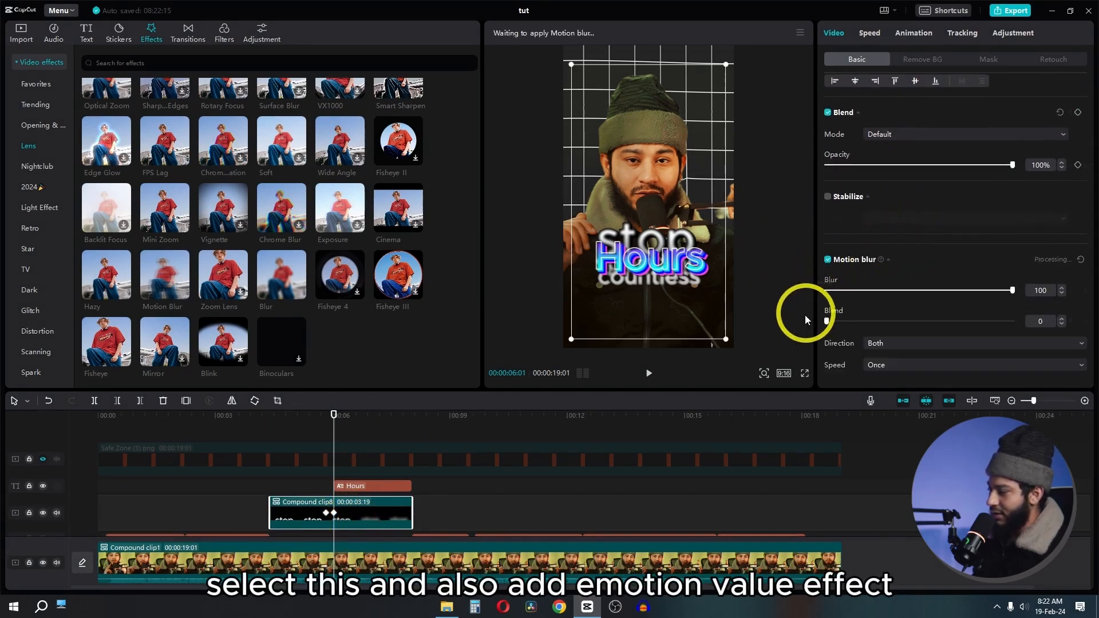
{"action": "left_click", "coordinate": [269, 416]}
{"action": "key", "text": "space"}
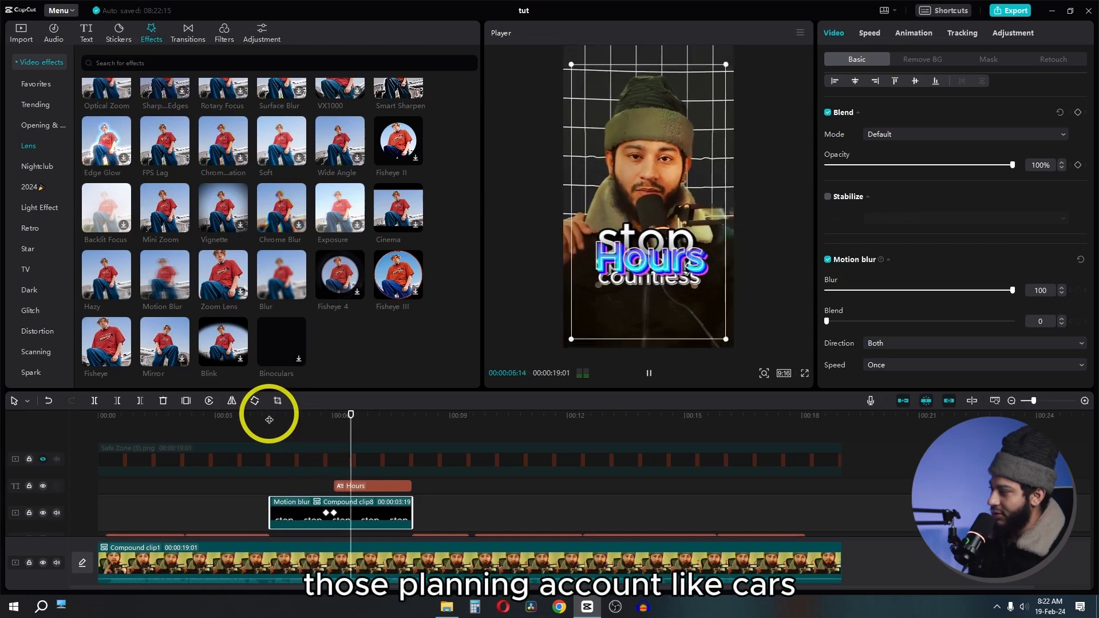
{"action": "left_click", "coordinate": [270, 417]}
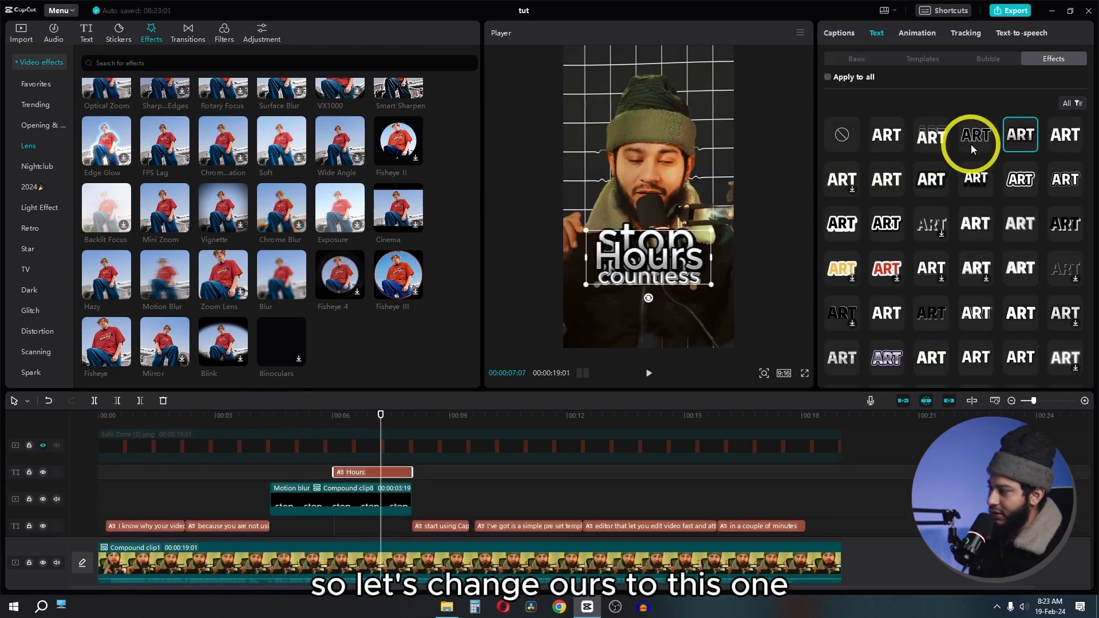
Give the Hours caption the cyan text effect and preview from 00:04.
{"action": "scroll", "coordinate": [1066, 186], "scroll_direction": "down", "scroll_amount": 3}
{"action": "left_click", "coordinate": [892, 335]}
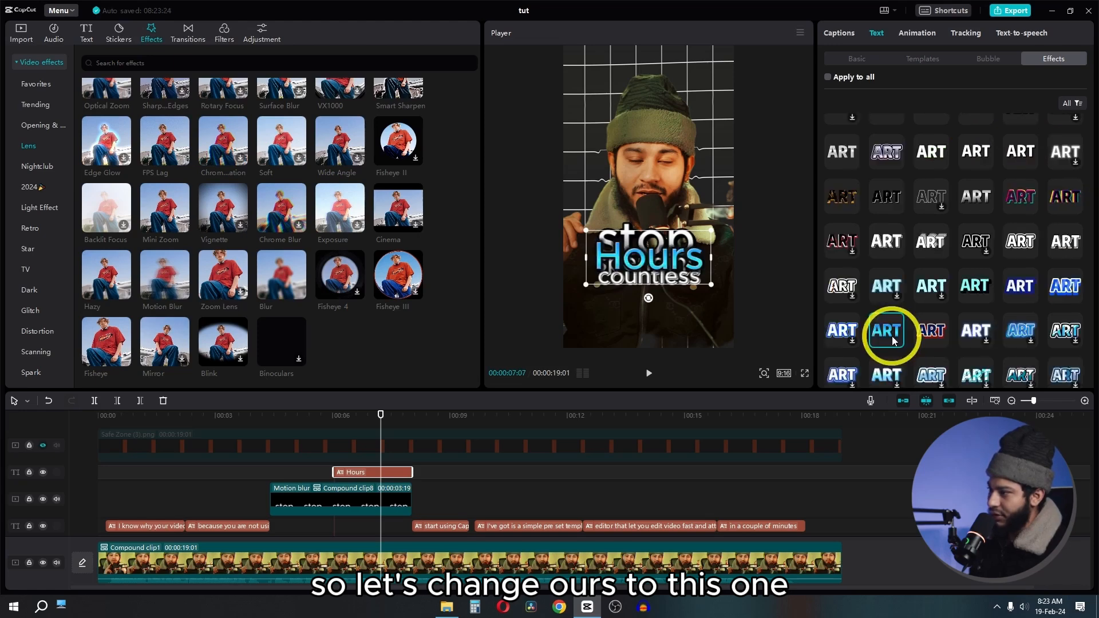
{"action": "left_click", "coordinate": [266, 424]}
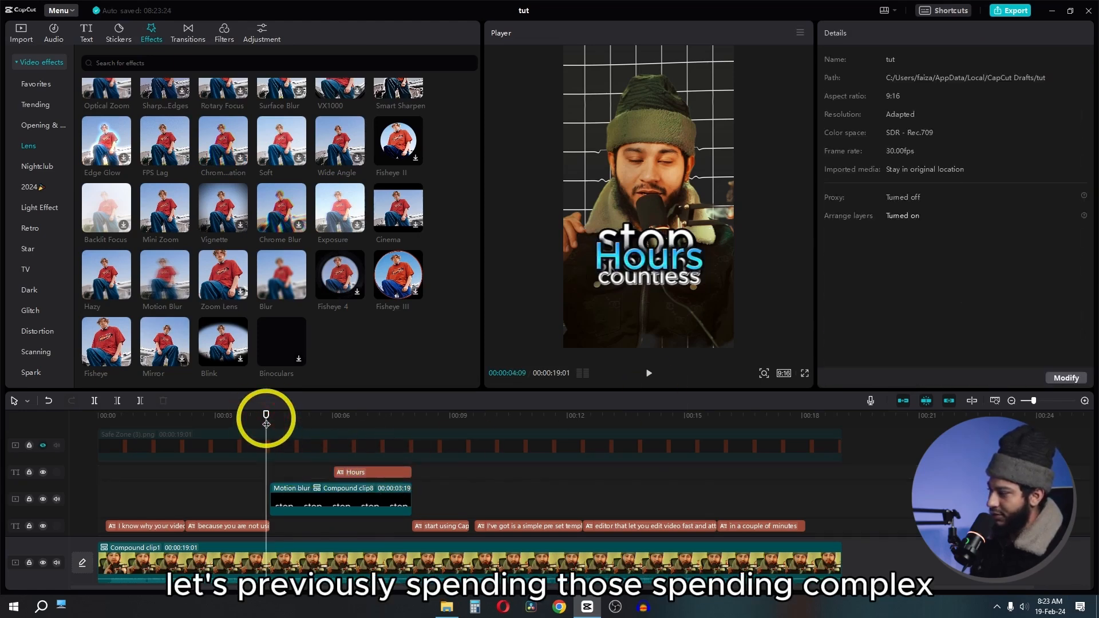
{"action": "key", "text": "space"}
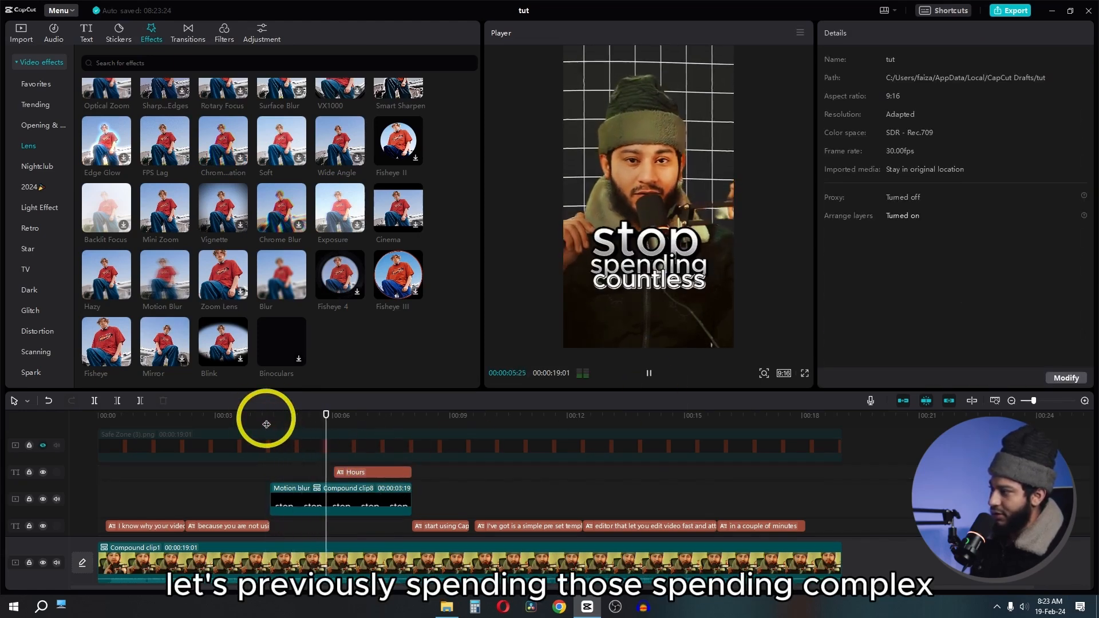
{"action": "key", "text": "space"}
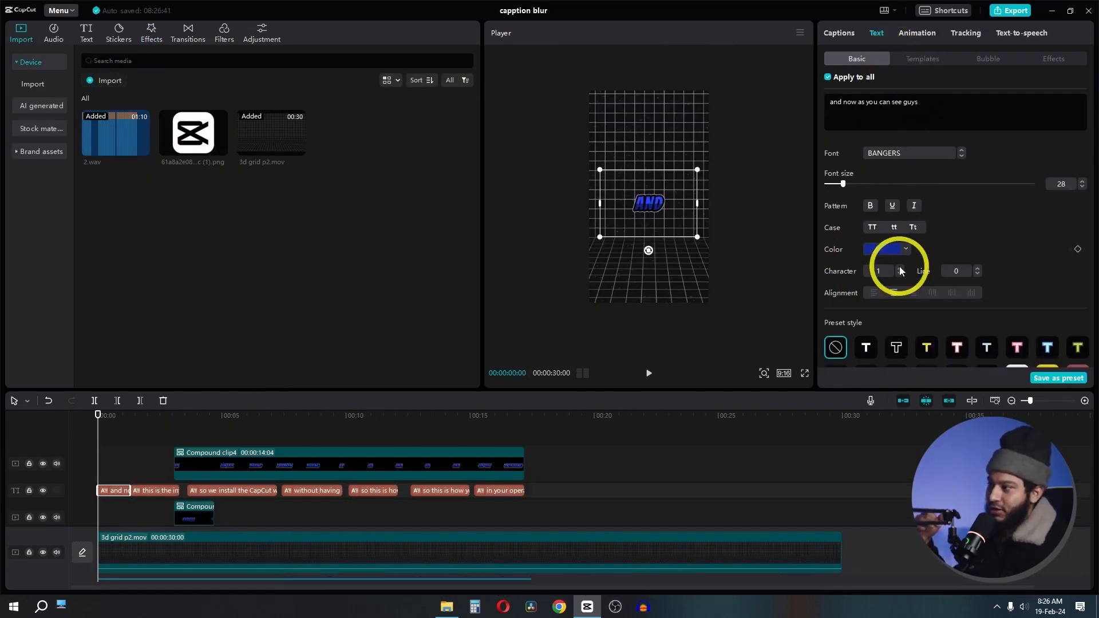
Show the captions' text-effect styles and caption animation presets, then select all caption clips.
{"action": "scroll", "coordinate": [899, 266], "scroll_direction": "down", "scroll_amount": 5}
{"action": "scroll", "coordinate": [888, 248], "scroll_direction": "up", "scroll_amount": 5}
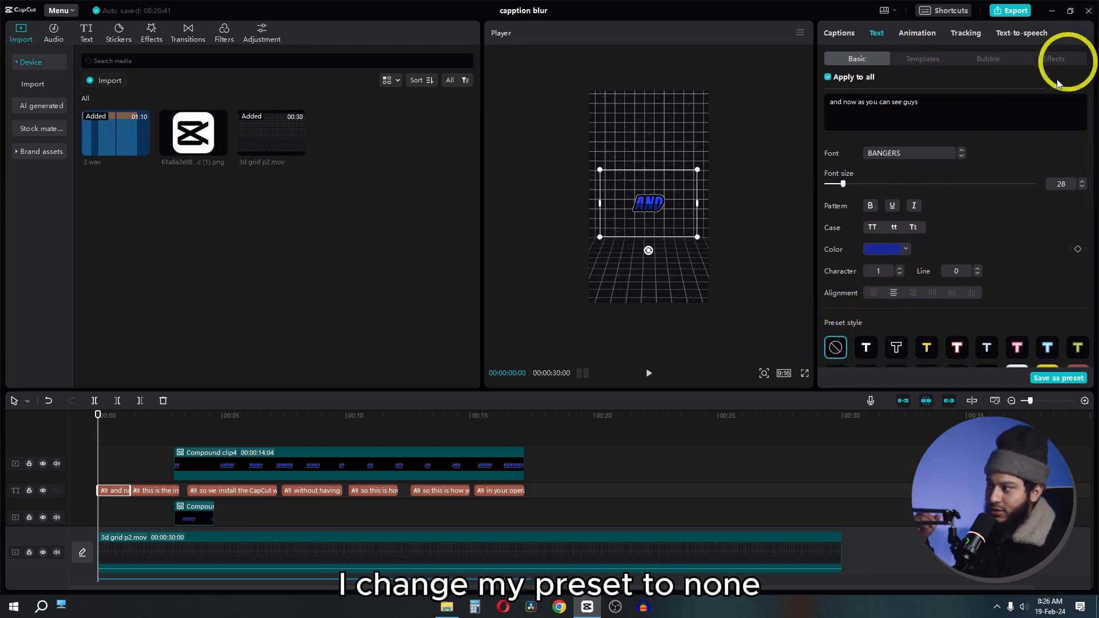
{"action": "left_click", "coordinate": [1064, 63]}
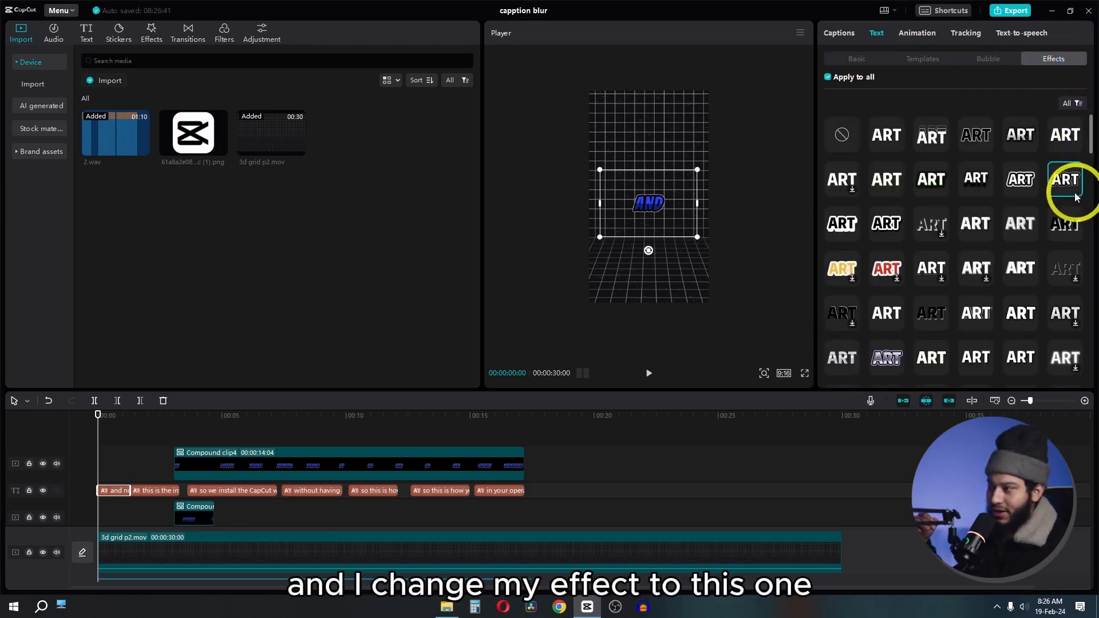
{"action": "left_click", "coordinate": [923, 33]}
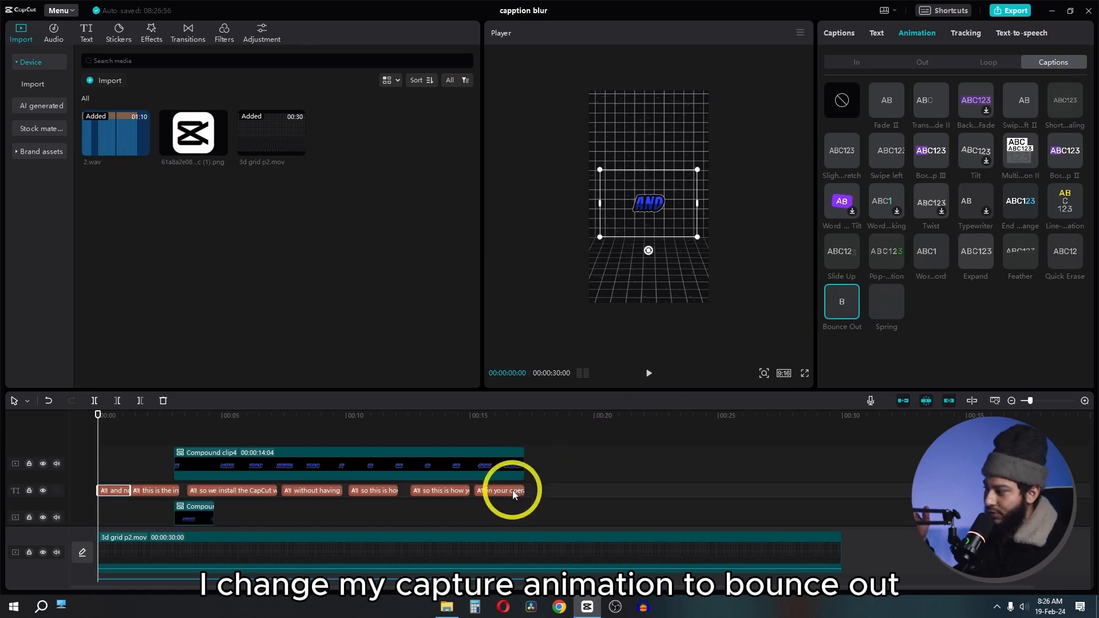
{"action": "left_click_drag", "start_coordinate": [545, 491], "coordinate": [167, 500]}
Combine the selected captions into one compound clip and trim it to end near 00:03.
{"action": "right_click", "coordinate": [119, 496]}
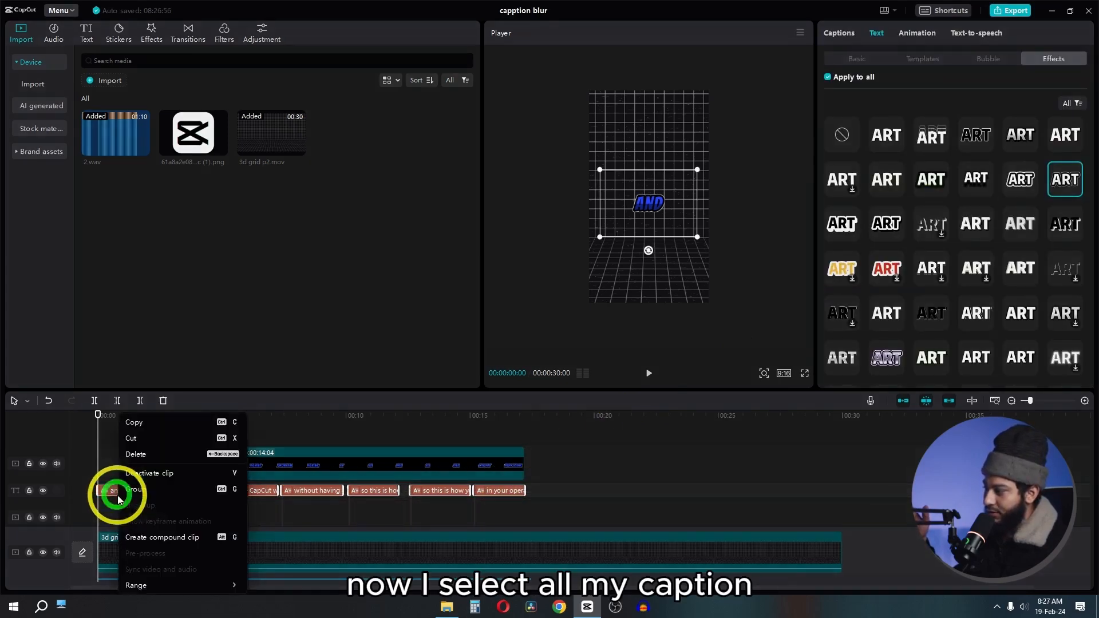
{"action": "left_click", "coordinate": [150, 542]}
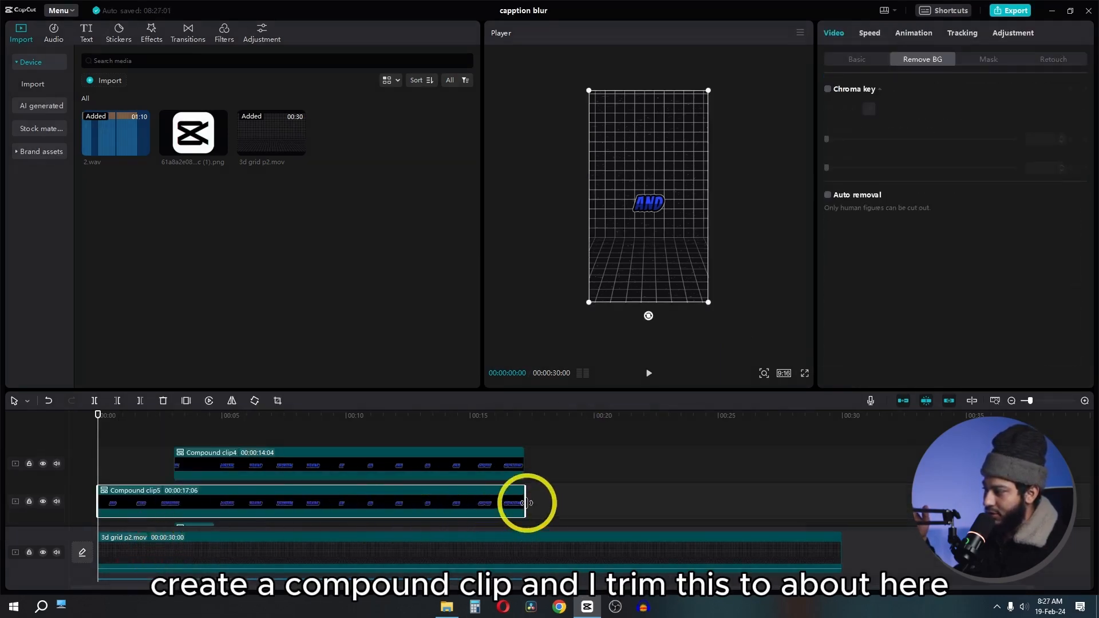
{"action": "left_click_drag", "start_coordinate": [525, 502], "coordinate": [171, 490]}
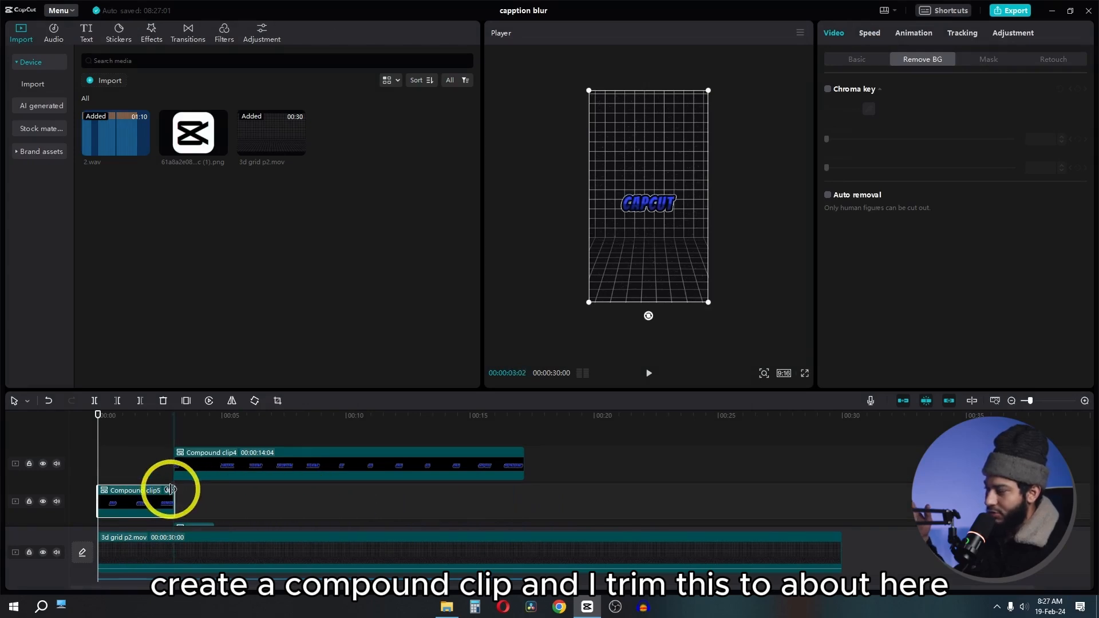
Place the playhead at 00:03:02 and show the freeze-frame compound clip's Basic video settings.
{"action": "scroll", "coordinate": [184, 441], "scroll_direction": "down", "scroll_amount": 2}
{"action": "left_click", "coordinate": [181, 416]}
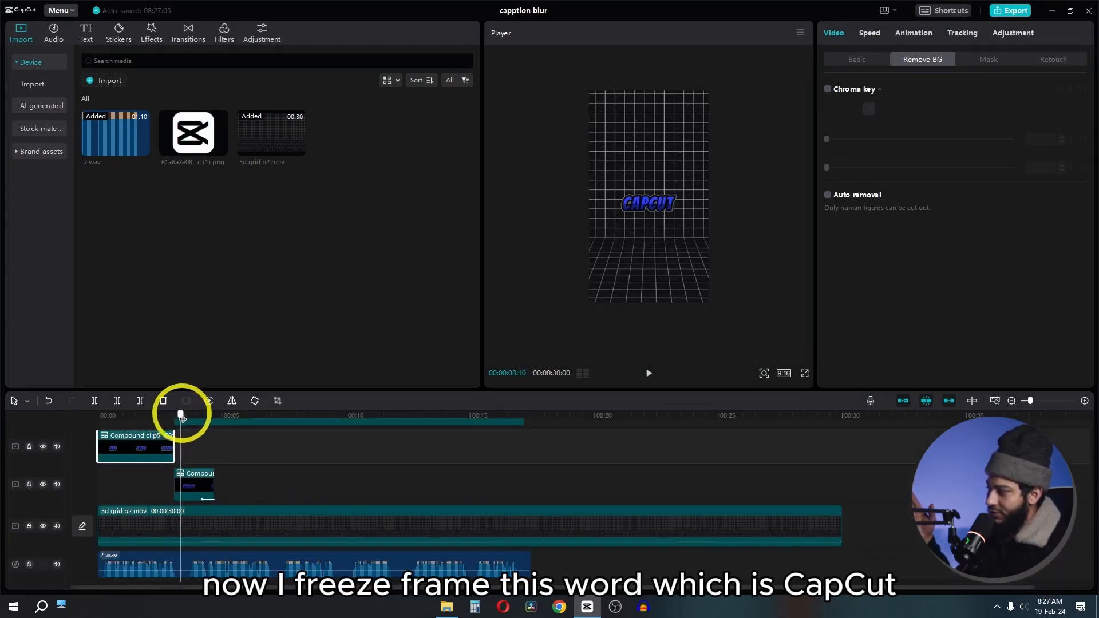
{"action": "left_click_drag", "start_coordinate": [182, 417], "coordinate": [184, 441]}
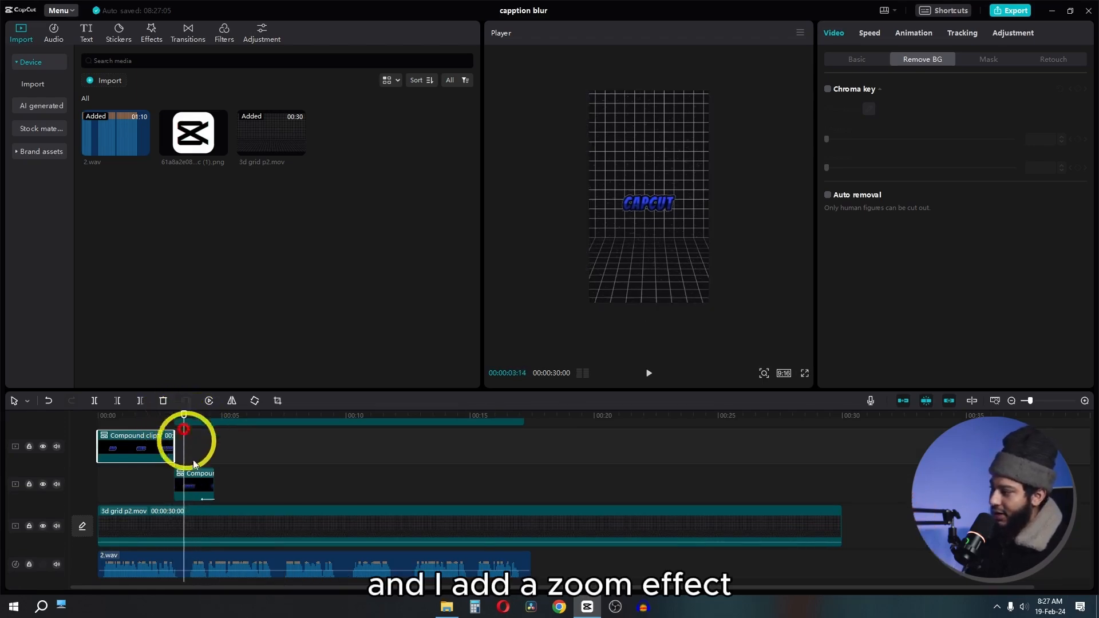
{"action": "left_click", "coordinate": [187, 475]}
{"action": "left_click", "coordinate": [873, 61]}
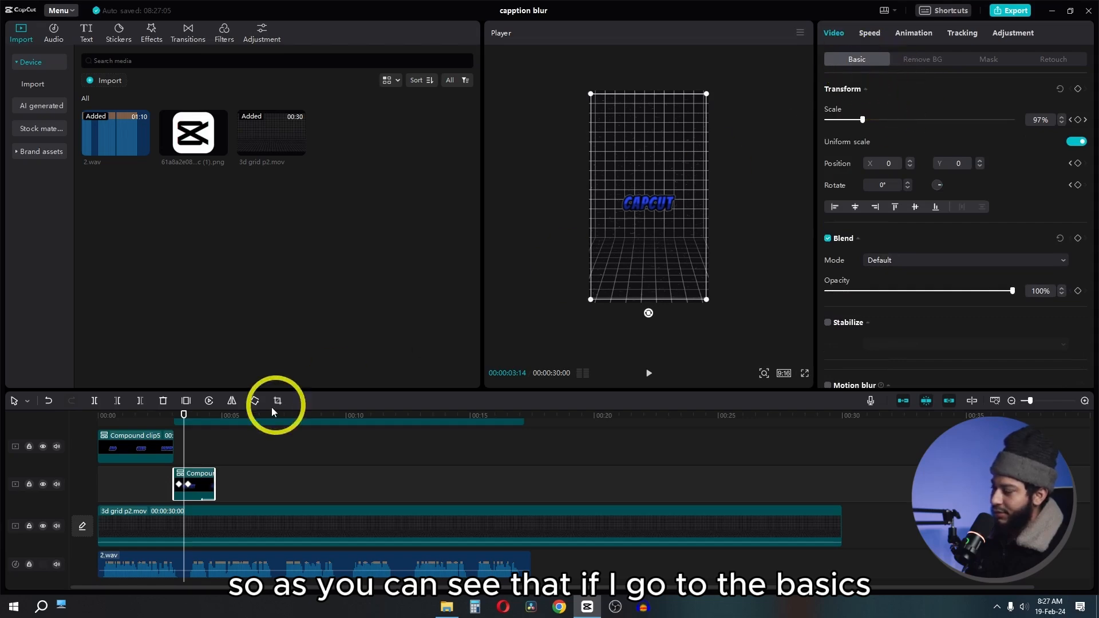
{"action": "right_click", "coordinate": [192, 485]}
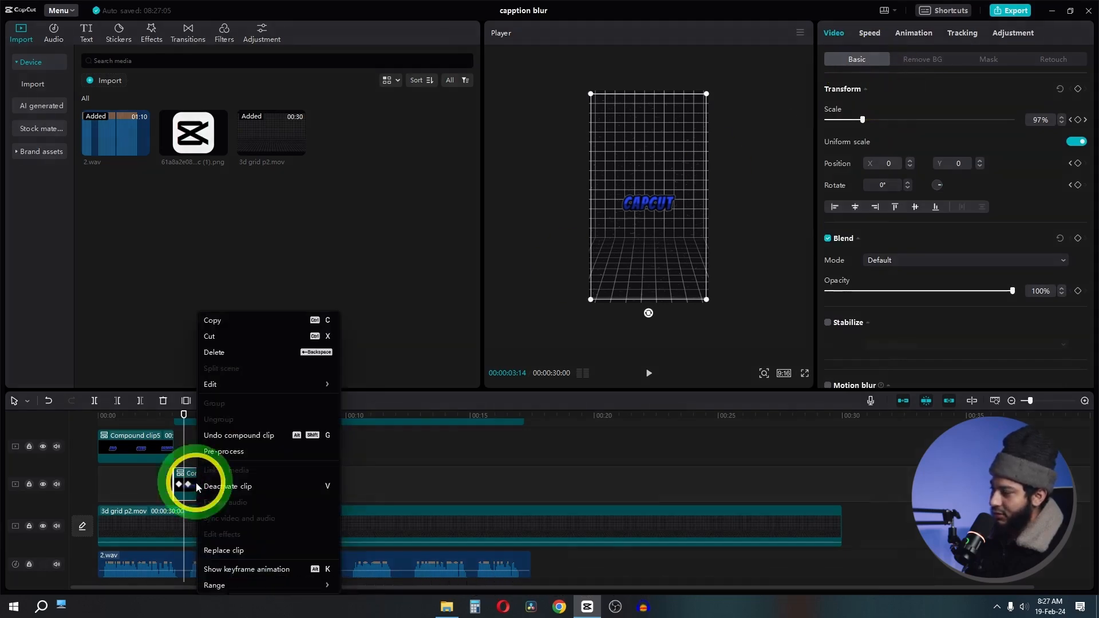
{"action": "left_click", "coordinate": [226, 435]}
{"action": "left_click", "coordinate": [209, 473]}
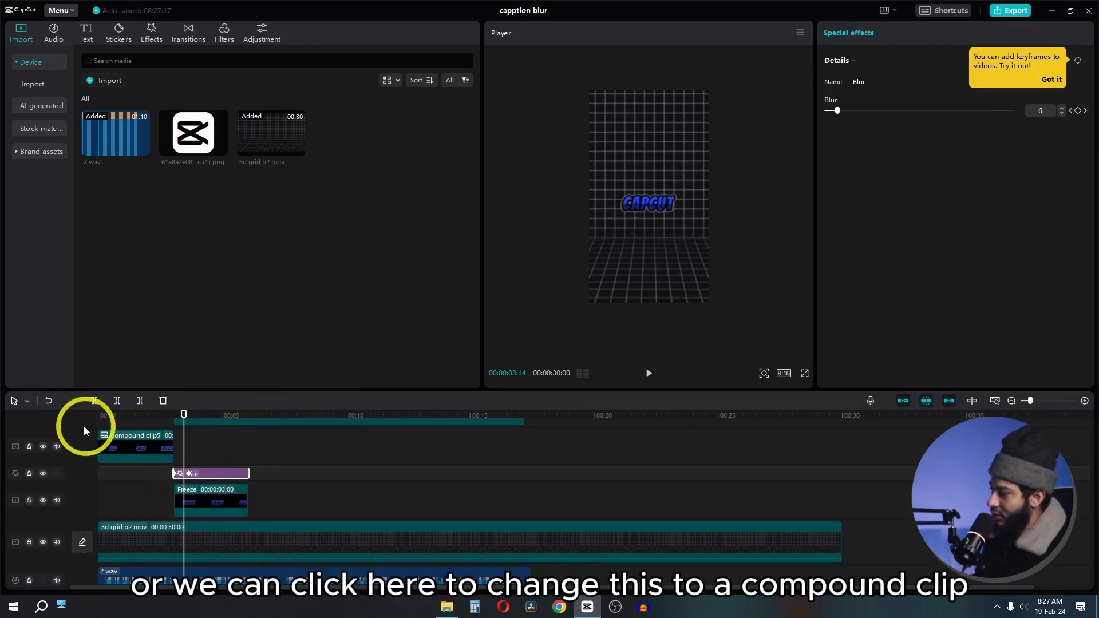
{"action": "left_click", "coordinate": [49, 402]}
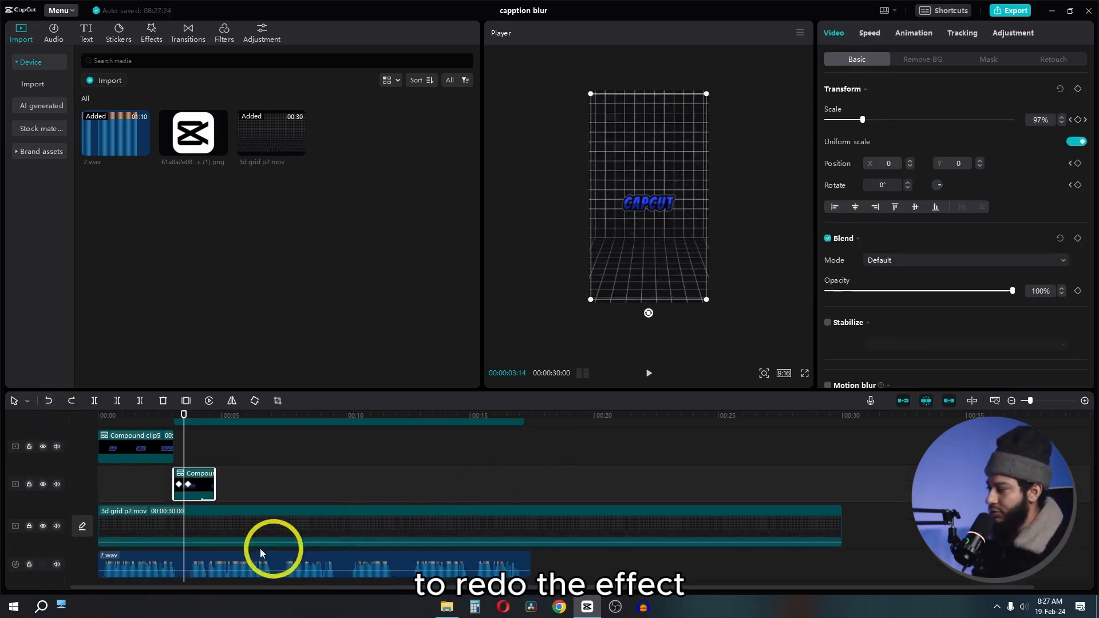
{"action": "left_click", "coordinate": [174, 414]}
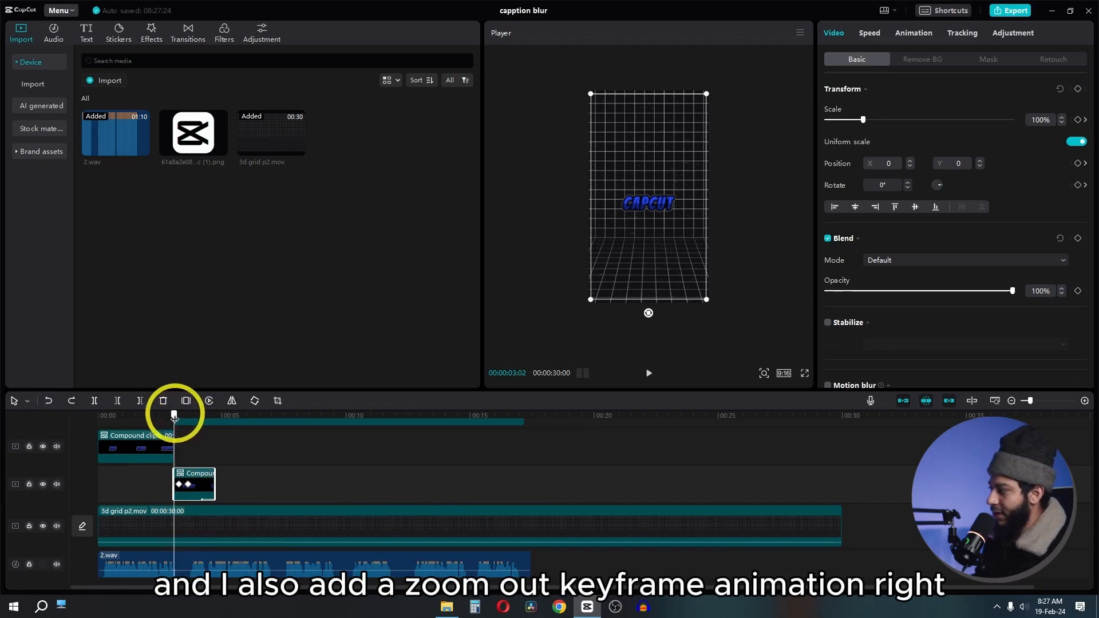
{"action": "key", "text": "space"}
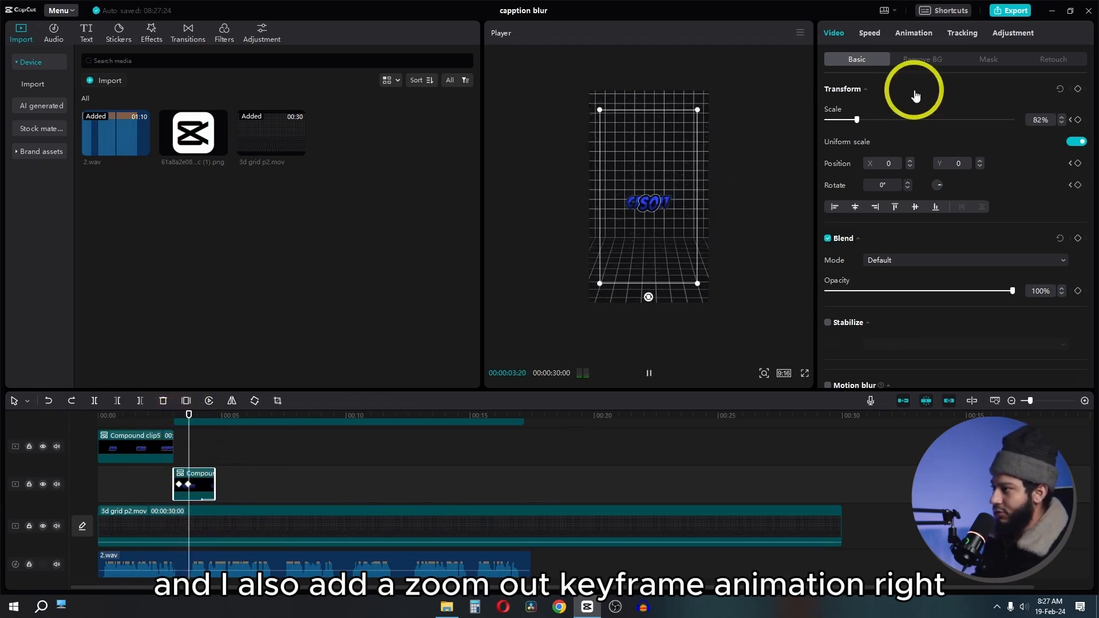
{"action": "left_click_drag", "start_coordinate": [194, 421], "coordinate": [170, 416]}
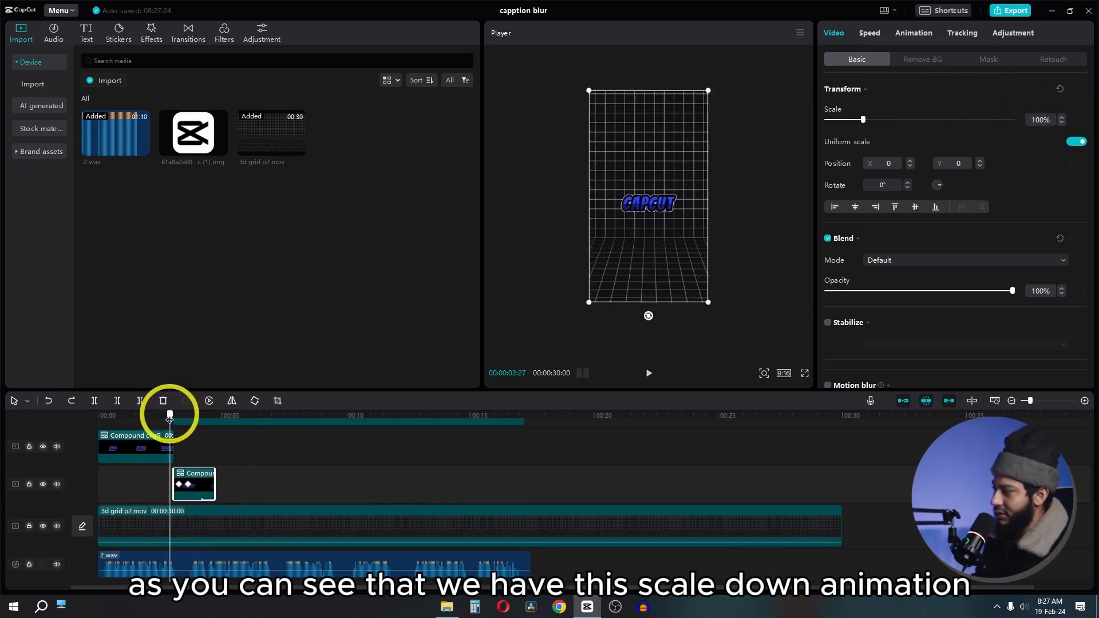
{"action": "key", "text": "space"}
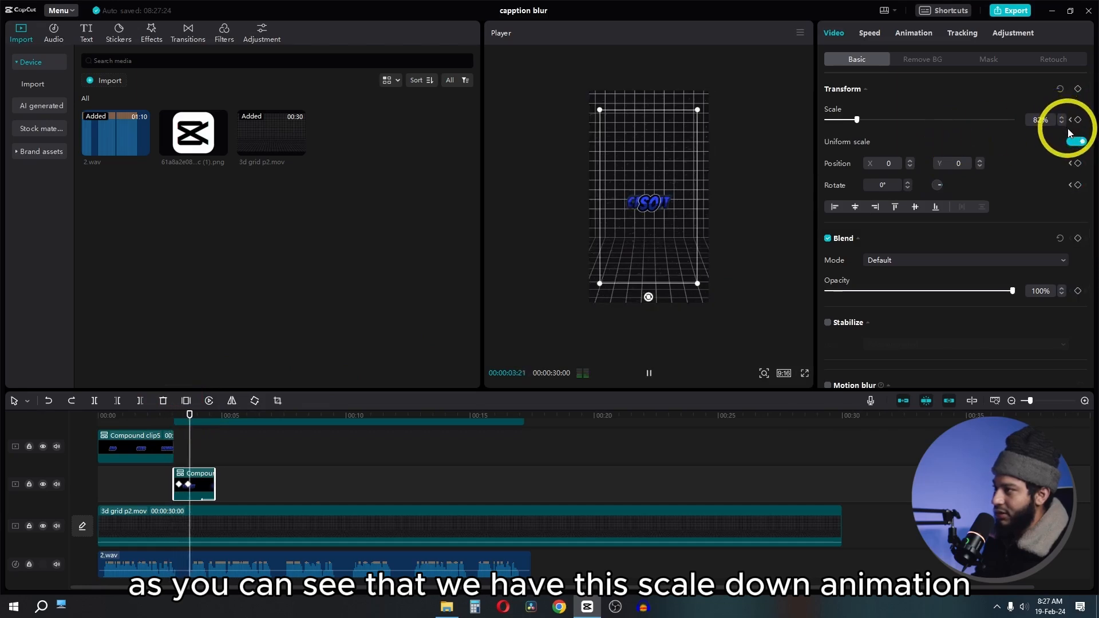
{"action": "key", "text": "space"}
{"action": "scroll", "coordinate": [644, 216], "scroll_direction": "up", "scroll_amount": 3, "text": "ctrl"}
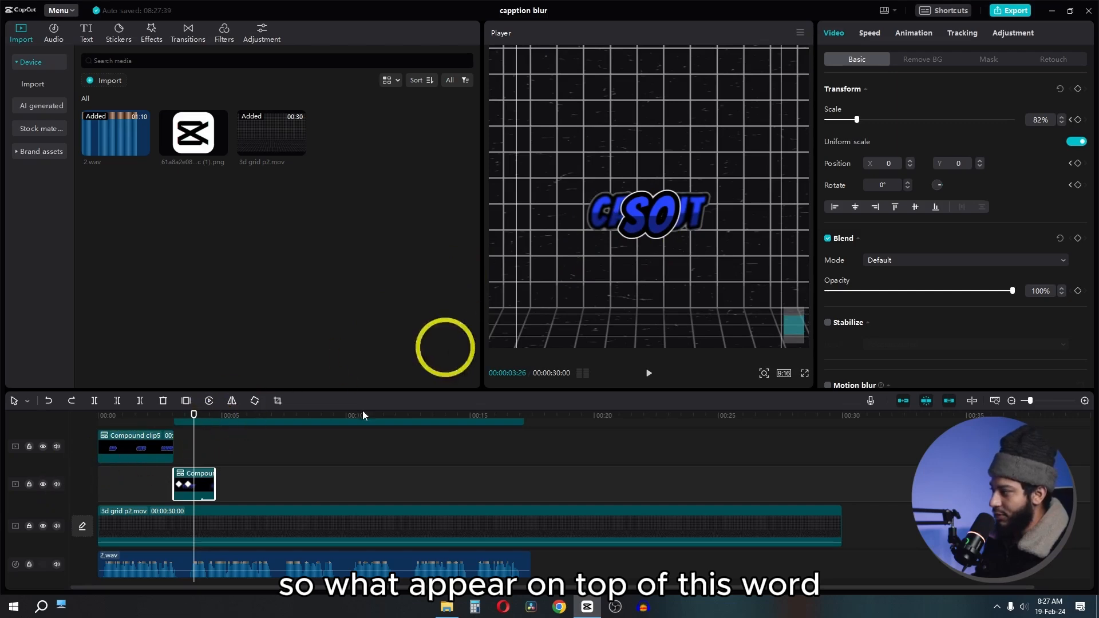
{"action": "left_click", "coordinate": [154, 415]}
{"action": "key", "text": "space"}
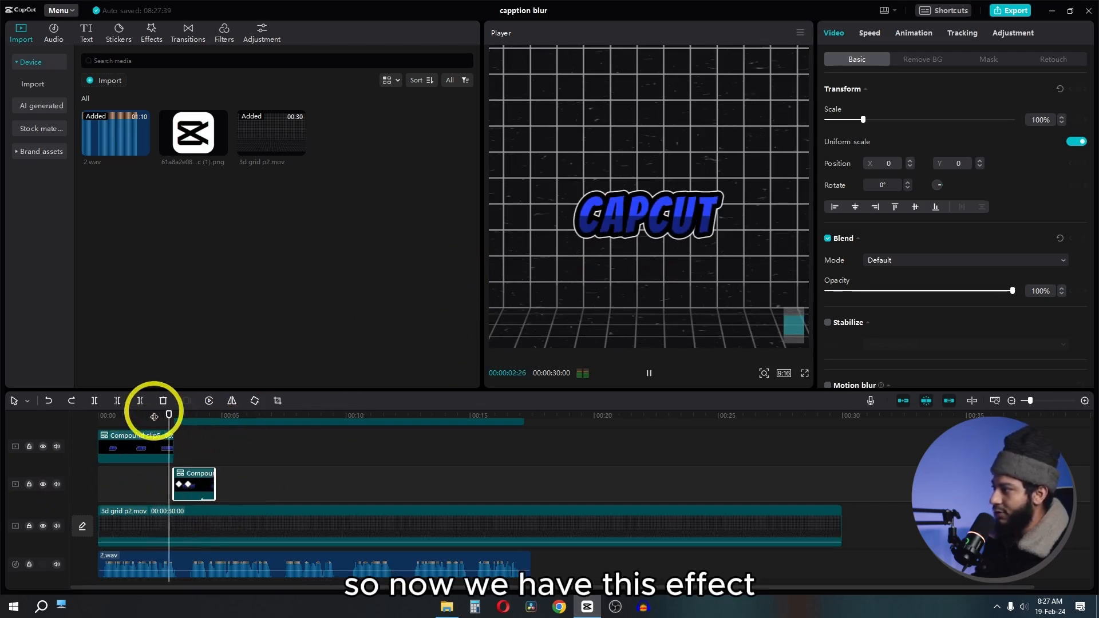
{"action": "scroll", "coordinate": [581, 253], "scroll_direction": "down", "scroll_amount": 3, "text": "ctrl"}
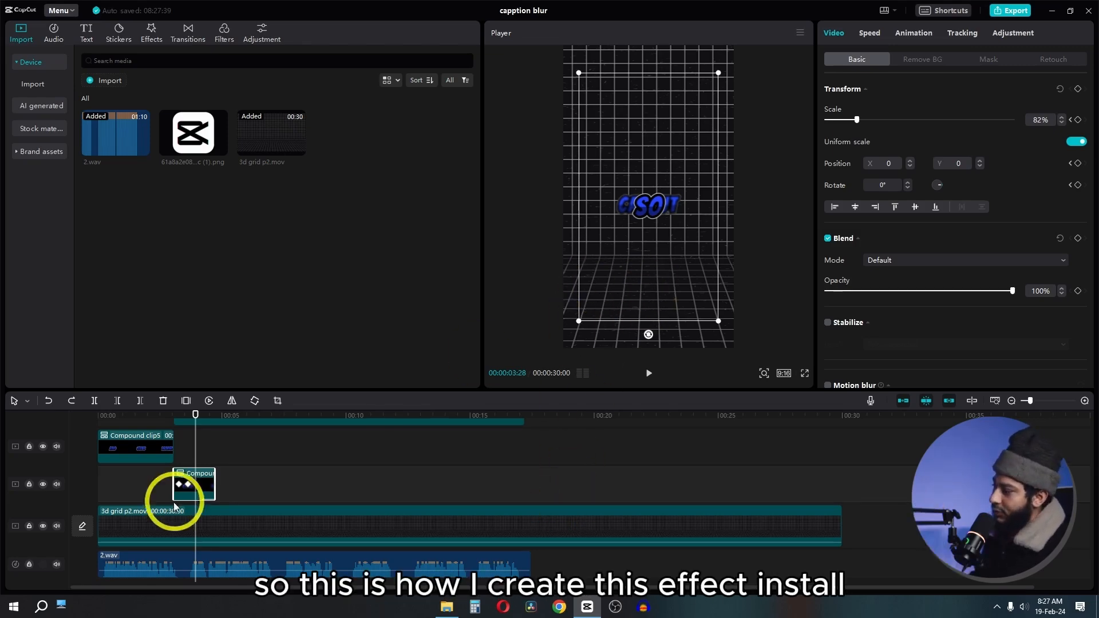
{"action": "left_click", "coordinate": [165, 415]}
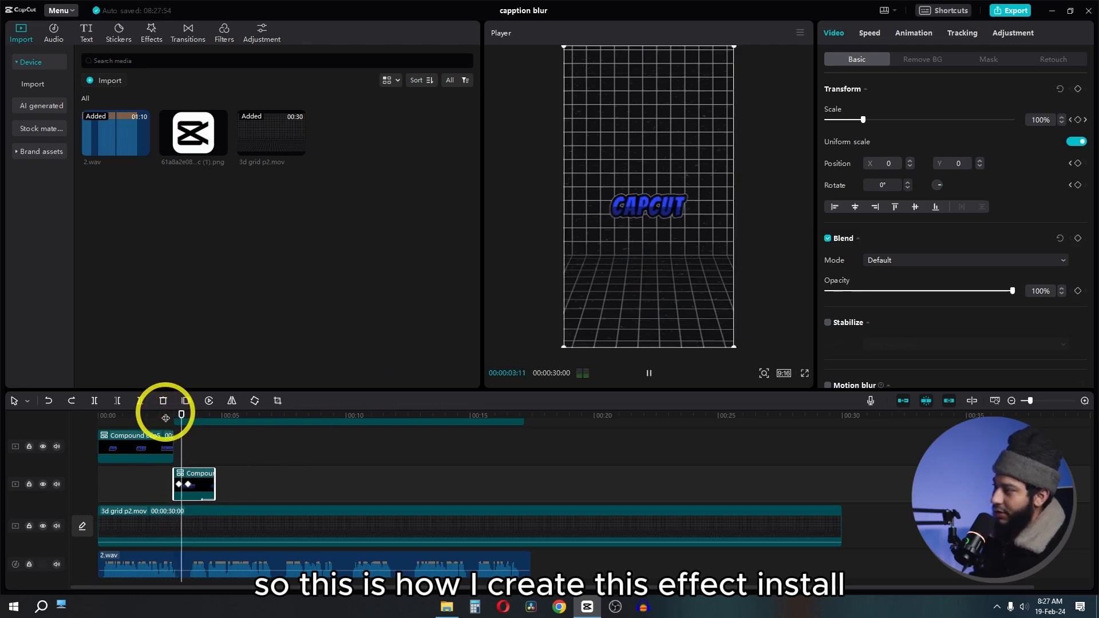
{"action": "key", "text": "space"}
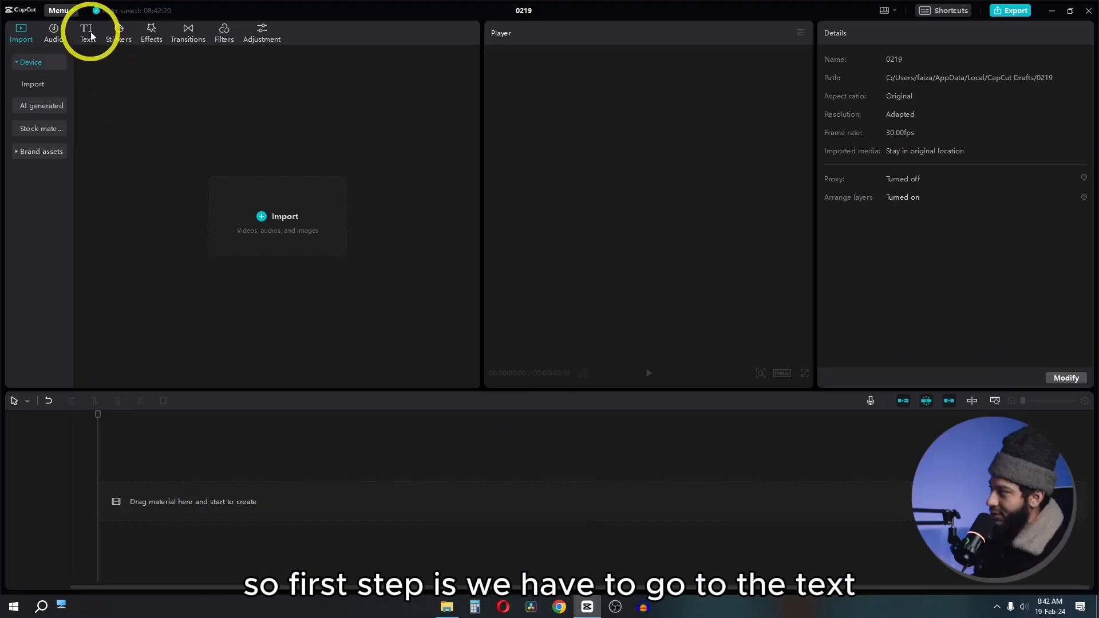
Add a default text clip, extend it to five seconds and change its text to 'Faizan'.
{"action": "left_click", "coordinate": [91, 35]}
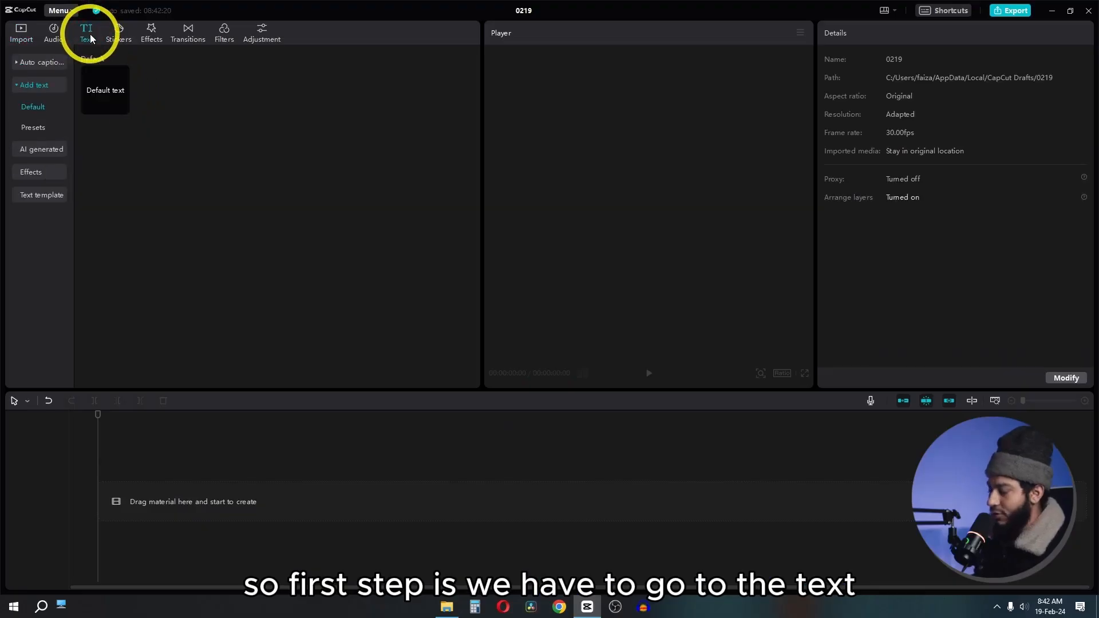
{"action": "left_click", "coordinate": [120, 106]}
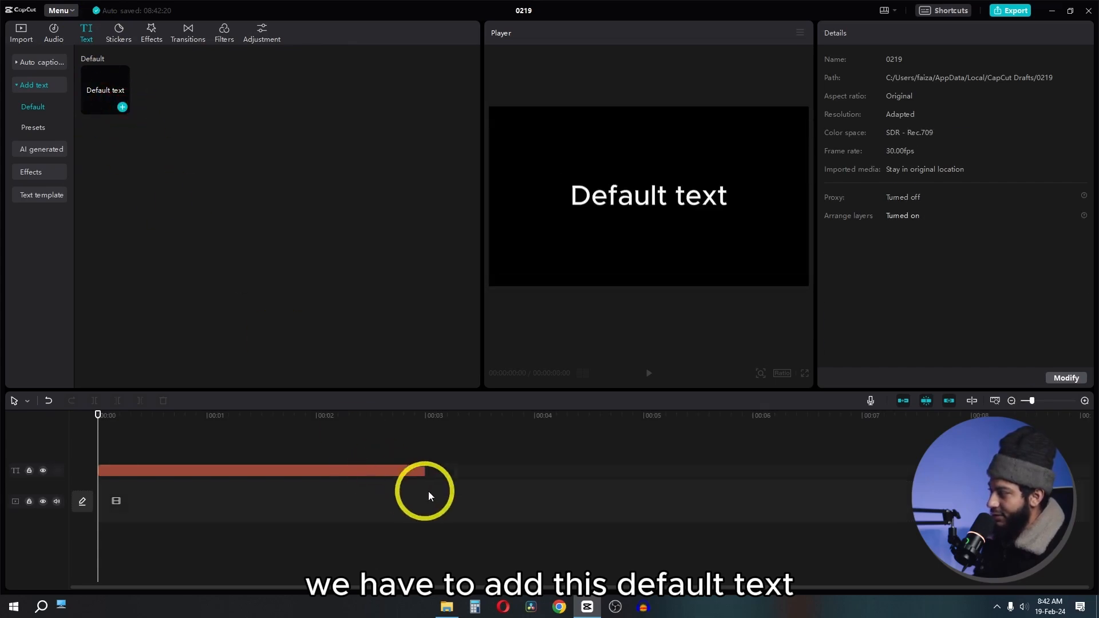
{"action": "left_click", "coordinate": [426, 474]}
{"action": "left_click_drag", "start_coordinate": [424, 470], "coordinate": [646, 469]}
{"action": "triple_click", "coordinate": [914, 91]}
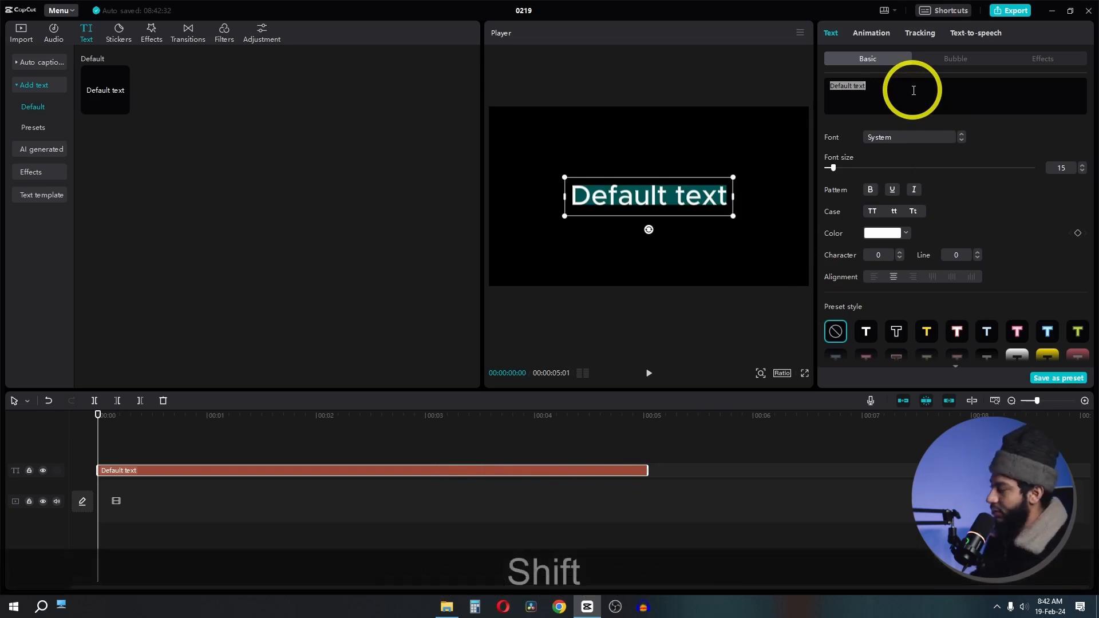
{"action": "type", "text": "Faizan"}
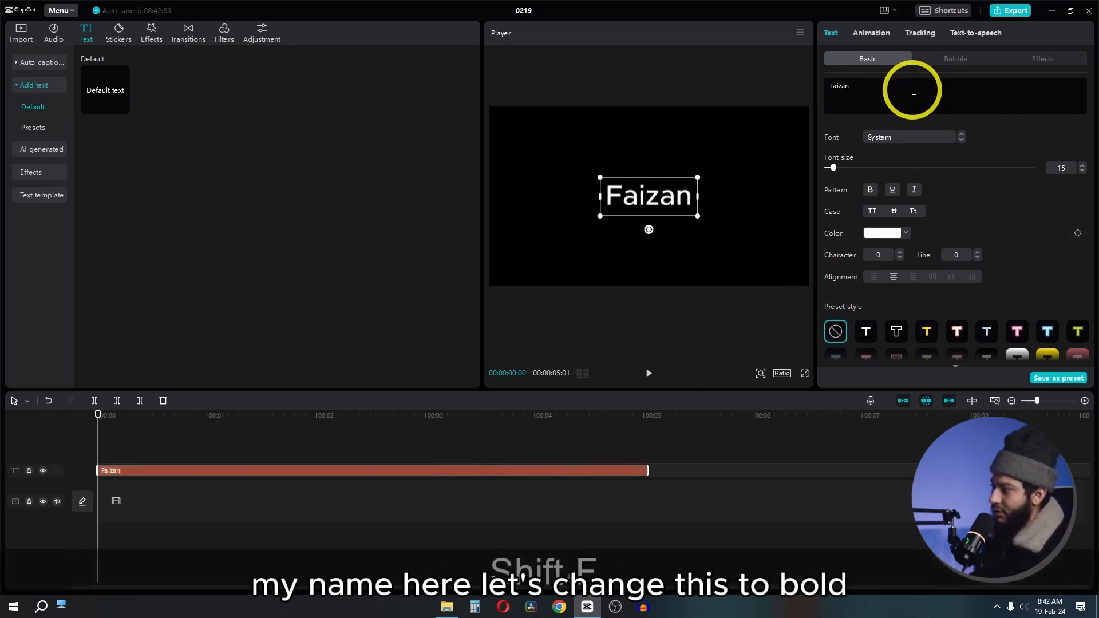
Set the text to ZY Resolve font, size 24, in all uppercase.
{"action": "left_click", "coordinate": [884, 139]}
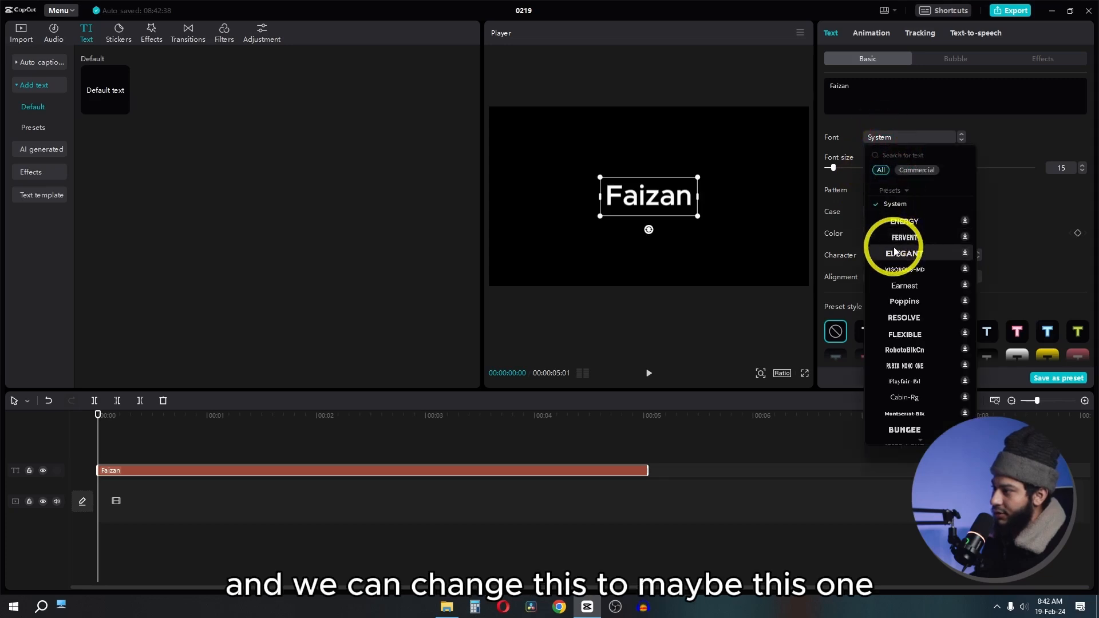
{"action": "left_click", "coordinate": [897, 254]}
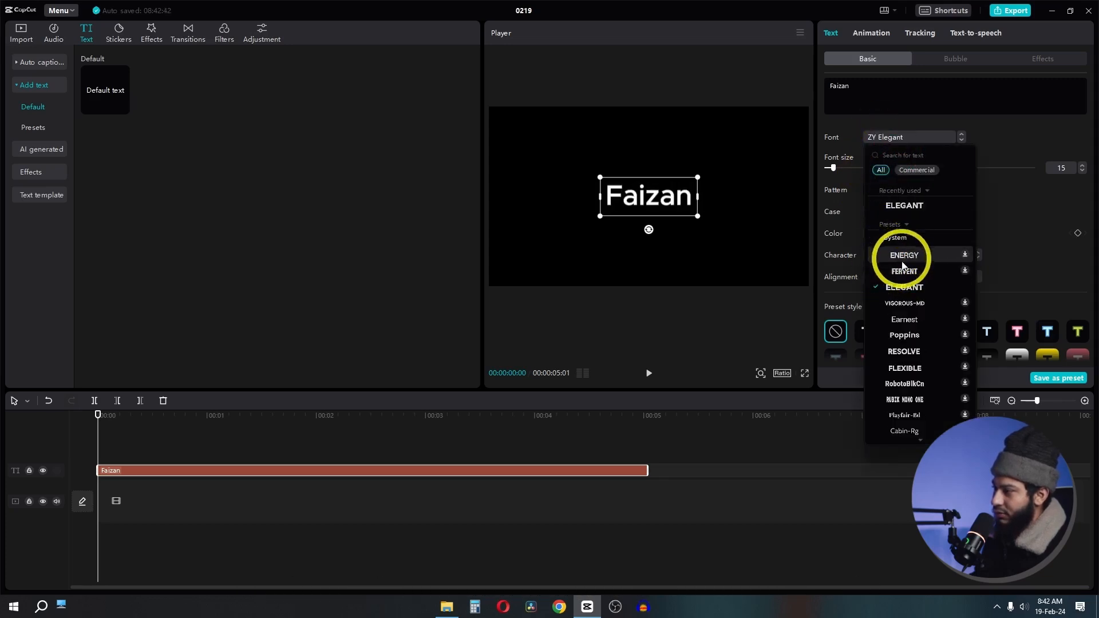
{"action": "left_click", "coordinate": [907, 352]}
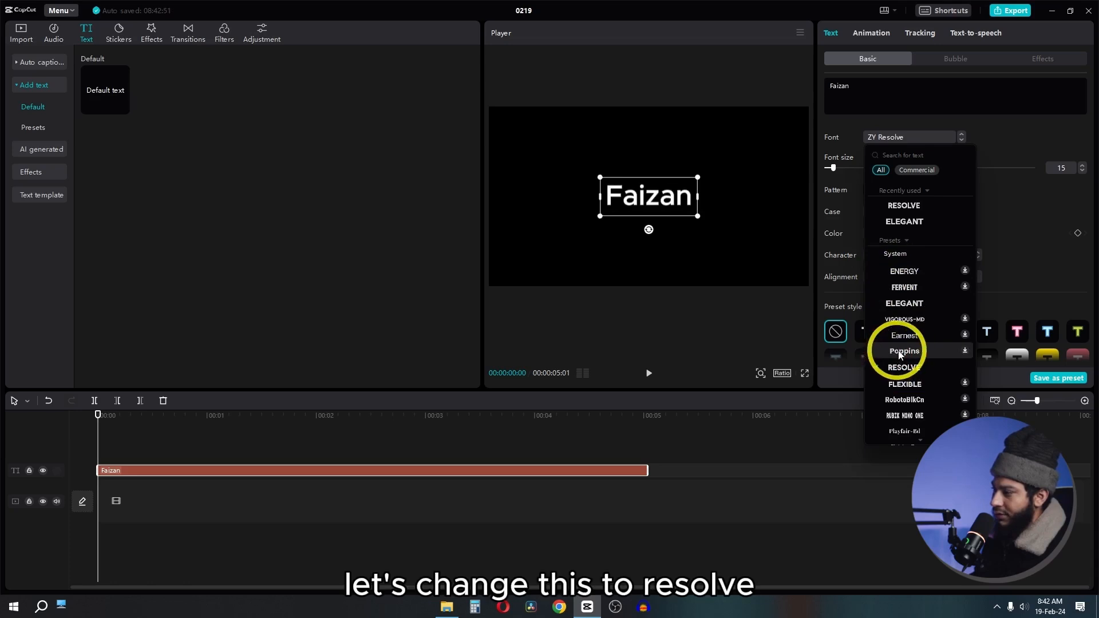
{"action": "left_click", "coordinate": [995, 198]}
{"action": "left_click_drag", "start_coordinate": [833, 169], "coordinate": [841, 170]}
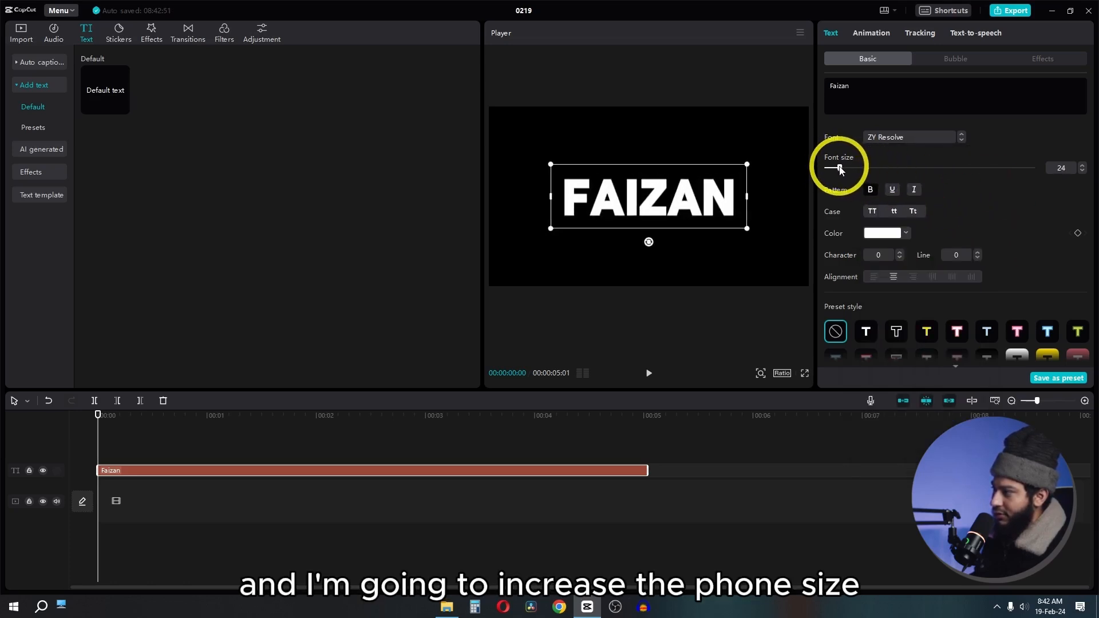
{"action": "left_click", "coordinate": [871, 213]}
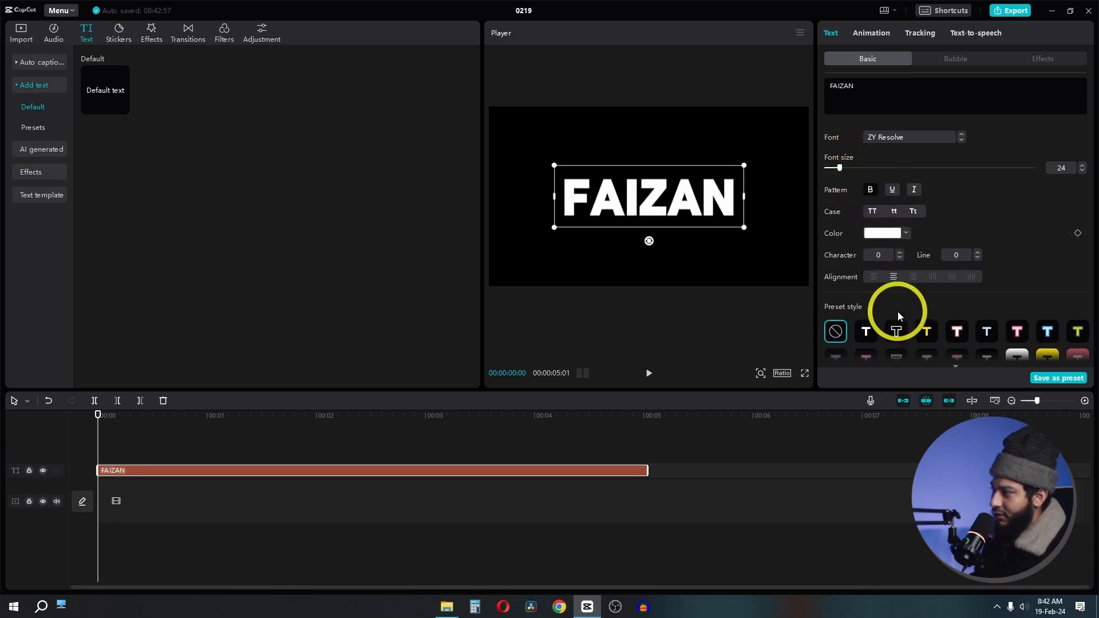
{"action": "scroll", "coordinate": [882, 315], "scroll_direction": "down", "scroll_amount": 4}
{"action": "scroll", "coordinate": [853, 331], "scroll_direction": "up", "scroll_amount": 2}
{"action": "scroll", "coordinate": [853, 331], "scroll_direction": "up", "scroll_amount": 2}
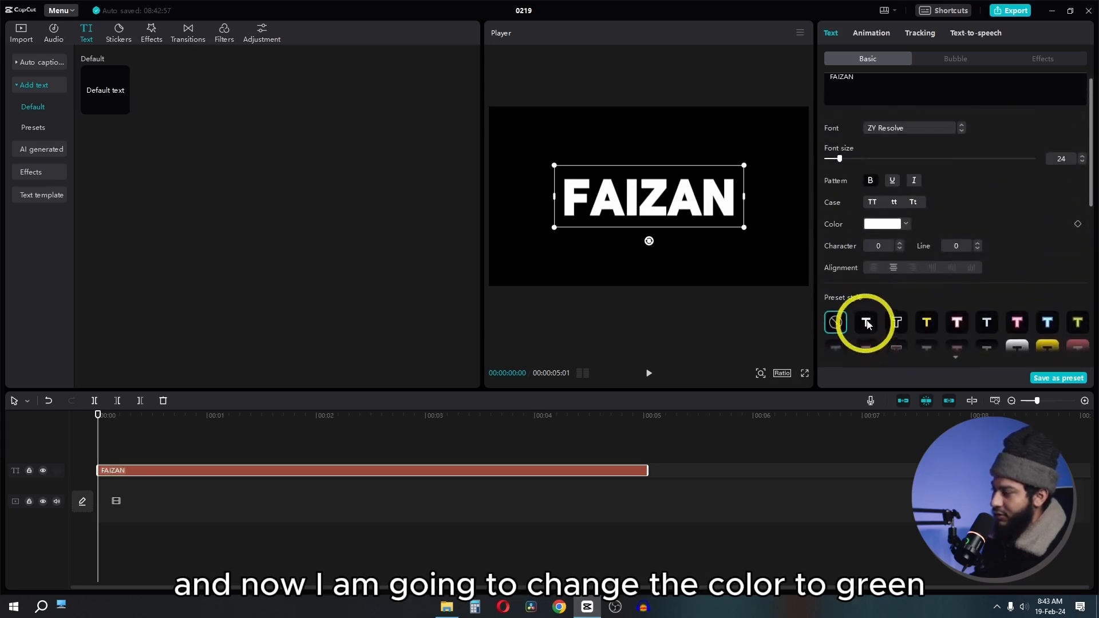
Colour the text lime green, hex B6FF00.
{"action": "left_click", "coordinate": [883, 224]}
{"action": "left_click_drag", "start_coordinate": [861, 271], "coordinate": [991, 215]}
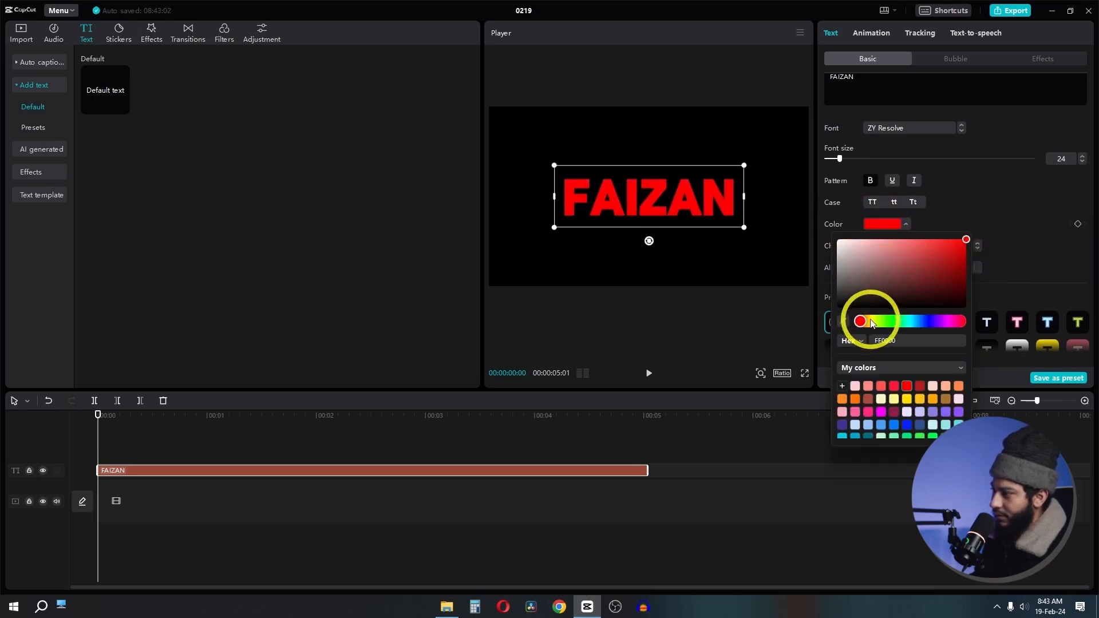
{"action": "left_click_drag", "start_coordinate": [884, 323], "coordinate": [882, 324]}
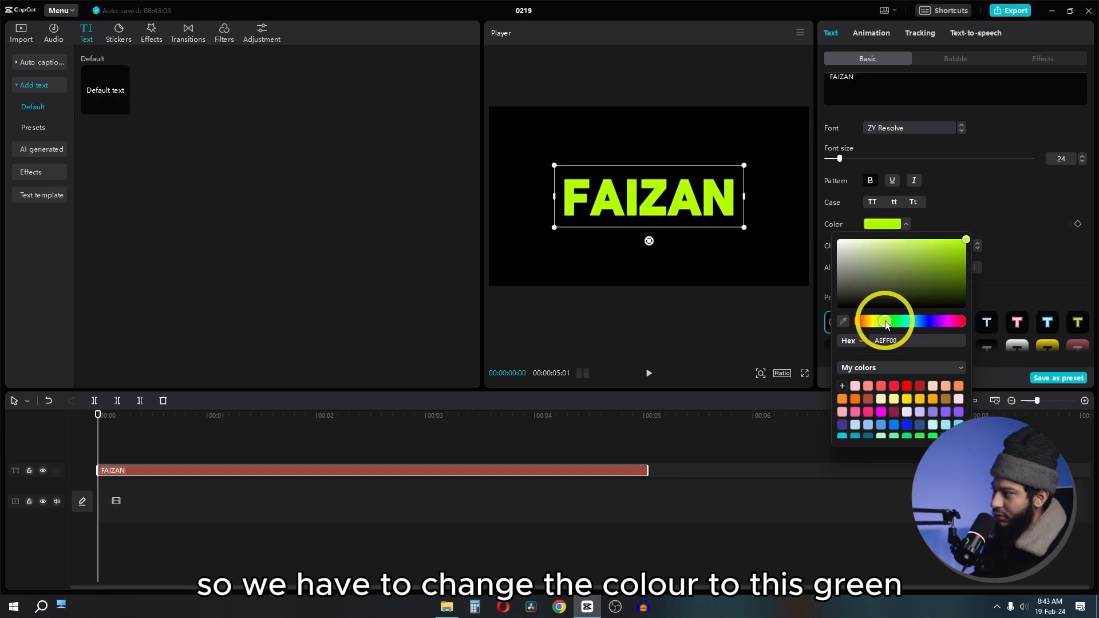
{"action": "left_click_drag", "start_coordinate": [886, 324], "coordinate": [886, 325]}
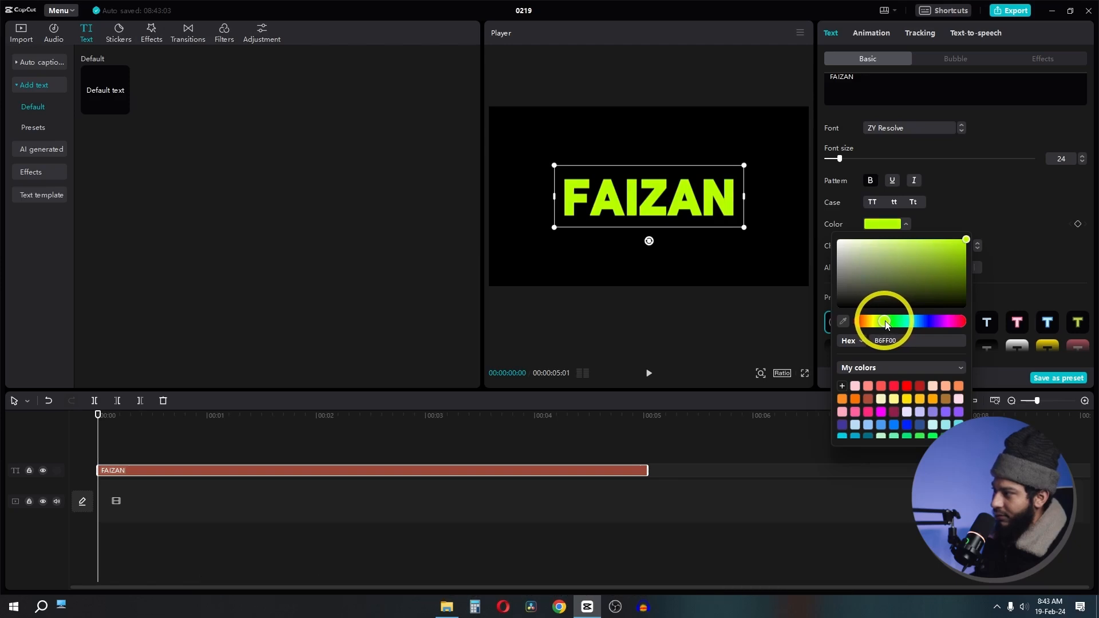
{"action": "scroll", "coordinate": [973, 233], "scroll_direction": "down", "scroll_amount": 10}
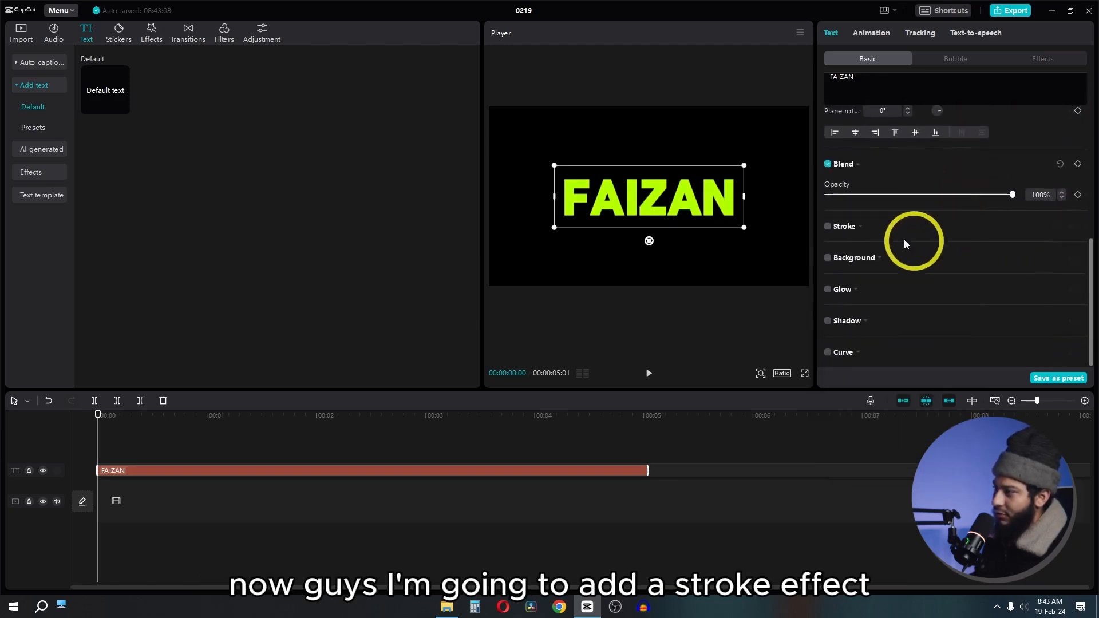
Add a white stroke outline to FAIZAN and thin it to thickness 18.
{"action": "left_click", "coordinate": [837, 231]}
{"action": "left_click", "coordinate": [878, 248]}
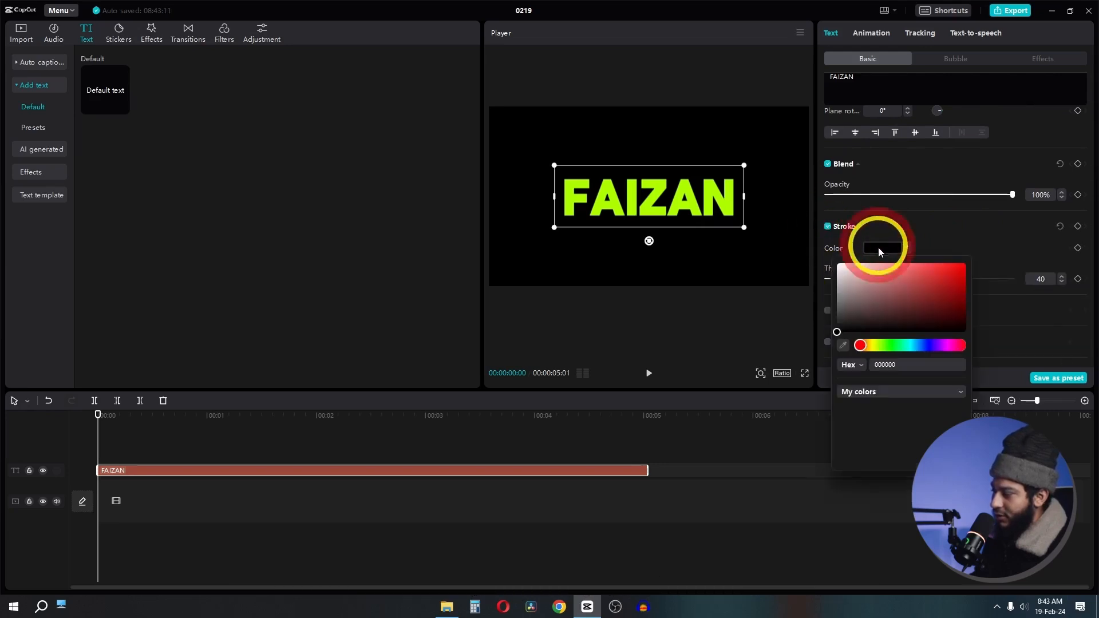
{"action": "left_click", "coordinate": [871, 297]}
{"action": "left_click_drag", "start_coordinate": [853, 287], "coordinate": [781, 245]}
{"action": "left_click", "coordinate": [942, 226]}
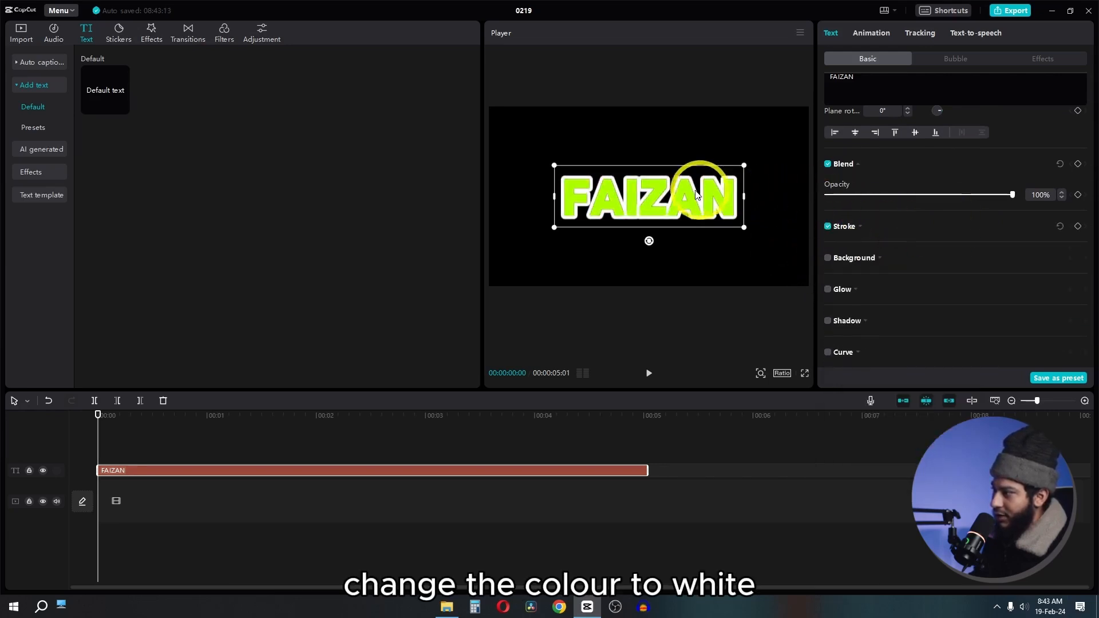
{"action": "scroll", "coordinate": [672, 190], "scroll_direction": "up", "scroll_amount": 5}
{"action": "scroll", "coordinate": [674, 193], "scroll_direction": "up", "scroll_amount": 3}
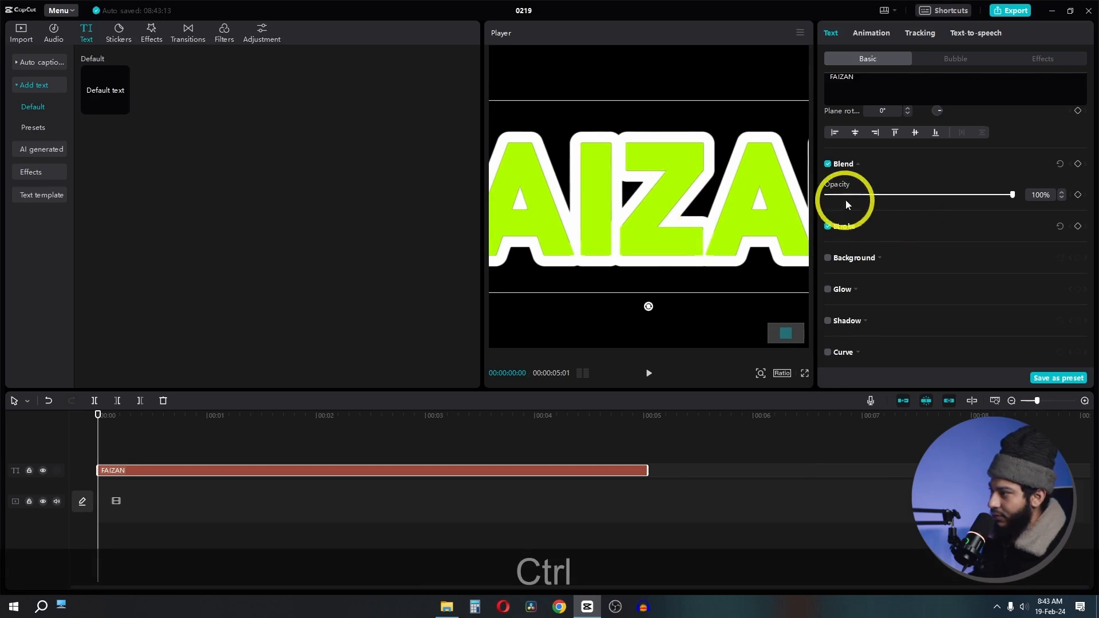
{"action": "left_click", "coordinate": [861, 227]}
{"action": "mouse_move", "coordinate": [904, 279]}
{"action": "left_mouse_down"}
{"action": "mouse_move", "coordinate": [827, 278]}
{"action": "mouse_move", "coordinate": [899, 278]}
{"action": "mouse_move", "coordinate": [860, 279]}
{"action": "left_mouse_up"}
Change the FAIZAN fill to a brighter, purer green, hex 80FF00.
{"action": "scroll", "coordinate": [694, 155], "scroll_direction": "up", "scroll_amount": 2}
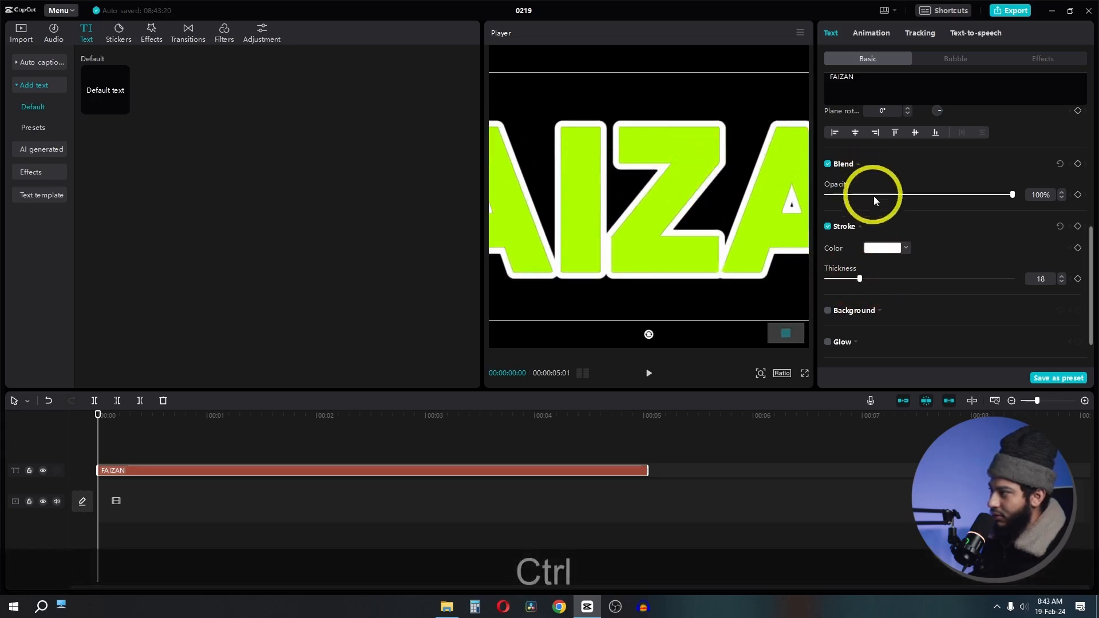
{"action": "scroll", "coordinate": [893, 224], "scroll_direction": "up", "scroll_amount": 10}
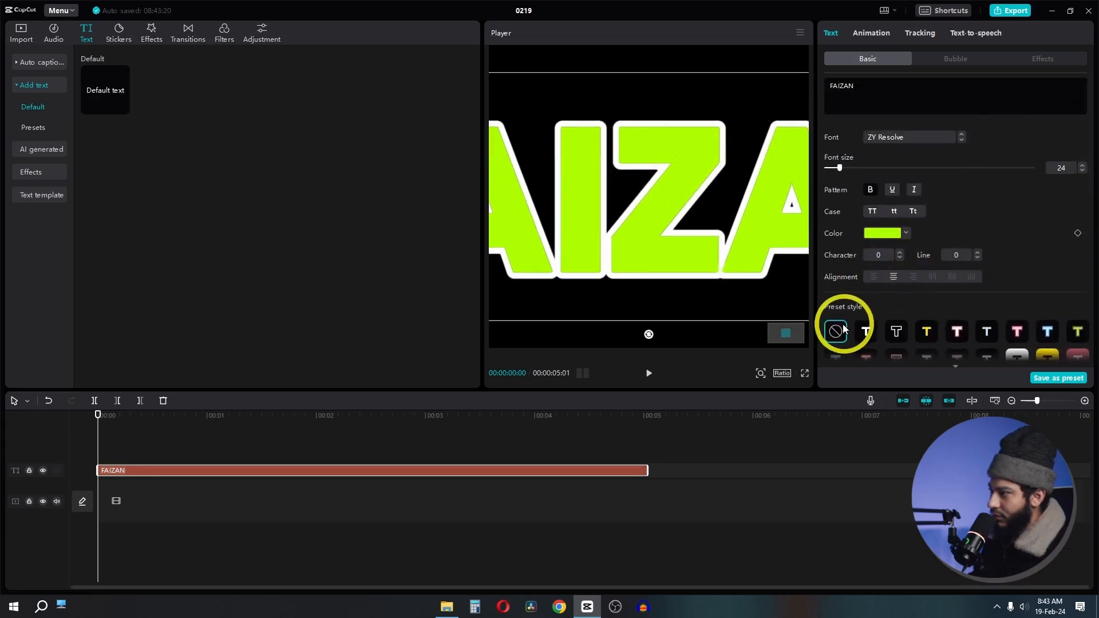
{"action": "left_click", "coordinate": [880, 233]}
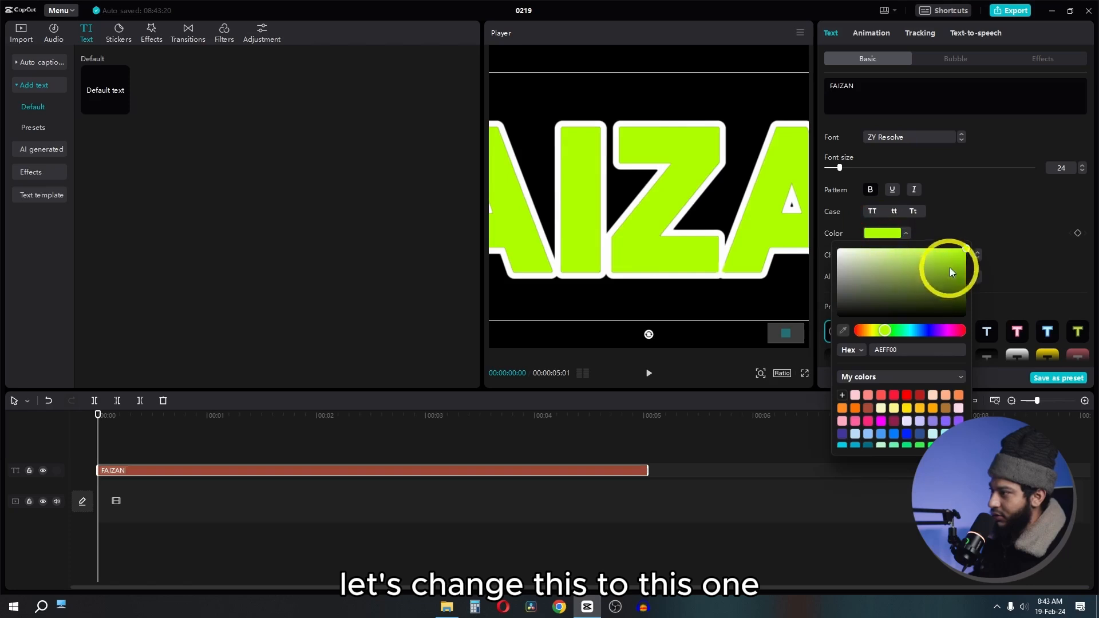
{"action": "left_click_drag", "start_coordinate": [949, 267], "coordinate": [1019, 225]}
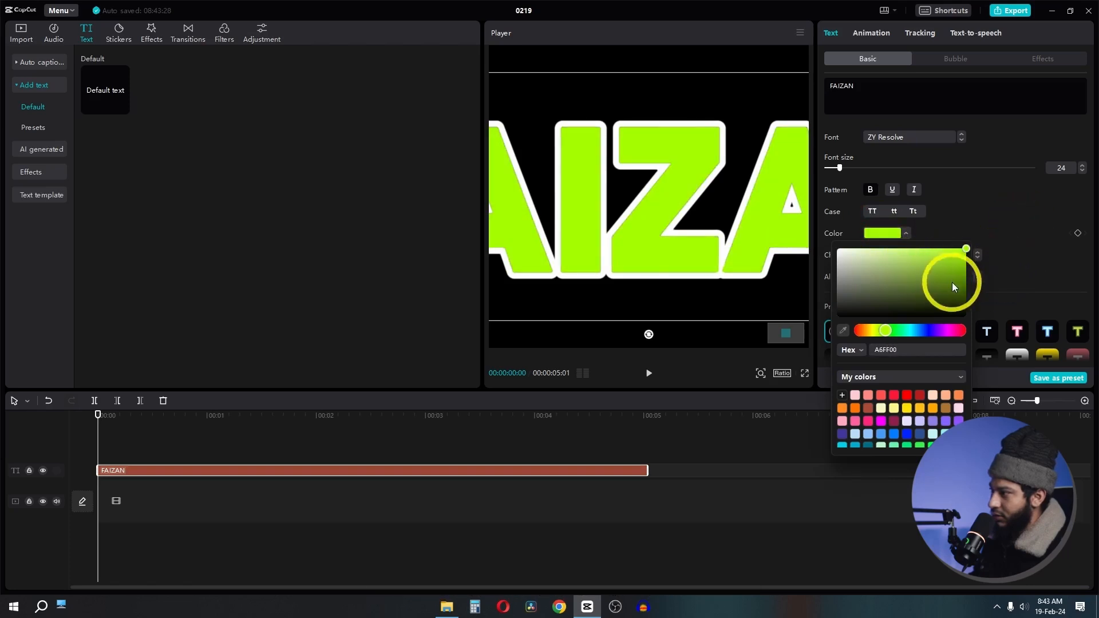
{"action": "left_click_drag", "start_coordinate": [889, 335], "coordinate": [891, 334]}
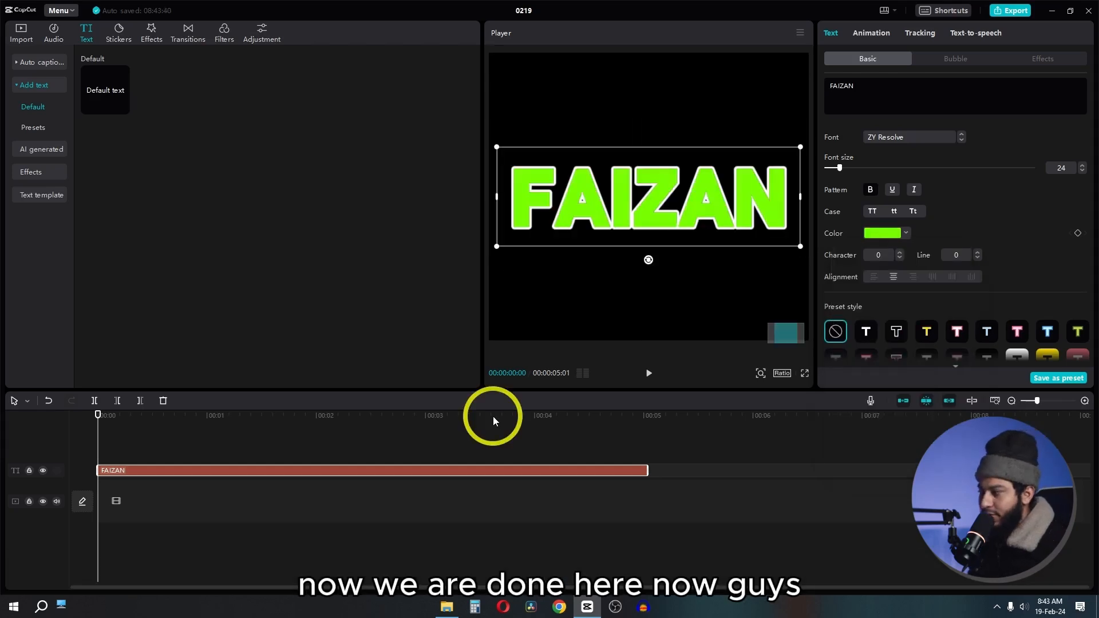
Turn FAIZAN into a compound clip, copy it onto the main track, and hide the upper track.
{"action": "right_click", "coordinate": [437, 475]}
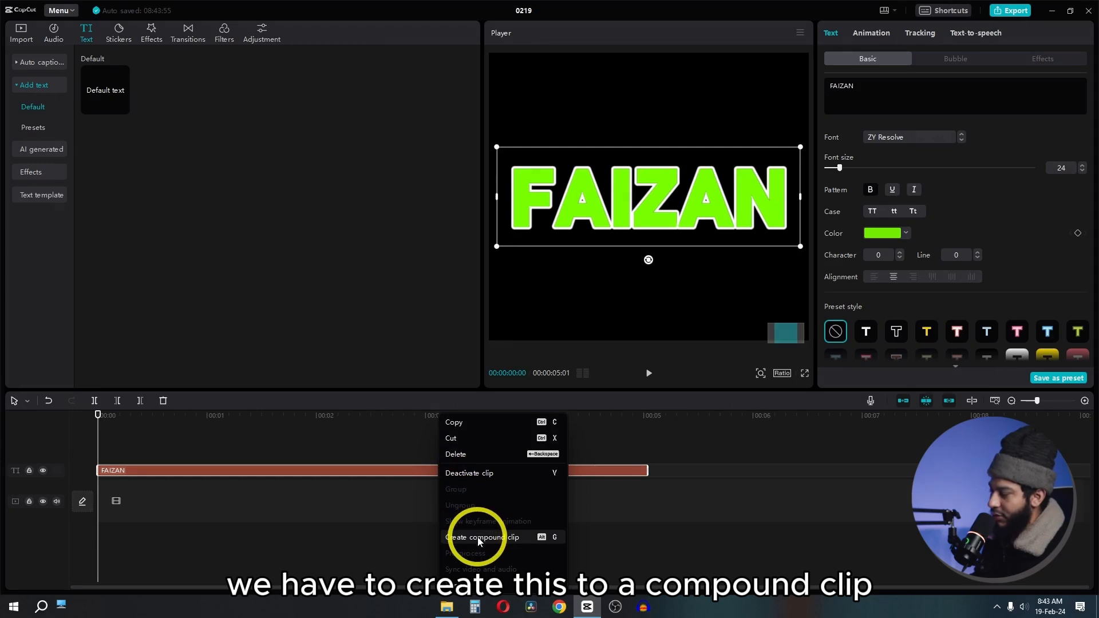
{"action": "left_click", "coordinate": [477, 537]}
{"action": "left_click", "coordinate": [428, 473]}
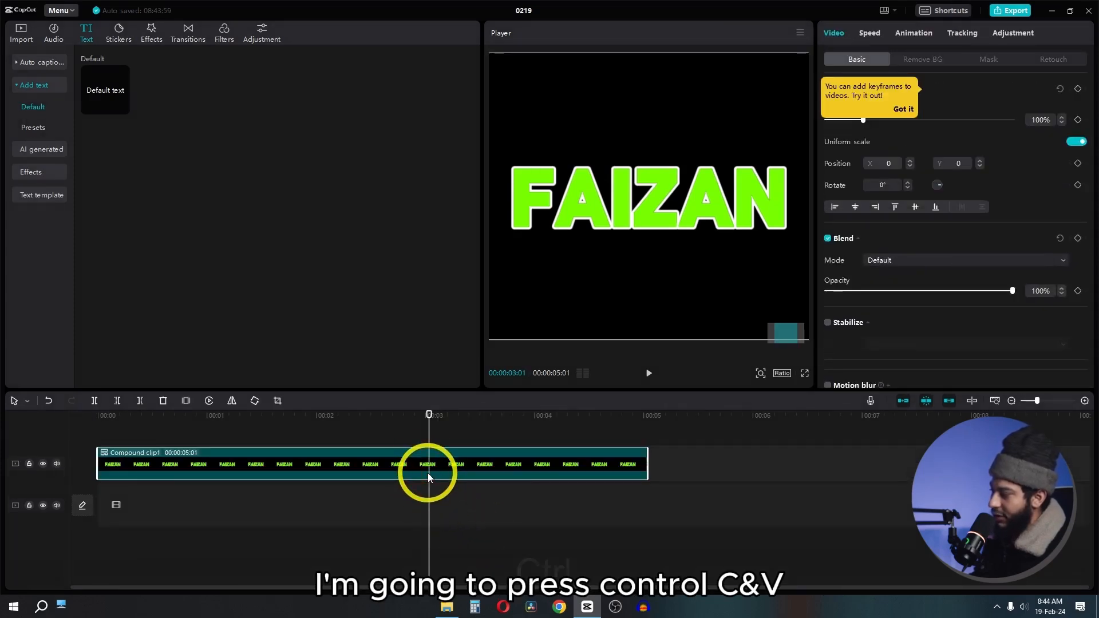
{"action": "key", "text": "ctrl+c"}
{"action": "key", "text": "ctrl+v"}
{"action": "left_click_drag", "start_coordinate": [474, 465], "coordinate": [326, 545]}
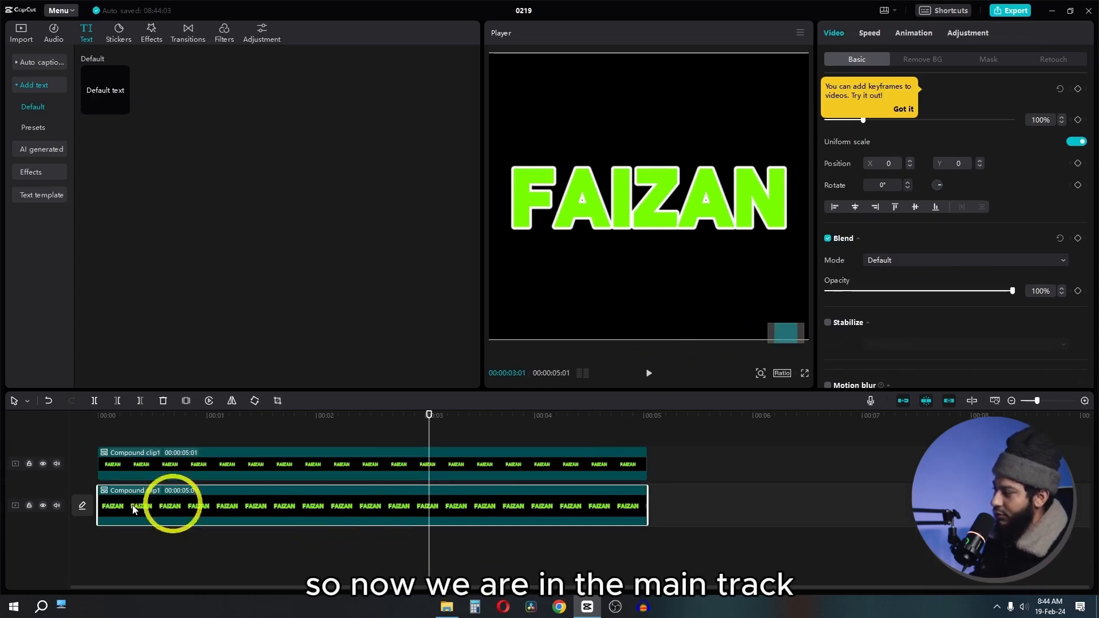
{"action": "left_click", "coordinate": [43, 464]}
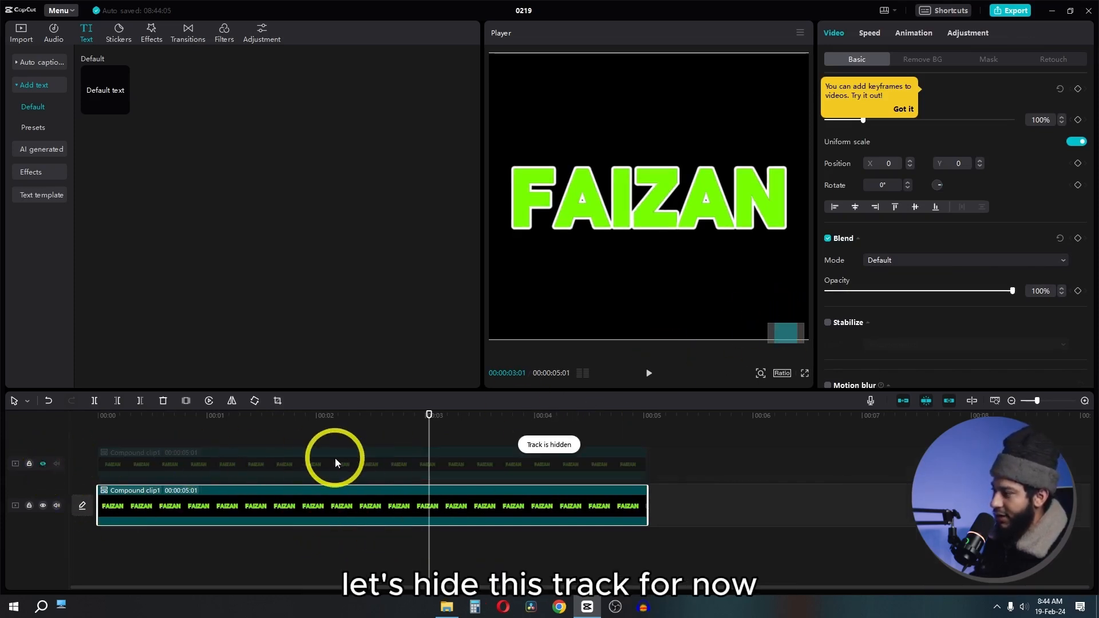
Set the duplicate's opacity to 0% with a solid white canvas background.
{"action": "scroll", "coordinate": [913, 247], "scroll_direction": "down", "scroll_amount": 3}
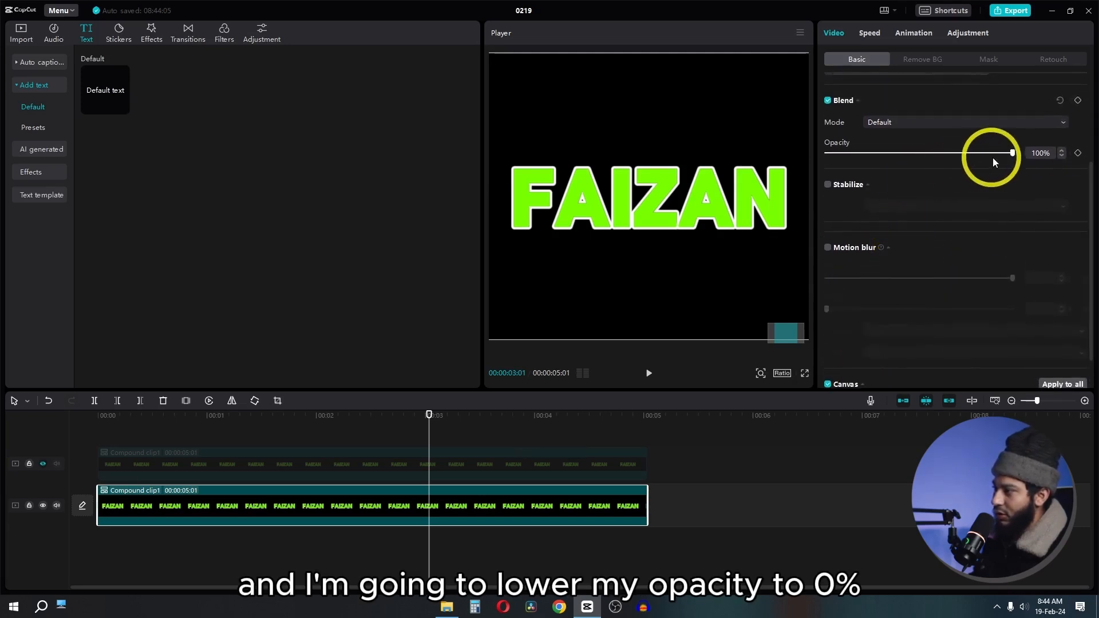
{"action": "left_click_drag", "start_coordinate": [1013, 153], "coordinate": [717, 184]}
{"action": "scroll", "coordinate": [901, 312], "scroll_direction": "down", "scroll_amount": 2}
{"action": "left_click", "coordinate": [879, 364]}
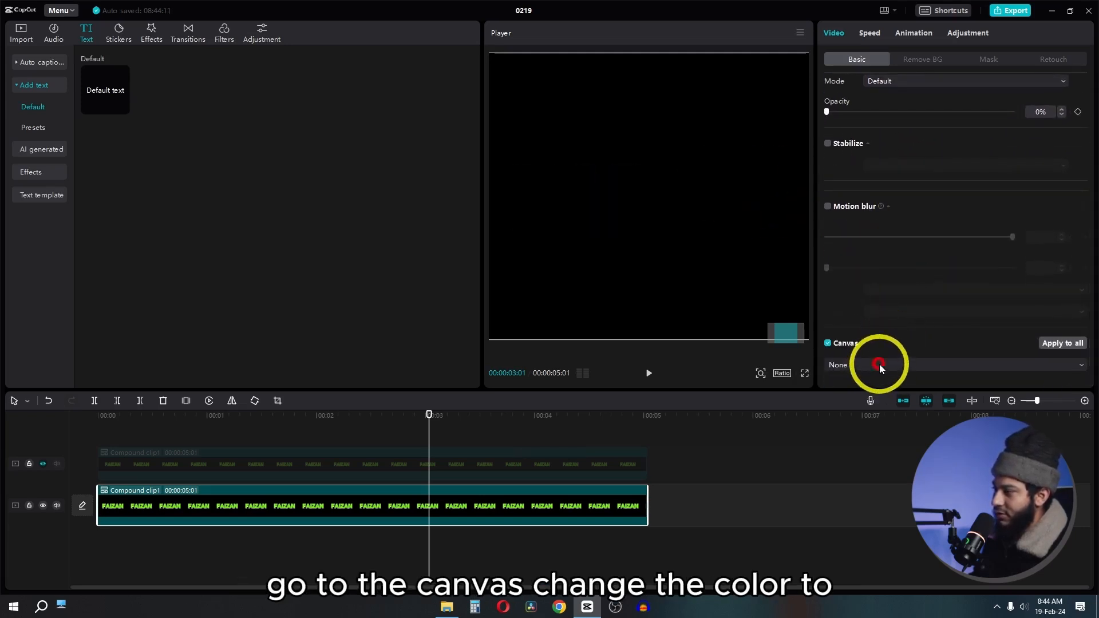
{"action": "left_click", "coordinate": [860, 419]}
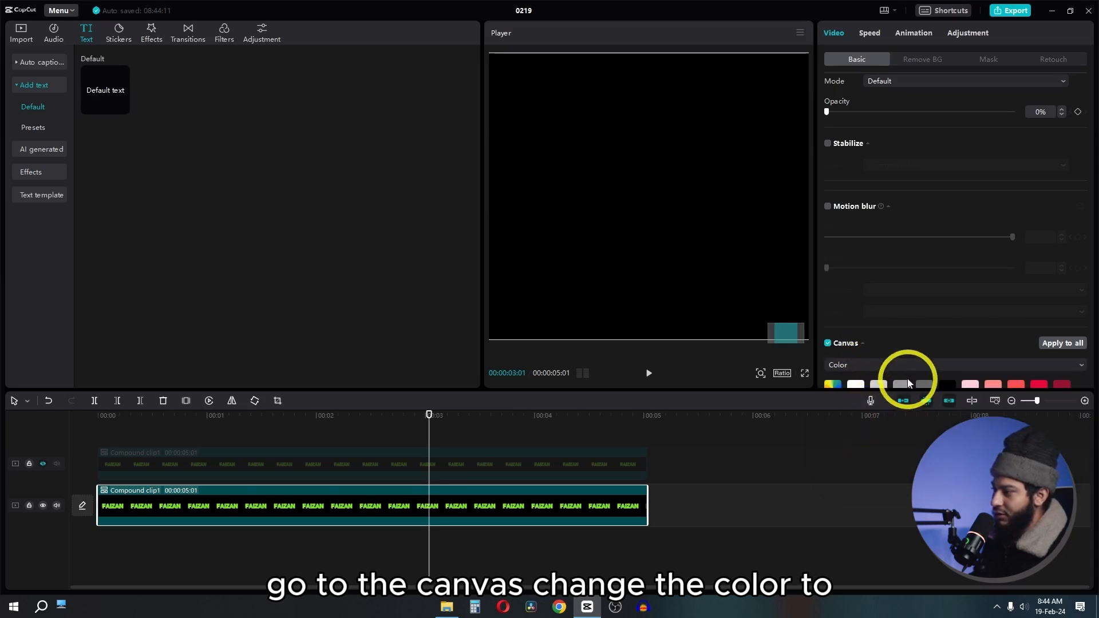
{"action": "scroll", "coordinate": [893, 367], "scroll_direction": "down", "scroll_amount": 3}
{"action": "scroll", "coordinate": [878, 361], "scroll_direction": "up", "scroll_amount": 3}
{"action": "left_click", "coordinate": [854, 349]}
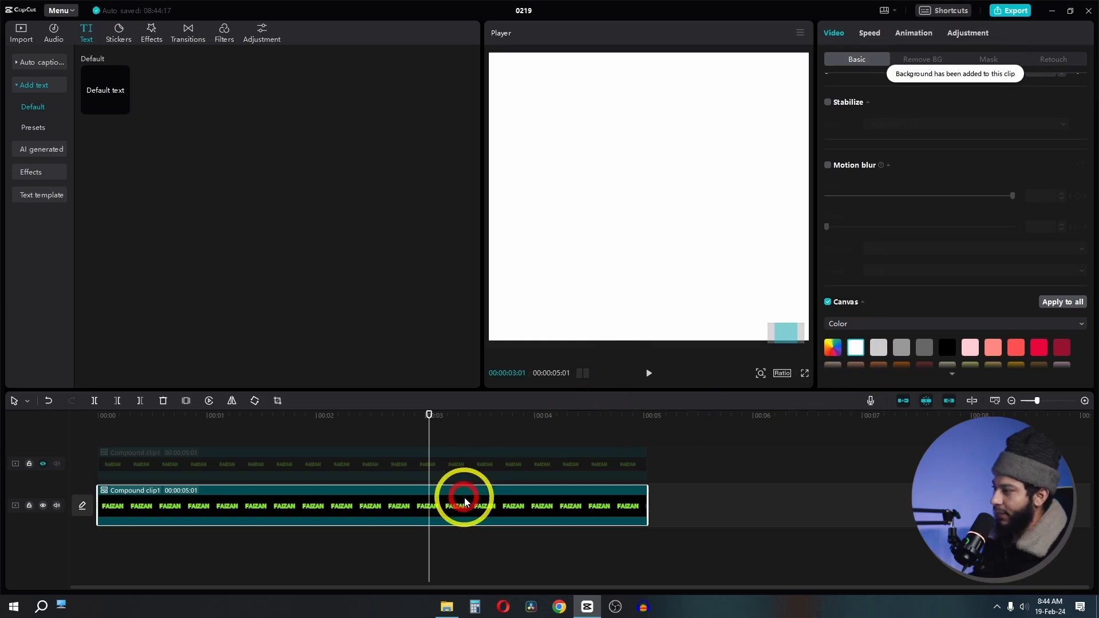
{"action": "left_click", "coordinate": [710, 229]}
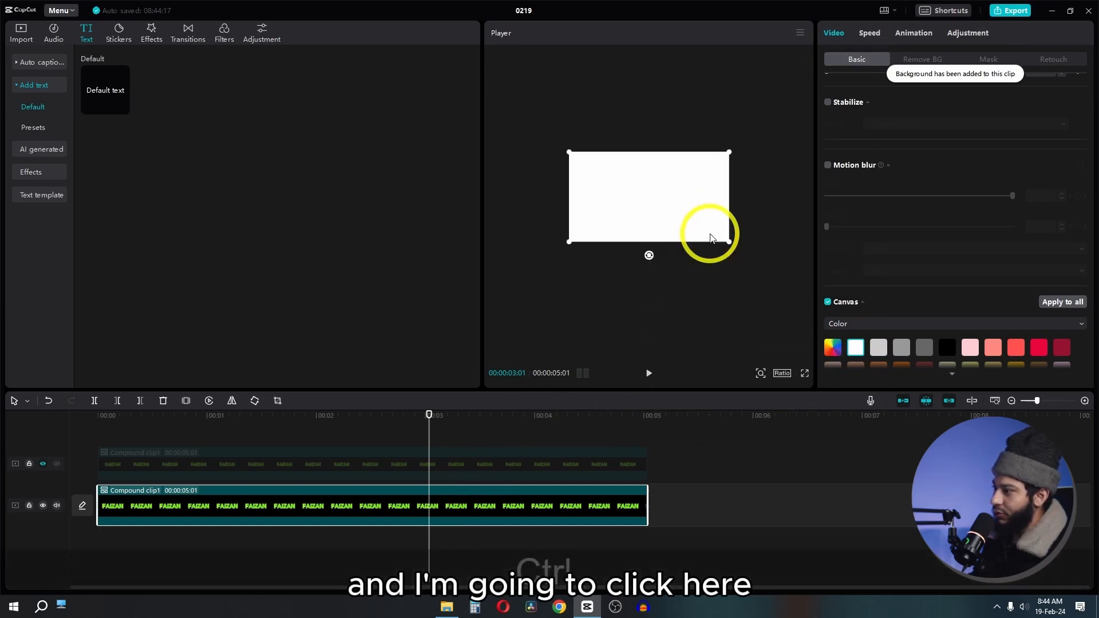
Export the blank white frame as a PNG still, then delete the white compound clip.
{"action": "left_click", "coordinate": [800, 33]}
{"action": "mouse_move", "coordinate": [807, 73]}
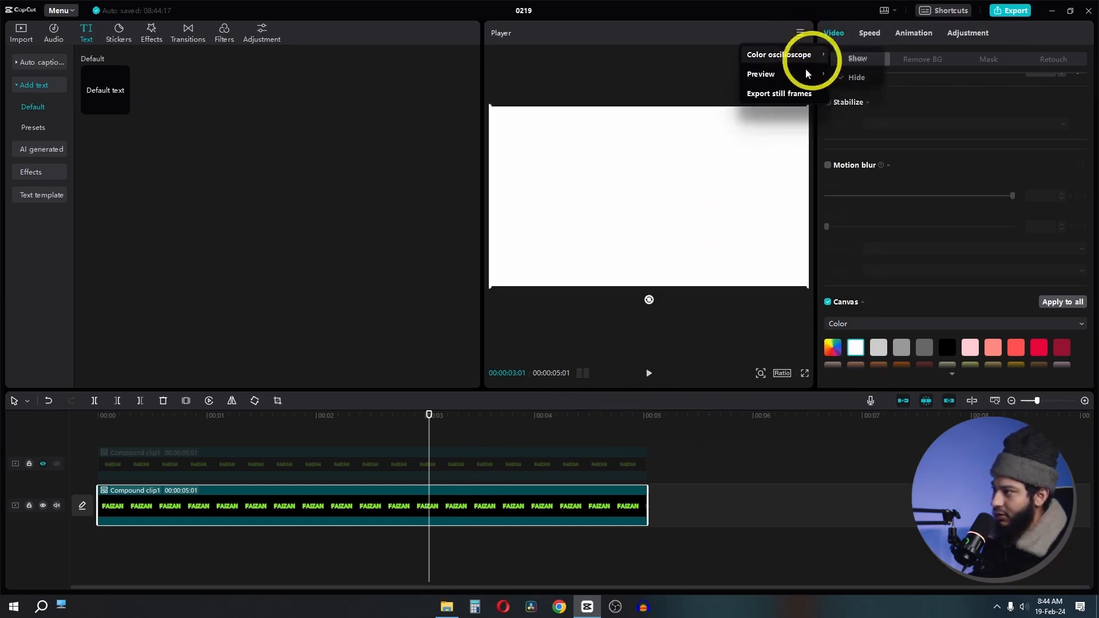
{"action": "left_click", "coordinate": [783, 95]}
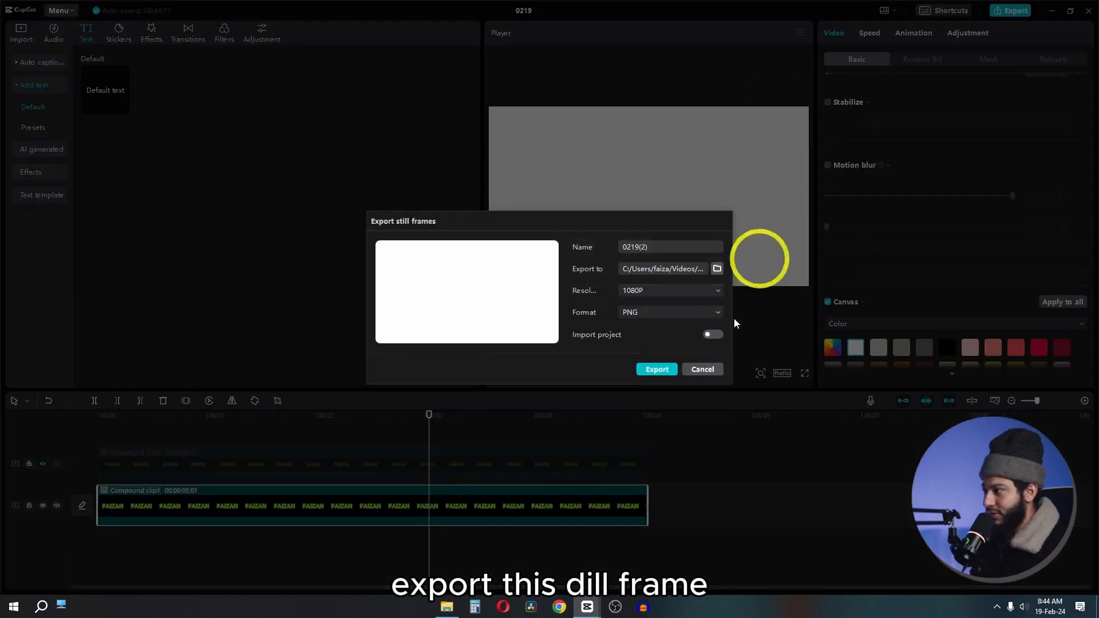
{"action": "left_click", "coordinate": [657, 370]}
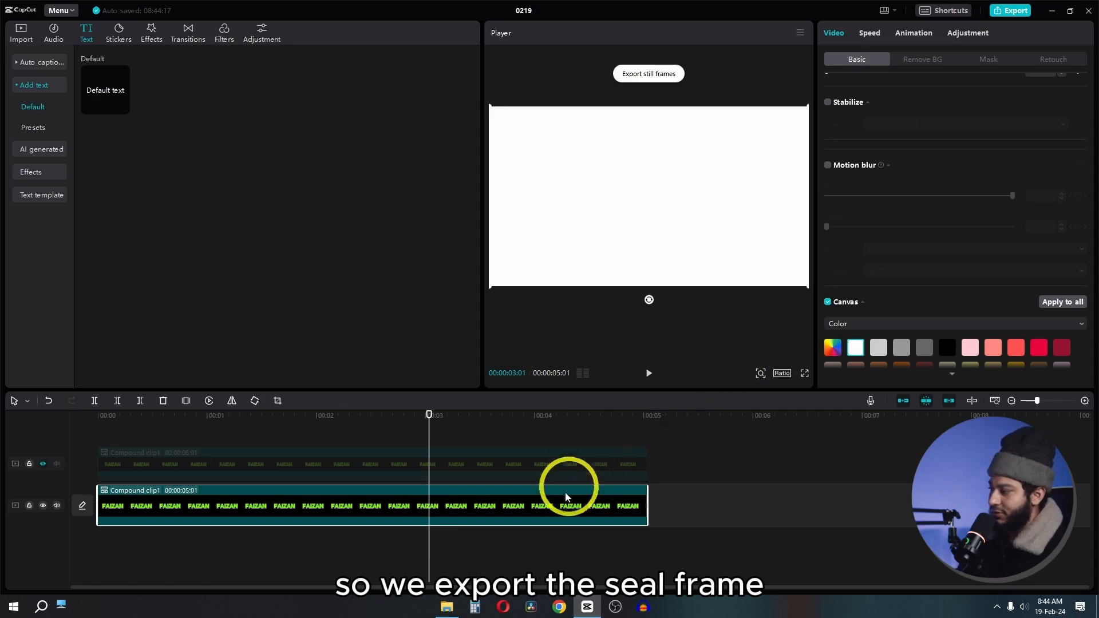
{"action": "key", "text": "BackSpace"}
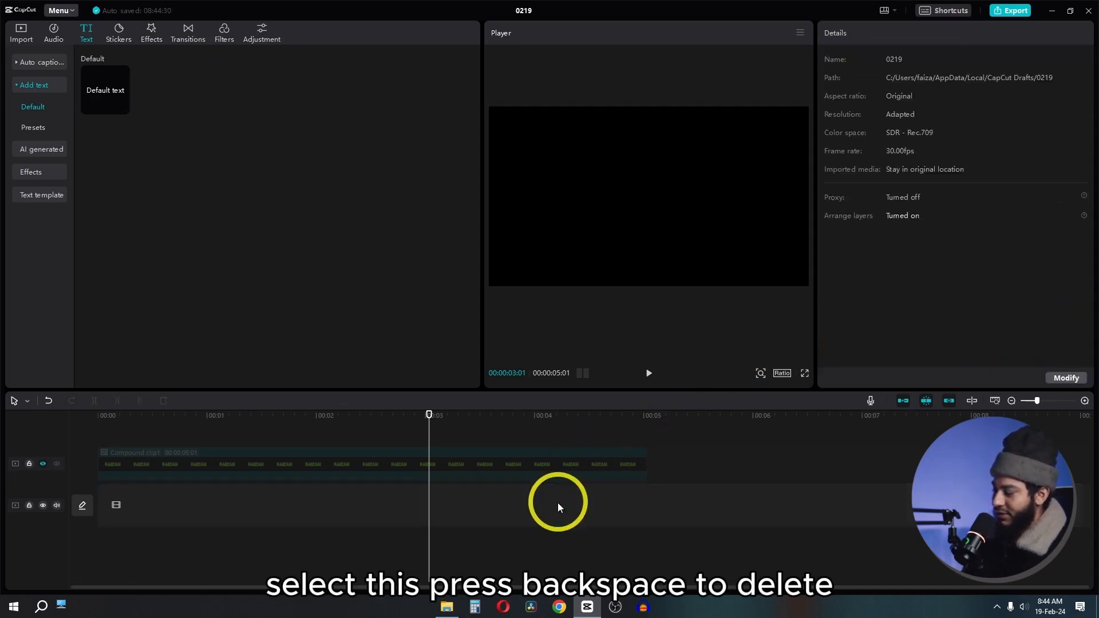
{"action": "left_click", "coordinate": [446, 607]}
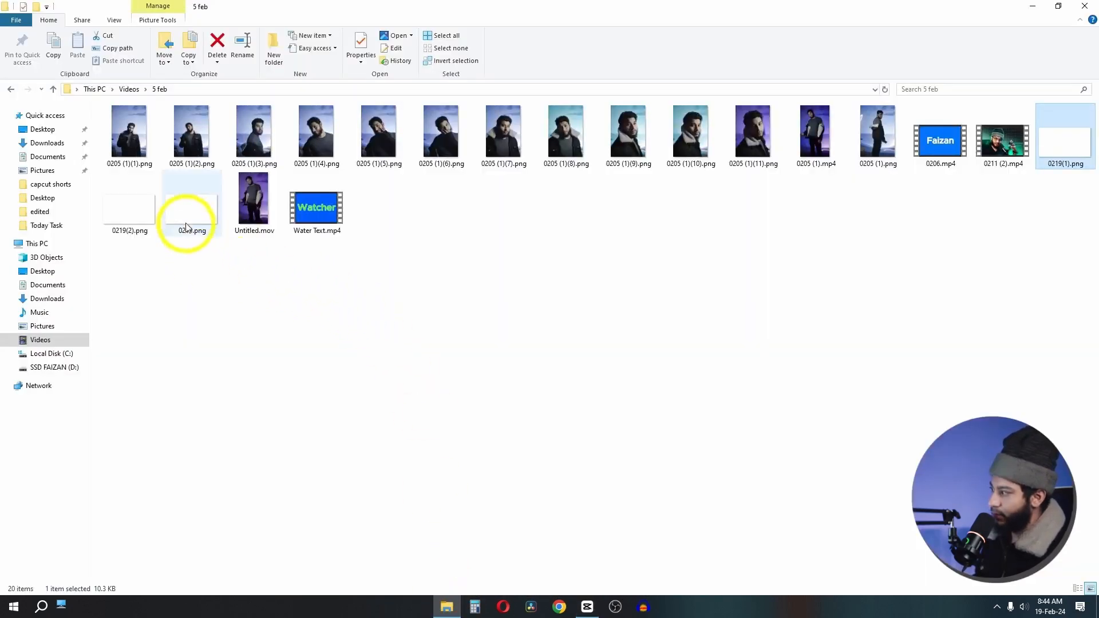
Drag 0219.png from the 5 feb folder onto the CapCut timeline.
{"action": "key", "text": "alt+Tab"}
{"action": "left_click_drag", "start_coordinate": [185, 226], "coordinate": [633, 533]}
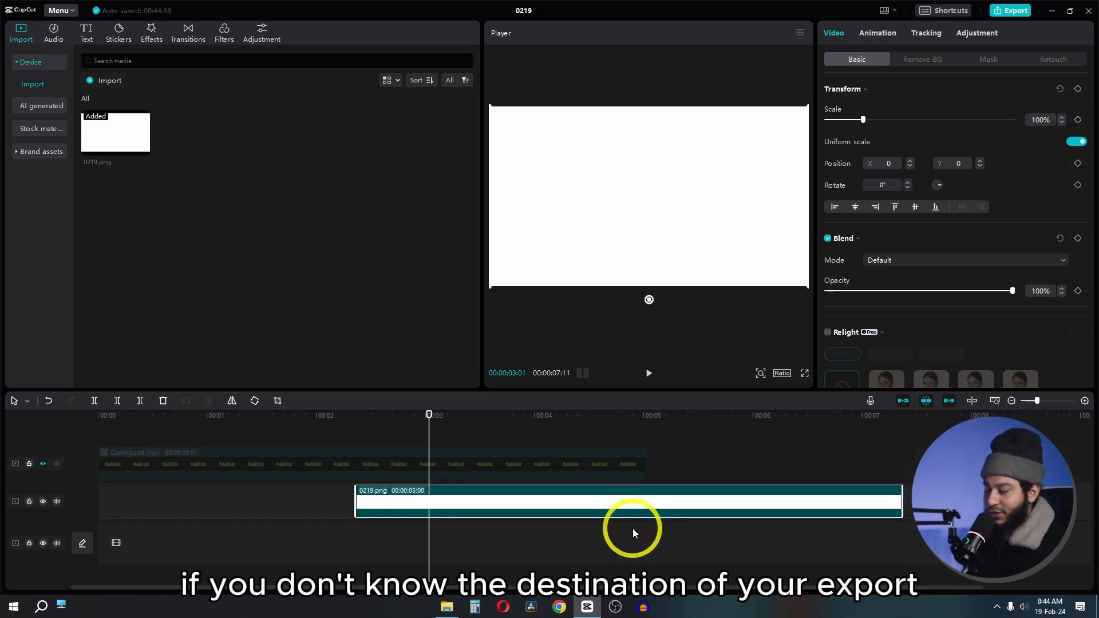
Check the still-frame export folder, cancel, then place 0219.png at 00:00 on the main track.
{"action": "left_click", "coordinate": [800, 32]}
{"action": "left_click", "coordinate": [784, 95]}
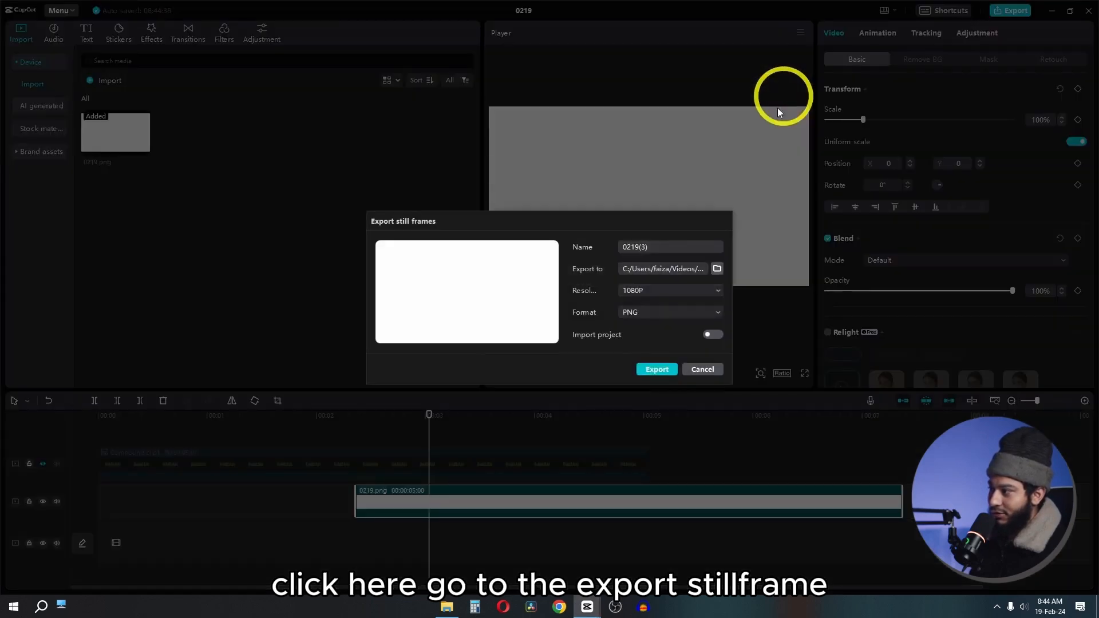
{"action": "left_click", "coordinate": [719, 268]}
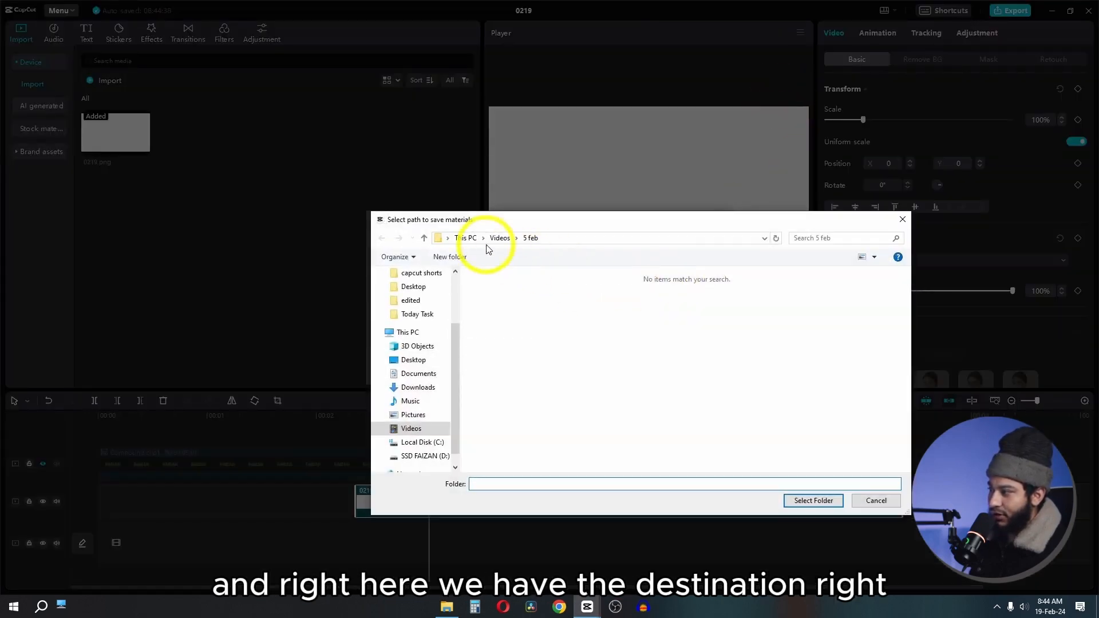
{"action": "left_click", "coordinate": [876, 502]}
{"action": "left_click", "coordinate": [710, 369]}
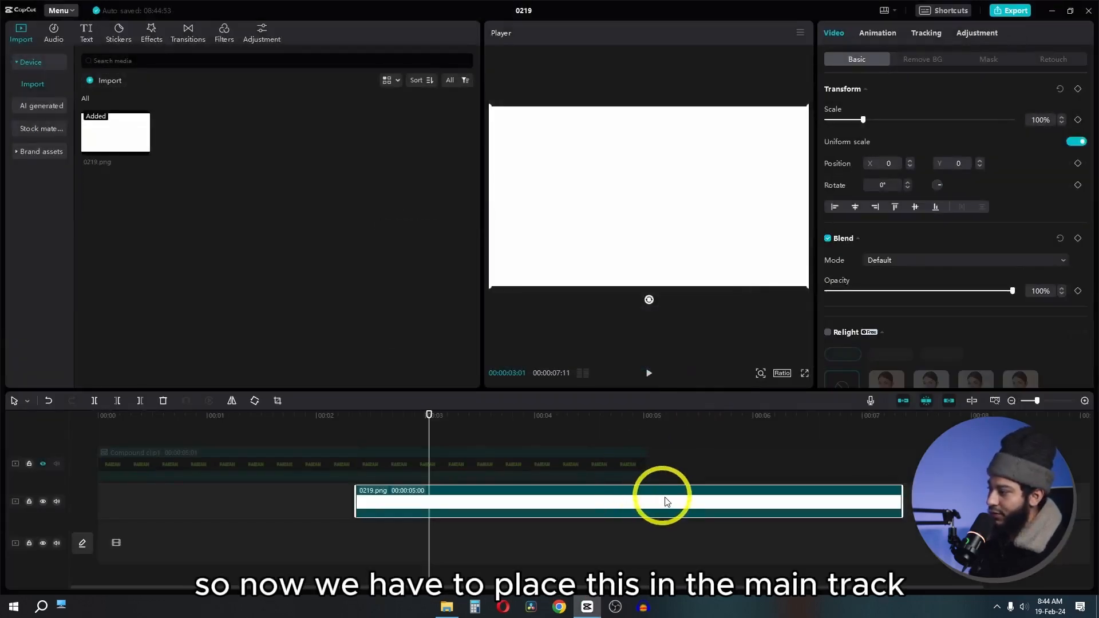
{"action": "left_click_drag", "start_coordinate": [663, 498], "coordinate": [380, 540]}
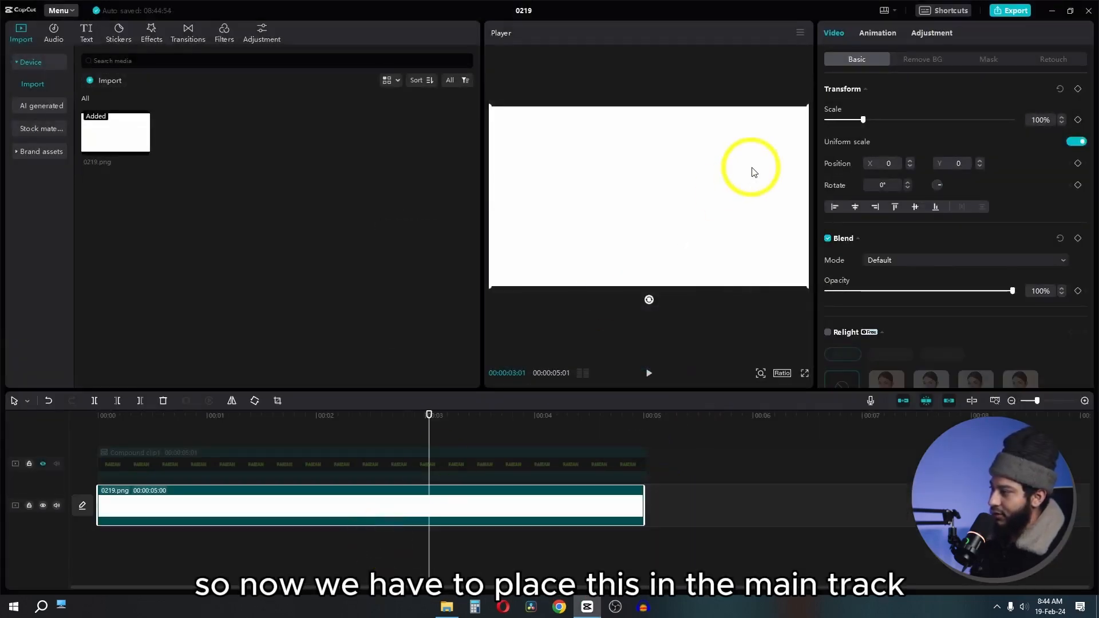
{"action": "scroll", "coordinate": [705, 200], "scroll_direction": "down", "scroll_amount": 3}
Shrink the white image to 66%, then add Distorted and Ripple Distortion effects lasting 5 seconds.
{"action": "left_click_drag", "start_coordinate": [859, 117], "coordinate": [850, 118]}
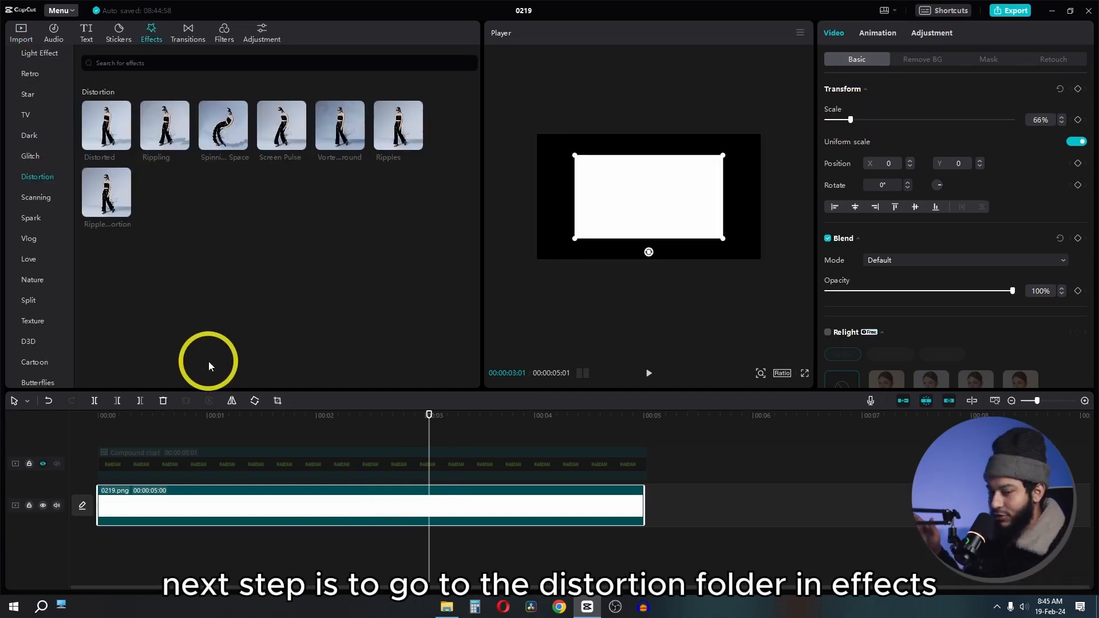
{"action": "left_click_drag", "start_coordinate": [110, 118], "coordinate": [94, 436]}
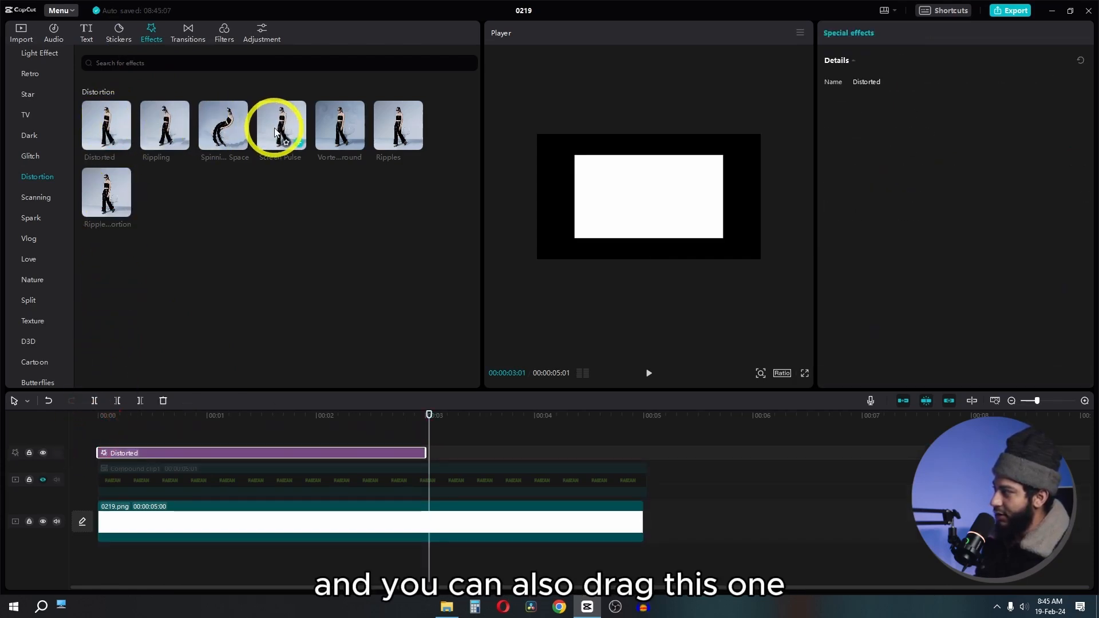
{"action": "left_click_drag", "start_coordinate": [277, 122], "coordinate": [89, 430]}
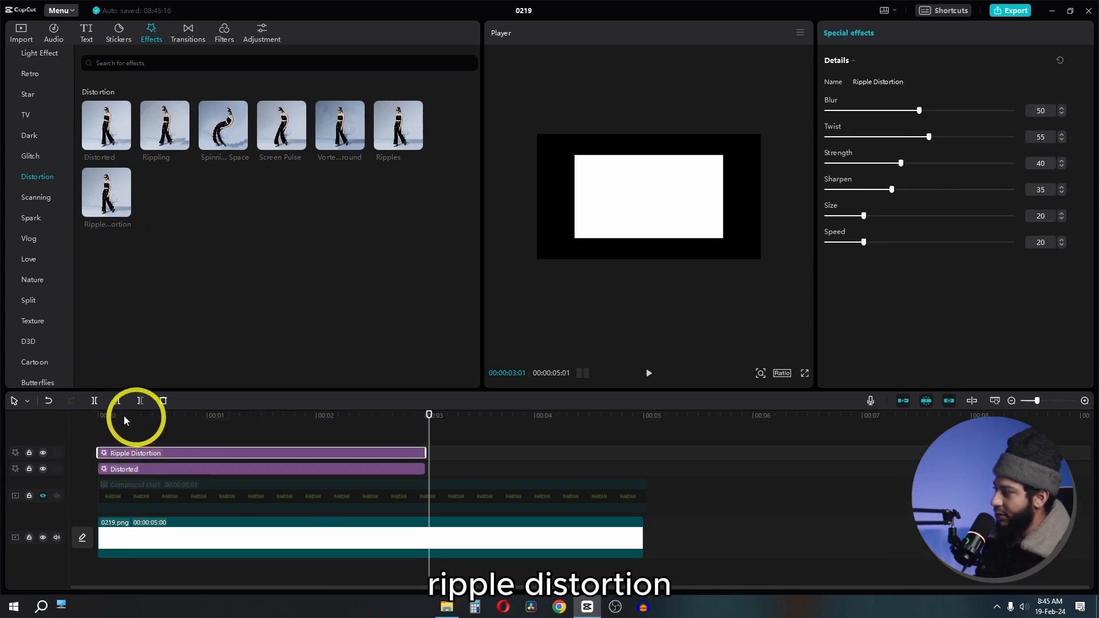
{"action": "left_click", "coordinate": [21, 33]}
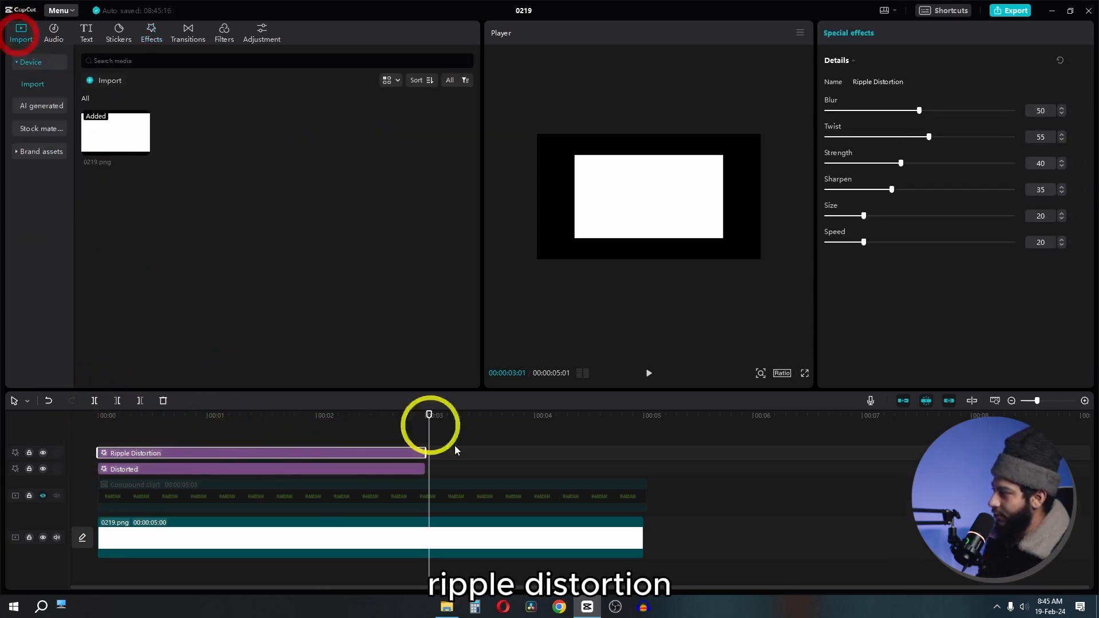
{"action": "left_click", "coordinate": [389, 487]}
{"action": "left_click_drag", "start_coordinate": [459, 447], "coordinate": [641, 491]}
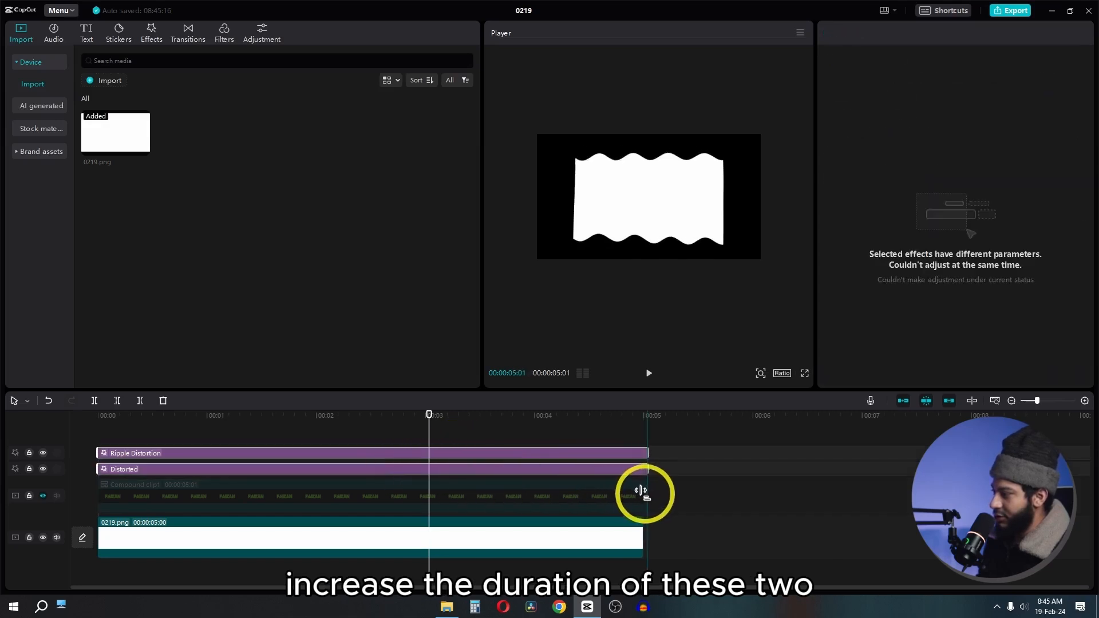
{"action": "left_click", "coordinate": [664, 513]}
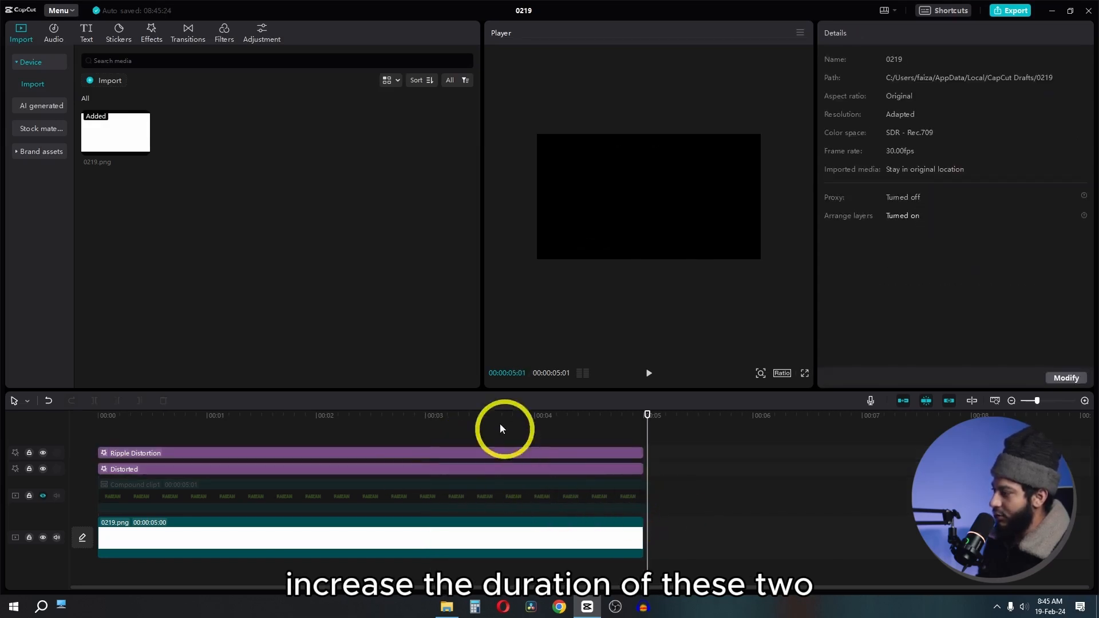
{"action": "left_click_drag", "start_coordinate": [500, 424], "coordinate": [54, 428]}
{"action": "key", "text": "space"}
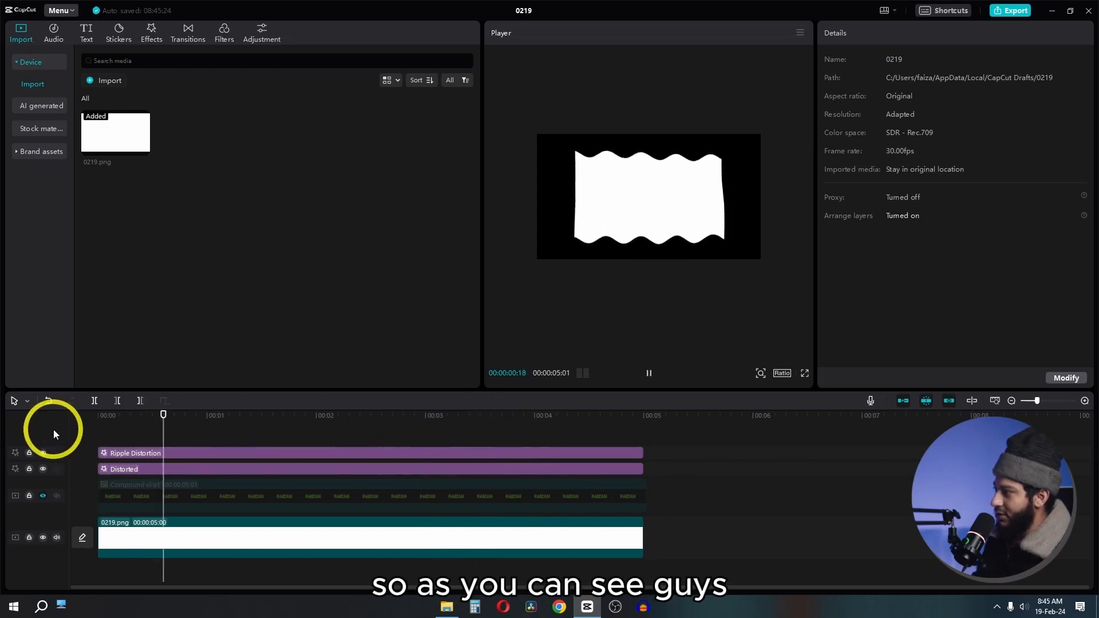
{"action": "key", "text": "space"}
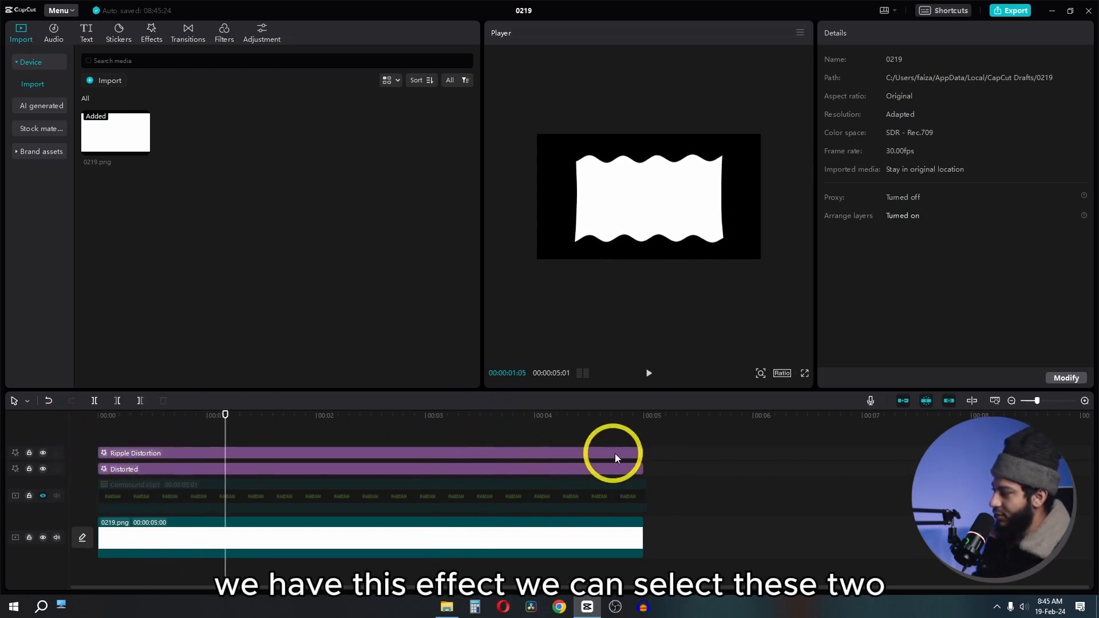
Merge both distortion effects and the 0219.png clip into one compound clip.
{"action": "left_click", "coordinate": [630, 454]}
{"action": "left_click", "coordinate": [564, 469], "text": "ctrl"}
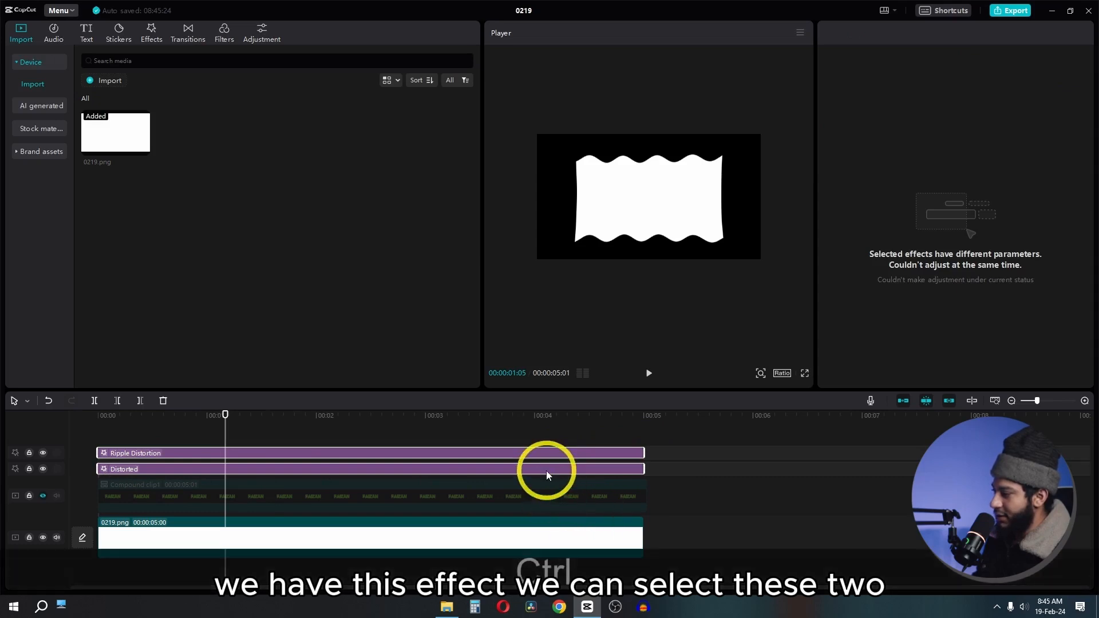
{"action": "left_click", "coordinate": [544, 538], "text": "ctrl"}
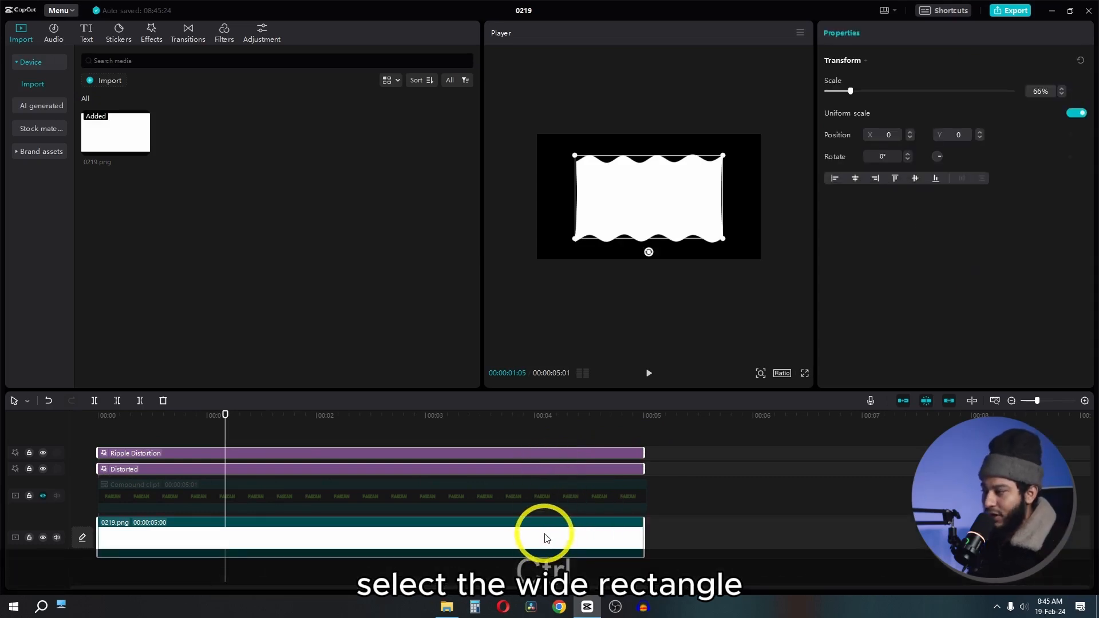
{"action": "right_click", "coordinate": [547, 539]}
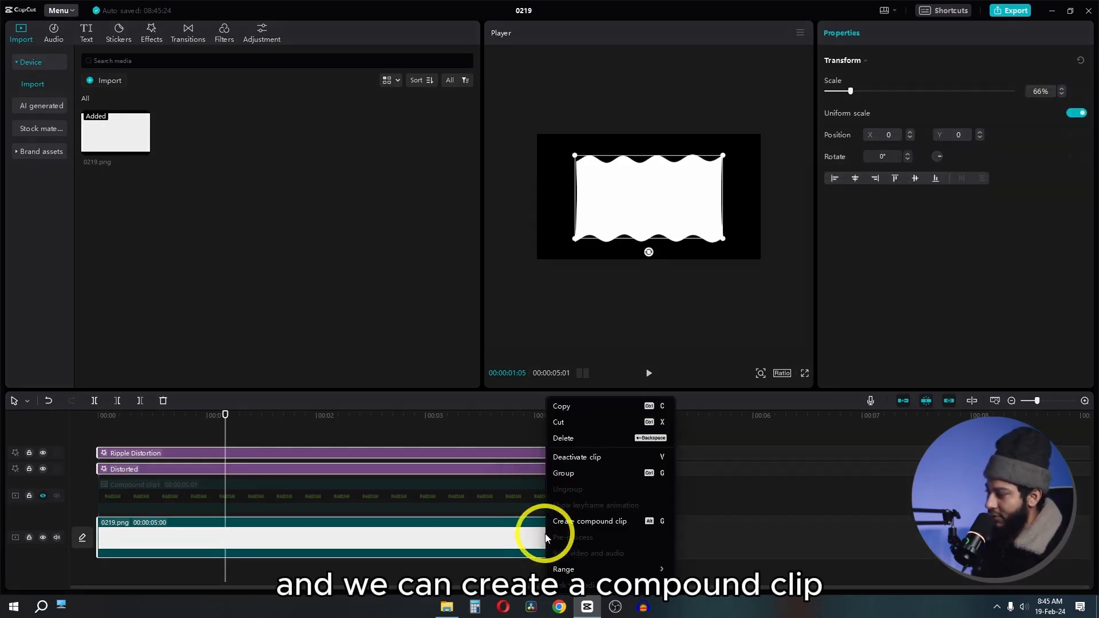
{"action": "left_click", "coordinate": [575, 521]}
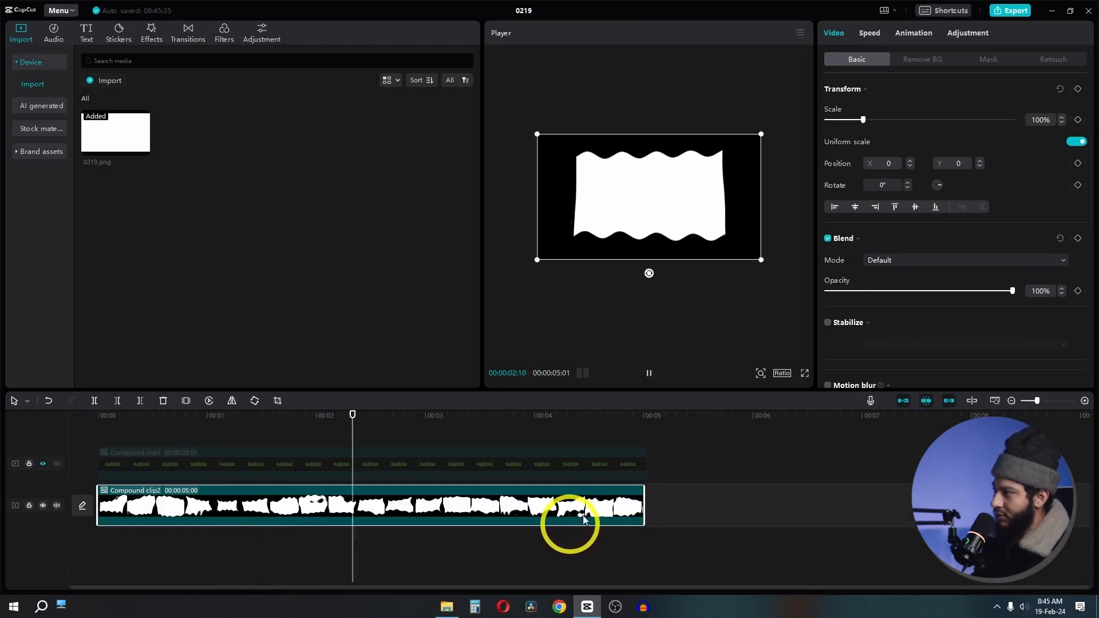
{"action": "key", "text": "space"}
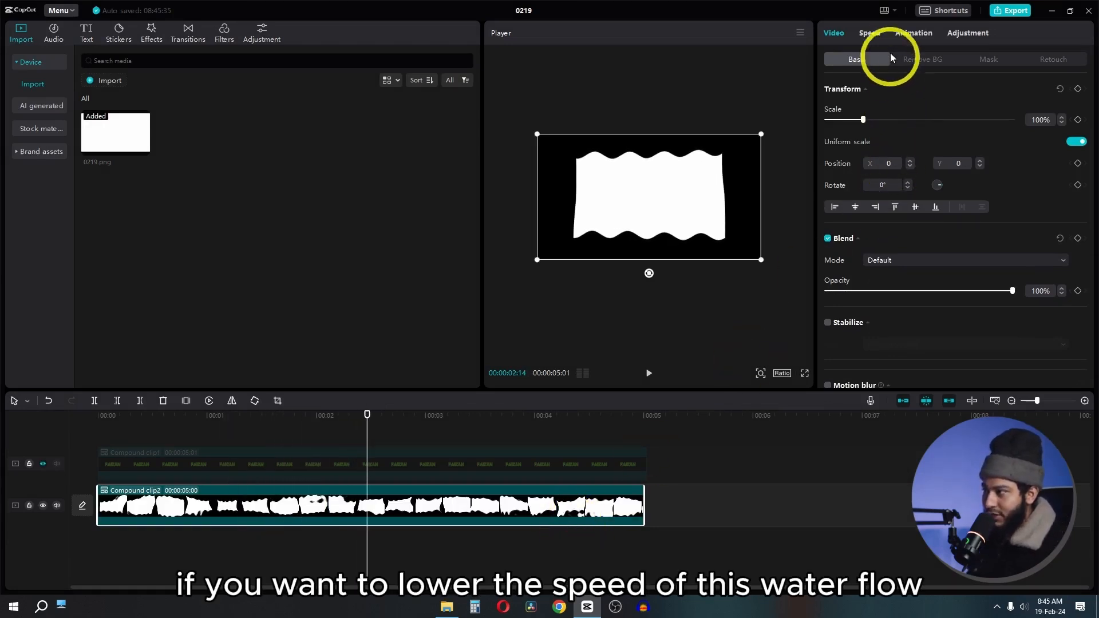
Set Compound clip2 to 0.6x speed and trim its end back to 00:05.
{"action": "left_click", "coordinate": [867, 36]}
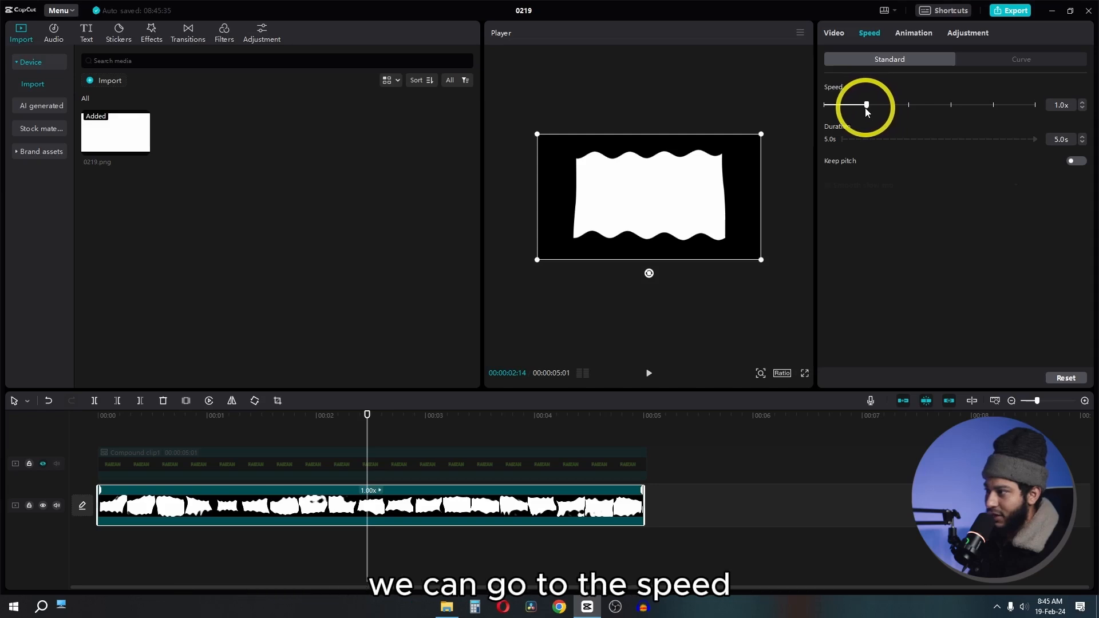
{"action": "mouse_move", "coordinate": [864, 108]}
{"action": "left_mouse_down"}
{"action": "mouse_move", "coordinate": [852, 111]}
{"action": "mouse_move", "coordinate": [886, 108]}
{"action": "mouse_move", "coordinate": [847, 109]}
{"action": "left_mouse_up"}
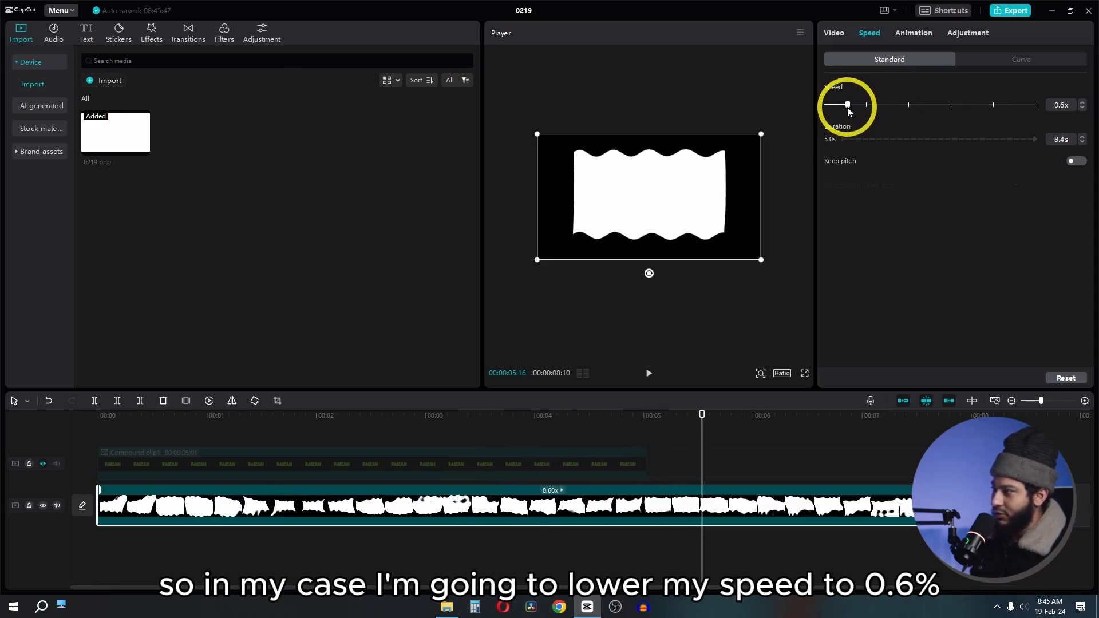
{"action": "left_click_drag", "start_coordinate": [1016, 506], "coordinate": [645, 511]}
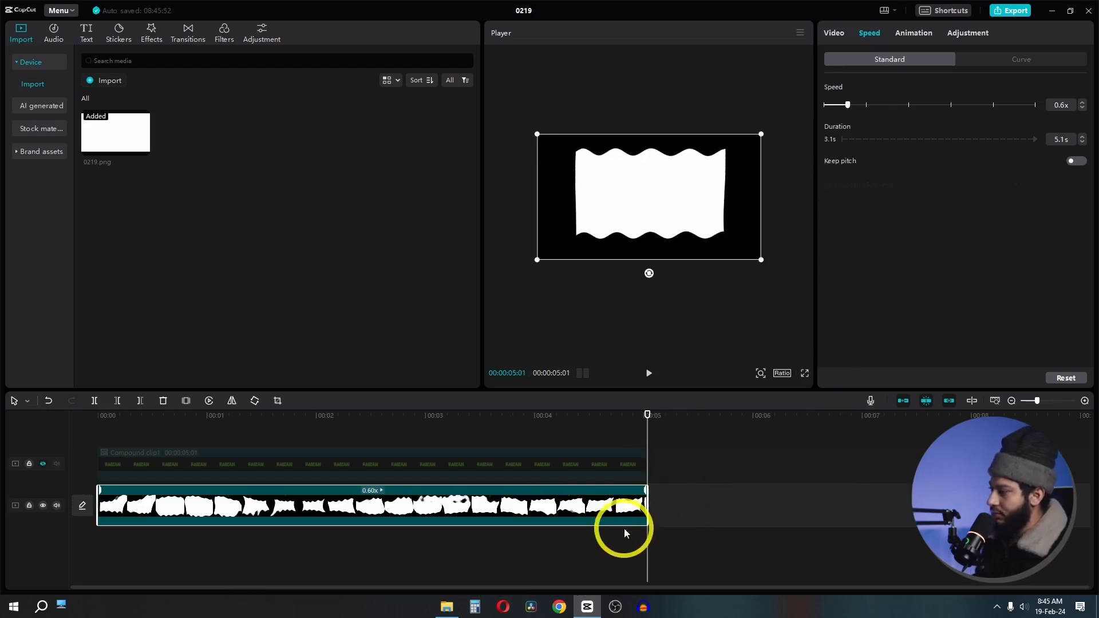
Unhide the FAIZAN track, uncompound the clip, and duplicate the FAIZAN text clip.
{"action": "left_click", "coordinate": [43, 465]}
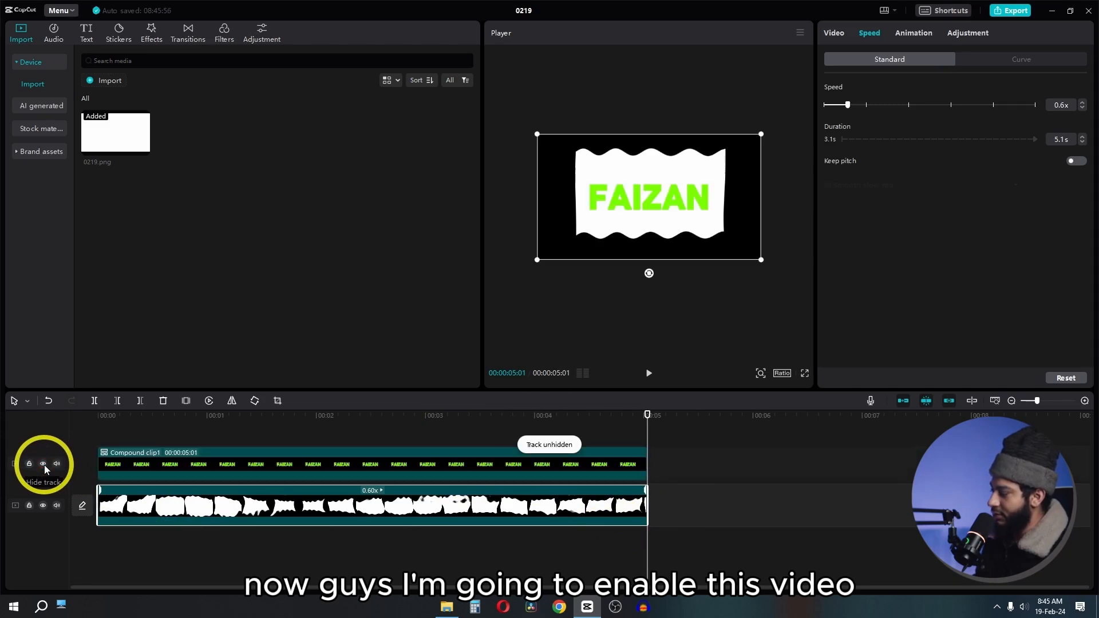
{"action": "left_click_drag", "start_coordinate": [139, 413], "coordinate": [61, 422]}
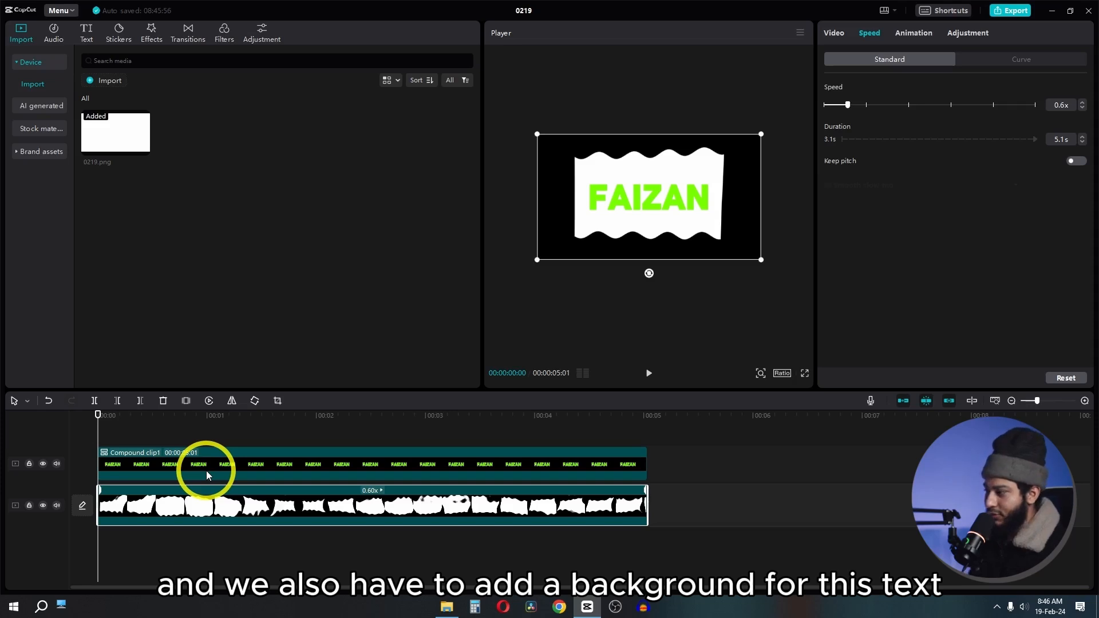
{"action": "right_click", "coordinate": [263, 471]}
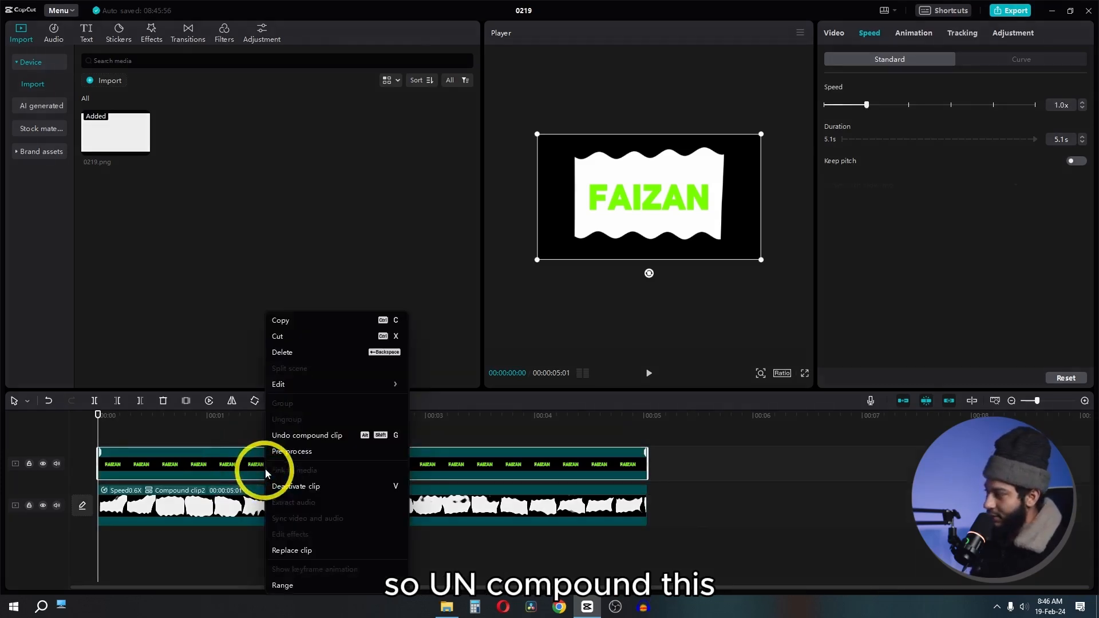
{"action": "left_click", "coordinate": [280, 436]}
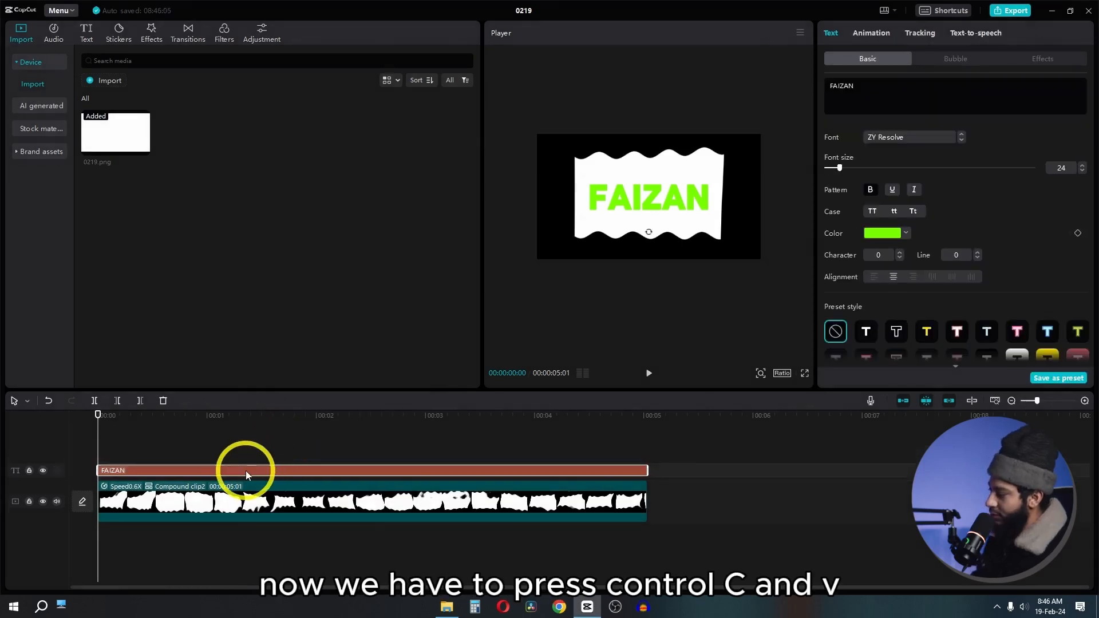
{"action": "key", "text": "ctrl+c"}
{"action": "key", "text": "ctrl+v"}
{"action": "left_click", "coordinate": [225, 467]}
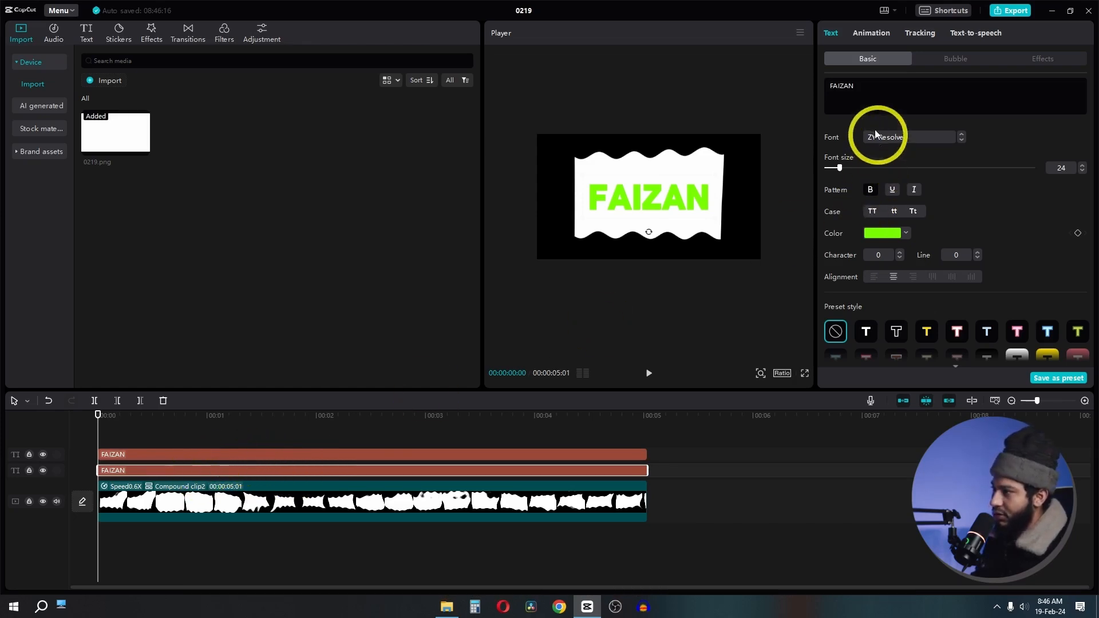
Turn the copy into a '.' in colour 00B9FF at font size 1000, filling the frame.
{"action": "left_click", "coordinate": [855, 97]}
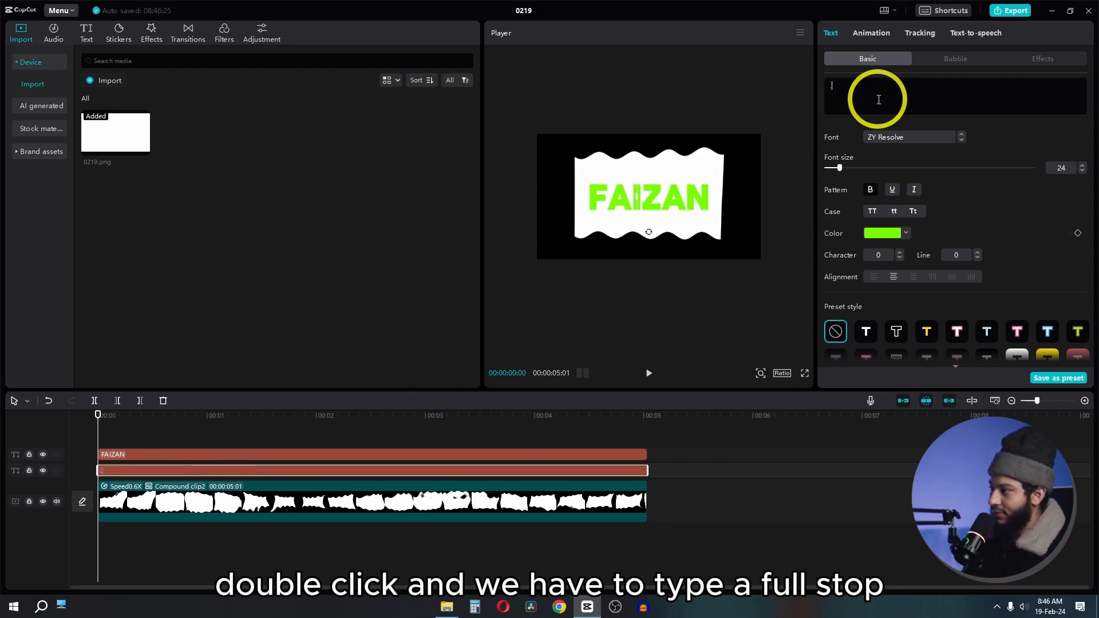
{"action": "left_click", "coordinate": [893, 233]}
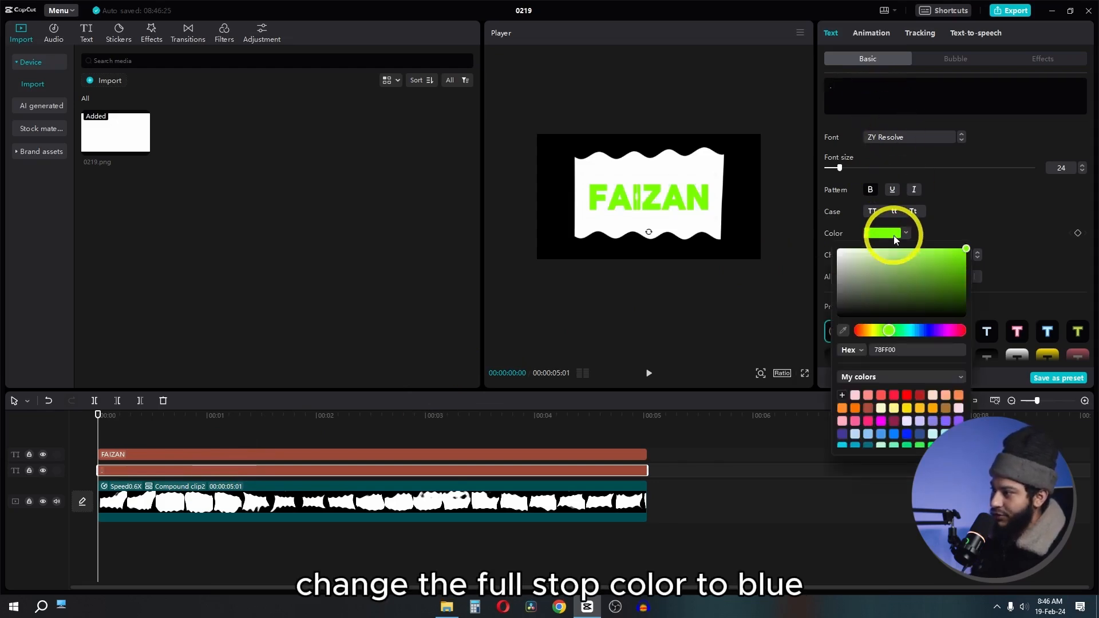
{"action": "left_click", "coordinate": [920, 331]}
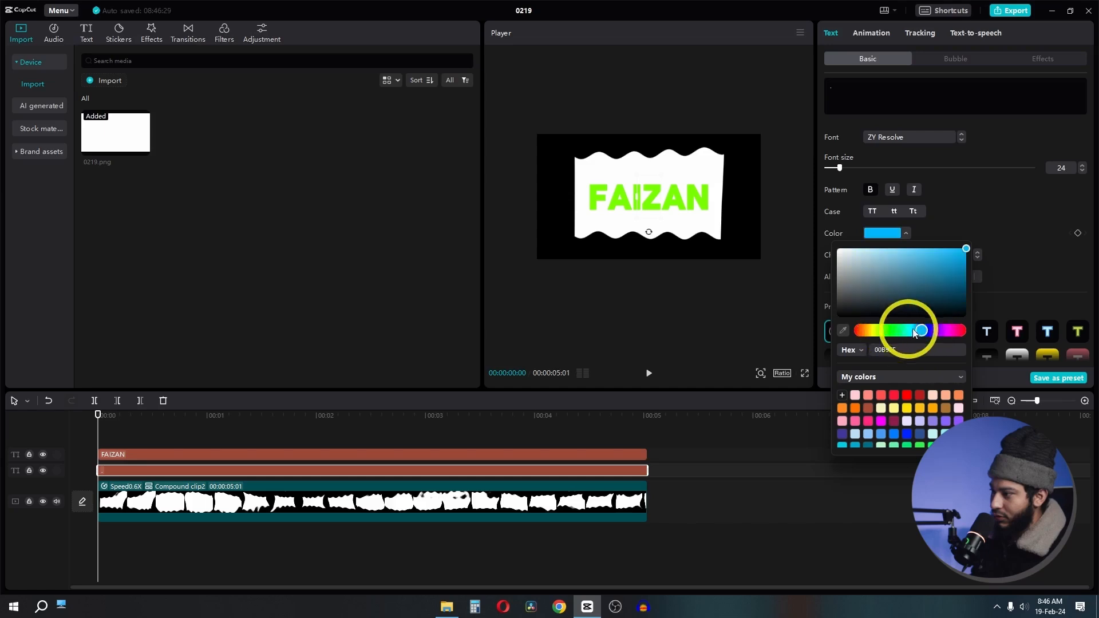
{"action": "left_click_drag", "start_coordinate": [920, 332], "coordinate": [923, 334]}
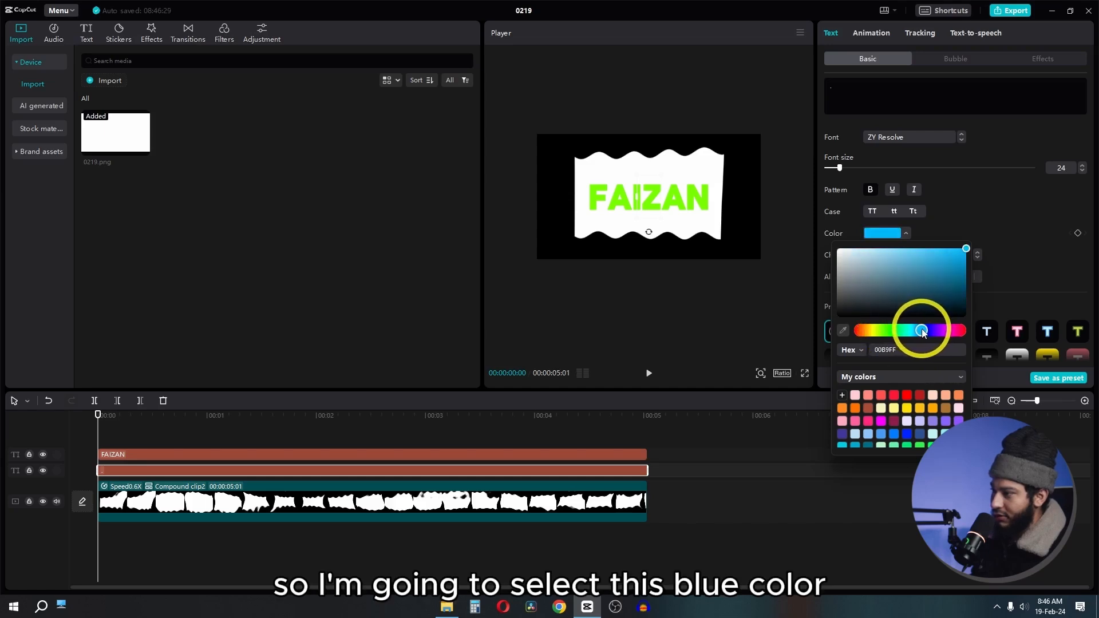
{"action": "left_click", "coordinate": [994, 233]}
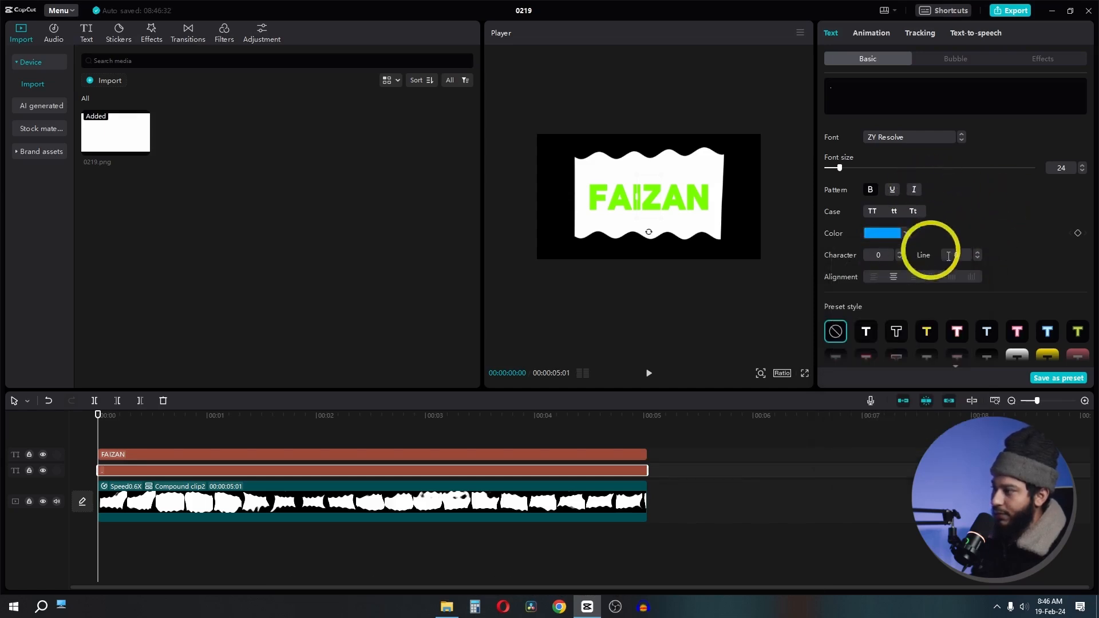
{"action": "left_click", "coordinate": [1056, 168]}
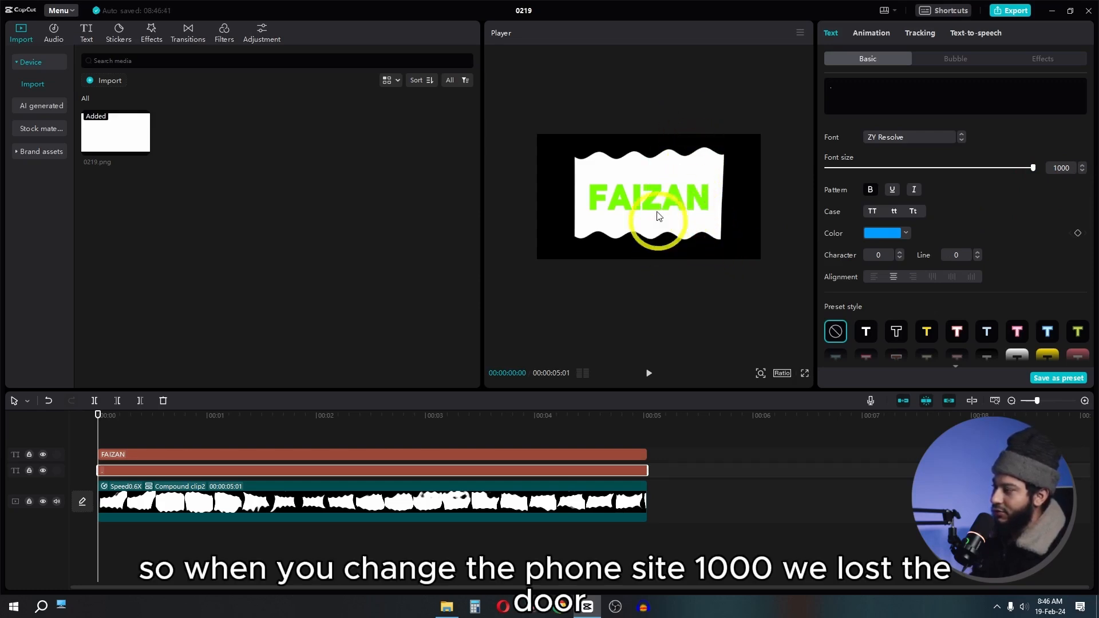
{"action": "left_click_drag", "start_coordinate": [679, 238], "coordinate": [677, 190]}
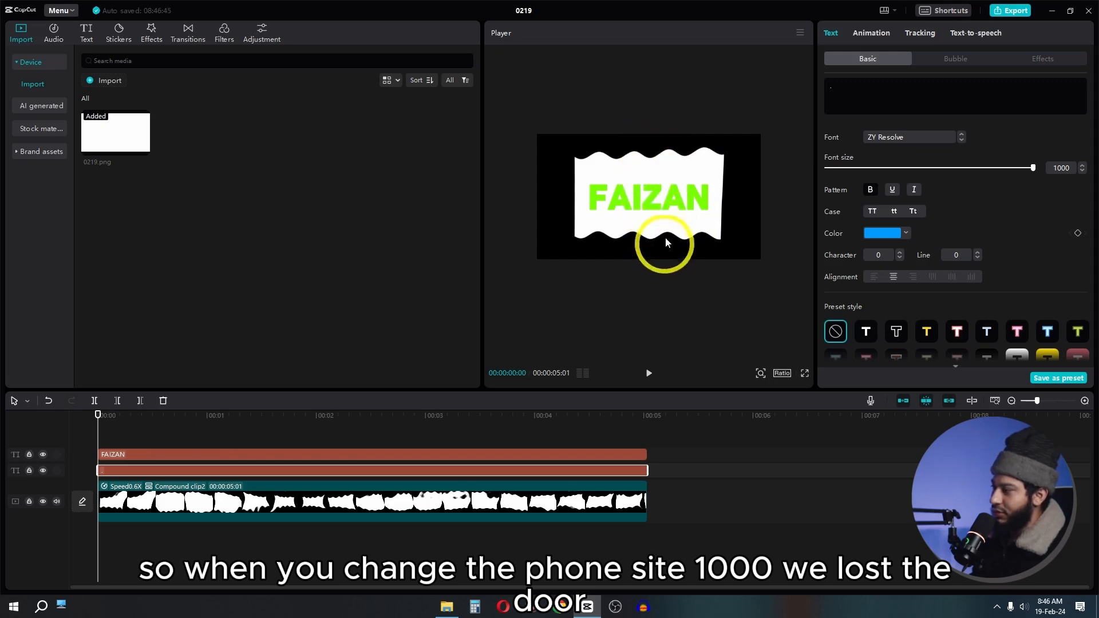
{"action": "left_click_drag", "start_coordinate": [666, 243], "coordinate": [677, 139]}
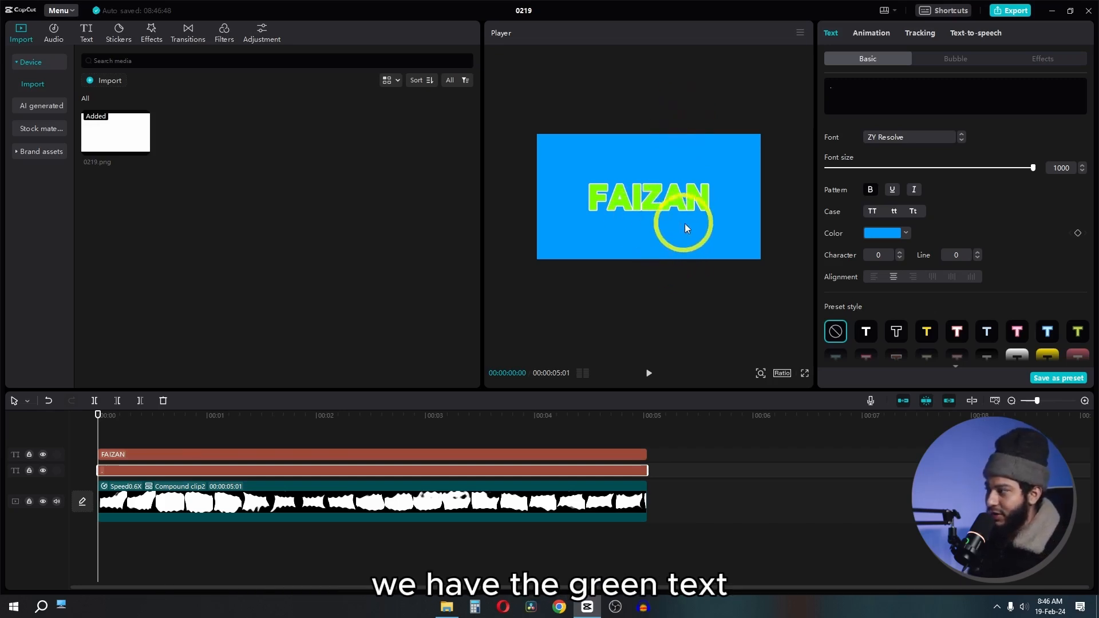
{"action": "left_click_drag", "start_coordinate": [676, 456], "coordinate": [568, 471]}
Merge the two text clips into Compound clip3 and move the wave clip above, lowered below FAIZAN.
{"action": "right_click", "coordinate": [567, 472]}
{"action": "left_click", "coordinate": [573, 536]}
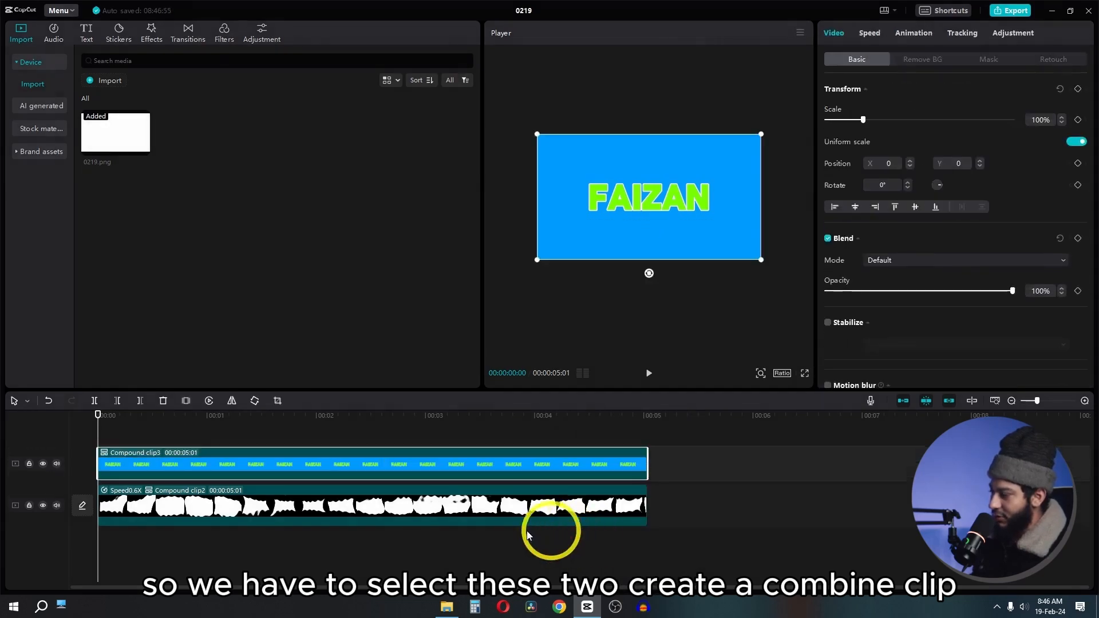
{"action": "left_click", "coordinate": [181, 509]}
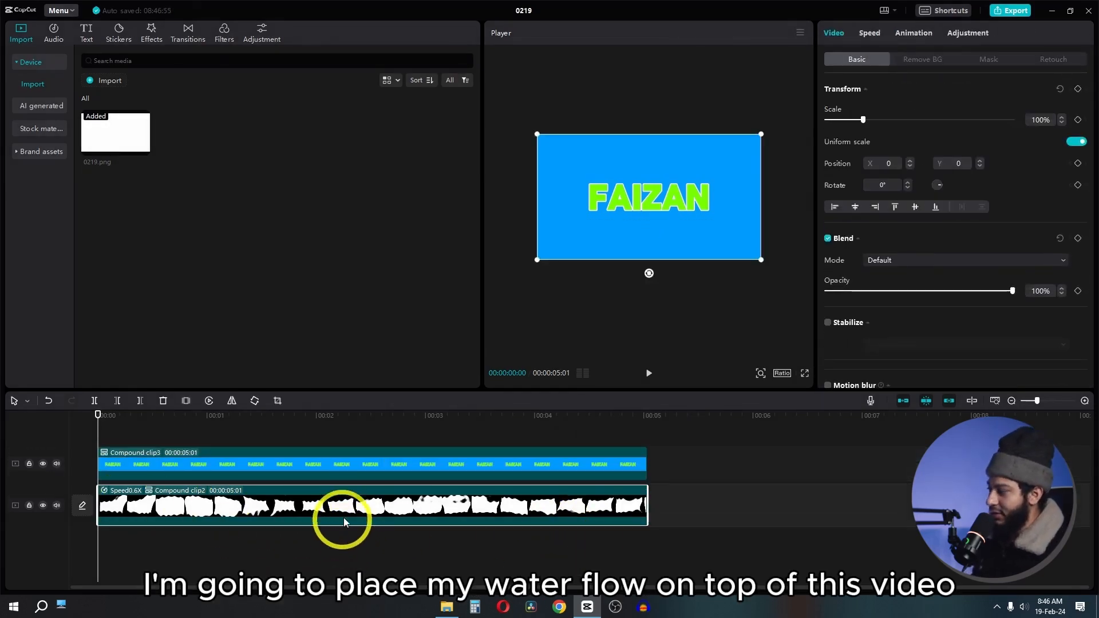
{"action": "left_click_drag", "start_coordinate": [341, 518], "coordinate": [331, 447]}
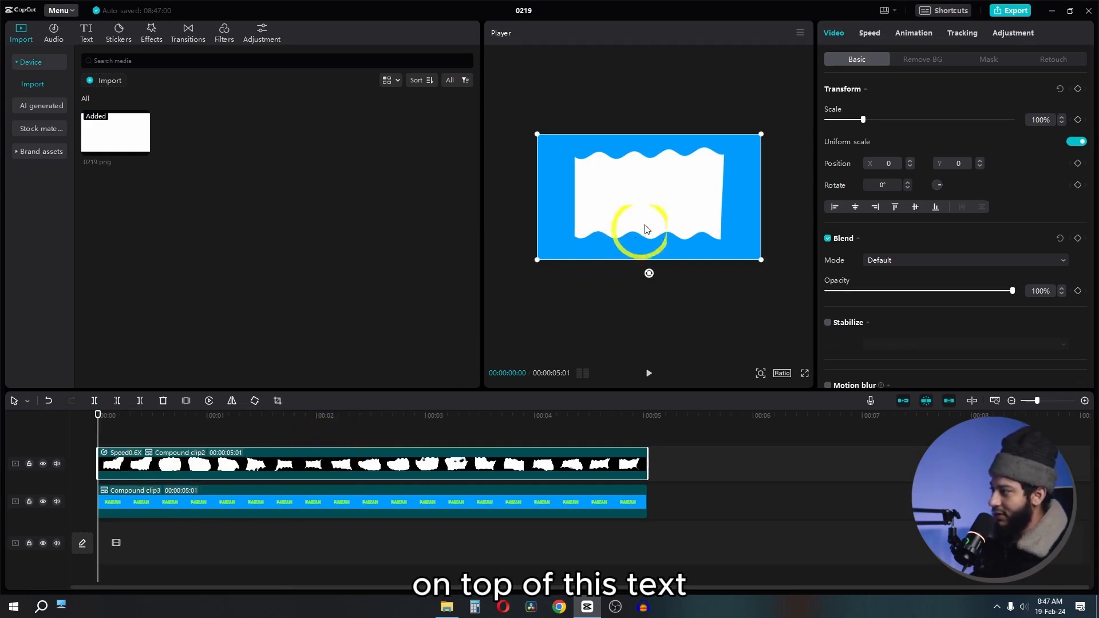
{"action": "left_click_drag", "start_coordinate": [646, 229], "coordinate": [655, 277]}
{"action": "key", "text": "space"}
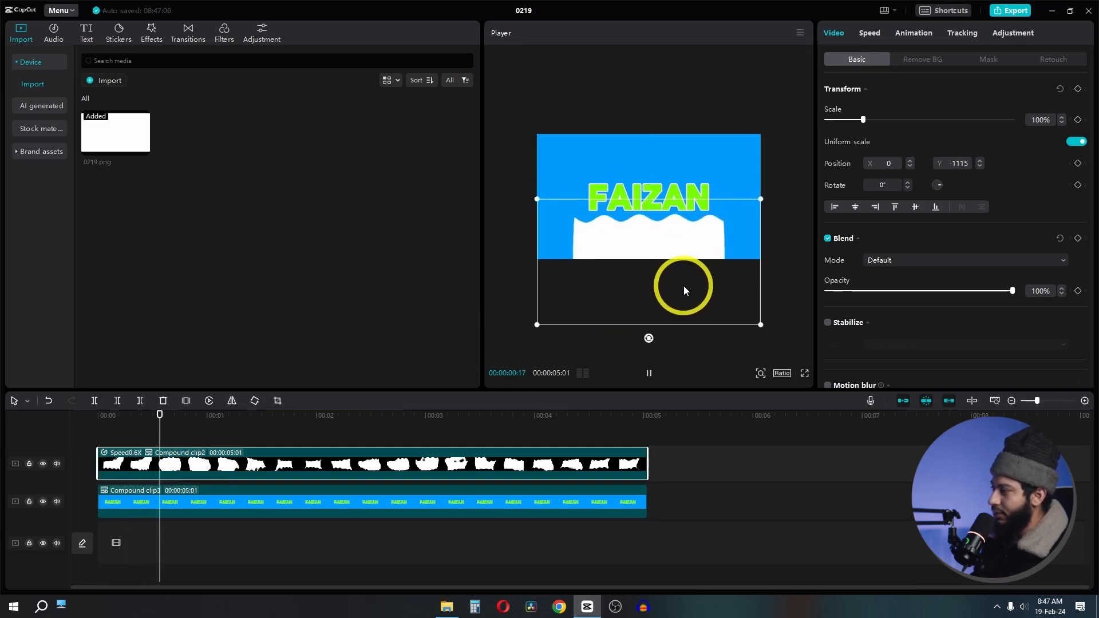
{"action": "key", "text": "space"}
Make the water clip rise by raising its position between the 1- and 3-second marks.
{"action": "left_click", "coordinate": [187, 416]}
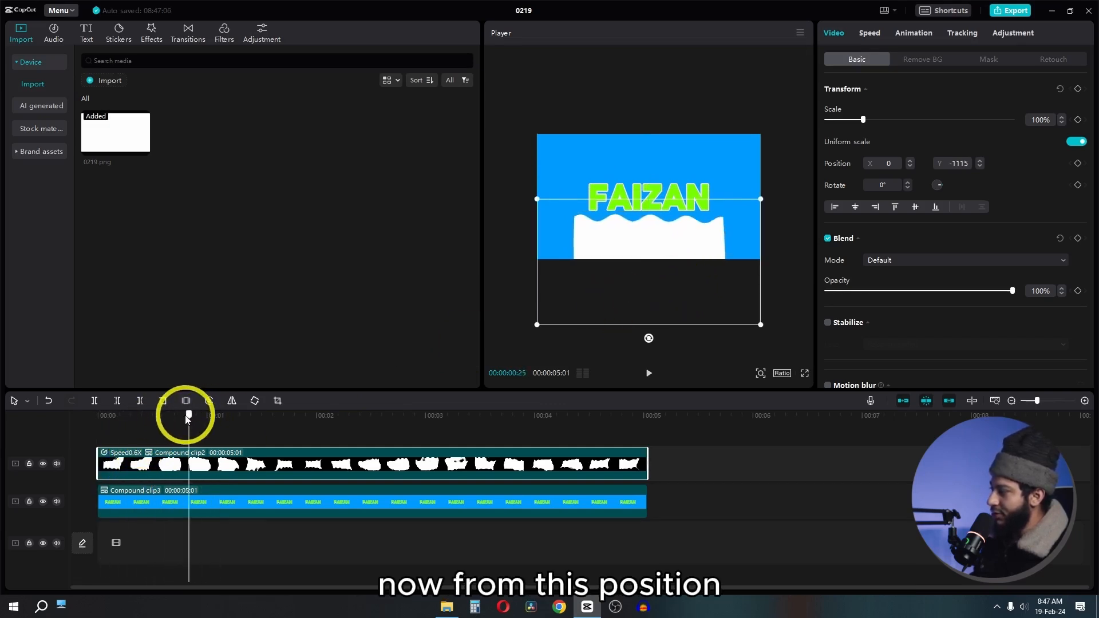
{"action": "left_click_drag", "start_coordinate": [231, 418], "coordinate": [206, 418]}
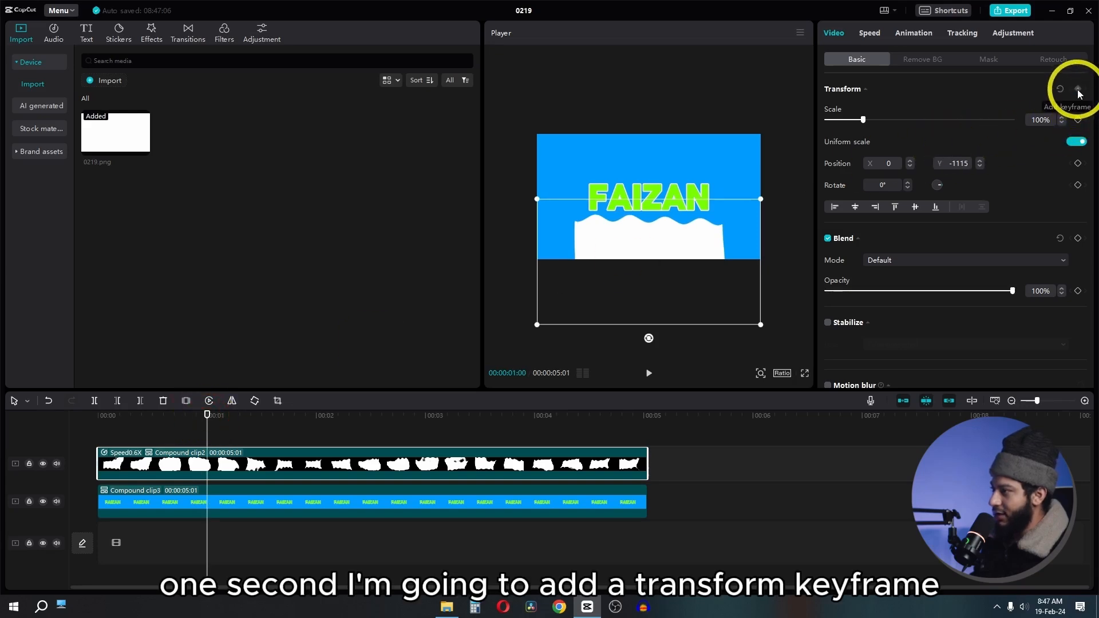
{"action": "key", "text": "space"}
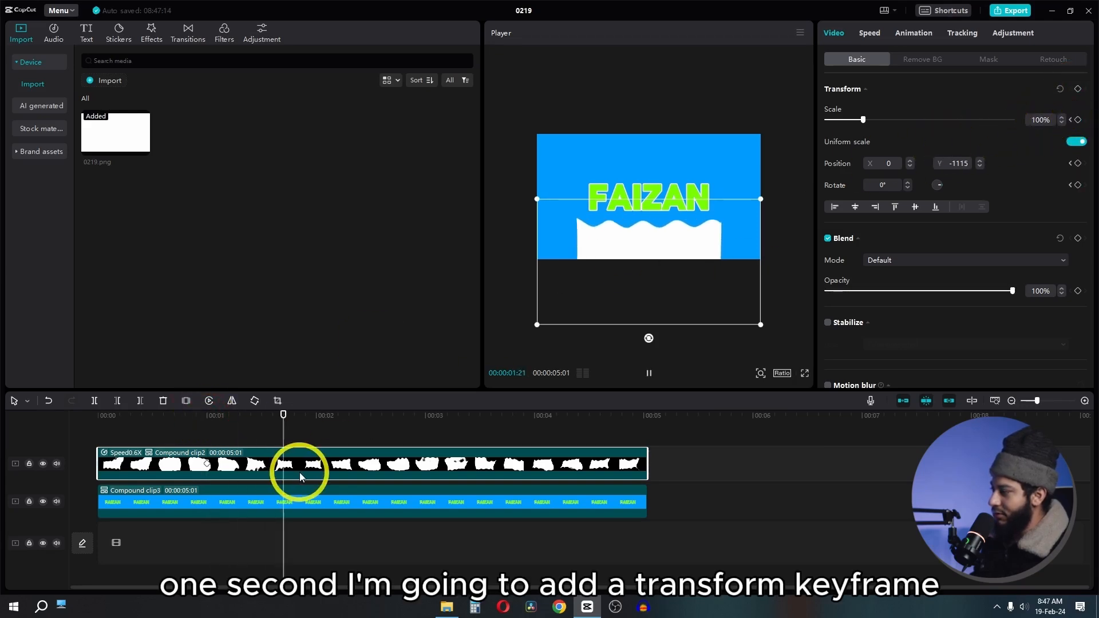
{"action": "key", "text": "space"}
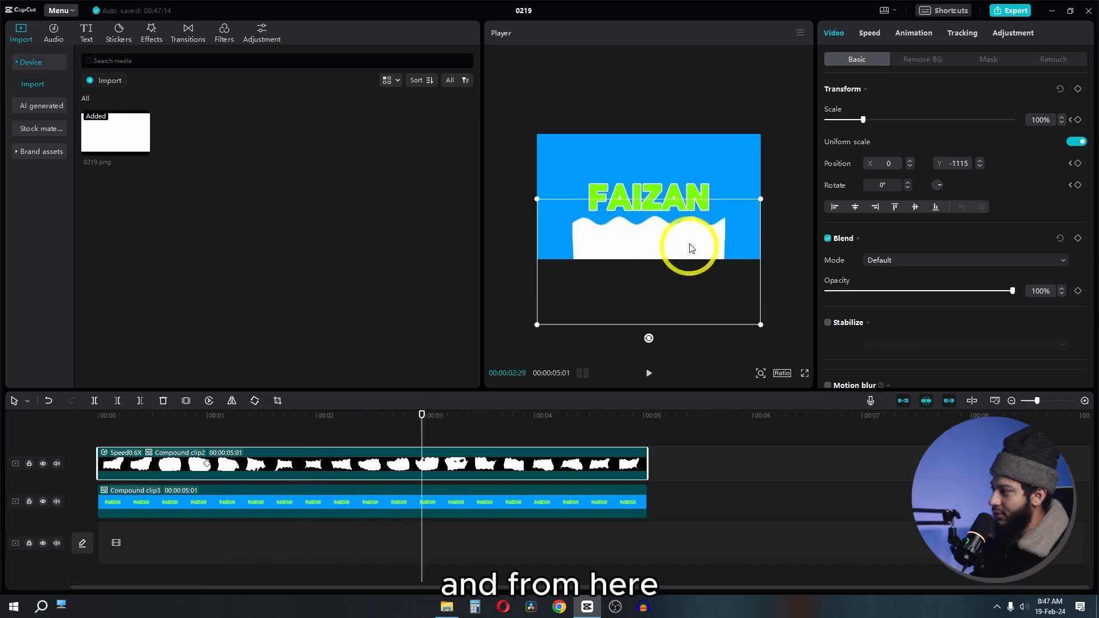
{"action": "left_click_drag", "start_coordinate": [693, 214], "coordinate": [692, 193]}
{"action": "left_click", "coordinate": [192, 418]}
{"action": "key", "text": "space"}
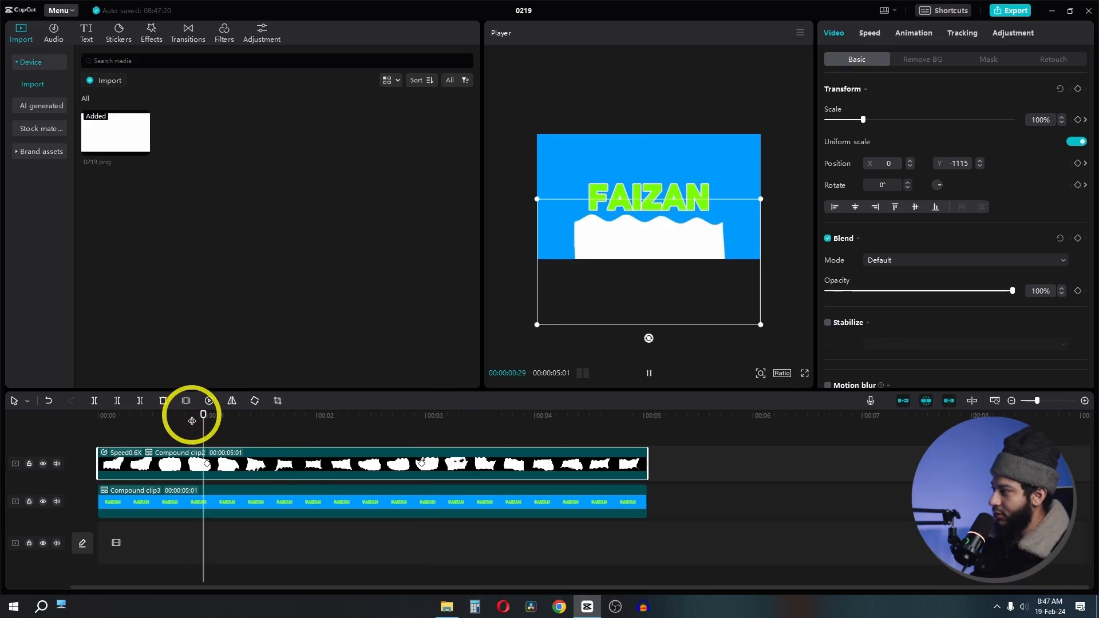
{"action": "key", "text": "space"}
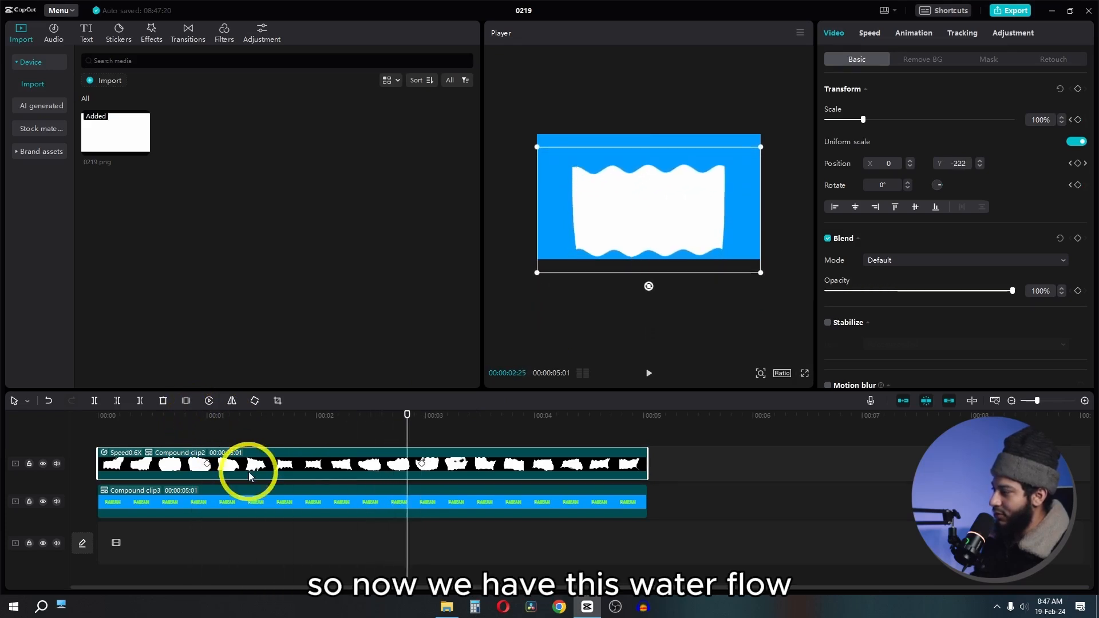
Apply the Ease In 1 curve to the water clip's y-position keyframe.
{"action": "left_click", "coordinate": [264, 464]}
{"action": "right_click", "coordinate": [265, 466]}
{"action": "left_click", "coordinate": [289, 566]}
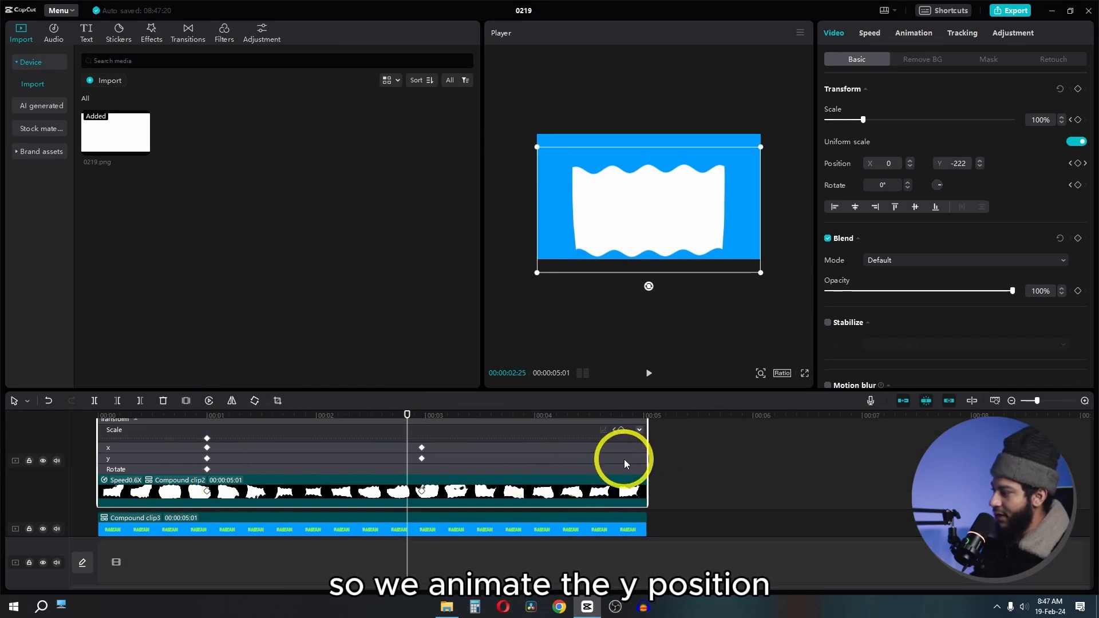
{"action": "left_click", "coordinate": [624, 461]}
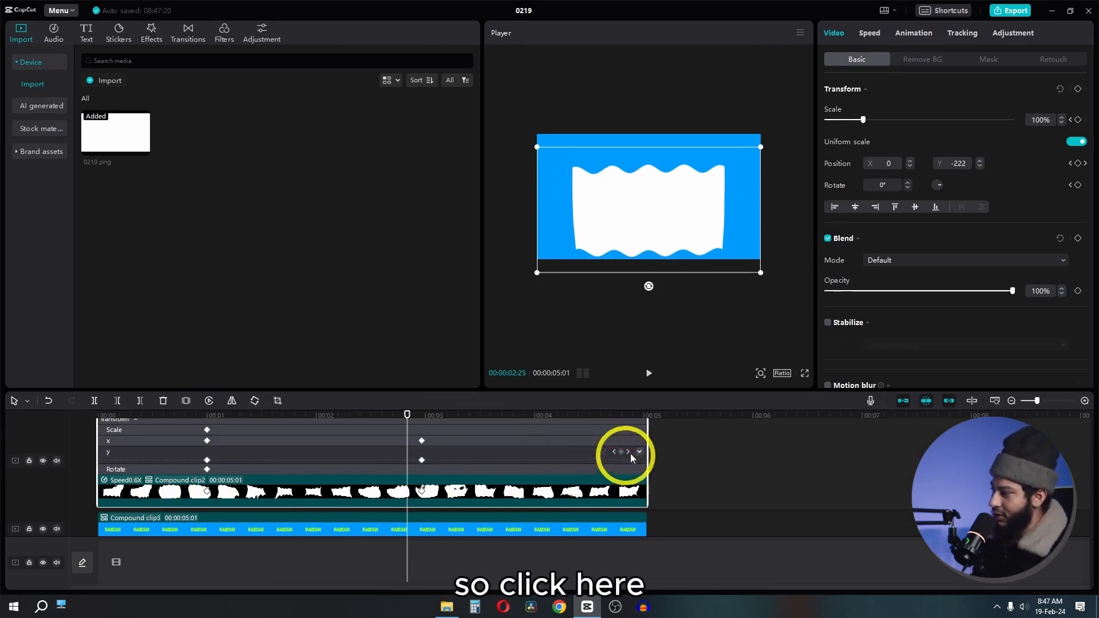
{"action": "scroll", "coordinate": [452, 452], "scroll_direction": "up", "scroll_amount": 1}
{"action": "left_click", "coordinate": [422, 446]}
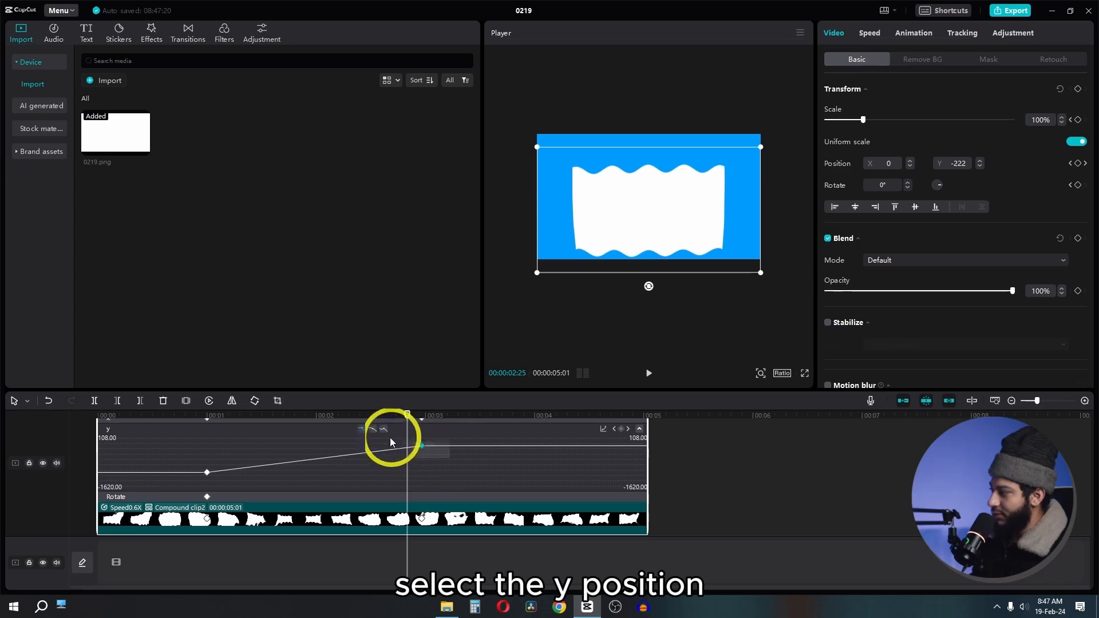
{"action": "left_click", "coordinate": [603, 428]}
{"action": "left_click", "coordinate": [687, 468]}
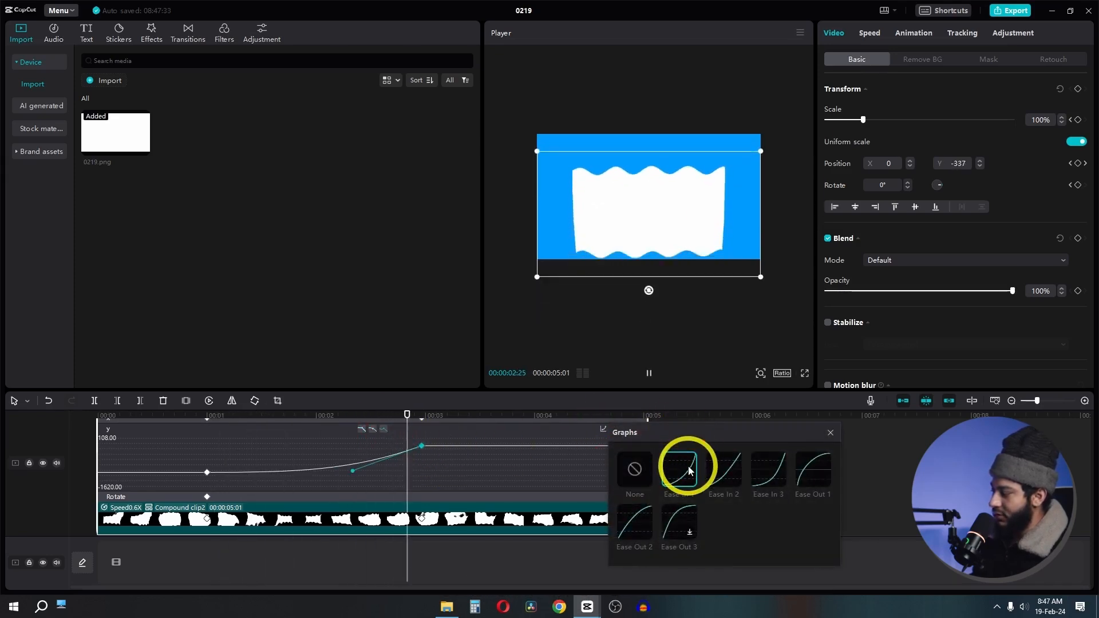
{"action": "left_click", "coordinate": [830, 433]}
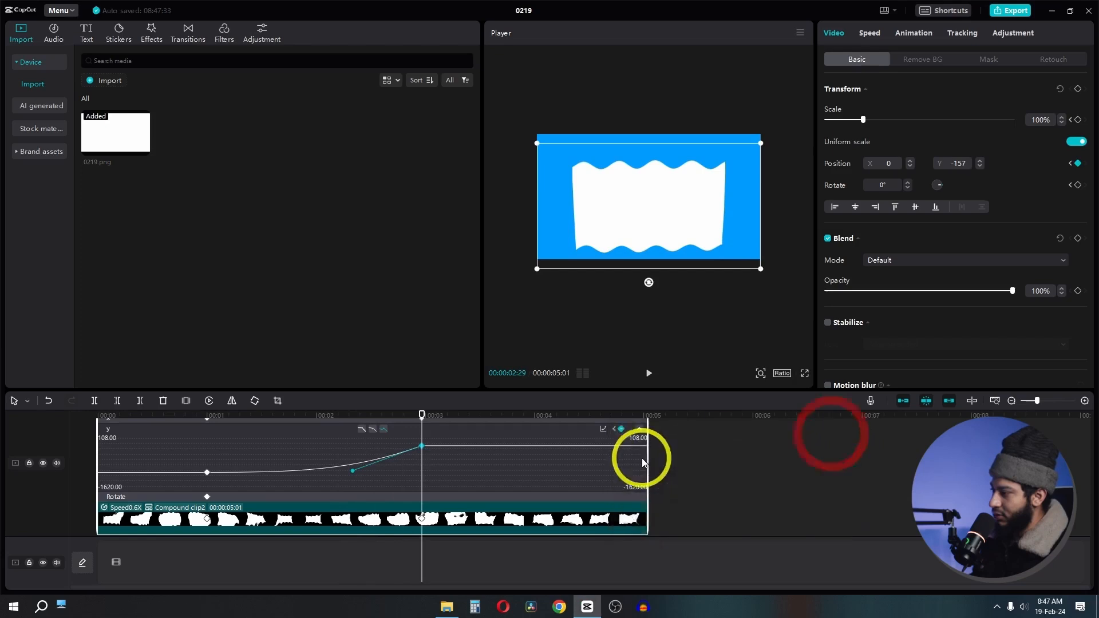
Hide the keyframe rows and move Compound clip2 beneath the FAIZAN Compound clip3.
{"action": "right_click", "coordinate": [542, 505]}
{"action": "left_click", "coordinate": [561, 567]}
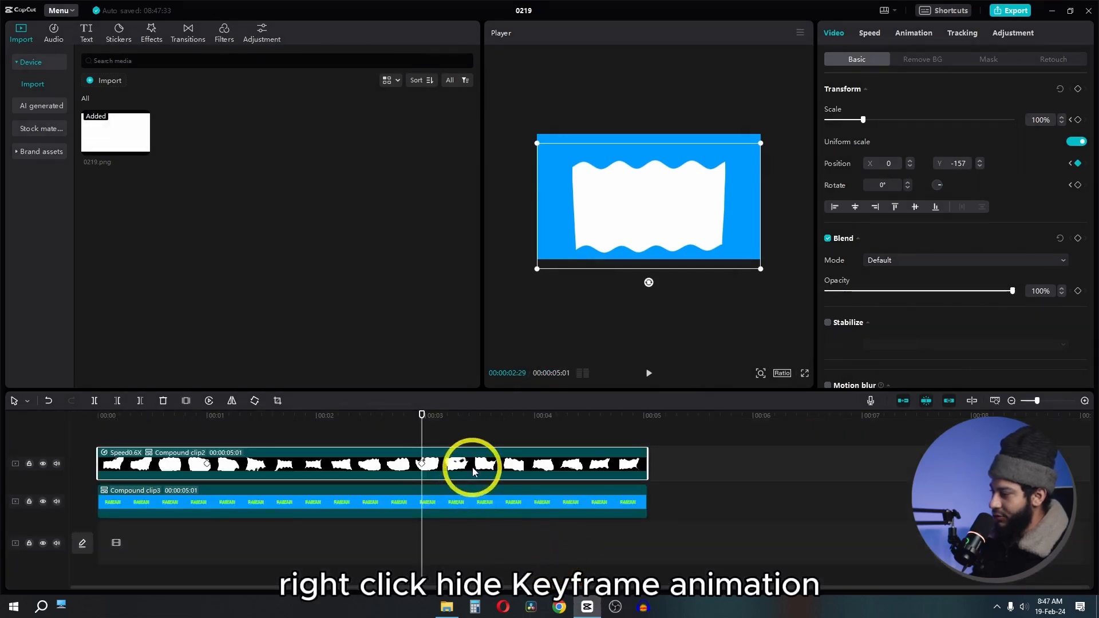
{"action": "left_click_drag", "start_coordinate": [471, 462], "coordinate": [474, 533]}
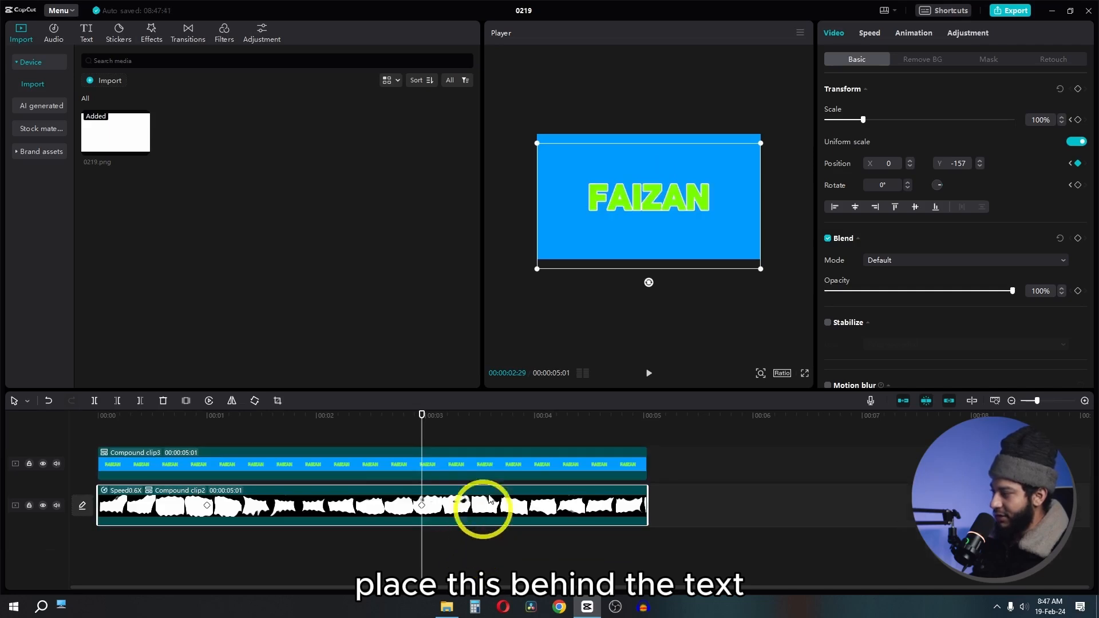
Chroma-key the green FAIZAN letters on Compound clip3 at intensity 100.
{"action": "left_click", "coordinate": [495, 477]}
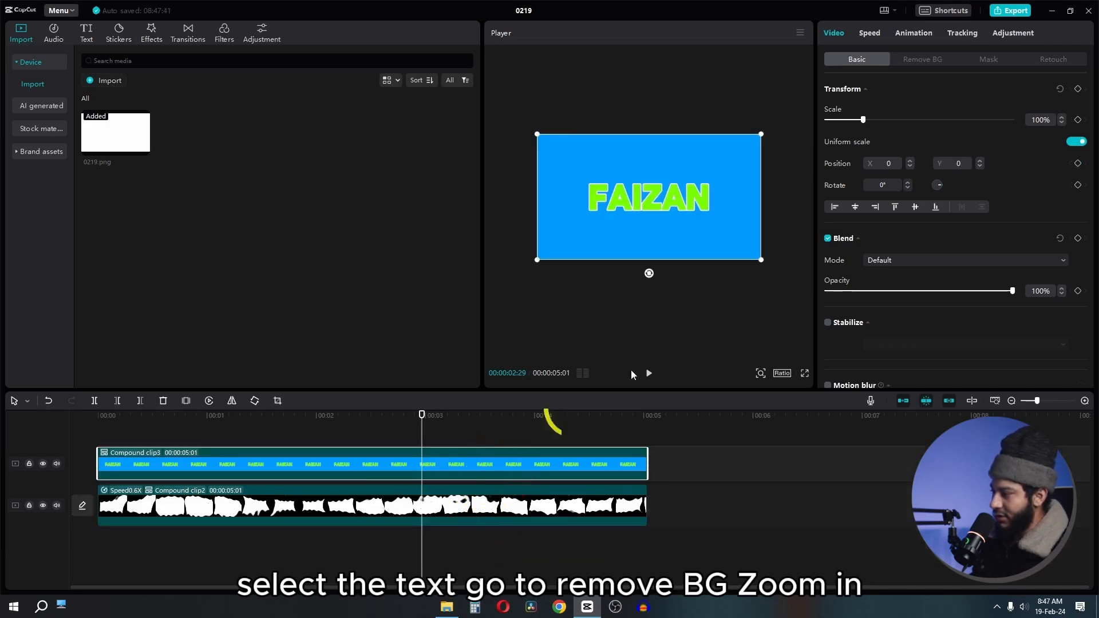
{"action": "left_click", "coordinate": [915, 61]}
{"action": "scroll", "coordinate": [633, 215], "scroll_direction": "up", "scroll_amount": 3, "text": "ctrl"}
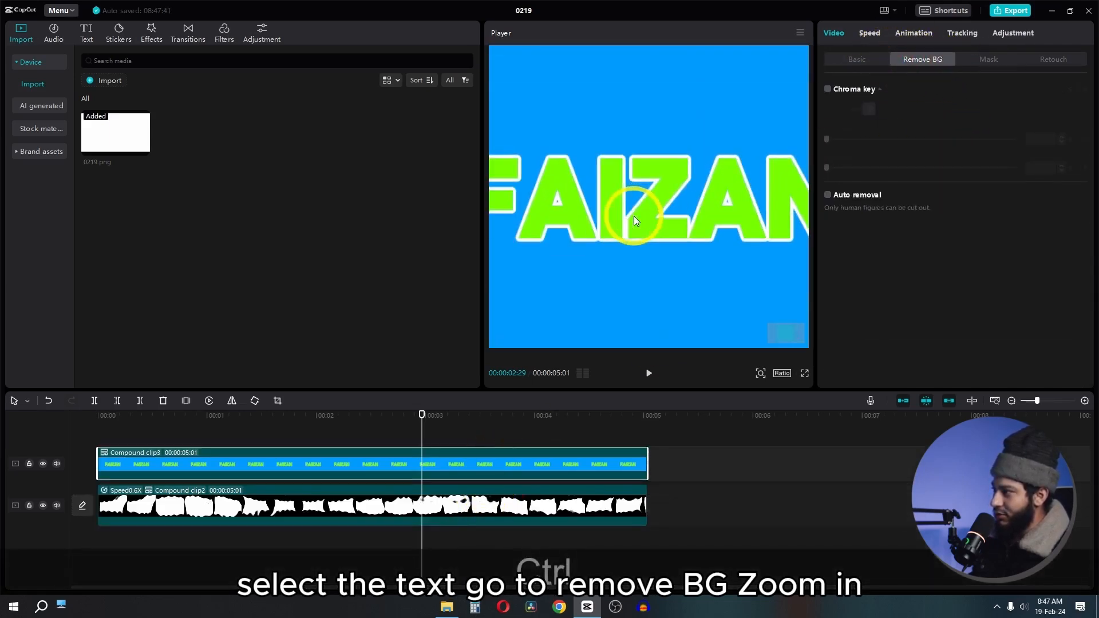
{"action": "left_click", "coordinate": [826, 89]}
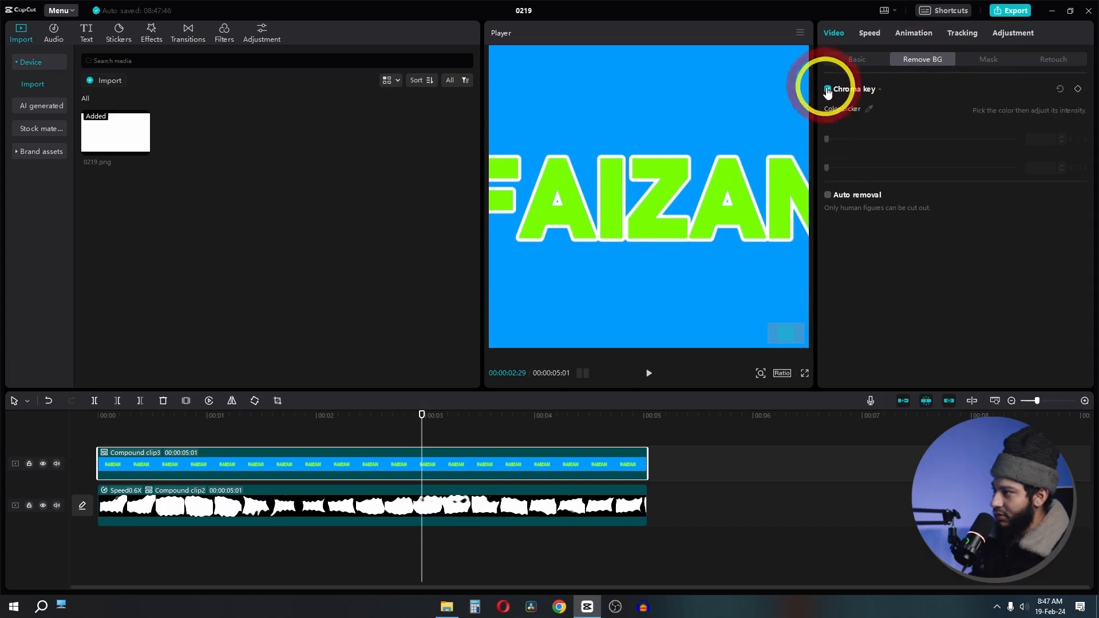
{"action": "left_click", "coordinate": [870, 109]}
{"action": "left_click", "coordinate": [741, 177]}
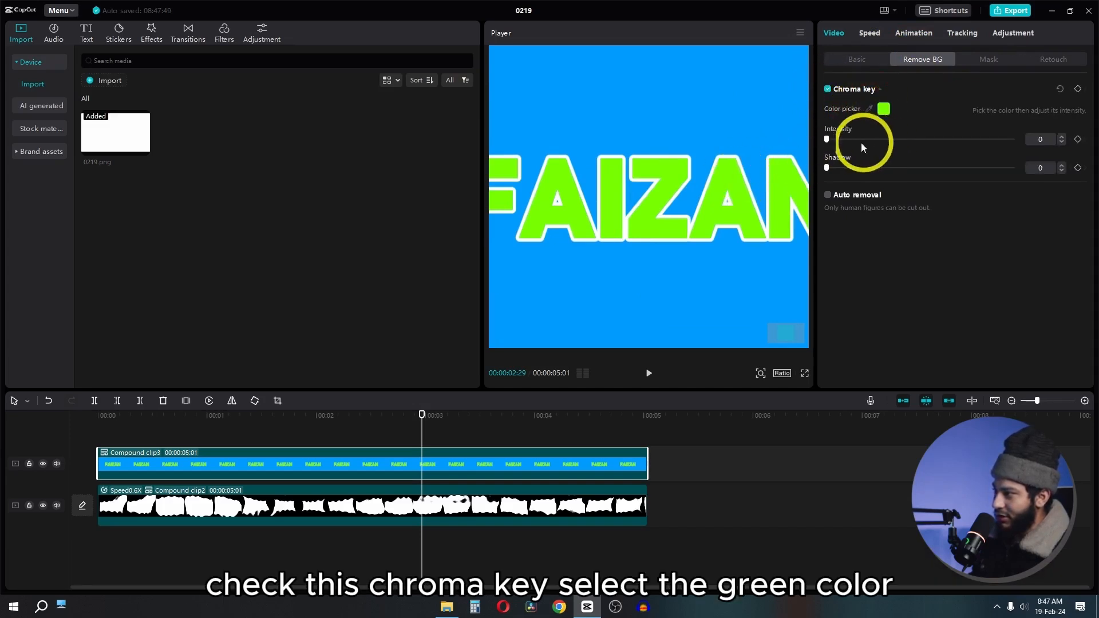
{"action": "left_click_drag", "start_coordinate": [862, 139], "coordinate": [1080, 138]}
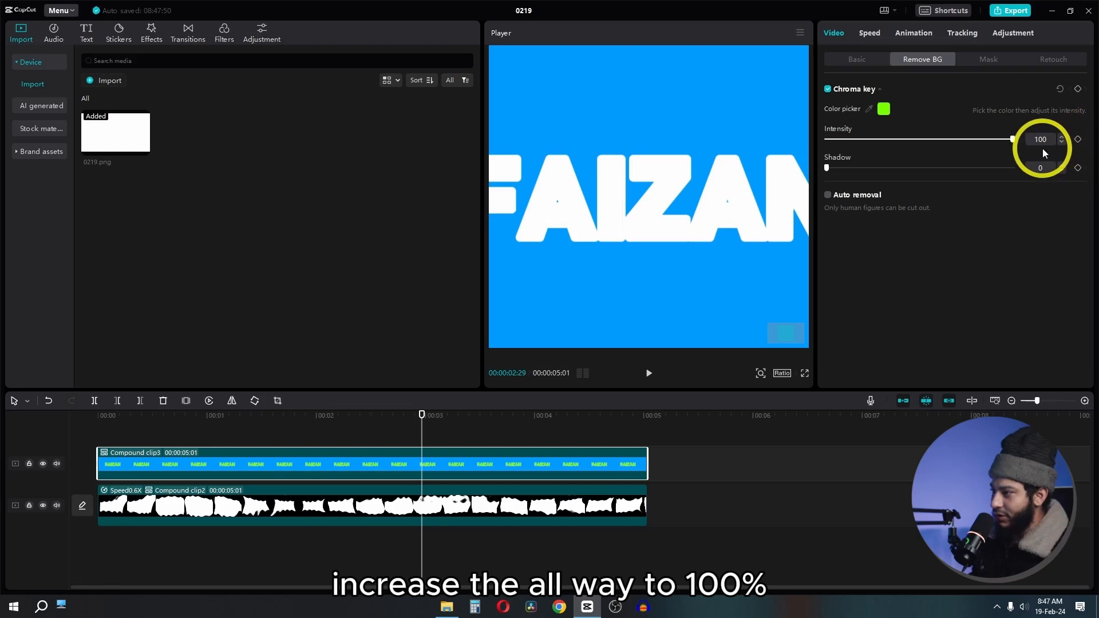
{"action": "scroll", "coordinate": [589, 261], "scroll_direction": "down", "scroll_amount": 3}
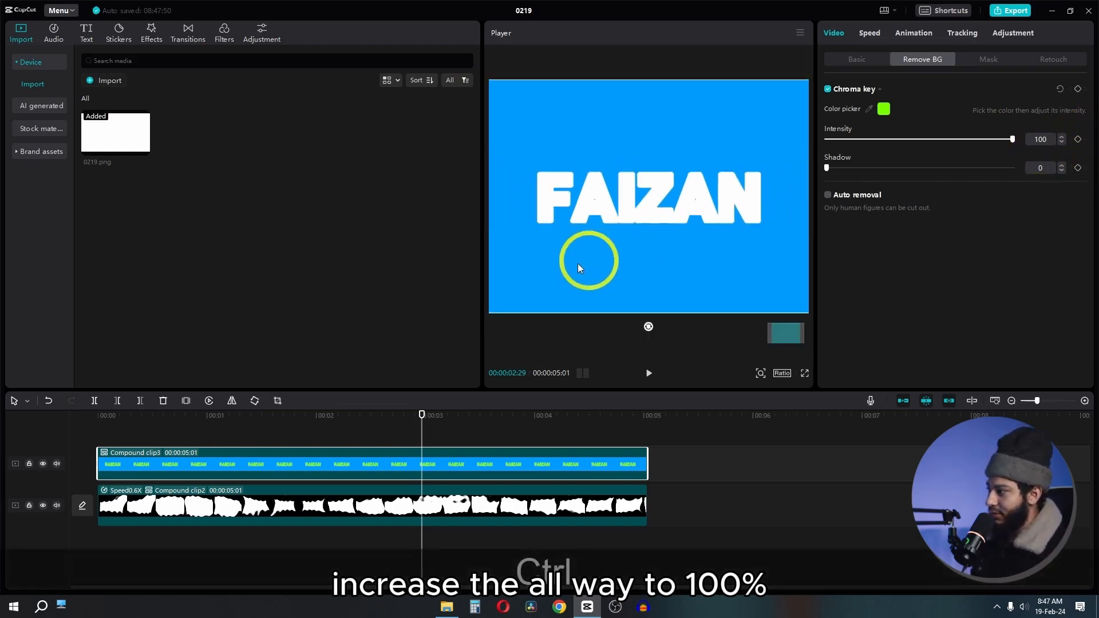
Play the keyed result from the start and again from about one second.
{"action": "left_click", "coordinate": [104, 416]}
{"action": "key", "text": "space"}
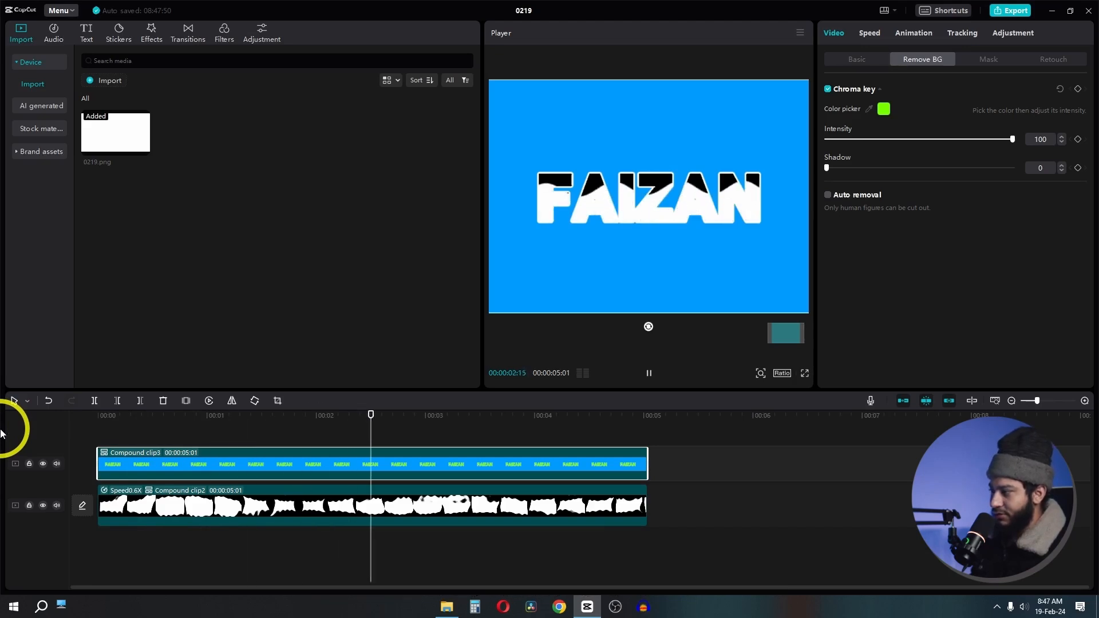
{"action": "left_click", "coordinate": [105, 416]}
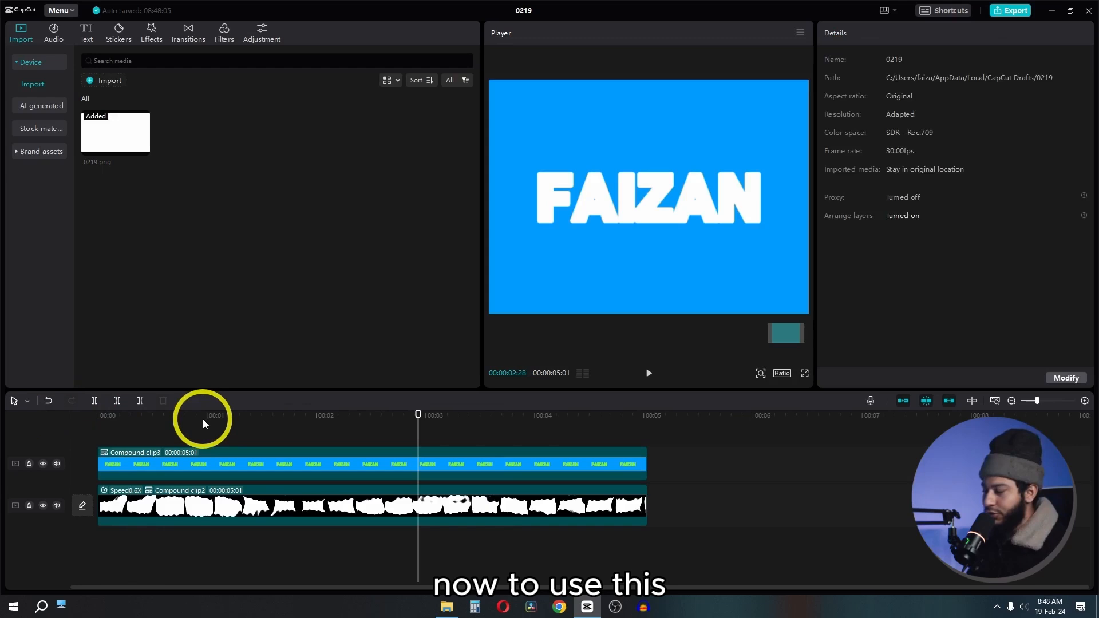
{"action": "left_click", "coordinate": [203, 419]}
{"action": "key", "text": "space"}
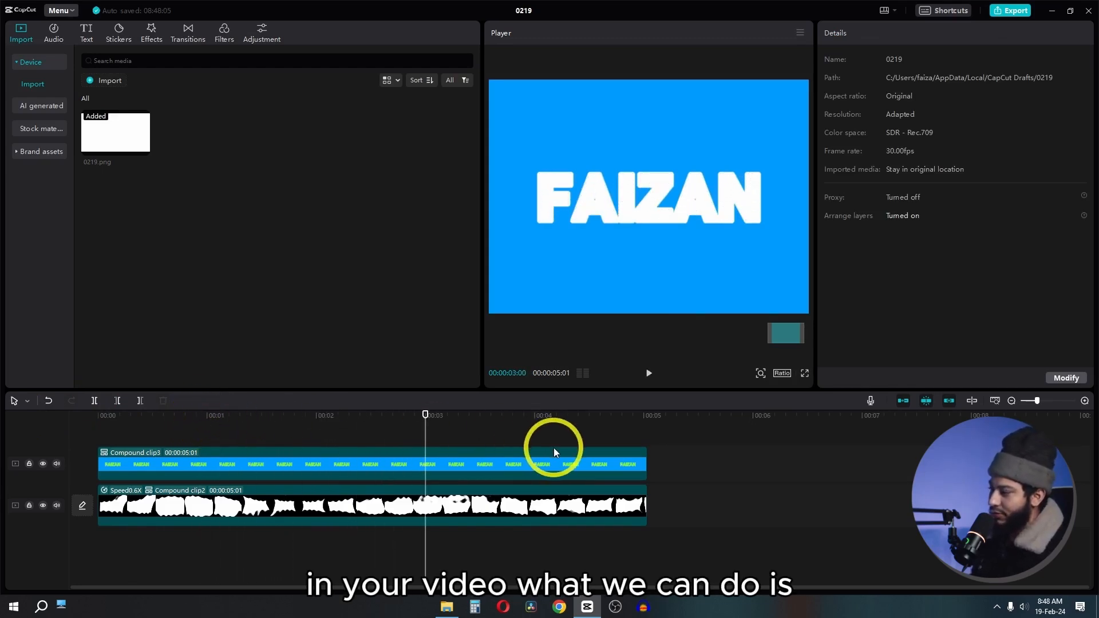
Add 0219.png beneath both compound clips and extend it to match their length.
{"action": "scroll", "coordinate": [554, 448], "scroll_direction": "down", "scroll_amount": 1}
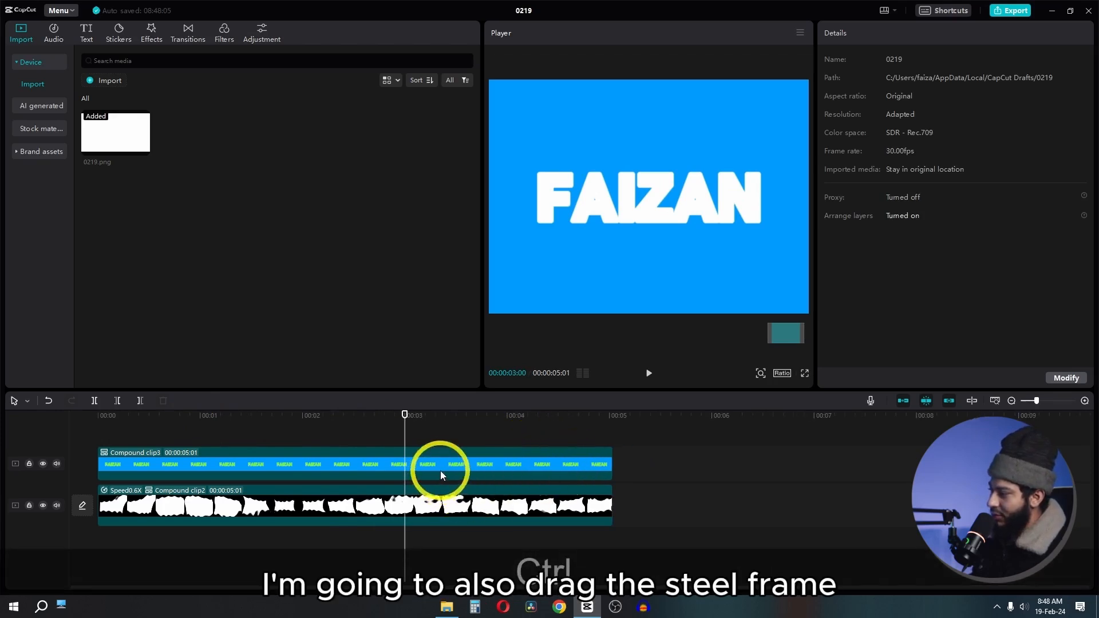
{"action": "left_click", "coordinate": [454, 503]}
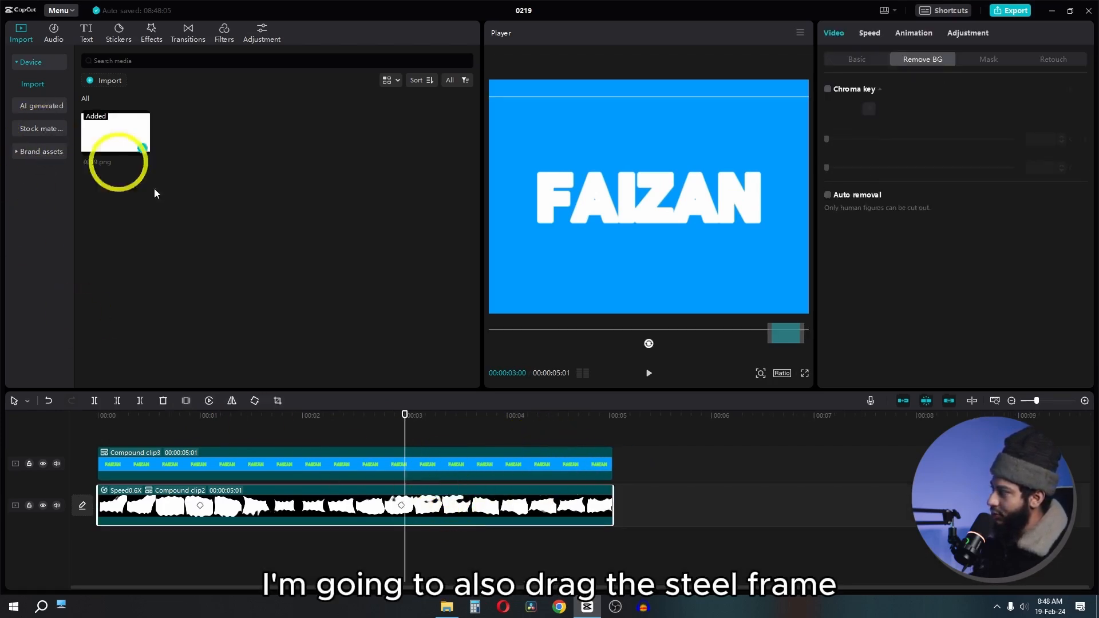
{"action": "left_click_drag", "start_coordinate": [154, 193], "coordinate": [660, 520]}
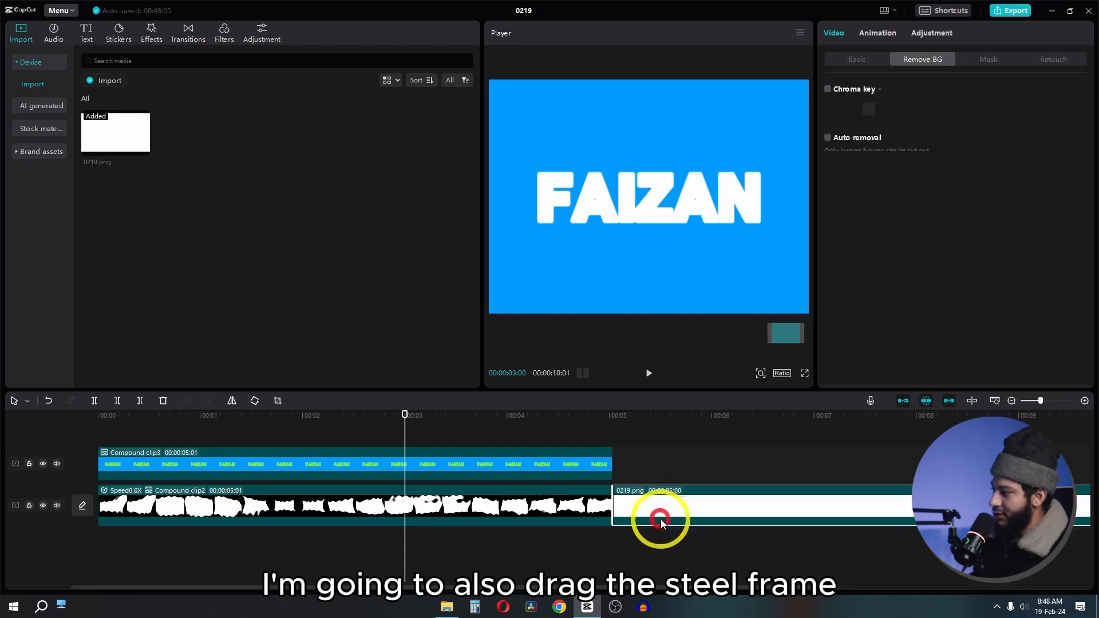
{"action": "left_click_drag", "start_coordinate": [543, 532], "coordinate": [451, 465]}
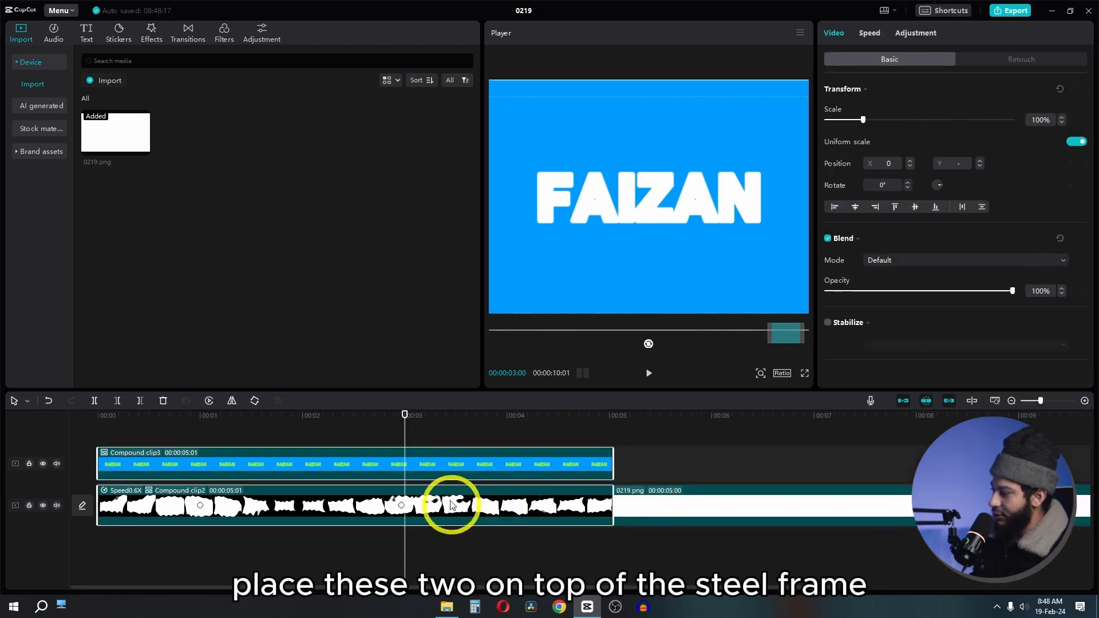
{"action": "left_click_drag", "start_coordinate": [451, 504], "coordinate": [441, 481]}
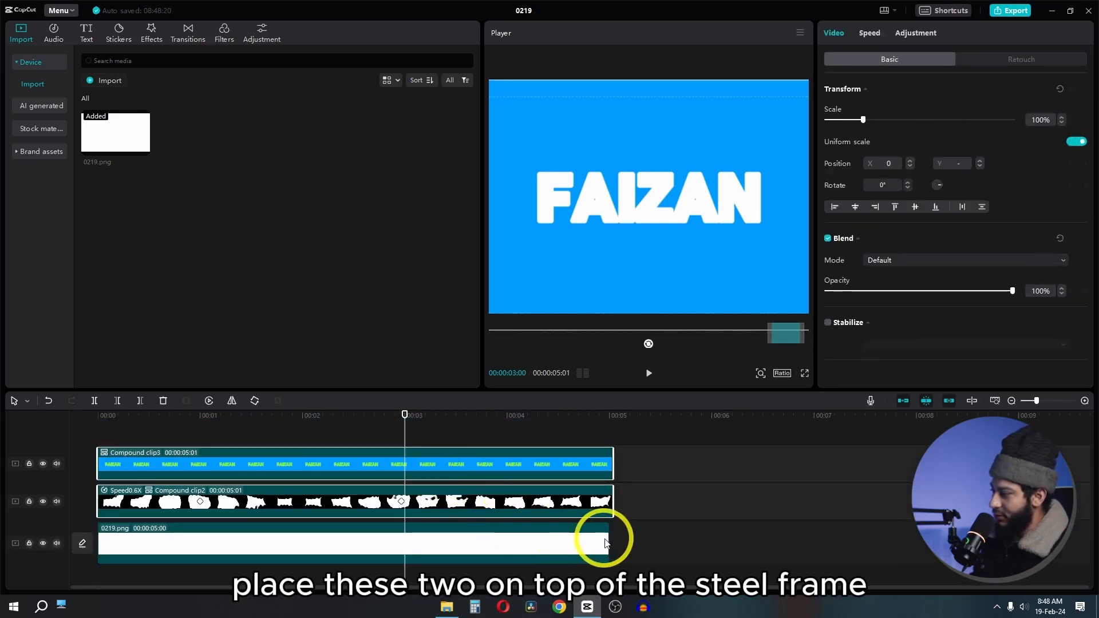
{"action": "left_click_drag", "start_coordinate": [607, 543], "coordinate": [613, 534]}
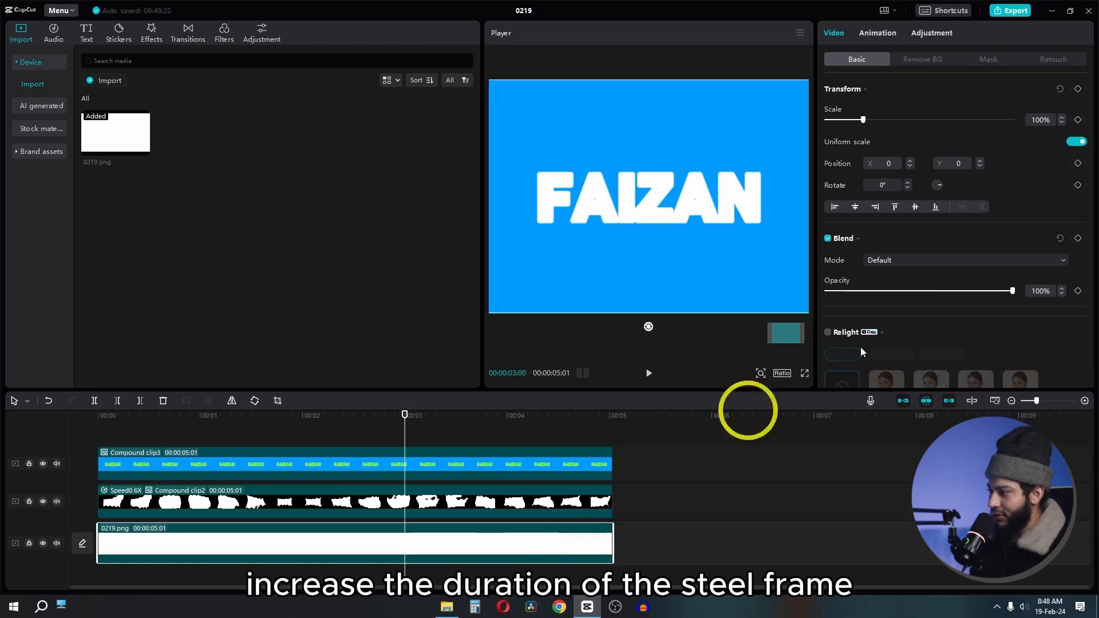
{"action": "scroll", "coordinate": [973, 268], "scroll_direction": "down", "scroll_amount": 3}
Set the canvas background to a solid green colour.
{"action": "left_click", "coordinate": [861, 365]}
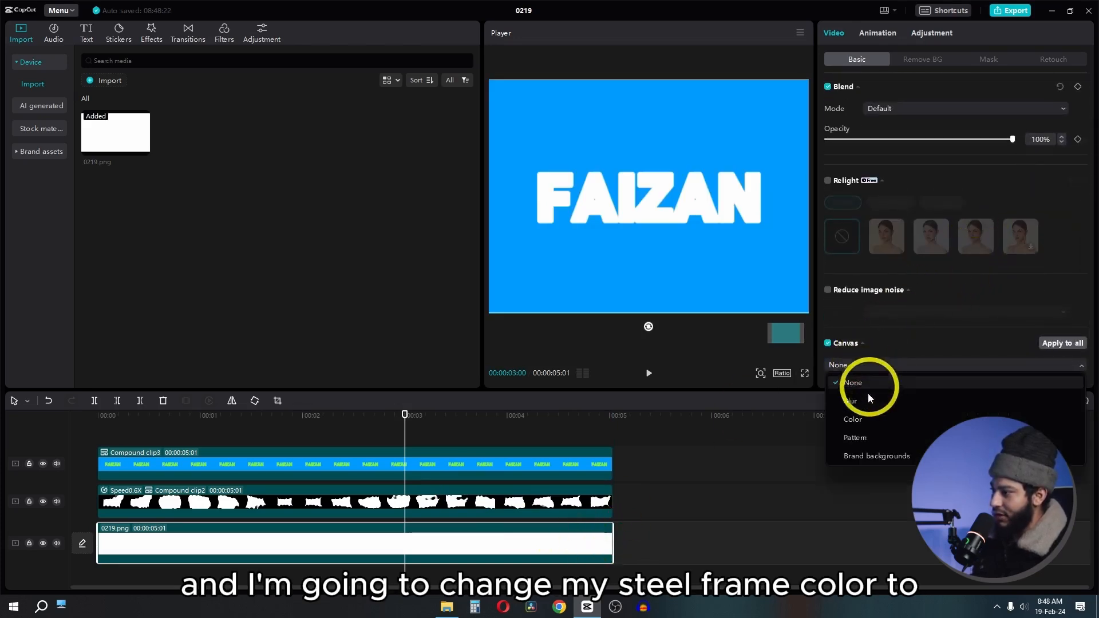
{"action": "left_click", "coordinate": [861, 419]}
{"action": "scroll", "coordinate": [870, 355], "scroll_direction": "down", "scroll_amount": 1}
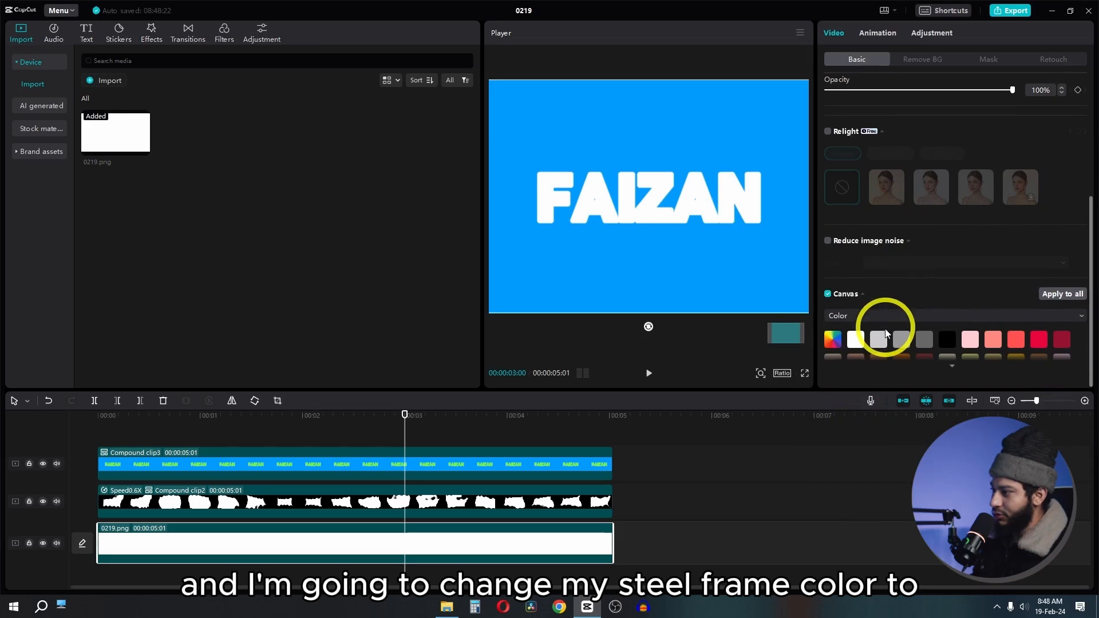
{"action": "left_click", "coordinate": [833, 340]}
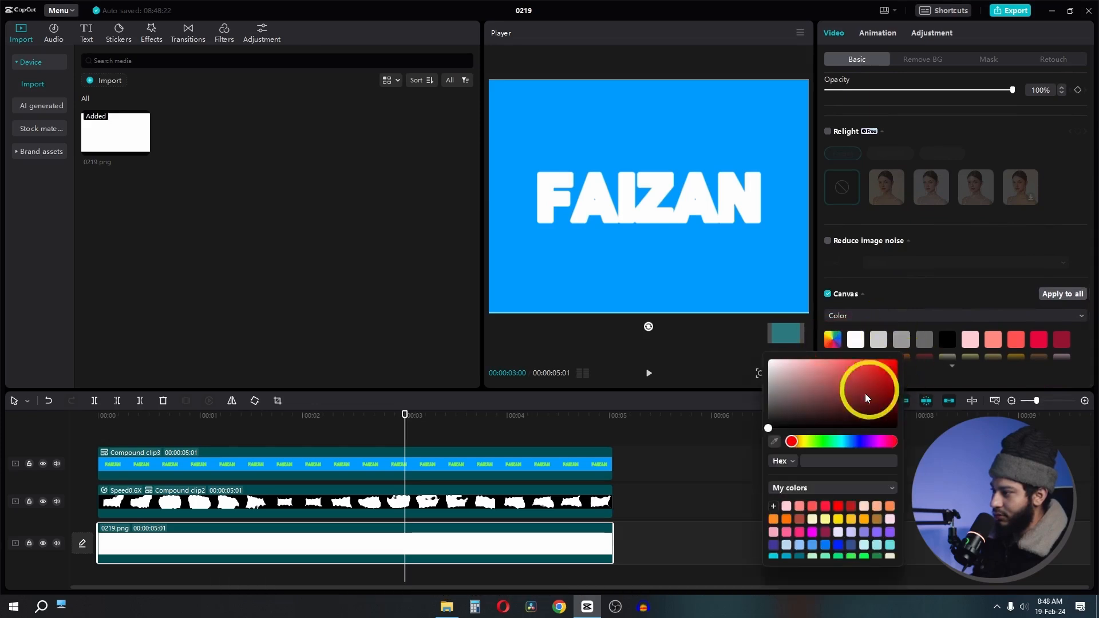
{"action": "left_click", "coordinate": [819, 448]}
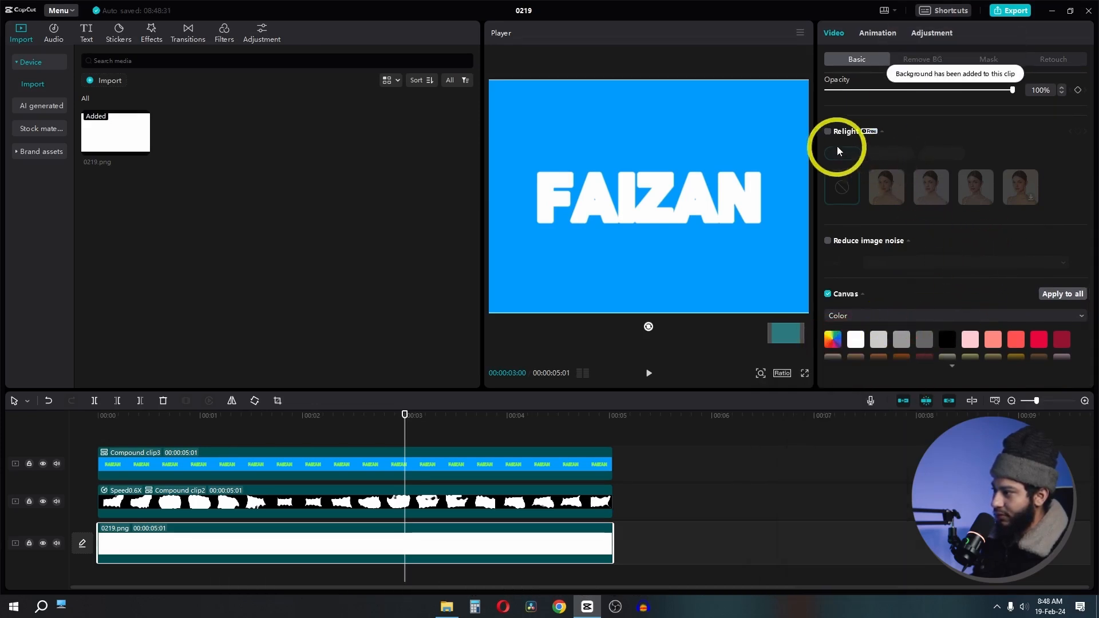
{"action": "scroll", "coordinate": [876, 149], "scroll_direction": "up", "scroll_amount": 2}
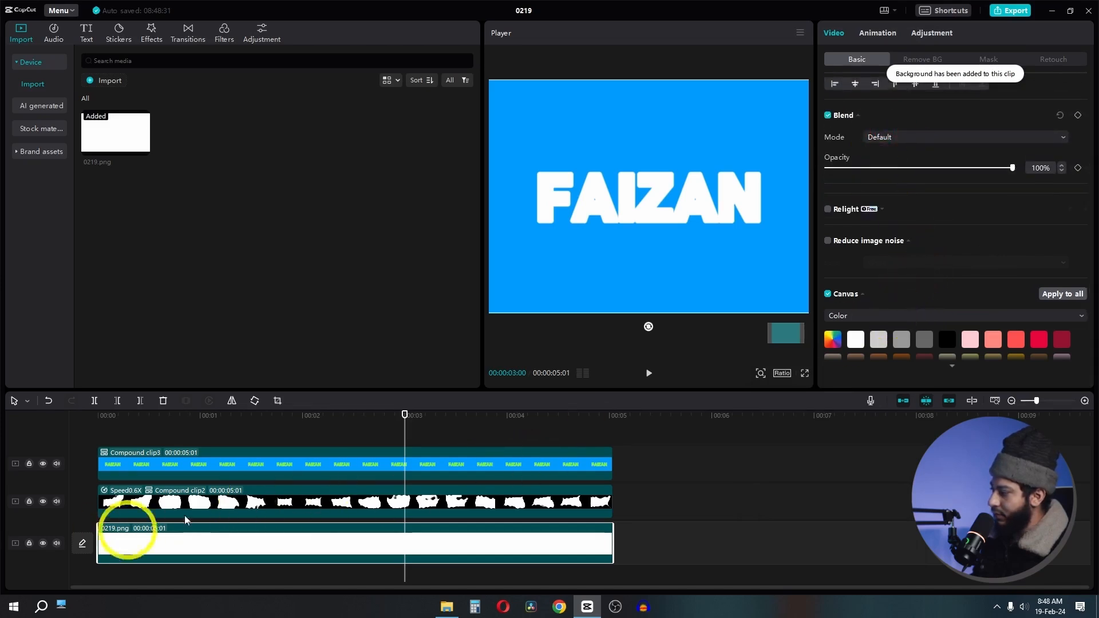
Set the white image layer's opacity to 0% and preview from the start.
{"action": "left_click", "coordinate": [77, 417]}
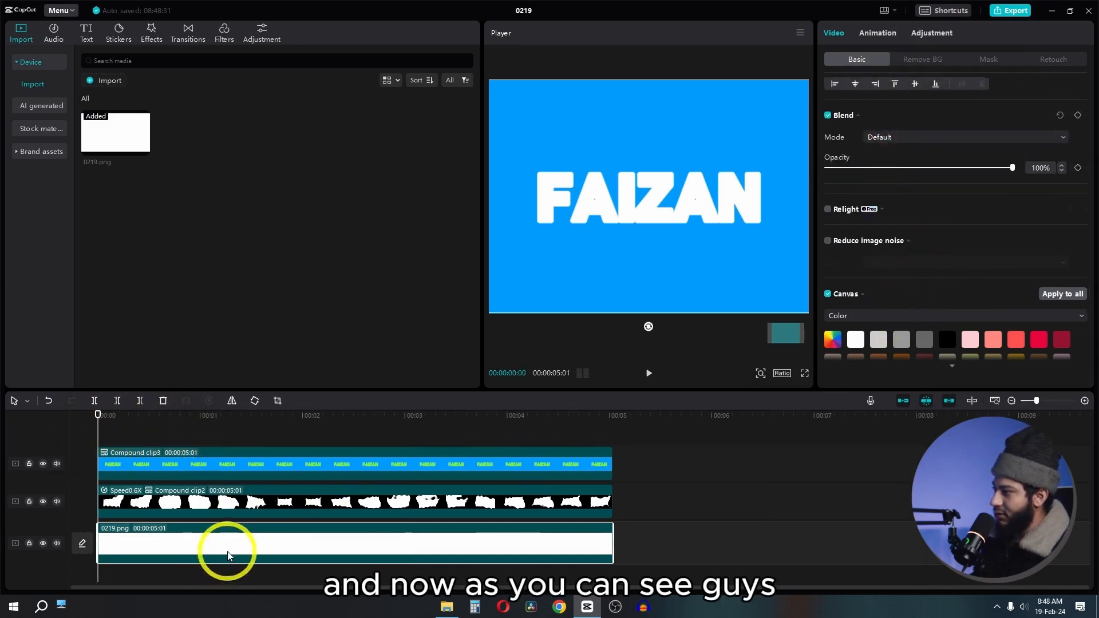
{"action": "left_click_drag", "start_coordinate": [1012, 167], "coordinate": [827, 168]}
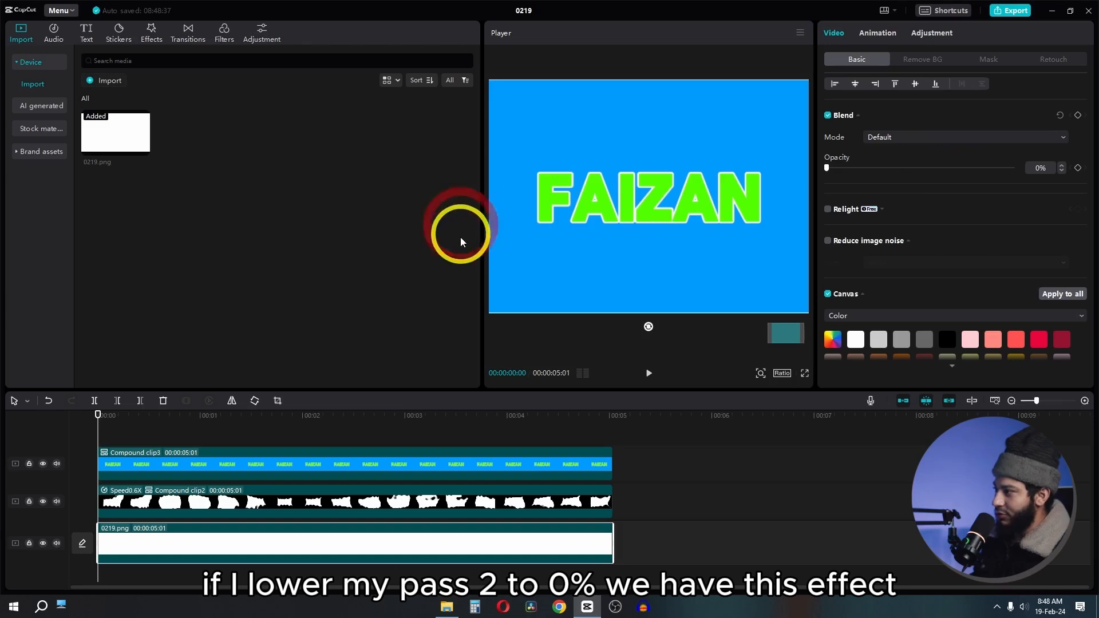
{"action": "key", "text": "space"}
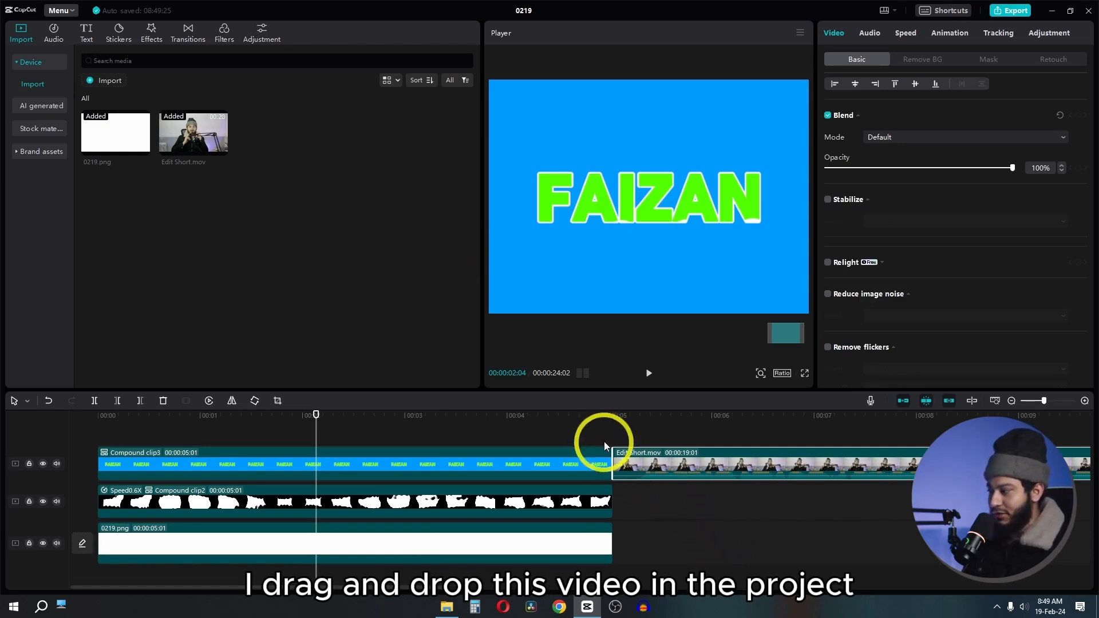
Set an in point at 00:00 and an out point at 00:05 around the FAIZAN intro.
{"action": "left_click", "coordinate": [628, 424]}
{"action": "left_click_drag", "start_coordinate": [628, 424], "coordinate": [419, 429]}
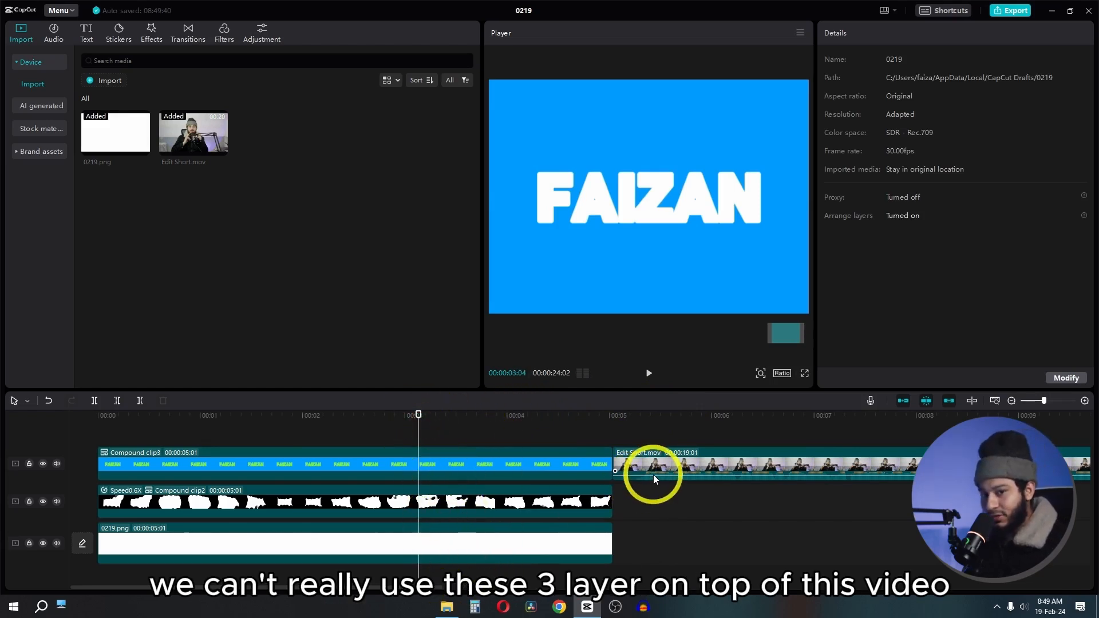
{"action": "left_click", "coordinate": [97, 437]}
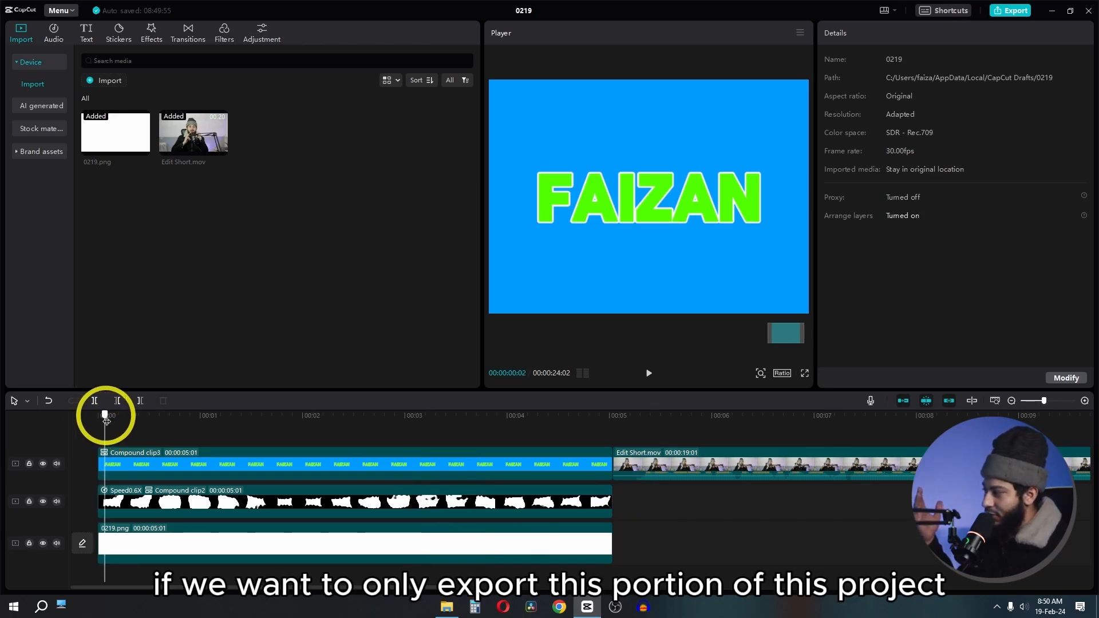
{"action": "left_click_drag", "start_coordinate": [101, 425], "coordinate": [20, 429]}
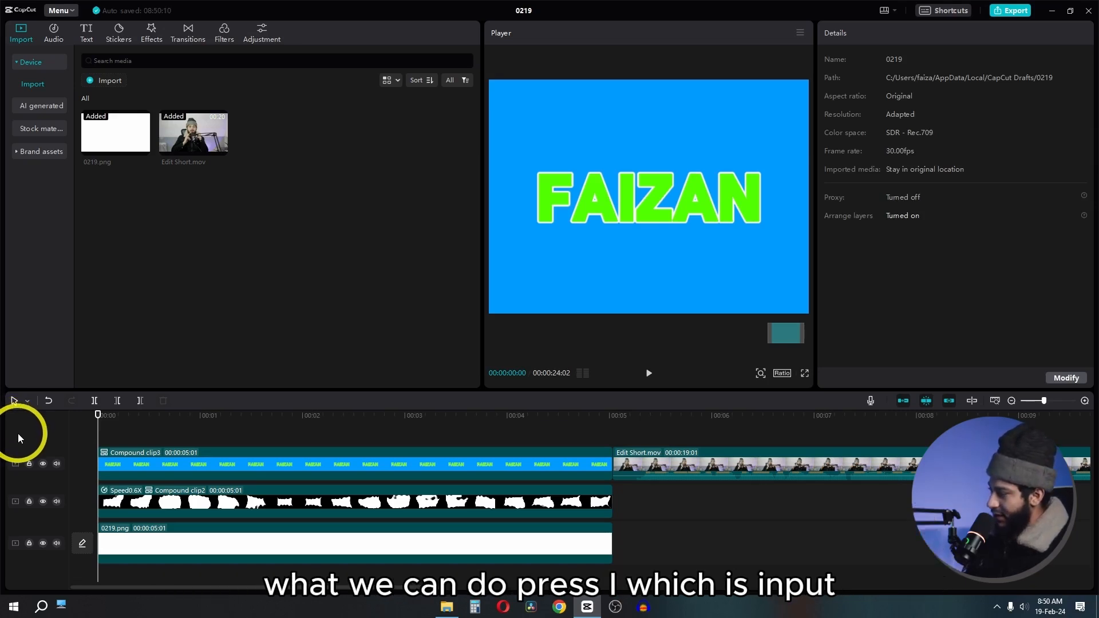
{"action": "key", "text": "i"}
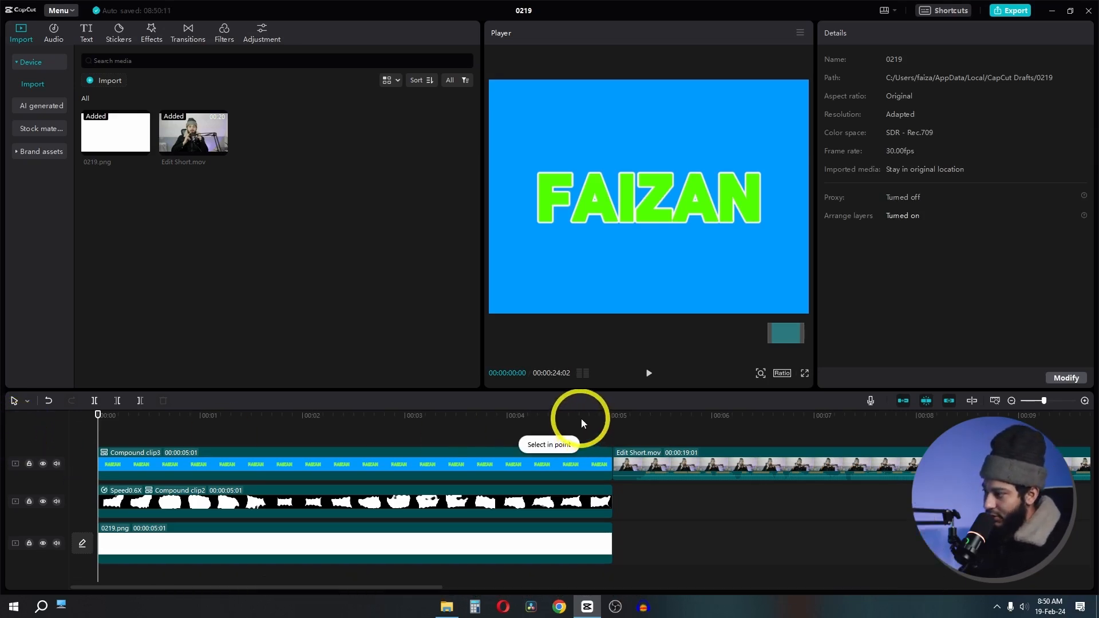
{"action": "left_click", "coordinate": [609, 417]}
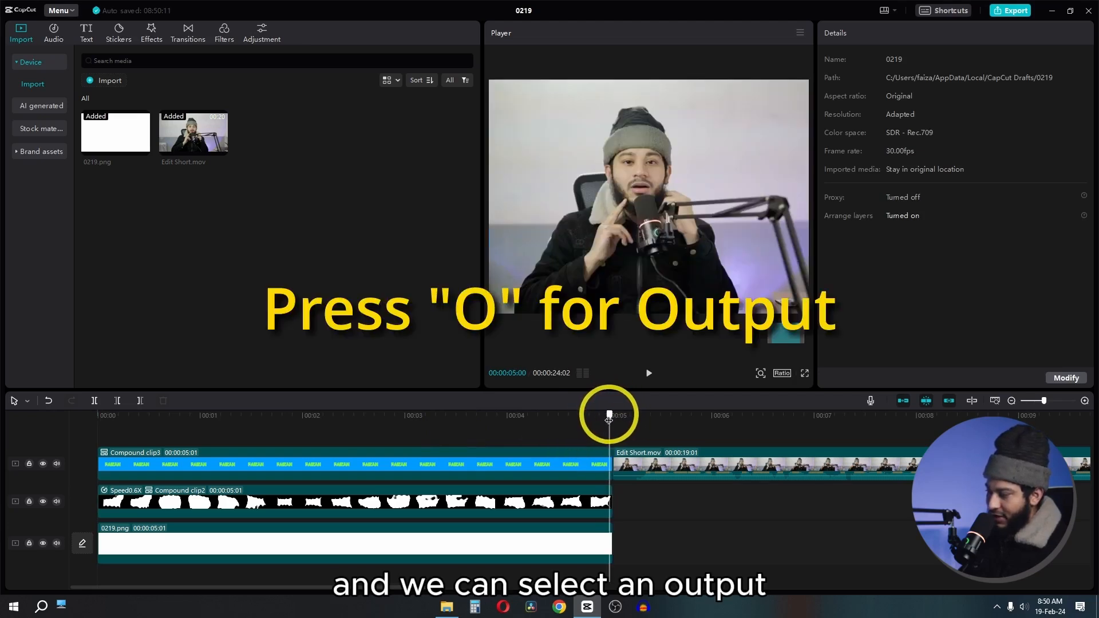
{"action": "key", "text": "o"}
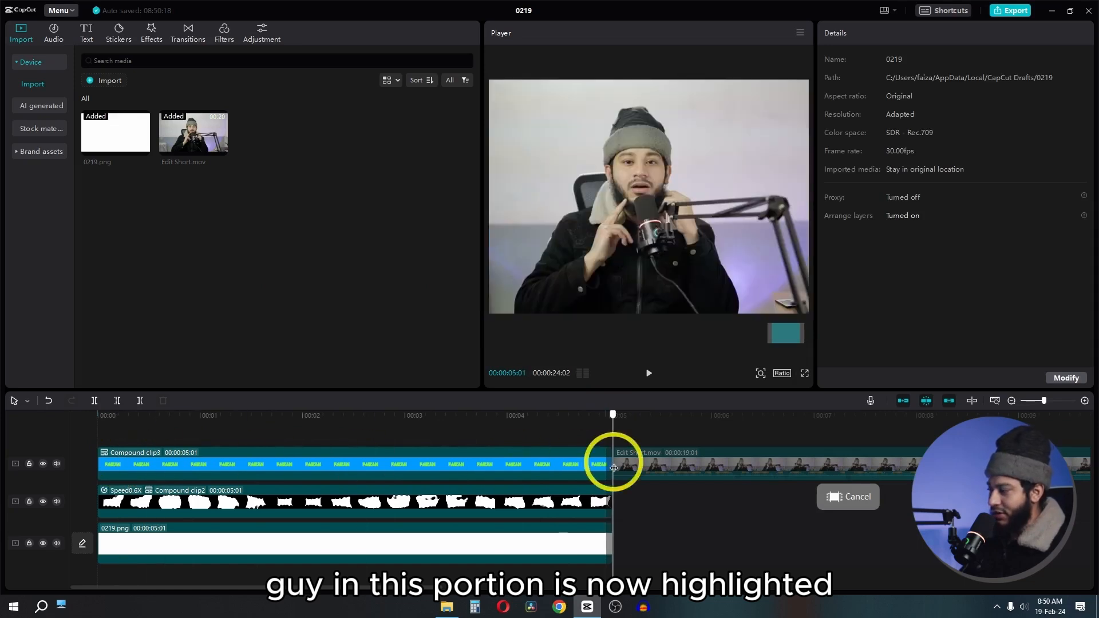
{"action": "left_click_drag", "start_coordinate": [614, 468], "coordinate": [7, 479]}
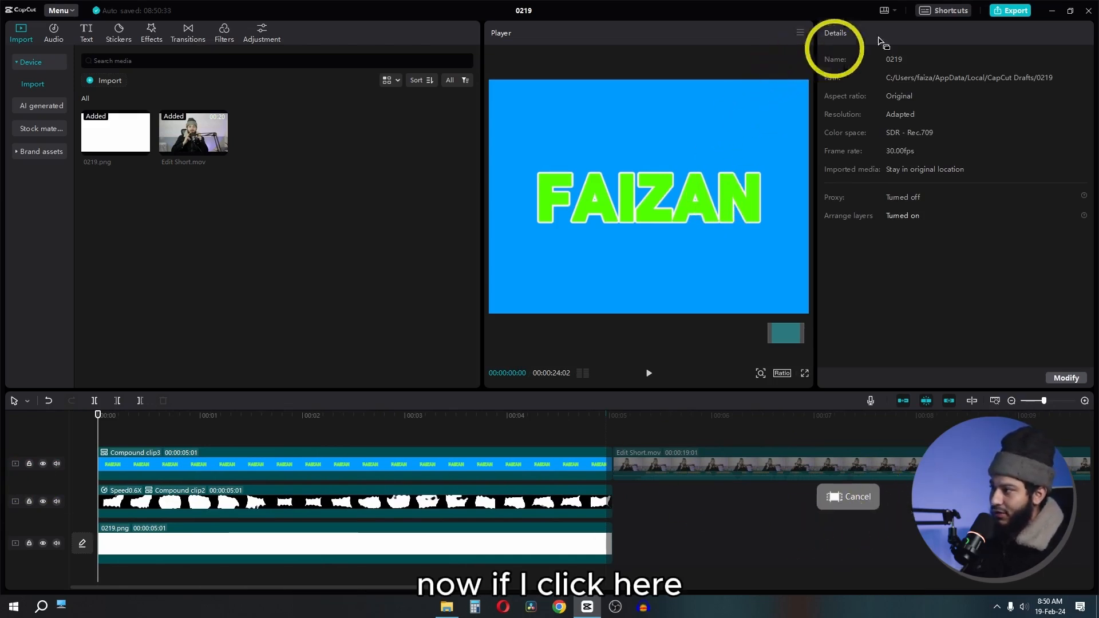
Export the marked five-second range as 0219 into the chosen folder and dismiss the prompts.
{"action": "left_click", "coordinate": [1000, 14]}
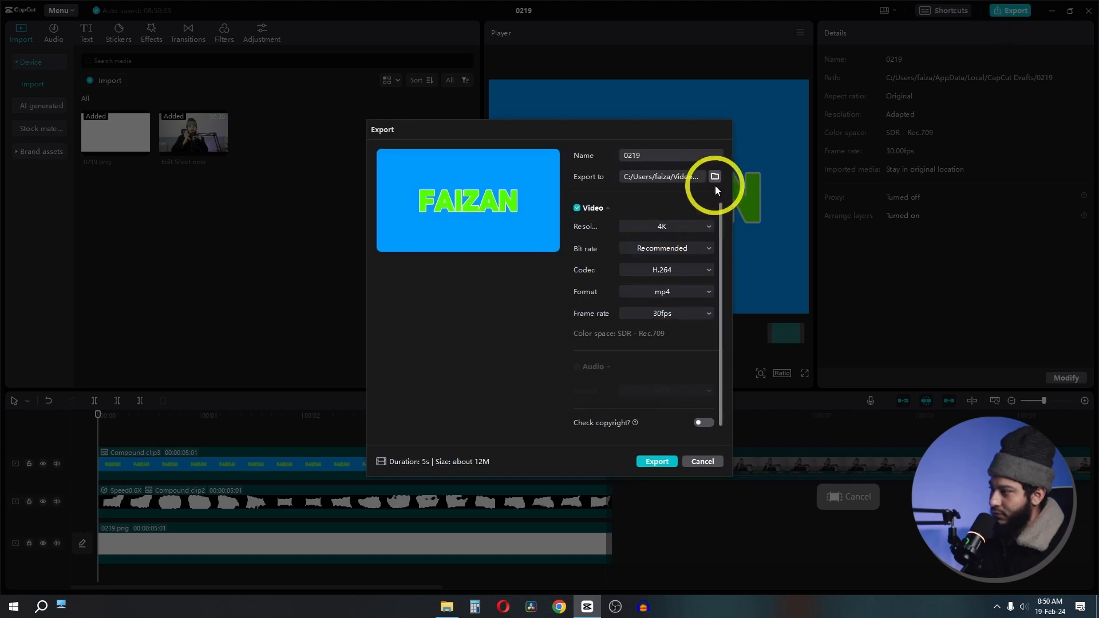
{"action": "left_click", "coordinate": [714, 177]}
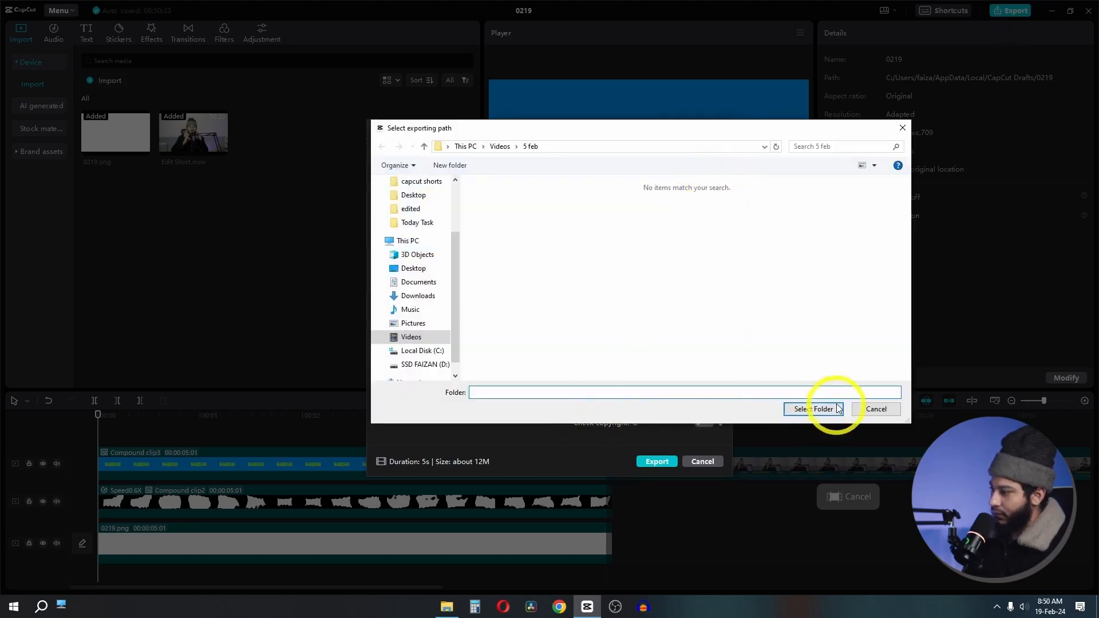
{"action": "left_click", "coordinate": [817, 410]}
{"action": "left_click", "coordinate": [652, 461]}
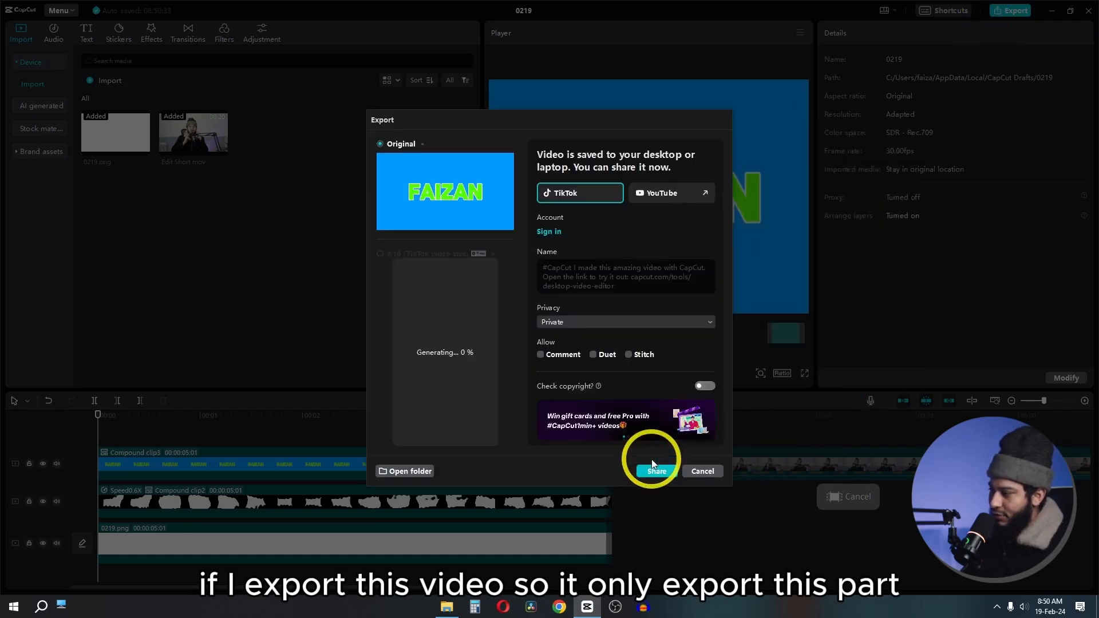
{"action": "left_click", "coordinate": [705, 474]}
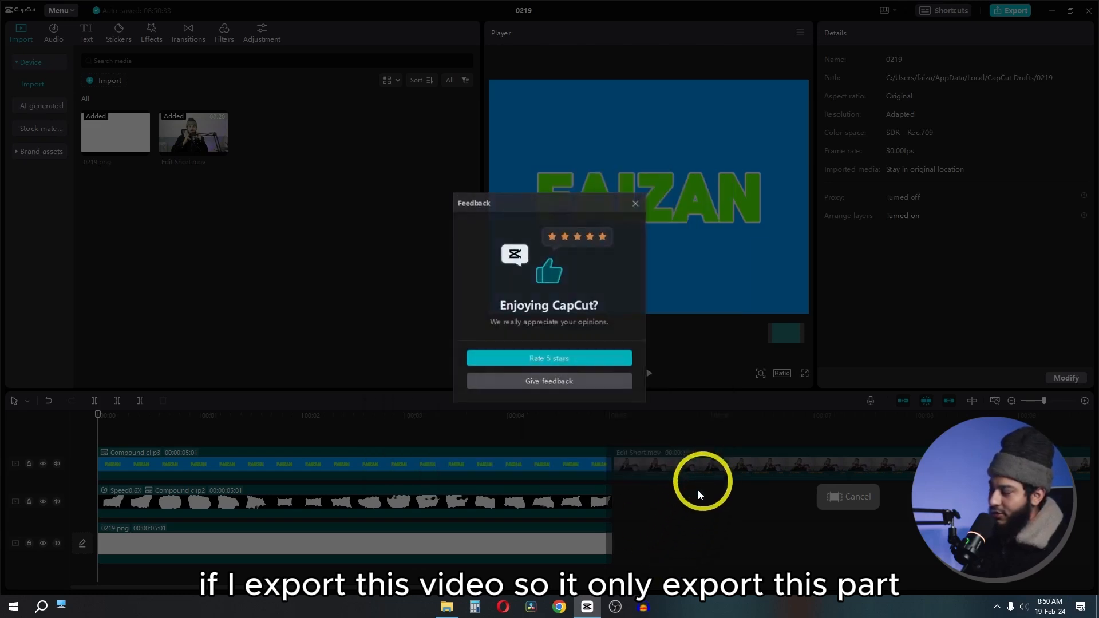
{"action": "left_click", "coordinate": [636, 204]}
Clear the export range and undo the accidental deletion of the three clips.
{"action": "left_click", "coordinate": [830, 504]}
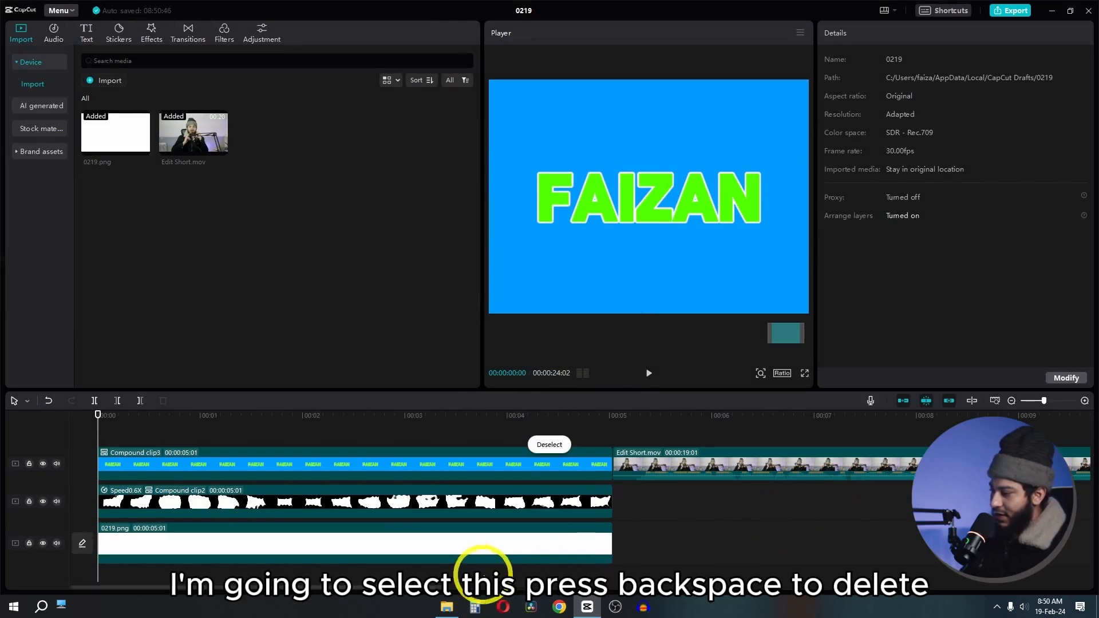
{"action": "left_click_drag", "start_coordinate": [479, 569], "coordinate": [256, 459]}
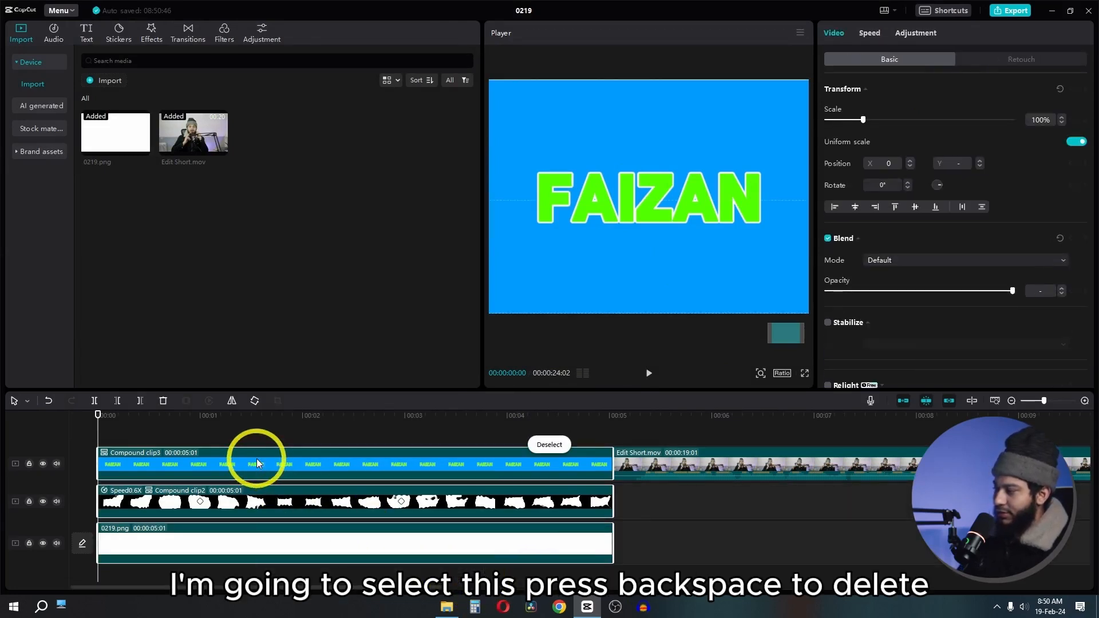
{"action": "key", "text": "BackSpace"}
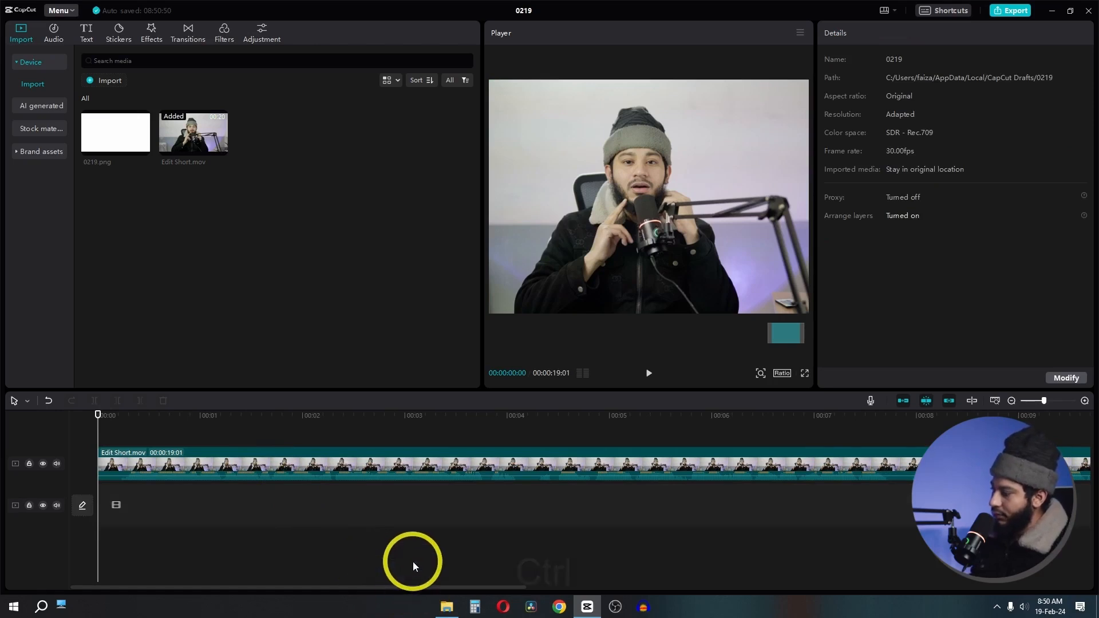
{"action": "key", "text": "ctrl+z"}
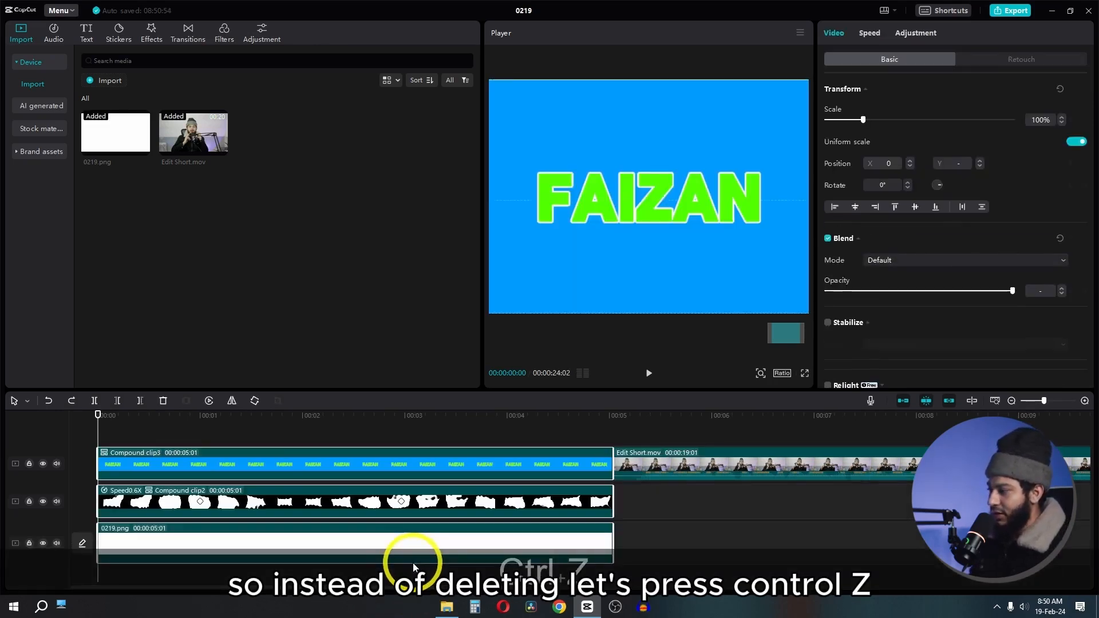
Import the exported 0219.mp4 from its folder into the CapCut project.
{"action": "left_click", "coordinate": [445, 605]}
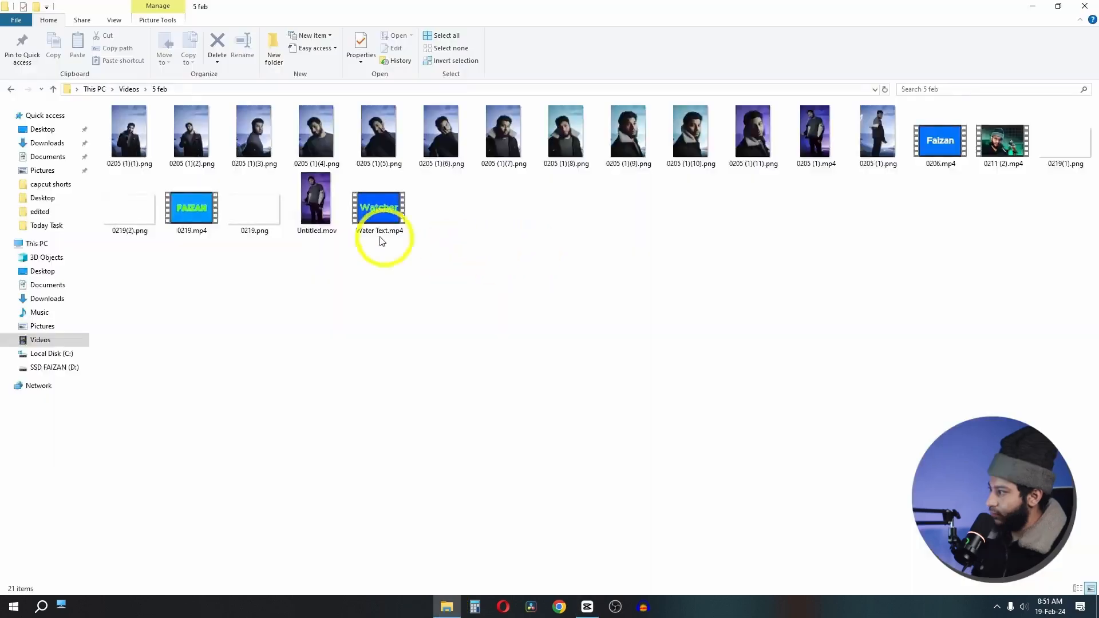
{"action": "key", "text": "alt+Tab"}
{"action": "left_click_drag", "start_coordinate": [197, 216], "coordinate": [552, 458]}
Place 0219.mp4 on the top track at 00:05 above Edit Short.mov, preview, and select it.
{"action": "left_click_drag", "start_coordinate": [442, 459], "coordinate": [919, 452]}
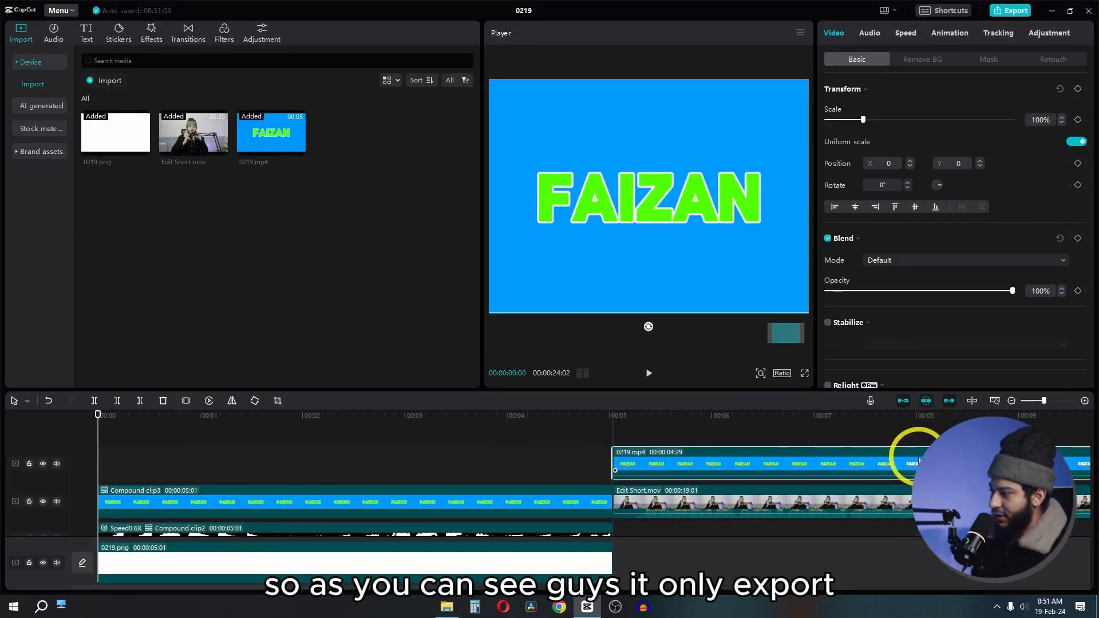
{"action": "left_click", "coordinate": [613, 429]}
{"action": "key", "text": "space"}
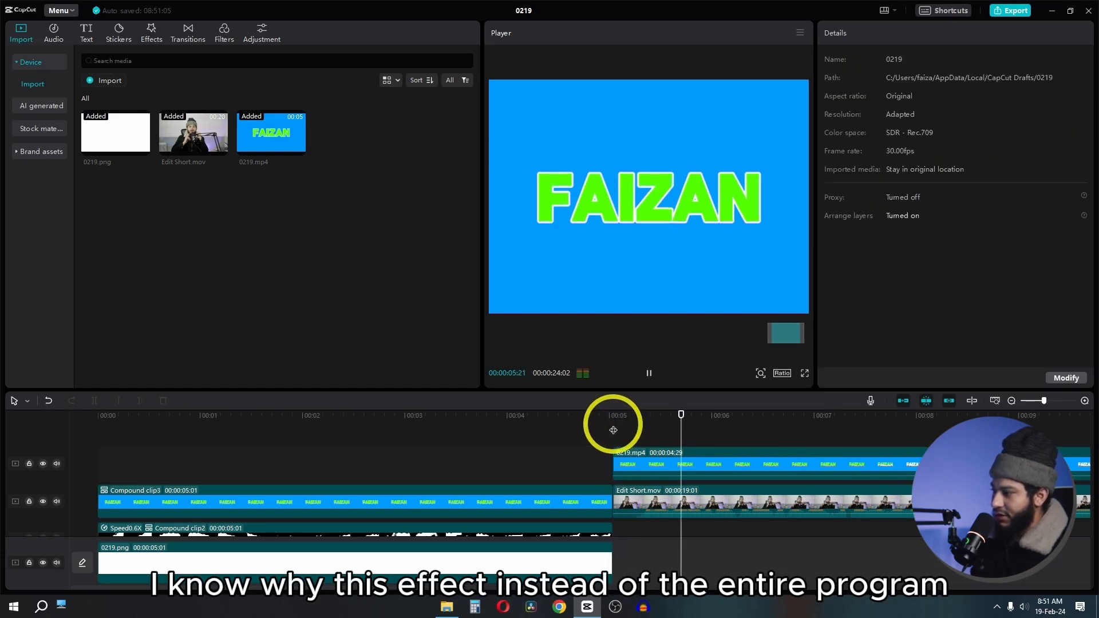
{"action": "key", "text": "space"}
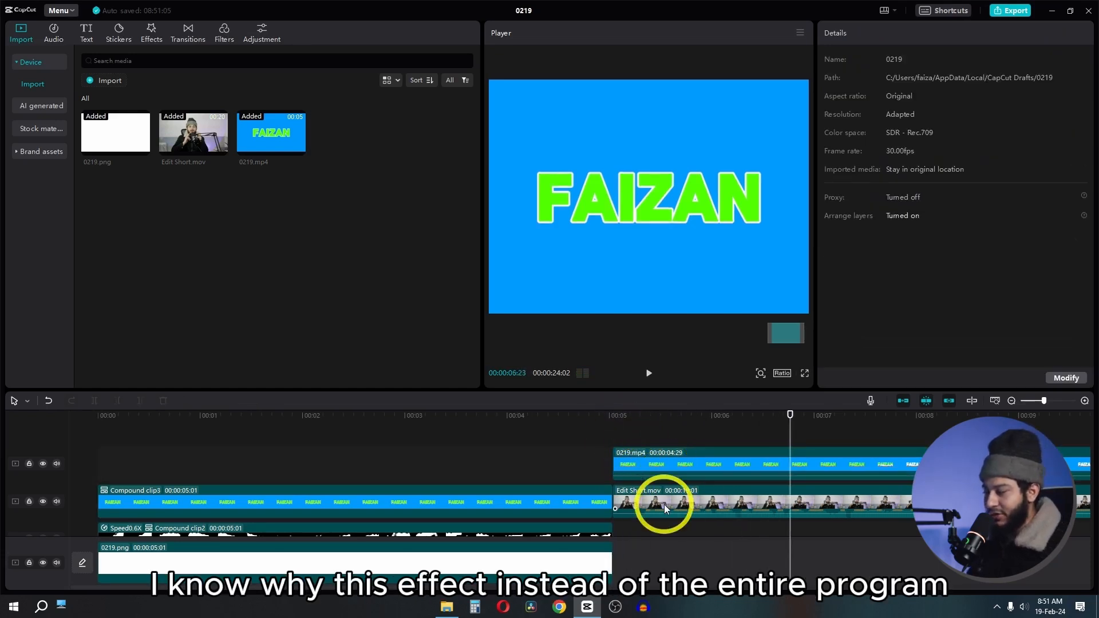
{"action": "scroll", "coordinate": [665, 507], "scroll_direction": "down", "scroll_amount": 2, "text": "ctrl"}
{"action": "scroll", "coordinate": [664, 521], "scroll_direction": "down", "scroll_amount": 1, "text": "ctrl"}
{"action": "key", "text": "space"}
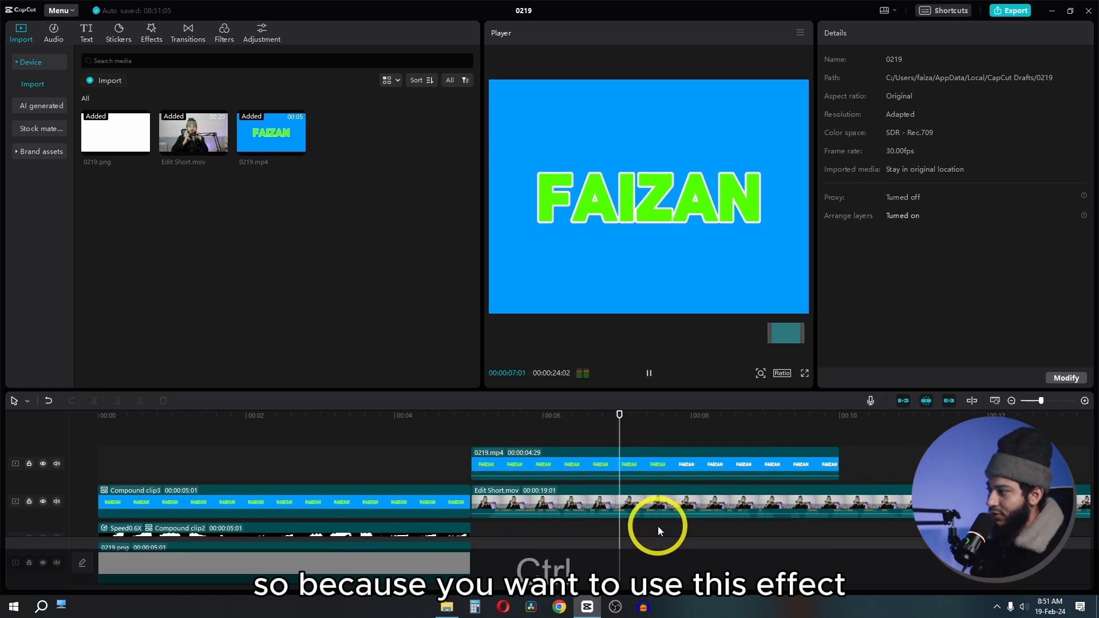
{"action": "key", "text": "space"}
{"action": "left_click", "coordinate": [672, 469]}
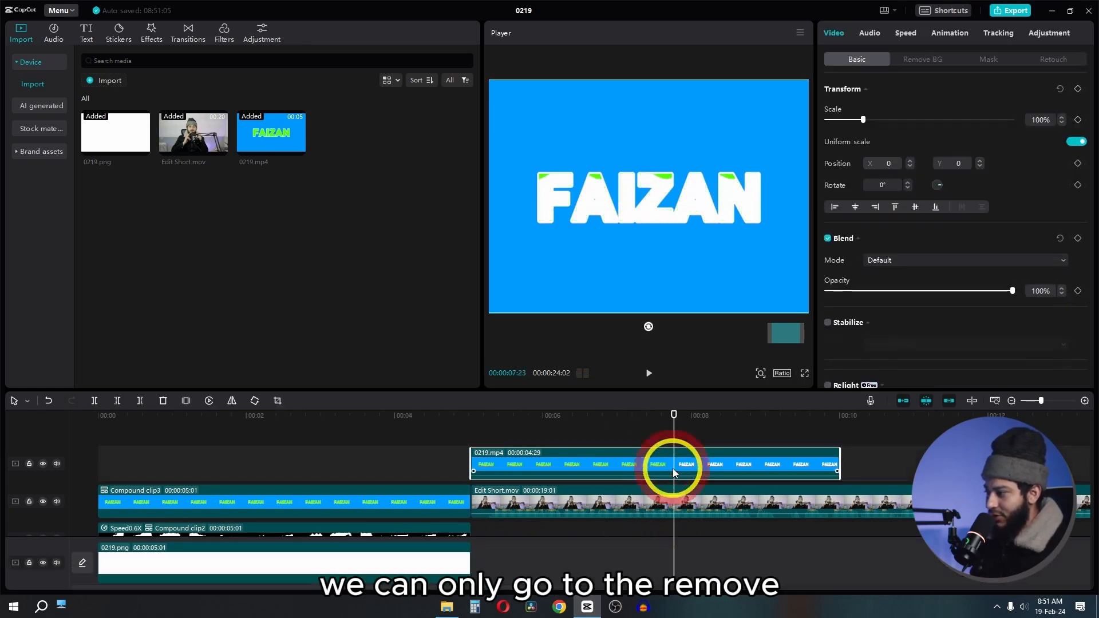
Chroma-key the green out of the name text clip at intensity 100.
{"action": "left_click", "coordinate": [915, 61]}
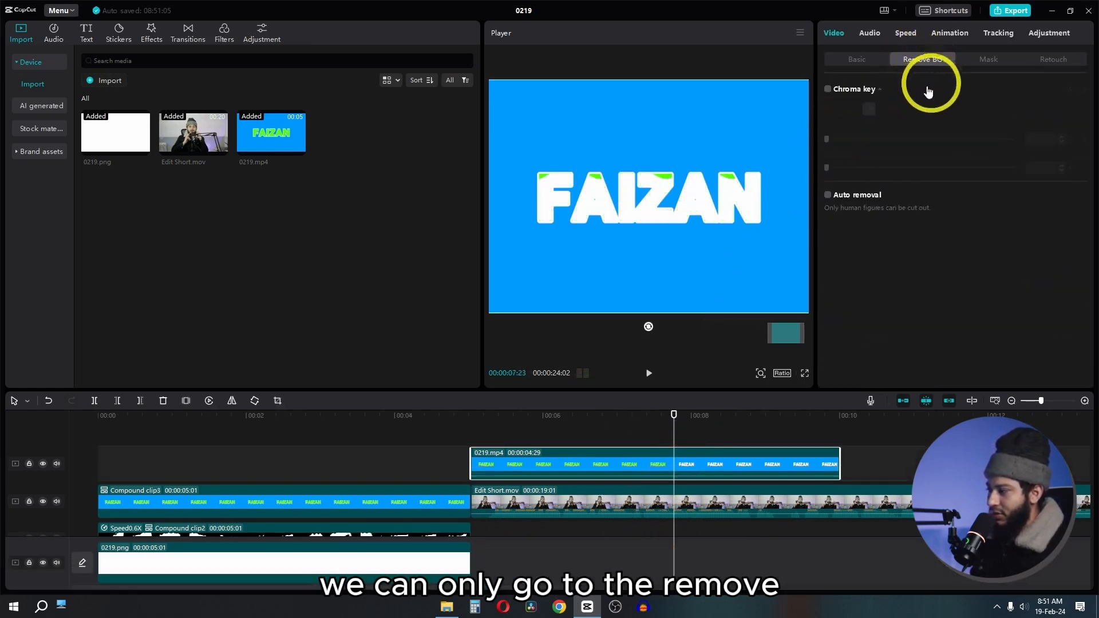
{"action": "left_click", "coordinate": [537, 425]}
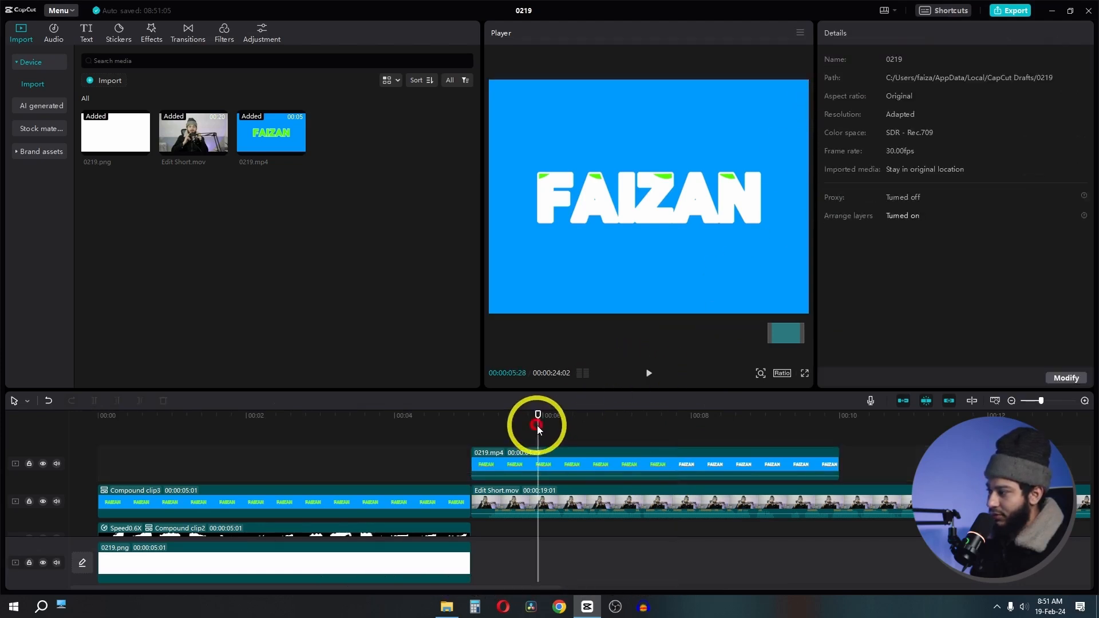
{"action": "left_click_drag", "start_coordinate": [534, 422], "coordinate": [525, 416]}
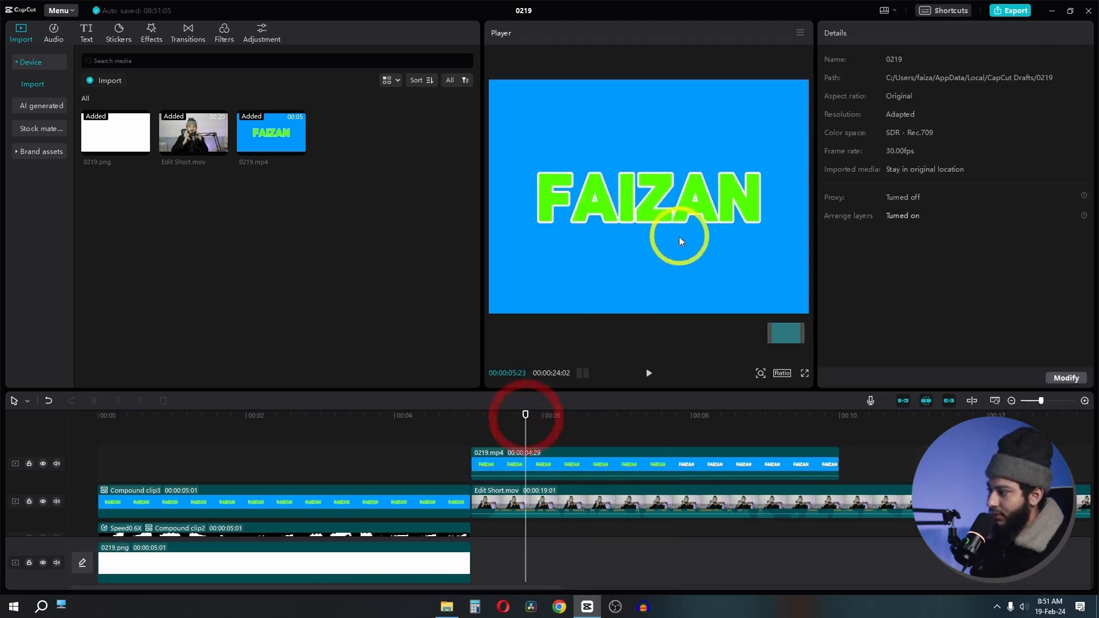
{"action": "left_click", "coordinate": [592, 466]}
{"action": "left_click", "coordinate": [828, 90]}
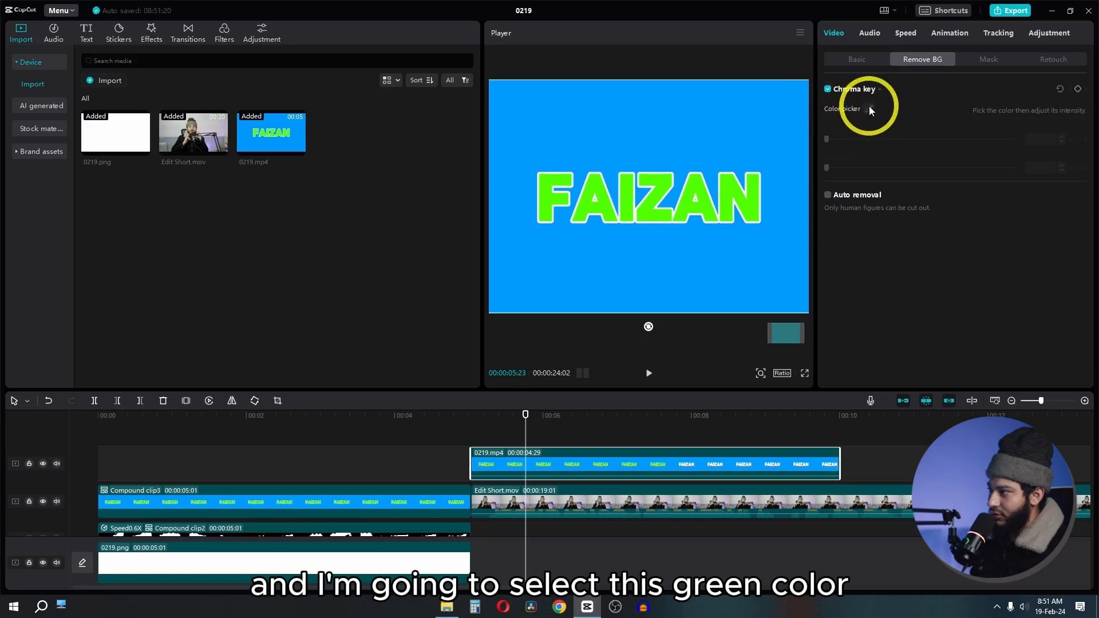
{"action": "left_click", "coordinate": [706, 215]}
{"action": "left_click", "coordinate": [686, 206]}
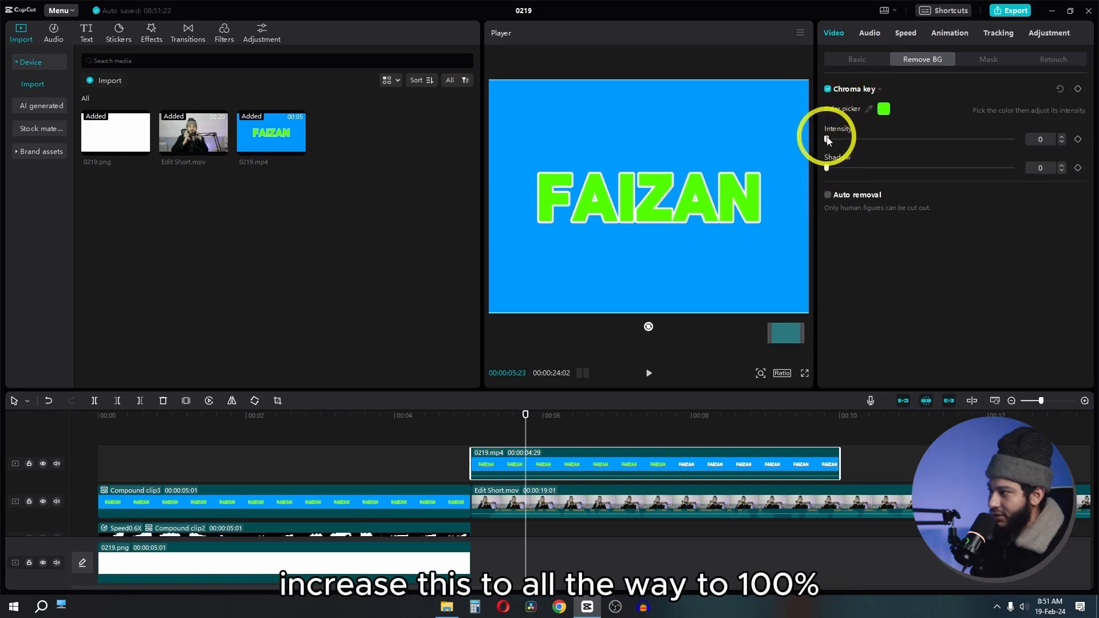
{"action": "left_click_drag", "start_coordinate": [827, 140], "coordinate": [1093, 102]}
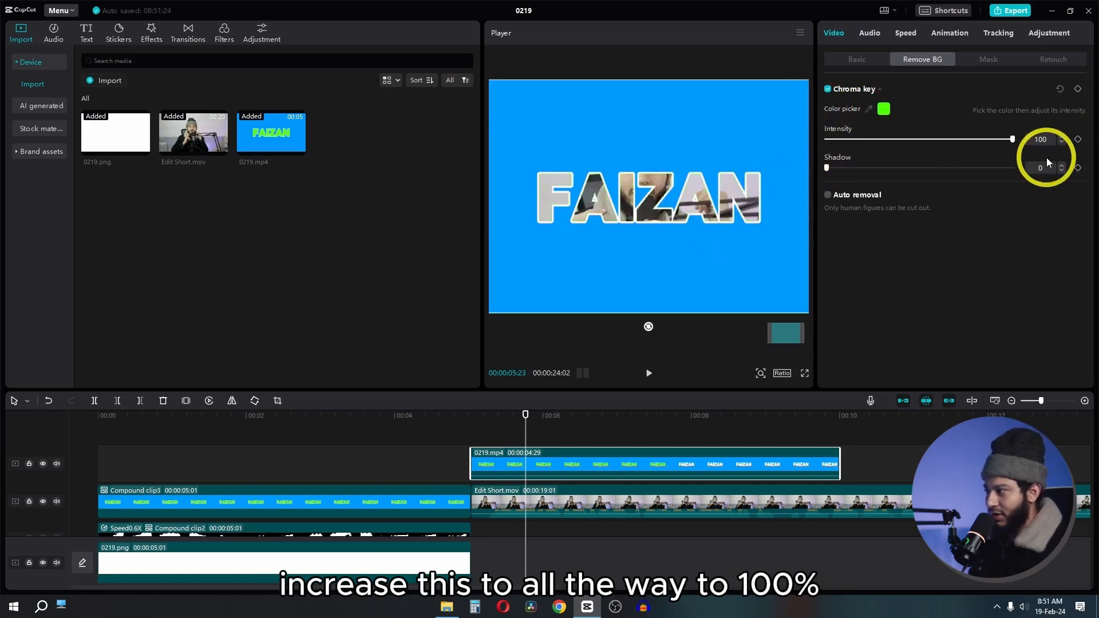
{"action": "left_click", "coordinate": [671, 175]}
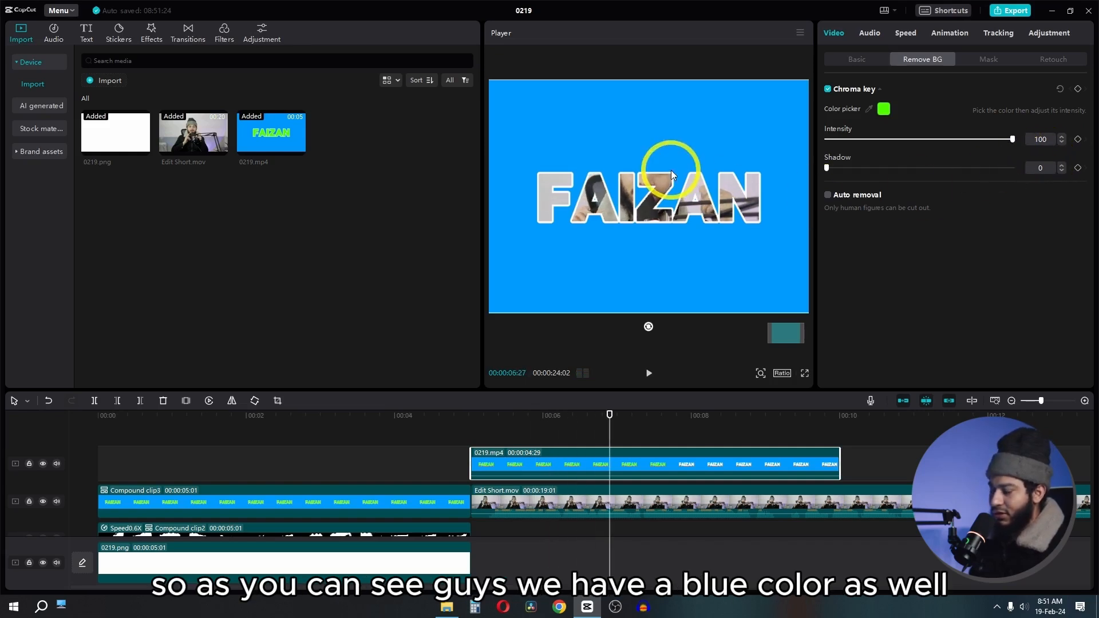
Make it a compound clip and key out the blue at intensity about 28, shadow 100.
{"action": "right_click", "coordinate": [522, 468]}
{"action": "left_click", "coordinate": [569, 422]}
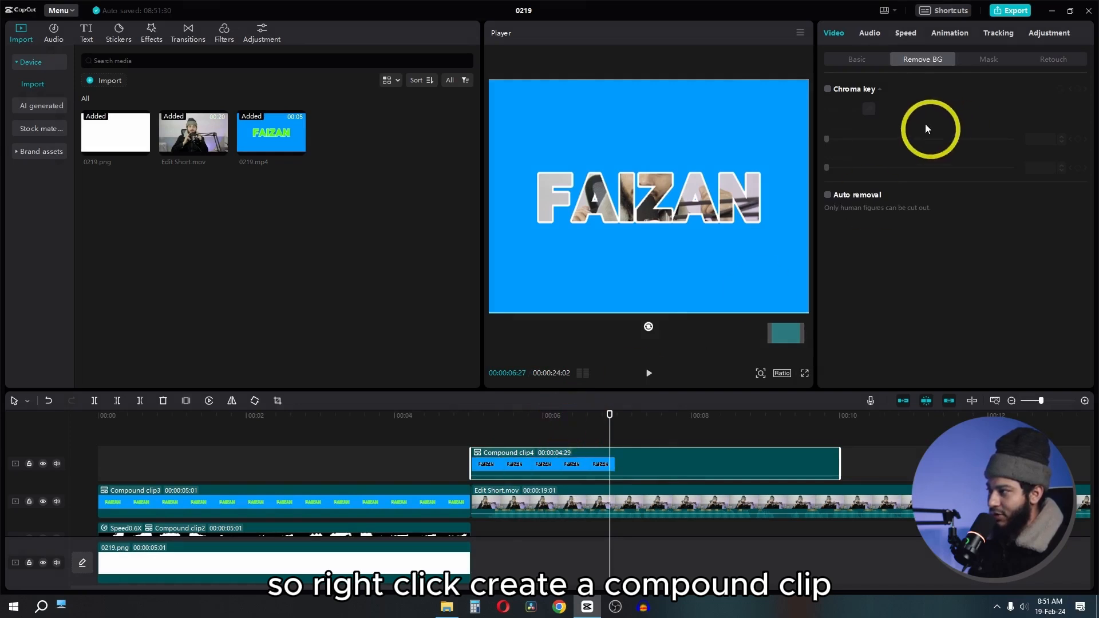
{"action": "left_click", "coordinate": [827, 89]}
{"action": "left_click", "coordinate": [868, 109]}
{"action": "left_click", "coordinate": [675, 135]}
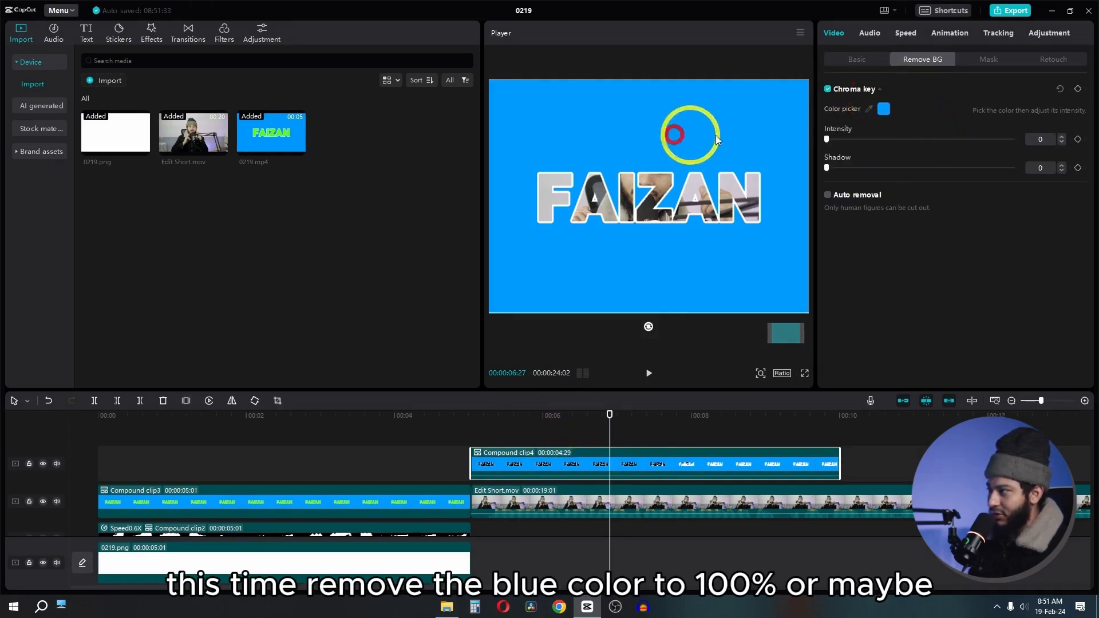
{"action": "left_click_drag", "start_coordinate": [829, 145], "coordinate": [1095, 147]}
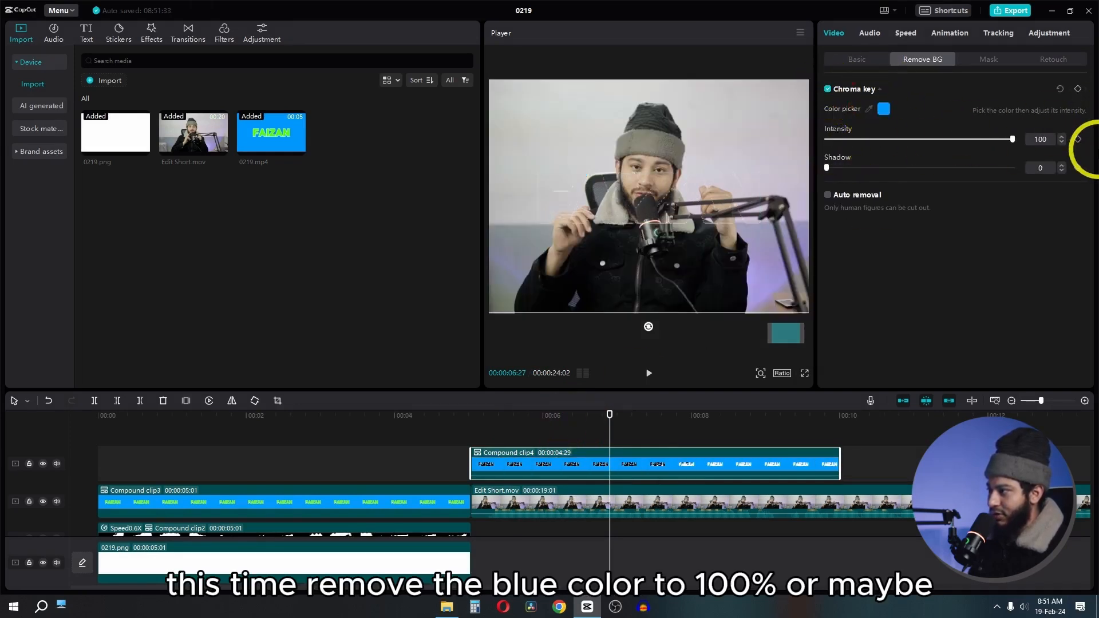
{"action": "left_click_drag", "start_coordinate": [1000, 139], "coordinate": [879, 154]}
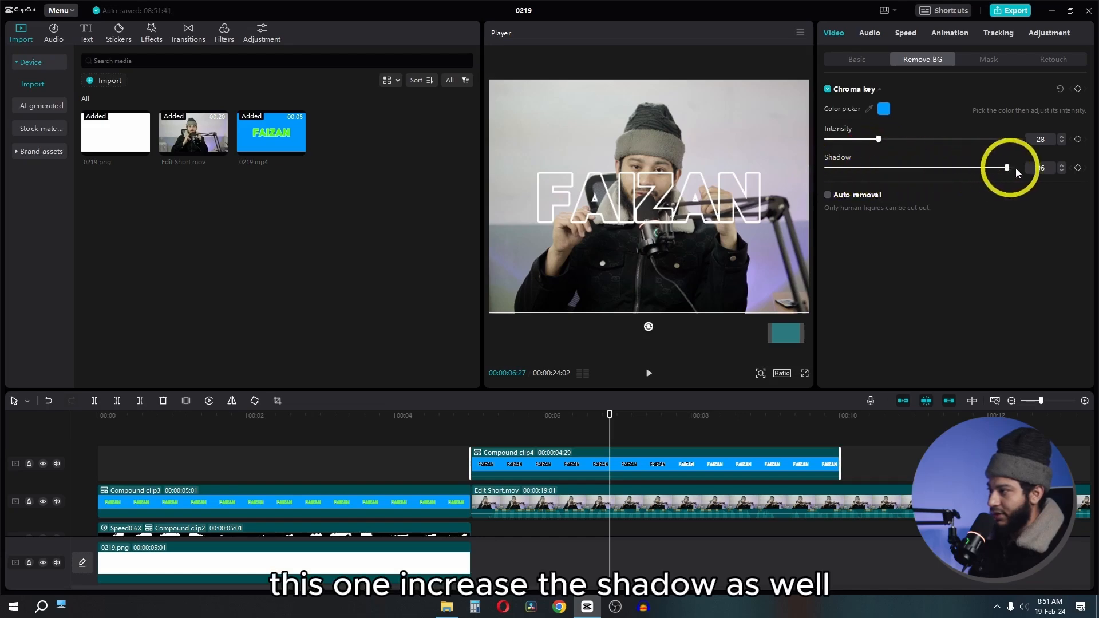
{"action": "left_click_drag", "start_coordinate": [1016, 168], "coordinate": [1036, 170]}
{"action": "left_click", "coordinate": [467, 419]}
{"action": "key", "text": "space"}
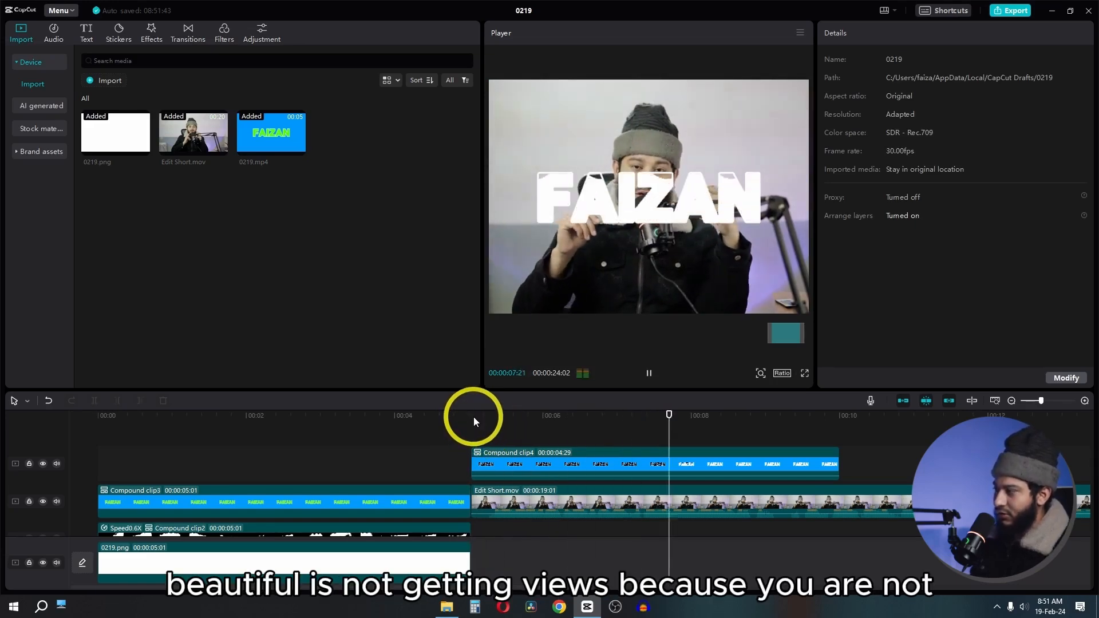
Play the Watcher example from the start to review its water-text effect over the footage.
{"action": "left_click", "coordinate": [563, 415]}
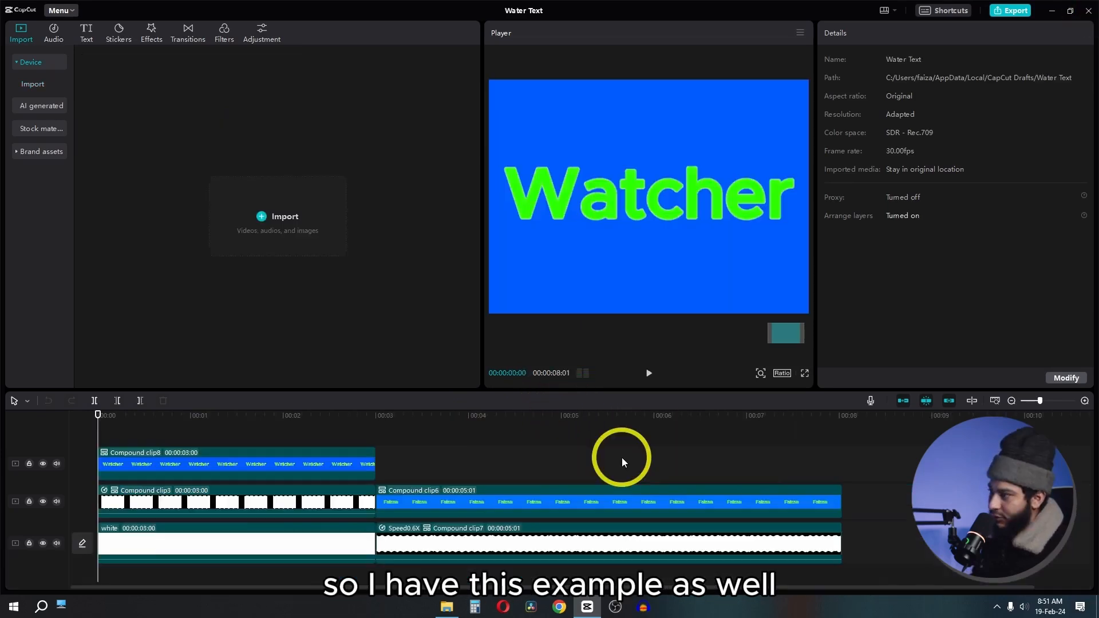
{"action": "key", "text": "space"}
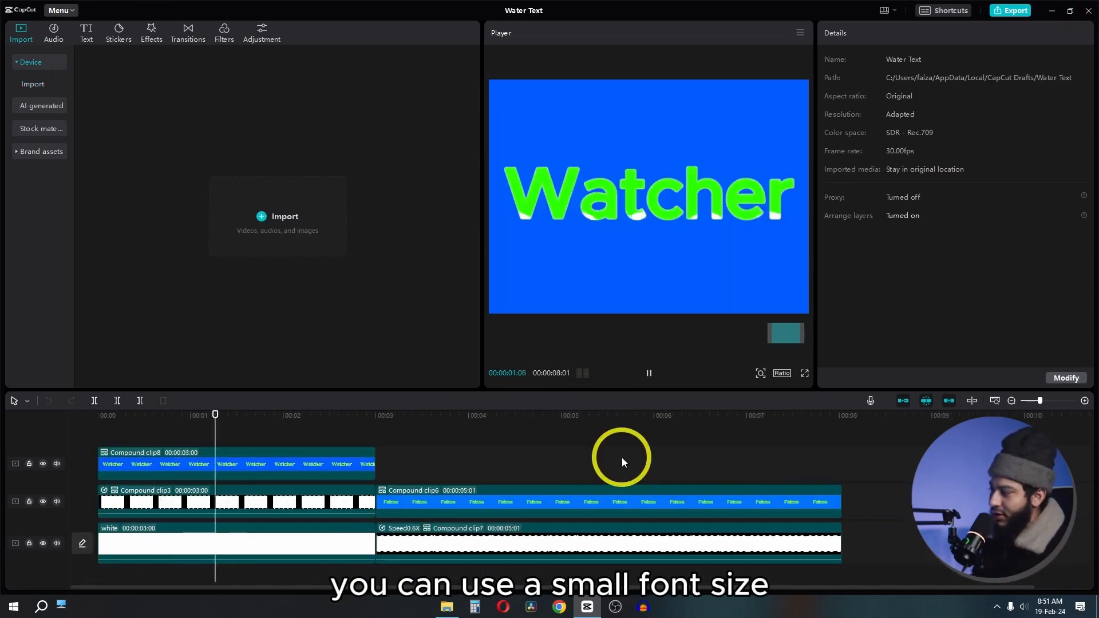
{"action": "left_click_drag", "start_coordinate": [314, 419], "coordinate": [50, 423]}
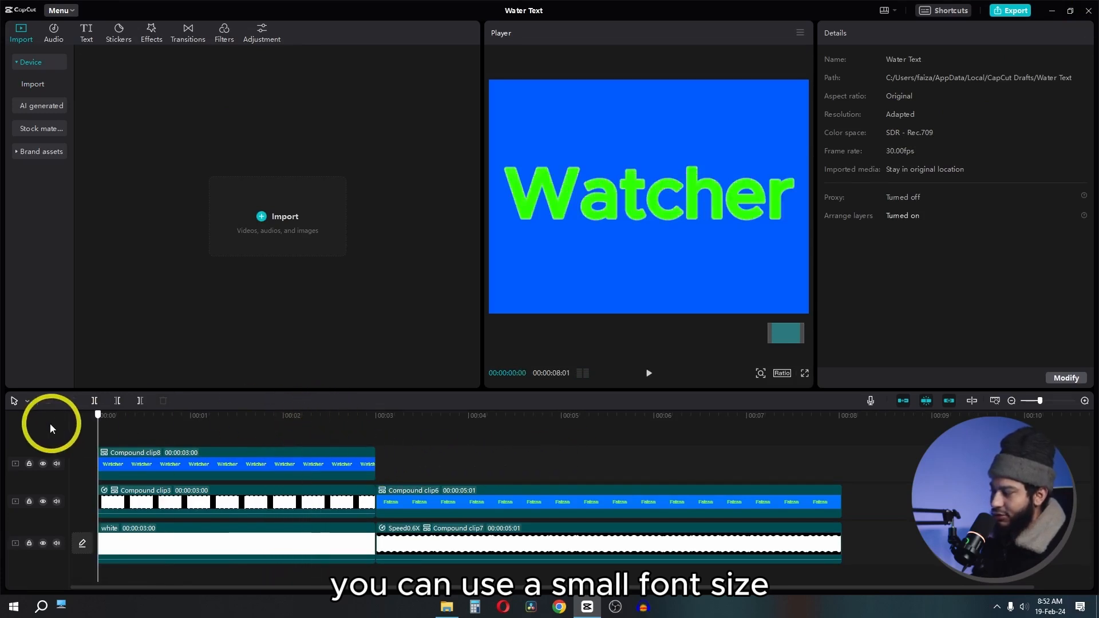
{"action": "key", "text": "space"}
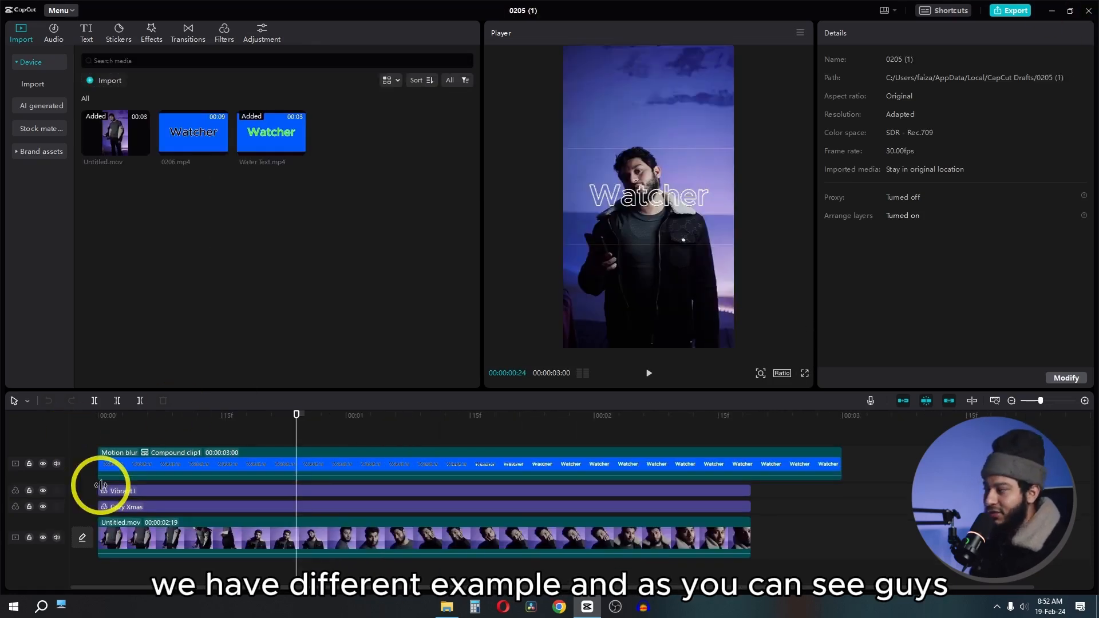
{"action": "key", "text": "space"}
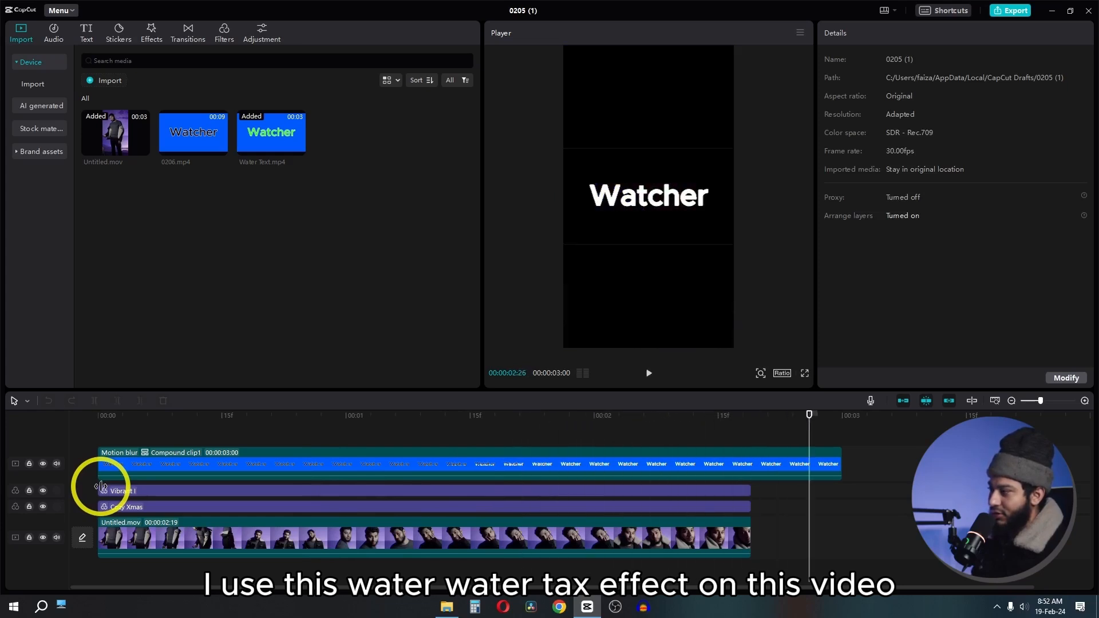
{"action": "key", "text": "space"}
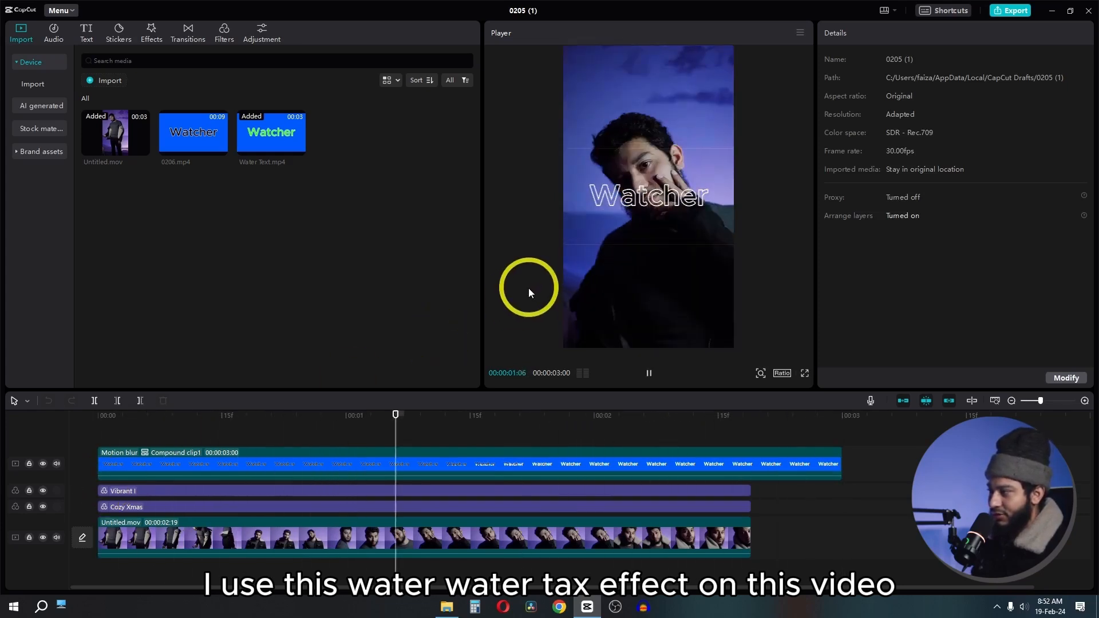
{"action": "left_click", "coordinate": [648, 256]}
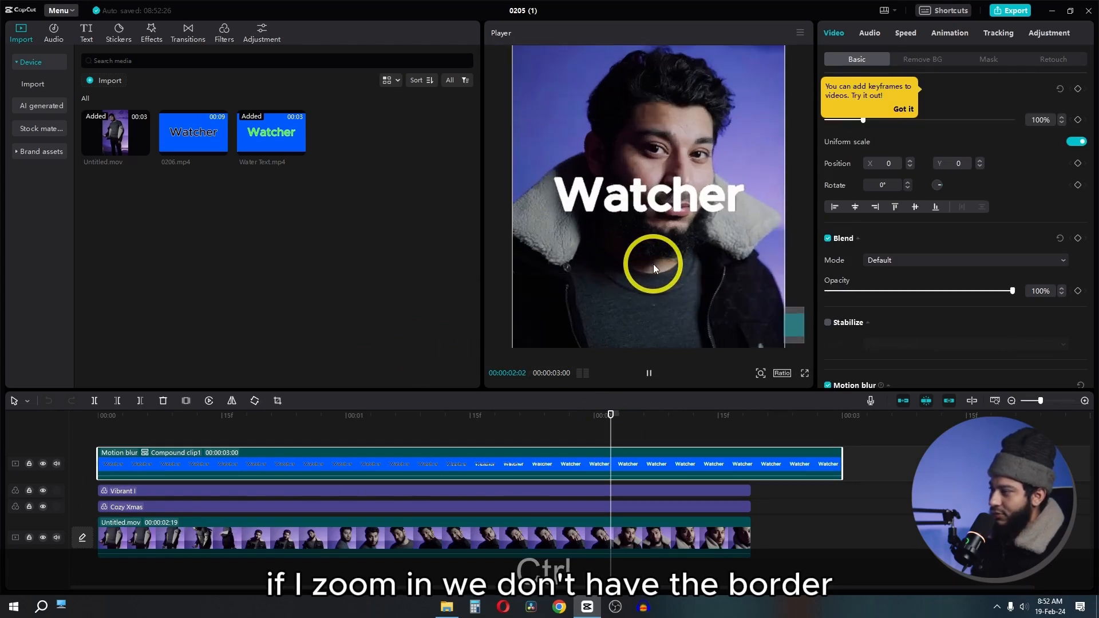
{"action": "key", "text": "space"}
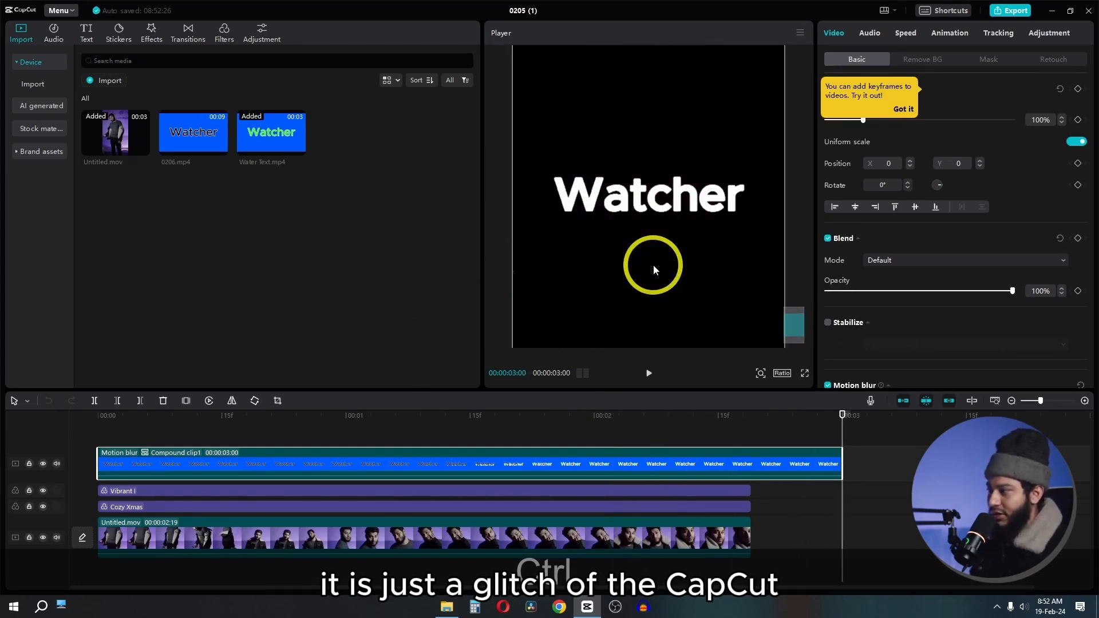
{"action": "key", "text": "space"}
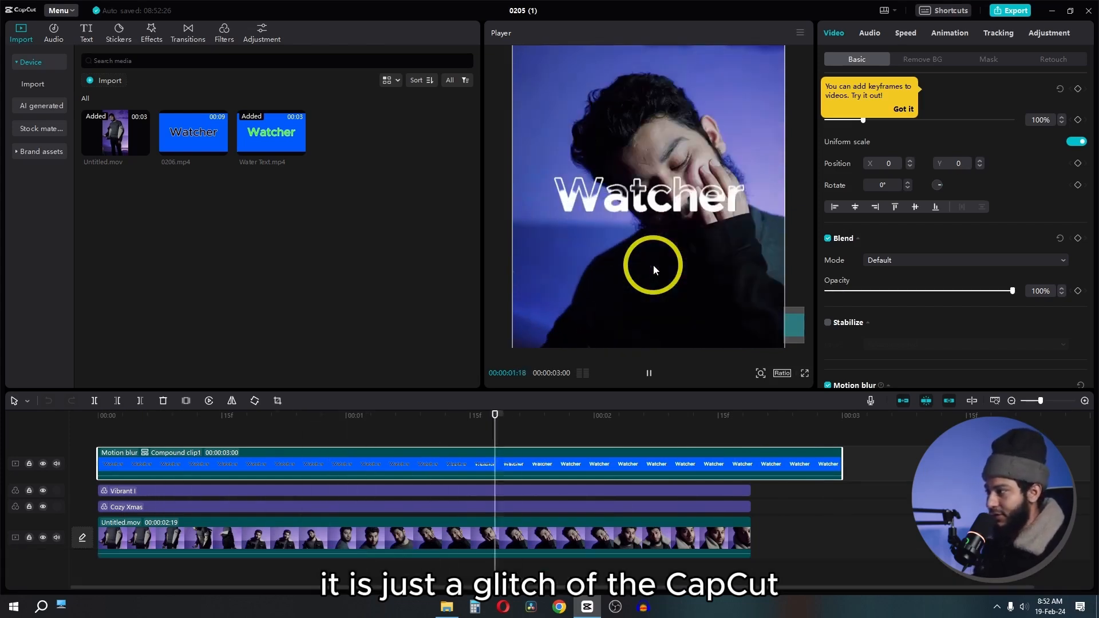
{"action": "left_click", "coordinate": [649, 269]}
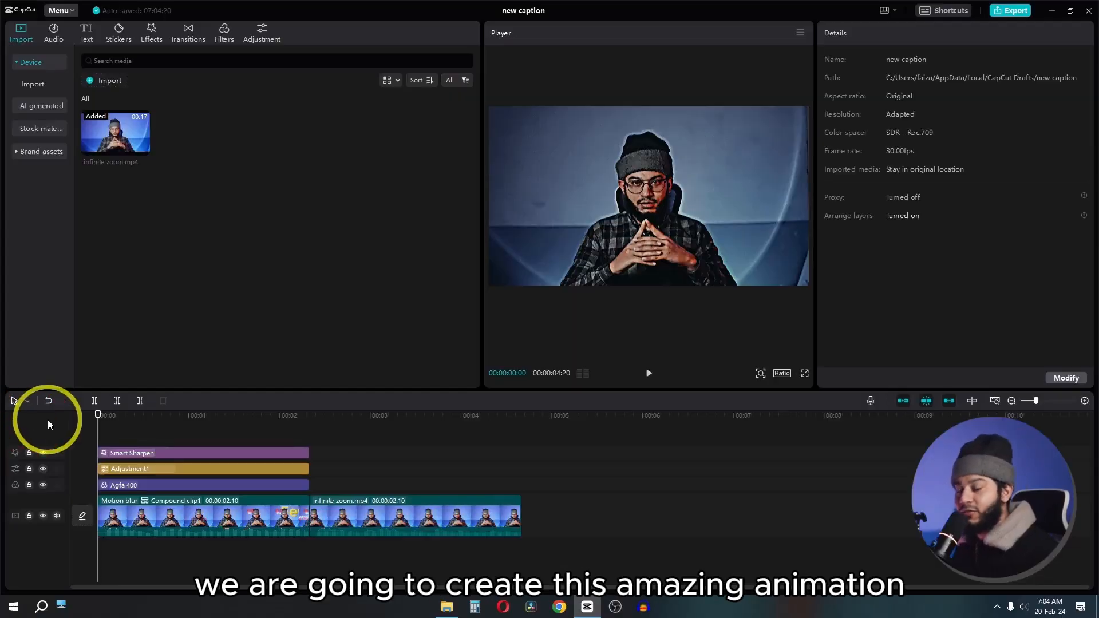
Duplicate infinite zoom.mp4 with Ctrl+C/Ctrl+V onto a track above the original.
{"action": "key", "text": "space"}
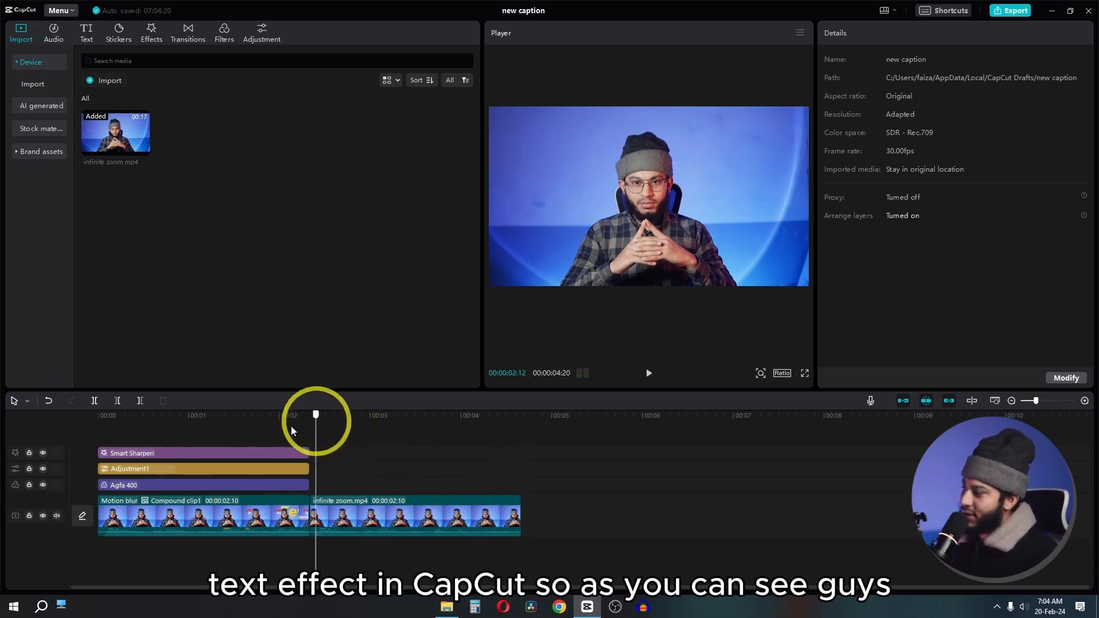
{"action": "left_click_drag", "start_coordinate": [291, 431], "coordinate": [252, 448]}
{"action": "left_click_drag", "start_coordinate": [252, 448], "coordinate": [310, 452]}
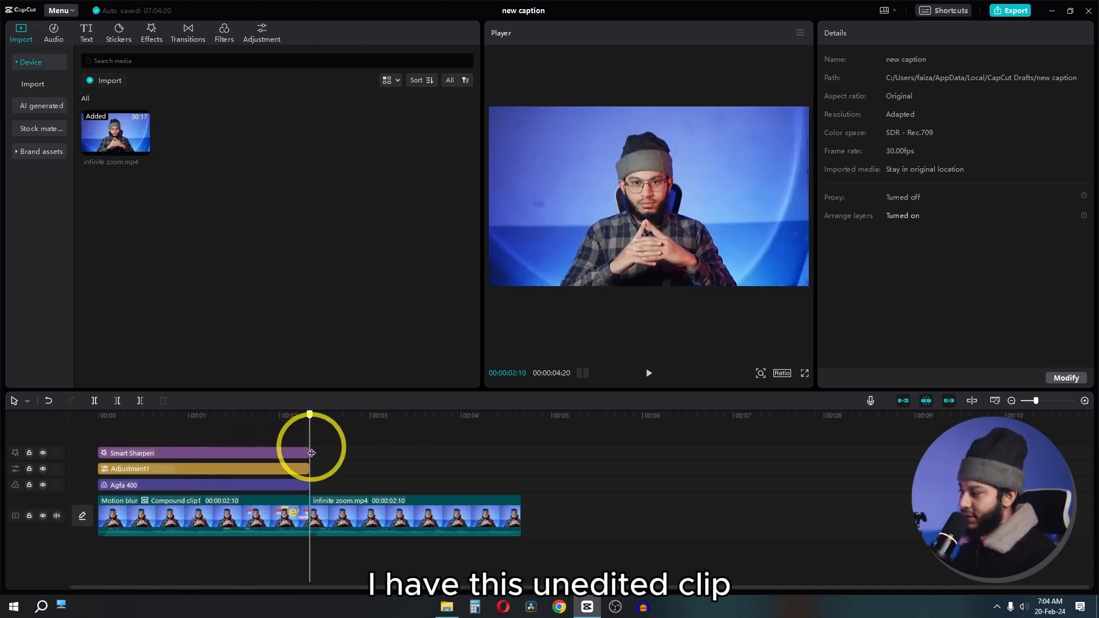
{"action": "left_click", "coordinate": [381, 534]}
{"action": "left_click", "coordinate": [385, 516]}
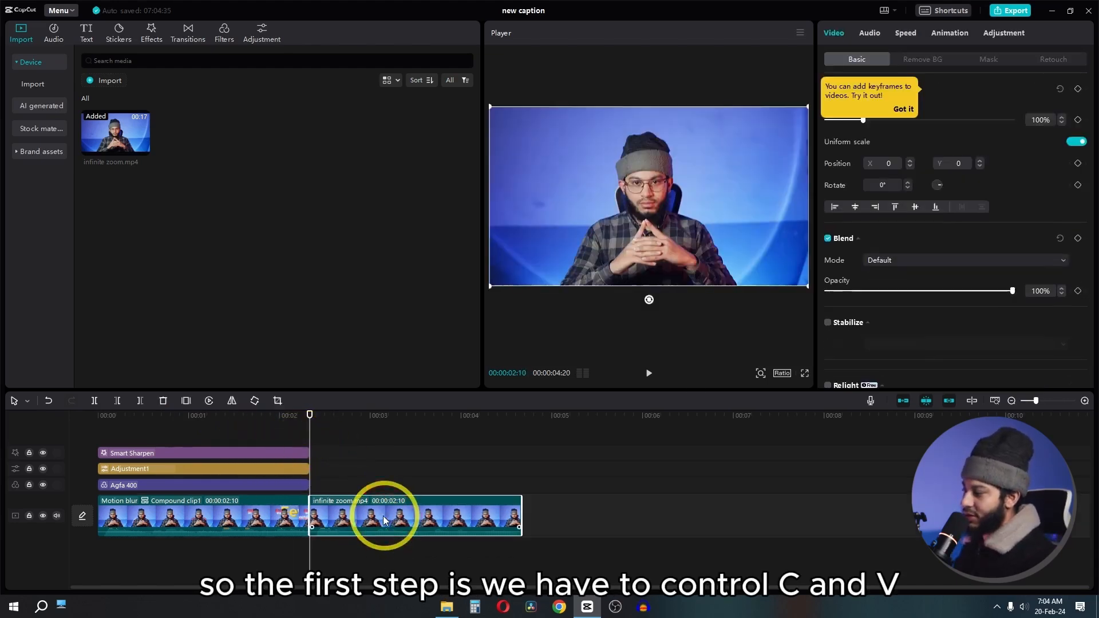
{"action": "key", "text": "ctrl+c"}
{"action": "key", "text": "ctrl+v"}
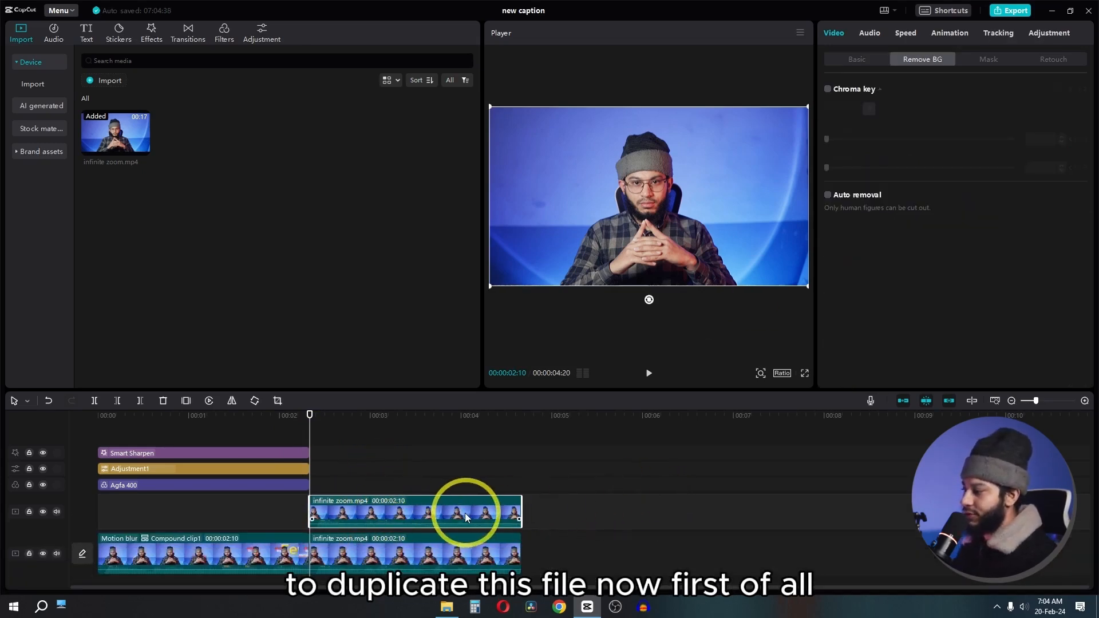
Extract the duplicate's audio and delete the extracted audio clip.
{"action": "right_click", "coordinate": [465, 513]}
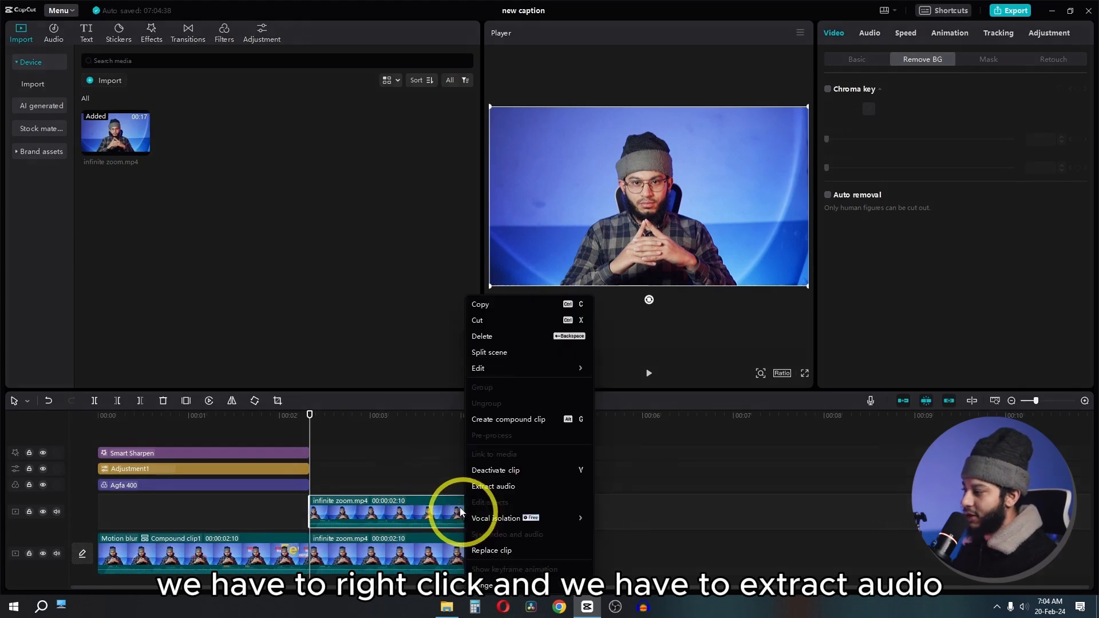
{"action": "left_click", "coordinate": [502, 491]}
{"action": "left_click", "coordinate": [476, 503]}
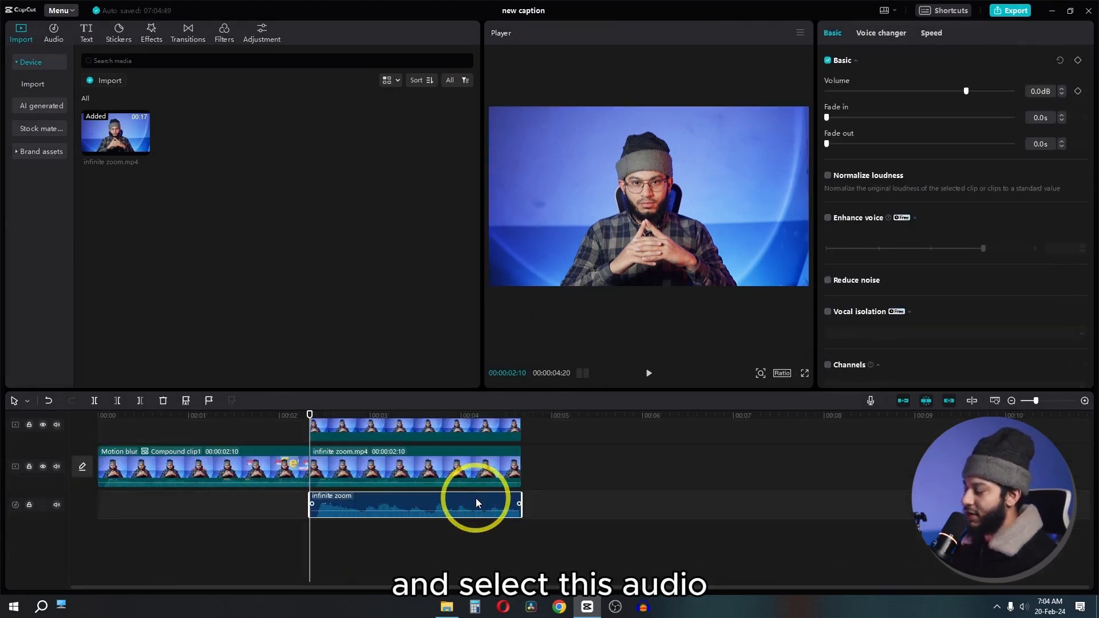
{"action": "key", "text": "BackSpace"}
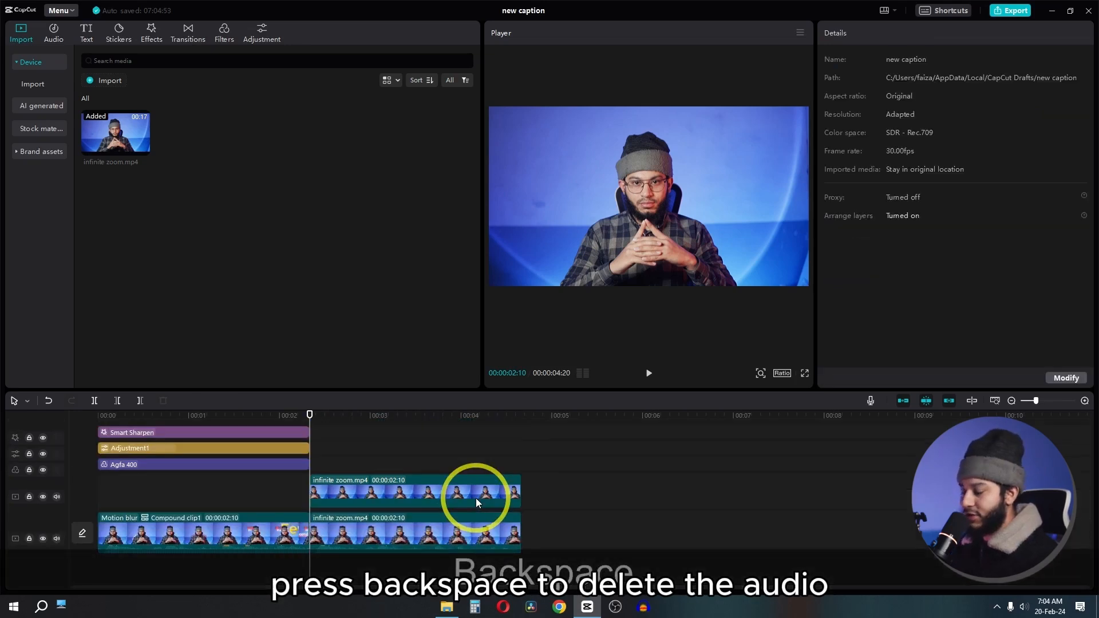
Apply background auto-removal to the upper infinite zoom.mp4 copy and check the cutout.
{"action": "left_click", "coordinate": [455, 496]}
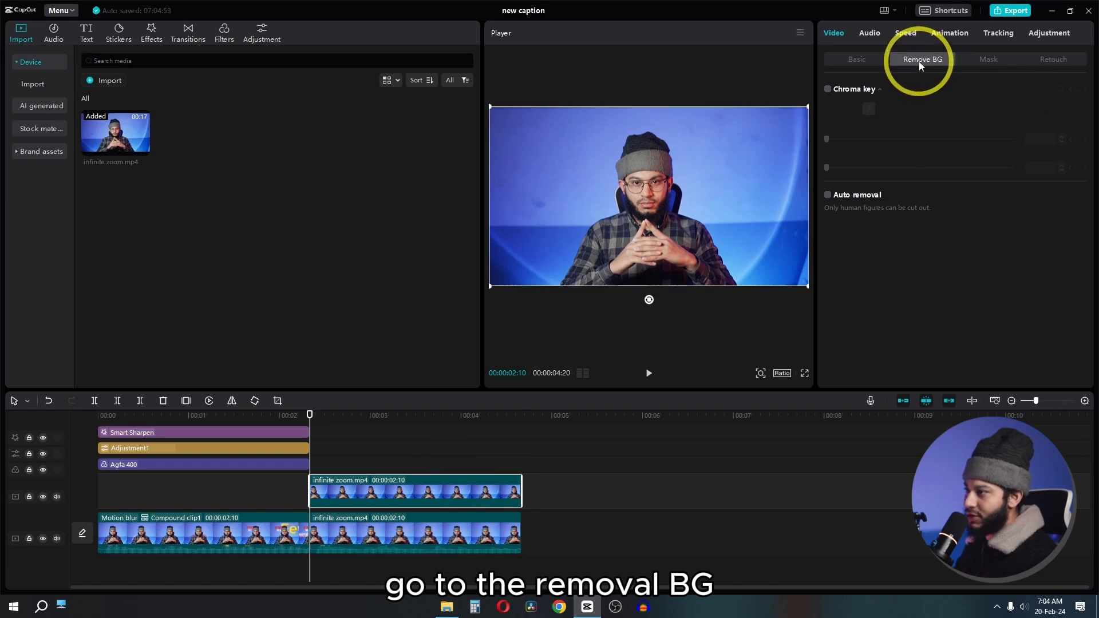
{"action": "left_click", "coordinate": [829, 195]}
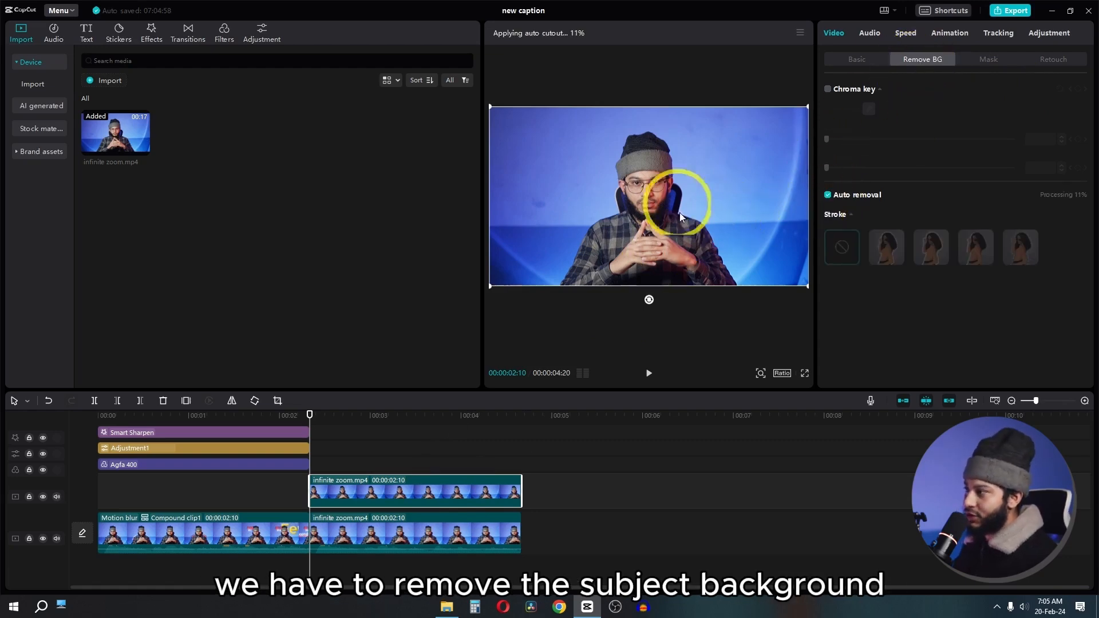
{"action": "left_click", "coordinate": [40, 539]}
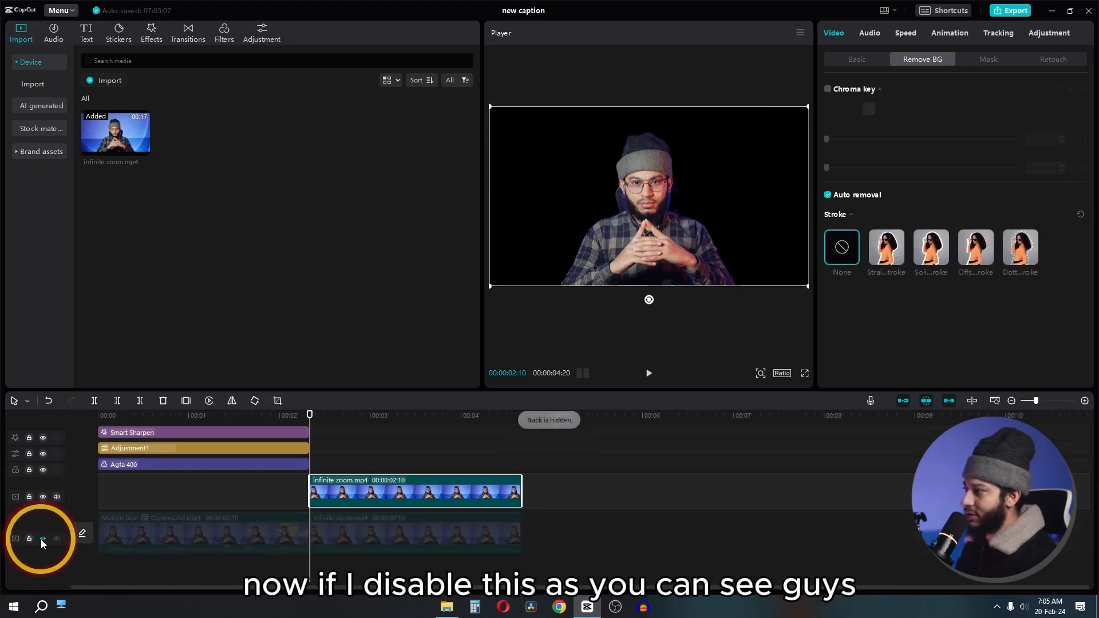
{"action": "left_click", "coordinate": [40, 539]}
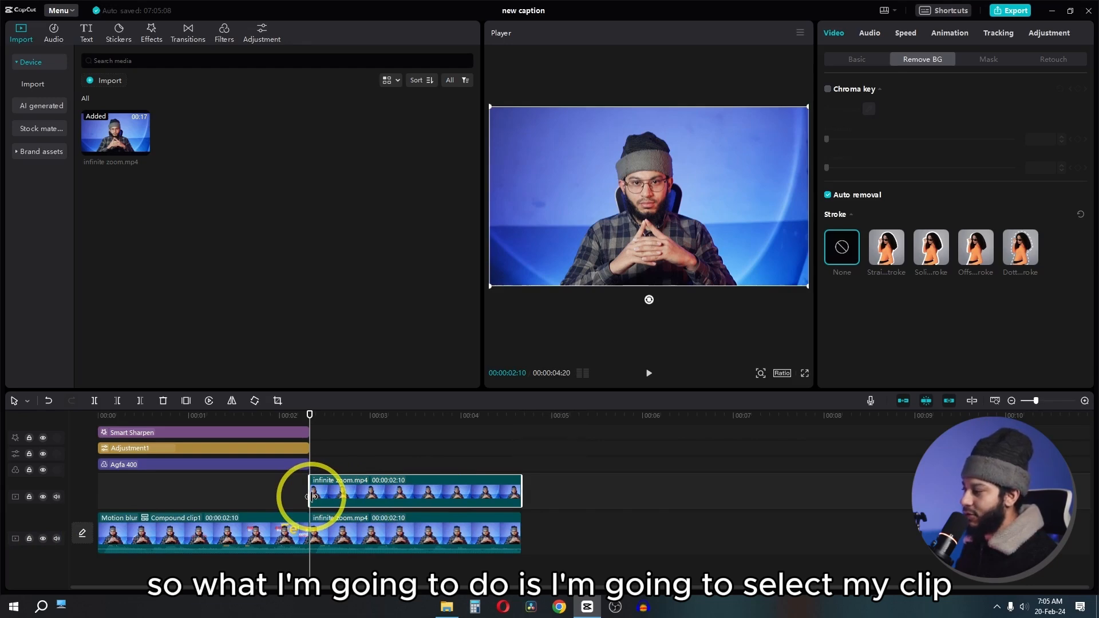
Mark an in point at the clips' end, around 00:00:04:20.
{"action": "left_click", "coordinate": [341, 544]}
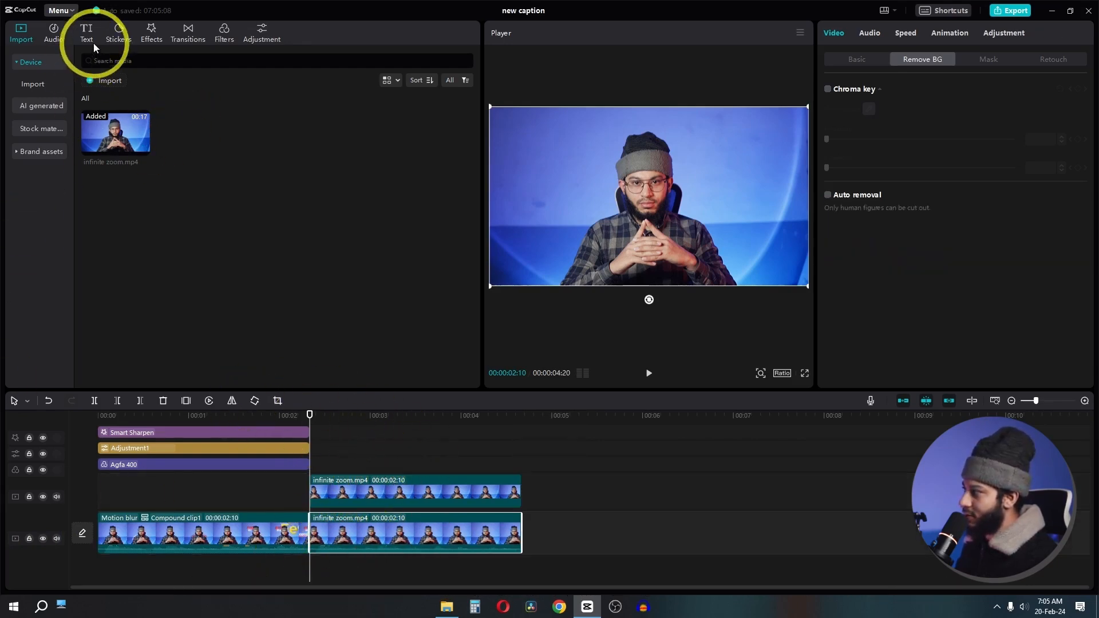
{"action": "key", "text": "i"}
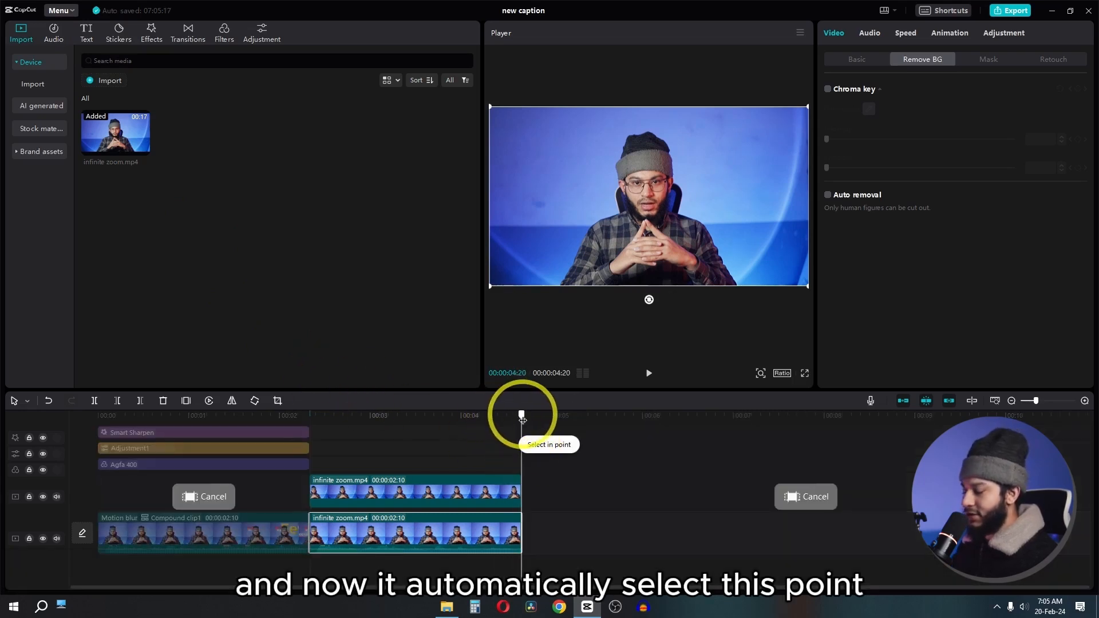
{"action": "left_click", "coordinate": [526, 426]}
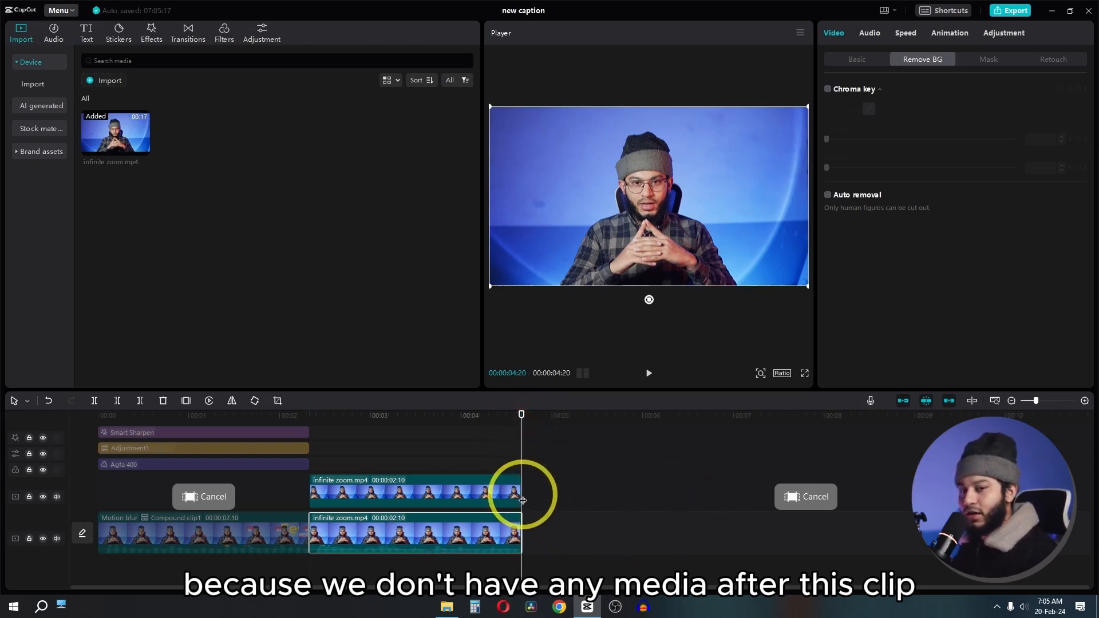
Generate English auto captions and line them up with the video clips.
{"action": "left_click", "coordinate": [91, 40]}
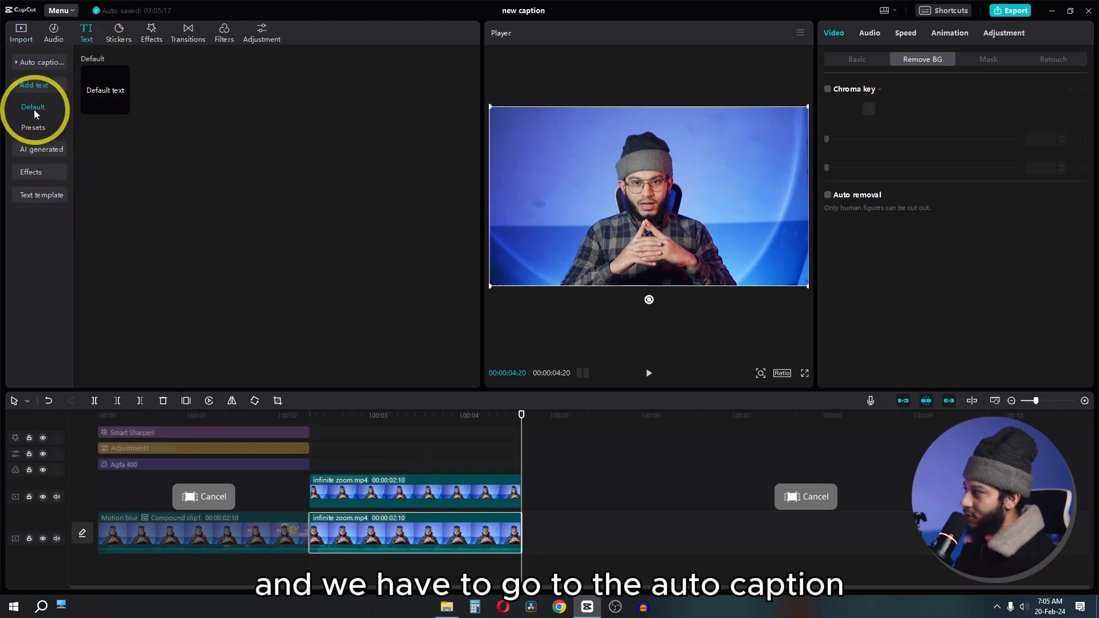
{"action": "left_click", "coordinate": [32, 64]}
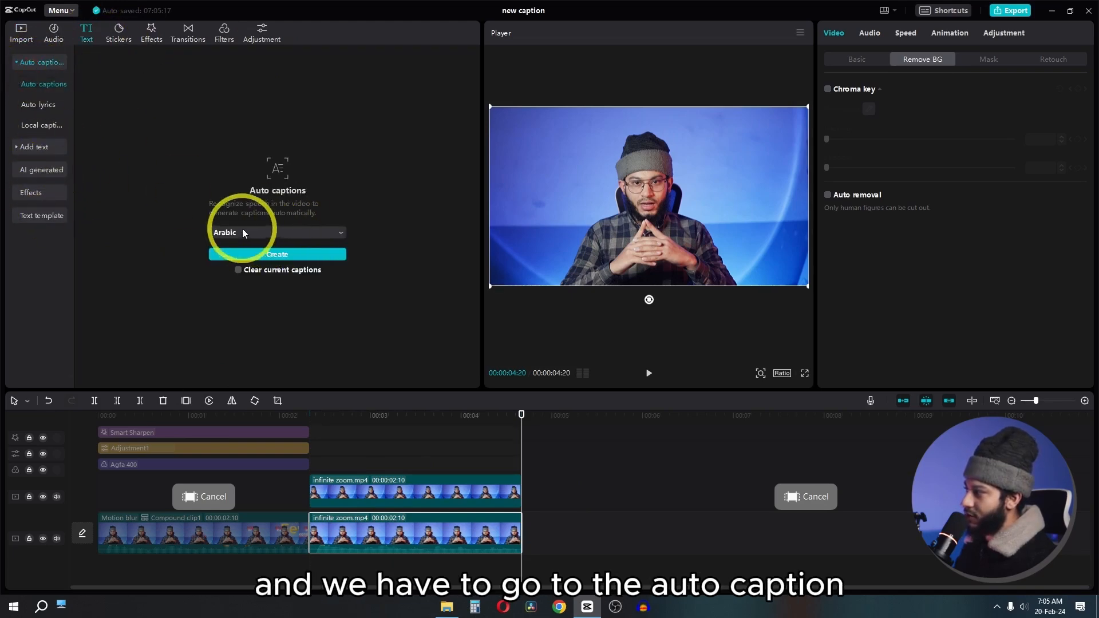
{"action": "left_click", "coordinate": [242, 232]}
{"action": "left_click", "coordinate": [255, 340]}
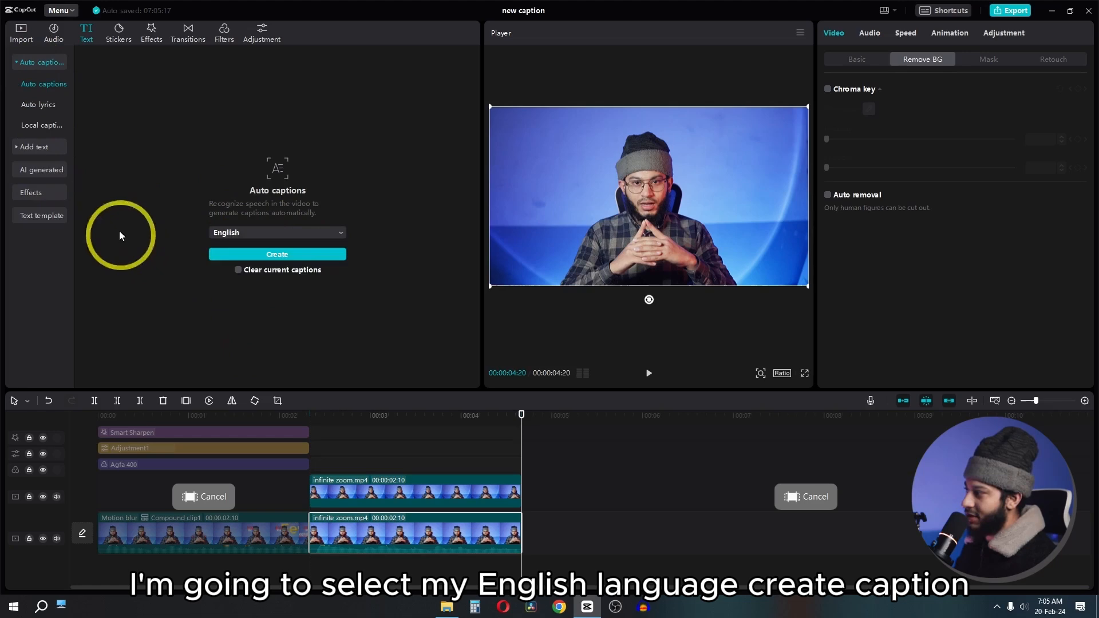
{"action": "left_click", "coordinate": [287, 253]}
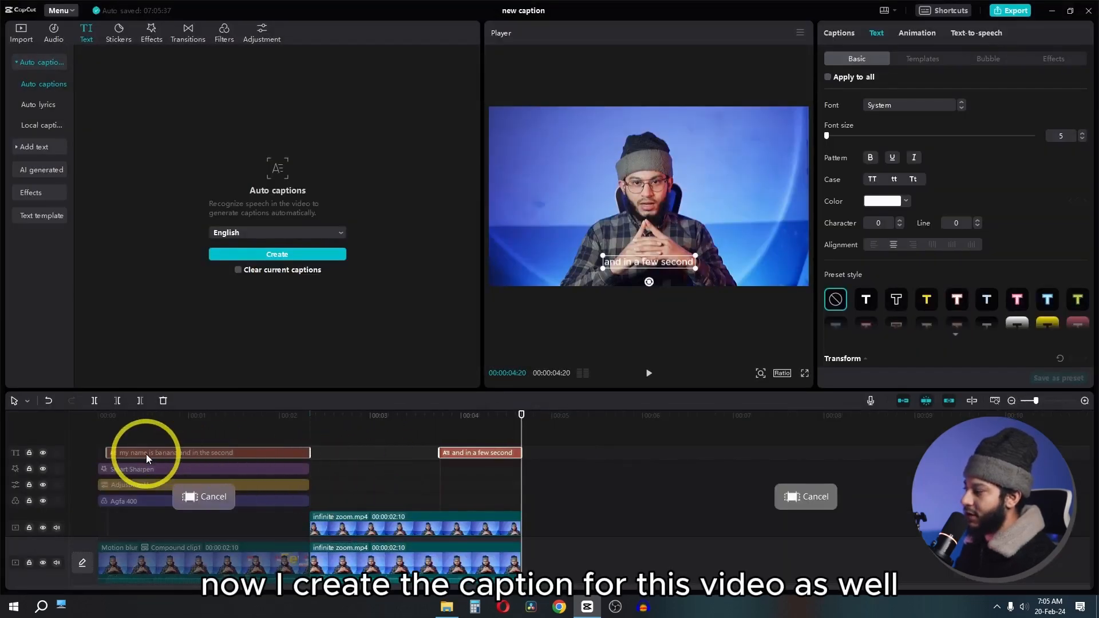
{"action": "left_click", "coordinate": [115, 411]}
{"action": "left_click_drag", "start_coordinate": [115, 411], "coordinate": [417, 455]}
{"action": "left_click", "coordinate": [390, 488]}
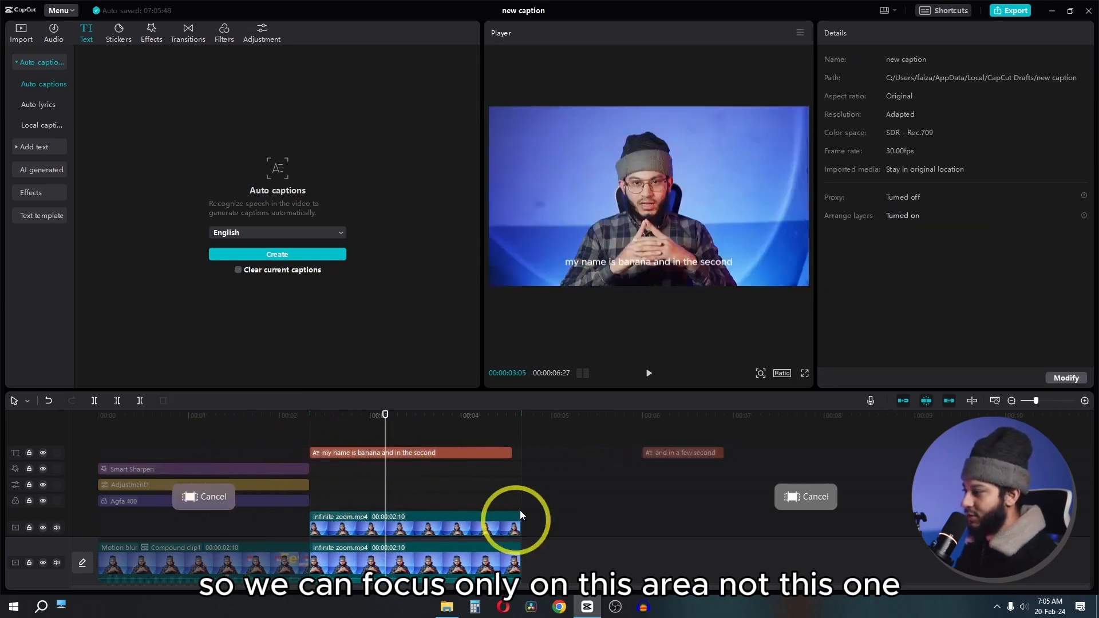
Split the 'my name is banana' caption at the first two word breaks.
{"action": "left_click", "coordinate": [362, 455]}
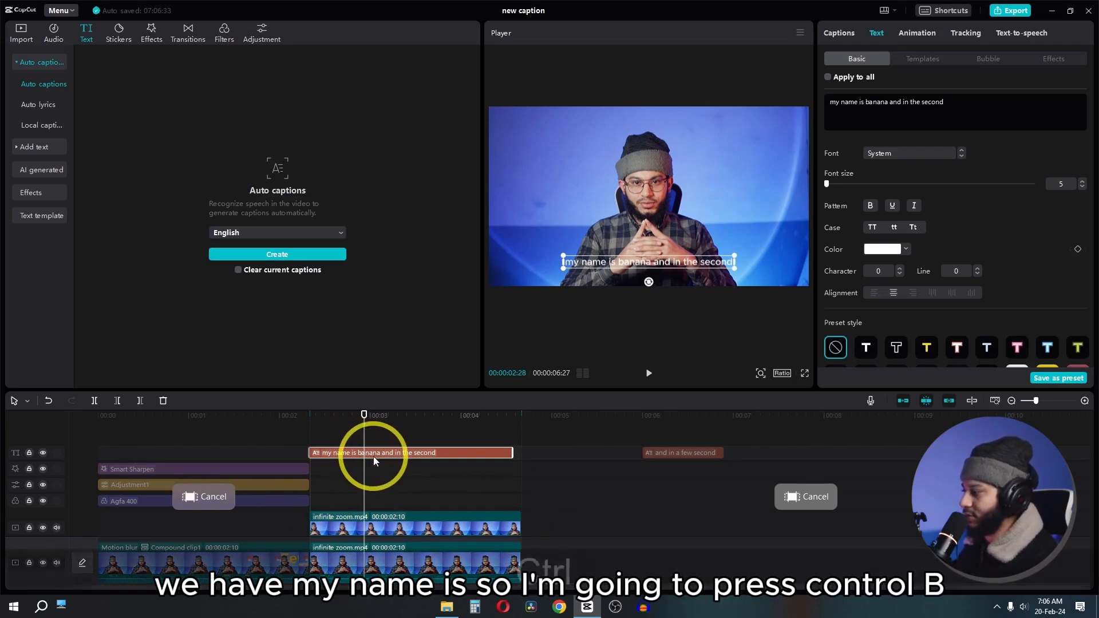
{"action": "key", "text": "ctrl+b"}
{"action": "key", "text": "space"}
{"action": "key", "text": "space"}
{"action": "key", "text": "space"}
{"action": "key", "text": "space"}
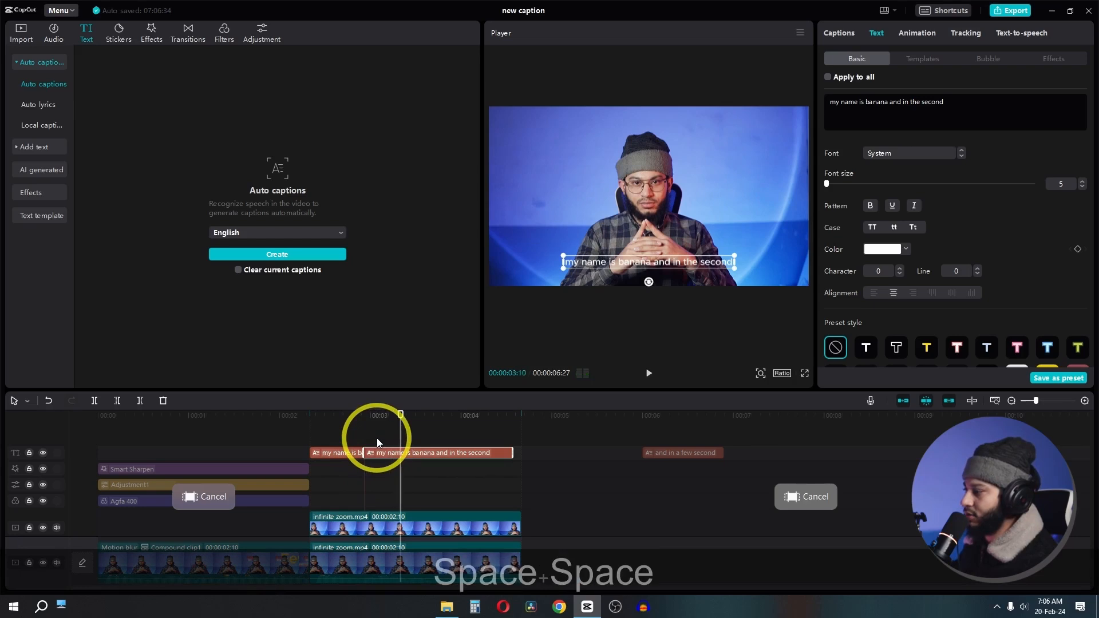
{"action": "key", "text": "ctrl+b"}
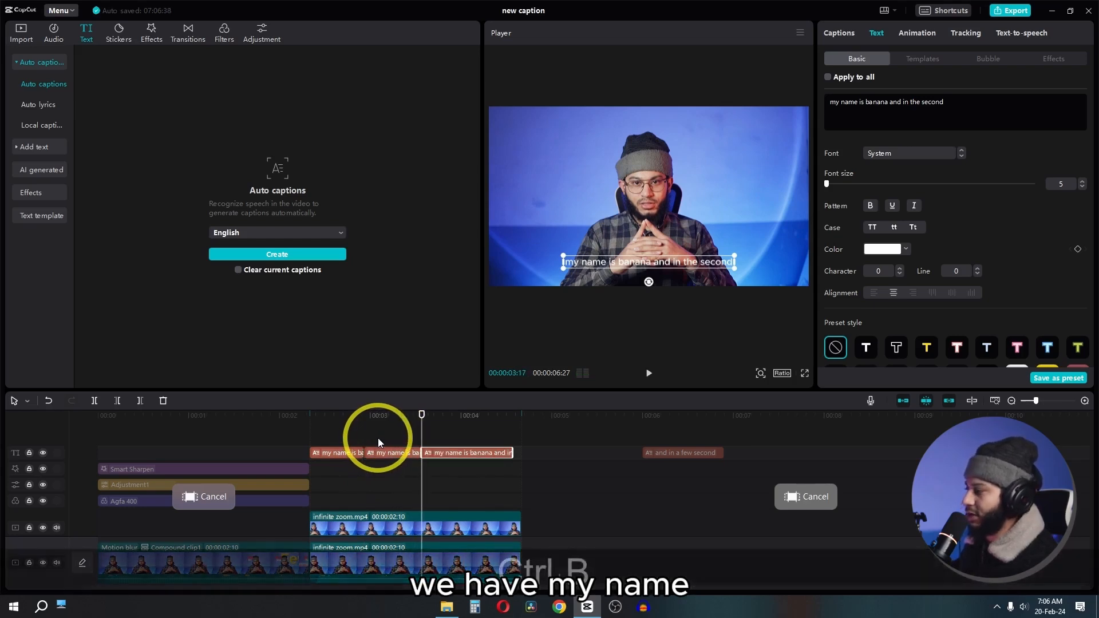
{"action": "key", "text": "space"}
{"action": "key", "text": "space"}
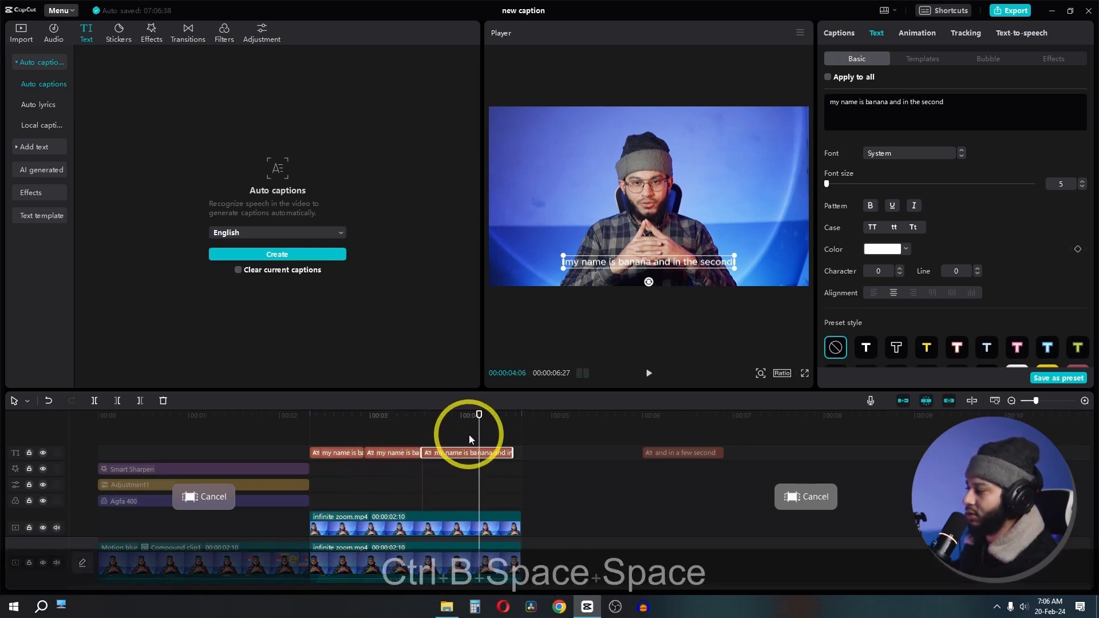
{"action": "key", "text": "space"}
Make a third split at 00:03:17, extend the last piece to 00:04:19, lift one piece onto a new track.
{"action": "key", "text": "space"}
{"action": "left_click", "coordinate": [430, 415]}
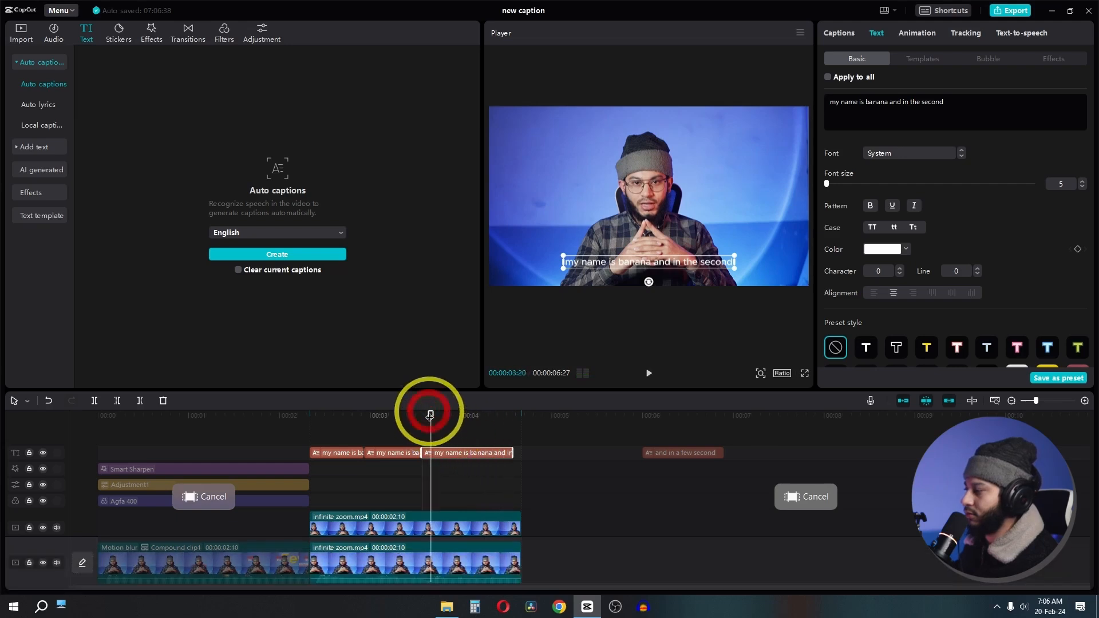
{"action": "key", "text": "space"}
{"action": "key", "text": "space"}
{"action": "left_click", "coordinate": [421, 414]}
{"action": "key", "text": "space"}
{"action": "key", "text": "space"}
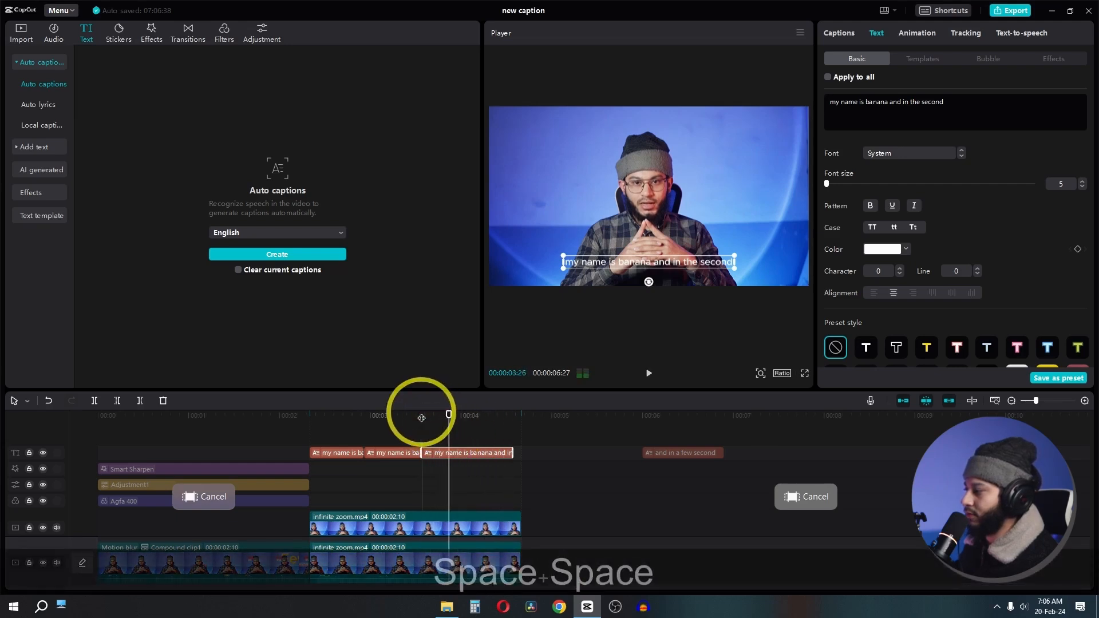
{"action": "key", "text": "ctrl+b"}
{"action": "key", "text": "space"}
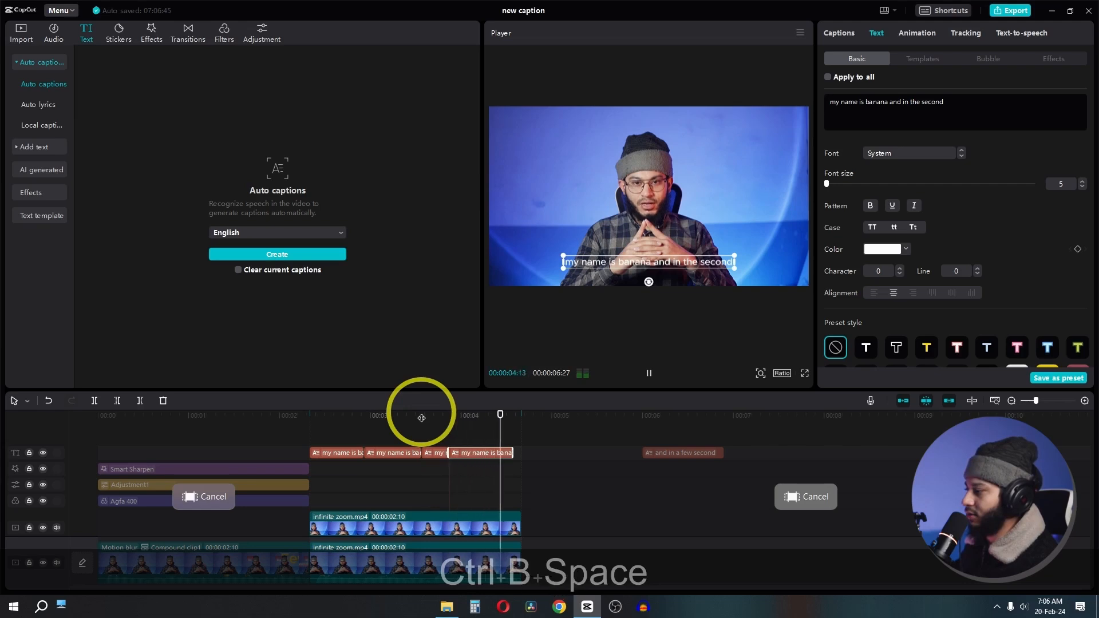
{"action": "key", "text": "space"}
{"action": "left_click_drag", "start_coordinate": [507, 453], "coordinate": [519, 454]}
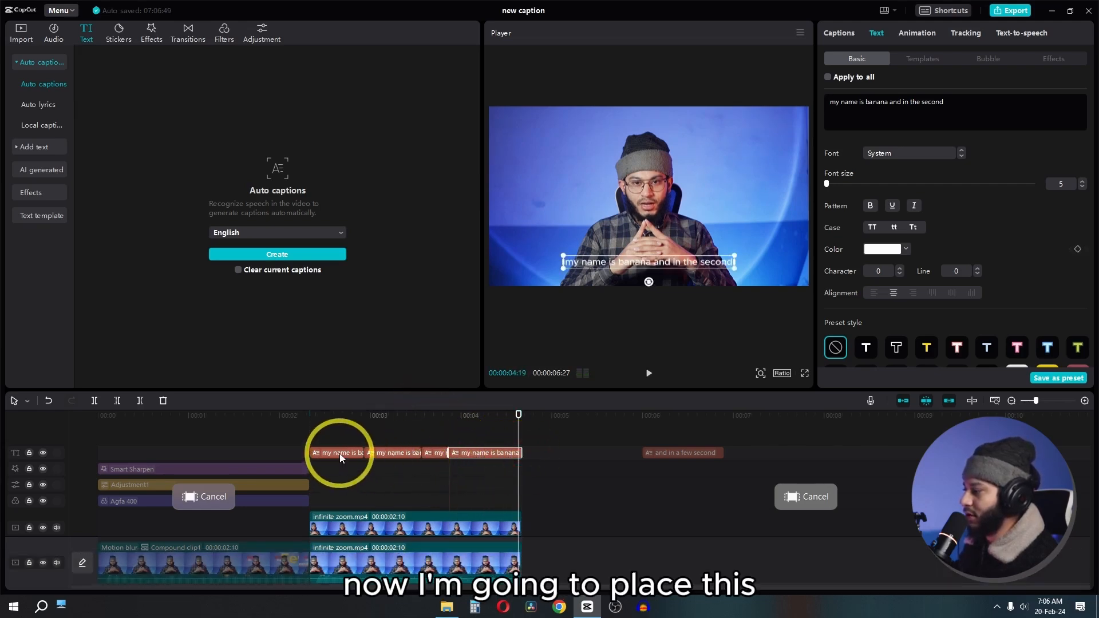
{"action": "left_click_drag", "start_coordinate": [339, 453], "coordinate": [437, 442]}
Extend all three stacked caption pieces so they end together at 04:19.
{"action": "left_click_drag", "start_coordinate": [365, 485], "coordinate": [523, 492]}
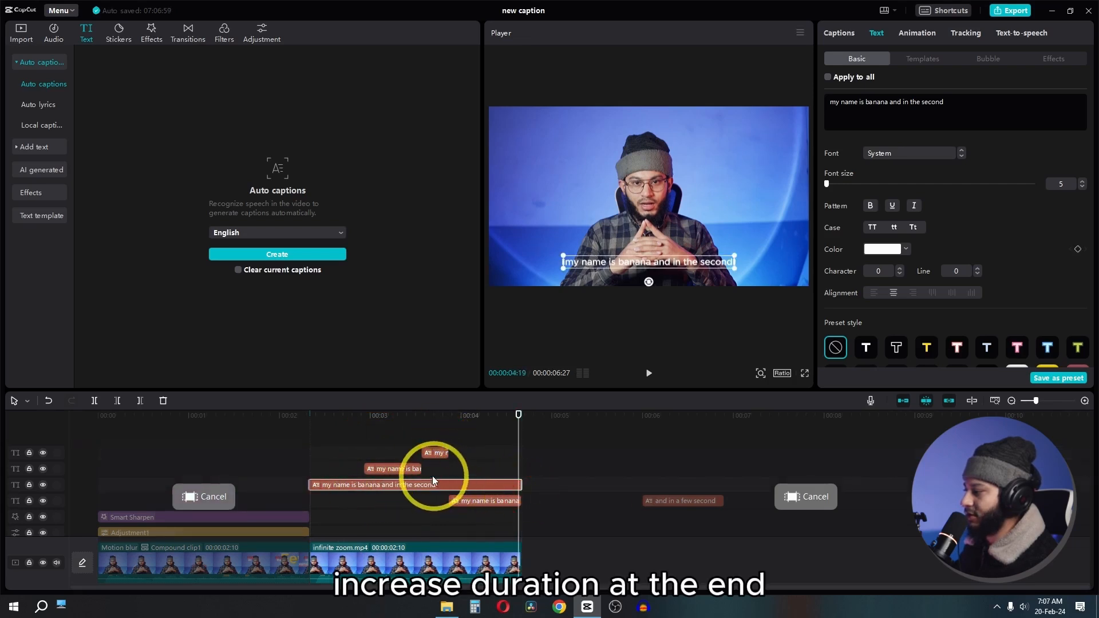
{"action": "left_click_drag", "start_coordinate": [422, 468], "coordinate": [524, 481]}
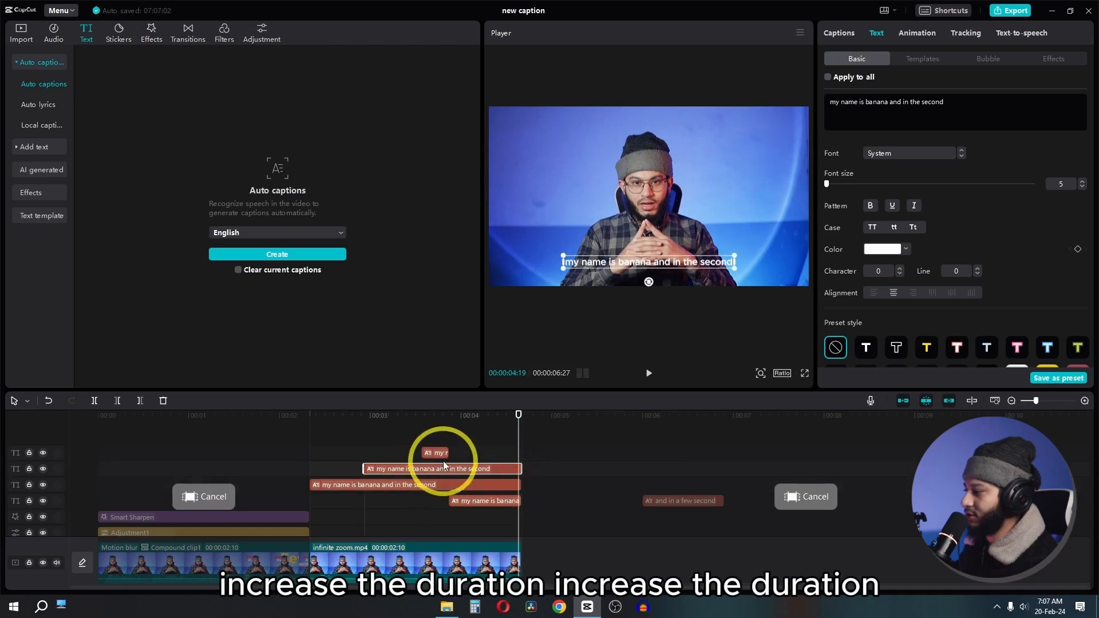
{"action": "left_click_drag", "start_coordinate": [447, 453], "coordinate": [519, 469]}
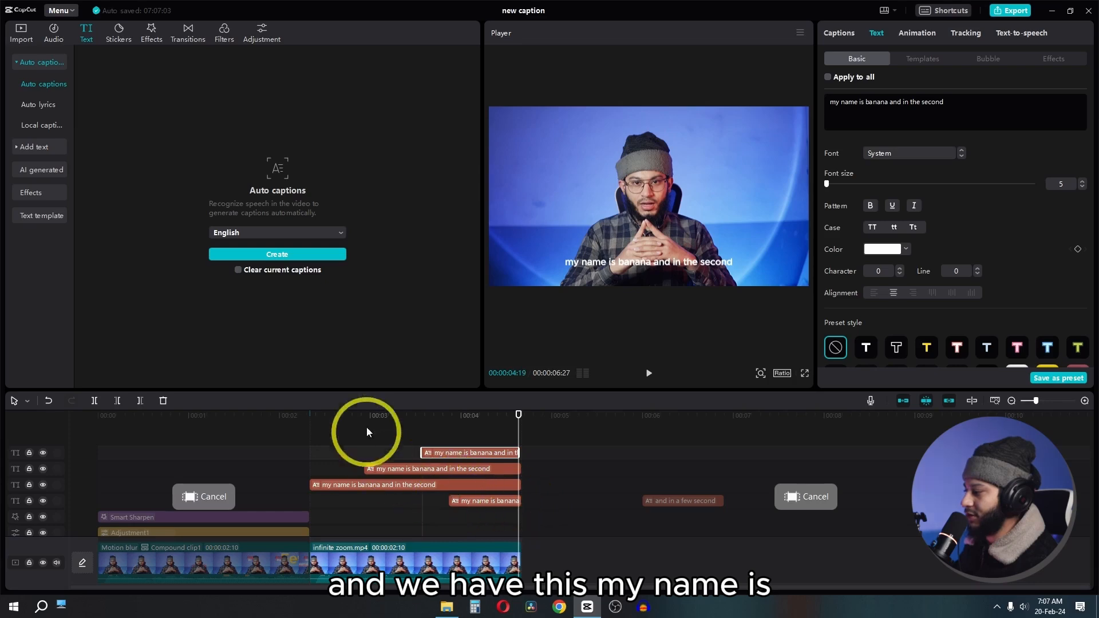
{"action": "left_click", "coordinate": [309, 416]}
{"action": "key", "text": "space"}
{"action": "key", "text": "space"}
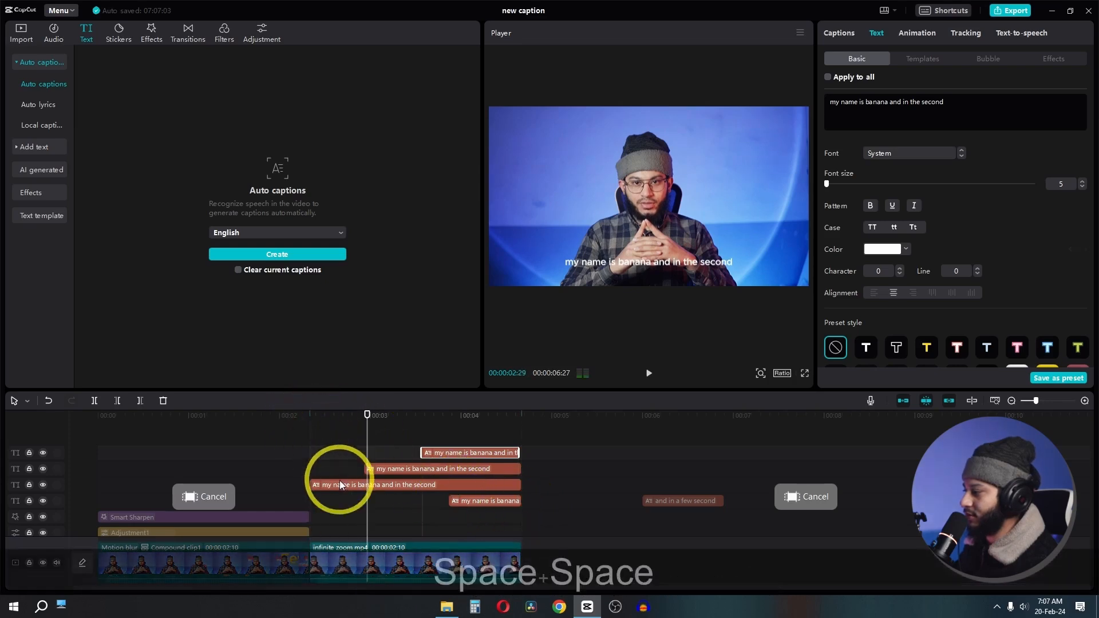
Trim the third-track caption to 'my name is' and retype the second as the presenter's name in uppercase.
{"action": "left_click", "coordinate": [337, 484]}
{"action": "left_click_drag", "start_coordinate": [869, 101], "coordinate": [957, 103]}
{"action": "key", "text": "BackSpace"}
{"action": "key", "text": "BackSpace"}
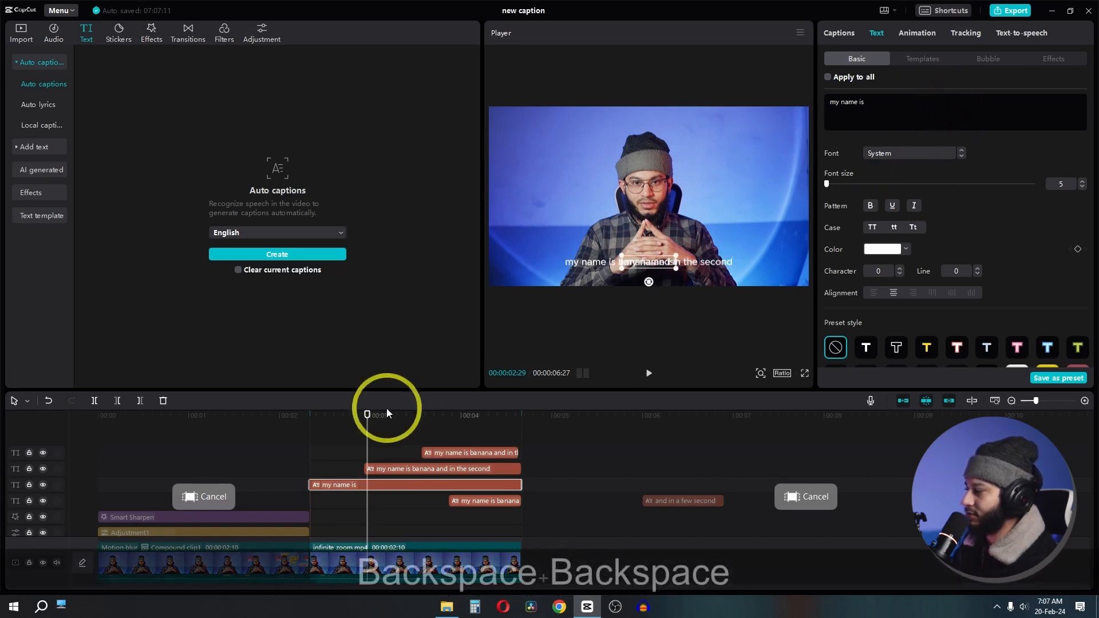
{"action": "left_click", "coordinate": [380, 468]}
{"action": "triple_click", "coordinate": [883, 122]}
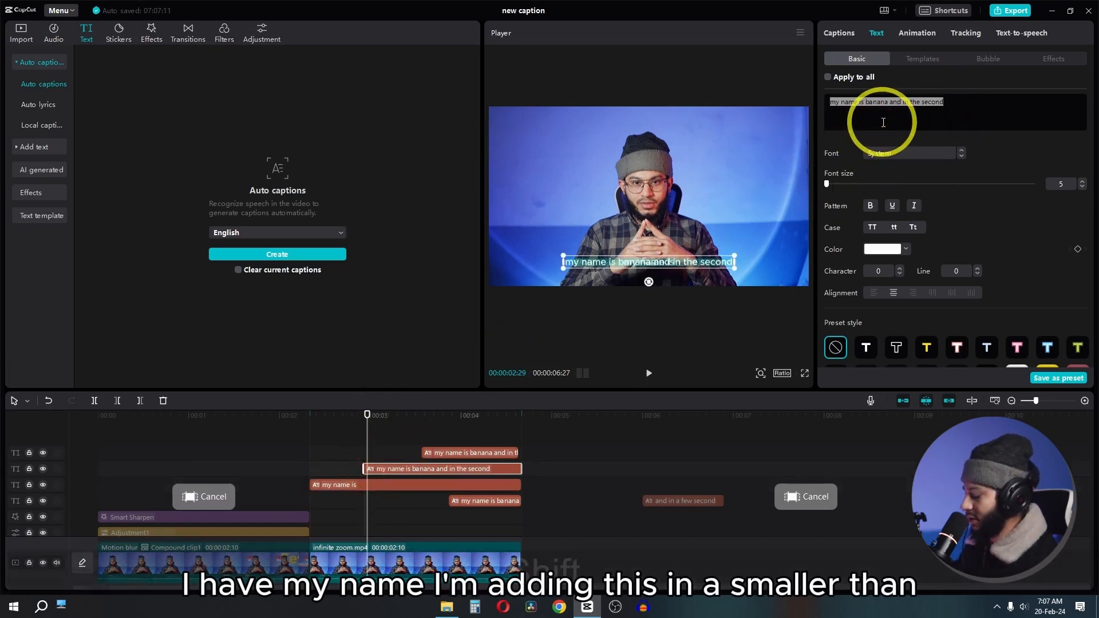
{"action": "type", "text": "Faizan amjed"}
{"action": "triple_click", "coordinate": [858, 102]}
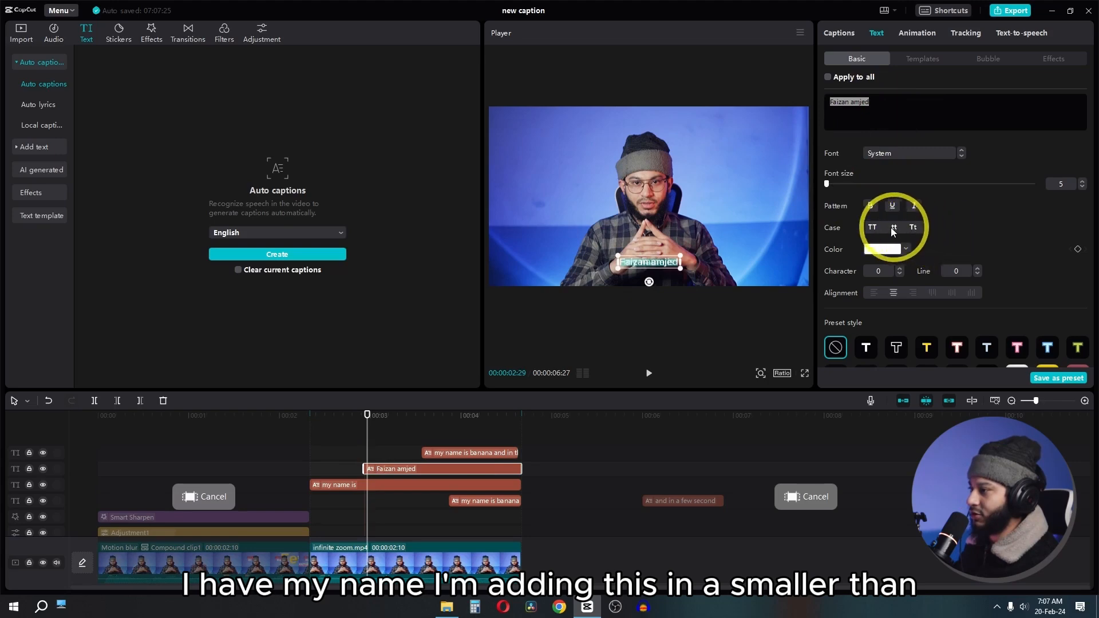
{"action": "left_click", "coordinate": [873, 227]}
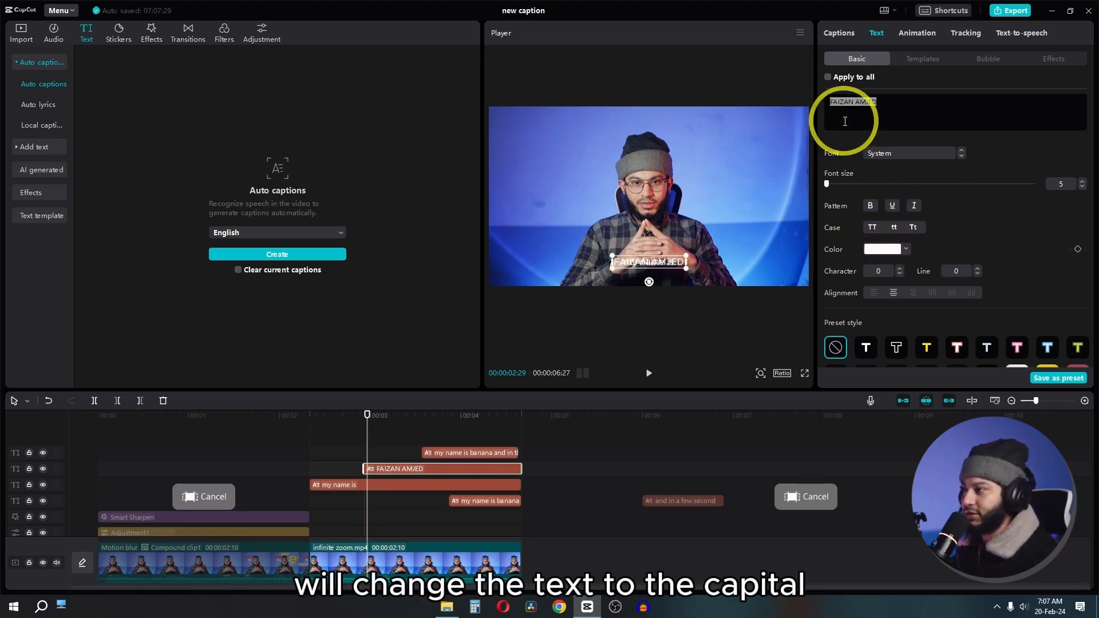
Change the top-track caption text to uppercase 'AND'.
{"action": "left_click", "coordinate": [471, 452]}
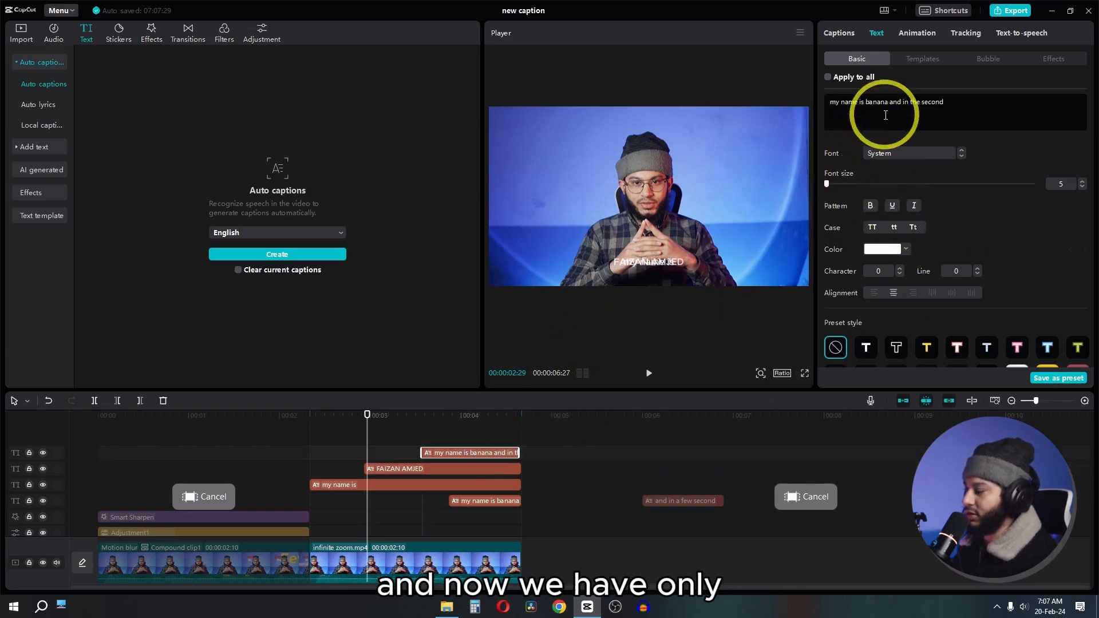
{"action": "left_click", "coordinate": [955, 109]}
{"action": "key", "text": "ctrl+a"}
{"action": "type", "text": "A"}
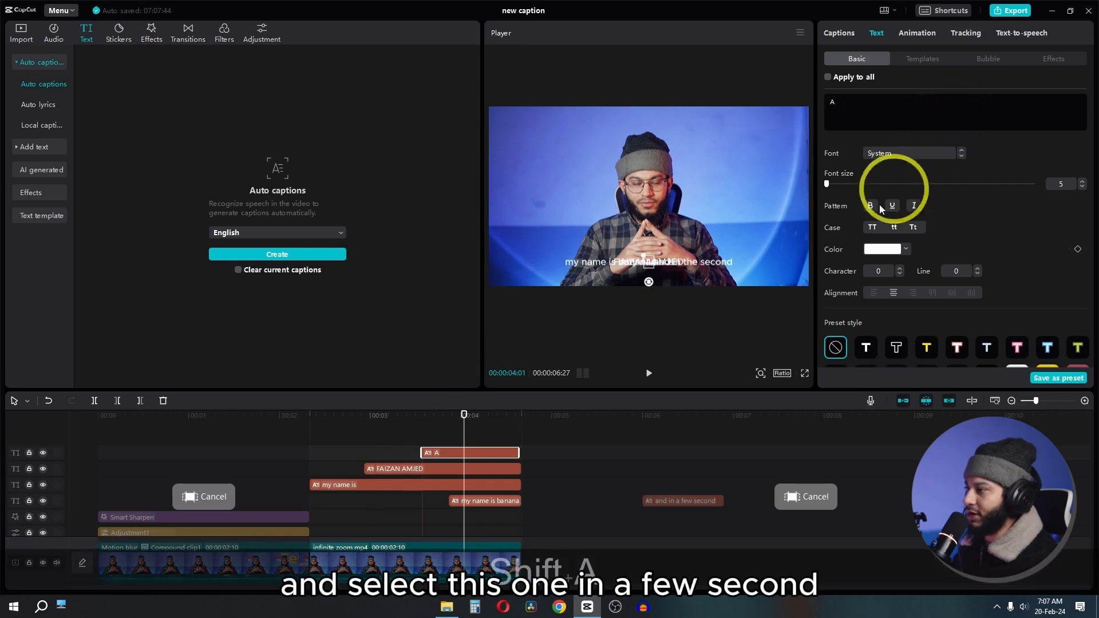
{"action": "left_click", "coordinate": [872, 227]}
Trim the bottom caption to 'in the second' and delete the 'and in a few second' caption.
{"action": "left_click", "coordinate": [864, 111]}
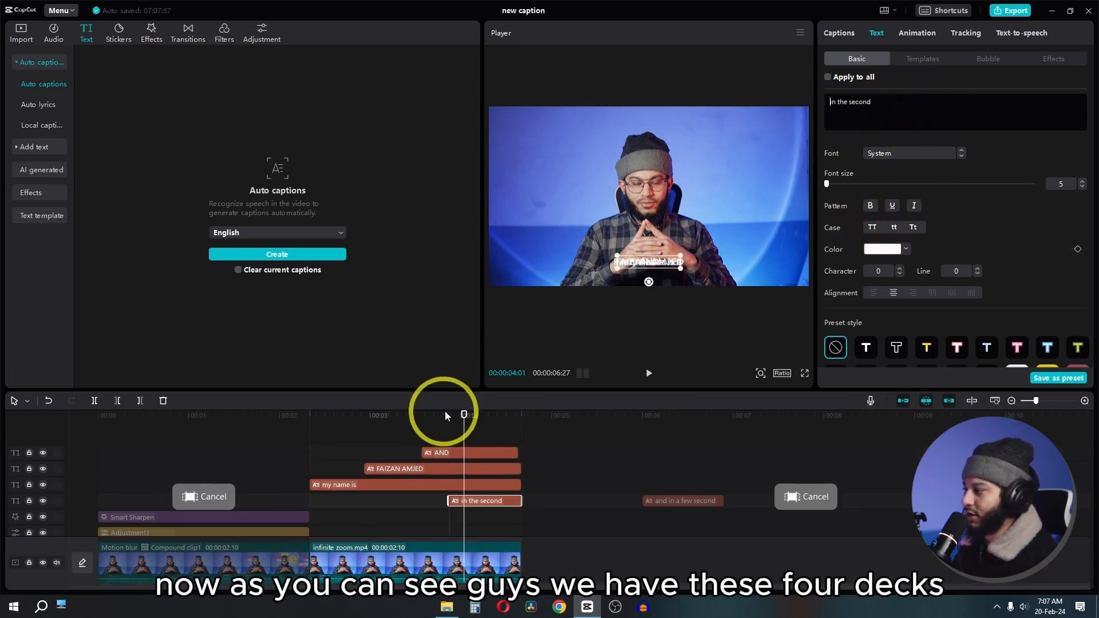
{"action": "mouse_move", "coordinate": [445, 410]}
{"action": "left_mouse_down"}
{"action": "mouse_move", "coordinate": [356, 412]}
{"action": "mouse_move", "coordinate": [478, 424]}
{"action": "mouse_move", "coordinate": [431, 421]}
{"action": "left_mouse_up"}
{"action": "left_click", "coordinate": [687, 501]}
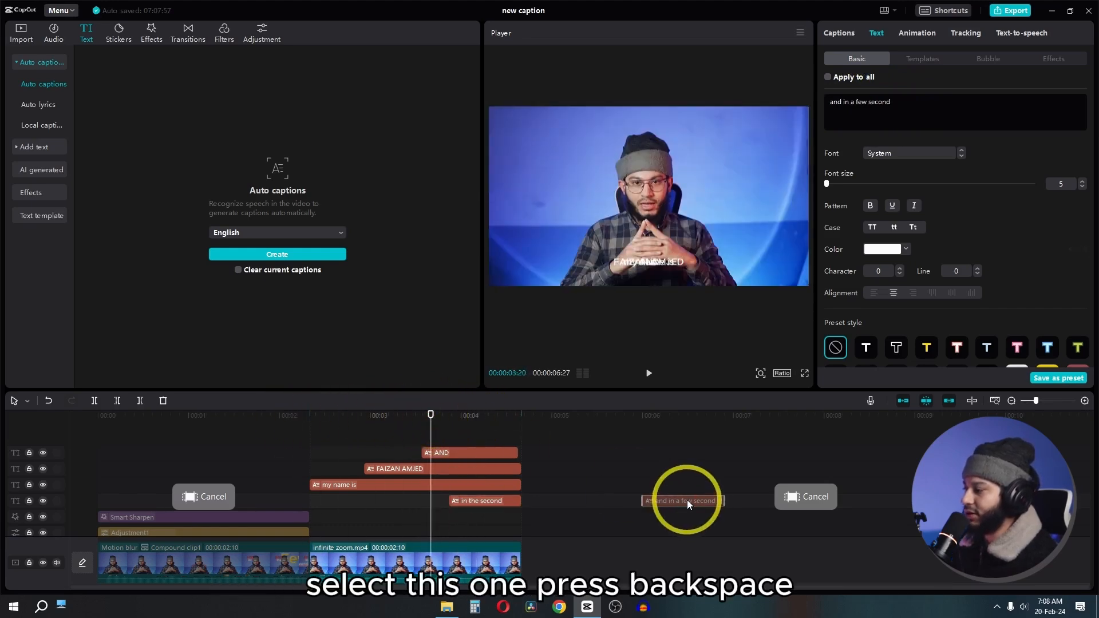
{"action": "key", "text": "BackSpace"}
{"action": "left_click", "coordinate": [317, 414]}
{"action": "key", "text": "space"}
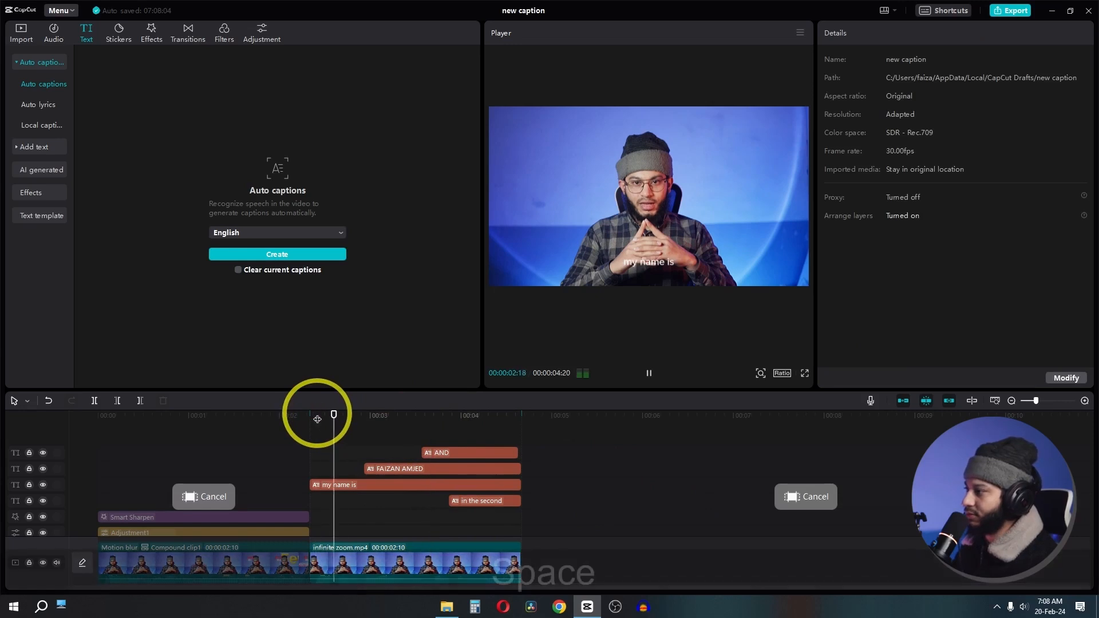
{"action": "key", "text": "space"}
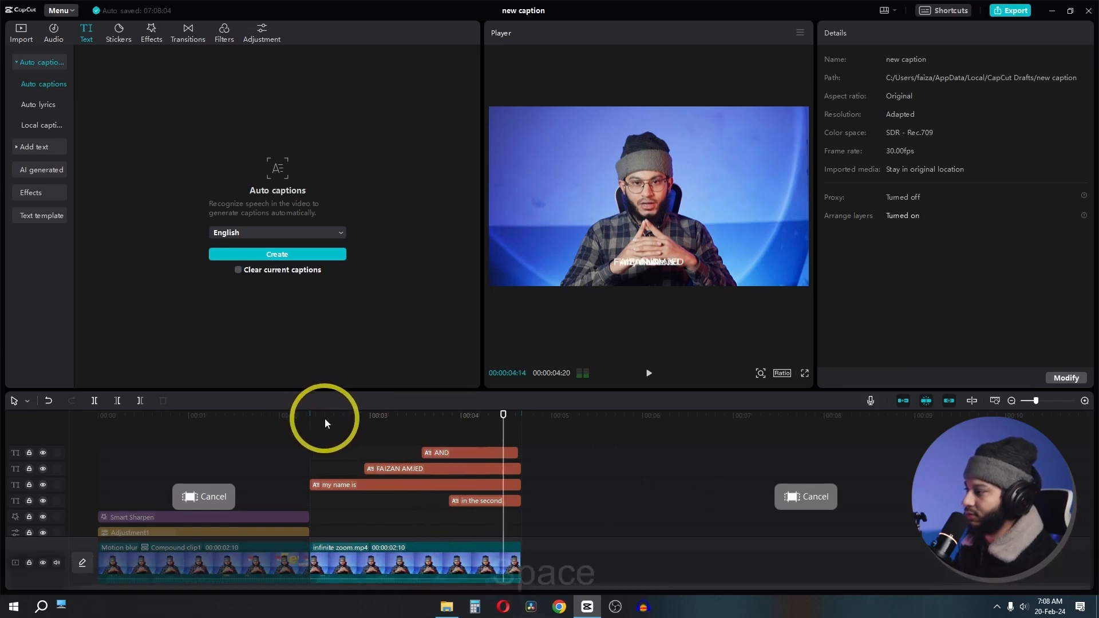
{"action": "left_click", "coordinate": [316, 417]}
Move 'my name is' up-left, curve and tilt it, with curve strength about 81°.
{"action": "left_click", "coordinate": [331, 485]}
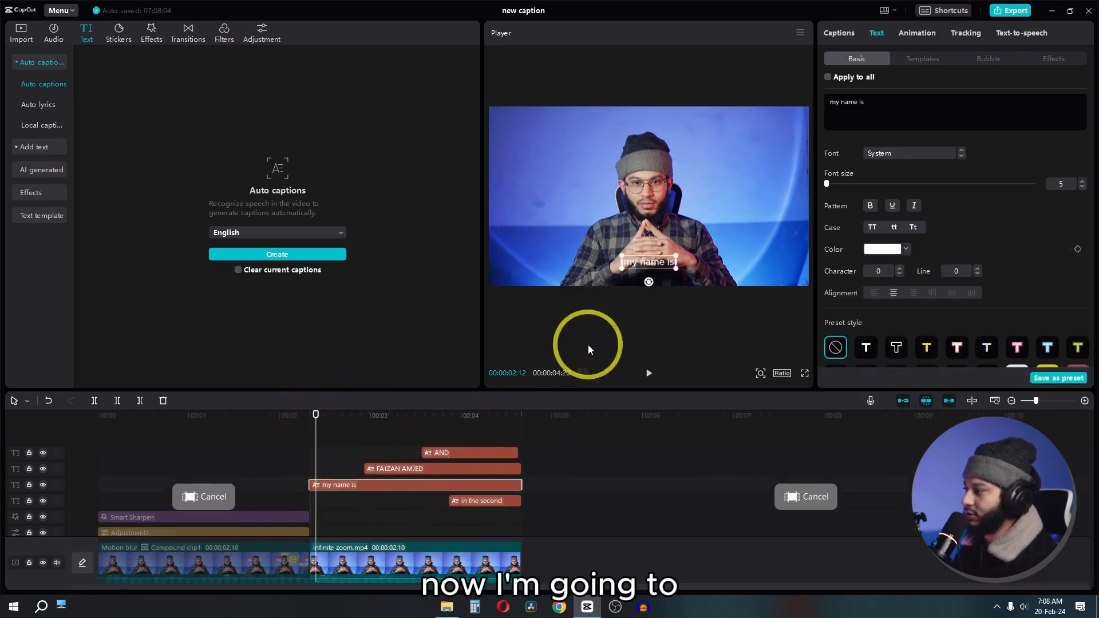
{"action": "scroll", "coordinate": [658, 267], "scroll_direction": "up", "scroll_amount": 3}
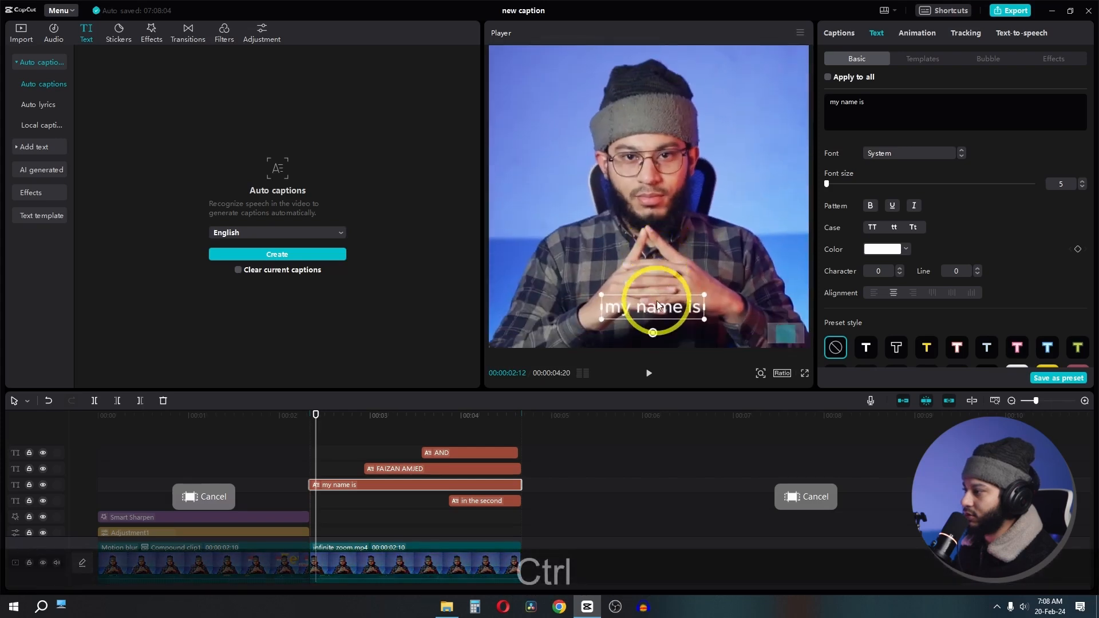
{"action": "left_click_drag", "start_coordinate": [657, 305], "coordinate": [563, 206]}
{"action": "scroll", "coordinate": [976, 291], "scroll_direction": "down", "scroll_amount": 5}
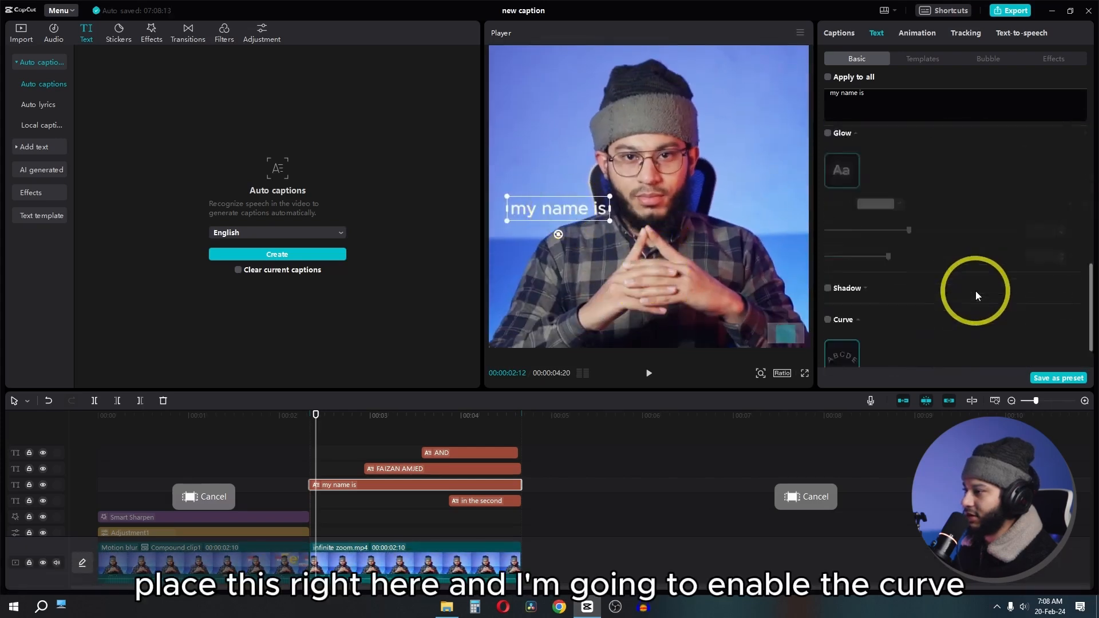
{"action": "scroll", "coordinate": [975, 291], "scroll_direction": "down", "scroll_amount": 1}
{"action": "left_click", "coordinate": [828, 273]}
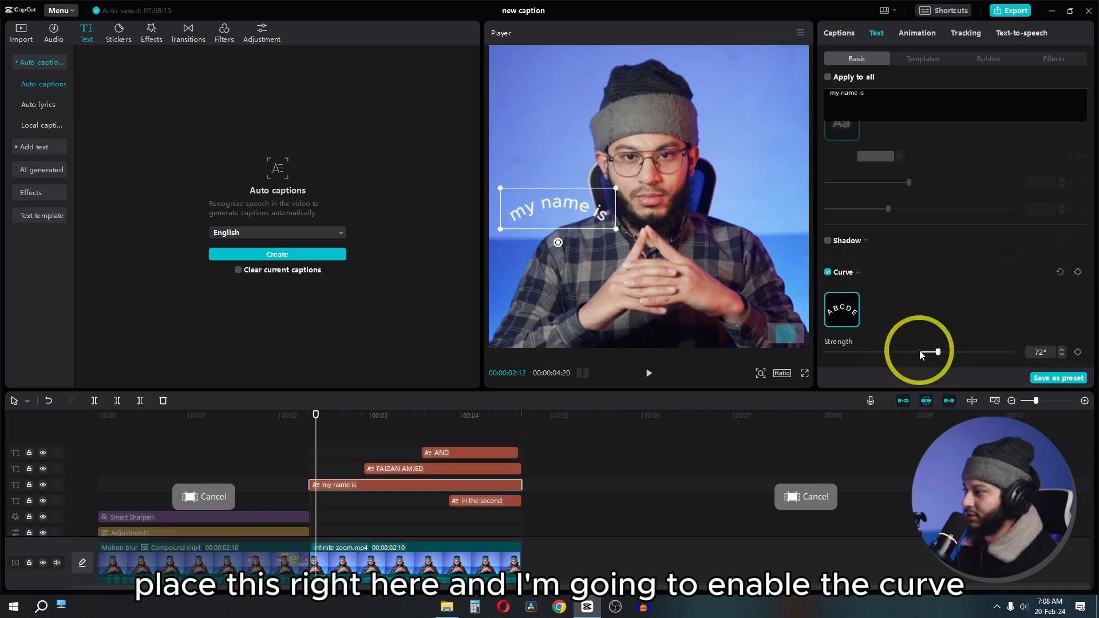
{"action": "left_click_drag", "start_coordinate": [559, 242], "coordinate": [581, 236]}
{"action": "mouse_move", "coordinate": [584, 195]}
{"action": "left_mouse_down"}
{"action": "mouse_move", "coordinate": [564, 216]}
{"action": "mouse_move", "coordinate": [577, 213]}
{"action": "left_mouse_up"}
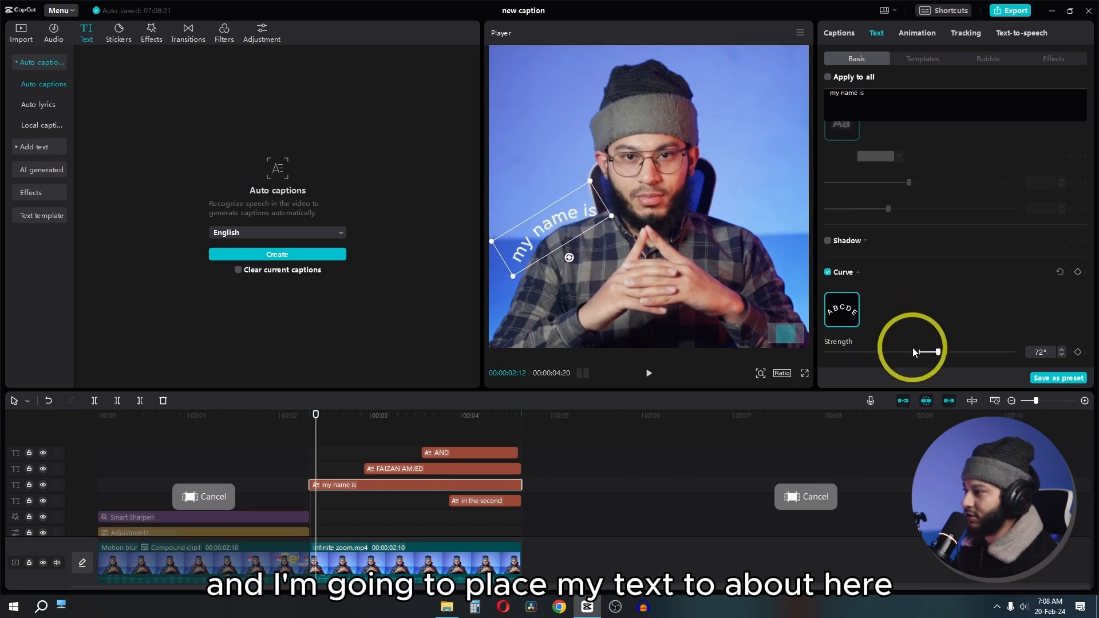
{"action": "left_click_drag", "start_coordinate": [914, 352], "coordinate": [934, 352]}
{"action": "left_click_drag", "start_coordinate": [570, 256], "coordinate": [574, 257]}
{"action": "left_click_drag", "start_coordinate": [935, 352], "coordinate": [939, 352]}
{"action": "left_click_drag", "start_coordinate": [569, 216], "coordinate": [568, 218]}
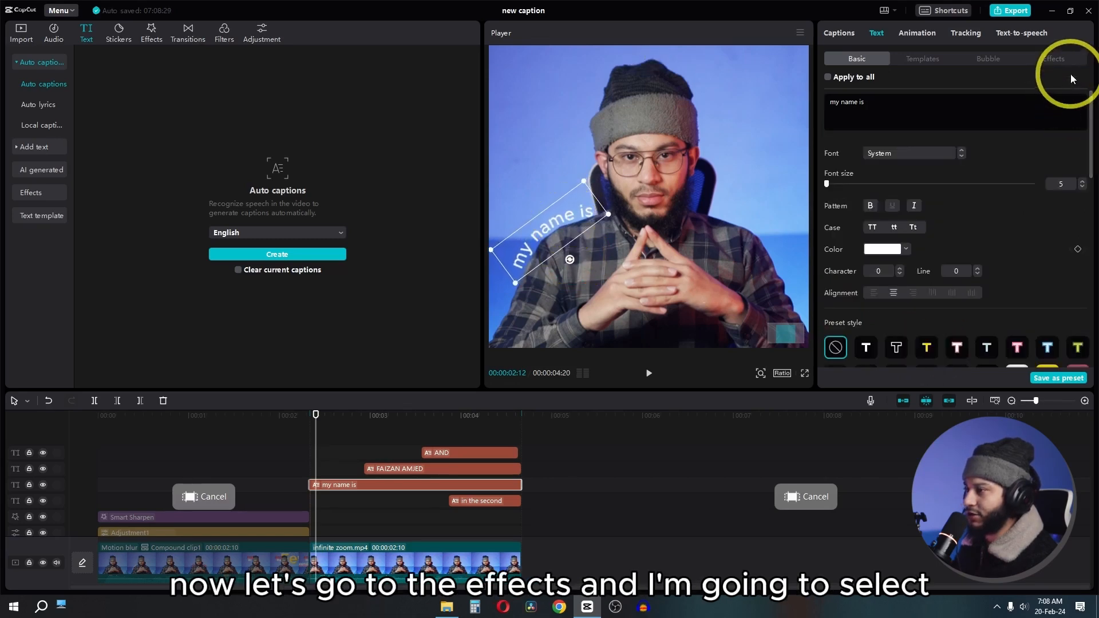
Give the caption the red ART text effect.
{"action": "left_click", "coordinate": [1060, 59]}
{"action": "scroll", "coordinate": [973, 218], "scroll_direction": "down", "scroll_amount": 2}
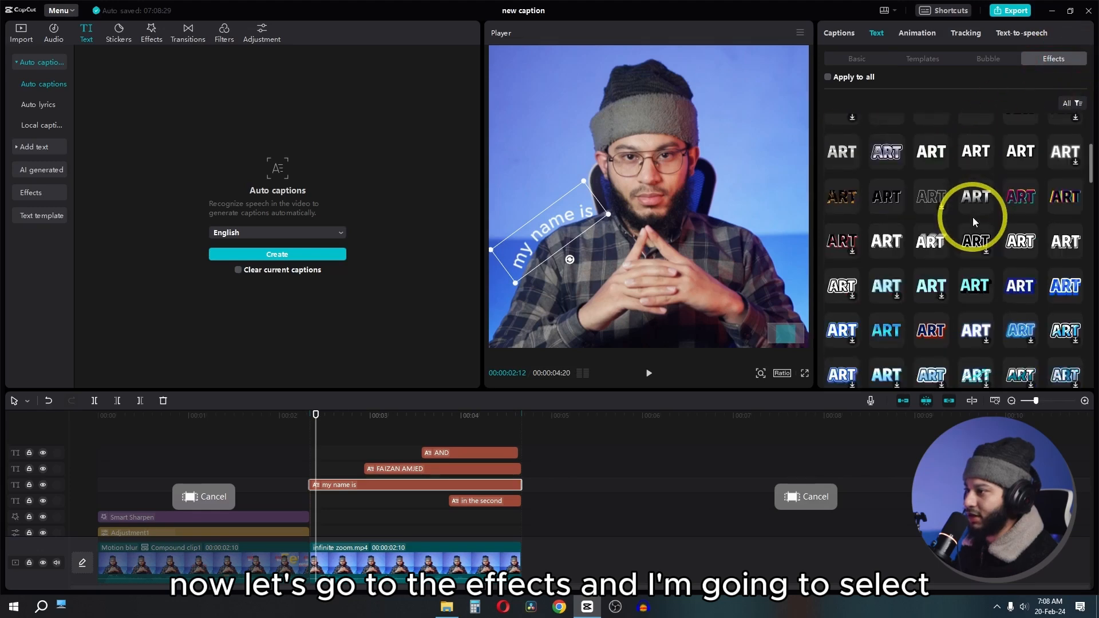
{"action": "scroll", "coordinate": [973, 217], "scroll_direction": "down", "scroll_amount": 8}
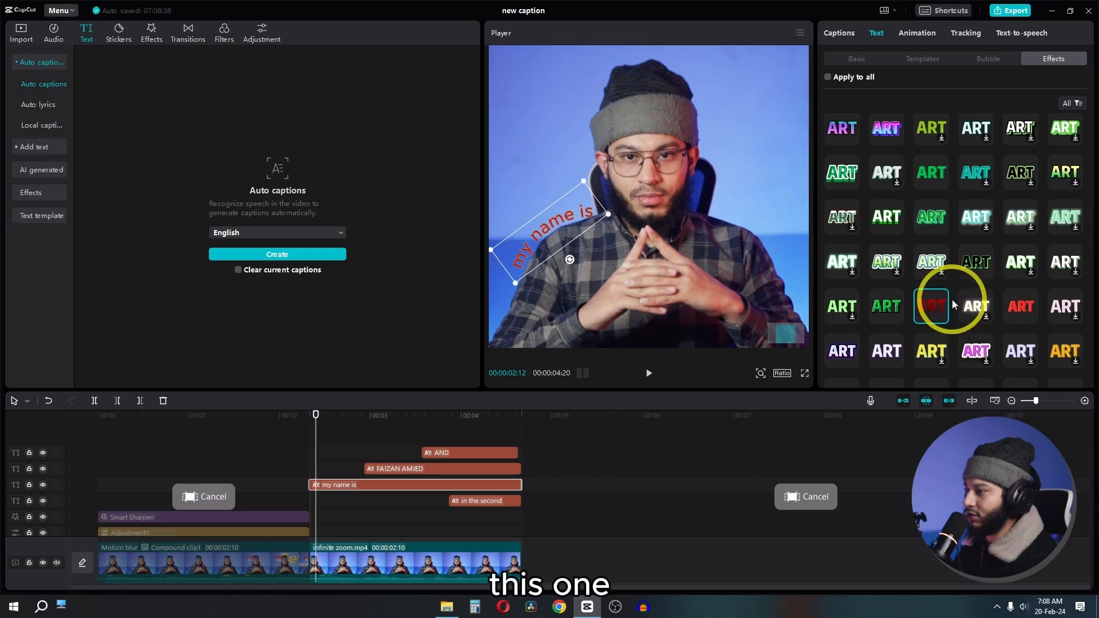
{"action": "scroll", "coordinate": [953, 300], "scroll_direction": "down", "scroll_amount": 3}
Turn on a light-red glow around the caption.
{"action": "left_click", "coordinate": [864, 57]}
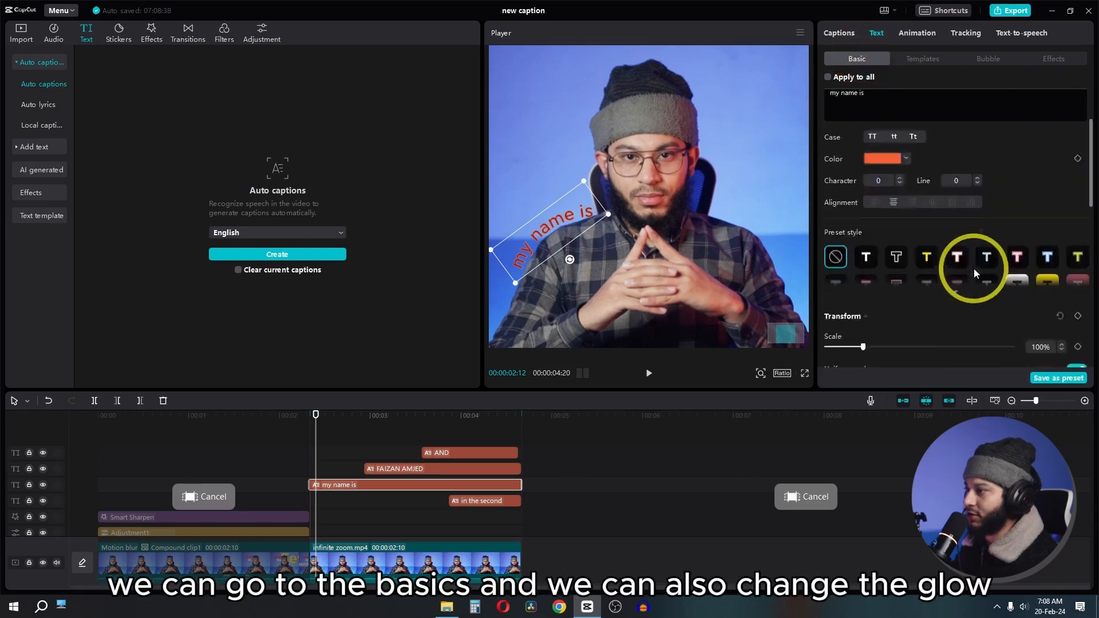
{"action": "scroll", "coordinate": [974, 269], "scroll_direction": "down", "scroll_amount": 5}
{"action": "scroll", "coordinate": [974, 269], "scroll_direction": "up", "scroll_amount": 5}
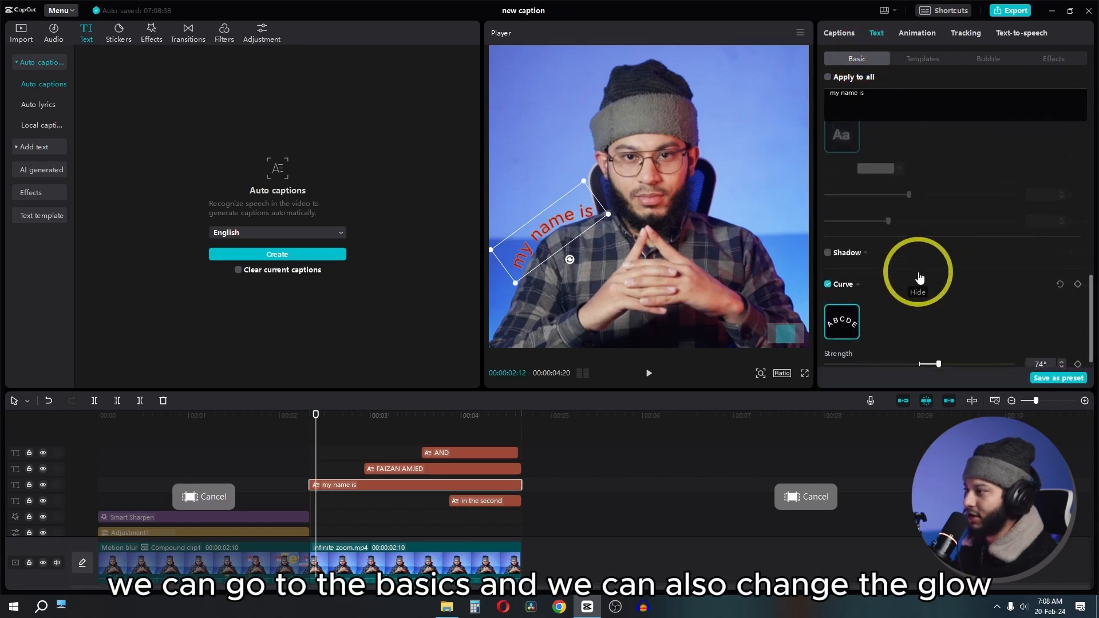
{"action": "scroll", "coordinate": [918, 273], "scroll_direction": "down", "scroll_amount": 3}
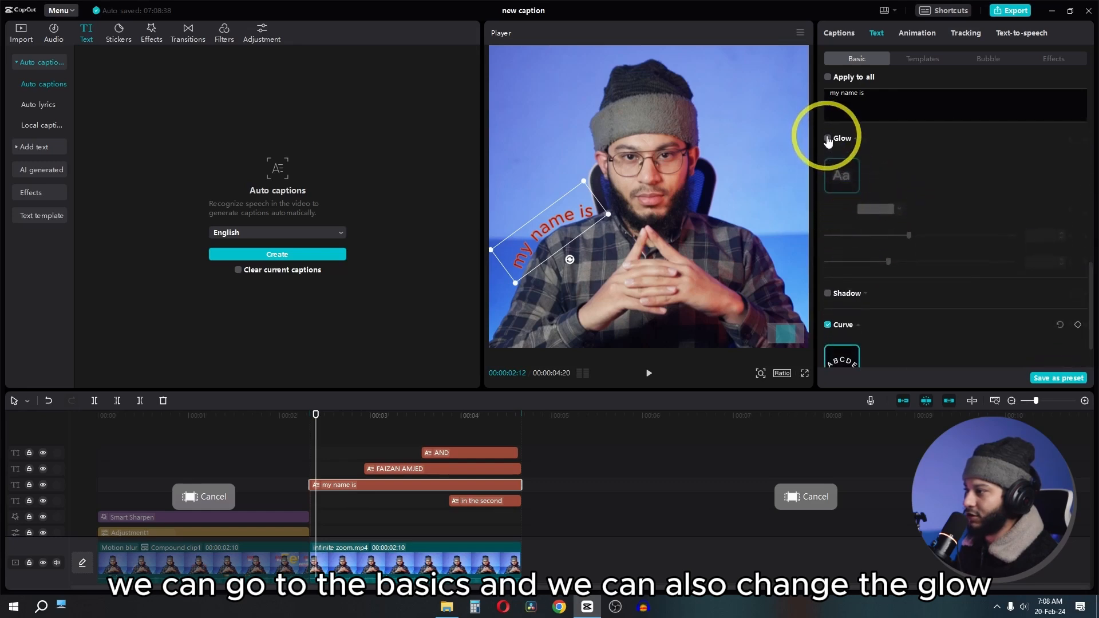
{"action": "left_click", "coordinate": [834, 139]}
{"action": "left_click", "coordinate": [872, 215]}
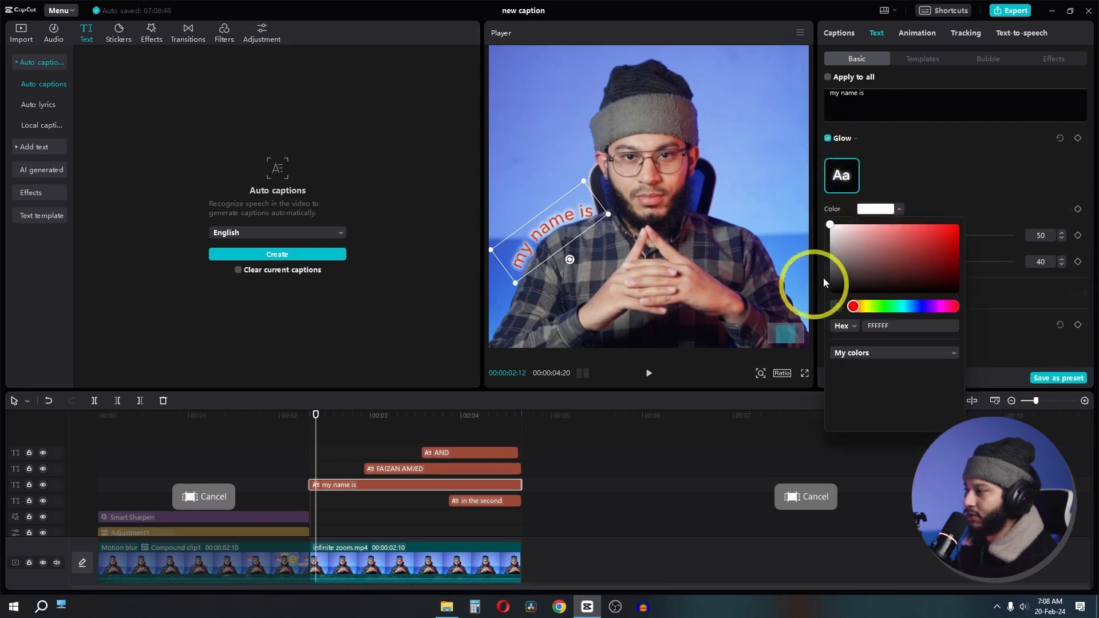
{"action": "left_click", "coordinate": [960, 224]}
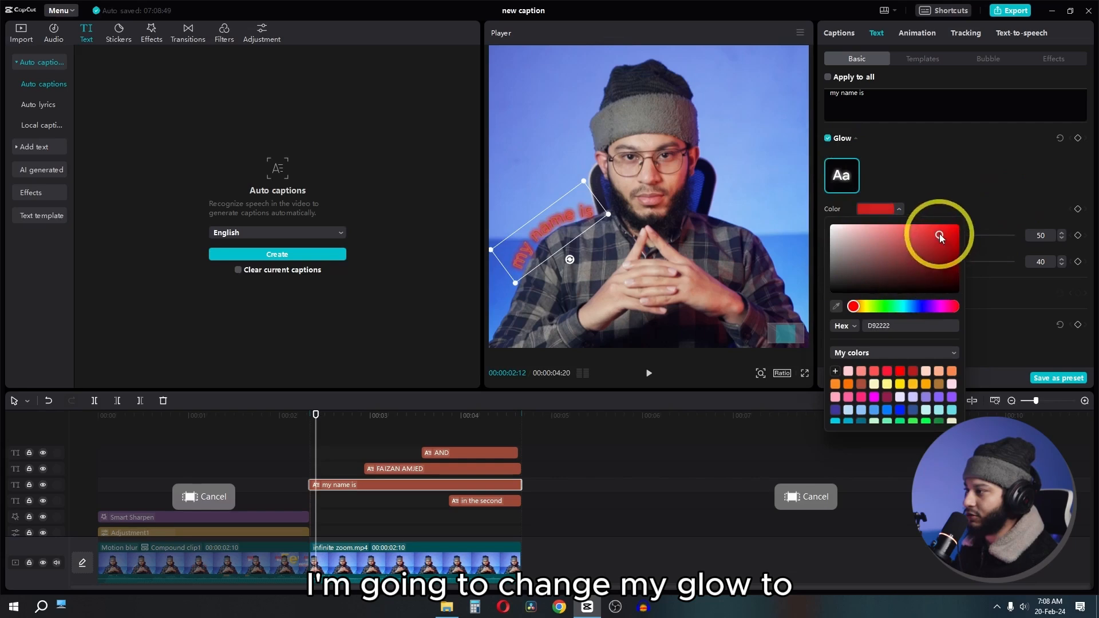
{"action": "left_click_drag", "start_coordinate": [941, 236], "coordinate": [898, 218]}
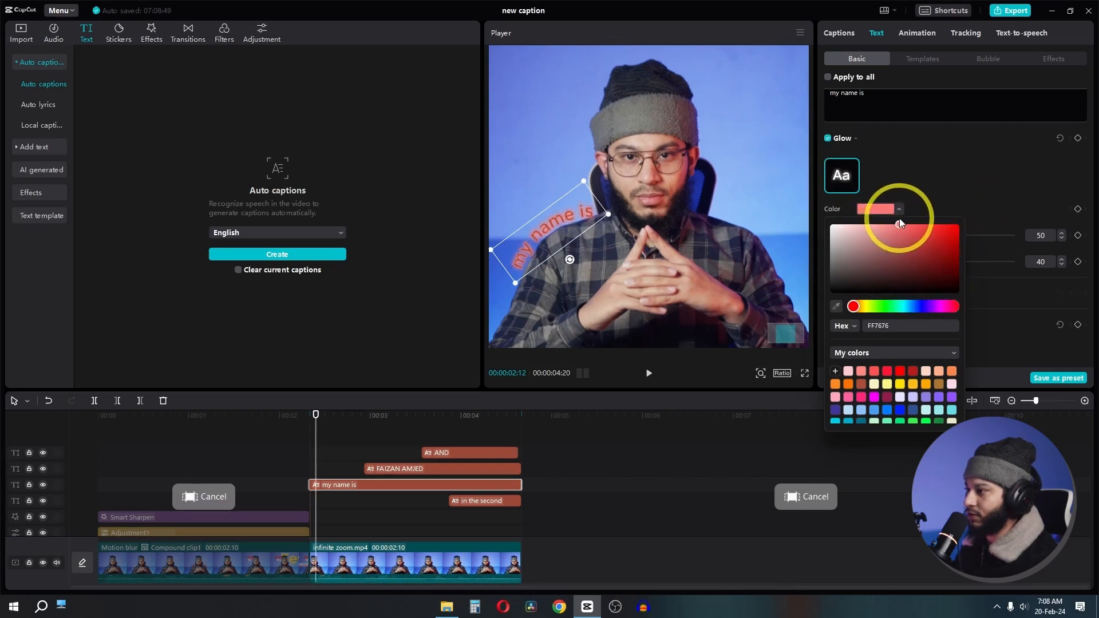
{"action": "left_click", "coordinate": [929, 161]}
Apply the Typewriter in-animation and shorten the caption clip's end.
{"action": "scroll", "coordinate": [888, 263], "scroll_direction": "up", "scroll_amount": 1}
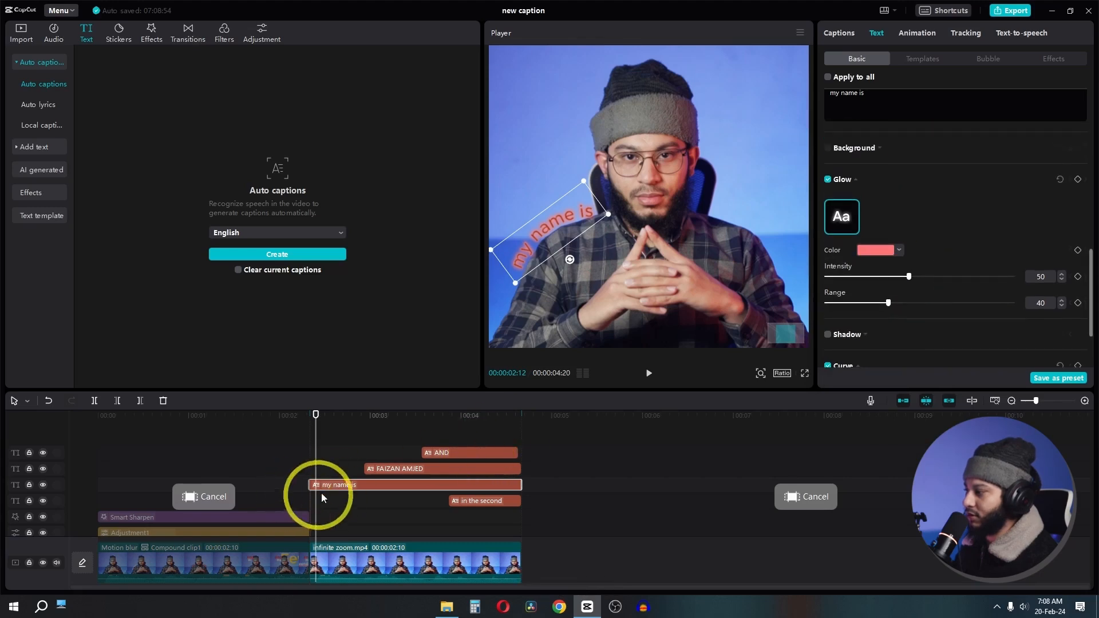
{"action": "left_click", "coordinate": [926, 35]}
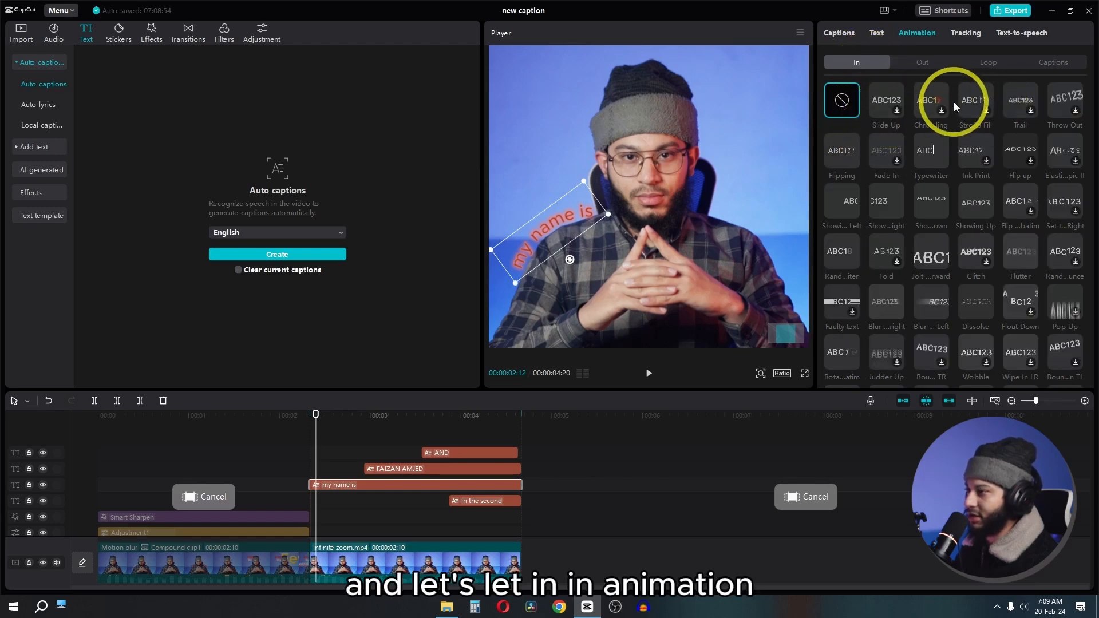
{"action": "left_click", "coordinate": [972, 104]}
{"action": "left_click", "coordinate": [937, 158]}
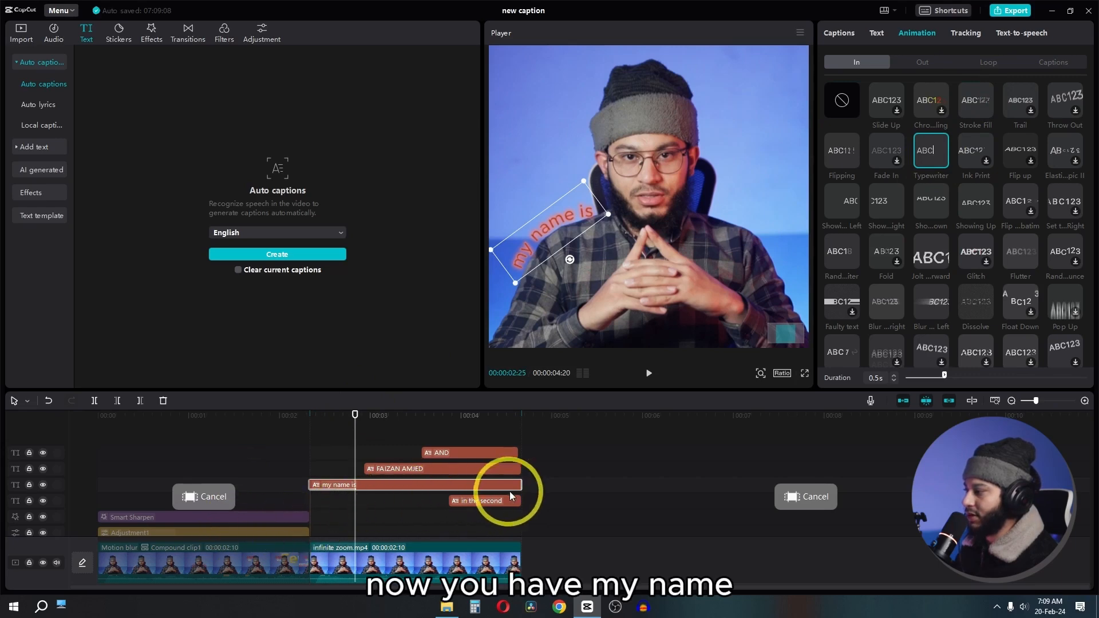
{"action": "left_click_drag", "start_coordinate": [520, 486], "coordinate": [378, 486]}
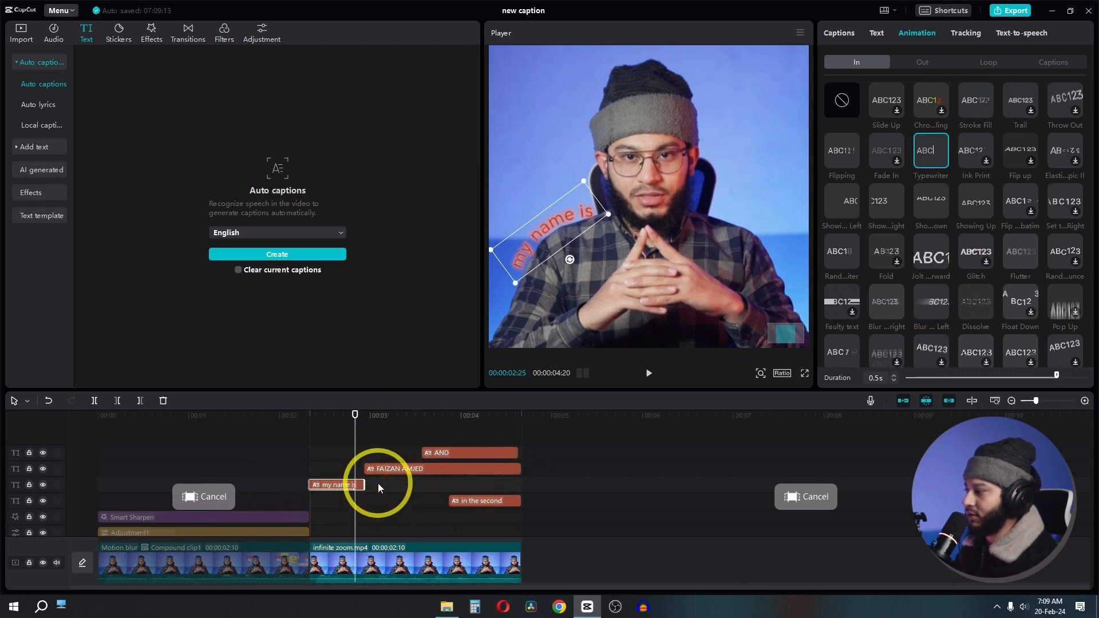
{"action": "key", "text": "space"}
{"action": "key", "text": "space"}
Raise the name caption, widen the gap between names, curve it to 72° and centre it.
{"action": "left_click", "coordinate": [392, 469]}
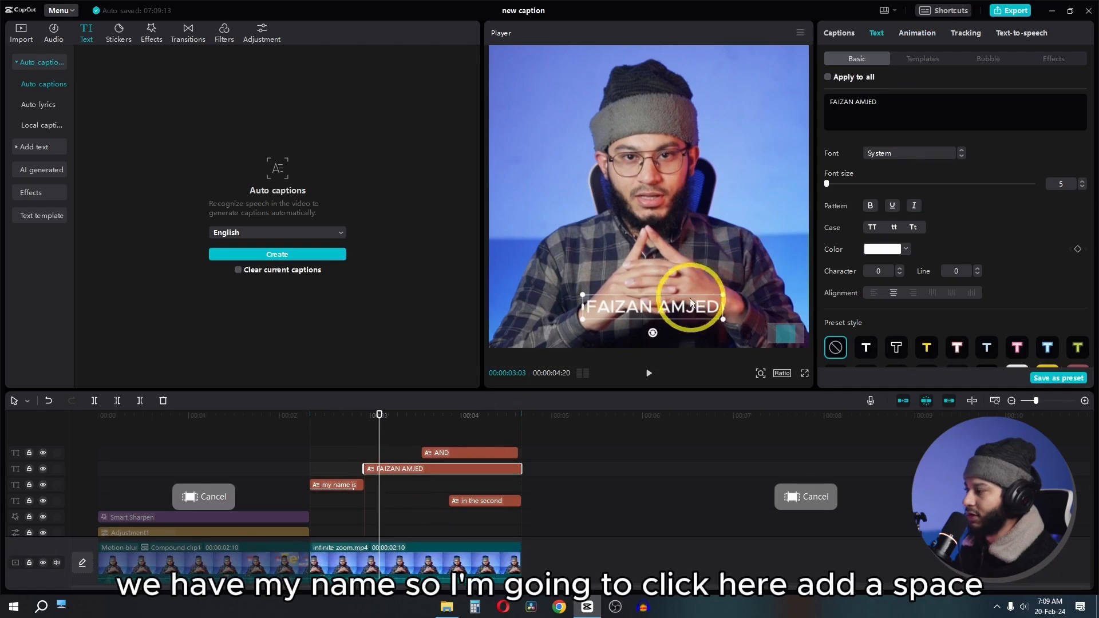
{"action": "left_click_drag", "start_coordinate": [685, 304], "coordinate": [674, 210]}
{"action": "left_click", "coordinate": [856, 109]}
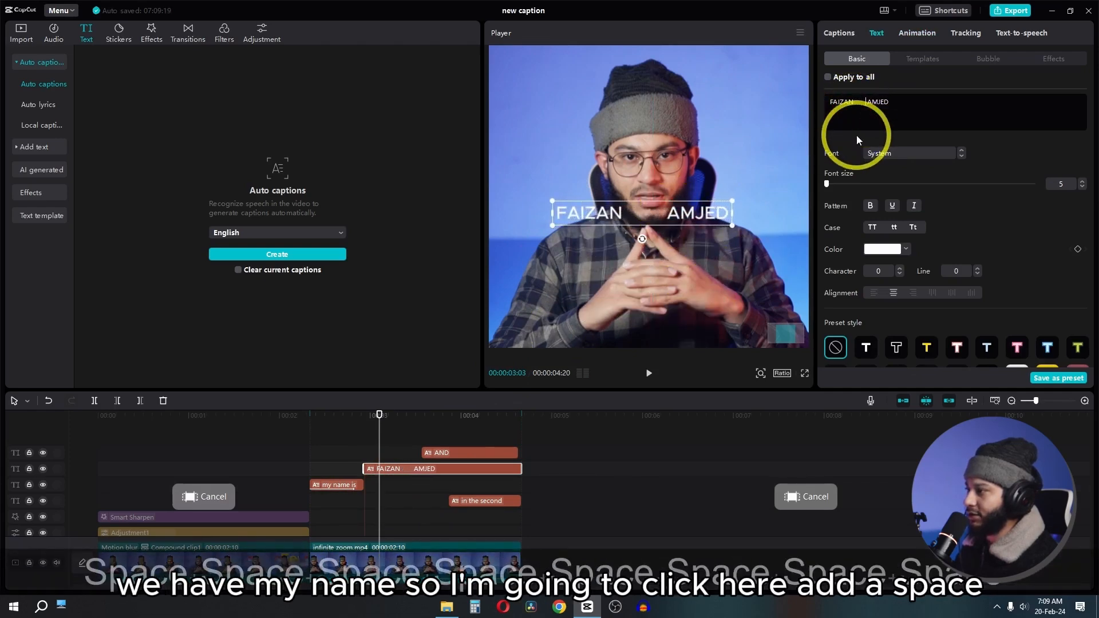
{"action": "scroll", "coordinate": [911, 296], "scroll_direction": "down", "scroll_amount": 10}
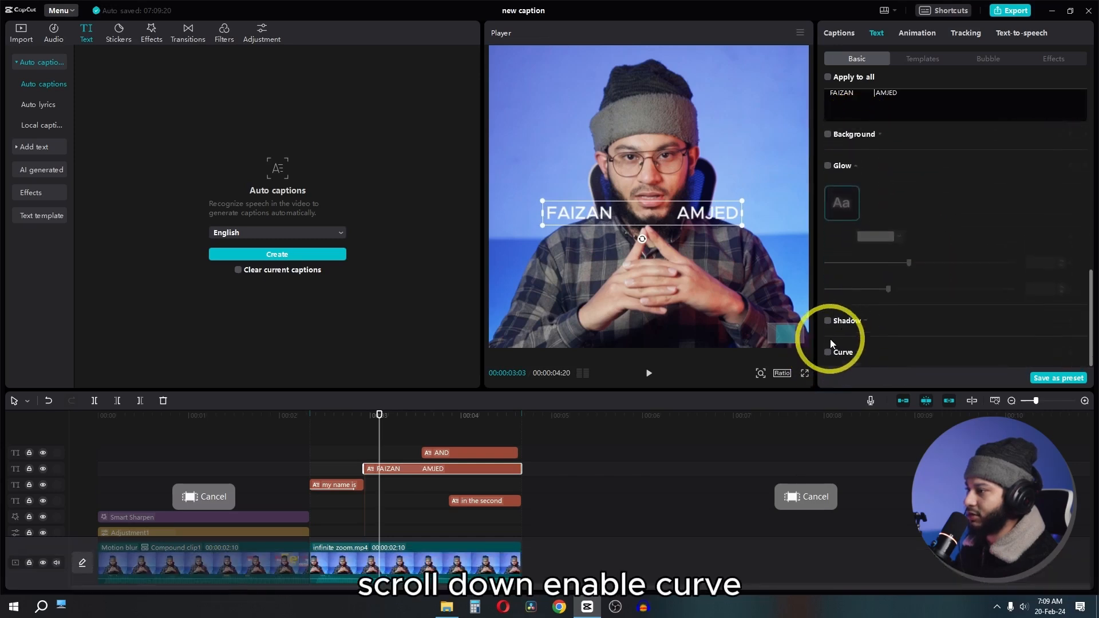
{"action": "left_click", "coordinate": [827, 353]}
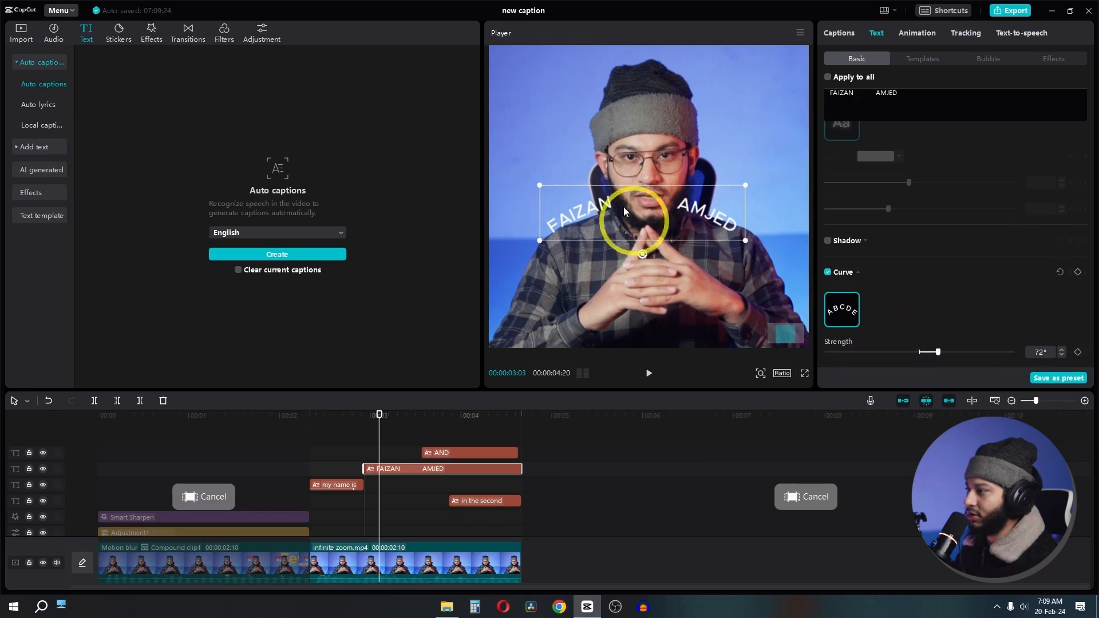
{"action": "left_click_drag", "start_coordinate": [625, 212], "coordinate": [687, 213]}
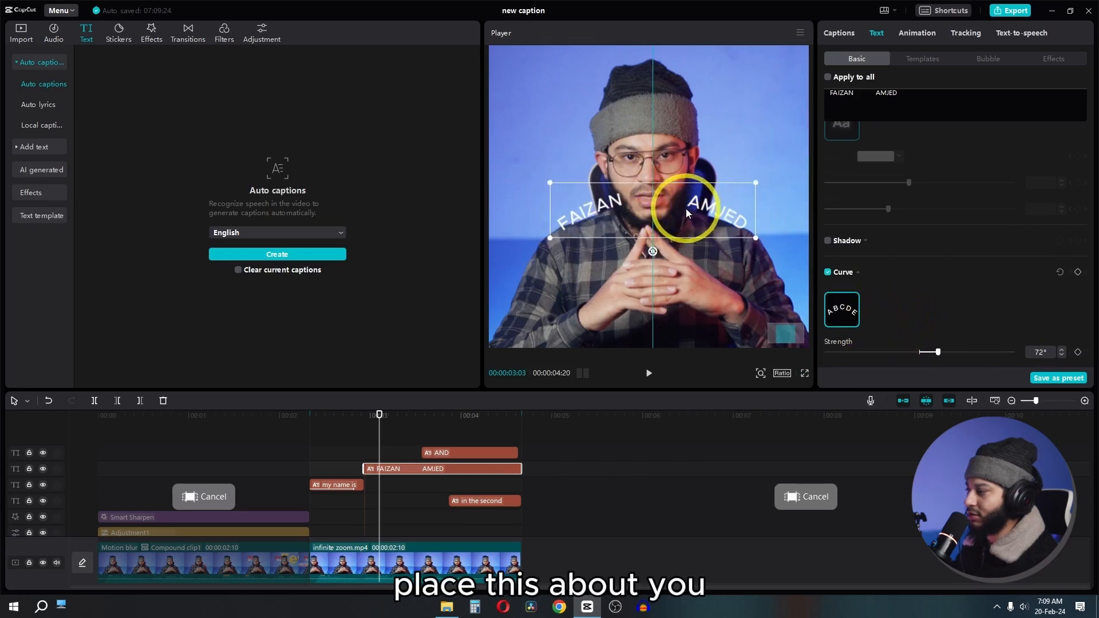
{"action": "scroll", "coordinate": [852, 153], "scroll_direction": "up", "scroll_amount": 5}
{"action": "left_click", "coordinate": [864, 110]}
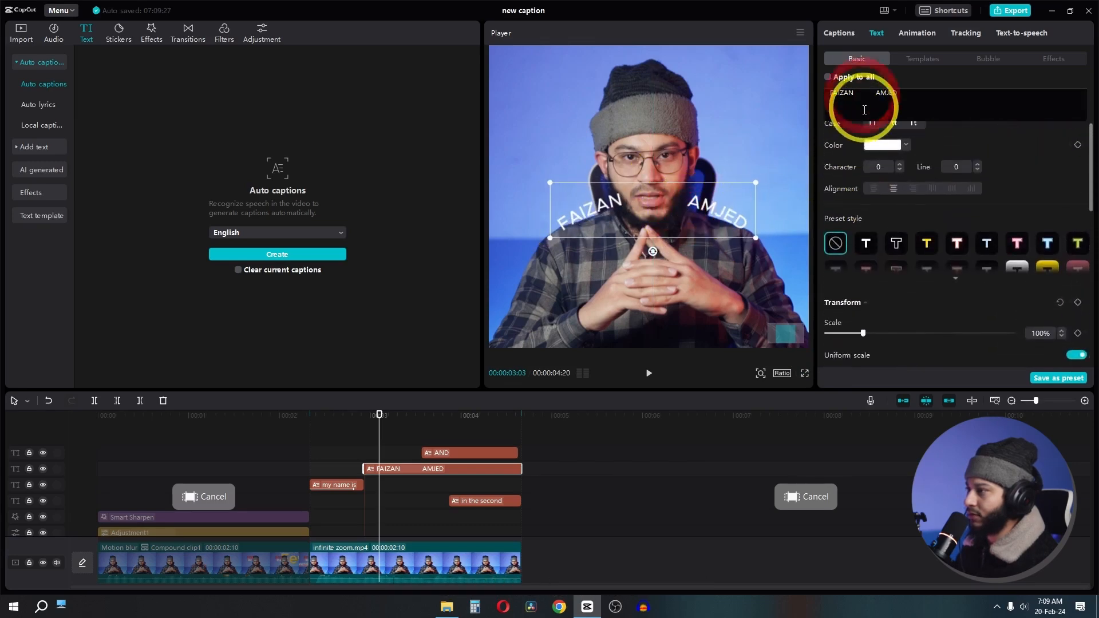
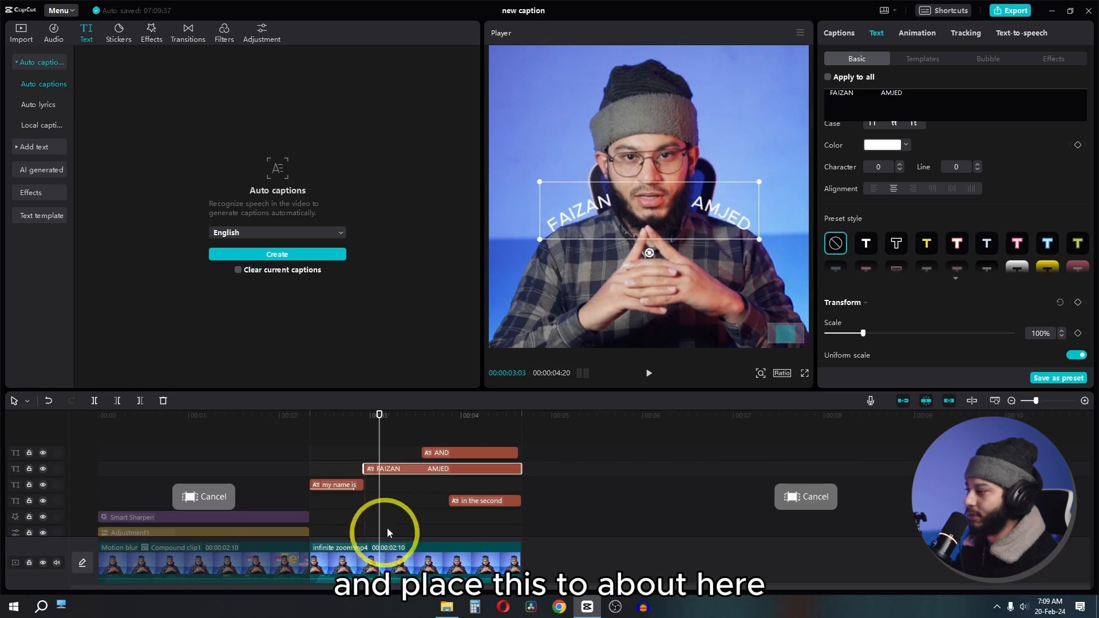
Move the FAIZAN AMJED caption clip to a track between the two infinite zoom layers.
{"action": "left_click_drag", "start_coordinate": [415, 467], "coordinate": [414, 531]}
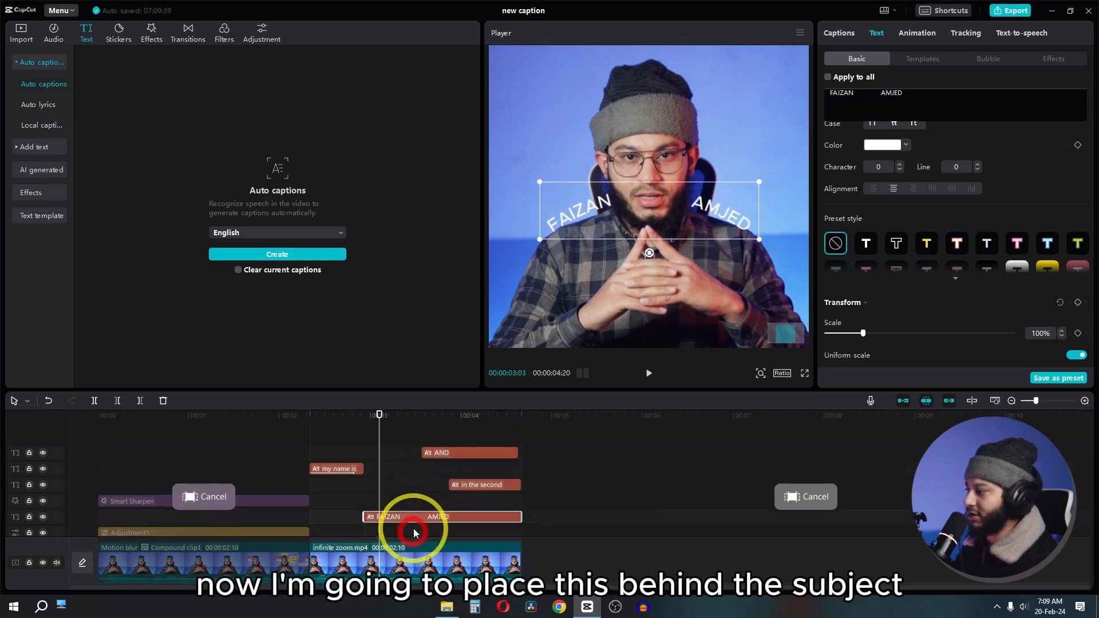
{"action": "scroll", "coordinate": [414, 512], "scroll_direction": "down", "scroll_amount": 3}
{"action": "left_click", "coordinate": [412, 449]}
{"action": "left_click", "coordinate": [409, 497], "text": "ctrl"}
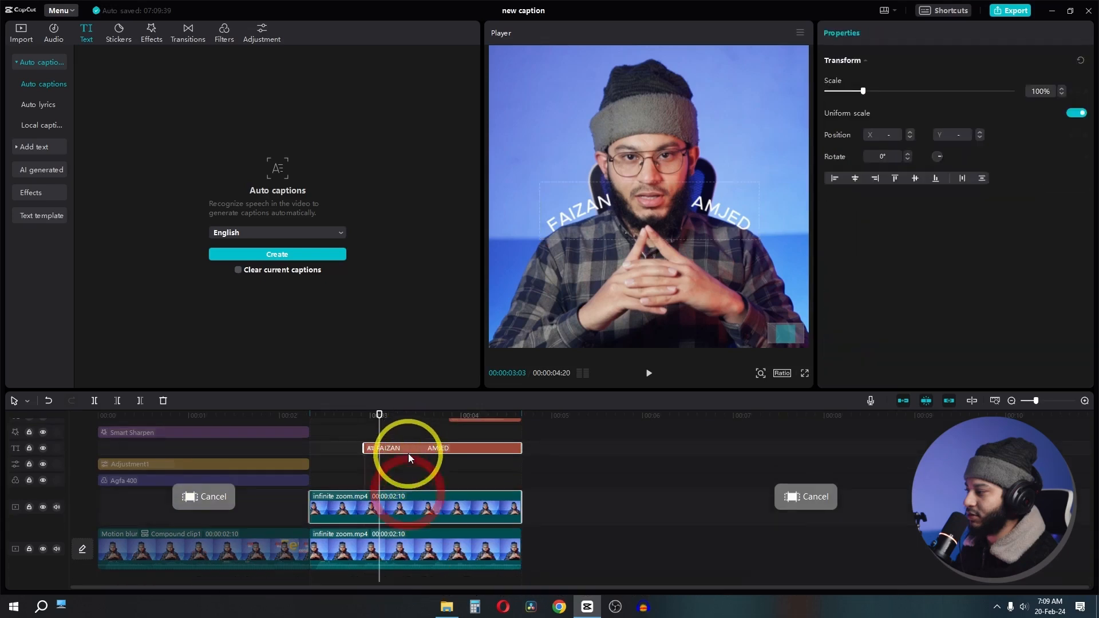
{"action": "left_click", "coordinate": [409, 448]}
{"action": "left_click", "coordinate": [401, 469]}
{"action": "left_click", "coordinate": [409, 448]}
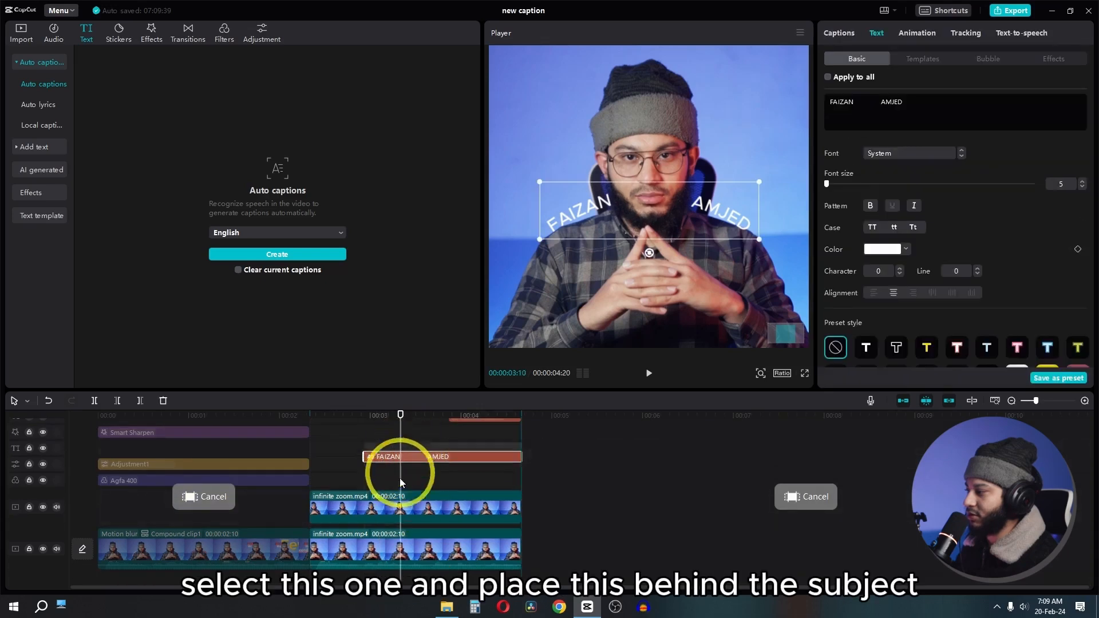
{"action": "left_click_drag", "start_coordinate": [400, 481], "coordinate": [396, 534]}
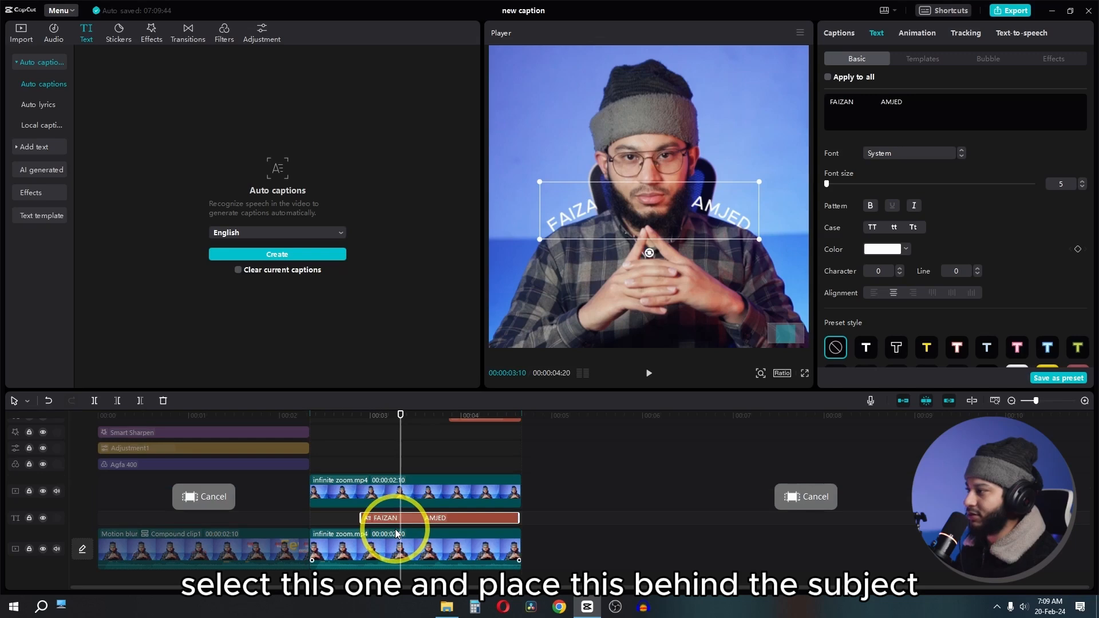
Preview the layering, enlarge the caption to font size 7, and centre it lower in the frame.
{"action": "key", "text": "space"}
{"action": "key", "text": "space"}
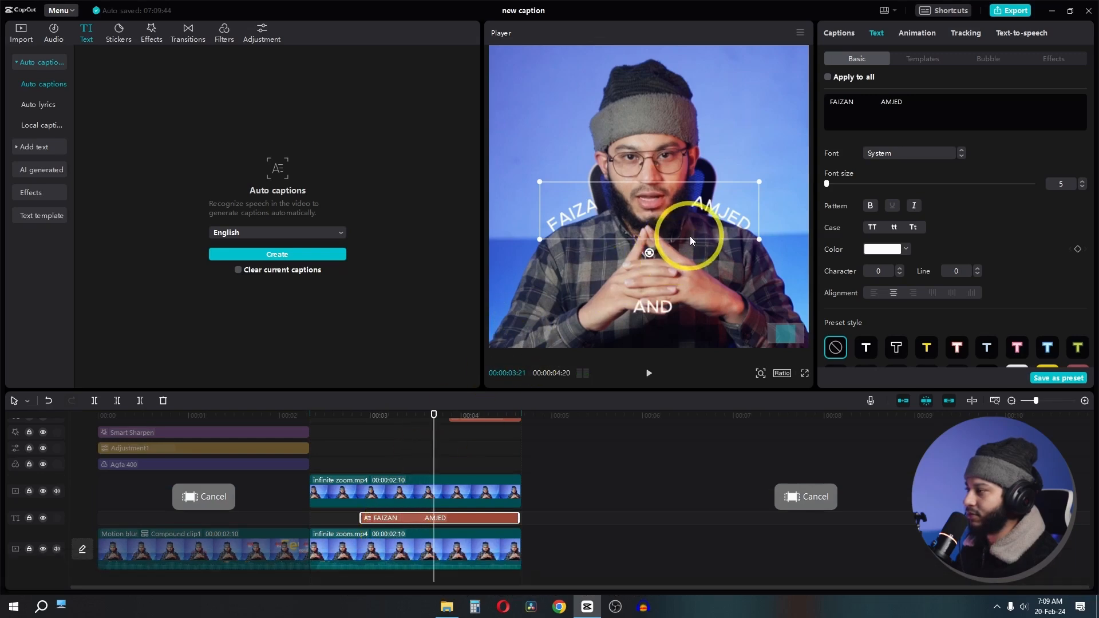
{"action": "left_click_drag", "start_coordinate": [830, 184], "coordinate": [828, 185]}
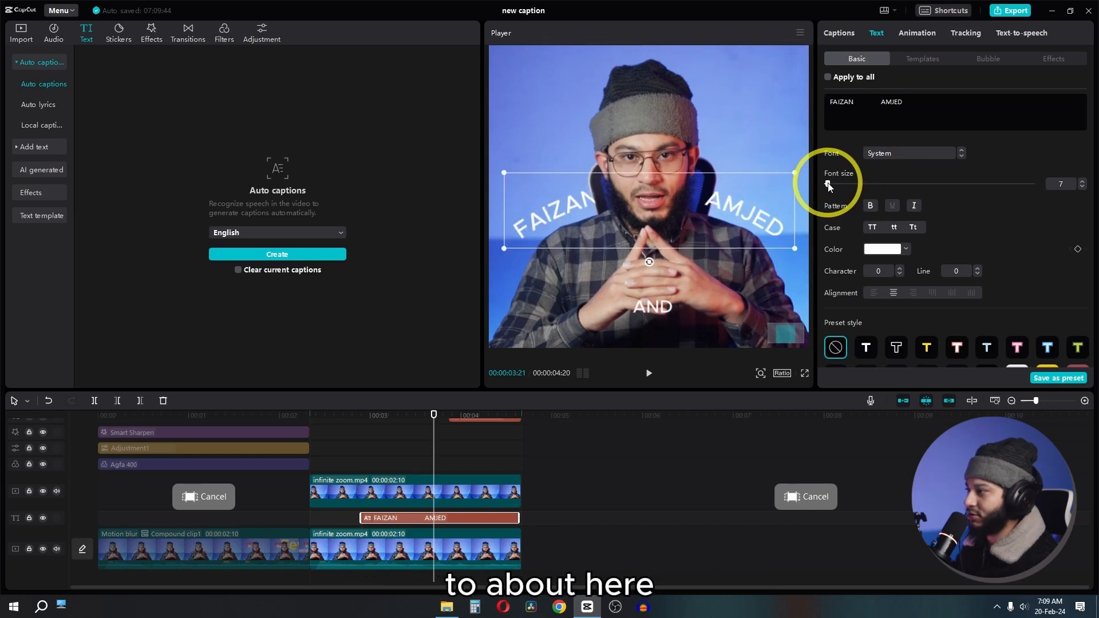
{"action": "left_click_drag", "start_coordinate": [728, 211], "coordinate": [727, 214]}
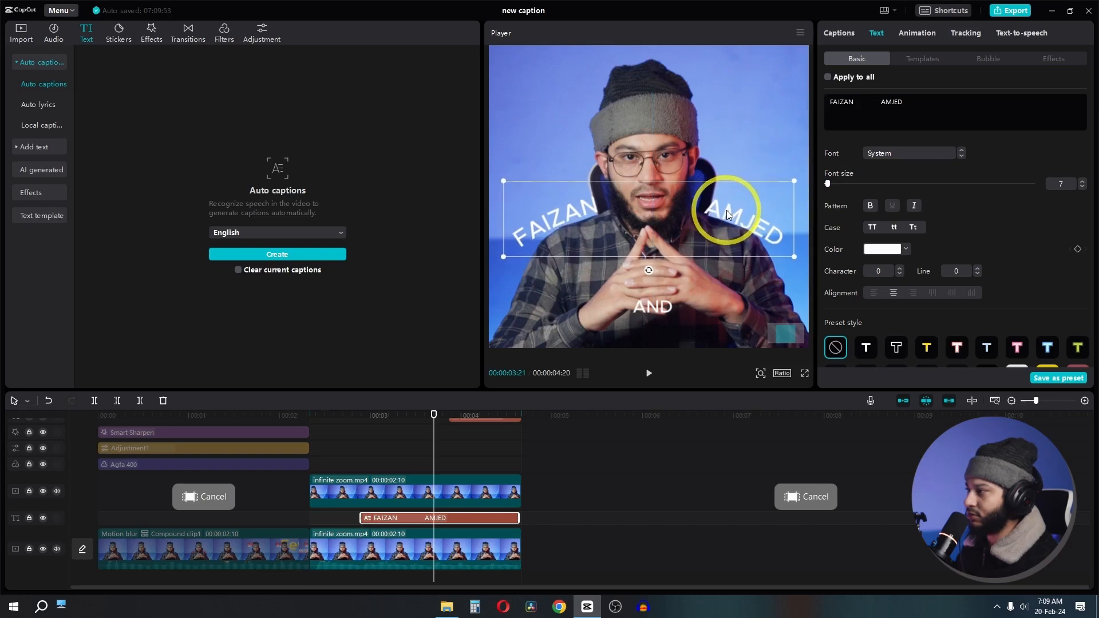
Apply the red ART text effect to the FAIZAN AMJED caption.
{"action": "left_click", "coordinate": [1054, 58]}
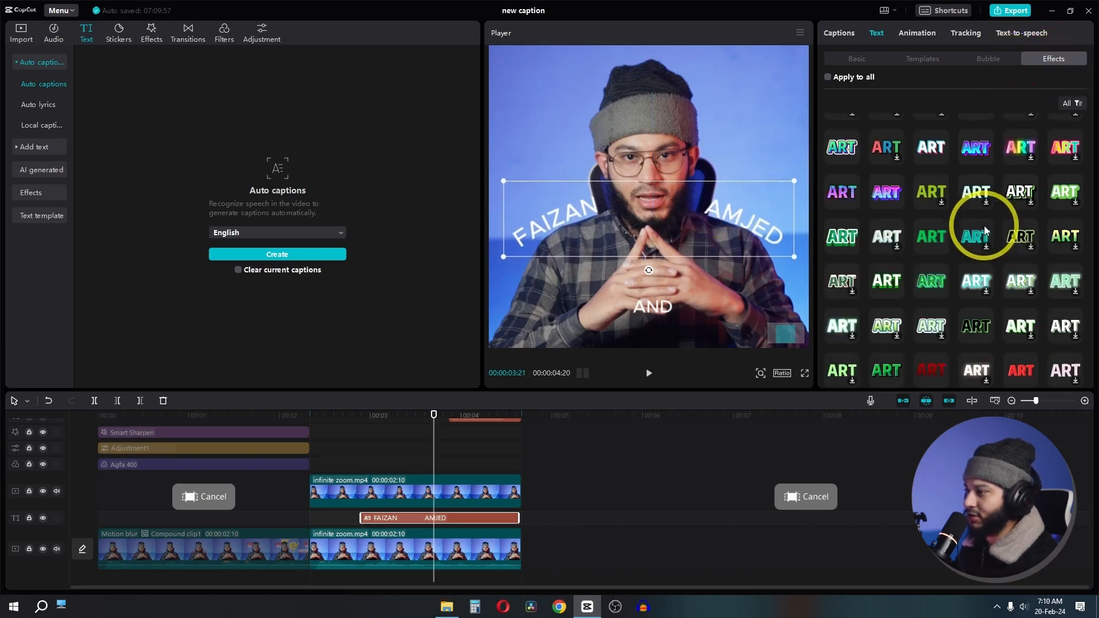
{"action": "scroll", "coordinate": [948, 247], "scroll_direction": "down", "scroll_amount": 3}
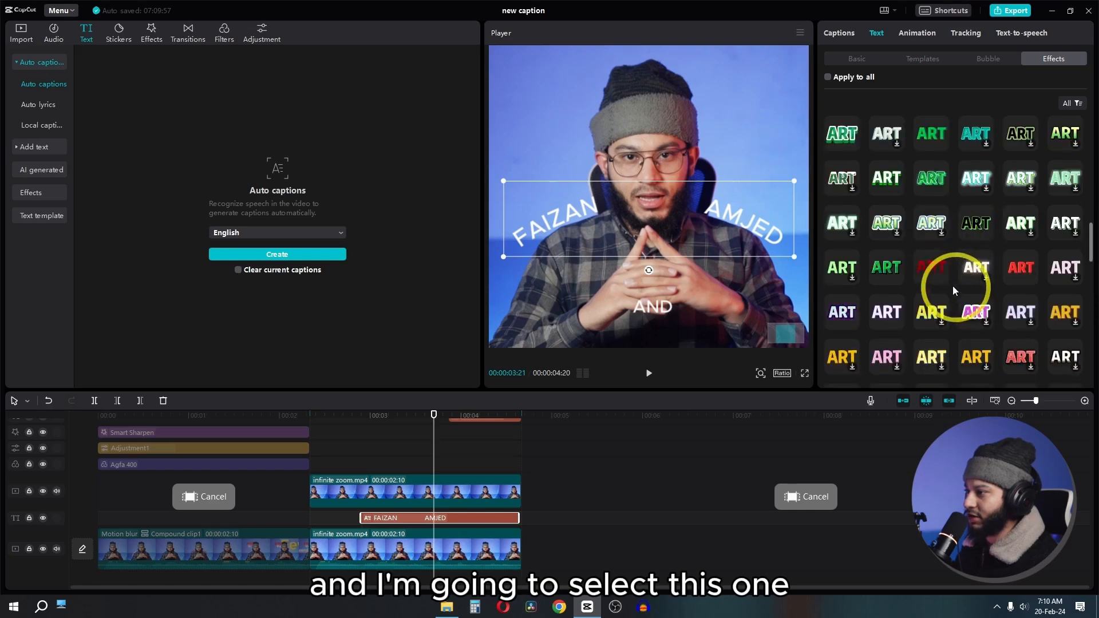
{"action": "left_click", "coordinate": [1019, 269]}
Turn on a bright red glow around the caption and strengthen its intensity.
{"action": "left_click", "coordinate": [854, 57]}
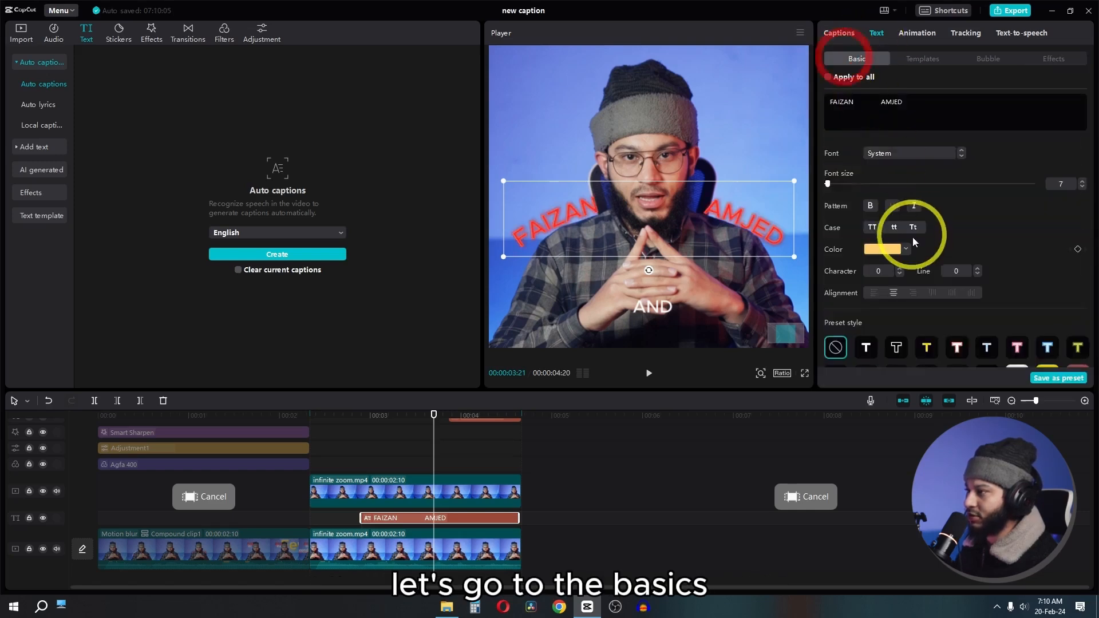
{"action": "scroll", "coordinate": [915, 239], "scroll_direction": "down", "scroll_amount": 8}
{"action": "scroll", "coordinate": [915, 240], "scroll_direction": "down", "scroll_amount": 3}
{"action": "scroll", "coordinate": [915, 239], "scroll_direction": "up", "scroll_amount": 2}
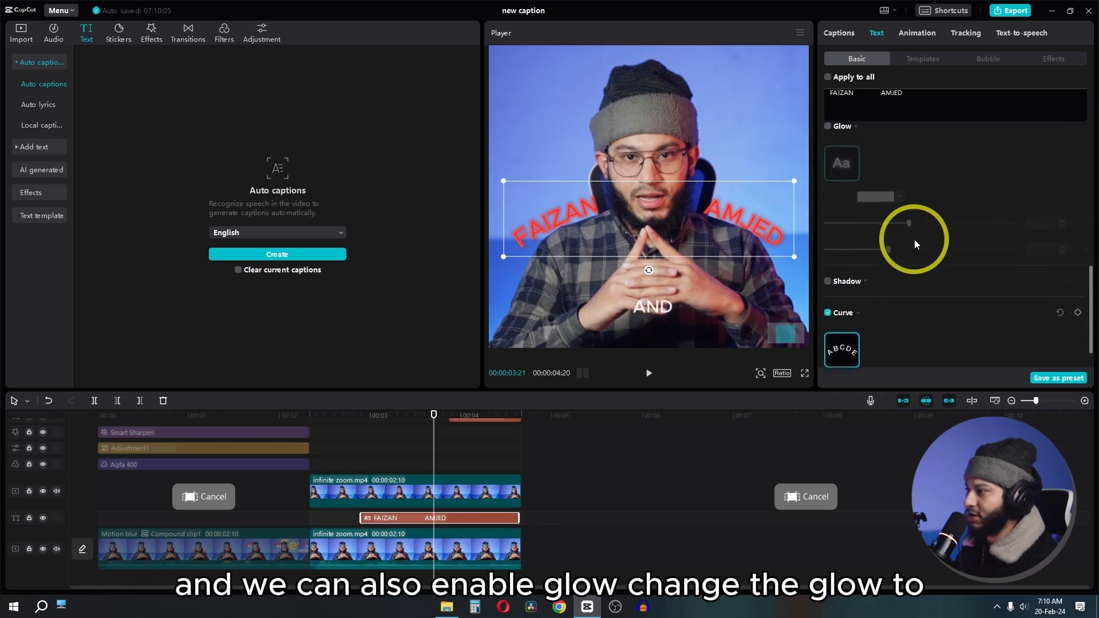
{"action": "left_click", "coordinate": [828, 168]}
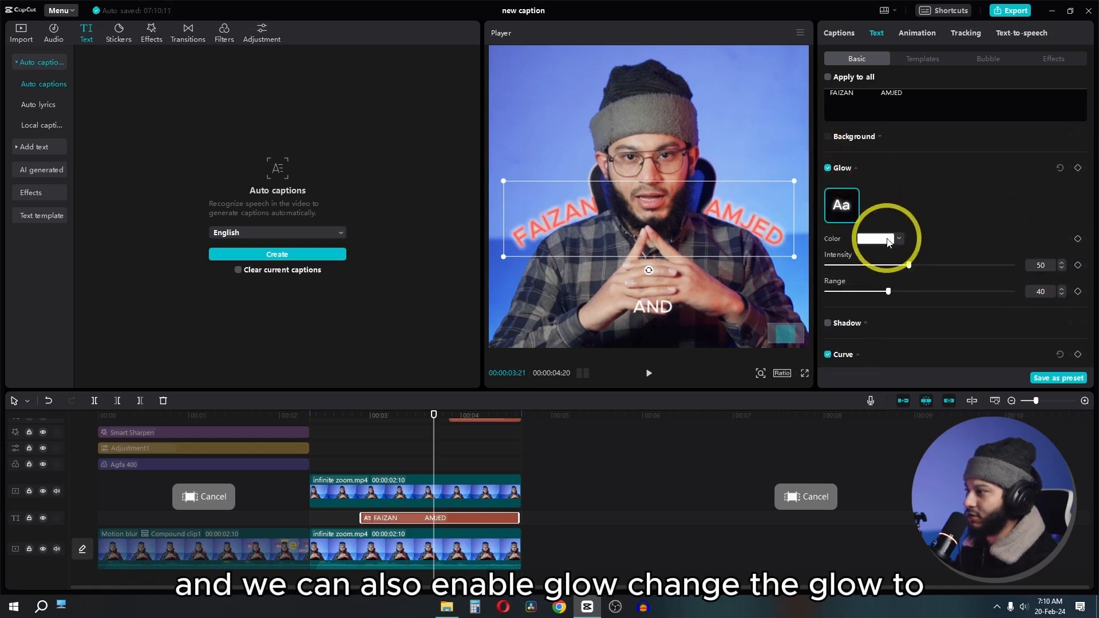
{"action": "left_click", "coordinate": [876, 239]}
{"action": "left_click", "coordinate": [915, 254]}
{"action": "left_click_drag", "start_coordinate": [961, 269], "coordinate": [936, 265]}
{"action": "left_click", "coordinate": [967, 186]}
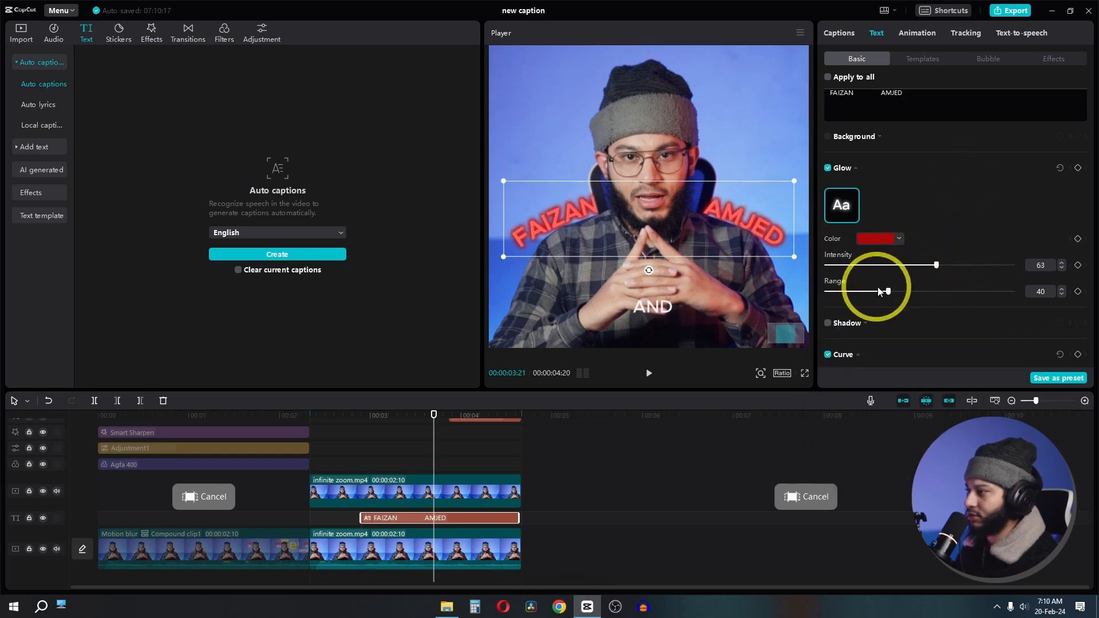
{"action": "left_click_drag", "start_coordinate": [886, 291], "coordinate": [900, 266]}
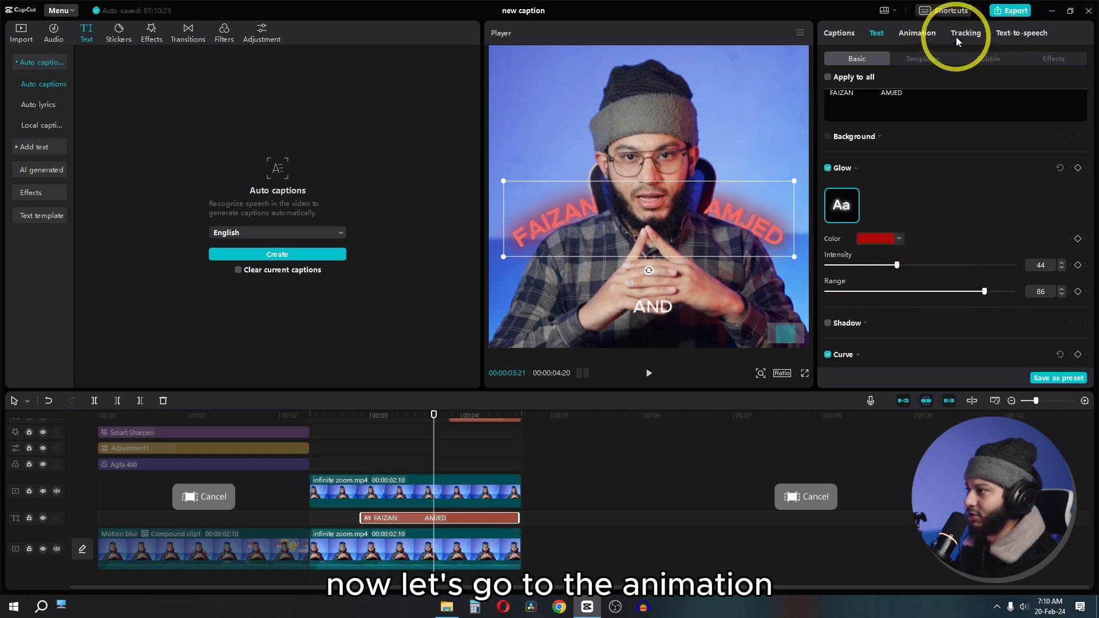
Give the caption a 0.9s Fold entrance and a Trail exit, then shorten its clip.
{"action": "left_click", "coordinate": [920, 33]}
{"action": "left_click", "coordinate": [897, 251]}
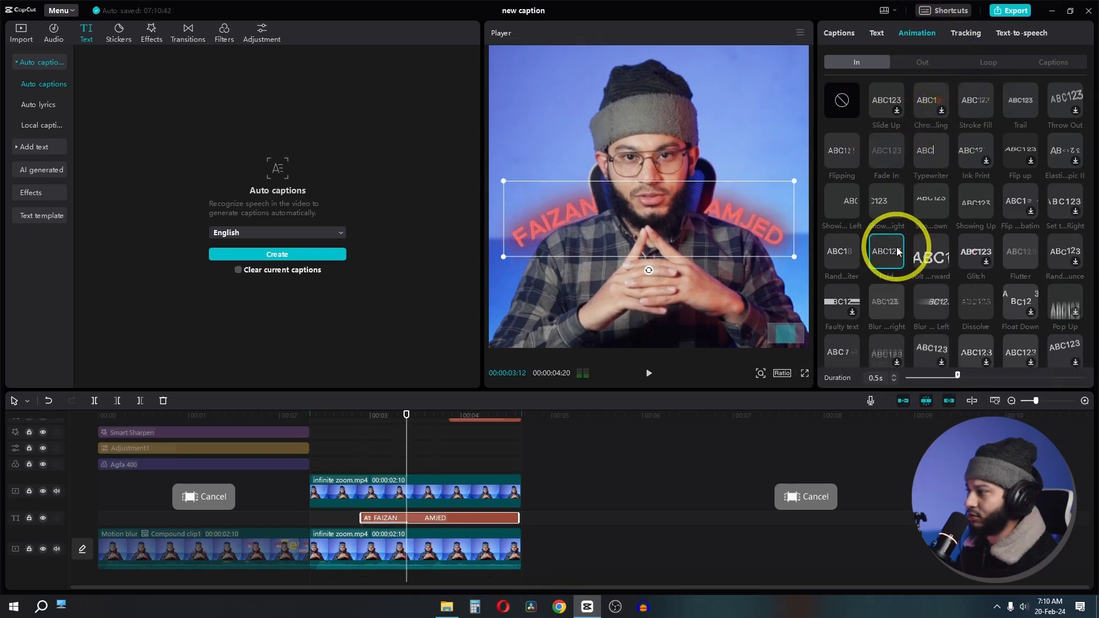
{"action": "left_click_drag", "start_coordinate": [957, 376], "coordinate": [995, 377]}
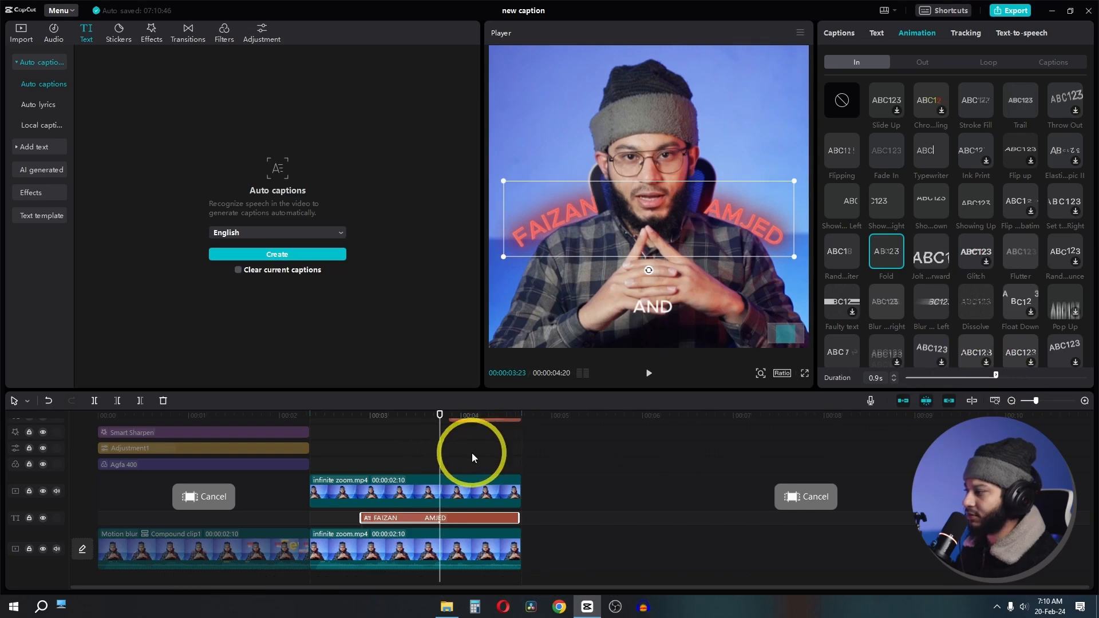
{"action": "scroll", "coordinate": [472, 452], "scroll_direction": "down", "scroll_amount": 2}
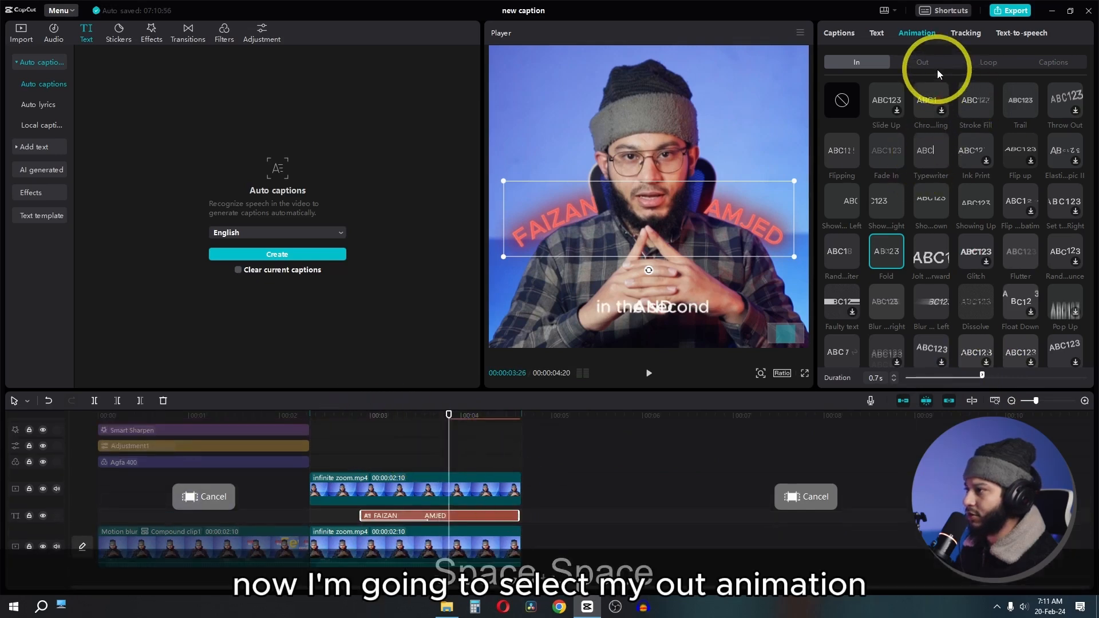
{"action": "left_click", "coordinate": [937, 69]}
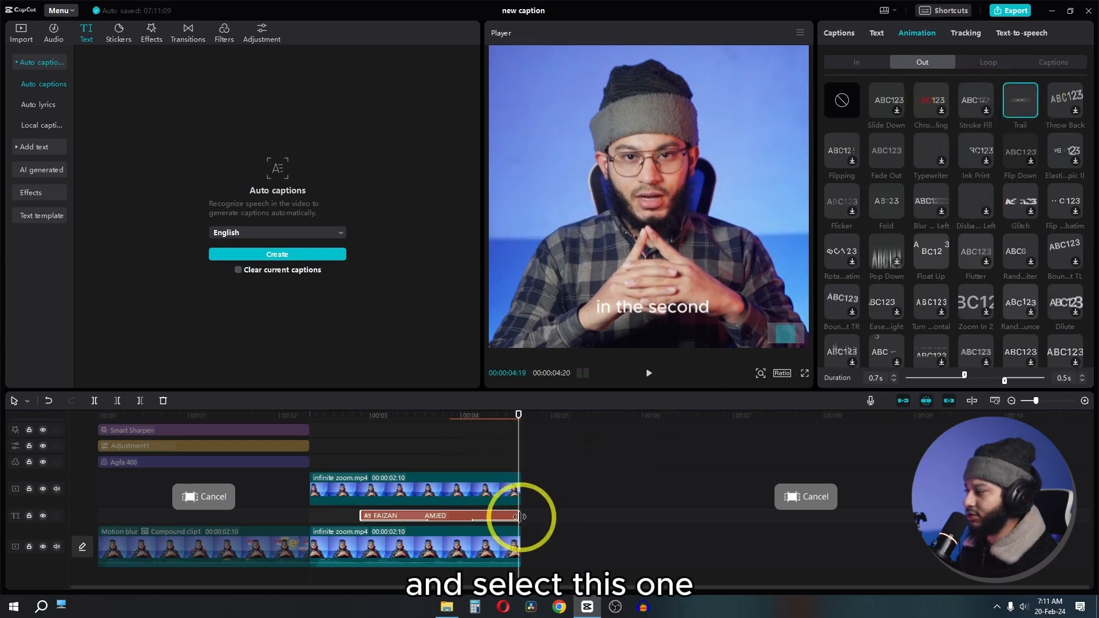
{"action": "left_click_drag", "start_coordinate": [519, 517], "coordinate": [480, 516]}
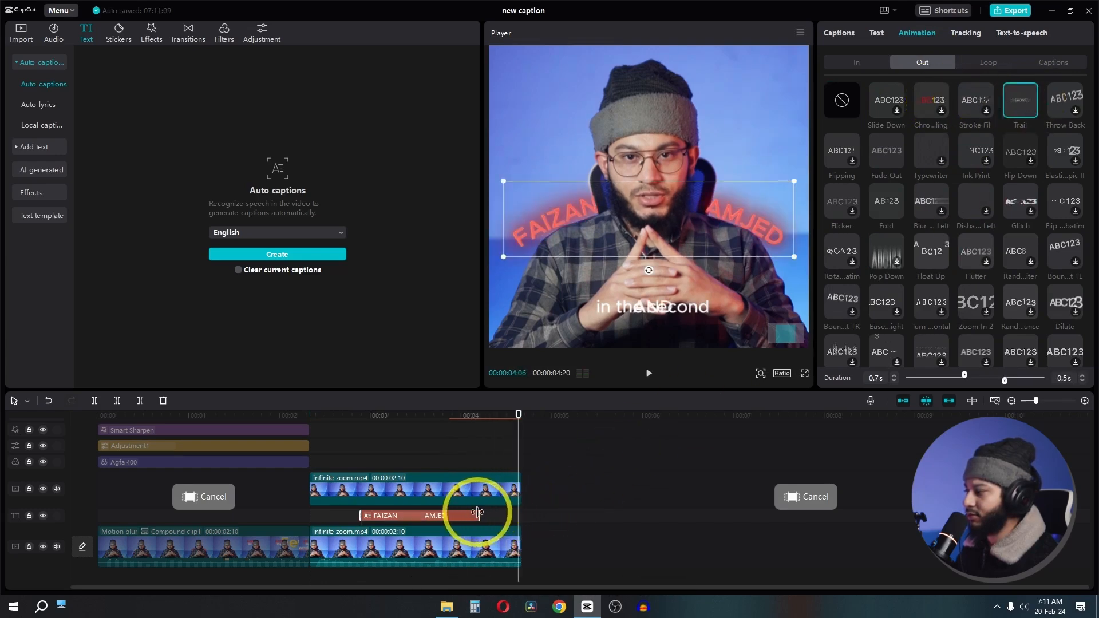
{"action": "left_click", "coordinate": [404, 408]}
Move the AND caption clip to a lower track and preview its timing.
{"action": "key", "text": "space"}
{"action": "left_click", "coordinate": [661, 309]}
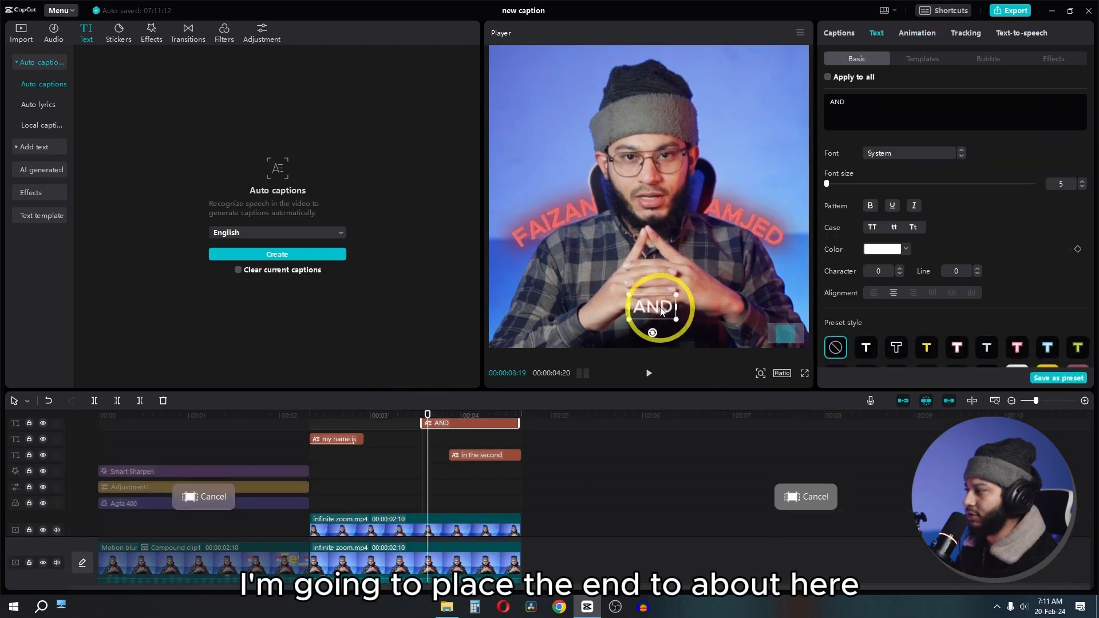
{"action": "left_click_drag", "start_coordinate": [450, 424], "coordinate": [453, 516]}
{"action": "key", "text": "space"}
{"action": "key", "text": "space"}
{"action": "left_click", "coordinate": [420, 421]}
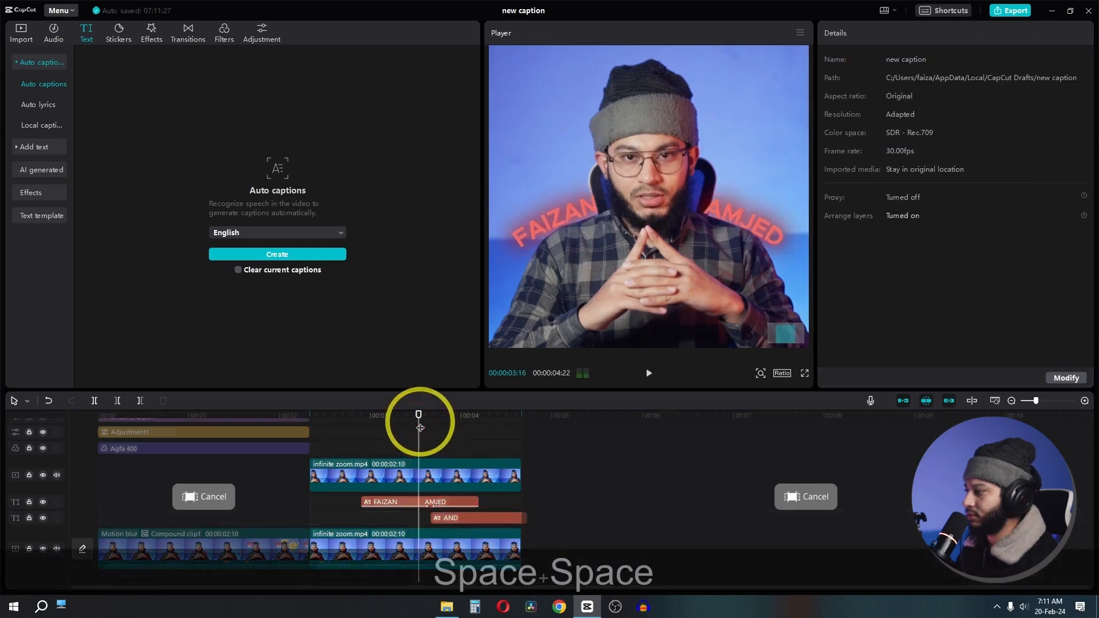
{"action": "key", "text": "space"}
{"action": "key", "text": "space"}
{"action": "left_click", "coordinate": [456, 517]}
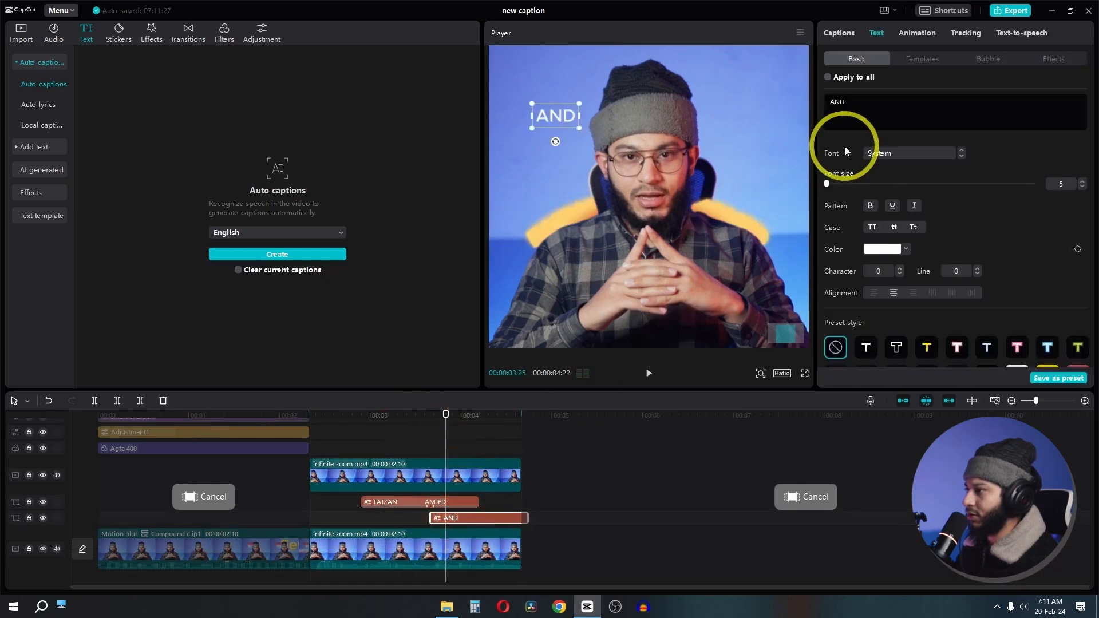
Enlarge AND to size 16, apply a neon effect, reposition it, and move it to a new top track.
{"action": "mouse_move", "coordinate": [832, 184]}
{"action": "left_mouse_down"}
{"action": "mouse_move", "coordinate": [846, 188]}
{"action": "mouse_move", "coordinate": [834, 184]}
{"action": "left_mouse_up"}
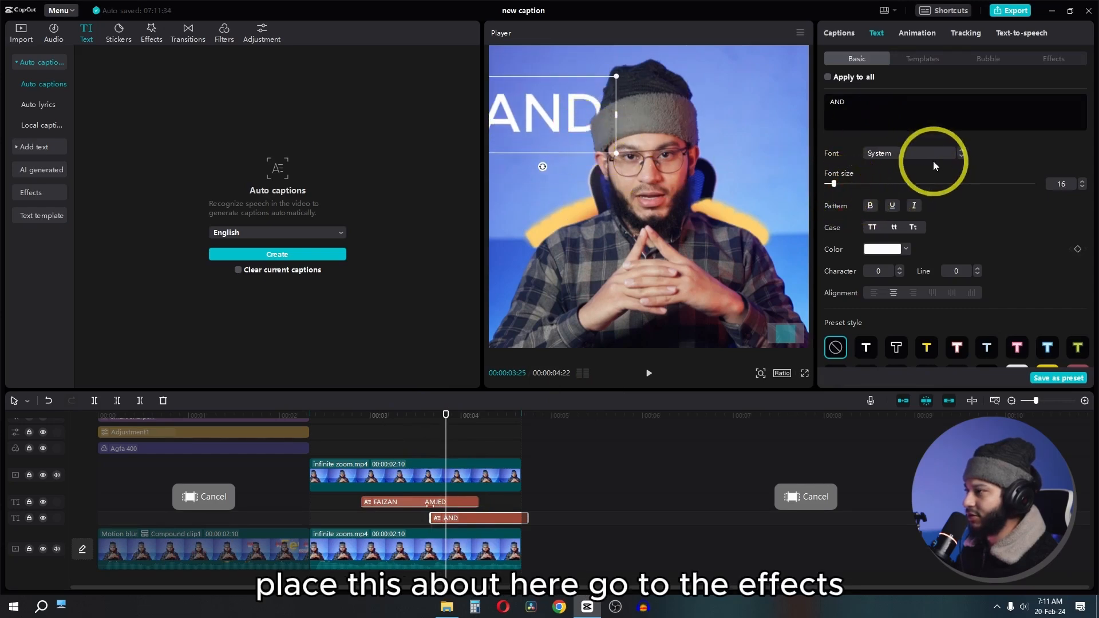
{"action": "left_click", "coordinate": [1051, 64]}
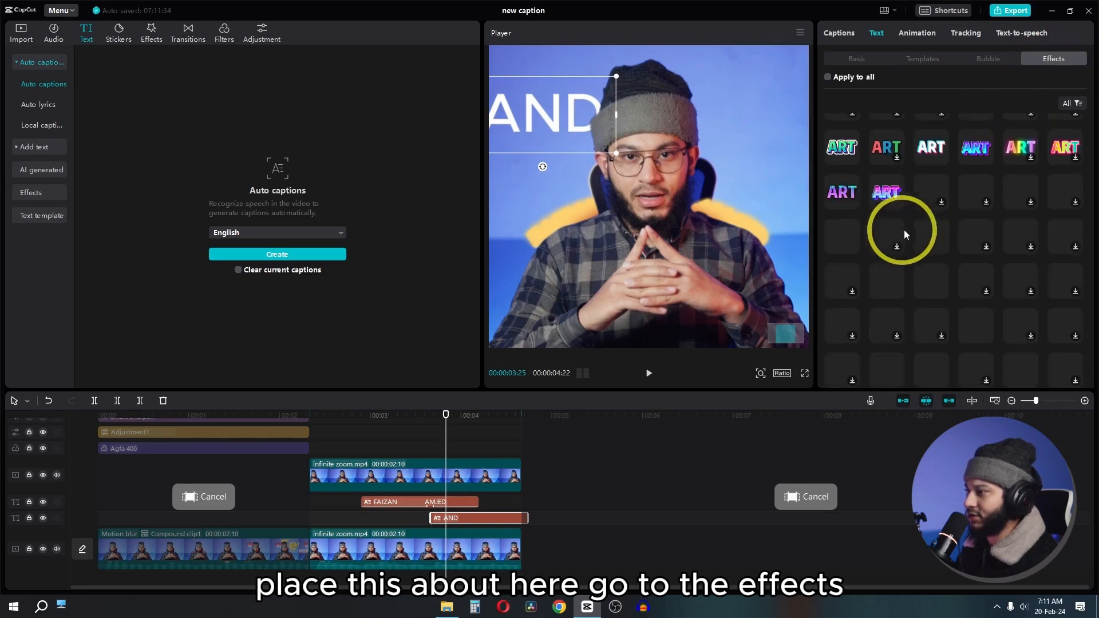
{"action": "left_click", "coordinate": [887, 196]}
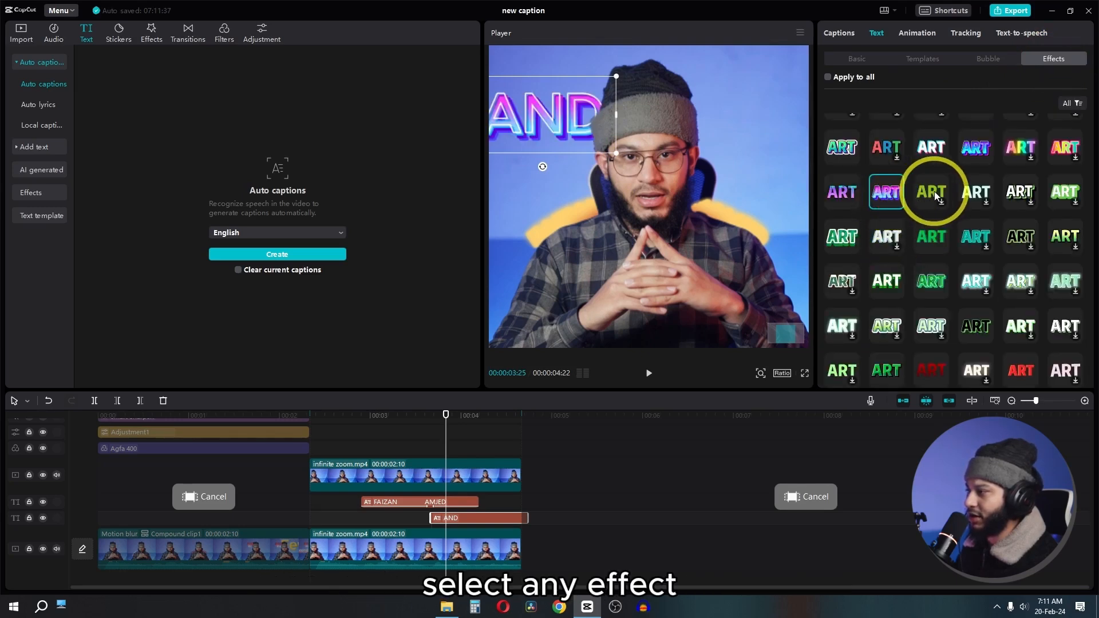
{"action": "left_click_drag", "start_coordinate": [589, 225], "coordinate": [649, 225]}
{"action": "left_click_drag", "start_coordinate": [450, 518], "coordinate": [471, 424]}
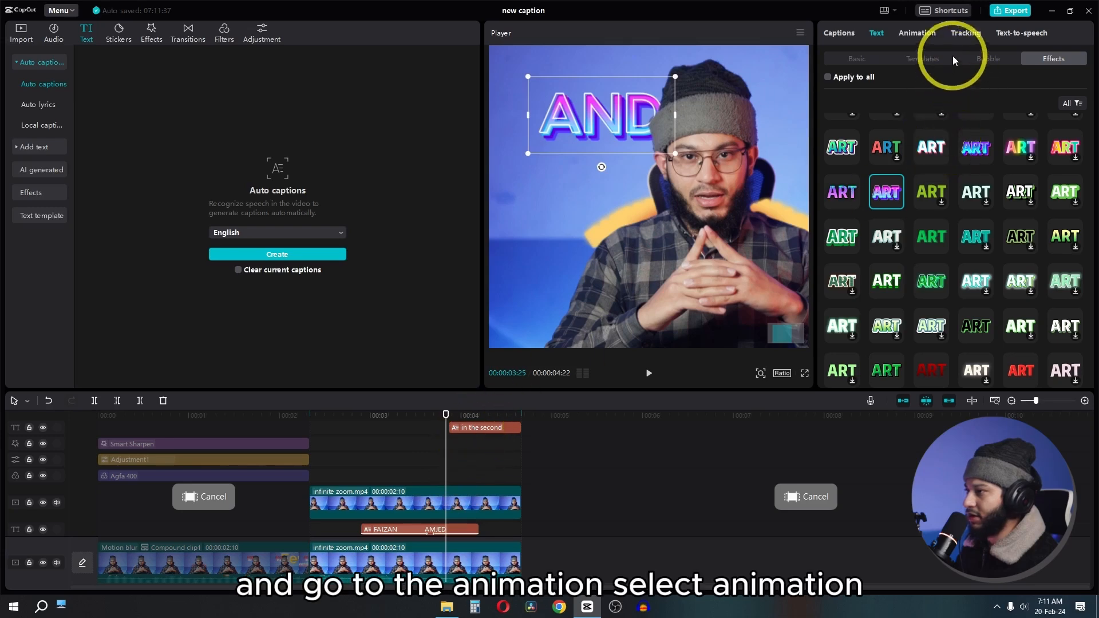
Try the Float Up and Pop Down exit animations on AND.
{"action": "left_click", "coordinate": [918, 34]}
{"action": "left_click", "coordinate": [921, 258]}
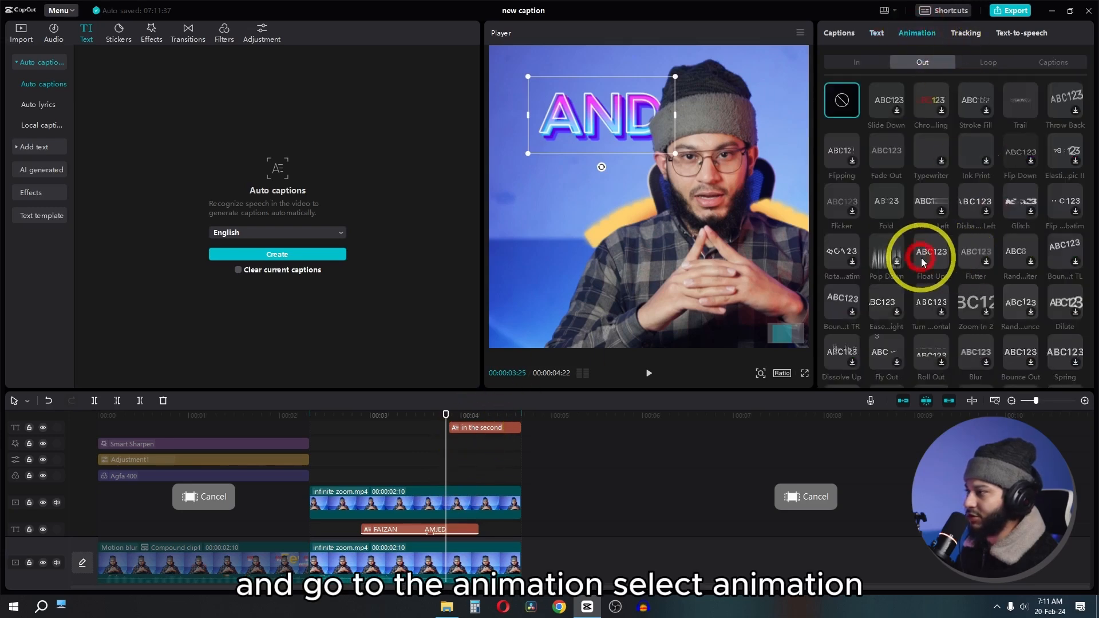
{"action": "left_click", "coordinate": [883, 258]}
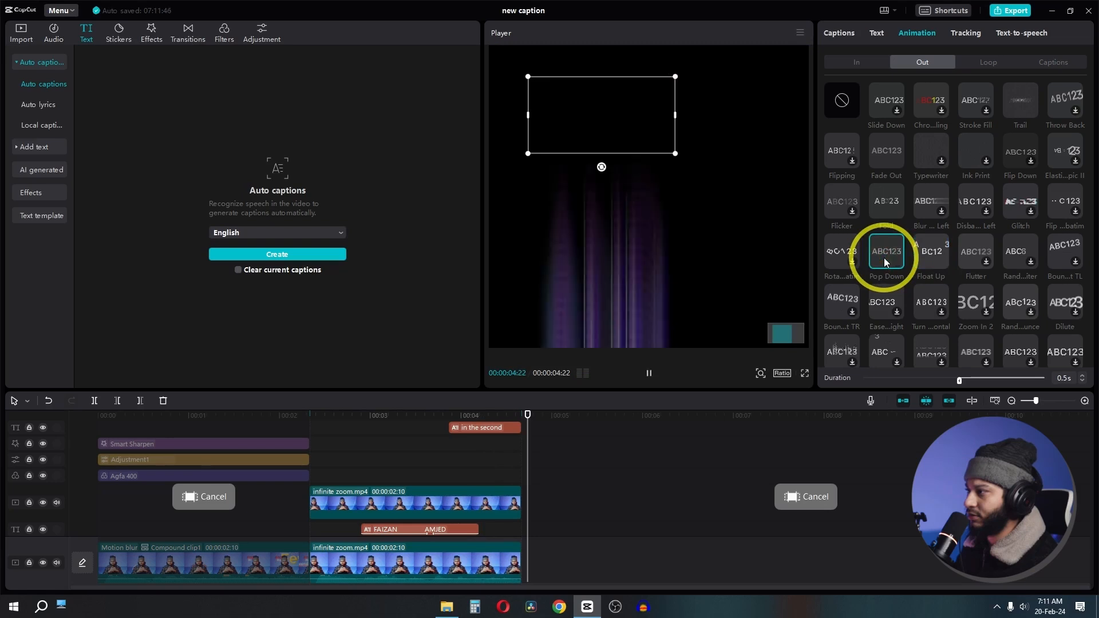
{"action": "left_click", "coordinate": [841, 101]}
Set AND's entrance to Fold with a 0.3s duration and preview it.
{"action": "left_click", "coordinate": [849, 65]}
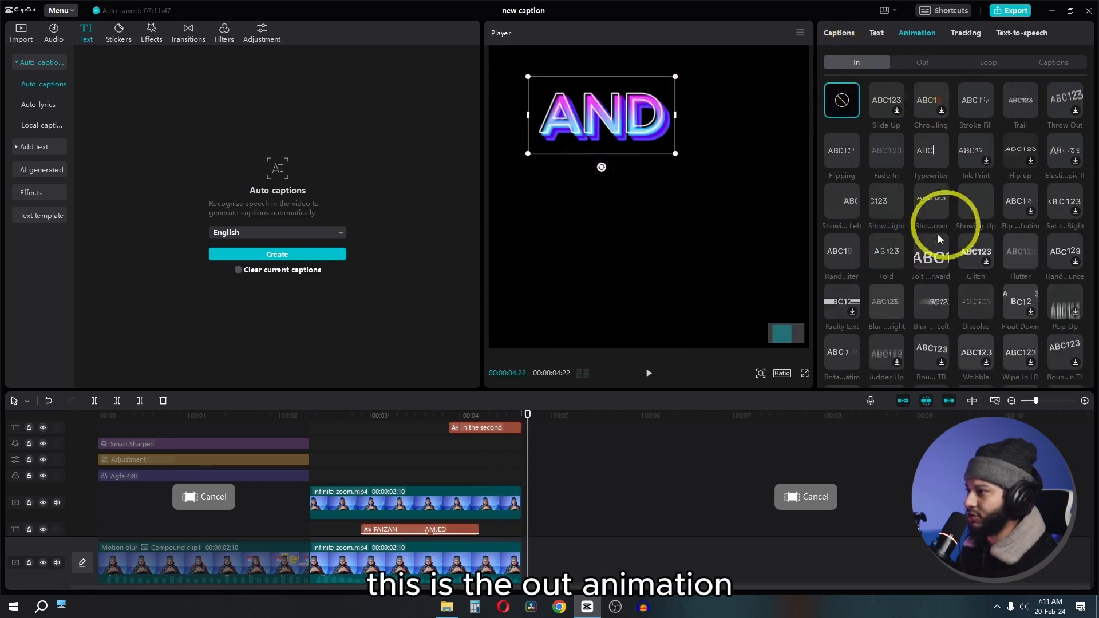
{"action": "left_click", "coordinate": [936, 299]}
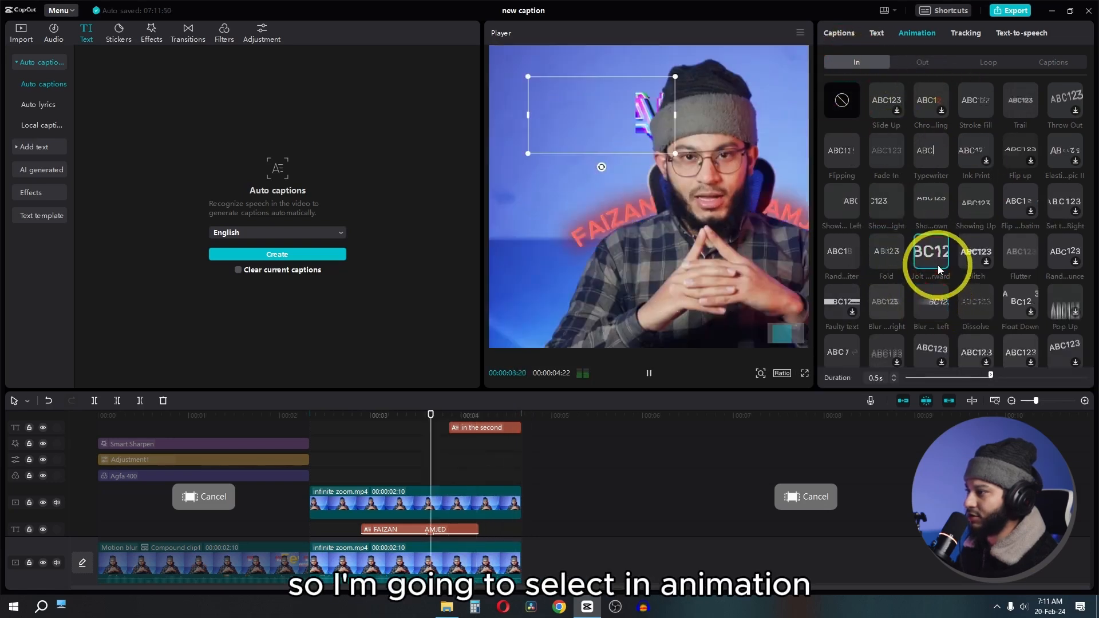
{"action": "left_click", "coordinate": [891, 261]}
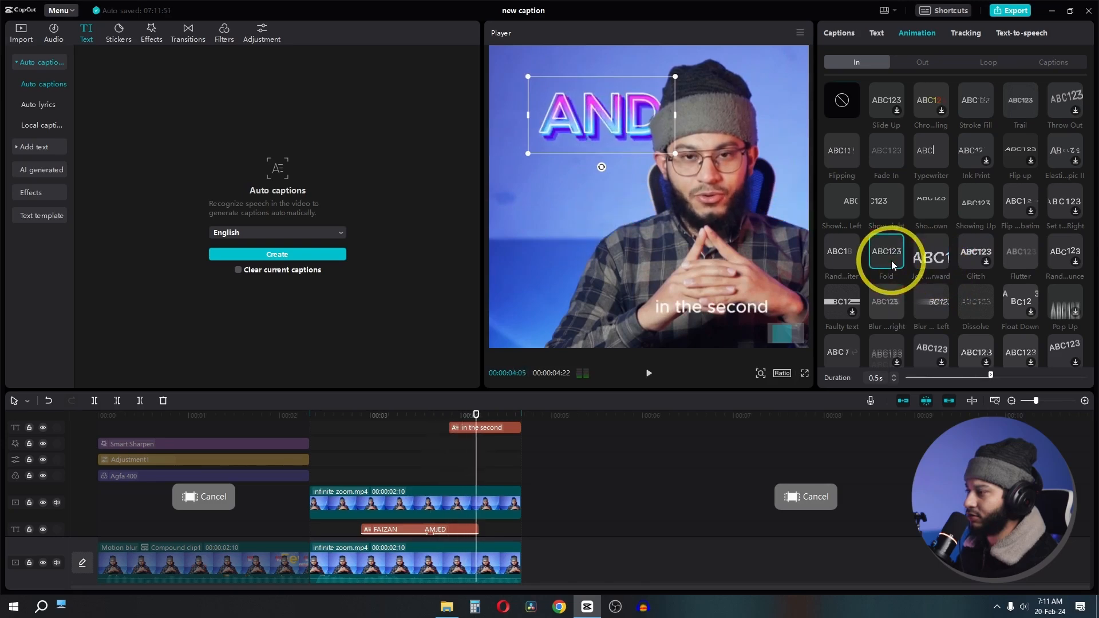
{"action": "left_click_drag", "start_coordinate": [991, 376], "coordinate": [968, 376]}
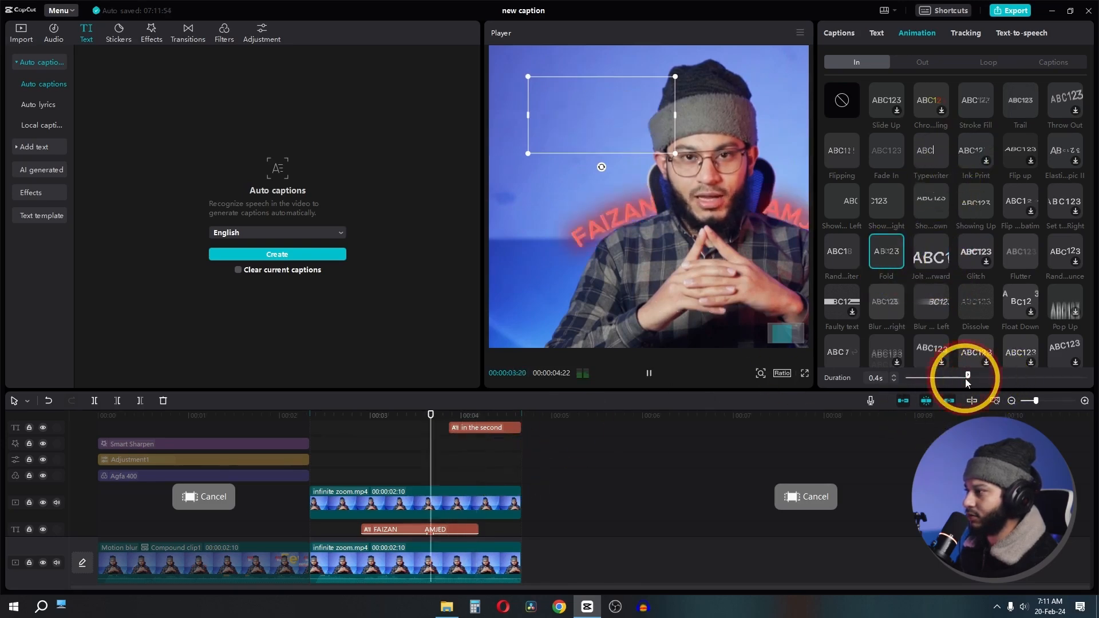
{"action": "left_click", "coordinate": [955, 378]}
{"action": "key", "text": "space"}
{"action": "key", "text": "space"}
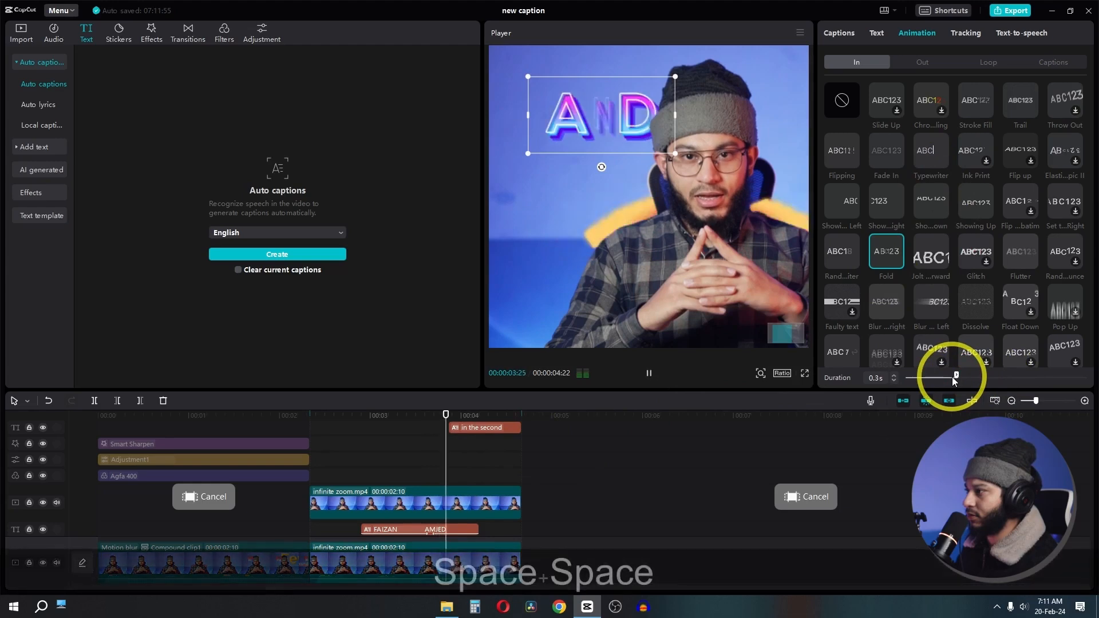
{"action": "key", "text": "space"}
{"action": "scroll", "coordinate": [453, 441], "scroll_direction": "up", "scroll_amount": 1}
Move the second caption under AND and retype it as 'In A Few Second' in title case.
{"action": "left_click", "coordinate": [488, 442]}
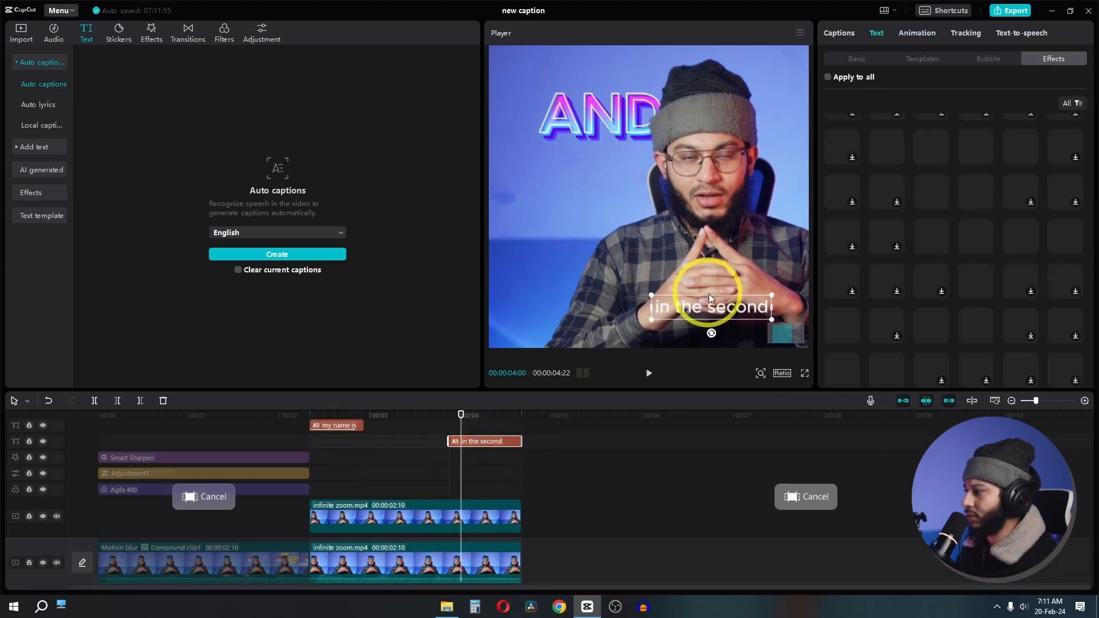
{"action": "left_click_drag", "start_coordinate": [710, 312], "coordinate": [606, 161]}
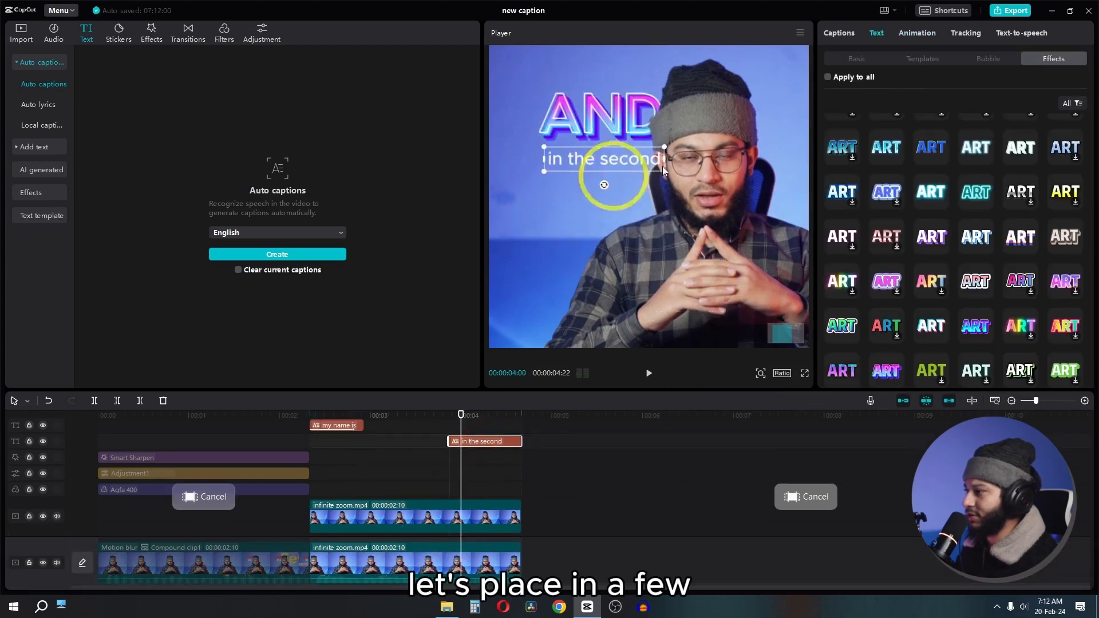
{"action": "left_click", "coordinate": [862, 59]}
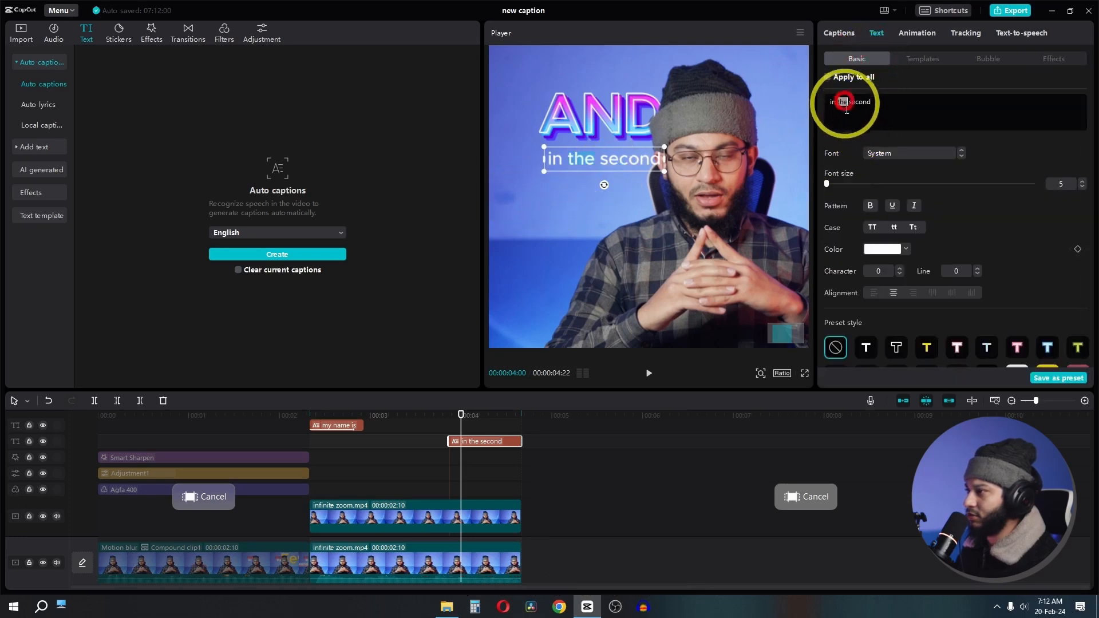
{"action": "key", "text": "shift"}
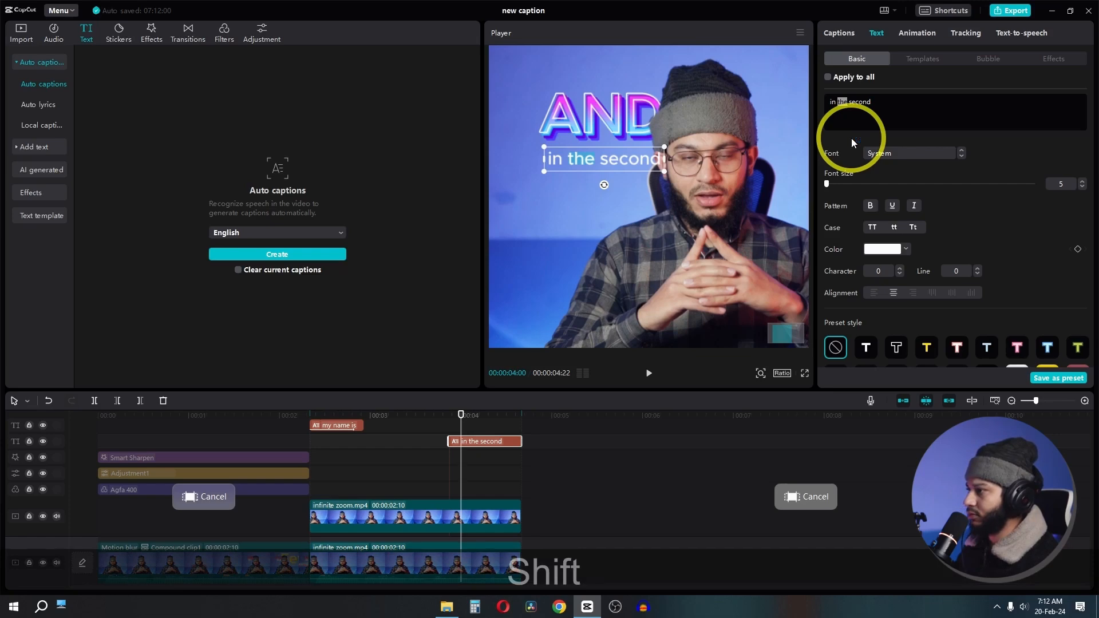
{"action": "type", "text": "a FEW"}
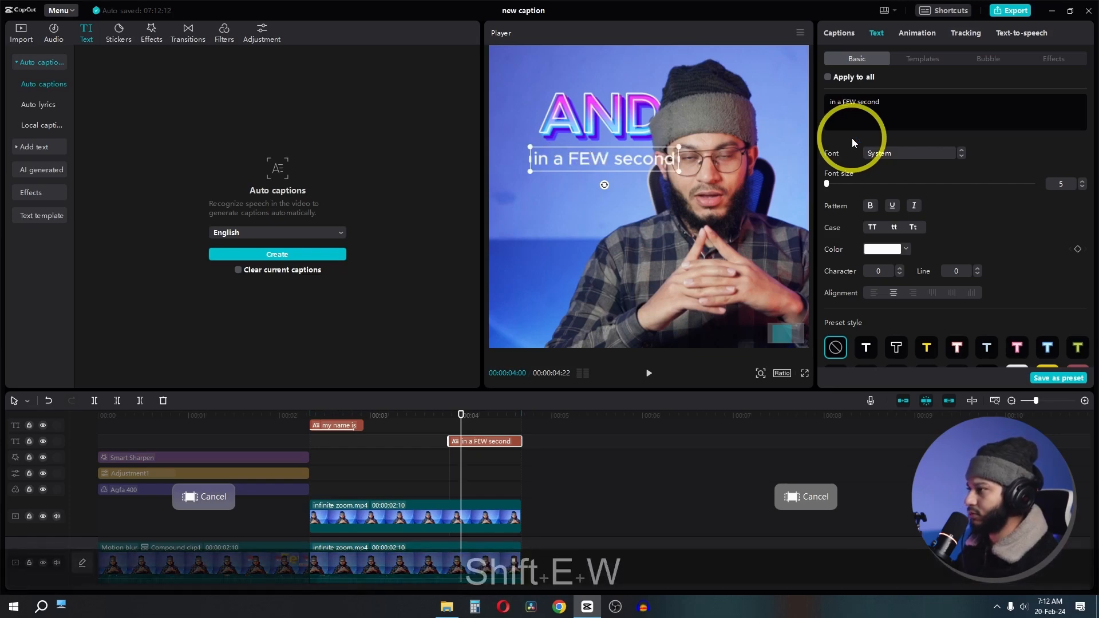
{"action": "key", "text": "ctrl+a"}
{"action": "left_click", "coordinate": [913, 227]}
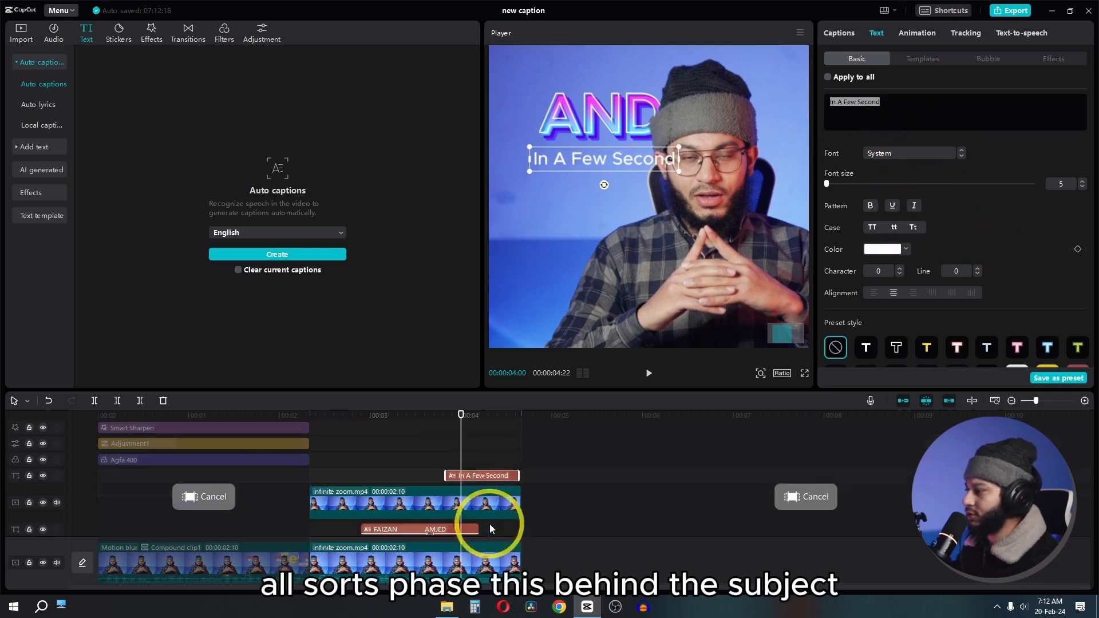
Move the caption to a track below AND and apply the ghost-shadow ART effect.
{"action": "scroll", "coordinate": [490, 528], "scroll_direction": "down", "scroll_amount": 1}
{"action": "left_click_drag", "start_coordinate": [475, 461], "coordinate": [485, 533]}
{"action": "left_click", "coordinate": [1043, 60]}
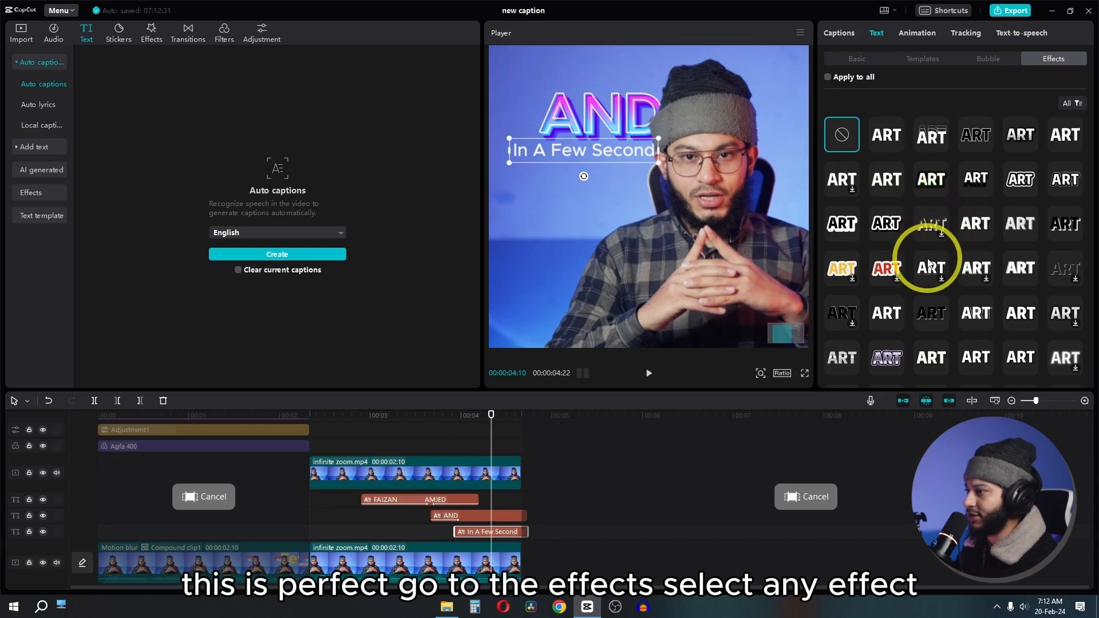
{"action": "left_click", "coordinate": [1058, 269]}
{"action": "left_click", "coordinate": [932, 138]}
Turn on a white glow for the caption and tune its intensity and range.
{"action": "left_click", "coordinate": [853, 57]}
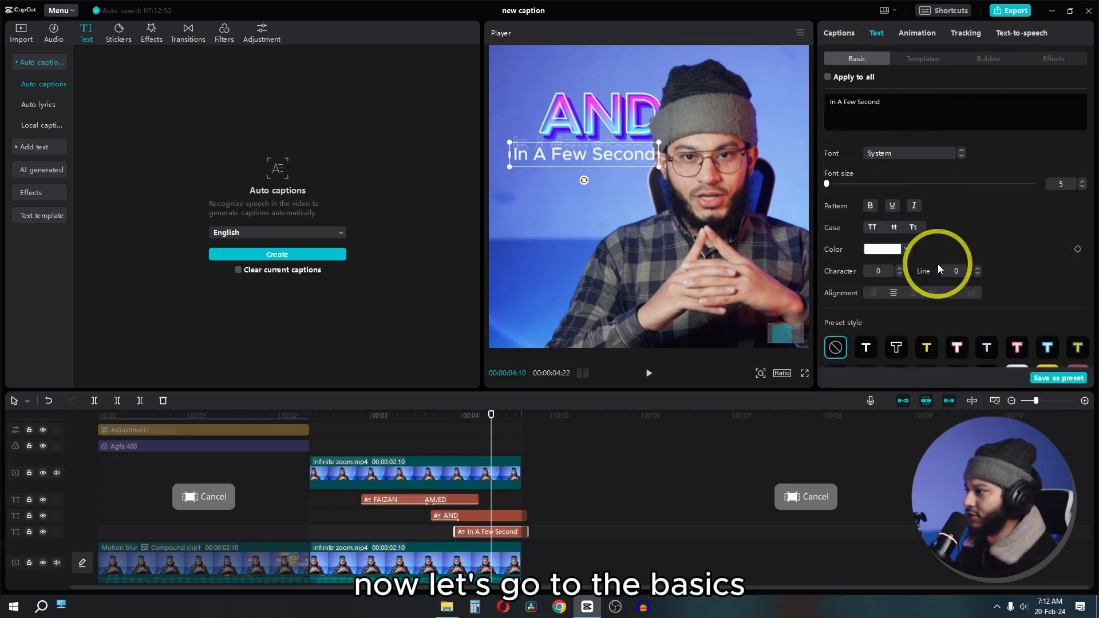
{"action": "scroll", "coordinate": [937, 264], "scroll_direction": "down", "scroll_amount": 2}
{"action": "scroll", "coordinate": [938, 263], "scroll_direction": "down", "scroll_amount": 3}
{"action": "left_click", "coordinate": [831, 170]}
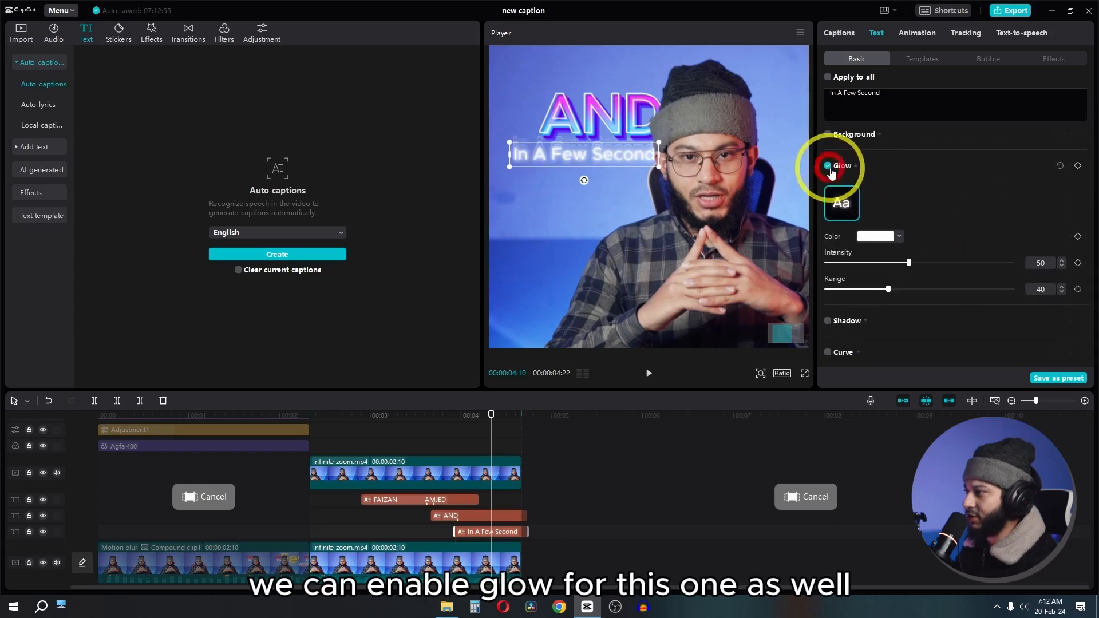
{"action": "left_click_drag", "start_coordinate": [932, 264], "coordinate": [954, 263]}
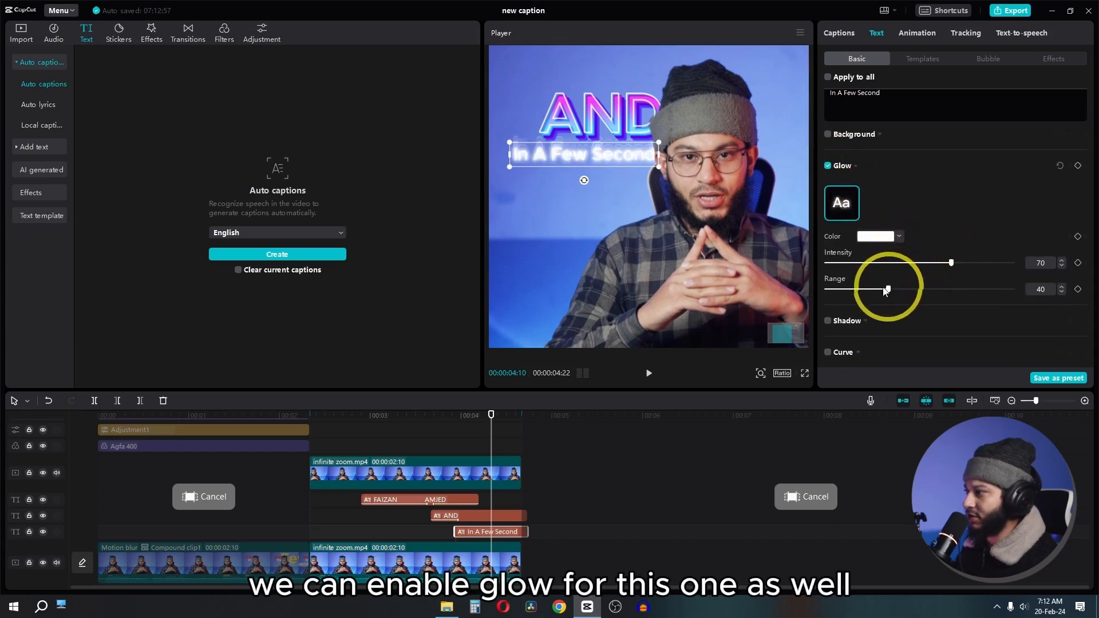
{"action": "left_click_drag", "start_coordinate": [885, 291], "coordinate": [999, 289]}
{"action": "left_click_drag", "start_coordinate": [951, 264], "coordinate": [919, 264]}
{"action": "left_click_drag", "start_coordinate": [996, 288], "coordinate": [945, 290]}
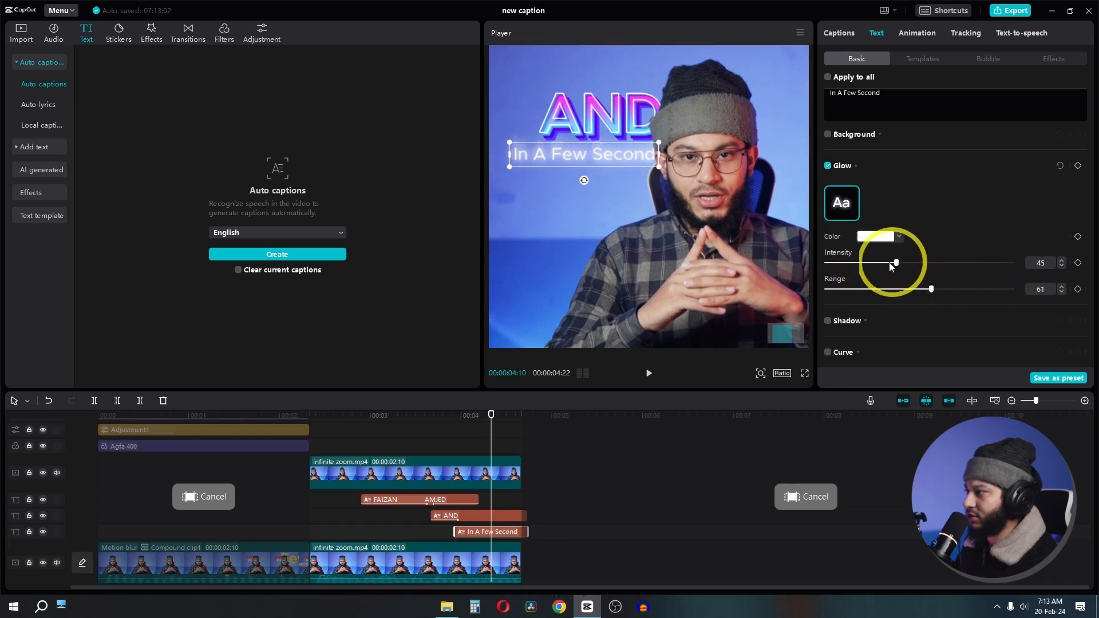
{"action": "mouse_move", "coordinate": [891, 266]}
{"action": "left_mouse_down"}
{"action": "mouse_move", "coordinate": [878, 266]}
{"action": "mouse_move", "coordinate": [890, 265]}
{"action": "left_mouse_up"}
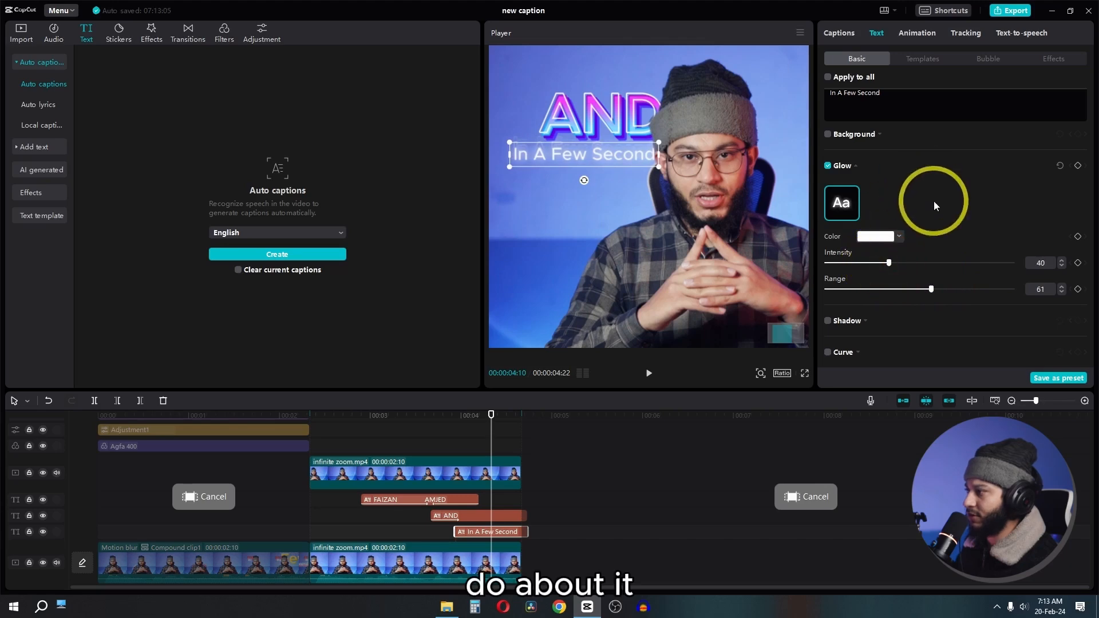
{"action": "key", "text": "space"}
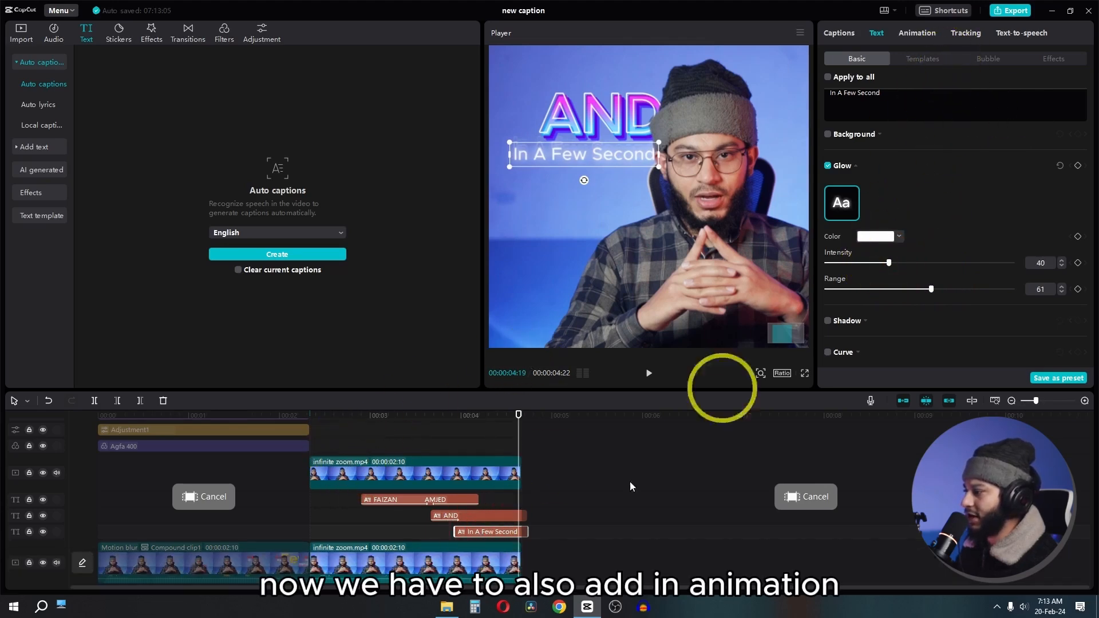
Give the caption an Ink Print entrance, then box-select the AND clip with the other clips.
{"action": "left_click", "coordinate": [915, 33]}
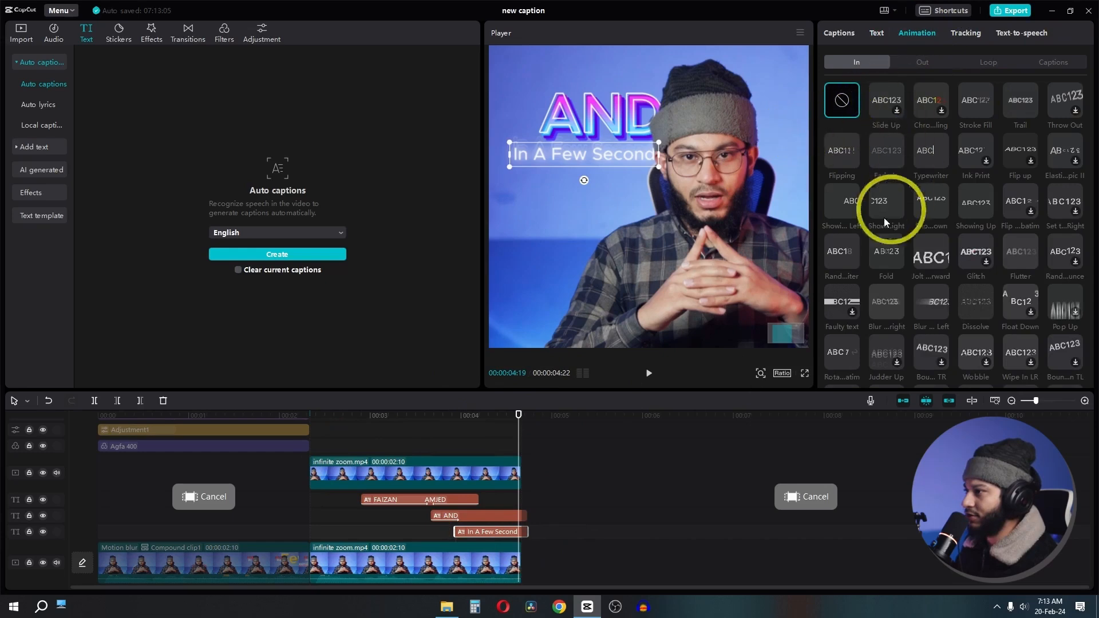
{"action": "left_click", "coordinate": [930, 257]}
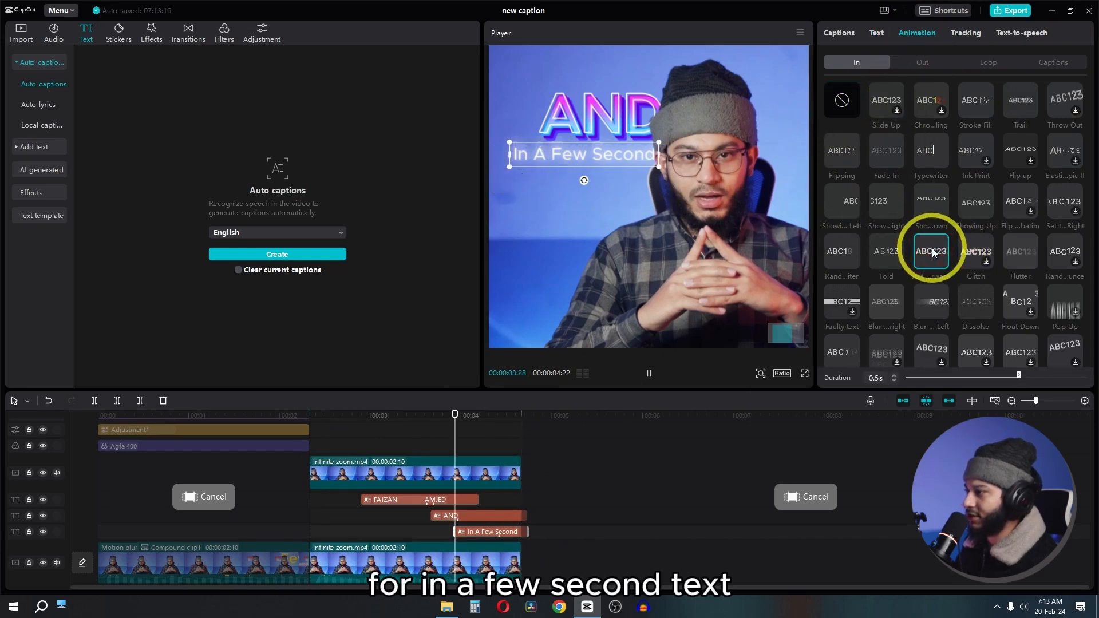
{"action": "left_click", "coordinate": [930, 305]}
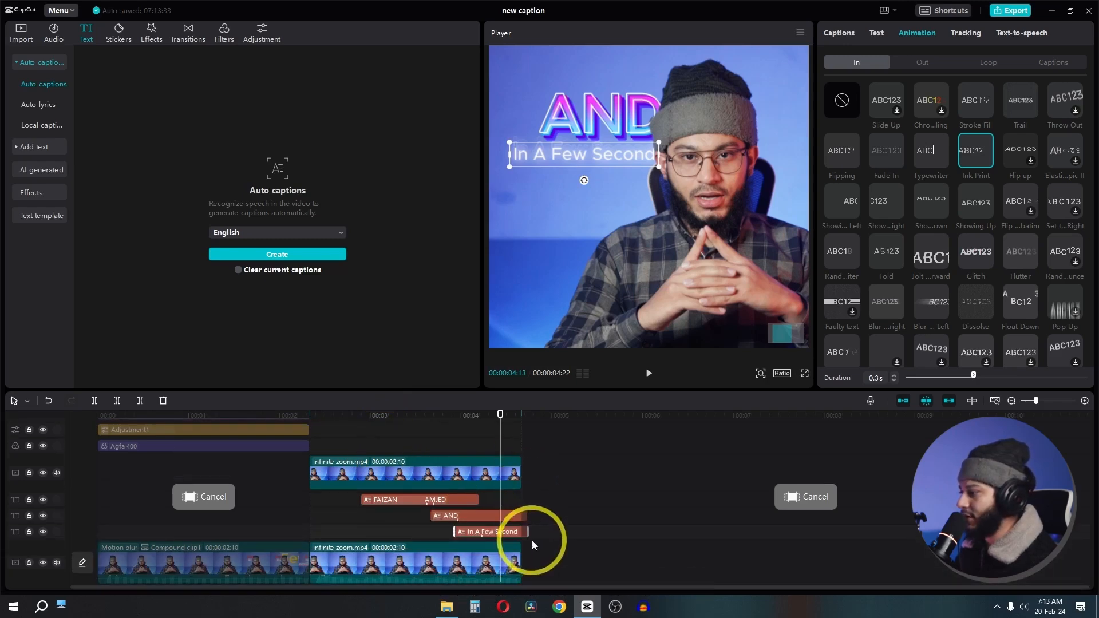
{"action": "left_click", "coordinate": [518, 516]}
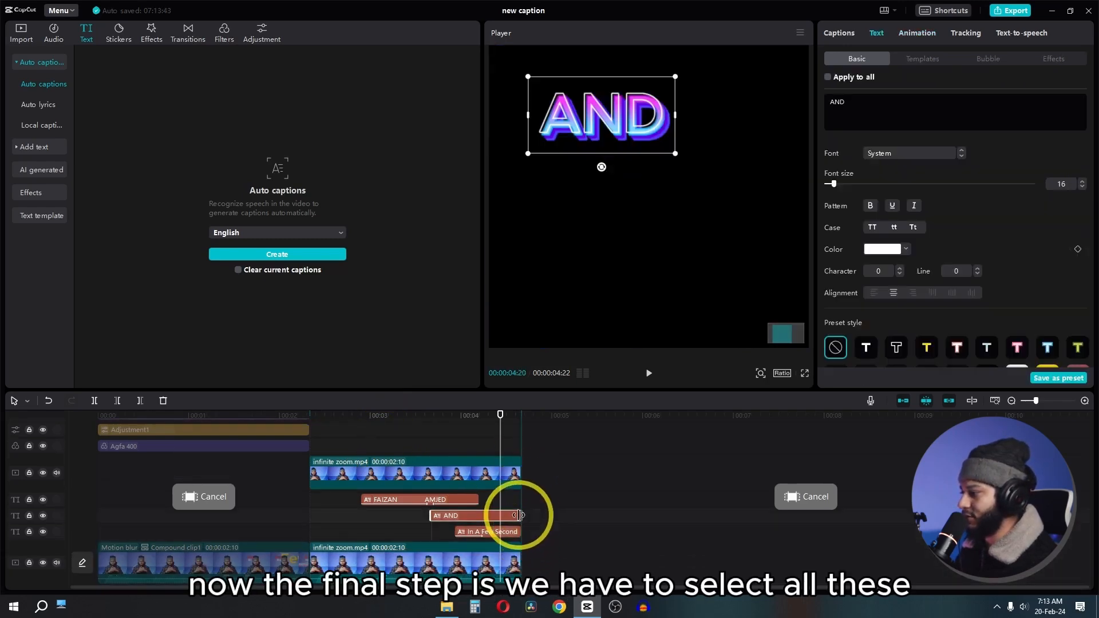
{"action": "scroll", "coordinate": [527, 493], "scroll_direction": "up", "scroll_amount": 2}
{"action": "left_click_drag", "start_coordinate": [531, 465], "coordinate": [344, 588]}
Merge the selected clips into Compound clip2 and add transform keyframes at its start.
{"action": "right_click", "coordinate": [351, 531]}
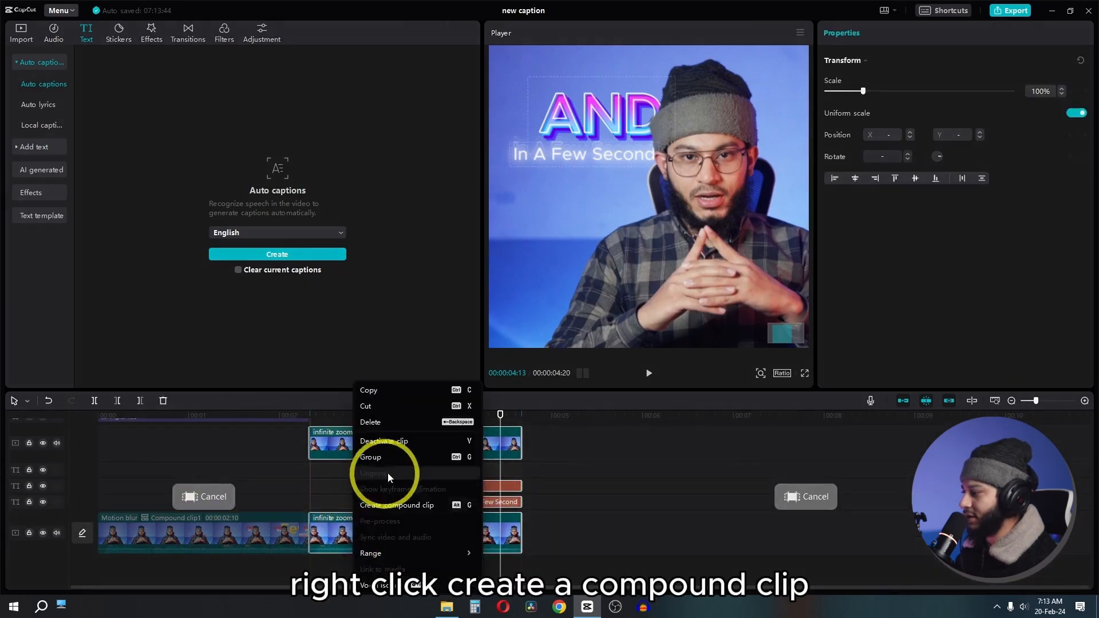
{"action": "left_click", "coordinate": [404, 505]}
{"action": "left_click", "coordinate": [329, 418]}
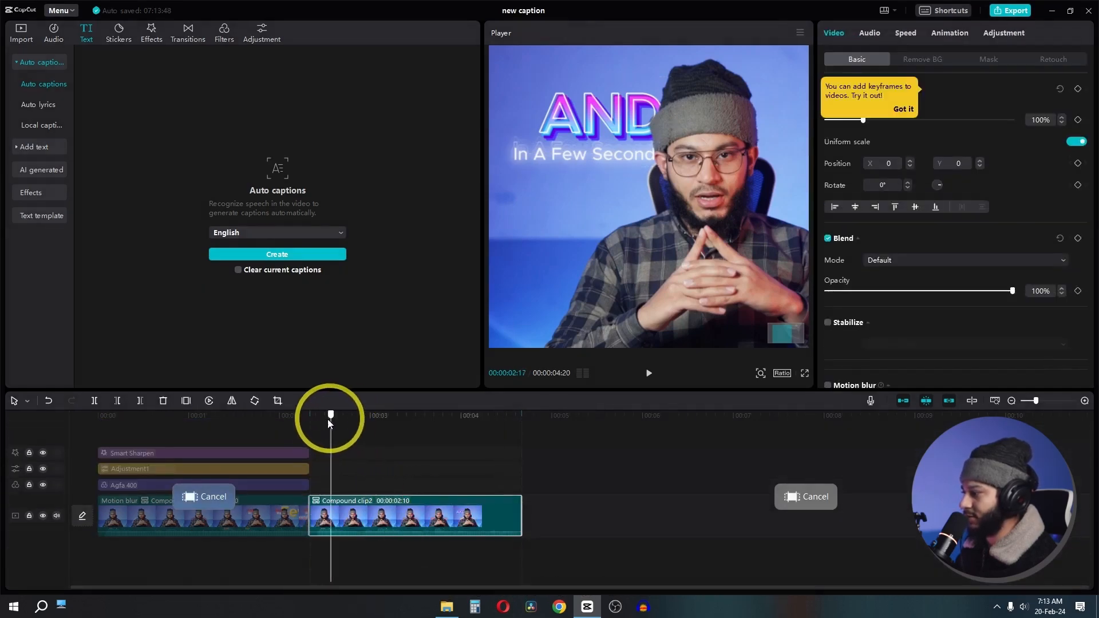
{"action": "left_click", "coordinate": [1078, 89]}
{"action": "scroll", "coordinate": [688, 201], "scroll_direction": "down", "scroll_amount": 2}
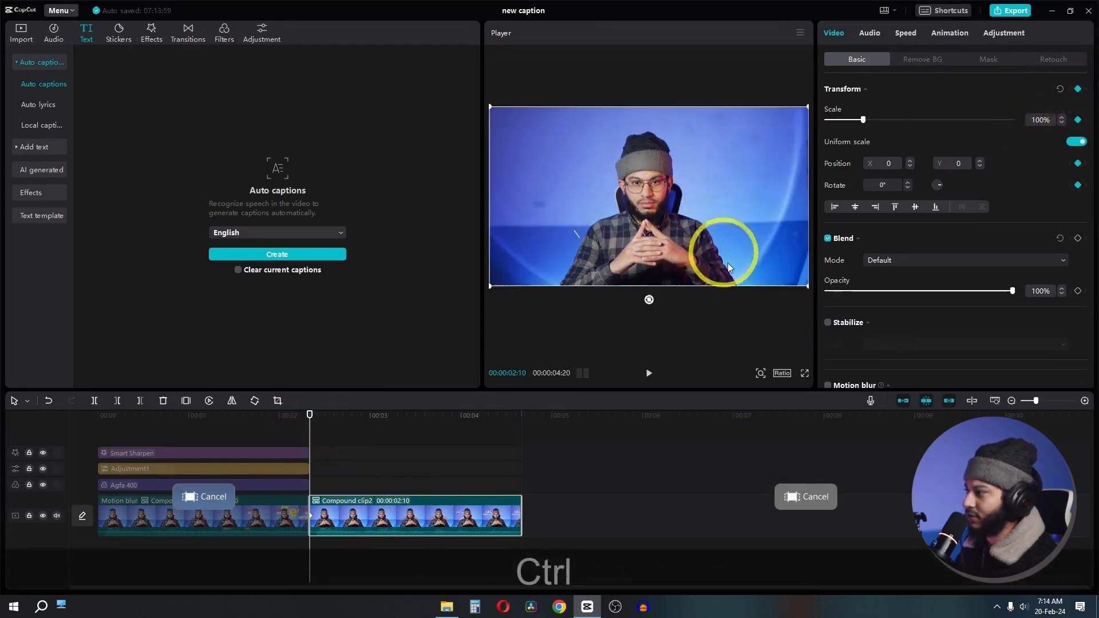
{"action": "key", "text": "space"}
{"action": "key", "text": "space"}
{"action": "key", "text": "space"}
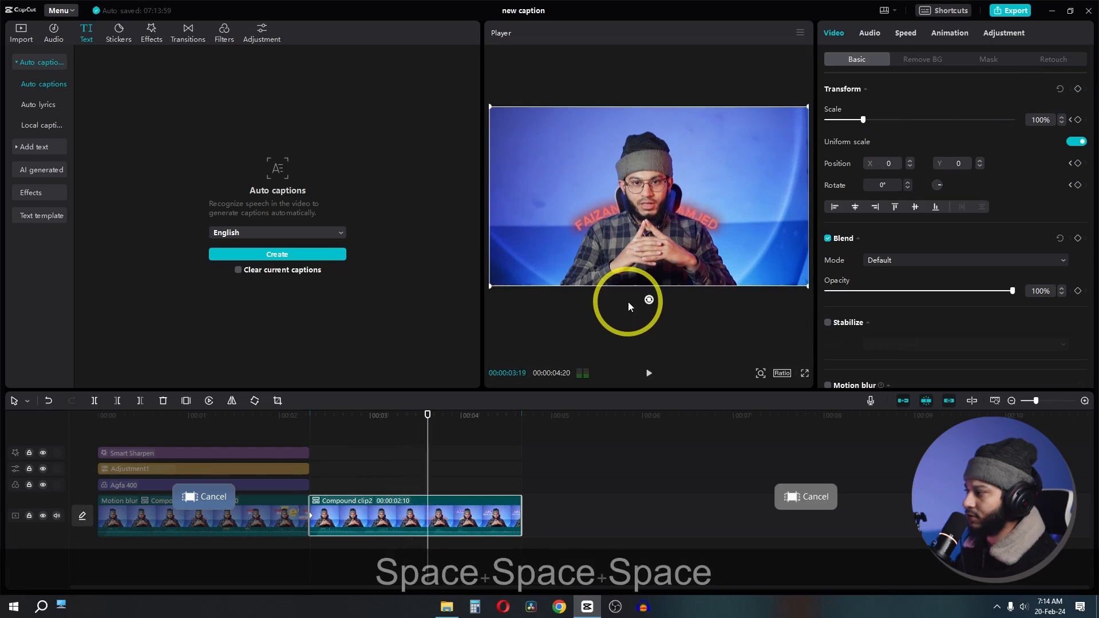
Scale the compound clip to 191% and shift it to X 1394, Y -330 to reveal the text.
{"action": "left_click_drag", "start_coordinate": [865, 125], "coordinate": [898, 126]}
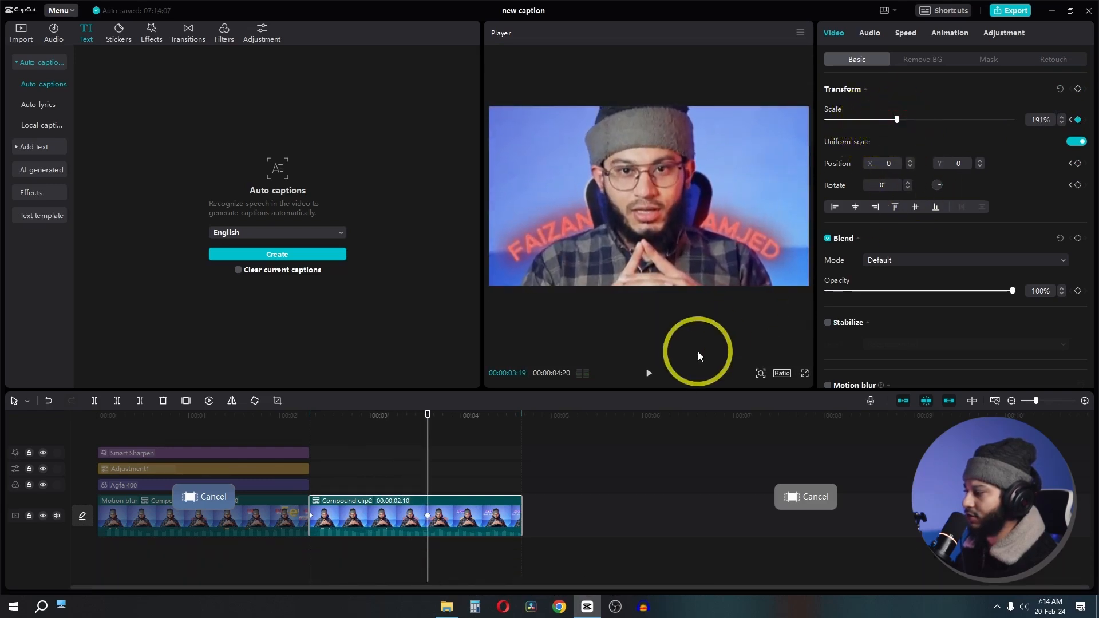
{"action": "key", "text": "space"}
{"action": "key", "text": "space"}
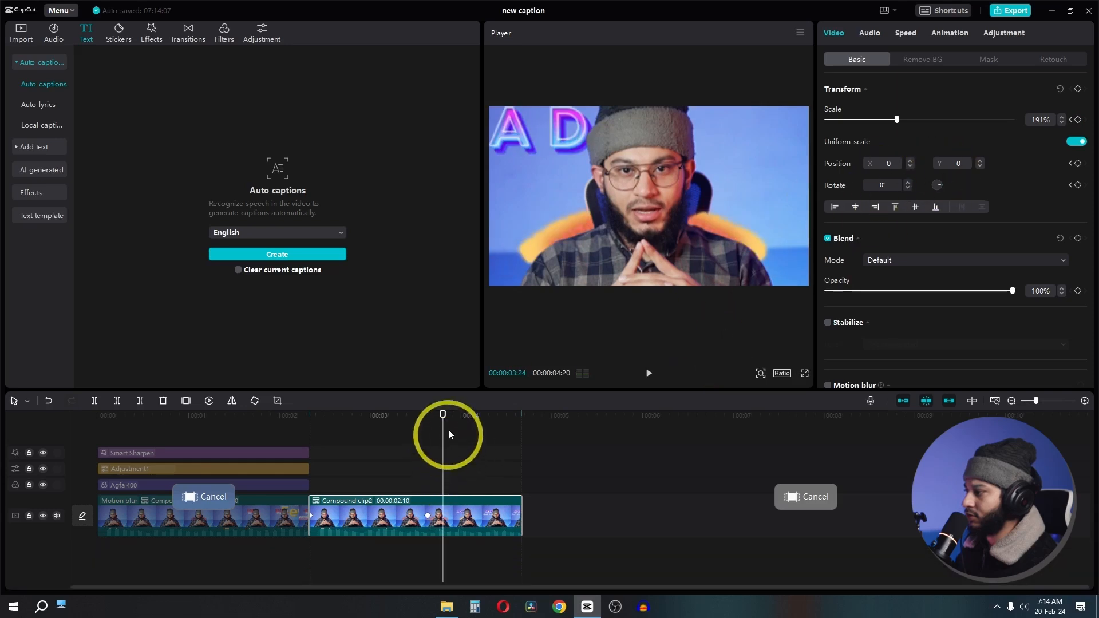
{"action": "left_click", "coordinate": [437, 412]}
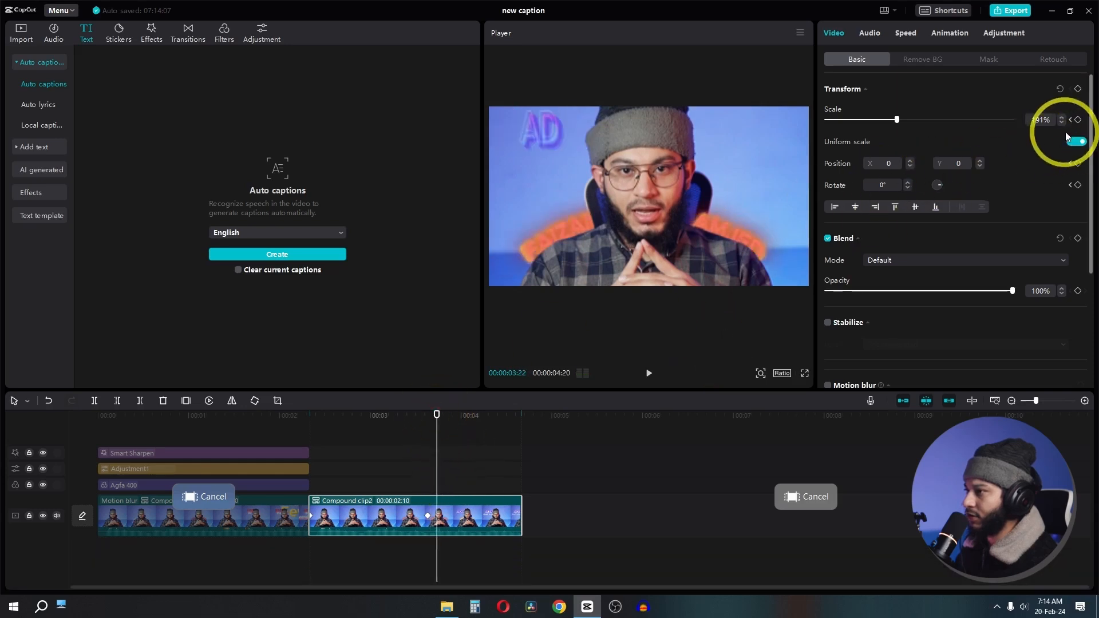
{"action": "left_click", "coordinate": [1078, 90]}
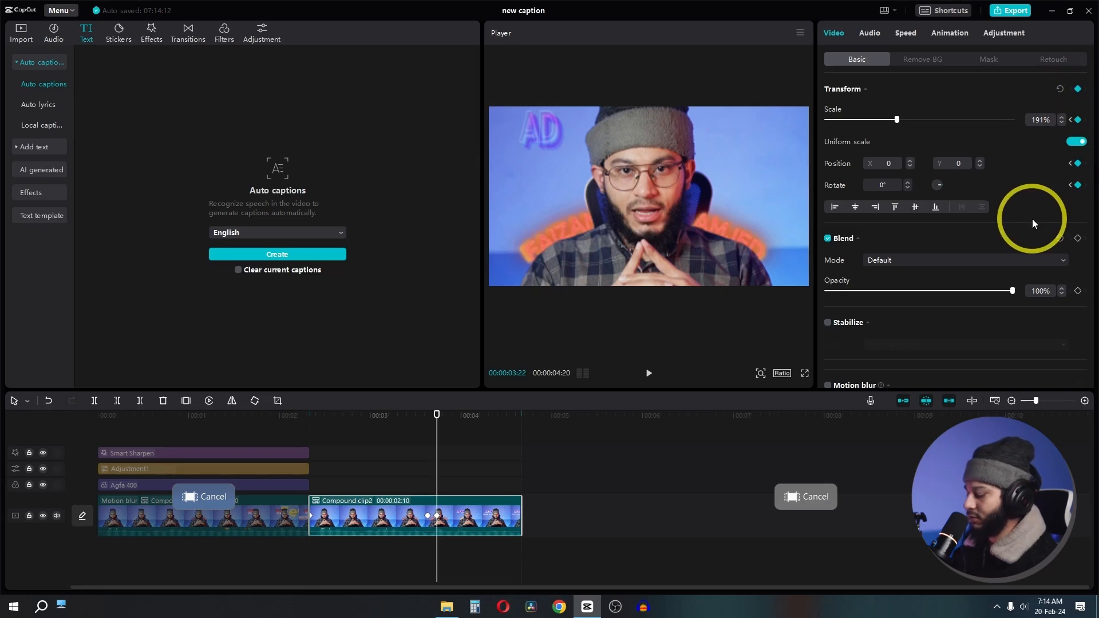
{"action": "key", "text": "Right"}
{"action": "key", "text": "Right"}
{"action": "key", "text": "Right"}
{"action": "key", "text": "Right"}
{"action": "key", "text": "Right"}
{"action": "key", "text": "Right"}
{"action": "key", "text": "Right"}
{"action": "key", "text": "Right"}
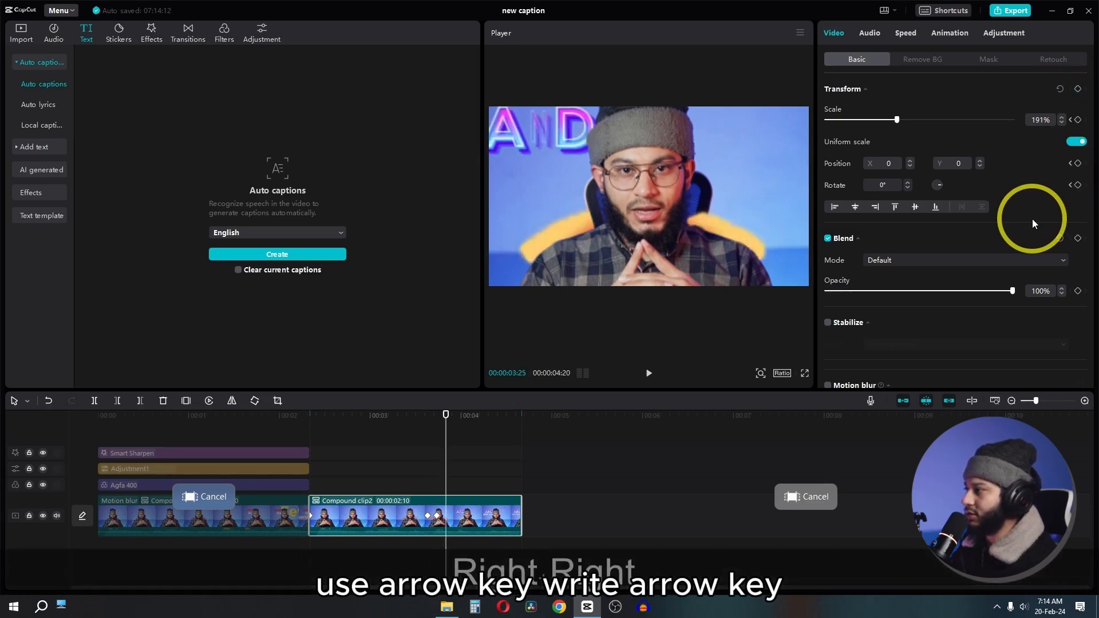
{"action": "key", "text": "Right"}
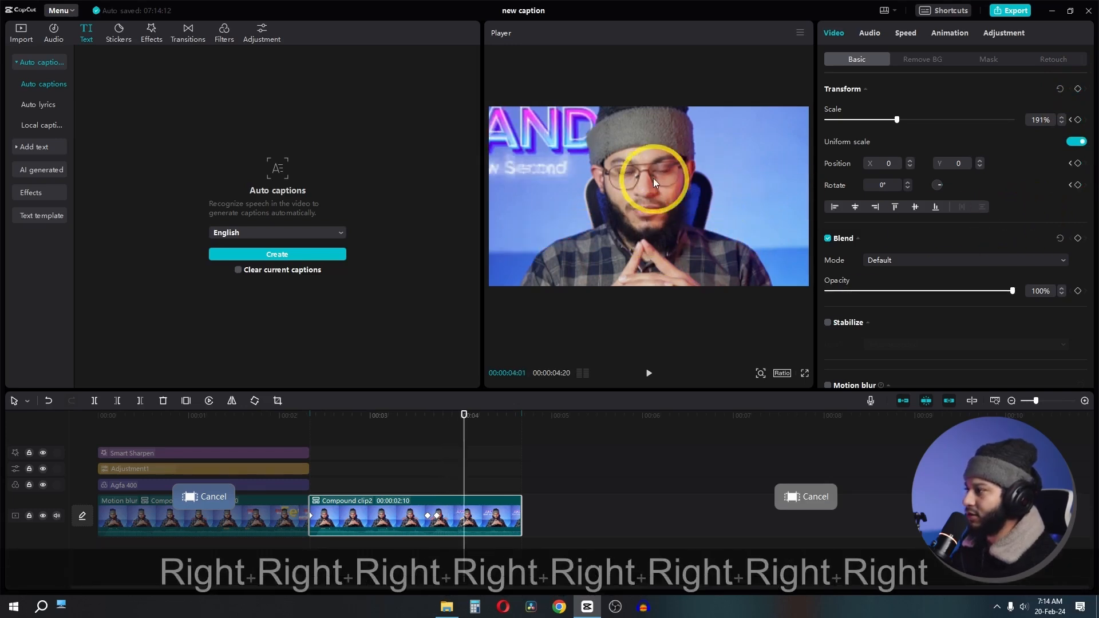
{"action": "left_click_drag", "start_coordinate": [654, 178], "coordinate": [696, 204]}
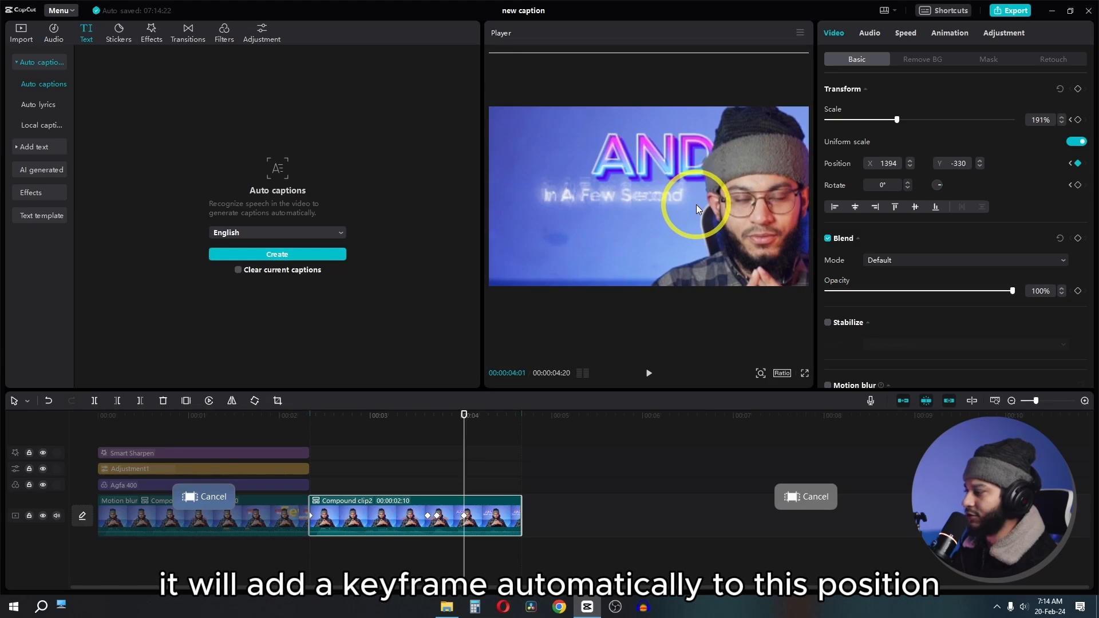
Preview the keyframed zoom from the clip start and pause near its end.
{"action": "key", "text": "space"}
{"action": "key", "text": "space"}
{"action": "key", "text": "space"}
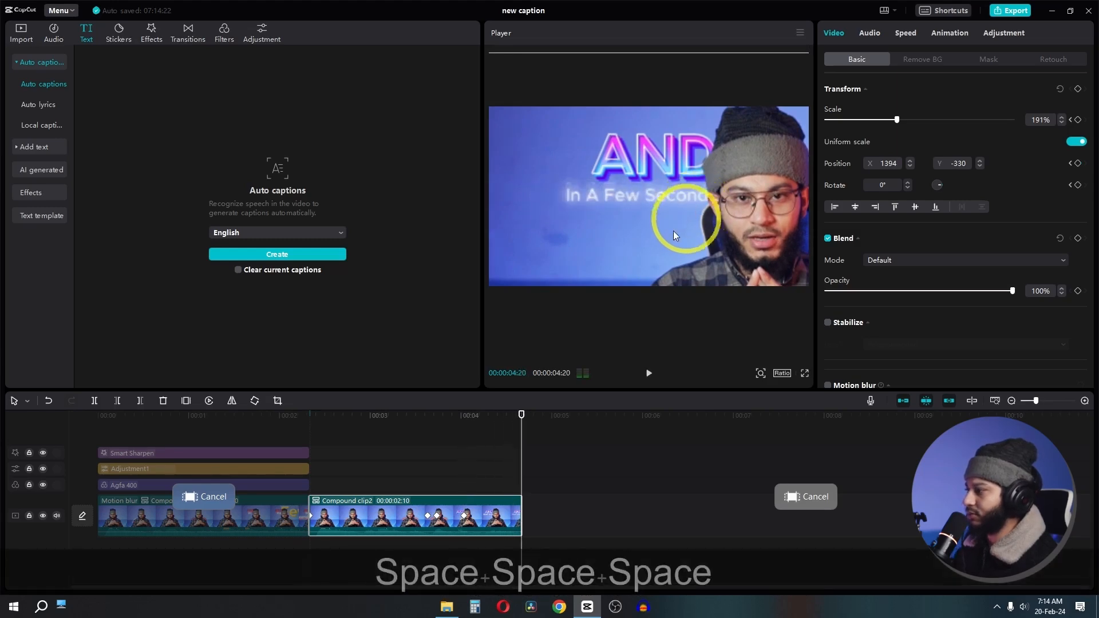
{"action": "left_click_drag", "start_coordinate": [351, 423], "coordinate": [312, 430]}
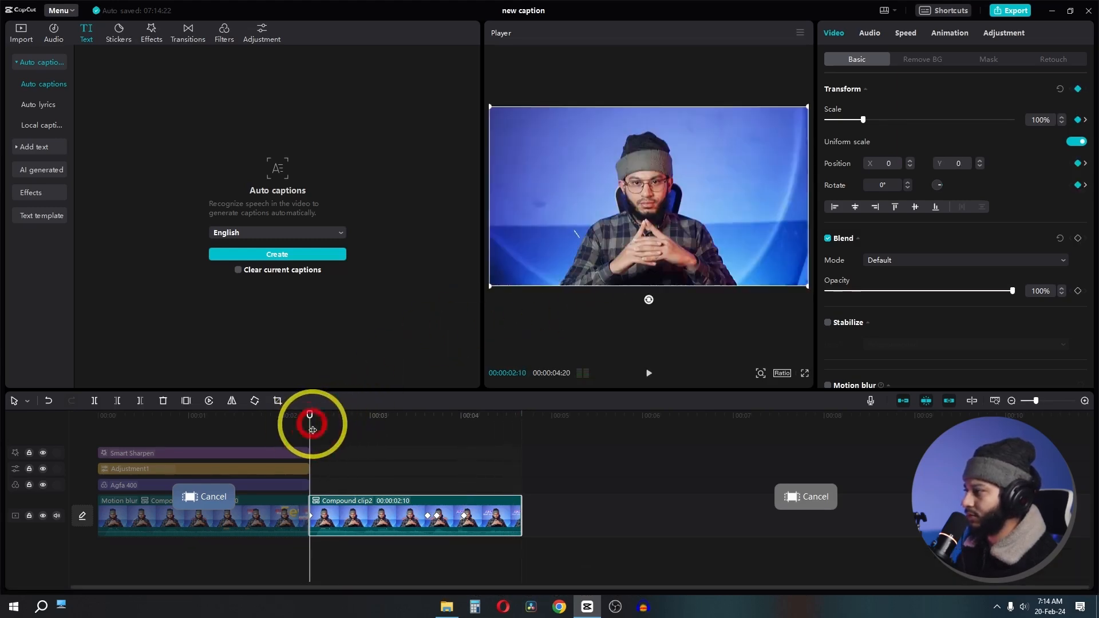
{"action": "key", "text": "space"}
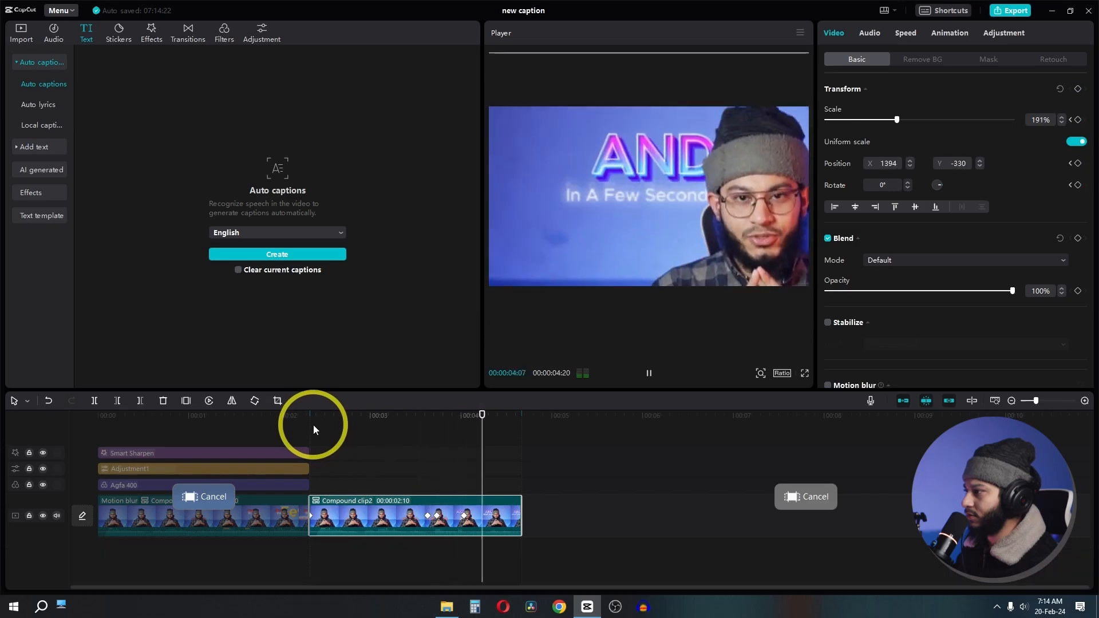
{"action": "key", "text": "space"}
{"action": "right_click", "coordinate": [467, 522]}
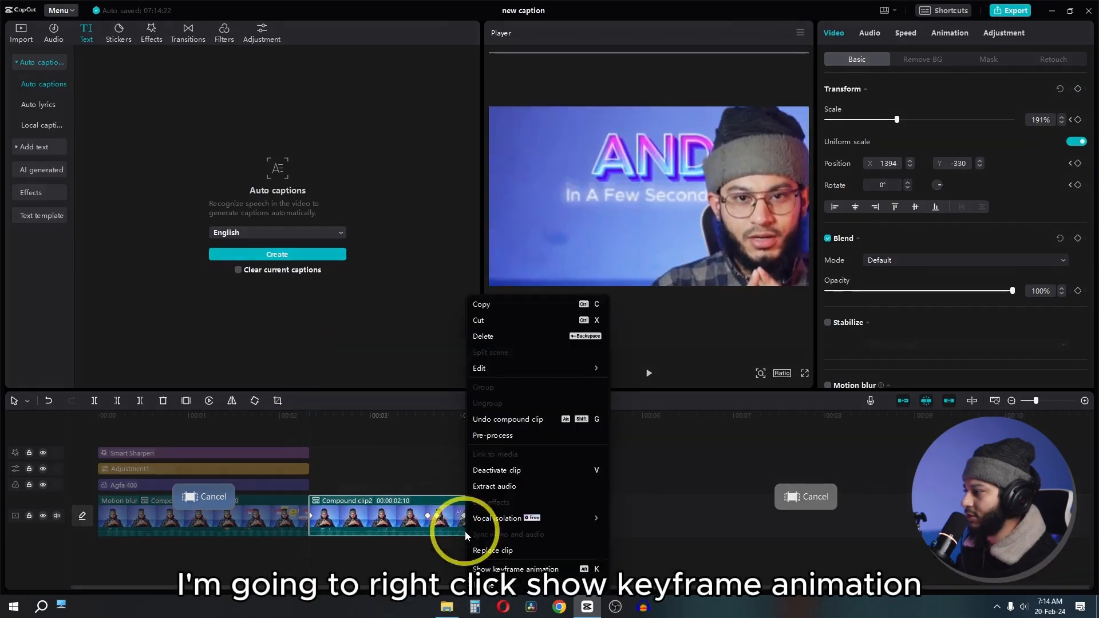
Show Compound clip2's keyframe curves and give the Scale curve Ease In 1.
{"action": "left_click", "coordinate": [504, 569]}
{"action": "left_click", "coordinate": [514, 470]}
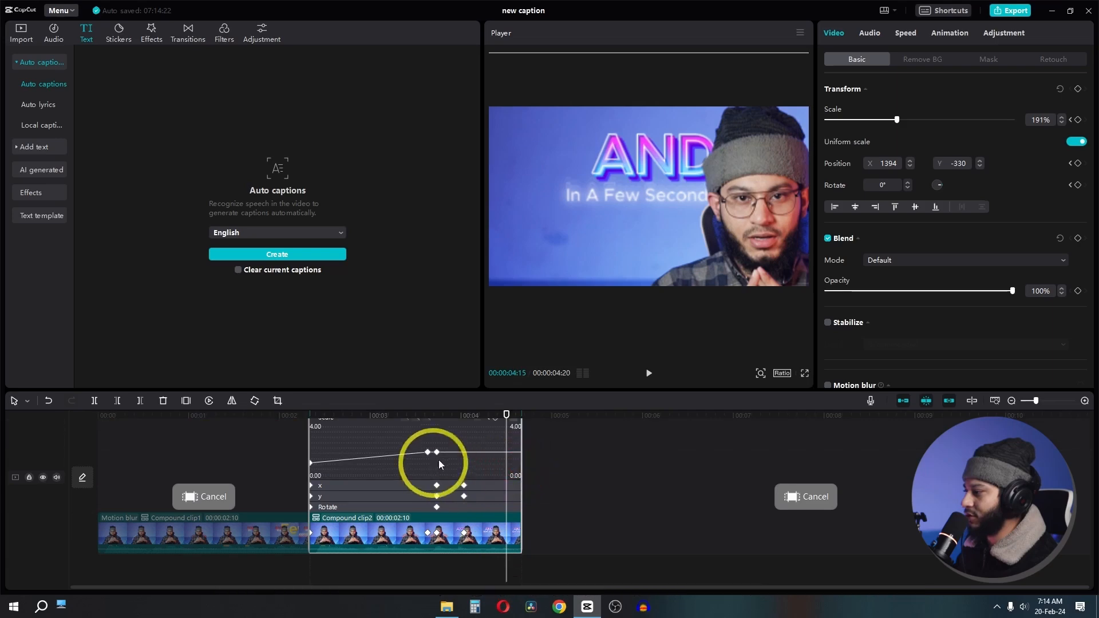
{"action": "scroll", "coordinate": [478, 461], "scroll_direction": "up", "scroll_amount": 1}
{"action": "left_click", "coordinate": [477, 432]}
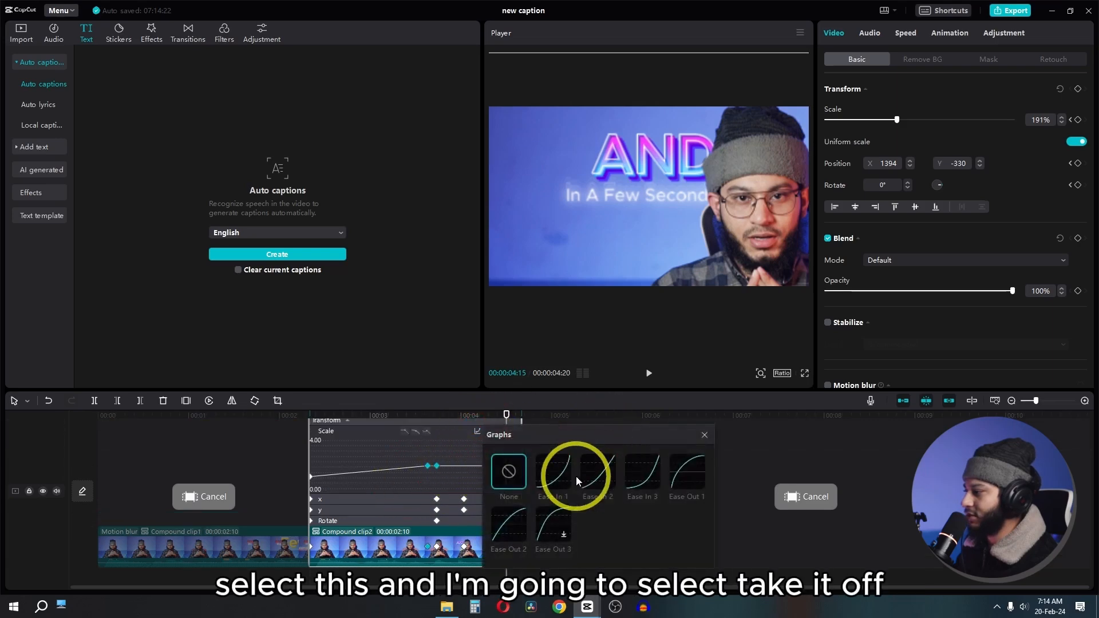
{"action": "left_click", "coordinate": [559, 475]}
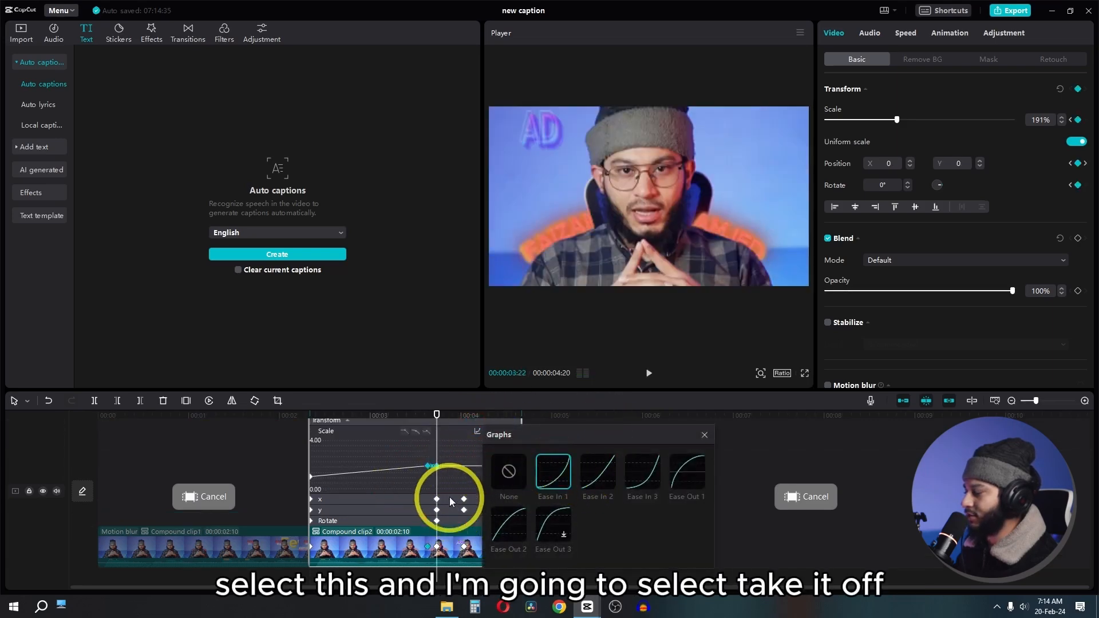
{"action": "left_click", "coordinate": [497, 513]}
{"action": "left_click", "coordinate": [512, 500]}
Give the x position curve Ease Out 1.
{"action": "left_click", "coordinate": [514, 498]}
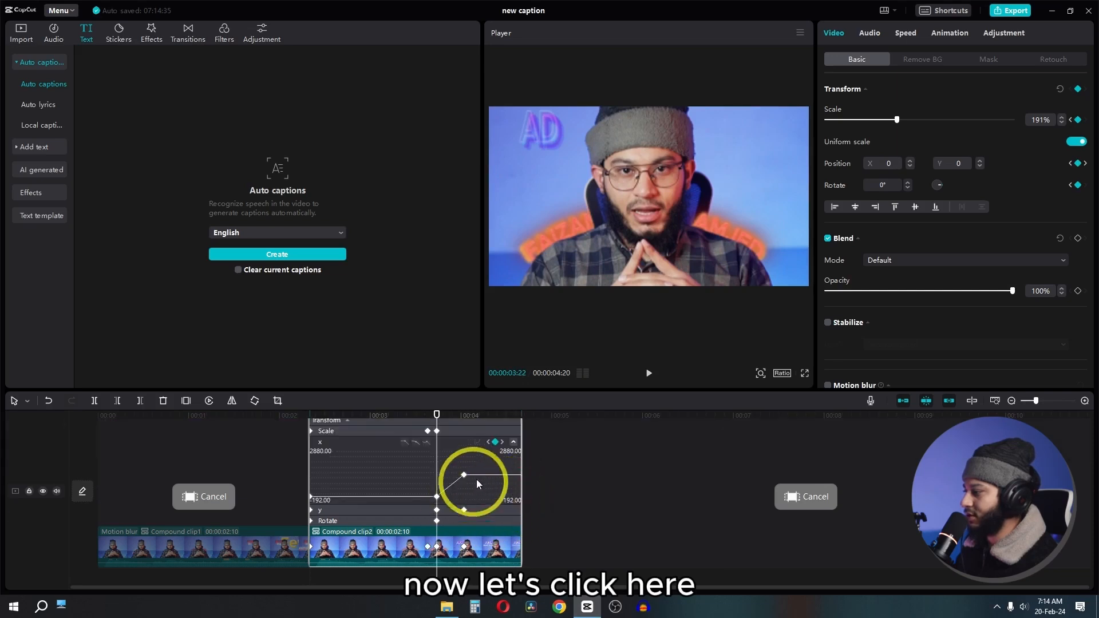
{"action": "left_click", "coordinate": [463, 476]}
{"action": "left_click", "coordinate": [479, 442]}
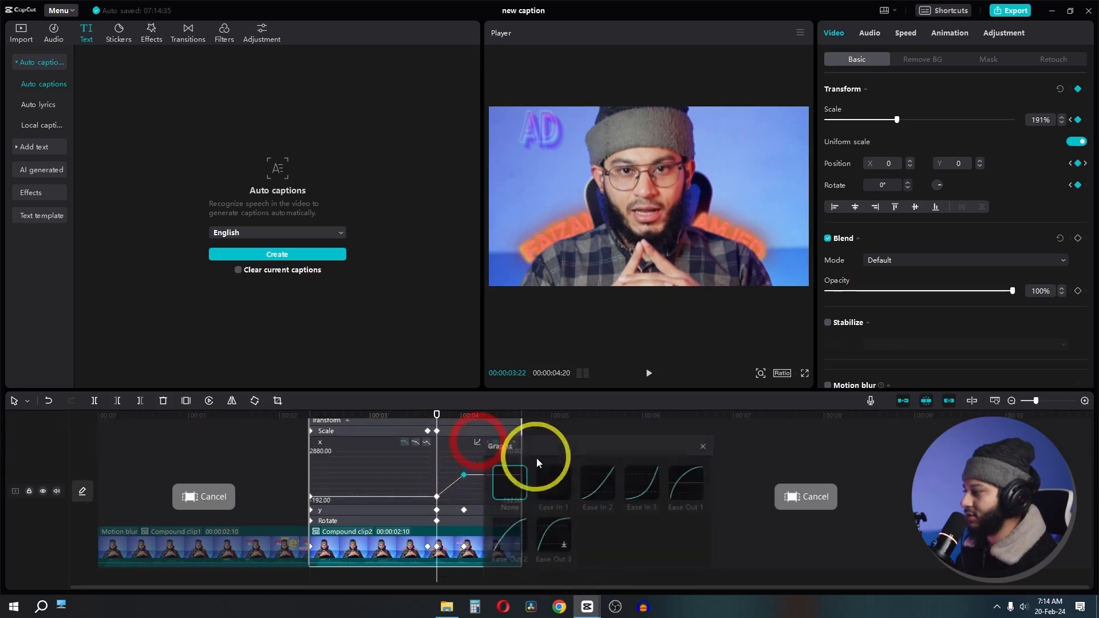
{"action": "left_click", "coordinate": [642, 483]}
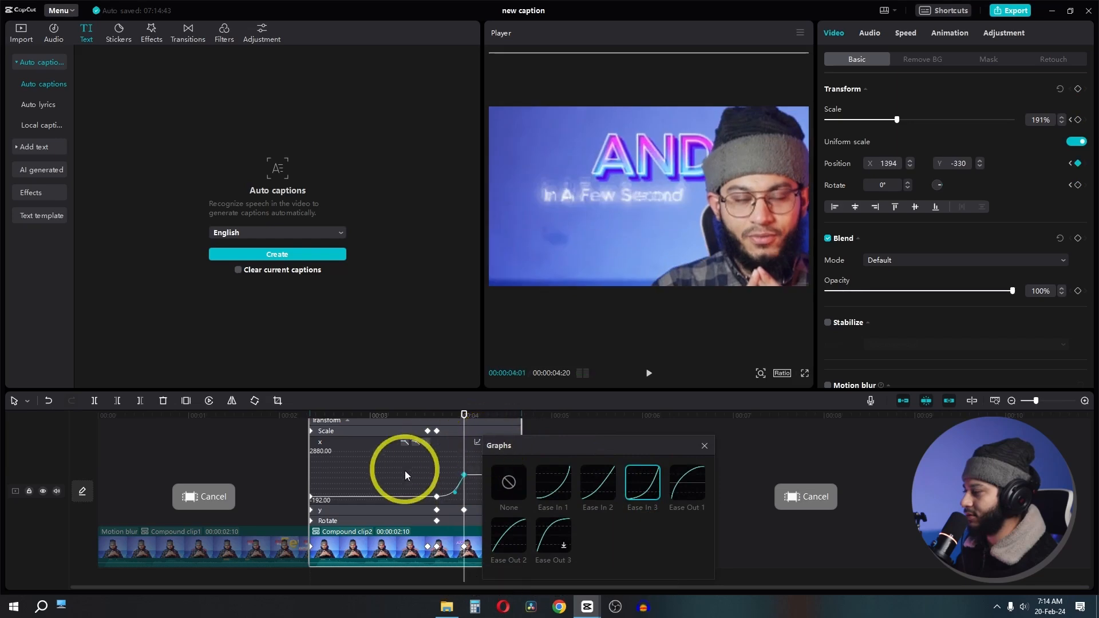
{"action": "left_click", "coordinate": [690, 481]}
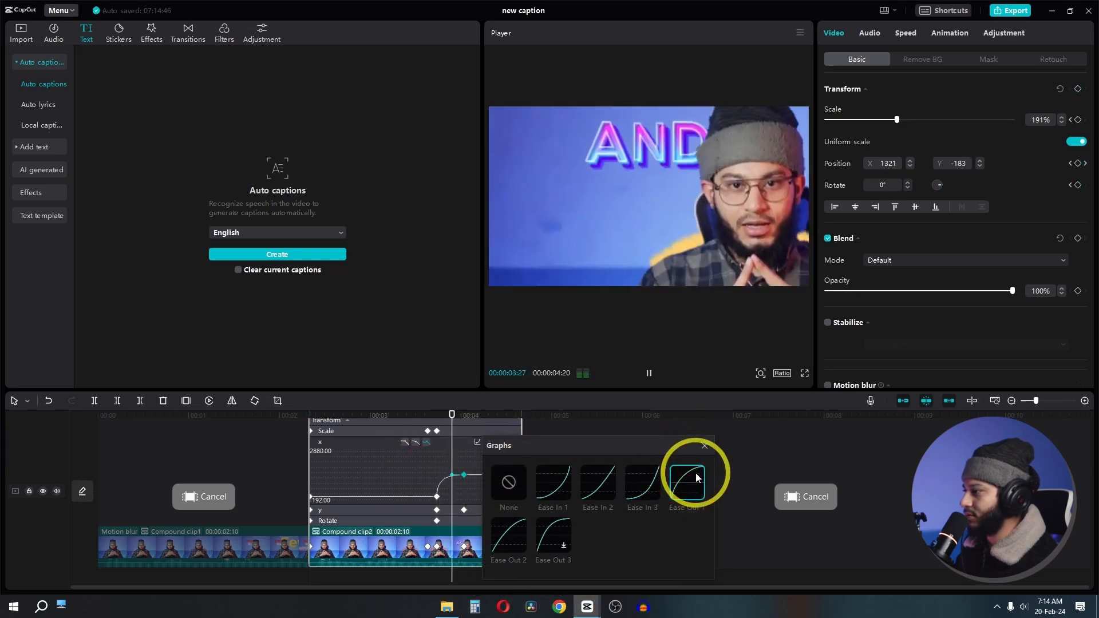
{"action": "left_click", "coordinate": [705, 446]}
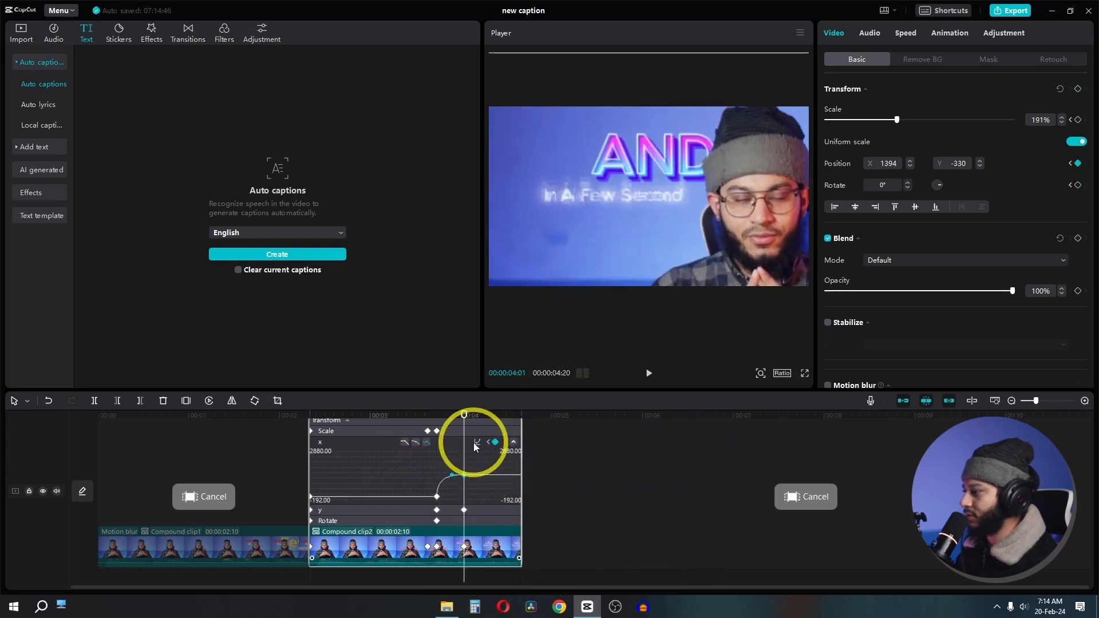
{"action": "left_click", "coordinate": [517, 455]}
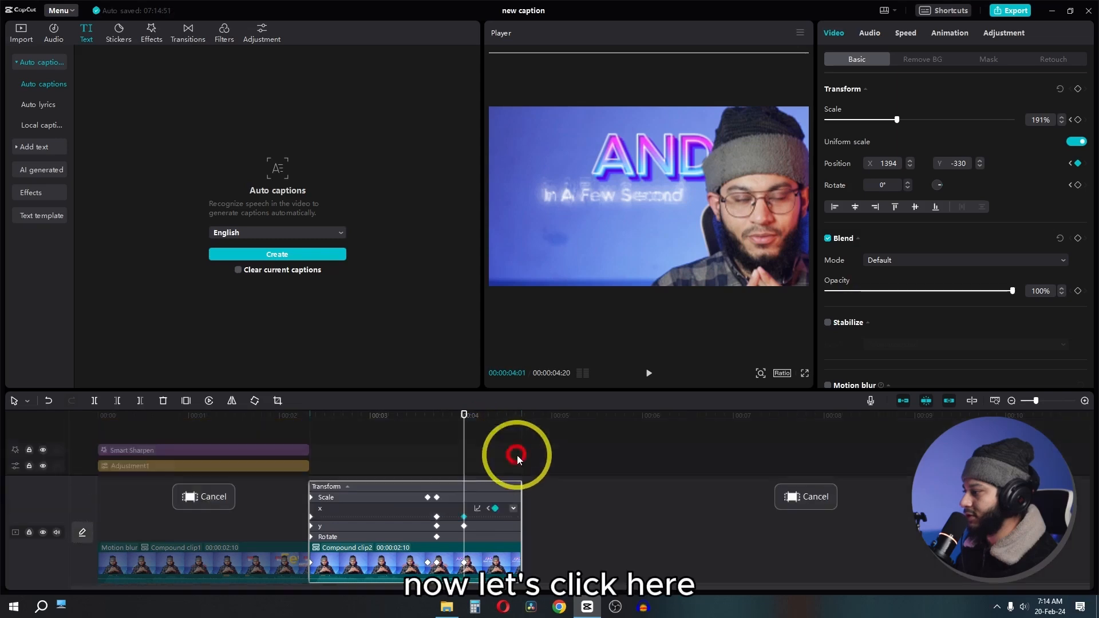
Give the y position curve Ease Out 1.
{"action": "left_click", "coordinate": [513, 528]}
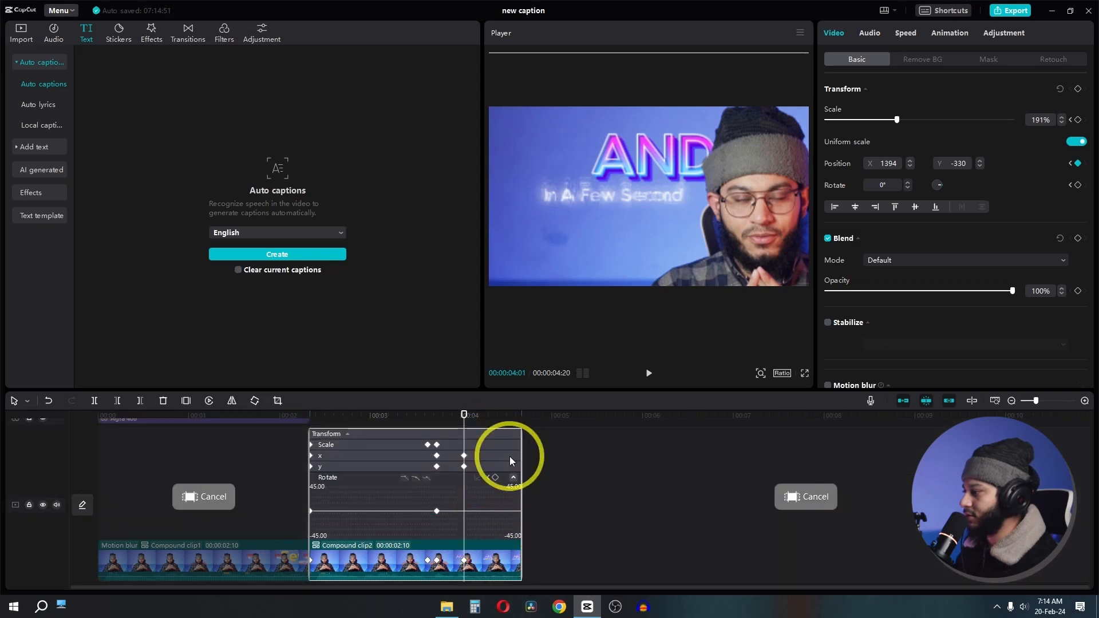
{"action": "left_click", "coordinate": [502, 468]}
{"action": "left_click", "coordinate": [514, 518]}
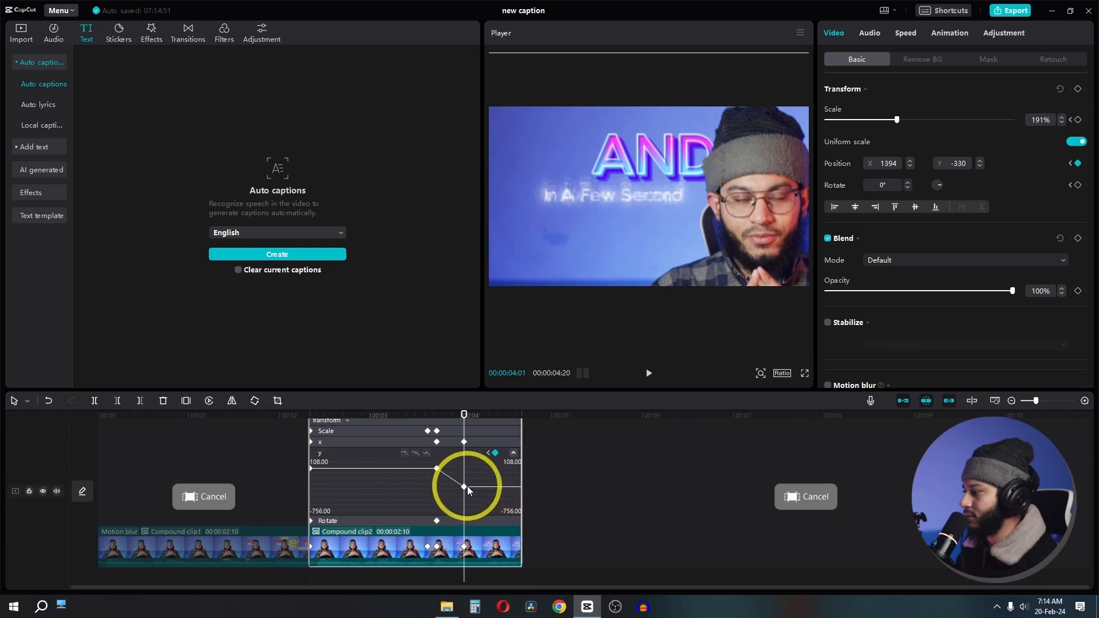
{"action": "left_click", "coordinate": [466, 486]}
{"action": "left_click", "coordinate": [479, 453]}
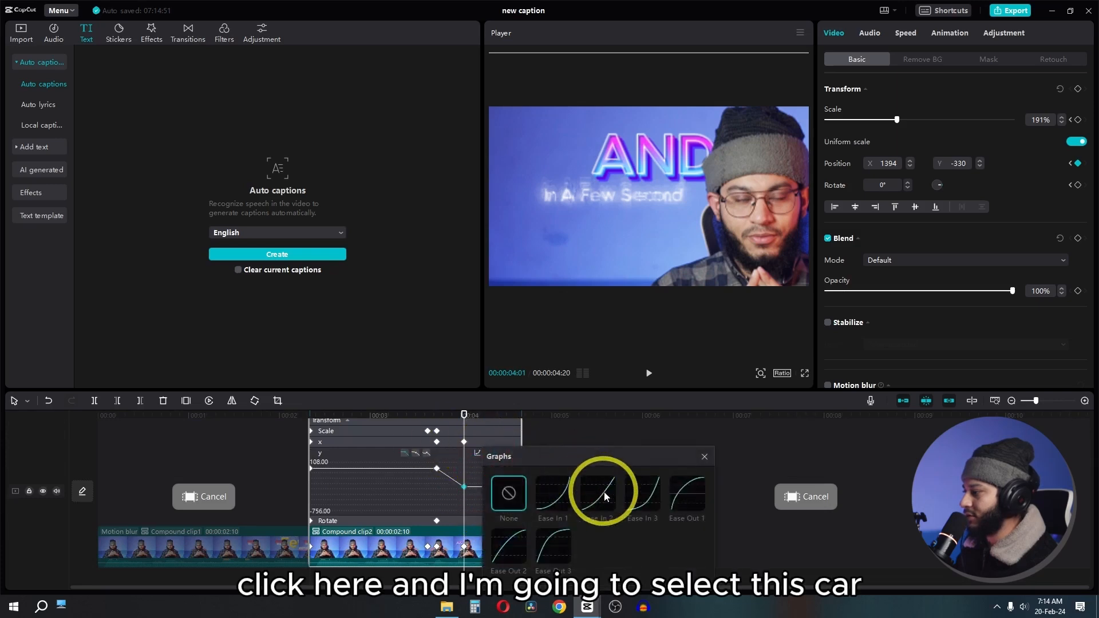
{"action": "left_click", "coordinate": [606, 495]}
{"action": "left_click", "coordinate": [644, 495]}
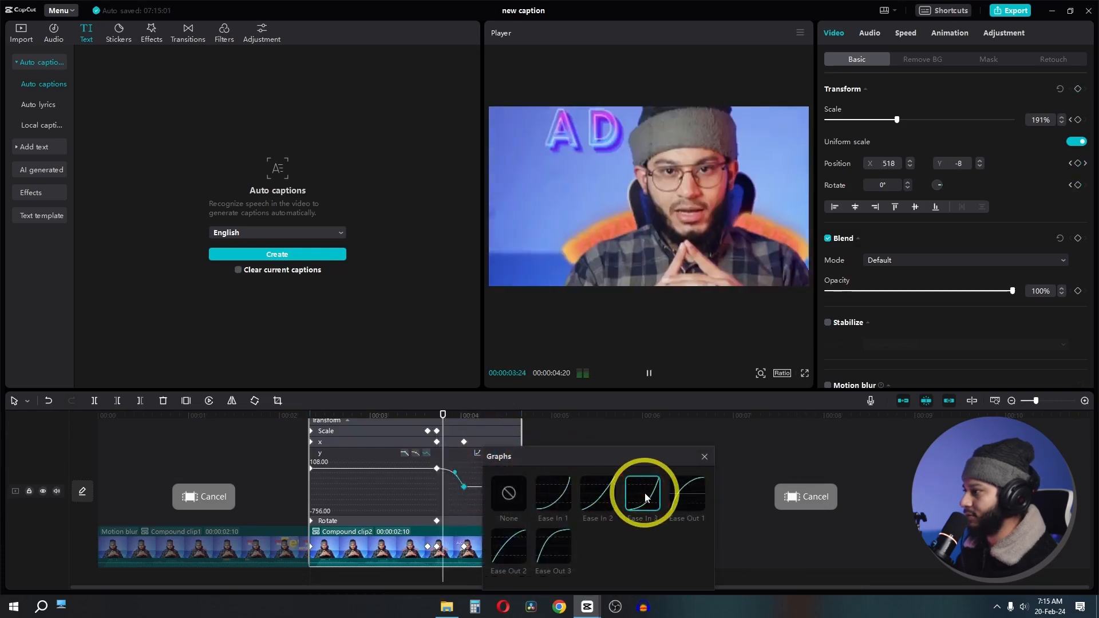
{"action": "left_click", "coordinate": [691, 492]}
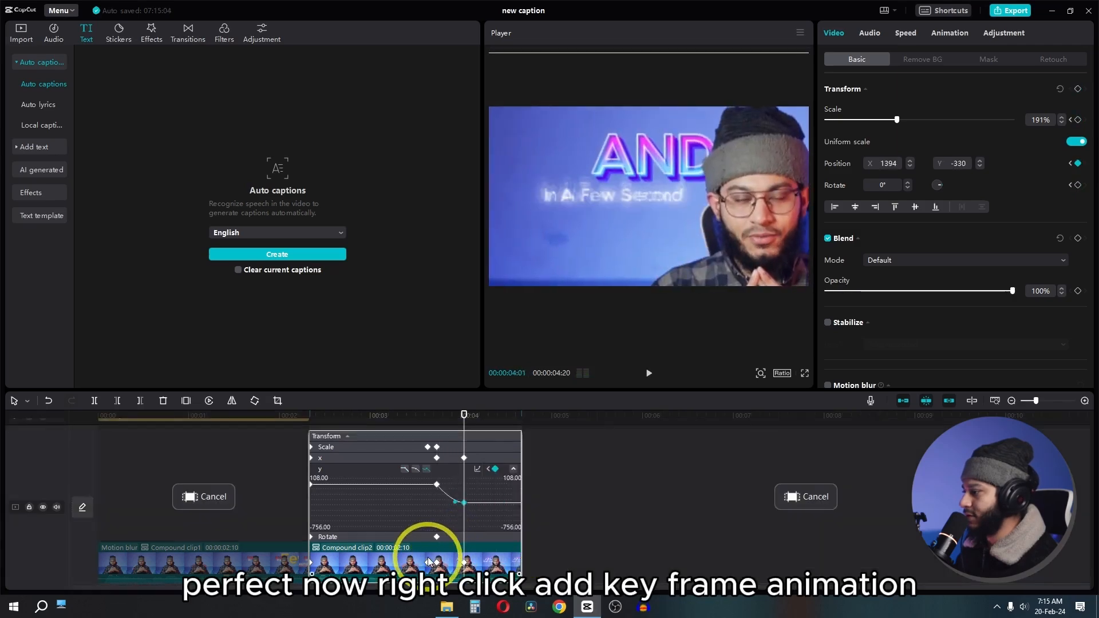
Hide the keyframe curves, enable motion blur on the clip, and preview it.
{"action": "right_click", "coordinate": [428, 553]}
{"action": "left_click", "coordinate": [459, 569]}
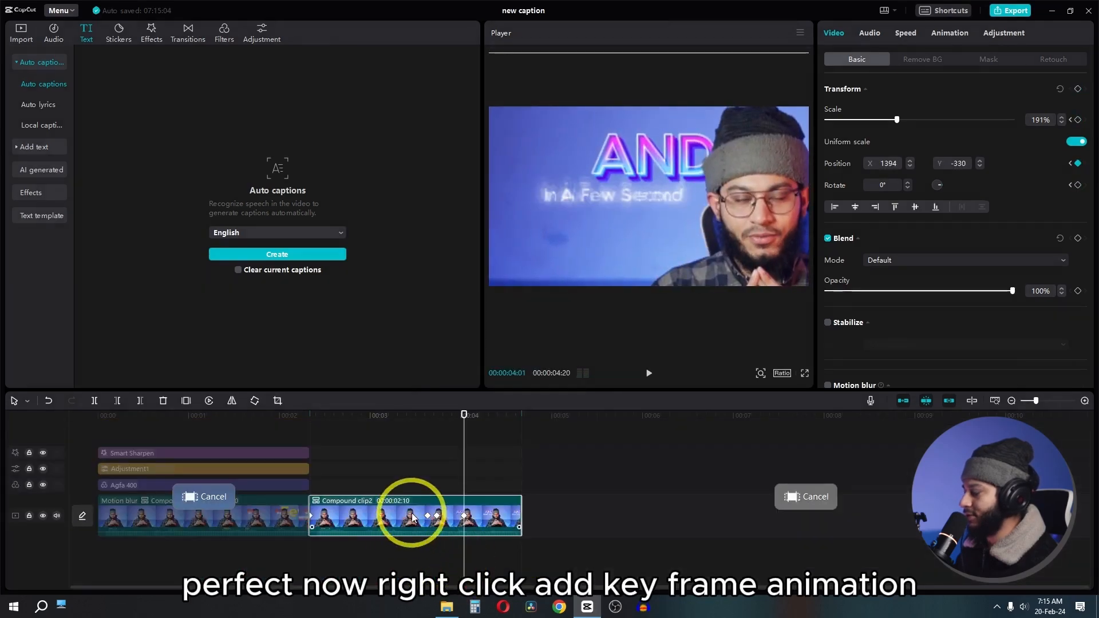
{"action": "scroll", "coordinate": [933, 271], "scroll_direction": "down", "scroll_amount": 3}
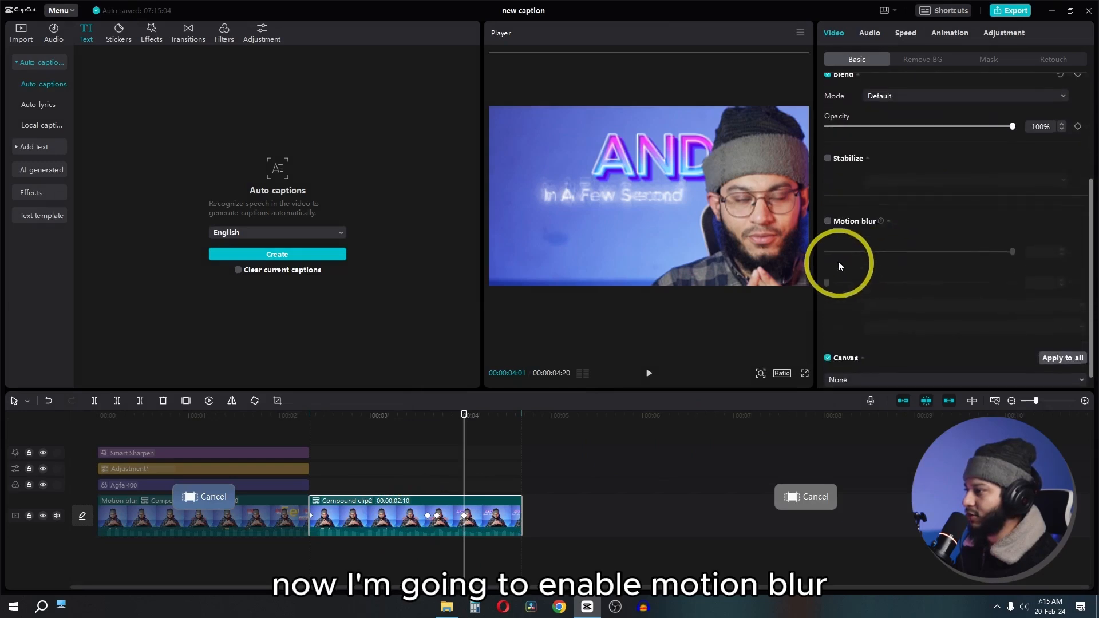
{"action": "left_click", "coordinate": [827, 221]}
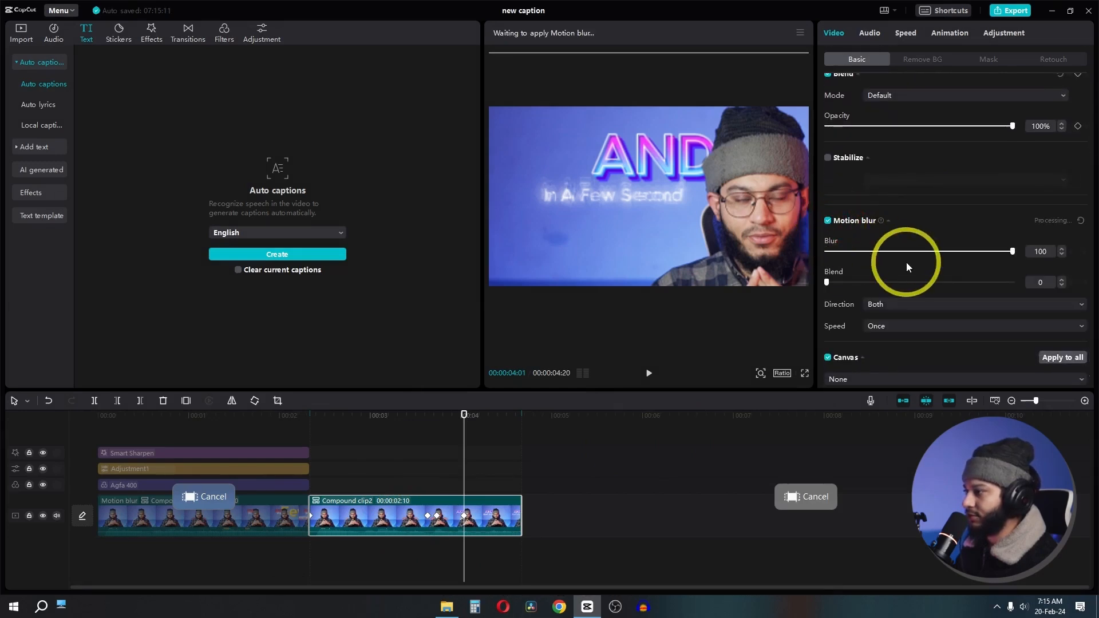
{"action": "key", "text": "space"}
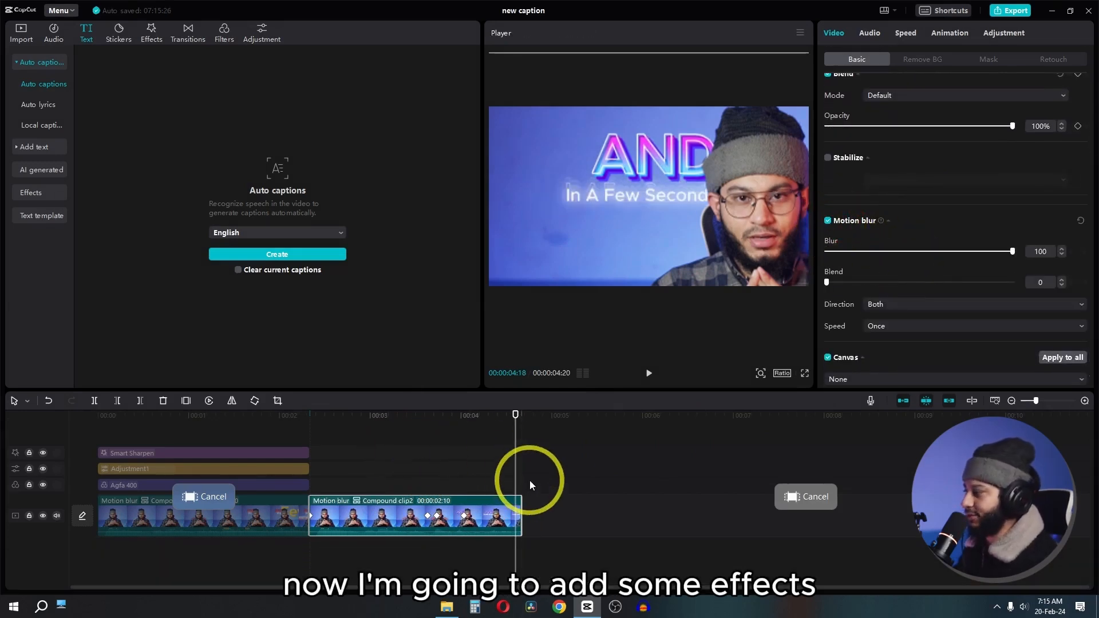
Add a custom adjustment layer and trim it to span exactly Compound clip2.
{"action": "left_click", "coordinate": [261, 38]}
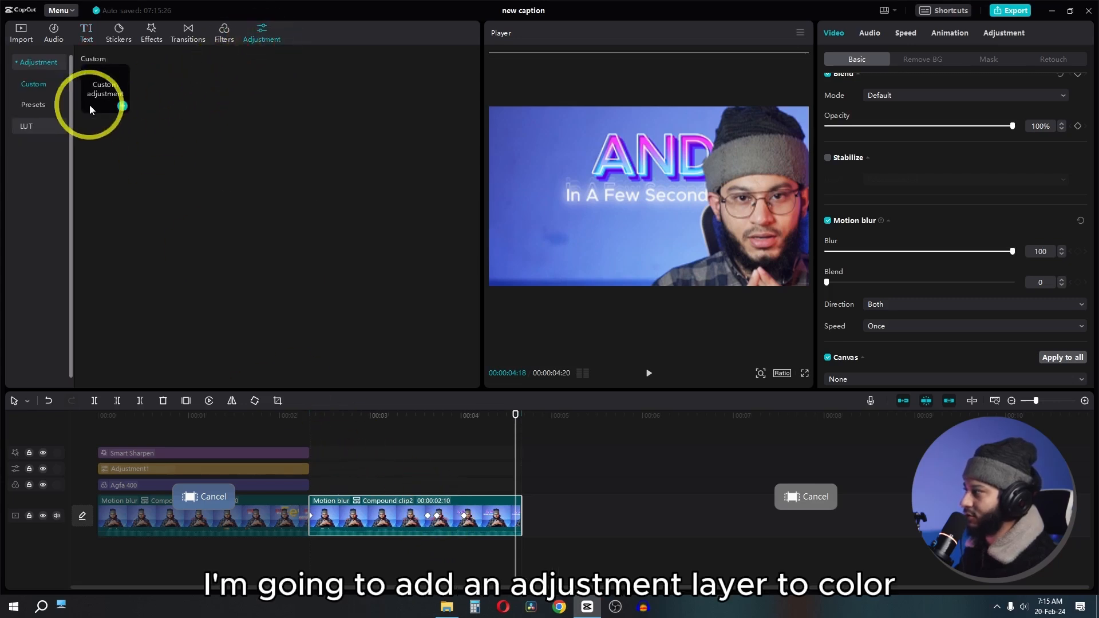
{"action": "left_click", "coordinate": [122, 106]}
{"action": "left_click_drag", "start_coordinate": [504, 467], "coordinate": [346, 463]}
{"action": "left_click_drag", "start_coordinate": [576, 467], "coordinate": [520, 462]}
Set Saturation 11, Exposure -4, Contrast 6, Highlight 10, Shadow -8, Sharpen 14, Clarity 17, Fade 8.
{"action": "scroll", "coordinate": [905, 247], "scroll_direction": "down", "scroll_amount": 1}
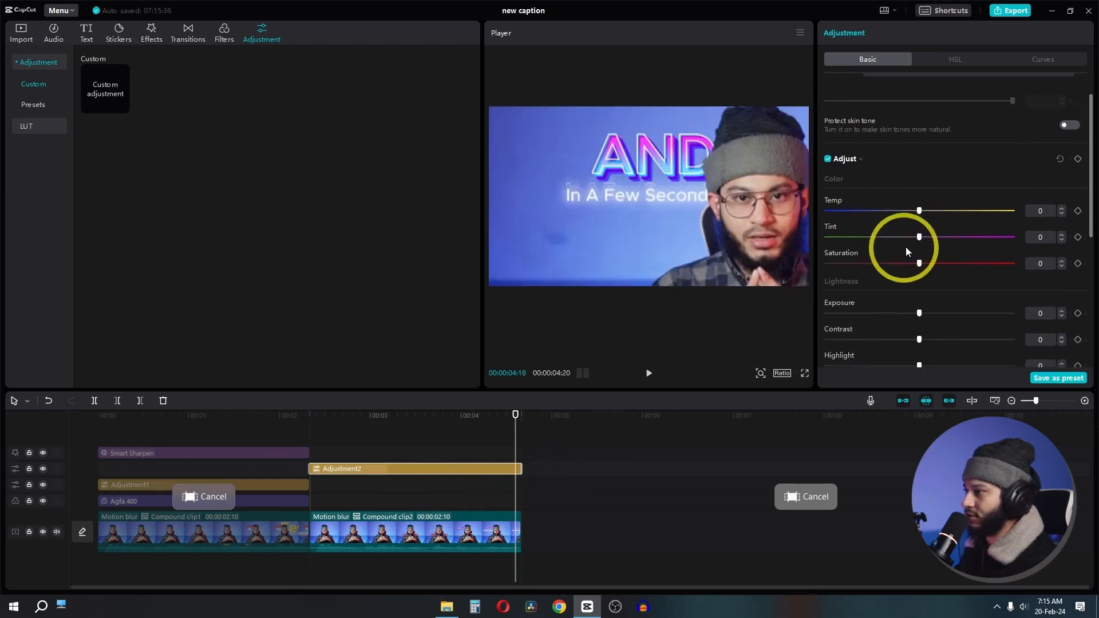
{"action": "left_click_drag", "start_coordinate": [935, 267], "coordinate": [939, 266]}
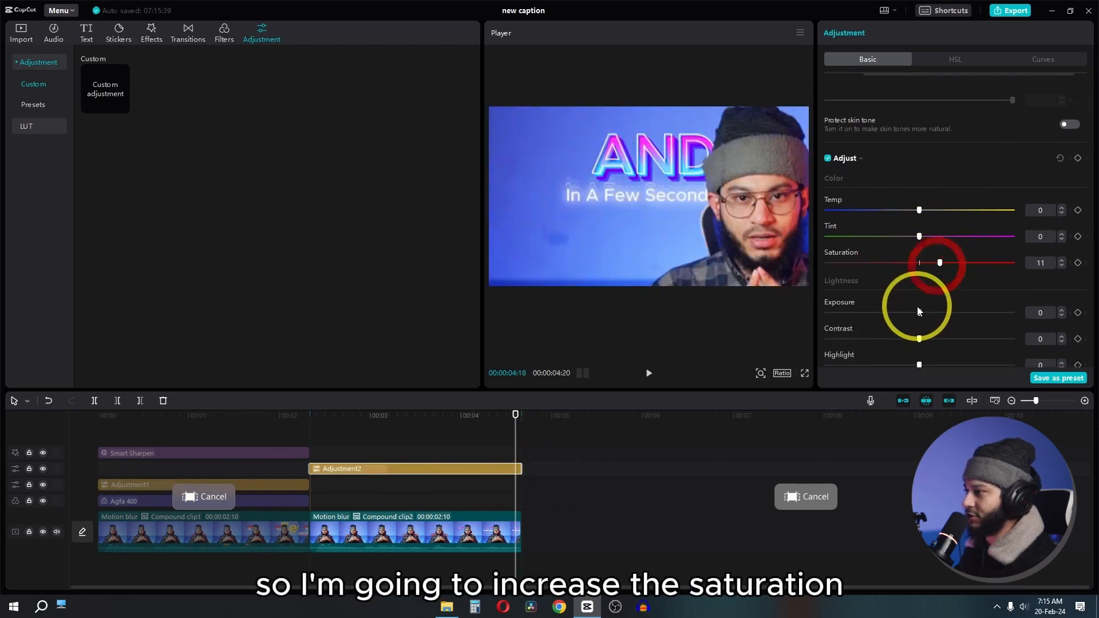
{"action": "mouse_move", "coordinate": [919, 312]}
{"action": "left_mouse_down"}
{"action": "mouse_move", "coordinate": [928, 299]}
{"action": "mouse_move", "coordinate": [913, 322]}
{"action": "mouse_move", "coordinate": [936, 324]}
{"action": "left_mouse_up"}
{"action": "scroll", "coordinate": [918, 302], "scroll_direction": "down", "scroll_amount": 1}
{"action": "scroll", "coordinate": [936, 322], "scroll_direction": "down", "scroll_amount": 1}
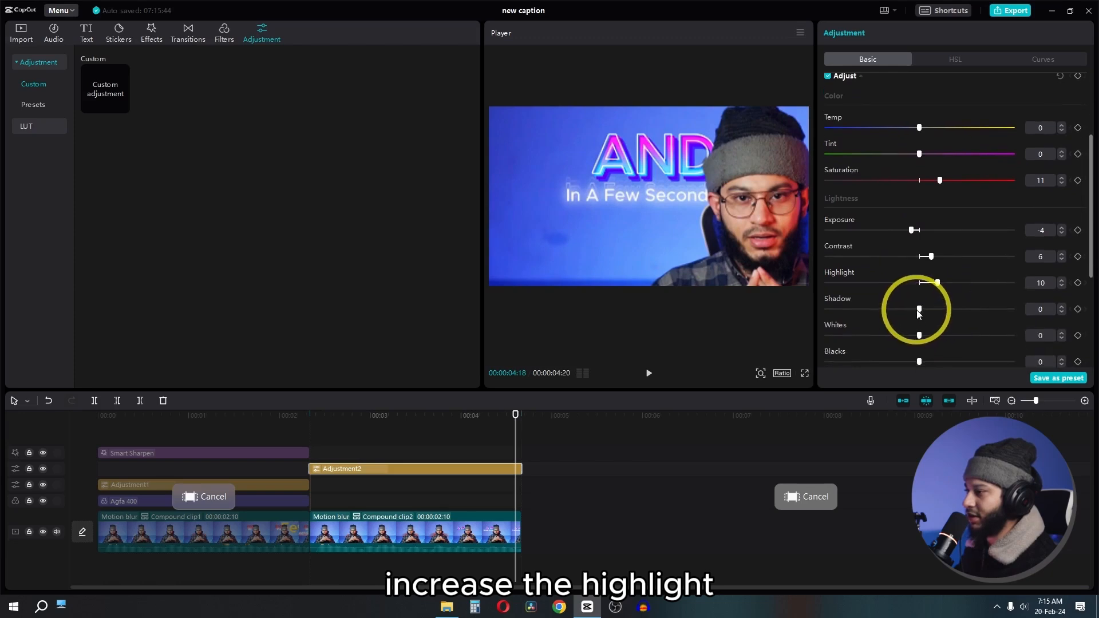
{"action": "scroll", "coordinate": [907, 314], "scroll_direction": "down", "scroll_amount": 4}
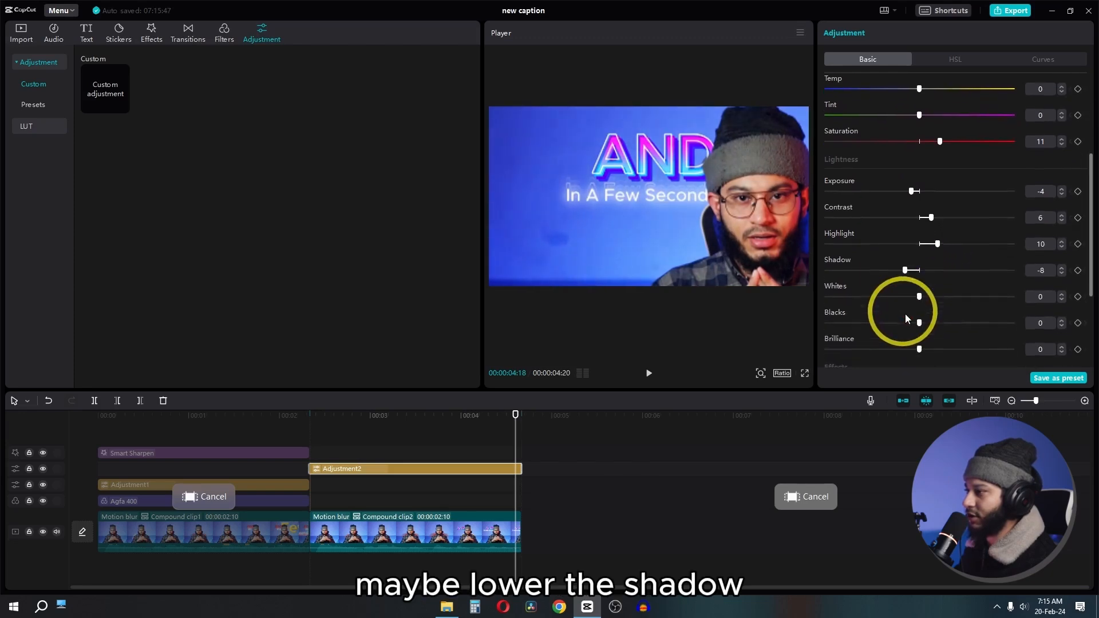
{"action": "scroll", "coordinate": [909, 318], "scroll_direction": "down", "scroll_amount": 1}
{"action": "left_click_drag", "start_coordinate": [919, 208], "coordinate": [930, 207]}
{"action": "left_click_drag", "start_coordinate": [827, 335], "coordinate": [840, 336]}
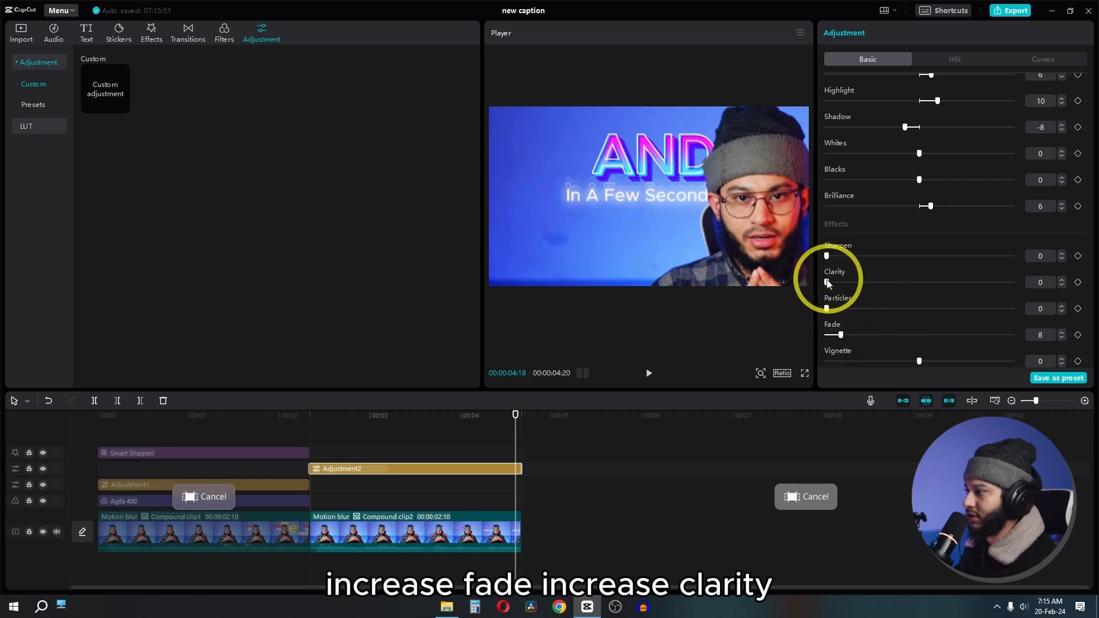
{"action": "left_click_drag", "start_coordinate": [827, 256], "coordinate": [851, 256]}
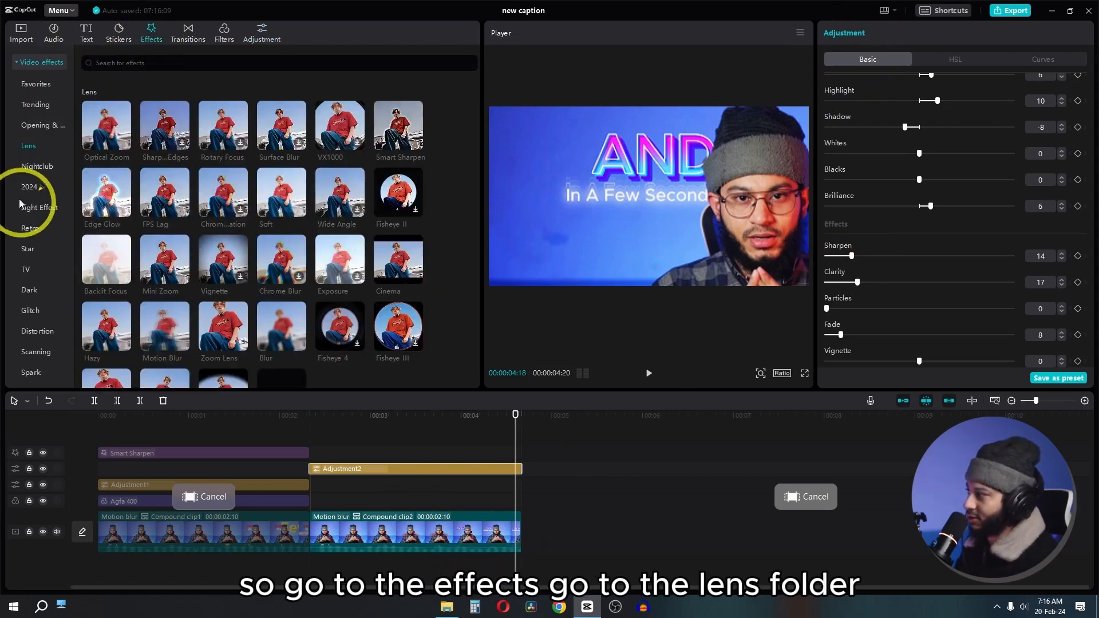
Add a Smart Sharpen effect and an Agfa 400 filter spanning Compound clip2.
{"action": "left_click", "coordinate": [411, 142]}
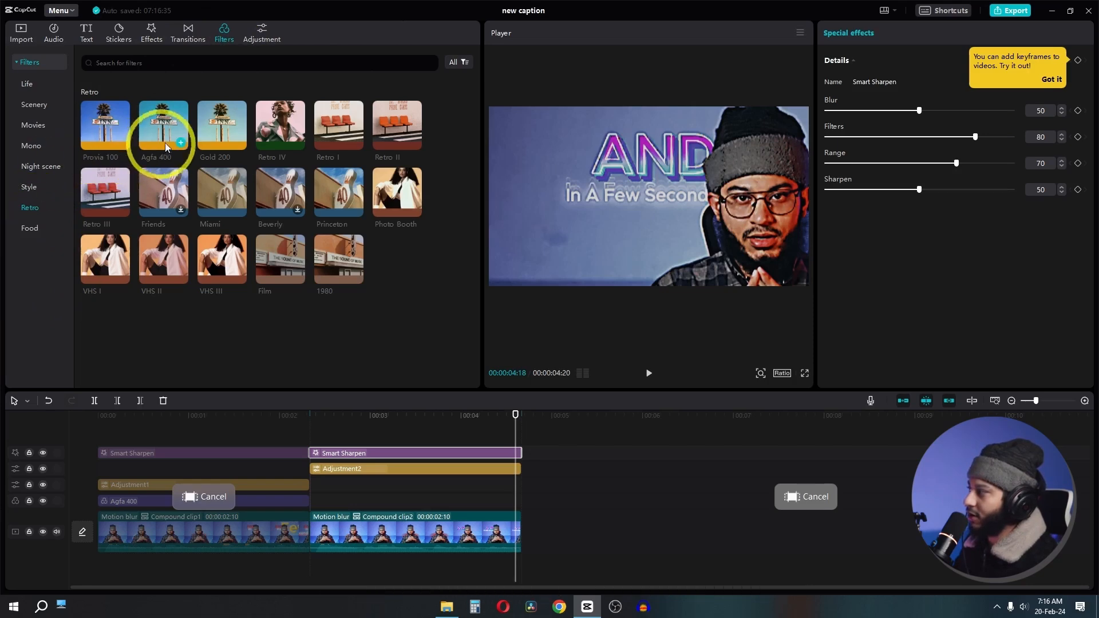
{"action": "left_click", "coordinate": [180, 142]}
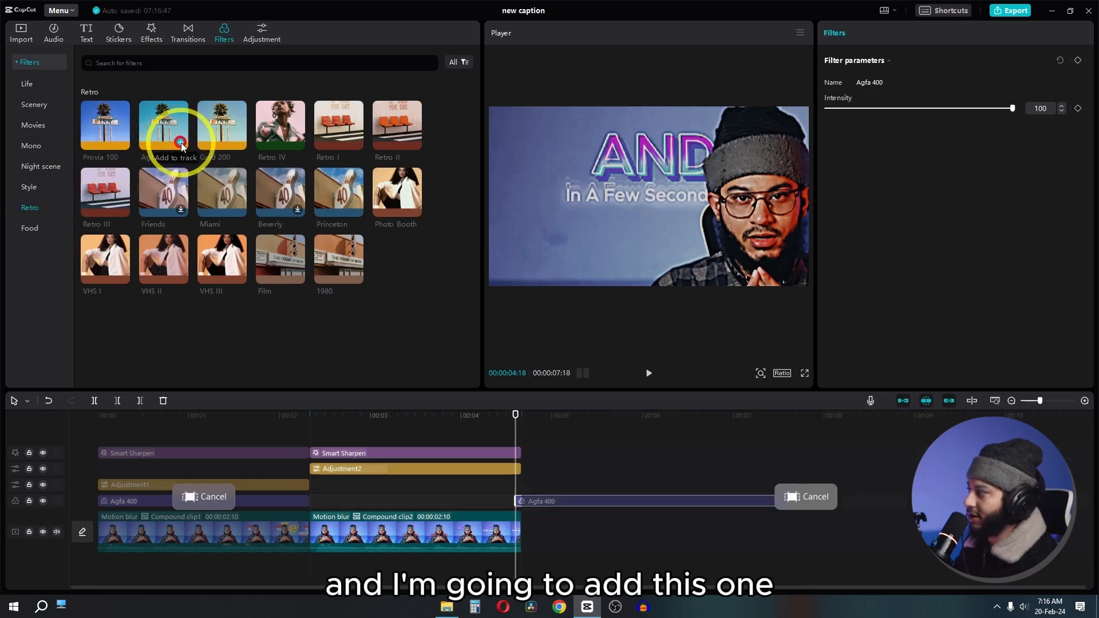
{"action": "left_click", "coordinate": [23, 33]}
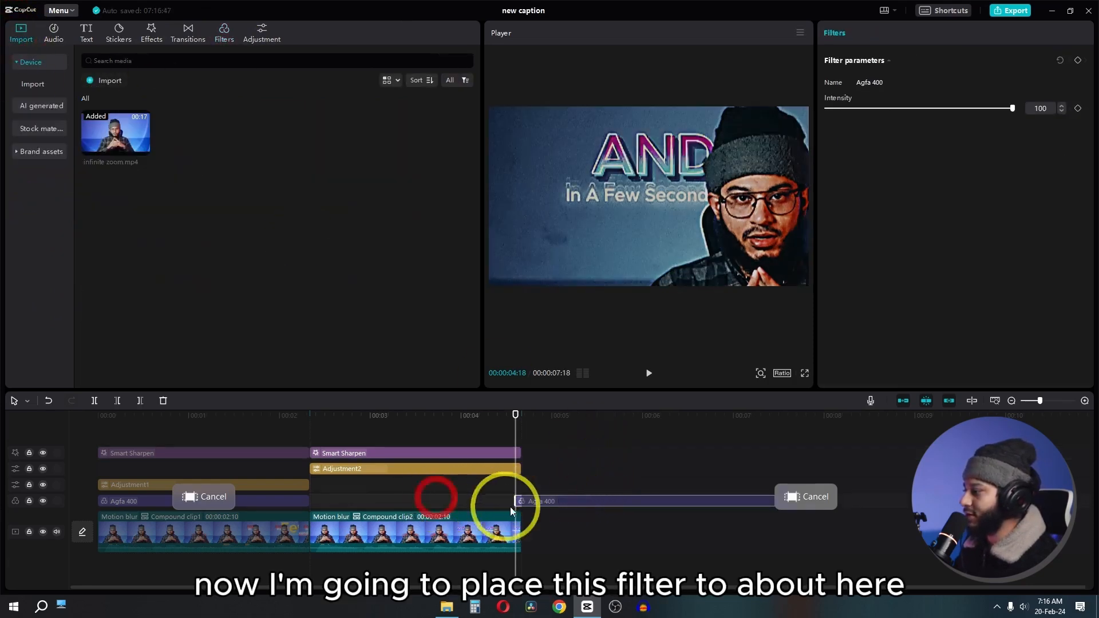
{"action": "left_click_drag", "start_coordinate": [493, 502], "coordinate": [348, 500]}
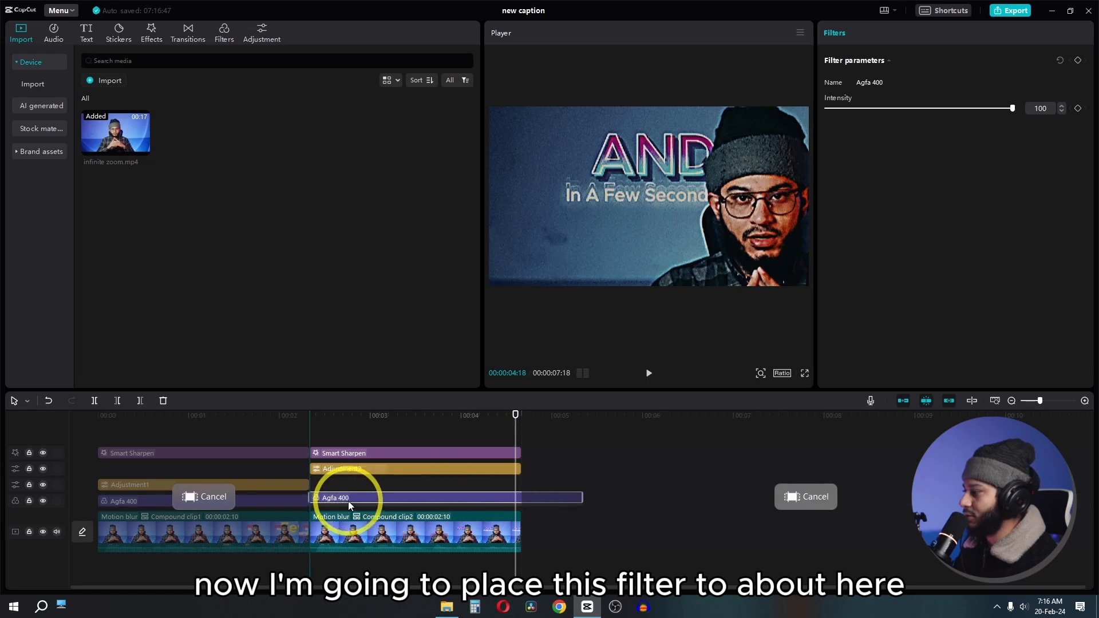
{"action": "left_click_drag", "start_coordinate": [582, 503], "coordinate": [520, 503]}
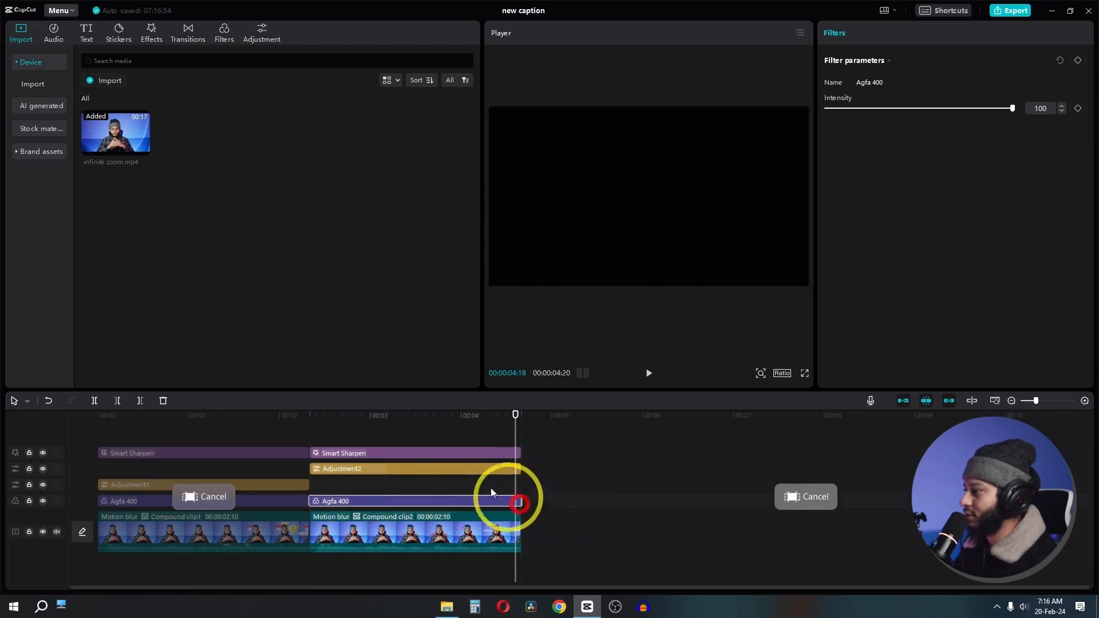
Preview the second section from its start and lower the Agfa 400 intensity to 44.
{"action": "left_click_drag", "start_coordinate": [338, 418], "coordinate": [311, 422]}
{"action": "key", "text": "space"}
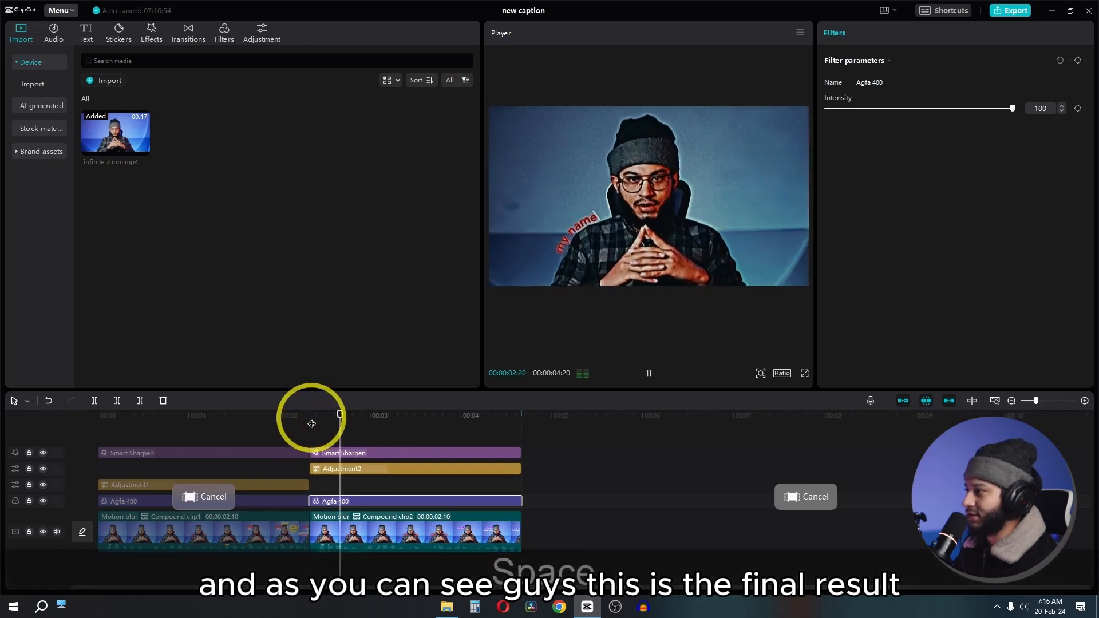
{"action": "key", "text": "space"}
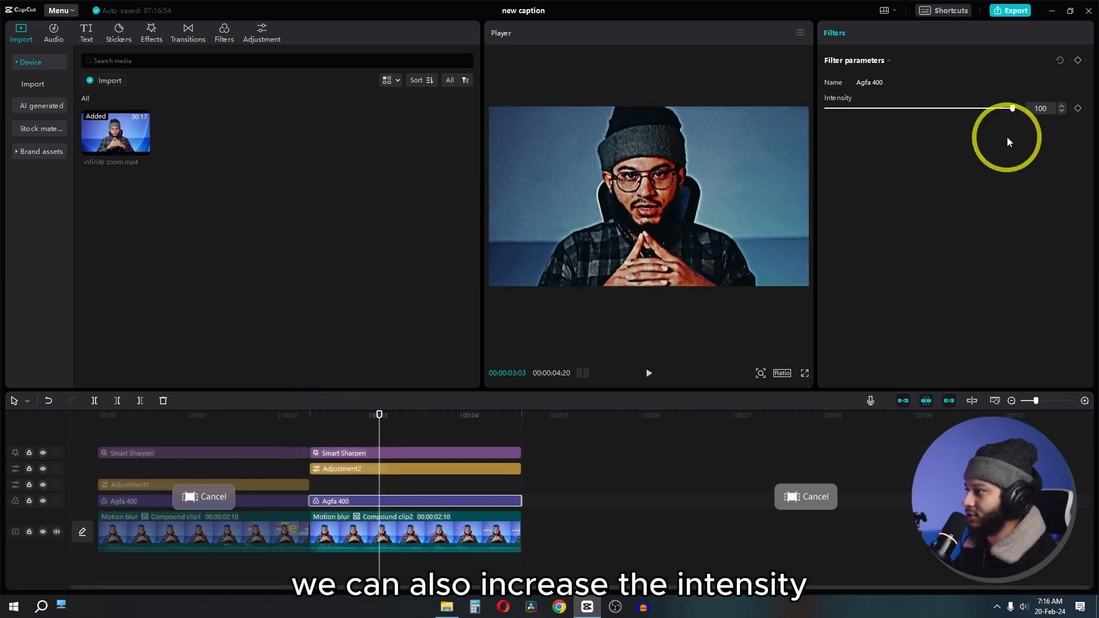
{"action": "left_click_drag", "start_coordinate": [1002, 110], "coordinate": [885, 119]}
Set Compound clip2's Smart Sharpen to Blur 100 and Sharpen 36, previewing from 00:02:10.
{"action": "left_click", "coordinate": [380, 453]}
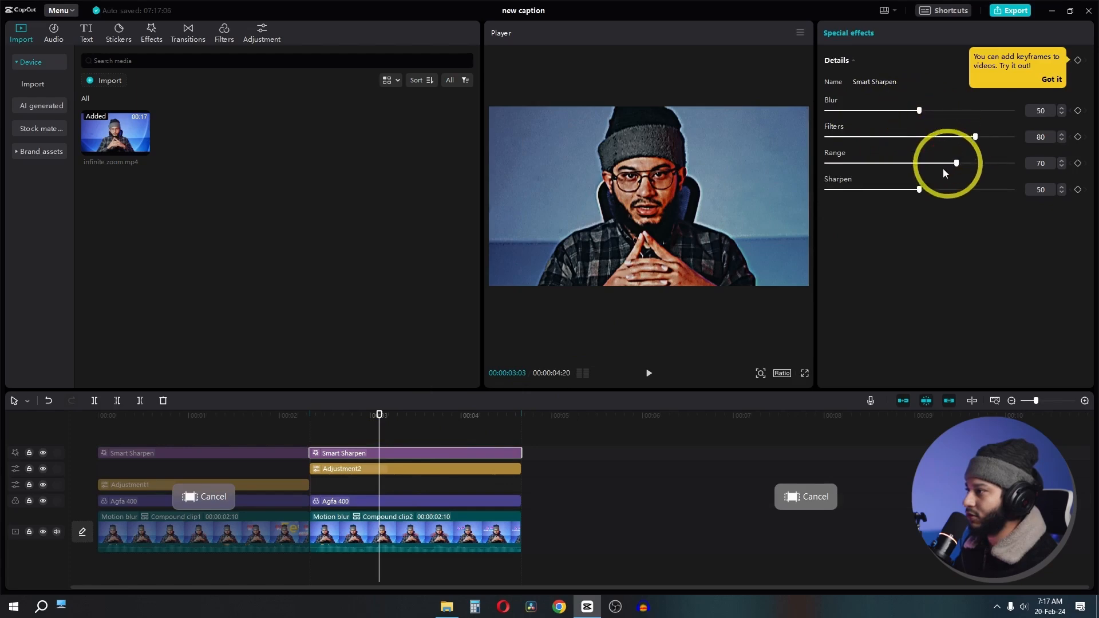
{"action": "left_click_drag", "start_coordinate": [918, 190], "coordinate": [869, 195]}
{"action": "key", "text": "space"}
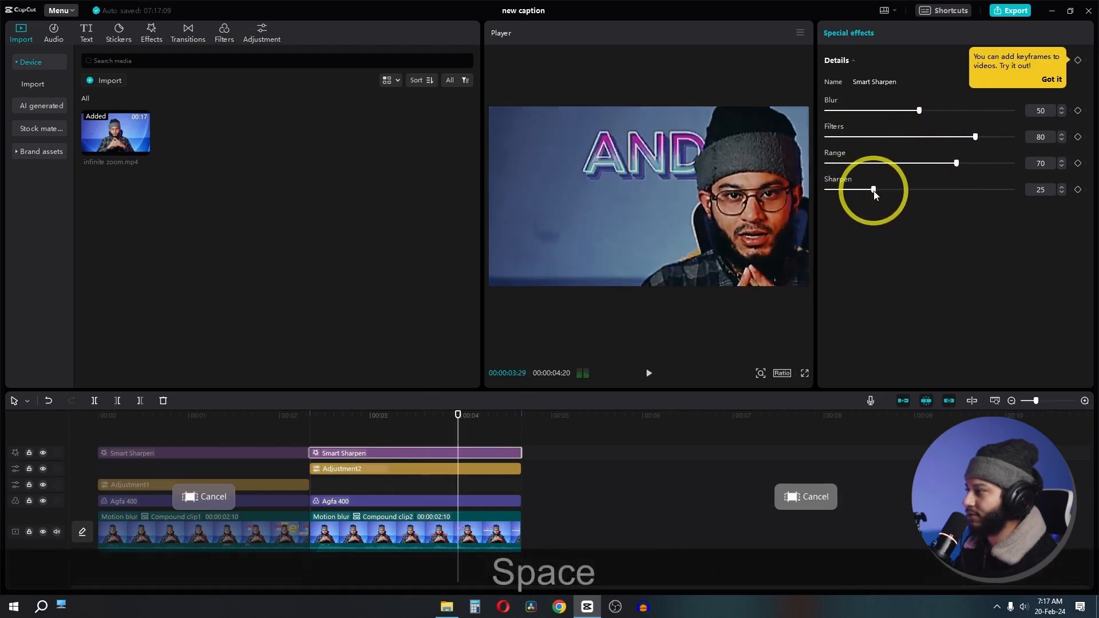
{"action": "key", "text": "space"}
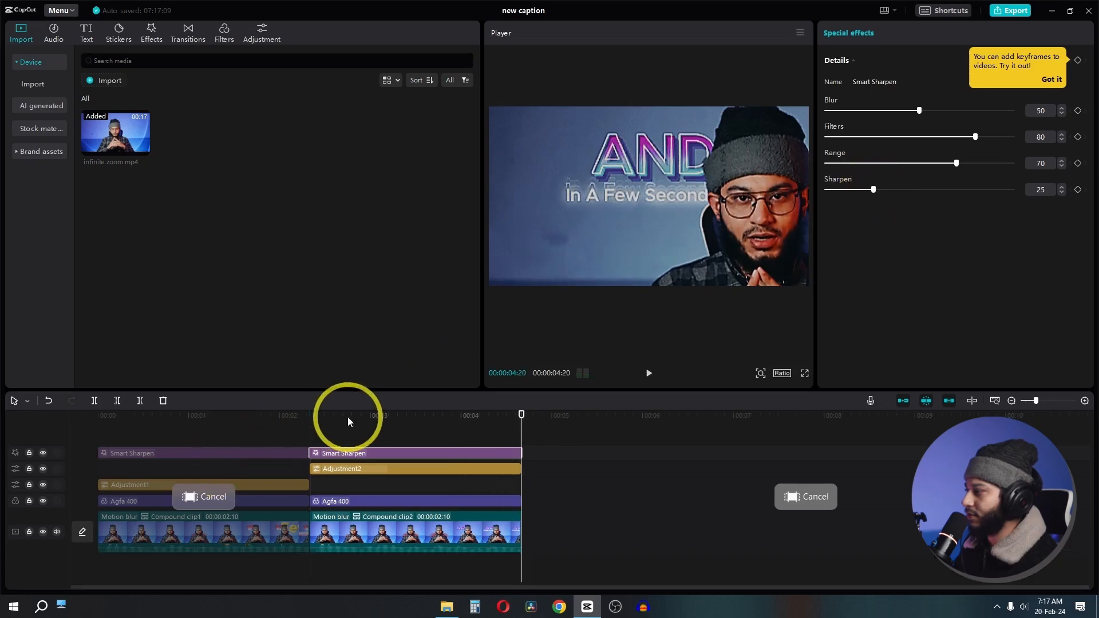
{"action": "left_click", "coordinate": [309, 417]}
{"action": "key", "text": "space"}
{"action": "key", "text": "space"}
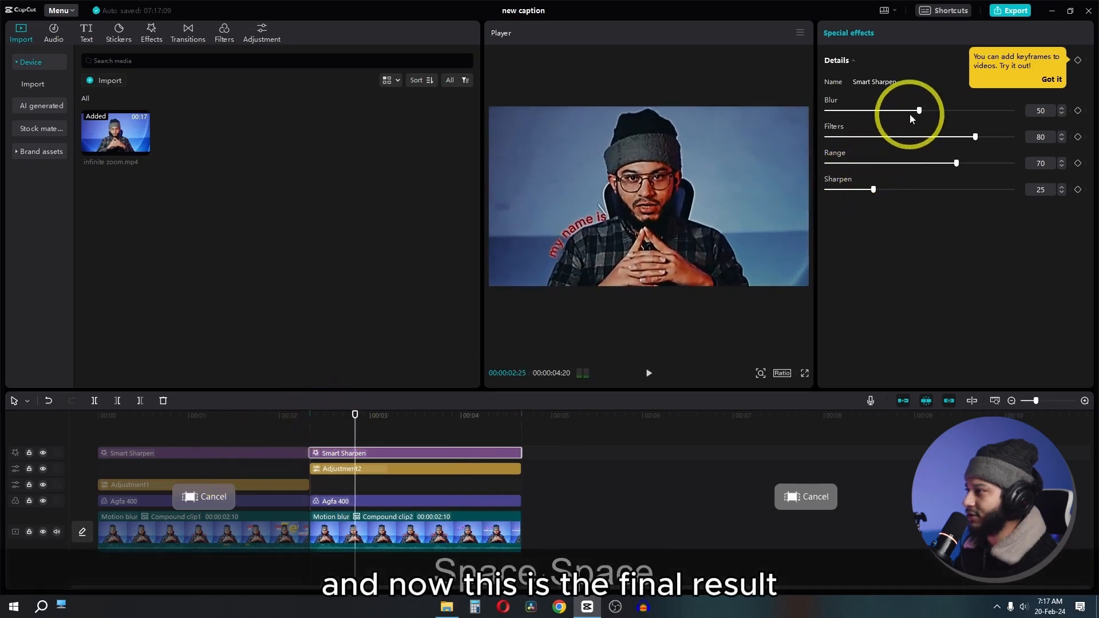
{"action": "left_click_drag", "start_coordinate": [919, 111], "coordinate": [1076, 110]}
{"action": "key", "text": "space"}
{"action": "key", "text": "space"}
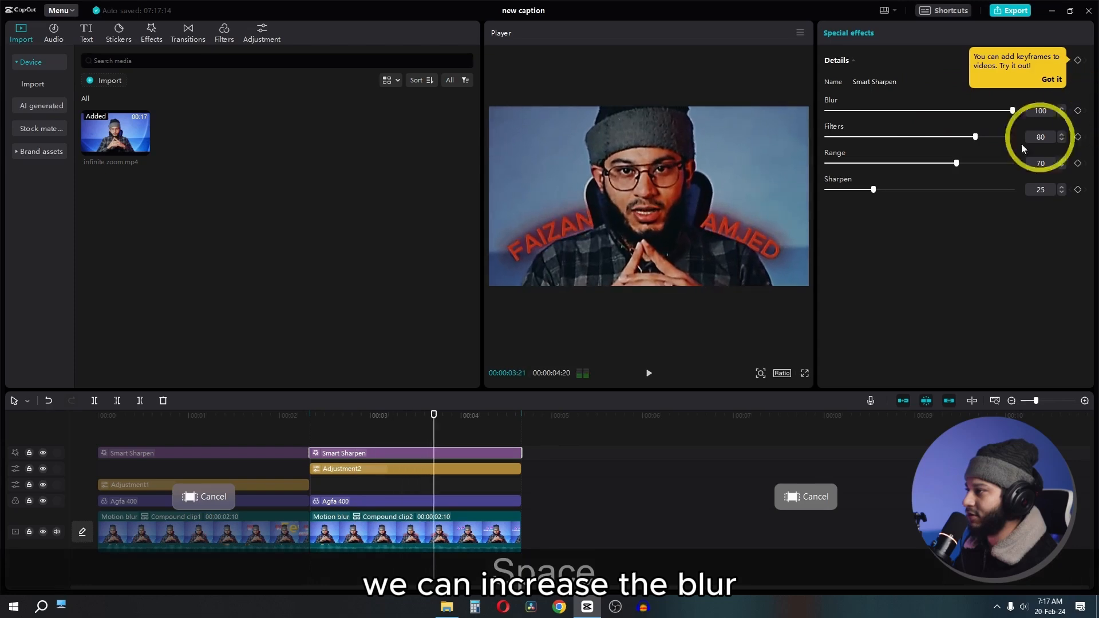
{"action": "mouse_move", "coordinate": [893, 185]}
{"action": "left_mouse_down"}
{"action": "mouse_move", "coordinate": [880, 196]}
{"action": "mouse_move", "coordinate": [896, 197]}
{"action": "left_mouse_up"}
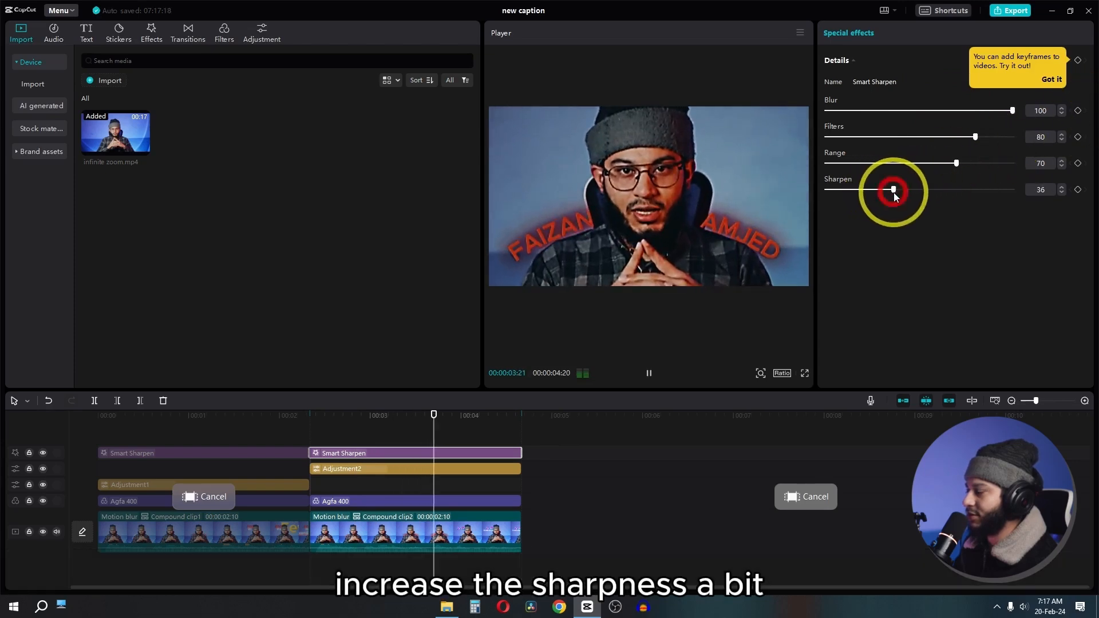
{"action": "key", "text": "space"}
{"action": "key", "text": "space"}
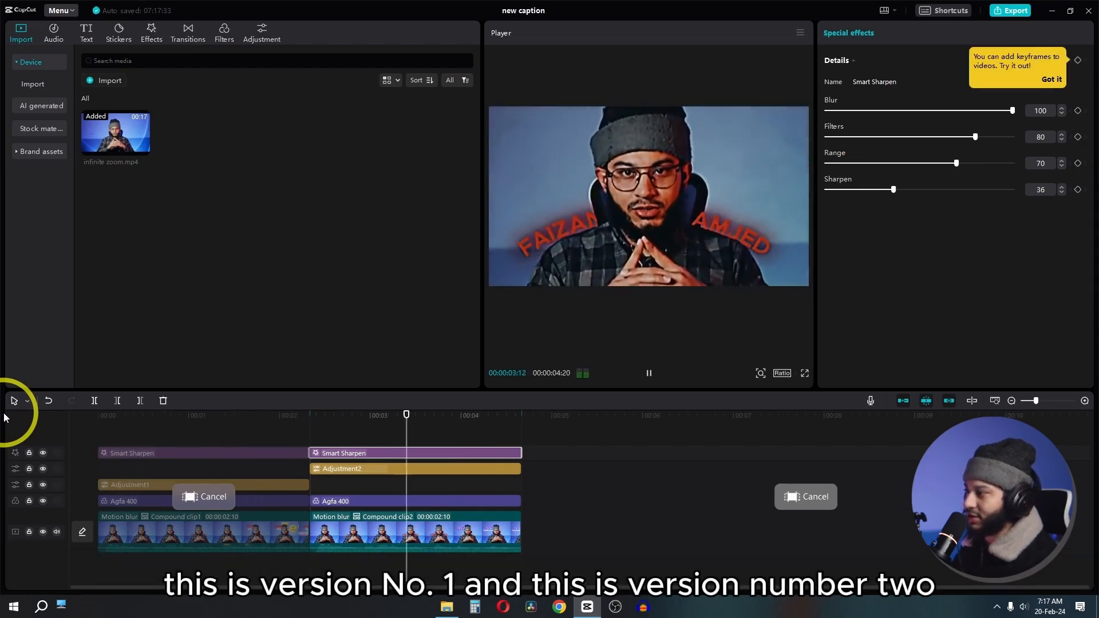
{"action": "key", "text": "space"}
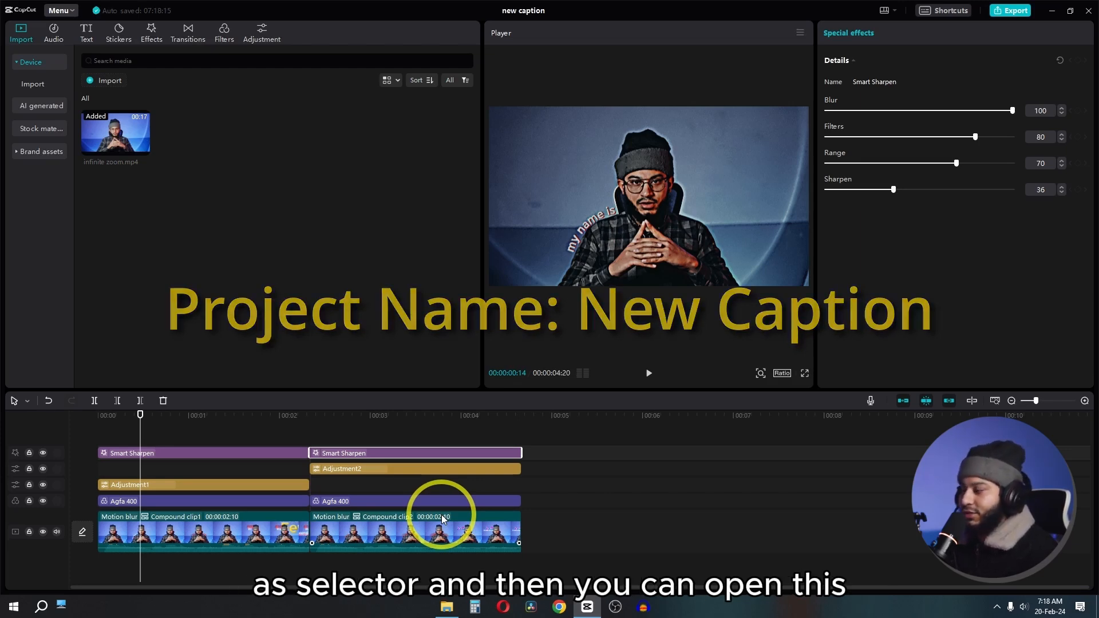
{"action": "right_click", "coordinate": [232, 530]}
{"action": "left_click", "coordinate": [271, 421]}
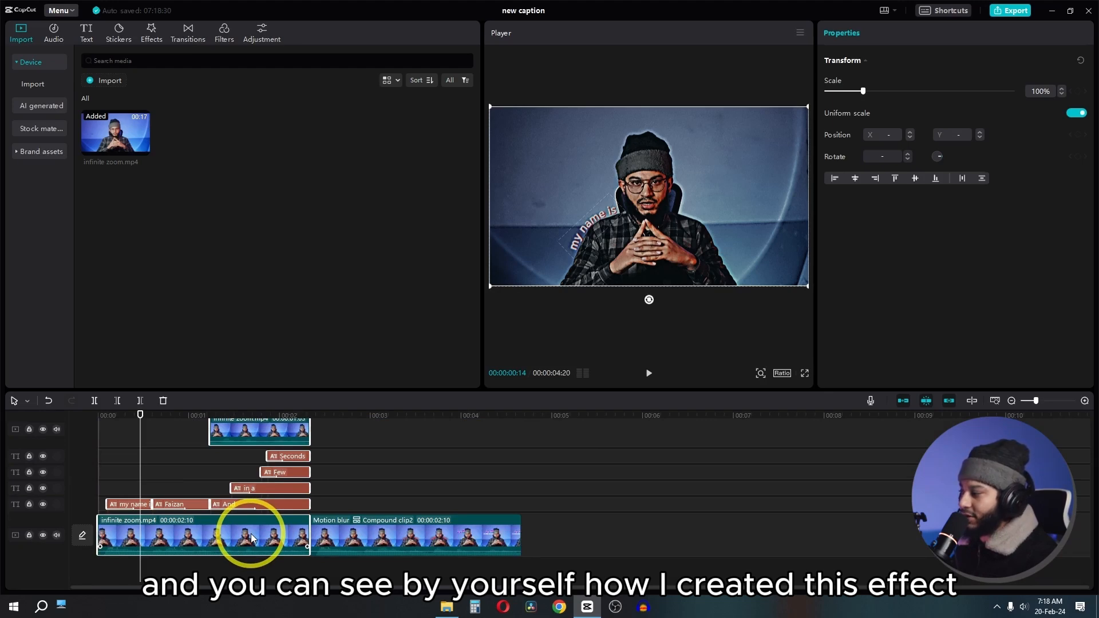
{"action": "left_click", "coordinate": [49, 400]}
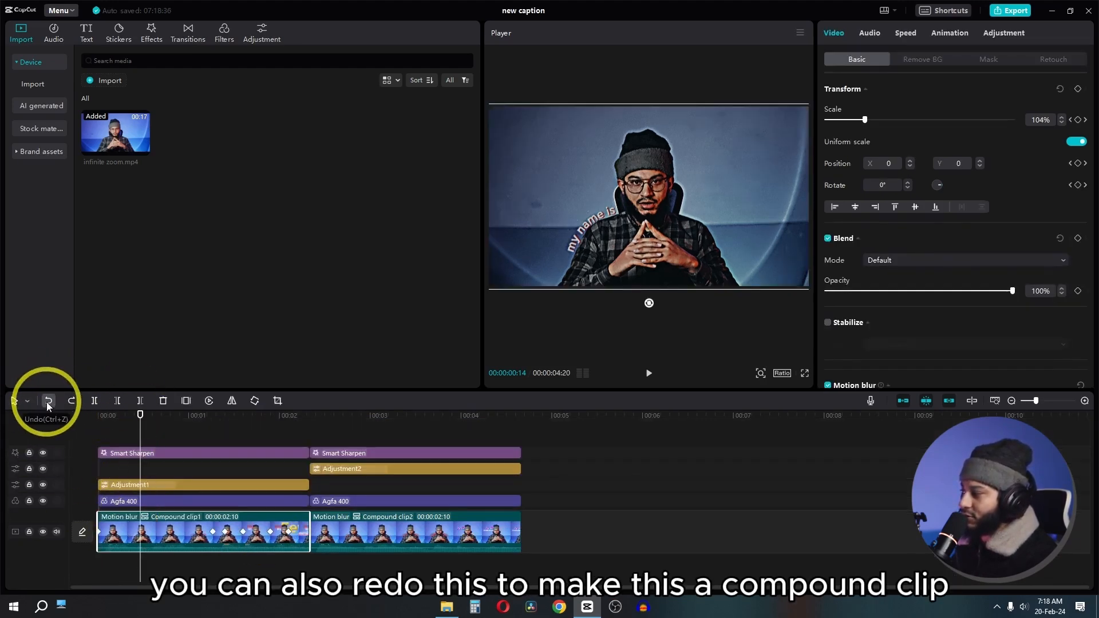
{"action": "left_click", "coordinate": [170, 531]}
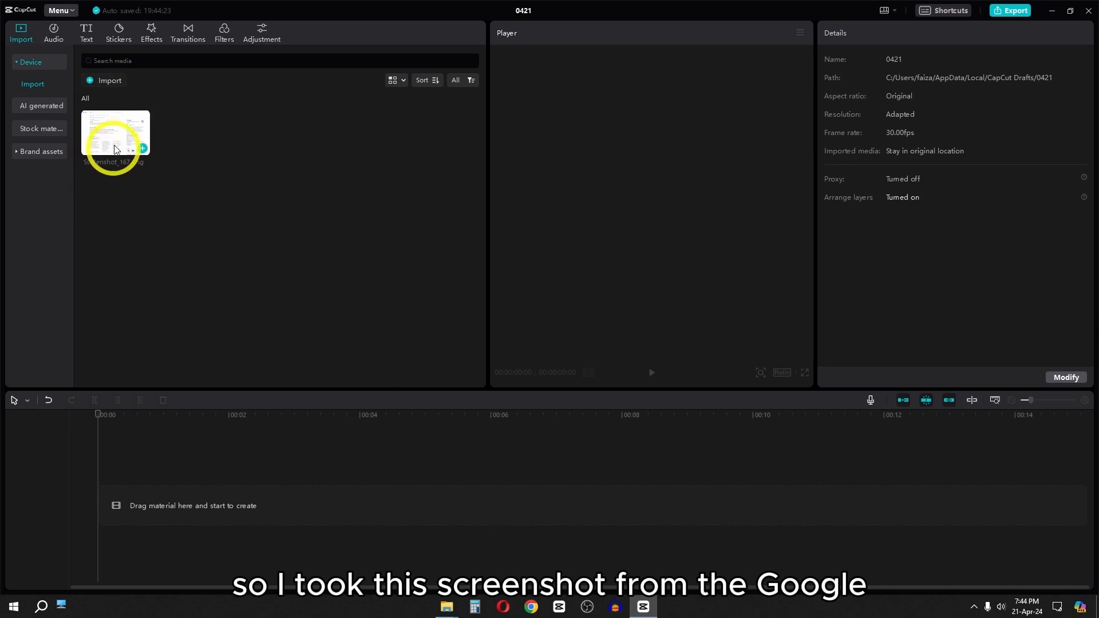
Place Screenshot_167.png on the timeline and paste a duplicate on a track above it.
{"action": "left_click_drag", "start_coordinate": [114, 150], "coordinate": [119, 501]}
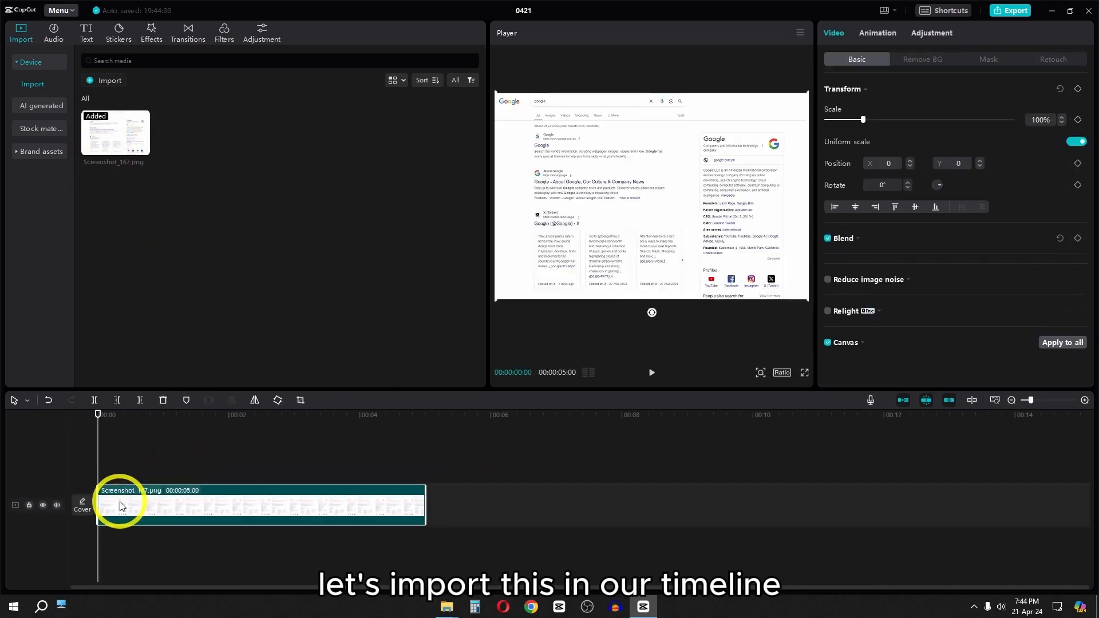
{"action": "scroll", "coordinate": [535, 147], "scroll_direction": "up", "scroll_amount": 3}
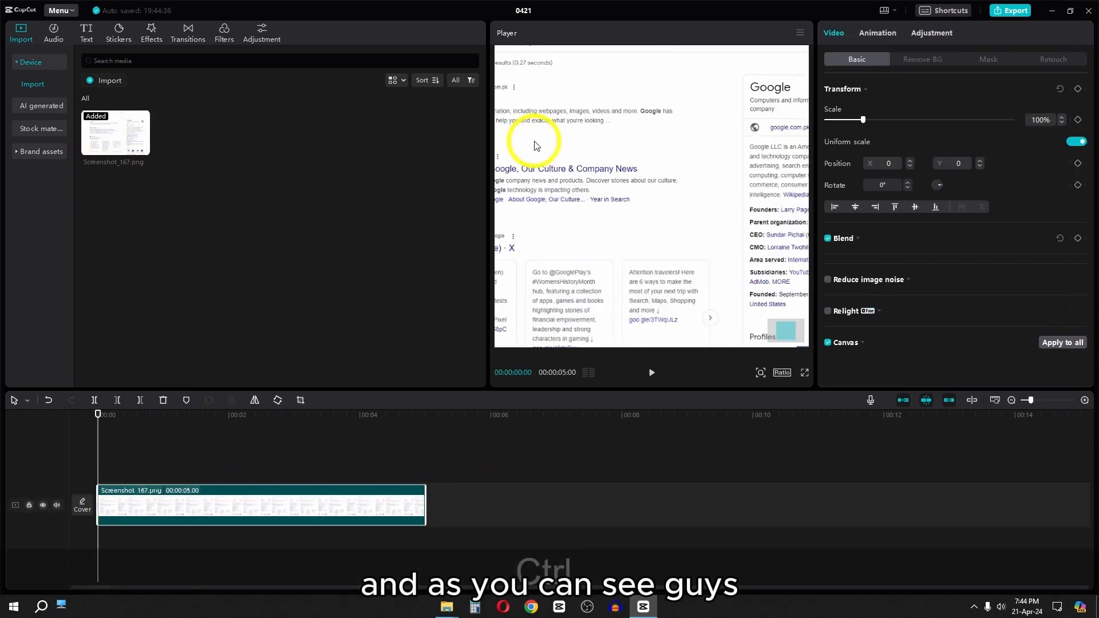
{"action": "left_click_drag", "start_coordinate": [593, 178], "coordinate": [813, 229]}
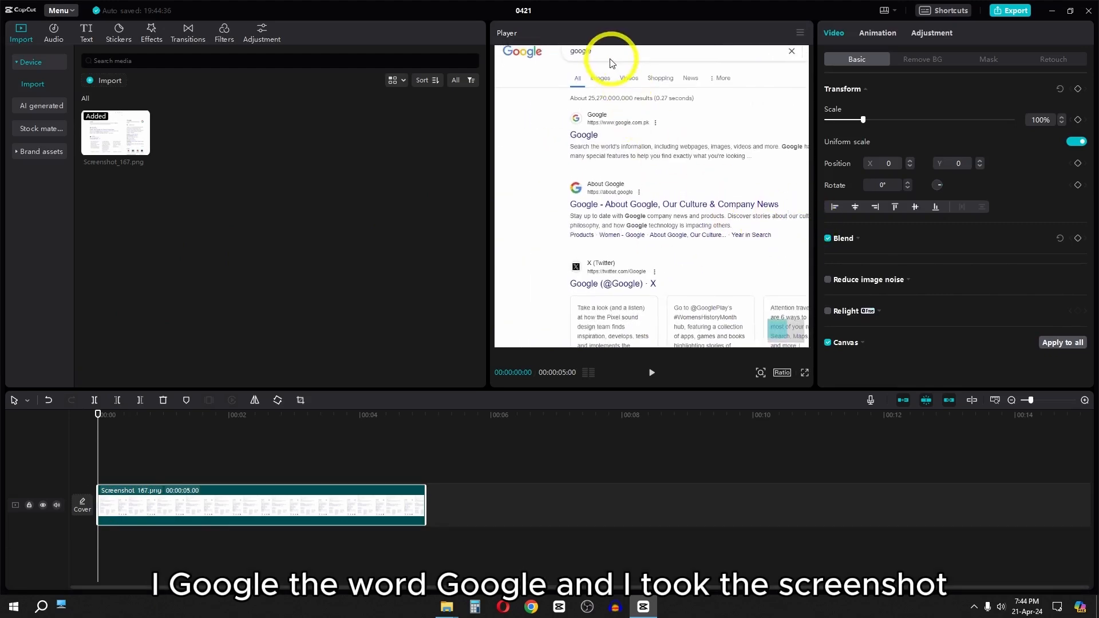
{"action": "scroll", "coordinate": [605, 161], "scroll_direction": "down", "scroll_amount": 3}
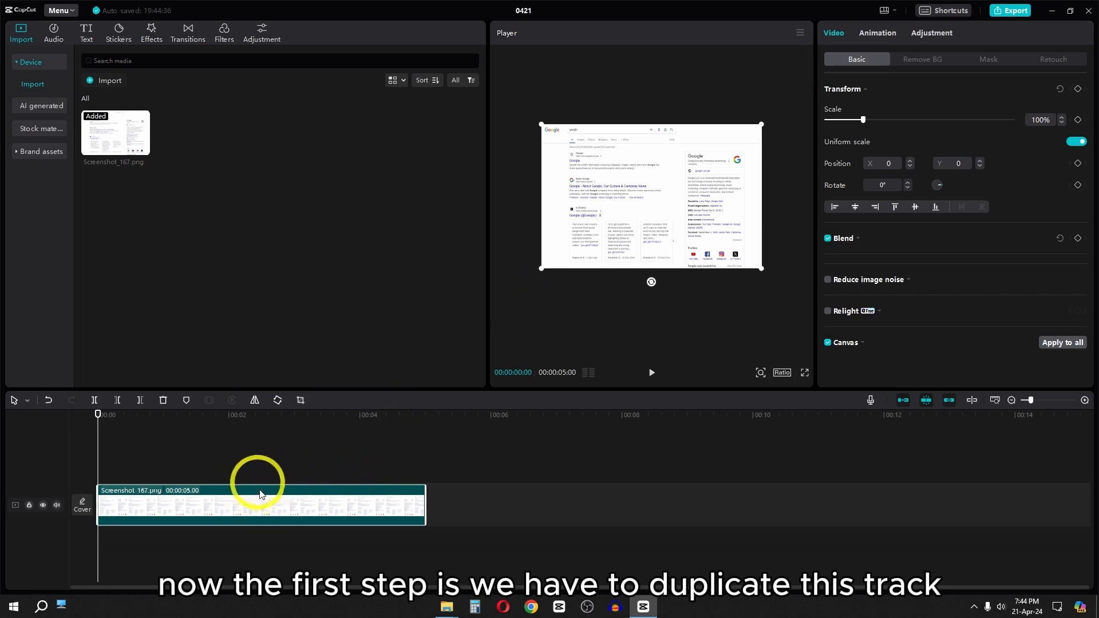
{"action": "left_click", "coordinate": [237, 508]}
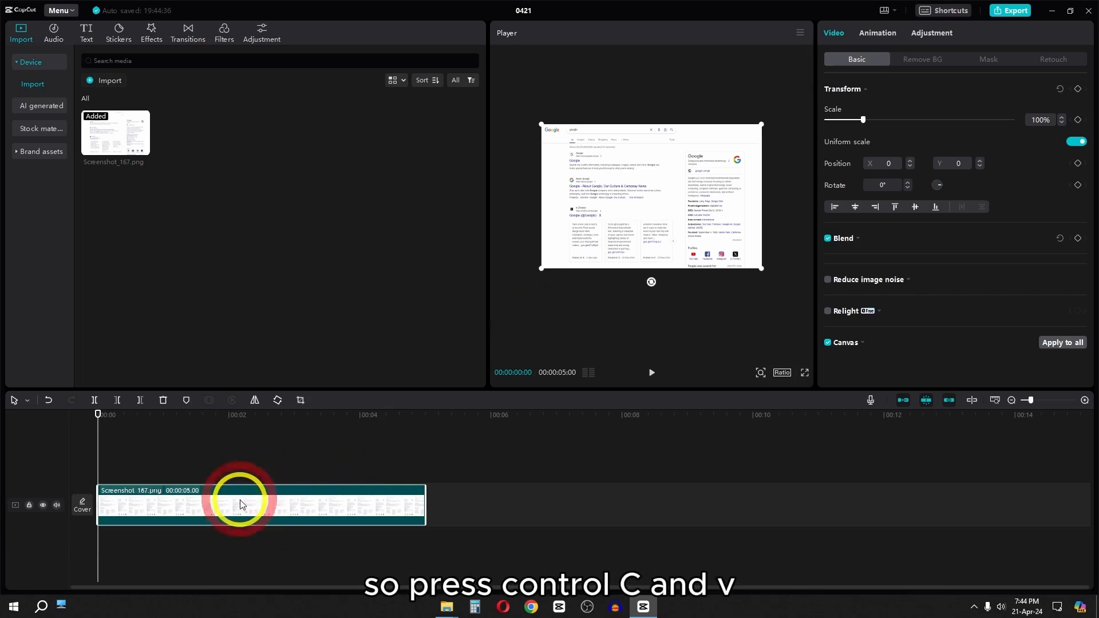
{"action": "key", "text": "ctrl+v"}
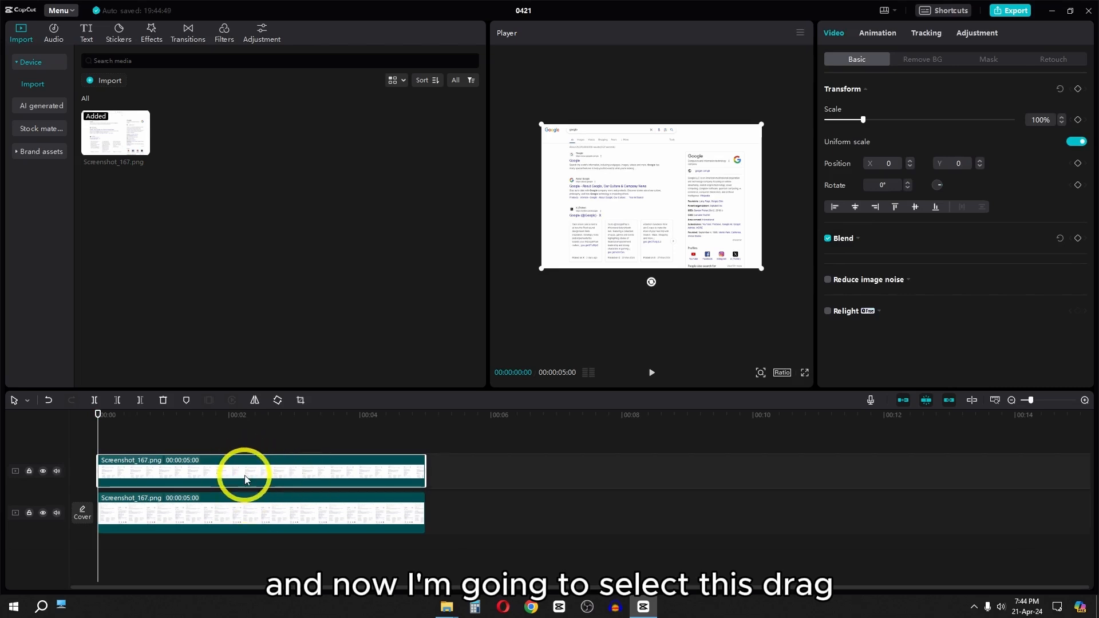
Grade the top copy with Temp 40, Tint -22, Exposure -12, Contrast -16 and Highlight -12.
{"action": "left_click", "coordinate": [968, 35]}
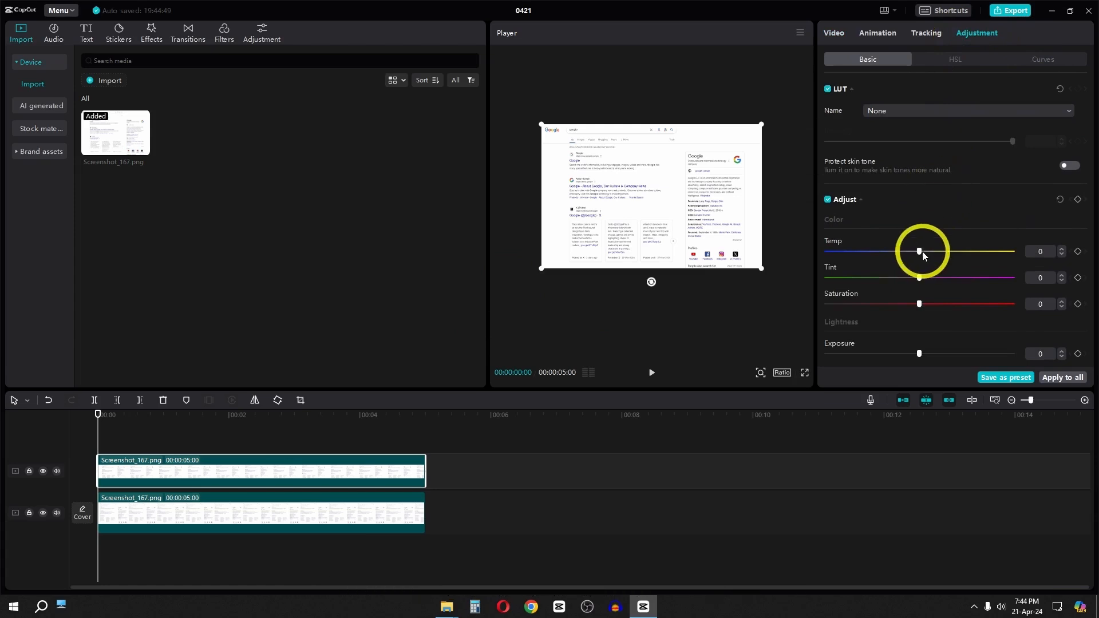
{"action": "left_click_drag", "start_coordinate": [918, 251], "coordinate": [932, 255]}
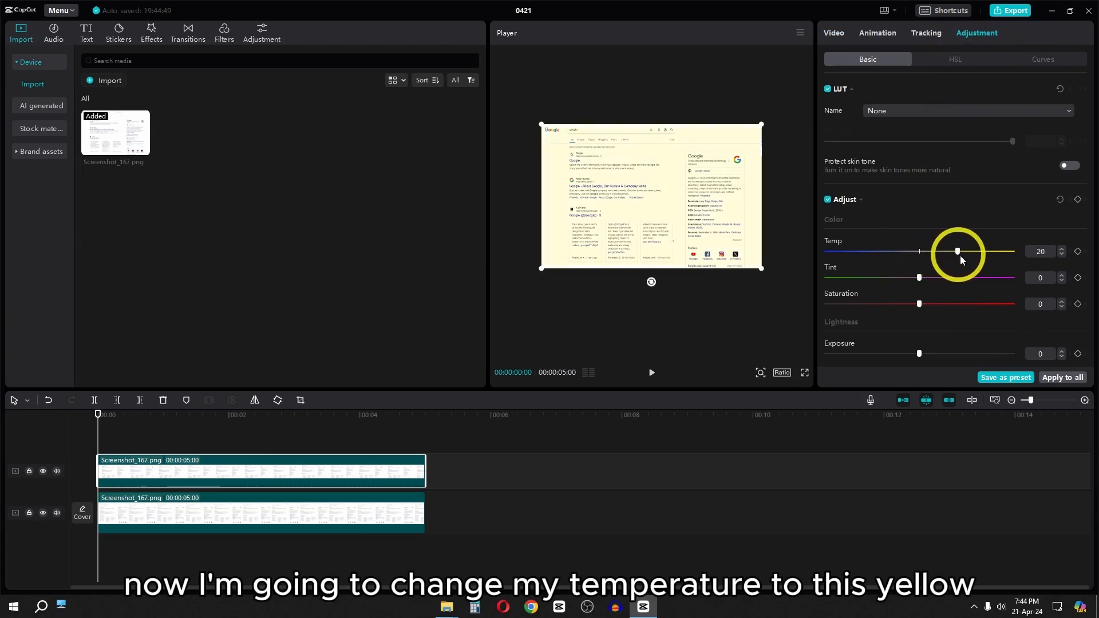
{"action": "left_click_drag", "start_coordinate": [980, 255], "coordinate": [993, 255]}
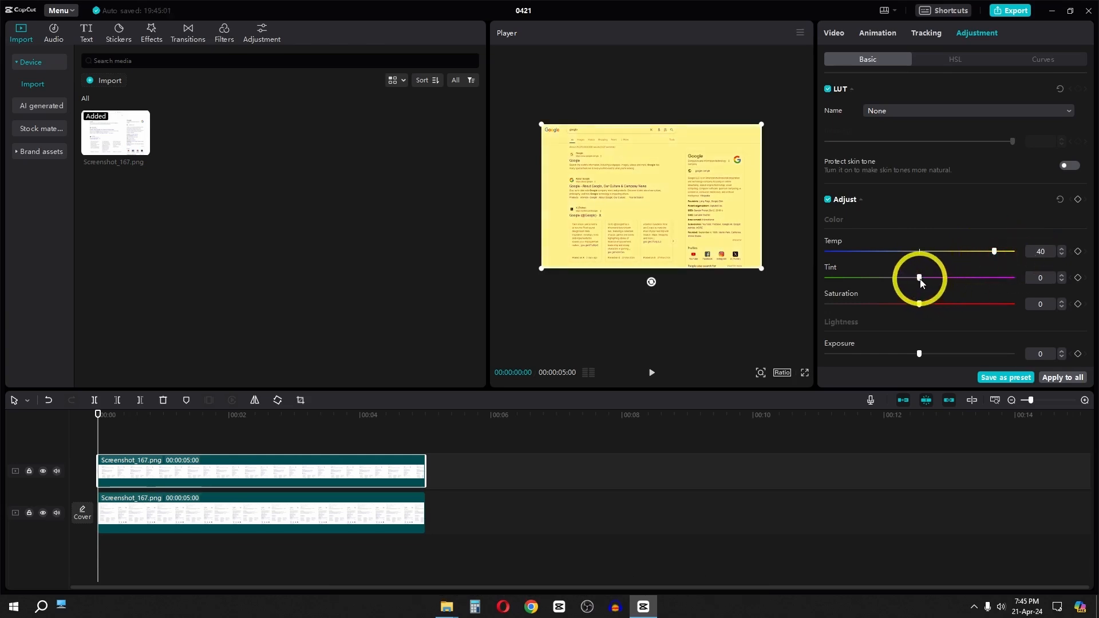
{"action": "left_click_drag", "start_coordinate": [920, 278], "coordinate": [909, 279]}
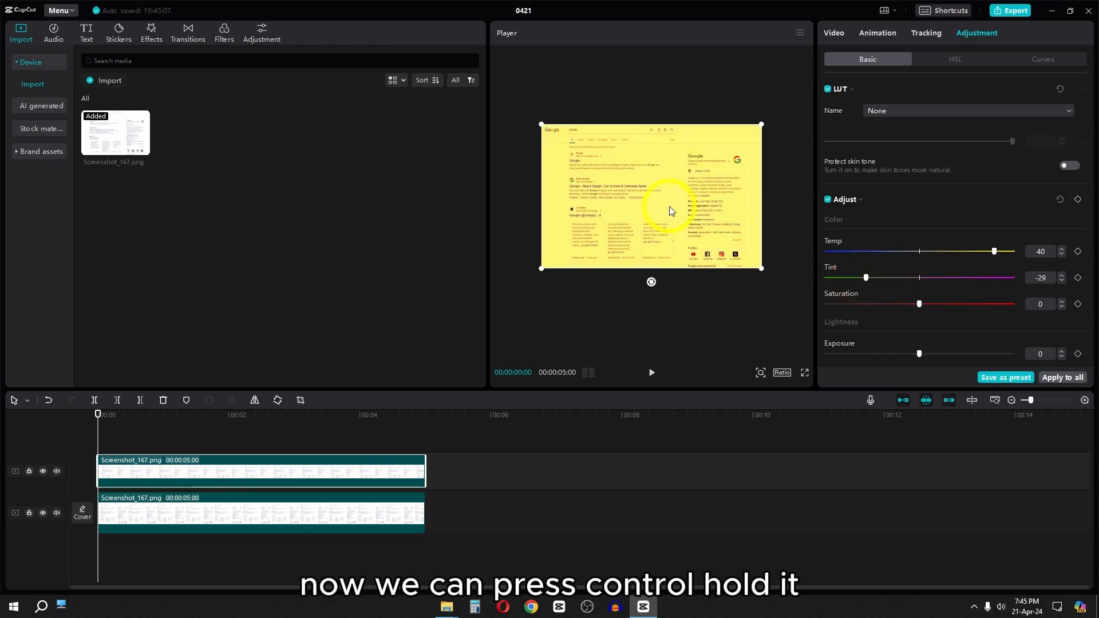
{"action": "scroll", "coordinate": [545, 149], "scroll_direction": "up", "scroll_amount": 5}
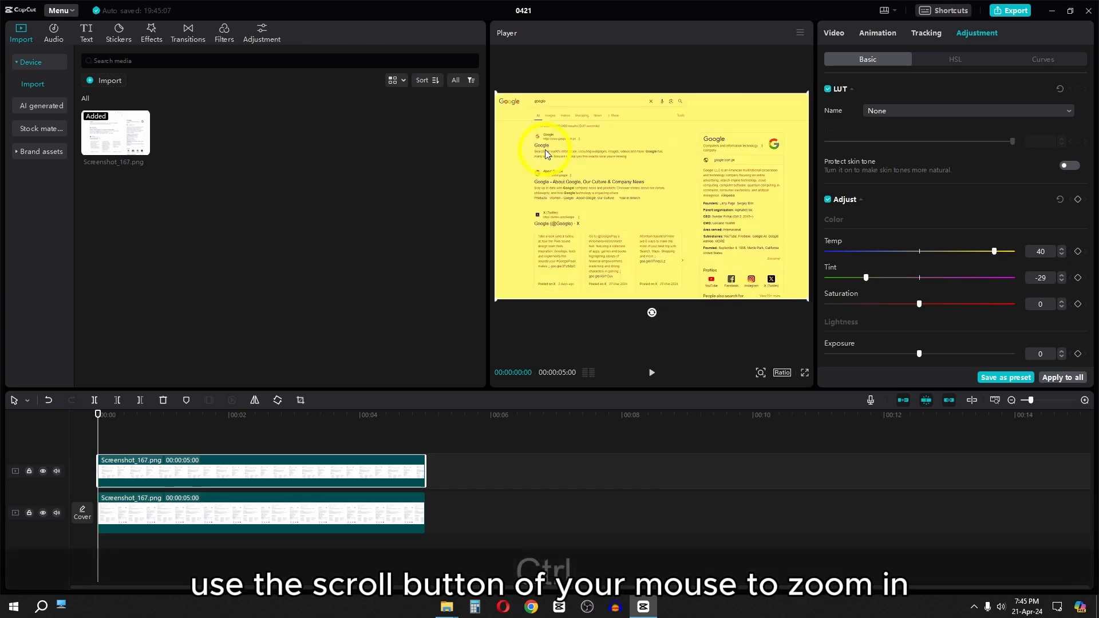
{"action": "scroll", "coordinate": [552, 158], "scroll_direction": "down", "scroll_amount": 4}
{"action": "scroll", "coordinate": [551, 158], "scroll_direction": "up", "scroll_amount": 5}
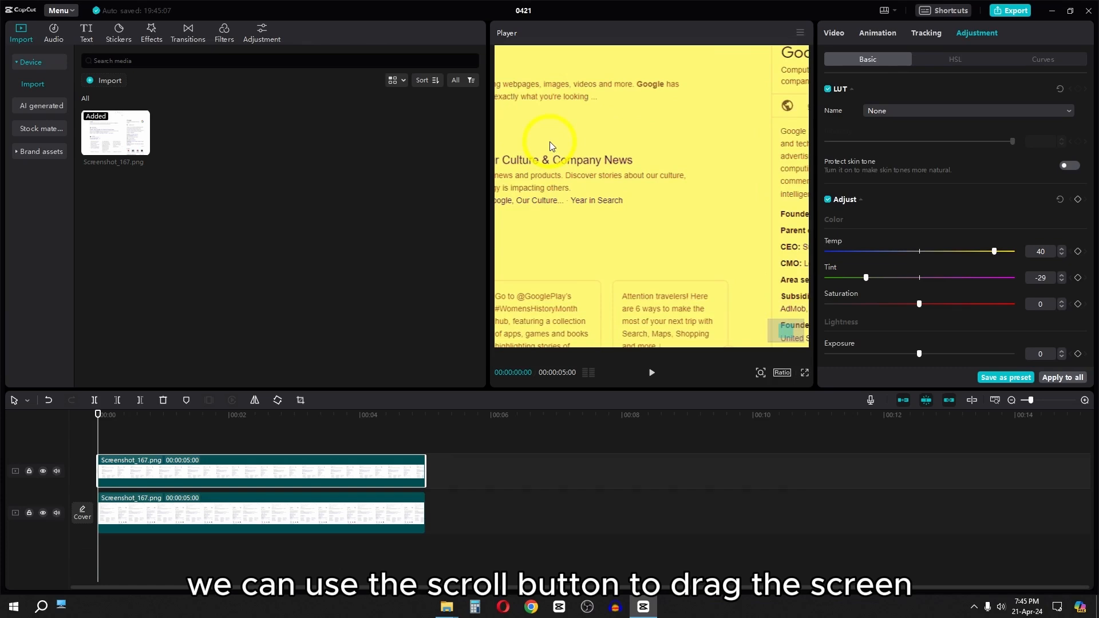
{"action": "left_click_drag", "start_coordinate": [550, 145], "coordinate": [705, 256]}
{"action": "scroll", "coordinate": [939, 349], "scroll_direction": "down", "scroll_amount": 1}
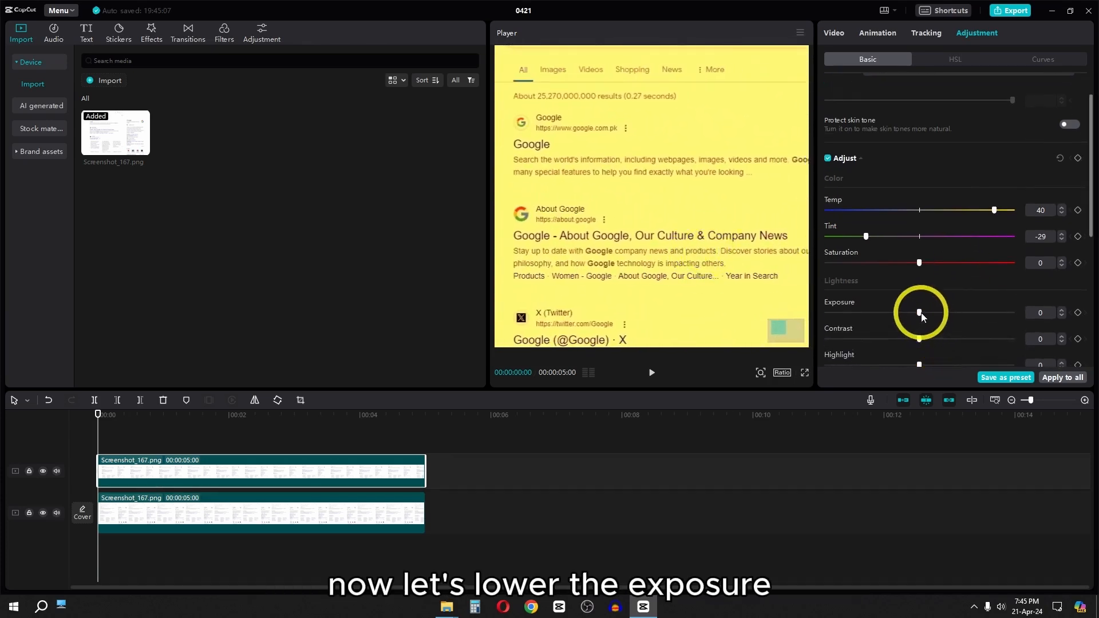
{"action": "left_click_drag", "start_coordinate": [919, 313], "coordinate": [897, 366]}
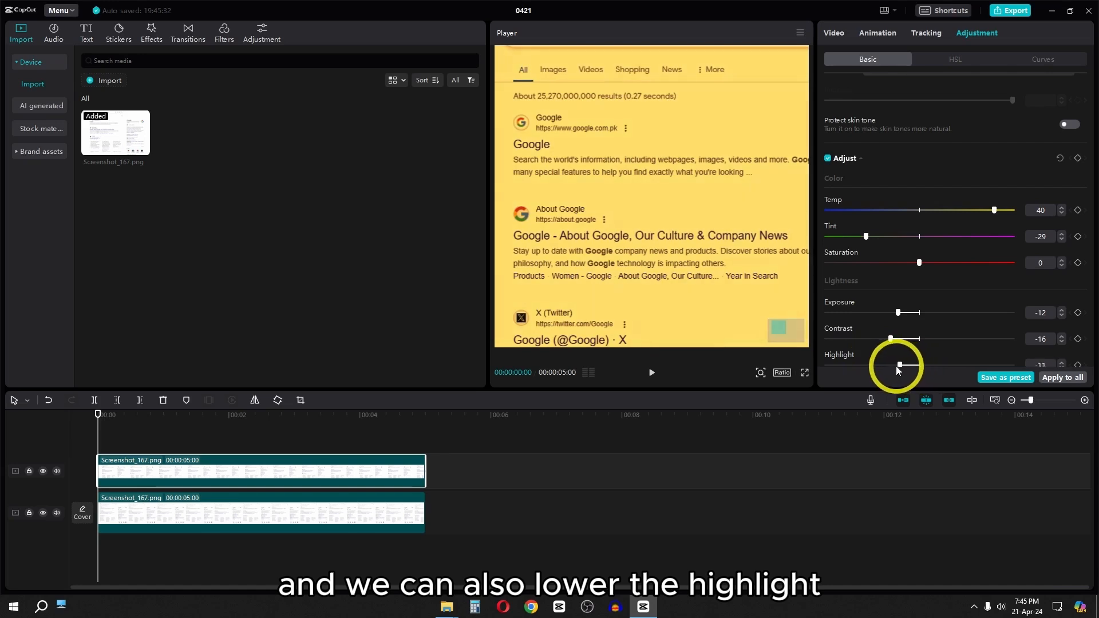
{"action": "left_click_drag", "start_coordinate": [899, 365], "coordinate": [896, 364]}
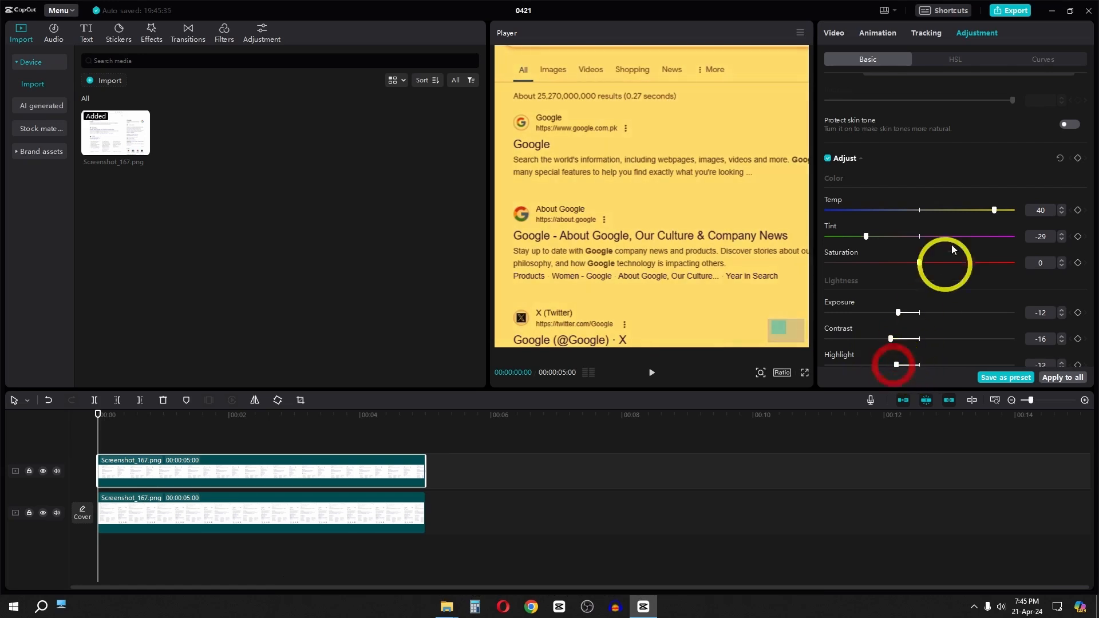
{"action": "left_click", "coordinate": [876, 237]}
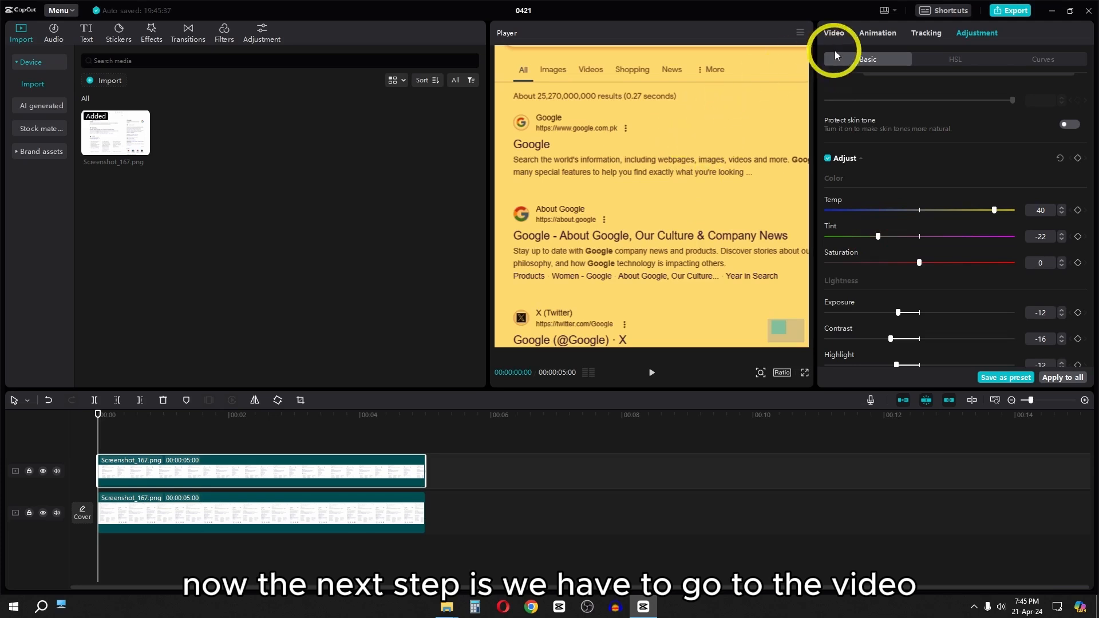
Apply a Rectangle mask to the copy and squeeze it into a one-line band.
{"action": "left_click", "coordinate": [831, 34]}
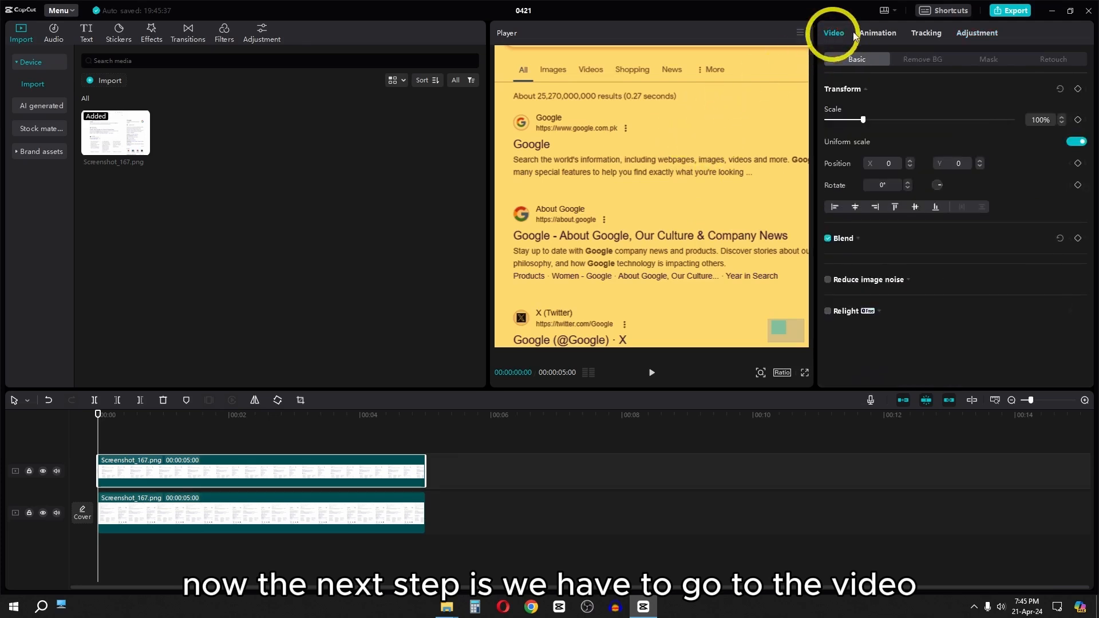
{"action": "left_click", "coordinate": [971, 59]}
{"action": "left_click", "coordinate": [1027, 133]}
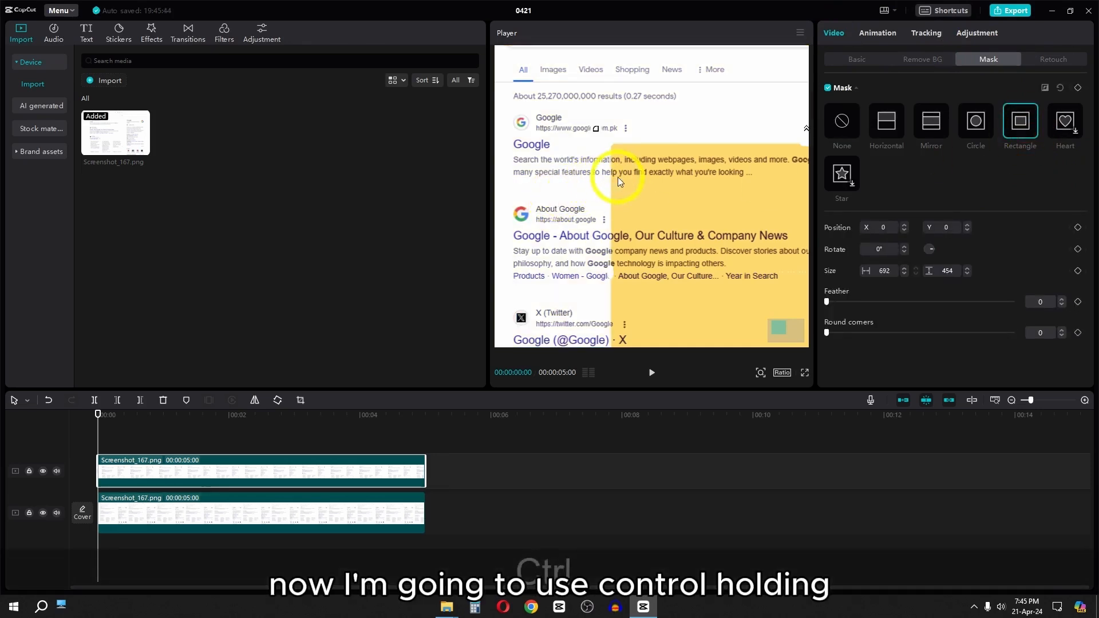
{"action": "scroll", "coordinate": [617, 176], "scroll_direction": "down", "scroll_amount": 3}
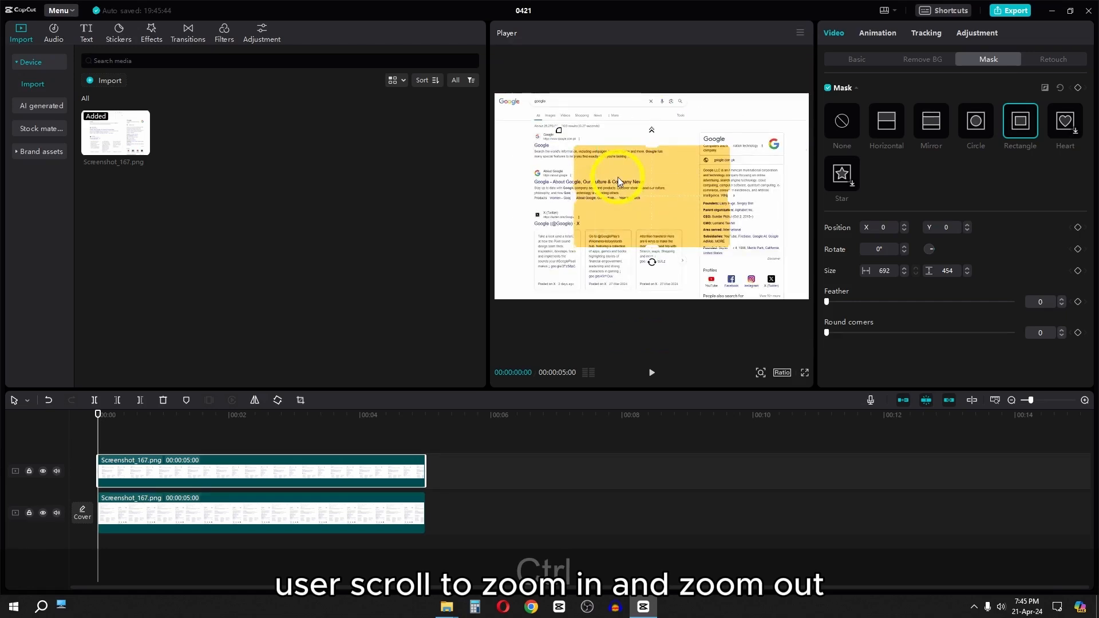
{"action": "left_click_drag", "start_coordinate": [642, 245], "coordinate": [634, 154]}
{"action": "scroll", "coordinate": [548, 147], "scroll_direction": "up", "scroll_amount": 5}
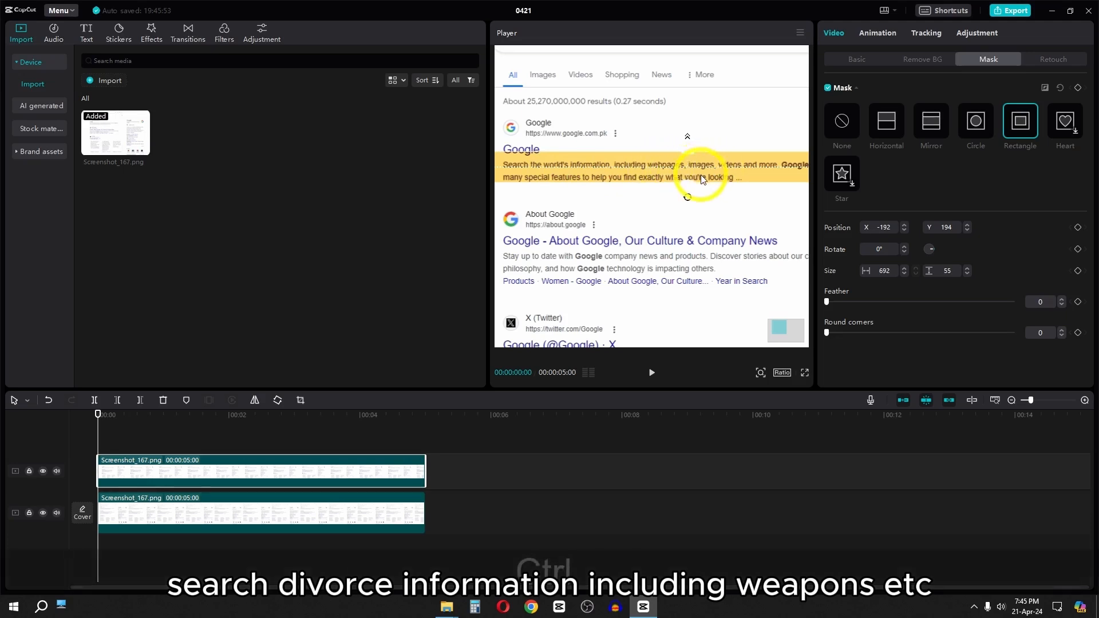
{"action": "left_click_drag", "start_coordinate": [678, 184], "coordinate": [692, 156]}
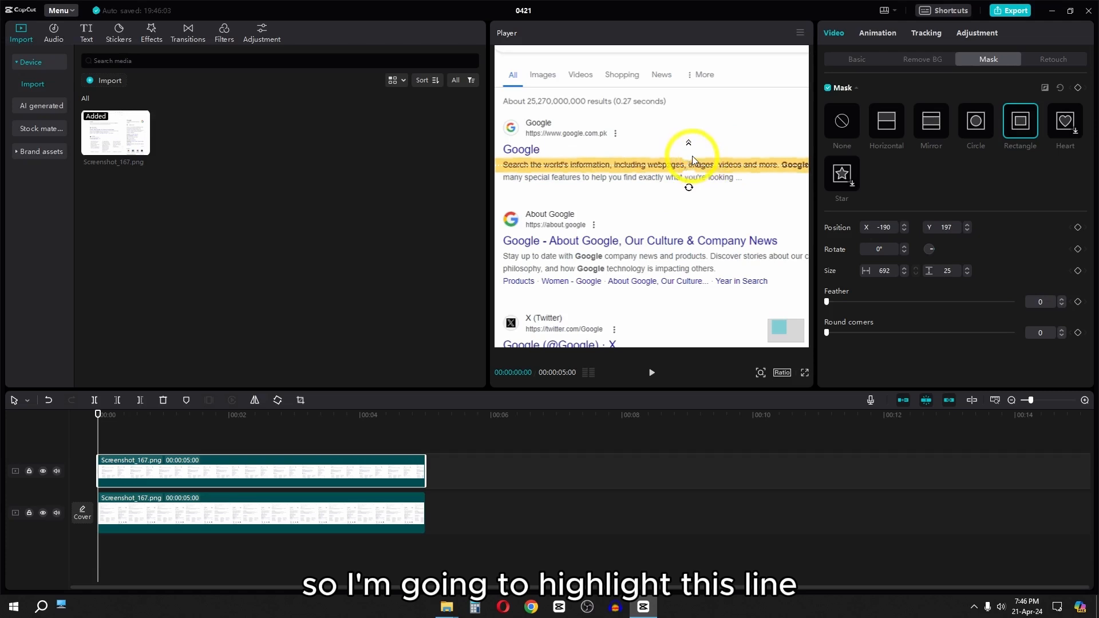
Position and size the mask band so it covers the highlighted snippet line.
{"action": "scroll", "coordinate": [692, 156], "scroll_direction": "down", "scroll_amount": 1}
{"action": "left_click_drag", "start_coordinate": [773, 200], "coordinate": [710, 204]}
{"action": "left_click_drag", "start_coordinate": [785, 175], "coordinate": [740, 173]}
{"action": "left_click_drag", "start_coordinate": [655, 202], "coordinate": [778, 200]}
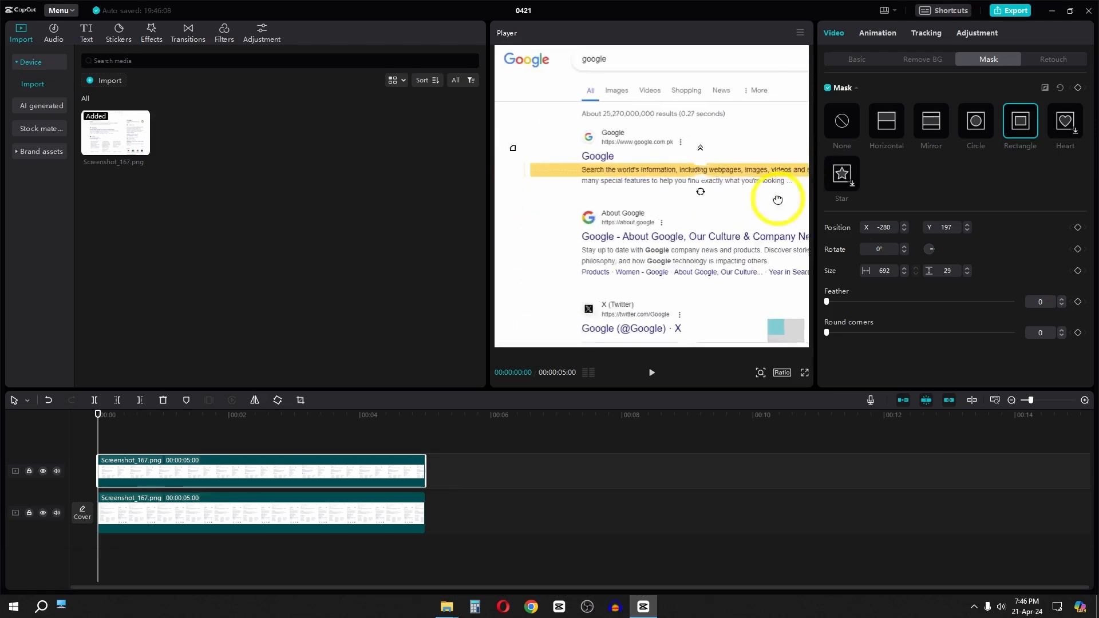
{"action": "left_click_drag", "start_coordinate": [531, 171], "coordinate": [566, 172]}
{"action": "left_click_drag", "start_coordinate": [651, 202], "coordinate": [566, 203]}
{"action": "left_click_drag", "start_coordinate": [630, 172], "coordinate": [654, 171]}
{"action": "scroll", "coordinate": [698, 208], "scroll_direction": "down", "scroll_amount": 1}
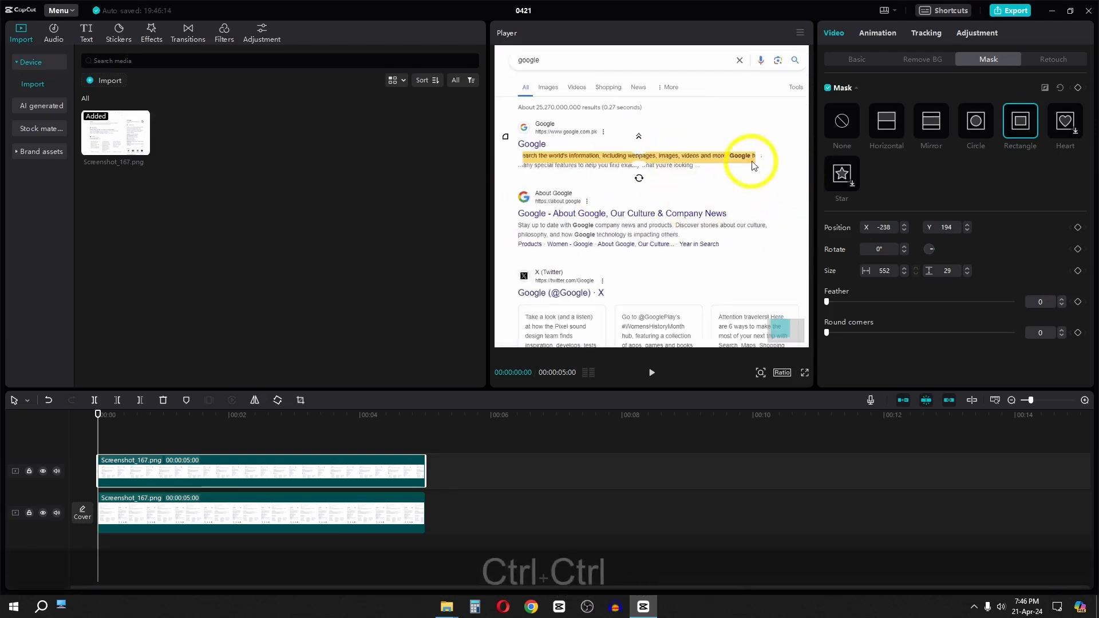
{"action": "left_click_drag", "start_coordinate": [761, 159], "coordinate": [768, 159]}
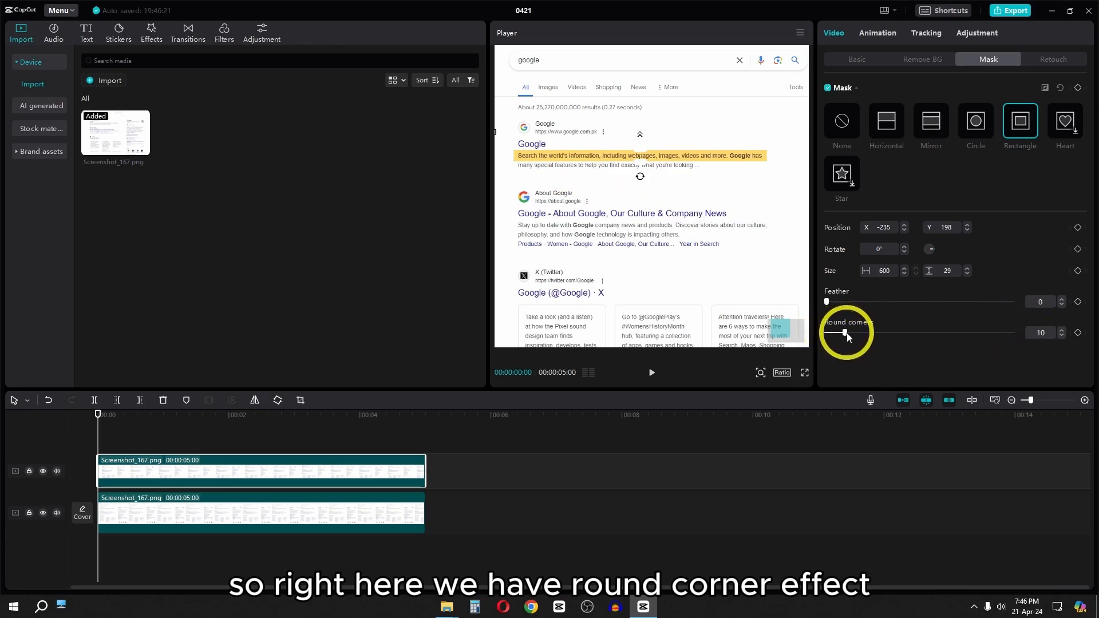
Set the mask's Round corners to 100 and preview the highlight bar.
{"action": "left_click_drag", "start_coordinate": [848, 336], "coordinate": [877, 336]}
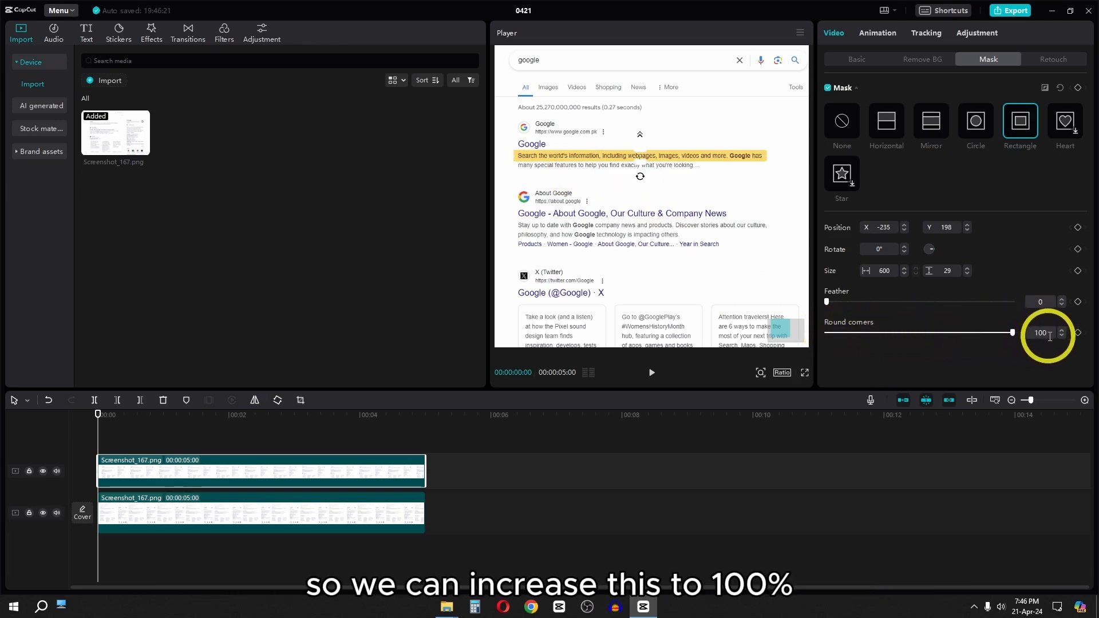
{"action": "left_click", "coordinate": [131, 423]}
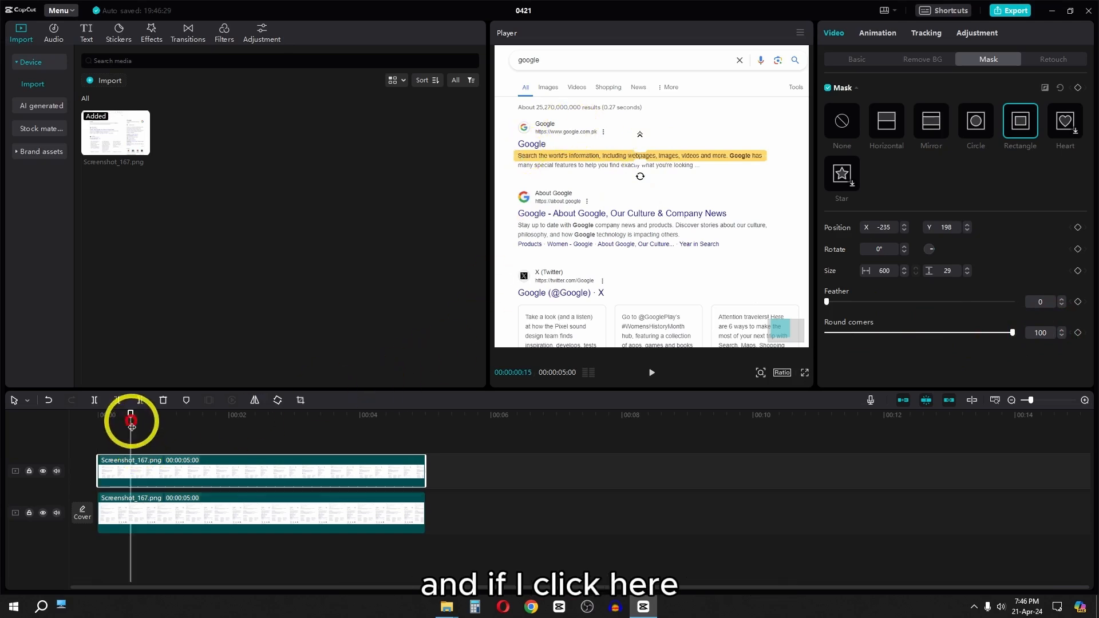
{"action": "left_click", "coordinate": [300, 436]}
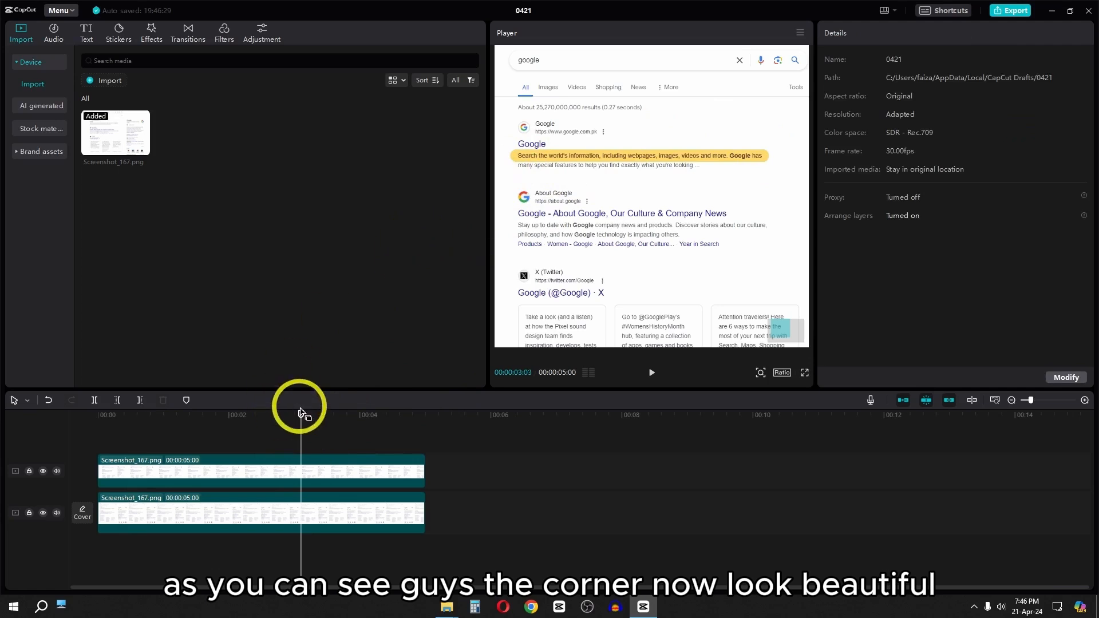
{"action": "left_click_drag", "start_coordinate": [301, 413], "coordinate": [7, 423]}
Make the masked clip a compound clip with a Horizontal mask rotated -90°.
{"action": "right_click", "coordinate": [277, 476]}
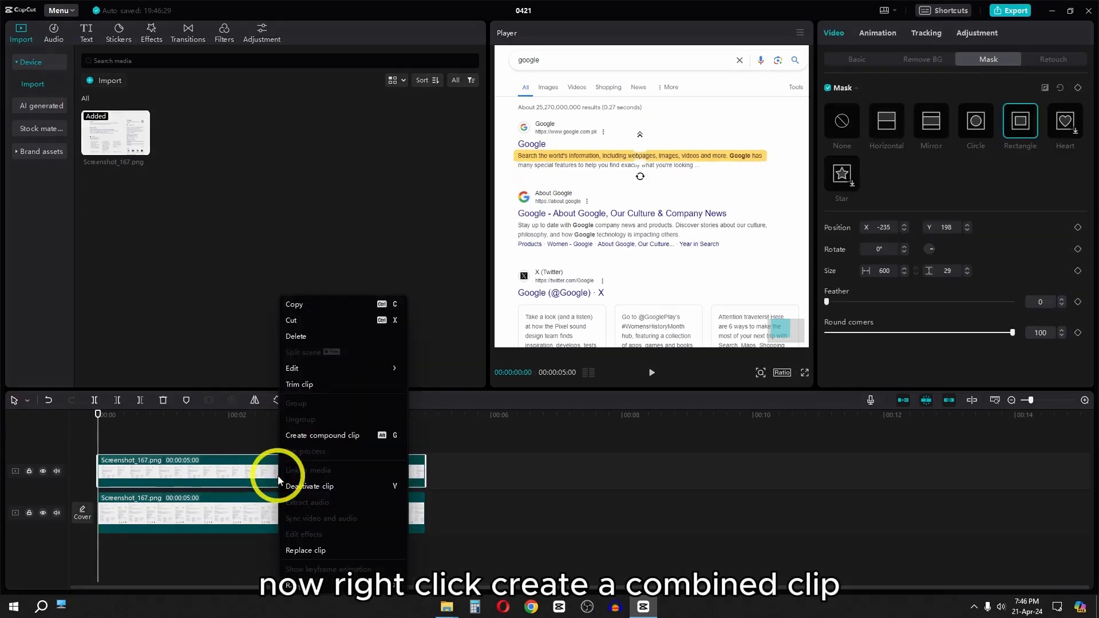
{"action": "left_click", "coordinate": [319, 439]}
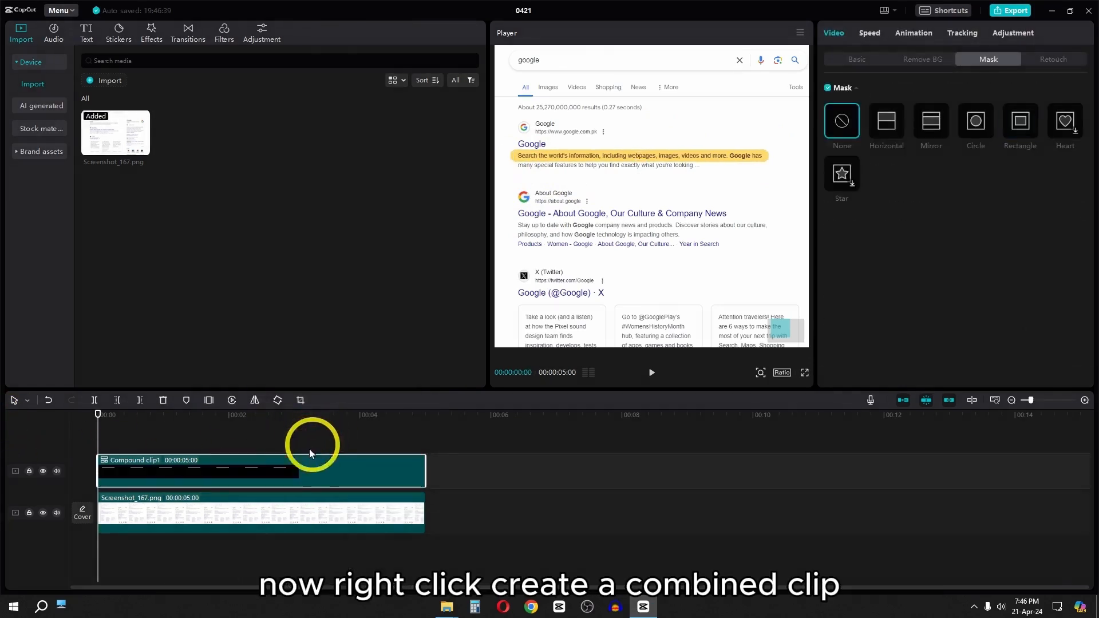
{"action": "left_click", "coordinate": [895, 129]}
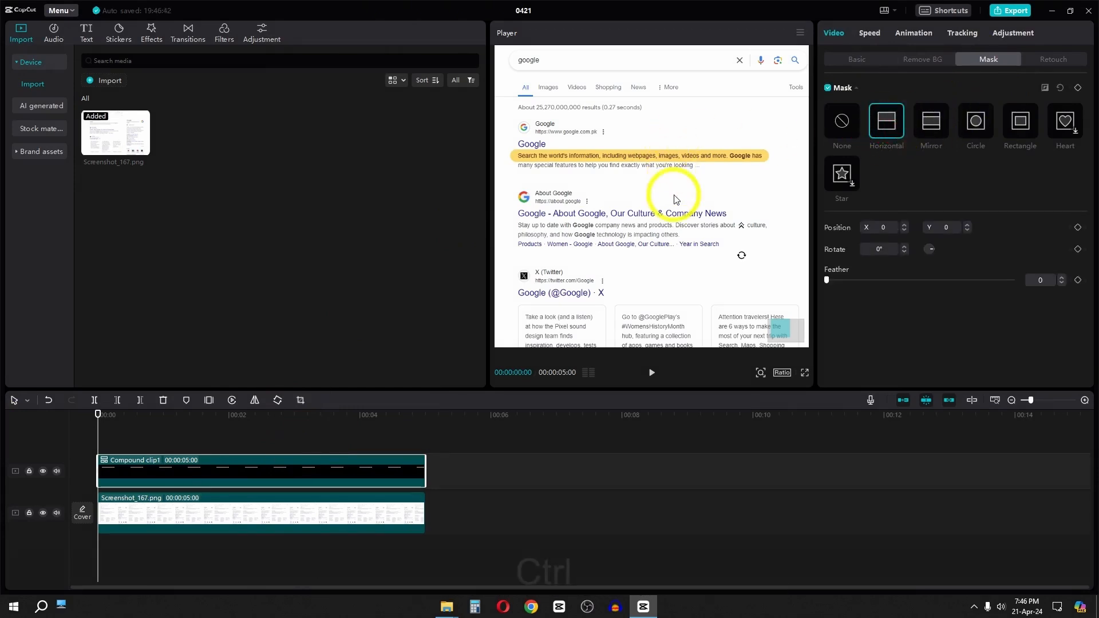
{"action": "mouse_move", "coordinate": [741, 254]}
{"action": "left_mouse_down"}
{"action": "mouse_move", "coordinate": [770, 238]}
{"action": "mouse_move", "coordinate": [756, 241]}
{"action": "left_mouse_up"}
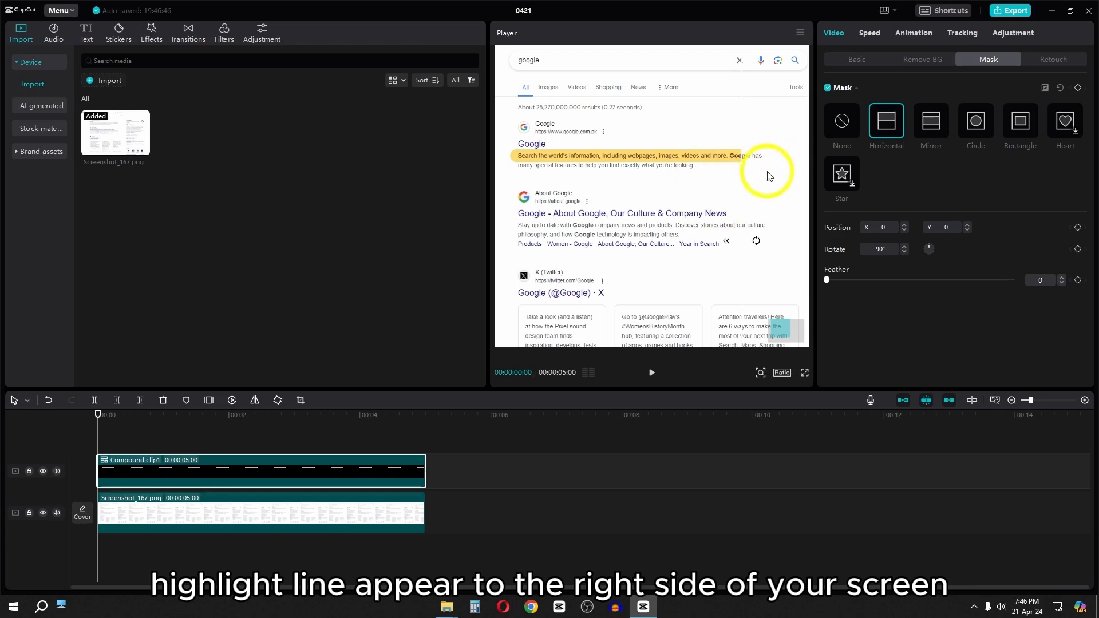
Reverse the line mask, feather it to 12 and slide it left to X -841.
{"action": "left_click", "coordinate": [1049, 91]}
{"action": "left_click", "coordinate": [1049, 91]}
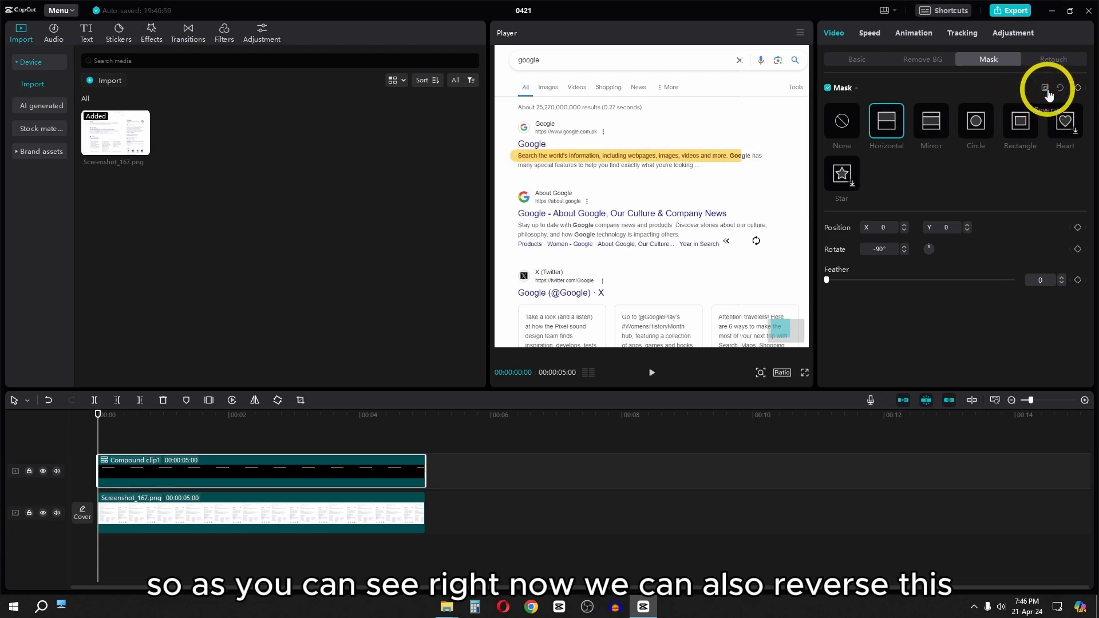
{"action": "left_click", "coordinate": [1049, 91]}
{"action": "left_click", "coordinate": [1048, 91]}
{"action": "left_click", "coordinate": [1048, 91]}
{"action": "left_click", "coordinate": [1048, 91]}
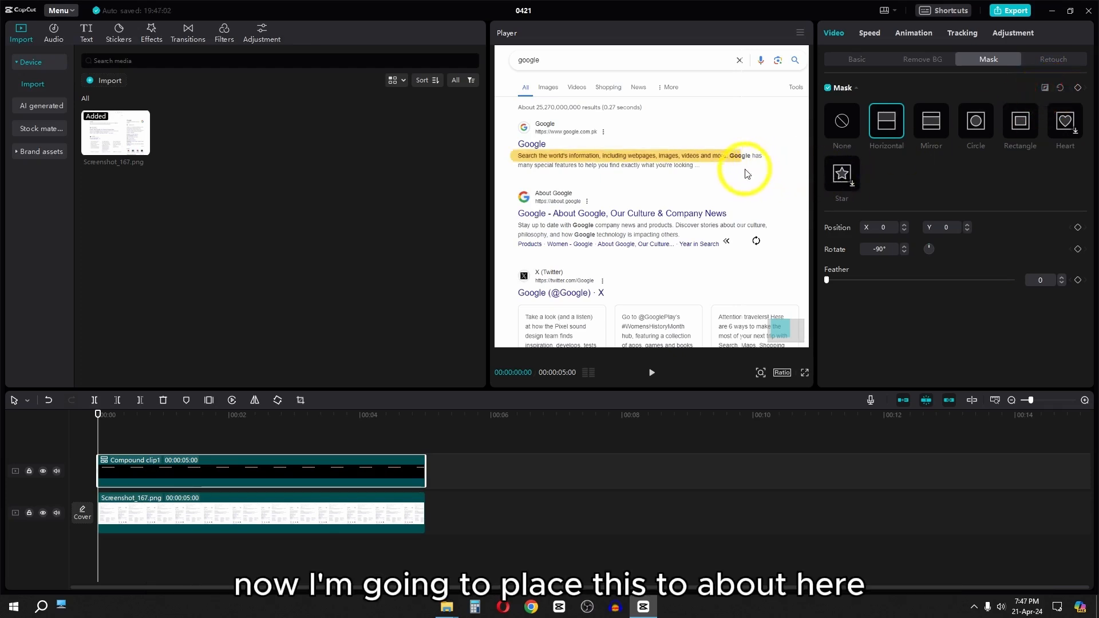
{"action": "left_click_drag", "start_coordinate": [747, 174], "coordinate": [532, 180]}
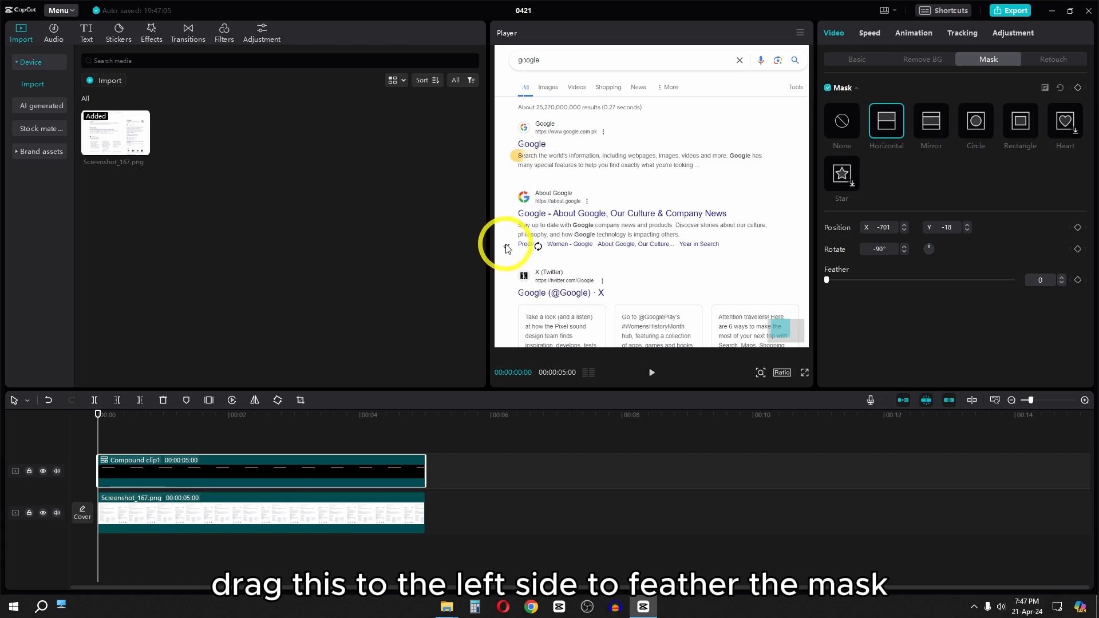
{"action": "mouse_move", "coordinate": [844, 280]}
{"action": "left_mouse_down"}
{"action": "mouse_move", "coordinate": [912, 278]}
{"action": "mouse_move", "coordinate": [816, 277]}
{"action": "mouse_move", "coordinate": [849, 278]}
{"action": "left_mouse_up"}
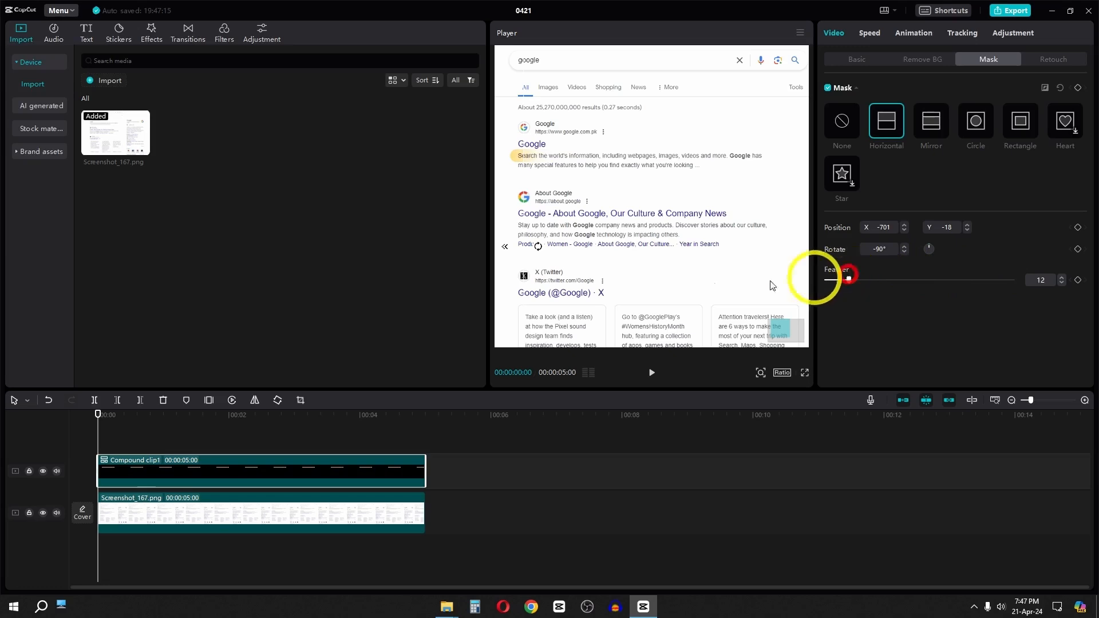
{"action": "left_click_drag", "start_coordinate": [520, 225], "coordinate": [502, 200]}
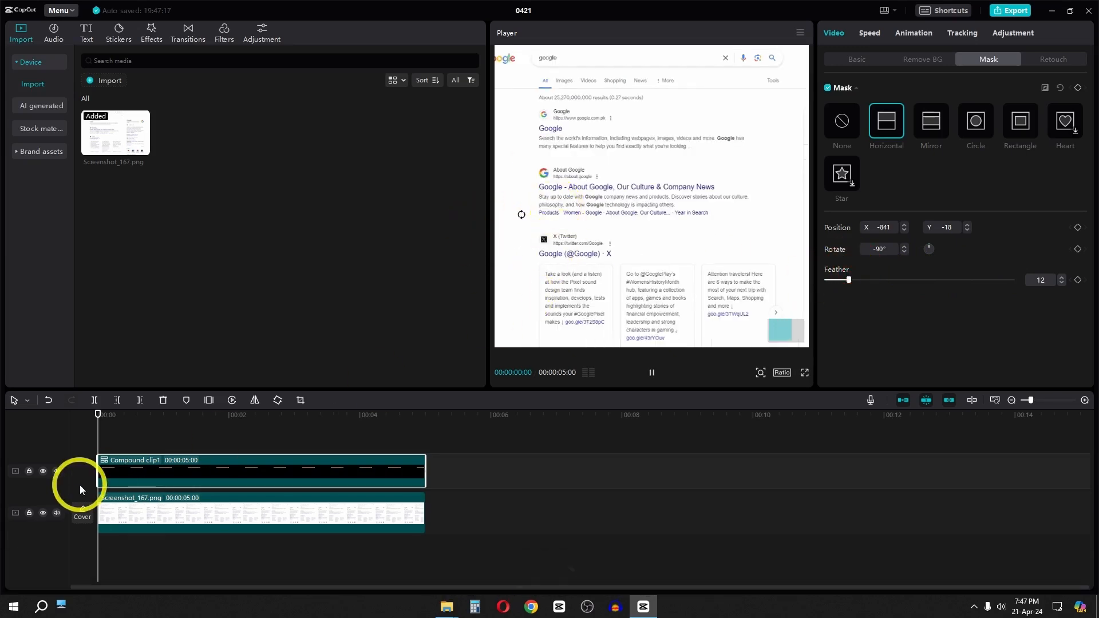
Keyframe the mask line moving from X -841 to X 177, Y 47 by about 2:21.
{"action": "key", "text": "space"}
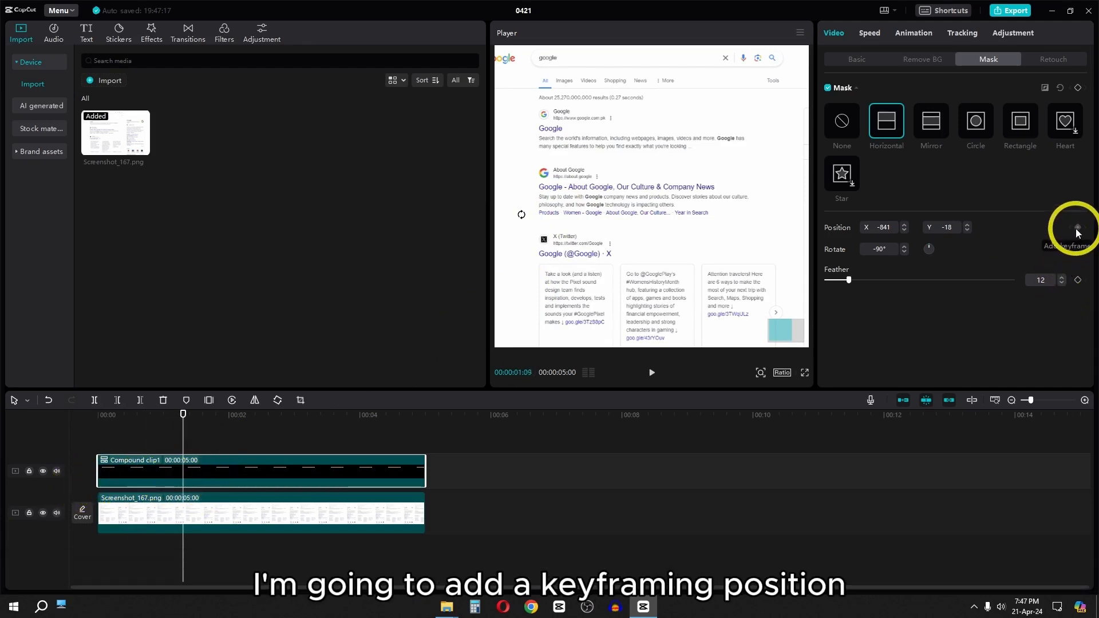
{"action": "key", "text": "space"}
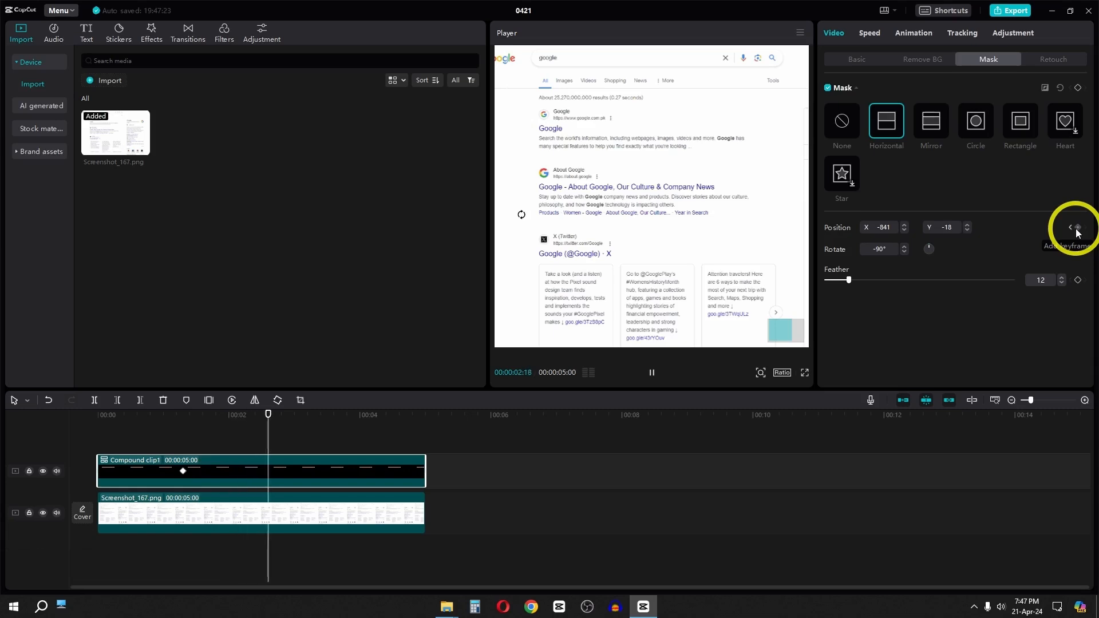
{"action": "key", "text": "space"}
{"action": "left_click_drag", "start_coordinate": [516, 177], "coordinate": [785, 166]}
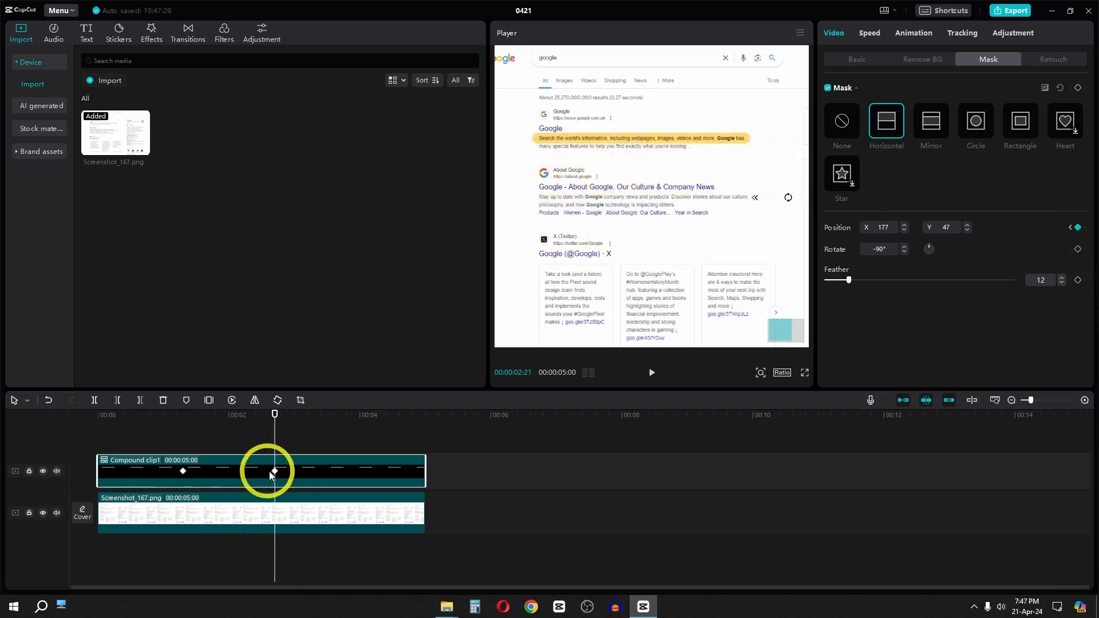
Give the Positionx keyframes an Ease In 3 curve and play back the eased reveal.
{"action": "right_click", "coordinate": [337, 475]}
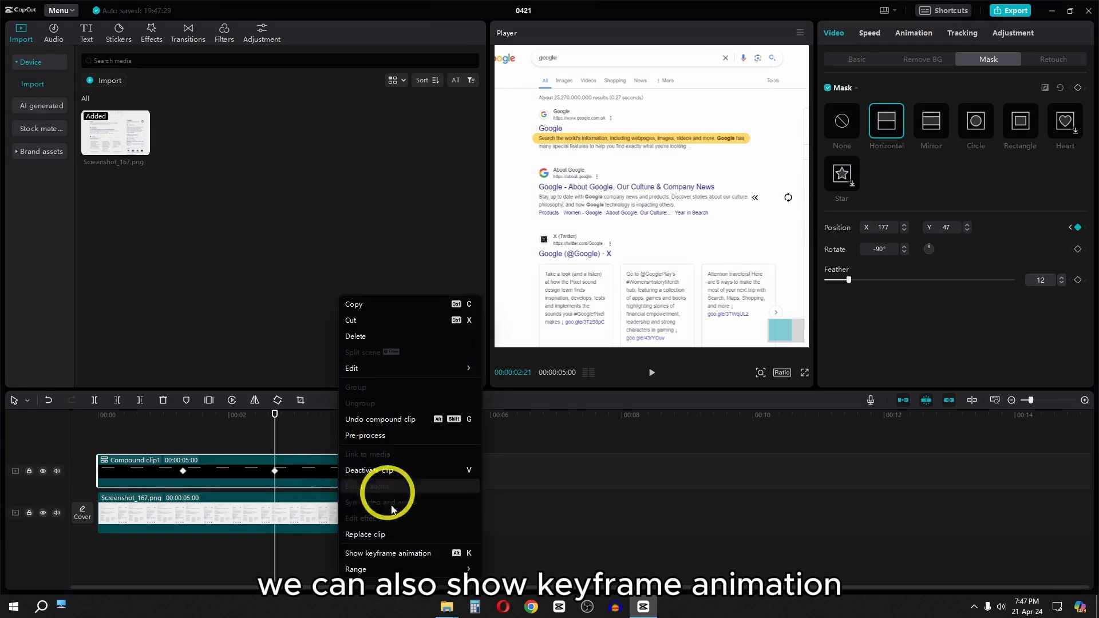
{"action": "left_click", "coordinate": [395, 555]}
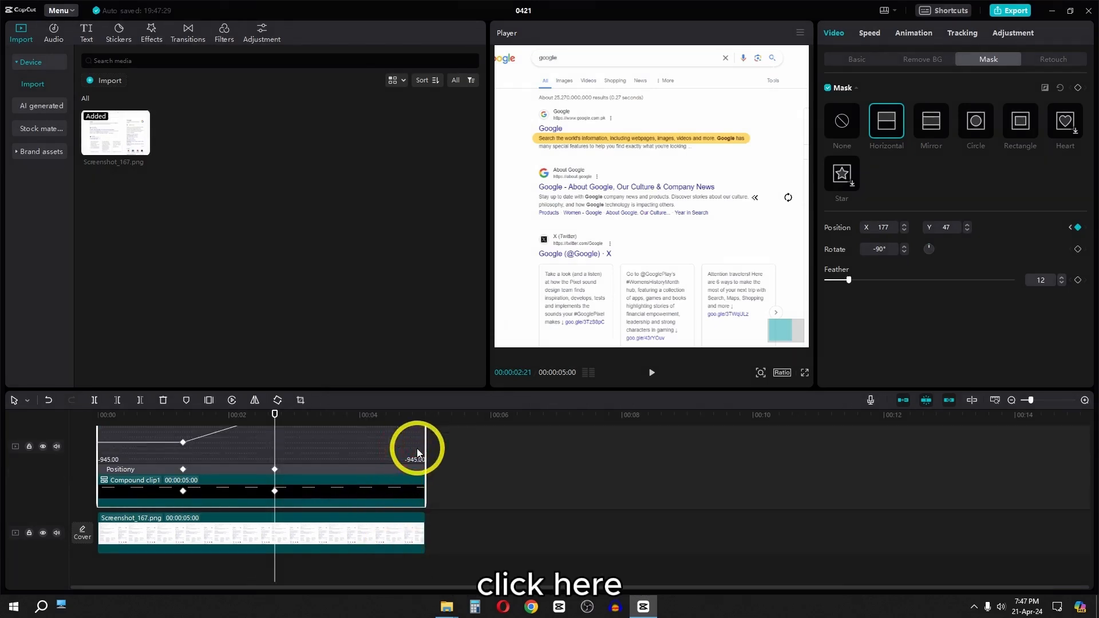
{"action": "scroll", "coordinate": [230, 455], "scroll_direction": "up", "scroll_amount": 1}
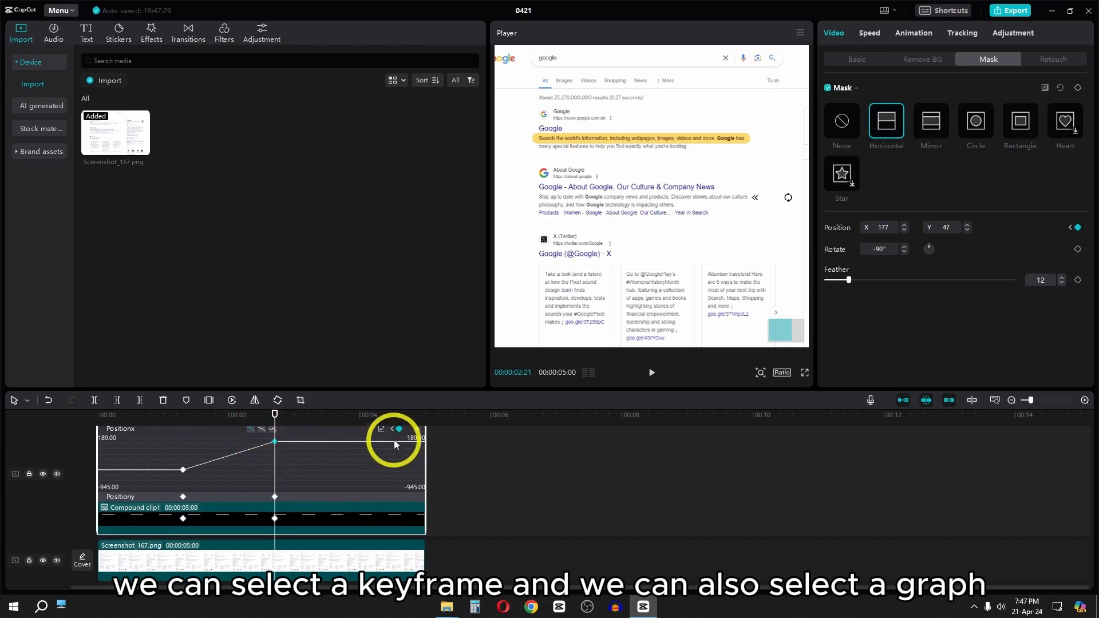
{"action": "left_click", "coordinate": [381, 430]}
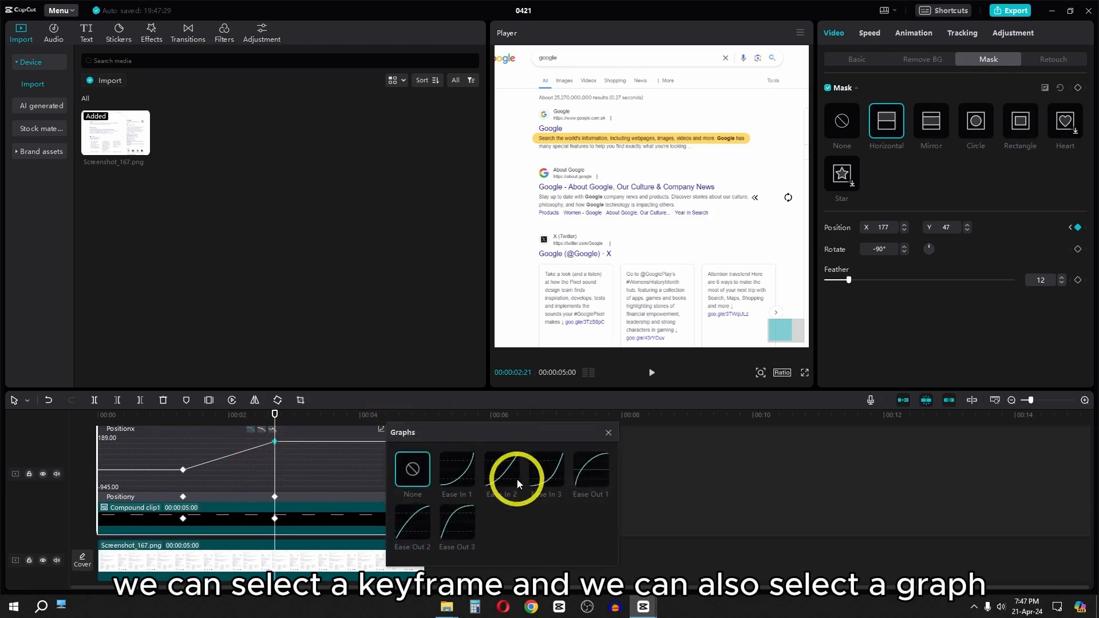
{"action": "left_click", "coordinate": [544, 469]}
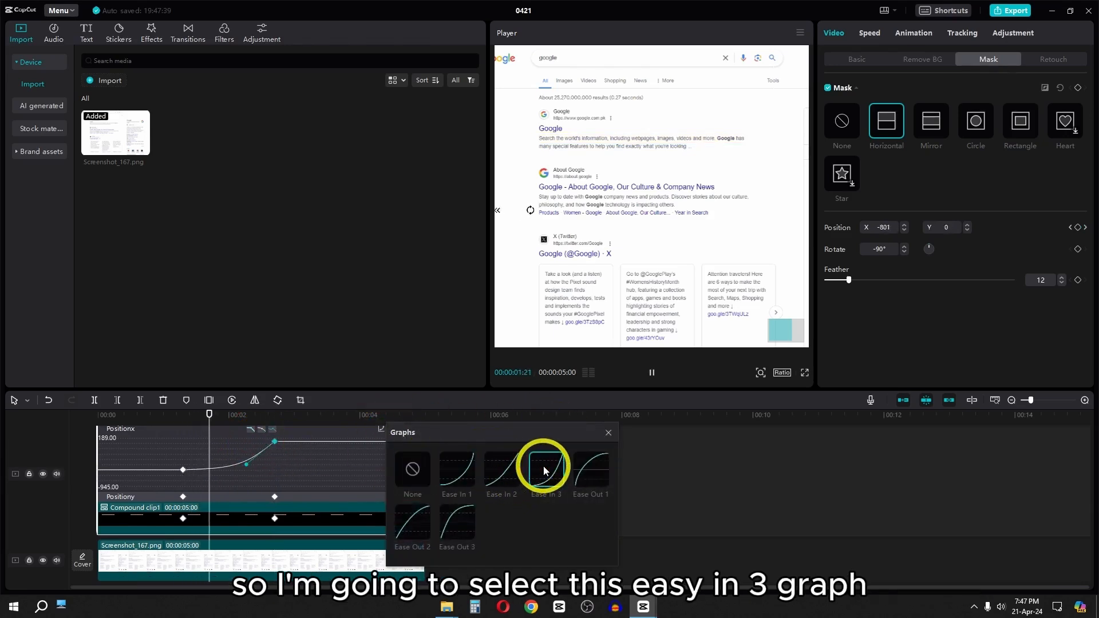
{"action": "left_click", "coordinate": [608, 432]}
{"action": "right_click", "coordinate": [373, 519]}
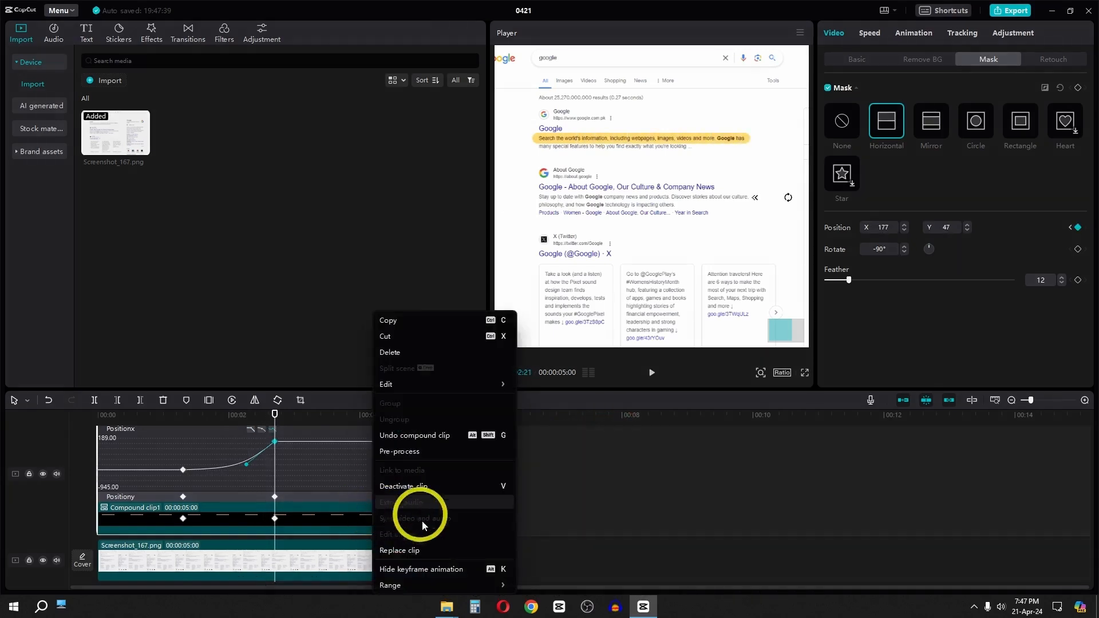
{"action": "left_click", "coordinate": [418, 572]}
{"action": "left_click_drag", "start_coordinate": [275, 416], "coordinate": [2, 459]}
{"action": "key", "text": "space"}
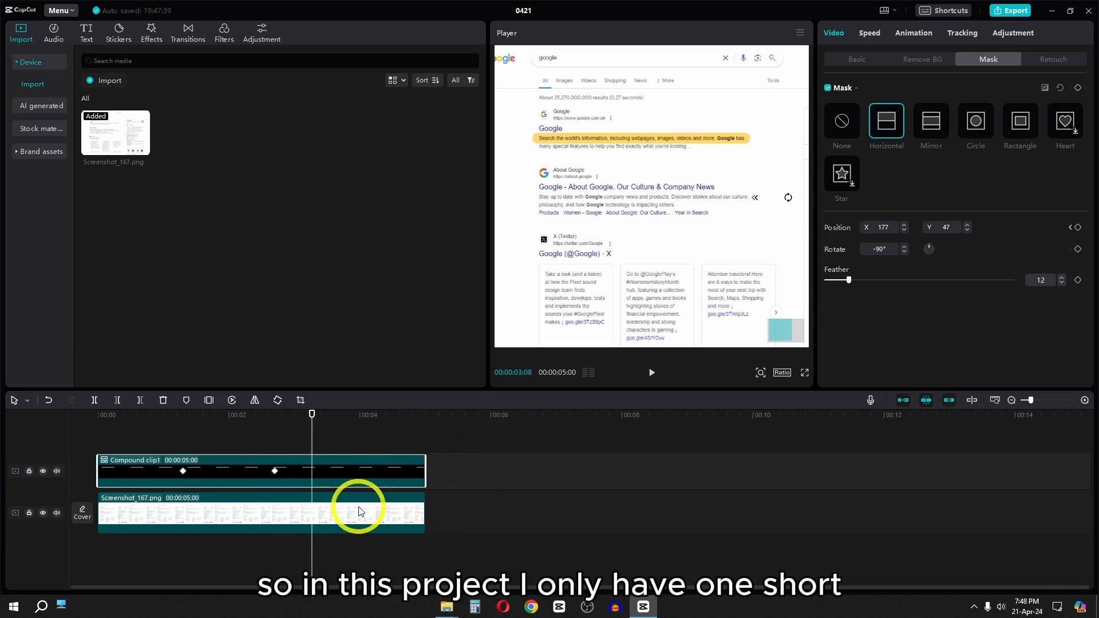
Add a second Screenshot_167 copy and mark an export range from the start to 5 seconds.
{"action": "left_click_drag", "start_coordinate": [103, 140], "coordinate": [503, 514]}
{"action": "left_click_drag", "start_coordinate": [309, 413], "coordinate": [47, 437]}
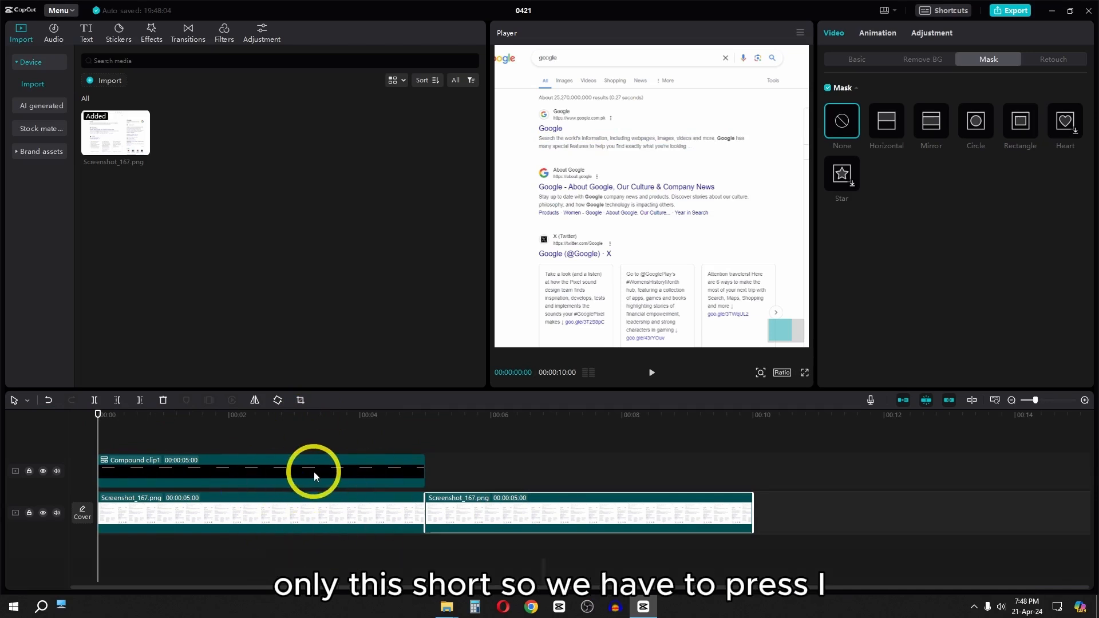
{"action": "key", "text": "i"}
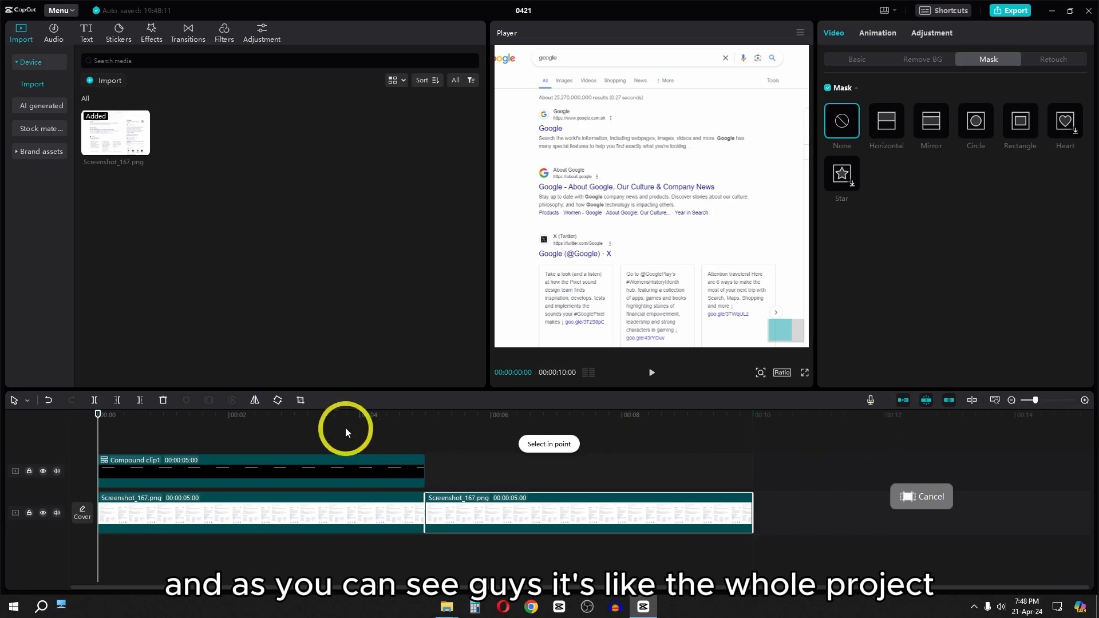
{"action": "left_click", "coordinate": [365, 415]}
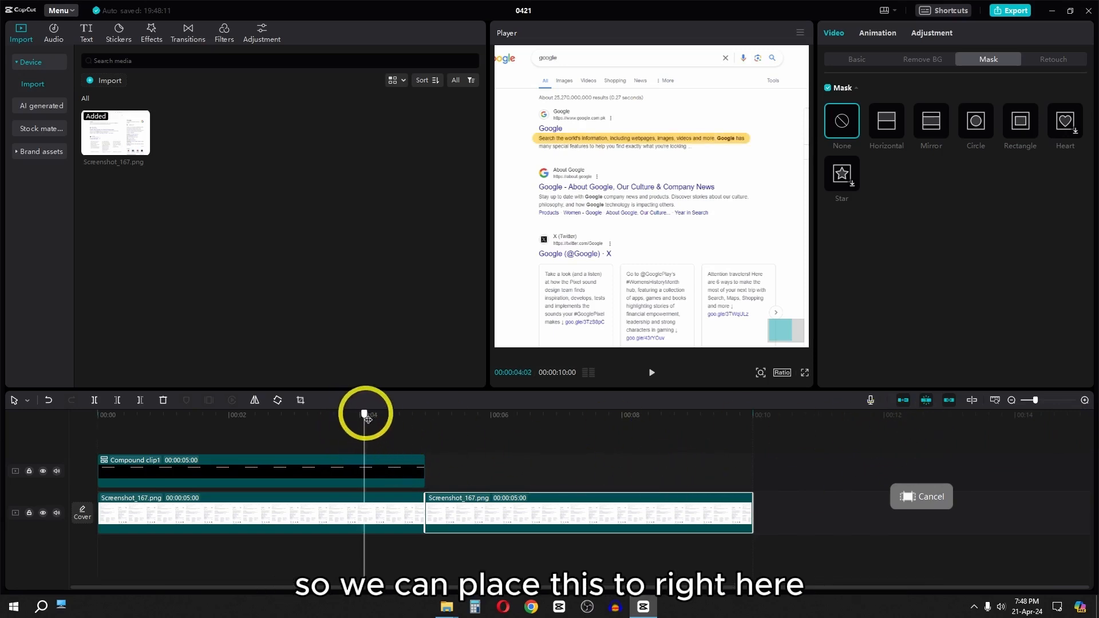
{"action": "left_click_drag", "start_coordinate": [368, 419], "coordinate": [426, 427]}
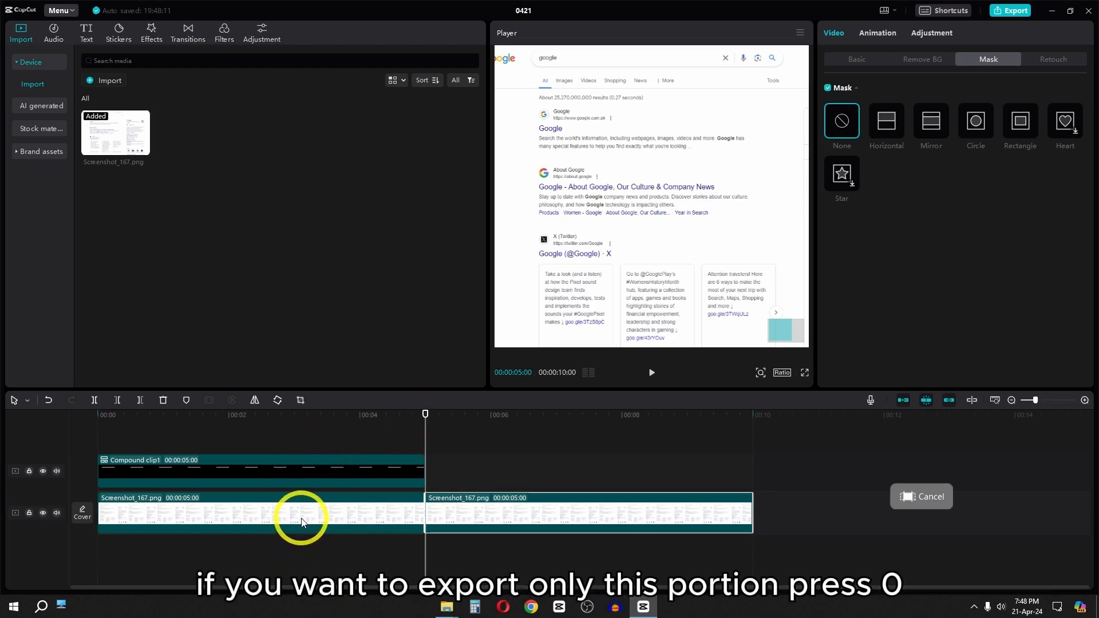
{"action": "key", "text": "o"}
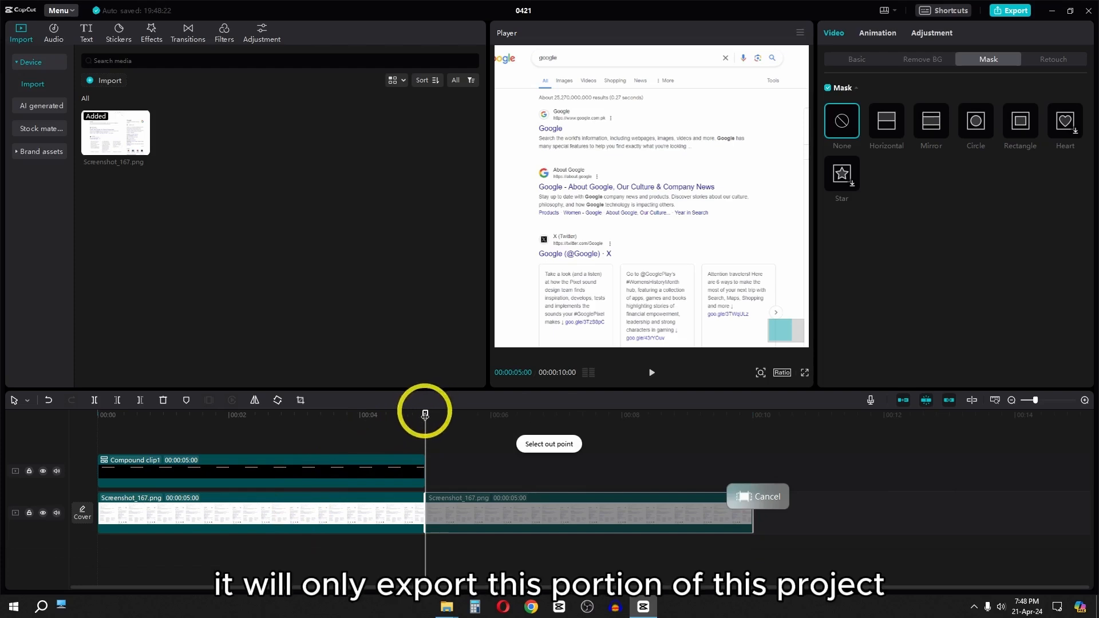
{"action": "left_click_drag", "start_coordinate": [425, 414], "coordinate": [41, 440]}
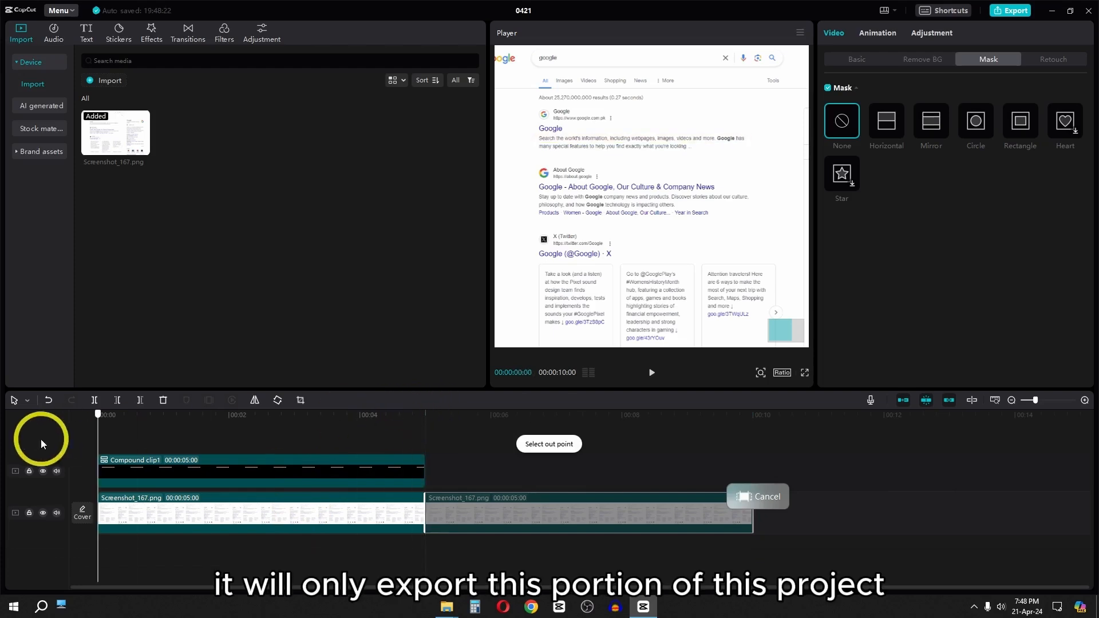
{"action": "left_click", "coordinate": [133, 442]}
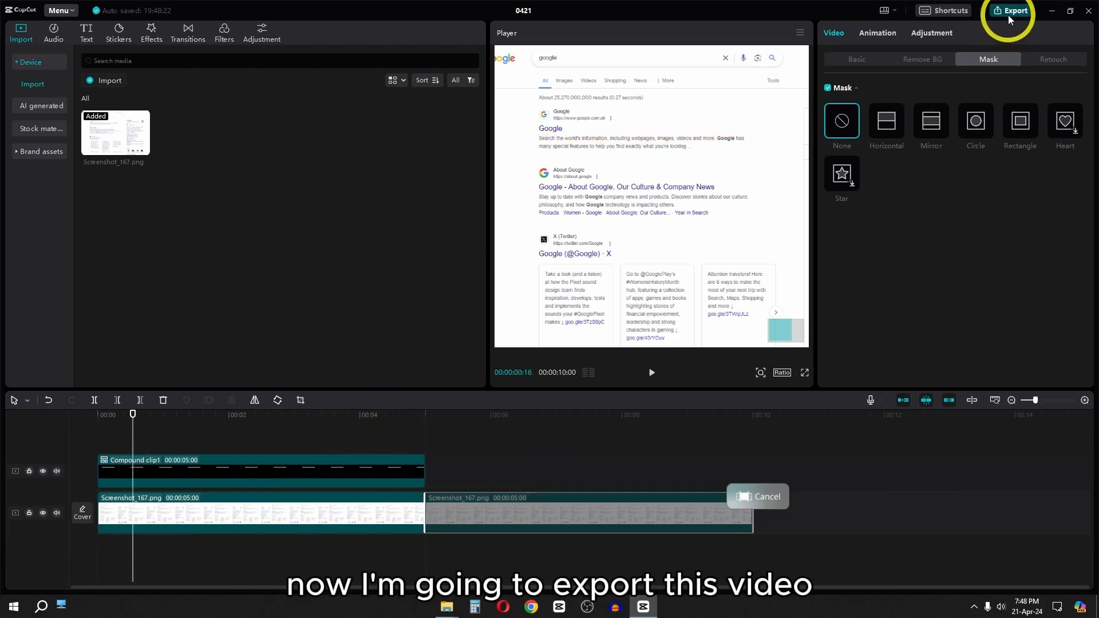
Export the clip as highlight.mp4, then check it in the smooth folder and close the export window.
{"action": "left_click", "coordinate": [1009, 15]}
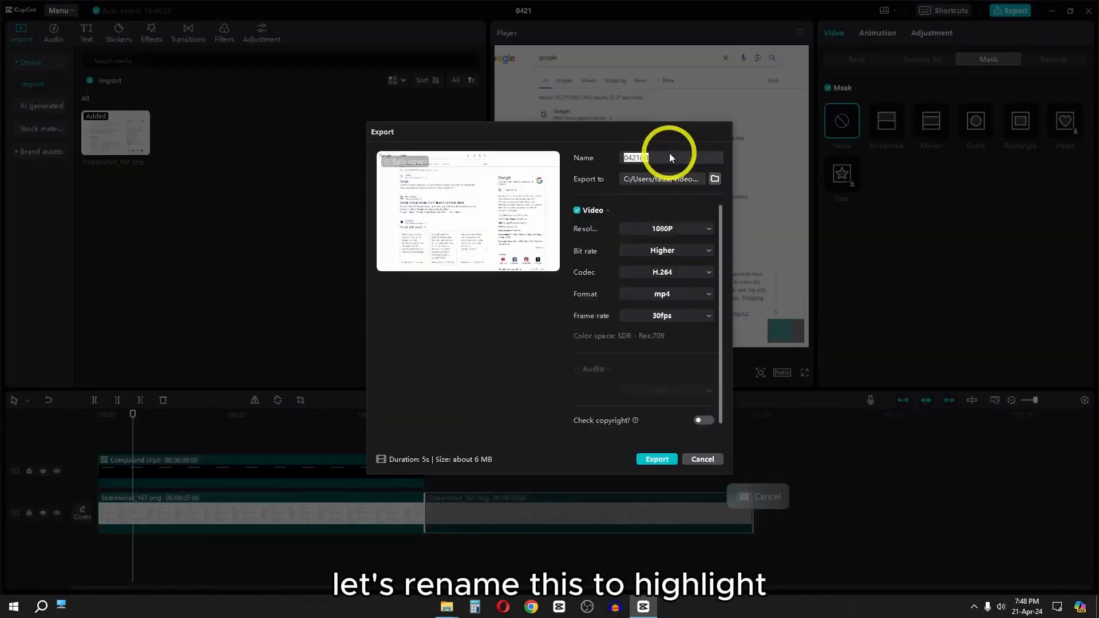
{"action": "type", "text": "highlight"}
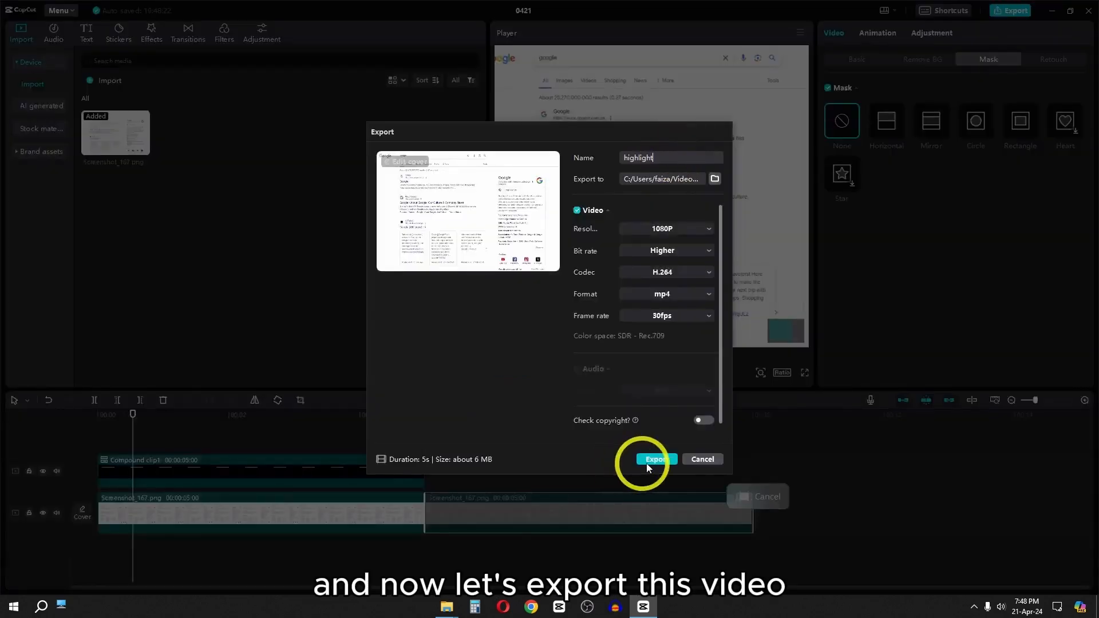
{"action": "left_click", "coordinate": [673, 460]}
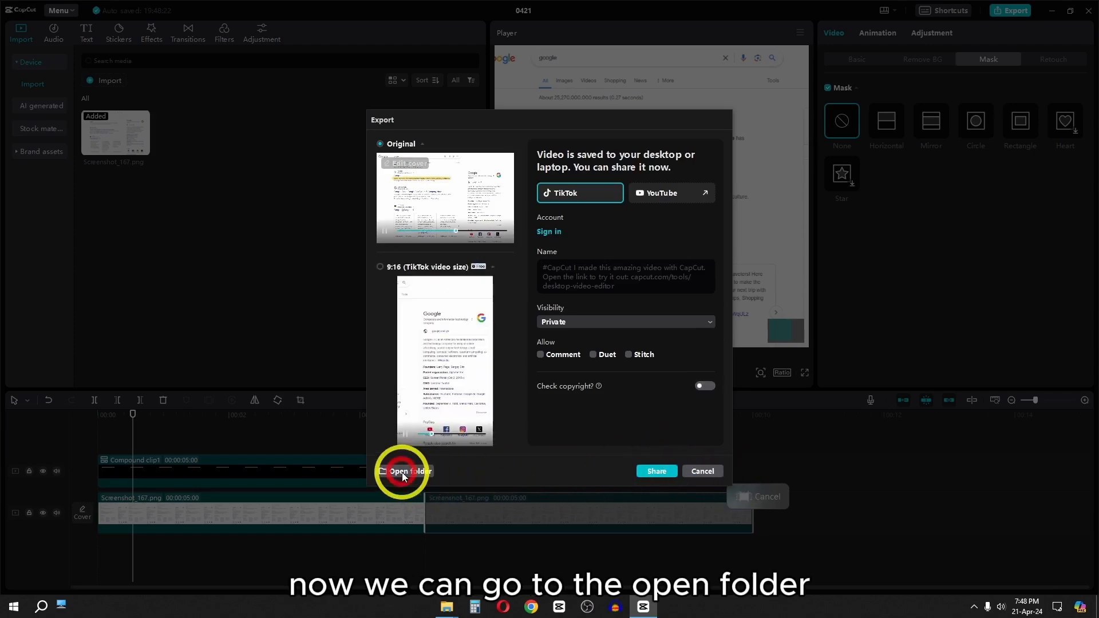
{"action": "left_click", "coordinate": [402, 473]}
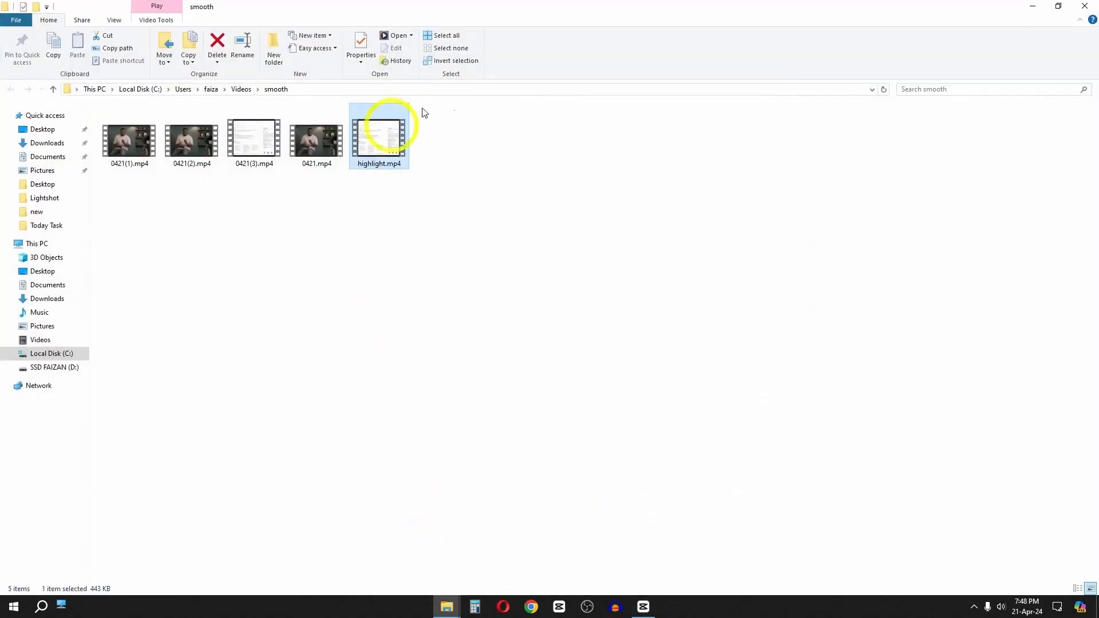
{"action": "left_click", "coordinate": [643, 605]}
{"action": "left_click", "coordinate": [685, 478]}
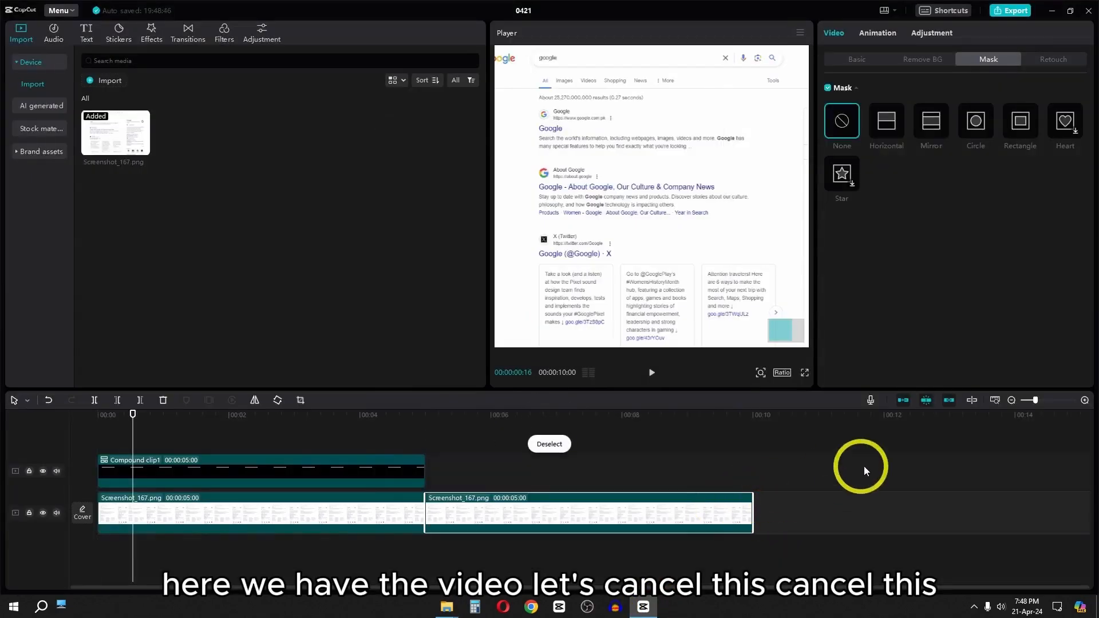
Marquee-select every clip on the timeline and delete them all.
{"action": "left_click", "coordinate": [239, 485]}
{"action": "left_click_drag", "start_coordinate": [237, 491], "coordinate": [118, 532]}
{"action": "key", "text": "BackSpace"}
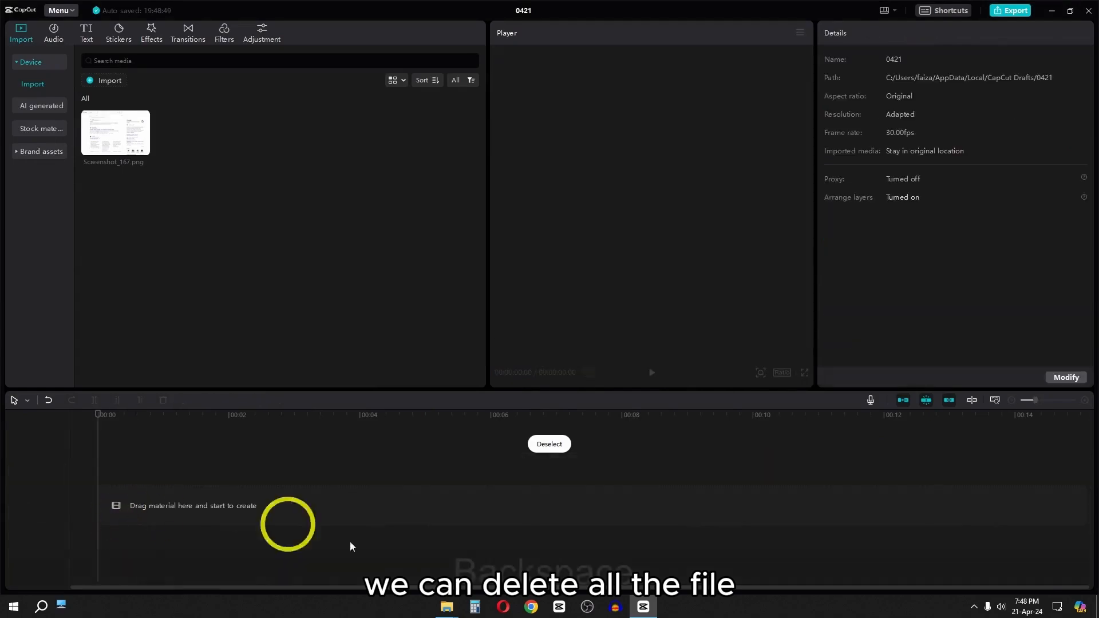
Drag highlight.mp4 from File Explorer onto the empty timeline, play it, and rewind to 0.
{"action": "mouse_move", "coordinate": [447, 612]}
{"action": "left_click", "coordinate": [544, 564]}
{"action": "key", "text": "alt+Tab"}
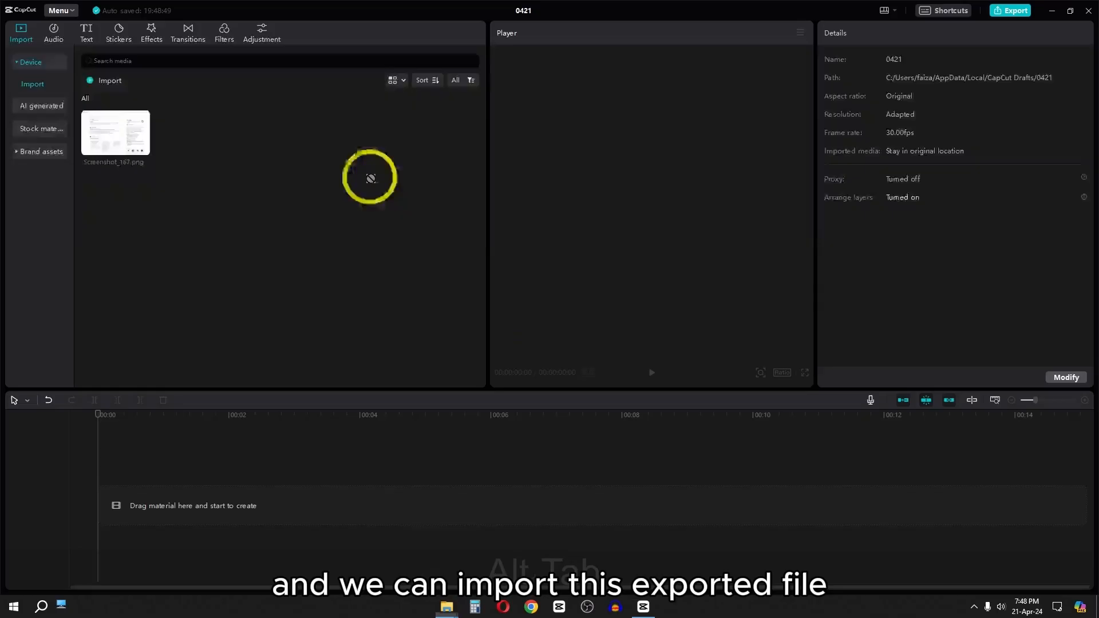
{"action": "left_click_drag", "start_coordinate": [370, 177], "coordinate": [493, 518]}
{"action": "key", "text": "space"}
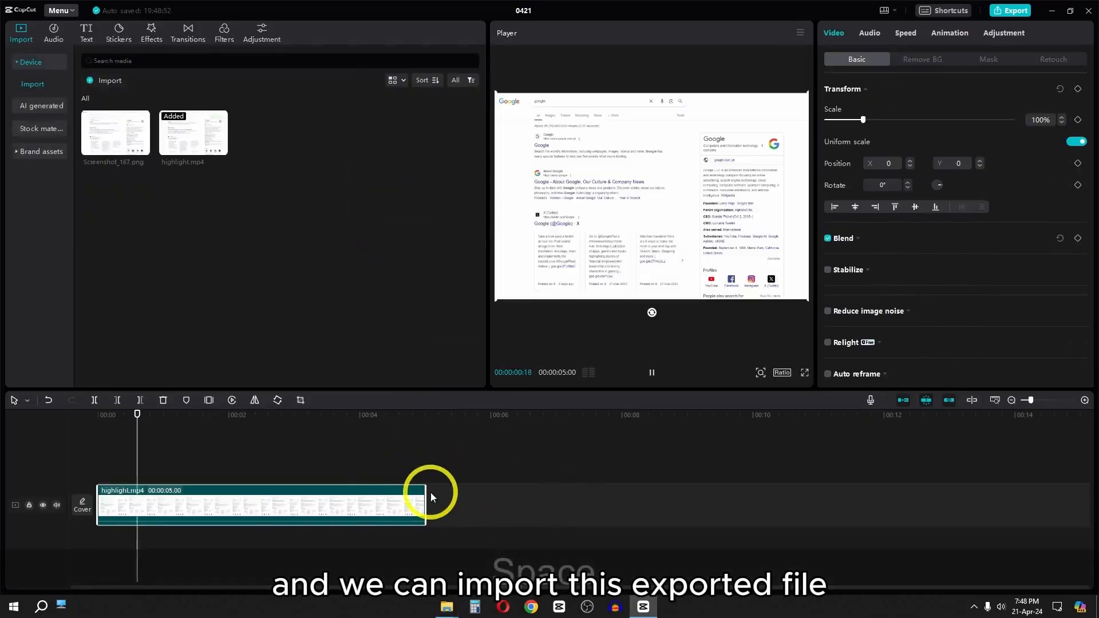
{"action": "left_click_drag", "start_coordinate": [301, 417], "coordinate": [7, 417]}
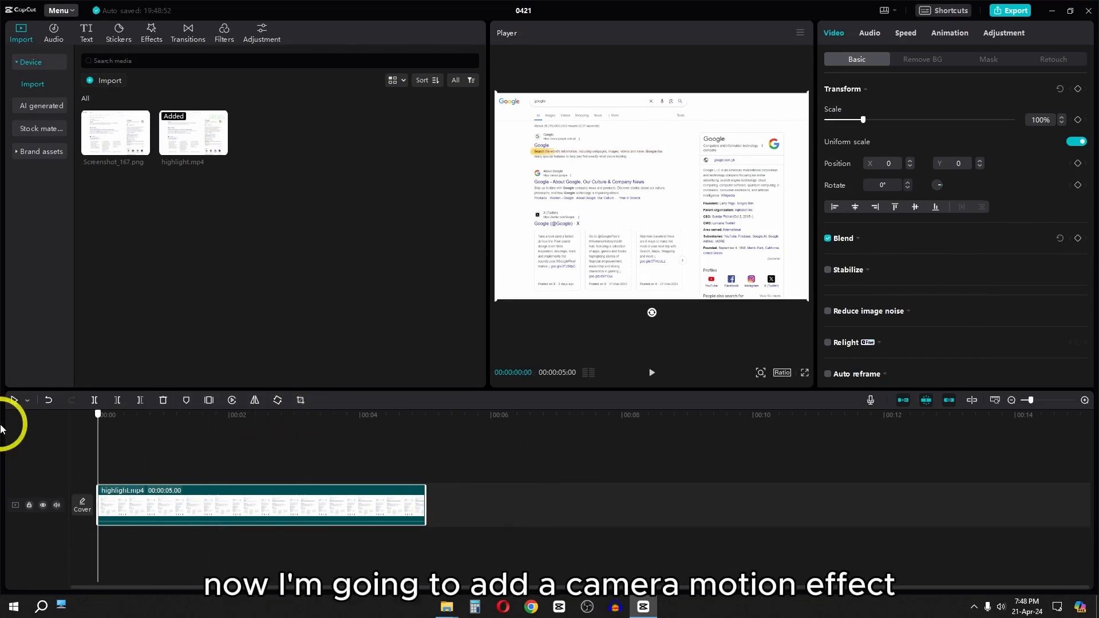
Add the Lens effect Zoom Lens above Hazy and extend it to the clip's end.
{"action": "left_click", "coordinate": [152, 34]}
{"action": "left_click", "coordinate": [31, 166]}
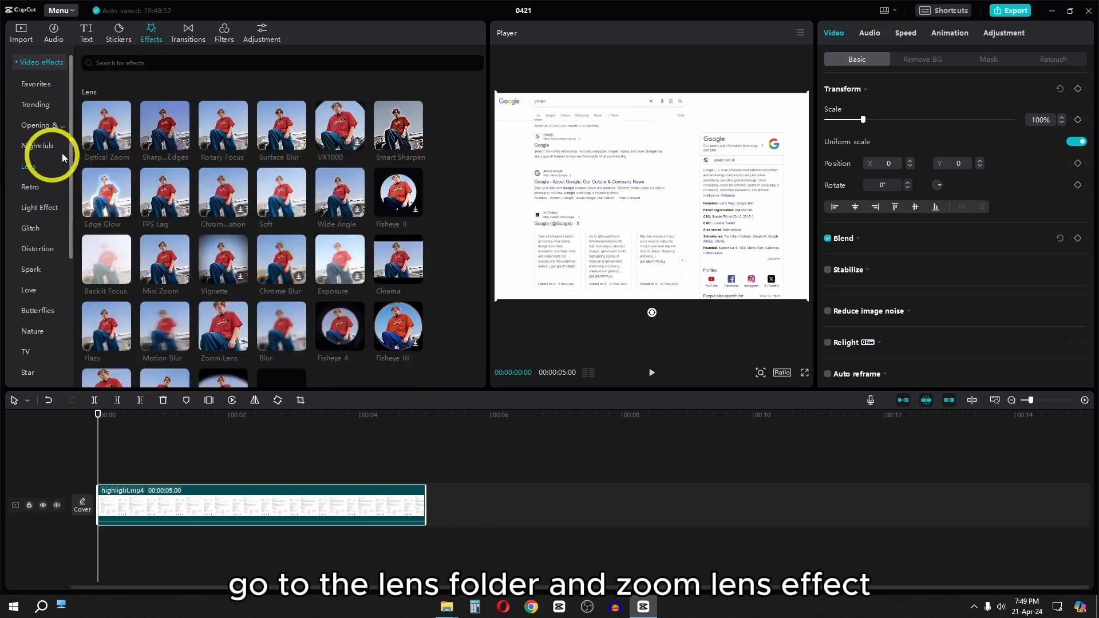
{"action": "left_click_drag", "start_coordinate": [223, 330], "coordinate": [101, 461]}
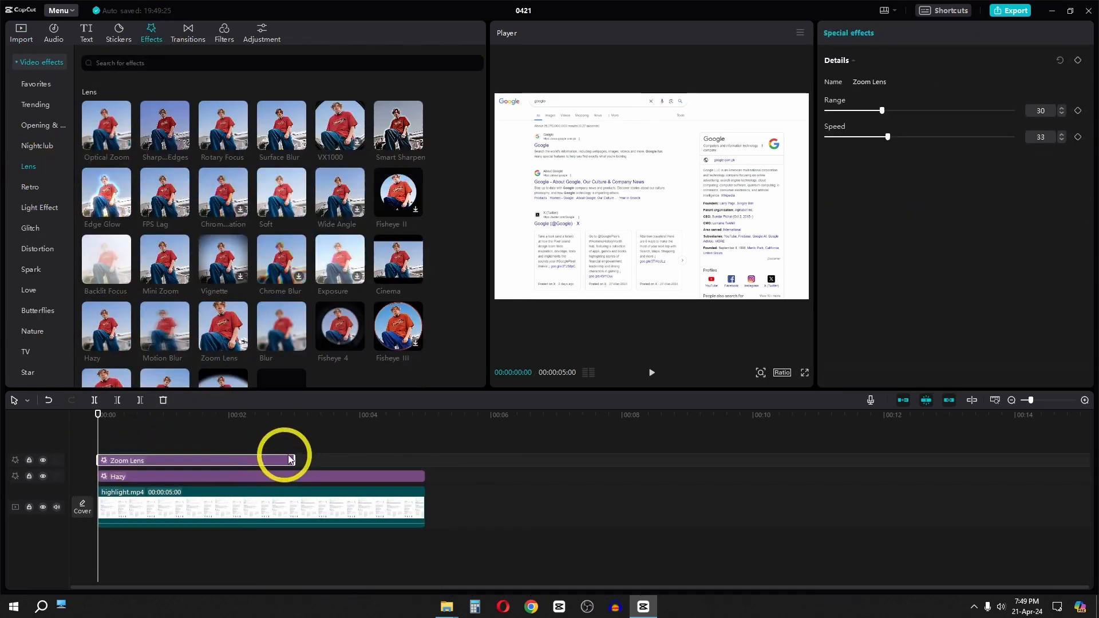
{"action": "left_click_drag", "start_coordinate": [290, 459], "coordinate": [425, 461]}
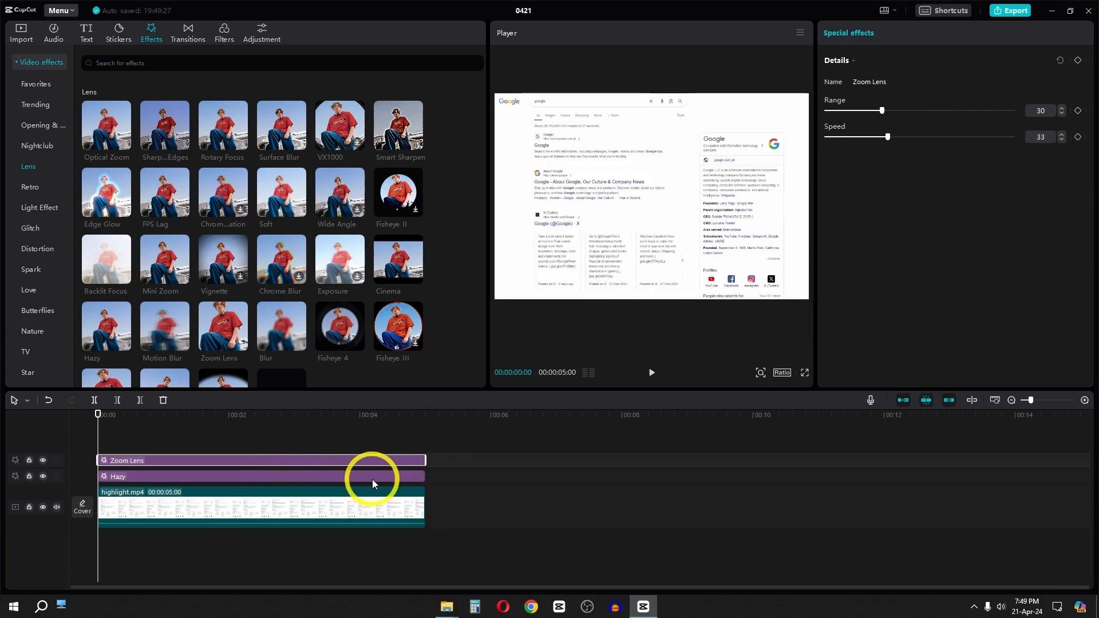
{"action": "key", "text": "space"}
Lower the Zoom Lens Speed to 3, previewing the slower zoom.
{"action": "left_click_drag", "start_coordinate": [887, 137], "coordinate": [837, 143]}
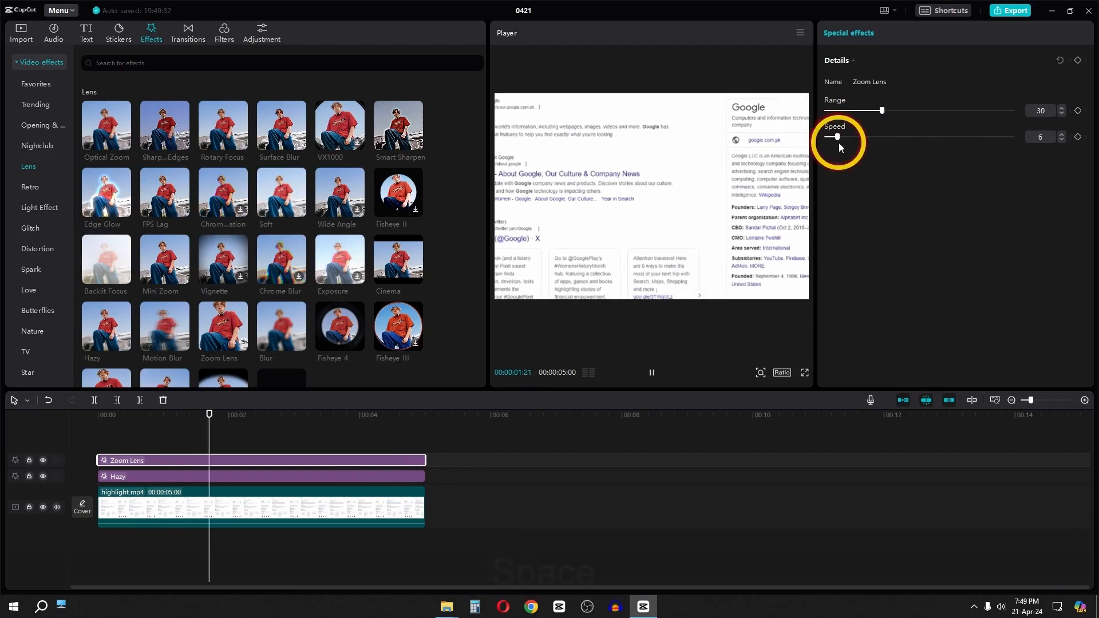
{"action": "key", "text": "space"}
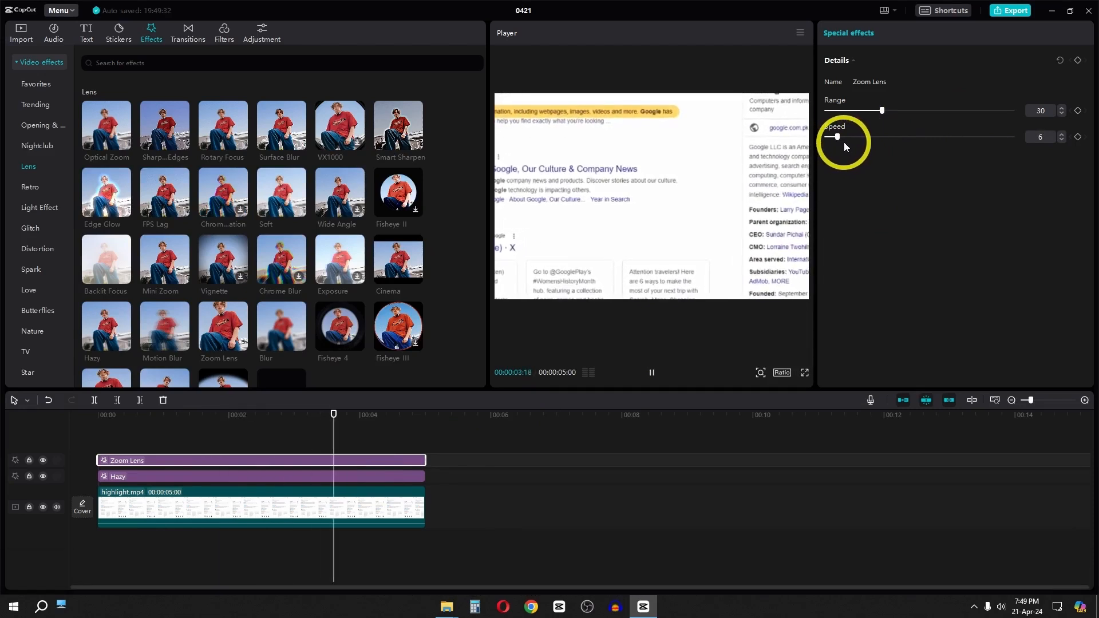
{"action": "key", "text": "space"}
{"action": "left_click_drag", "start_coordinate": [840, 143], "coordinate": [832, 139]}
{"action": "key", "text": "space"}
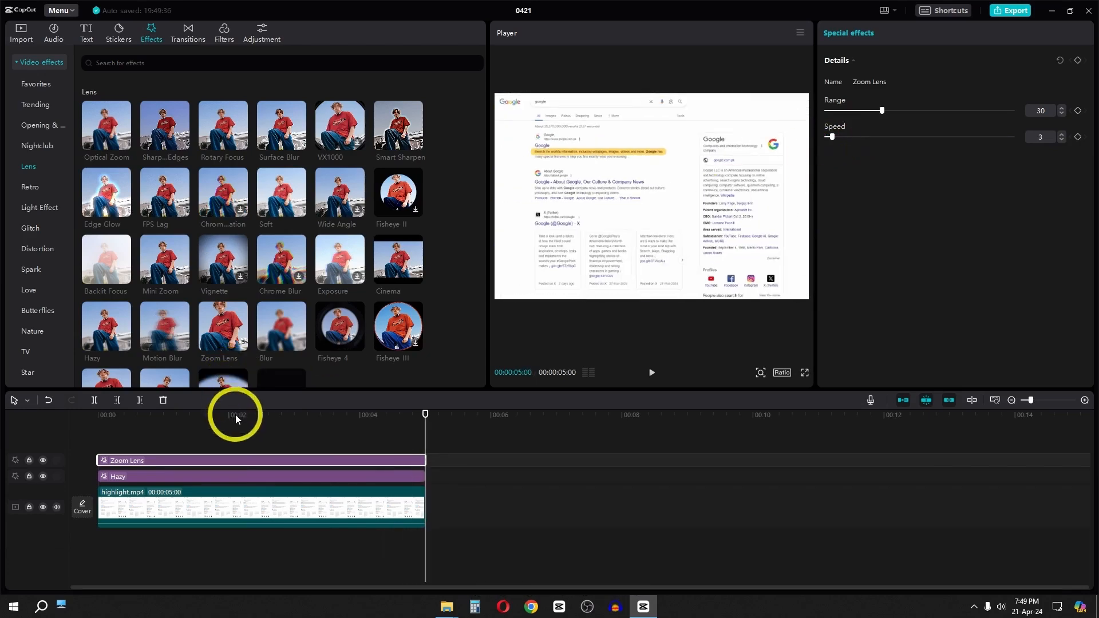
{"action": "left_click_drag", "start_coordinate": [236, 417], "coordinate": [1, 433]}
{"action": "left_click", "coordinate": [162, 514]}
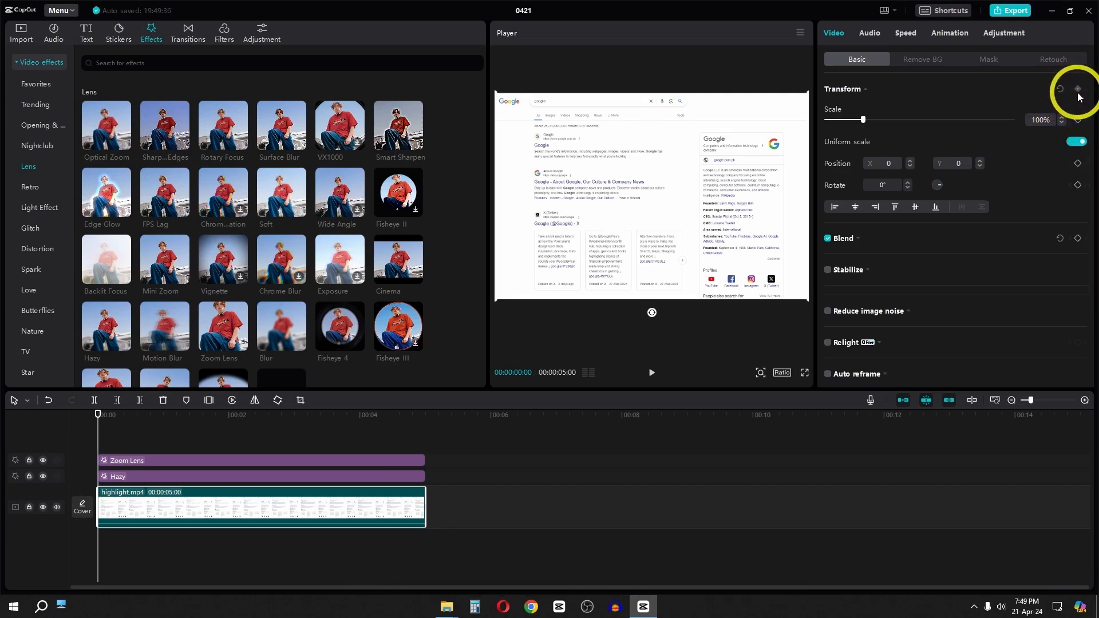
Add a start position keyframe and drag the video up-left toward X 661, Y -529.
{"action": "key", "text": "space"}
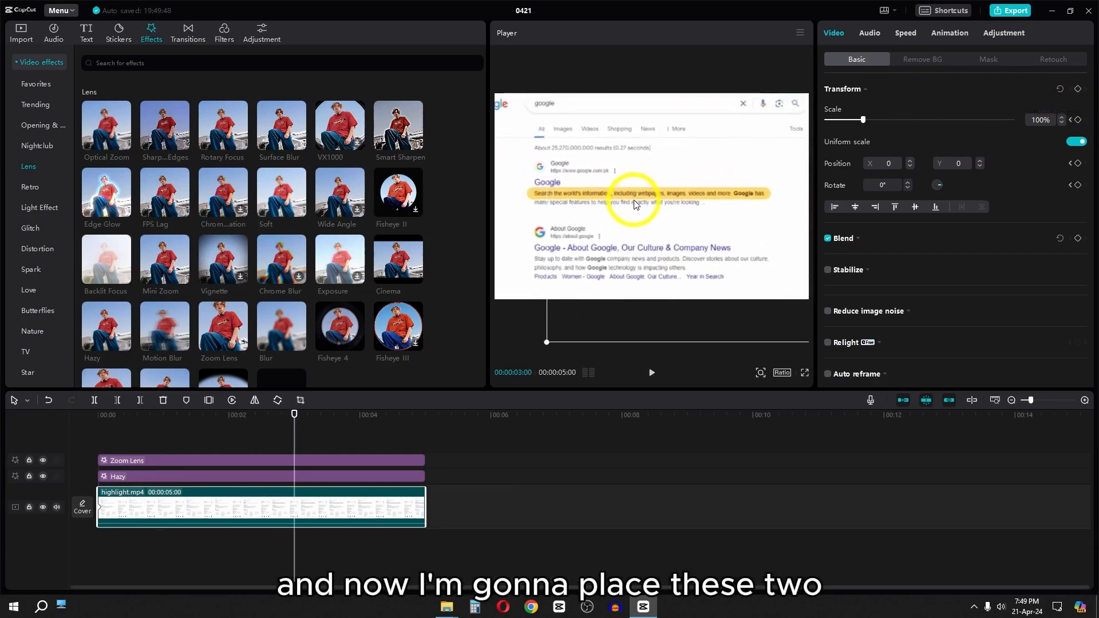
{"action": "left_click_drag", "start_coordinate": [634, 200], "coordinate": [636, 200]}
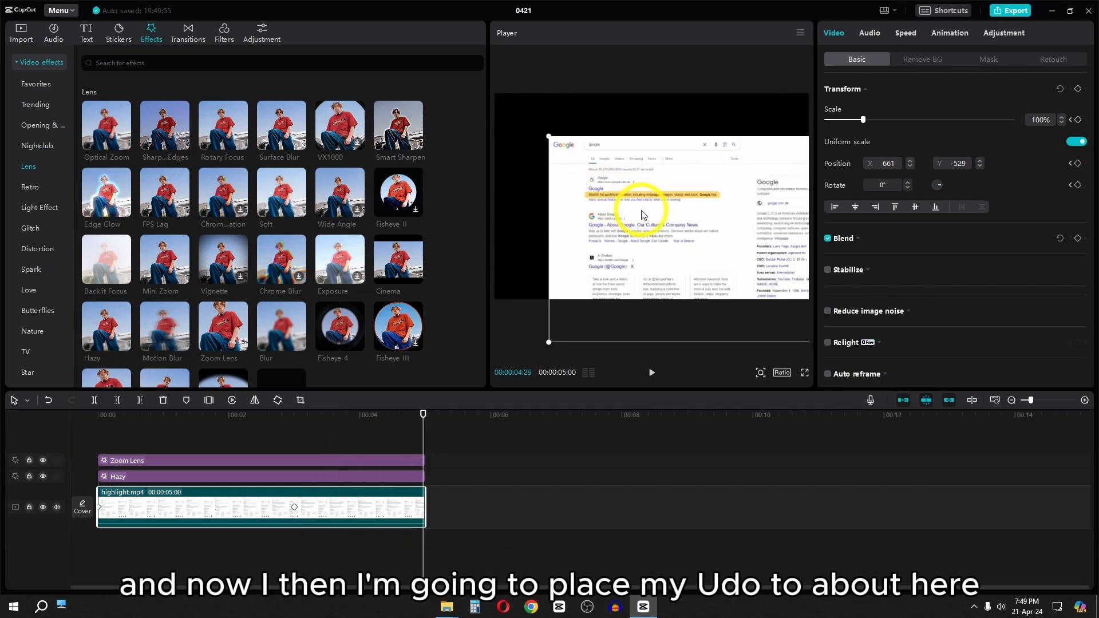
{"action": "left_click_drag", "start_coordinate": [687, 220], "coordinate": [633, 185]}
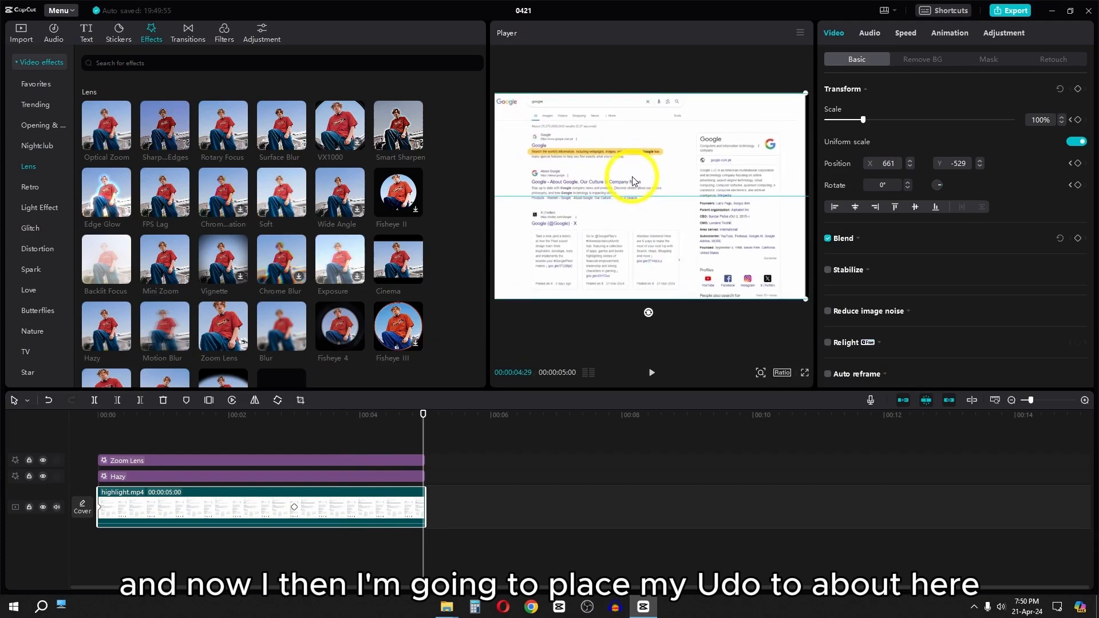
{"action": "left_click_drag", "start_coordinate": [371, 417], "coordinate": [409, 458]}
Shift the later position keyframe right toward the clip's end and preview the pan.
{"action": "left_click_drag", "start_coordinate": [295, 509], "coordinate": [314, 509]}
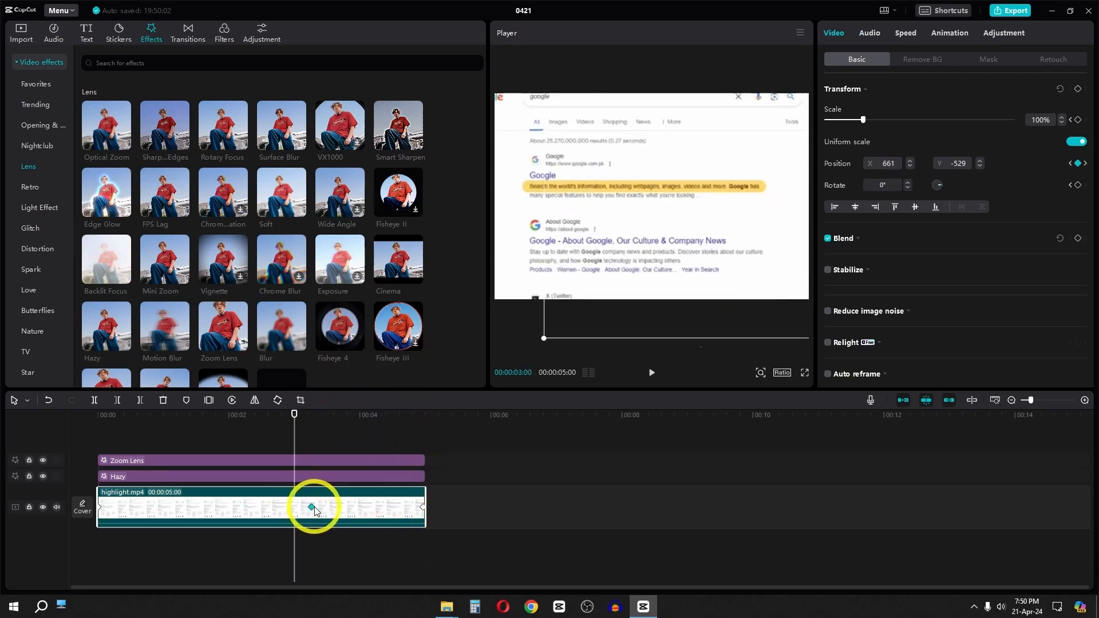
{"action": "key", "text": "space"}
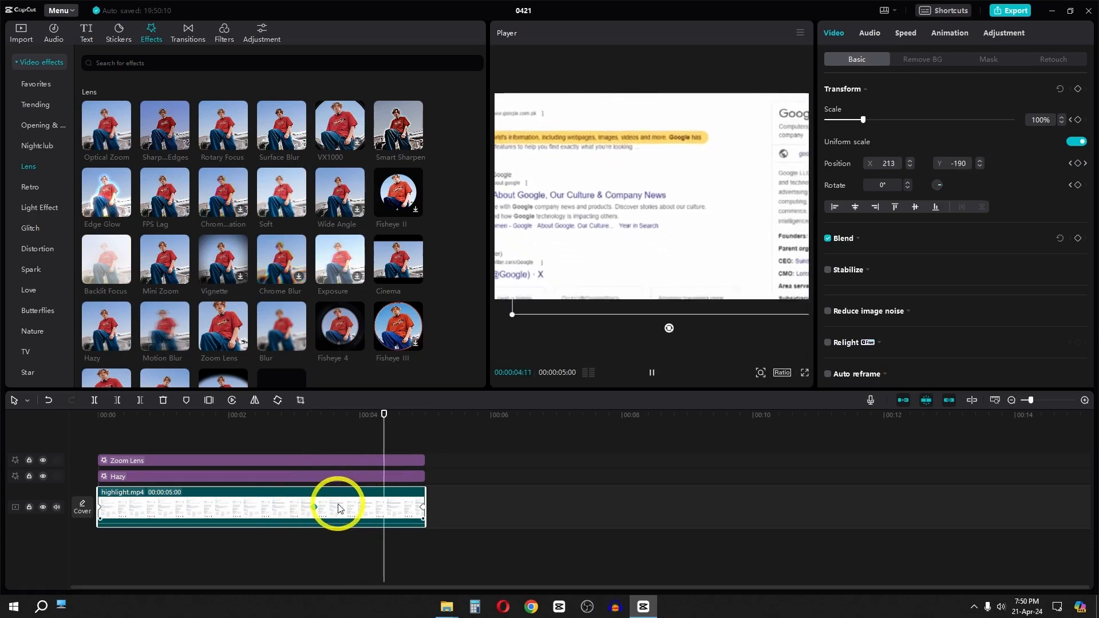
{"action": "key", "text": "space"}
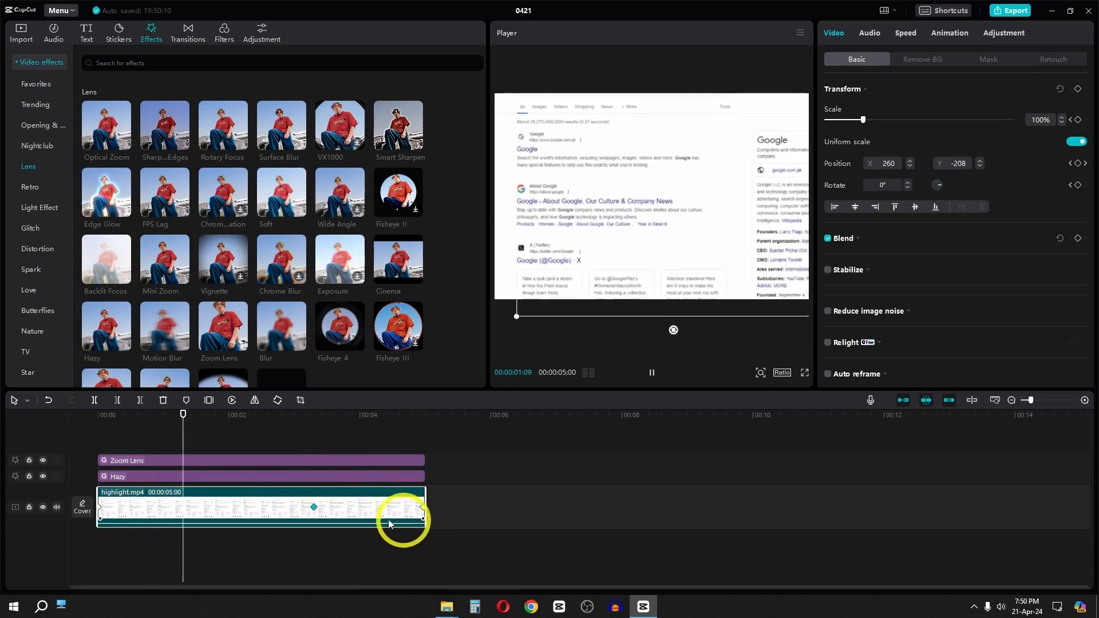
{"action": "key", "text": "space"}
{"action": "left_click_drag", "start_coordinate": [318, 510], "coordinate": [383, 511]}
{"action": "key", "text": "space"}
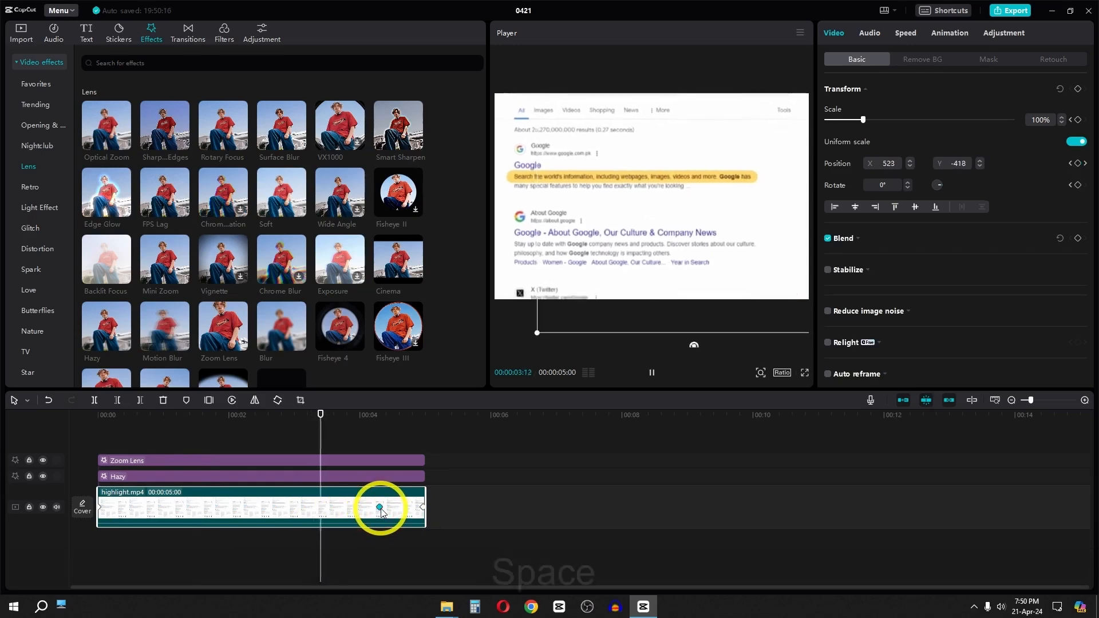
{"action": "key", "text": "space"}
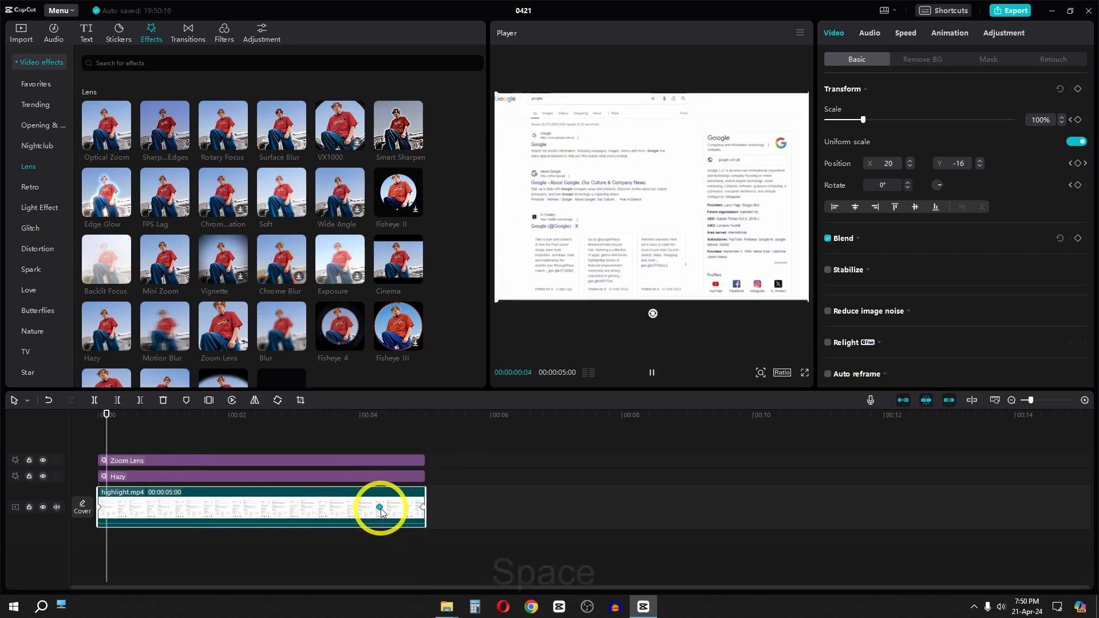
Show the clip's keyframe curves and give the x position curve Ease Out 2.
{"action": "key", "text": "space"}
{"action": "right_click", "coordinate": [302, 522]}
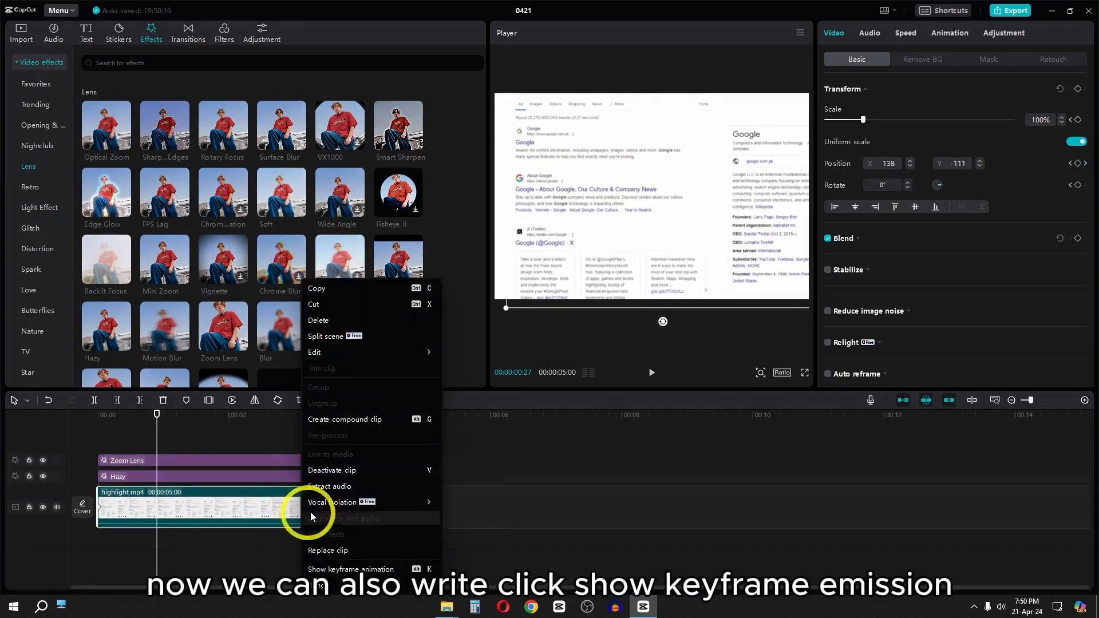
{"action": "left_click", "coordinate": [342, 569]}
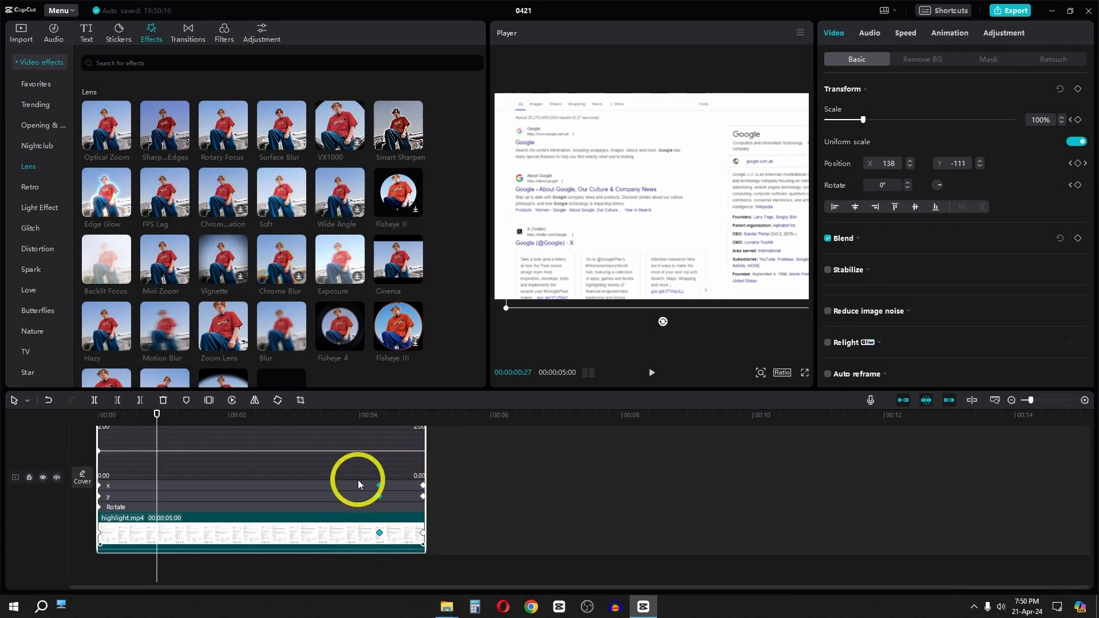
{"action": "left_click", "coordinate": [419, 446]}
{"action": "left_click", "coordinate": [419, 449]}
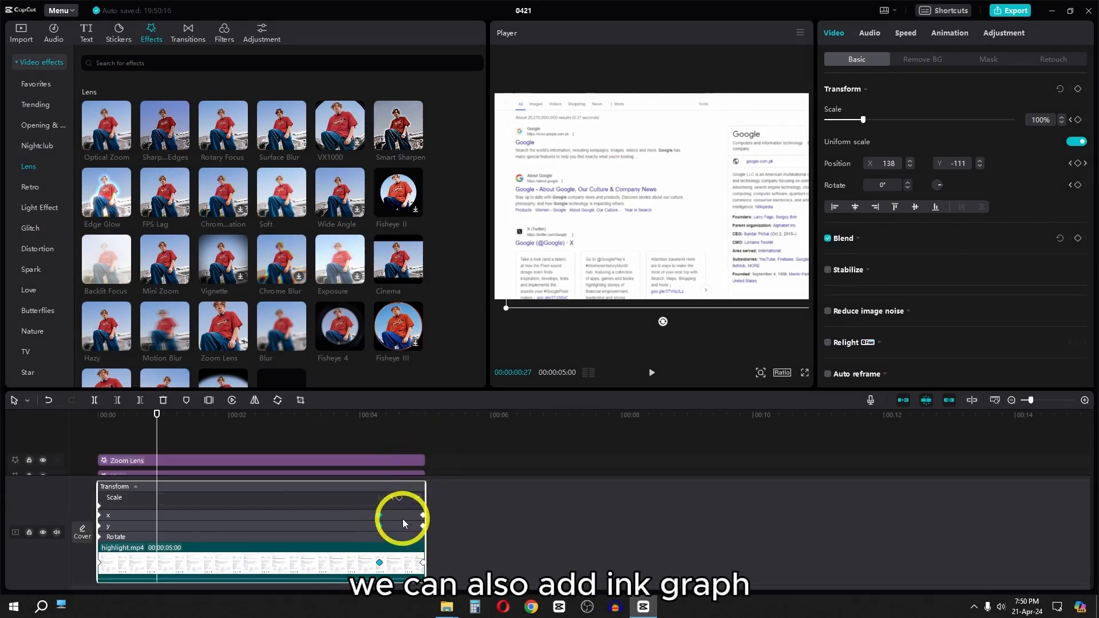
{"action": "left_click", "coordinate": [419, 513]}
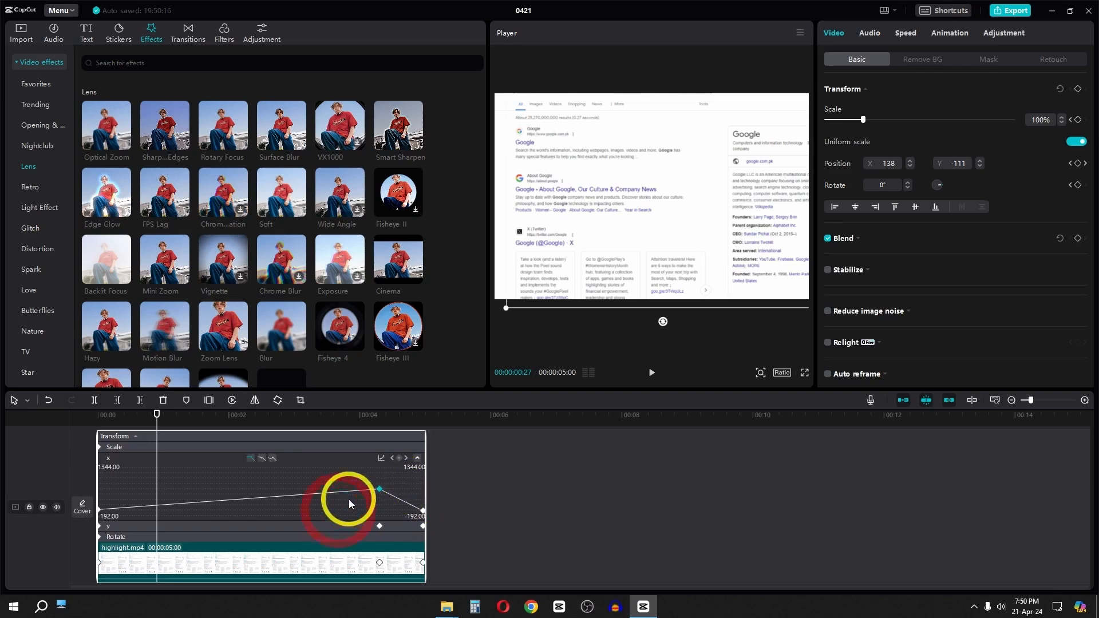
{"action": "left_click", "coordinate": [380, 459]}
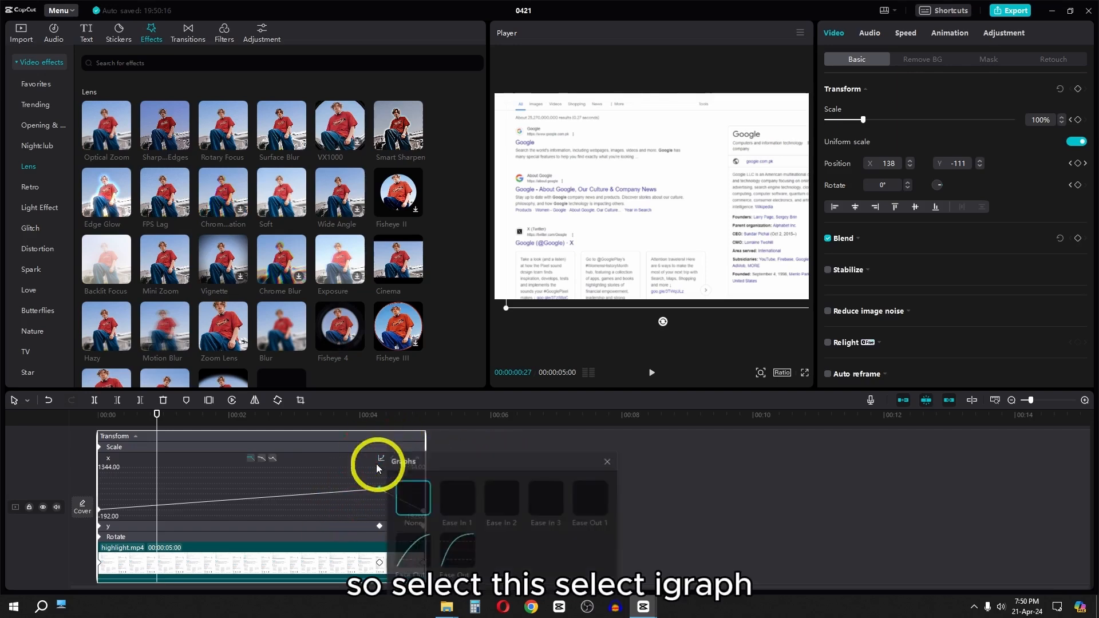
{"action": "left_click", "coordinate": [469, 492]}
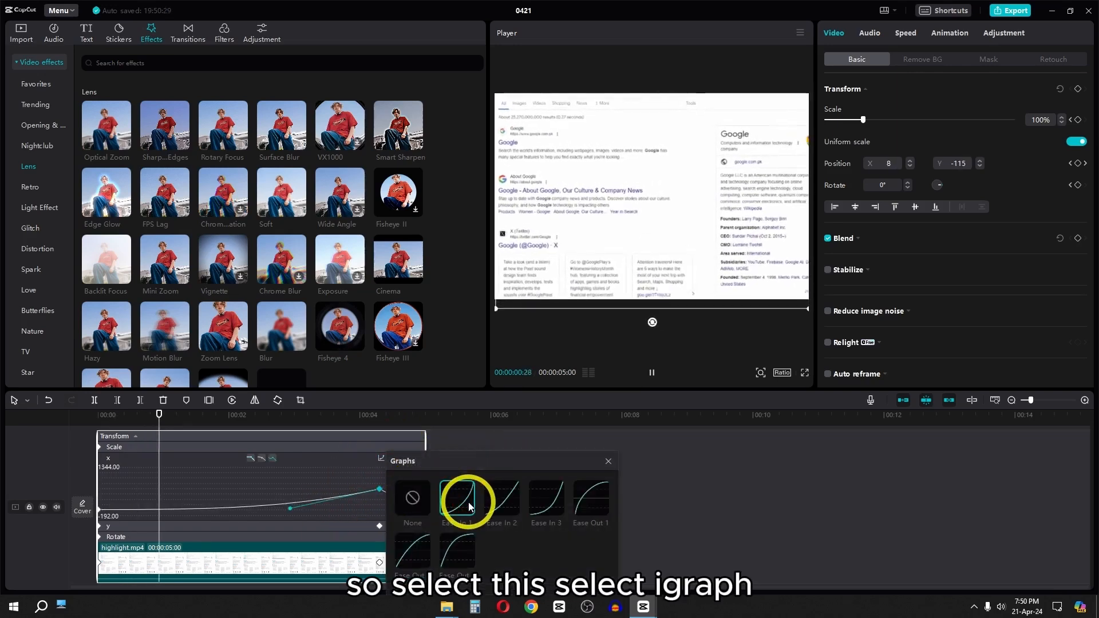
{"action": "left_click", "coordinate": [421, 558]}
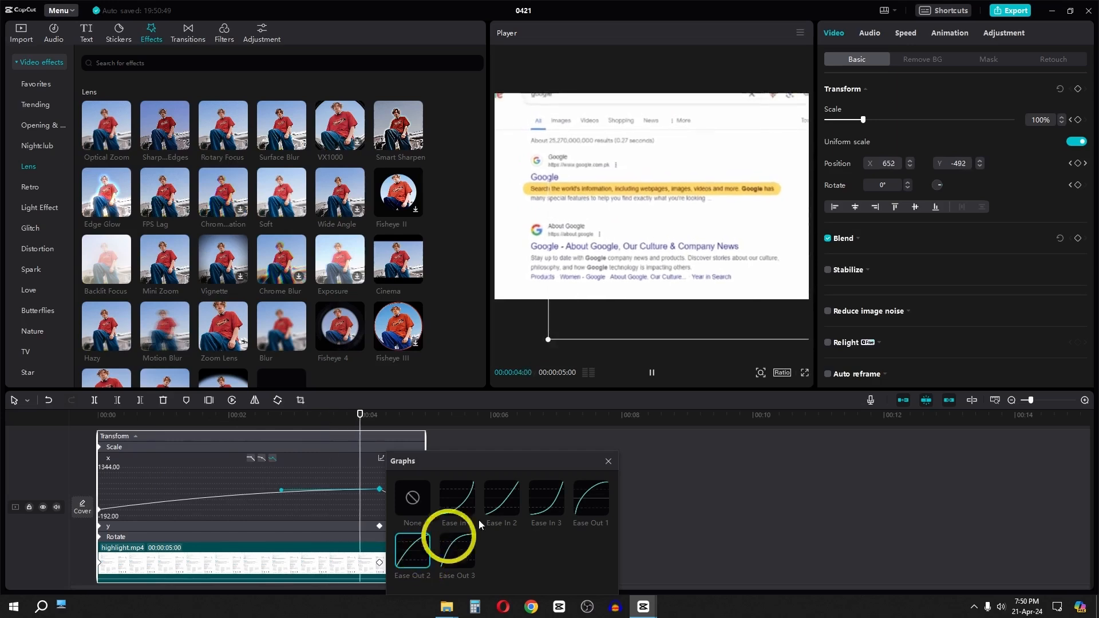
{"action": "left_click", "coordinate": [608, 462]}
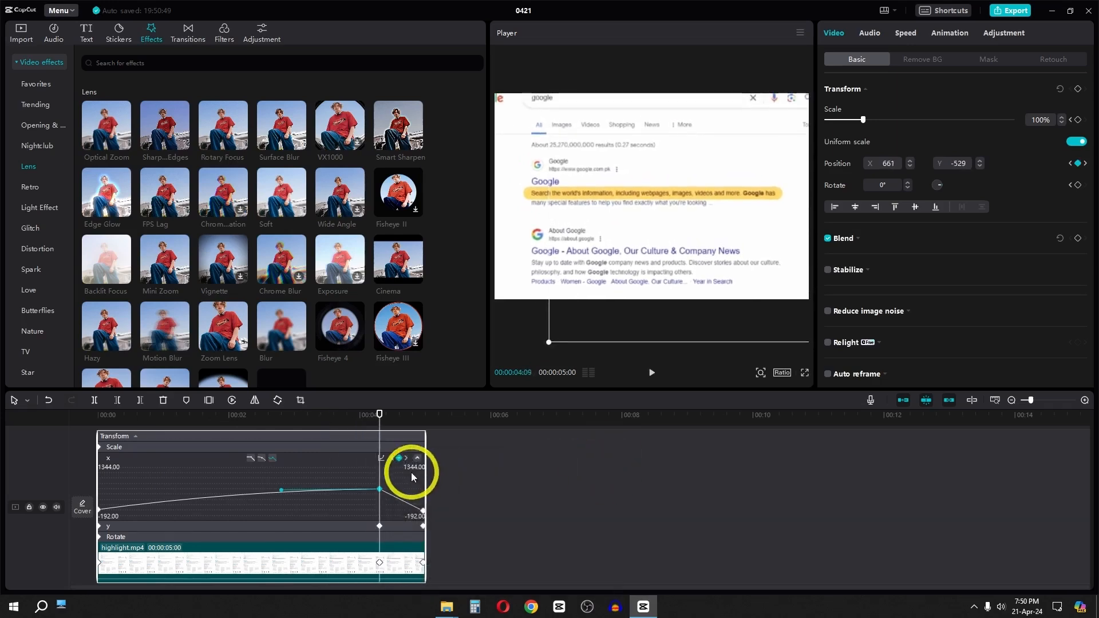
Apply Ease In 2 to the y position curve.
{"action": "left_click", "coordinate": [404, 525]}
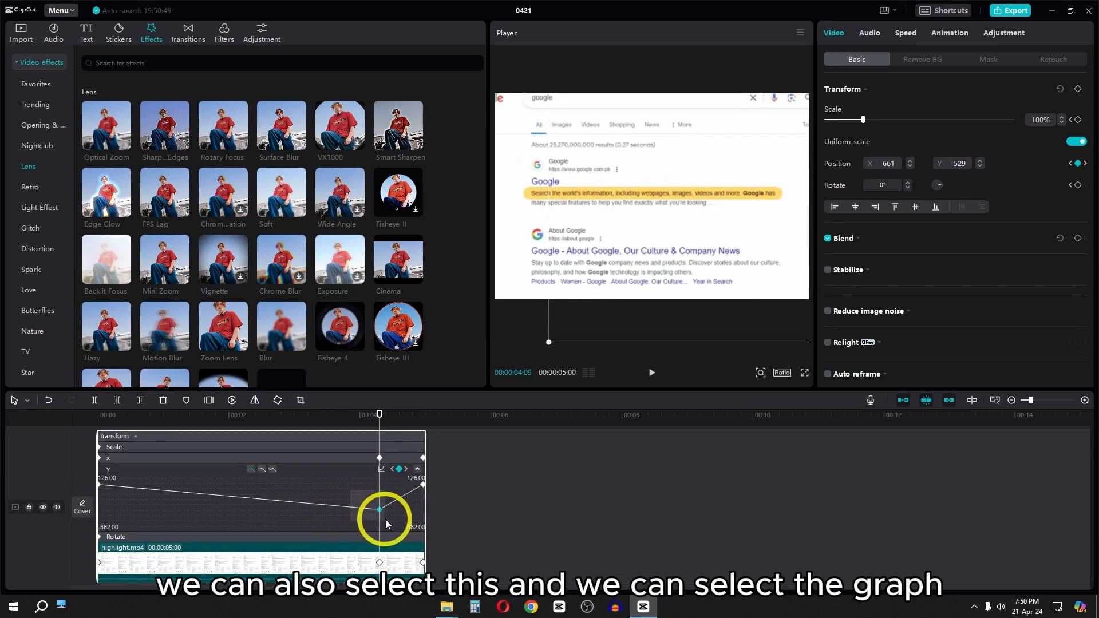
{"action": "left_click", "coordinate": [382, 468]}
{"action": "left_click", "coordinate": [495, 501]}
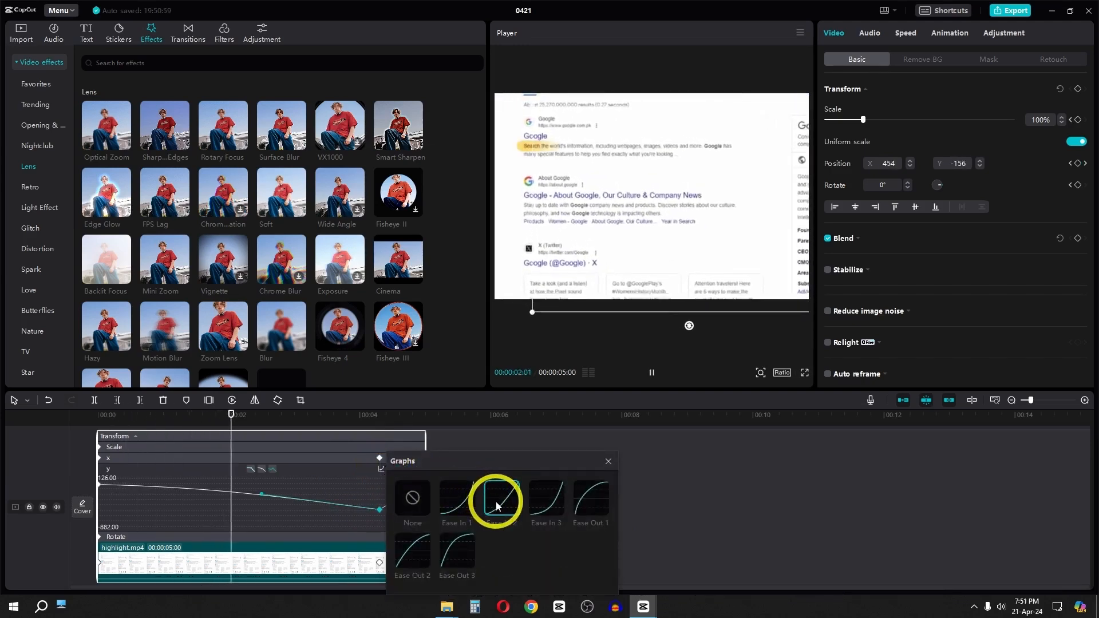
{"action": "left_click", "coordinate": [608, 461]}
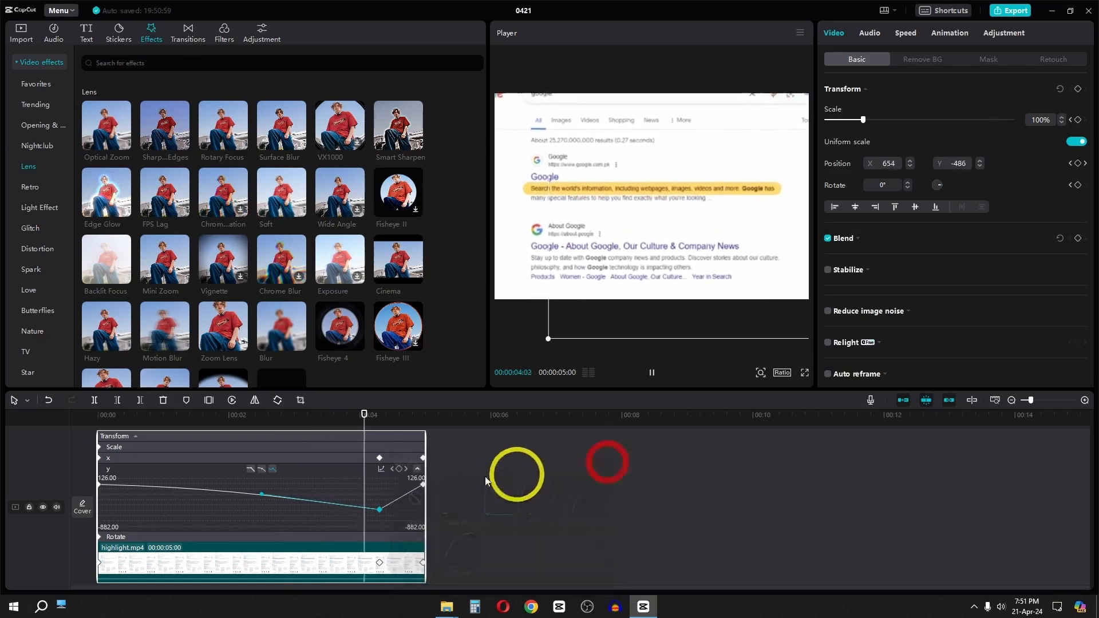
Set the last x keyframe's easing to Ease In 3 and collapse the keyframe curves.
{"action": "left_click", "coordinate": [428, 513]}
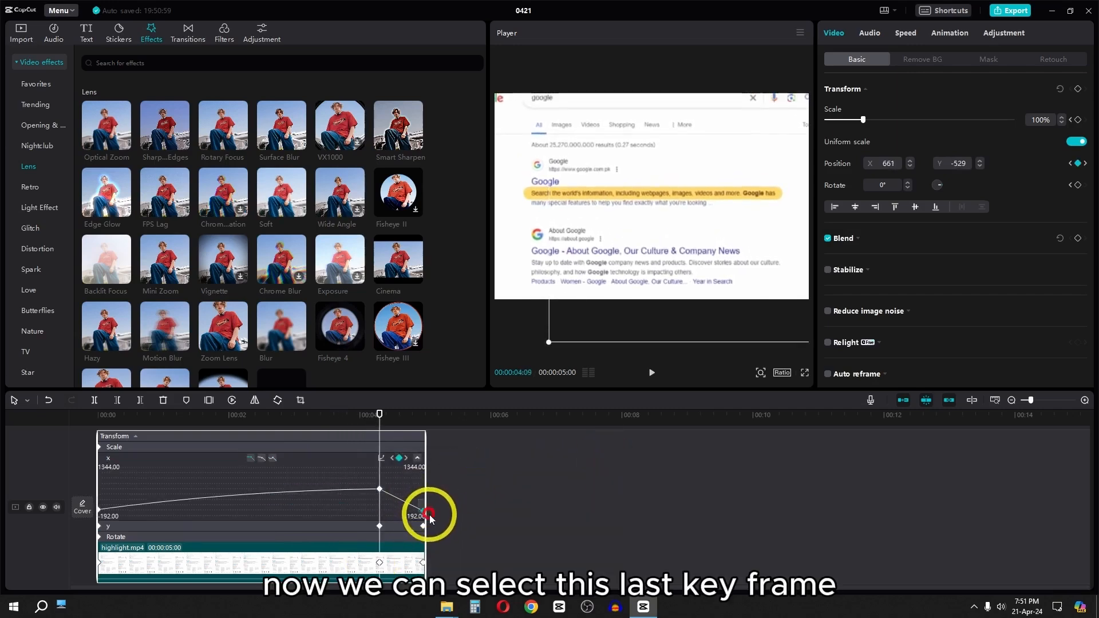
{"action": "left_click", "coordinate": [382, 458]}
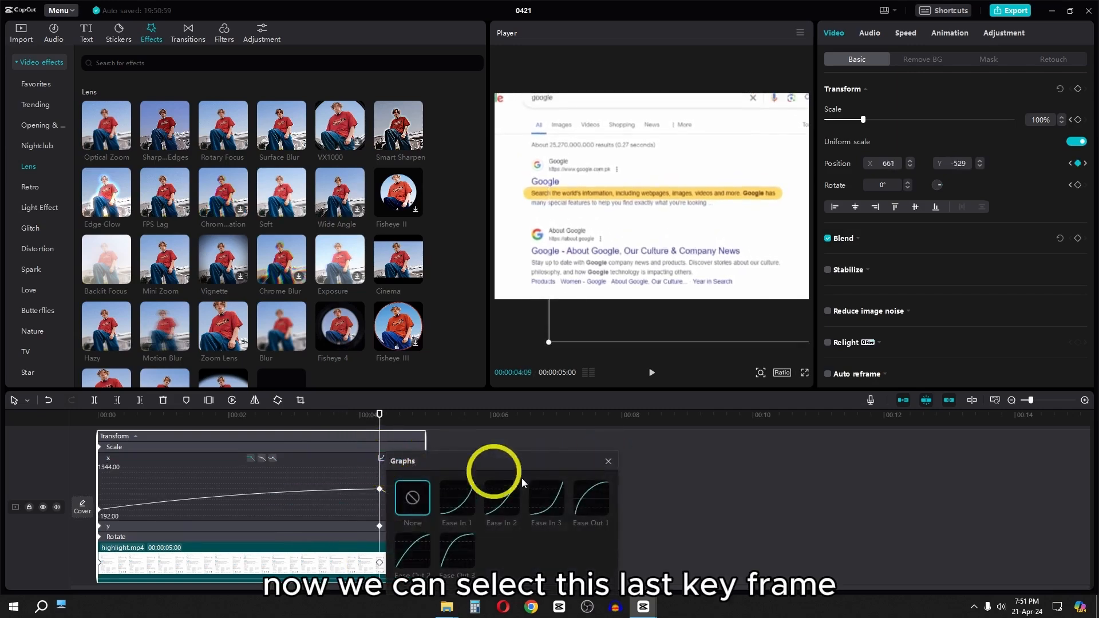
{"action": "left_click", "coordinate": [599, 495]}
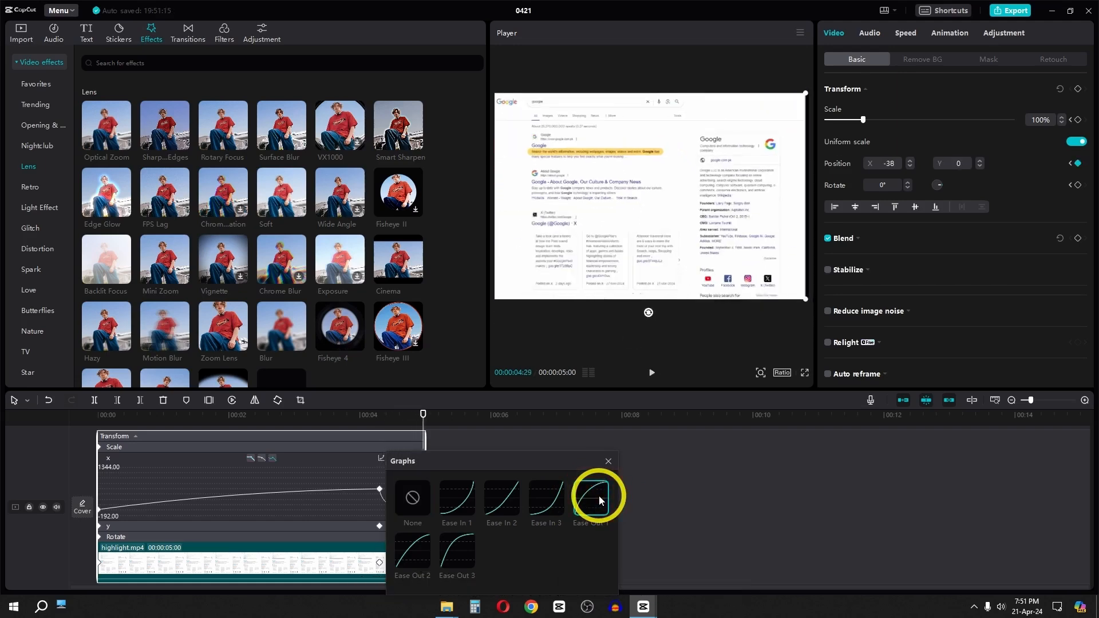
{"action": "left_click", "coordinate": [551, 502]}
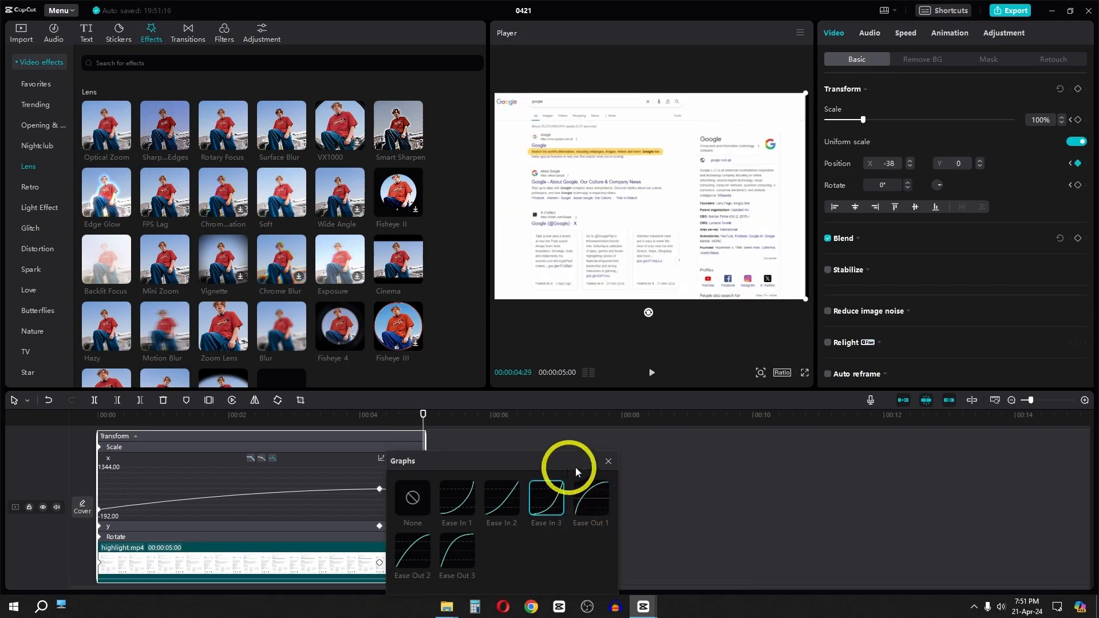
{"action": "left_click", "coordinate": [606, 459]}
{"action": "right_click", "coordinate": [307, 559]}
{"action": "left_click", "coordinate": [349, 559]}
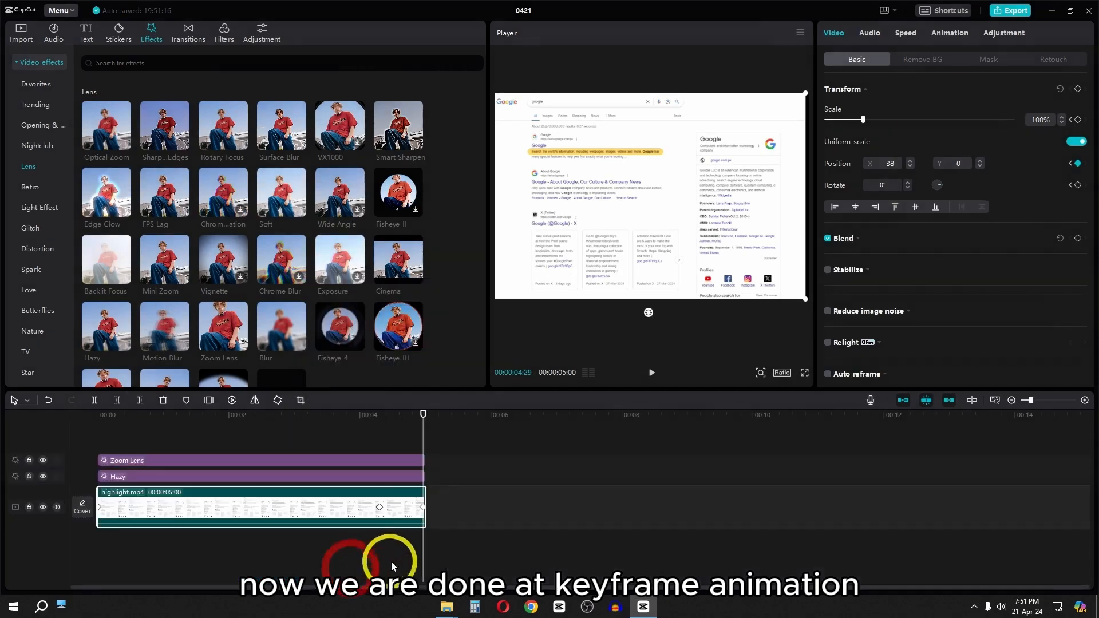
Select everything on the timeline and merge it into a compound clip.
{"action": "left_click", "coordinate": [510, 452]}
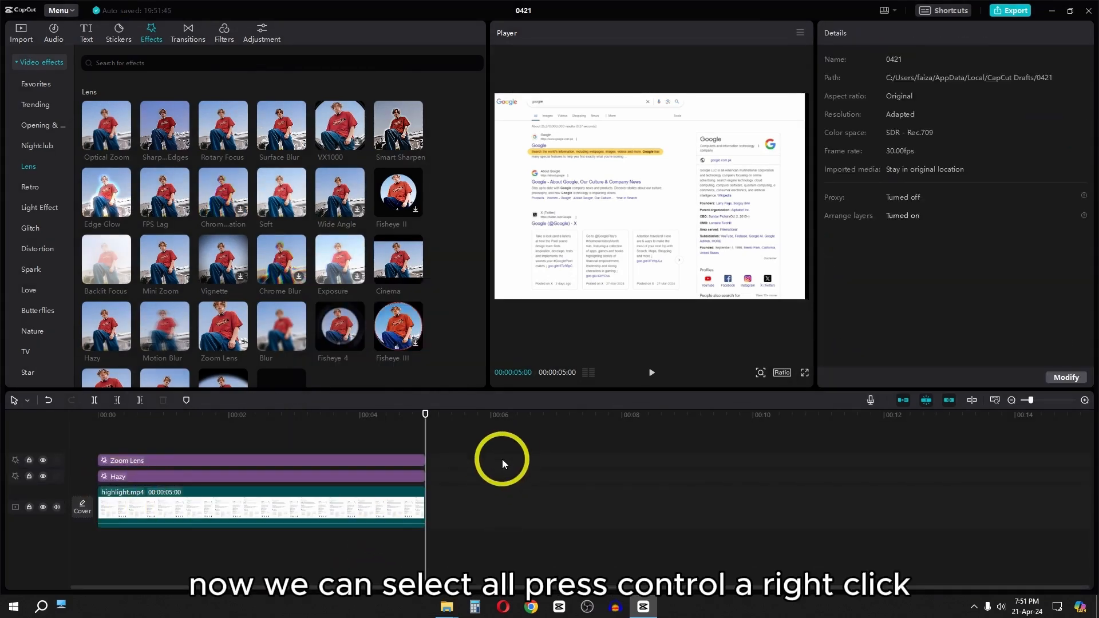
{"action": "key", "text": "ctrl+a"}
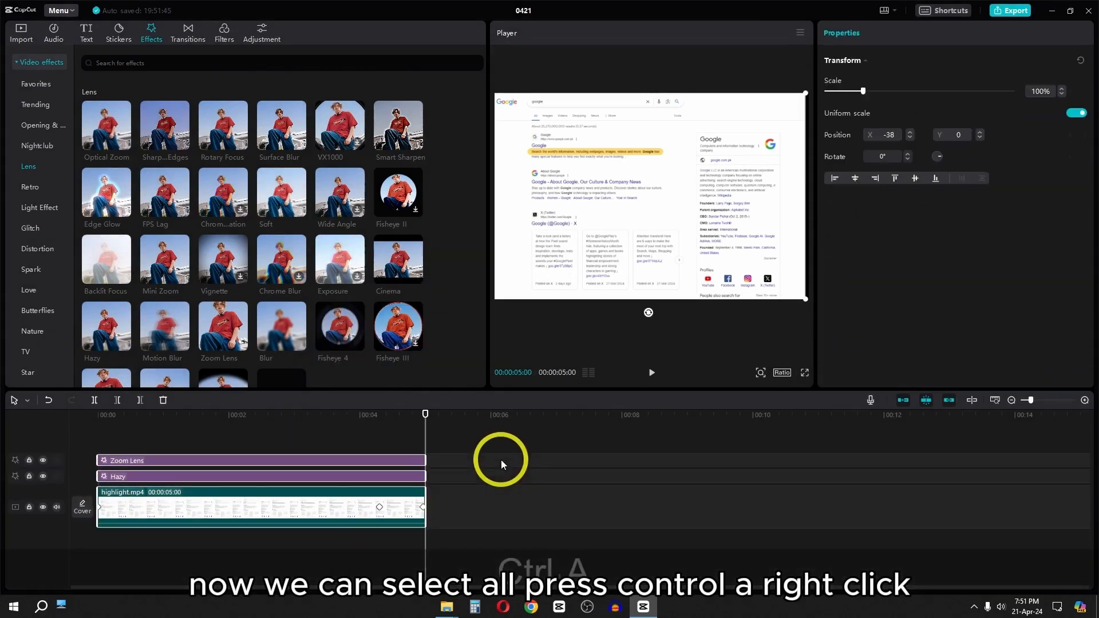
{"action": "right_click", "coordinate": [284, 517]}
{"action": "left_click", "coordinate": [307, 506]}
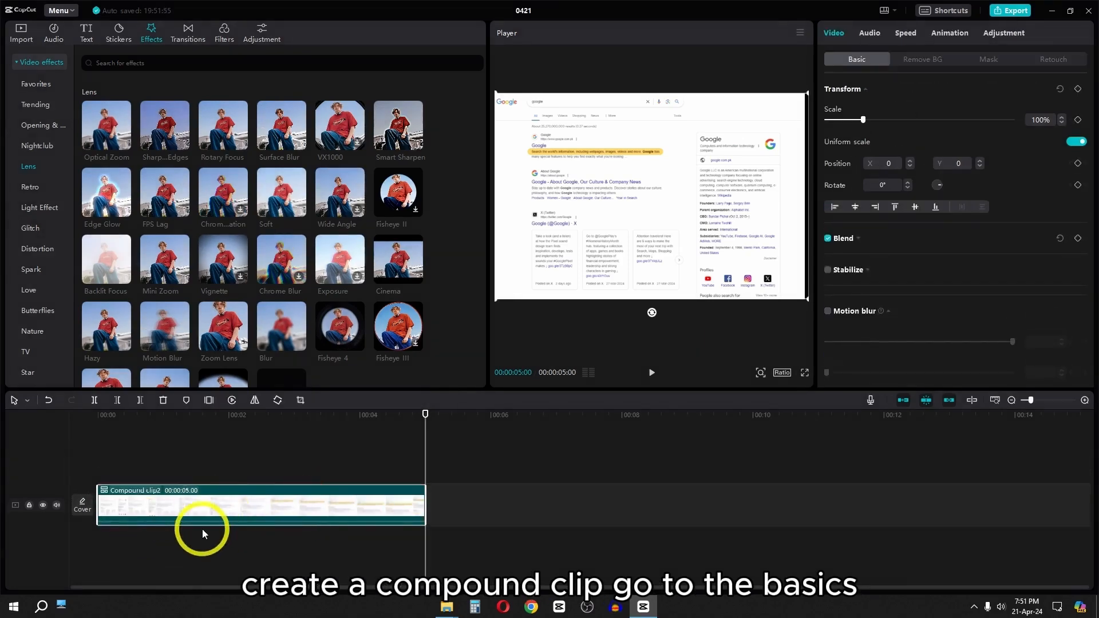
Turn on motion blur for the compound clip with Speed set to Twice.
{"action": "left_click", "coordinate": [828, 312]}
{"action": "scroll", "coordinate": [856, 319], "scroll_direction": "down", "scroll_amount": 3}
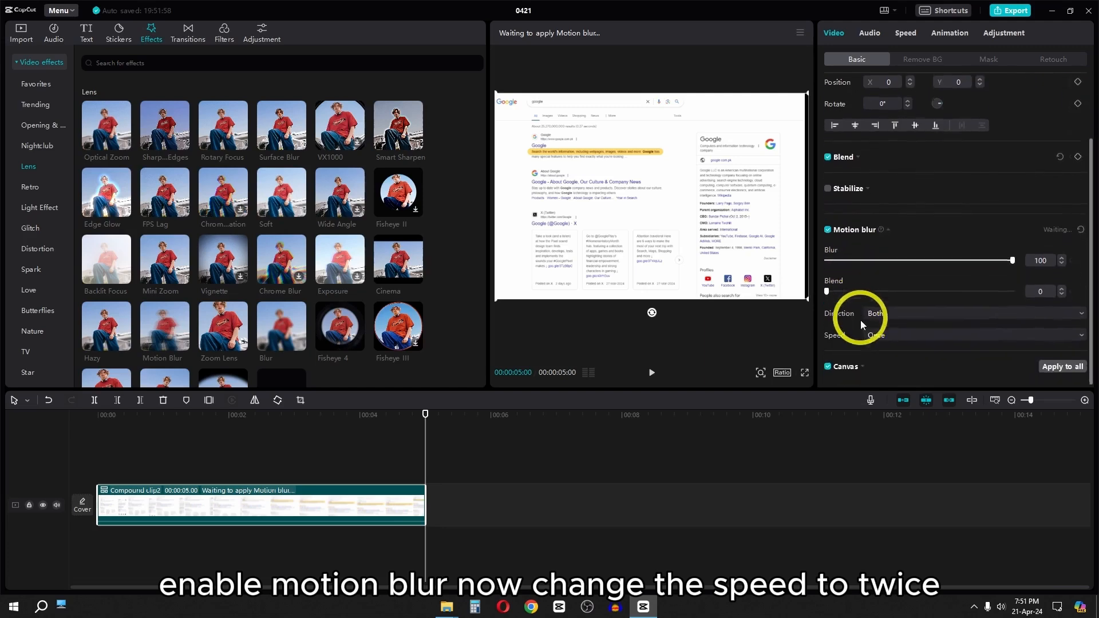
{"action": "left_click", "coordinate": [891, 335]}
{"action": "left_click", "coordinate": [905, 372]}
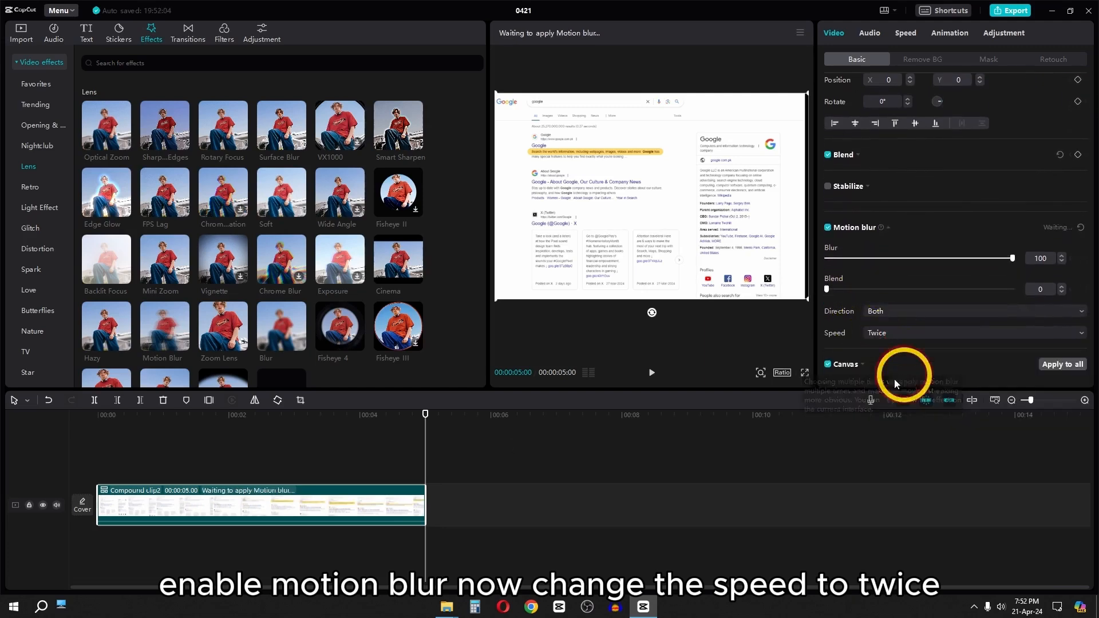
{"action": "left_click", "coordinate": [31, 189]}
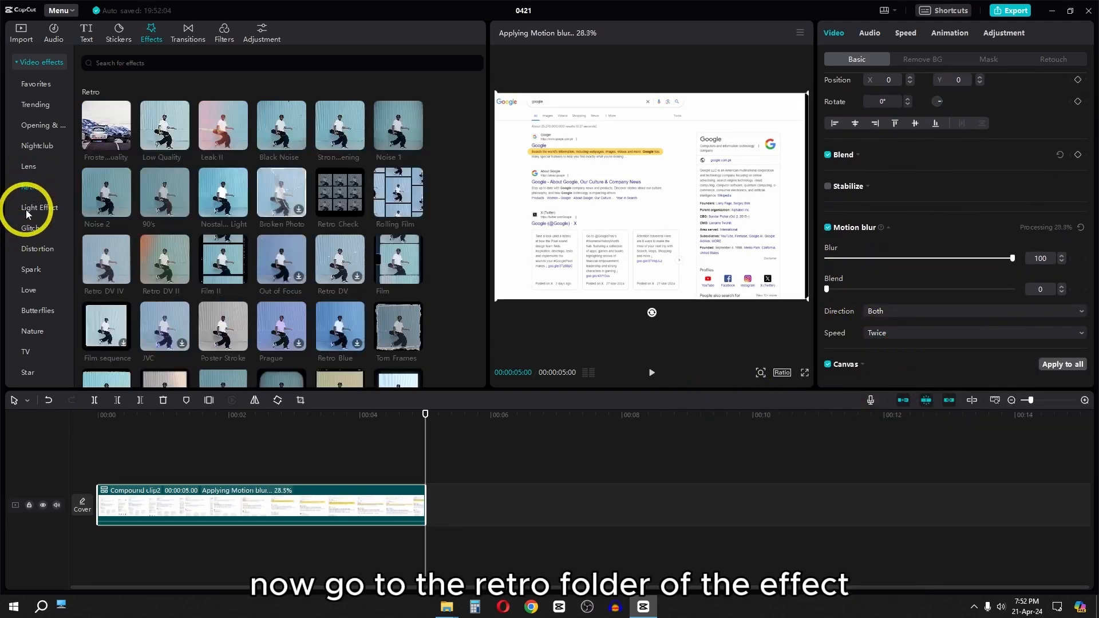
Add Noise 1 on a track above Compound Clip2, stretch it to the clip's end, and check at 00:00:03:10.
{"action": "left_click", "coordinate": [383, 127]}
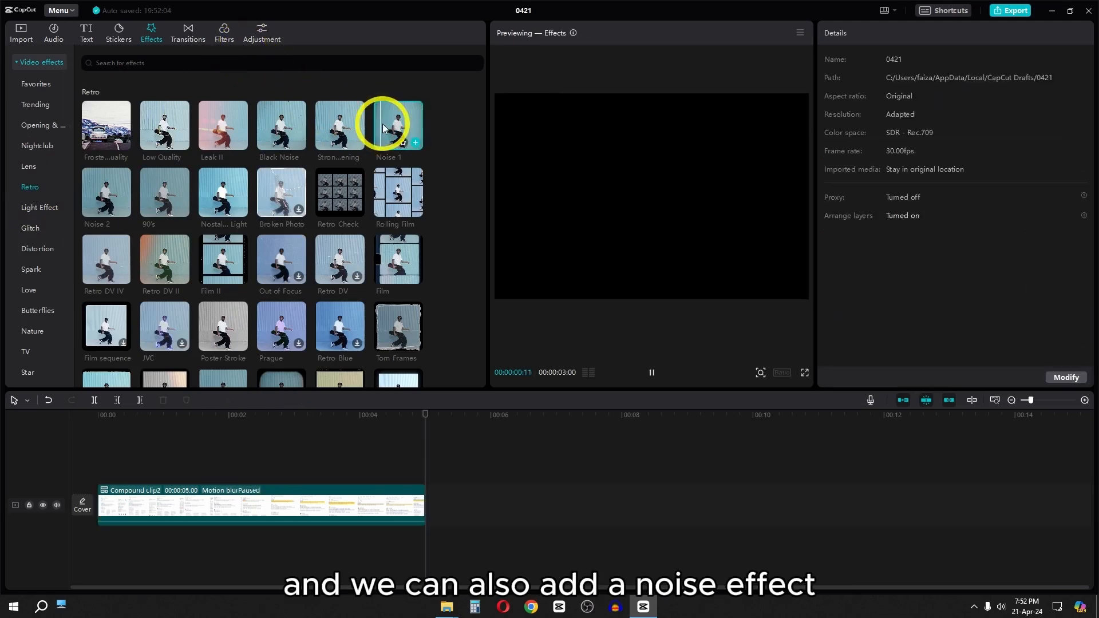
{"action": "left_click_drag", "start_coordinate": [395, 126], "coordinate": [185, 435]}
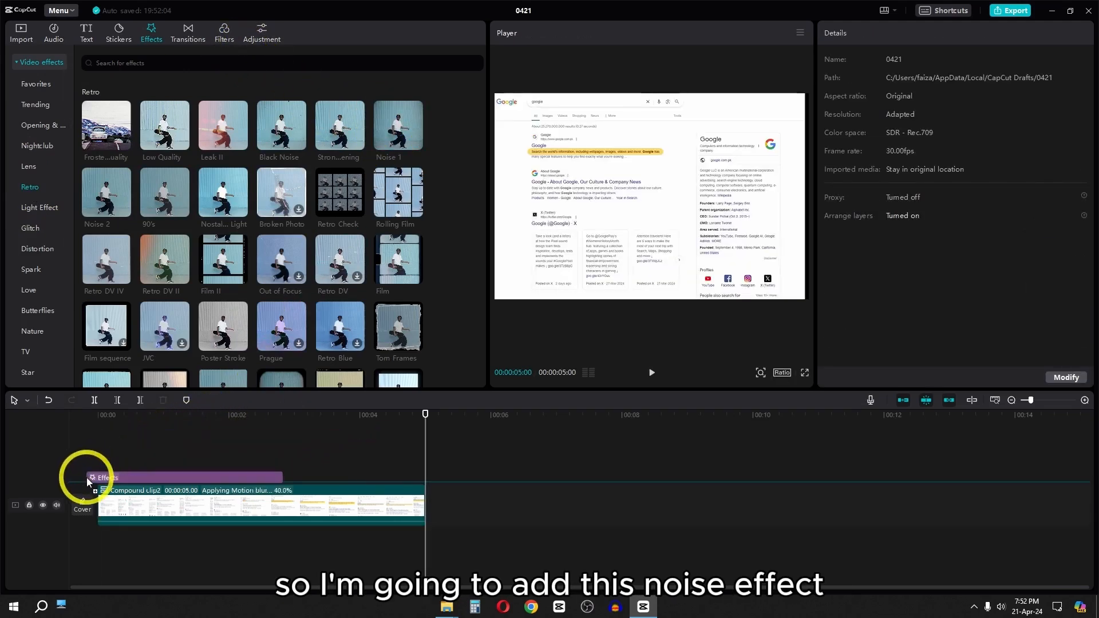
{"action": "left_click_drag", "start_coordinate": [87, 480], "coordinate": [97, 476]}
{"action": "left_click_drag", "start_coordinate": [291, 471], "coordinate": [424, 473]}
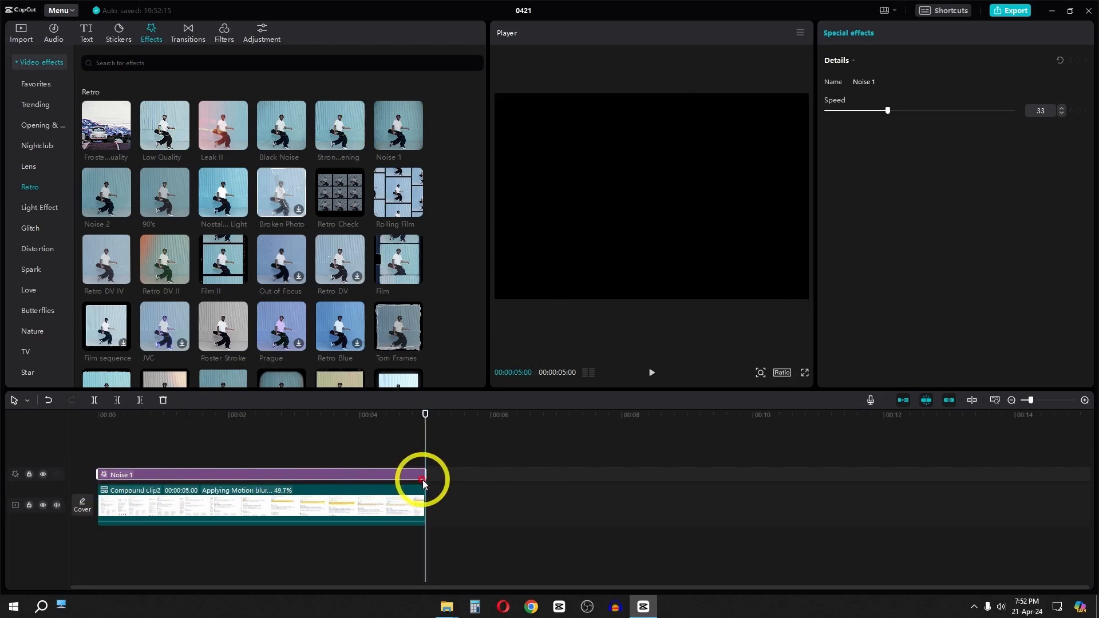
{"action": "left_click", "coordinate": [331, 436]}
{"action": "left_click", "coordinate": [317, 435]}
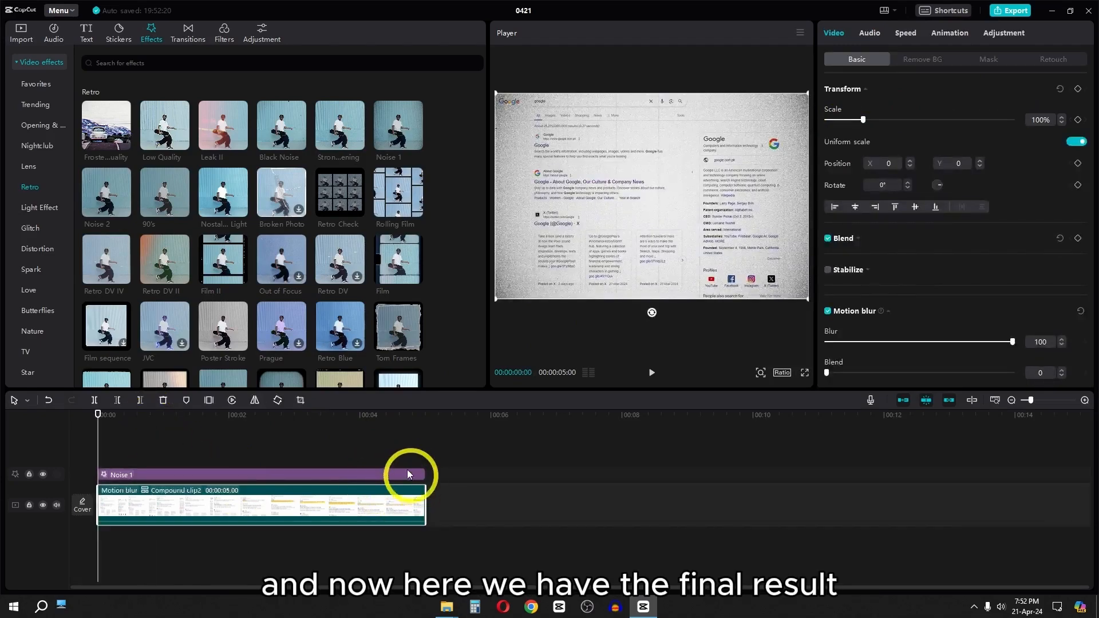
Drop the compound clip's motion blur Blur from 100 to 50 and play back the result.
{"action": "key", "text": "space"}
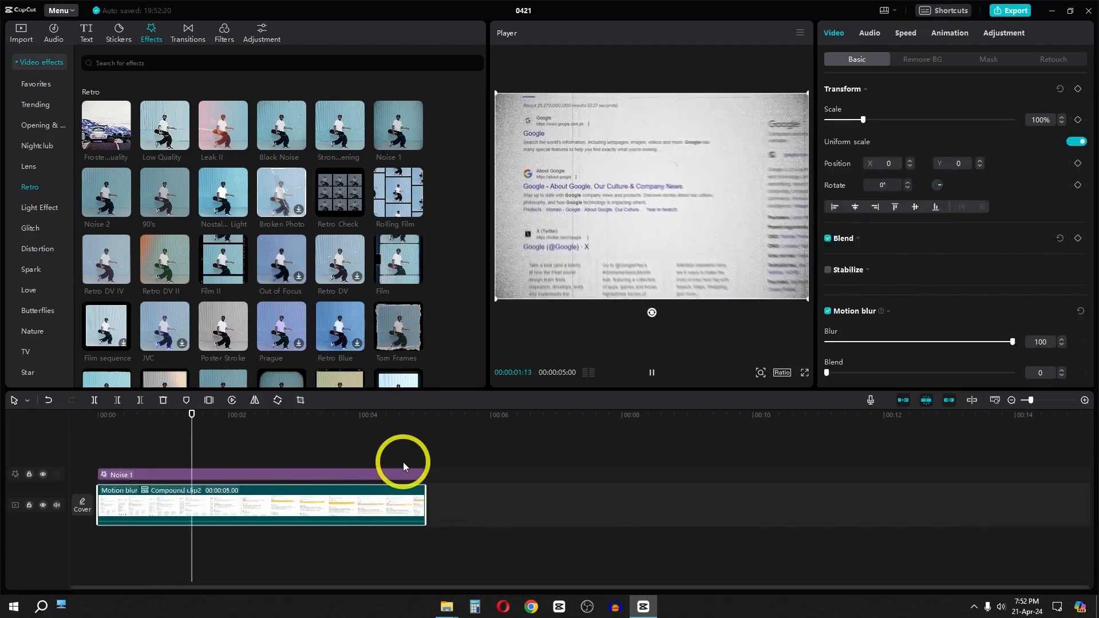
{"action": "left_click", "coordinate": [394, 427]}
{"action": "left_click_drag", "start_coordinate": [1014, 342], "coordinate": [970, 349]}
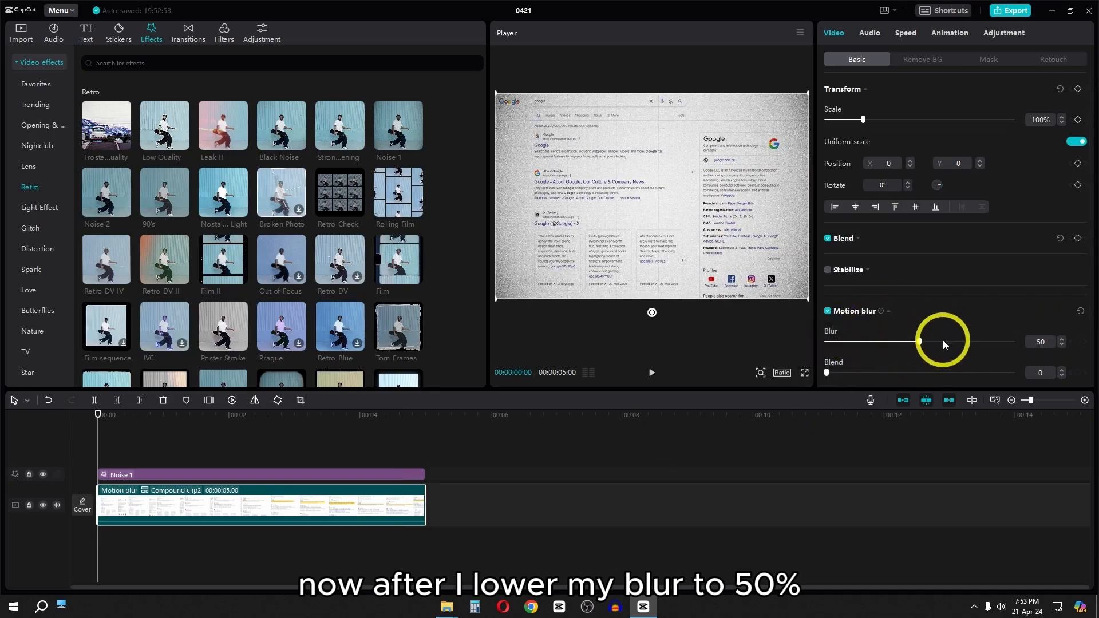
{"action": "key", "text": "space"}
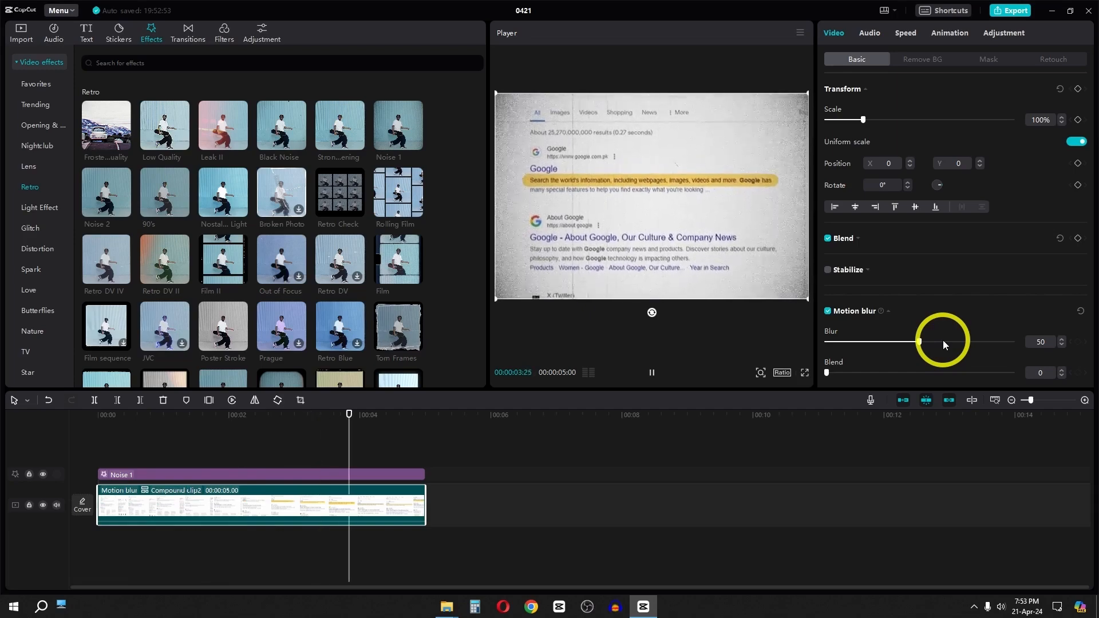
{"action": "key", "text": "space"}
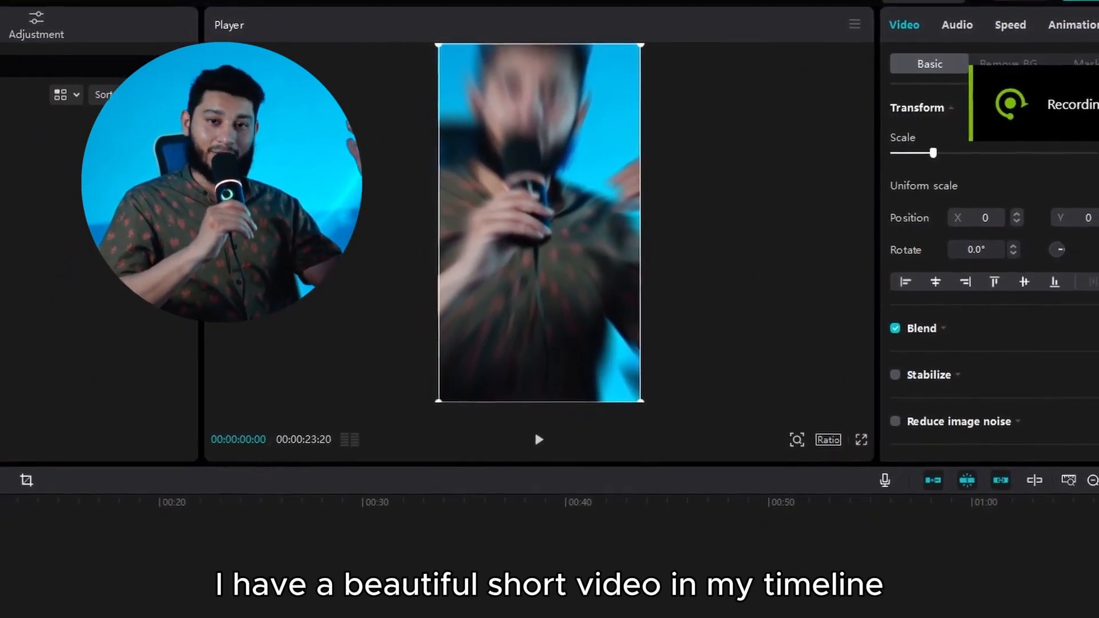
Play the preview of the project with the phone PNG stacked over the thumbnail JPG.
{"action": "key", "text": "space"}
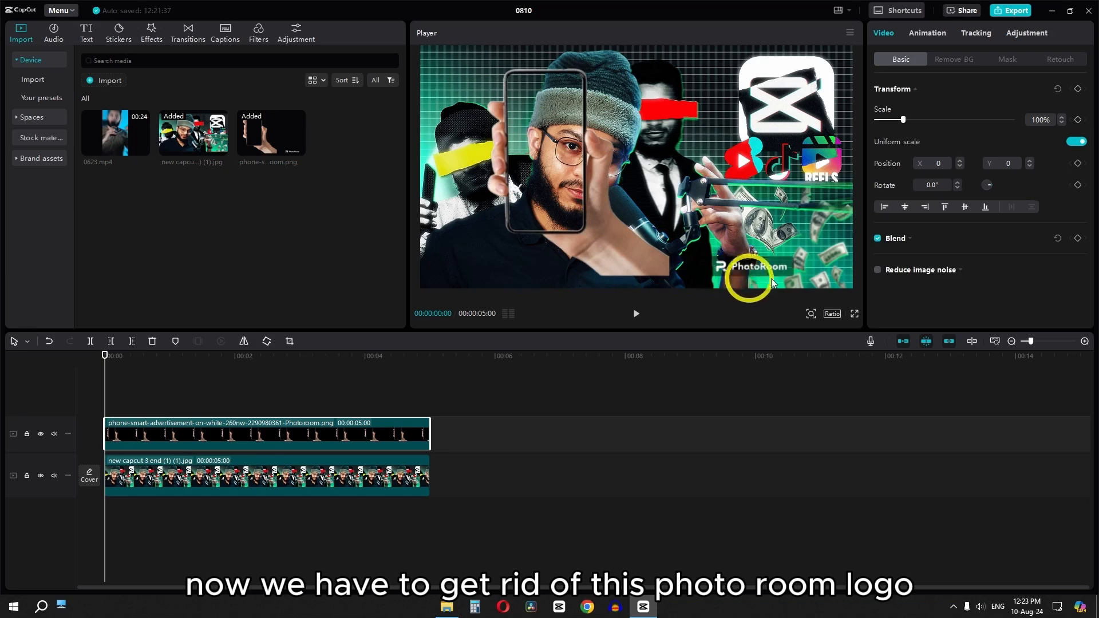
Crop the phone PNG's right side to remove the PhotoRoom logo and confirm.
{"action": "left_click", "coordinate": [290, 342]}
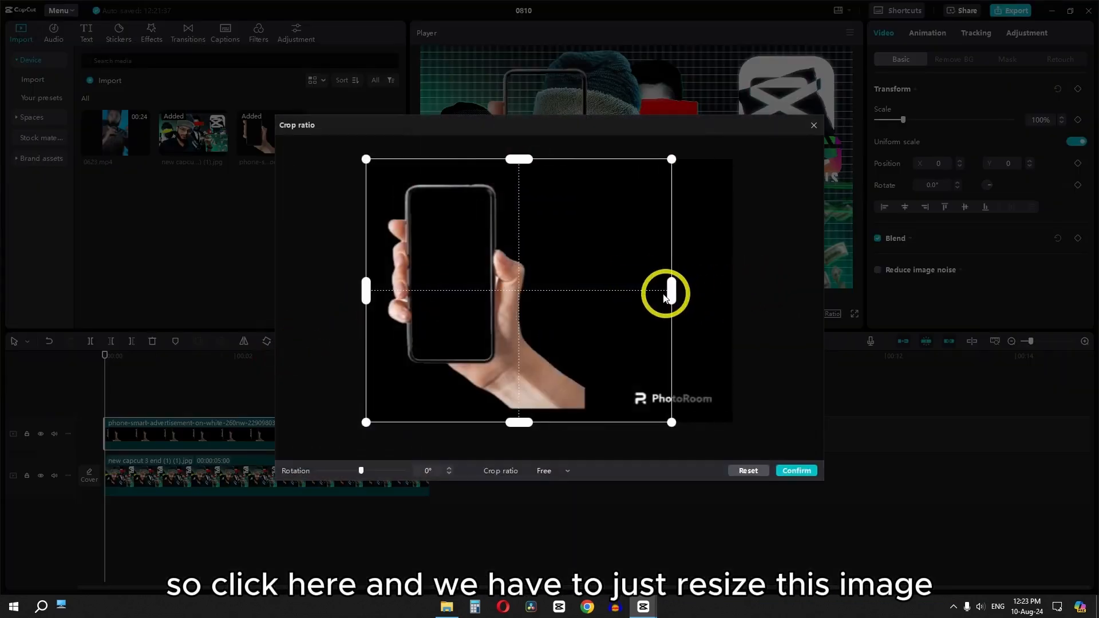
{"action": "left_click", "coordinate": [807, 471]}
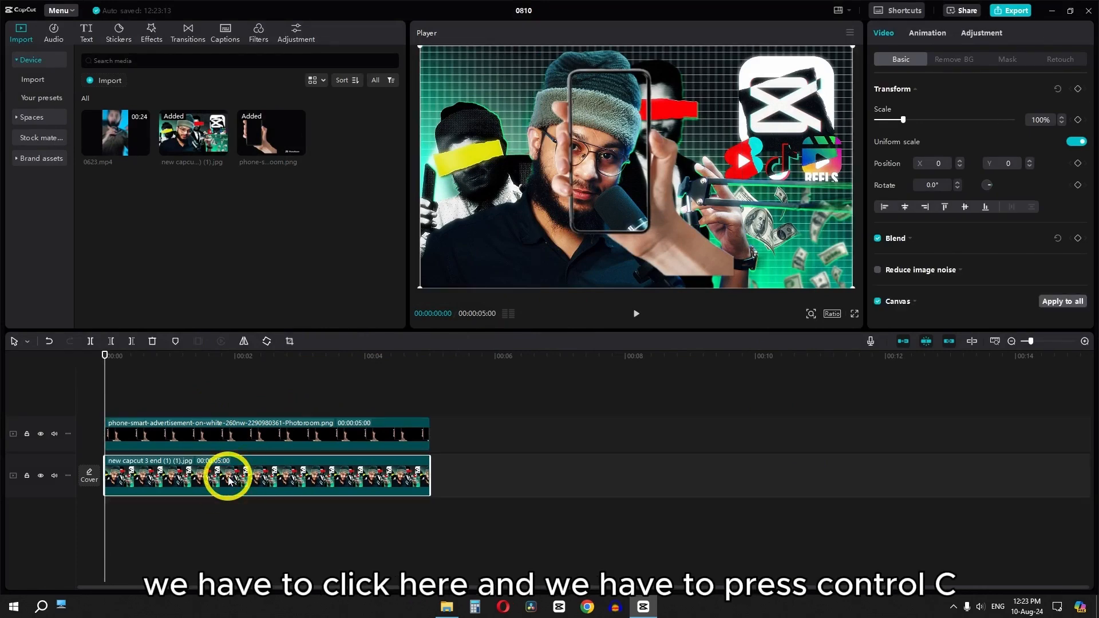
Copy the thumbnail image clip and paste the duplicate onto its own new track.
{"action": "key", "text": "ctrl+c"}
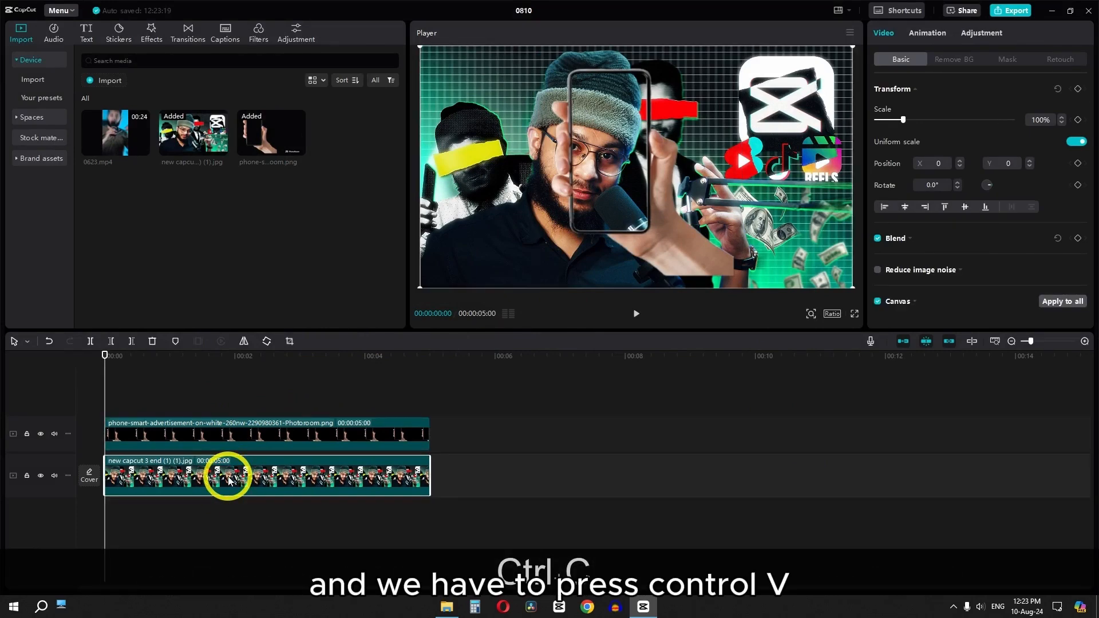
{"action": "key", "text": "ctrl+v"}
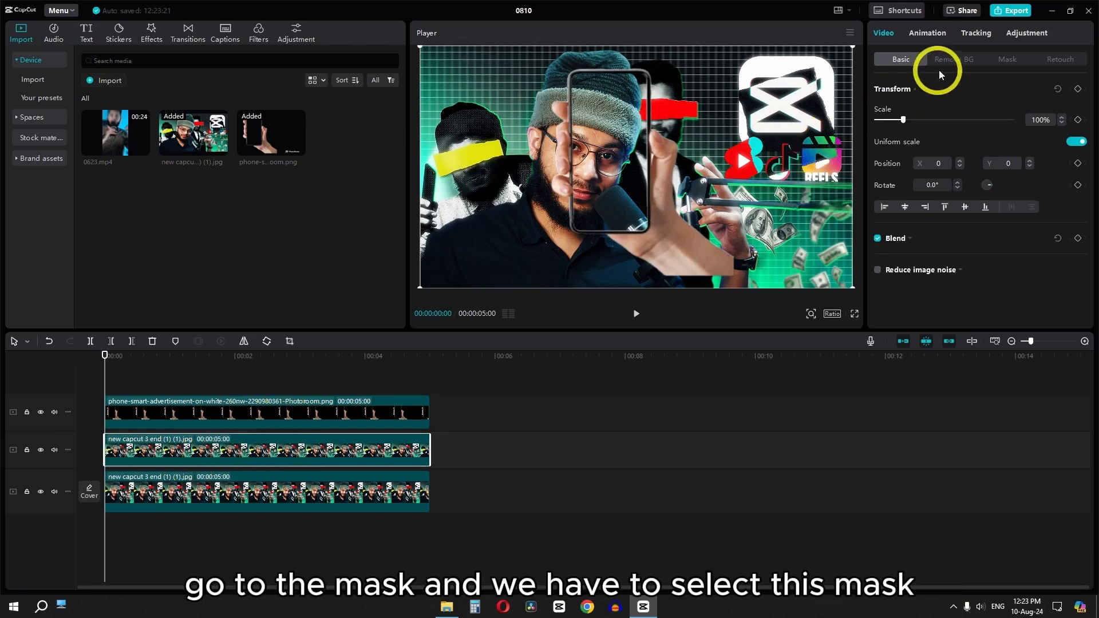
Add a rectangle mask to the duplicate thumbnail and fit it over the phone screen at 340 × 698.
{"action": "left_click", "coordinate": [1007, 59]}
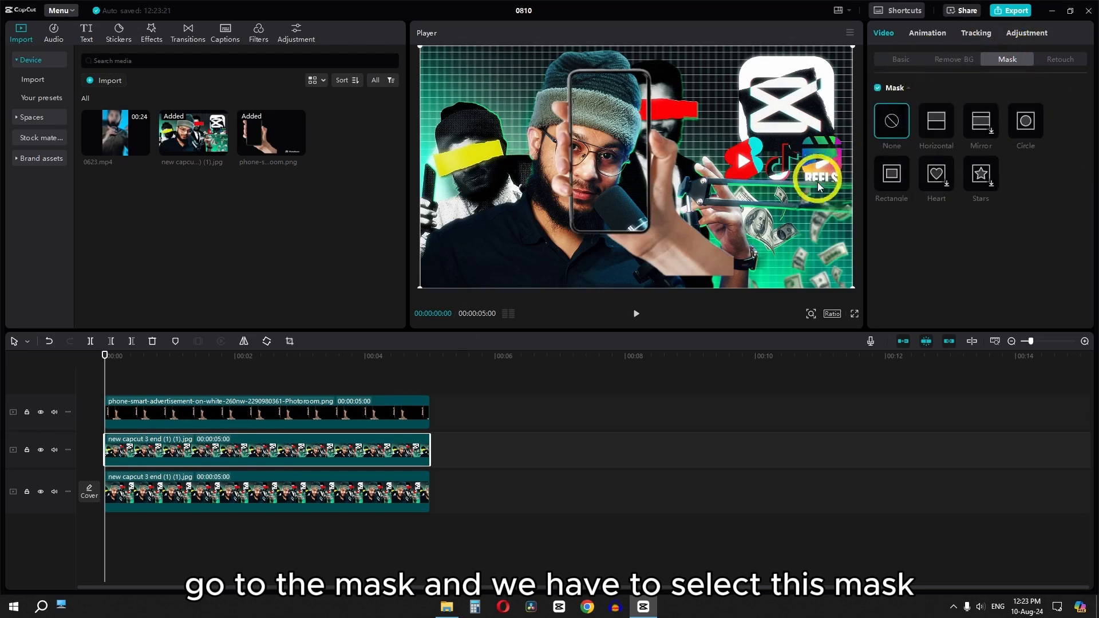
{"action": "left_click", "coordinate": [897, 182]}
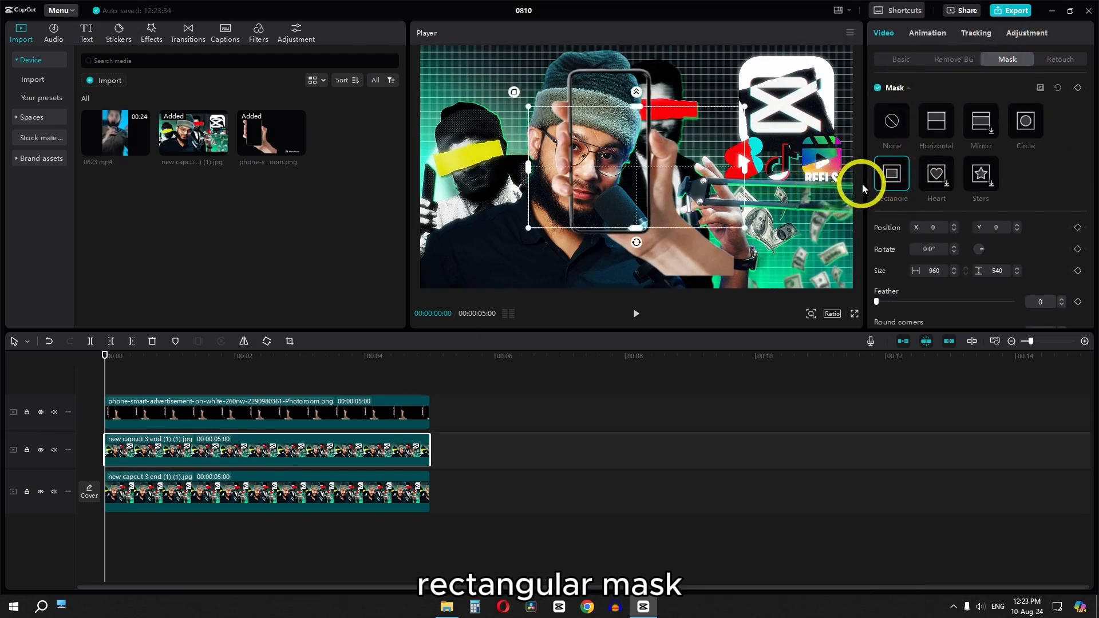
{"action": "left_click_drag", "start_coordinate": [866, 183], "coordinate": [758, 184]}
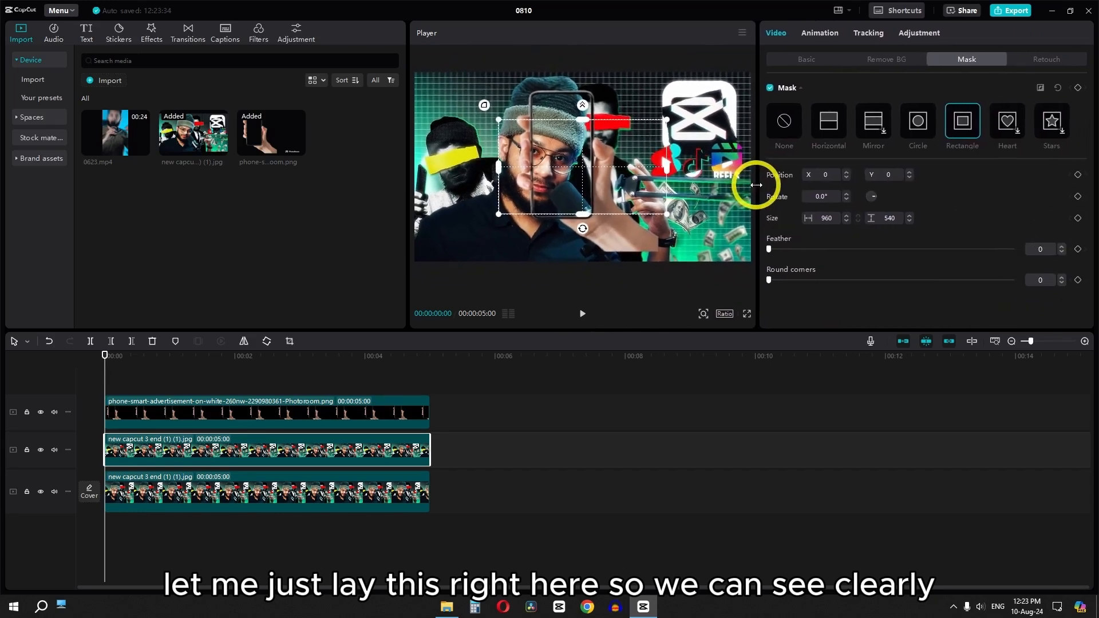
{"action": "left_click_drag", "start_coordinate": [409, 186], "coordinate": [292, 191]}
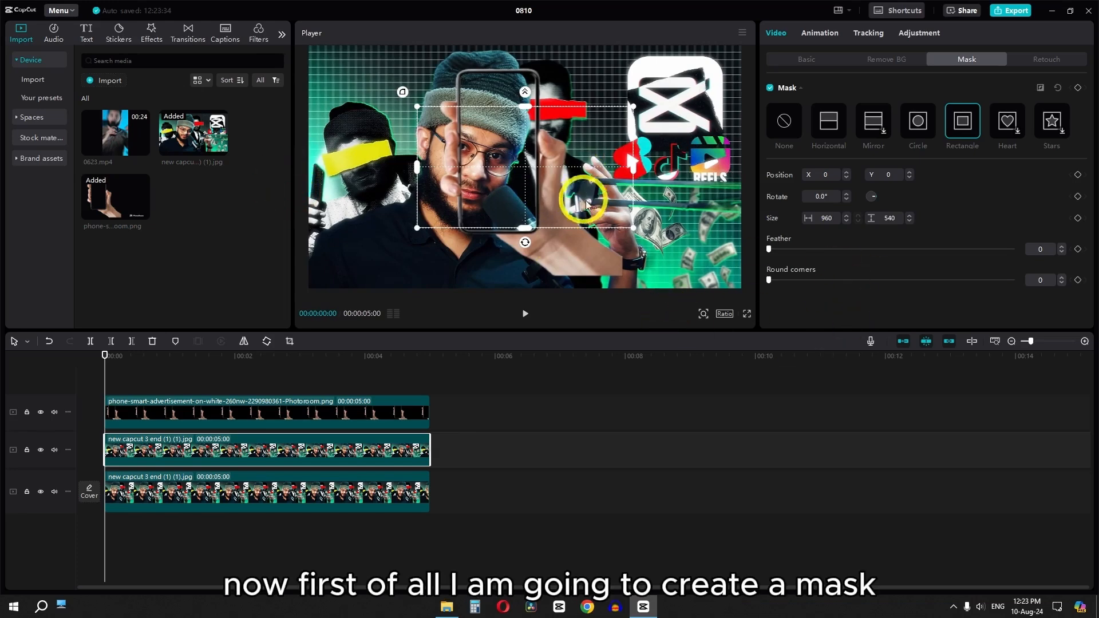
{"action": "left_click_drag", "start_coordinate": [634, 183], "coordinate": [499, 146]}
{"action": "left_click_drag", "start_coordinate": [497, 85], "coordinate": [498, 74]}
{"action": "left_click_drag", "start_coordinate": [500, 150], "coordinate": [499, 151]}
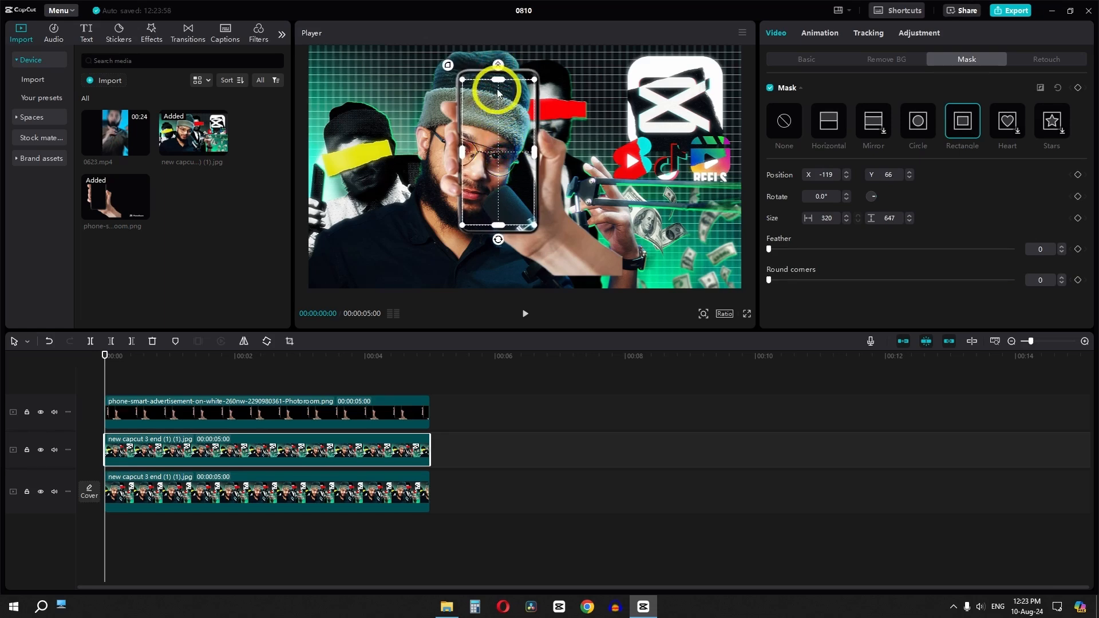
{"action": "left_click_drag", "start_coordinate": [498, 81], "coordinate": [497, 78]}
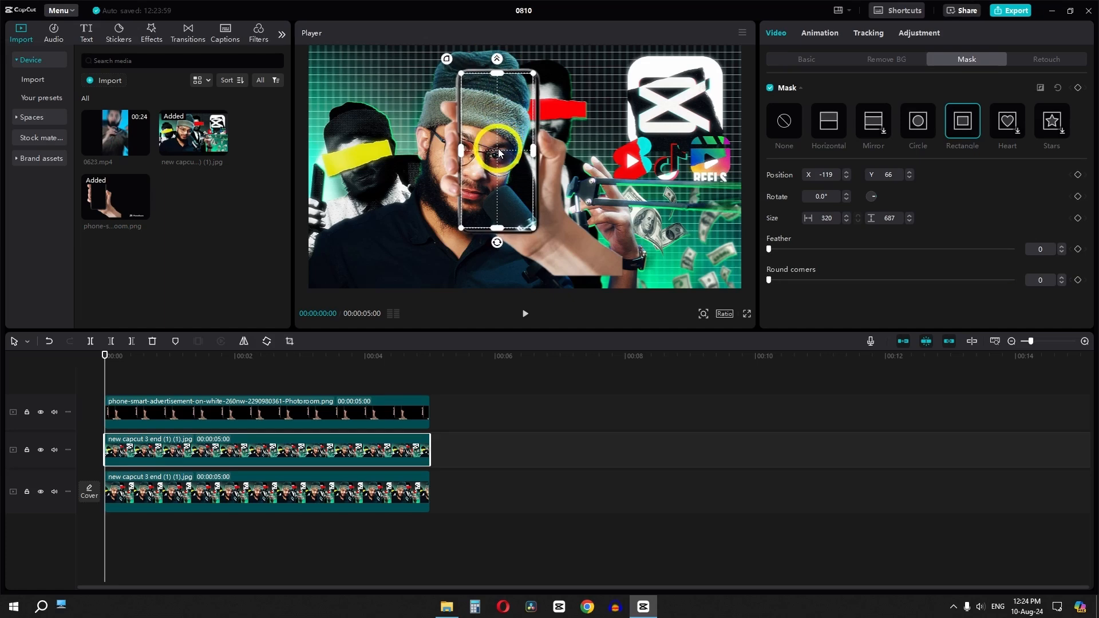
{"action": "left_click_drag", "start_coordinate": [499, 152], "coordinate": [538, 155]}
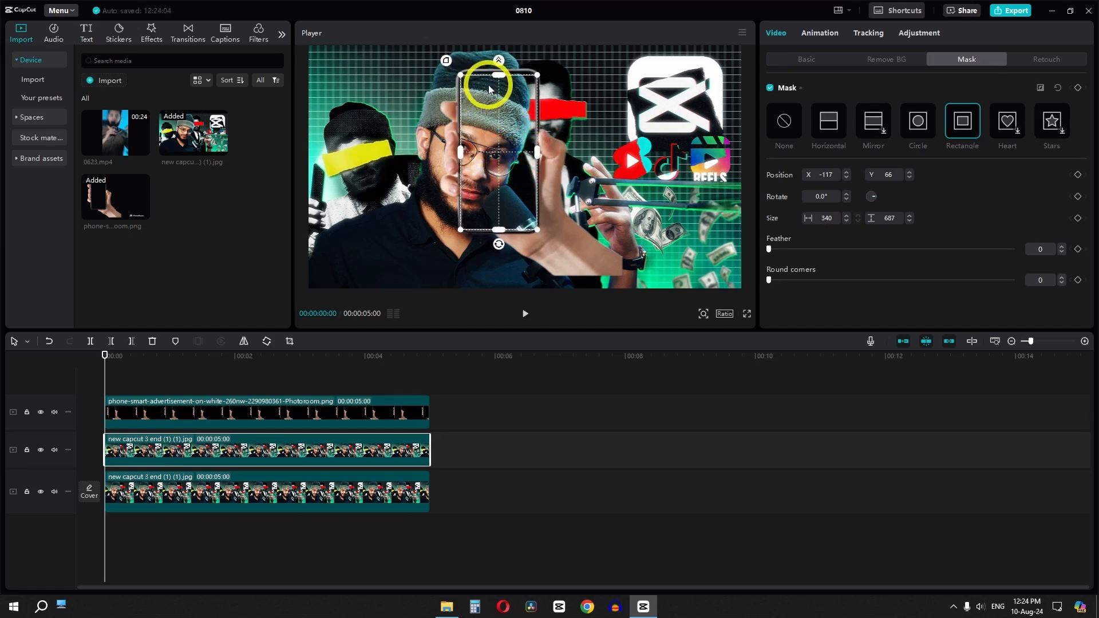
{"action": "left_click_drag", "start_coordinate": [499, 79], "coordinate": [498, 74]}
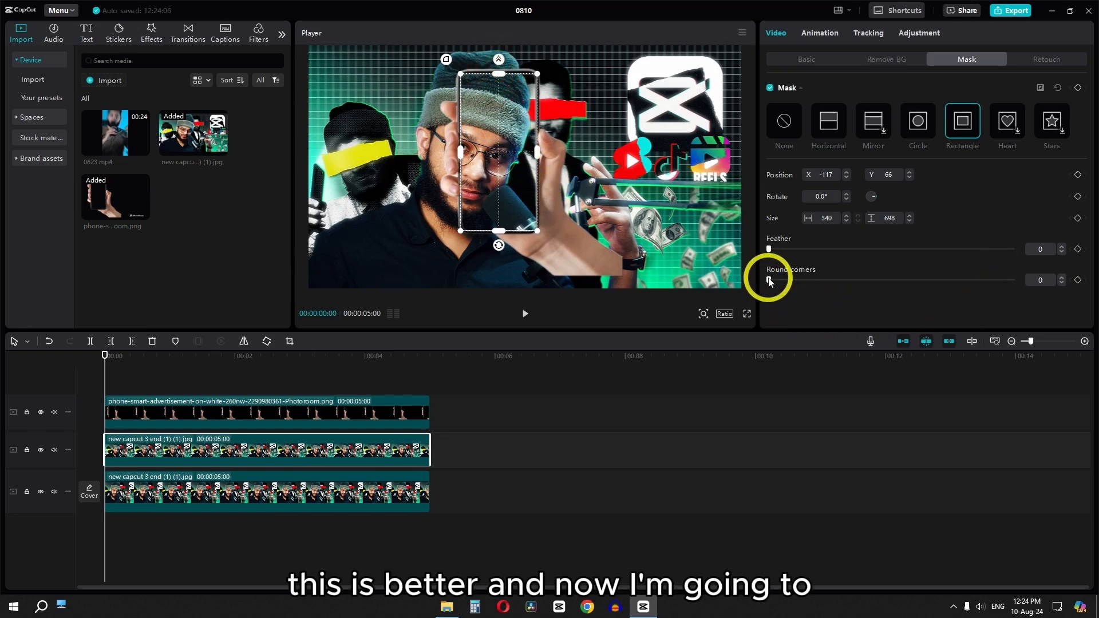
Round the rectangle mask's corners to 40.
{"action": "left_click_drag", "start_coordinate": [775, 282], "coordinate": [783, 282]}
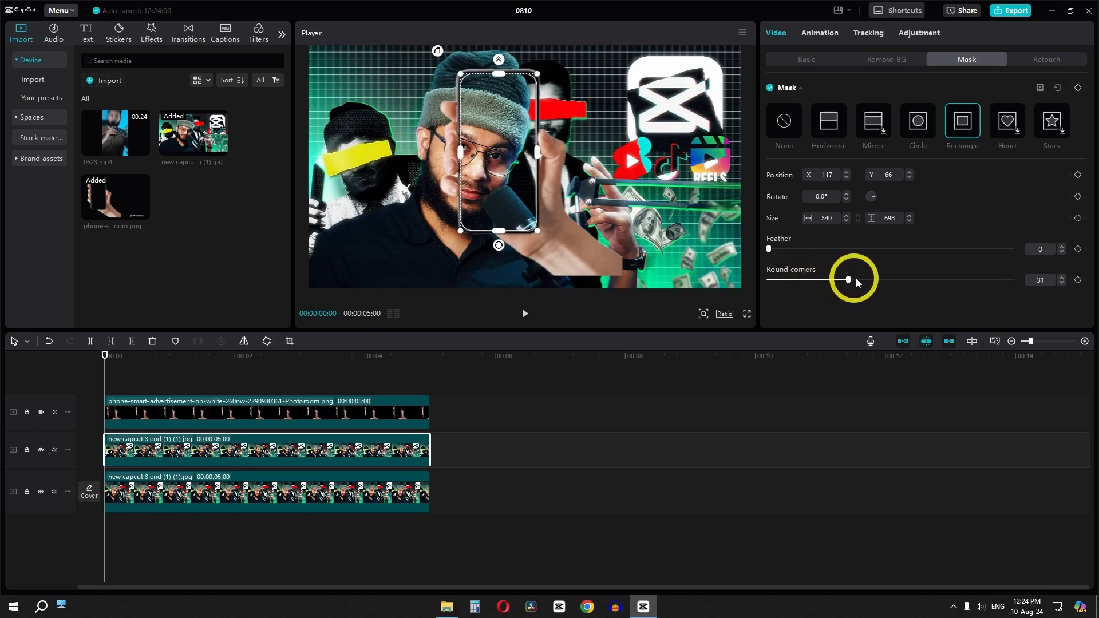
{"action": "left_click_drag", "start_coordinate": [885, 282], "coordinate": [808, 282]}
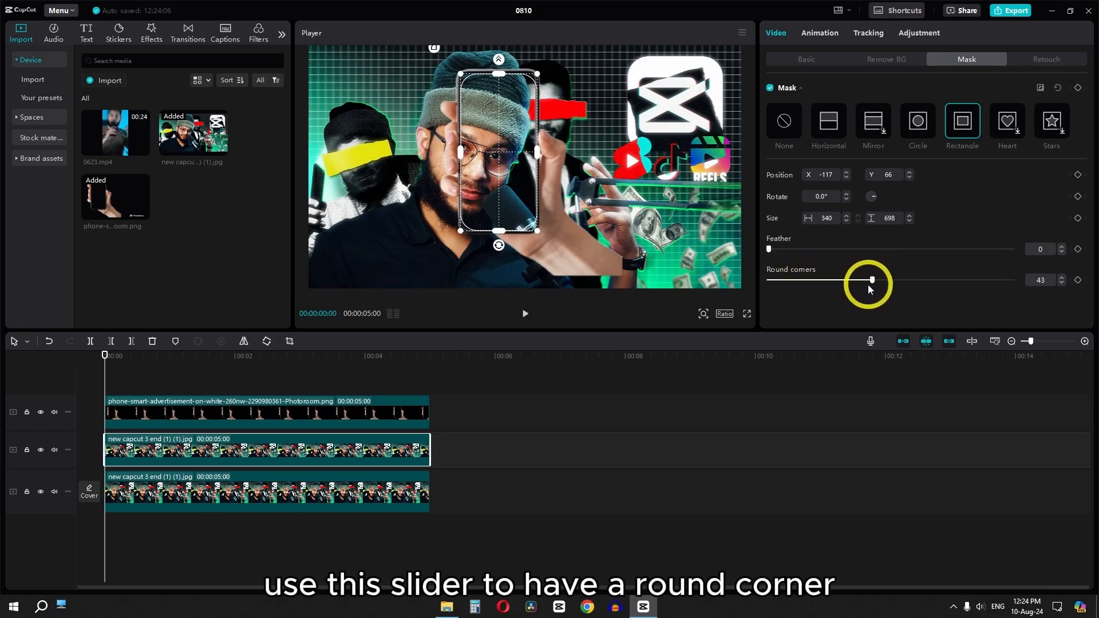
{"action": "left_click_drag", "start_coordinate": [868, 284], "coordinate": [866, 283]}
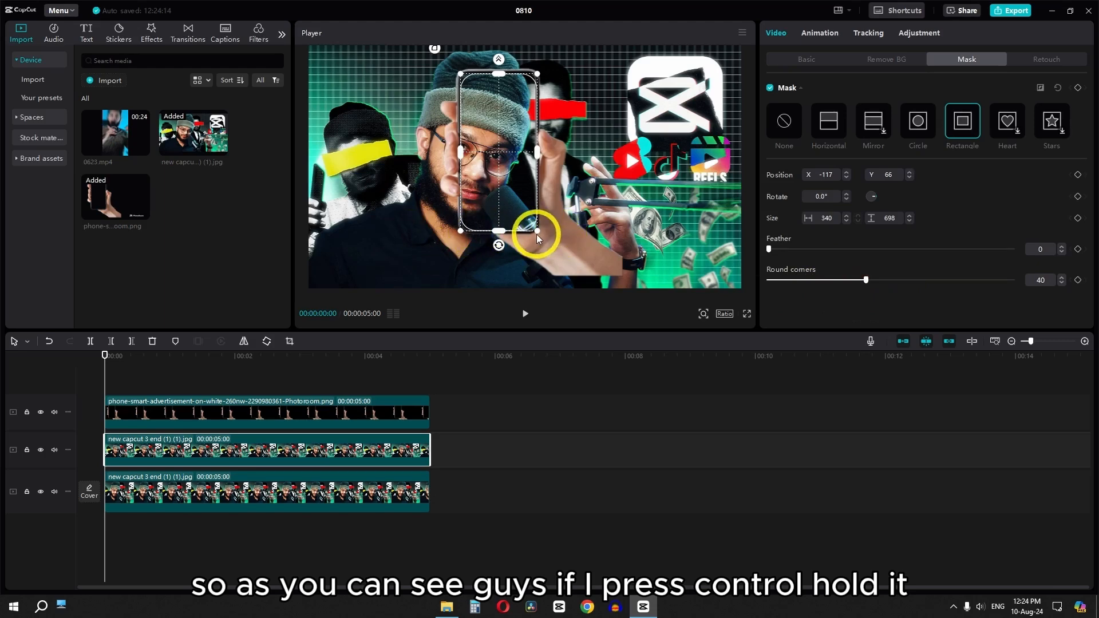
Zoom into the player and lower the mask's Round corners to 19 to match the phone's corners.
{"action": "key", "text": "ctrl"}
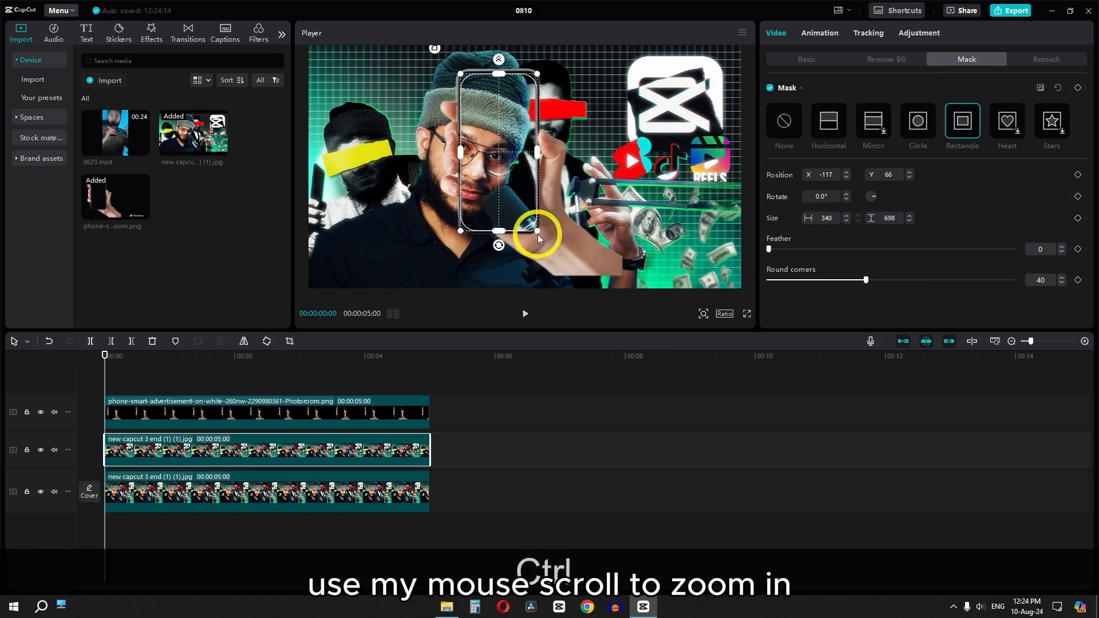
{"action": "scroll", "coordinate": [538, 235], "scroll_direction": "up", "scroll_amount": 3}
{"action": "left_click_drag", "start_coordinate": [543, 251], "coordinate": [530, 187]}
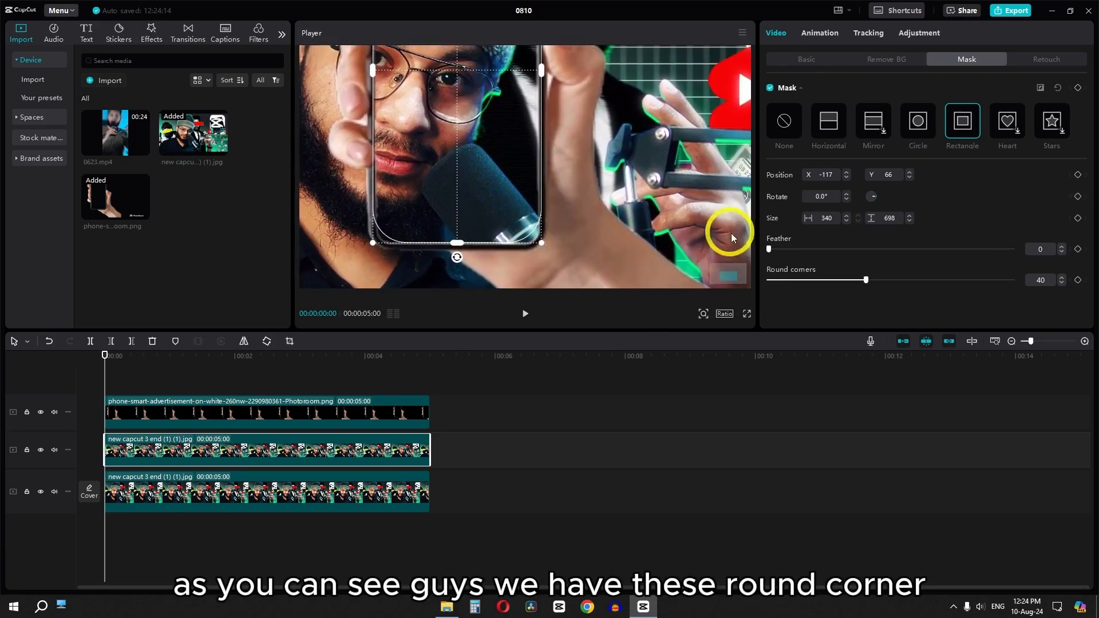
{"action": "mouse_move", "coordinate": [794, 285]}
{"action": "left_mouse_down"}
{"action": "mouse_move", "coordinate": [785, 282]}
{"action": "mouse_move", "coordinate": [815, 284]}
{"action": "left_mouse_up"}
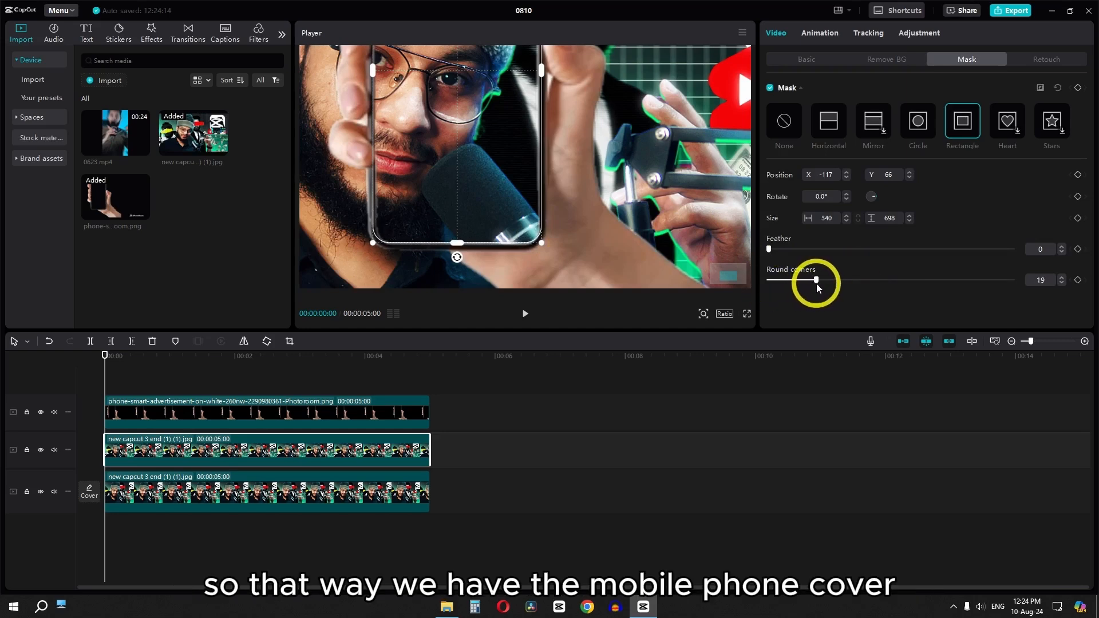
{"action": "left_click_drag", "start_coordinate": [473, 193], "coordinate": [447, 269]}
{"action": "left_click_drag", "start_coordinate": [463, 77], "coordinate": [471, 200]}
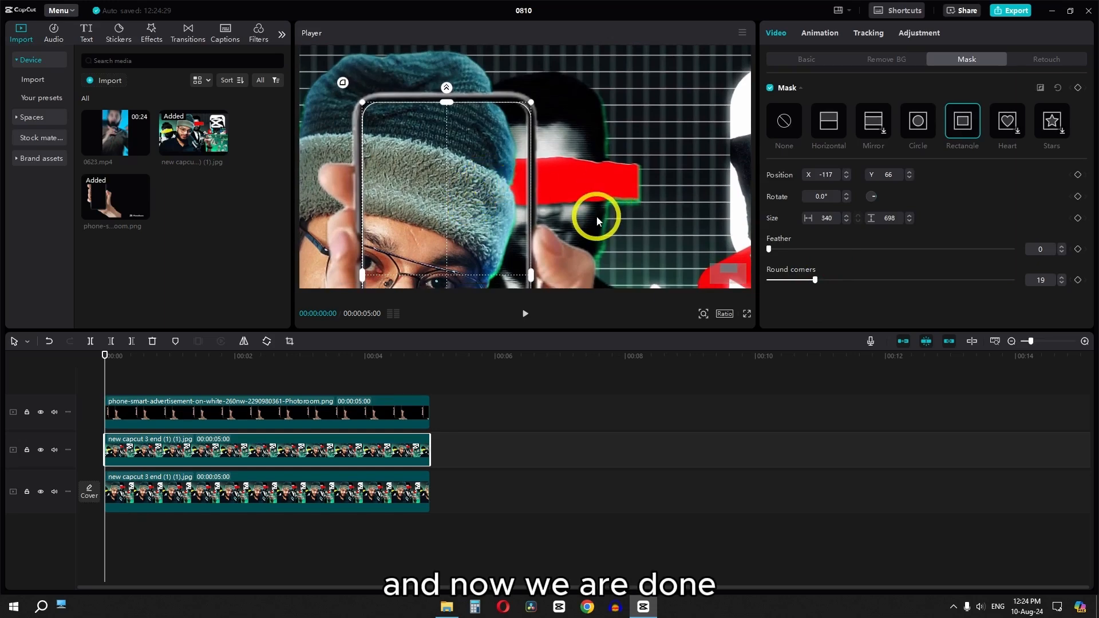
{"action": "scroll", "coordinate": [584, 218], "scroll_direction": "down", "scroll_amount": 3}
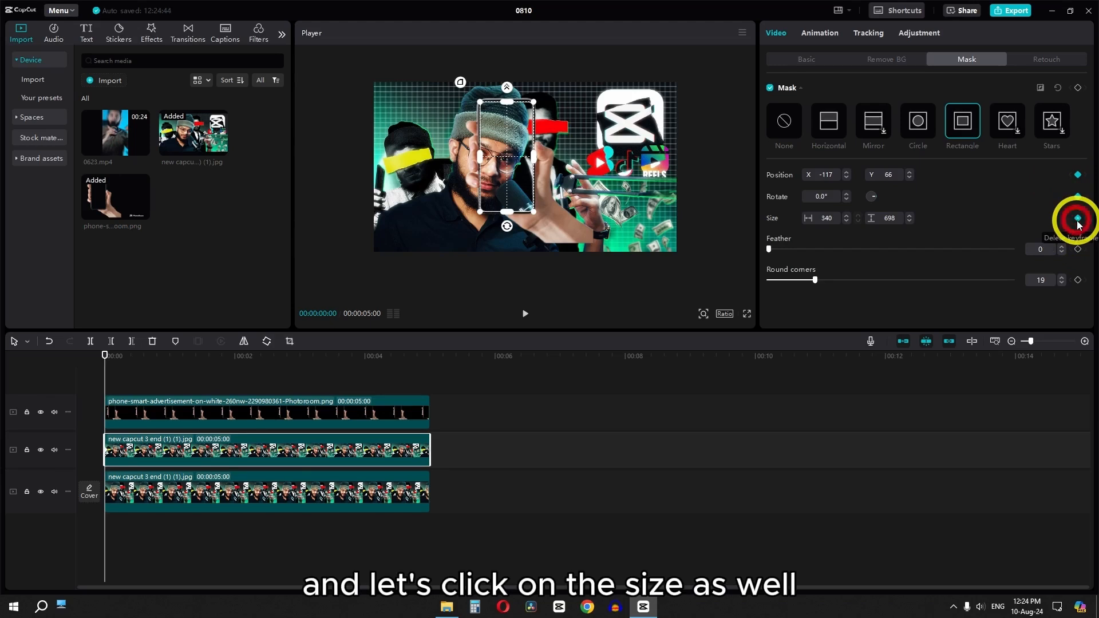
At 0:16, shift the phone slightly right and move the thumbnail's mask to match.
{"action": "left_click", "coordinate": [234, 419]}
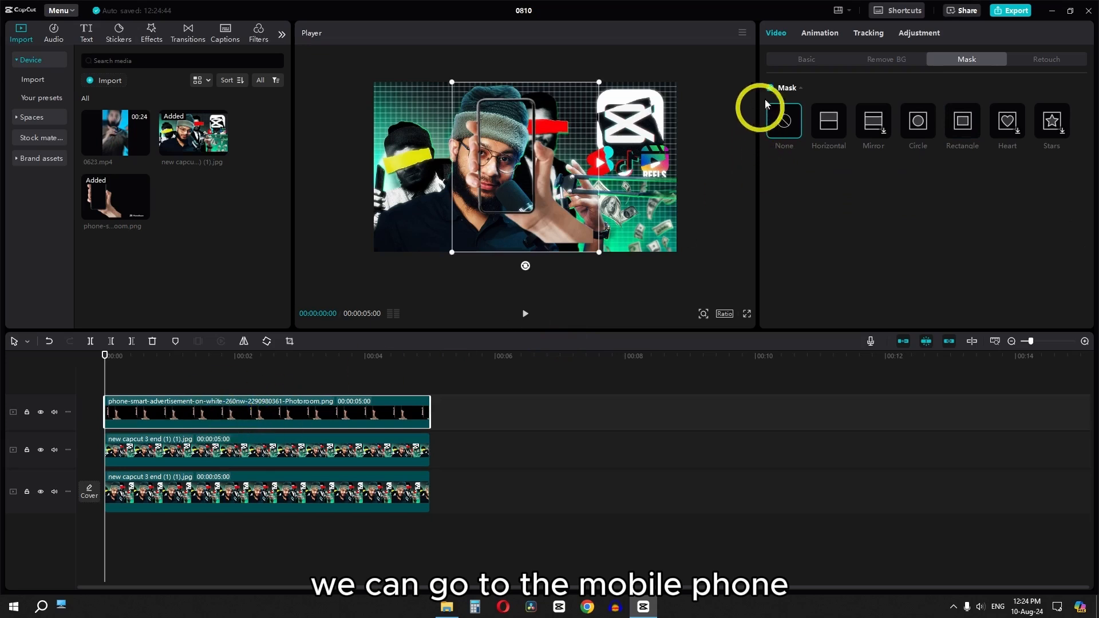
{"action": "left_click", "coordinate": [798, 59]}
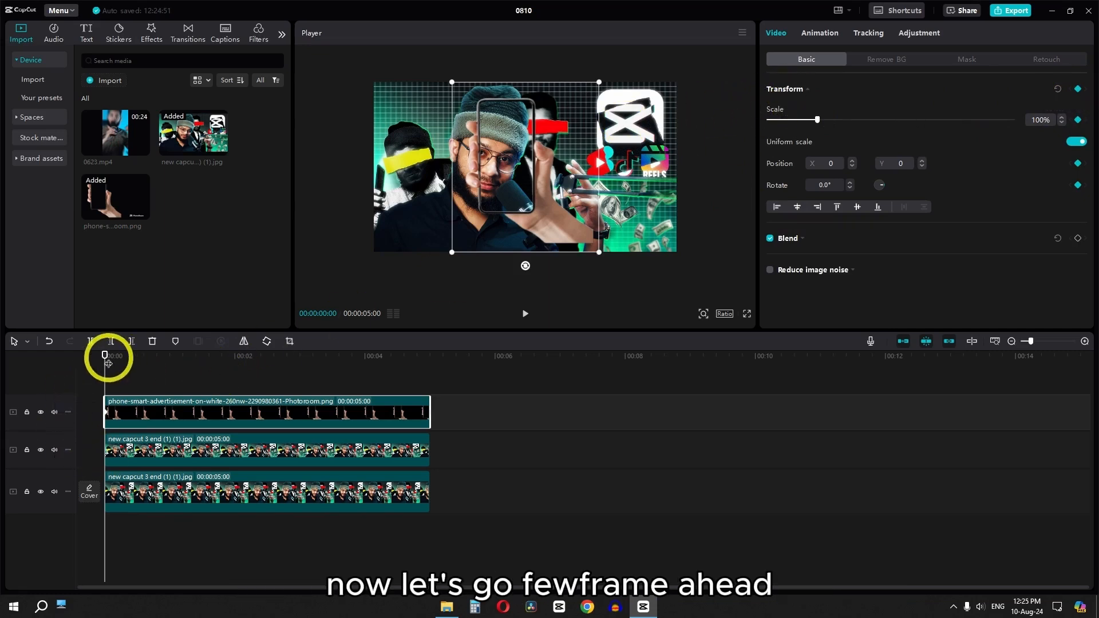
{"action": "left_click_drag", "start_coordinate": [106, 355], "coordinate": [139, 356]}
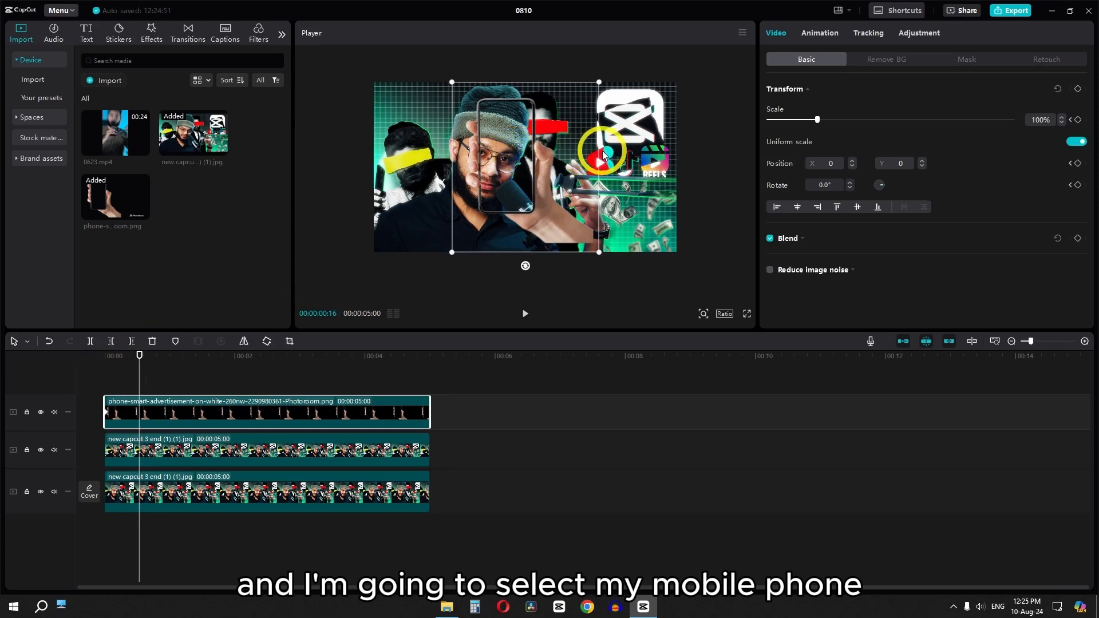
{"action": "left_click", "coordinate": [255, 410]}
{"action": "left_click_drag", "start_coordinate": [498, 190], "coordinate": [572, 188]}
{"action": "left_click", "coordinate": [189, 443]}
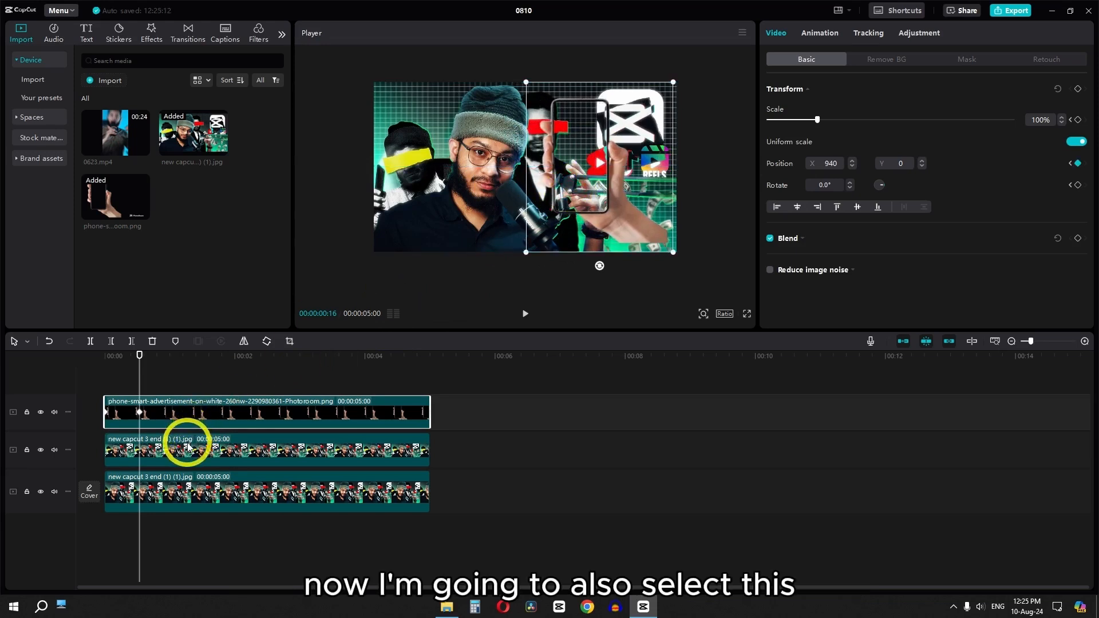
{"action": "left_click", "coordinate": [952, 61]}
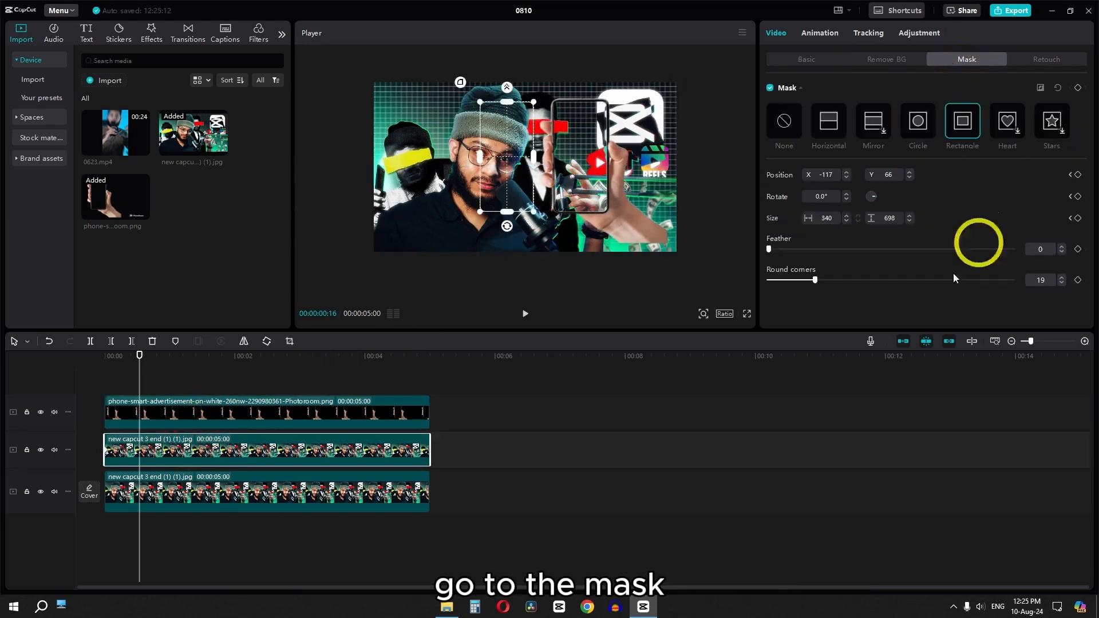
{"action": "left_click_drag", "start_coordinate": [515, 157], "coordinate": [583, 157]}
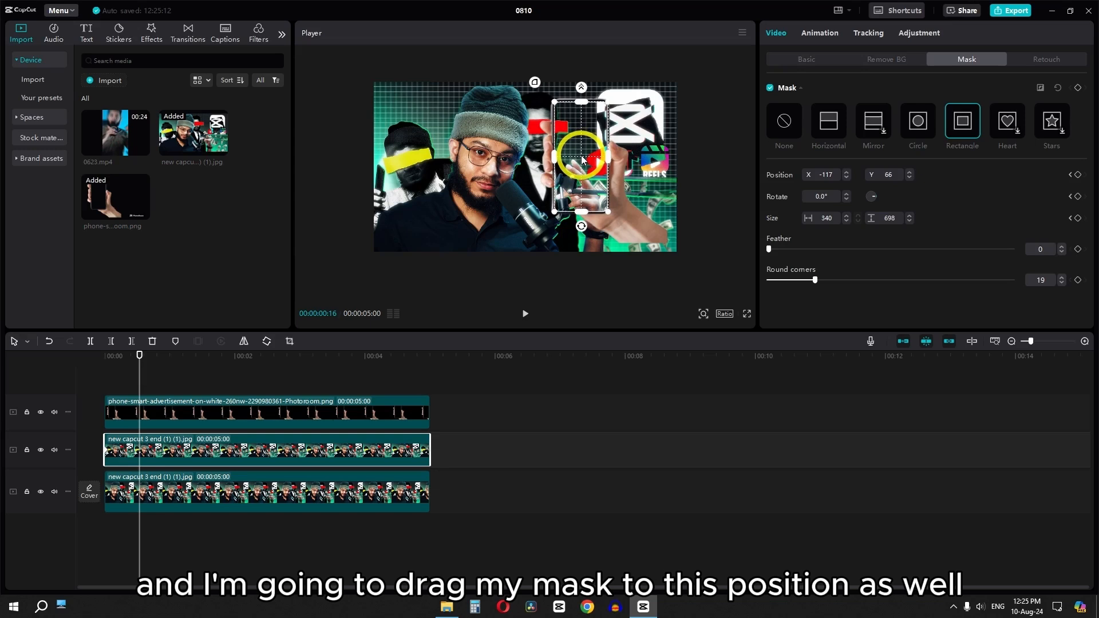
At 1:28, move the phone onto the man's face and the mask along with it.
{"action": "left_click_drag", "start_coordinate": [582, 159], "coordinate": [581, 159]}
{"action": "left_click_drag", "start_coordinate": [139, 356], "coordinate": [229, 358]}
{"action": "left_click", "coordinate": [269, 405]}
{"action": "left_click", "coordinate": [589, 200]}
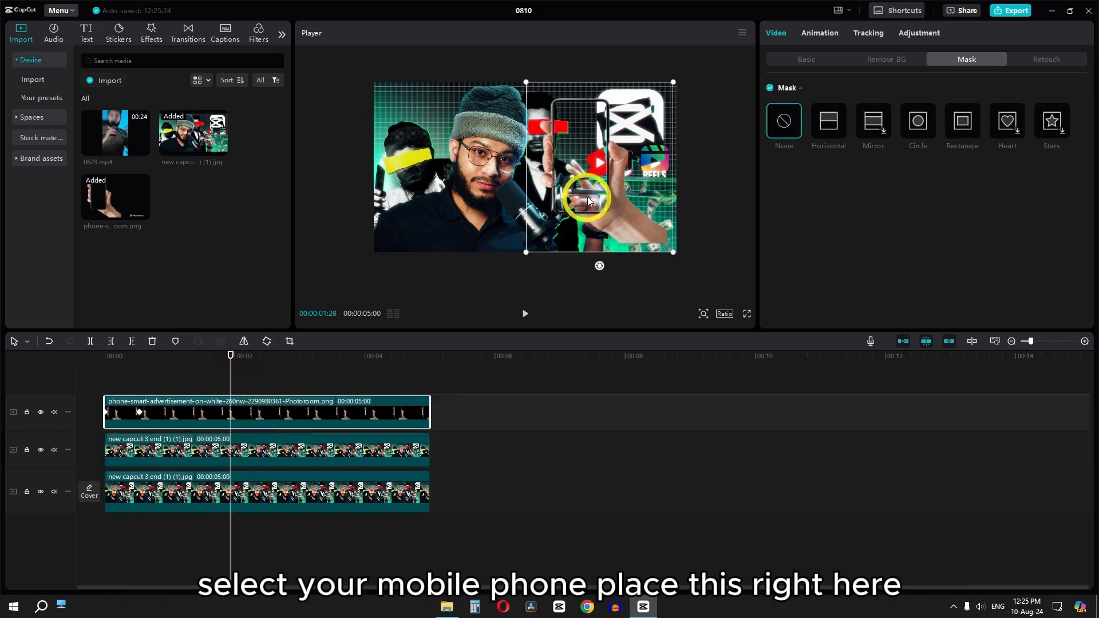
{"action": "left_click_drag", "start_coordinate": [596, 189], "coordinate": [479, 222]}
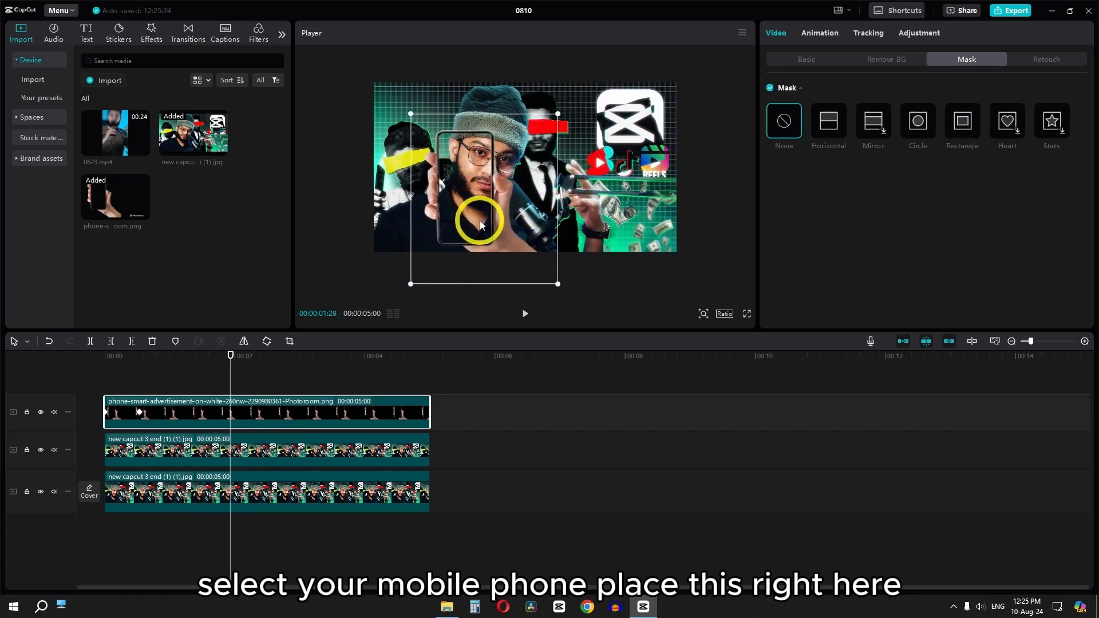
{"action": "left_click", "coordinate": [222, 450]}
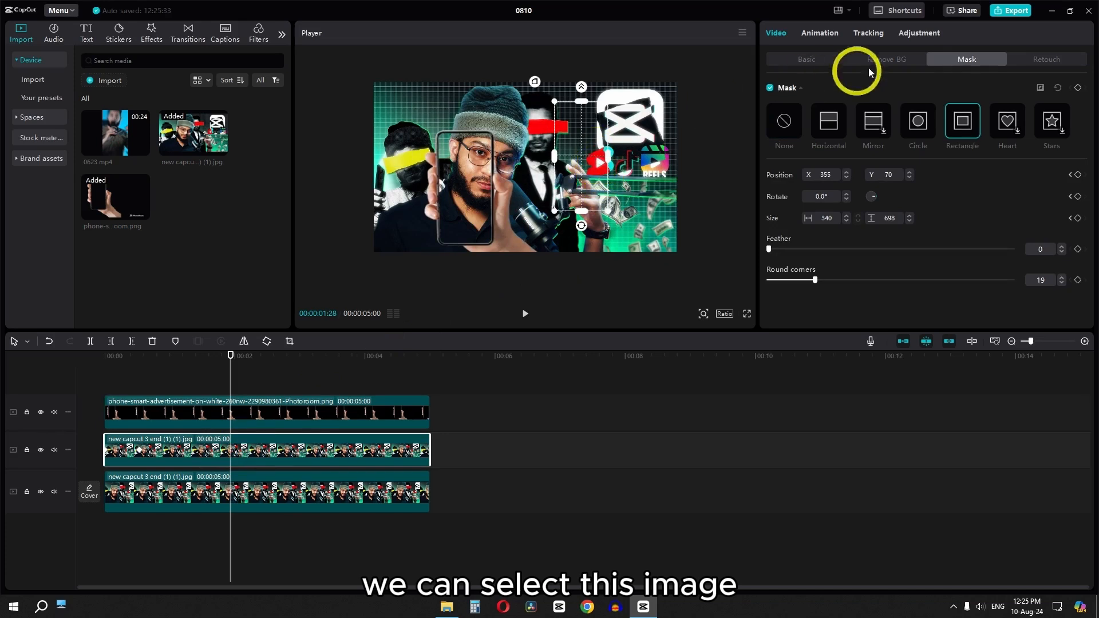
{"action": "left_click_drag", "start_coordinate": [583, 160], "coordinate": [468, 191]}
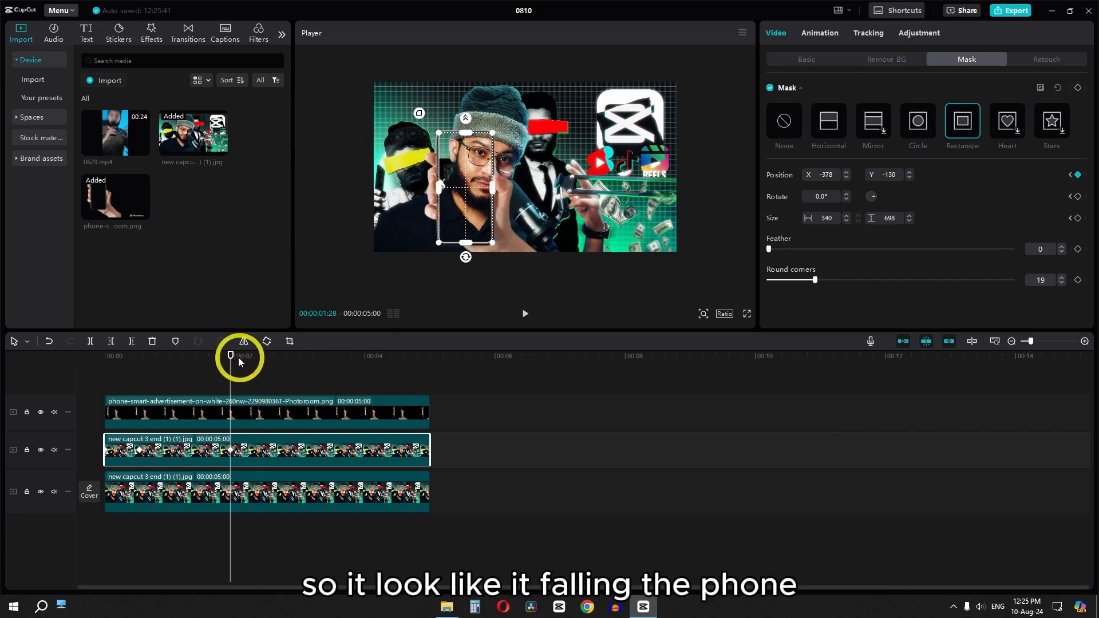
At 3:08, move the phone and its matching mask onto the CapCut logo.
{"action": "left_click_drag", "start_coordinate": [230, 356], "coordinate": [317, 356]}
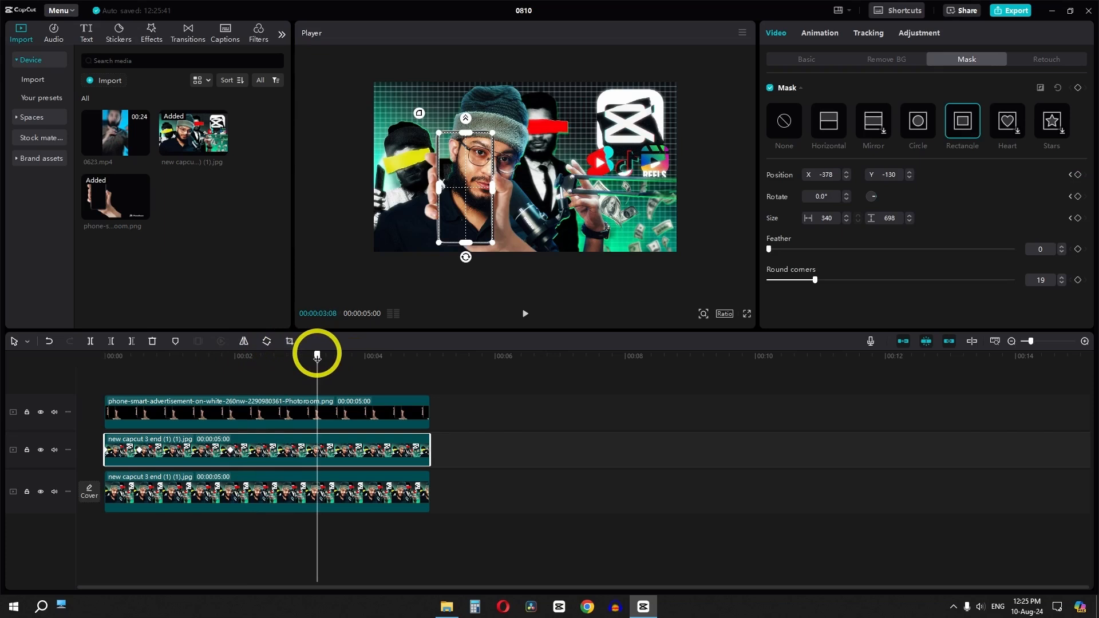
{"action": "left_click", "coordinate": [293, 411]}
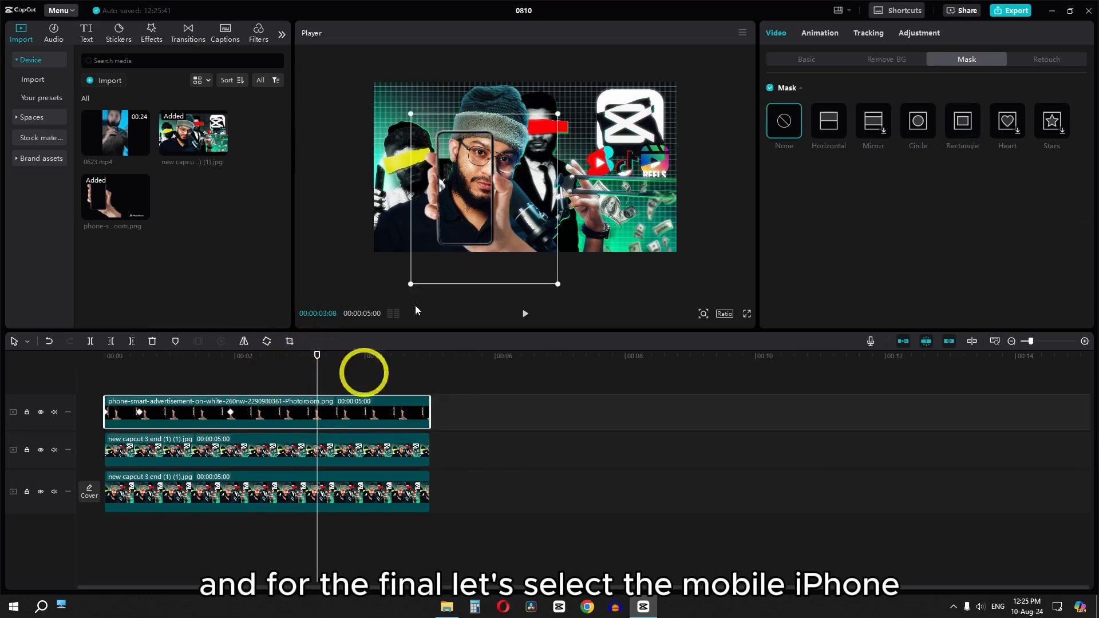
{"action": "left_click_drag", "start_coordinate": [482, 219], "coordinate": [645, 178]}
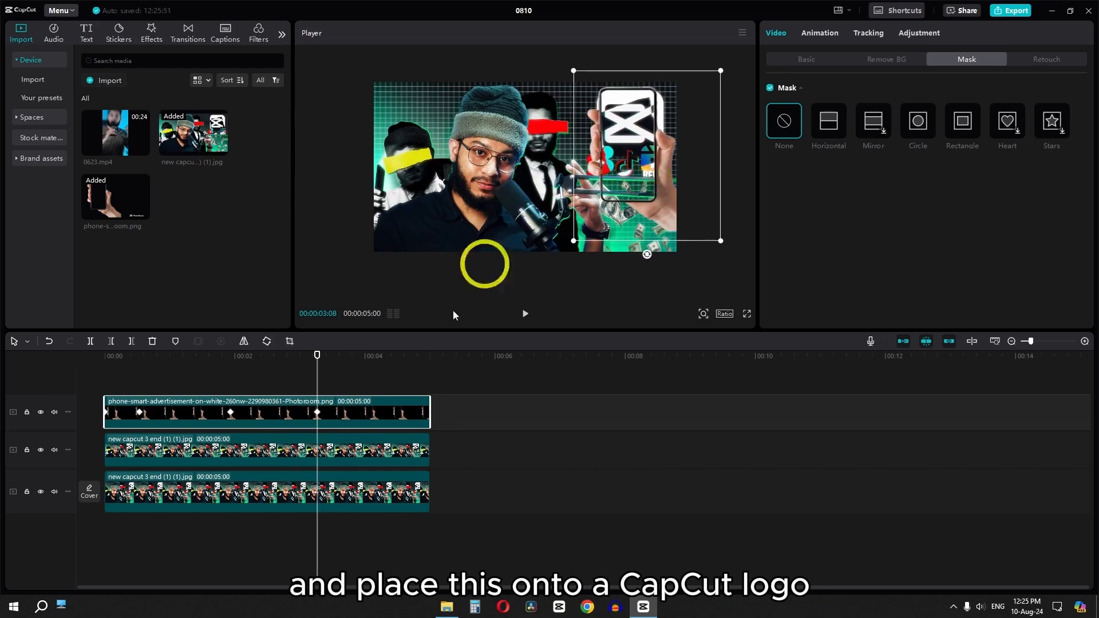
{"action": "left_click", "coordinate": [296, 468]}
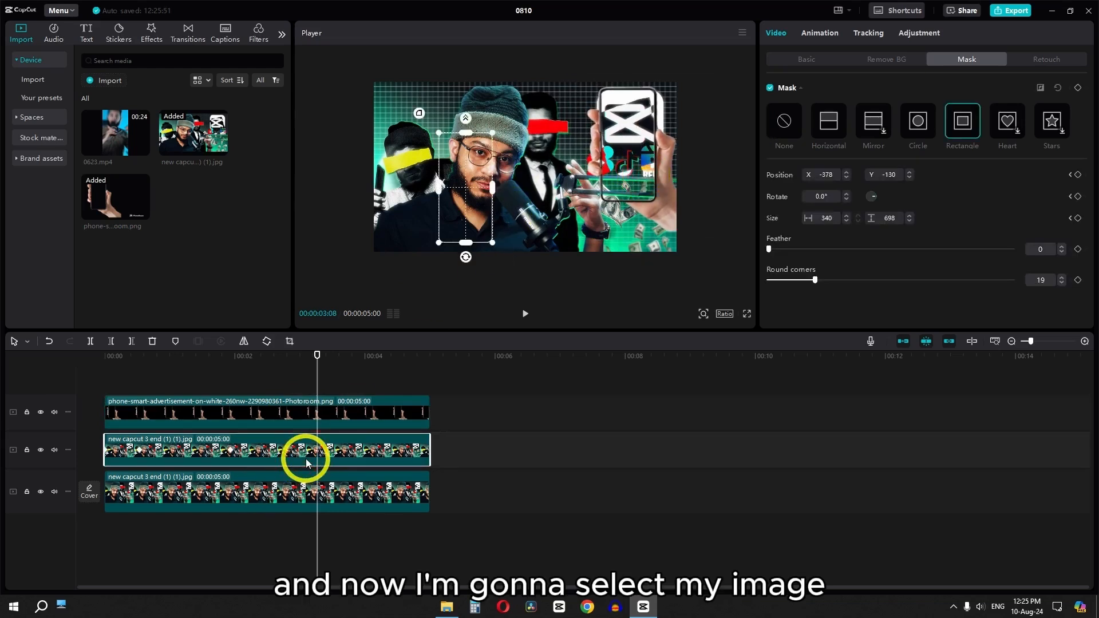
{"action": "left_click_drag", "start_coordinate": [470, 191], "coordinate": [630, 149]}
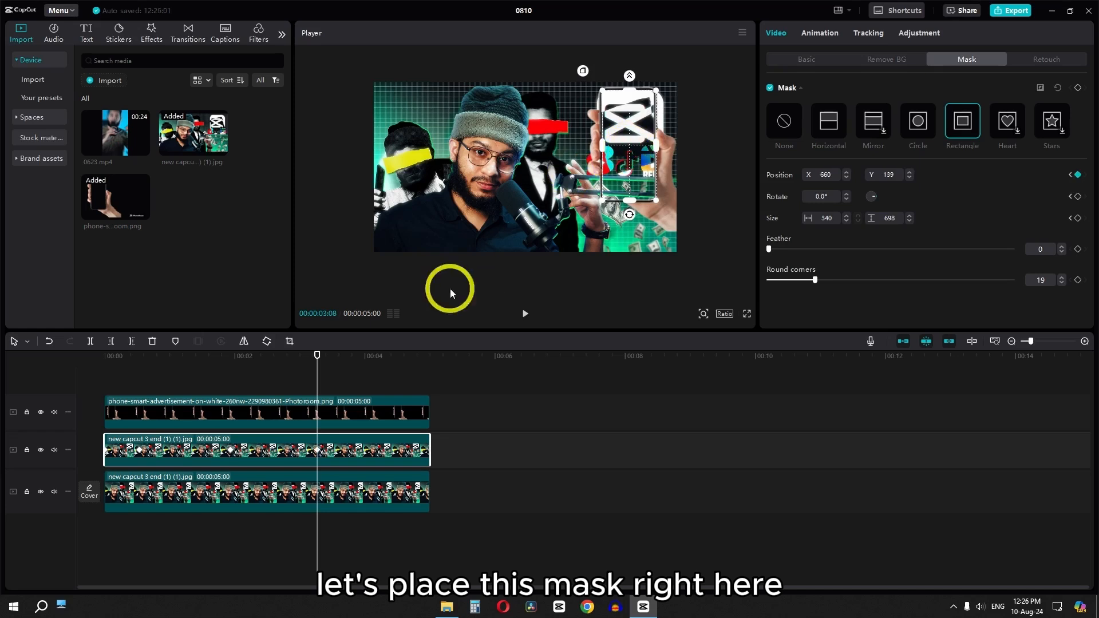
Hide the bottom background track and play the animated phone reveal from the start.
{"action": "left_click", "coordinate": [41, 491]}
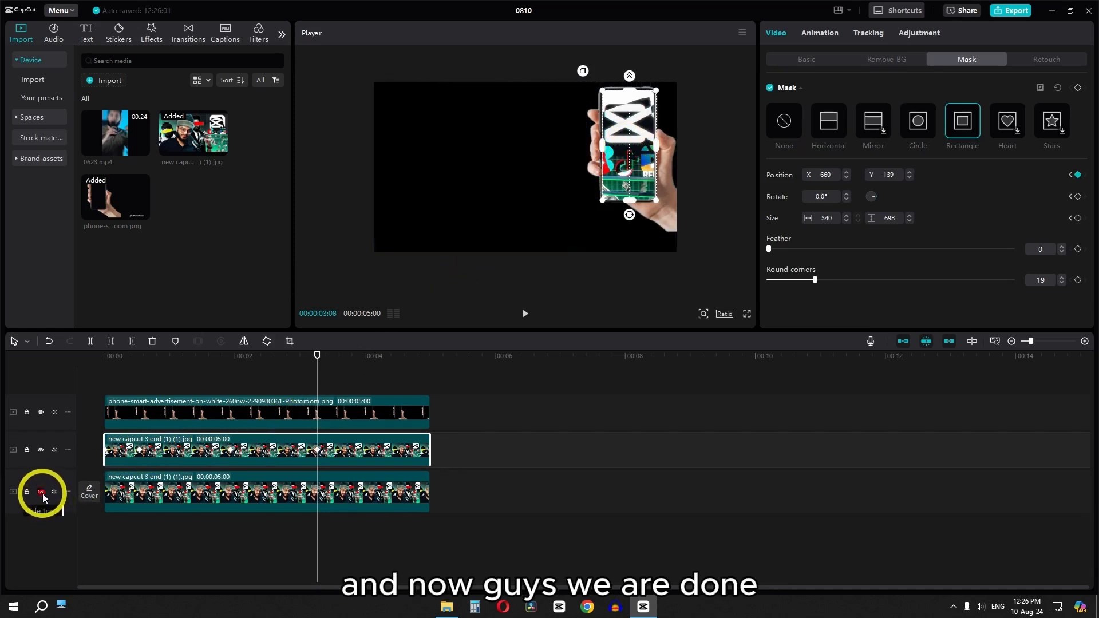
{"action": "left_click_drag", "start_coordinate": [316, 354], "coordinate": [1, 398]}
{"action": "key", "text": "space"}
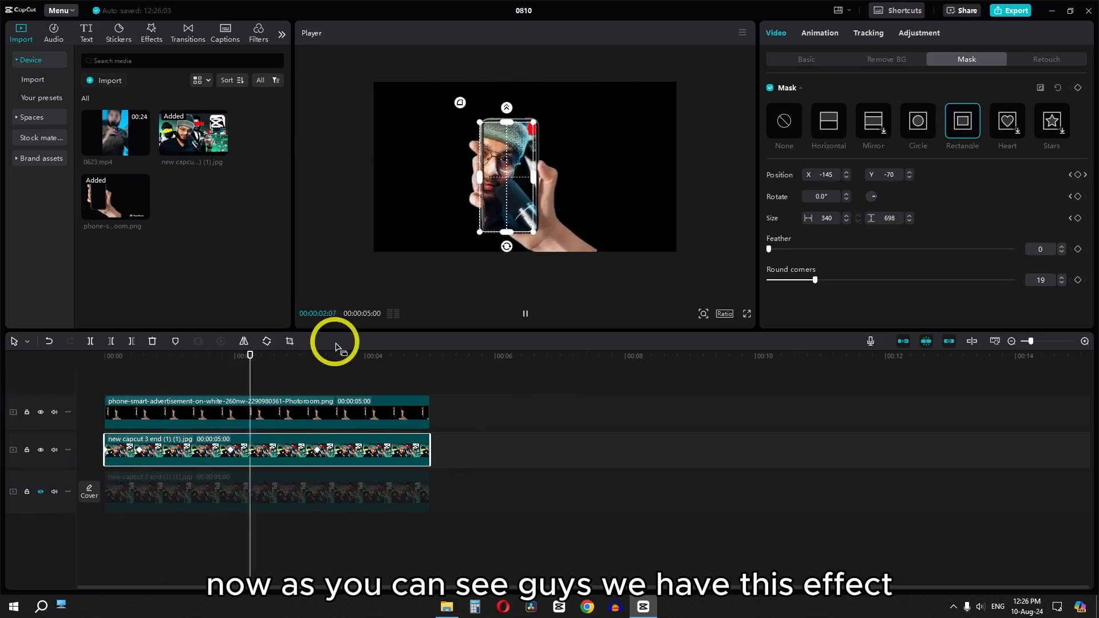
{"action": "key", "text": "space"}
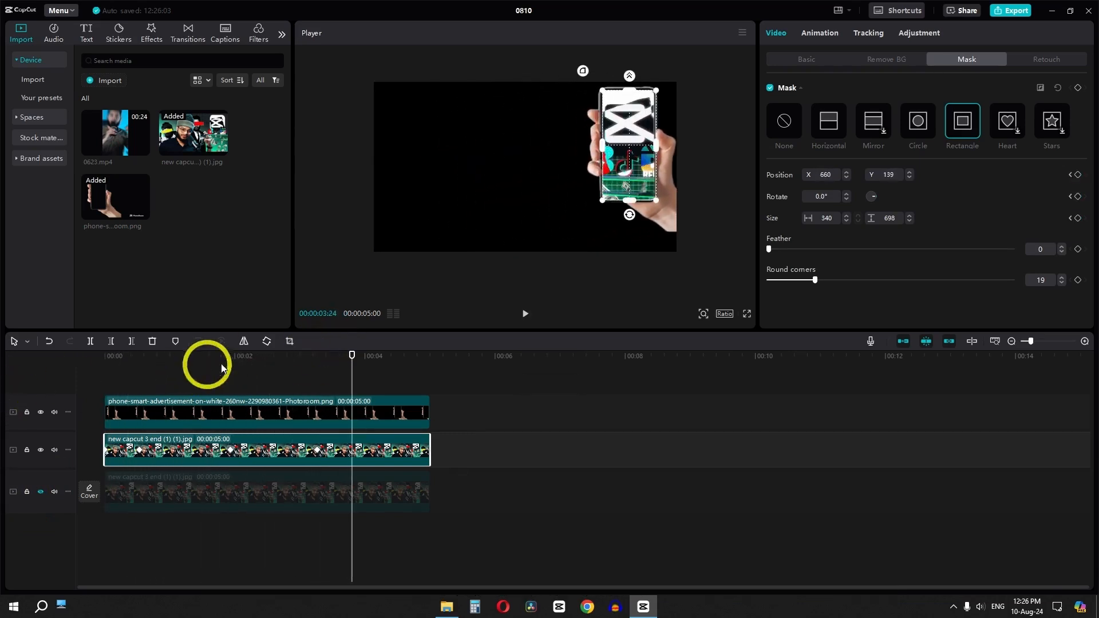
Show the background track again and give all the mask's Position X keyframes Ease In 2 easing.
{"action": "left_click", "coordinate": [40, 492]}
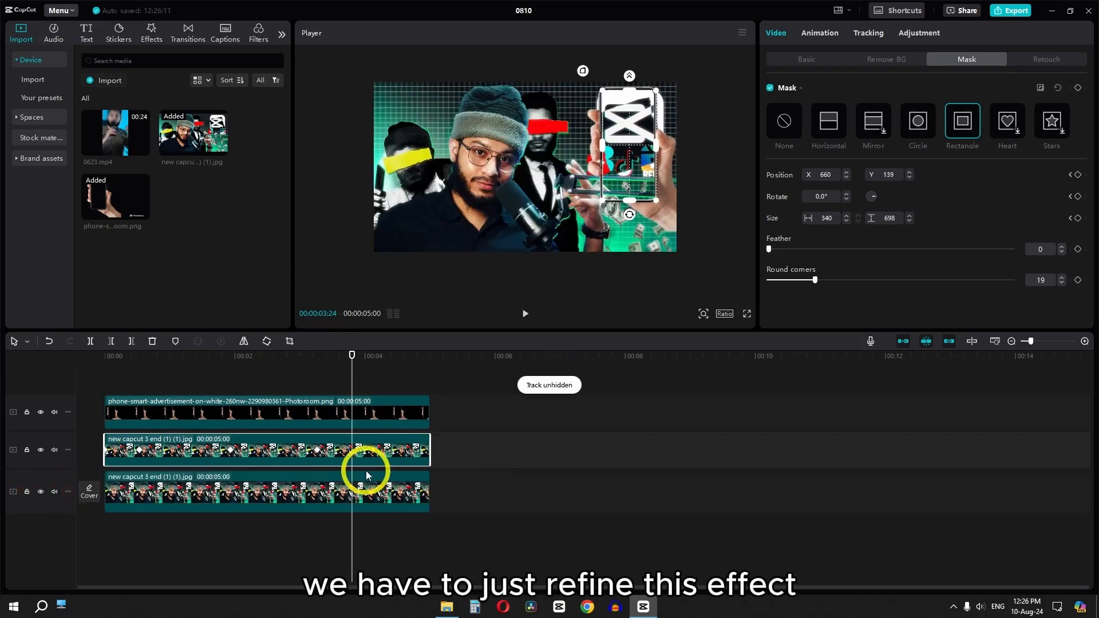
{"action": "right_click", "coordinate": [376, 456]}
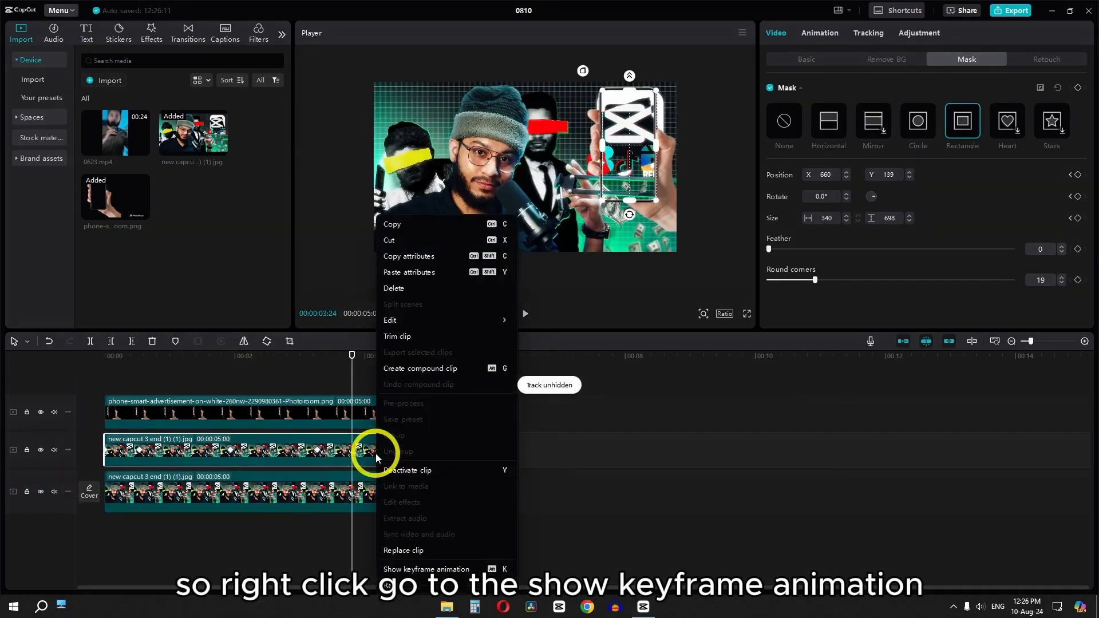
{"action": "left_click", "coordinate": [426, 569]}
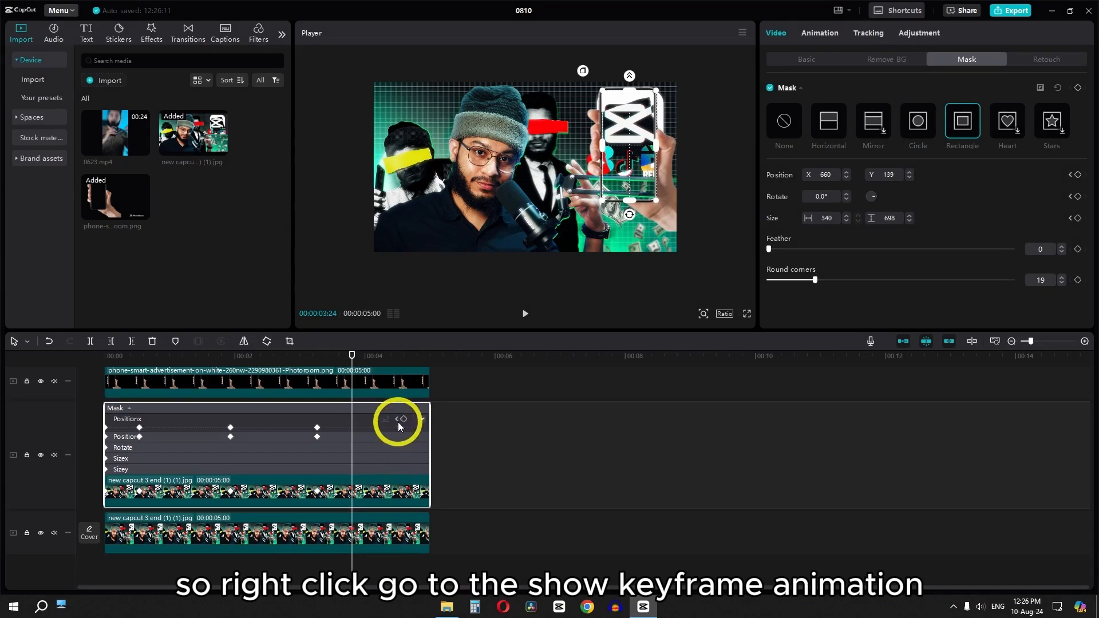
{"action": "left_click", "coordinate": [420, 422]}
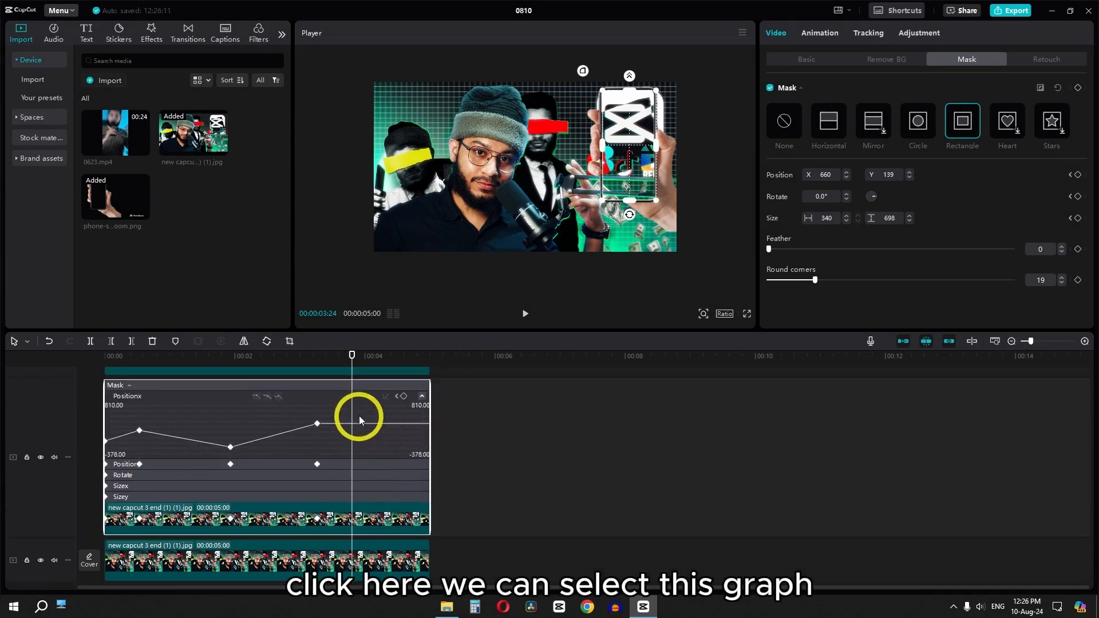
{"action": "left_click_drag", "start_coordinate": [93, 459], "coordinate": [21, 462]}
{"action": "left_click", "coordinate": [386, 397]}
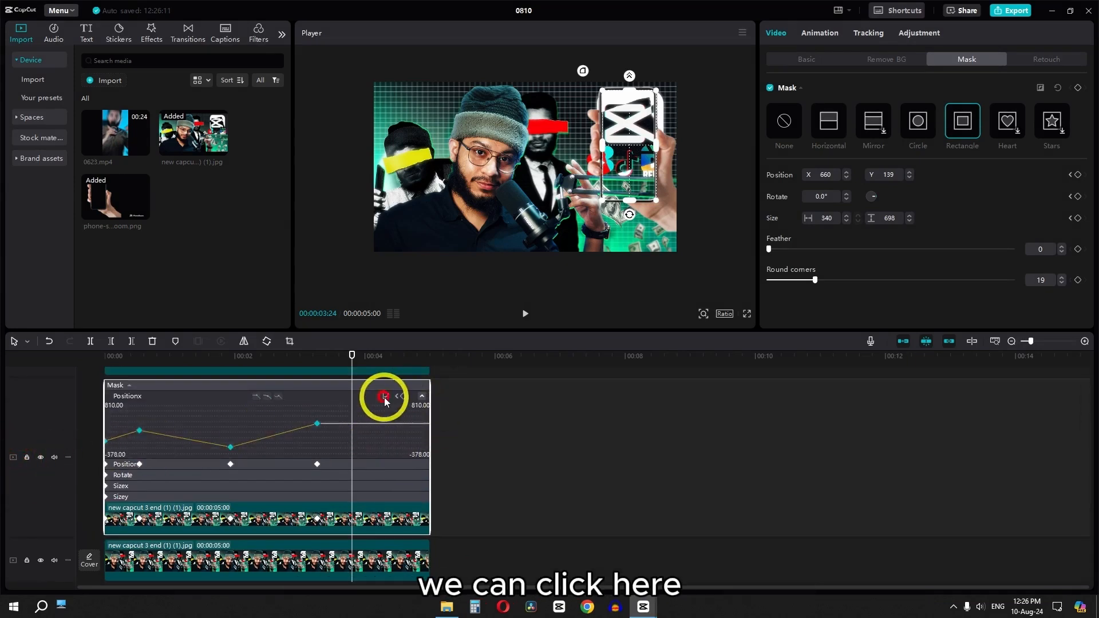
{"action": "left_click", "coordinate": [461, 450]}
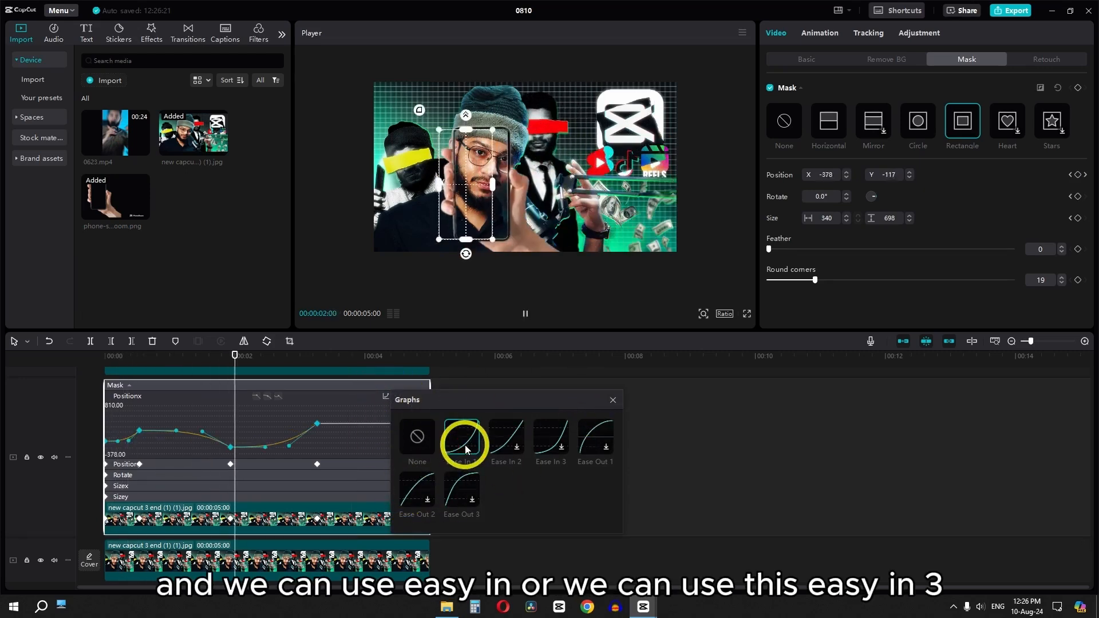
{"action": "left_click", "coordinate": [554, 442]}
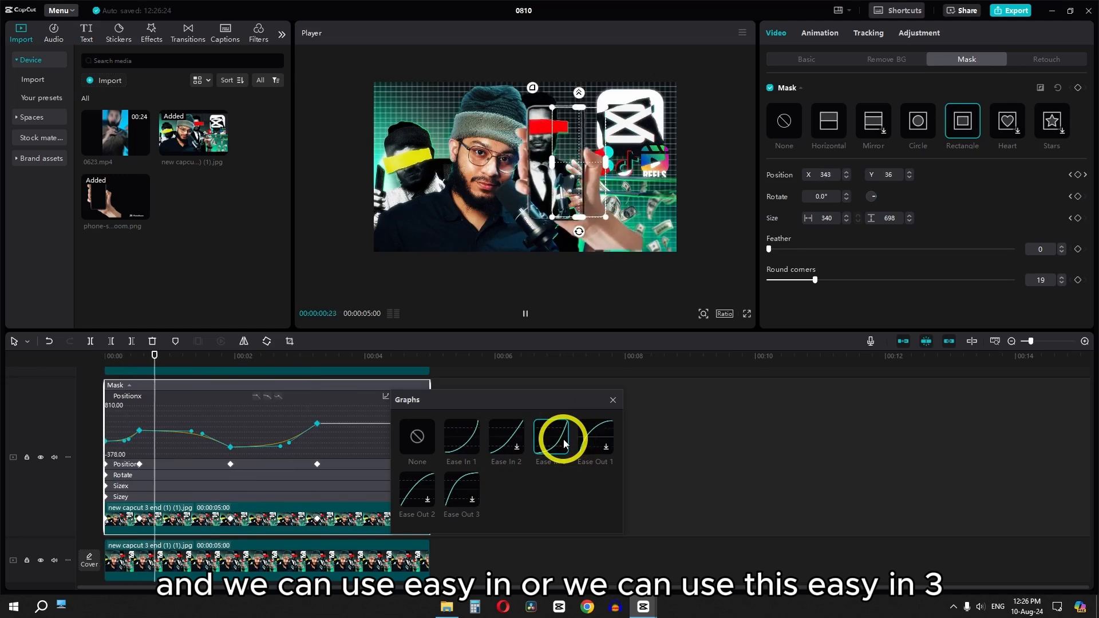
{"action": "left_click", "coordinate": [507, 453]}
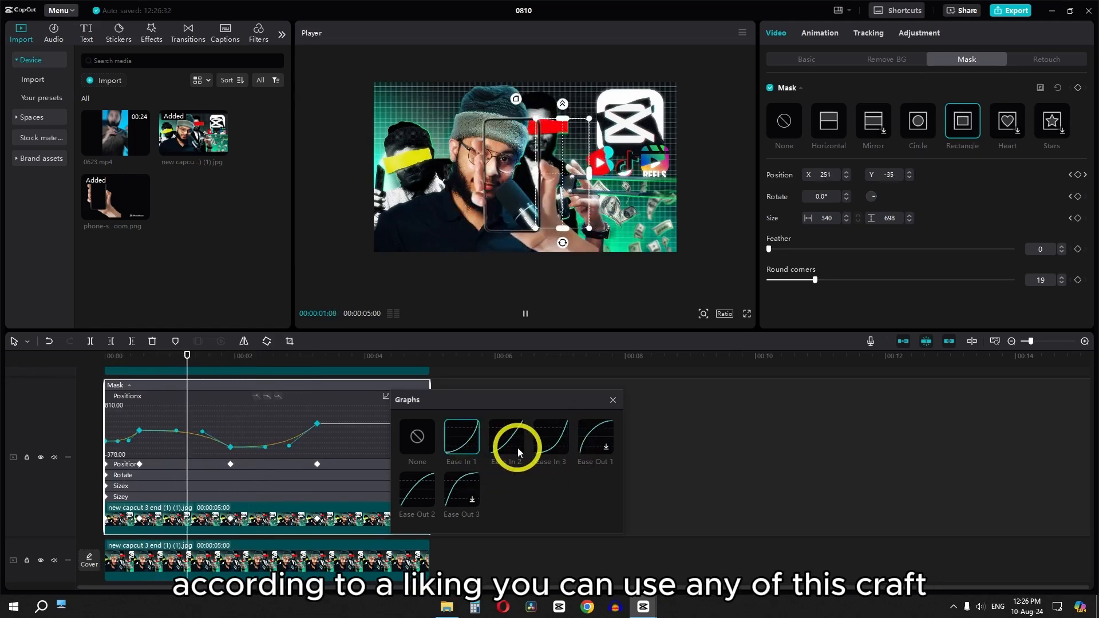
{"action": "left_click", "coordinate": [517, 443]}
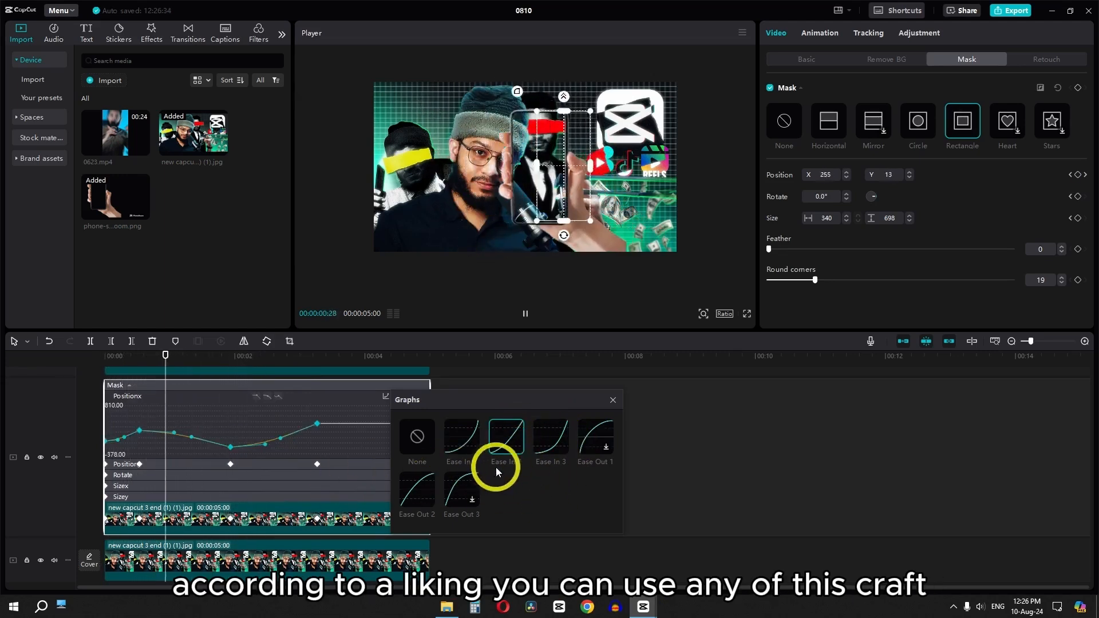
{"action": "left_click", "coordinate": [612, 404]}
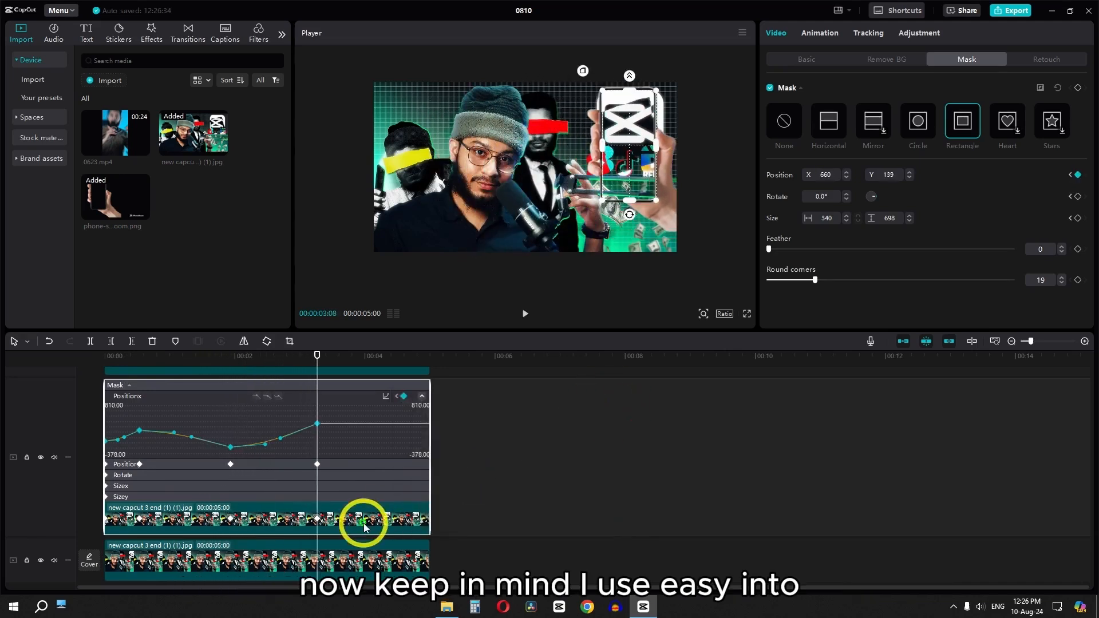
{"action": "right_click", "coordinate": [363, 519]}
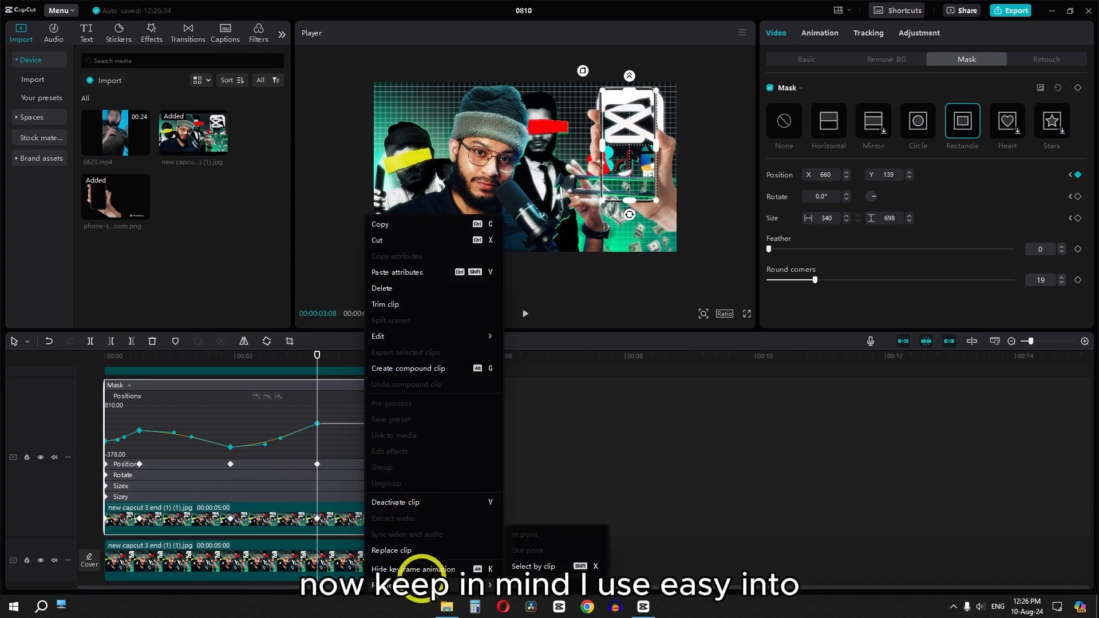
{"action": "left_click", "coordinate": [421, 569]}
Apply Ease In 2 easing to the phone clip's x position keyframes.
{"action": "right_click", "coordinate": [339, 427]}
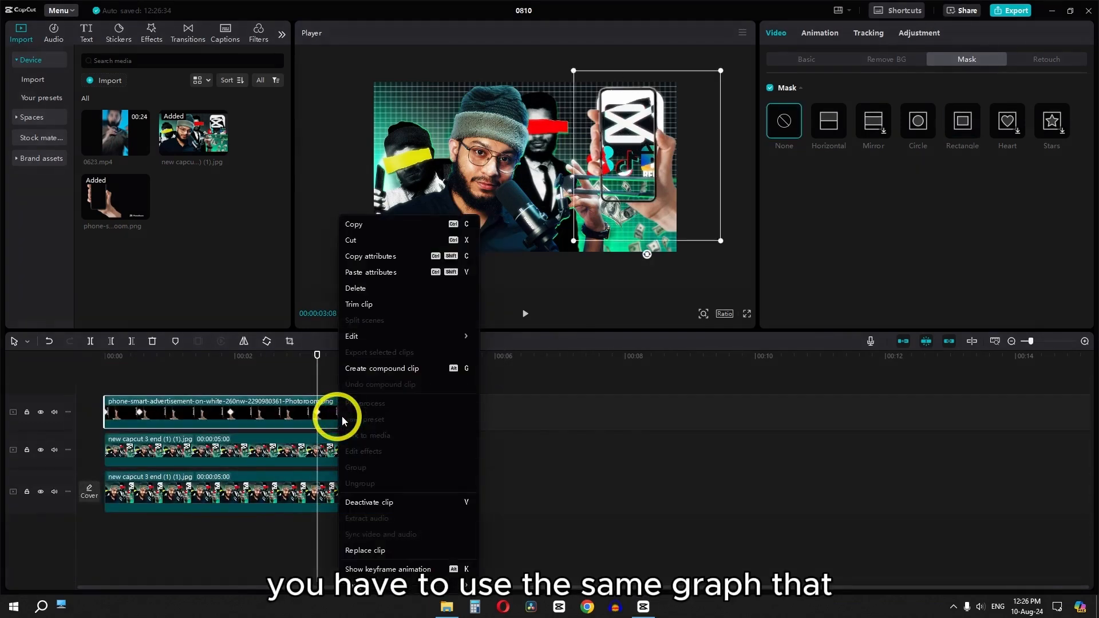
{"action": "left_click", "coordinate": [366, 569]}
{"action": "left_click", "coordinate": [422, 393]}
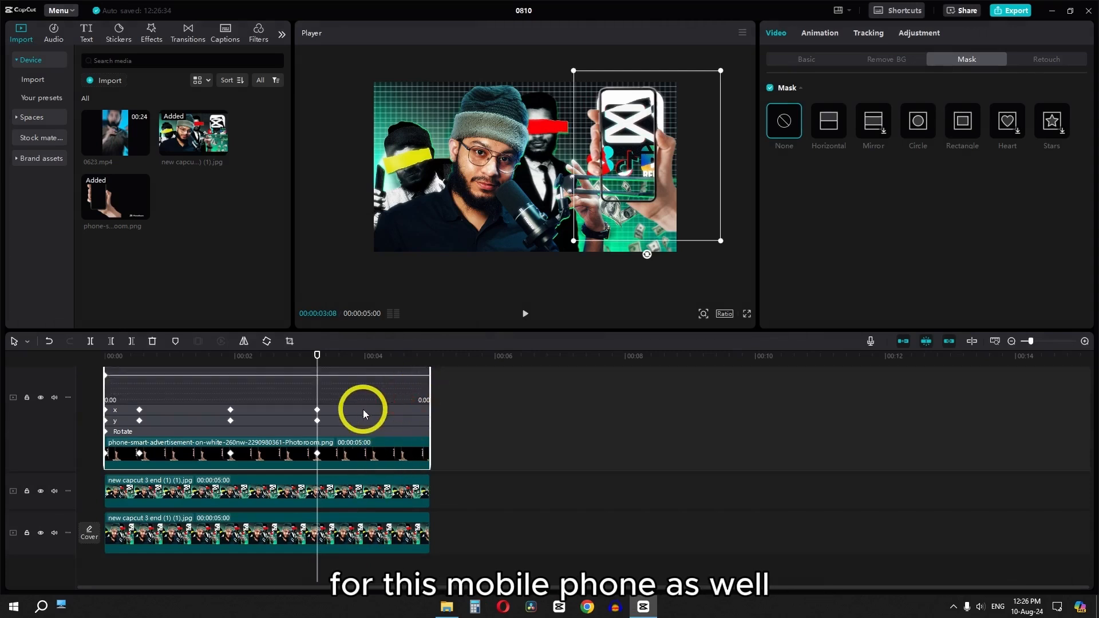
{"action": "left_click", "coordinate": [415, 438]}
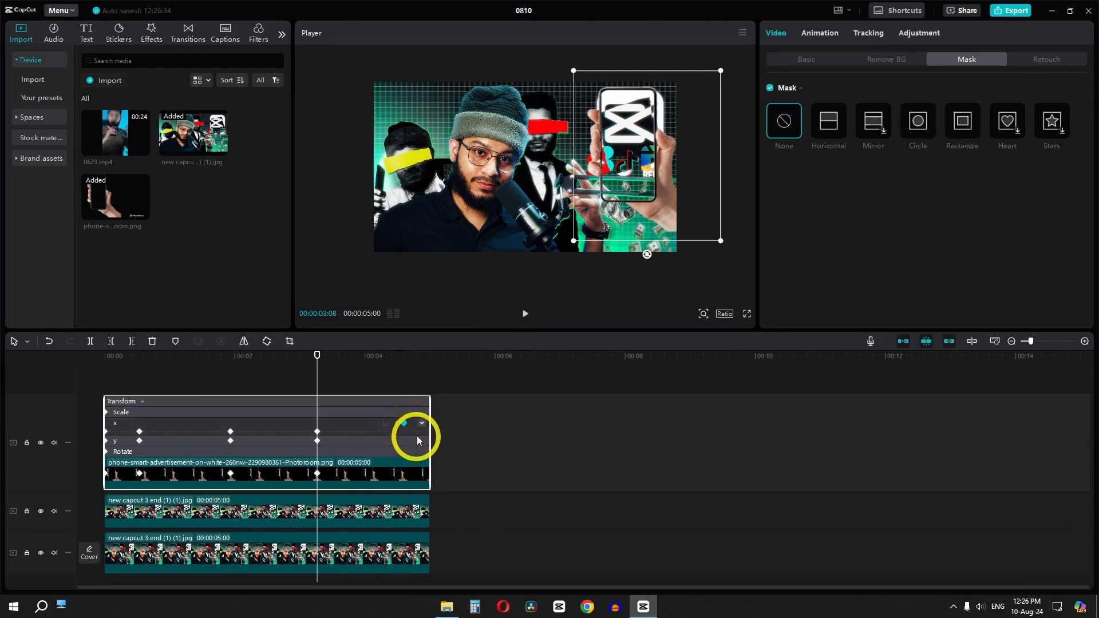
{"action": "left_click_drag", "start_coordinate": [253, 416], "coordinate": [66, 437]}
{"action": "scroll", "coordinate": [343, 410], "scroll_direction": "up", "scroll_amount": 1}
{"action": "left_click", "coordinate": [385, 388]}
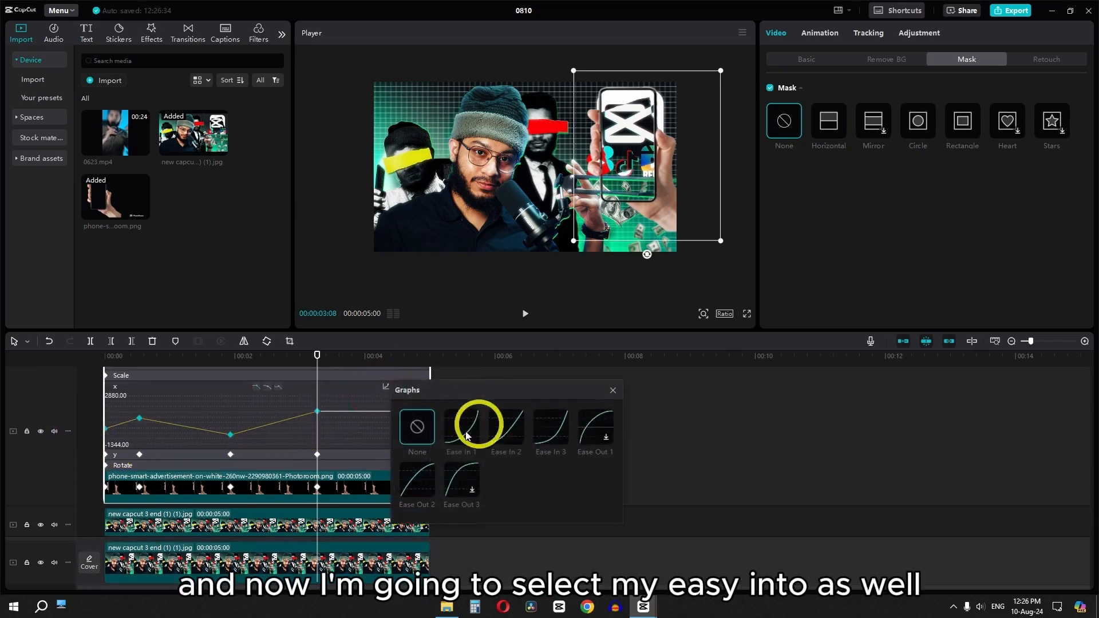
{"action": "left_click", "coordinate": [518, 433]}
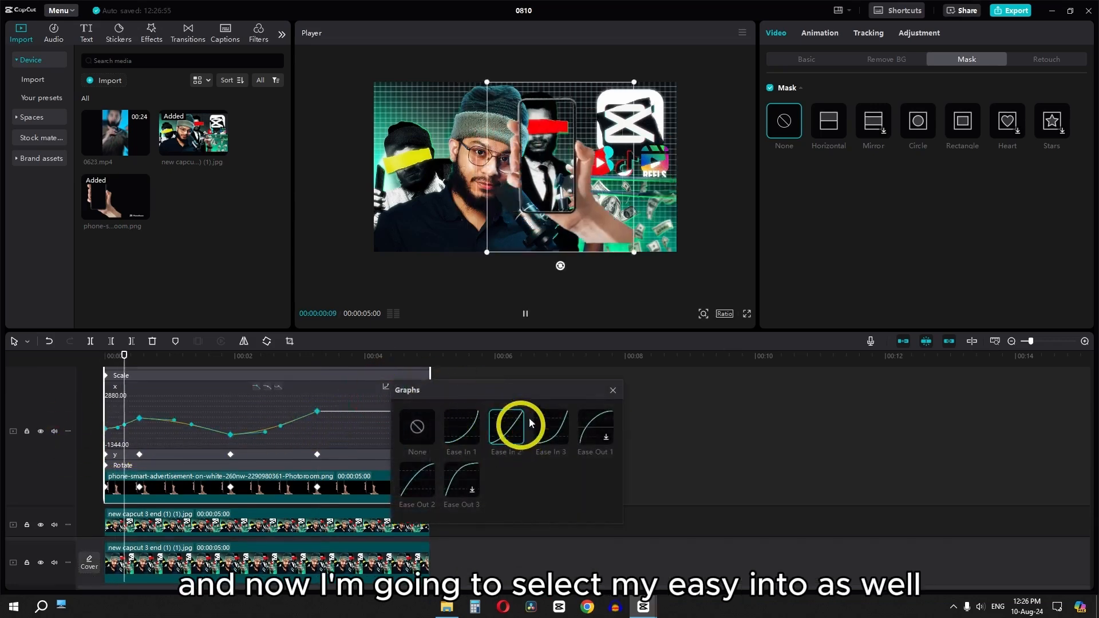
{"action": "left_click", "coordinate": [612, 391]}
Stop playback, hide the phone's keyframe graphs, and select the second-track thumbnail clip.
{"action": "key", "text": "space"}
{"action": "right_click", "coordinate": [323, 519]}
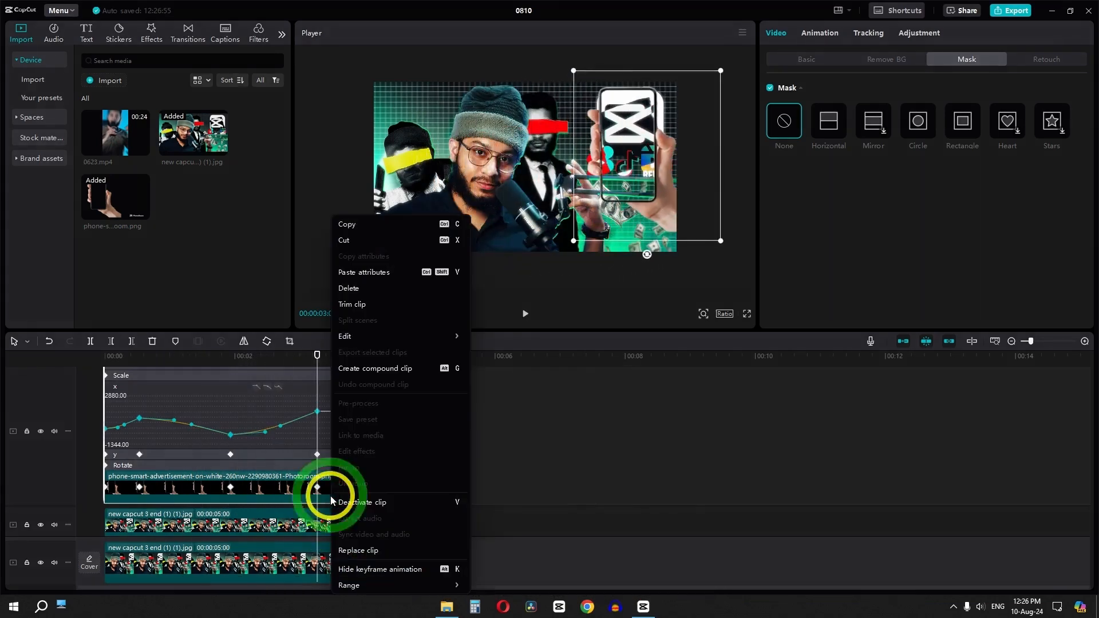
{"action": "left_click", "coordinate": [388, 567]}
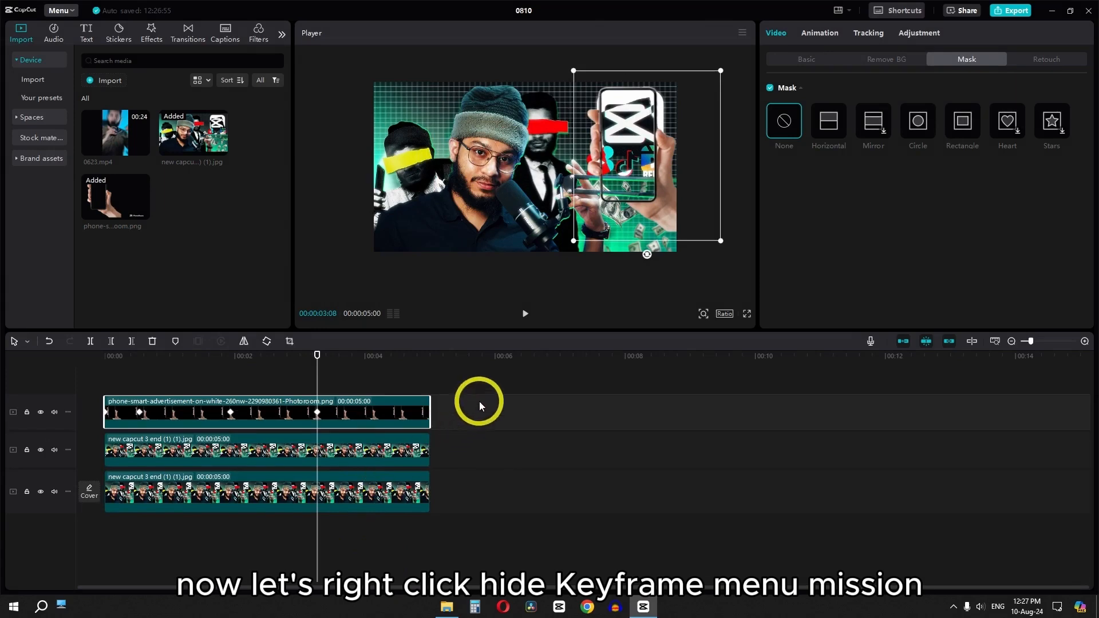
{"action": "left_click", "coordinate": [345, 451]}
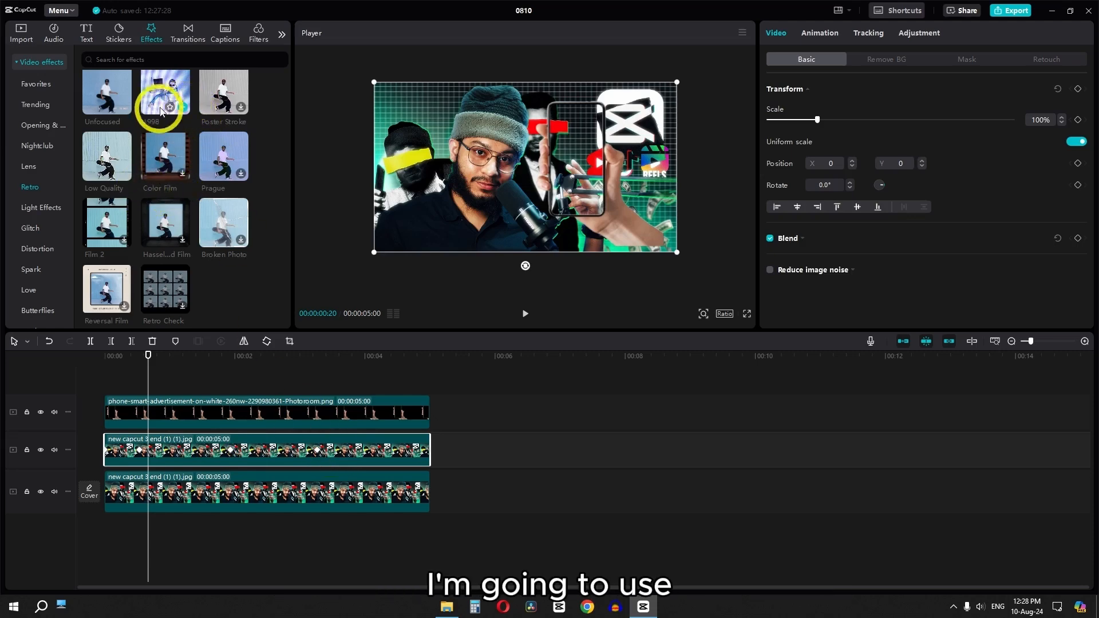
Apply Retro > Low Quality to the second-track thumbnail with Blur 51, Color 26, Filters 10.
{"action": "left_click_drag", "start_coordinate": [111, 152], "coordinate": [256, 442]}
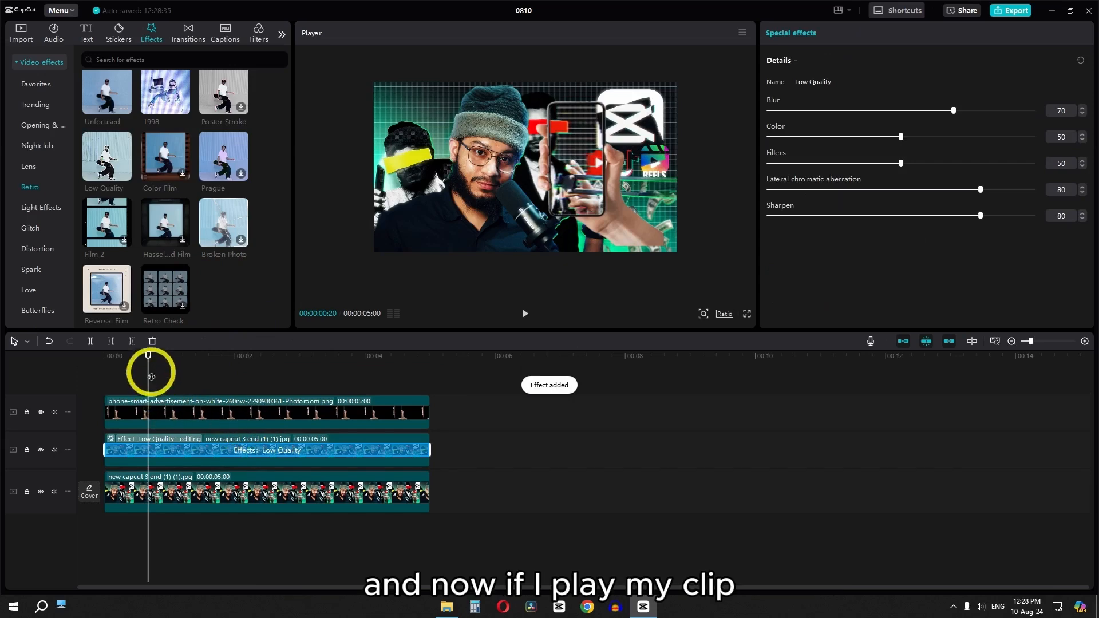
{"action": "key", "text": "space"}
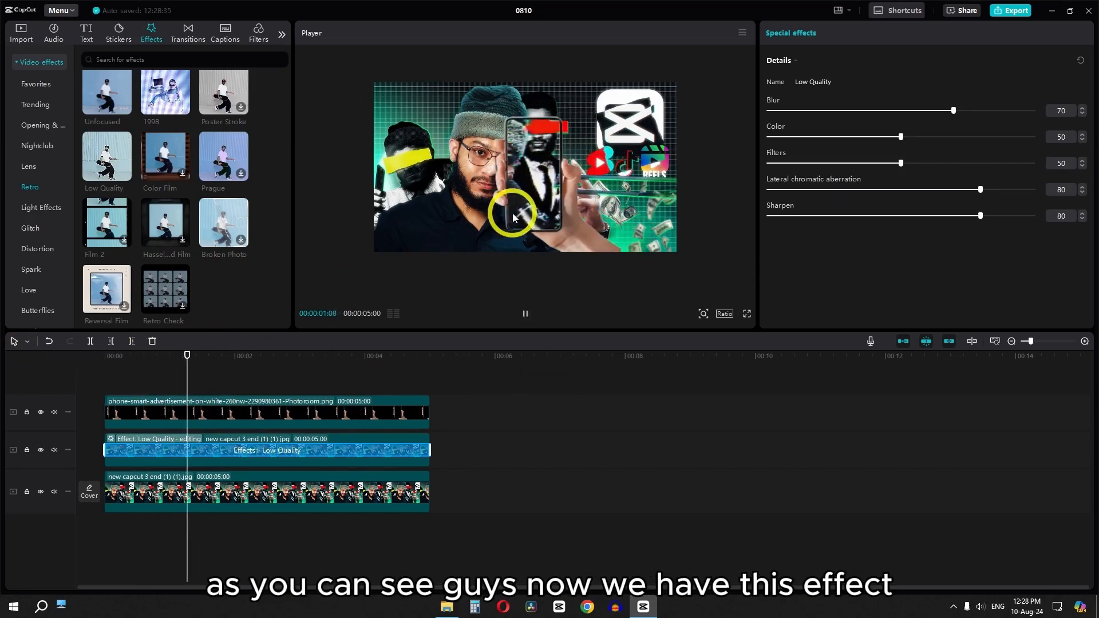
{"action": "key", "text": "space"}
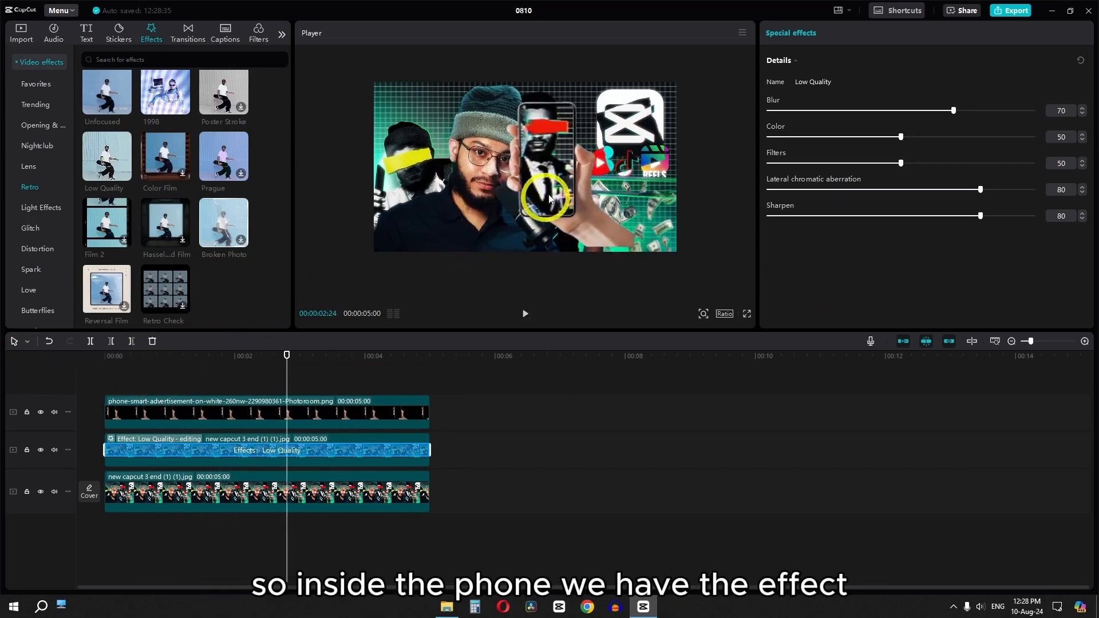
{"action": "scroll", "coordinate": [538, 171], "scroll_direction": "up", "scroll_amount": 2}
{"action": "scroll", "coordinate": [547, 166], "scroll_direction": "down", "scroll_amount": 2}
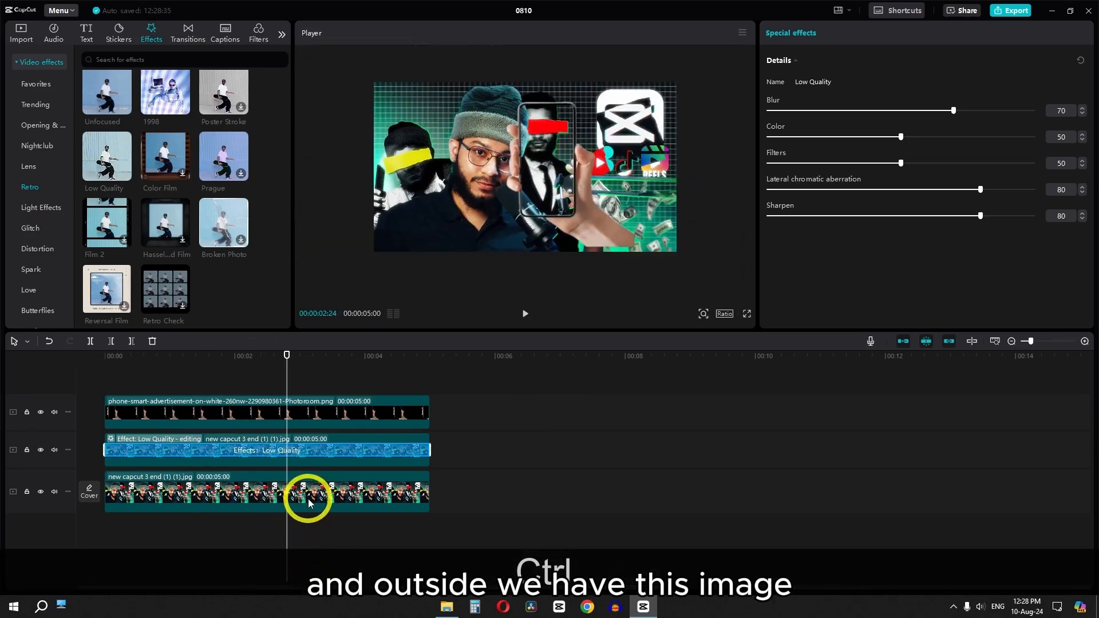
{"action": "left_click_drag", "start_coordinate": [954, 110], "coordinate": [904, 118]}
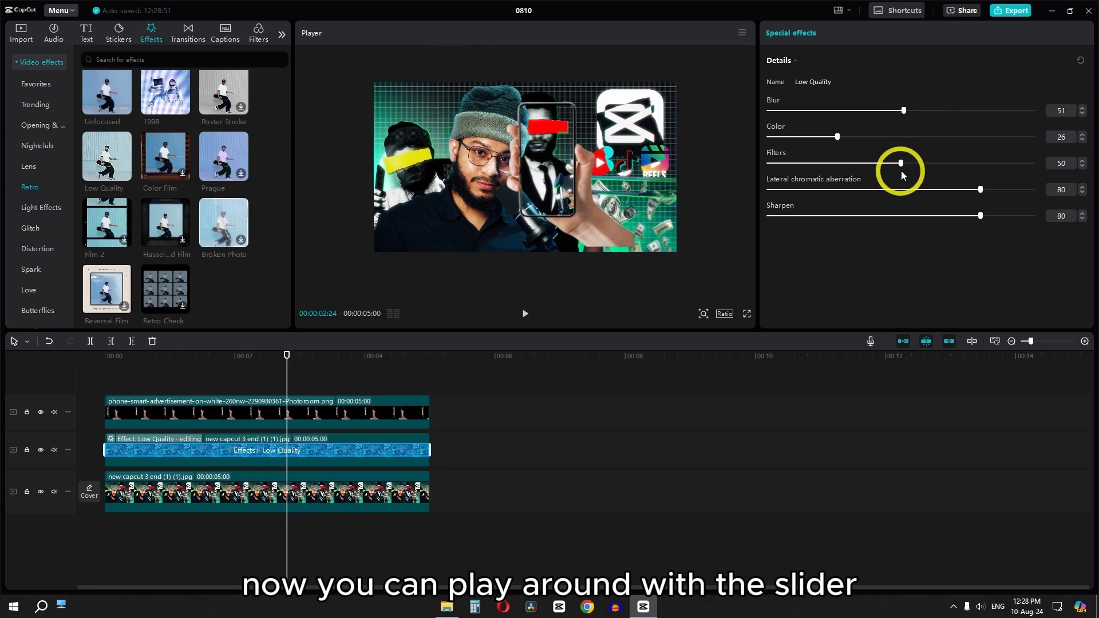
{"action": "left_click_drag", "start_coordinate": [901, 170], "coordinate": [1015, 162]}
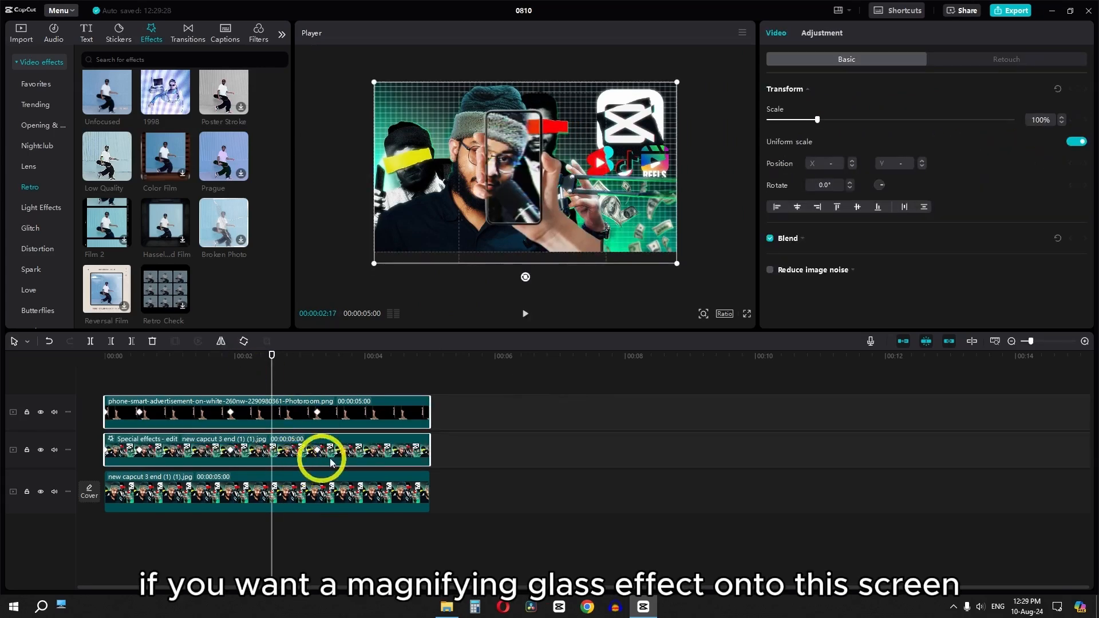
Add the Lens > Fisheye effect to the second-track thumbnail, set Twist to 50, and preview it.
{"action": "left_click", "coordinate": [31, 167]}
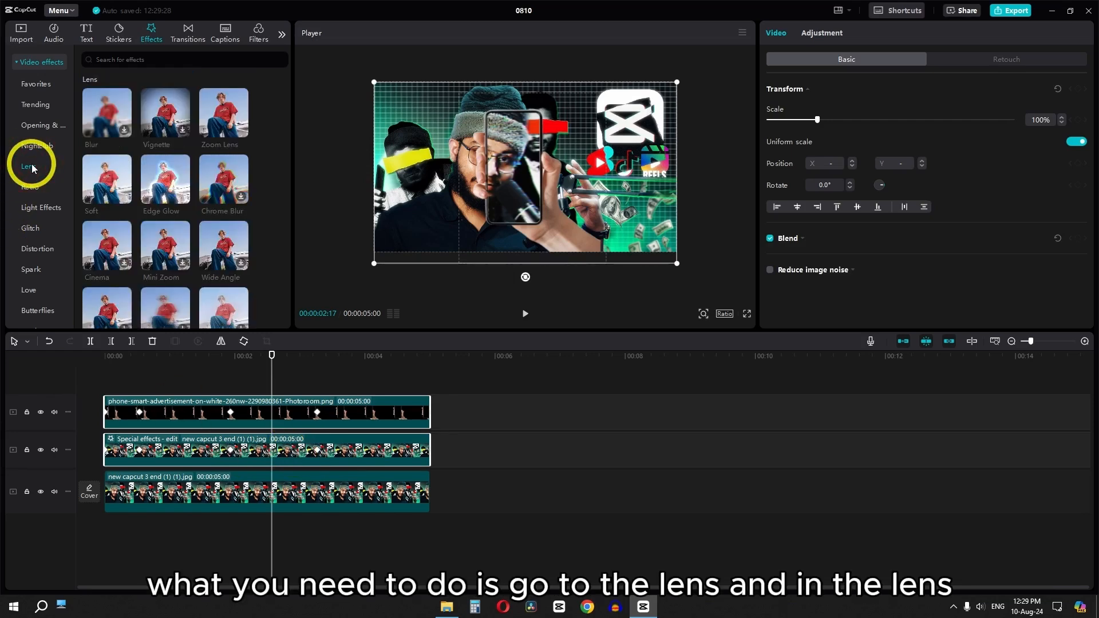
{"action": "scroll", "coordinate": [248, 166], "scroll_direction": "down", "scroll_amount": 4}
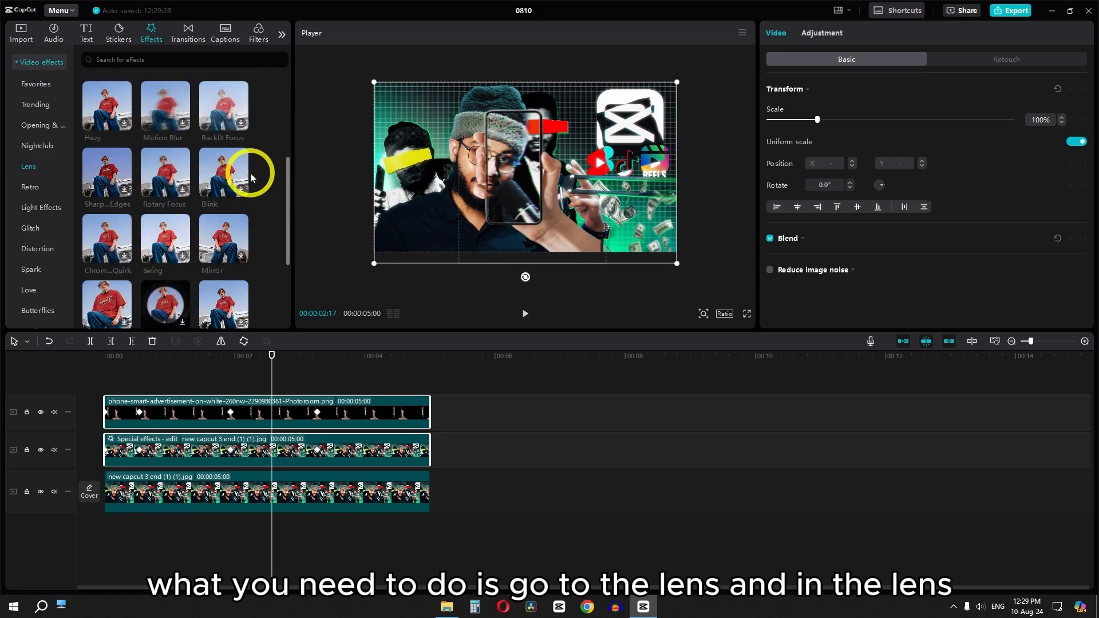
{"action": "scroll", "coordinate": [249, 173], "scroll_direction": "down", "scroll_amount": 2}
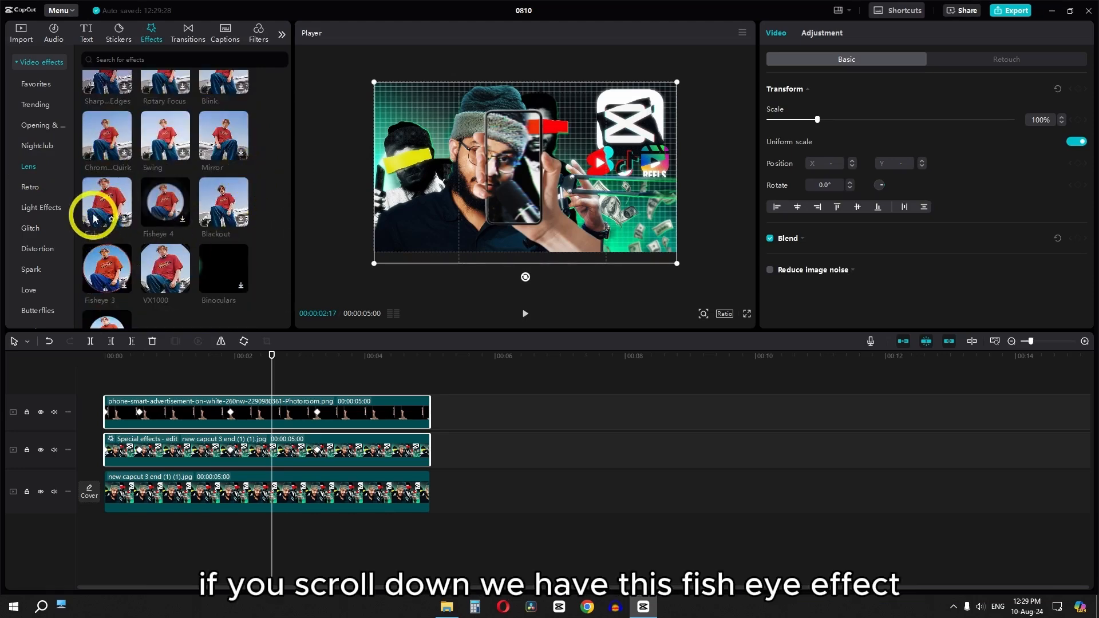
{"action": "left_click_drag", "start_coordinate": [94, 217], "coordinate": [253, 451]}
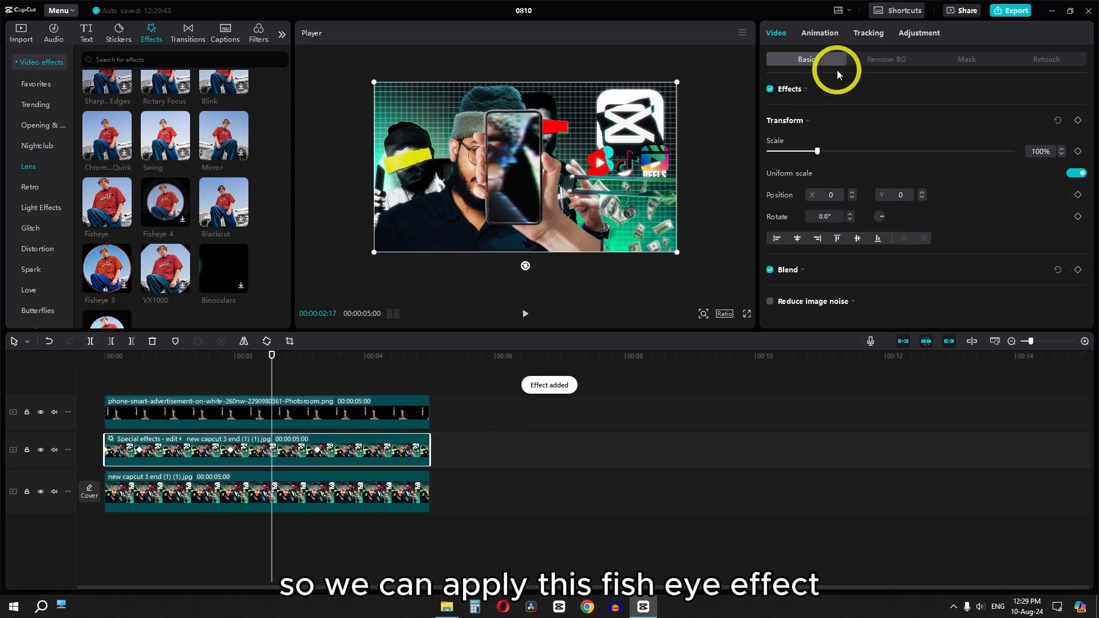
{"action": "left_click", "coordinate": [805, 89]}
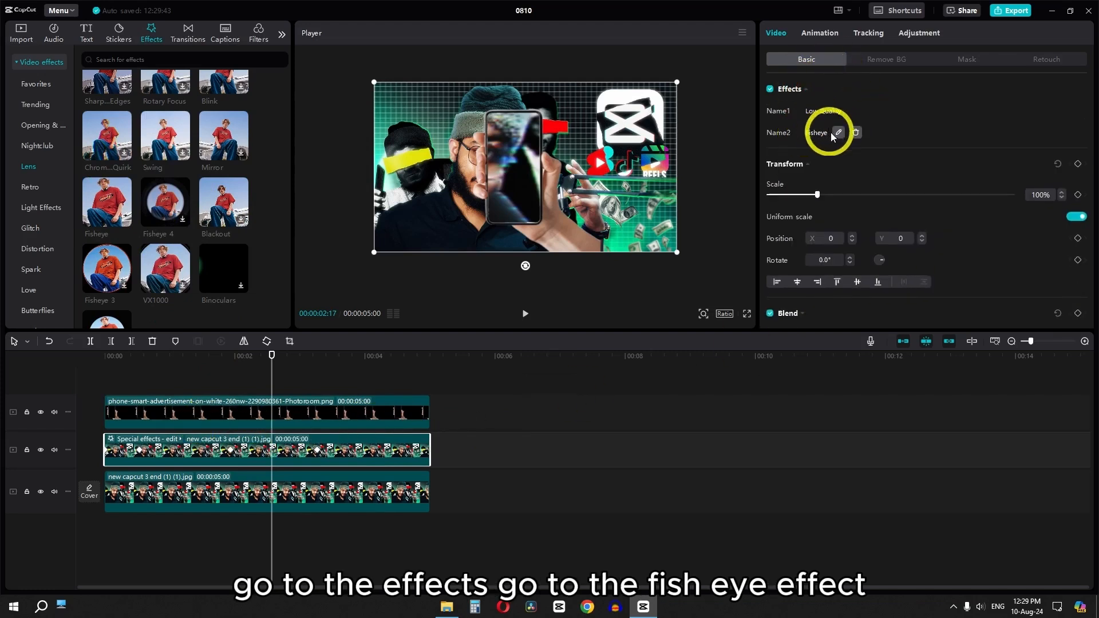
{"action": "left_click", "coordinate": [838, 133]}
{"action": "left_click_drag", "start_coordinate": [974, 108], "coordinate": [773, 116]}
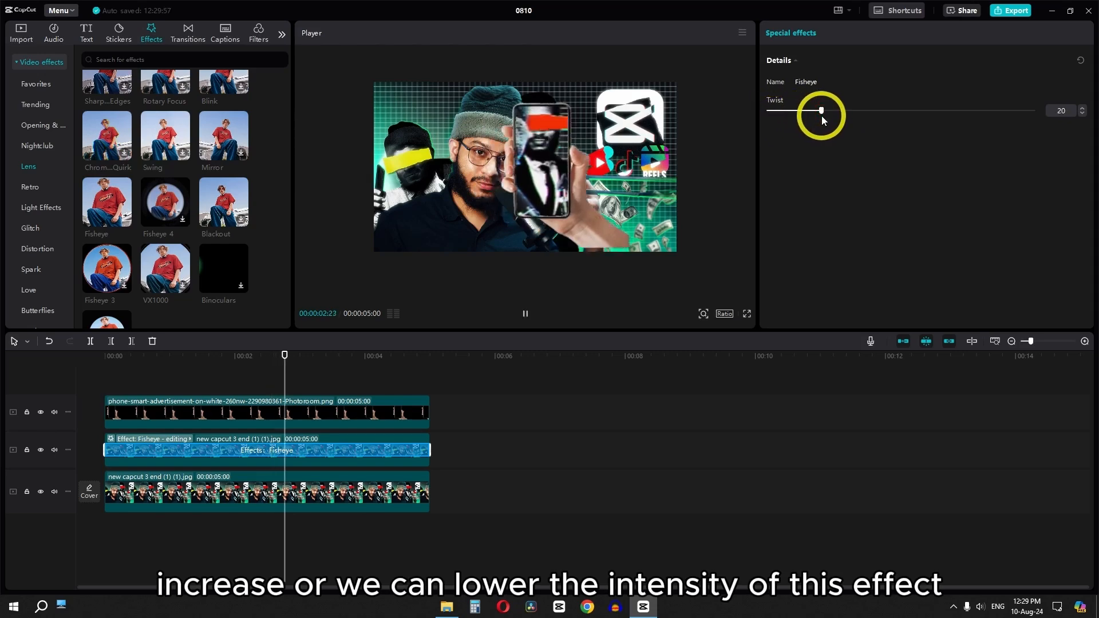
{"action": "left_click_drag", "start_coordinate": [822, 115], "coordinate": [888, 114]}
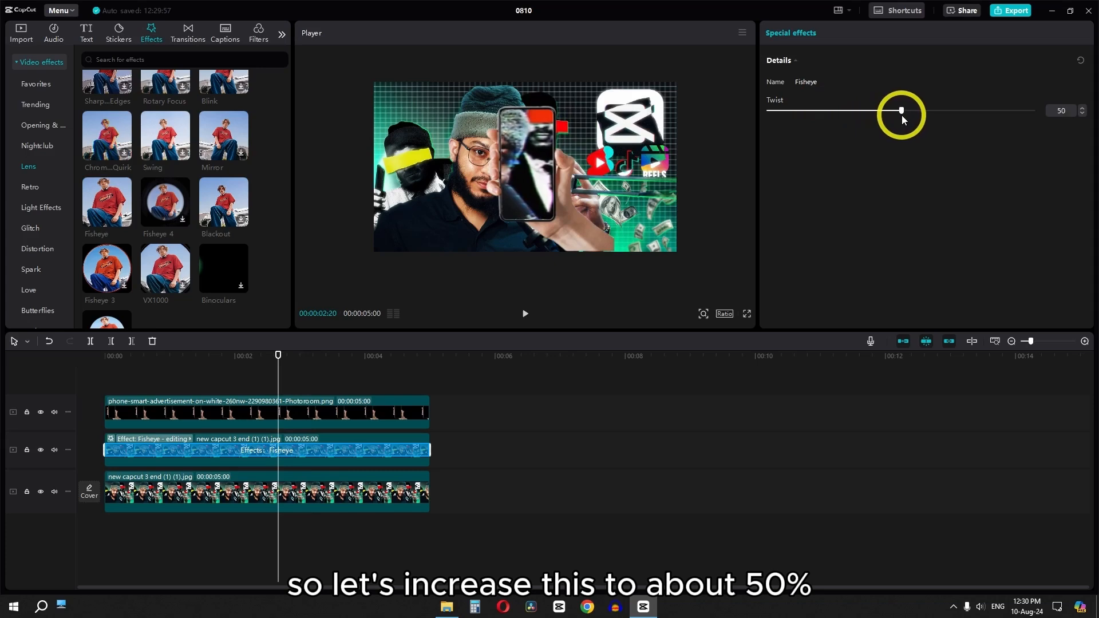
{"action": "left_click_drag", "start_coordinate": [159, 356], "coordinate": [2, 370]}
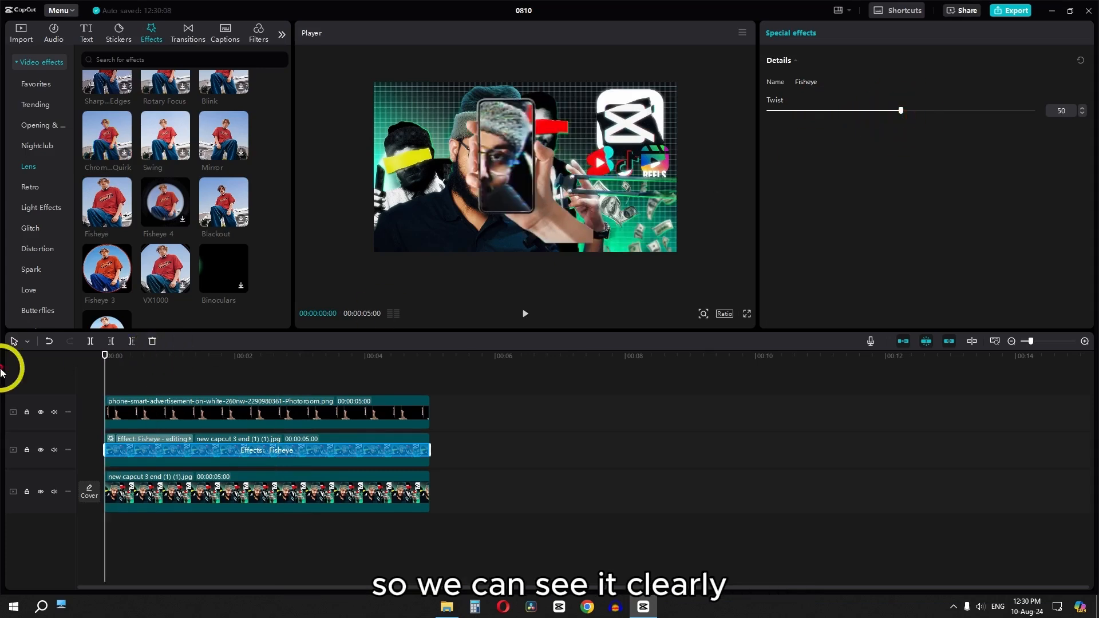
{"action": "key", "text": "space"}
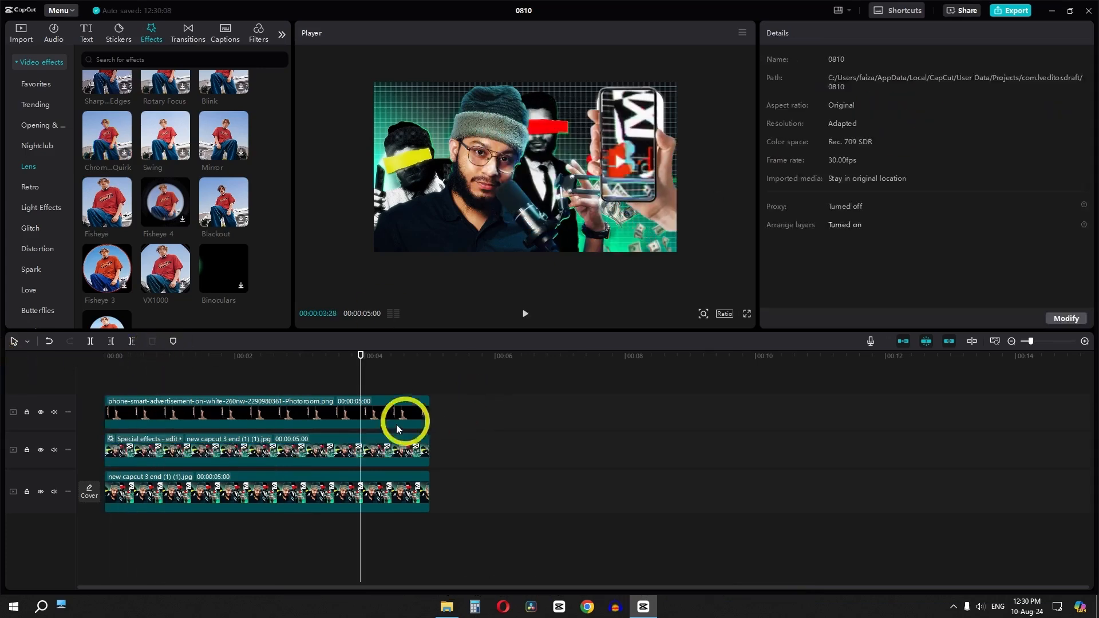
Combine the phone and thumbnail clips into a compound clip and enable motion blur at Blur 100.
{"action": "left_click_drag", "start_coordinate": [398, 428], "coordinate": [334, 445]}
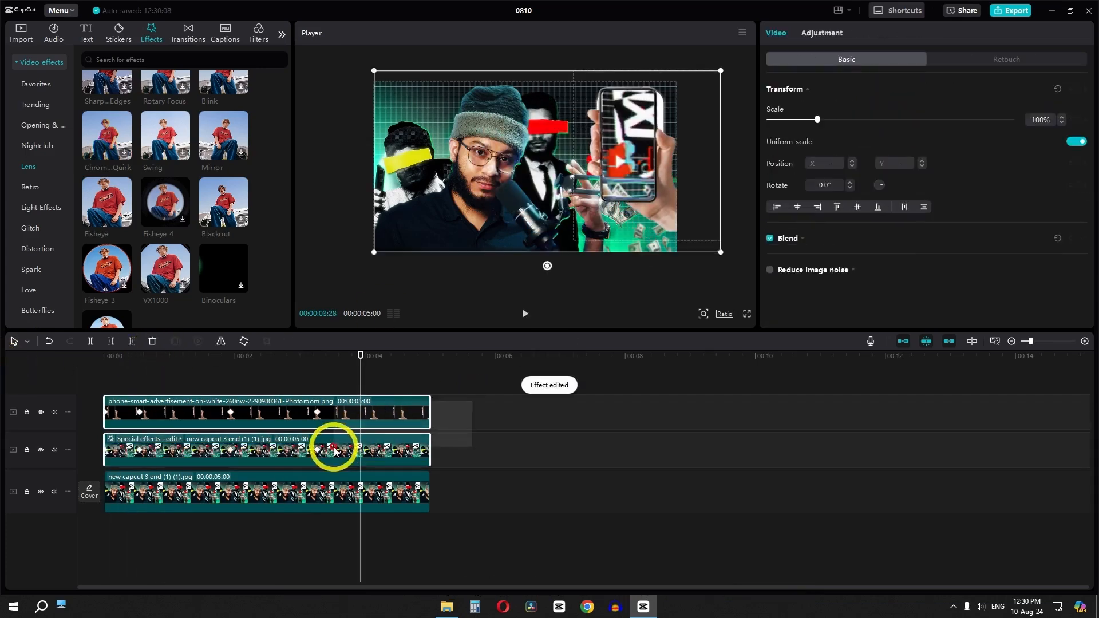
{"action": "right_click", "coordinate": [336, 445]}
{"action": "left_click", "coordinate": [389, 356]}
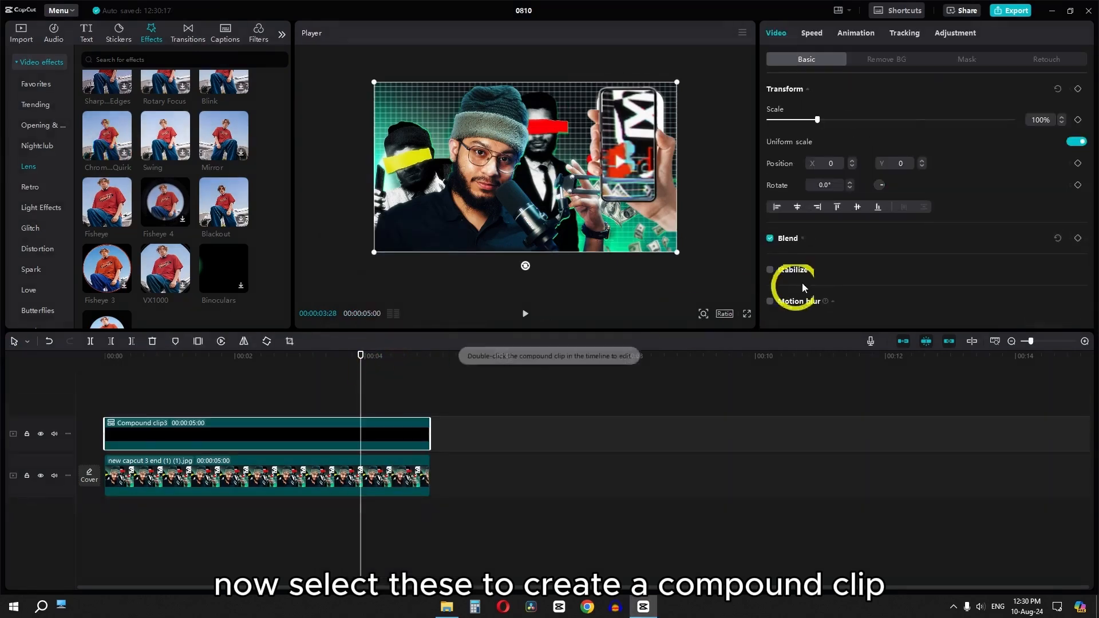
{"action": "scroll", "coordinate": [784, 275], "scroll_direction": "down", "scroll_amount": 1}
{"action": "left_click", "coordinate": [770, 259]}
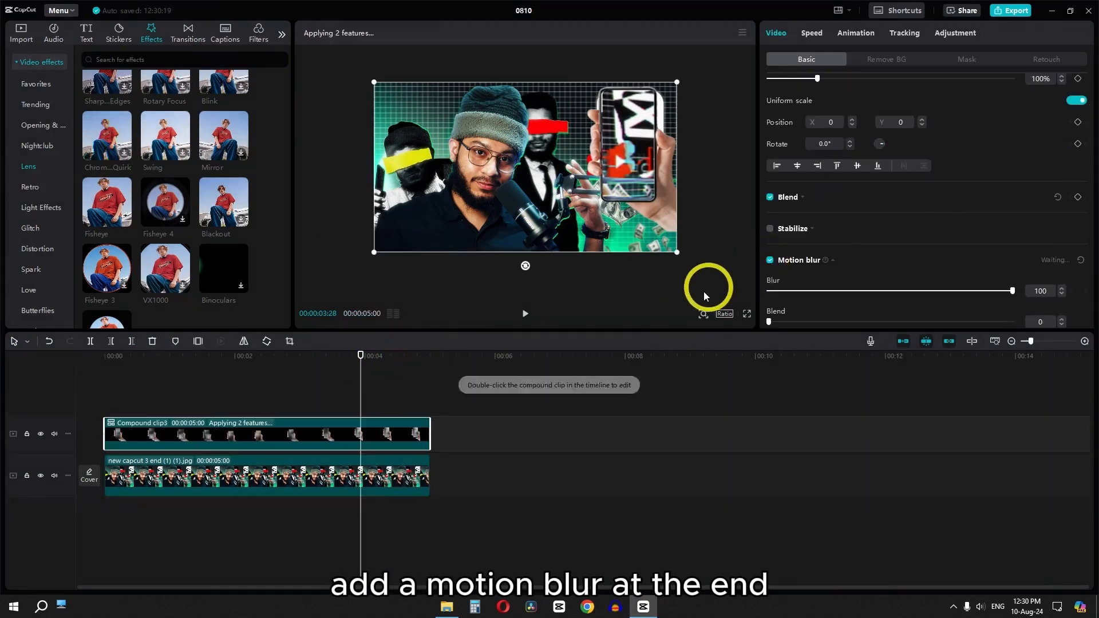
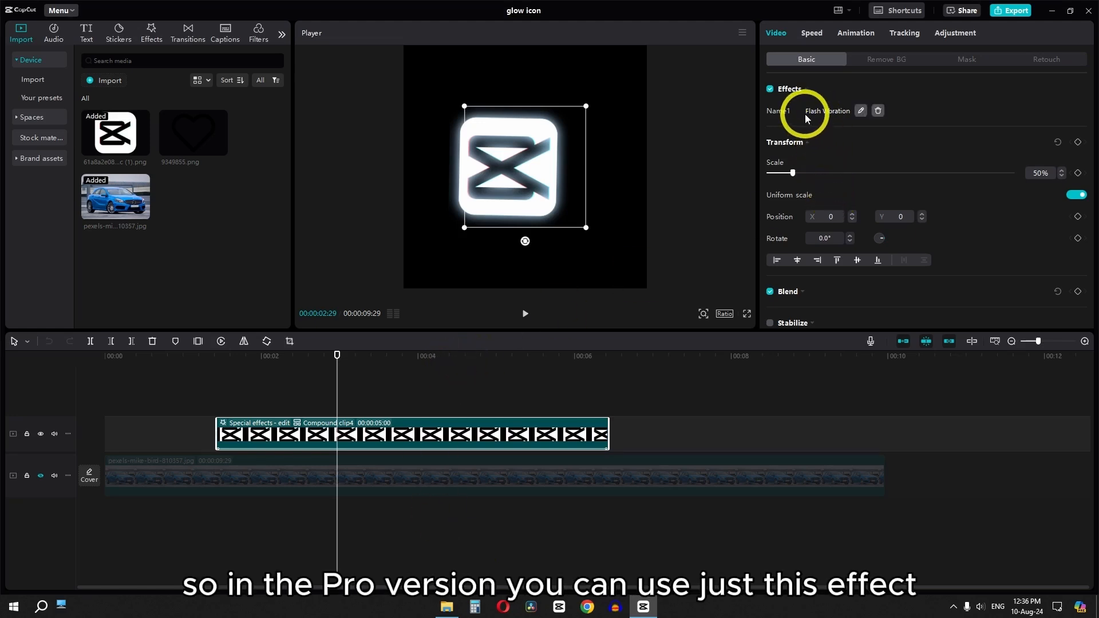
Play the glow icon preview from about 2 seconds in.
{"action": "left_click", "coordinate": [252, 372]}
{"action": "key", "text": "space"}
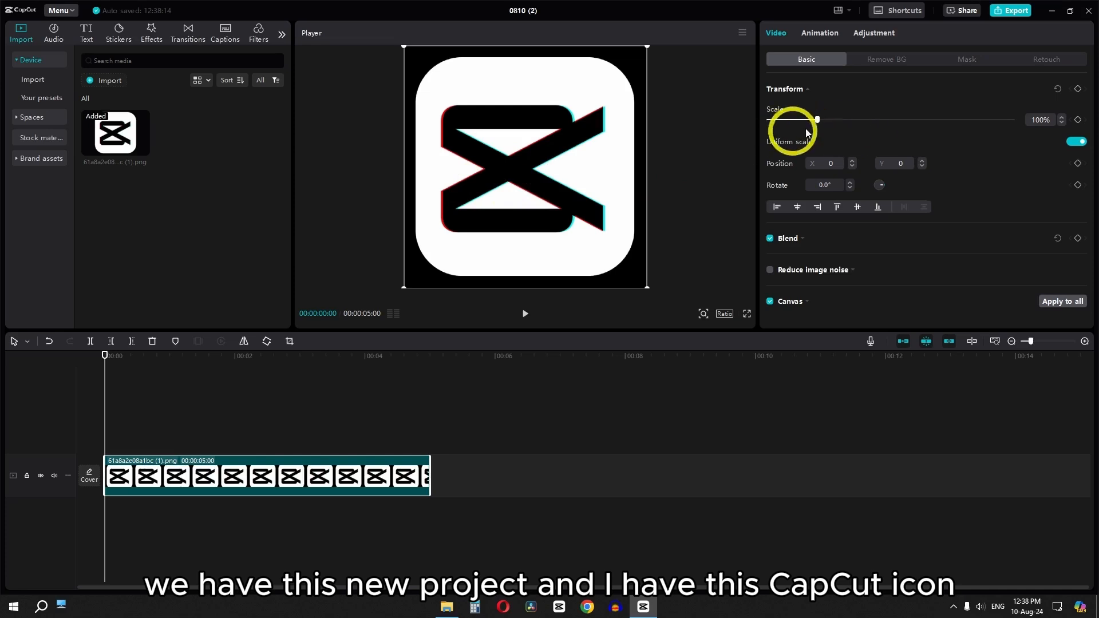
Scale the icon to 50%, paste a duplicate on a new track, and enlarge the copy to 65%.
{"action": "left_click_drag", "start_coordinate": [819, 122], "coordinate": [797, 124]}
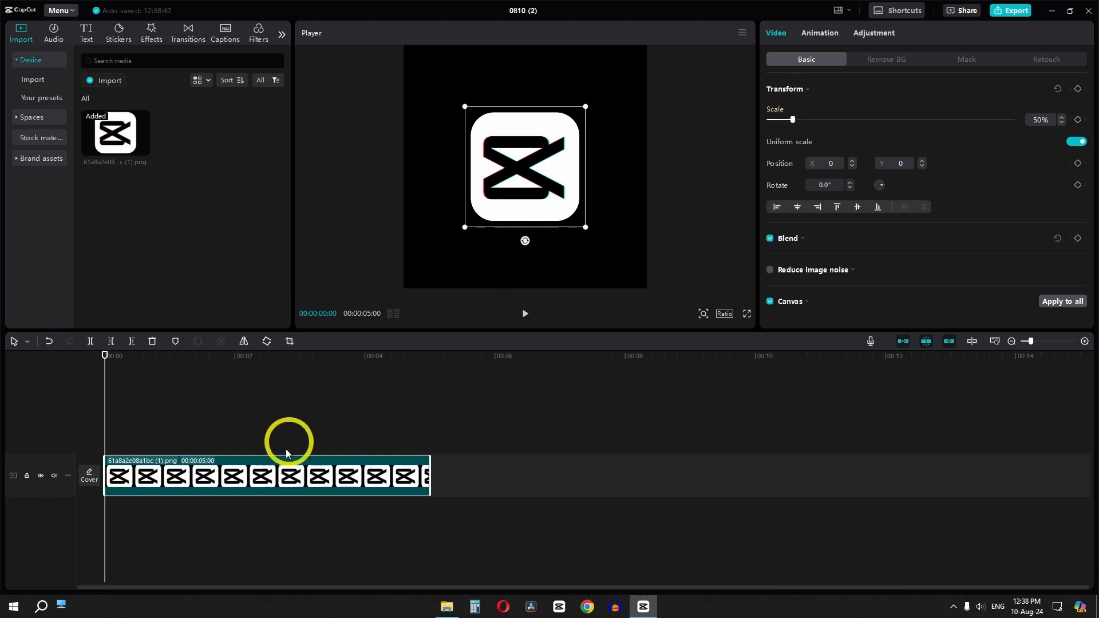
{"action": "key", "text": "ctrl"}
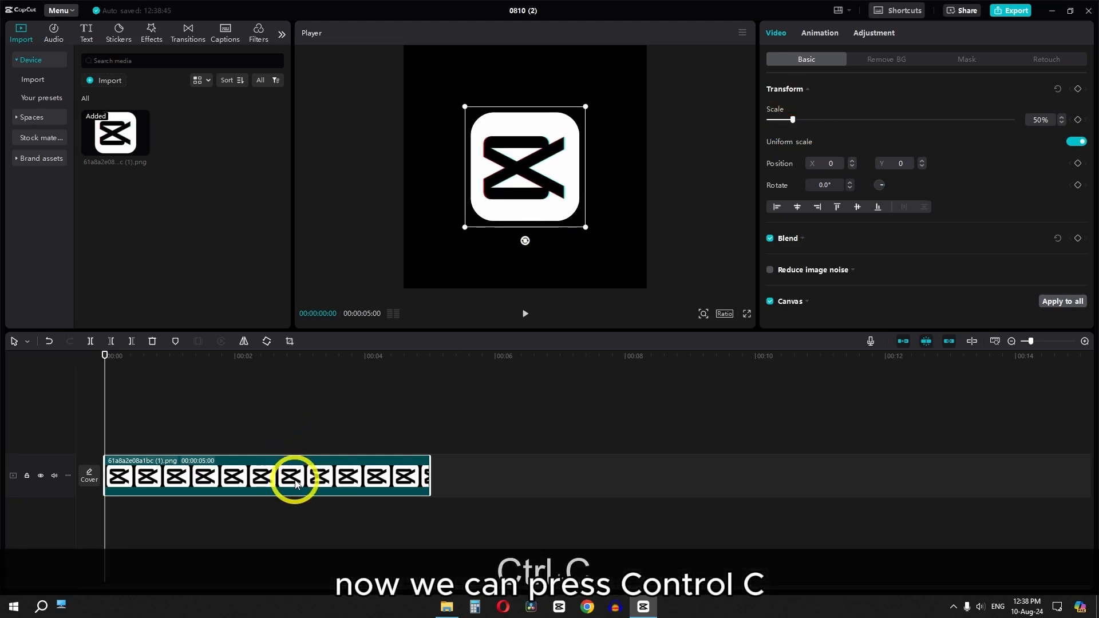
{"action": "key", "text": "ctrl+v"}
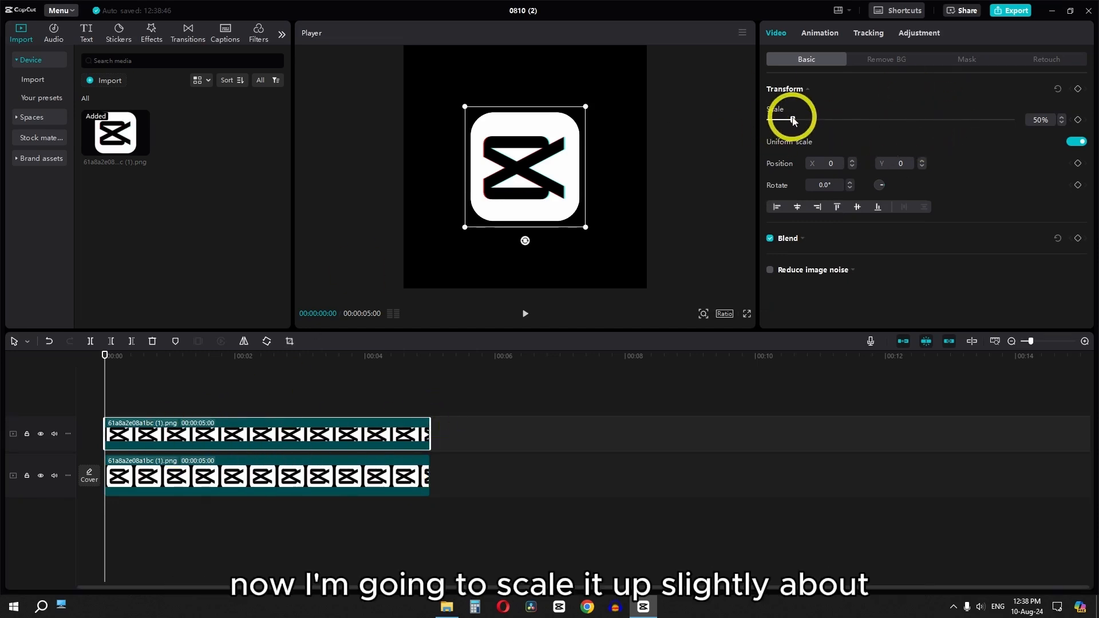
{"action": "left_click_drag", "start_coordinate": [793, 122], "coordinate": [801, 123]}
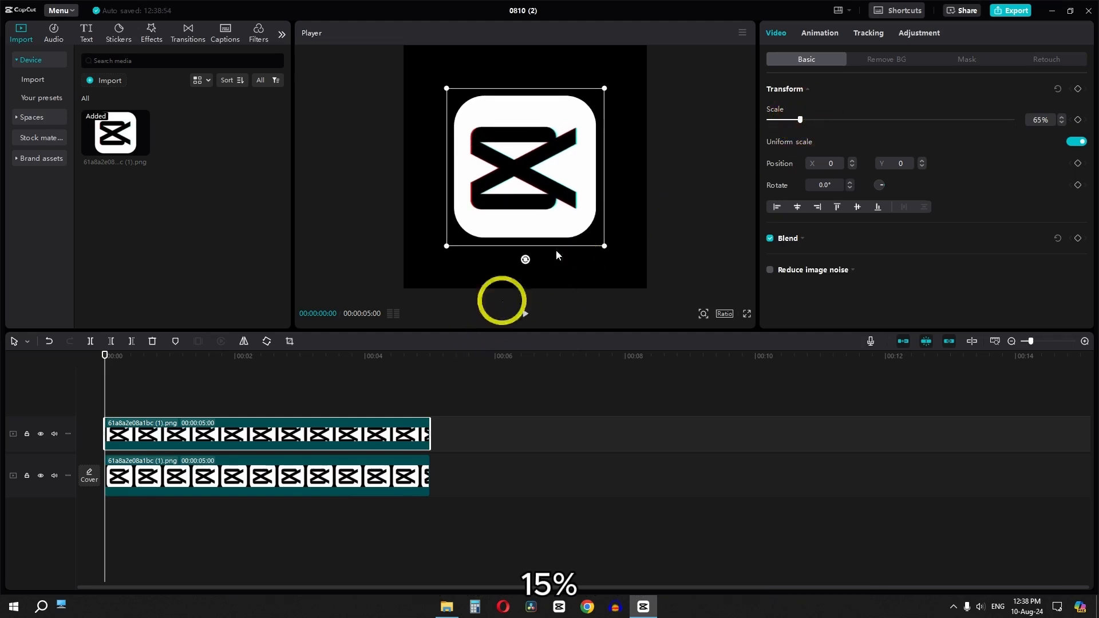
Mask the top icon copy with a centred, feathered circle and scale it up to 84%.
{"action": "left_click", "coordinate": [966, 59]}
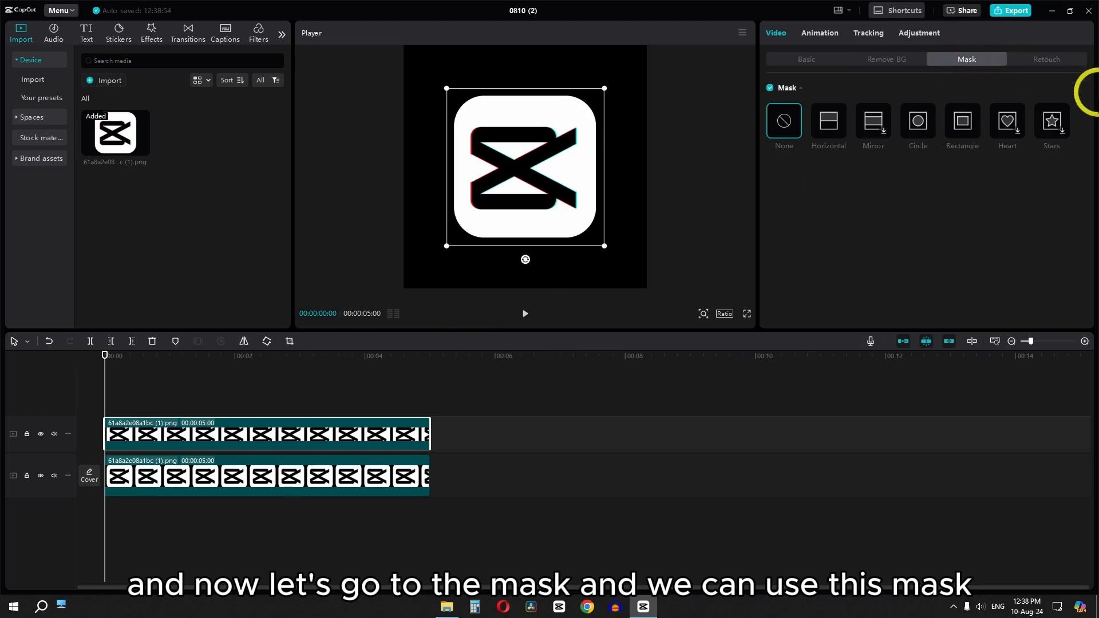
{"action": "left_click", "coordinate": [919, 123]}
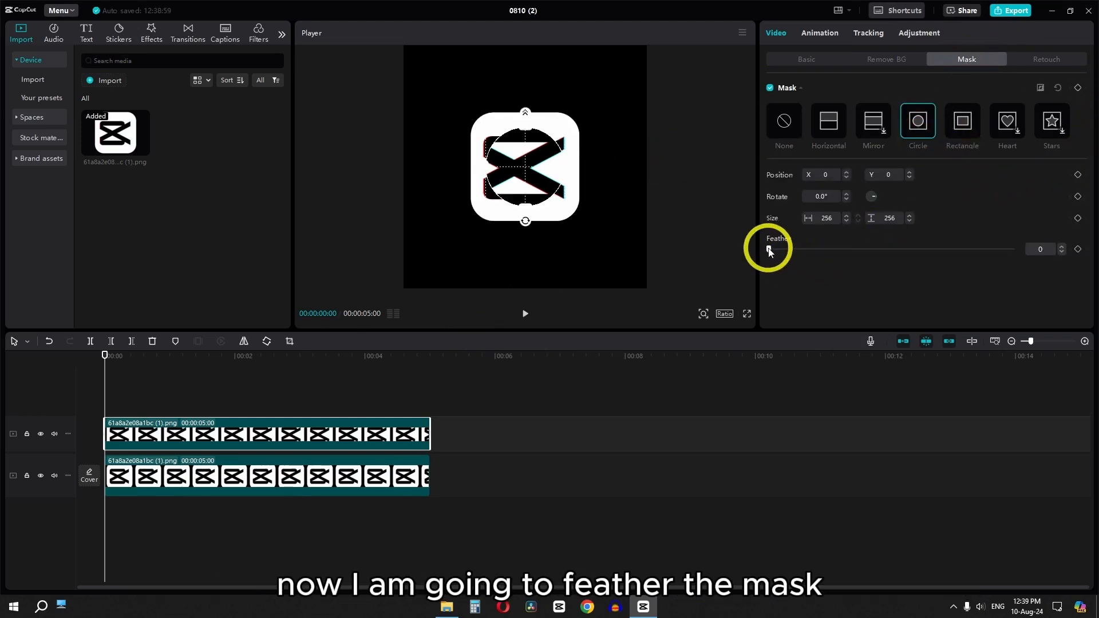
{"action": "left_click_drag", "start_coordinate": [769, 250], "coordinate": [801, 253]}
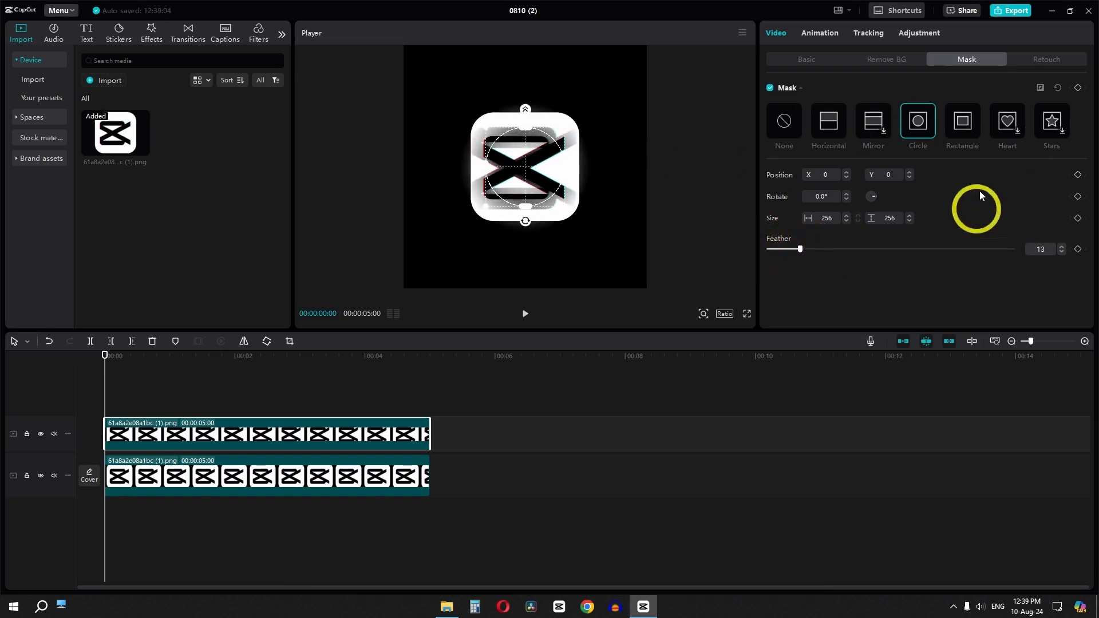
{"action": "left_click", "coordinate": [1041, 89]}
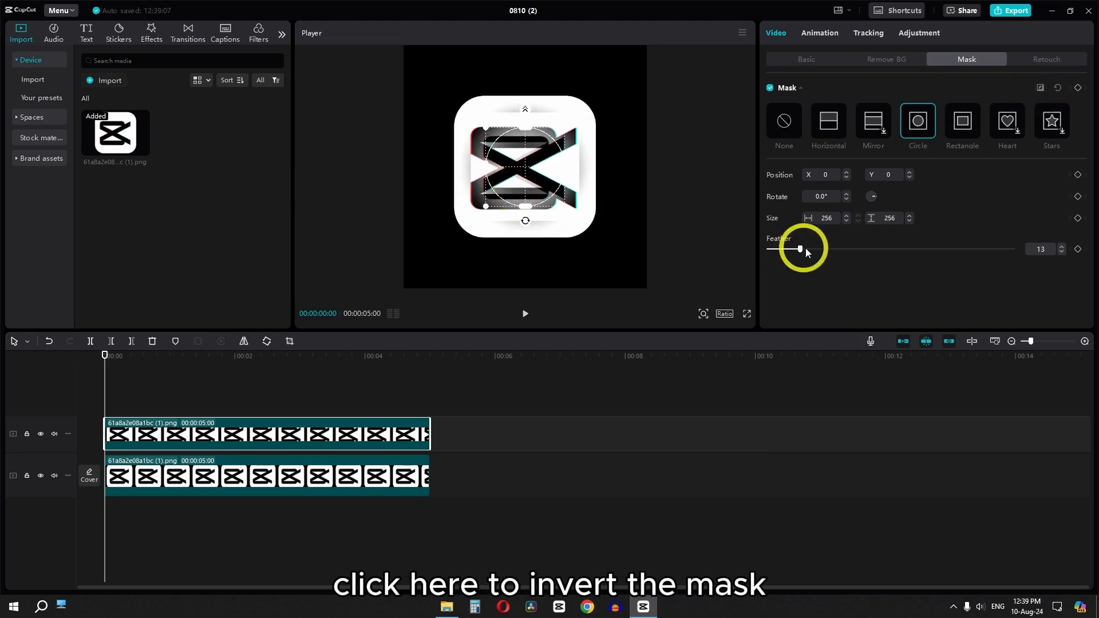
{"action": "left_click_drag", "start_coordinate": [800, 249], "coordinate": [821, 248]}
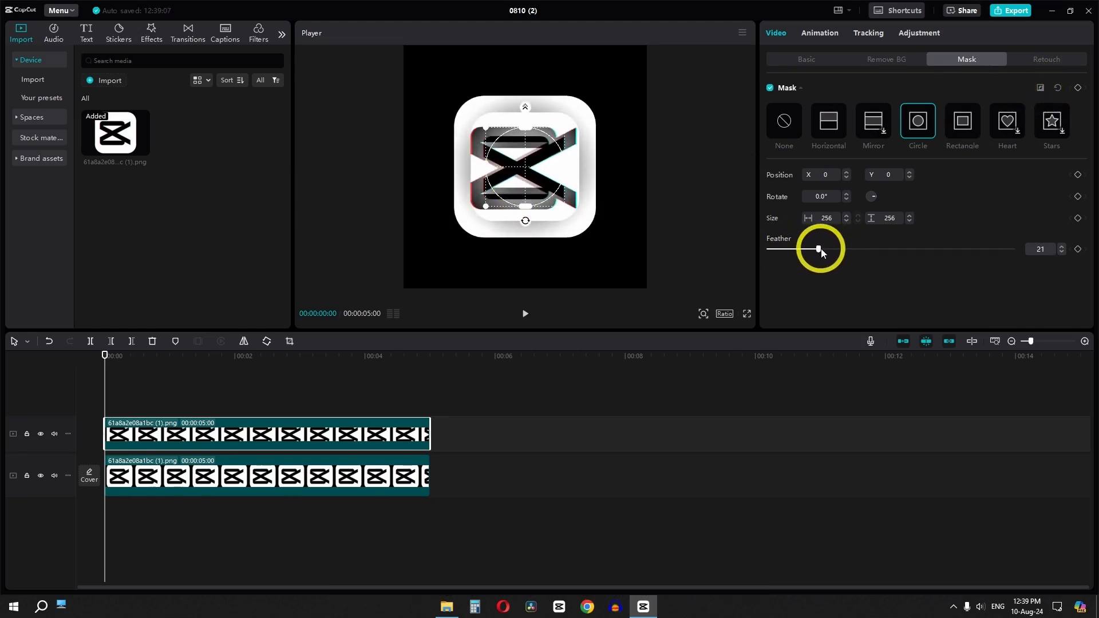
{"action": "left_click", "coordinate": [1042, 87]}
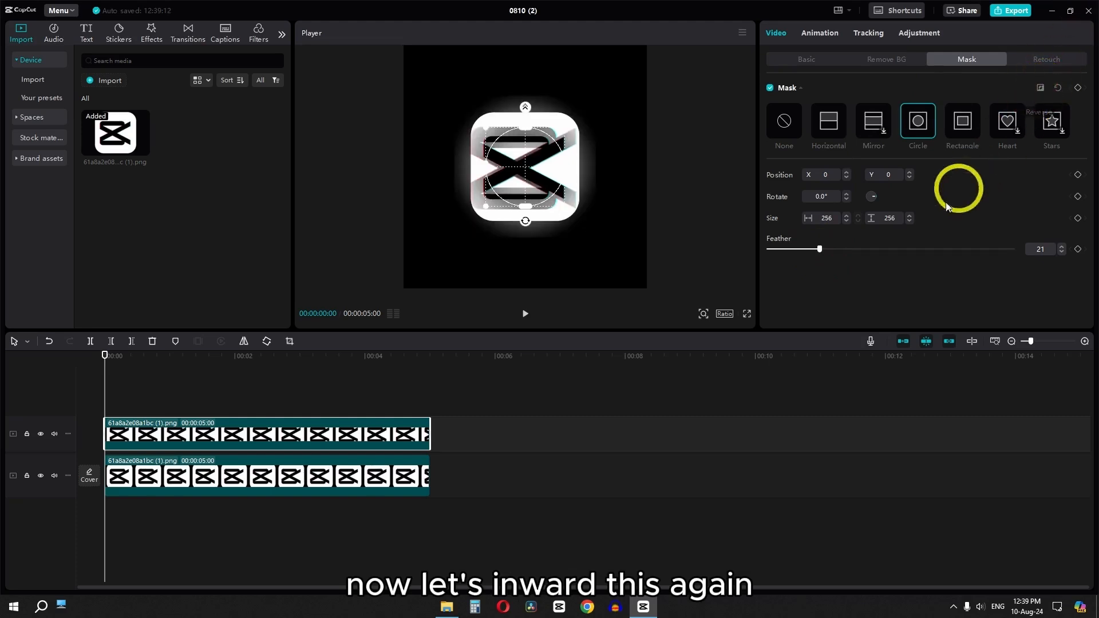
{"action": "left_click_drag", "start_coordinate": [819, 248], "coordinate": [856, 254]}
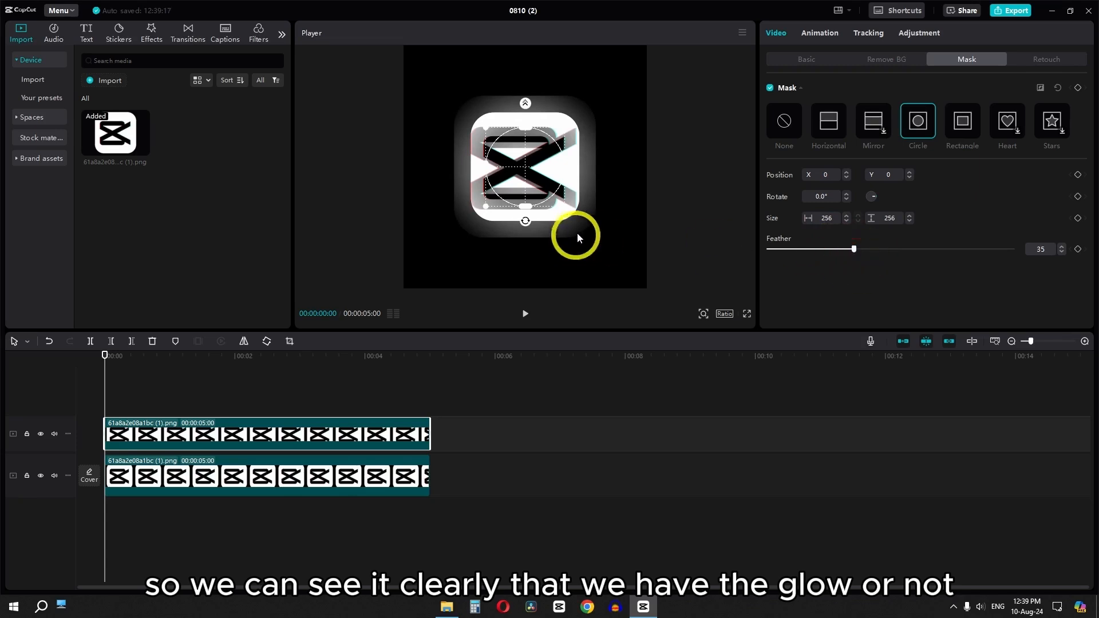
{"action": "left_click_drag", "start_coordinate": [567, 216], "coordinate": [528, 162]}
{"action": "left_click_drag", "start_coordinate": [850, 259], "coordinate": [914, 253]}
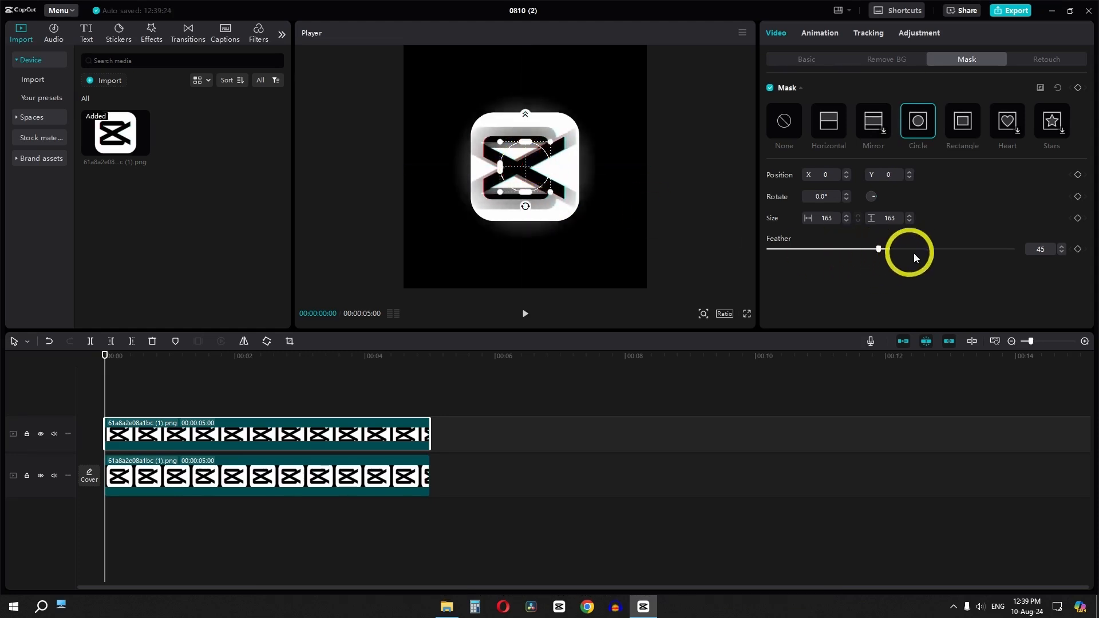
{"action": "left_click", "coordinate": [788, 59]}
{"action": "left_click_drag", "start_coordinate": [801, 121], "coordinate": [811, 122]}
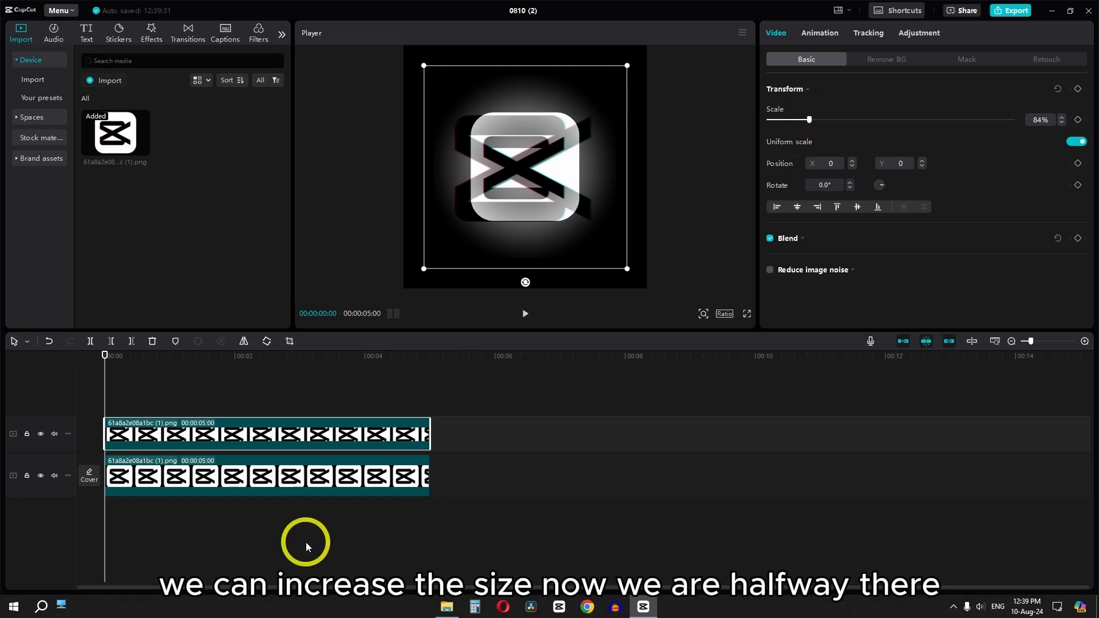
Apply the Lens Blur effect to the top icon copy with Blur at 100.
{"action": "left_click", "coordinate": [147, 41]}
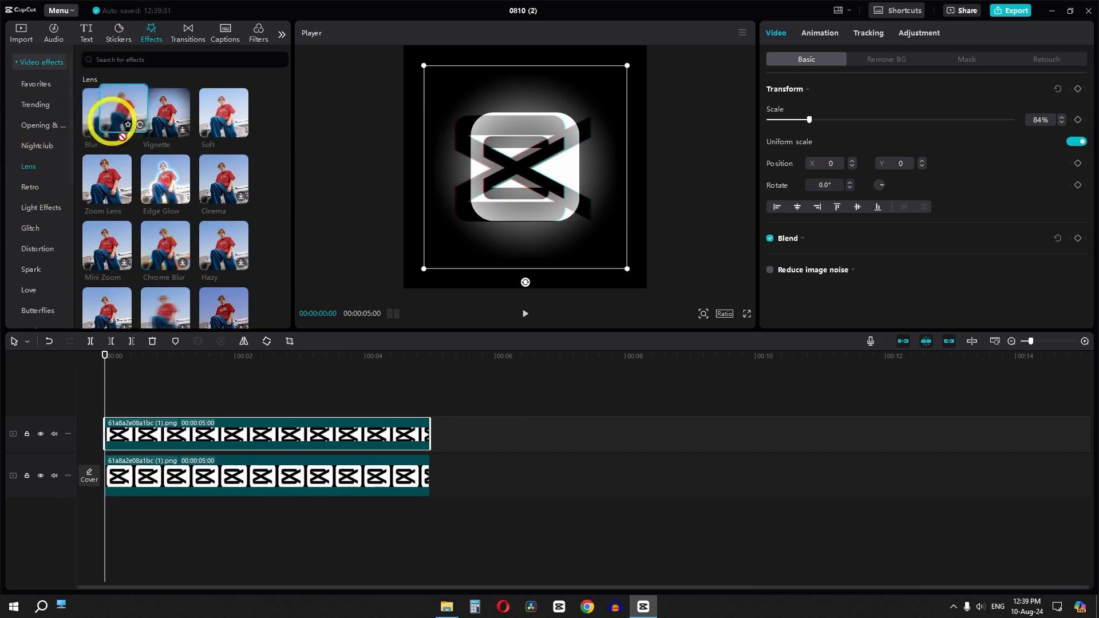
{"action": "left_click_drag", "start_coordinate": [108, 115], "coordinate": [252, 434]}
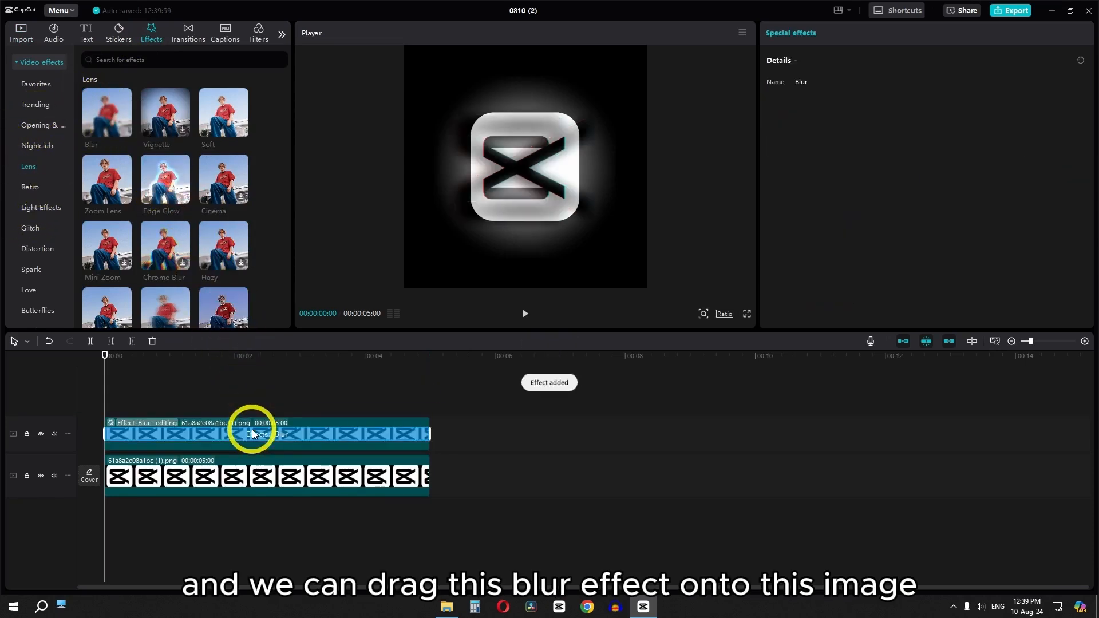
{"action": "left_click", "coordinate": [314, 437]}
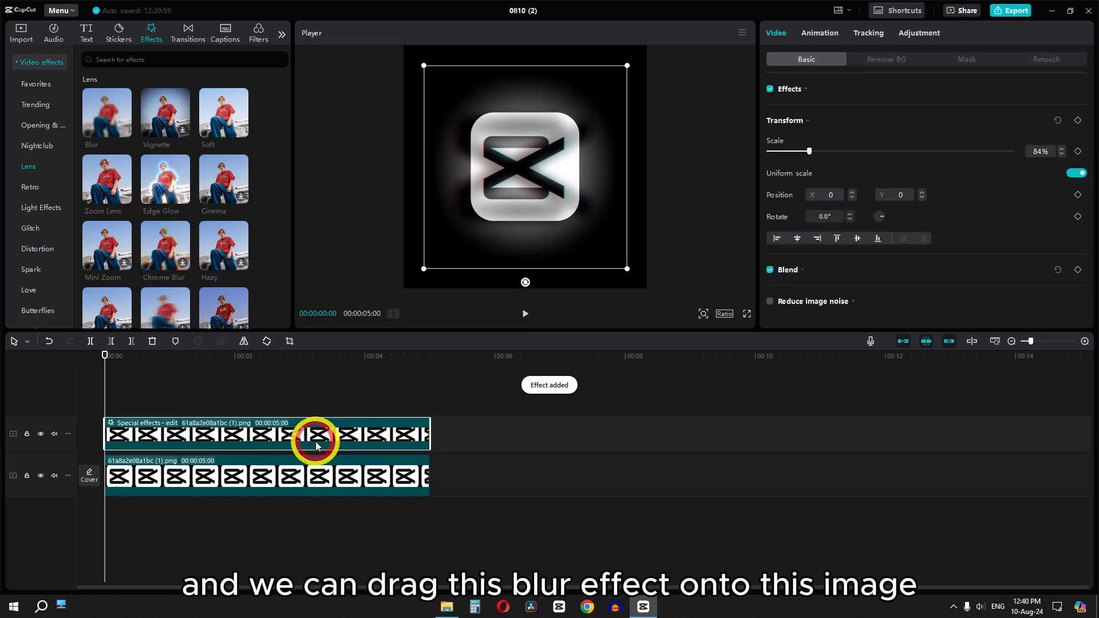
{"action": "left_click", "coordinate": [808, 95]}
{"action": "left_click", "coordinate": [830, 110]}
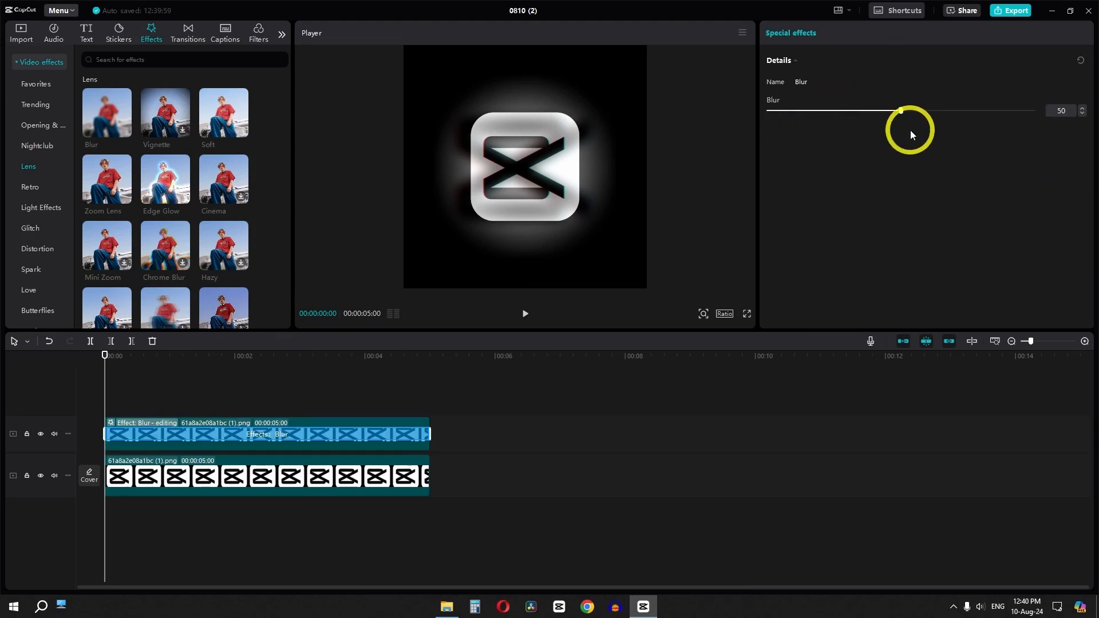
{"action": "left_click_drag", "start_coordinate": [922, 111], "coordinate": [1053, 126]}
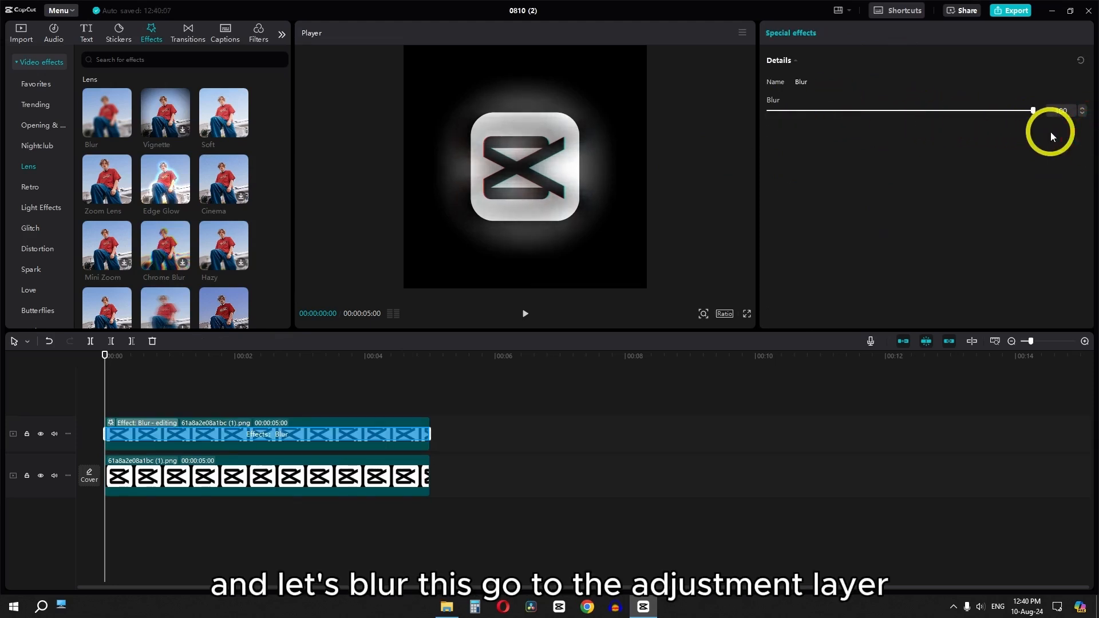
{"action": "left_click", "coordinate": [372, 434]}
In Adjustment, raise Exposure, Highlight, Whites and Brilliance to 50.
{"action": "left_click", "coordinate": [919, 32]}
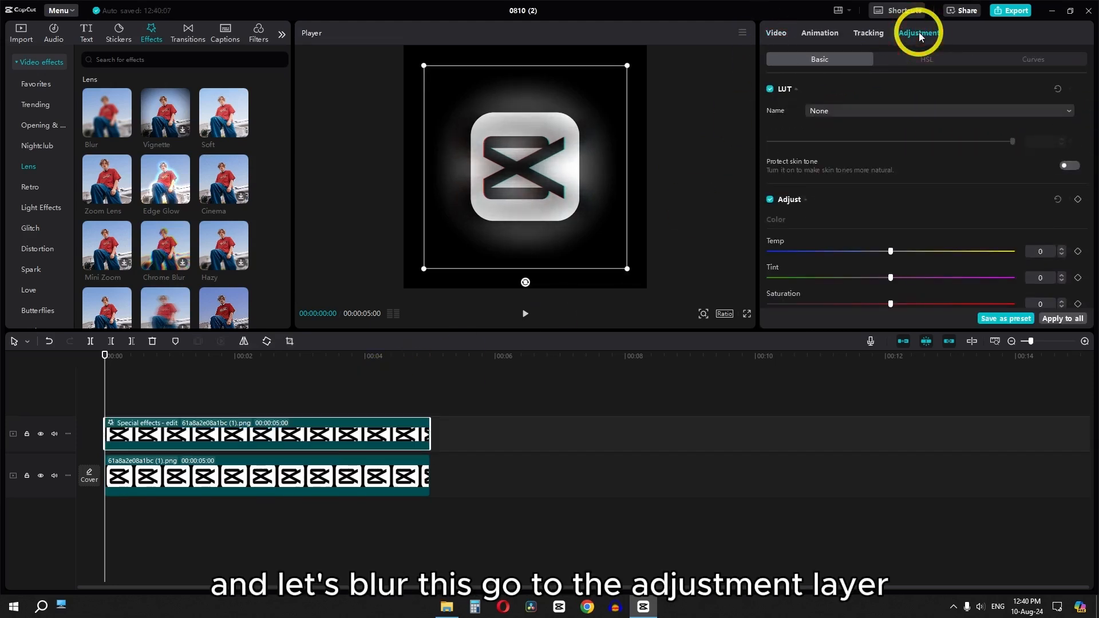
{"action": "scroll", "coordinate": [924, 139], "scroll_direction": "down", "scroll_amount": 5}
{"action": "left_click_drag", "start_coordinate": [889, 206], "coordinate": [983, 207]}
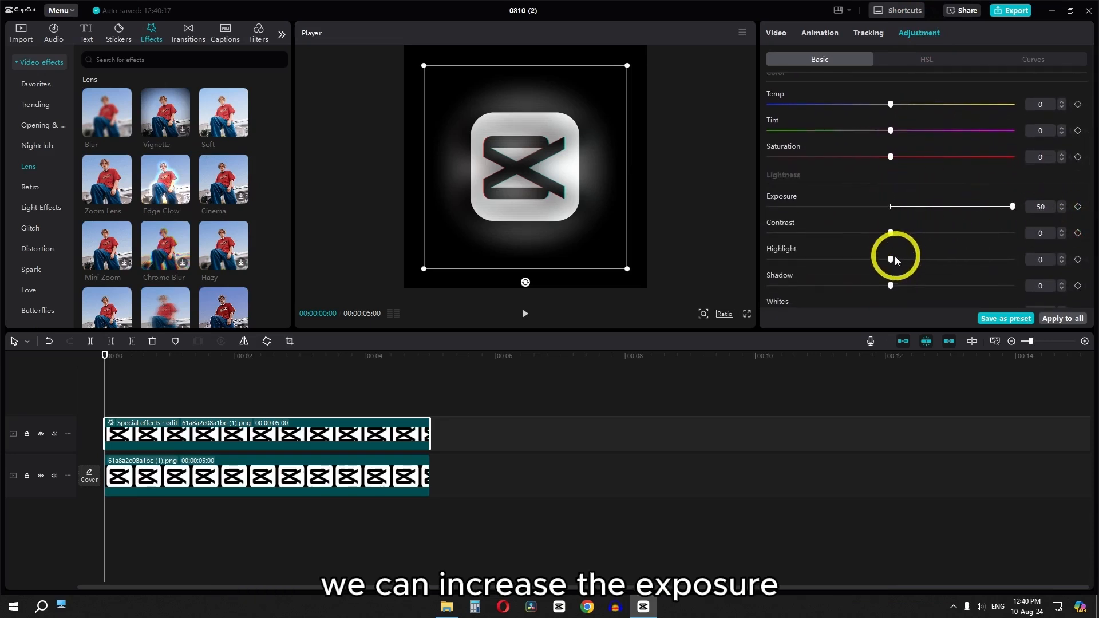
{"action": "left_click_drag", "start_coordinate": [892, 259], "coordinate": [1087, 277]}
{"action": "scroll", "coordinate": [920, 233], "scroll_direction": "down", "scroll_amount": 3}
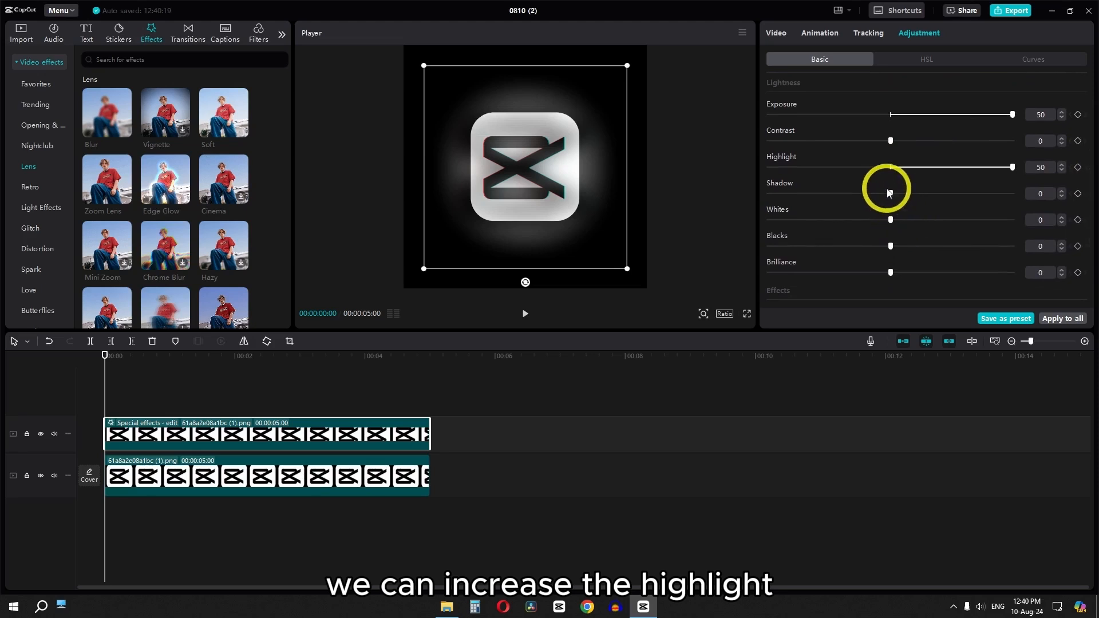
{"action": "left_click_drag", "start_coordinate": [891, 220], "coordinate": [1092, 215]}
{"action": "scroll", "coordinate": [915, 220], "scroll_direction": "down", "scroll_amount": 3}
{"action": "left_click_drag", "start_coordinate": [891, 181], "coordinate": [1031, 185]}
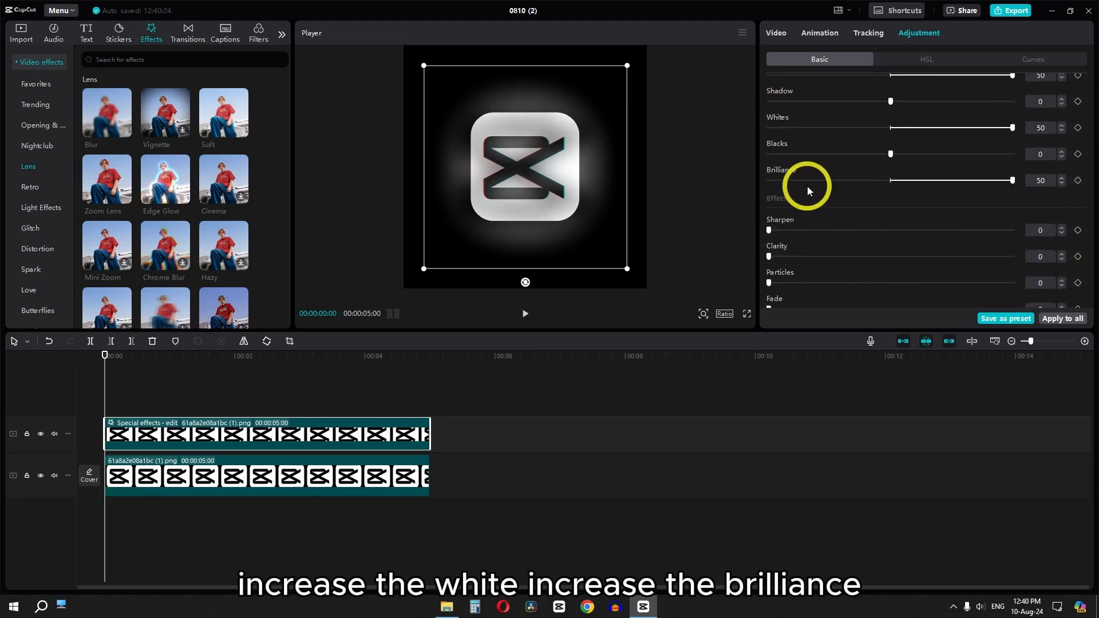
{"action": "scroll", "coordinate": [782, 246], "scroll_direction": "down", "scroll_amount": 1}
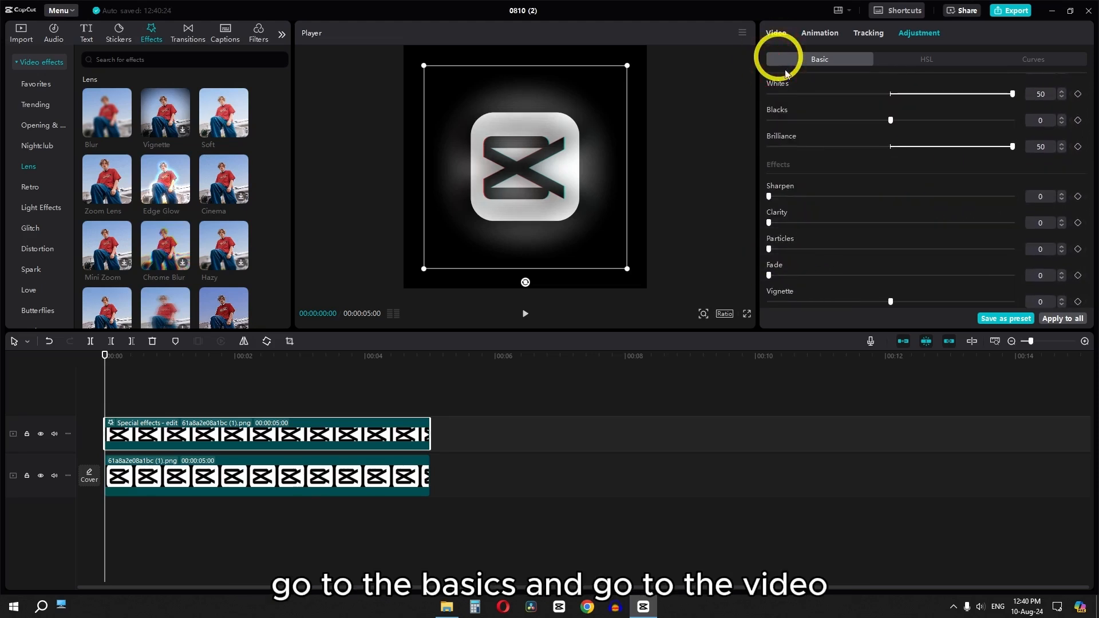
Set the top icon copy's blend mode to Brighten.
{"action": "scroll", "coordinate": [806, 98], "scroll_direction": "up", "scroll_amount": 5}
{"action": "left_click", "coordinate": [776, 33]}
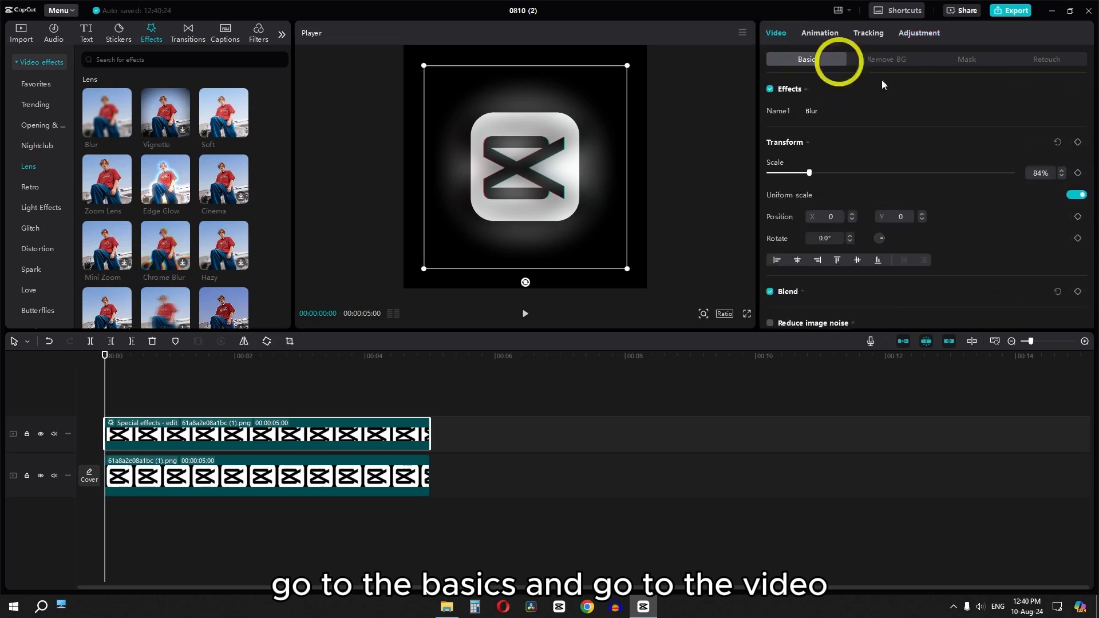
{"action": "scroll", "coordinate": [867, 193], "scroll_direction": "down", "scroll_amount": 1}
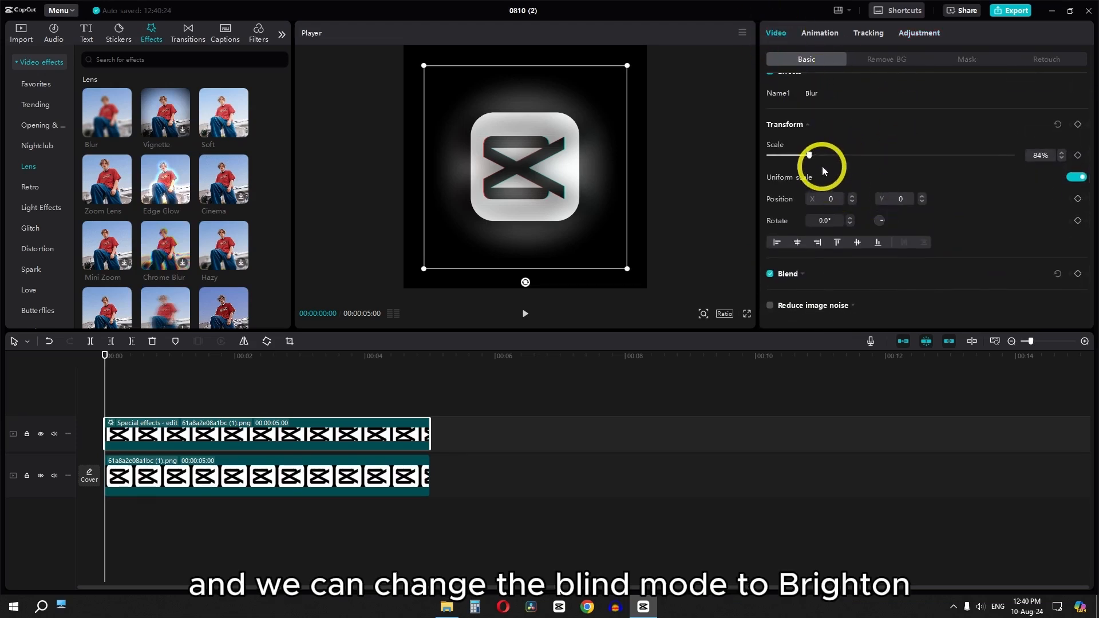
{"action": "left_click", "coordinate": [802, 274]}
{"action": "scroll", "coordinate": [887, 252], "scroll_direction": "down", "scroll_amount": 3}
{"action": "left_click", "coordinate": [871, 239]}
{"action": "left_click", "coordinate": [833, 278]}
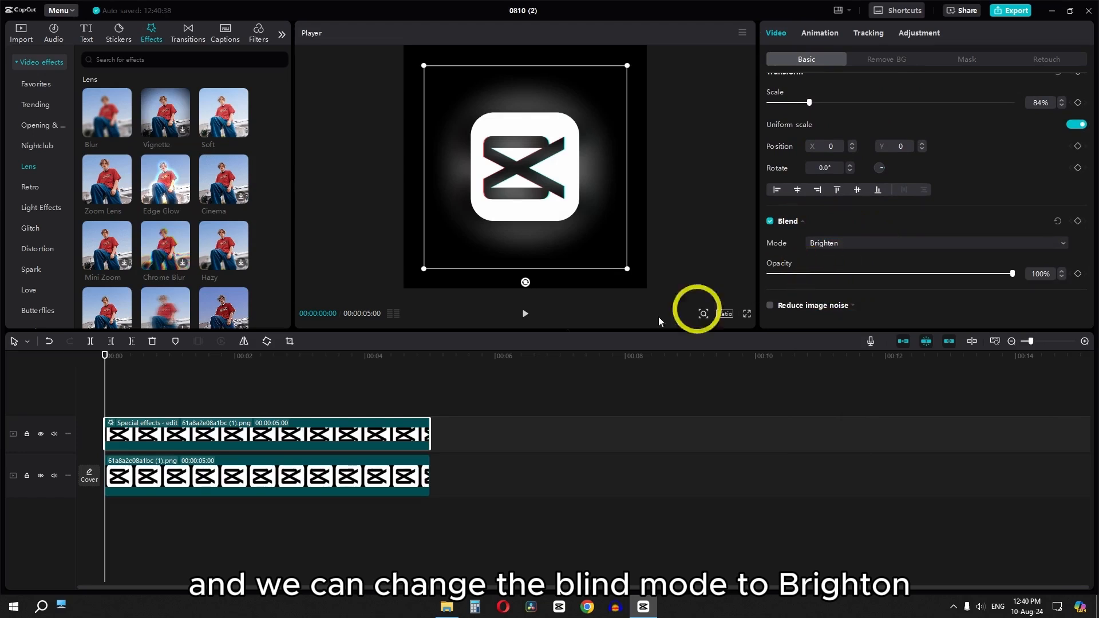
{"action": "scroll", "coordinate": [1037, 64], "scroll_direction": "up", "scroll_amount": 4}
Resize the circle mask to 123 around the logo, feather it to 79, and centre it.
{"action": "left_click", "coordinate": [970, 60]}
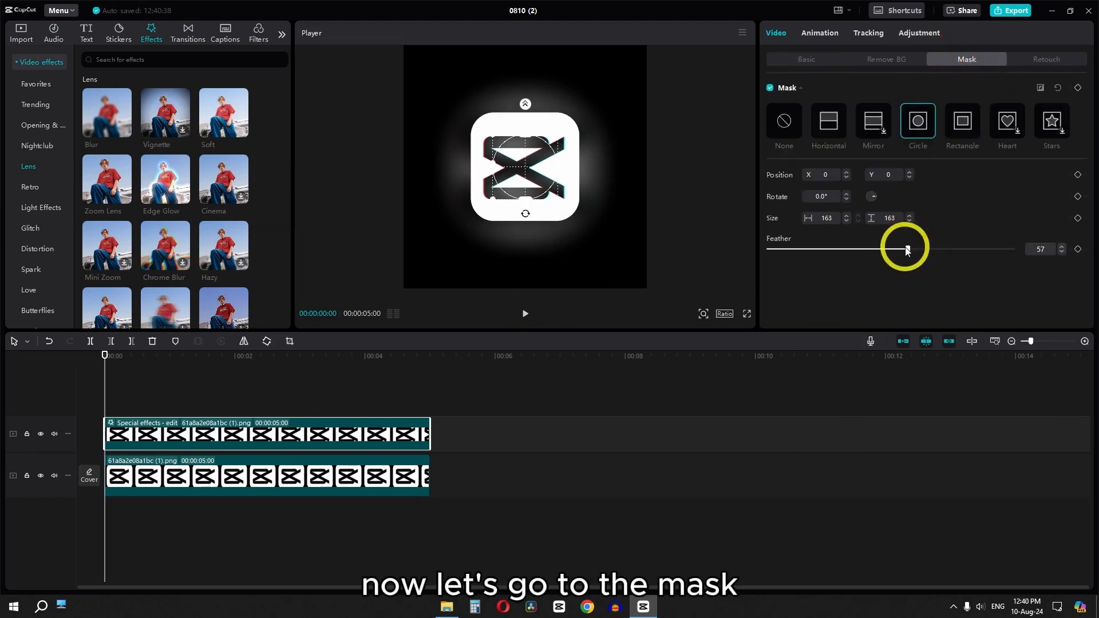
{"action": "left_click_drag", "start_coordinate": [559, 202], "coordinate": [550, 184]}
{"action": "left_click_drag", "start_coordinate": [908, 249], "coordinate": [952, 250]}
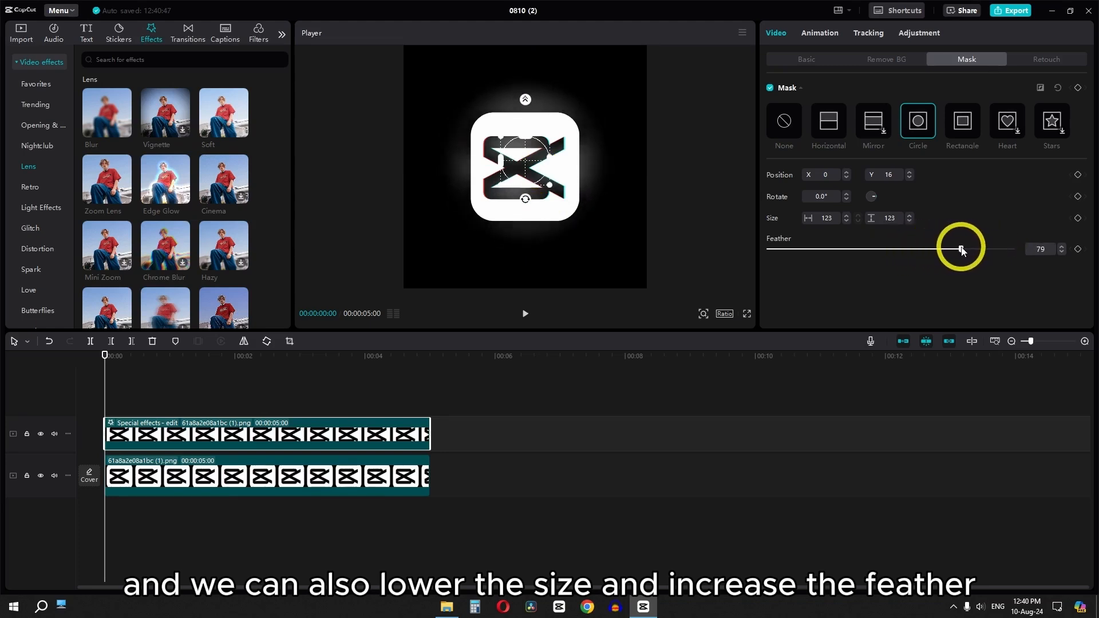
{"action": "left_click_drag", "start_coordinate": [522, 167], "coordinate": [525, 164]}
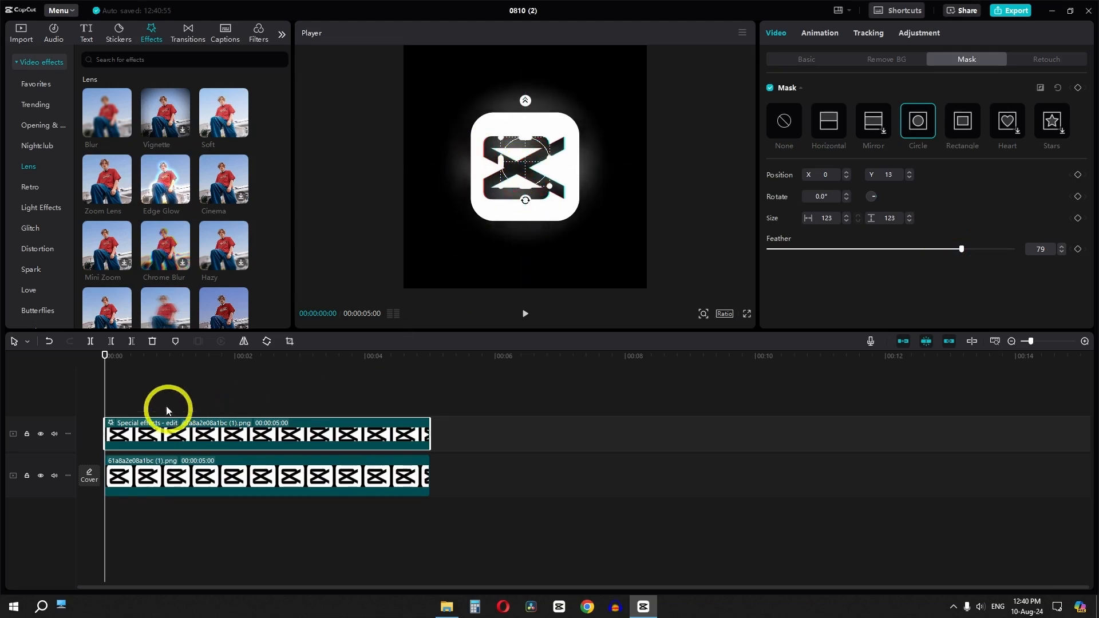
Preview the glow, comparing it with the glow track hidden and shown.
{"action": "left_click", "coordinate": [182, 509]}
{"action": "key", "text": "space"}
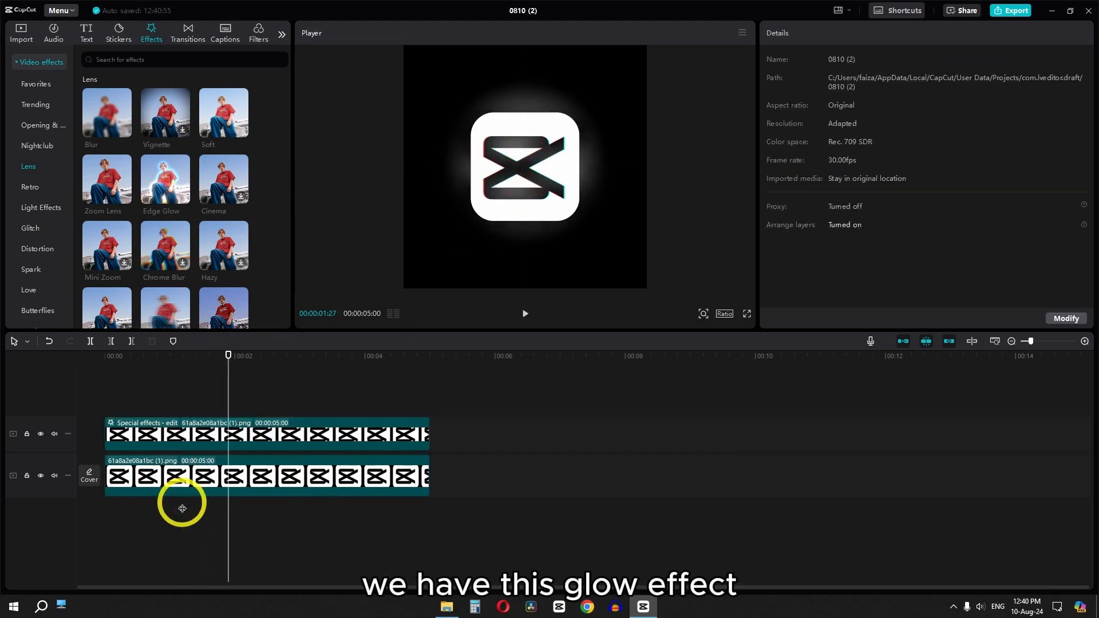
{"action": "left_click", "coordinate": [41, 434]}
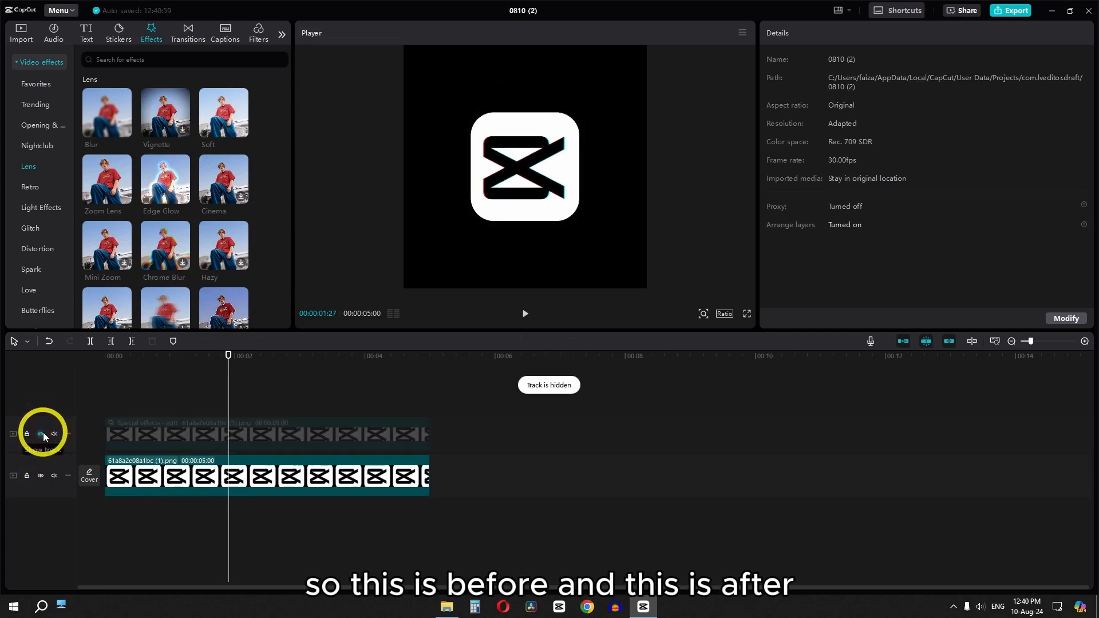
{"action": "left_click", "coordinate": [41, 434]}
Duplicate the glow clip at 00:00 and merge both effect clips into a compound clip.
{"action": "left_click", "coordinate": [356, 491]}
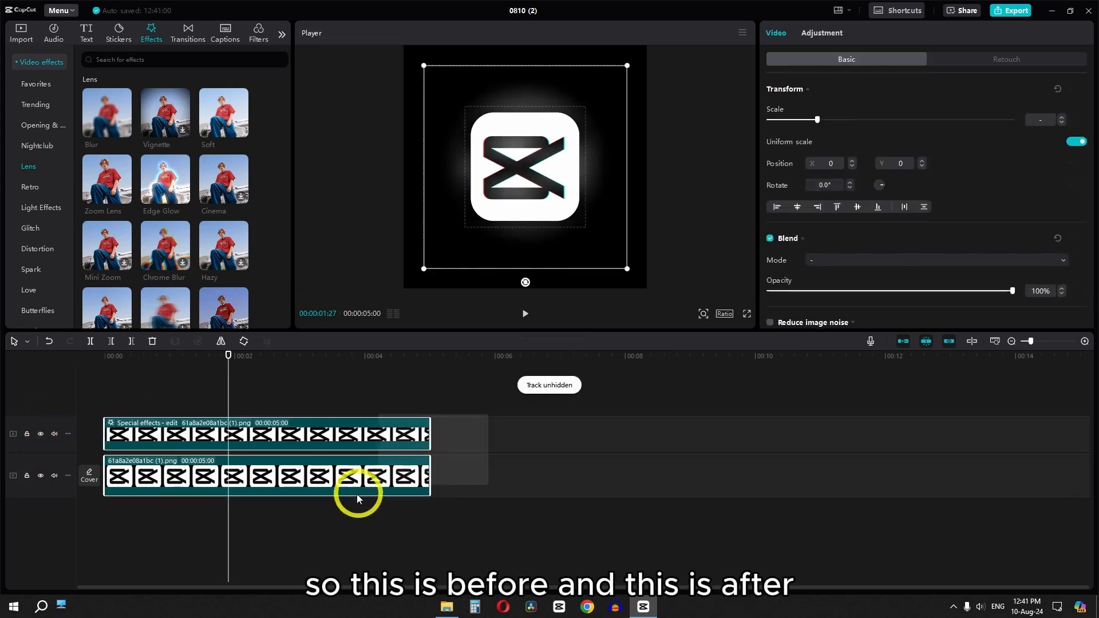
{"action": "left_click", "coordinate": [374, 438]}
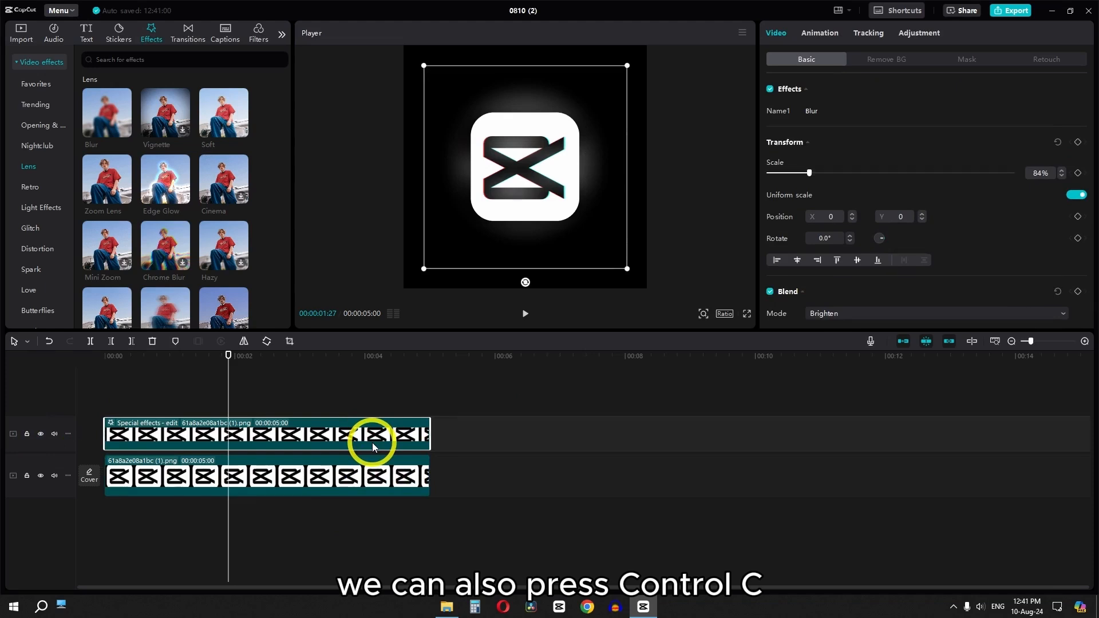
{"action": "key", "text": "ctrl"}
{"action": "key", "text": "ctrl+c"}
{"action": "key", "text": "ctrl+v"}
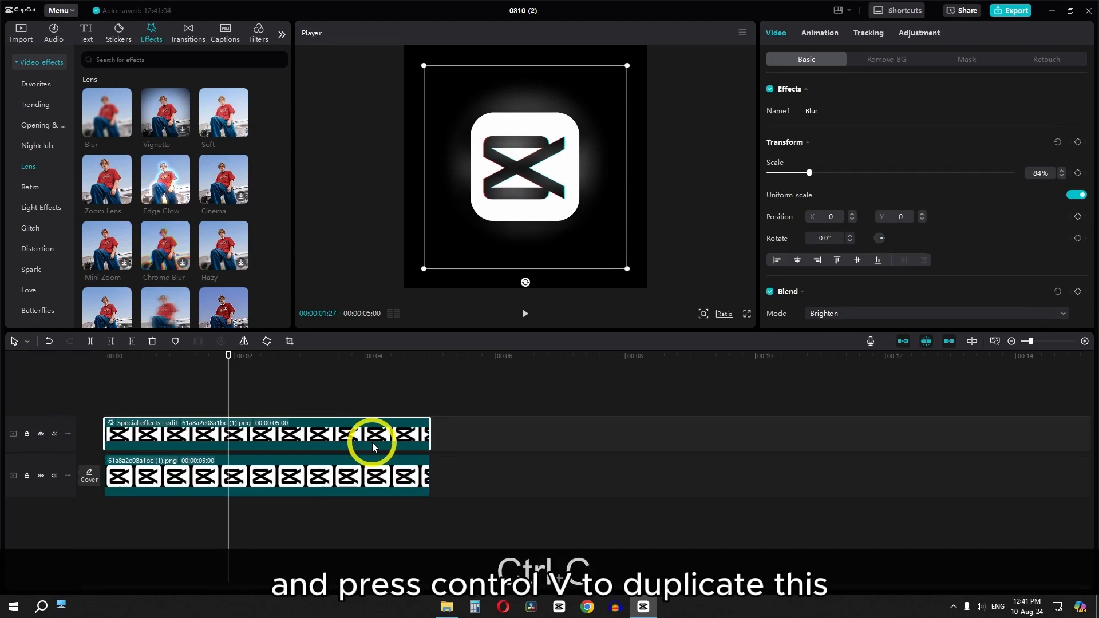
{"action": "left_click_drag", "start_coordinate": [398, 419], "coordinate": [109, 420]}
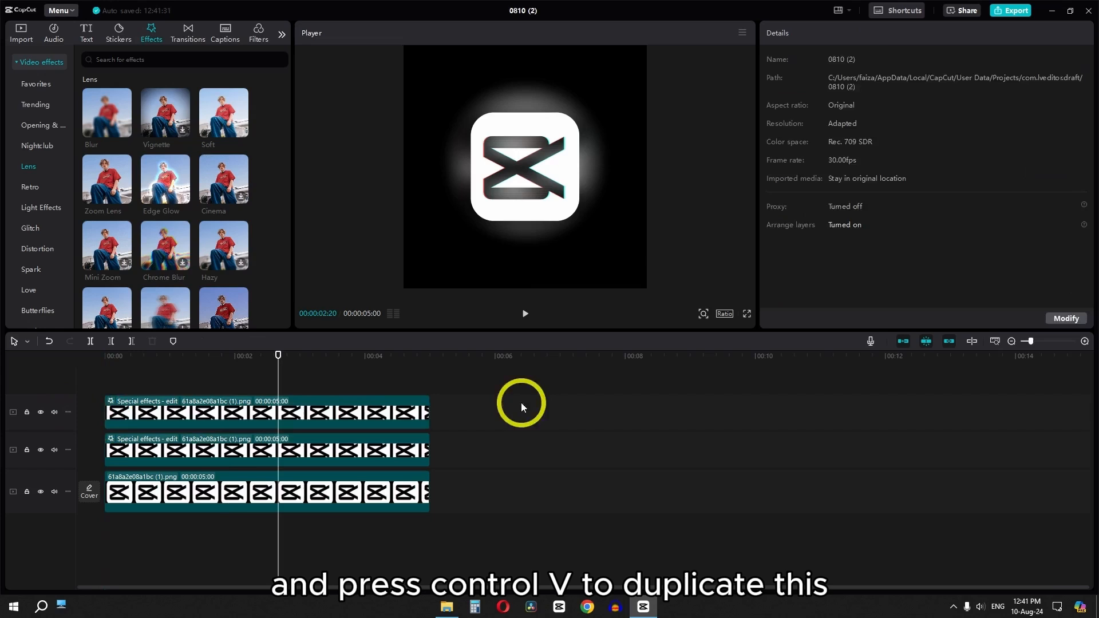
{"action": "left_click_drag", "start_coordinate": [519, 403], "coordinate": [246, 454]}
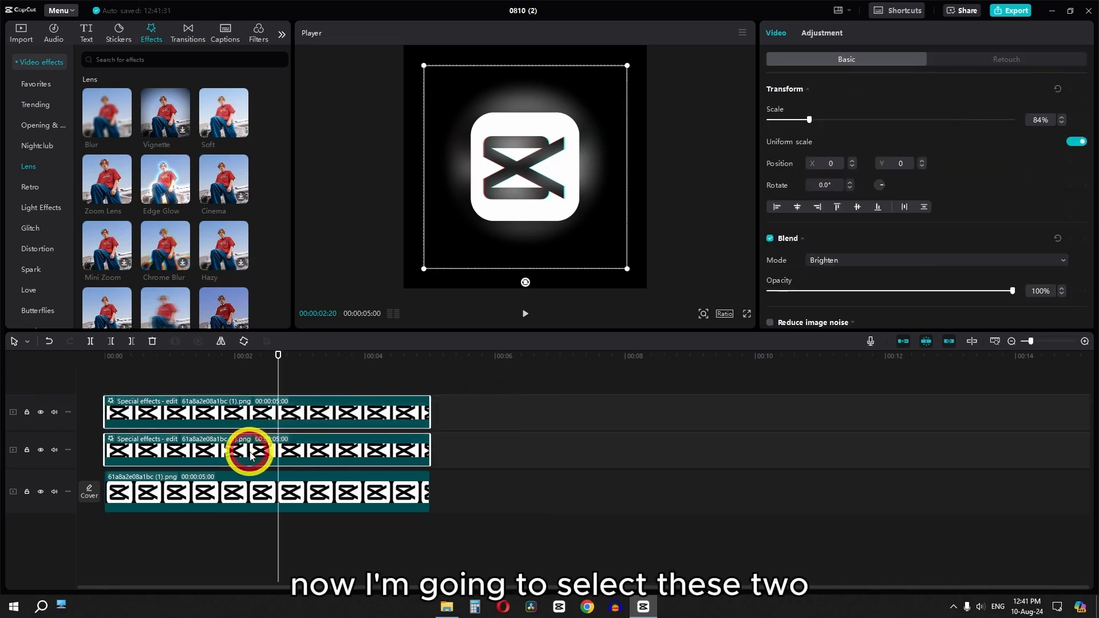
{"action": "right_click", "coordinate": [245, 454]}
{"action": "left_click", "coordinate": [291, 356]}
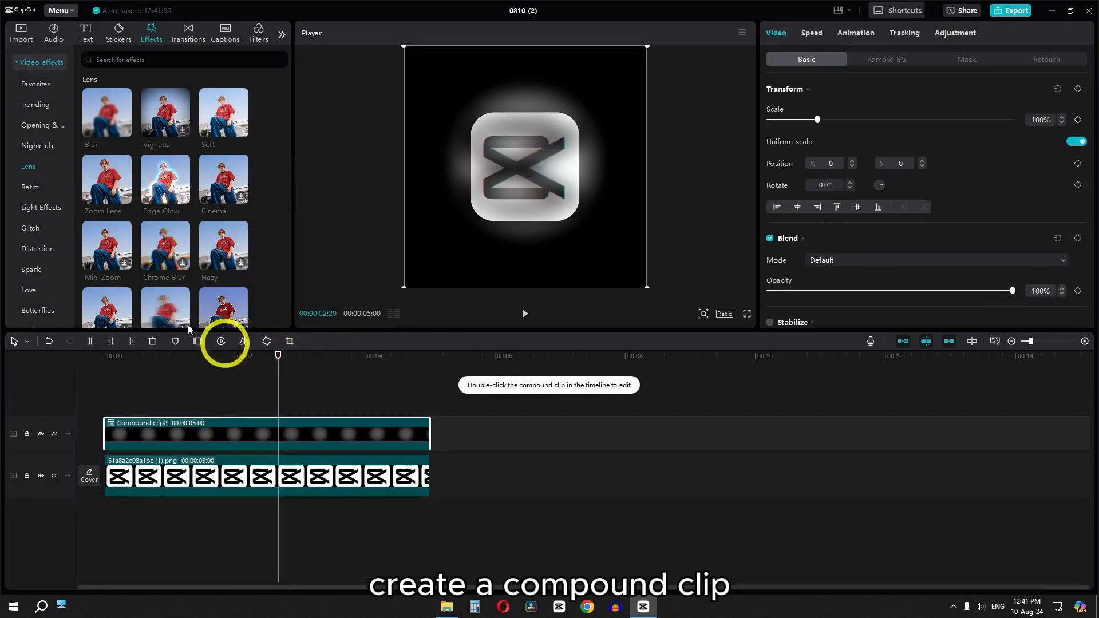
Apply Blur to the glow compound clip and set its blend mode to Brighten.
{"action": "left_click_drag", "start_coordinate": [107, 123], "coordinate": [270, 435]}
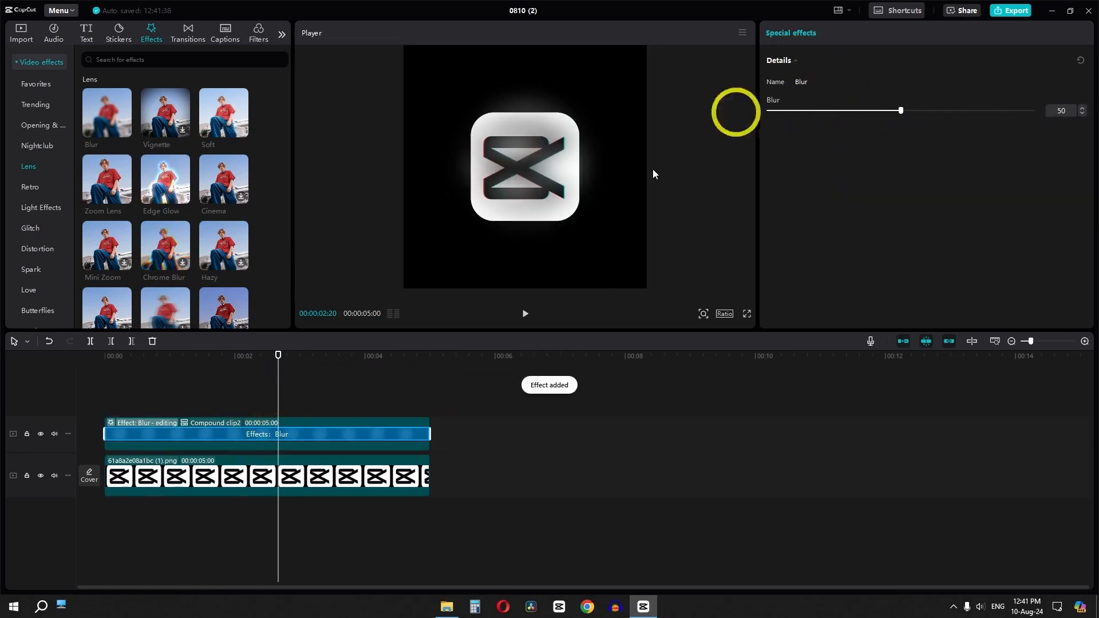
{"action": "left_click", "coordinate": [312, 424]}
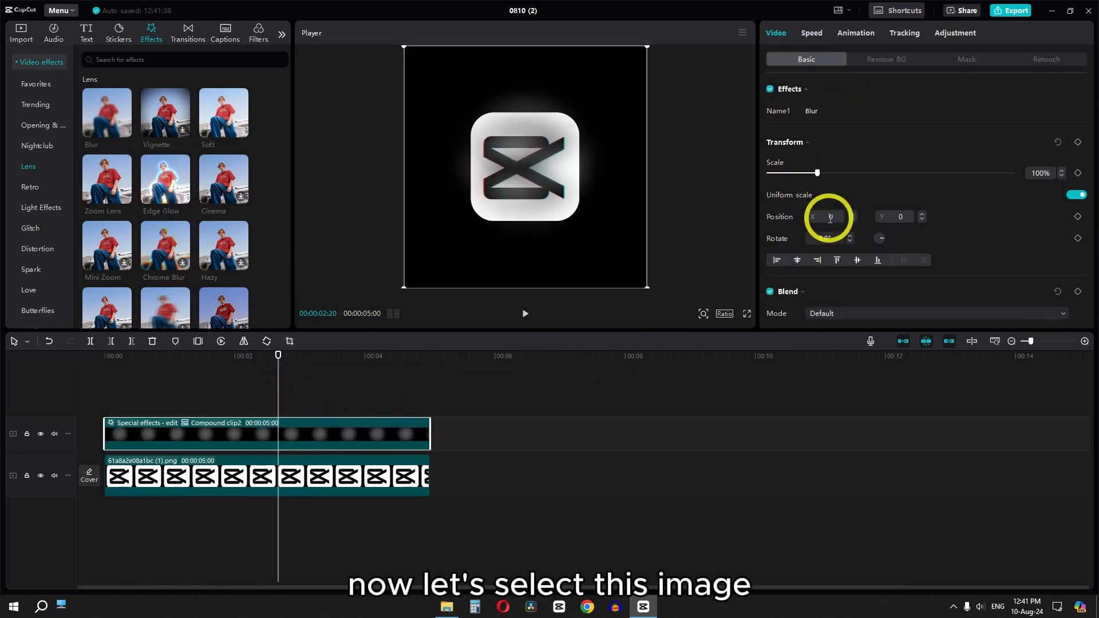
{"action": "scroll", "coordinate": [829, 269], "scroll_direction": "down", "scroll_amount": 3}
{"action": "left_click", "coordinate": [859, 211]}
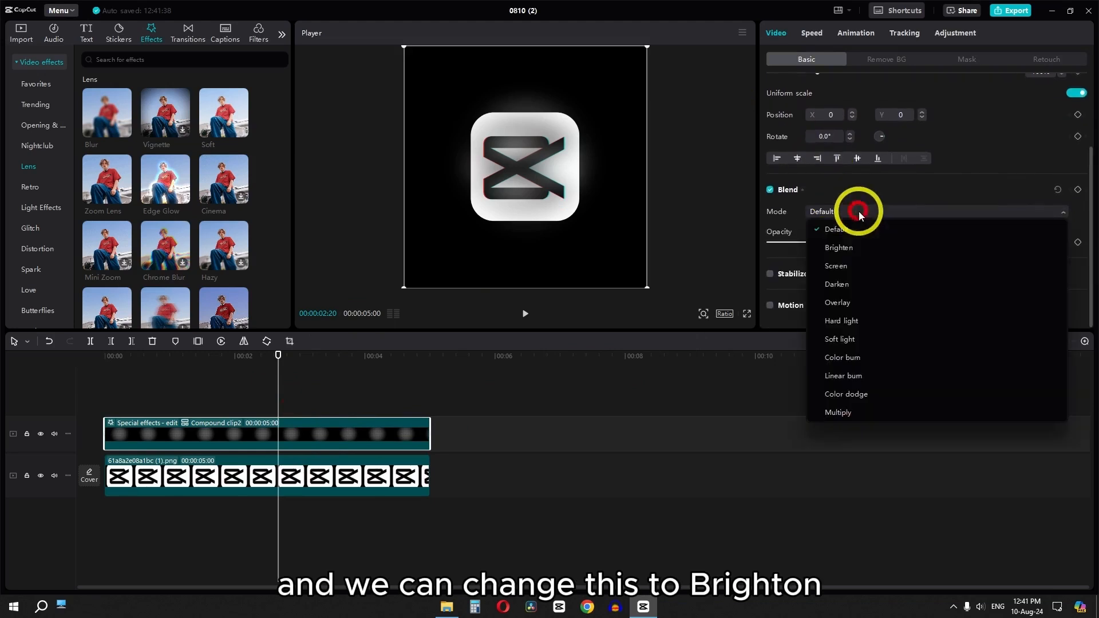
{"action": "left_click", "coordinate": [840, 248]}
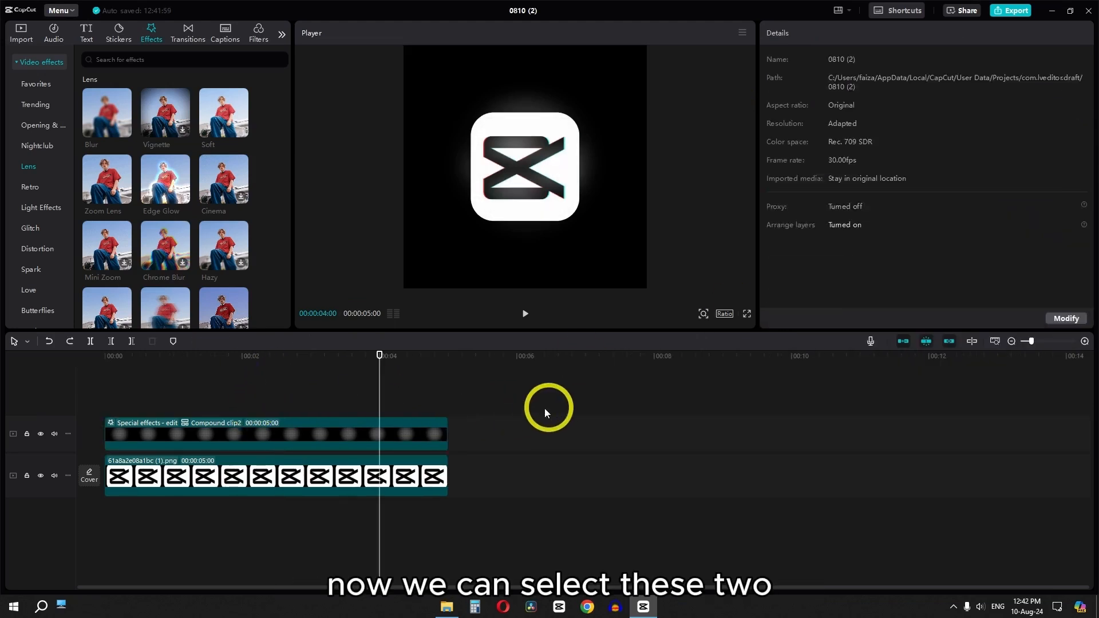
Merge all clips into one compound clip and reposition the logo in the frame.
{"action": "left_click_drag", "start_coordinate": [544, 408], "coordinate": [226, 493]}
{"action": "right_click", "coordinate": [227, 483]}
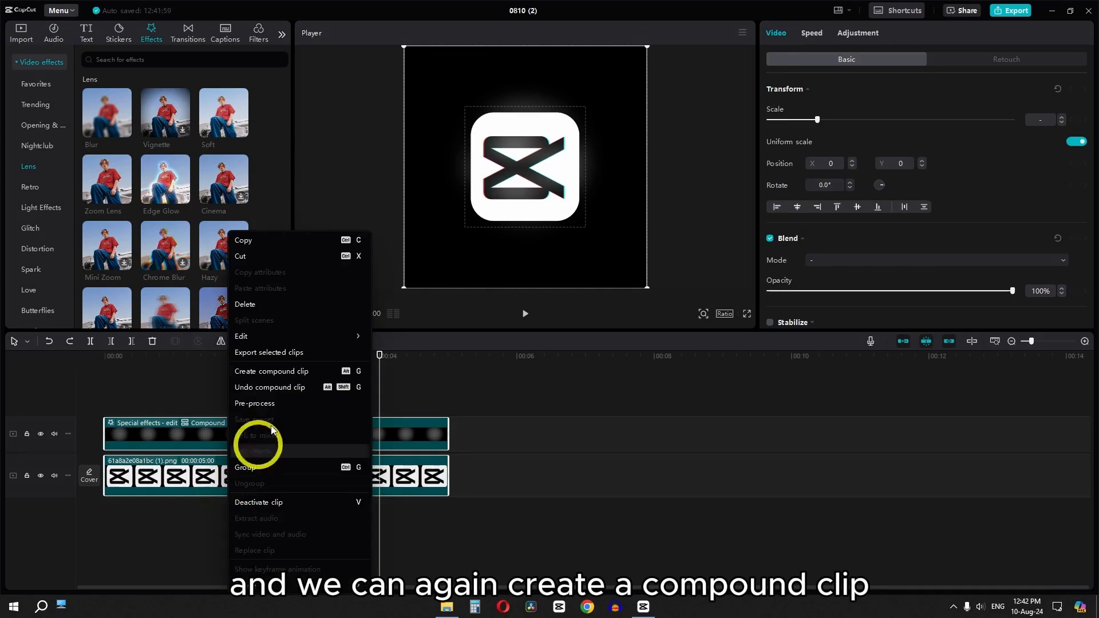
{"action": "left_click", "coordinate": [282, 372]}
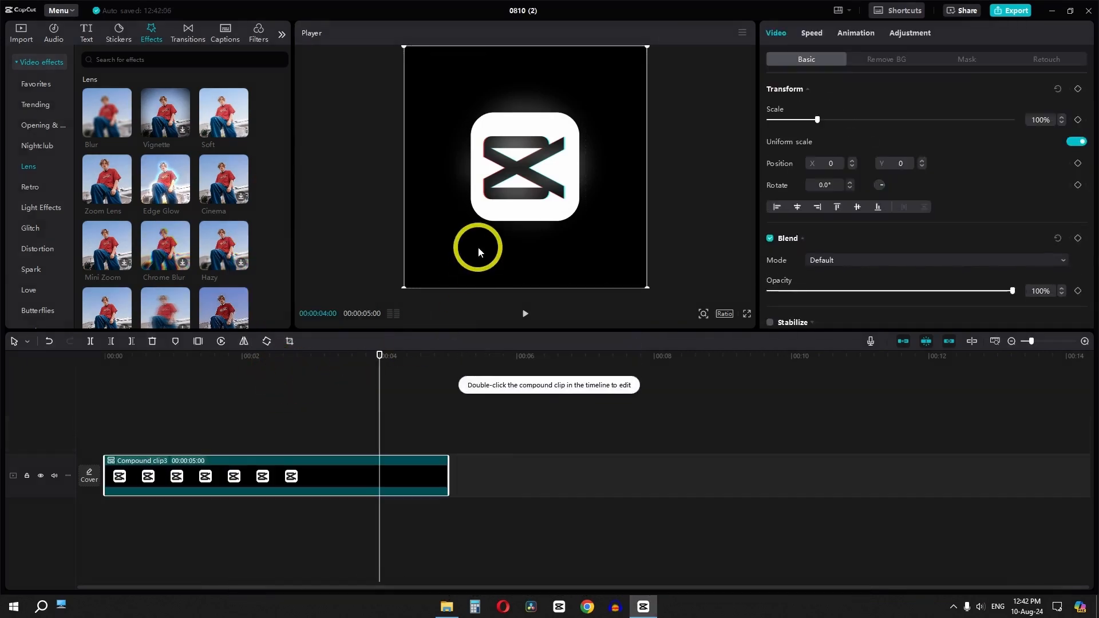
{"action": "mouse_move", "coordinate": [523, 245]}
{"action": "left_mouse_down"}
{"action": "mouse_move", "coordinate": [615, 212]}
{"action": "mouse_move", "coordinate": [506, 261]}
{"action": "mouse_move", "coordinate": [457, 248]}
{"action": "mouse_move", "coordinate": [492, 228]}
{"action": "mouse_move", "coordinate": [583, 264]}
{"action": "mouse_move", "coordinate": [534, 256]}
{"action": "left_mouse_up"}
{"action": "left_click", "coordinate": [856, 32]}
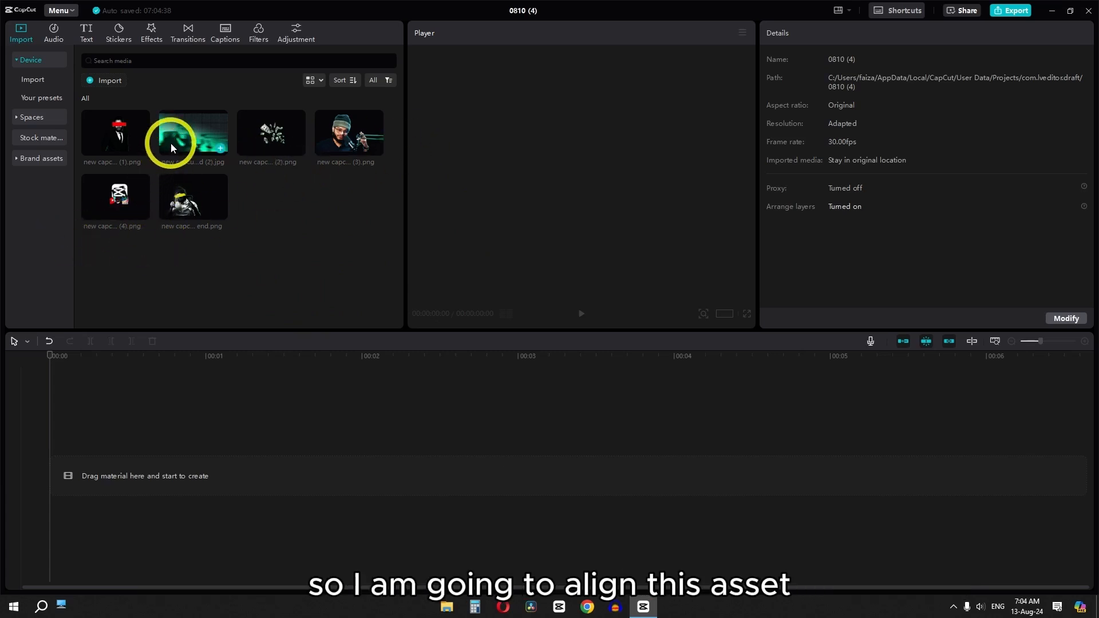
Add the green background, the presenter cutout, and the end.png figure to the presenter's left.
{"action": "left_click_drag", "start_coordinate": [186, 150], "coordinate": [121, 477]}
{"action": "left_click_drag", "start_coordinate": [349, 138], "coordinate": [146, 431]}
{"action": "left_click", "coordinate": [137, 407]}
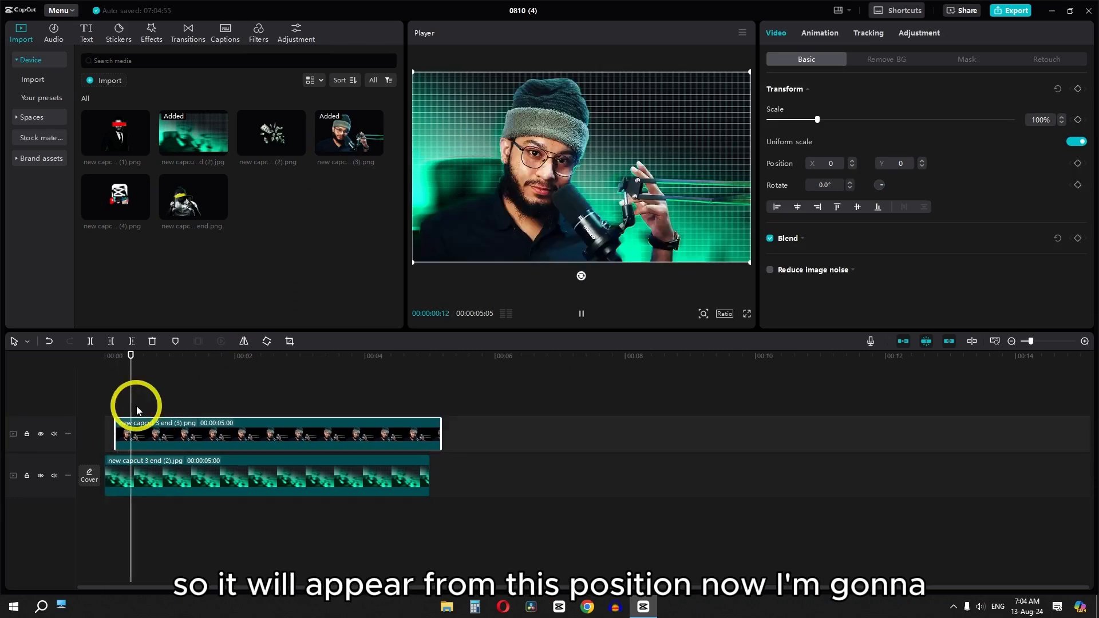
{"action": "left_click_drag", "start_coordinate": [143, 398], "coordinate": [136, 397]}
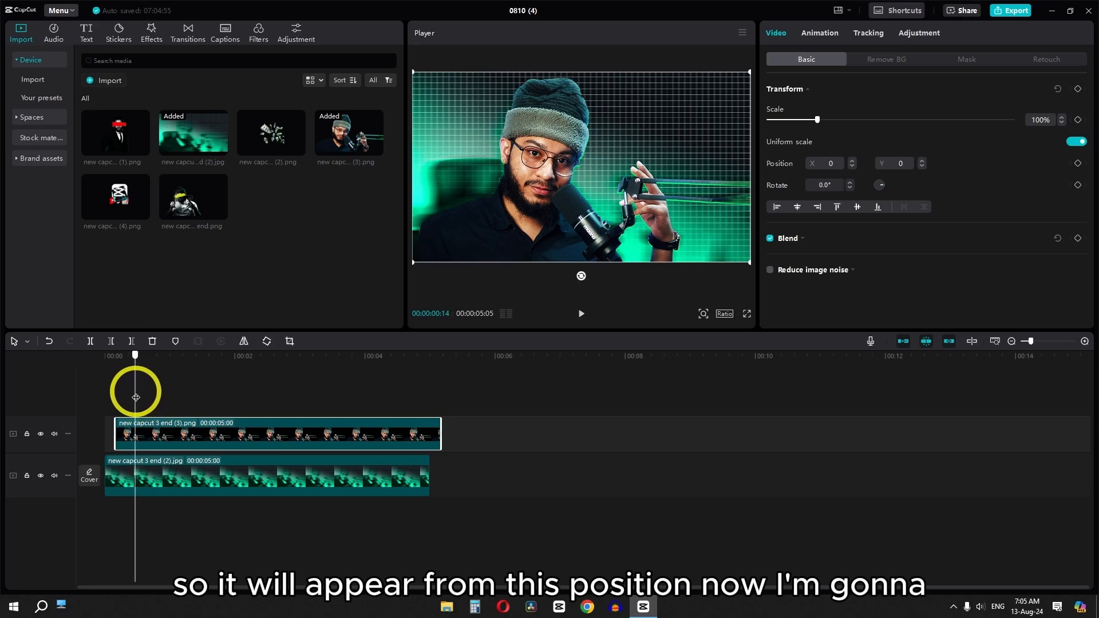
{"action": "left_click_drag", "start_coordinate": [182, 209], "coordinate": [141, 452]}
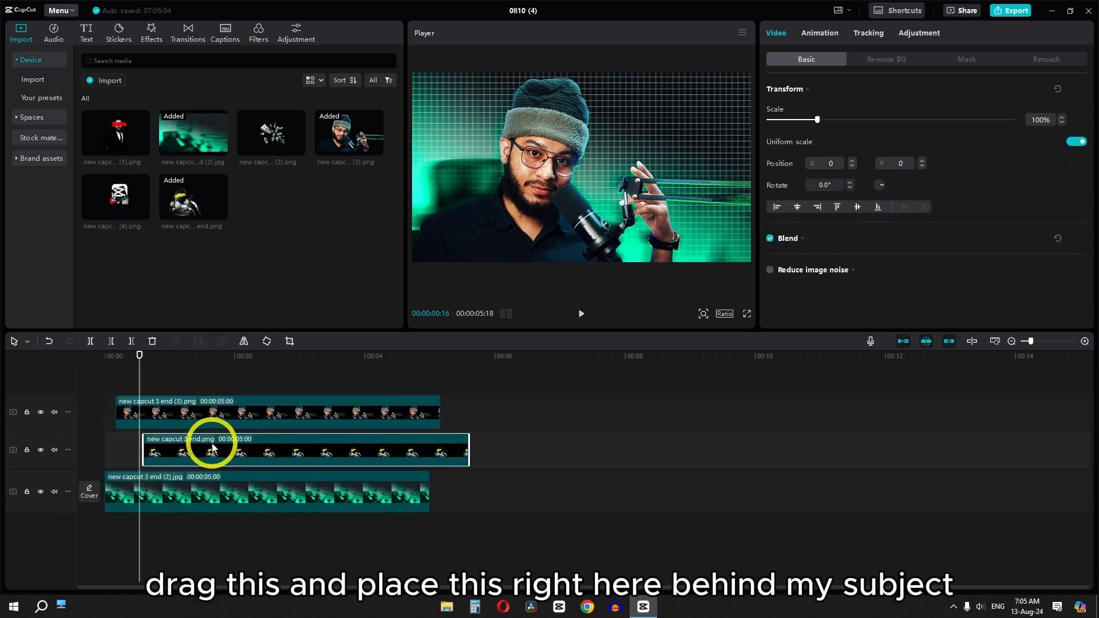
{"action": "left_click_drag", "start_coordinate": [209, 450], "coordinate": [205, 445]}
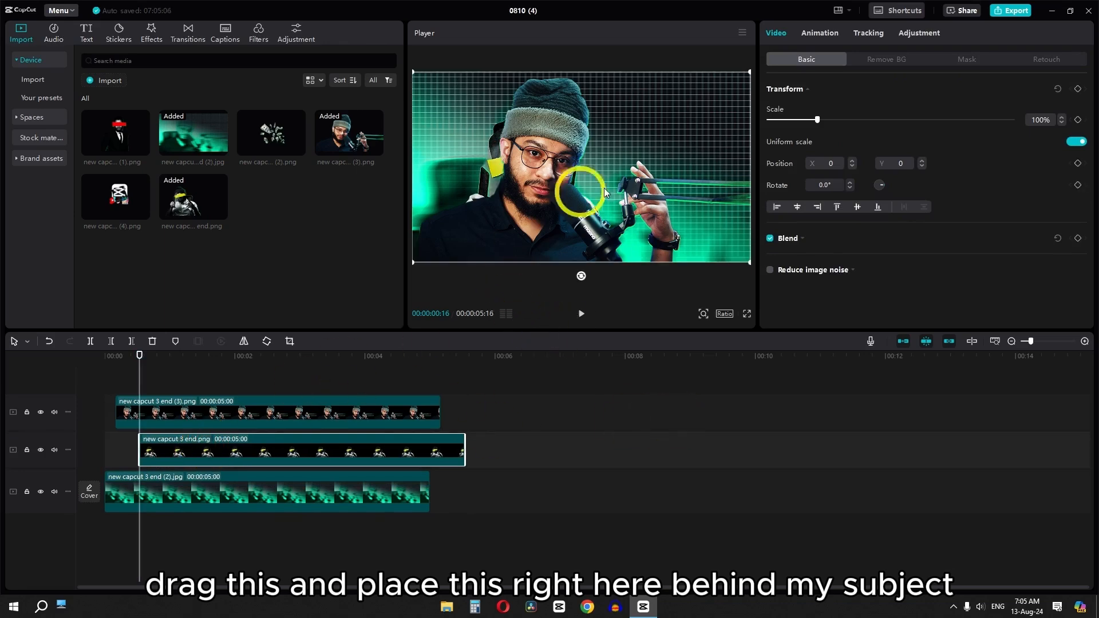
{"action": "left_click_drag", "start_coordinate": [605, 192], "coordinate": [575, 188]}
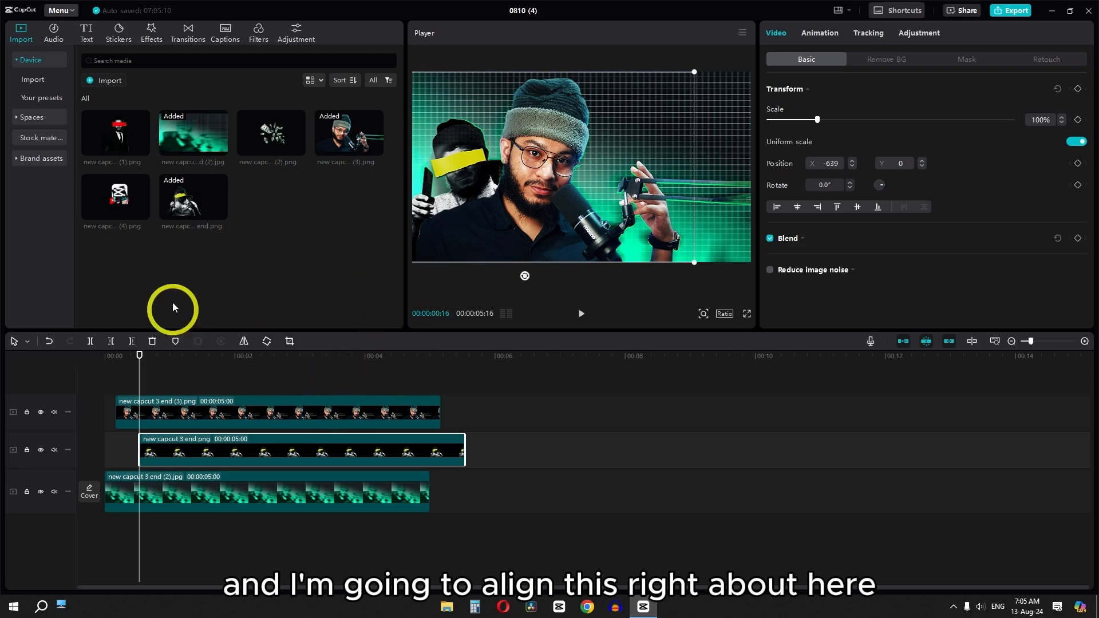
Add the (1).png figure earlier in time at right, then add the (4).png logo.
{"action": "left_click_drag", "start_coordinate": [94, 129], "coordinate": [203, 440]}
{"action": "left_click_drag", "start_coordinate": [203, 440], "coordinate": [204, 428]}
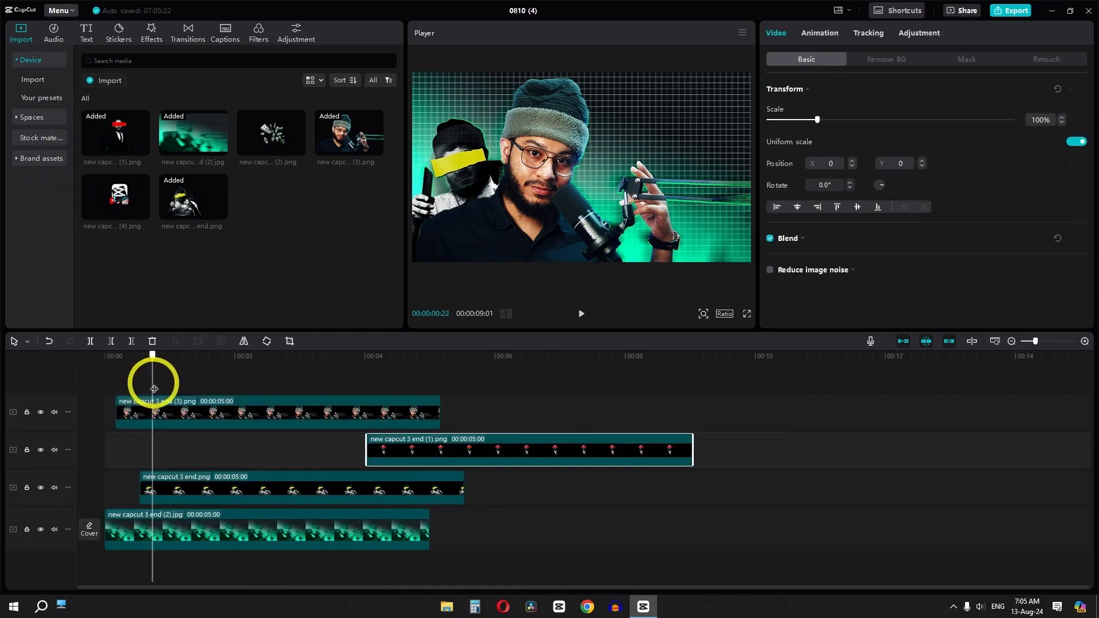
{"action": "left_click_drag", "start_coordinate": [152, 386], "coordinate": [166, 389]}
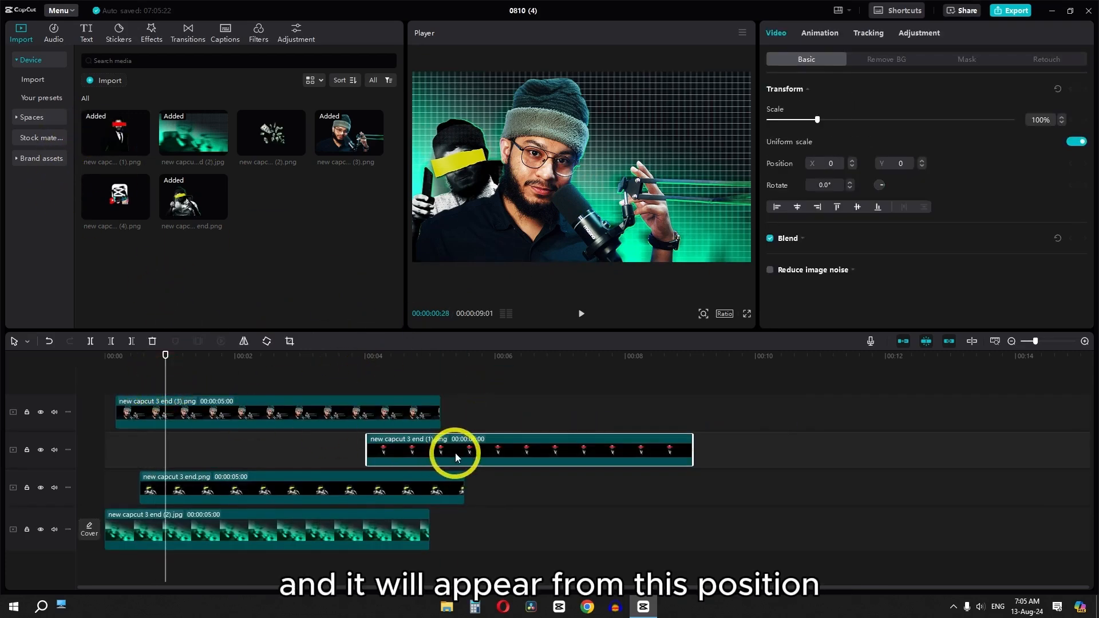
{"action": "left_click_drag", "start_coordinate": [456, 457], "coordinate": [240, 456]}
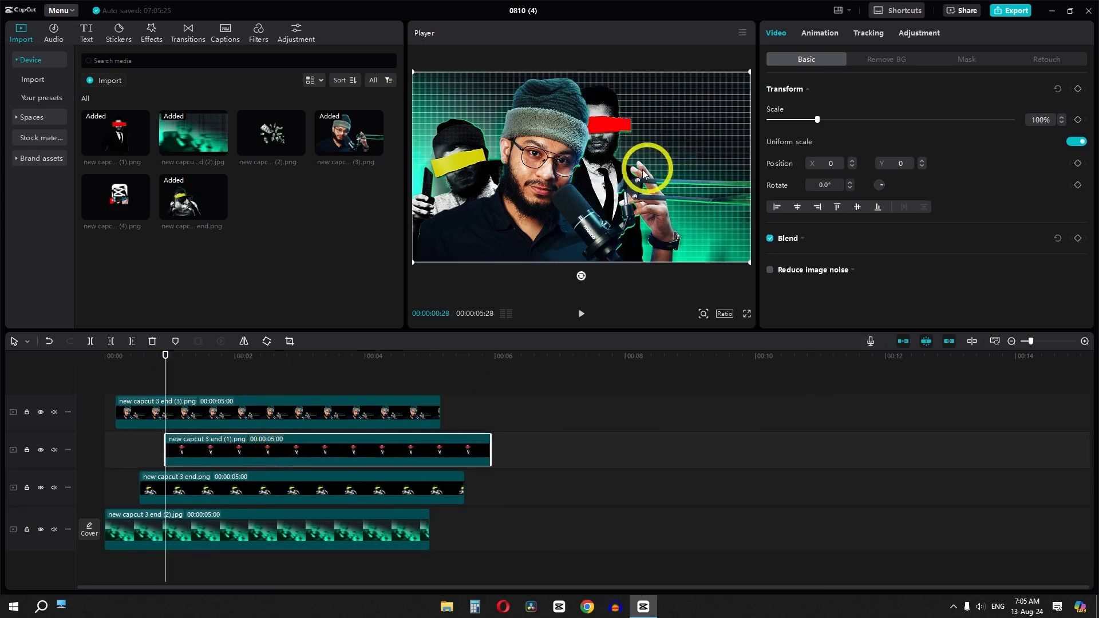
{"action": "left_click", "coordinate": [657, 176]}
{"action": "left_click_drag", "start_coordinate": [657, 175], "coordinate": [577, 175]}
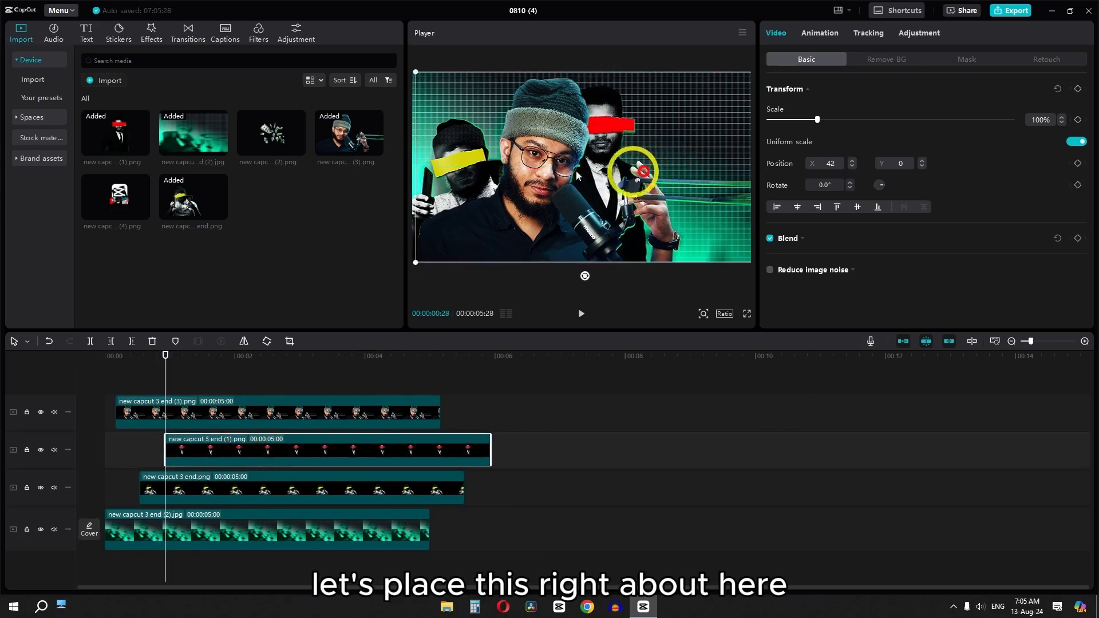
{"action": "left_click_drag", "start_coordinate": [108, 200], "coordinate": [248, 450]}
Place the logo upper right and add the (2).png money image at 70% lower right.
{"action": "left_click", "coordinate": [200, 356]}
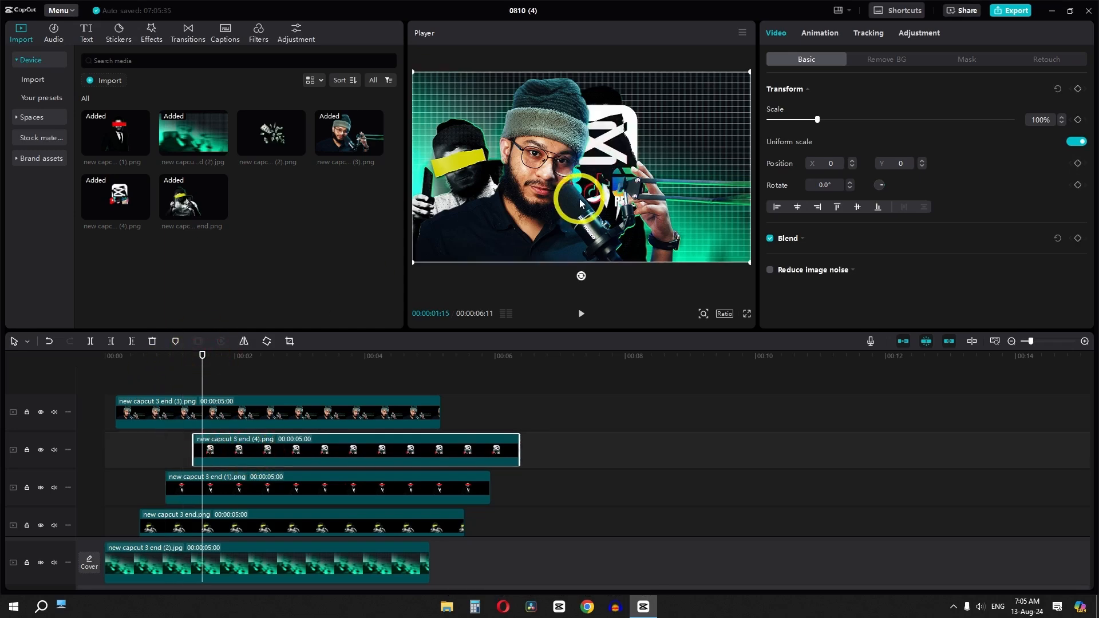
{"action": "left_click_drag", "start_coordinate": [580, 203], "coordinate": [673, 181]}
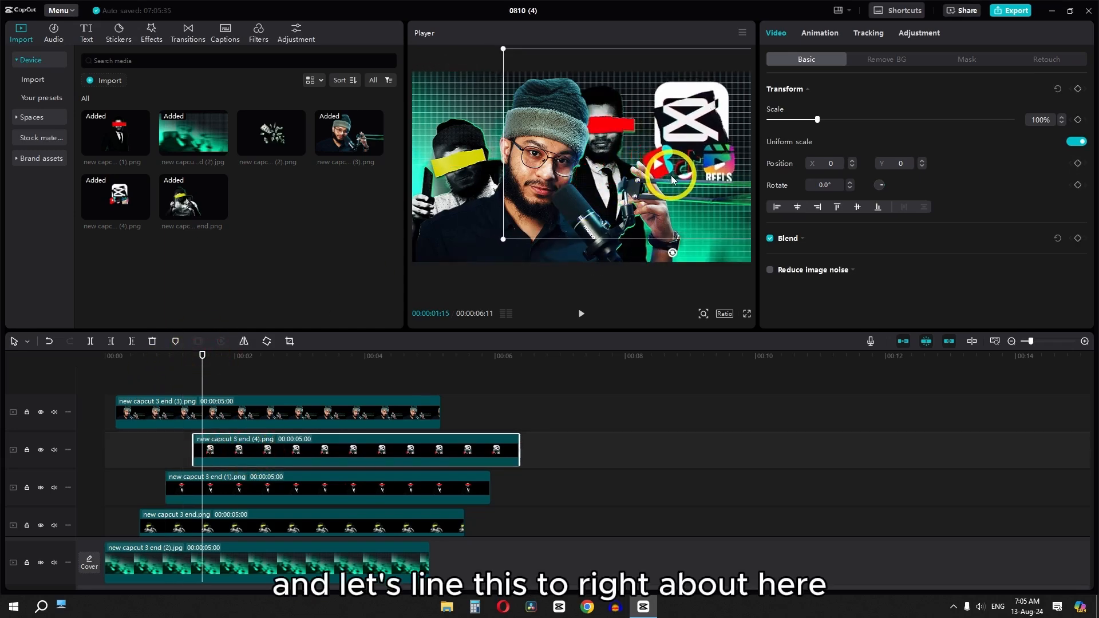
{"action": "left_click_drag", "start_coordinate": [272, 143], "coordinate": [277, 446]}
{"action": "key", "text": "space"}
{"action": "key", "text": "space"}
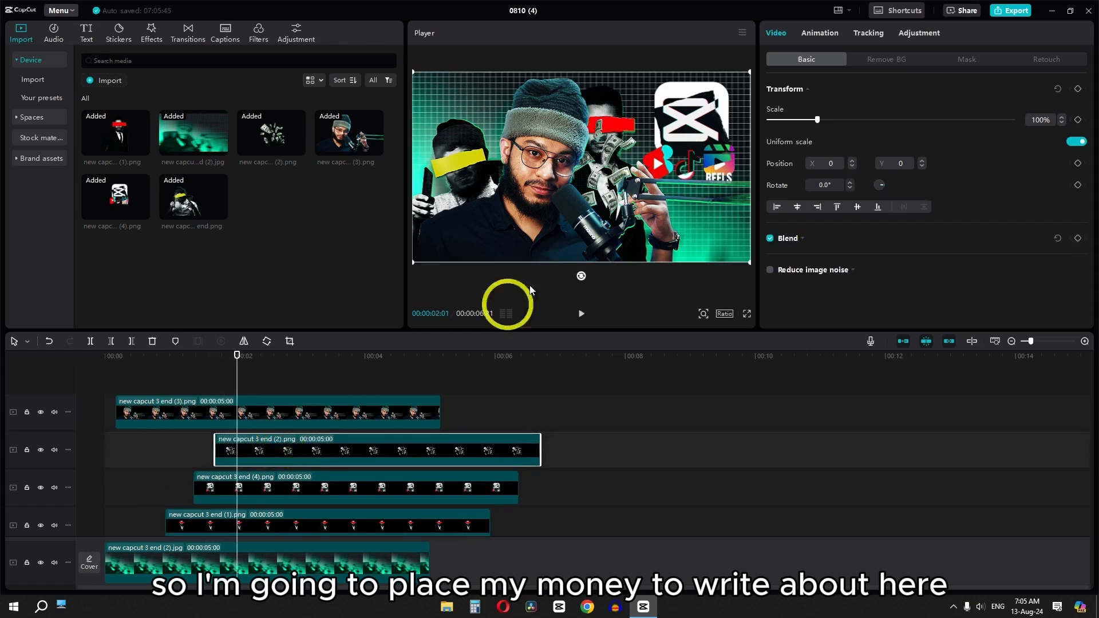
{"action": "left_click_drag", "start_coordinate": [545, 205], "coordinate": [650, 241]}
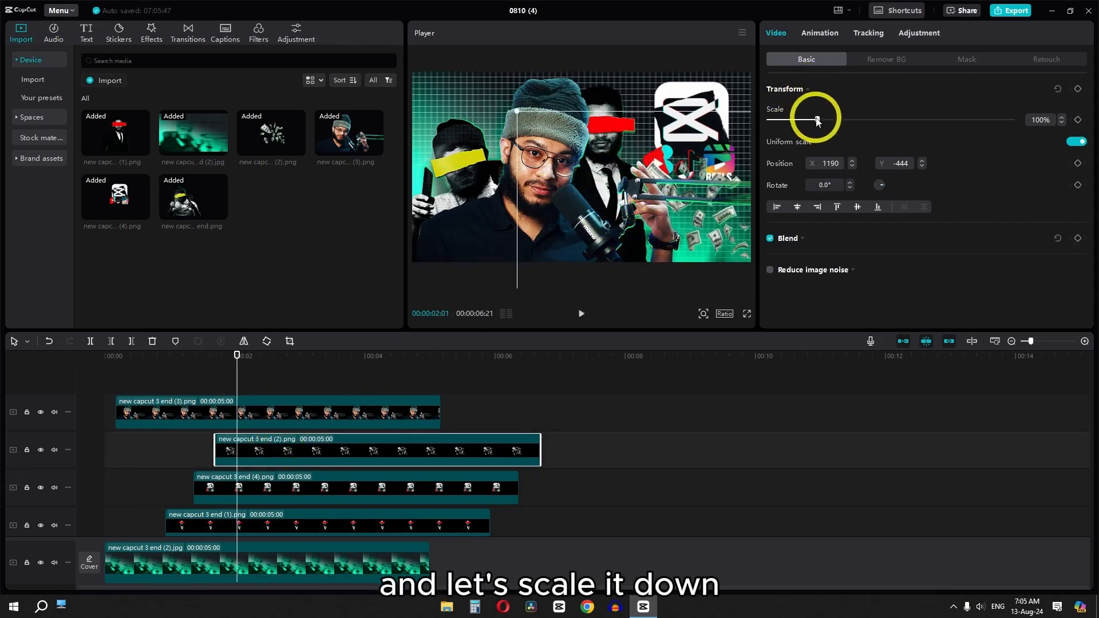
{"action": "left_click_drag", "start_coordinate": [817, 120], "coordinate": [803, 120]}
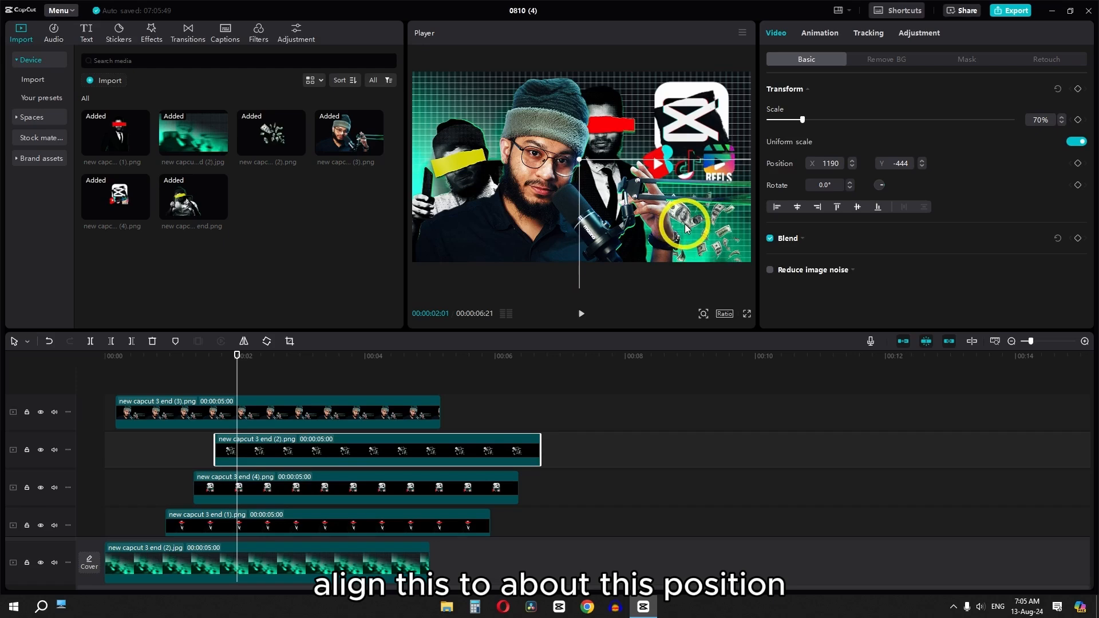
{"action": "left_click_drag", "start_coordinate": [685, 224], "coordinate": [688, 223]}
Play the composition from the start to review it.
{"action": "left_click", "coordinate": [106, 357]}
{"action": "key", "text": "space"}
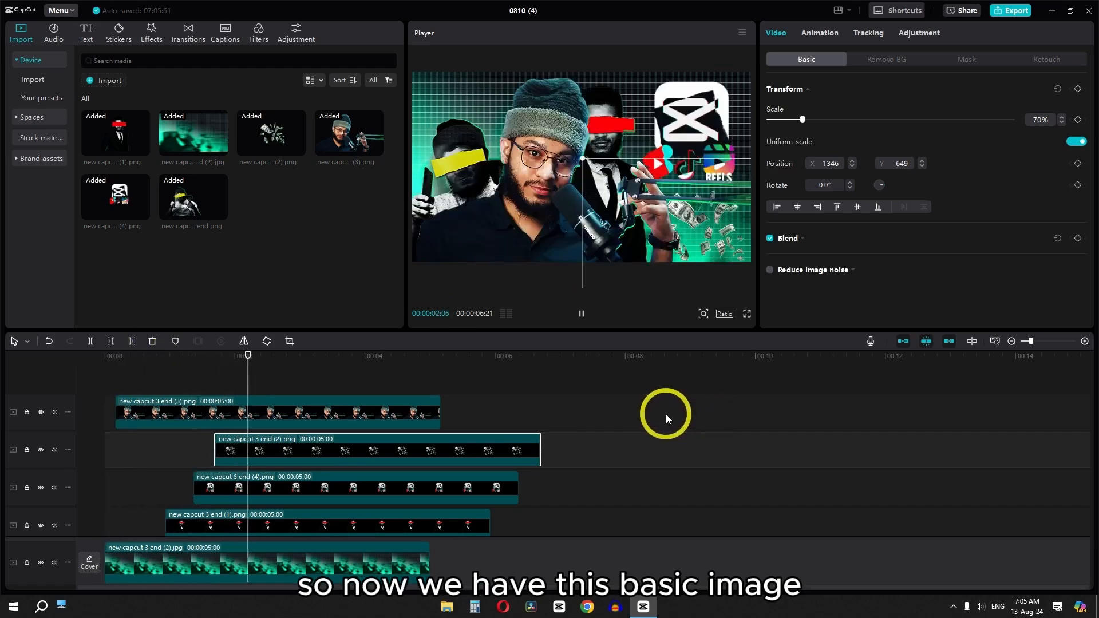
{"action": "key", "text": "space"}
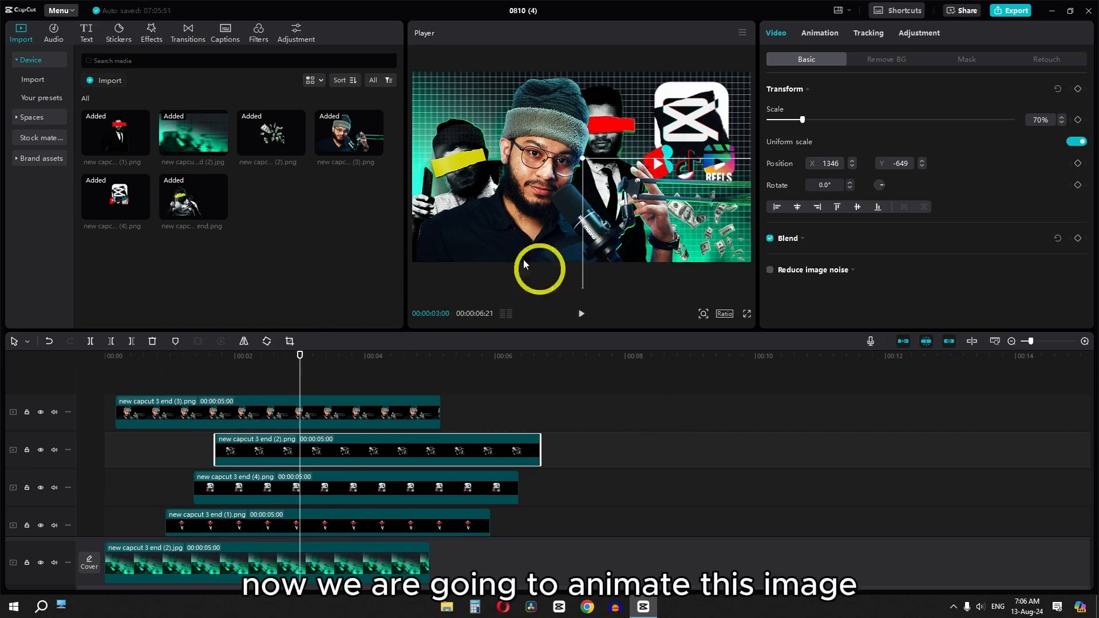
Give the presenter clip a Slide Up entrance animation.
{"action": "left_click", "coordinate": [21, 362]}
{"action": "key", "text": "space"}
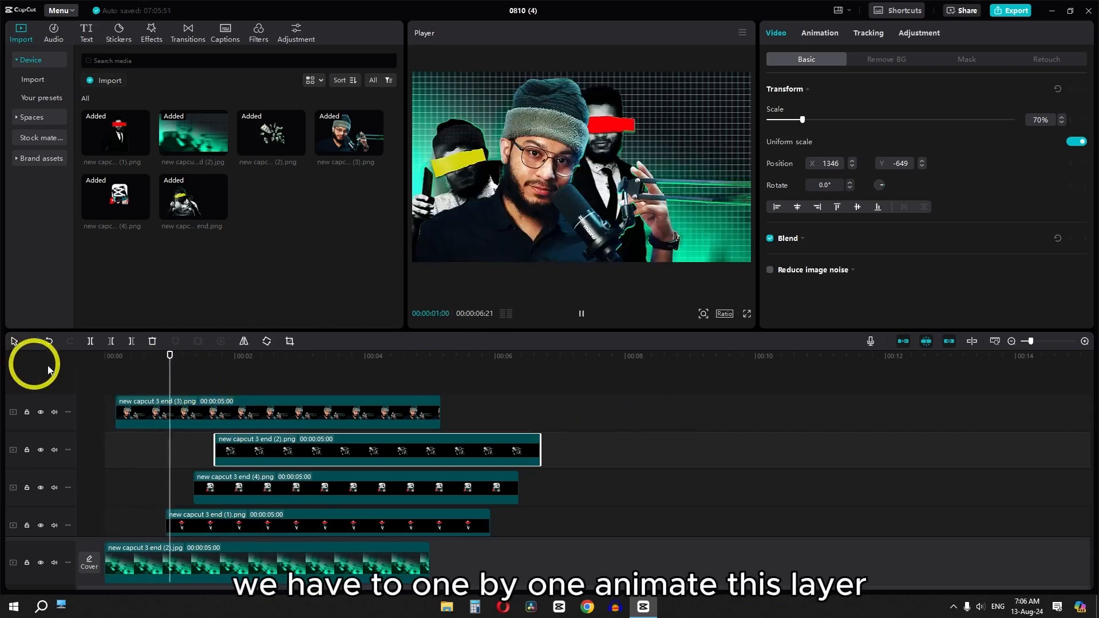
{"action": "left_click", "coordinate": [129, 380]}
{"action": "left_click", "coordinate": [140, 417]}
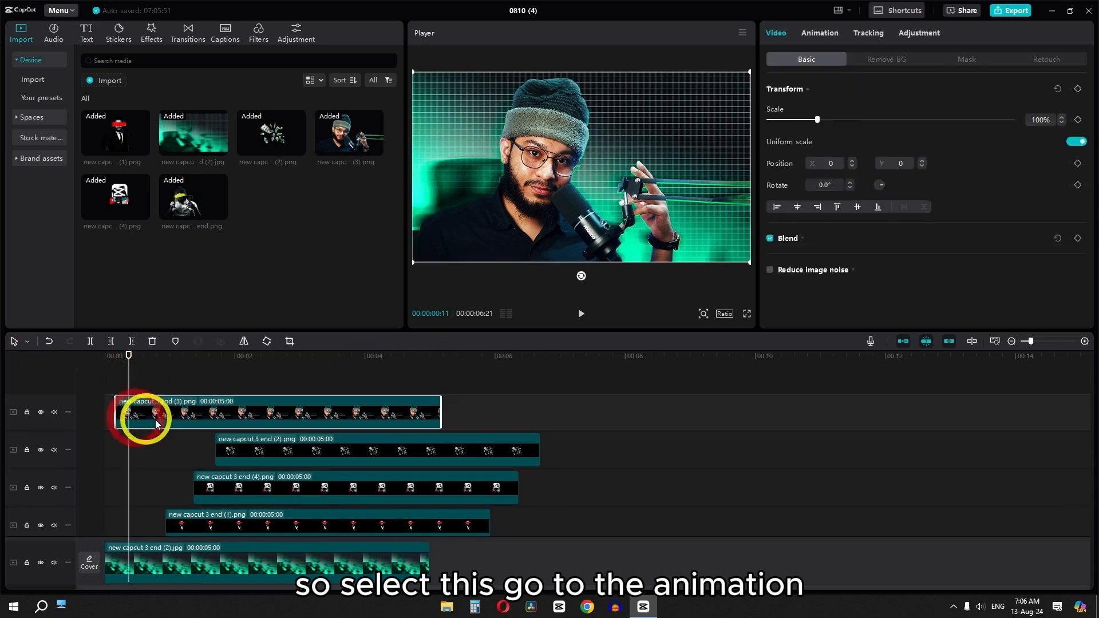
{"action": "left_click", "coordinate": [819, 37]}
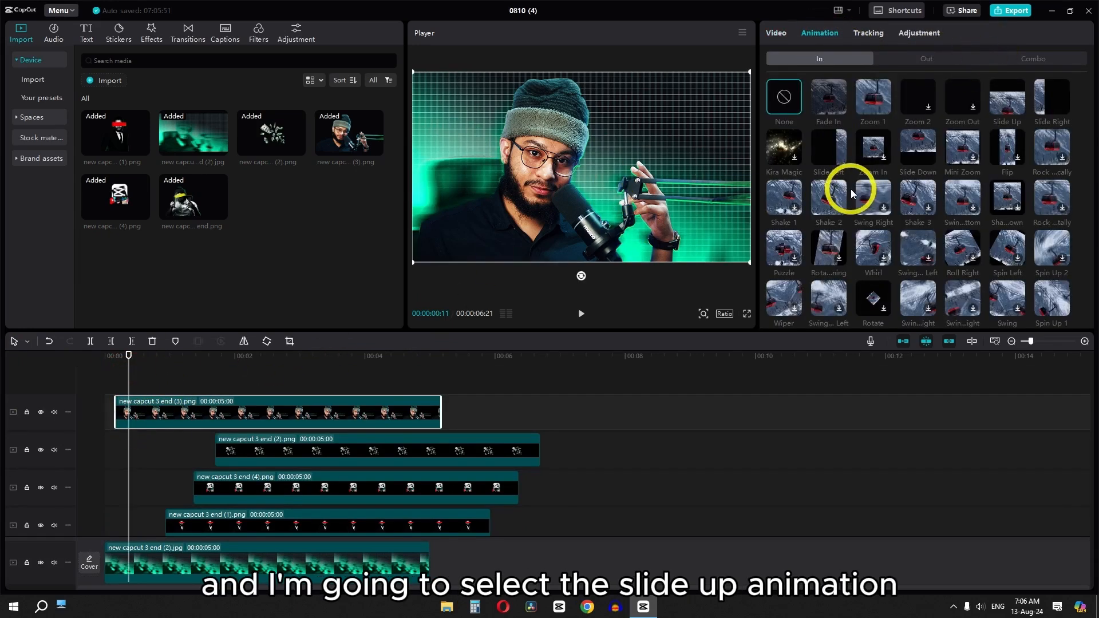
{"action": "left_click", "coordinate": [1007, 97]}
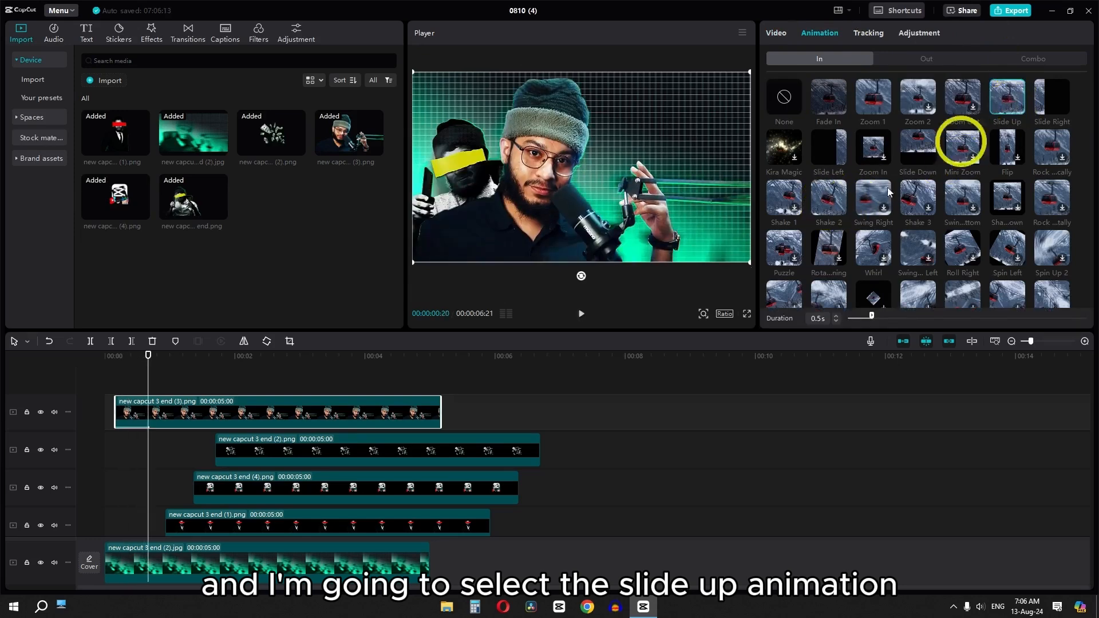
{"action": "scroll", "coordinate": [252, 471], "scroll_direction": "down", "scroll_amount": 1}
{"action": "scroll", "coordinate": [251, 472], "scroll_direction": "down", "scroll_amount": 1}
Apply Slide Left and Slide Right to the two figures, Slide Down to the logo, Slide Up to the money.
{"action": "left_click", "coordinate": [191, 491]}
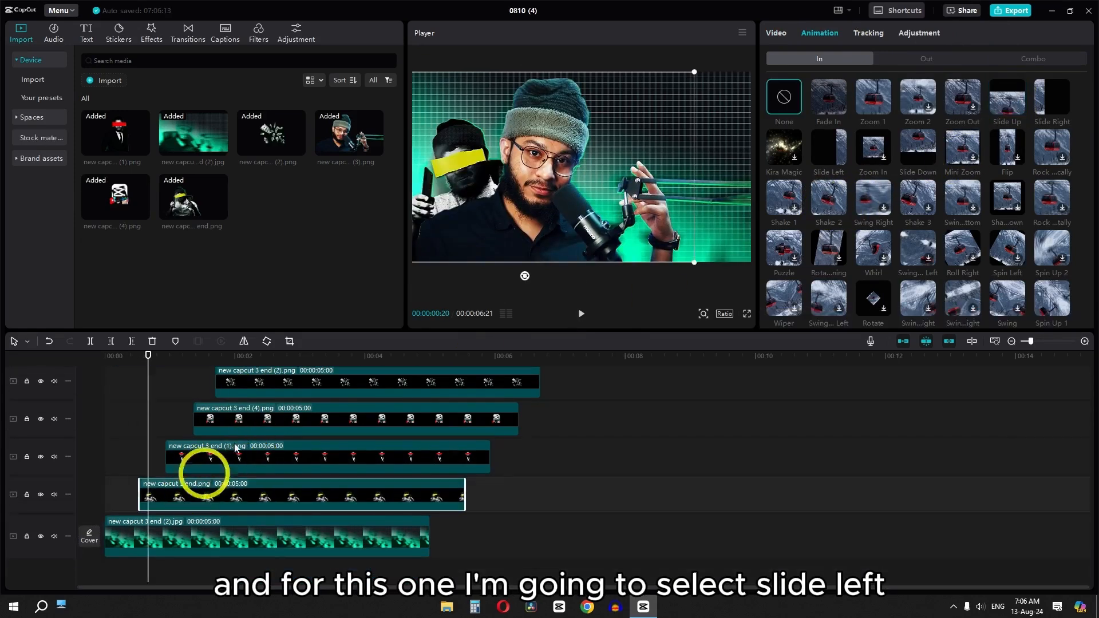
{"action": "left_click", "coordinate": [831, 160]}
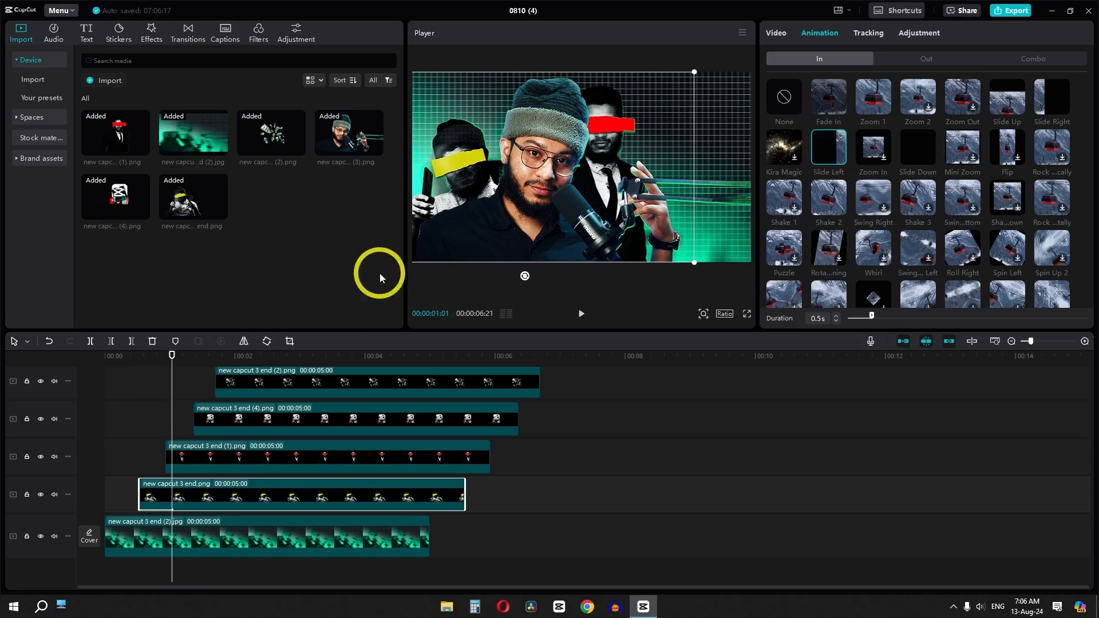
{"action": "left_click", "coordinate": [213, 463]}
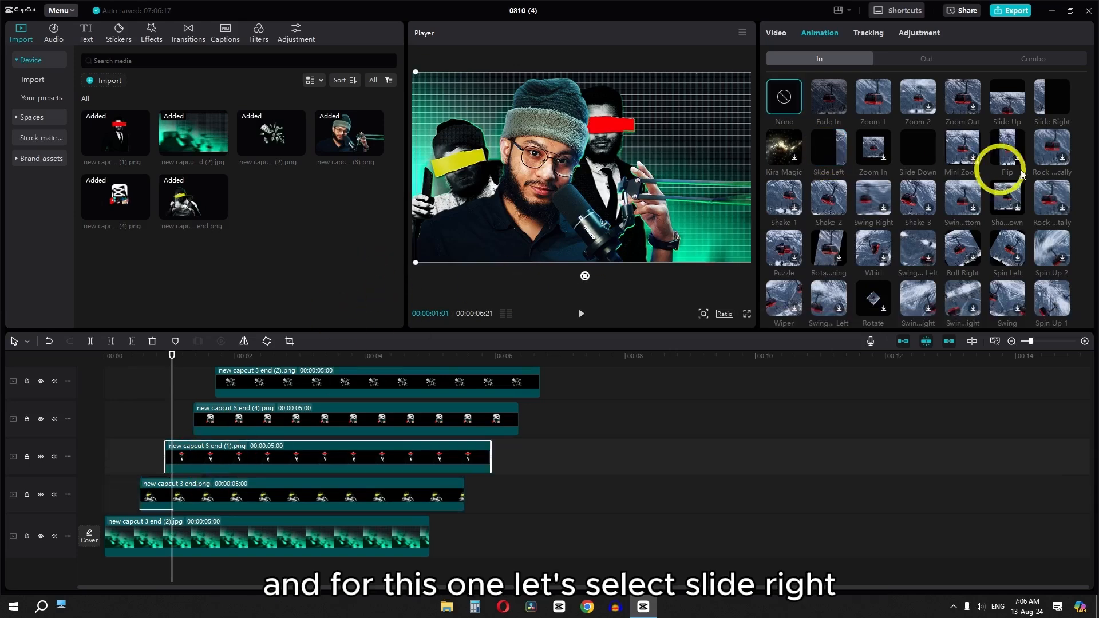
{"action": "left_click", "coordinate": [1039, 112]}
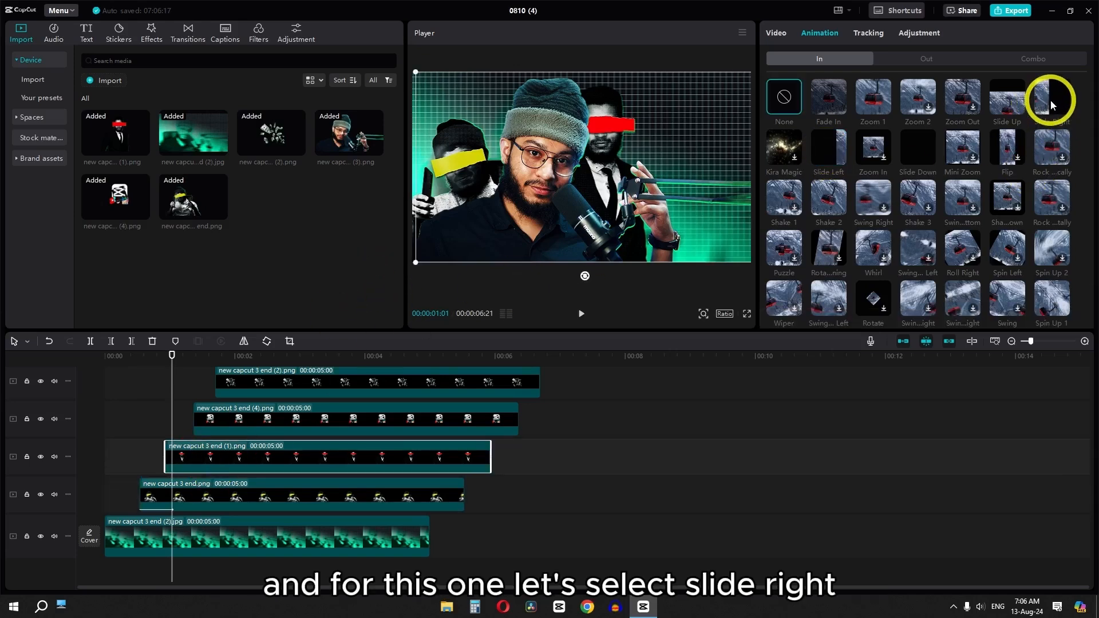
{"action": "left_click", "coordinate": [326, 423]}
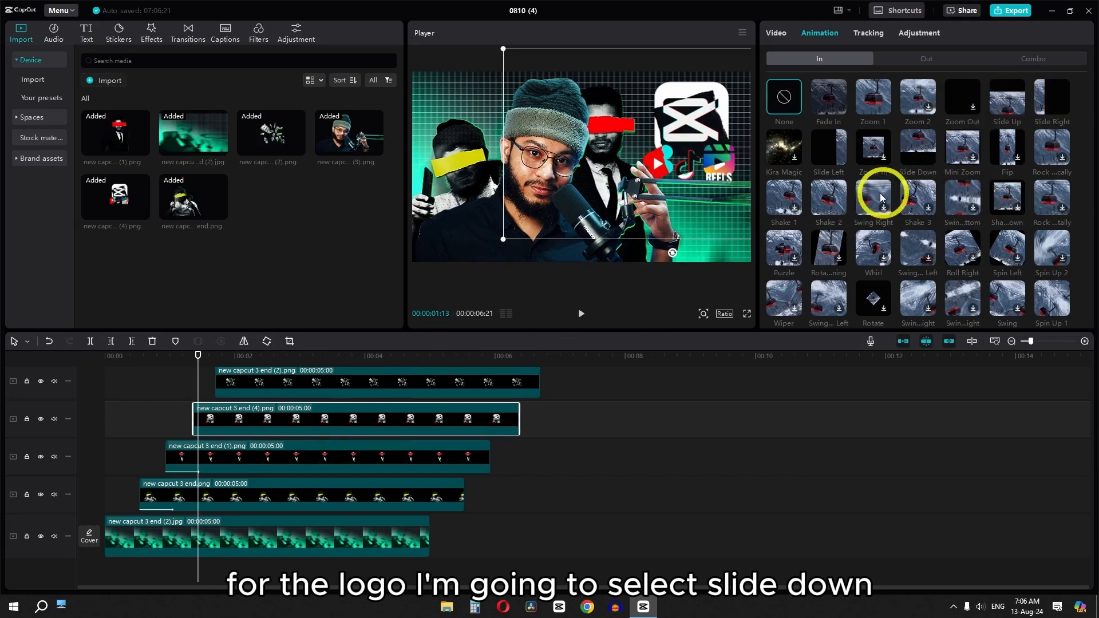
{"action": "left_click", "coordinate": [903, 162]}
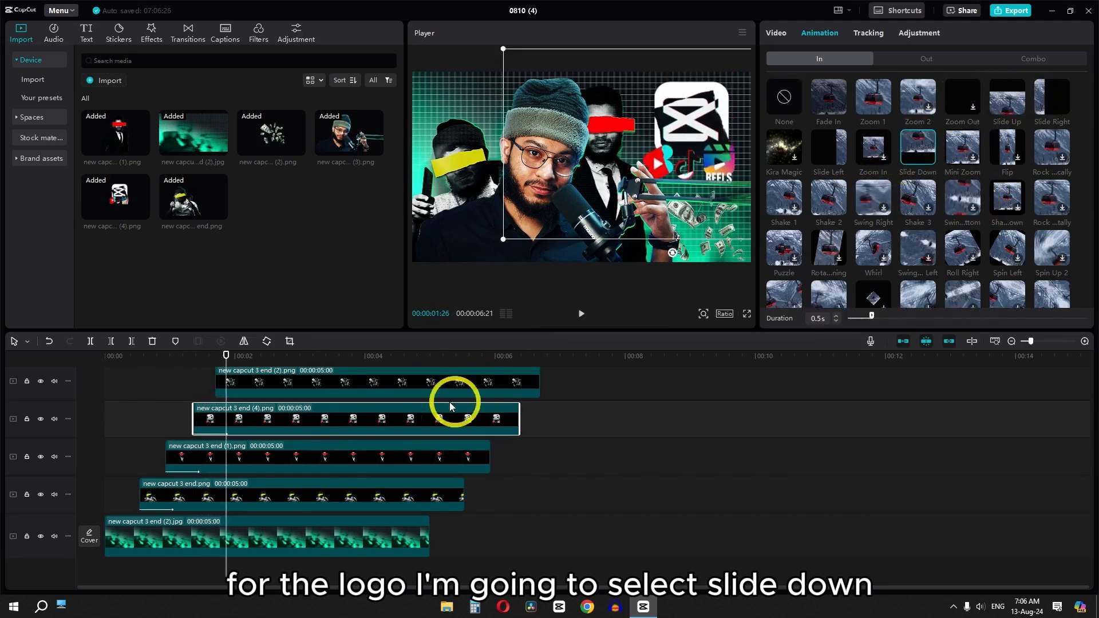
{"action": "left_click", "coordinate": [348, 393]}
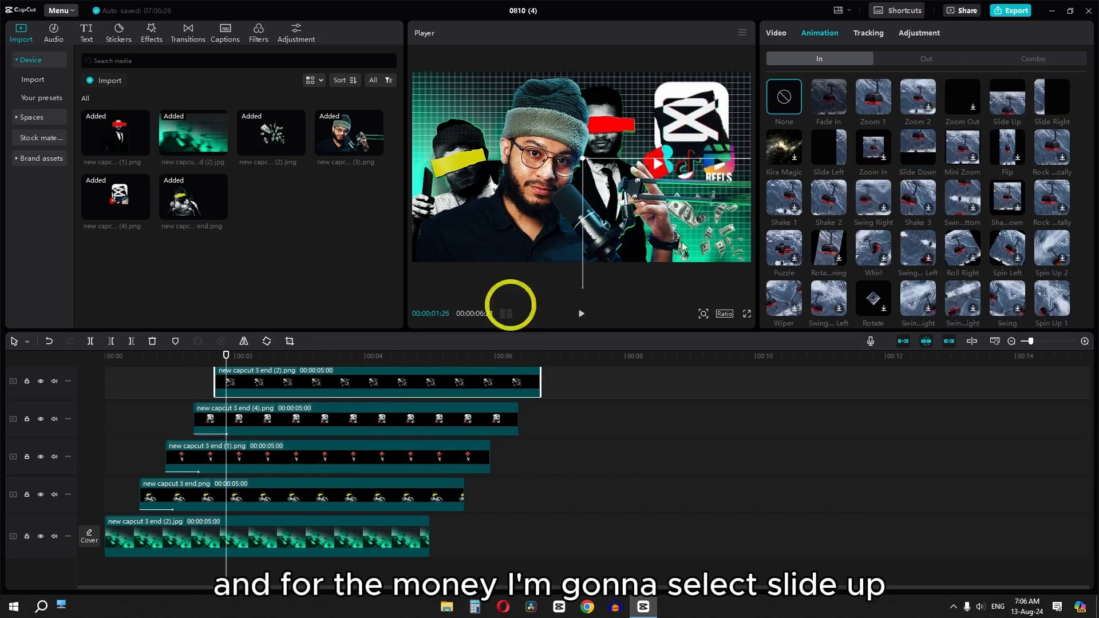
{"action": "left_click", "coordinate": [1008, 108]}
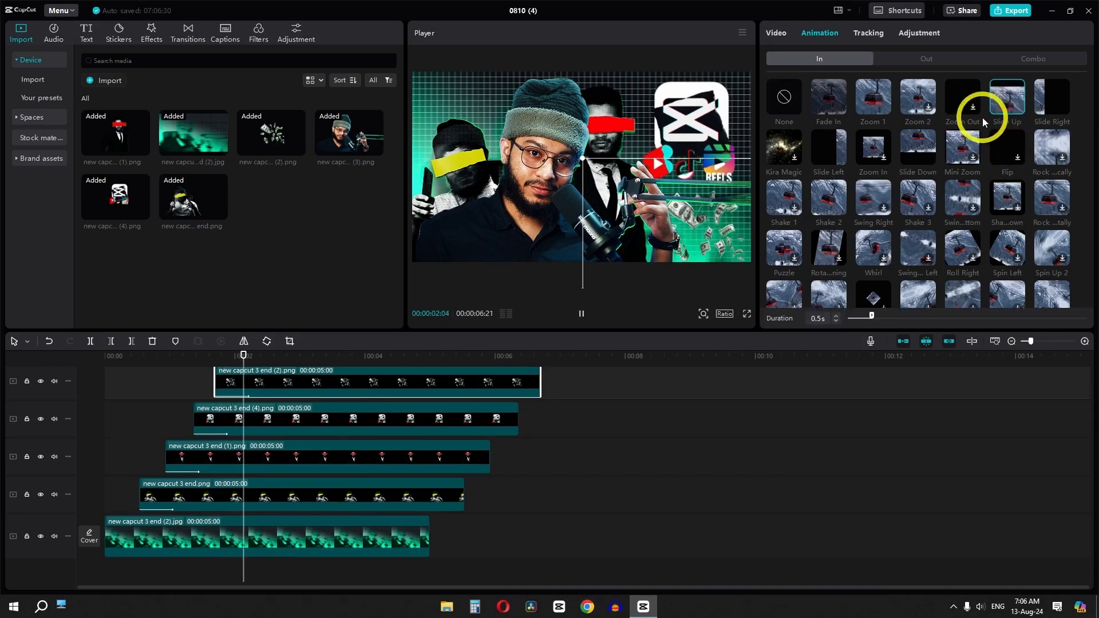
Play back from the start to check the slide-in entrances.
{"action": "left_click_drag", "start_coordinate": [239, 356], "coordinate": [1, 350]}
{"action": "key", "text": "space"}
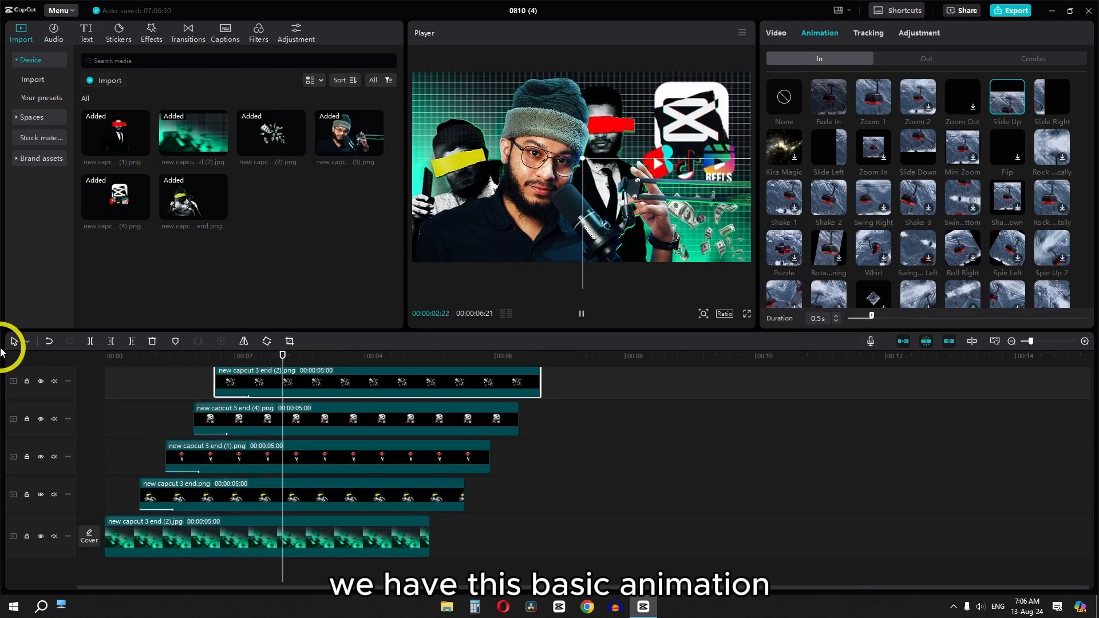
{"action": "left_click_drag", "start_coordinate": [135, 360], "coordinate": [149, 362]}
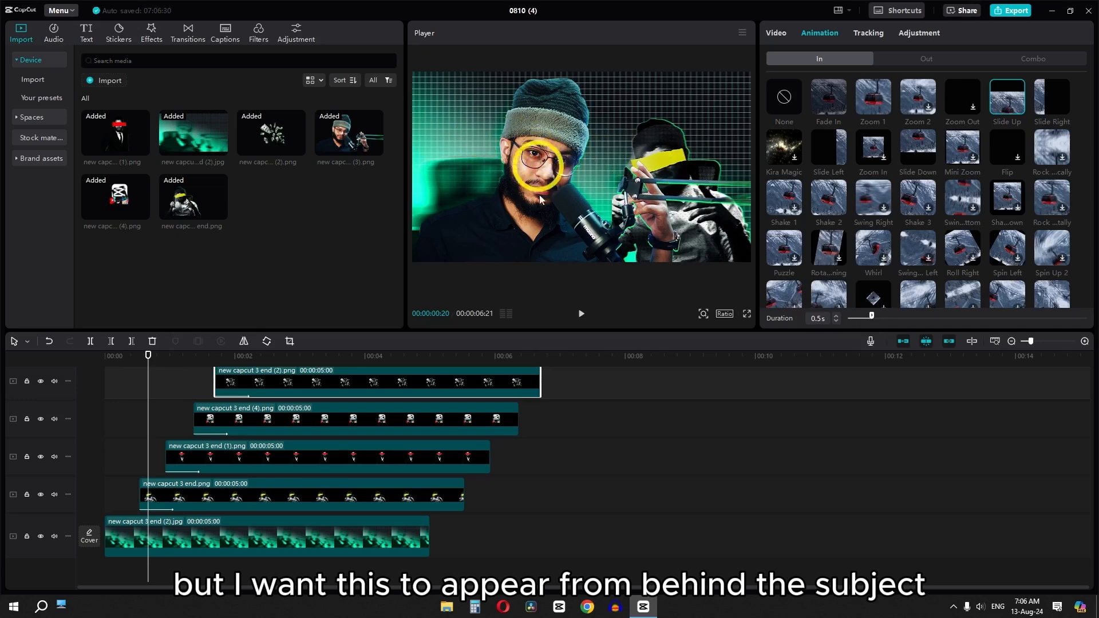
Compound the end.png figure and give it an inverted, near-vertical horizontal mask.
{"action": "right_click", "coordinate": [245, 496]}
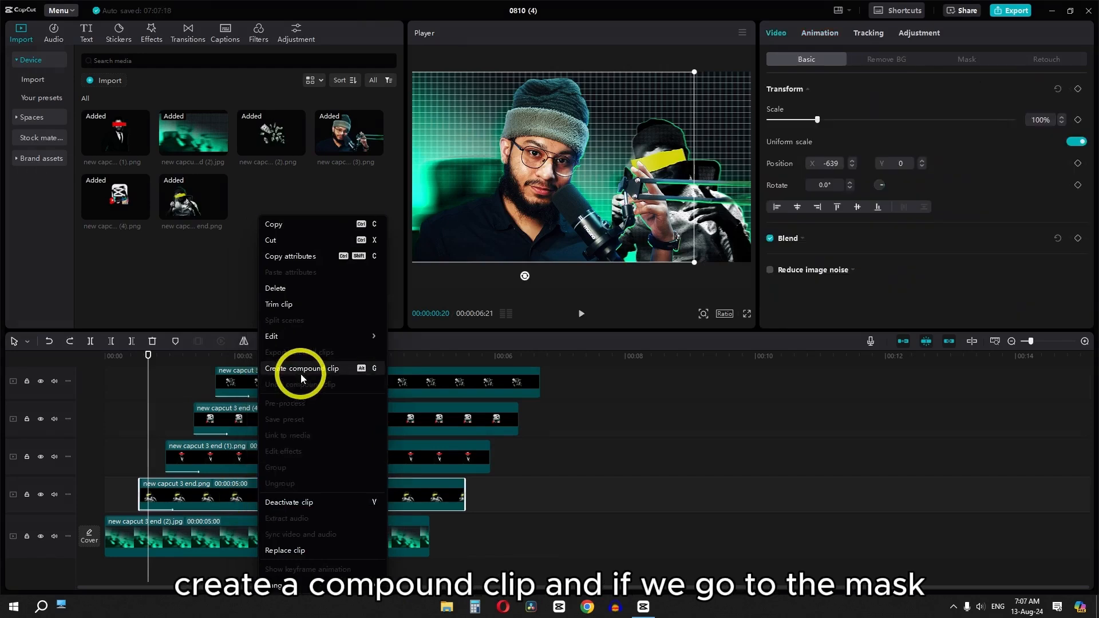
{"action": "left_click", "coordinate": [301, 374]}
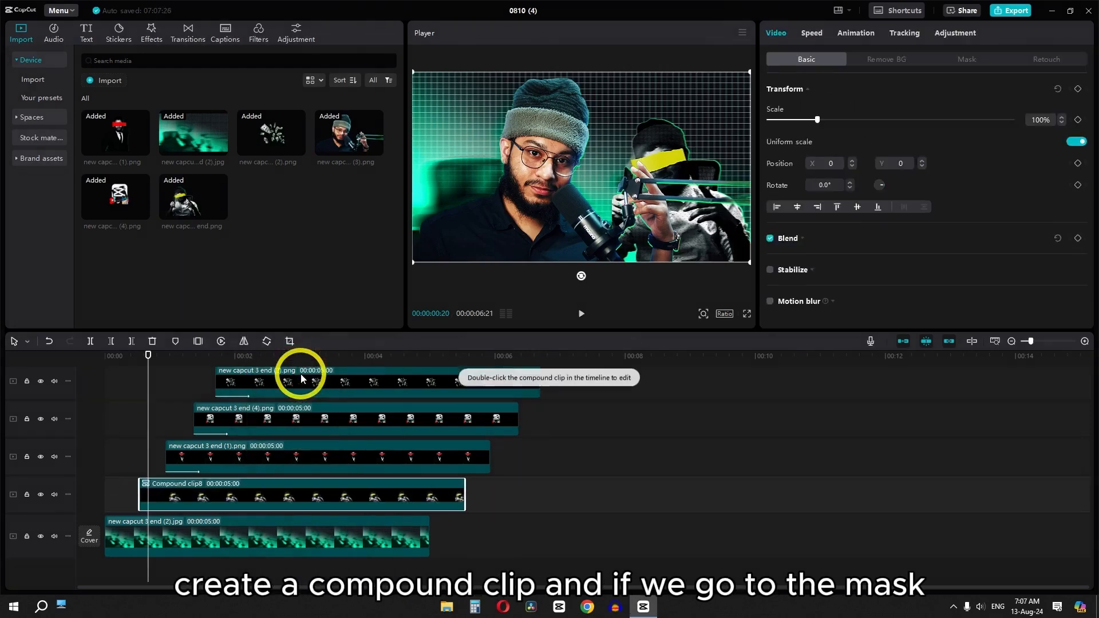
{"action": "left_click", "coordinate": [973, 58]}
{"action": "left_click", "coordinate": [834, 132]}
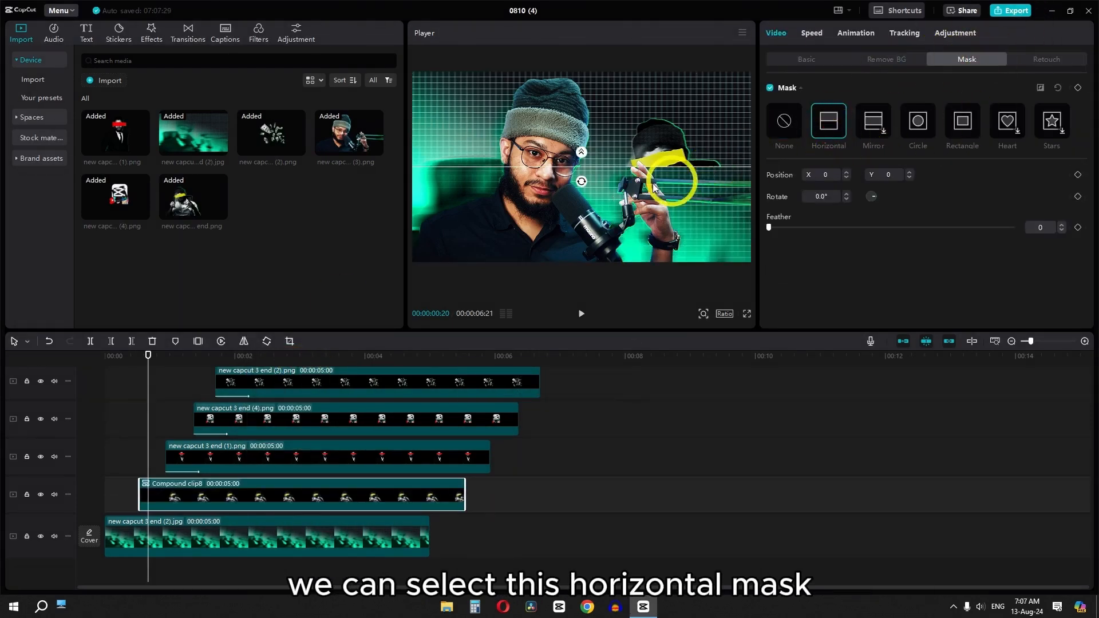
{"action": "left_click_drag", "start_coordinate": [584, 182], "coordinate": [651, 171]}
{"action": "left_click_drag", "start_coordinate": [604, 136], "coordinate": [541, 141]}
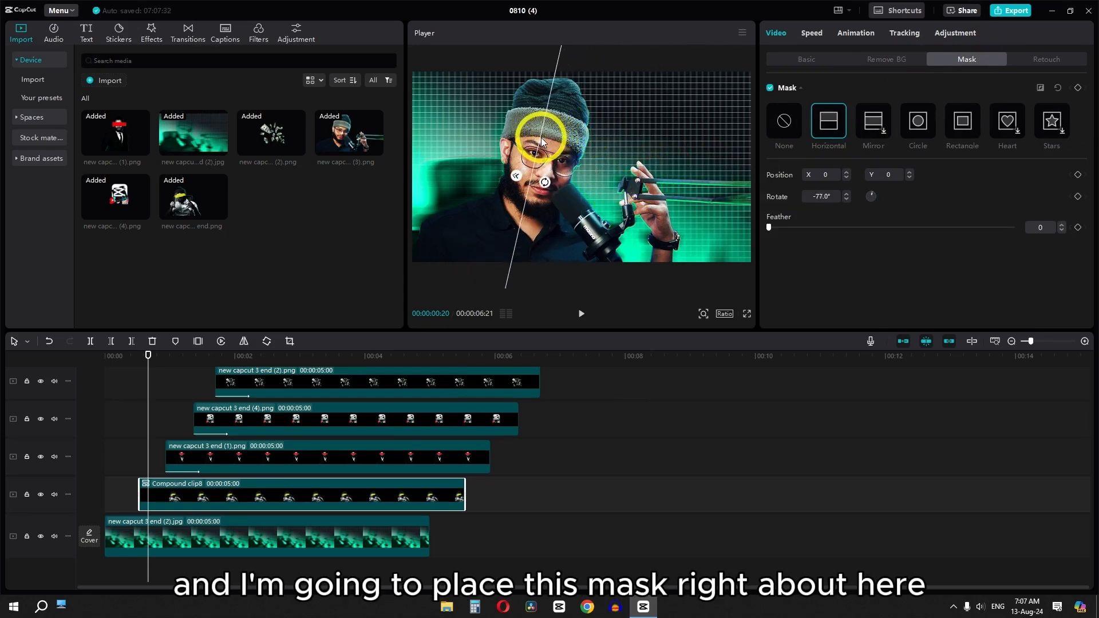
{"action": "left_click", "coordinate": [1039, 89]}
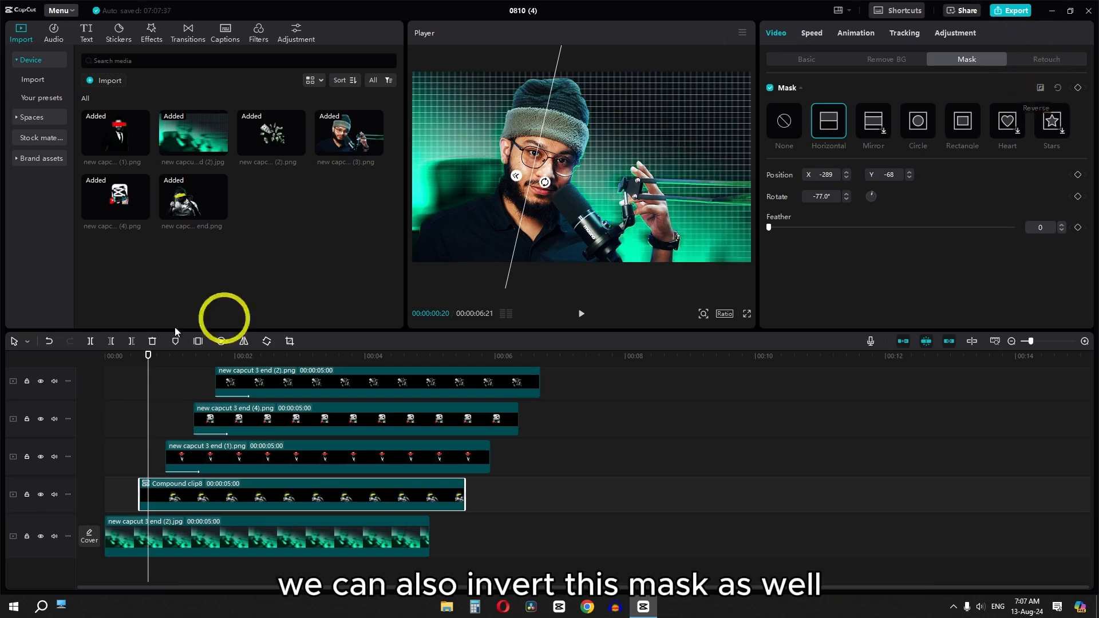
{"action": "mouse_move", "coordinate": [150, 373]}
{"action": "left_mouse_down"}
{"action": "mouse_move", "coordinate": [110, 373]}
{"action": "mouse_move", "coordinate": [166, 372]}
{"action": "left_mouse_up"}
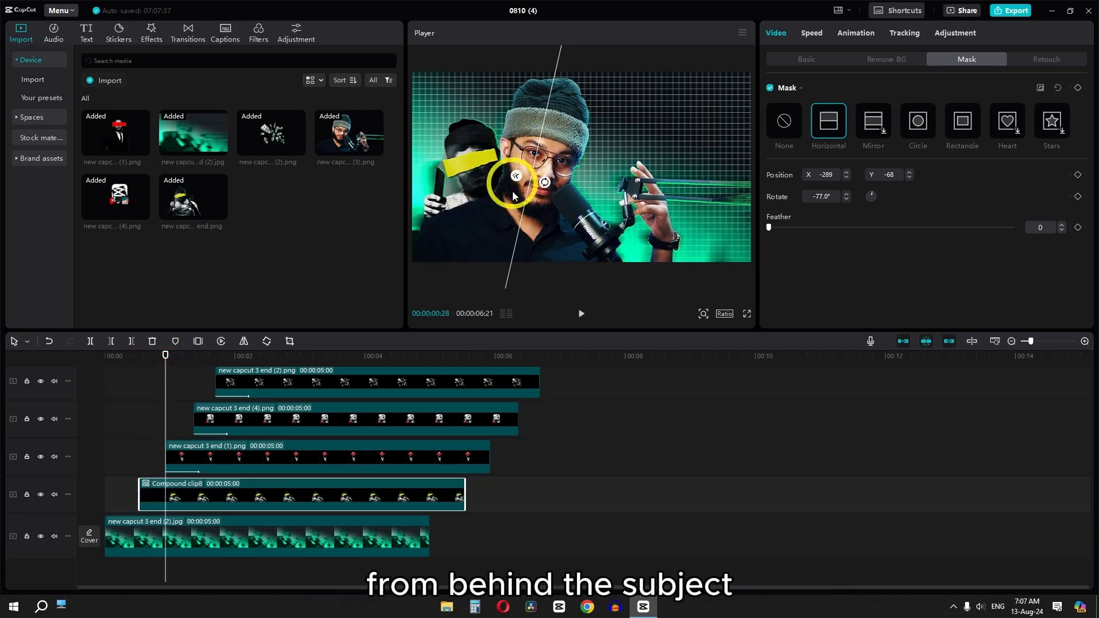
Compound the end (1).png figure and give it an inverted, near-vertical horizontal mask.
{"action": "left_click", "coordinate": [215, 457]}
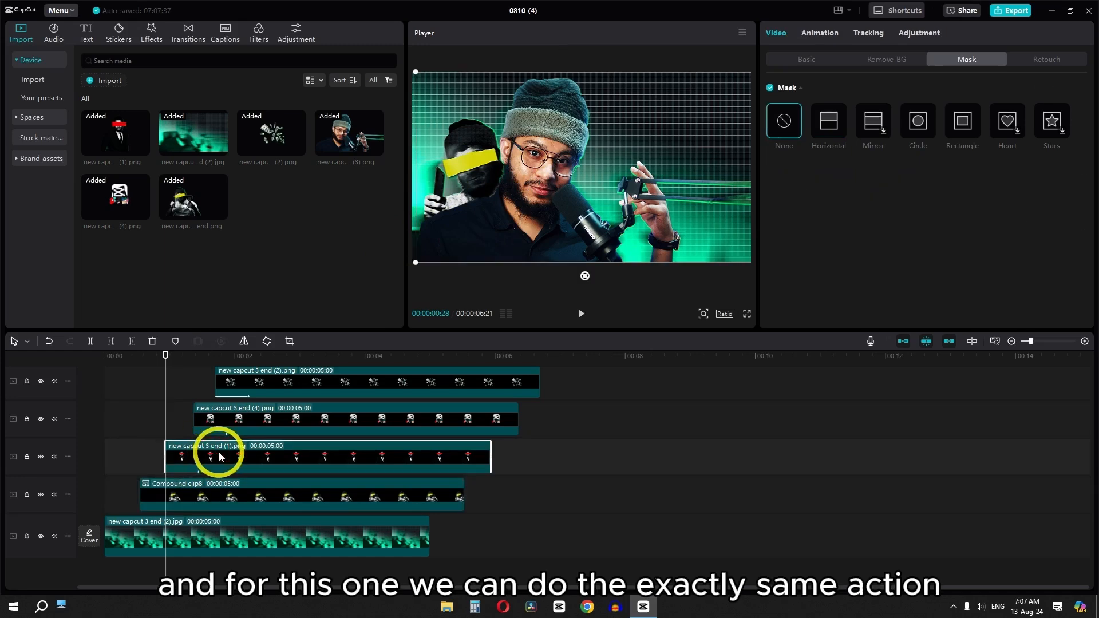
{"action": "key", "text": "Right"}
{"action": "key", "text": "Right"}
{"action": "key", "text": "Right"}
{"action": "key", "text": "Right"}
{"action": "key", "text": "Right"}
{"action": "key", "text": "Right"}
{"action": "right_click", "coordinate": [221, 452]}
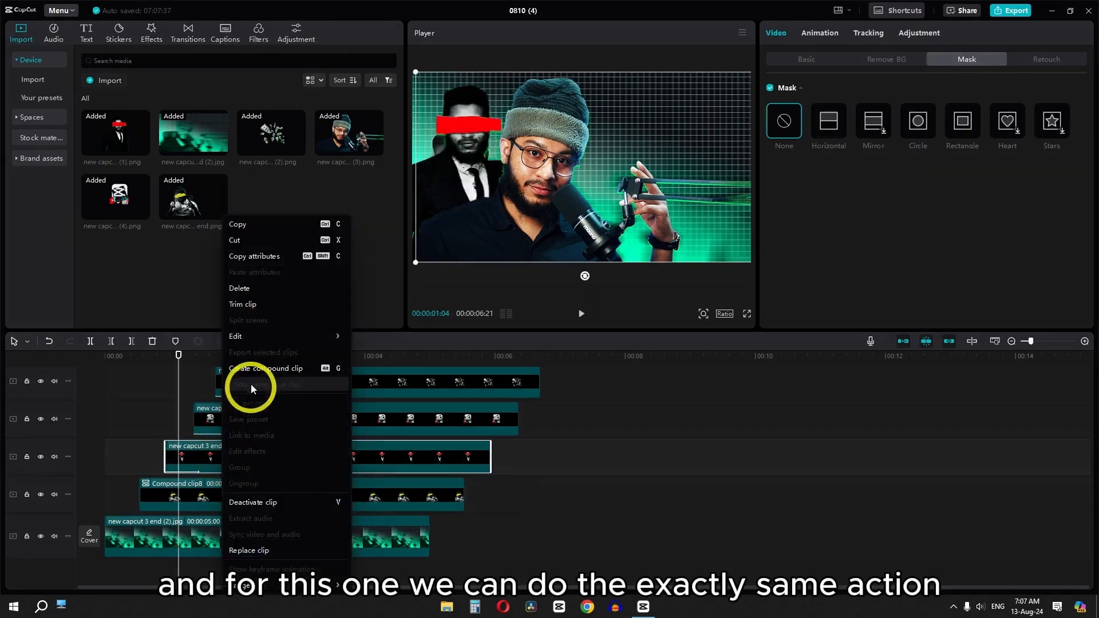
{"action": "left_click", "coordinate": [253, 369]}
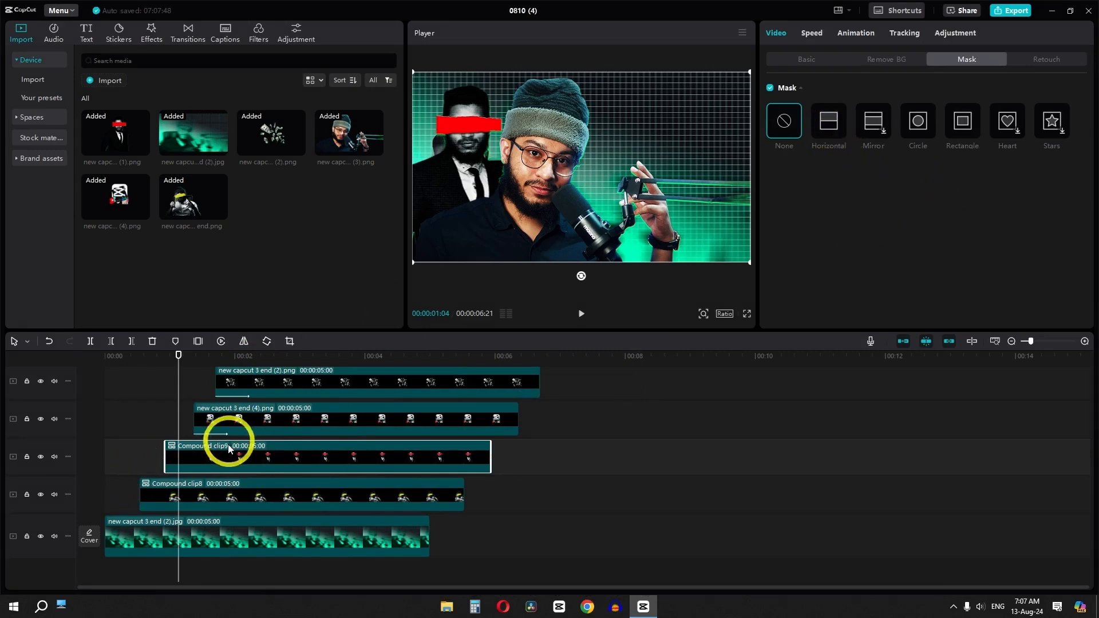
{"action": "left_click", "coordinate": [843, 127]}
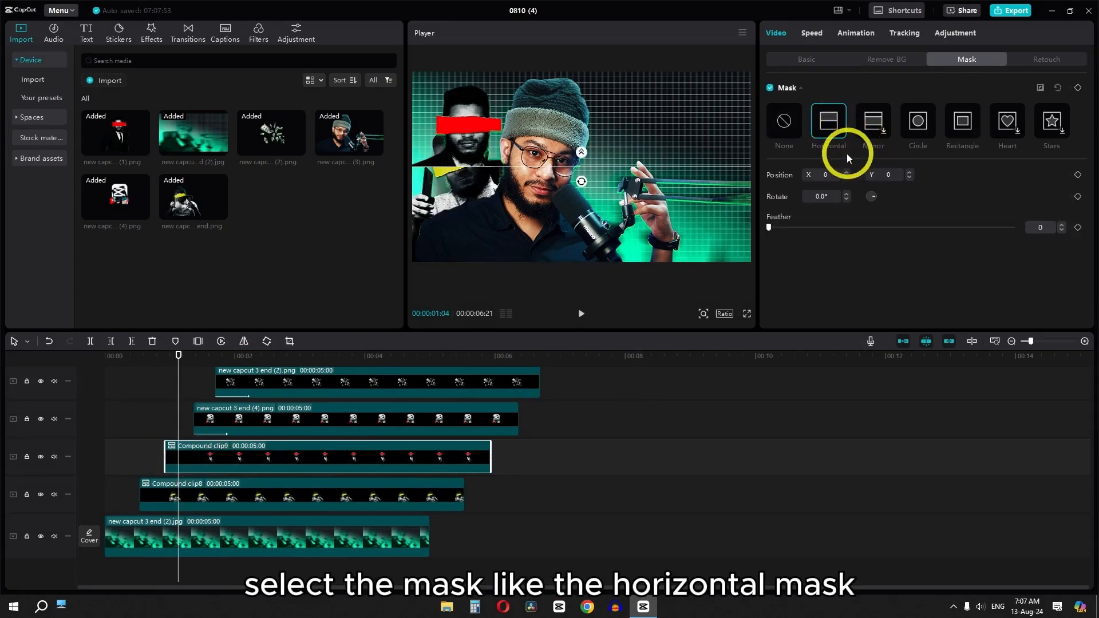
{"action": "left_click_drag", "start_coordinate": [581, 187], "coordinate": [542, 193]}
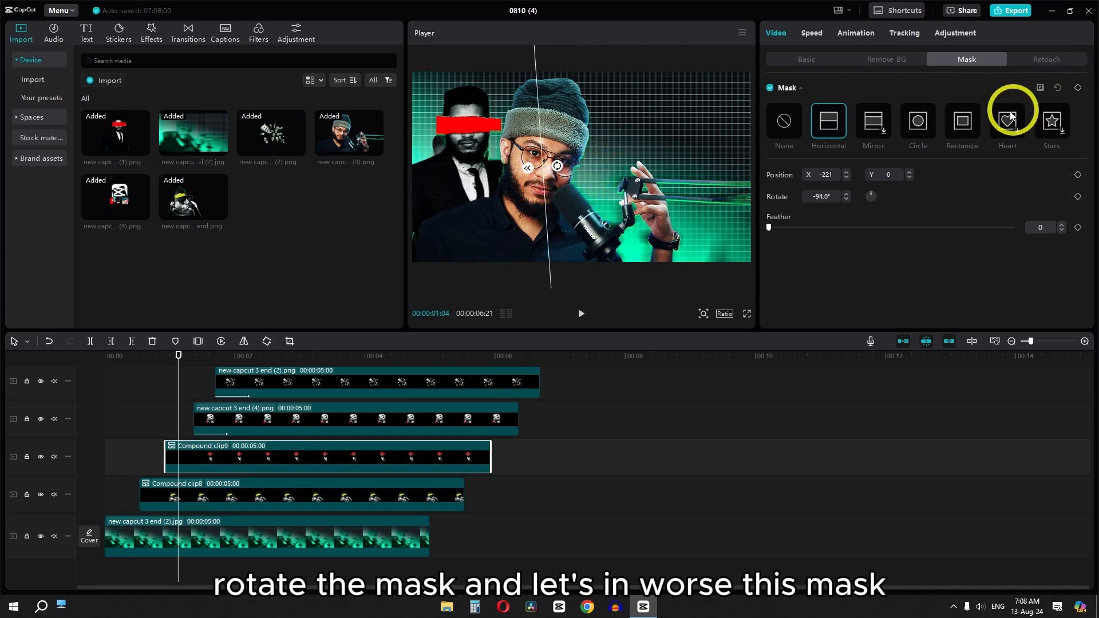
{"action": "left_click", "coordinate": [1039, 90]}
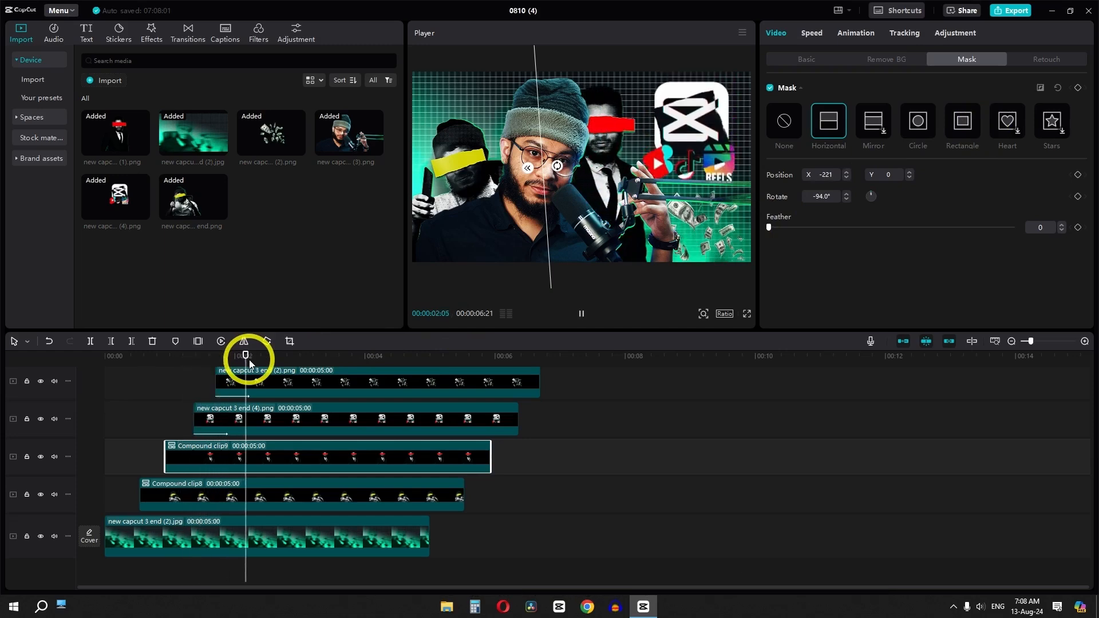
Pause playback, select all timeline clips, and move to the five-second mark.
{"action": "key", "text": "space"}
{"action": "scroll", "coordinate": [521, 495], "scroll_direction": "up", "scroll_amount": 1}
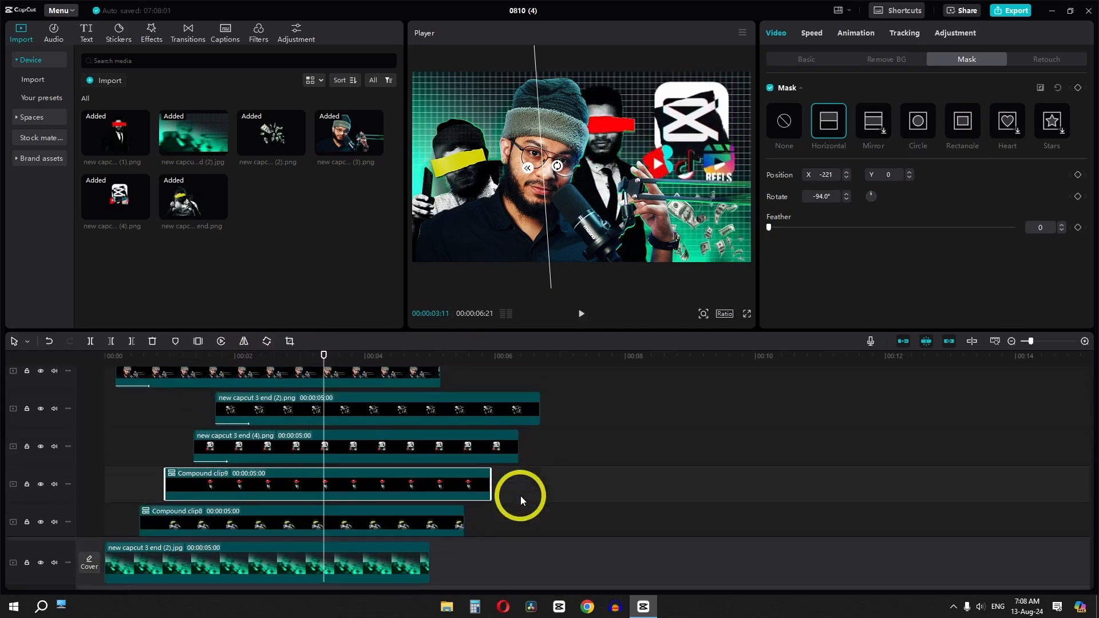
{"action": "key", "text": "ctrl+a"}
{"action": "left_click_drag", "start_coordinate": [400, 362], "coordinate": [431, 367]}
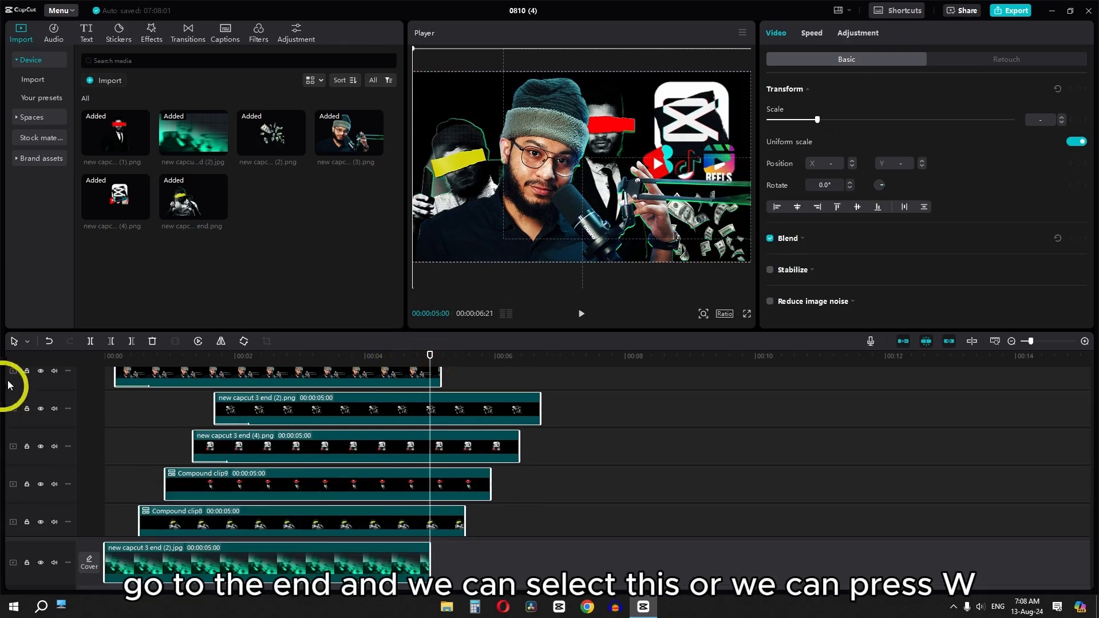
Trim all clips to end at 5 seconds and apply Play Pendulum to the top cutout and (4).png clips.
{"action": "left_click", "coordinate": [131, 341]}
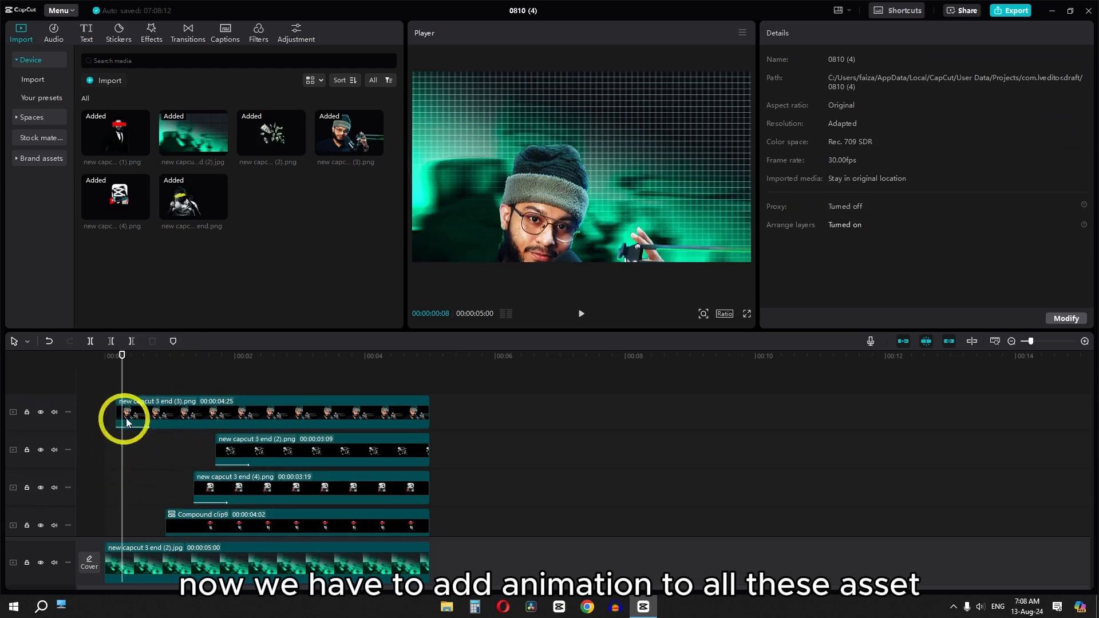
{"action": "mouse_move", "coordinate": [135, 371]}
{"action": "left_mouse_down"}
{"action": "mouse_move", "coordinate": [153, 358]}
{"action": "mouse_move", "coordinate": [277, 355]}
{"action": "mouse_move", "coordinate": [128, 361]}
{"action": "mouse_move", "coordinate": [392, 373]}
{"action": "mouse_move", "coordinate": [128, 373]}
{"action": "left_mouse_up"}
{"action": "left_click", "coordinate": [151, 32]}
{"action": "left_click", "coordinate": [33, 150]}
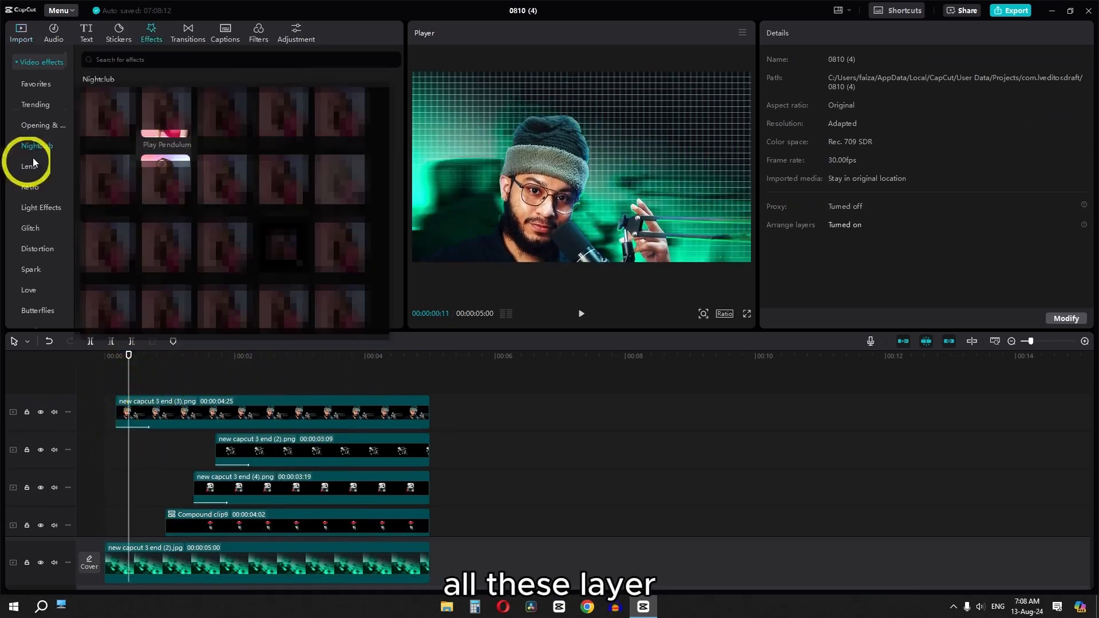
{"action": "left_click", "coordinate": [189, 142]}
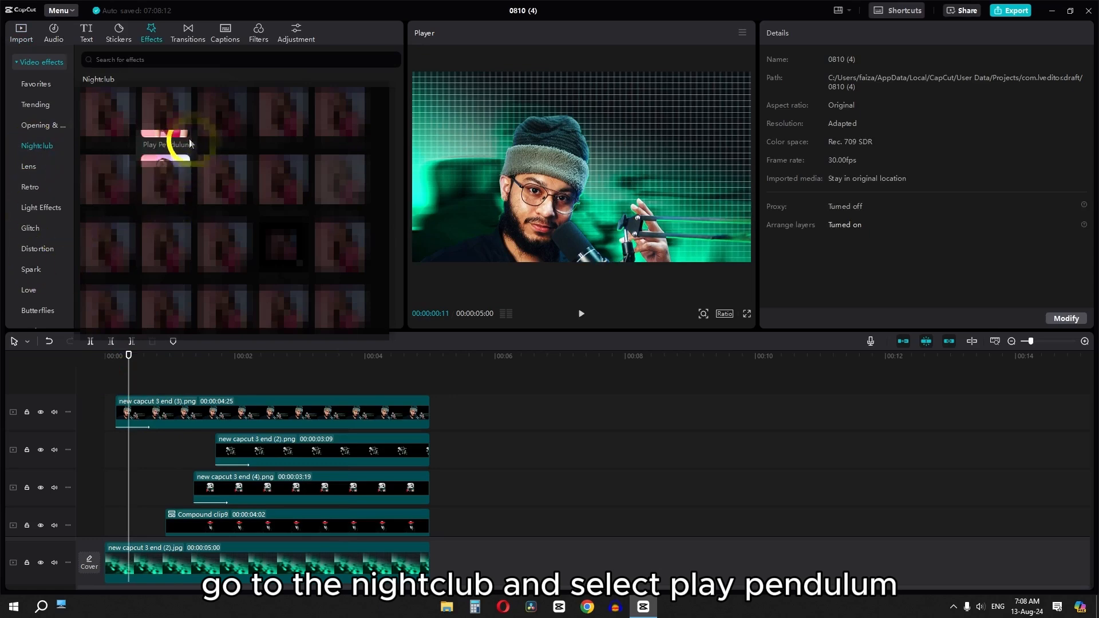
{"action": "left_click_drag", "start_coordinate": [158, 120], "coordinate": [258, 411]}
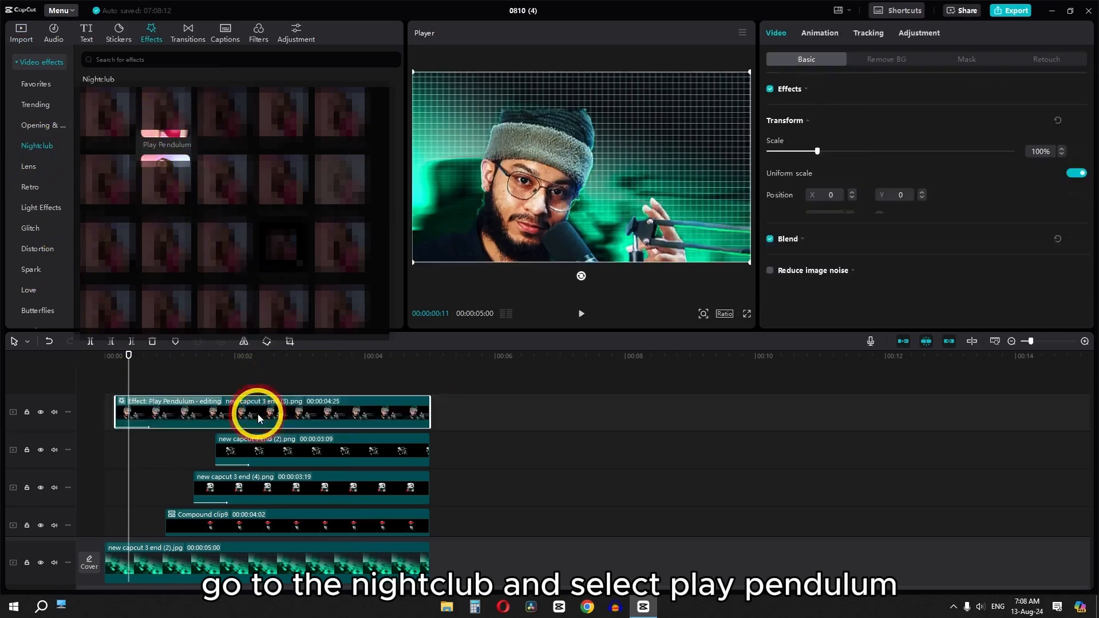
{"action": "left_click_drag", "start_coordinate": [148, 102], "coordinate": [299, 485]}
Apply Play Pendulum to both figure compound clips and Flickery Shots to the money clip.
{"action": "scroll", "coordinate": [300, 483], "scroll_direction": "down", "scroll_amount": 2}
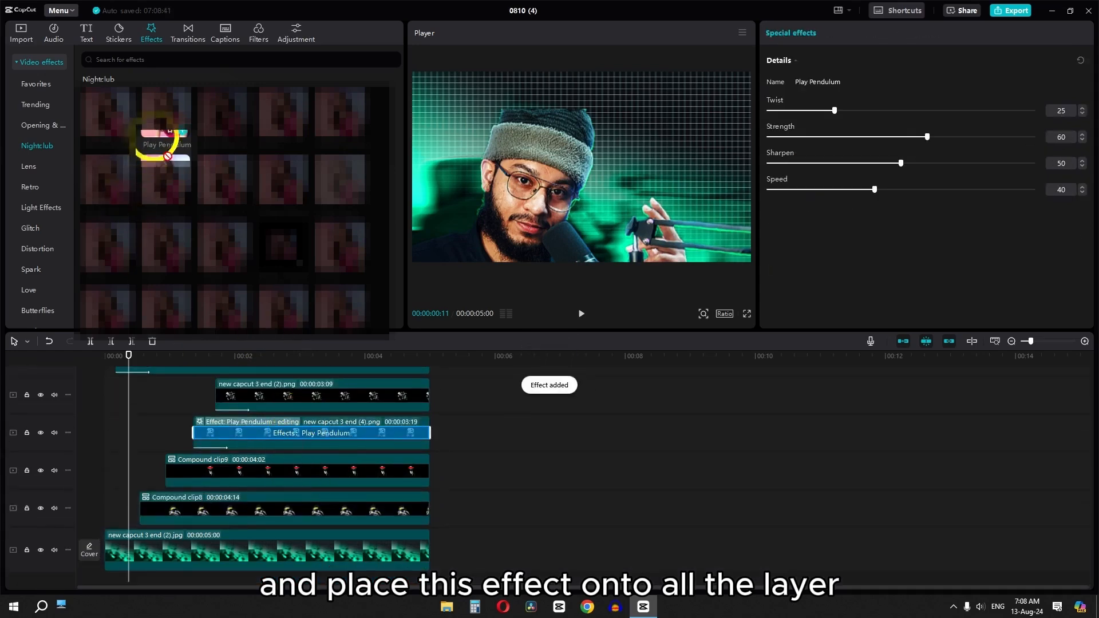
{"action": "left_click_drag", "start_coordinate": [168, 155], "coordinate": [263, 466]}
{"action": "scroll", "coordinate": [248, 418], "scroll_direction": "down", "scroll_amount": 1}
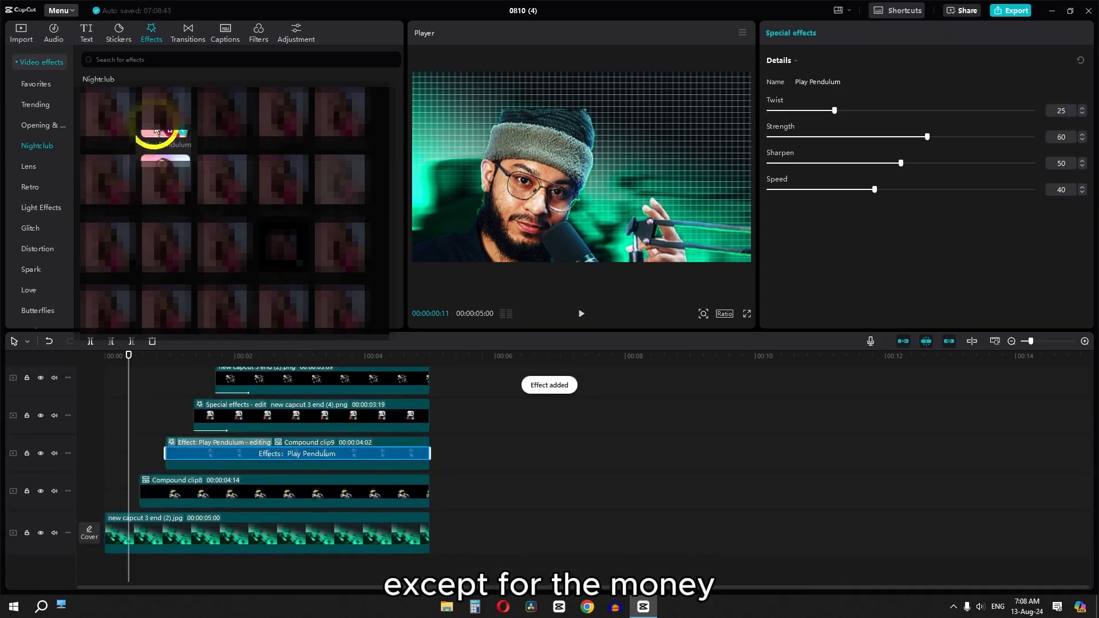
{"action": "left_click_drag", "start_coordinate": [156, 130], "coordinate": [268, 492]}
{"action": "scroll", "coordinate": [290, 417], "scroll_direction": "down", "scroll_amount": 1}
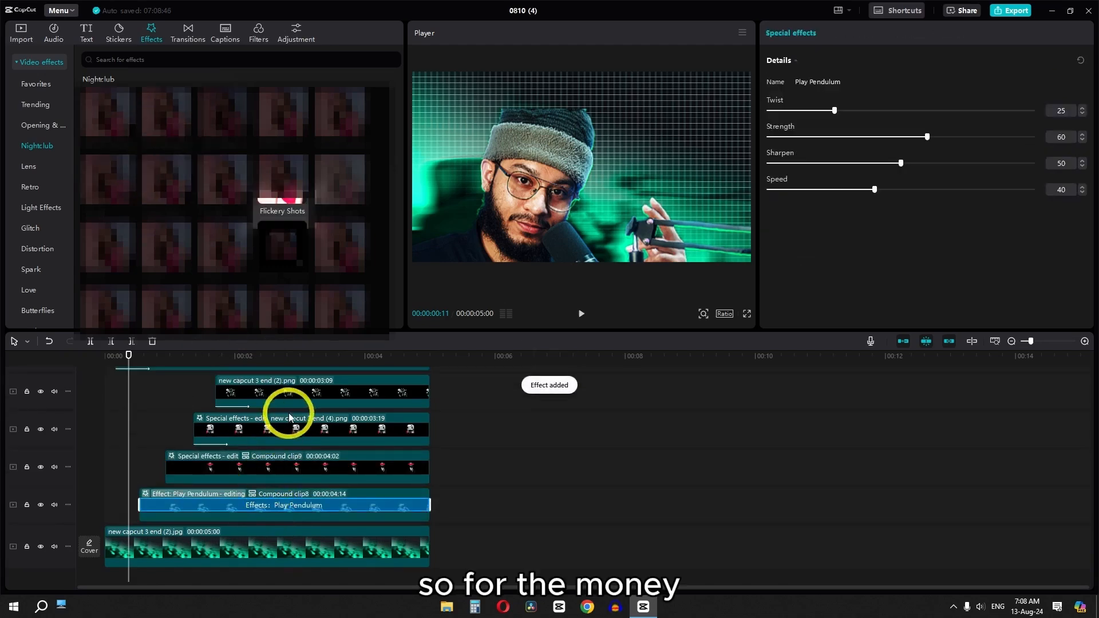
{"action": "left_click_drag", "start_coordinate": [272, 183], "coordinate": [315, 395]}
On the top cutout's Play Pendulum, set twist 0, strength 8 and lower sharpen.
{"action": "left_click", "coordinate": [14, 38]}
{"action": "scroll", "coordinate": [263, 429], "scroll_direction": "up", "scroll_amount": 1}
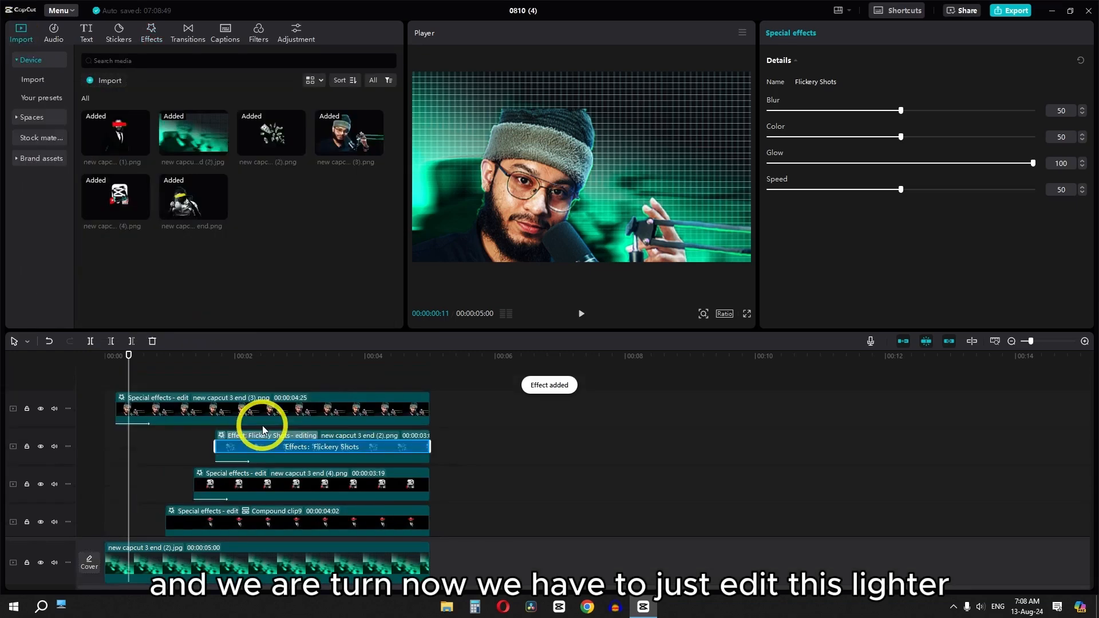
{"action": "left_click", "coordinate": [239, 411]}
{"action": "left_click", "coordinate": [158, 398]}
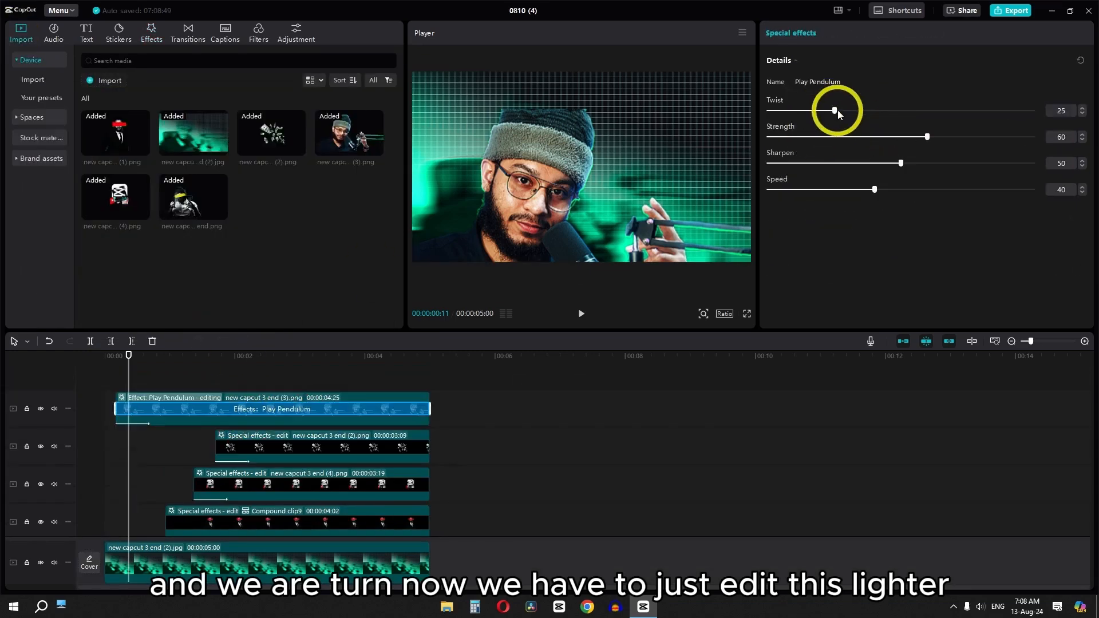
{"action": "left_click_drag", "start_coordinate": [836, 110], "coordinate": [786, 110]}
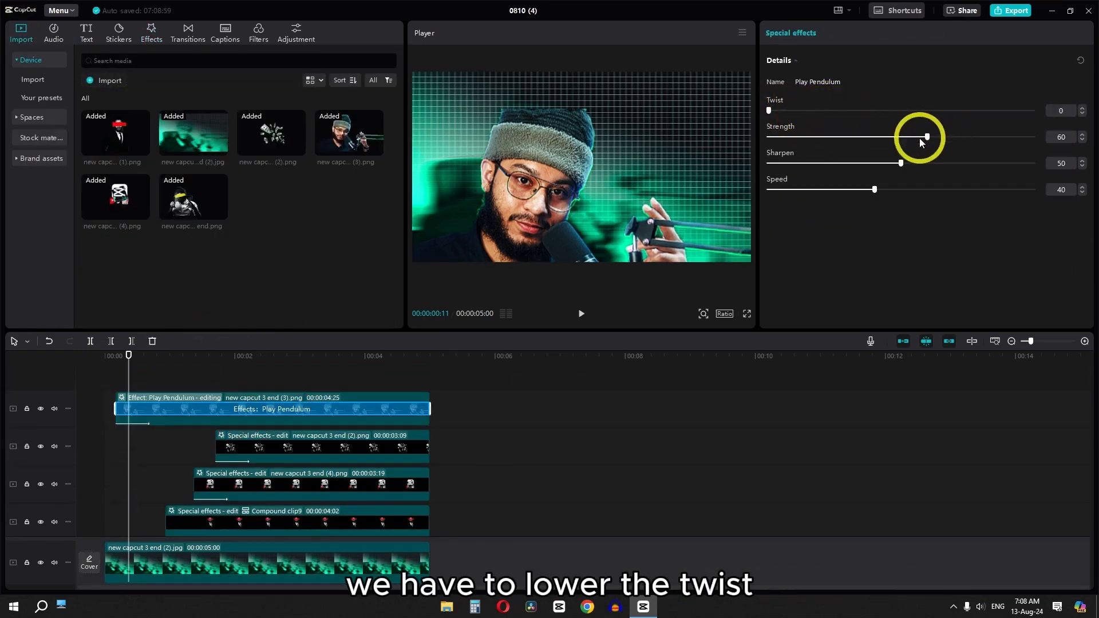
{"action": "left_click_drag", "start_coordinate": [922, 140], "coordinate": [790, 137]}
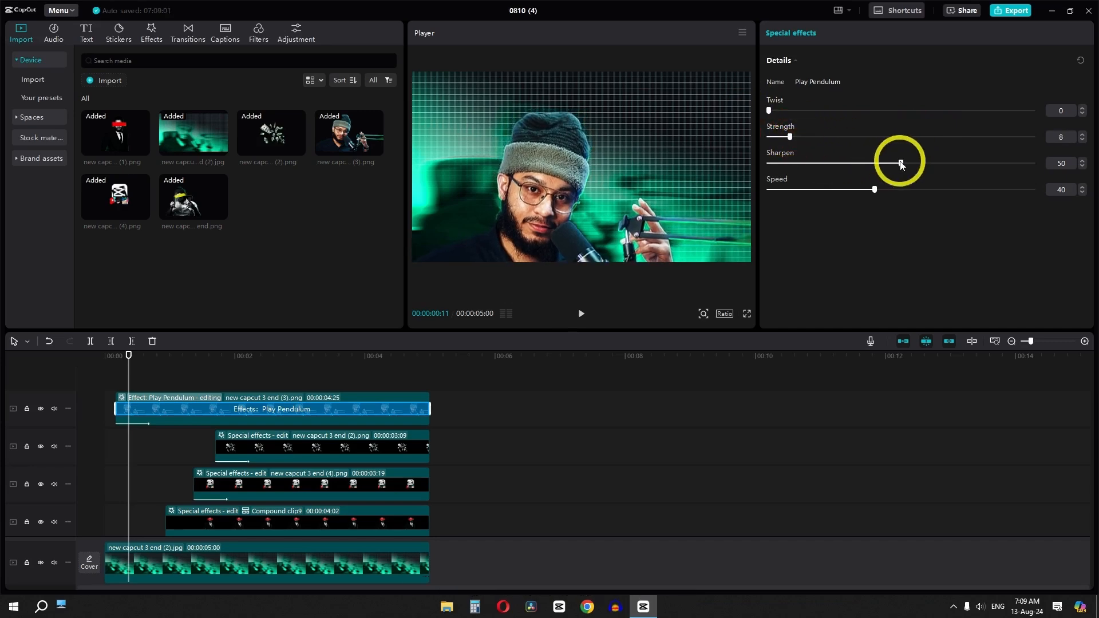
{"action": "left_click_drag", "start_coordinate": [901, 164], "coordinate": [859, 166]}
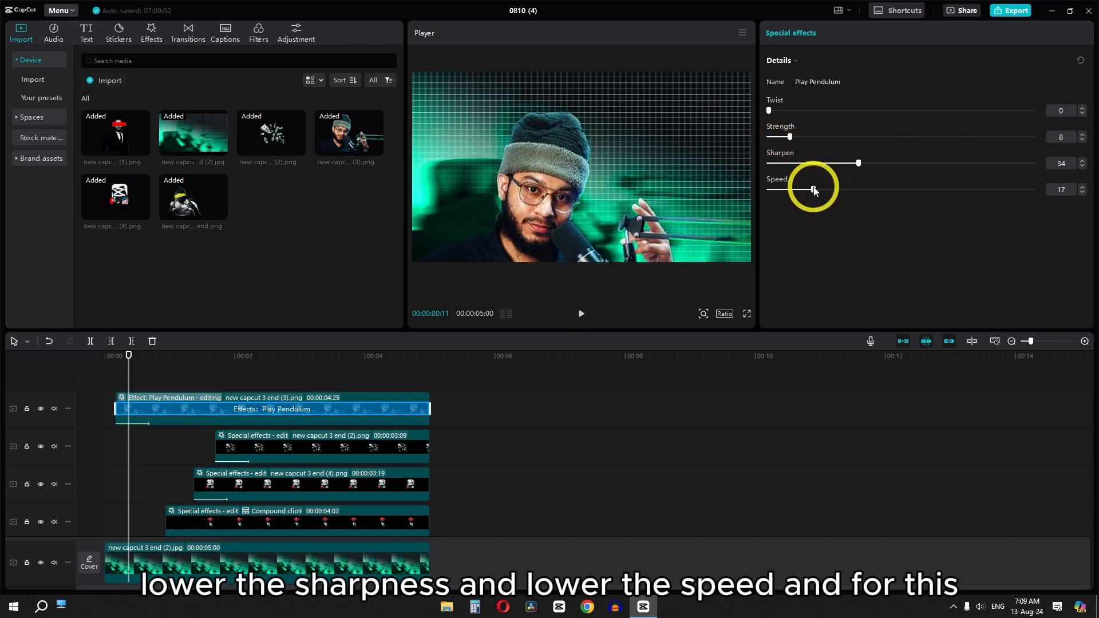
On the (4).png clip's Play Pendulum, set sharpen 17 and speed 10.
{"action": "left_click", "coordinate": [258, 488]}
{"action": "left_click", "coordinate": [850, 111]}
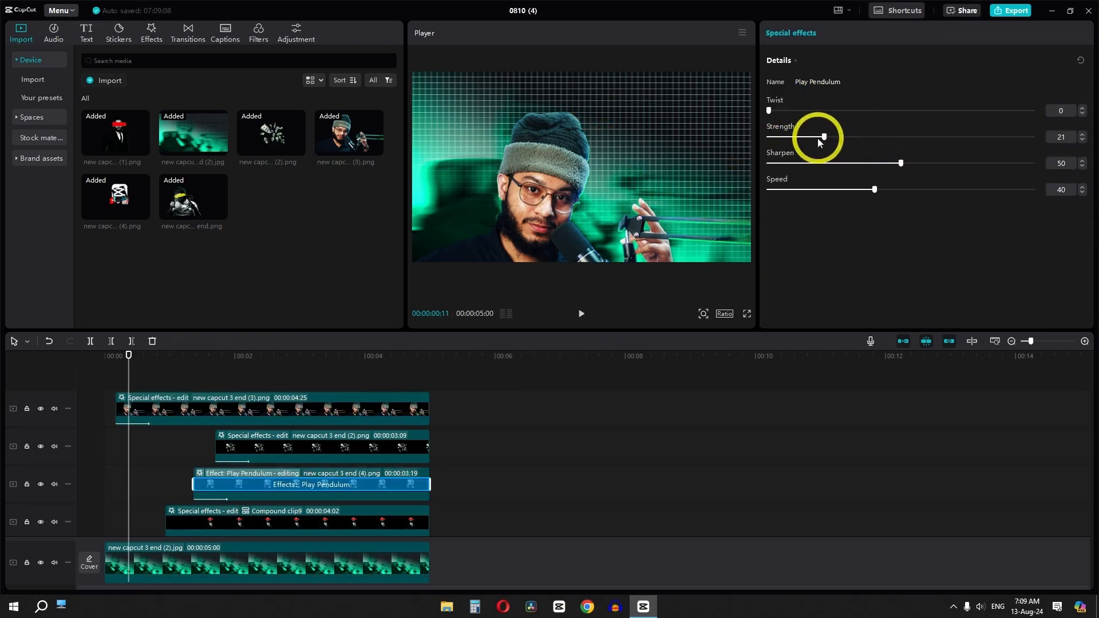
{"action": "left_click_drag", "start_coordinate": [817, 168], "coordinate": [814, 165]}
{"action": "left_click_drag", "start_coordinate": [874, 189], "coordinate": [796, 191]}
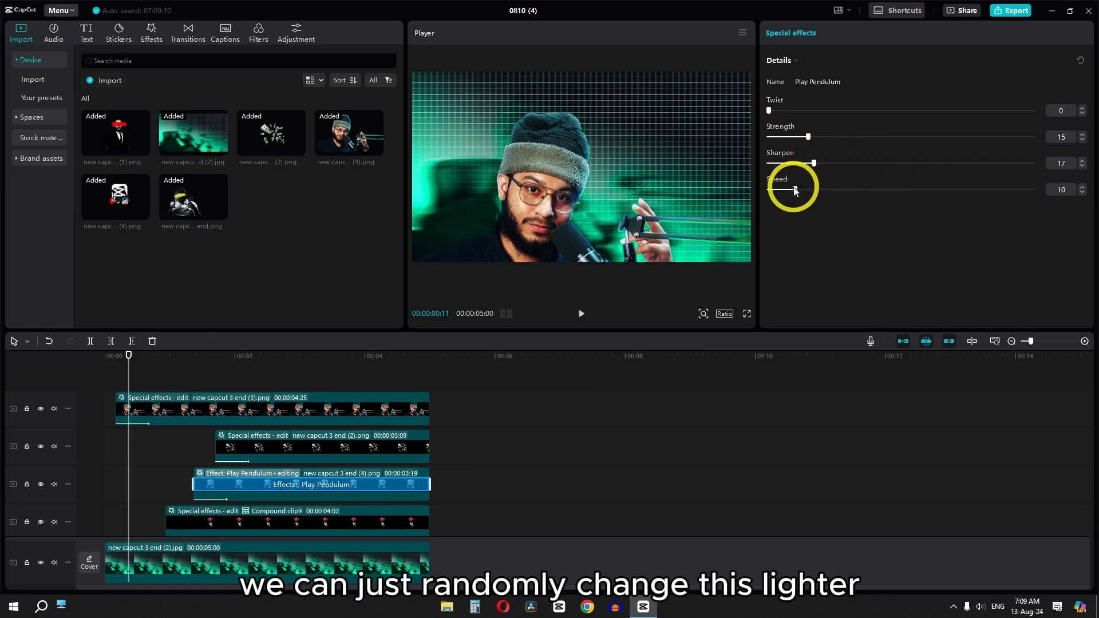
On Compound clip9's Play Pendulum, set twist 0, strength 16 and sharpen about 33.
{"action": "scroll", "coordinate": [269, 420], "scroll_direction": "down", "scroll_amount": 2}
{"action": "left_click", "coordinate": [265, 464]}
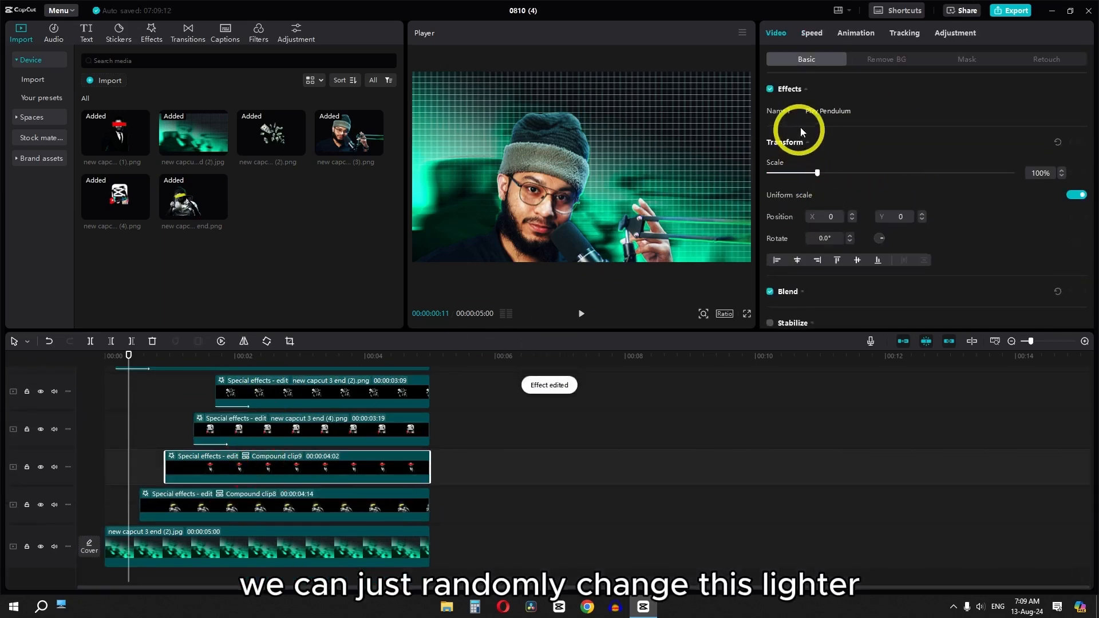
{"action": "left_click", "coordinate": [861, 111]}
{"action": "left_click_drag", "start_coordinate": [834, 111], "coordinate": [768, 112]}
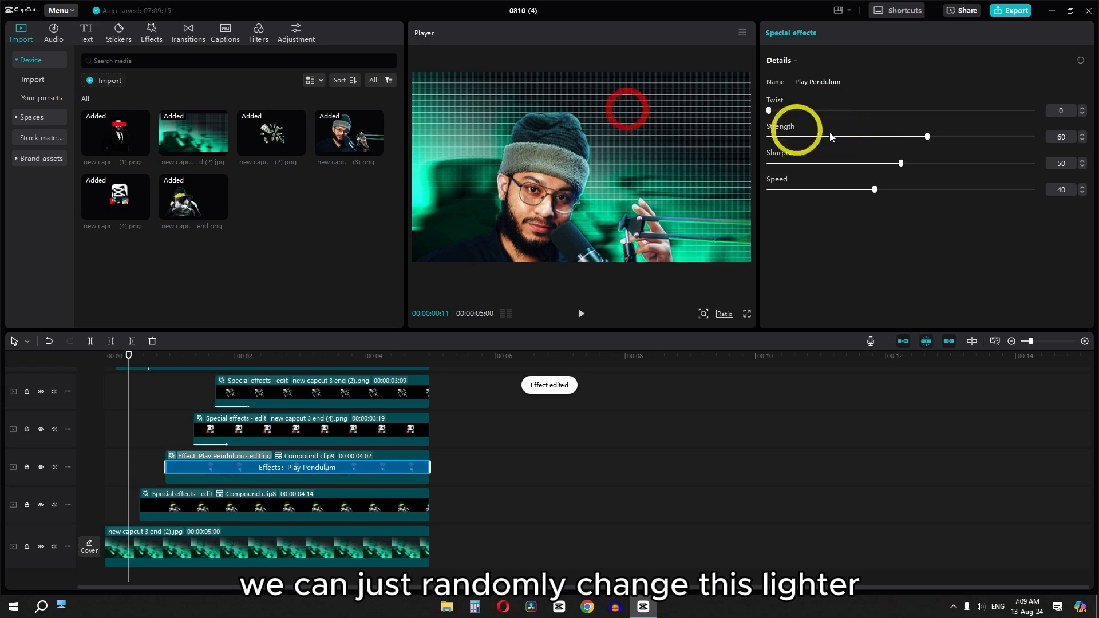
{"action": "left_click_drag", "start_coordinate": [928, 137], "coordinate": [813, 137]}
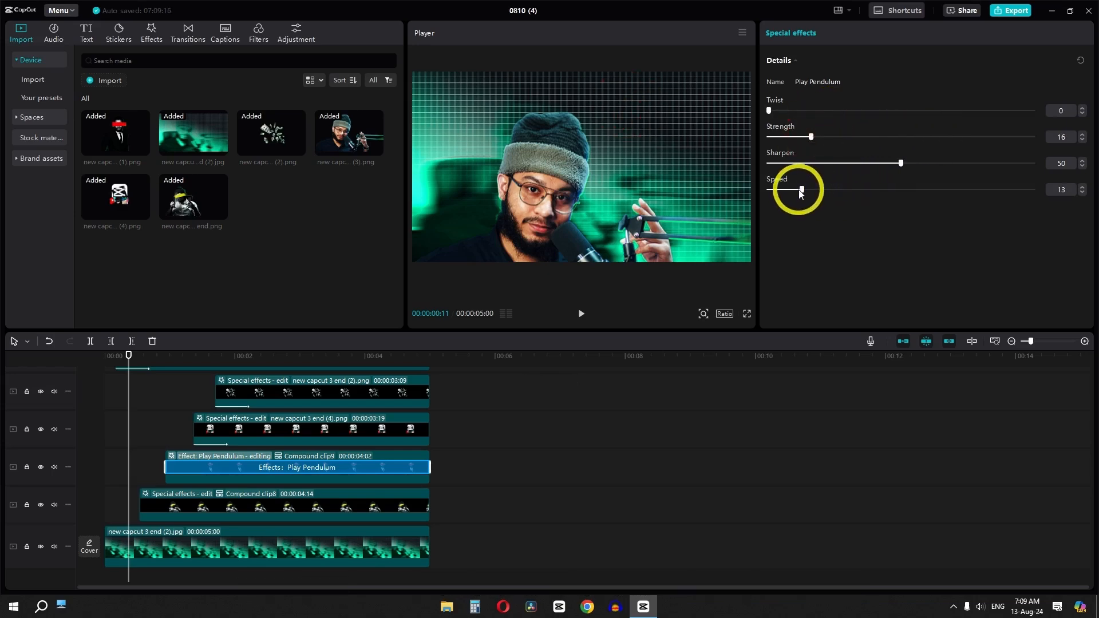
{"action": "left_click_drag", "start_coordinate": [901, 163], "coordinate": [880, 163]}
On Compound clip8's Play Pendulum, set strength 24 and speed 19, then preview.
{"action": "scroll", "coordinate": [197, 451], "scroll_direction": "down", "scroll_amount": 1}
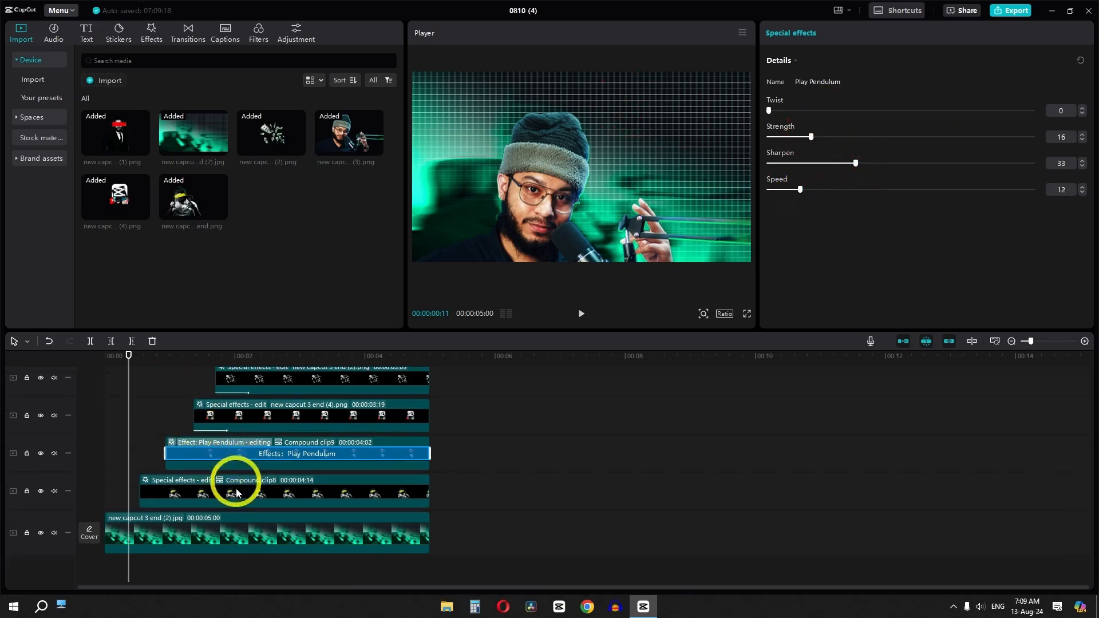
{"action": "left_click", "coordinate": [233, 481]}
{"action": "left_click", "coordinate": [862, 112]}
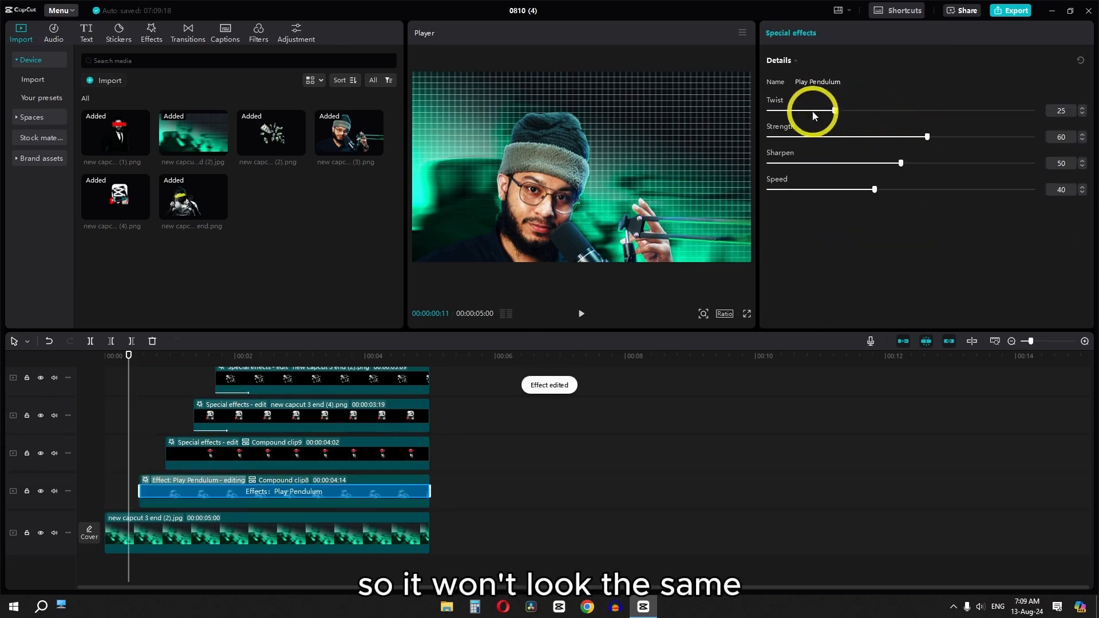
{"action": "left_click_drag", "start_coordinate": [927, 137], "coordinate": [832, 137]}
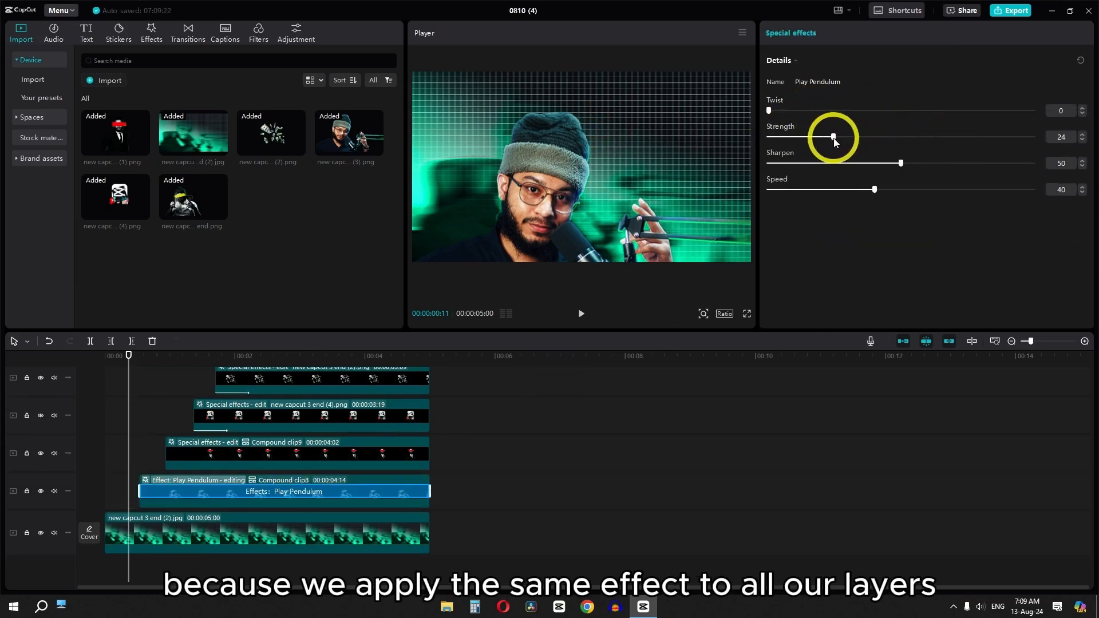
{"action": "left_click_drag", "start_coordinate": [874, 190], "coordinate": [819, 190]}
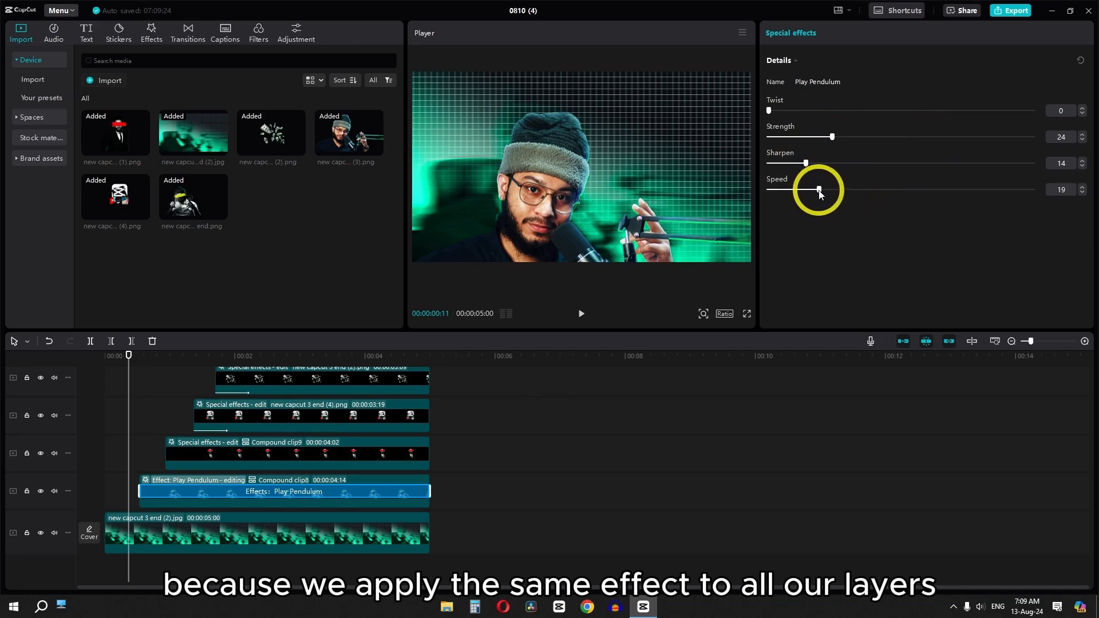
{"action": "key", "text": "space"}
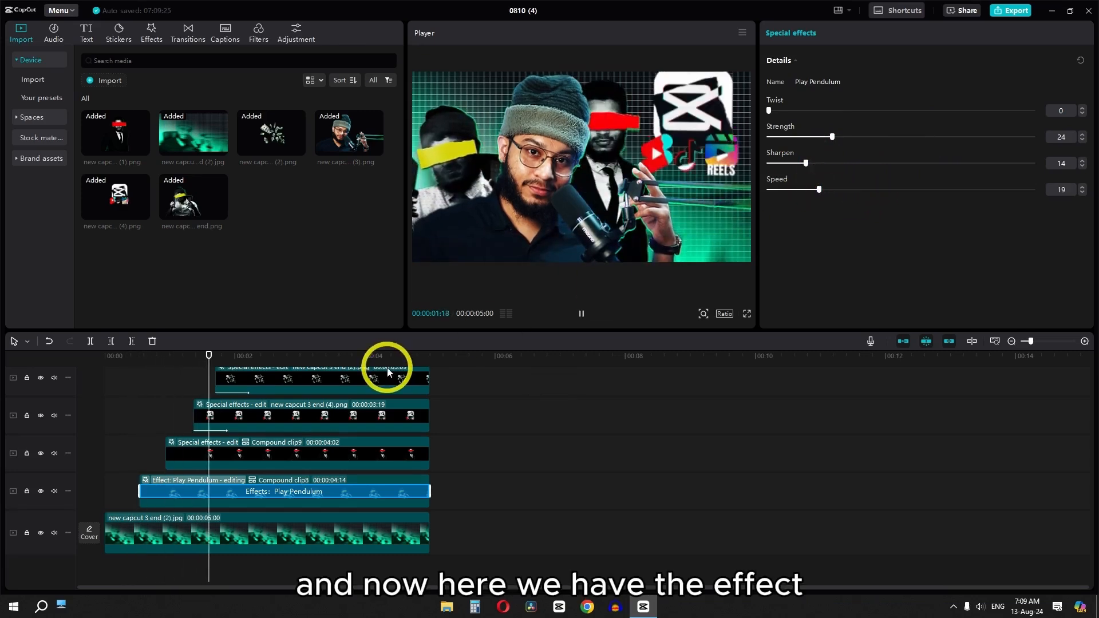
{"action": "key", "text": "space"}
{"action": "scroll", "coordinate": [216, 450], "scroll_direction": "up", "scroll_amount": 1}
Lower the money clip's Flickery Shots to blur 9, colour 0 and glow 8.
{"action": "scroll", "coordinate": [217, 448], "scroll_direction": "up", "scroll_amount": 1}
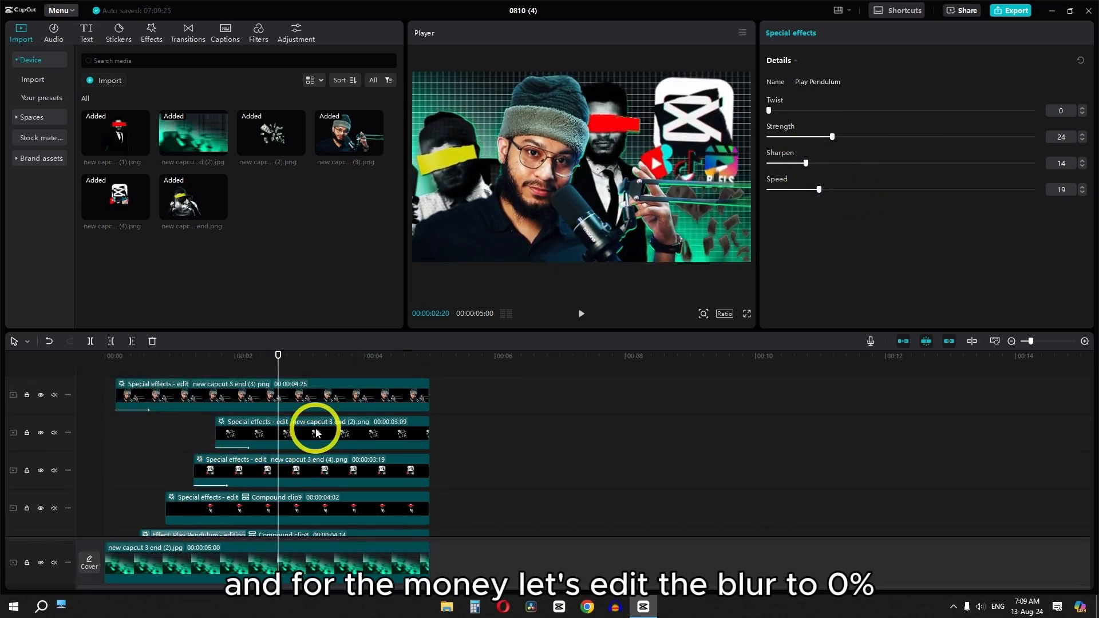
{"action": "left_click", "coordinate": [316, 431]}
{"action": "left_click", "coordinate": [857, 108]}
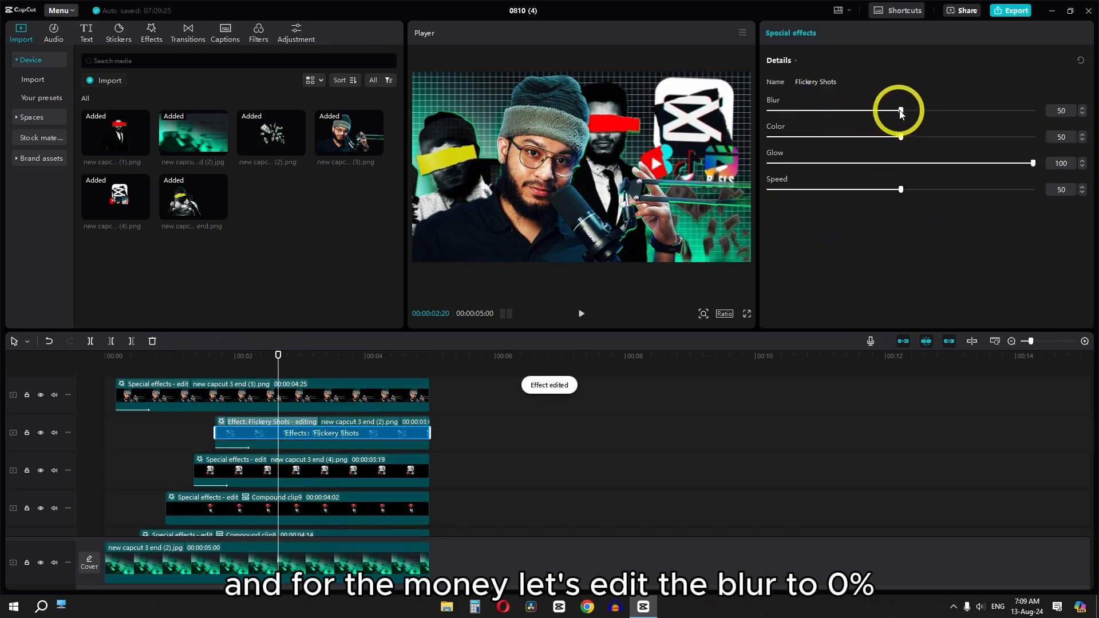
{"action": "left_click_drag", "start_coordinate": [850, 113], "coordinate": [782, 110]}
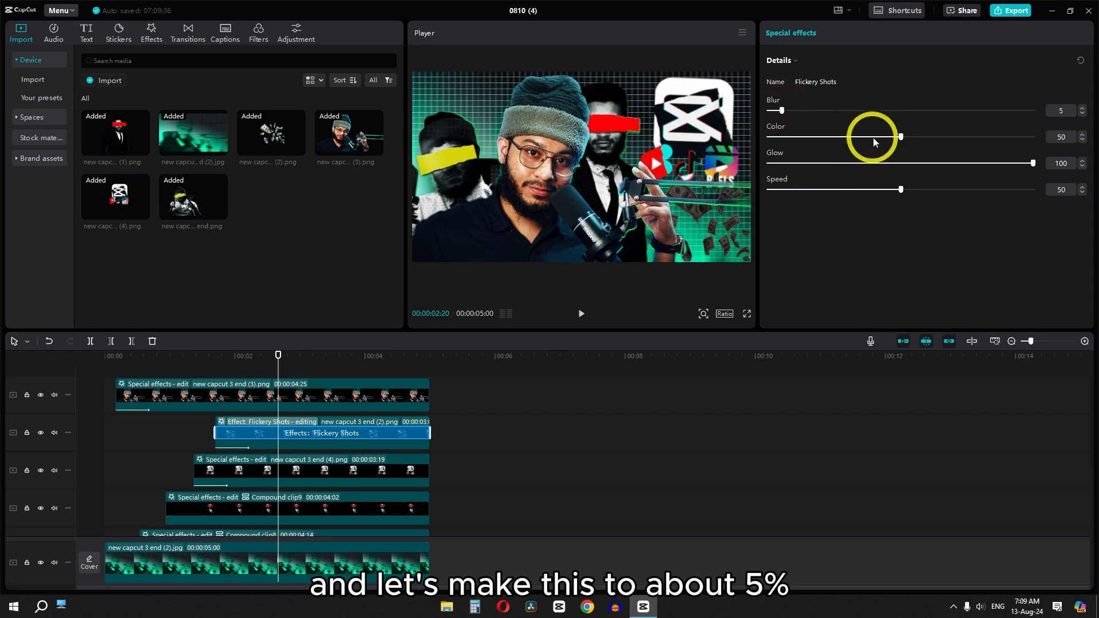
{"action": "left_click_drag", "start_coordinate": [891, 135], "coordinate": [768, 135]}
{"action": "left_click_drag", "start_coordinate": [962, 165], "coordinate": [808, 163]}
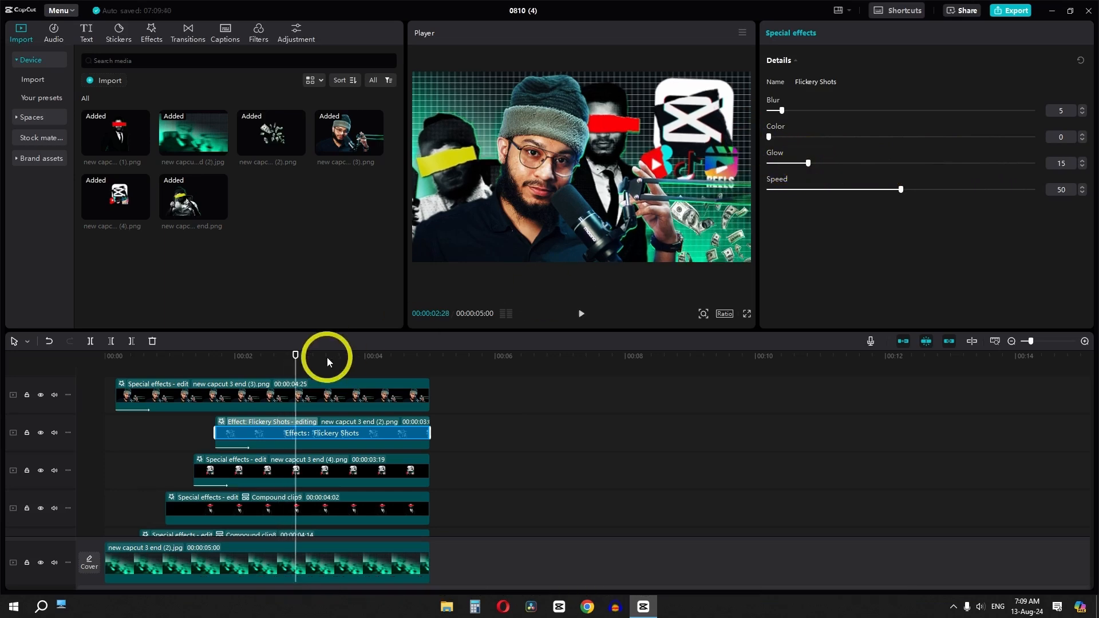
{"action": "left_click_drag", "start_coordinate": [326, 357], "coordinate": [287, 356]}
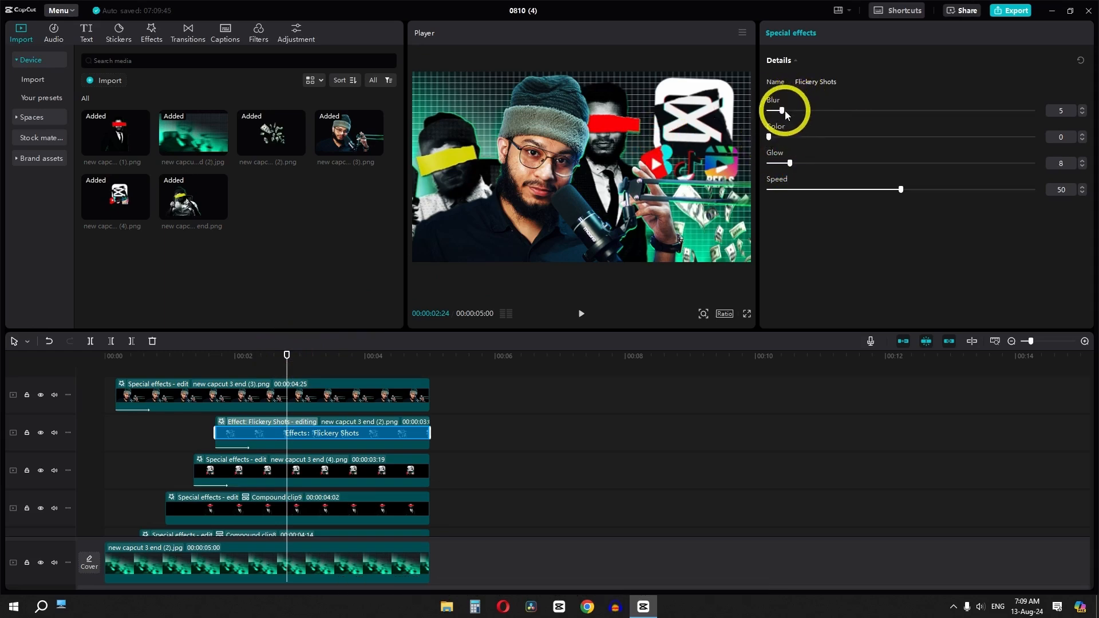
{"action": "mouse_move", "coordinate": [785, 112]}
{"action": "left_mouse_down"}
{"action": "mouse_move", "coordinate": [840, 114]}
{"action": "mouse_move", "coordinate": [761, 120]}
{"action": "mouse_move", "coordinate": [789, 118]}
{"action": "left_mouse_up"}
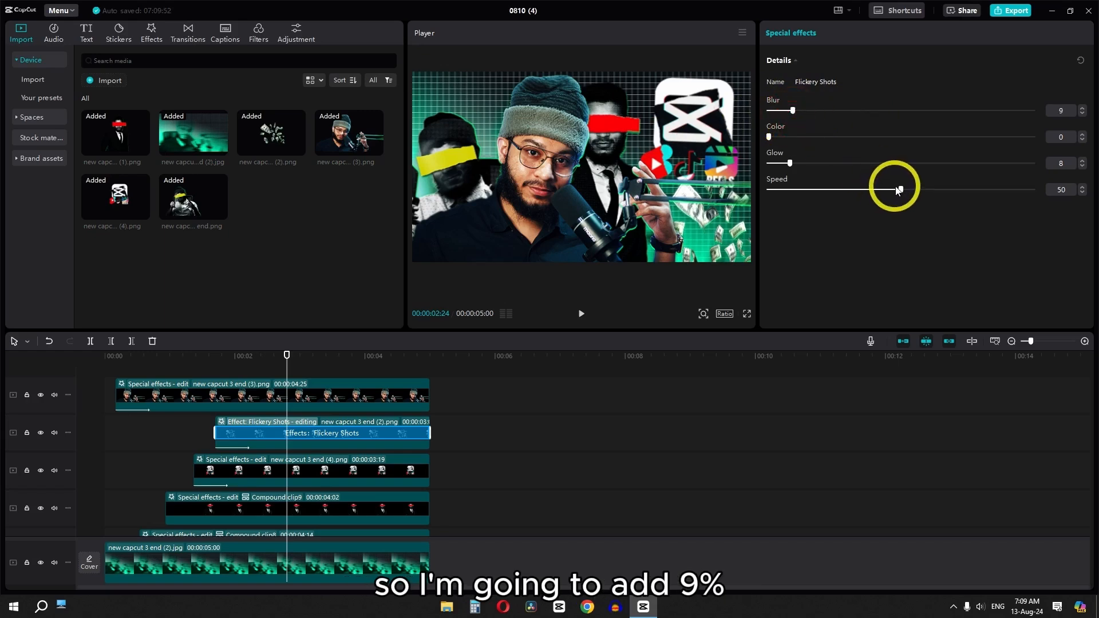
Slow Flickery Shots to speed 5 and play back the animation to check it.
{"action": "left_click_drag", "start_coordinate": [897, 190], "coordinate": [795, 190]}
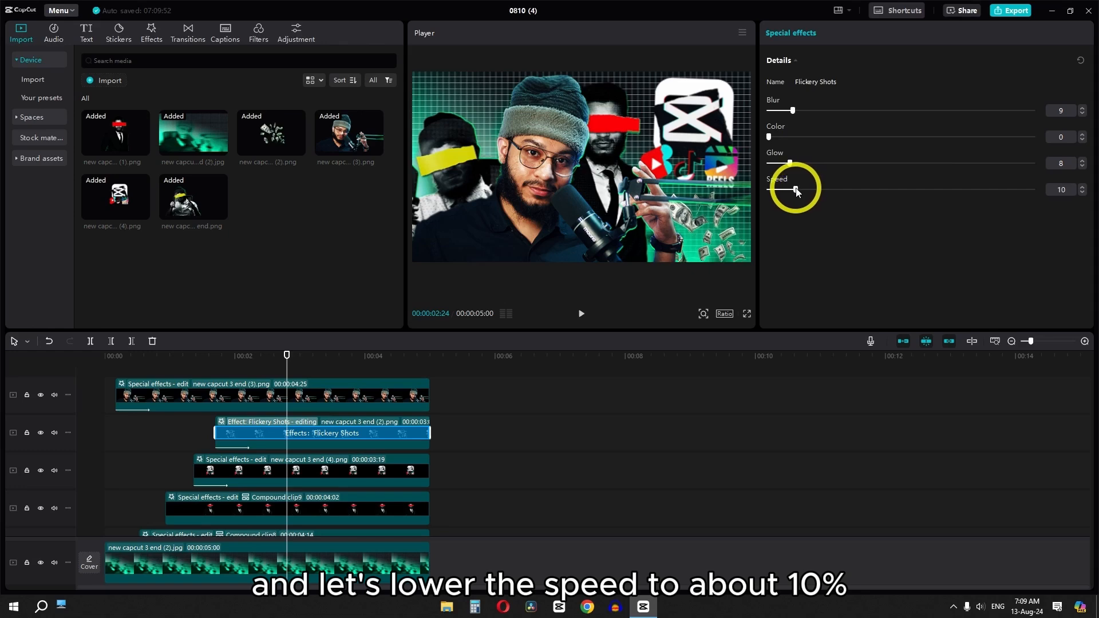
{"action": "left_click", "coordinate": [212, 367]}
{"action": "key", "text": "space"}
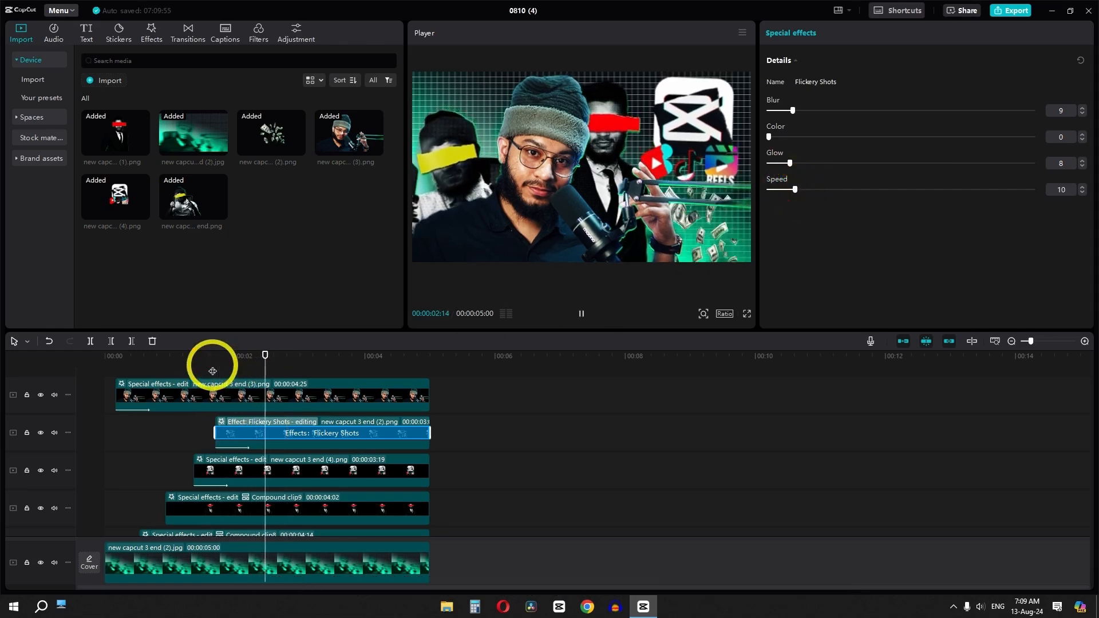
{"action": "key", "text": "space"}
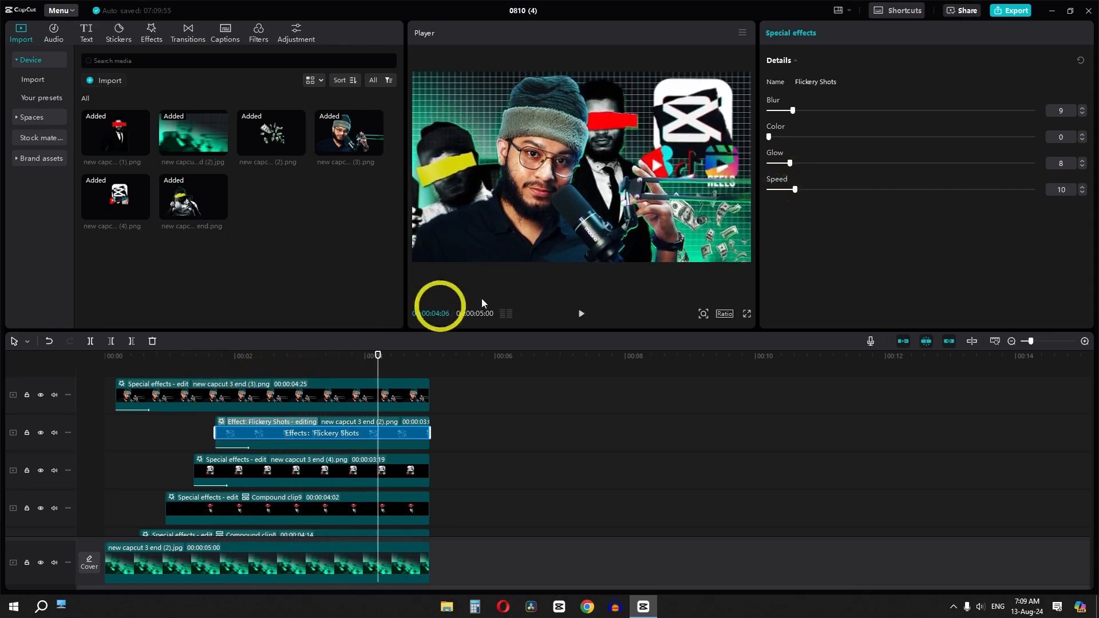
{"action": "left_click_drag", "start_coordinate": [797, 194], "coordinate": [782, 190]}
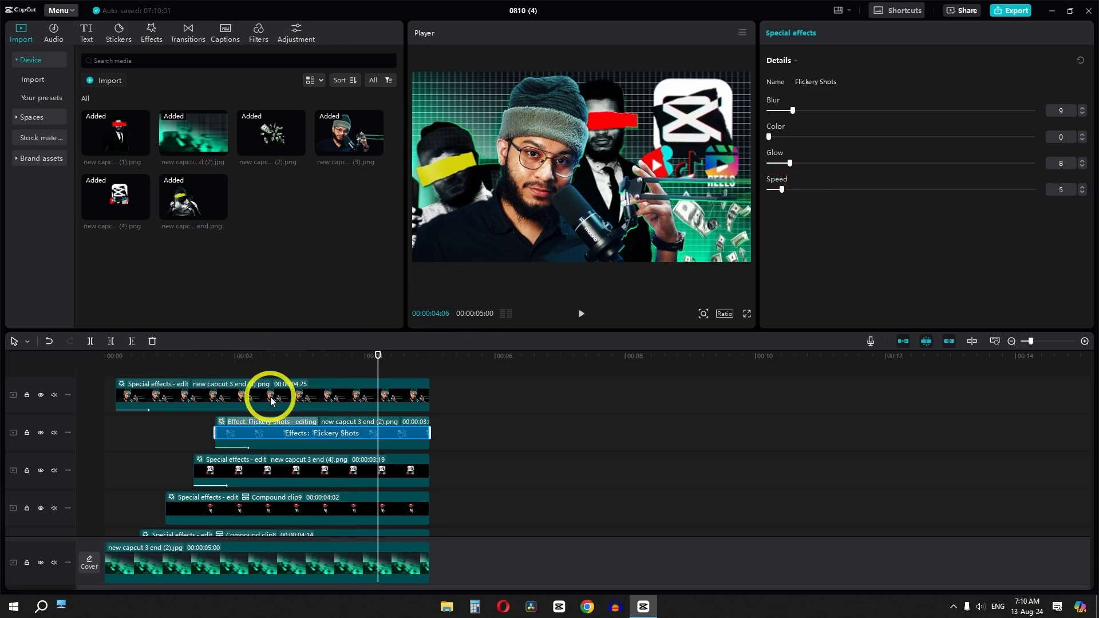
{"action": "key", "text": "space"}
{"action": "key", "text": "space"}
{"action": "key", "text": "space"}
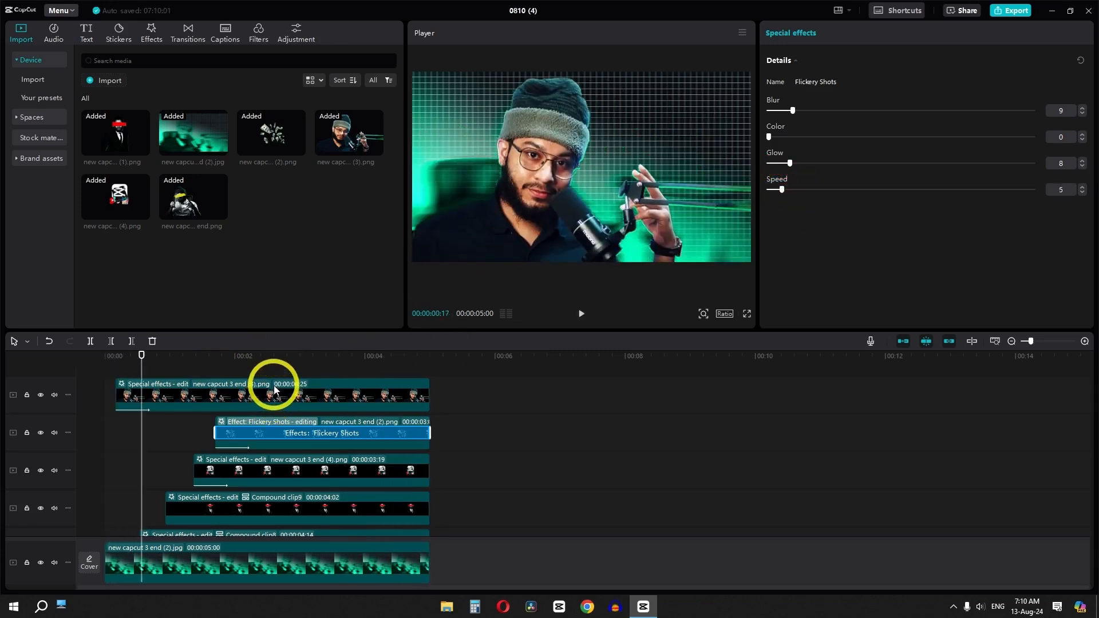
{"action": "key", "text": "space"}
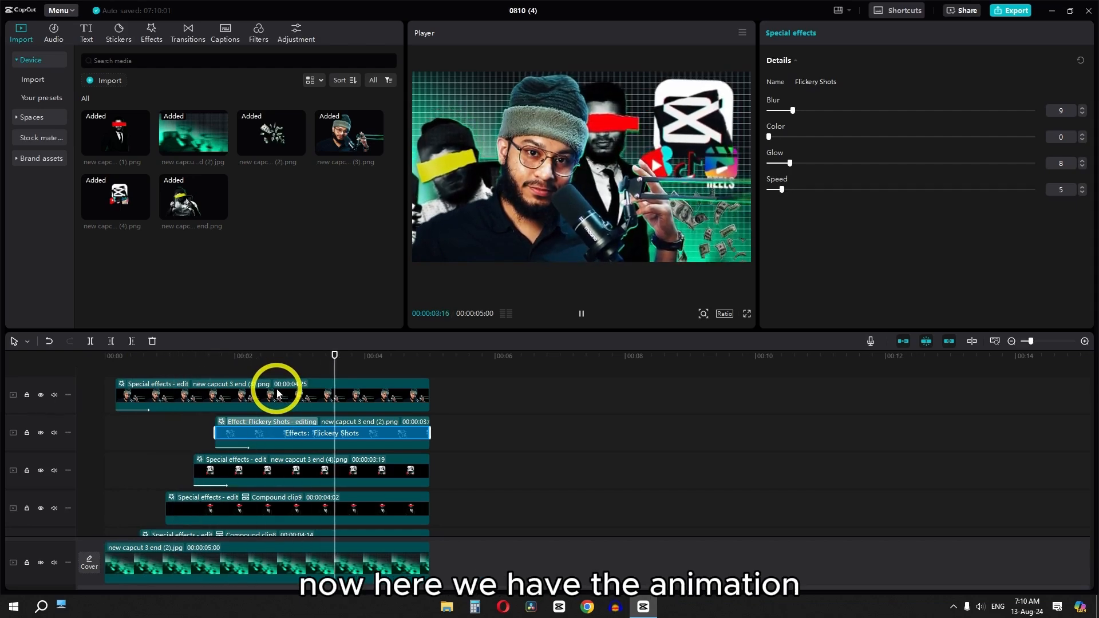
{"action": "key", "text": "space"}
Select all the layer clips at once.
{"action": "scroll", "coordinate": [469, 400], "scroll_direction": "down", "scroll_amount": 1}
{"action": "scroll", "coordinate": [469, 400], "scroll_direction": "up", "scroll_amount": 2}
{"action": "left_click_drag", "start_coordinate": [493, 394], "coordinate": [238, 519]}
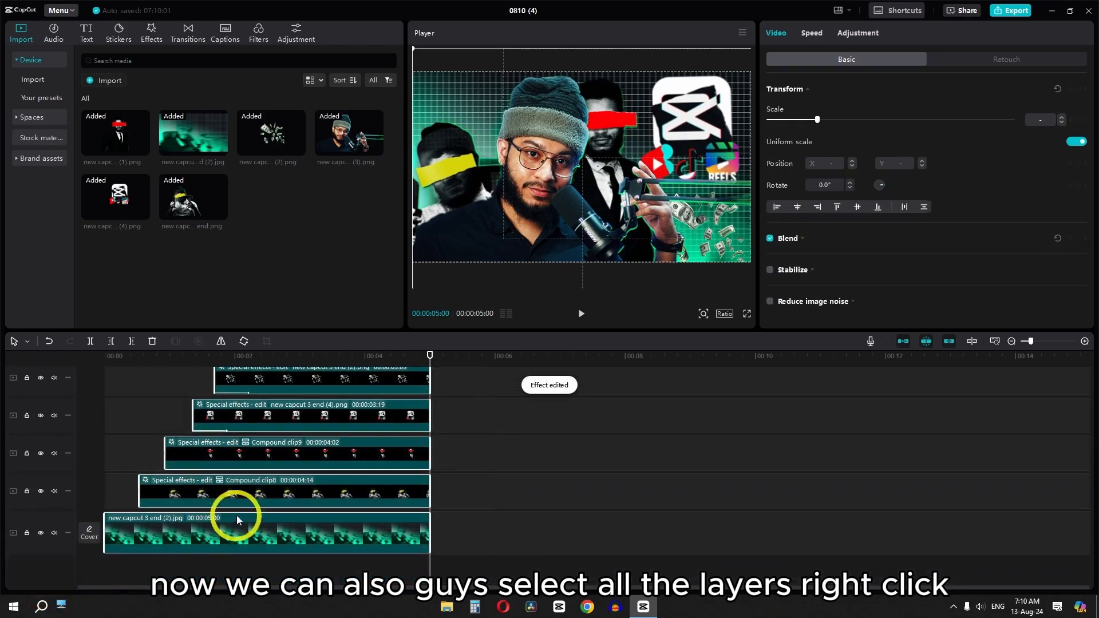
Merge the selected layers into a compound clip, enable motion blur at 40, and preview it.
{"action": "right_click", "coordinate": [305, 489]}
{"action": "left_click", "coordinate": [422, 355]}
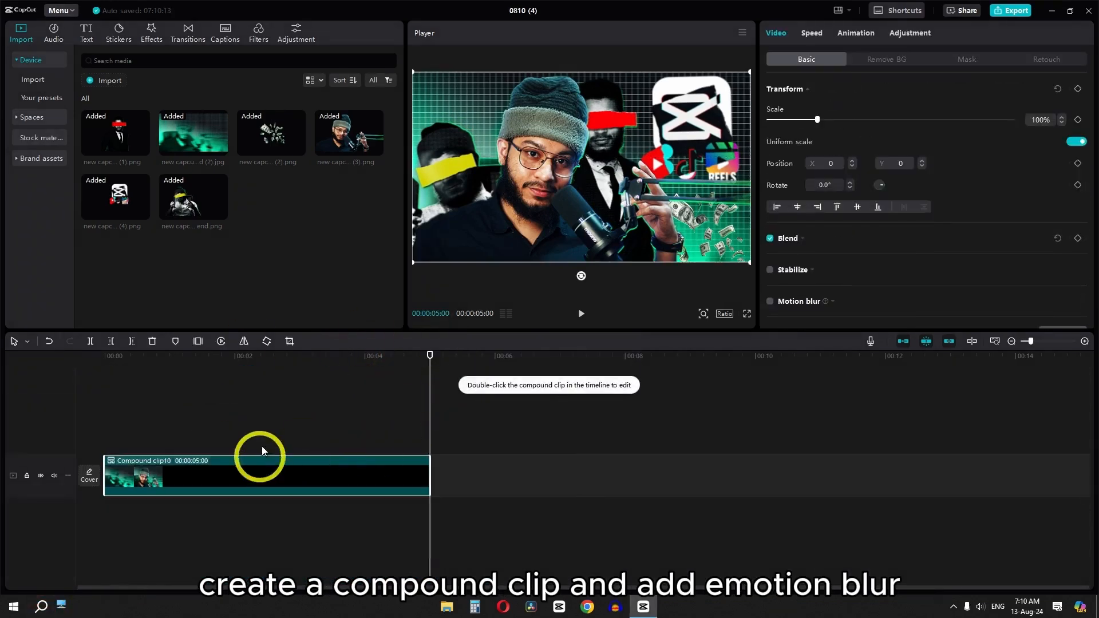
{"action": "scroll", "coordinate": [793, 289], "scroll_direction": "down", "scroll_amount": 1}
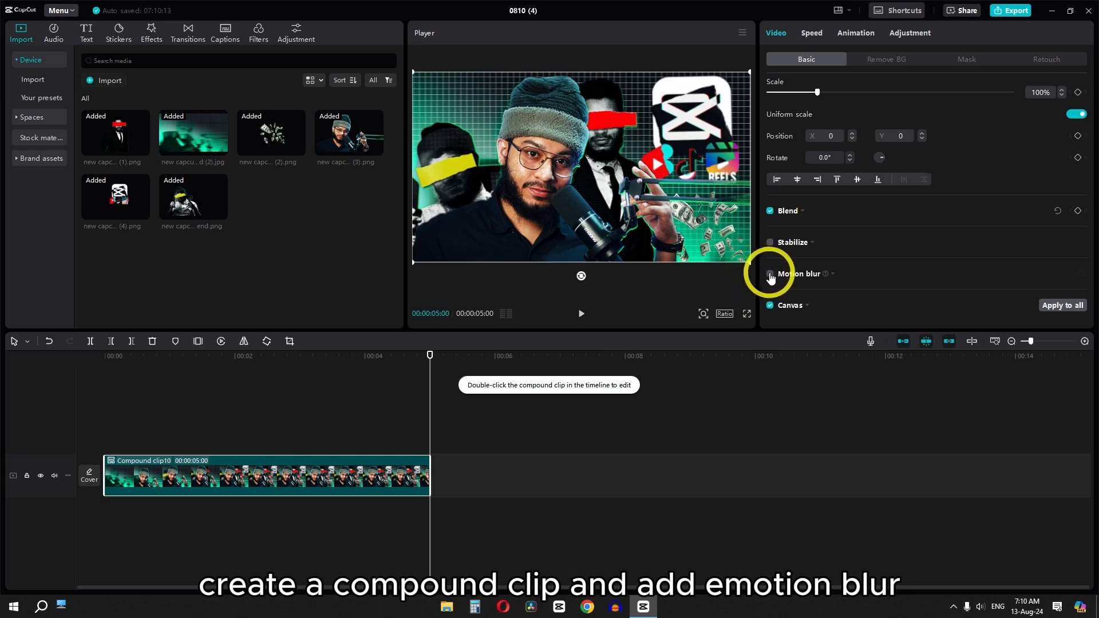
{"action": "left_click", "coordinate": [770, 274]}
{"action": "scroll", "coordinate": [957, 291], "scroll_direction": "down", "scroll_amount": 1}
{"action": "left_click_drag", "start_coordinate": [1012, 264], "coordinate": [972, 267]}
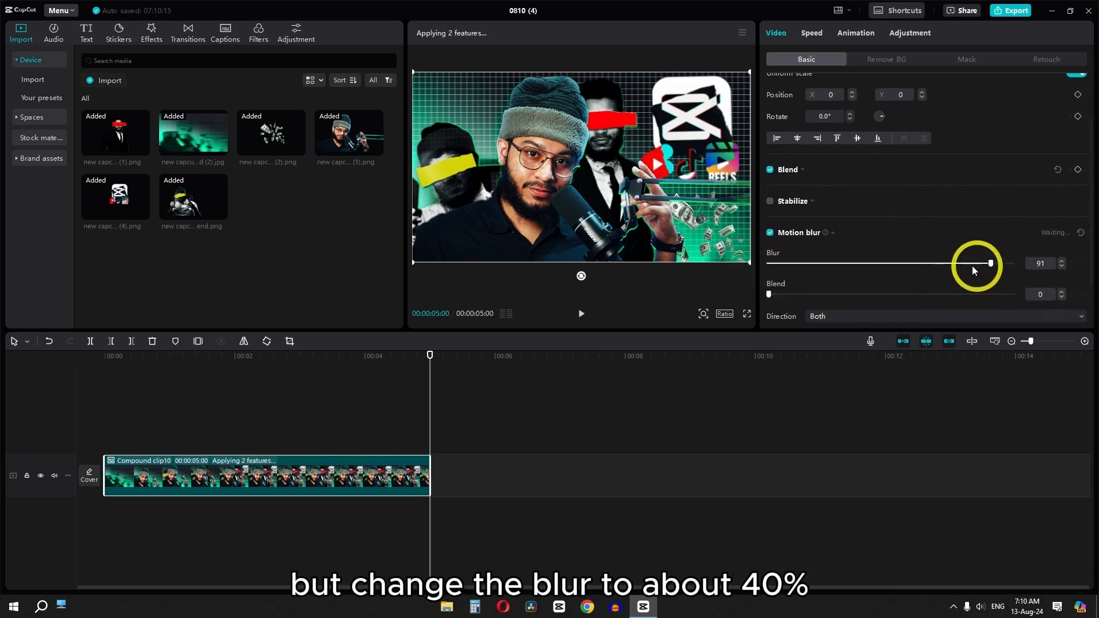
{"action": "left_click_drag", "start_coordinate": [863, 268], "coordinate": [866, 267]}
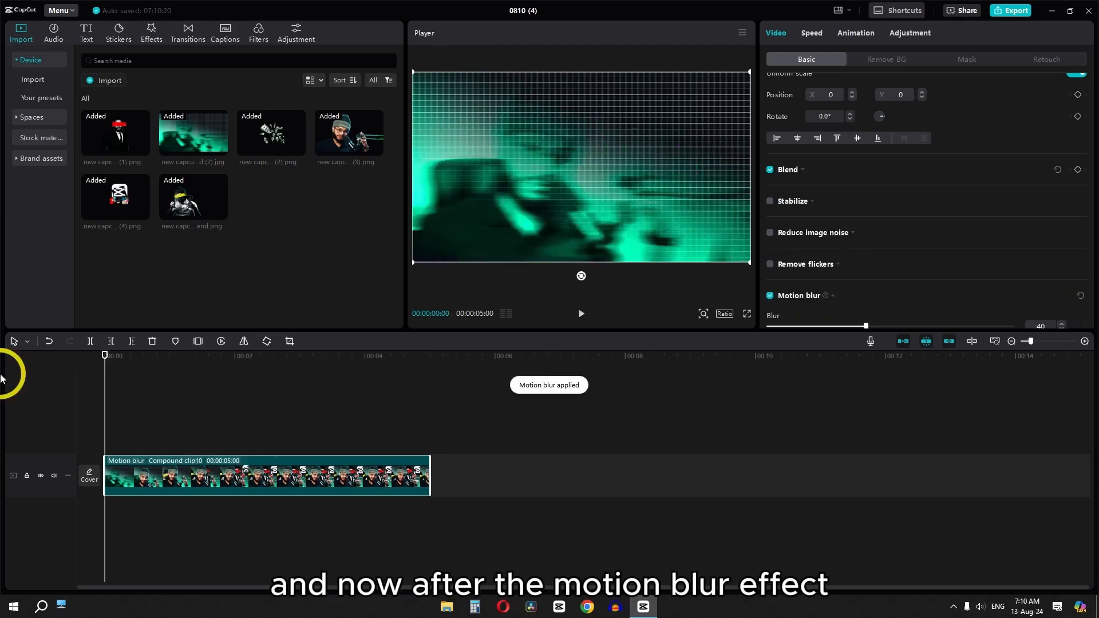
{"action": "key", "text": "space"}
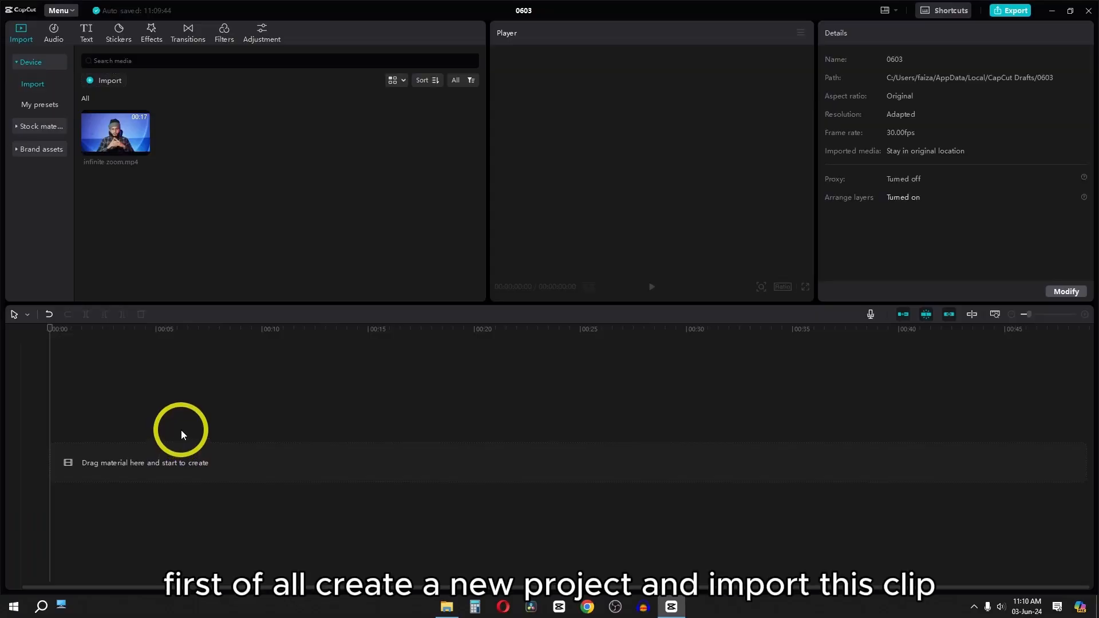
Place infinite zoom.mp4 on the timeline and extend a first-frame freeze before it to about 10 seconds.
{"action": "left_click_drag", "start_coordinate": [104, 144], "coordinate": [98, 454]}
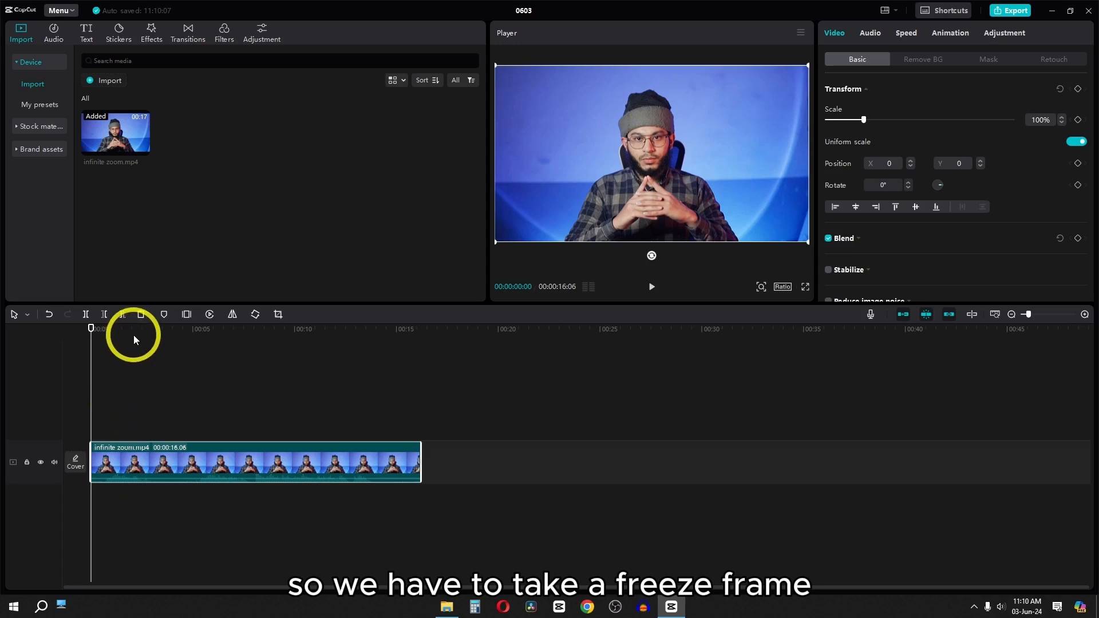
{"action": "left_click_drag", "start_coordinate": [137, 329], "coordinate": [103, 339]}
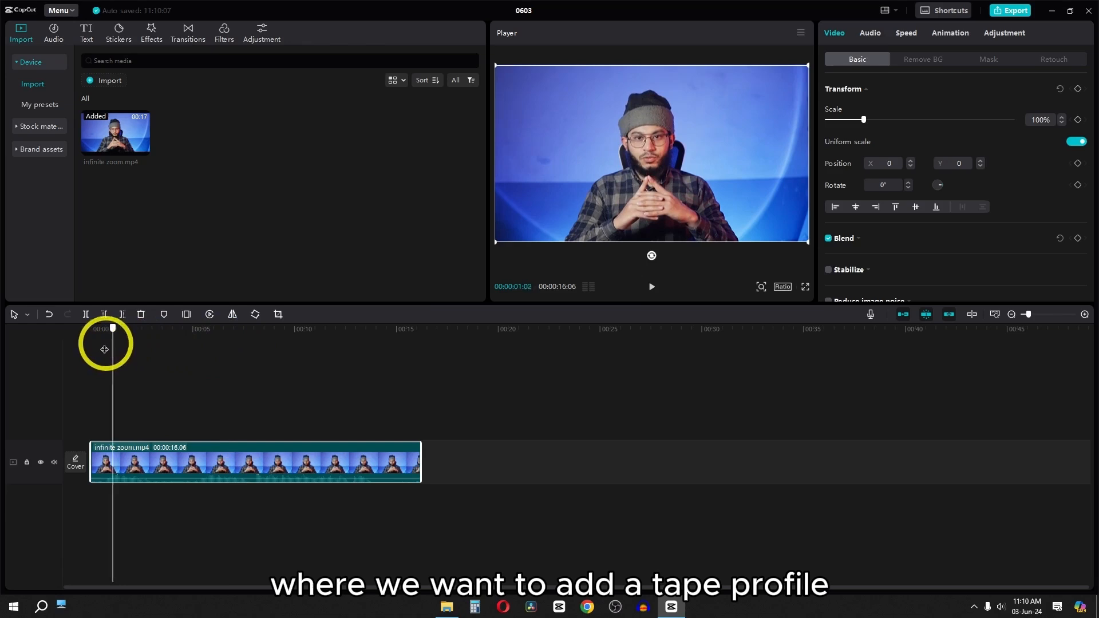
{"action": "left_click", "coordinate": [187, 316]}
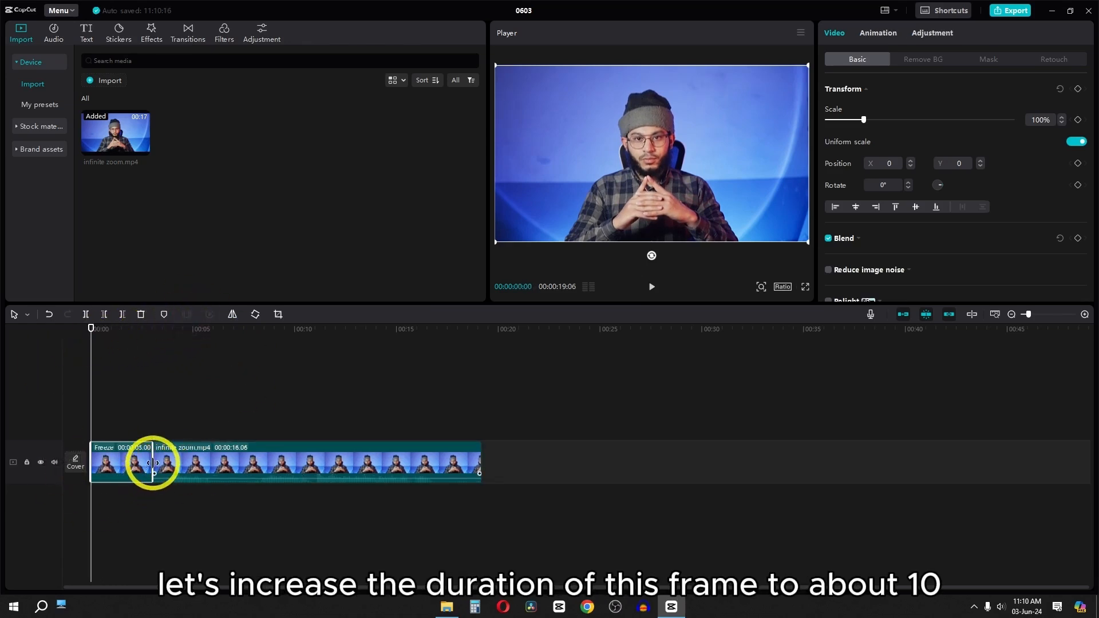
{"action": "left_click_drag", "start_coordinate": [151, 462], "coordinate": [299, 462]}
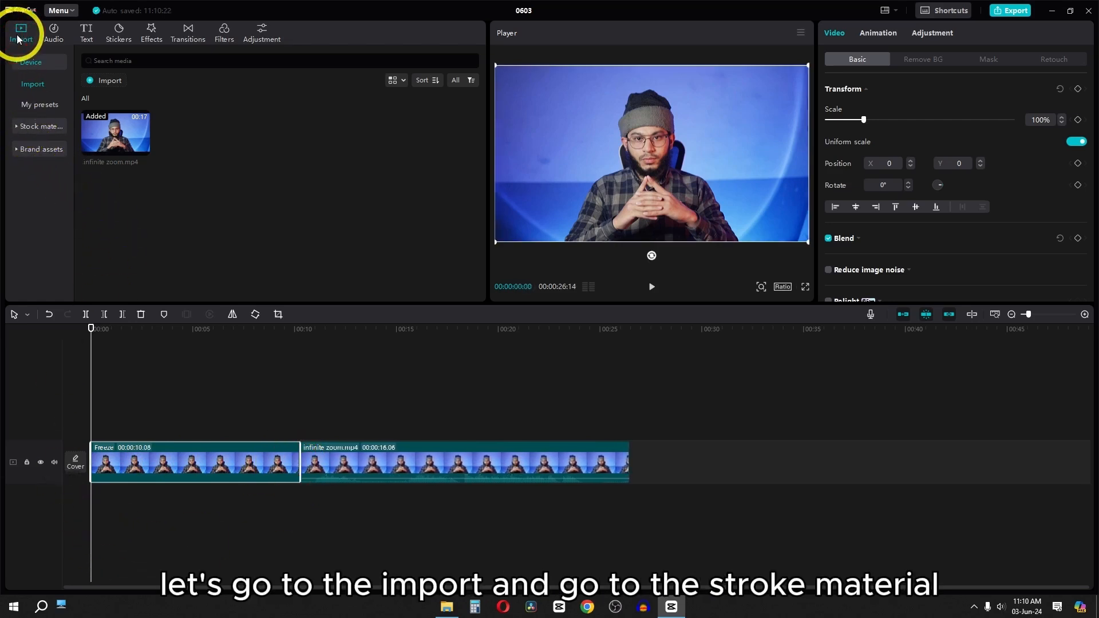
Place the Paper crumpled green-screen clip on a track above the video and play it.
{"action": "left_click", "coordinate": [19, 126]}
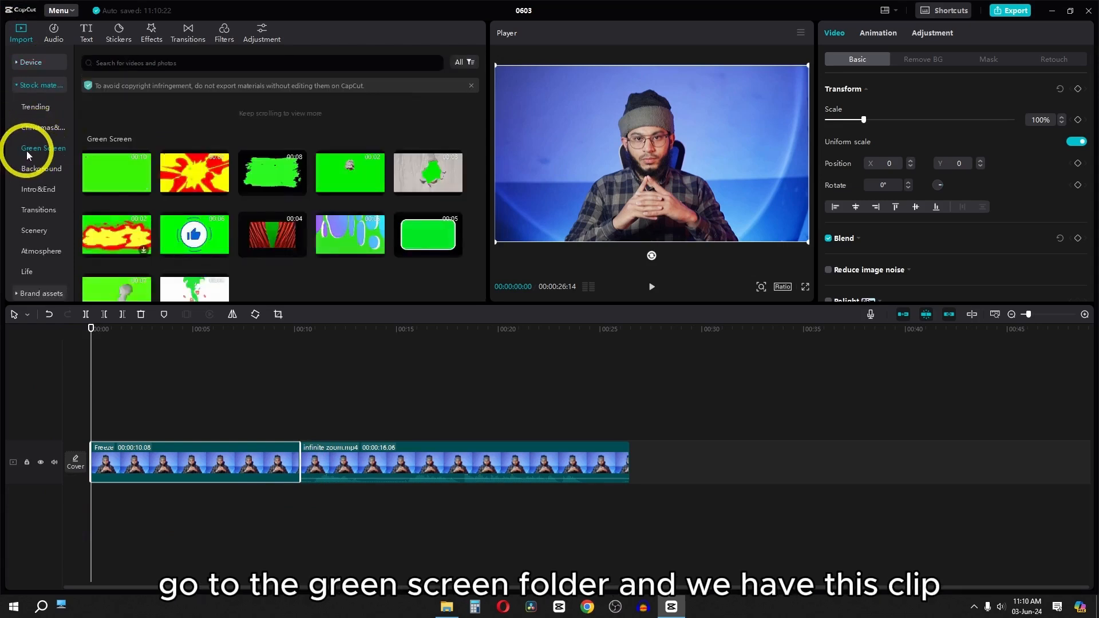
{"action": "mouse_move", "coordinate": [337, 173]}
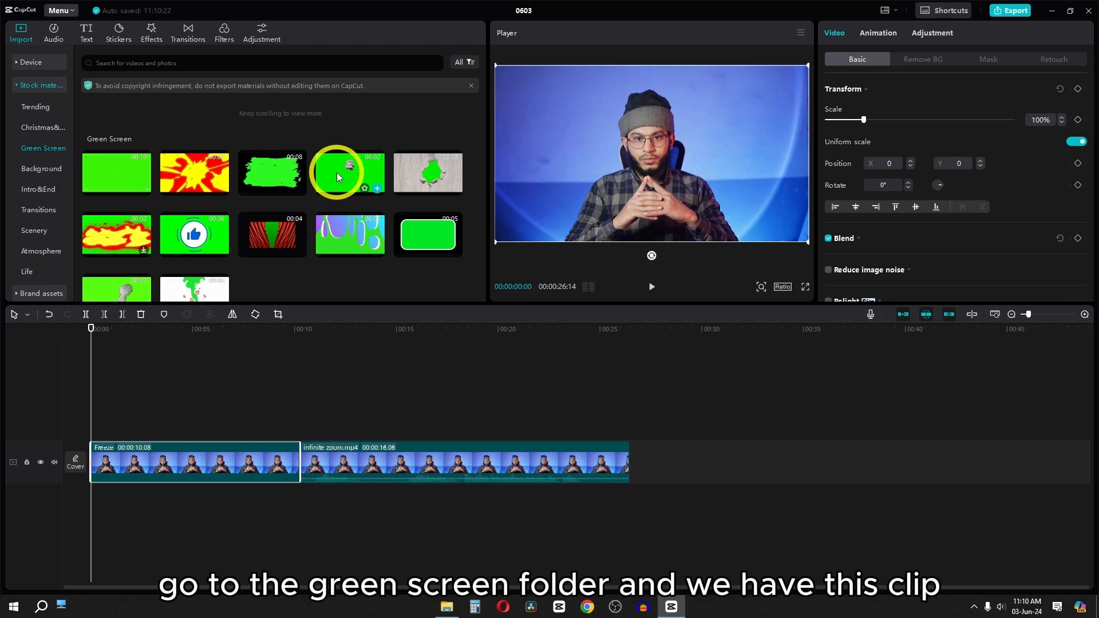
{"action": "left_click_drag", "start_coordinate": [337, 173], "coordinate": [89, 430]}
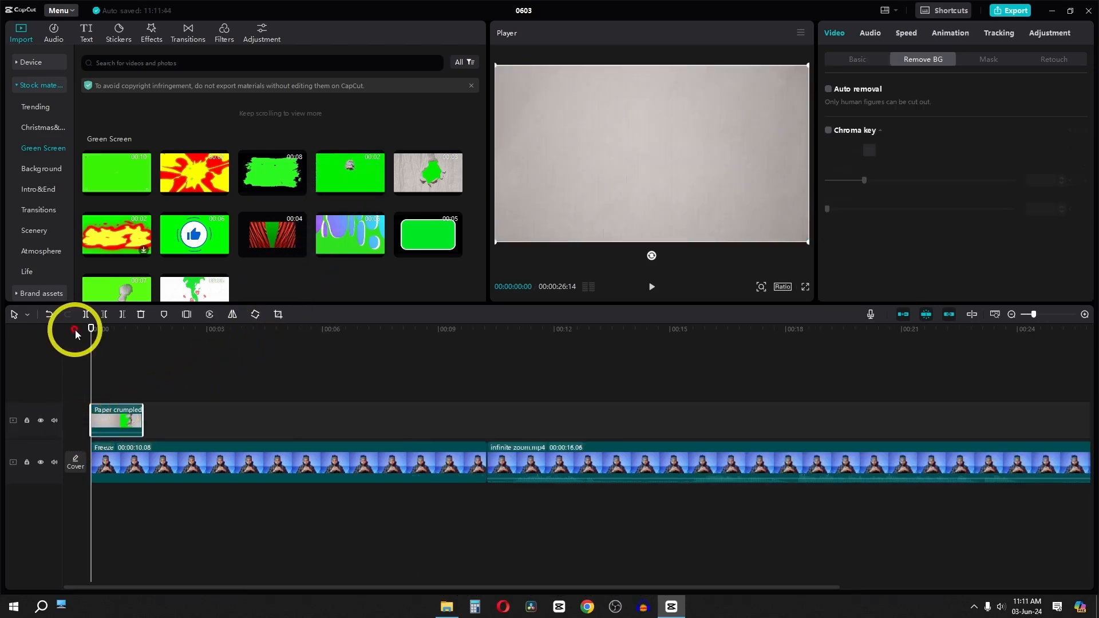
{"action": "key", "text": "space"}
{"action": "key", "text": "space"}
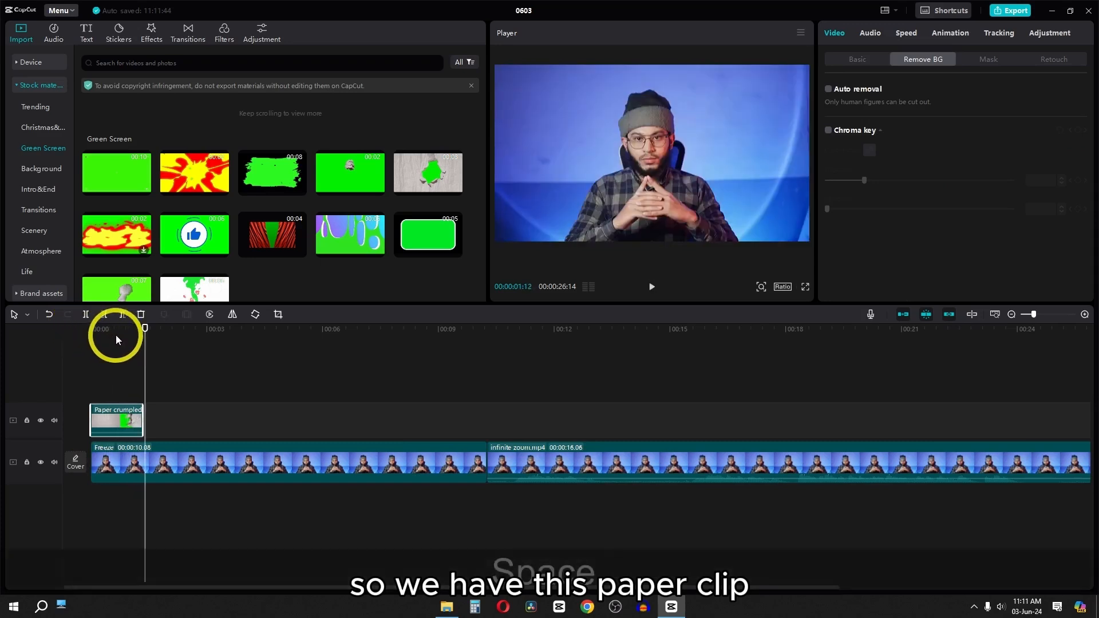
{"action": "left_click_drag", "start_coordinate": [140, 327], "coordinate": [54, 333]}
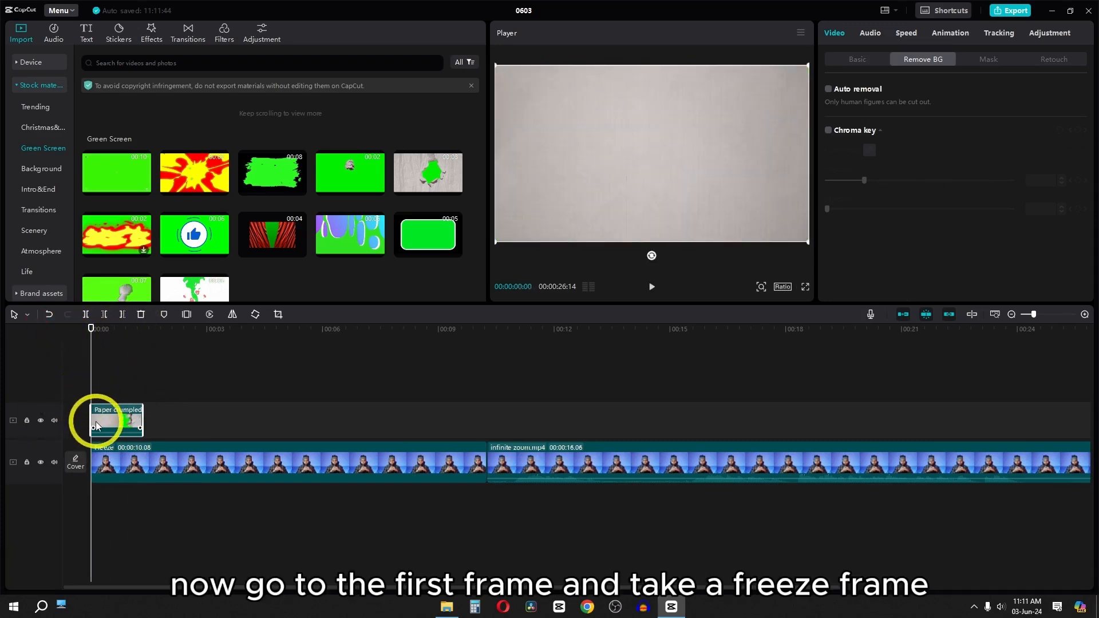
Freeze the paper clip's first frame, move the clip to the zoom clip's start, and stretch the freeze to meet it.
{"action": "left_click", "coordinate": [186, 316]}
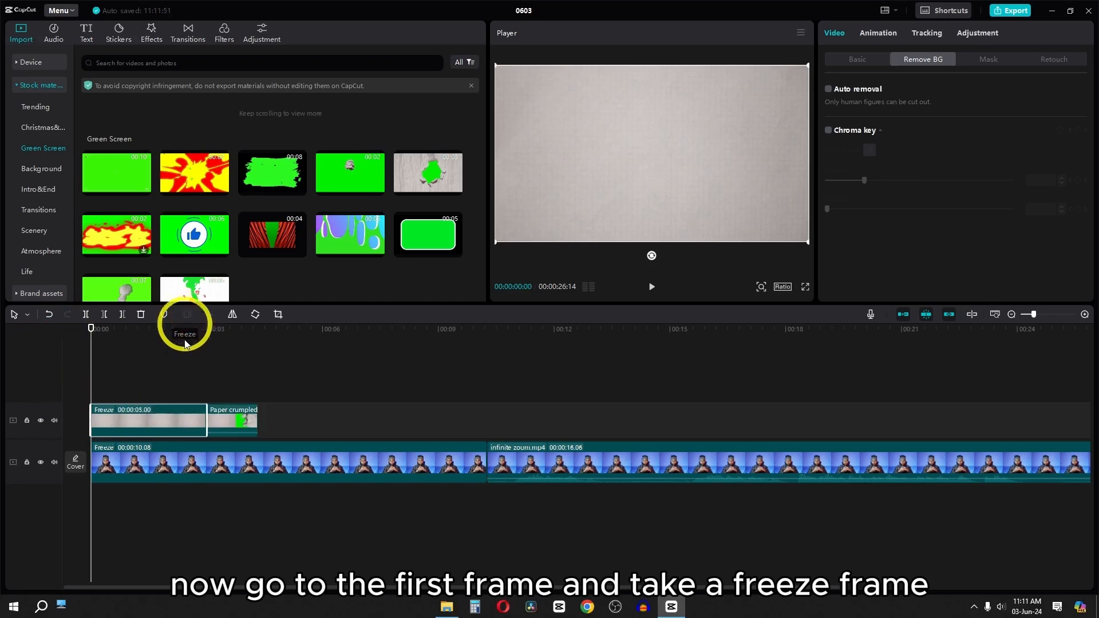
{"action": "left_click", "coordinate": [354, 412]}
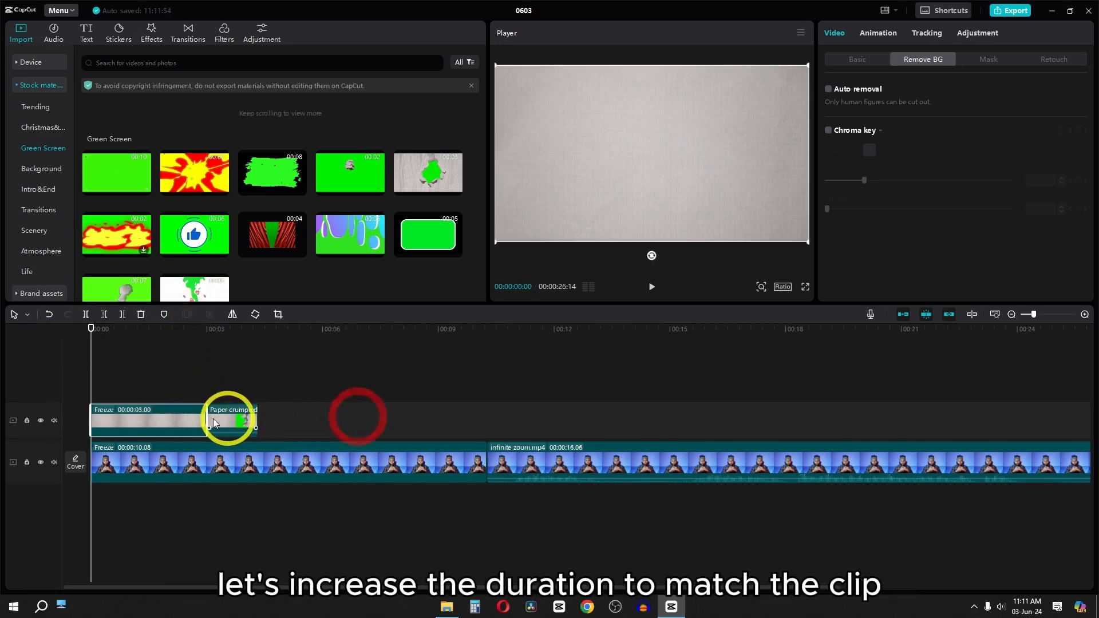
{"action": "left_click_drag", "start_coordinate": [233, 413], "coordinate": [490, 422]}
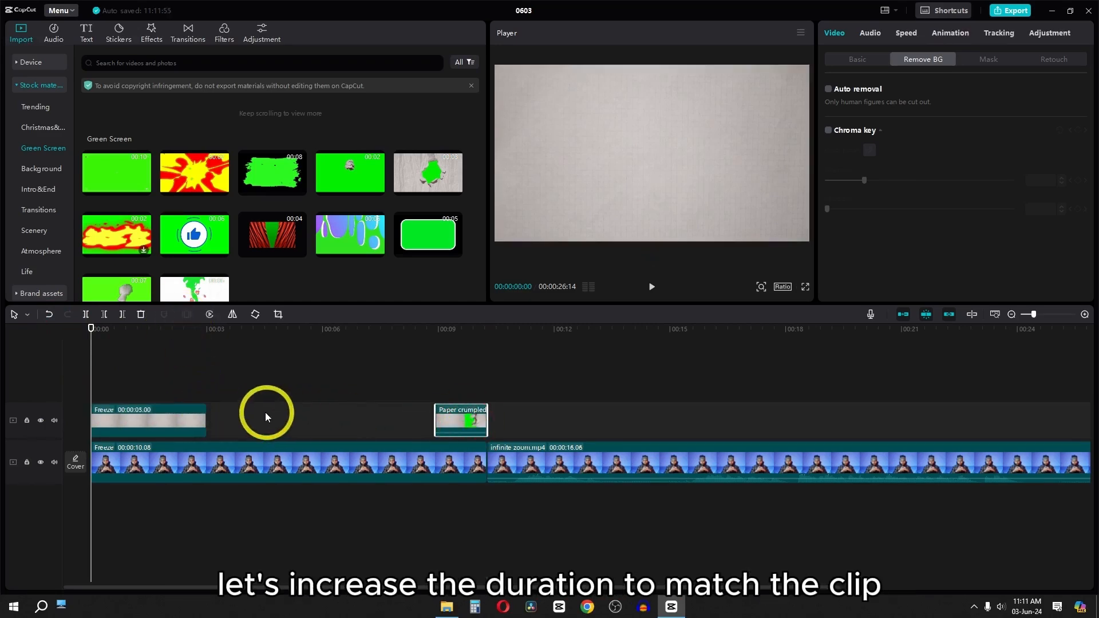
{"action": "left_click_drag", "start_coordinate": [207, 415], "coordinate": [439, 421]}
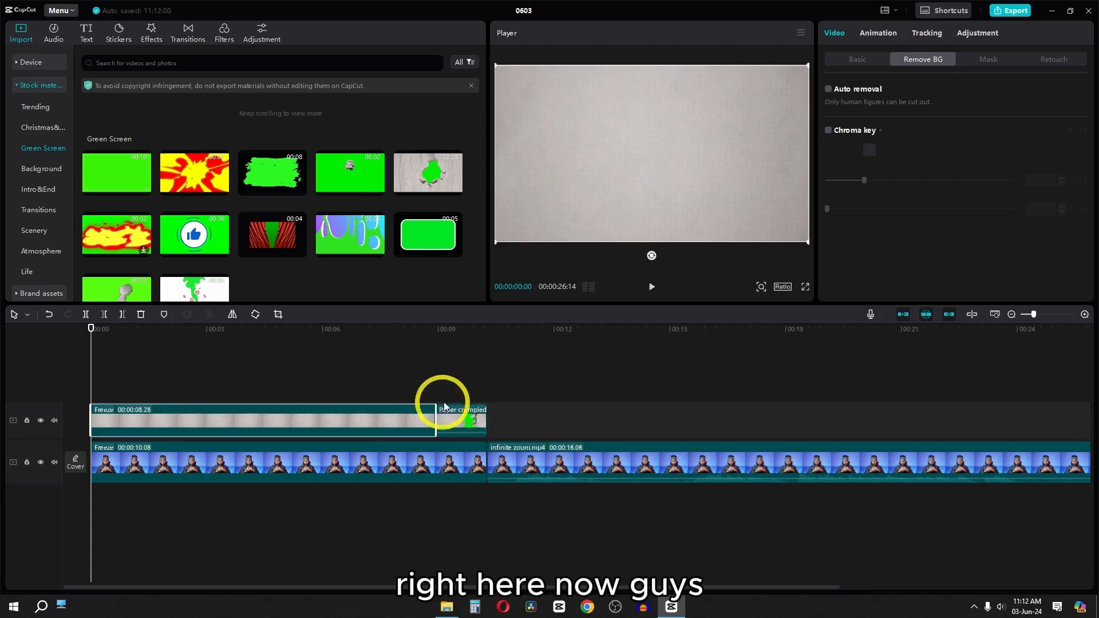
{"action": "left_click", "coordinate": [463, 368]}
{"action": "left_click", "coordinate": [470, 424]}
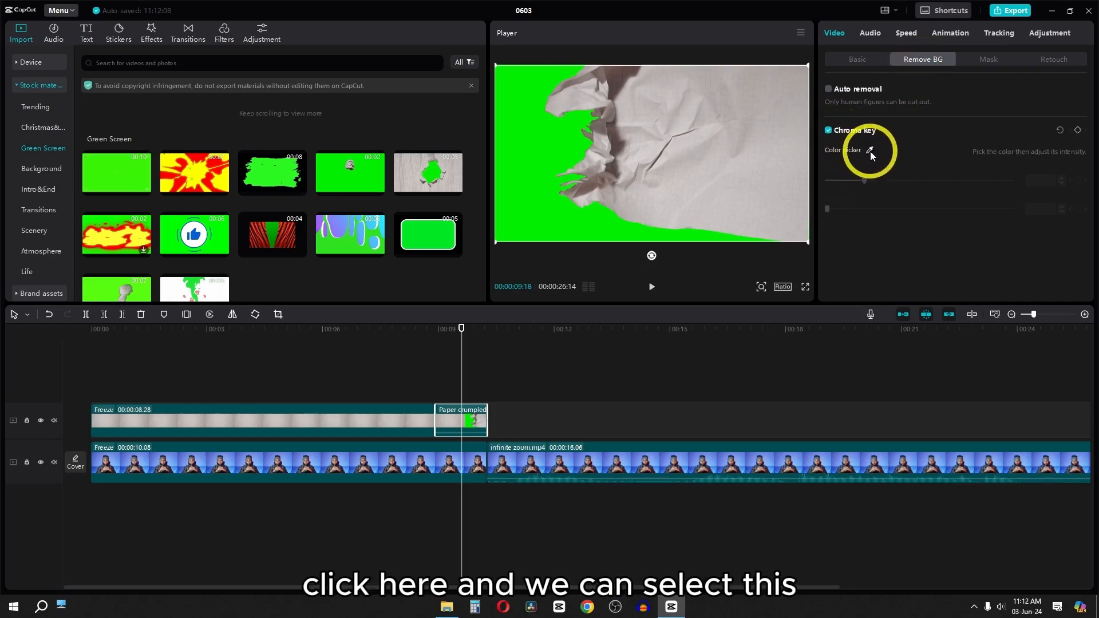
Chroma-key out the Paper crumpled clip's green background at intensity 100.
{"action": "left_click", "coordinate": [871, 151]}
{"action": "left_click", "coordinate": [537, 155]}
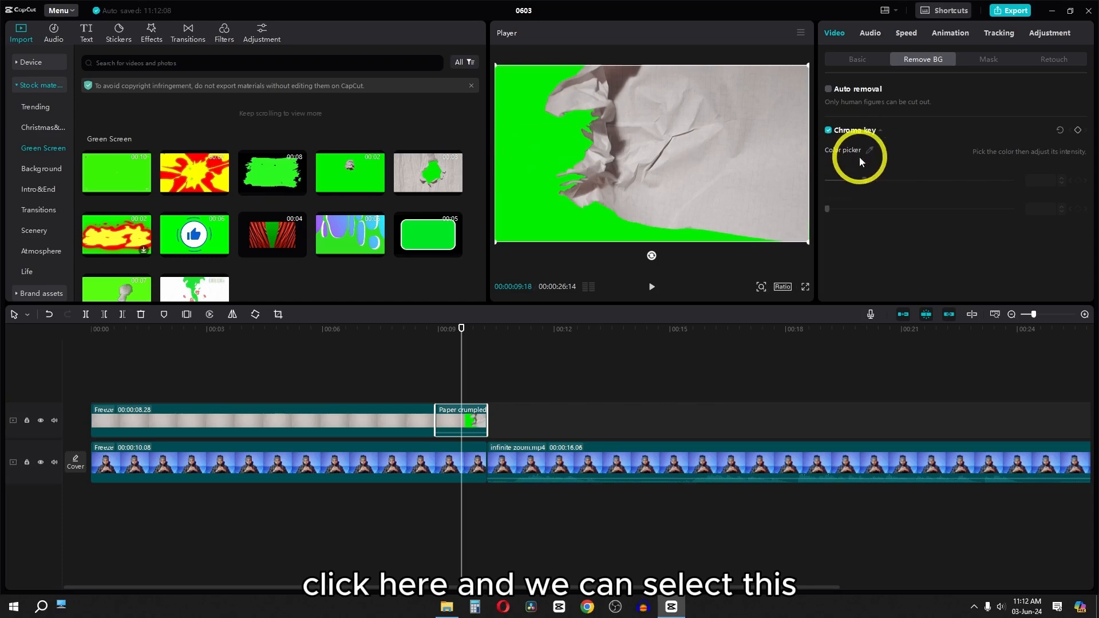
{"action": "left_click_drag", "start_coordinate": [925, 182], "coordinate": [895, 182]}
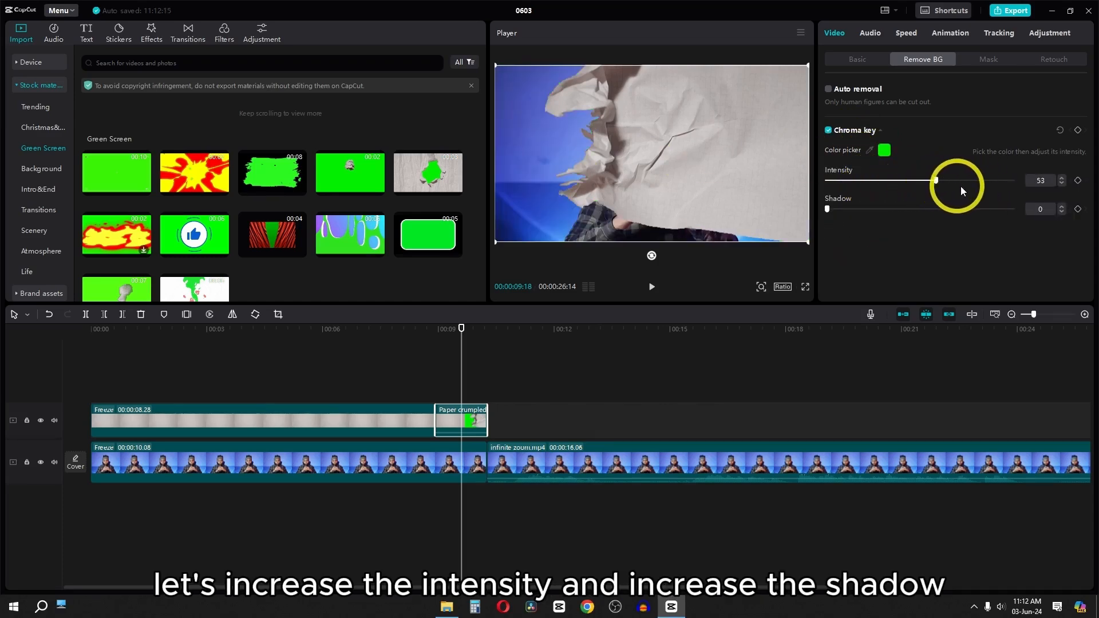
{"action": "left_click_drag", "start_coordinate": [961, 186], "coordinate": [967, 181]}
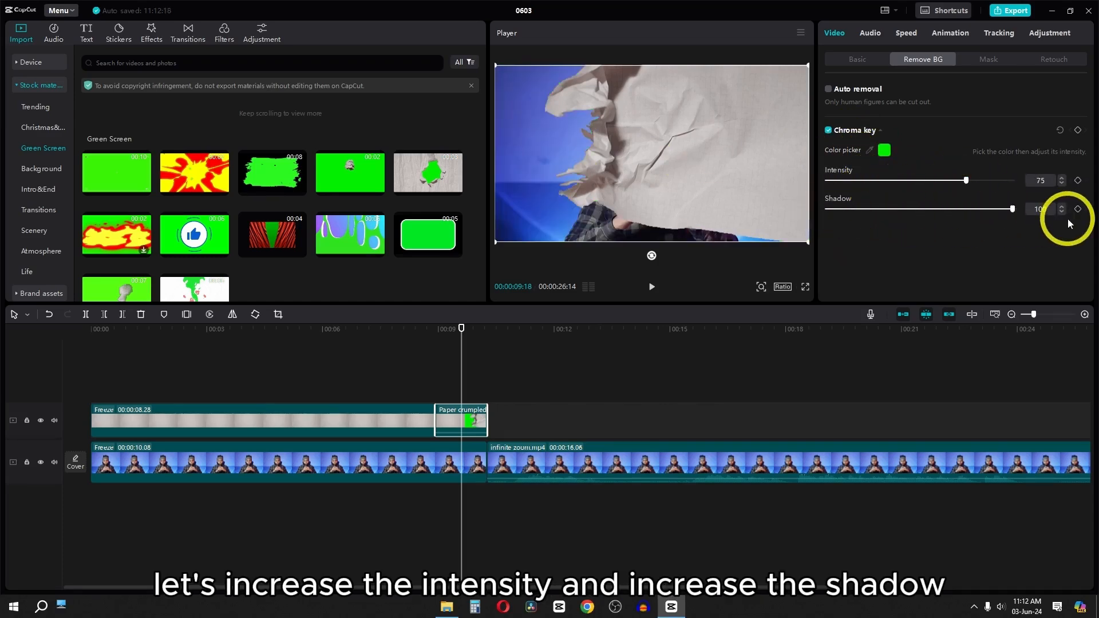
{"action": "left_click", "coordinate": [442, 350]}
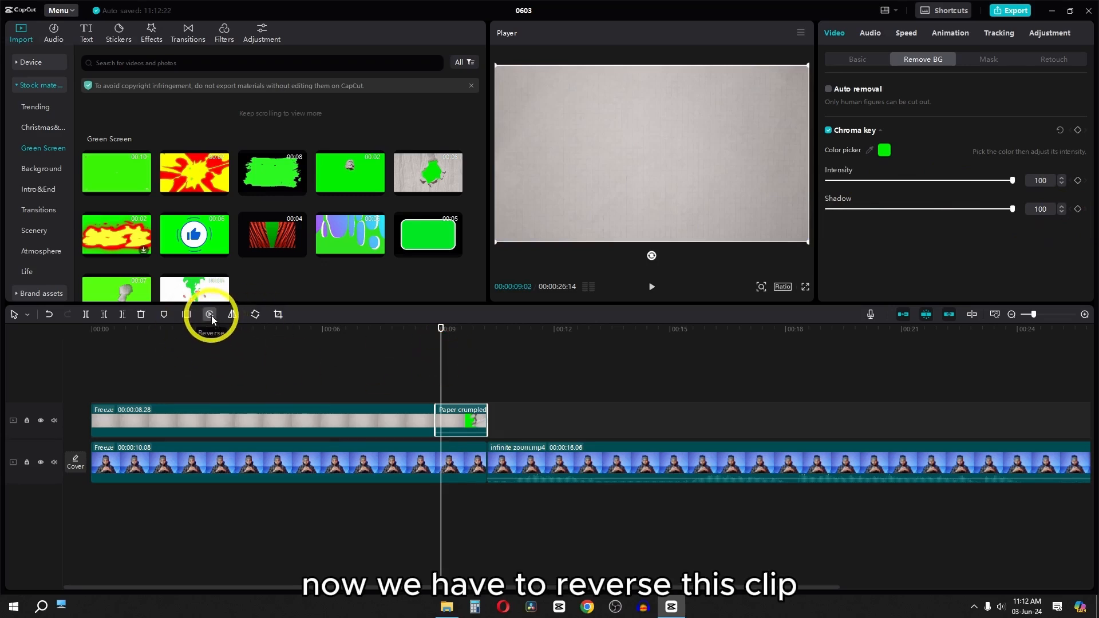
Reverse the Paper crumpled clip, move it ahead of its freeze at the start, and play the sequence.
{"action": "left_click", "coordinate": [210, 315]}
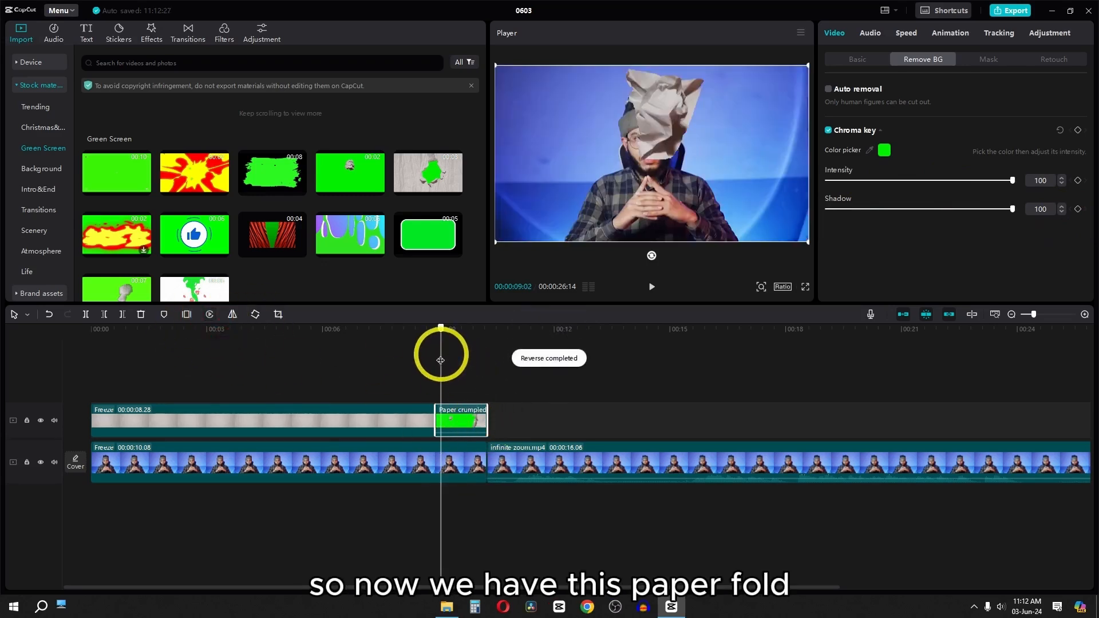
{"action": "left_click_drag", "start_coordinate": [441, 349], "coordinate": [475, 364]}
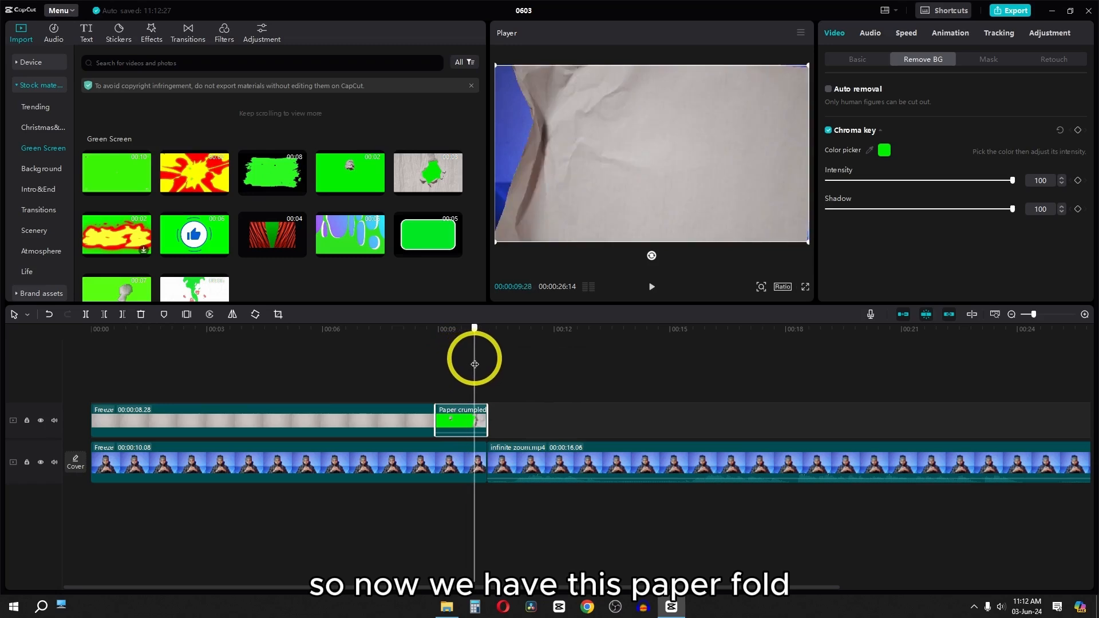
{"action": "left_click_drag", "start_coordinate": [459, 427], "coordinate": [184, 422]}
{"action": "left_click_drag", "start_coordinate": [110, 385], "coordinate": [115, 414]}
{"action": "left_click", "coordinate": [90, 327]}
{"action": "key", "text": "space"}
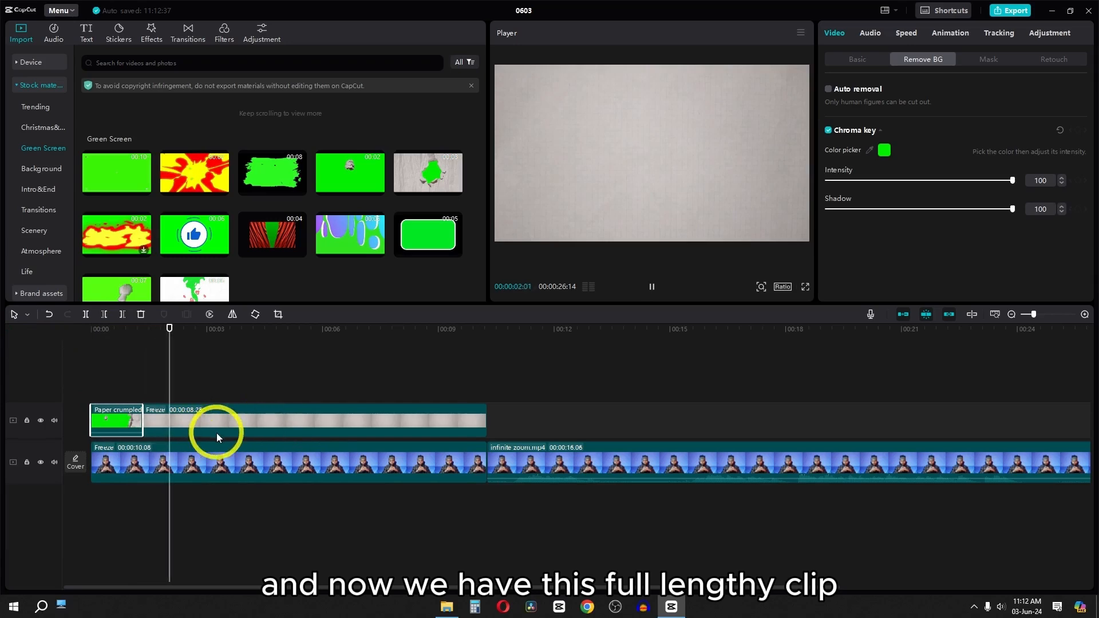
Add a custom adjustment layer stretched over the paper clips.
{"action": "key", "text": "space"}
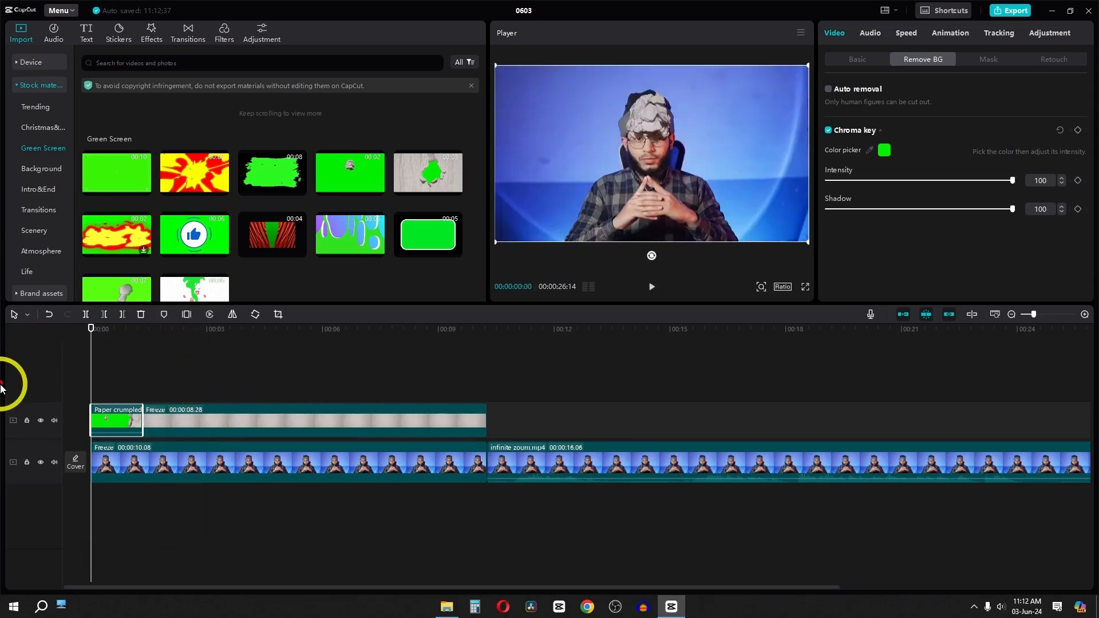
{"action": "left_click", "coordinate": [262, 33]}
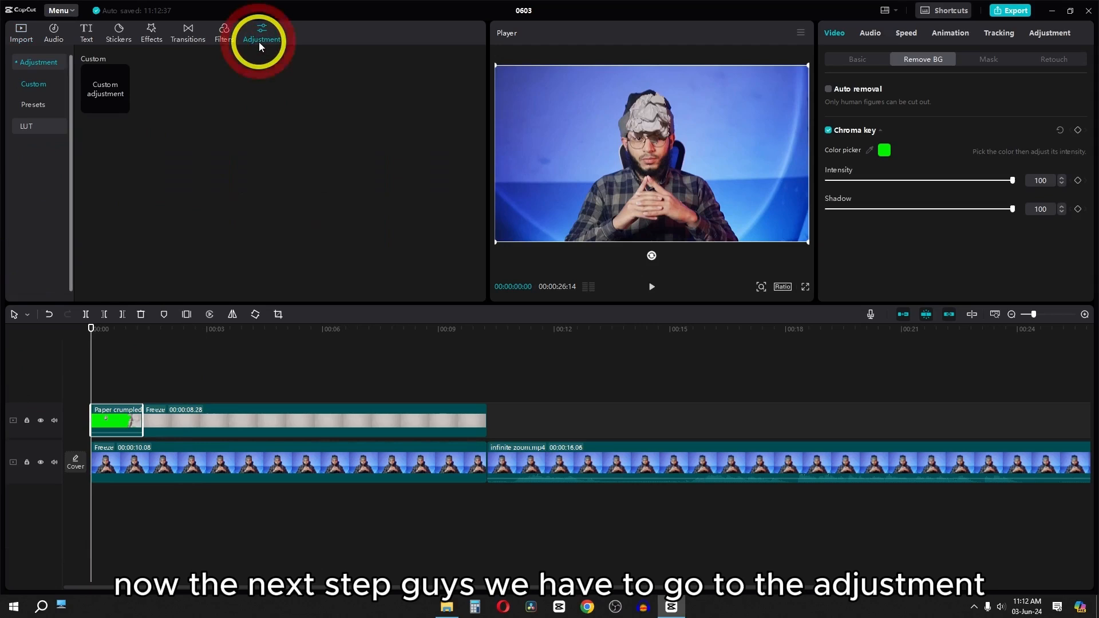
{"action": "left_click", "coordinate": [122, 106]}
{"action": "left_click_drag", "start_coordinate": [206, 394], "coordinate": [484, 393]}
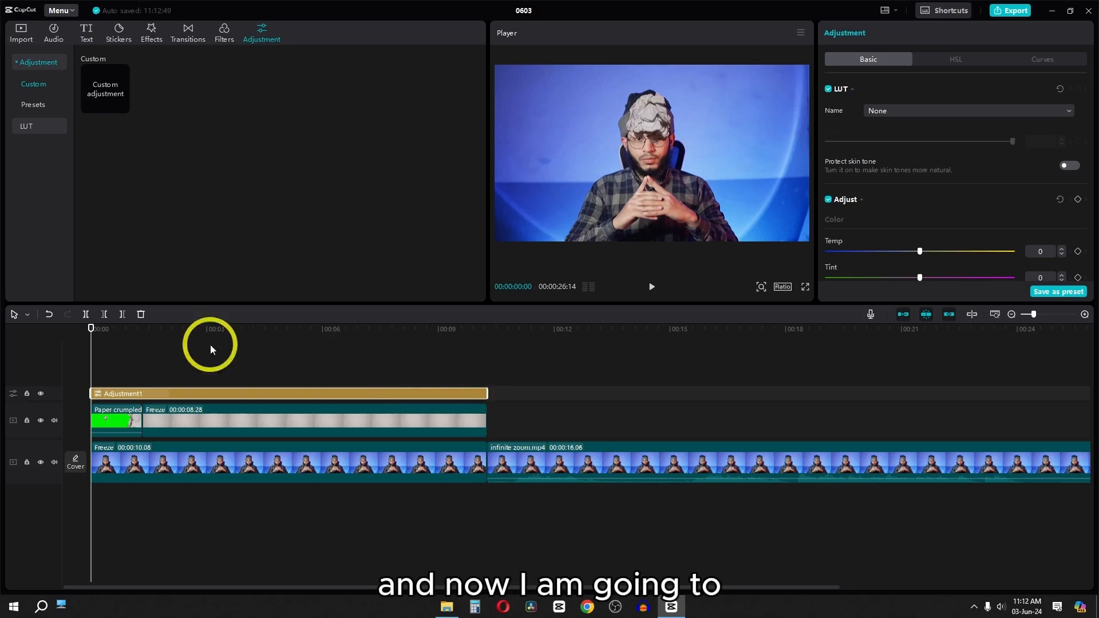
{"action": "left_click", "coordinate": [214, 336]}
Set the adjustment to saturation -50, exposure -10, contrast 9, highlight -16, shadow -14.
{"action": "scroll", "coordinate": [930, 256], "scroll_direction": "down", "scroll_amount": 1}
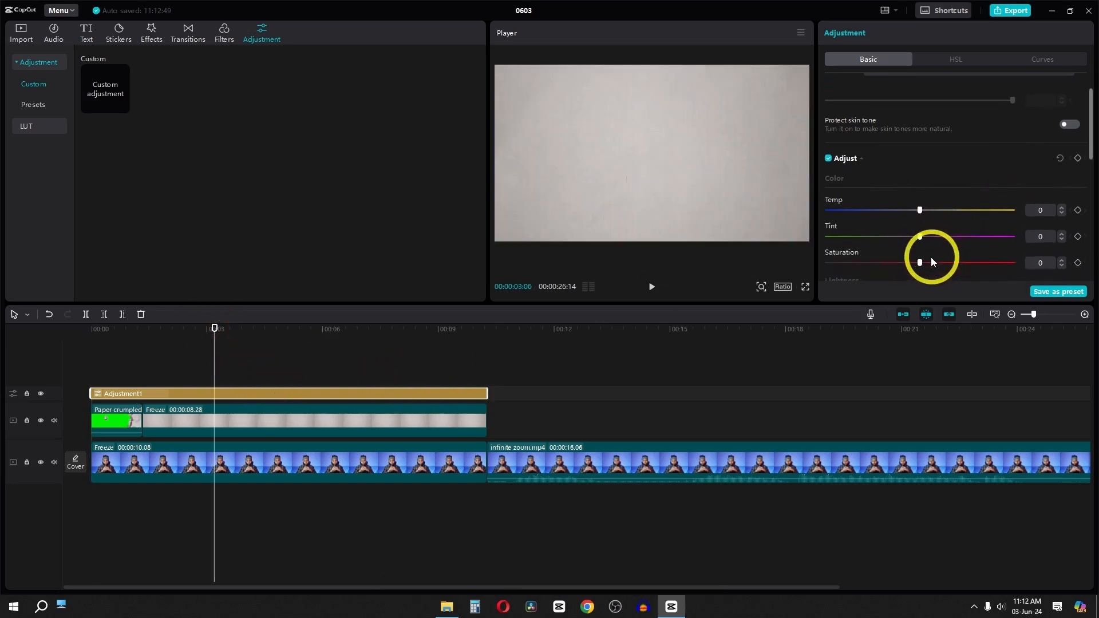
{"action": "scroll", "coordinate": [922, 251], "scroll_direction": "down", "scroll_amount": 1}
{"action": "left_click_drag", "start_coordinate": [920, 223], "coordinate": [784, 227]}
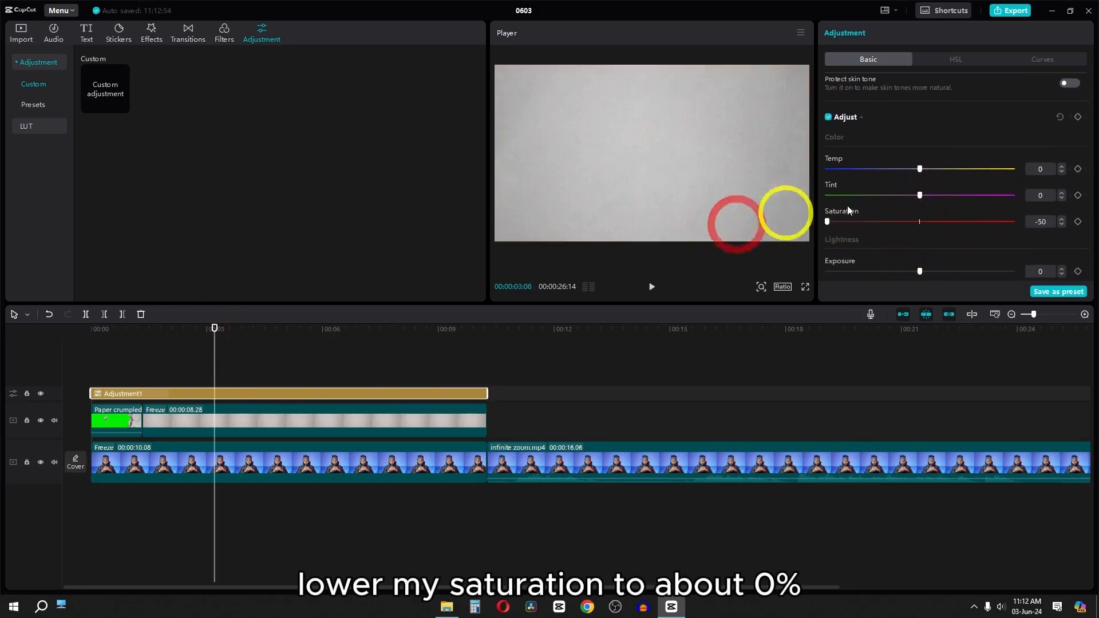
{"action": "scroll", "coordinate": [907, 221], "scroll_direction": "down", "scroll_amount": 1}
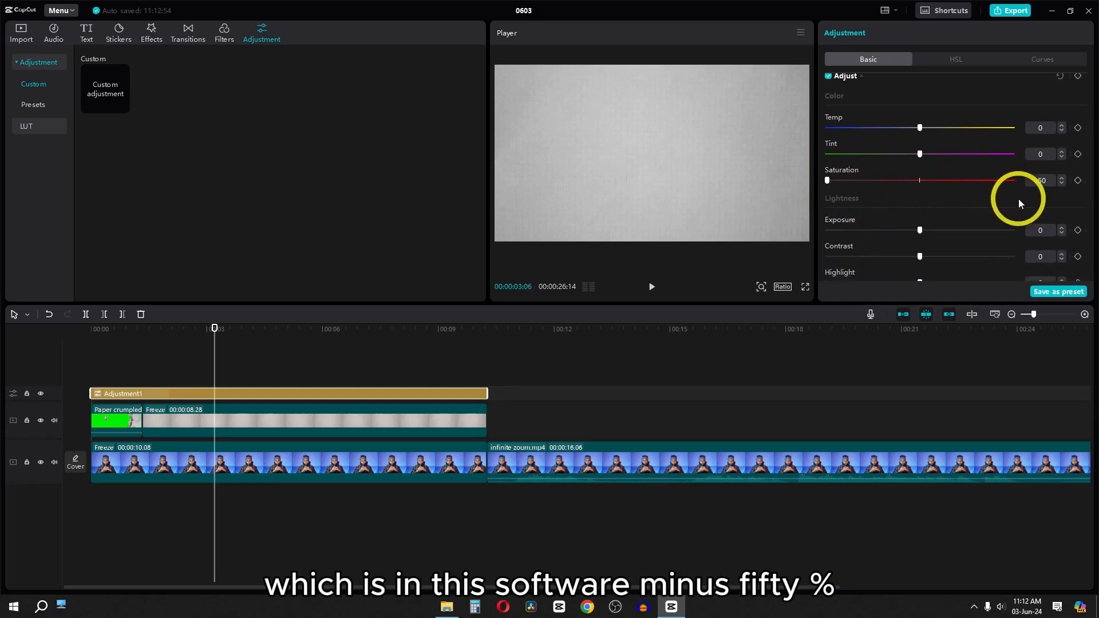
{"action": "scroll", "coordinate": [1031, 188], "scroll_direction": "down", "scroll_amount": 5}
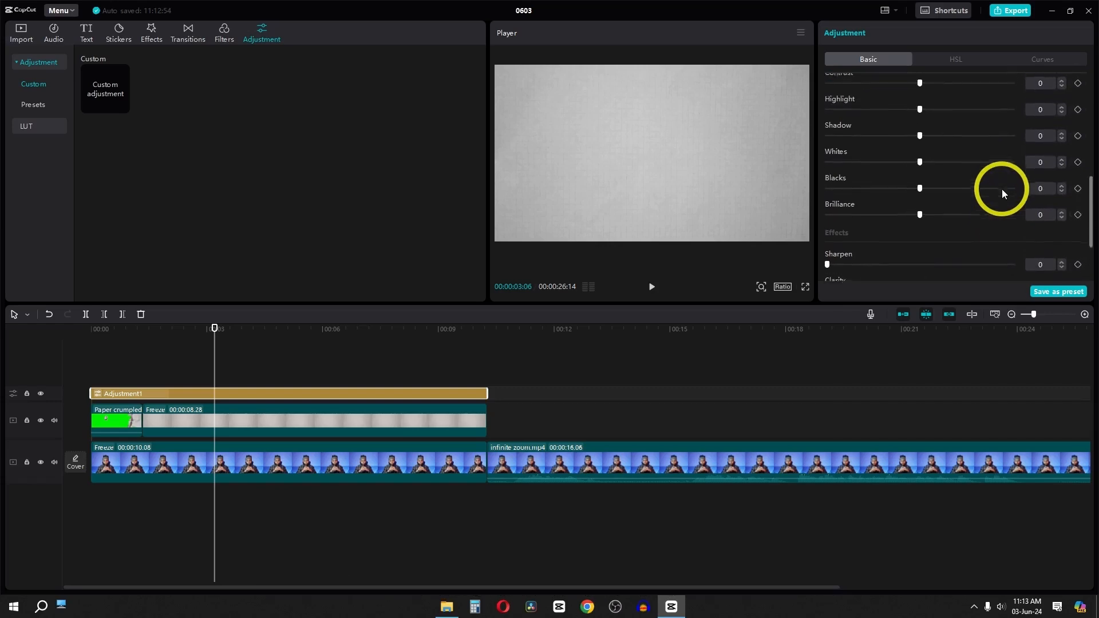
{"action": "scroll", "coordinate": [1001, 189], "scroll_direction": "up", "scroll_amount": 1}
{"action": "scroll", "coordinate": [935, 155], "scroll_direction": "up", "scroll_amount": 1}
{"action": "left_click_drag", "start_coordinate": [920, 128], "coordinate": [893, 214]}
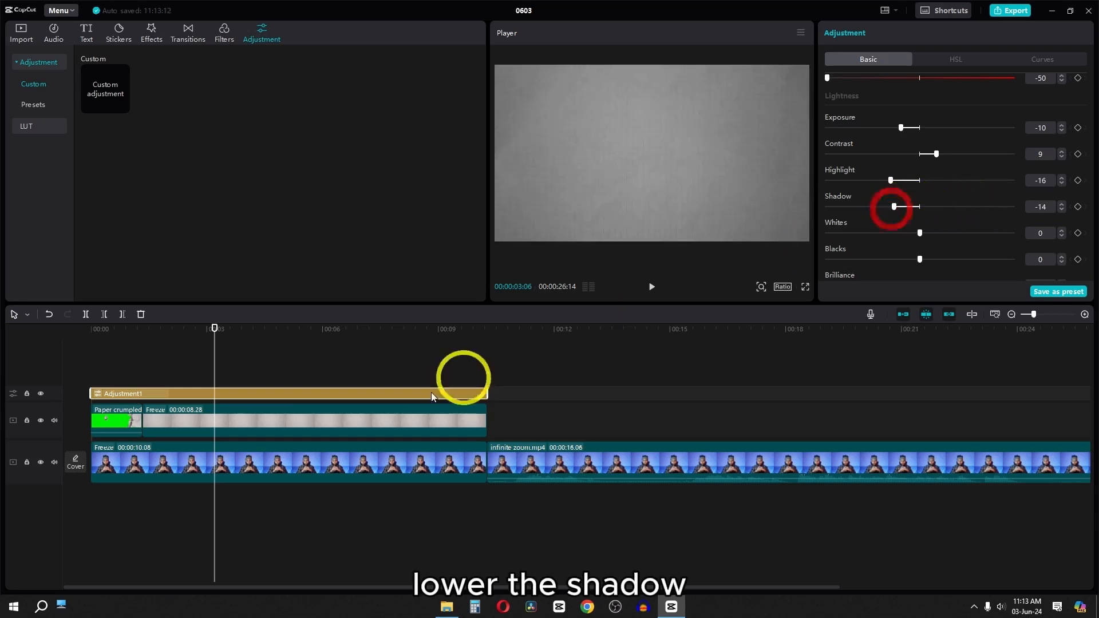
Move the paper clips to the main track and the Freeze clip to a new top track.
{"action": "left_click", "coordinate": [255, 414]}
{"action": "left_click", "coordinate": [97, 423]}
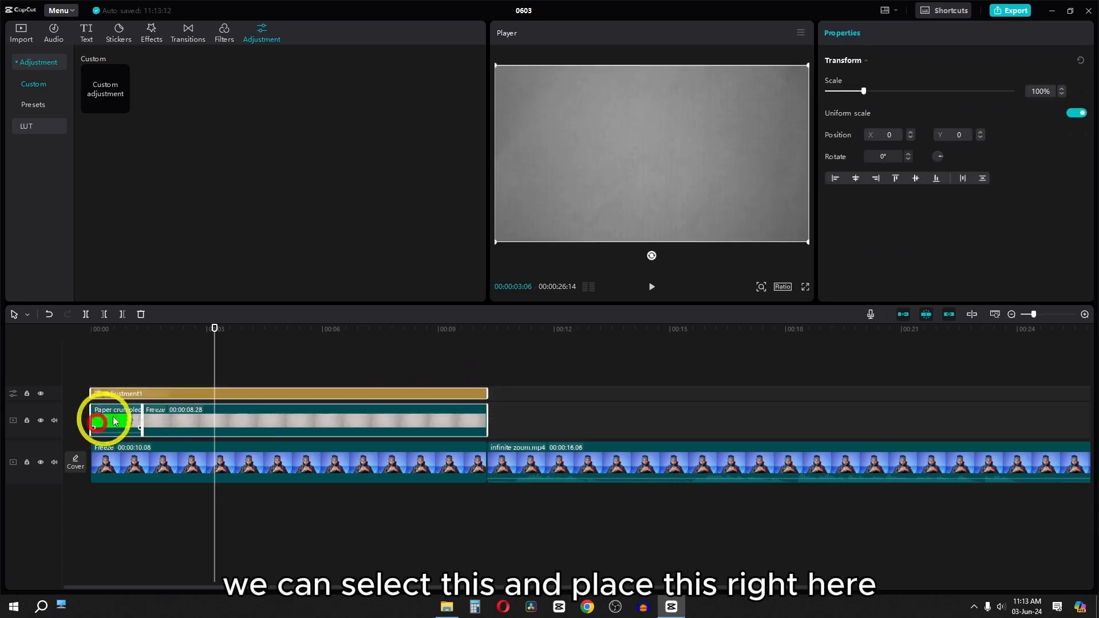
{"action": "left_click_drag", "start_coordinate": [115, 422], "coordinate": [108, 461]}
{"action": "left_click_drag", "start_coordinate": [528, 471], "coordinate": [98, 394]}
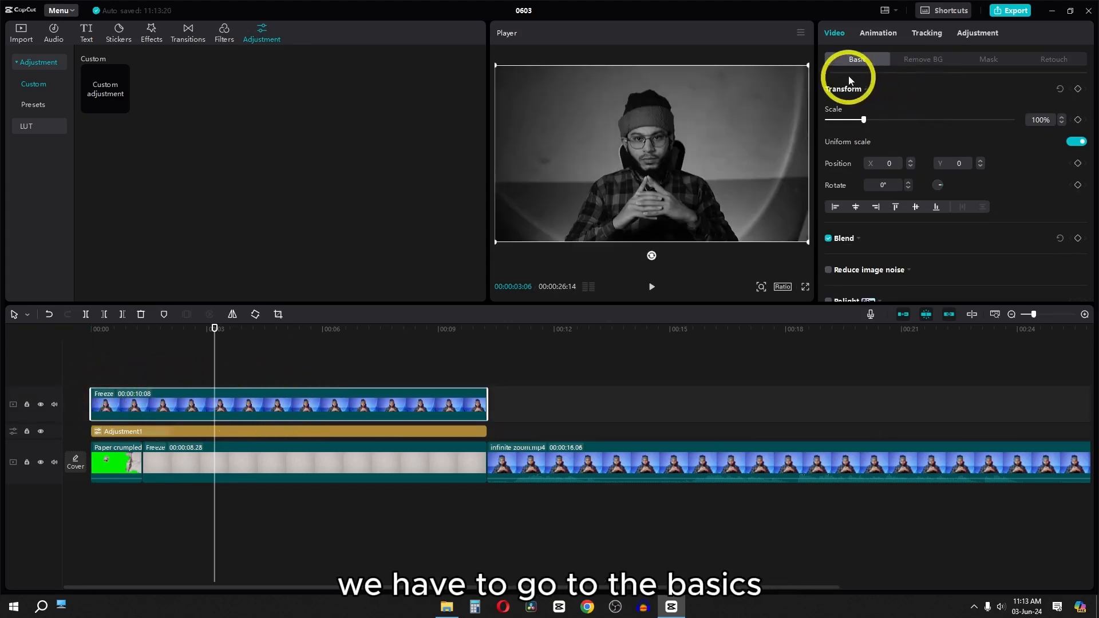
Set the top Freeze clip's blend mode to Overlay and preview from the start.
{"action": "scroll", "coordinate": [883, 131], "scroll_direction": "down", "scroll_amount": 1}
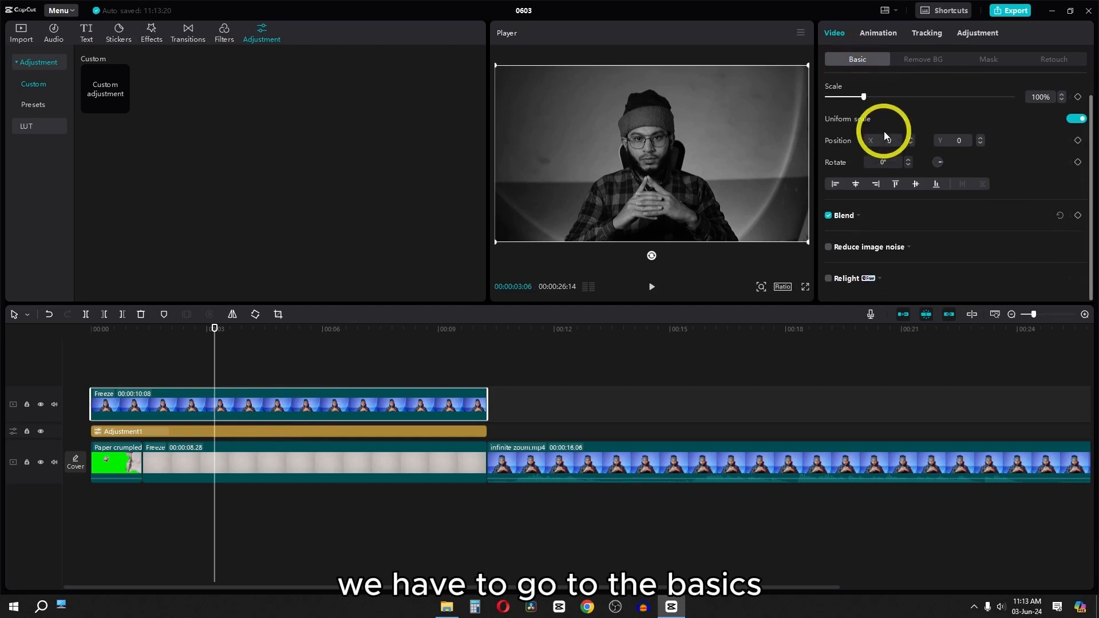
{"action": "left_click", "coordinate": [865, 220]}
{"action": "scroll", "coordinate": [865, 221], "scroll_direction": "down", "scroll_amount": 2}
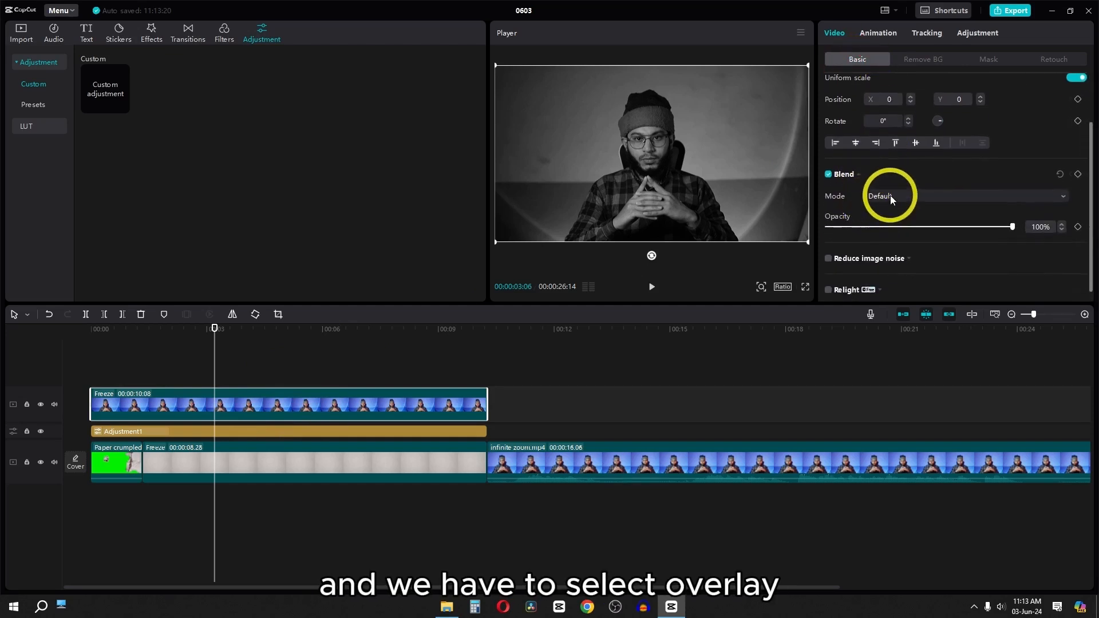
{"action": "left_click", "coordinate": [893, 196]}
{"action": "left_click", "coordinate": [911, 285]}
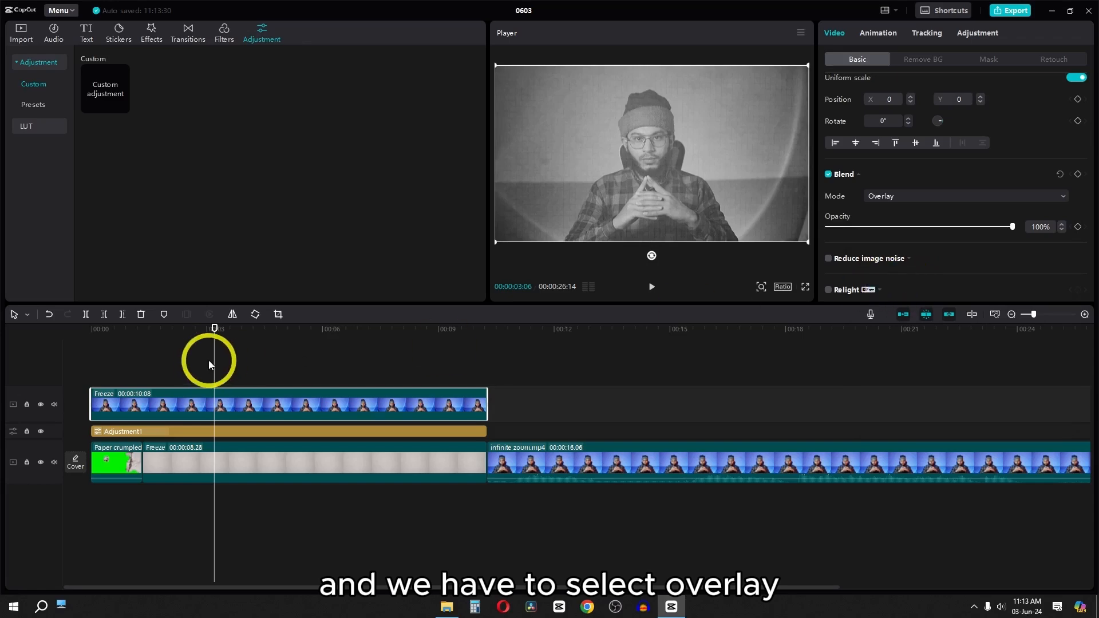
{"action": "left_click_drag", "start_coordinate": [215, 348], "coordinate": [1, 344]}
{"action": "key", "text": "space"}
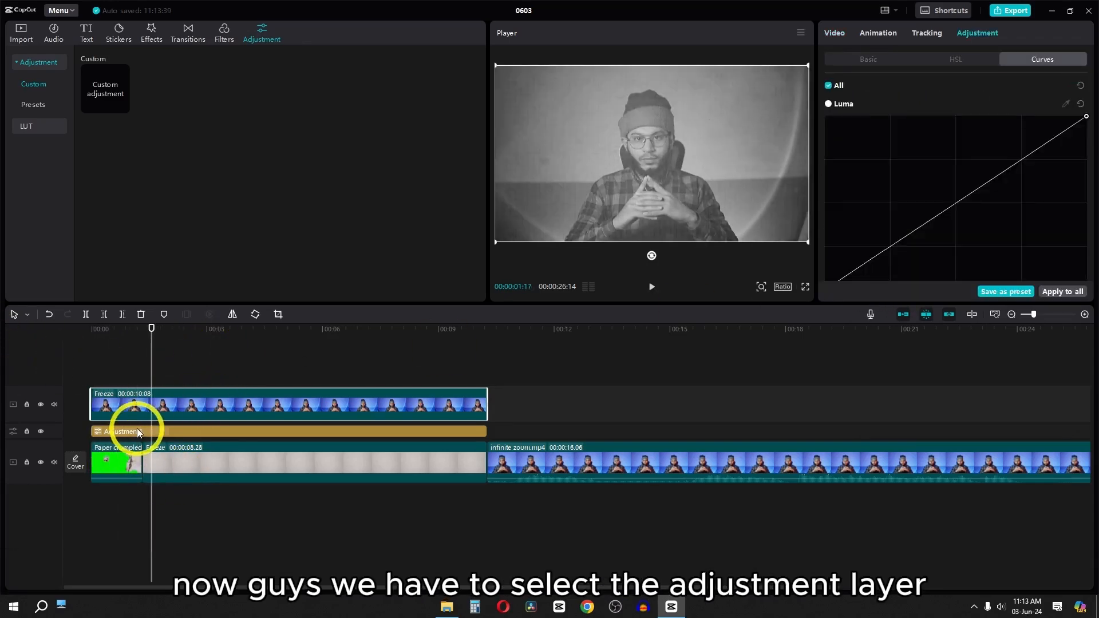
On Adjustment1, set exposure to -23 and contrast to 22.
{"action": "left_click", "coordinate": [140, 430]}
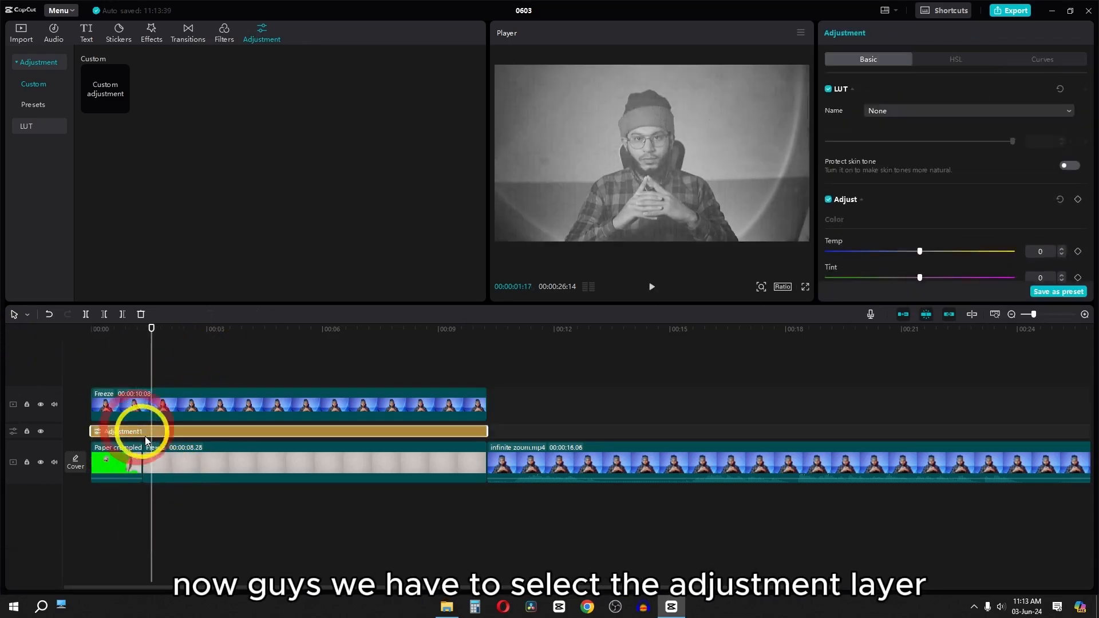
{"action": "scroll", "coordinate": [884, 215], "scroll_direction": "down", "scroll_amount": 2}
{"action": "scroll", "coordinate": [884, 215], "scroll_direction": "down", "scroll_amount": 2}
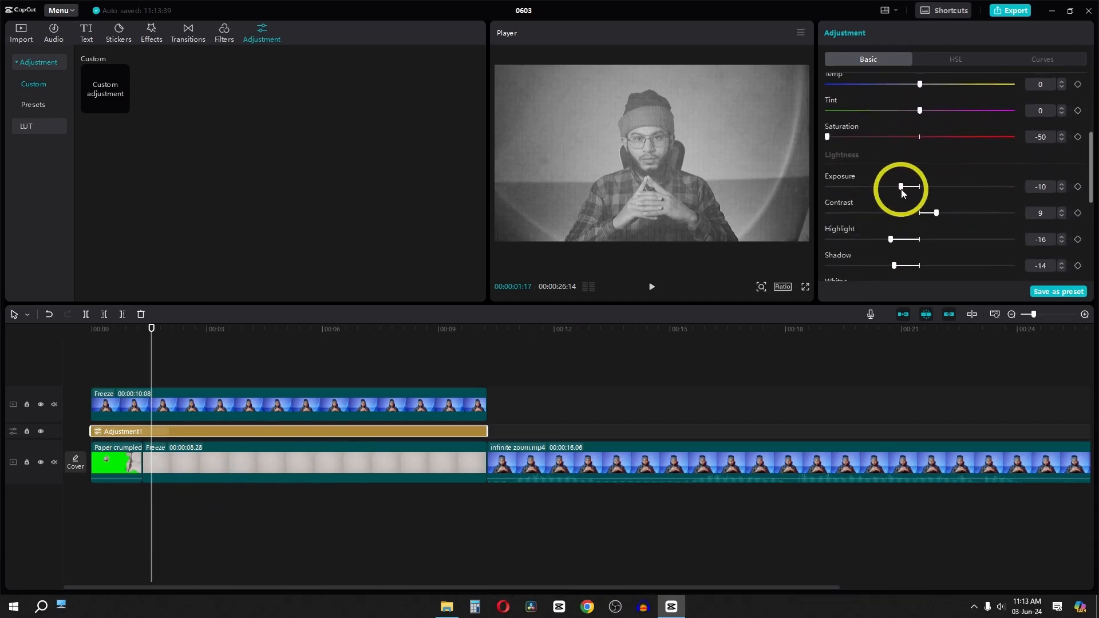
{"action": "mouse_move", "coordinate": [901, 186]}
{"action": "left_mouse_down"}
{"action": "mouse_move", "coordinate": [871, 188]}
{"action": "mouse_move", "coordinate": [883, 192]}
{"action": "left_mouse_up"}
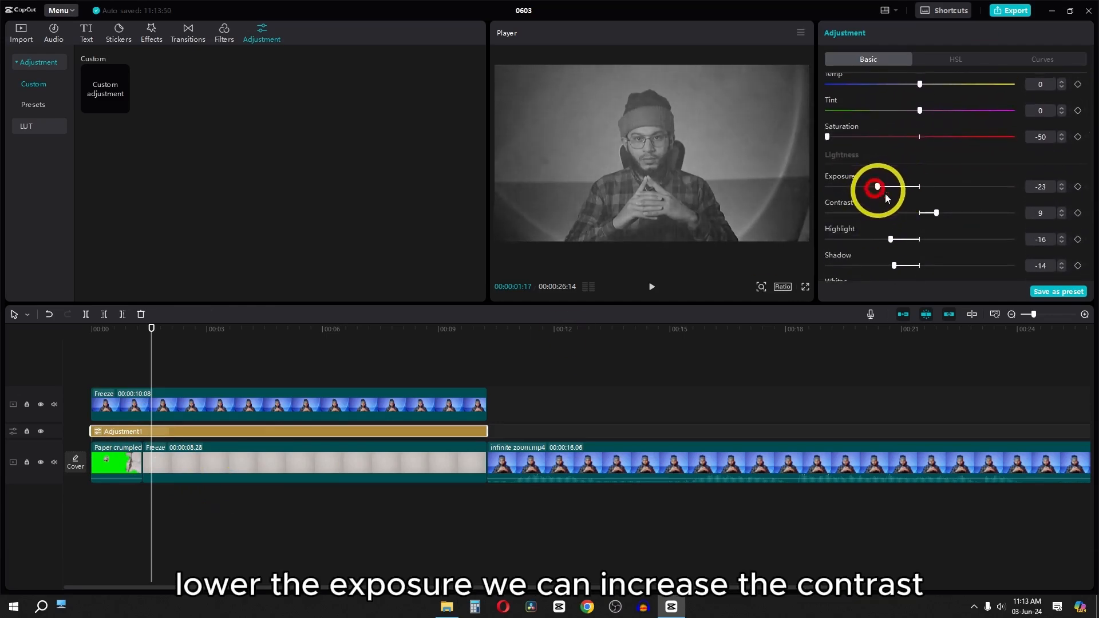
{"action": "left_click_drag", "start_coordinate": [937, 214], "coordinate": [959, 215]}
Lower Adjustment1's blacks to -12, then select the paper clip and adjustment layer together.
{"action": "scroll", "coordinate": [957, 215], "scroll_direction": "down", "scroll_amount": 3}
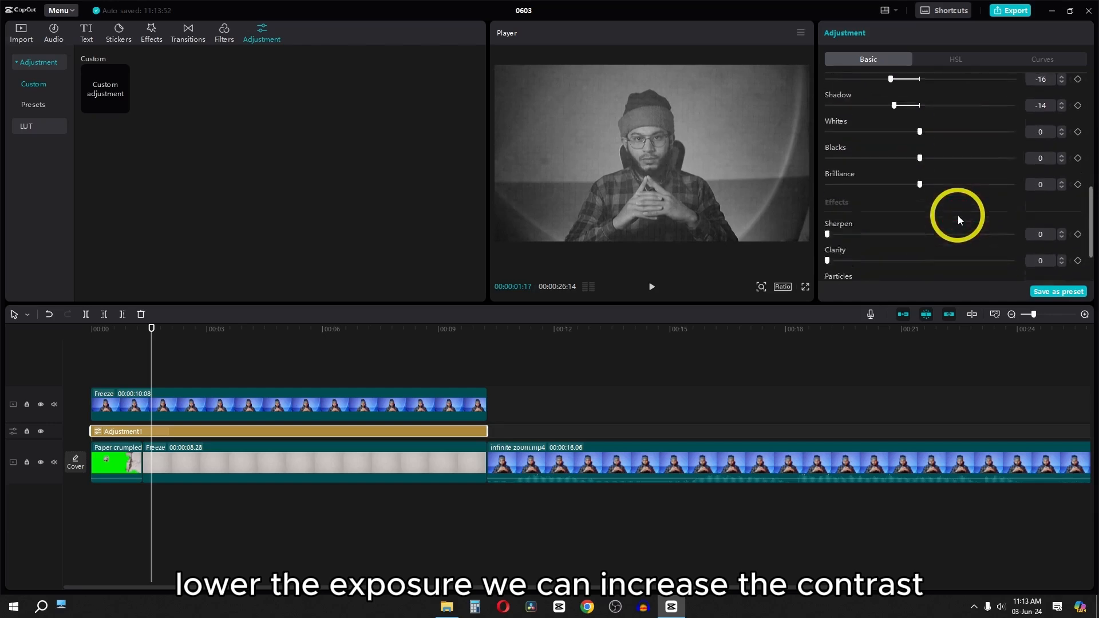
{"action": "scroll", "coordinate": [957, 215], "scroll_direction": "up", "scroll_amount": 3}
{"action": "scroll", "coordinate": [957, 215], "scroll_direction": "down", "scroll_amount": 2}
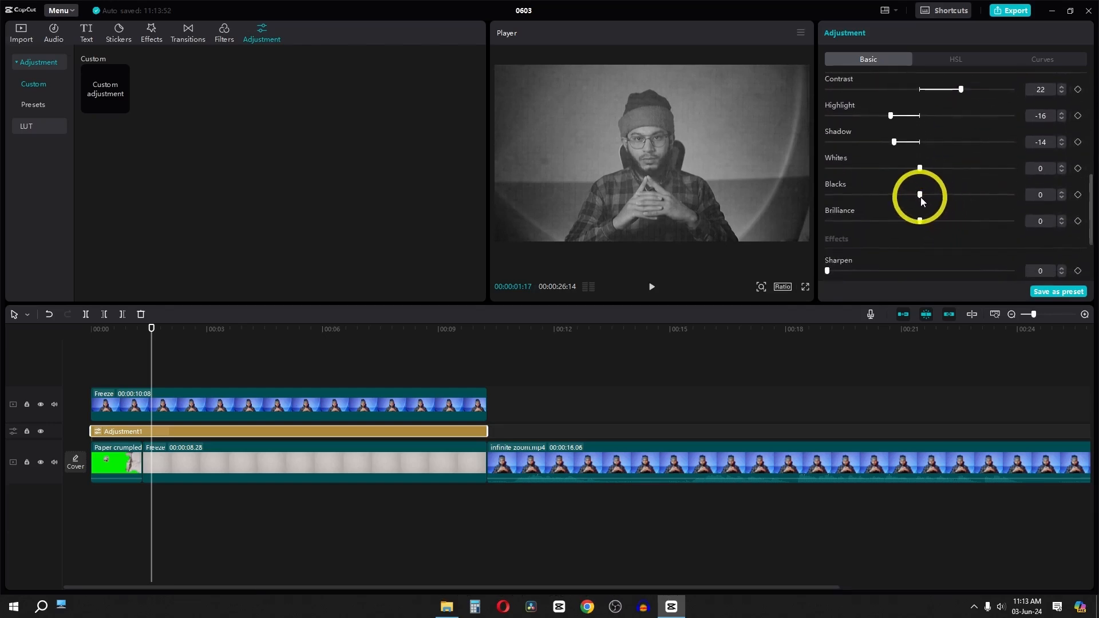
{"action": "left_click_drag", "start_coordinate": [920, 195], "coordinate": [897, 202]}
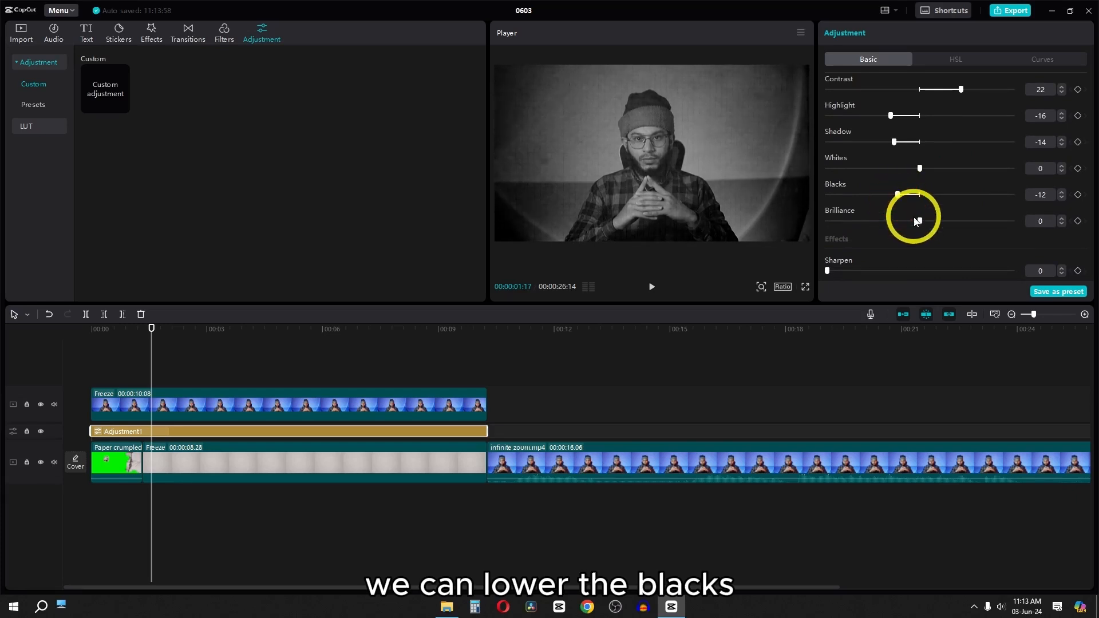
{"action": "scroll", "coordinate": [906, 239], "scroll_direction": "down", "scroll_amount": 3}
{"action": "left_click_drag", "start_coordinate": [331, 532], "coordinate": [98, 434]}
Combine the paper clips and Adjustment1 into Compound clip2, then preview it from the start.
{"action": "right_click", "coordinate": [101, 431]}
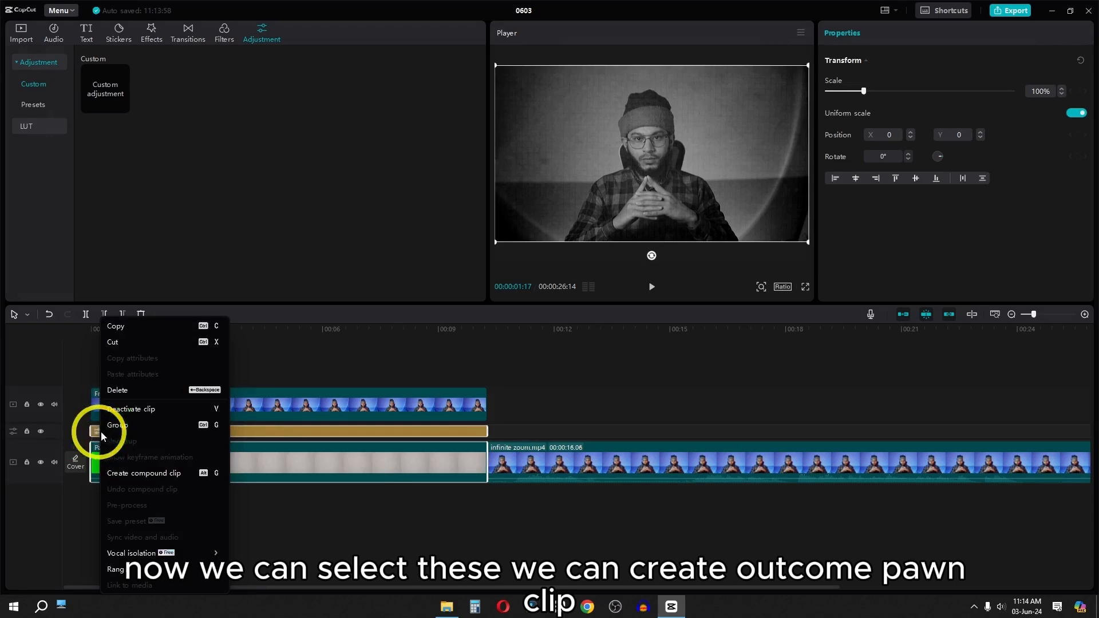
{"action": "left_click", "coordinate": [140, 484]}
{"action": "left_click", "coordinate": [92, 356]}
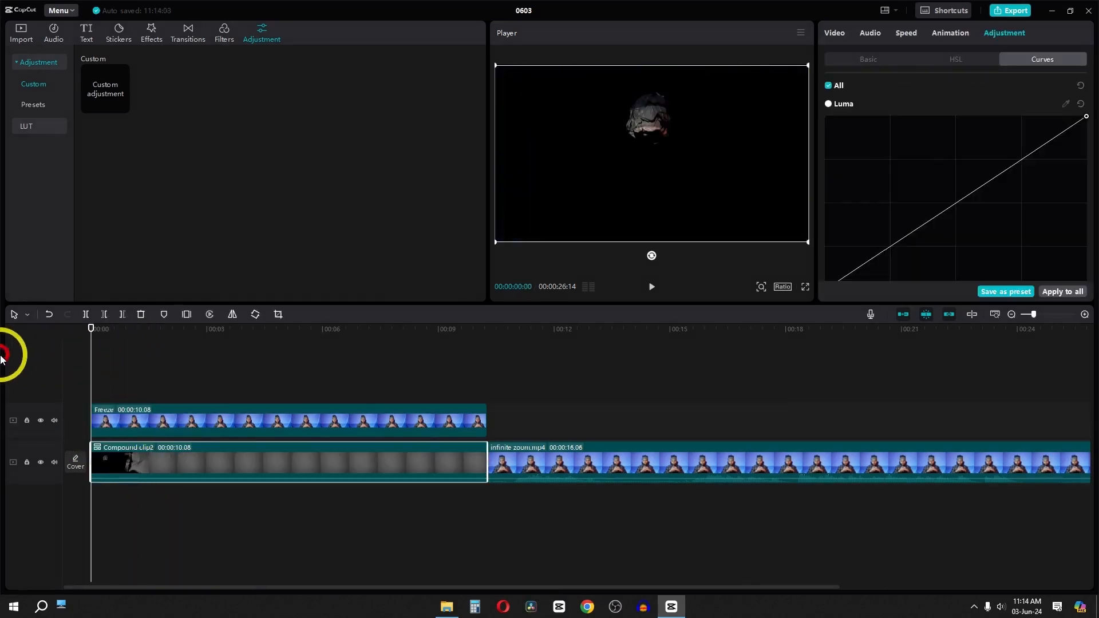
{"action": "key", "text": "space"}
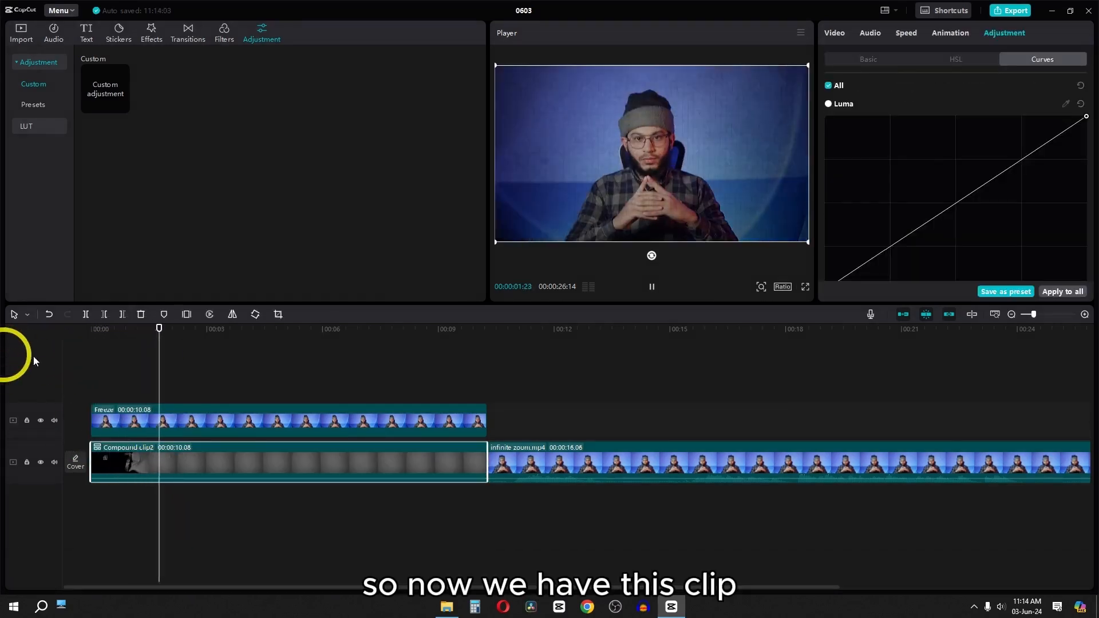
{"action": "key", "text": "space"}
{"action": "left_click", "coordinate": [92, 356]}
{"action": "key", "text": "space"}
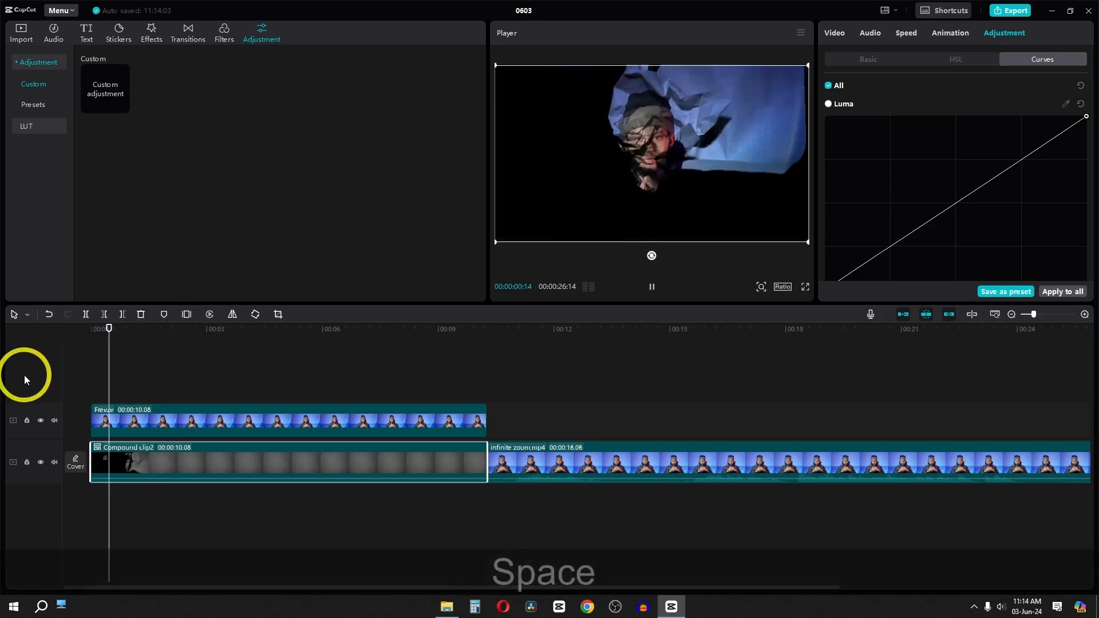
{"action": "key", "text": "space"}
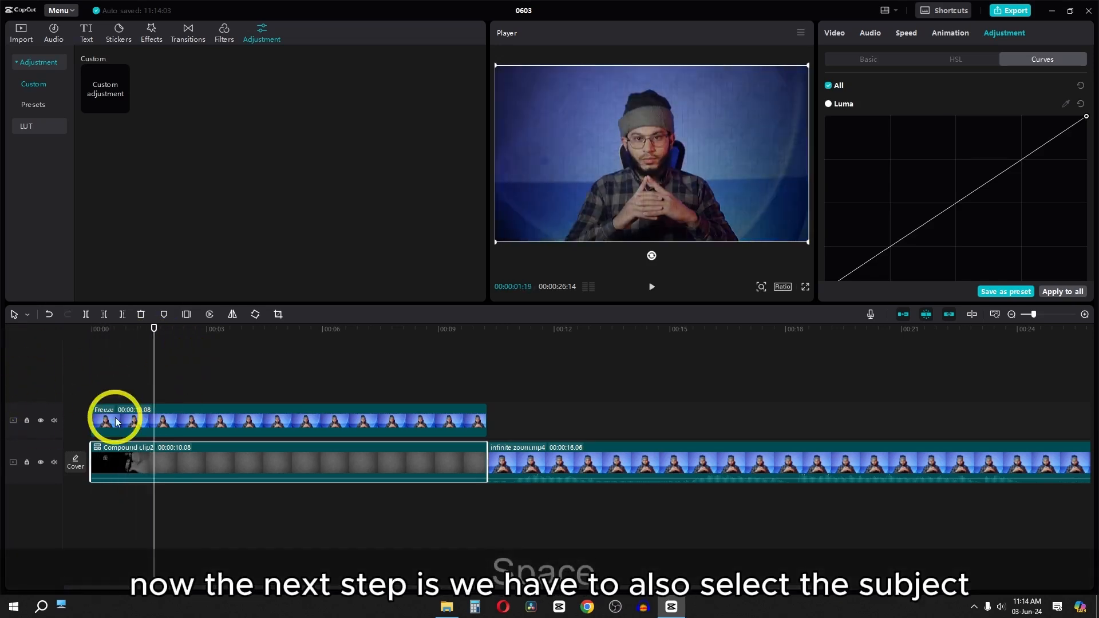
Give the Freeze clip Basic adjustments: exposure 12, contrast 3, brilliance -5 and clarity 27.
{"action": "left_click", "coordinate": [148, 422]}
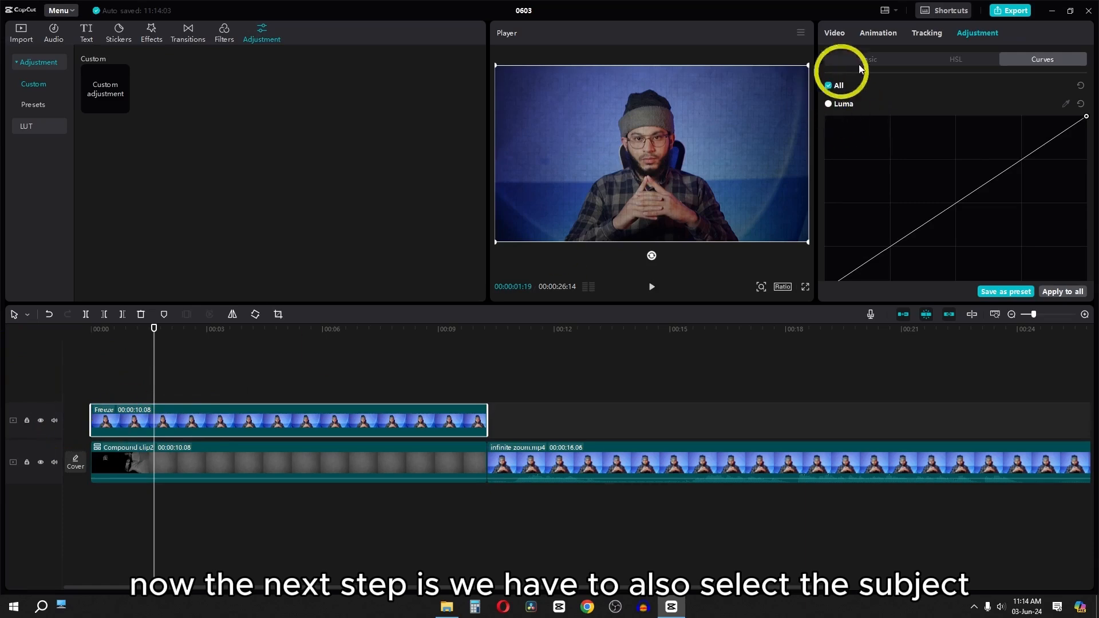
{"action": "left_click", "coordinate": [888, 59]}
{"action": "scroll", "coordinate": [933, 115], "scroll_direction": "down", "scroll_amount": 5}
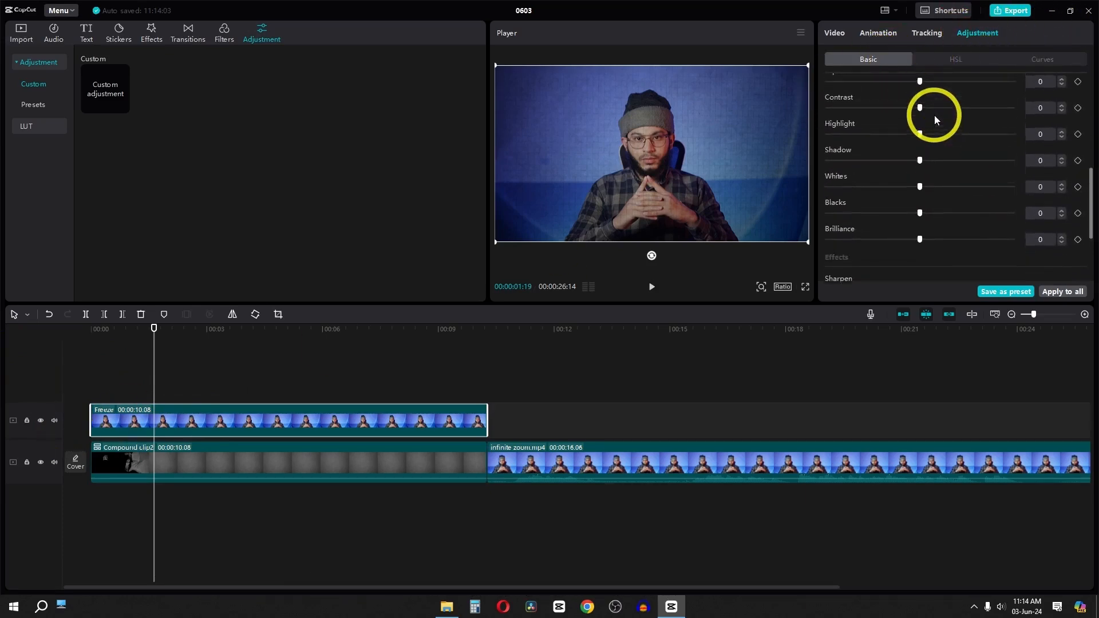
{"action": "scroll", "coordinate": [934, 115], "scroll_direction": "up", "scroll_amount": 3}
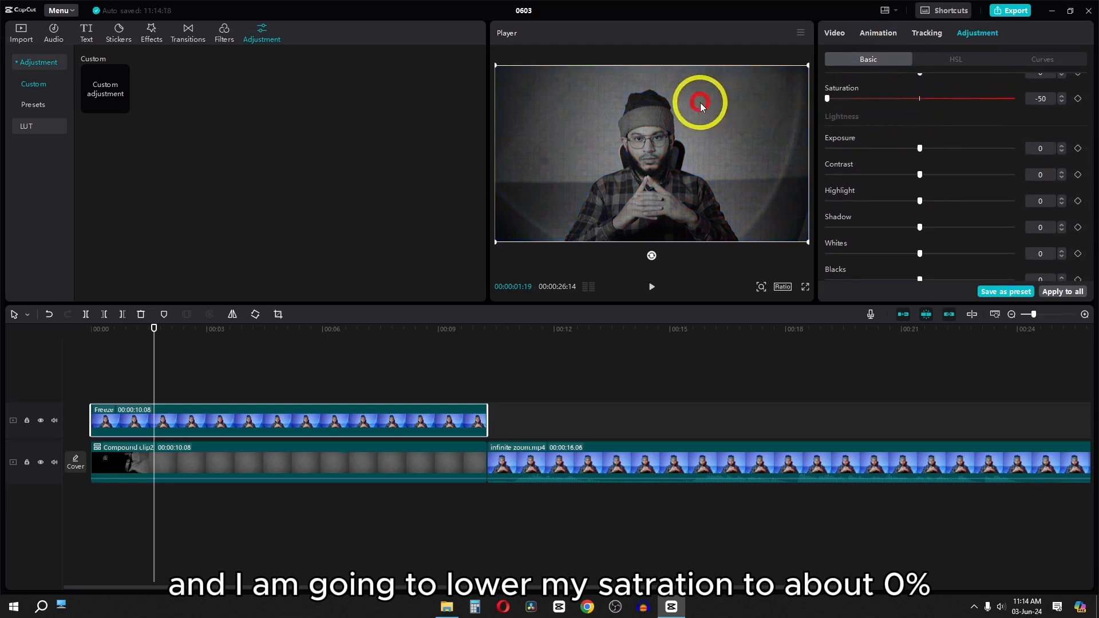
{"action": "left_click_drag", "start_coordinate": [920, 148], "coordinate": [925, 179]}
{"action": "scroll", "coordinate": [924, 177], "scroll_direction": "down", "scroll_amount": 1}
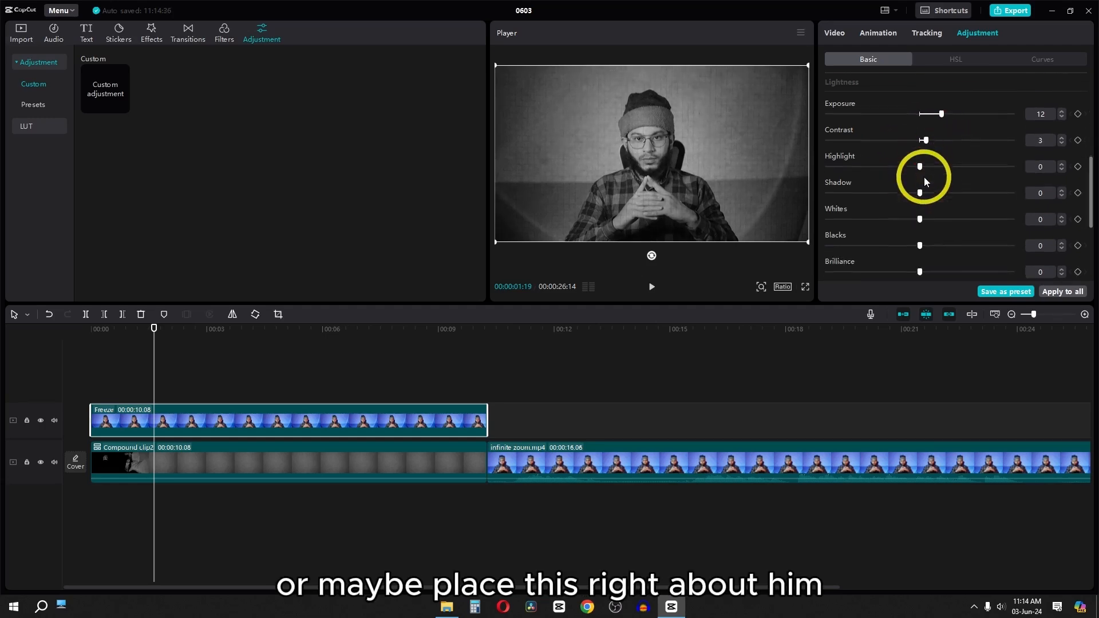
{"action": "left_click_drag", "start_coordinate": [920, 239], "coordinate": [909, 224]}
{"action": "scroll", "coordinate": [914, 240], "scroll_direction": "down", "scroll_amount": 1}
{"action": "scroll", "coordinate": [915, 218], "scroll_direction": "down", "scroll_amount": 1}
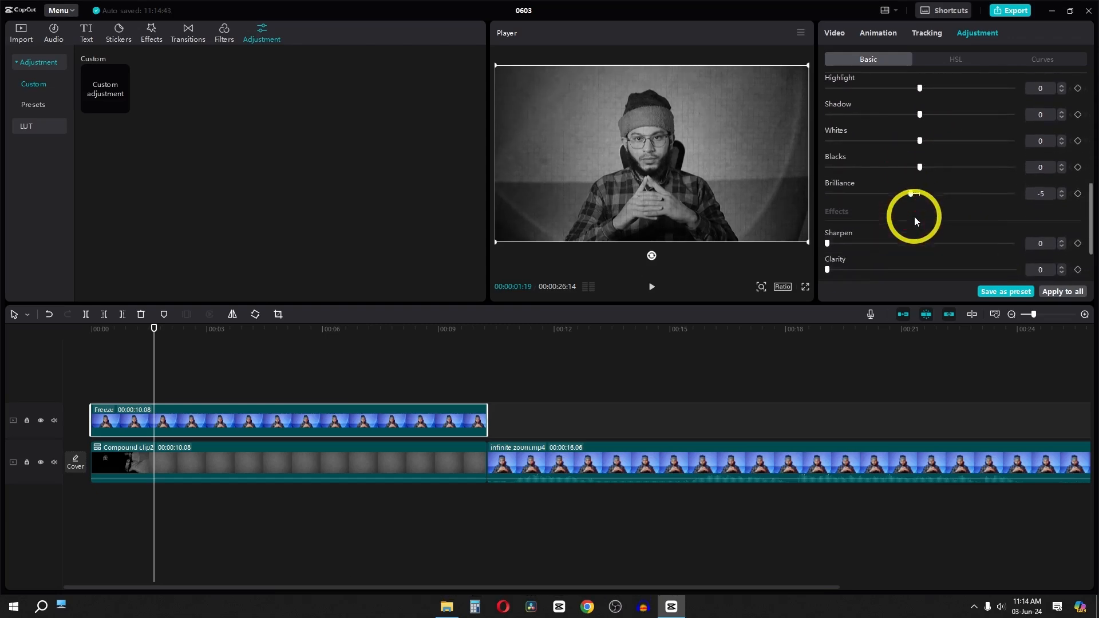
{"action": "scroll", "coordinate": [915, 216], "scroll_direction": "down", "scroll_amount": 1}
{"action": "mouse_move", "coordinate": [860, 259]}
{"action": "left_mouse_down"}
{"action": "mouse_move", "coordinate": [908, 258]}
{"action": "mouse_move", "coordinate": [876, 259]}
{"action": "left_mouse_up"}
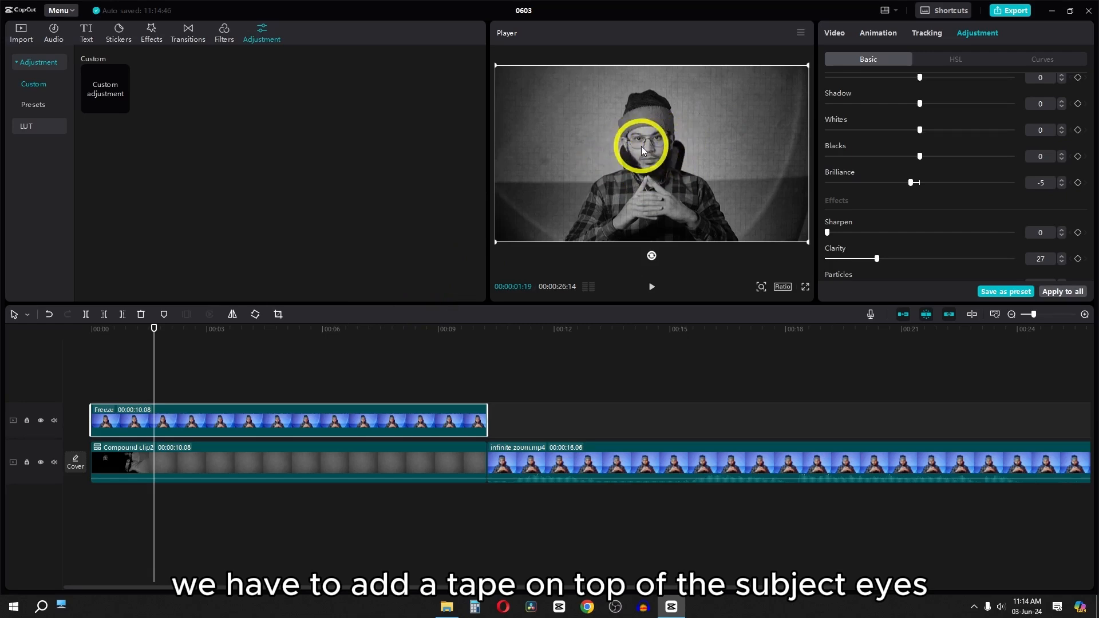
Add the brown Journal tape sticker to the timeline, stretched to the Freeze clip's length.
{"action": "left_click", "coordinate": [119, 33]}
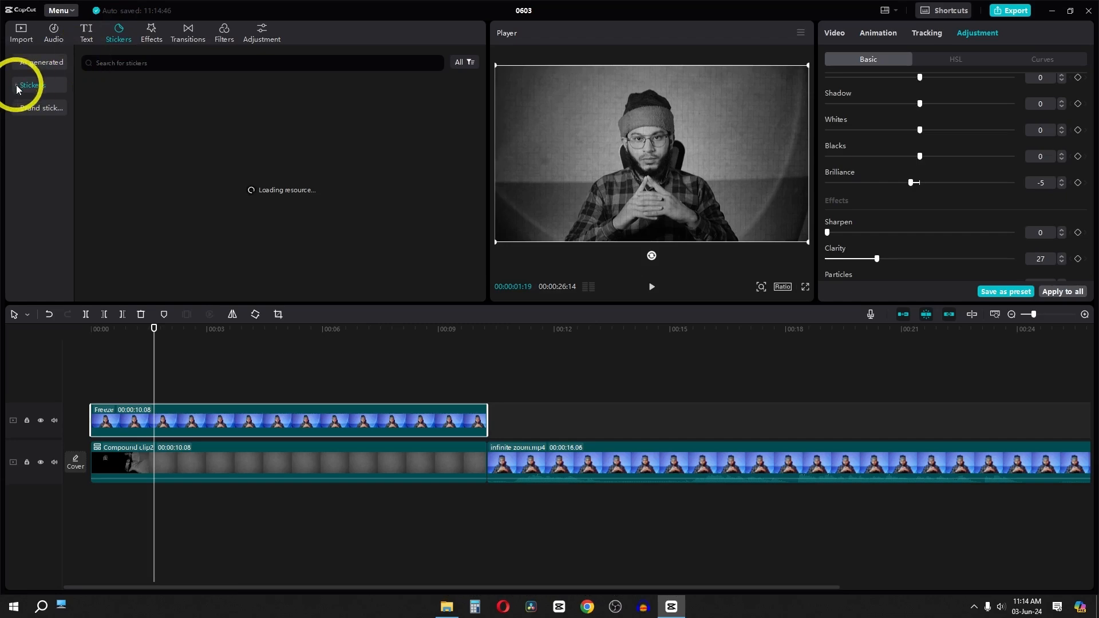
{"action": "scroll", "coordinate": [43, 175], "scroll_direction": "down", "scroll_amount": 3}
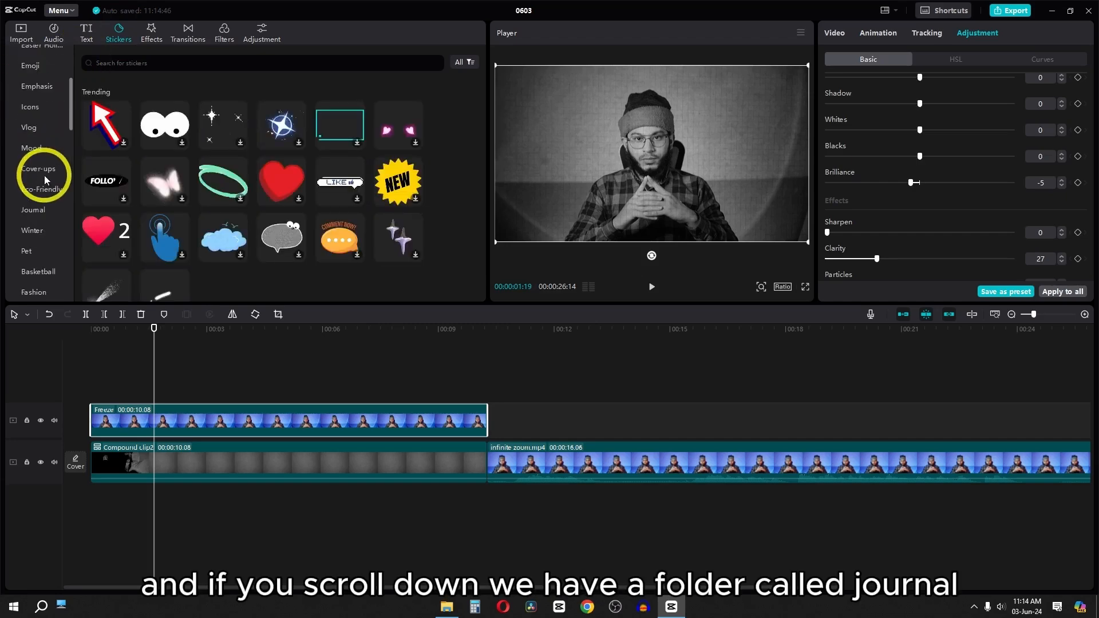
{"action": "left_click", "coordinate": [29, 213]}
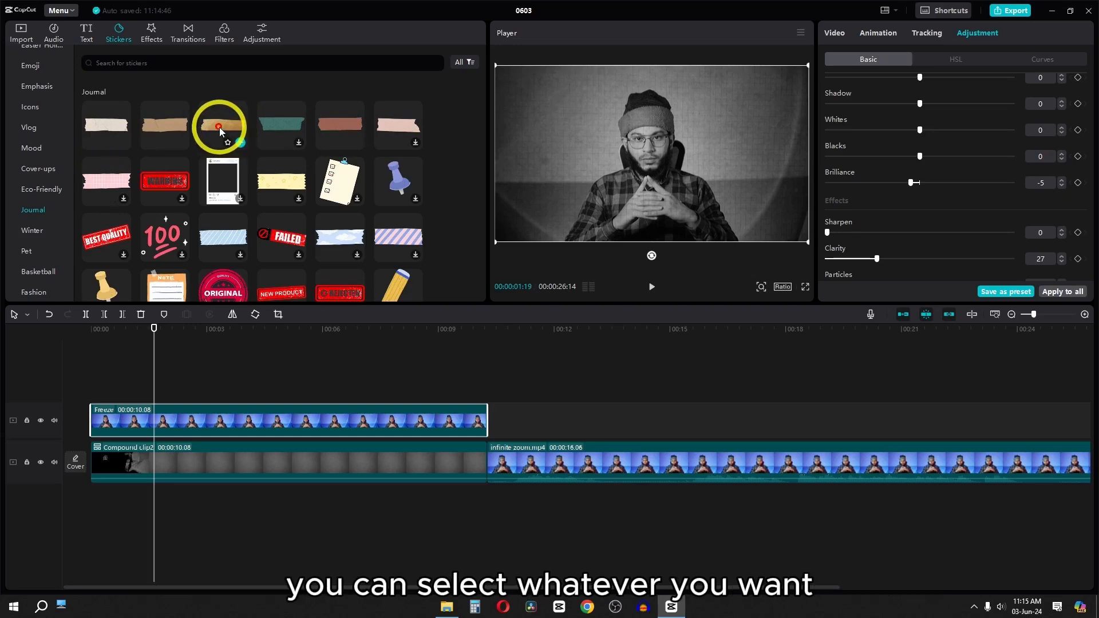
{"action": "left_click", "coordinate": [289, 123]}
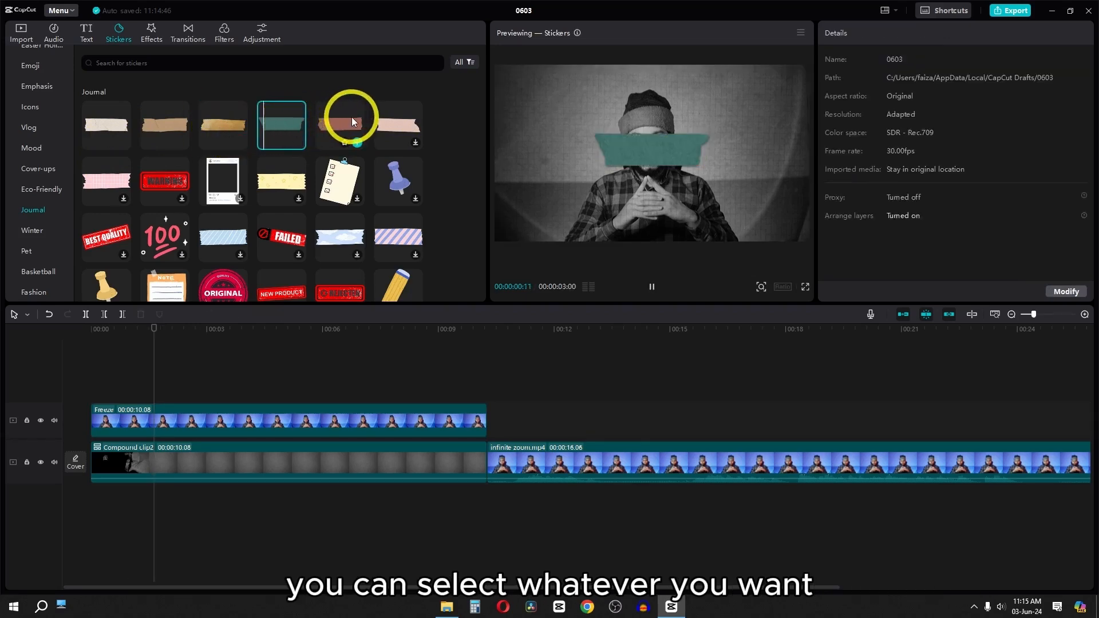
{"action": "left_click", "coordinate": [350, 118]}
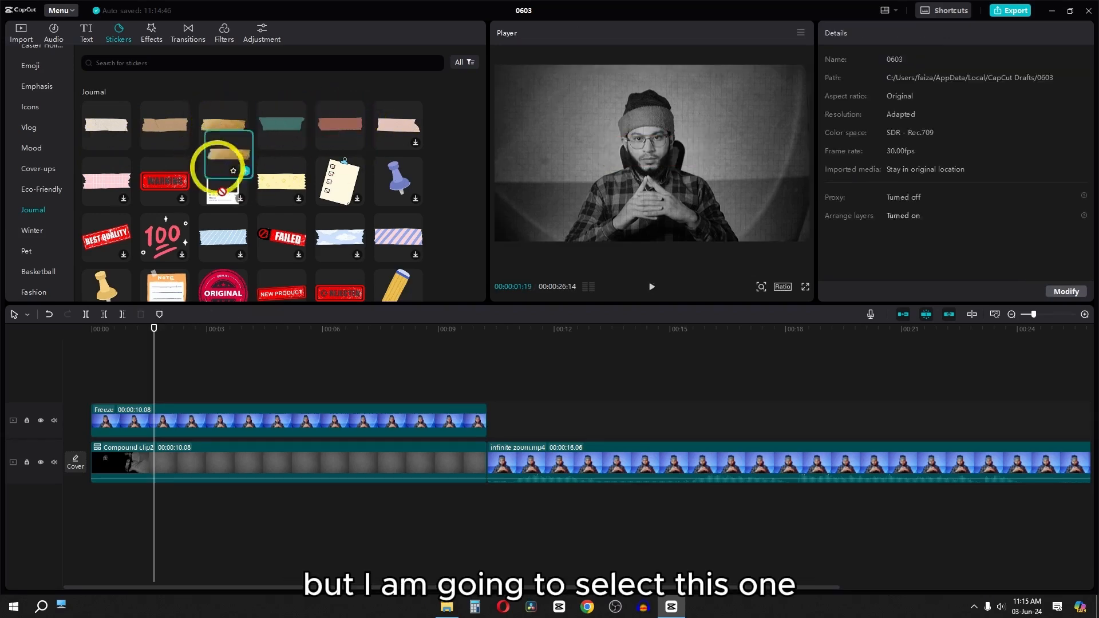
{"action": "left_click_drag", "start_coordinate": [216, 167], "coordinate": [92, 394]}
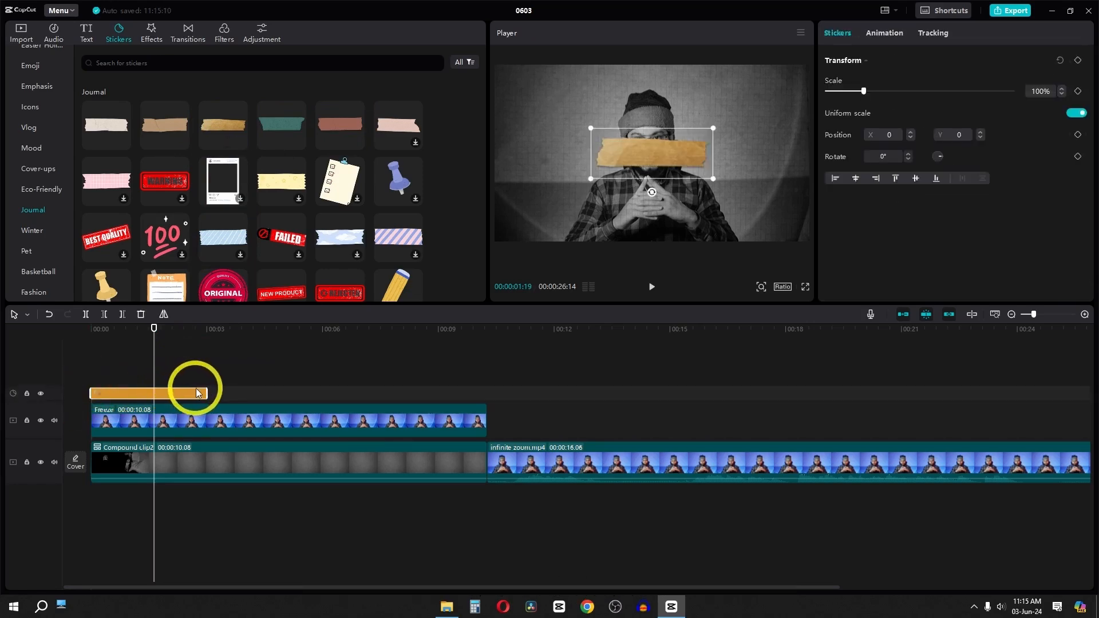
{"action": "left_click_drag", "start_coordinate": [205, 394], "coordinate": [487, 400]}
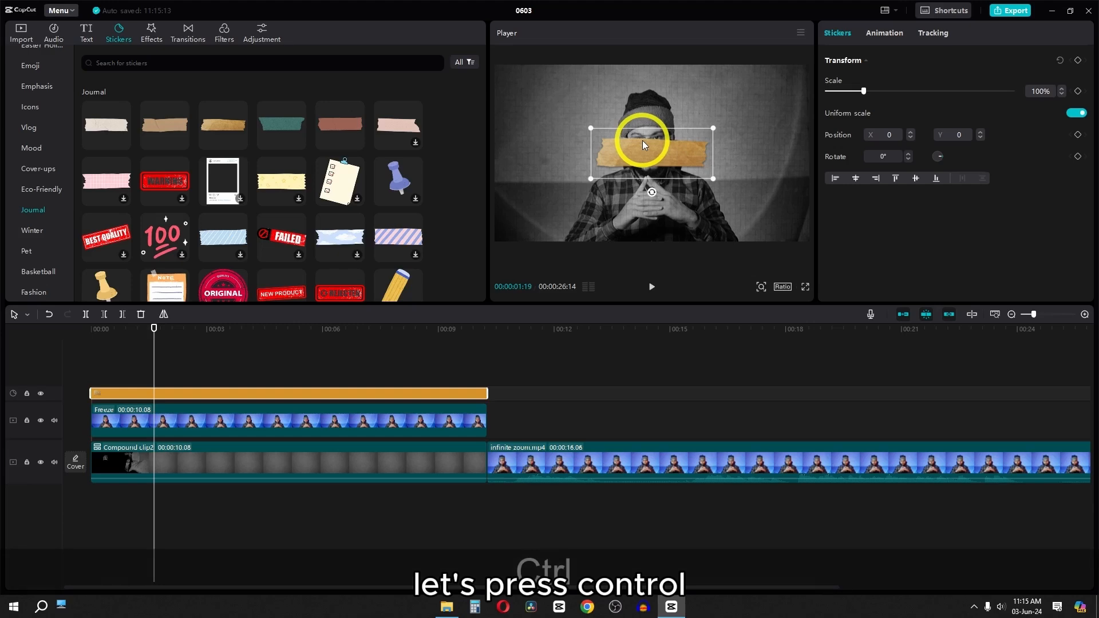
Scale the tape to 62% and rotate it -7° across the presenter's eyes.
{"action": "scroll", "coordinate": [643, 140], "scroll_direction": "down", "scroll_amount": 2}
{"action": "scroll", "coordinate": [642, 140], "scroll_direction": "up", "scroll_amount": 5}
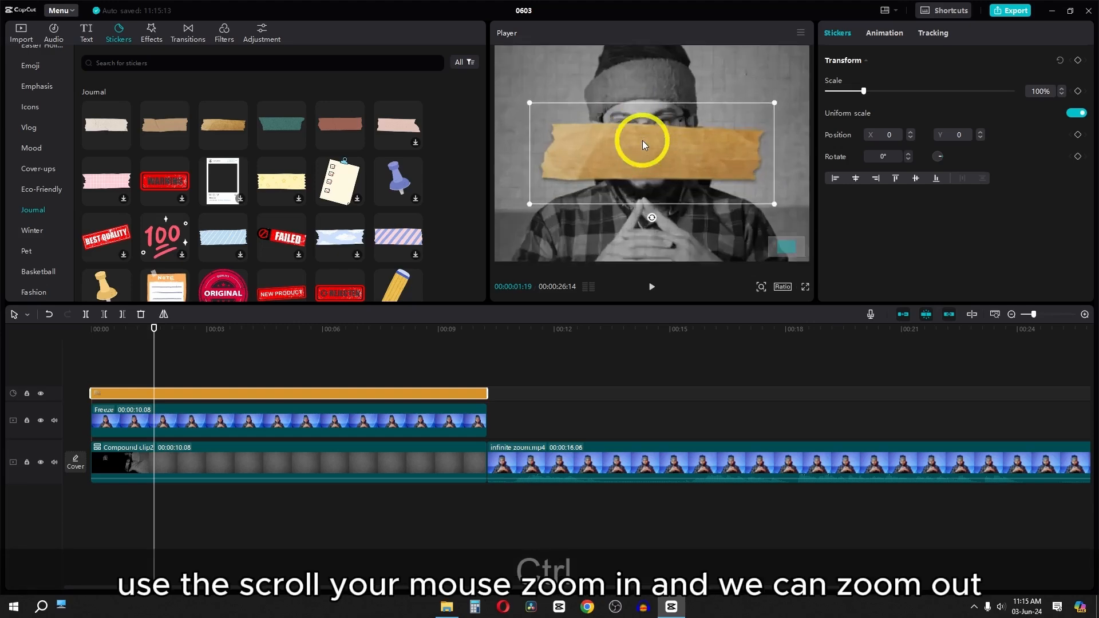
{"action": "scroll", "coordinate": [644, 141], "scroll_direction": "down", "scroll_amount": 4}
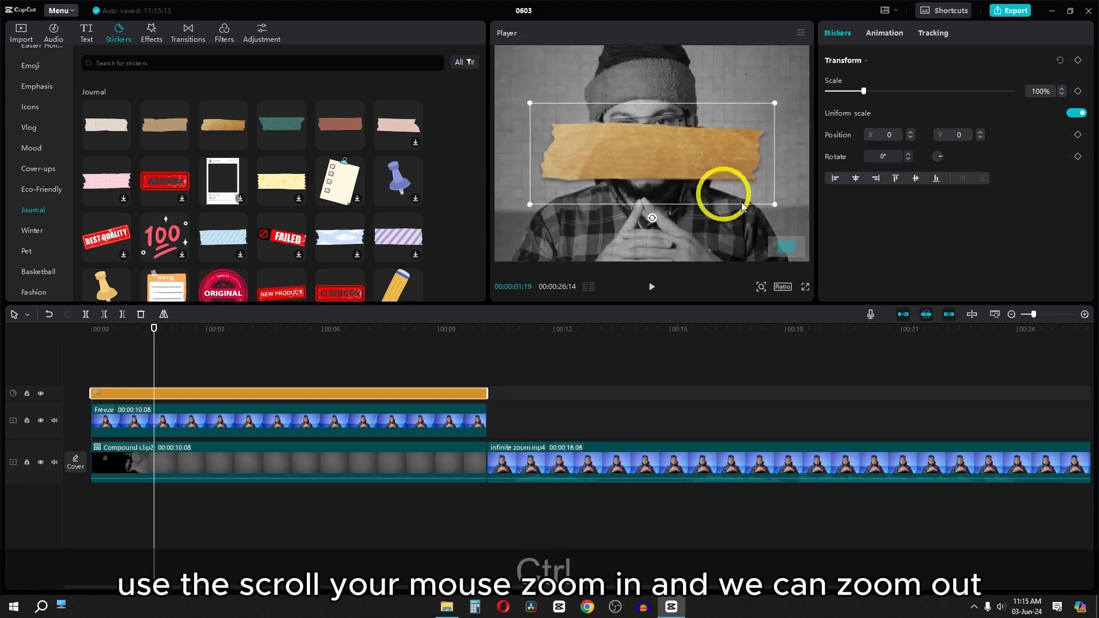
{"action": "left_click_drag", "start_coordinate": [773, 205], "coordinate": [686, 131]}
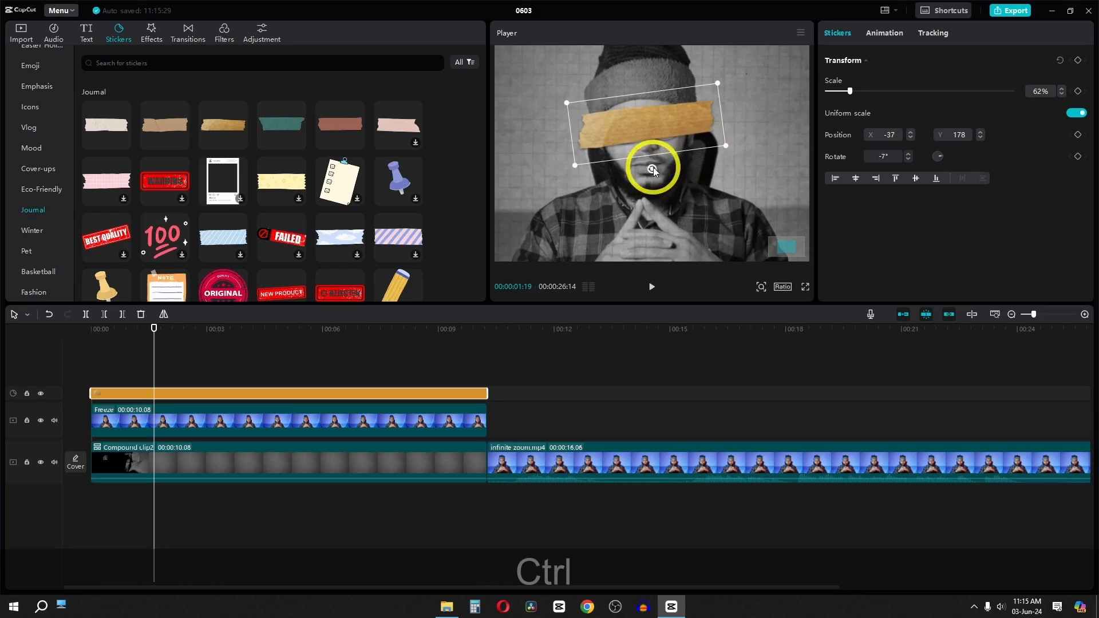
{"action": "left_click_drag", "start_coordinate": [651, 167], "coordinate": [657, 168]}
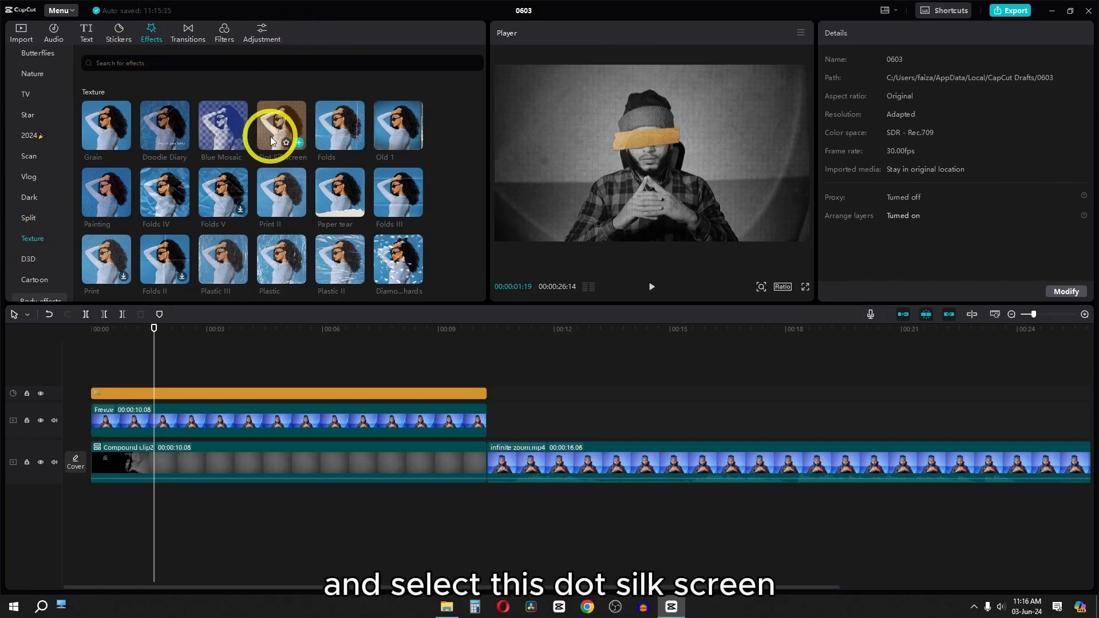
Apply Dot Silkscreen to the Freeze clip with Color 0, Filters 0, Size 100, Texture 44.
{"action": "left_click_drag", "start_coordinate": [271, 146], "coordinate": [207, 426]}
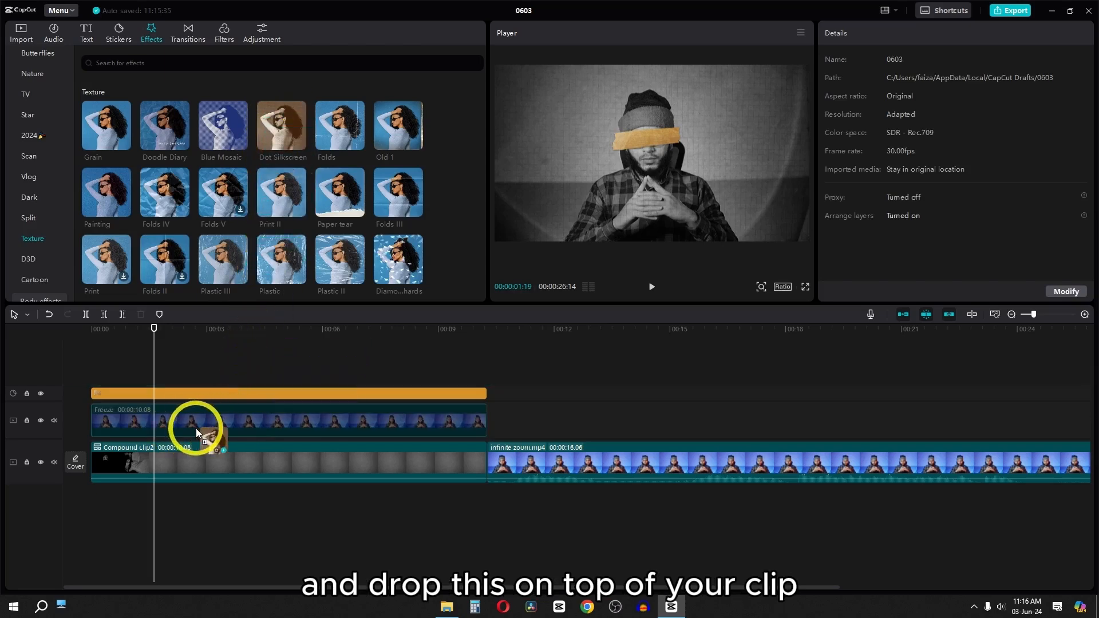
{"action": "left_click_drag", "start_coordinate": [196, 428], "coordinate": [198, 429]}
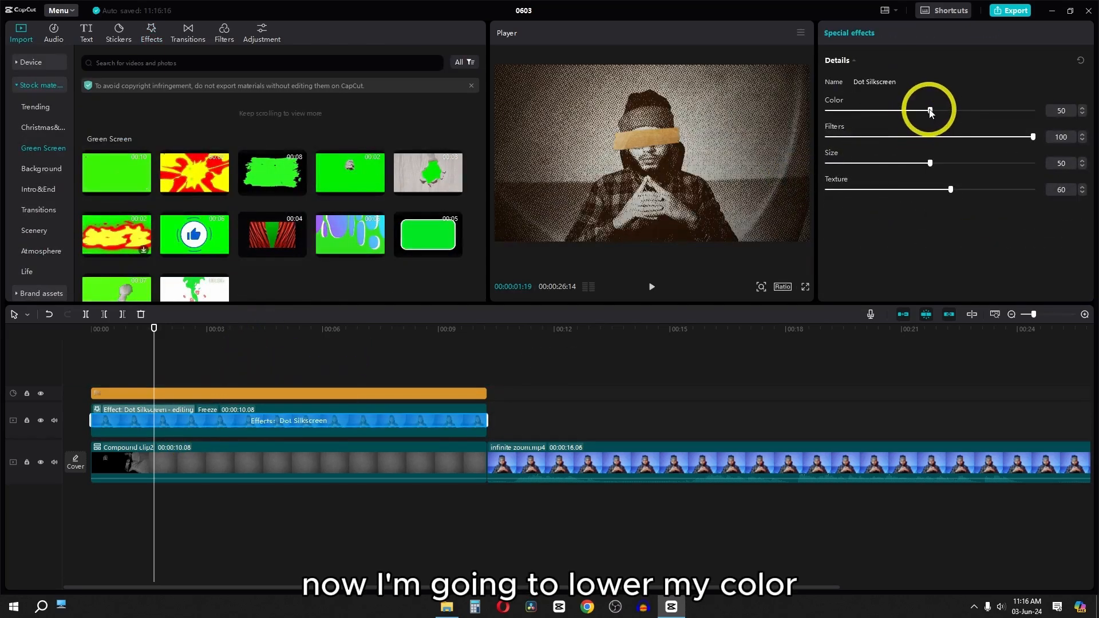
{"action": "left_click_drag", "start_coordinate": [931, 110], "coordinate": [874, 118]}
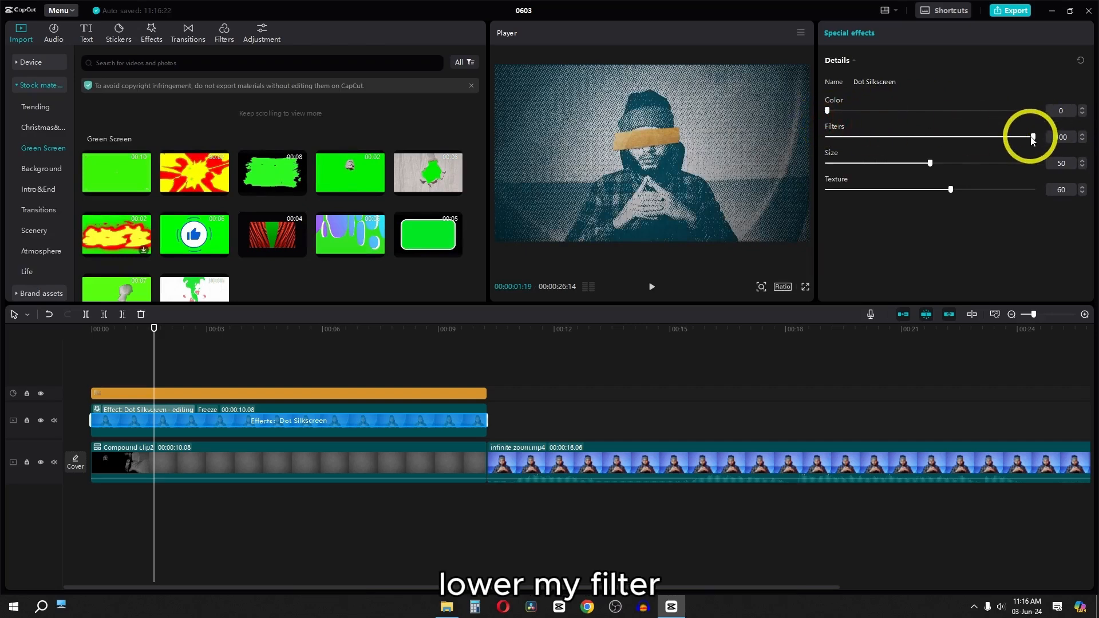
{"action": "left_click_drag", "start_coordinate": [1031, 137], "coordinate": [780, 153]}
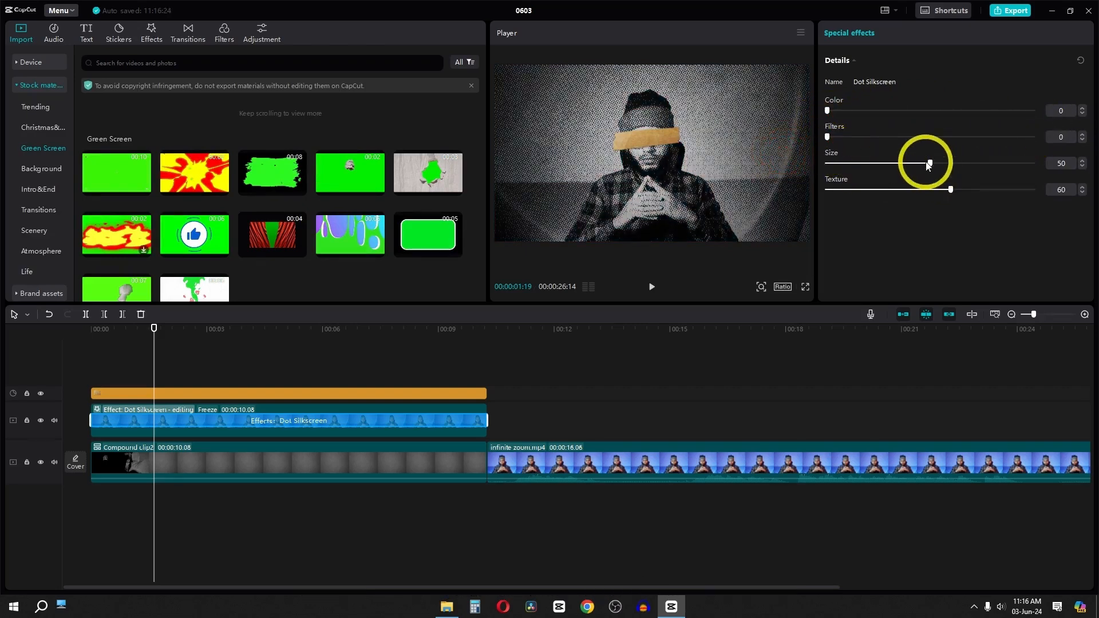
{"action": "left_click_drag", "start_coordinate": [930, 163], "coordinate": [1043, 166]}
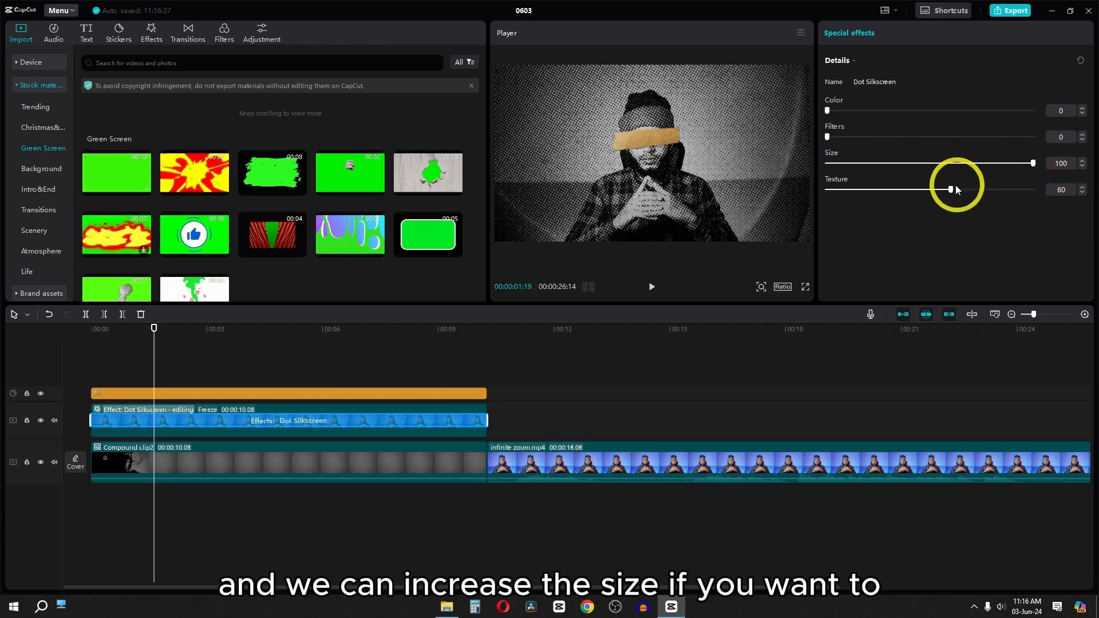
{"action": "left_click_drag", "start_coordinate": [955, 189], "coordinate": [902, 194]}
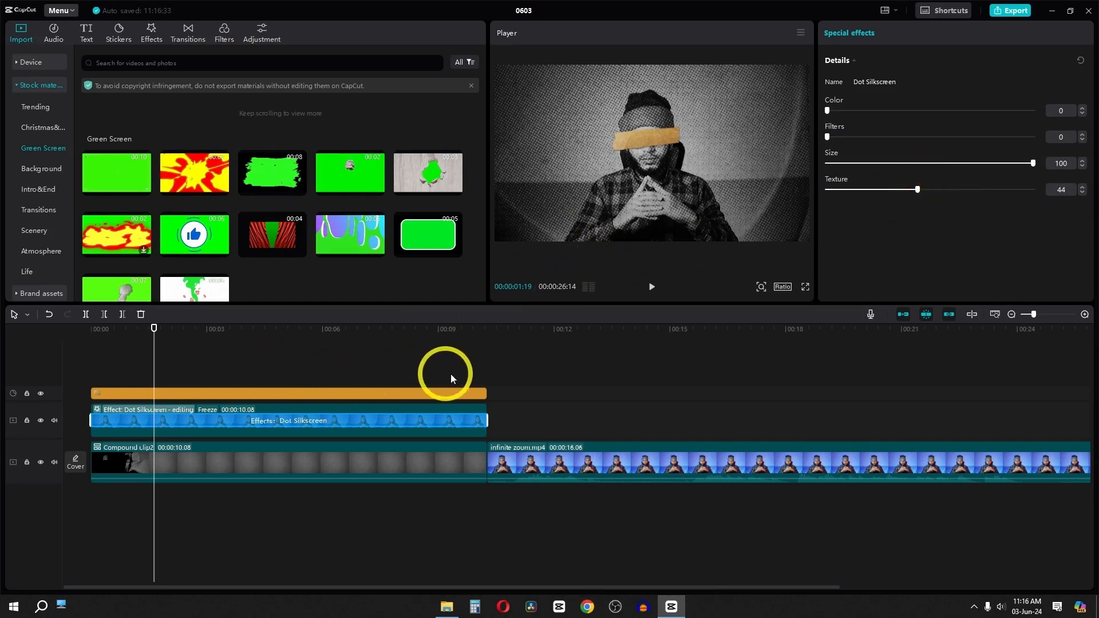
{"action": "left_click_drag", "start_coordinate": [466, 375], "coordinate": [212, 427]}
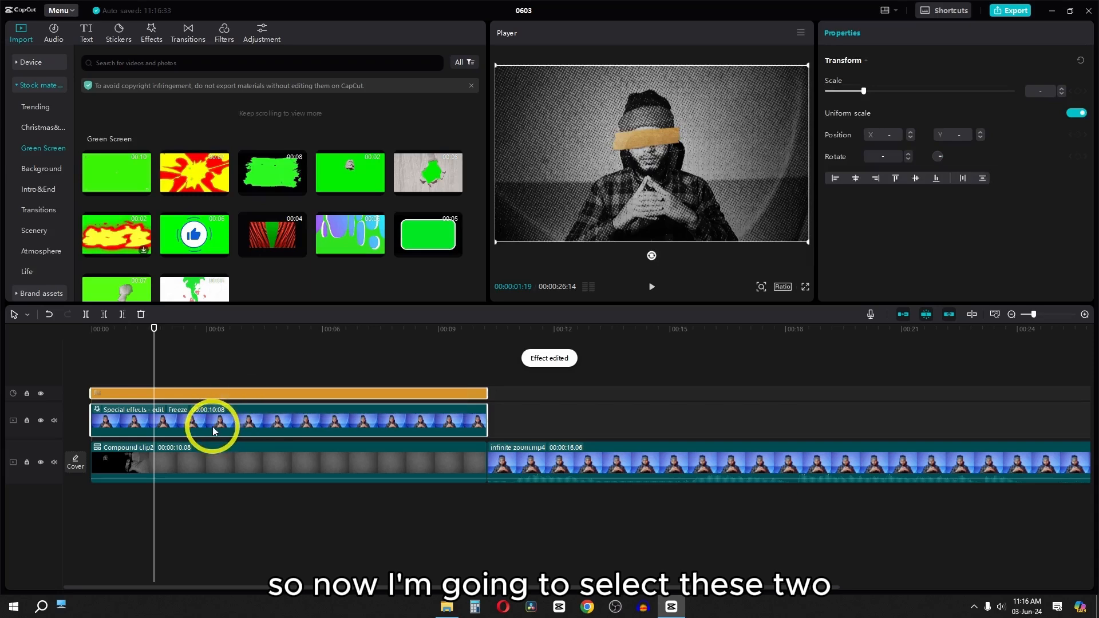
Merge the selected tape sticker and Dot Silkscreen effect into Compound clip5 and play it back.
{"action": "right_click", "coordinate": [212, 427]}
{"action": "left_click", "coordinate": [239, 493]}
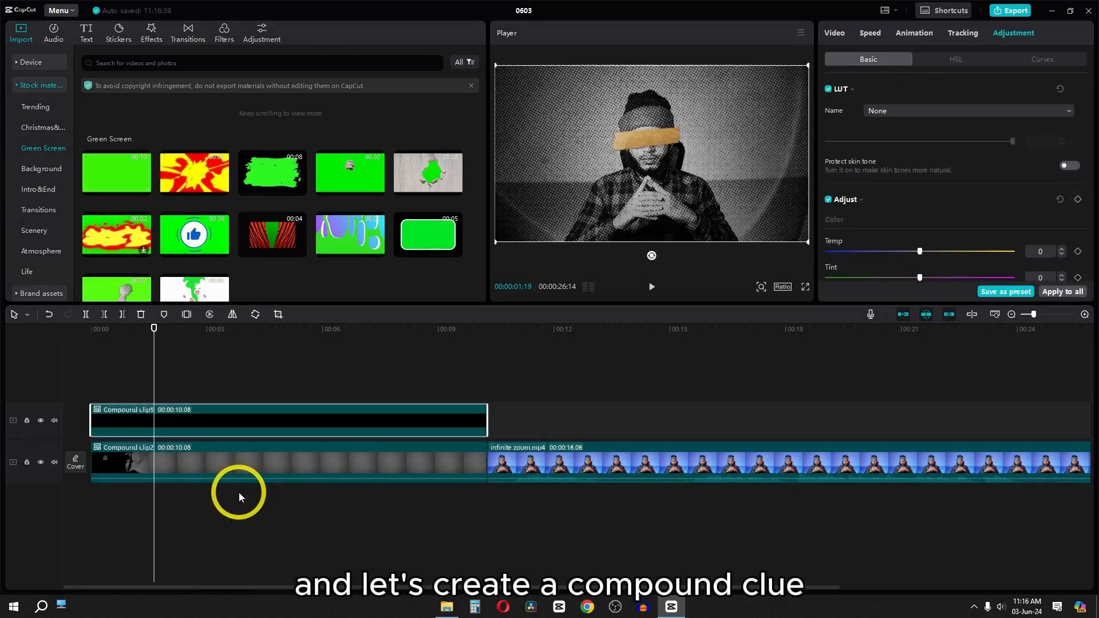
{"action": "left_click_drag", "start_coordinate": [156, 337], "coordinate": [6, 348]}
{"action": "key", "text": "space"}
{"action": "key", "text": "space"}
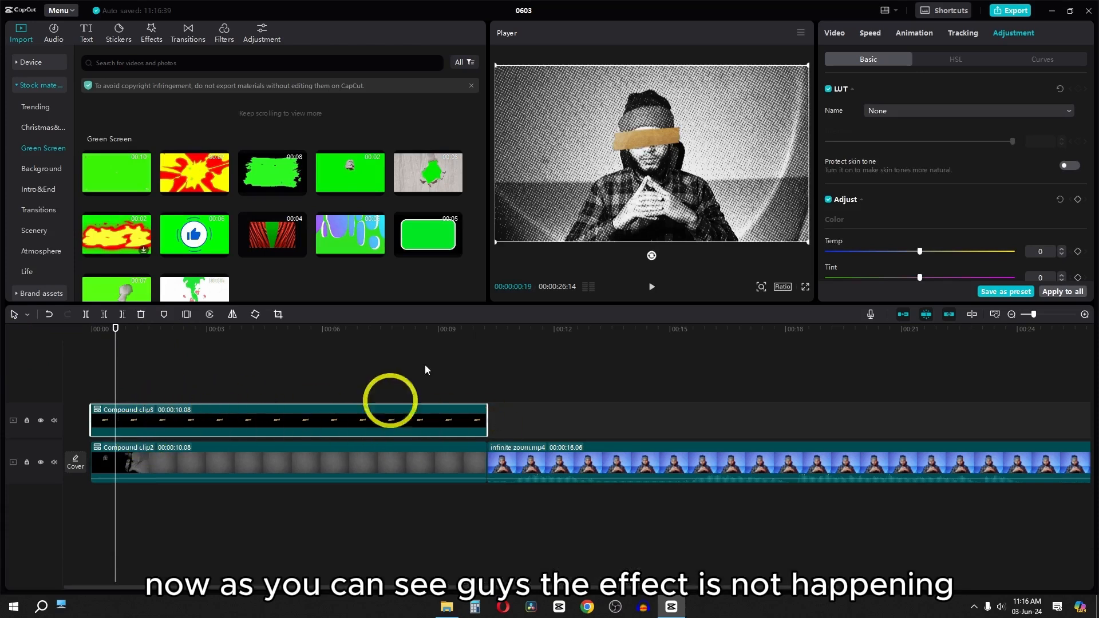
Set Compound clip5's blend mode to Overlay and preview the result.
{"action": "left_click", "coordinate": [839, 36]}
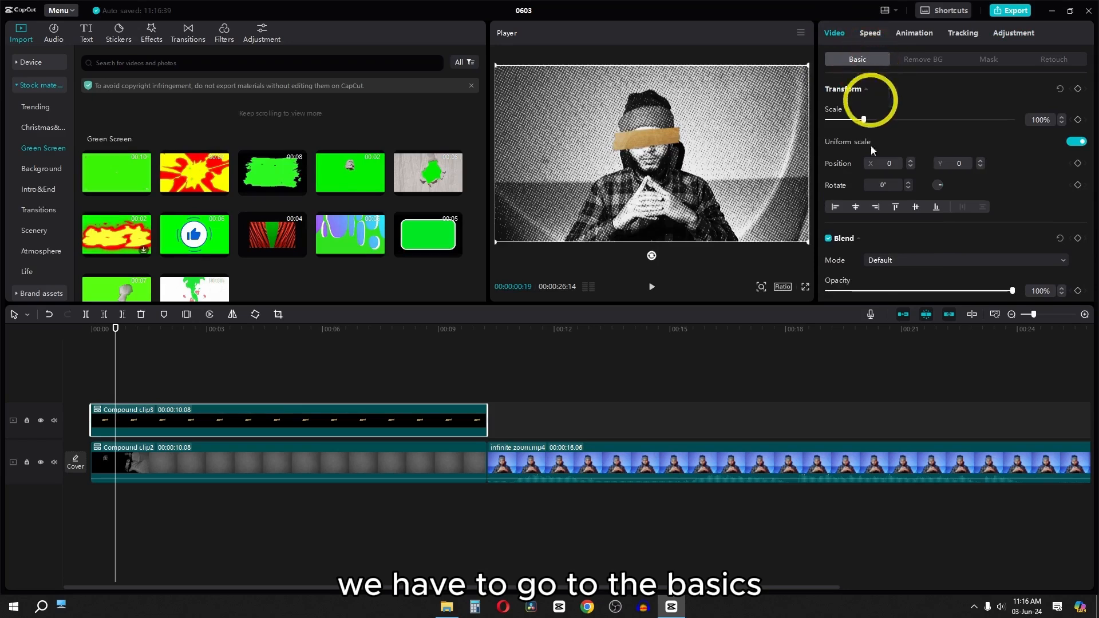
{"action": "left_click", "coordinate": [901, 266]}
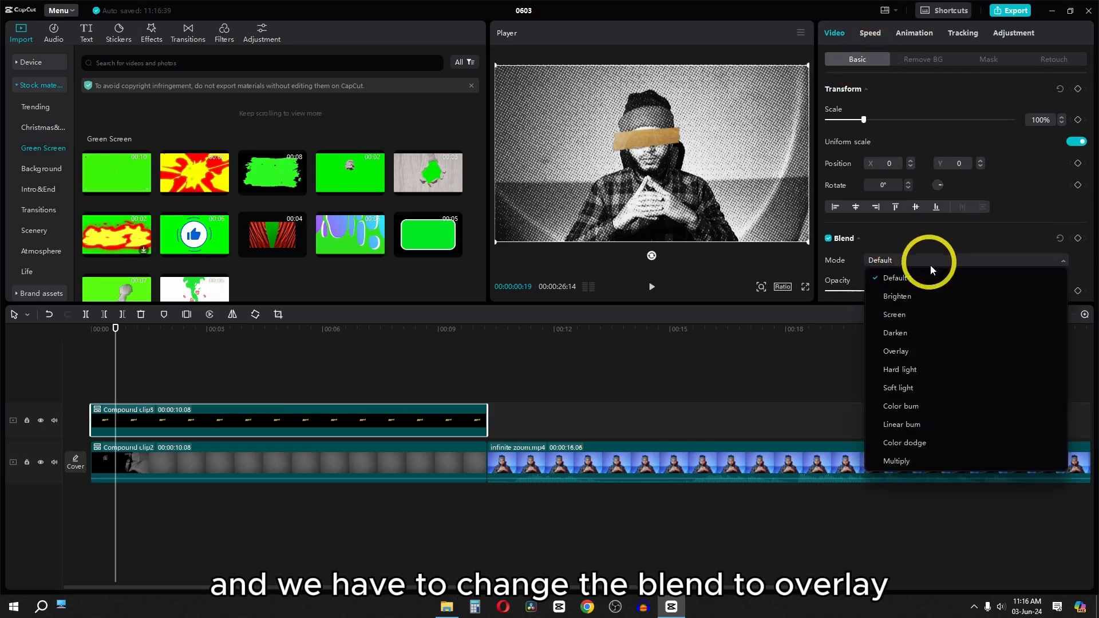
{"action": "left_click", "coordinate": [904, 352]}
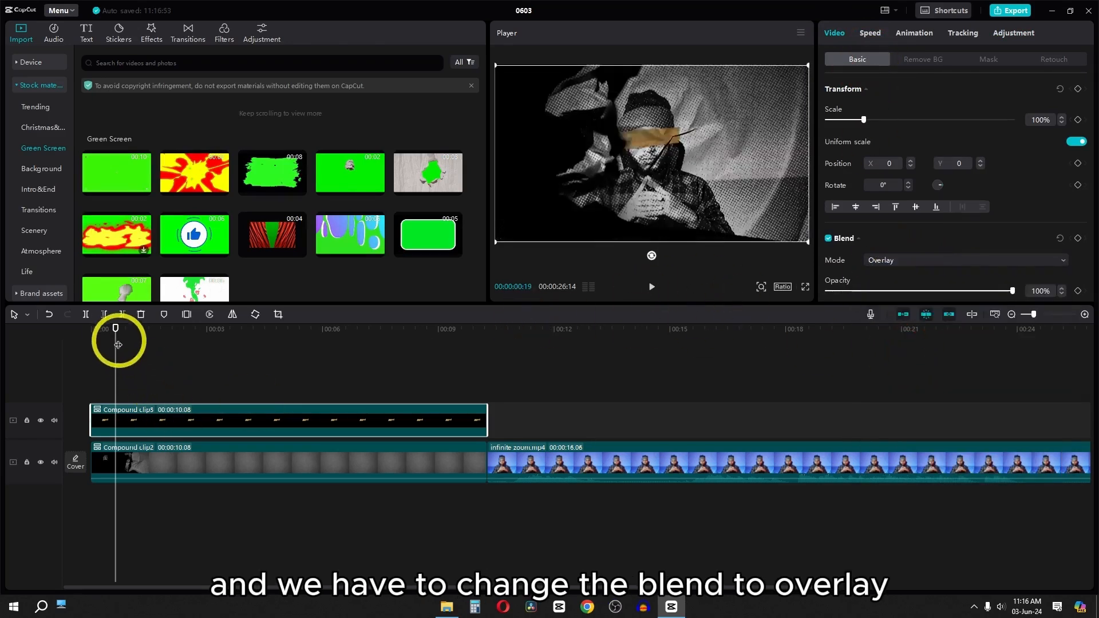
{"action": "left_click", "coordinate": [90, 337]}
{"action": "key", "text": "space"}
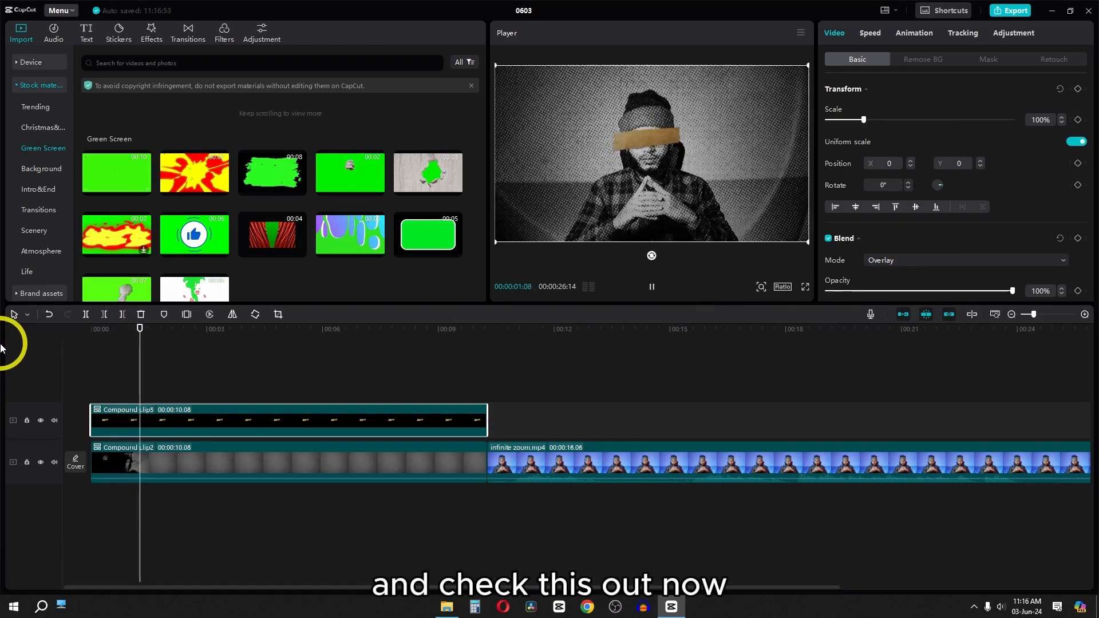
{"action": "key", "text": "space"}
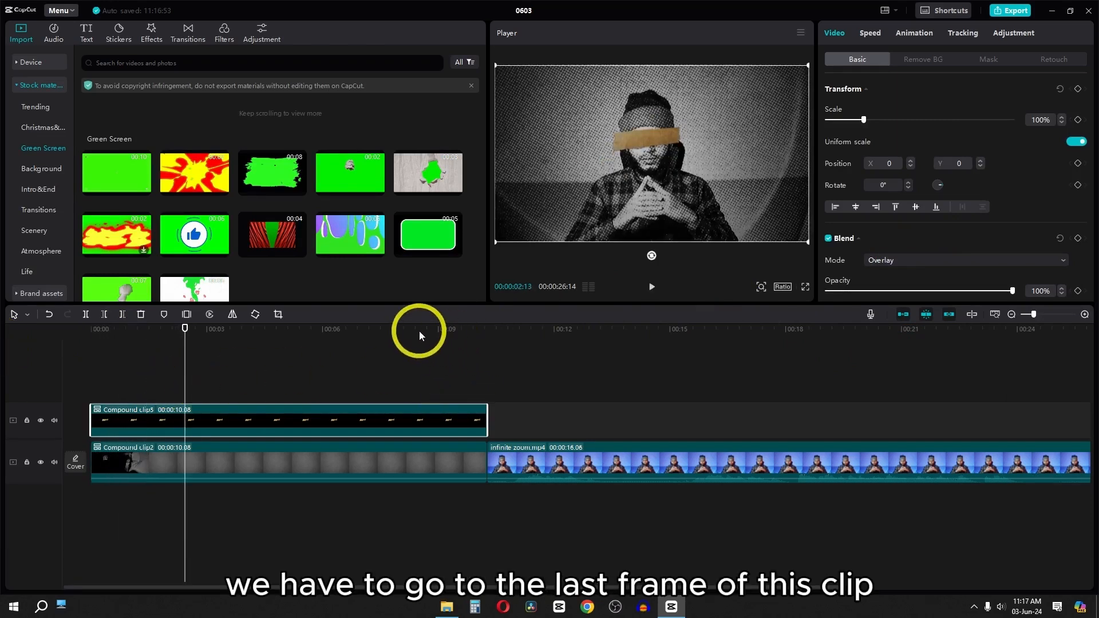
Mark the first 6 seconds of the timeline as the export range.
{"action": "left_click_drag", "start_coordinate": [429, 331], "coordinate": [330, 343]}
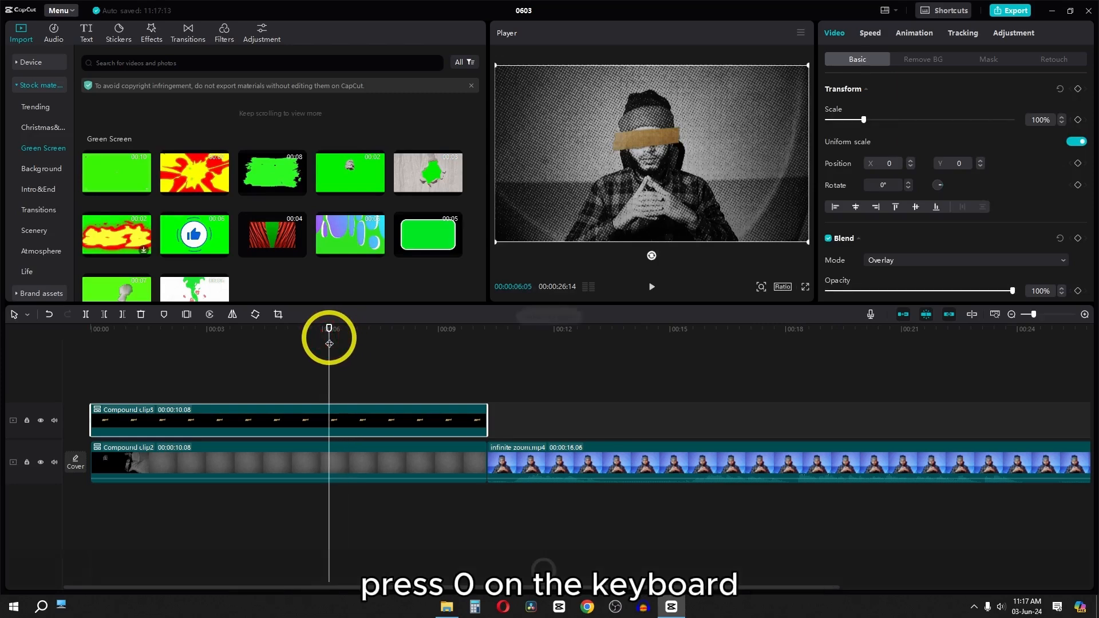
{"action": "key", "text": "o"}
{"action": "left_click", "coordinate": [168, 341]}
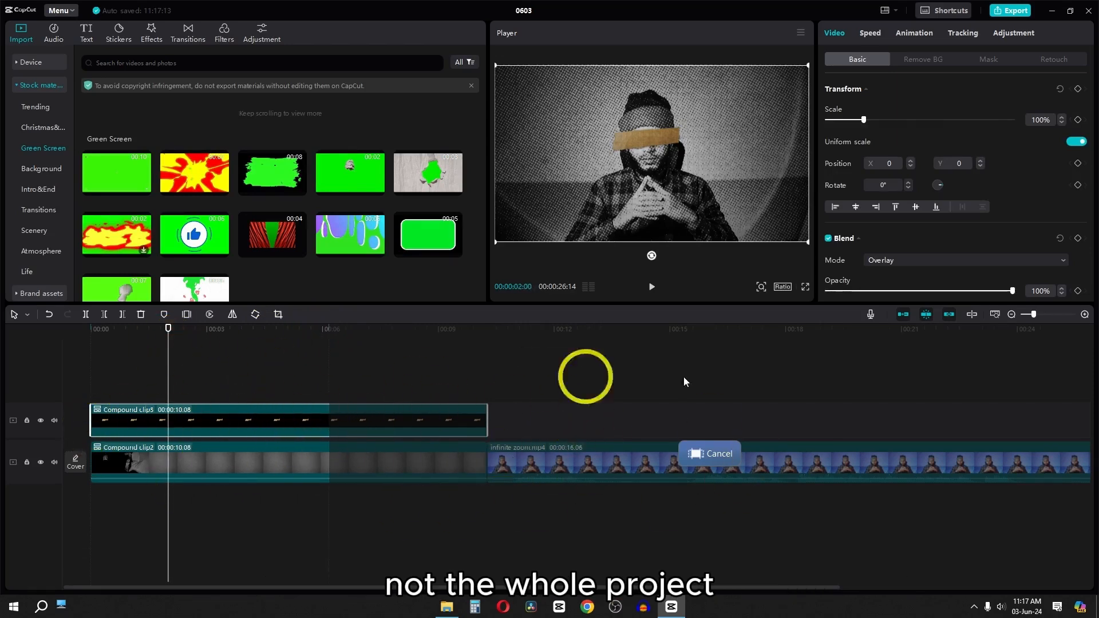
Export the range as 0603.mp4 at 1080P and place it after Compound clip5.
{"action": "left_click", "coordinate": [1005, 12]}
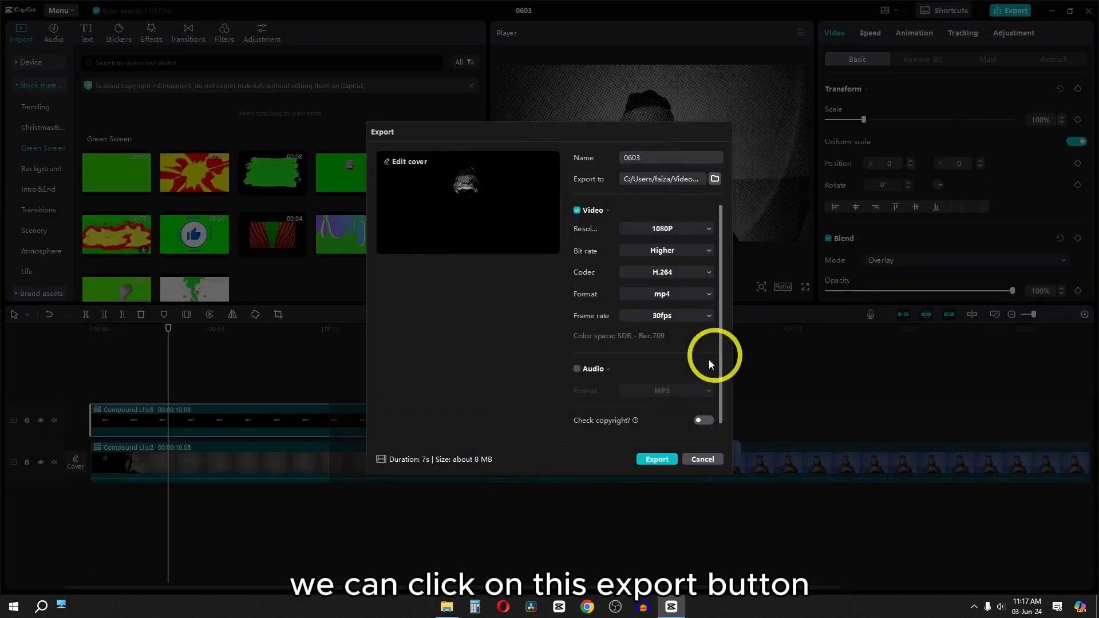
{"action": "left_click", "coordinate": [656, 460]}
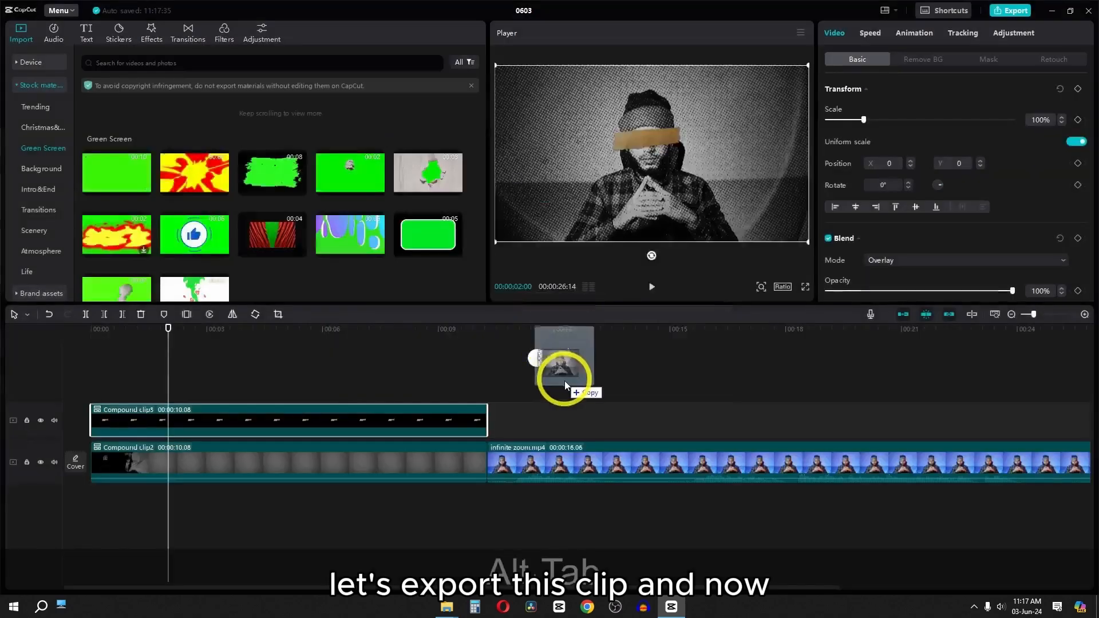
{"action": "left_click_drag", "start_coordinate": [564, 380], "coordinate": [558, 422]}
{"action": "left_click_drag", "start_coordinate": [263, 383], "coordinate": [583, 427]}
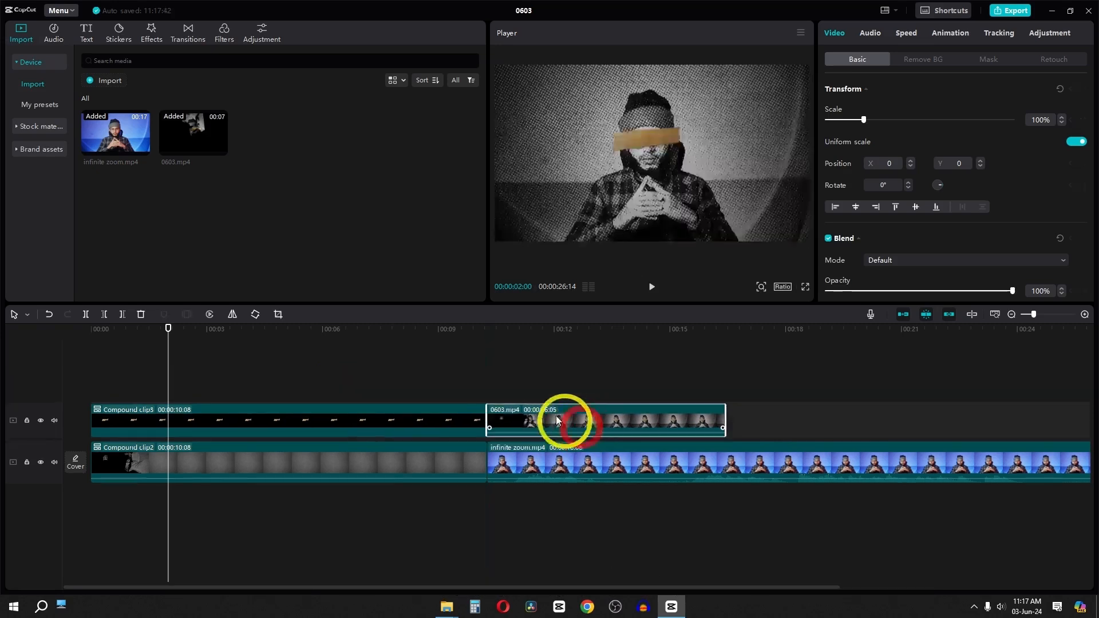
{"action": "left_click", "coordinate": [497, 335]}
Auto-remove 0603.mp4's background and outline the cutout with the Straight white stroke.
{"action": "key", "text": "space"}
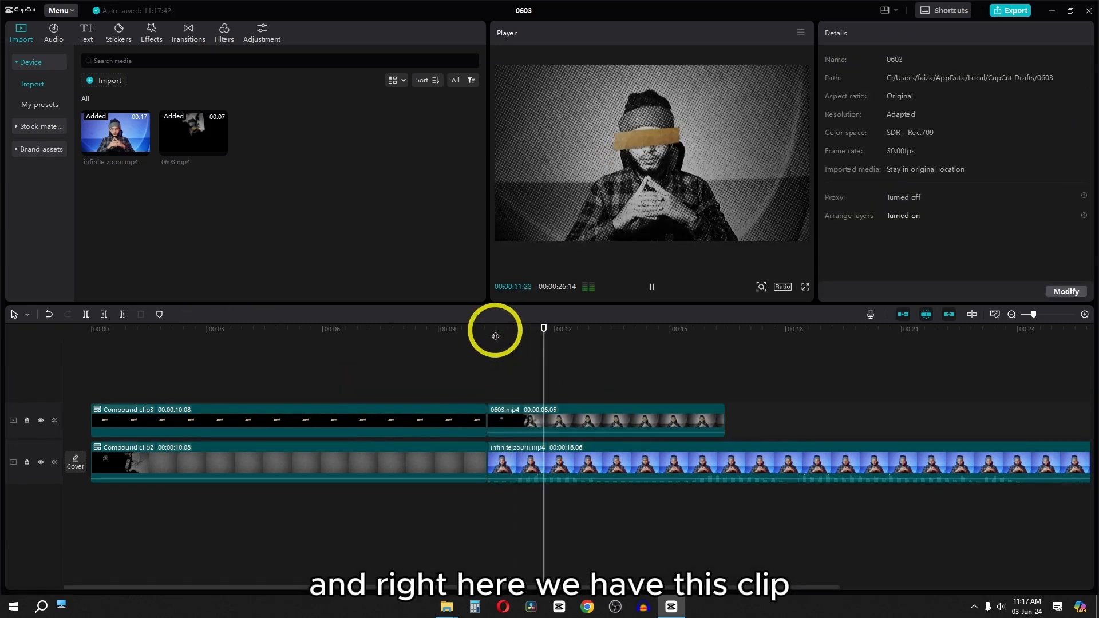
{"action": "left_click", "coordinate": [555, 418]}
{"action": "key", "text": "space"}
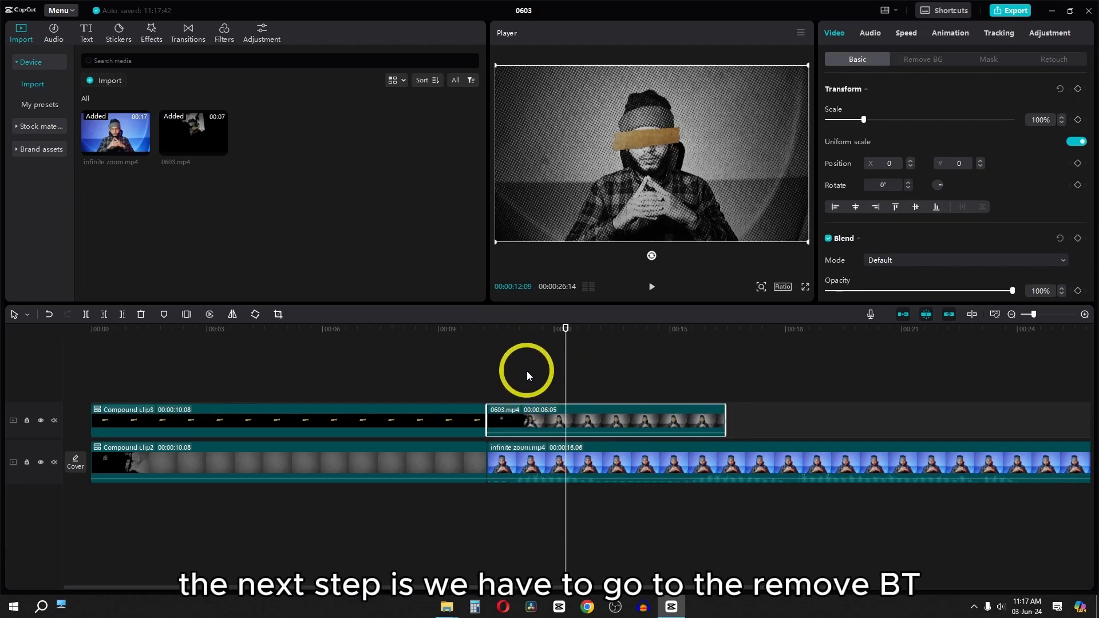
{"action": "left_click", "coordinate": [916, 59]}
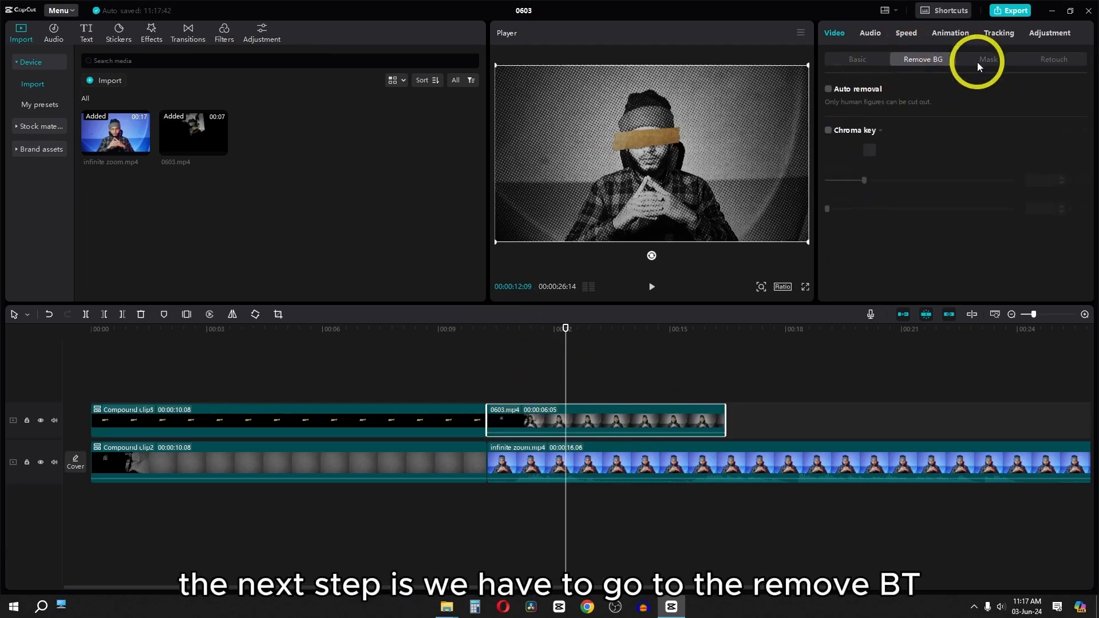
{"action": "left_click", "coordinate": [829, 90]}
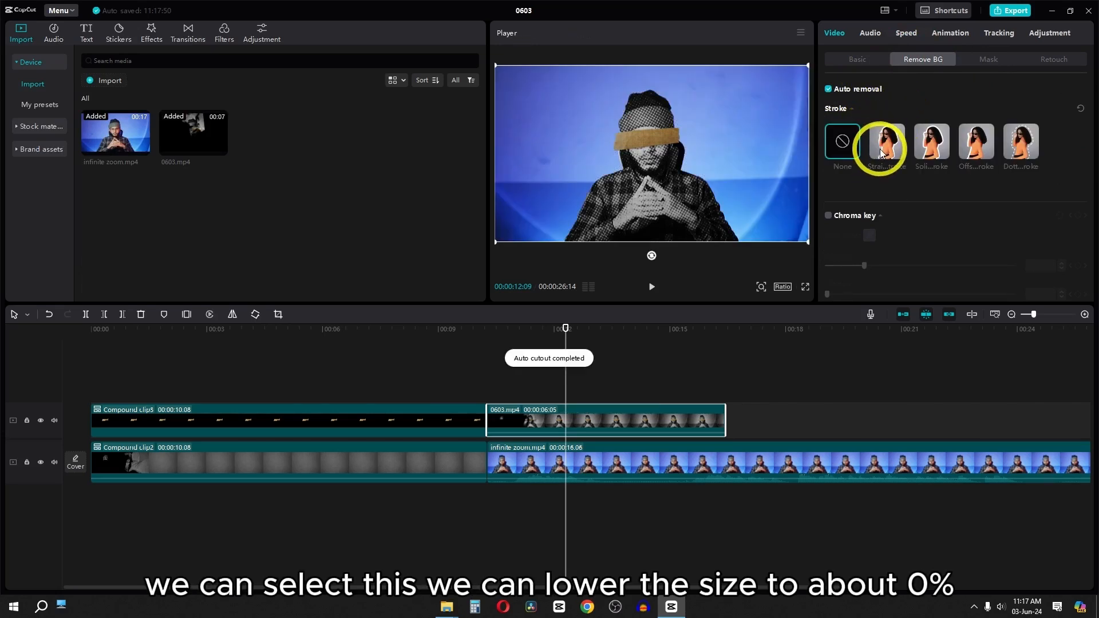
{"action": "left_click", "coordinate": [880, 152]}
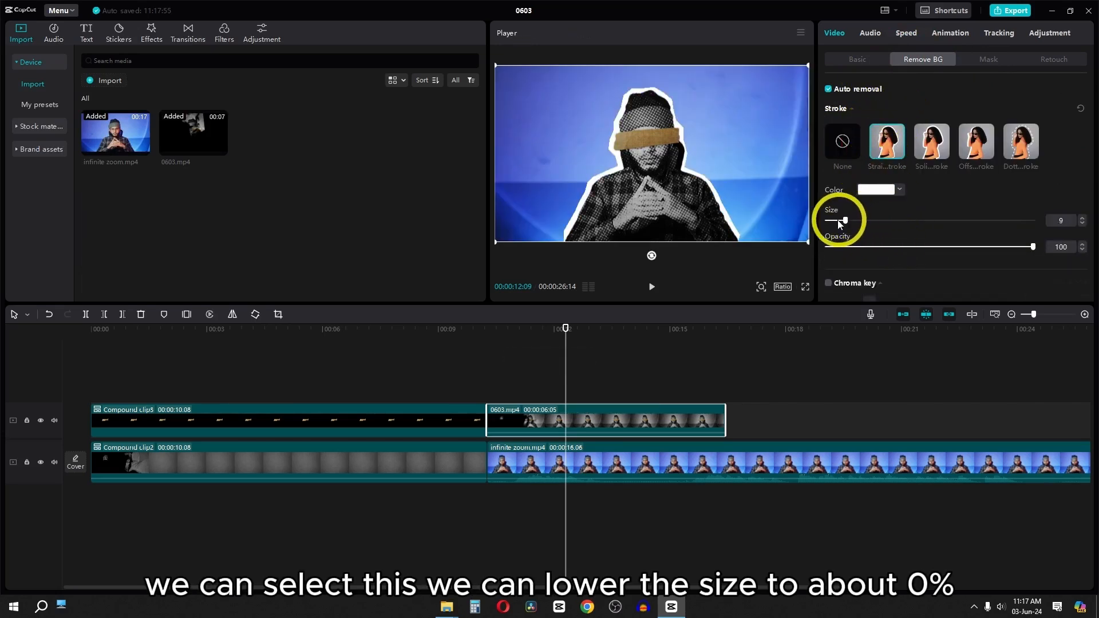
Replay the outlined cutout from around the 10-second mark to check it.
{"action": "left_click", "coordinate": [854, 61]}
{"action": "left_click", "coordinate": [492, 331]}
{"action": "key", "text": "space"}
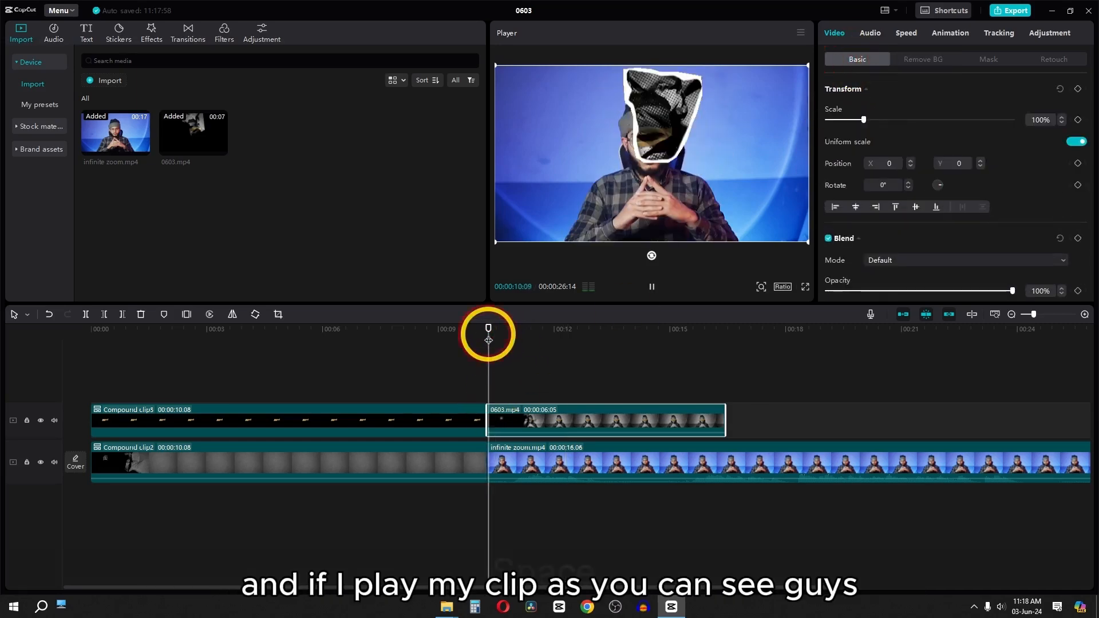
{"action": "key", "text": "space"}
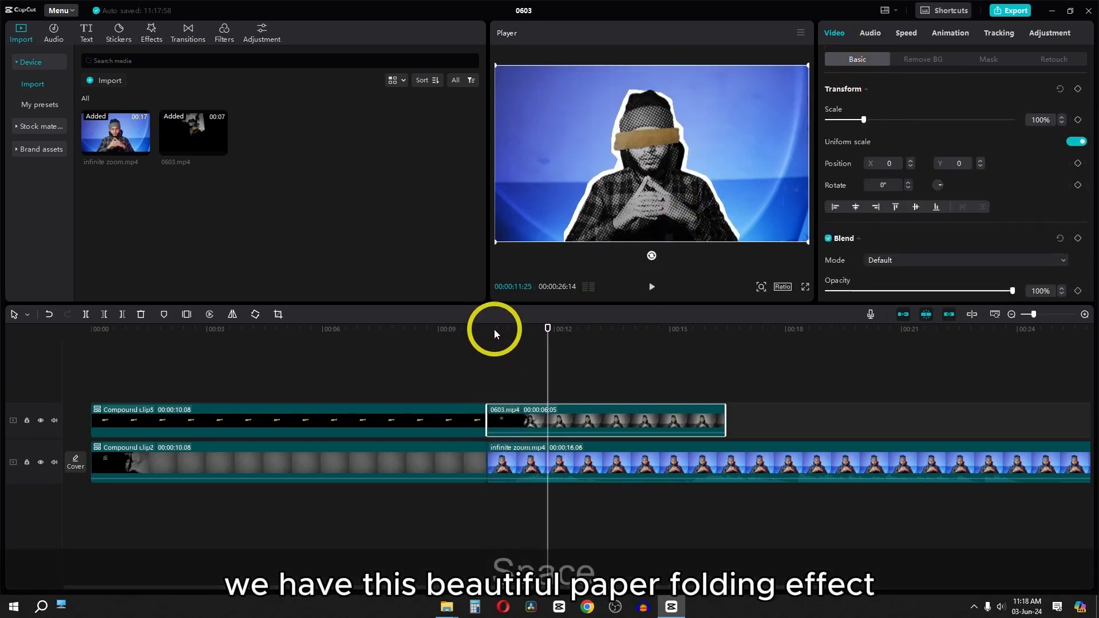
{"action": "left_click", "coordinate": [487, 330]}
{"action": "key", "text": "space"}
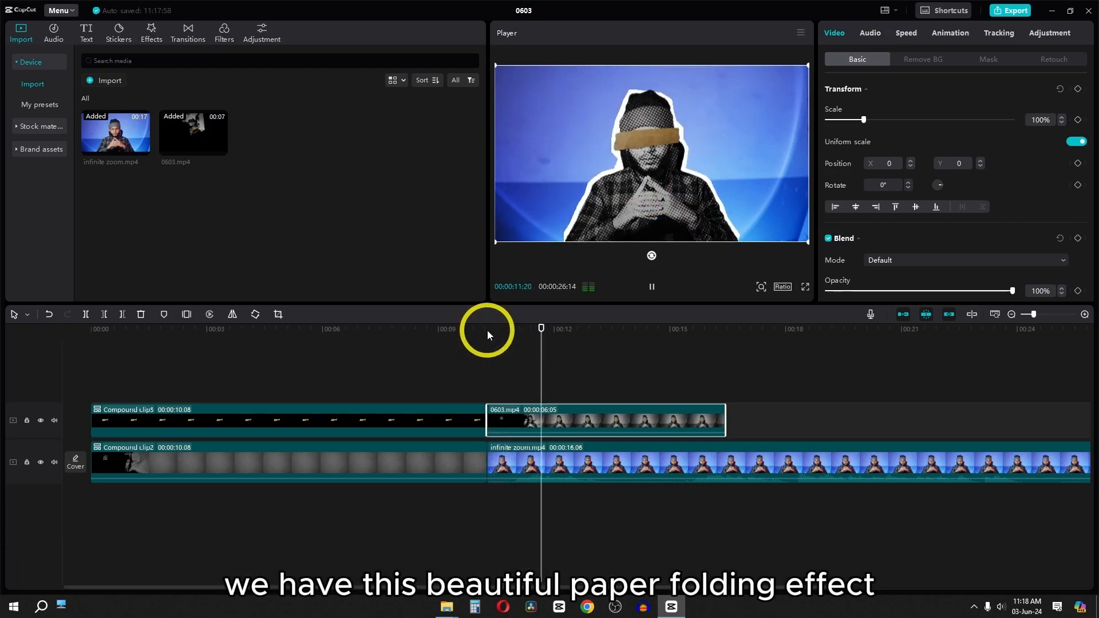
{"action": "key", "text": "space"}
{"action": "left_click", "coordinate": [487, 331]}
{"action": "key", "text": "space"}
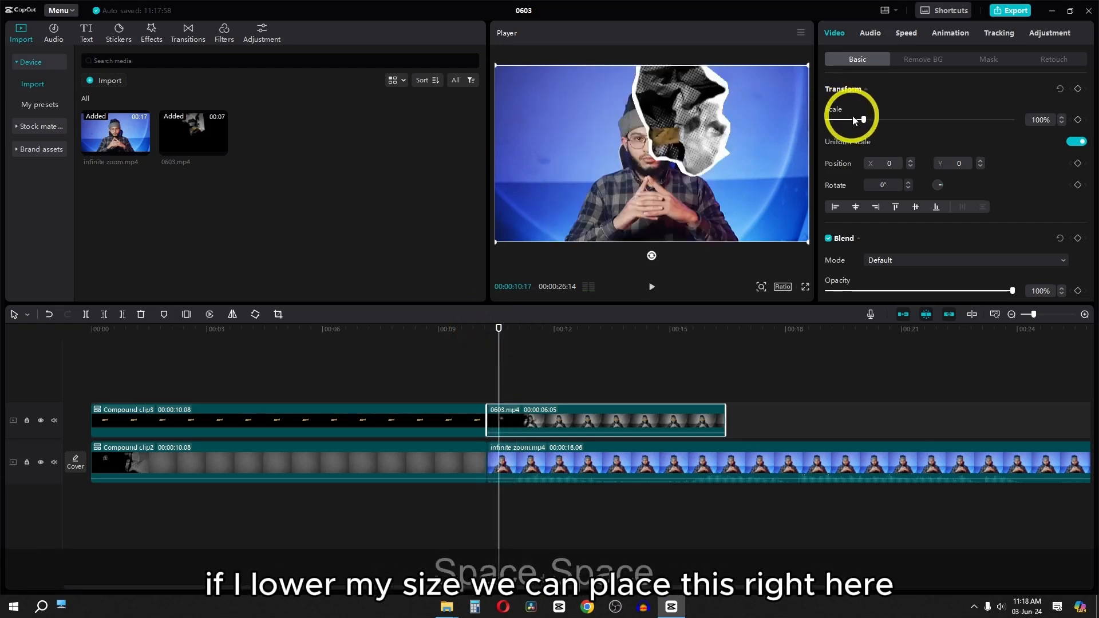
Scale 0603.mp4 to 44%, move it to -1037, -603, and start it slightly later.
{"action": "left_click_drag", "start_coordinate": [853, 118], "coordinate": [844, 119]}
{"action": "left_click_drag", "start_coordinate": [710, 156], "coordinate": [610, 209]}
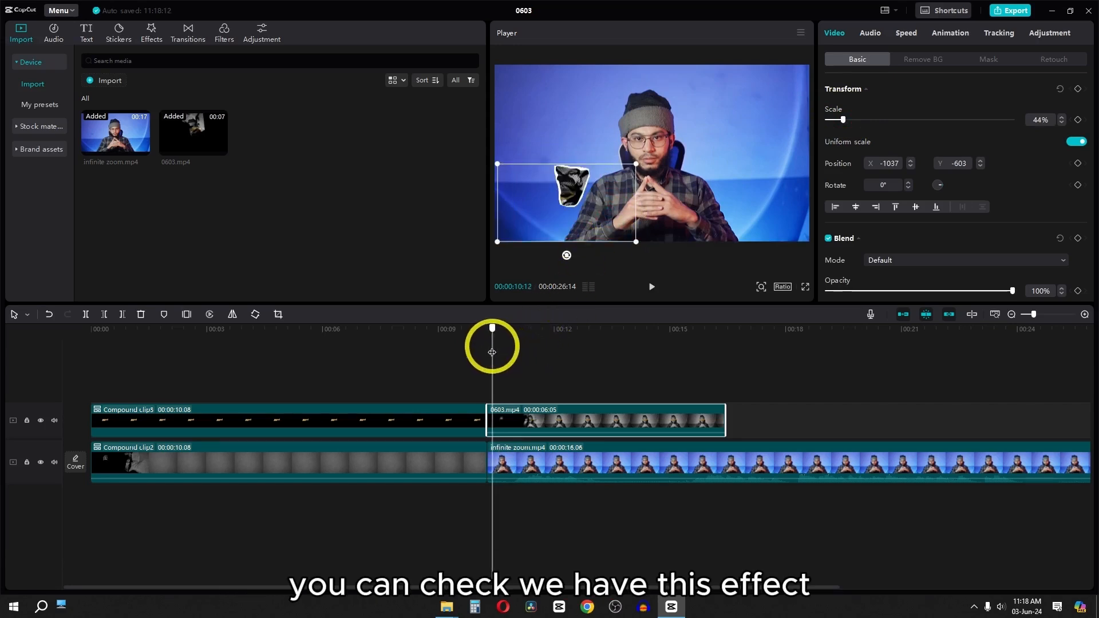
{"action": "key", "text": "space"}
{"action": "key", "text": "space"}
{"action": "left_click_drag", "start_coordinate": [604, 416], "coordinate": [614, 418]}
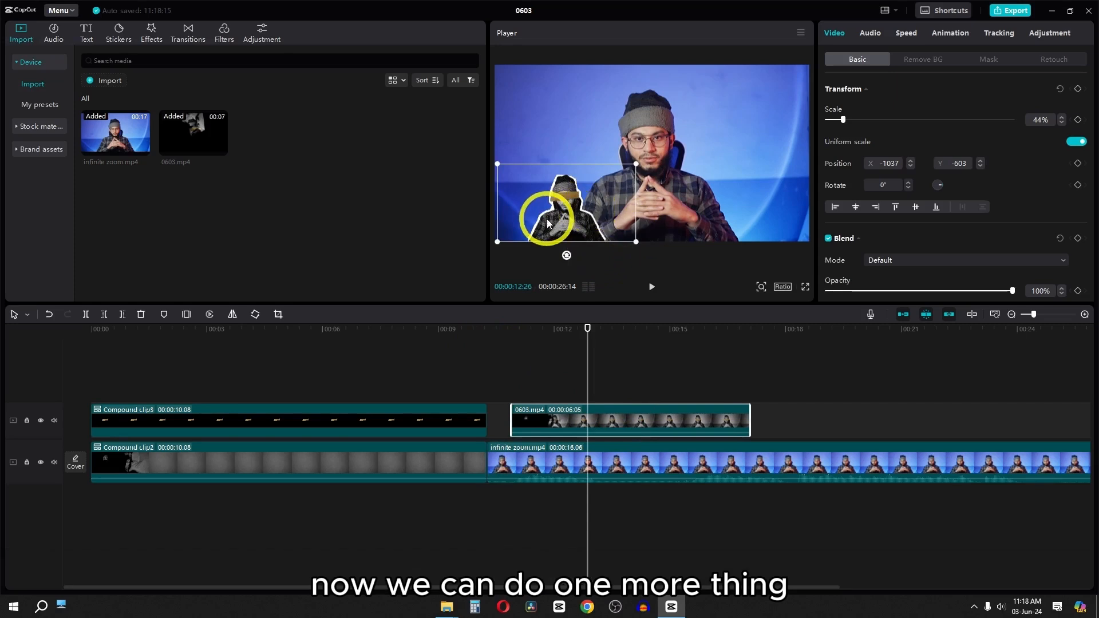
{"action": "scroll", "coordinate": [545, 217], "scroll_direction": "up", "scroll_amount": 5}
{"action": "scroll", "coordinate": [544, 216], "scroll_direction": "up", "scroll_amount": 2}
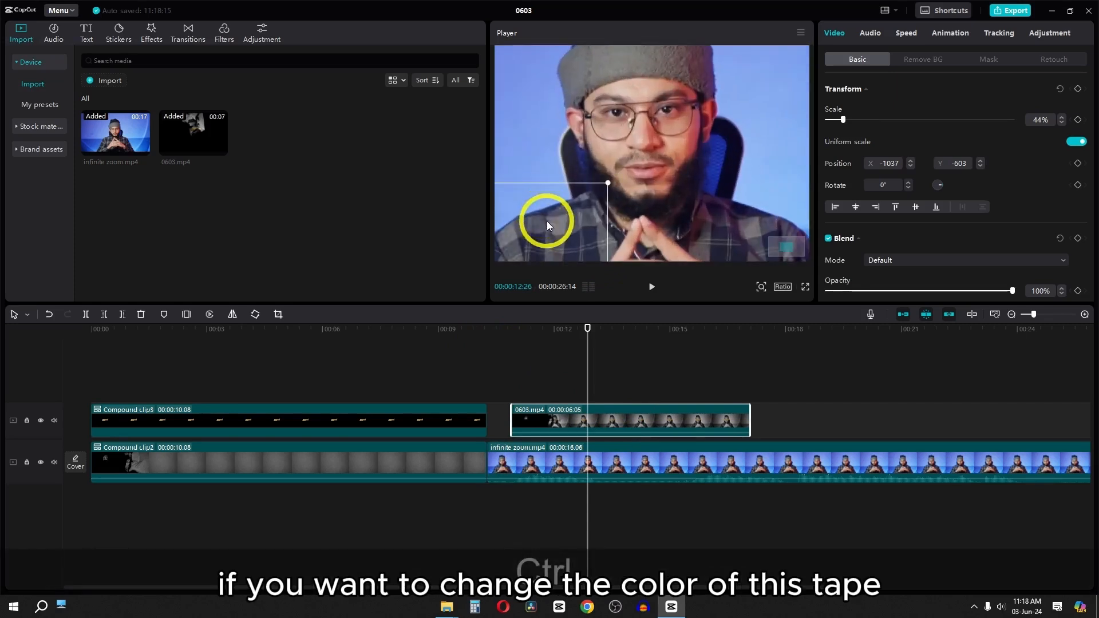
{"action": "left_click_drag", "start_coordinate": [547, 221], "coordinate": [715, 135]}
{"action": "scroll", "coordinate": [577, 227], "scroll_direction": "up", "scroll_amount": 2}
{"action": "left_click_drag", "start_coordinate": [577, 227], "coordinate": [635, 143]}
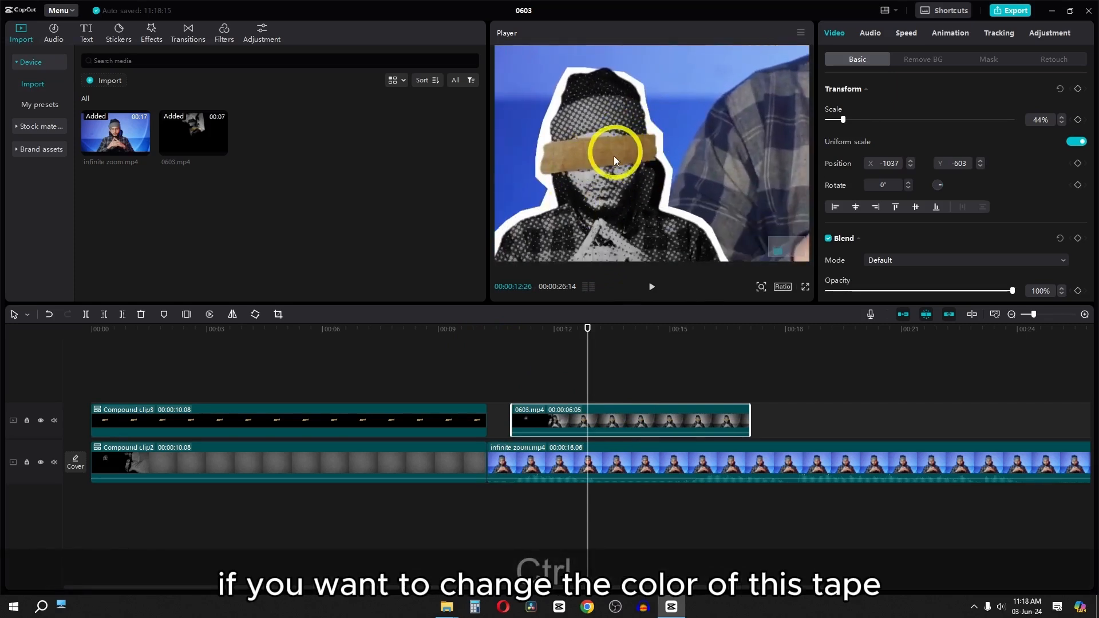
{"action": "left_click", "coordinate": [1042, 36]}
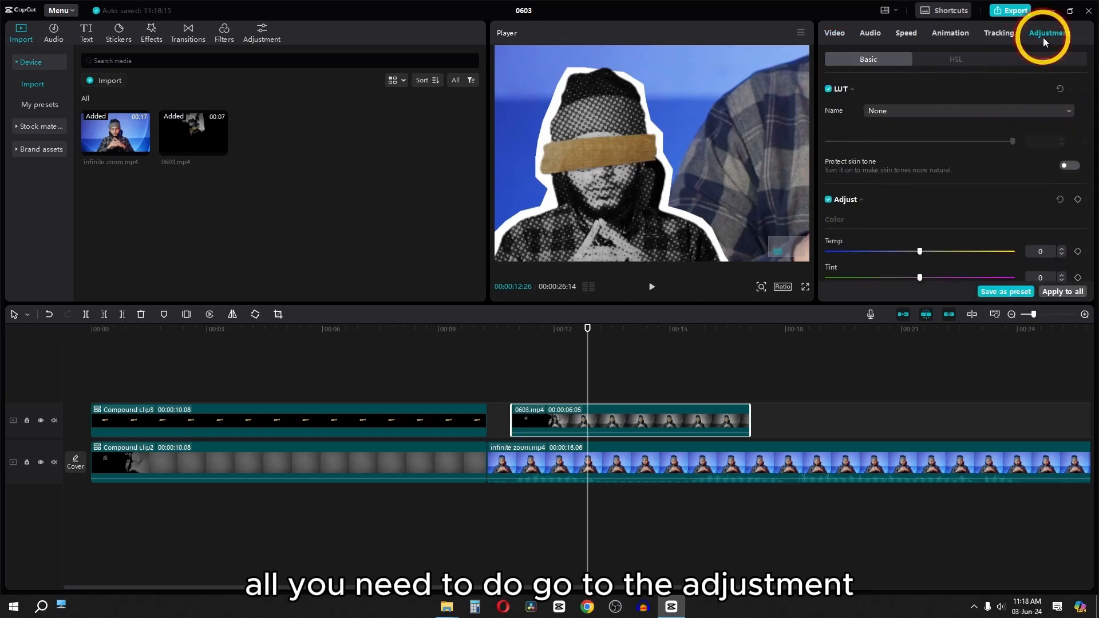
In HSL, set orange tint -100 and yellow tint -100, saturation 100, lightness -100.
{"action": "left_click", "coordinate": [953, 60]}
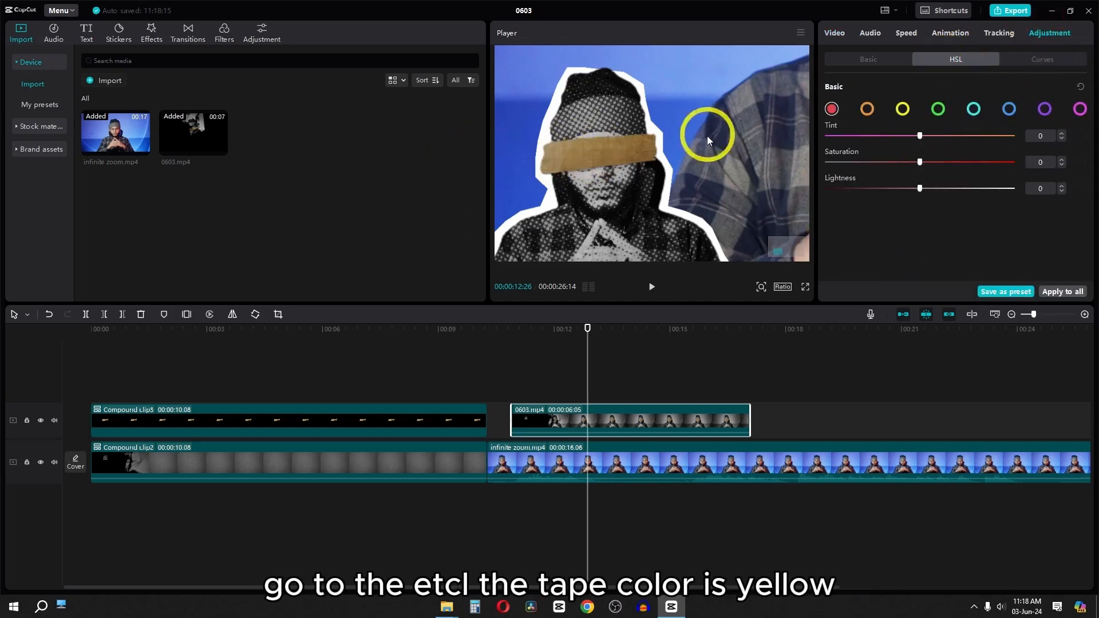
{"action": "left_click", "coordinate": [867, 109]}
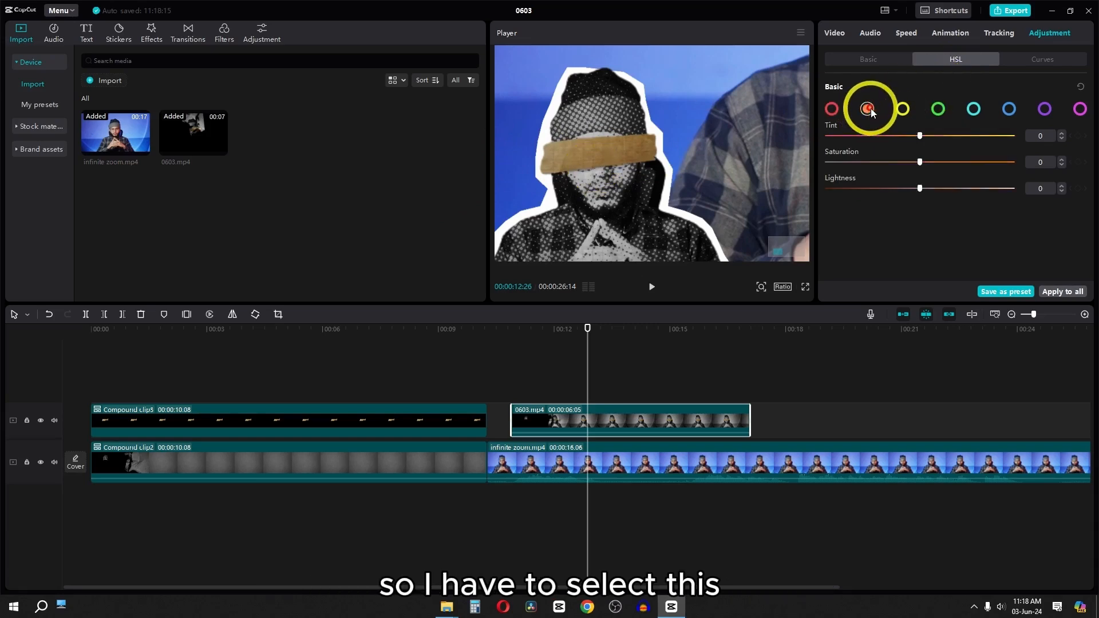
{"action": "left_click_drag", "start_coordinate": [919, 136], "coordinate": [837, 138]}
{"action": "left_click", "coordinate": [903, 109]}
{"action": "left_click_drag", "start_coordinate": [772, 147], "coordinate": [761, 147]}
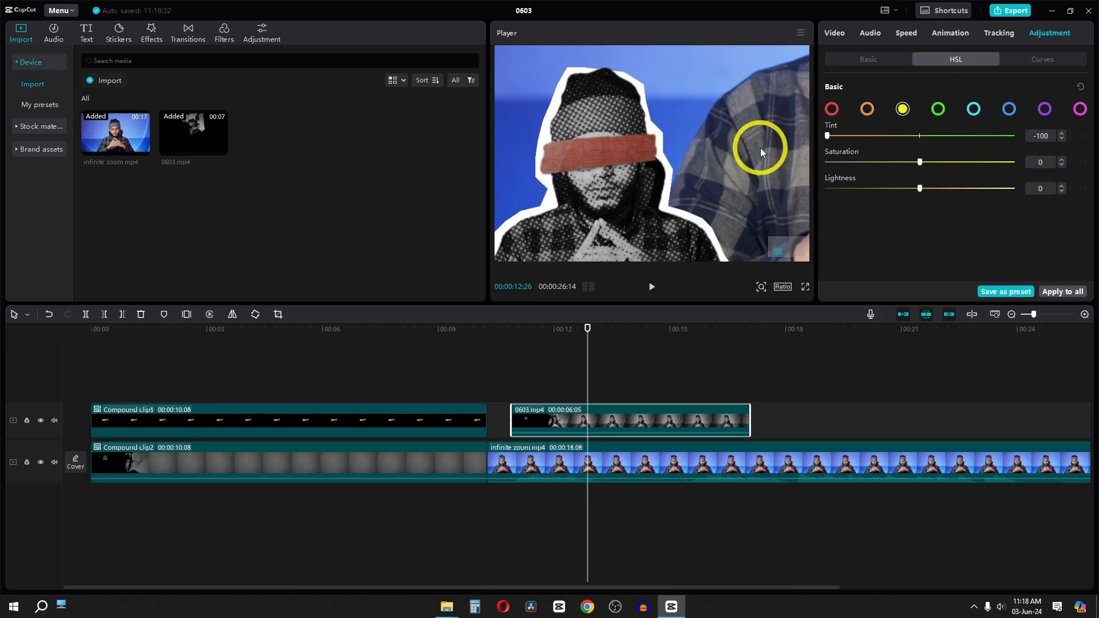
{"action": "left_click_drag", "start_coordinate": [920, 163], "coordinate": [1003, 163]}
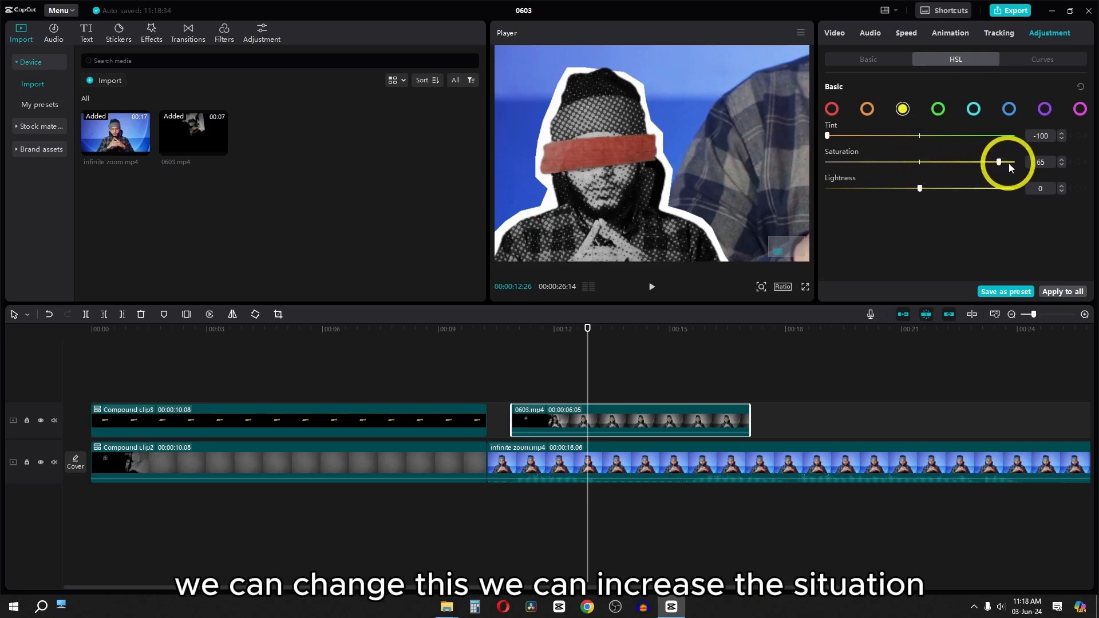
{"action": "left_click_drag", "start_coordinate": [925, 187], "coordinate": [801, 191]}
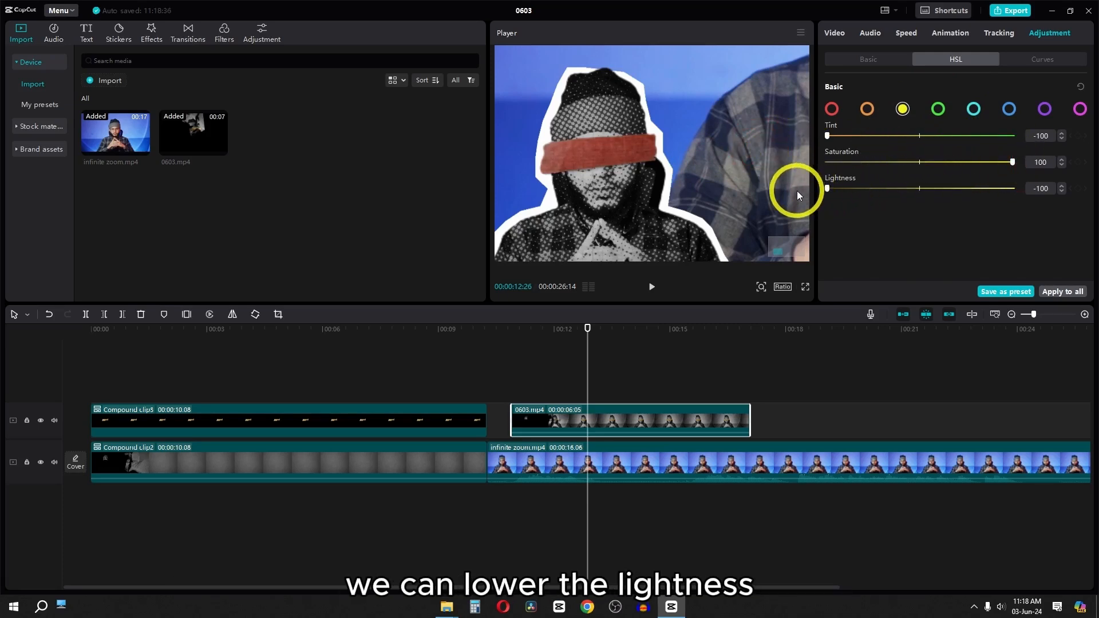
Set orange lightness to -9 and play back to check the red tape.
{"action": "left_click", "coordinate": [867, 109]}
{"action": "mouse_move", "coordinate": [913, 189]}
{"action": "left_mouse_down"}
{"action": "mouse_move", "coordinate": [807, 188]}
{"action": "mouse_move", "coordinate": [1051, 195]}
{"action": "mouse_move", "coordinate": [850, 200]}
{"action": "mouse_move", "coordinate": [926, 198]}
{"action": "left_mouse_up"}
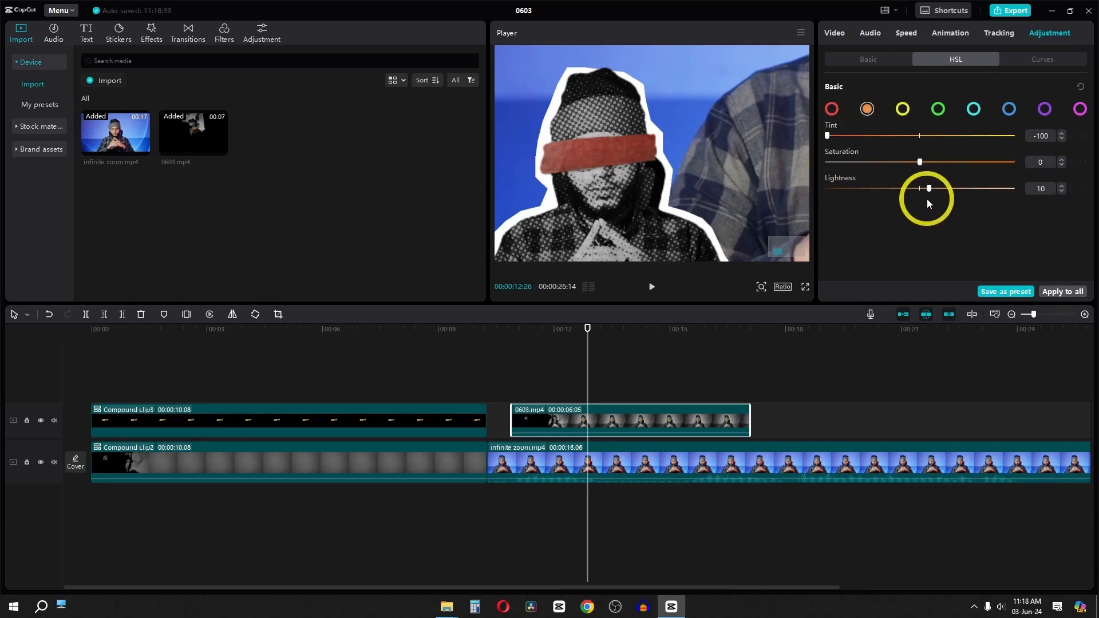
{"action": "scroll", "coordinate": [685, 181], "scroll_direction": "down", "scroll_amount": 3}
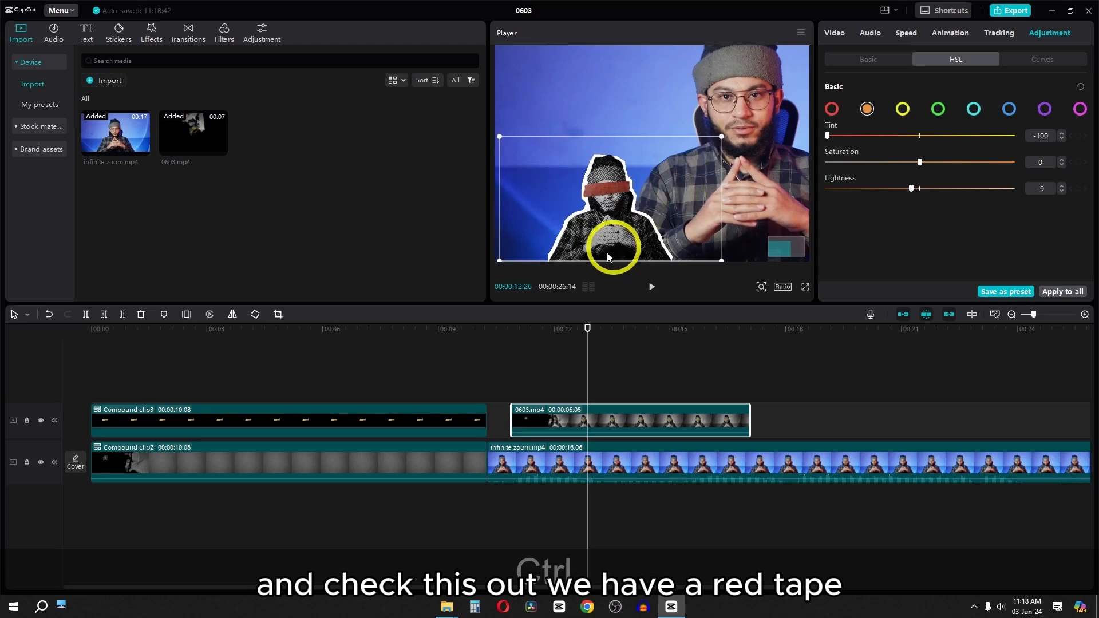
{"action": "left_click", "coordinate": [503, 324]}
{"action": "key", "text": "space"}
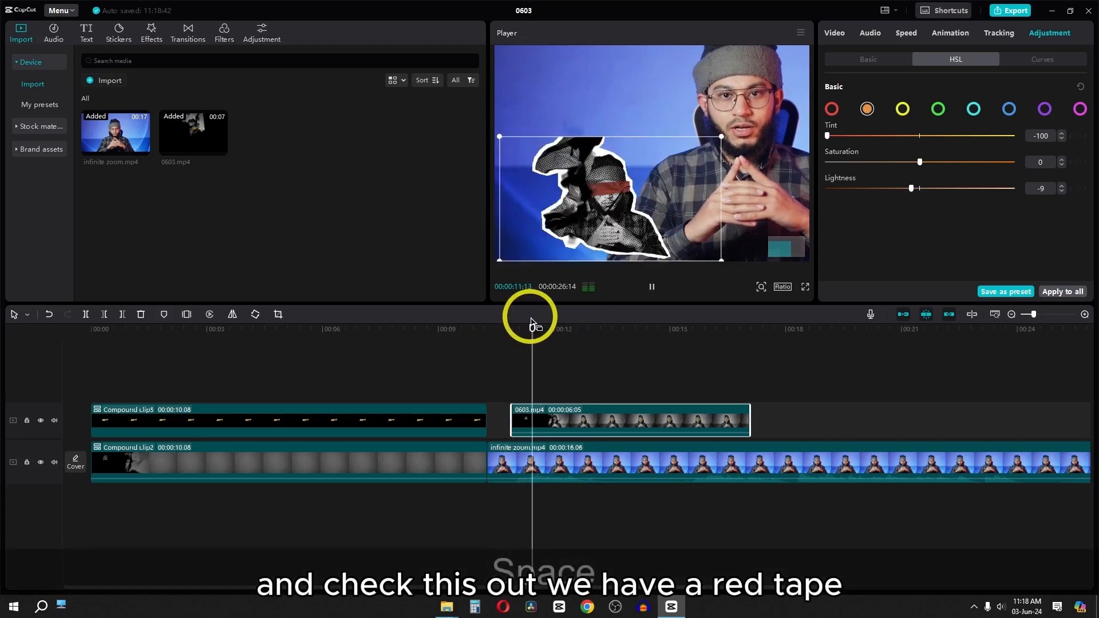
{"action": "key", "text": "space"}
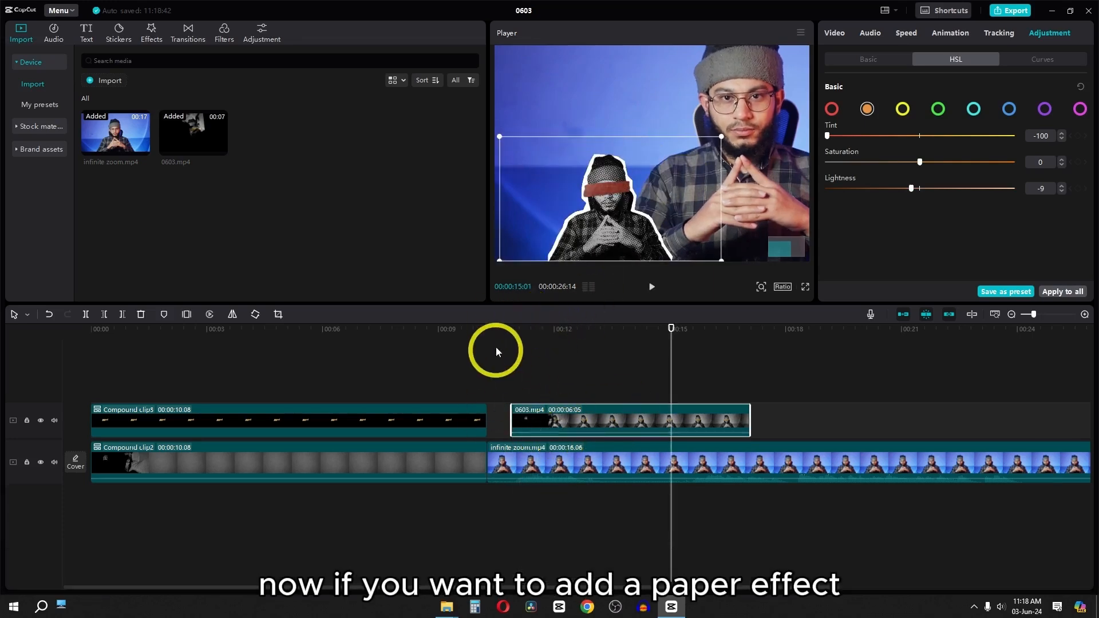
Replay the overlay, then delete the 0603.mp4 clip from the timeline.
{"action": "left_click", "coordinate": [511, 333]}
{"action": "key", "text": "space"}
{"action": "key", "text": "space"}
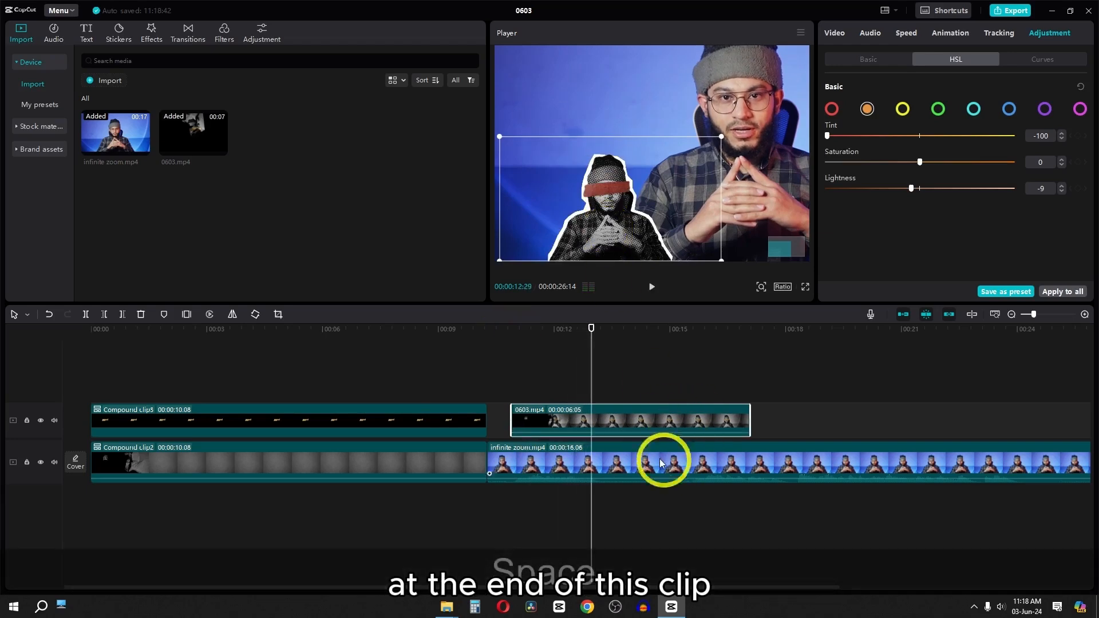
{"action": "left_click", "coordinate": [645, 424]}
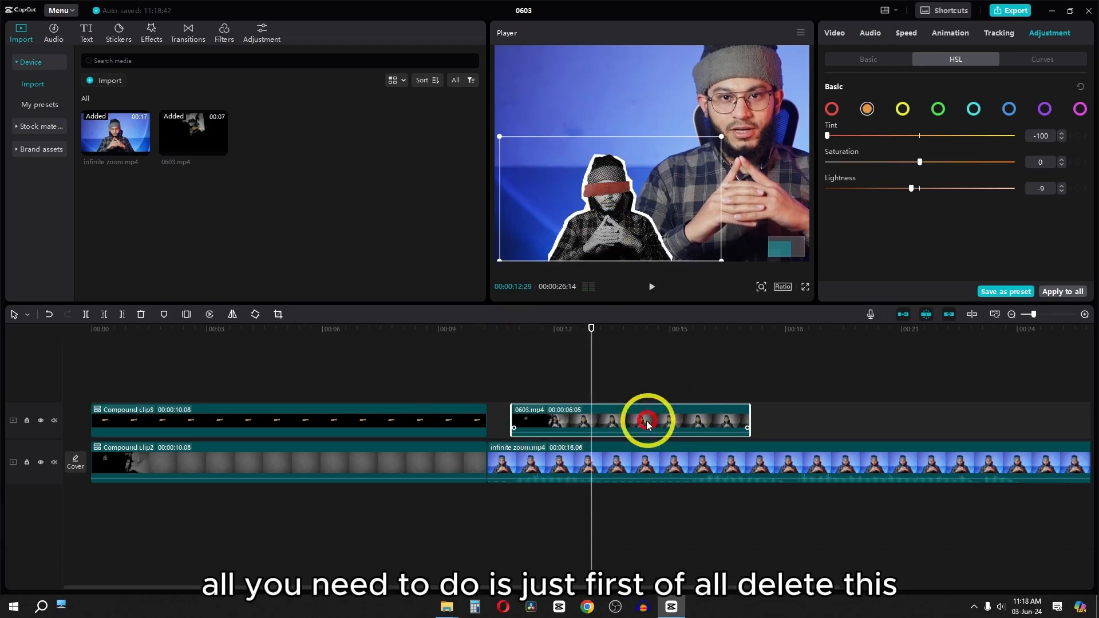
{"action": "key", "text": "BackSpace"}
Break Compound clip2 apart and place a copy of Paper crumpled after the Freeze clip.
{"action": "left_click", "coordinate": [332, 464]}
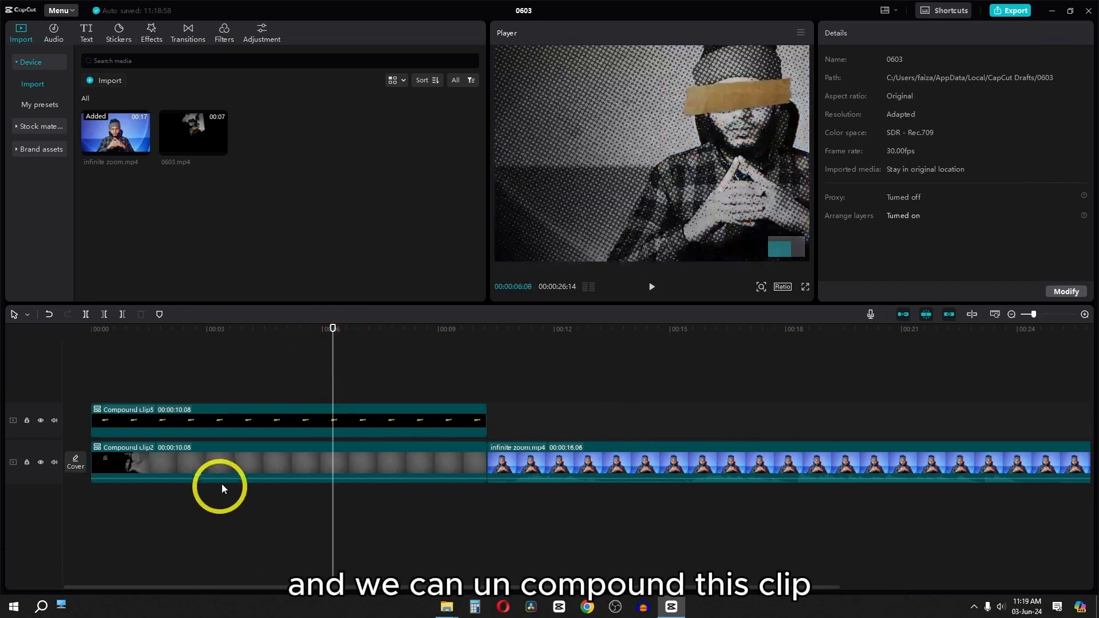
{"action": "right_click", "coordinate": [231, 469]}
{"action": "left_click", "coordinate": [260, 371]}
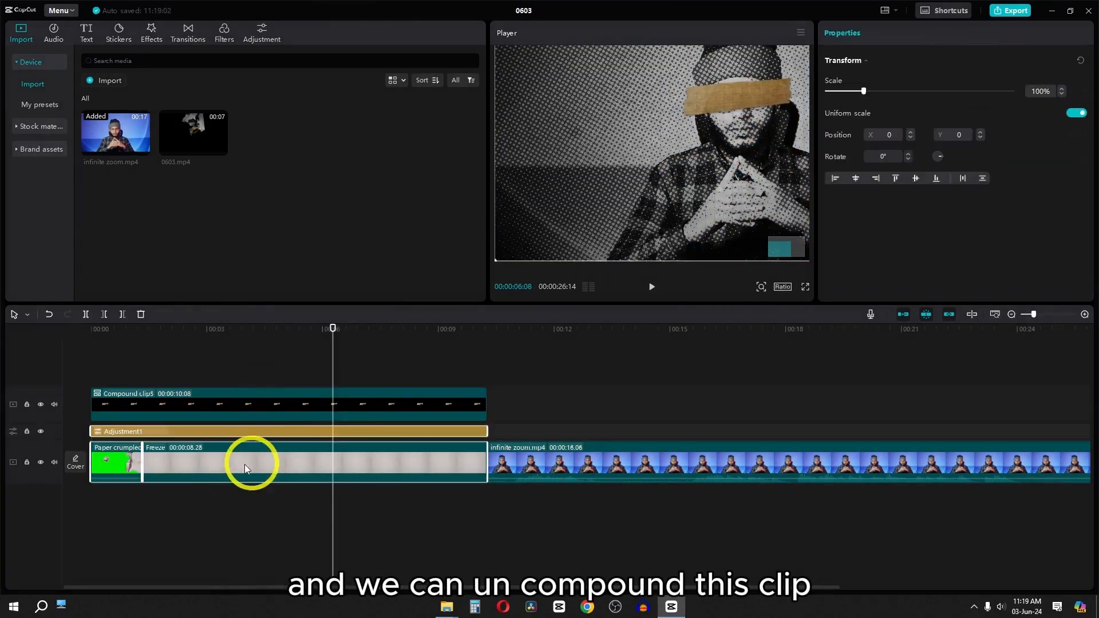
{"action": "left_click", "coordinate": [136, 467]}
{"action": "key", "text": "ctrl+c"}
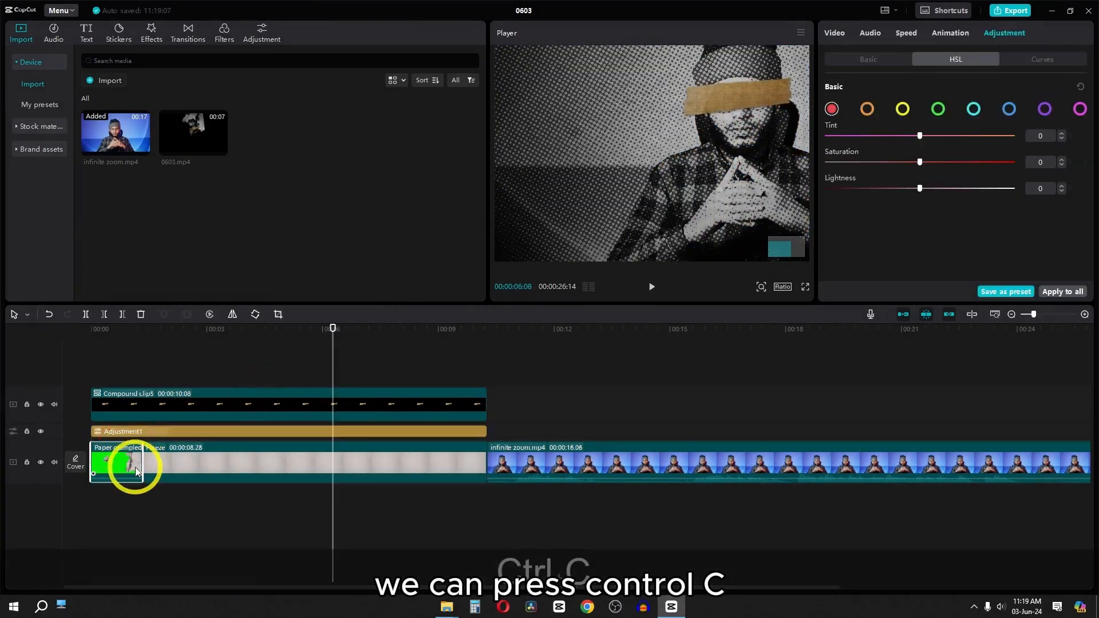
{"action": "key", "text": "ctrl+v"}
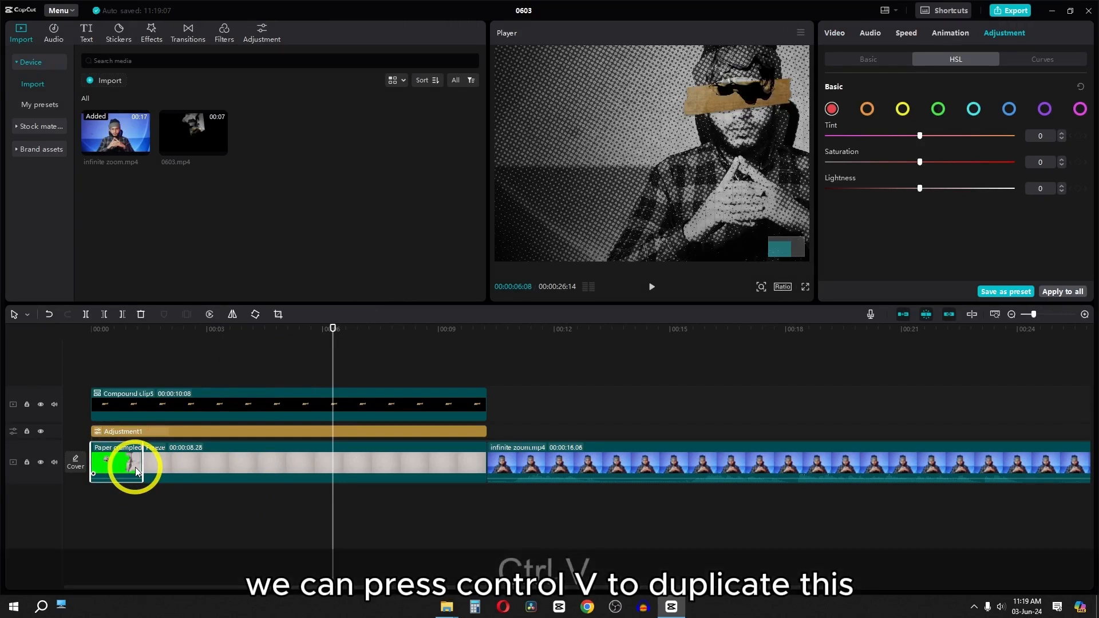
{"action": "left_click_drag", "start_coordinate": [352, 442], "coordinate": [506, 486]}
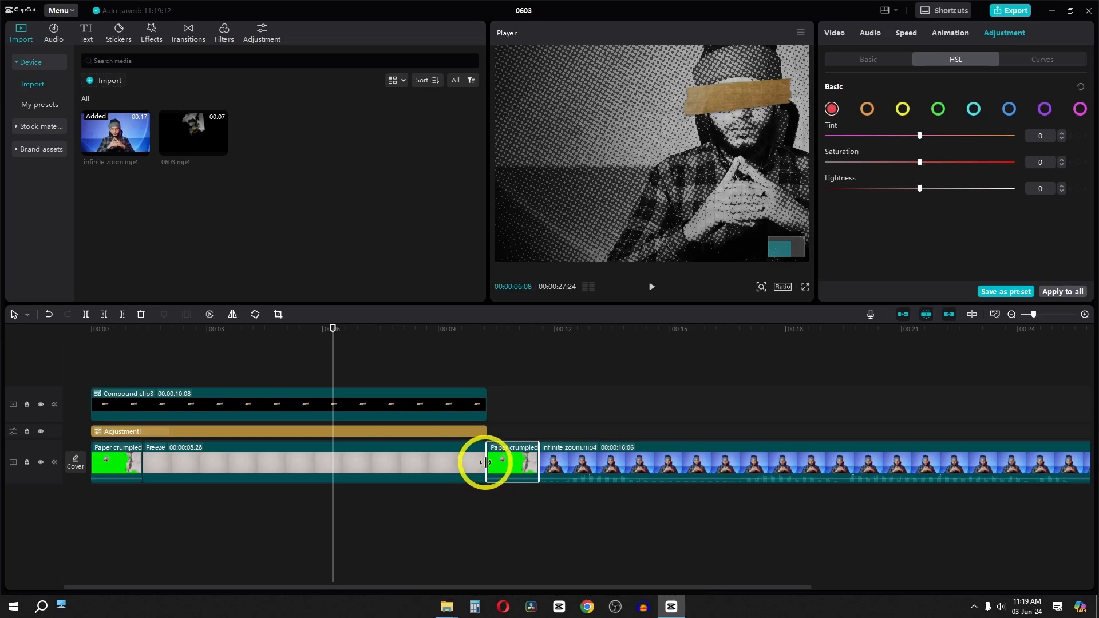
Trim the Freeze clip to about 5.17 seconds.
{"action": "left_click", "coordinate": [446, 467]}
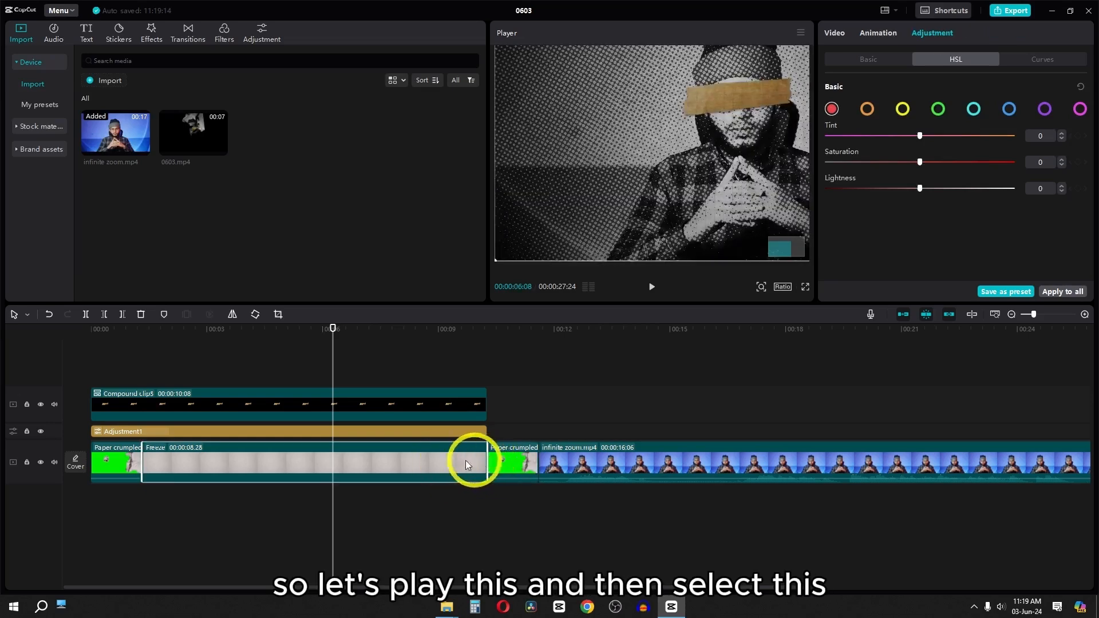
{"action": "left_click_drag", "start_coordinate": [483, 463], "coordinate": [435, 462]}
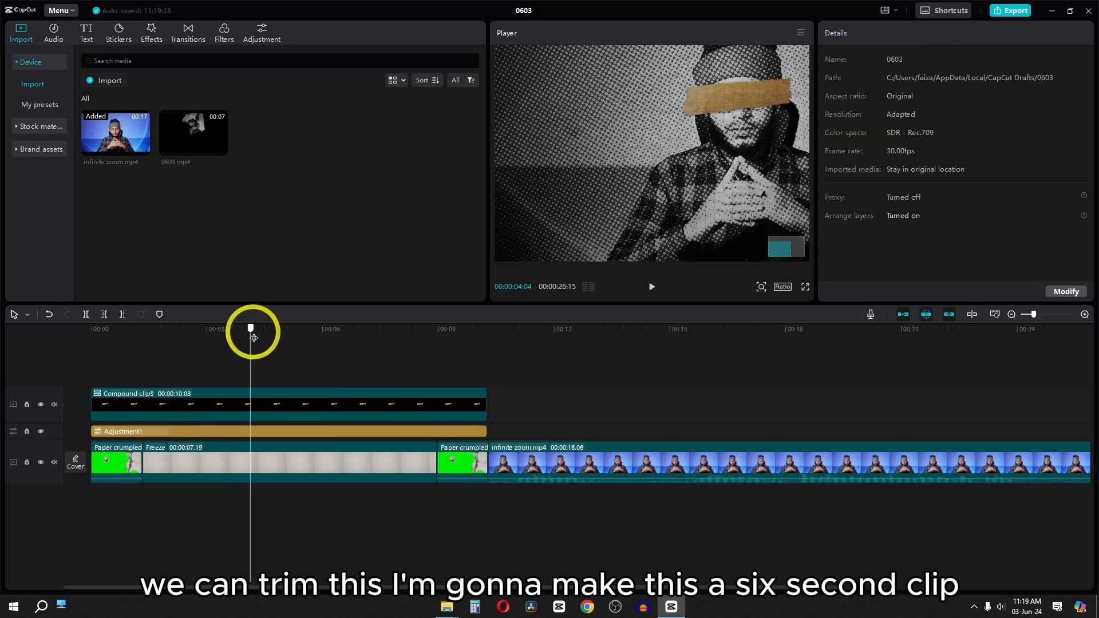
{"action": "left_click_drag", "start_coordinate": [252, 336], "coordinate": [280, 335]}
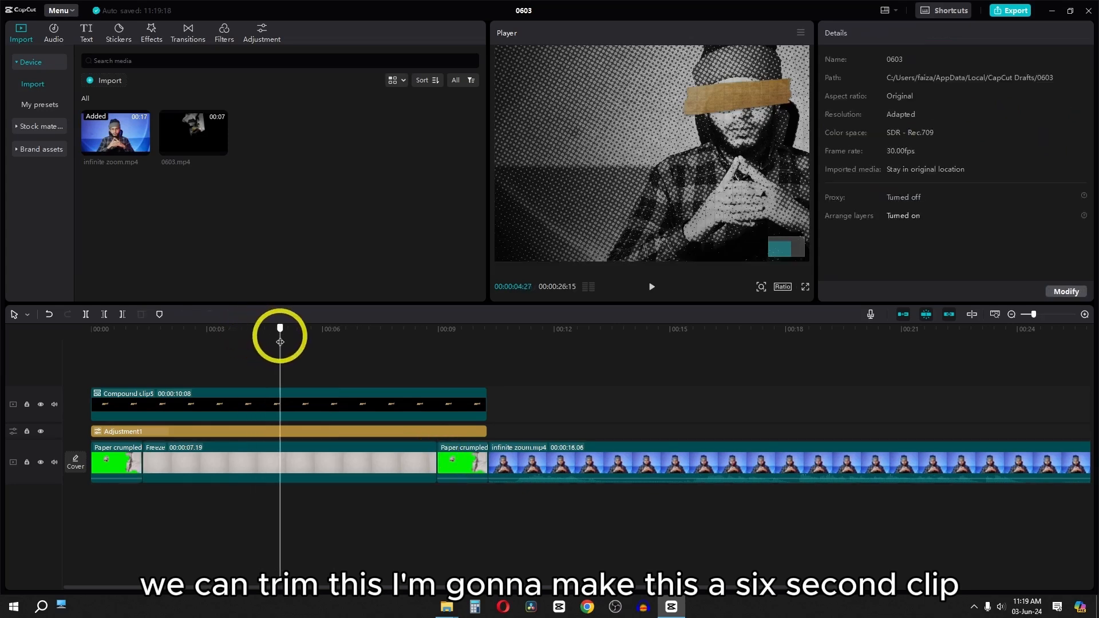
{"action": "left_click_drag", "start_coordinate": [328, 338], "coordinate": [311, 336]}
Turn off Reverse on the second Paper crumpled clip and scrub through the fold.
{"action": "left_click", "coordinate": [304, 462]}
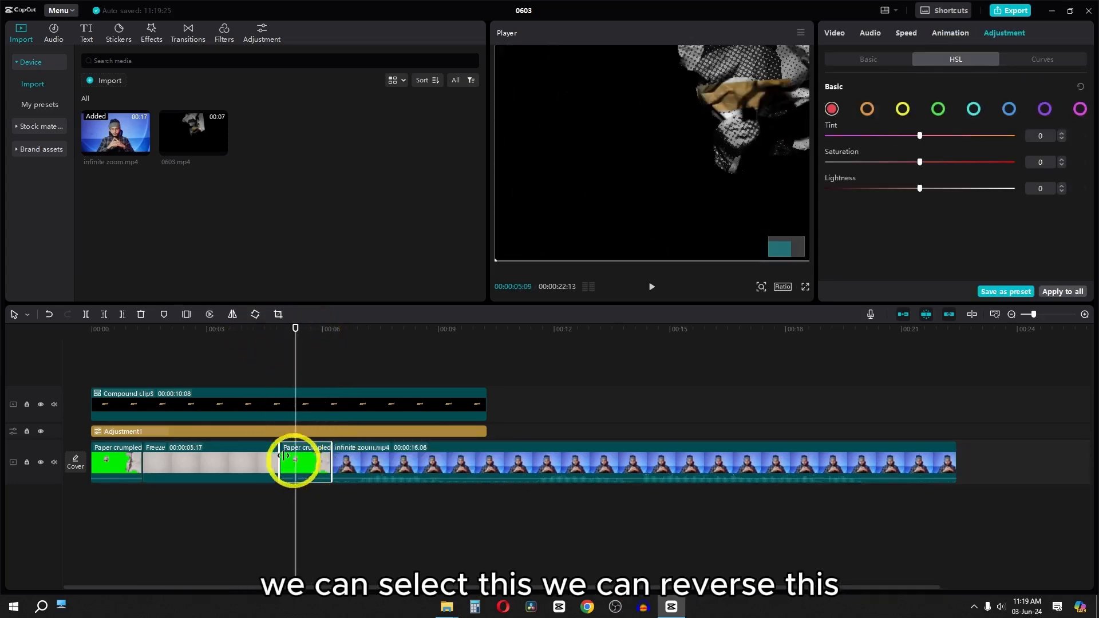
{"action": "left_click", "coordinate": [210, 314]}
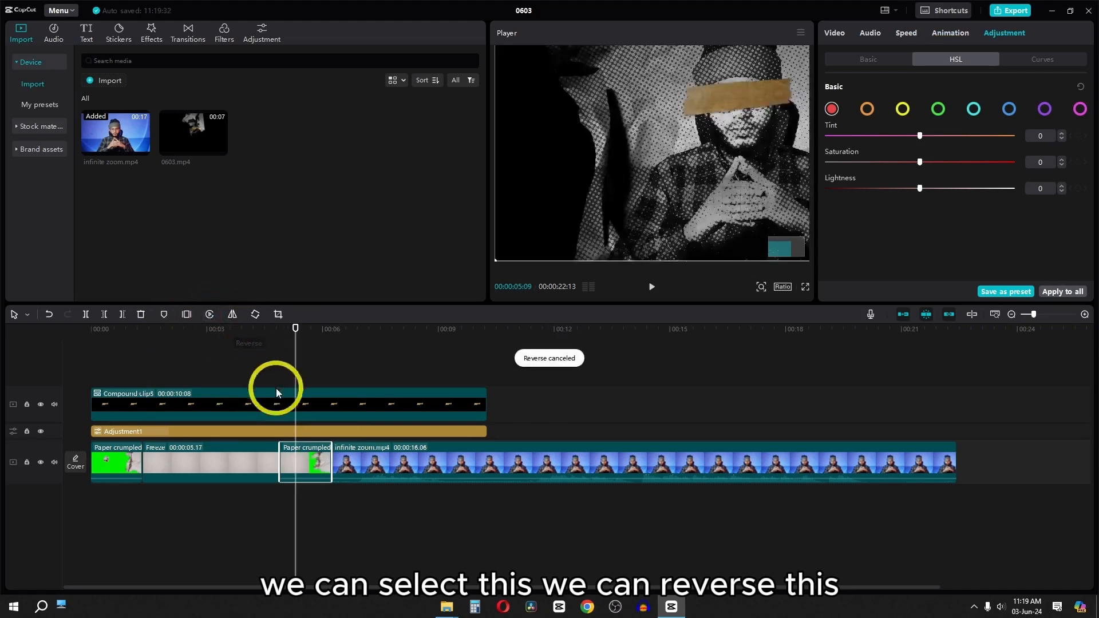
{"action": "left_click_drag", "start_coordinate": [91, 375], "coordinate": [316, 382]}
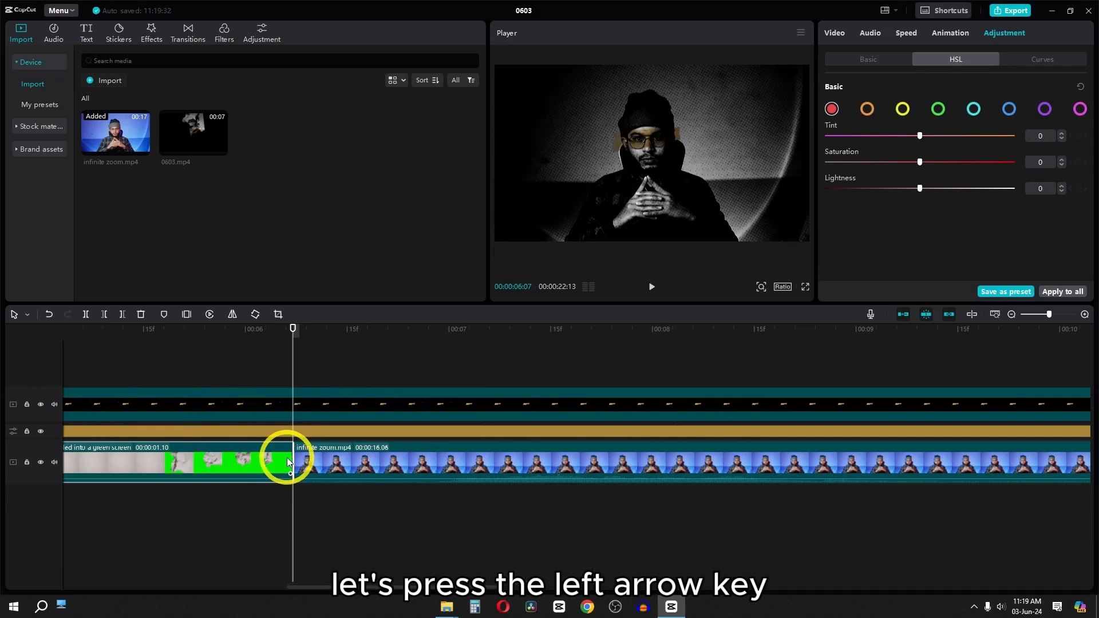
Mark the end of the paper-fold section with O and export it as 0603(1).
{"action": "key", "text": "Left"}
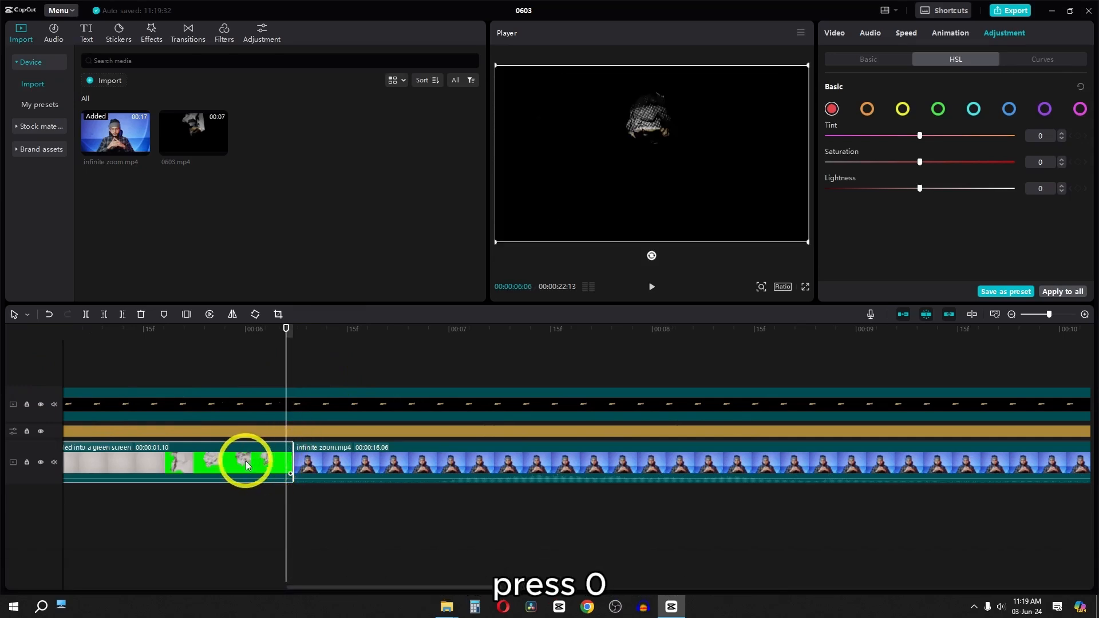
{"action": "key", "text": "o"}
{"action": "left_click", "coordinate": [1024, 13]}
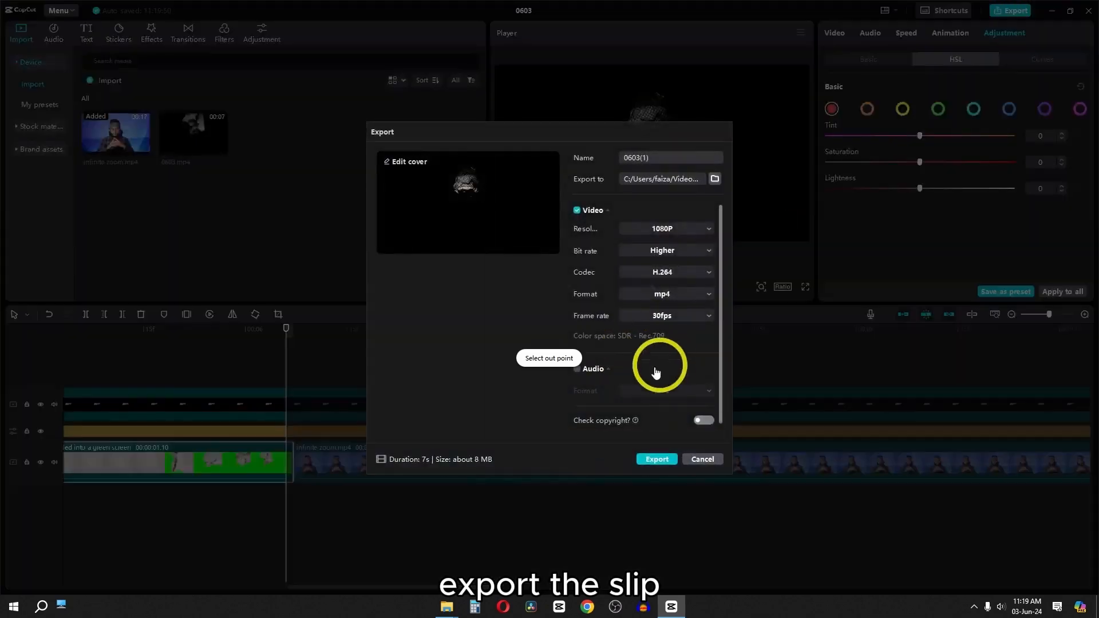
{"action": "left_click", "coordinate": [647, 458]}
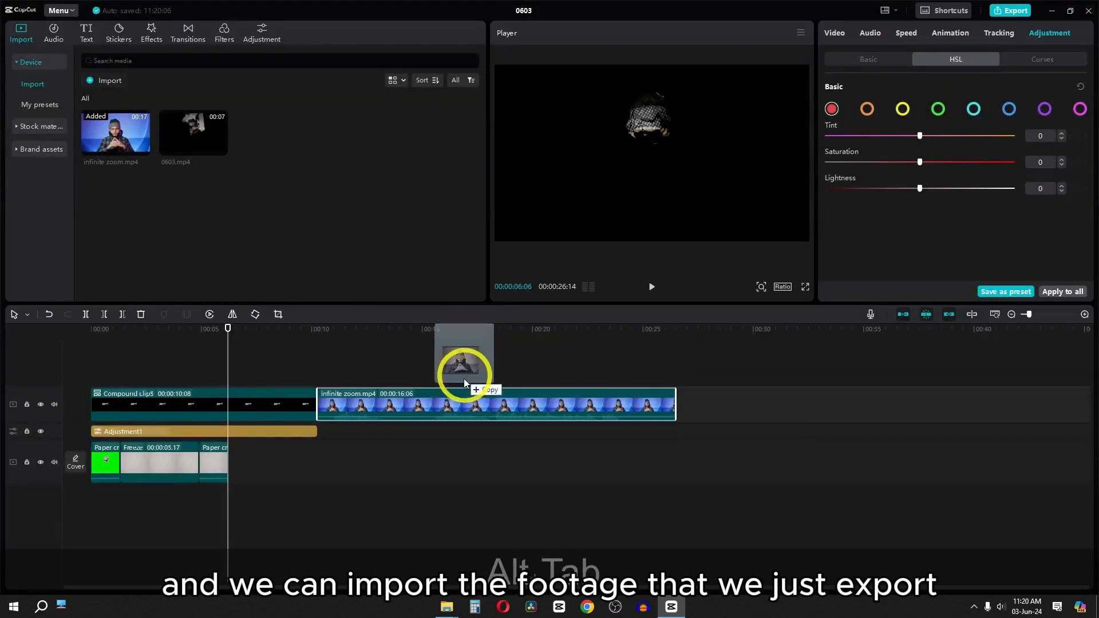
Place the exported 0603(1) clip on a track above the infinite zoom footage and preview it.
{"action": "left_click_drag", "start_coordinate": [464, 379], "coordinate": [462, 380]}
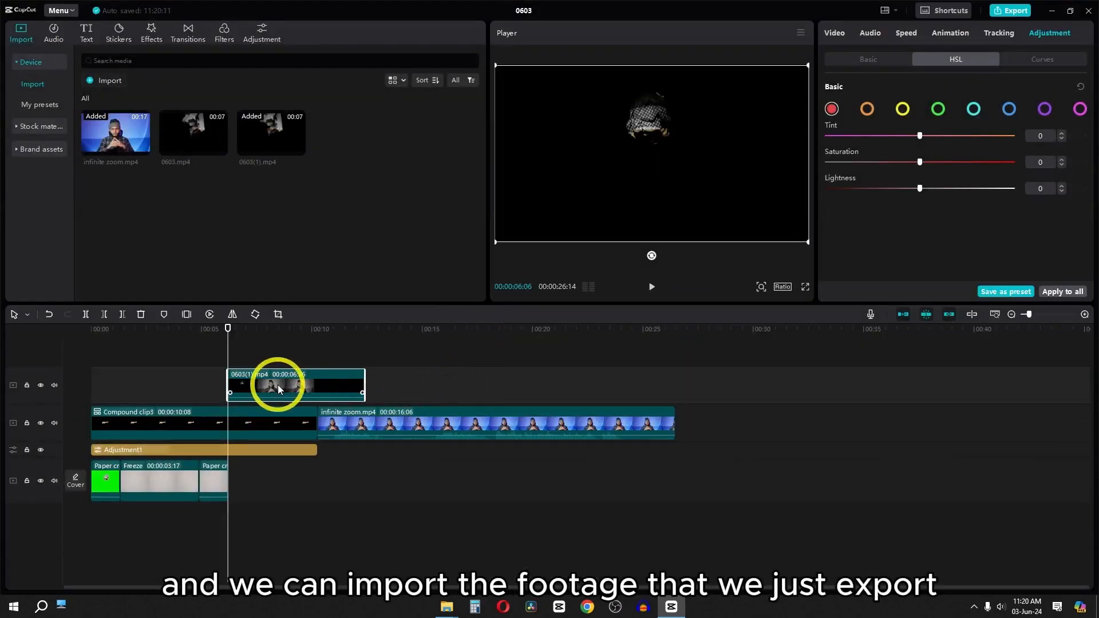
{"action": "left_click_drag", "start_coordinate": [278, 384], "coordinate": [400, 389]}
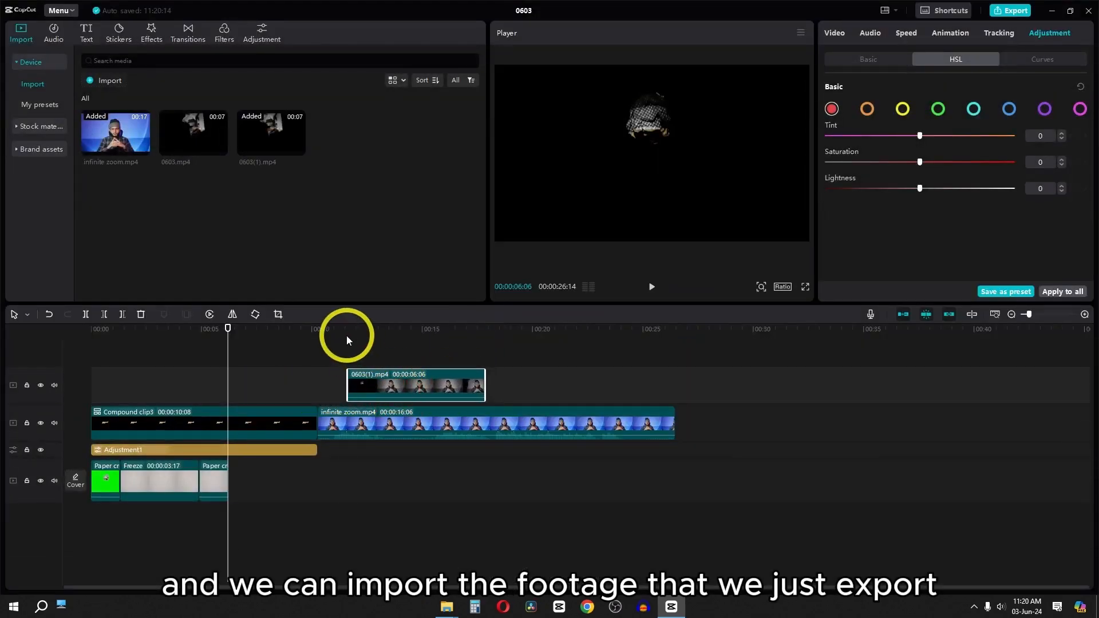
{"action": "left_click", "coordinate": [345, 335]}
{"action": "key", "text": "space"}
{"action": "key", "text": "space"}
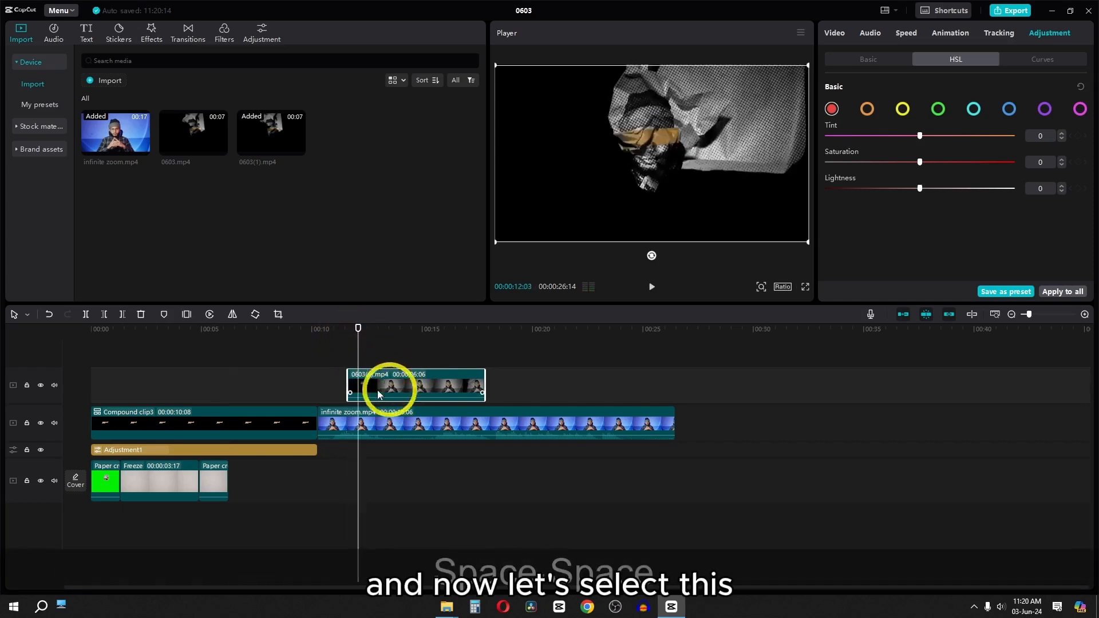
Auto-remove the clip's background, add a white stroke, and scale it to 80% at lower left.
{"action": "left_click", "coordinate": [847, 61]}
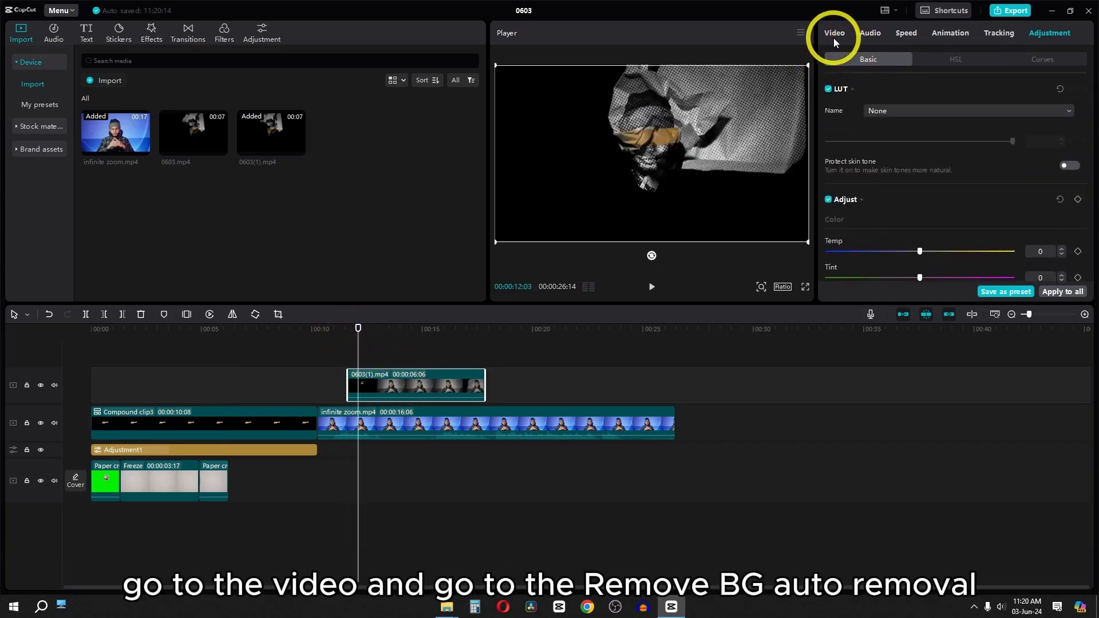
{"action": "left_click", "coordinate": [834, 37]}
{"action": "left_click", "coordinate": [933, 59]}
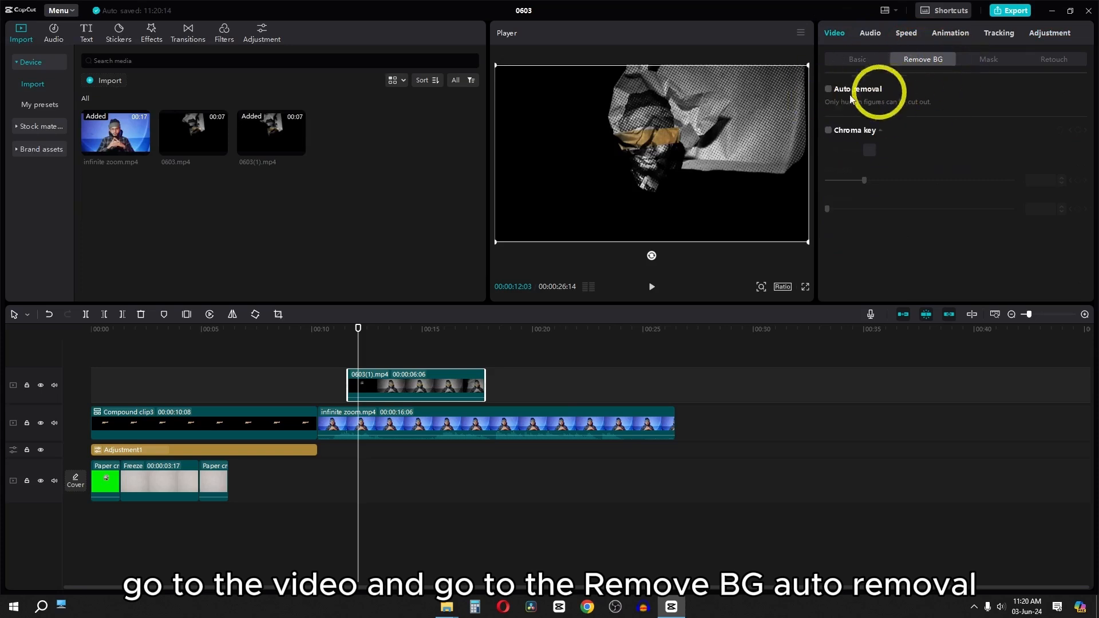
{"action": "left_click", "coordinate": [828, 90]}
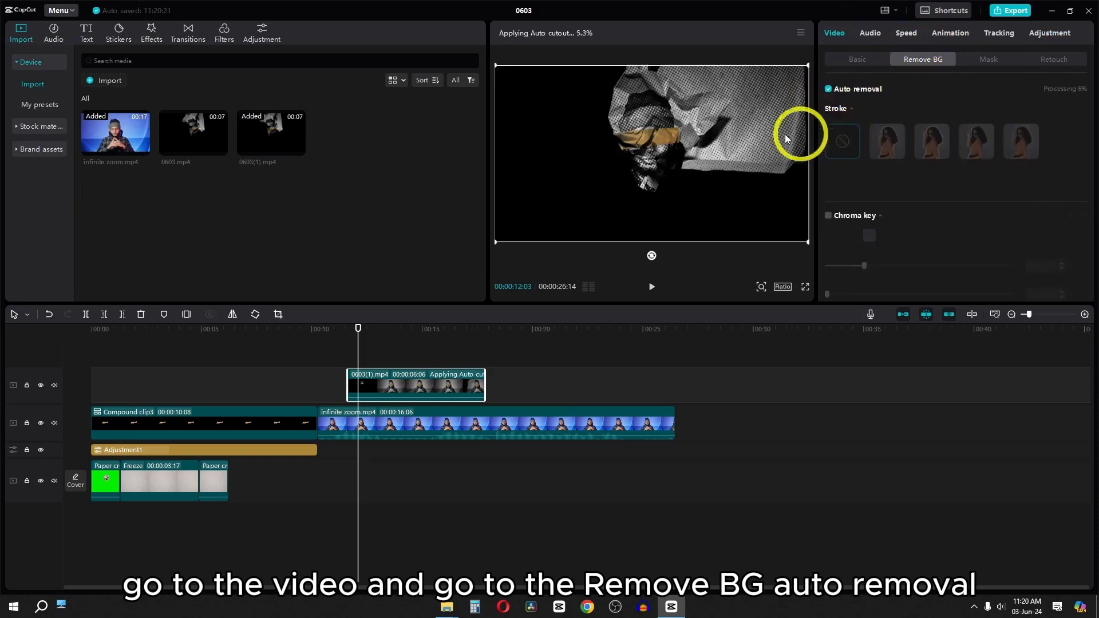
{"action": "left_click", "coordinate": [887, 139]}
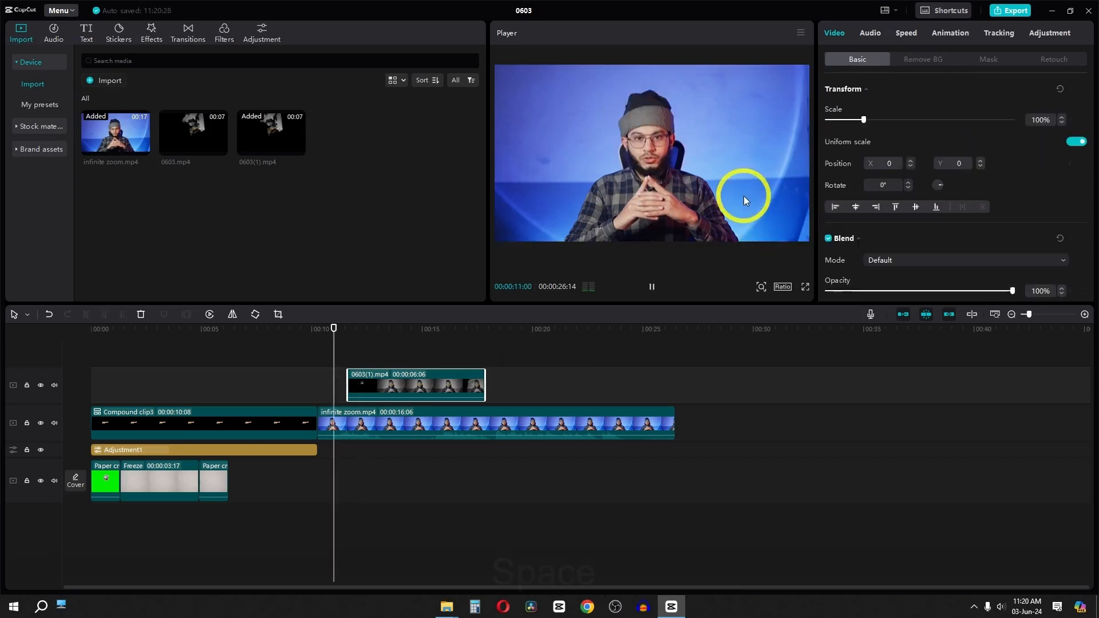
{"action": "key", "text": "space"}
{"action": "key", "text": "space"}
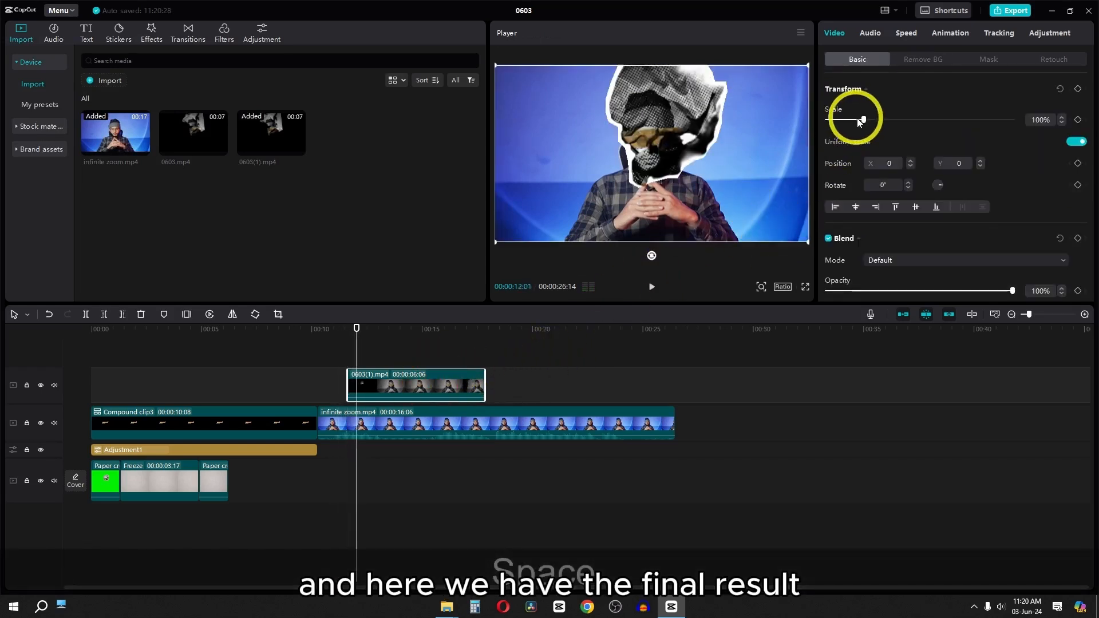
{"action": "left_click_drag", "start_coordinate": [863, 119], "coordinate": [856, 121]}
{"action": "left_click_drag", "start_coordinate": [698, 159], "coordinate": [645, 176]}
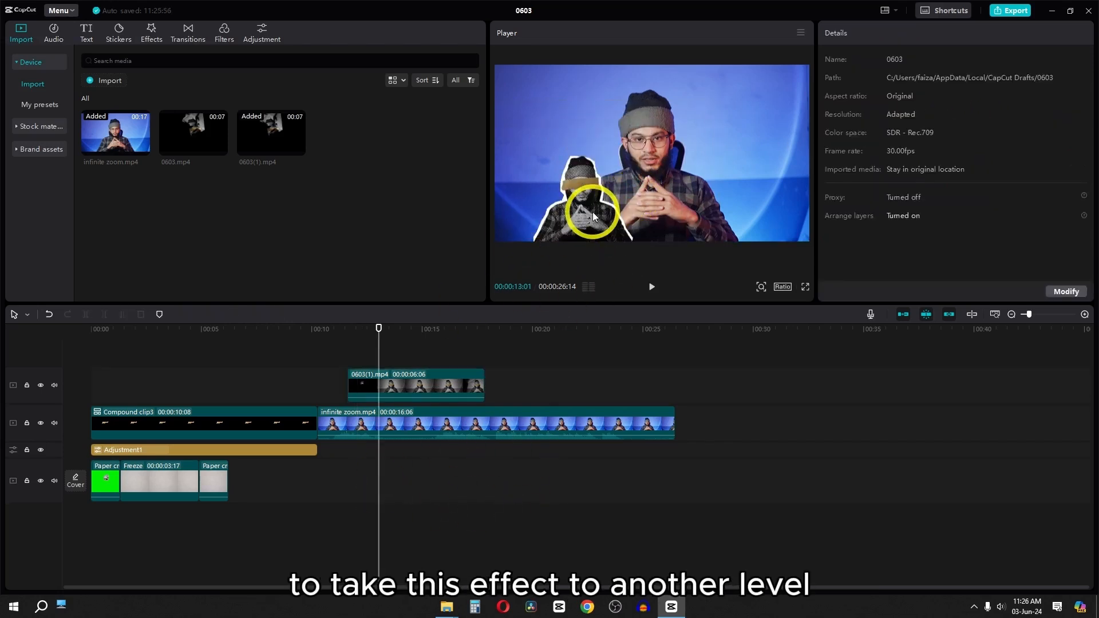
Apply FPS Lag over the 0603(1) clip, then replace it with Retro Blue from Retro.
{"action": "left_click", "coordinate": [150, 33]}
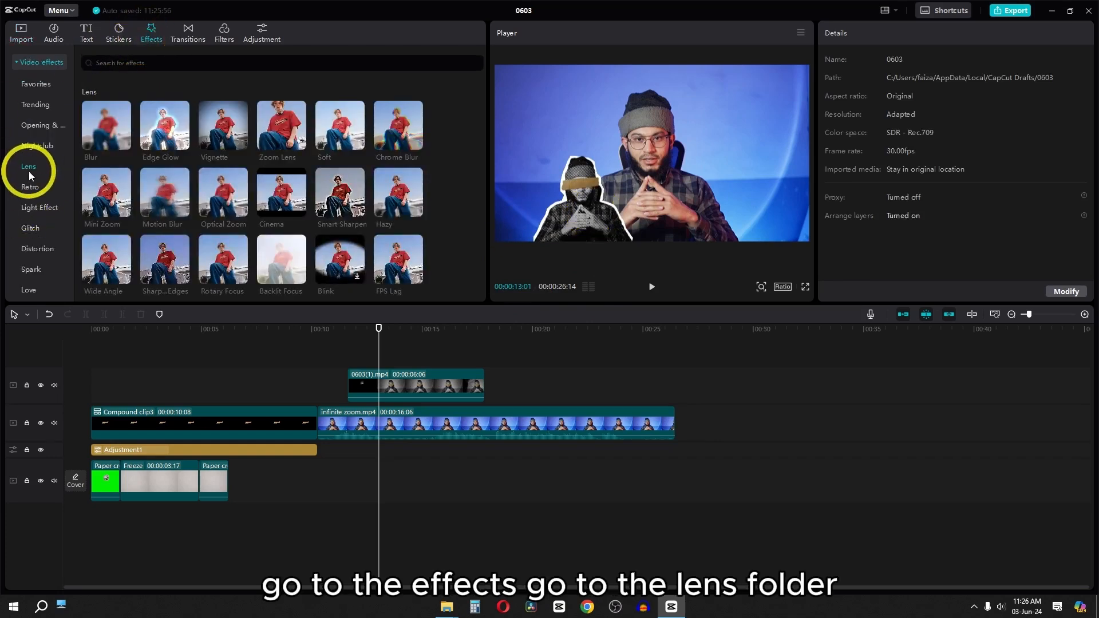
{"action": "scroll", "coordinate": [352, 155], "scroll_direction": "down", "scroll_amount": 1}
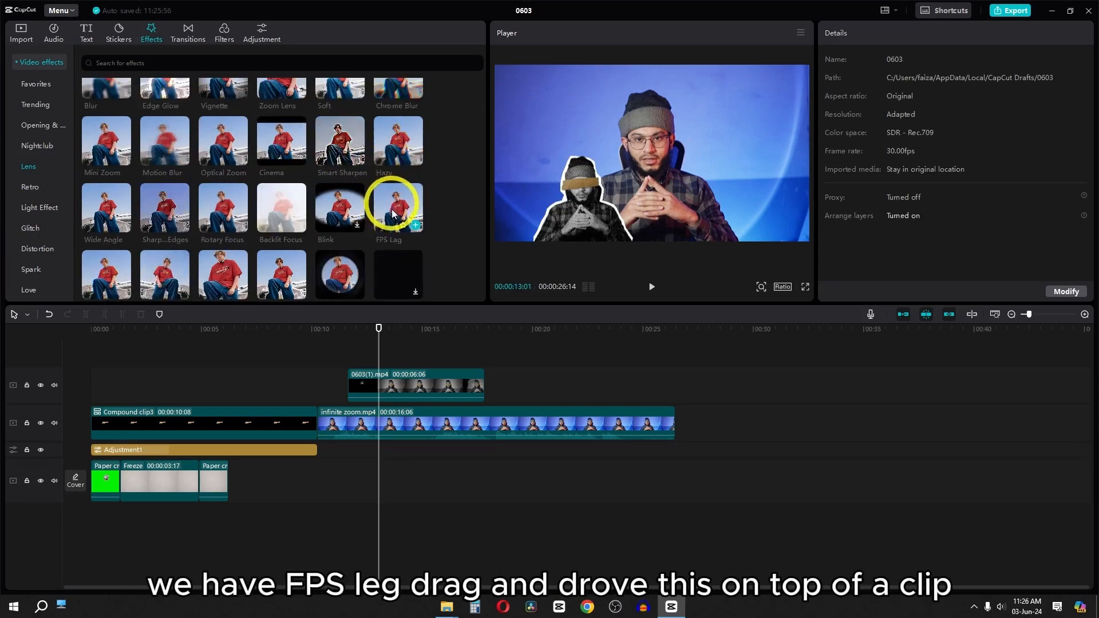
{"action": "left_click_drag", "start_coordinate": [392, 213], "coordinate": [358, 385]}
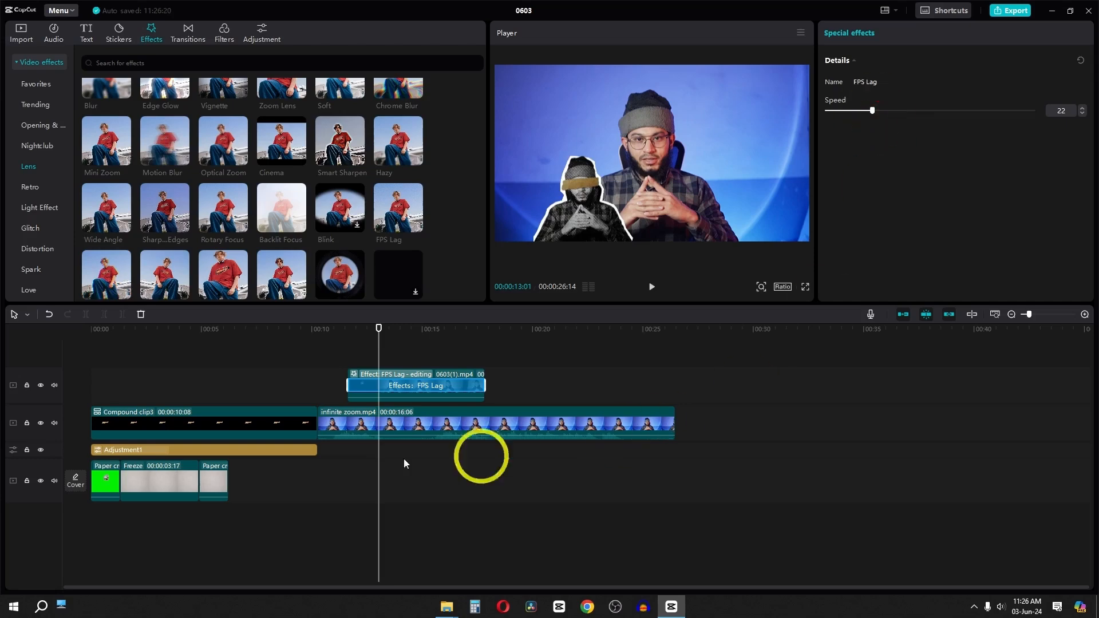
{"action": "left_click", "coordinate": [27, 187]}
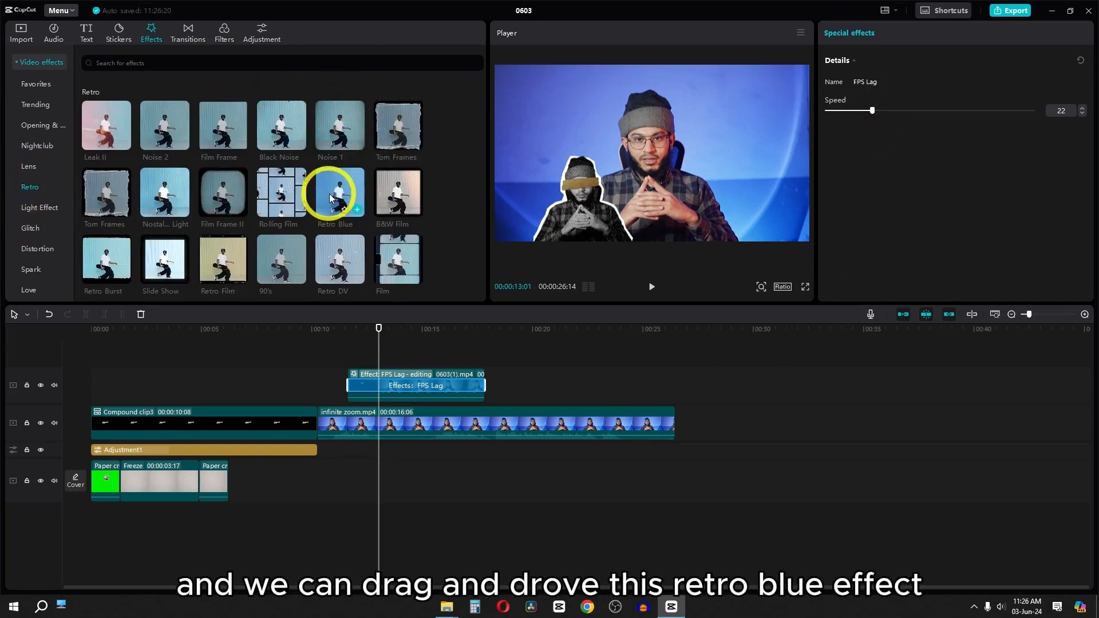
{"action": "left_click_drag", "start_coordinate": [330, 193], "coordinate": [375, 362]}
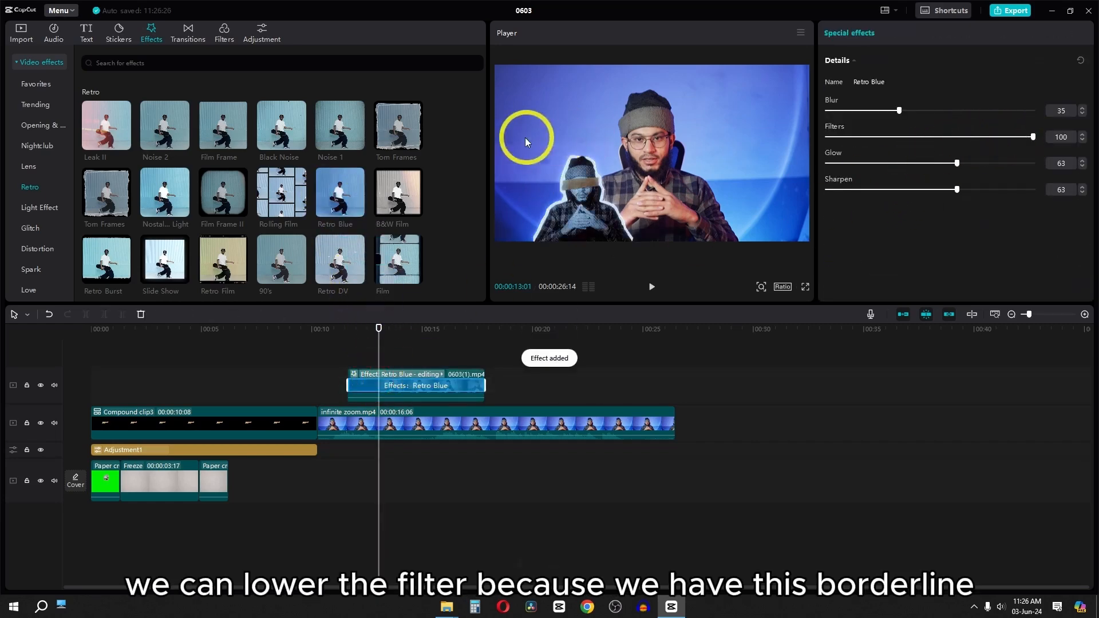
Set Retro Blue's Filters to 0, Glow to 35 and Blur to 27, then replay.
{"action": "scroll", "coordinate": [528, 142], "scroll_direction": "up", "scroll_amount": 5}
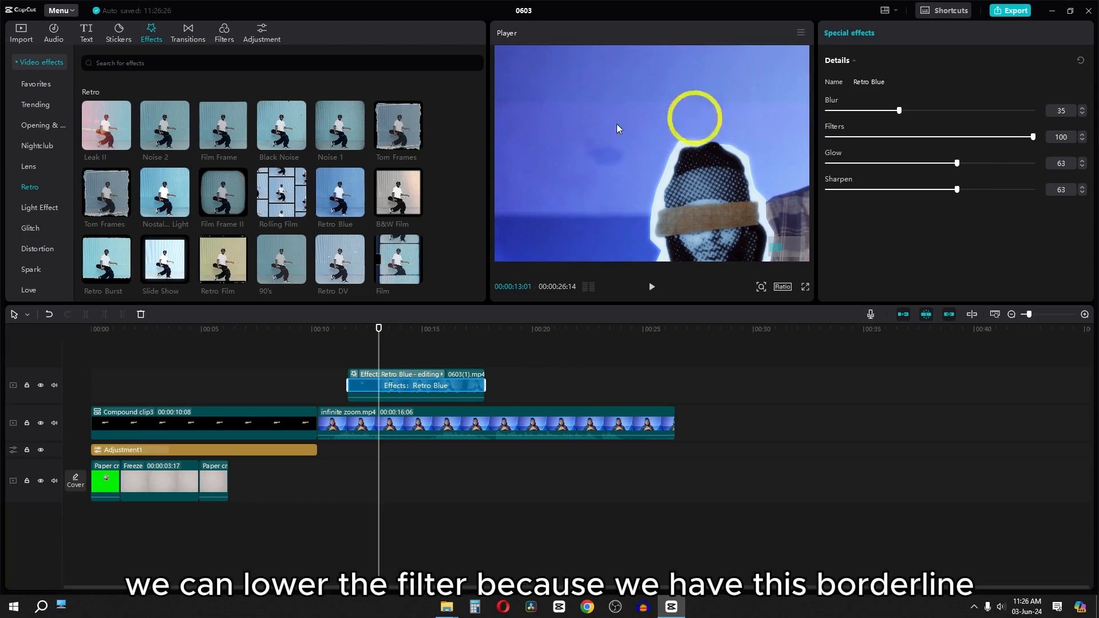
{"action": "left_click_drag", "start_coordinate": [1032, 136], "coordinate": [982, 141]}
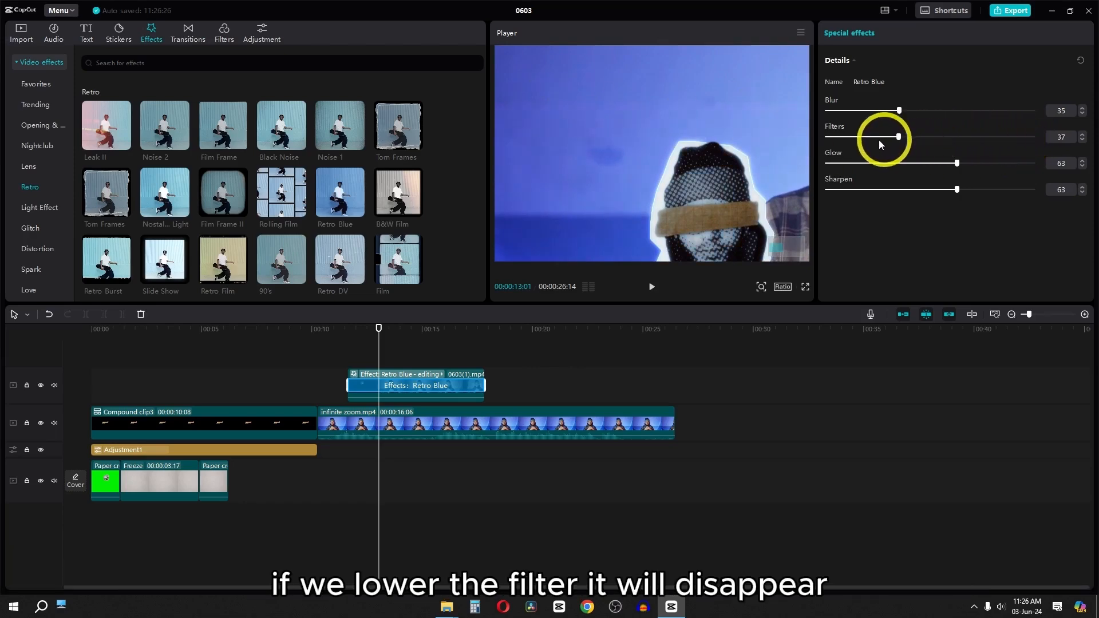
{"action": "scroll", "coordinate": [534, 173], "scroll_direction": "down", "scroll_amount": 4}
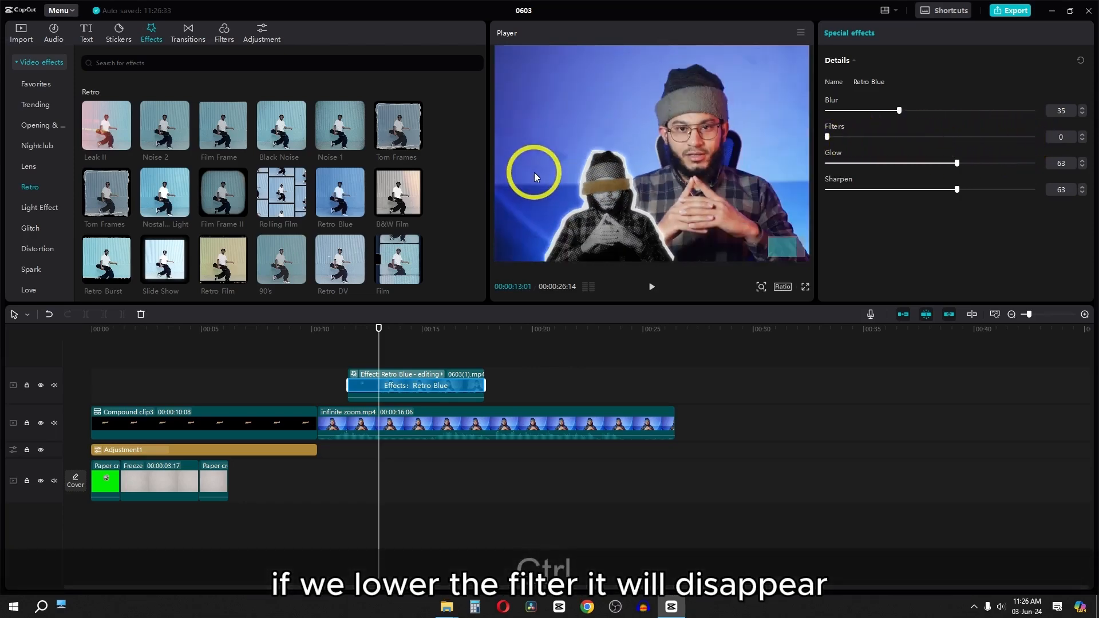
{"action": "left_click_drag", "start_coordinate": [957, 164], "coordinate": [929, 166]}
{"action": "left_click_drag", "start_coordinate": [899, 111], "coordinate": [843, 111]}
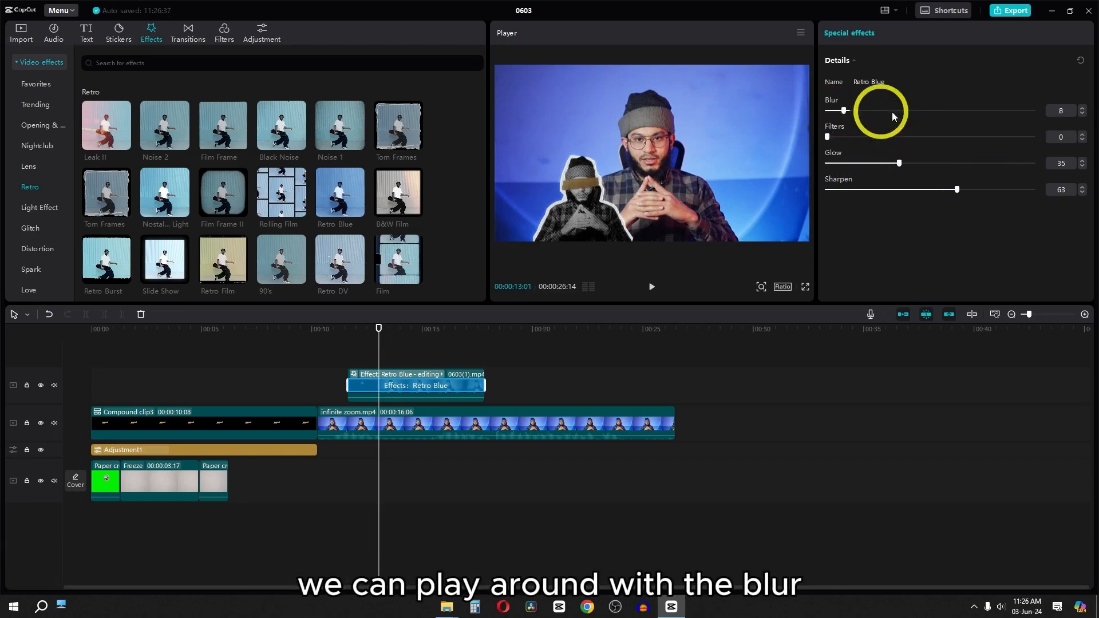
{"action": "left_click_drag", "start_coordinate": [932, 112], "coordinate": [884, 113]}
{"action": "left_click", "coordinate": [342, 342]}
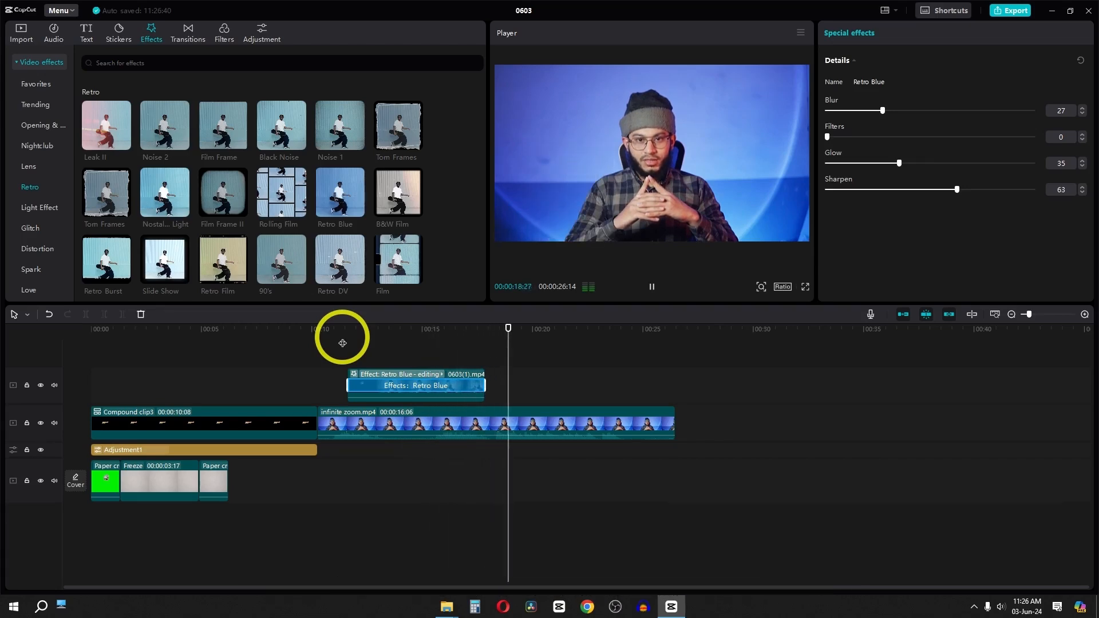
Pause playback and select the first caption on the timeline.
{"action": "key", "text": "space"}
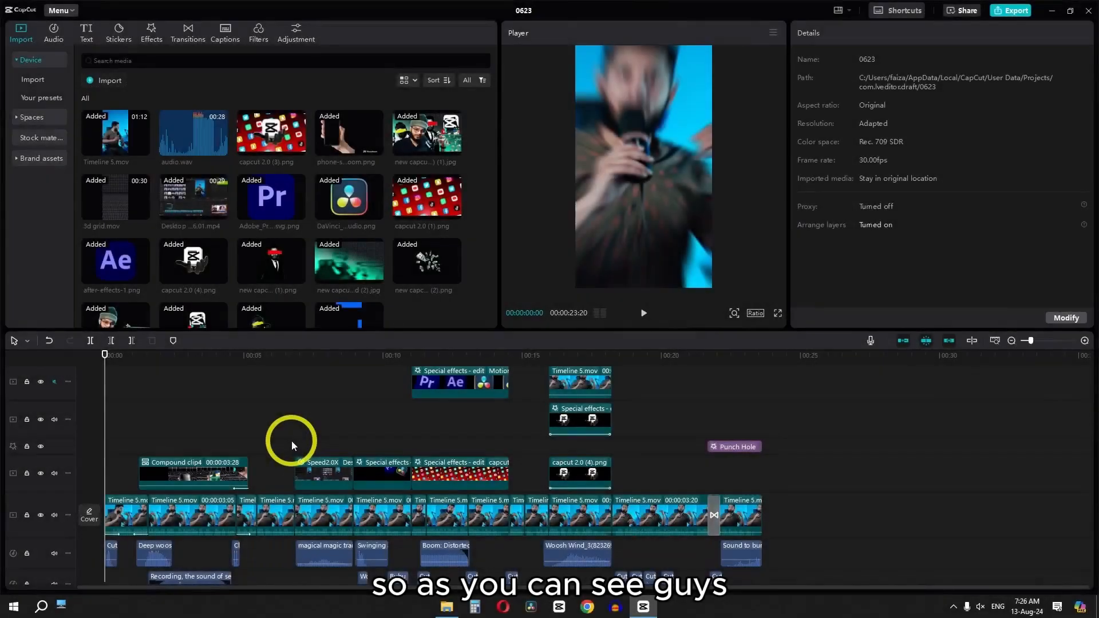
{"action": "scroll", "coordinate": [291, 441], "scroll_direction": "down", "scroll_amount": 3}
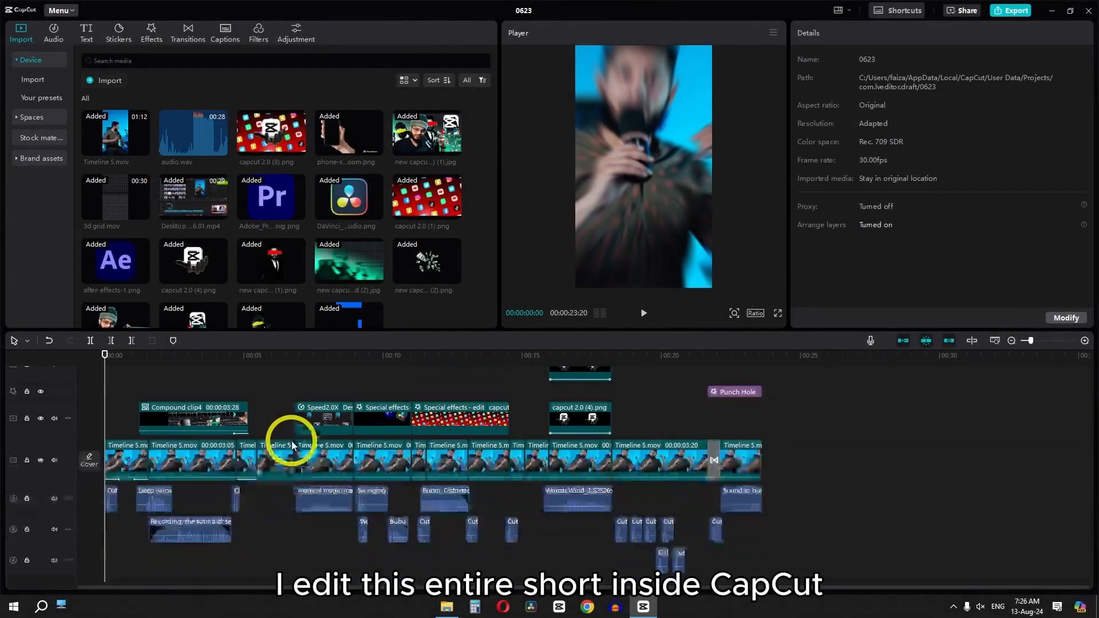
{"action": "scroll", "coordinate": [286, 451], "scroll_direction": "up", "scroll_amount": 10}
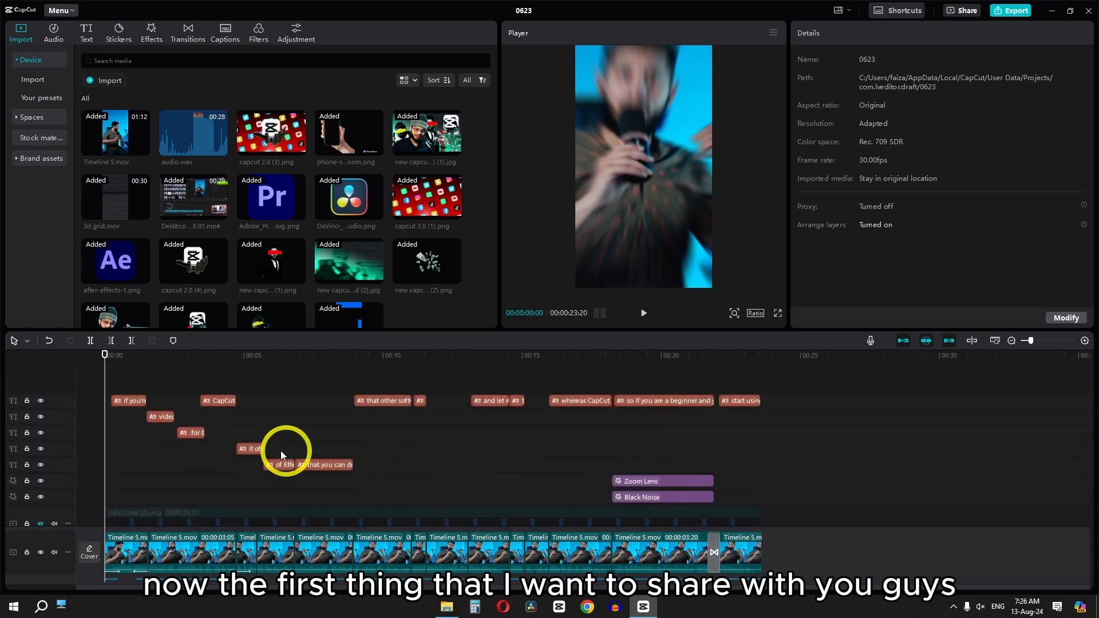
{"action": "left_click_drag", "start_coordinate": [106, 355], "coordinate": [132, 361]}
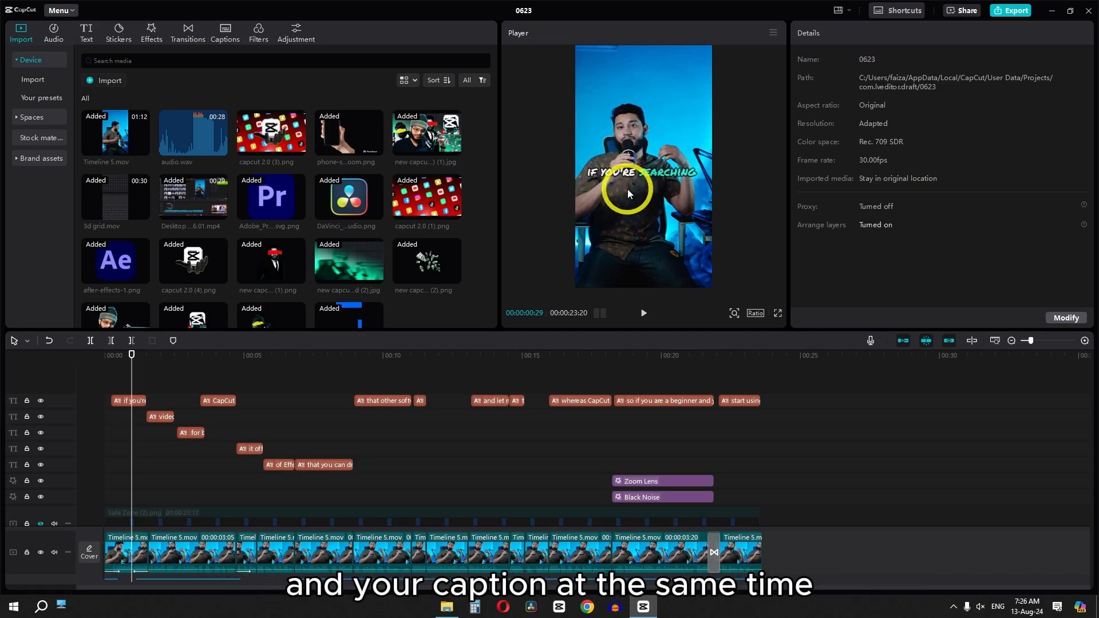
{"action": "left_click", "coordinate": [126, 401]}
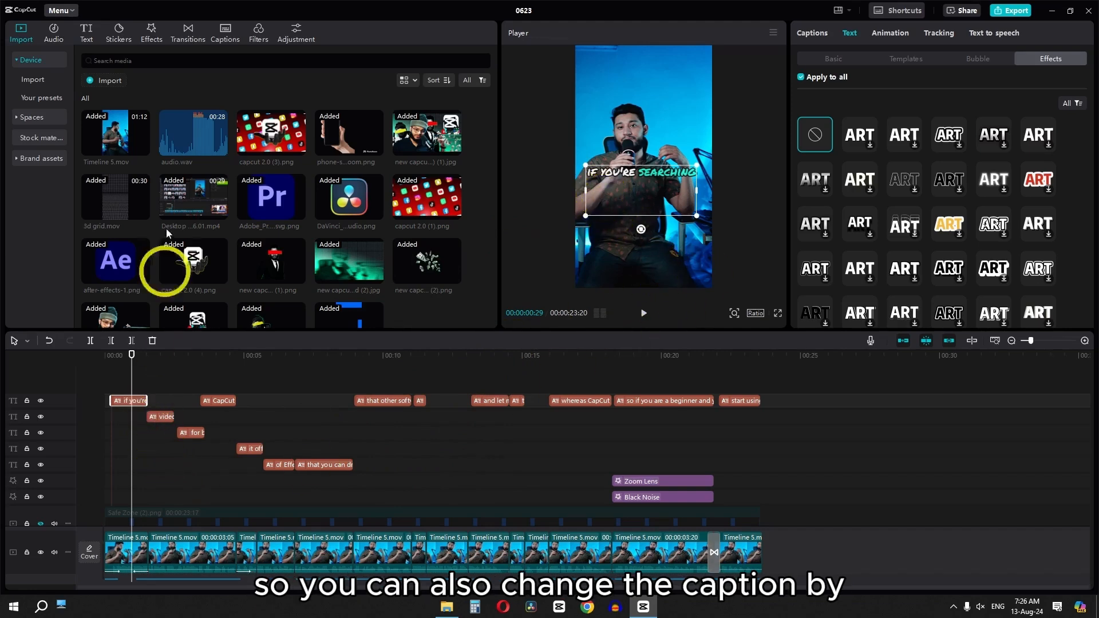
Browse the caption templates: Trending, Emphasis, Glow, Word, Basic and Frame.
{"action": "left_click", "coordinate": [225, 36]}
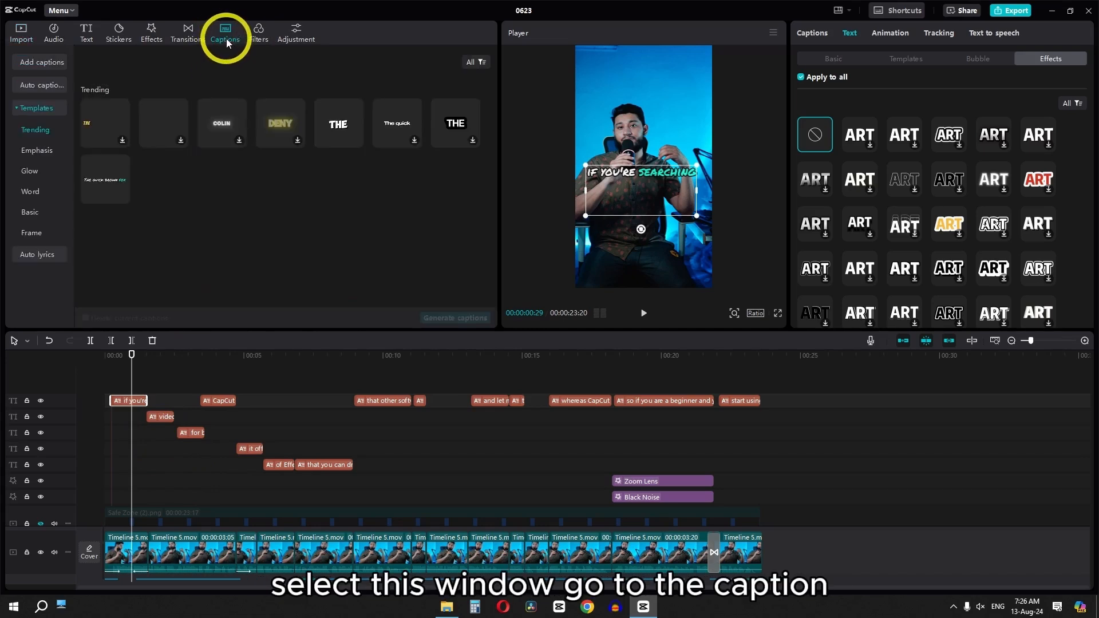
{"action": "left_click", "coordinate": [37, 150]}
{"action": "left_click", "coordinate": [35, 171]}
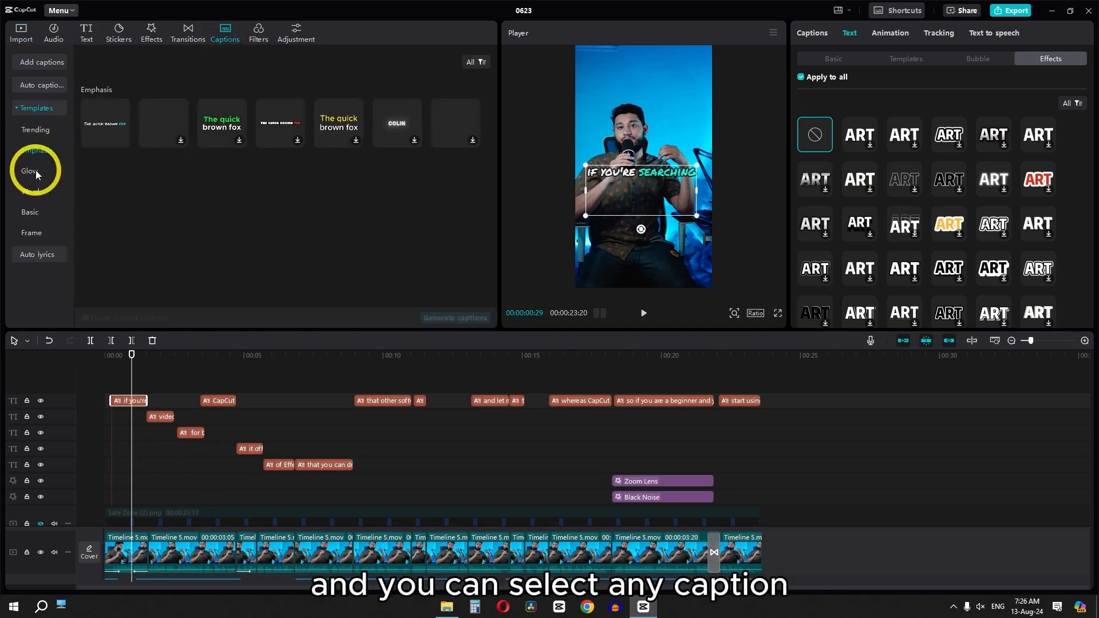
{"action": "left_click", "coordinate": [36, 189]}
{"action": "left_click", "coordinate": [30, 212]}
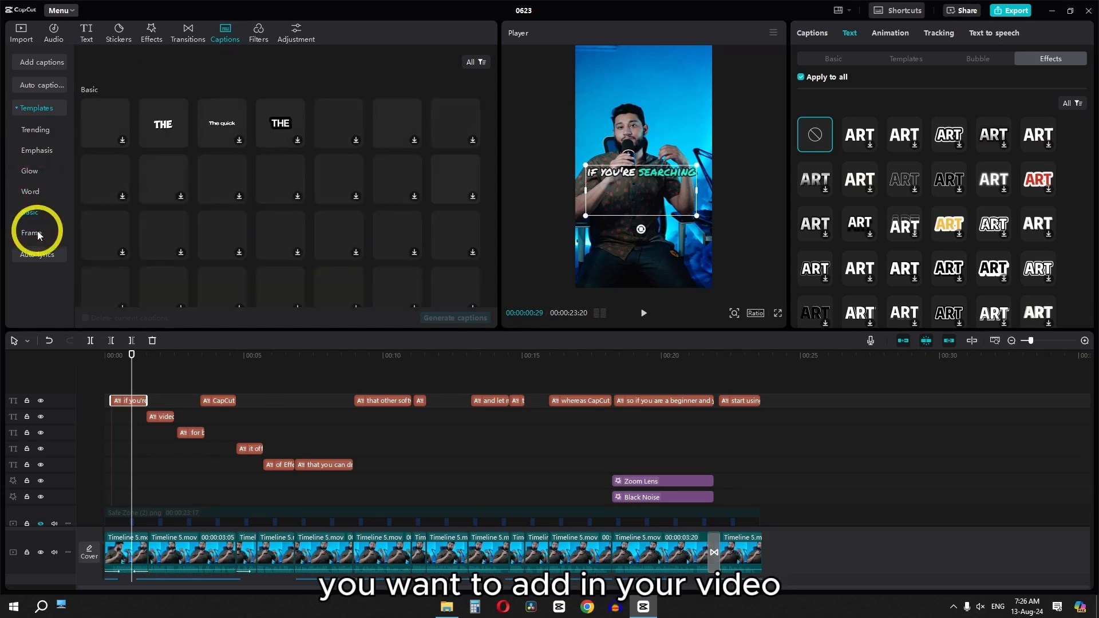
{"action": "left_click", "coordinate": [32, 232]}
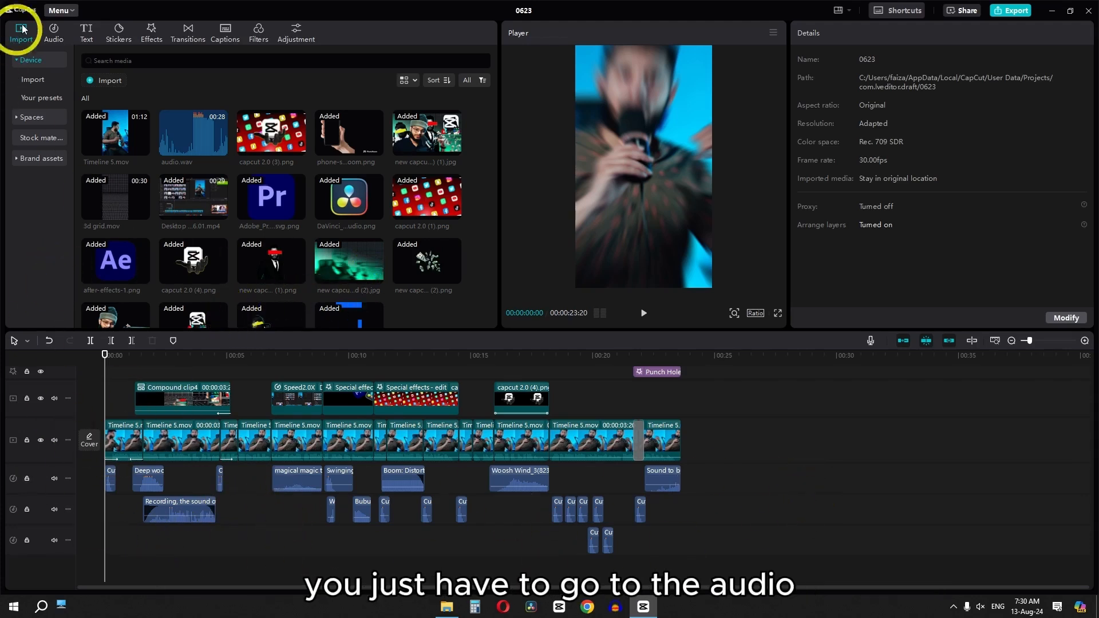
Search the Audio sound effects library for "woosh".
{"action": "left_click", "coordinate": [54, 40]}
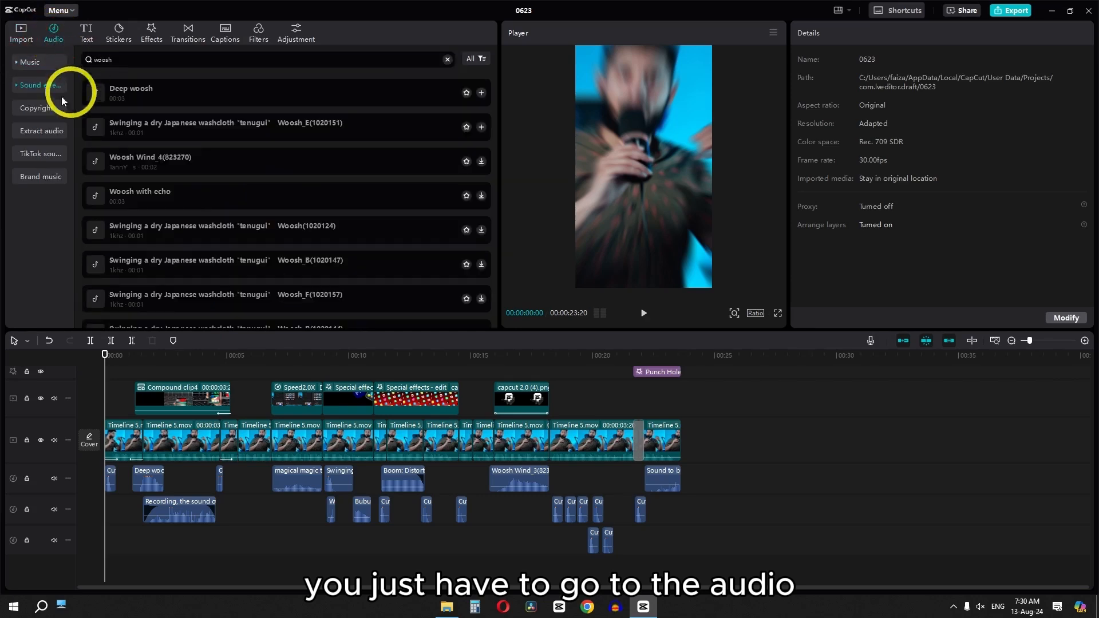
{"action": "left_click", "coordinate": [16, 87]}
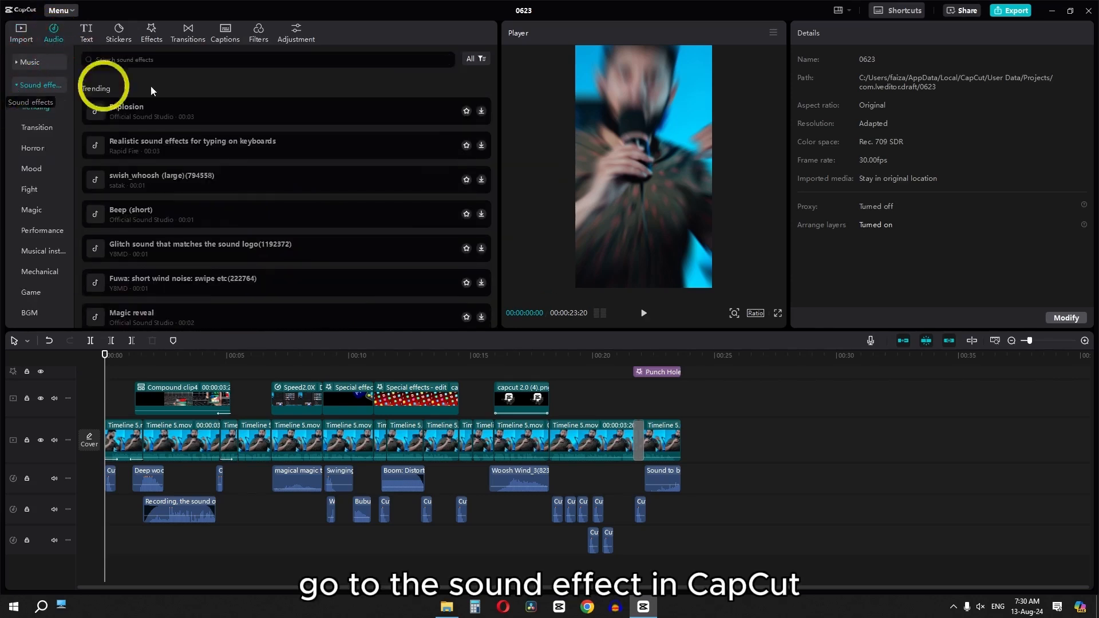
{"action": "left_click", "coordinate": [143, 60]}
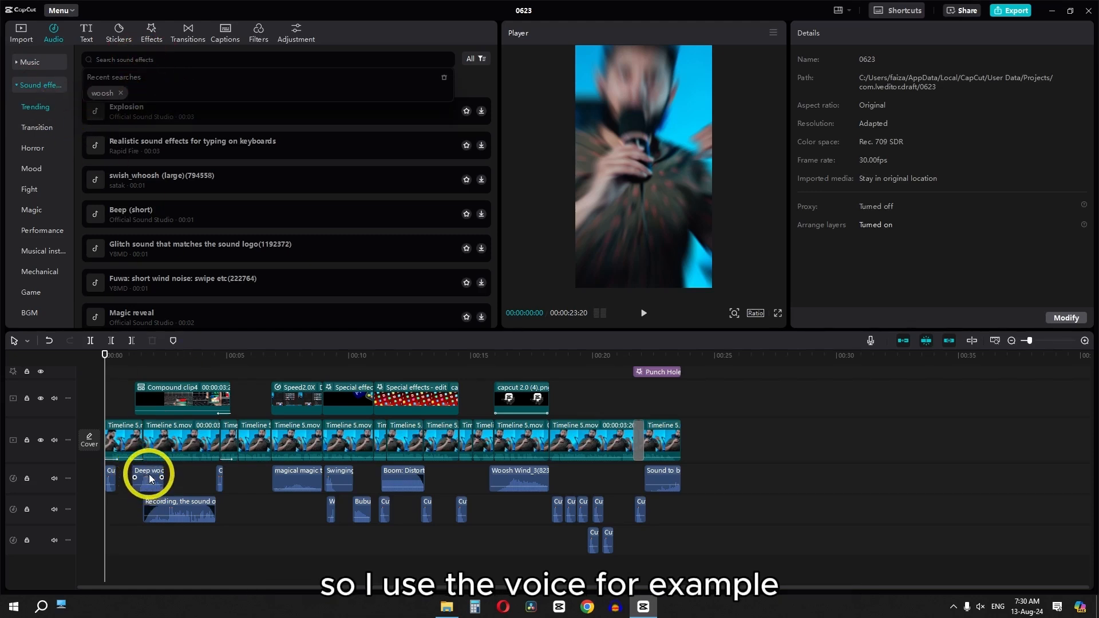
{"action": "type", "text": "w"}
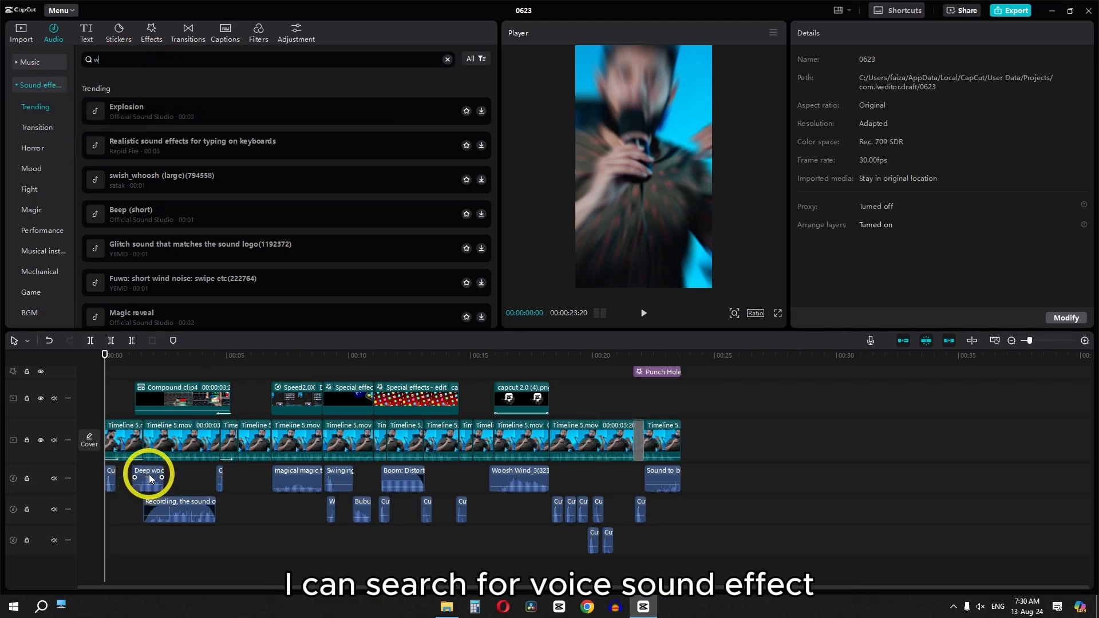
{"action": "type", "text": "oosh"}
{"action": "key", "text": "Return"}
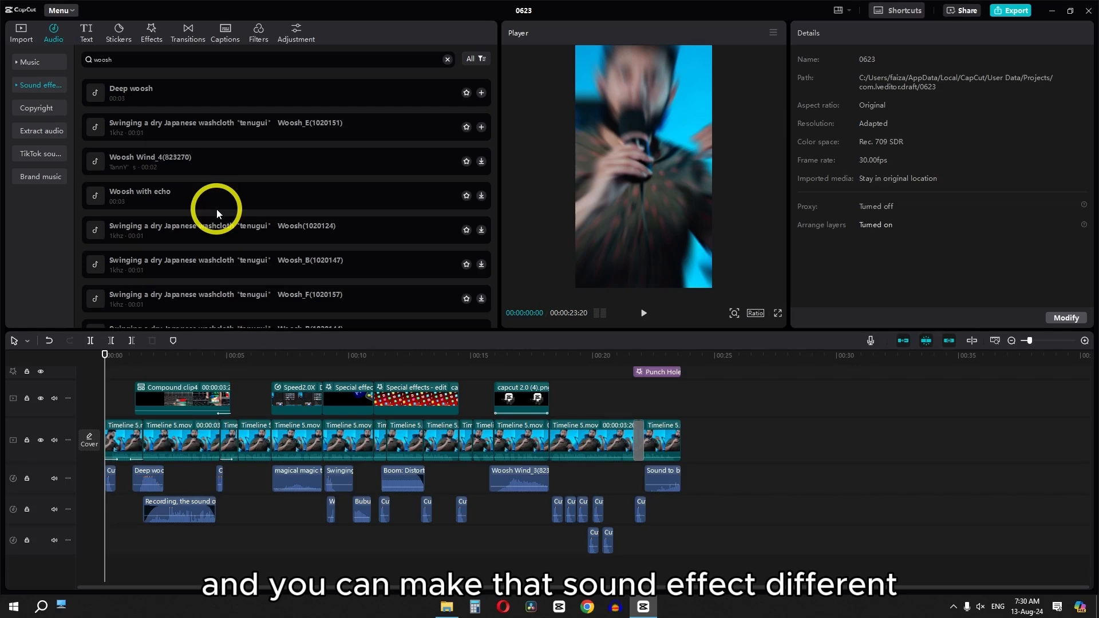
Jump the timeline to 00:18:20 and zoom in on the short sound clips.
{"action": "left_click", "coordinate": [556, 360]}
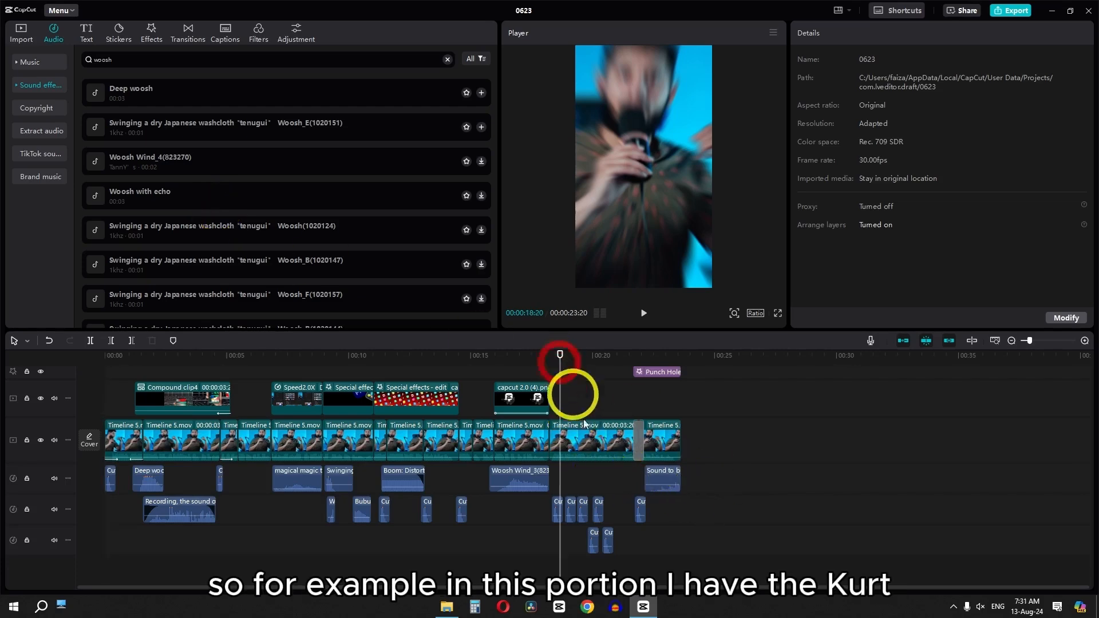
{"action": "scroll", "coordinate": [644, 532], "scroll_direction": "up", "scroll_amount": 2}
{"action": "scroll", "coordinate": [645, 532], "scroll_direction": "up", "scroll_amount": 2}
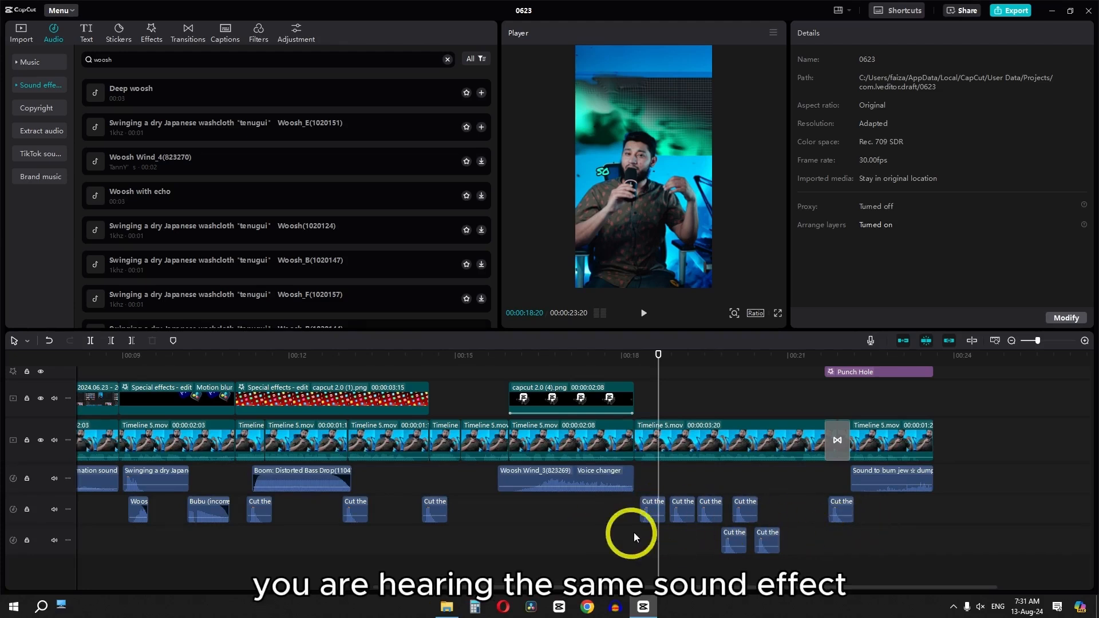
Check each duplicate's voice filter: Distorted, Energetic, Sweetie, Lo-Fi, Deep and Vinyl, then zoom out.
{"action": "left_click", "coordinate": [658, 508]}
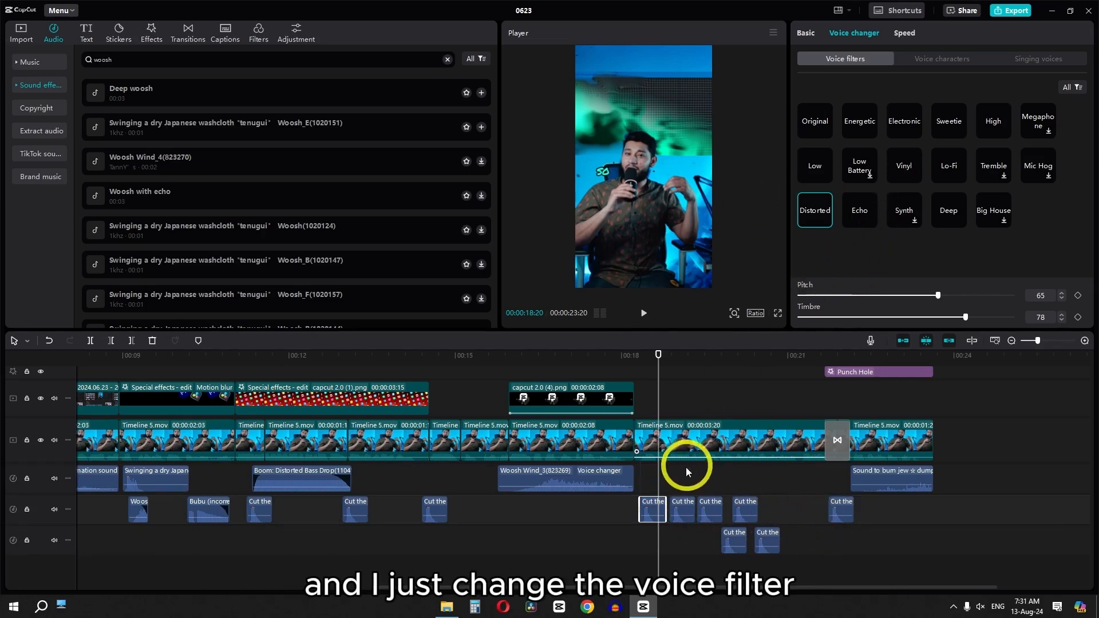
{"action": "left_click", "coordinate": [689, 505]}
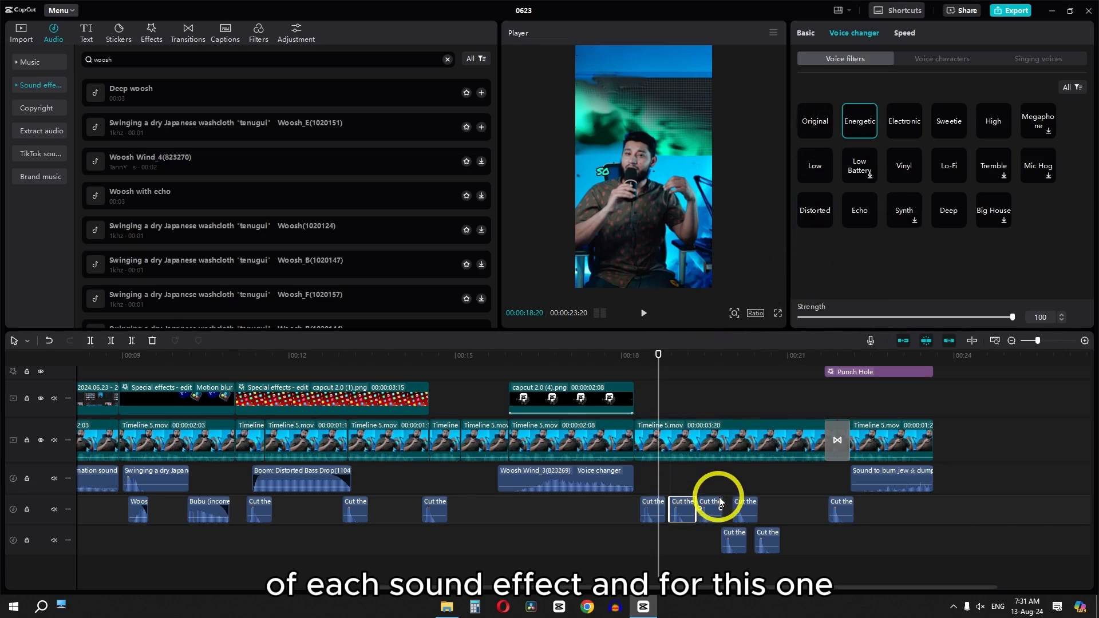
{"action": "left_click", "coordinate": [651, 509]}
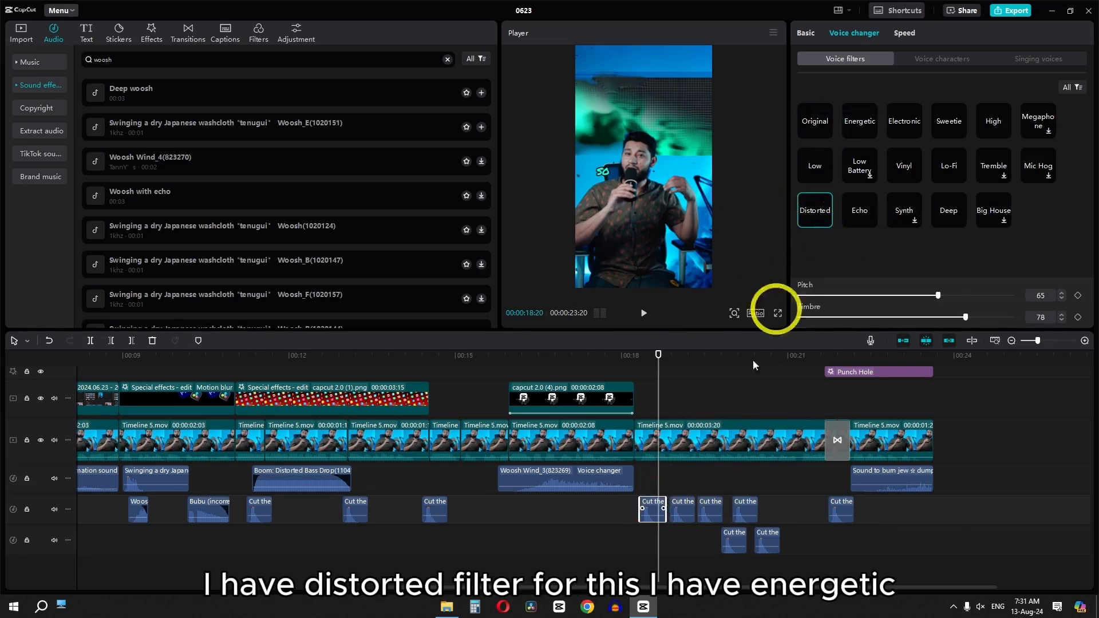
{"action": "left_click", "coordinate": [684, 507]}
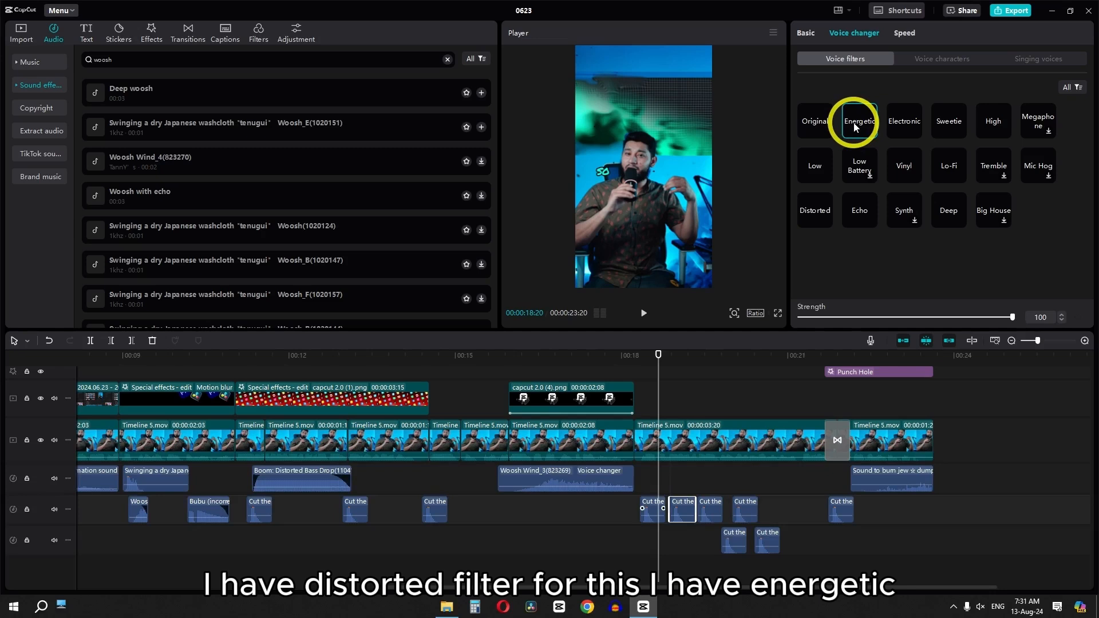
{"action": "left_click", "coordinate": [710, 507]}
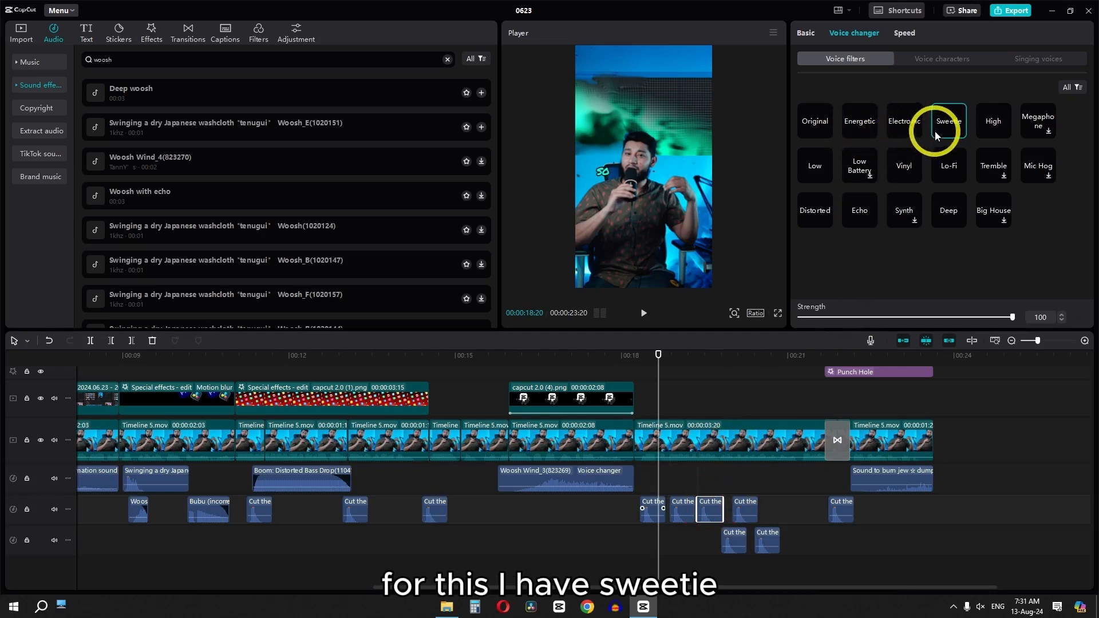
{"action": "left_click", "coordinate": [742, 506]}
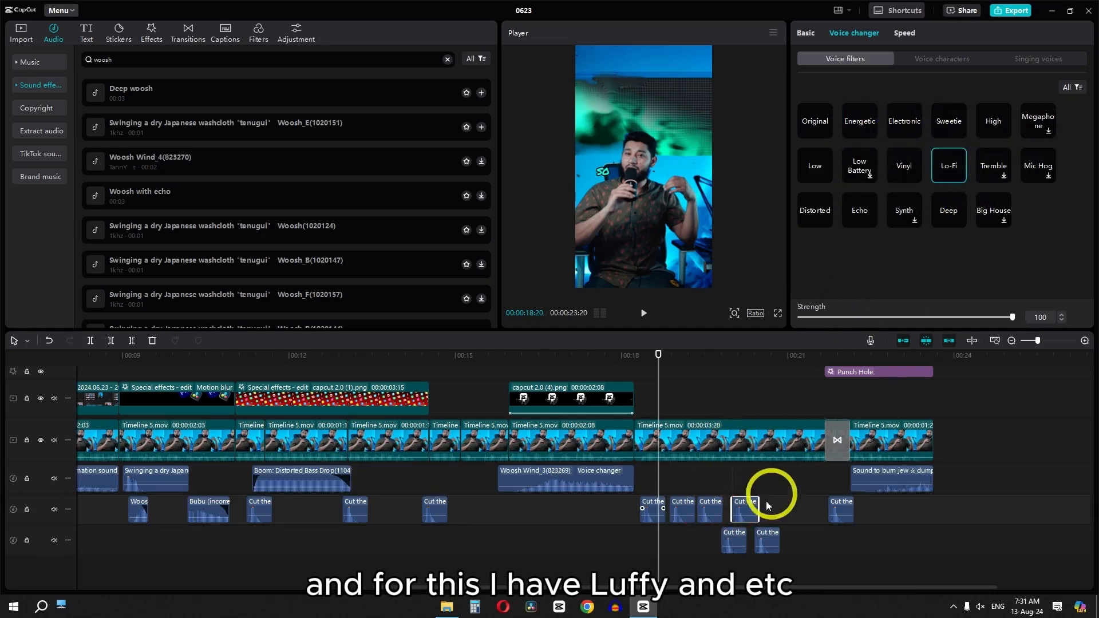
{"action": "left_click", "coordinate": [733, 537]}
{"action": "left_click", "coordinate": [770, 538]}
{"action": "left_click", "coordinate": [841, 509]}
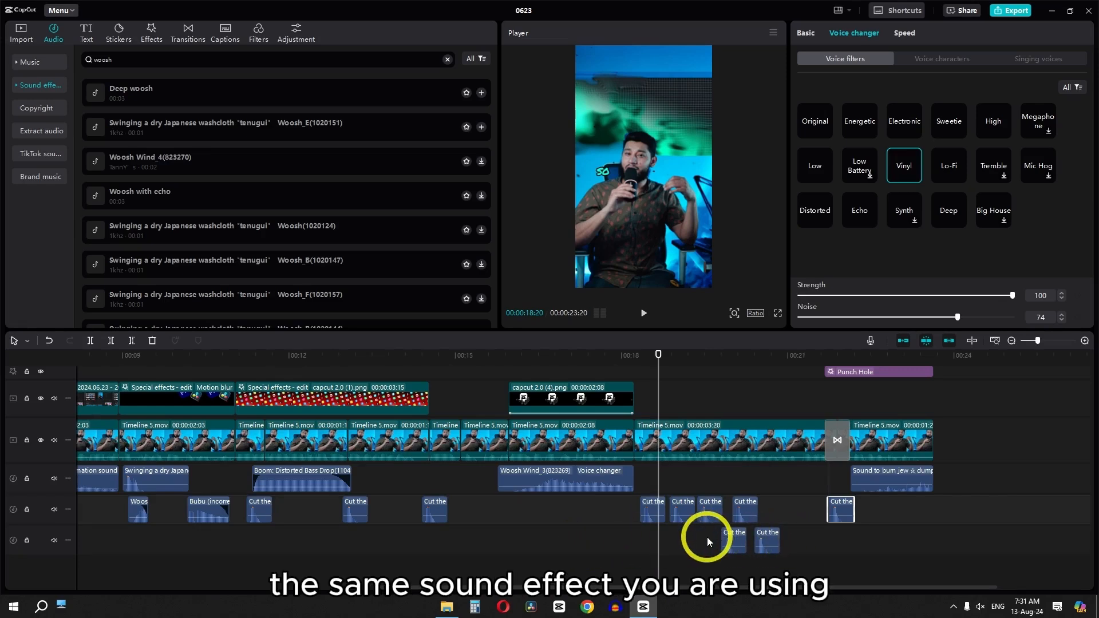
{"action": "scroll", "coordinate": [355, 522], "scroll_direction": "down", "scroll_amount": 3}
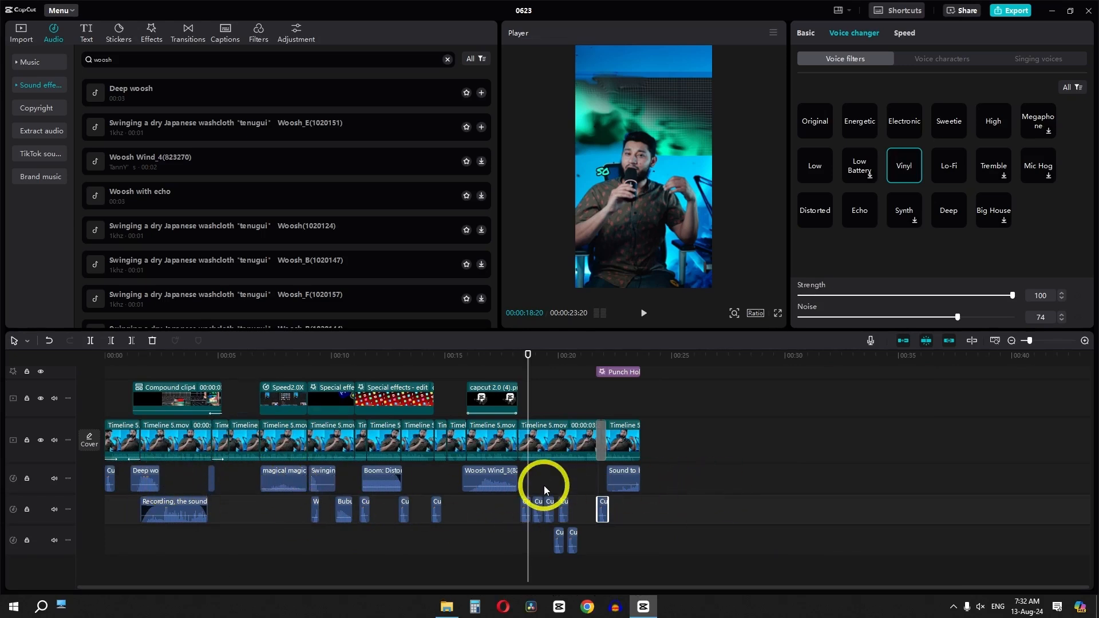
{"action": "scroll", "coordinate": [544, 485], "scroll_direction": "up", "scroll_amount": 4}
{"action": "scroll", "coordinate": [544, 485], "scroll_direction": "up", "scroll_amount": 3}
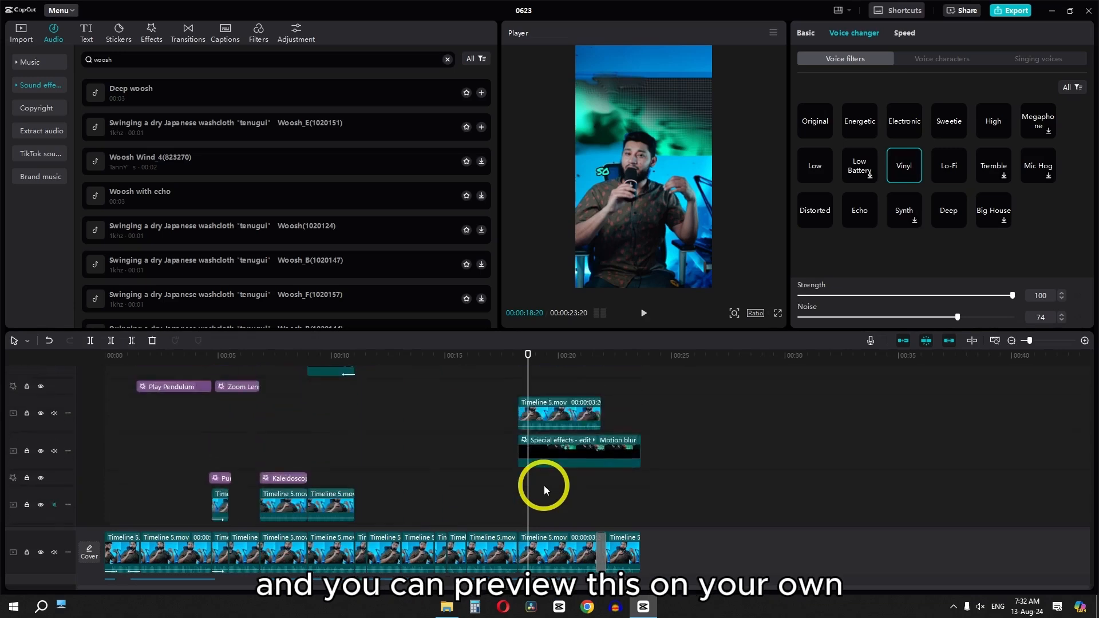
{"action": "scroll", "coordinate": [544, 485], "scroll_direction": "down", "scroll_amount": 6}
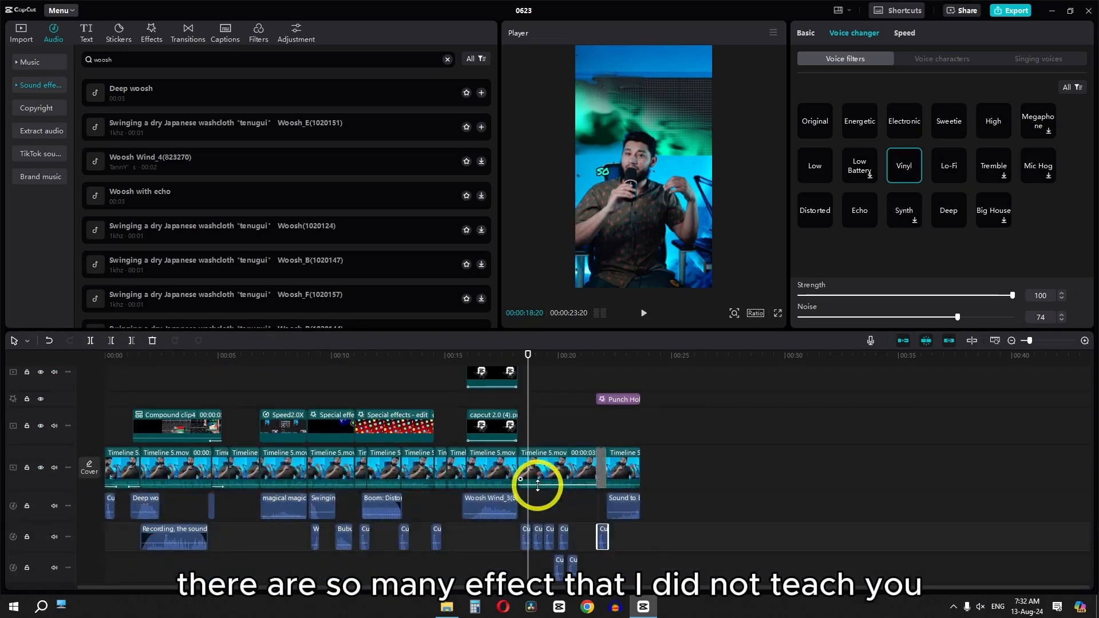
{"action": "left_click_drag", "start_coordinate": [529, 357], "coordinate": [237, 380]}
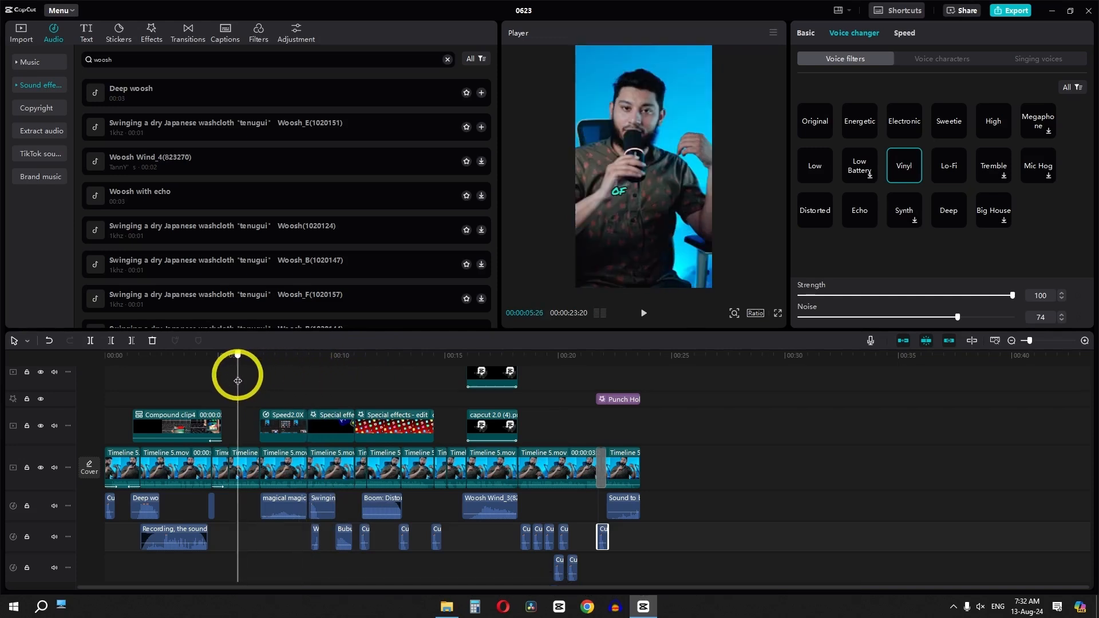